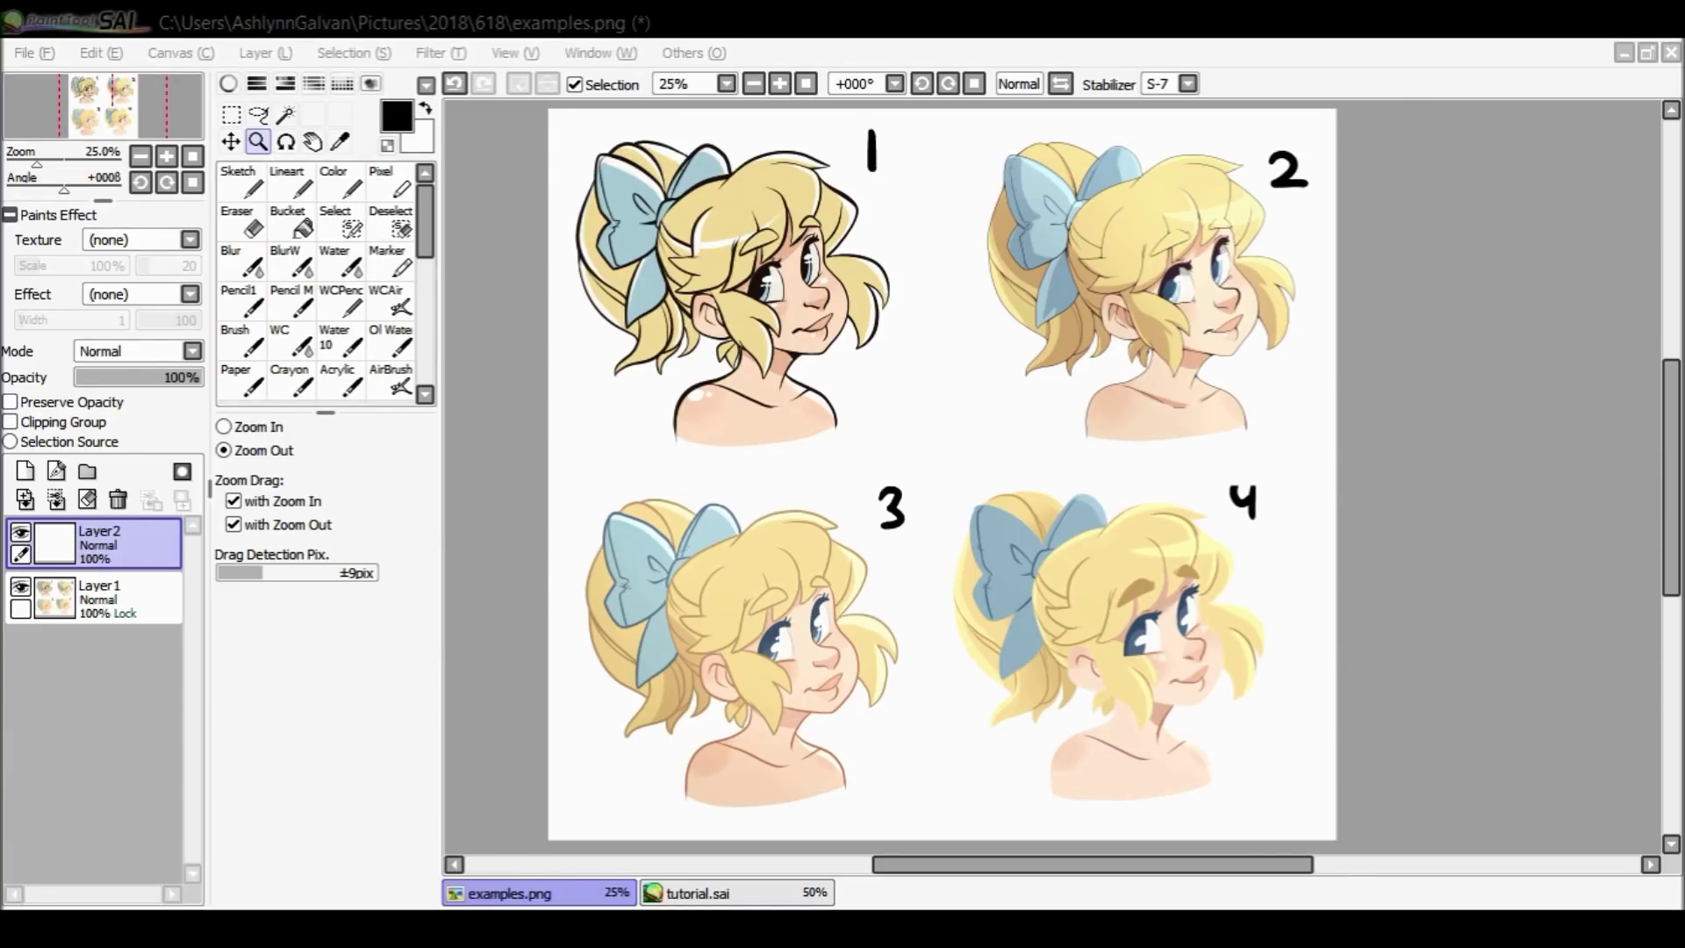
Switch to tutorial.sai and make Layer6 and Layer4 visible in Set3.
{"action": "left_click", "coordinate": [702, 894]}
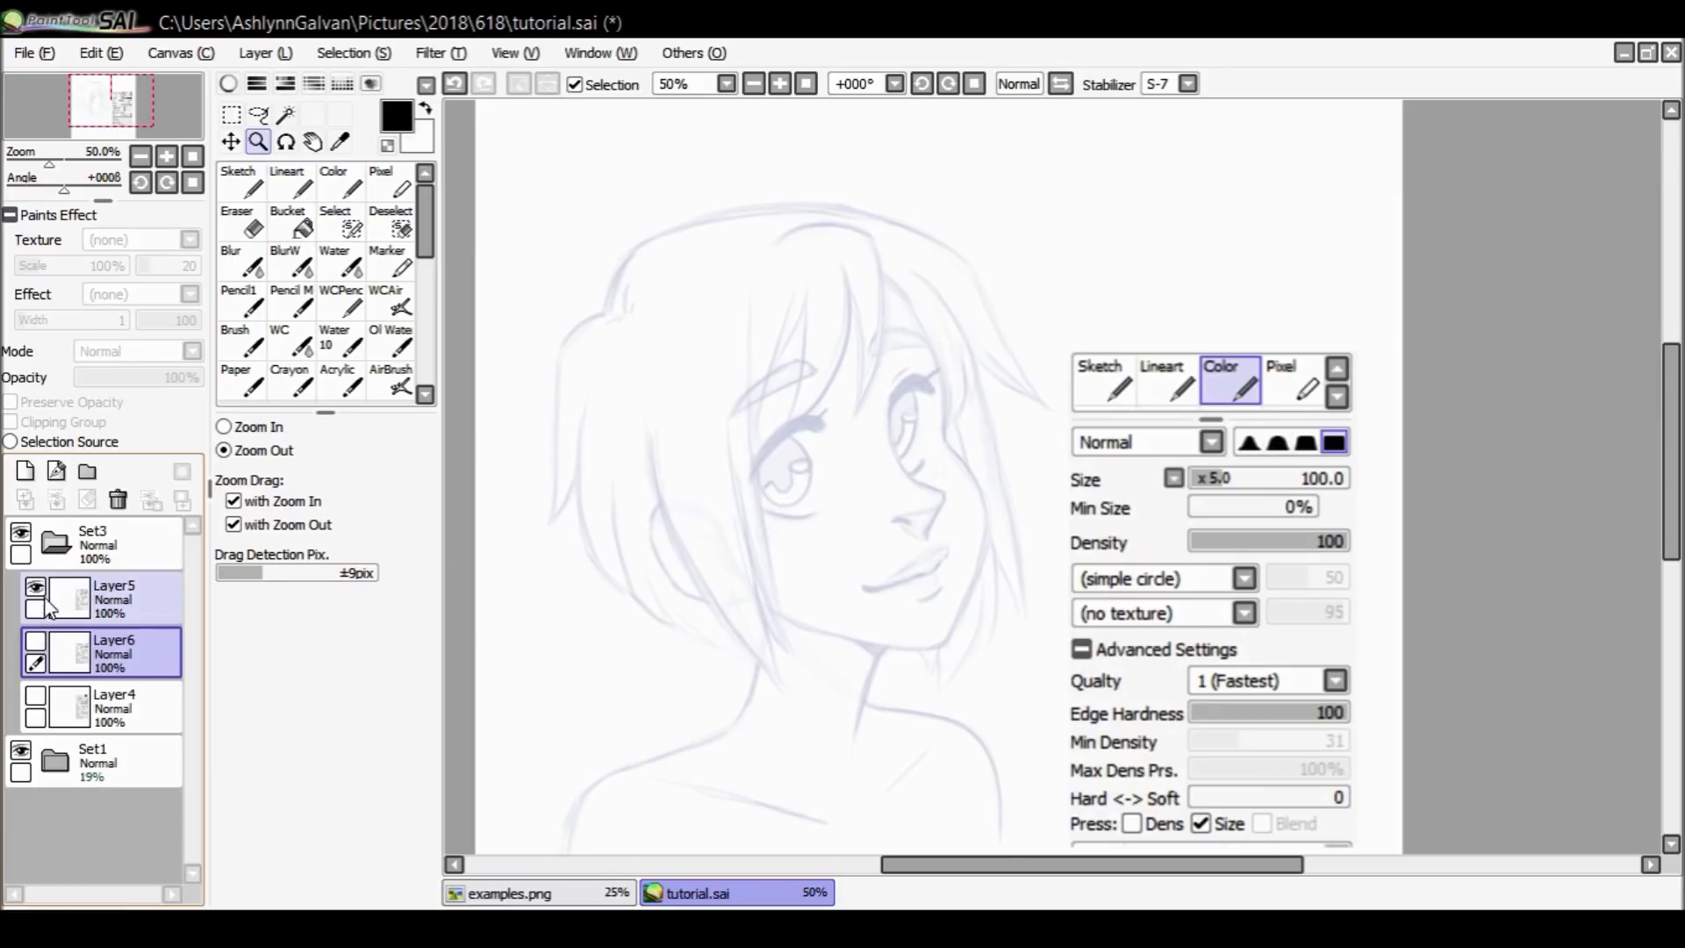
{"action": "left_click", "coordinate": [35, 641]}
{"action": "left_click", "coordinate": [35, 698]}
{"action": "left_click", "coordinate": [114, 702]}
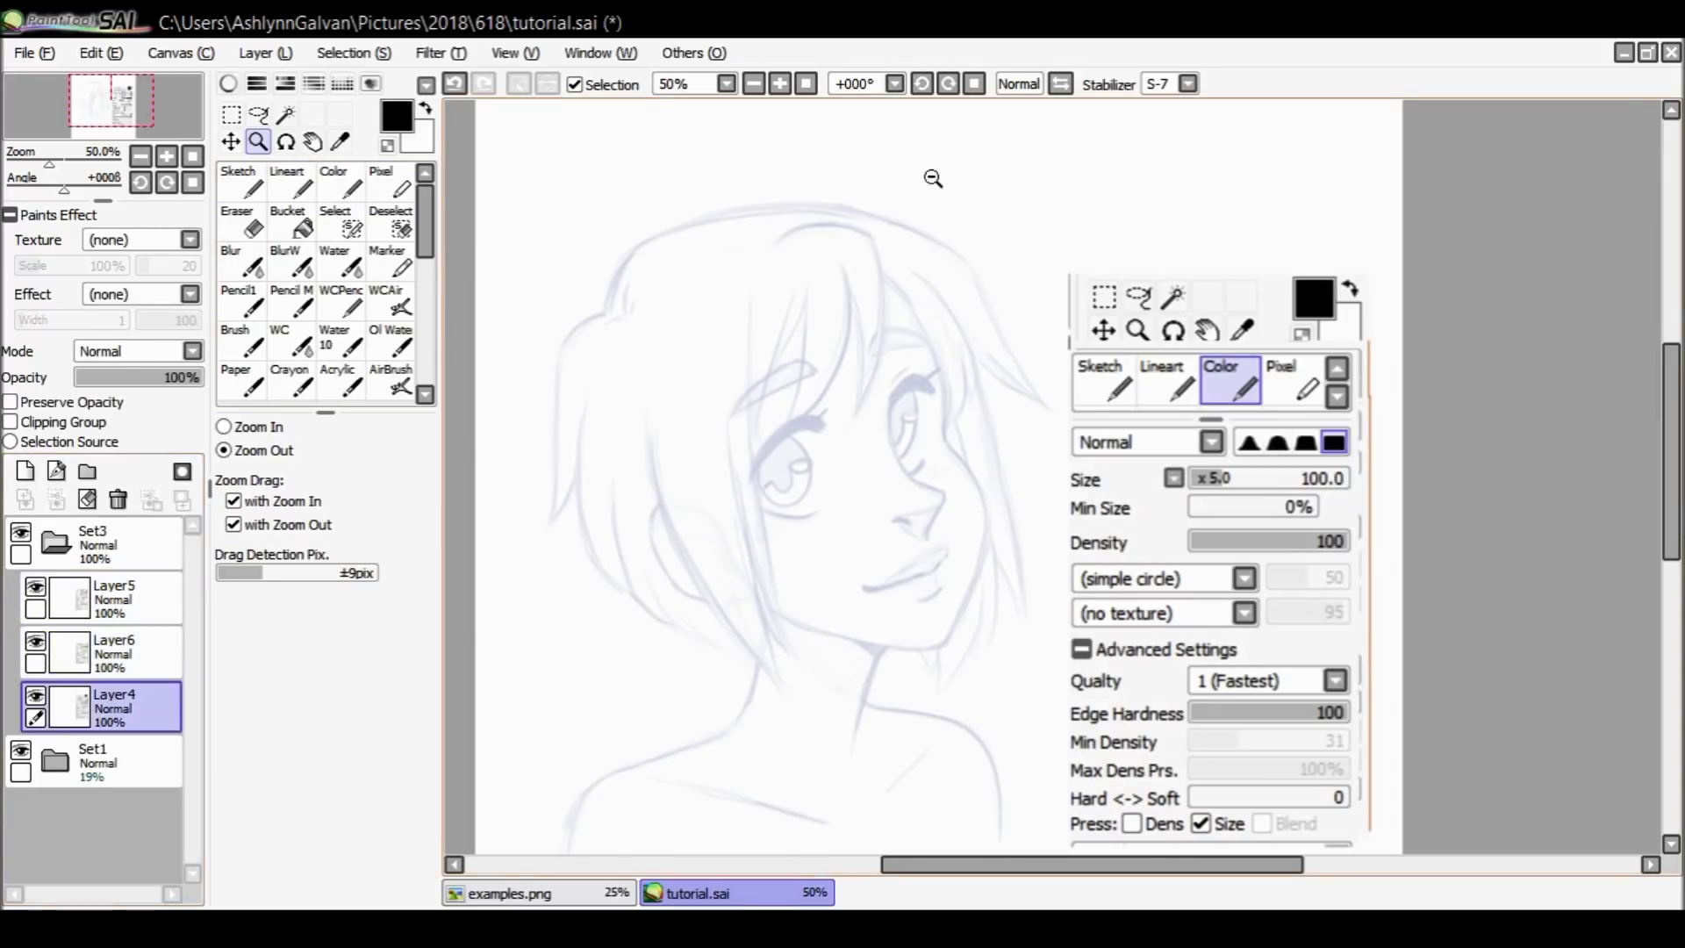
Arrange the three brush-settings screenshots side by side in a row across the upper part of the canvas.
{"action": "key", "text": "ctrl"}
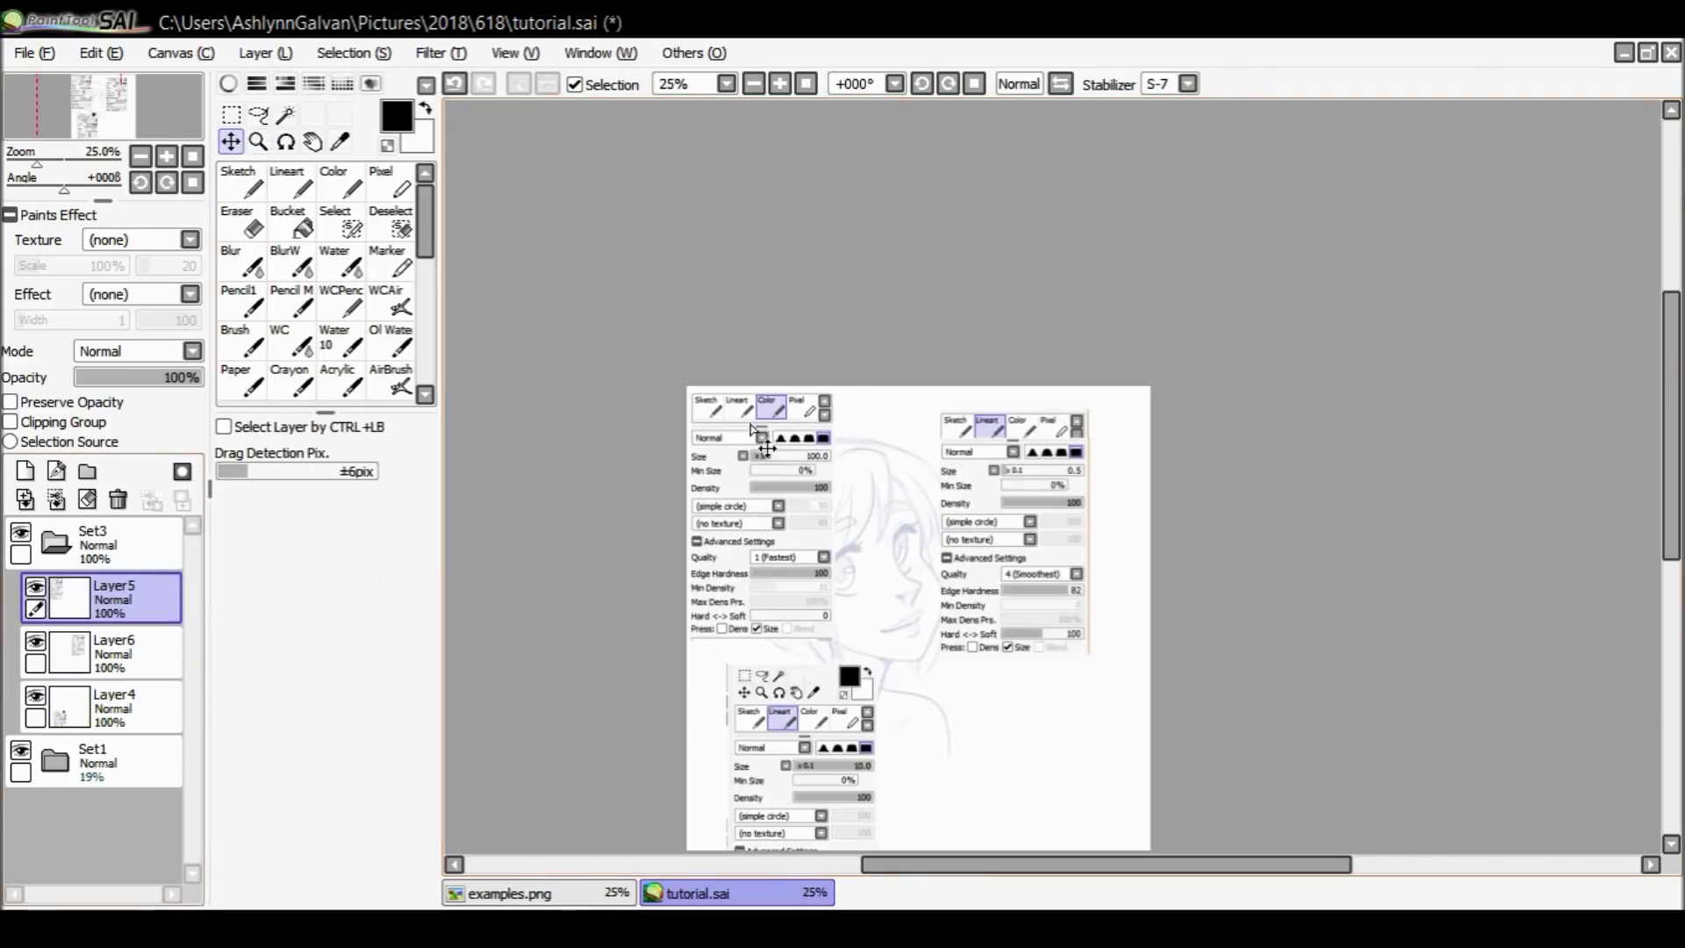
{"action": "scroll", "coordinate": [1486, 386], "scroll_direction": "down", "scroll_amount": 2}
{"action": "mouse_move", "coordinate": [838, 650]}
{"action": "left_mouse_down"}
{"action": "mouse_move", "coordinate": [800, 623]}
{"action": "mouse_move", "coordinate": [1088, 474]}
{"action": "mouse_move", "coordinate": [1099, 362]}
{"action": "left_mouse_up"}
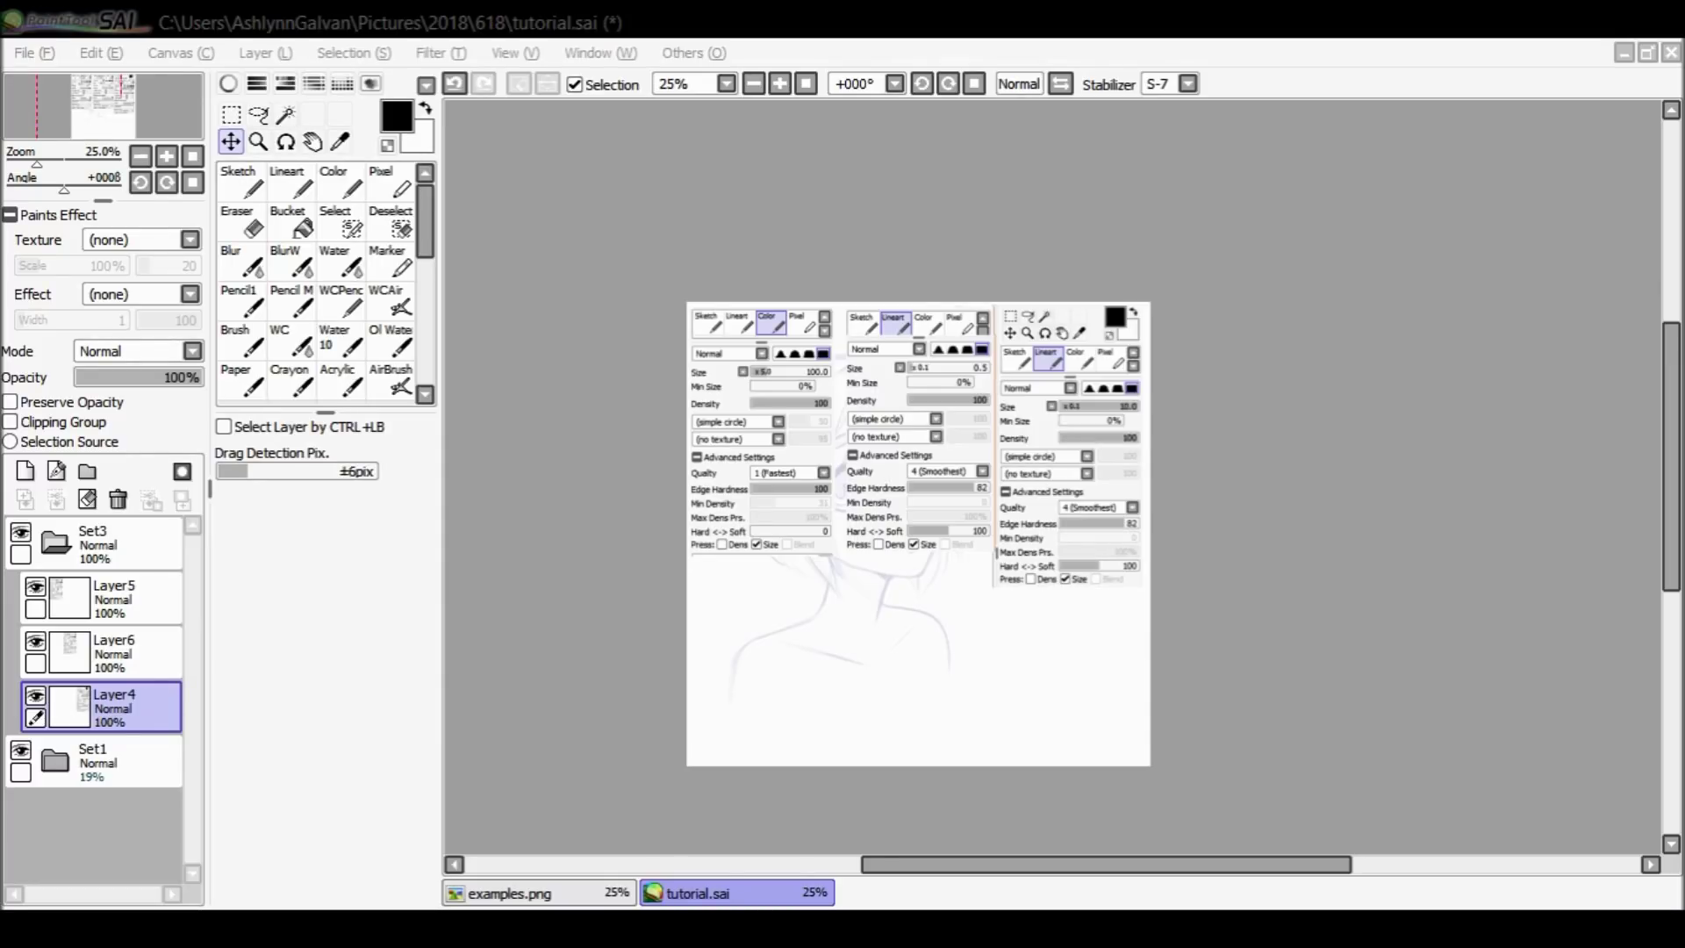
Choose the Sketch brush and add a new layer above Layer5 inside Set3.
{"action": "left_click", "coordinate": [242, 182]}
{"action": "left_click", "coordinate": [150, 575]}
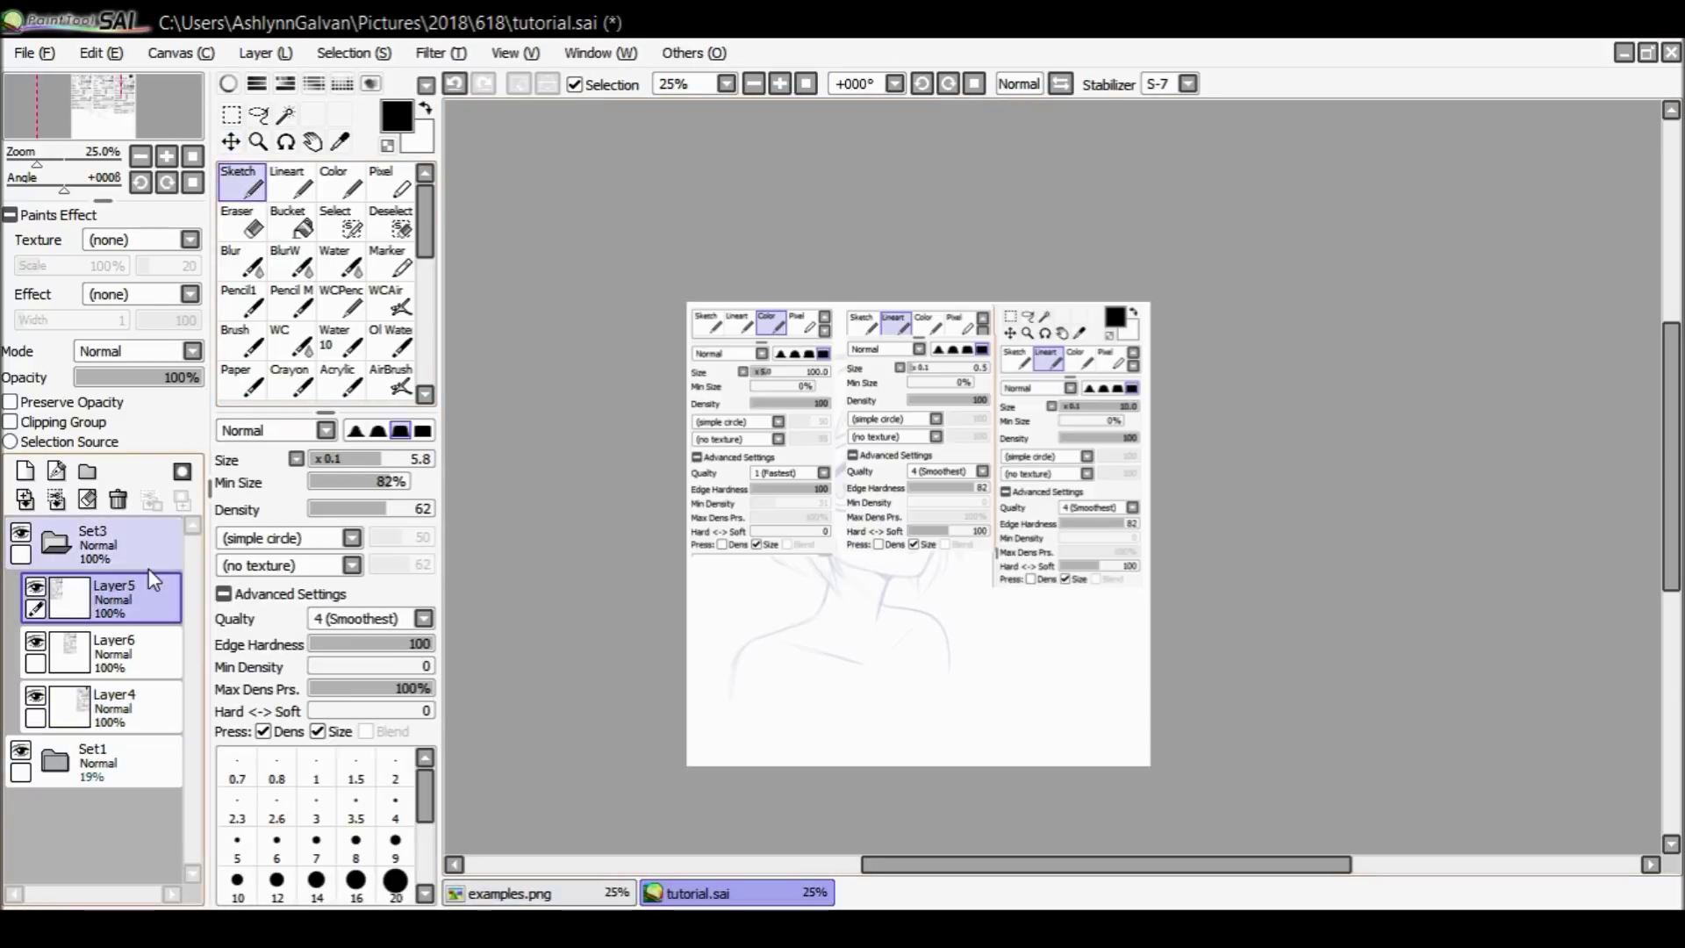
{"action": "left_click", "coordinate": [25, 471]}
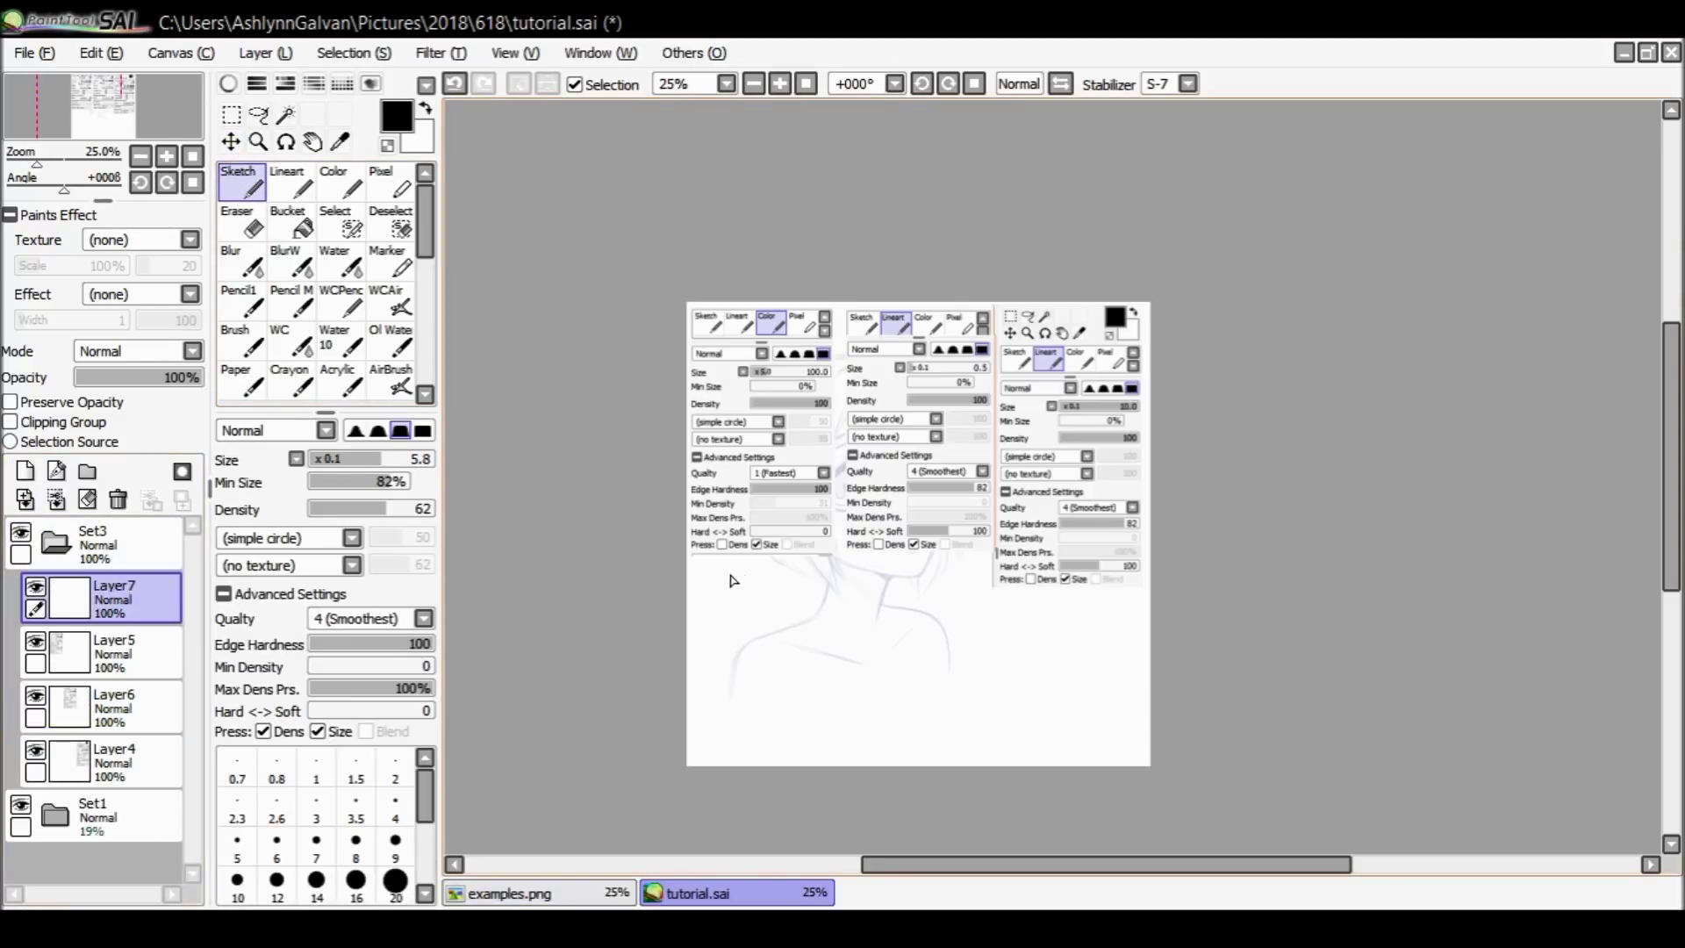
Set the stabilizer to 0 and hand-write 1, 2 and 3 beneath the settings screenshots with a size 10 brush.
{"action": "left_click", "coordinate": [1189, 85]}
{"action": "left_click", "coordinate": [1092, 209]}
{"action": "mouse_move", "coordinate": [731, 593]}
{"action": "left_mouse_down"}
{"action": "mouse_move", "coordinate": [731, 567]}
{"action": "mouse_move", "coordinate": [746, 586]}
{"action": "left_mouse_up"}
{"action": "key", "text": "ctrl+z"}
{"action": "left_click", "coordinate": [237, 882]}
{"action": "left_click_drag", "start_coordinate": [894, 572], "coordinate": [913, 589]}
{"action": "left_click_drag", "start_coordinate": [1049, 595], "coordinate": [1056, 632]}
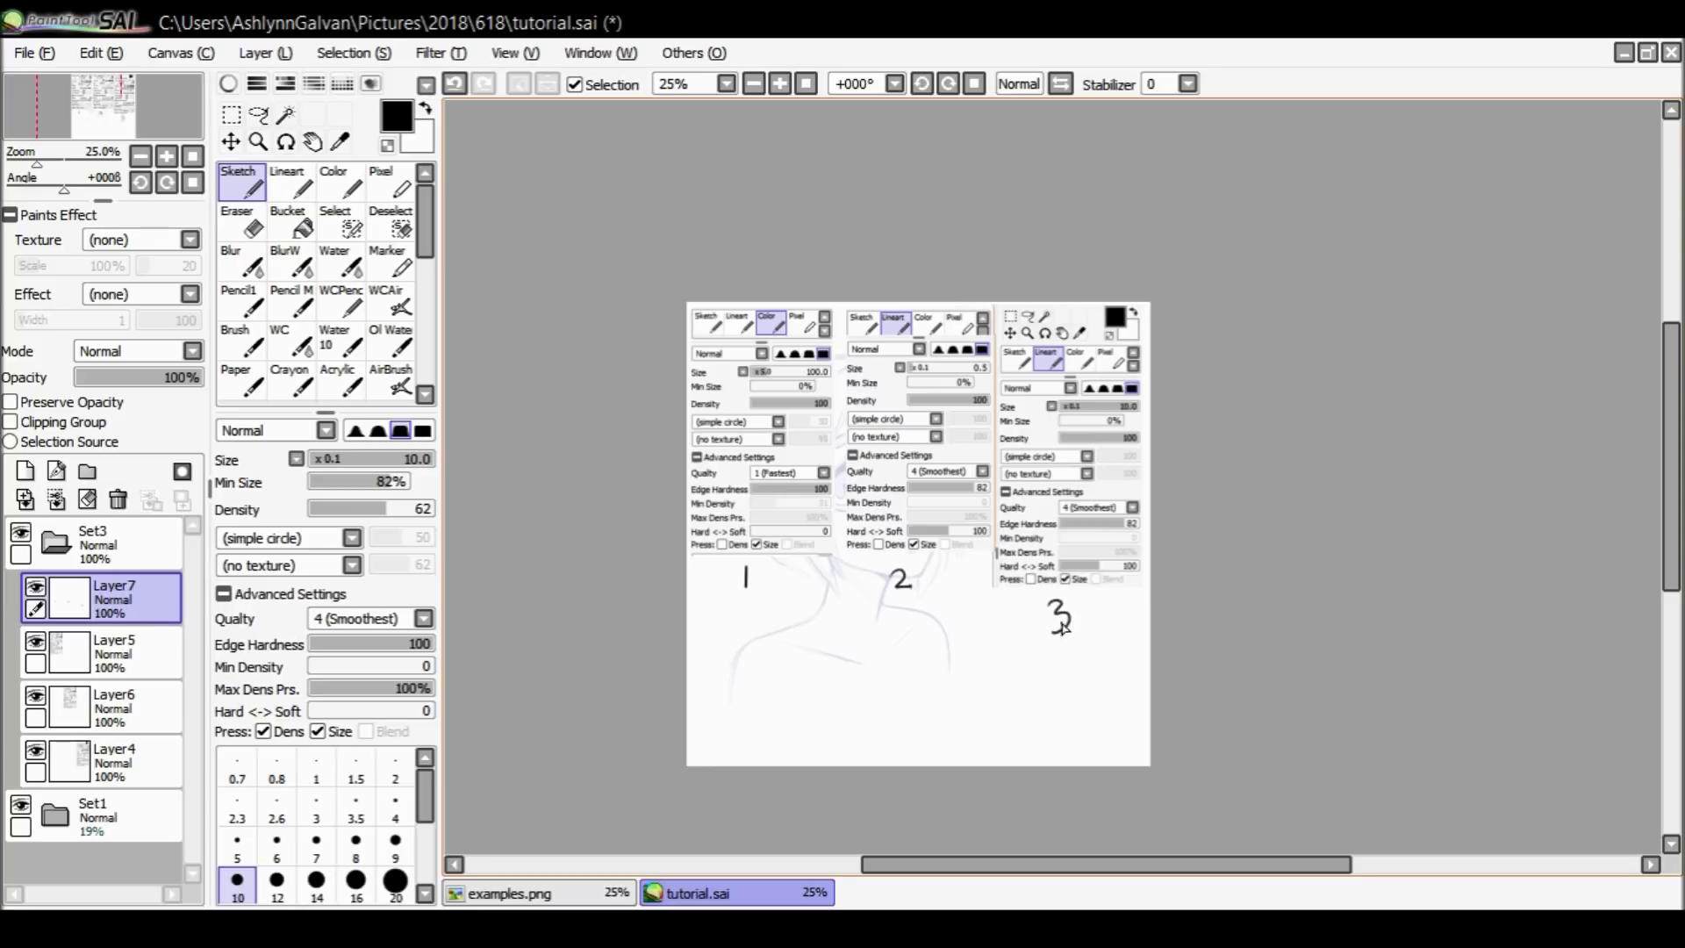
{"action": "left_click", "coordinate": [230, 141]}
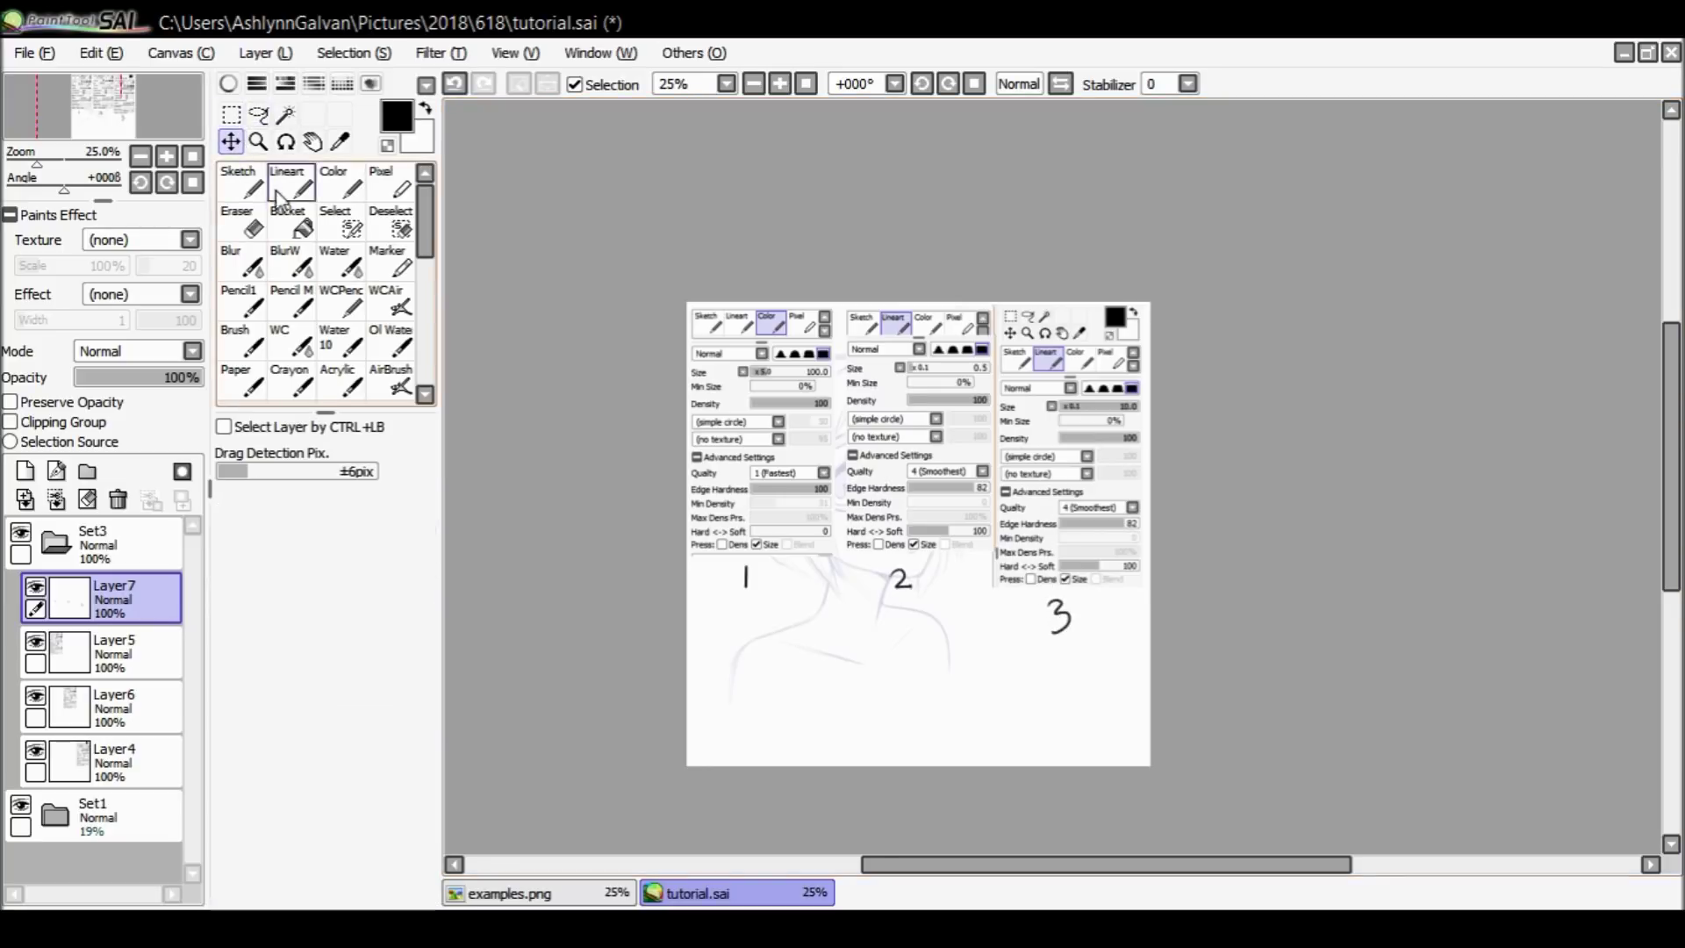
{"action": "left_click", "coordinate": [241, 181]}
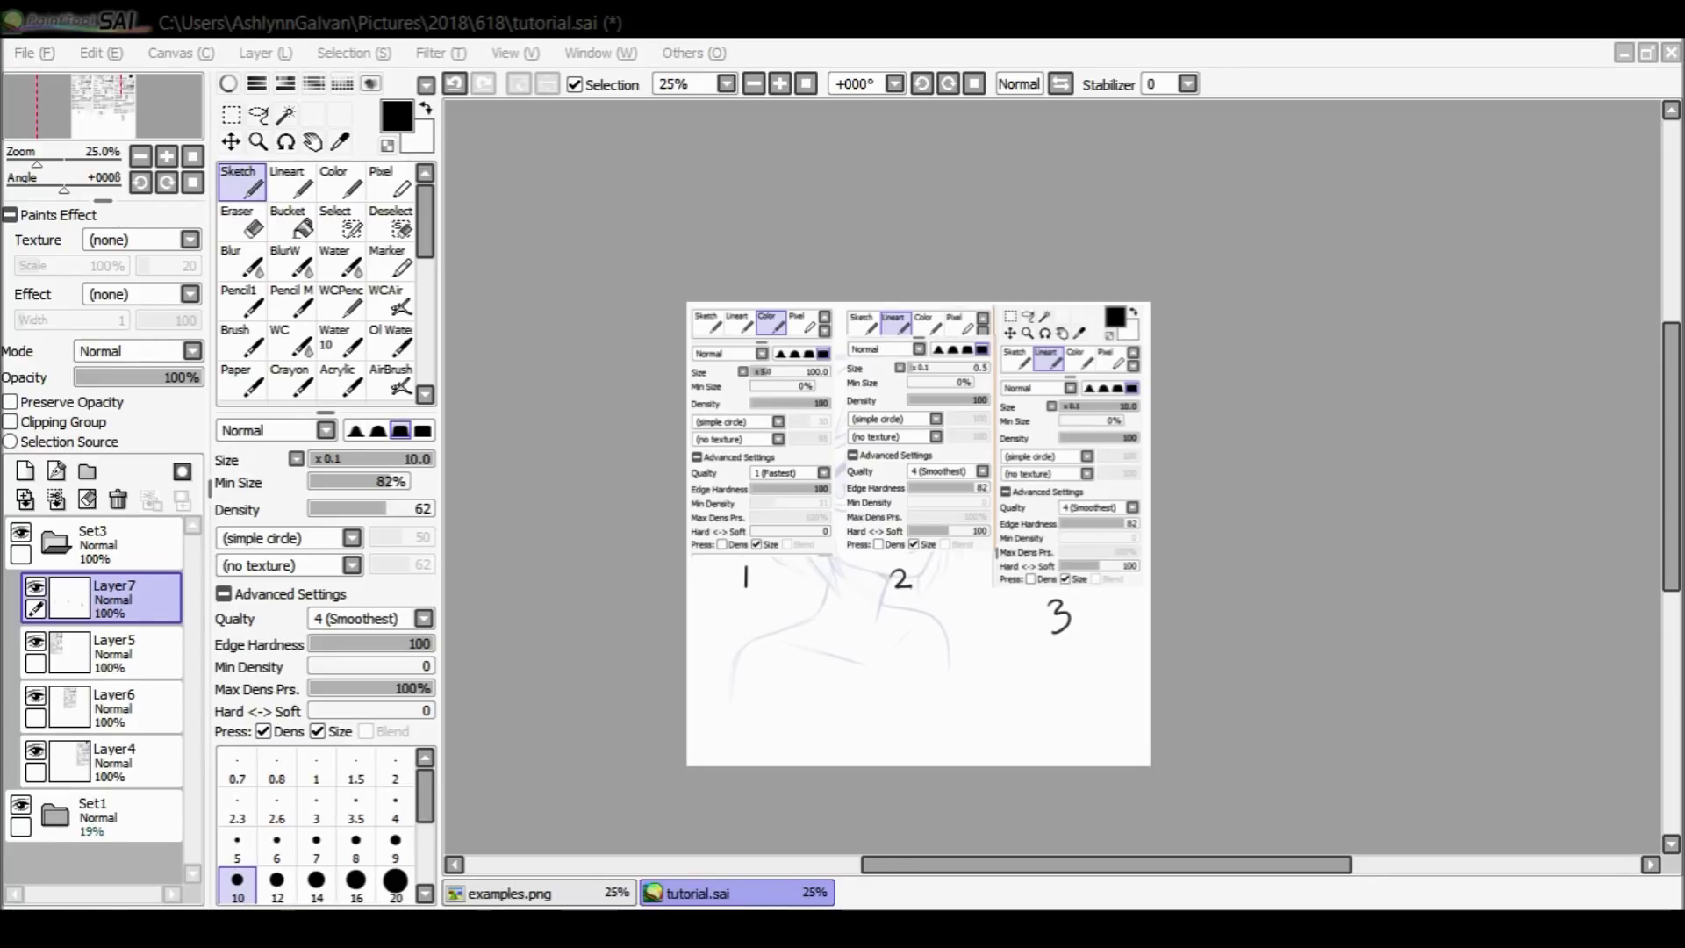
{"action": "key", "text": "alt+Tab"}
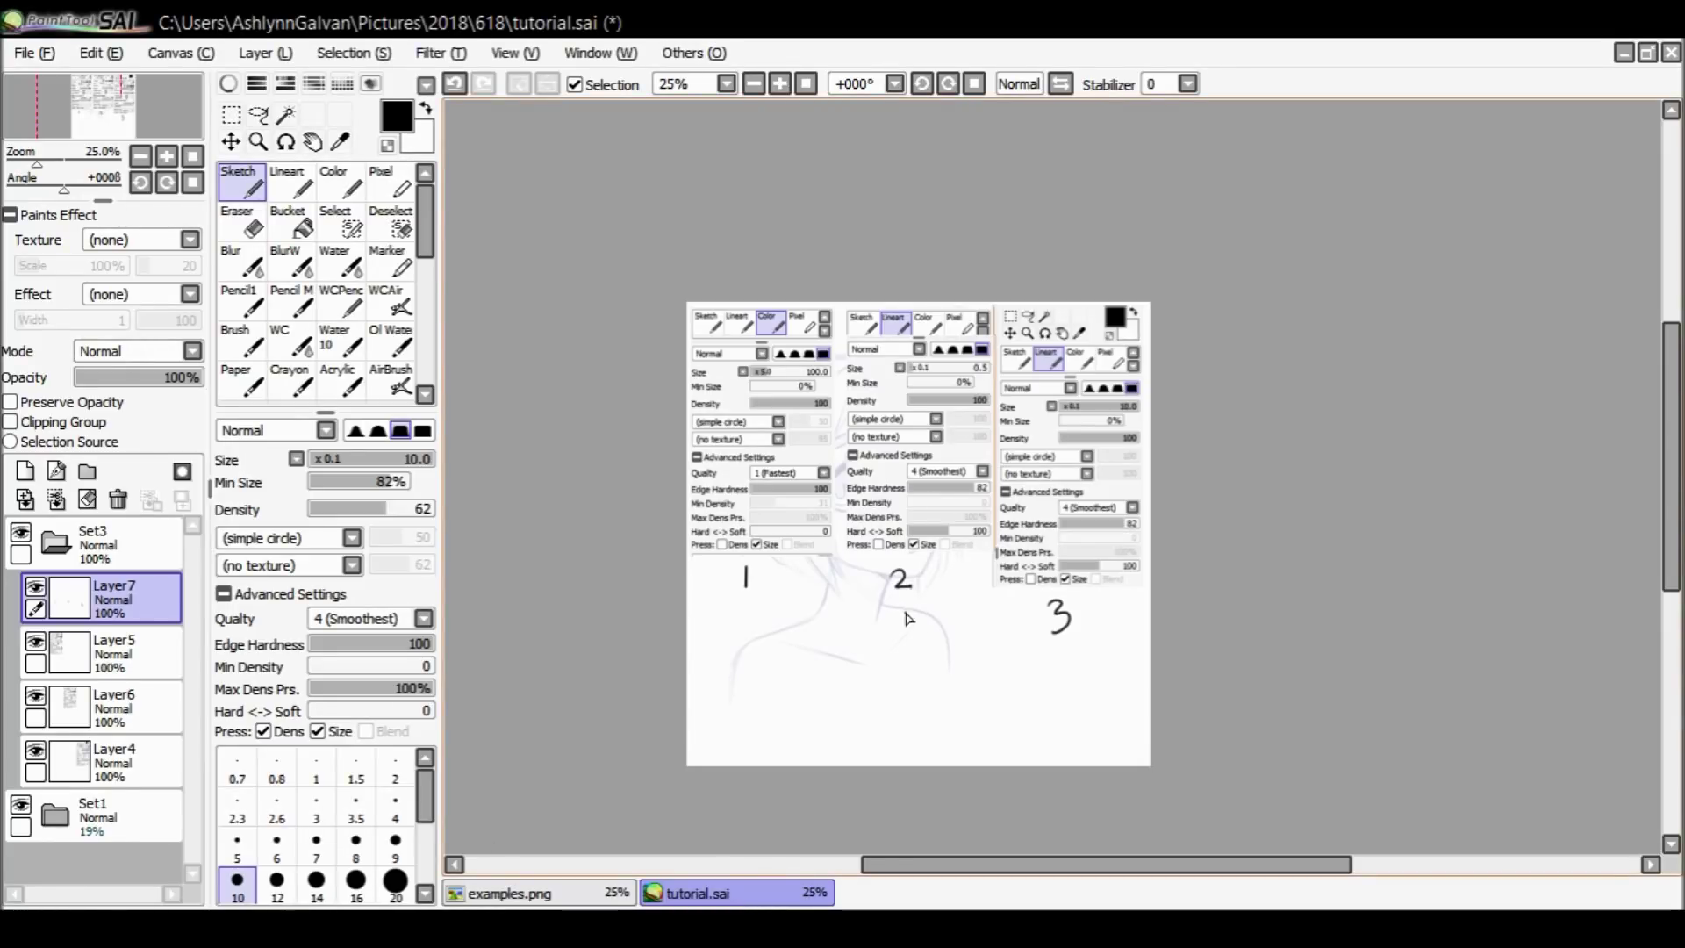
Circle the 2 and 3, and mark the Lineart brush with arrows and Size with underlines in both screenshots.
{"action": "mouse_move", "coordinate": [1049, 653]}
{"action": "left_mouse_down"}
{"action": "mouse_move", "coordinate": [1076, 649]}
{"action": "mouse_move", "coordinate": [1053, 654]}
{"action": "left_mouse_up"}
{"action": "left_click_drag", "start_coordinate": [890, 356], "coordinate": [890, 335]}
{"action": "left_click_drag", "start_coordinate": [1042, 392], "coordinate": [1043, 374]}
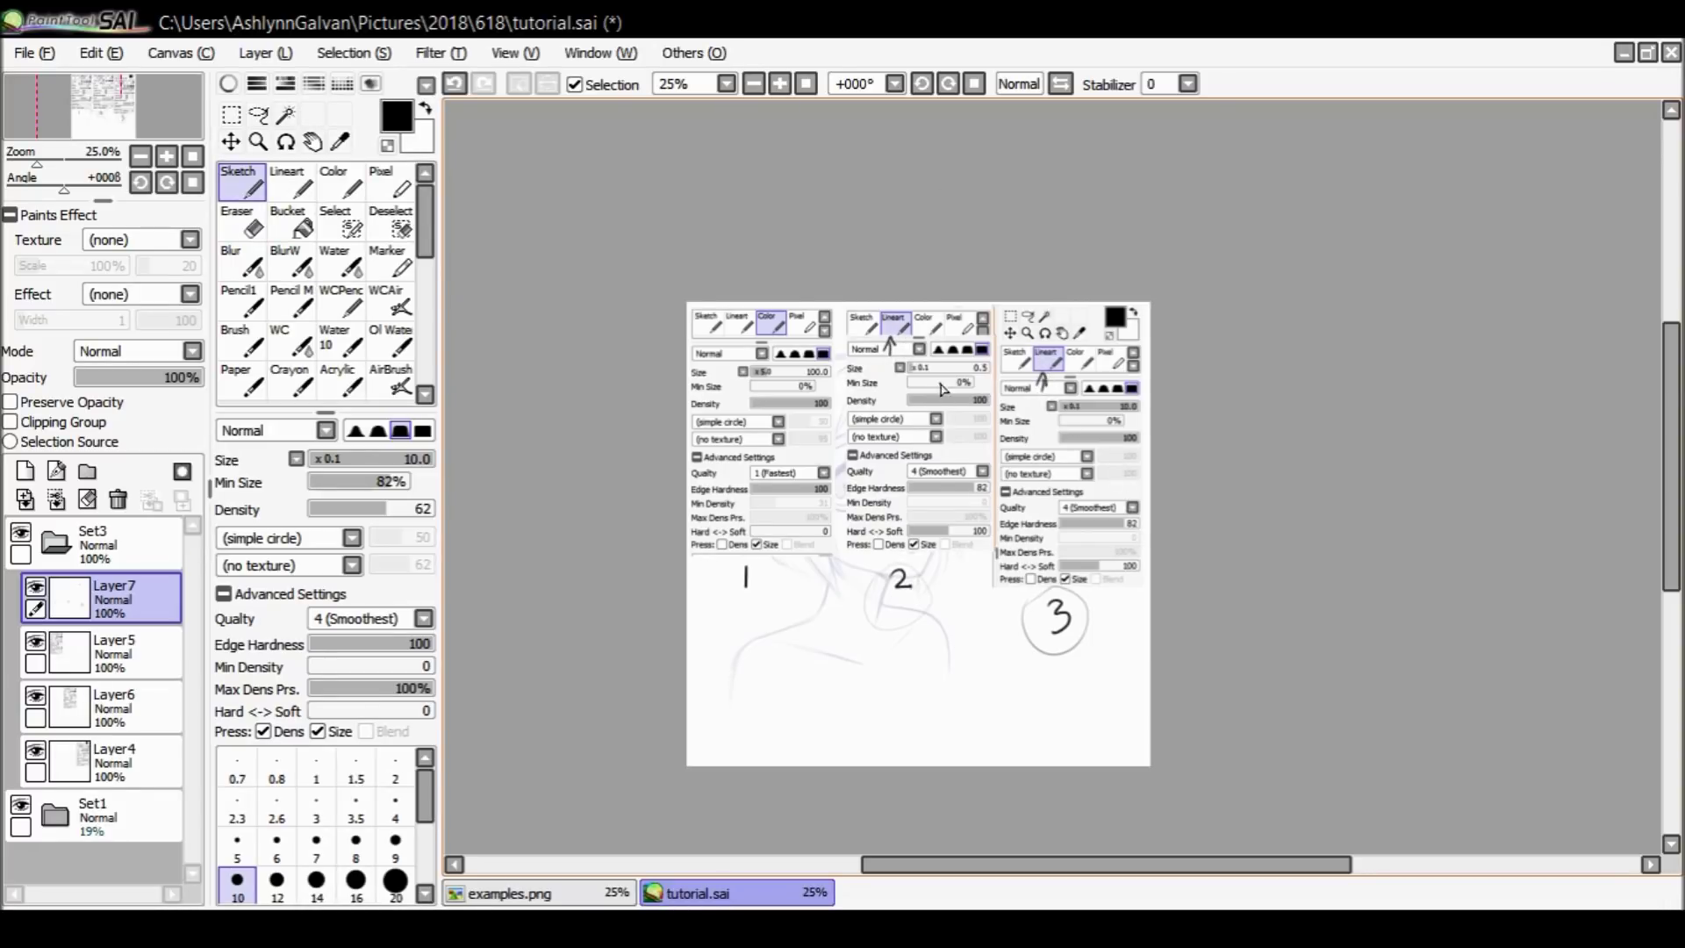
{"action": "left_click_drag", "start_coordinate": [1020, 407], "coordinate": [1045, 409]}
{"action": "left_click_drag", "start_coordinate": [867, 369], "coordinate": [898, 368]}
{"action": "mouse_move", "coordinate": [1022, 658]}
{"action": "left_mouse_down"}
{"action": "mouse_move", "coordinate": [1035, 649]}
{"action": "mouse_move", "coordinate": [1035, 697]}
{"action": "left_mouse_up"}
{"action": "key", "text": "e"}
{"action": "left_click", "coordinate": [1028, 681]}
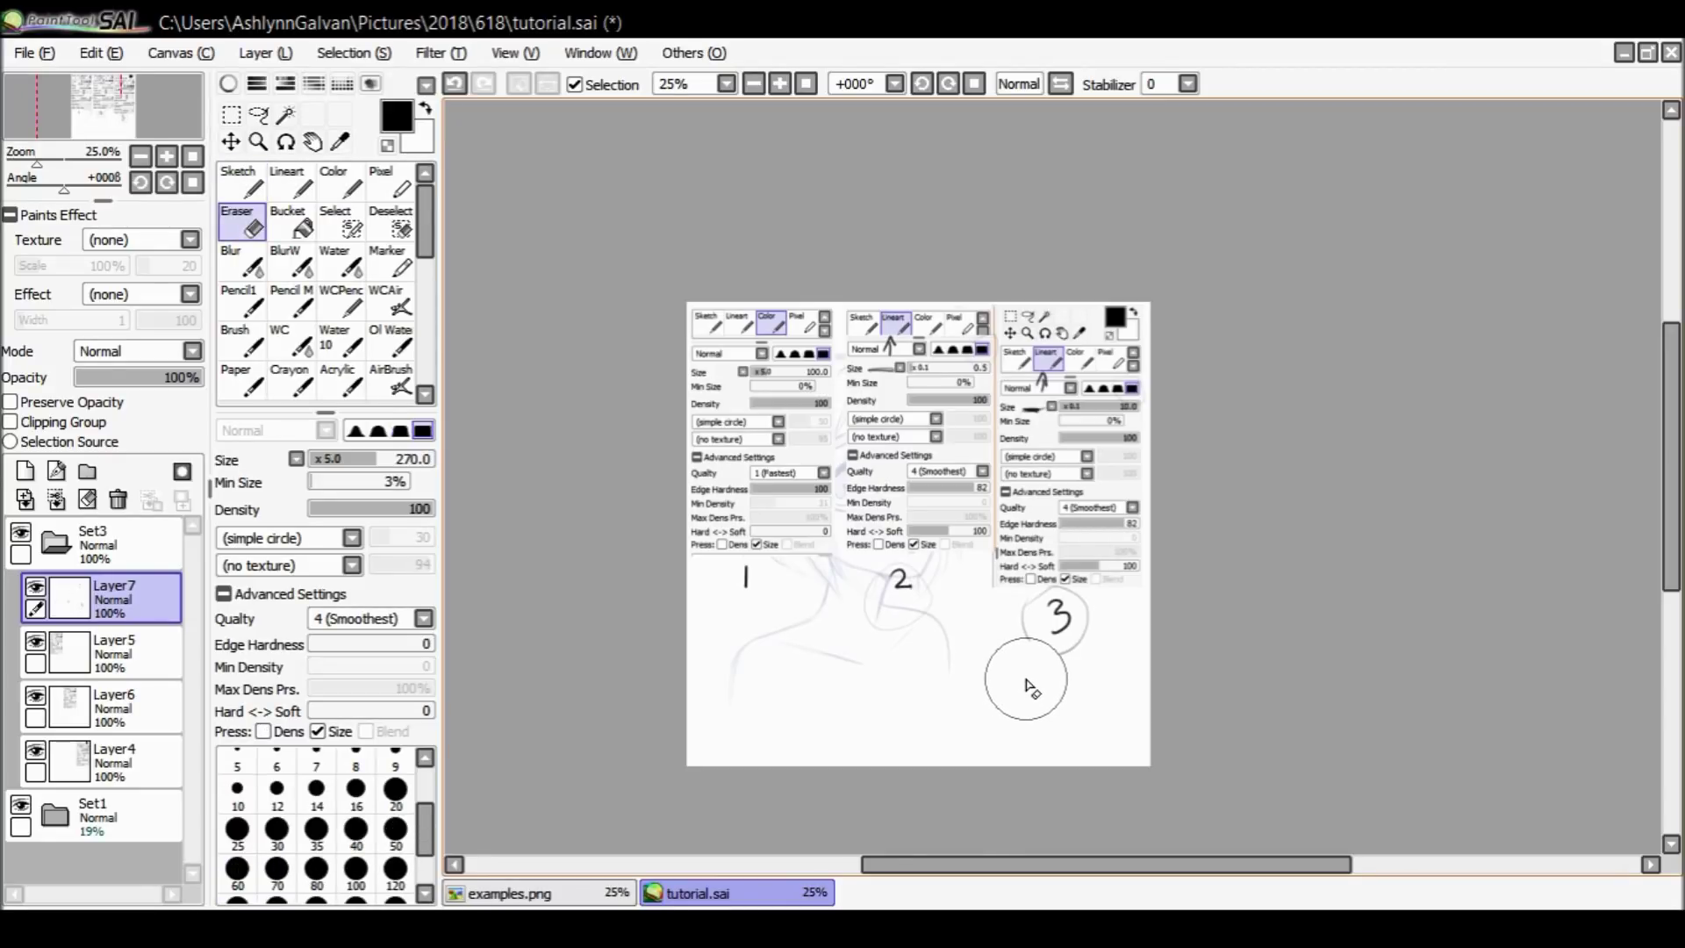
{"action": "key", "text": "n"}
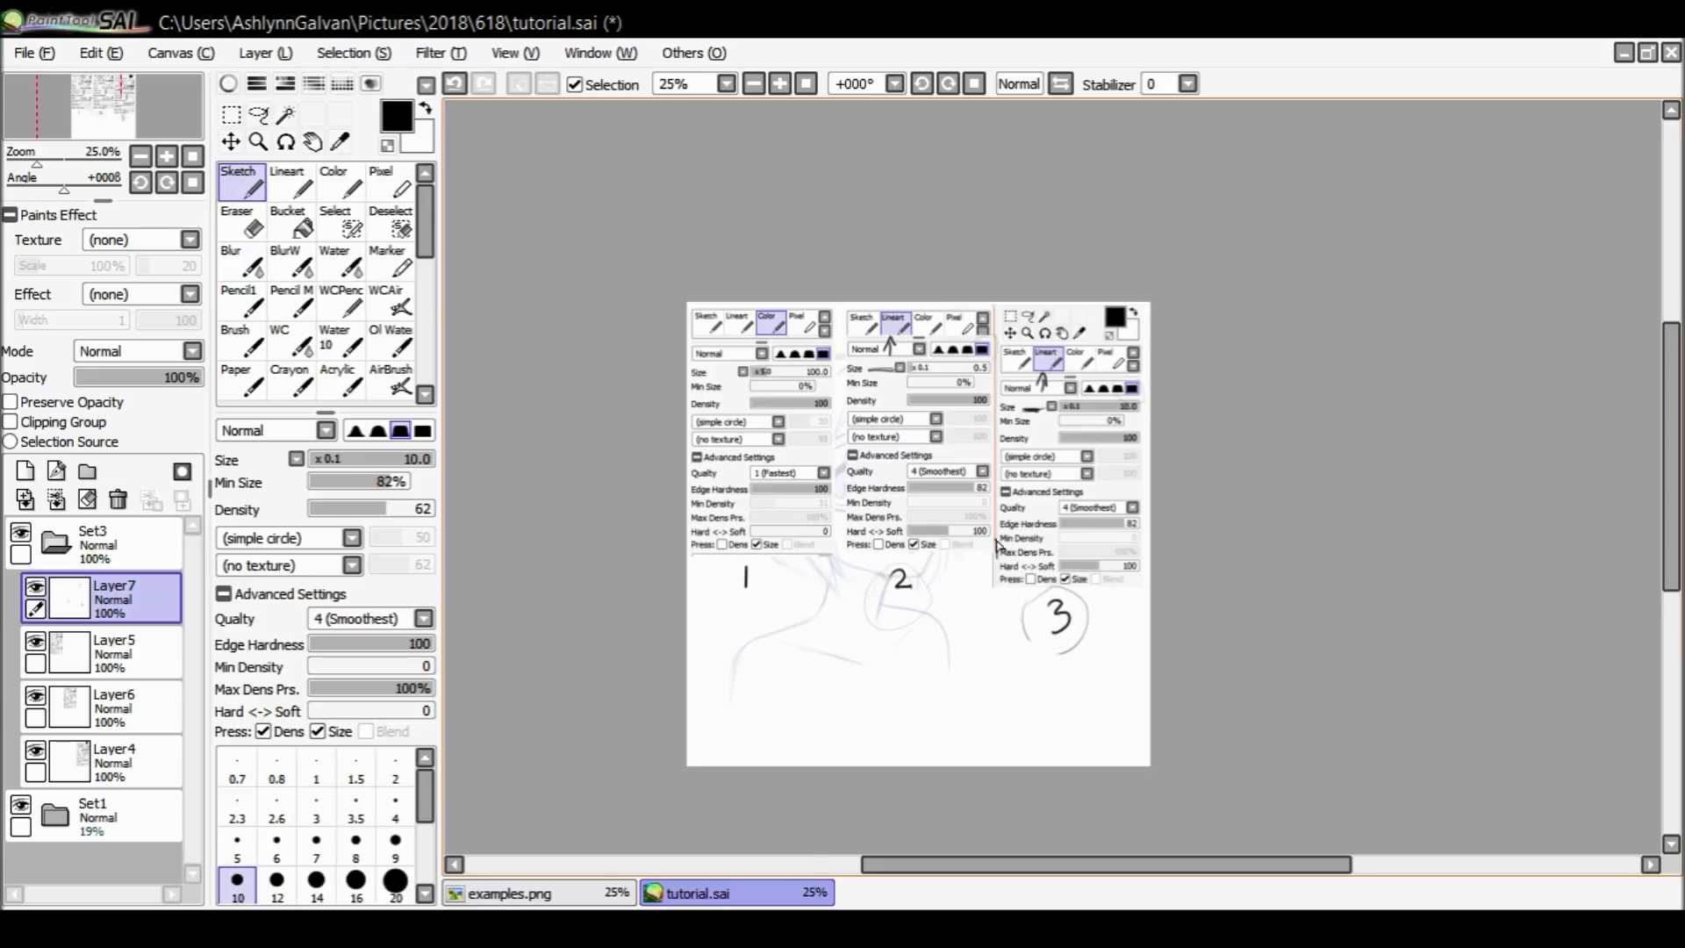
Check the numbered portraits in examples.png and circle the 1 beneath the first settings screenshot in tutorial.sai.
{"action": "left_click", "coordinate": [562, 892]}
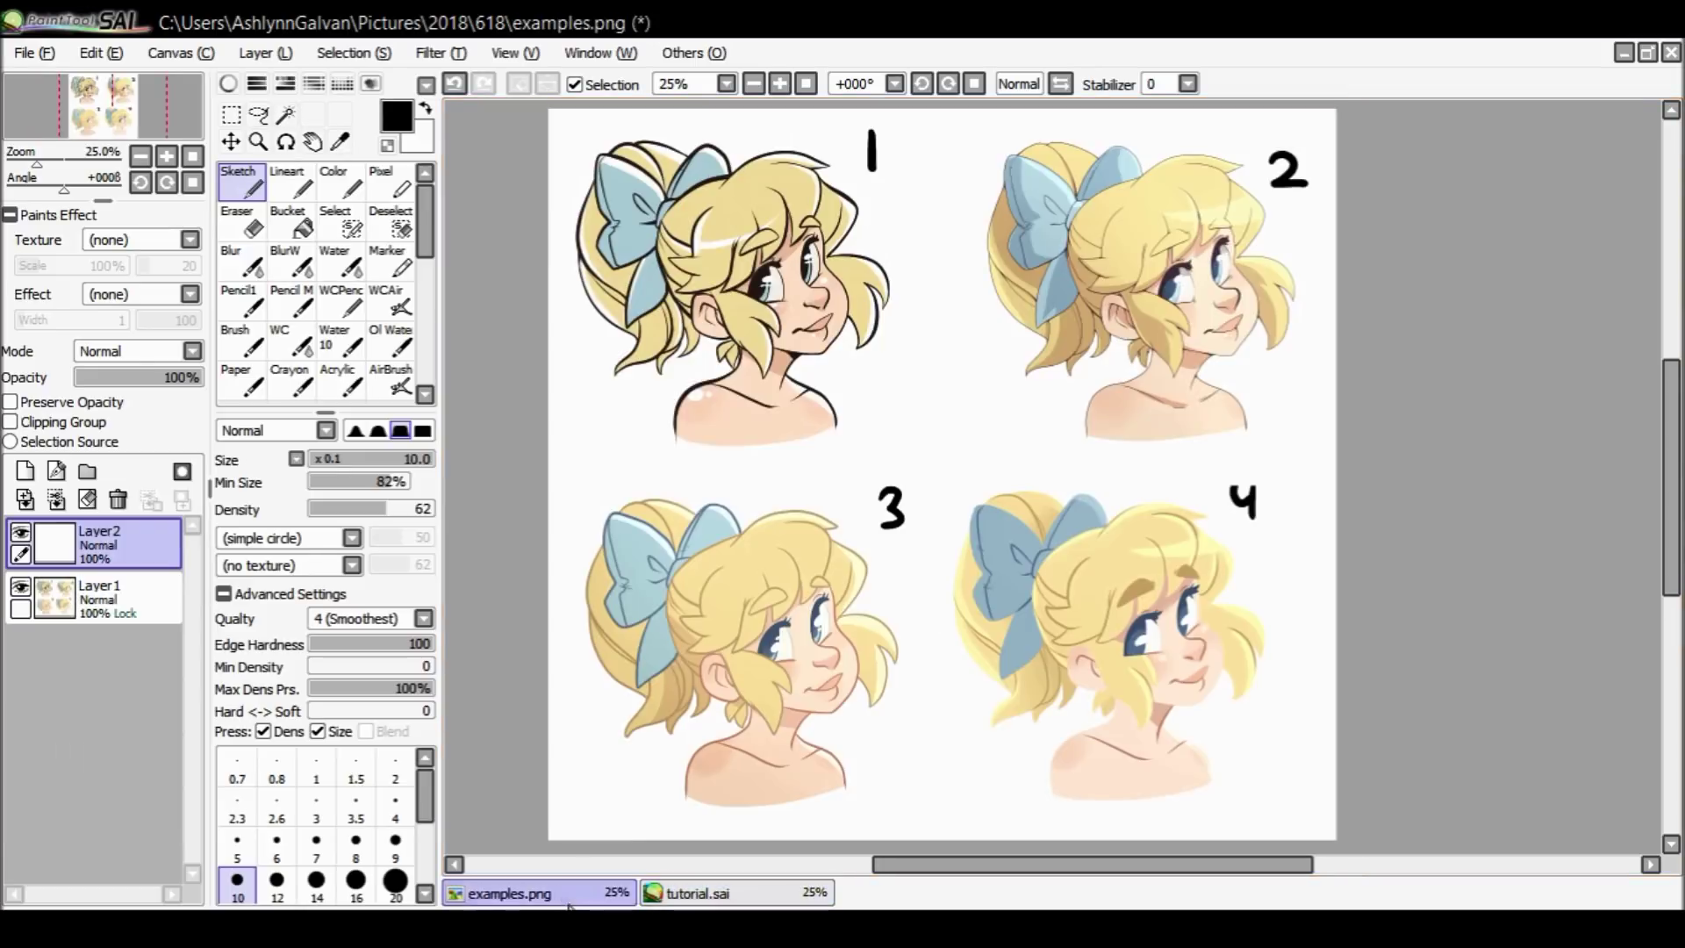
{"action": "left_click", "coordinate": [667, 893]}
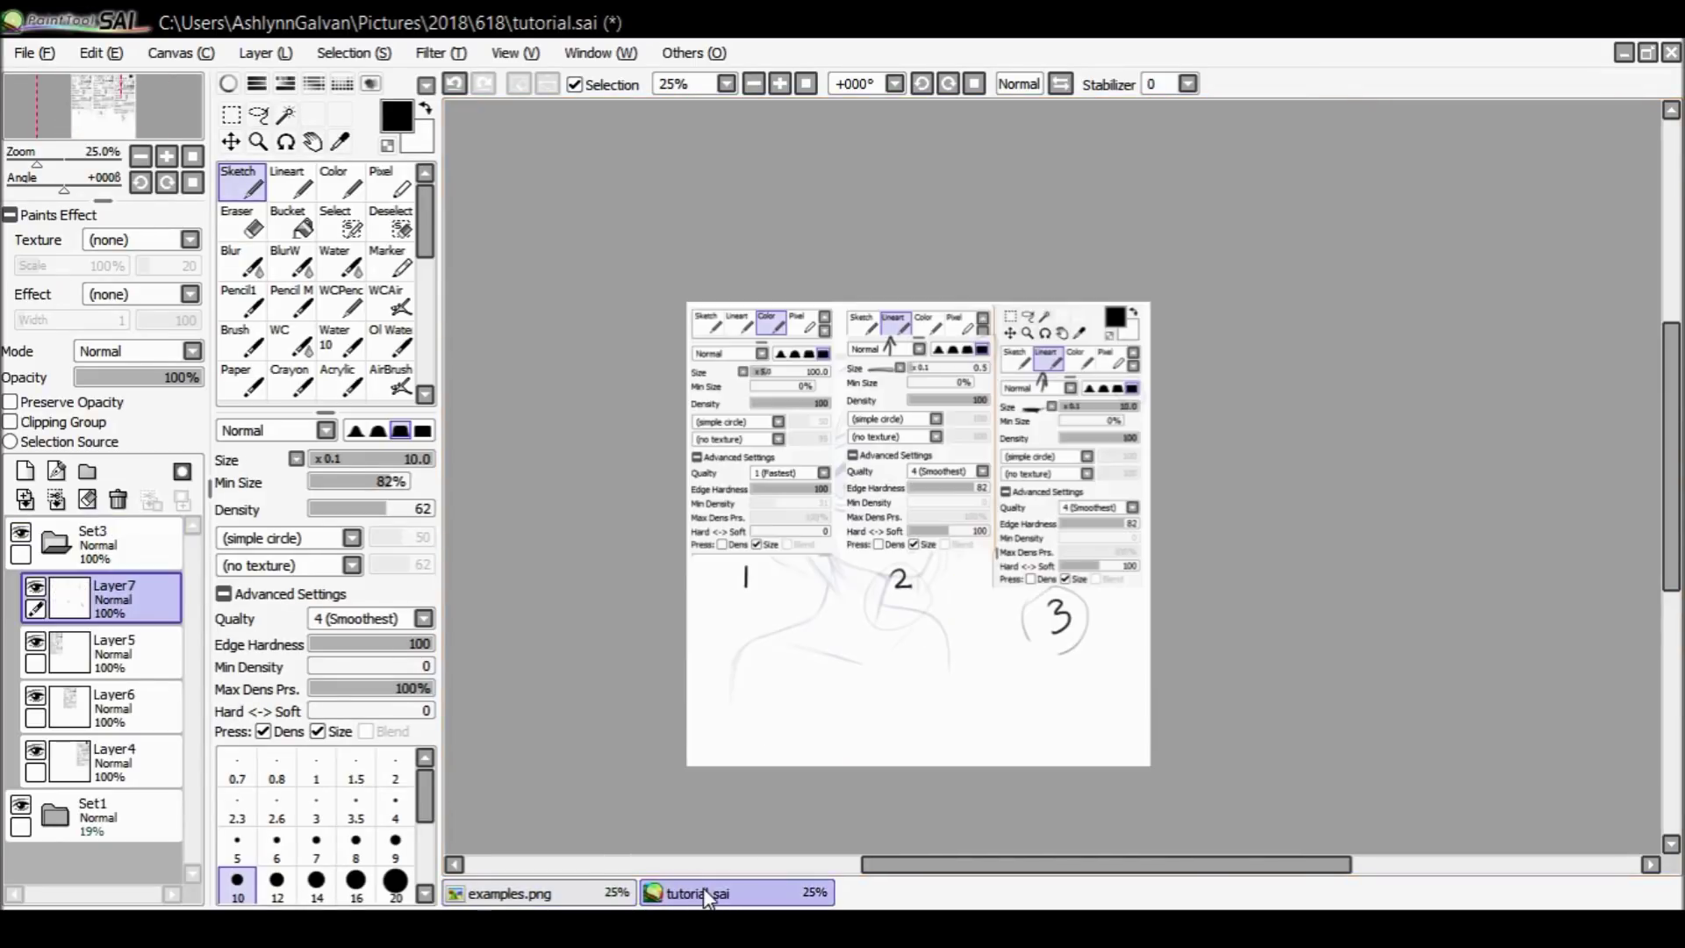
{"action": "left_click_drag", "start_coordinate": [725, 586], "coordinate": [729, 574]}
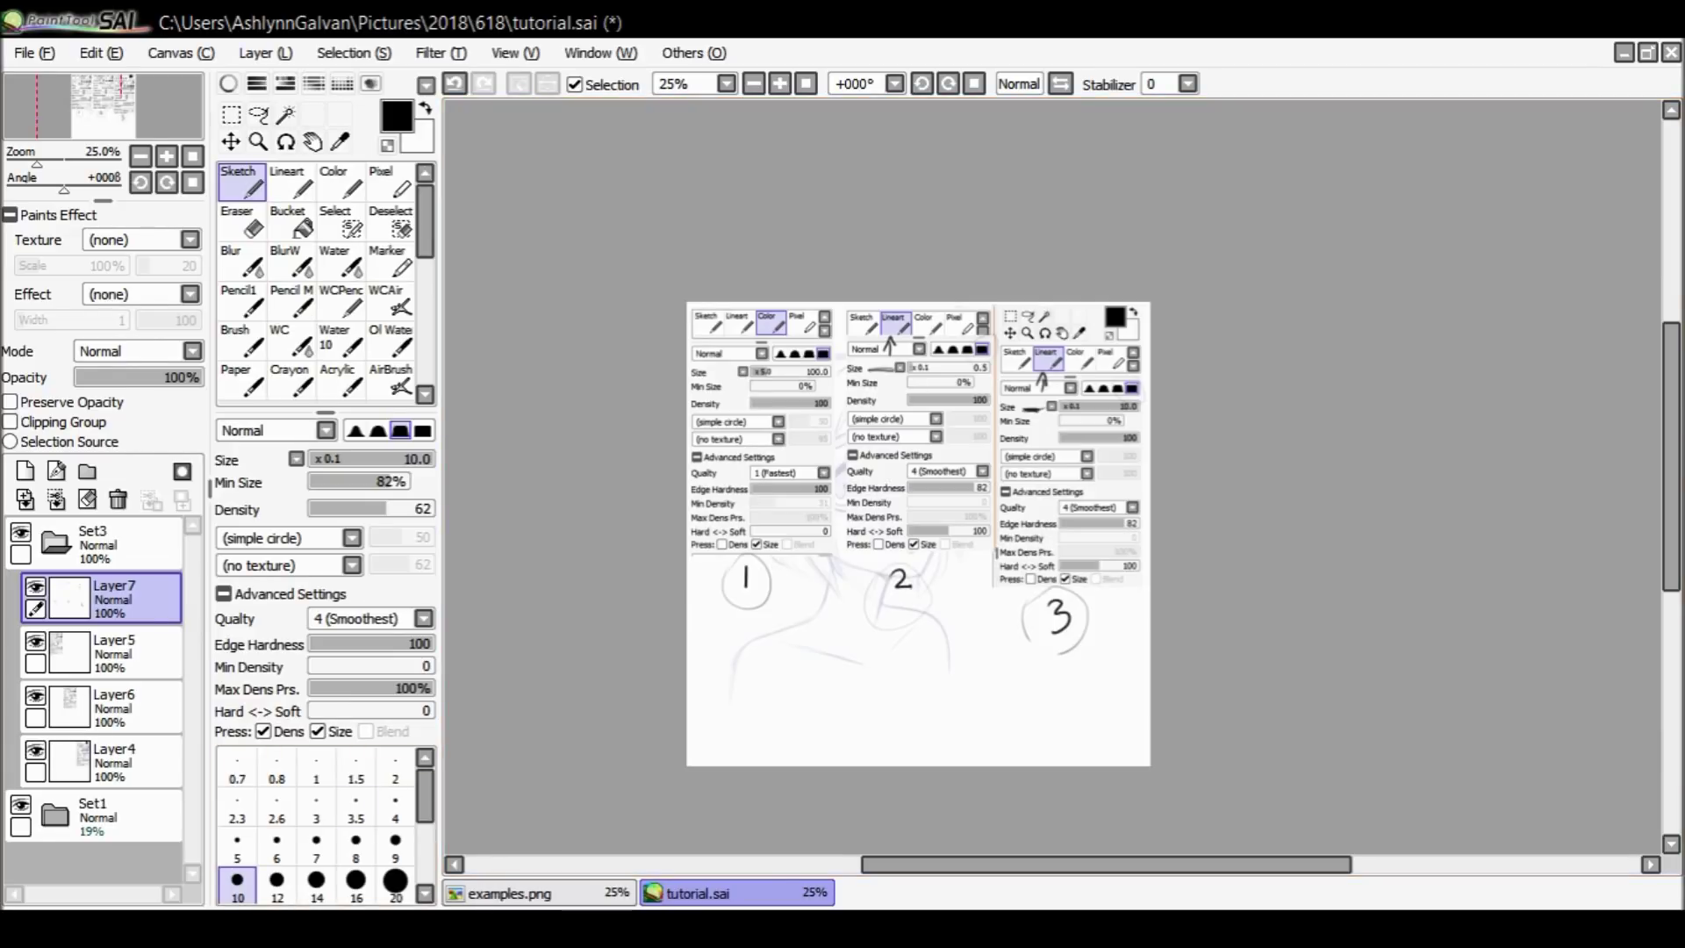
Examine the four numbered line art examples in examples.png and return to tutorial.sai.
{"action": "key", "text": "alt+Tab"}
{"action": "left_click", "coordinate": [569, 894]}
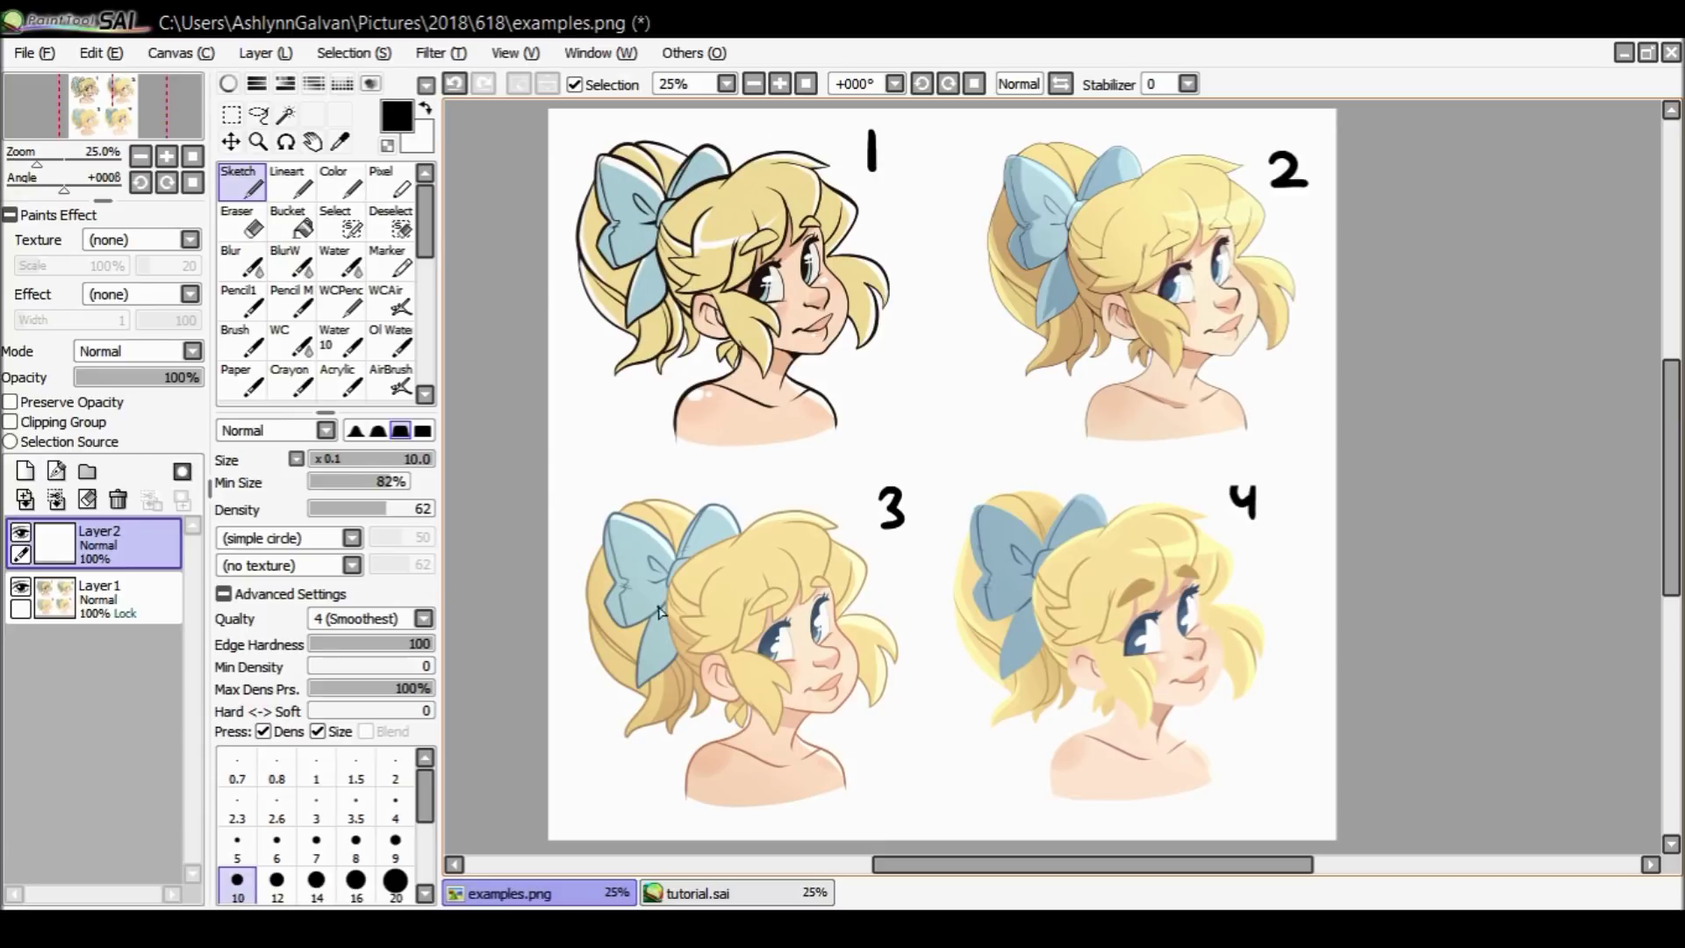
{"action": "left_click", "coordinate": [755, 894]}
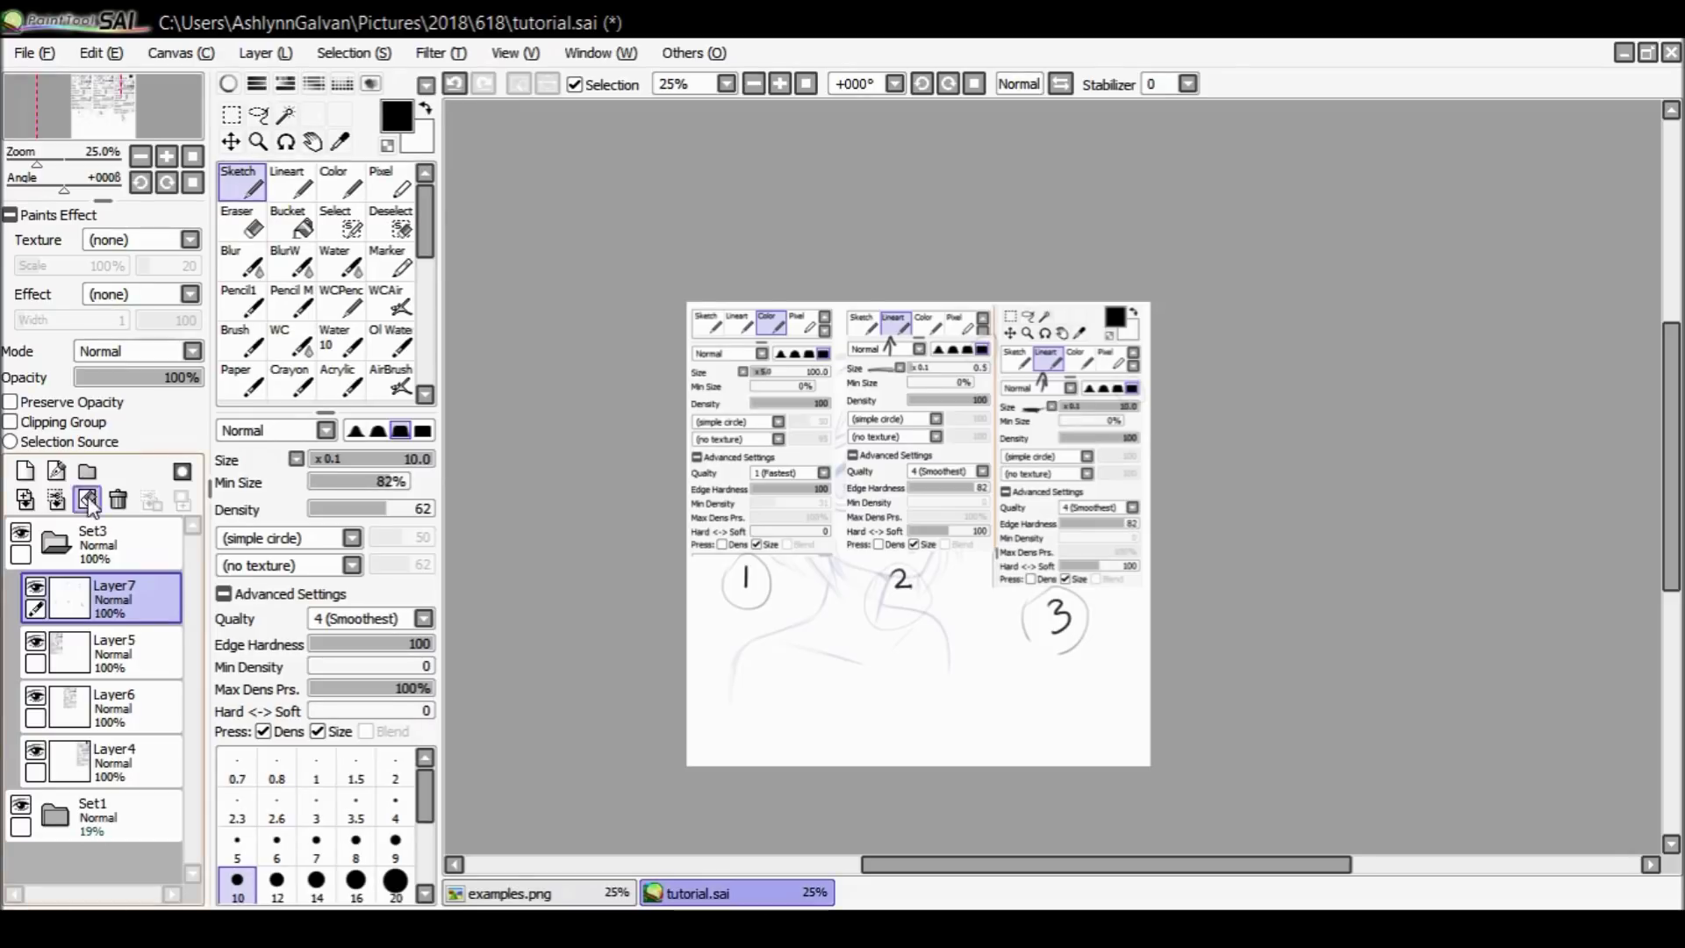
Collapse and hide Set3, and raise the opacity of Set1 to 100%.
{"action": "left_click", "coordinate": [56, 542]}
{"action": "left_click", "coordinate": [20, 532]}
{"action": "left_click", "coordinate": [139, 612]}
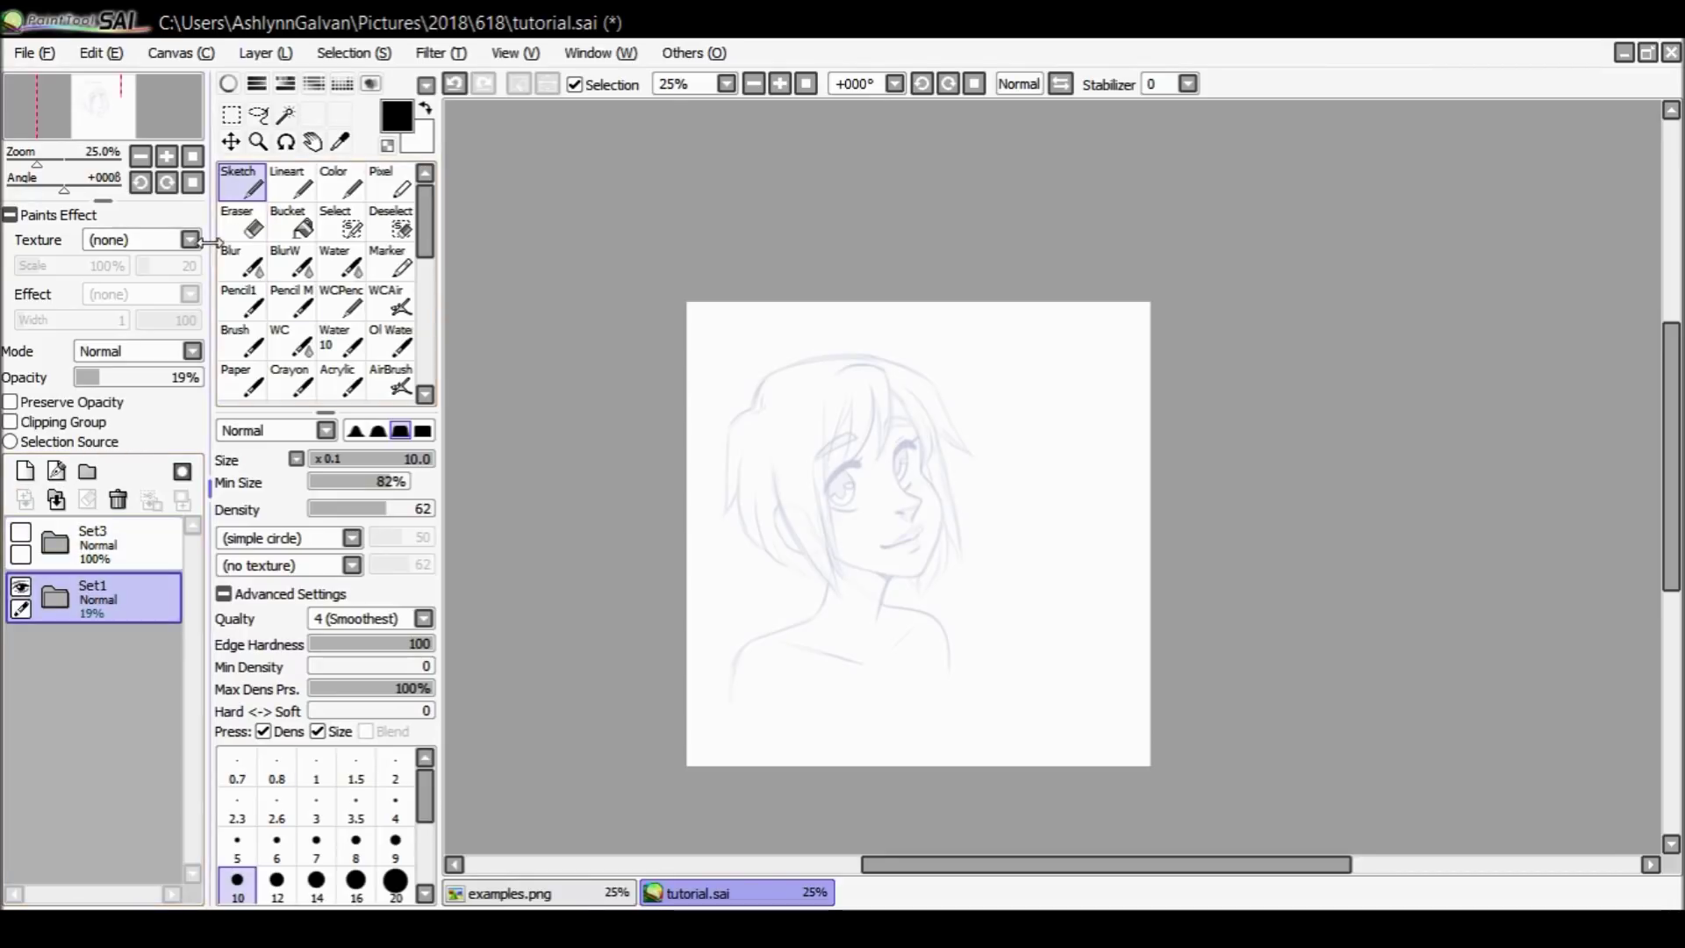
{"action": "left_click_drag", "start_coordinate": [114, 378], "coordinate": [200, 377]}
Move the Set1 portrait sketch slightly to the right so it sits nearer the middle of the canvas.
{"action": "left_click", "coordinate": [231, 141]}
{"action": "left_click_drag", "start_coordinate": [971, 459], "coordinate": [1018, 448]}
{"action": "left_click", "coordinate": [258, 142]}
Expand Set1, hide Layer3 and raise Set2's opacity to 100% to display the rough sketch alone.
{"action": "left_click", "coordinate": [55, 597]}
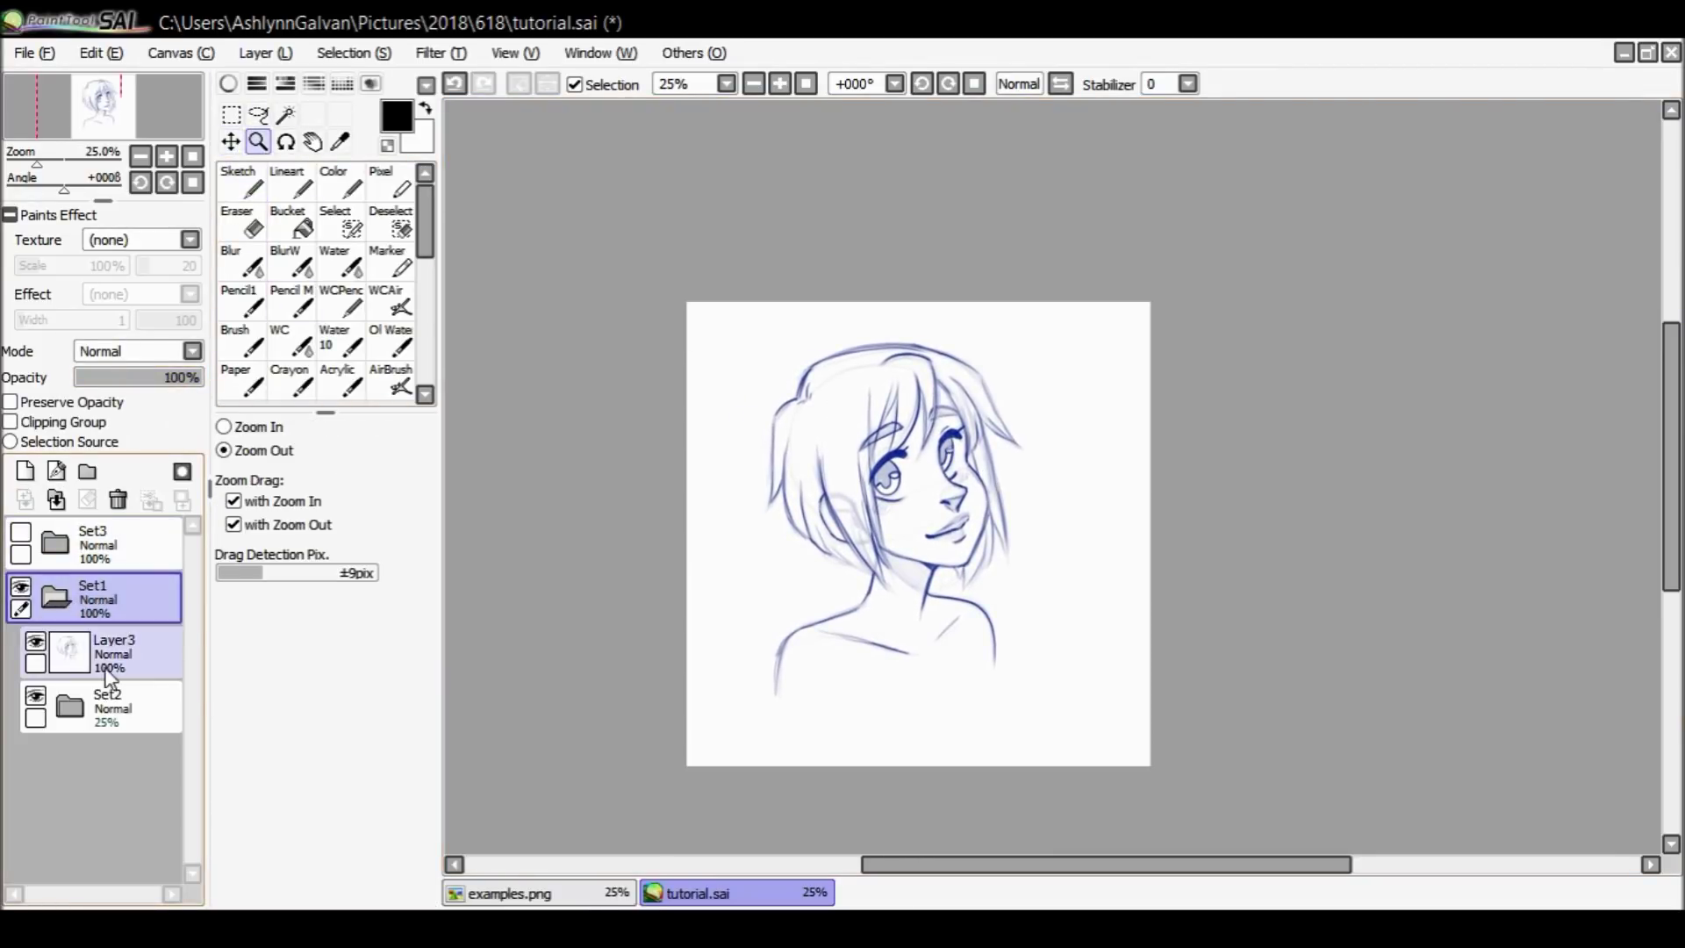
{"action": "left_click", "coordinate": [35, 642]}
{"action": "left_click", "coordinate": [131, 707]}
{"action": "left_click_drag", "start_coordinate": [186, 377], "coordinate": [202, 378]}
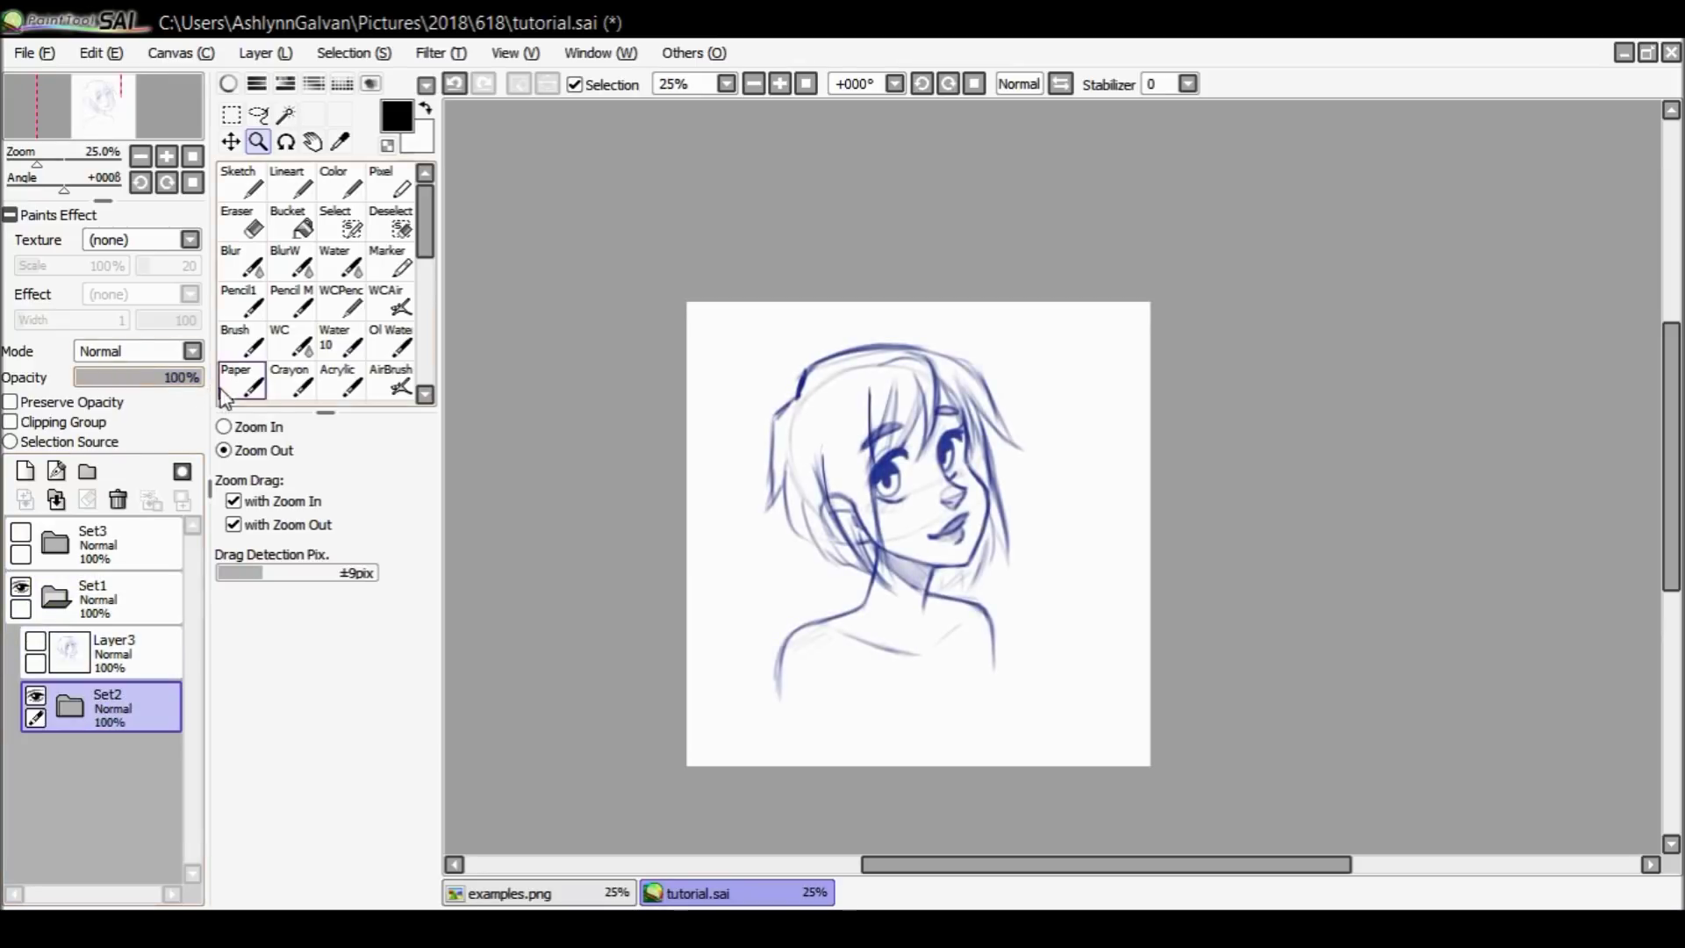
Show Layer3 again and reduce Set2's opacity to 25%.
{"action": "left_click", "coordinate": [225, 427]}
{"action": "left_click", "coordinate": [926, 572]}
{"action": "left_click", "coordinate": [35, 641]}
{"action": "left_click_drag", "start_coordinate": [95, 378], "coordinate": [108, 379]}
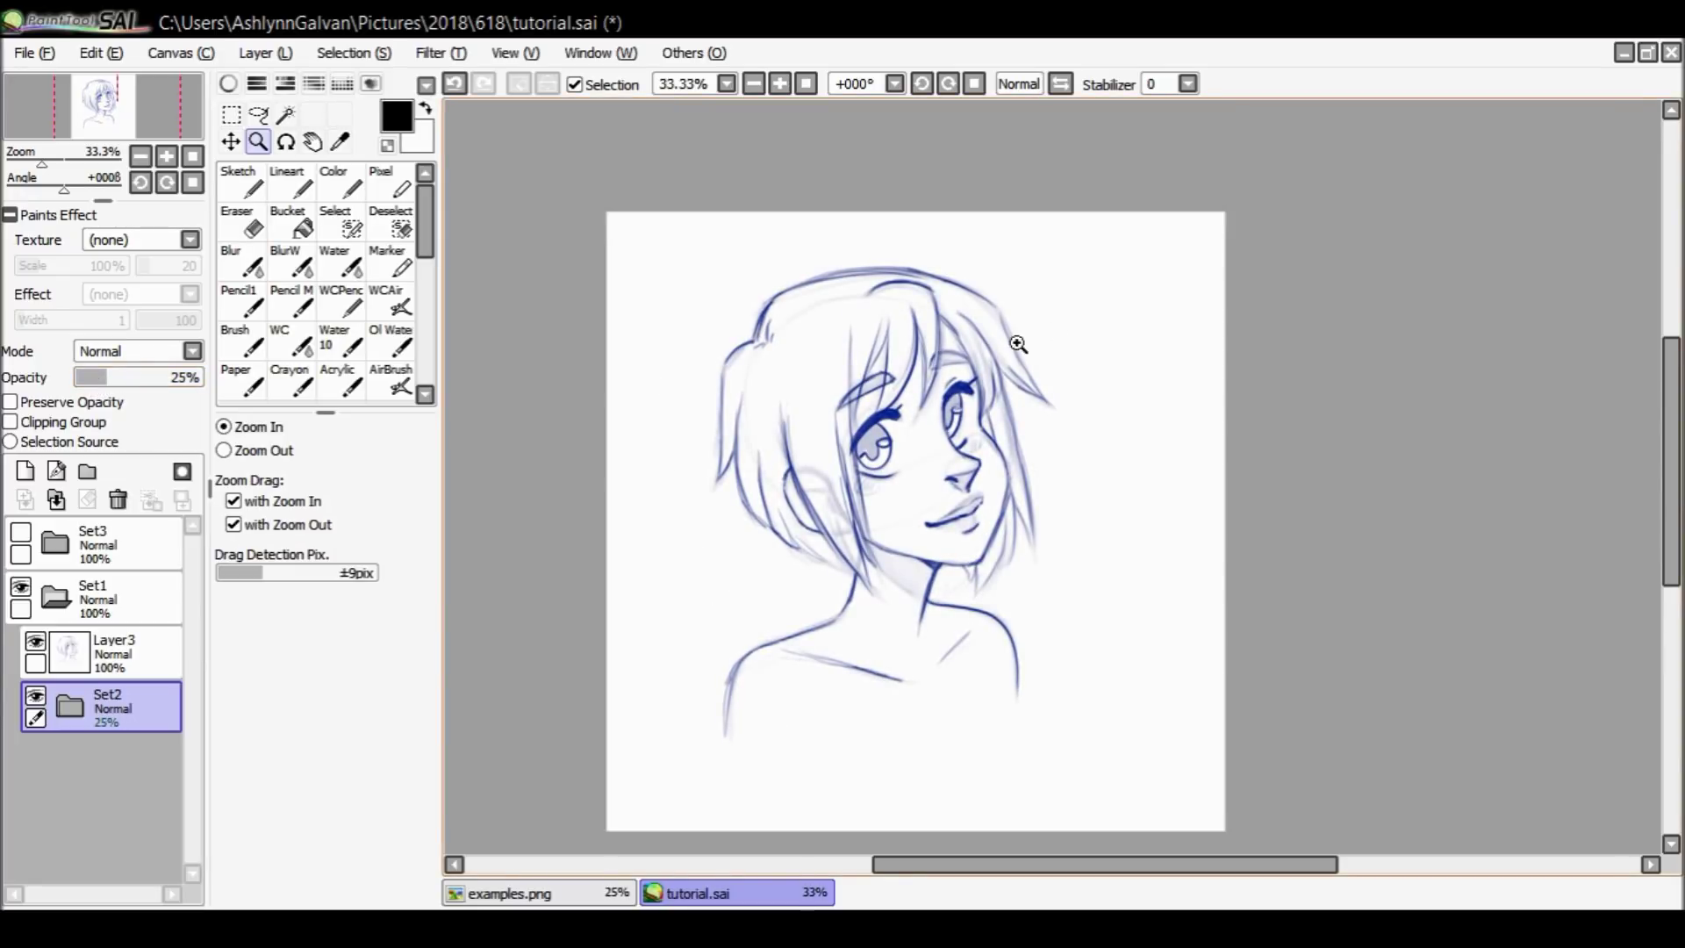
Compare the rough sketch with Layer3 switched off and on, and set Set2's opacity to 20%.
{"action": "left_click", "coordinate": [61, 603]}
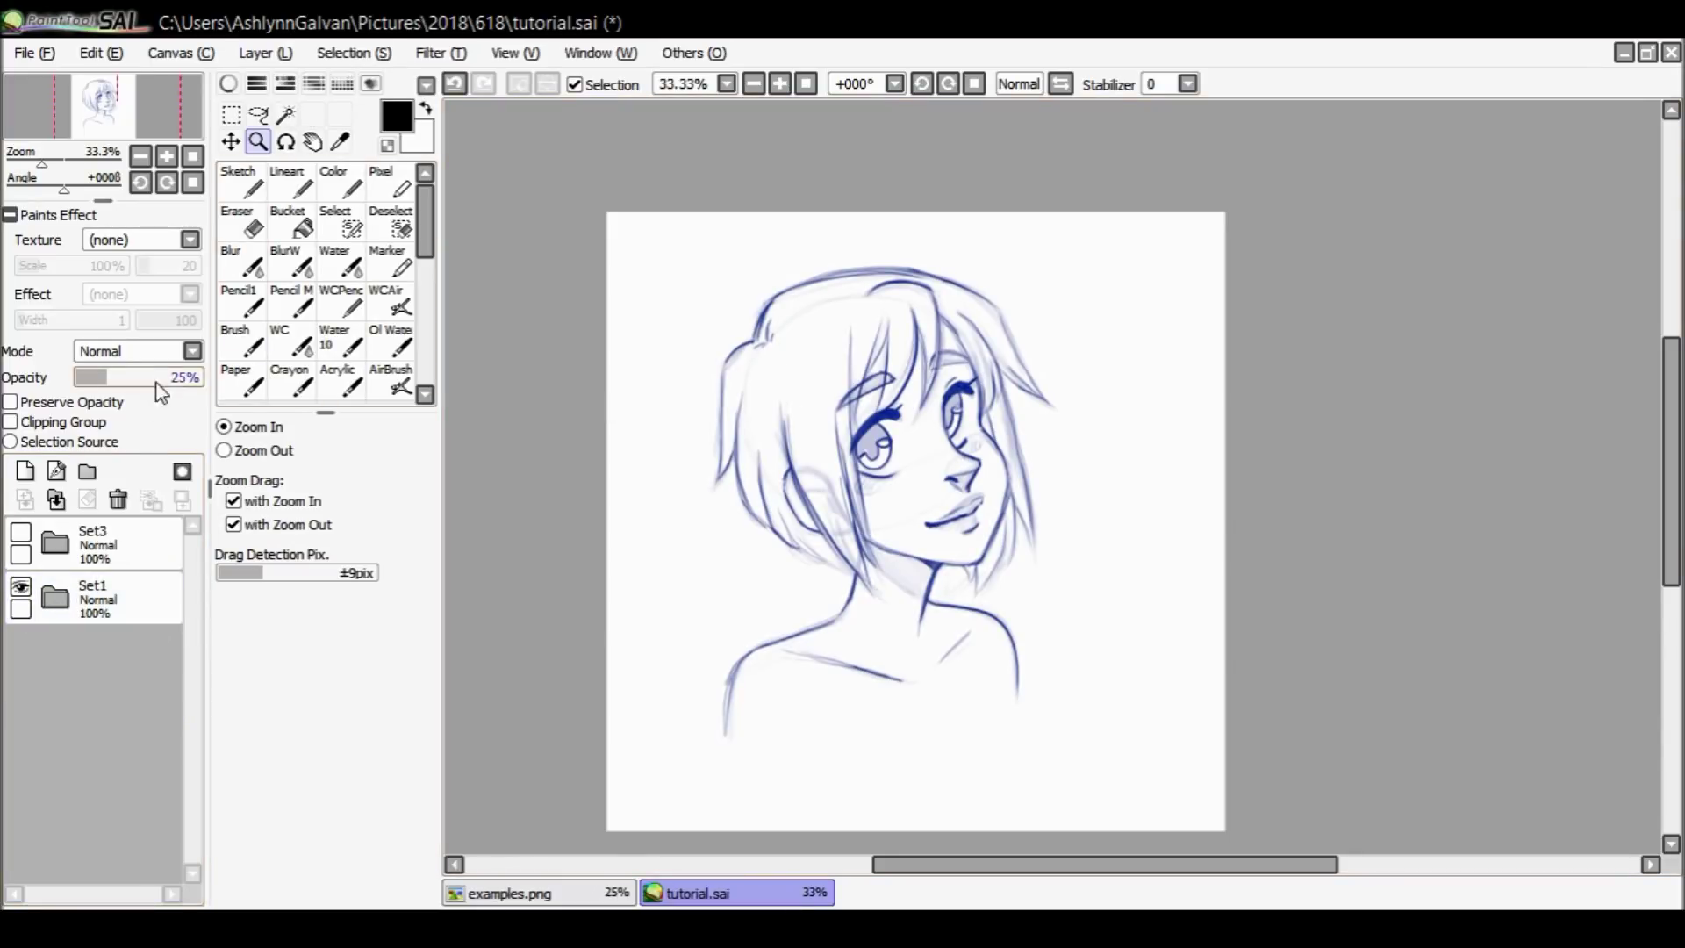
{"action": "left_click_drag", "start_coordinate": [92, 377], "coordinate": [125, 382]}
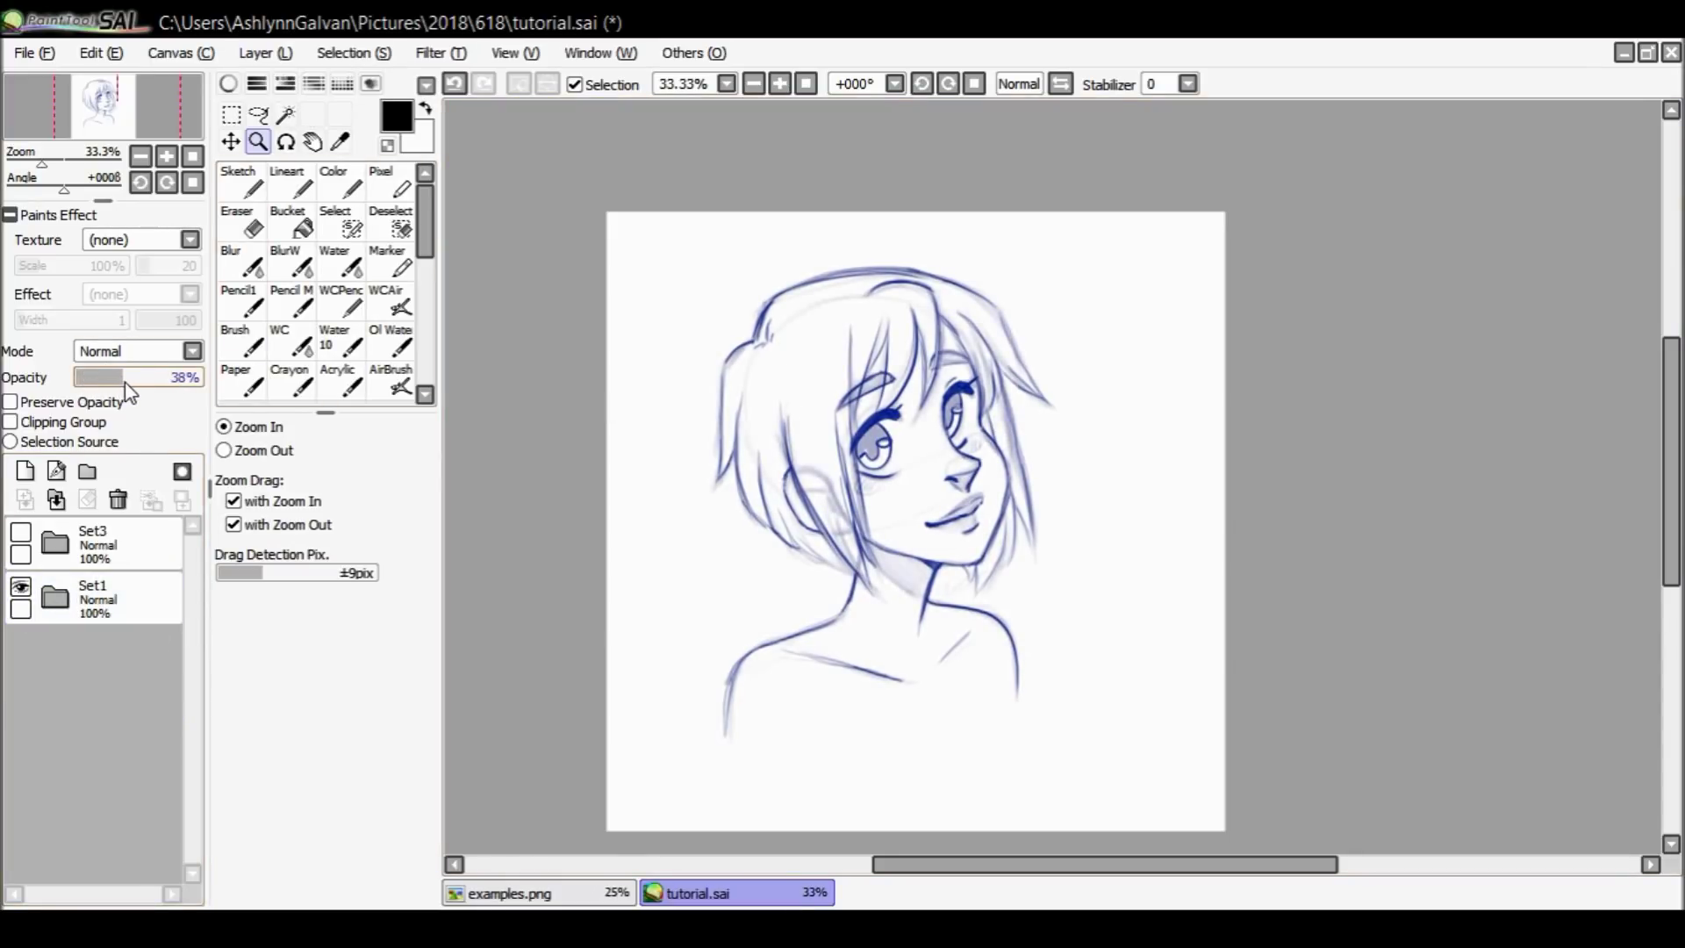
{"action": "left_click", "coordinate": [55, 597]}
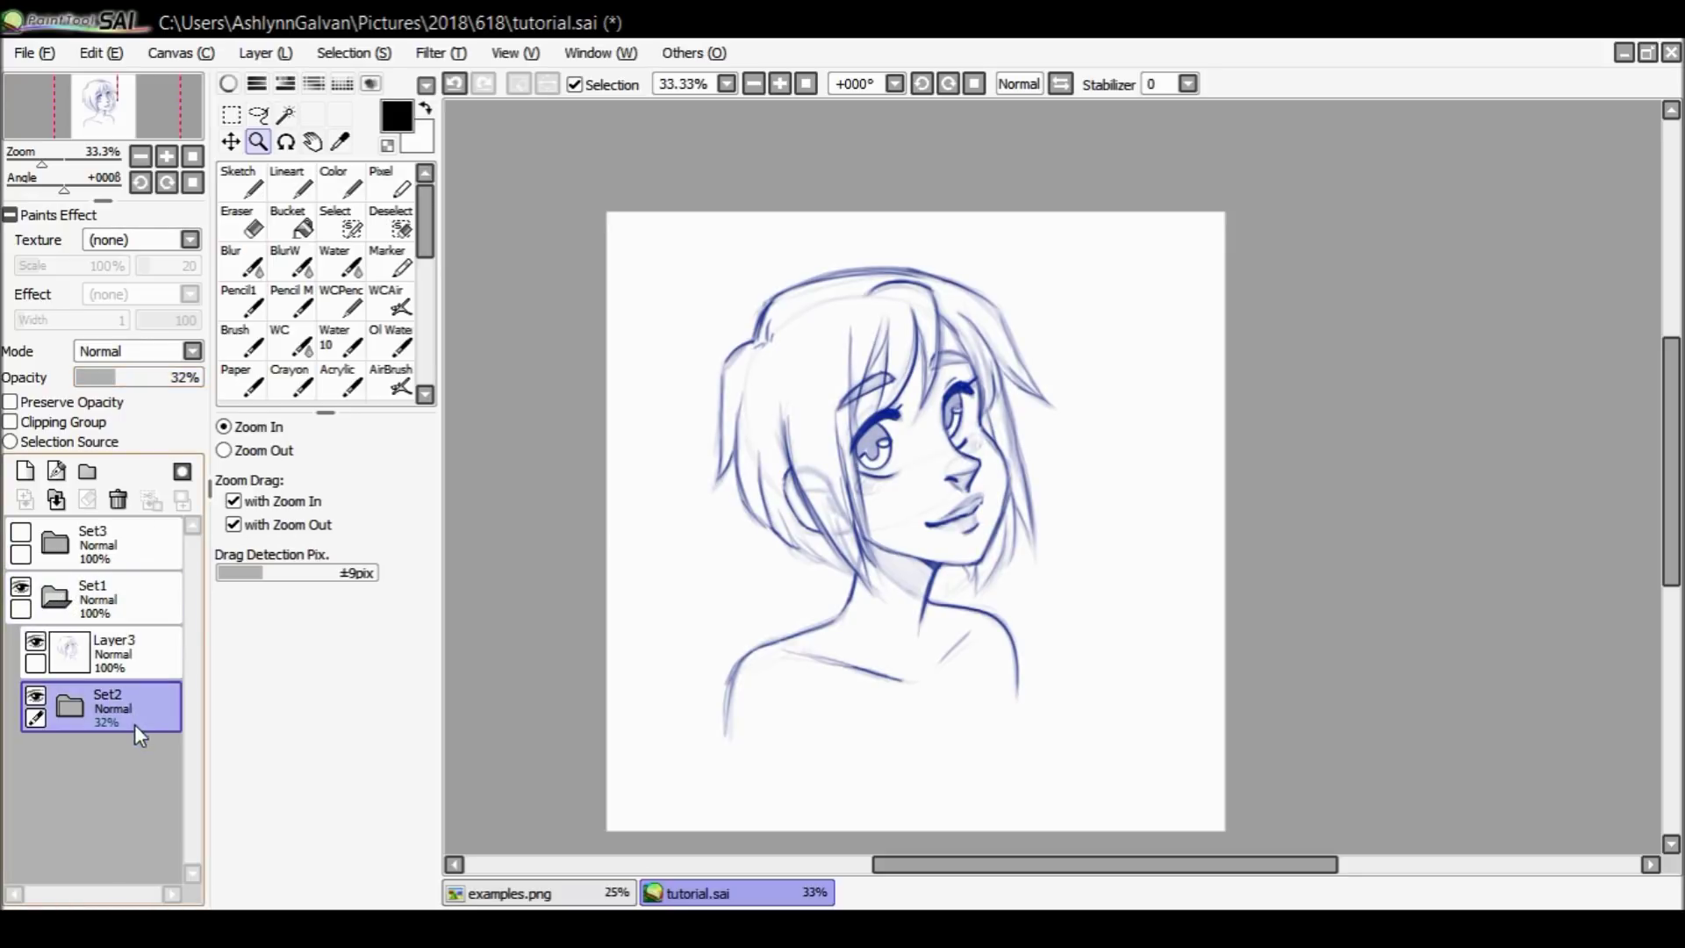
{"action": "left_click", "coordinate": [35, 643]}
{"action": "left_click", "coordinate": [37, 646]}
{"action": "left_click", "coordinate": [93, 378]}
{"action": "left_click", "coordinate": [102, 375]}
{"action": "left_click", "coordinate": [829, 480]}
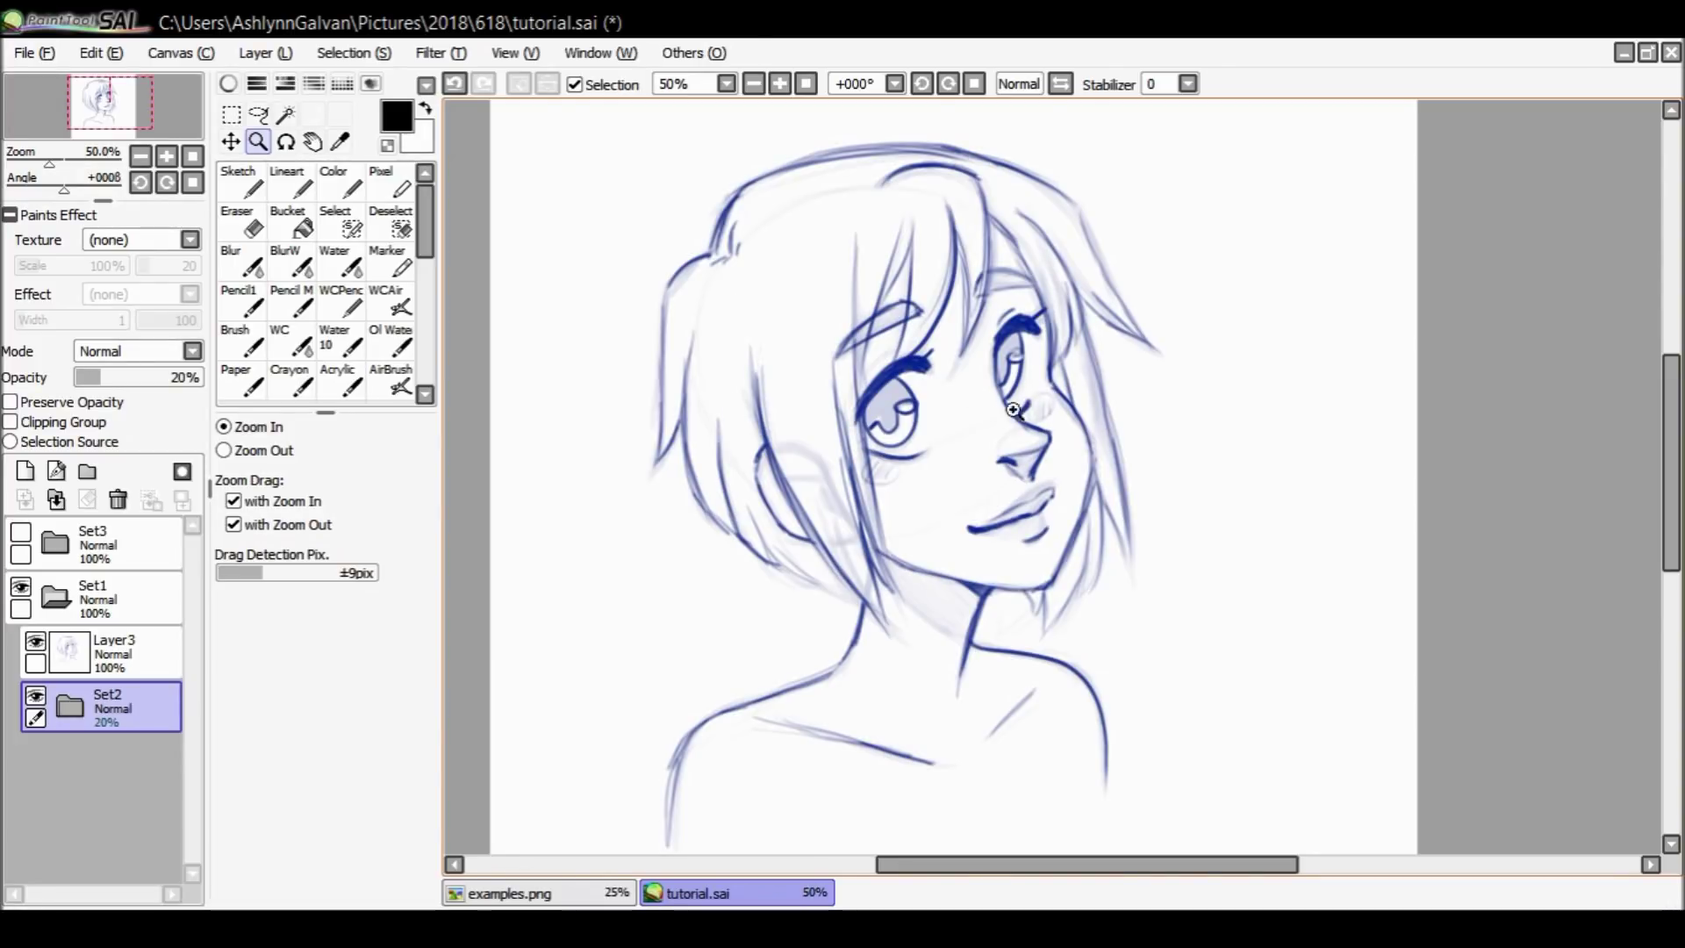
Collapse Set1 and lower its opacity to 29% so the sketch serves as a faint guide.
{"action": "left_click", "coordinate": [71, 603]}
{"action": "left_click", "coordinate": [71, 603]}
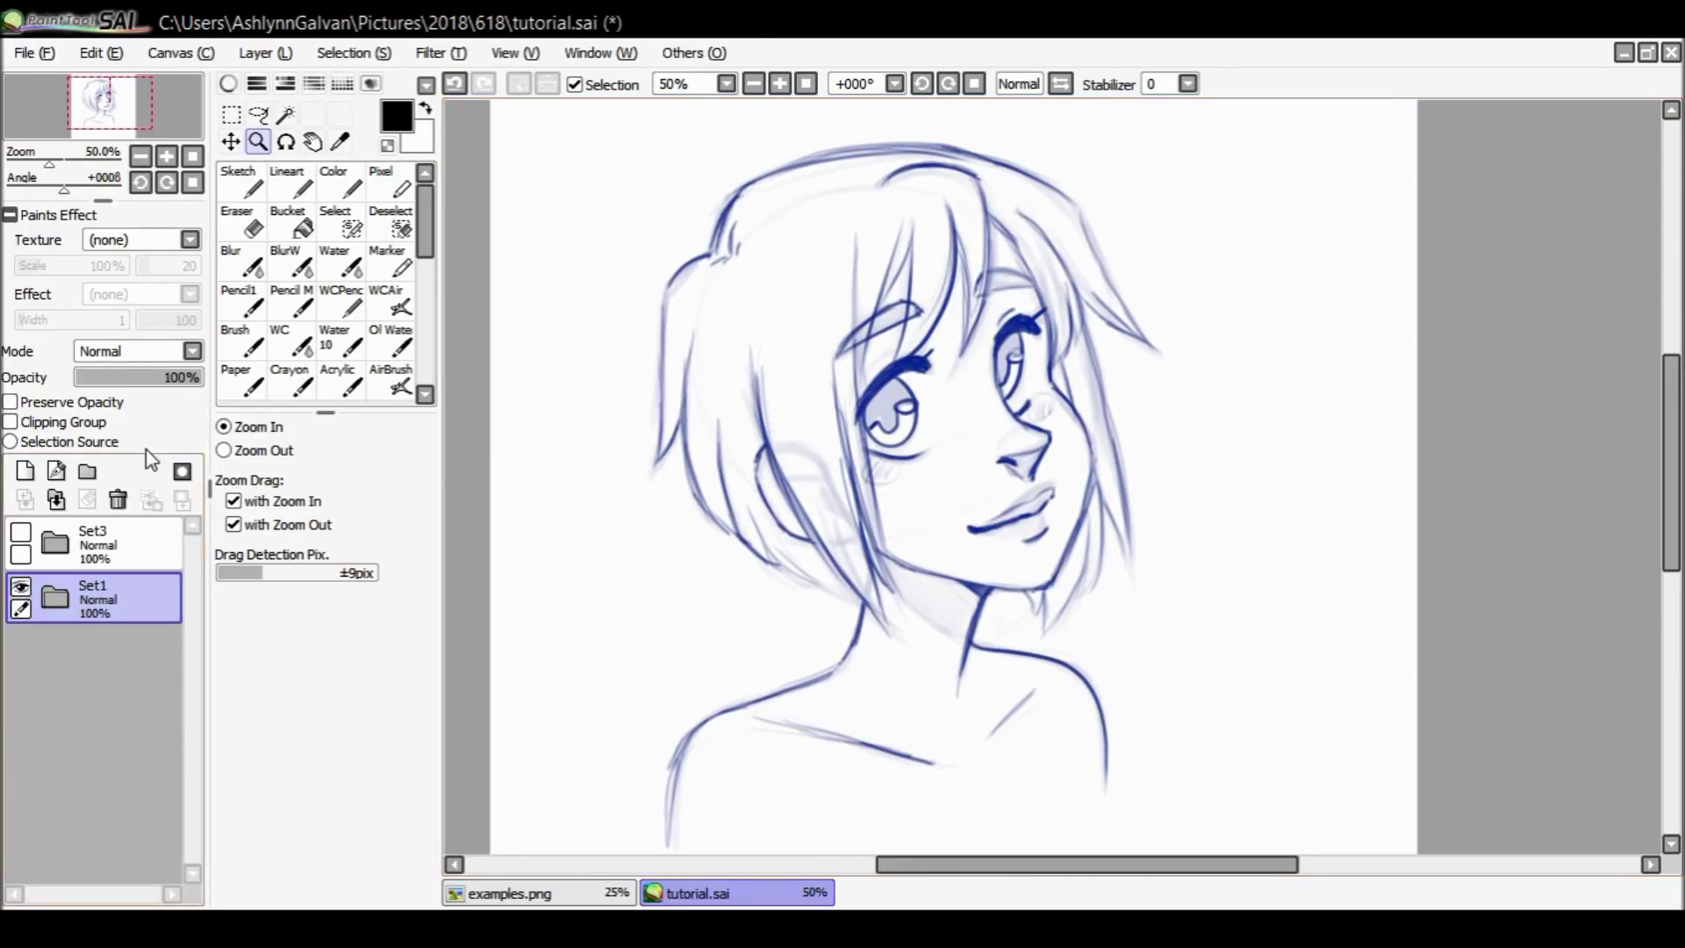
{"action": "left_click", "coordinate": [111, 378]}
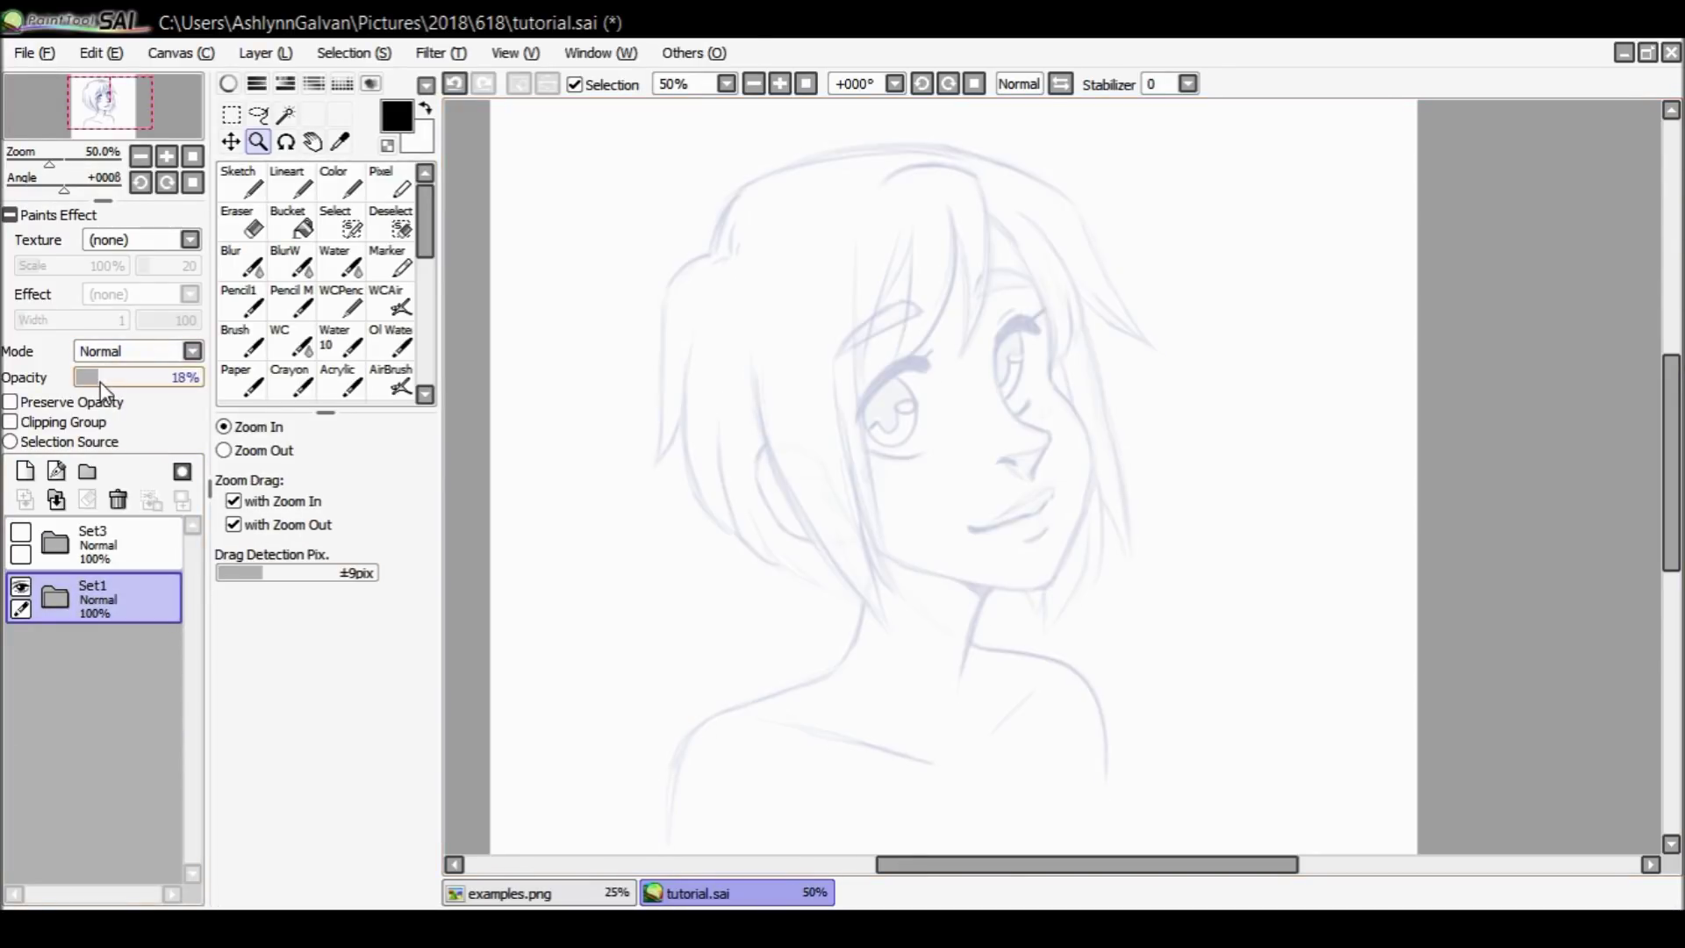
Show Set3 with only the Layer5 screenshot visible by hiding Layer6, Layer4 and Layer7, and collapse the folder.
{"action": "left_click", "coordinate": [24, 532]}
{"action": "left_click", "coordinate": [54, 540]}
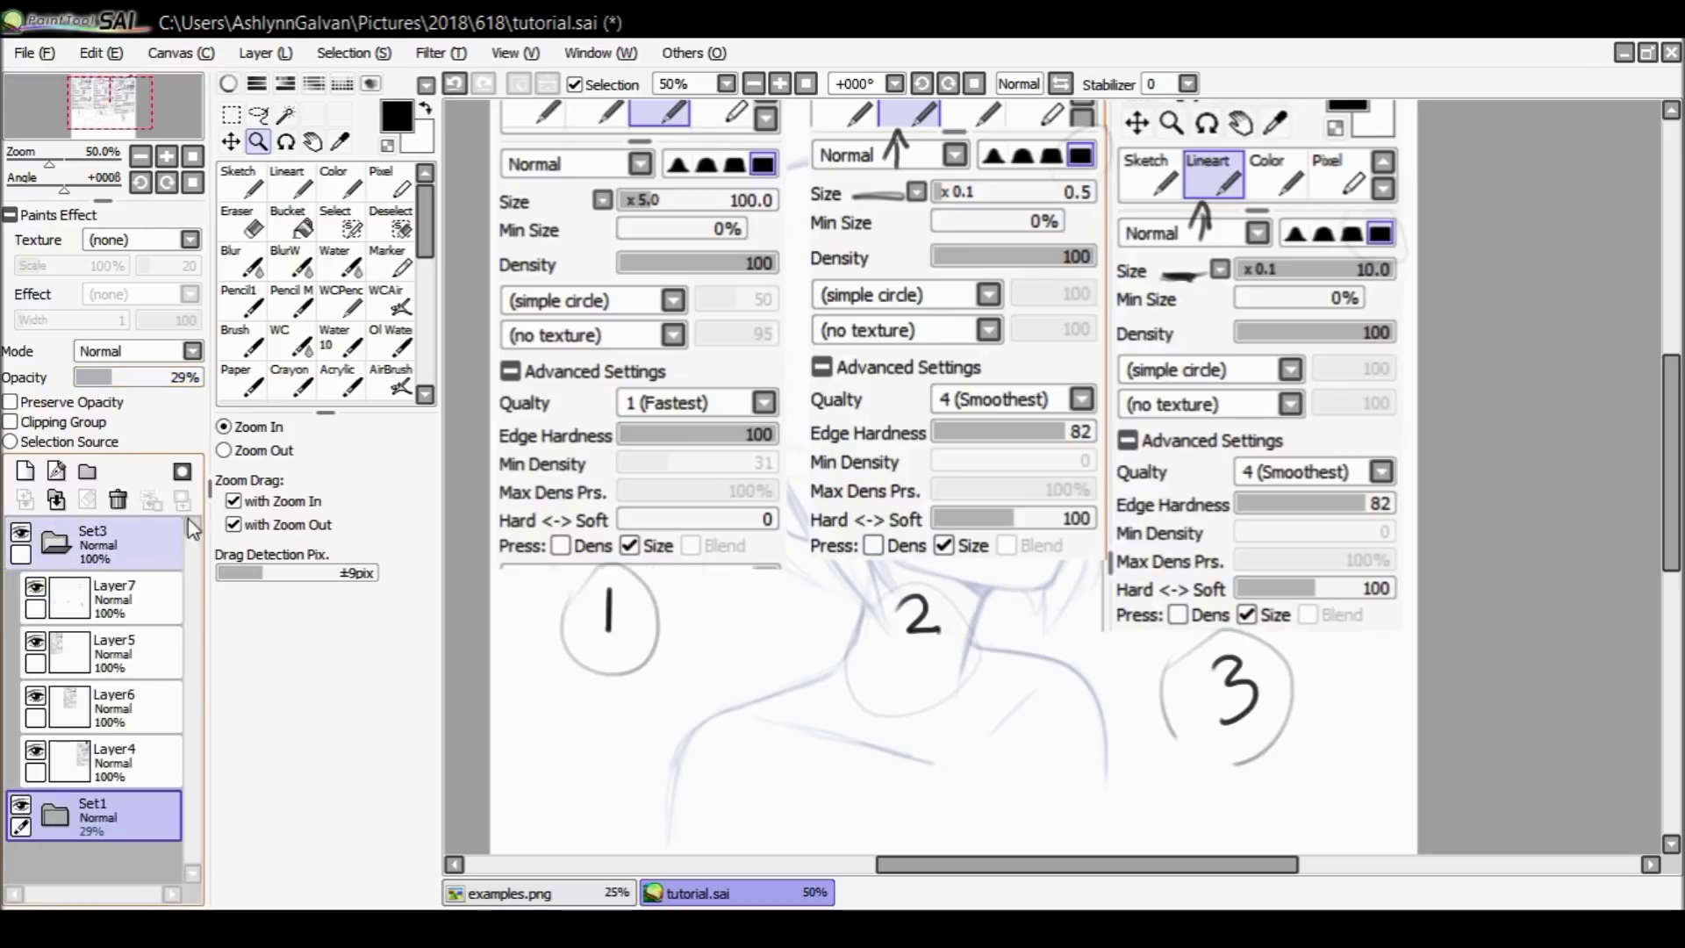
{"action": "left_click", "coordinate": [35, 696]}
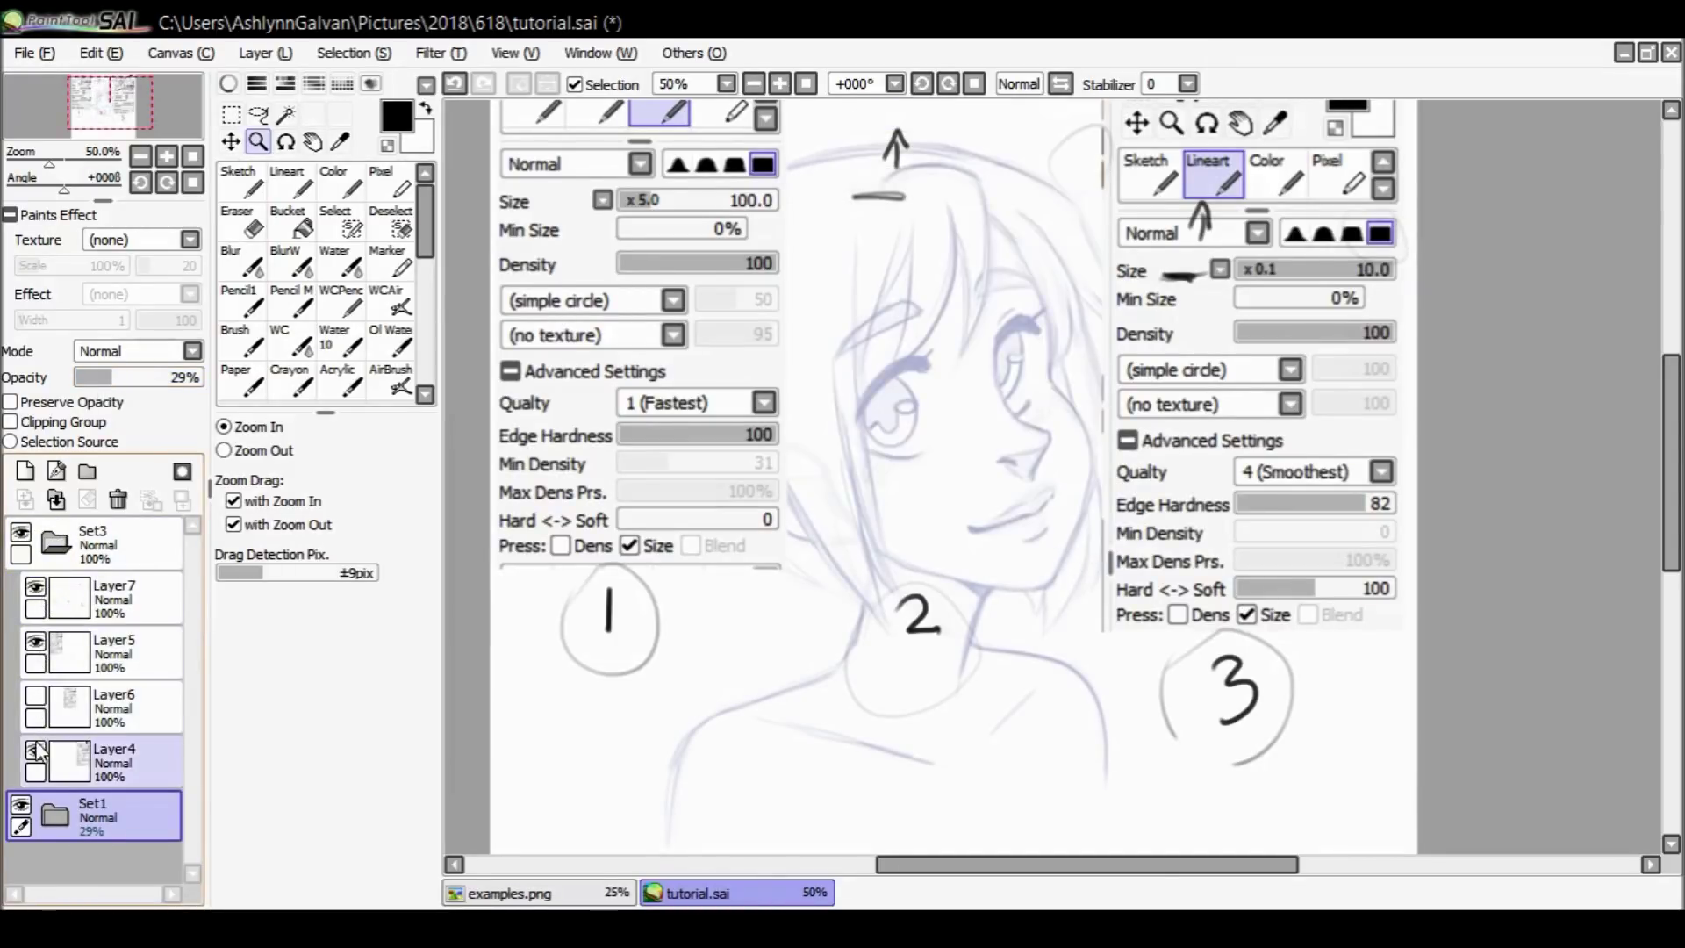
{"action": "left_click", "coordinate": [35, 750]}
{"action": "scroll", "coordinate": [1661, 466], "scroll_direction": "up", "scroll_amount": 2}
{"action": "left_click", "coordinate": [36, 586]}
{"action": "left_click", "coordinate": [56, 543]}
Add a new layer above Set3 and choose the Color brush.
{"action": "left_click", "coordinate": [137, 539]}
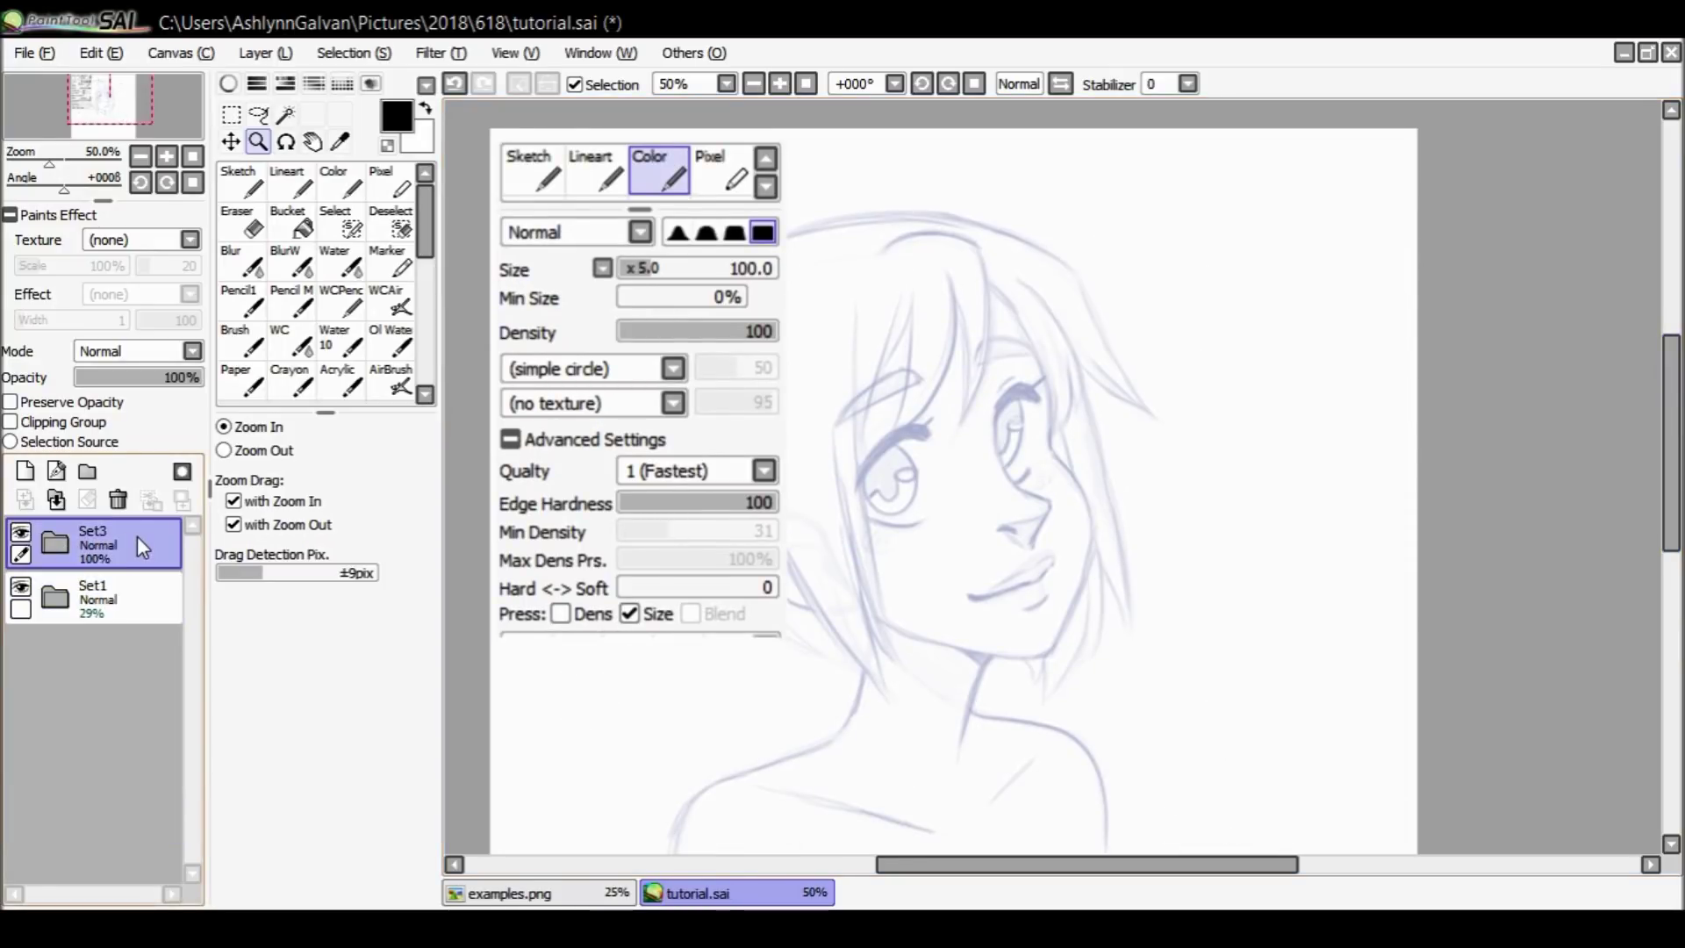
{"action": "left_click", "coordinate": [24, 471]}
{"action": "left_click", "coordinate": [340, 181]}
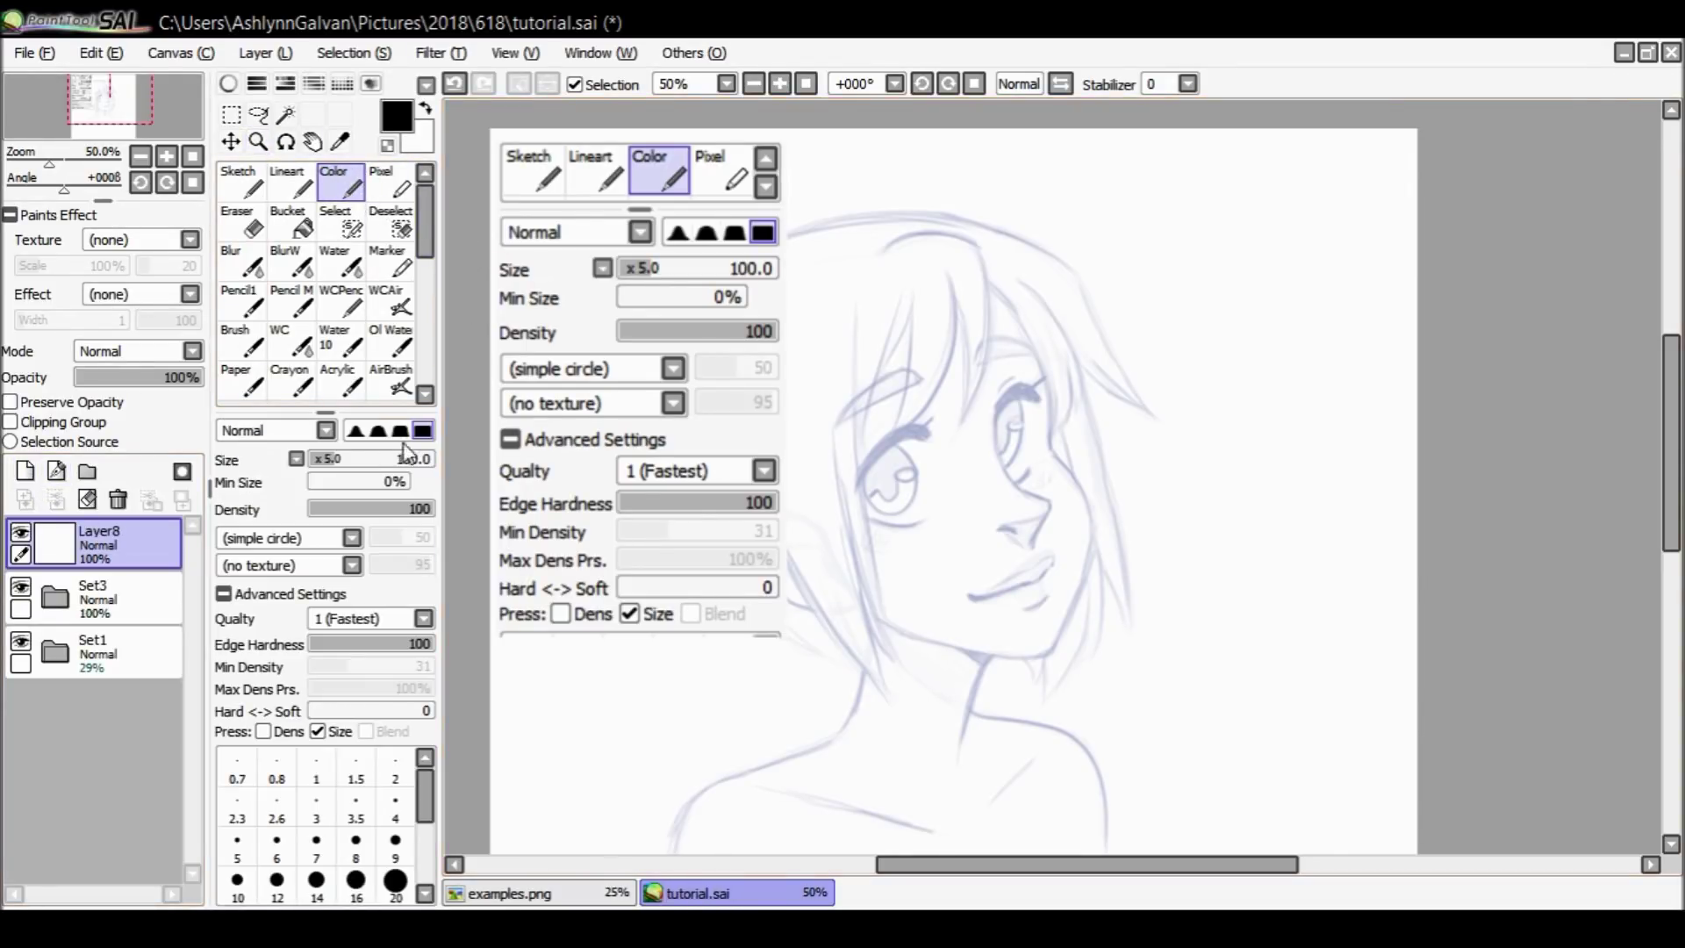
Switch the stabilizer to S-7 and back to 0.
{"action": "mouse_move", "coordinate": [340, 468]}
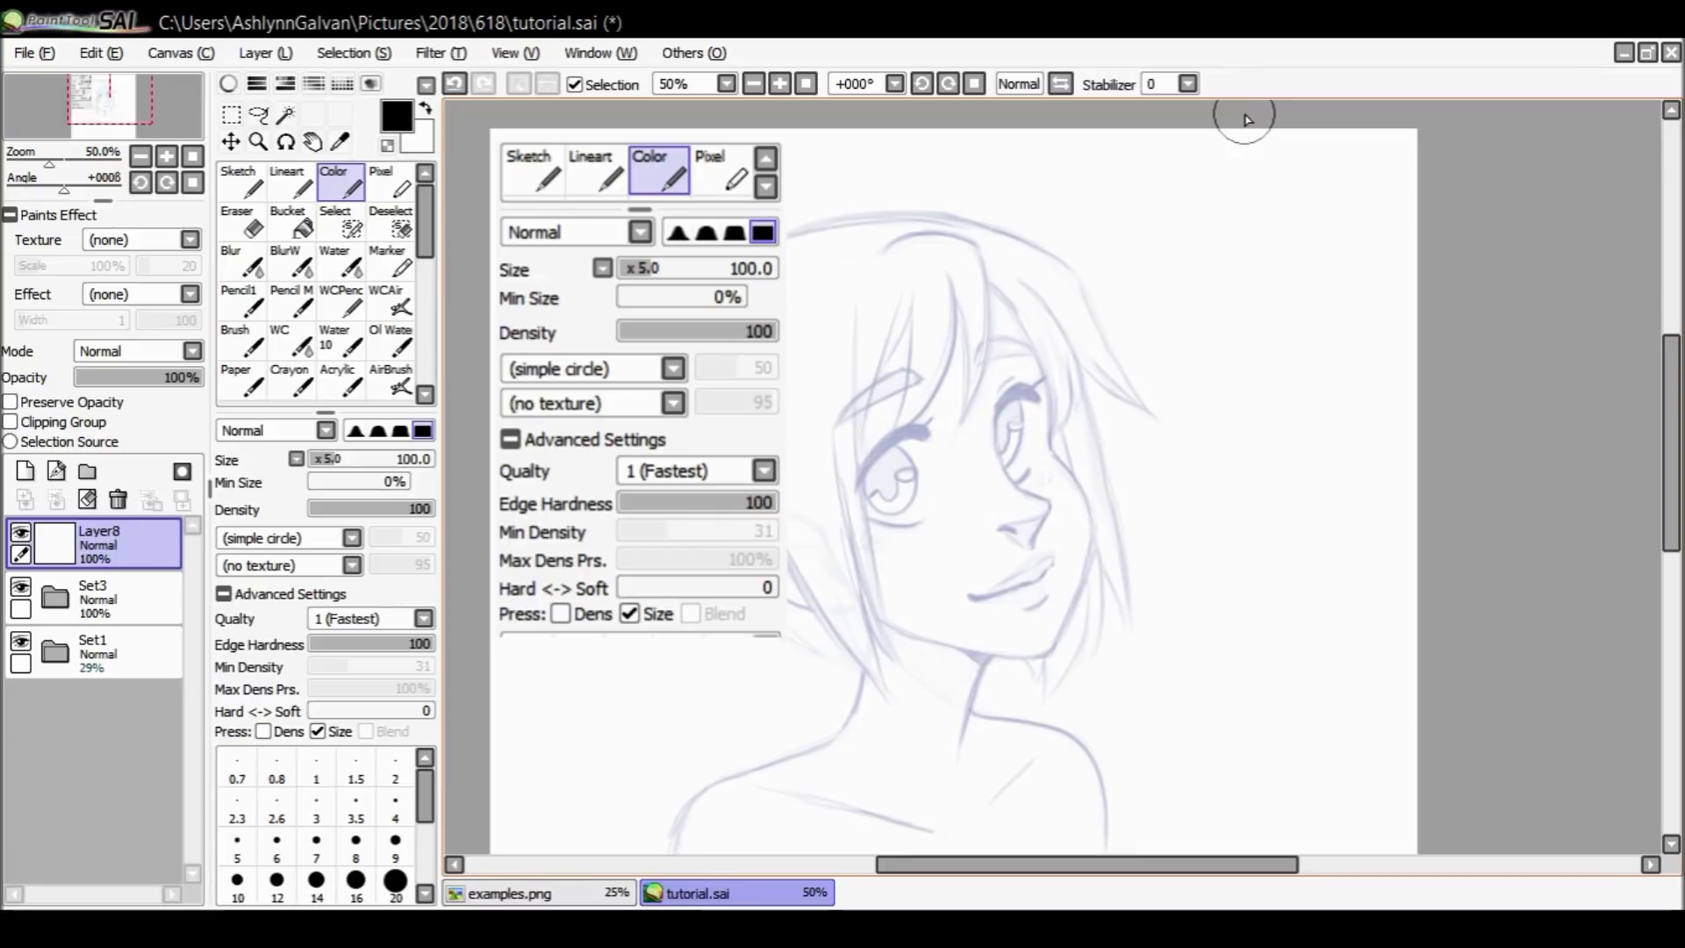
{"action": "left_click", "coordinate": [1185, 402]}
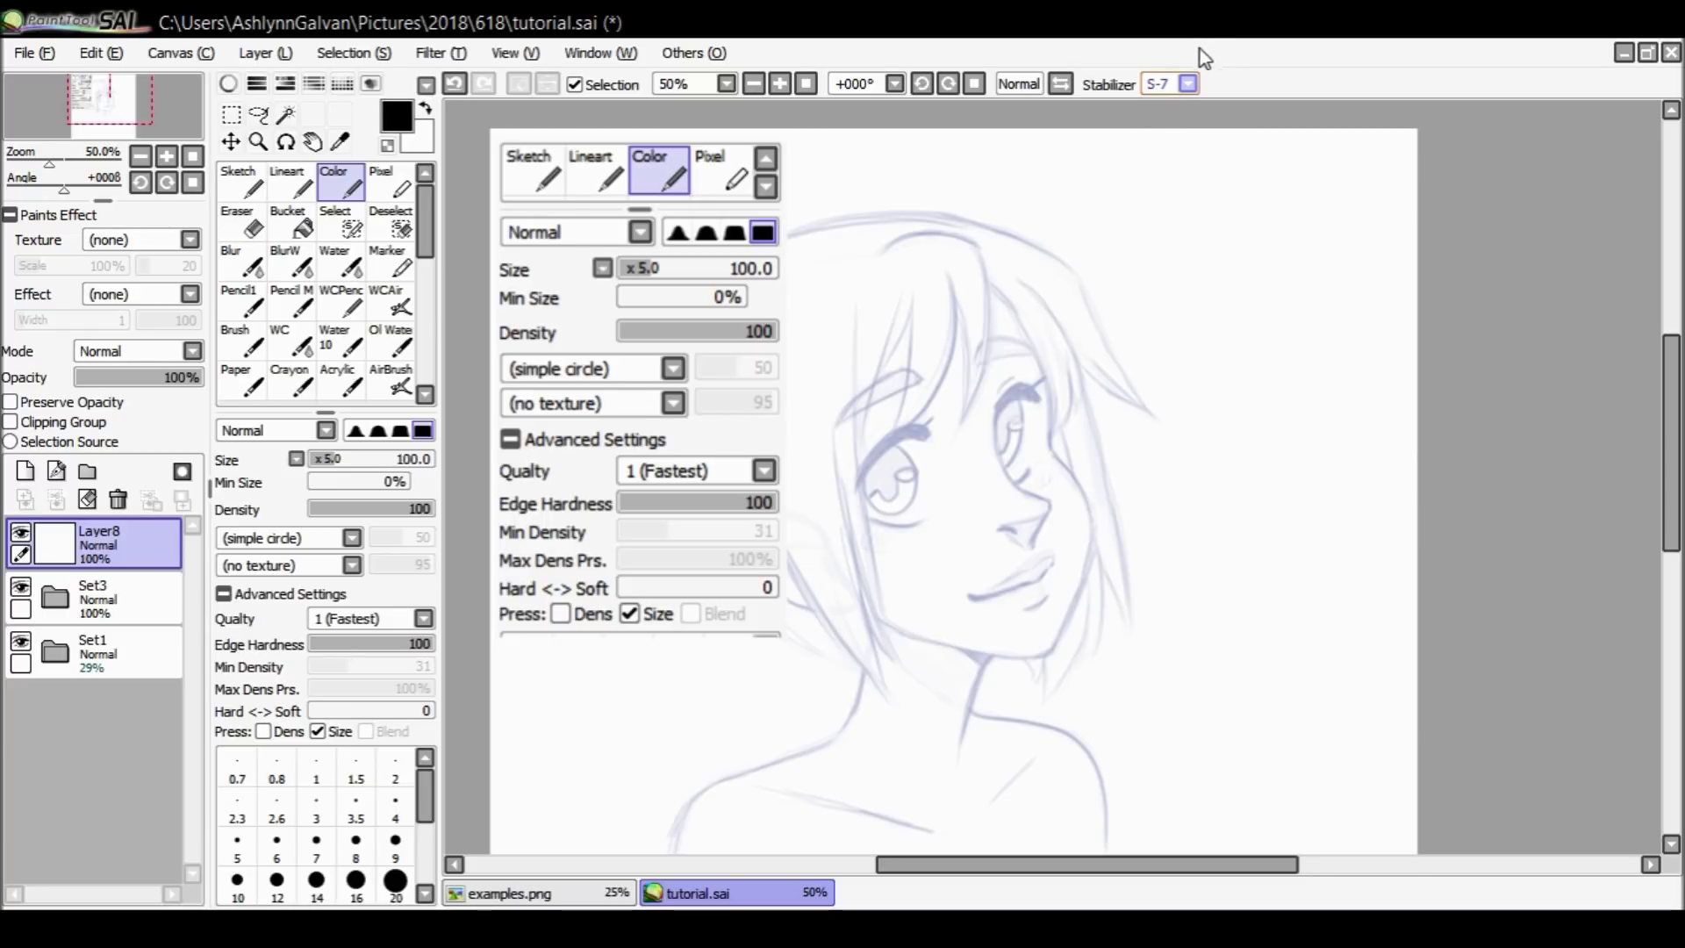
{"action": "left_click", "coordinate": [1179, 83]}
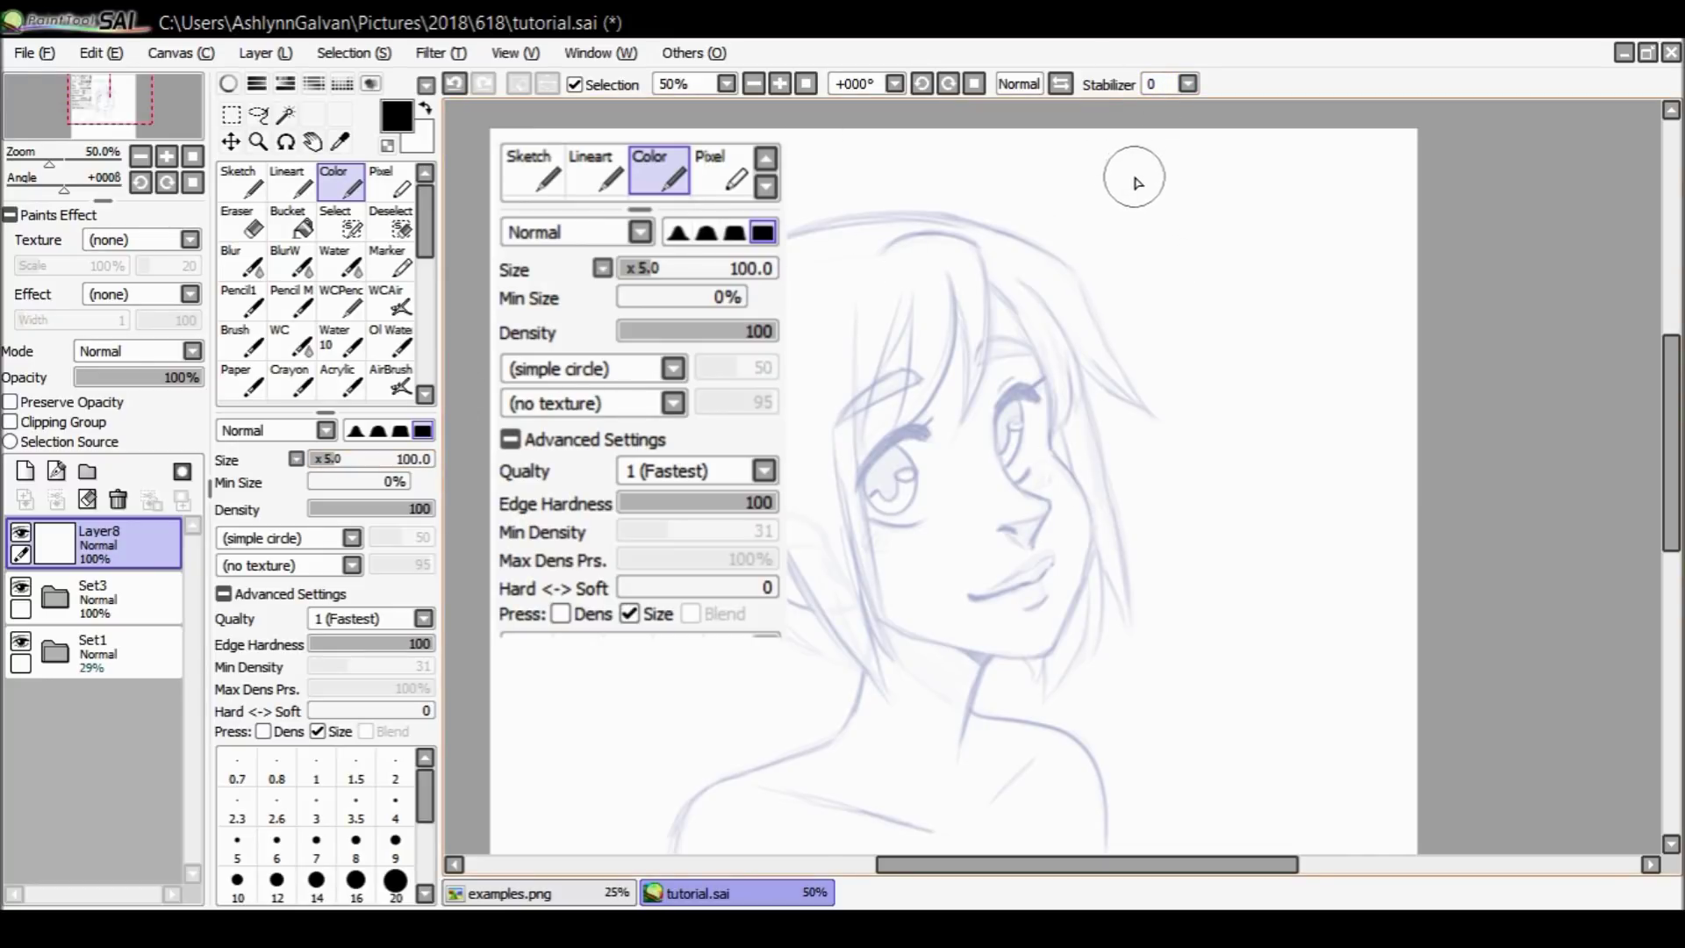
Draw thick test strokes beside the head with the Color brush and the stabilizer at 0.
{"action": "left_click_drag", "start_coordinate": [1100, 215], "coordinate": [1085, 368]}
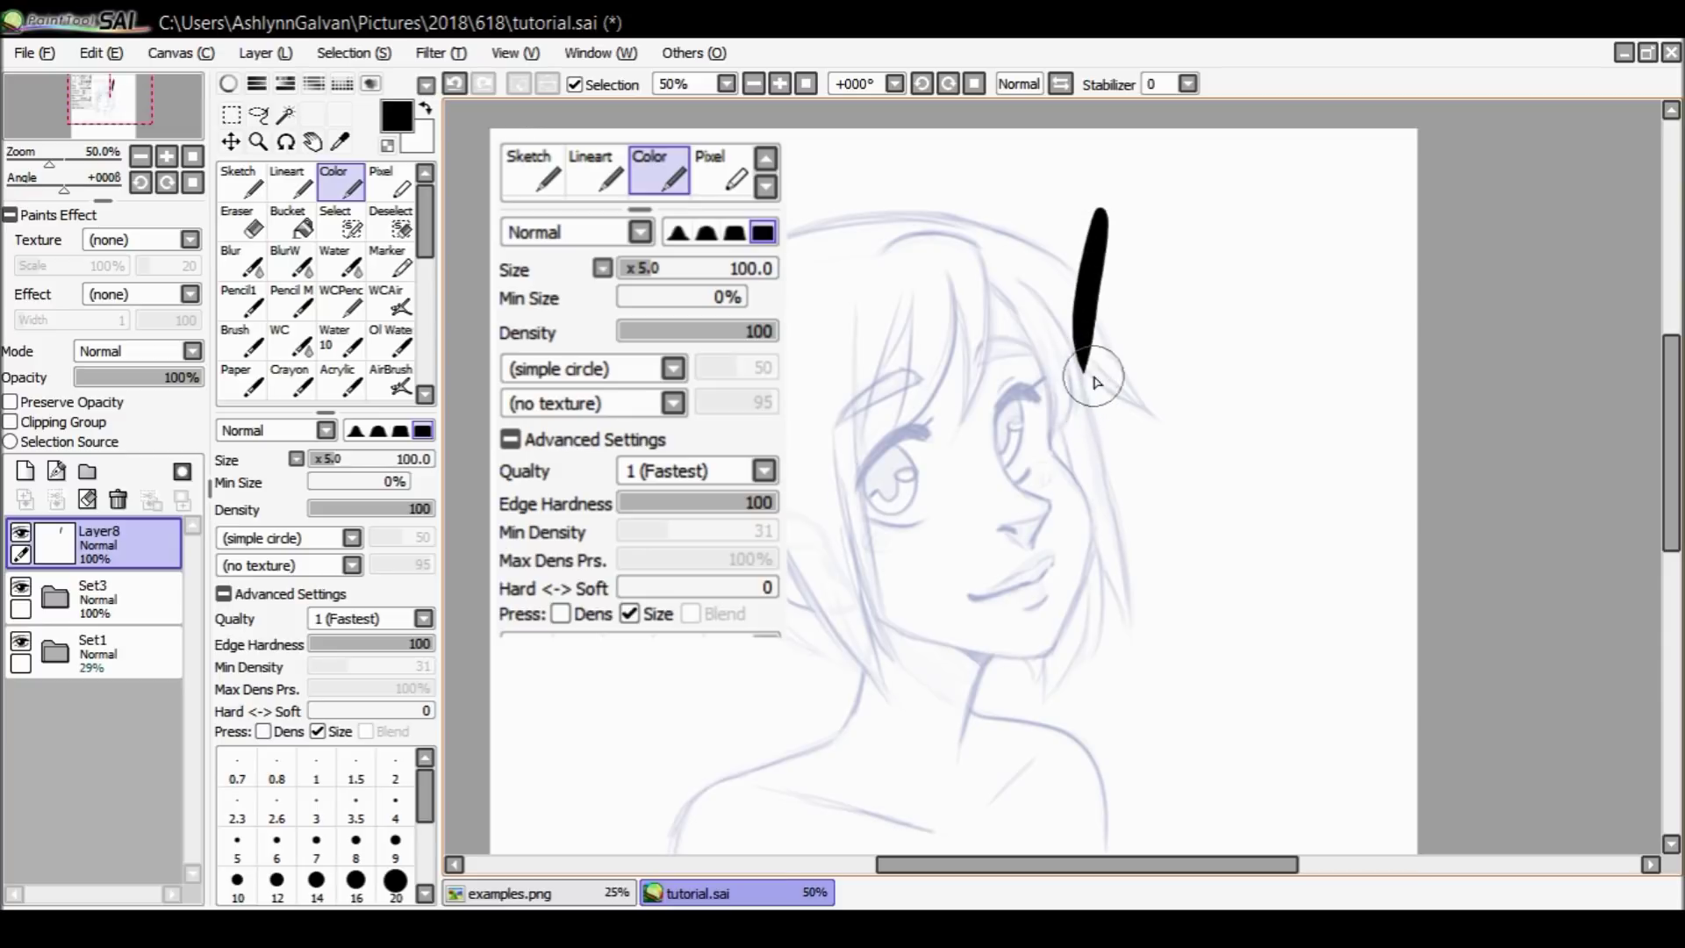
{"action": "mouse_move", "coordinate": [1072, 189]}
{"action": "left_mouse_down"}
{"action": "mouse_move", "coordinate": [1022, 553]}
{"action": "mouse_move", "coordinate": [1062, 584]}
{"action": "left_mouse_up"}
{"action": "key", "text": "ctrl+z"}
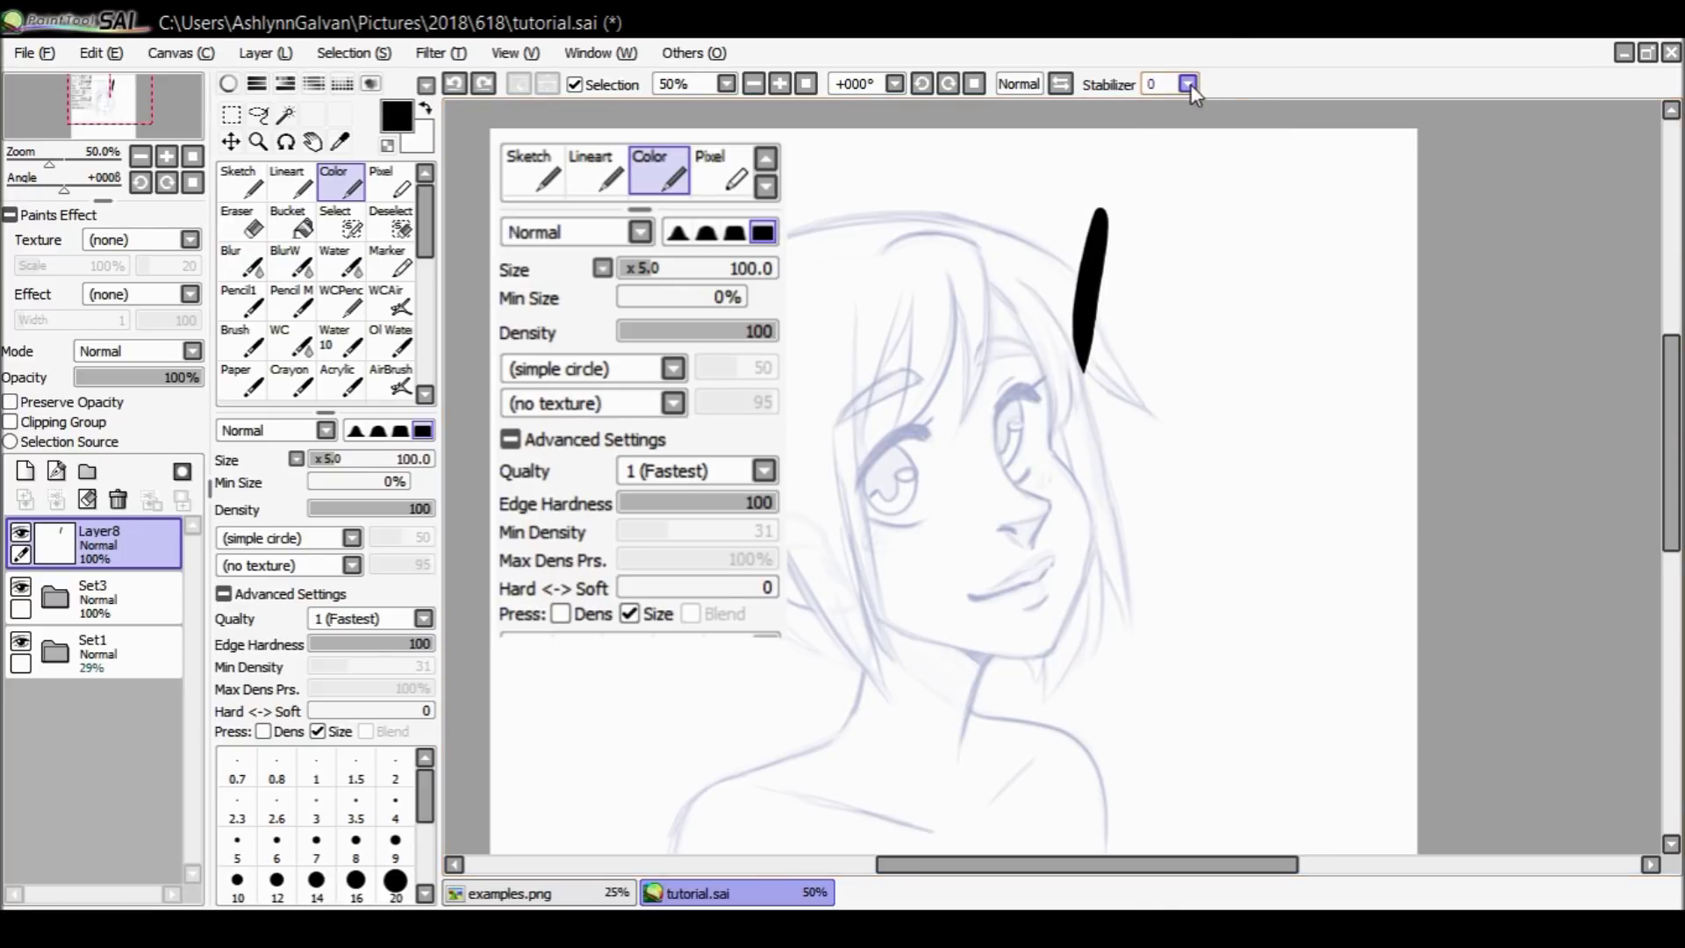
Set the stabilizer to 10 and draw long tapered test strokes to the right of the head.
{"action": "left_click_drag", "start_coordinate": [1133, 207], "coordinate": [1120, 479]}
{"action": "key", "text": "ctrl+z"}
{"action": "left_click_drag", "start_coordinate": [1141, 184], "coordinate": [1132, 484]}
{"action": "key", "text": "ctrl+z"}
{"action": "left_click_drag", "start_coordinate": [1148, 184], "coordinate": [1128, 571]}
{"action": "left_click_drag", "start_coordinate": [1212, 165], "coordinate": [1213, 639]}
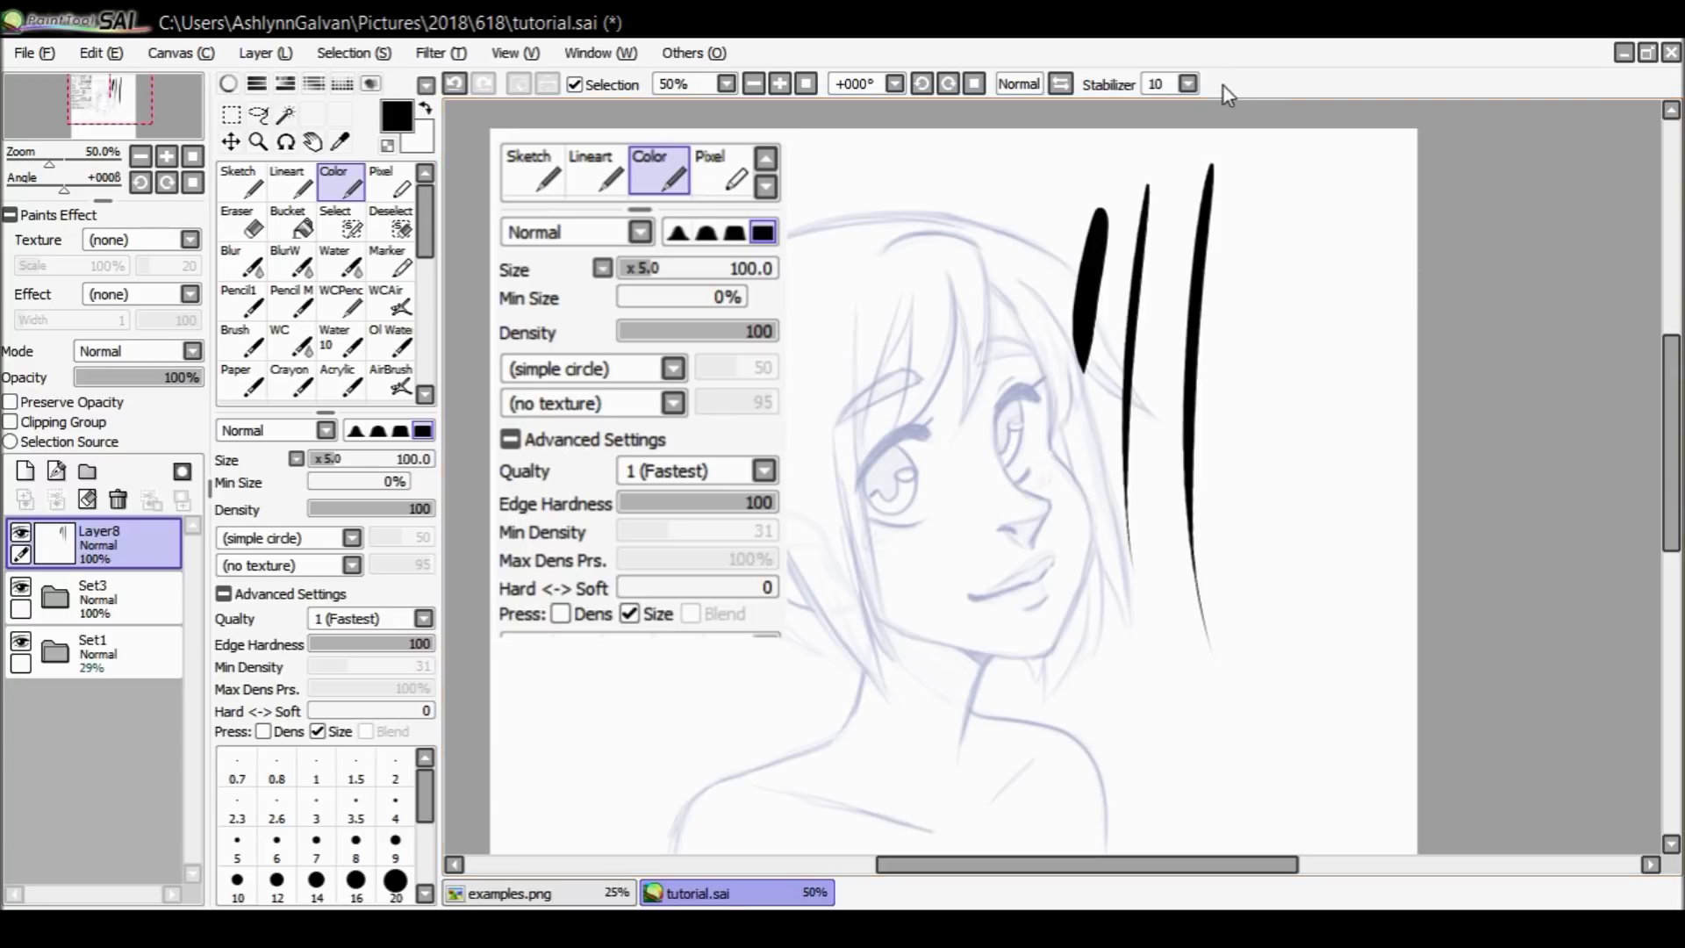
Try curved strokes across the face with the stabilizer at 10 and clear all test marks from Layer8.
{"action": "mouse_move", "coordinate": [1014, 233]}
{"action": "left_mouse_down"}
{"action": "mouse_move", "coordinate": [1078, 781]}
{"action": "mouse_move", "coordinate": [966, 509]}
{"action": "mouse_move", "coordinate": [961, 326]}
{"action": "left_mouse_up"}
{"action": "key", "text": "ctrl+z"}
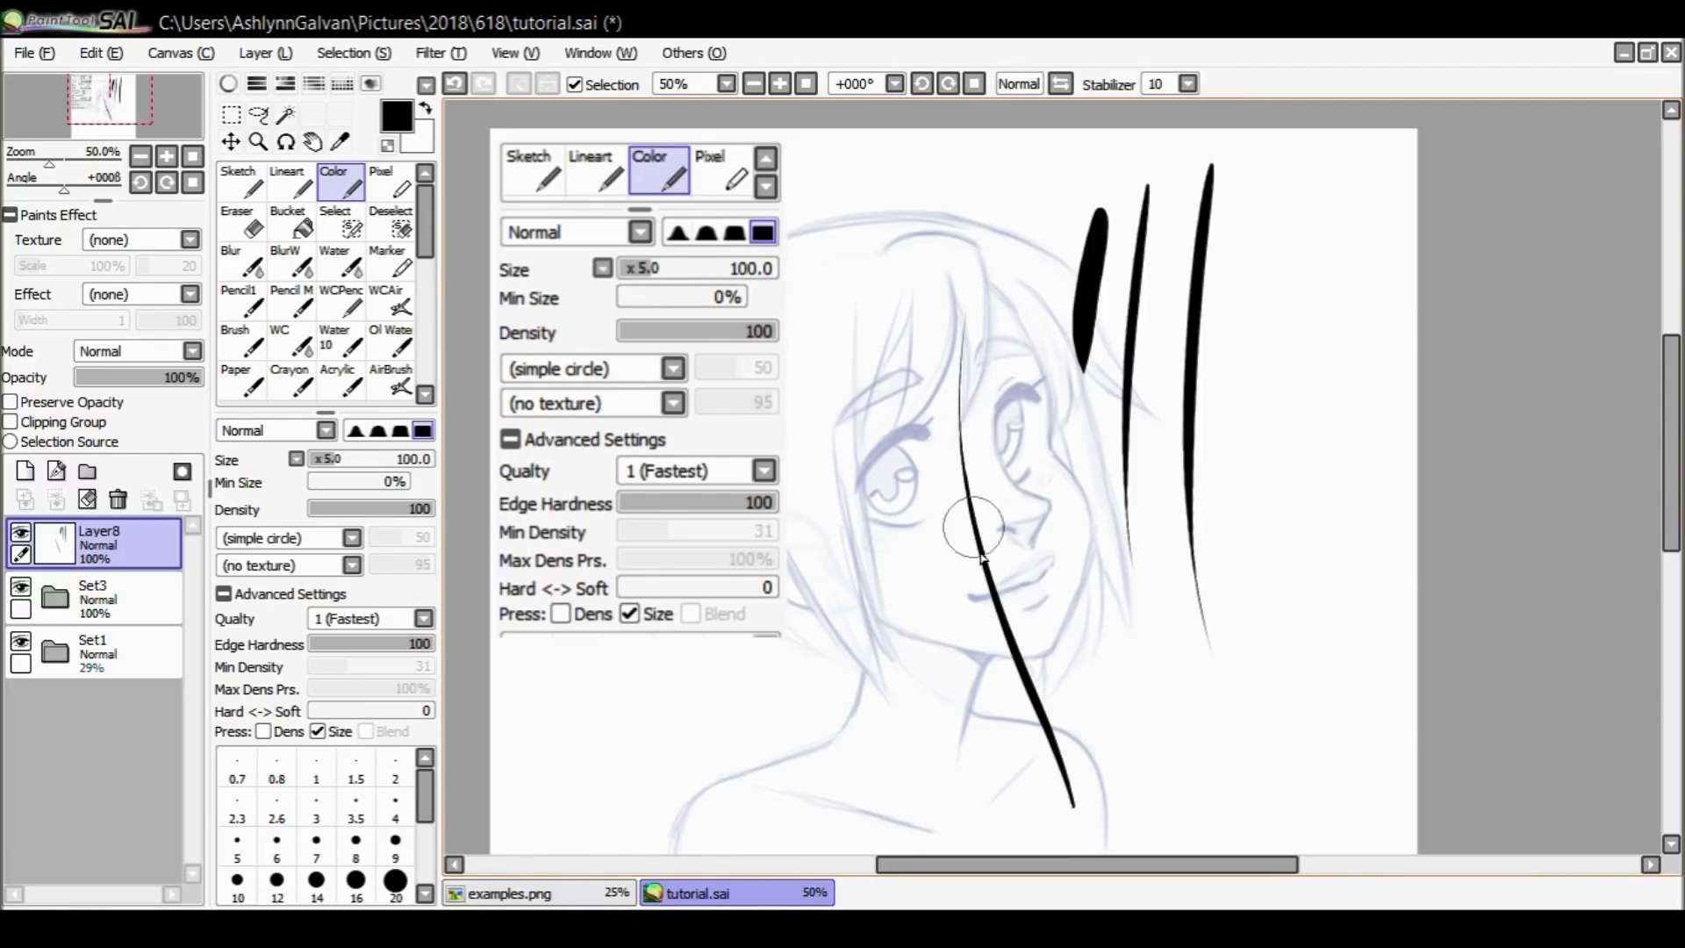
{"action": "mouse_move", "coordinate": [1045, 621]}
{"action": "left_mouse_down"}
{"action": "mouse_move", "coordinate": [956, 217]}
{"action": "mouse_move", "coordinate": [894, 320]}
{"action": "mouse_move", "coordinate": [857, 479]}
{"action": "mouse_move", "coordinate": [867, 548]}
{"action": "mouse_move", "coordinate": [889, 547]}
{"action": "mouse_move", "coordinate": [899, 429]}
{"action": "mouse_move", "coordinate": [932, 391]}
{"action": "mouse_move", "coordinate": [917, 755]}
{"action": "left_mouse_up"}
{"action": "key", "text": "ctrl+z"}
{"action": "key", "text": "ctrl+z"}
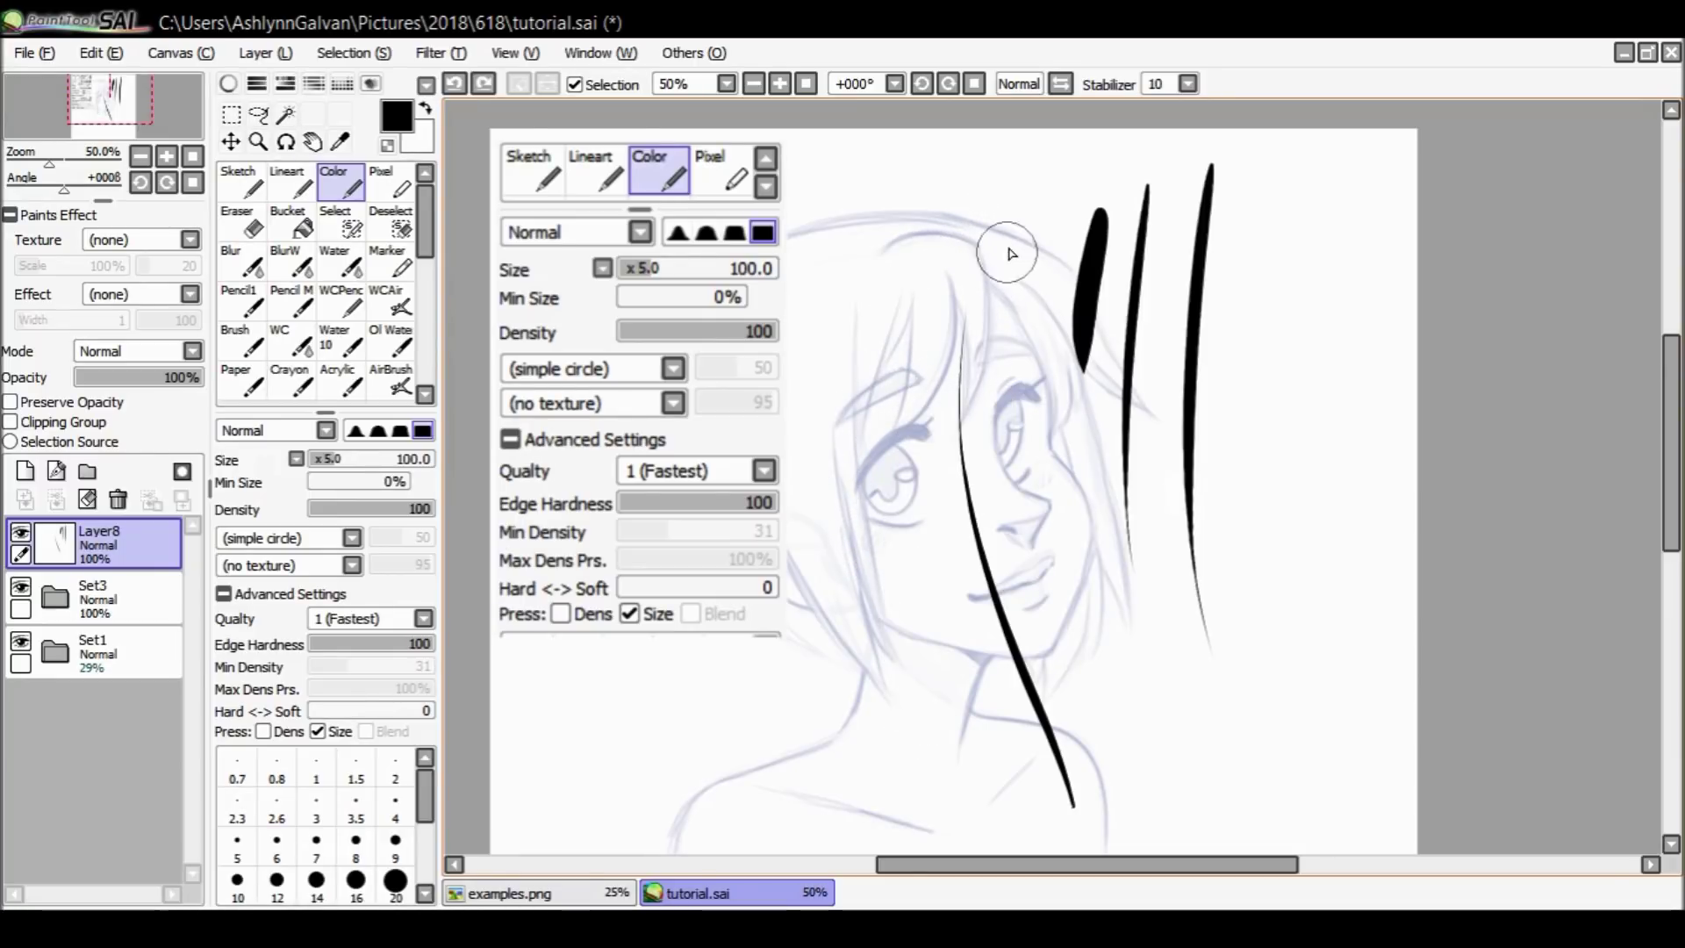
{"action": "mouse_move", "coordinate": [990, 260]}
{"action": "left_mouse_down"}
{"action": "mouse_move", "coordinate": [996, 361]}
{"action": "mouse_move", "coordinate": [928, 362]}
{"action": "left_mouse_up"}
{"action": "key", "text": "ctrl+z"}
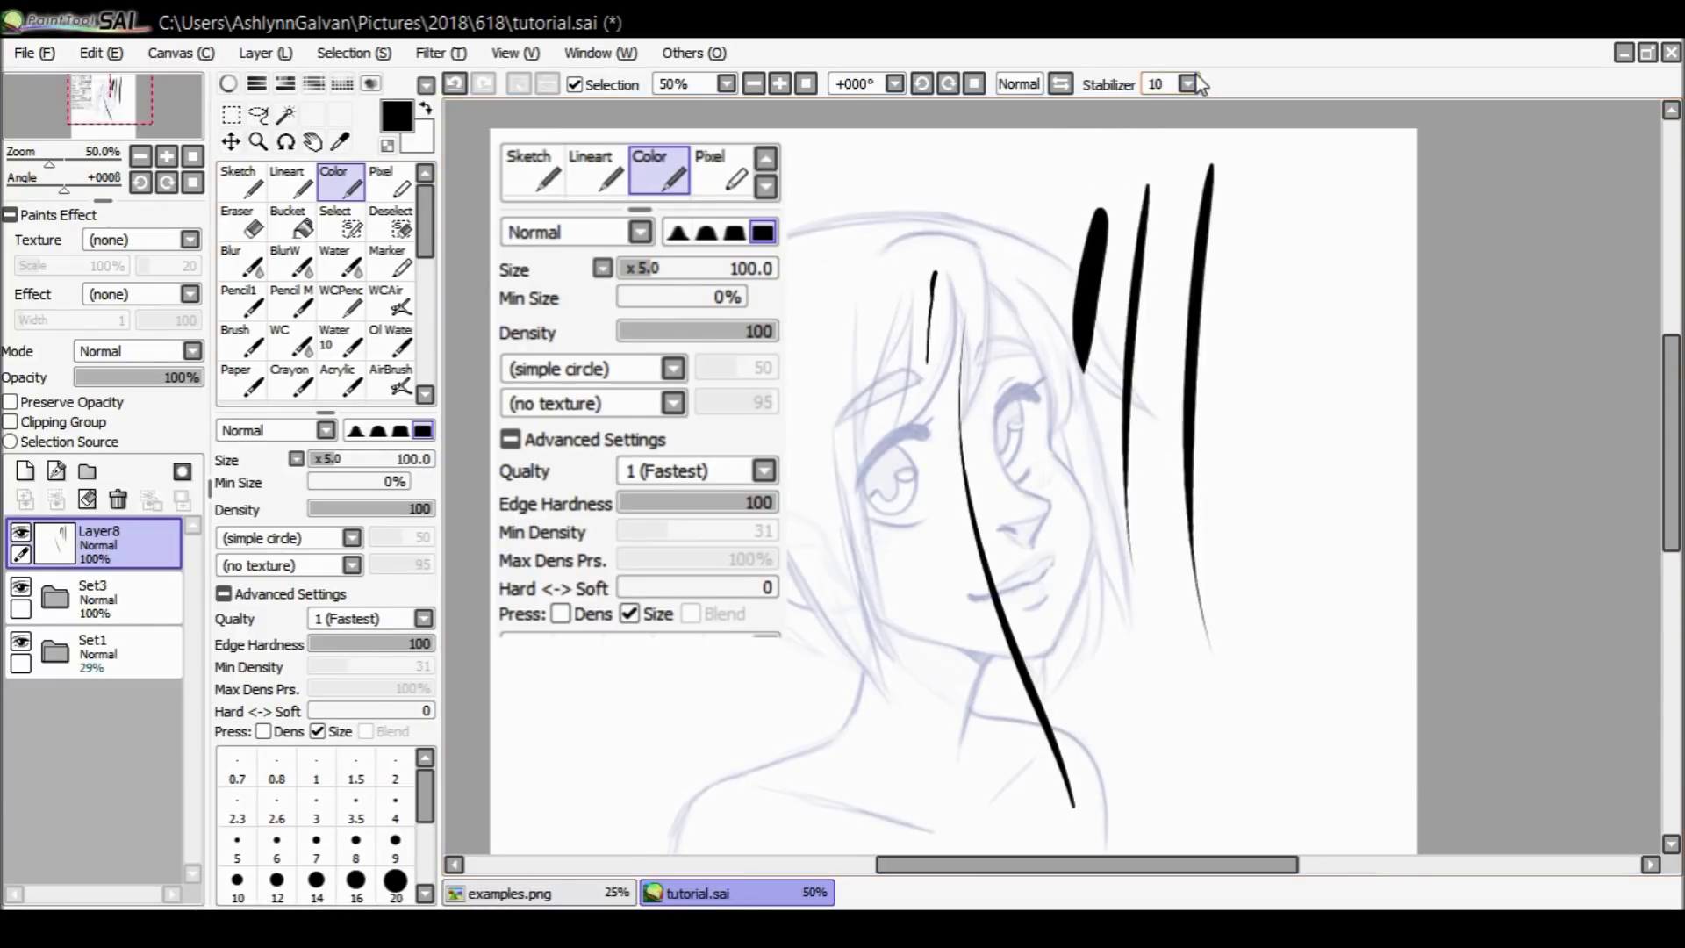
{"action": "key", "text": "ctrl+z"}
{"action": "left_click", "coordinate": [93, 508]}
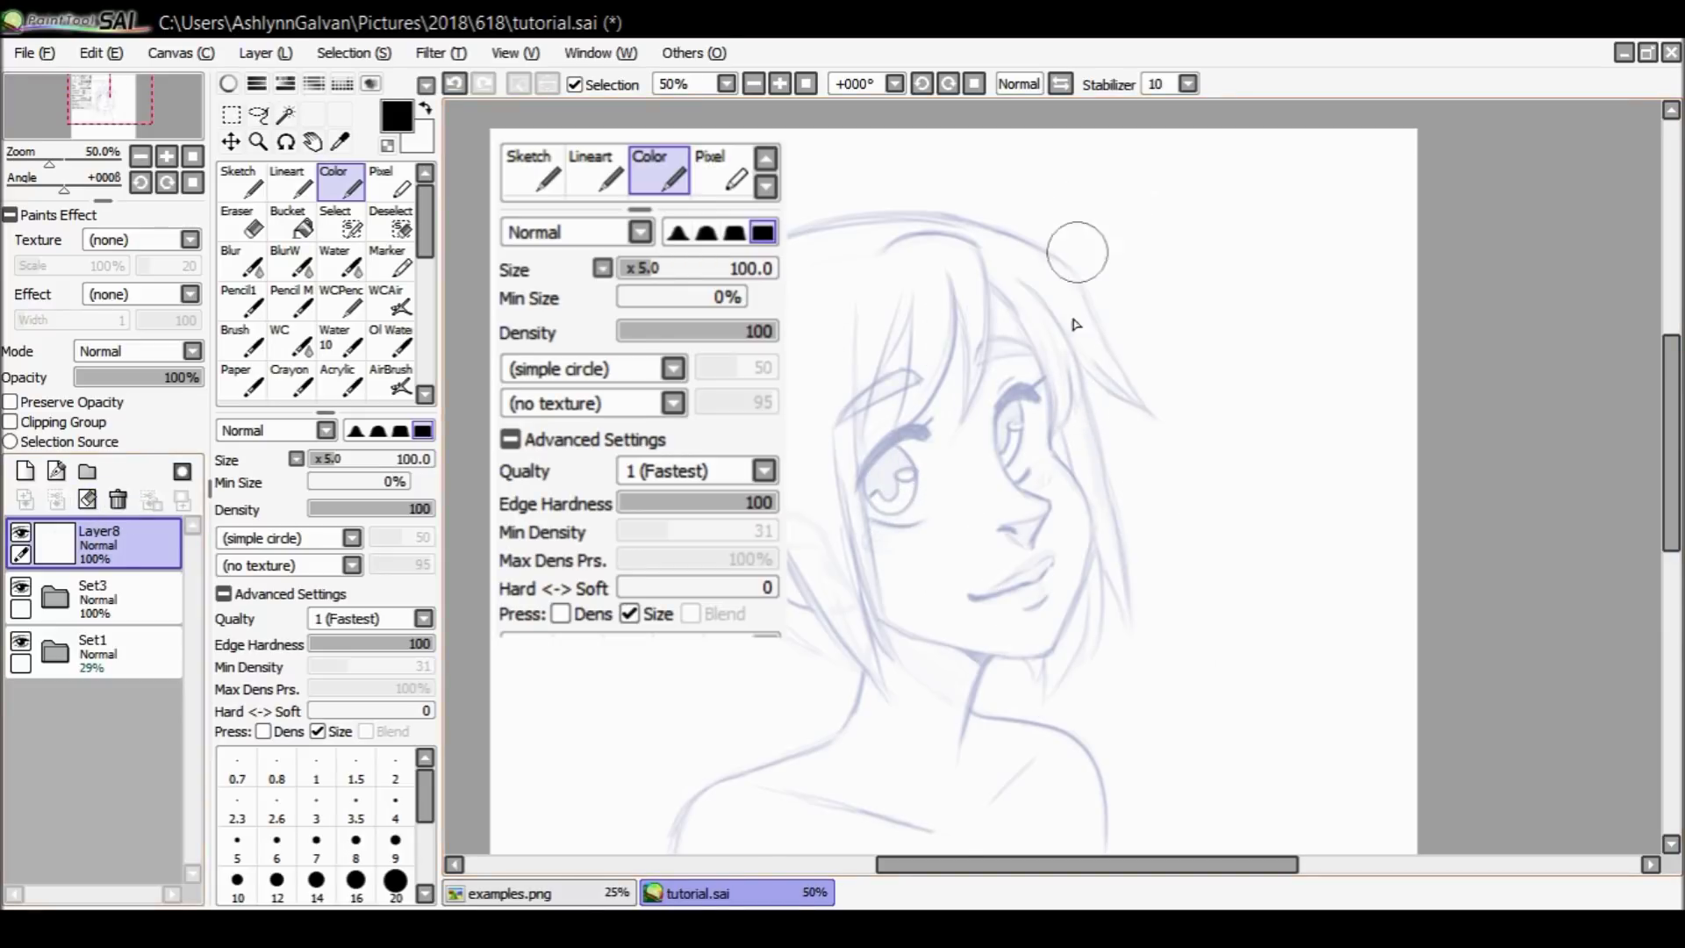
{"action": "mouse_move", "coordinate": [1050, 392]}
{"action": "left_mouse_down"}
{"action": "mouse_move", "coordinate": [1049, 446]}
{"action": "mouse_move", "coordinate": [1078, 492]}
{"action": "mouse_move", "coordinate": [1053, 411]}
{"action": "mouse_move", "coordinate": [1092, 521]}
{"action": "mouse_move", "coordinate": [1073, 649]}
{"action": "left_mouse_up"}
{"action": "key", "text": "ctrl+z"}
{"action": "key", "text": "ctrl+z"}
Set the stabilizer to S-1, try short strokes beside the eye, undo them, and switch the stabilizer to S-7.
{"action": "left_click", "coordinate": [1189, 83]}
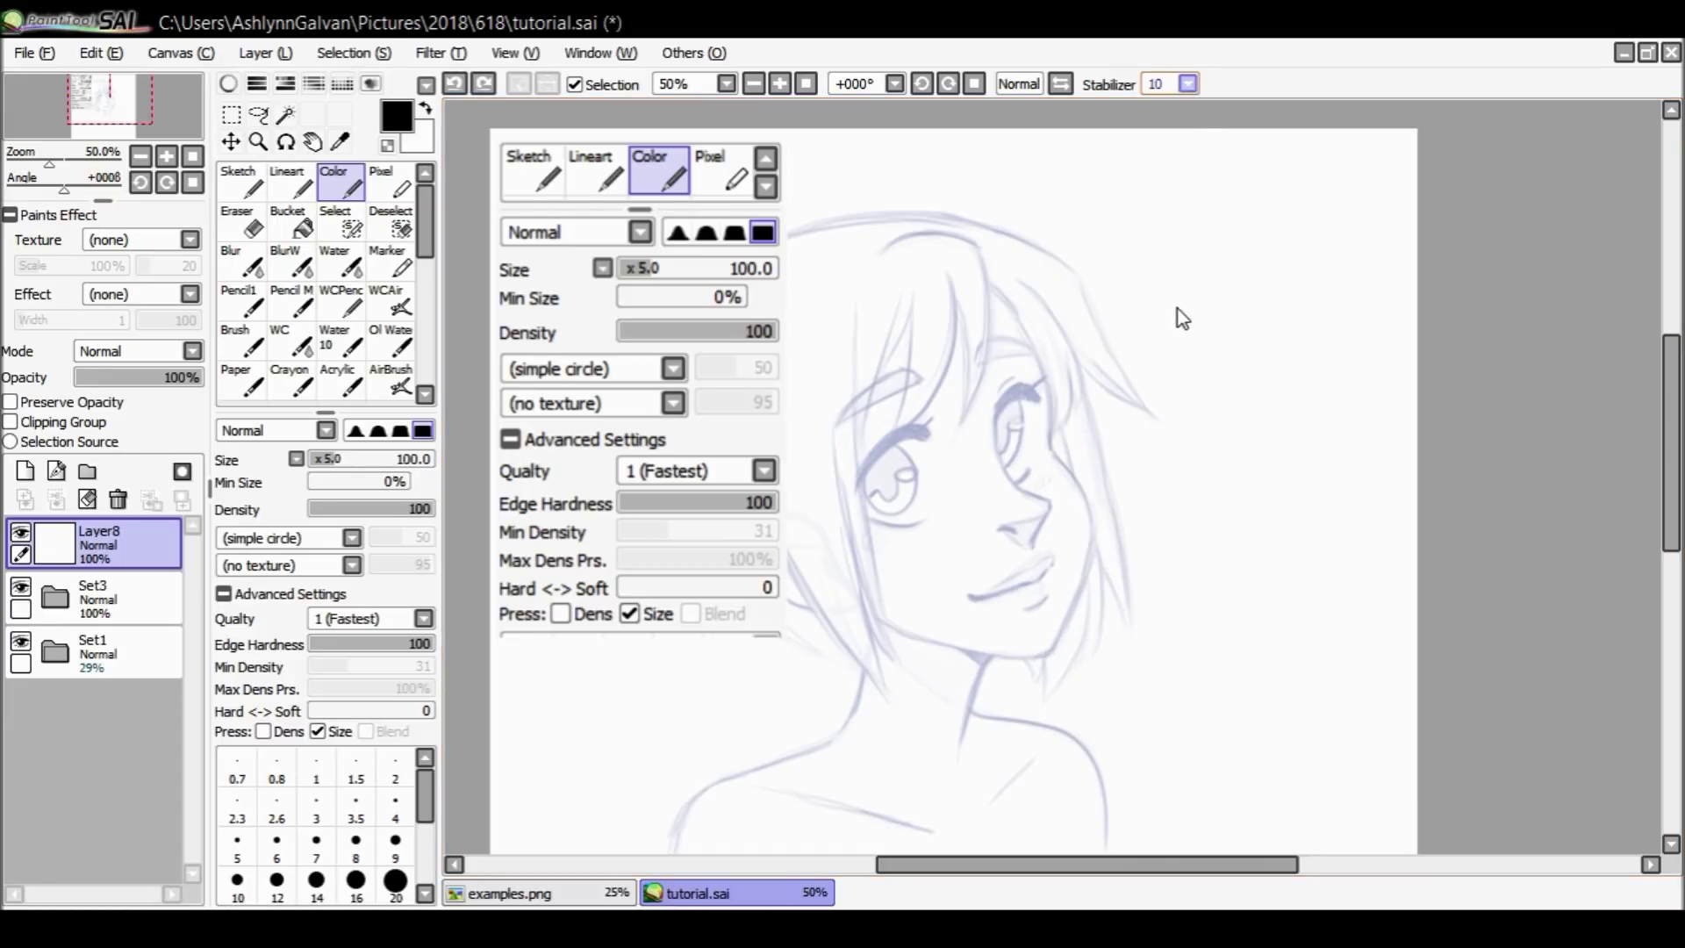
{"action": "left_click", "coordinate": [1168, 287]}
{"action": "mouse_move", "coordinate": [1128, 512]}
{"action": "left_mouse_down"}
{"action": "mouse_move", "coordinate": [1150, 272]}
{"action": "mouse_move", "coordinate": [1147, 466]}
{"action": "left_mouse_up"}
{"action": "key", "text": "ctrl+z"}
{"action": "key", "text": "ctrl+z"}
{"action": "left_click_drag", "start_coordinate": [1045, 346], "coordinate": [1047, 403]}
{"action": "key", "text": "ctrl+z"}
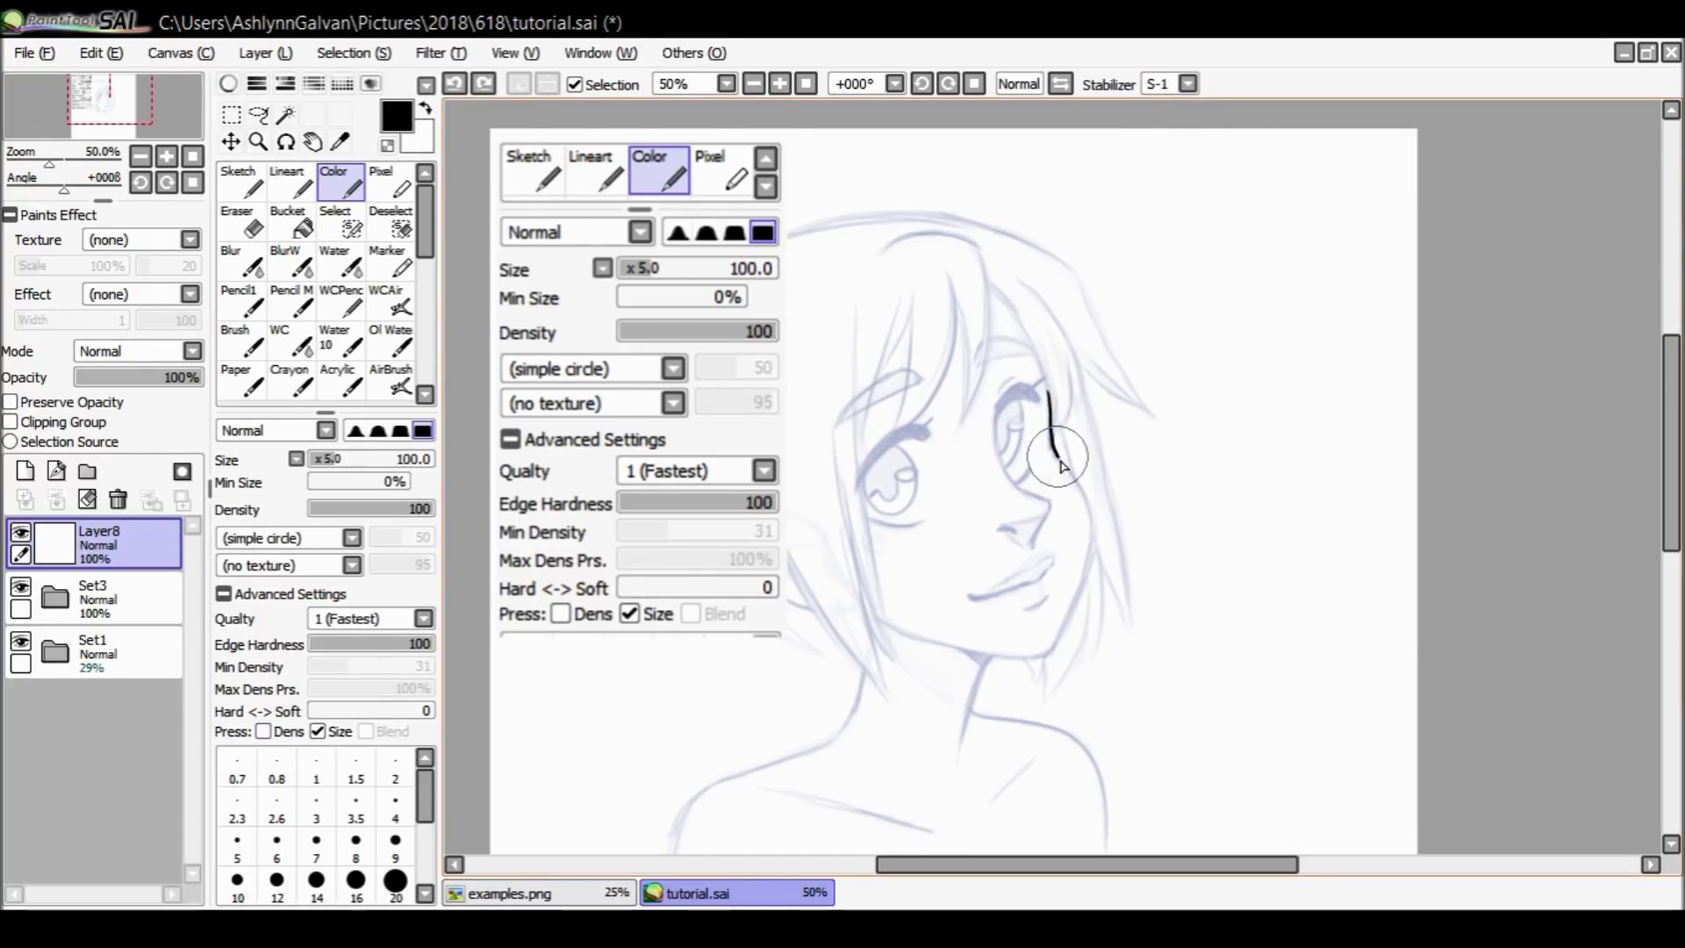
{"action": "key", "text": "ctrl+z"}
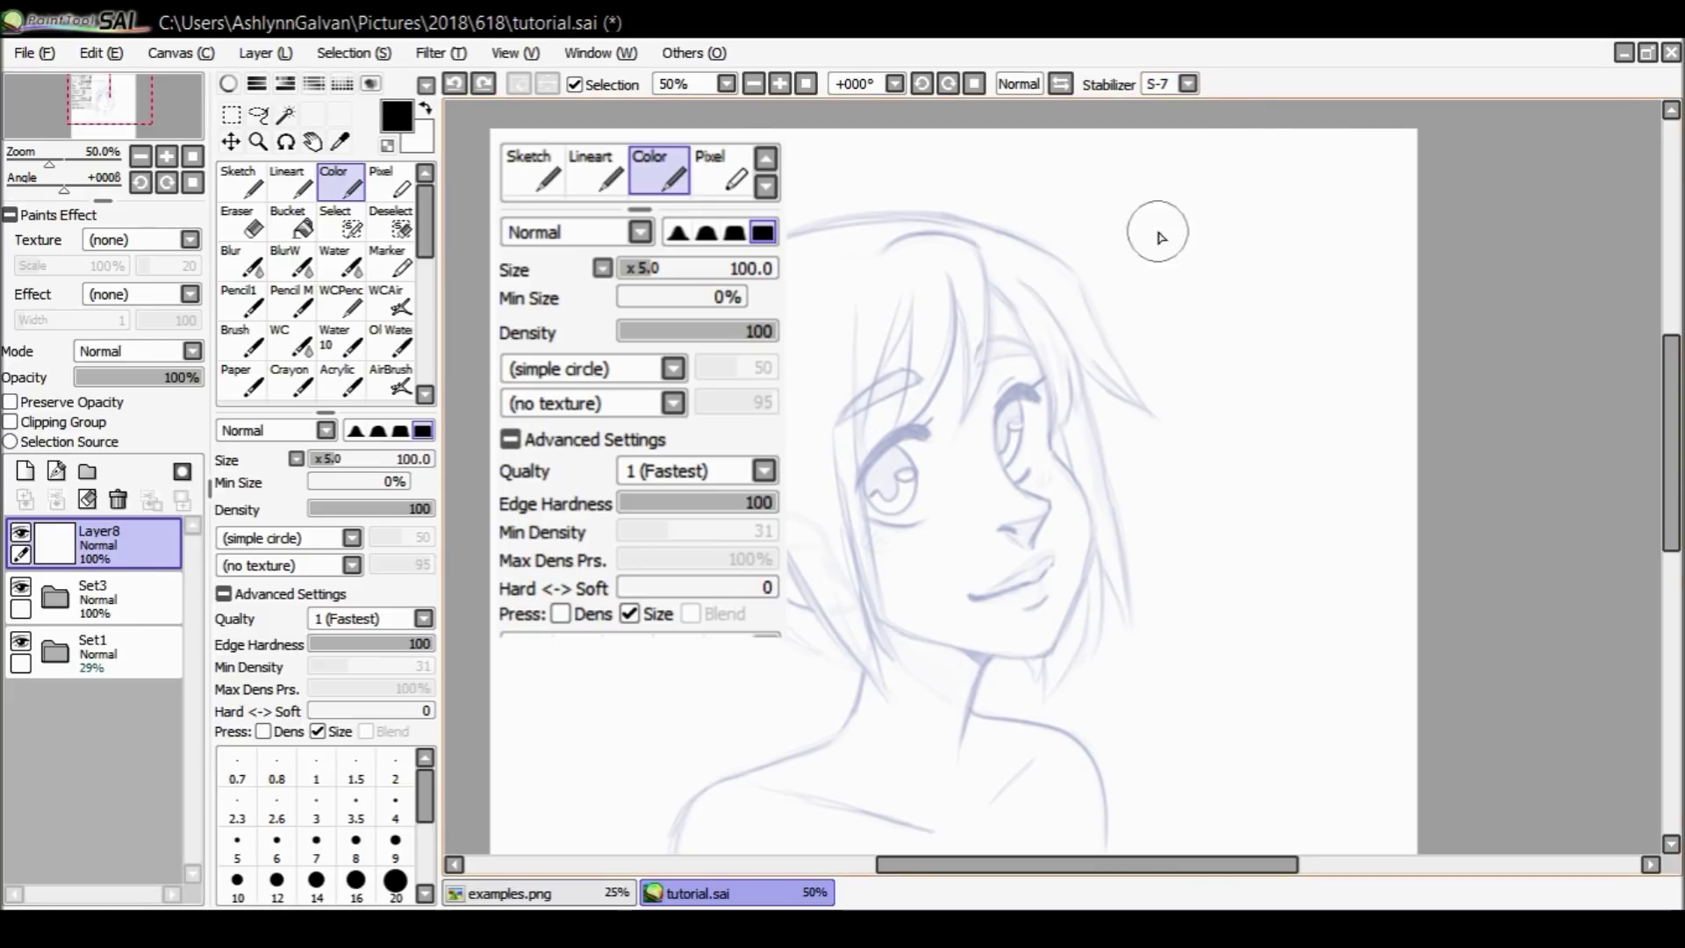
Practise short and long strokes over and beside the face with the stabilizer at S-7, undoing each one.
{"action": "left_click_drag", "start_coordinate": [1062, 378], "coordinate": [1076, 470]}
{"action": "key", "text": "ctrl+z"}
{"action": "left_click_drag", "start_coordinate": [1051, 388], "coordinate": [1053, 436]}
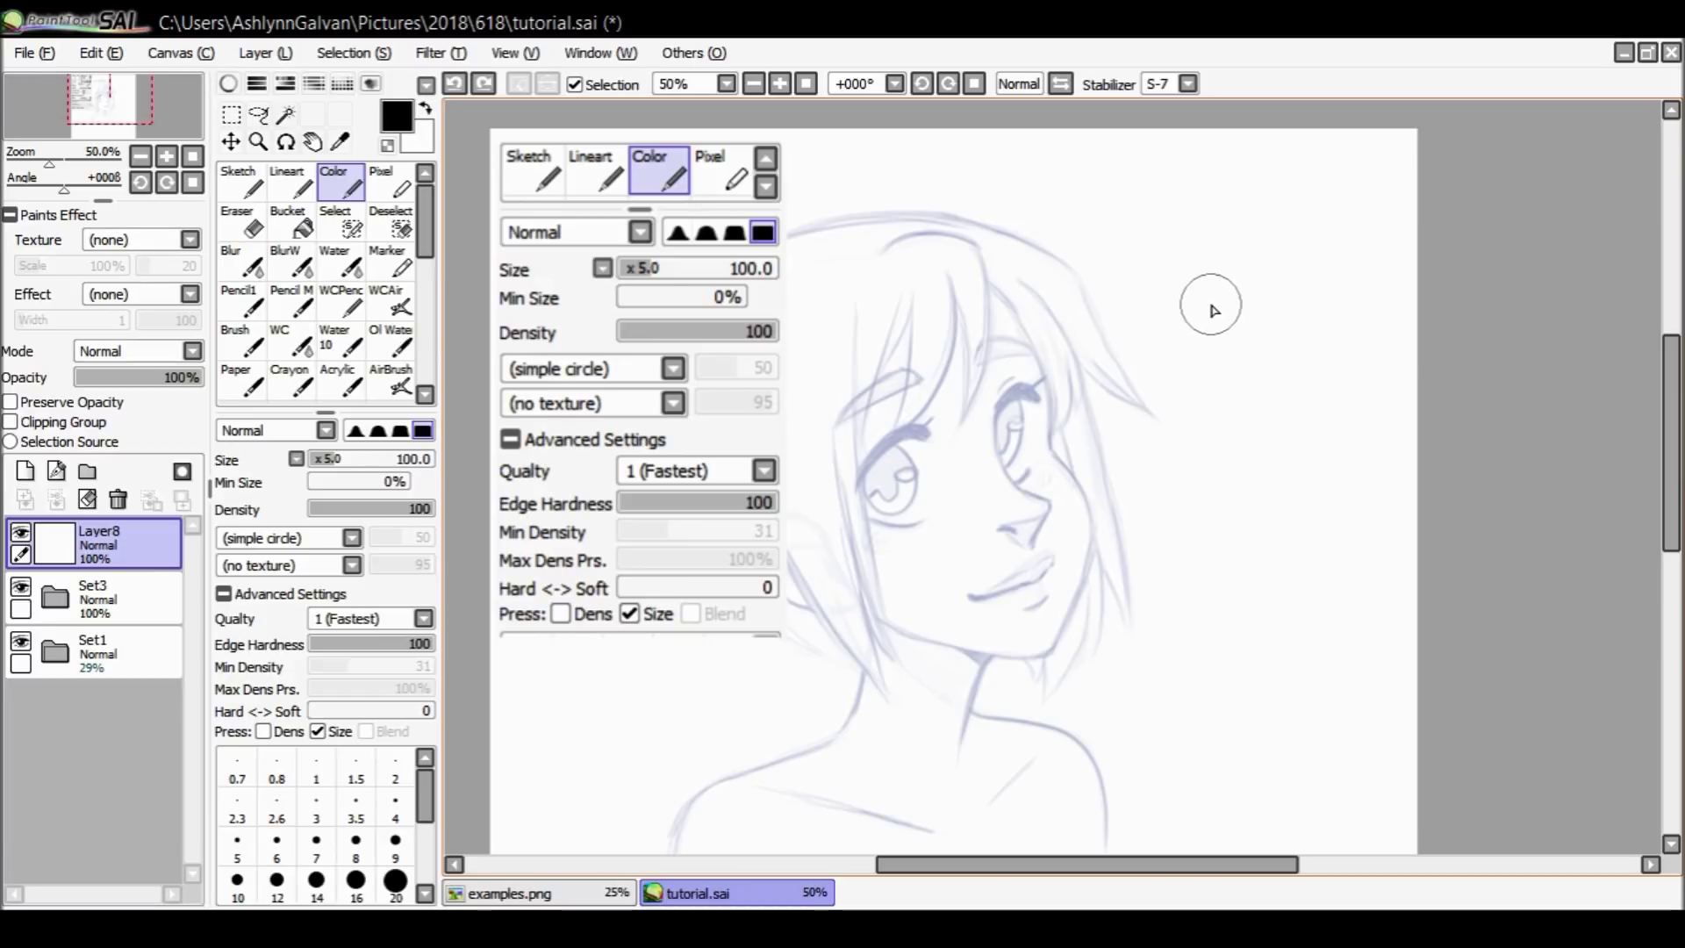
{"action": "left_click_drag", "start_coordinate": [1208, 215], "coordinate": [1168, 720]}
{"action": "key", "text": "ctrl+z"}
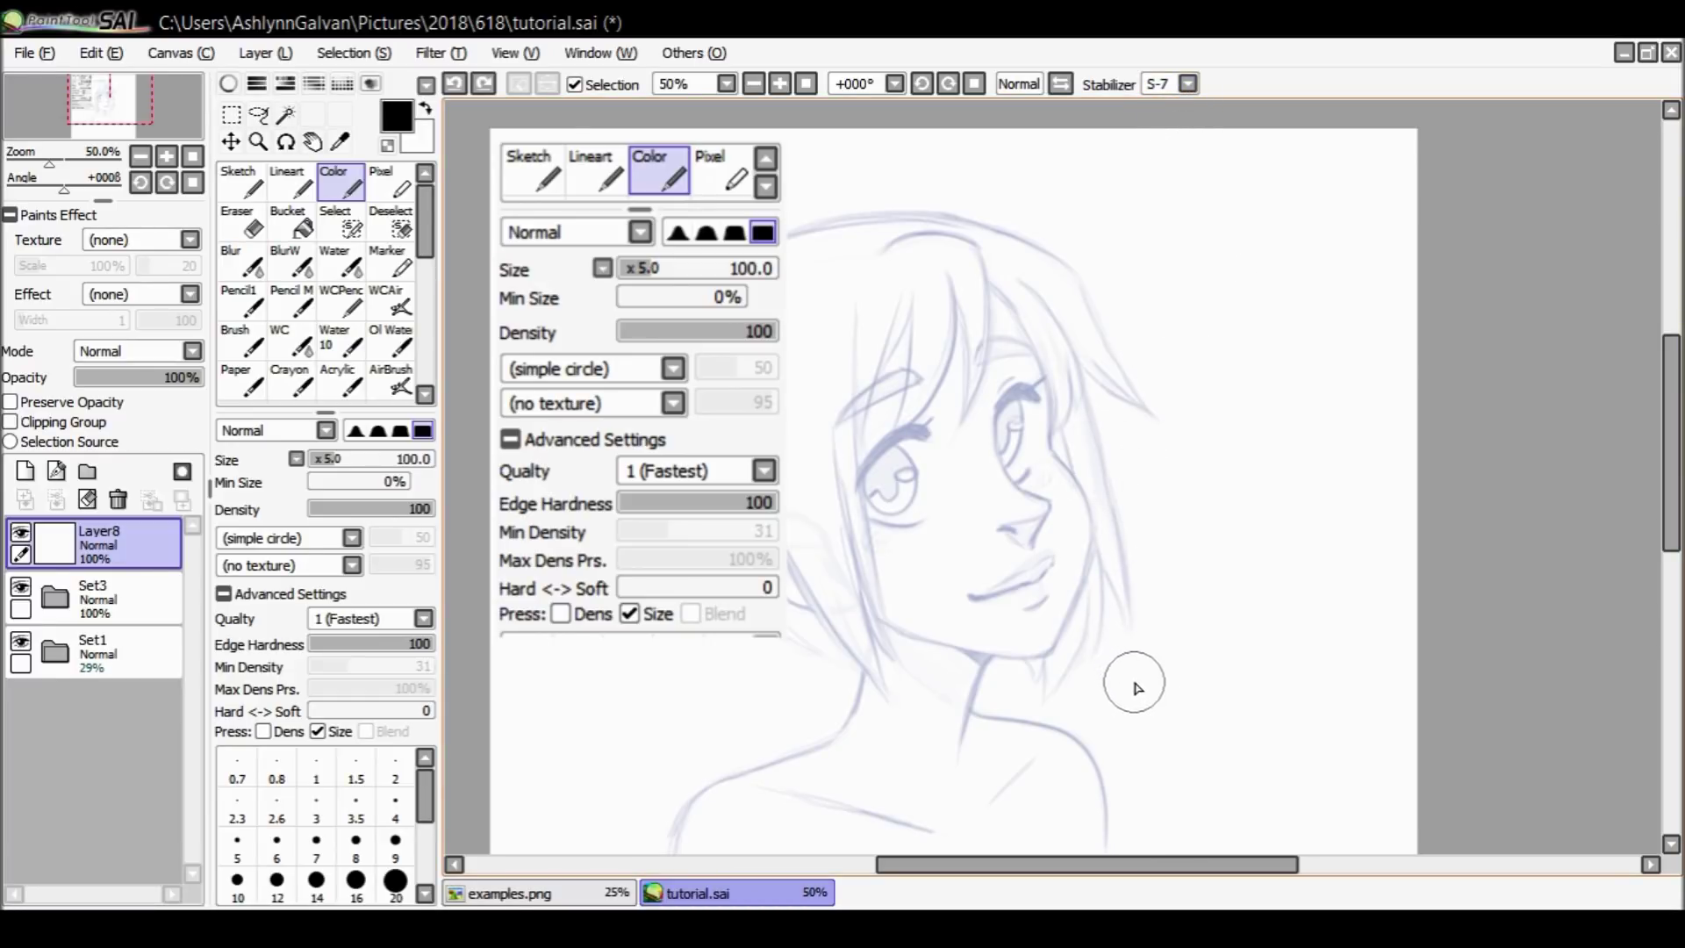
{"action": "left_click_drag", "start_coordinate": [1148, 676], "coordinate": [1150, 564]}
{"action": "key", "text": "ctrl+z"}
{"action": "left_click_drag", "start_coordinate": [1168, 445], "coordinate": [1176, 581]}
{"action": "key", "text": "ctrl+z"}
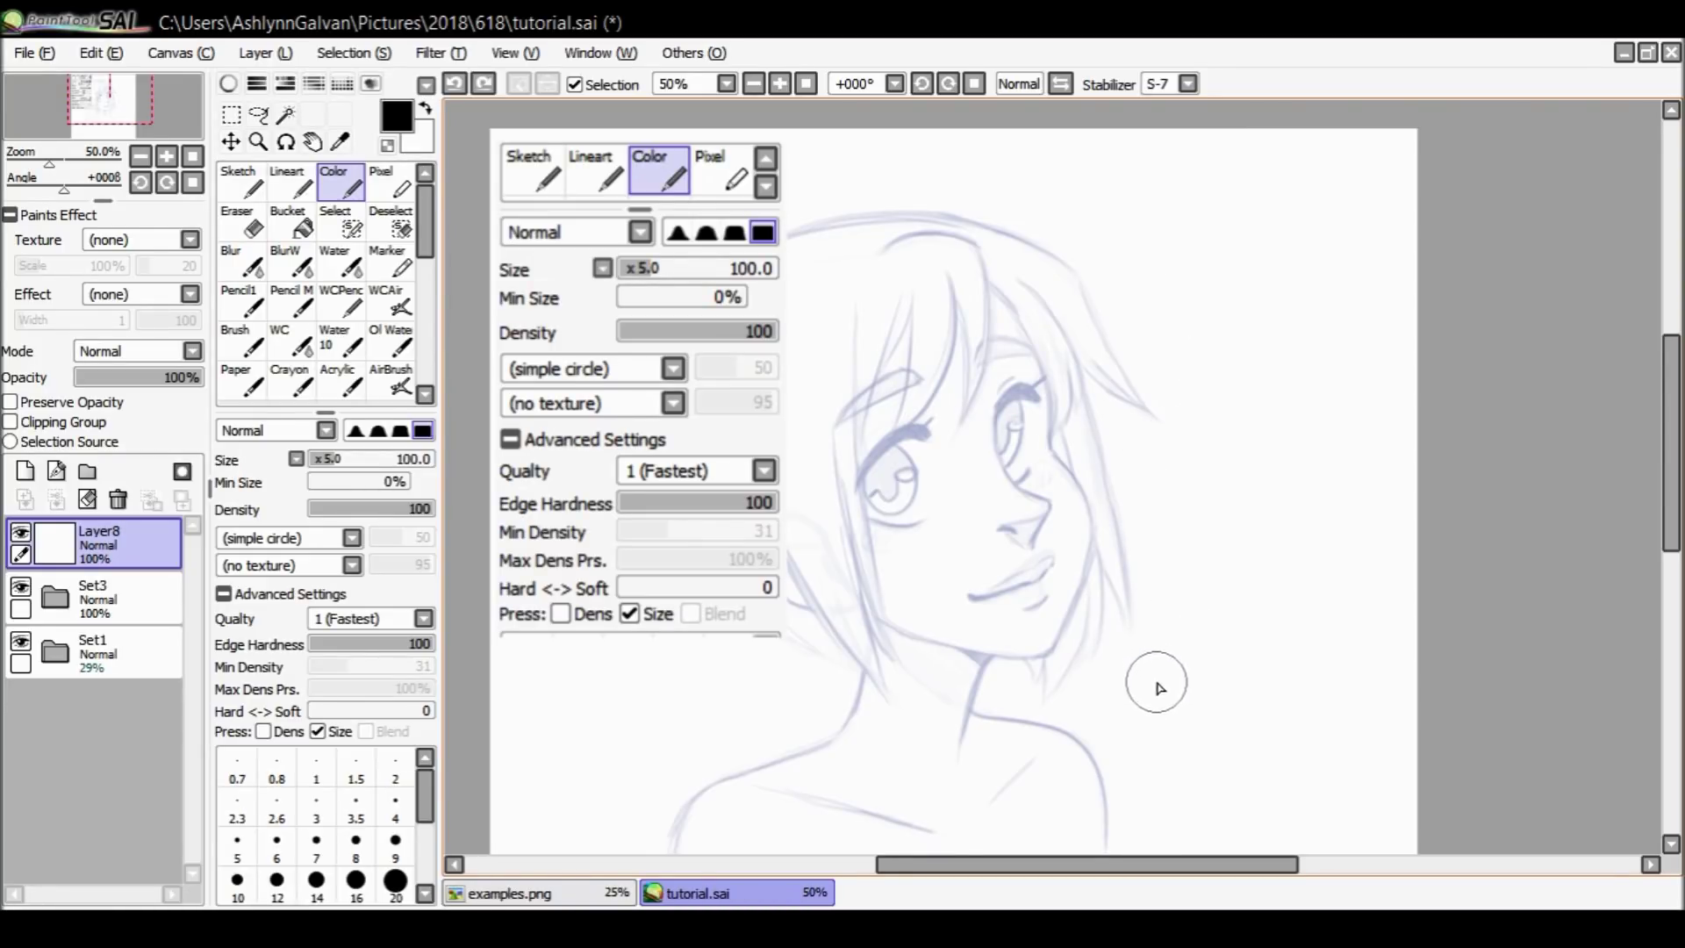
{"action": "left_click_drag", "start_coordinate": [1167, 671], "coordinate": [1170, 507]}
{"action": "key", "text": "ctrl+z"}
{"action": "mouse_move", "coordinate": [1177, 312]}
{"action": "left_mouse_down"}
{"action": "mouse_move", "coordinate": [1166, 591]}
{"action": "mouse_move", "coordinate": [1183, 790]}
{"action": "left_mouse_up"}
{"action": "key", "text": "ctrl+z"}
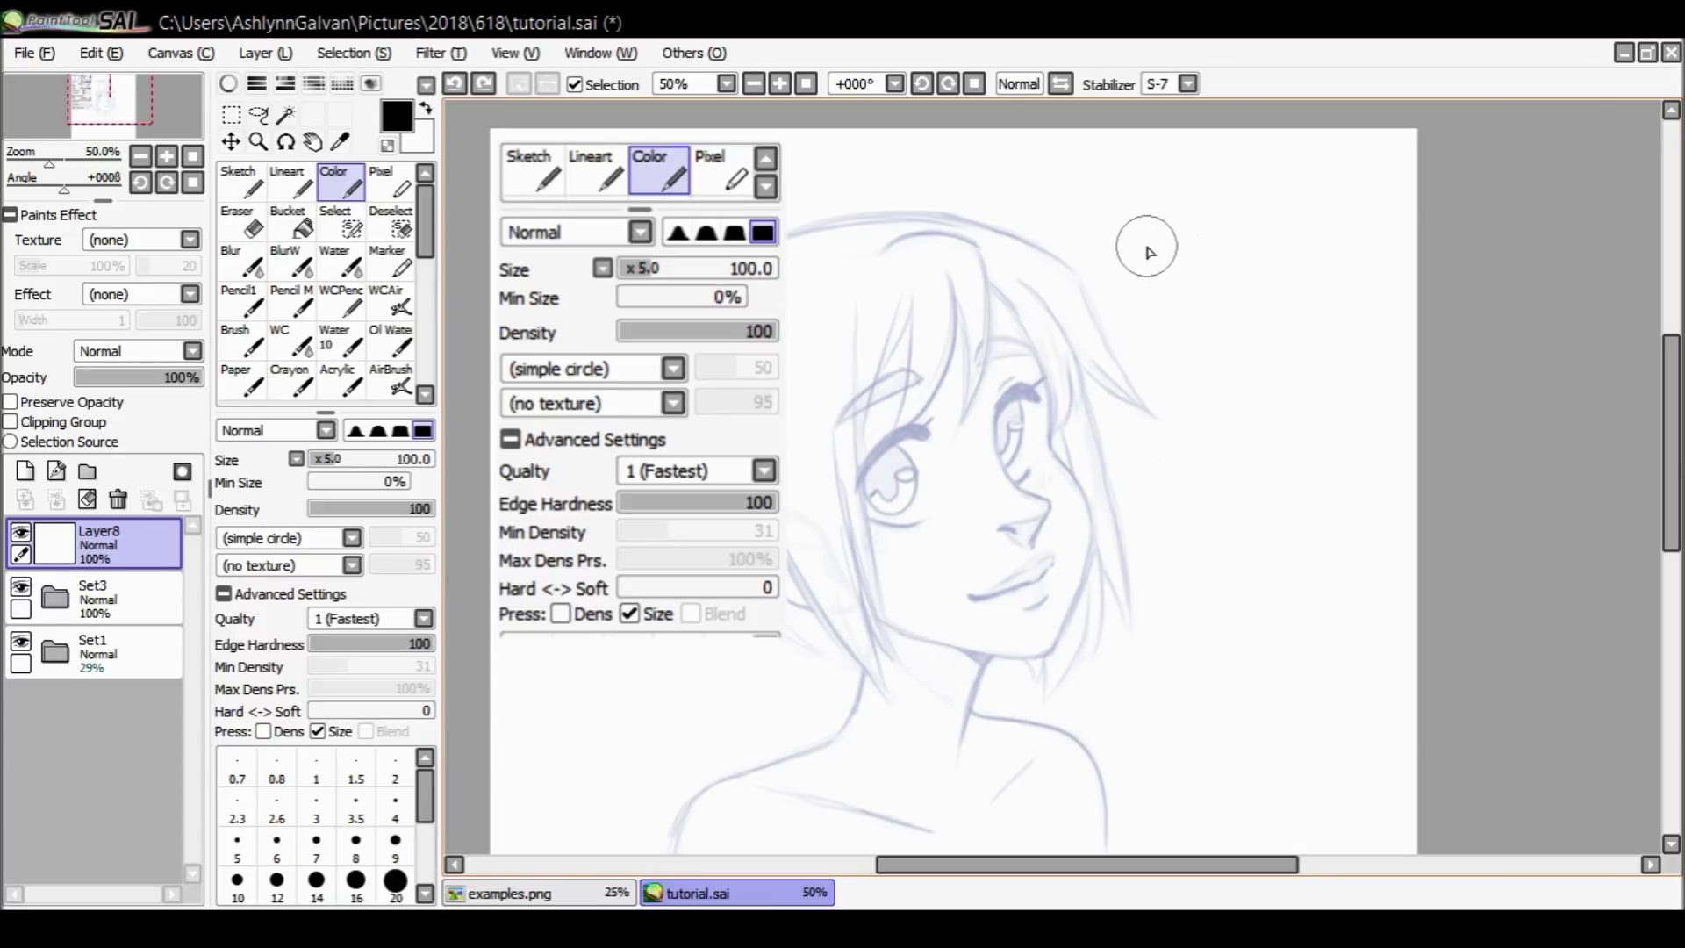
{"action": "mouse_move", "coordinate": [1154, 254]}
{"action": "left_mouse_down"}
{"action": "mouse_move", "coordinate": [1188, 374]}
{"action": "mouse_move", "coordinate": [1154, 575]}
{"action": "mouse_move", "coordinate": [1187, 666]}
{"action": "mouse_move", "coordinate": [1229, 664]}
{"action": "left_mouse_up"}
{"action": "key", "text": "ctrl+z"}
{"action": "mouse_move", "coordinate": [1172, 254]}
{"action": "left_mouse_down"}
{"action": "mouse_move", "coordinate": [1145, 425]}
{"action": "mouse_move", "coordinate": [1286, 417]}
{"action": "mouse_move", "coordinate": [1069, 382]}
{"action": "left_mouse_up"}
{"action": "key", "text": "ctrl+z"}
{"action": "mouse_move", "coordinate": [1202, 526]}
{"action": "left_mouse_down"}
{"action": "mouse_move", "coordinate": [1141, 411]}
{"action": "mouse_move", "coordinate": [1297, 238]}
{"action": "mouse_move", "coordinate": [1245, 187]}
{"action": "mouse_move", "coordinate": [1092, 263]}
{"action": "mouse_move", "coordinate": [1207, 219]}
{"action": "left_mouse_up"}
{"action": "key", "text": "ctrl+z"}
{"action": "key", "text": "ctrl+z"}
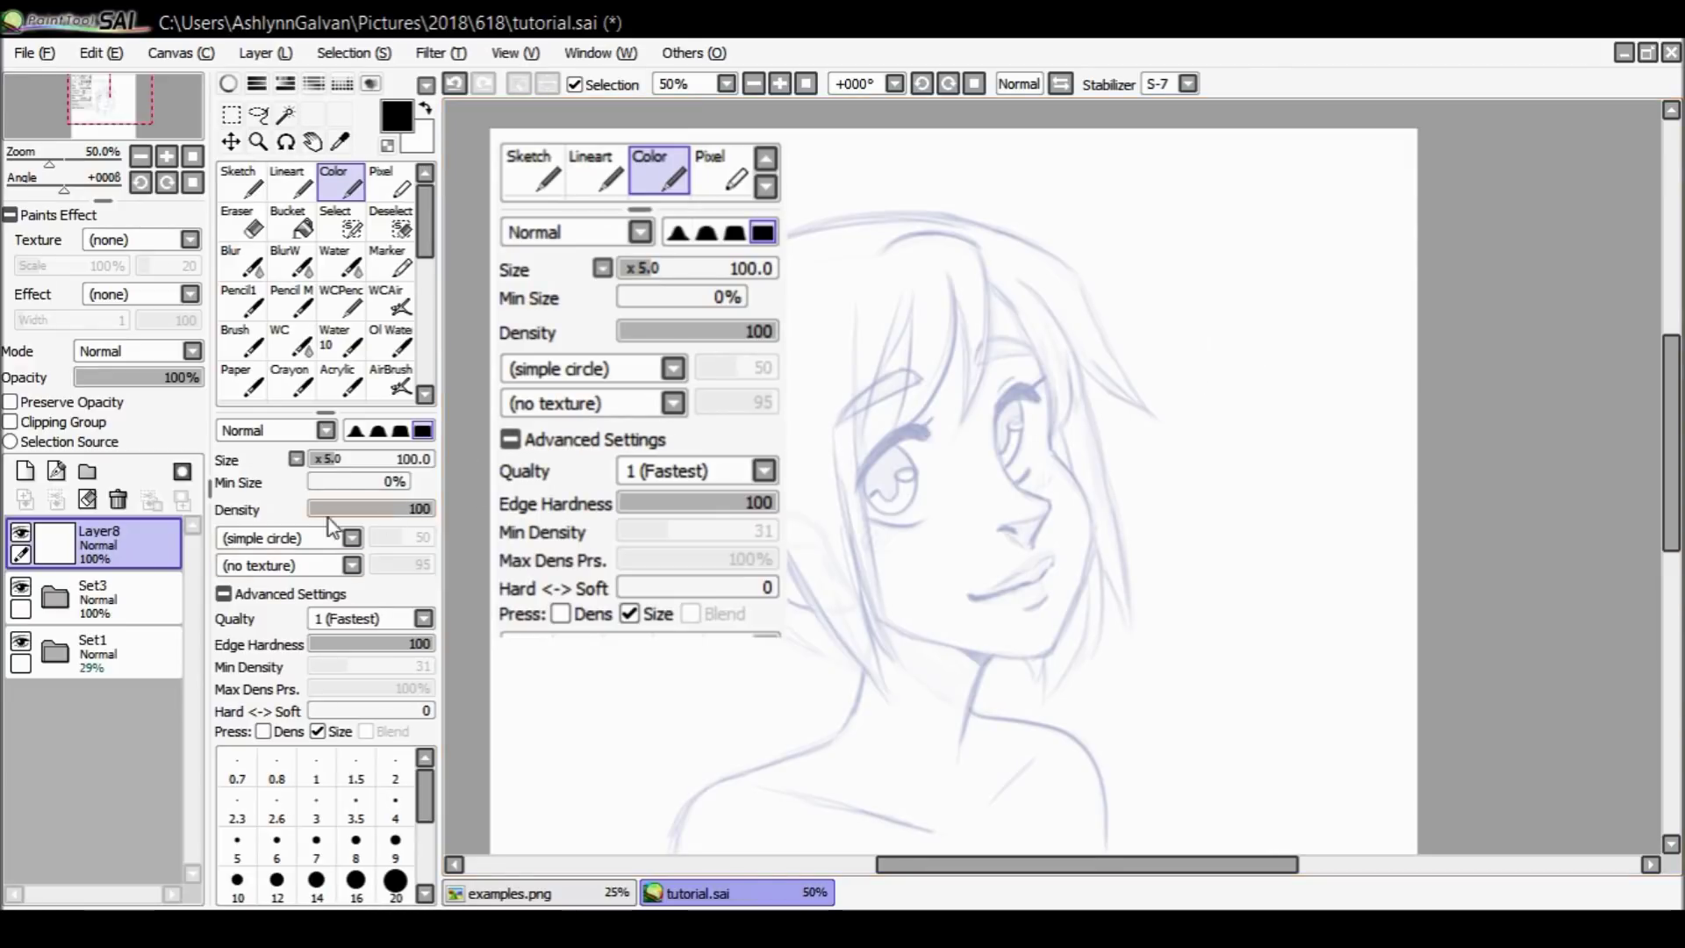
Compare test strokes at brush sizes 25 and 100, undoing each one.
{"action": "left_click", "coordinate": [318, 460]}
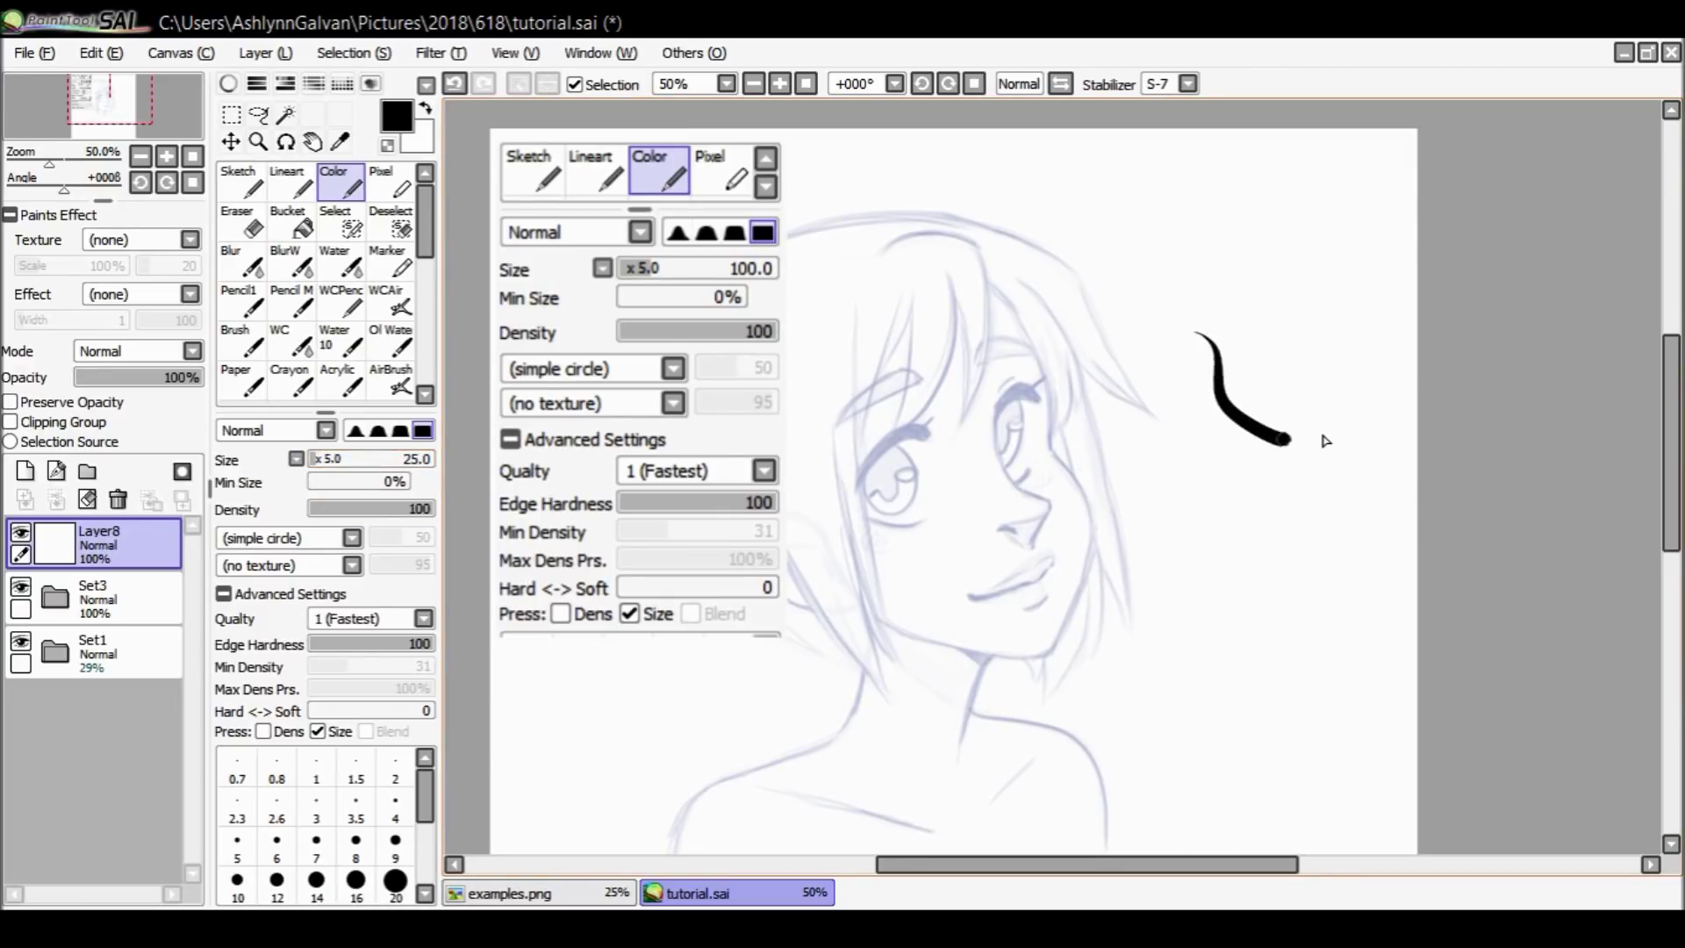
{"action": "key", "text": "ctrl+z"}
{"action": "mouse_move", "coordinate": [1138, 501]}
{"action": "left_mouse_down"}
{"action": "mouse_move", "coordinate": [1296, 544]}
{"action": "mouse_move", "coordinate": [1346, 416]}
{"action": "mouse_move", "coordinate": [1234, 346]}
{"action": "mouse_move", "coordinate": [838, 430]}
{"action": "left_mouse_up"}
{"action": "key", "text": "ctrl+z"}
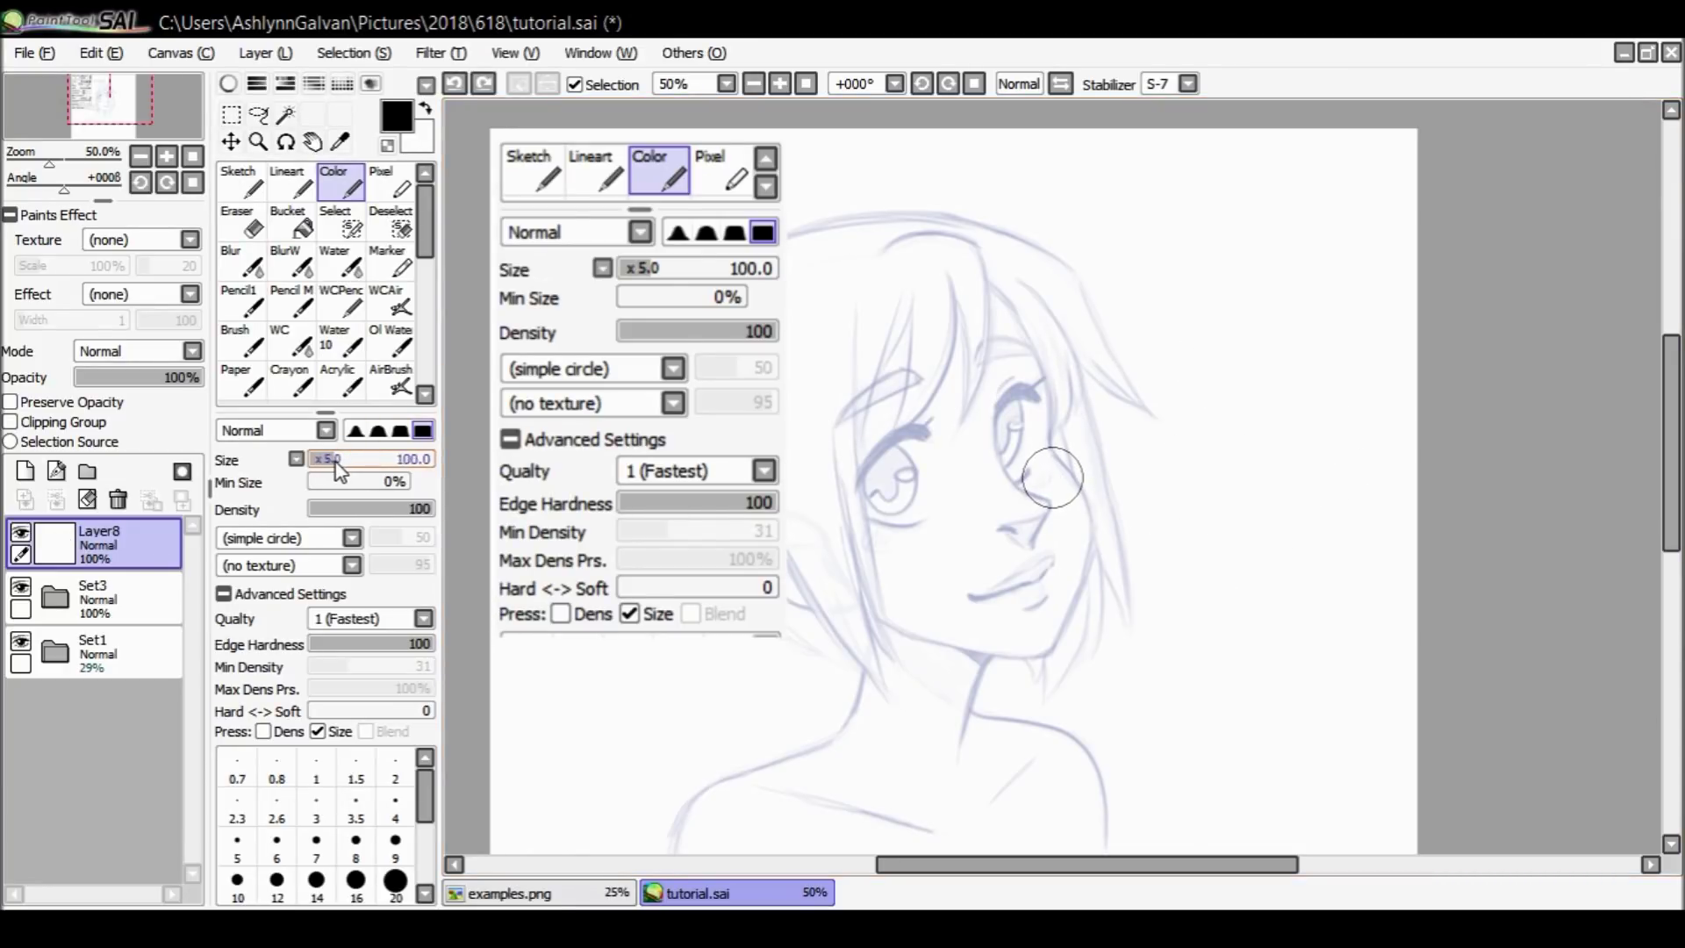
{"action": "mouse_move", "coordinate": [1168, 302]}
{"action": "left_mouse_down"}
{"action": "mouse_move", "coordinate": [1237, 391]}
{"action": "mouse_move", "coordinate": [1259, 580]}
{"action": "mouse_move", "coordinate": [1286, 601]}
{"action": "left_mouse_up"}
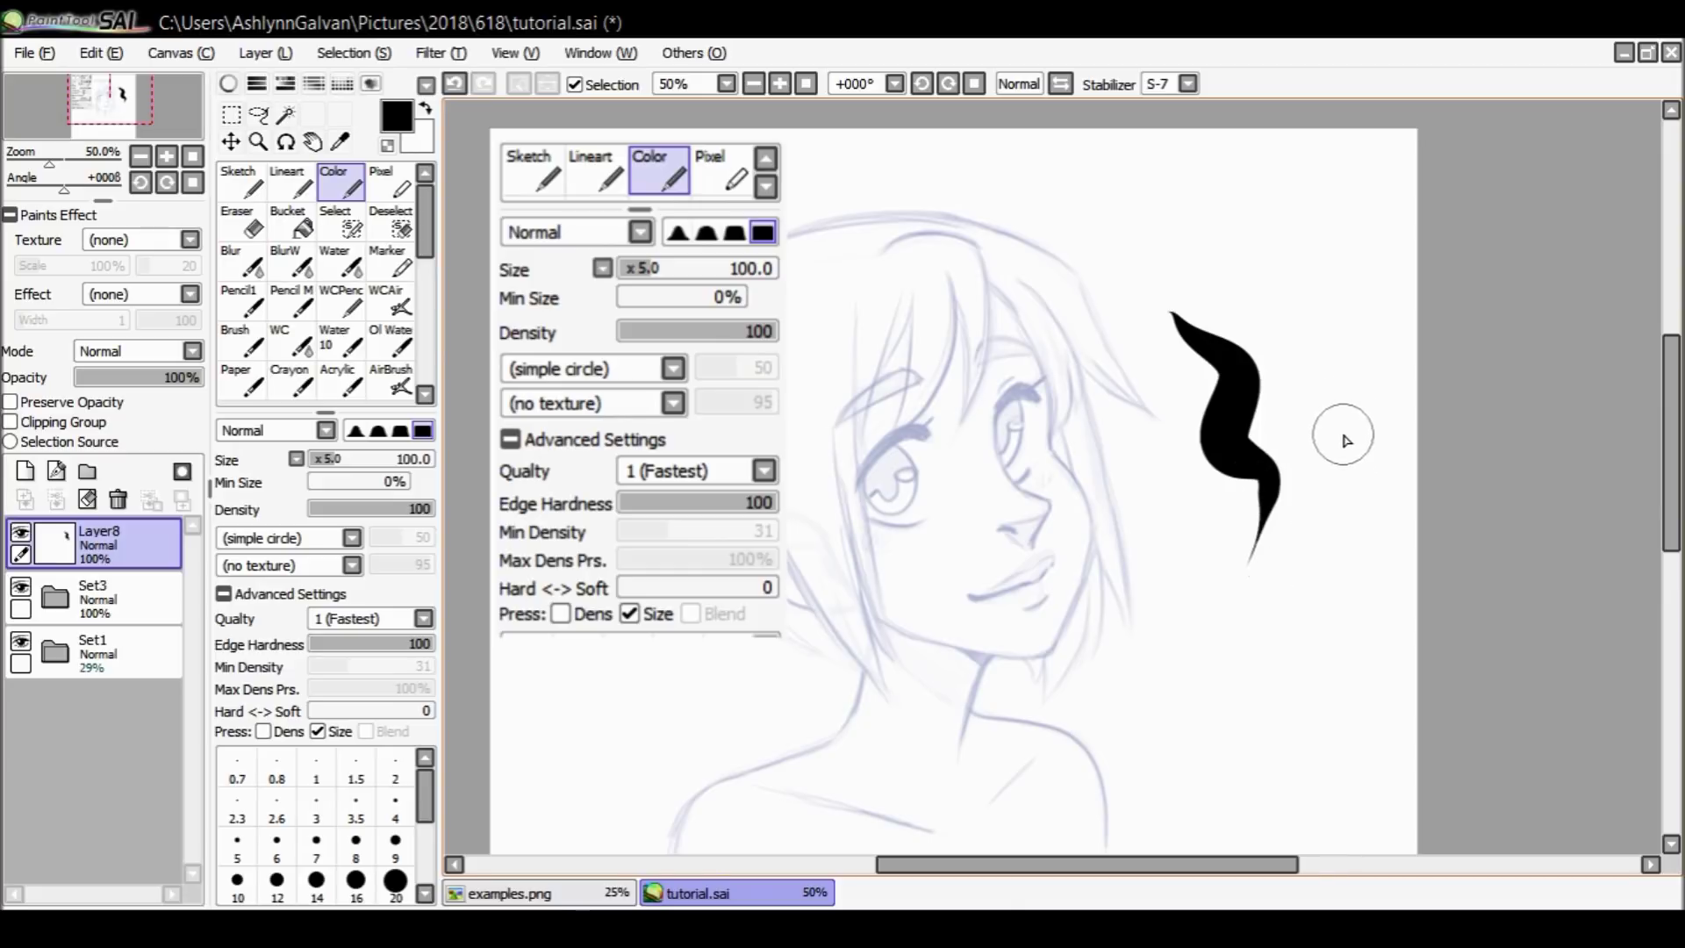
{"action": "key", "text": "ctrl+z"}
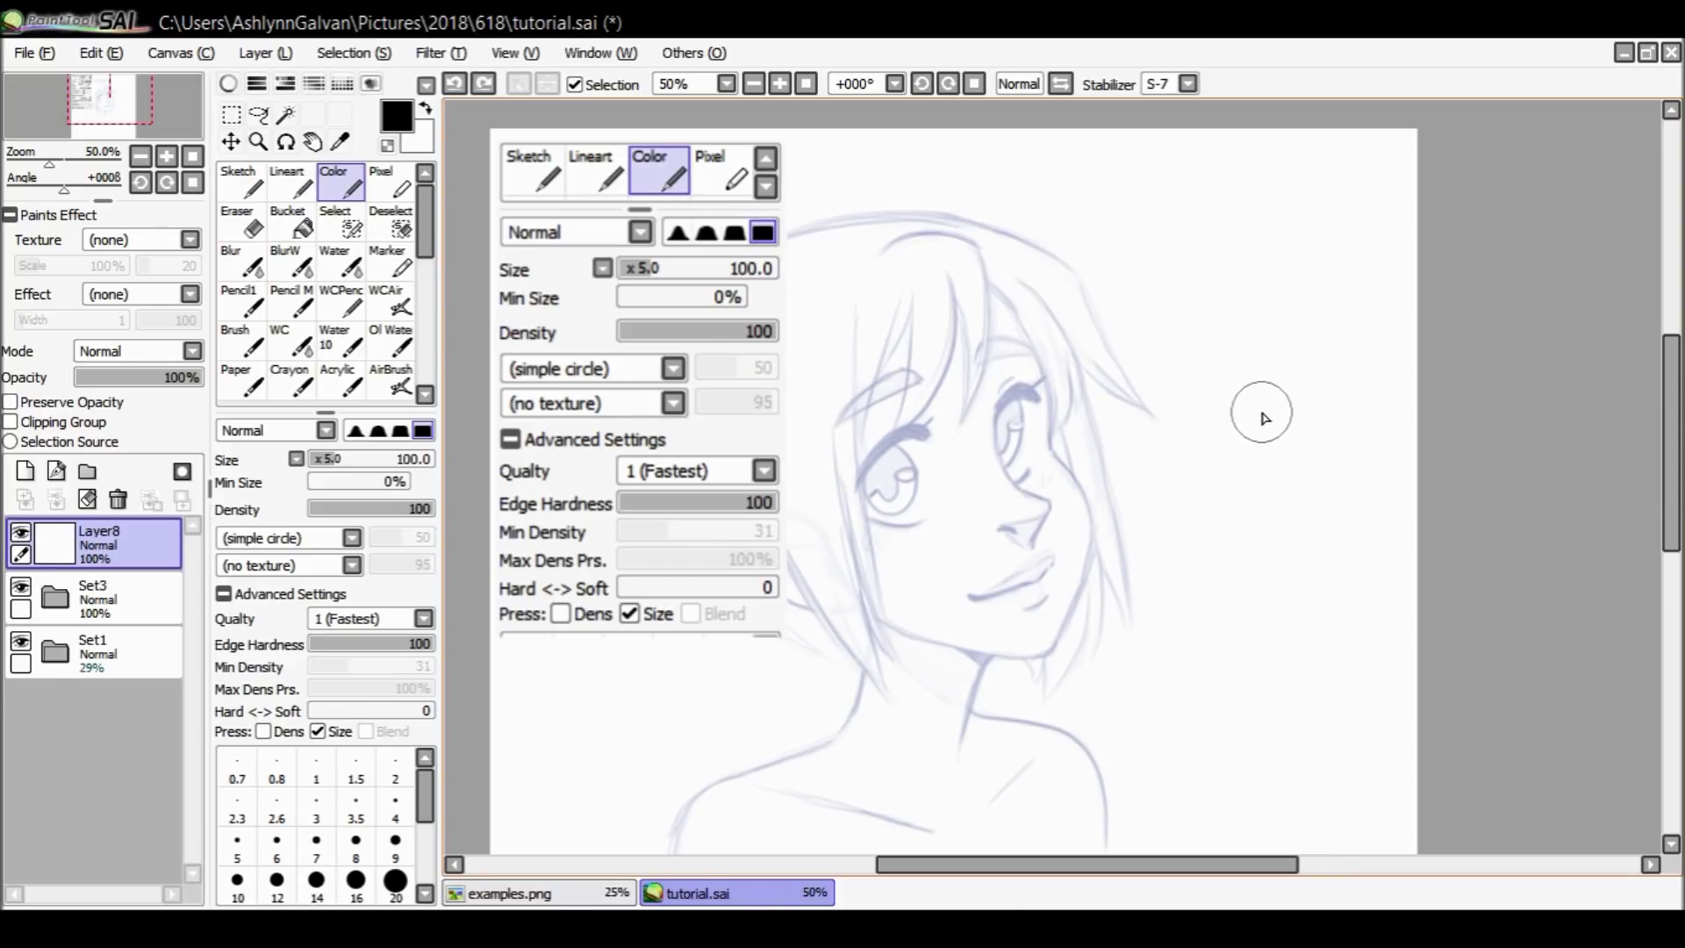
View the four numbered example portraits in examples.png and return to tutorial.sai.
{"action": "left_click", "coordinate": [583, 894]}
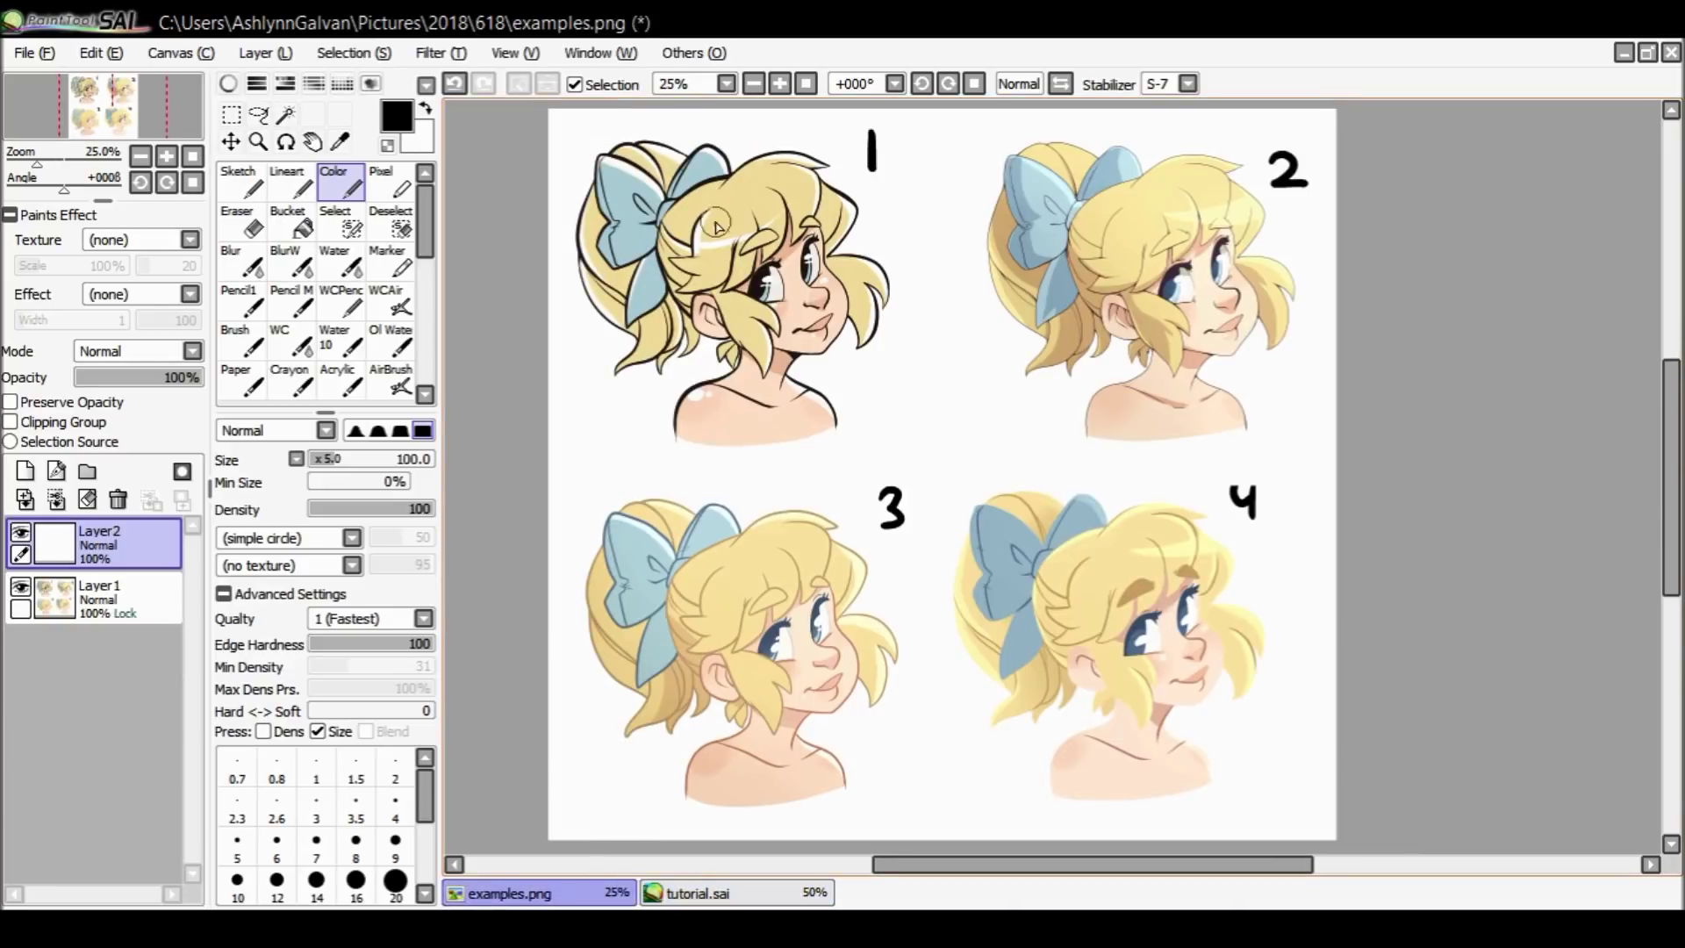
{"action": "left_click", "coordinate": [684, 898]}
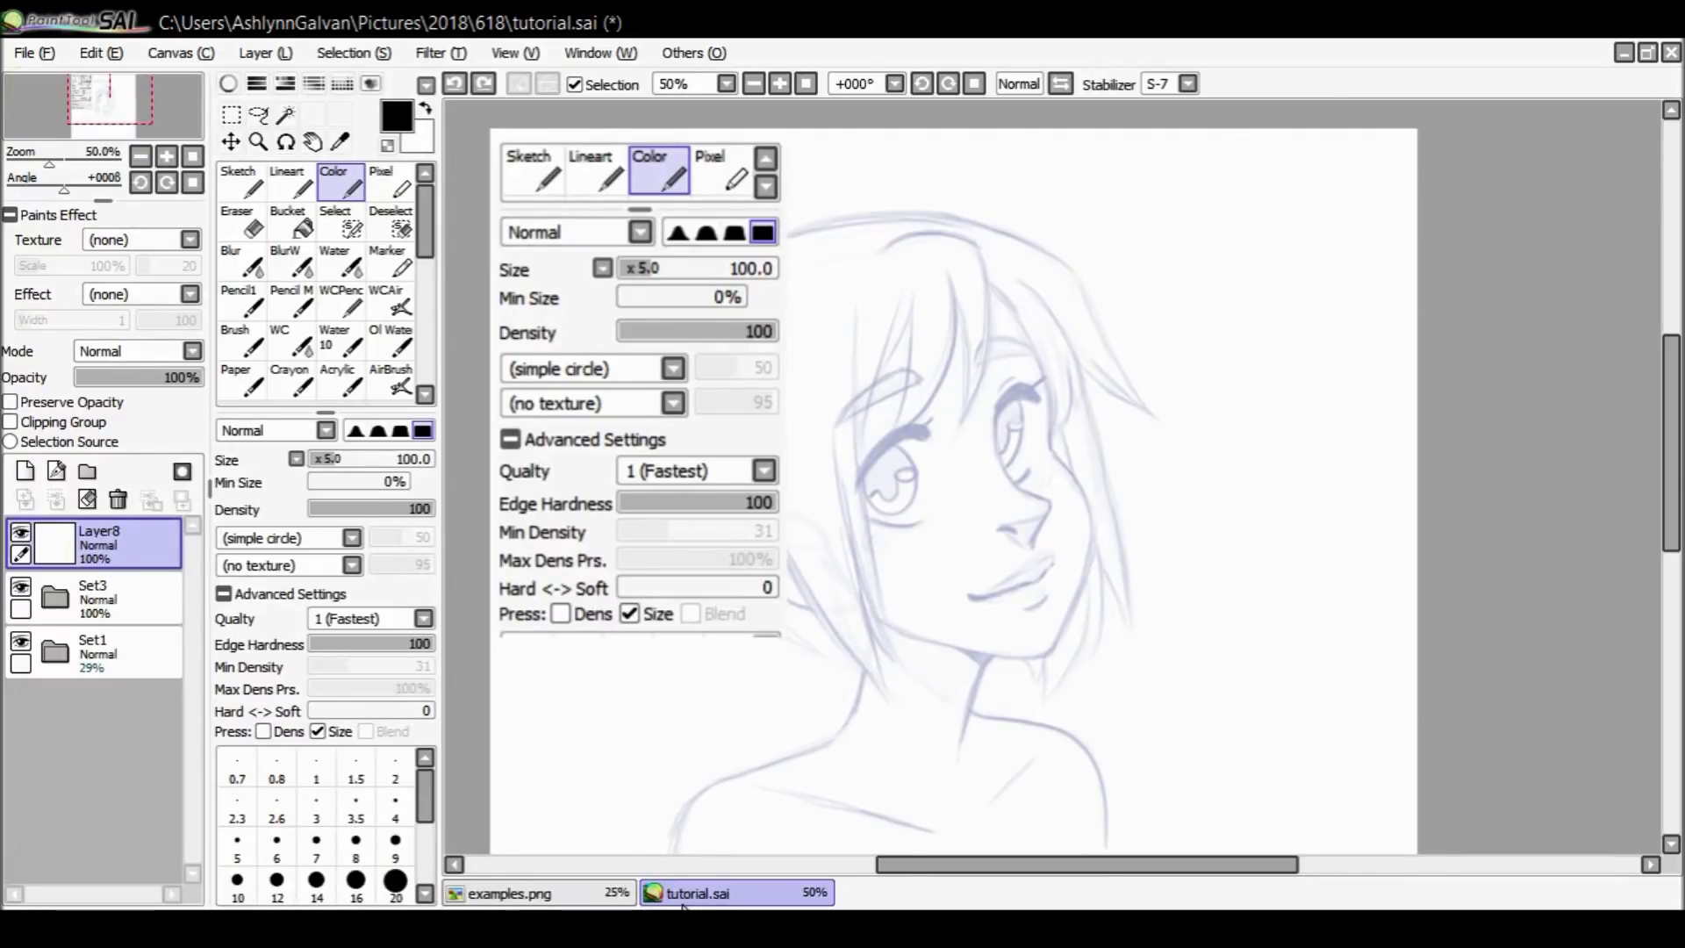
Hide the Set3 folder and choose the Color brush for inking the eyes at 150% zoom.
{"action": "left_click", "coordinate": [21, 586]}
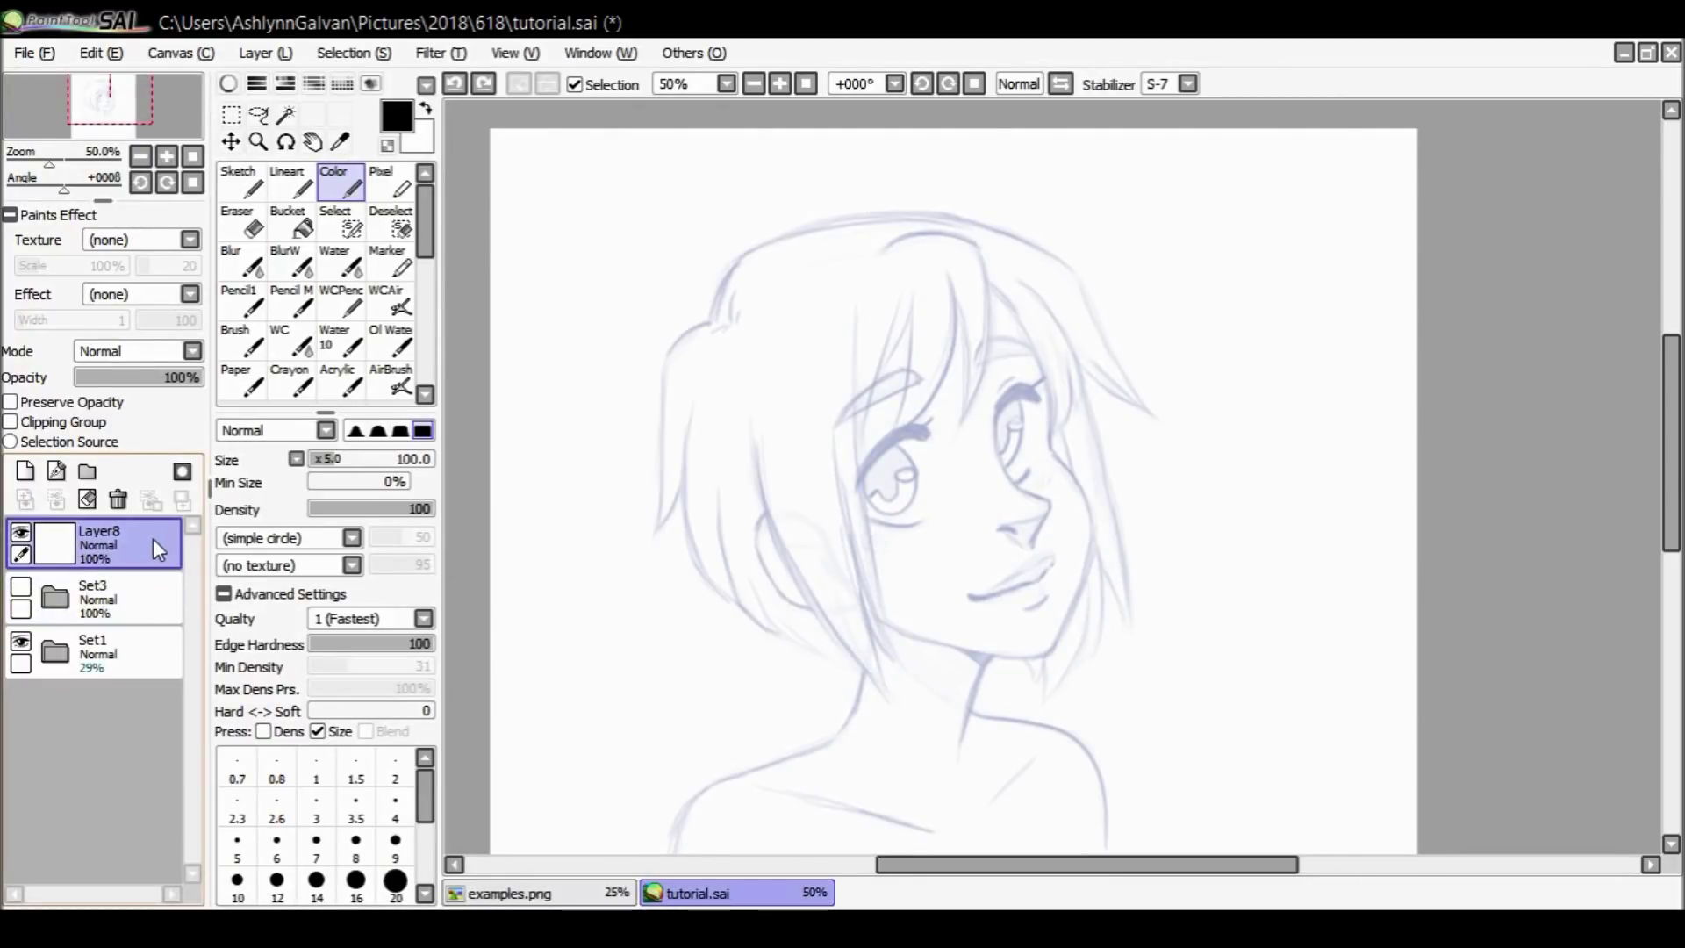
{"action": "key", "text": "ctrl+space"}
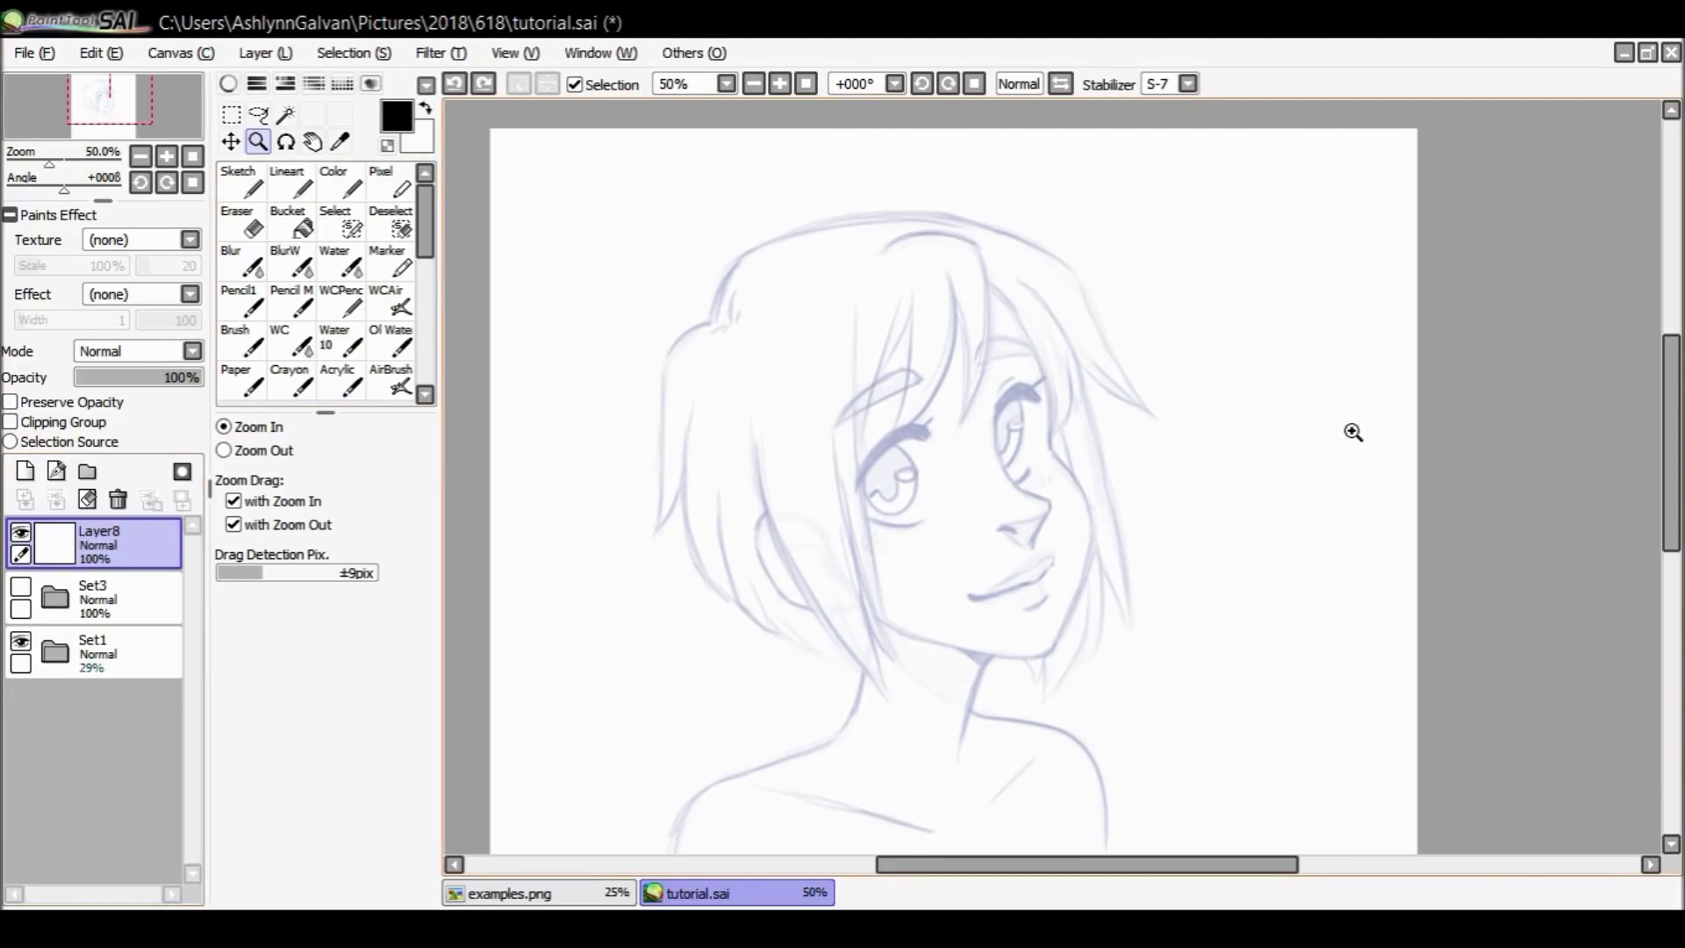
{"action": "left_click", "coordinate": [948, 474]}
{"action": "left_click", "coordinate": [941, 465]}
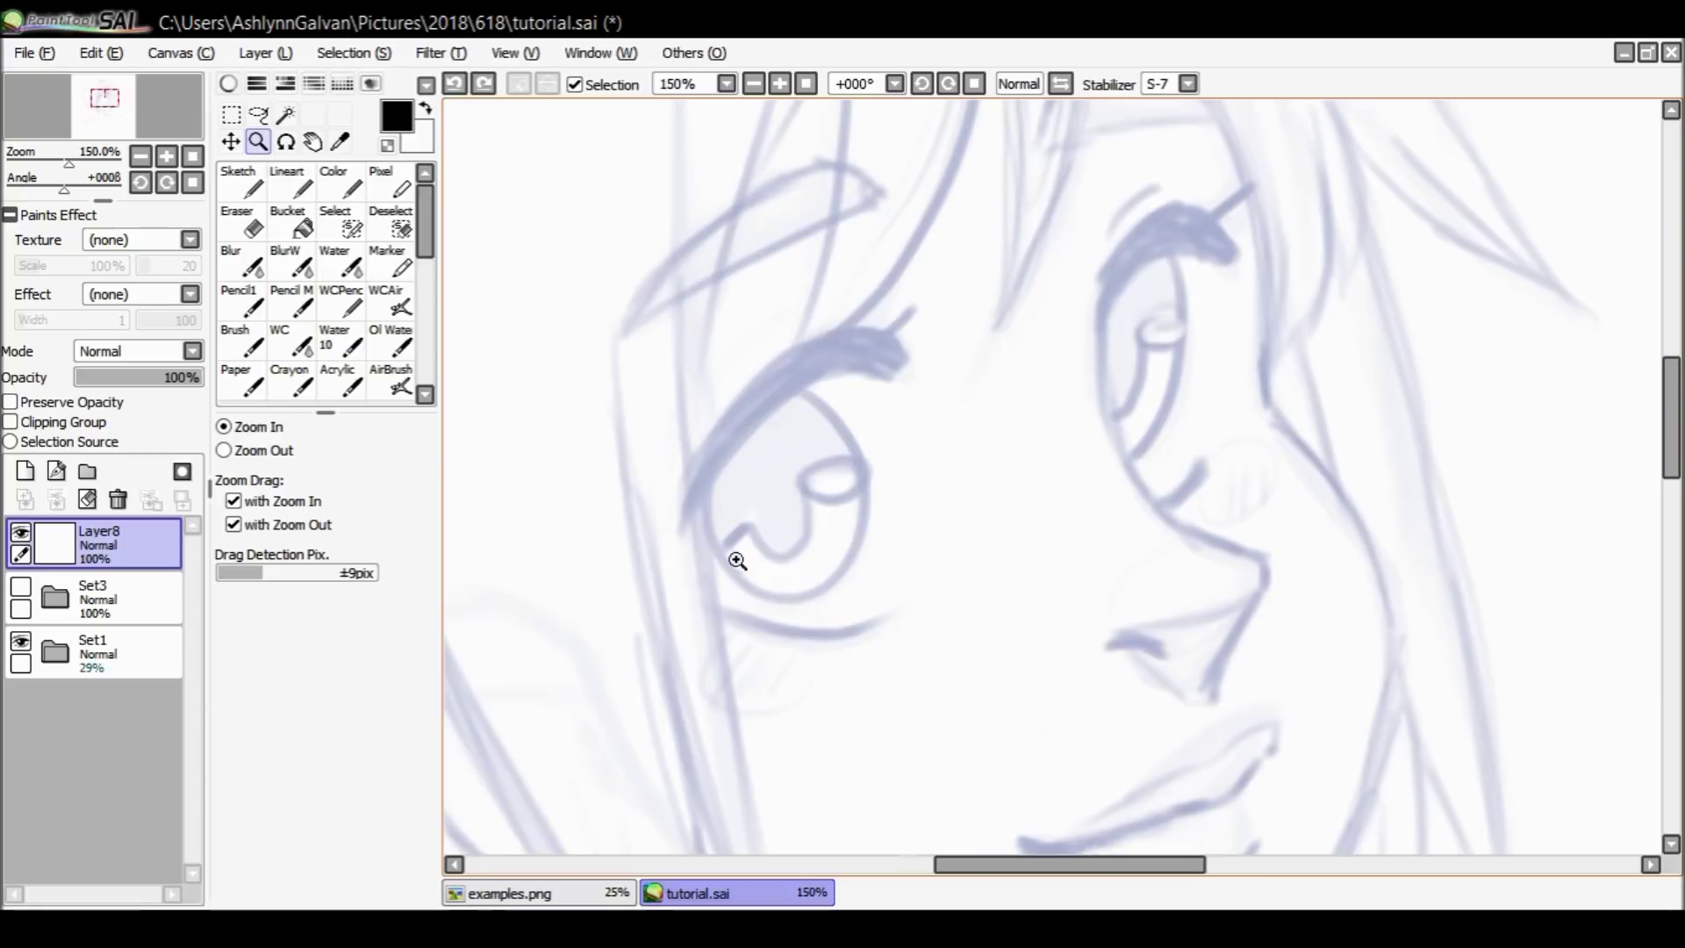
{"action": "left_click", "coordinate": [351, 191]}
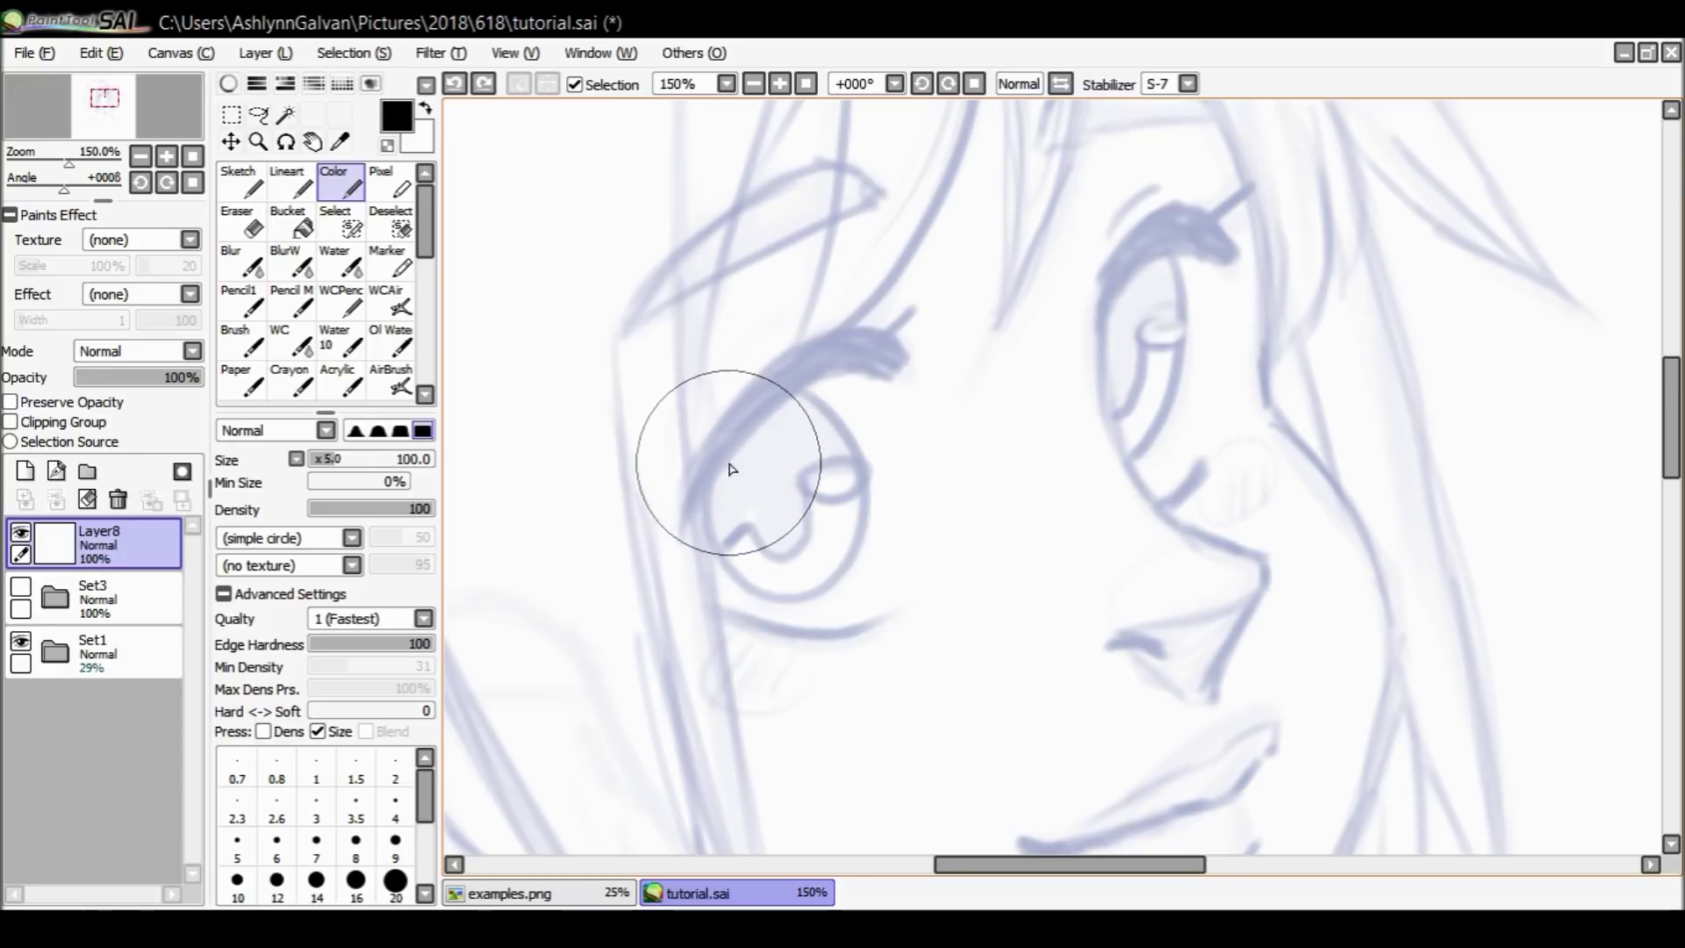
{"action": "left_click_drag", "start_coordinate": [769, 410], "coordinate": [806, 436]}
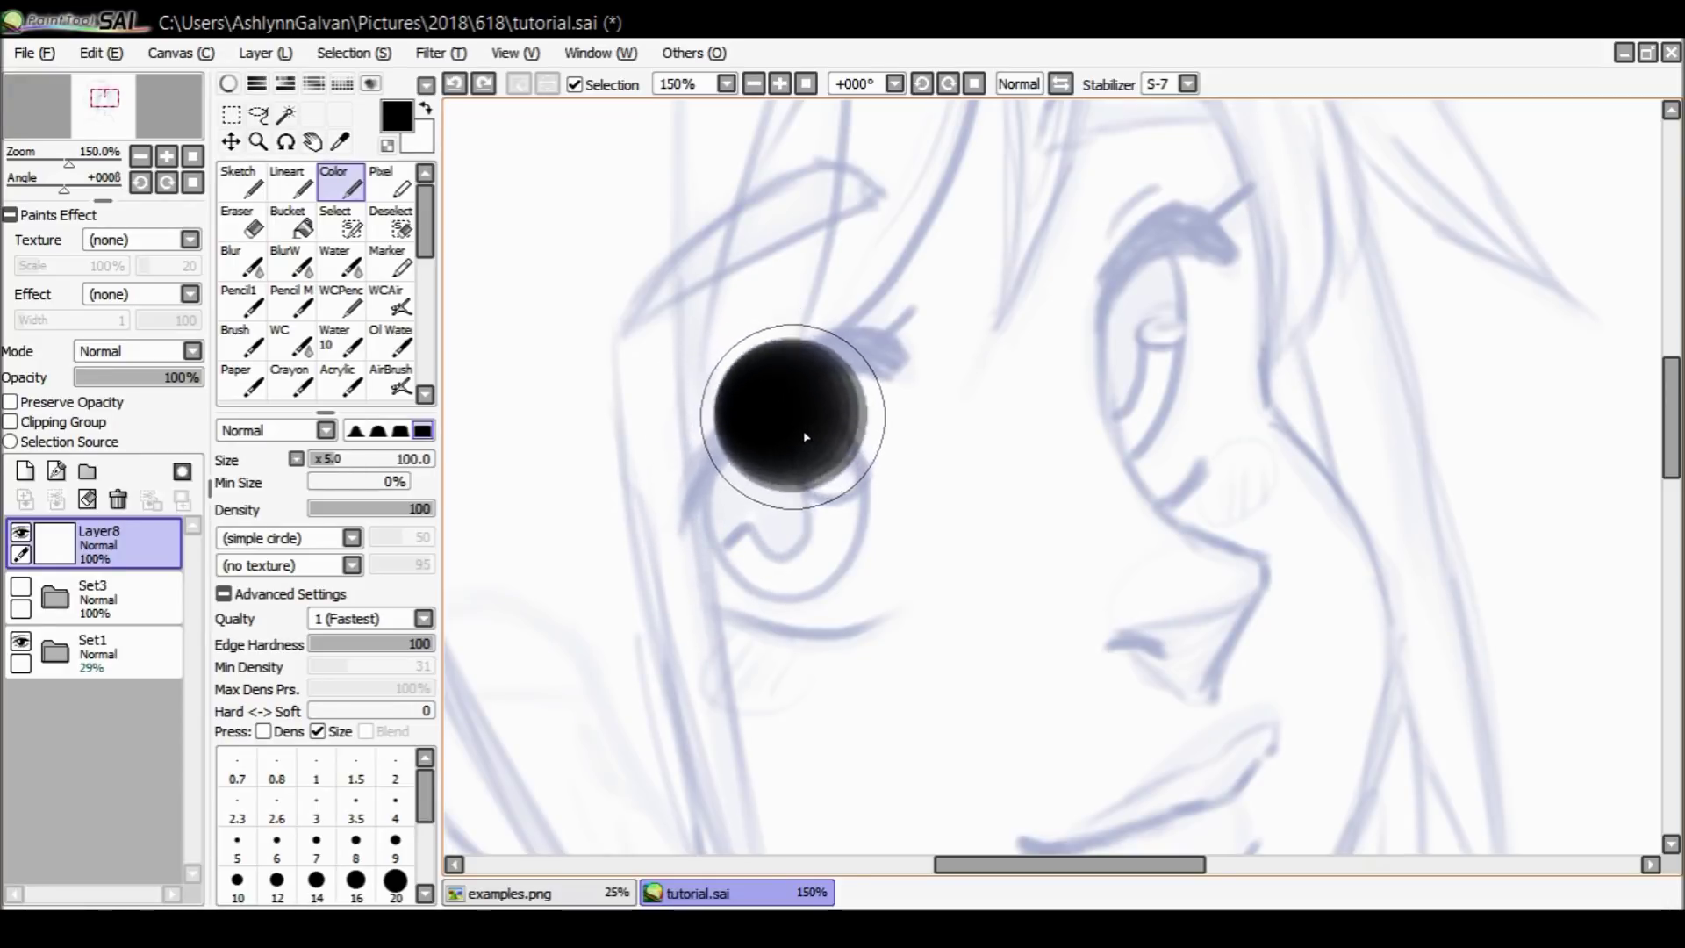
{"action": "mouse_move", "coordinate": [681, 497]}
{"action": "left_mouse_down"}
{"action": "mouse_move", "coordinate": [669, 529]}
{"action": "mouse_move", "coordinate": [716, 454]}
{"action": "left_mouse_up"}
{"action": "key", "text": "ctrl+z"}
{"action": "key", "text": "ctrl+z"}
Ink the left eye's upper lash line on Layer8 as a thick black arc and thicken its lower edge.
{"action": "mouse_move", "coordinate": [681, 507]}
{"action": "left_mouse_down"}
{"action": "mouse_move", "coordinate": [738, 409]}
{"action": "mouse_move", "coordinate": [796, 368]}
{"action": "mouse_move", "coordinate": [878, 360]}
{"action": "mouse_move", "coordinate": [908, 380]}
{"action": "left_mouse_up"}
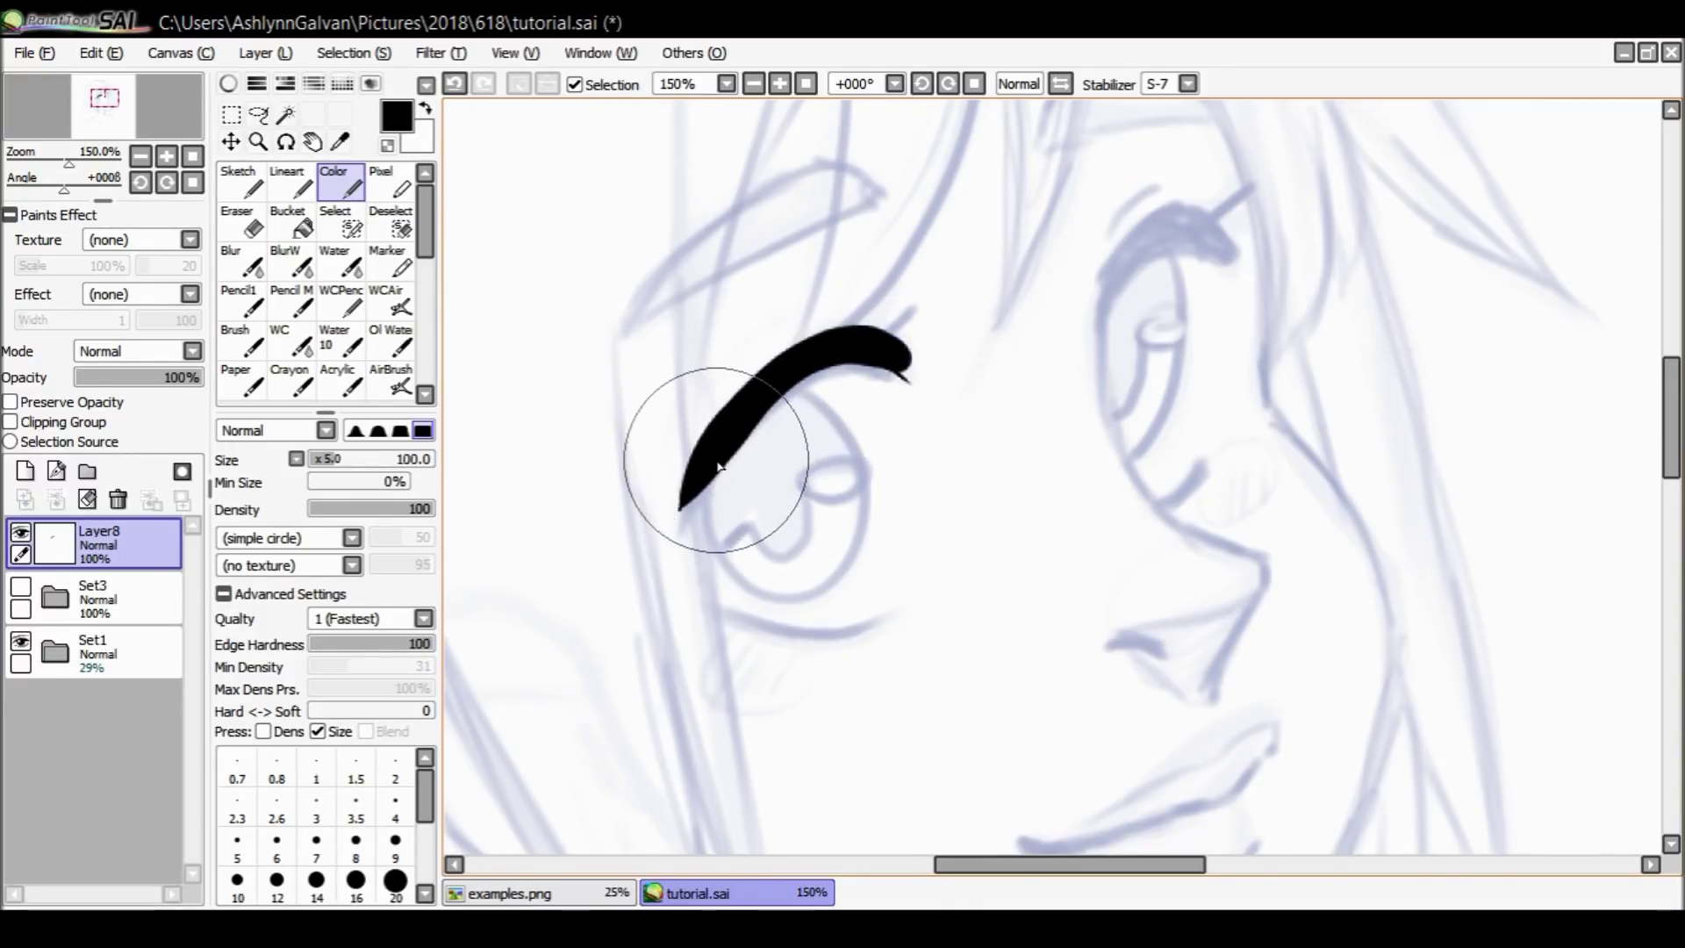
{"action": "key", "text": "ctrl+z"}
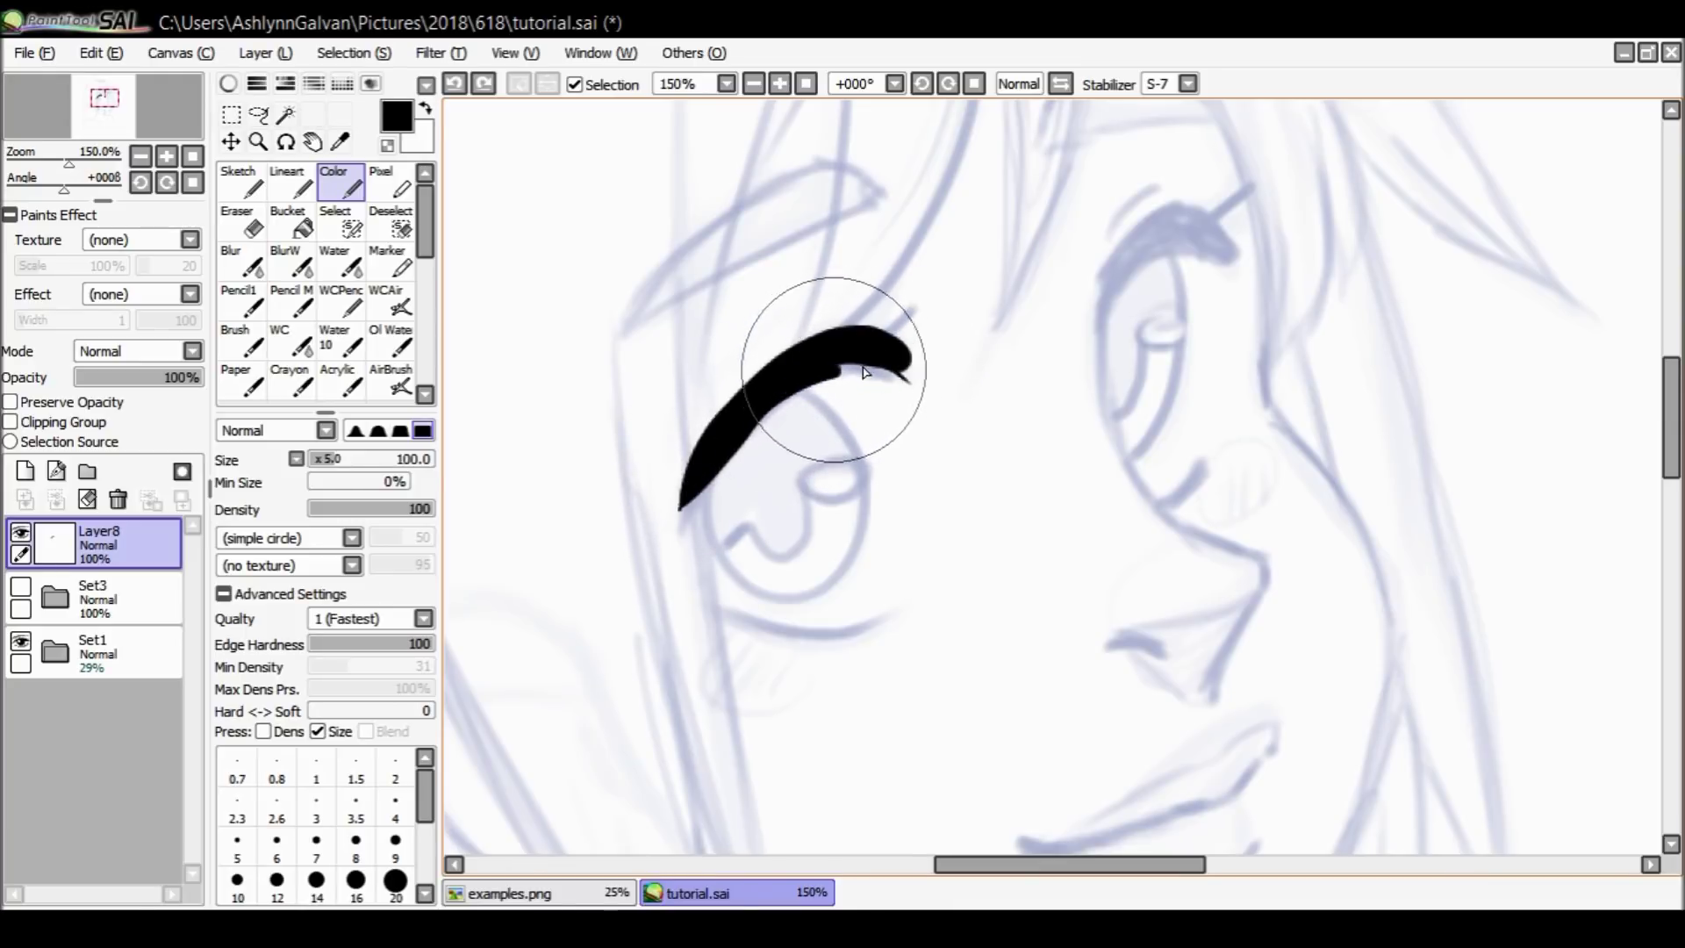
{"action": "left_click_drag", "start_coordinate": [878, 367], "coordinate": [896, 372]}
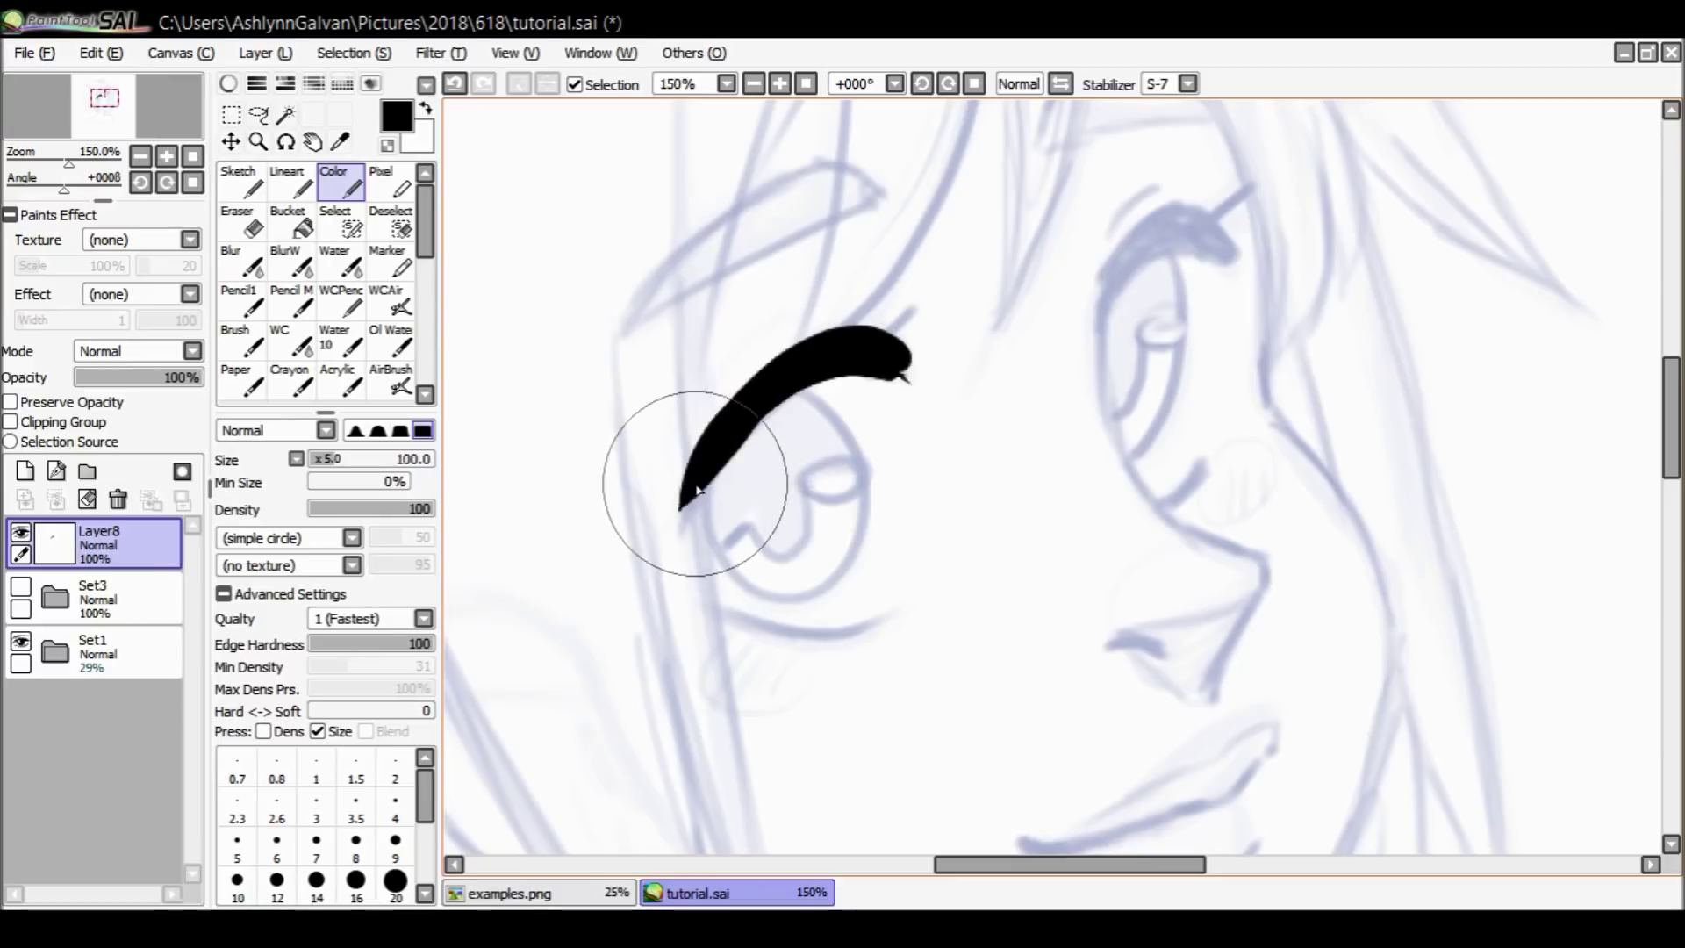
{"action": "key", "text": "ctrl+z"}
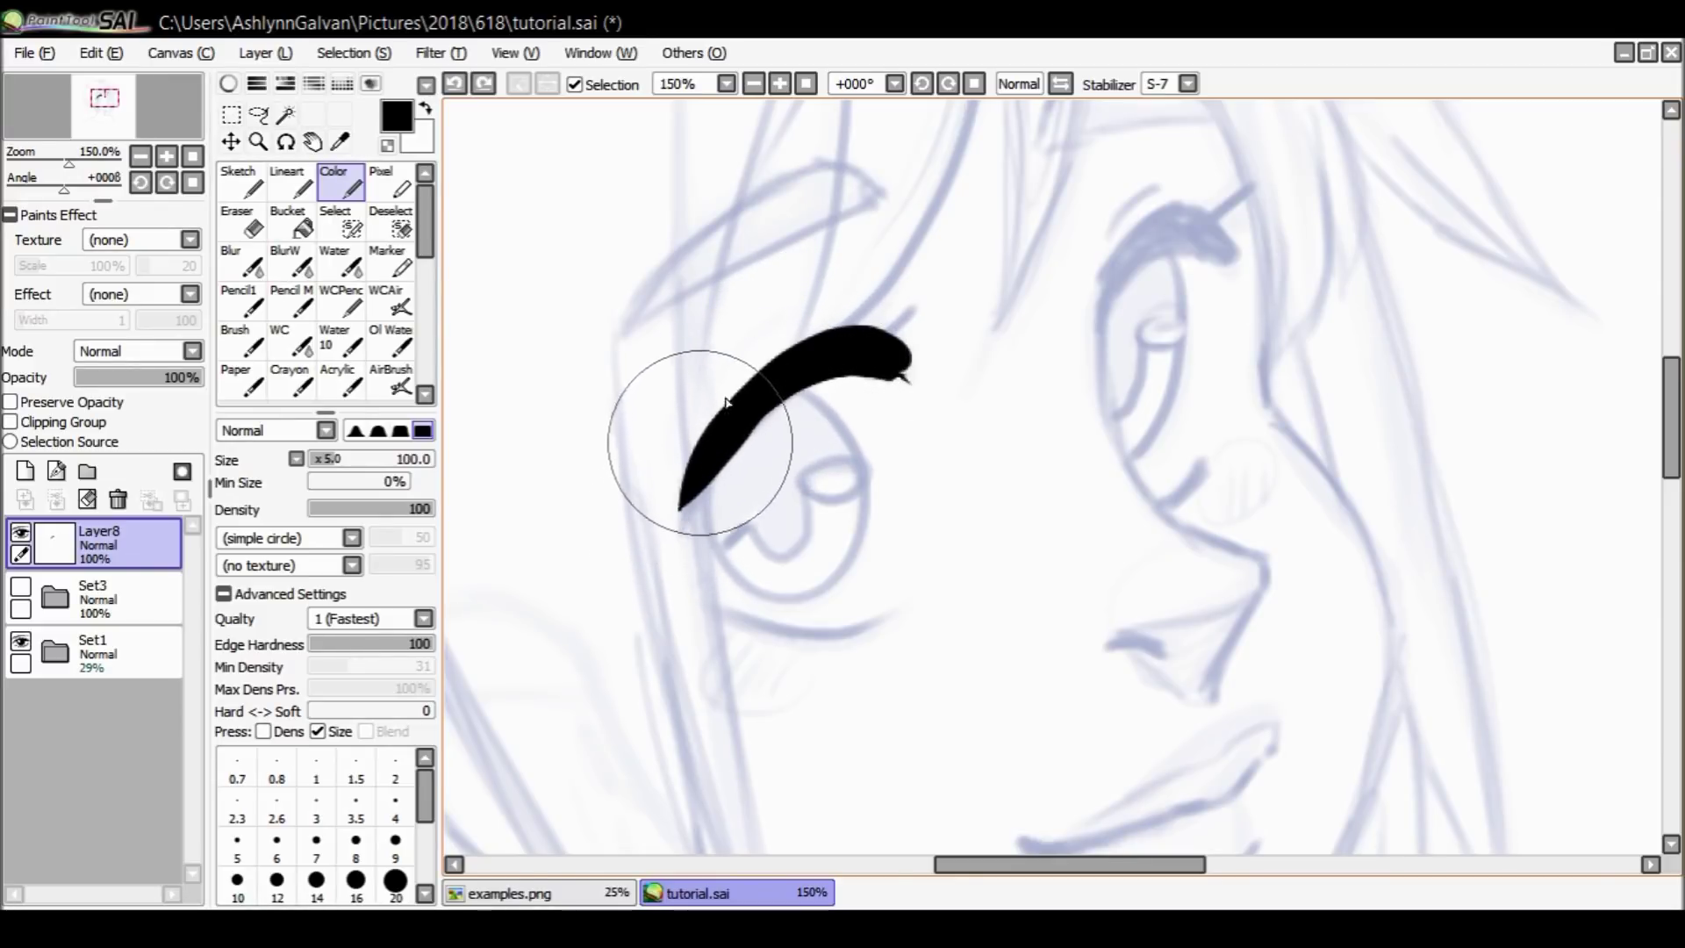
{"action": "key", "text": "ctrl+y"}
Add a small downward point at the left end of the left eye's lash line and a lash flick at its right end.
{"action": "left_click_drag", "start_coordinate": [694, 487], "coordinate": [697, 531]}
{"action": "key", "text": "ctrl+z"}
{"action": "key", "text": "ctrl+y"}
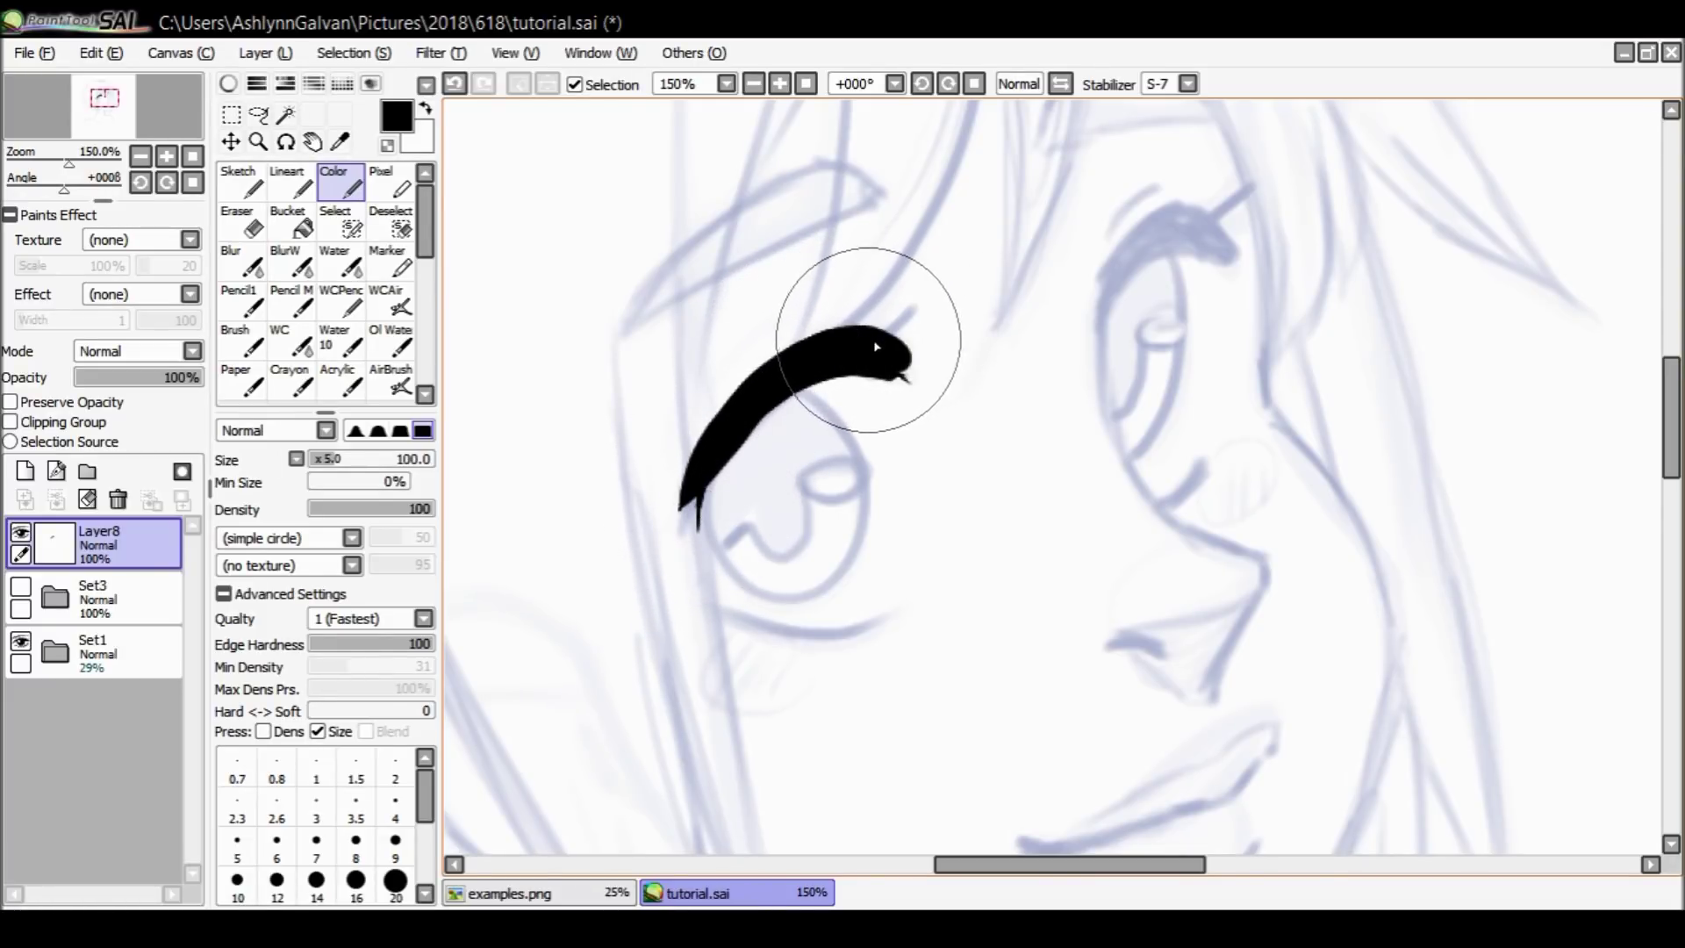
{"action": "key", "text": "ctrl+z"}
{"action": "key", "text": "ctrl+y"}
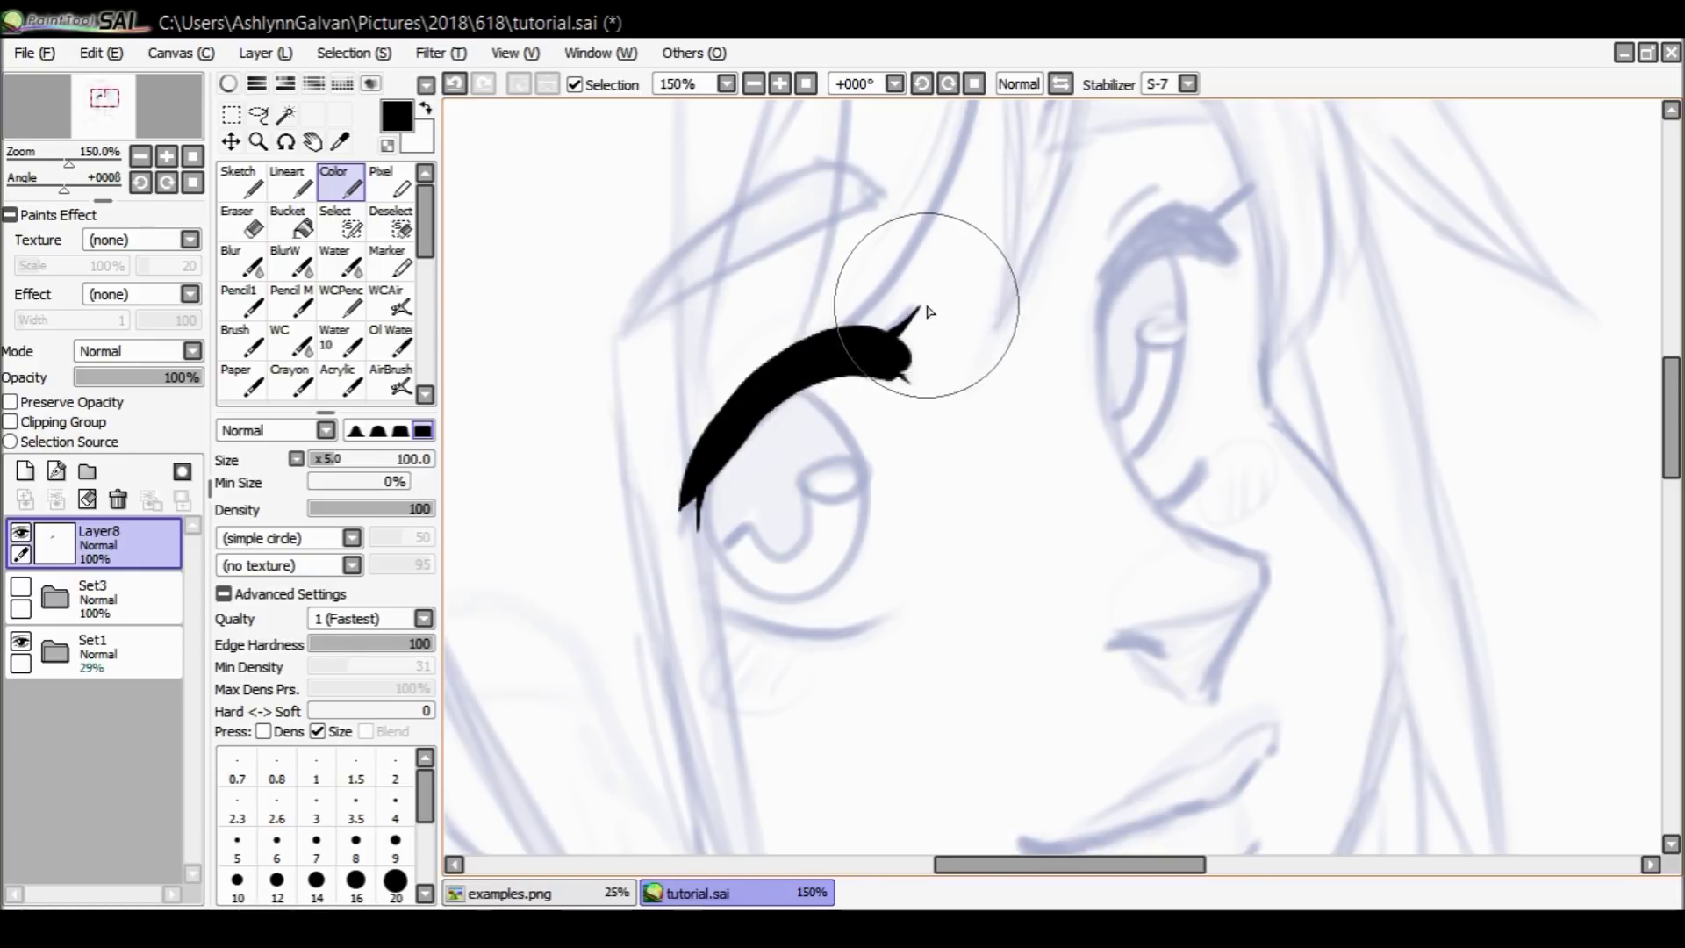
Outline the right eye's upper lash line, fill it black with the Bucket, and reselect the Color brush.
{"action": "mouse_move", "coordinate": [1101, 308]}
{"action": "left_mouse_down"}
{"action": "mouse_move", "coordinate": [1161, 213]}
{"action": "mouse_move", "coordinate": [1197, 206]}
{"action": "mouse_move", "coordinate": [1238, 259]}
{"action": "left_mouse_up"}
{"action": "key", "text": "ctrl+z"}
{"action": "mouse_move", "coordinate": [1136, 274]}
{"action": "left_mouse_down"}
{"action": "mouse_move", "coordinate": [1170, 253]}
{"action": "mouse_move", "coordinate": [1213, 261]}
{"action": "left_mouse_up"}
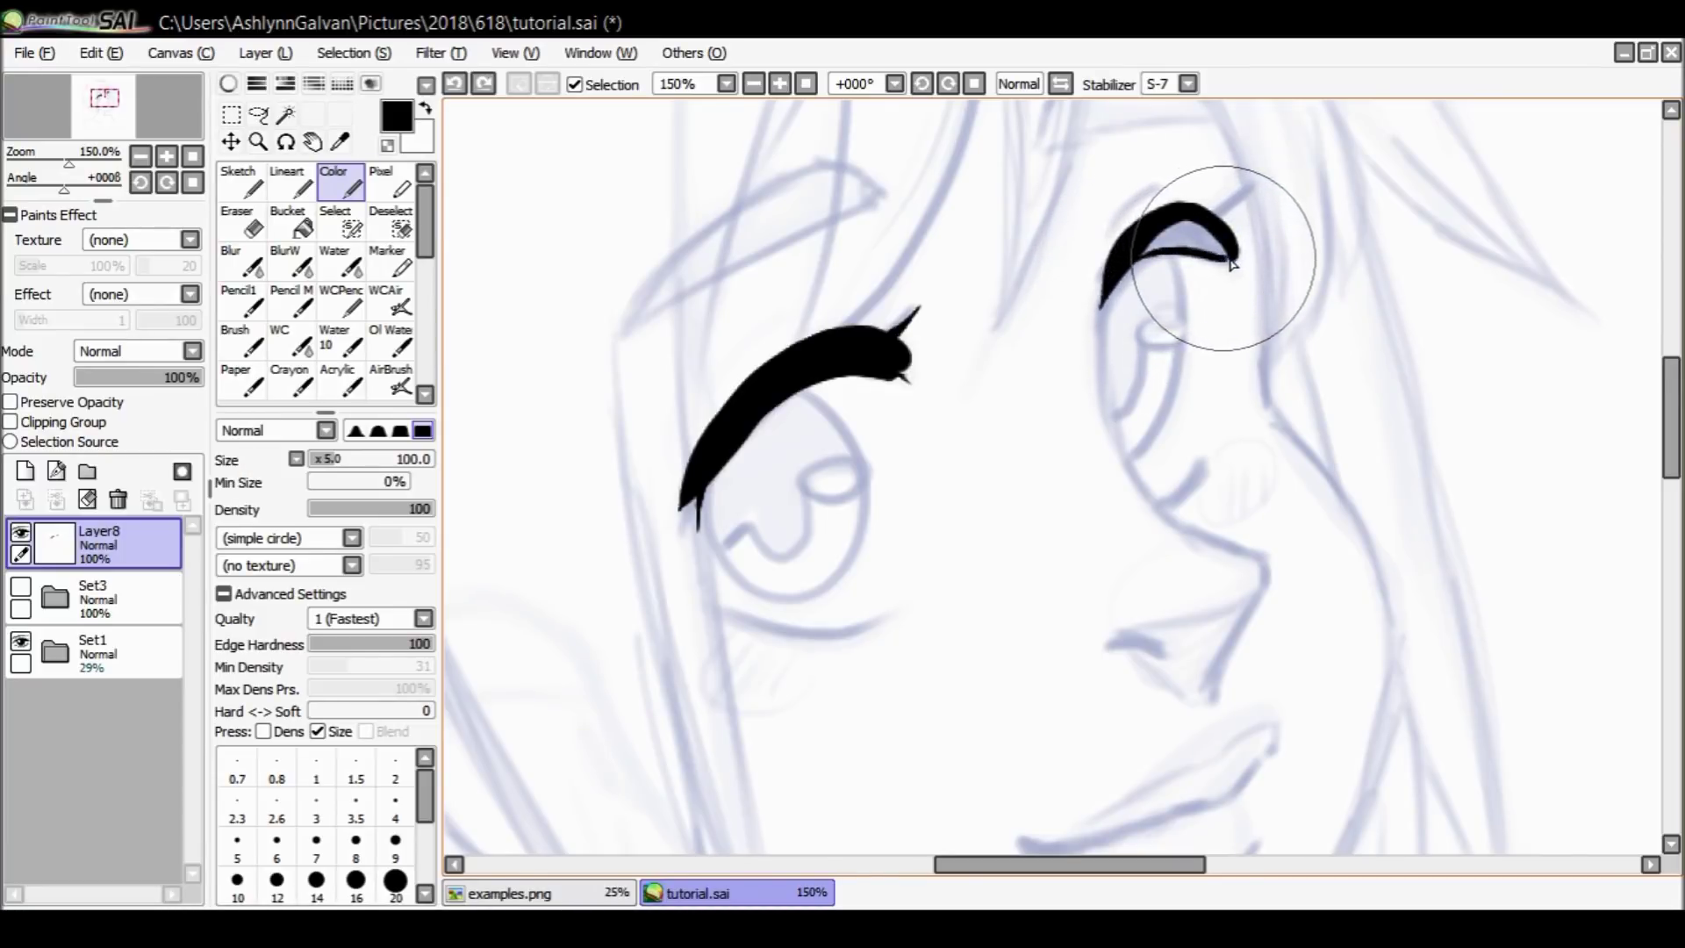
{"action": "left_click", "coordinate": [293, 224]}
{"action": "left_click", "coordinate": [1207, 248]}
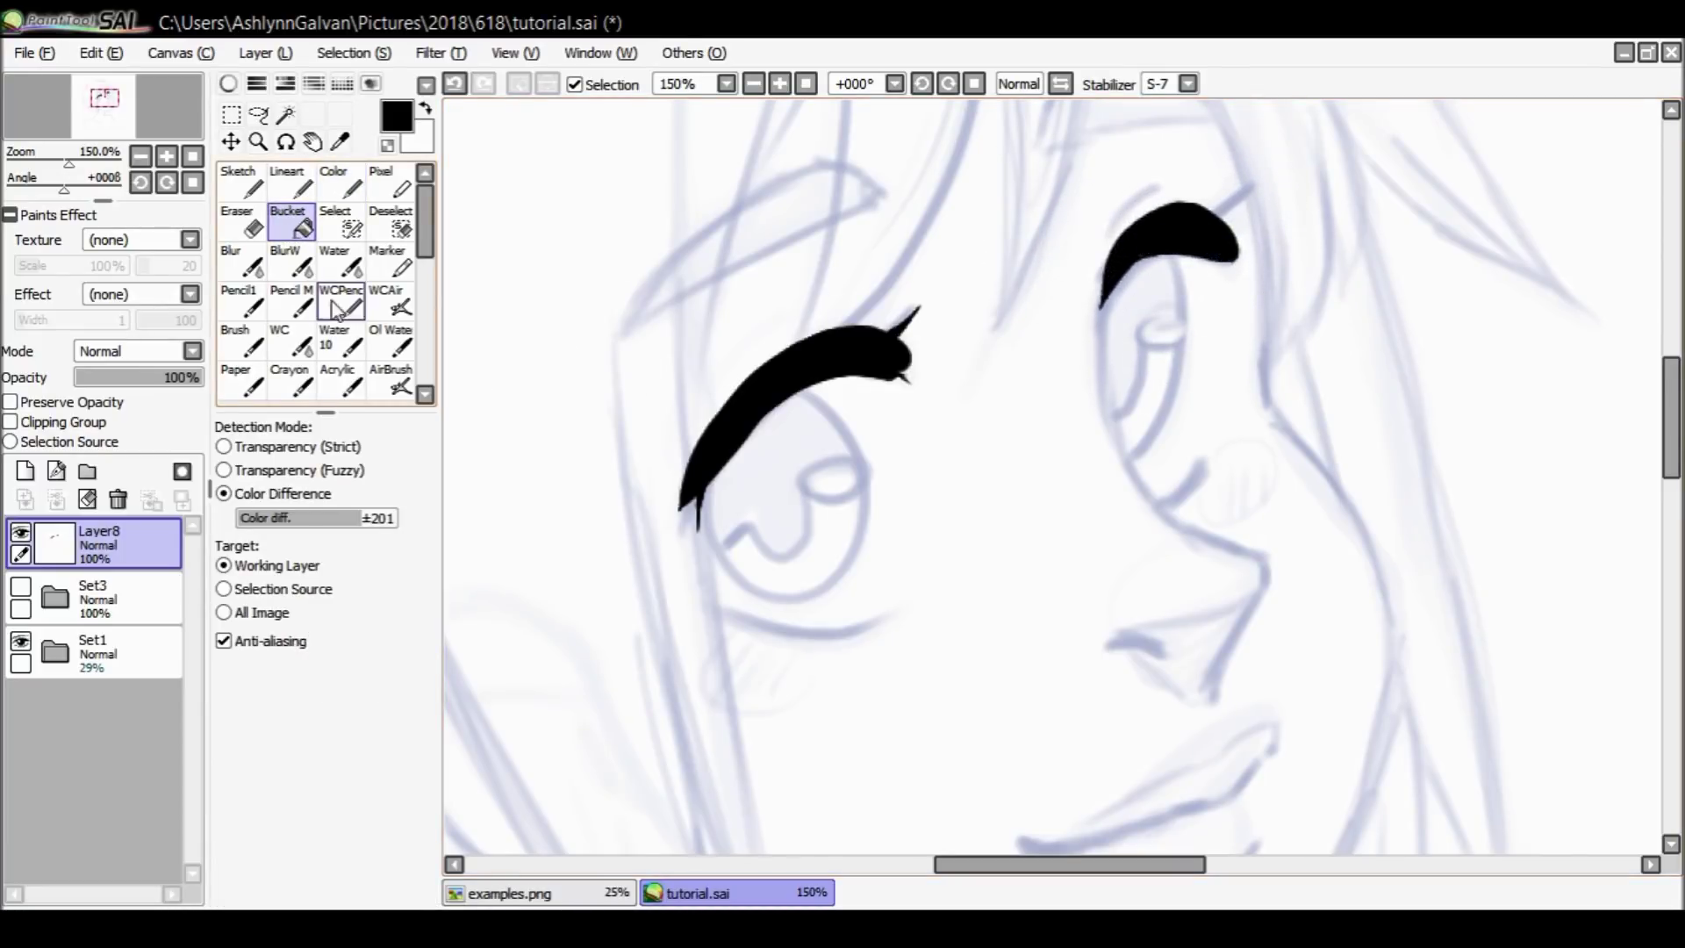
{"action": "left_click", "coordinate": [341, 186]}
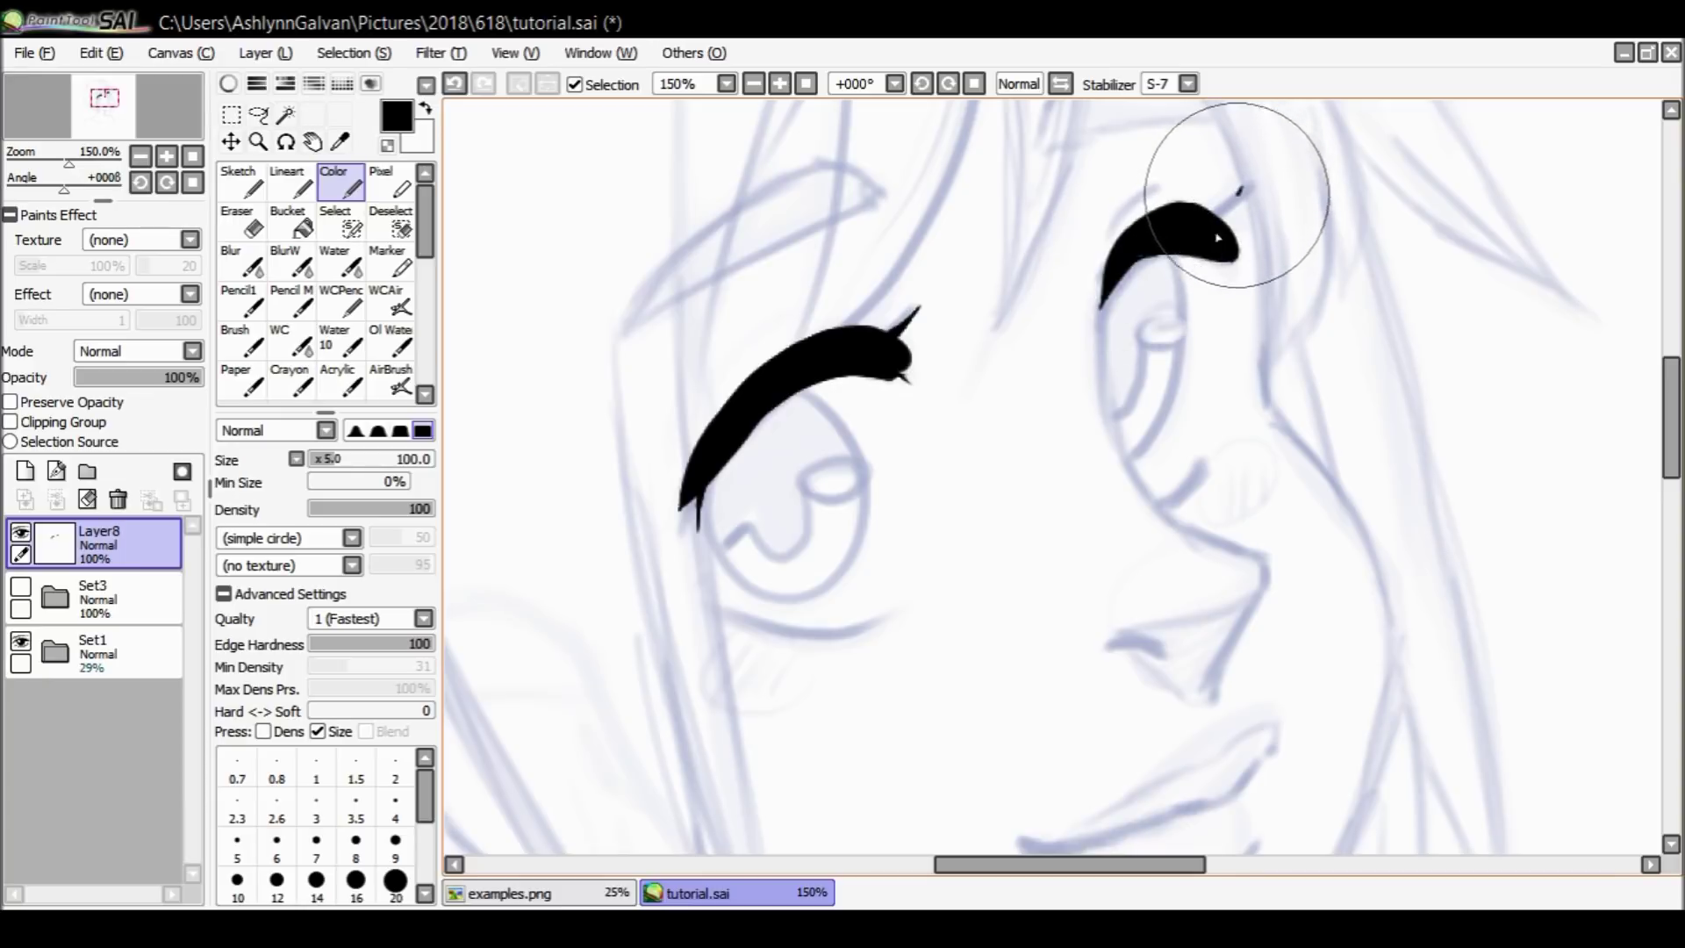
Add a lash flick and small downward point at the right end of the right eye's lash line, plus a short crease stroke above it.
{"action": "key", "text": "ctrl+z"}
{"action": "mouse_move", "coordinate": [1249, 189]}
{"action": "left_mouse_down"}
{"action": "mouse_move", "coordinate": [1166, 237]}
{"action": "mouse_move", "coordinate": [1218, 231]}
{"action": "mouse_move", "coordinate": [1212, 219]}
{"action": "mouse_move", "coordinate": [1214, 275]}
{"action": "mouse_move", "coordinate": [1279, 261]}
{"action": "mouse_move", "coordinate": [1180, 256]}
{"action": "mouse_move", "coordinate": [1227, 294]}
{"action": "mouse_move", "coordinate": [1247, 277]}
{"action": "mouse_move", "coordinate": [1182, 248]}
{"action": "left_mouse_up"}
{"action": "key", "text": "ctrl+z"}
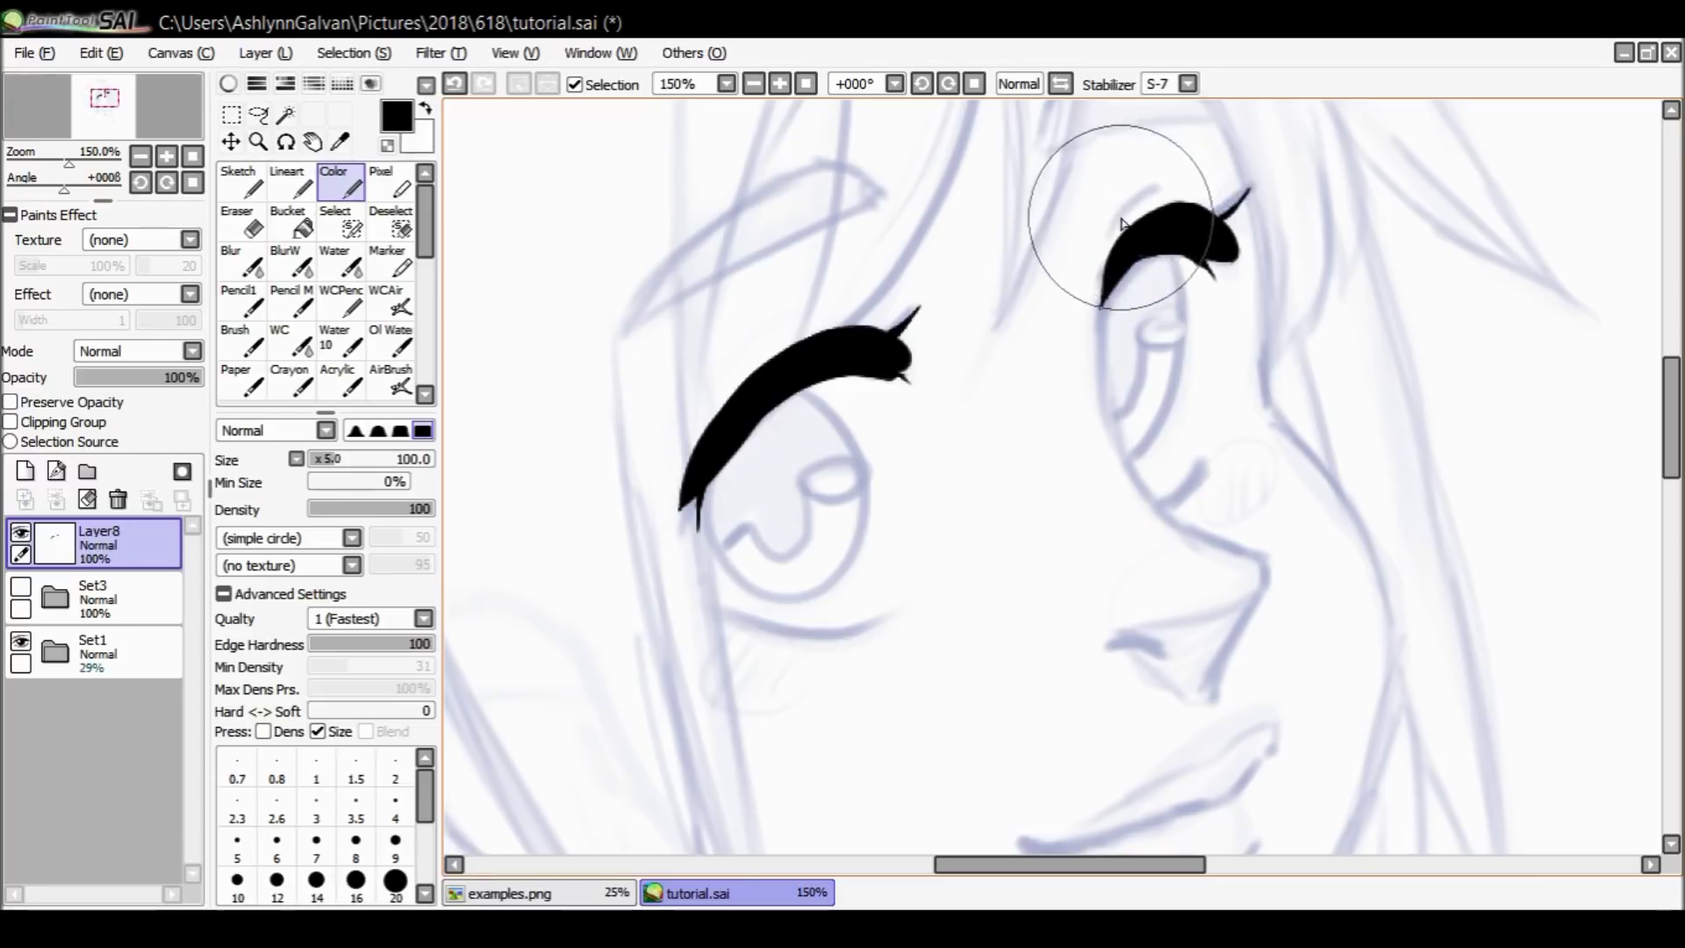
{"action": "left_click_drag", "start_coordinate": [1113, 227], "coordinate": [1159, 188]}
{"action": "left_click_drag", "start_coordinate": [1104, 312], "coordinate": [1108, 369]}
{"action": "key", "text": "ctrl+z"}
{"action": "mouse_move", "coordinate": [1106, 308]}
{"action": "left_mouse_down"}
{"action": "mouse_move", "coordinate": [1113, 435]}
{"action": "mouse_move", "coordinate": [1158, 535]}
{"action": "left_mouse_up"}
{"action": "key", "text": "ctrl+z"}
Ink a continuous line from the right eye's lash line down its inner edge, along the nose bridge and around the nose tip.
{"action": "left_click_drag", "start_coordinate": [1667, 382], "coordinate": [1669, 399]}
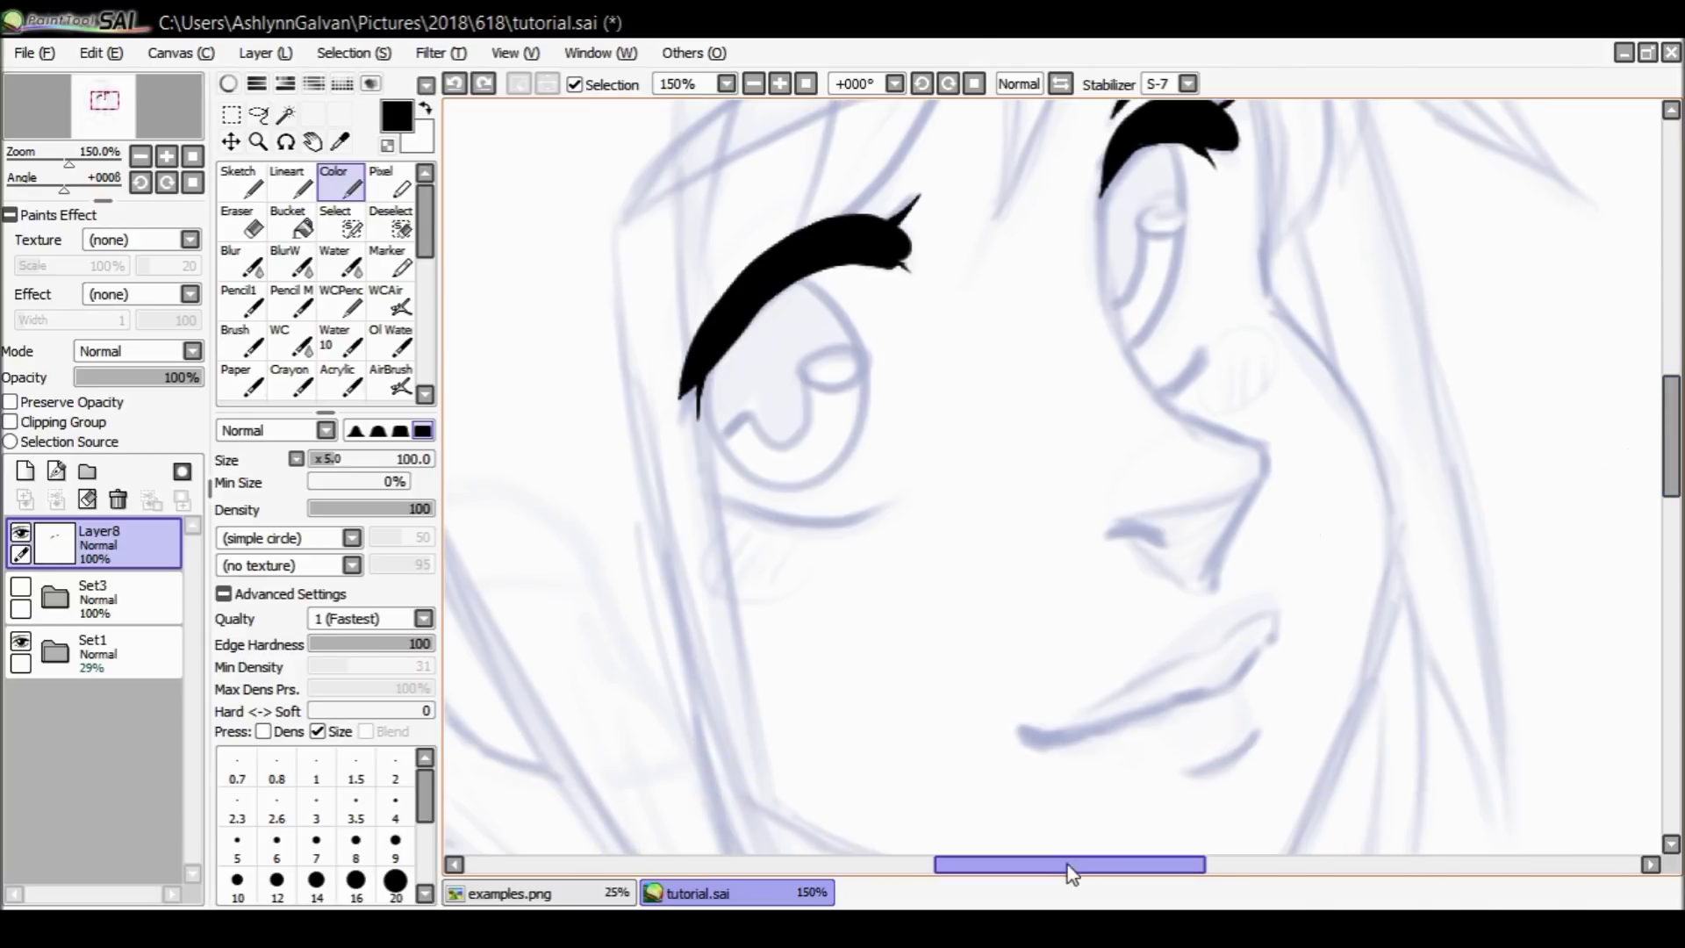
{"action": "left_click_drag", "start_coordinate": [1090, 866], "coordinate": [1122, 876]}
{"action": "left_click_drag", "start_coordinate": [1674, 446], "coordinate": [1674, 434]}
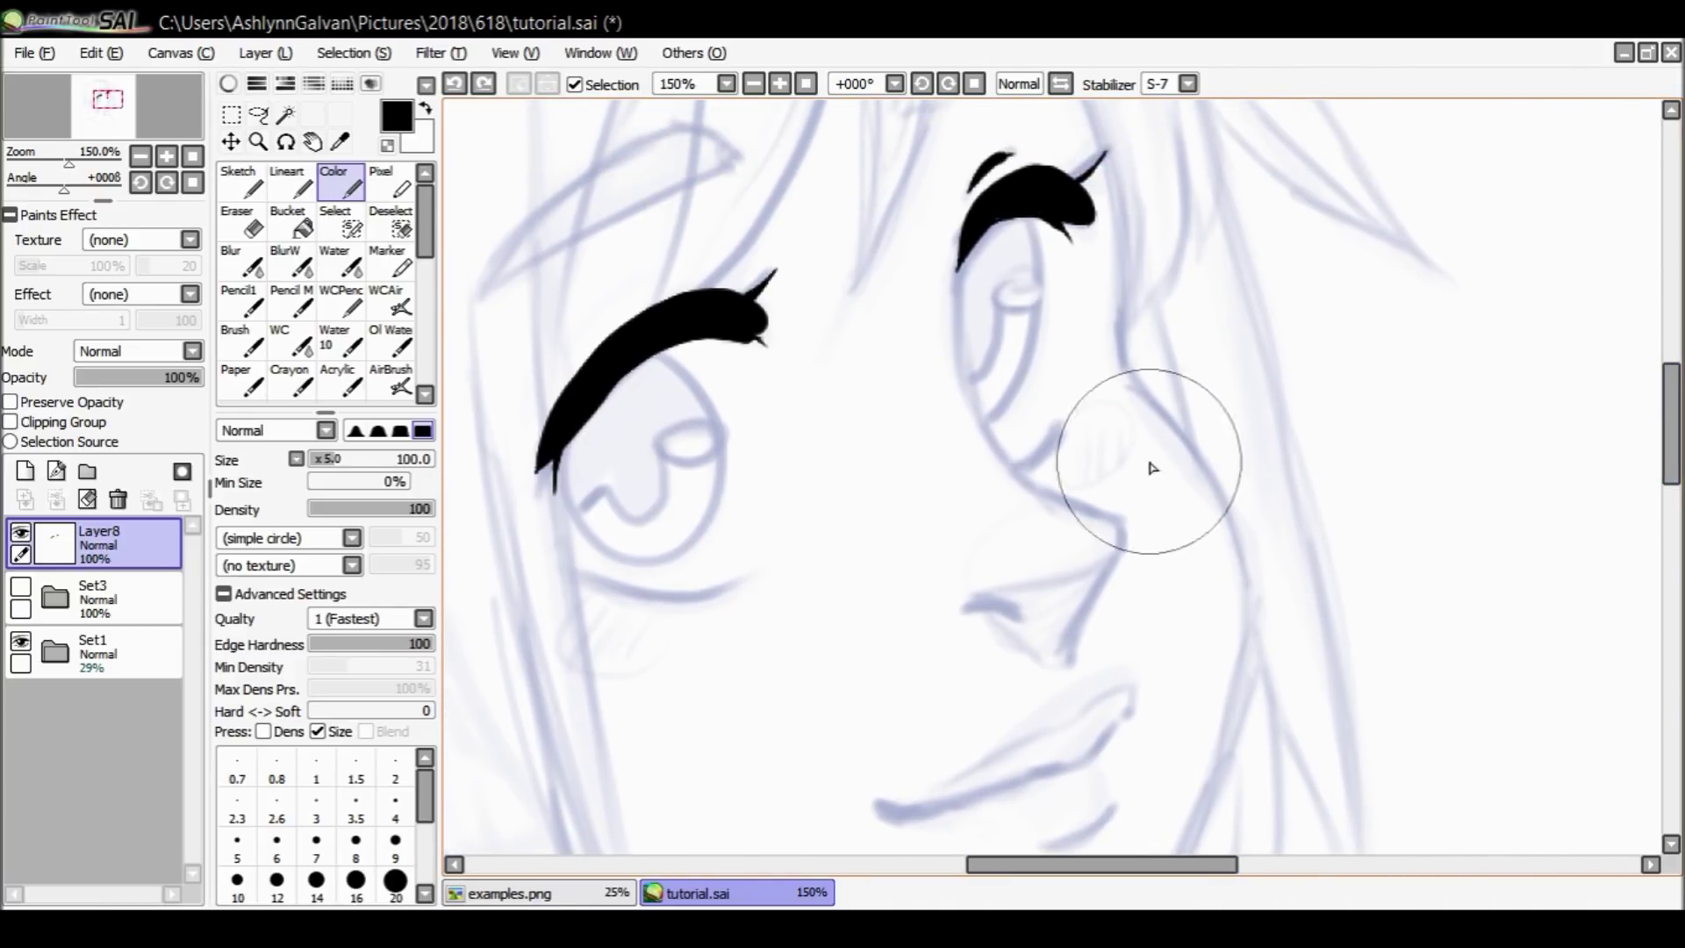
{"action": "mouse_move", "coordinate": [967, 230]}
{"action": "left_mouse_down"}
{"action": "mouse_move", "coordinate": [959, 312]}
{"action": "mouse_move", "coordinate": [989, 446]}
{"action": "mouse_move", "coordinate": [1114, 527]}
{"action": "left_mouse_up"}
{"action": "key", "text": "ctrl+z"}
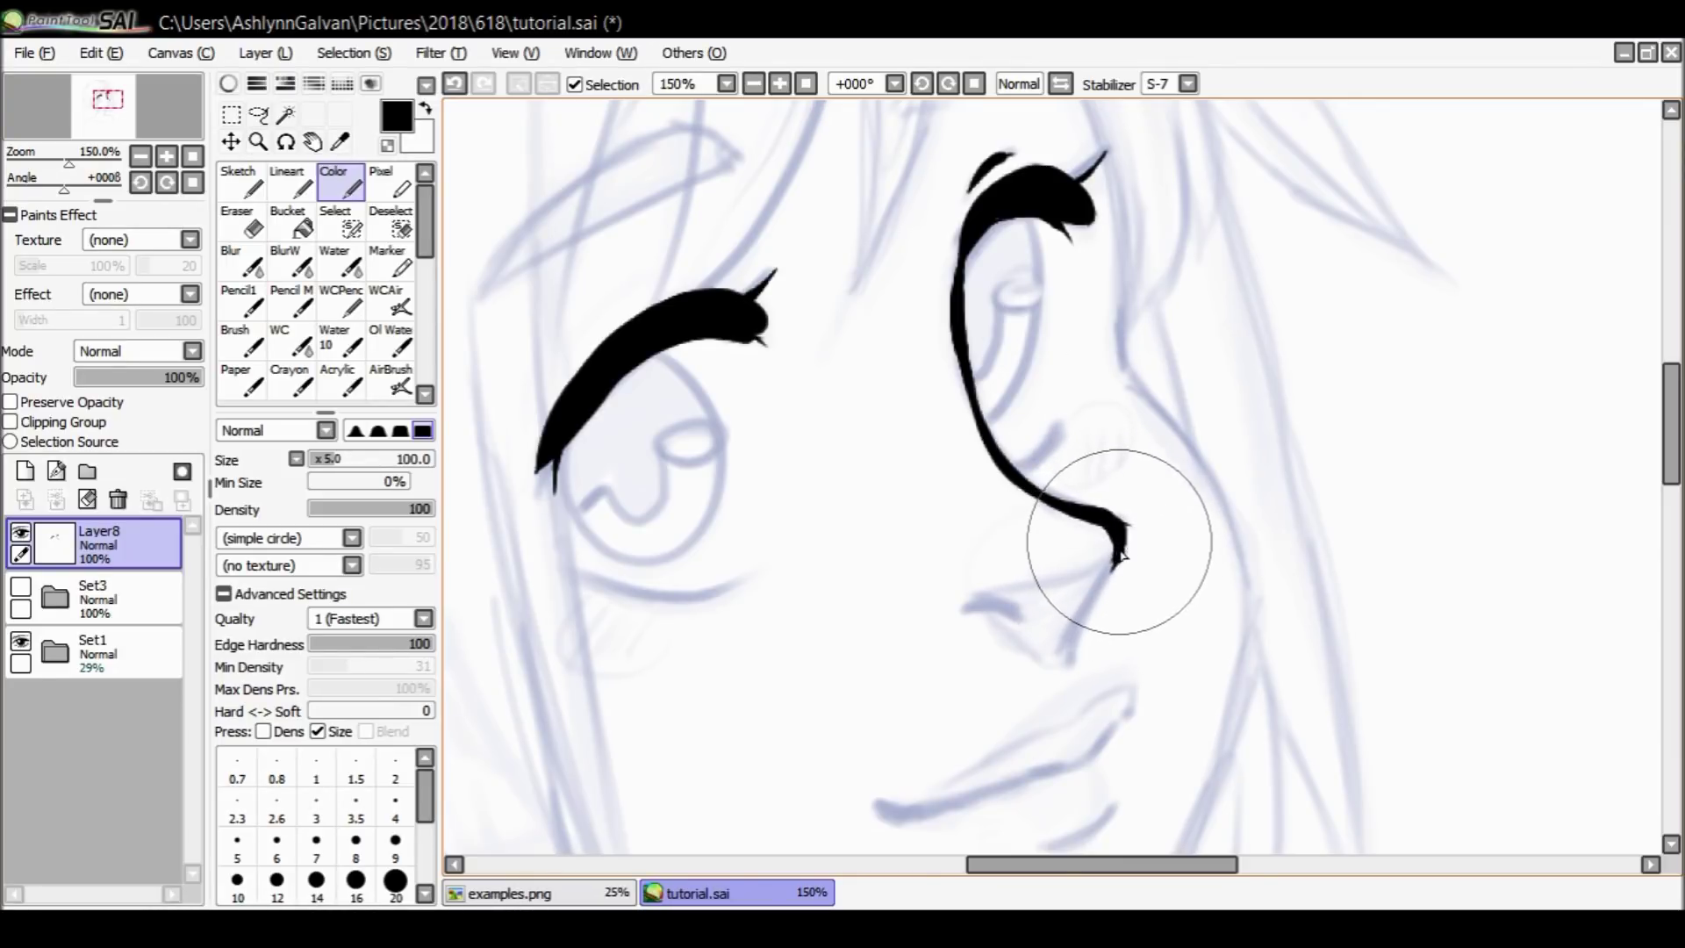
{"action": "left_click_drag", "start_coordinate": [1120, 540], "coordinate": [1071, 666]}
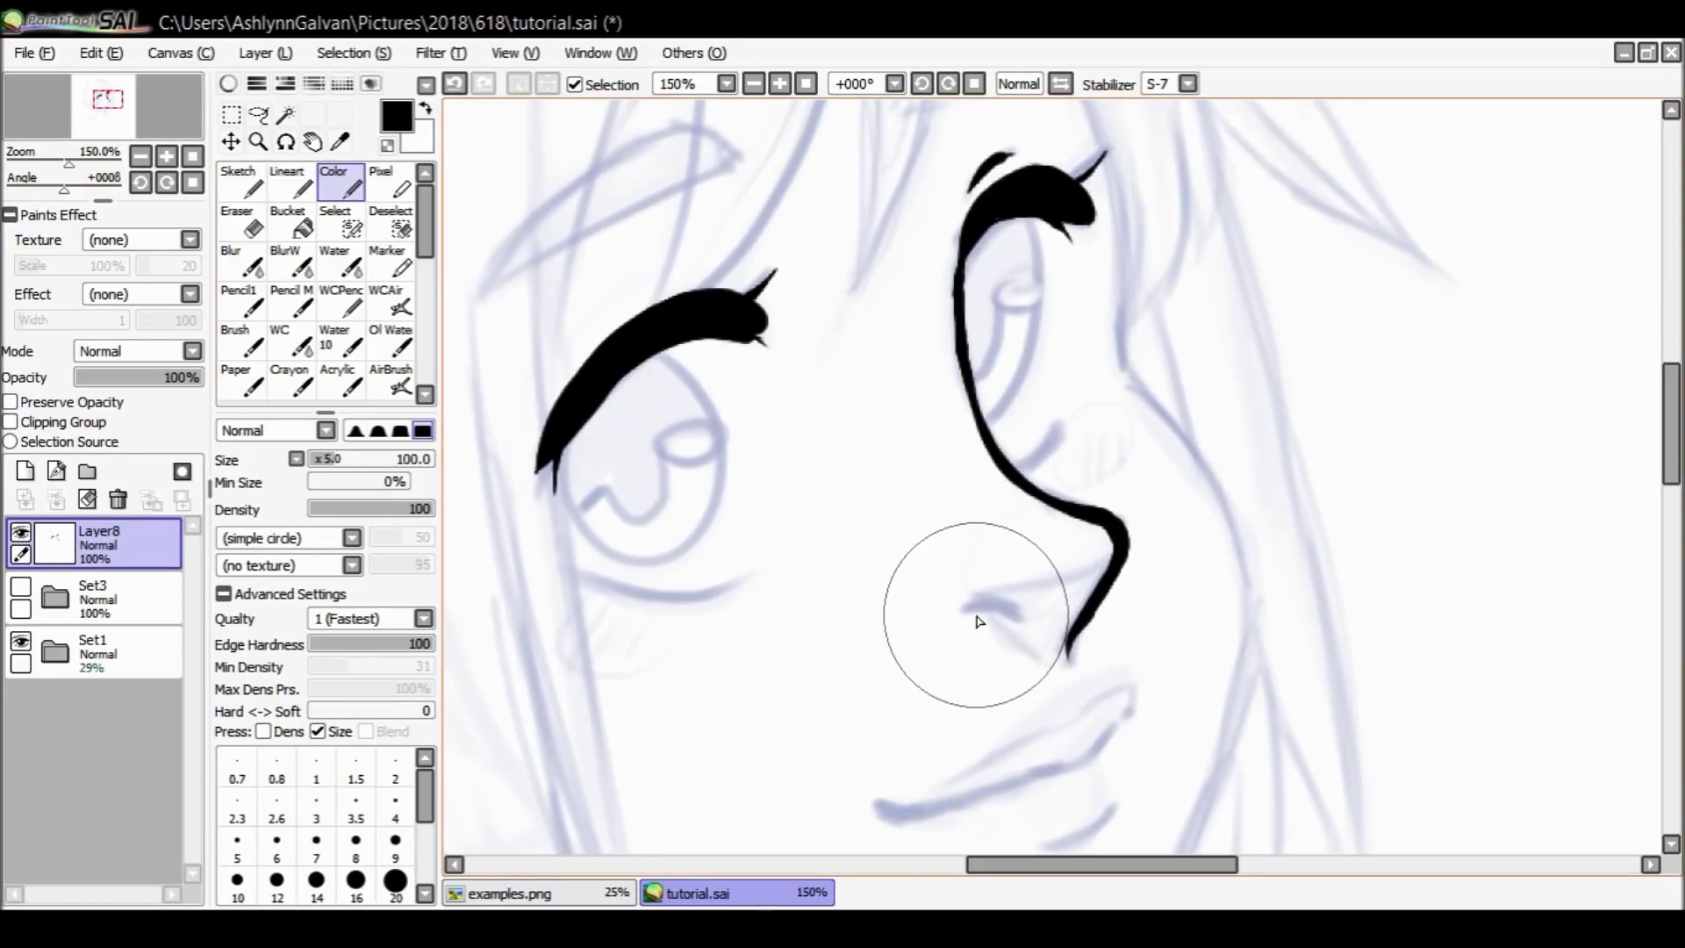
Ink the nostril as a short tapered arc and thicken the pointed left end of the left eye's lash line.
{"action": "mouse_move", "coordinate": [957, 615]}
{"action": "left_mouse_down"}
{"action": "mouse_move", "coordinate": [994, 604]}
{"action": "mouse_move", "coordinate": [968, 617]}
{"action": "mouse_move", "coordinate": [1026, 625]}
{"action": "left_mouse_up"}
{"action": "key", "text": "ctrl+z"}
{"action": "key", "text": "ctrl+z"}
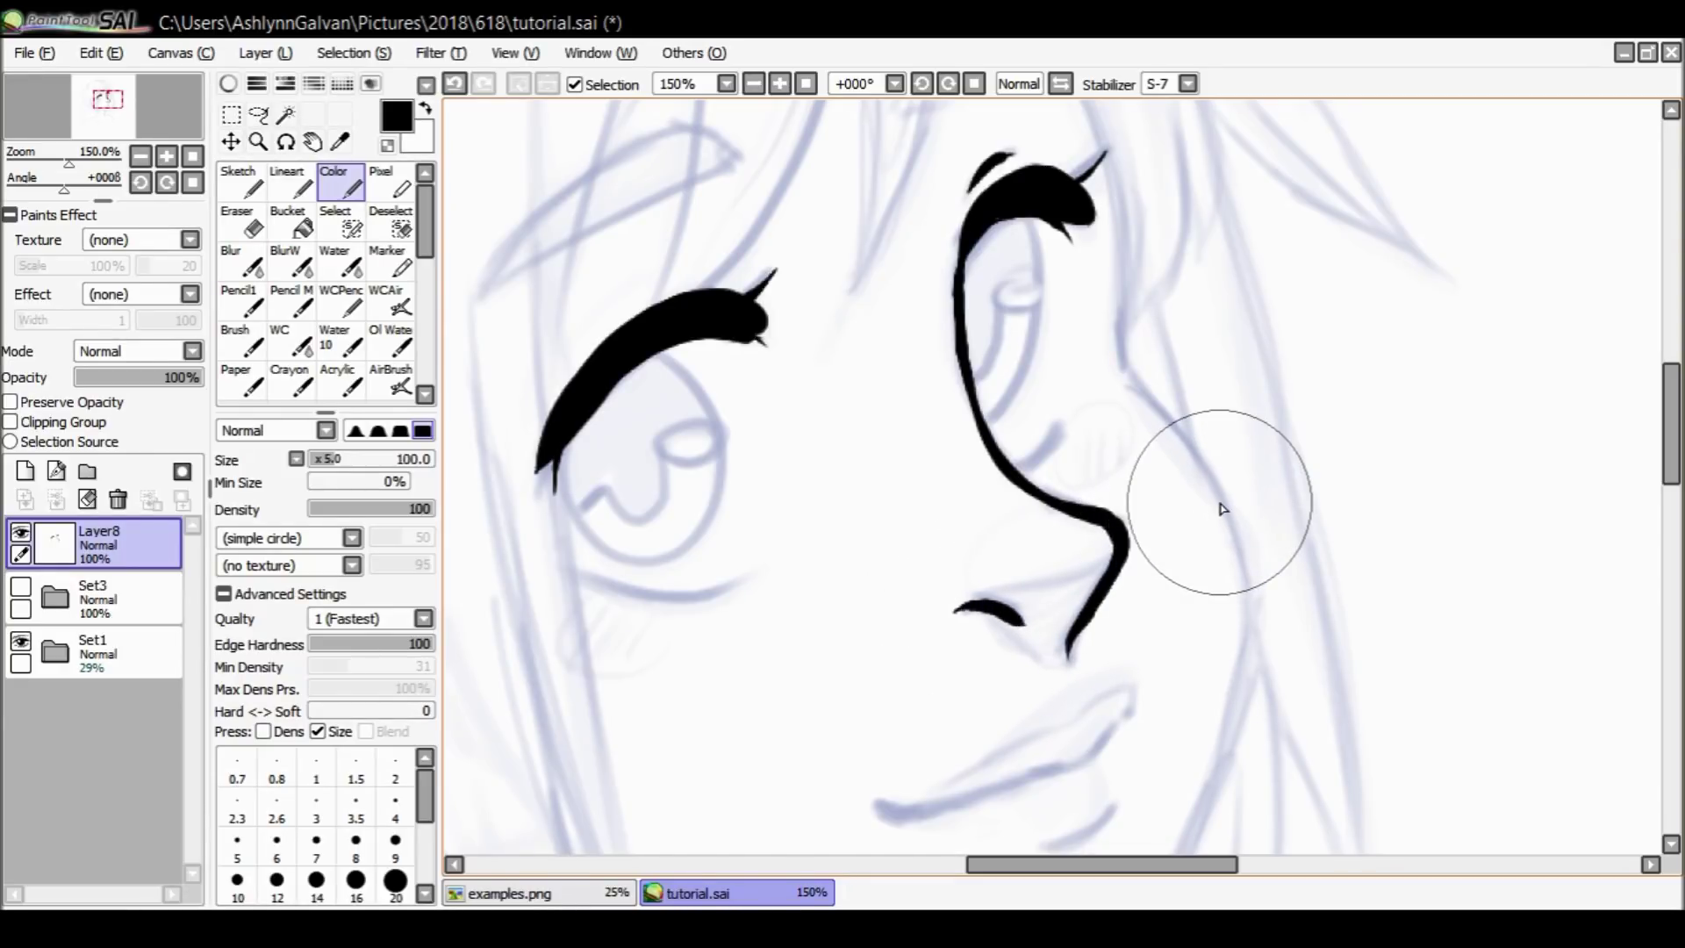
{"action": "key", "text": "ctrl+z"}
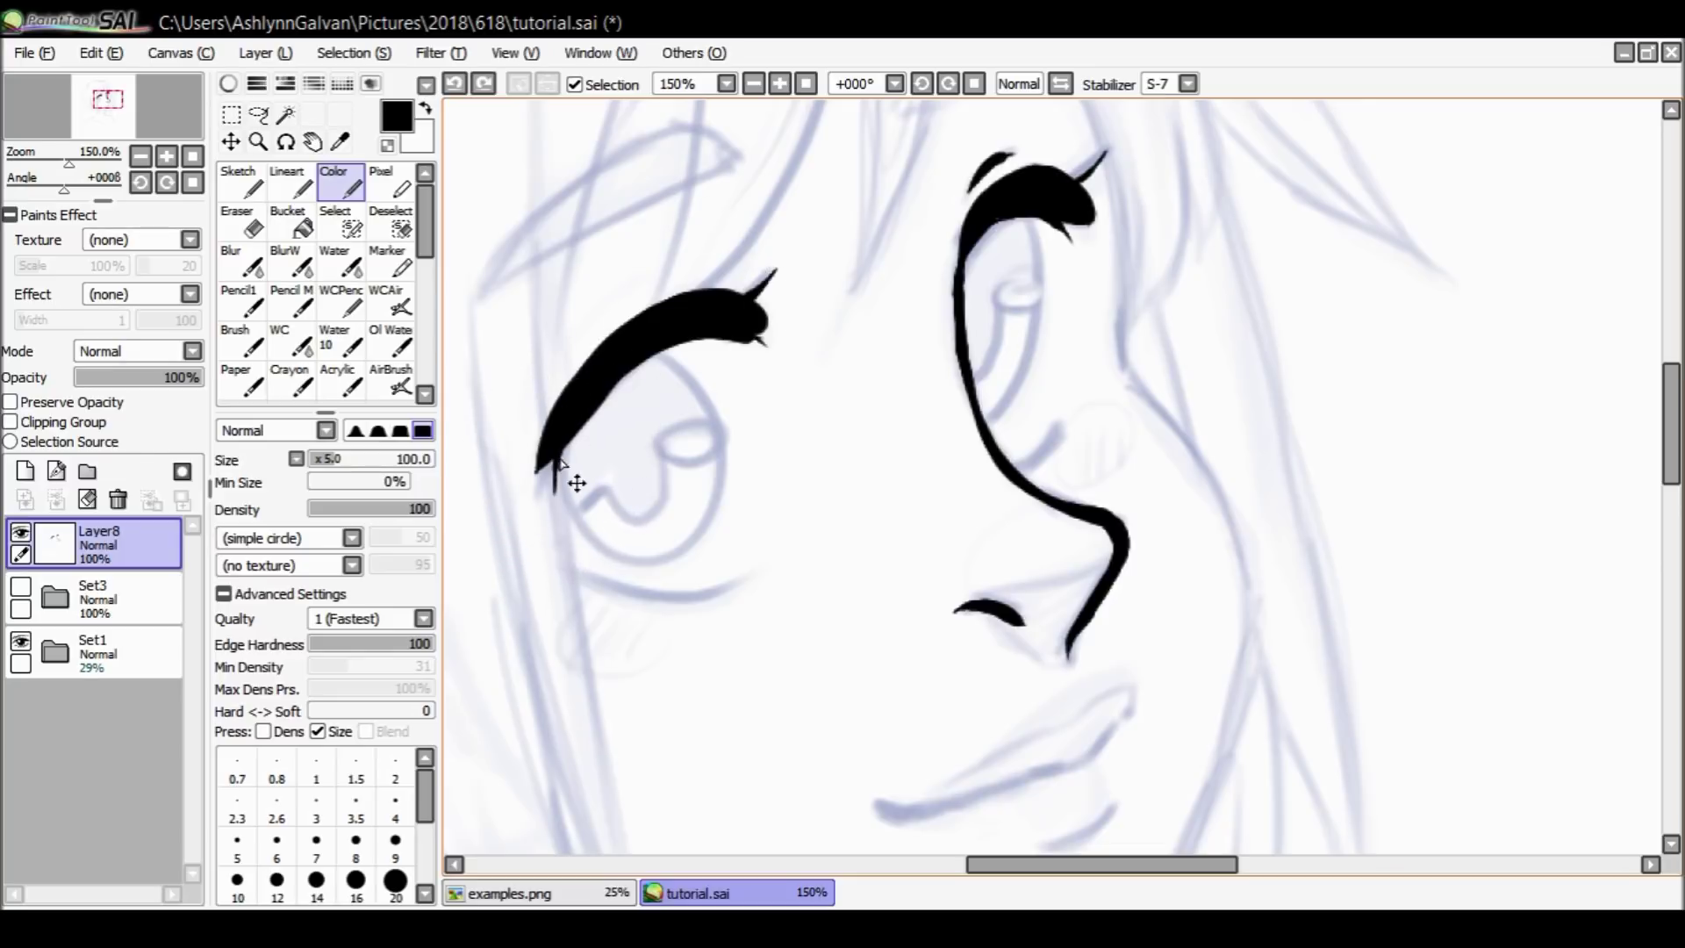
{"action": "mouse_move", "coordinate": [553, 495]}
{"action": "left_mouse_down"}
{"action": "mouse_move", "coordinate": [599, 385]}
{"action": "mouse_move", "coordinate": [662, 335]}
{"action": "left_mouse_up"}
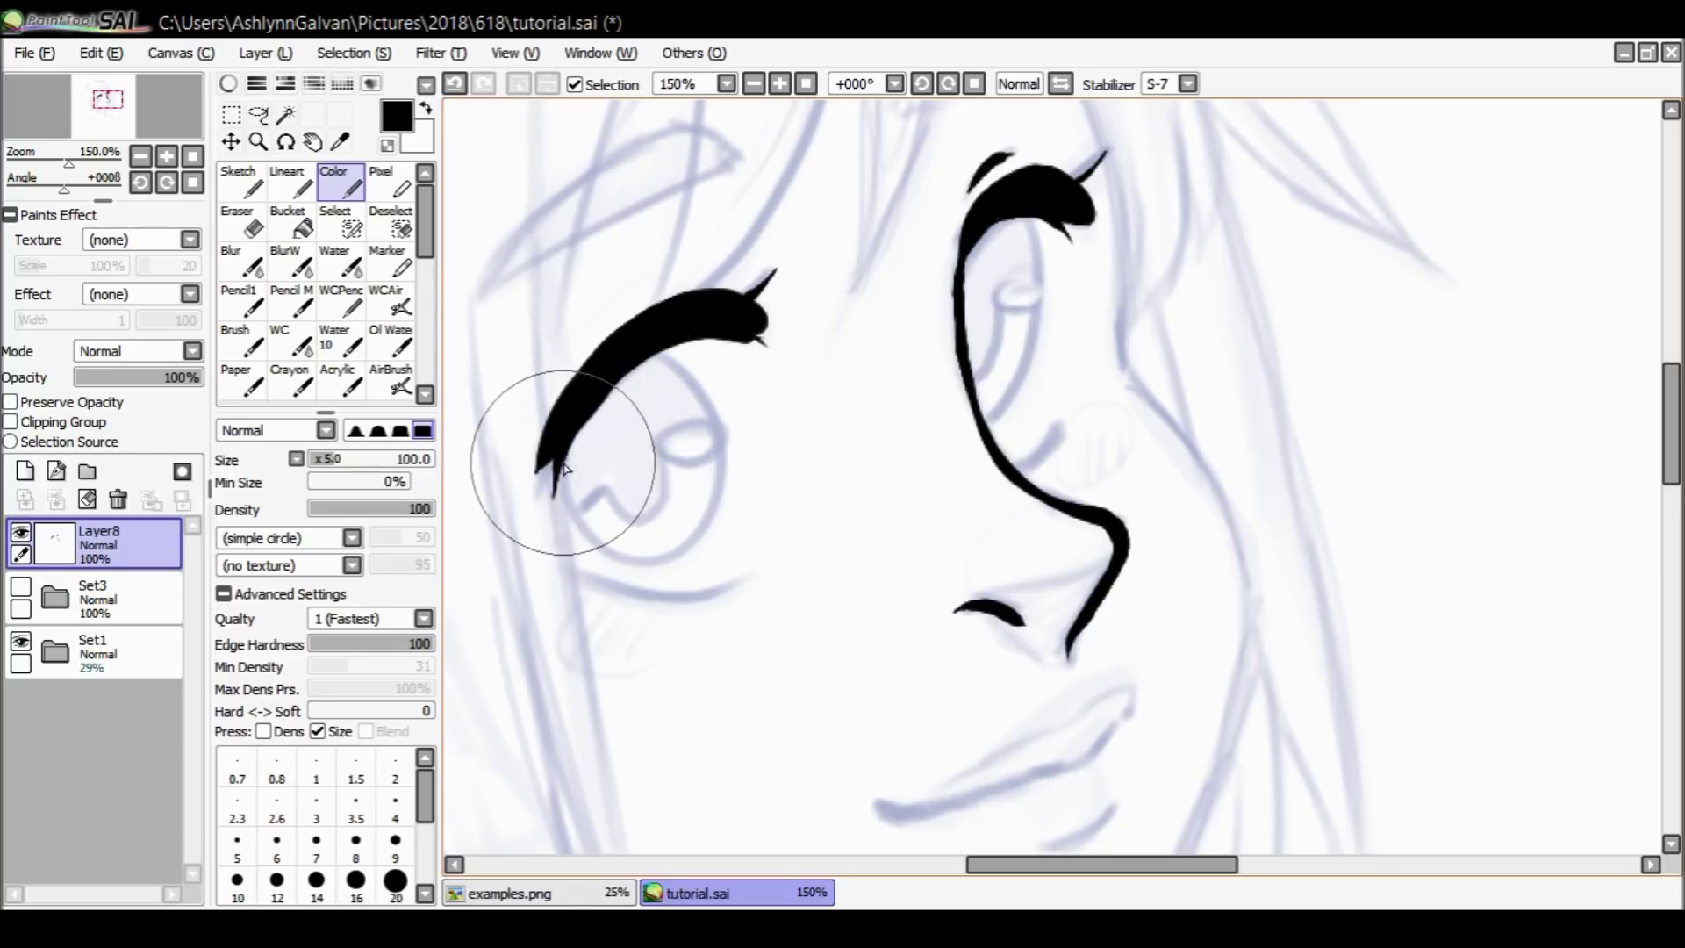
{"action": "left_click_drag", "start_coordinate": [569, 454], "coordinate": [606, 368]}
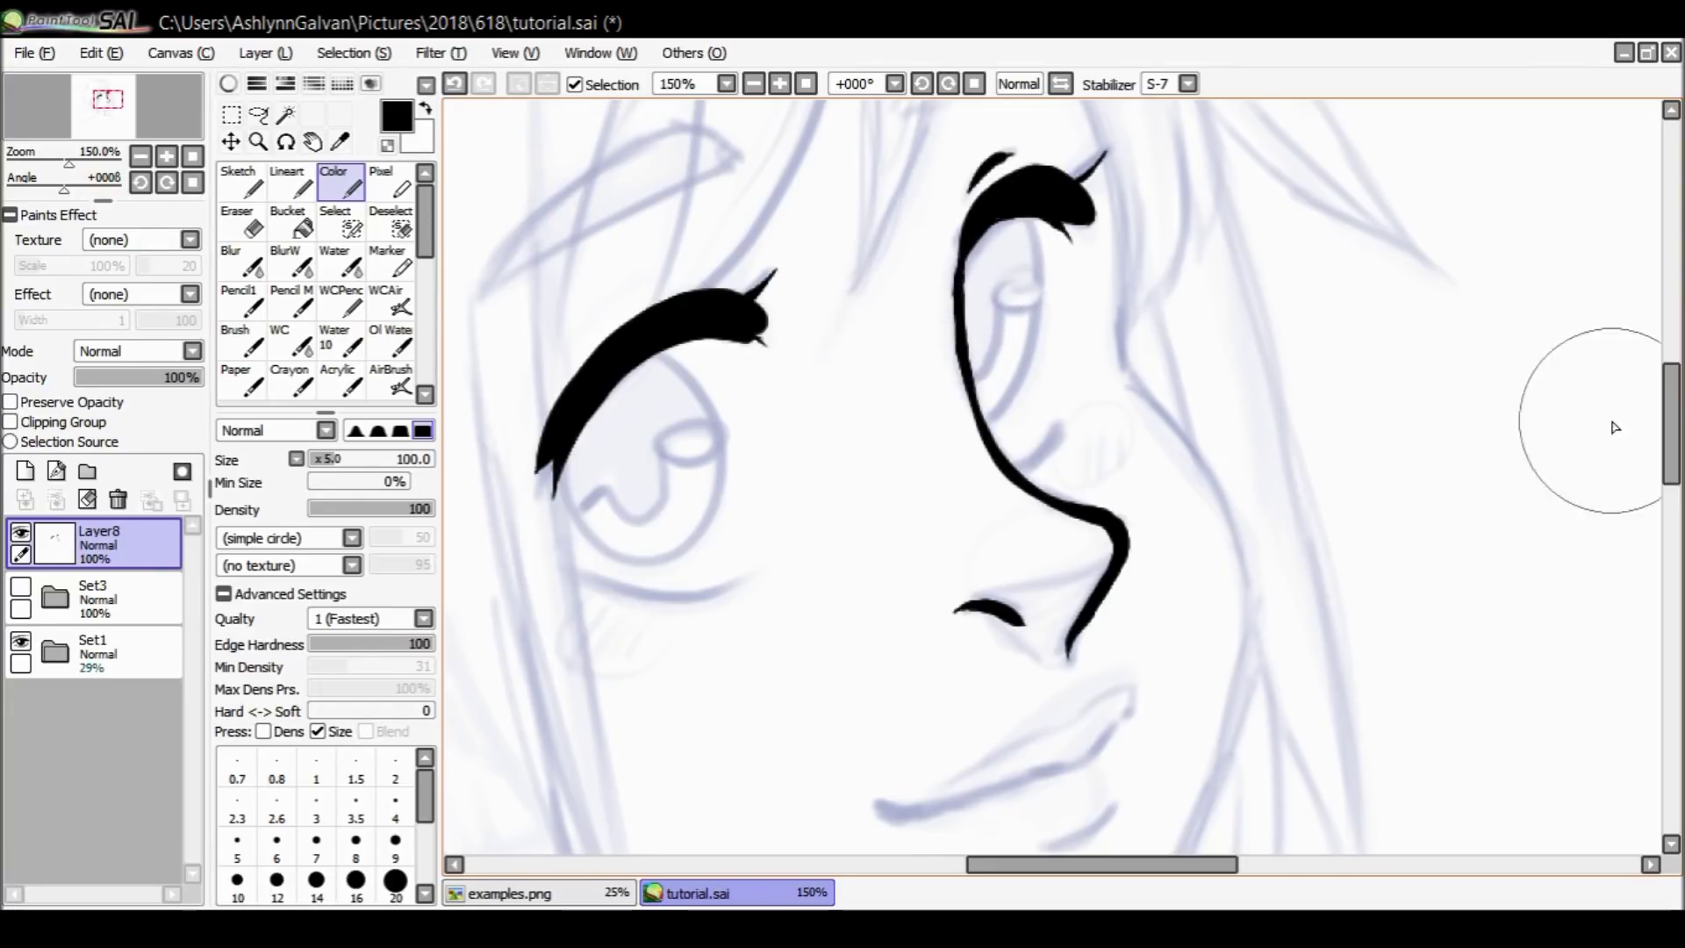
Thicken and smooth the line where the right eye's inner edge runs into the nose bridge.
{"action": "left_click_drag", "start_coordinate": [1671, 438], "coordinate": [1670, 452]}
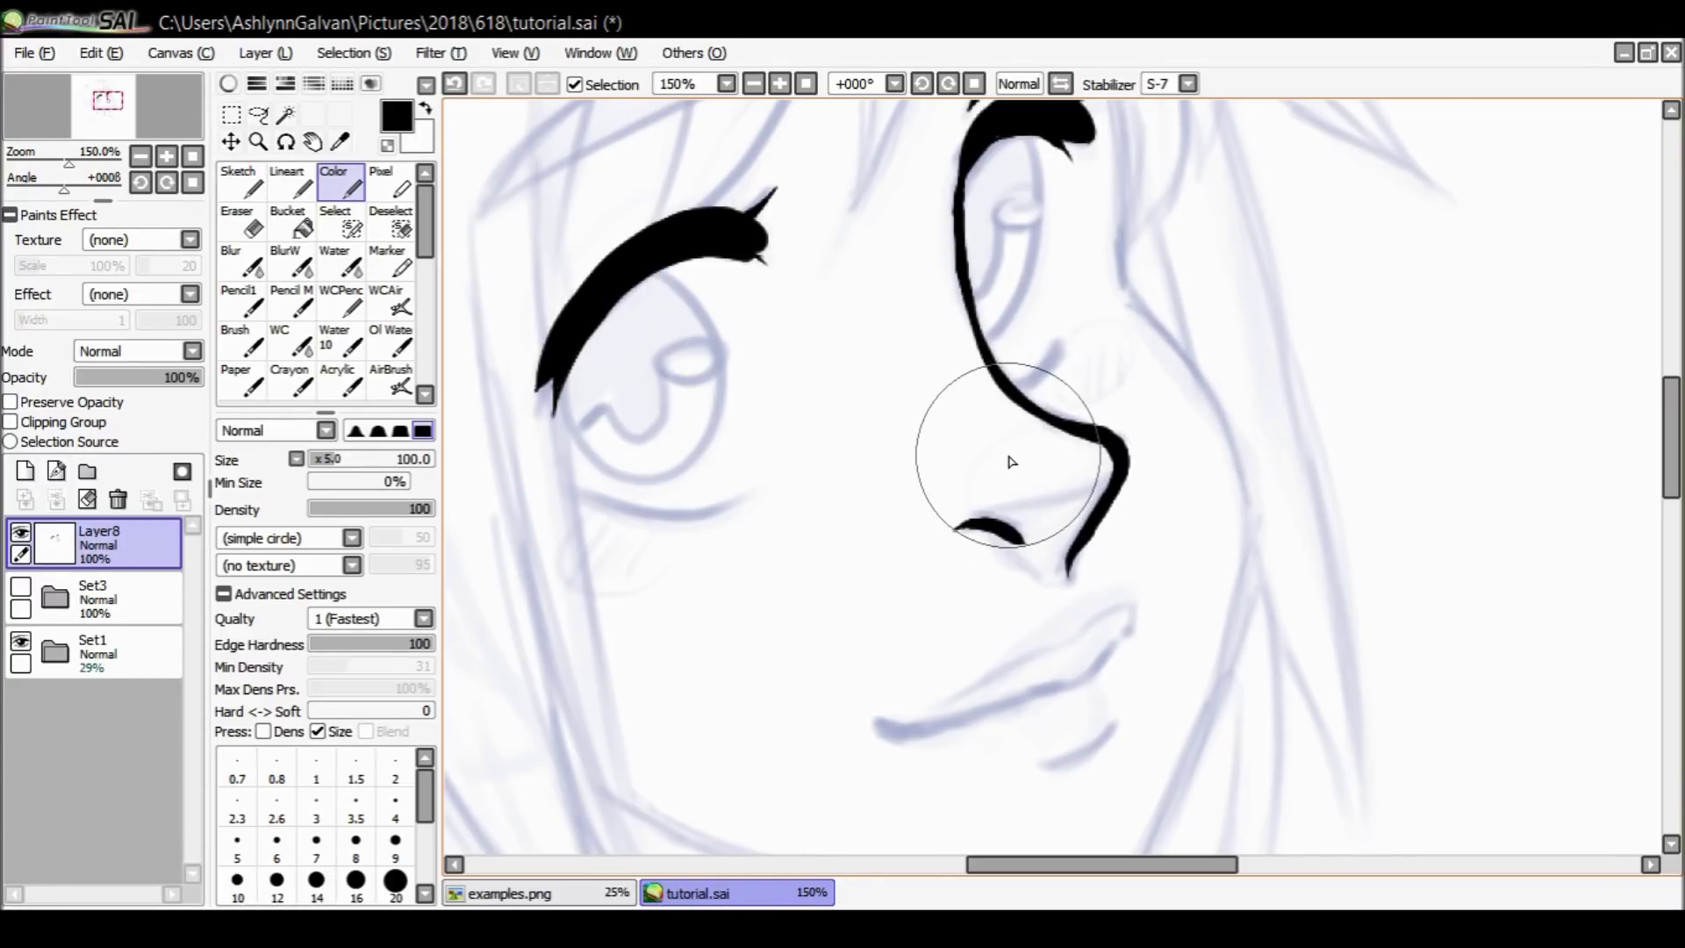
{"action": "left_click_drag", "start_coordinate": [1674, 433], "coordinate": [1674, 424]}
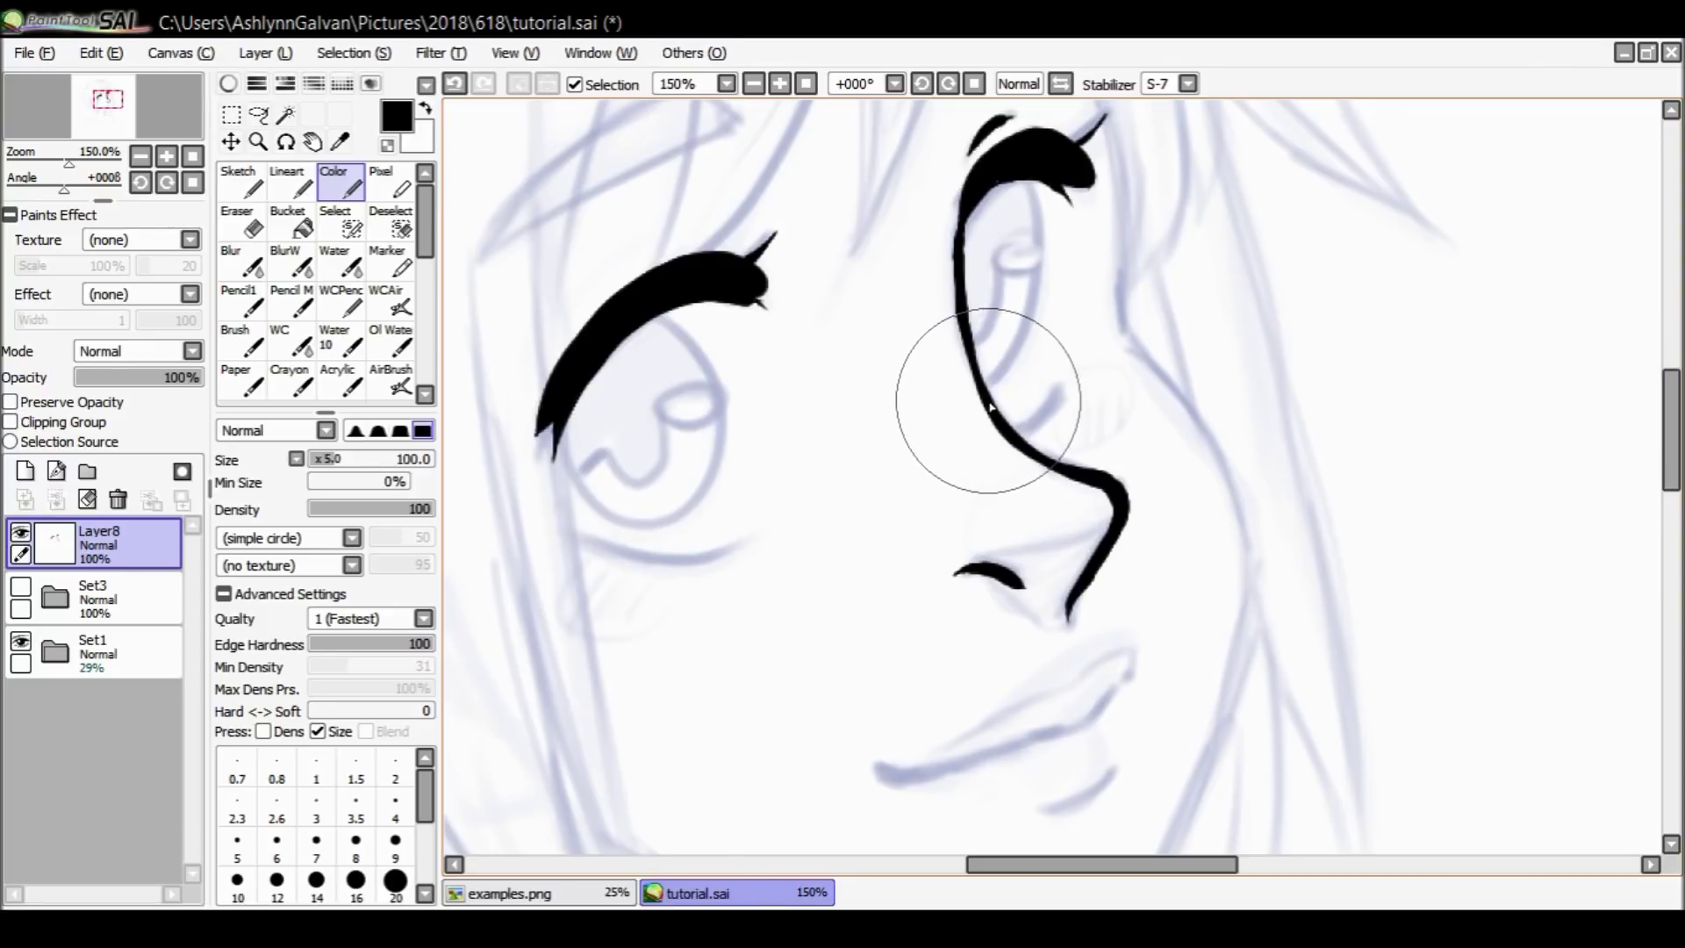
{"action": "left_click_drag", "start_coordinate": [1022, 441], "coordinate": [1110, 474]}
{"action": "key", "text": "ctrl+z"}
{"action": "left_click_drag", "start_coordinate": [1036, 435], "coordinate": [1116, 475]}
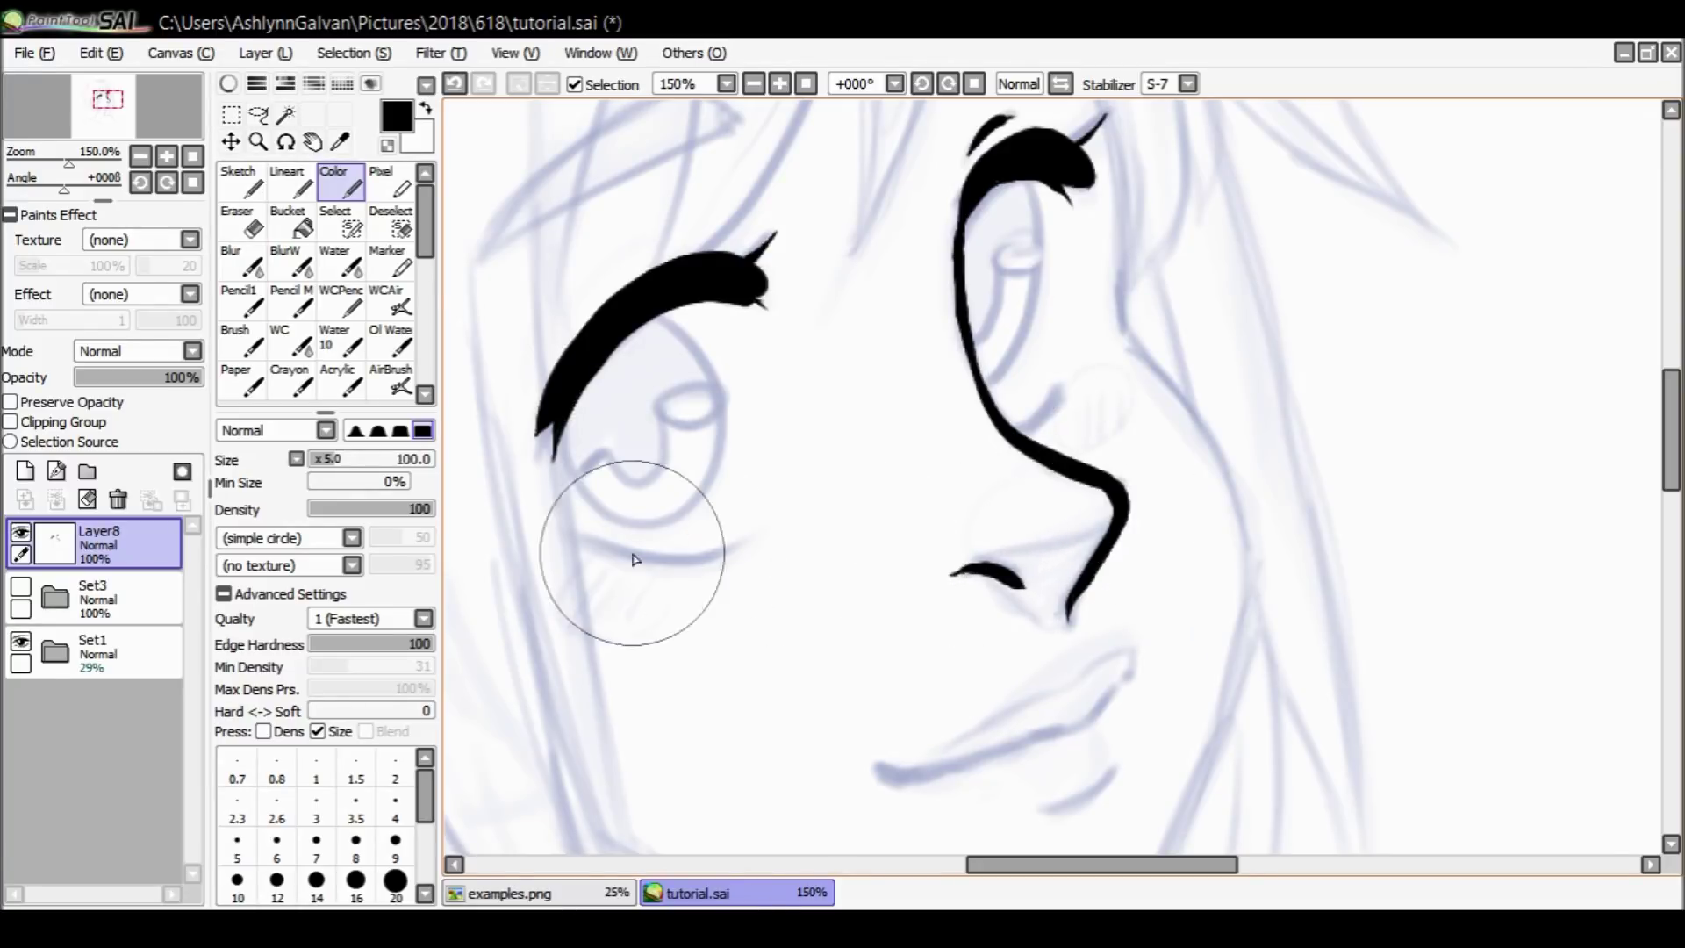
Ink the left eye's lower lash line as a tapered arc and add a short lower lid stroke to the right eye.
{"action": "mouse_move", "coordinate": [570, 535]}
{"action": "left_mouse_down"}
{"action": "mouse_move", "coordinate": [662, 571]}
{"action": "mouse_move", "coordinate": [733, 571]}
{"action": "left_mouse_up"}
{"action": "key", "text": "ctrl+z"}
{"action": "mouse_move", "coordinate": [571, 538]}
{"action": "left_mouse_down"}
{"action": "mouse_move", "coordinate": [673, 574]}
{"action": "mouse_move", "coordinate": [755, 539]}
{"action": "left_mouse_up"}
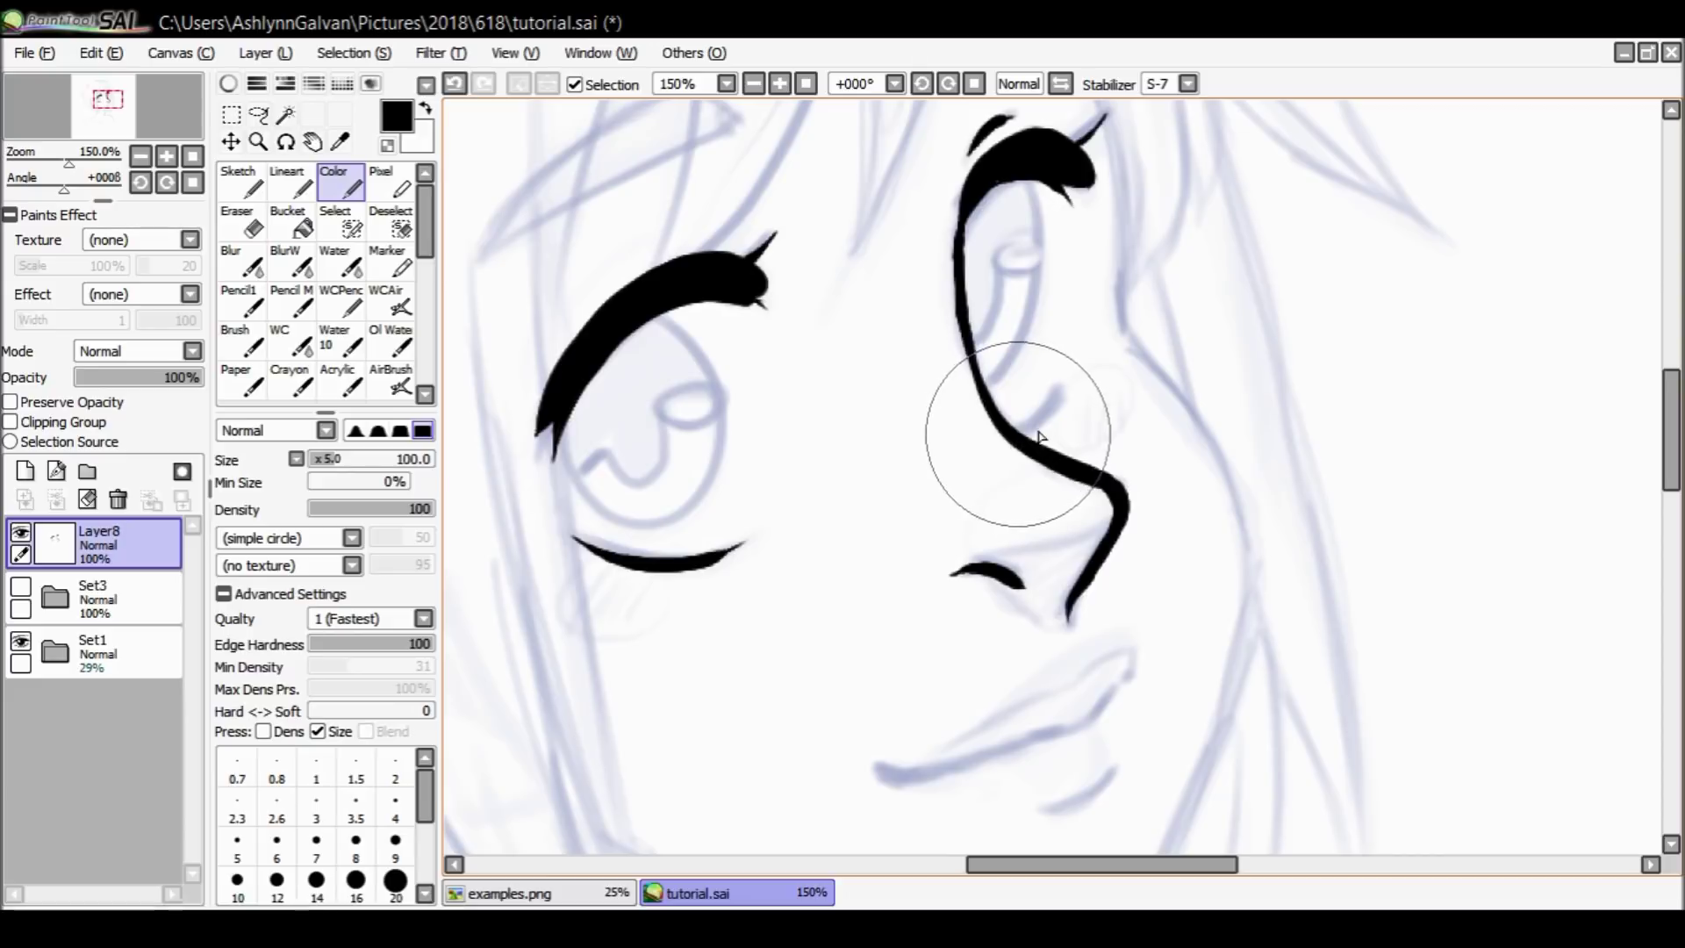
Outline the upper lip with a thin line and ink the mouth line beneath it, thickened at the left corner.
{"action": "scroll", "coordinate": [1279, 444], "scroll_direction": "down", "scroll_amount": 3}
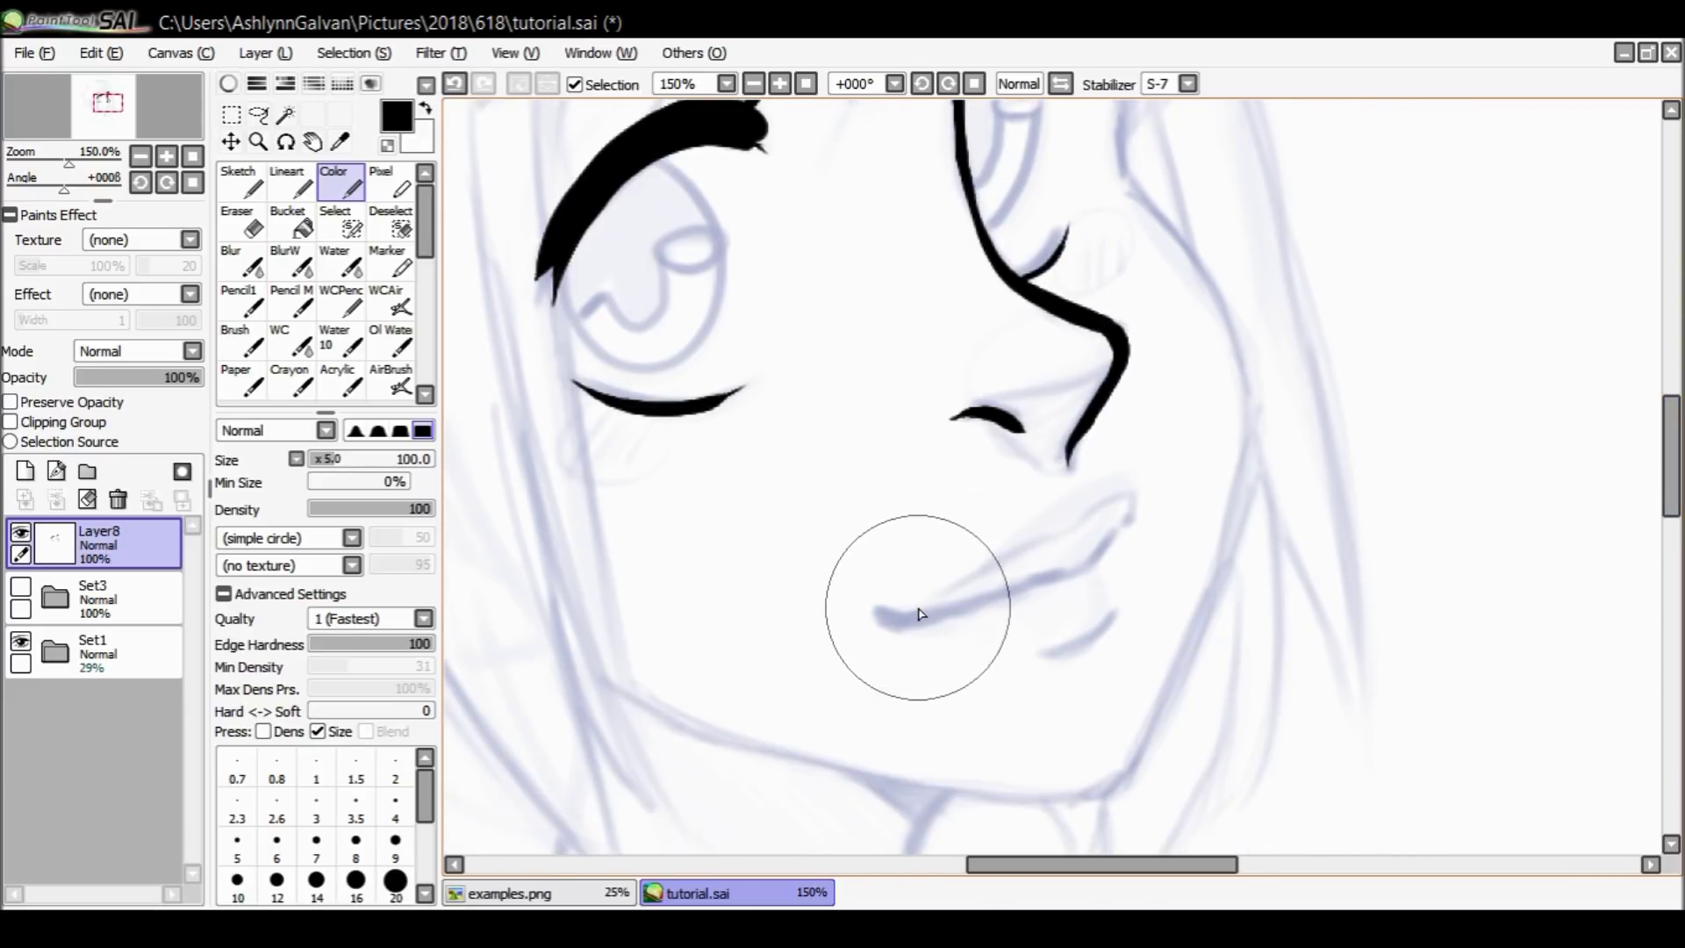
{"action": "mouse_move", "coordinate": [917, 609]}
{"action": "left_mouse_down"}
{"action": "mouse_move", "coordinate": [1106, 508]}
{"action": "mouse_move", "coordinate": [1157, 504]}
{"action": "left_mouse_up"}
{"action": "key", "text": "ctrl+z"}
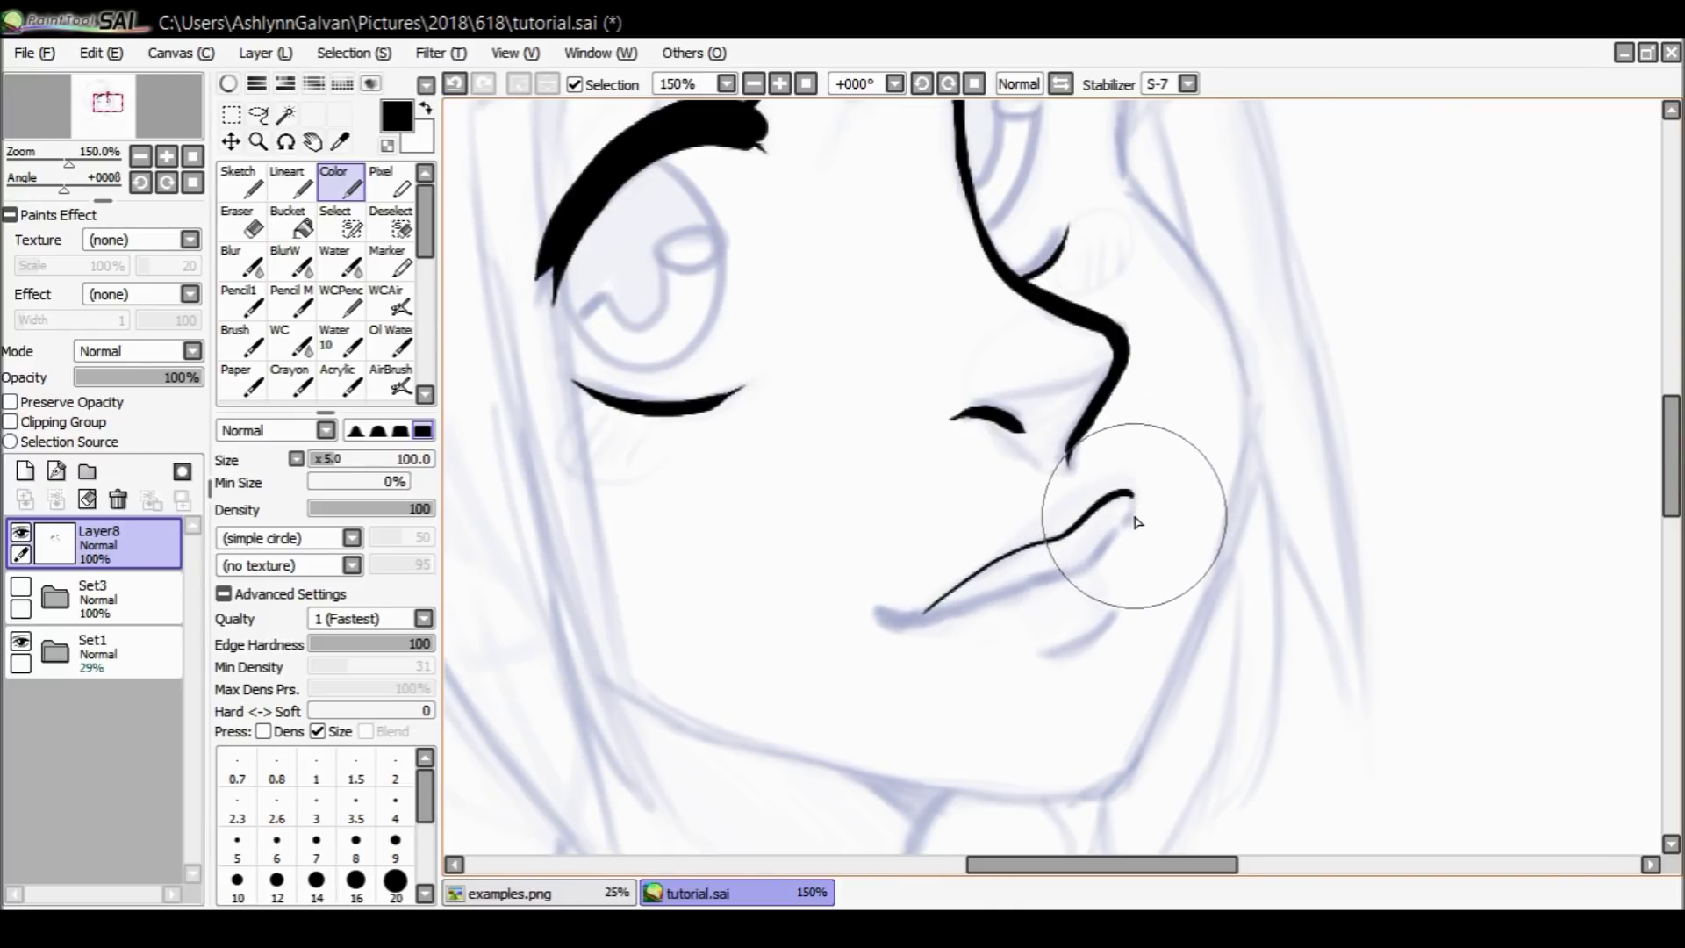
{"action": "key", "text": "ctrl+z"}
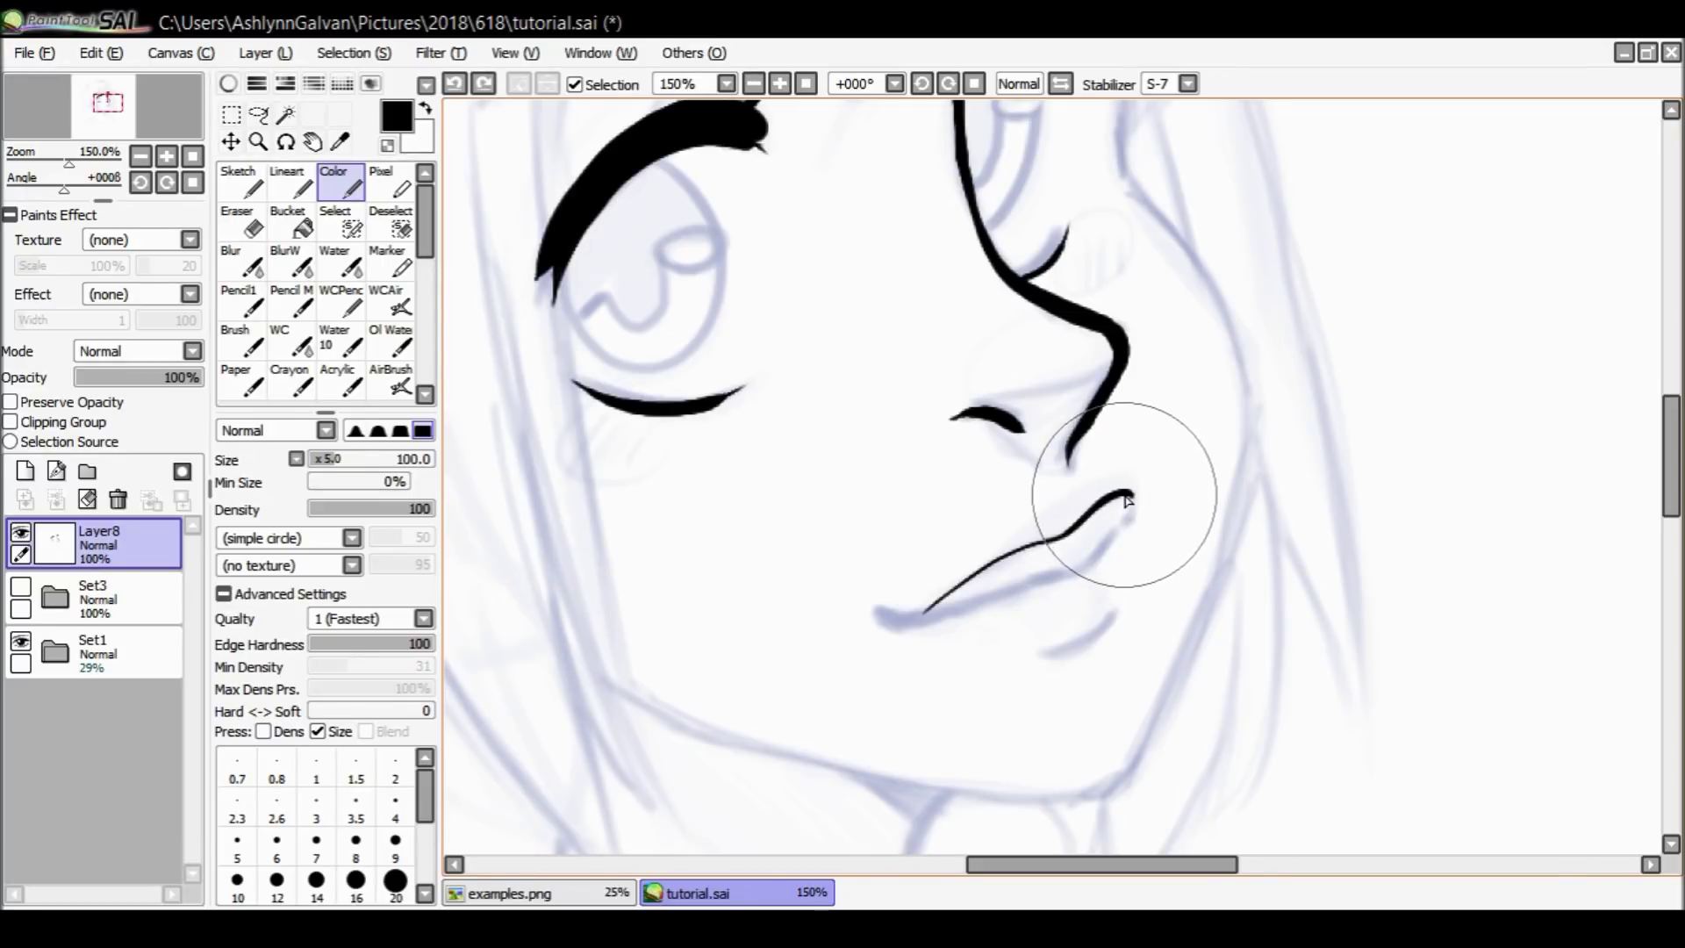
{"action": "left_click_drag", "start_coordinate": [1134, 506], "coordinate": [1110, 541]}
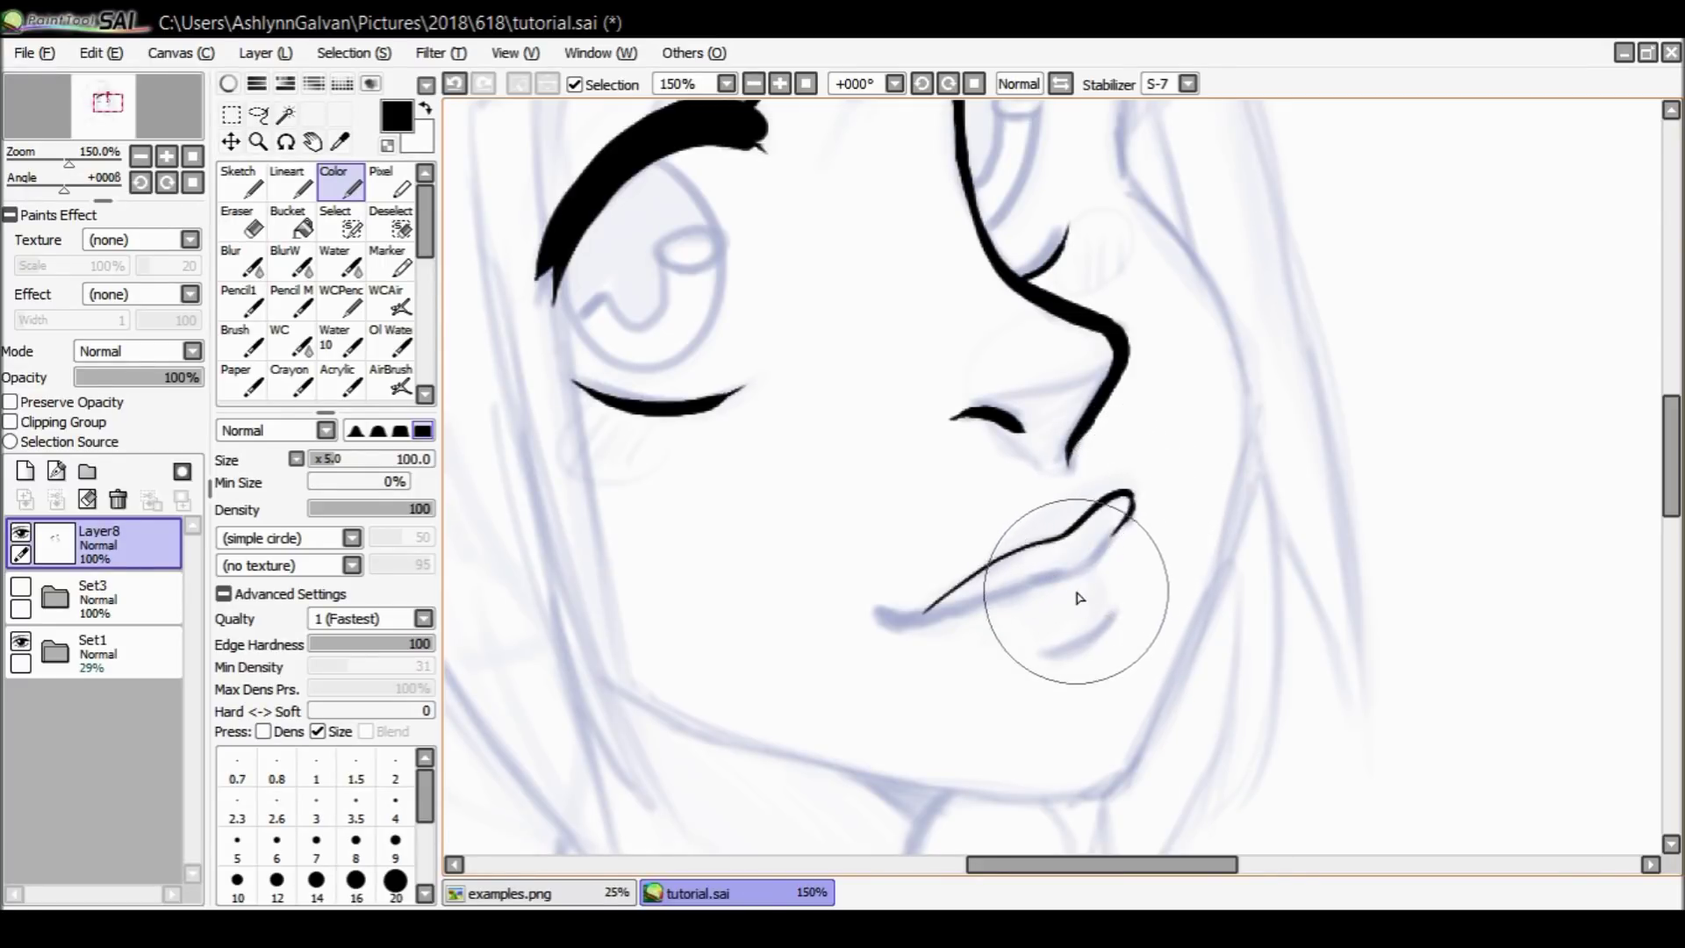
{"action": "left_click_drag", "start_coordinate": [1128, 536], "coordinate": [1060, 582]}
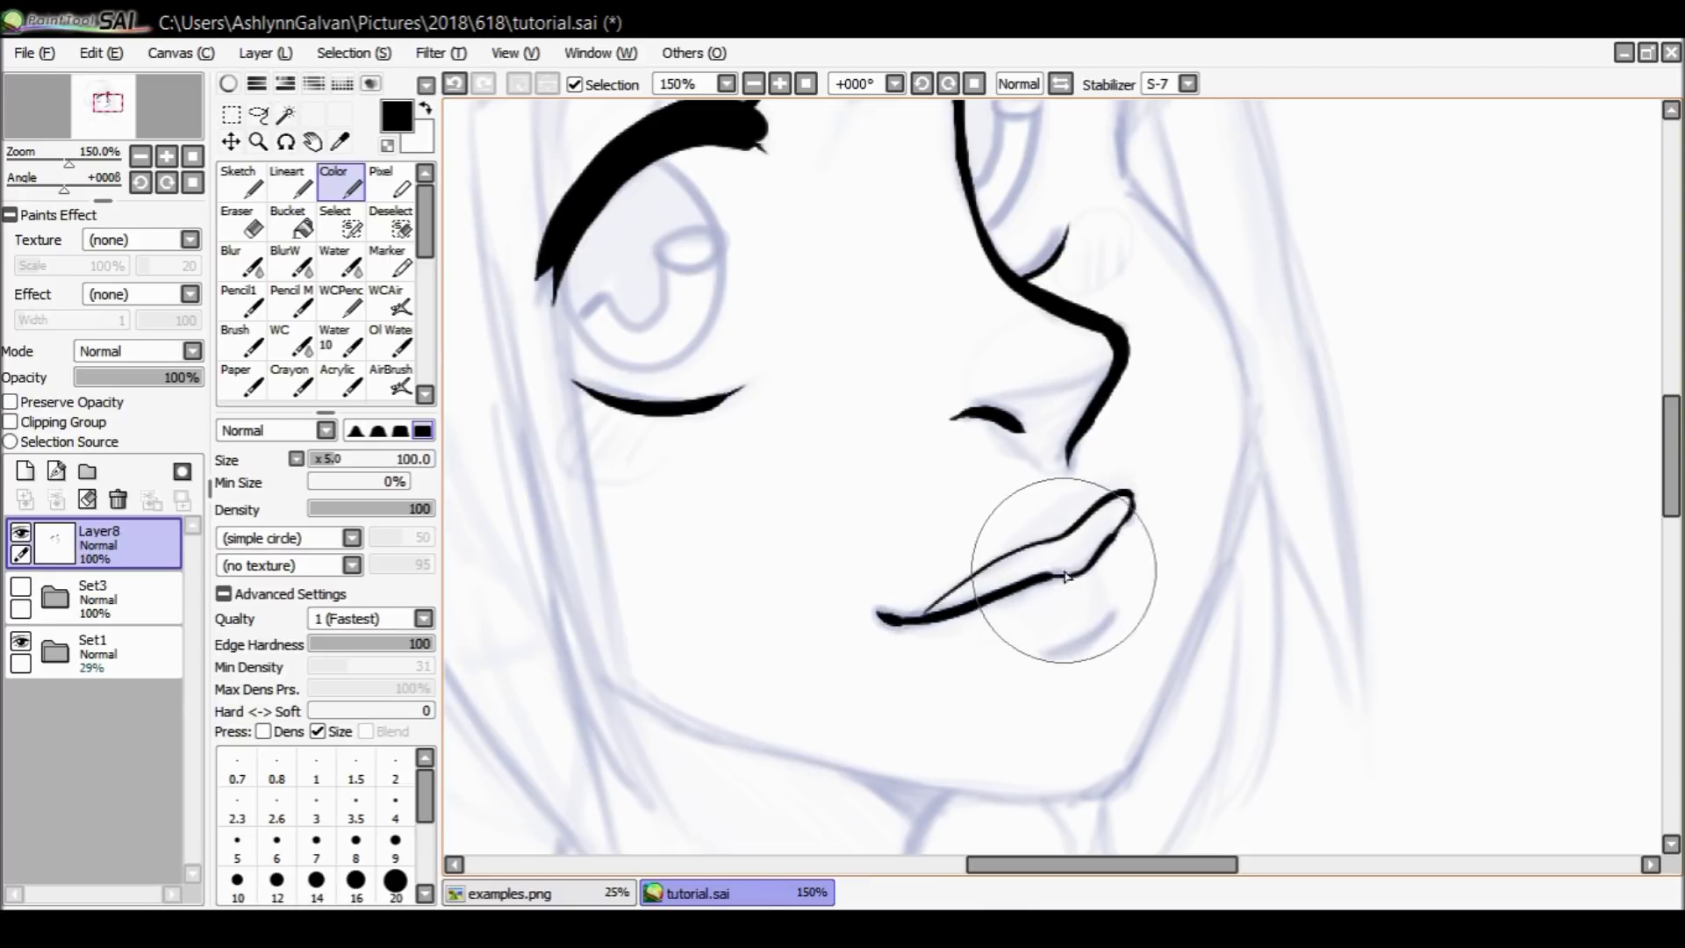
{"action": "key", "text": "ctrl+z"}
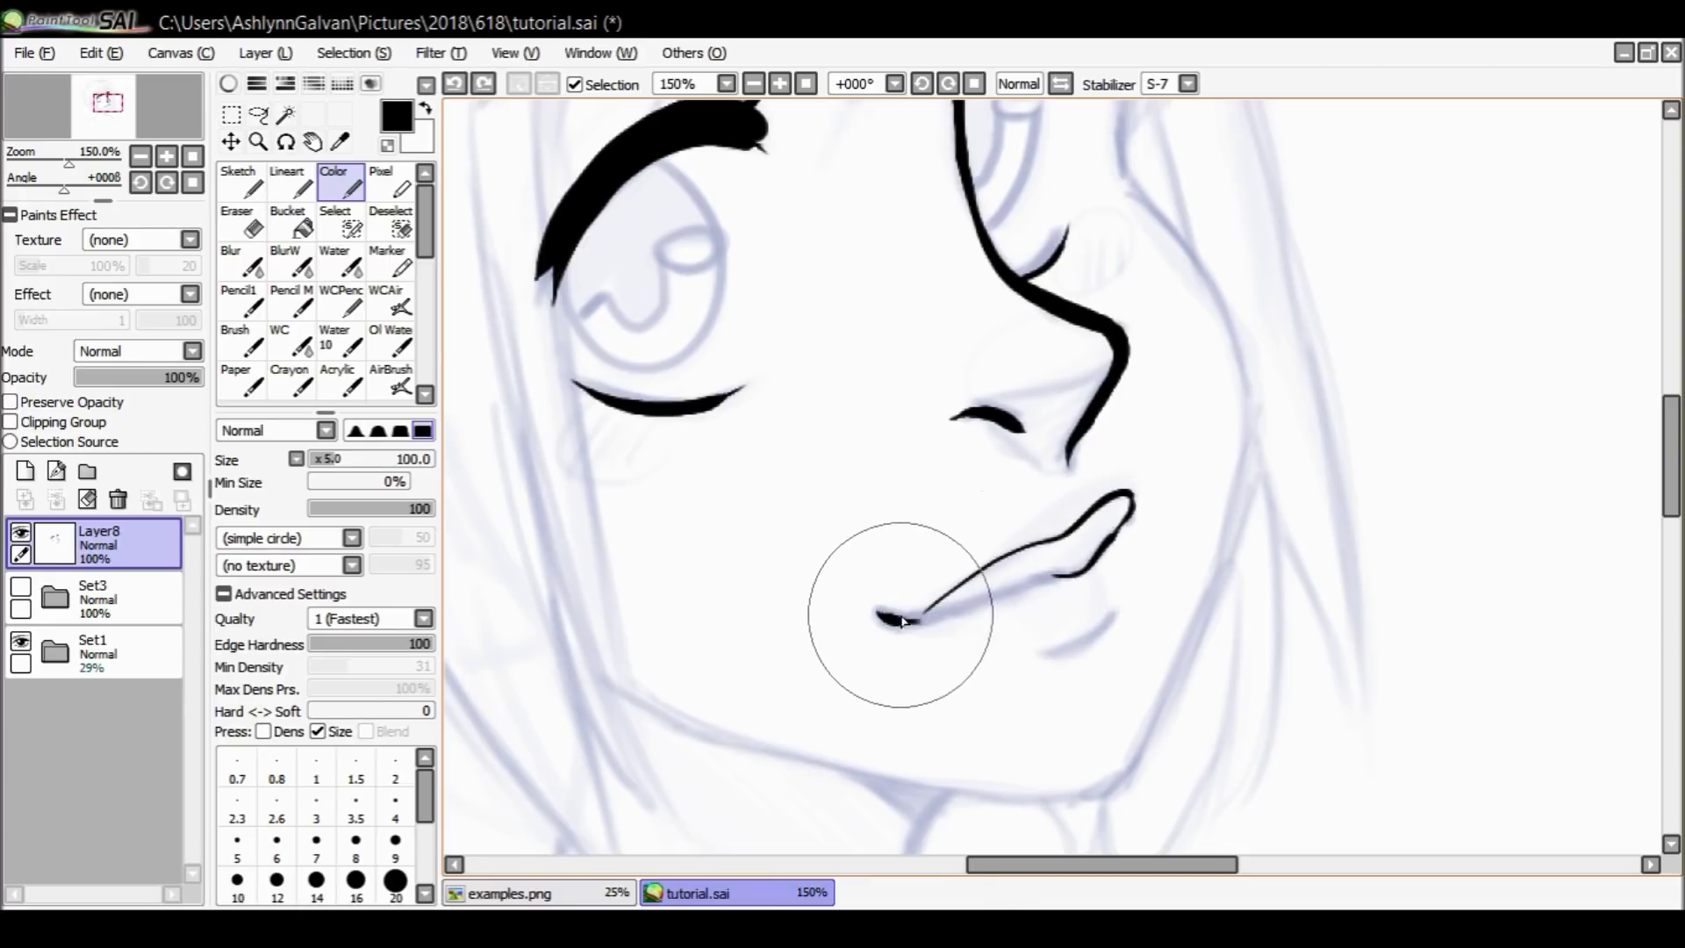
{"action": "left_click_drag", "start_coordinate": [996, 597], "coordinate": [1131, 504]}
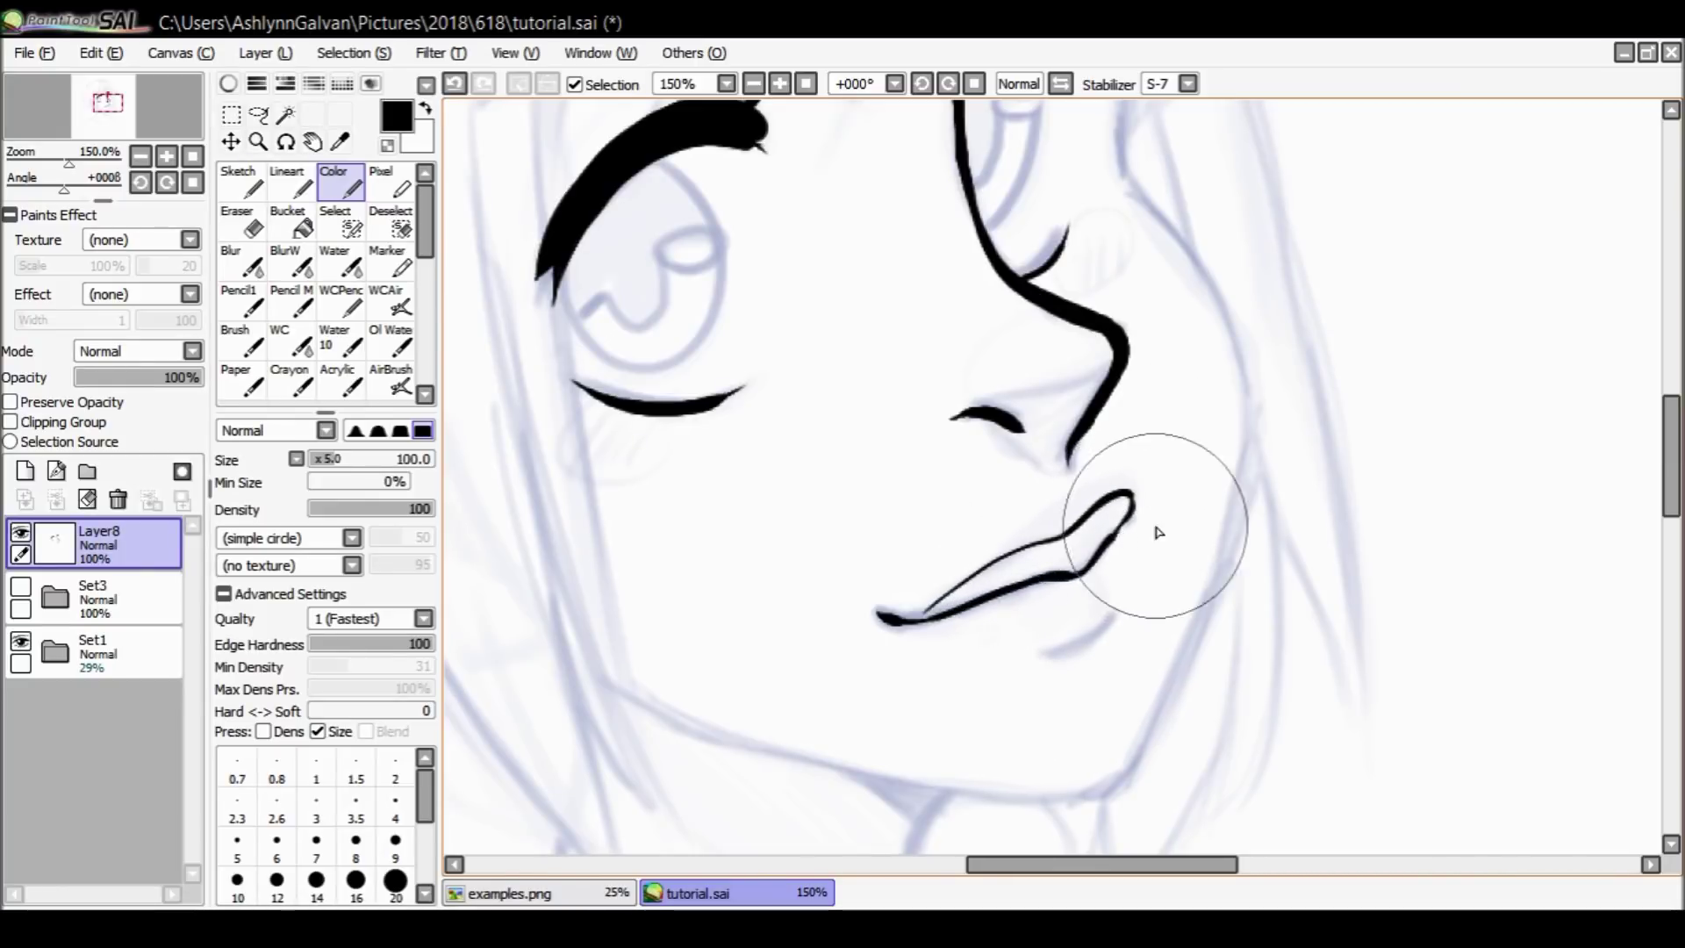
Ink a short tapered curve under the lower lip and touch up the right eye's lower lid stroke.
{"action": "mouse_move", "coordinate": [1036, 657]}
{"action": "left_mouse_down"}
{"action": "mouse_move", "coordinate": [1129, 604]}
{"action": "mouse_move", "coordinate": [1086, 644]}
{"action": "mouse_move", "coordinate": [1010, 655]}
{"action": "left_mouse_up"}
{"action": "key", "text": "ctrl+z"}
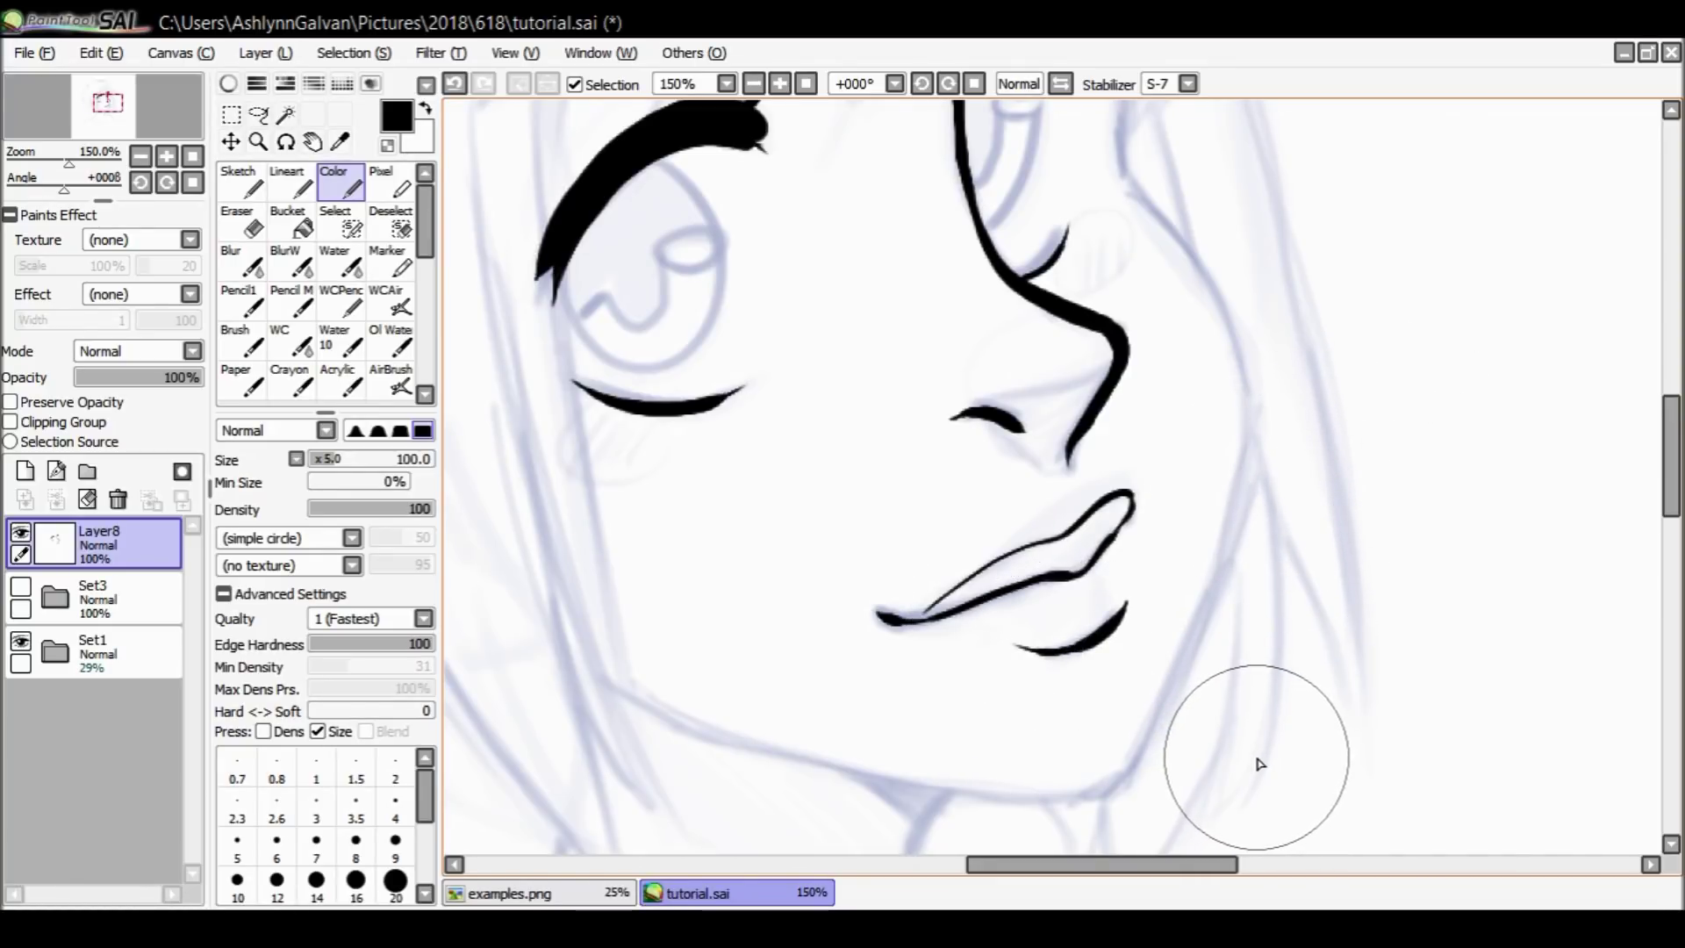
{"action": "mouse_move", "coordinate": [1319, 559]}
{"action": "left_mouse_down"}
{"action": "mouse_move", "coordinate": [1343, 418]}
{"action": "mouse_move", "coordinate": [1417, 256]}
{"action": "left_mouse_up"}
{"action": "key", "text": "ctrl+z"}
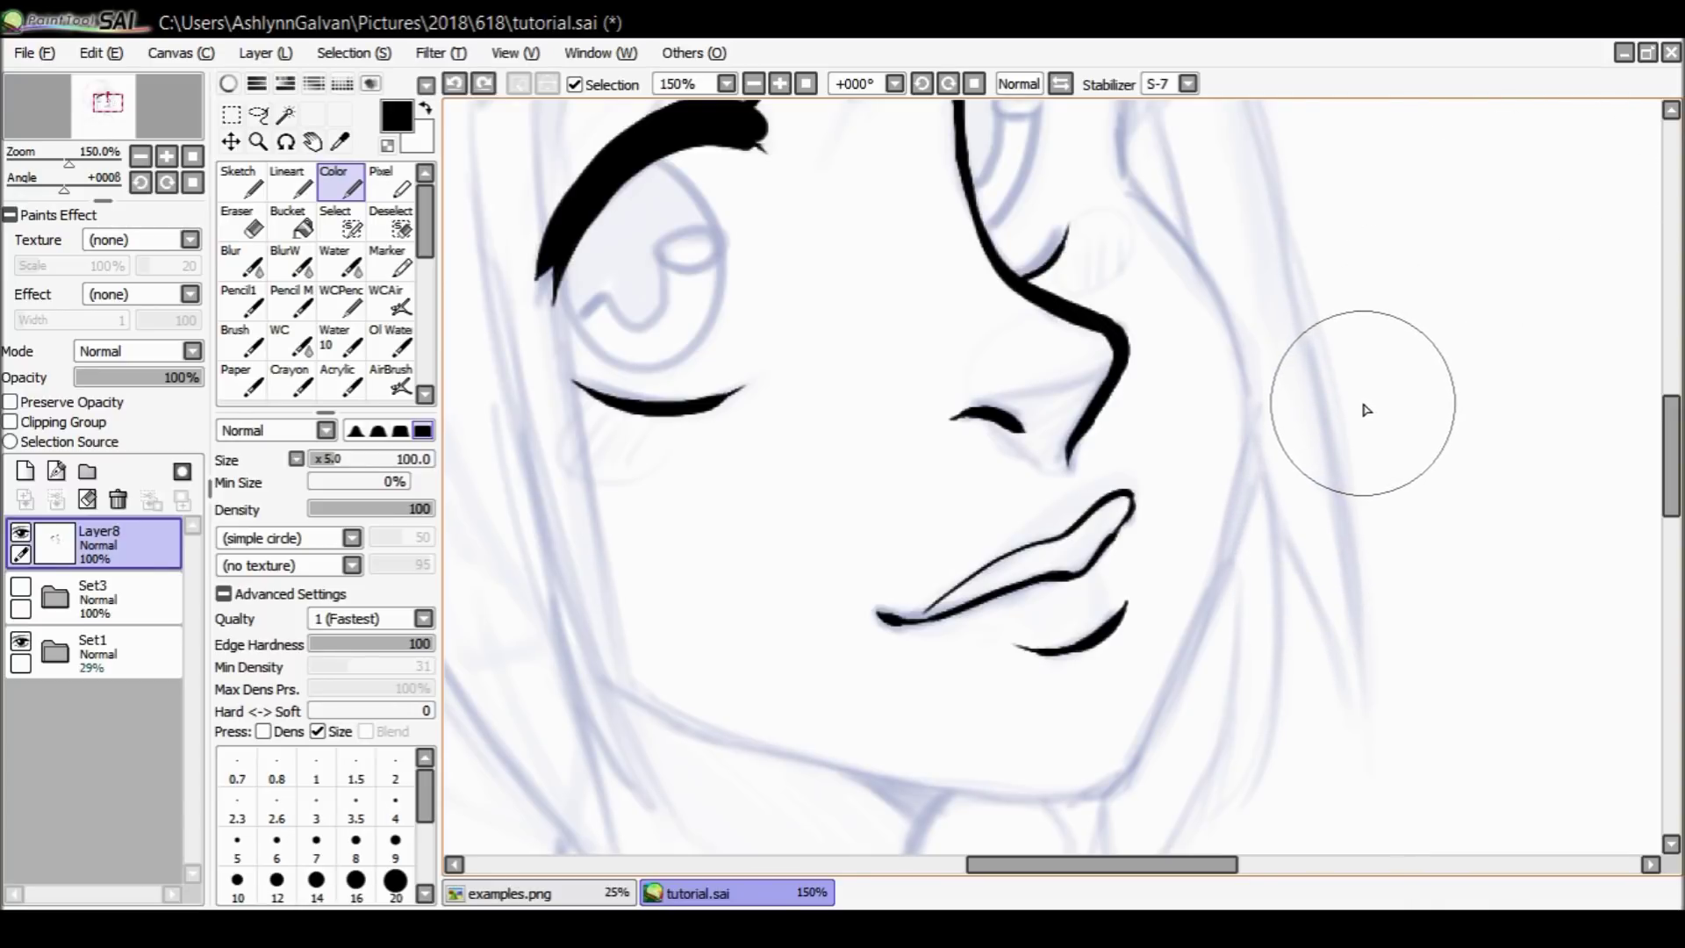
{"action": "left_click_drag", "start_coordinate": [1067, 230], "coordinate": [1027, 290]}
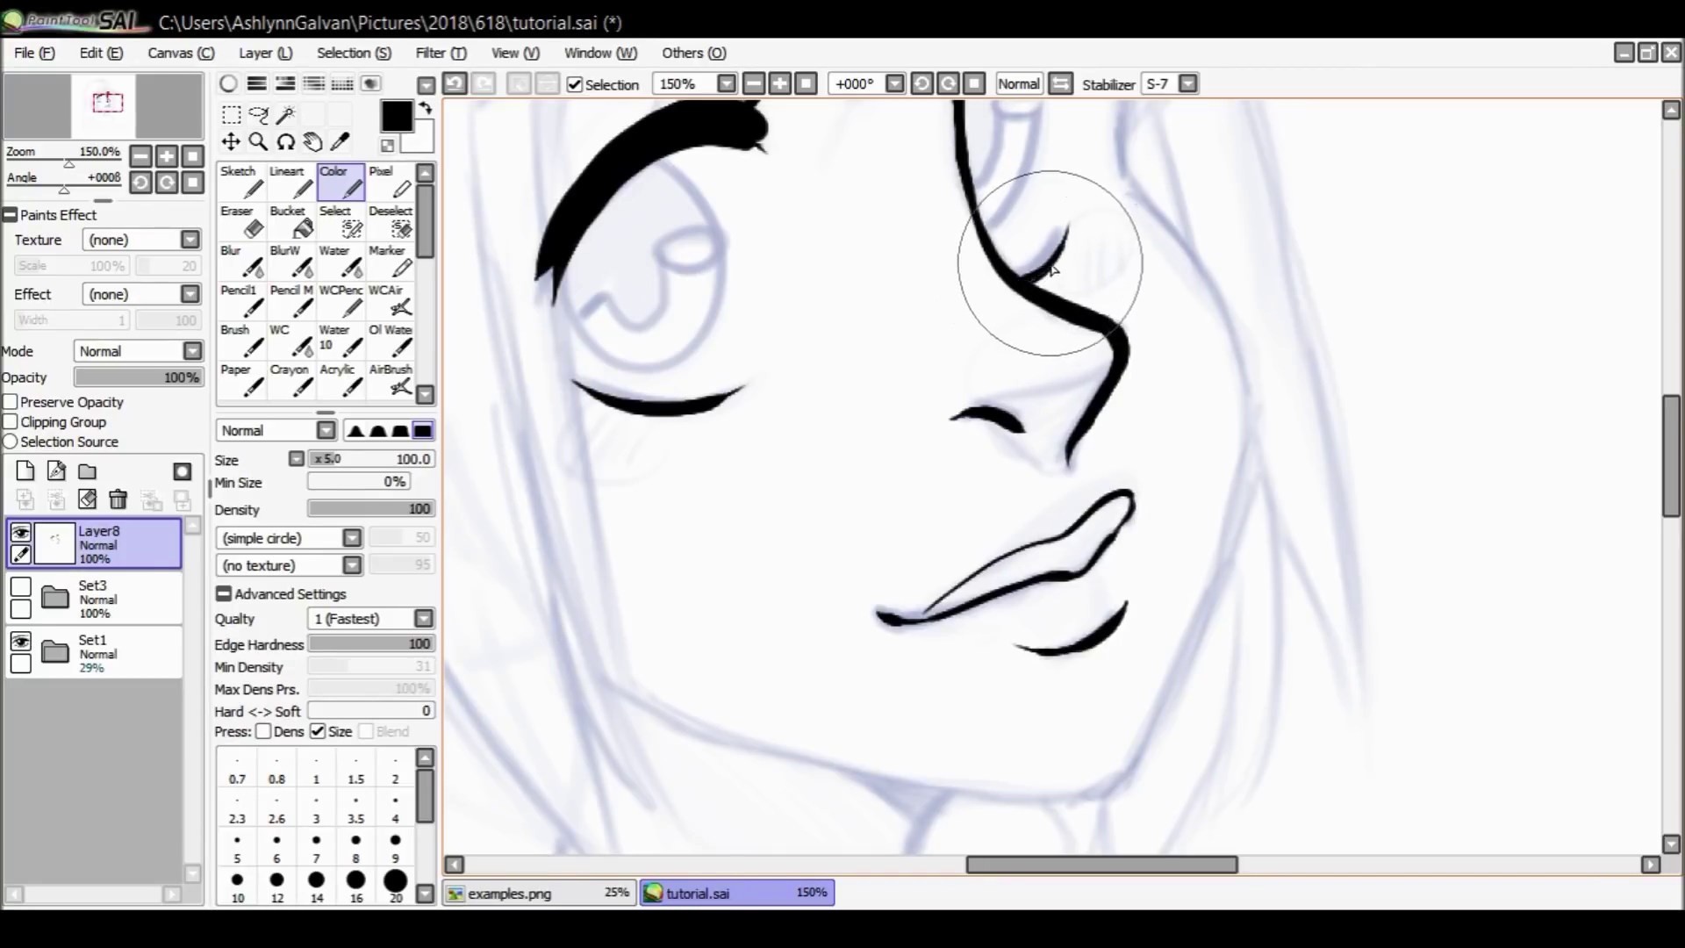
Examine the inked right eye at 300% zoom and the whole portrait at 50%.
{"action": "left_click_drag", "start_coordinate": [1668, 423], "coordinate": [1668, 386]}
{"action": "left_click", "coordinate": [249, 144]}
{"action": "left_click", "coordinate": [1008, 327]}
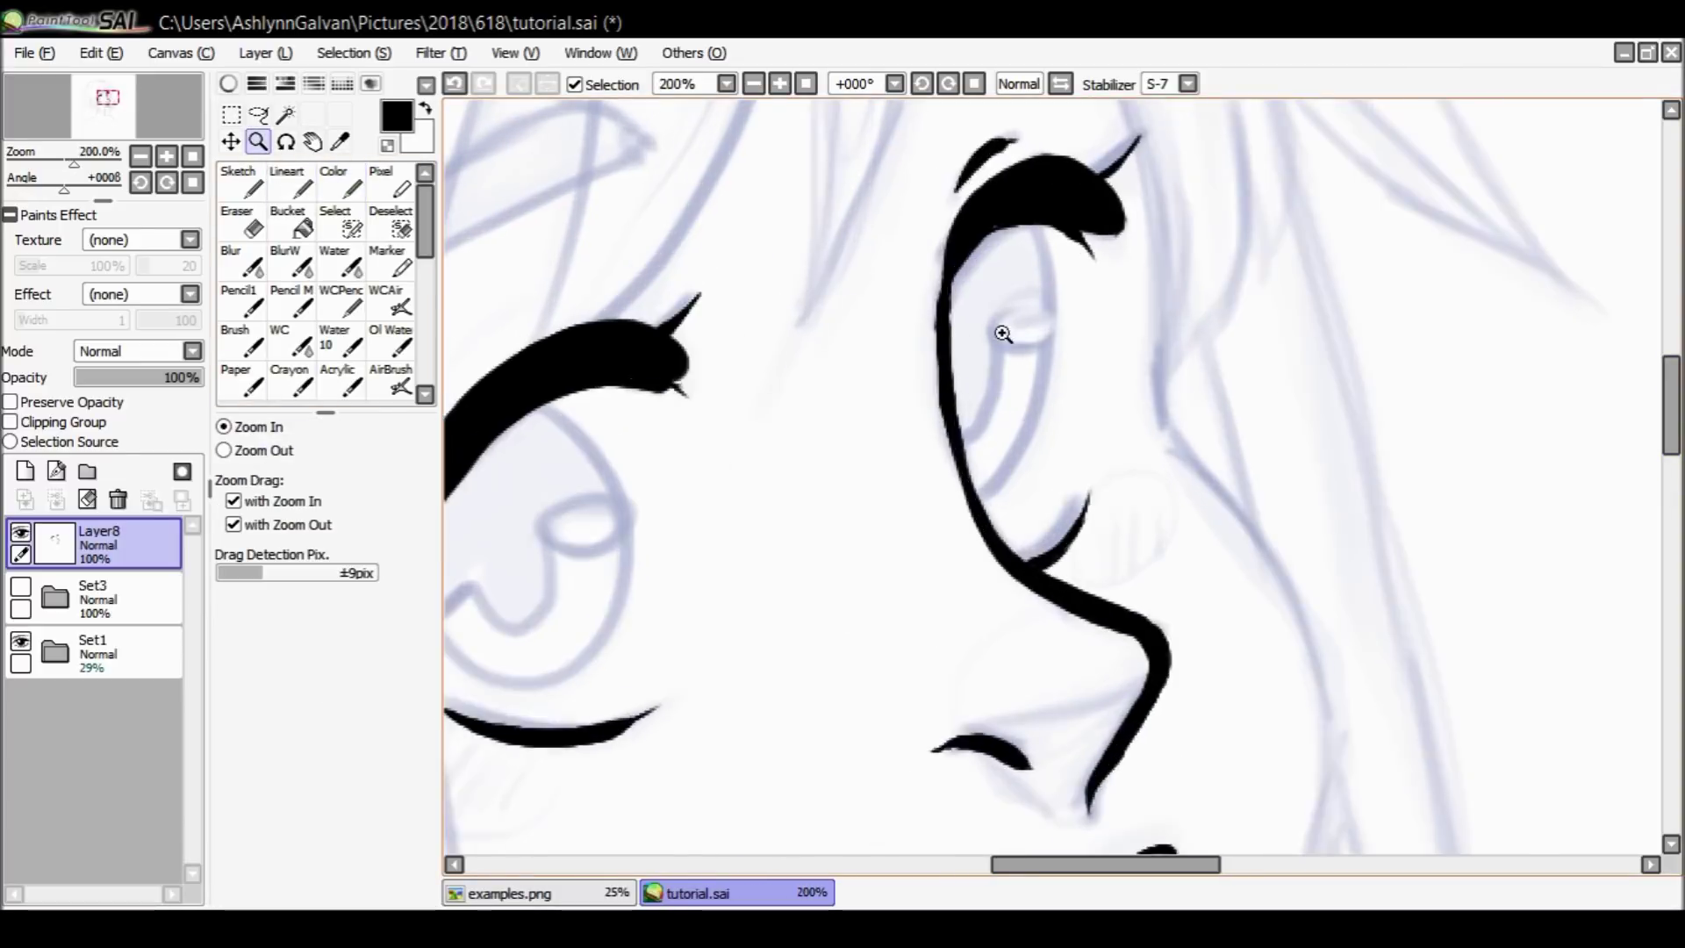
{"action": "left_click", "coordinate": [1006, 348]}
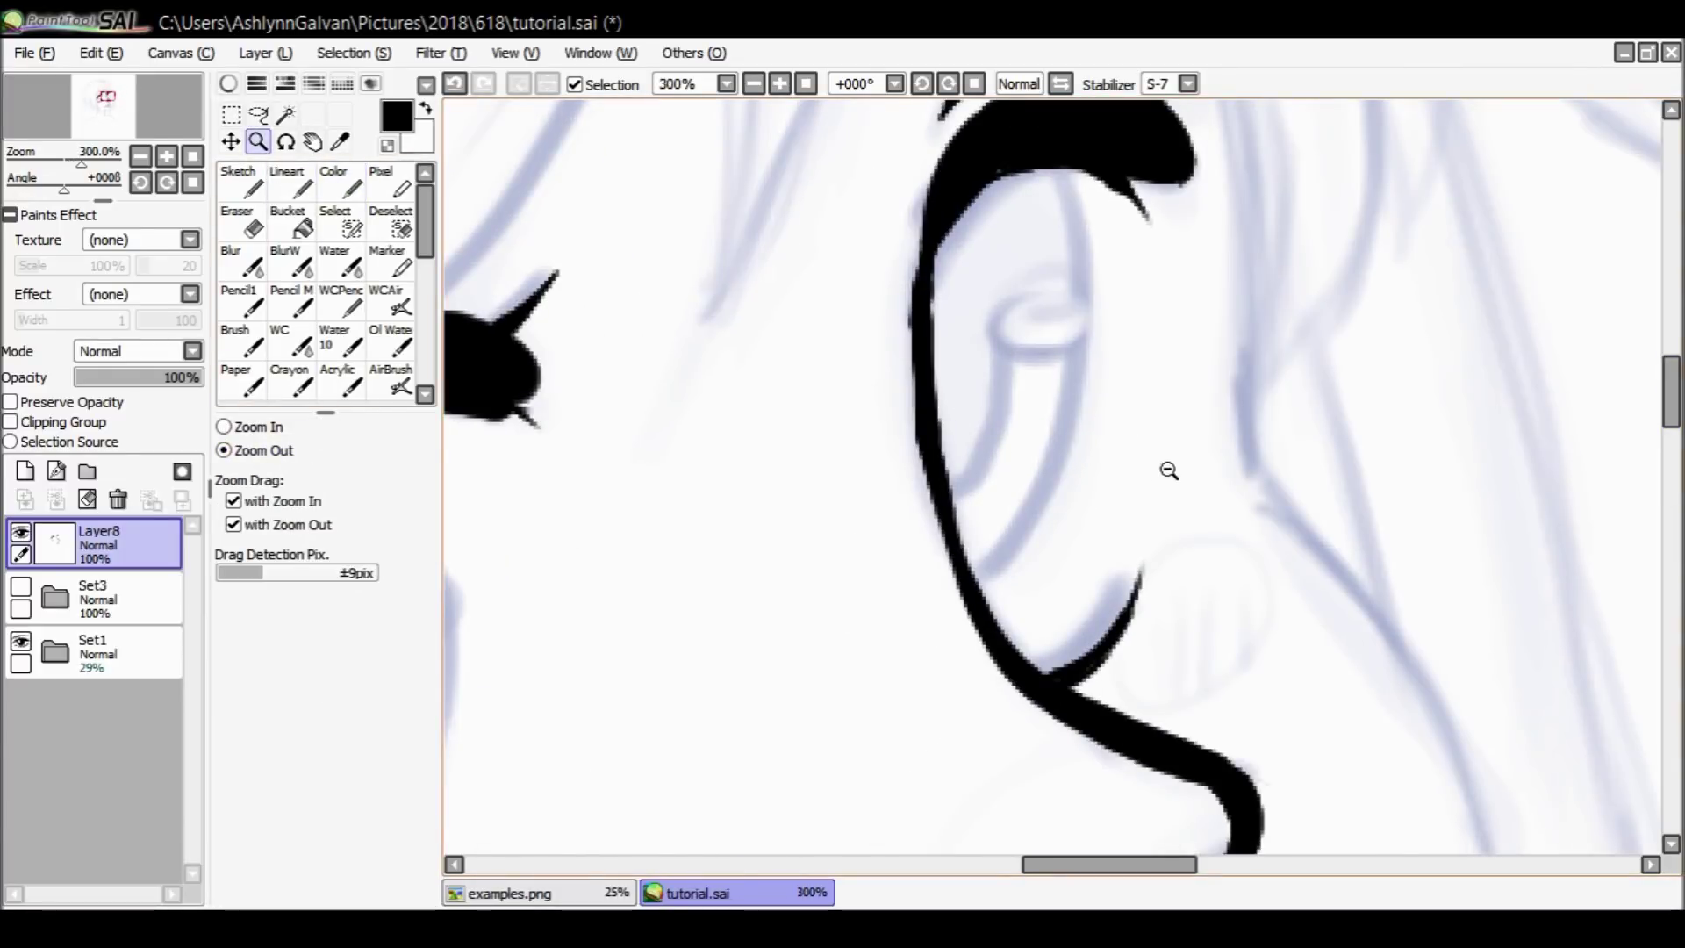
{"action": "left_click", "coordinate": [1170, 470]}
{"action": "left_click", "coordinate": [1155, 492]}
{"action": "left_click_drag", "start_coordinate": [1167, 864], "coordinate": [1238, 866]}
{"action": "scroll", "coordinate": [1579, 368], "scroll_direction": "down", "scroll_amount": 3}
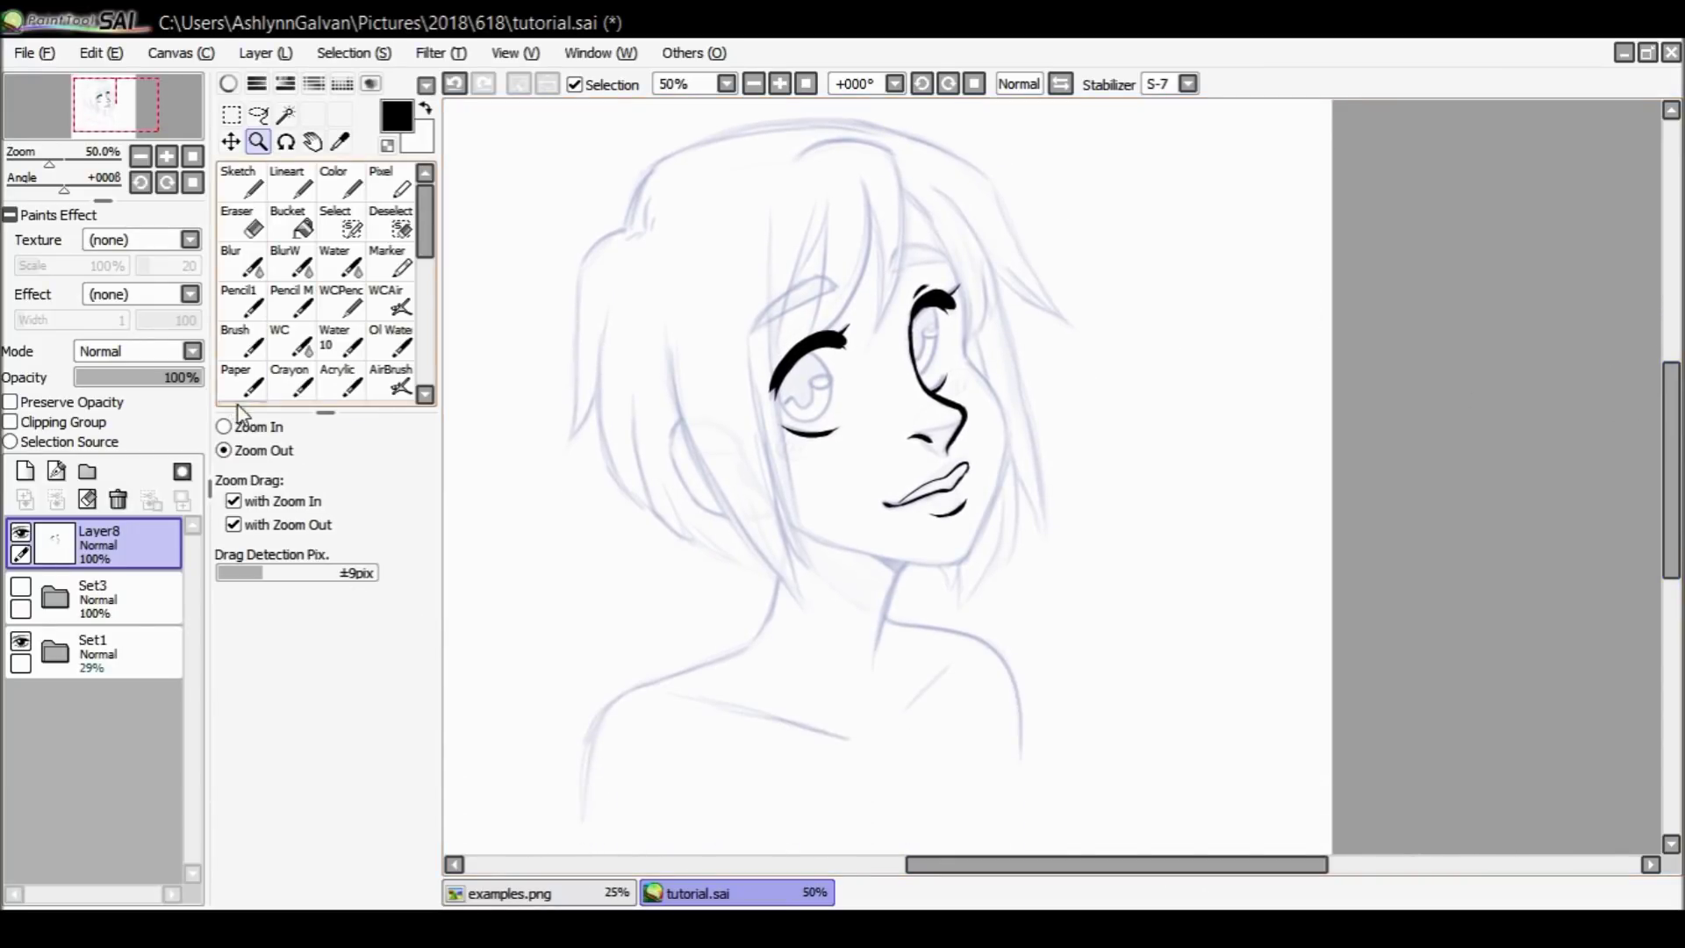
Examine the line thickness of the inked nose at 400% zoom and the inked face at 100%.
{"action": "left_click", "coordinate": [955, 433]}
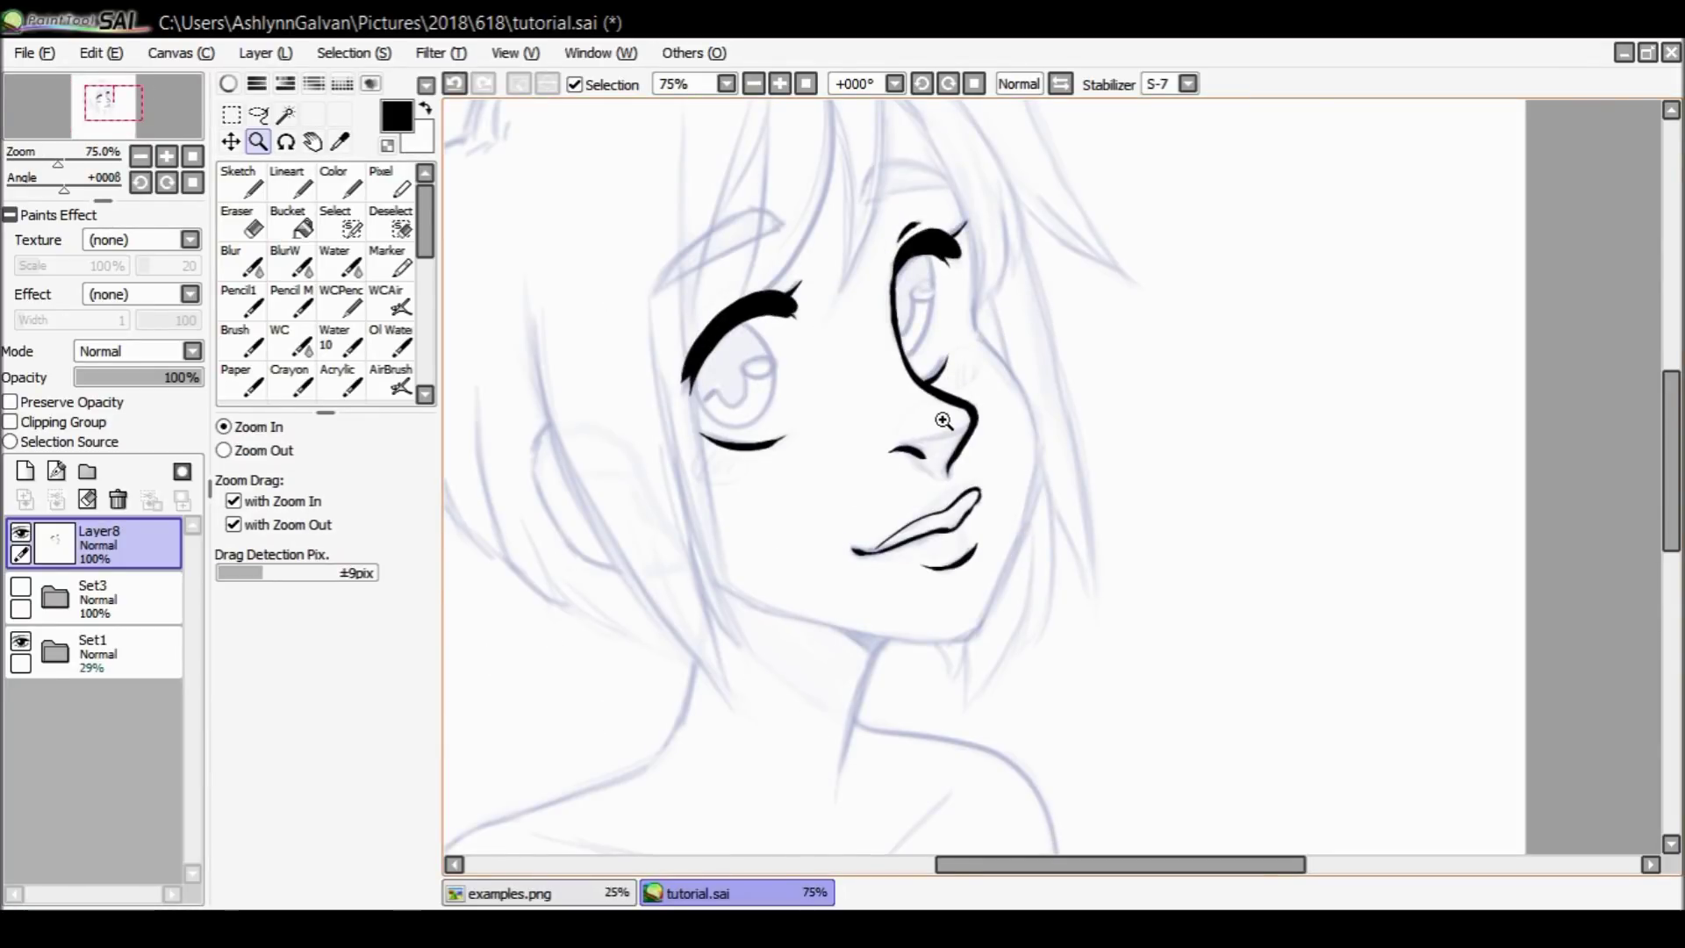
{"action": "left_click", "coordinate": [943, 421]}
{"action": "left_click", "coordinate": [966, 409]}
{"action": "left_click", "coordinate": [974, 406]}
{"action": "left_click", "coordinate": [986, 403]}
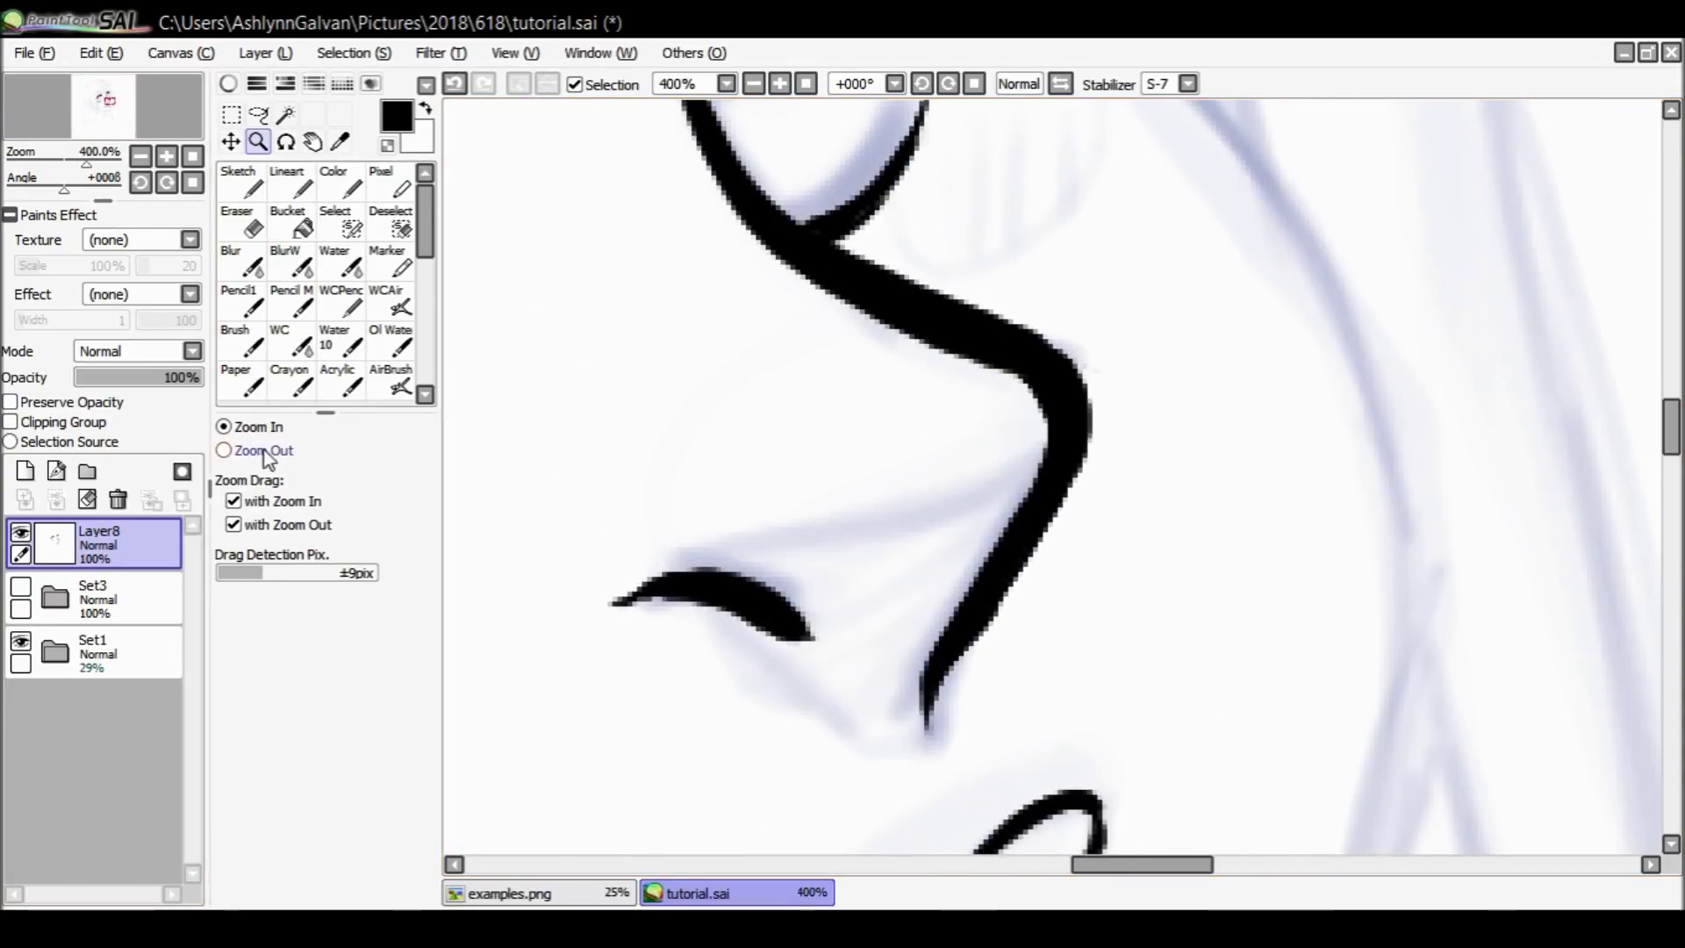
{"action": "left_click", "coordinate": [836, 506]}
{"action": "left_click", "coordinate": [837, 506]}
{"action": "left_click", "coordinate": [837, 507]}
{"action": "left_click", "coordinate": [839, 507]}
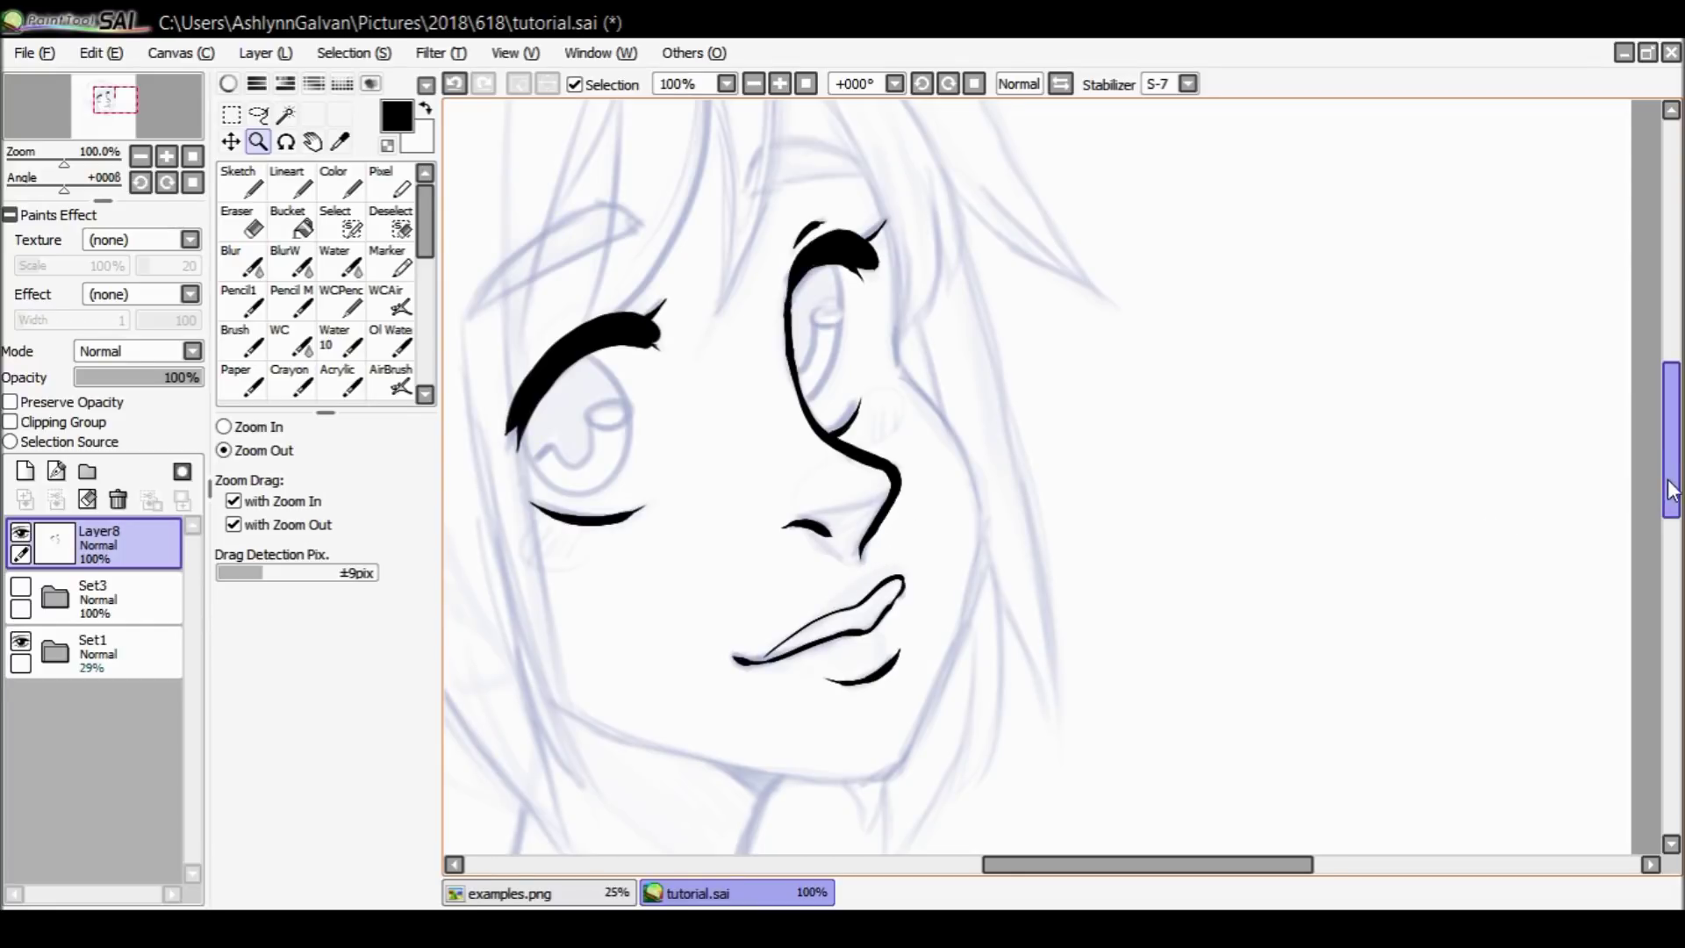
Thicken the downward point at the left end of the left eye's lash line with the Color brush at 150% zoom.
{"action": "left_click_drag", "start_coordinate": [1671, 490], "coordinate": [1671, 503]}
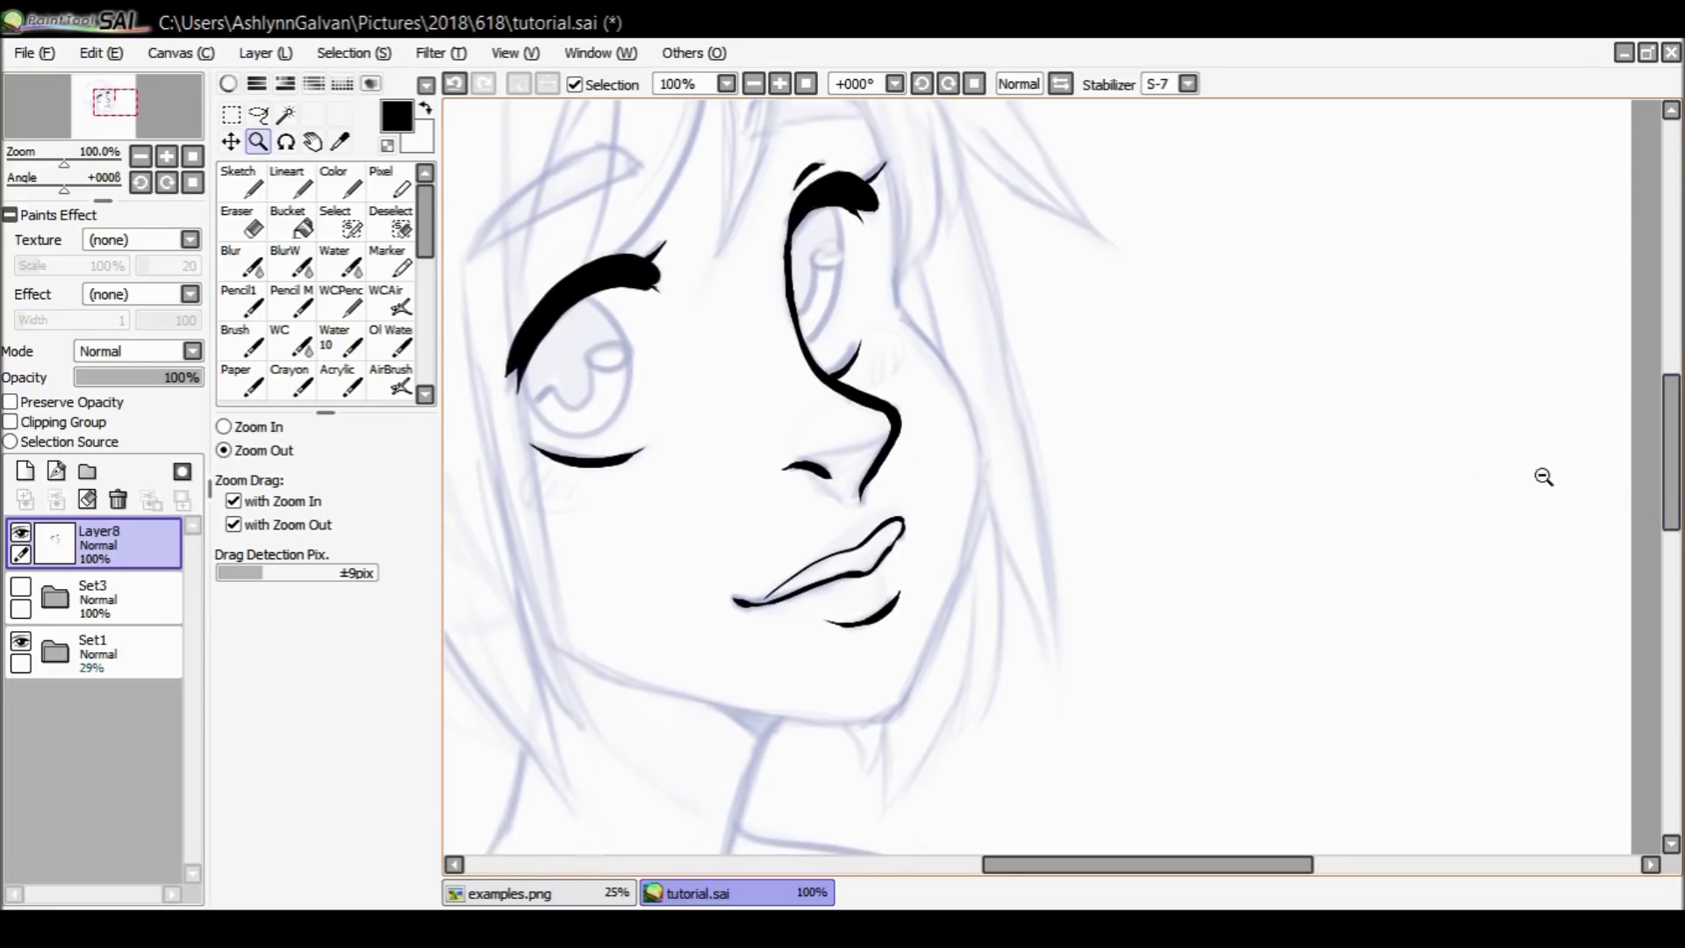
{"action": "left_click", "coordinate": [603, 886]}
{"action": "left_click", "coordinate": [700, 893]}
{"action": "scroll", "coordinate": [1629, 487], "scroll_direction": "down", "scroll_amount": 2}
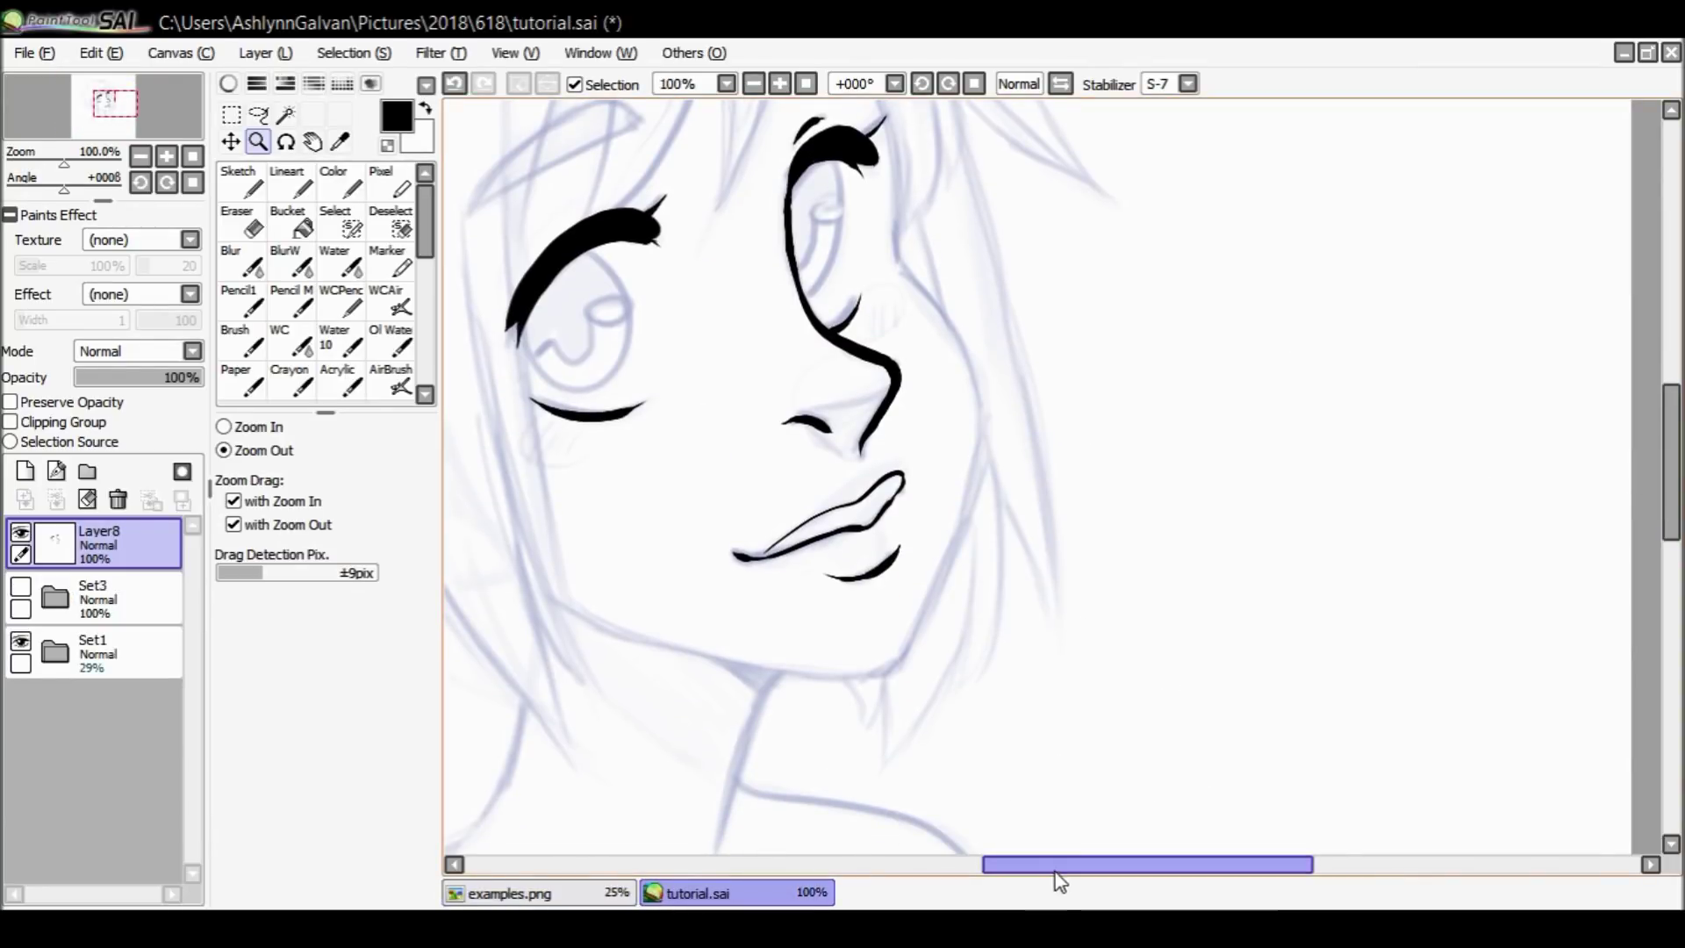
{"action": "left_click_drag", "start_coordinate": [1030, 865], "coordinate": [962, 865]}
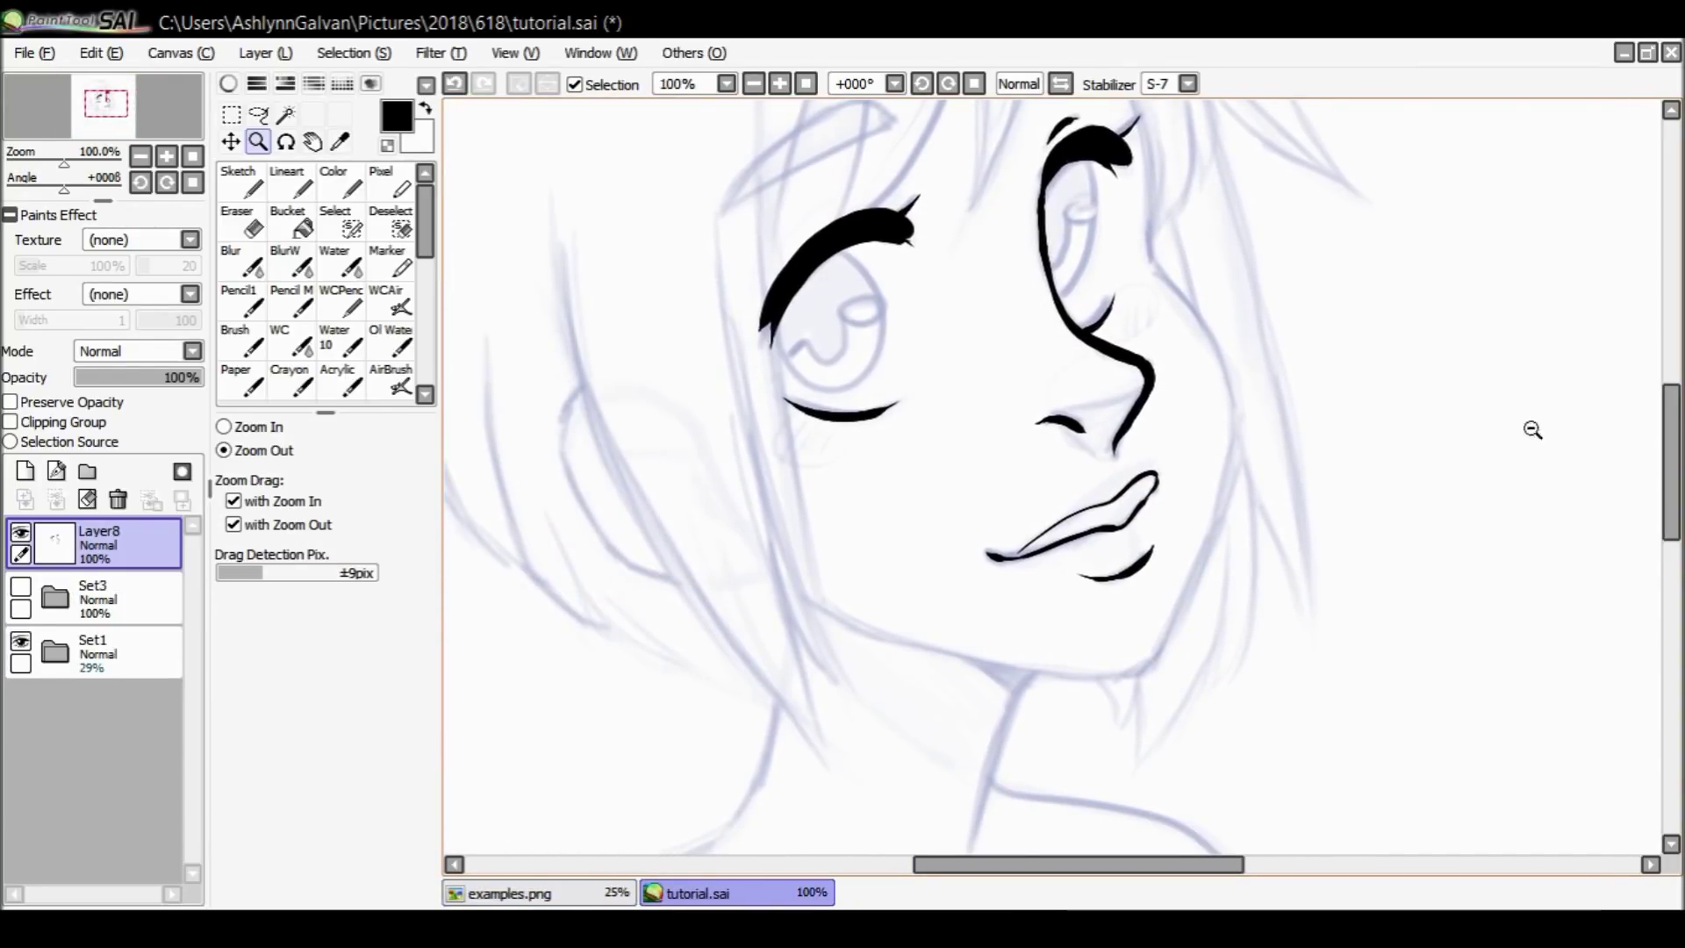
{"action": "mouse_move", "coordinate": [1676, 454]}
{"action": "left_mouse_down"}
{"action": "mouse_move", "coordinate": [1666, 407]}
{"action": "mouse_move", "coordinate": [1631, 425]}
{"action": "left_mouse_up"}
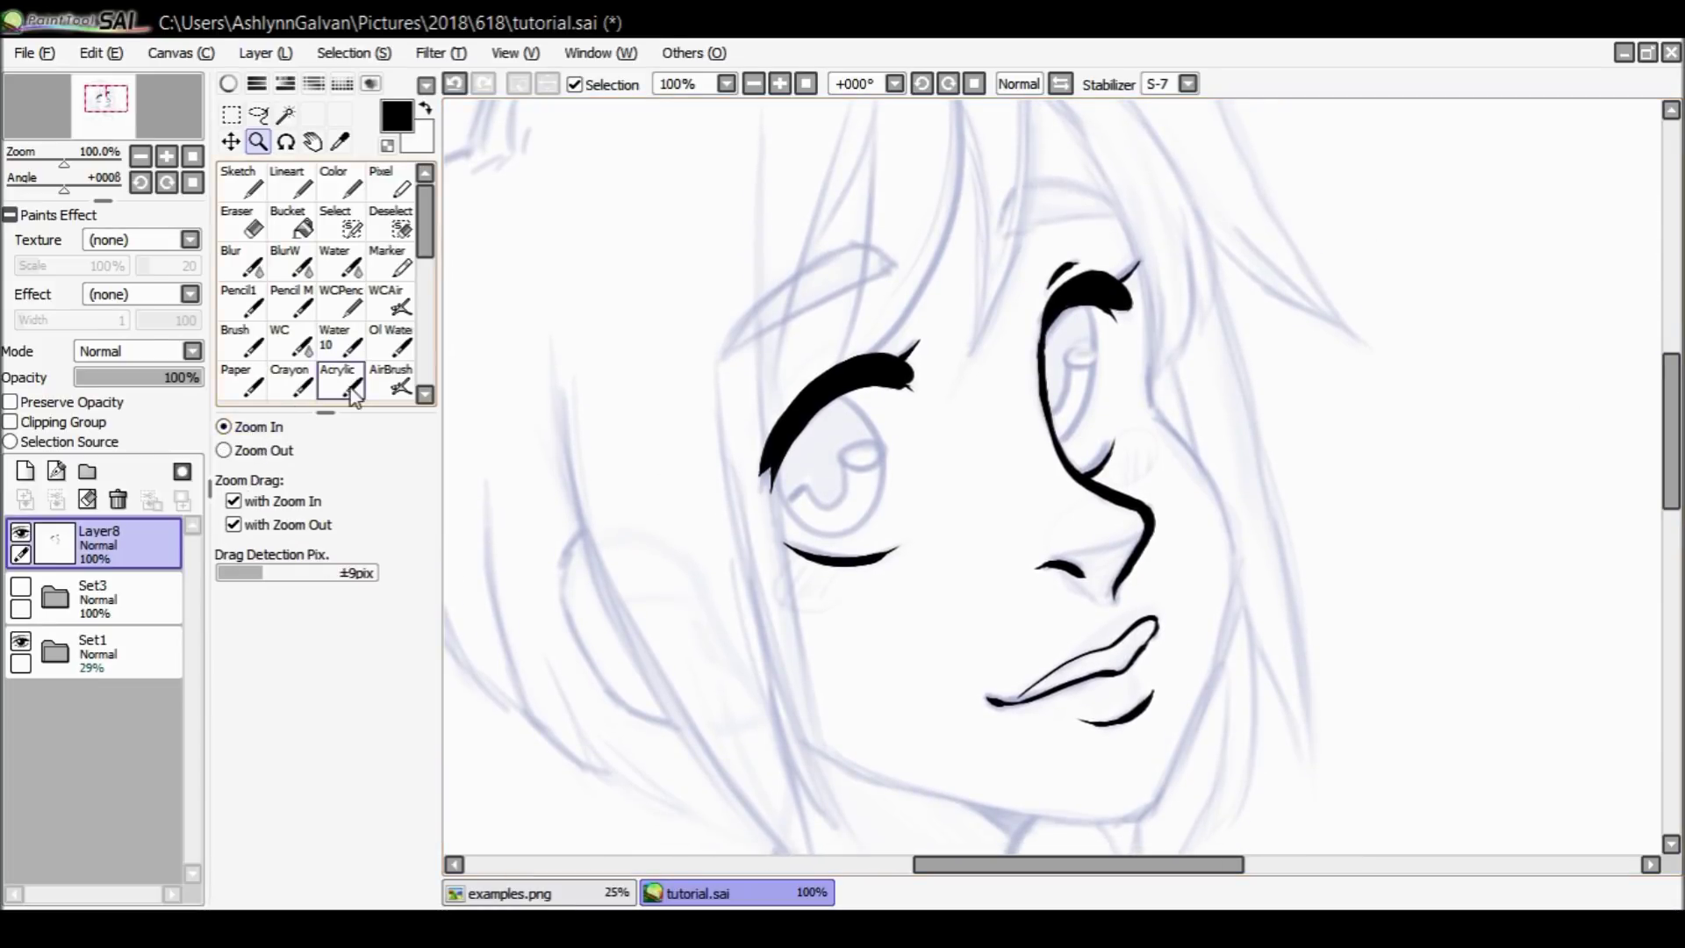
{"action": "left_click", "coordinate": [796, 515]}
{"action": "left_click", "coordinate": [349, 185]}
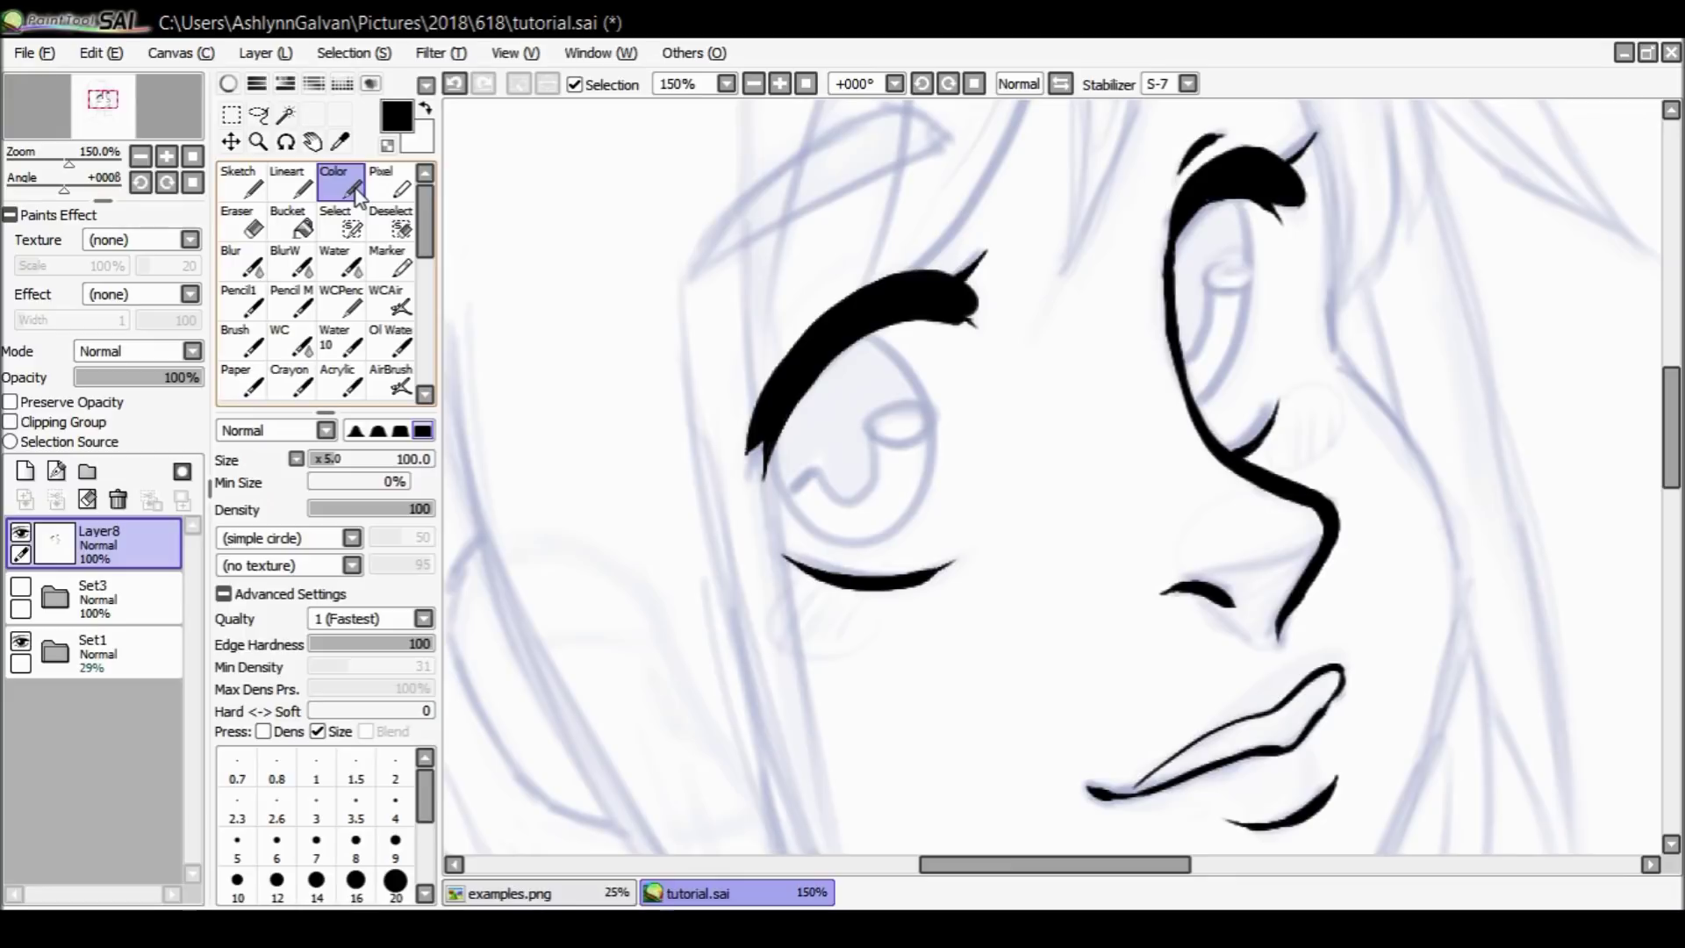
{"action": "mouse_move", "coordinate": [753, 488]}
{"action": "left_mouse_down"}
{"action": "mouse_move", "coordinate": [764, 432]}
{"action": "mouse_move", "coordinate": [762, 487]}
{"action": "mouse_move", "coordinate": [760, 456]}
{"action": "mouse_move", "coordinate": [761, 472]}
{"action": "mouse_move", "coordinate": [797, 424]}
{"action": "left_mouse_up"}
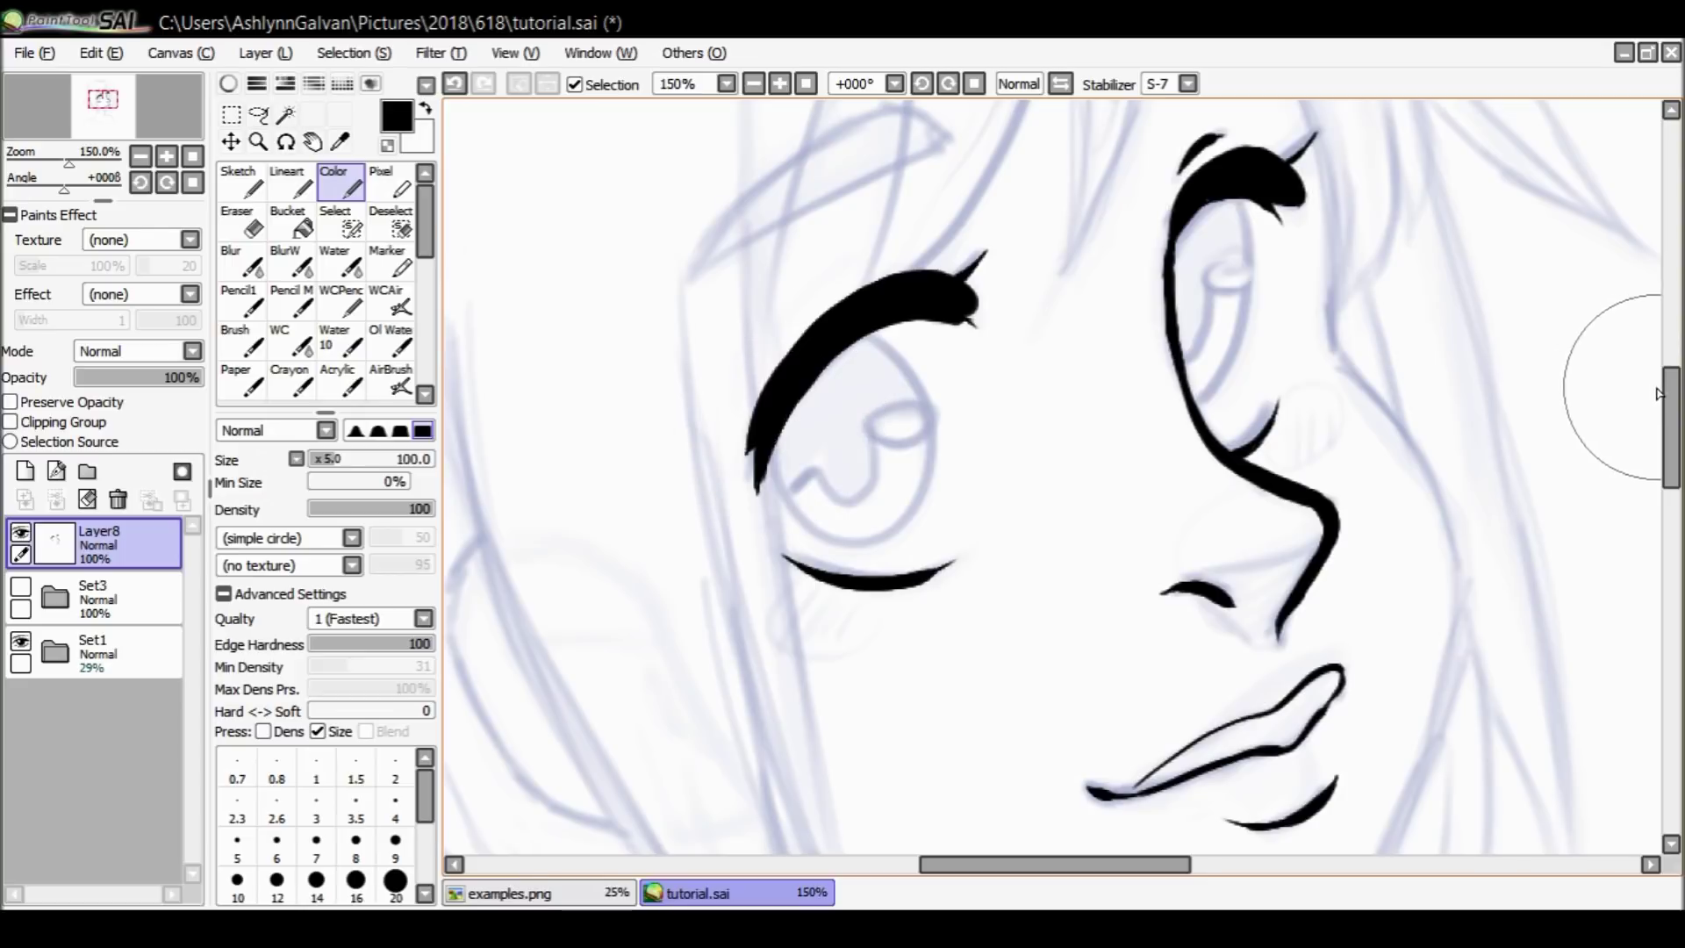
Examine the sketched hair and inked face at 75% zoom and the left lash line's edge at 1600%.
{"action": "scroll", "coordinate": [1659, 389], "scroll_direction": "up", "scroll_amount": 5}
{"action": "mouse_move", "coordinate": [1659, 389]}
{"action": "left_mouse_down"}
{"action": "mouse_move", "coordinate": [1656, 300]}
{"action": "mouse_move", "coordinate": [1674, 314]}
{"action": "left_mouse_up"}
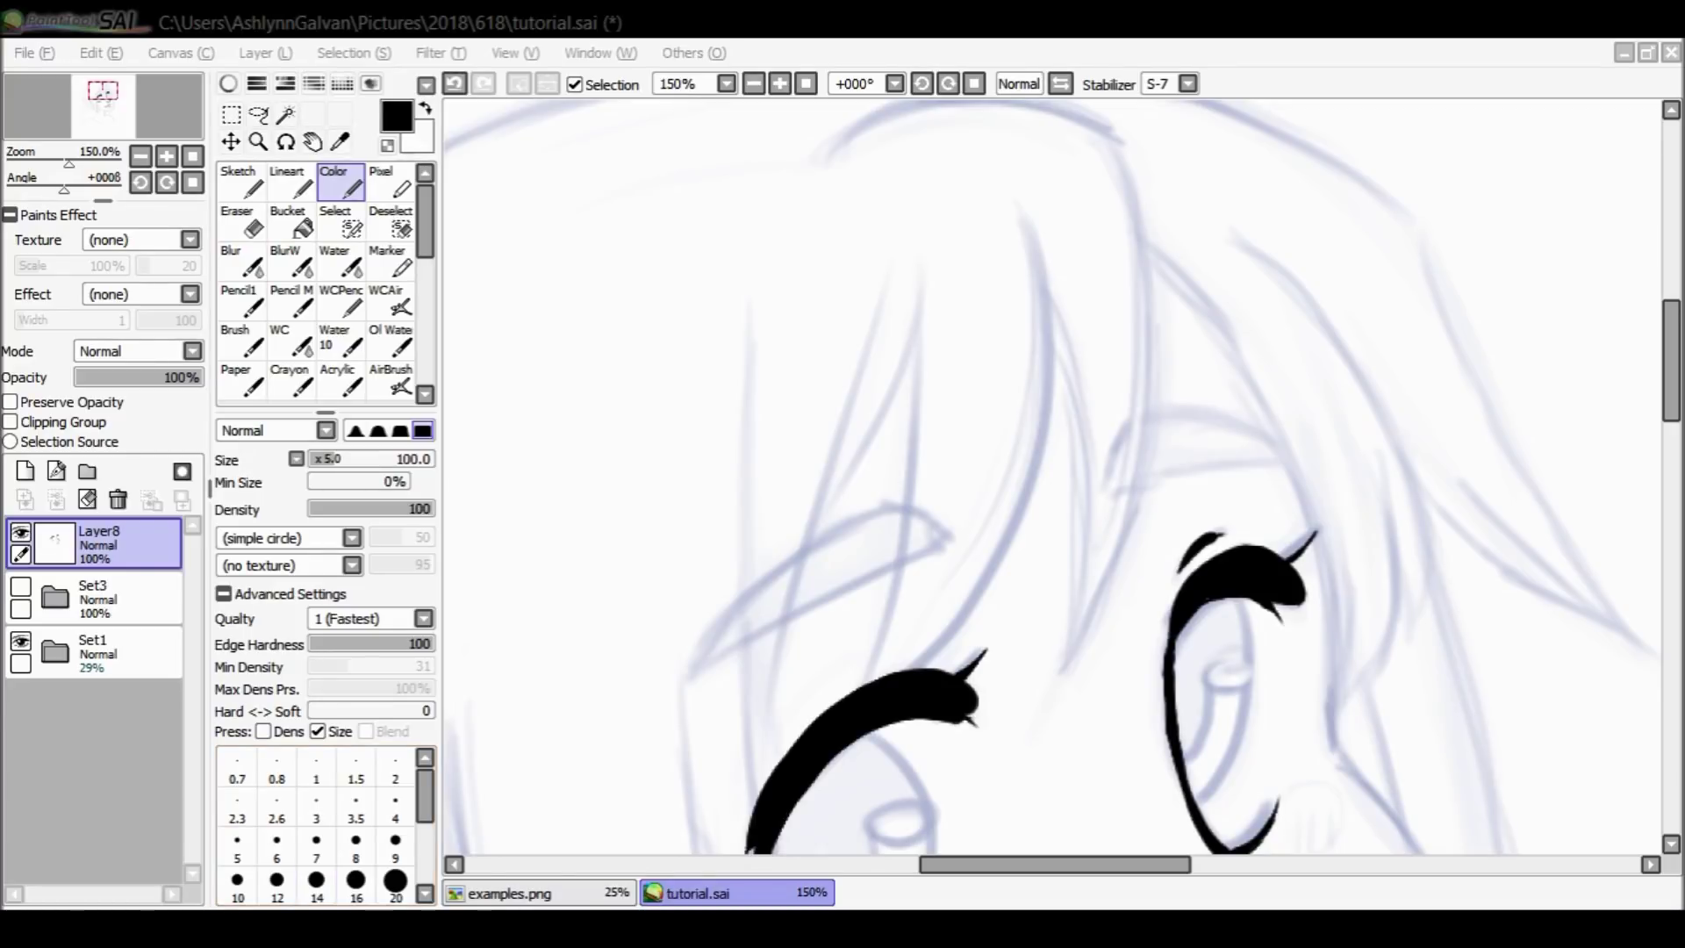
{"action": "scroll", "coordinate": [700, 339], "scroll_direction": "up", "scroll_amount": 3}
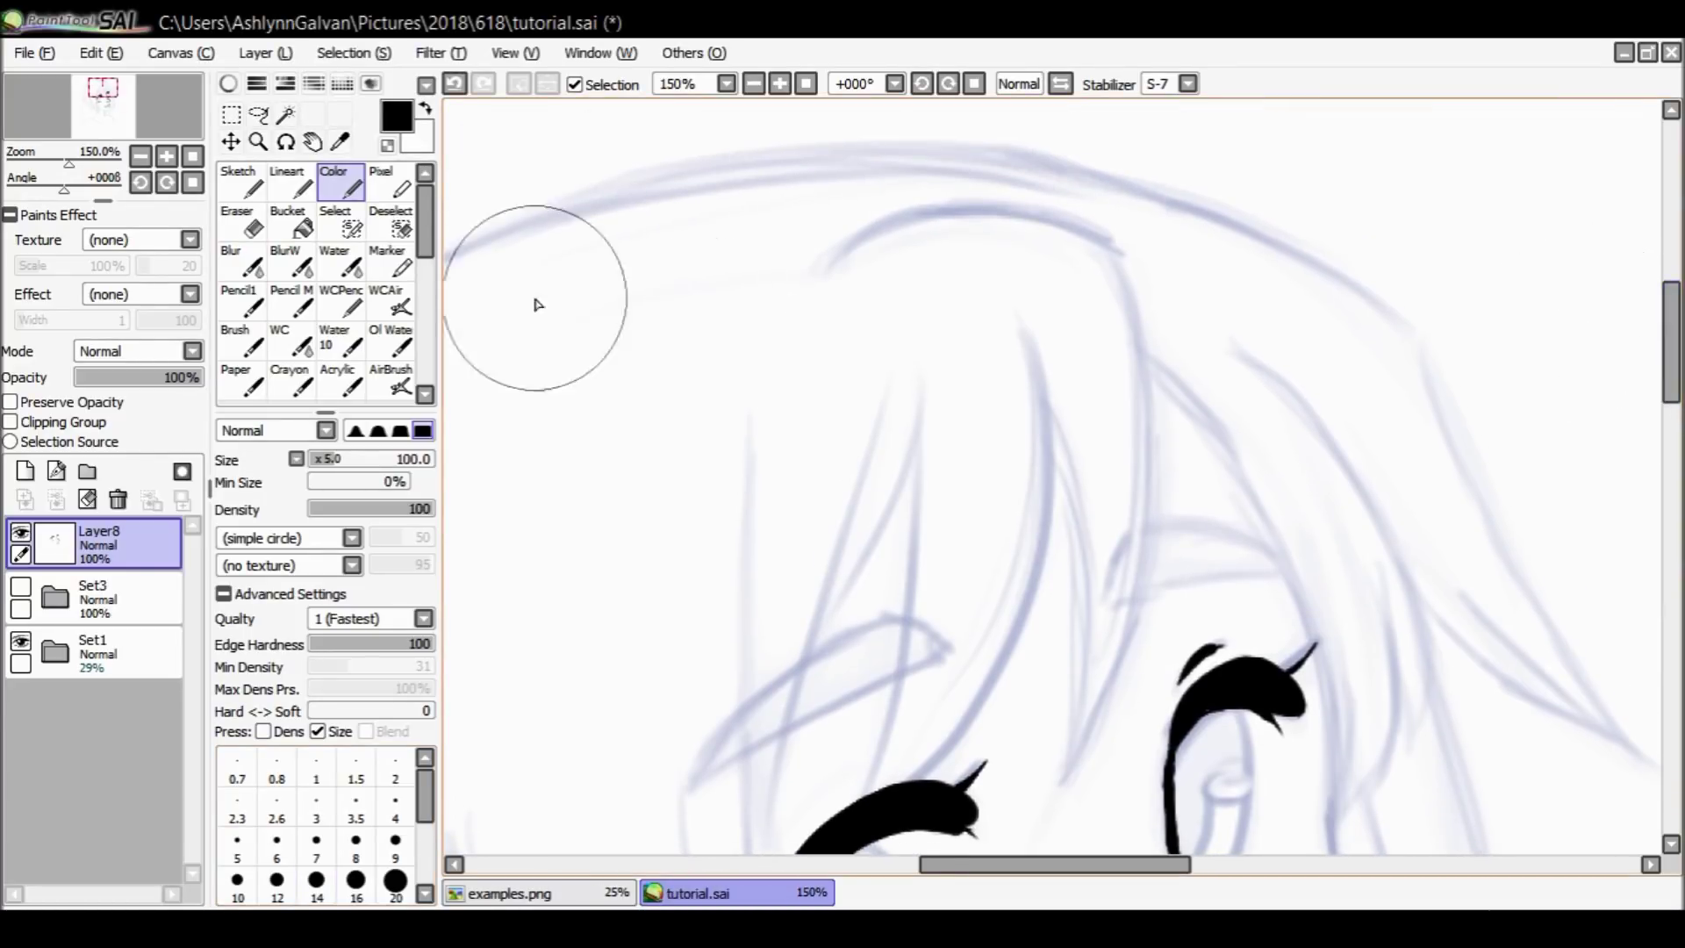
{"action": "left_click", "coordinate": [259, 142]}
{"action": "left_click", "coordinate": [931, 376]}
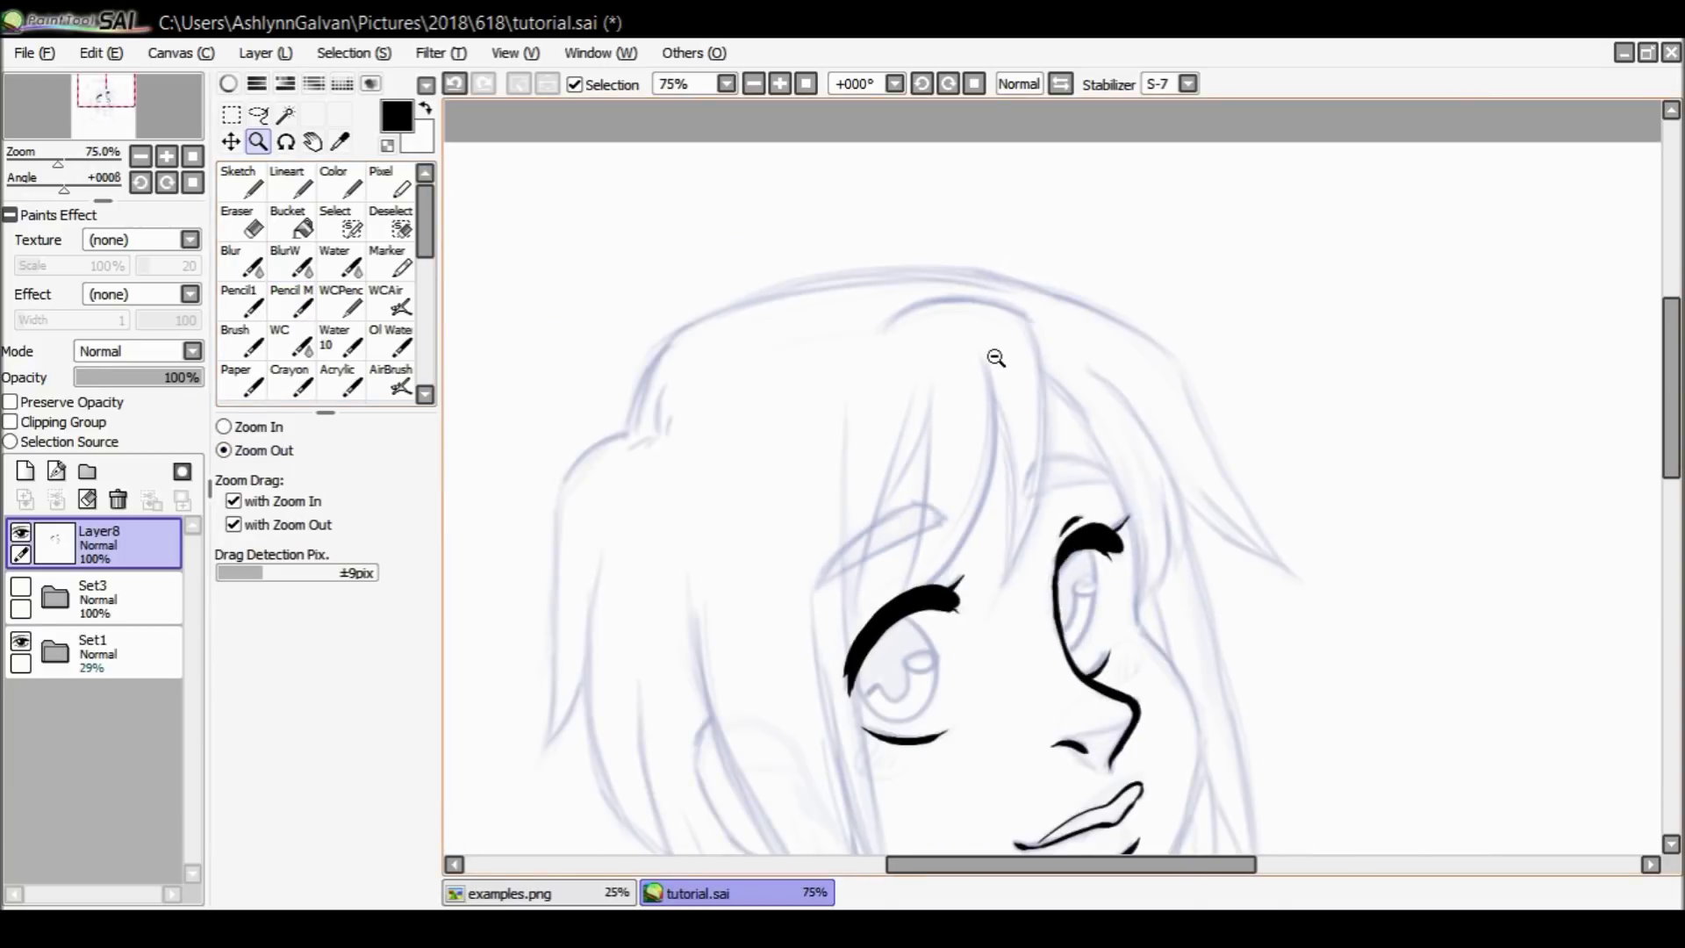
{"action": "left_click_drag", "start_coordinate": [931, 582], "coordinate": [902, 588]}
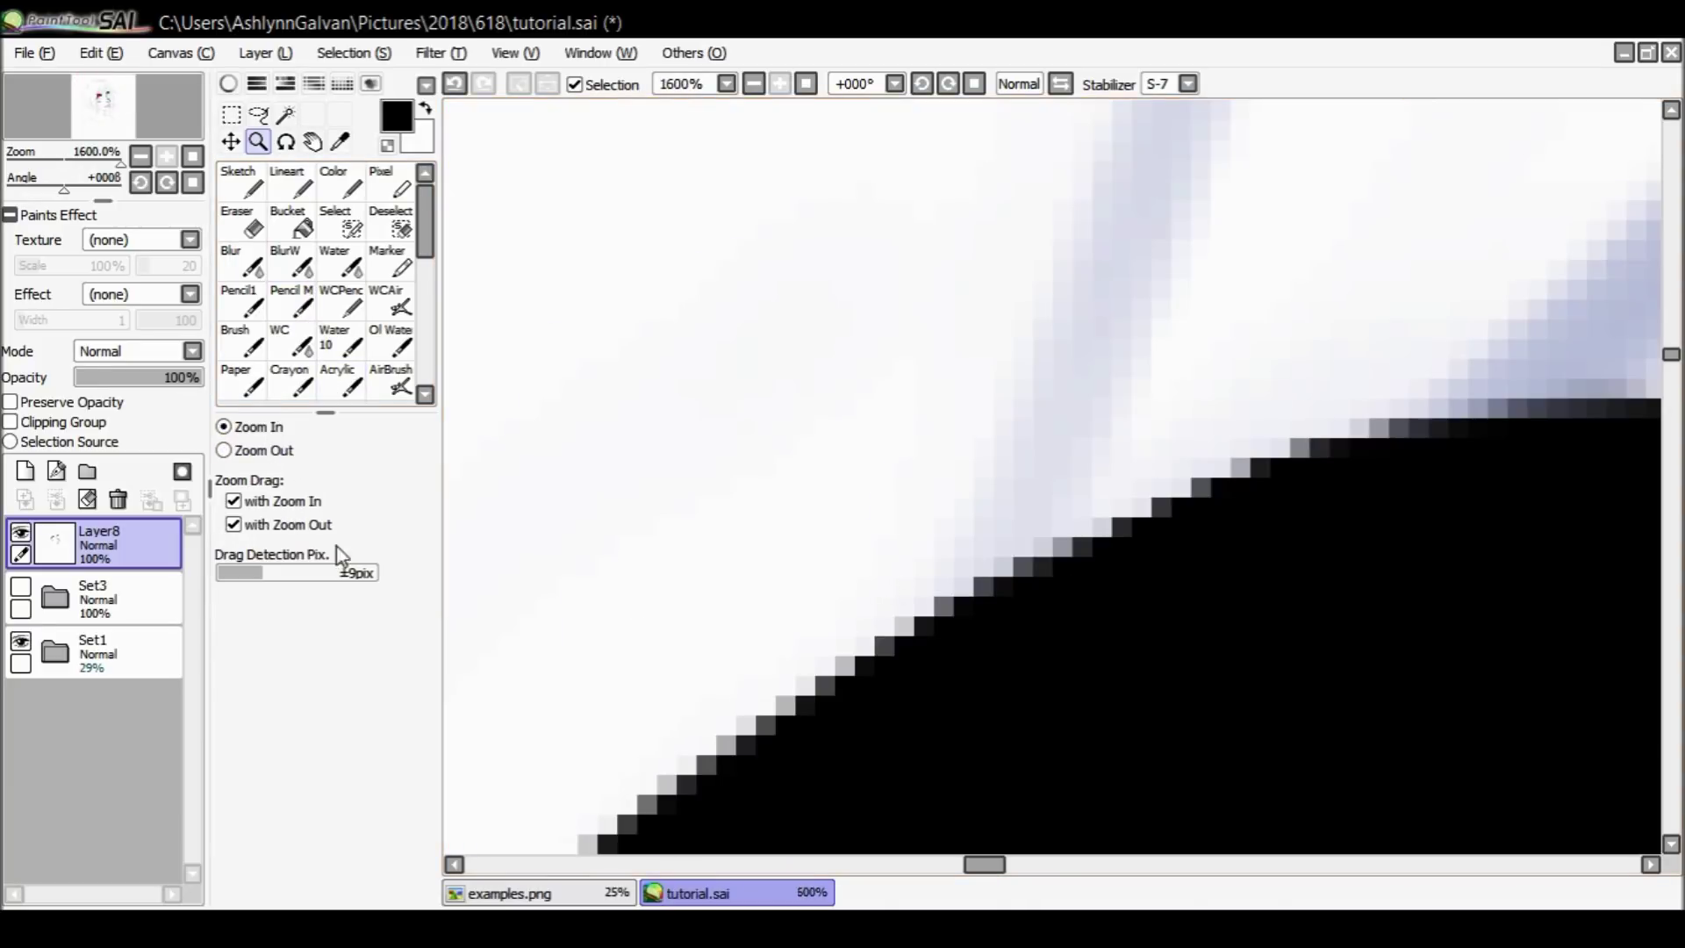
{"action": "left_click", "coordinate": [970, 399]}
{"action": "left_click", "coordinate": [970, 410]}
{"action": "left_click", "coordinate": [974, 410]}
{"action": "left_click", "coordinate": [1012, 473]}
{"action": "left_click_drag", "start_coordinate": [1672, 374], "coordinate": [1654, 351]}
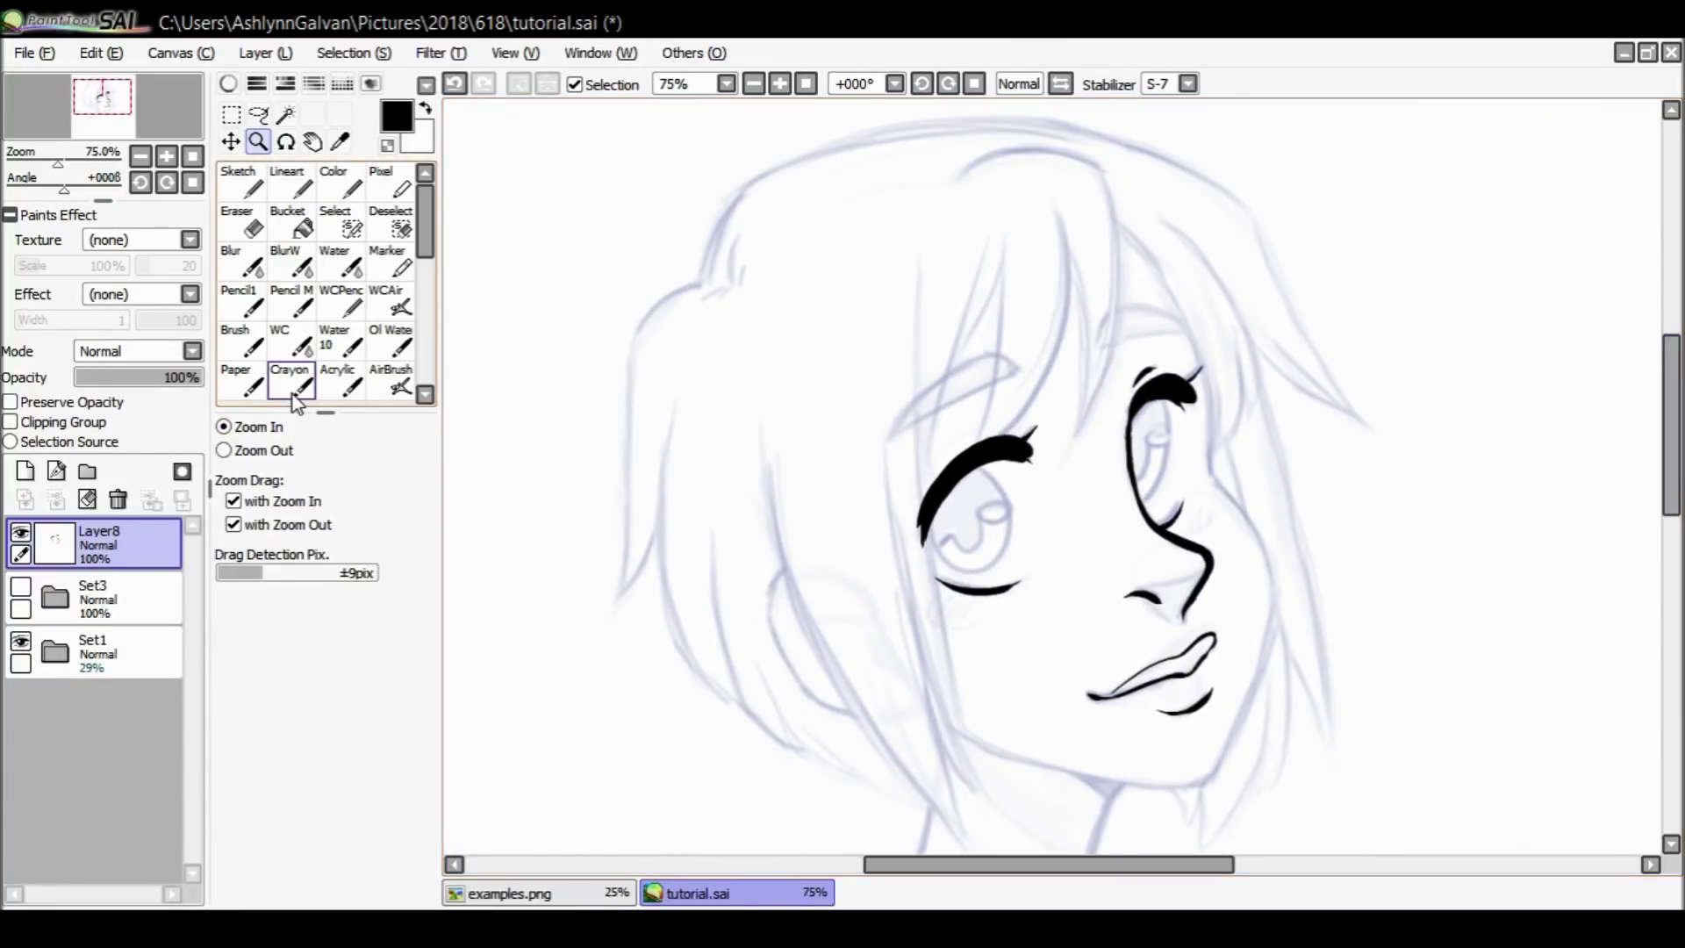
Outline both eyebrows over the sketch with the Color brush at 150% zoom, using a thick upper and thin lower line.
{"action": "left_click", "coordinate": [1043, 386]}
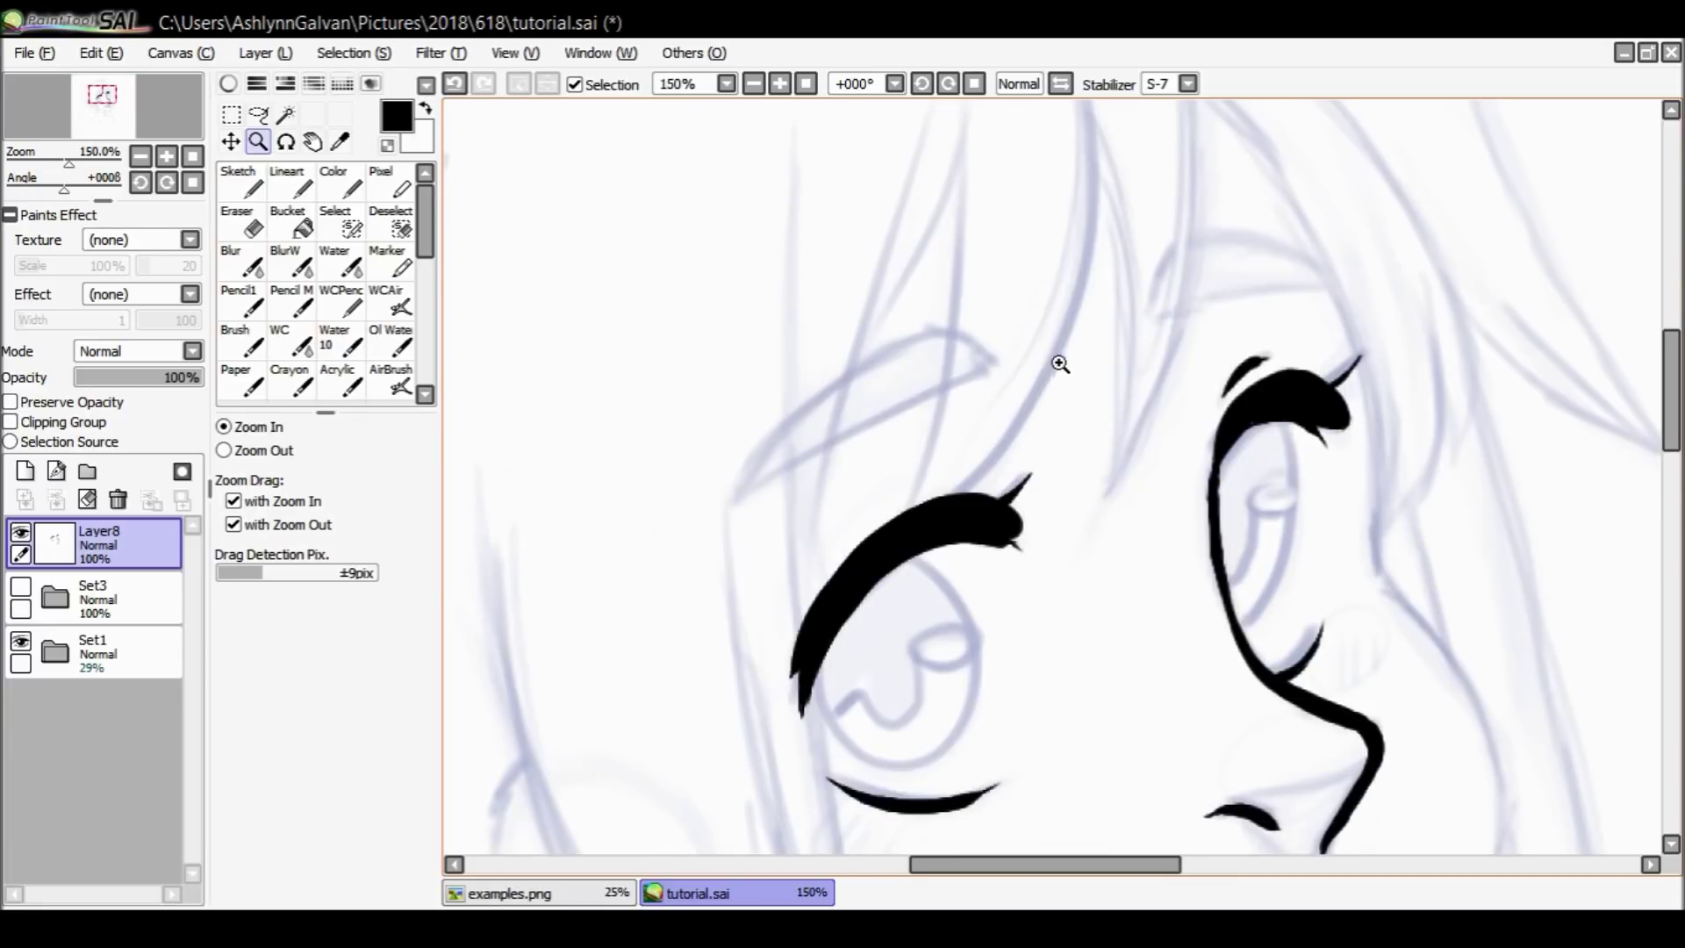
{"action": "left_click", "coordinate": [347, 186]}
{"action": "left_click", "coordinate": [606, 893]}
{"action": "left_click", "coordinate": [724, 894]}
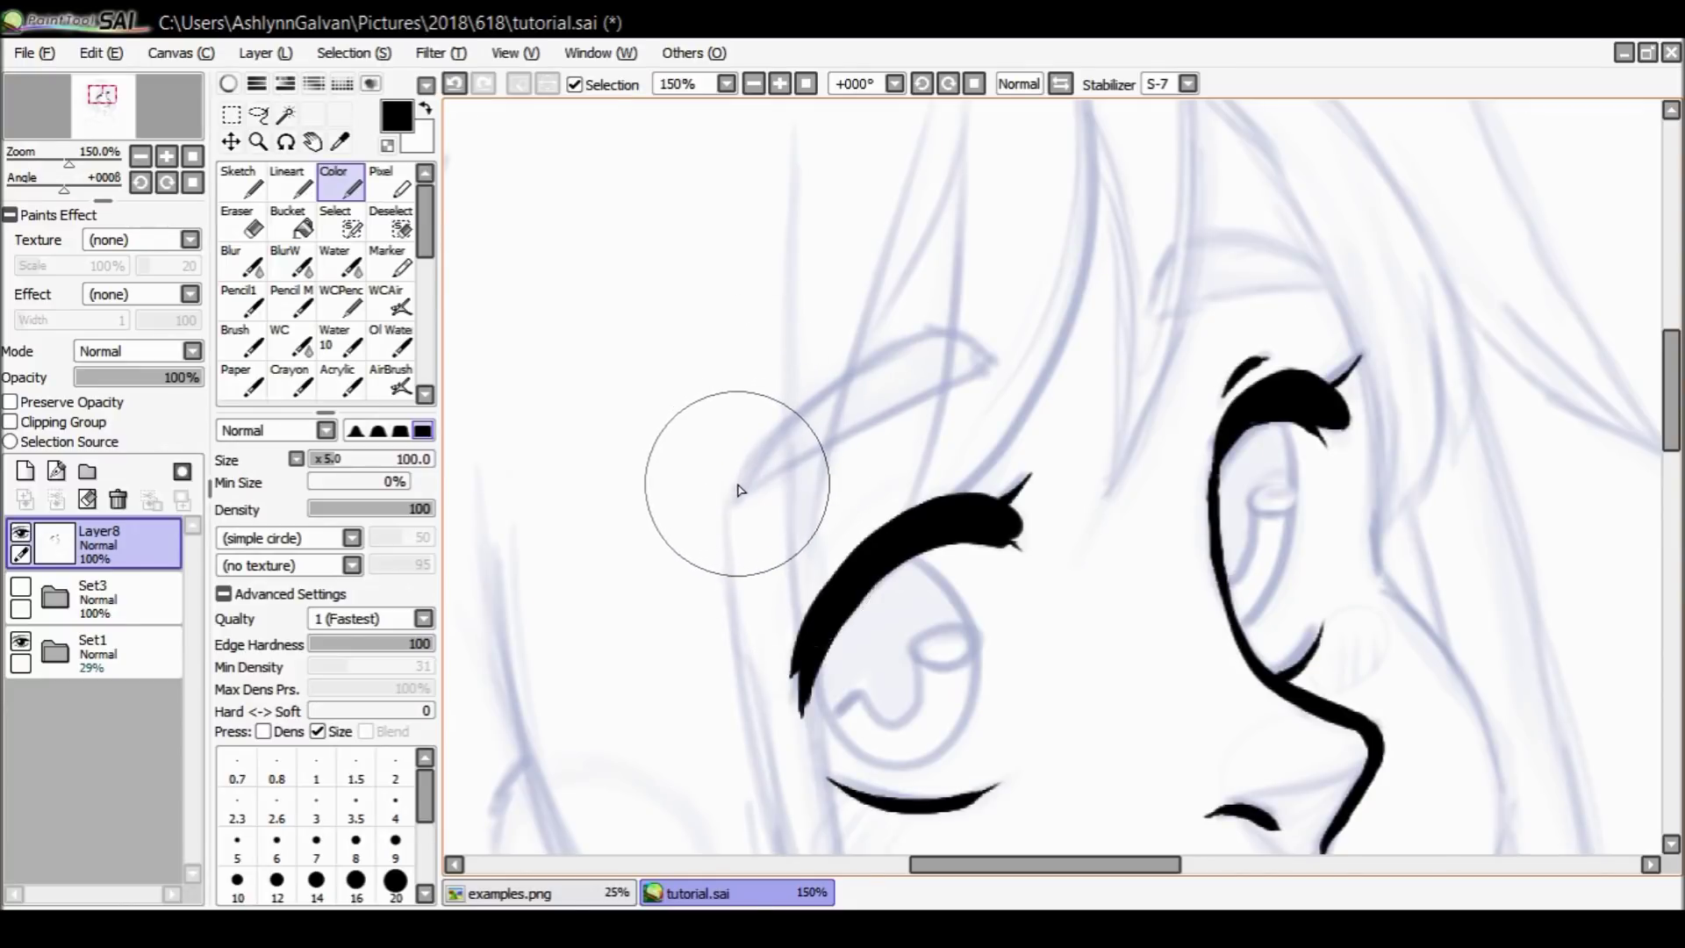
{"action": "mouse_move", "coordinate": [737, 496]}
{"action": "left_mouse_down"}
{"action": "mouse_move", "coordinate": [790, 426]}
{"action": "mouse_move", "coordinate": [905, 342]}
{"action": "mouse_move", "coordinate": [952, 338]}
{"action": "mouse_move", "coordinate": [991, 364]}
{"action": "mouse_move", "coordinate": [735, 497]}
{"action": "left_mouse_up"}
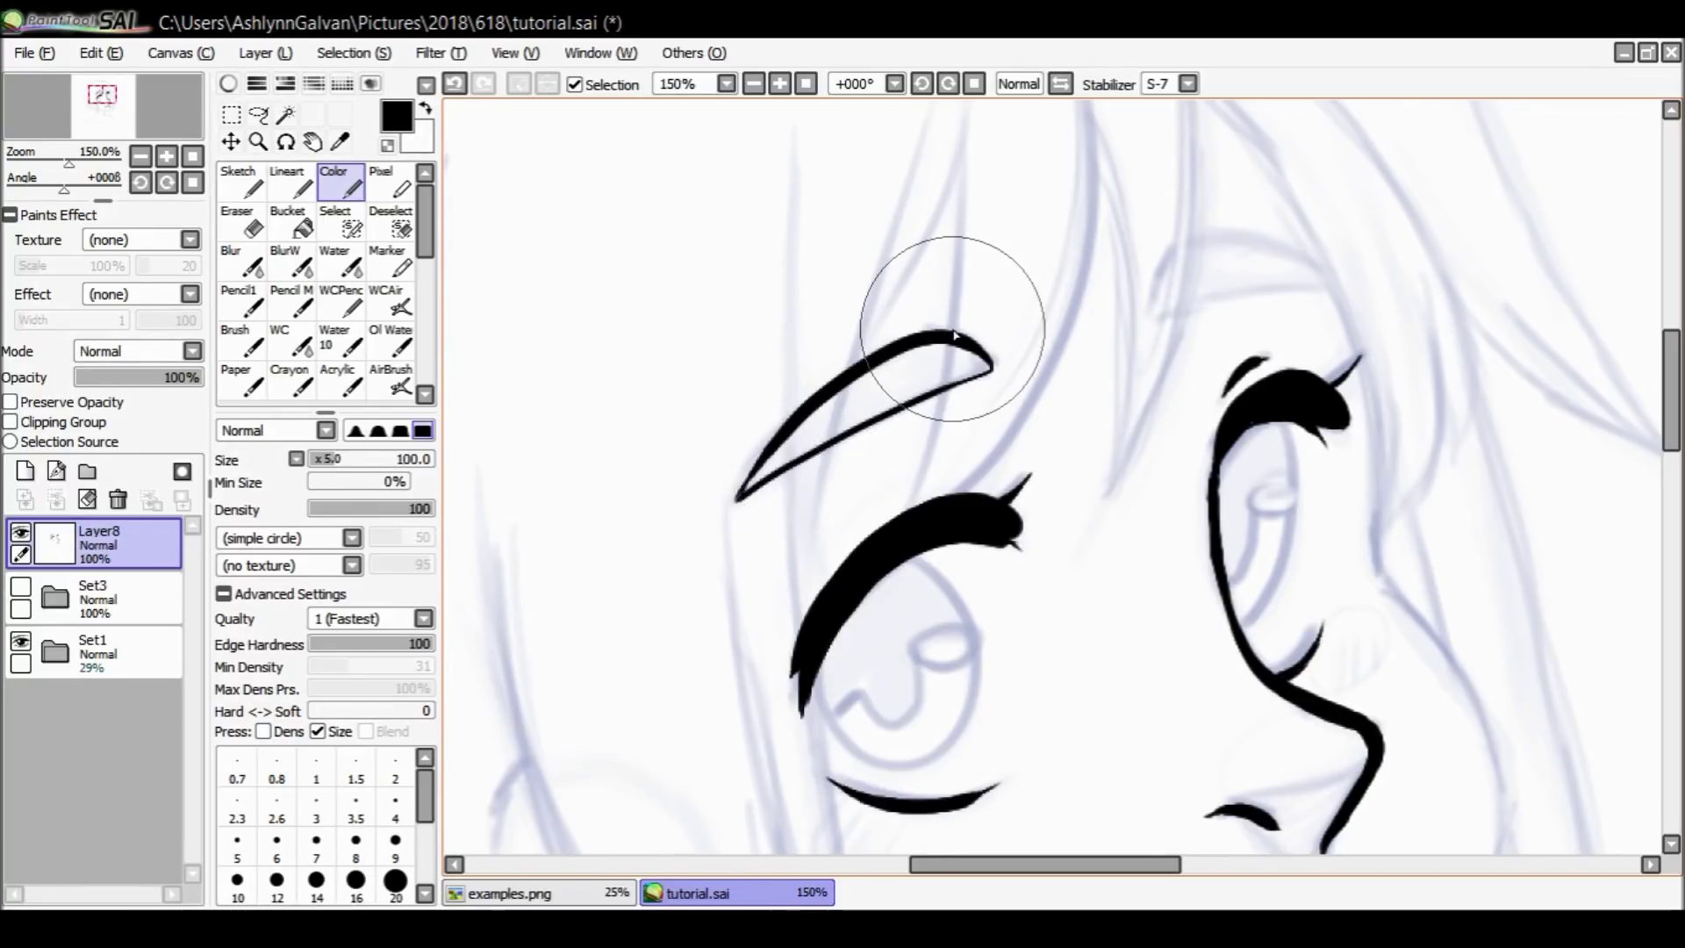
{"action": "mouse_move", "coordinate": [1335, 294]}
{"action": "left_mouse_down"}
{"action": "mouse_move", "coordinate": [1267, 245]}
{"action": "mouse_move", "coordinate": [1189, 245]}
{"action": "mouse_move", "coordinate": [1163, 307]}
{"action": "mouse_move", "coordinate": [1299, 298]}
{"action": "mouse_move", "coordinate": [1332, 279]}
{"action": "mouse_move", "coordinate": [1185, 264]}
{"action": "mouse_move", "coordinate": [1167, 309]}
{"action": "left_mouse_up"}
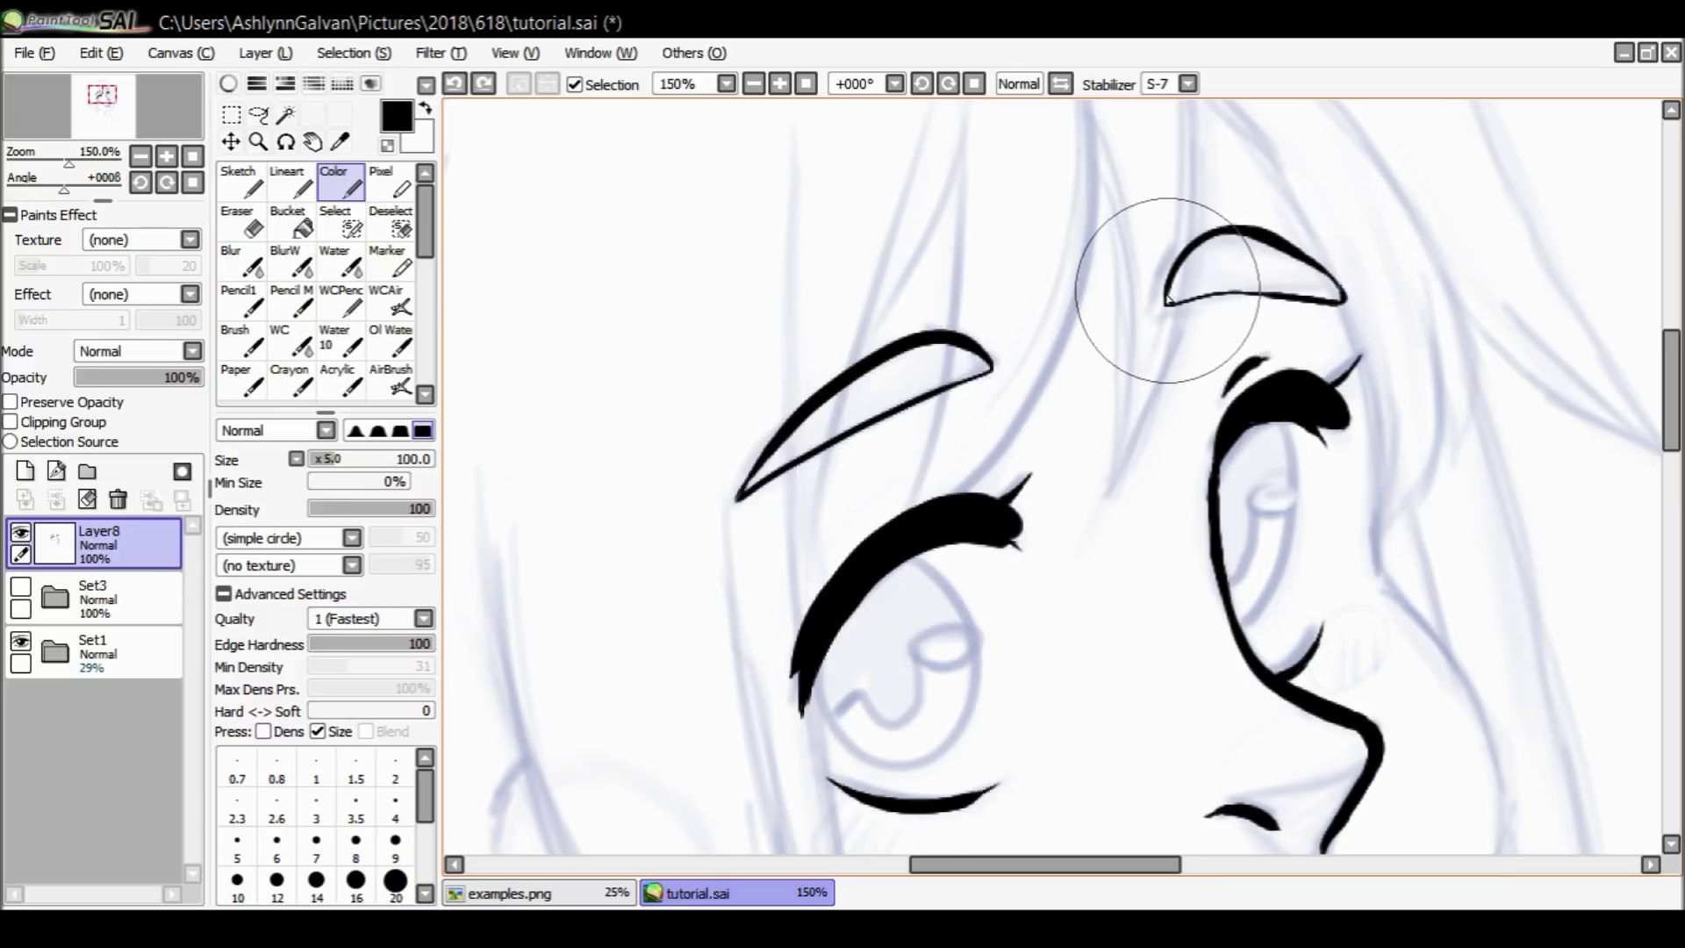
{"action": "left_click_drag", "start_coordinate": [1168, 301], "coordinate": [1194, 294]}
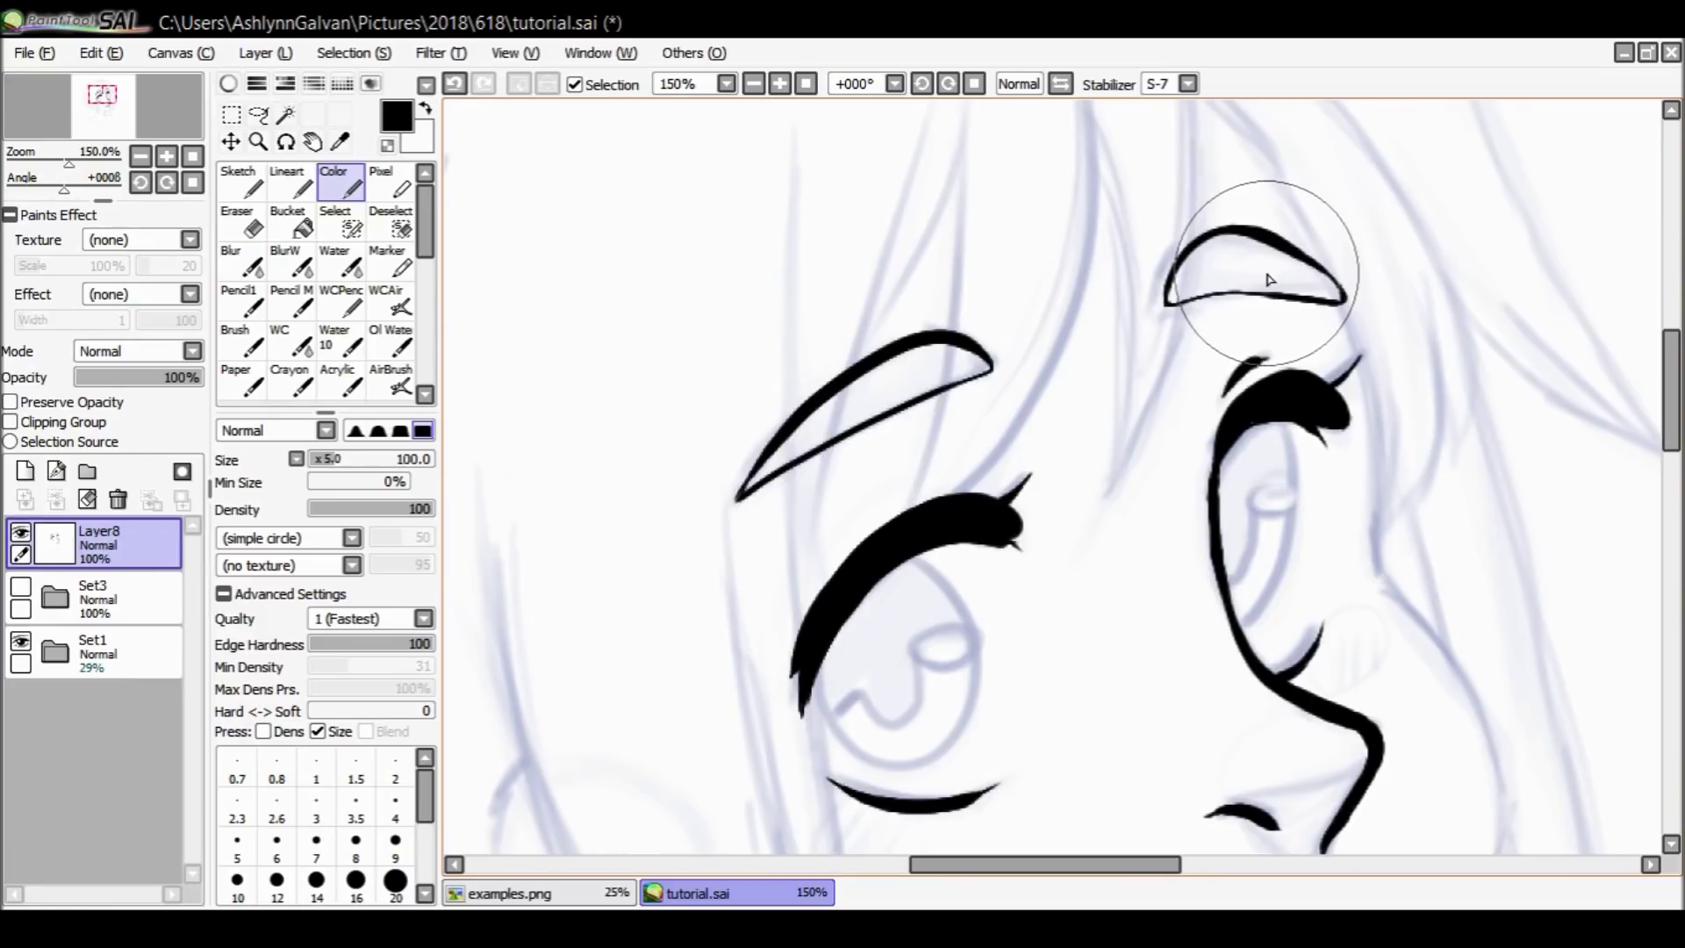
Add a new layer directly beneath Layer8 for the hair line art.
{"action": "mouse_move", "coordinate": [1664, 374]}
{"action": "left_mouse_down"}
{"action": "mouse_move", "coordinate": [1659, 325]}
{"action": "mouse_move", "coordinate": [1666, 371]}
{"action": "left_mouse_up"}
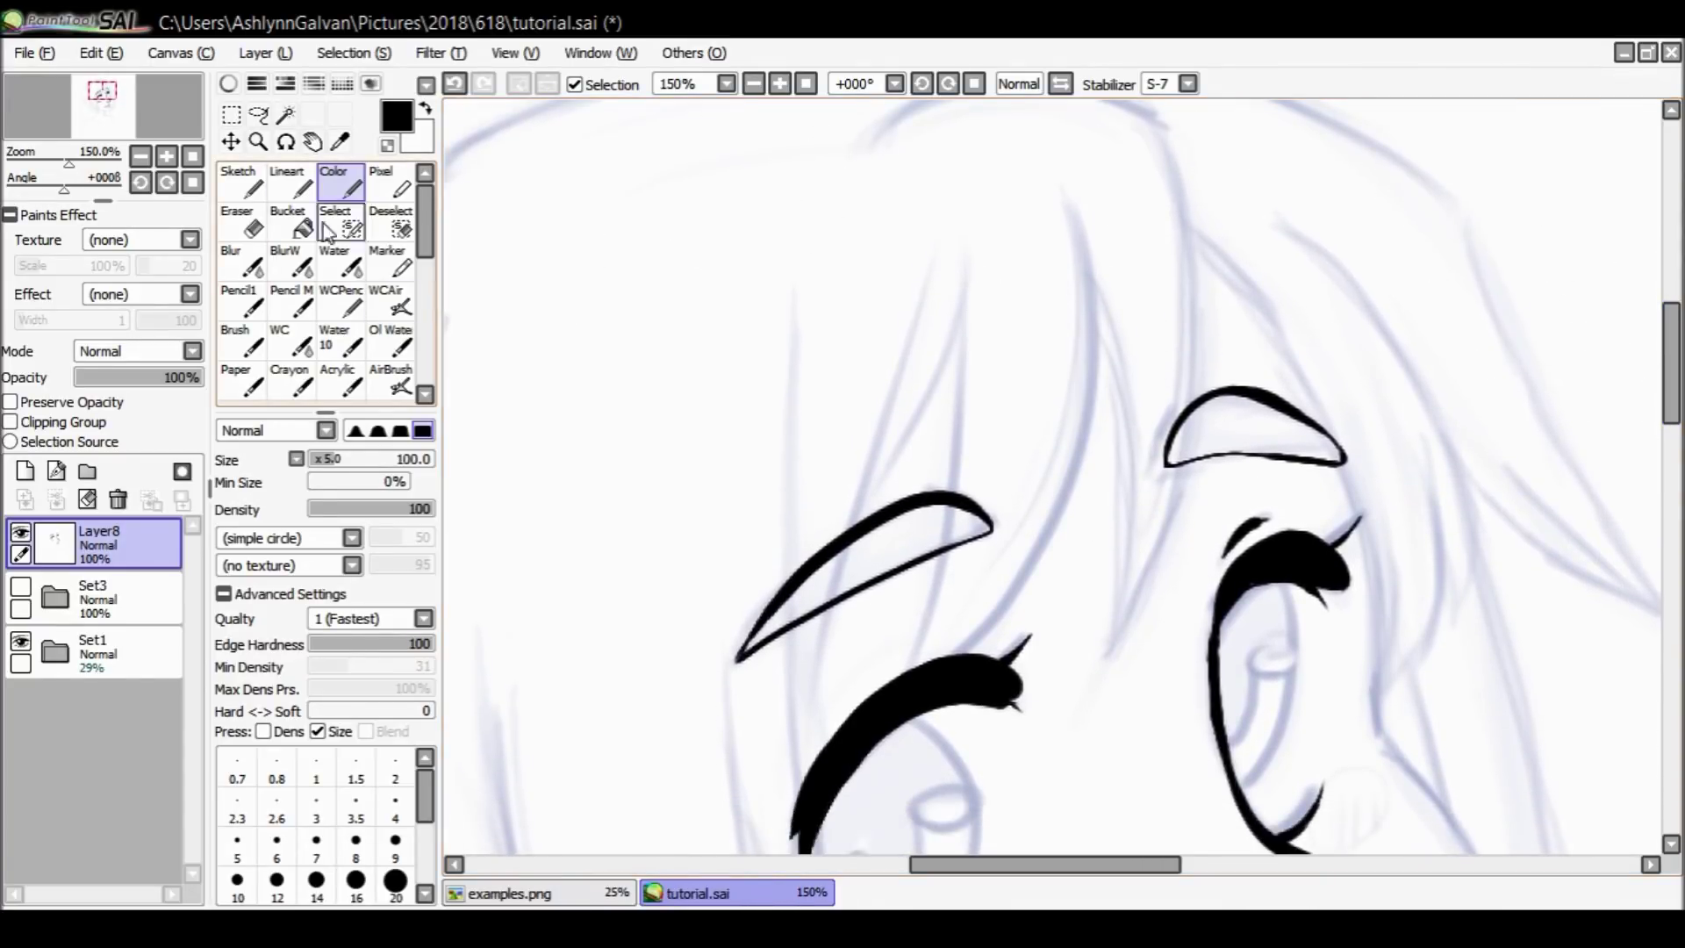
{"action": "left_click", "coordinate": [258, 142]}
{"action": "left_click", "coordinate": [1000, 298]}
{"action": "left_click", "coordinate": [123, 599]}
{"action": "left_click", "coordinate": [25, 471]}
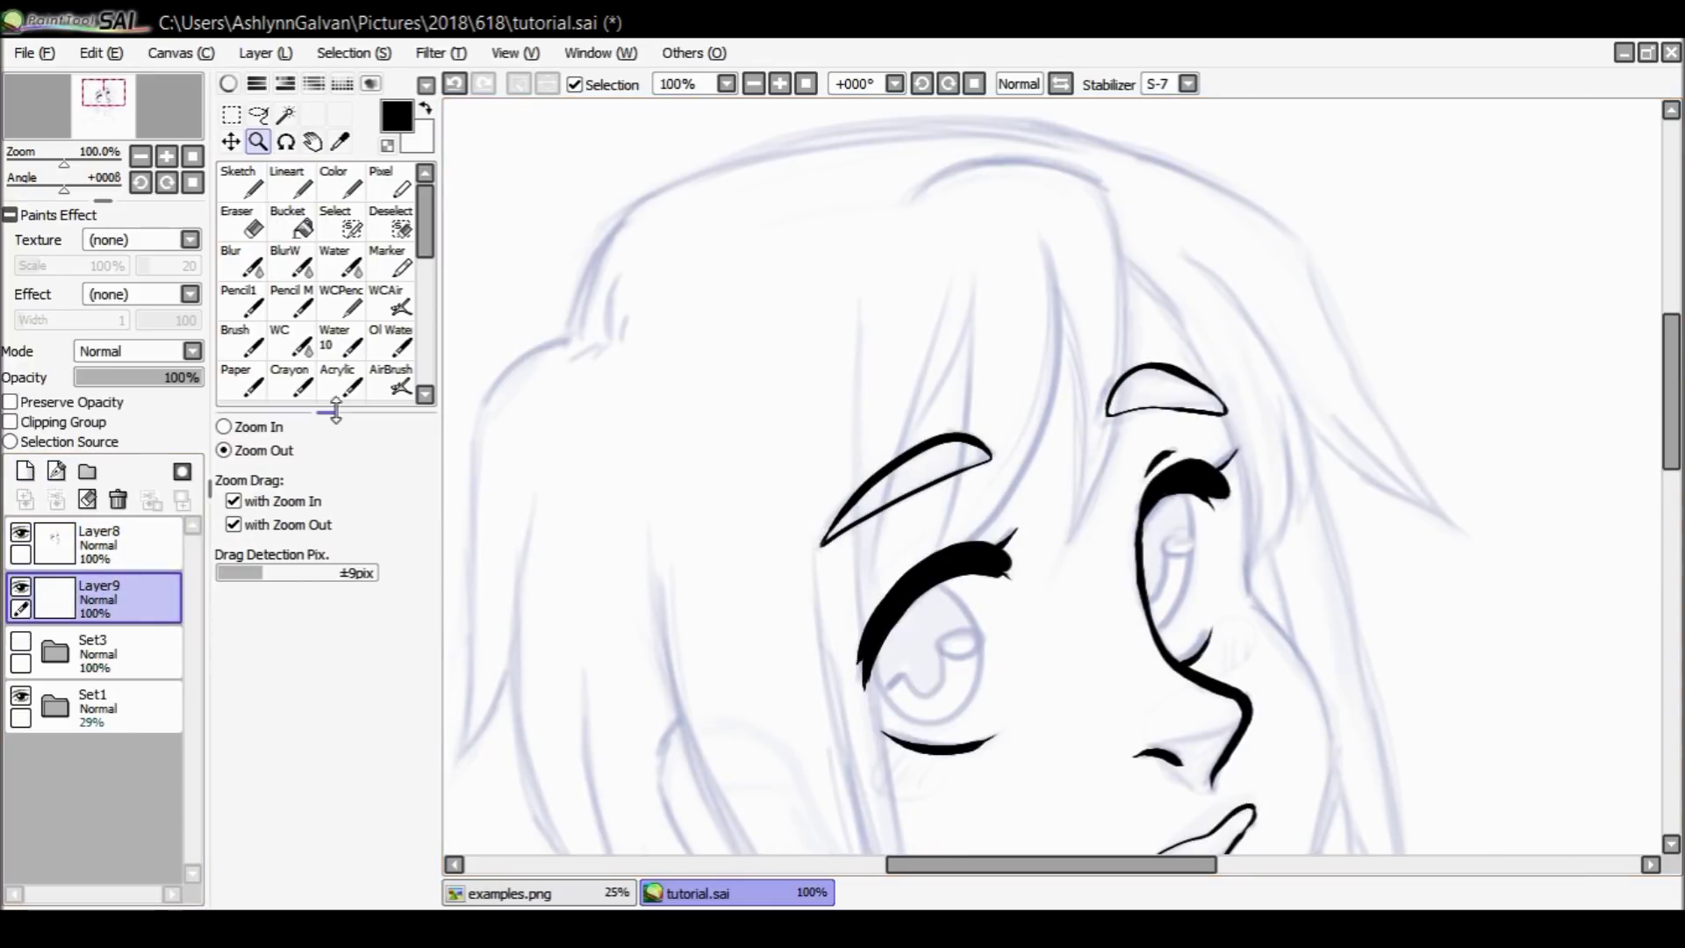
Ink the bang's arched outer line from the hair part down to the right eyebrow with the Color brush at 100% zoom.
{"action": "left_click", "coordinate": [353, 178]}
{"action": "left_click_drag", "start_coordinate": [930, 185], "coordinate": [1031, 165]}
{"action": "key", "text": "ctrl+z"}
{"action": "mouse_move", "coordinate": [915, 195]}
{"action": "left_mouse_down"}
{"action": "mouse_move", "coordinate": [935, 171]}
{"action": "mouse_move", "coordinate": [1066, 166]}
{"action": "mouse_move", "coordinate": [1115, 189]}
{"action": "left_mouse_up"}
{"action": "key", "text": "ctrl+z"}
{"action": "mouse_move", "coordinate": [903, 194]}
{"action": "left_mouse_down"}
{"action": "mouse_move", "coordinate": [1043, 154]}
{"action": "mouse_move", "coordinate": [1093, 167]}
{"action": "mouse_move", "coordinate": [1119, 201]}
{"action": "mouse_move", "coordinate": [1131, 378]}
{"action": "left_mouse_up"}
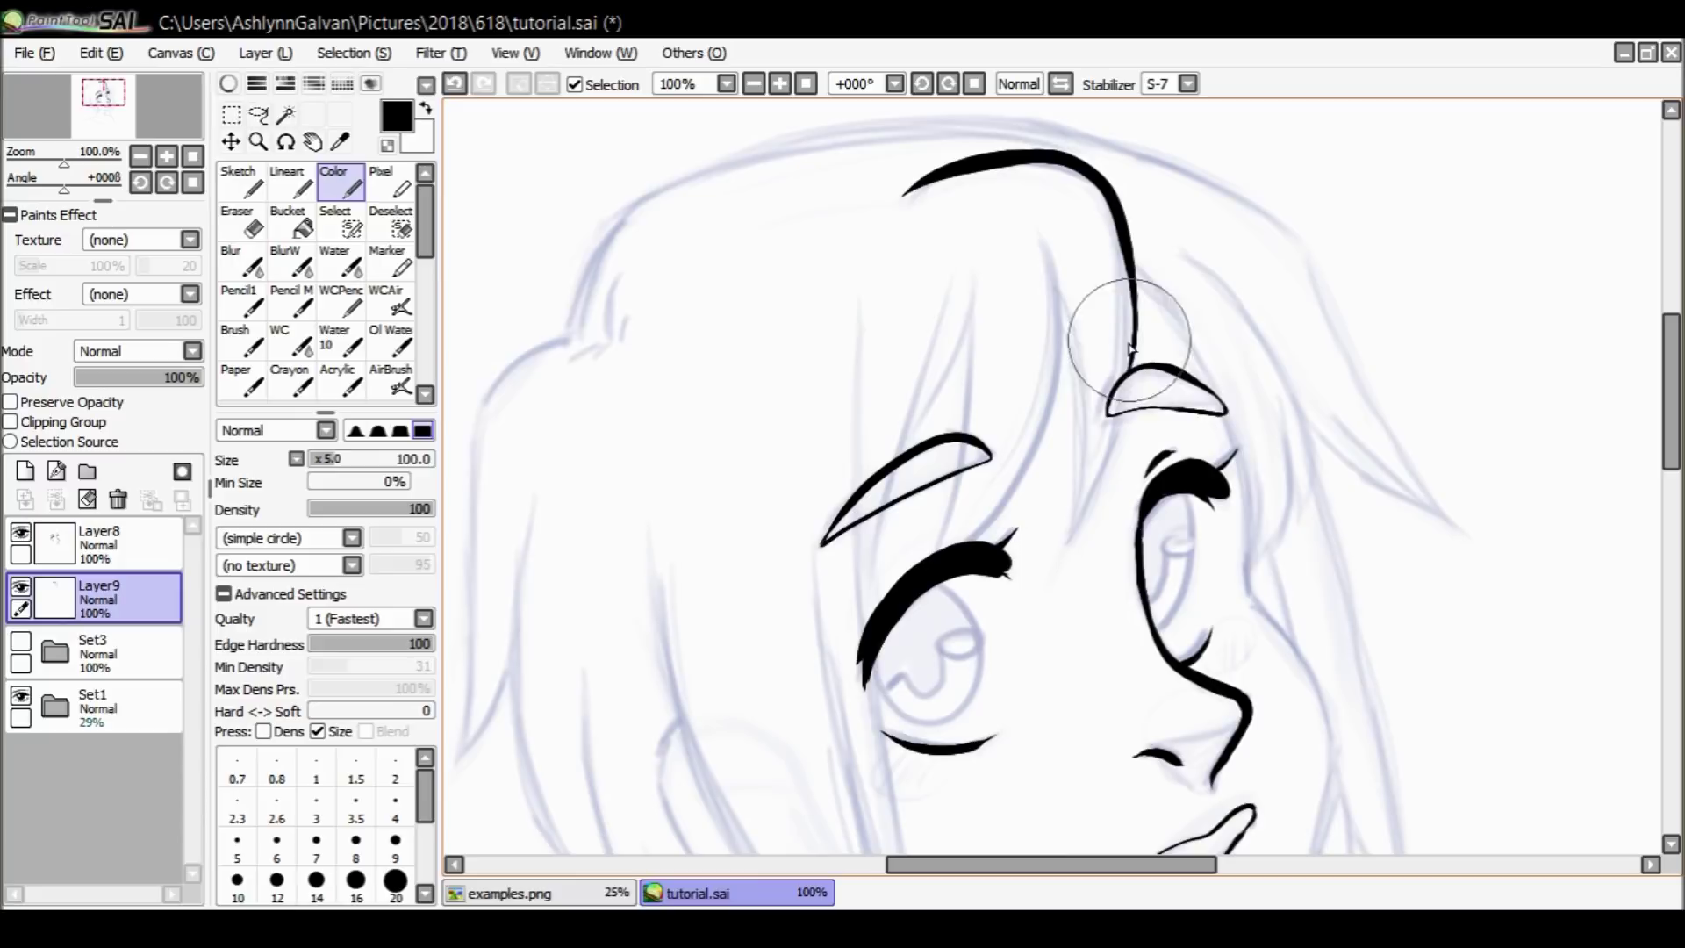
{"action": "left_click_drag", "start_coordinate": [1137, 298], "coordinate": [1009, 597]}
{"action": "key", "text": "ctrl+z"}
{"action": "left_click_drag", "start_coordinate": [1132, 367], "coordinate": [1128, 384]}
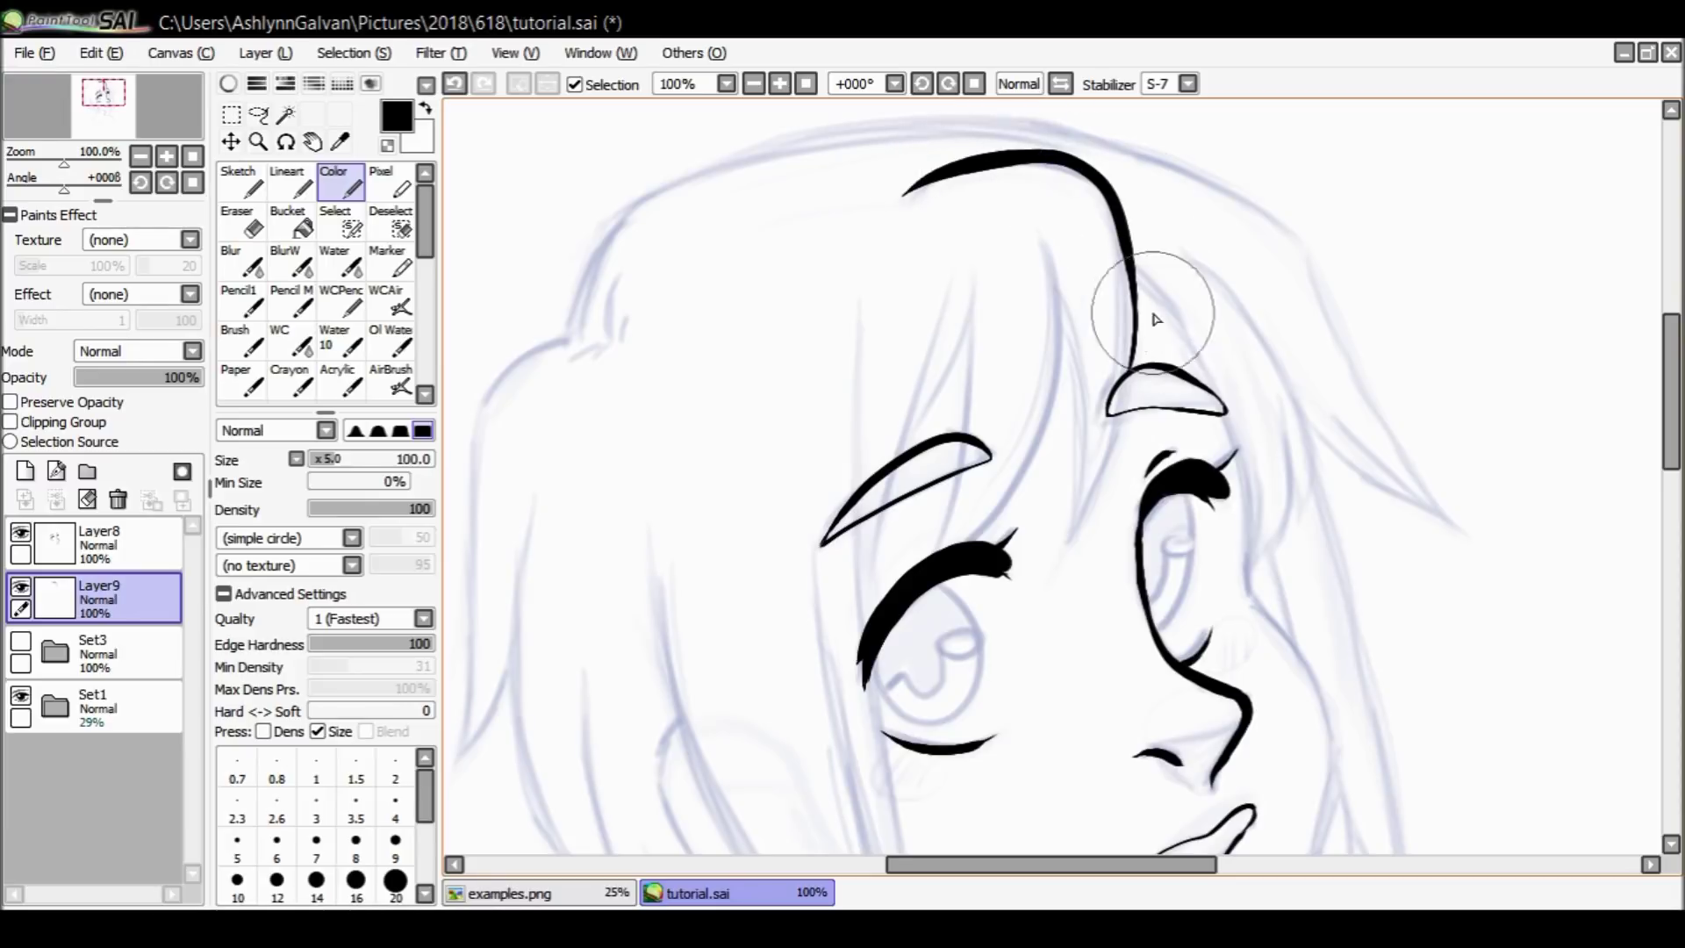
Ink the bang's pointed tip between the eyes and the adjoining tapered strand curving down to the left eye's inner lashes.
{"action": "left_click_drag", "start_coordinate": [1119, 417], "coordinate": [1071, 529]}
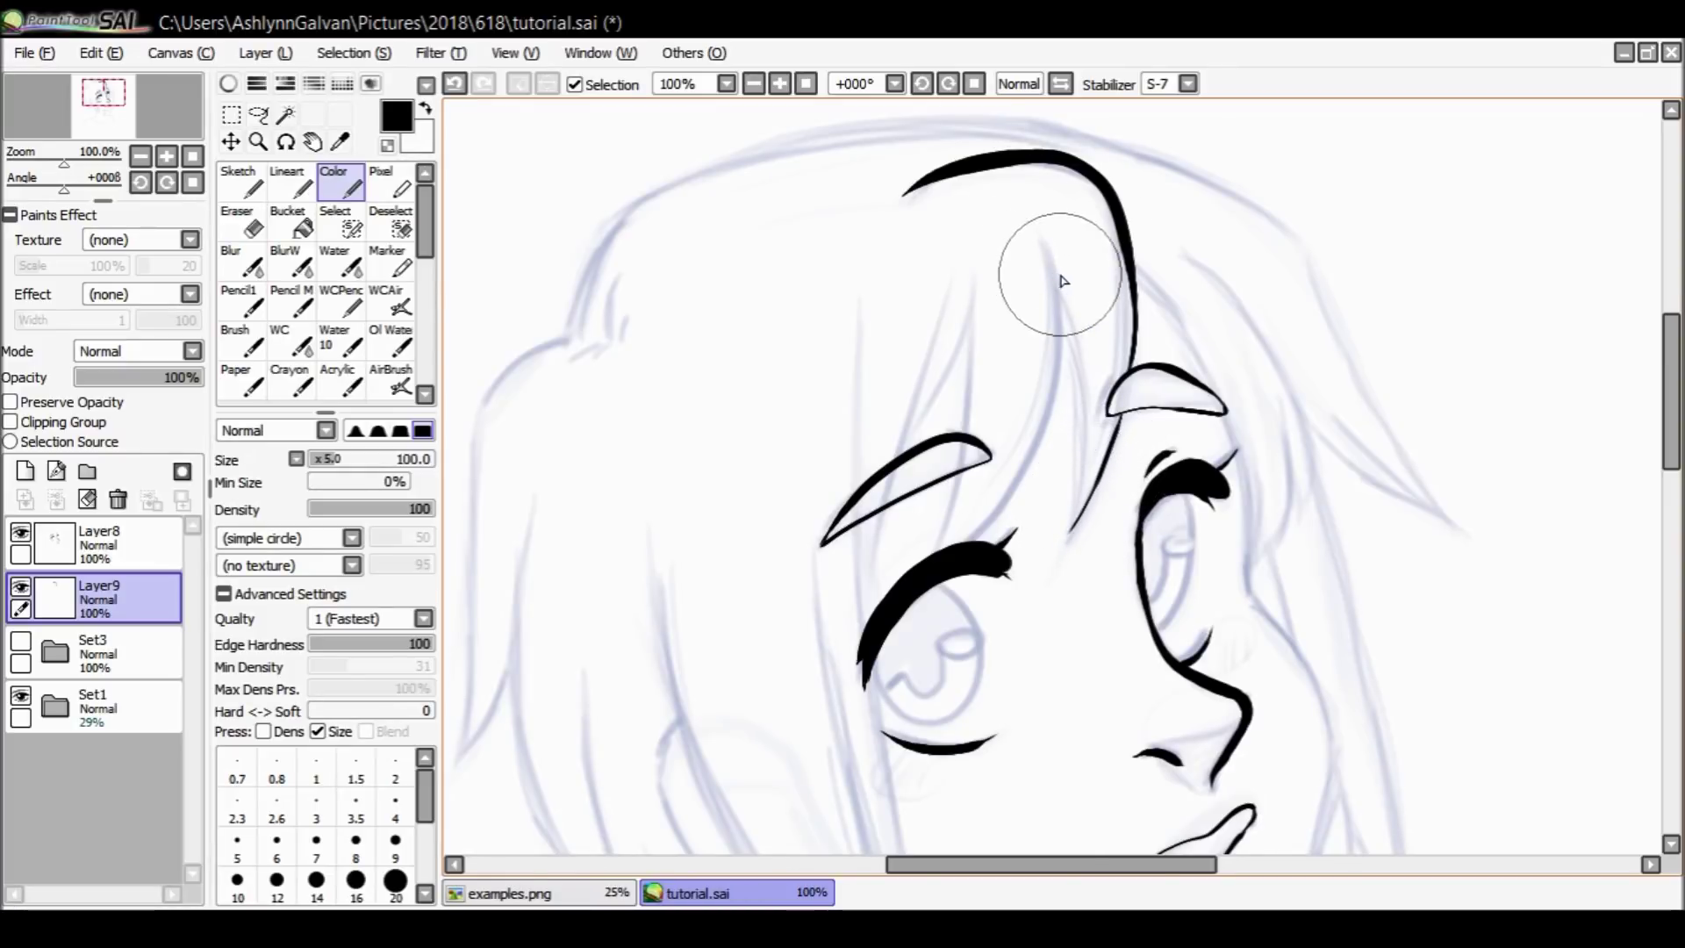
{"action": "left_click_drag", "start_coordinate": [1078, 375], "coordinate": [1070, 539]}
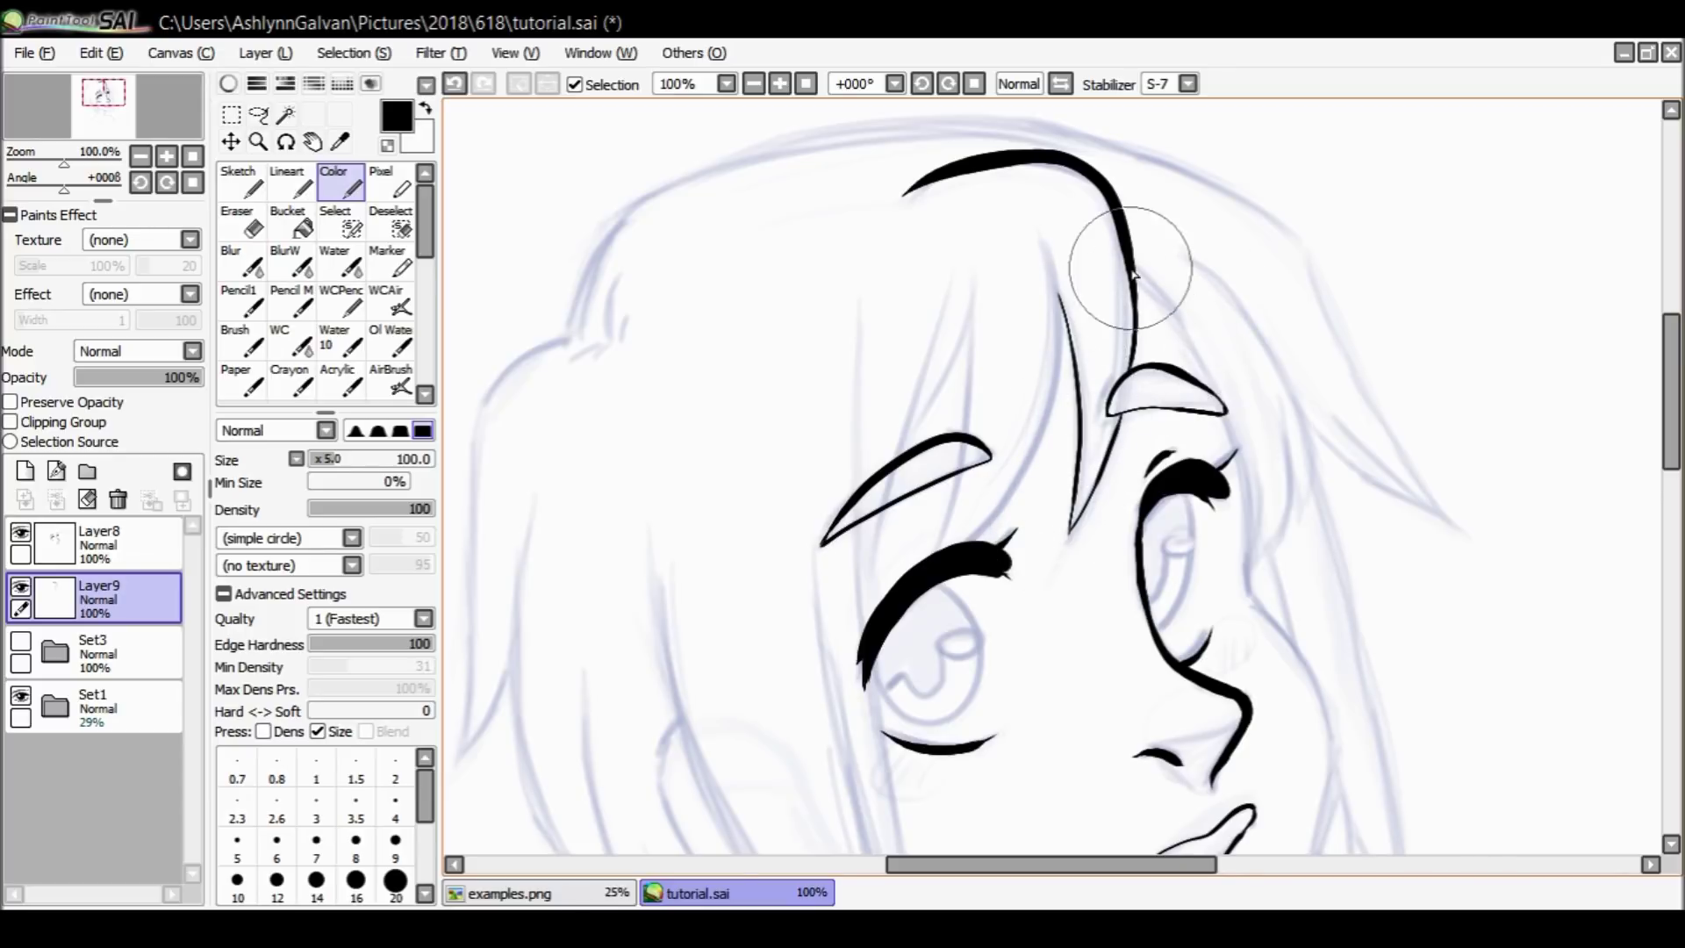
{"action": "left_click_drag", "start_coordinate": [1053, 407], "coordinate": [1065, 474]}
{"action": "key", "text": "ctrl+z"}
{"action": "mouse_move", "coordinate": [1040, 250]}
{"action": "left_mouse_down"}
{"action": "mouse_move", "coordinate": [1059, 348]}
{"action": "mouse_move", "coordinate": [1033, 487]}
{"action": "left_mouse_up"}
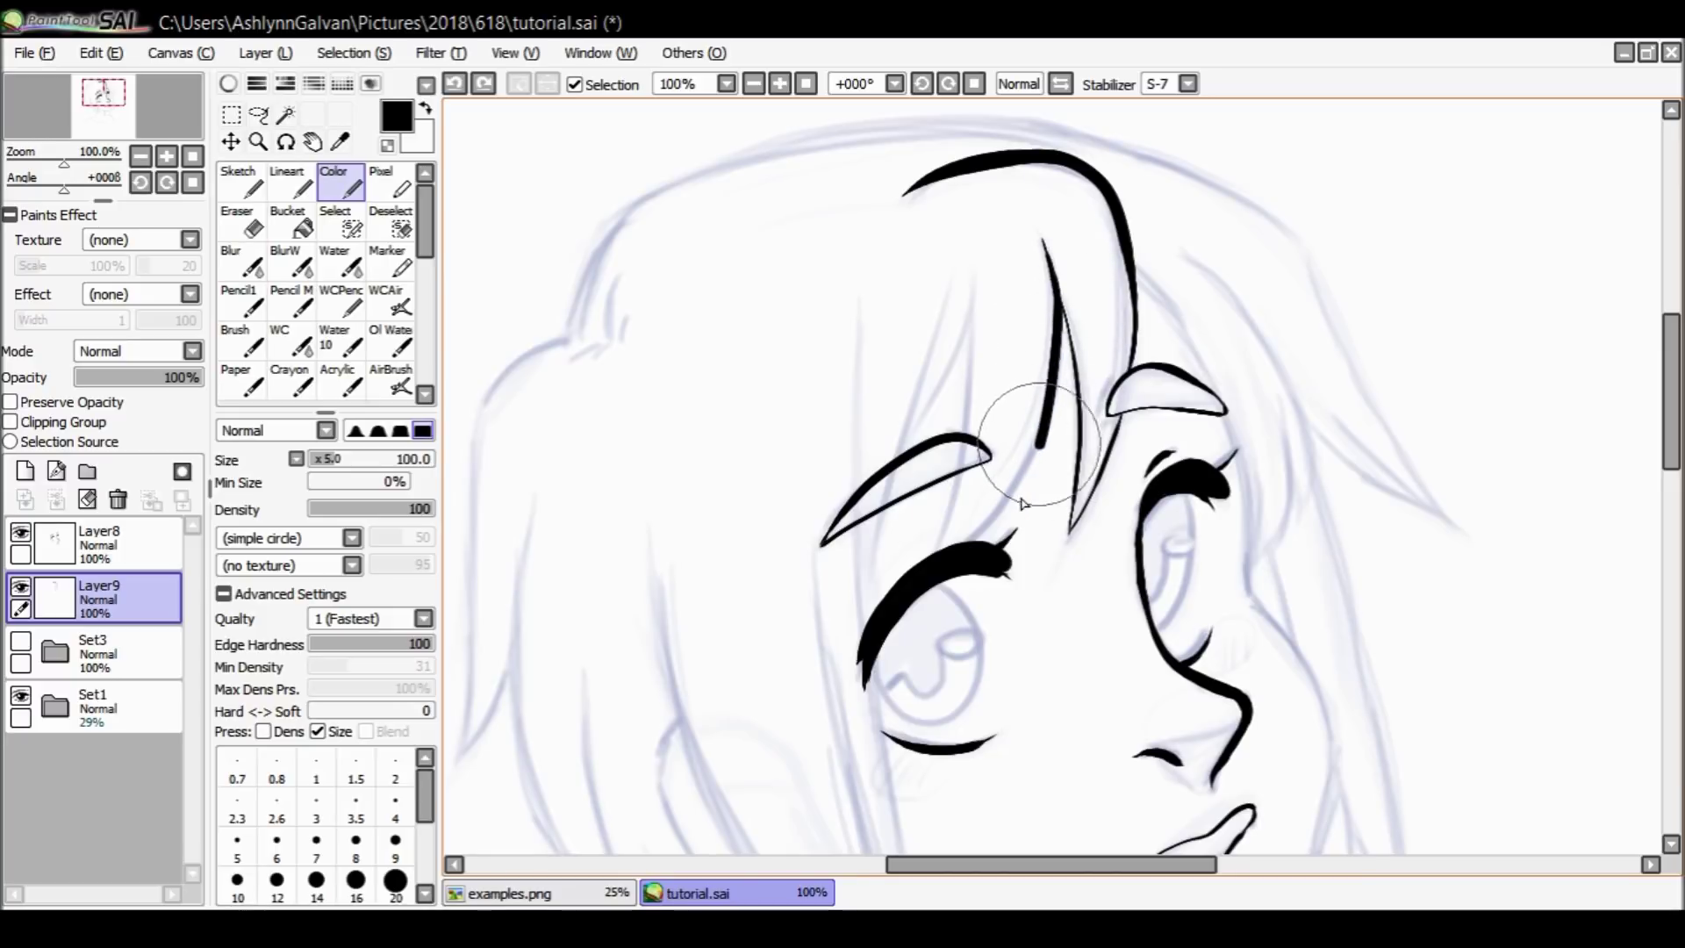
{"action": "key", "text": "ctrl+z"}
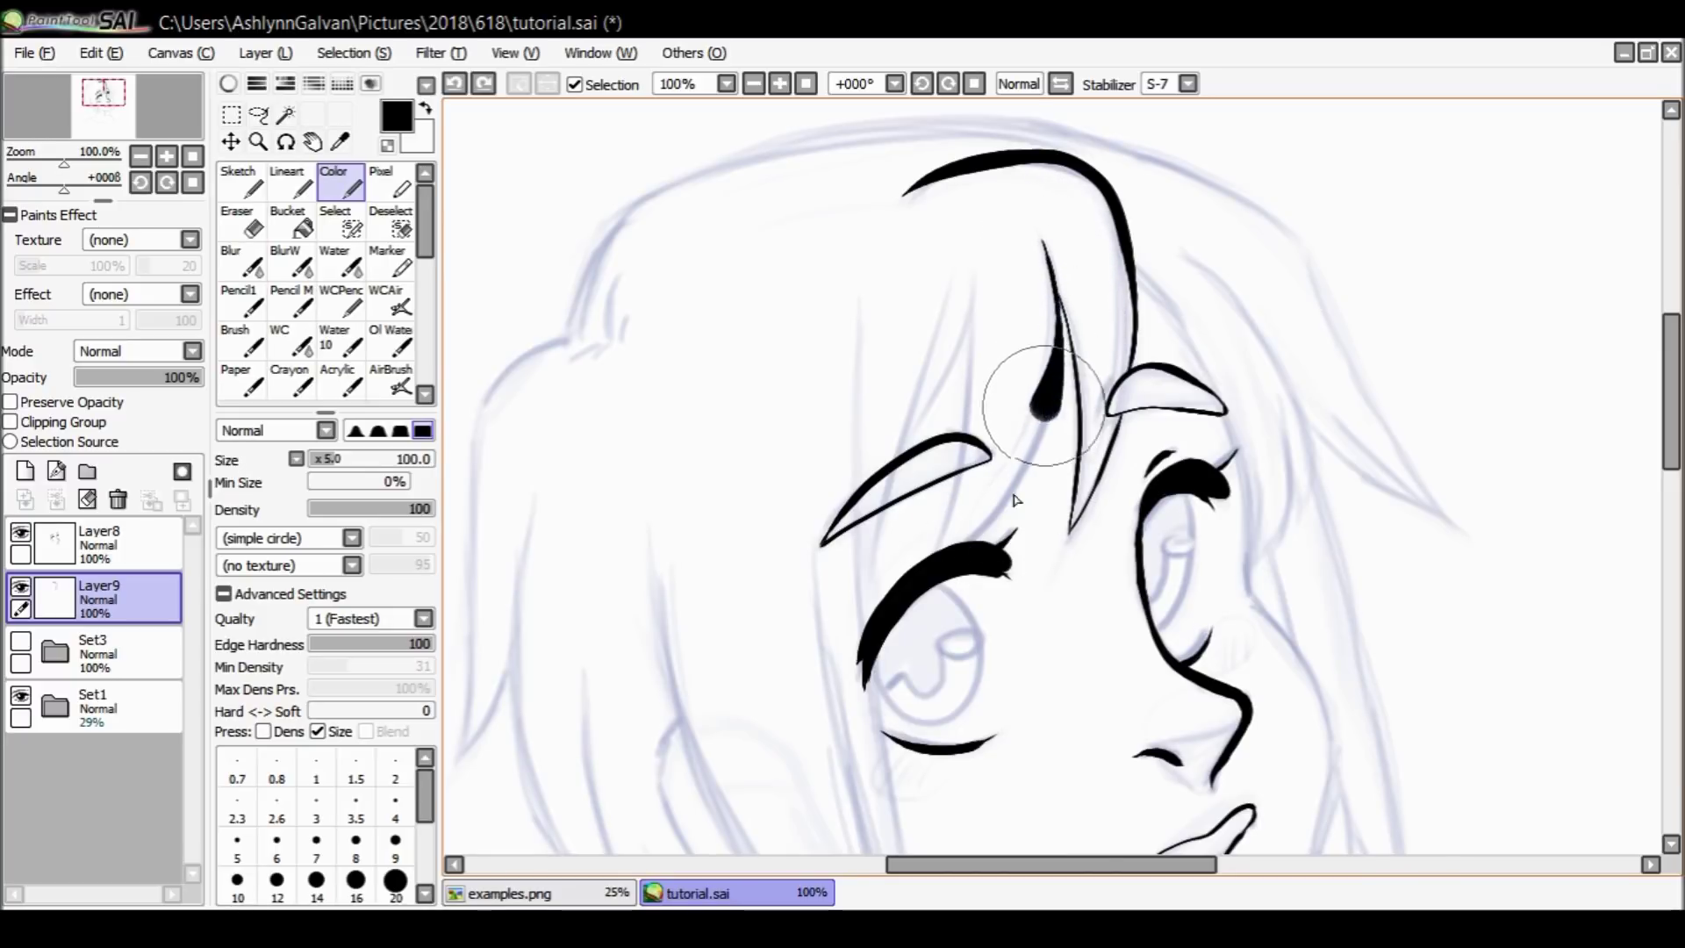
{"action": "key", "text": "ctrl+z"}
{"action": "mouse_move", "coordinate": [1025, 218]}
{"action": "left_mouse_down"}
{"action": "mouse_move", "coordinate": [1053, 259]}
{"action": "mouse_move", "coordinate": [1065, 340]}
{"action": "mouse_move", "coordinate": [1045, 429]}
{"action": "mouse_move", "coordinate": [976, 540]}
{"action": "left_mouse_up"}
Ink a thin forehead strand crossing the left eyebrow down to the lash line, with a short line branching off toward the eyebrow.
{"action": "mouse_move", "coordinate": [1671, 368]}
{"action": "left_mouse_down"}
{"action": "mouse_move", "coordinate": [1670, 338]}
{"action": "mouse_move", "coordinate": [1670, 373]}
{"action": "left_mouse_up"}
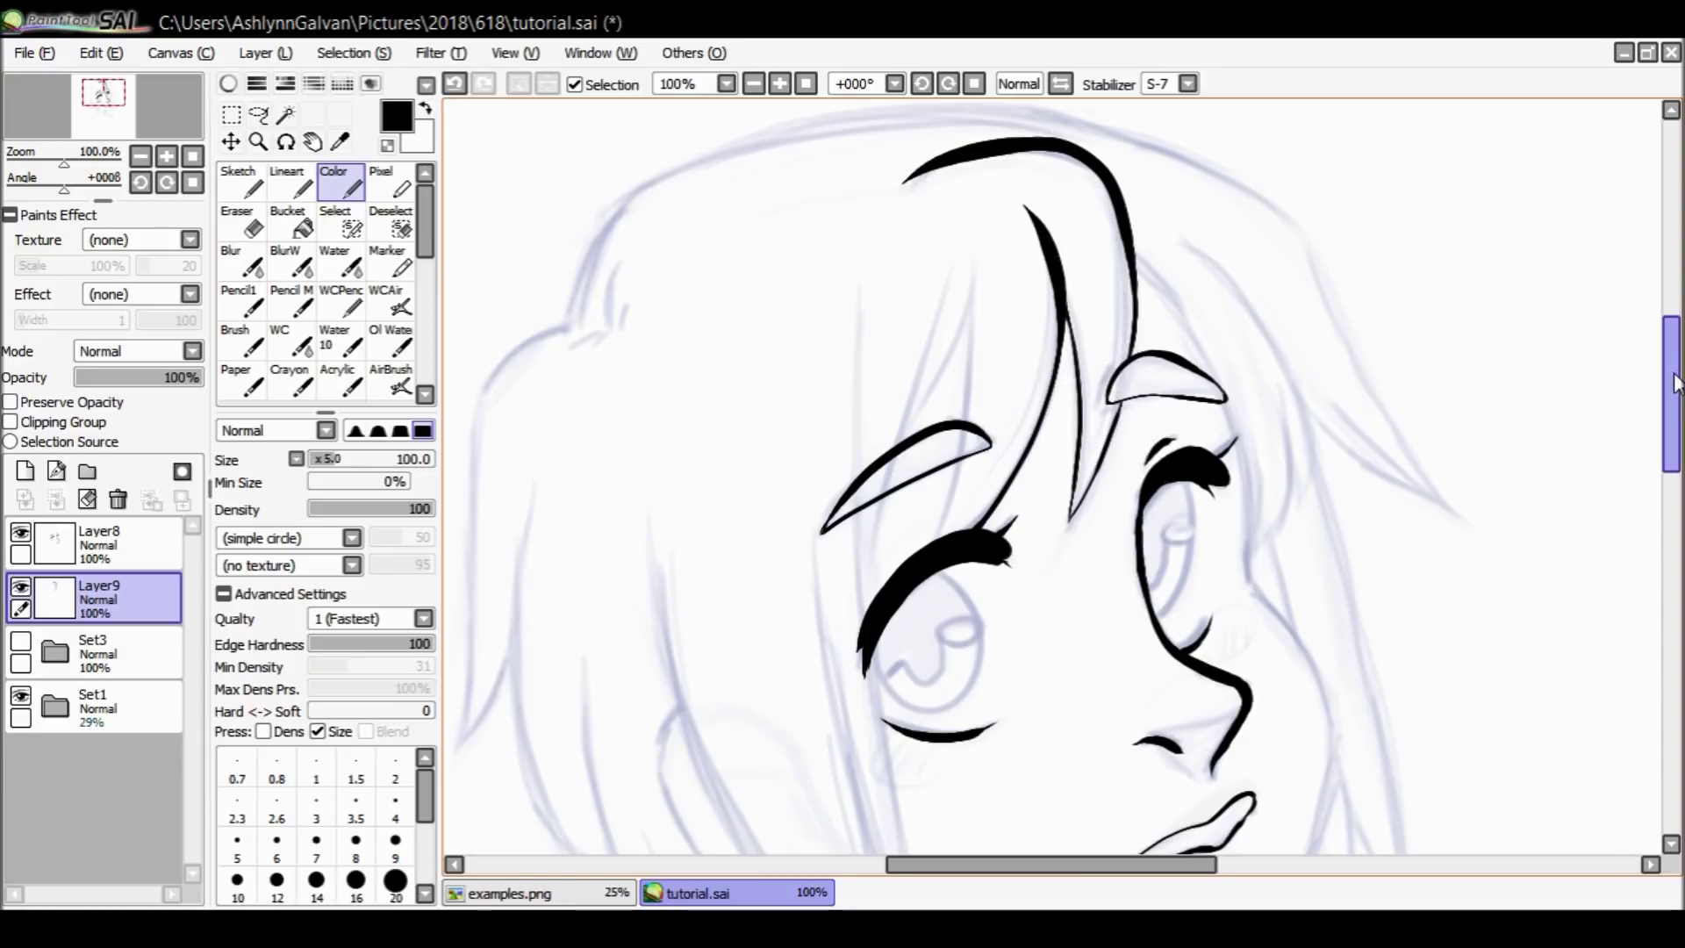
{"action": "scroll", "coordinate": [1645, 367], "scroll_direction": "up", "scroll_amount": 1}
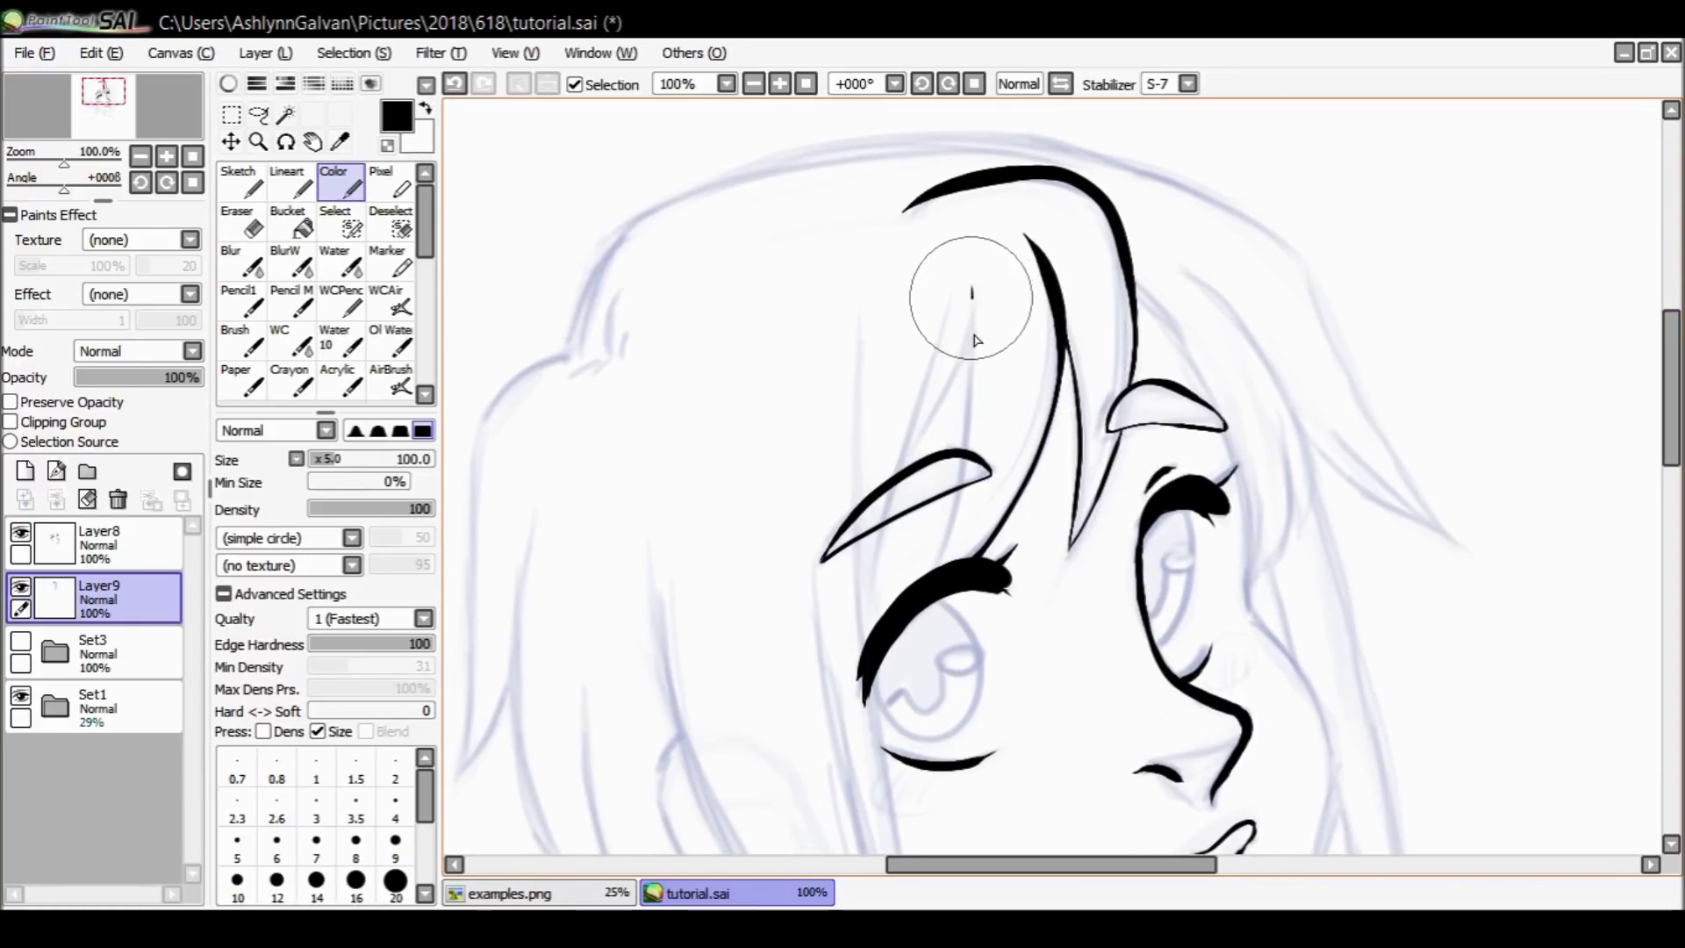
{"action": "key", "text": "ctrl+z"}
{"action": "left_click_drag", "start_coordinate": [965, 400], "coordinate": [963, 461]}
{"action": "key", "text": "ctrl+z"}
{"action": "left_click_drag", "start_coordinate": [962, 493], "coordinate": [940, 563]}
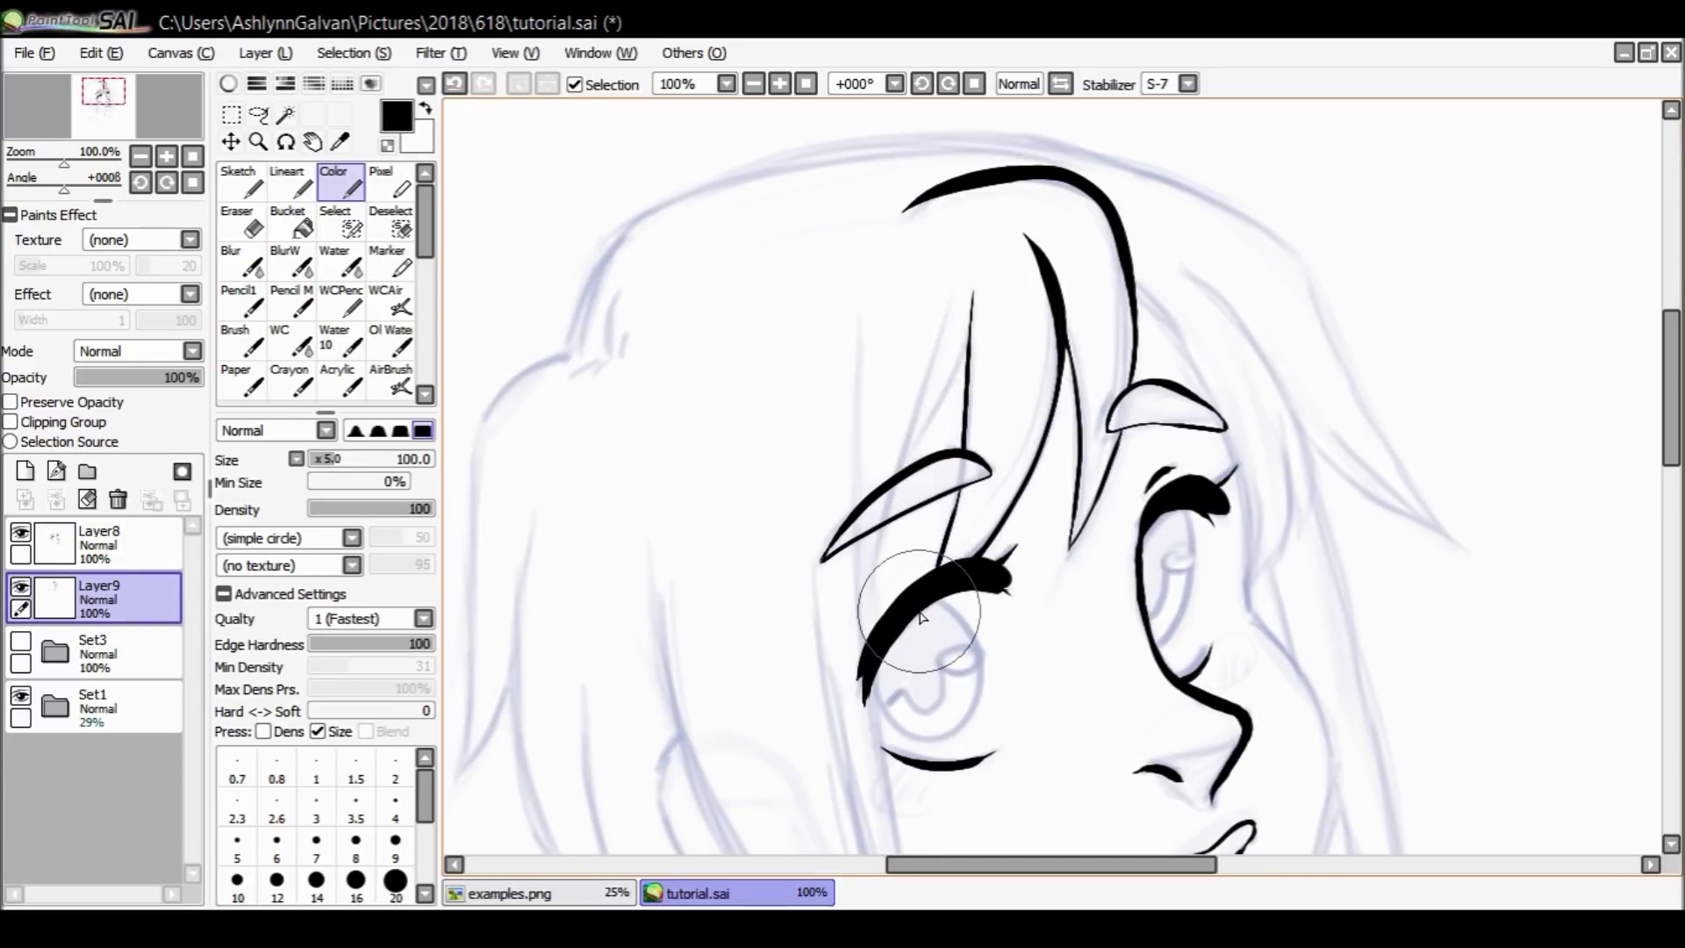
{"action": "key", "text": "ctrl+z"}
{"action": "left_click_drag", "start_coordinate": [970, 347], "coordinate": [941, 487]}
Ink the next strand across the left eyebrow to the outer lashes and the near-vertical strand line beside it.
{"action": "mouse_move", "coordinate": [1673, 353]}
{"action": "left_mouse_down"}
{"action": "mouse_move", "coordinate": [1637, 522]}
{"action": "mouse_move", "coordinate": [1638, 332]}
{"action": "left_mouse_up"}
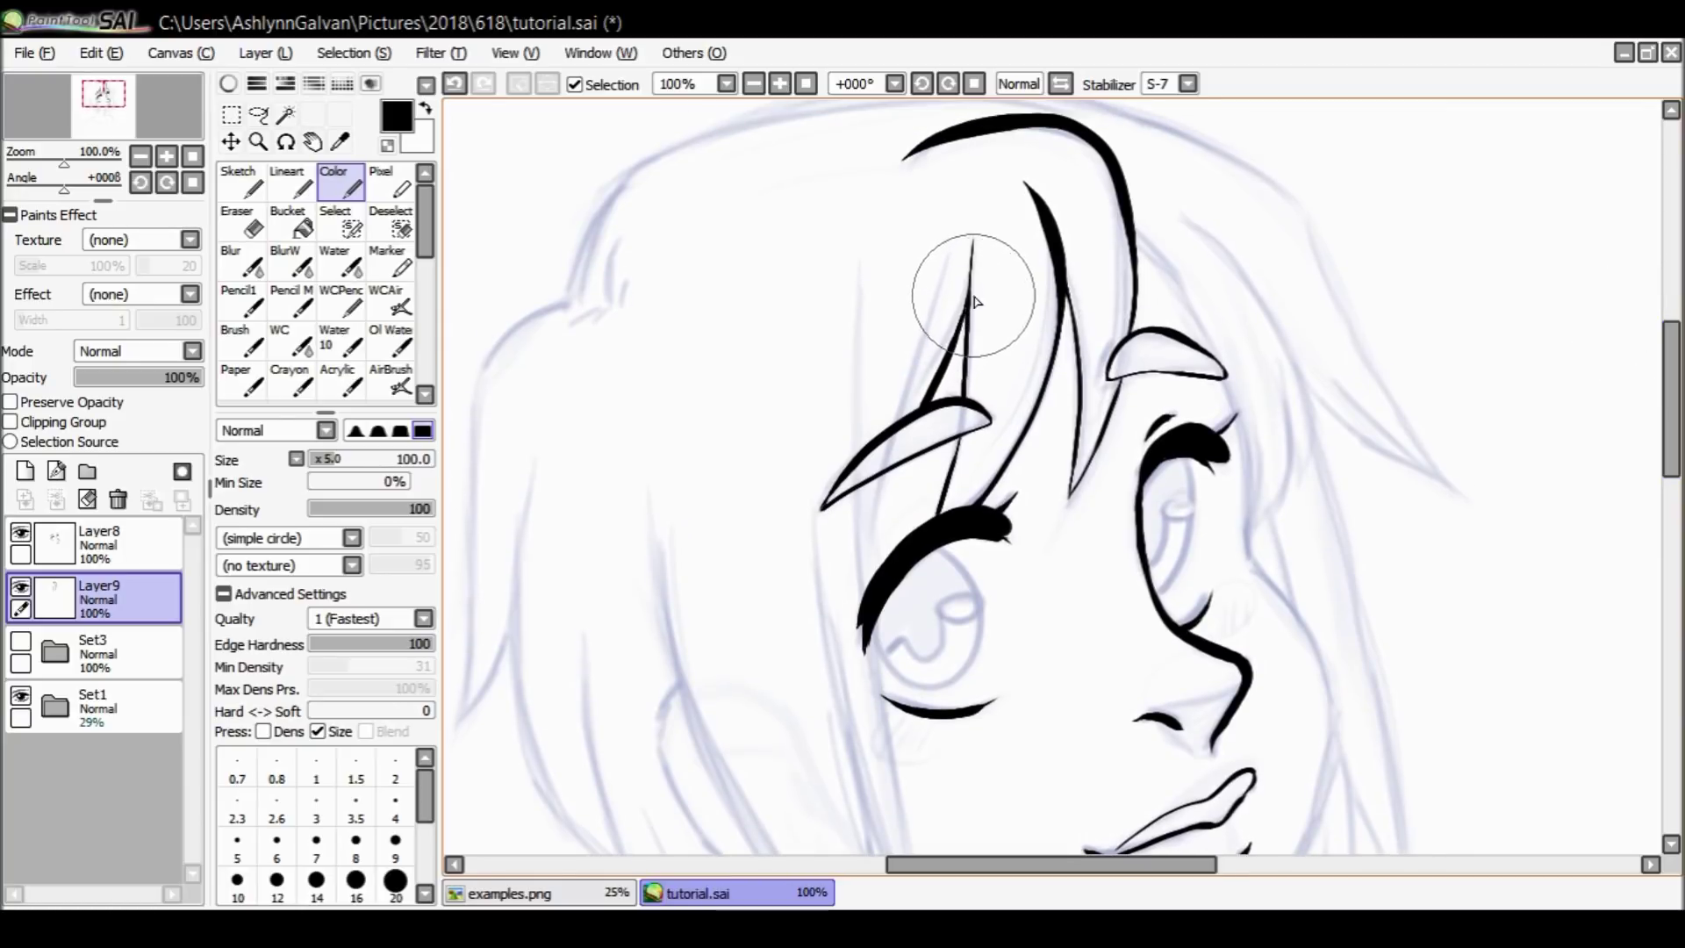
{"action": "left_click_drag", "start_coordinate": [949, 252], "coordinate": [893, 439]}
{"action": "key", "text": "ctrl+z"}
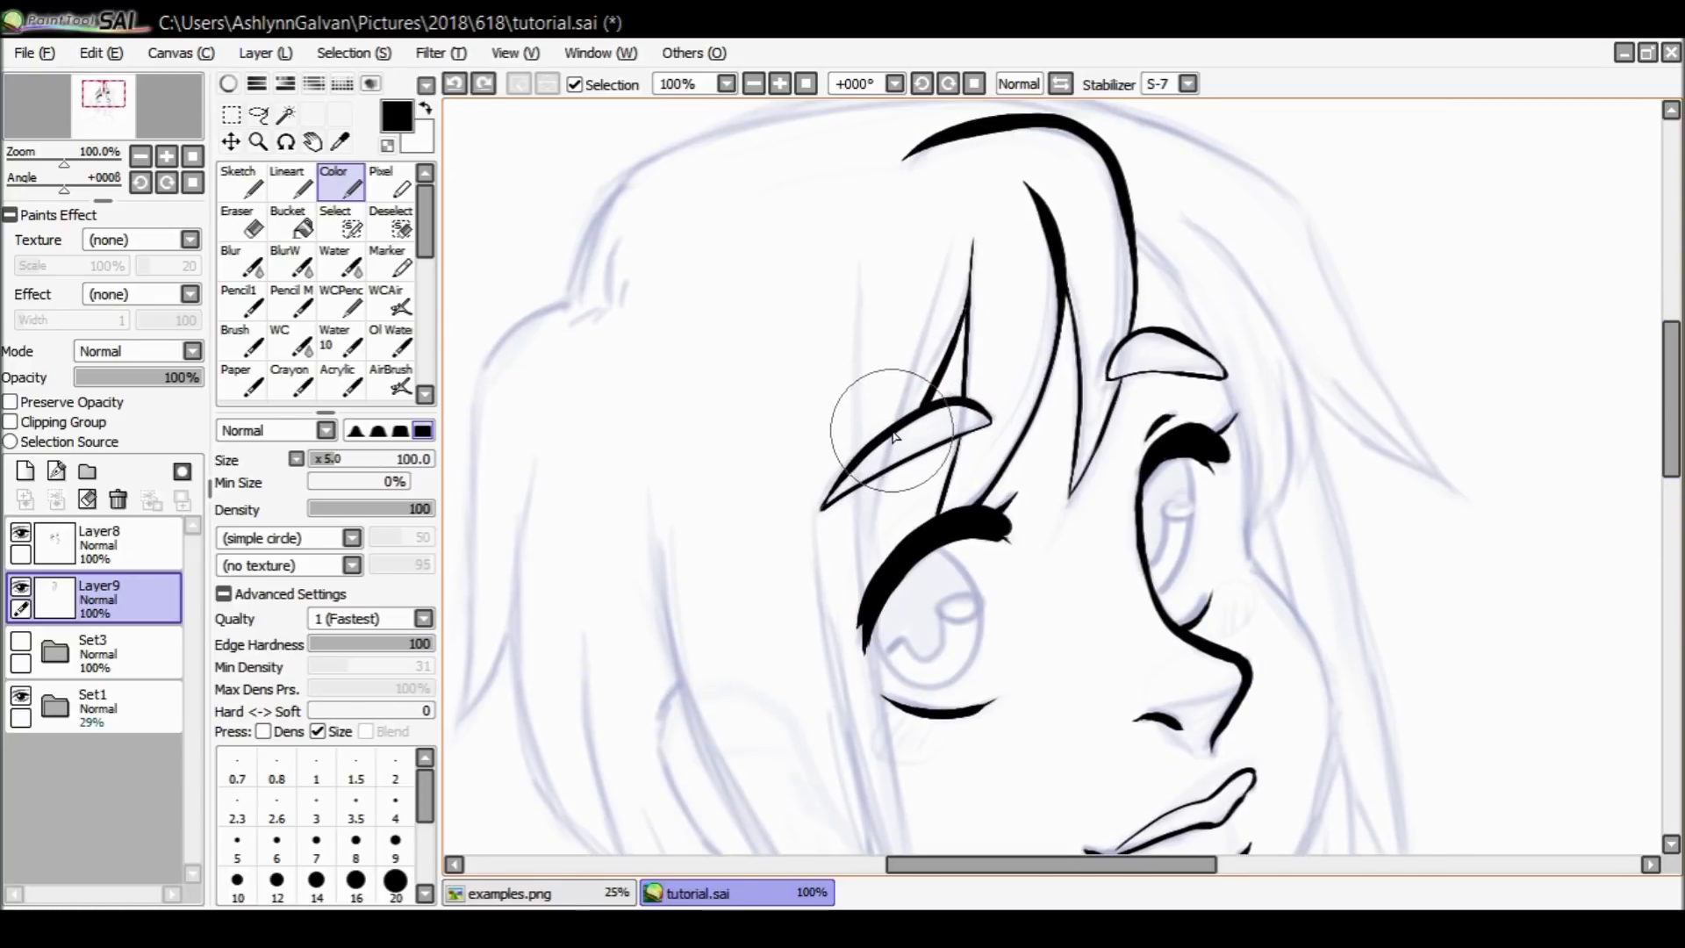
{"action": "left_click_drag", "start_coordinate": [935, 303], "coordinate": [896, 428]}
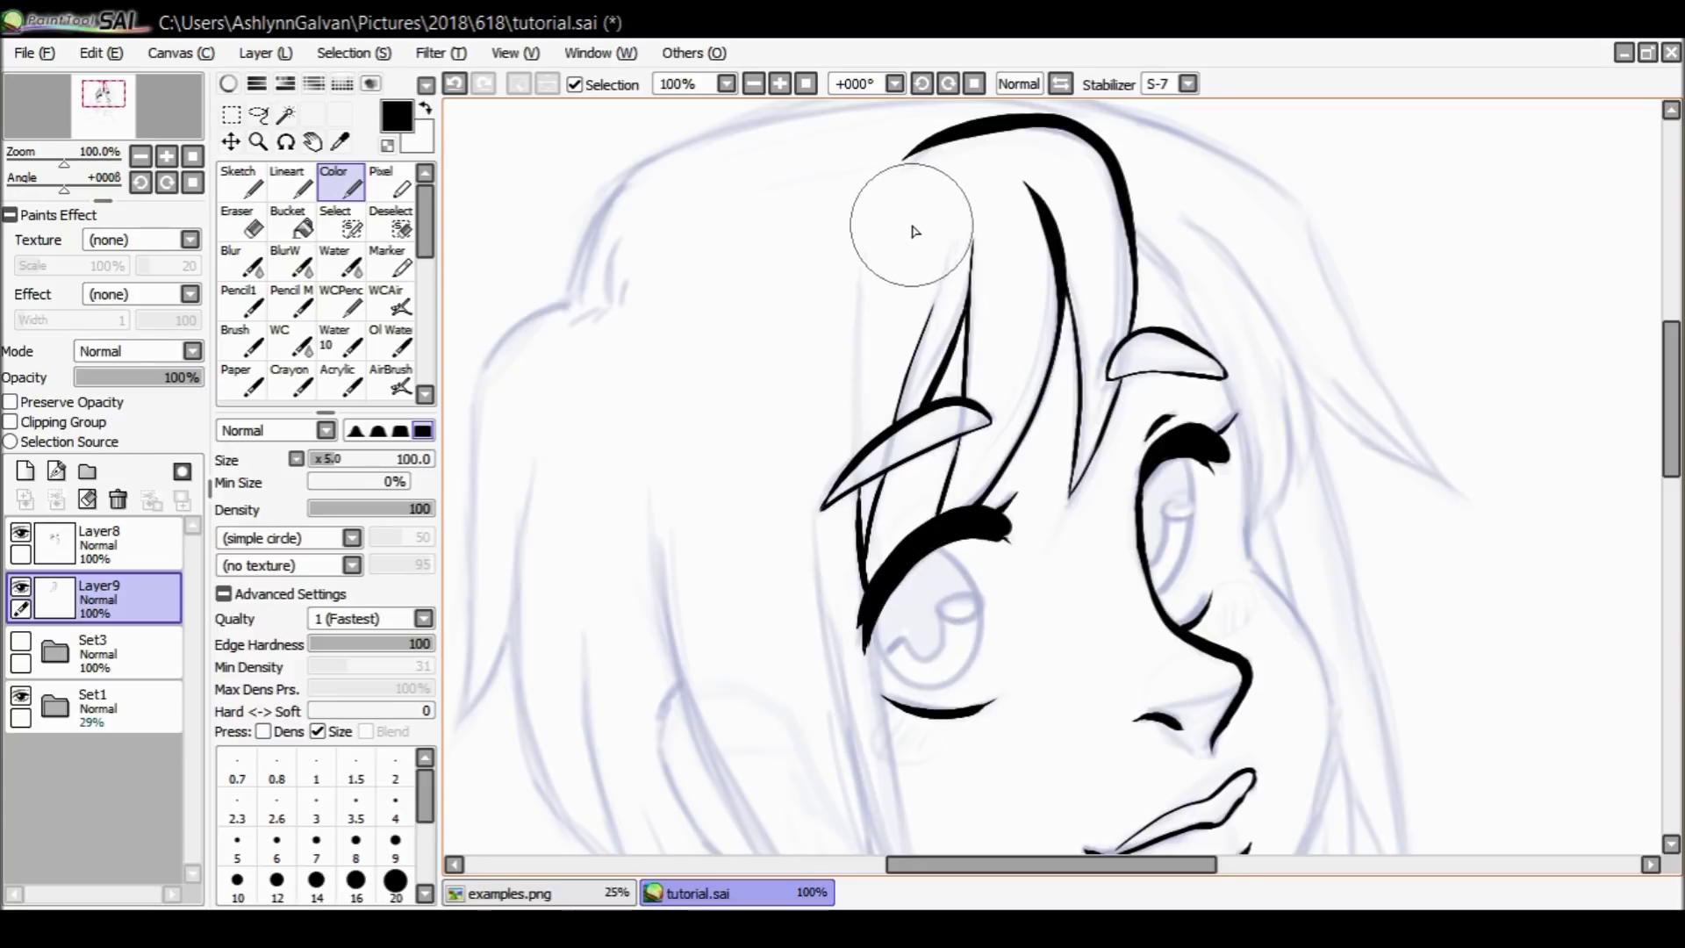
{"action": "key", "text": "ctrl+z"}
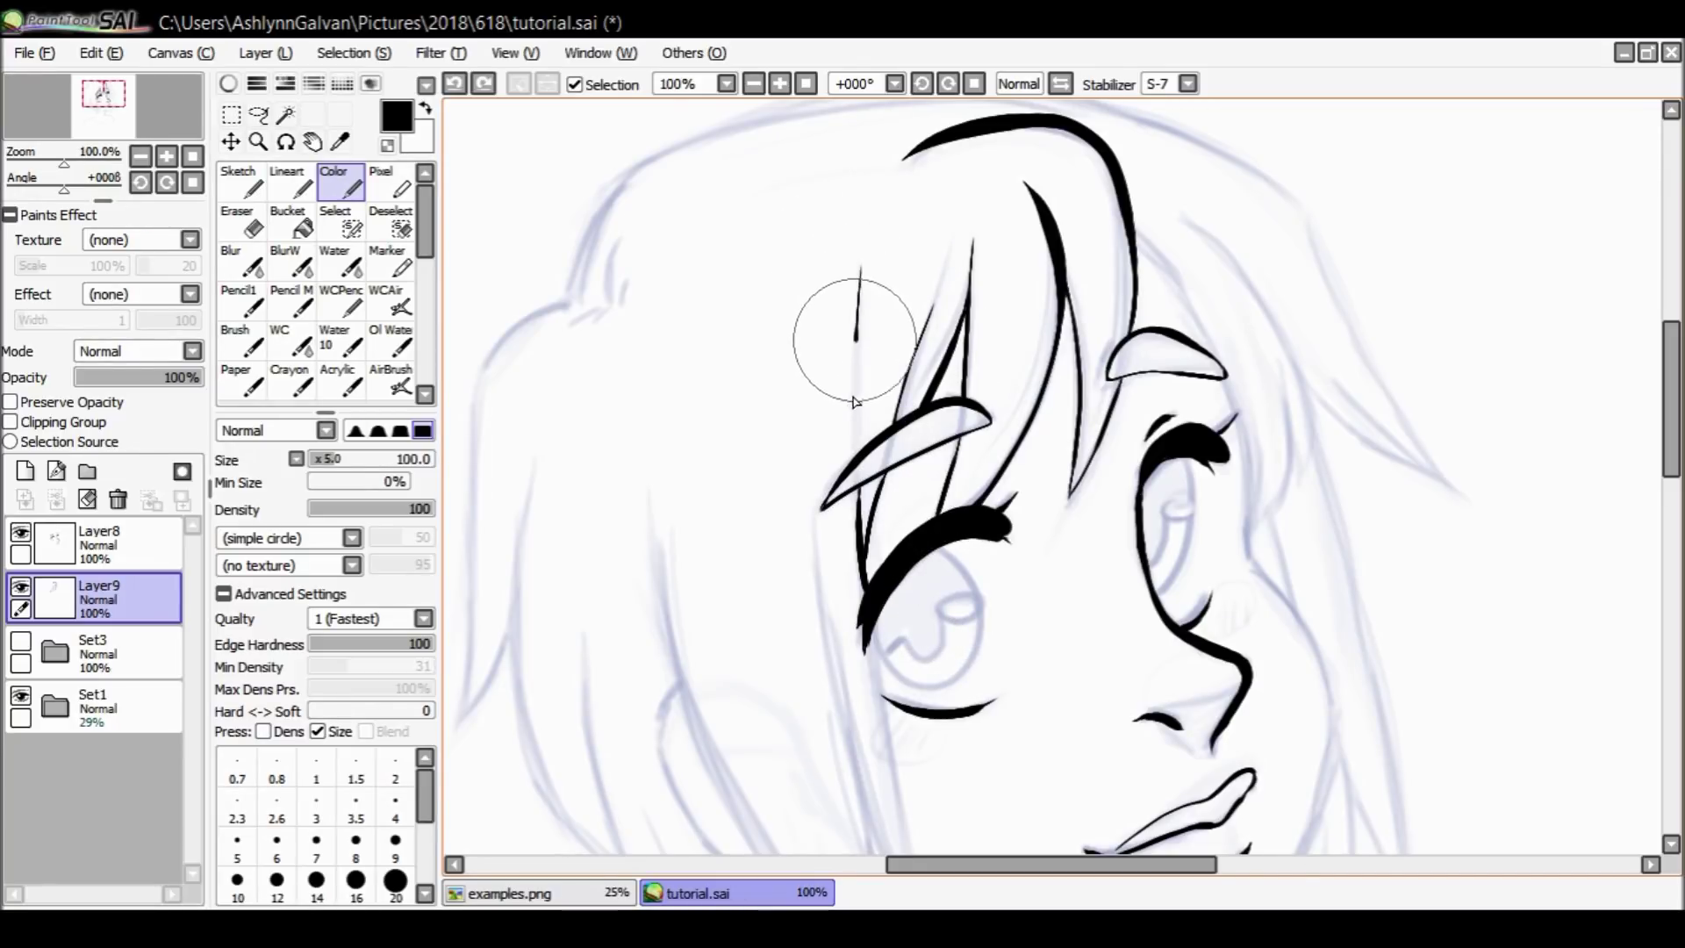
{"action": "key", "text": "ctrl+z"}
{"action": "left_click_drag", "start_coordinate": [864, 269], "coordinate": [855, 338]}
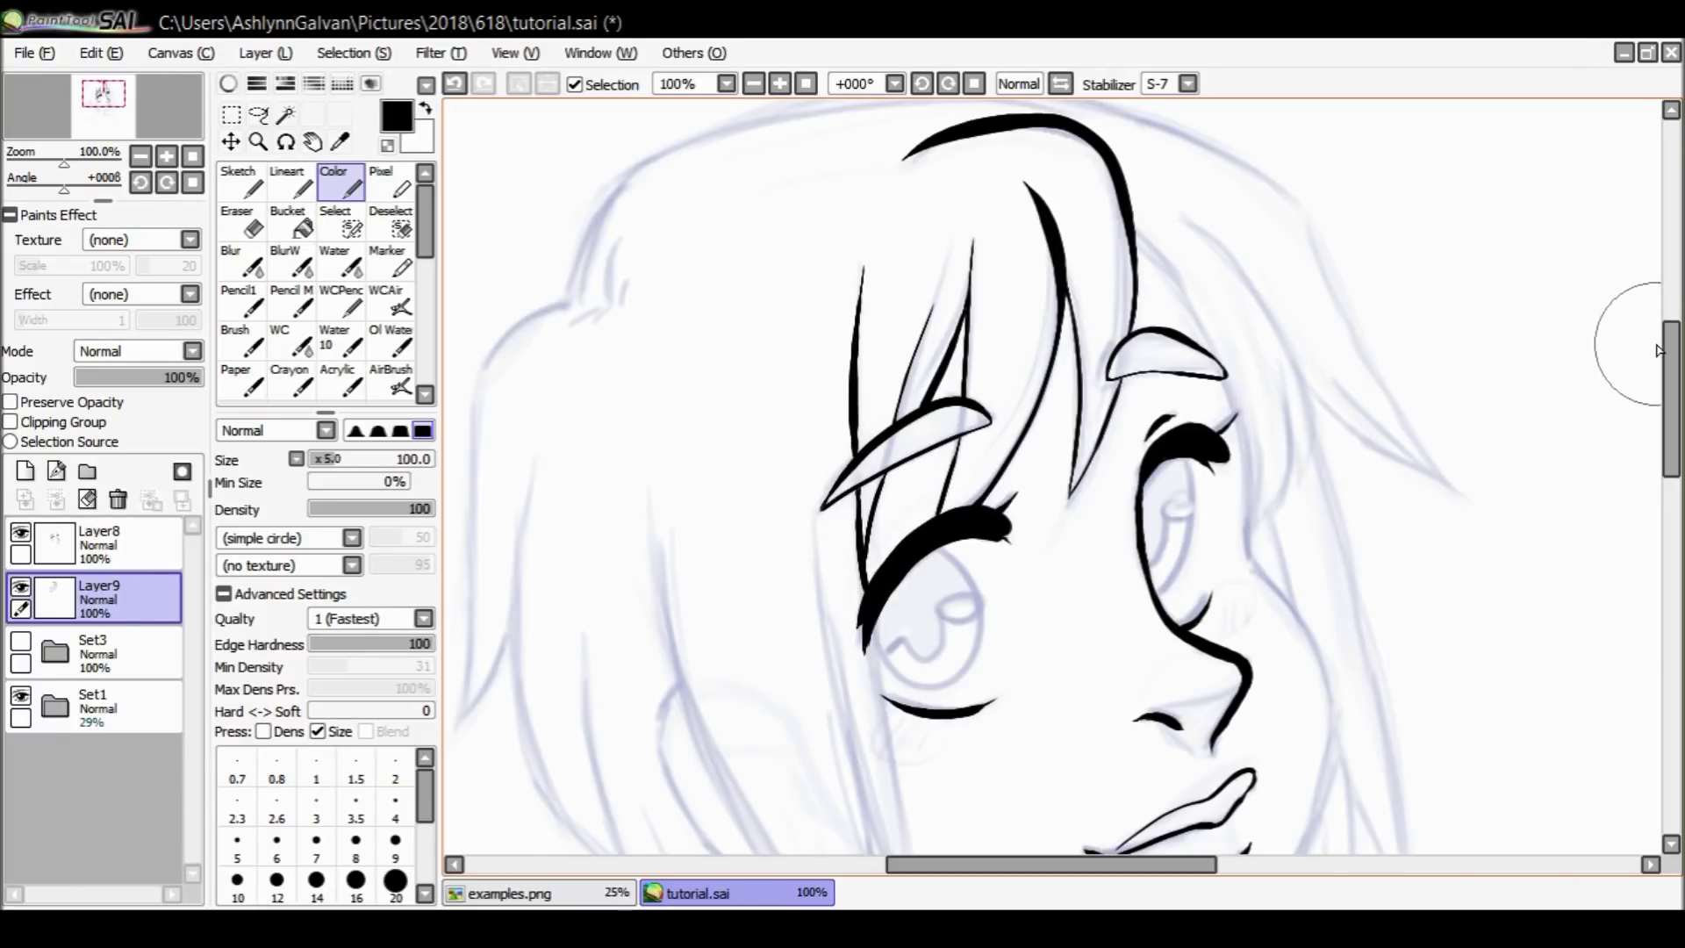
Ink the outer edge of the long side lock from the left eyebrow's outer end down to its tip below the jaw.
{"action": "left_click_drag", "start_coordinate": [1672, 395], "coordinate": [1672, 452]}
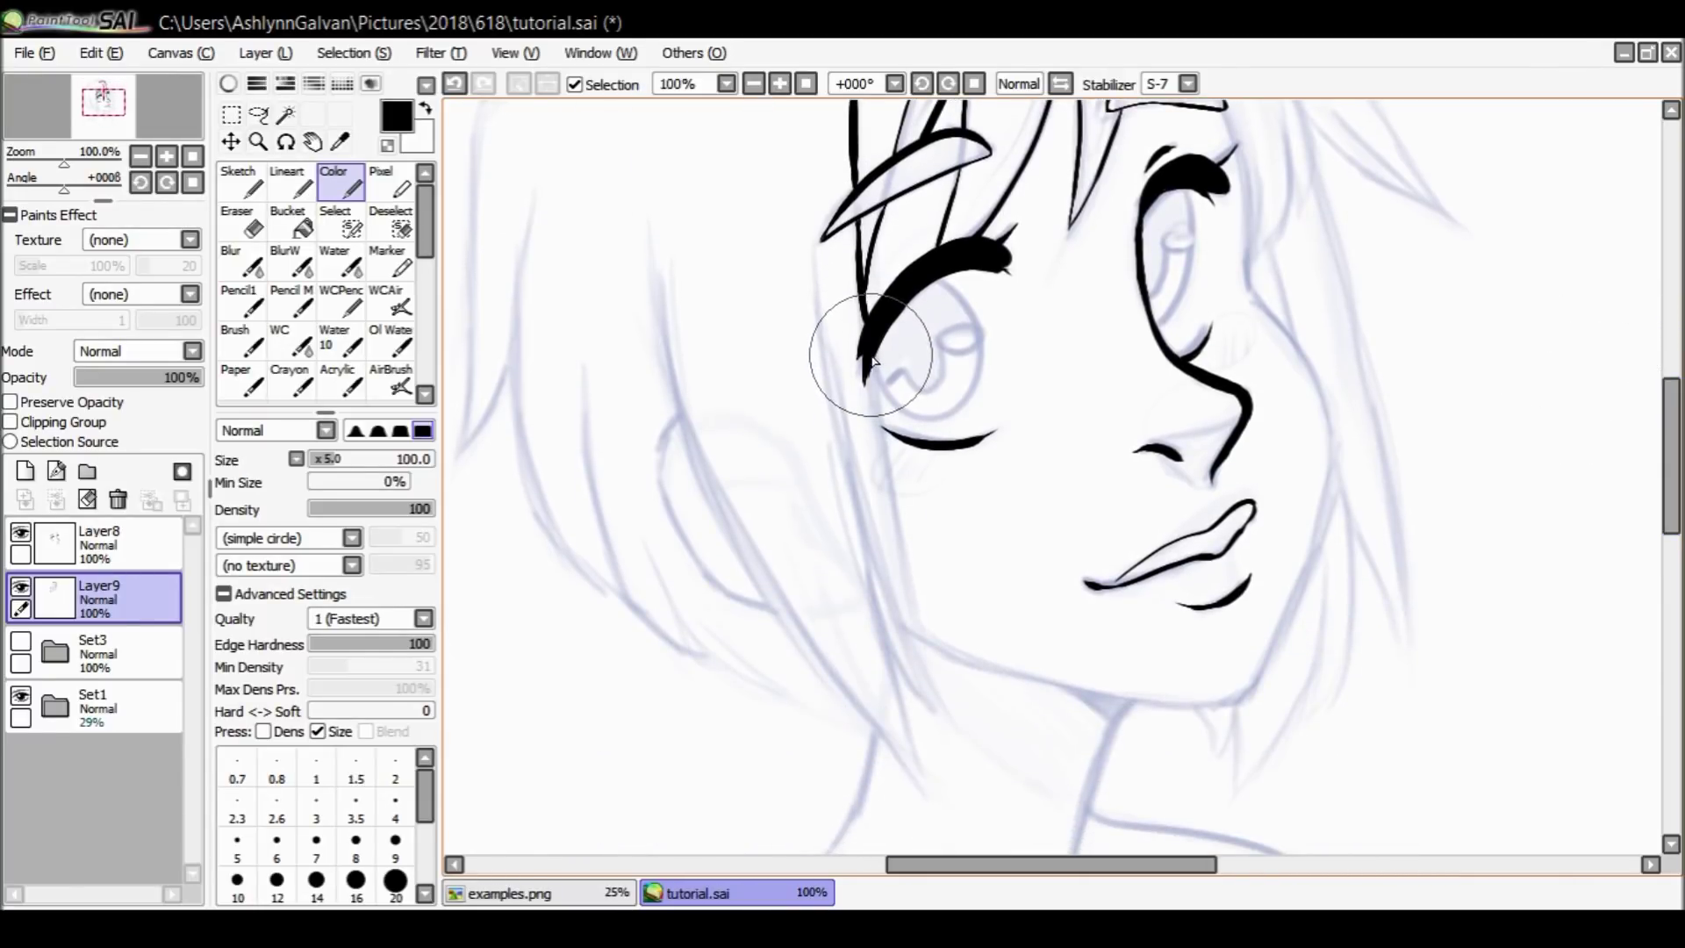
{"action": "left_click_drag", "start_coordinate": [891, 479], "coordinate": [921, 696]}
{"action": "key", "text": "ctrl+z"}
{"action": "mouse_move", "coordinate": [816, 239]}
{"action": "left_mouse_down"}
{"action": "mouse_move", "coordinate": [834, 501]}
{"action": "mouse_move", "coordinate": [875, 652]}
{"action": "mouse_move", "coordinate": [916, 726]}
{"action": "mouse_move", "coordinate": [890, 610]}
{"action": "mouse_move", "coordinate": [961, 727]}
{"action": "left_mouse_up"}
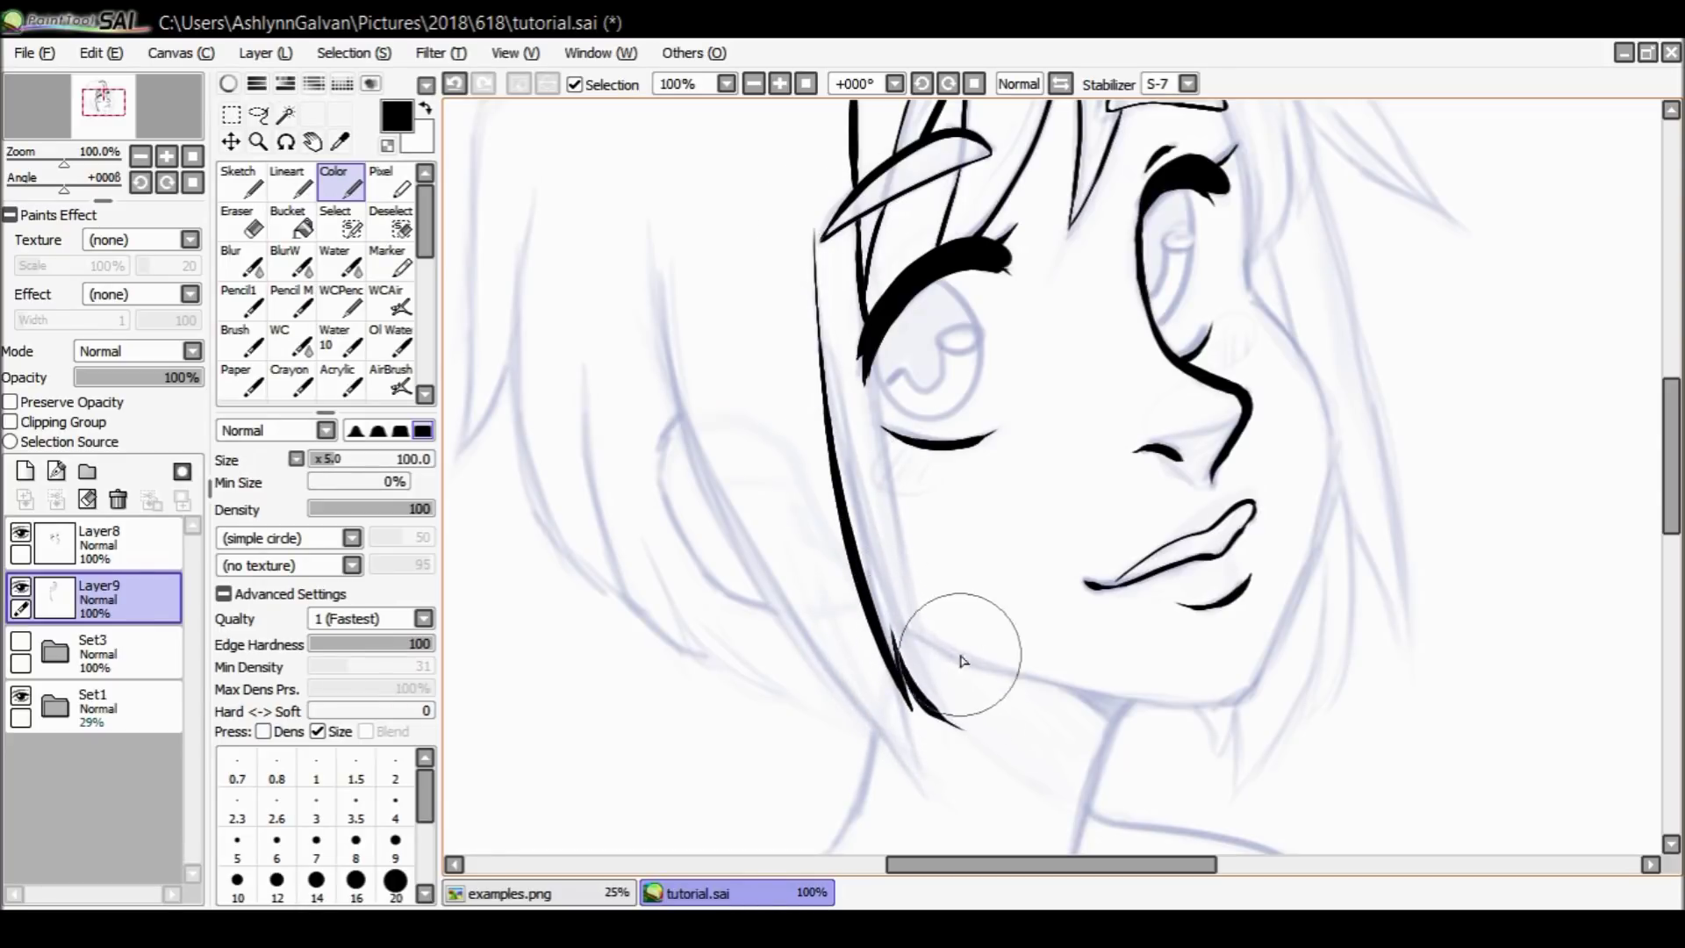
{"action": "left_click_drag", "start_coordinate": [869, 316], "coordinate": [933, 565]}
{"action": "key", "text": "ctrl+z"}
{"action": "left_click_drag", "start_coordinate": [871, 312], "coordinate": [915, 614]}
{"action": "key", "text": "ctrl+z"}
{"action": "left_click_drag", "start_coordinate": [869, 351], "coordinate": [936, 728]}
{"action": "key", "text": "ctrl+z"}
{"action": "left_click_drag", "start_coordinate": [872, 368], "coordinate": [943, 693]}
{"action": "key", "text": "ctrl+z"}
Ink the side lock's inner edge as a thin line from the left eye's outer lash down to the lock's tip.
{"action": "left_click_drag", "start_coordinate": [1673, 456], "coordinate": [1672, 419]}
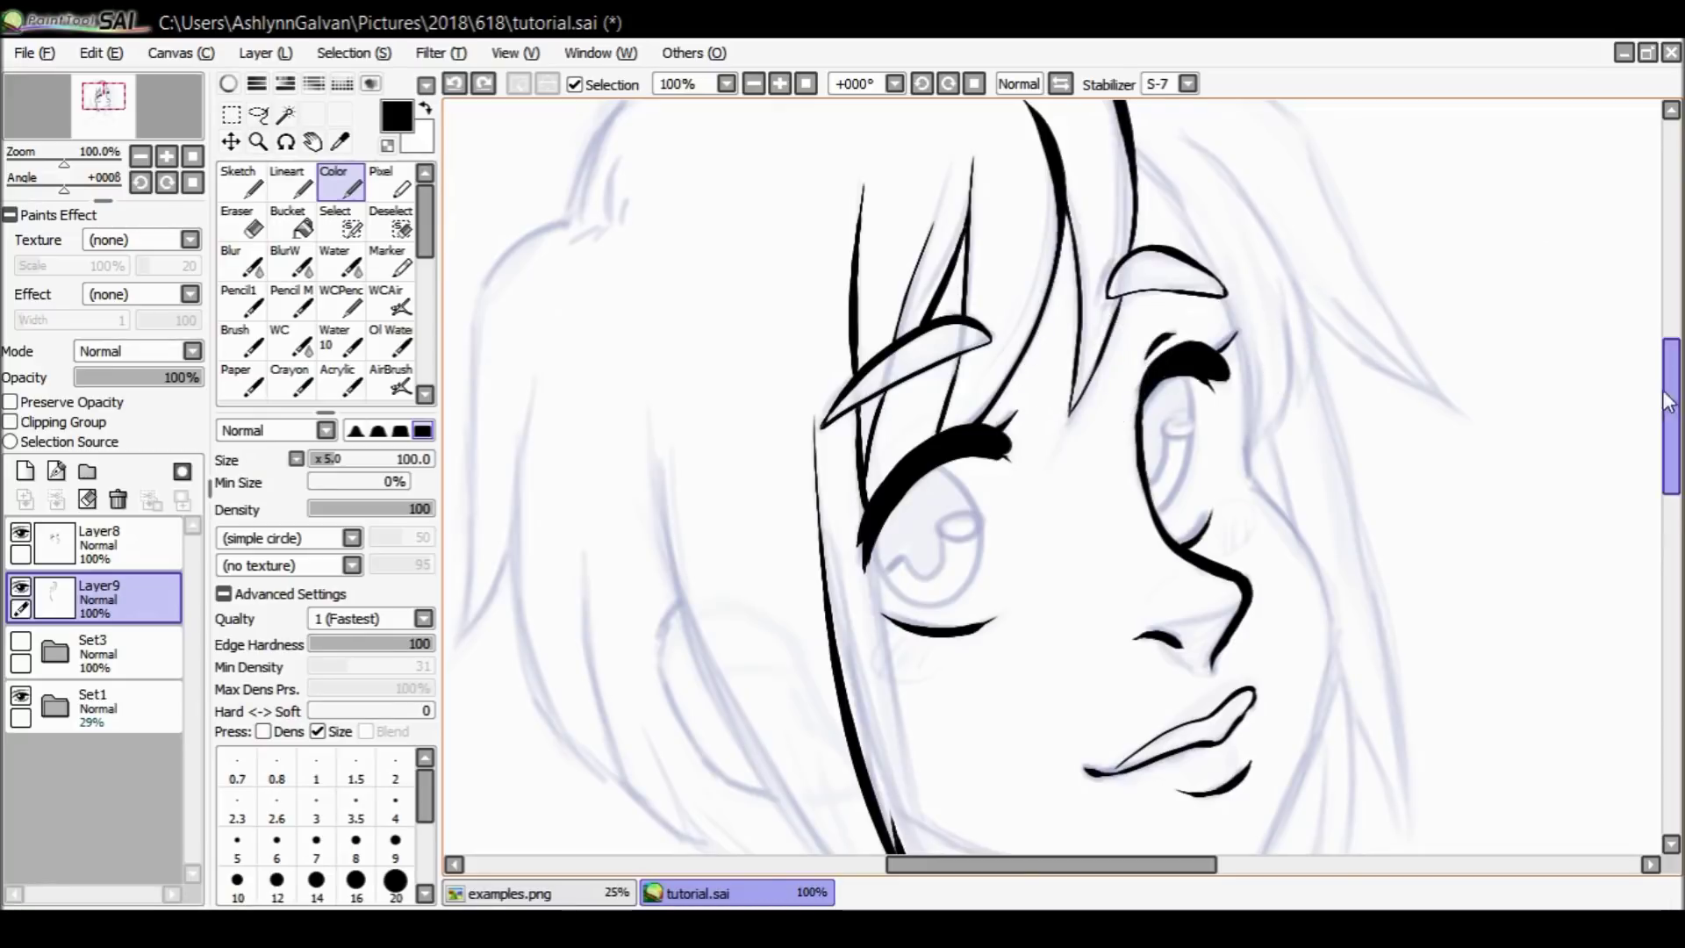
{"action": "scroll", "coordinate": [1642, 411], "scroll_direction": "down", "scroll_amount": 2}
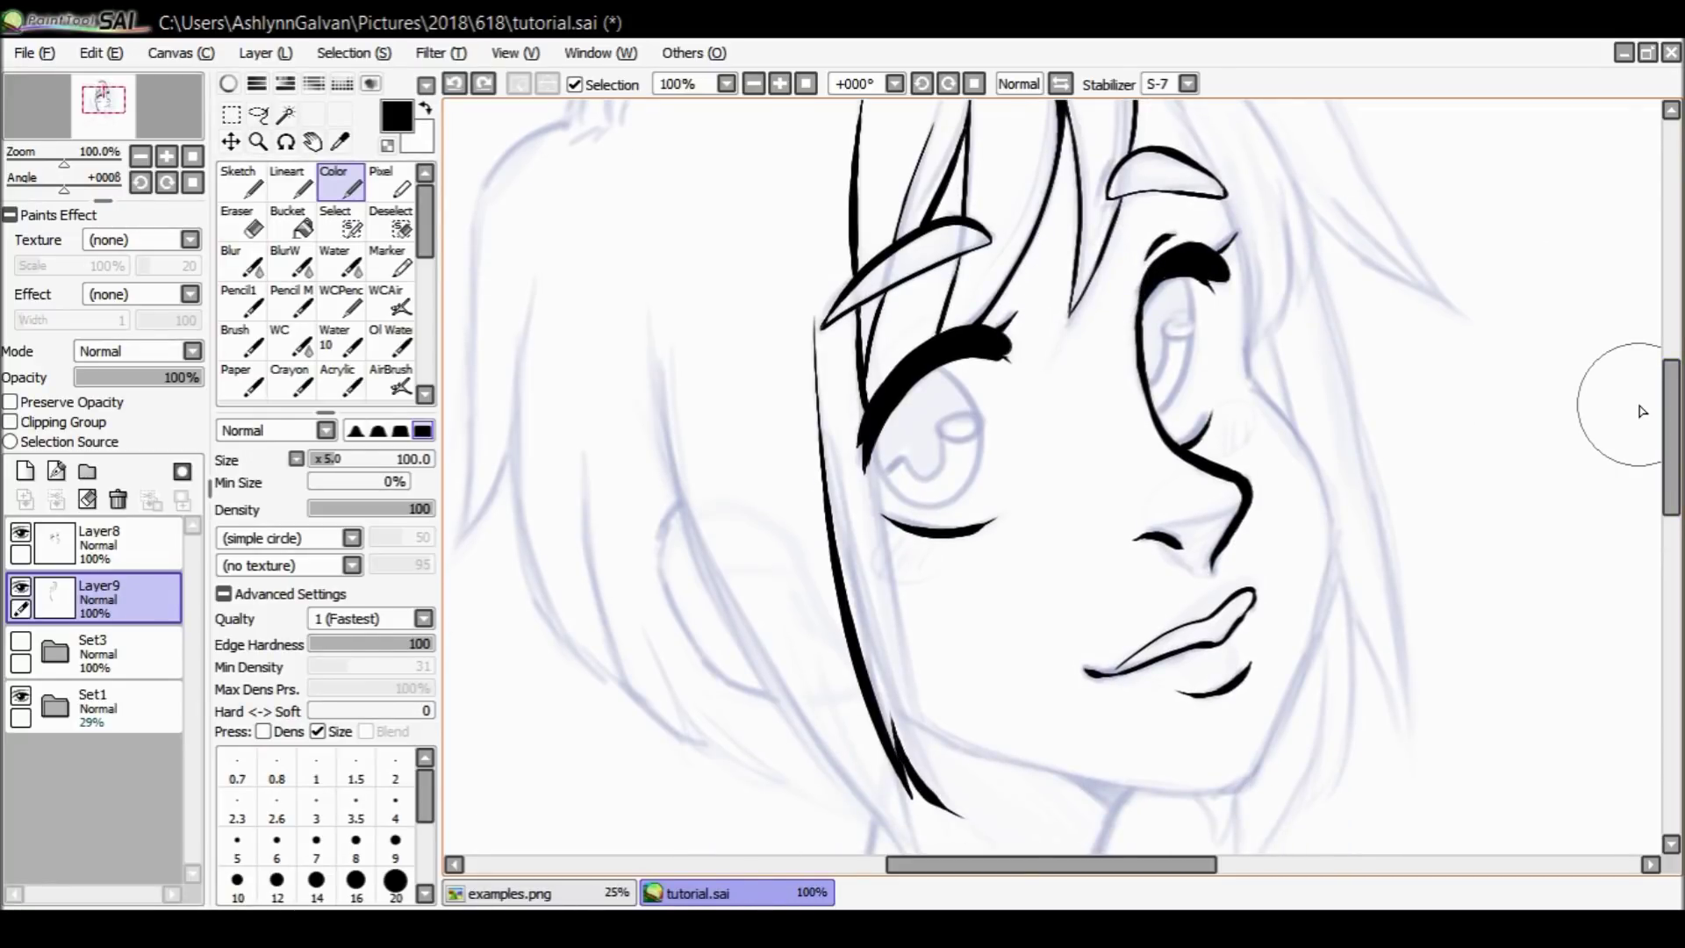
{"action": "mouse_move", "coordinate": [1672, 434]}
{"action": "left_mouse_down"}
{"action": "mouse_move", "coordinate": [1671, 406]}
{"action": "mouse_move", "coordinate": [1644, 452]}
{"action": "left_mouse_up"}
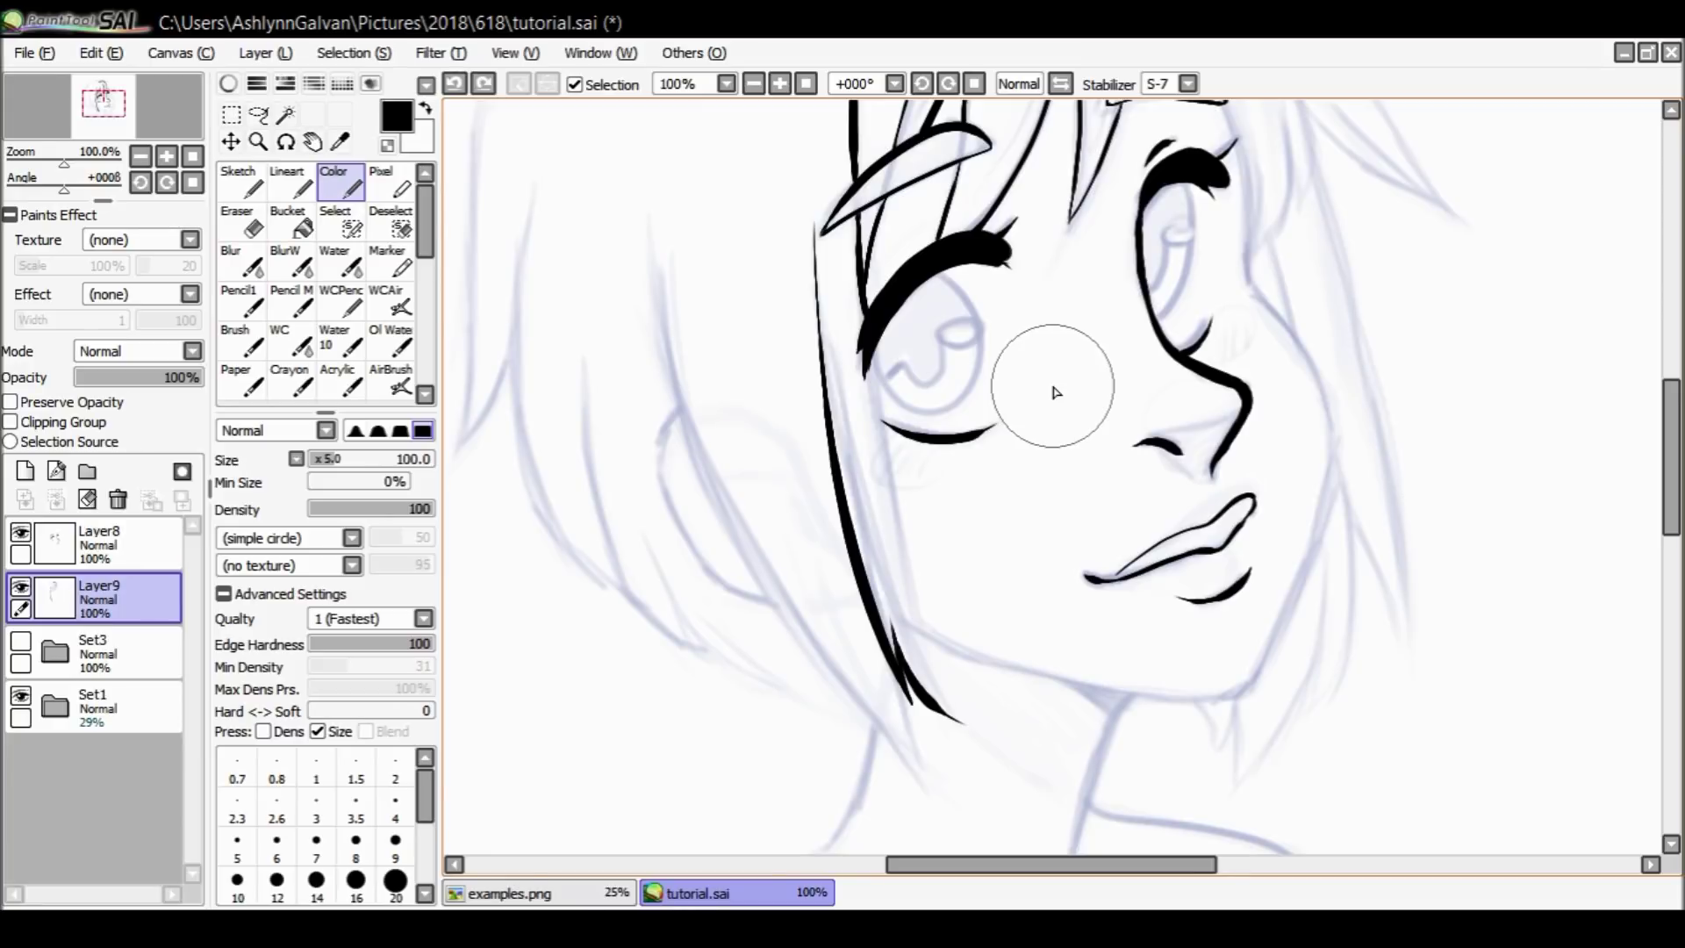
{"action": "left_click_drag", "start_coordinate": [1675, 444], "coordinate": [1662, 461]}
{"action": "mouse_move", "coordinate": [876, 321]}
{"action": "left_mouse_down"}
{"action": "mouse_move", "coordinate": [930, 489]}
{"action": "mouse_move", "coordinate": [927, 676]}
{"action": "left_mouse_up"}
{"action": "key", "text": "ctrl+z"}
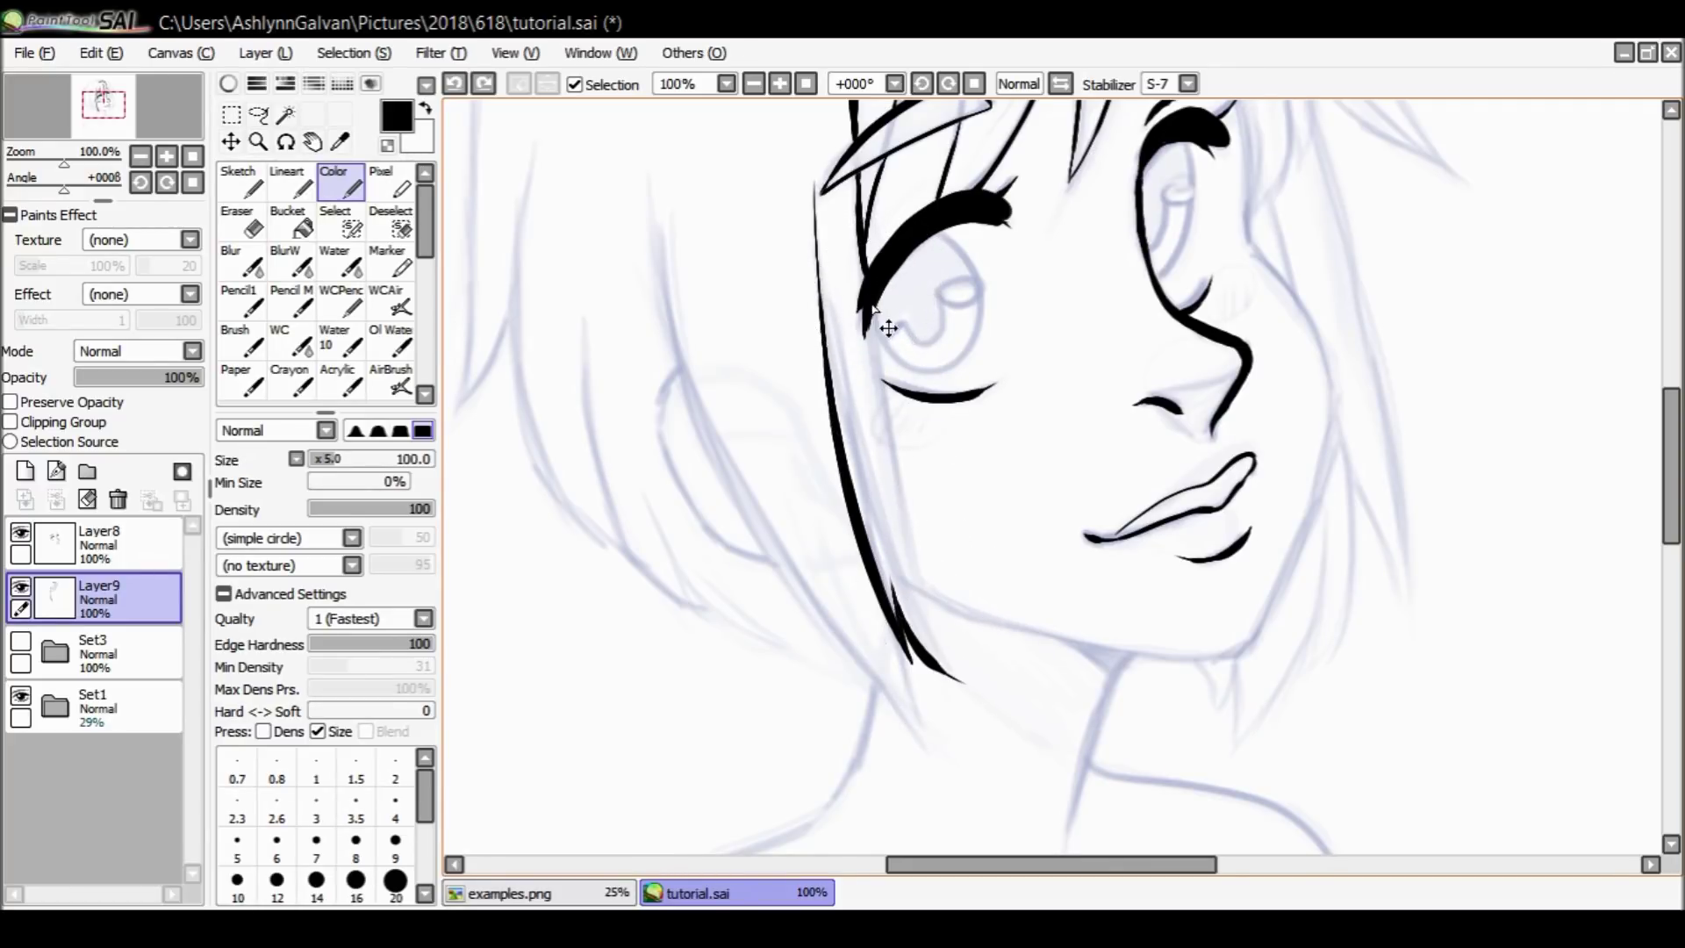
{"action": "mouse_move", "coordinate": [875, 321]}
{"action": "left_mouse_down"}
{"action": "mouse_move", "coordinate": [917, 443]}
{"action": "mouse_move", "coordinate": [950, 658]}
{"action": "left_mouse_up"}
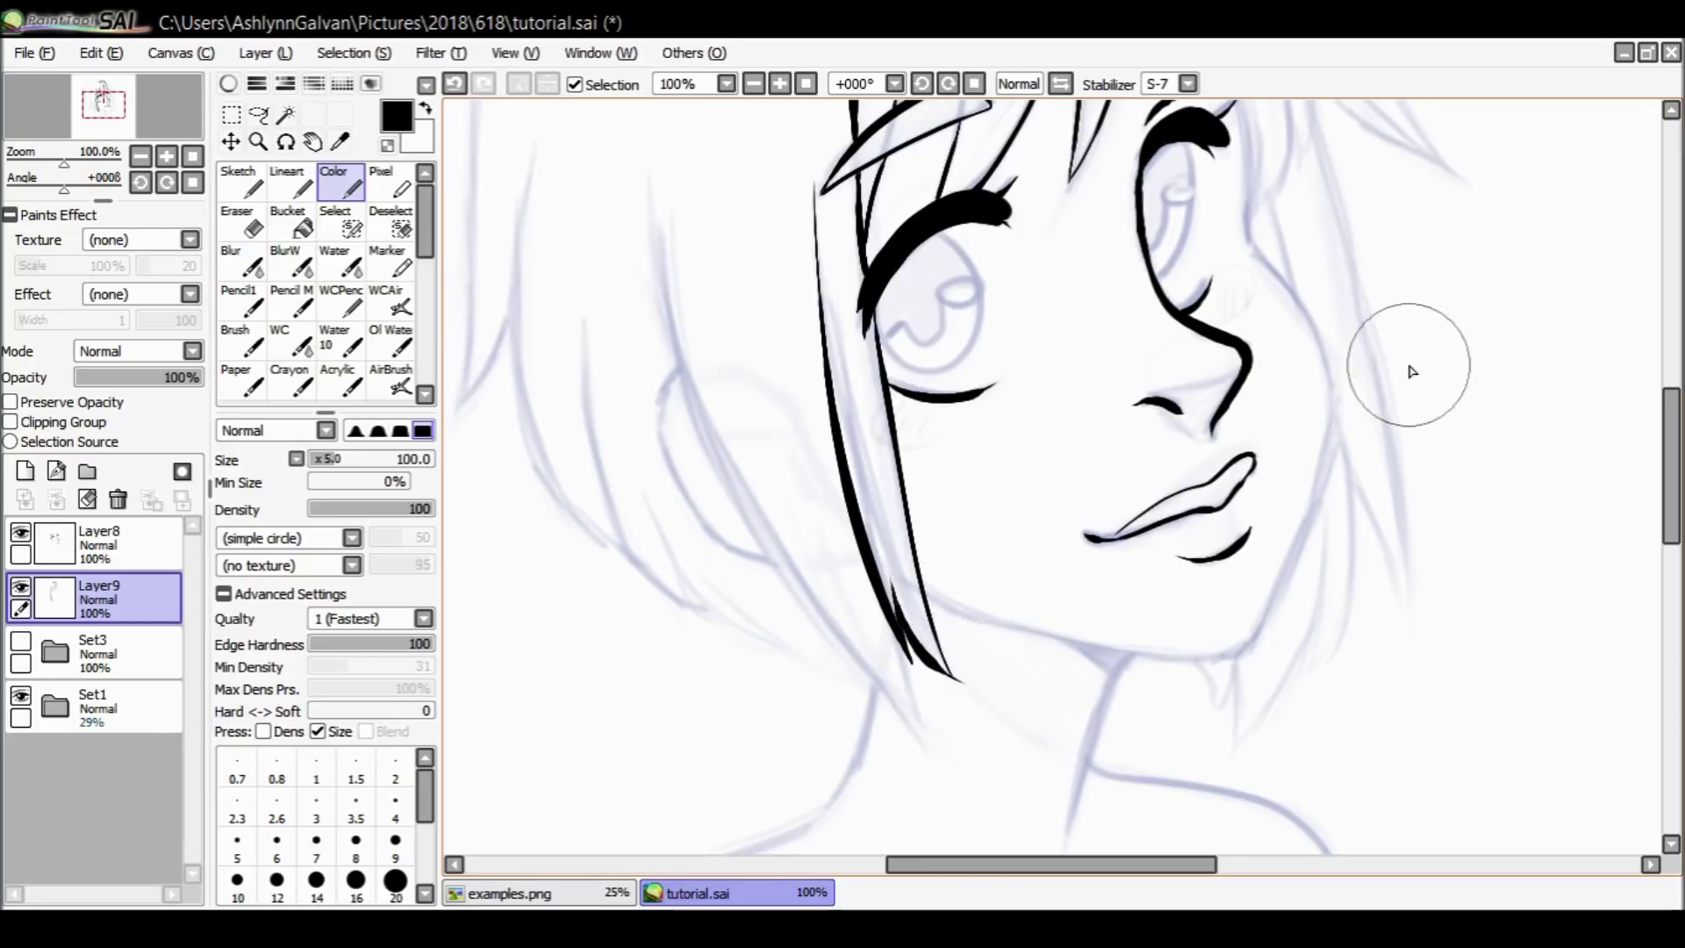
{"action": "scroll", "coordinate": [1053, 351], "scroll_direction": "up", "scroll_amount": 5}
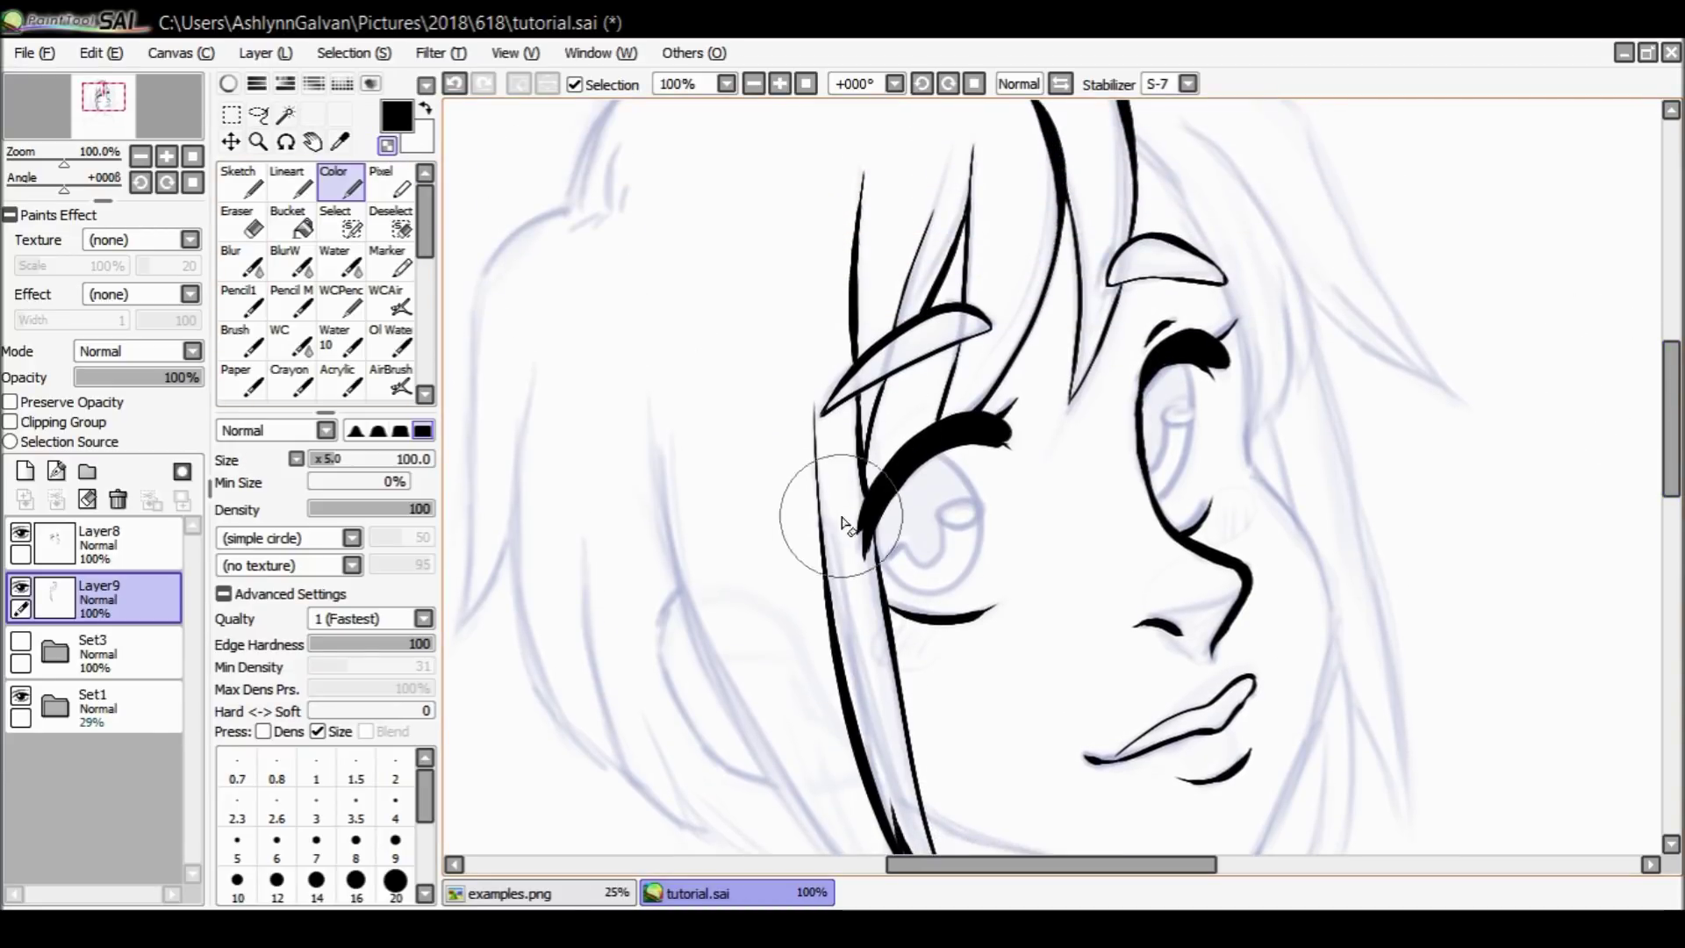
{"action": "key", "text": "ctrl+z"}
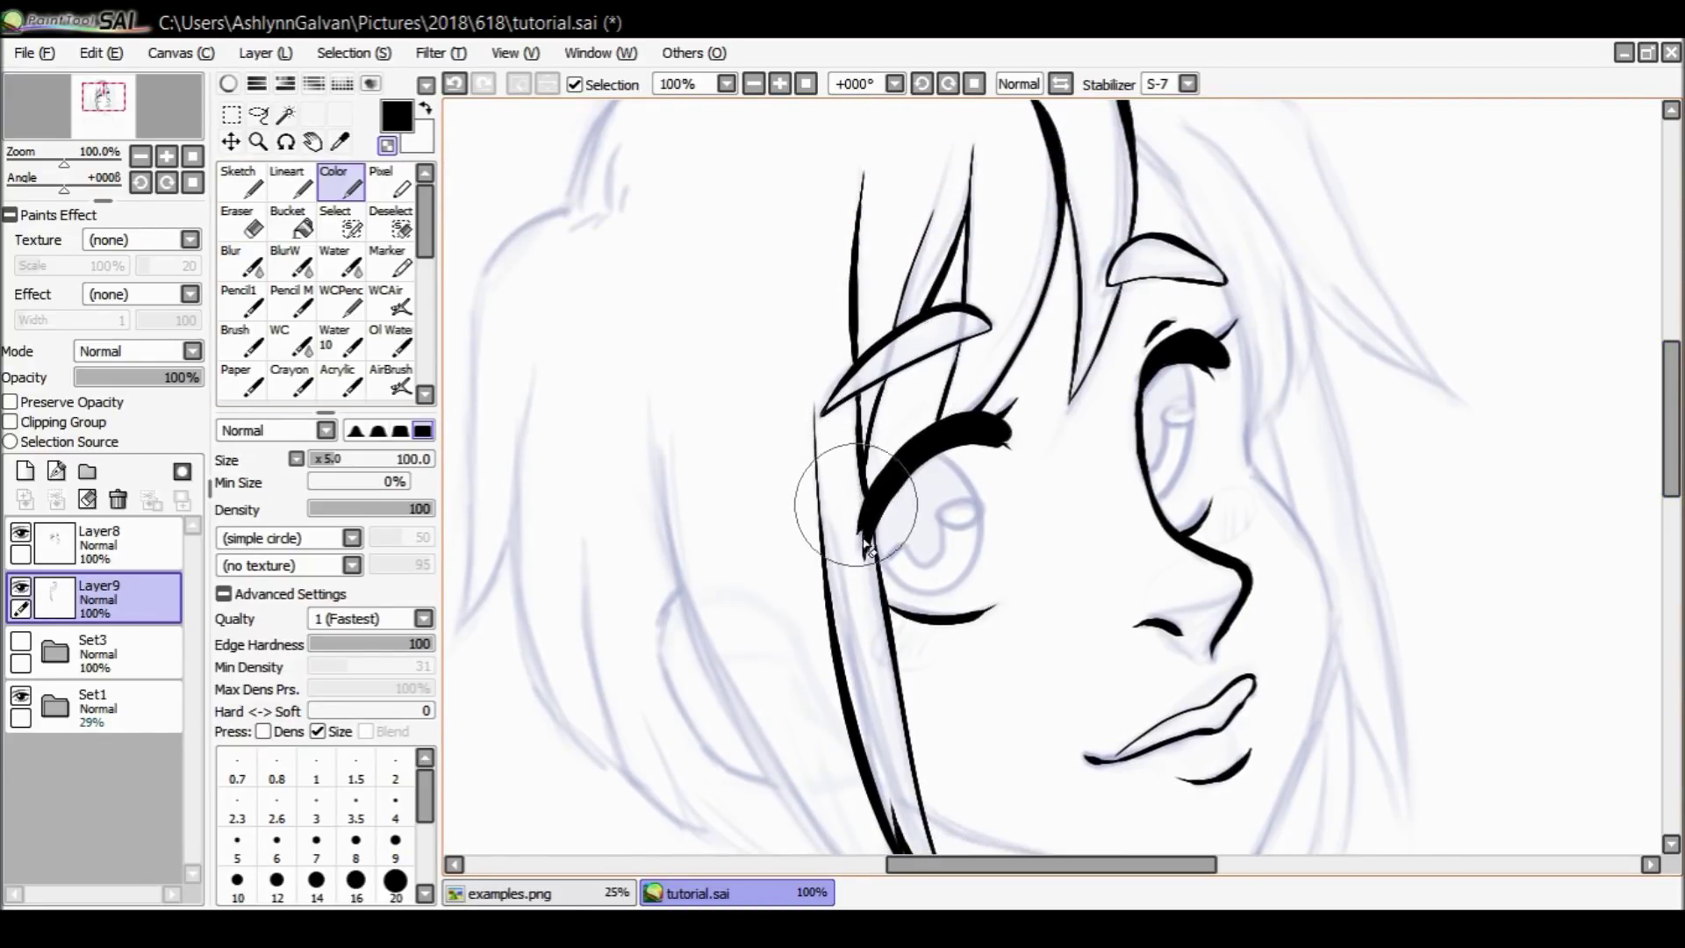
{"action": "left_click", "coordinate": [100, 546]}
{"action": "left_click", "coordinate": [100, 596]}
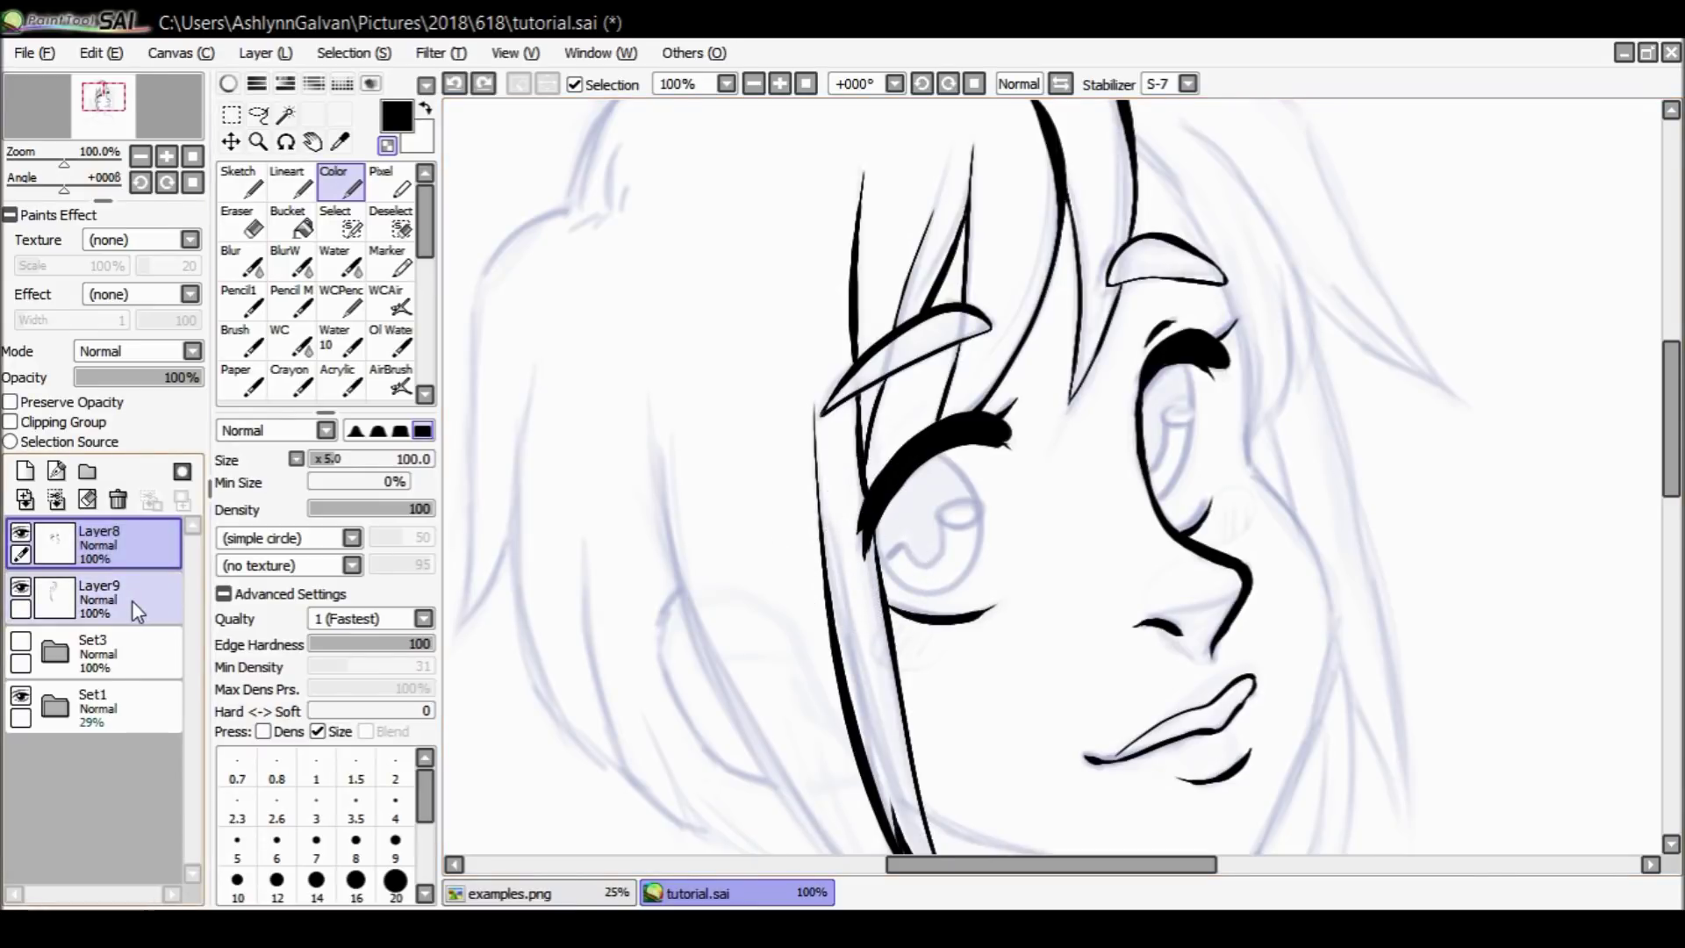
{"action": "scroll", "coordinate": [1532, 426], "scroll_direction": "down", "scroll_amount": 5}
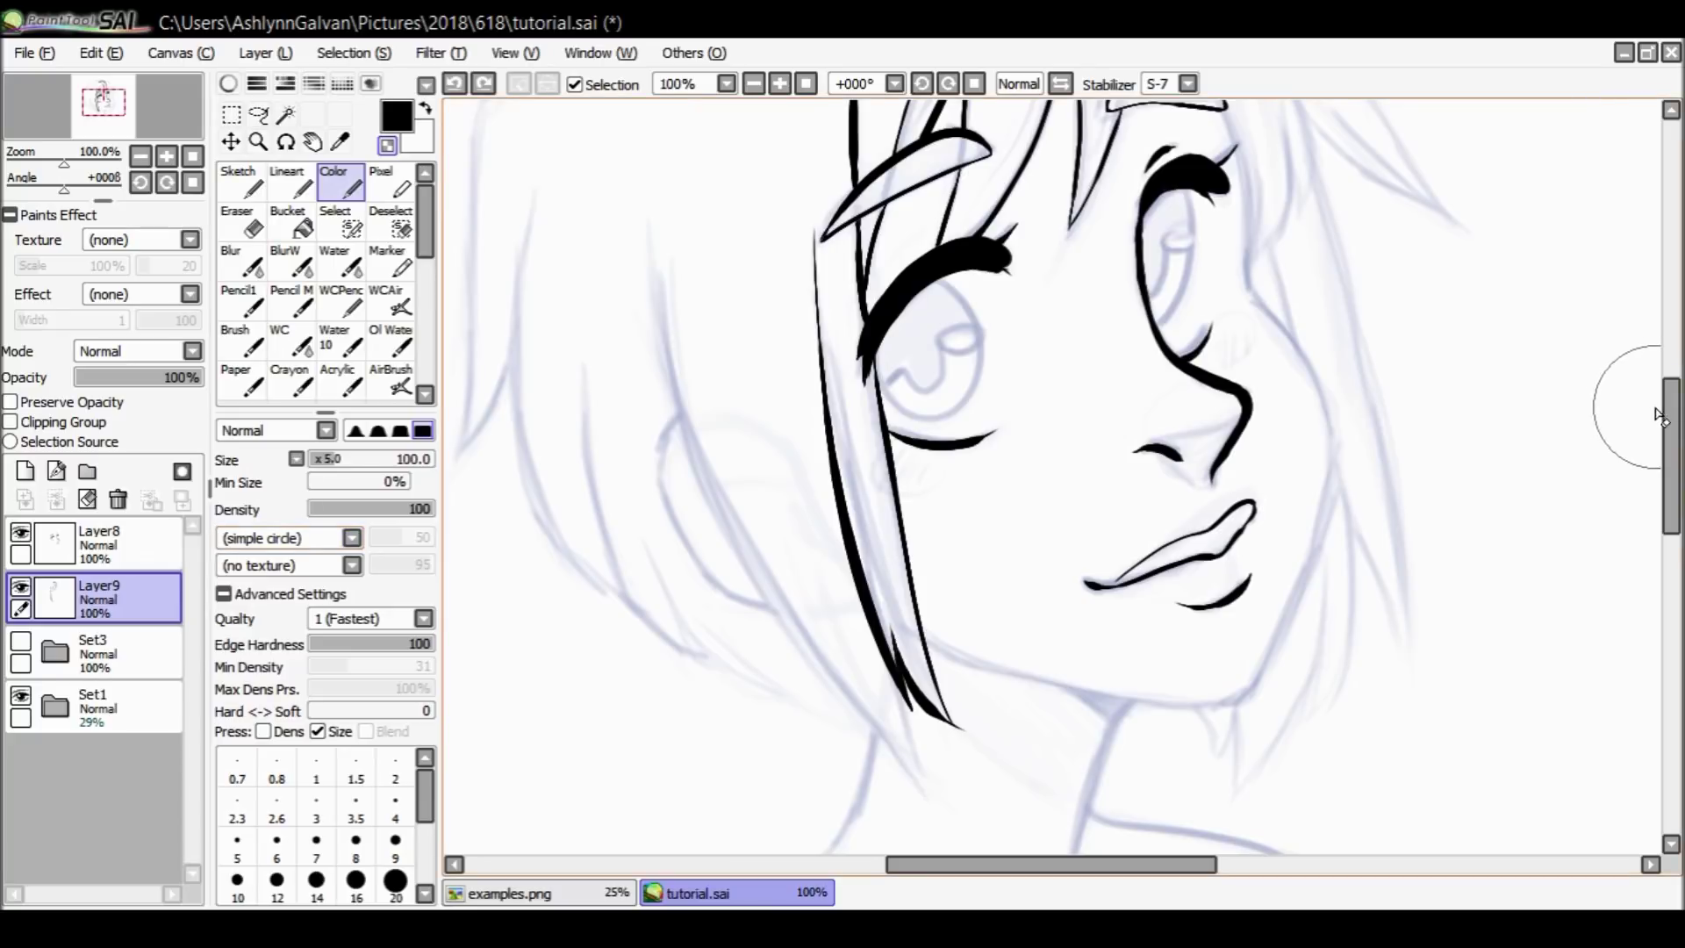
{"action": "scroll", "coordinate": [1655, 409], "scroll_direction": "up", "scroll_amount": 4}
{"action": "left_click", "coordinate": [164, 540]}
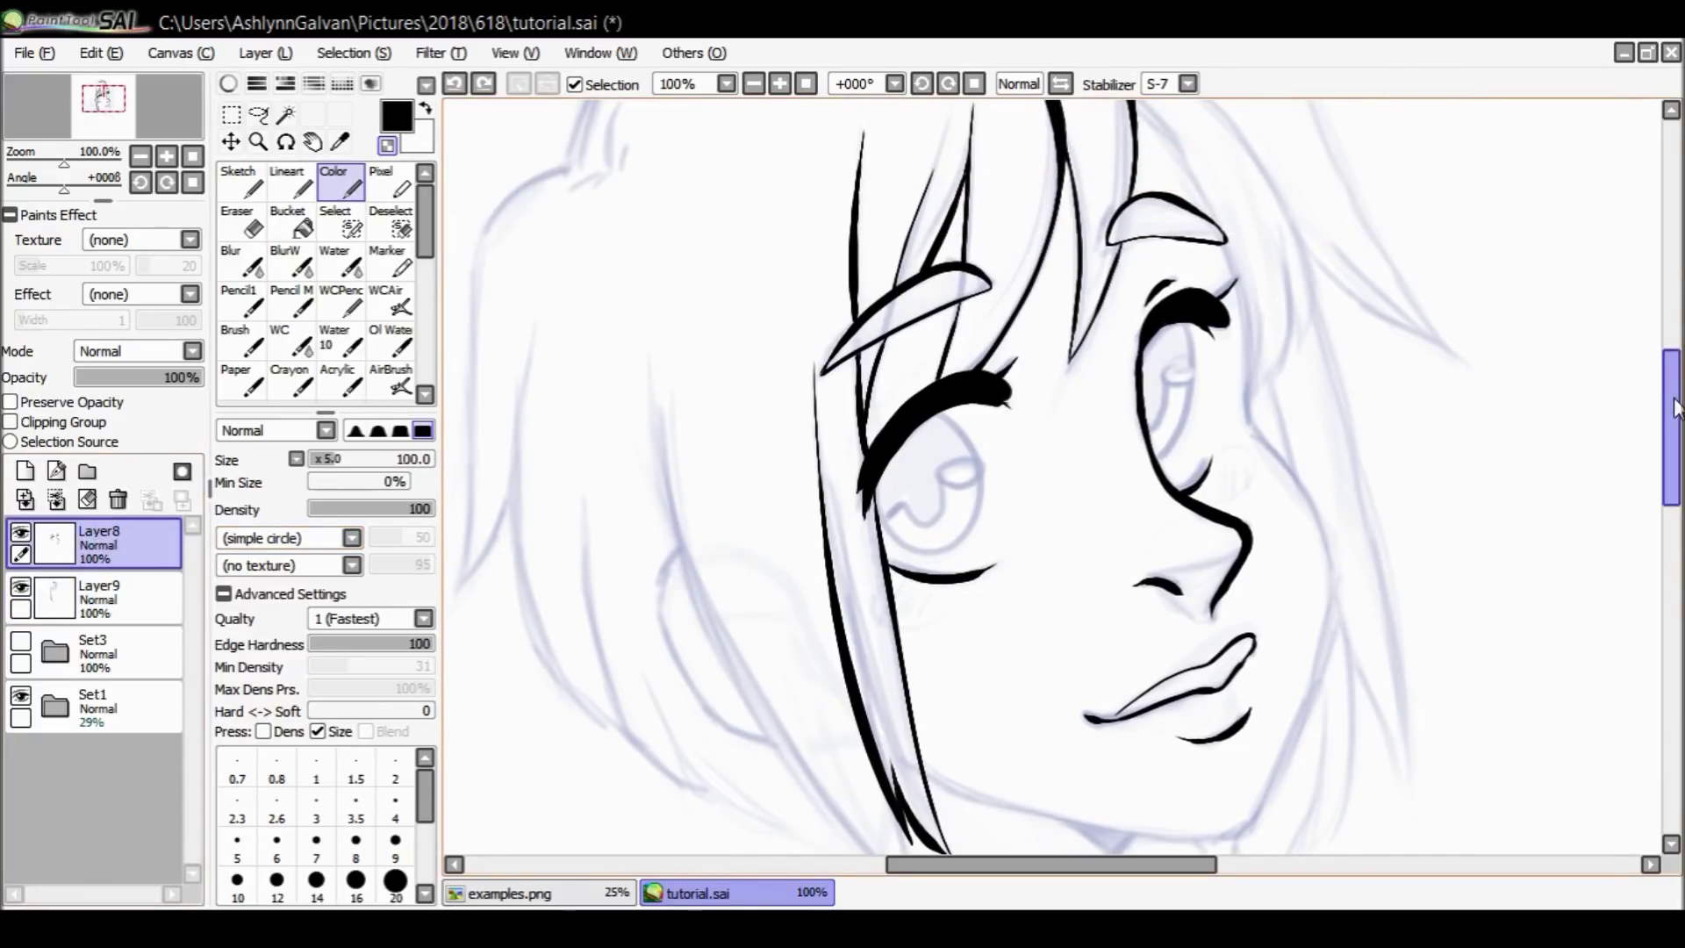
{"action": "scroll", "coordinate": [1674, 411], "scroll_direction": "up", "scroll_amount": 4}
{"action": "left_click", "coordinate": [25, 471]}
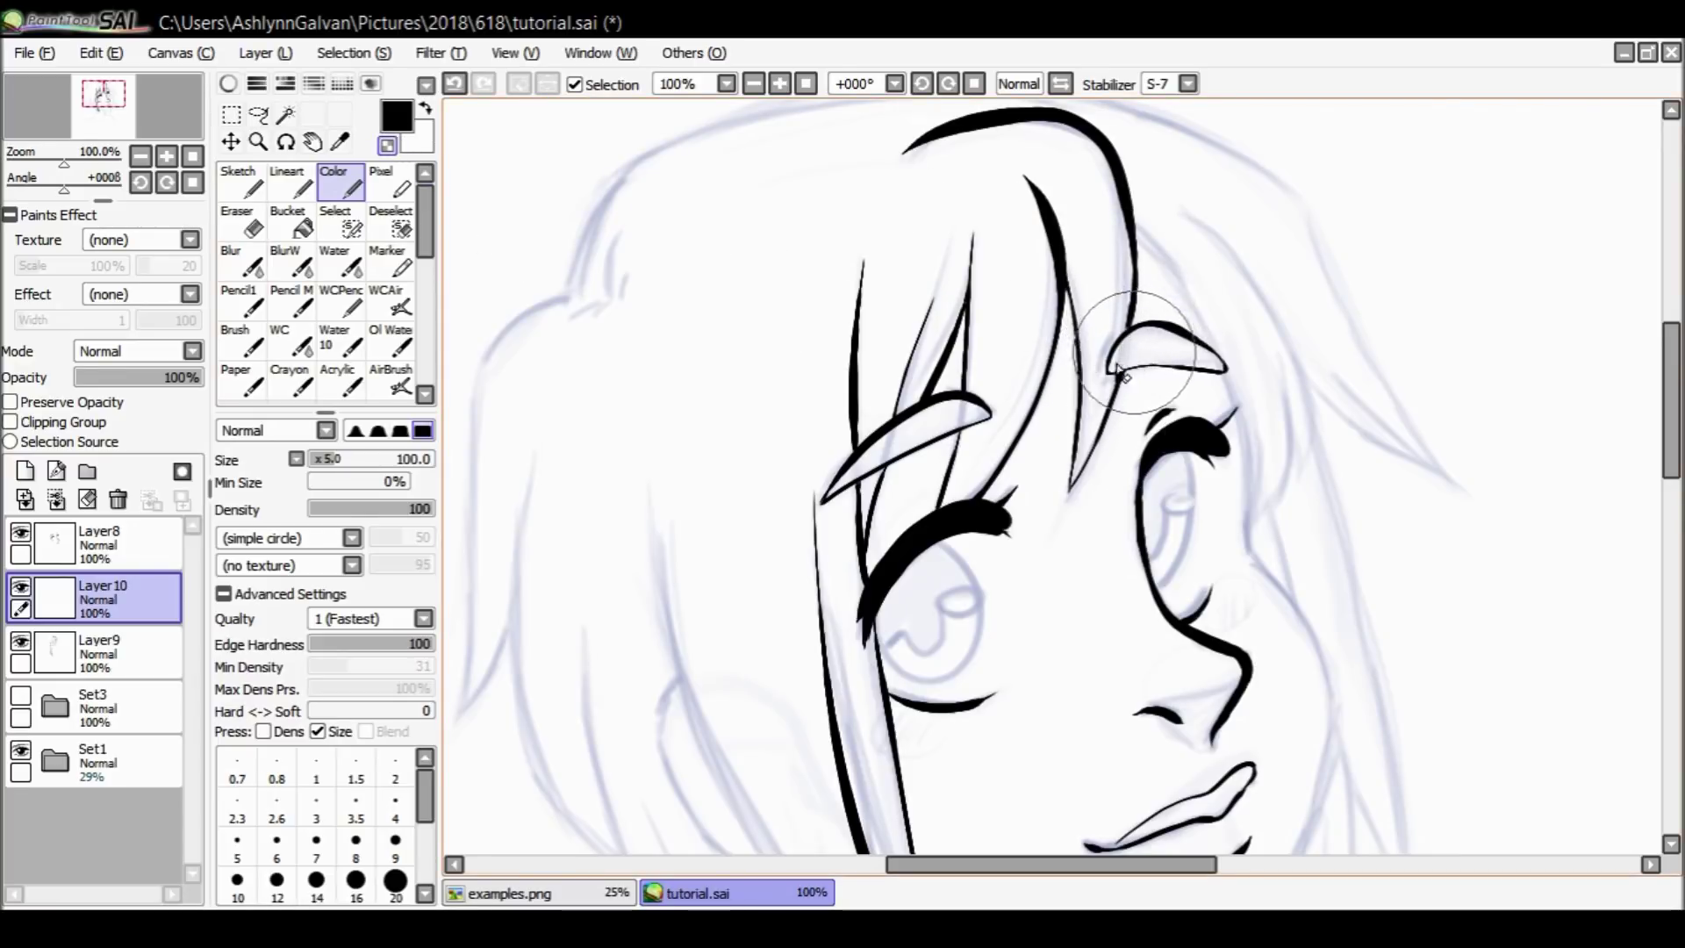
{"action": "key", "text": "ctrl+z"}
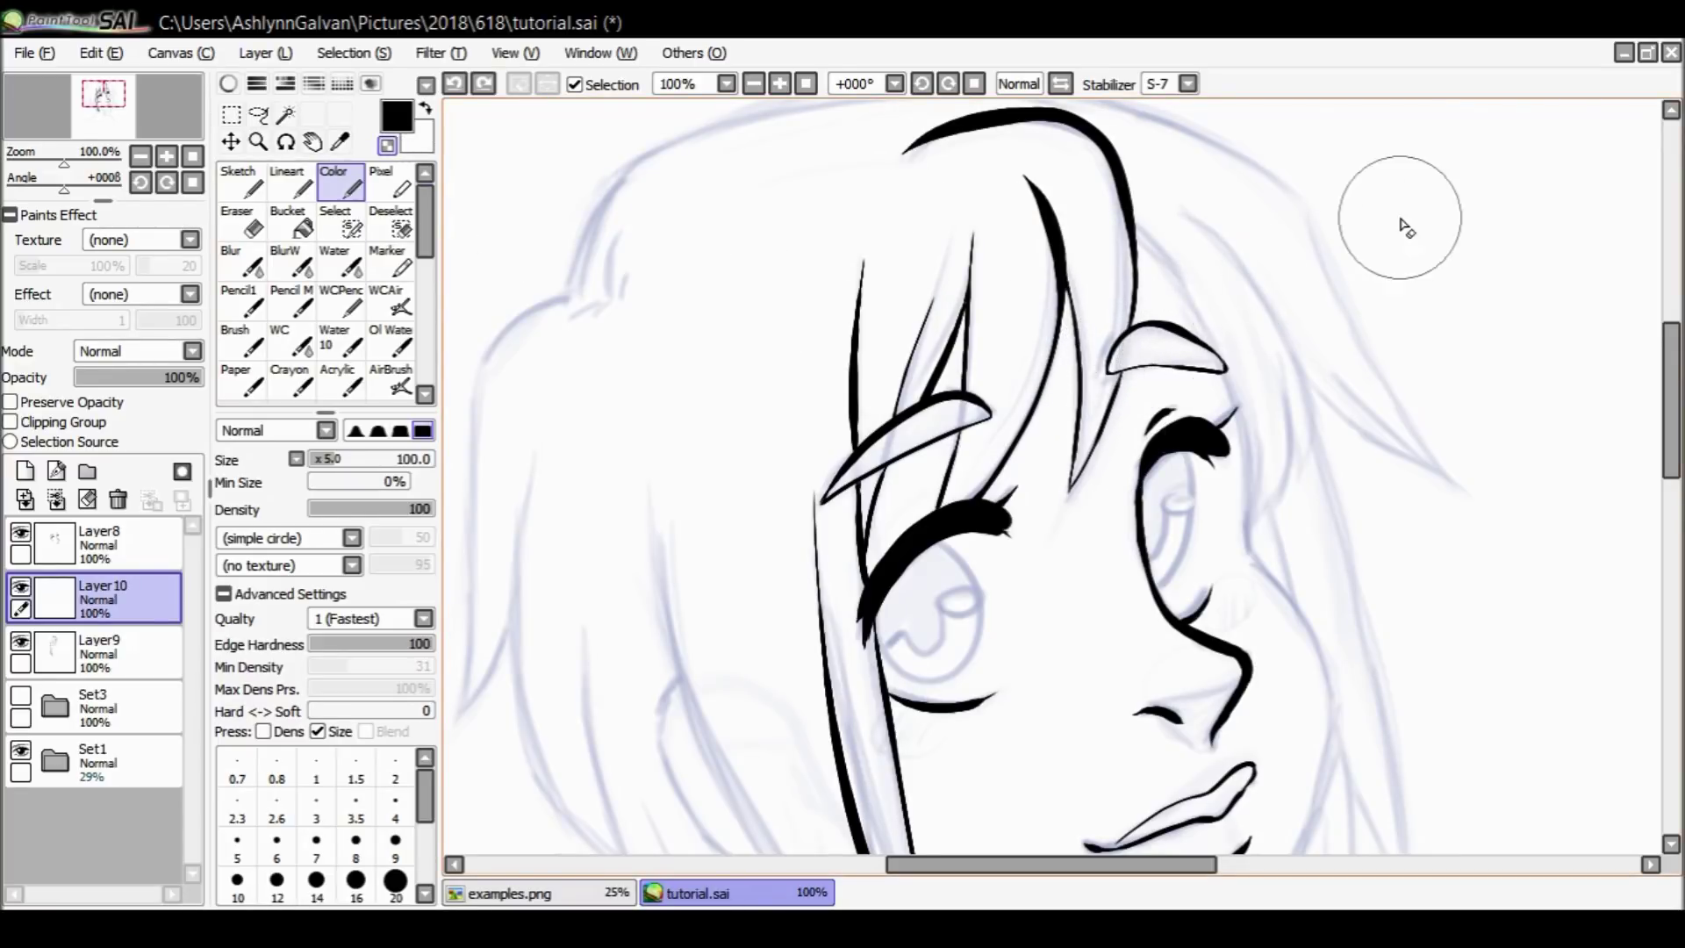
{"action": "left_click", "coordinate": [118, 500]}
Merge Layer8 down into Layer9 so all the inked lines share one layer.
{"action": "left_click", "coordinate": [162, 556]}
{"action": "left_click", "coordinate": [117, 500]}
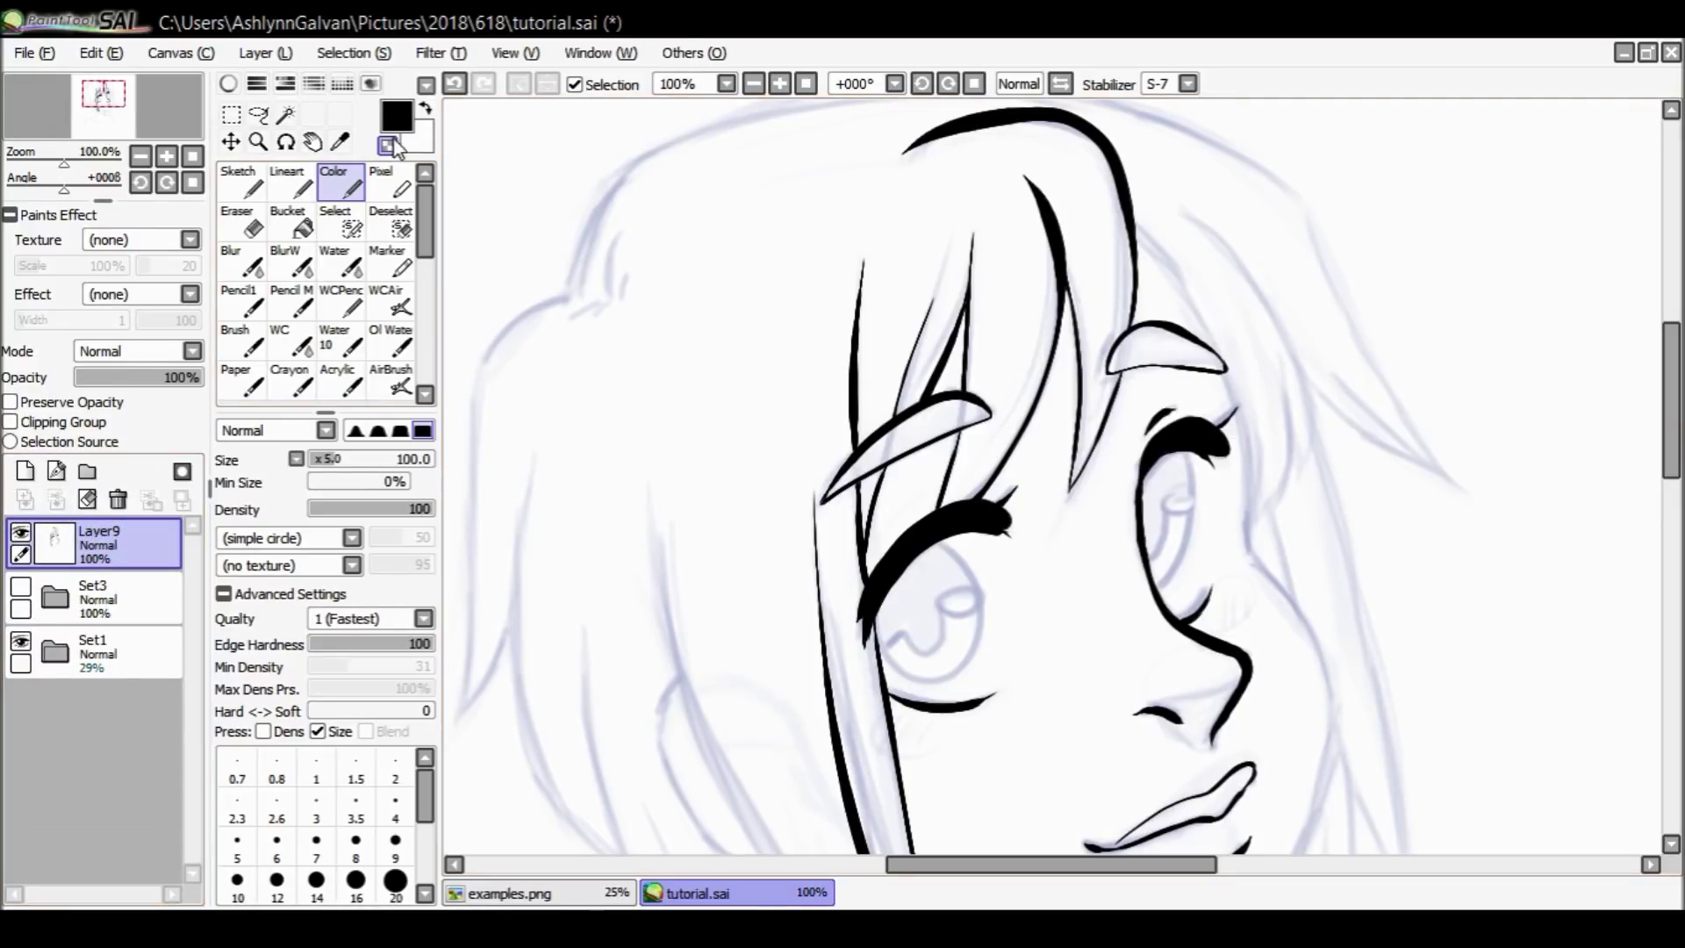
{"action": "left_click_drag", "start_coordinate": [1672, 401], "coordinate": [1675, 361]}
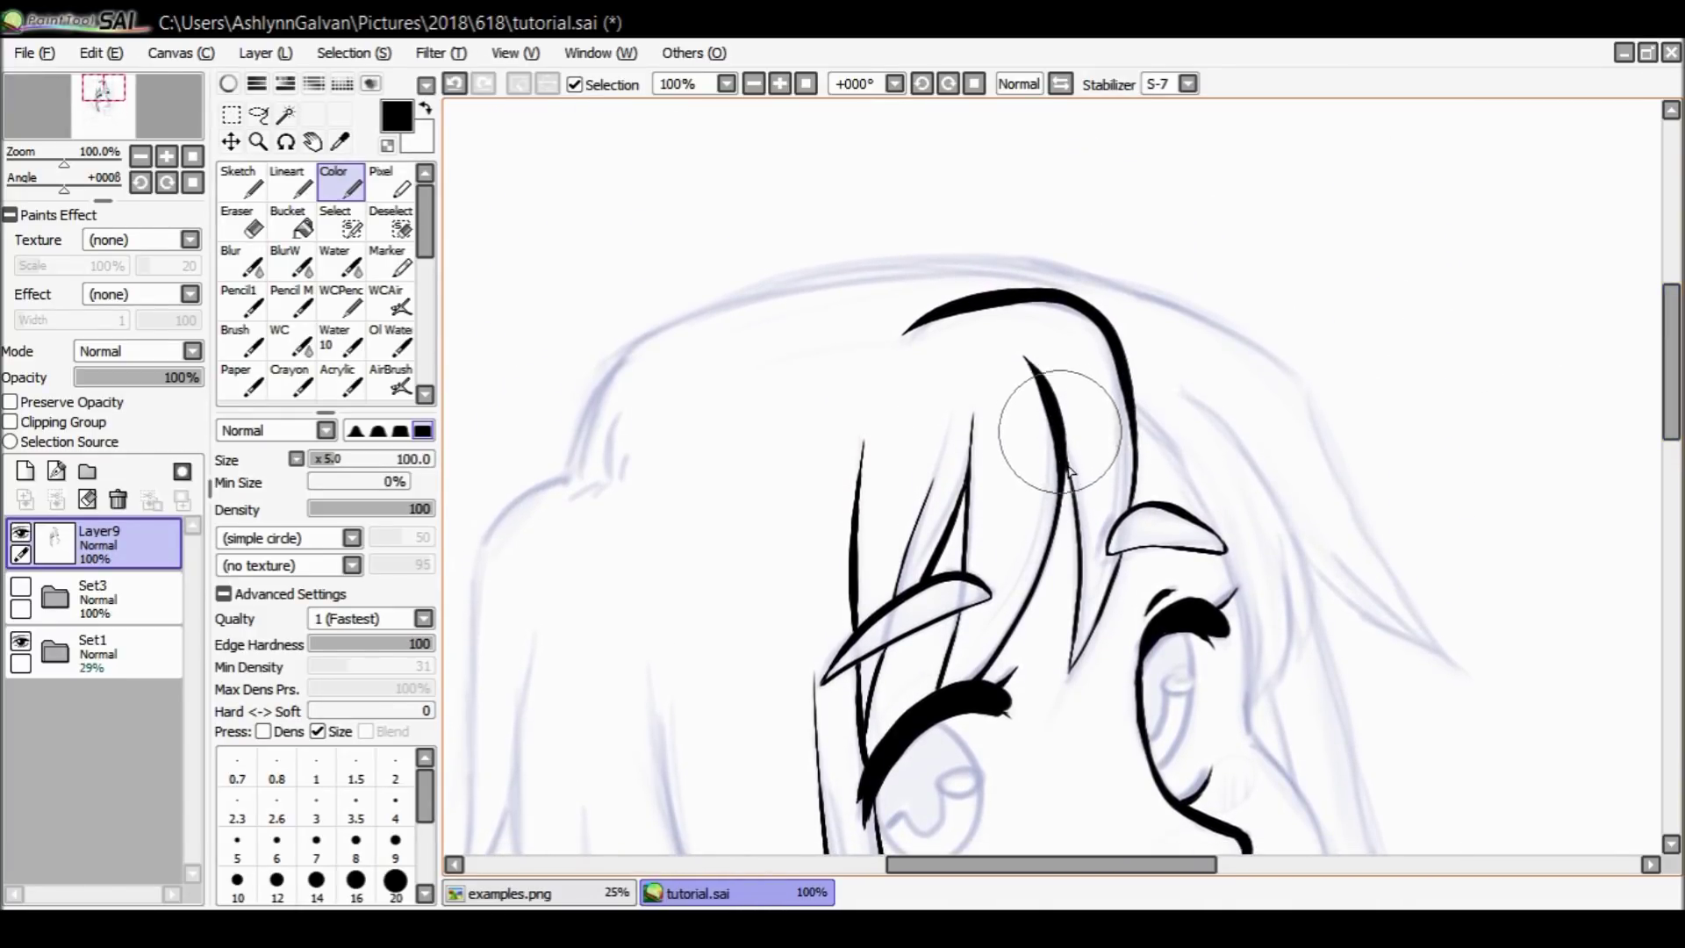
{"action": "mouse_move", "coordinate": [1062, 436]}
{"action": "left_mouse_down"}
{"action": "mouse_move", "coordinate": [1084, 563]}
{"action": "mouse_move", "coordinate": [1056, 405]}
{"action": "mouse_move", "coordinate": [1072, 526]}
{"action": "left_mouse_up"}
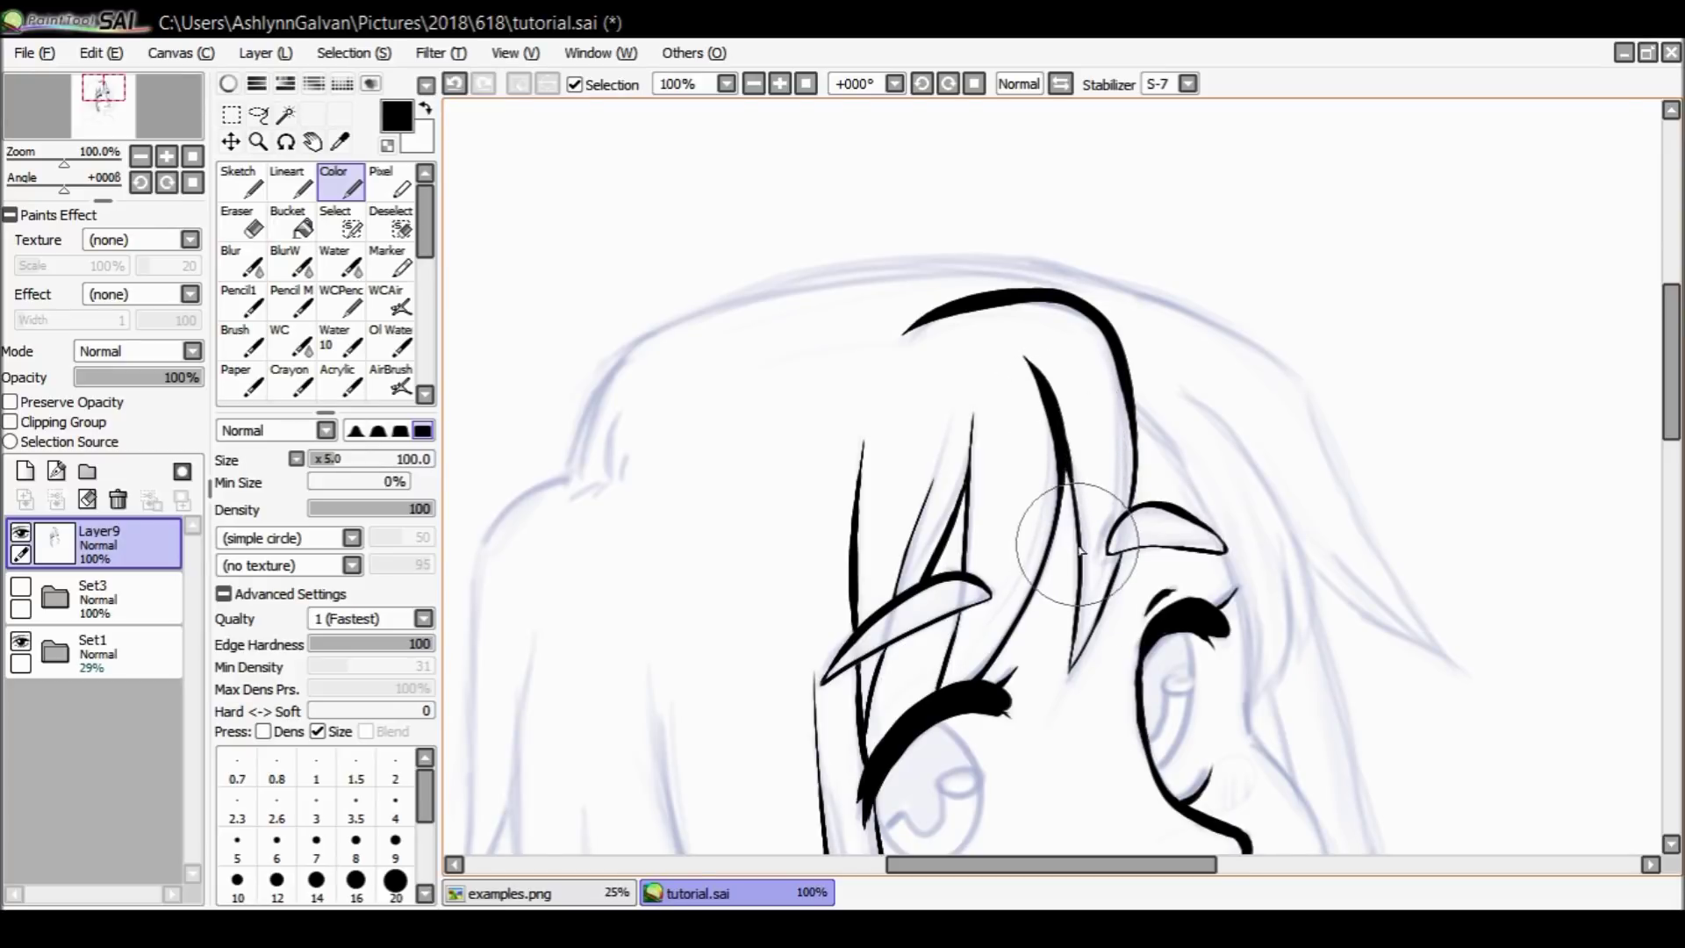
Try to ink the upper part of the back hair line running down to the ear.
{"action": "scroll", "coordinate": [1128, 509], "scroll_direction": "down", "scroll_amount": 8}
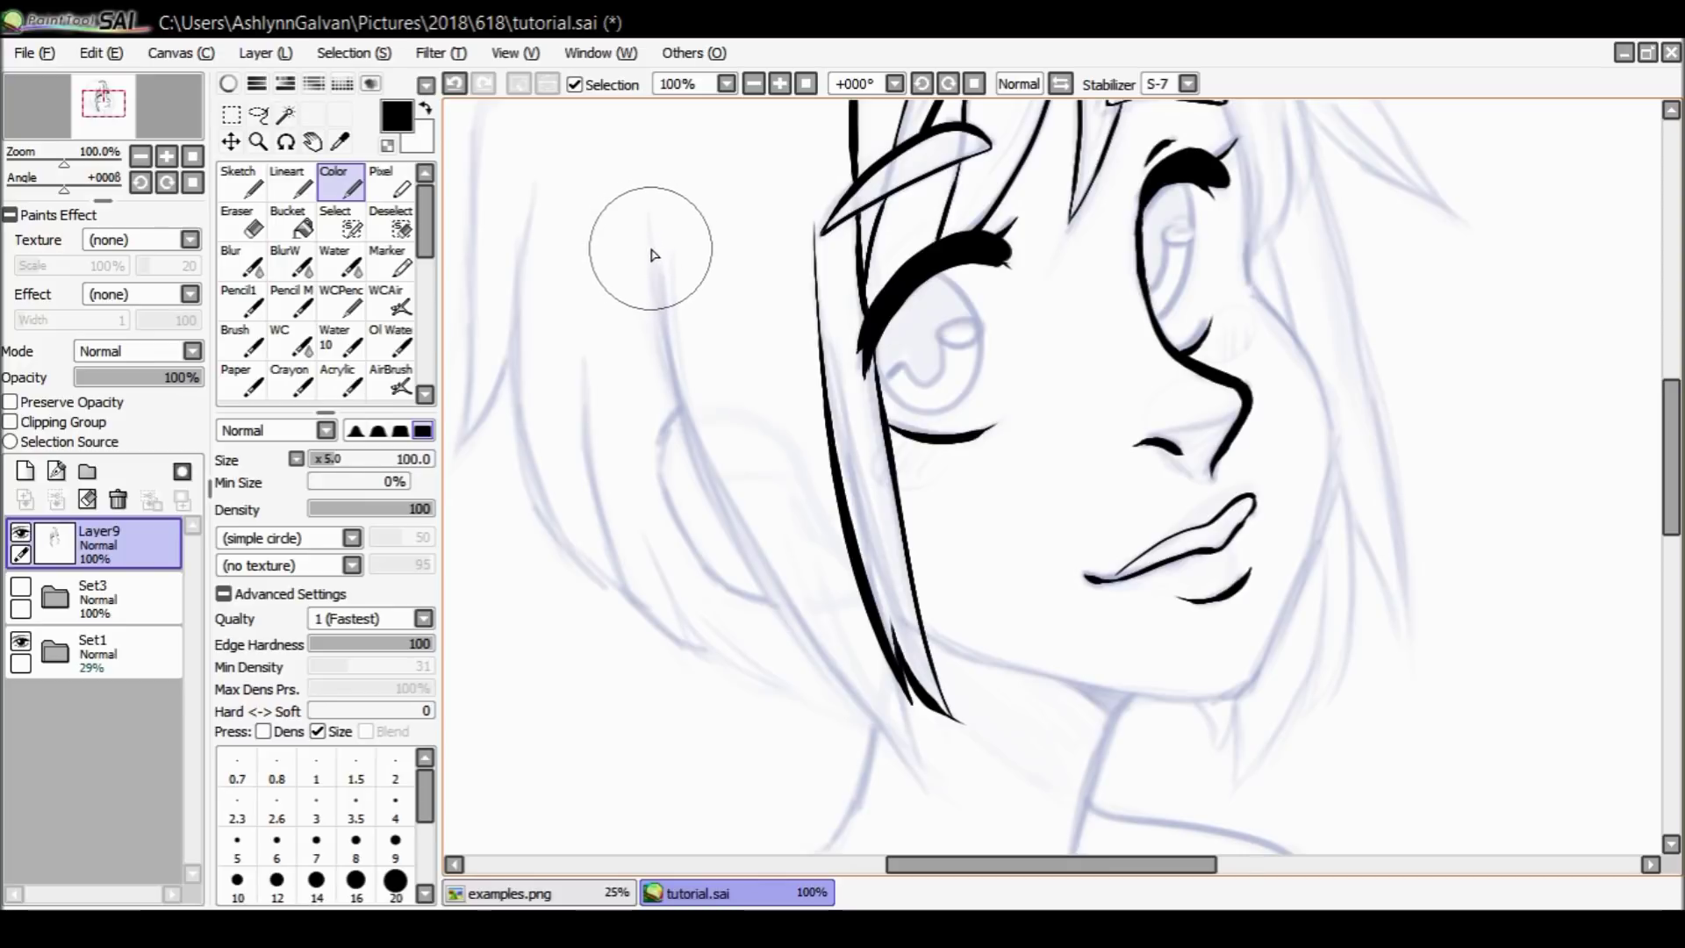
{"action": "left_click_drag", "start_coordinate": [654, 244], "coordinate": [677, 433]}
{"action": "key", "text": "ctrl+z"}
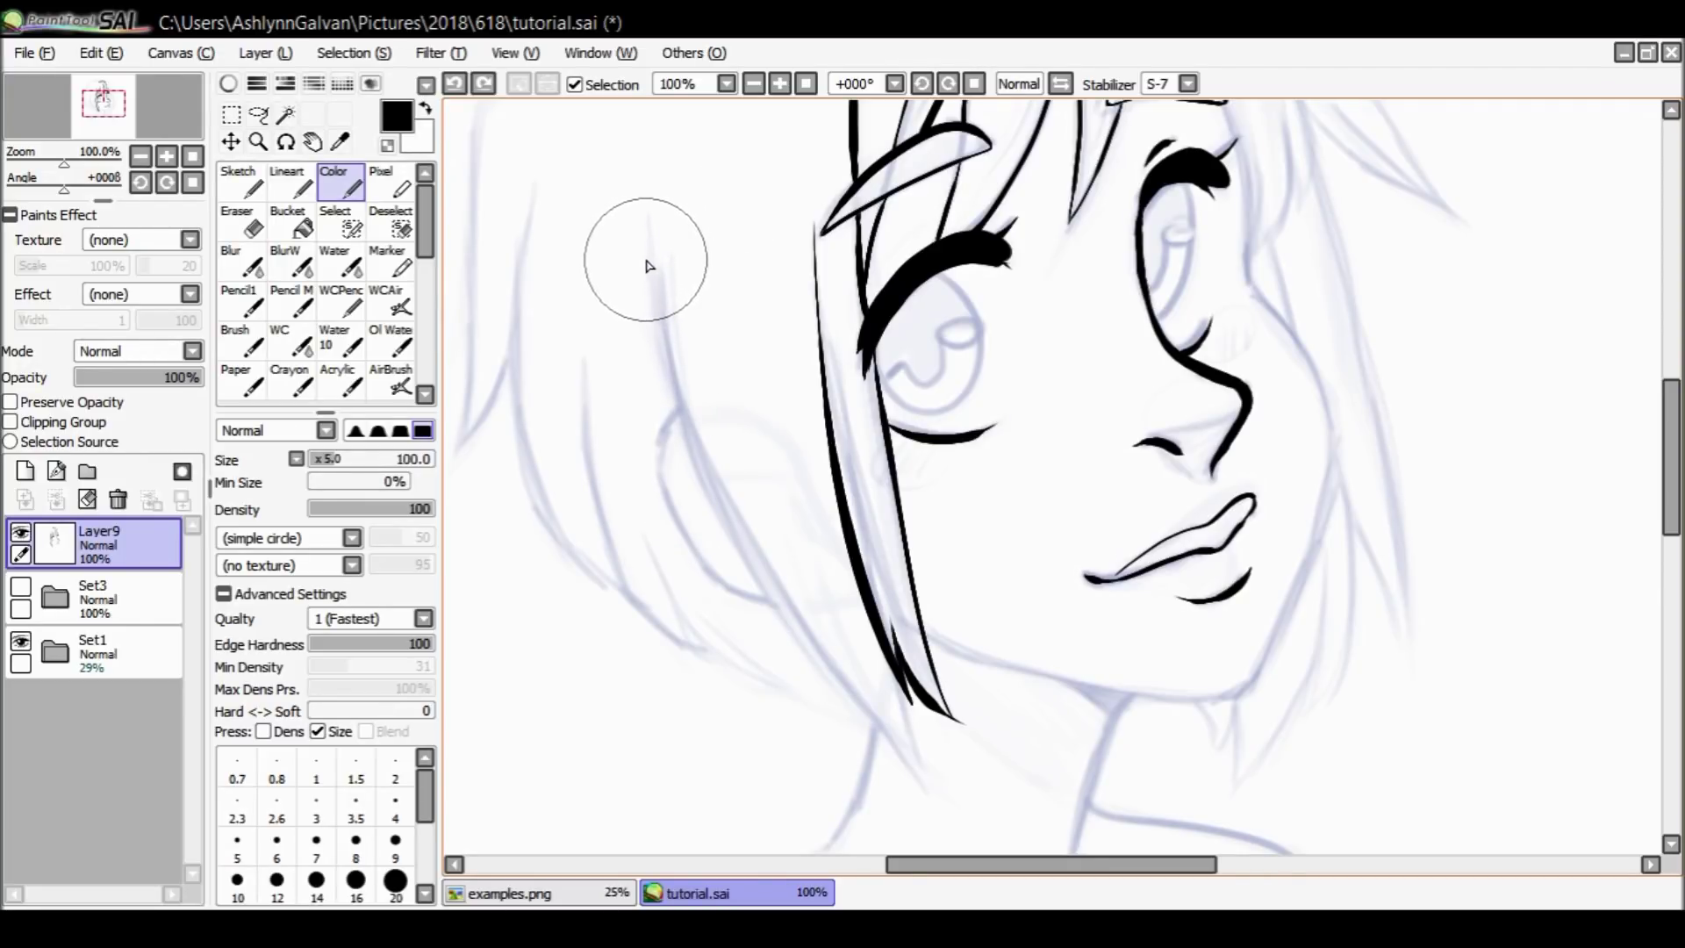
{"action": "left_click_drag", "start_coordinate": [654, 230], "coordinate": [676, 408]}
{"action": "key", "text": "ctrl+z"}
{"action": "left_click_drag", "start_coordinate": [660, 286], "coordinate": [672, 373]}
{"action": "key", "text": "ctrl+z"}
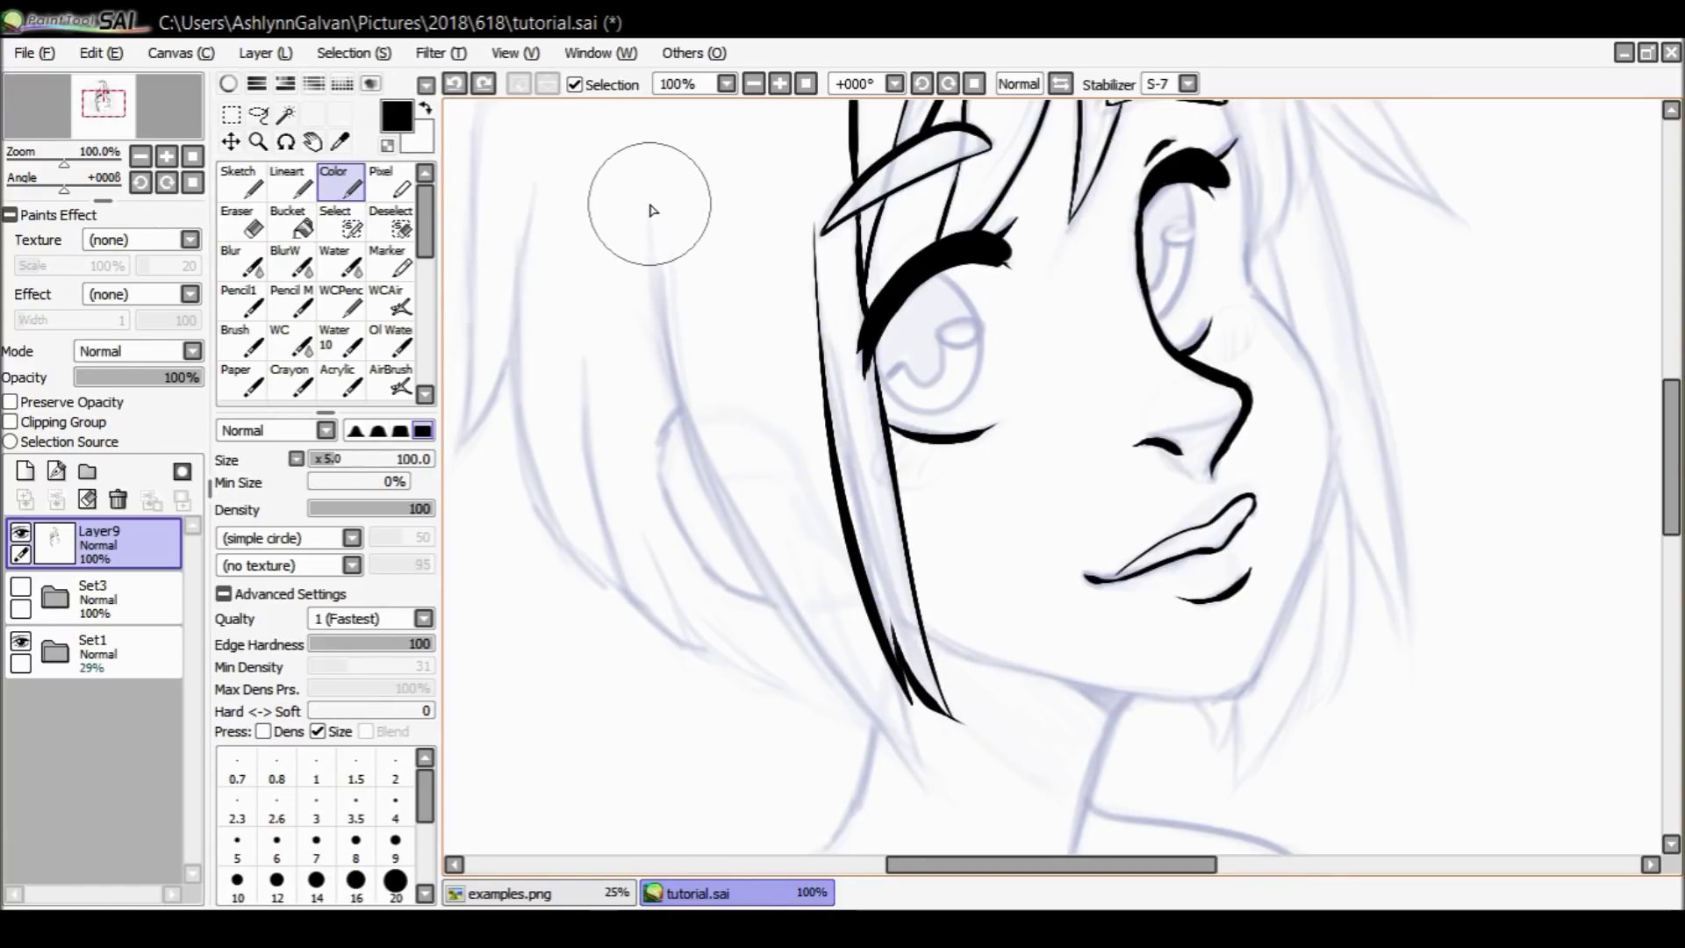
Try to ink the whole back hair line in one stroke, from above the ear down past the neck.
{"action": "scroll", "coordinate": [651, 213], "scroll_direction": "down", "scroll_amount": 2}
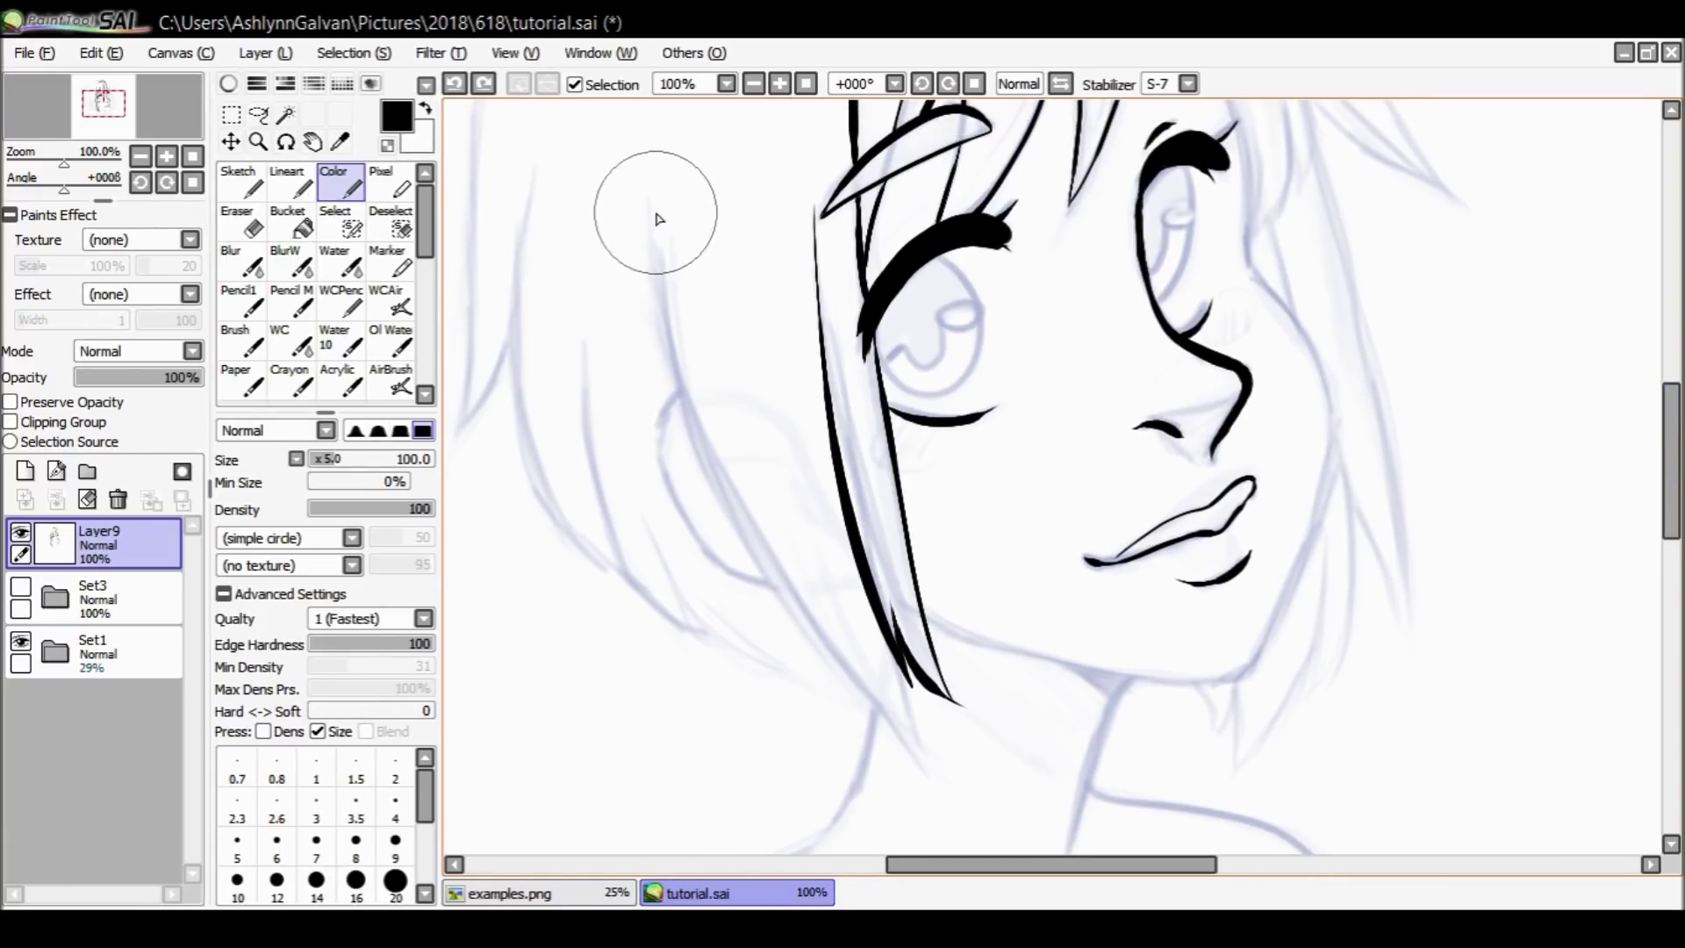
{"action": "mouse_move", "coordinate": [668, 336]}
{"action": "left_mouse_down"}
{"action": "mouse_move", "coordinate": [865, 707]}
{"action": "mouse_move", "coordinate": [965, 795]}
{"action": "left_mouse_up"}
{"action": "key", "text": "ctrl+z"}
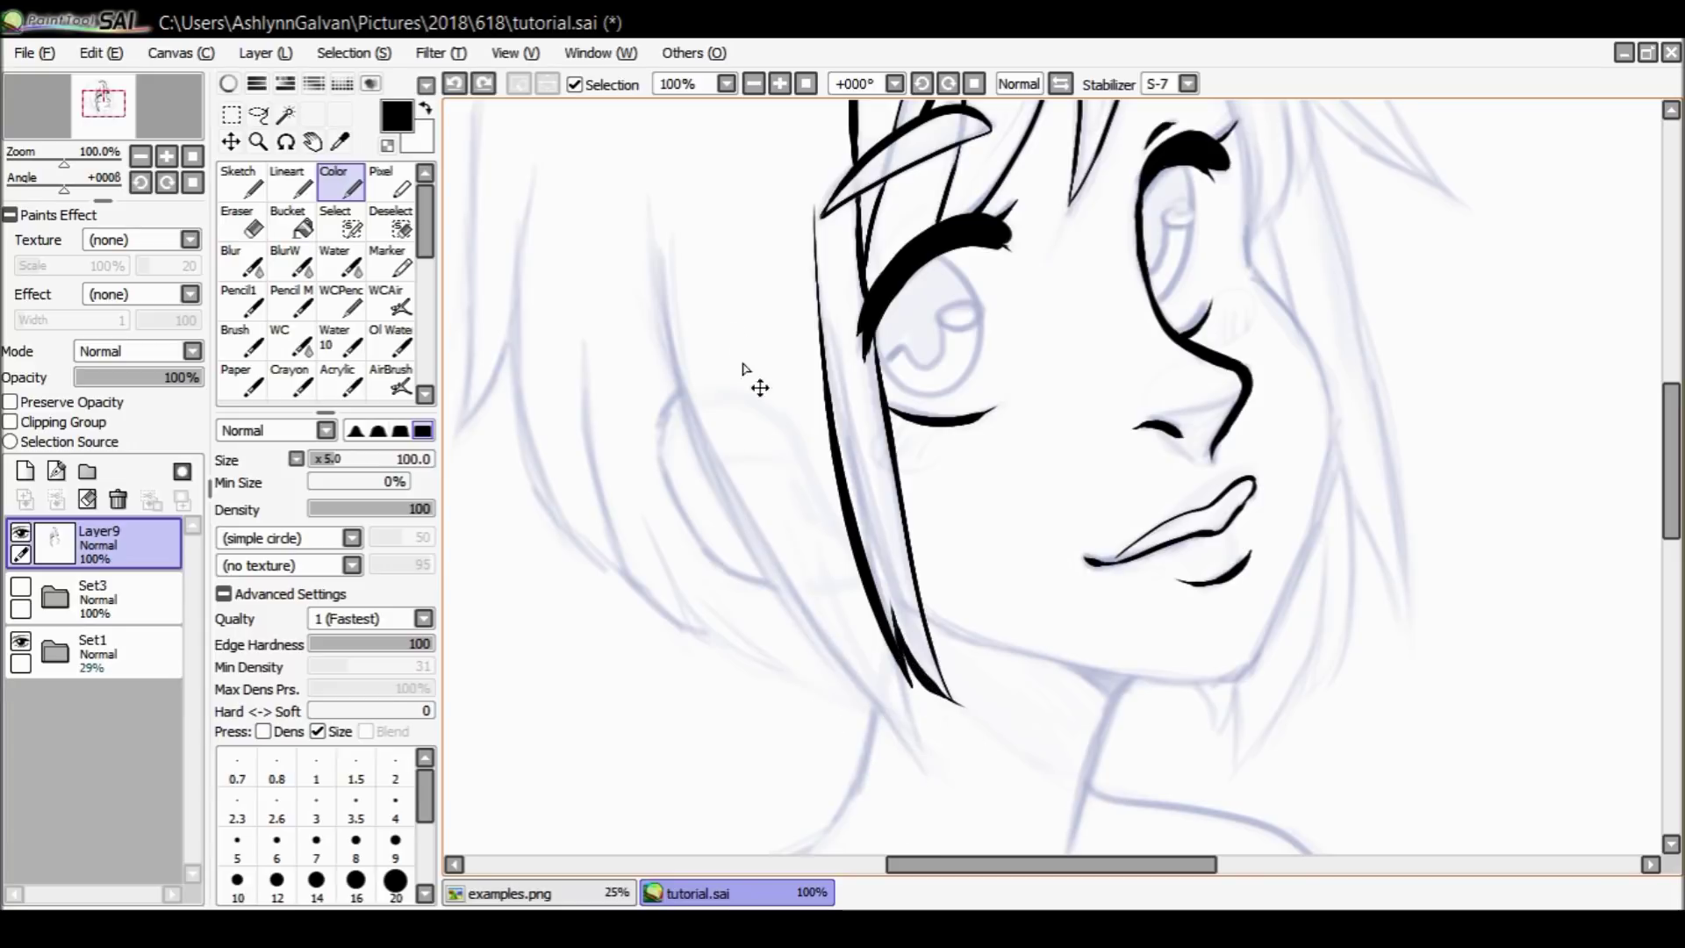
{"action": "mouse_move", "coordinate": [664, 230]}
{"action": "left_mouse_down"}
{"action": "mouse_move", "coordinate": [745, 557]}
{"action": "mouse_move", "coordinate": [975, 834]}
{"action": "left_mouse_up"}
{"action": "key", "text": "ctrl+z"}
Ink the irises of both eyes and fill their dark areas with black.
{"action": "mouse_move", "coordinate": [1672, 458]}
{"action": "left_mouse_down"}
{"action": "mouse_move", "coordinate": [1674, 386]}
{"action": "mouse_move", "coordinate": [1672, 473]}
{"action": "mouse_move", "coordinate": [1672, 442]}
{"action": "left_mouse_up"}
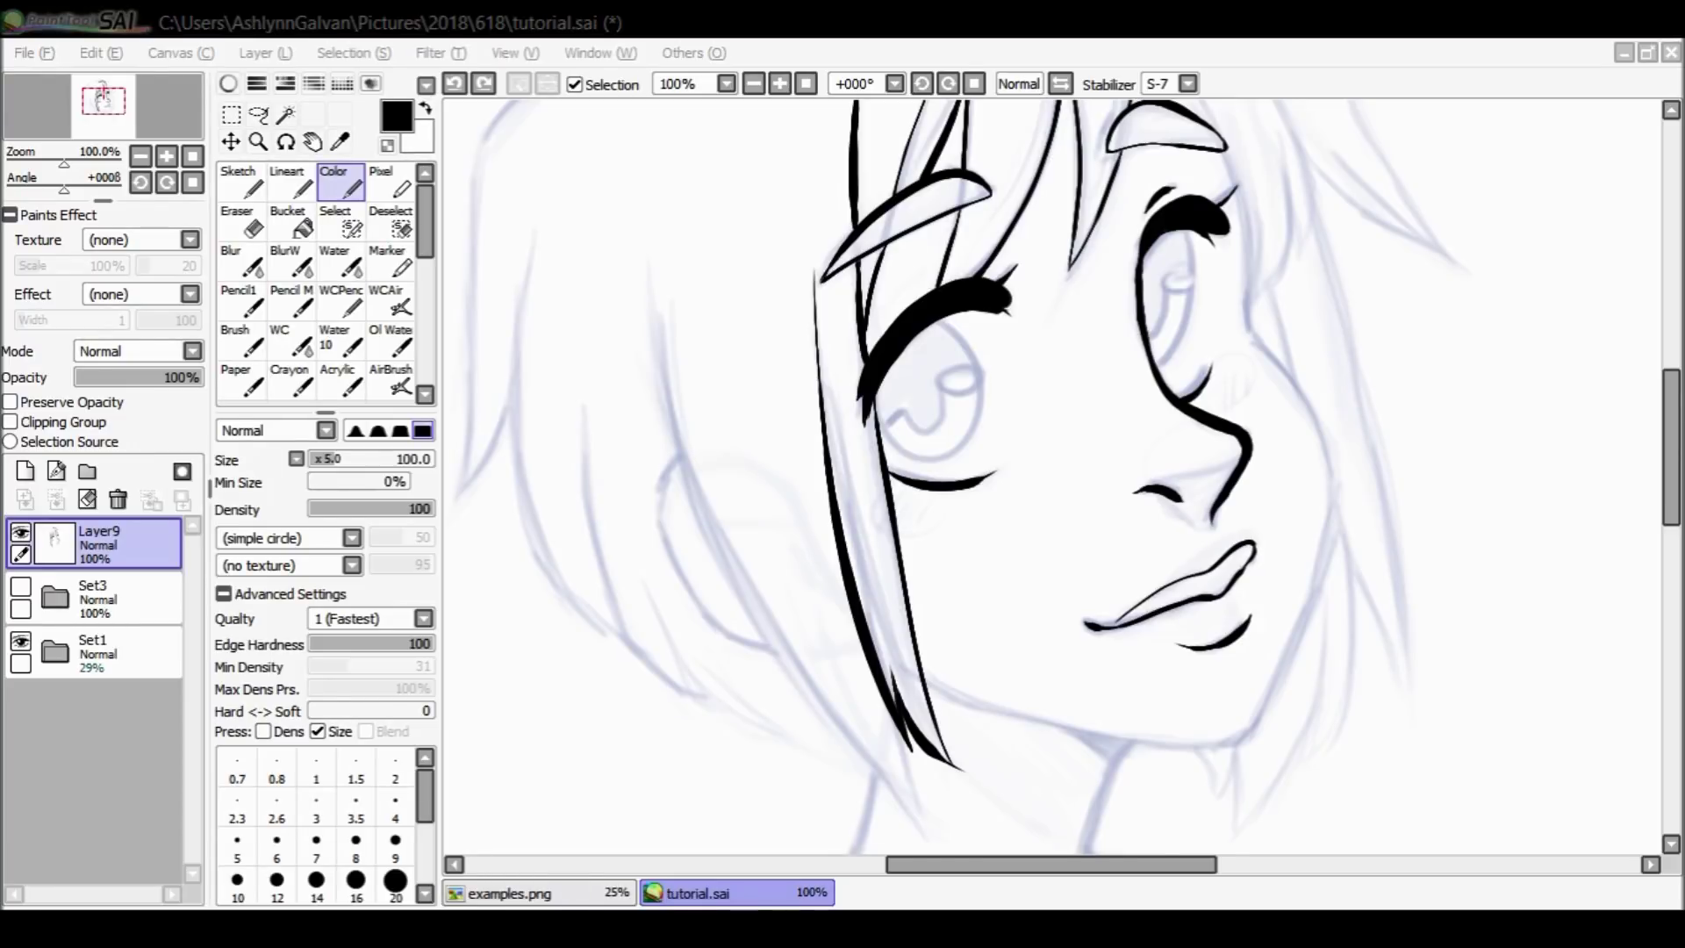
{"action": "mouse_move", "coordinate": [913, 377]}
{"action": "left_mouse_down"}
{"action": "mouse_move", "coordinate": [931, 413]}
{"action": "mouse_move", "coordinate": [978, 301]}
{"action": "left_mouse_up"}
{"action": "left_click_drag", "start_coordinate": [1192, 271], "coordinate": [1161, 356]}
{"action": "left_click", "coordinate": [291, 221]}
{"action": "left_click", "coordinate": [1160, 281]}
{"action": "left_click", "coordinate": [341, 181]}
Ink the face contour from the forehead past the cheek to the chin, and the jawline back to the side lock.
{"action": "left_click_drag", "start_coordinate": [1671, 430], "coordinate": [1668, 444]}
{"action": "scroll", "coordinate": [1141, 474], "scroll_direction": "down", "scroll_amount": 1}
{"action": "left_click_drag", "start_coordinate": [1129, 208], "coordinate": [1218, 731]}
{"action": "left_click_drag", "start_coordinate": [971, 715], "coordinate": [1211, 740]}
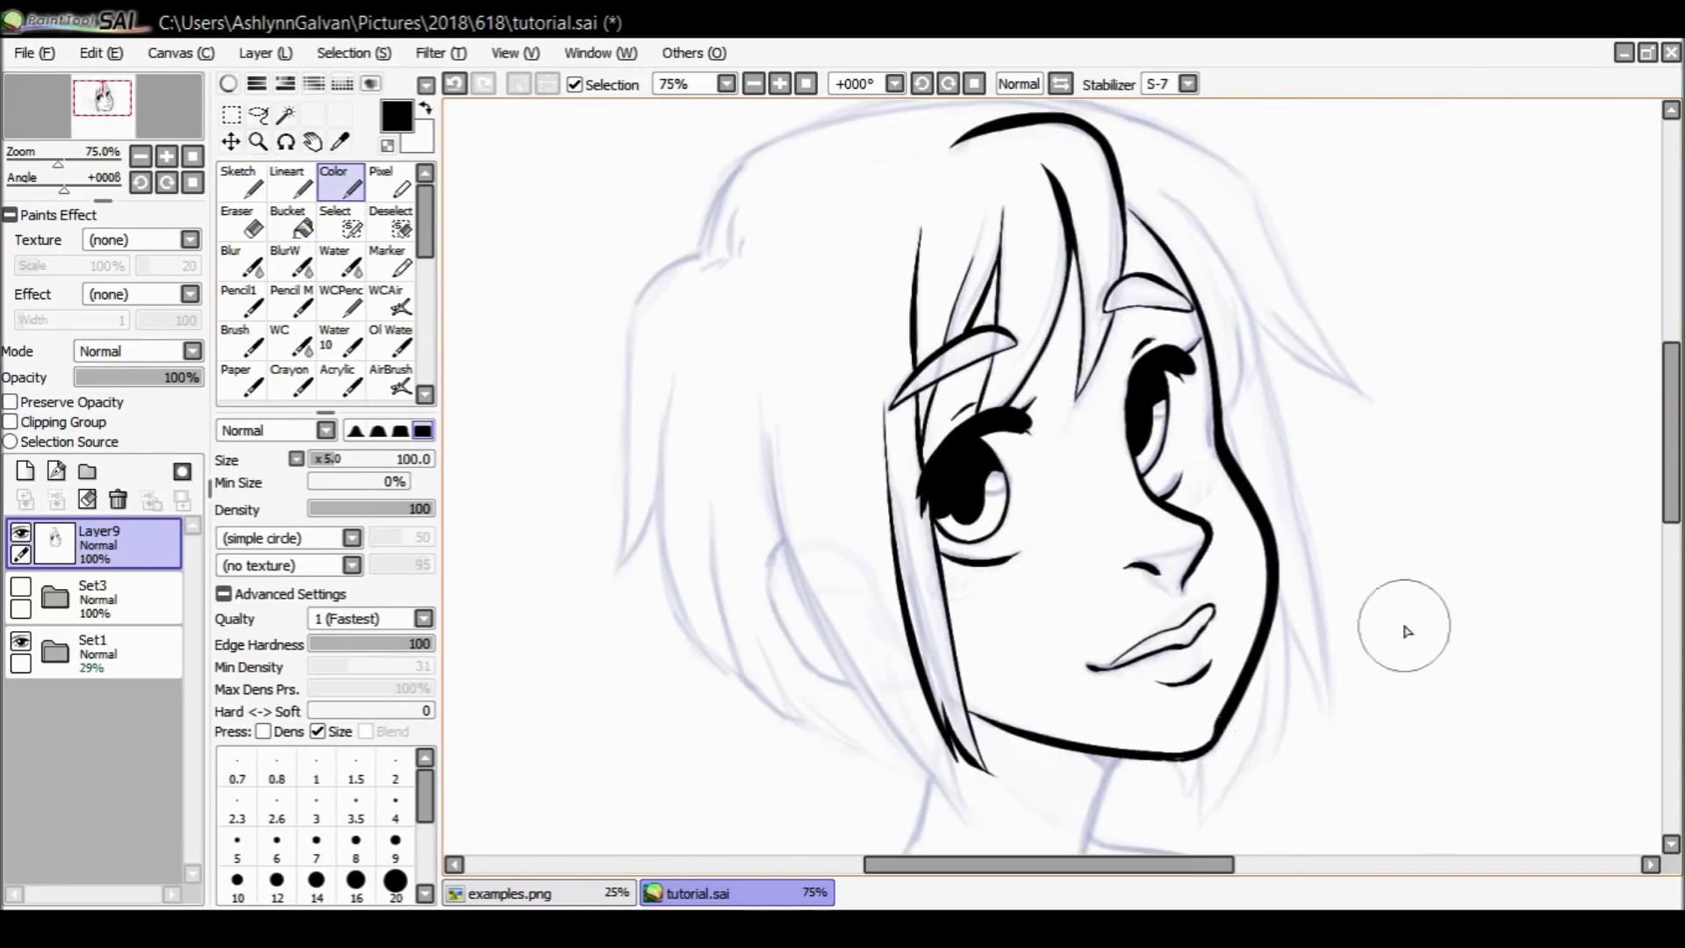
Ink the long hair line passing in front of the ear down to the neck, and the ear's outer curve.
{"action": "scroll", "coordinate": [1170, 763], "scroll_direction": "down", "scroll_amount": 2}
{"action": "scroll", "coordinate": [1054, 526], "scroll_direction": "up", "scroll_amount": 2}
{"action": "left_click_drag", "start_coordinate": [760, 377], "coordinate": [865, 694]}
{"action": "left_click_drag", "start_coordinate": [786, 527], "coordinate": [830, 669]}
Ink the crown outline and the hair on the far side of the face, ending in pointed tips below the jaw.
{"action": "scroll", "coordinate": [709, 382], "scroll_direction": "up", "scroll_amount": 1}
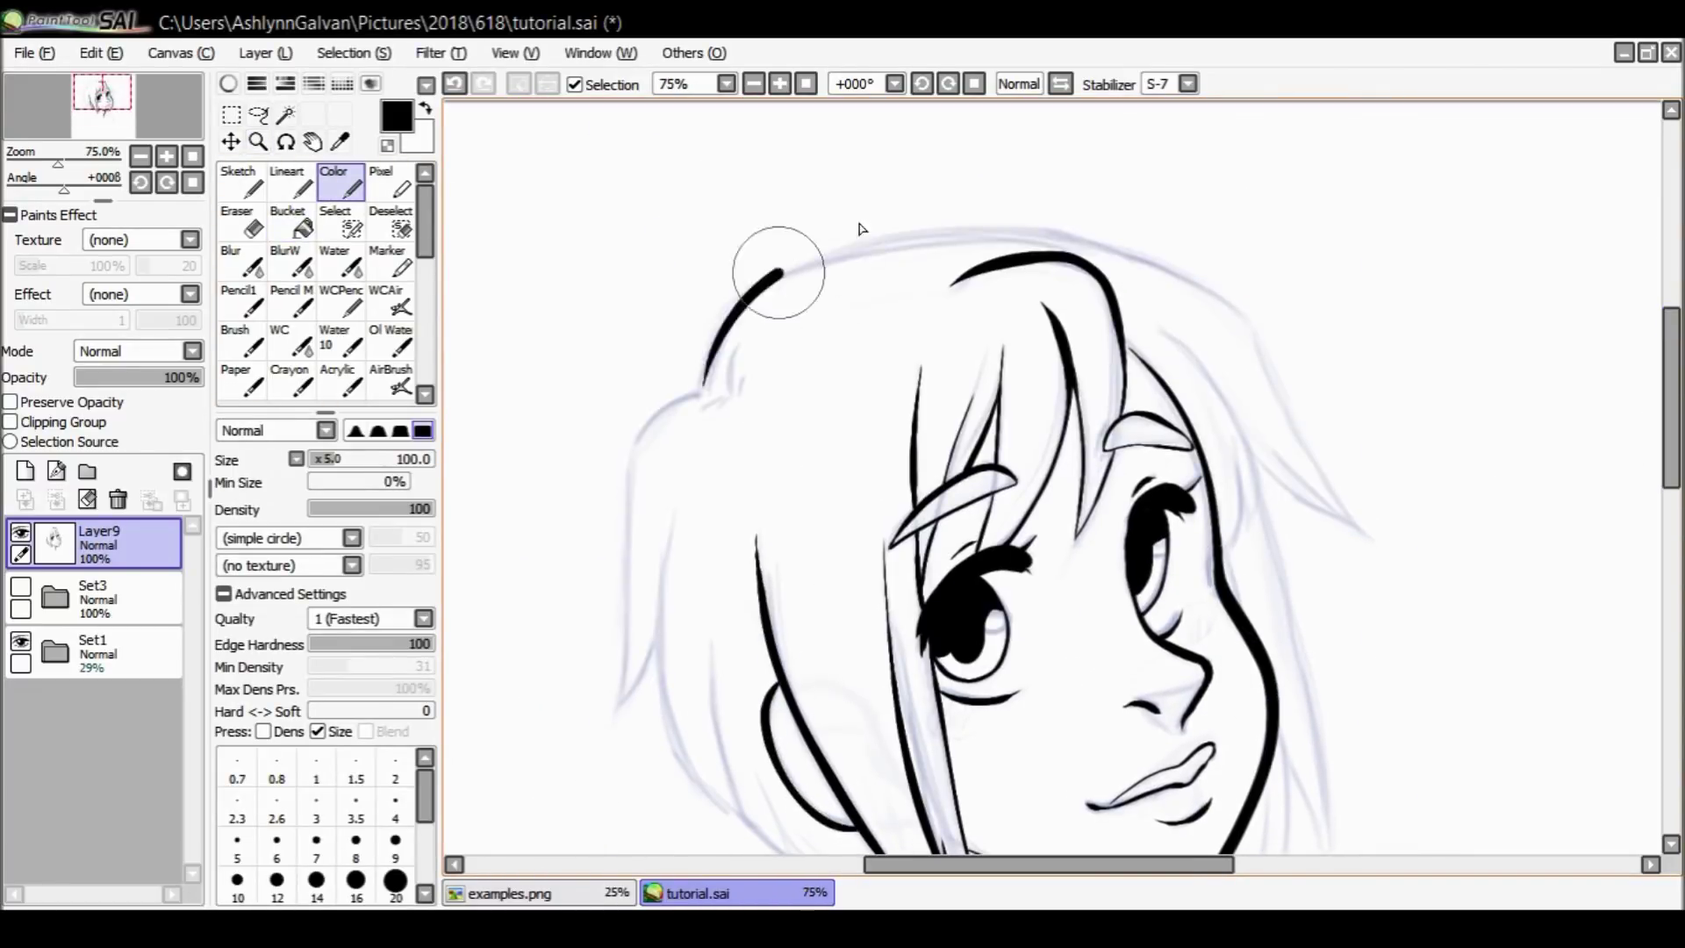
{"action": "scroll", "coordinate": [1185, 290], "scroll_direction": "down", "scroll_amount": 1}
{"action": "left_click_drag", "start_coordinate": [1185, 281], "coordinate": [1290, 452]}
{"action": "left_click_drag", "start_coordinate": [1264, 316], "coordinate": [1387, 448]}
{"action": "scroll", "coordinate": [1386, 447], "scroll_direction": "down", "scroll_amount": 1}
{"action": "left_click_drag", "start_coordinate": [1326, 343], "coordinate": [1270, 527]}
{"action": "scroll", "coordinate": [1270, 527], "scroll_direction": "down", "scroll_amount": 1}
{"action": "left_click_drag", "start_coordinate": [1198, 575], "coordinate": [1177, 632]}
Ink both neck and shoulder outlines and the two collarbone lines with tapered strokes.
{"action": "scroll", "coordinate": [1141, 526], "scroll_direction": "down", "scroll_amount": 2}
{"action": "left_click_drag", "start_coordinate": [1089, 457], "coordinate": [1295, 694]}
{"action": "left_click_drag", "start_coordinate": [768, 573], "coordinate": [1071, 648]}
{"action": "left_click_drag", "start_coordinate": [1194, 520], "coordinate": [1110, 608]}
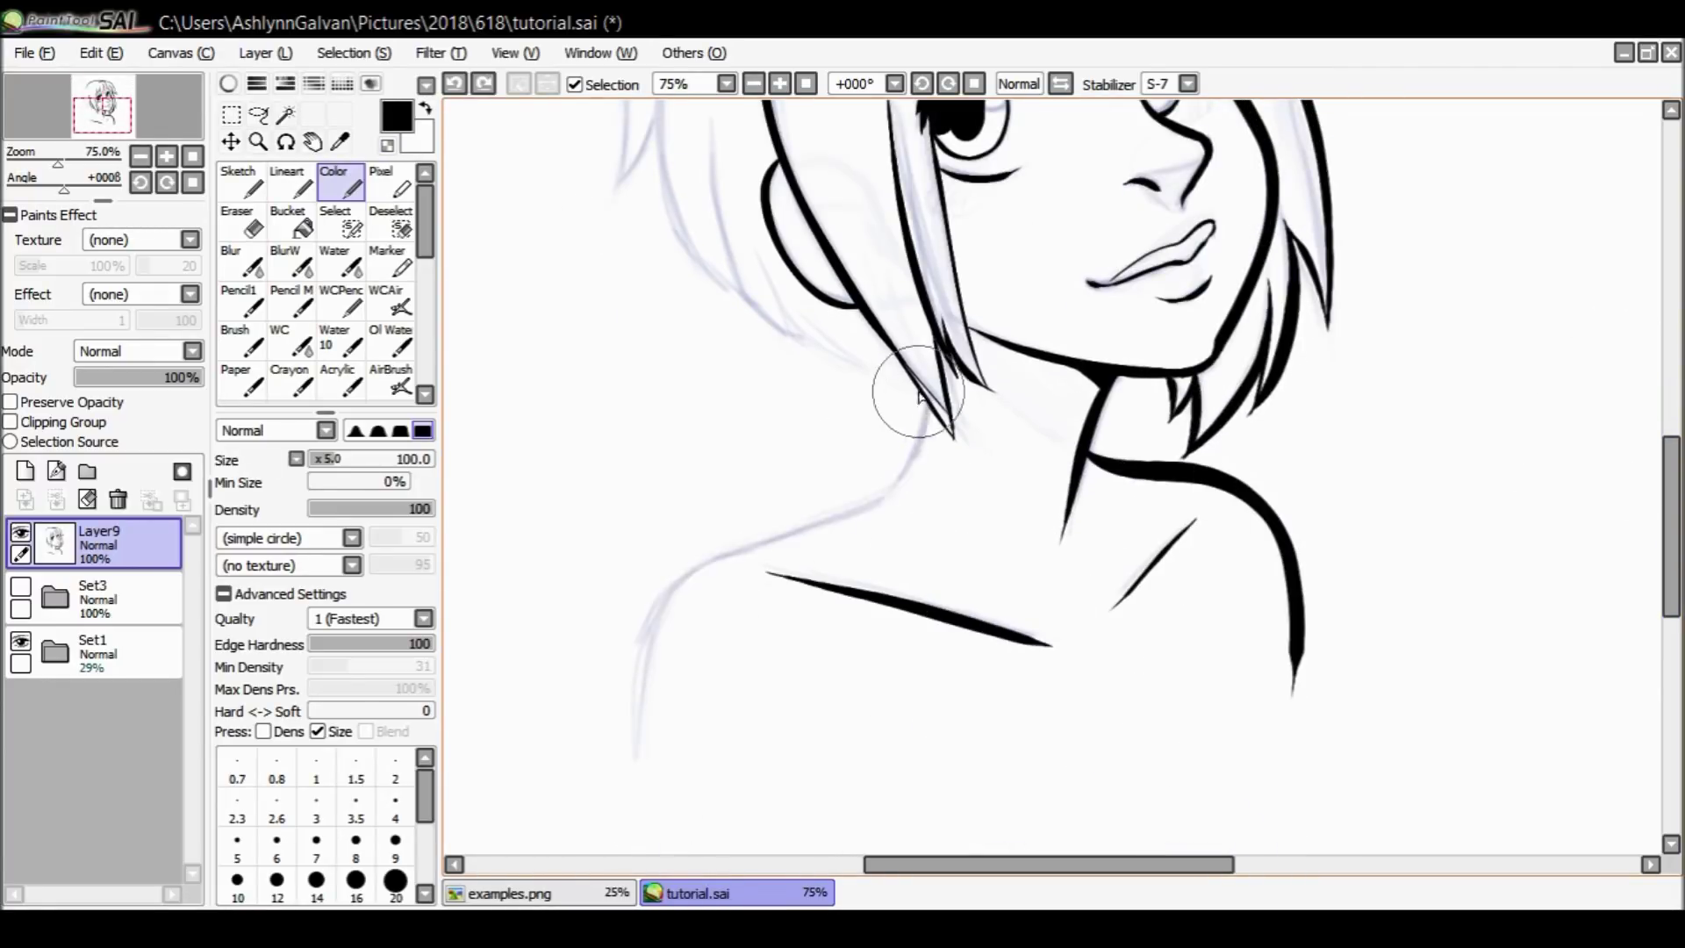
{"action": "left_click_drag", "start_coordinate": [924, 420], "coordinate": [642, 762]}
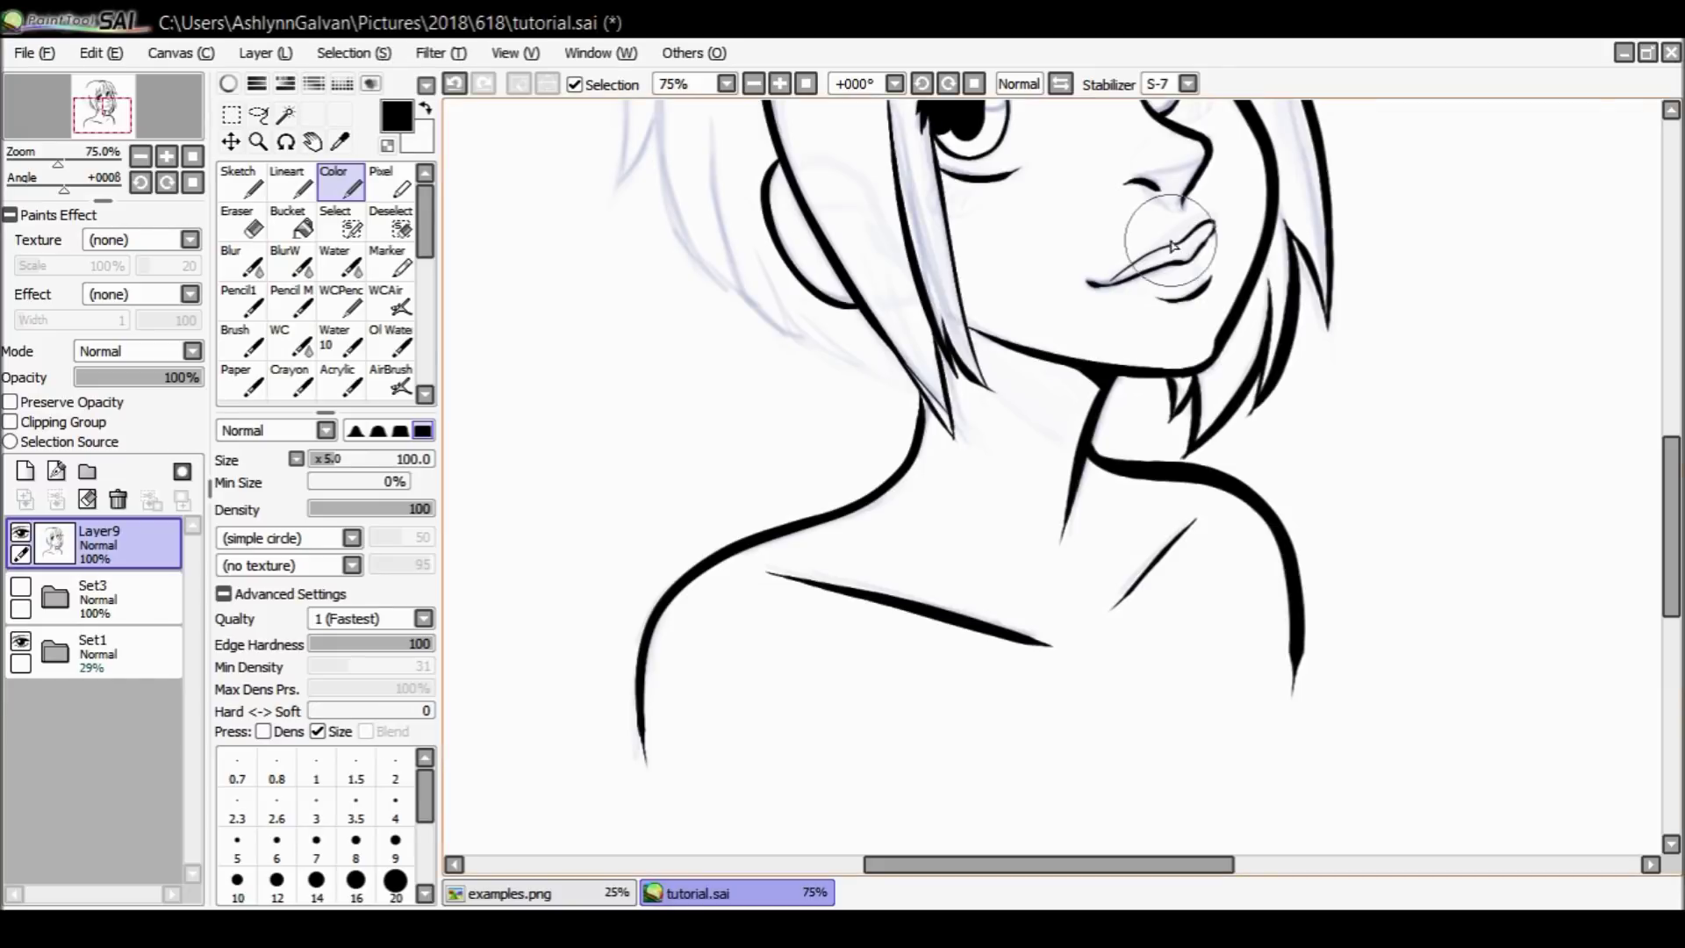
Examine the thickened line junctions where the neck meets the jaw and the shoulder.
{"action": "scroll", "coordinate": [1521, 373], "scroll_direction": "up", "scroll_amount": 3}
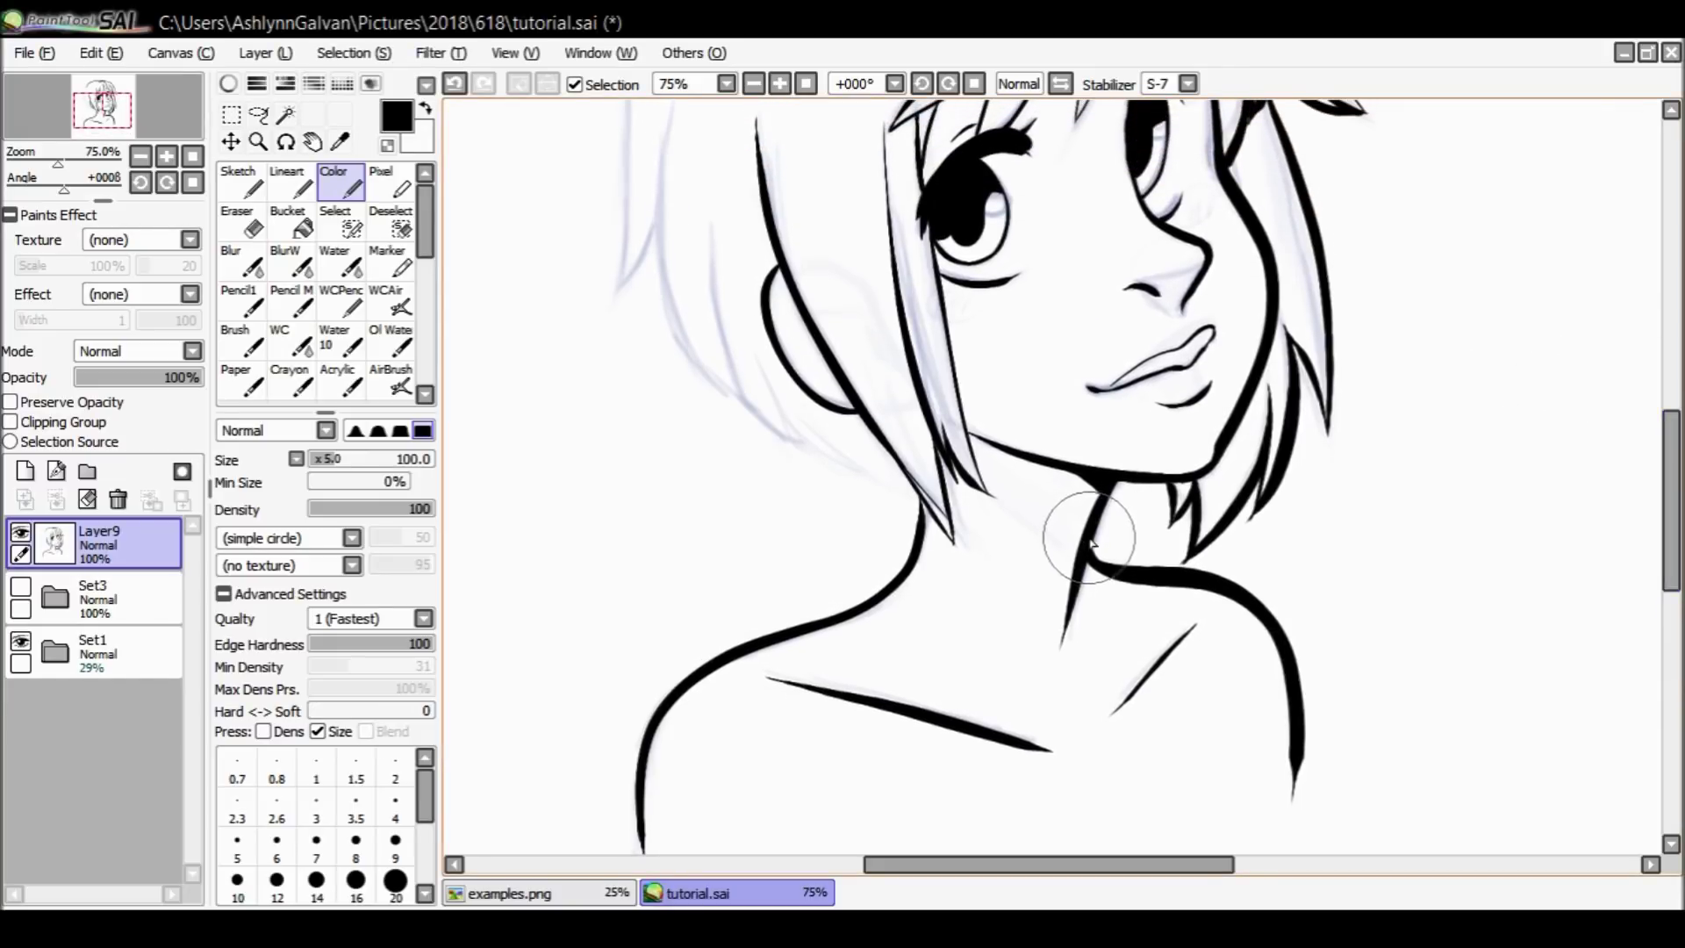
{"action": "left_click_drag", "start_coordinate": [1084, 474], "coordinate": [1093, 549]}
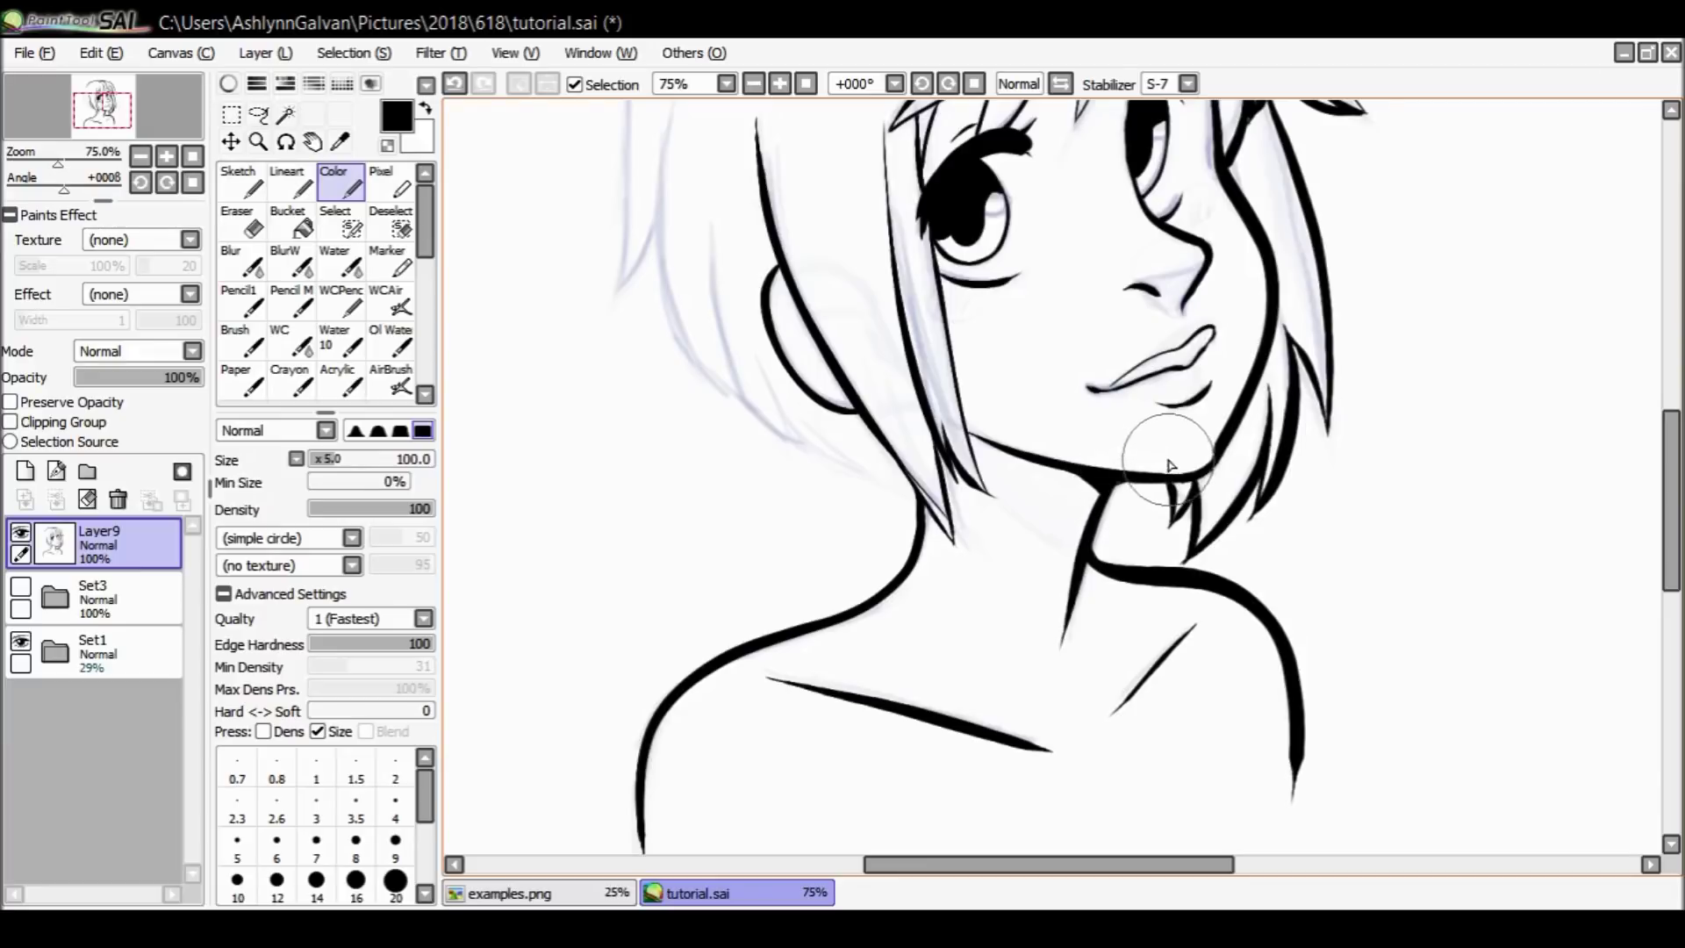
{"action": "left_click", "coordinate": [258, 141]}
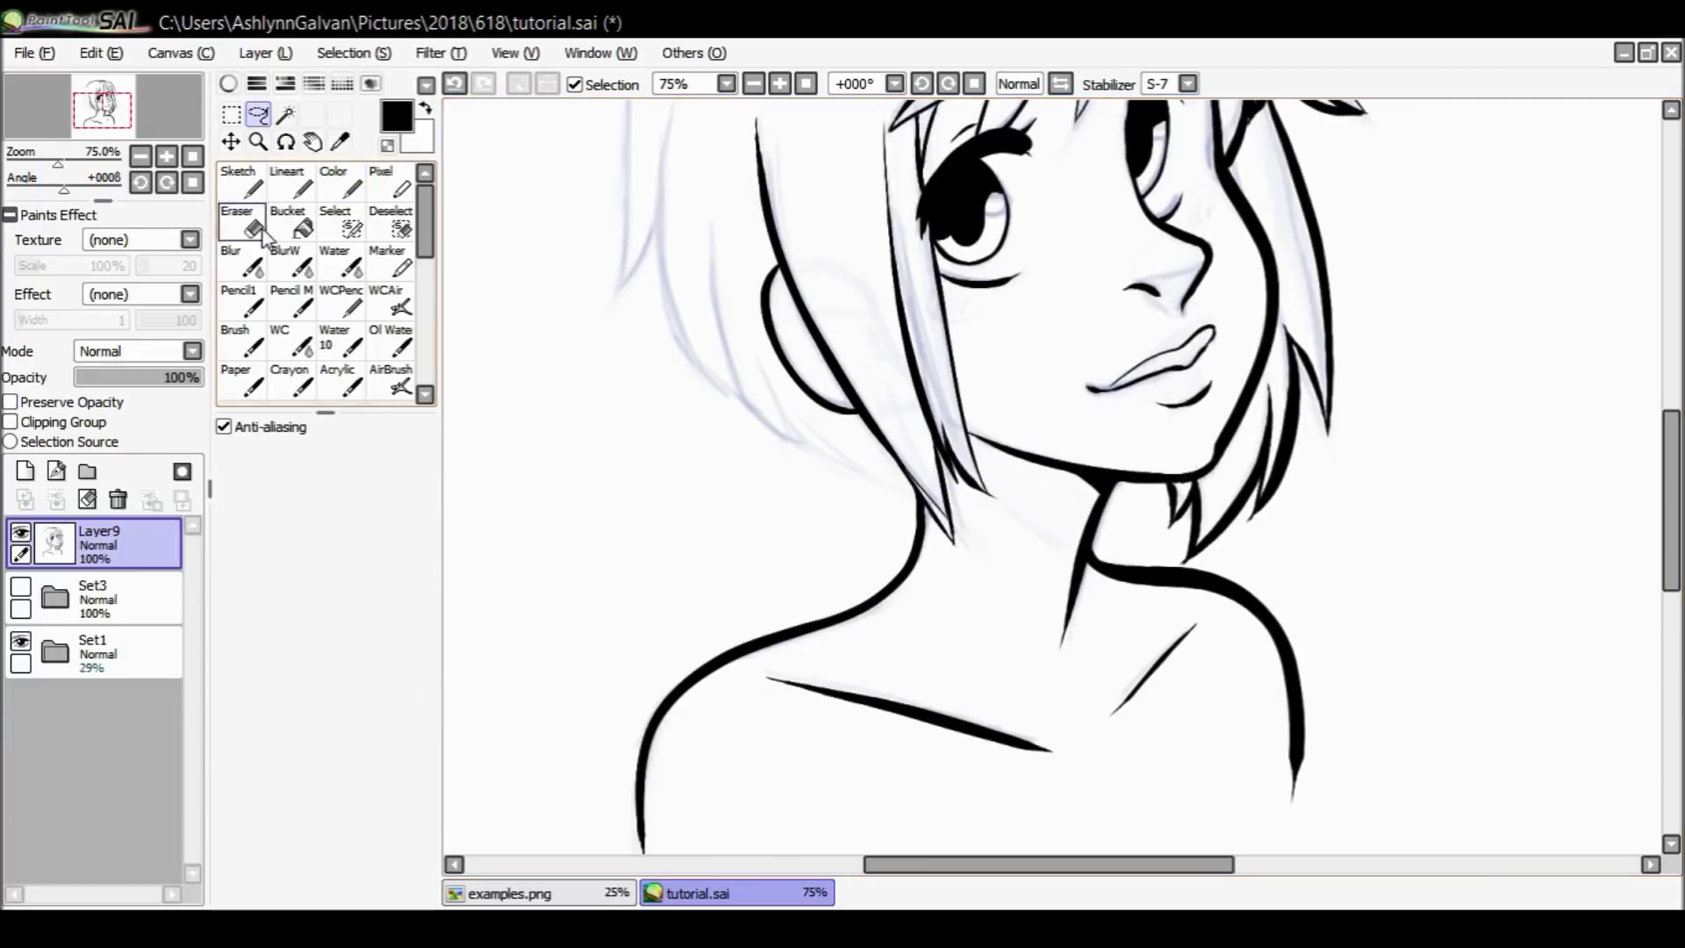
{"action": "left_click_drag", "start_coordinate": [1119, 547], "coordinate": [1140, 565]}
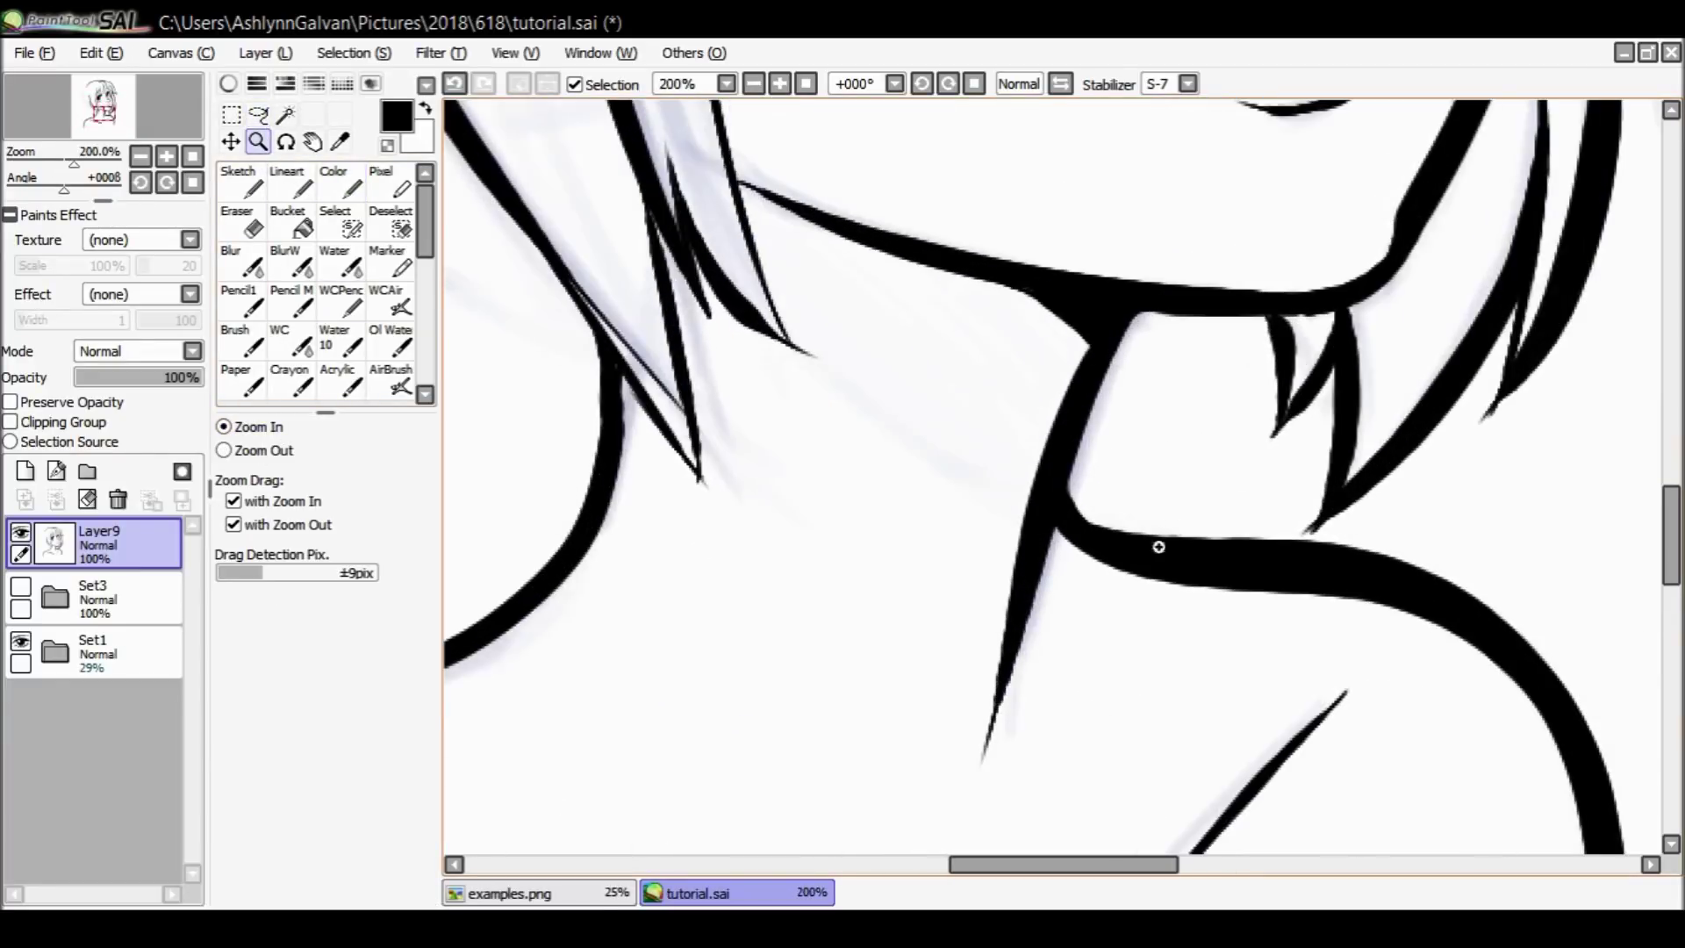
{"action": "left_click", "coordinate": [290, 184]}
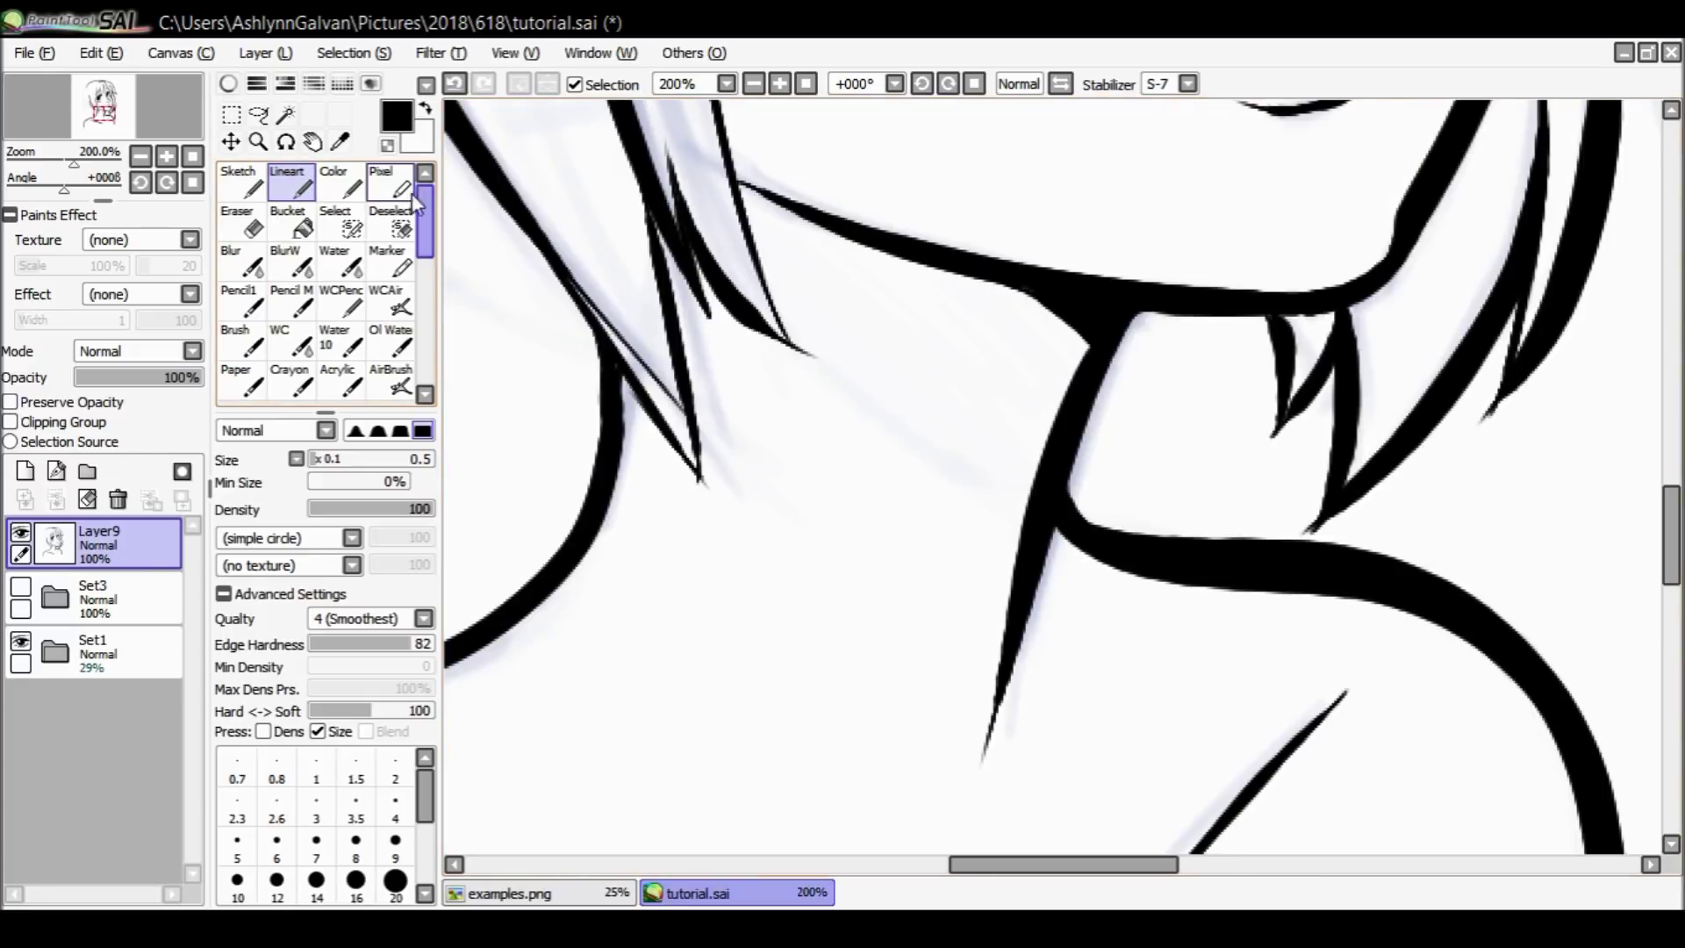
{"action": "left_click", "coordinate": [383, 180]}
{"action": "left_click", "coordinate": [335, 198]}
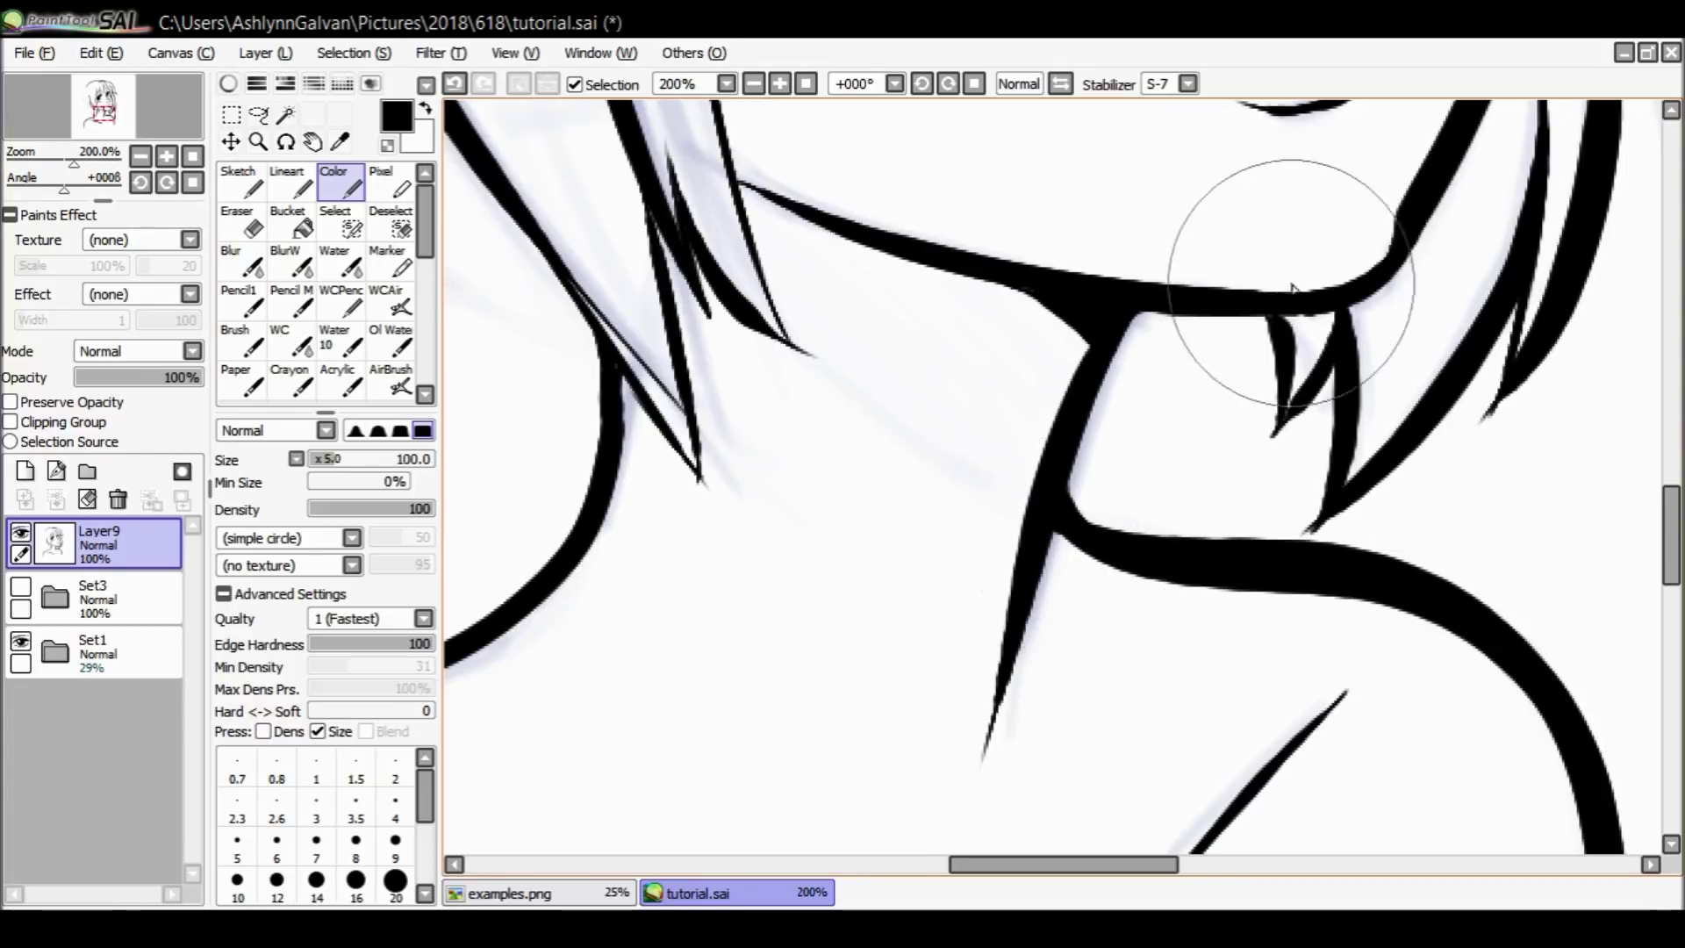
{"action": "mouse_move", "coordinate": [1109, 332]}
{"action": "left_mouse_down"}
{"action": "mouse_move", "coordinate": [1165, 309]}
{"action": "mouse_move", "coordinate": [1091, 342]}
{"action": "mouse_move", "coordinate": [1159, 293]}
{"action": "mouse_move", "coordinate": [1067, 295]}
{"action": "mouse_move", "coordinate": [1076, 332]}
{"action": "left_mouse_up"}
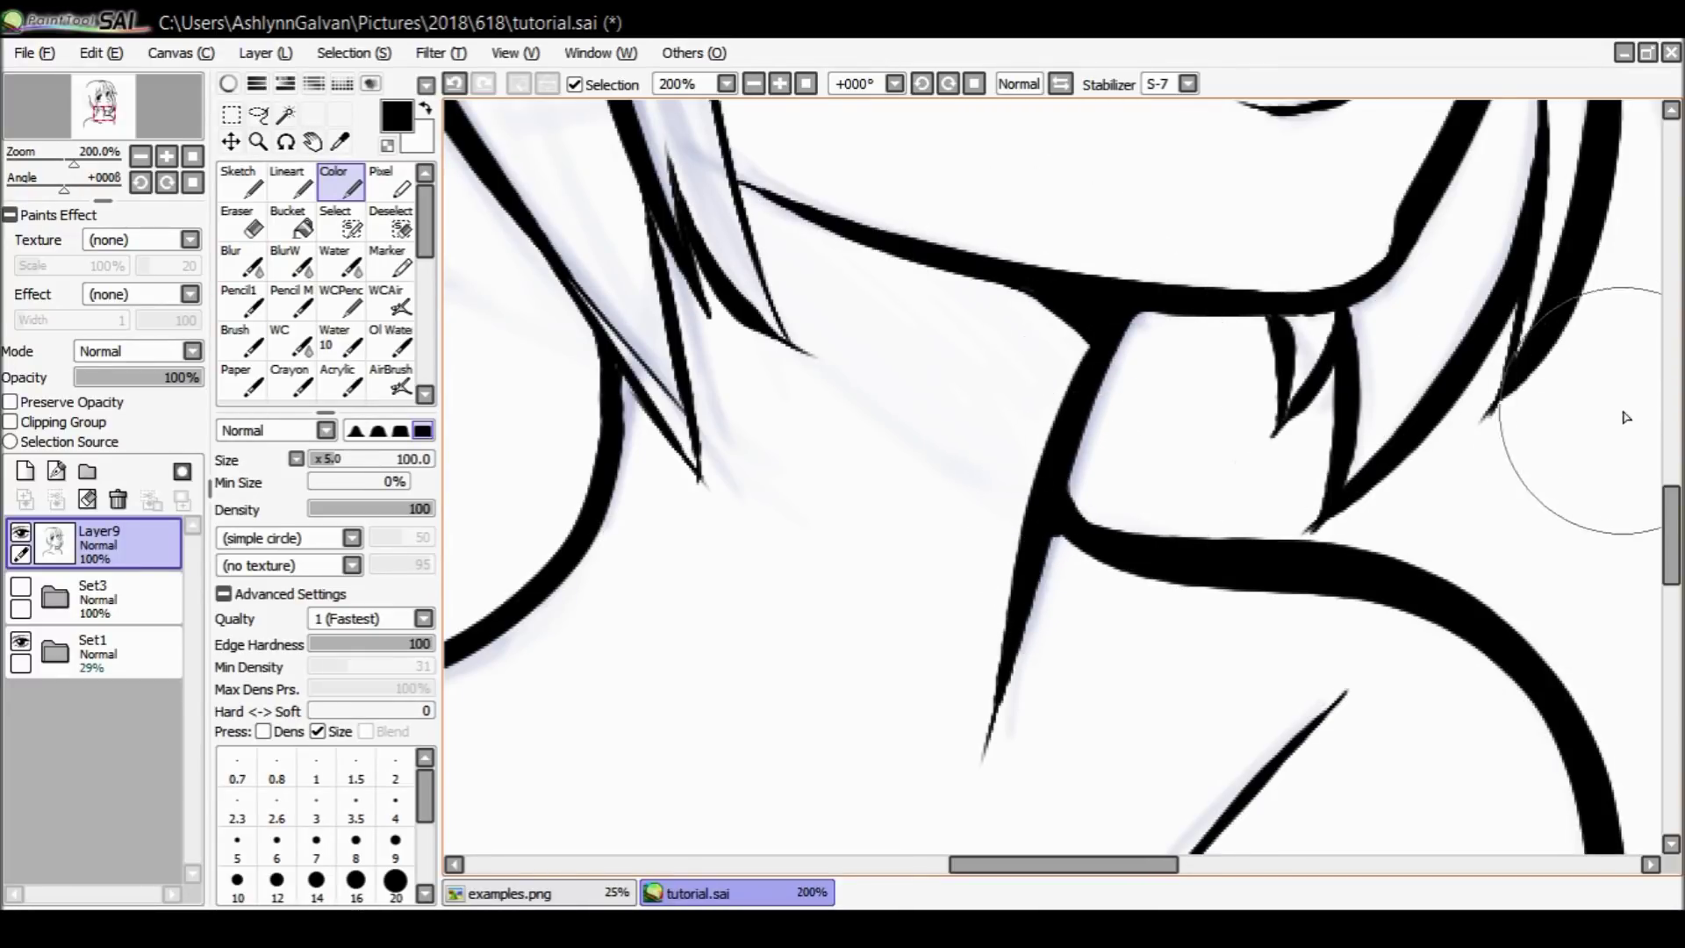
Examine how the line weight varies where the hair tips overlap the neck and shoulder lines.
{"action": "key", "text": "ctrl+space"}
{"action": "left_click", "coordinate": [997, 342]}
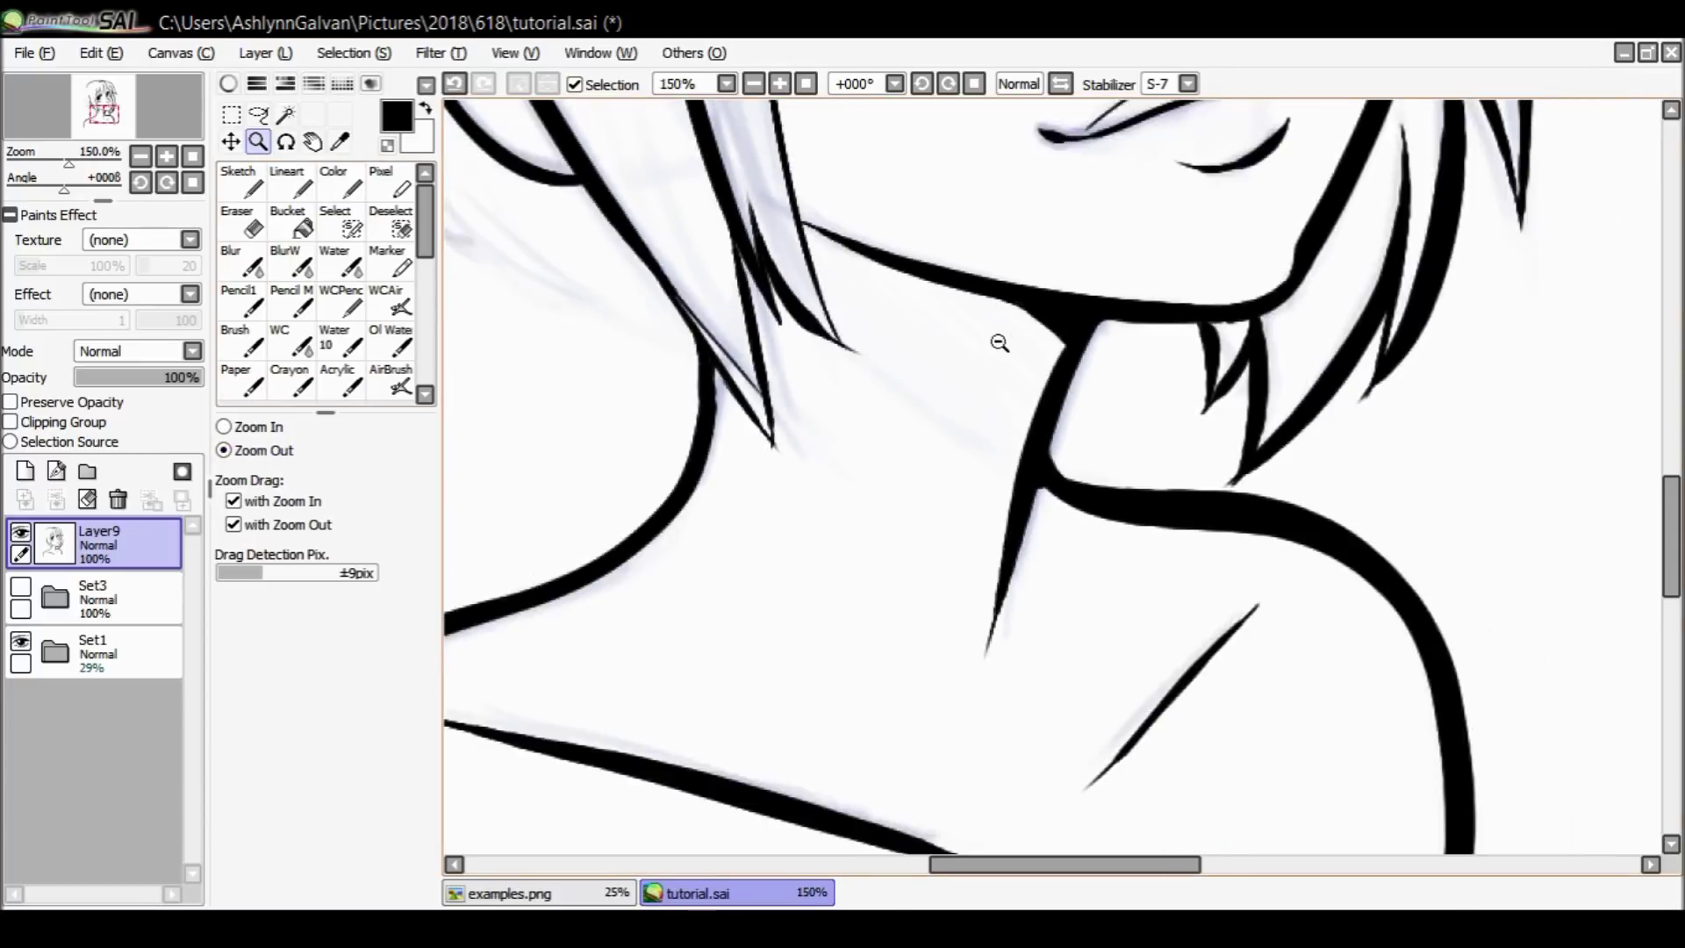
{"action": "left_click", "coordinate": [1005, 347]}
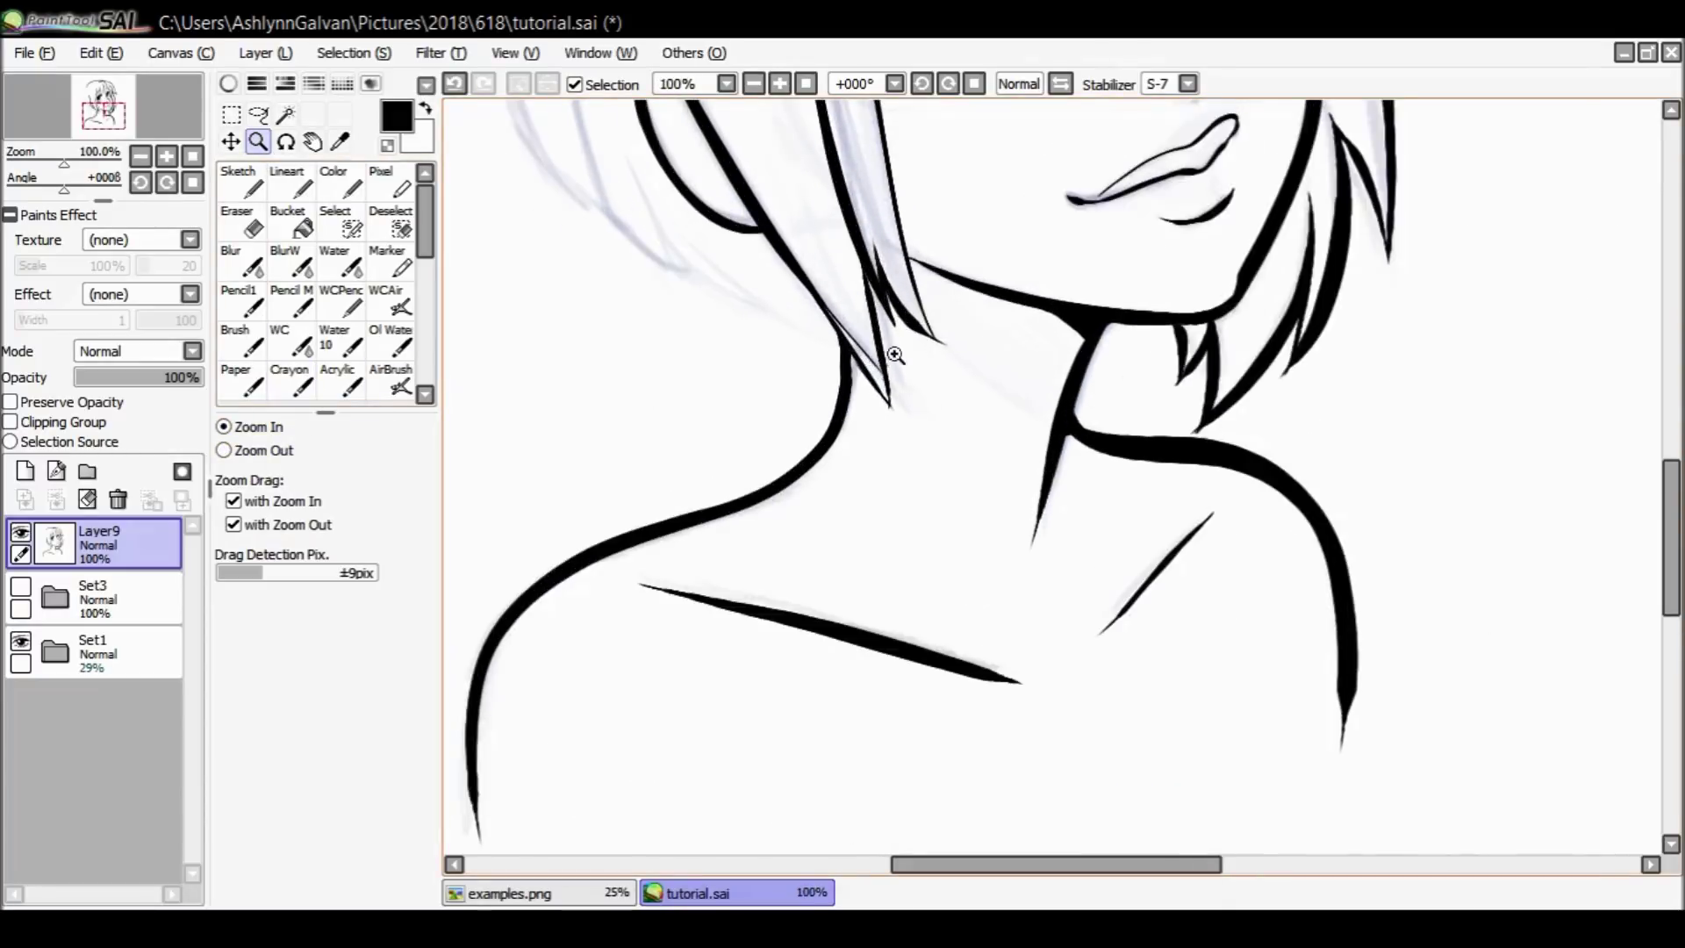
{"action": "key", "text": "ctrl+plus"}
{"action": "key", "text": "ctrl+plus"}
{"action": "left_click", "coordinate": [334, 185]}
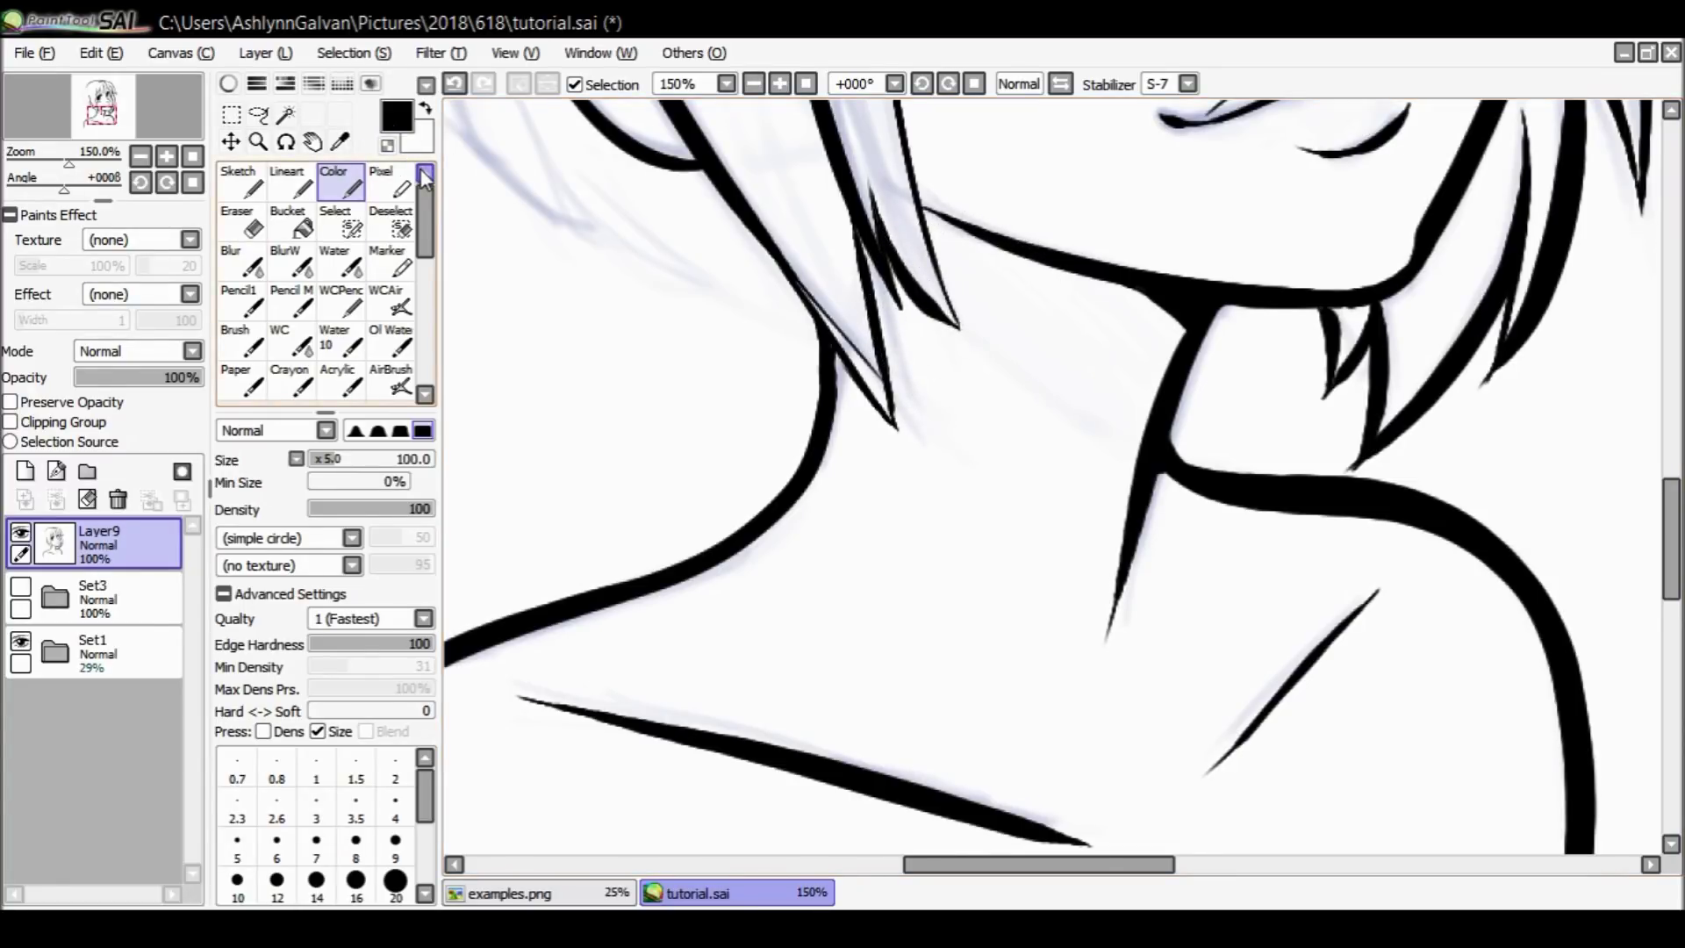
Add a new layer above Layer9 for a jawline demonstration.
{"action": "scroll", "coordinate": [1317, 333], "scroll_direction": "up", "scroll_amount": 3}
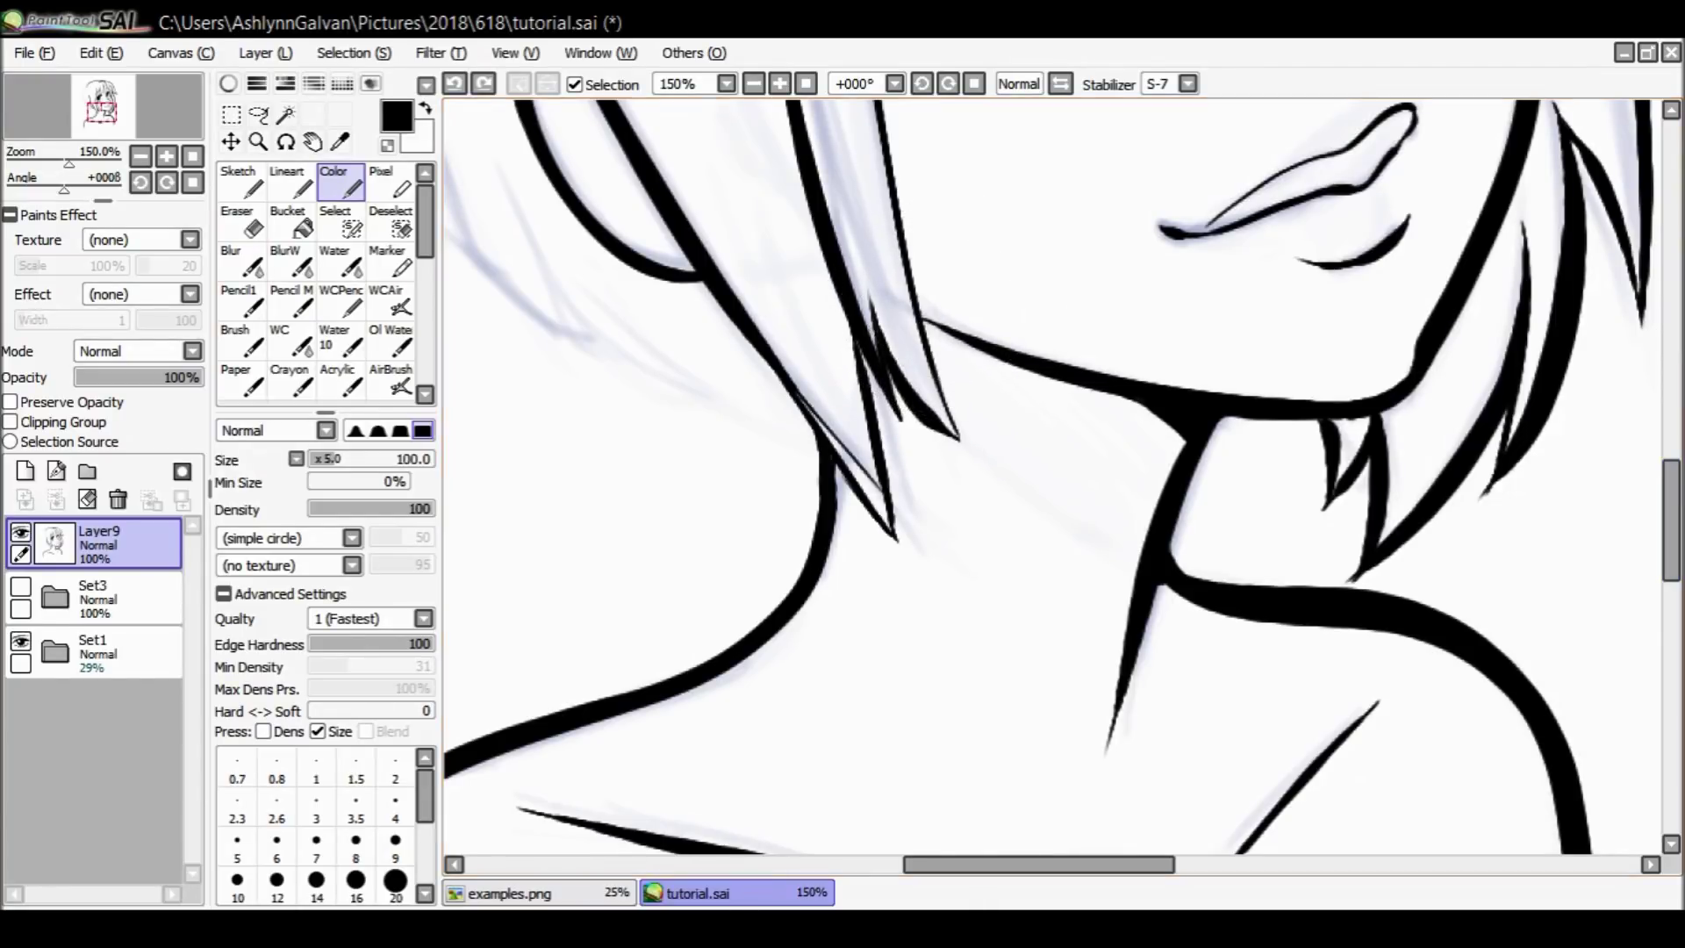
{"action": "scroll", "coordinate": [845, 420], "scroll_direction": "up", "scroll_amount": 6}
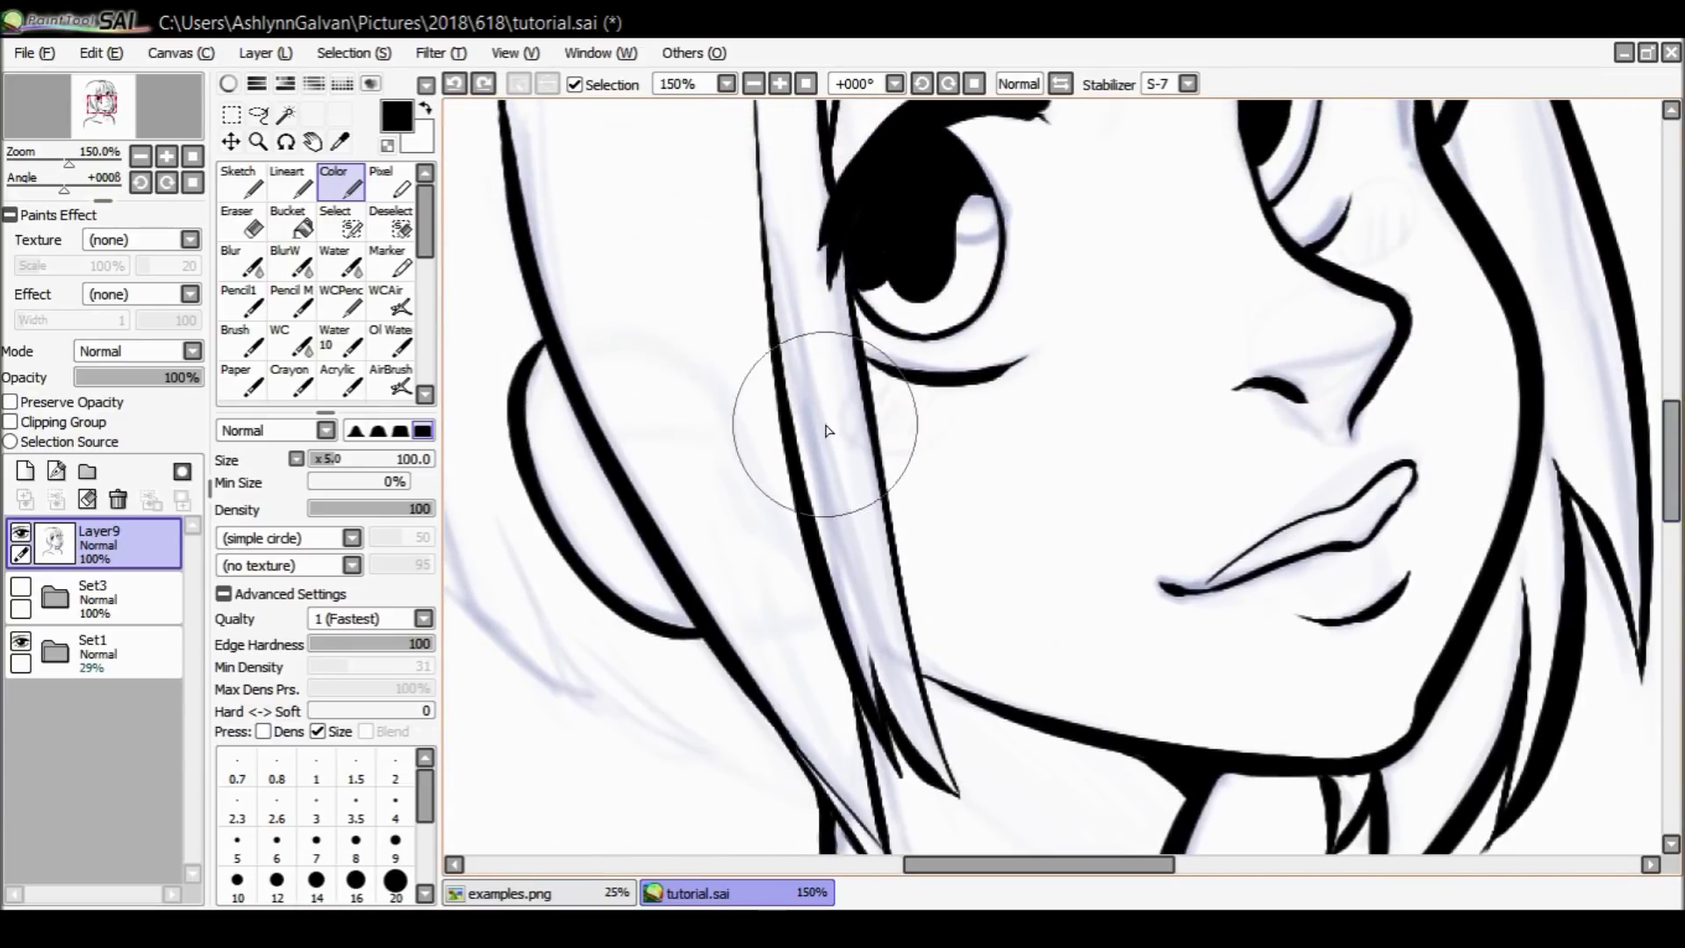
{"action": "left_click_drag", "start_coordinate": [760, 471], "coordinate": [783, 537]}
{"action": "left_click", "coordinate": [26, 471]}
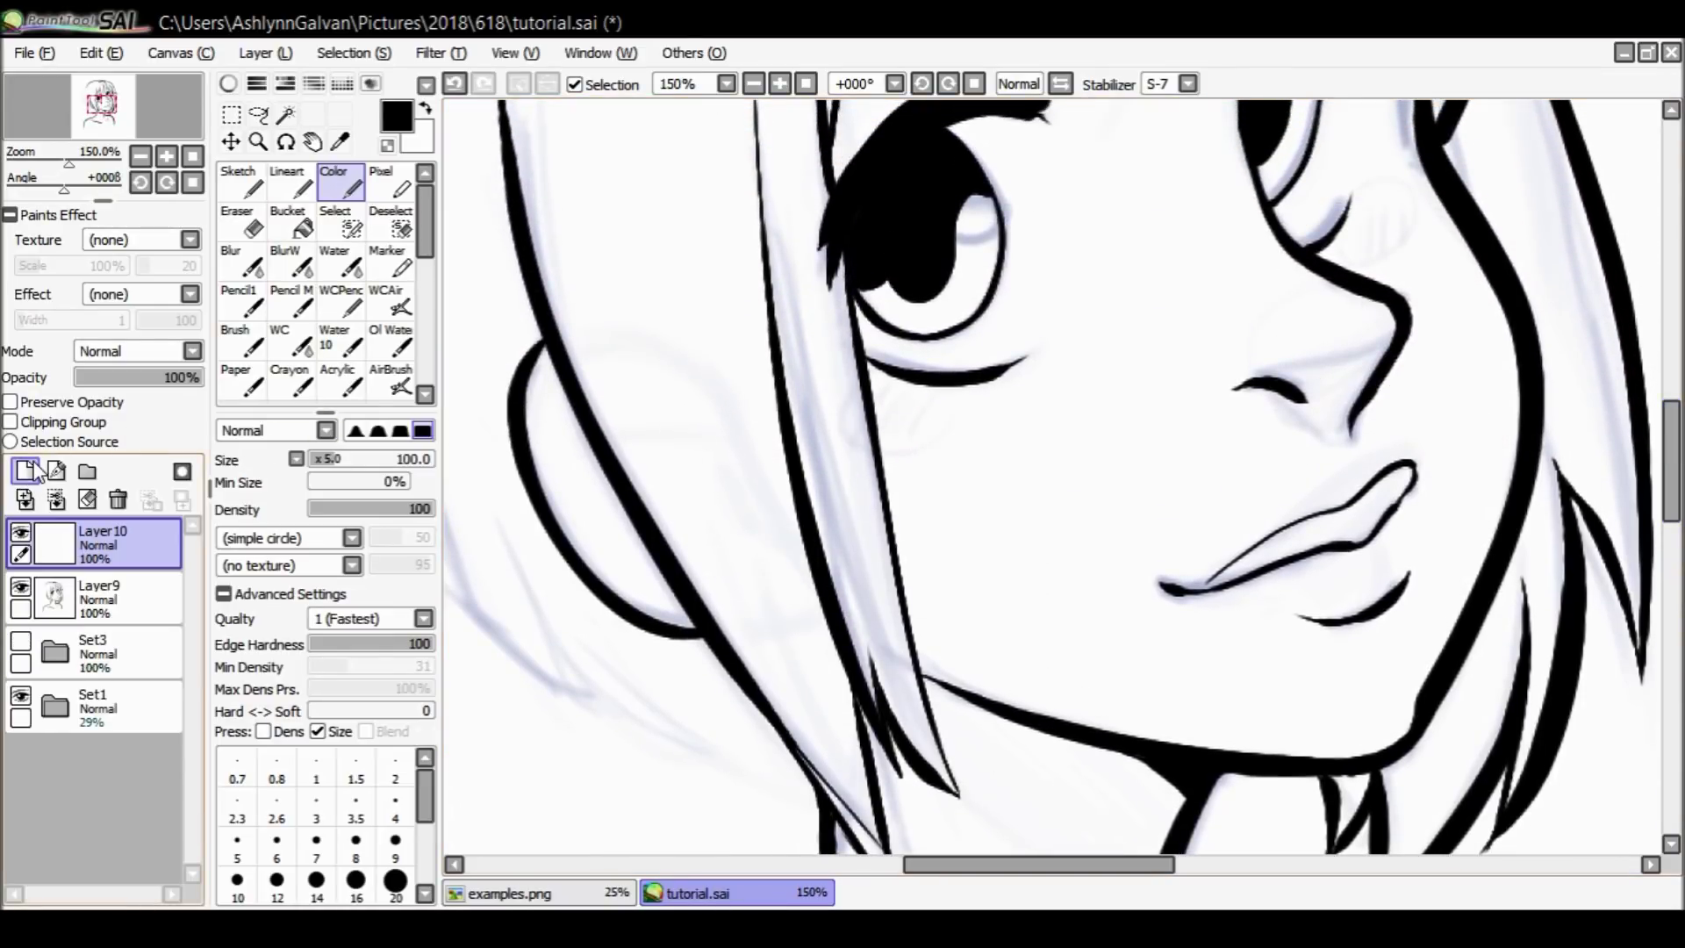
Try to ink the jawline's continuation across the side lock toward the ear, and make Layer9 active again.
{"action": "mouse_move", "coordinate": [725, 452]}
{"action": "left_mouse_down"}
{"action": "mouse_move", "coordinate": [830, 641]}
{"action": "mouse_move", "coordinate": [742, 490]}
{"action": "mouse_move", "coordinate": [773, 564]}
{"action": "mouse_move", "coordinate": [888, 672]}
{"action": "left_mouse_up"}
{"action": "key", "text": "ctrl+z"}
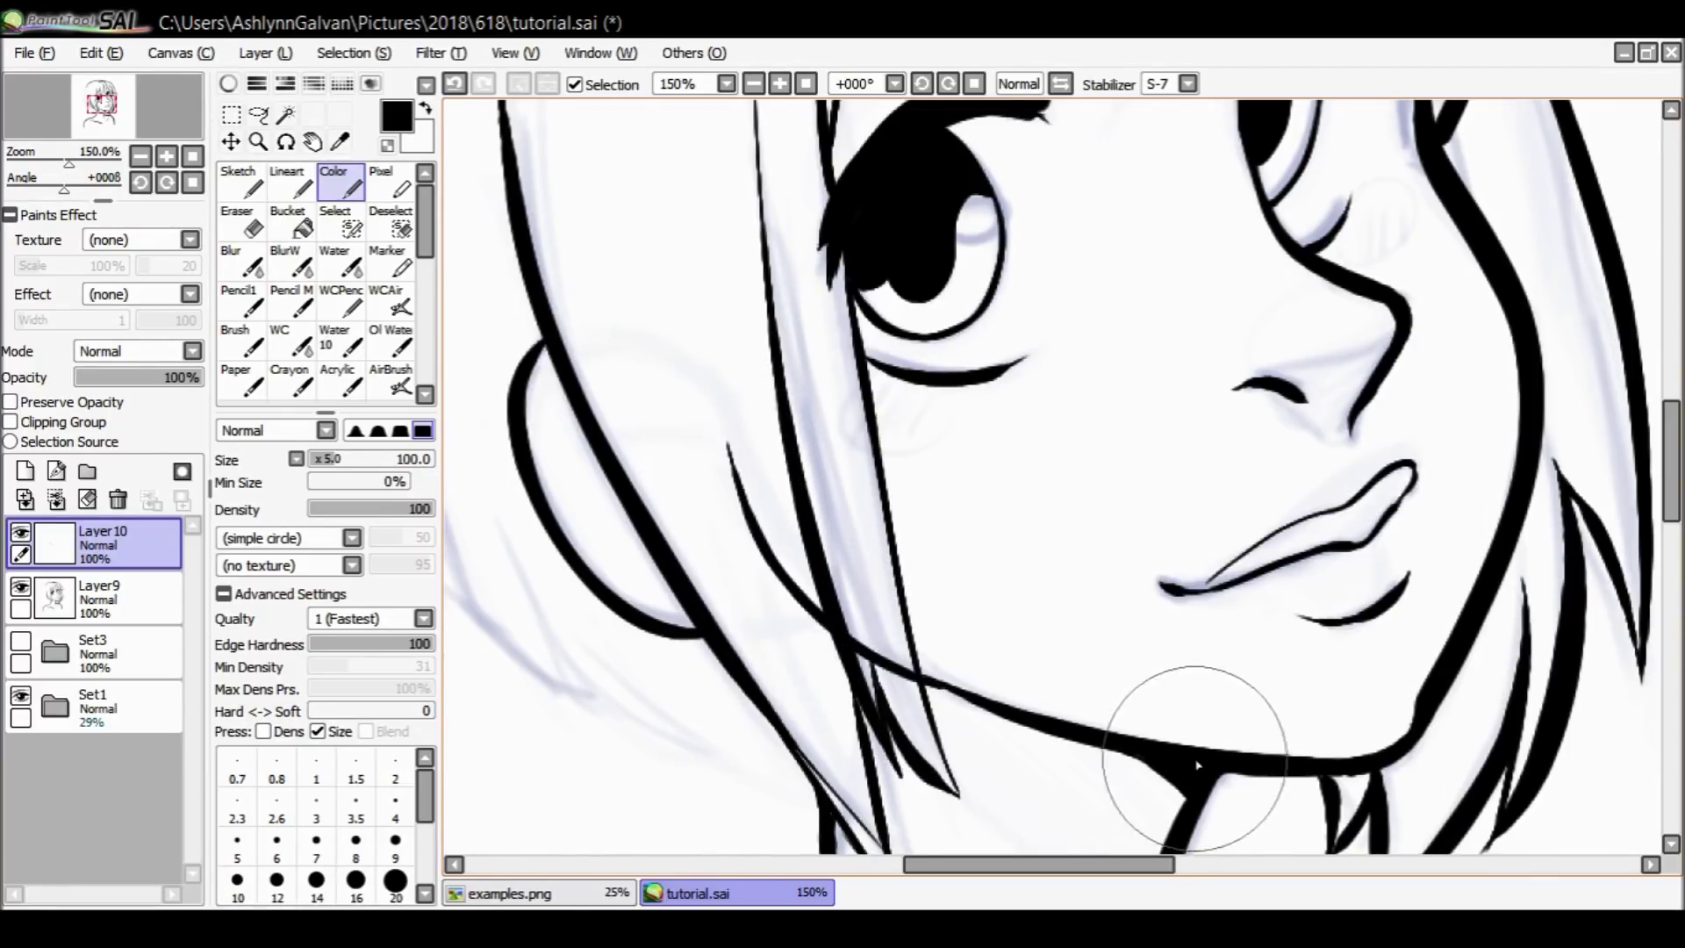
{"action": "key", "text": "ctrl+z"}
{"action": "left_click", "coordinate": [105, 597]}
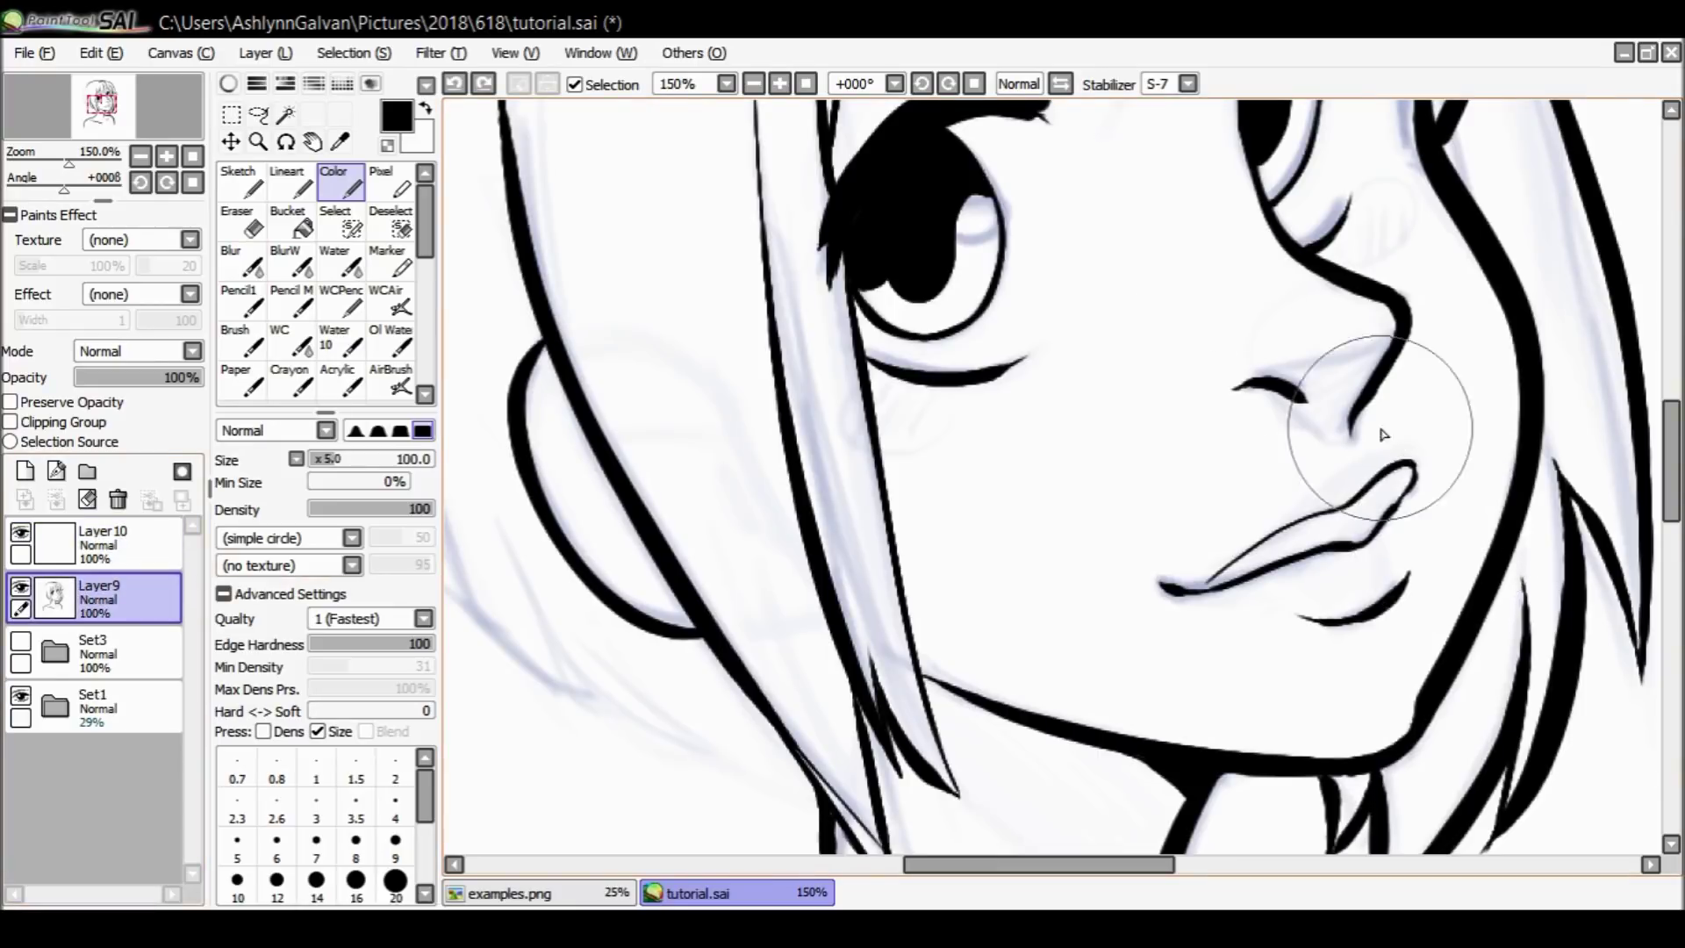
Examine the line weight from the lips down through the jaw, neck, collarbones and shoulders.
{"action": "left_click_drag", "start_coordinate": [1678, 456], "coordinate": [1678, 486]}
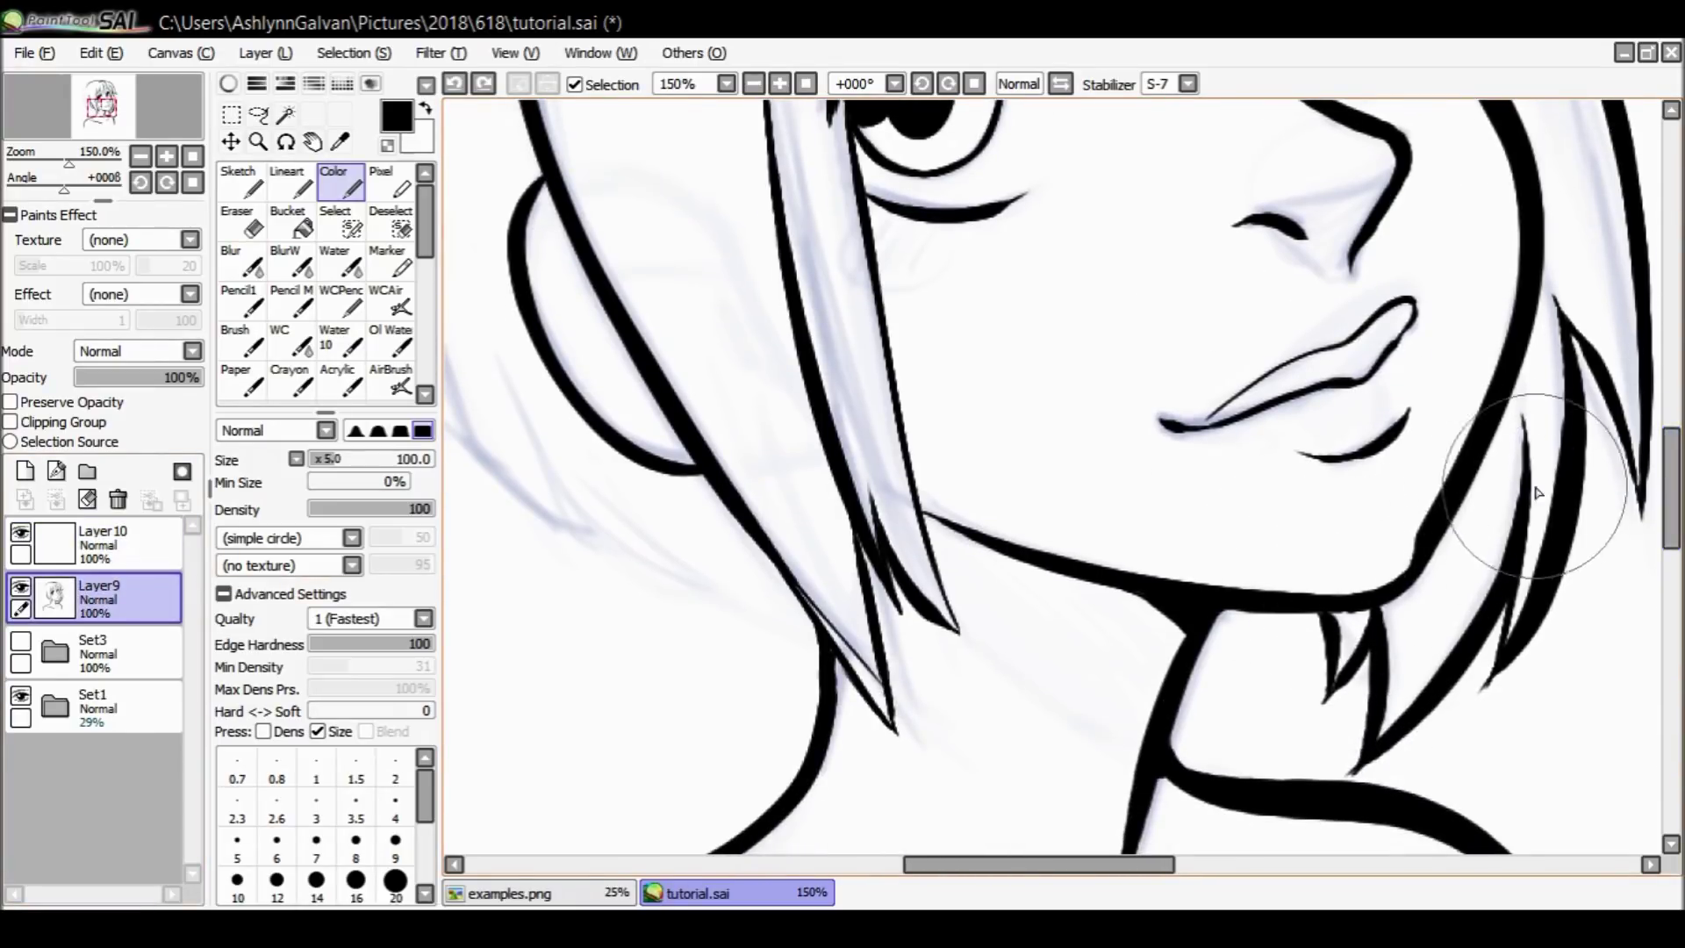
{"action": "scroll", "coordinate": [1645, 531], "scroll_direction": "down", "scroll_amount": 5}
{"action": "scroll", "coordinate": [1644, 530], "scroll_direction": "up", "scroll_amount": 4}
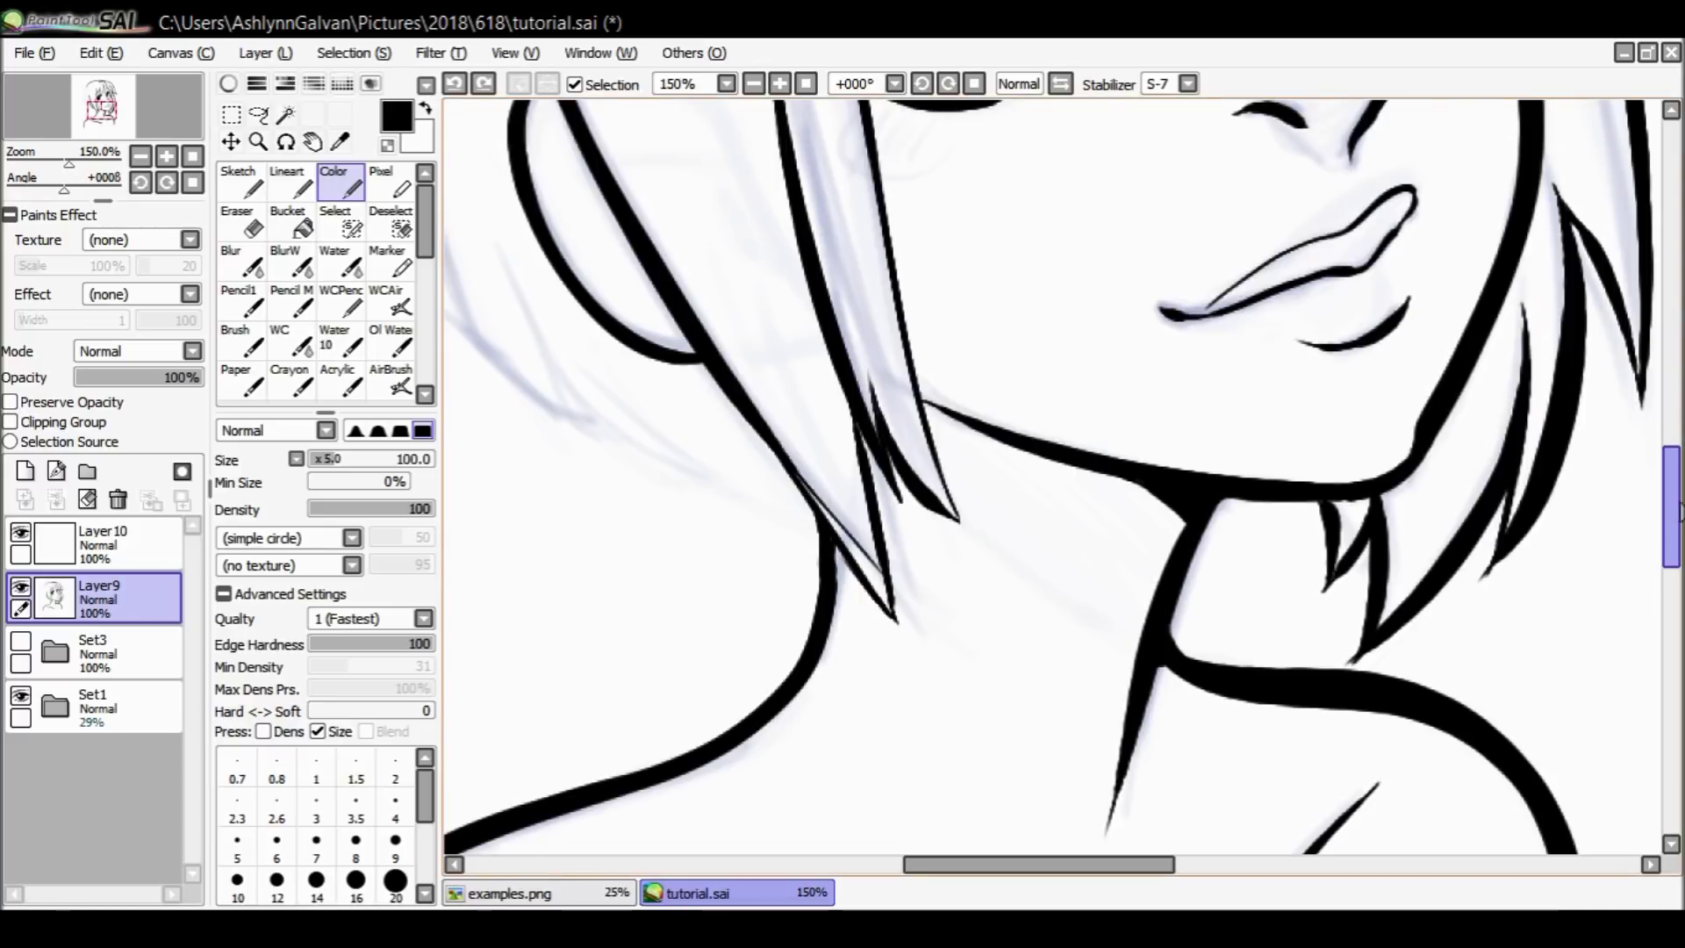
{"action": "left_click_drag", "start_coordinate": [1659, 497], "coordinate": [1666, 562]}
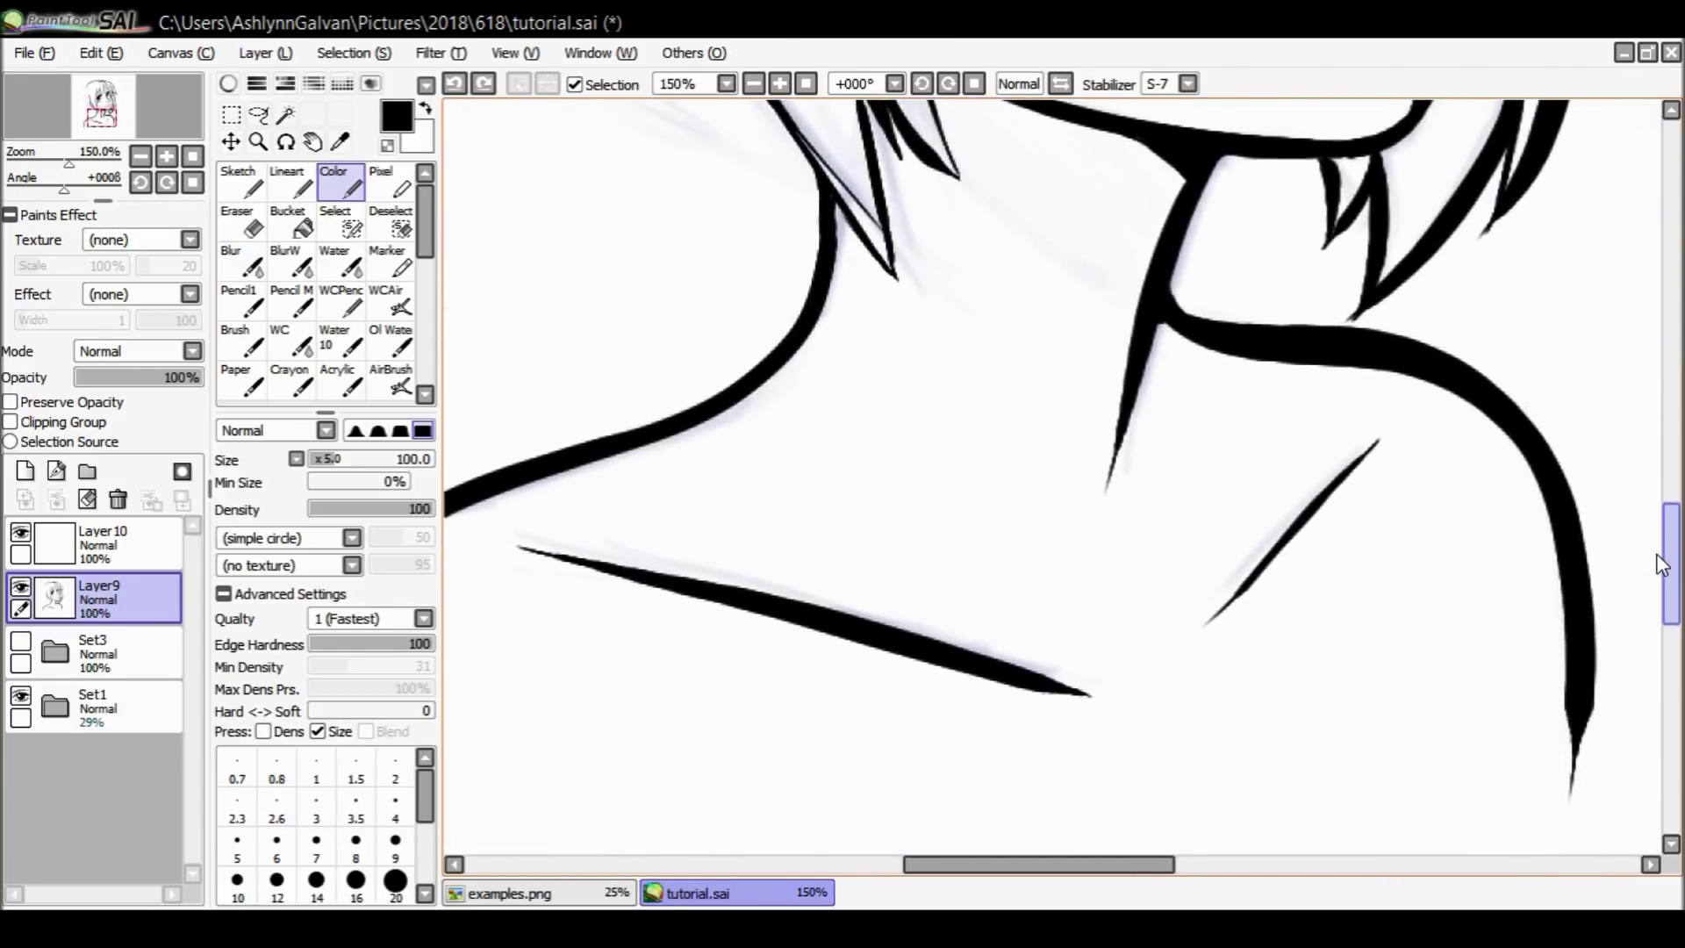
{"action": "left_click_drag", "start_coordinate": [1146, 309], "coordinate": [1161, 327]}
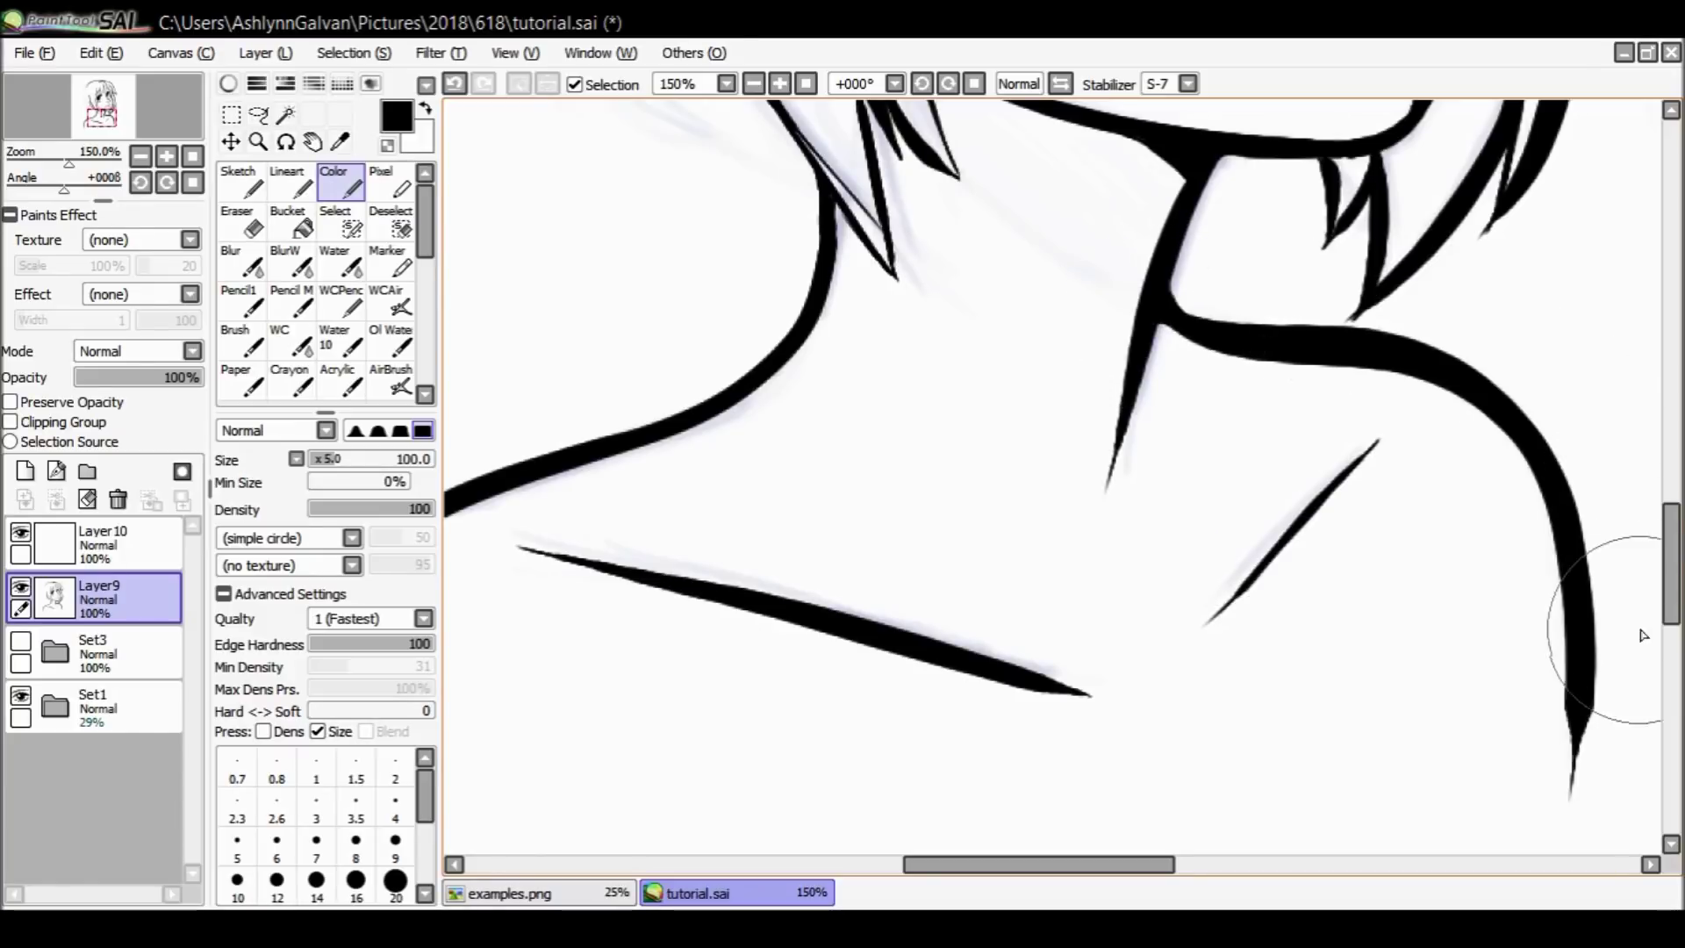
{"action": "left_click_drag", "start_coordinate": [1672, 565], "coordinate": [1673, 573]}
{"action": "left_click", "coordinate": [258, 142]}
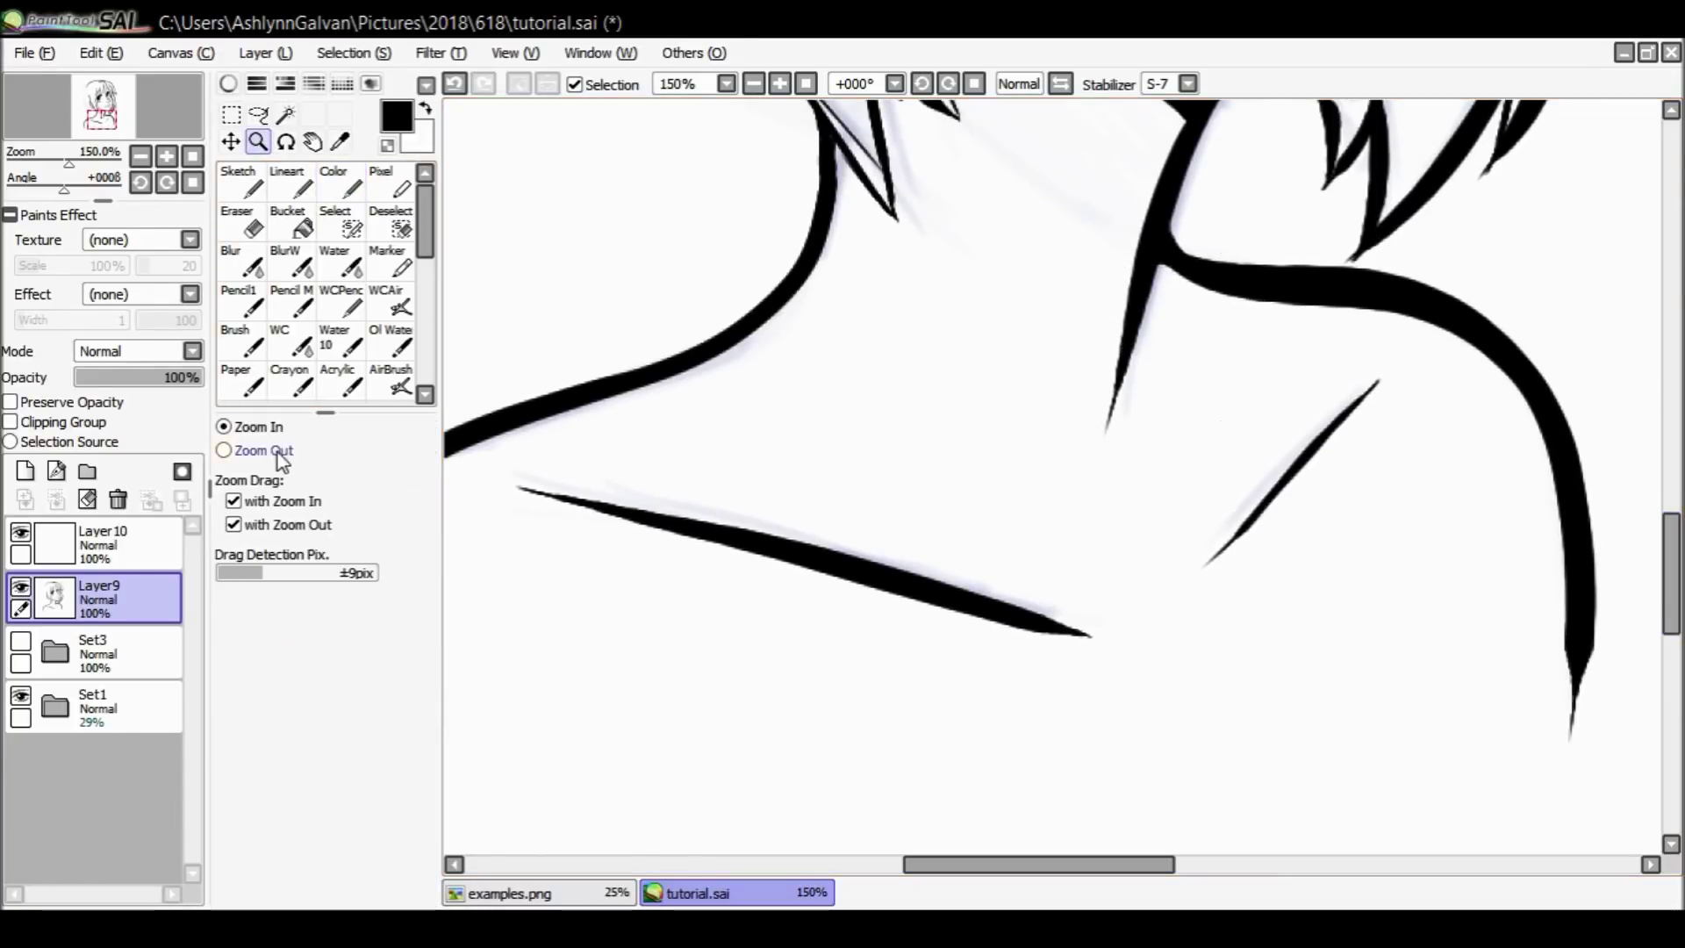
{"action": "left_click", "coordinate": [1075, 496]}
{"action": "left_click", "coordinate": [1075, 496]}
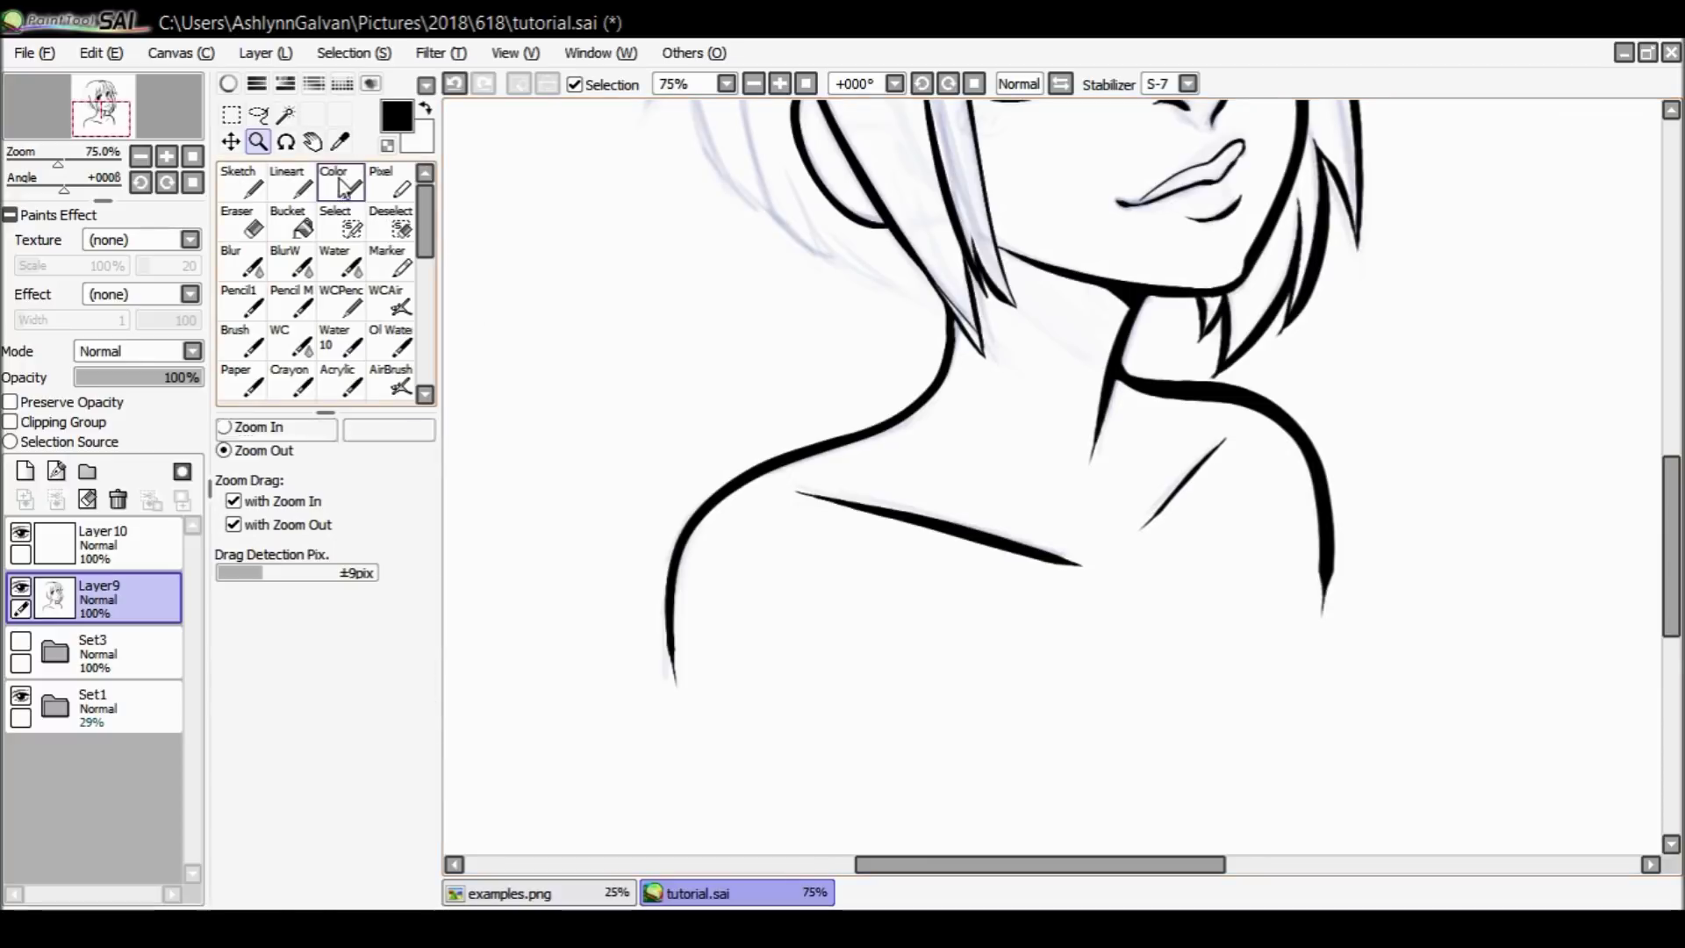
Ink the hair at the back of the head from crown to nape, including pointed tips and inner strands.
{"action": "left_click", "coordinate": [343, 186]}
{"action": "left_click_drag", "start_coordinate": [1329, 612], "coordinate": [1325, 590]}
{"action": "scroll", "coordinate": [1650, 489], "scroll_direction": "up", "scroll_amount": 5}
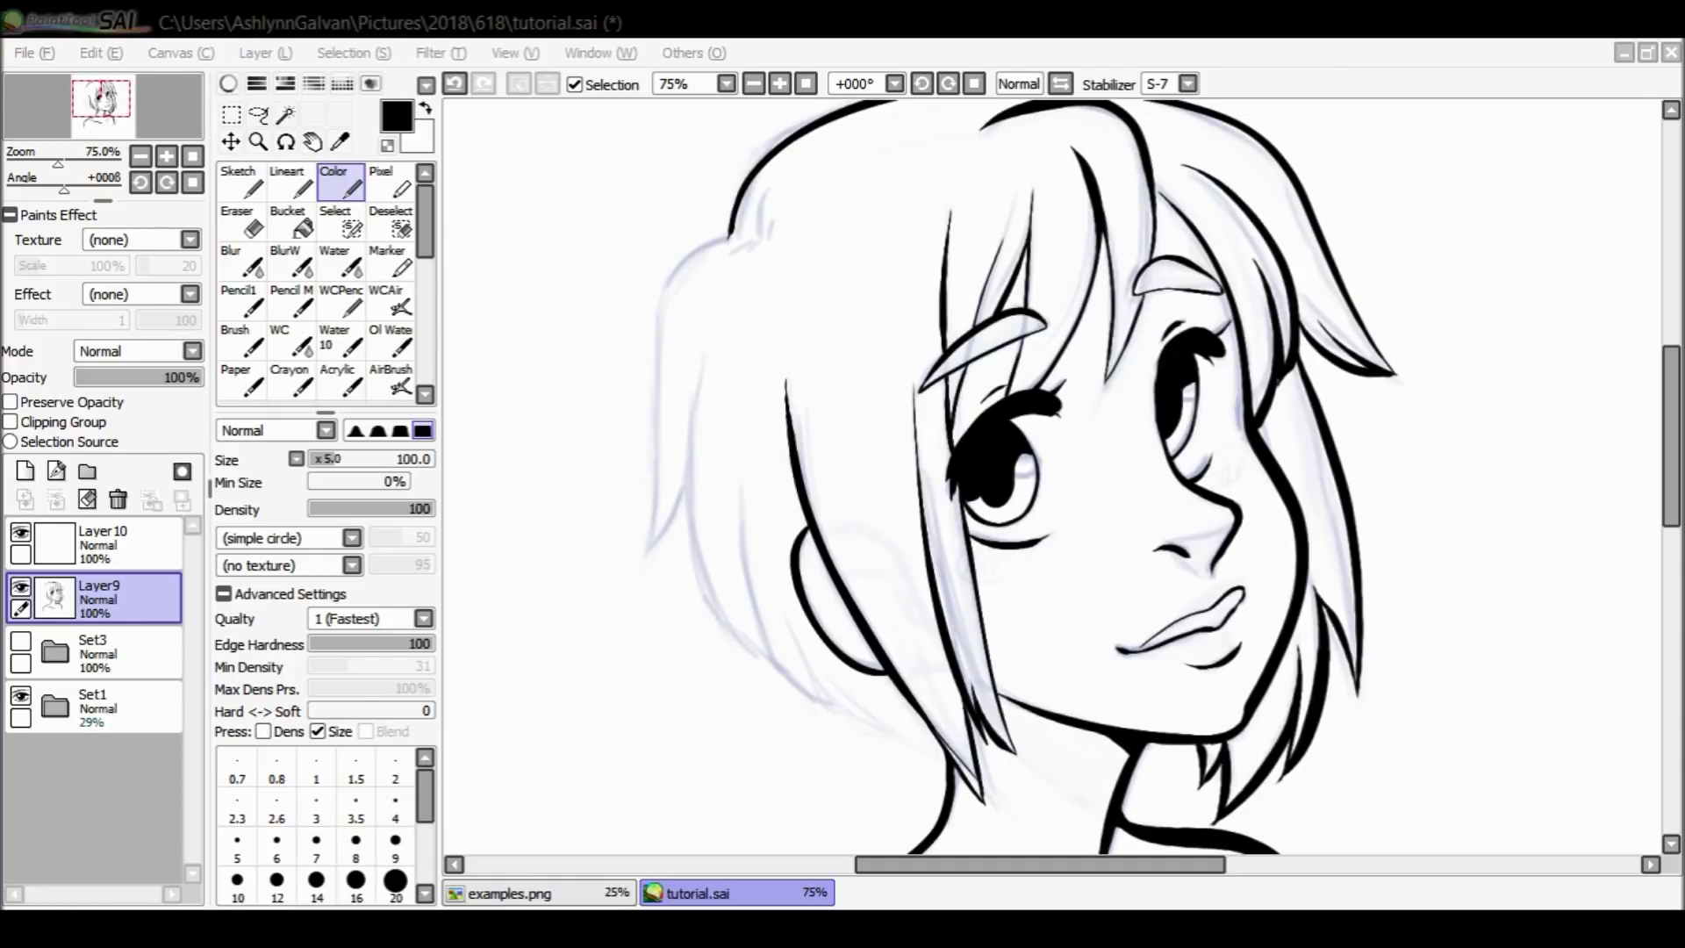
{"action": "mouse_move", "coordinate": [747, 189]}
{"action": "left_mouse_down"}
{"action": "mouse_move", "coordinate": [640, 565]}
{"action": "mouse_move", "coordinate": [741, 470]}
{"action": "mouse_move", "coordinate": [856, 711]}
{"action": "mouse_move", "coordinate": [938, 753]}
{"action": "left_mouse_up"}
{"action": "scroll", "coordinate": [858, 526], "scroll_direction": "up", "scroll_amount": 2}
{"action": "scroll", "coordinate": [1194, 158], "scroll_direction": "up", "scroll_amount": 2}
{"action": "scroll", "coordinate": [1194, 158], "scroll_direction": "down", "scroll_amount": 6}
{"action": "scroll", "coordinate": [1486, 489], "scroll_direction": "up", "scroll_amount": 4}
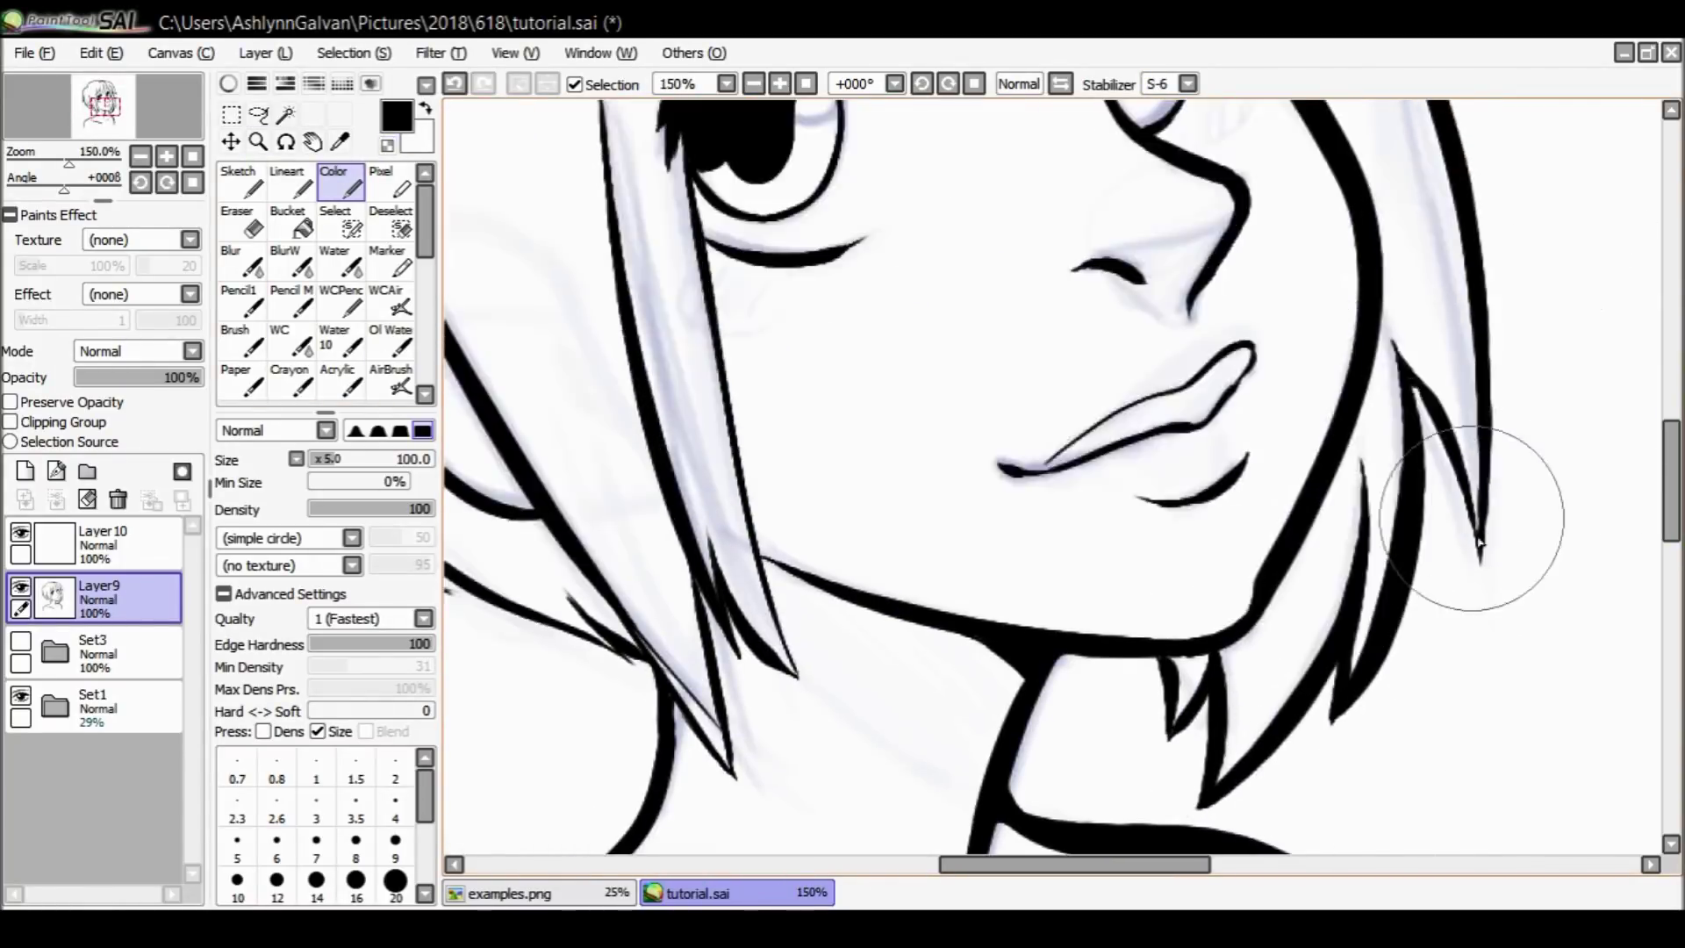
Examine the inked portrait as a whole, from the crown of the hair down to the neck.
{"action": "left_click", "coordinate": [1383, 452], "text": "ctrl+alt"}
{"action": "scroll", "coordinate": [1422, 368], "scroll_direction": "up", "scroll_amount": 1}
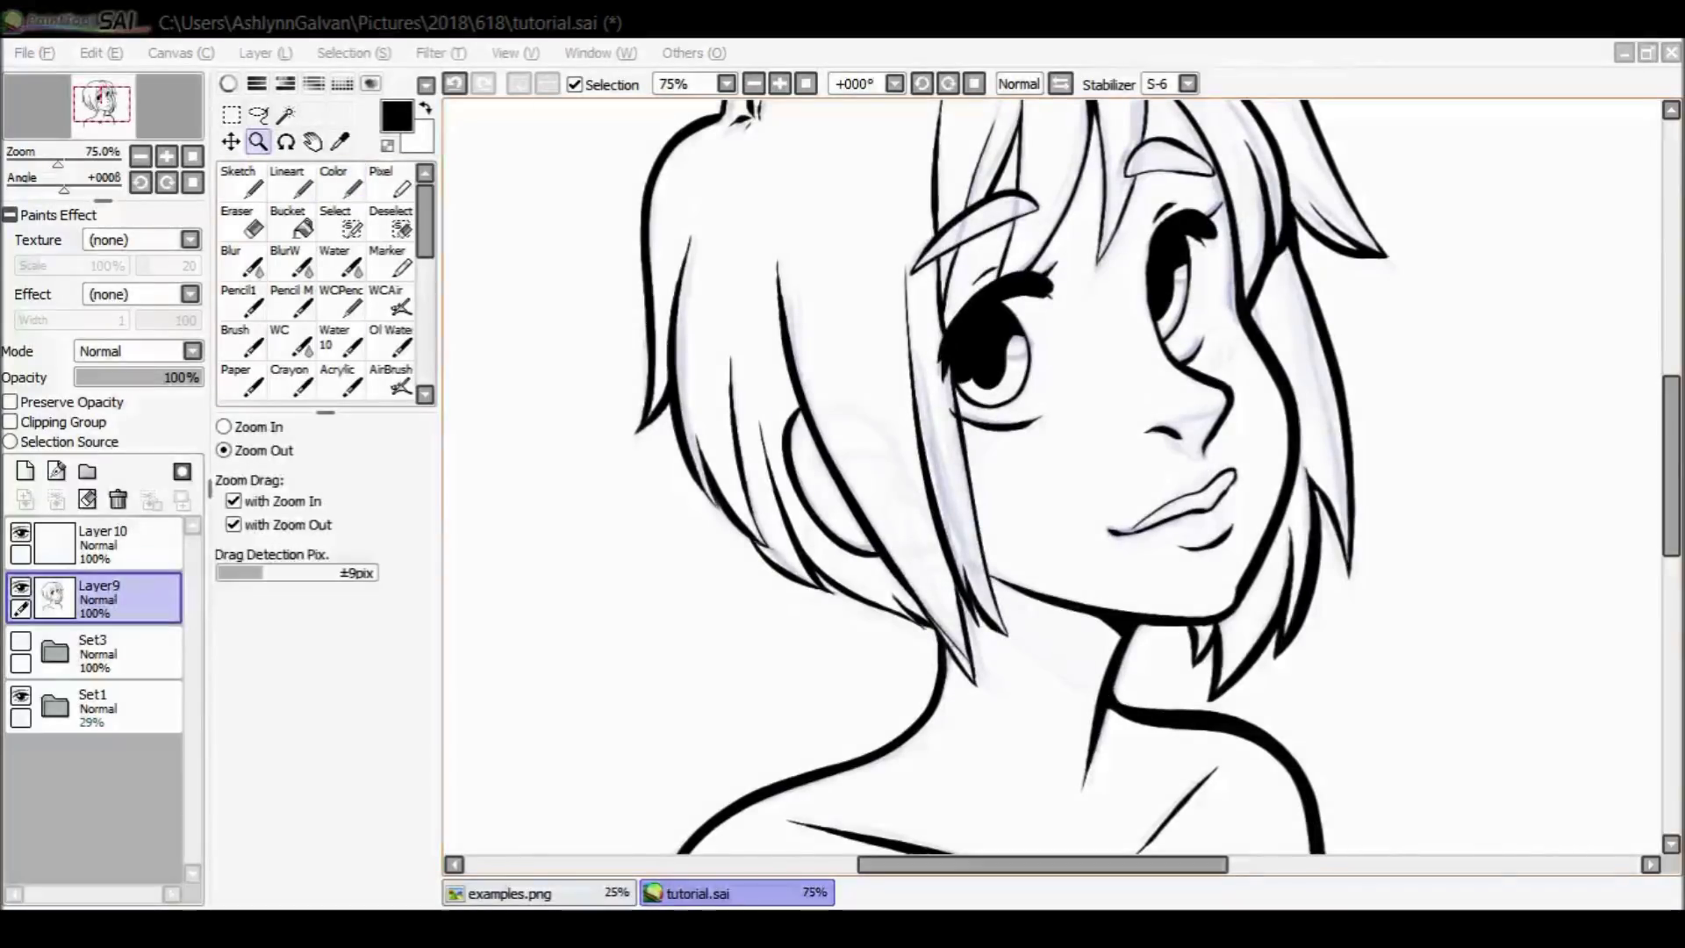
{"action": "scroll", "coordinate": [1672, 428], "scroll_direction": "up", "scroll_amount": 3}
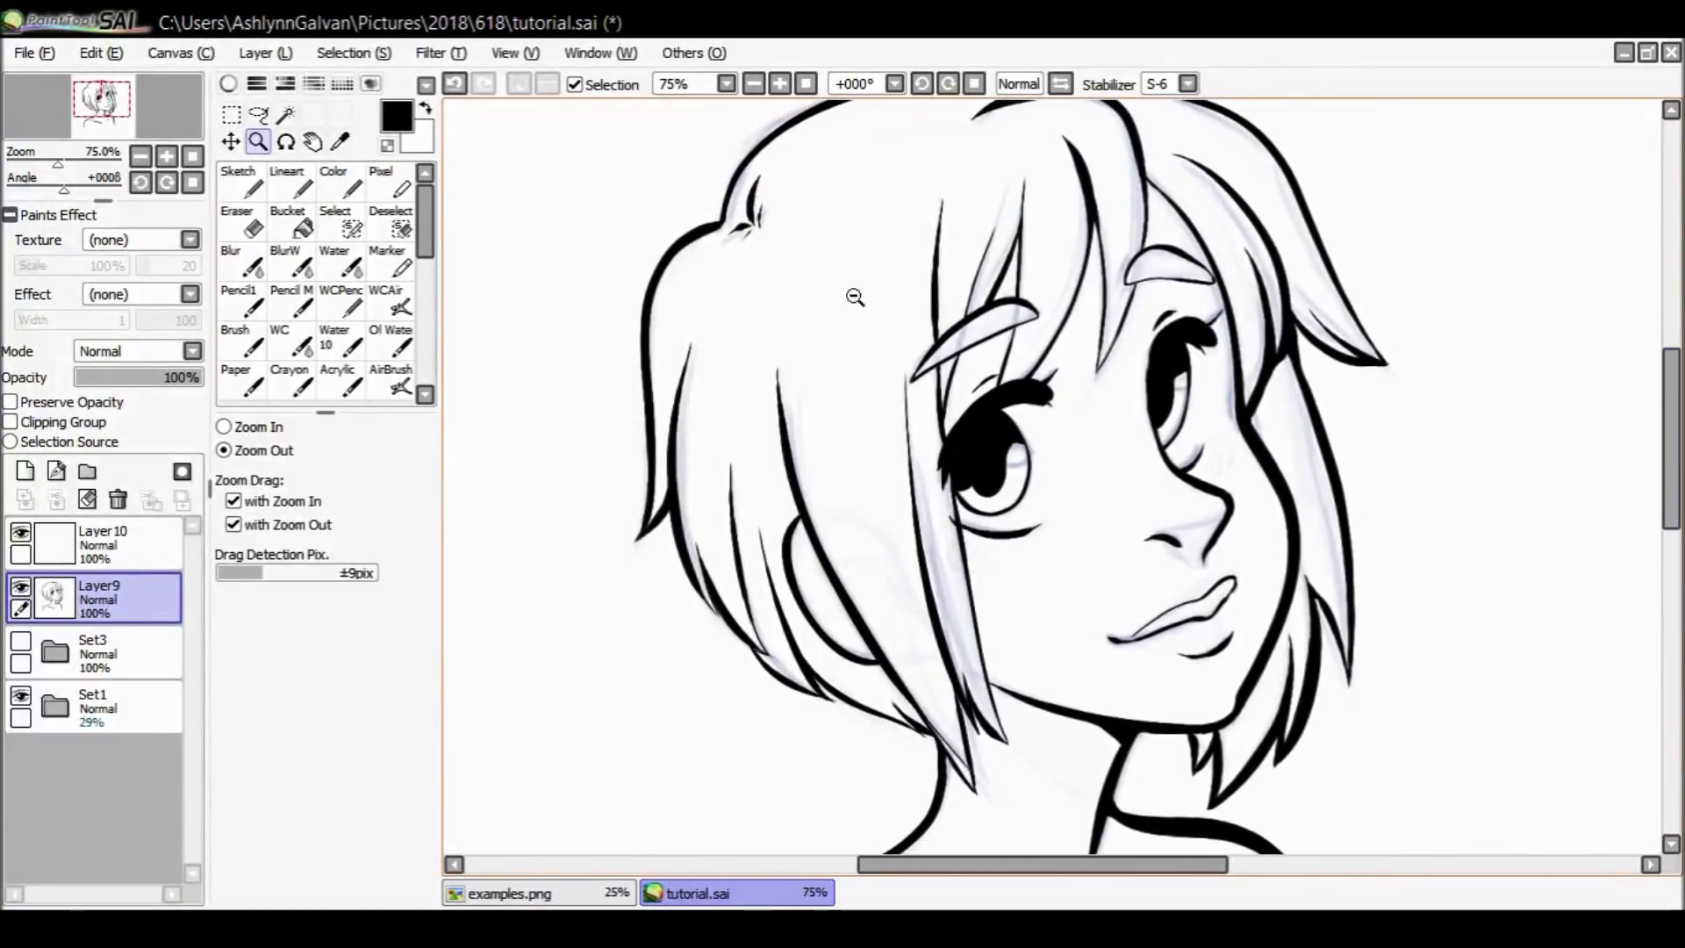
{"action": "left_click_drag", "start_coordinate": [1049, 865], "coordinate": [1113, 865]}
{"action": "left_click_drag", "start_coordinate": [1672, 430], "coordinate": [1672, 436]}
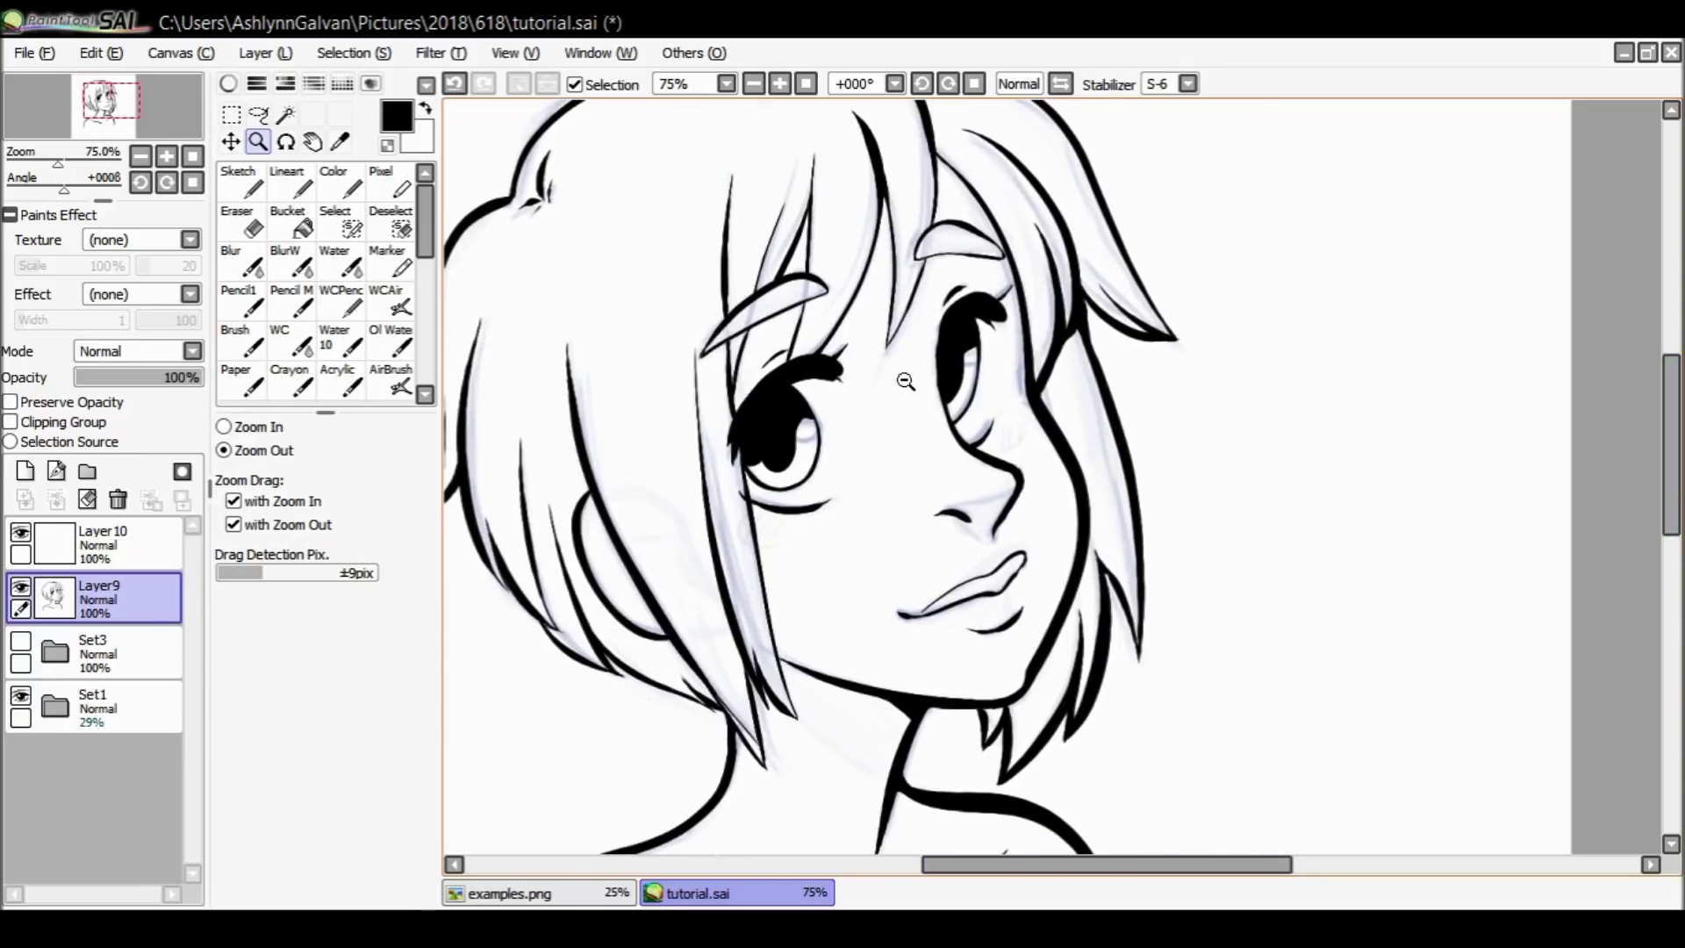
{"action": "left_click_drag", "start_coordinate": [1672, 435], "coordinate": [1668, 393]}
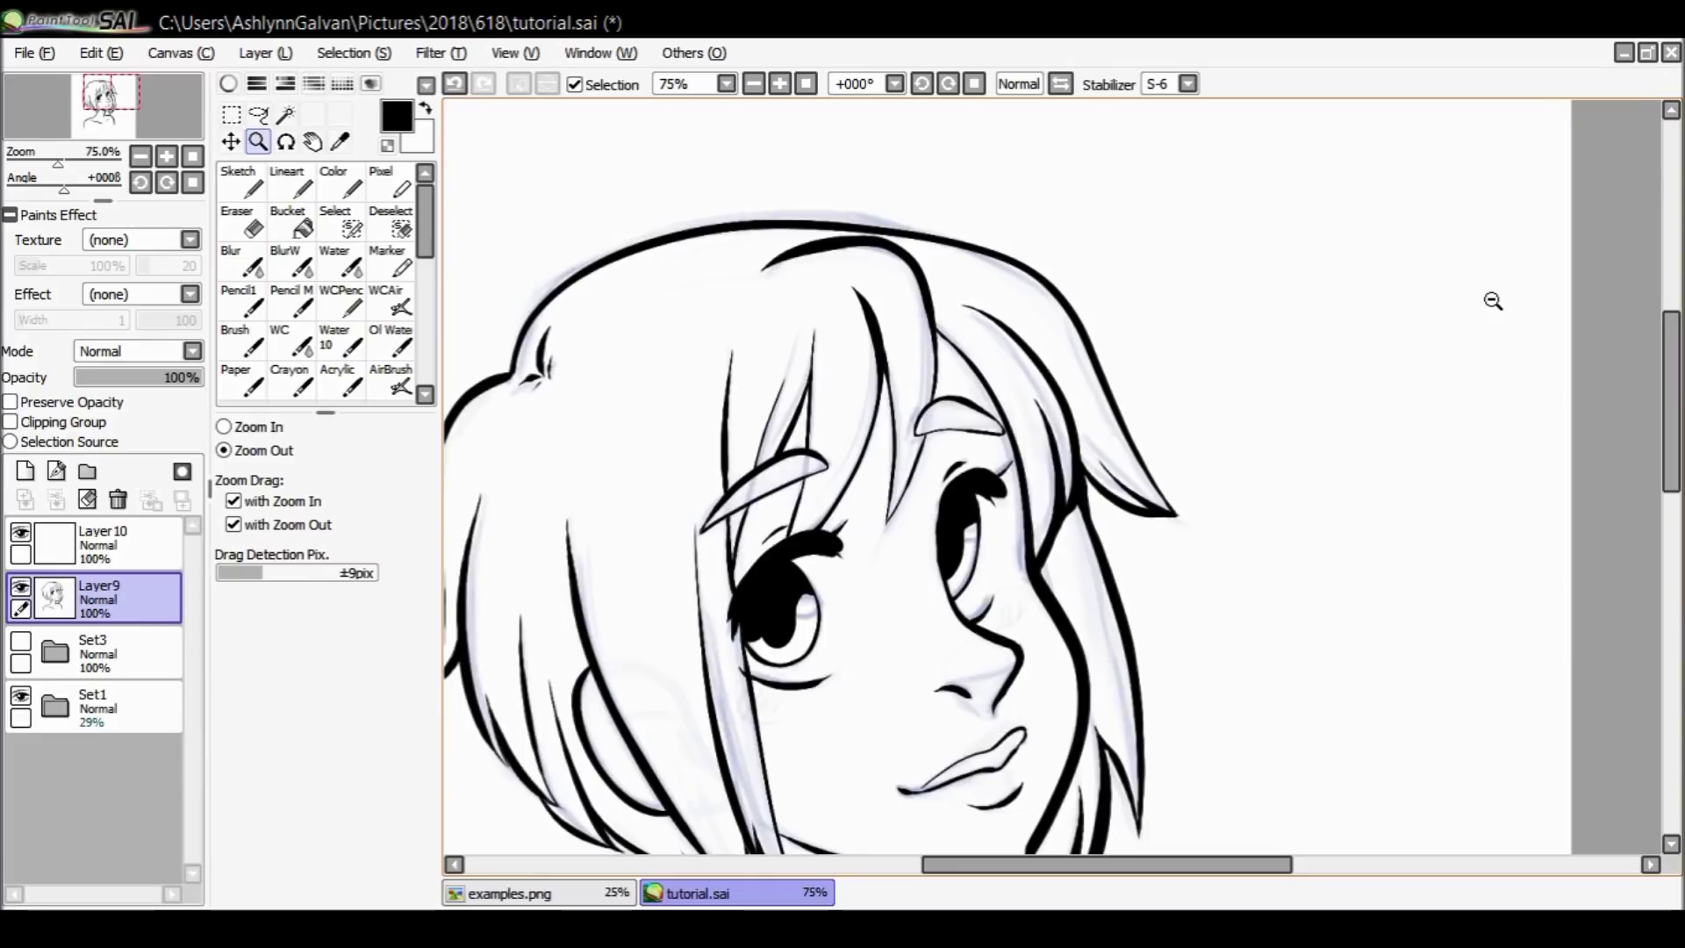
{"action": "left_click", "coordinate": [818, 659]}
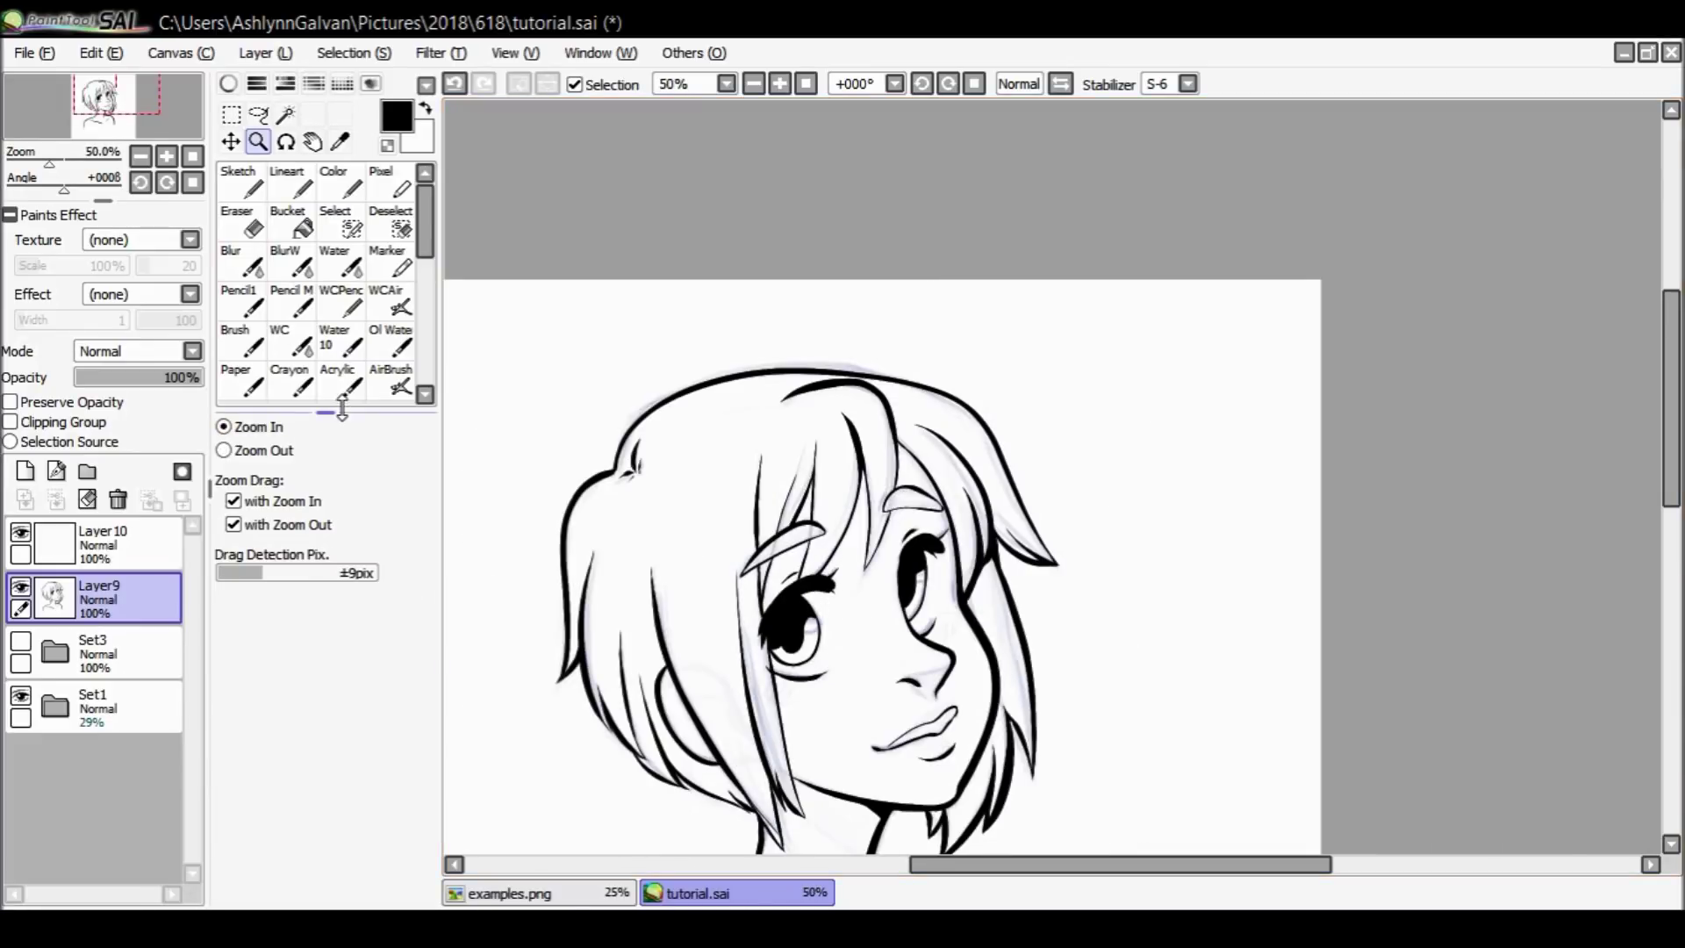
{"action": "left_click", "coordinate": [822, 668]}
{"action": "left_click", "coordinate": [821, 669]}
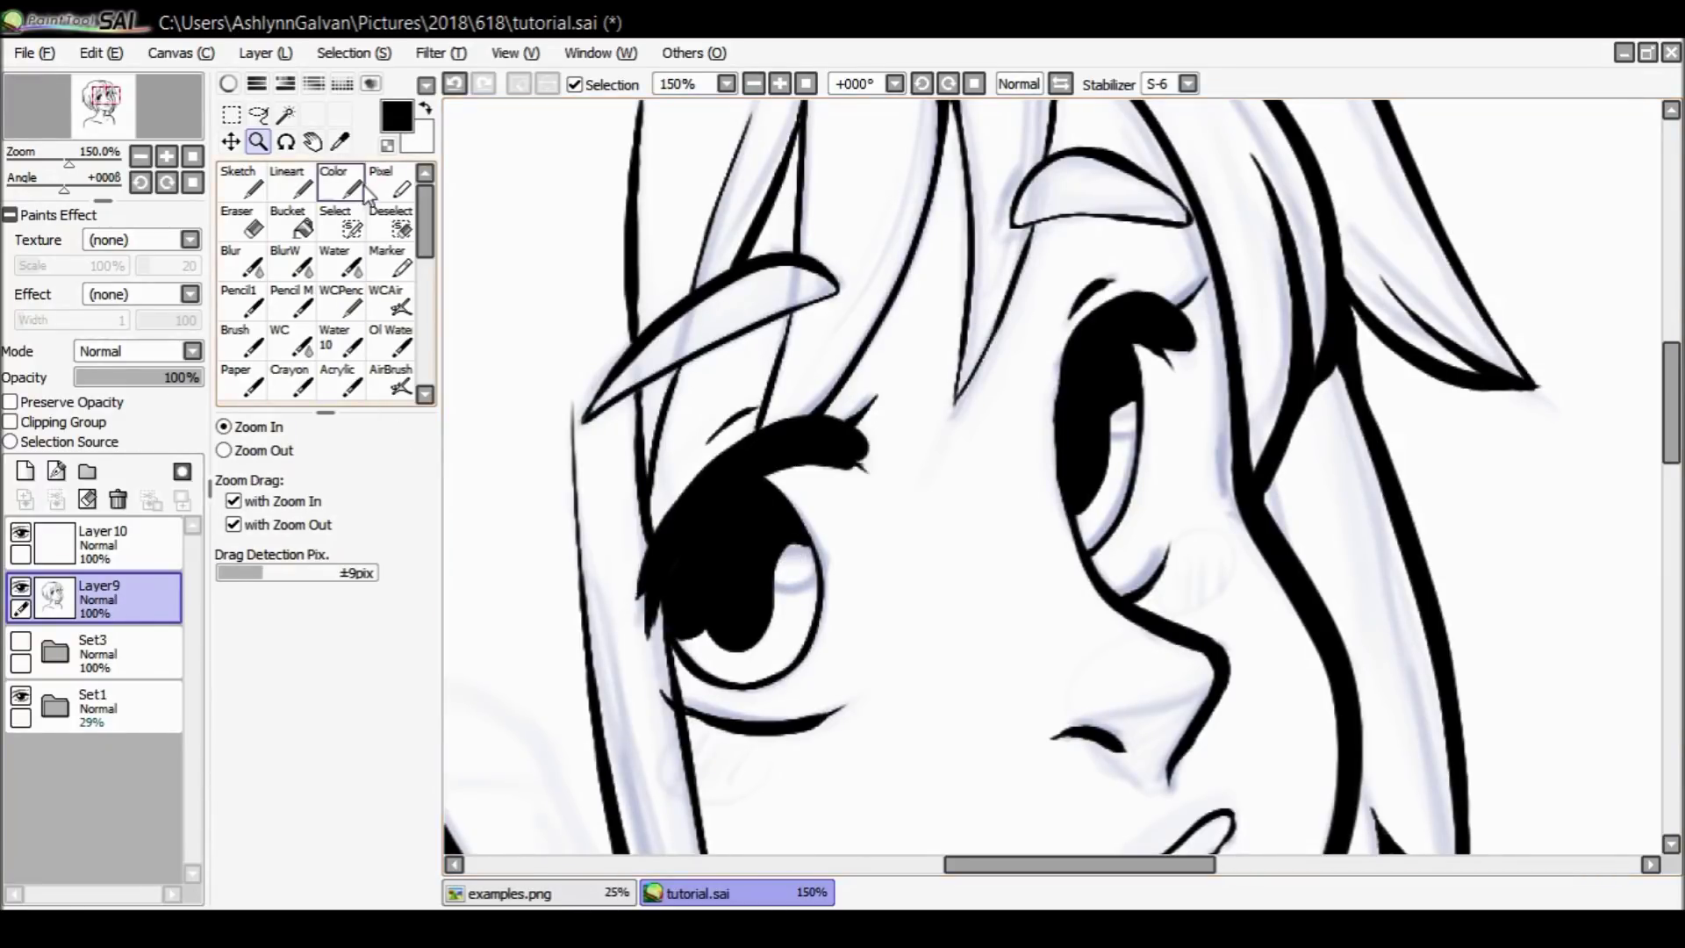
Set the stabilizer to 0 and try to extend the tip of the long hair lock beside the cheek.
{"action": "left_click", "coordinate": [353, 184]}
{"action": "left_click", "coordinate": [1167, 84]}
{"action": "left_click", "coordinate": [1157, 110]}
{"action": "left_click_drag", "start_coordinate": [773, 496], "coordinate": [744, 571]}
{"action": "left_click_drag", "start_coordinate": [1672, 430], "coordinate": [1673, 517]}
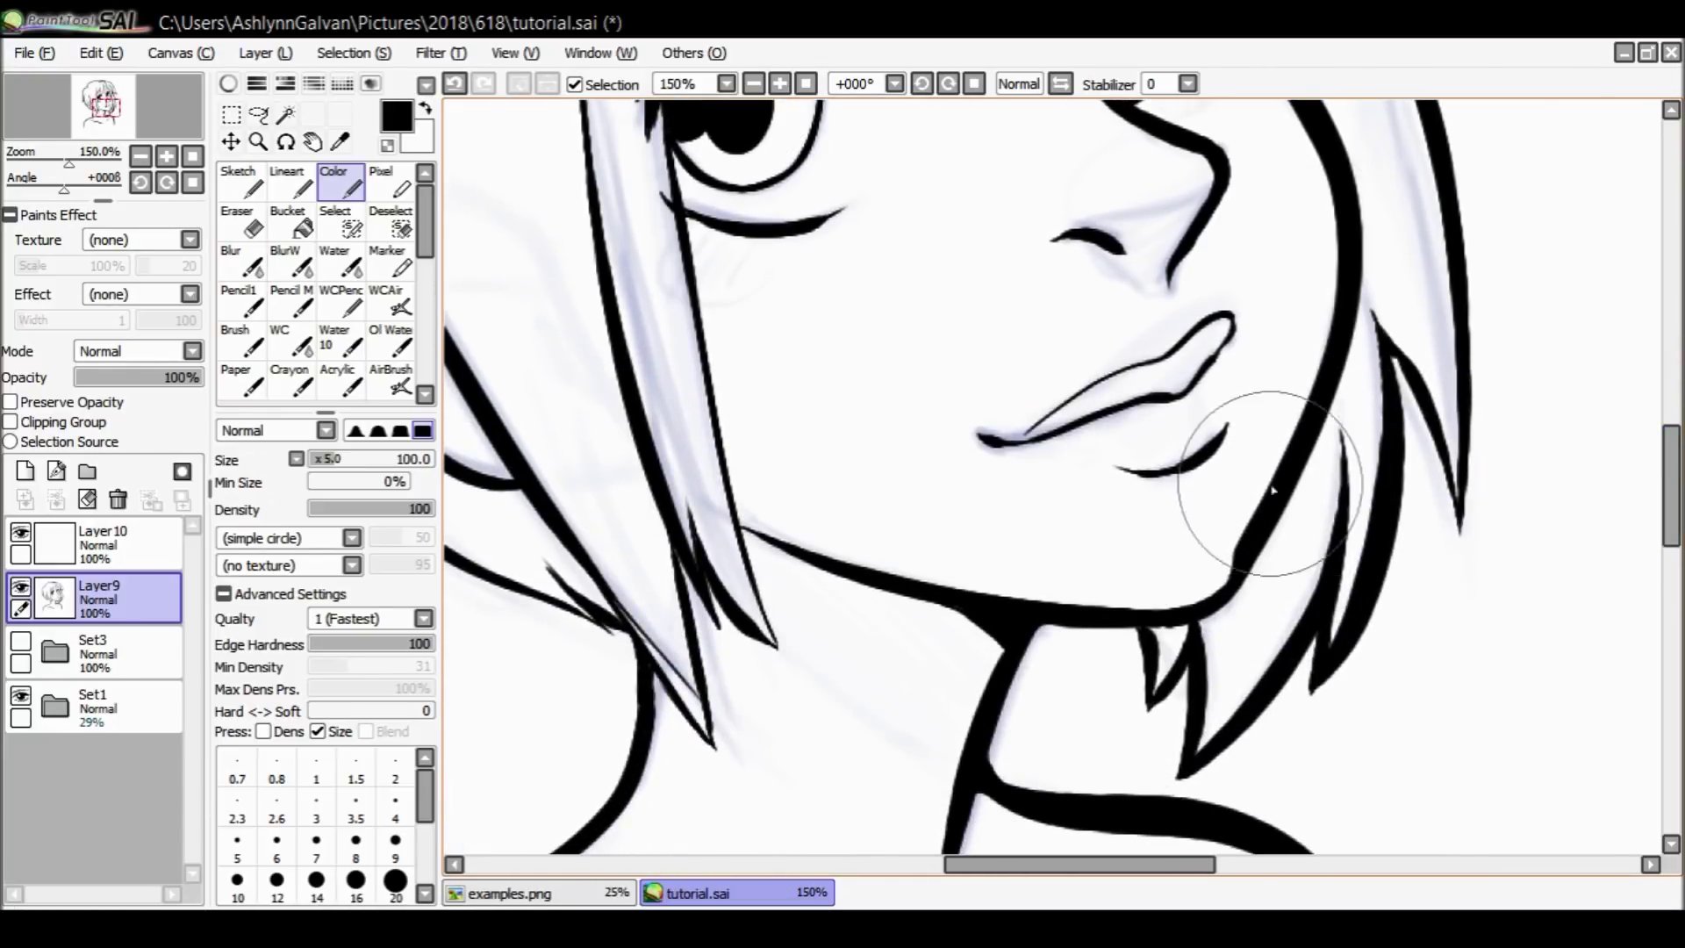
{"action": "left_click_drag", "start_coordinate": [1459, 500], "coordinate": [1460, 566]}
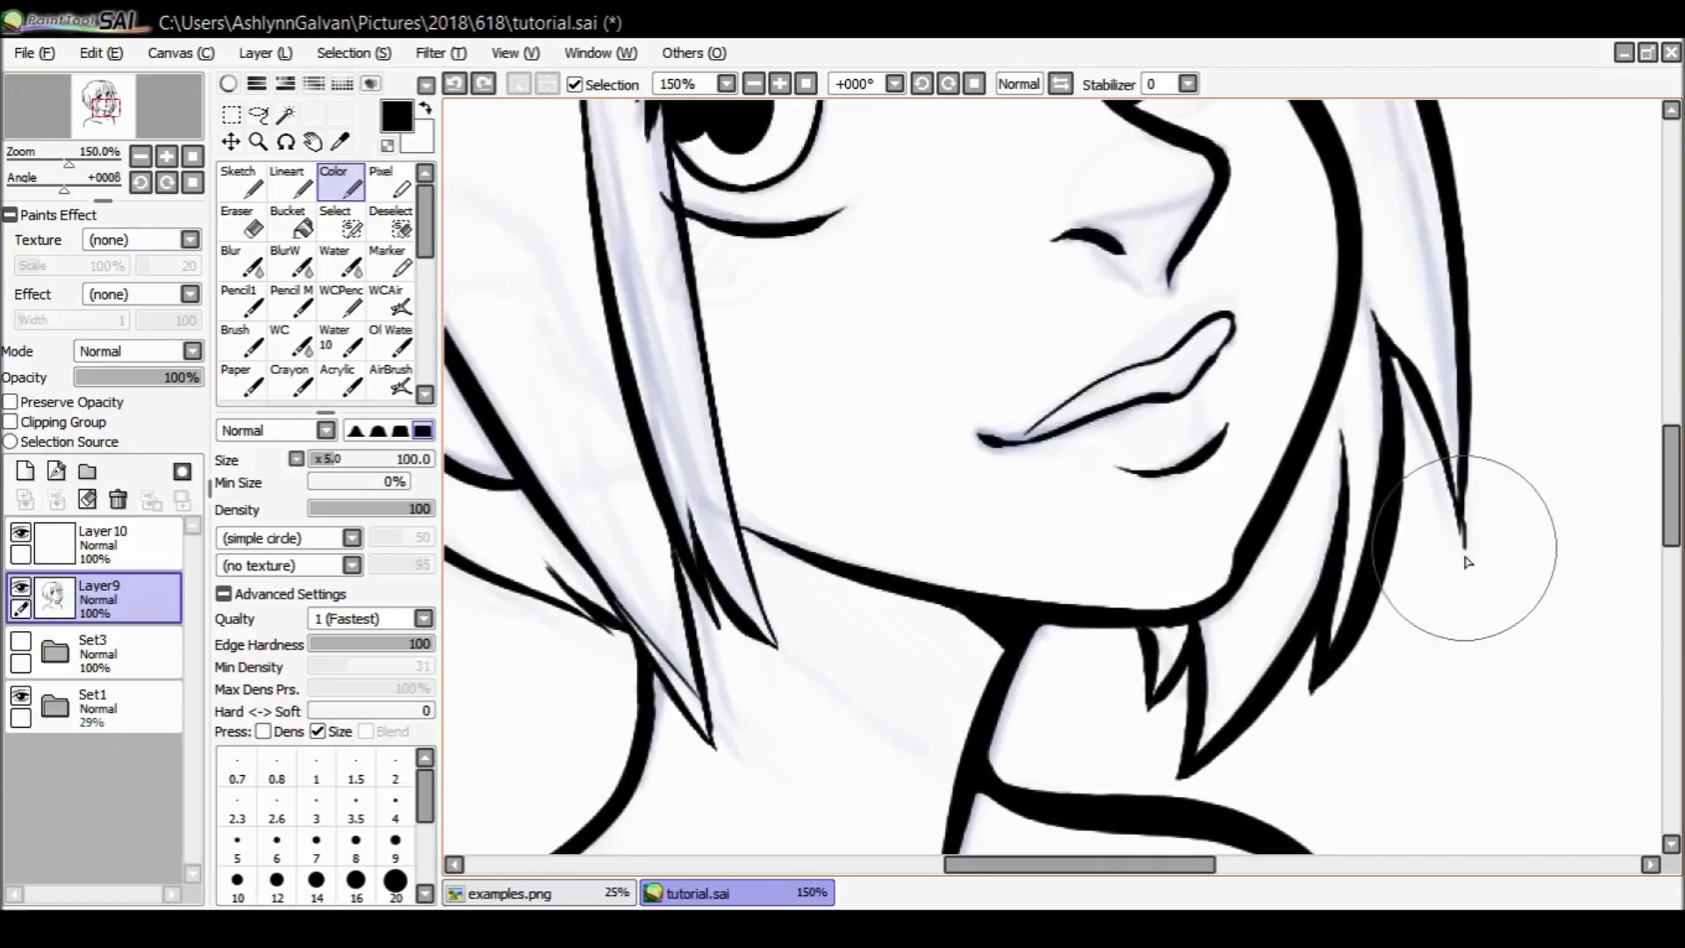
{"action": "mouse_move", "coordinate": [1672, 483]}
{"action": "left_mouse_down"}
{"action": "mouse_move", "coordinate": [1672, 366]}
{"action": "mouse_move", "coordinate": [1625, 281]}
{"action": "mouse_move", "coordinate": [1633, 575]}
{"action": "left_mouse_up"}
{"action": "mouse_move", "coordinate": [1408, 658]}
{"action": "left_mouse_down"}
{"action": "mouse_move", "coordinate": [1396, 734]}
{"action": "mouse_move", "coordinate": [1400, 720]}
{"action": "left_mouse_up"}
{"action": "left_click_drag", "start_coordinate": [1667, 544], "coordinate": [1628, 404]}
Group Layer10 and Layer9 in a new folder and choose red as the Color brush's colour for Layer10.
{"action": "left_click", "coordinate": [262, 146]}
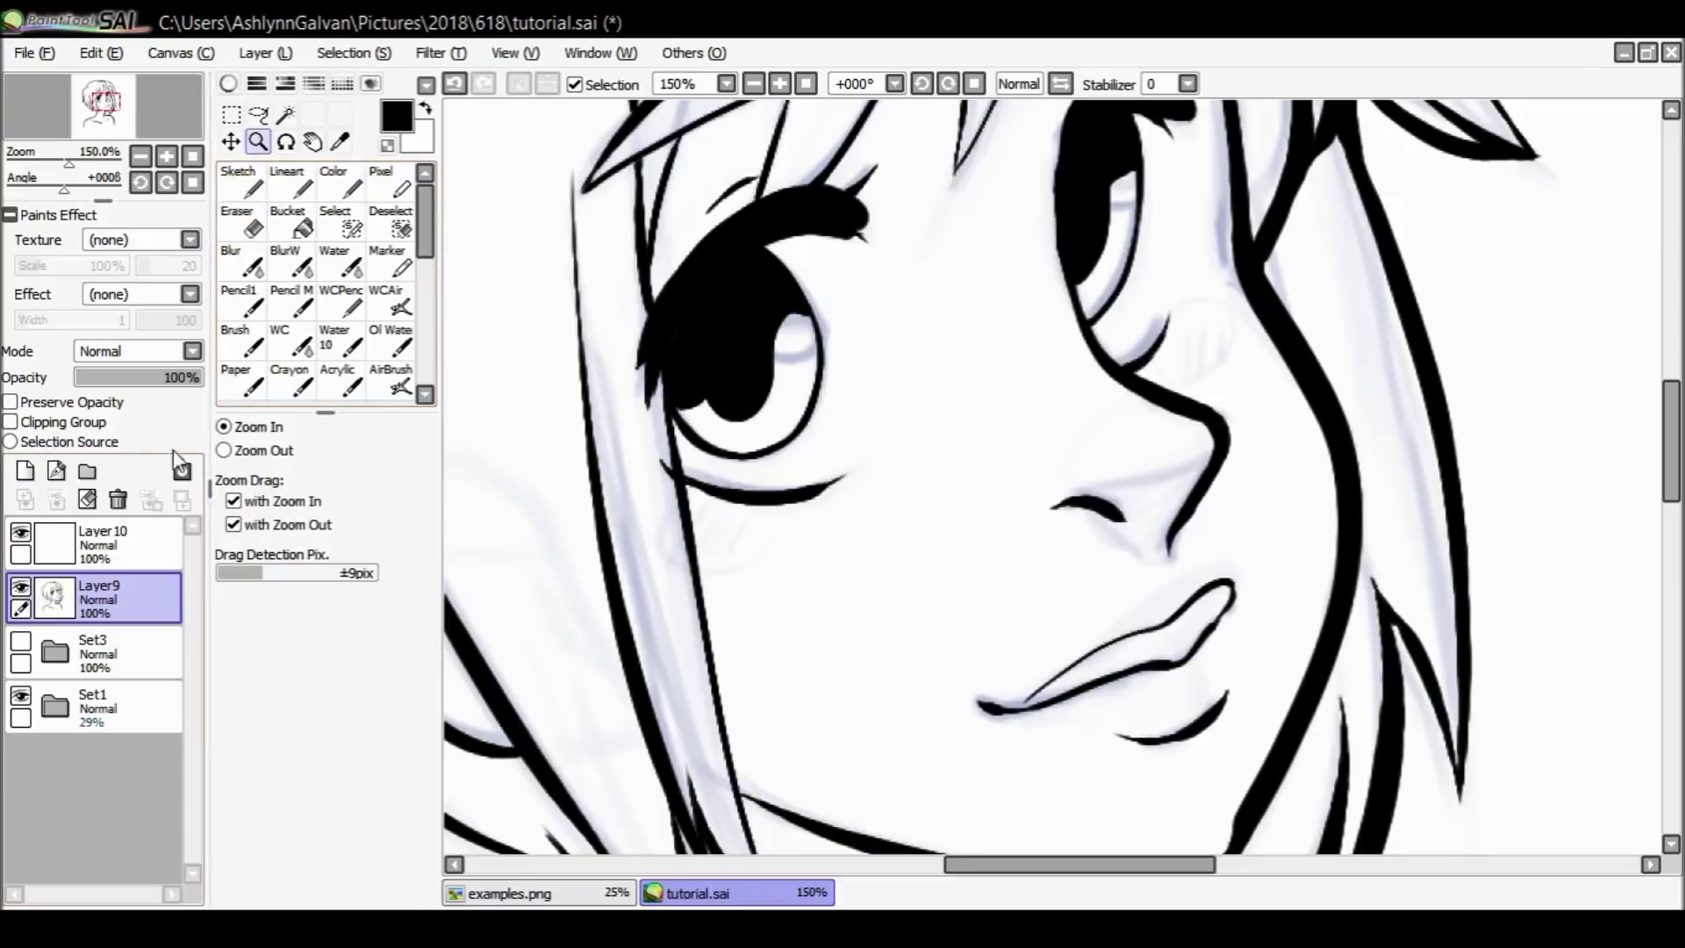
{"action": "left_click", "coordinate": [141, 544]}
{"action": "left_click", "coordinate": [86, 474]}
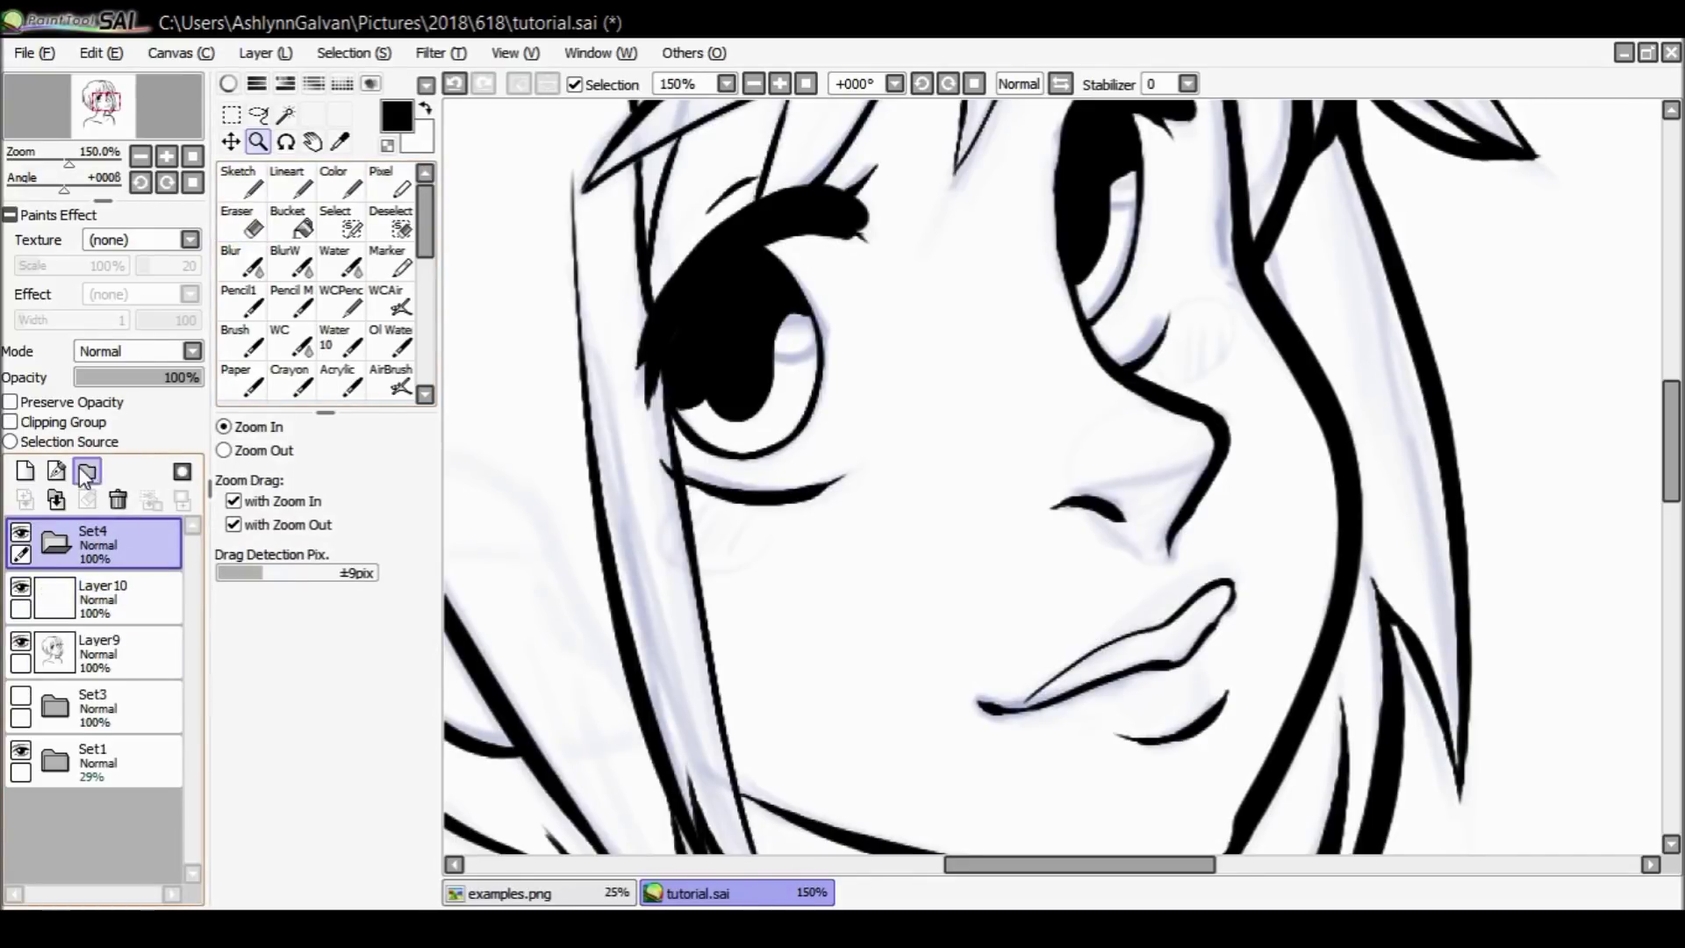
{"action": "left_click_drag", "start_coordinate": [88, 580], "coordinate": [93, 541]}
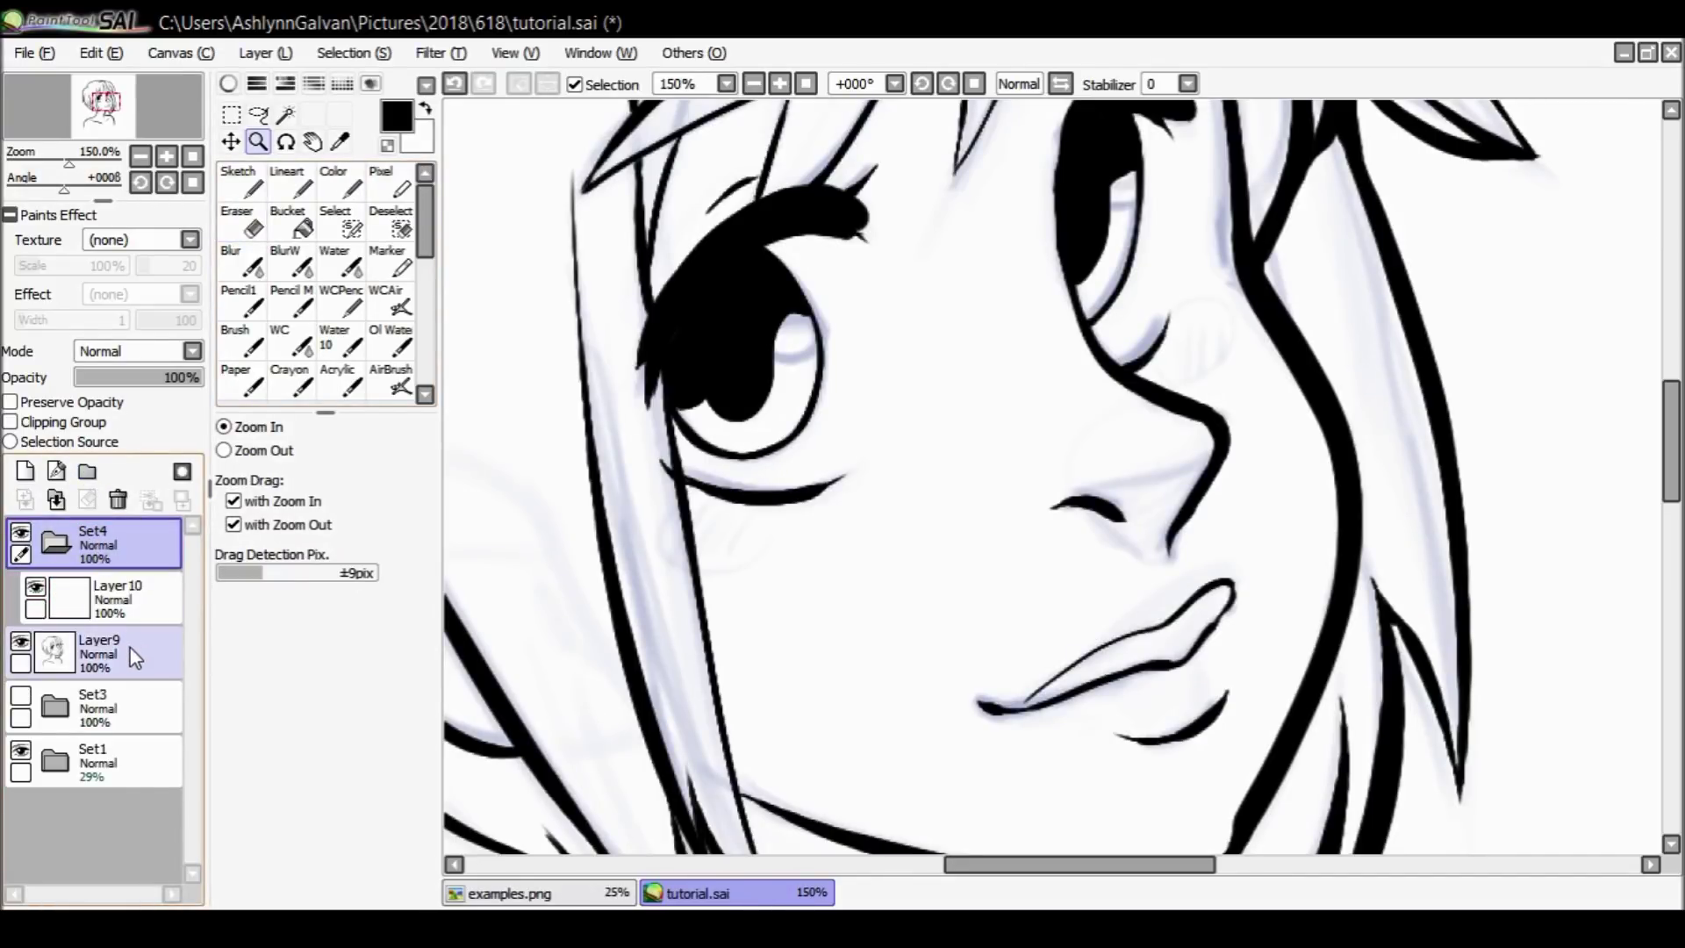
{"action": "left_click_drag", "start_coordinate": [128, 614], "coordinate": [132, 609]}
{"action": "left_click", "coordinate": [141, 596]}
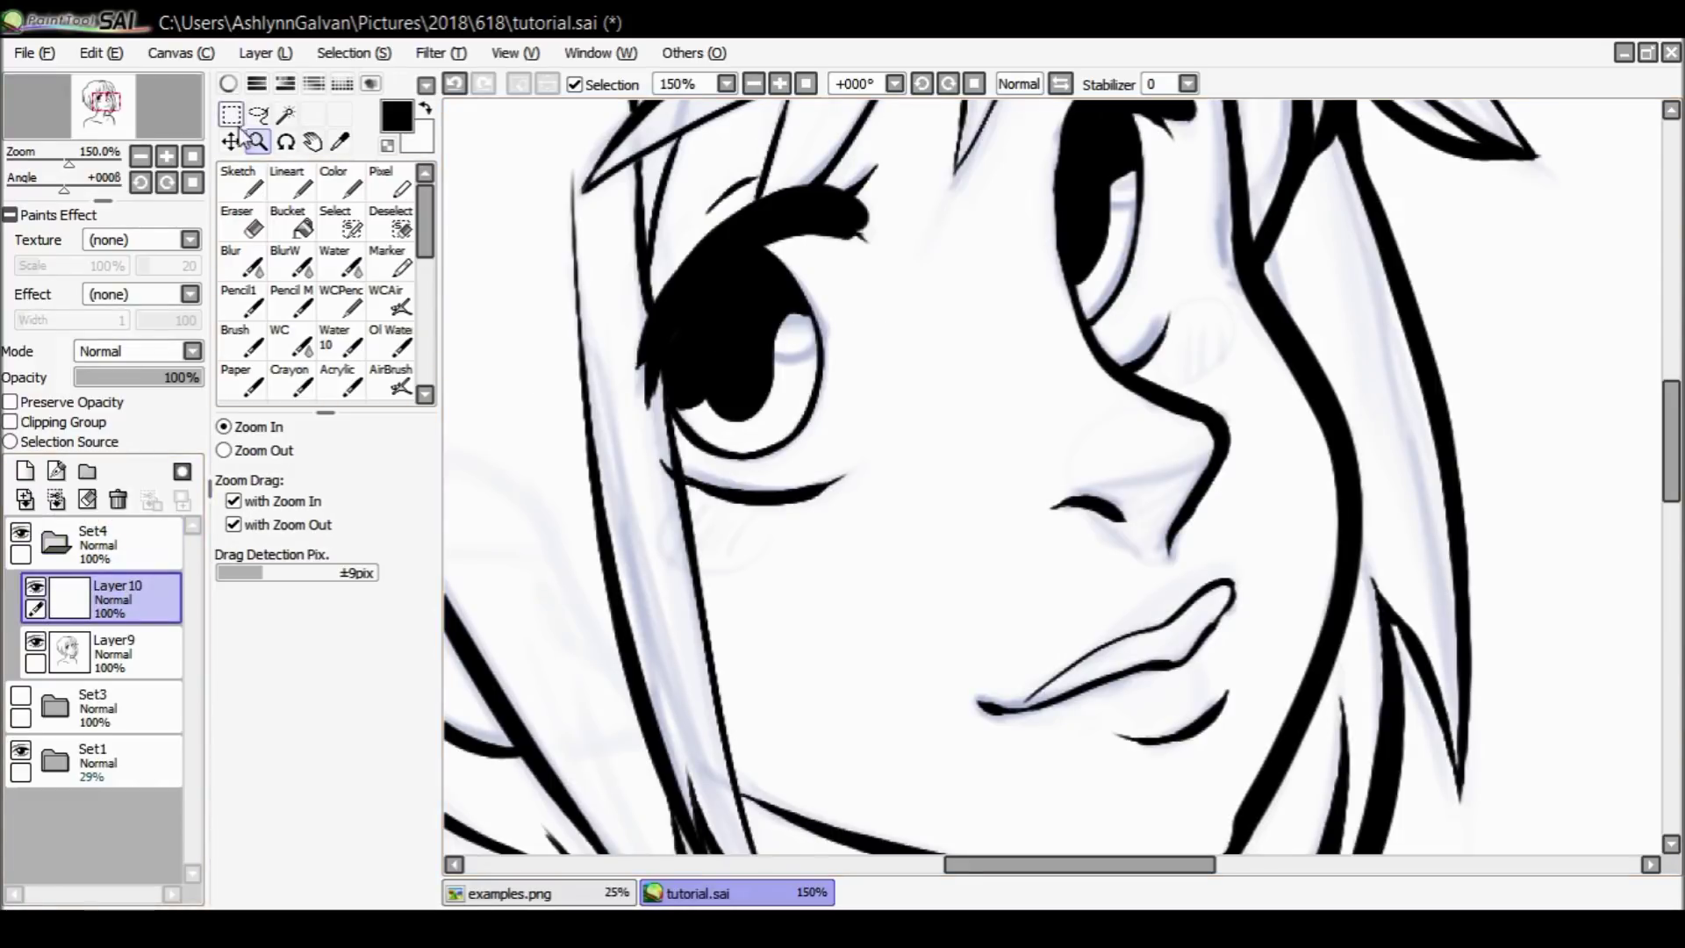
{"action": "left_click", "coordinate": [234, 85]}
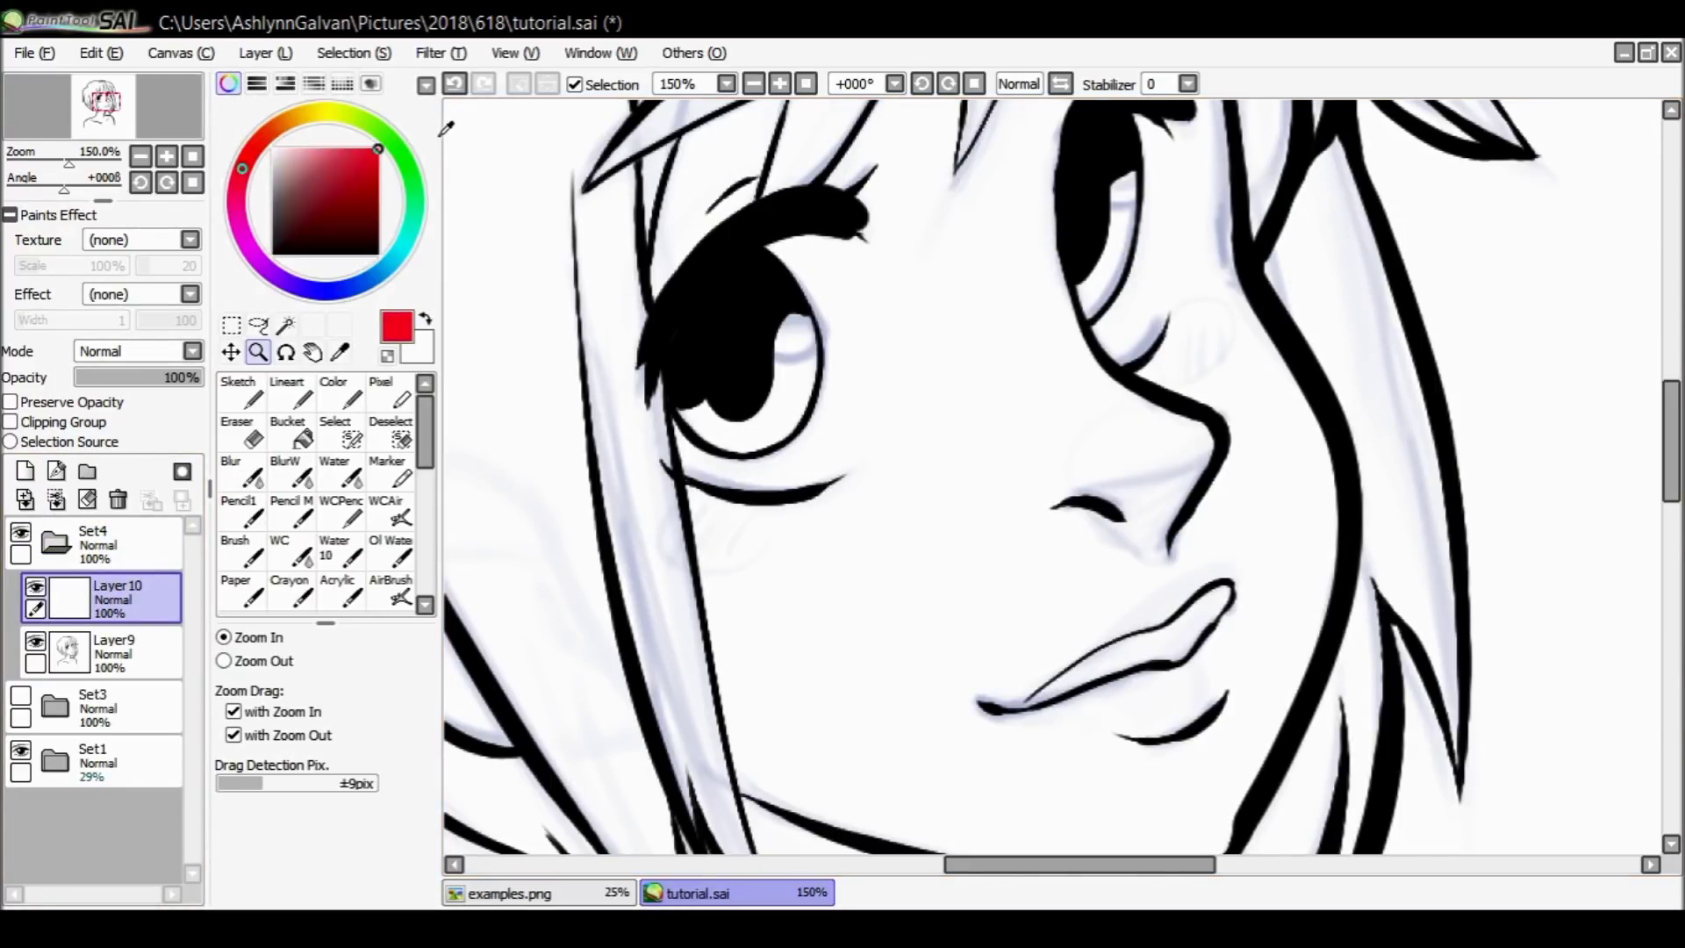
{"action": "left_click", "coordinate": [334, 404]}
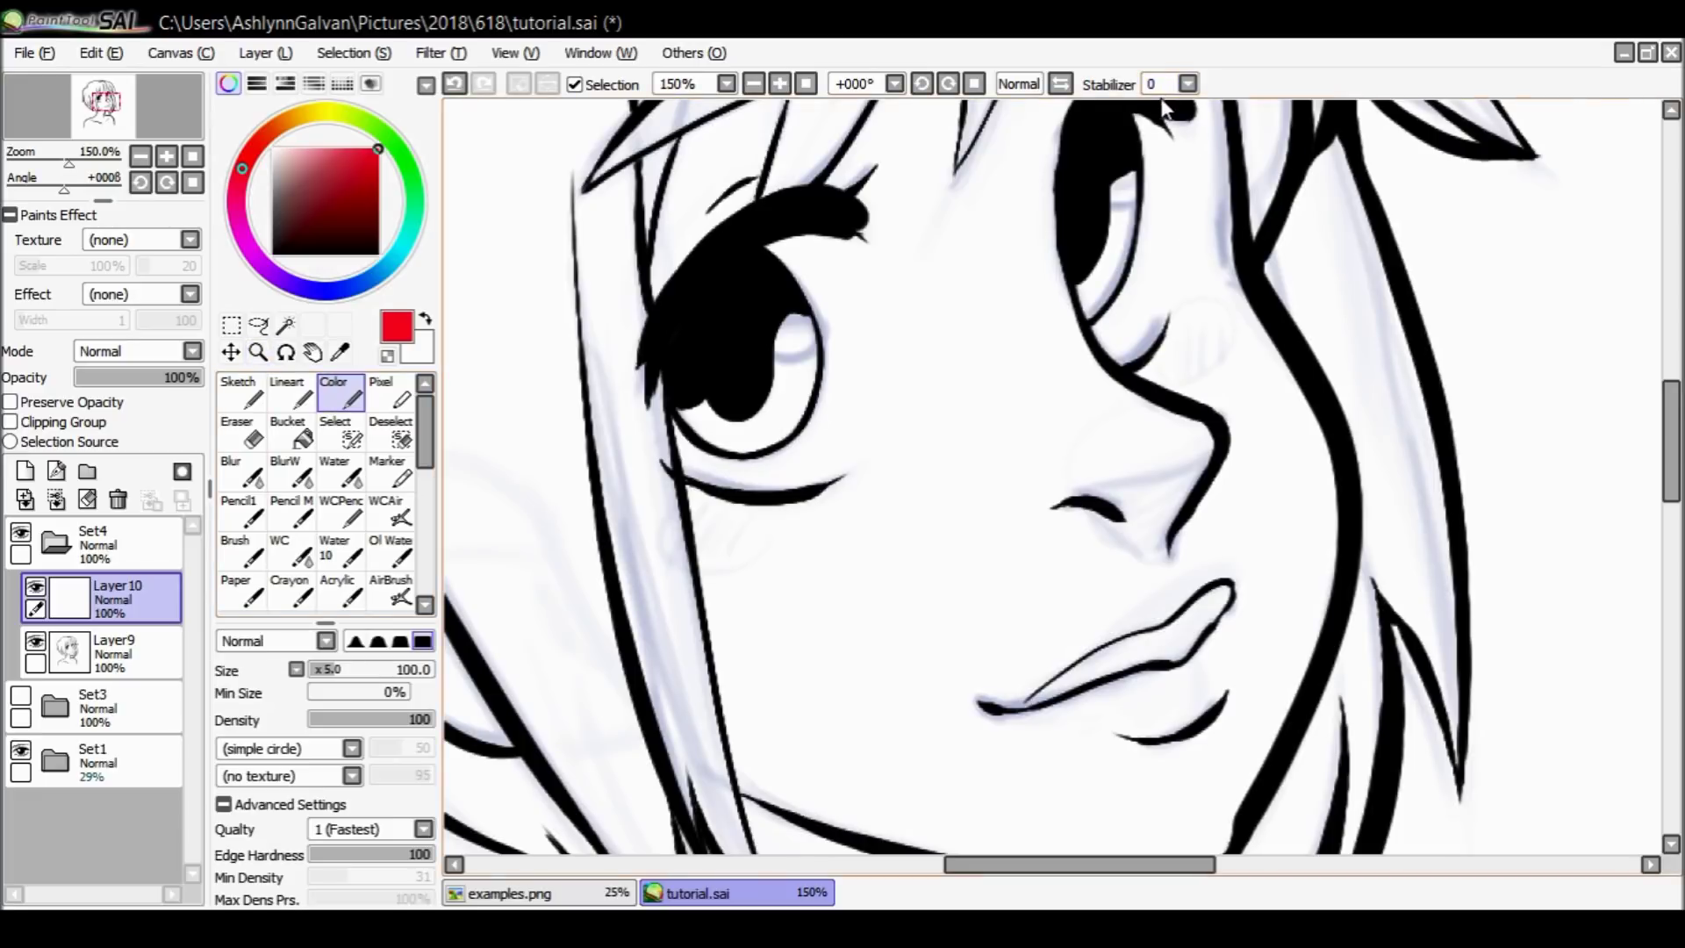
Try Layer9 at 95% opacity, restore it to 100%, and make Layer10 active again.
{"action": "left_click", "coordinate": [132, 654]}
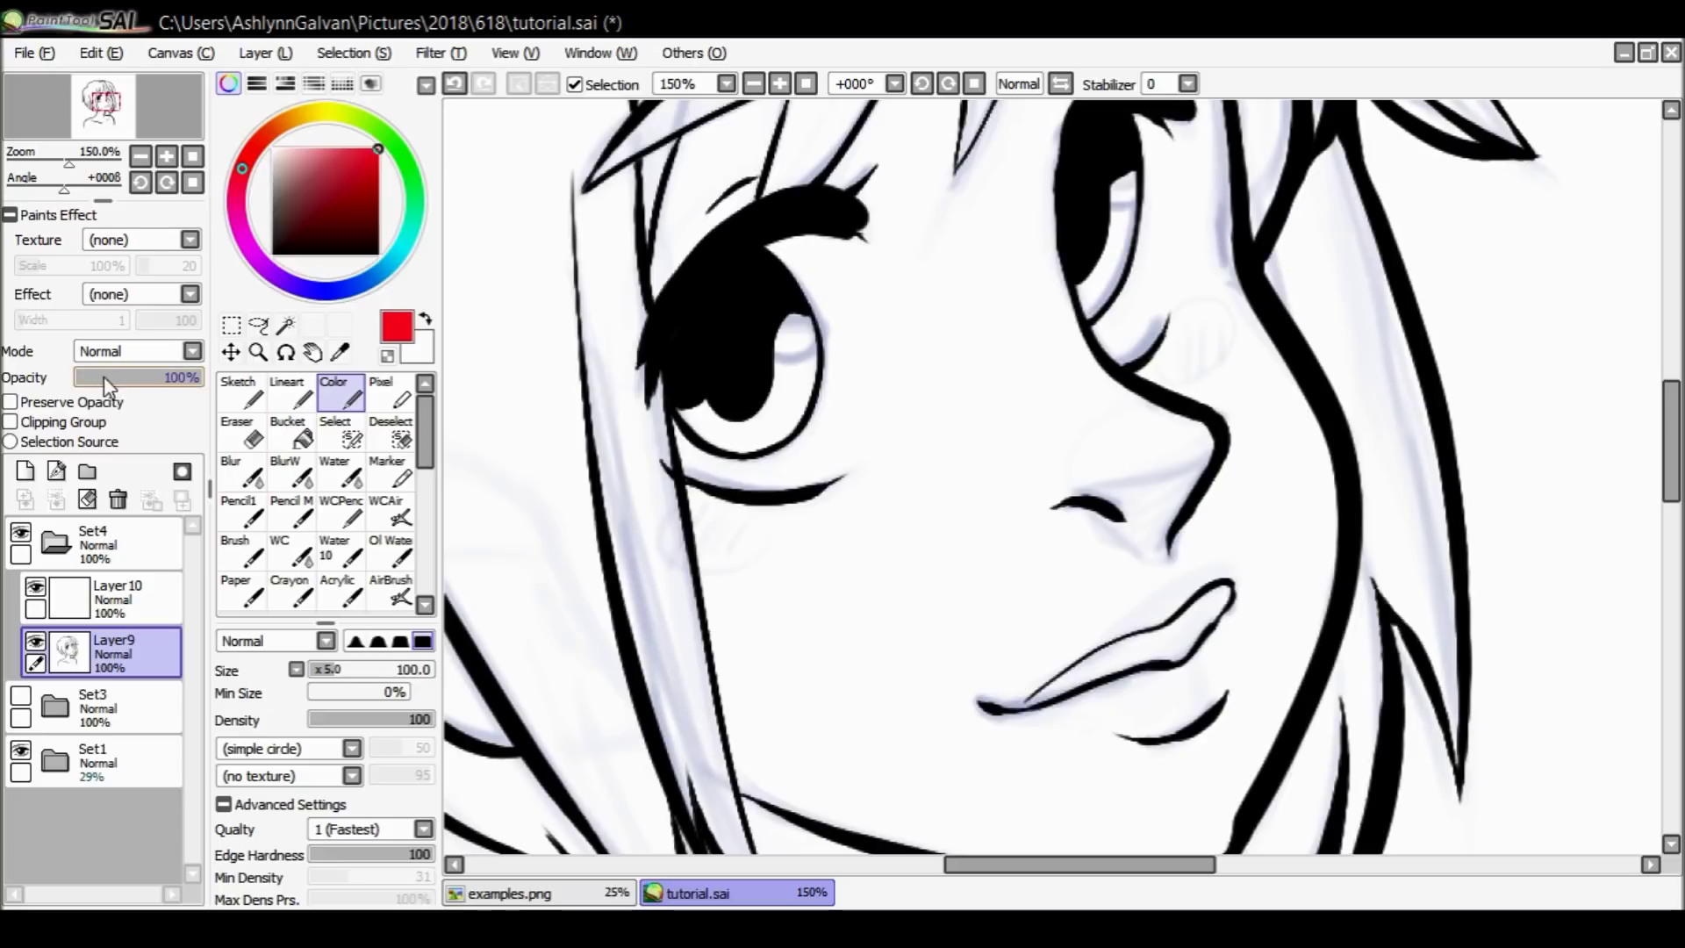
{"action": "left_click_drag", "start_coordinate": [97, 371], "coordinate": [198, 370]}
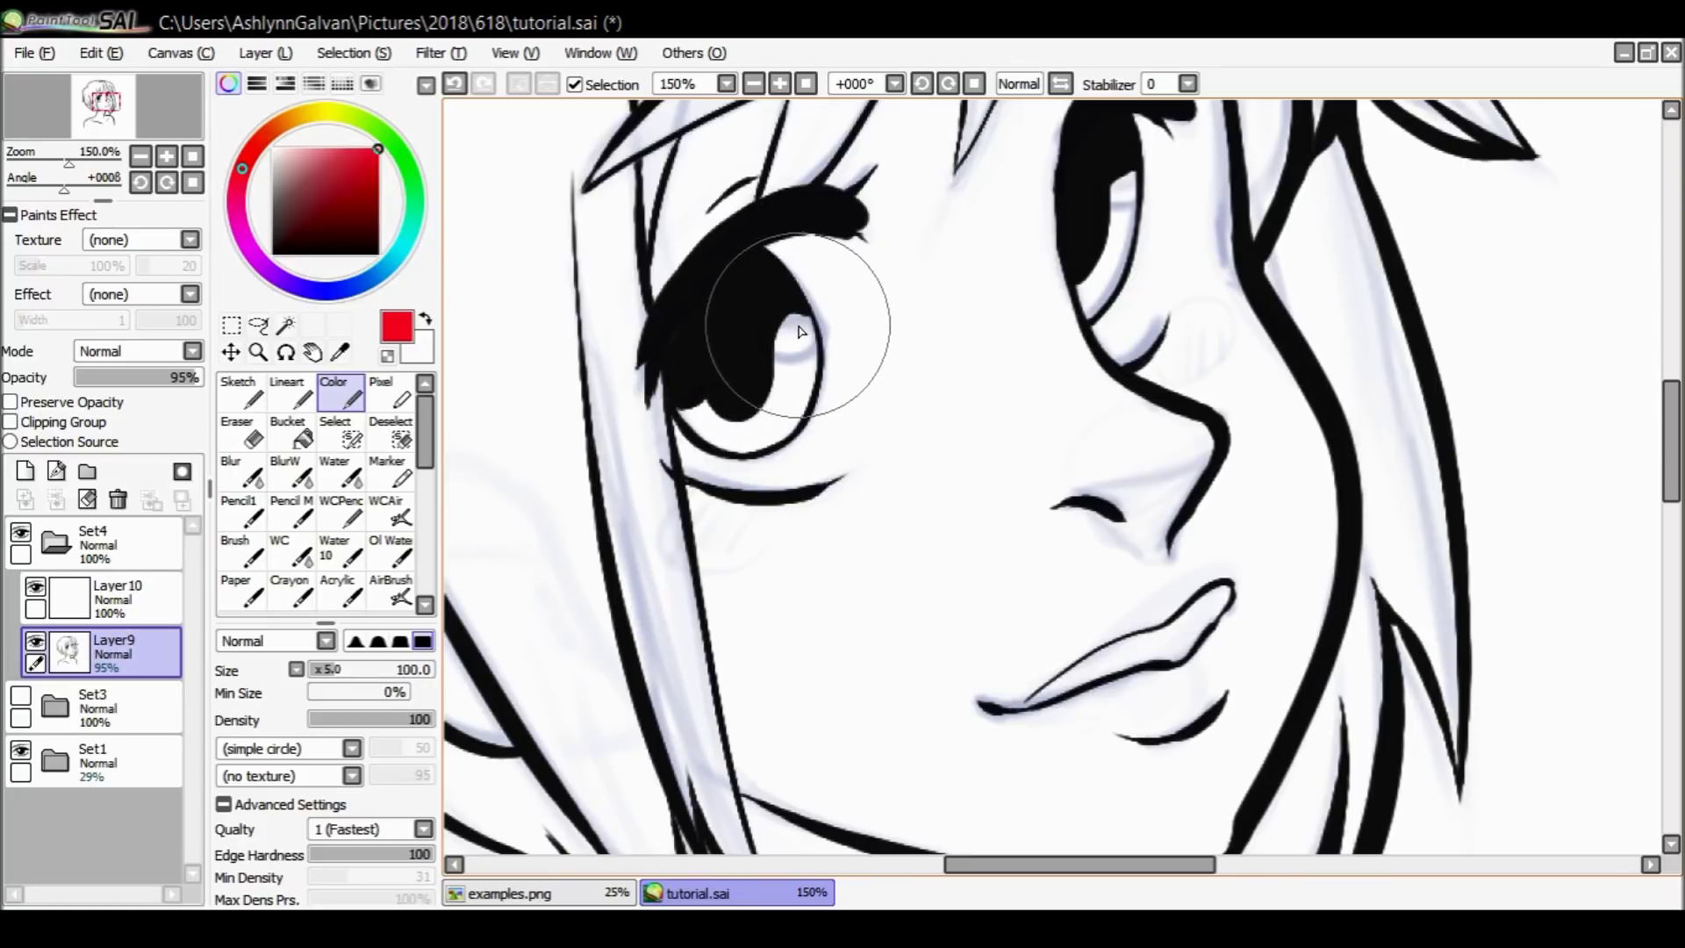
{"action": "left_click", "coordinate": [146, 609]}
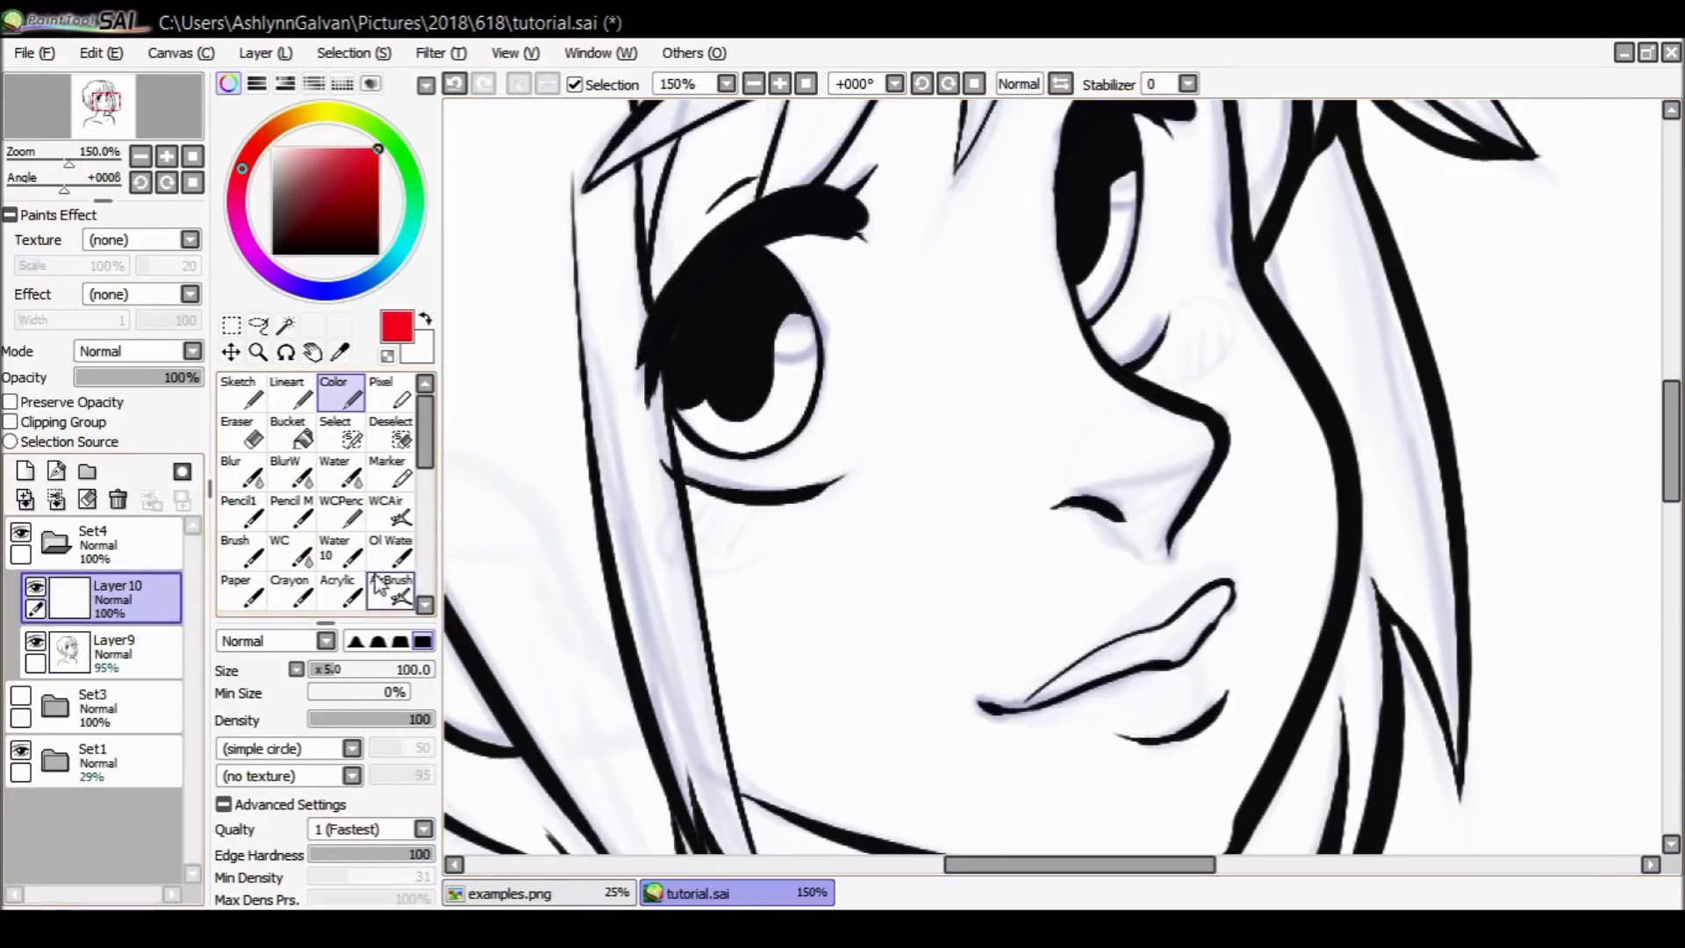
{"action": "left_click", "coordinate": [131, 654]}
{"action": "left_click", "coordinate": [195, 377]}
{"action": "left_click", "coordinate": [132, 600]}
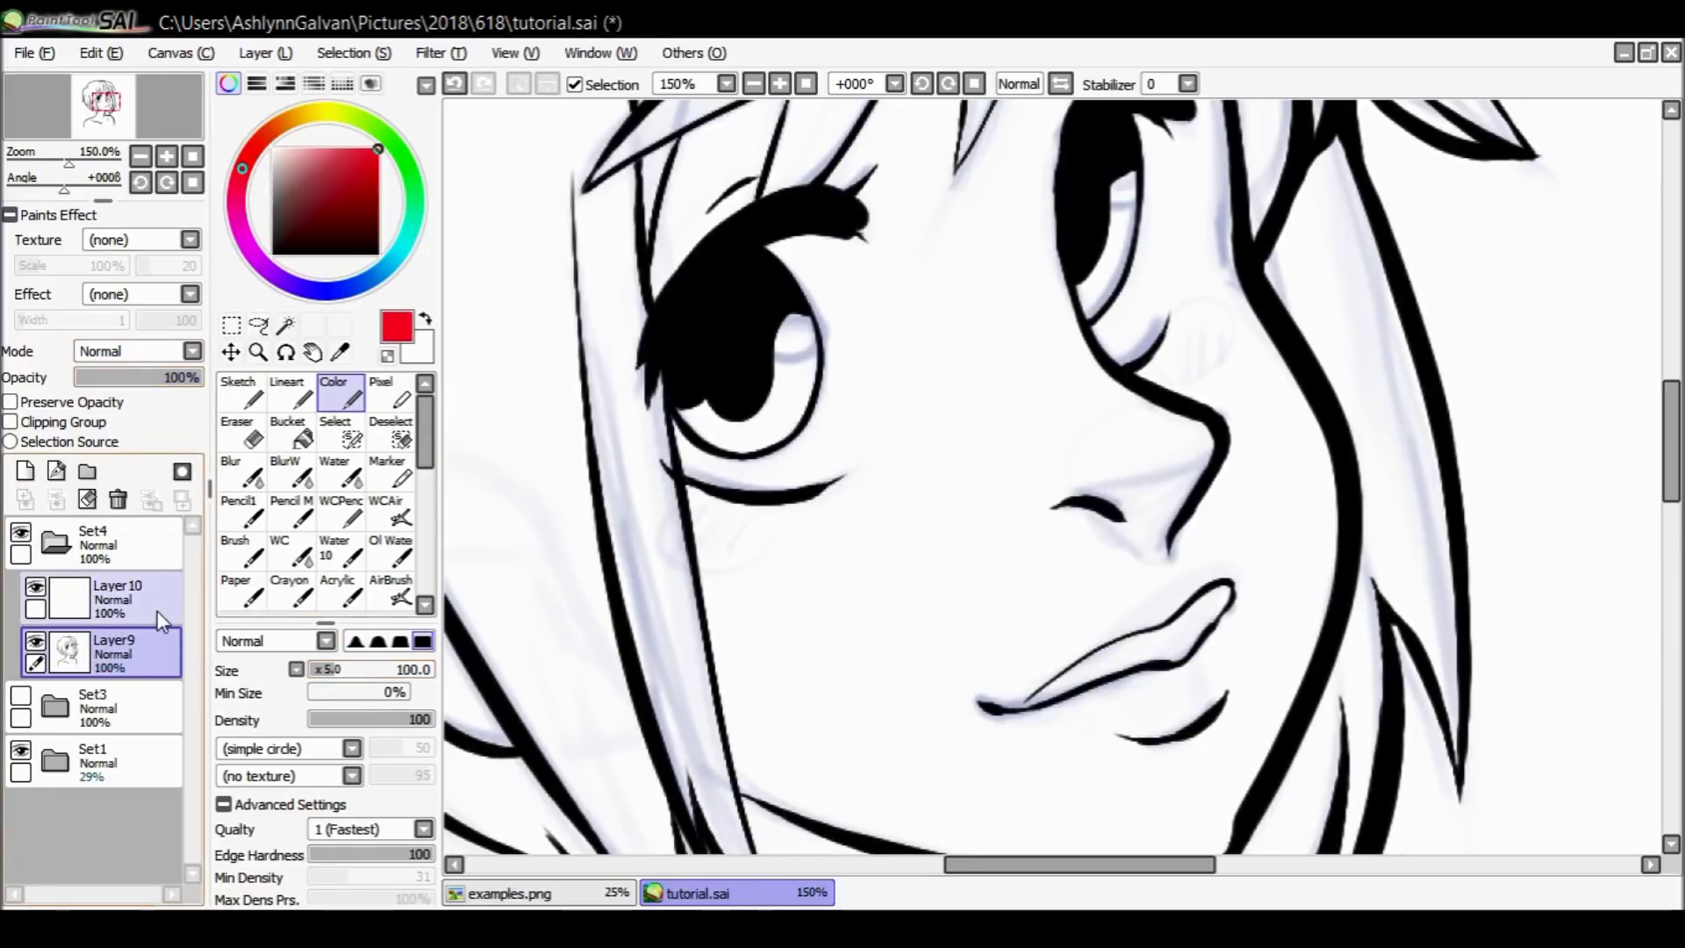
Reduce the brush size to 50 and paint a red oval highlight on each eye on Layer10.
{"action": "key", "text": "bracketleft"}
{"action": "key", "text": "bracketleft"}
{"action": "key", "text": "bracketleft"}
{"action": "key", "text": "bracketleft"}
{"action": "key", "text": "bracketleft"}
{"action": "left_click_drag", "start_coordinate": [765, 339], "coordinate": [815, 332]}
{"action": "key", "text": "ctrl+z"}
{"action": "left_click_drag", "start_coordinate": [1108, 180], "coordinate": [1141, 186]}
{"action": "left_click", "coordinate": [35, 587]}
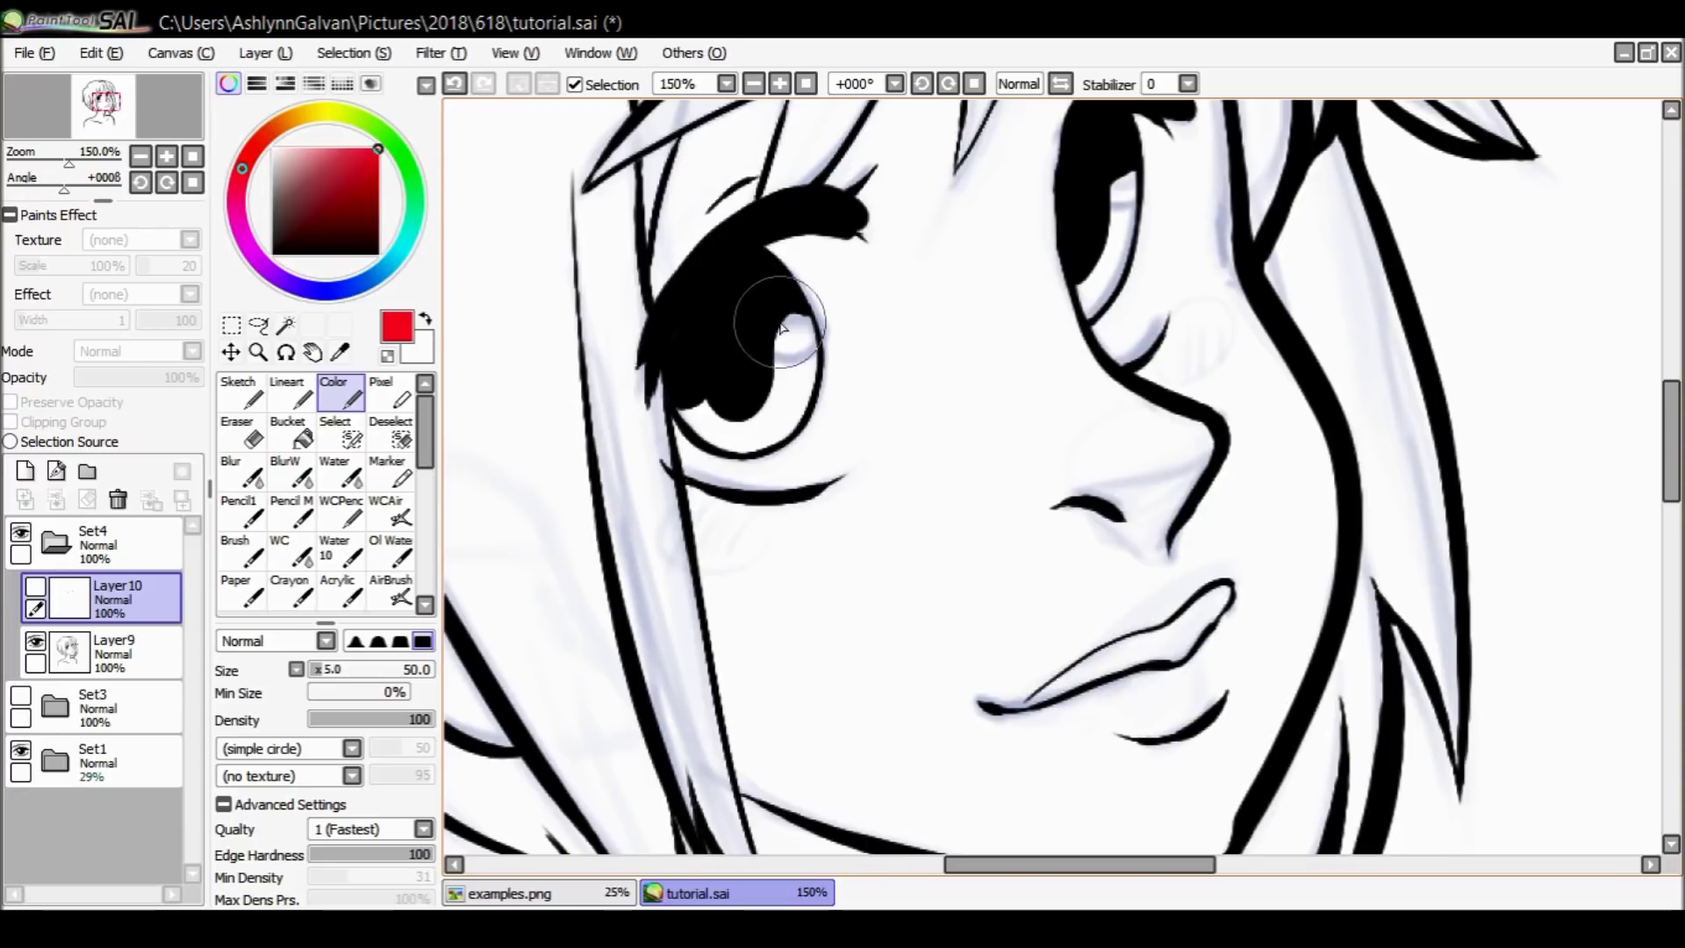
{"action": "left_click", "coordinate": [35, 590]}
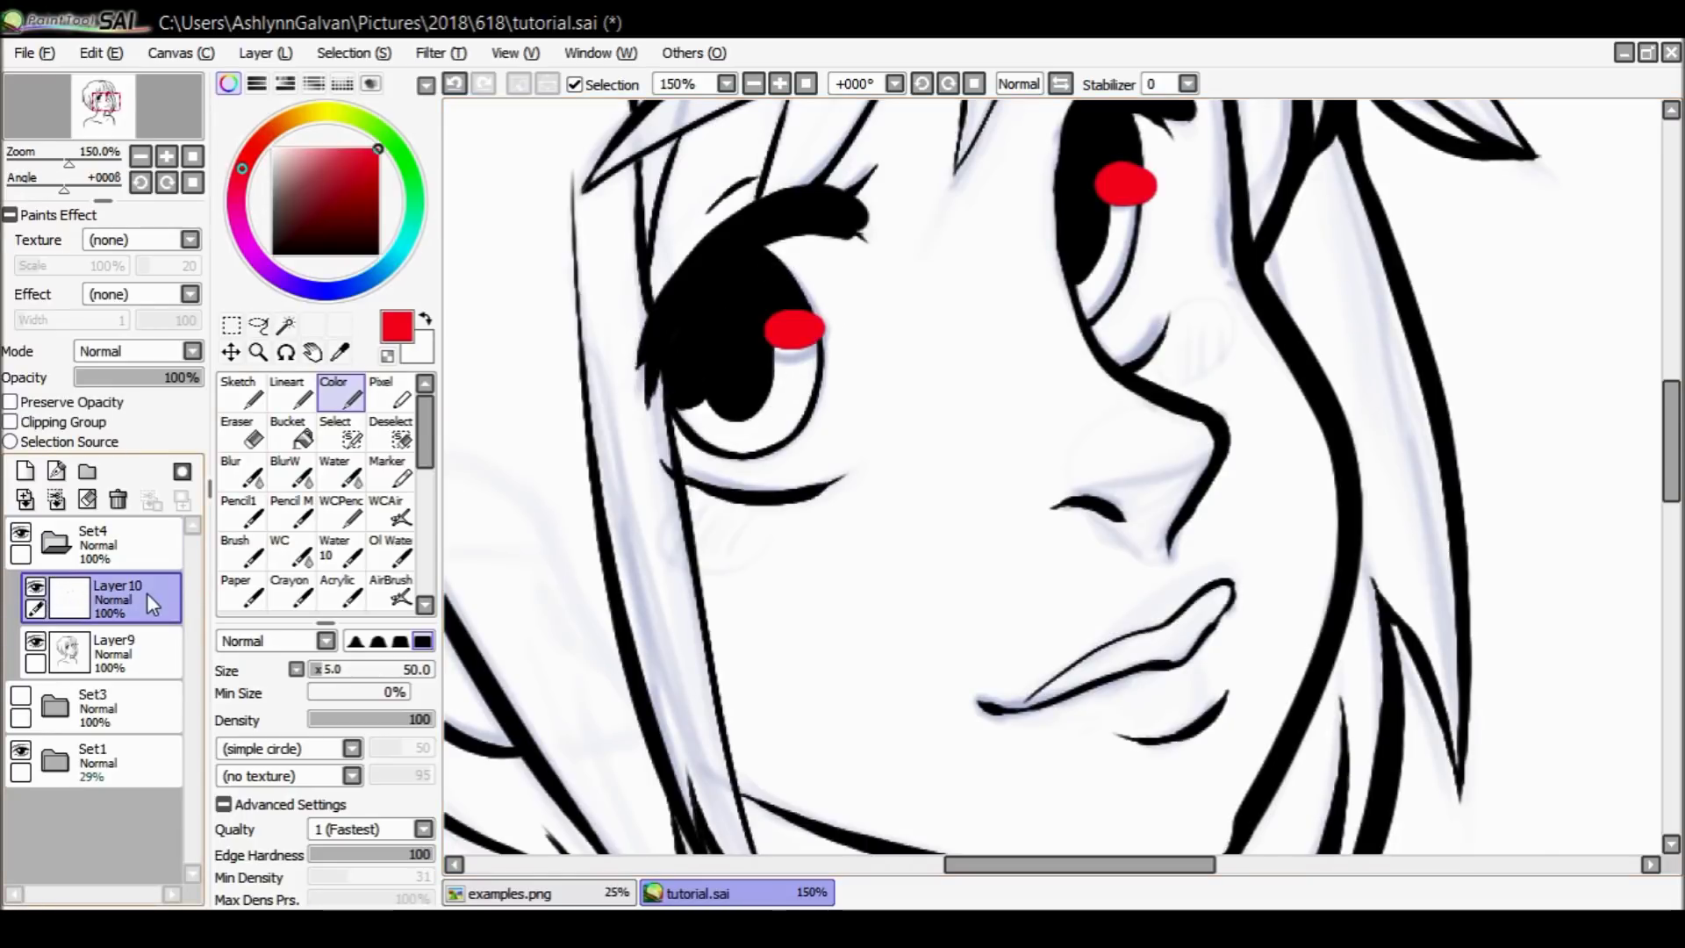
Add a small red highlight dot beneath the large red highlight in each eye.
{"action": "left_click", "coordinate": [1163, 492]}
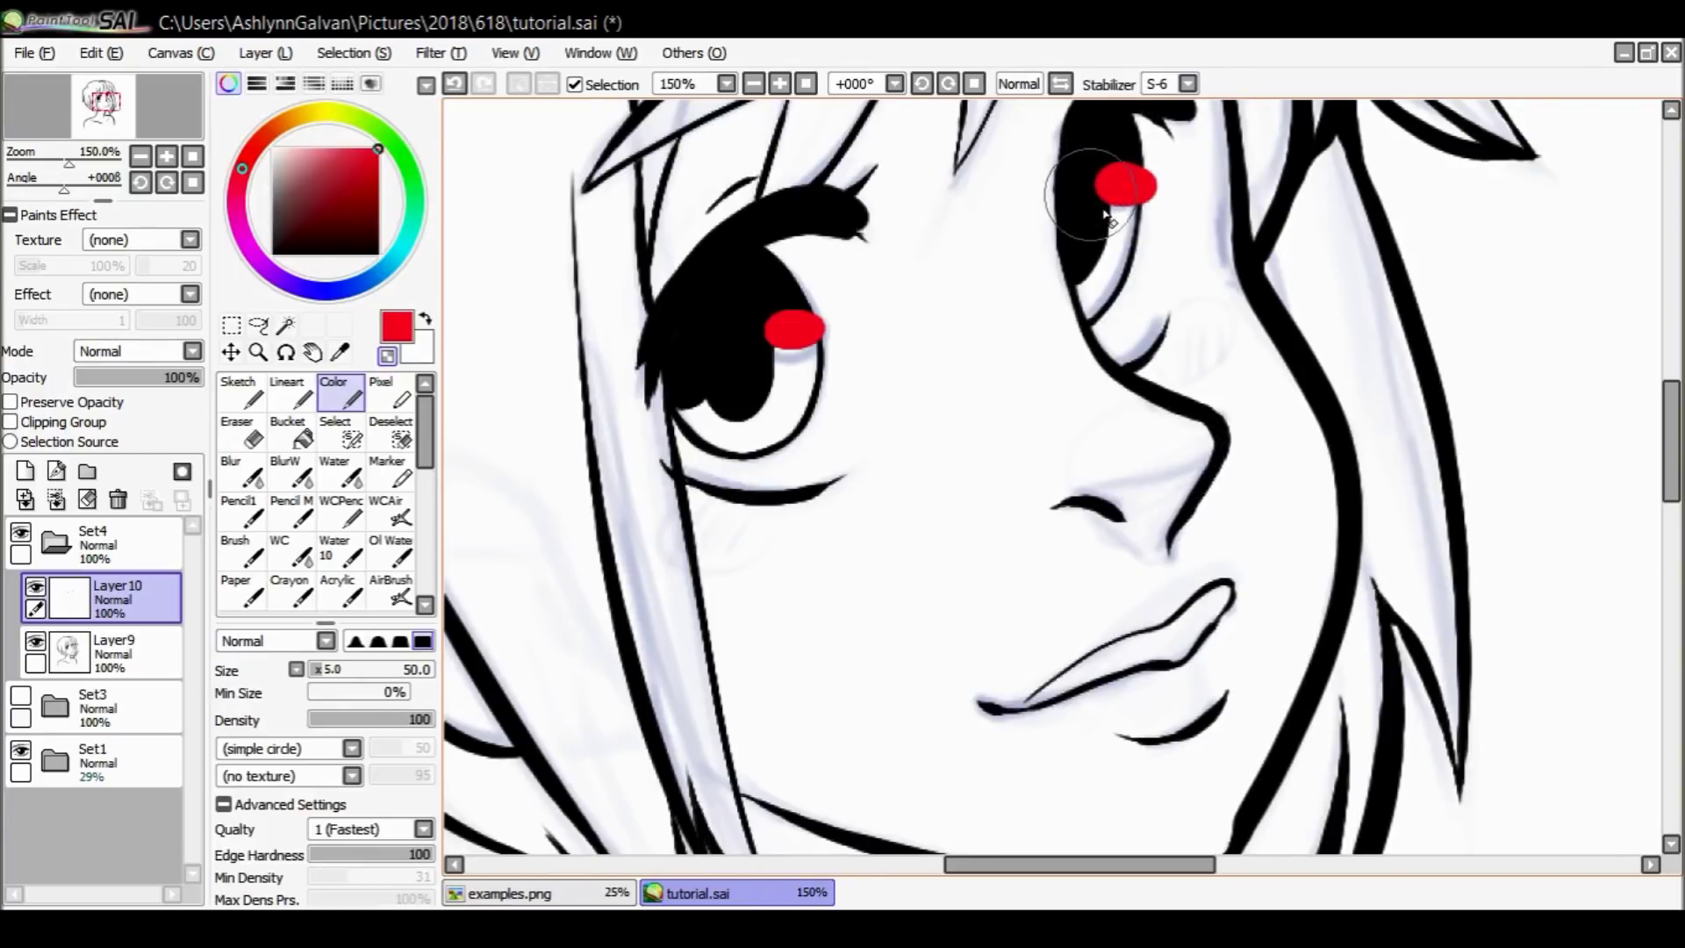
{"action": "key", "text": "ctrl+z"}
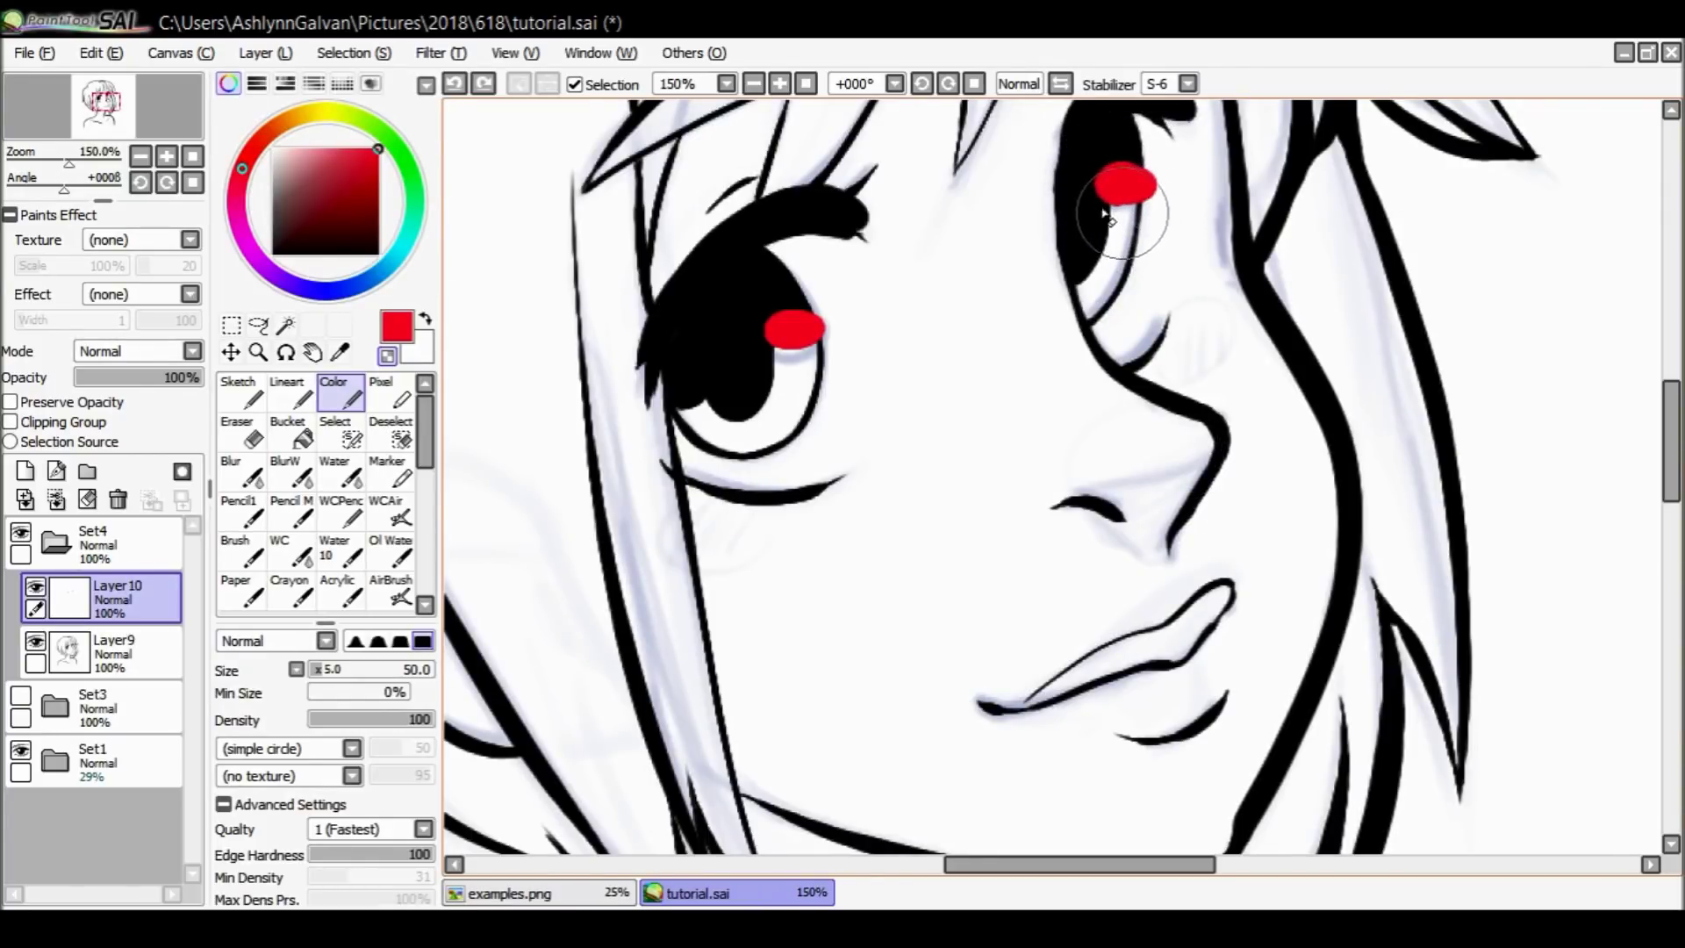
{"action": "key", "text": "ctrl+y"}
{"action": "left_click", "coordinate": [1170, 106]}
{"action": "key", "text": "ctrl+z"}
{"action": "left_click", "coordinate": [776, 370]}
{"action": "left_click", "coordinate": [1109, 227]}
On a new layer above Layer9, draw a black circle outline between the eyes and fill it with black.
{"action": "mouse_move", "coordinate": [1671, 439]}
{"action": "left_mouse_down"}
{"action": "mouse_move", "coordinate": [1671, 397]}
{"action": "mouse_move", "coordinate": [1671, 413]}
{"action": "left_mouse_up"}
{"action": "left_click", "coordinate": [258, 352]}
{"action": "left_click", "coordinate": [132, 654]}
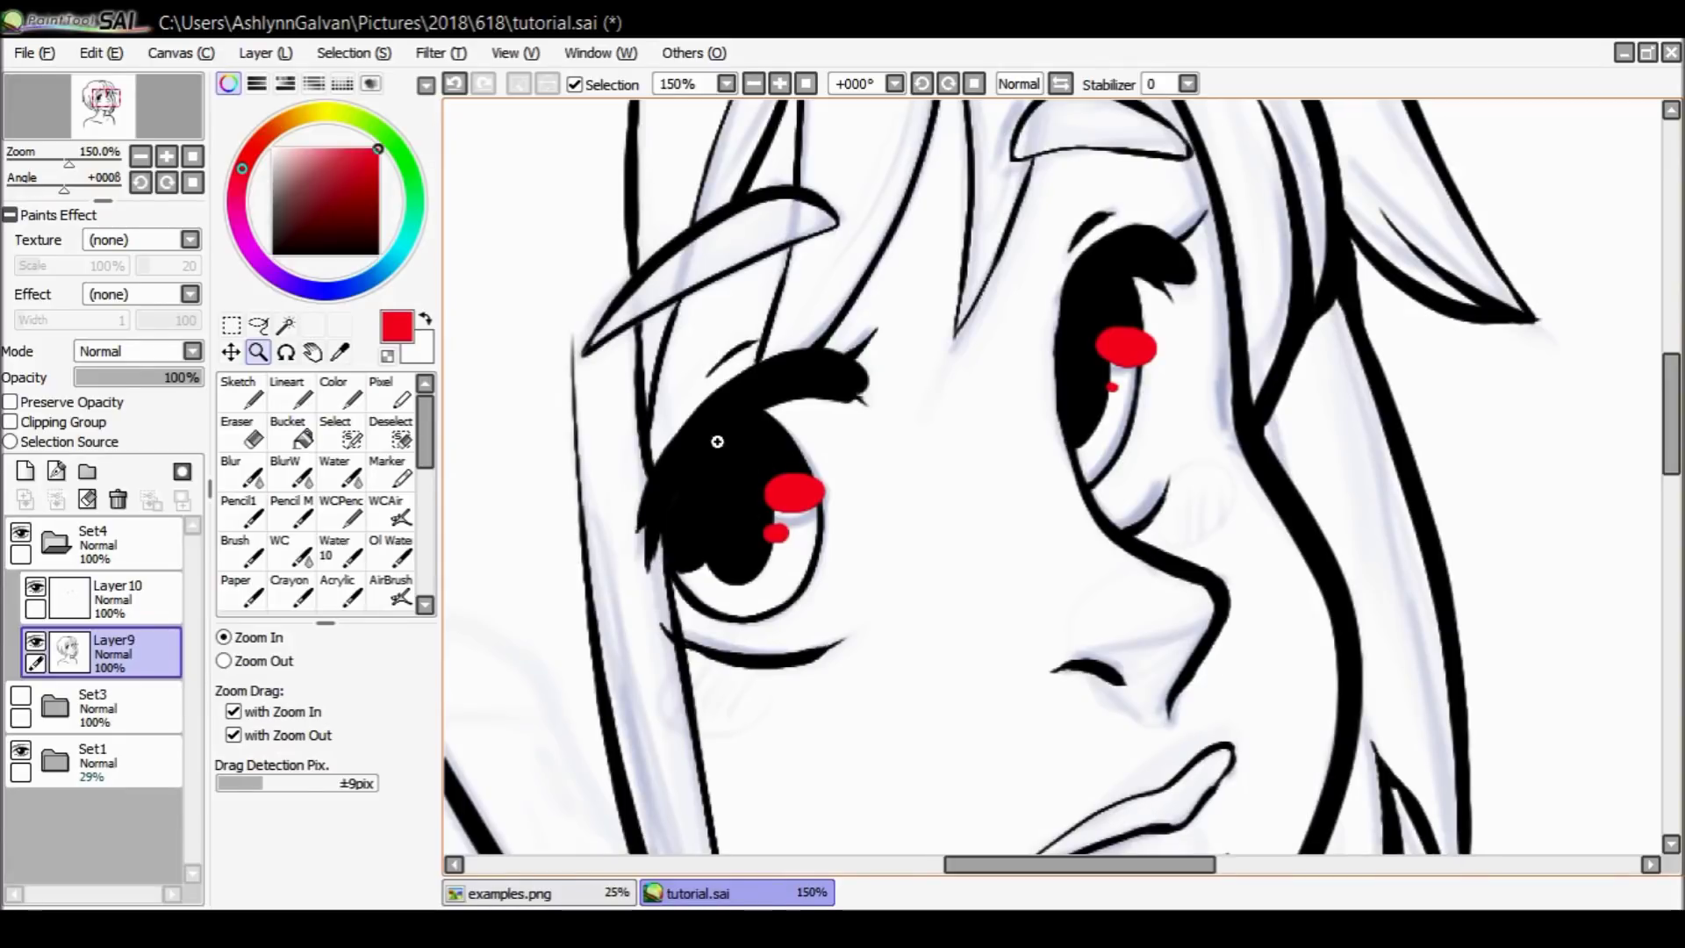
{"action": "left_click", "coordinate": [24, 471]}
{"action": "left_click", "coordinate": [341, 392]}
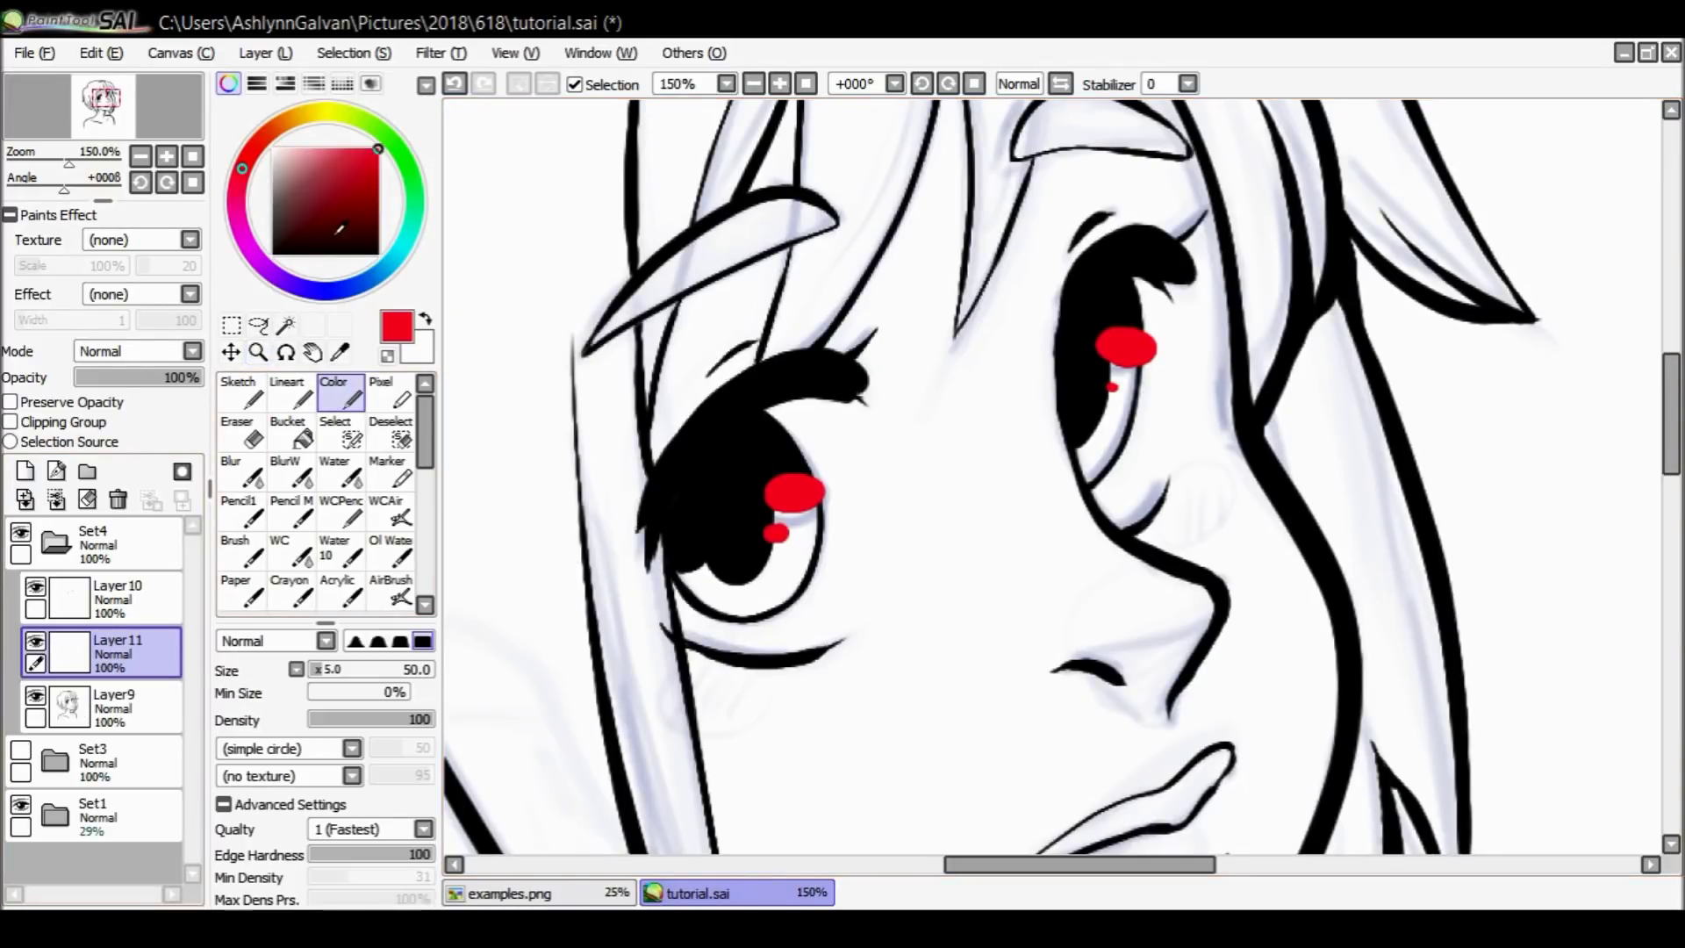
{"action": "mouse_move", "coordinate": [931, 469]}
{"action": "left_mouse_down"}
{"action": "mouse_move", "coordinate": [1027, 439]}
{"action": "mouse_move", "coordinate": [878, 566]}
{"action": "mouse_move", "coordinate": [990, 458]}
{"action": "left_mouse_up"}
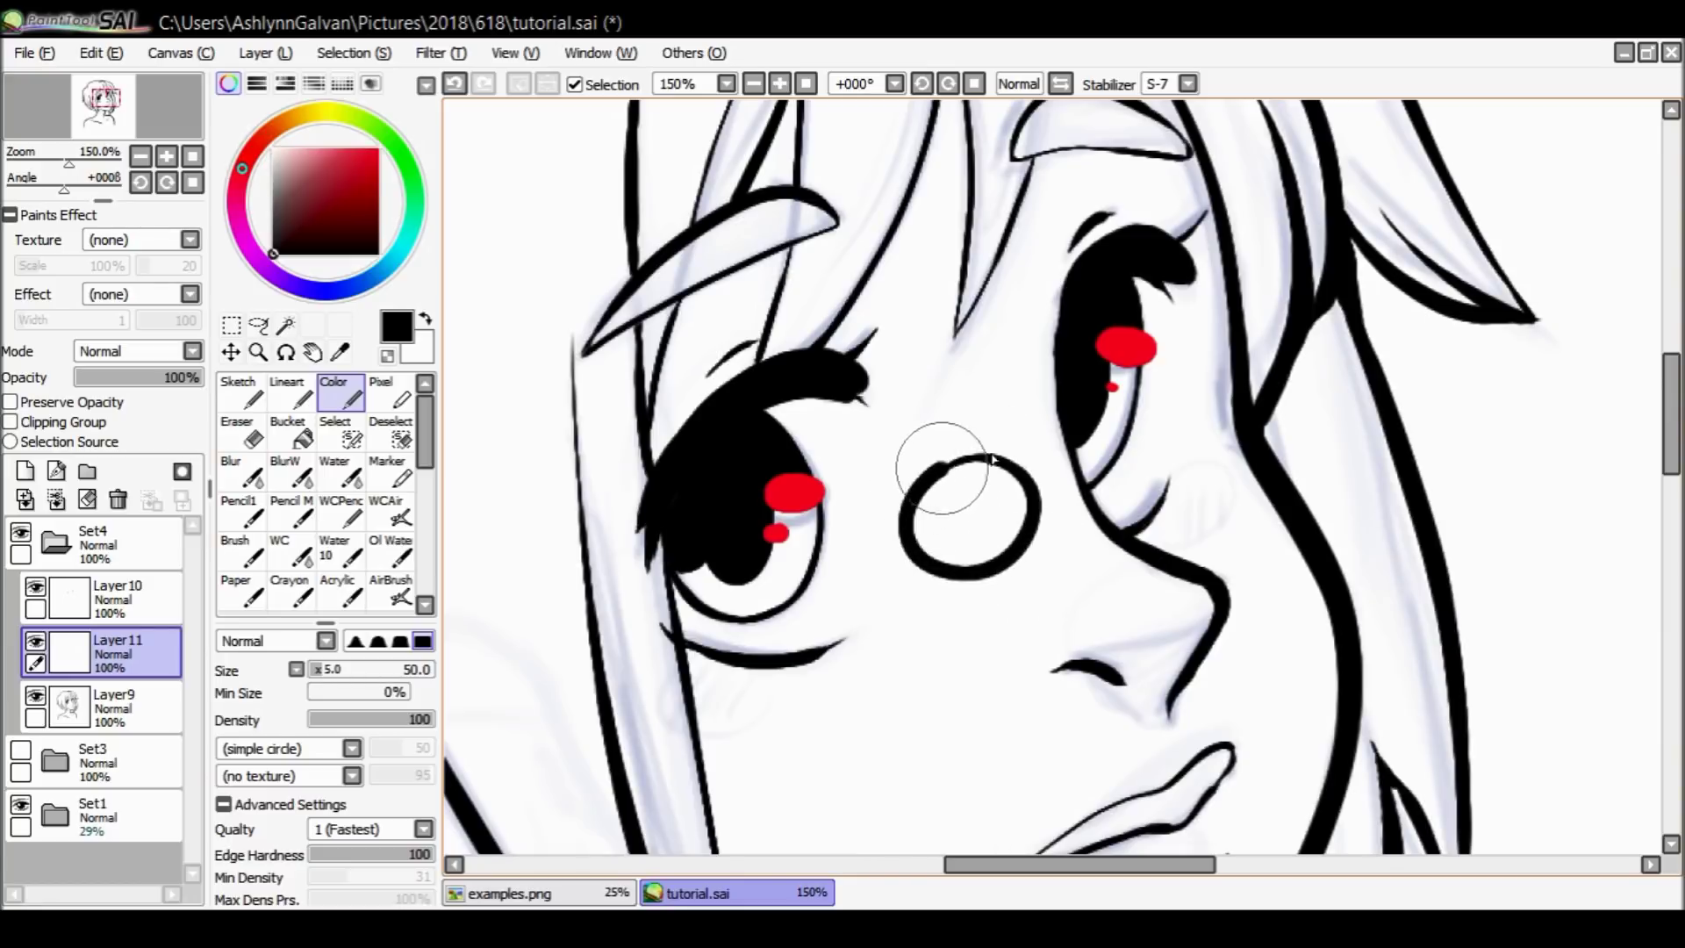
{"action": "left_click", "coordinate": [290, 432]}
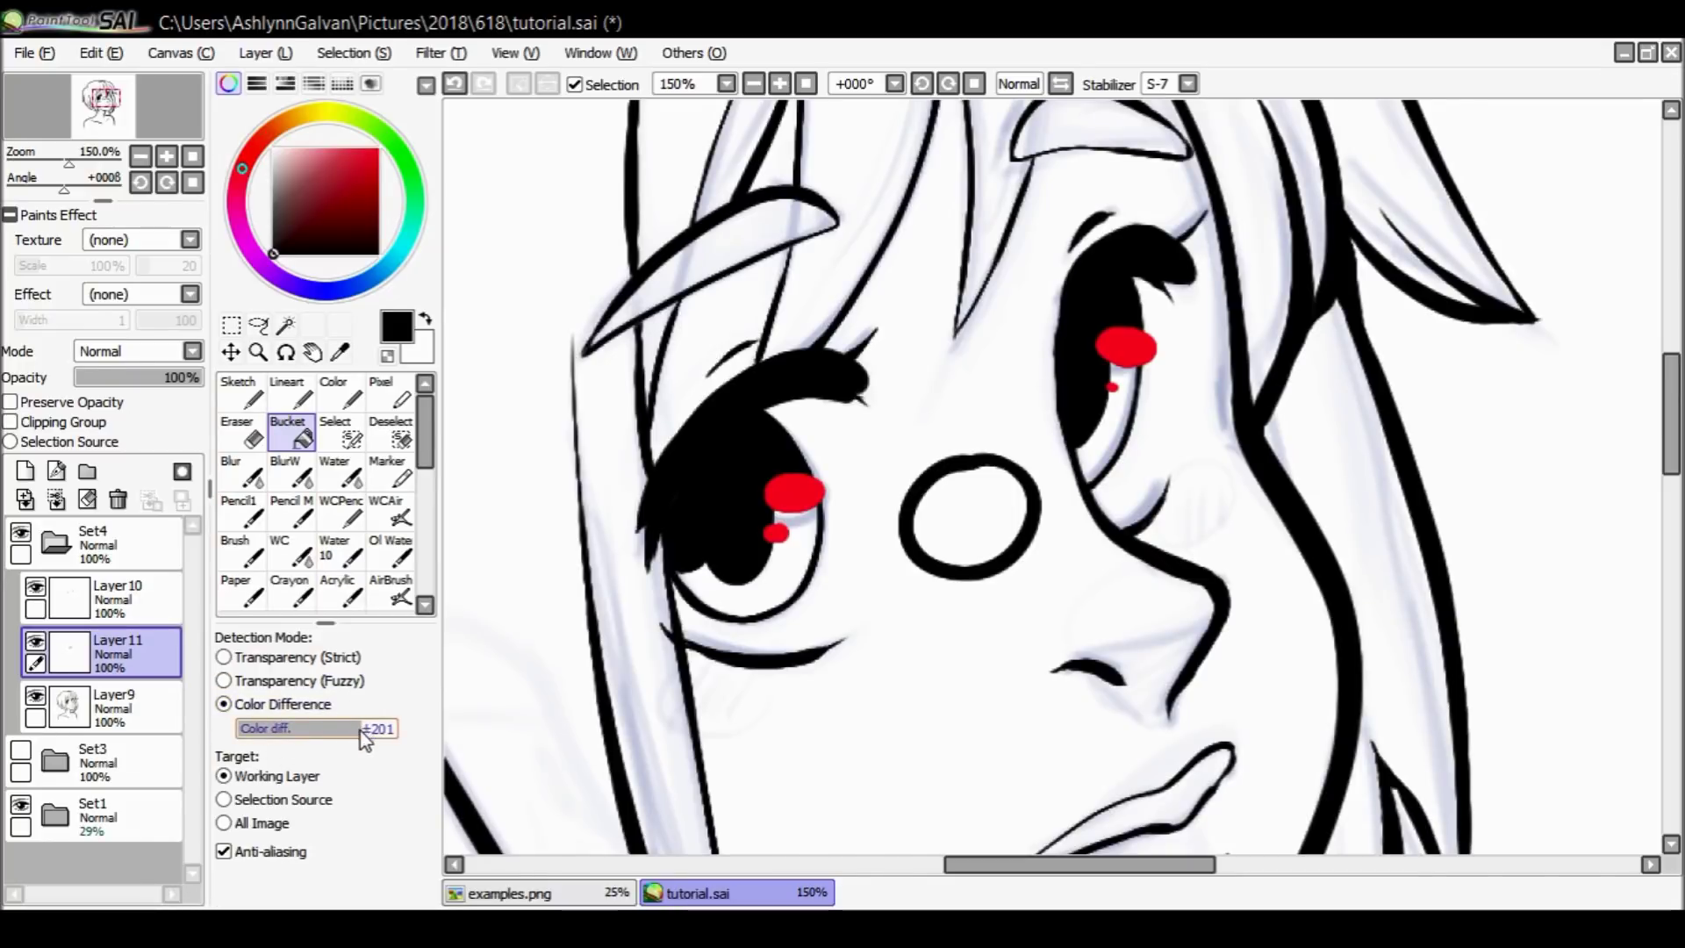
{"action": "left_click", "coordinate": [941, 516]}
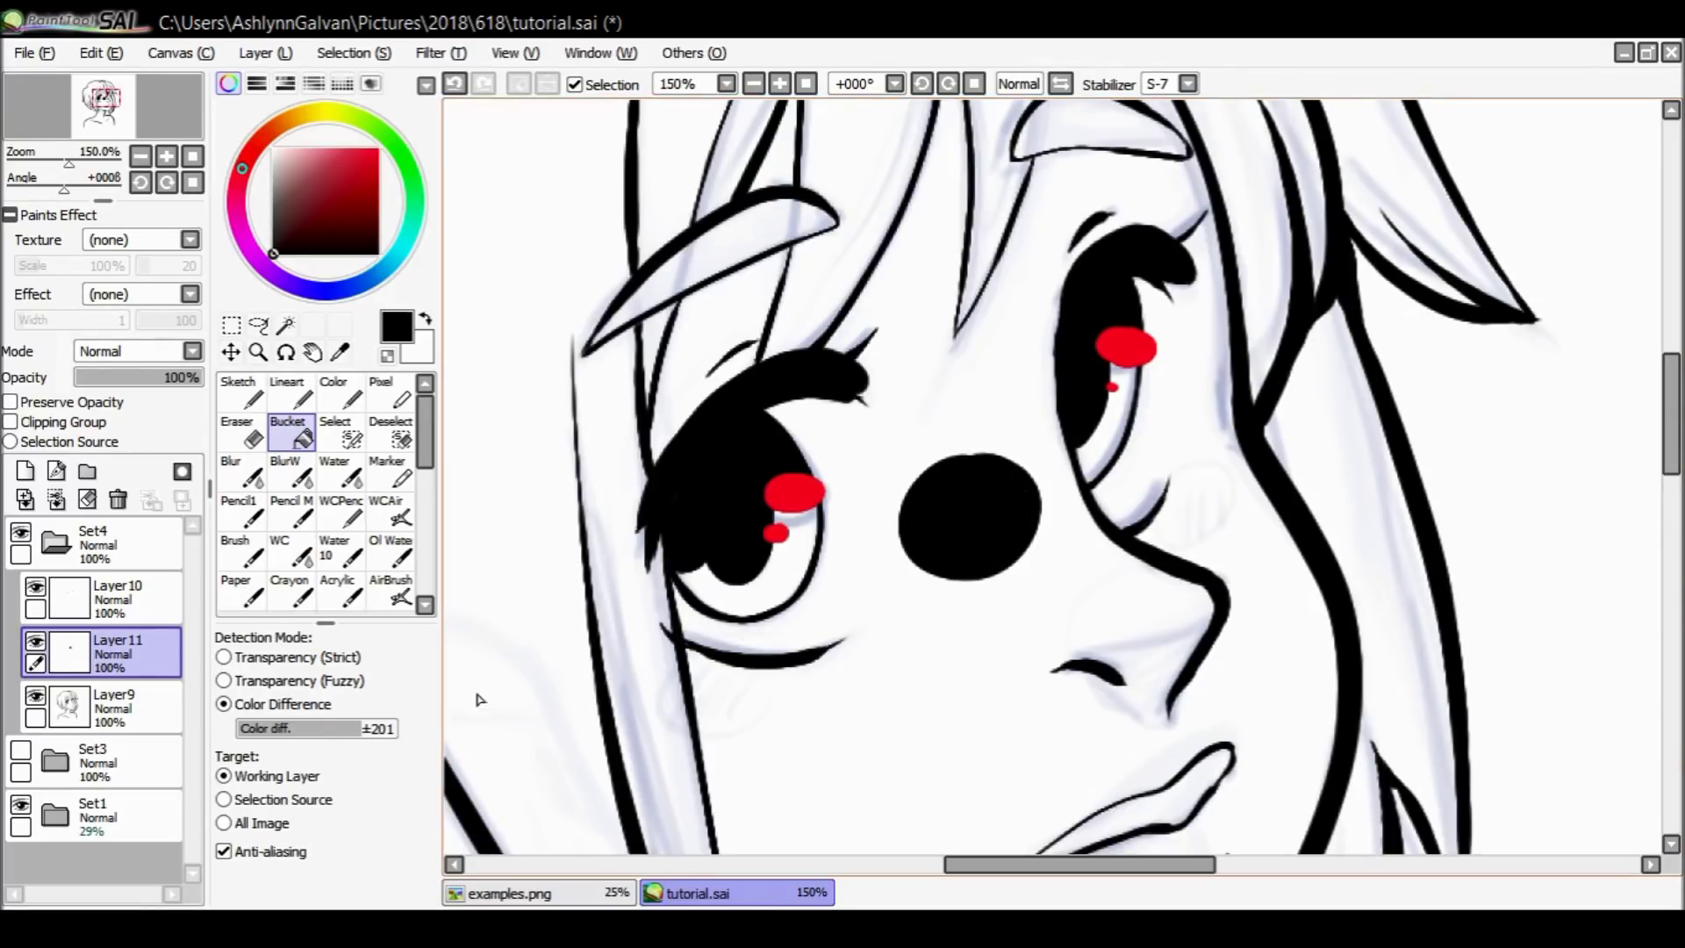
Undo the test circle's black fill and fill its inside again with the bucket's Color Difference set to 35.
{"action": "left_click", "coordinate": [260, 352]}
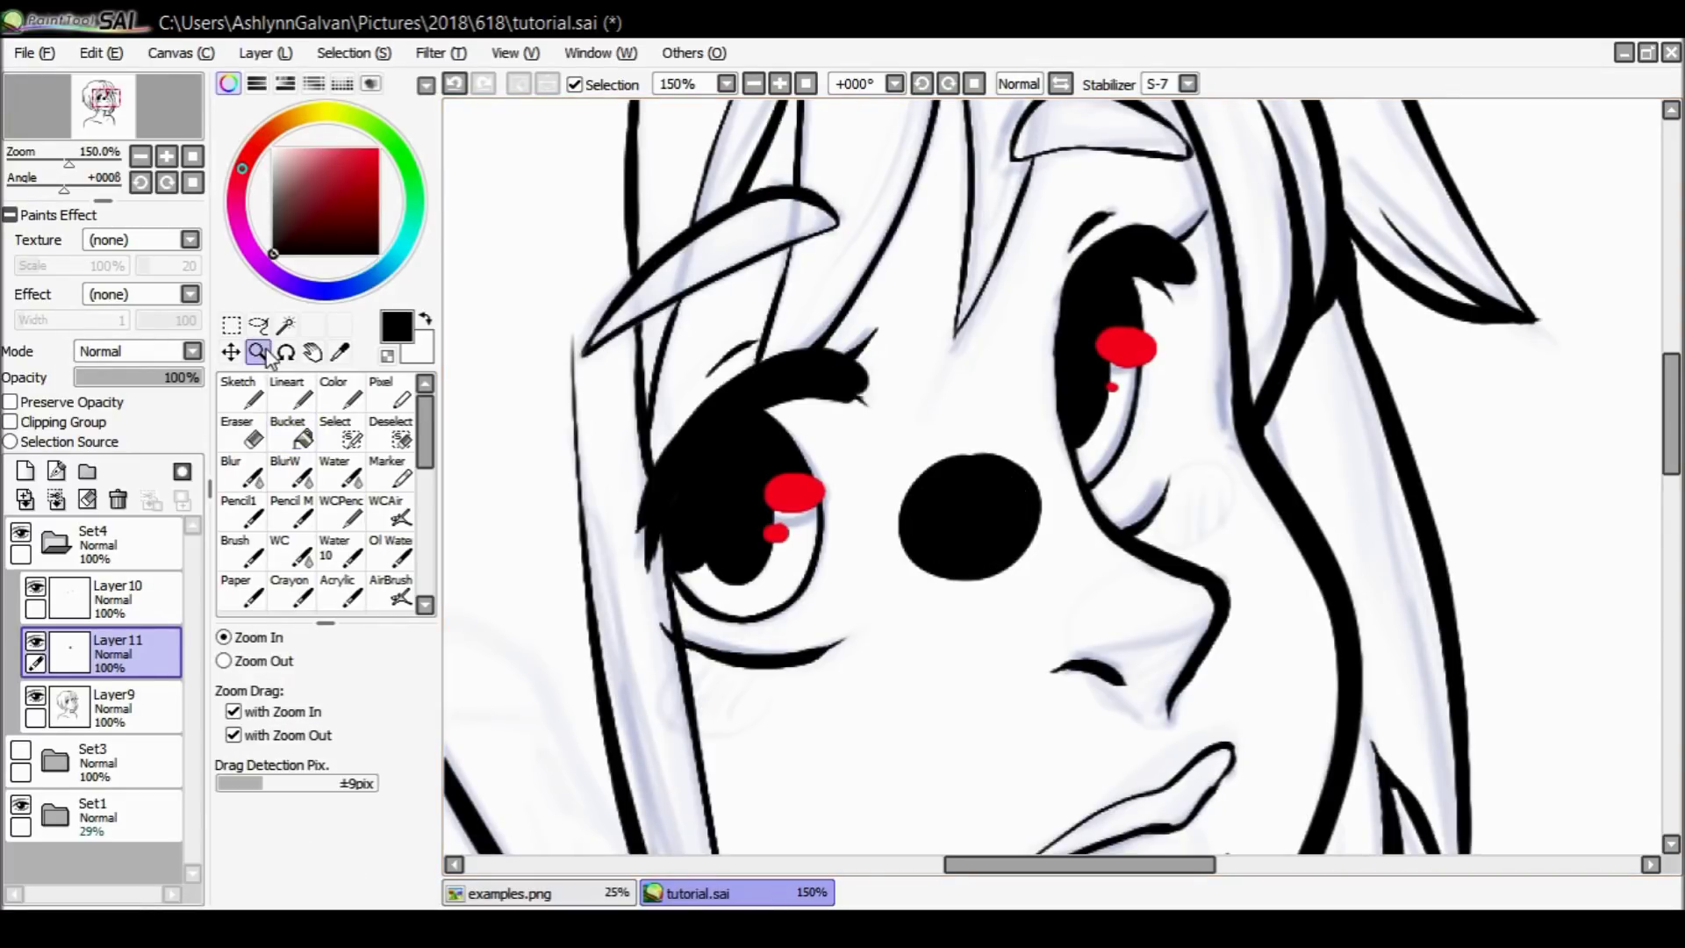
{"action": "left_click", "coordinate": [988, 515]}
{"action": "left_click", "coordinate": [992, 518]}
{"action": "left_click", "coordinate": [255, 661]}
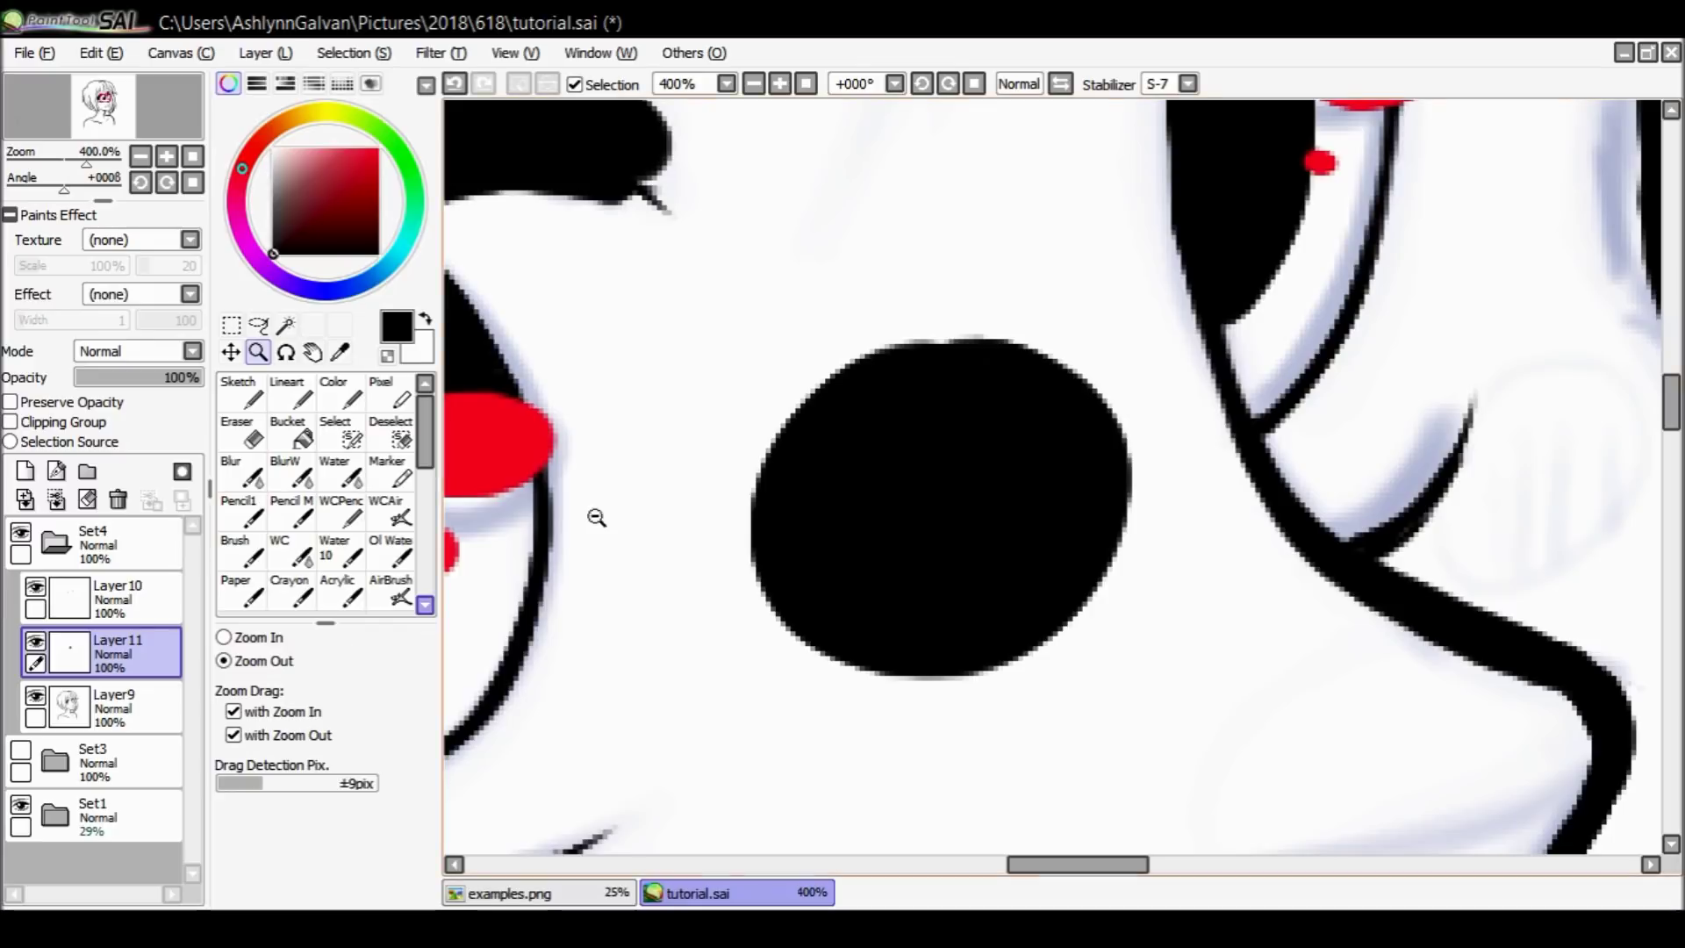
{"action": "left_click", "coordinate": [1008, 458]}
{"action": "key", "text": "ctrl+z"}
{"action": "left_click", "coordinate": [290, 430]}
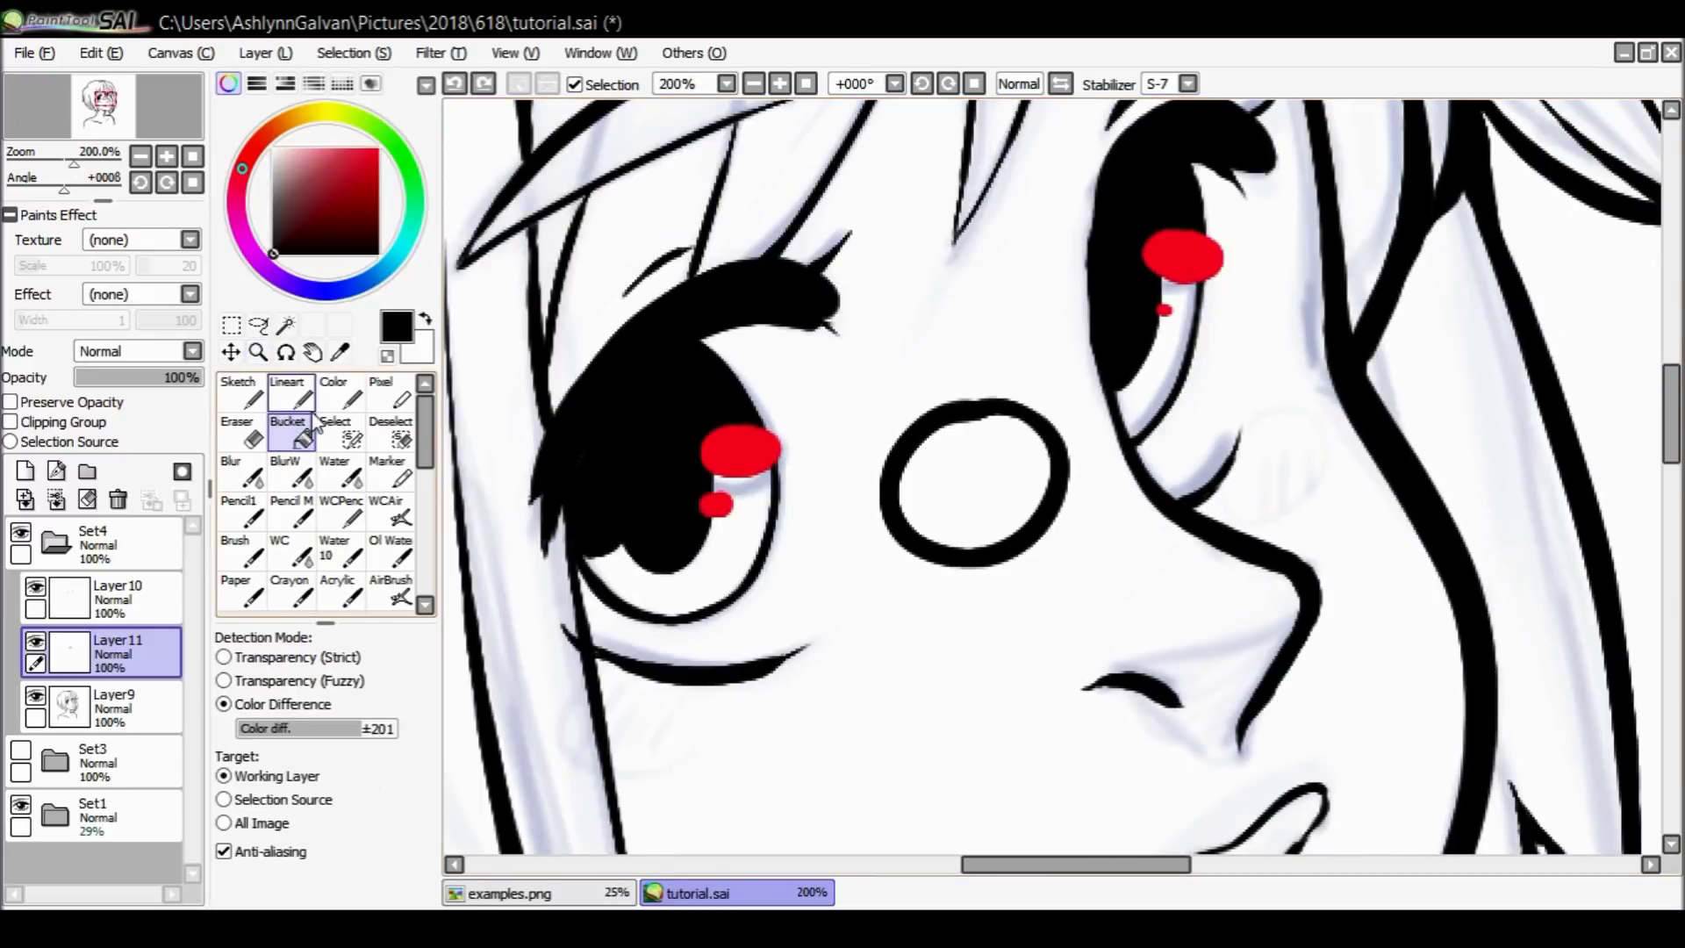
{"action": "left_click_drag", "start_coordinate": [281, 728], "coordinate": [266, 728]}
{"action": "left_click", "coordinate": [985, 443]}
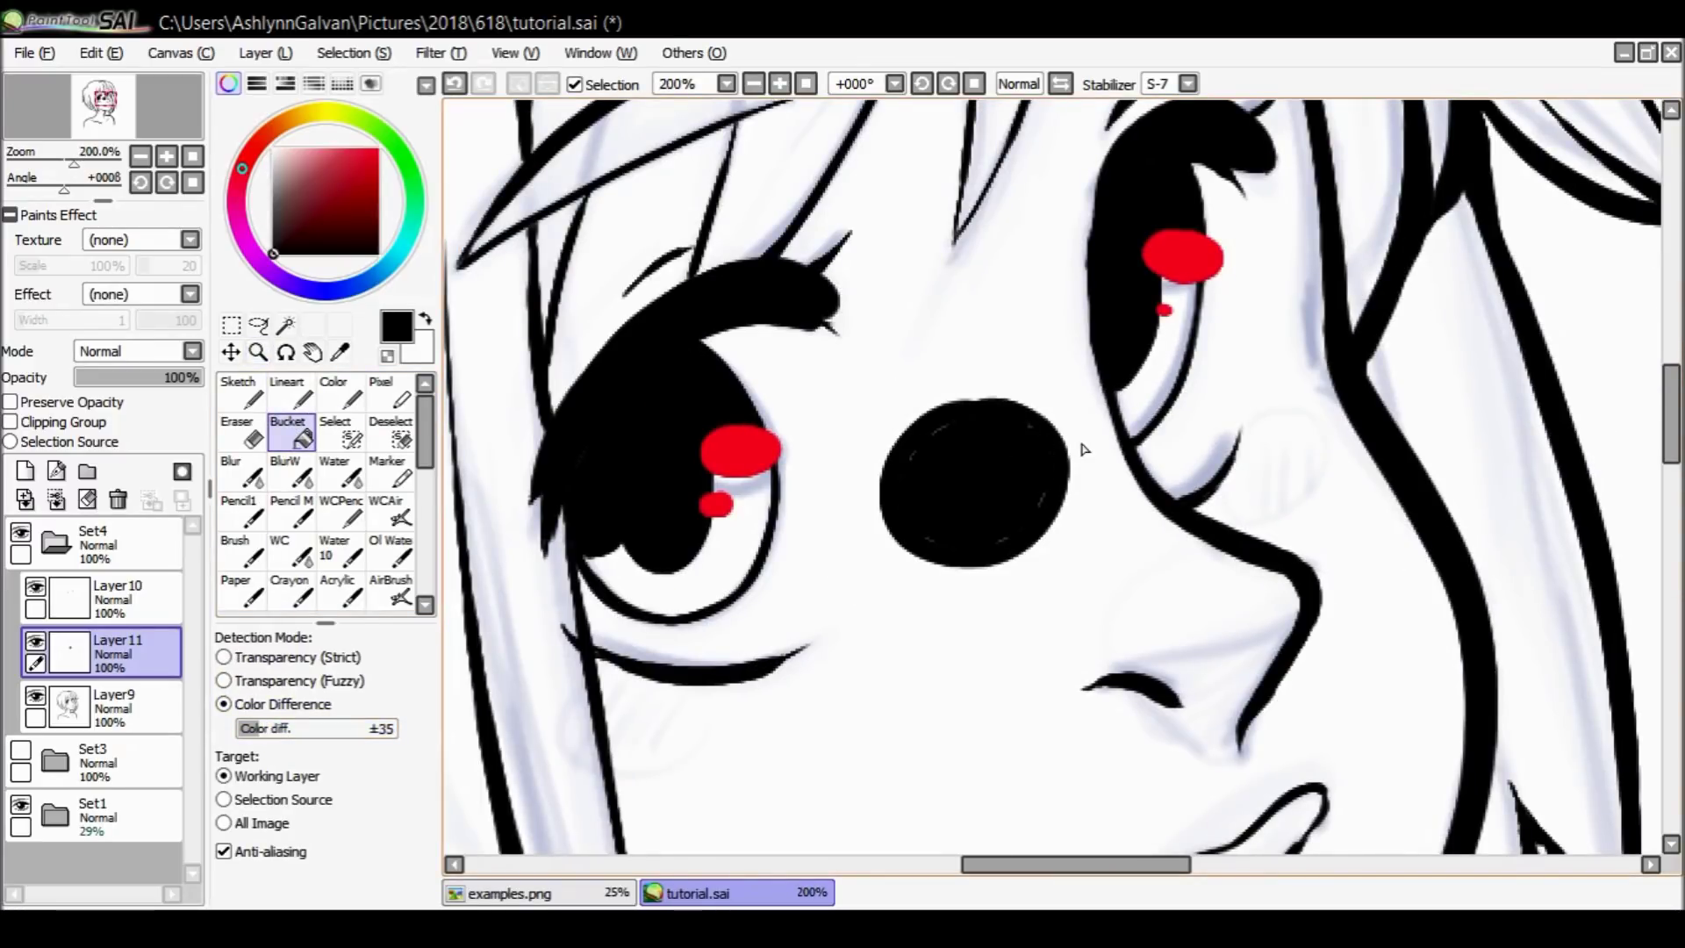
Check the circle's fill for gaps, set the bucket's Color Difference to 203, and delete the test circle's layer.
{"action": "left_click", "coordinate": [258, 352]}
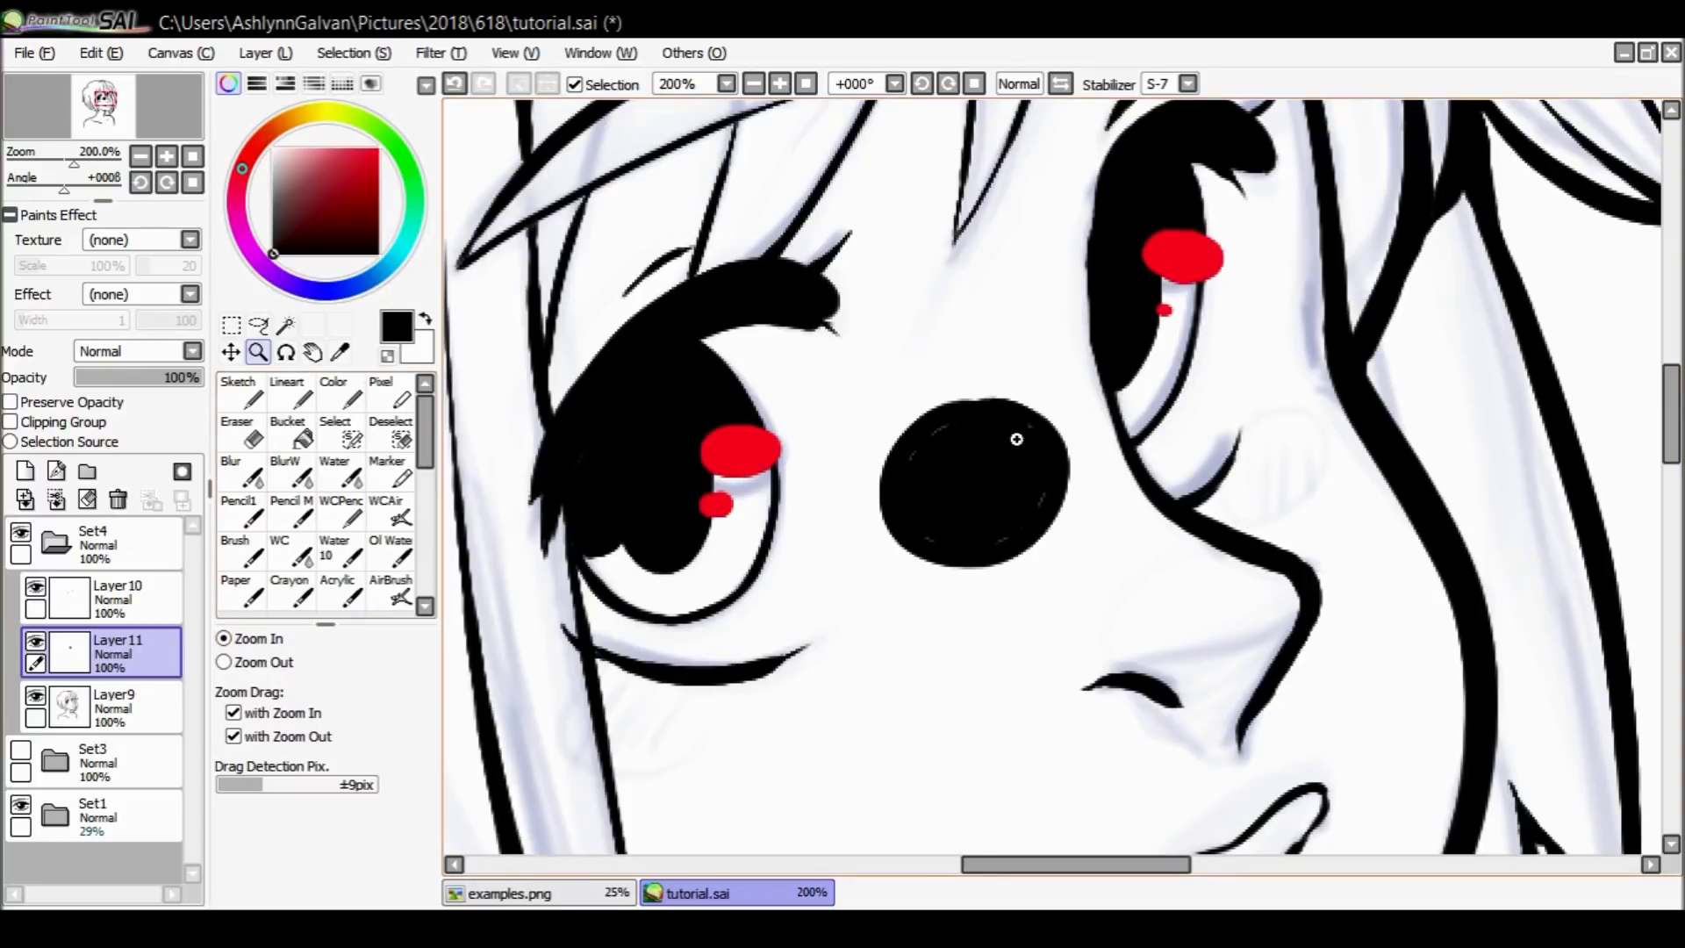
{"action": "left_click", "coordinate": [1037, 406]}
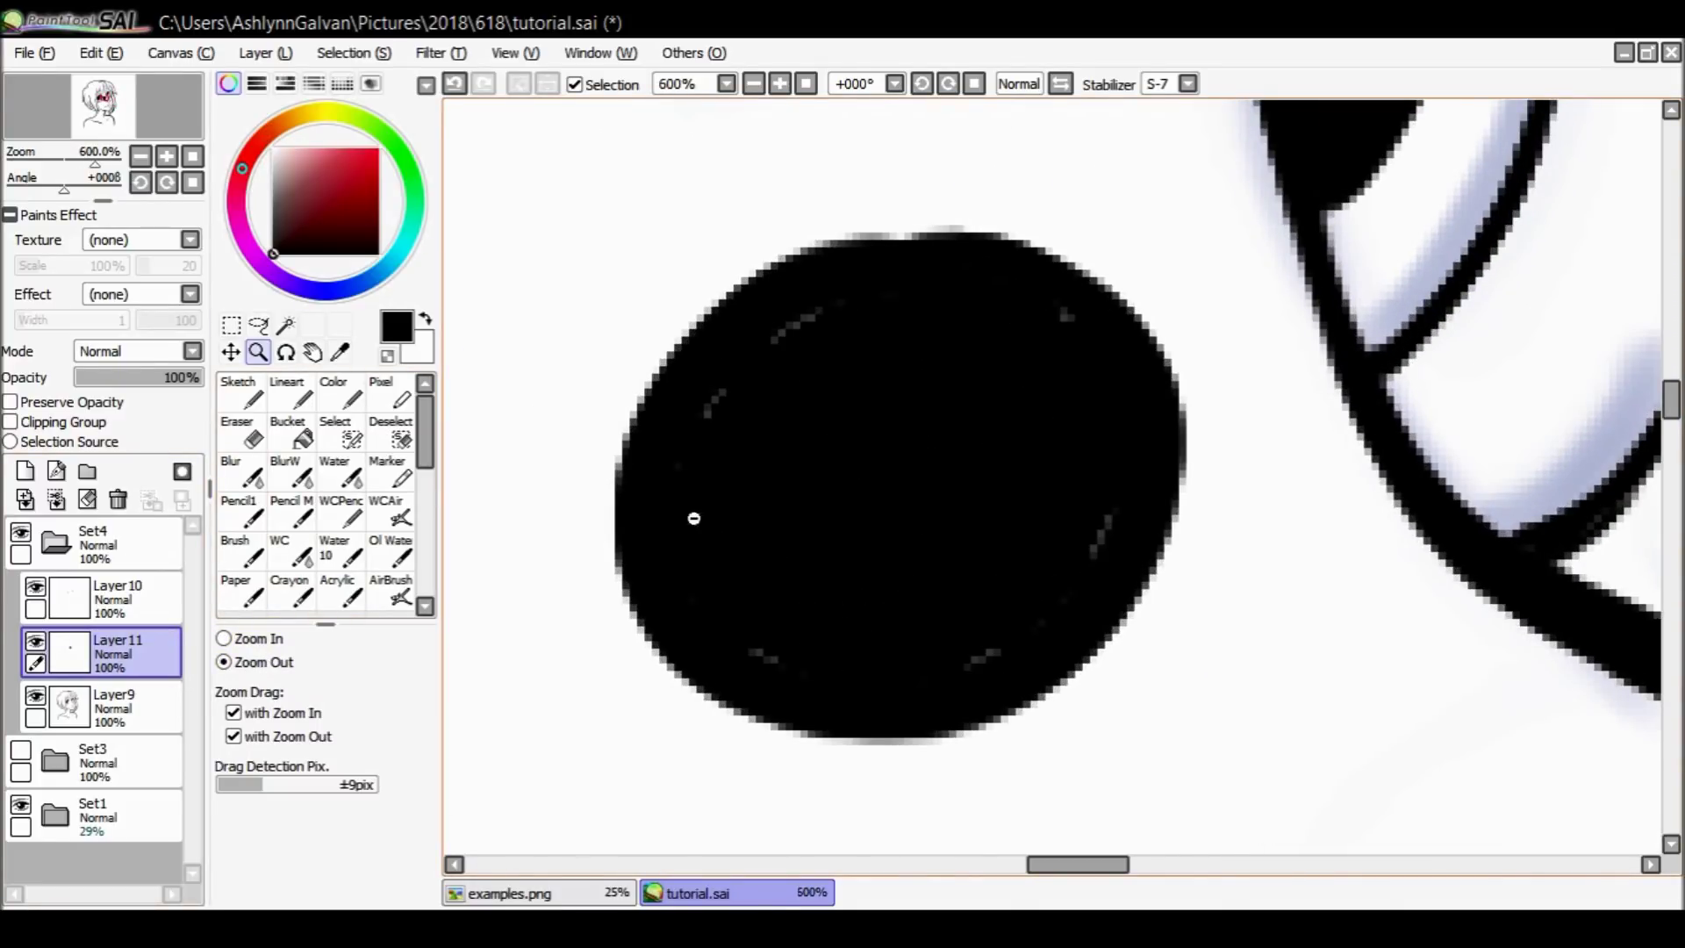
{"action": "left_click", "coordinate": [292, 432]}
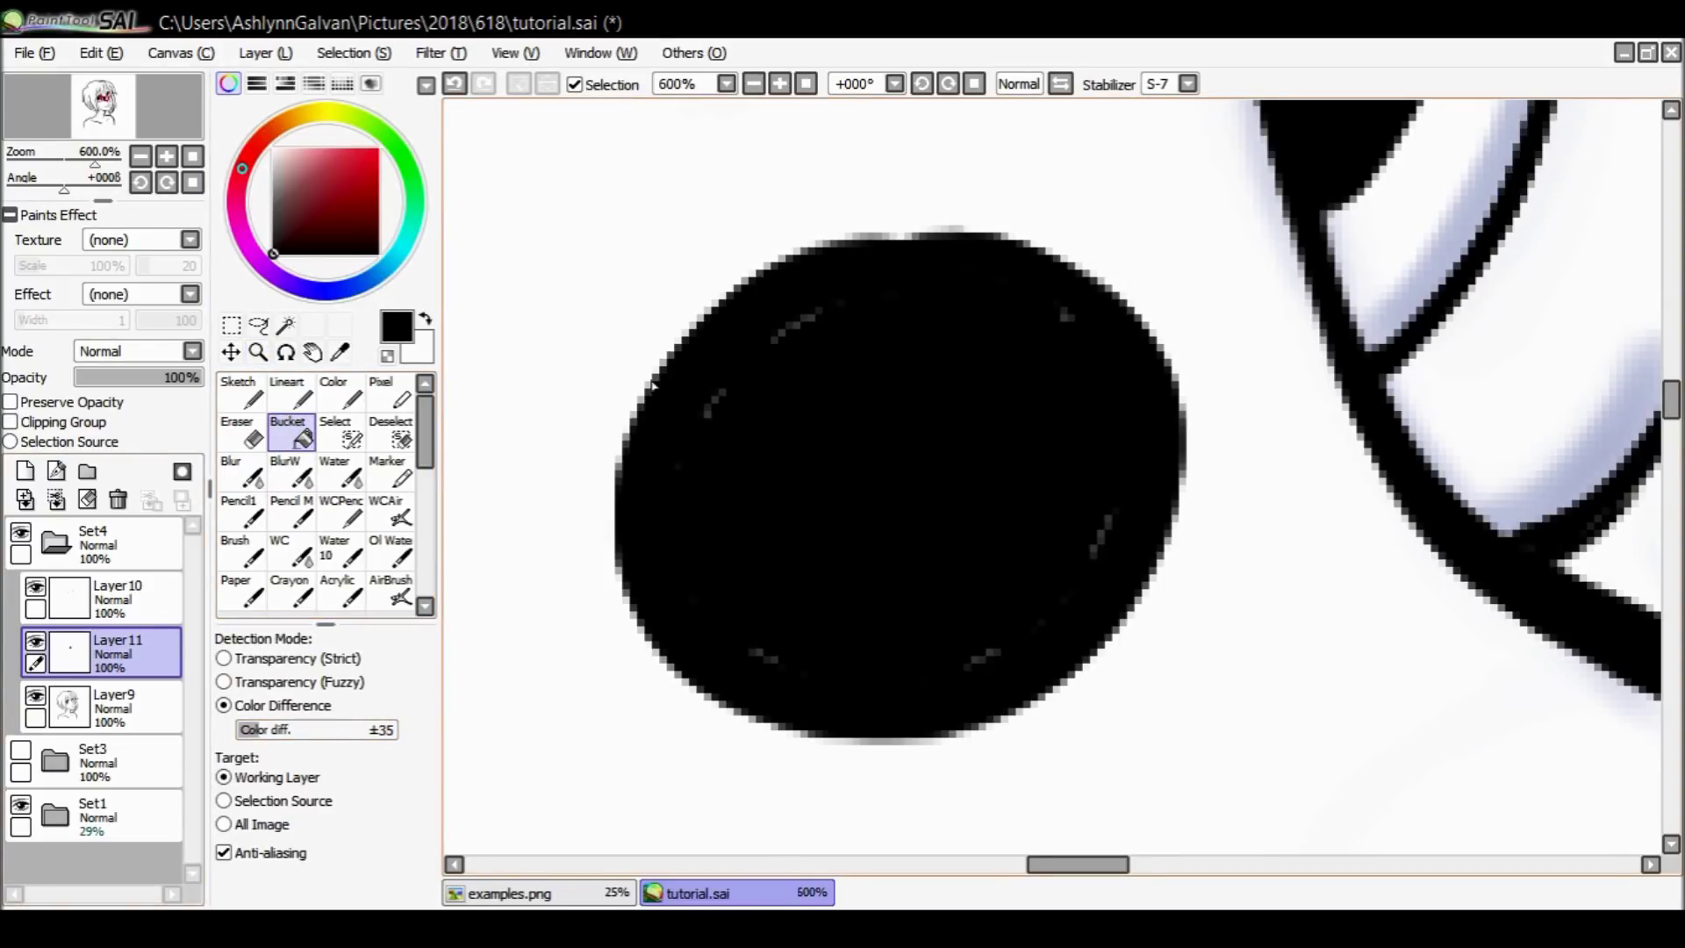
{"action": "key", "text": "ctrl+alt+space"}
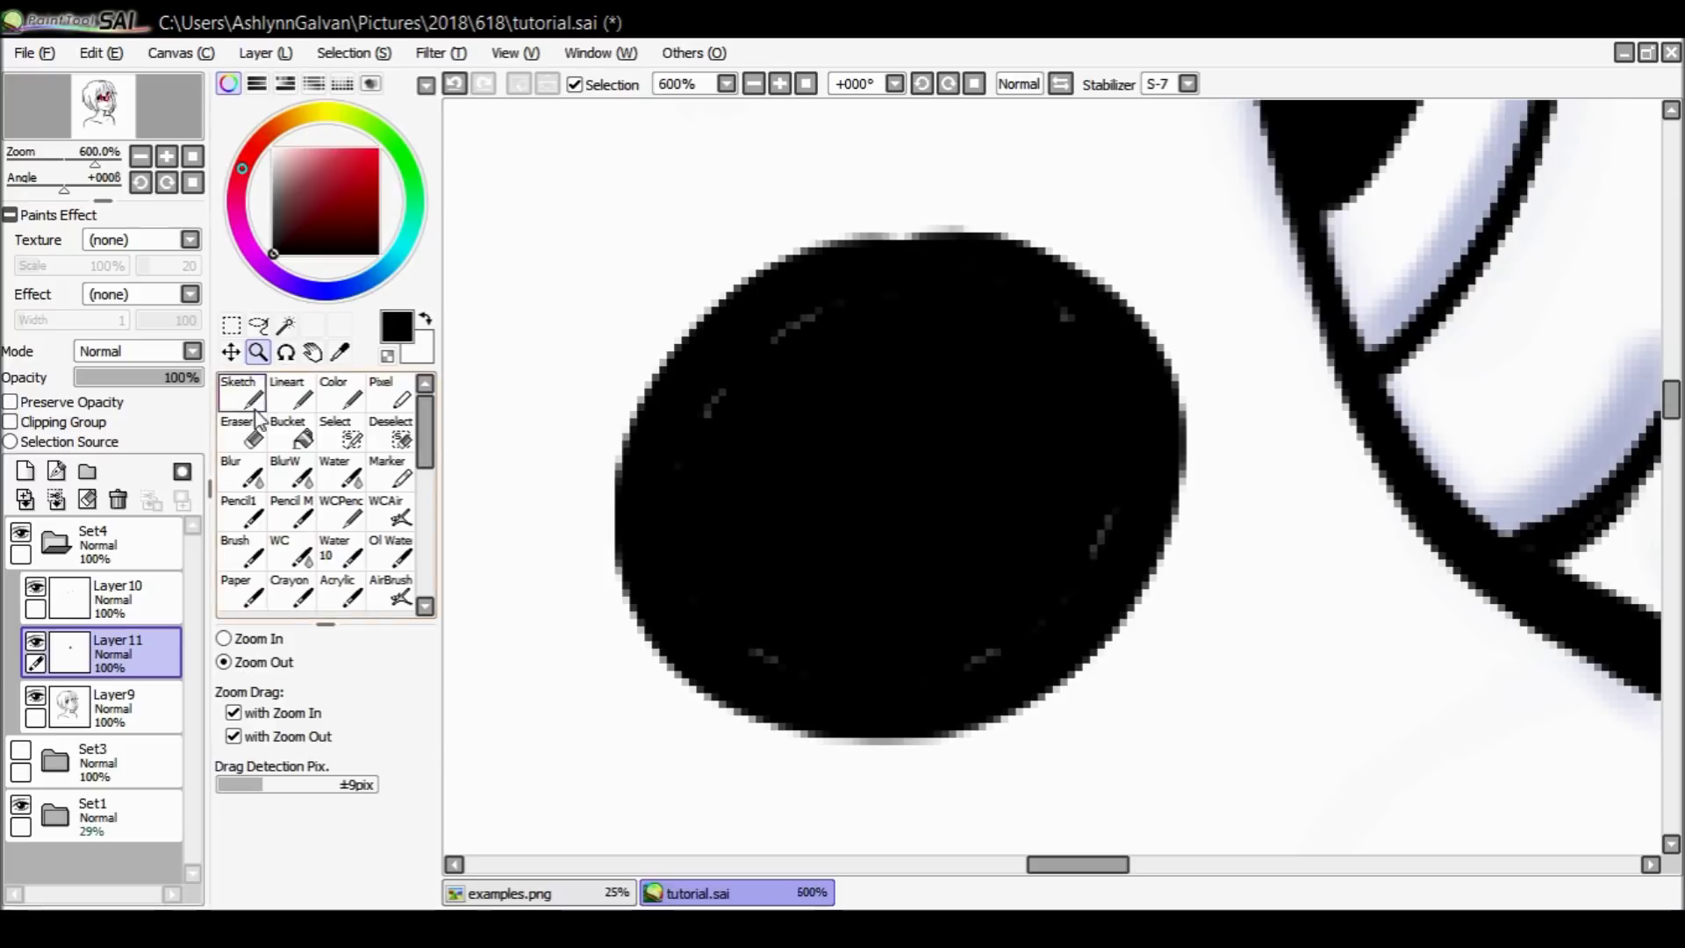
{"action": "left_click", "coordinate": [293, 434]}
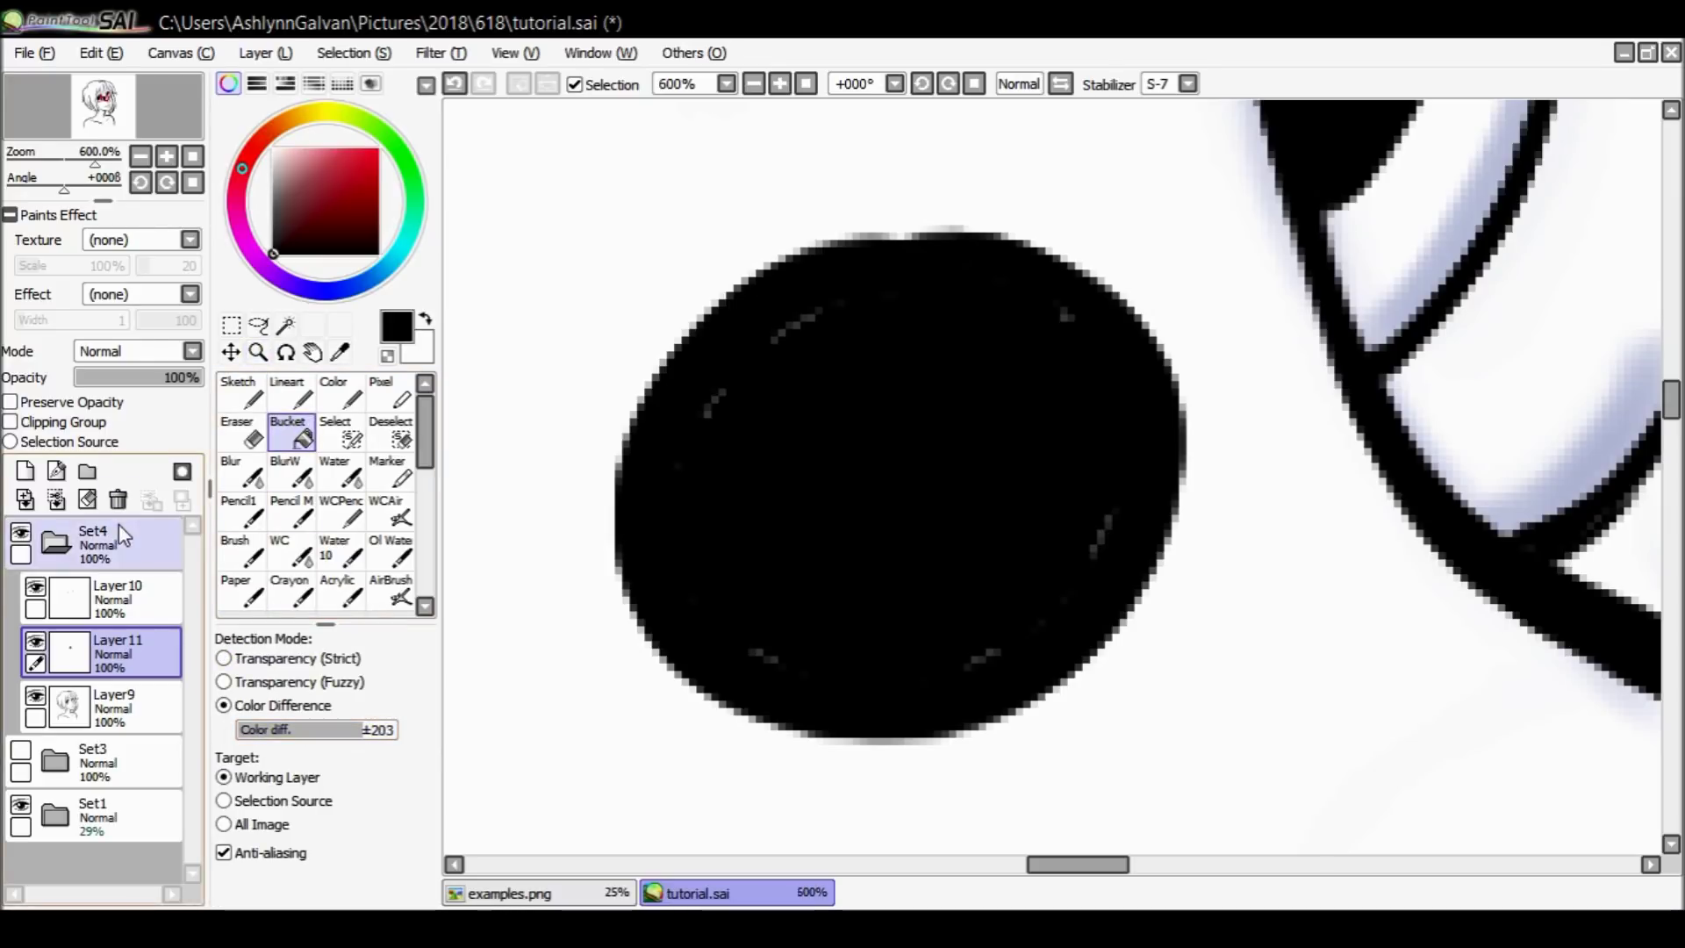
{"action": "left_click", "coordinate": [117, 500]}
On Layer10, lasso the large red highlight on the eye nearest the nose's far side and nudge it slightly downward.
{"action": "key", "text": "ctrl+alt+space"}
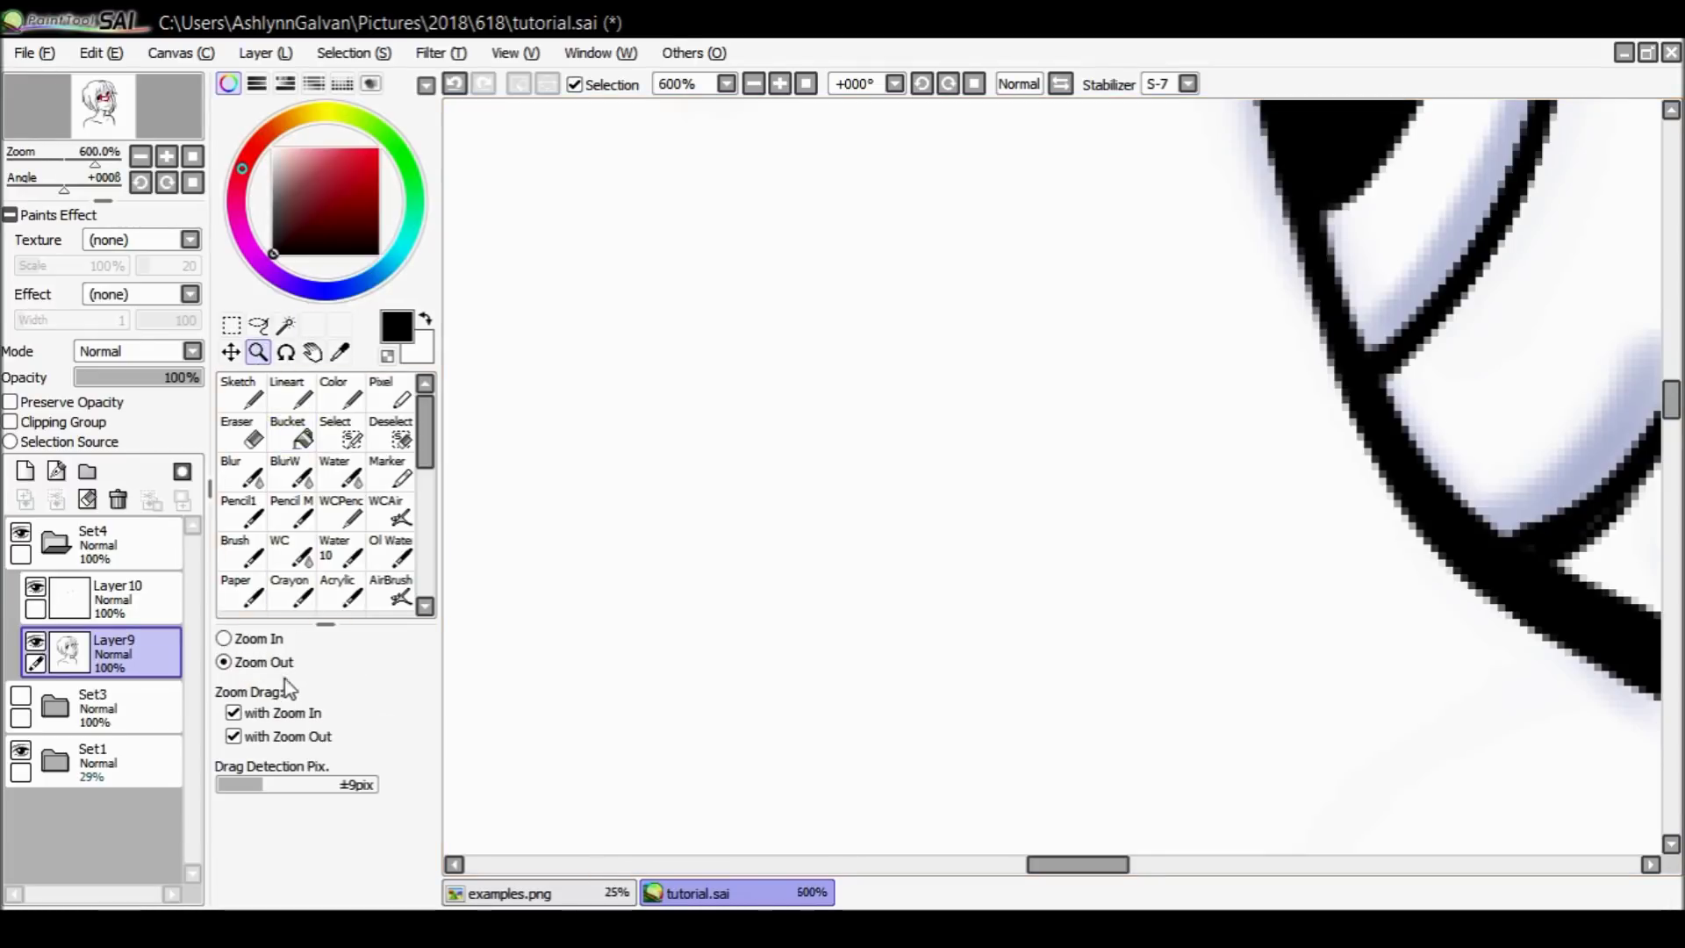
{"action": "left_click", "coordinate": [830, 526]}
{"action": "left_click", "coordinate": [820, 545]}
{"action": "left_click", "coordinate": [831, 549]}
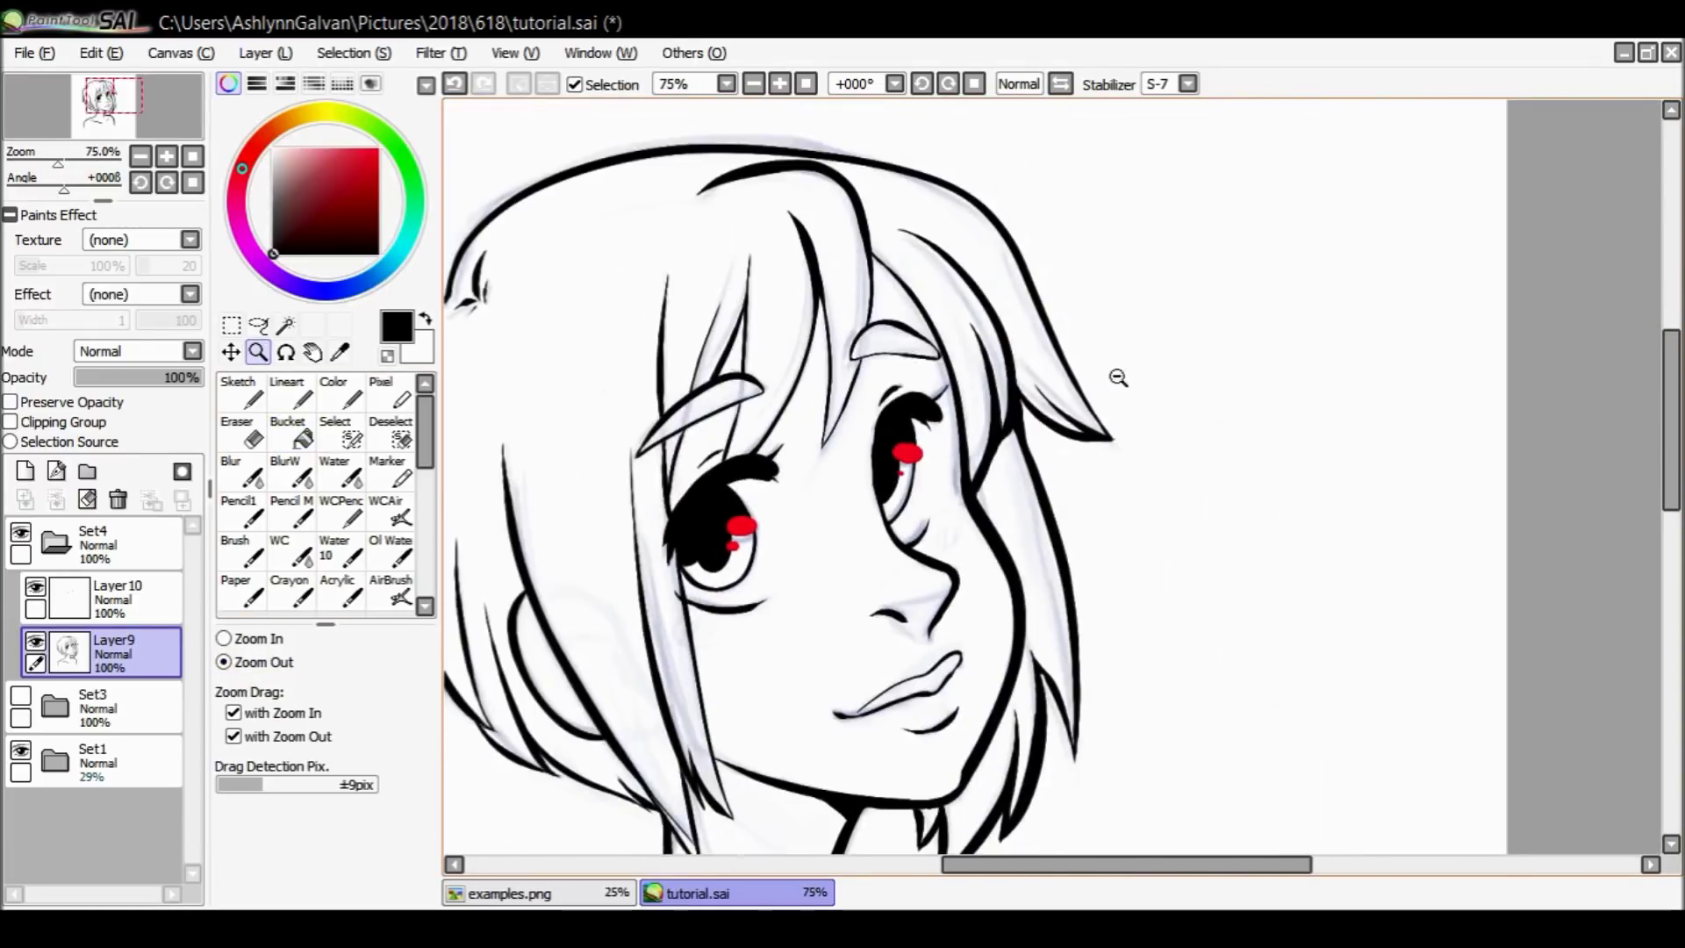
{"action": "left_click", "coordinate": [788, 551]}
{"action": "left_click", "coordinate": [790, 546]}
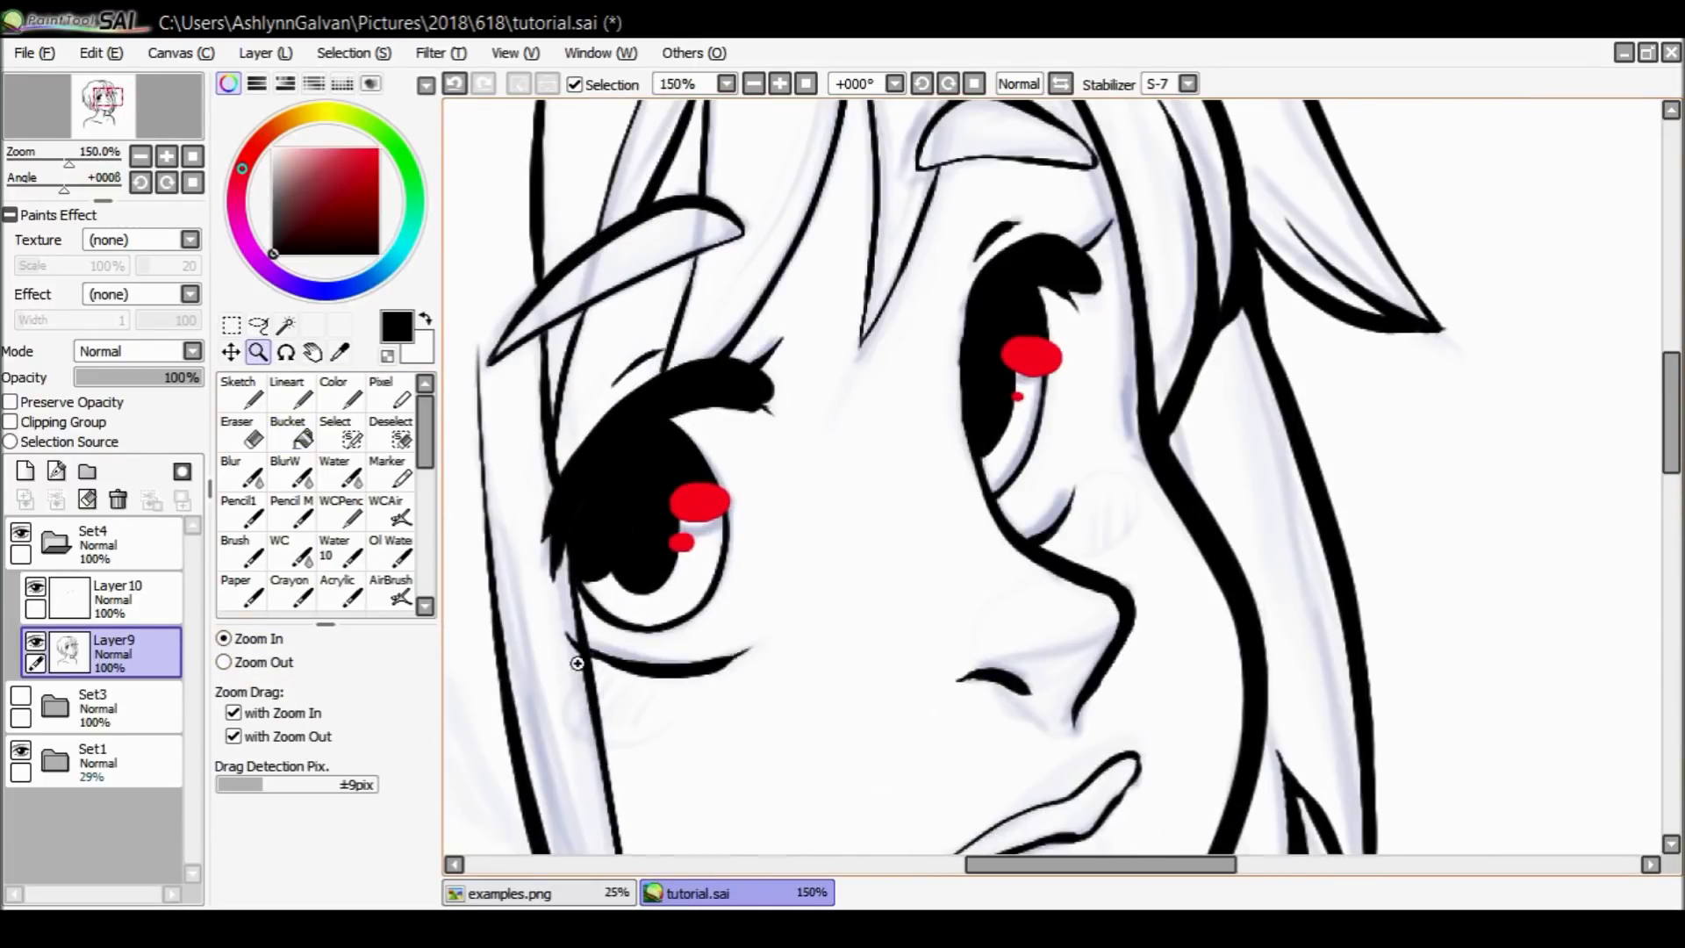
{"action": "left_click", "coordinate": [259, 326]}
{"action": "left_click", "coordinate": [176, 595]}
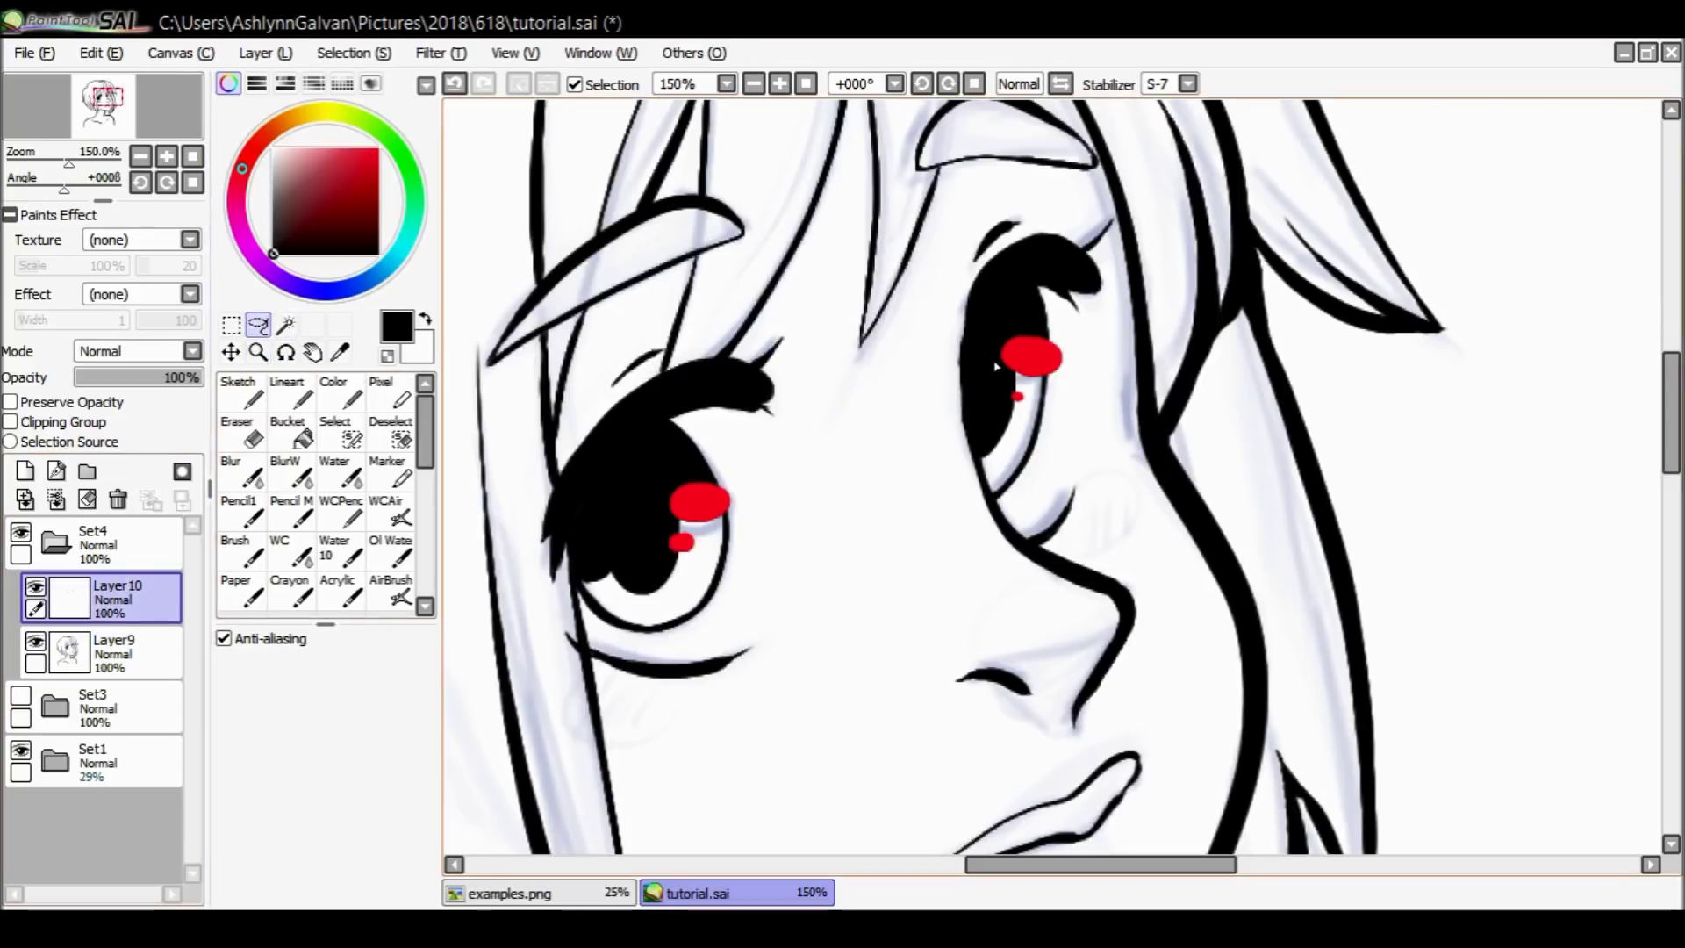
{"action": "left_click_drag", "start_coordinate": [1016, 395], "coordinate": [1020, 392]}
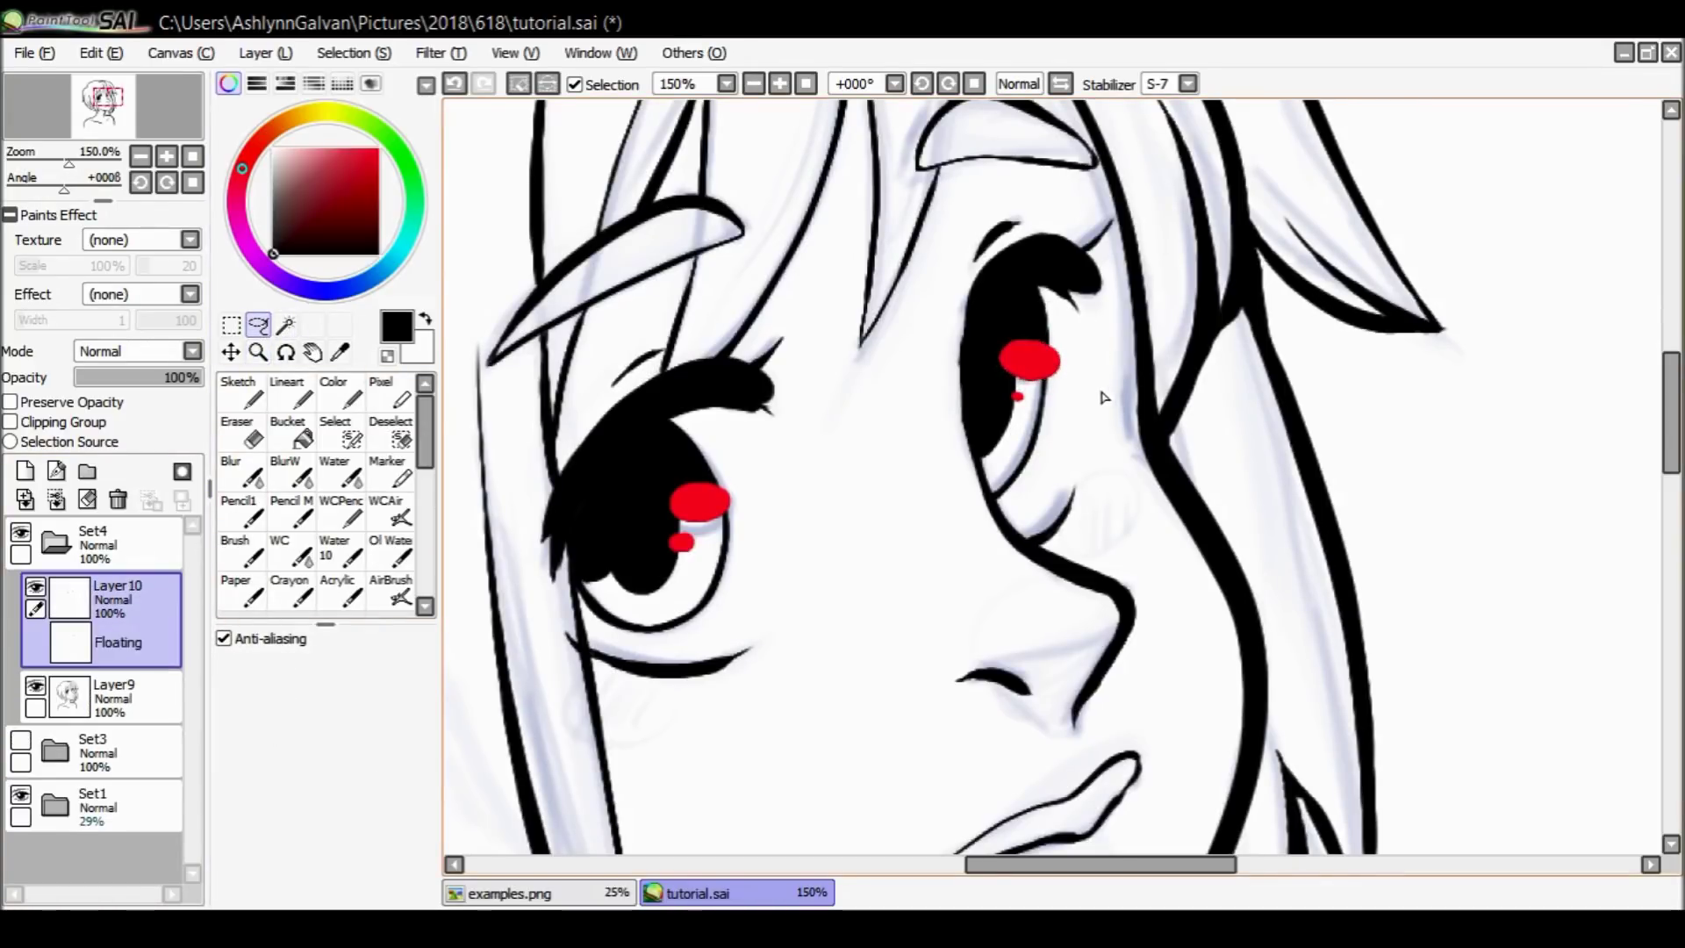
Clear the selection and erase the small red dot beneath the large highlight in each eye.
{"action": "key", "text": "e"}
{"action": "scroll", "coordinate": [1163, 83], "scroll_direction": "up", "scroll_amount": 15}
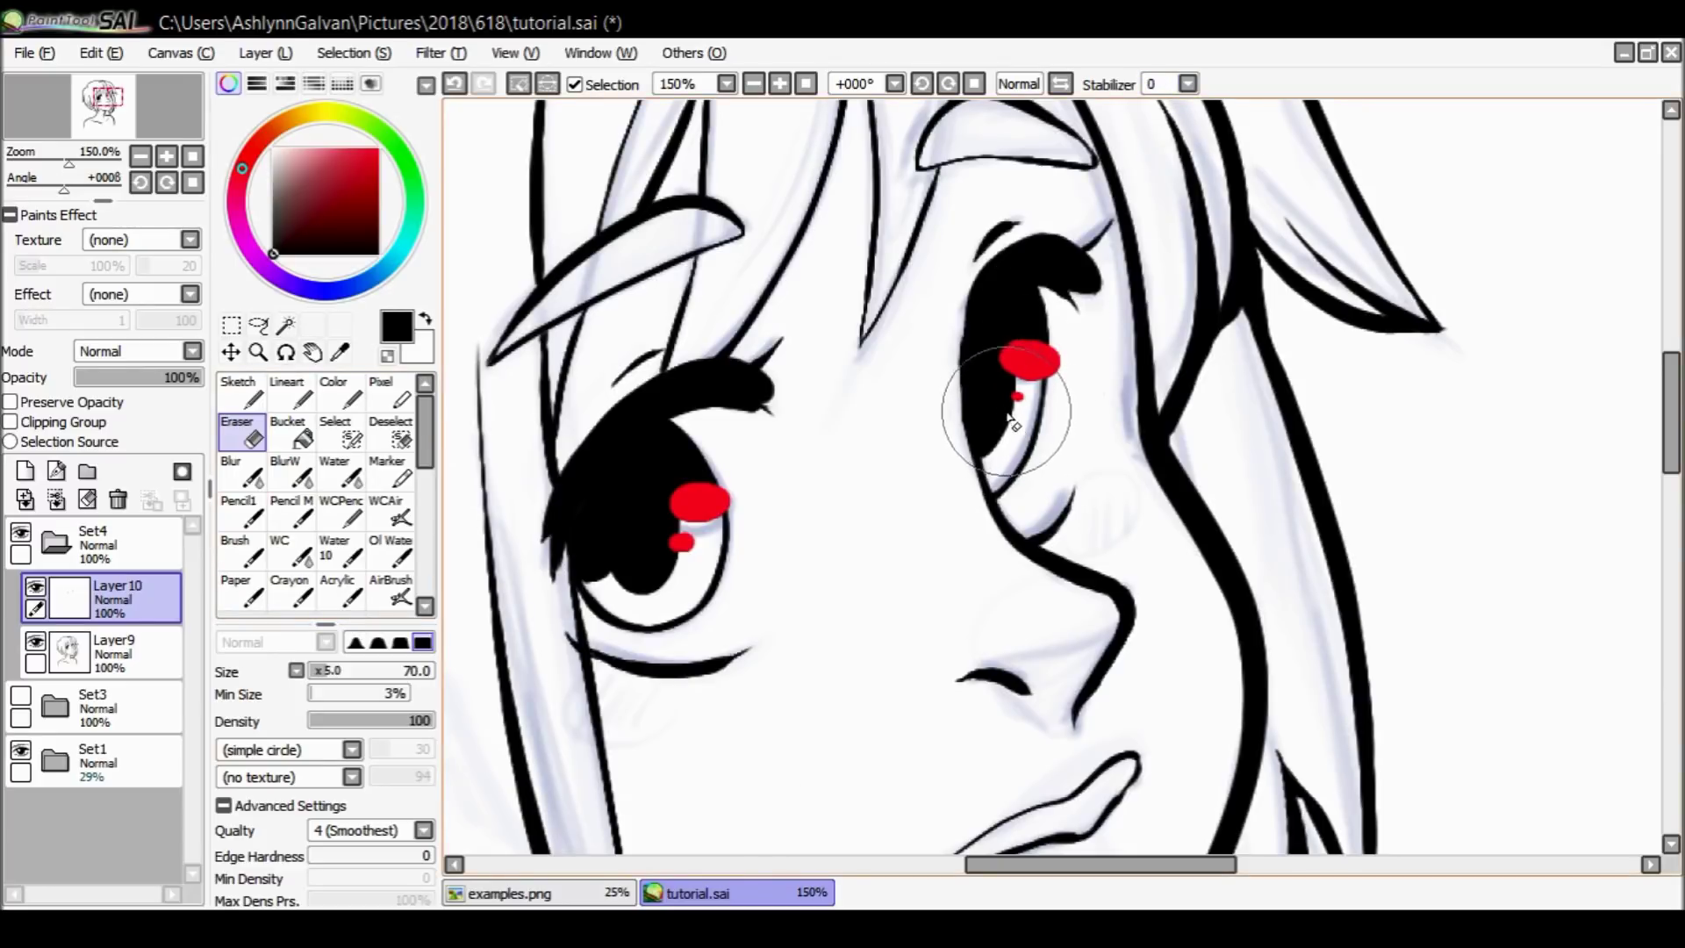
{"action": "key", "text": "ctrl+d"}
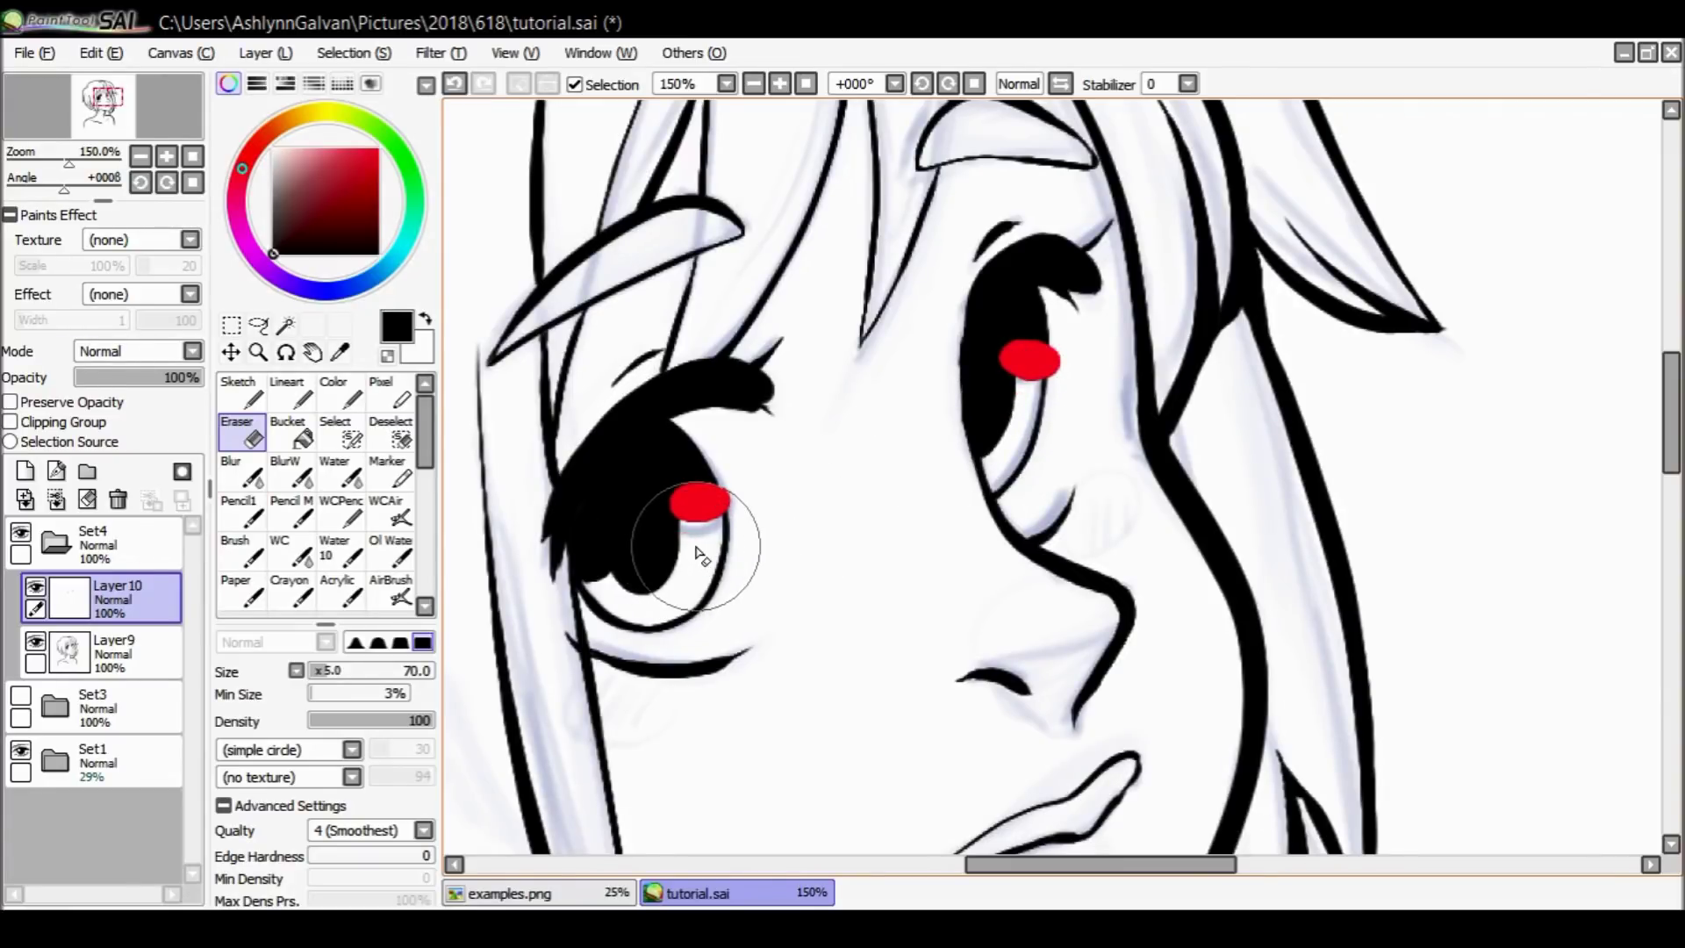
Turn on Preserve Opacity for Layer10 and paint both red eye highlights white at brush size 50.
{"action": "key", "text": "a"}
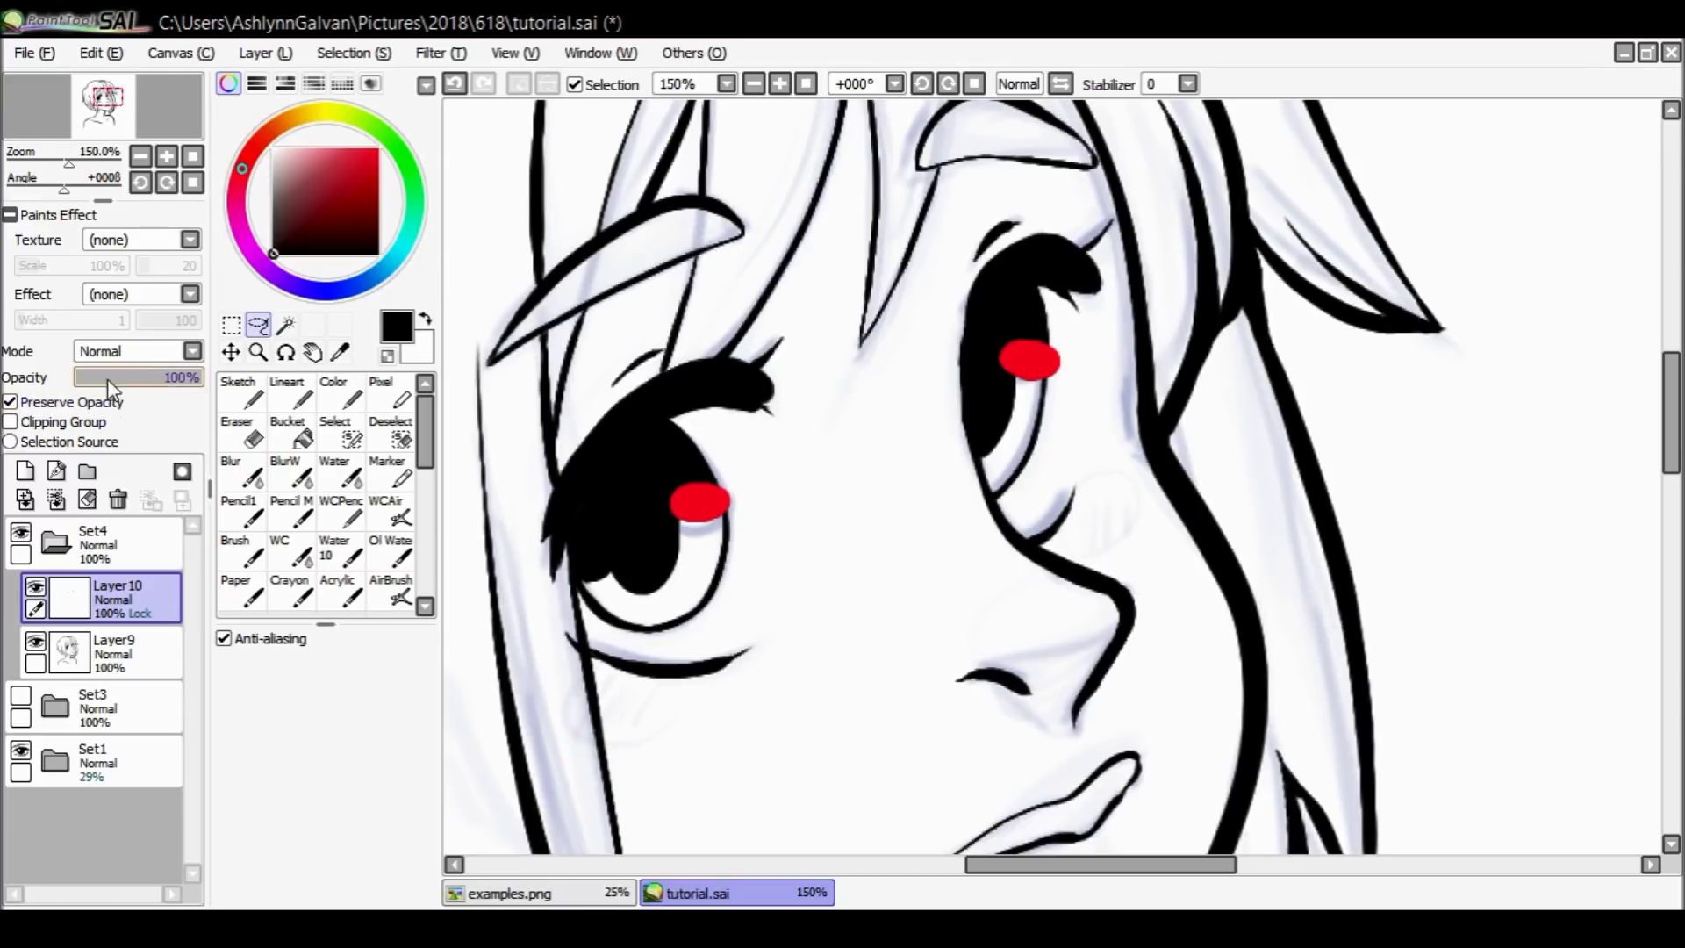
{"action": "left_click", "coordinate": [273, 150]}
{"action": "left_click", "coordinate": [333, 390]}
{"action": "mouse_move", "coordinate": [1067, 213]}
{"action": "left_mouse_down"}
{"action": "mouse_move", "coordinate": [1091, 351]}
{"action": "mouse_move", "coordinate": [1025, 365]}
{"action": "left_mouse_up"}
{"action": "left_click_drag", "start_coordinate": [724, 502], "coordinate": [689, 504]}
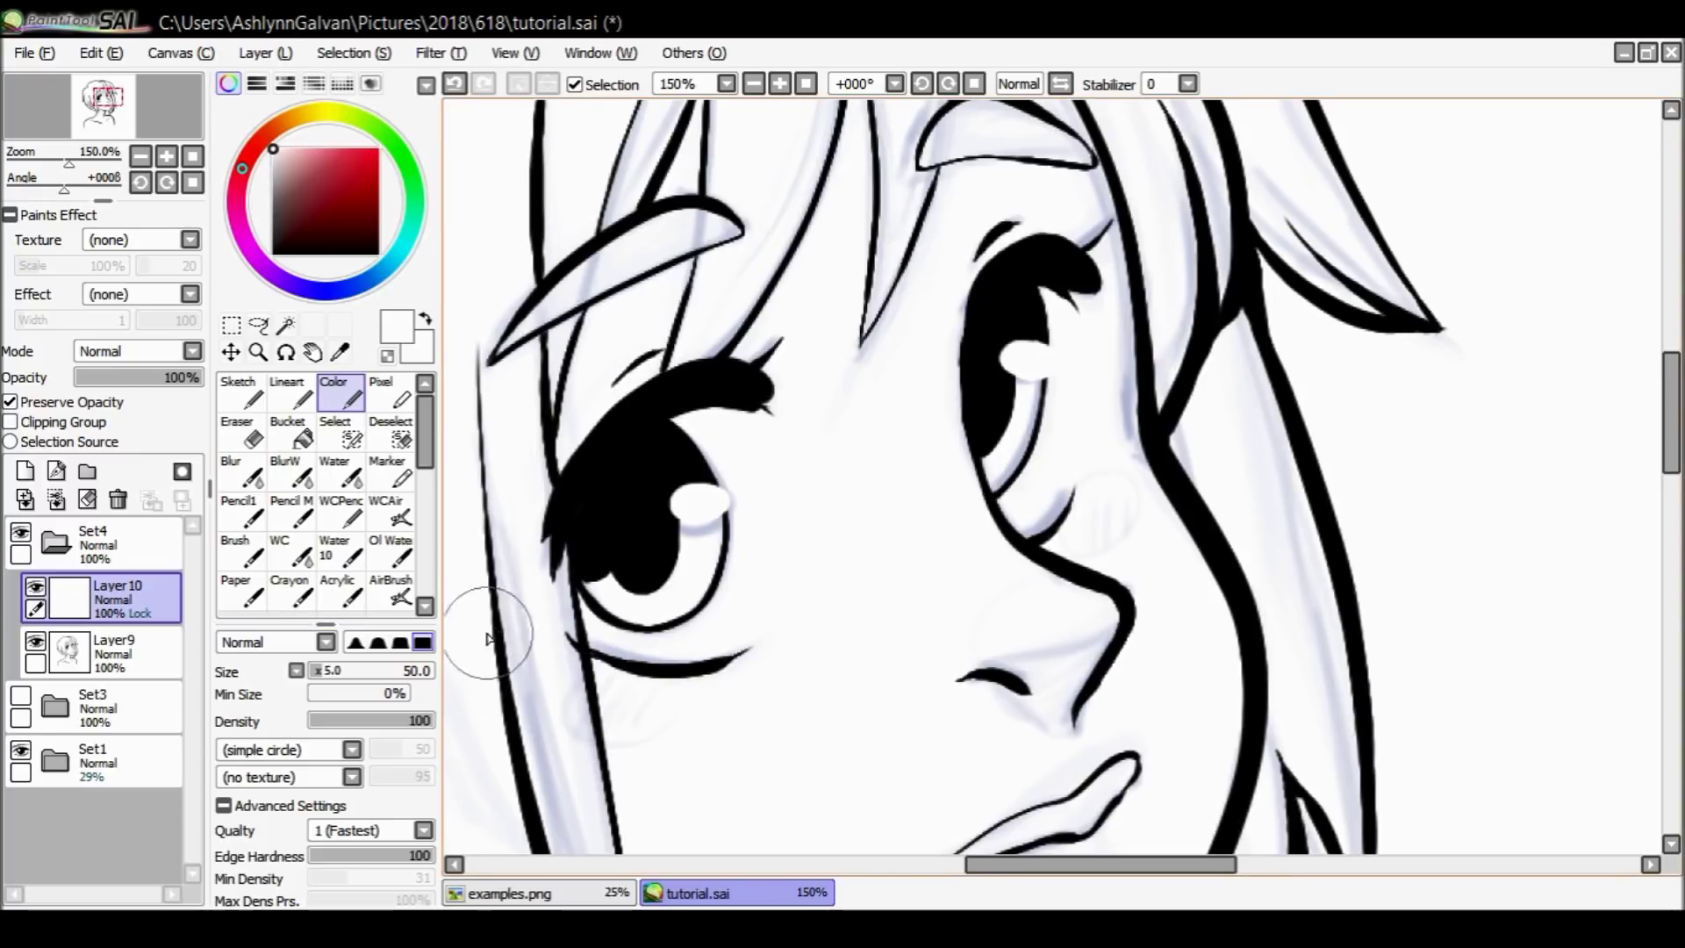
{"action": "mouse_move", "coordinate": [584, 525]}
{"action": "left_mouse_down"}
{"action": "mouse_move", "coordinate": [586, 555]}
{"action": "mouse_move", "coordinate": [572, 541]}
{"action": "left_mouse_up"}
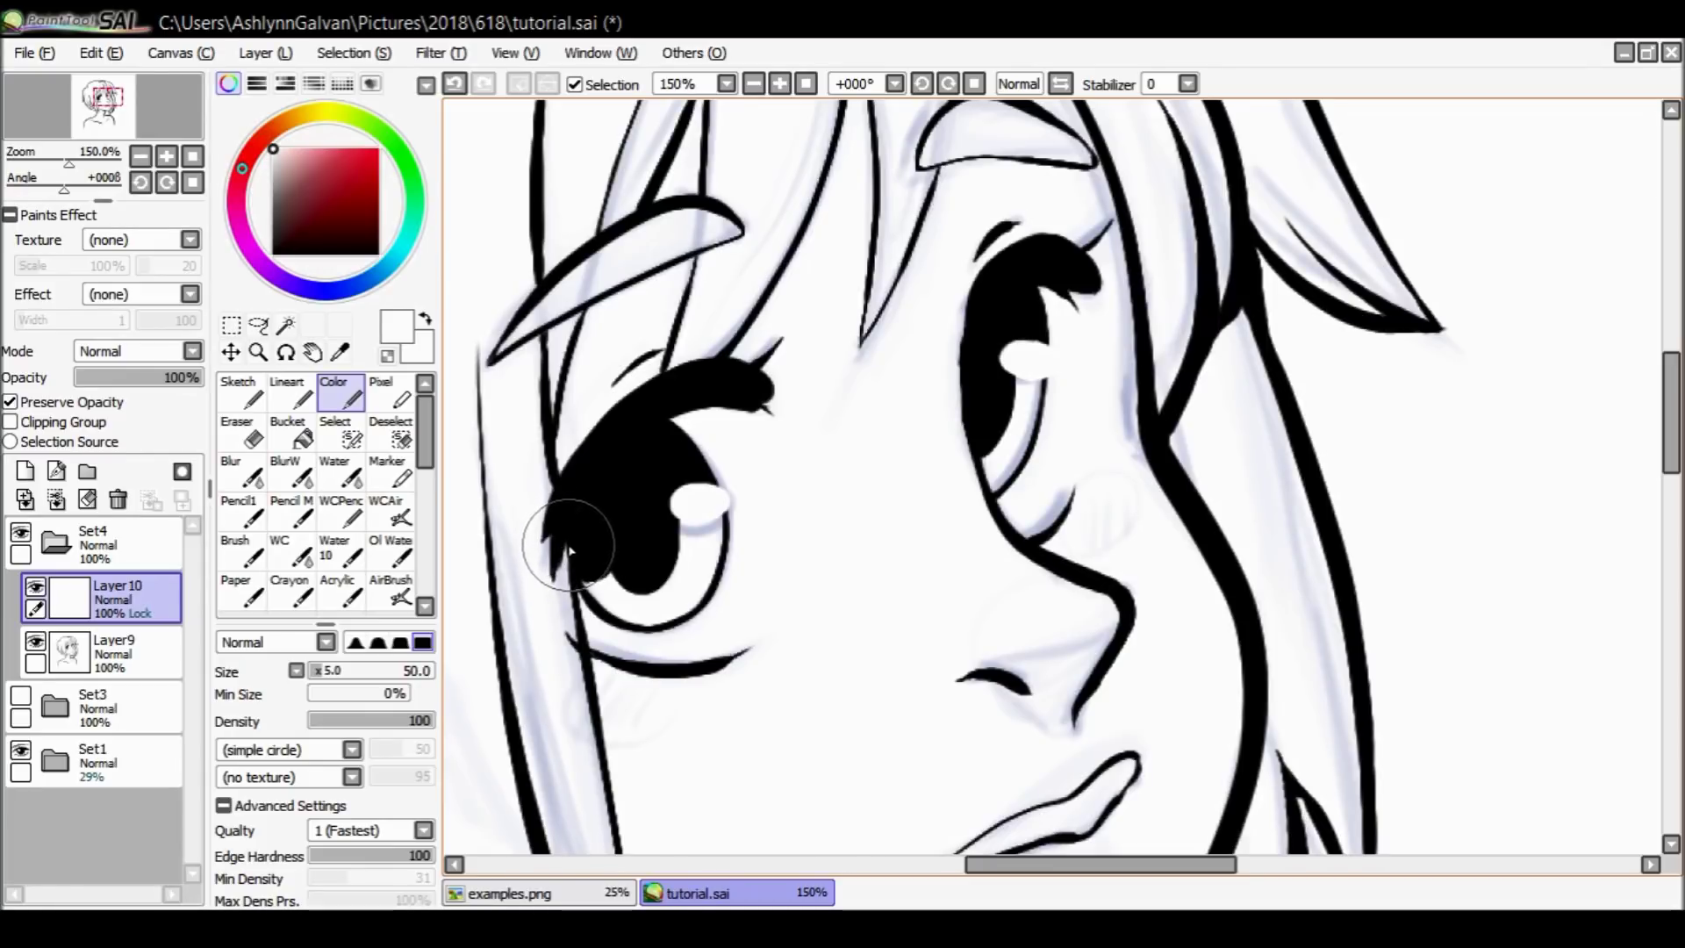
Examine the whole inked portrait and its white eye highlights at different magnifications.
{"action": "key", "text": "ctrl+alt+space"}
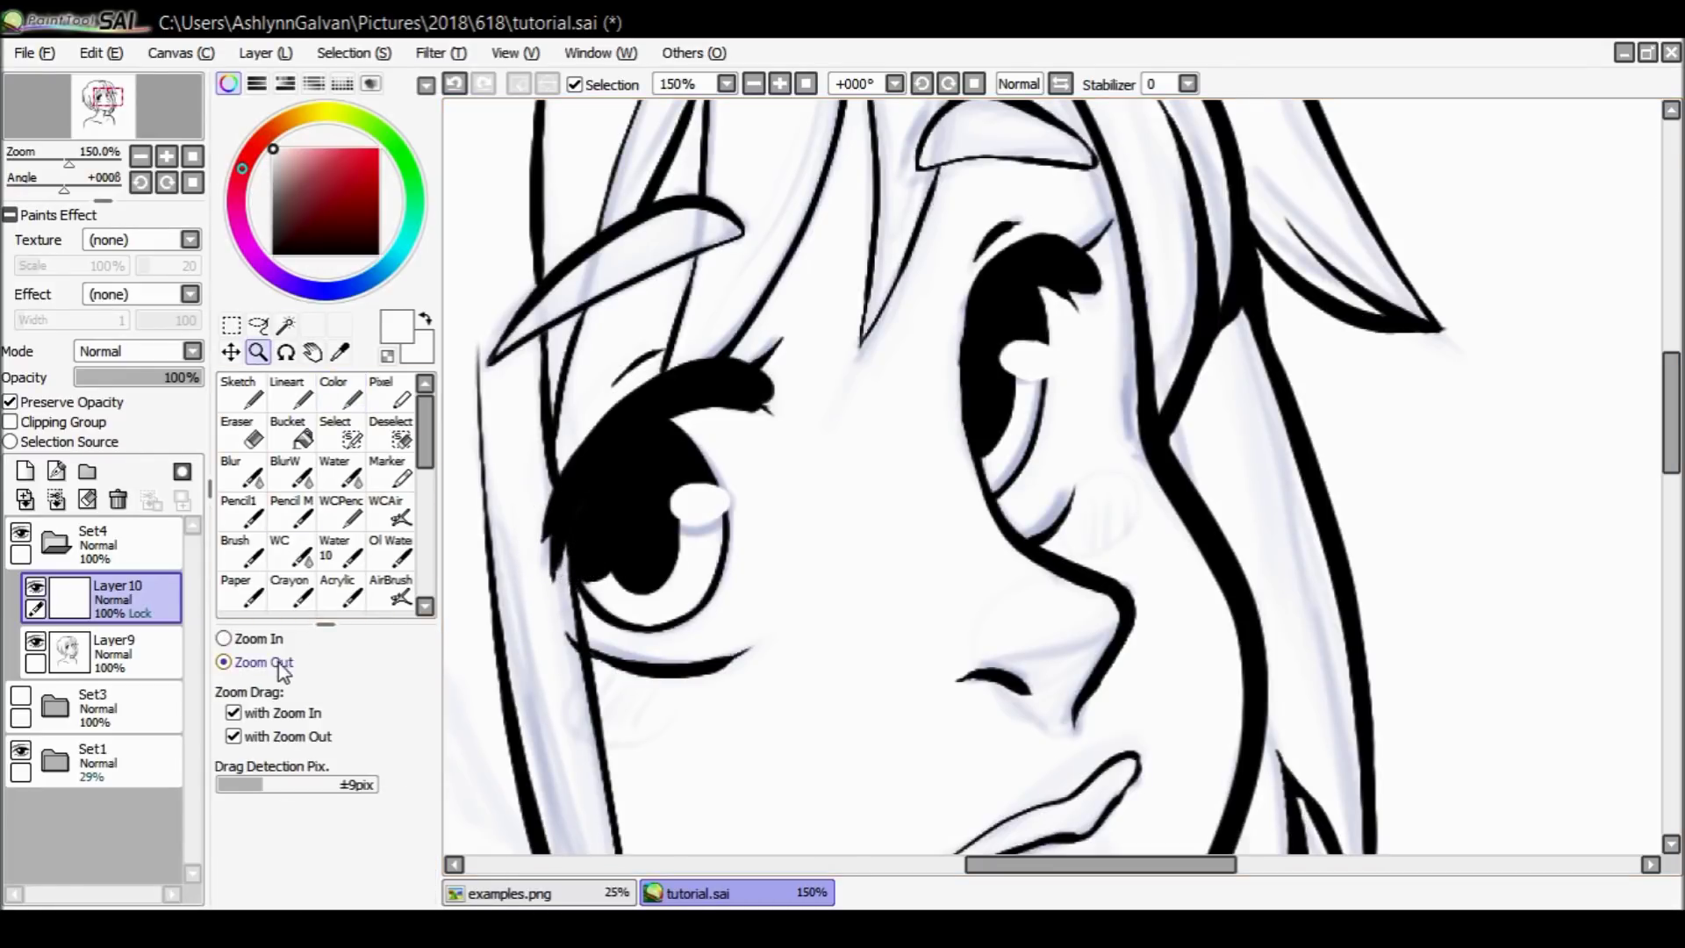
{"action": "left_click", "coordinate": [1284, 381]}
{"action": "left_click", "coordinate": [1284, 381]}
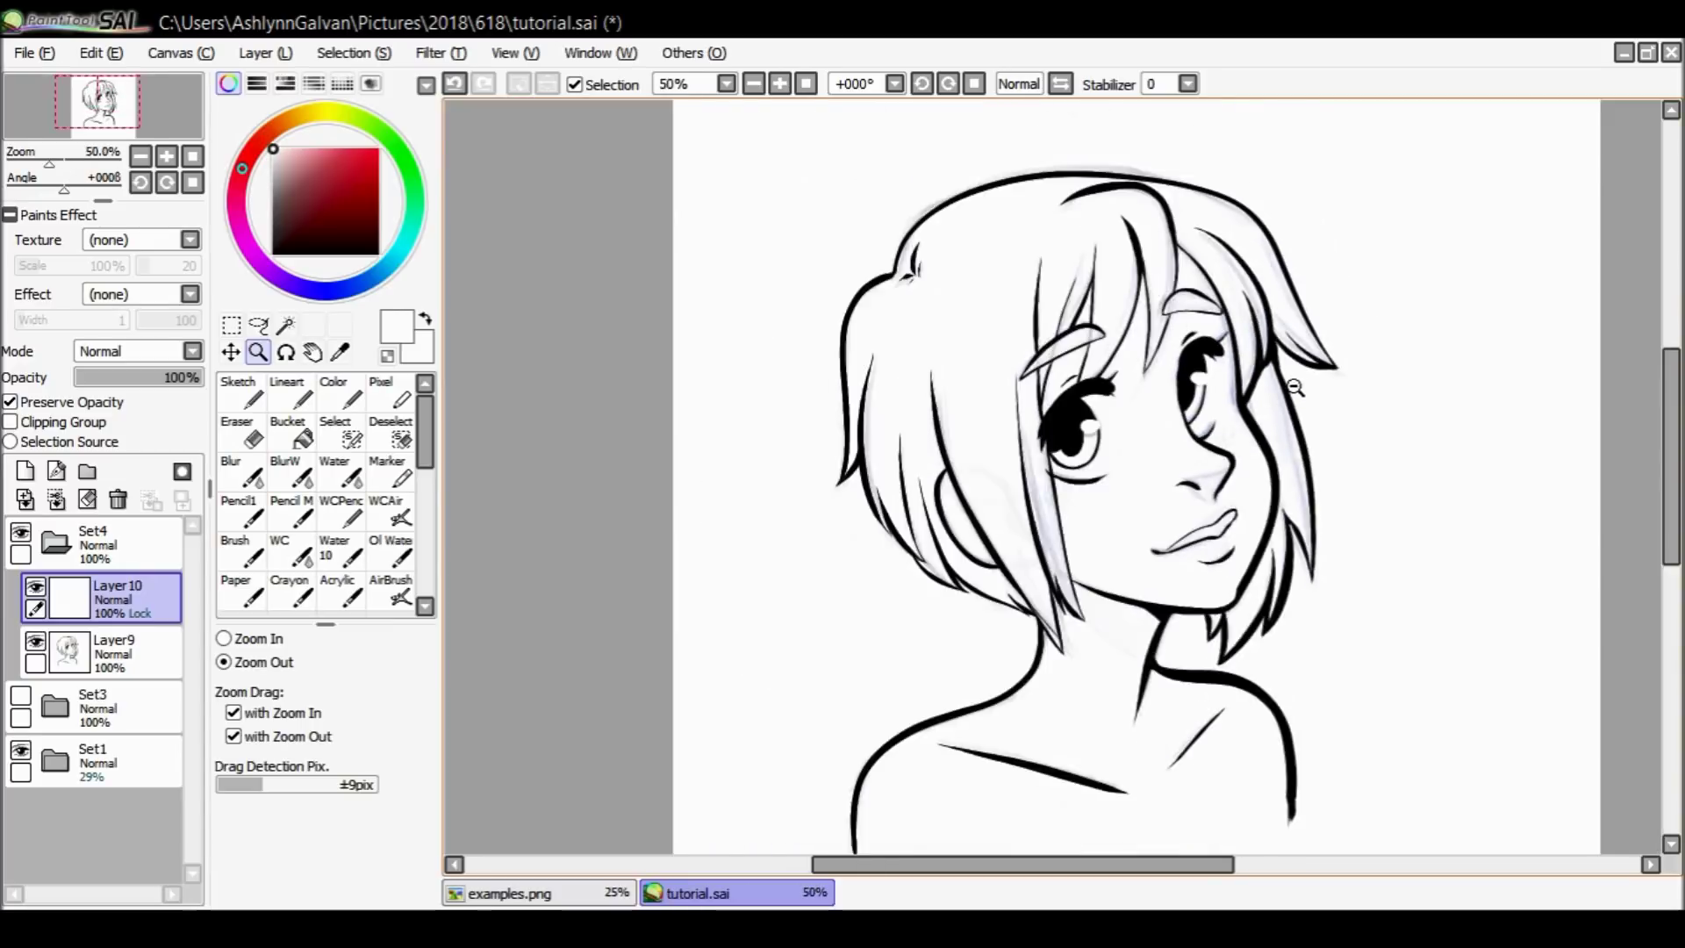
{"action": "left_click", "coordinate": [1284, 381]}
{"action": "left_click_drag", "start_coordinate": [1194, 867], "coordinate": [1311, 881]}
{"action": "left_click", "coordinate": [279, 636]}
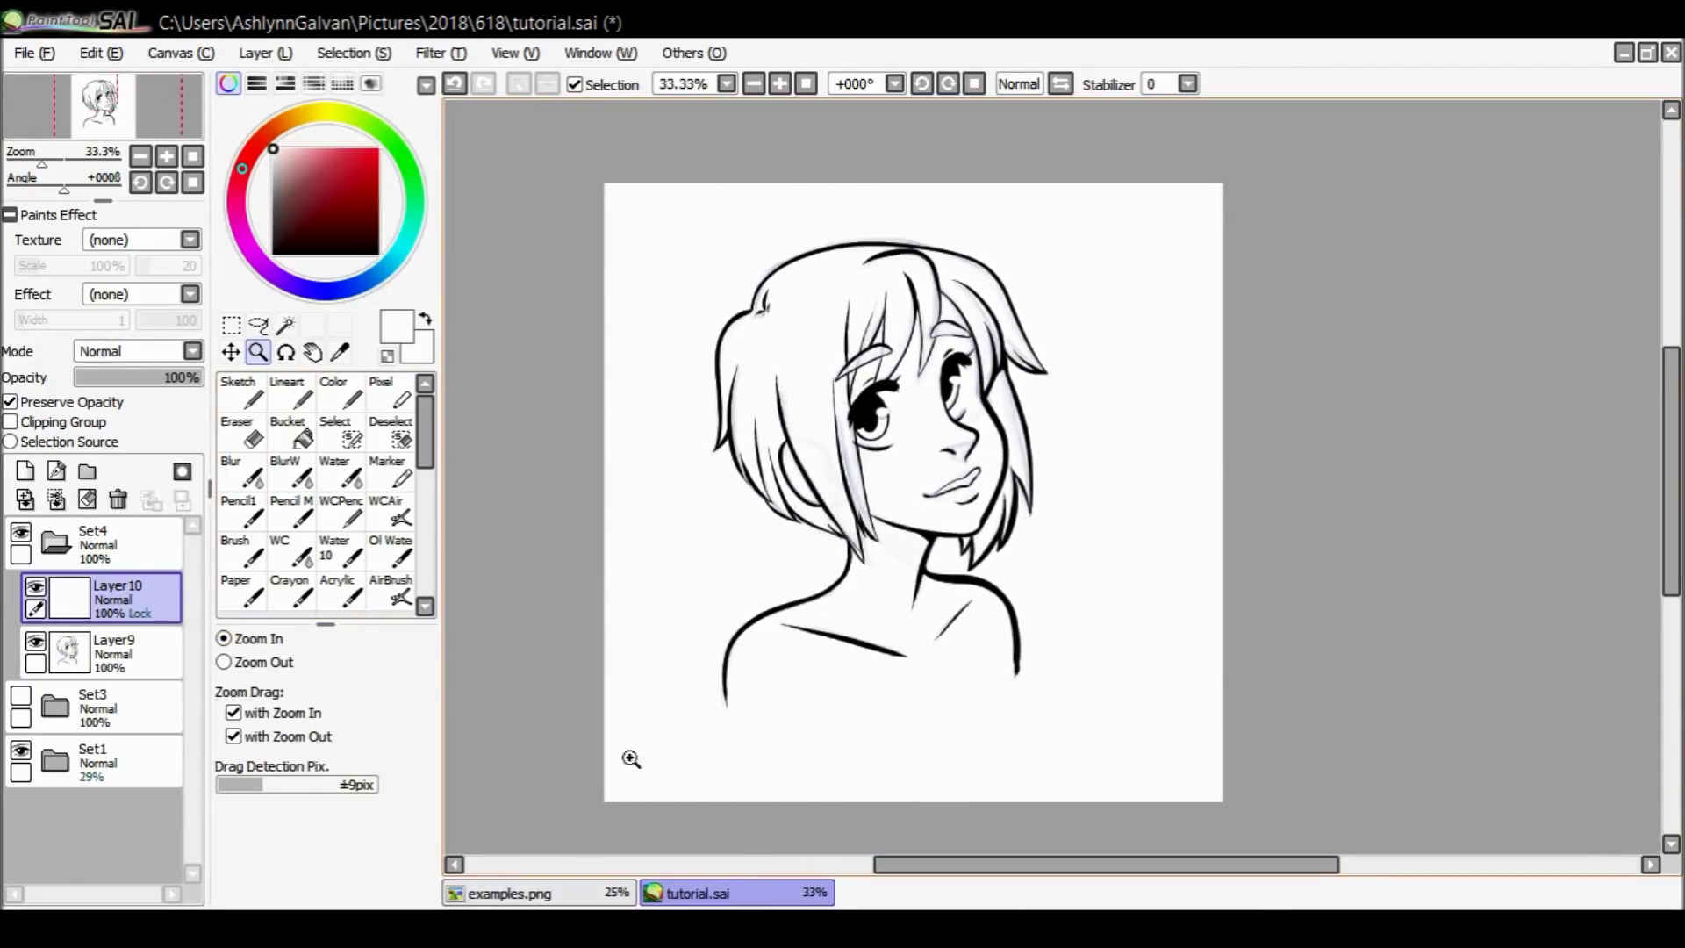
{"action": "left_click", "coordinate": [814, 464]}
{"action": "scroll", "coordinate": [1654, 449], "scroll_direction": "down", "scroll_amount": 2}
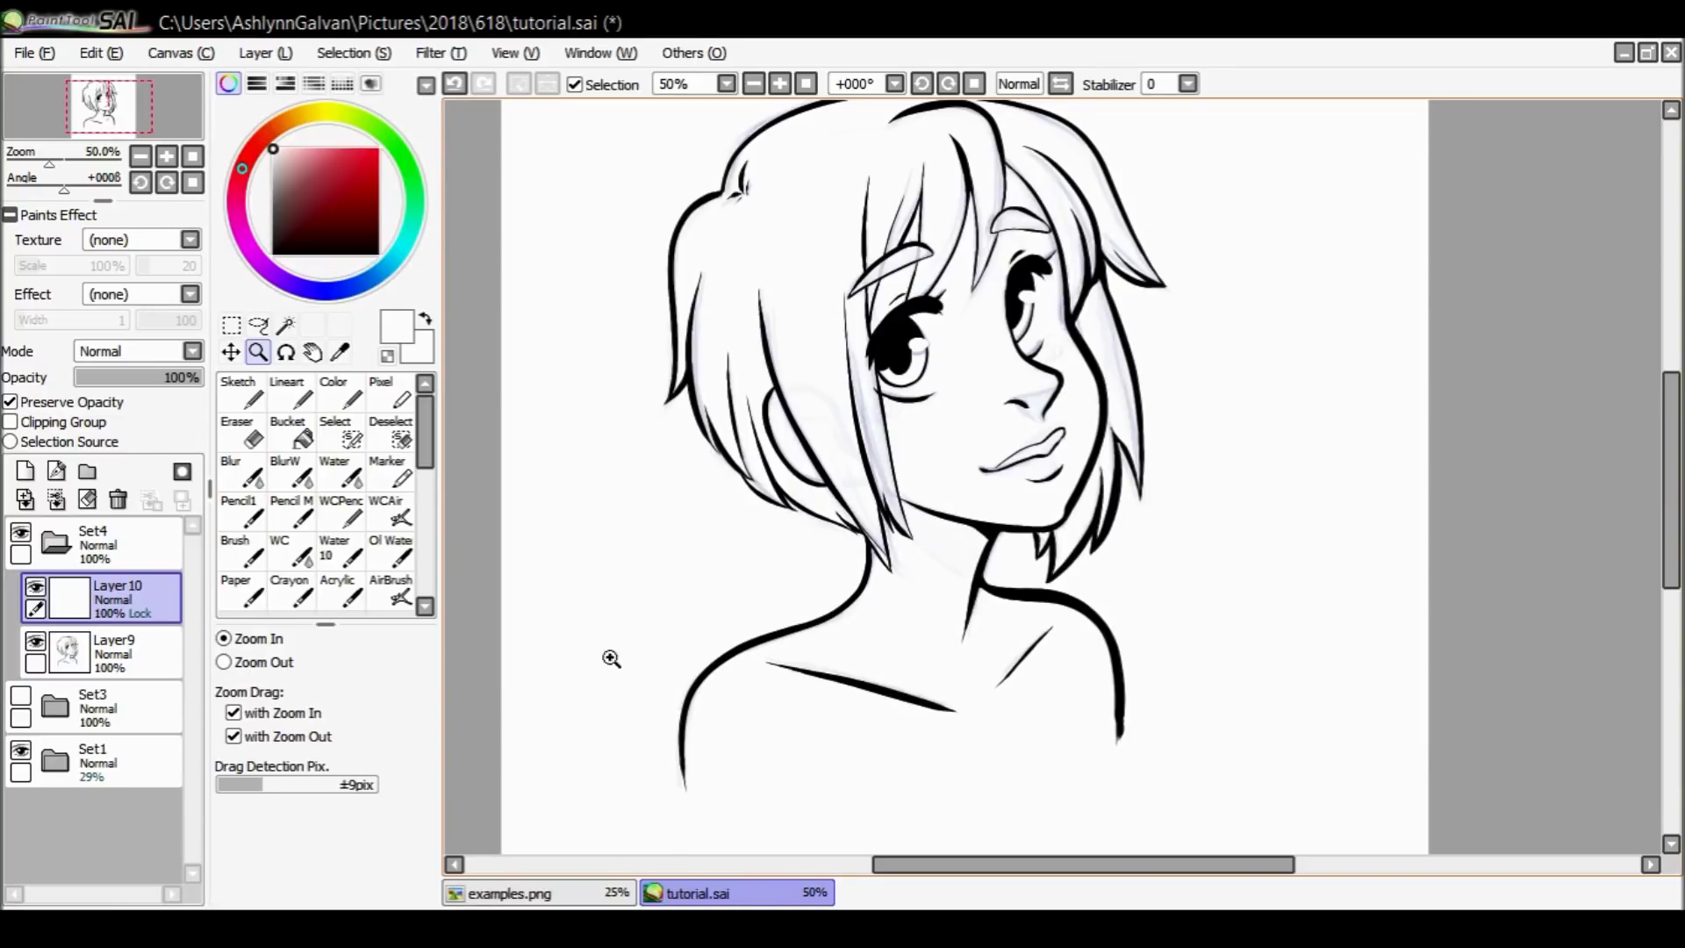
{"action": "left_click_drag", "start_coordinate": [1178, 703], "coordinate": [1174, 719]}
{"action": "left_click", "coordinate": [267, 663]}
{"action": "mouse_move", "coordinate": [871, 542]}
{"action": "left_mouse_down"}
{"action": "mouse_move", "coordinate": [884, 553]}
{"action": "mouse_move", "coordinate": [865, 572]}
{"action": "left_mouse_up"}
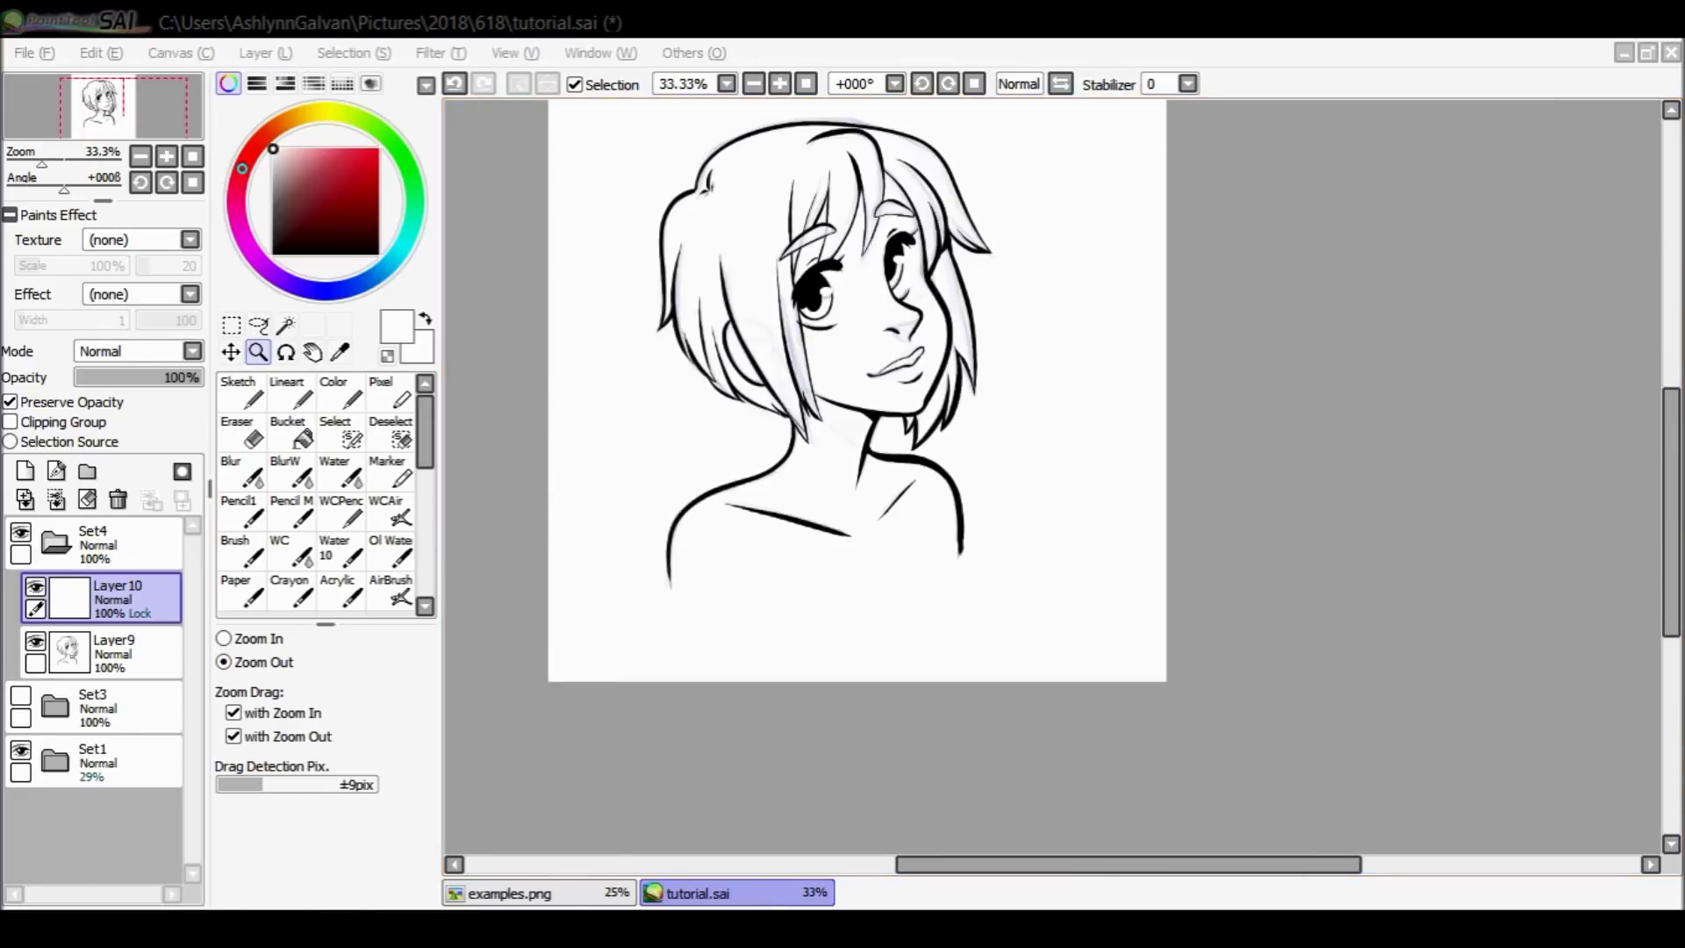
{"action": "left_click", "coordinate": [359, 850]}
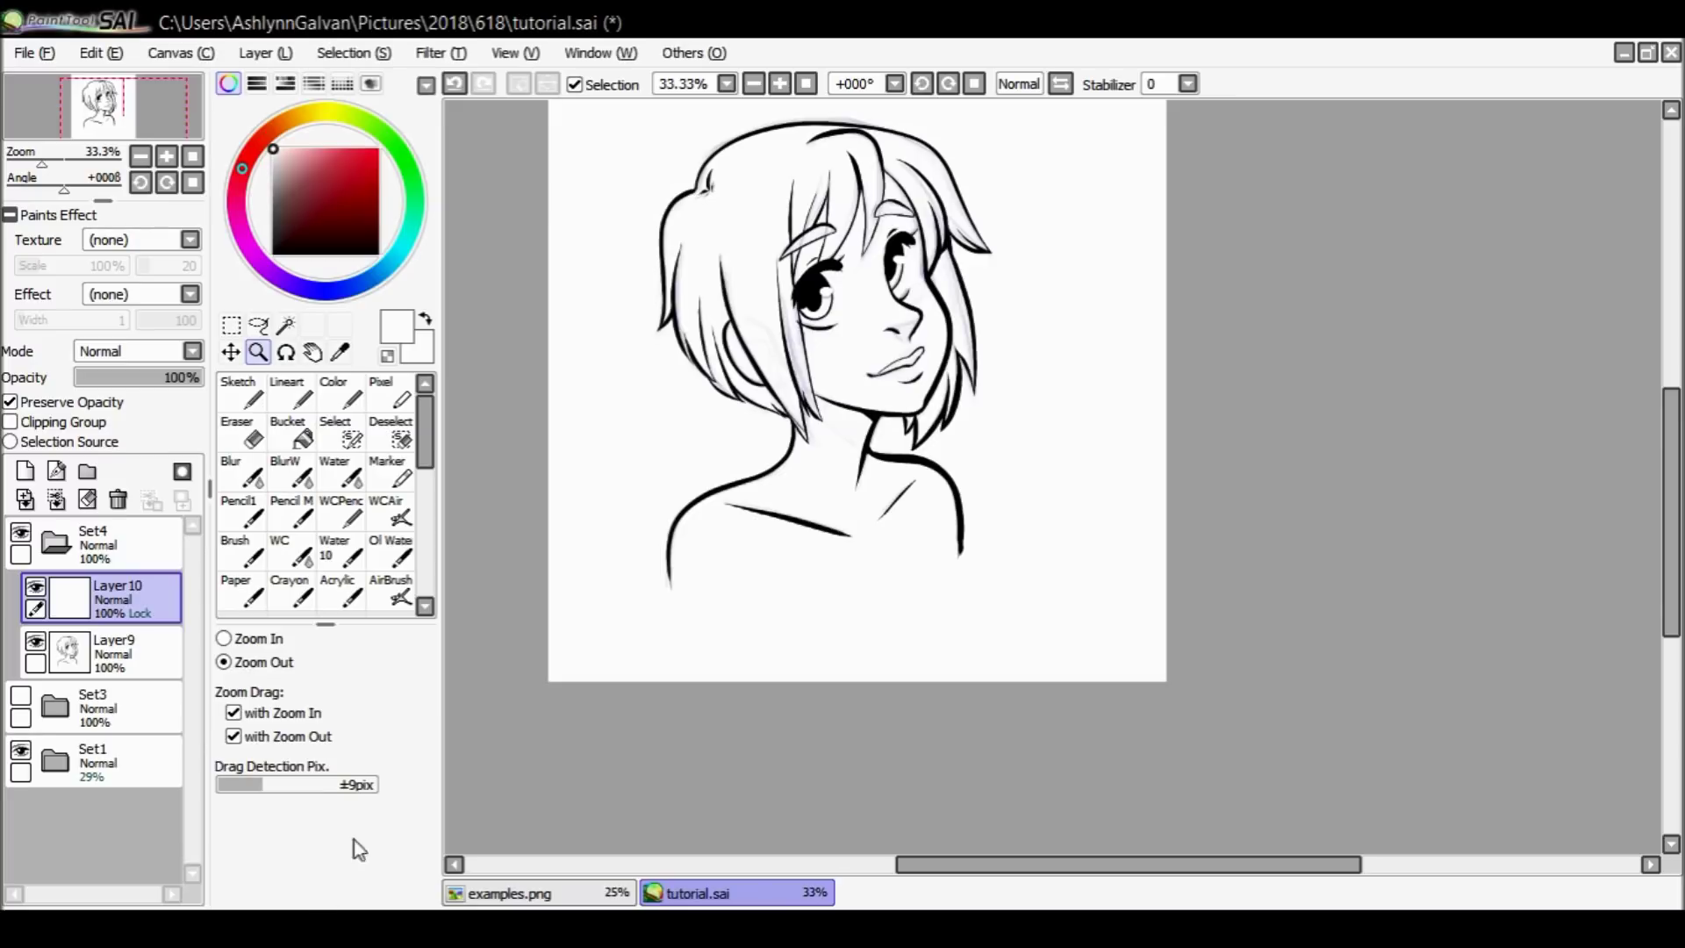
{"action": "left_click", "coordinate": [1668, 350]}
{"action": "left_click", "coordinate": [254, 639]}
{"action": "left_click", "coordinate": [693, 604]}
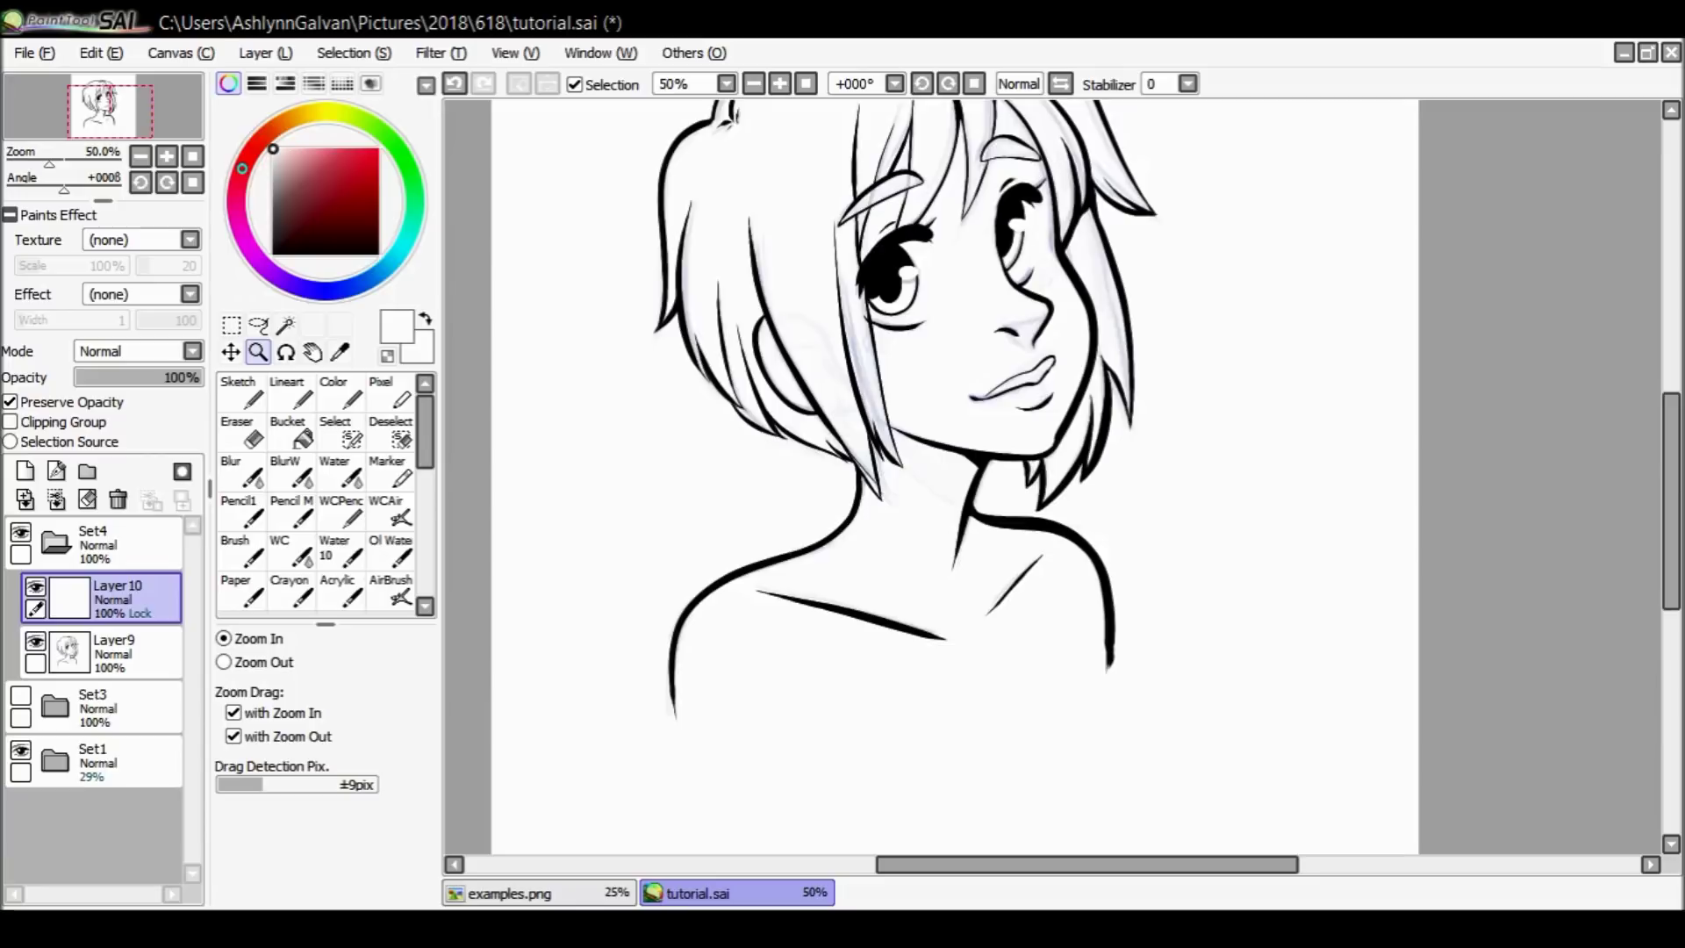
{"action": "left_click_drag", "start_coordinate": [1672, 500], "coordinate": [1672, 483]}
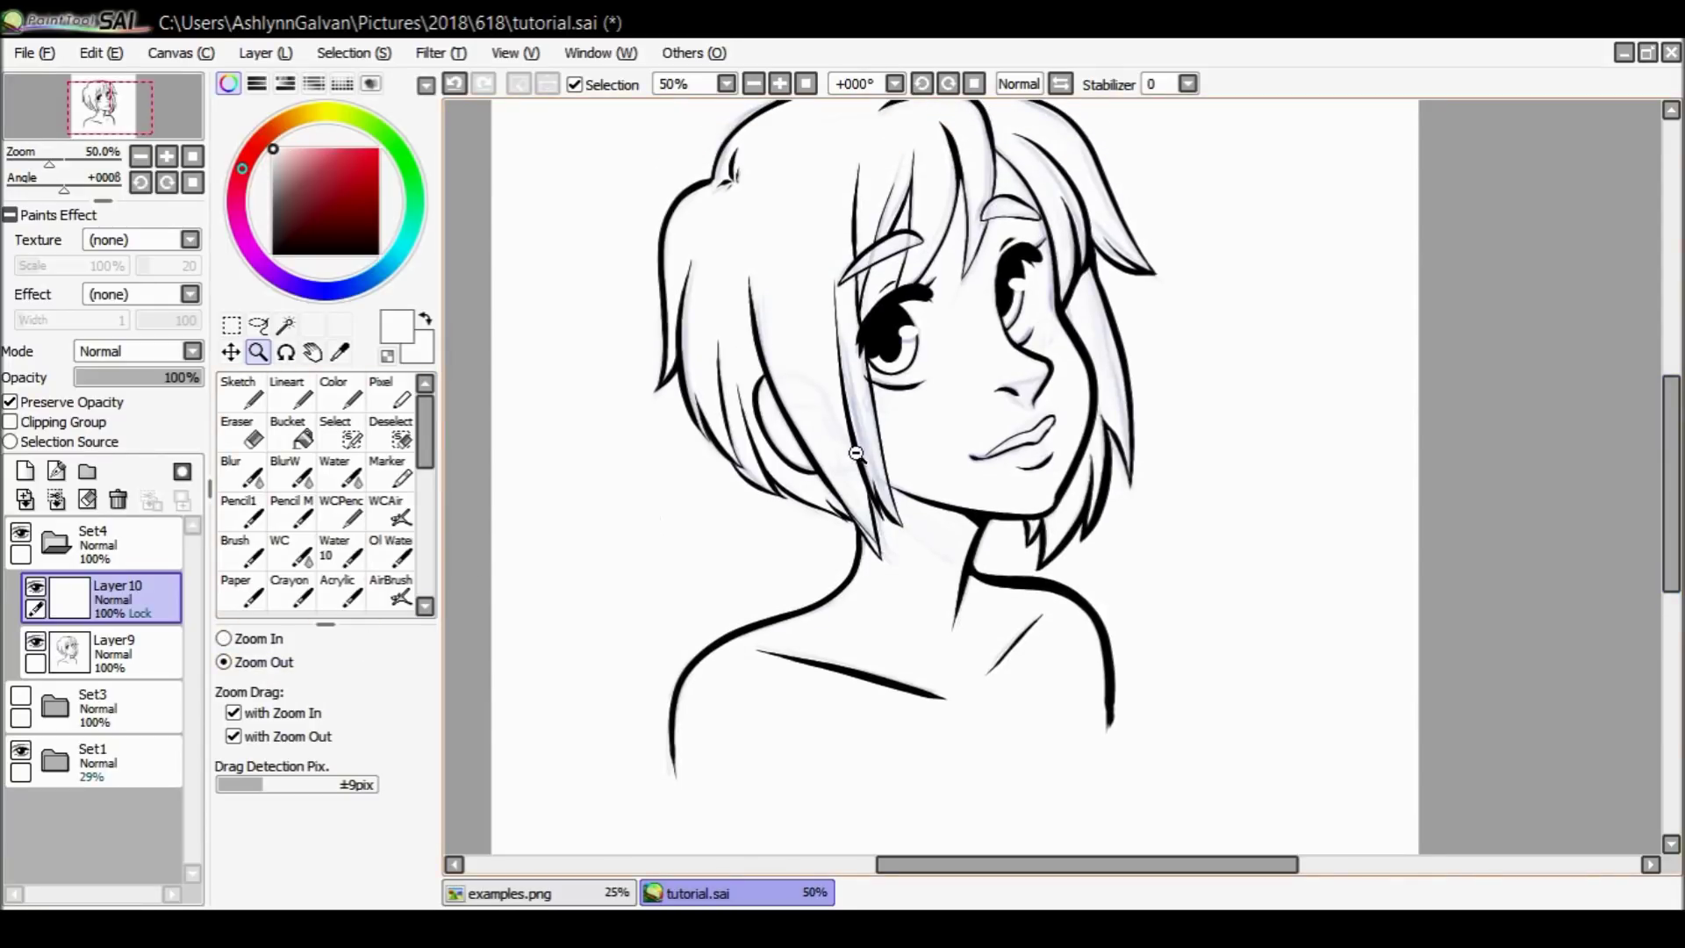
{"action": "left_click", "coordinate": [859, 453]}
{"action": "left_click_drag", "start_coordinate": [1672, 490], "coordinate": [1672, 466]}
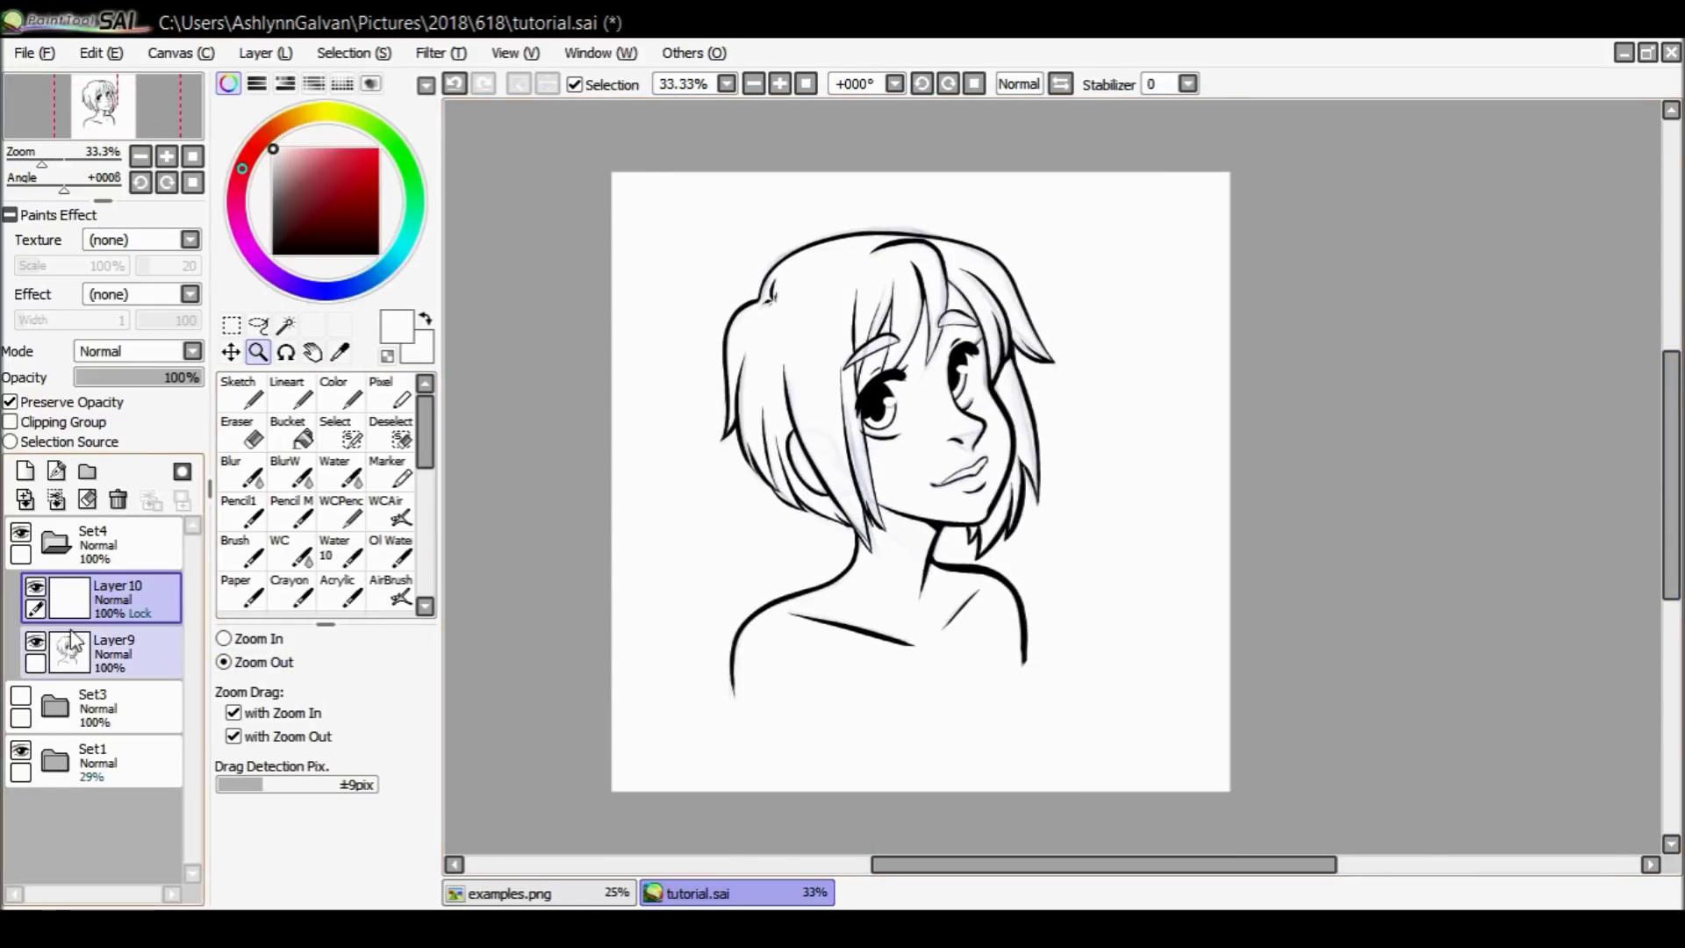
Collapse the Set4 folder and expand it again to reveal its layers.
{"action": "left_click", "coordinate": [55, 530]}
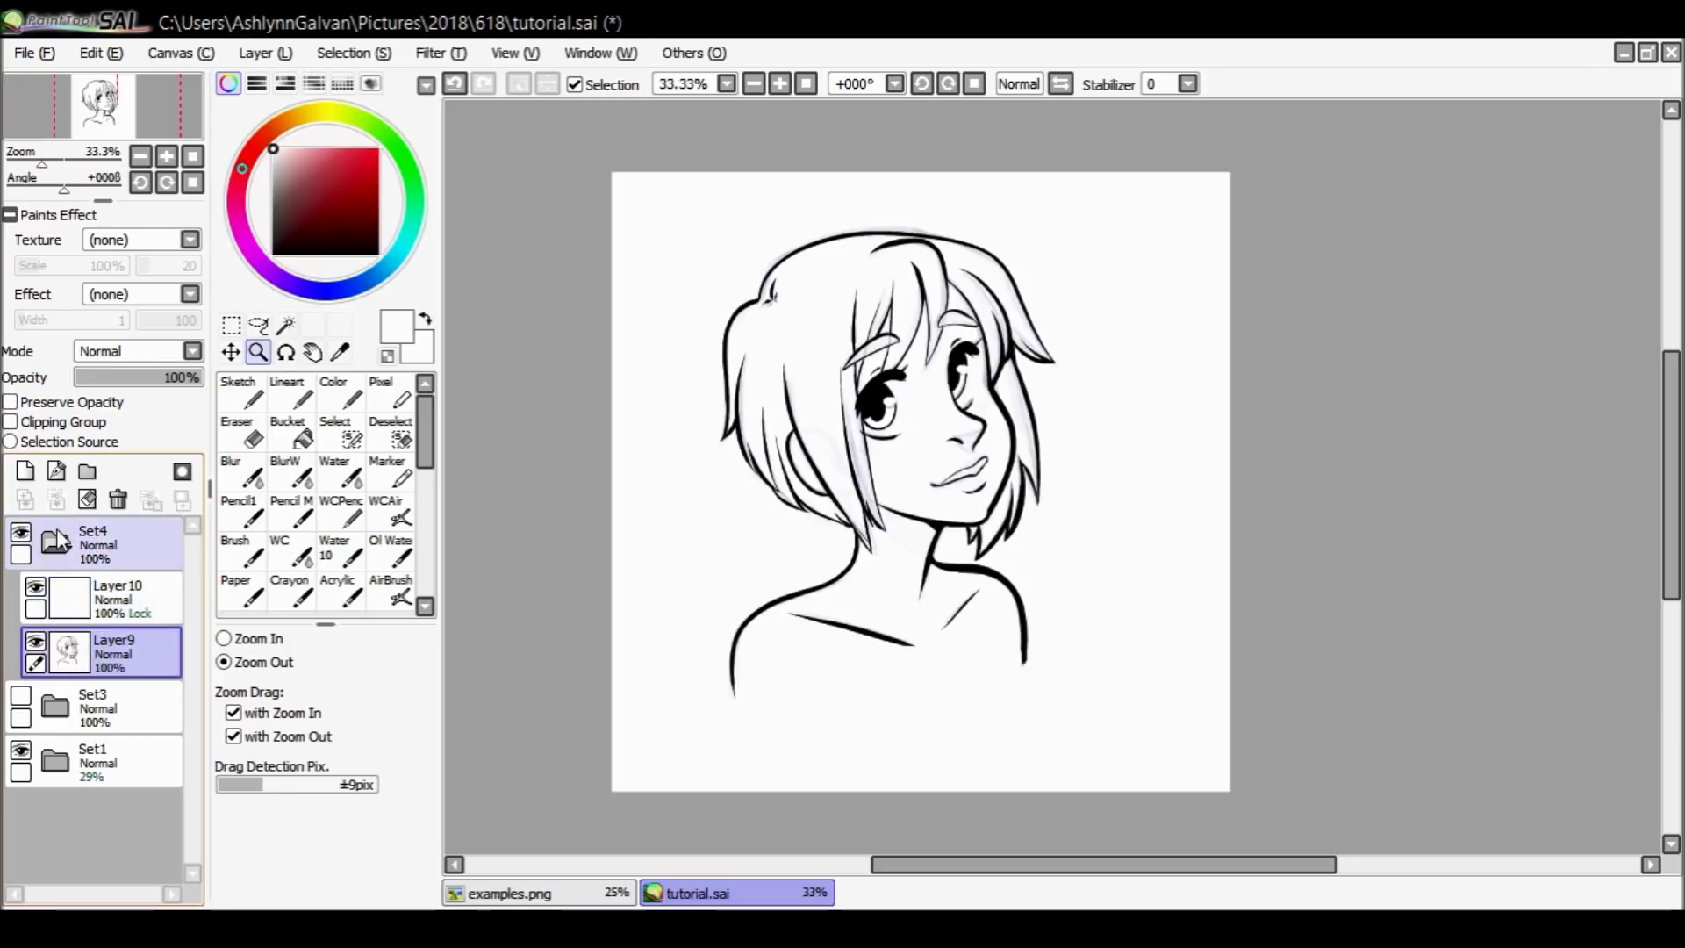
{"action": "left_click", "coordinate": [56, 531]}
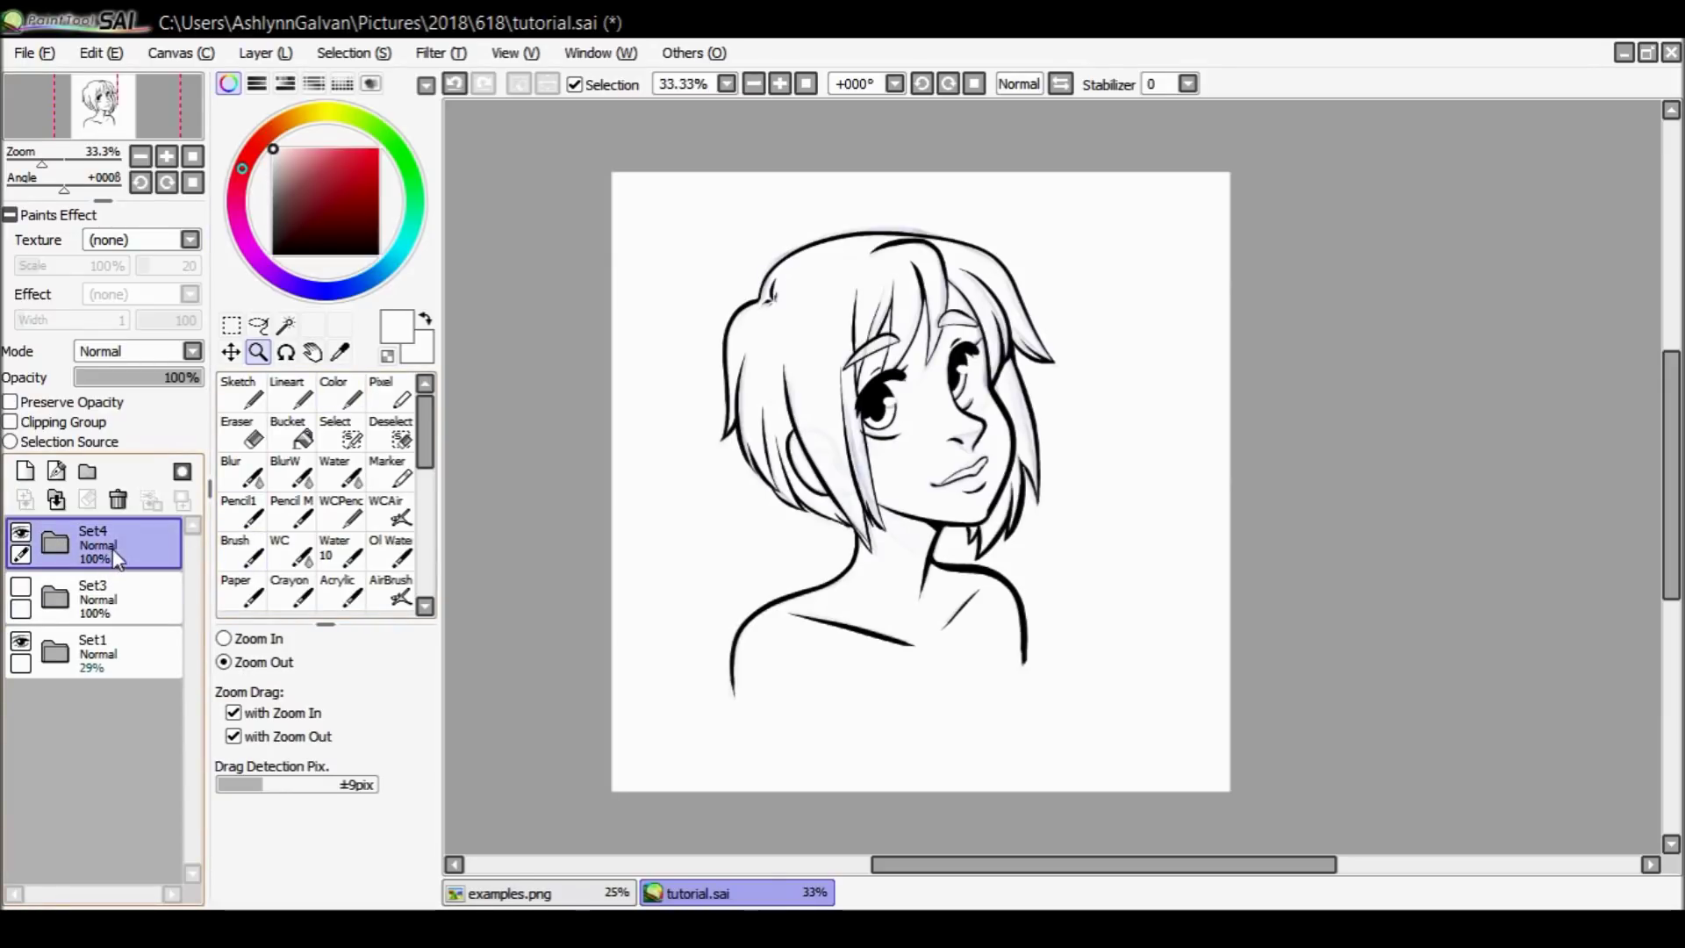
{"action": "left_click", "coordinate": [56, 540]}
{"action": "left_click", "coordinate": [60, 542]}
{"action": "left_click", "coordinate": [55, 543]}
On a new layer above Layer9, draw a black curved line closing off the bust's lower edge and collapse Set4.
{"action": "left_click", "coordinate": [113, 648]}
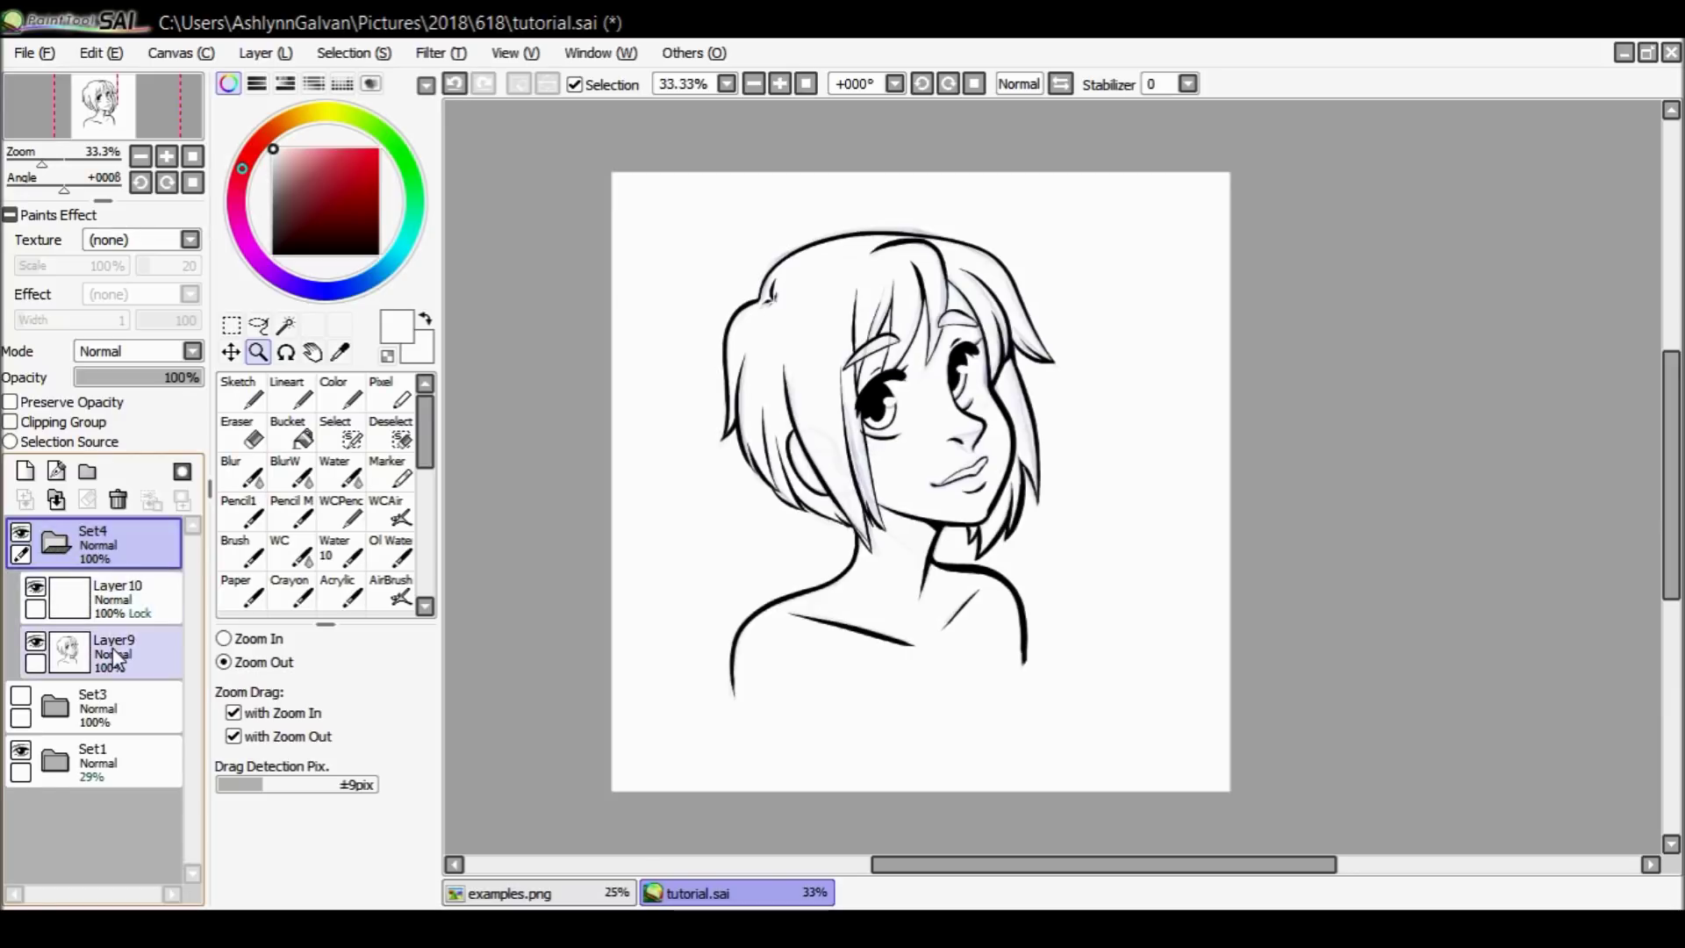
{"action": "left_click", "coordinate": [24, 472]}
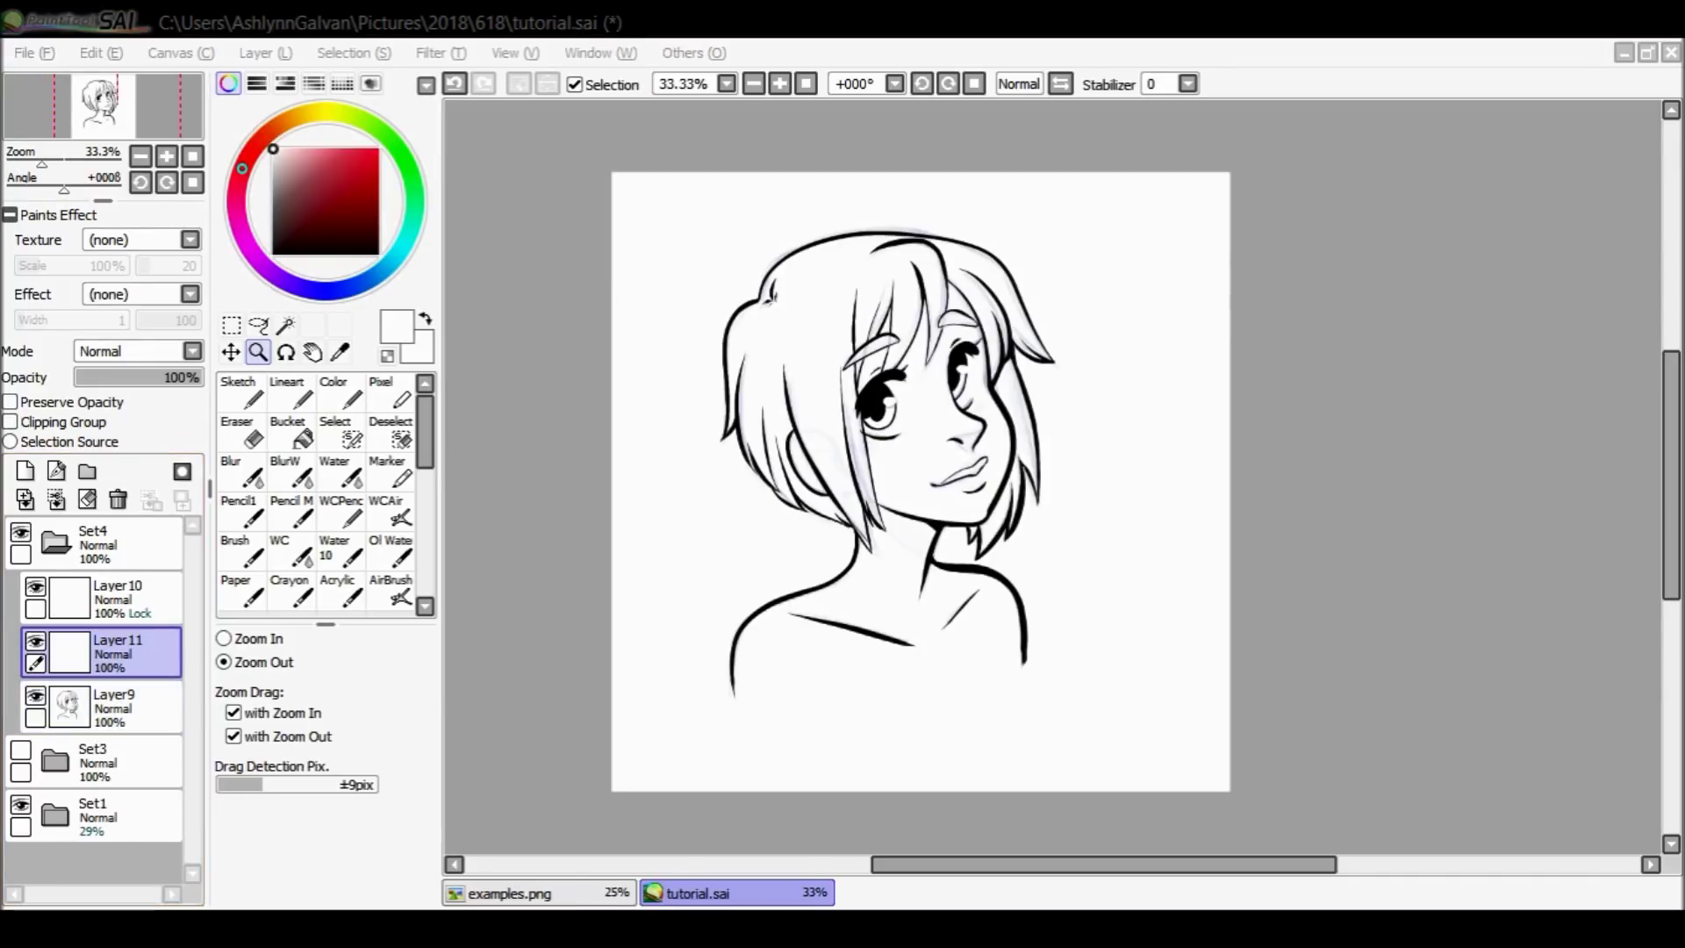
{"action": "left_click", "coordinate": [340, 393]}
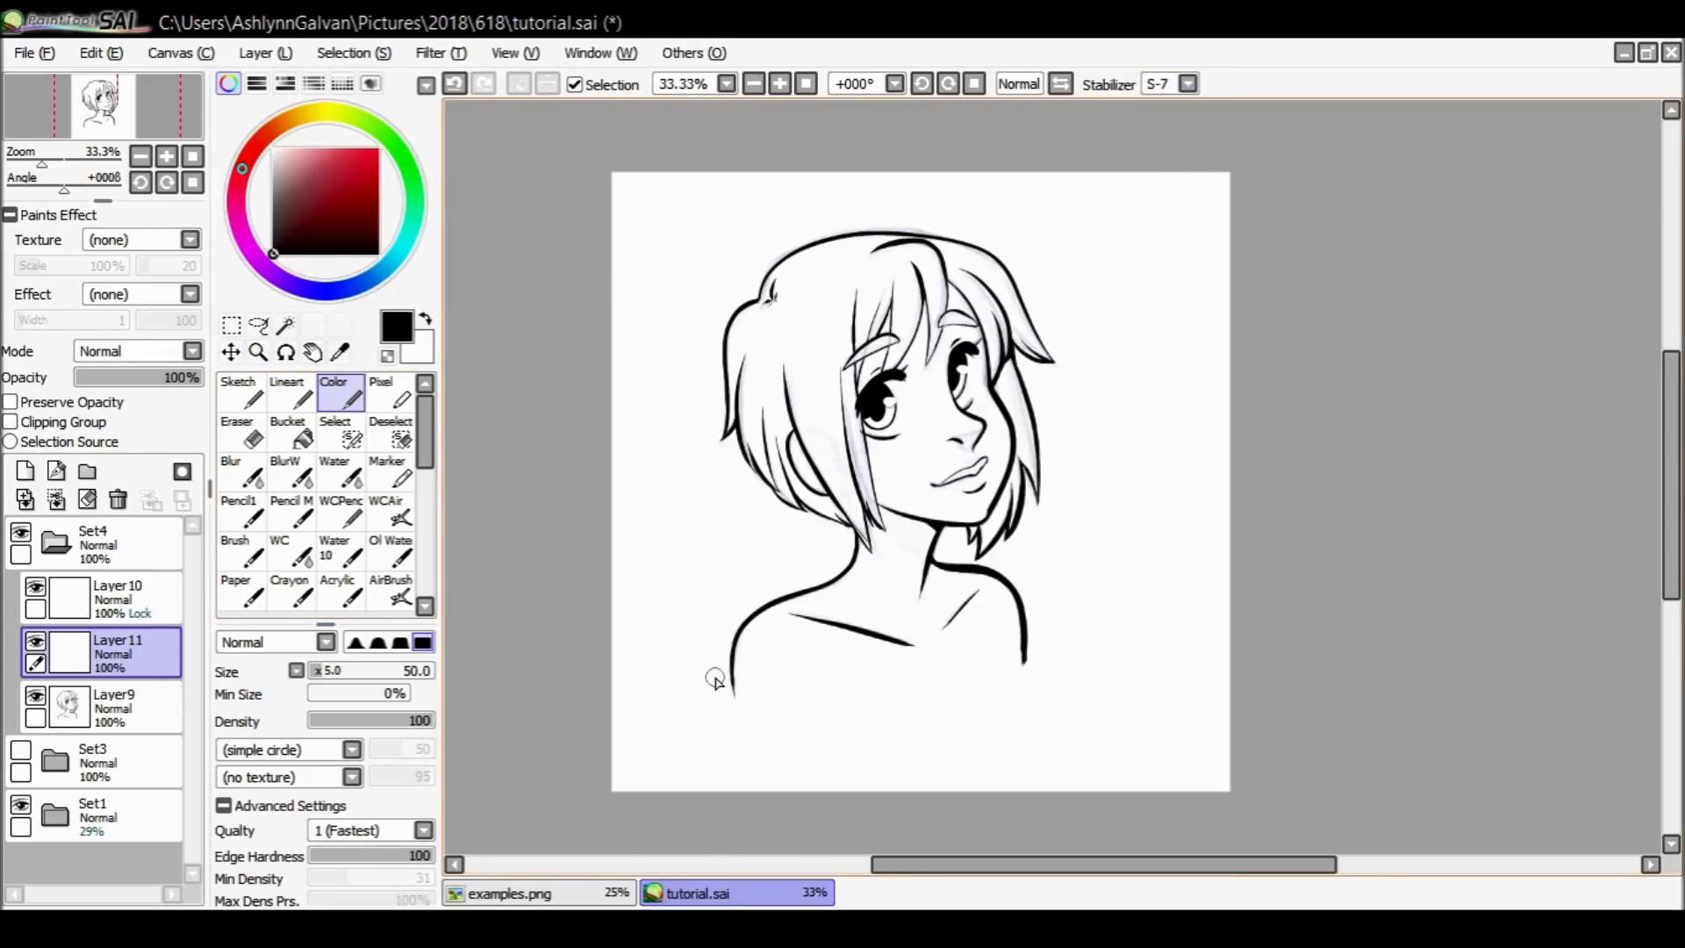
{"action": "mouse_move", "coordinate": [718, 674]}
{"action": "left_mouse_down"}
{"action": "mouse_move", "coordinate": [784, 702]}
{"action": "mouse_move", "coordinate": [1014, 667]}
{"action": "left_mouse_up"}
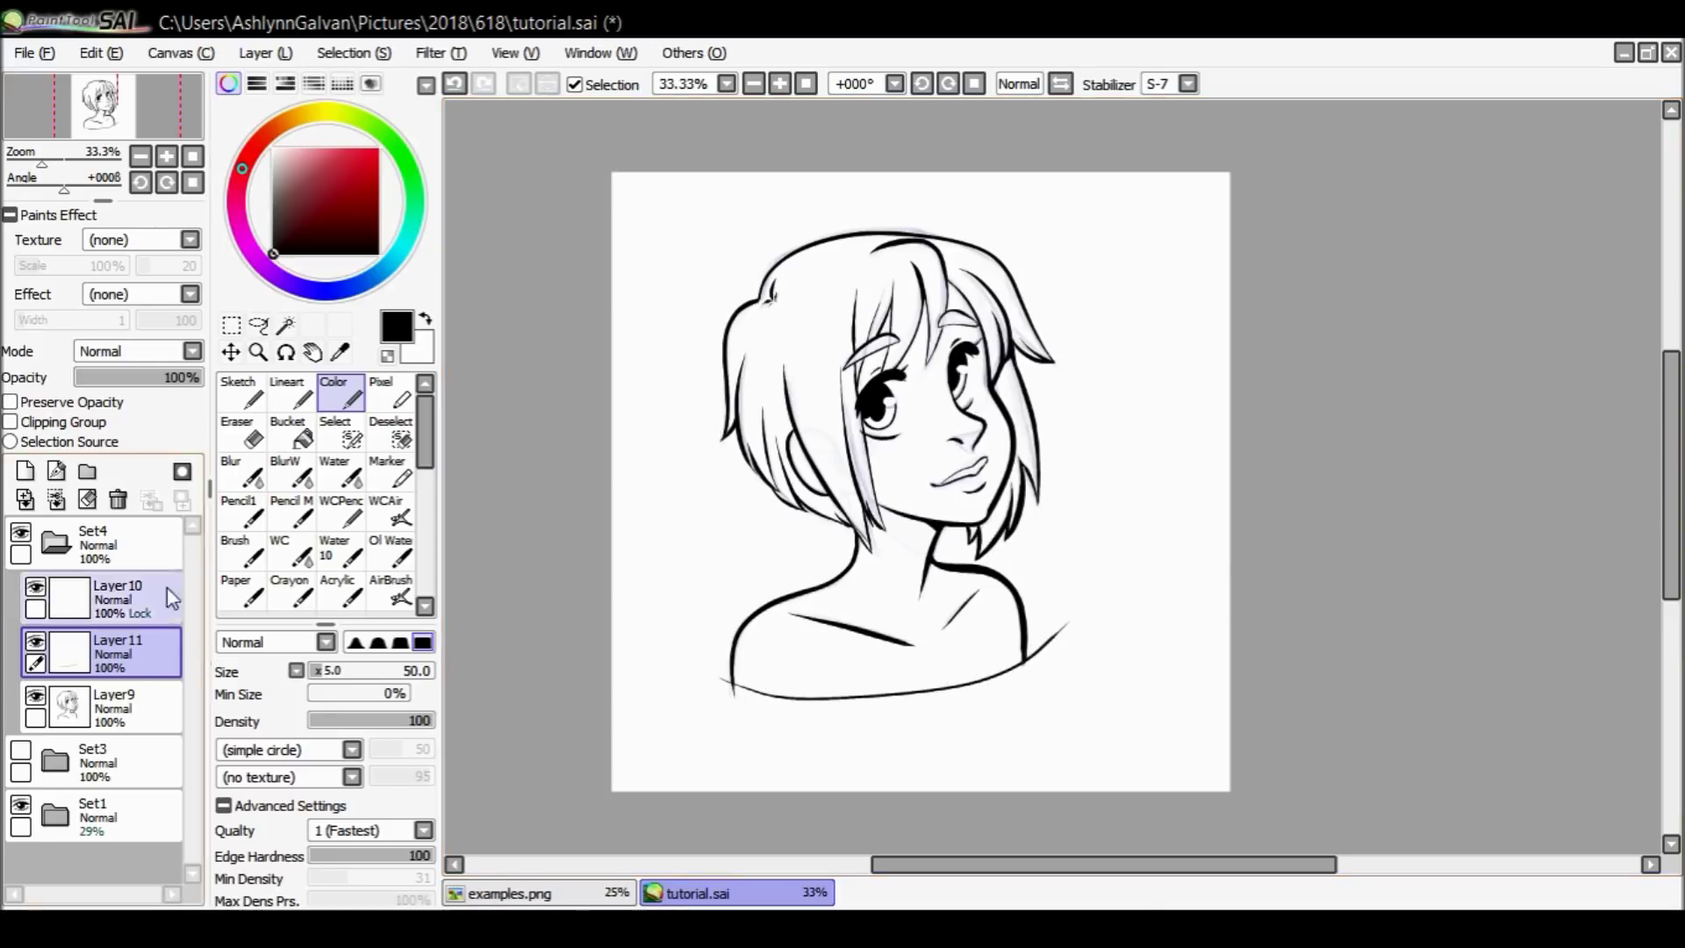
{"action": "left_click", "coordinate": [66, 525]}
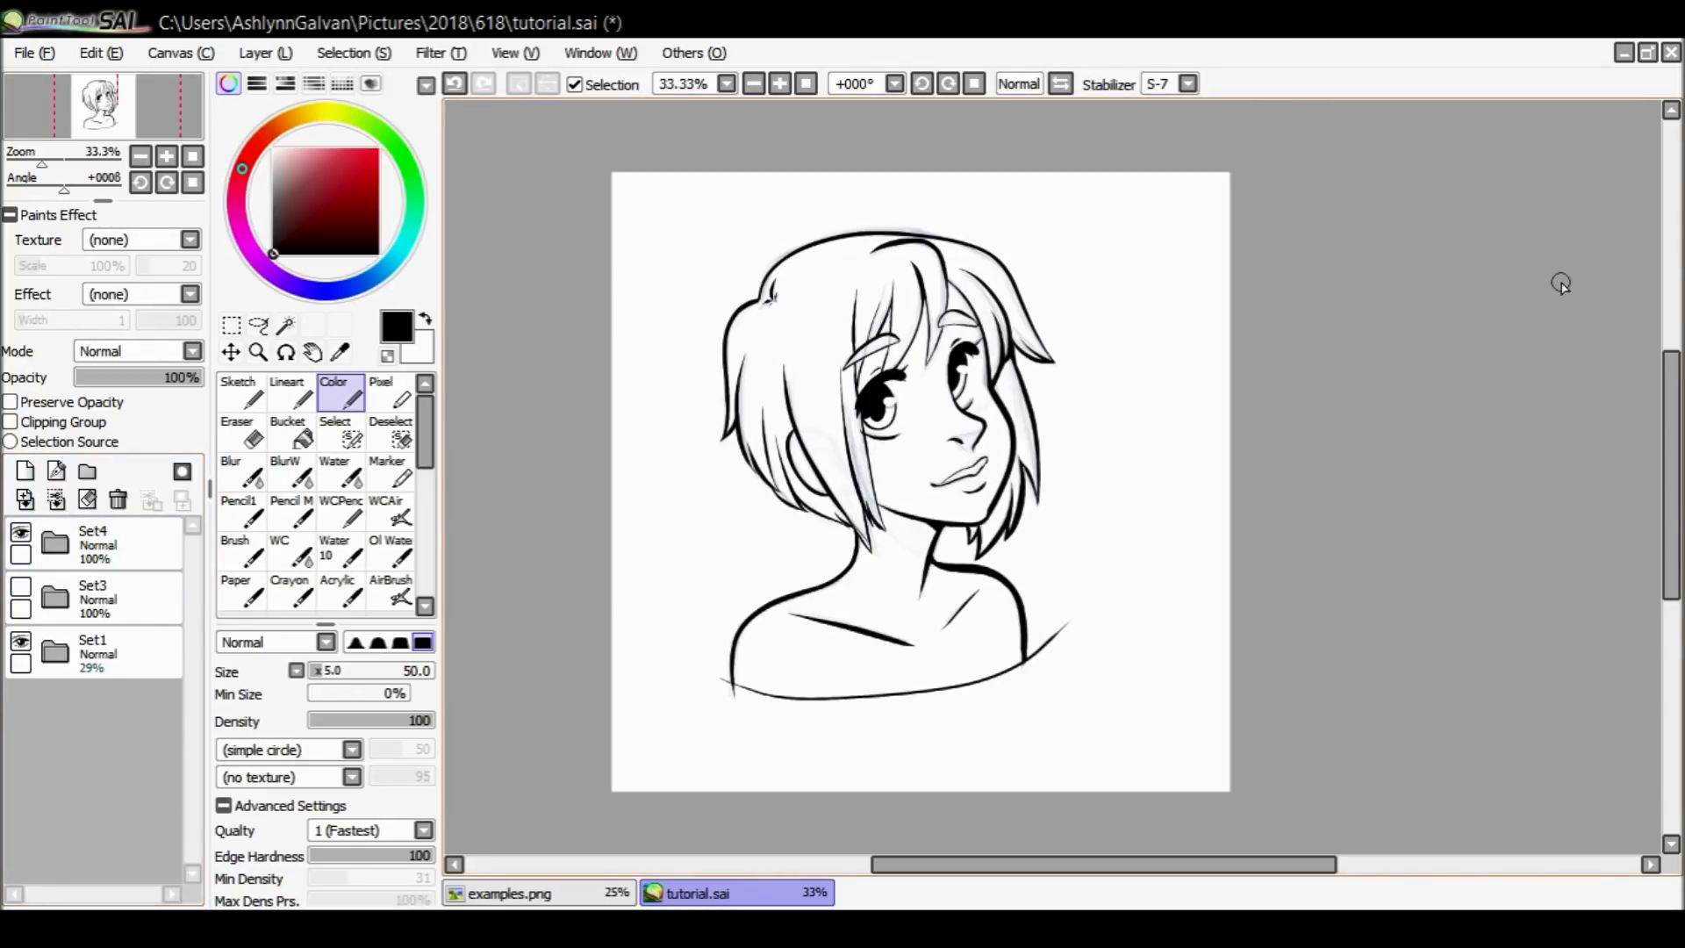
Add a layer folder named coloring directly above Set3 and rename the Set4 folder to lineout.
{"action": "left_click", "coordinate": [132, 544]}
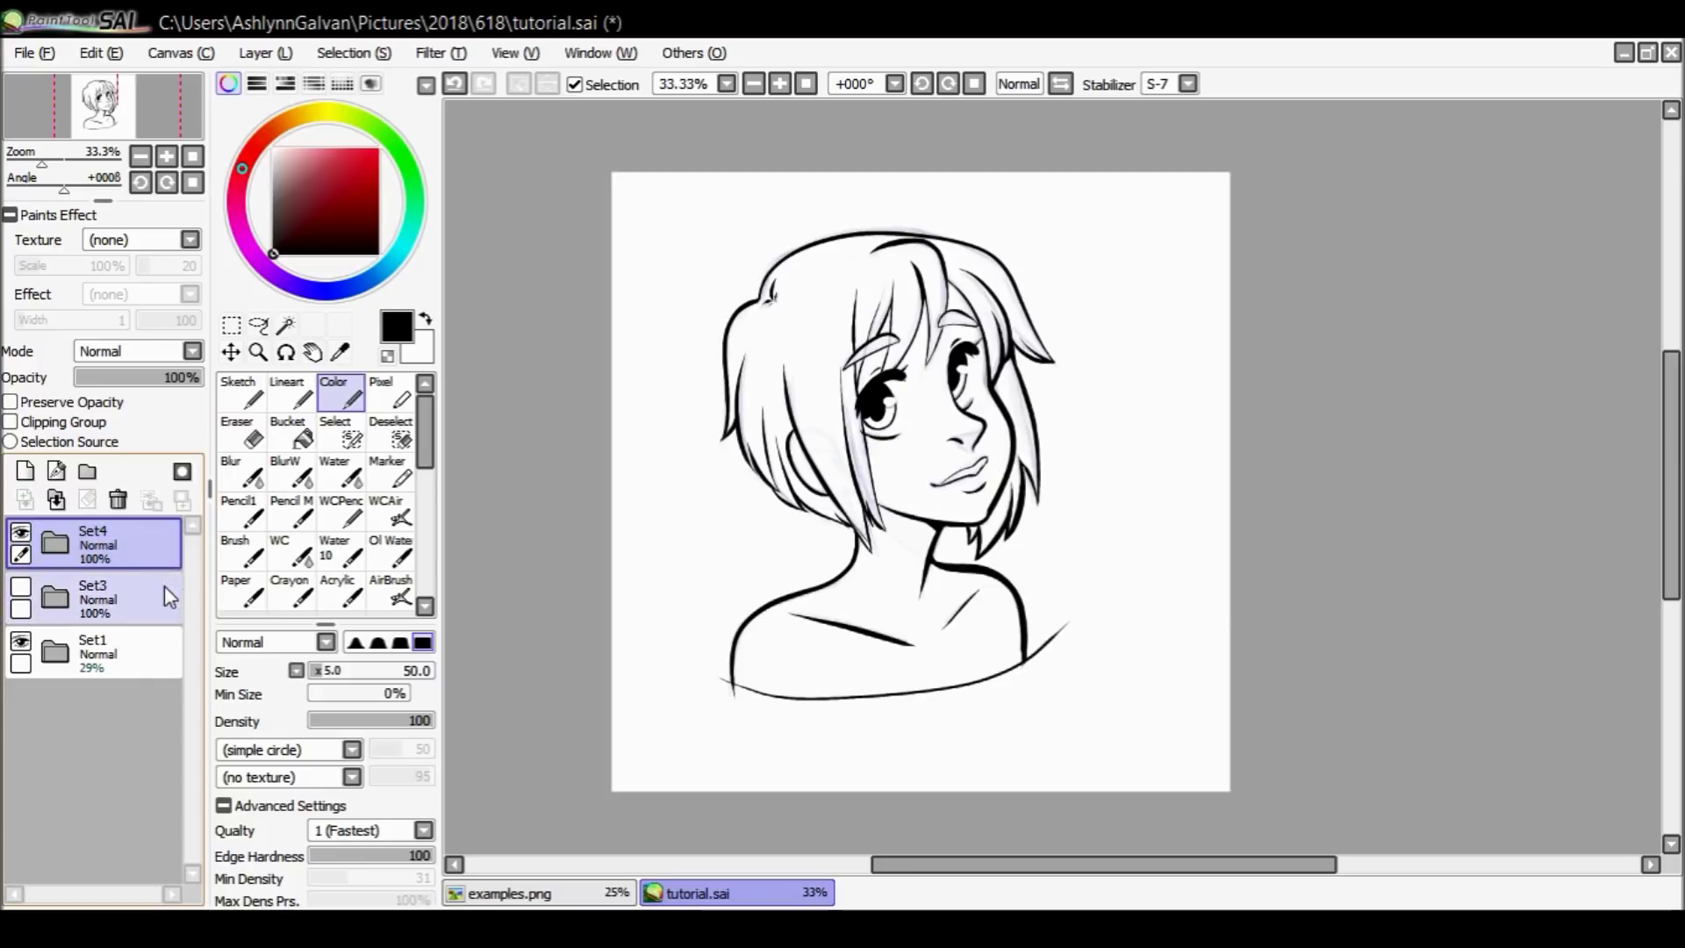
{"action": "left_click", "coordinate": [140, 599]}
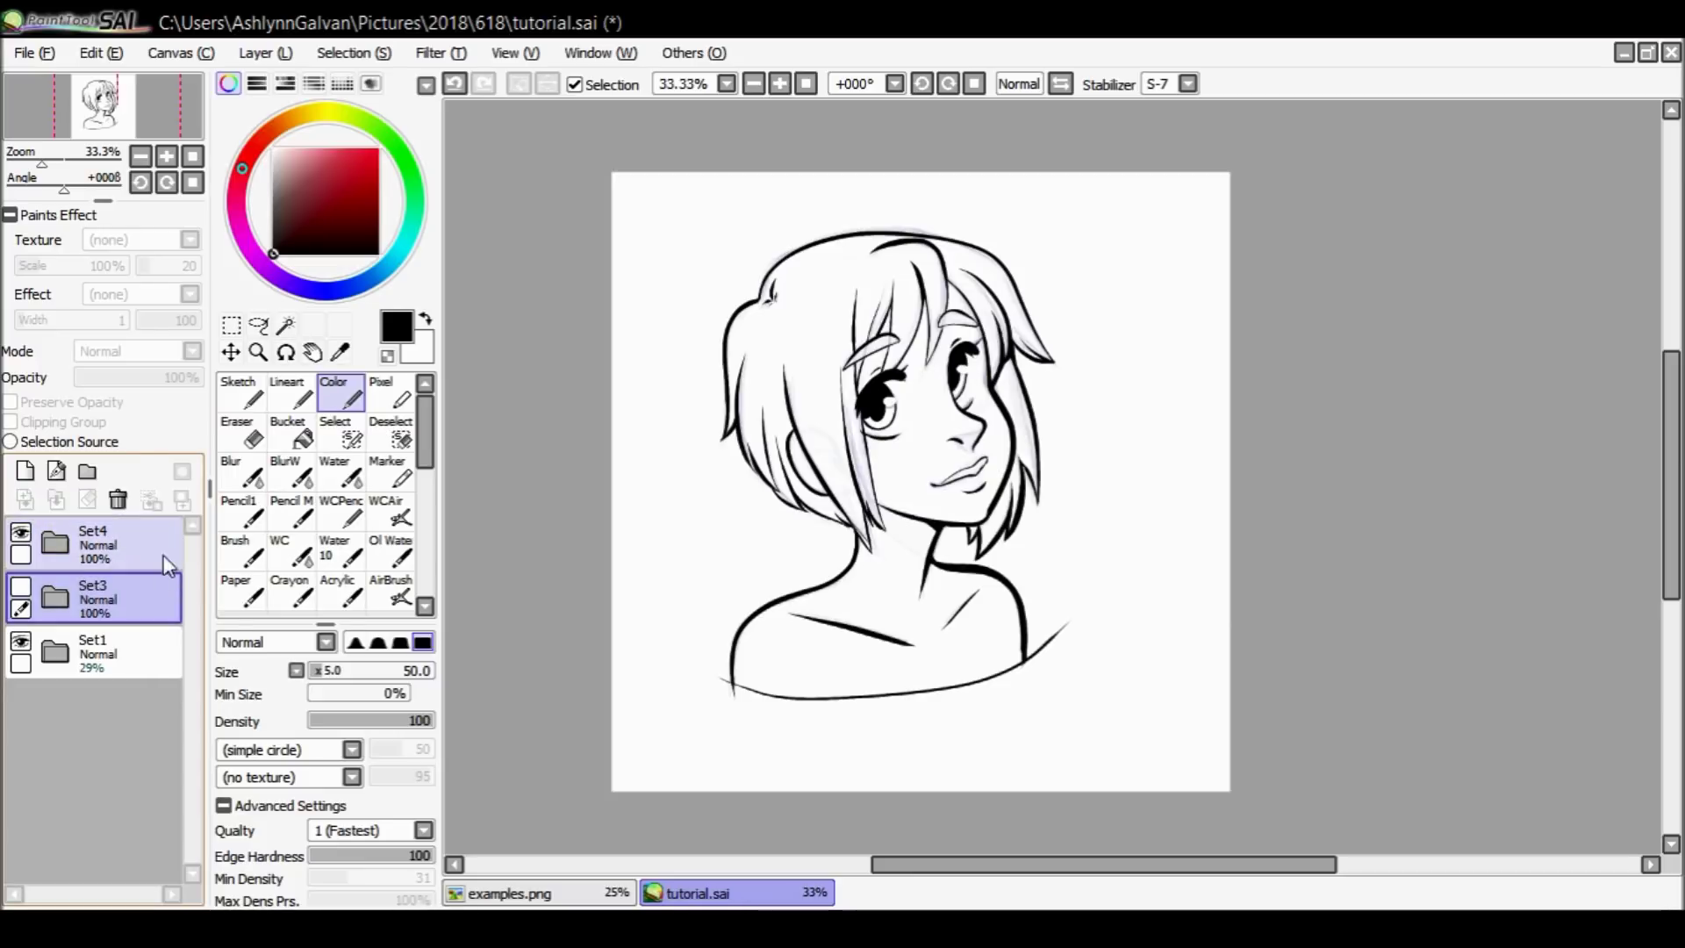
{"action": "left_click", "coordinate": [87, 472]}
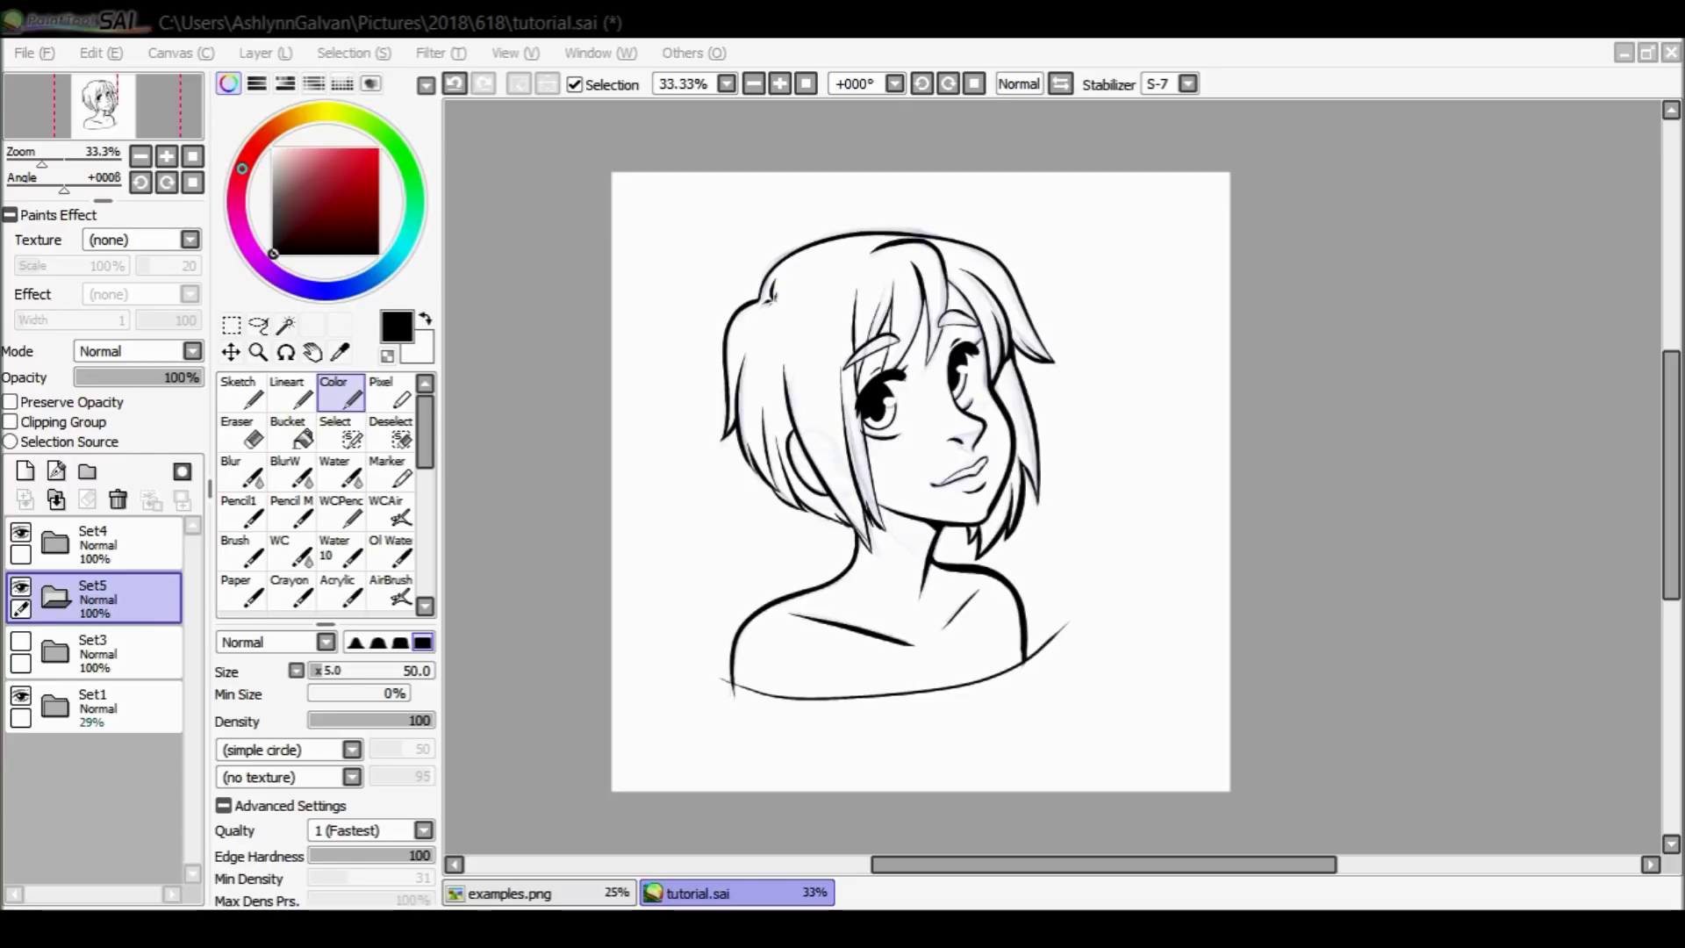
{"action": "key", "text": "Return"}
{"action": "double_click", "coordinate": [140, 546]}
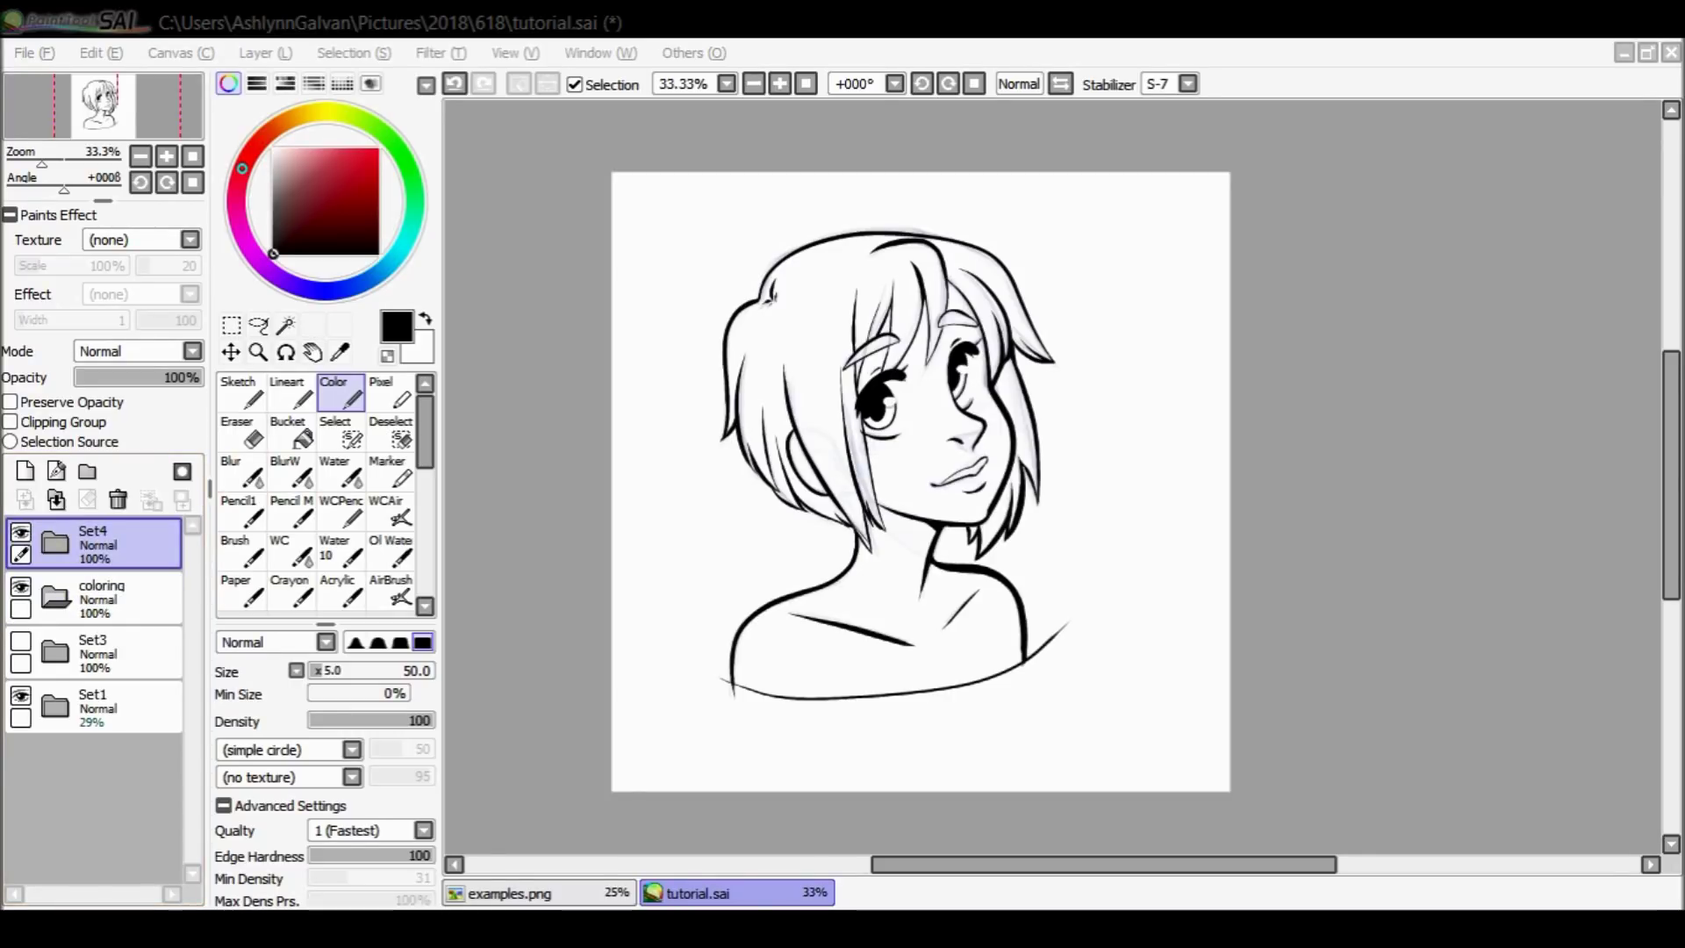
{"action": "key", "text": "Return"}
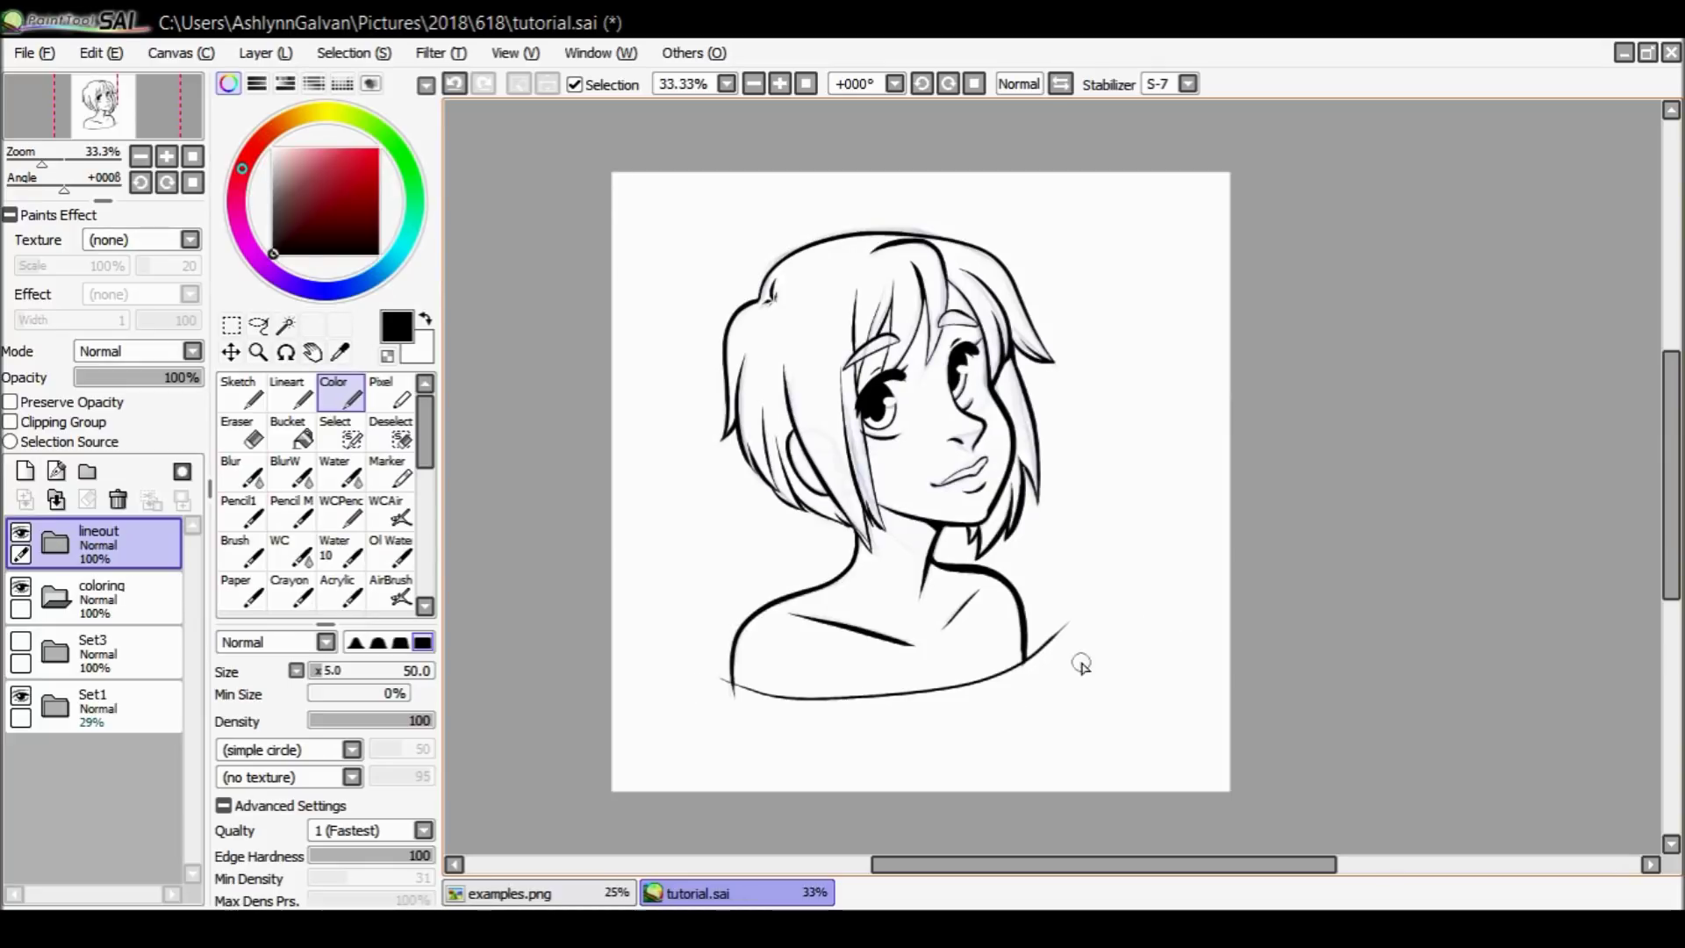
Create a layer named skin inside the coloring folder.
{"action": "left_click", "coordinate": [155, 579]}
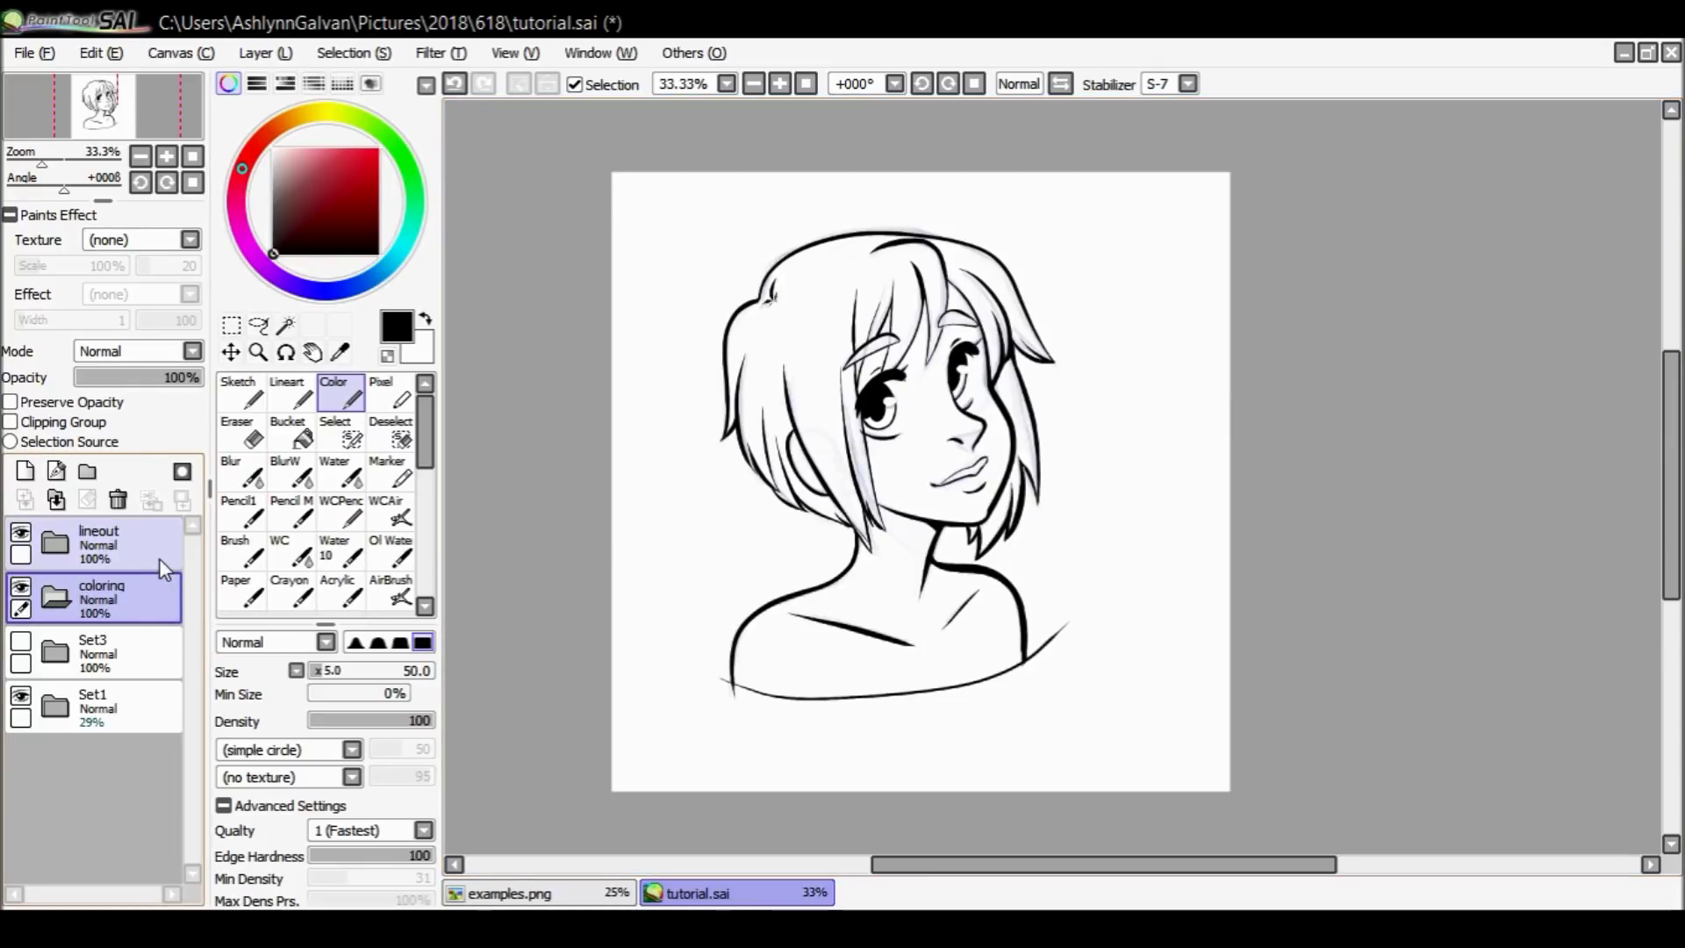
{"action": "left_click", "coordinate": [24, 472]}
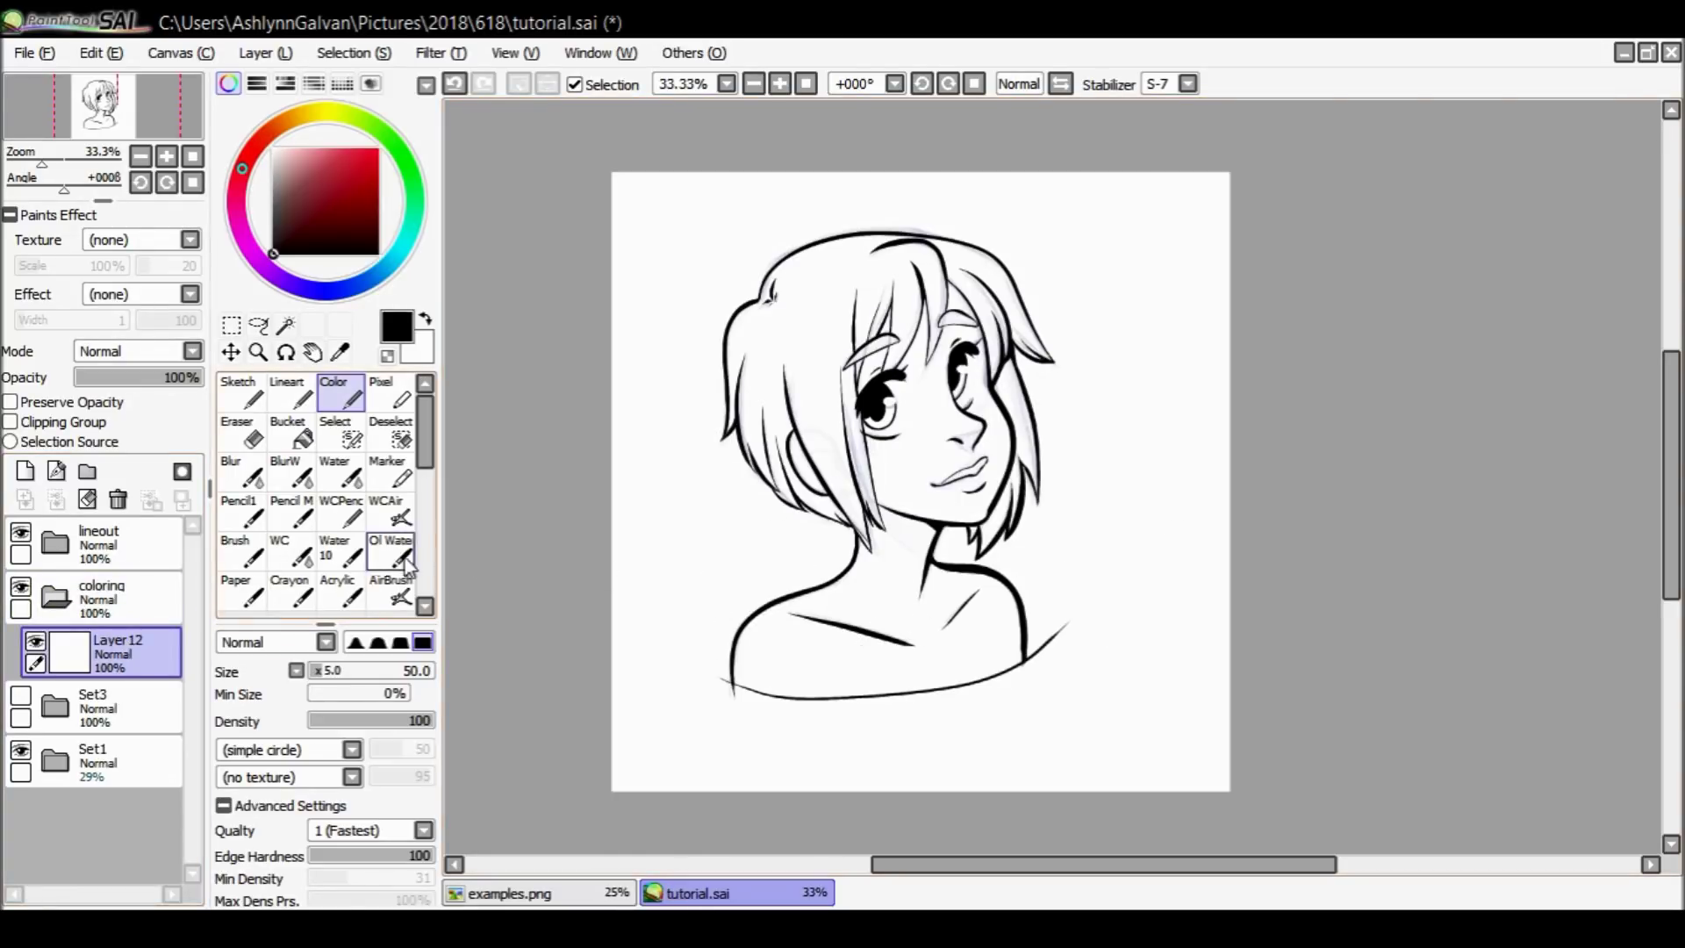
{"action": "double_click", "coordinate": [140, 646]}
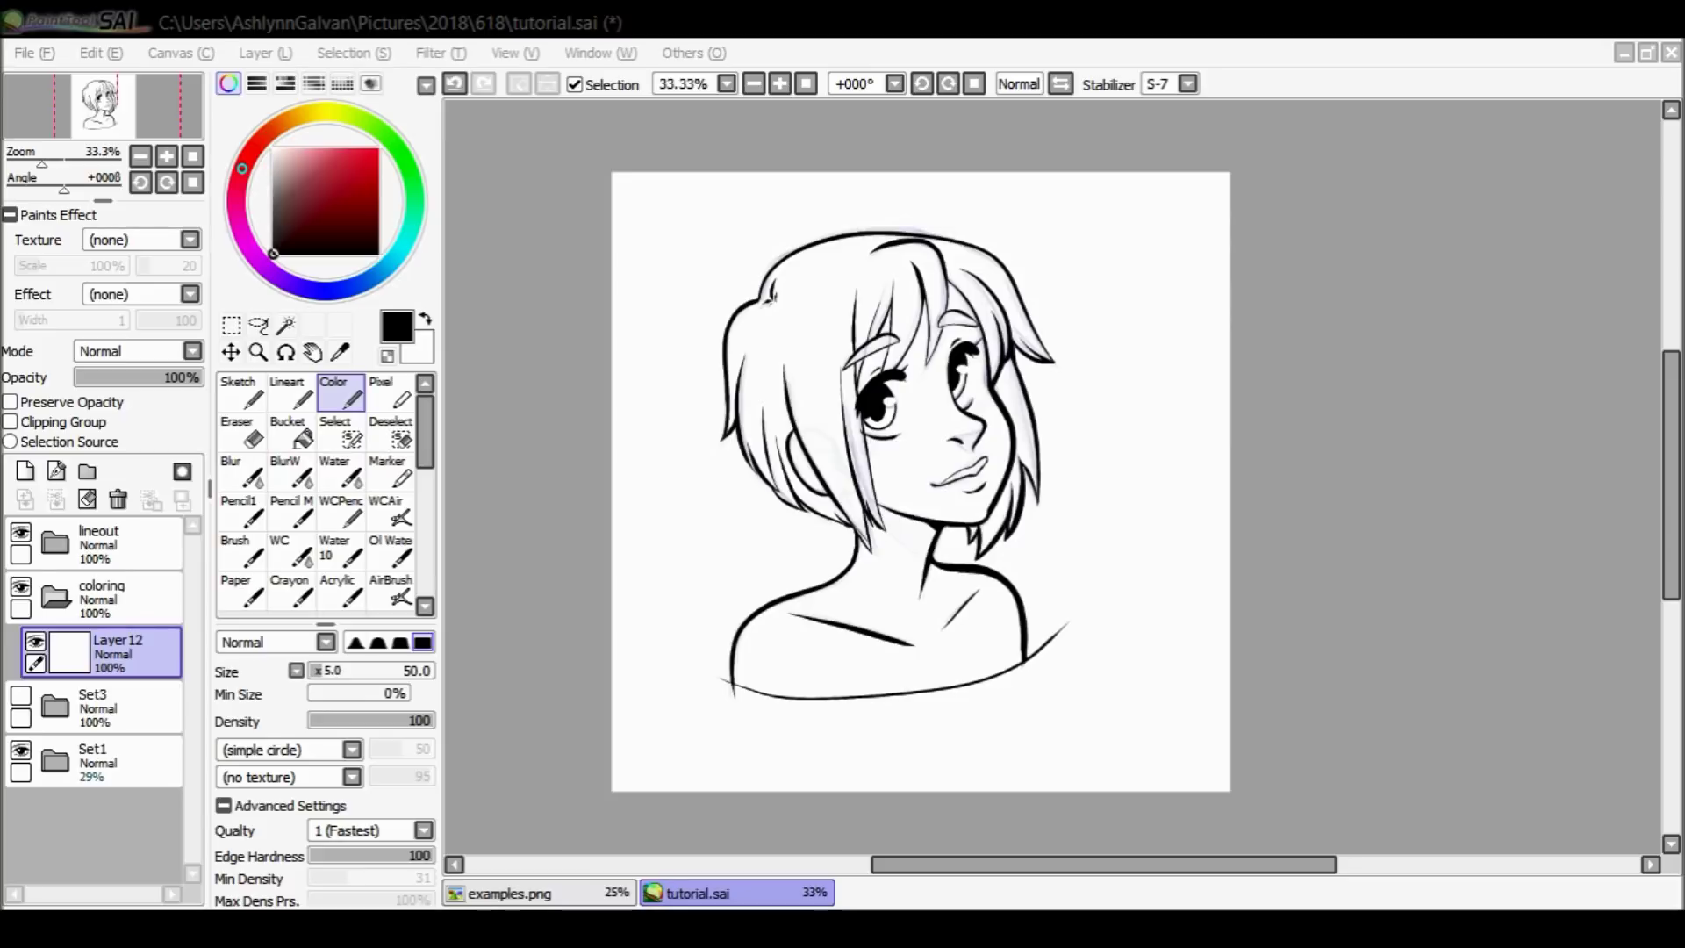
{"action": "type", "text": "skin"}
{"action": "key", "text": "Return"}
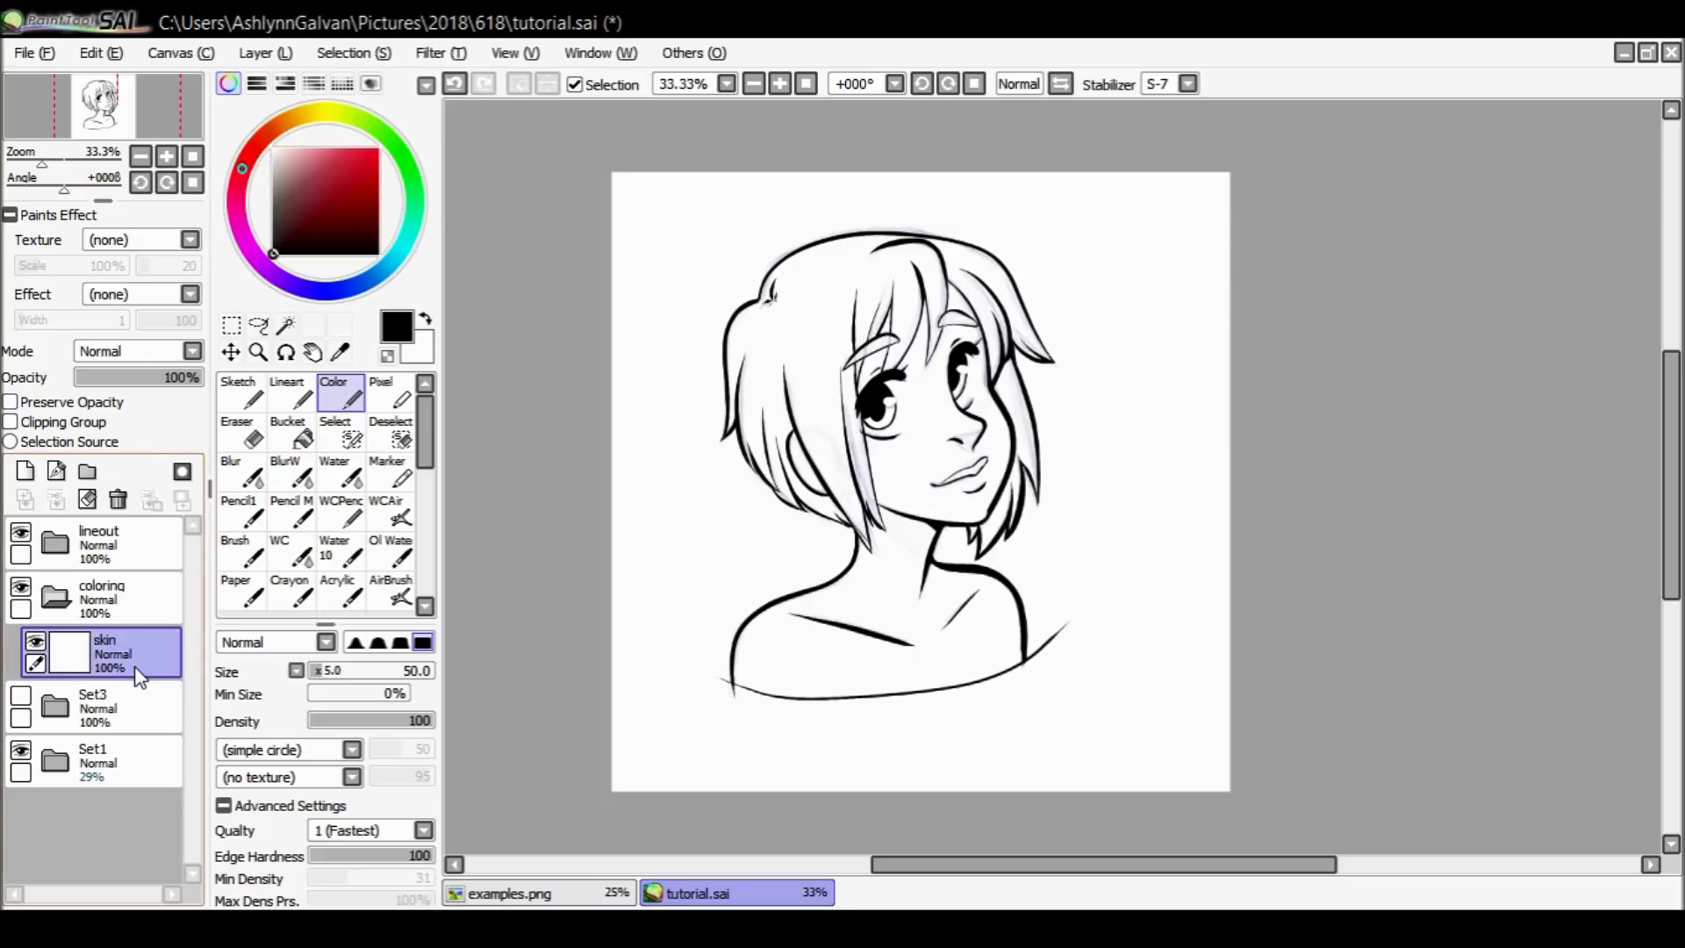
Collapse the coloring folder and rename the lineout folder to lineart.
{"action": "left_click", "coordinate": [54, 597]}
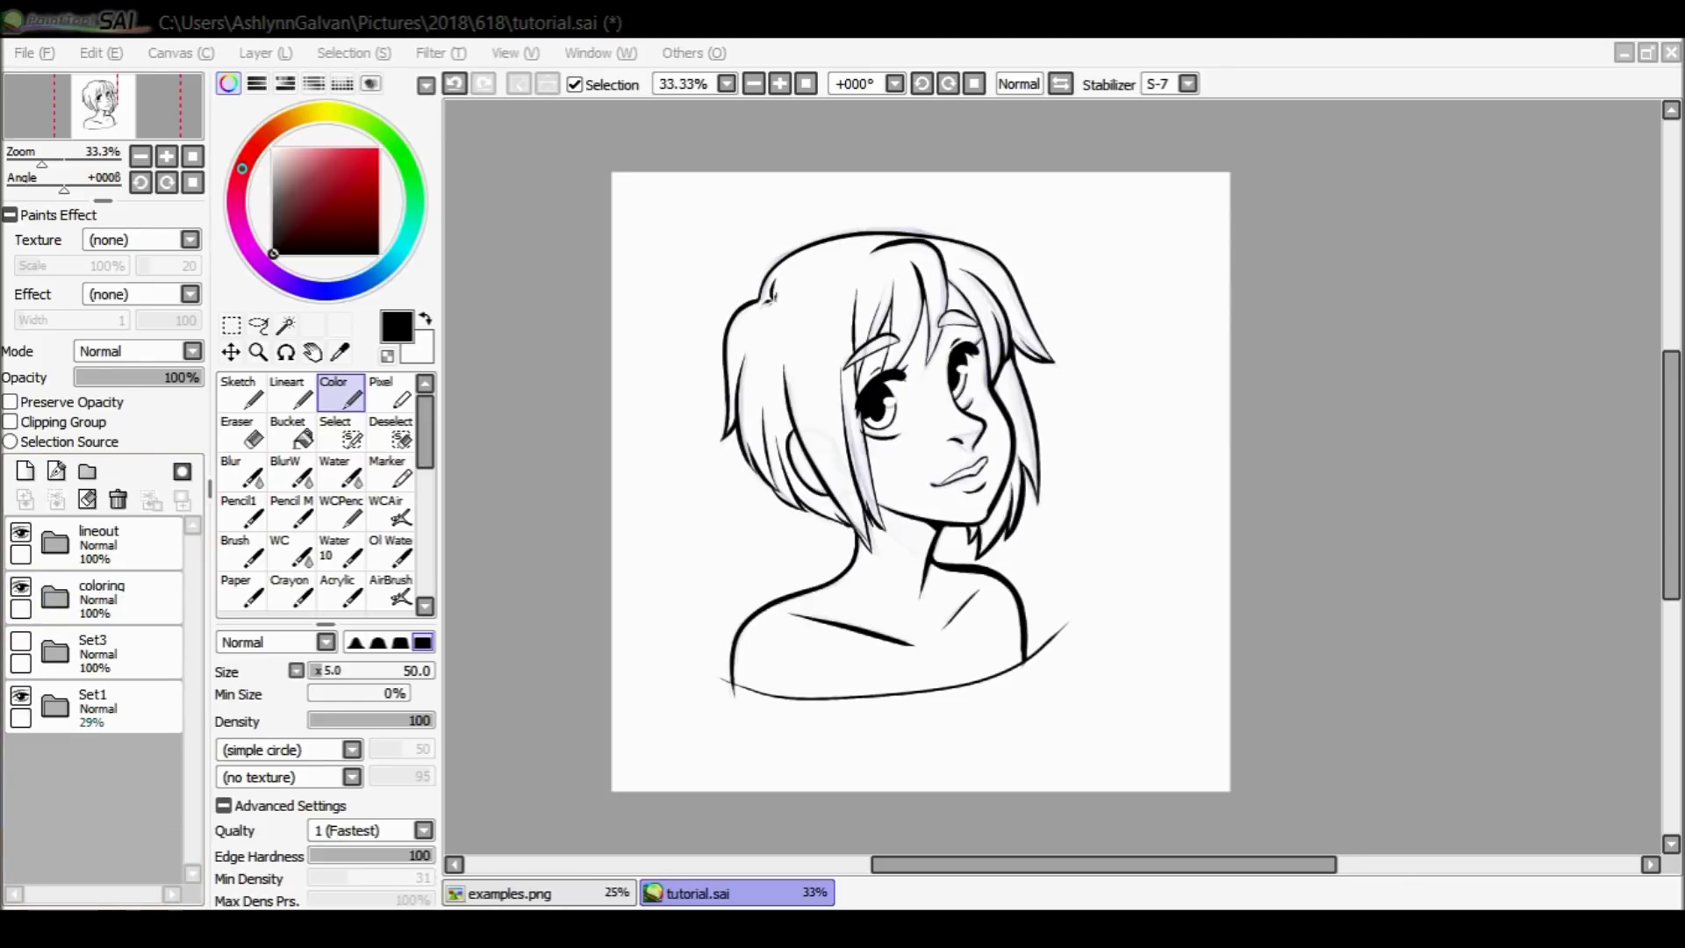
{"action": "left_click", "coordinate": [132, 544]}
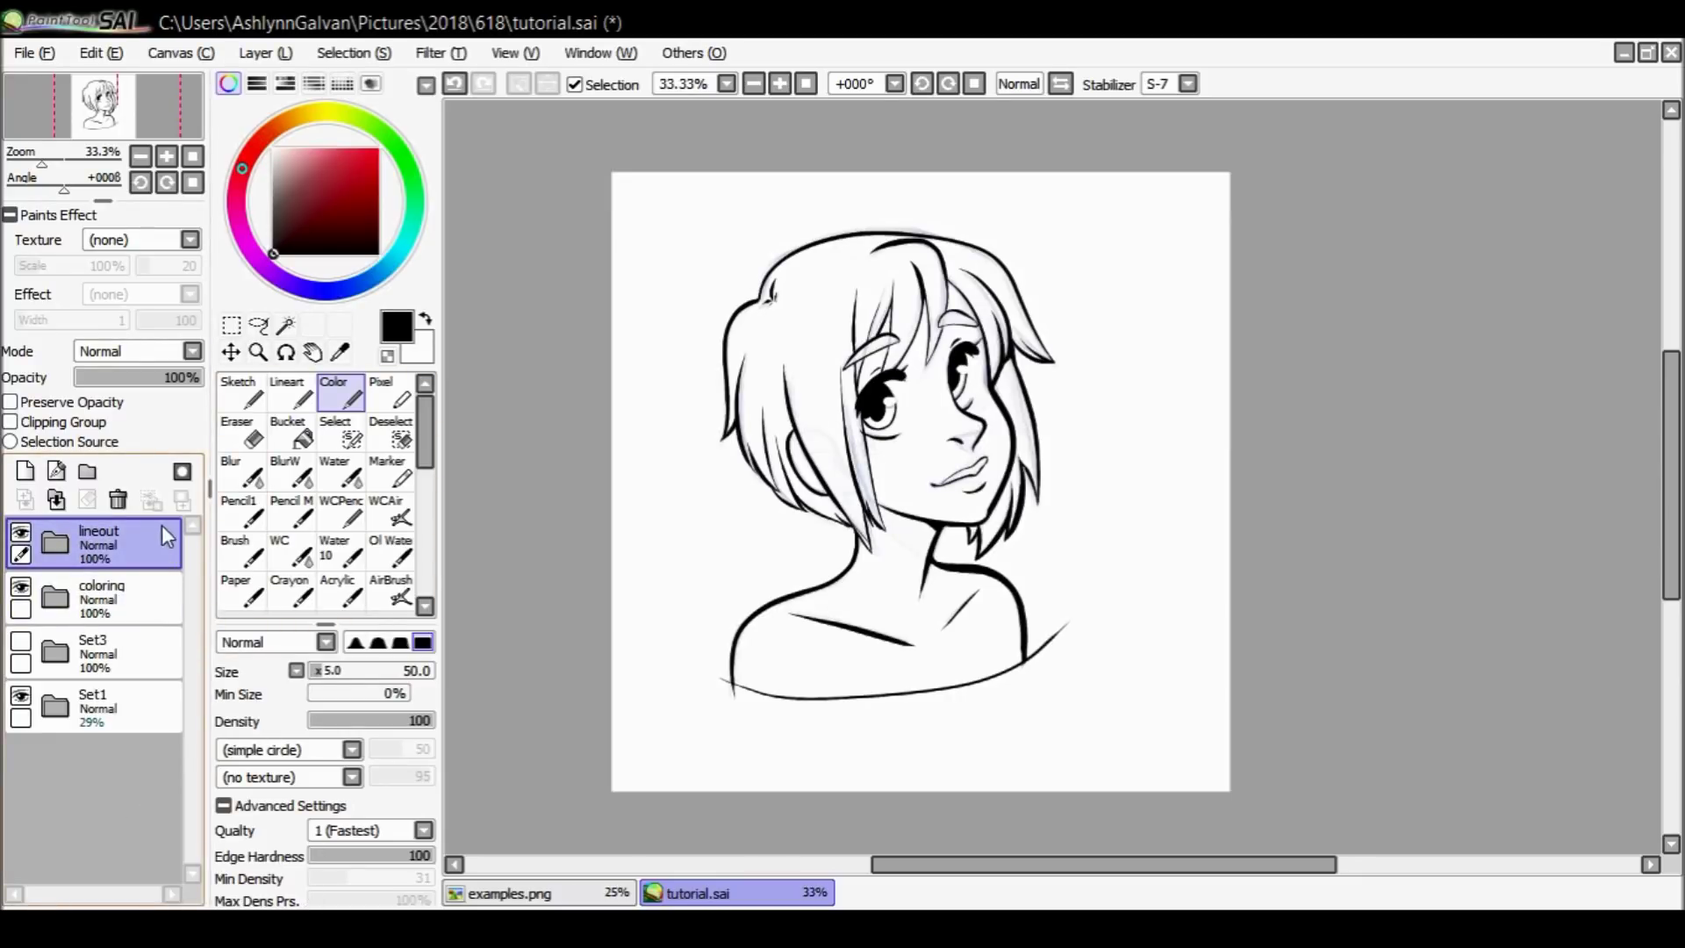
{"action": "left_click", "coordinate": [167, 530]}
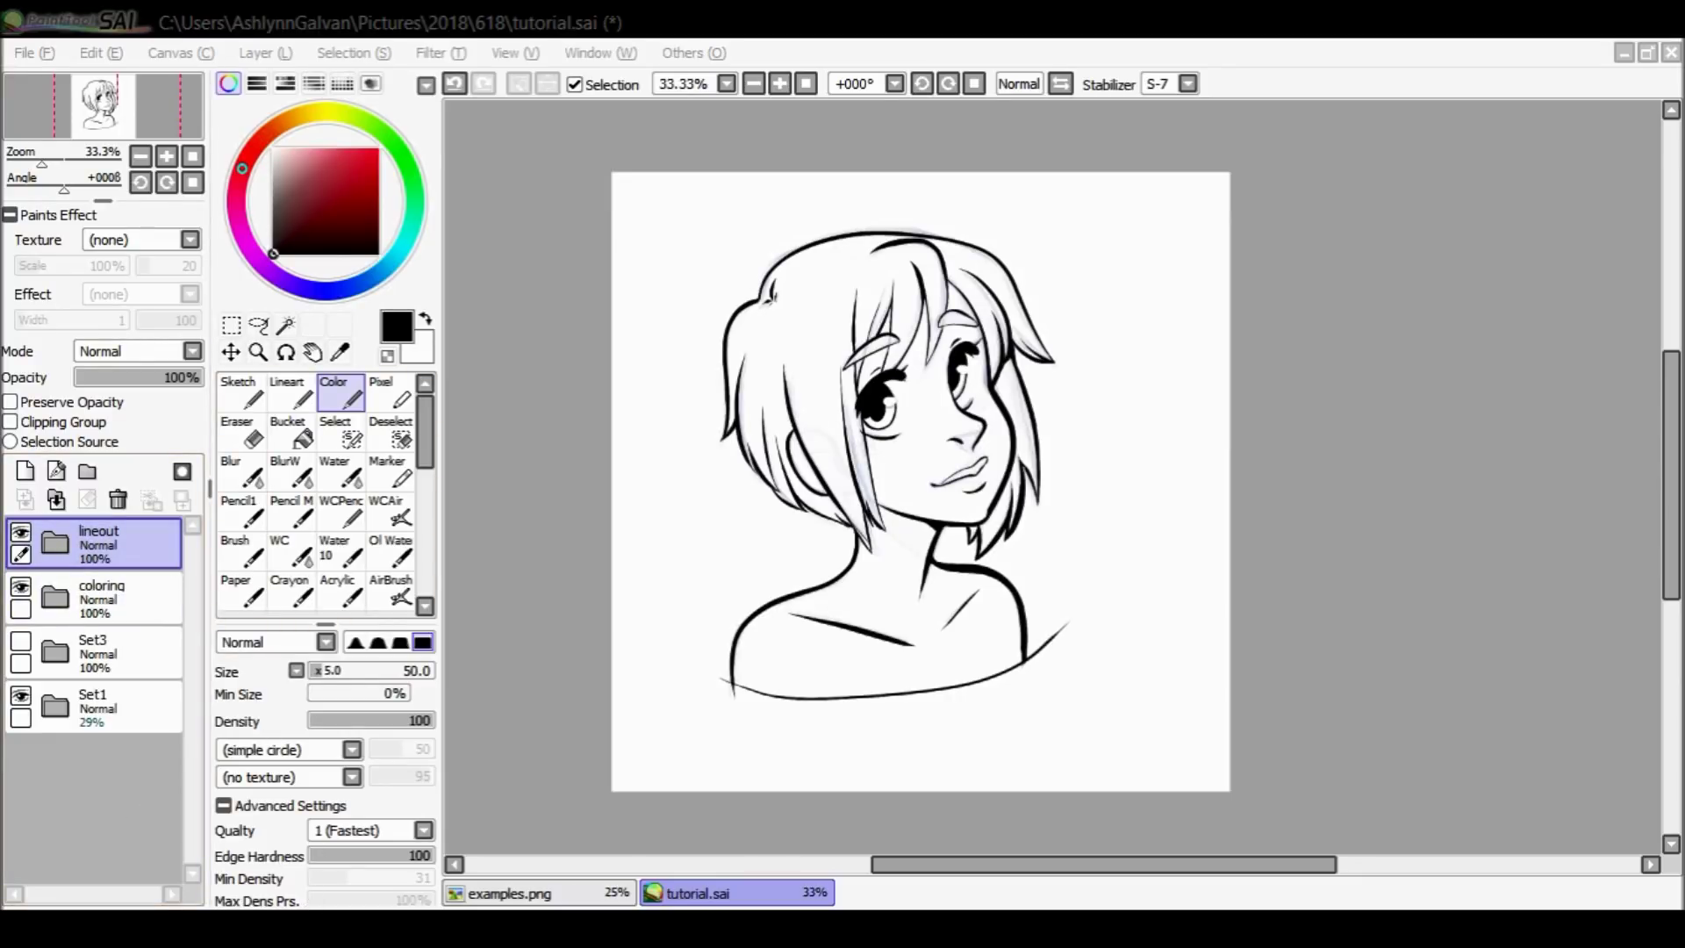
{"action": "key", "text": "Return"}
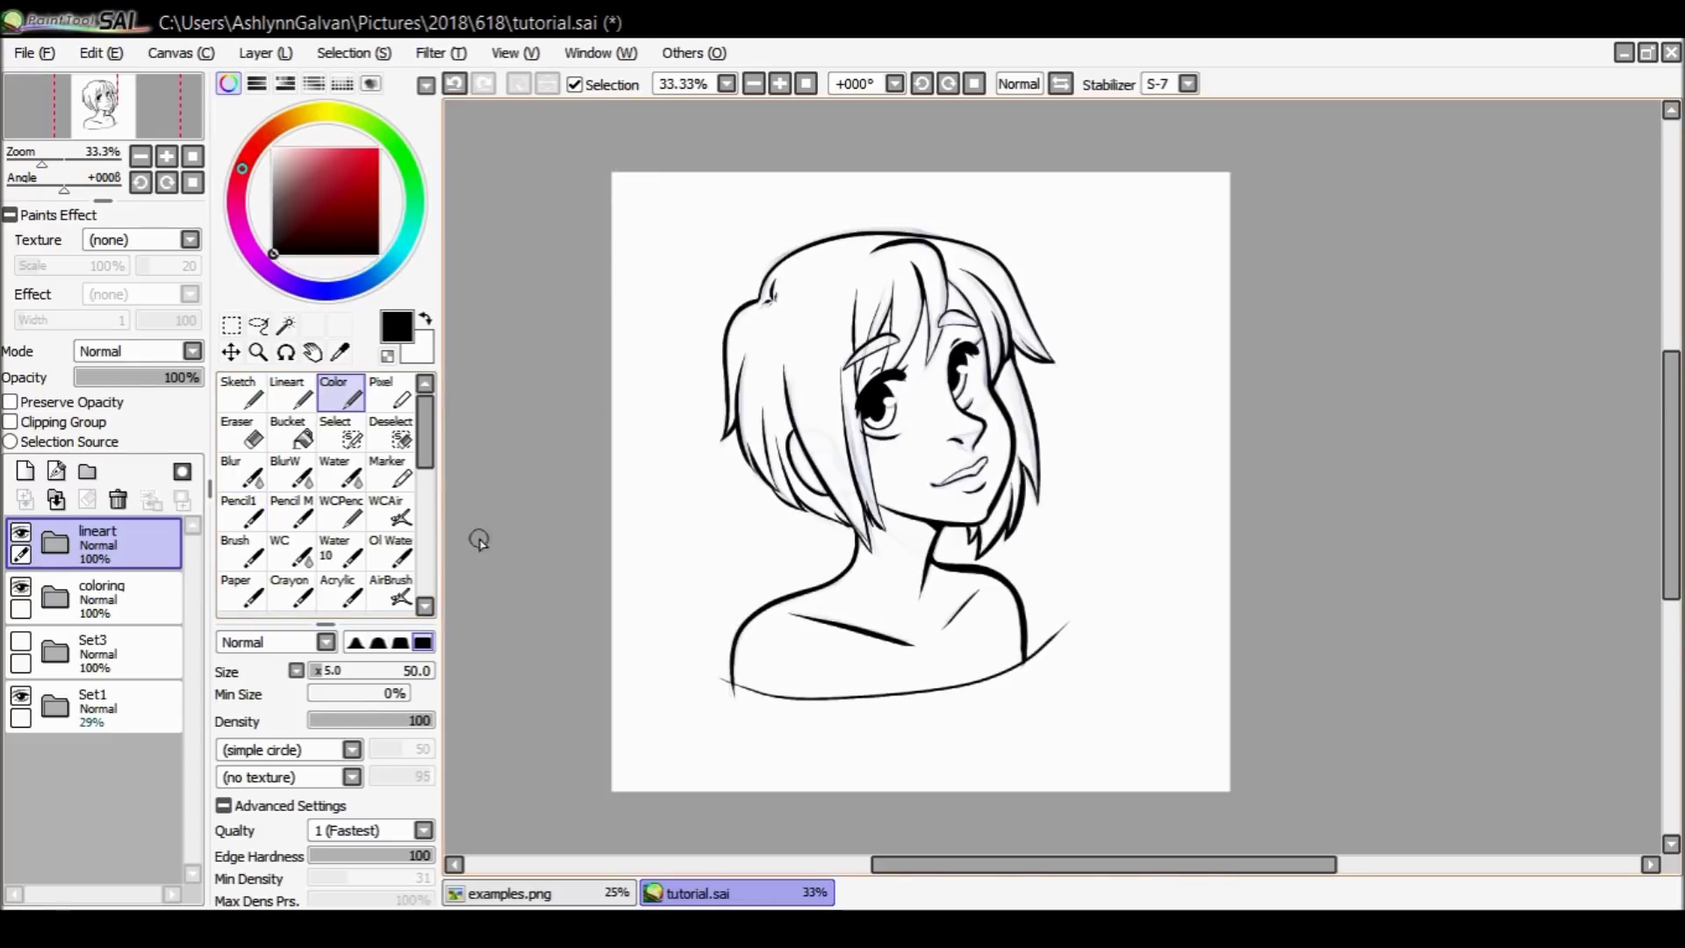
Try to select the face with the Magic Wand at a color difference of ±203.
{"action": "left_click", "coordinate": [287, 327]}
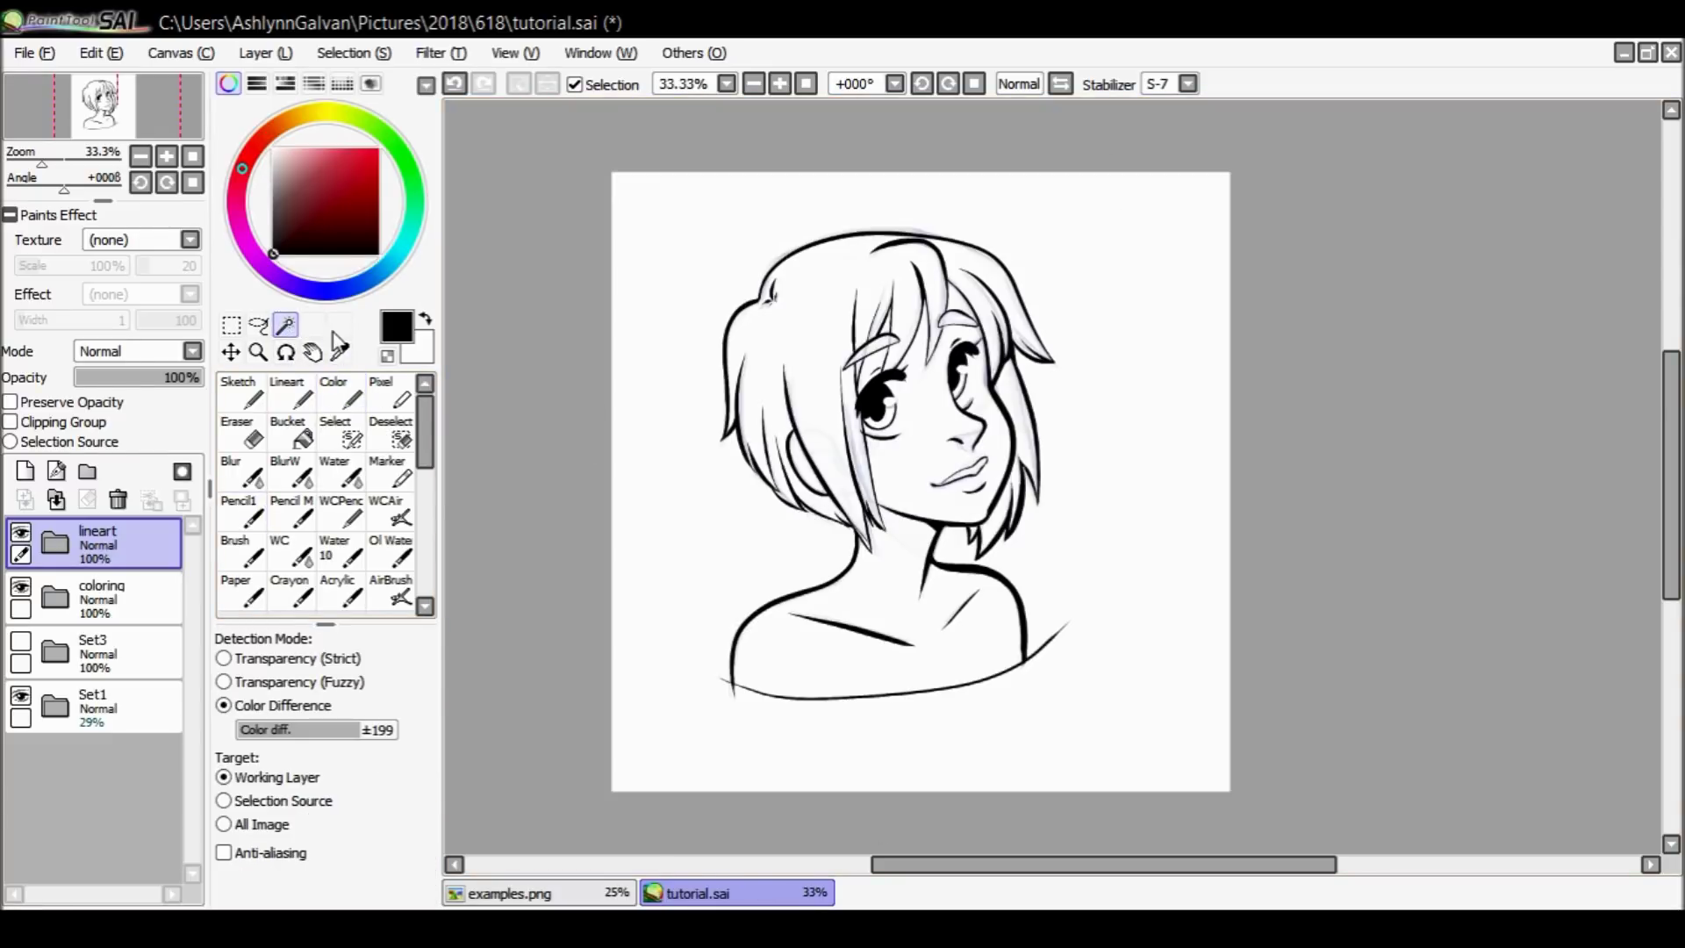
{"action": "left_click", "coordinate": [366, 731]}
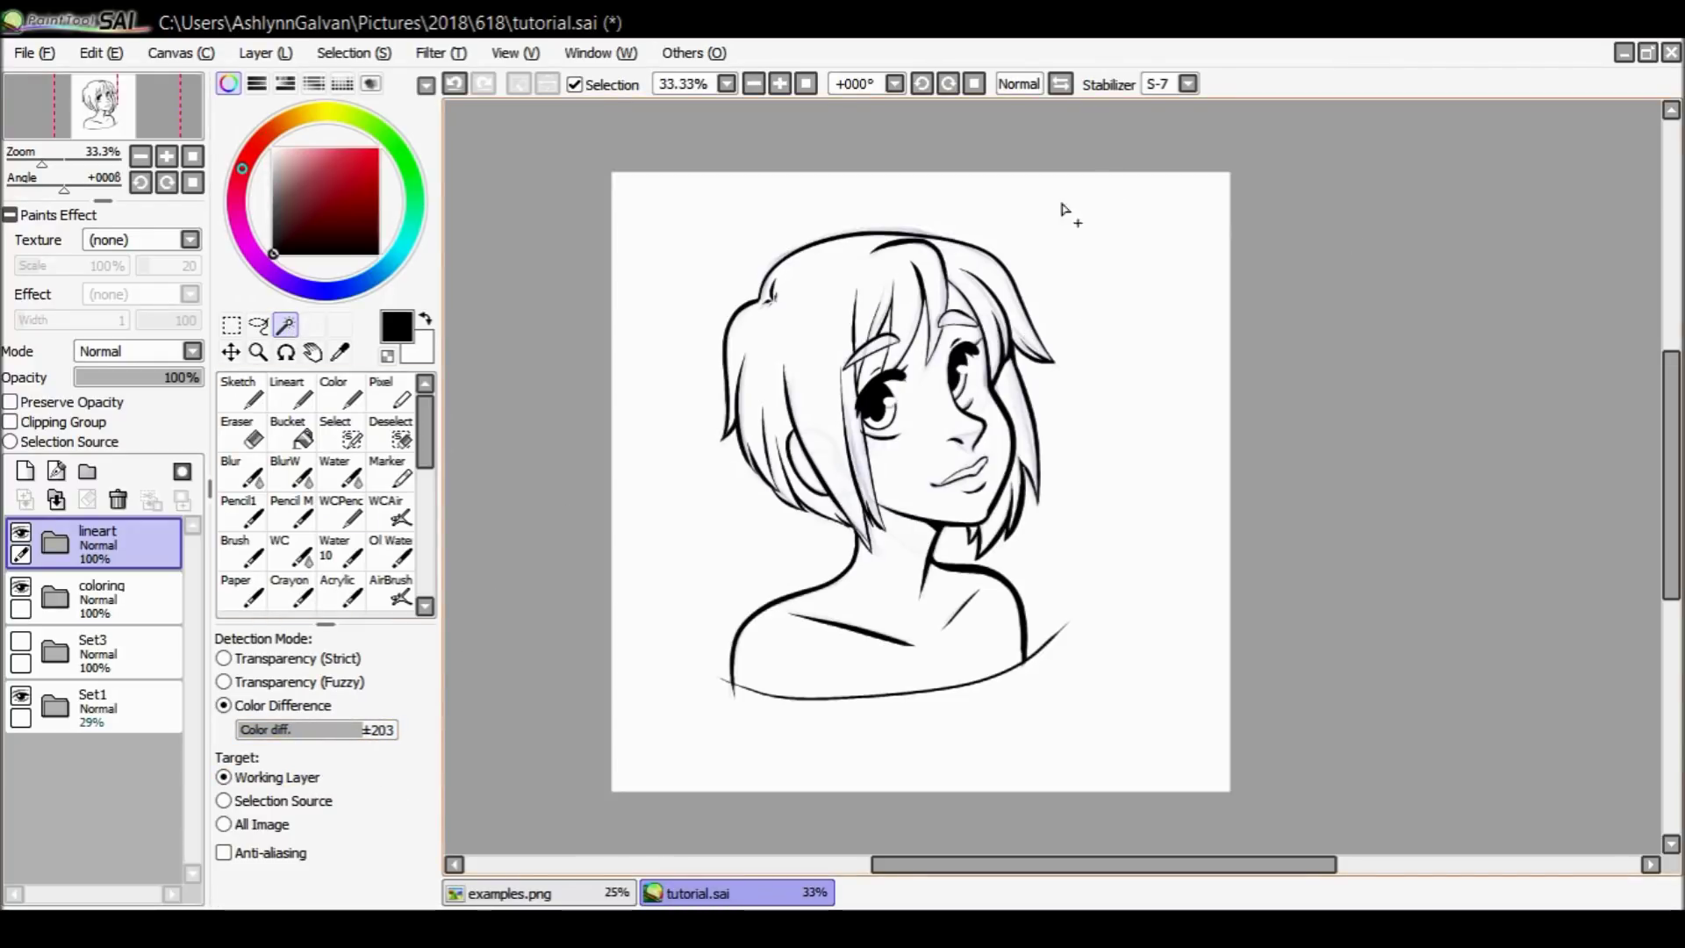
{"action": "left_click", "coordinate": [930, 377]}
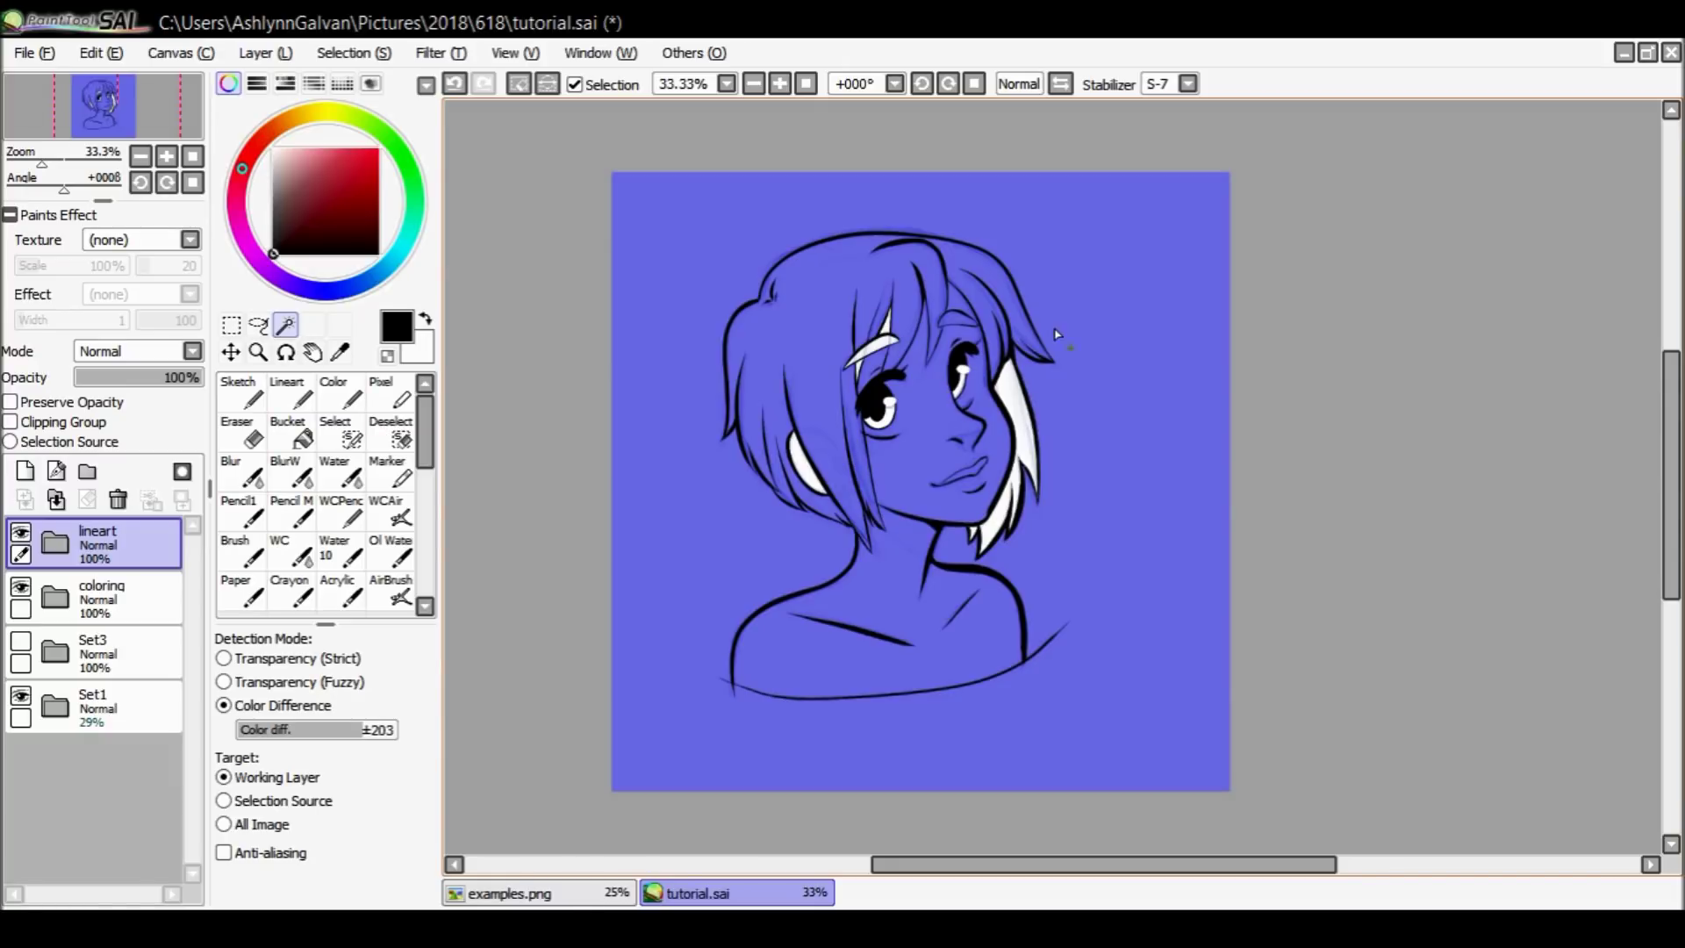
{"action": "key", "text": "ctrl+z"}
Lower the Magic Wand's color difference to ±99 and select the face, ear, neck and shoulders from the lineart.
{"action": "left_click_drag", "start_coordinate": [340, 730], "coordinate": [296, 741]}
{"action": "left_click", "coordinate": [986, 391]}
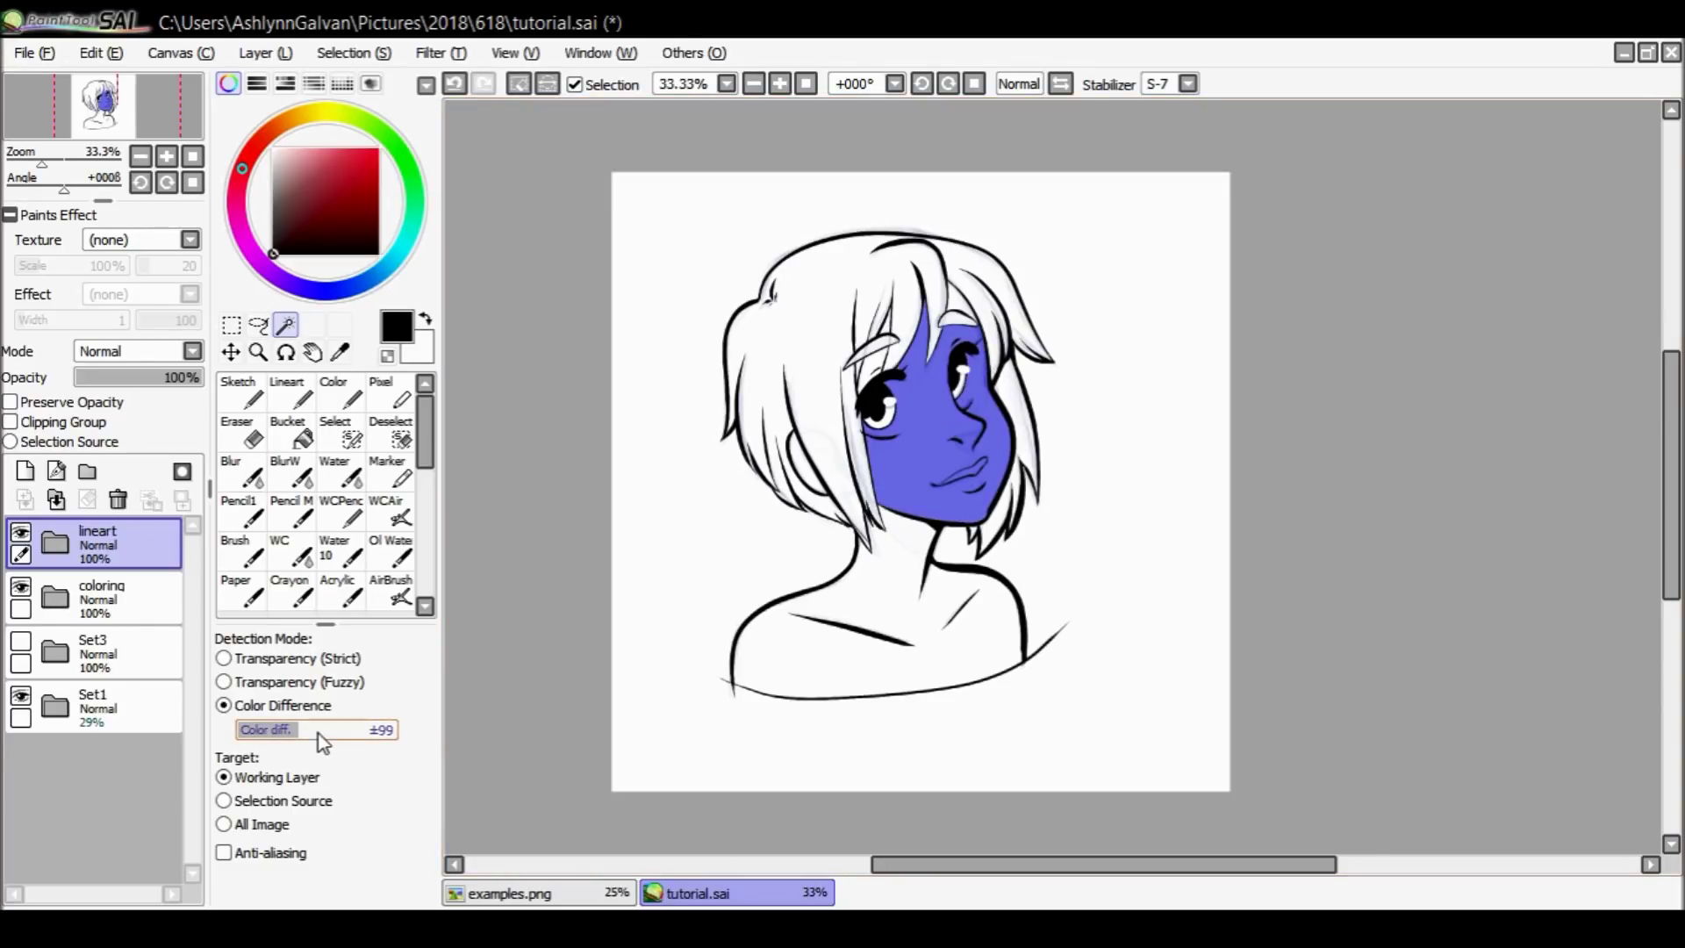
{"action": "left_click", "coordinate": [801, 472], "text": "shift"}
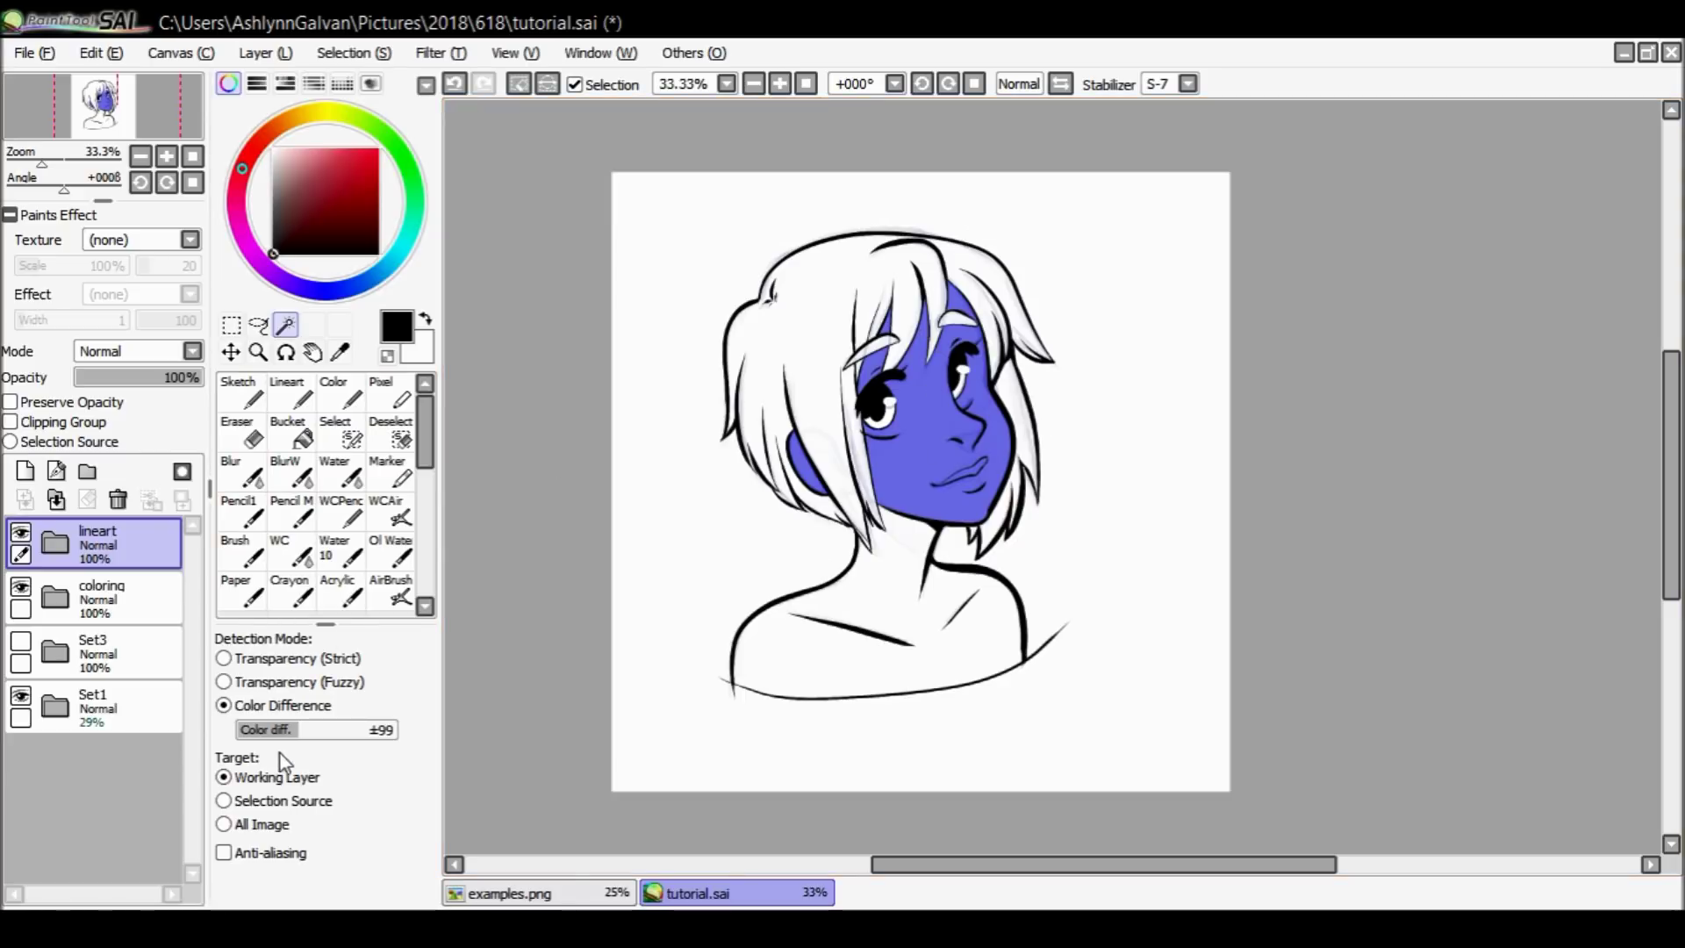
{"action": "left_click", "coordinate": [913, 551]}
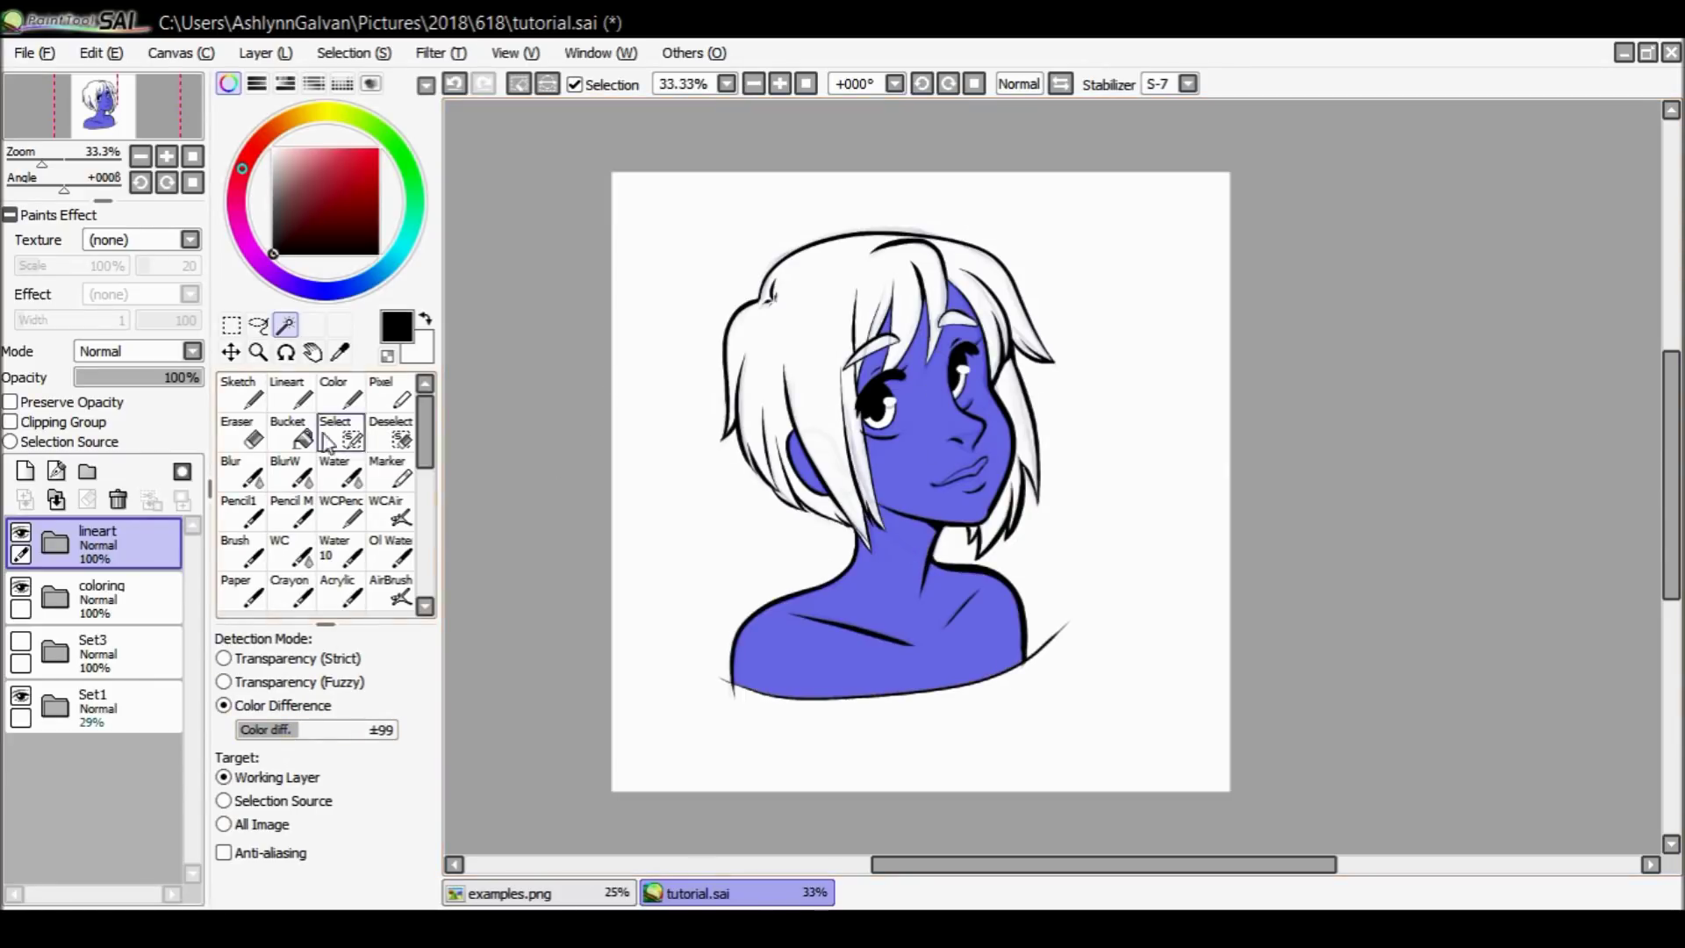
Make the skin layer in the coloring folder active and choose a light peach paint color.
{"action": "left_click", "coordinate": [258, 352]}
{"action": "left_click", "coordinate": [957, 527]}
{"action": "left_click", "coordinate": [960, 530]}
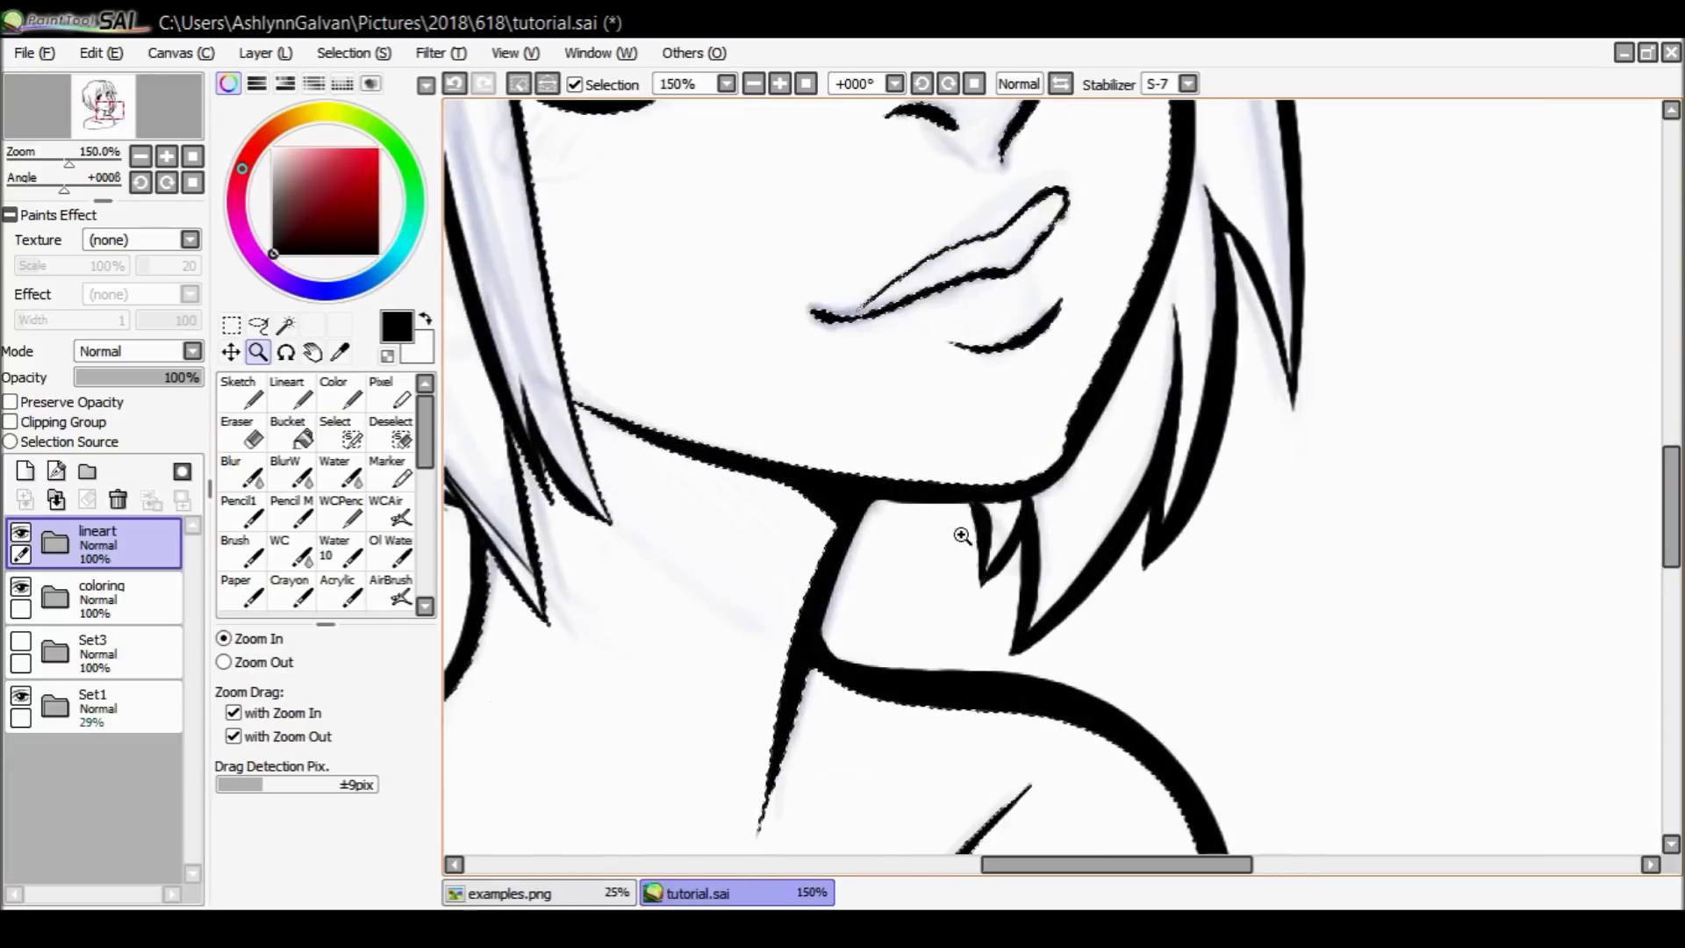
{"action": "left_click", "coordinate": [857, 538]}
{"action": "left_click", "coordinate": [56, 601]}
{"action": "left_click", "coordinate": [156, 632]}
{"action": "left_click", "coordinate": [262, 138]}
{"action": "left_click", "coordinate": [292, 154]}
Paint a peach test patch across the jawline with the Color brush and set the Stabilizer to 0.
{"action": "left_click", "coordinate": [340, 392]}
{"action": "mouse_move", "coordinate": [689, 531]}
{"action": "left_mouse_down"}
{"action": "mouse_move", "coordinate": [702, 492]}
{"action": "mouse_move", "coordinate": [790, 491]}
{"action": "left_mouse_up"}
{"action": "left_click", "coordinate": [1188, 85]}
{"action": "left_click", "coordinate": [1132, 107]}
{"action": "left_click", "coordinate": [57, 546]}
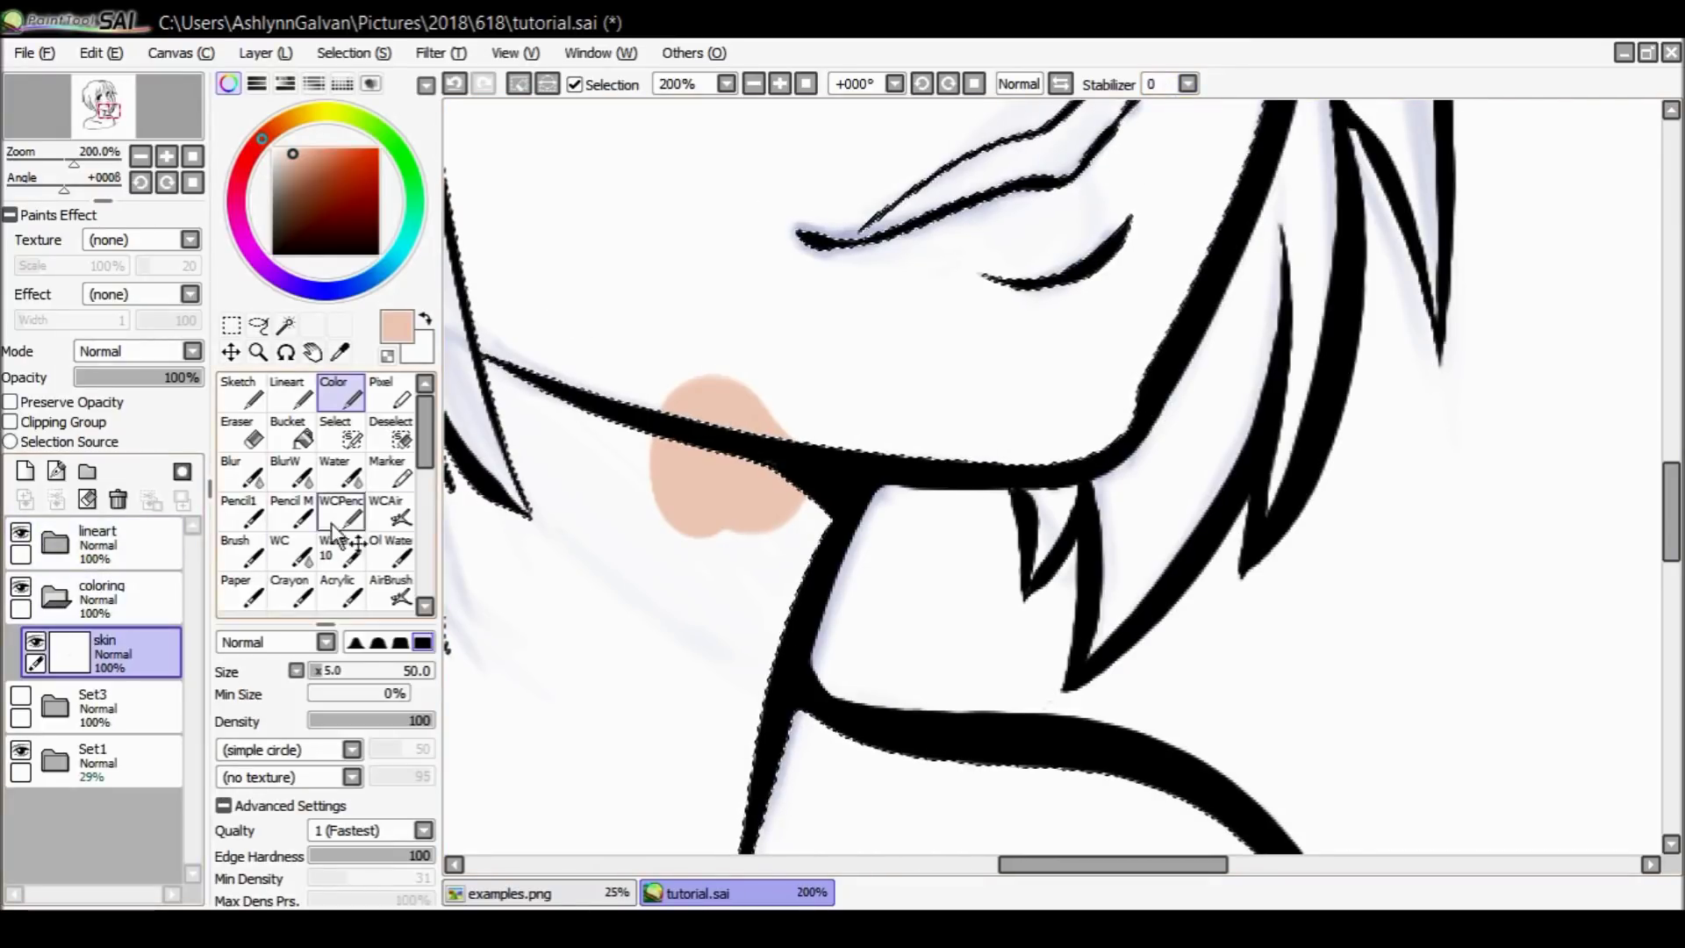
Clear the selection and examine where the peach patch meets the jawline's edge pixels at up to 1600%.
{"action": "key", "text": "ctrl+f"}
{"action": "key", "text": "ctrl+z"}
{"action": "key", "text": "ctrl+d"}
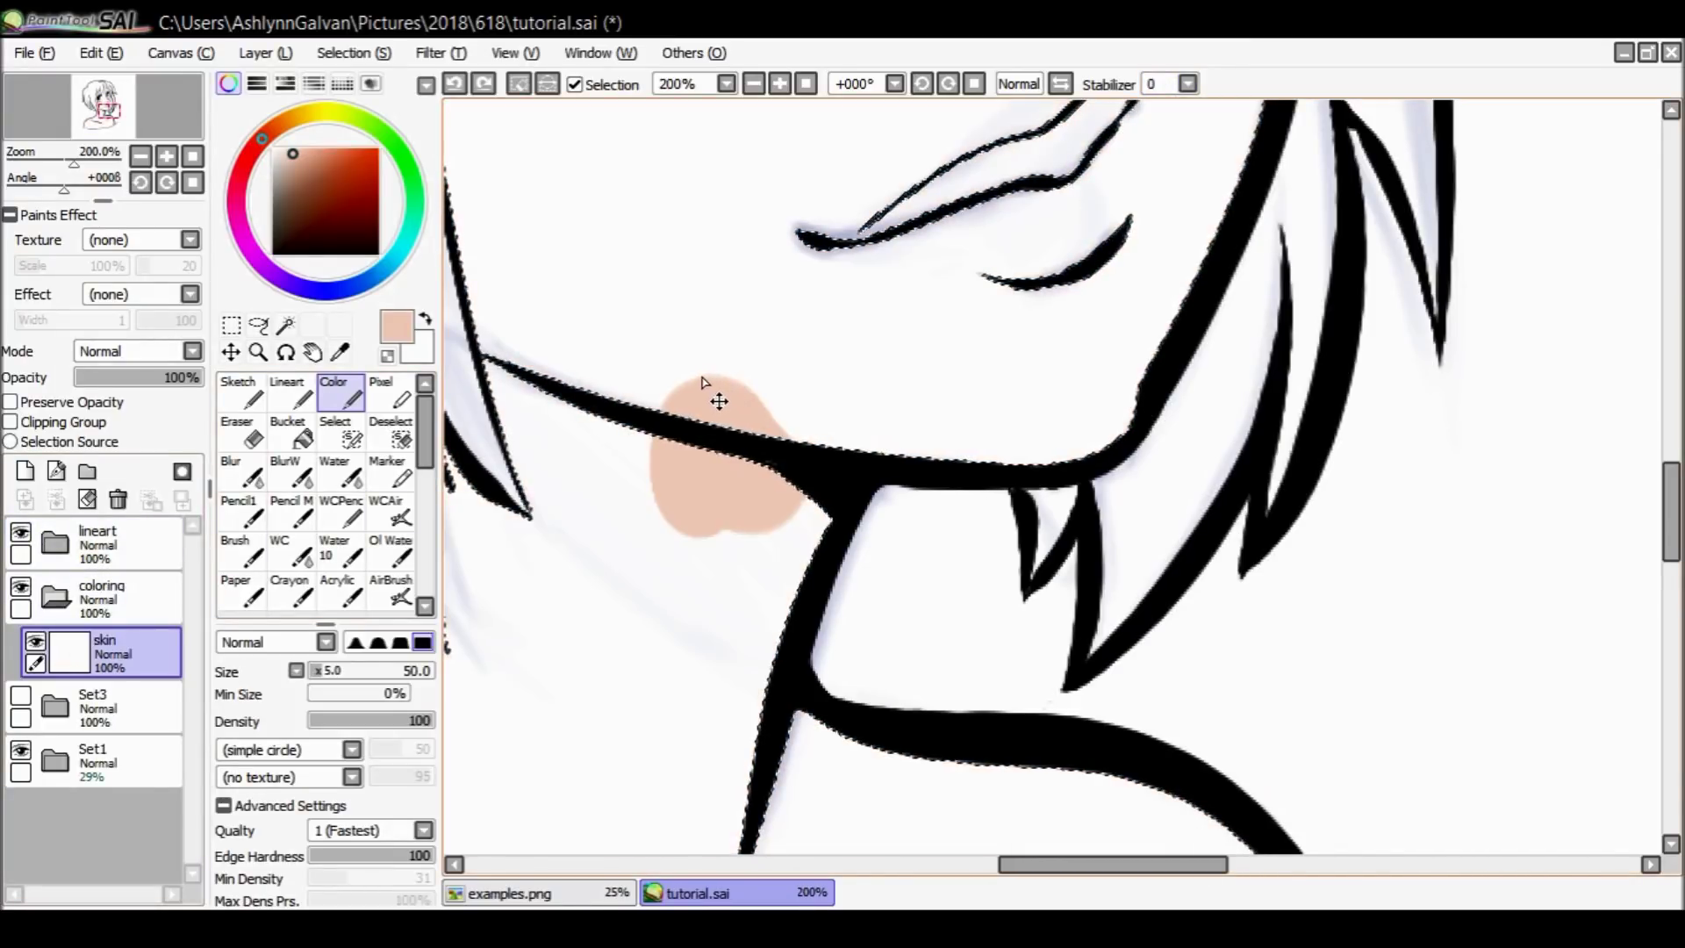
{"action": "left_click", "coordinate": [258, 352]}
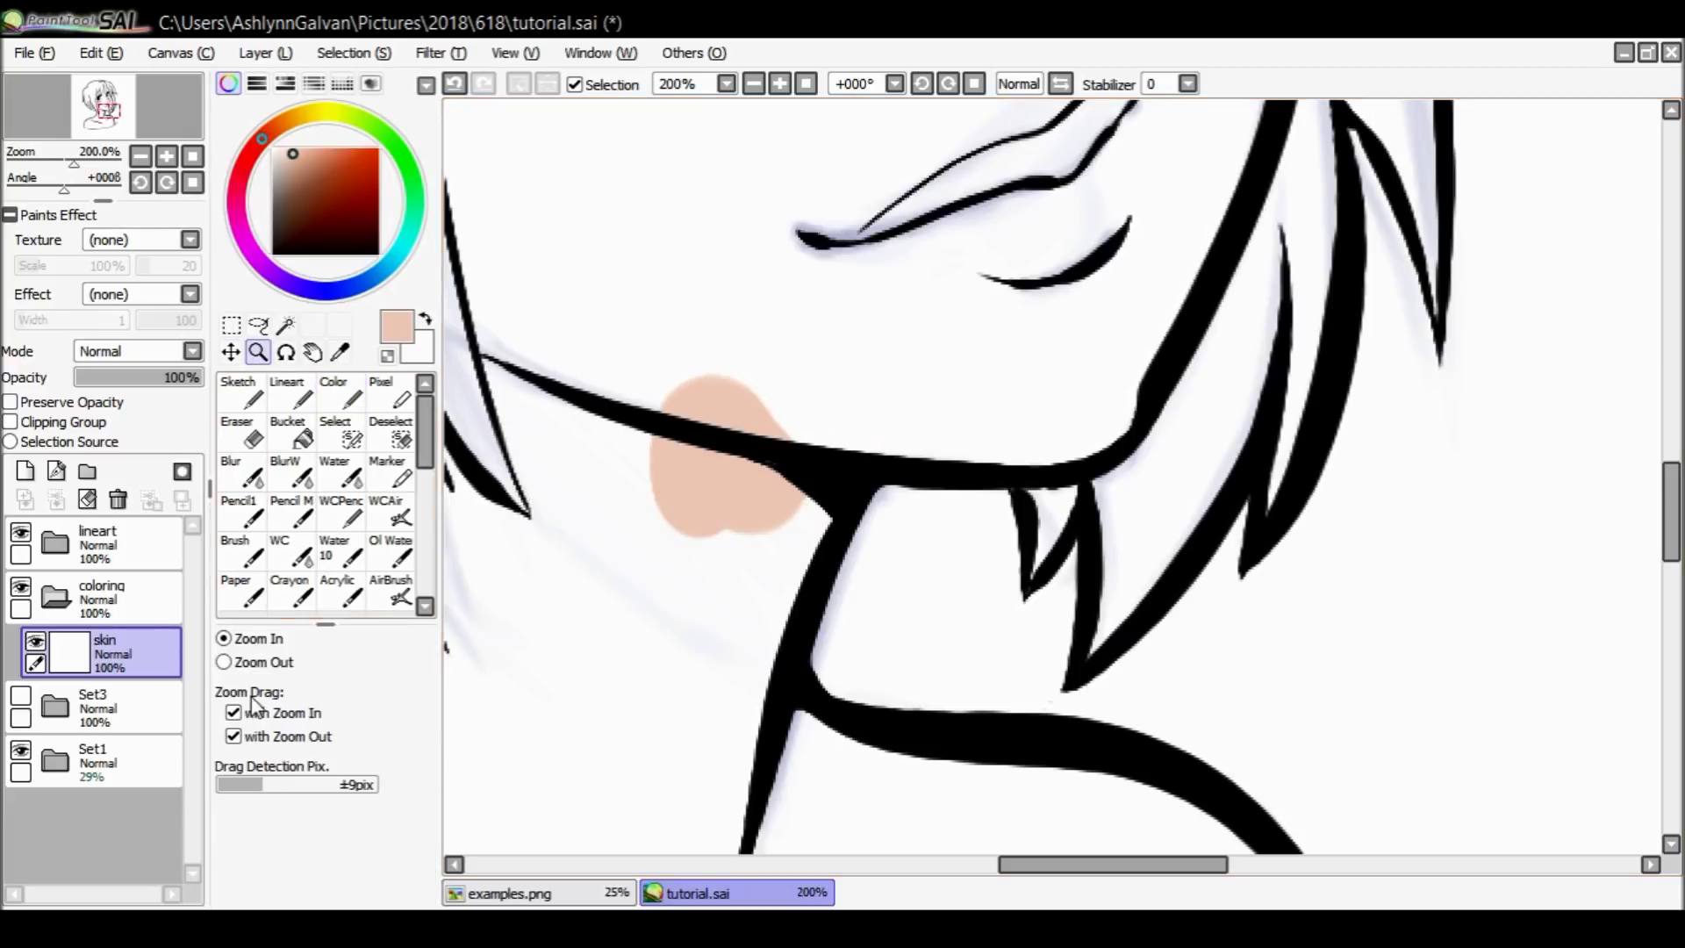
{"action": "left_click", "coordinate": [711, 439]}
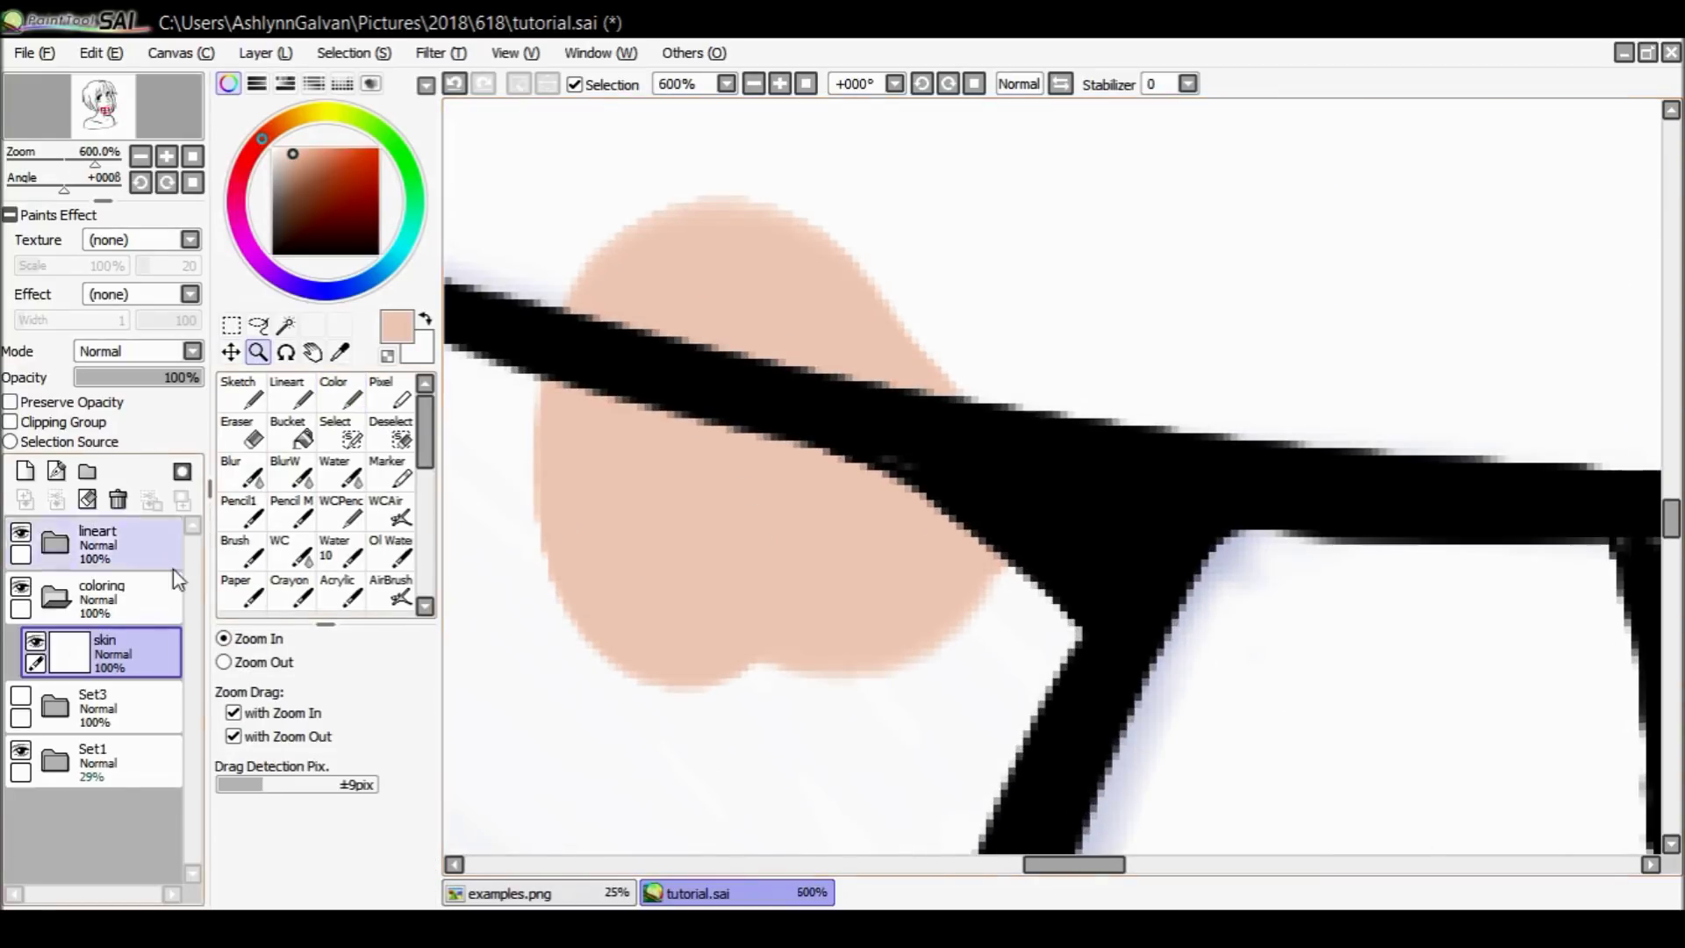
{"action": "left_click", "coordinate": [715, 424]}
{"action": "left_click", "coordinate": [709, 426]}
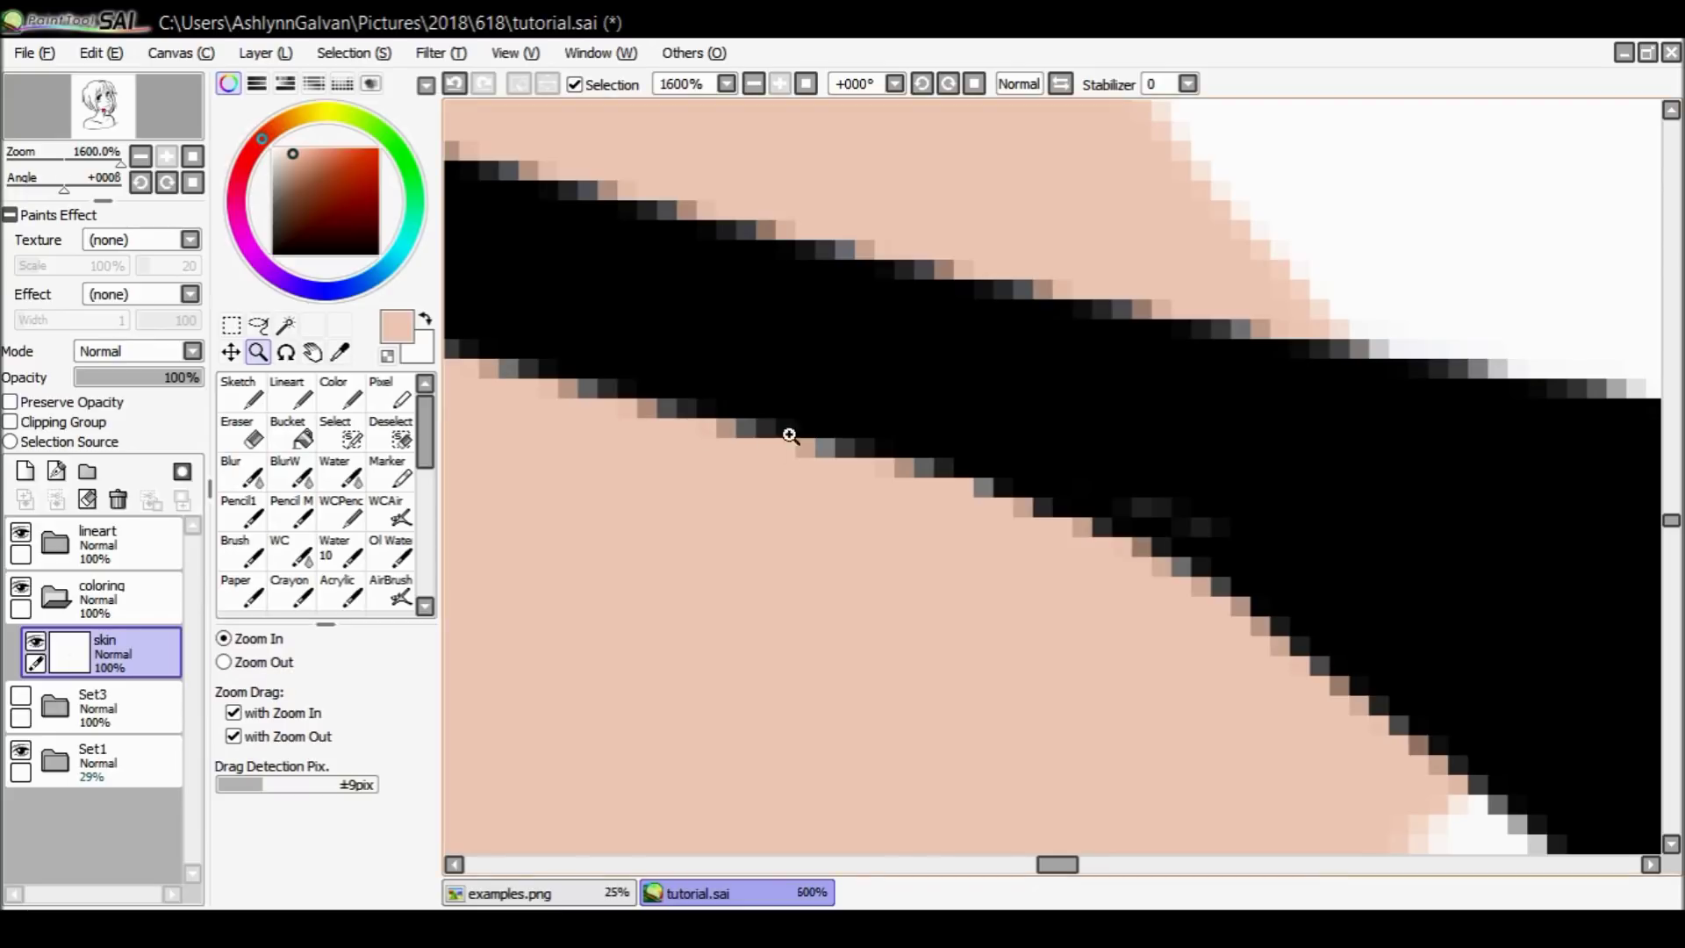
Undo the deselection and the peach test patch on the skin layer.
{"action": "left_click", "coordinate": [764, 483], "text": "alt"}
{"action": "left_click", "coordinate": [772, 502], "text": "alt"}
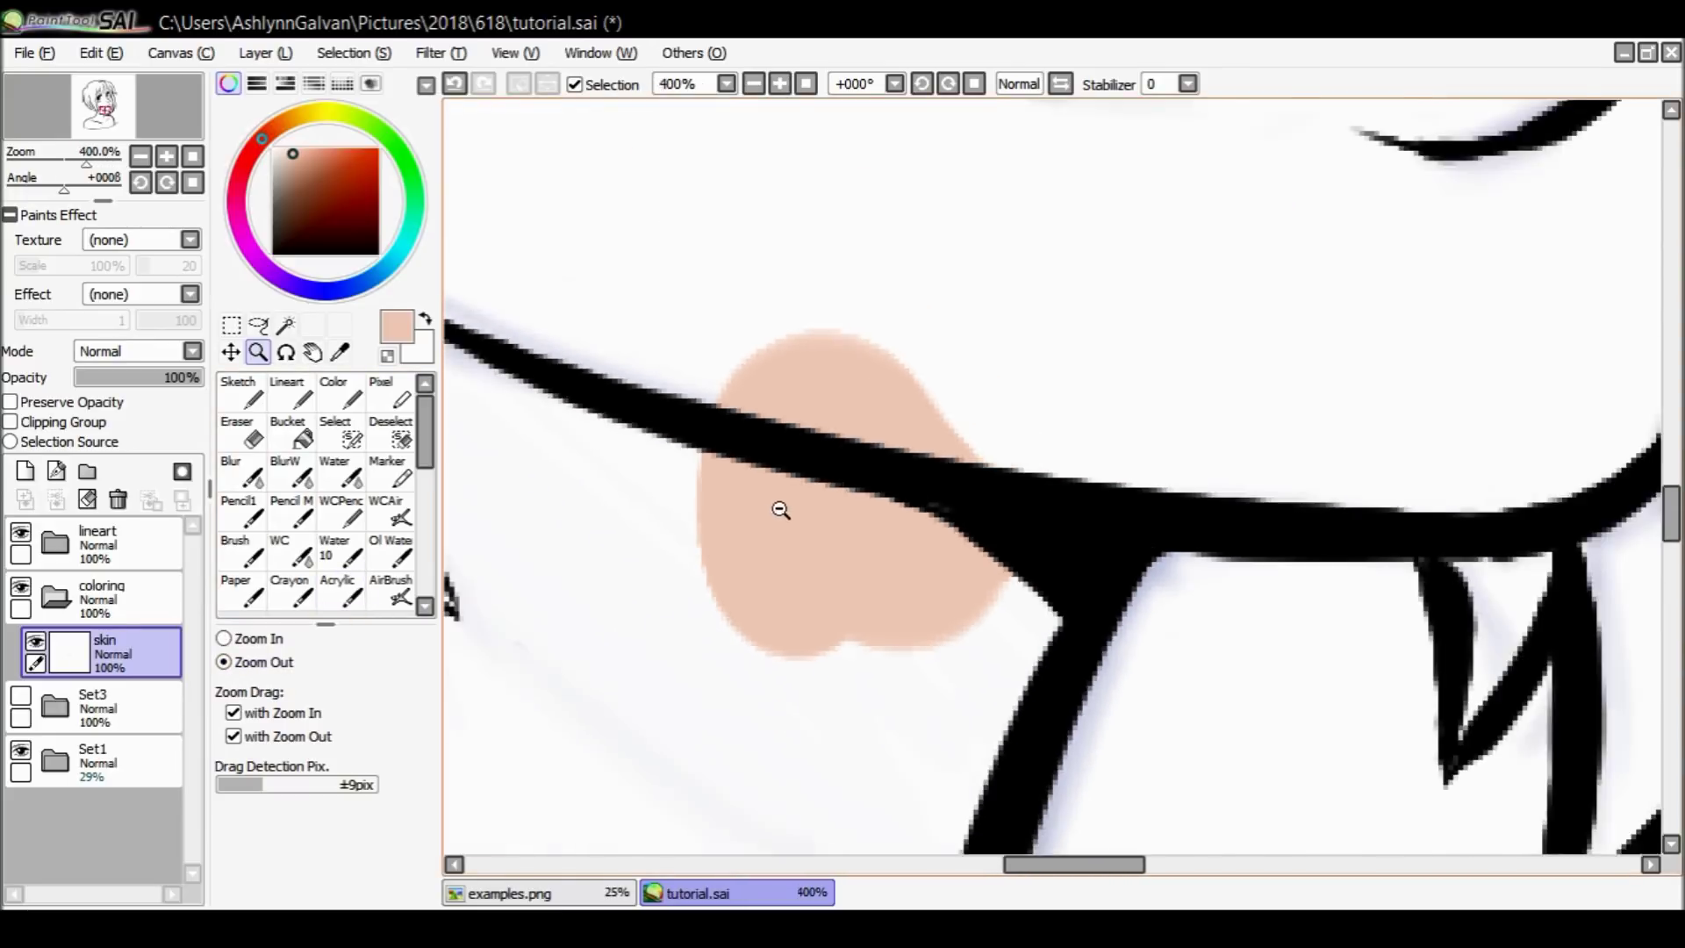
{"action": "left_click", "coordinate": [778, 507]}
{"action": "left_click", "coordinate": [795, 511]}
{"action": "left_click", "coordinate": [801, 518]}
{"action": "left_click", "coordinate": [797, 527]}
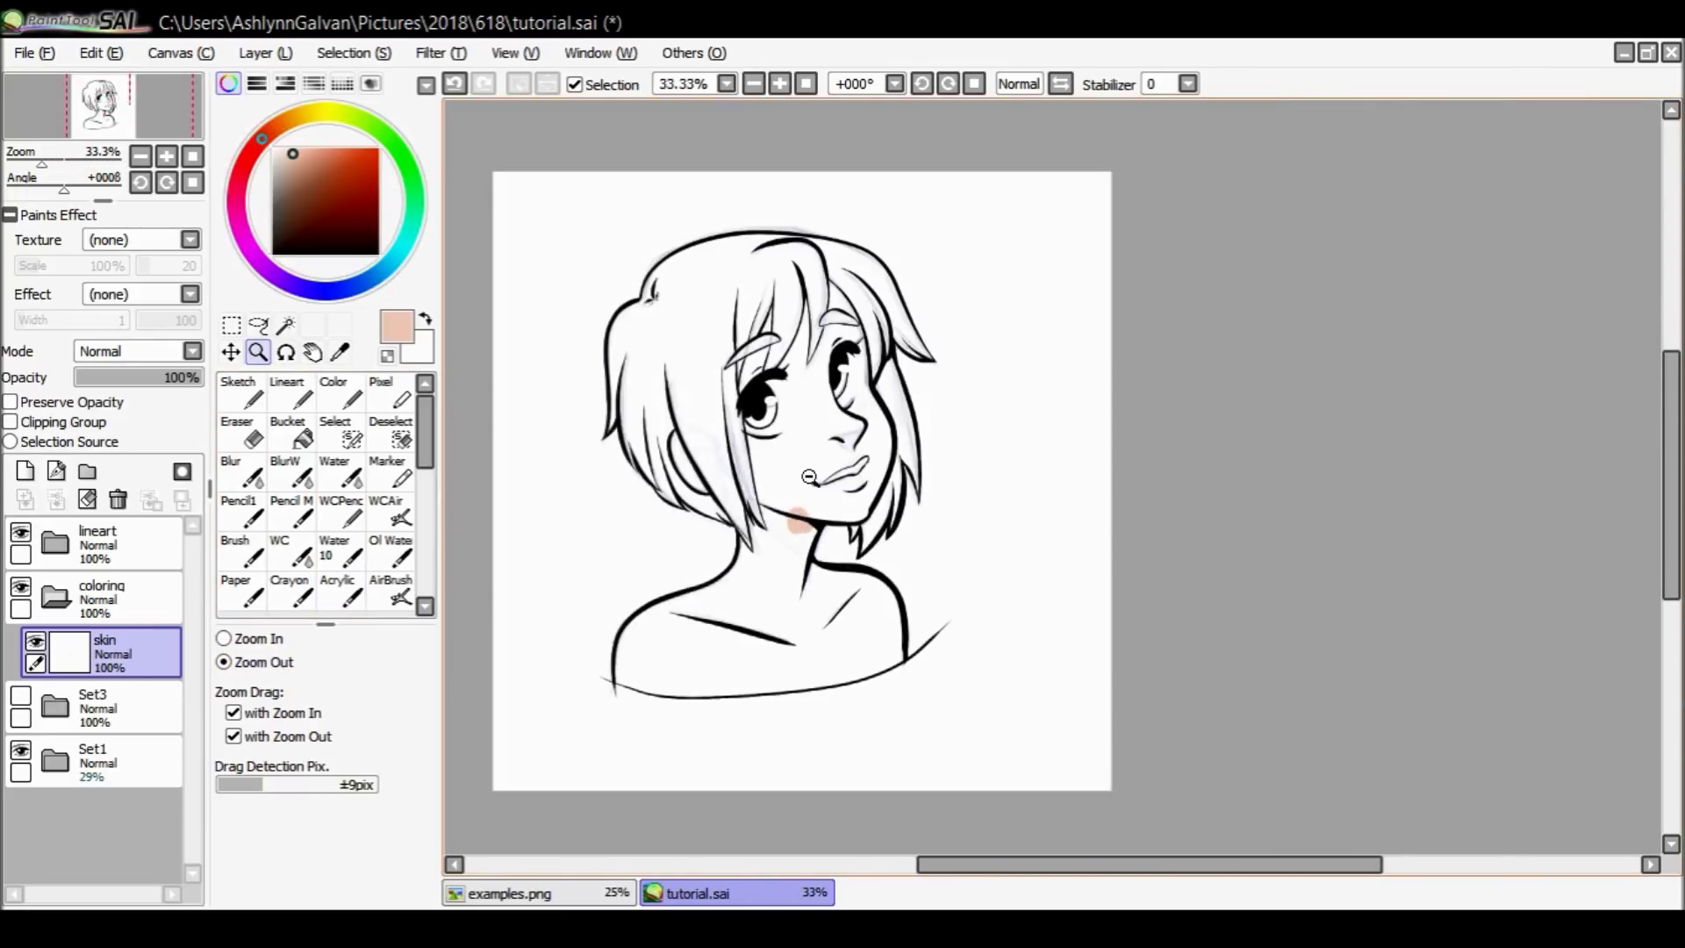
{"action": "key", "text": "ctrl+z"}
{"action": "key", "text": "ctrl+z"}
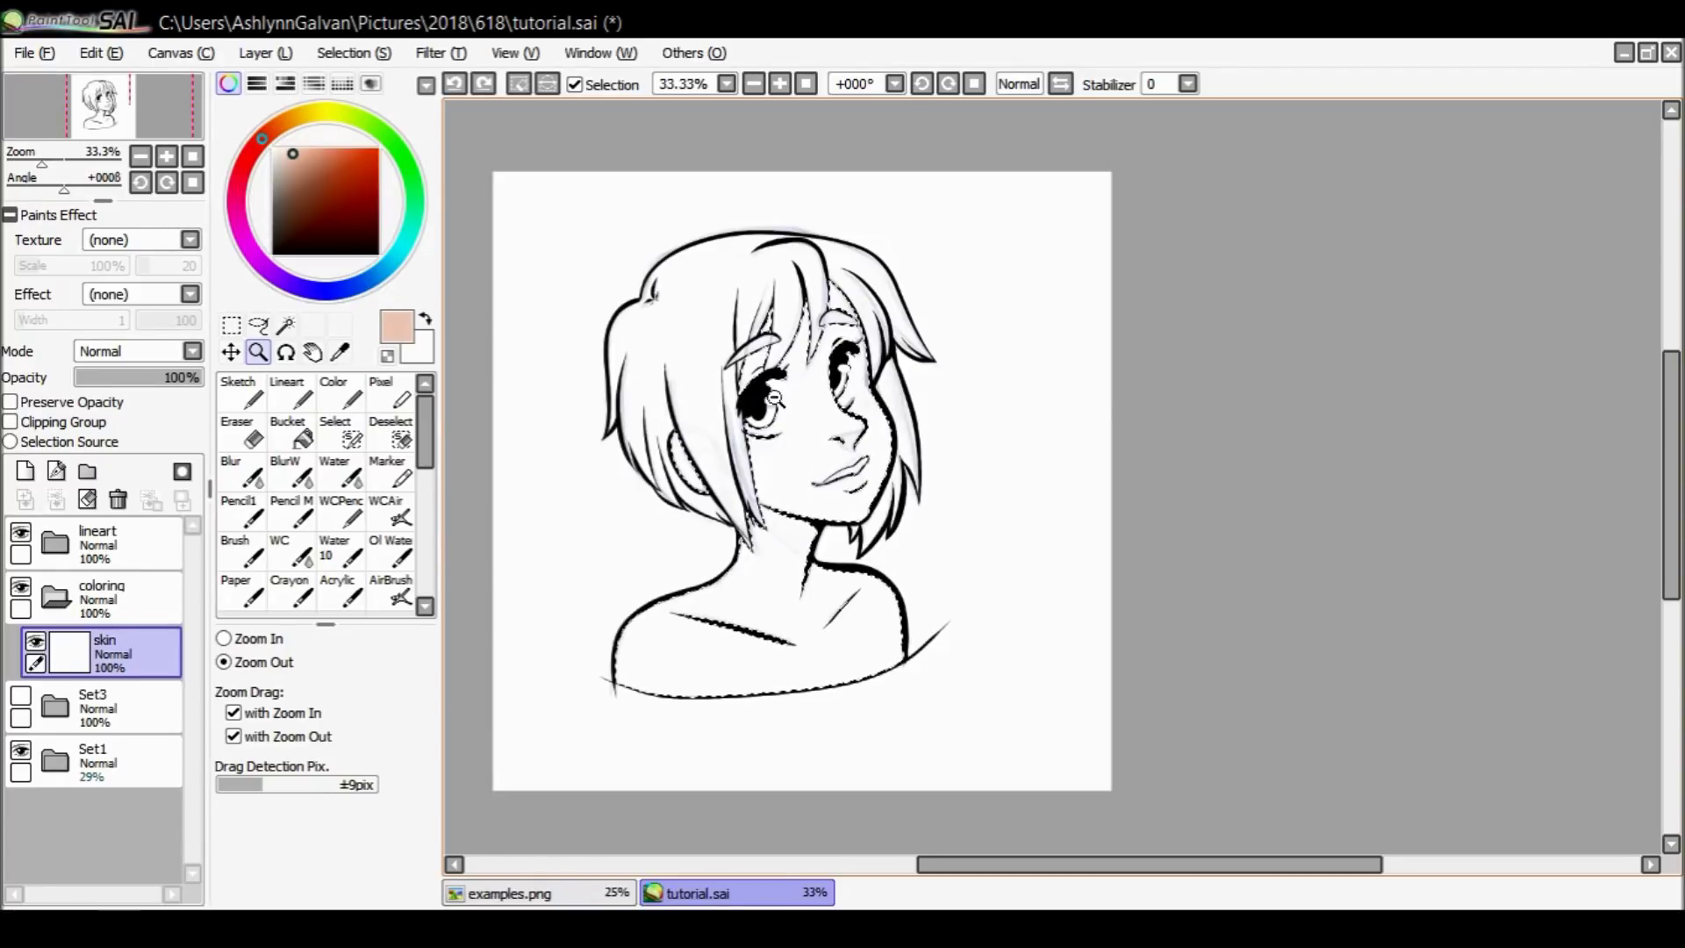
Expand the face, ear, neck and shoulder selection slightly so that it reaches under the lineart.
{"action": "left_click", "coordinate": [285, 325]}
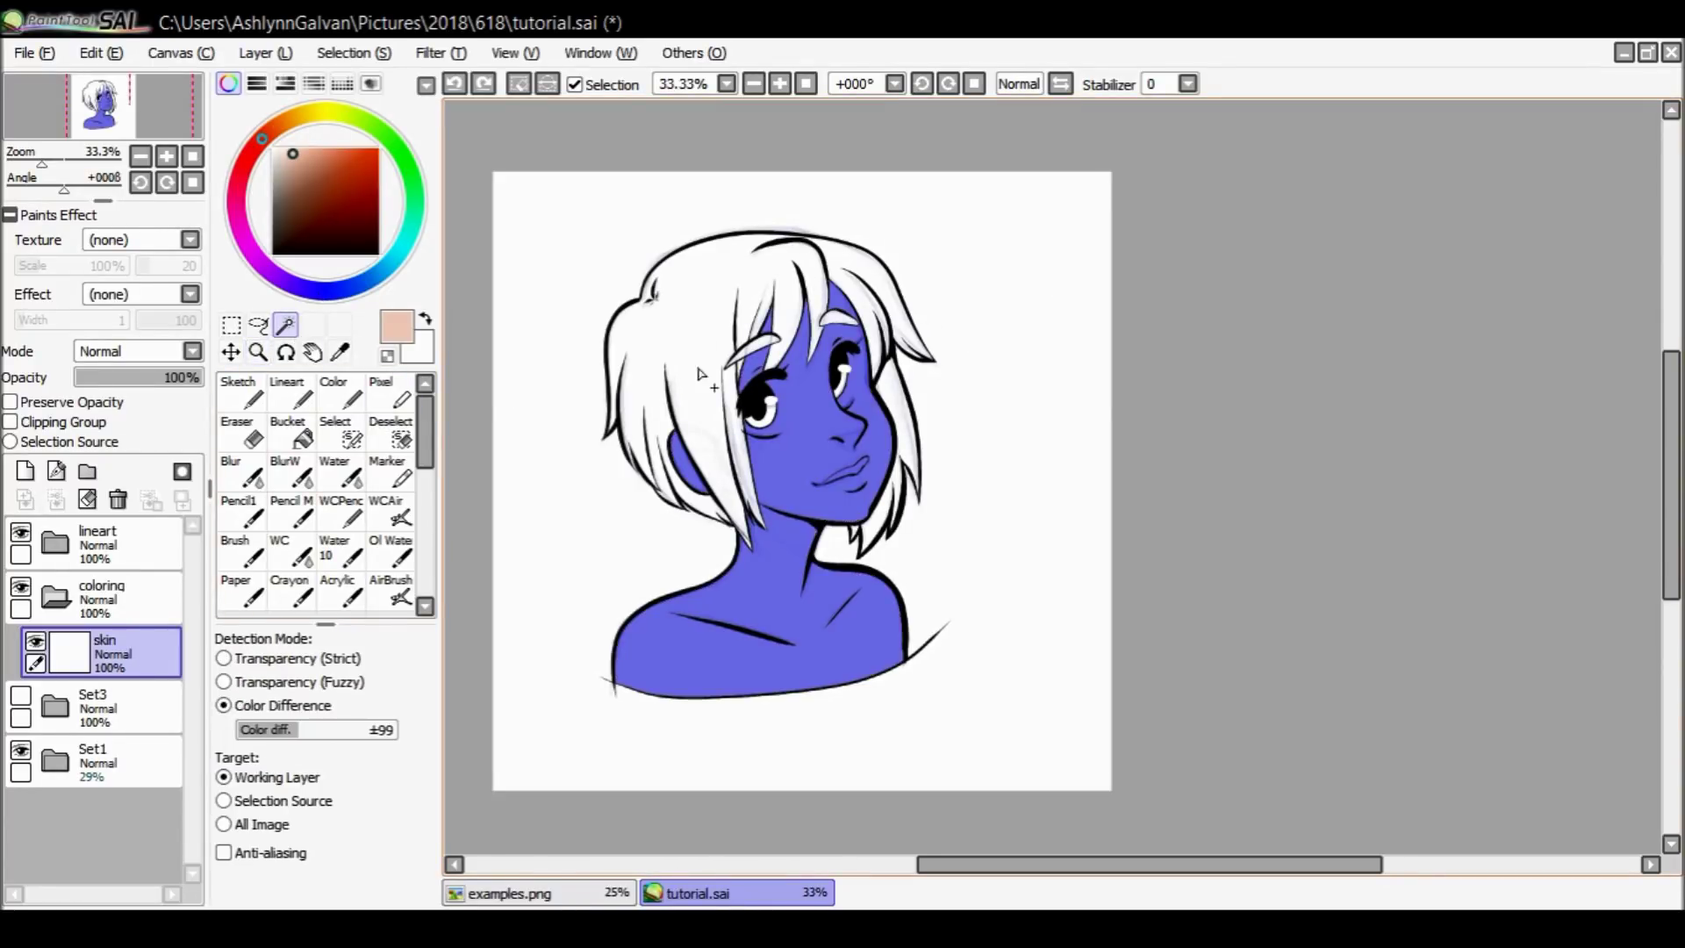
{"action": "left_click", "coordinate": [258, 352]}
{"action": "key", "text": "ctrl+plus"}
{"action": "left_click", "coordinate": [295, 323]}
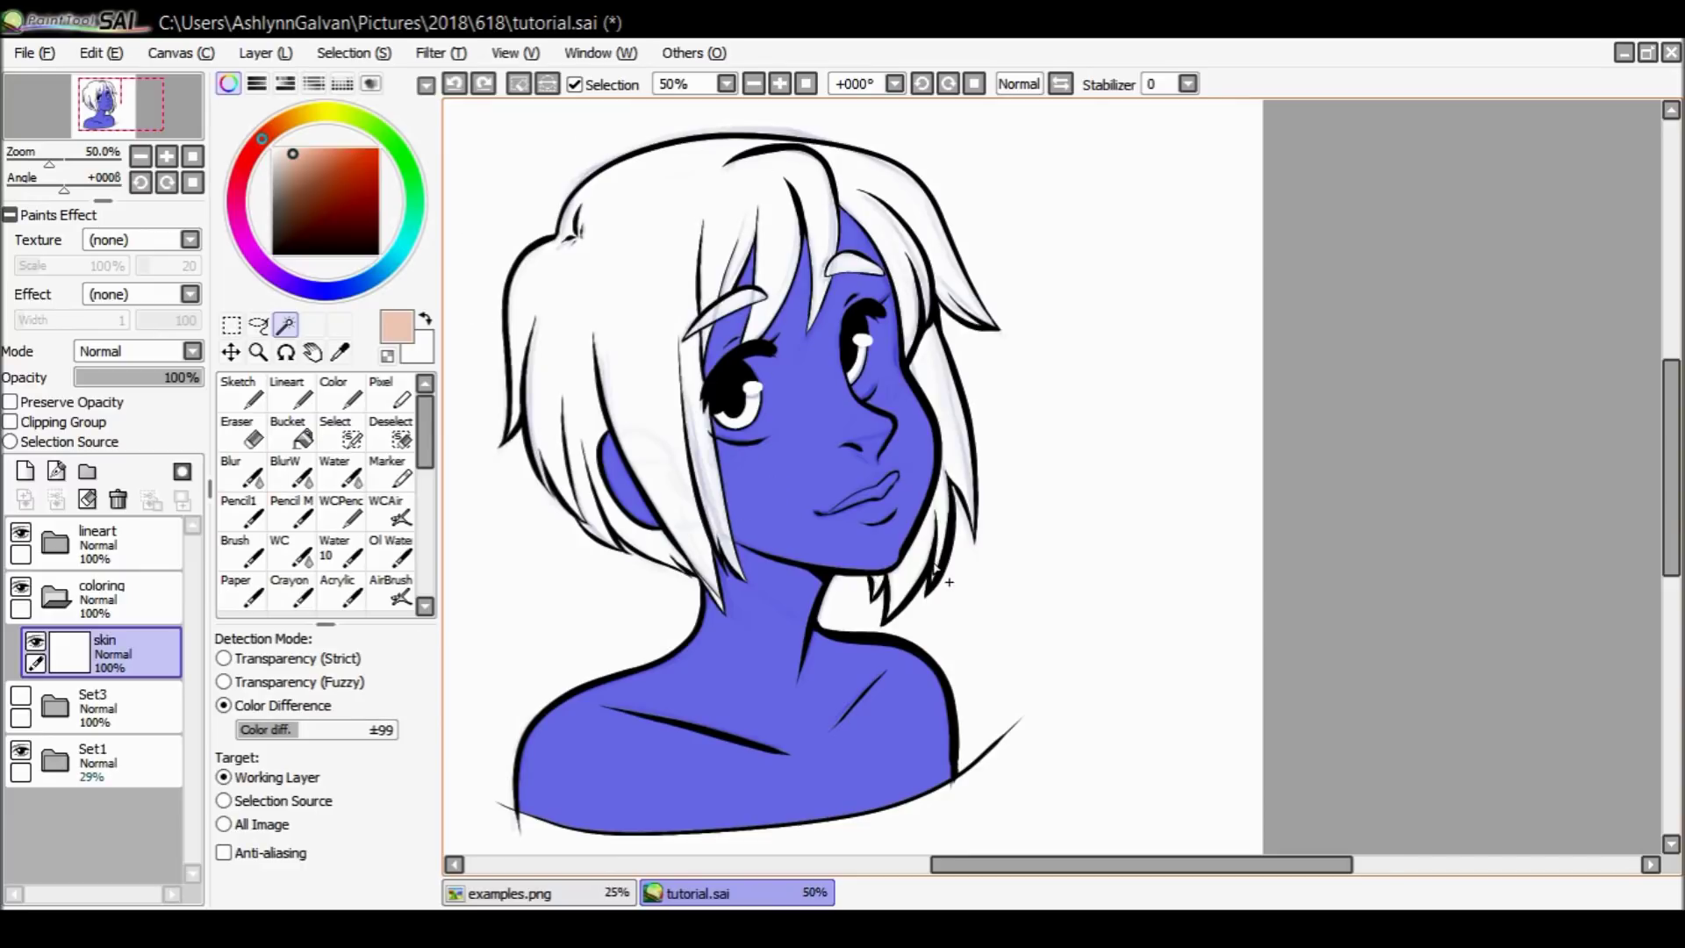
{"action": "left_click", "coordinate": [390, 54]}
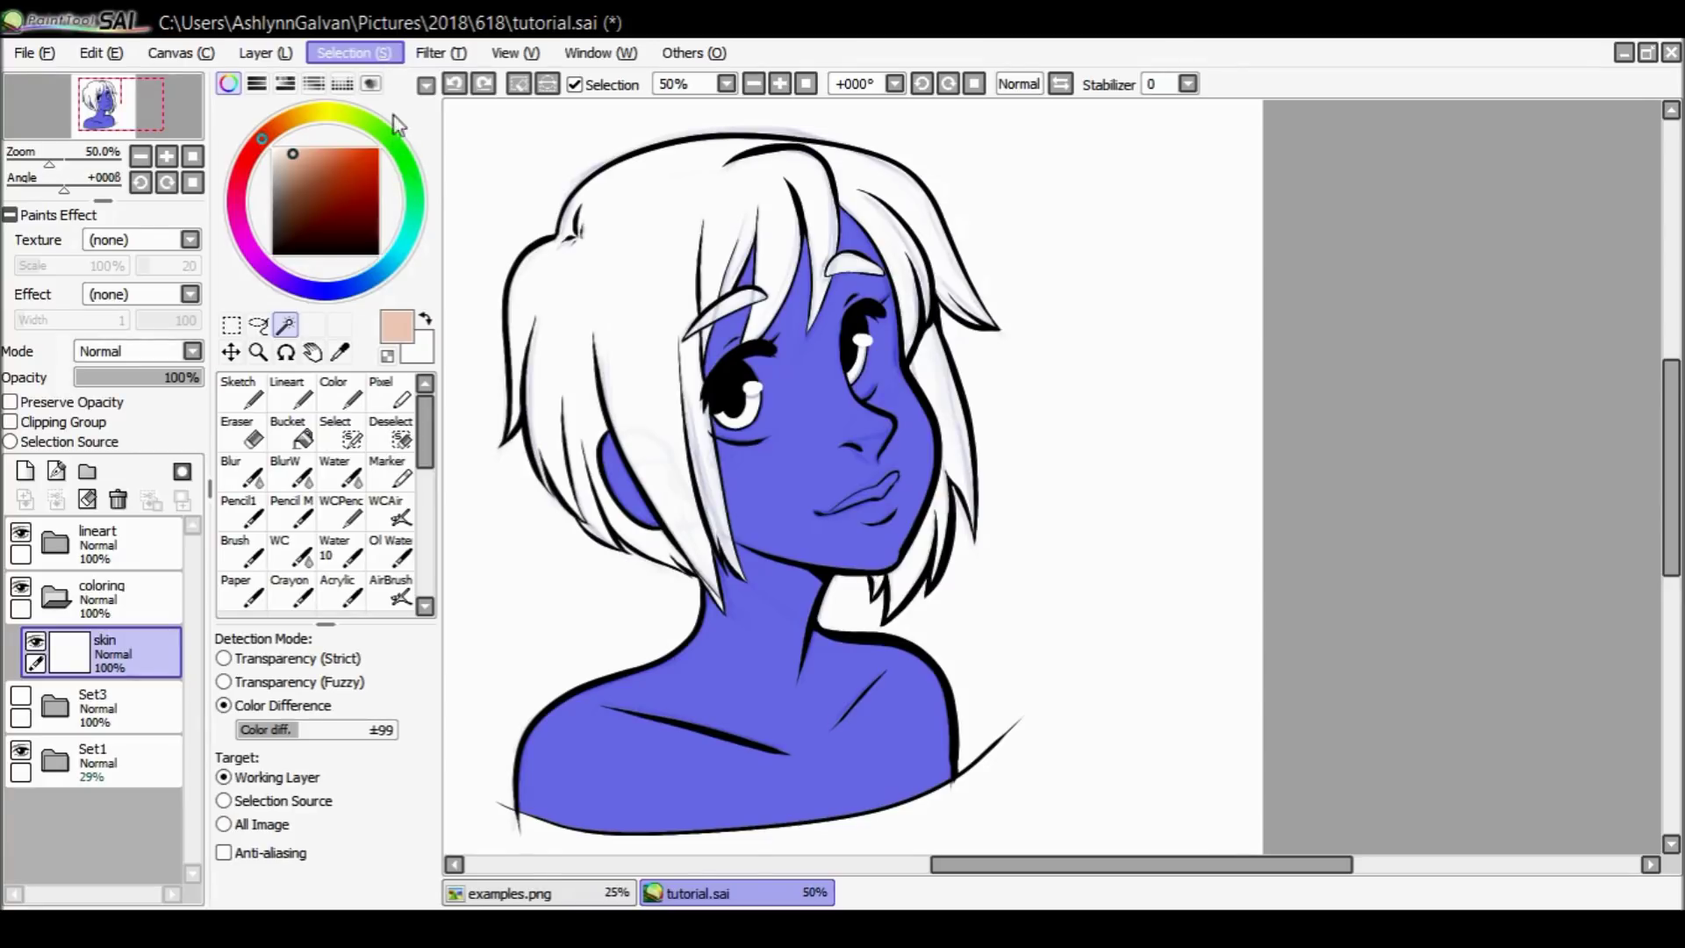
{"action": "left_click", "coordinate": [392, 186]}
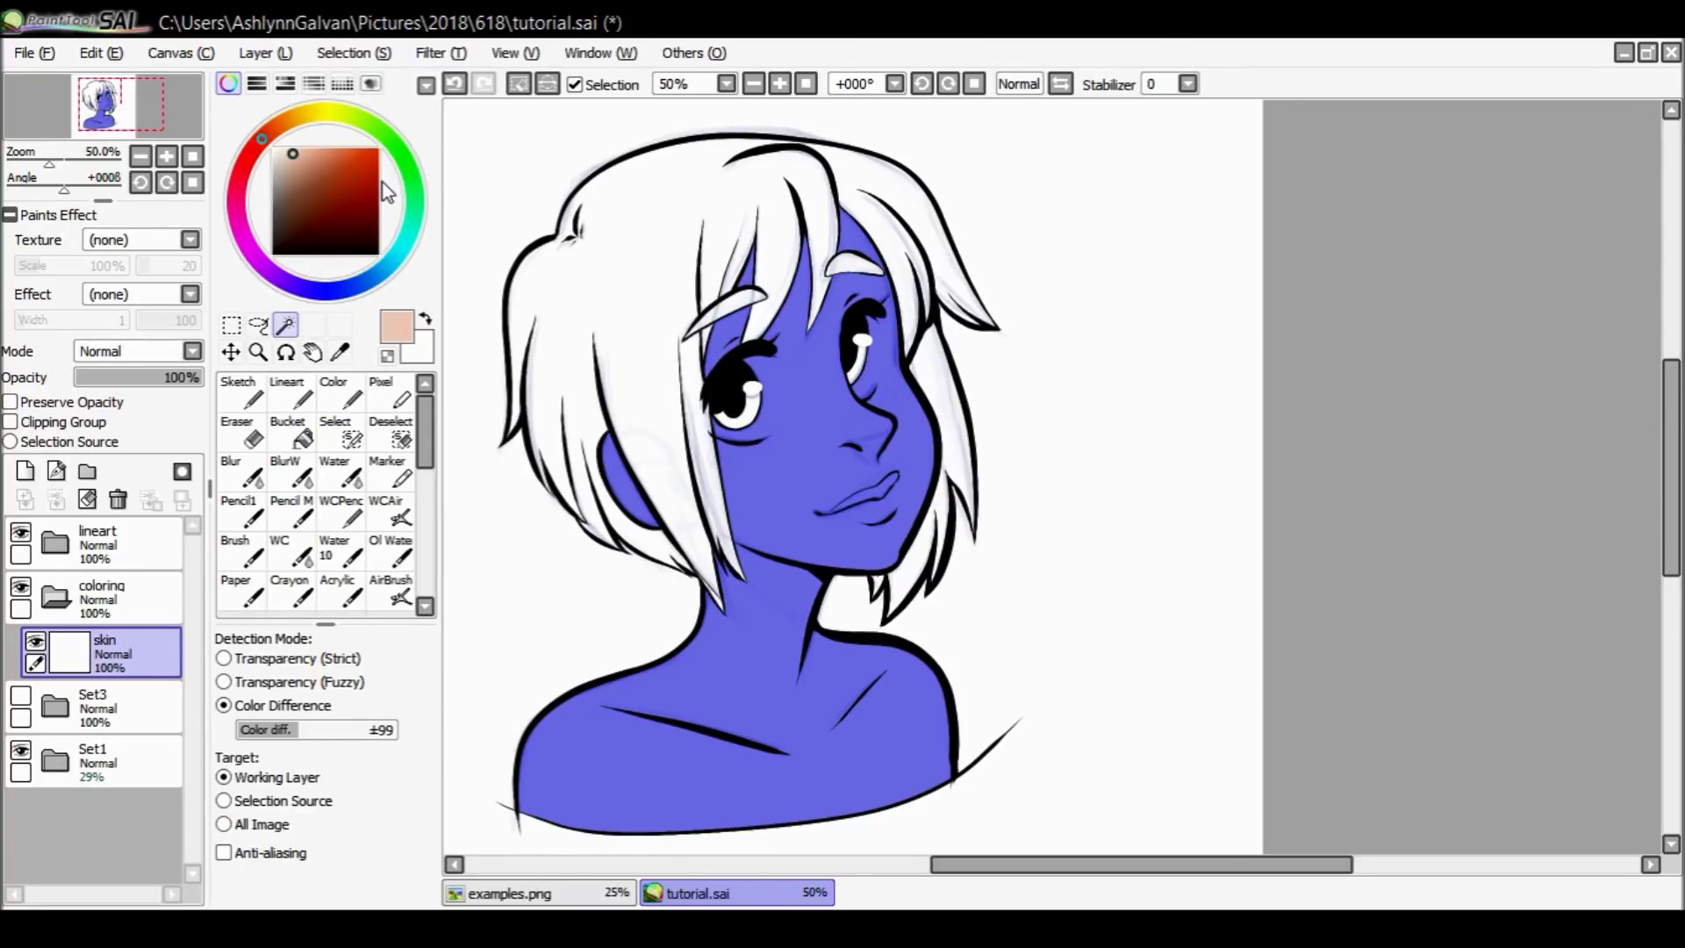
Examine the selection's edges along the lineart around the right-hand eyebrow and eye at 400%.
{"action": "key", "text": "ctrl+d"}
{"action": "left_click", "coordinate": [258, 351]}
{"action": "left_click", "coordinate": [874, 257]}
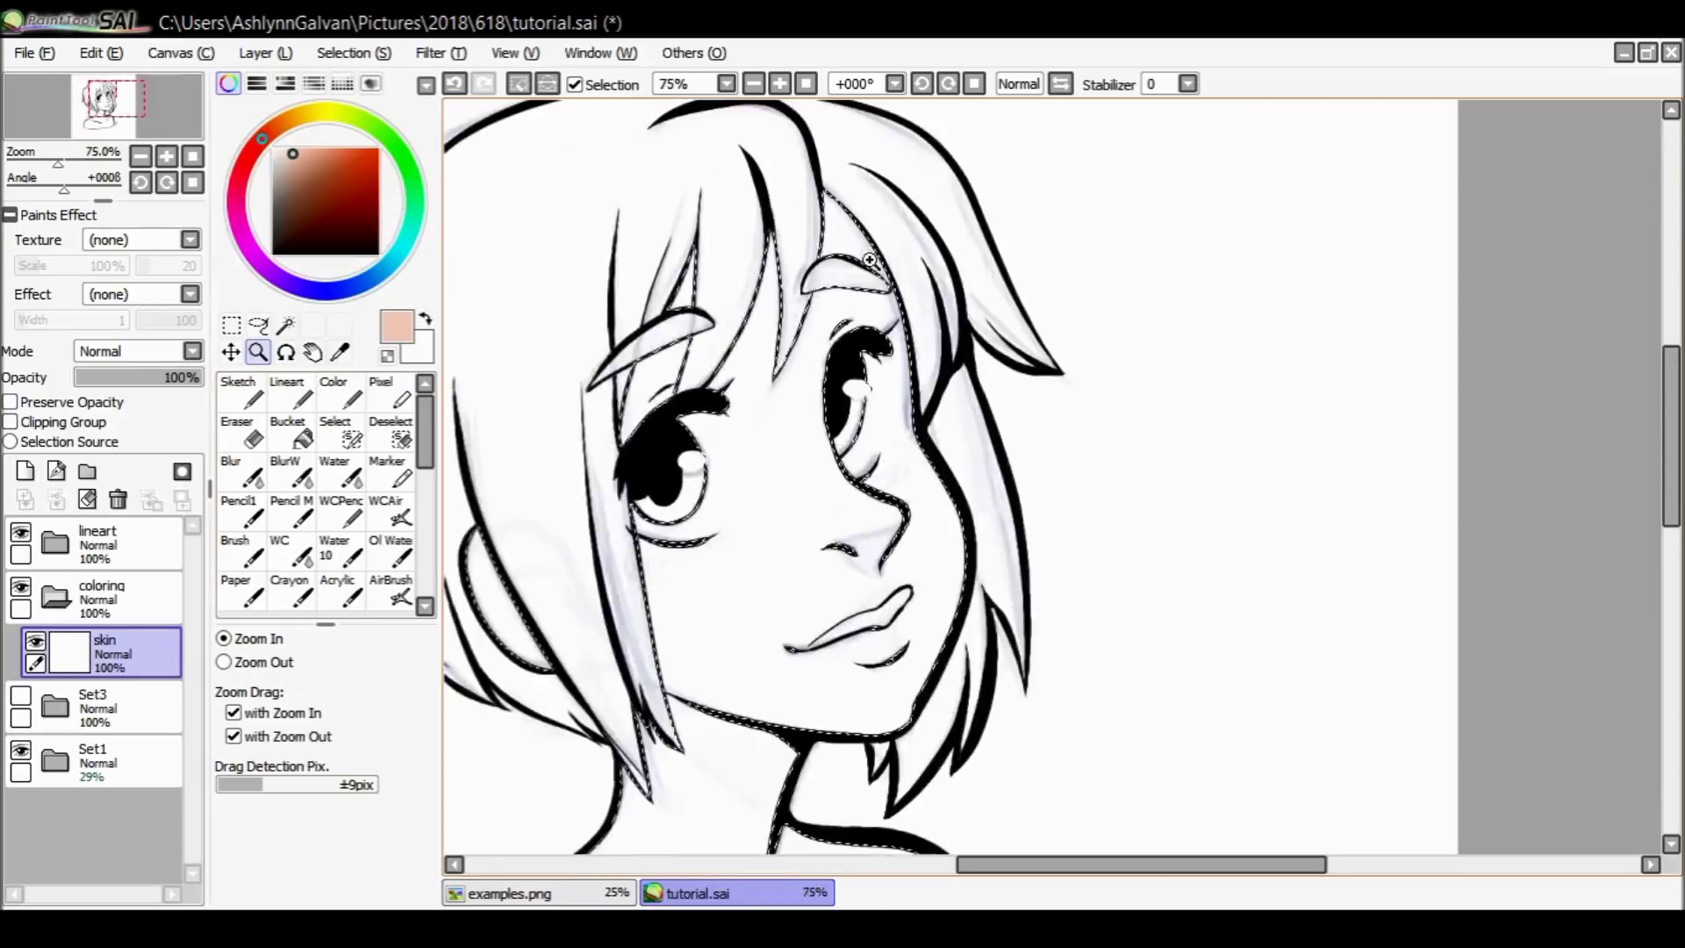
{"action": "left_click", "coordinate": [874, 257]}
{"action": "left_click", "coordinate": [865, 271]}
{"action": "left_click", "coordinate": [872, 293]}
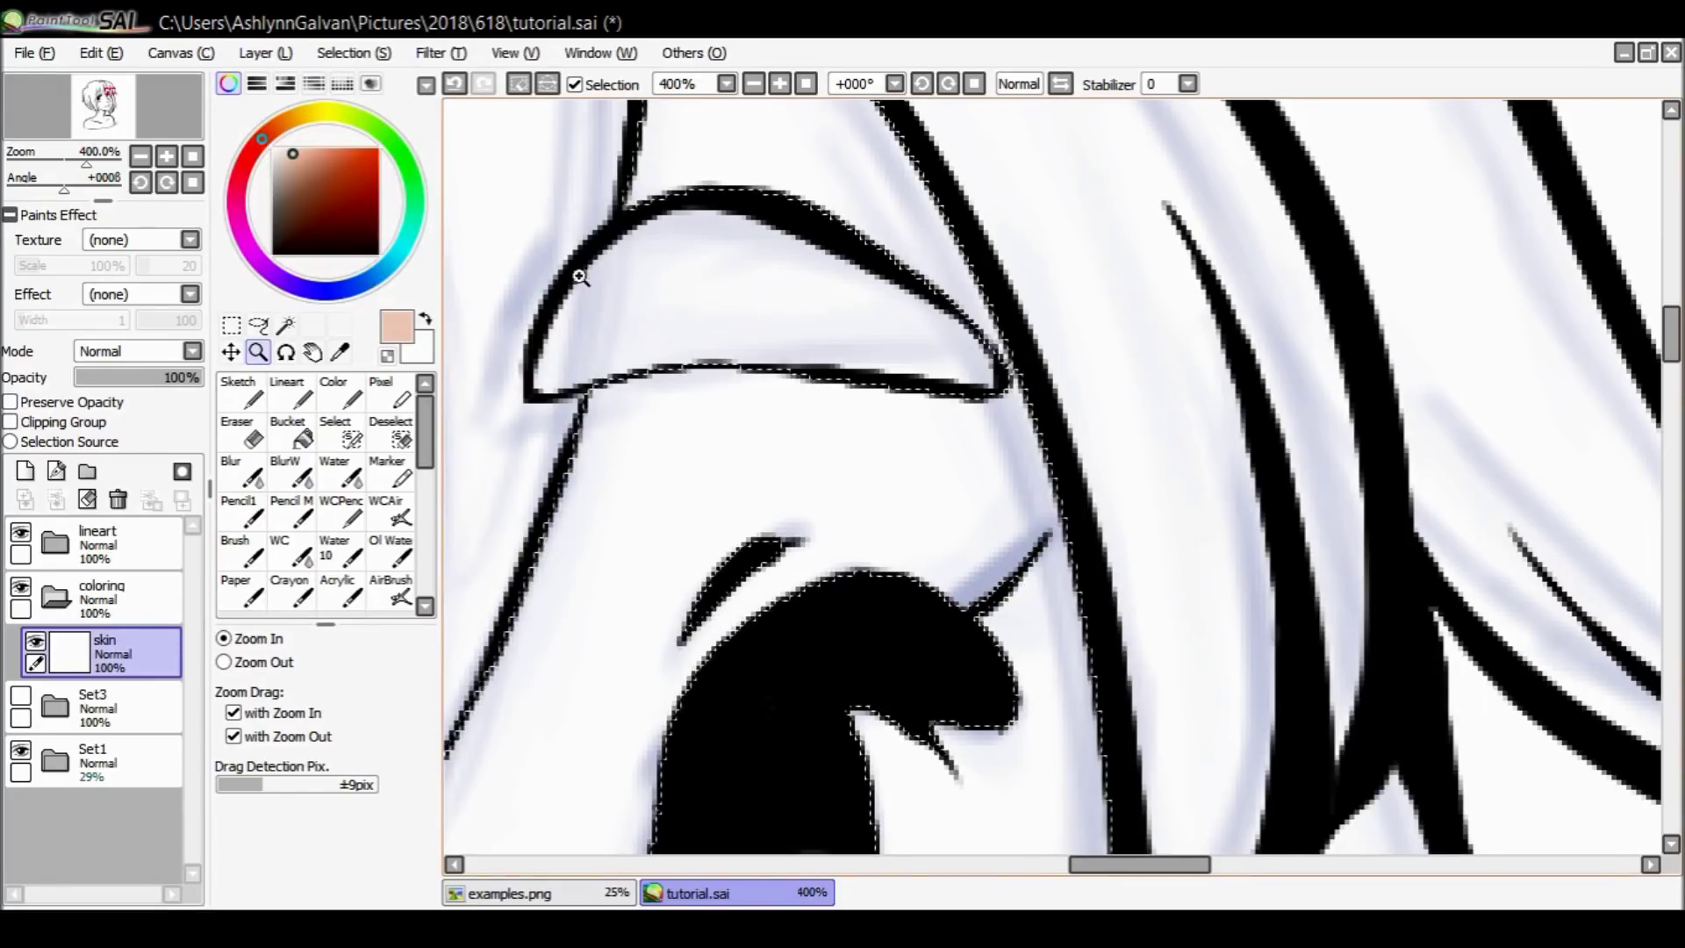
{"action": "left_click", "coordinate": [254, 662]}
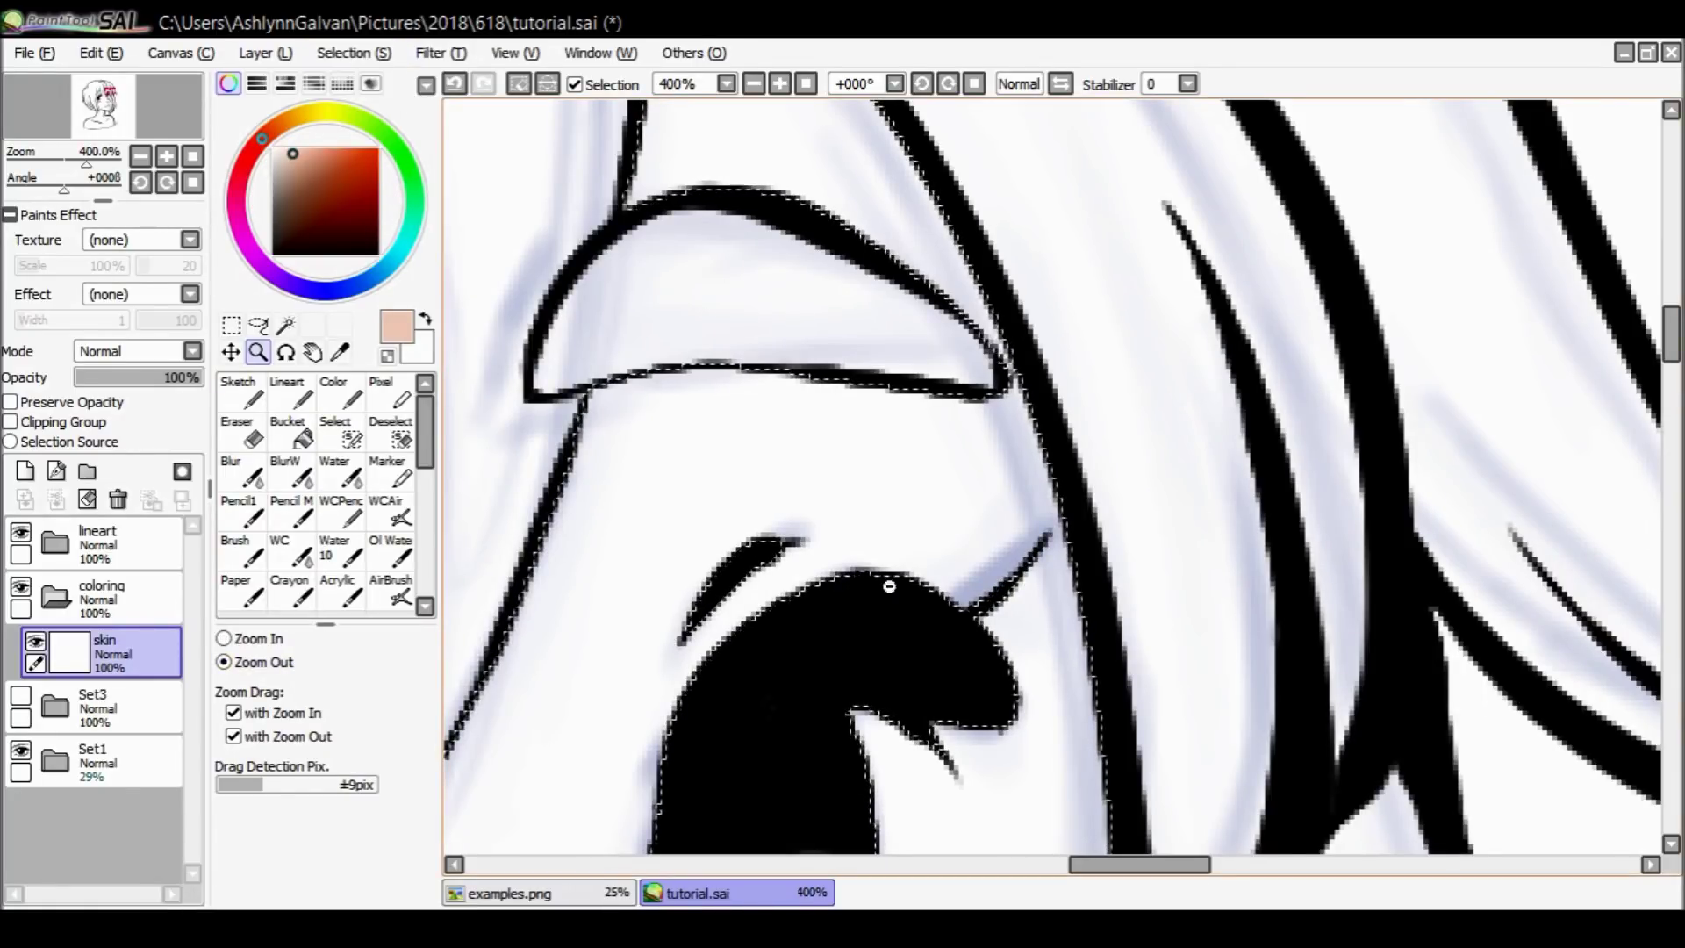
Fill the selected face, ear, neck and shoulders with light peach on the skin layer using the Color brush at size 495, and deselect.
{"action": "left_click", "coordinate": [946, 571]}
{"action": "left_click", "coordinate": [946, 572]}
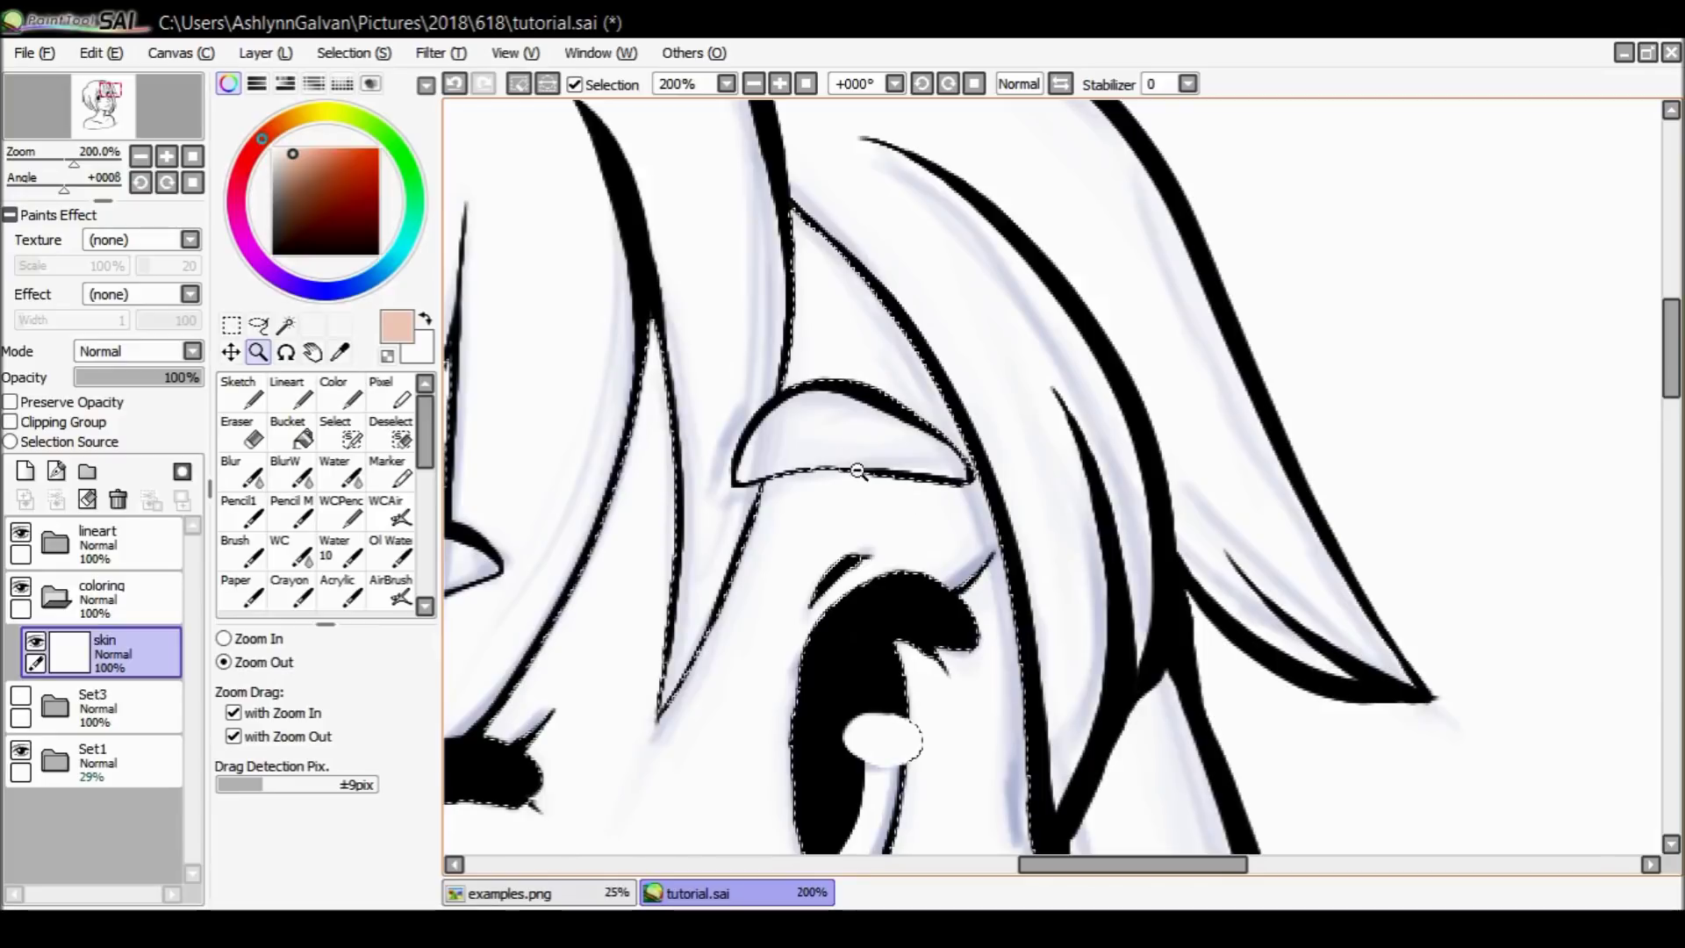
{"action": "left_click", "coordinate": [840, 426]}
{"action": "left_click", "coordinate": [840, 426]}
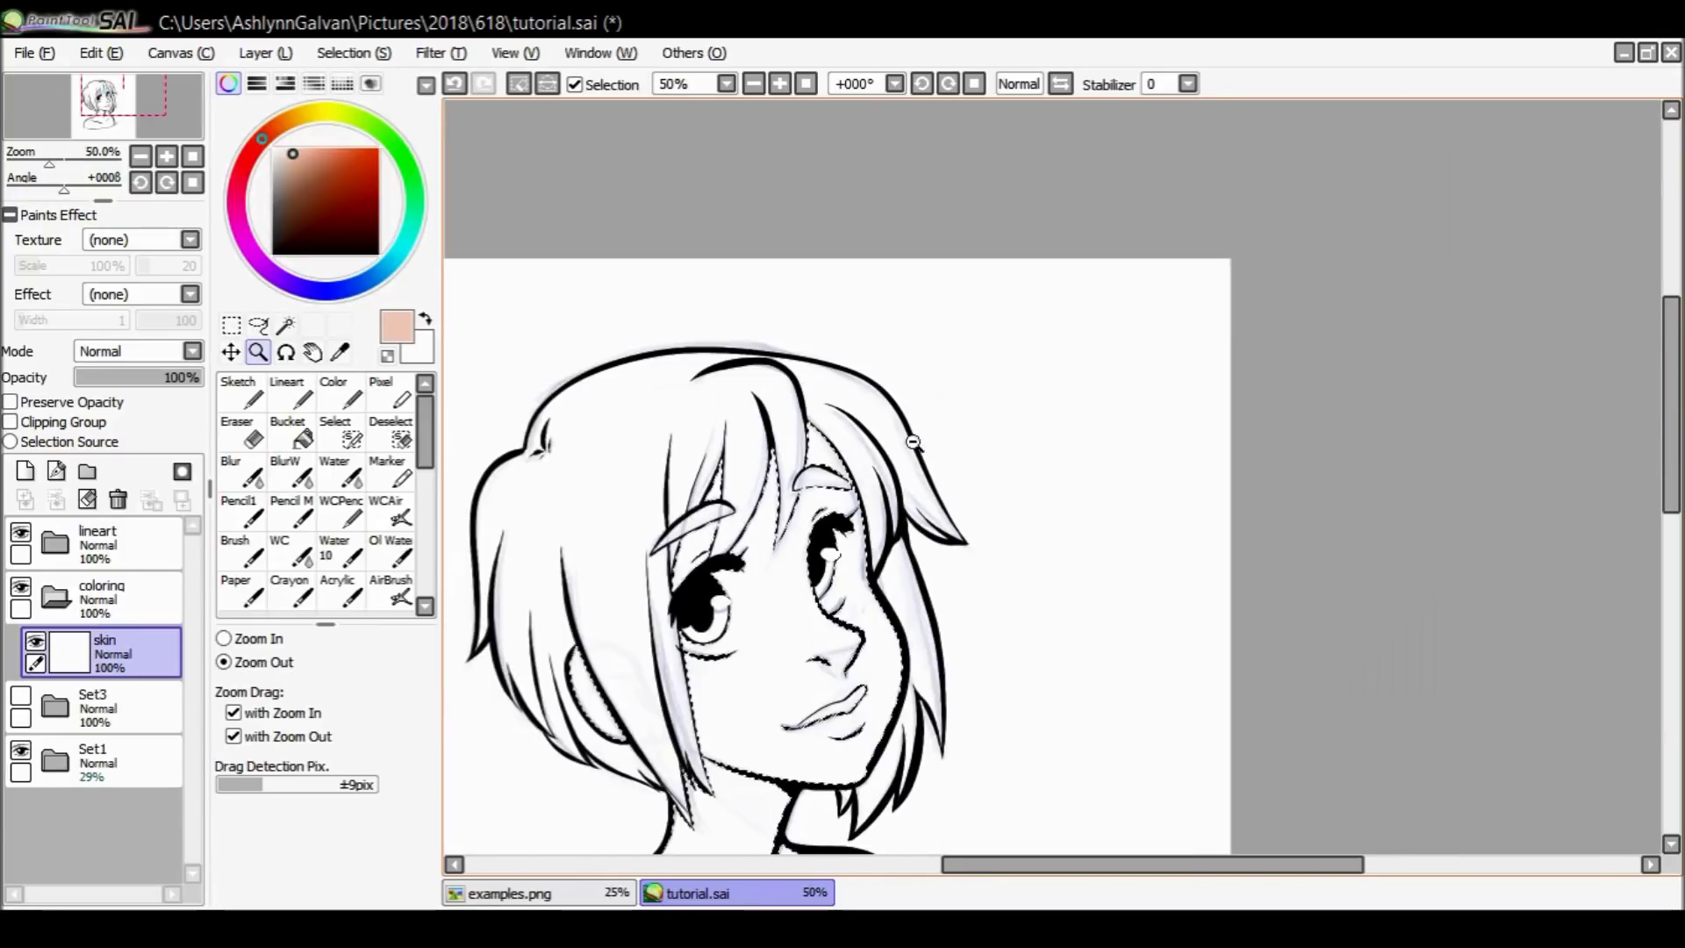
{"action": "scroll", "coordinate": [1673, 440], "scroll_direction": "down", "scroll_amount": 5}
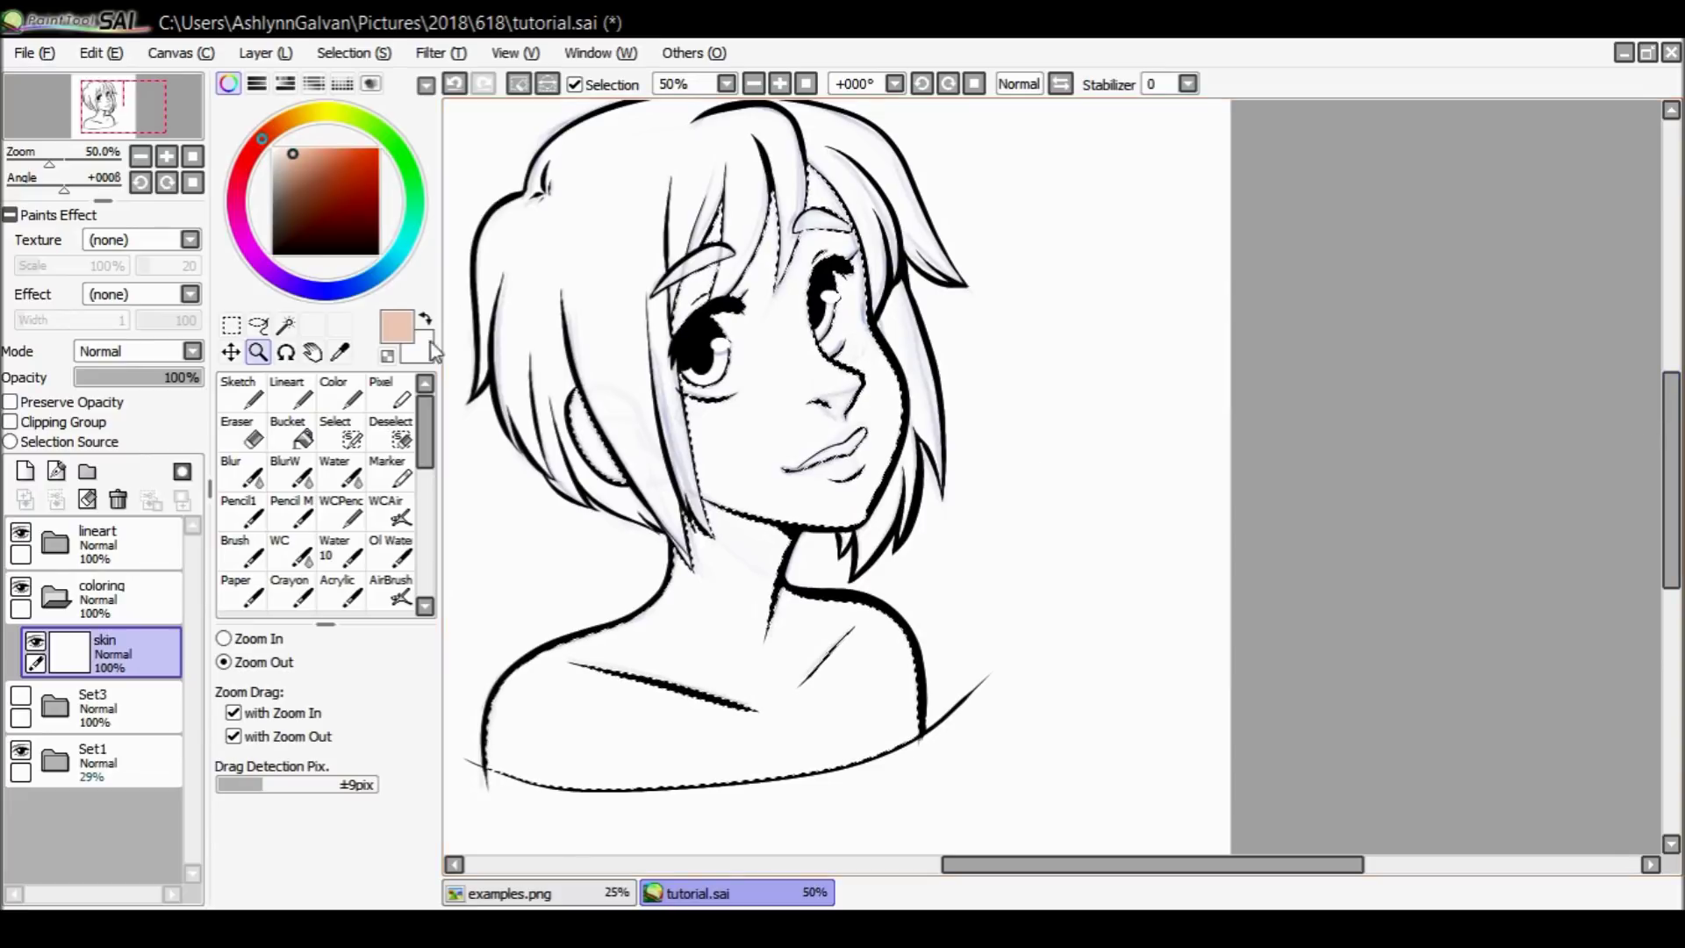
{"action": "left_click", "coordinate": [344, 397]}
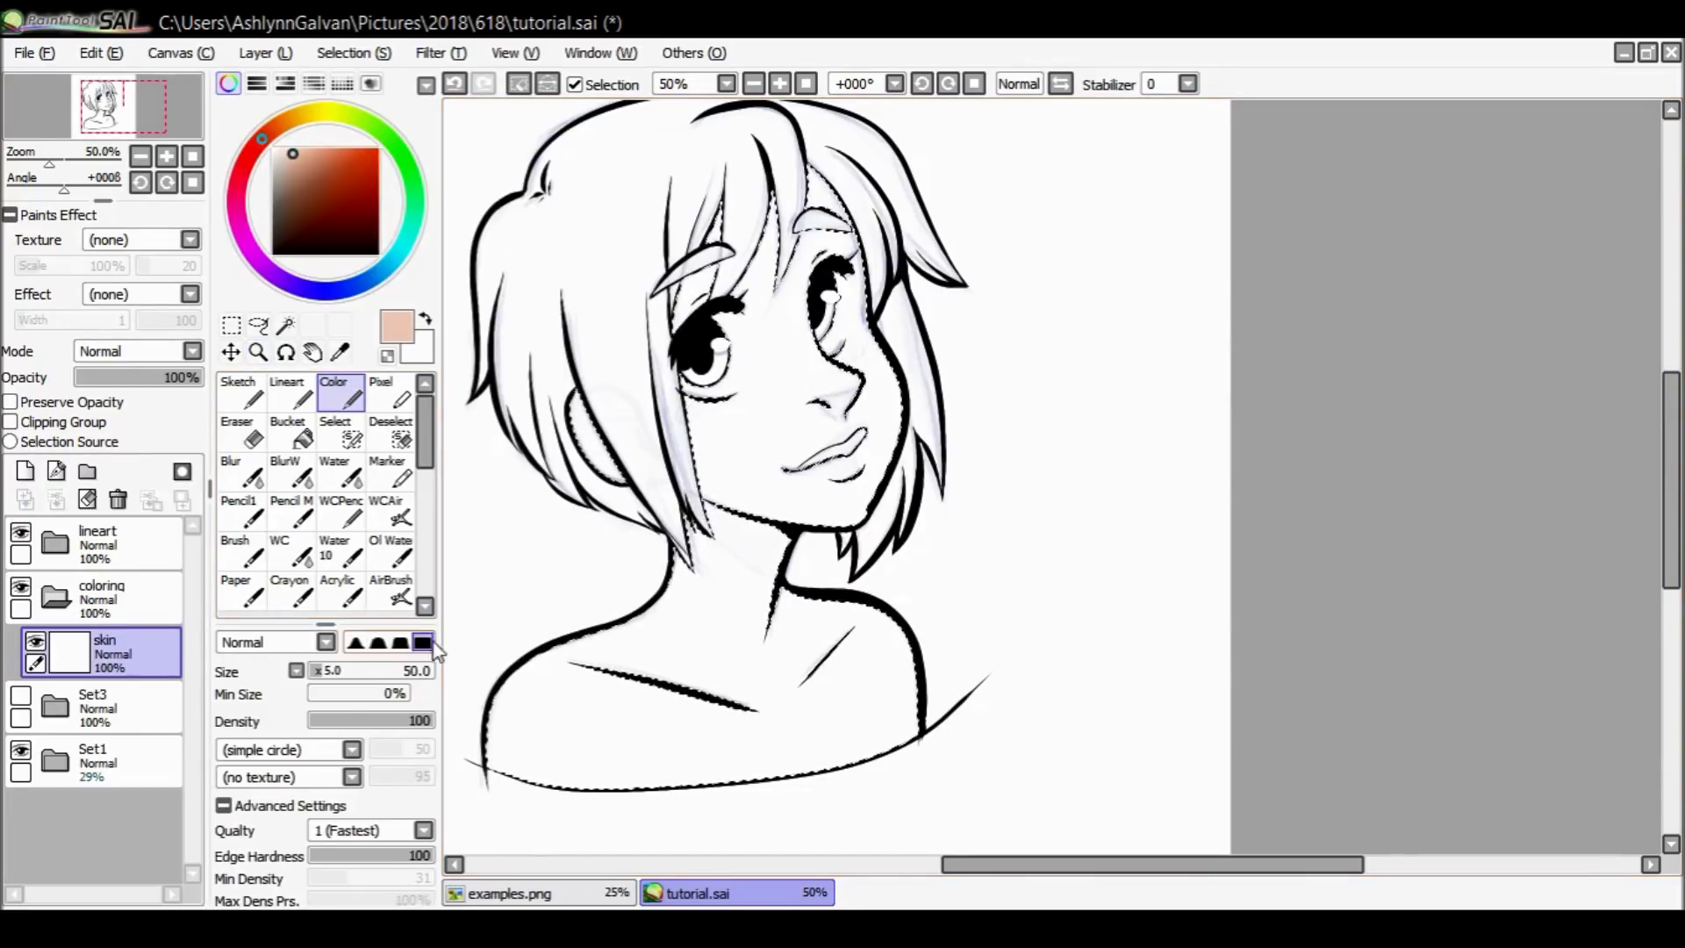
{"action": "left_click", "coordinate": [431, 672]}
{"action": "mouse_move", "coordinate": [970, 867]}
{"action": "left_mouse_down"}
{"action": "mouse_move", "coordinate": [951, 888]}
{"action": "mouse_move", "coordinate": [939, 873]}
{"action": "left_mouse_up"}
{"action": "mouse_move", "coordinate": [703, 702]}
{"action": "left_mouse_down"}
{"action": "mouse_move", "coordinate": [615, 729]}
{"action": "mouse_move", "coordinate": [968, 725]}
{"action": "mouse_move", "coordinate": [689, 351]}
{"action": "mouse_move", "coordinate": [962, 719]}
{"action": "mouse_move", "coordinate": [654, 646]}
{"action": "mouse_move", "coordinate": [856, 246]}
{"action": "left_mouse_up"}
{"action": "left_click", "coordinate": [296, 150]}
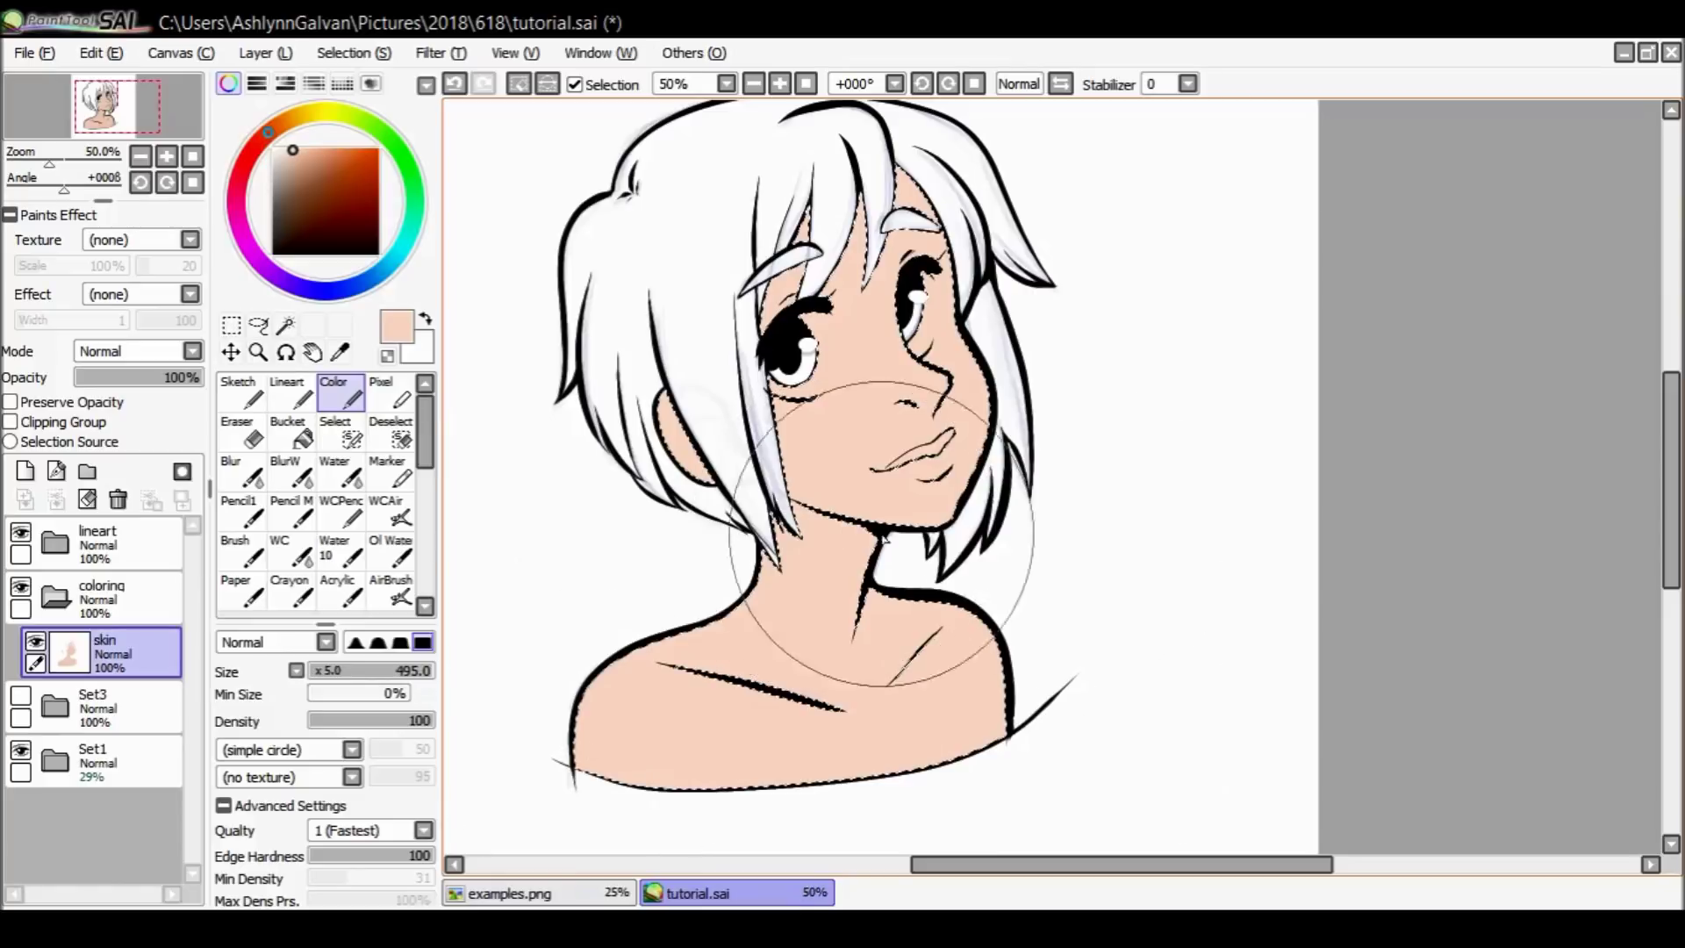
{"action": "key", "text": "ctrl+d"}
Delete Layer11, which holds the curved closing line below the shoulders, from the lineart folder.
{"action": "left_click", "coordinate": [258, 352]}
{"action": "left_click", "coordinate": [54, 542]}
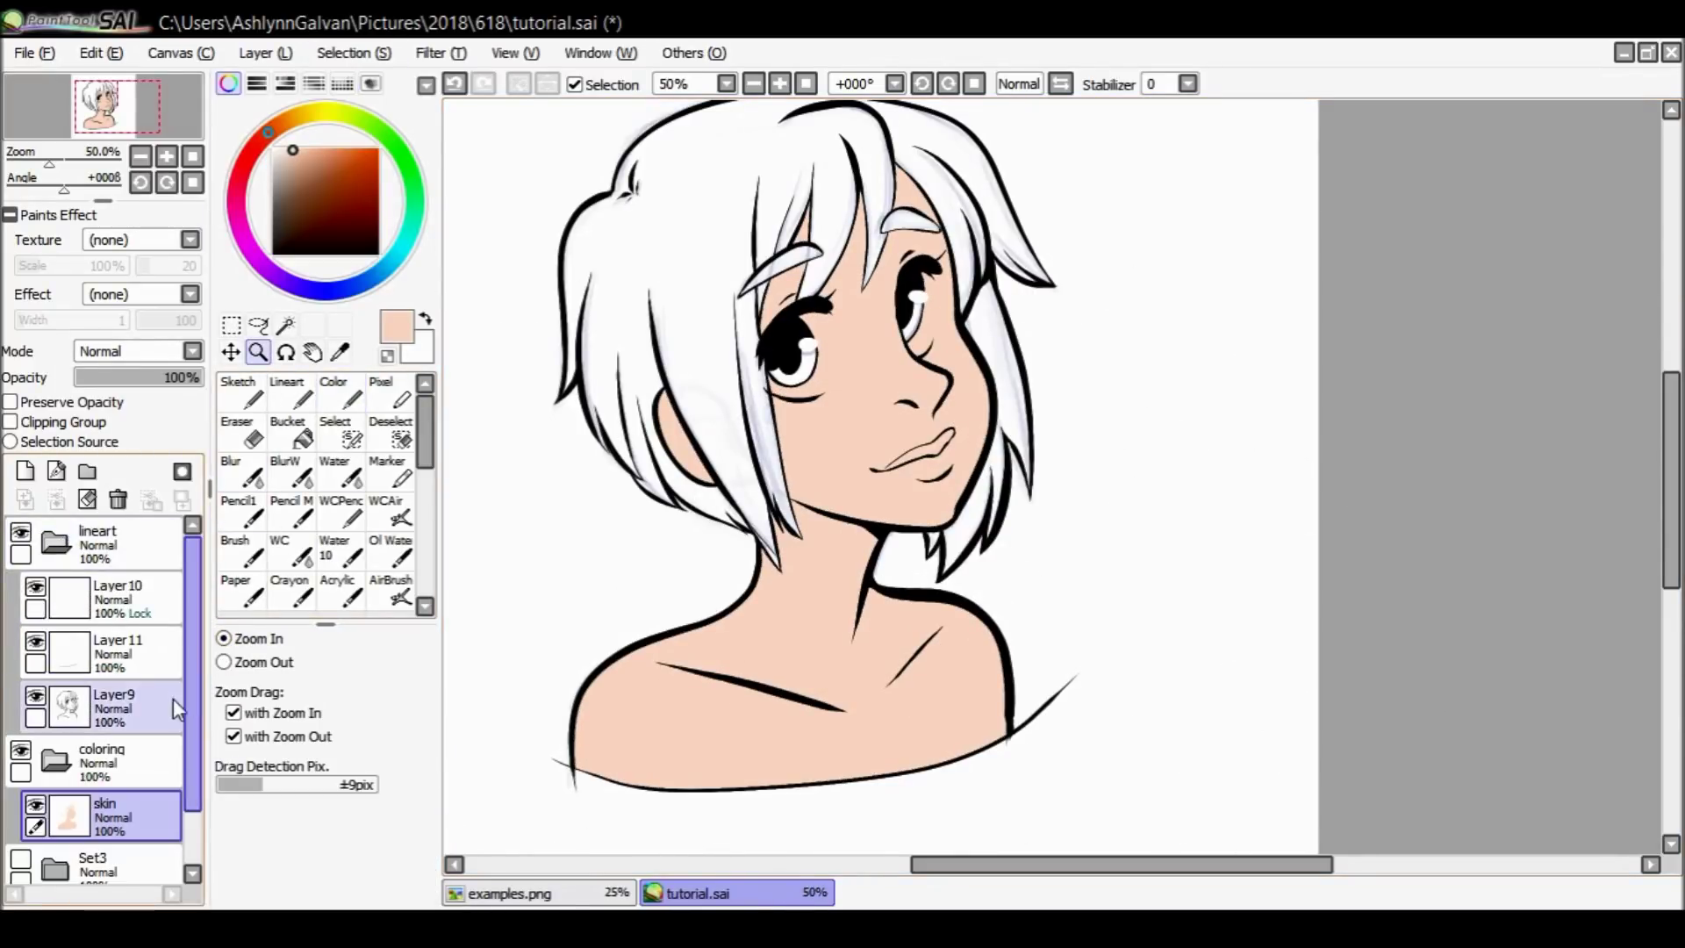
{"action": "left_click", "coordinate": [119, 654]}
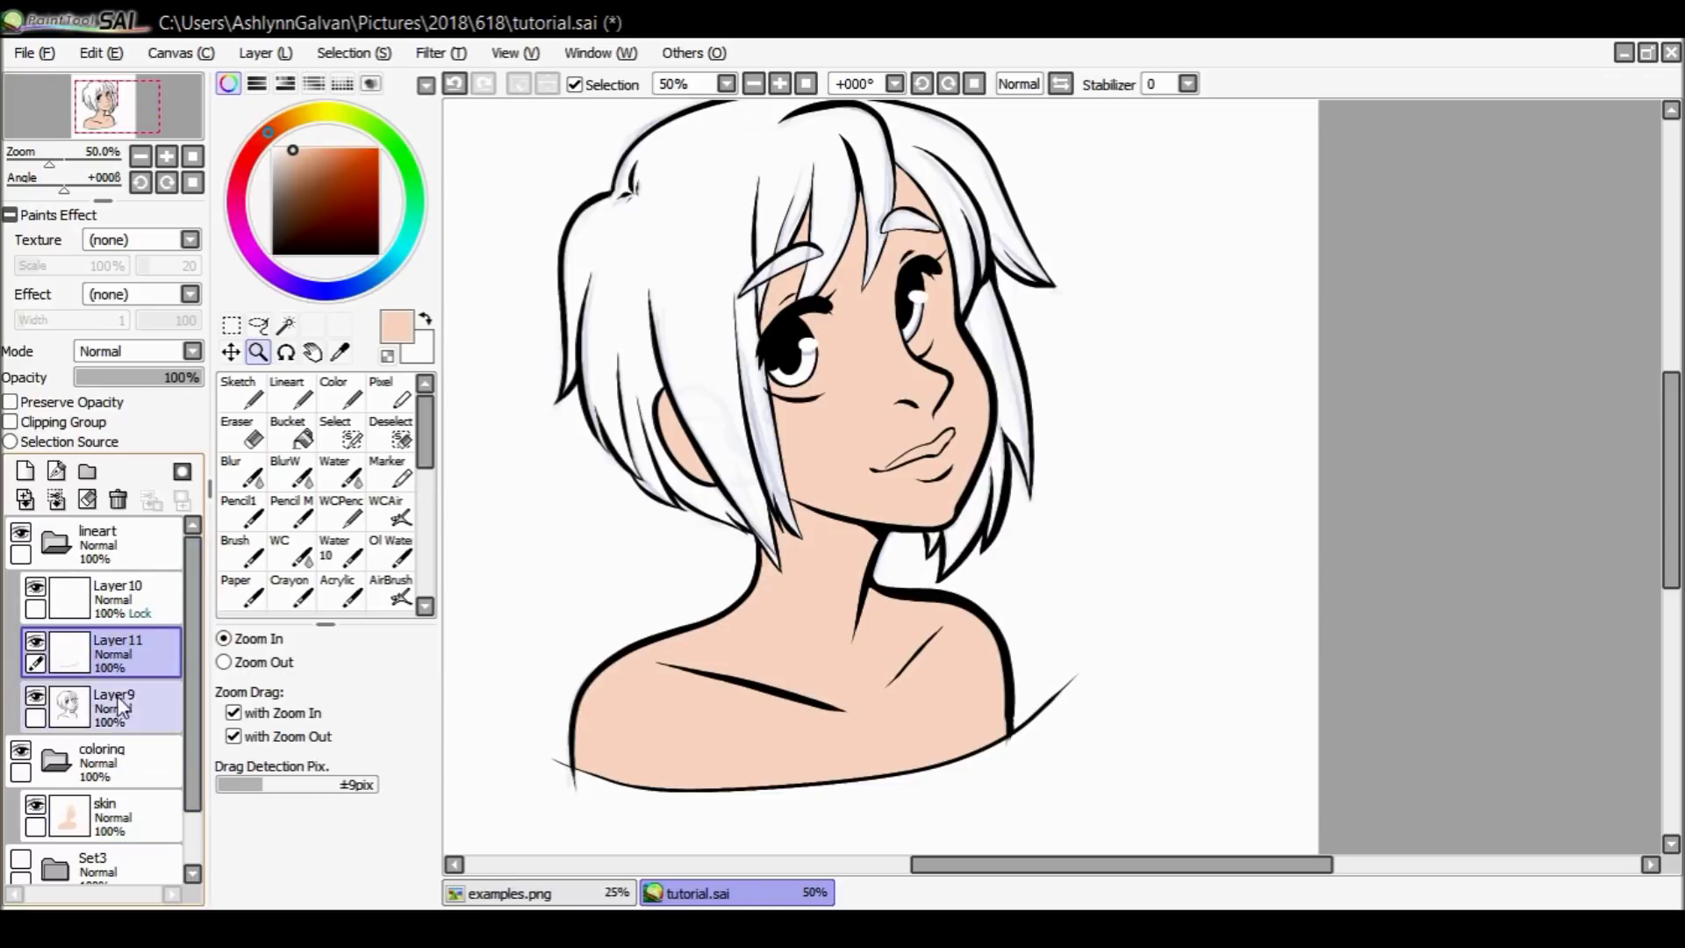
{"action": "left_click", "coordinate": [118, 500]}
Fade the lower edge of the peach fill below the shoulders on the skin layer with the Water brush.
{"action": "left_click", "coordinate": [123, 762]}
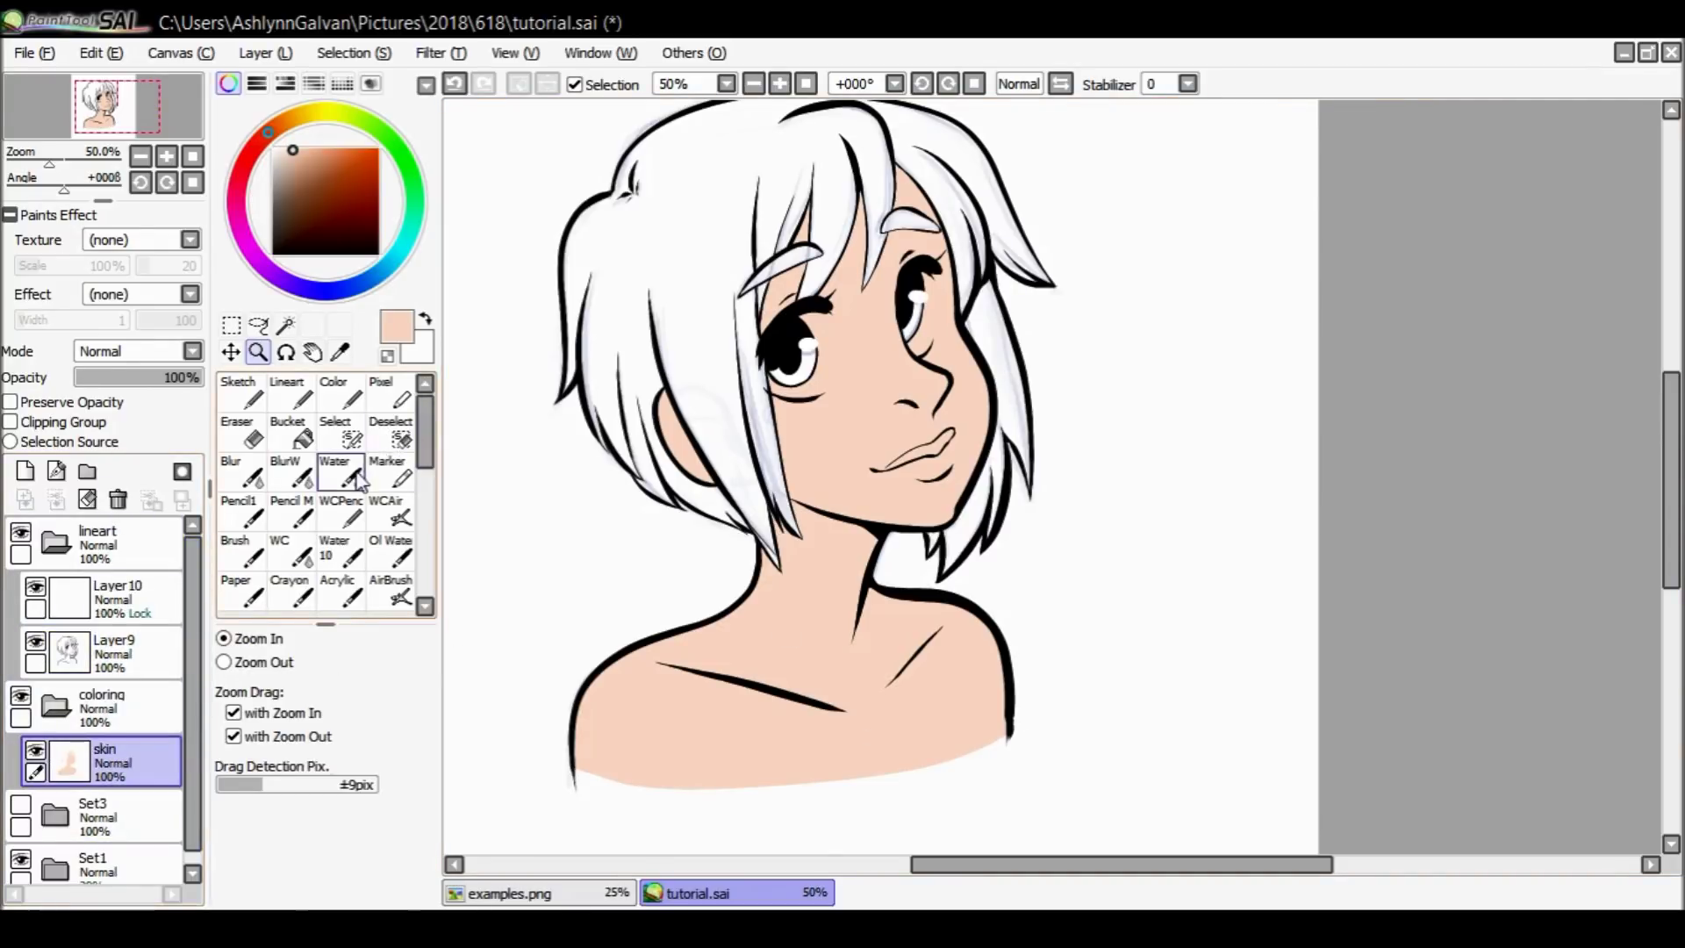
{"action": "left_click", "coordinate": [363, 477]}
{"action": "left_click_drag", "start_coordinate": [341, 672], "coordinate": [333, 673]}
{"action": "mouse_move", "coordinate": [960, 747]}
{"action": "left_mouse_down"}
{"action": "mouse_move", "coordinate": [729, 798]}
{"action": "mouse_move", "coordinate": [572, 775]}
{"action": "mouse_move", "coordinate": [895, 714]}
{"action": "mouse_move", "coordinate": [632, 783]}
{"action": "left_mouse_up"}
Examine how the skin fill meets the lineart around the right-hand eye at 400%, and return to the portrait at 50%.
{"action": "left_click", "coordinate": [258, 352]}
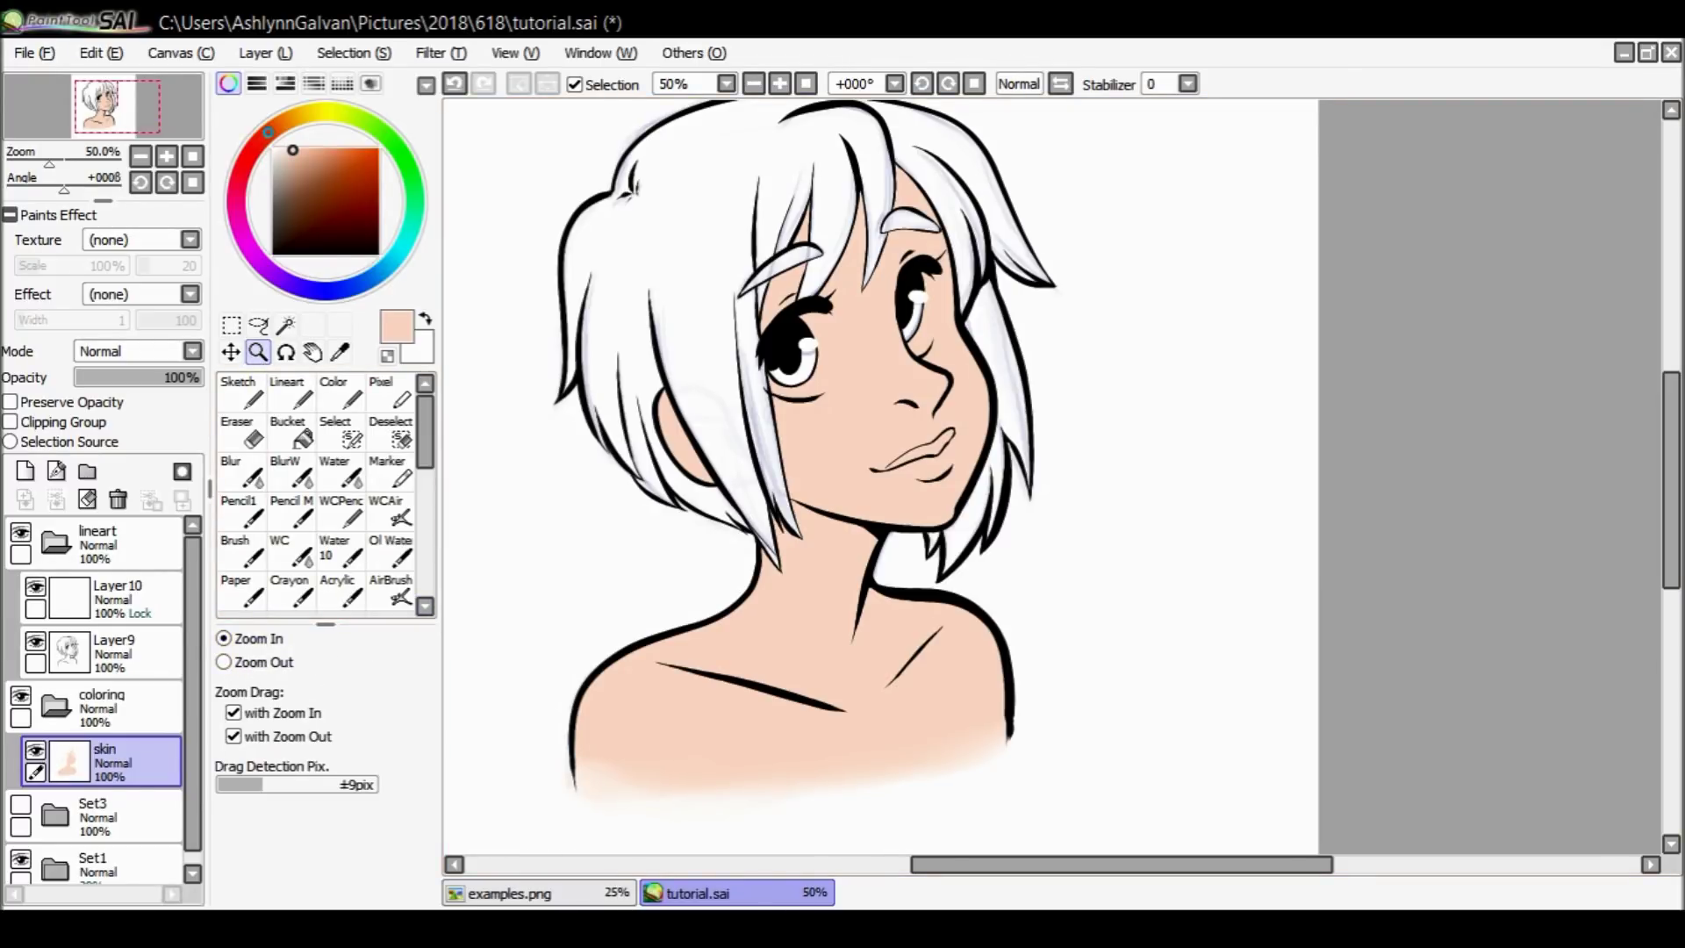
{"action": "left_click", "coordinate": [1020, 426]}
{"action": "left_click", "coordinate": [952, 508]}
{"action": "left_click", "coordinate": [951, 508]}
{"action": "left_click_drag", "start_coordinate": [1659, 451], "coordinate": [1673, 373]}
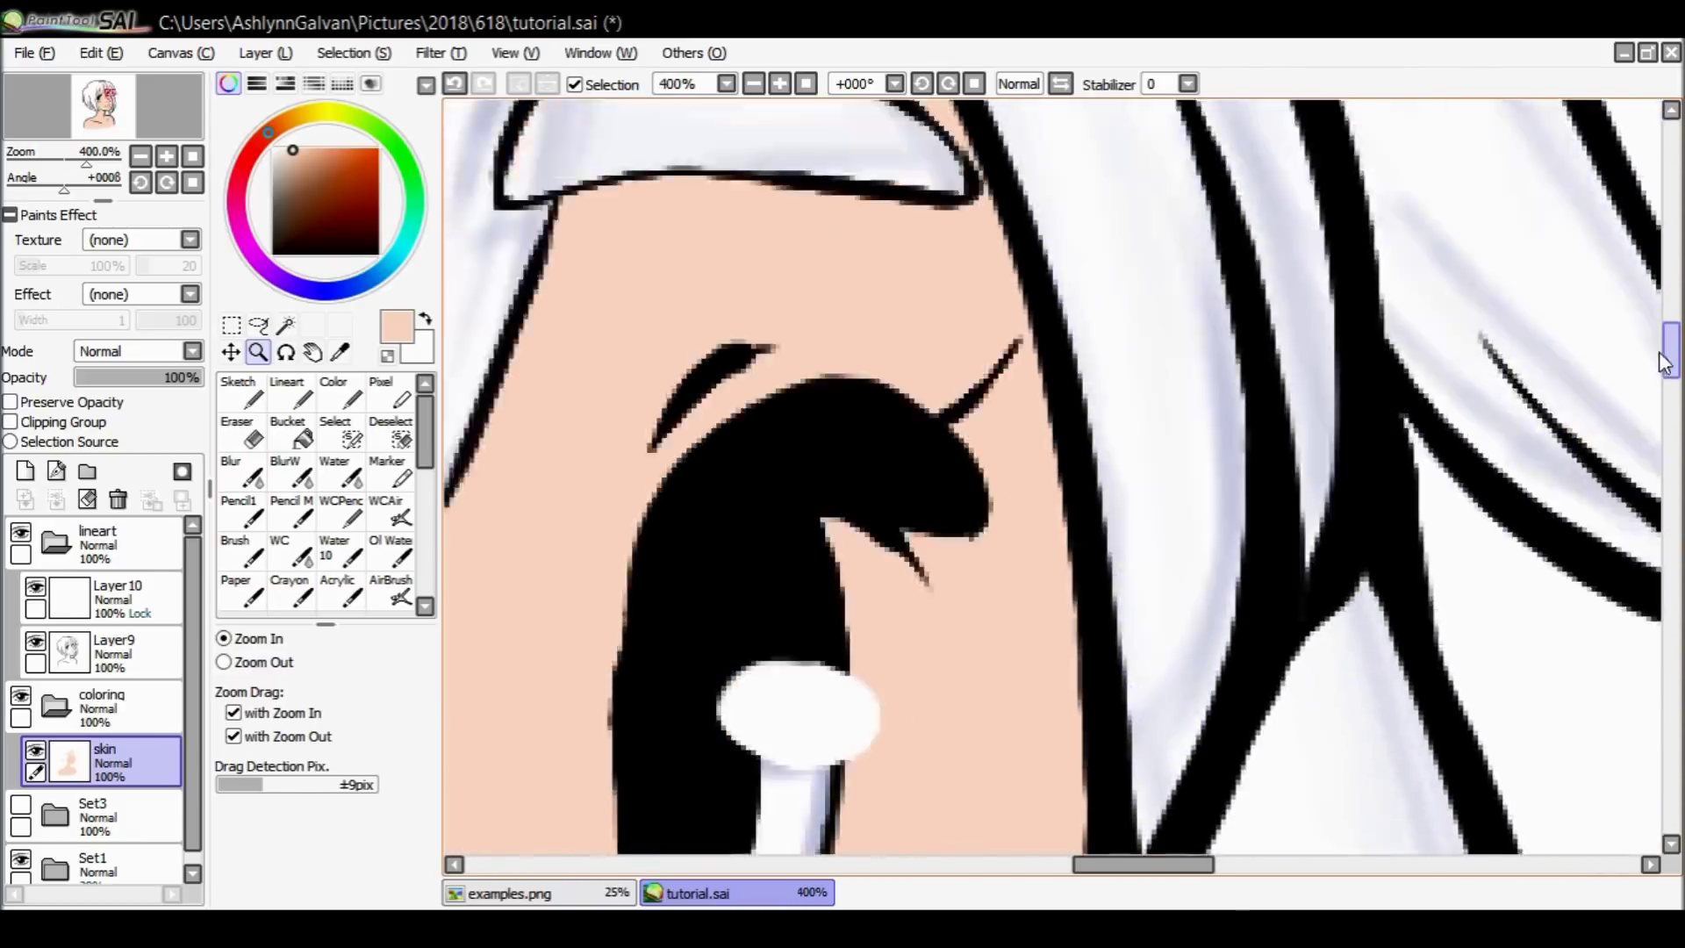
{"action": "scroll", "coordinate": [1615, 333], "scroll_direction": "up", "scroll_amount": 1}
{"action": "left_click", "coordinate": [254, 663]}
{"action": "left_click", "coordinate": [930, 429]}
{"action": "left_click_drag", "start_coordinate": [929, 429], "coordinate": [1009, 395]}
{"action": "left_click_drag", "start_coordinate": [1672, 449], "coordinate": [1672, 455]}
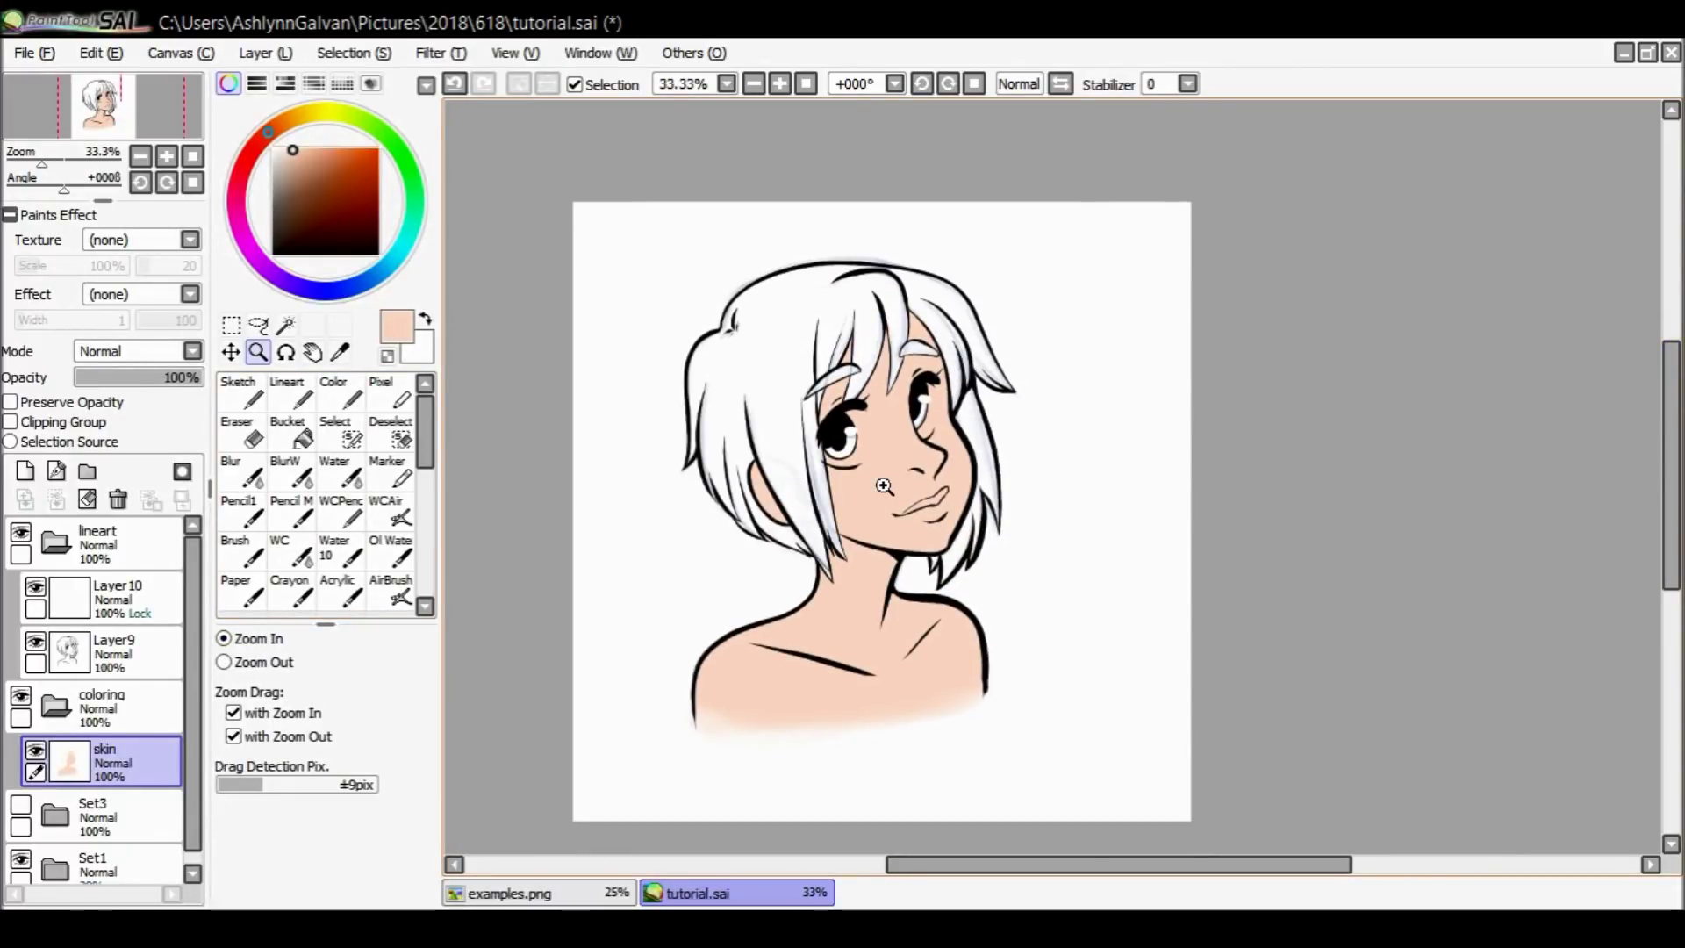
{"action": "left_click", "coordinate": [889, 446]}
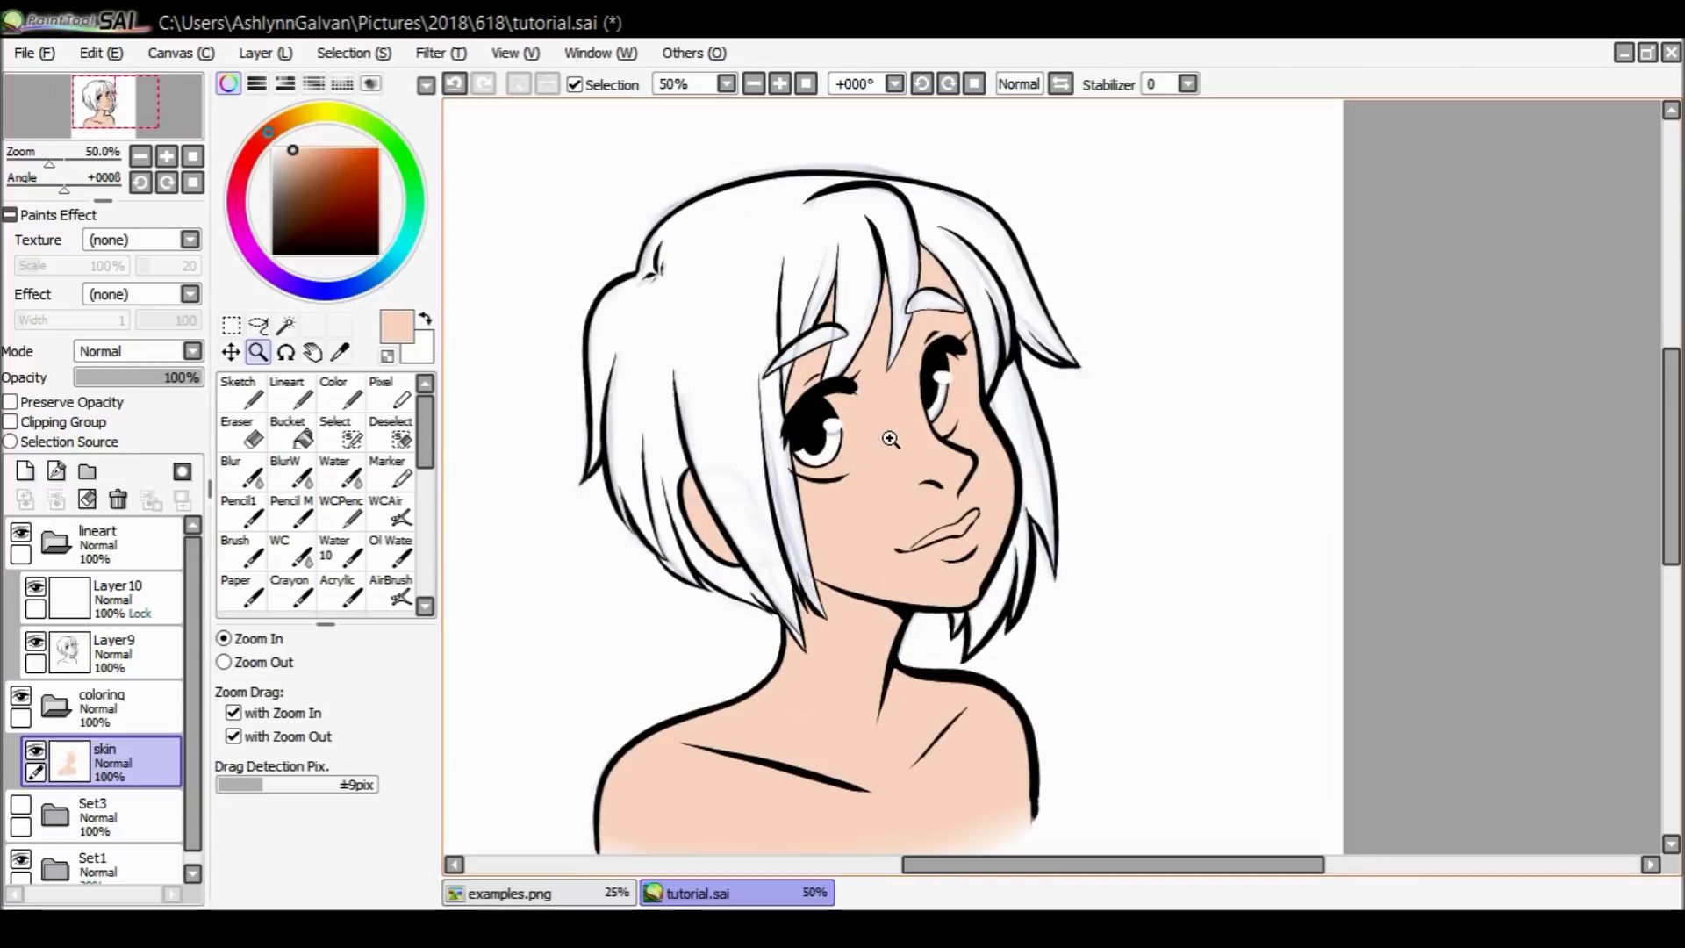
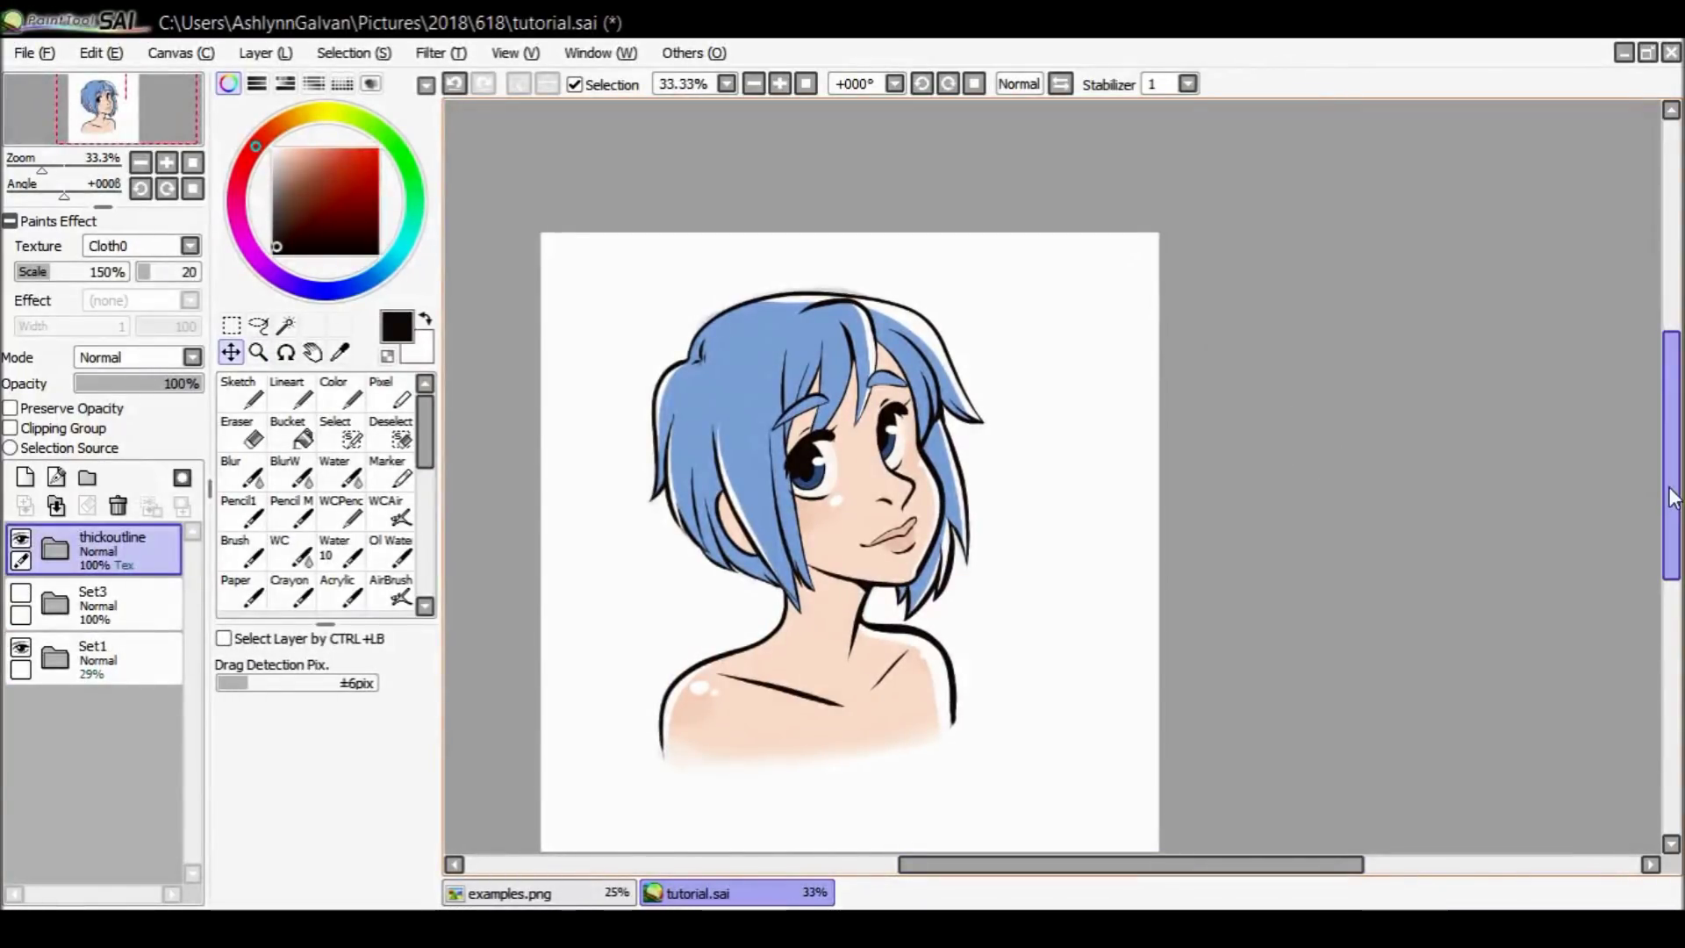
Examine the colored portrait as a whole and the shading and highlights around the lips and cheek at up to 300%.
{"action": "left_click_drag", "start_coordinate": [1078, 891], "coordinate": [1045, 891]}
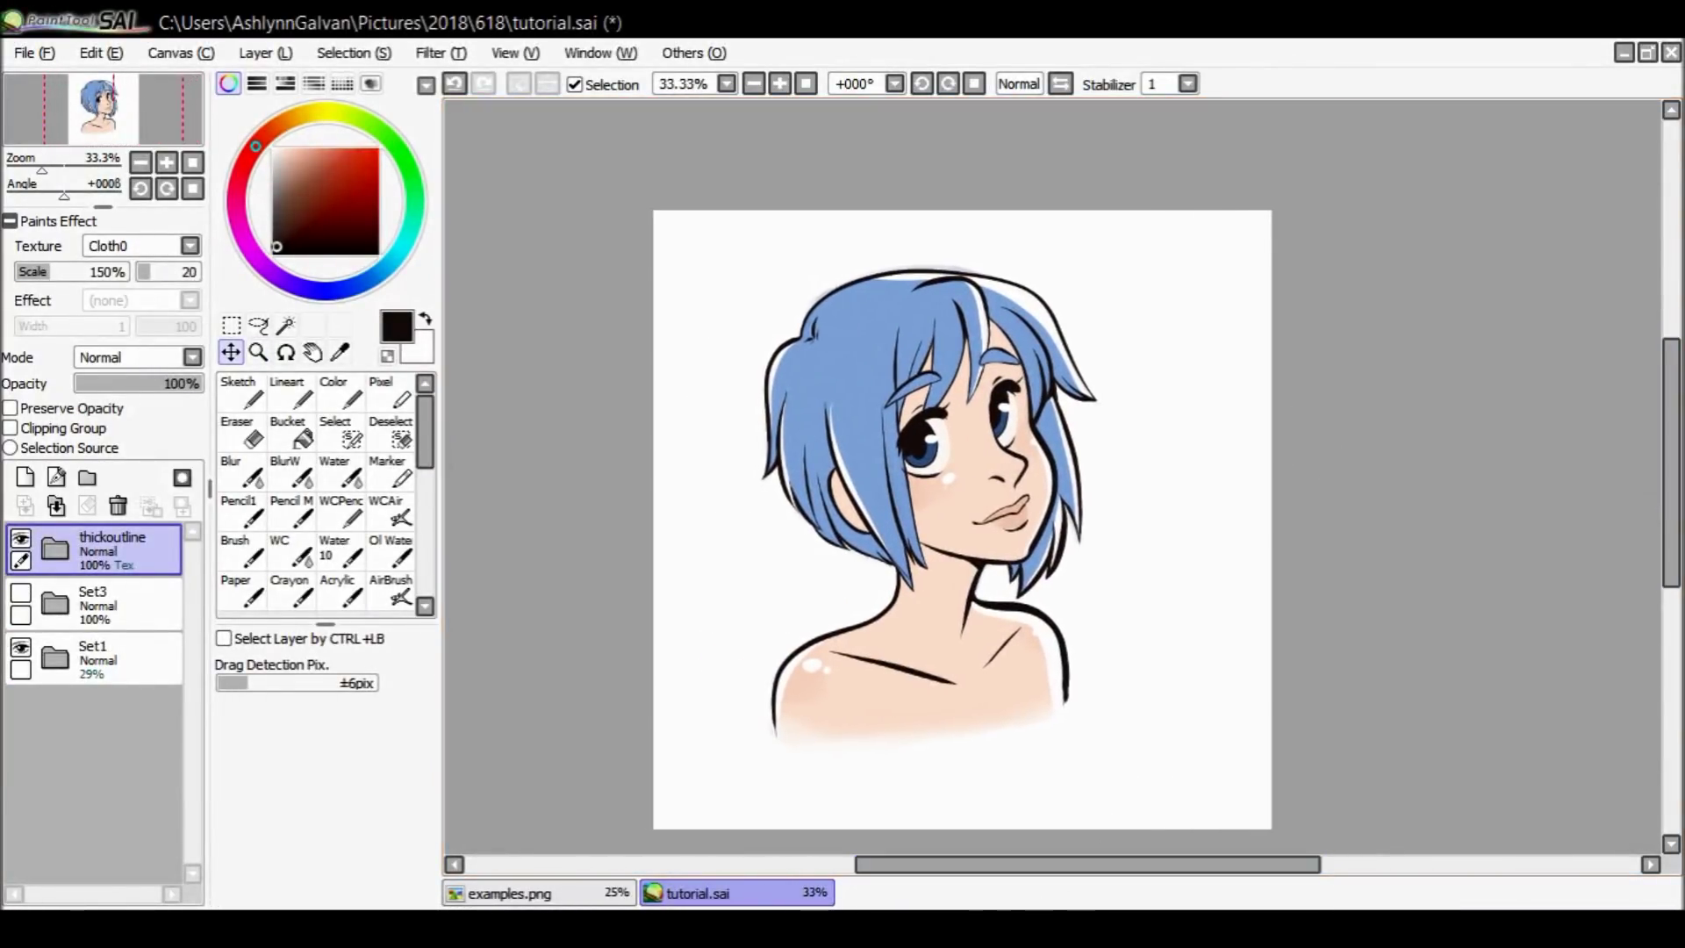
{"action": "left_click", "coordinate": [258, 352]}
{"action": "left_click", "coordinate": [225, 638]}
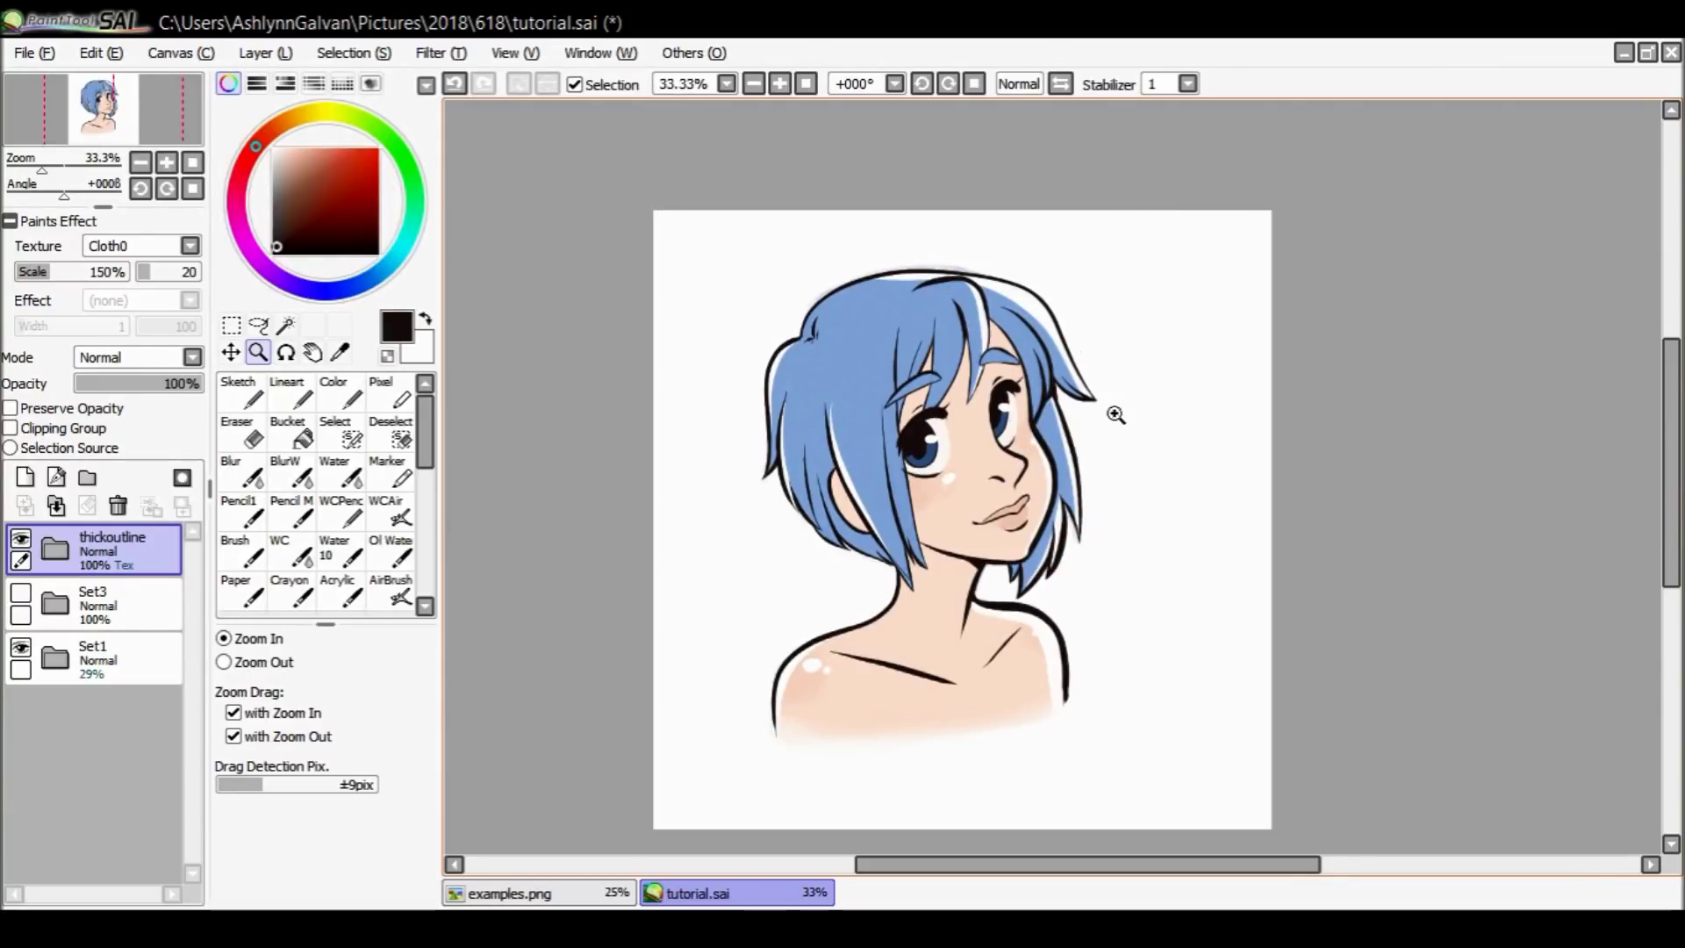
{"action": "scroll", "coordinate": [1309, 416], "scroll_direction": "down", "scroll_amount": 2}
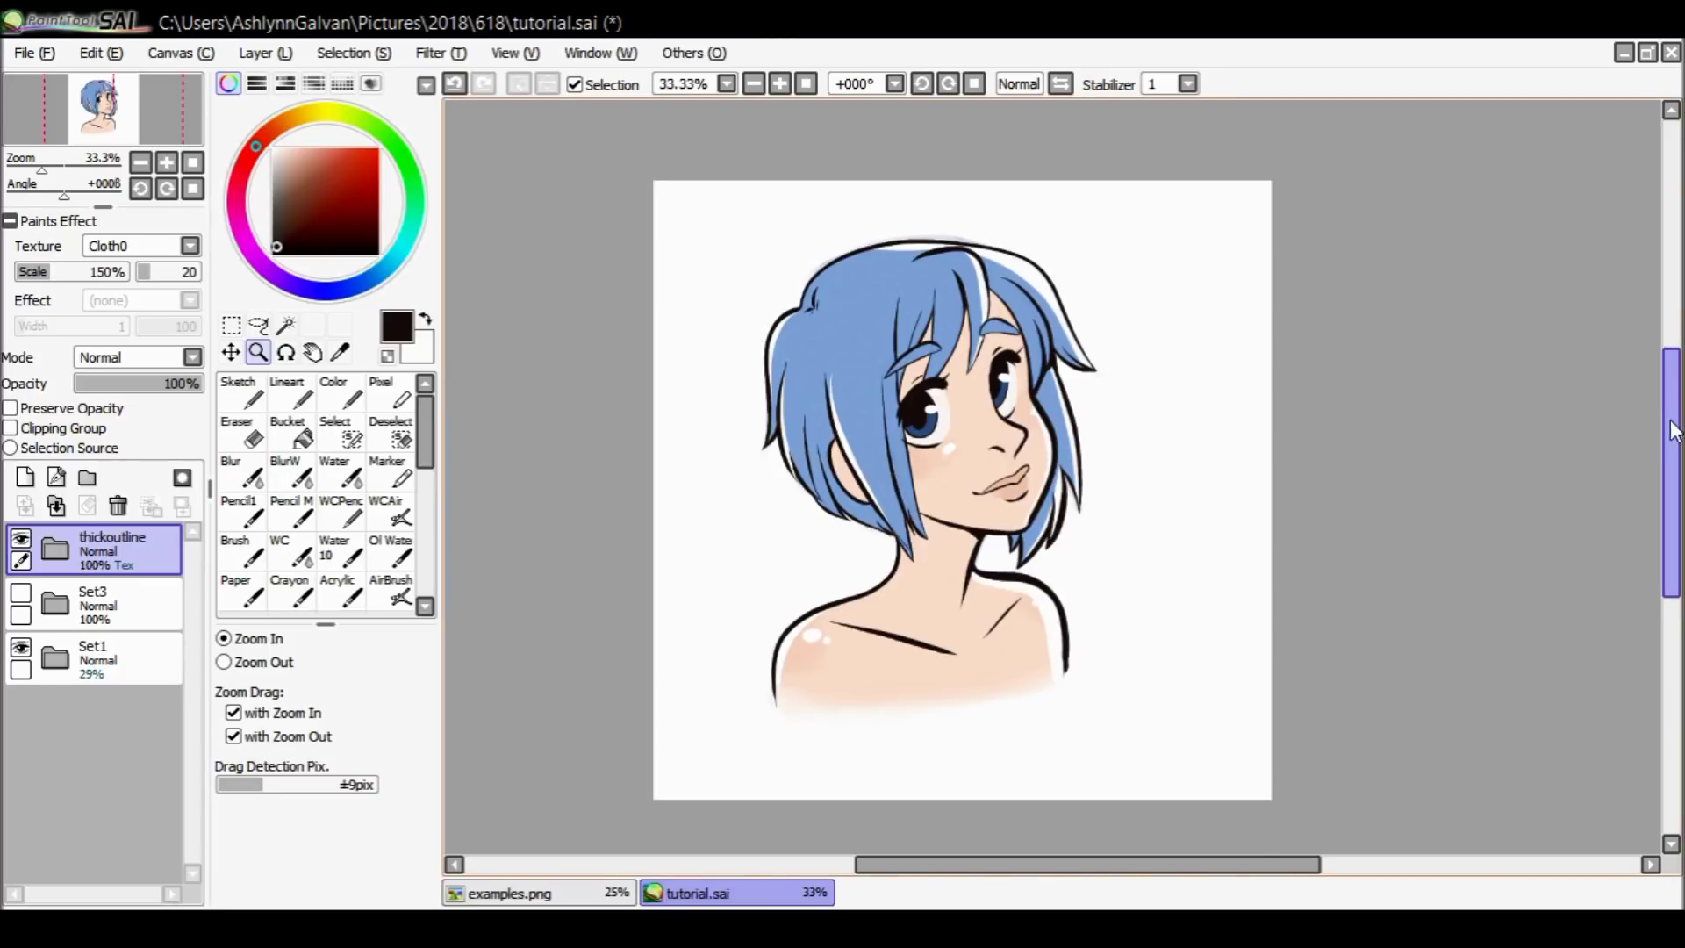
{"action": "left_click_drag", "start_coordinate": [1672, 430], "coordinate": [1673, 417]}
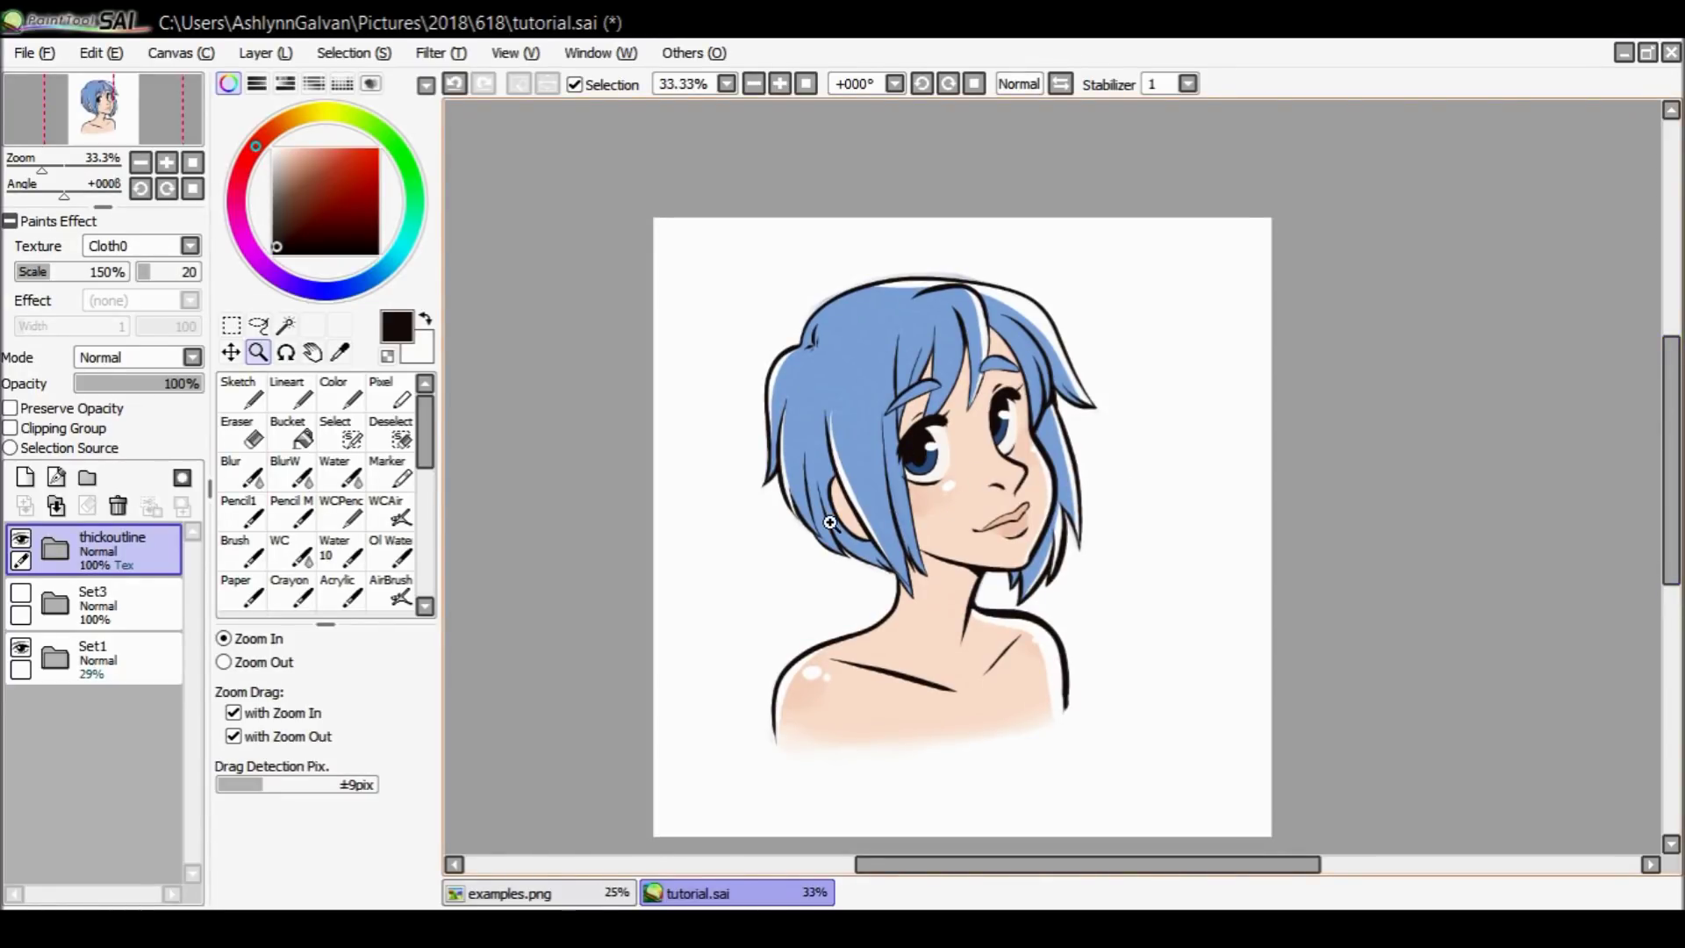
{"action": "left_click", "coordinate": [986, 519]}
{"action": "left_click", "coordinate": [1004, 518]}
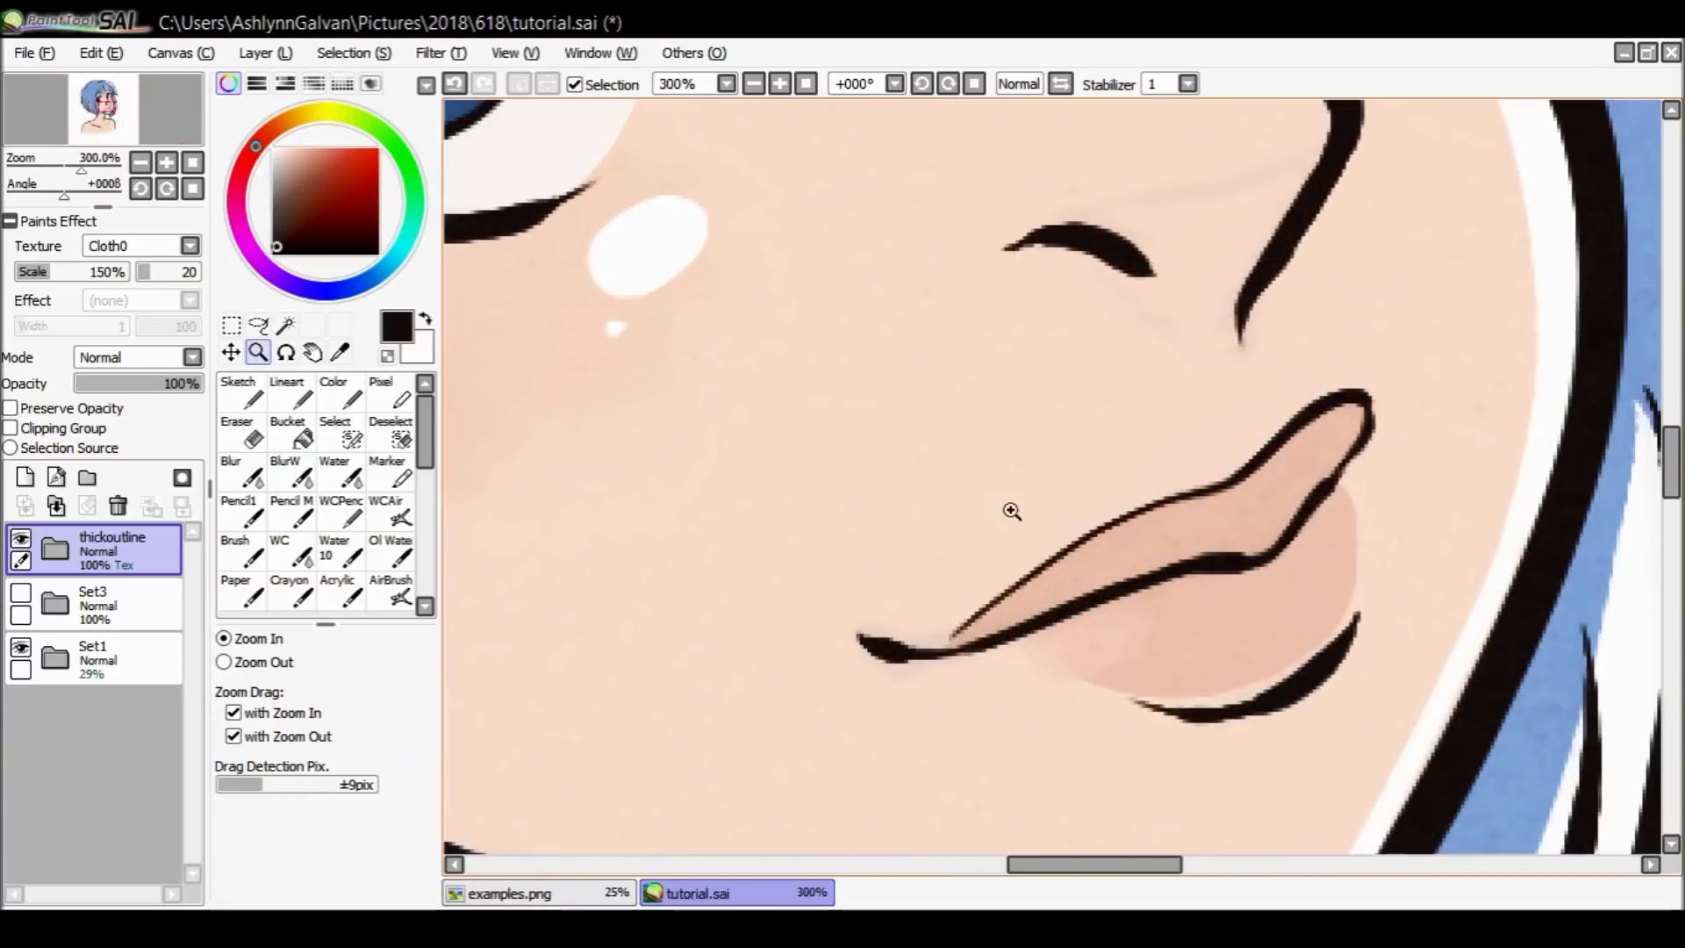
{"action": "left_click", "coordinate": [224, 662]}
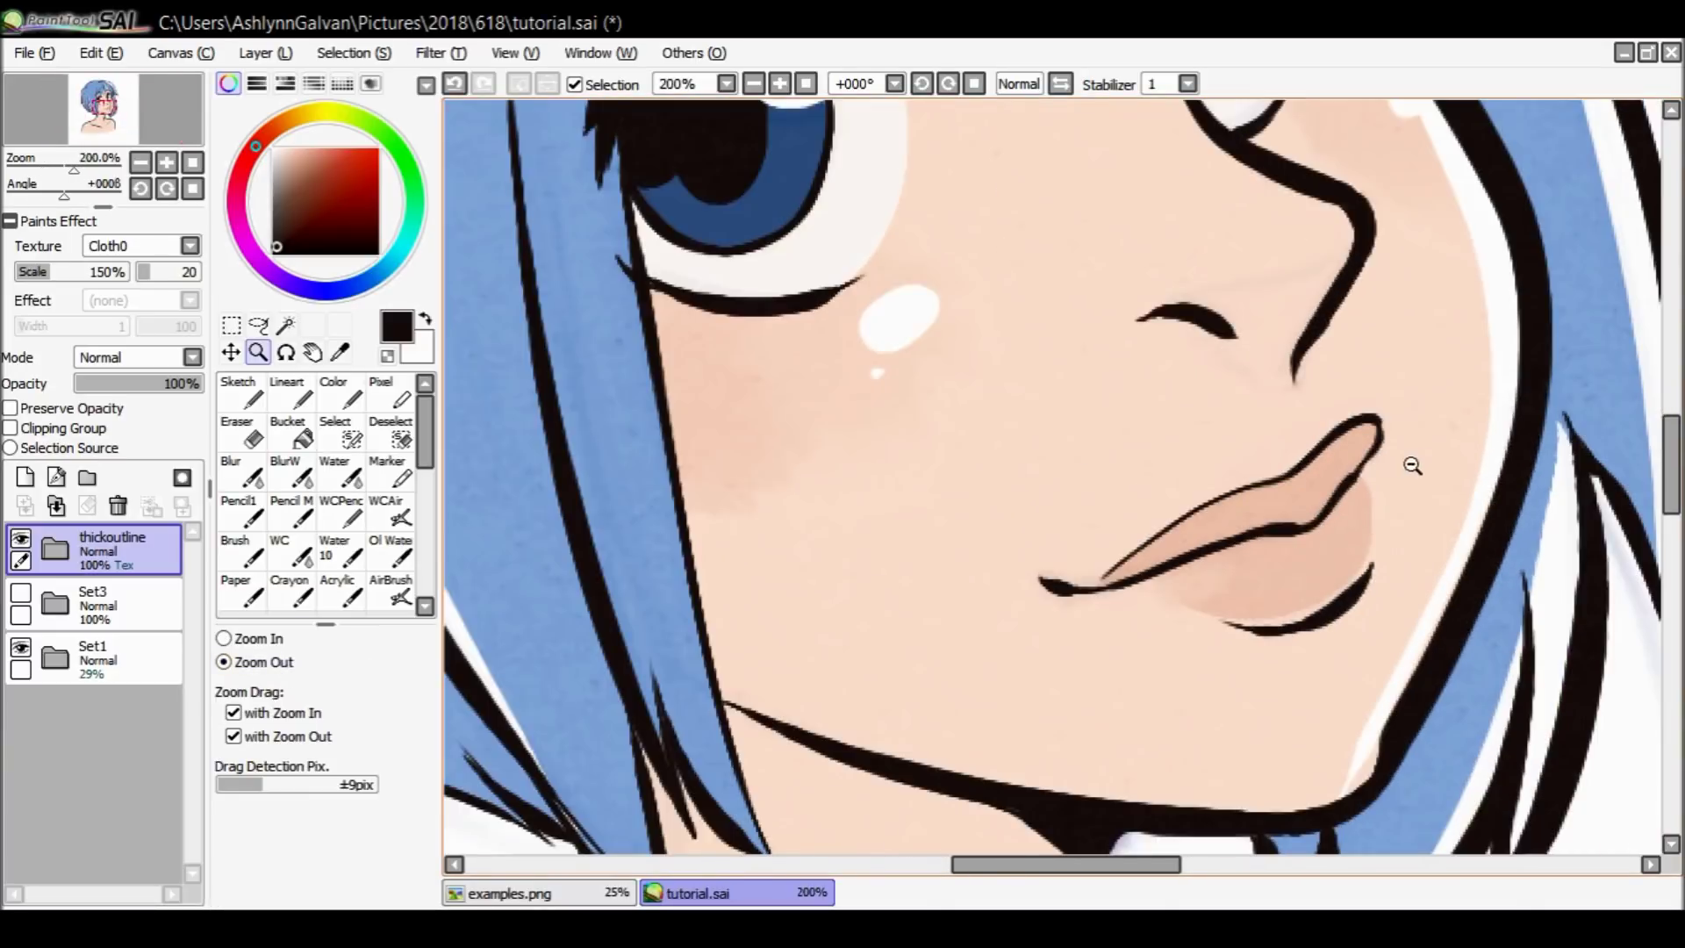
{"action": "left_click", "coordinate": [1404, 479]}
{"action": "left_click", "coordinate": [1402, 494]}
{"action": "left_click", "coordinate": [1402, 497]}
{"action": "scroll", "coordinate": [1657, 459], "scroll_direction": "up", "scroll_amount": 3}
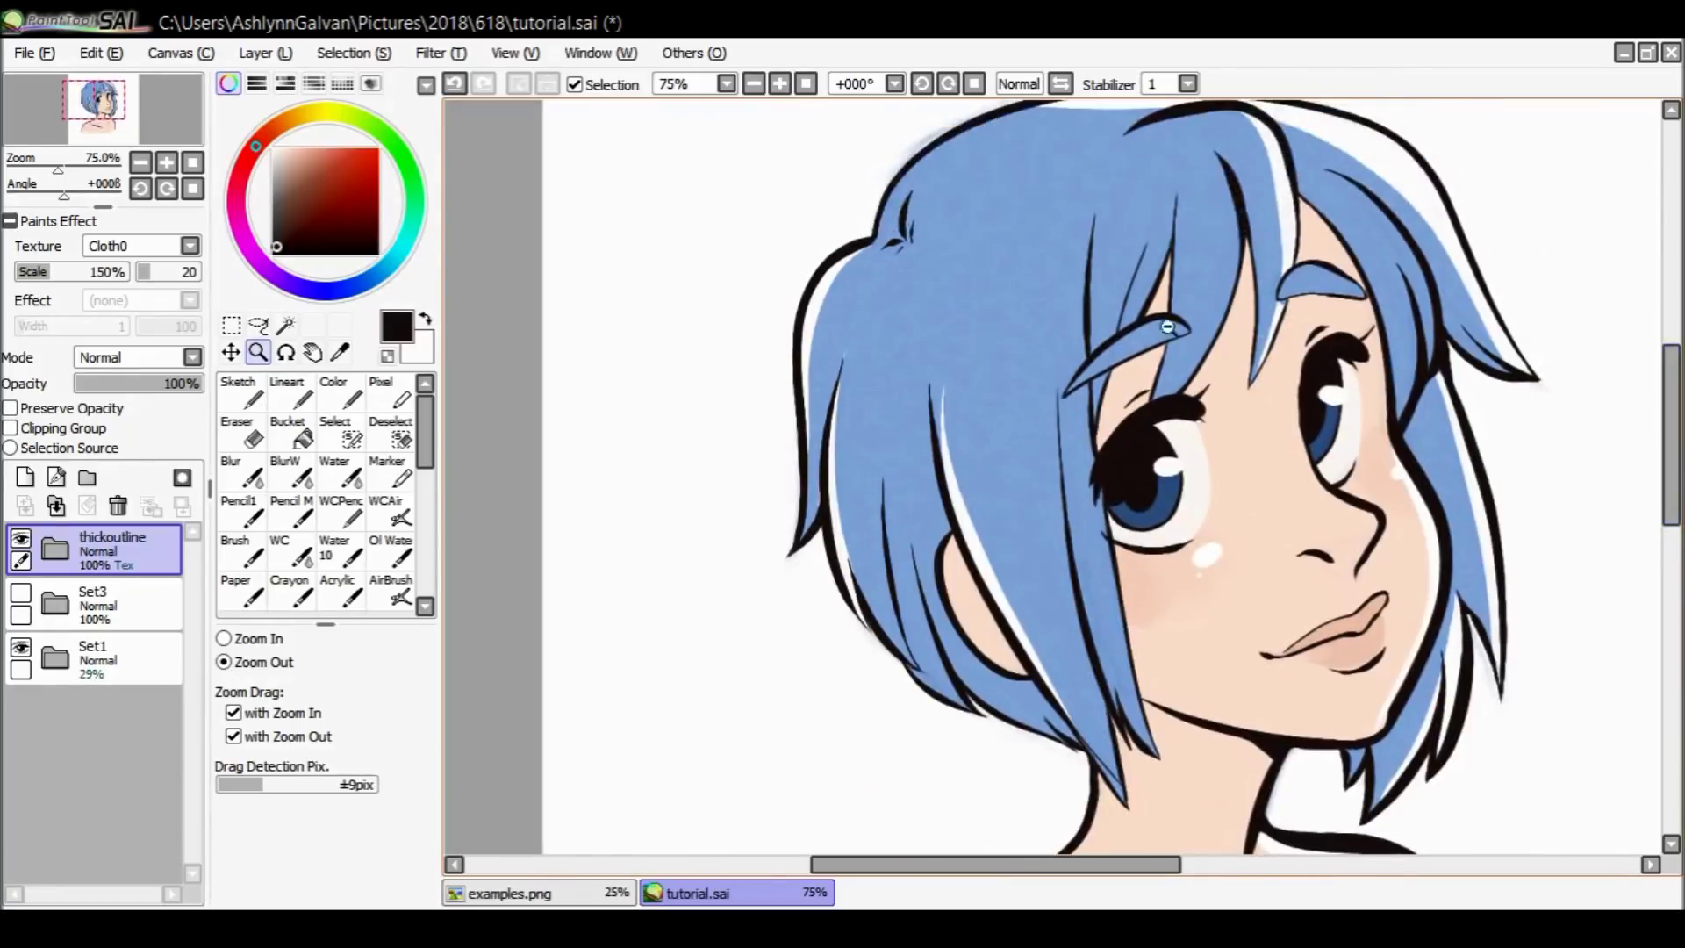
Examine the cloth texture in the blue hair at up to 1600%, and return to the full portrait.
{"action": "left_click", "coordinate": [255, 639]}
{"action": "left_click_drag", "start_coordinate": [974, 251], "coordinate": [940, 357]}
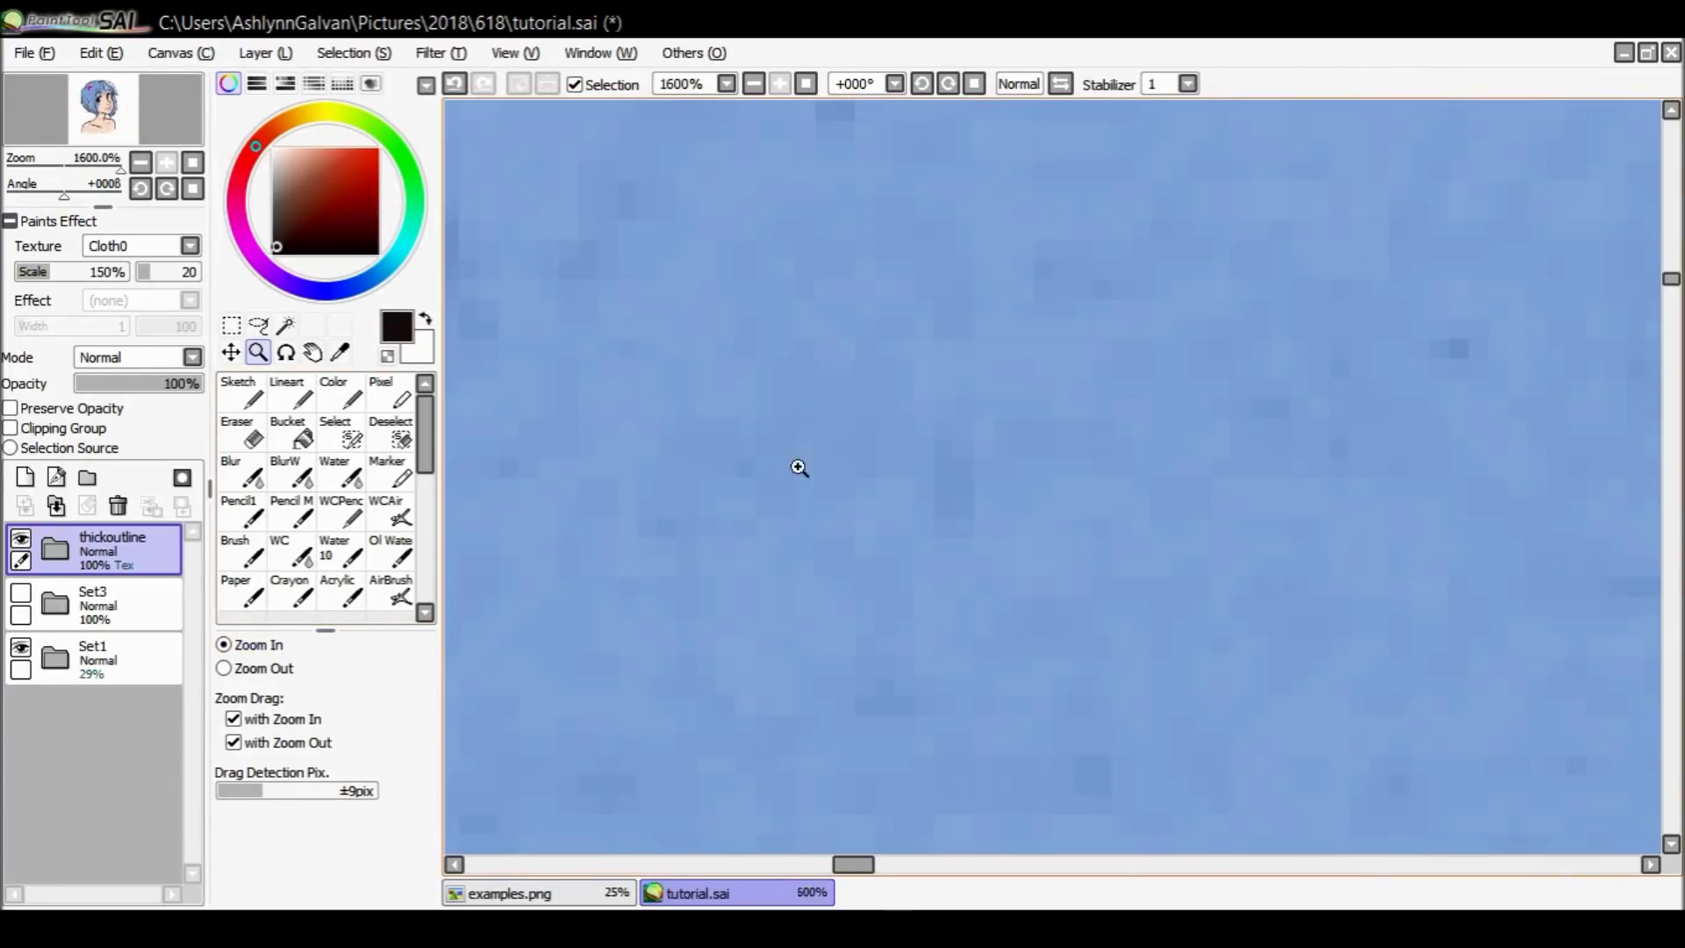
{"action": "left_click_drag", "start_coordinate": [782, 482], "coordinate": [828, 488]}
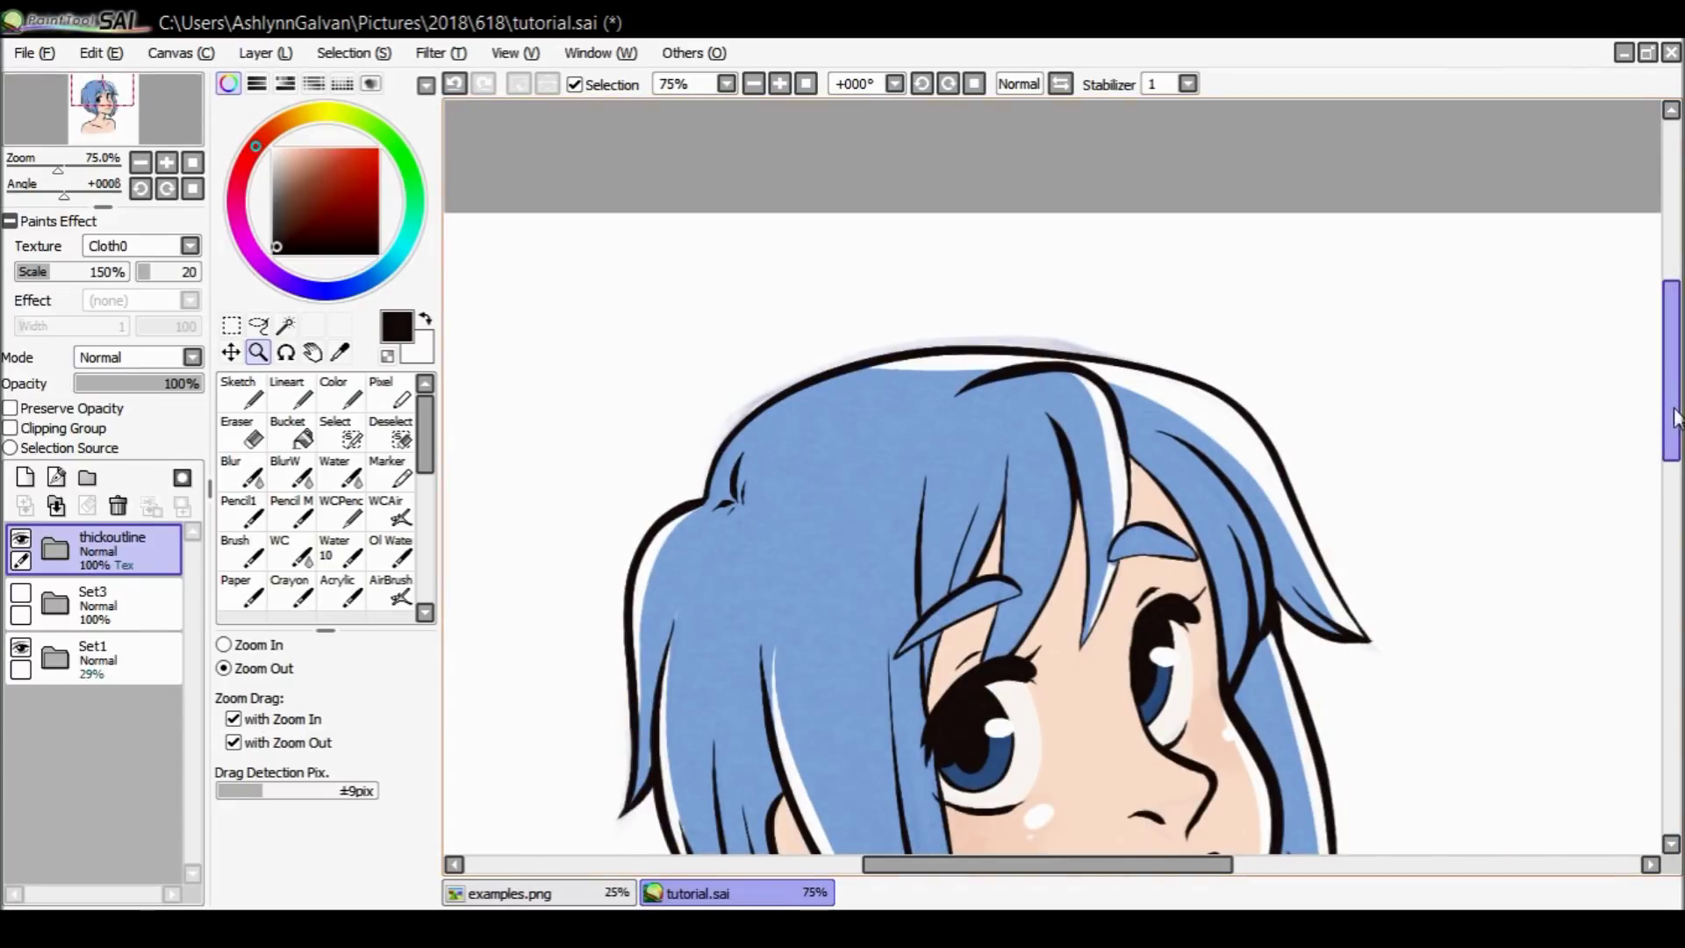
{"action": "scroll", "coordinate": [1644, 489], "scroll_direction": "down", "scroll_amount": 5}
{"action": "left_click", "coordinate": [1118, 433]}
{"action": "left_click", "coordinate": [1118, 433]}
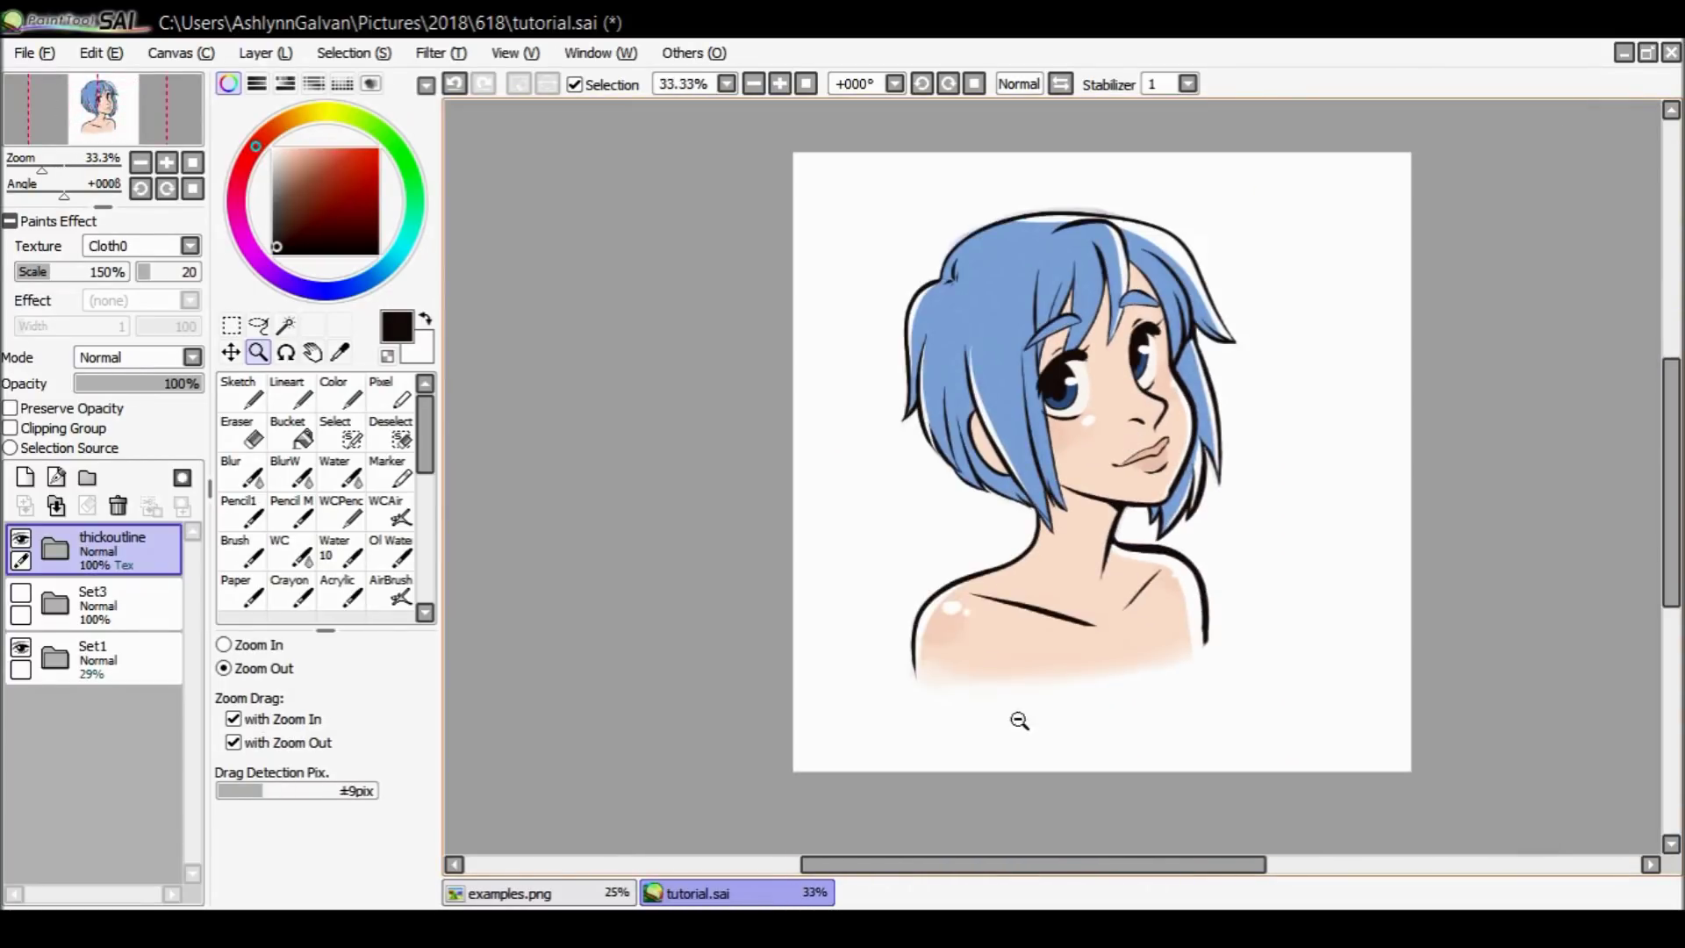
Hide the thickoutline folder so that only the underlying sketch is displayed.
{"action": "left_click_drag", "start_coordinate": [922, 867], "coordinate": [1011, 880]}
{"action": "left_click", "coordinate": [268, 645]}
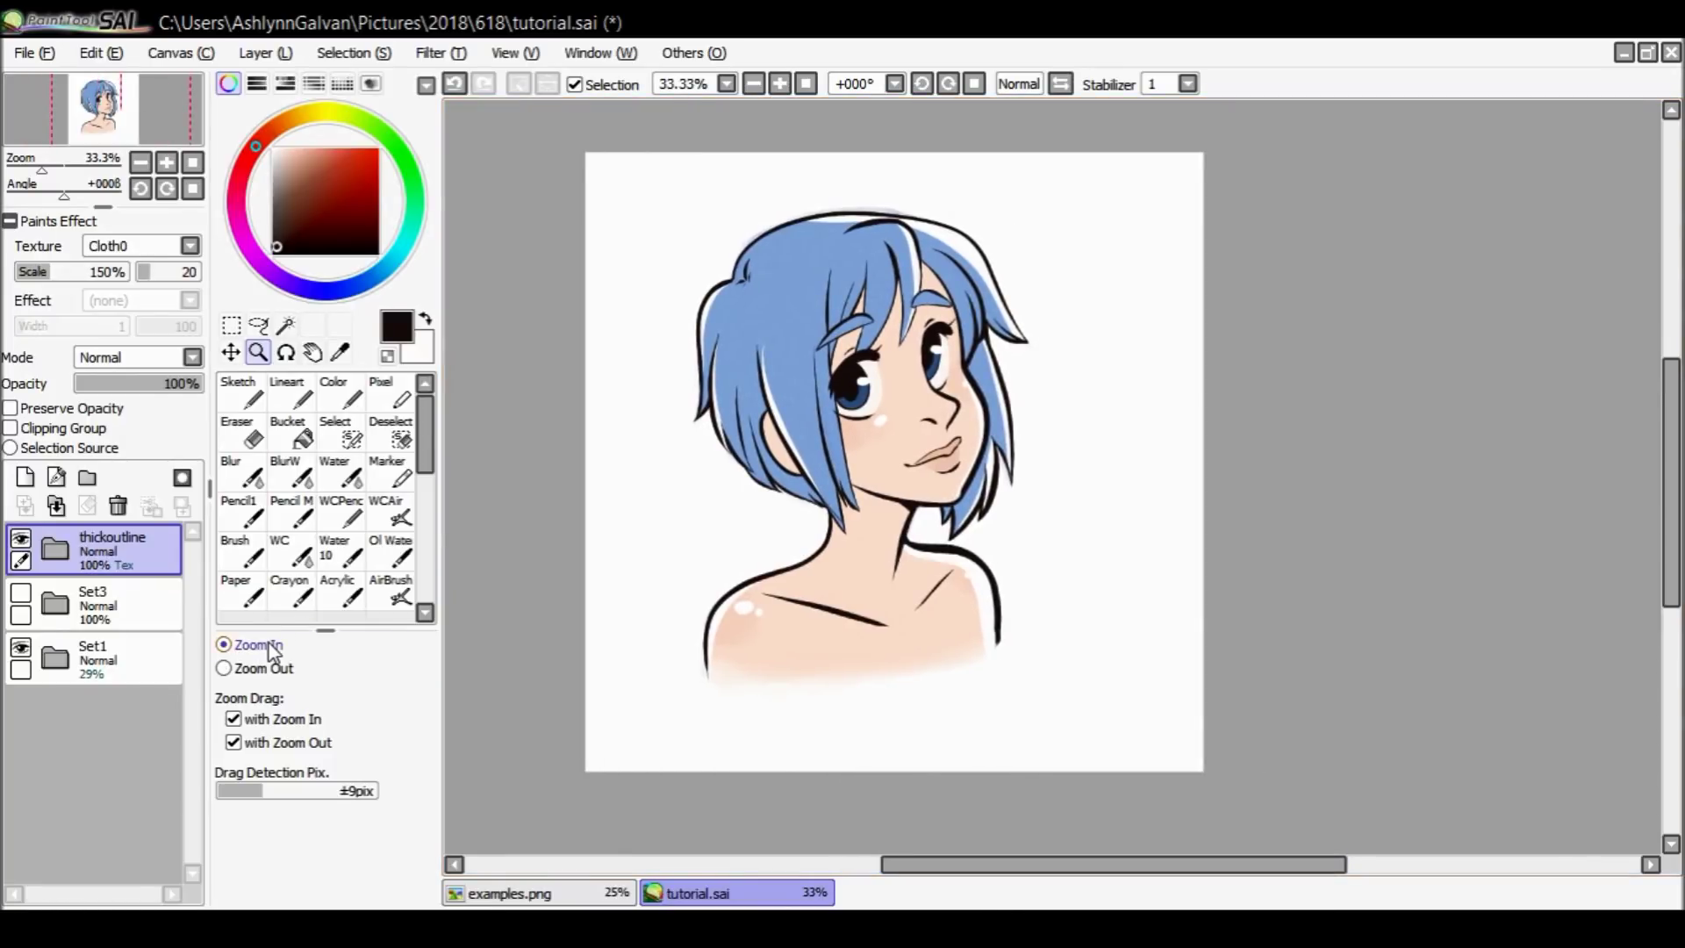
{"action": "left_click", "coordinate": [953, 332]}
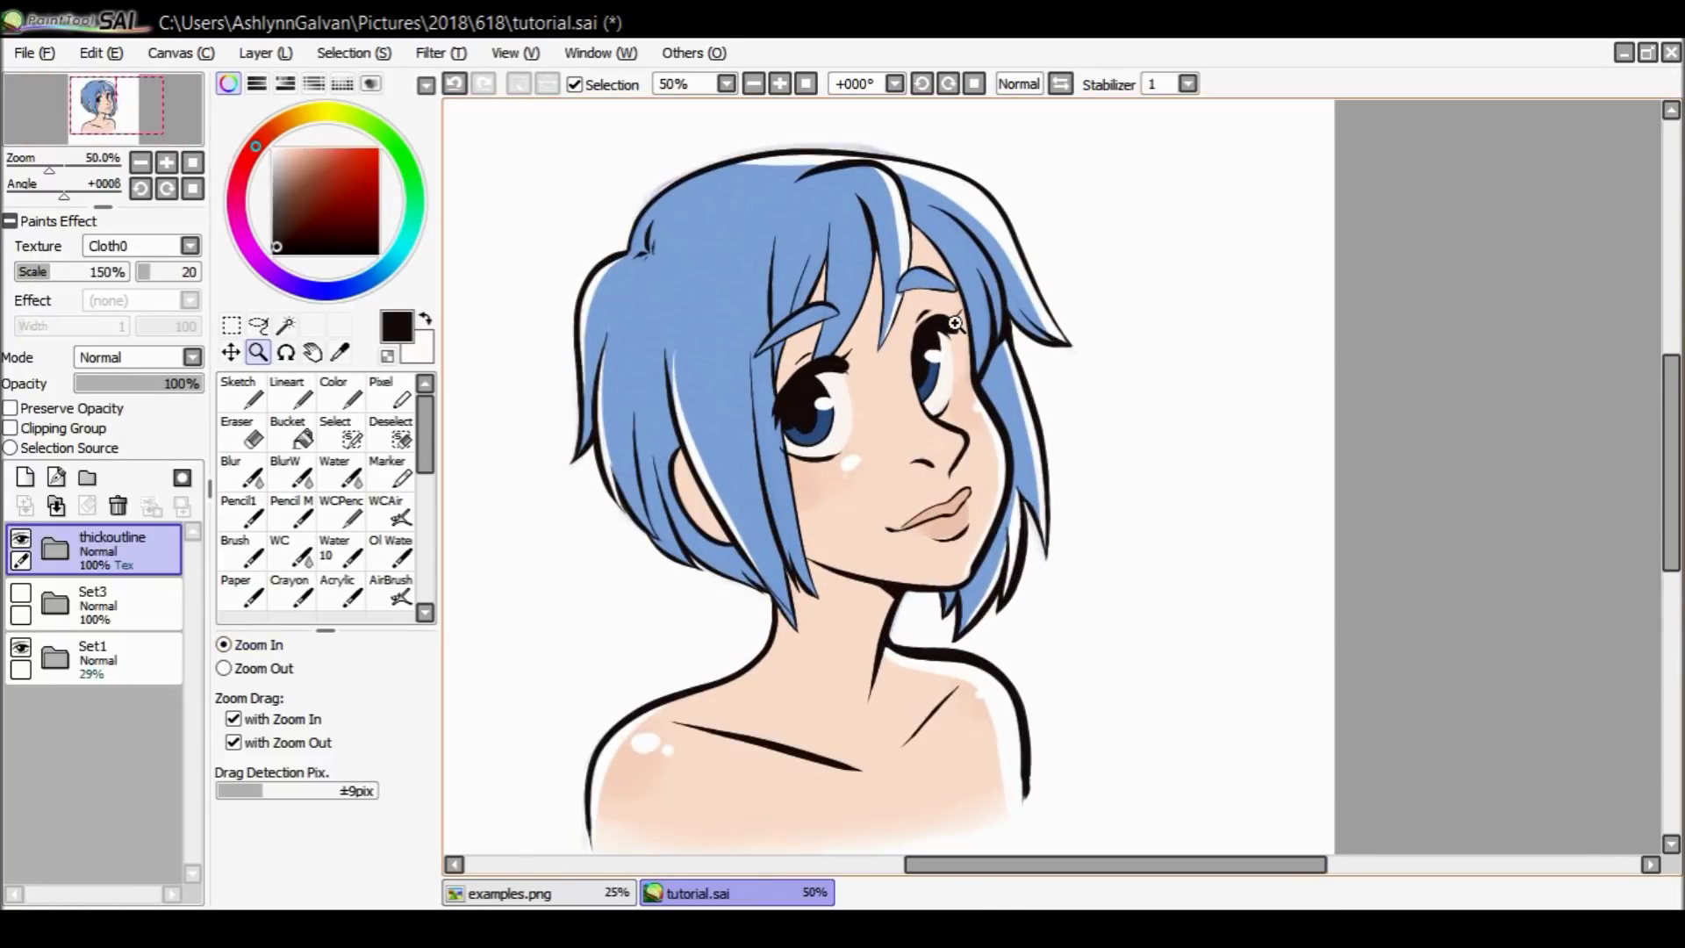
{"action": "left_click", "coordinate": [21, 540]}
{"action": "left_click", "coordinate": [21, 540]}
{"action": "left_click", "coordinate": [22, 540]}
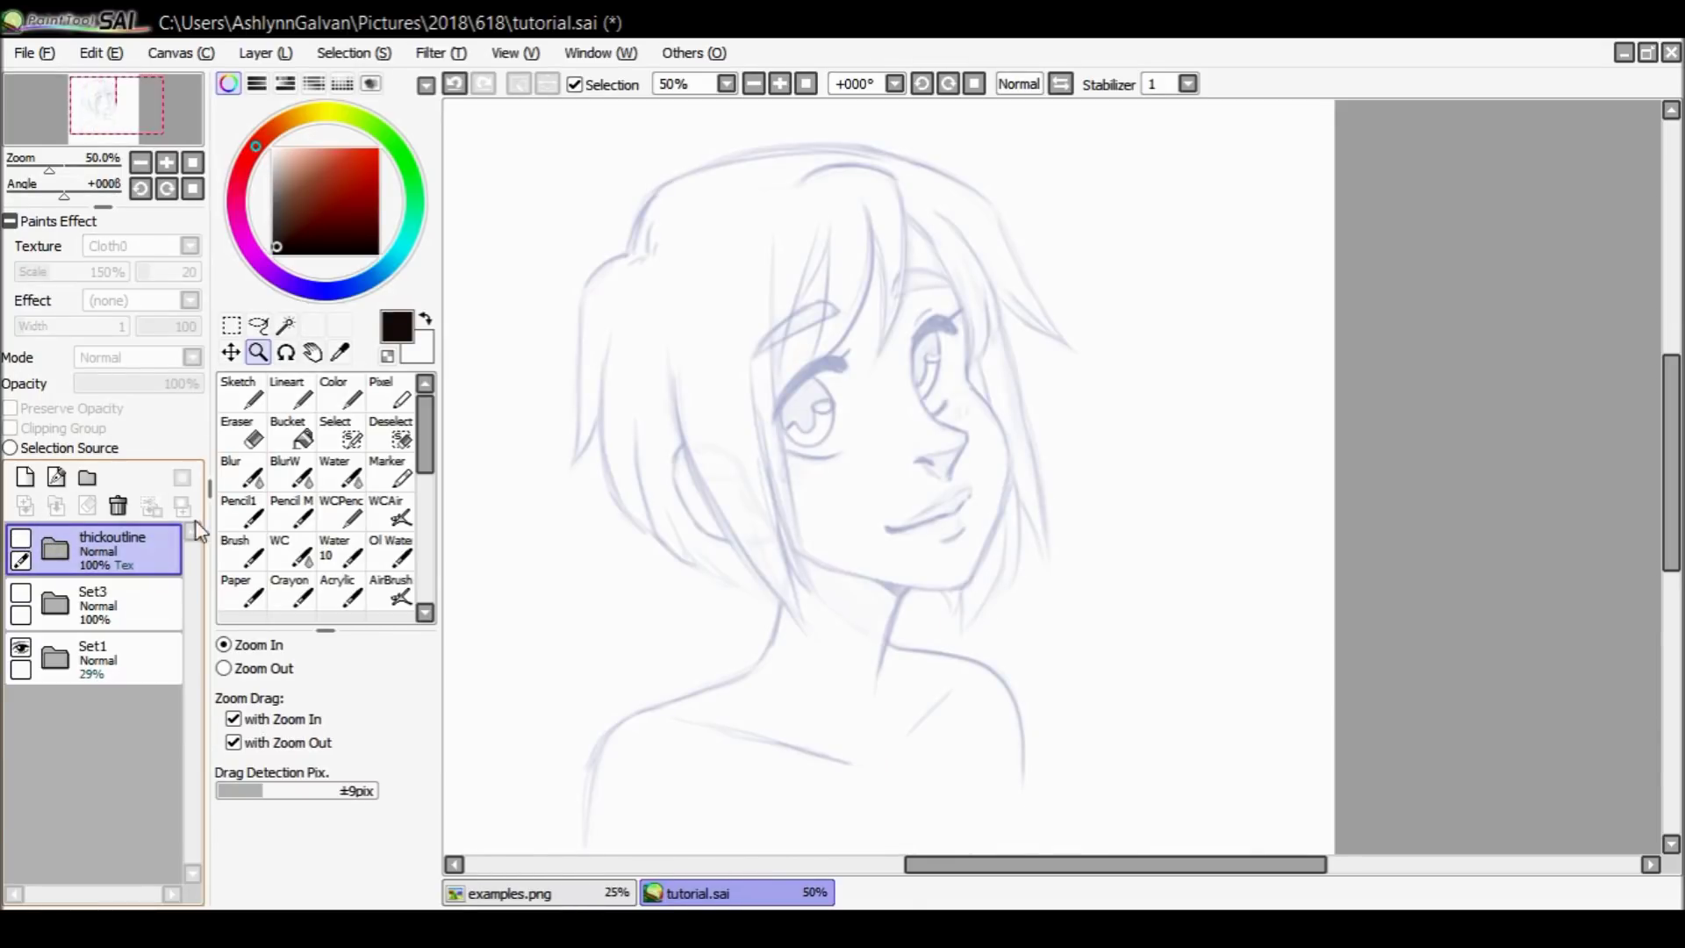
Set the opacity of the Set1 sketch folder to 56% with the whole canvas in view.
{"action": "left_click", "coordinate": [44, 588]}
{"action": "left_click", "coordinate": [263, 668]}
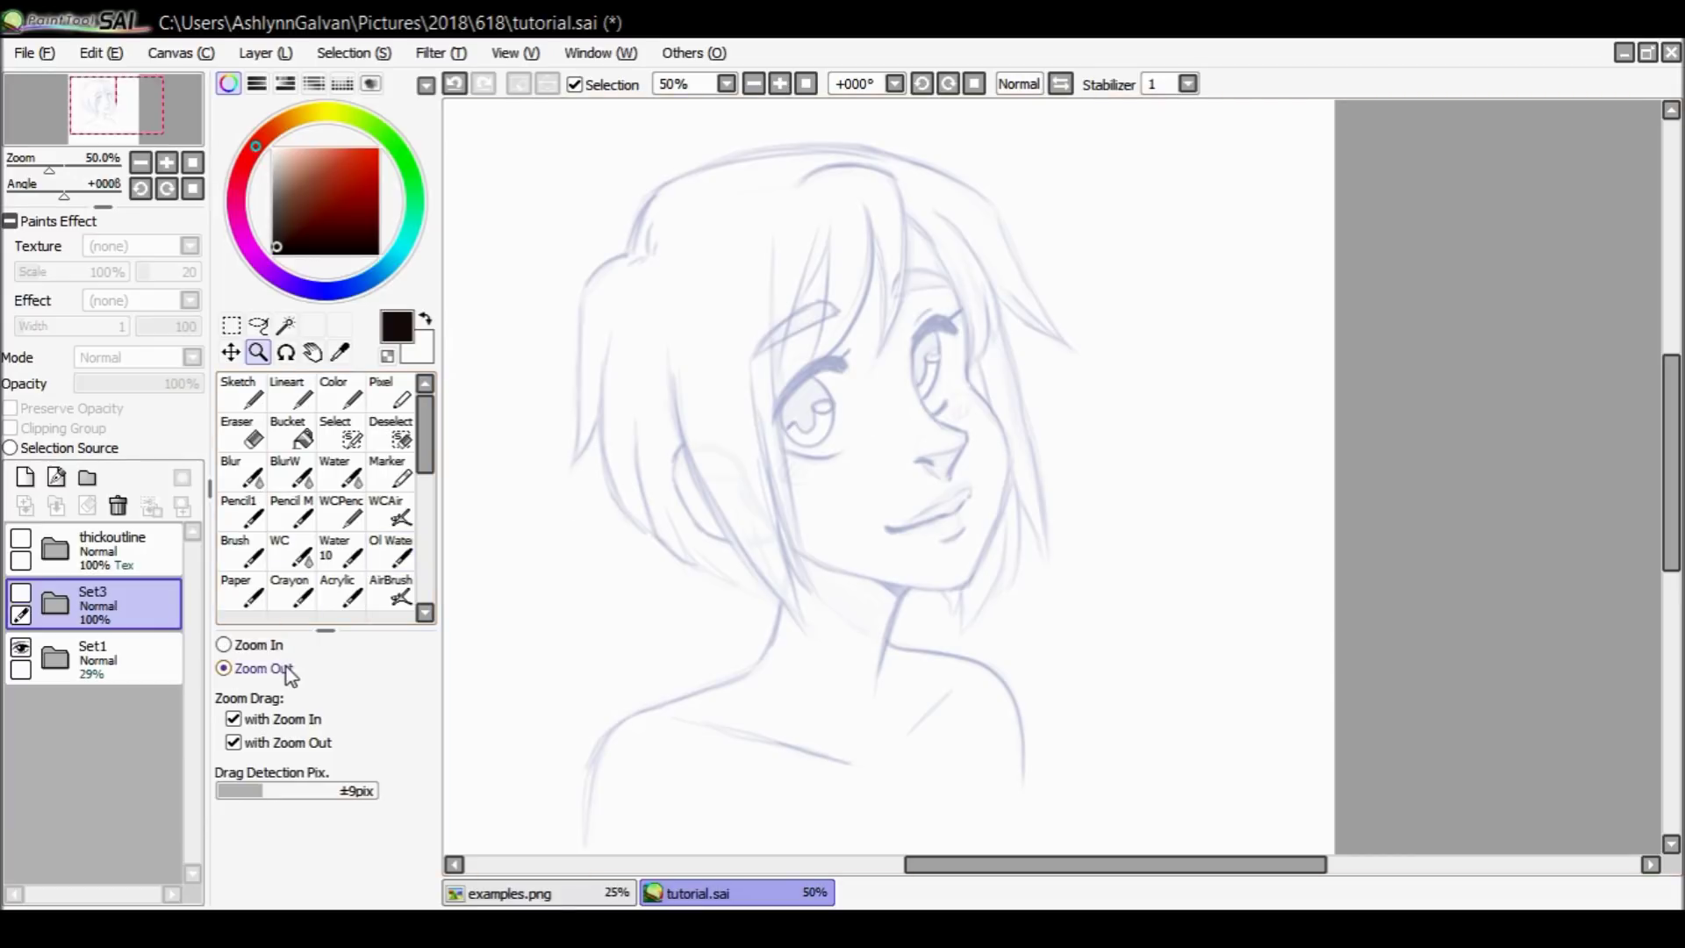
{"action": "left_click", "coordinate": [904, 388]}
{"action": "left_click", "coordinate": [123, 656]}
{"action": "left_click", "coordinate": [146, 386]}
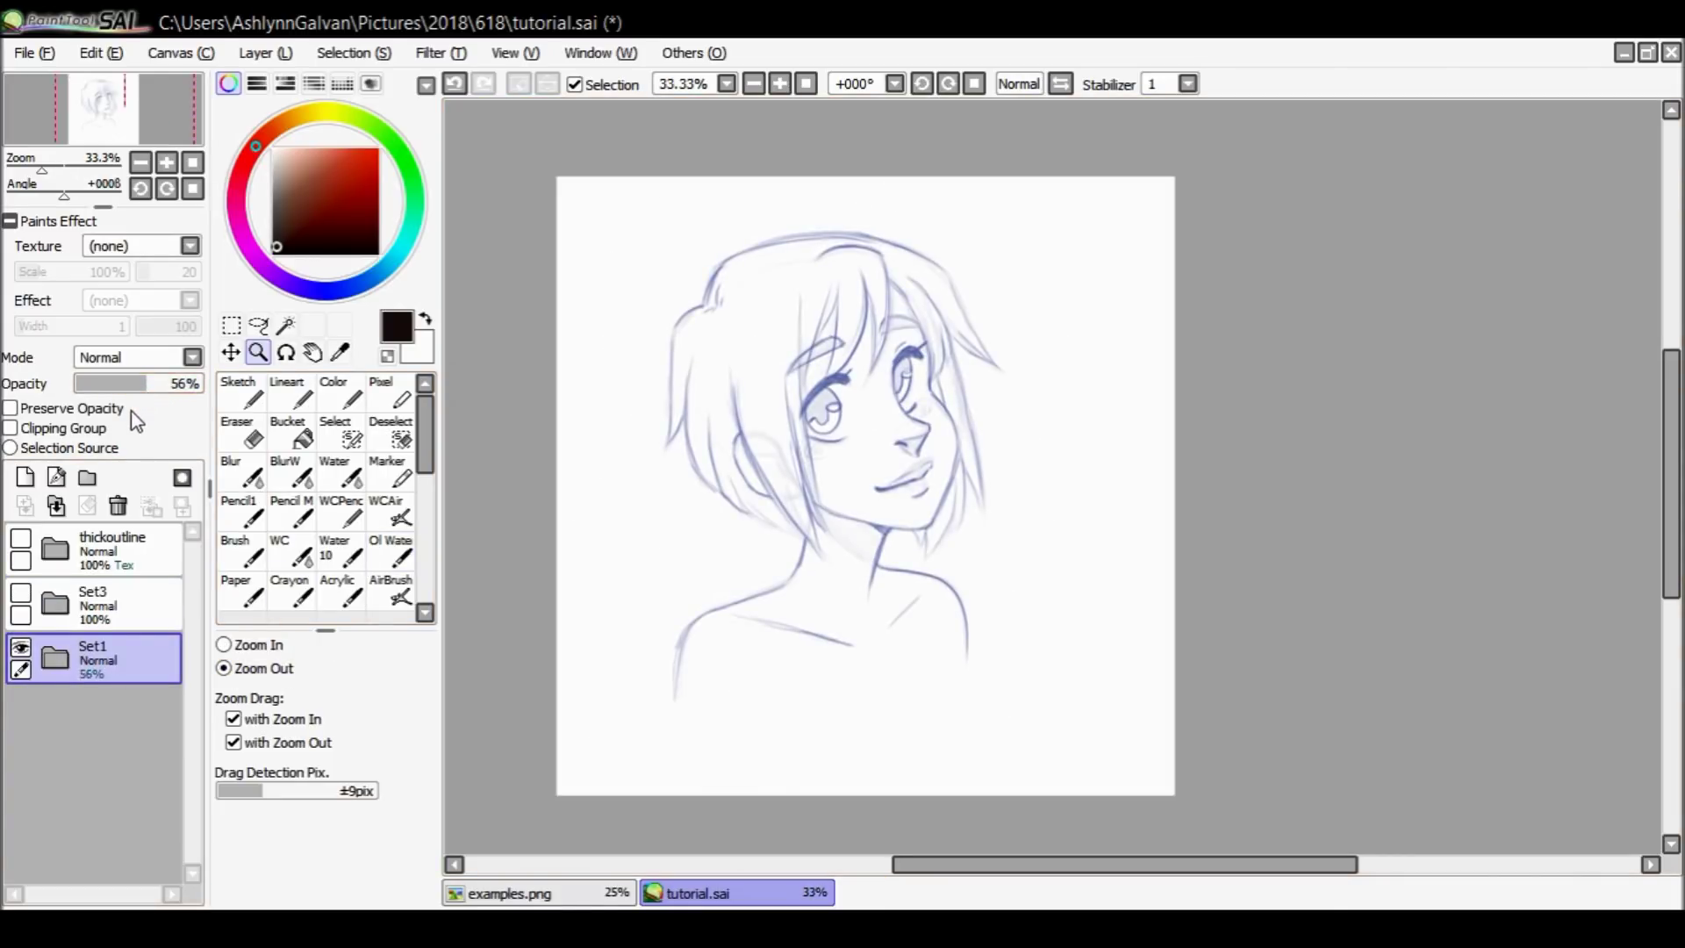
Show the Set3 folder and expand it to list its layers.
{"action": "left_click", "coordinate": [20, 592]}
{"action": "left_click", "coordinate": [105, 592]}
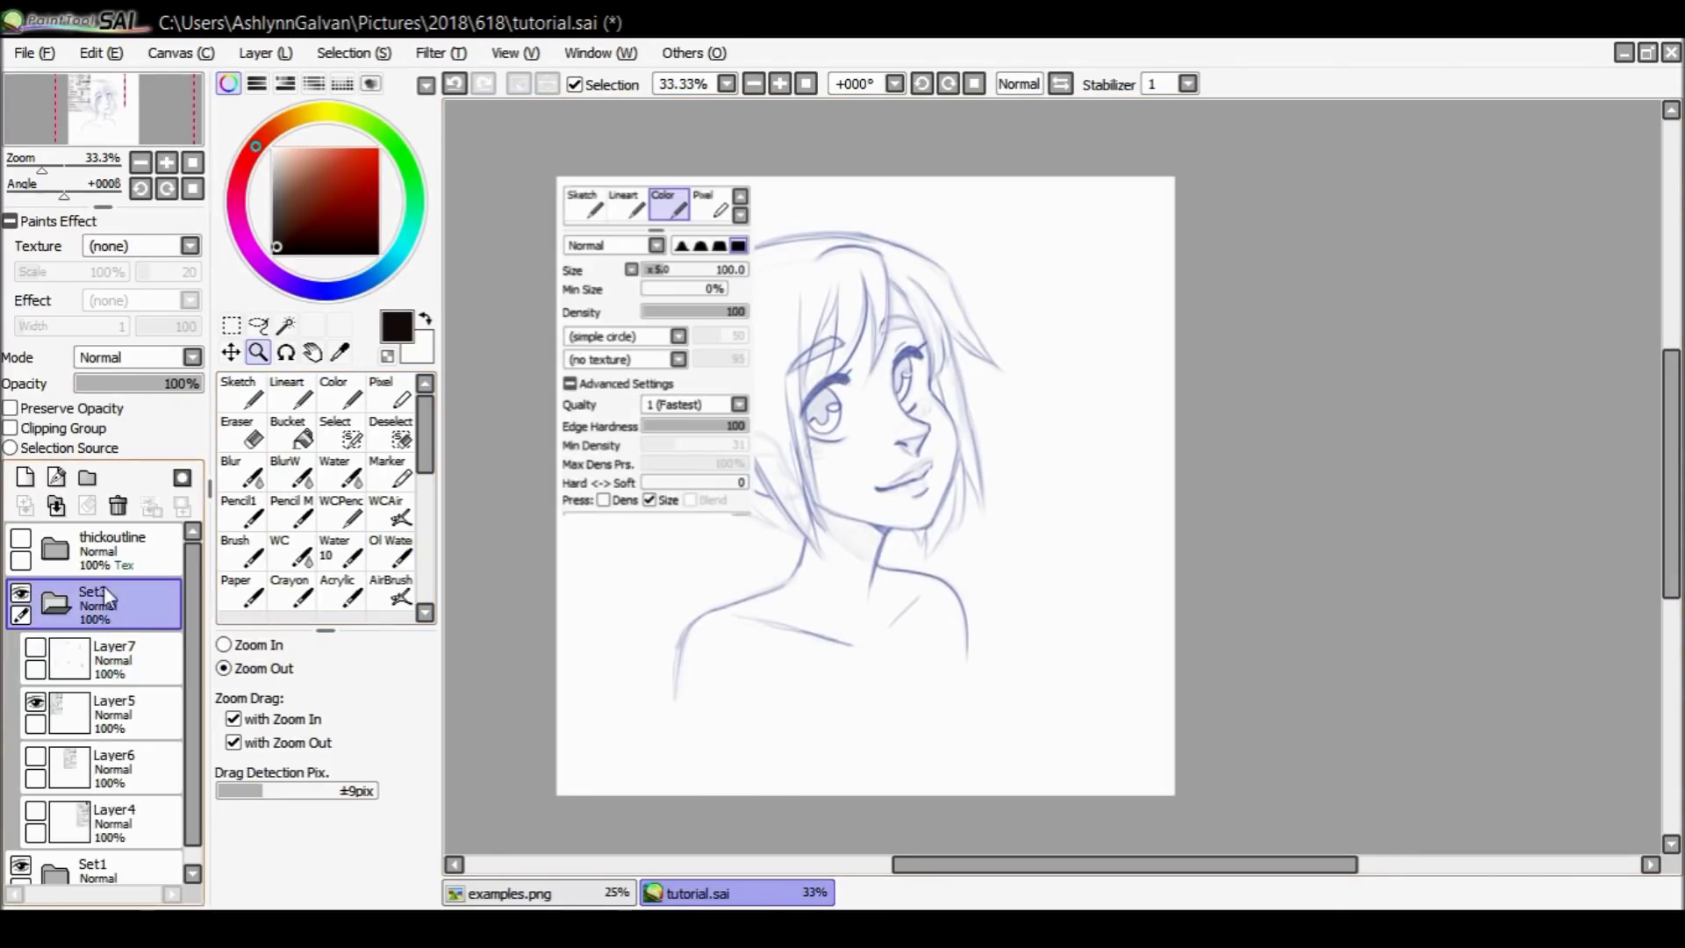
Show Layer6 instead of Layer5 and move its Lineart settings image to the canvas's lower-right corner, collapsing the Set3 folder.
{"action": "left_click", "coordinate": [36, 703]}
{"action": "left_click", "coordinate": [36, 757]}
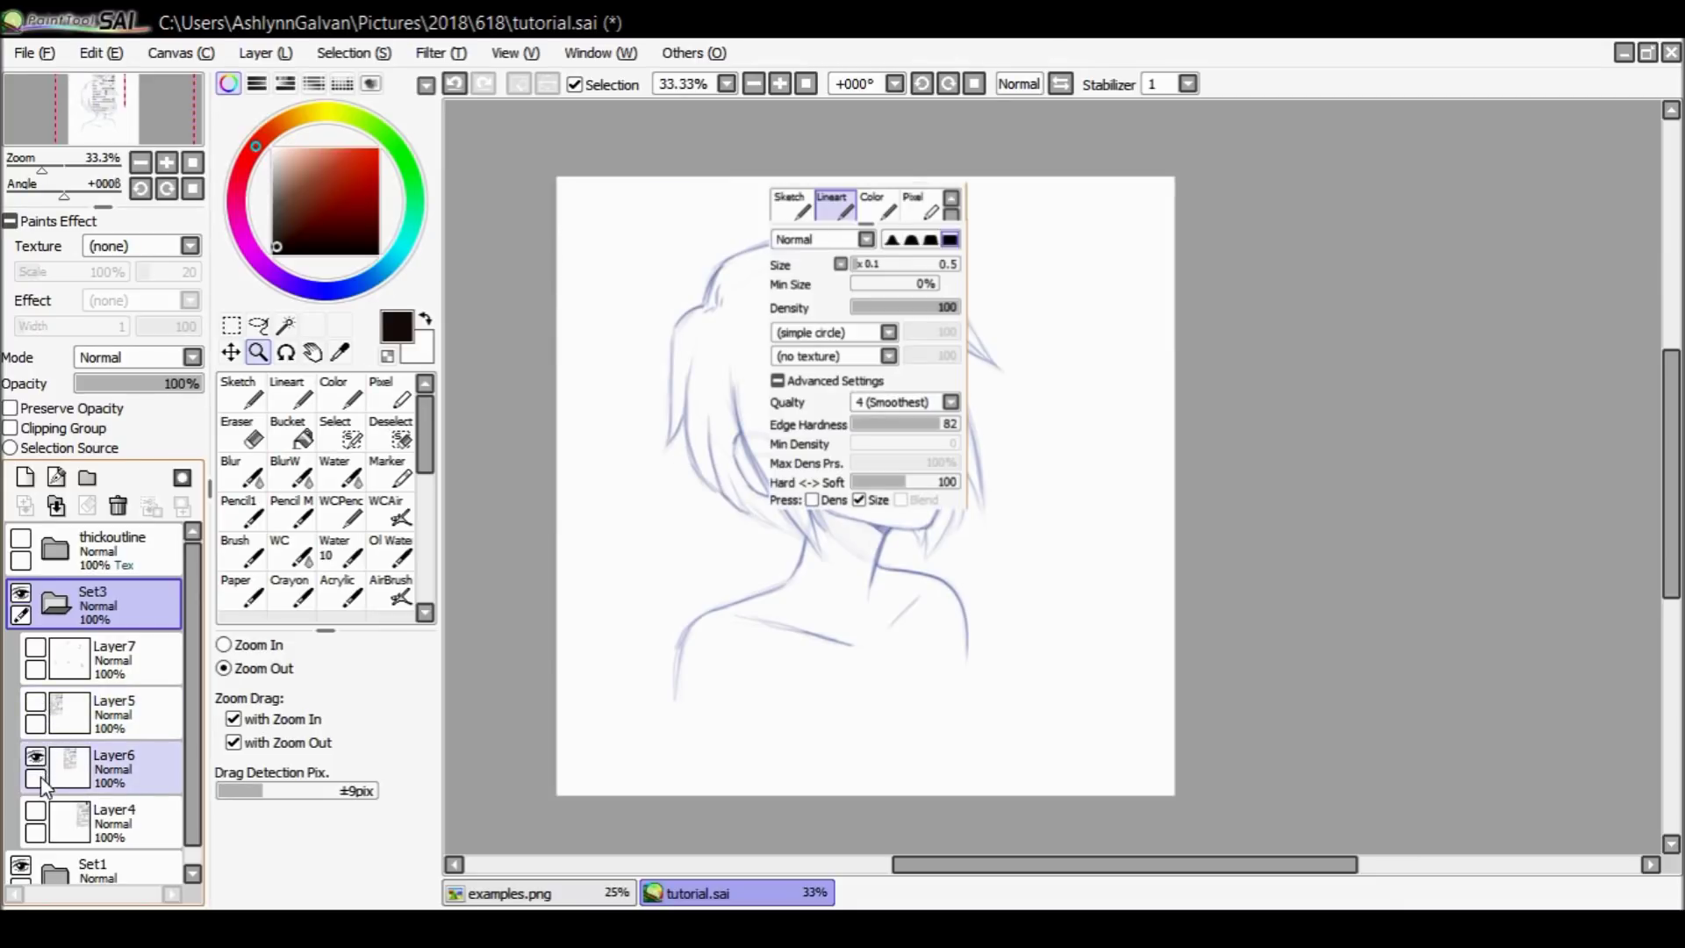
{"action": "left_click", "coordinate": [134, 758]}
{"action": "left_click", "coordinate": [231, 352]}
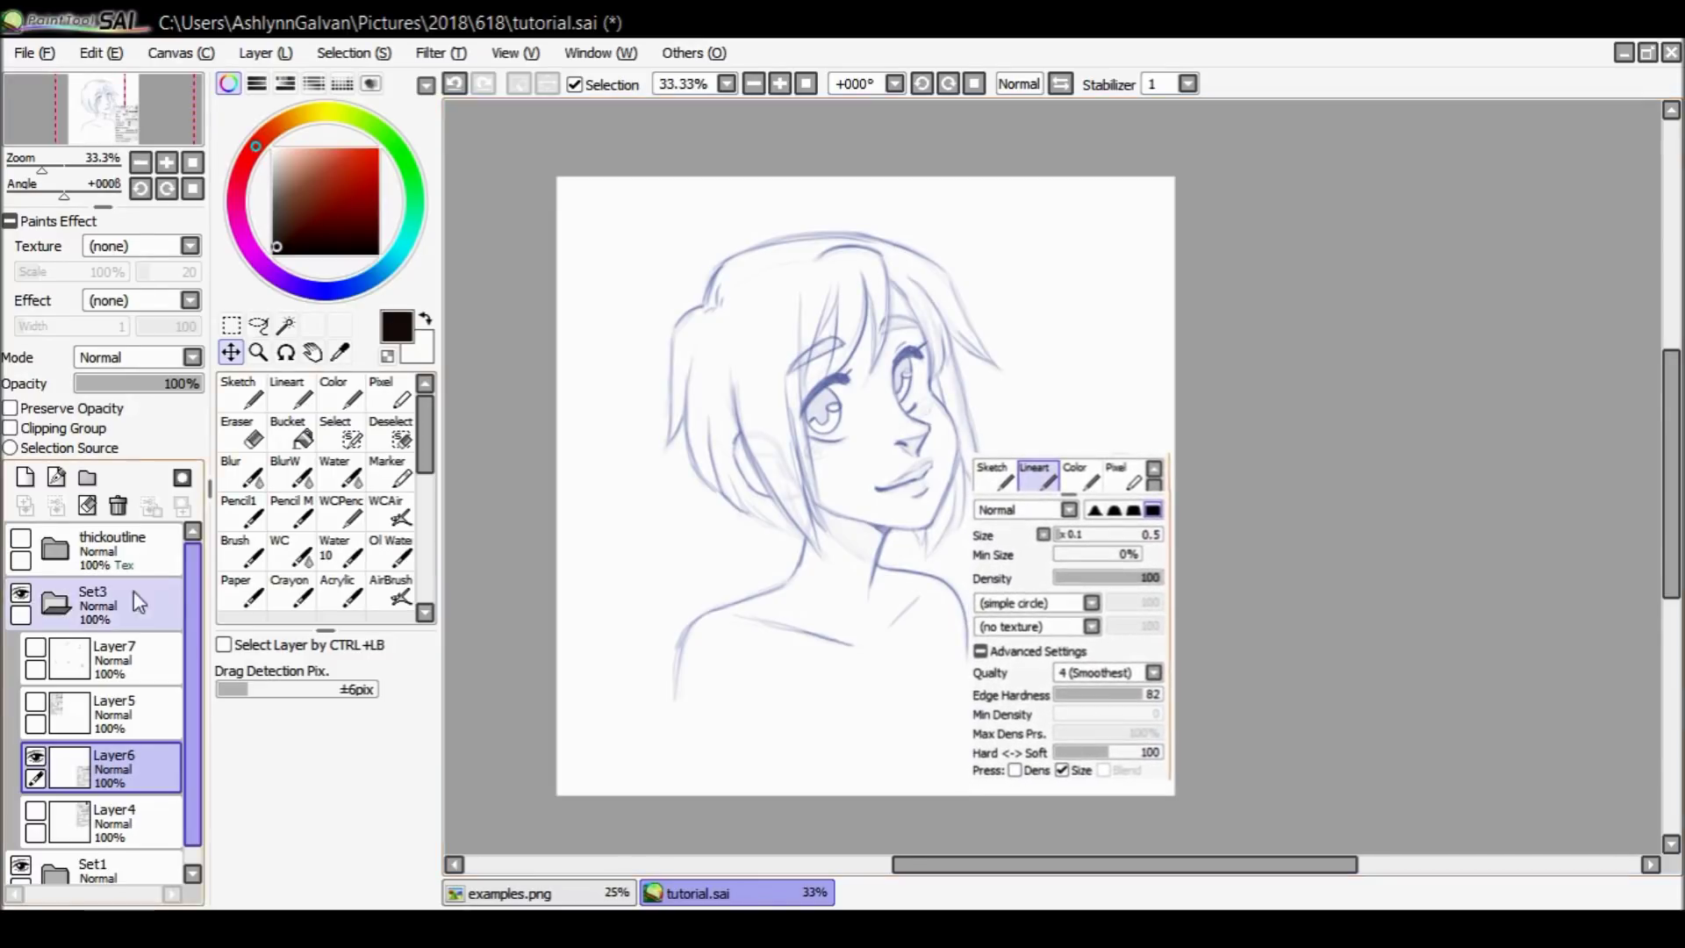
{"action": "left_click", "coordinate": [55, 603]}
{"action": "left_click", "coordinate": [114, 564]}
Examine the Lineart brush settings in the reference image beside the portrait sketch.
{"action": "left_click", "coordinate": [258, 352]}
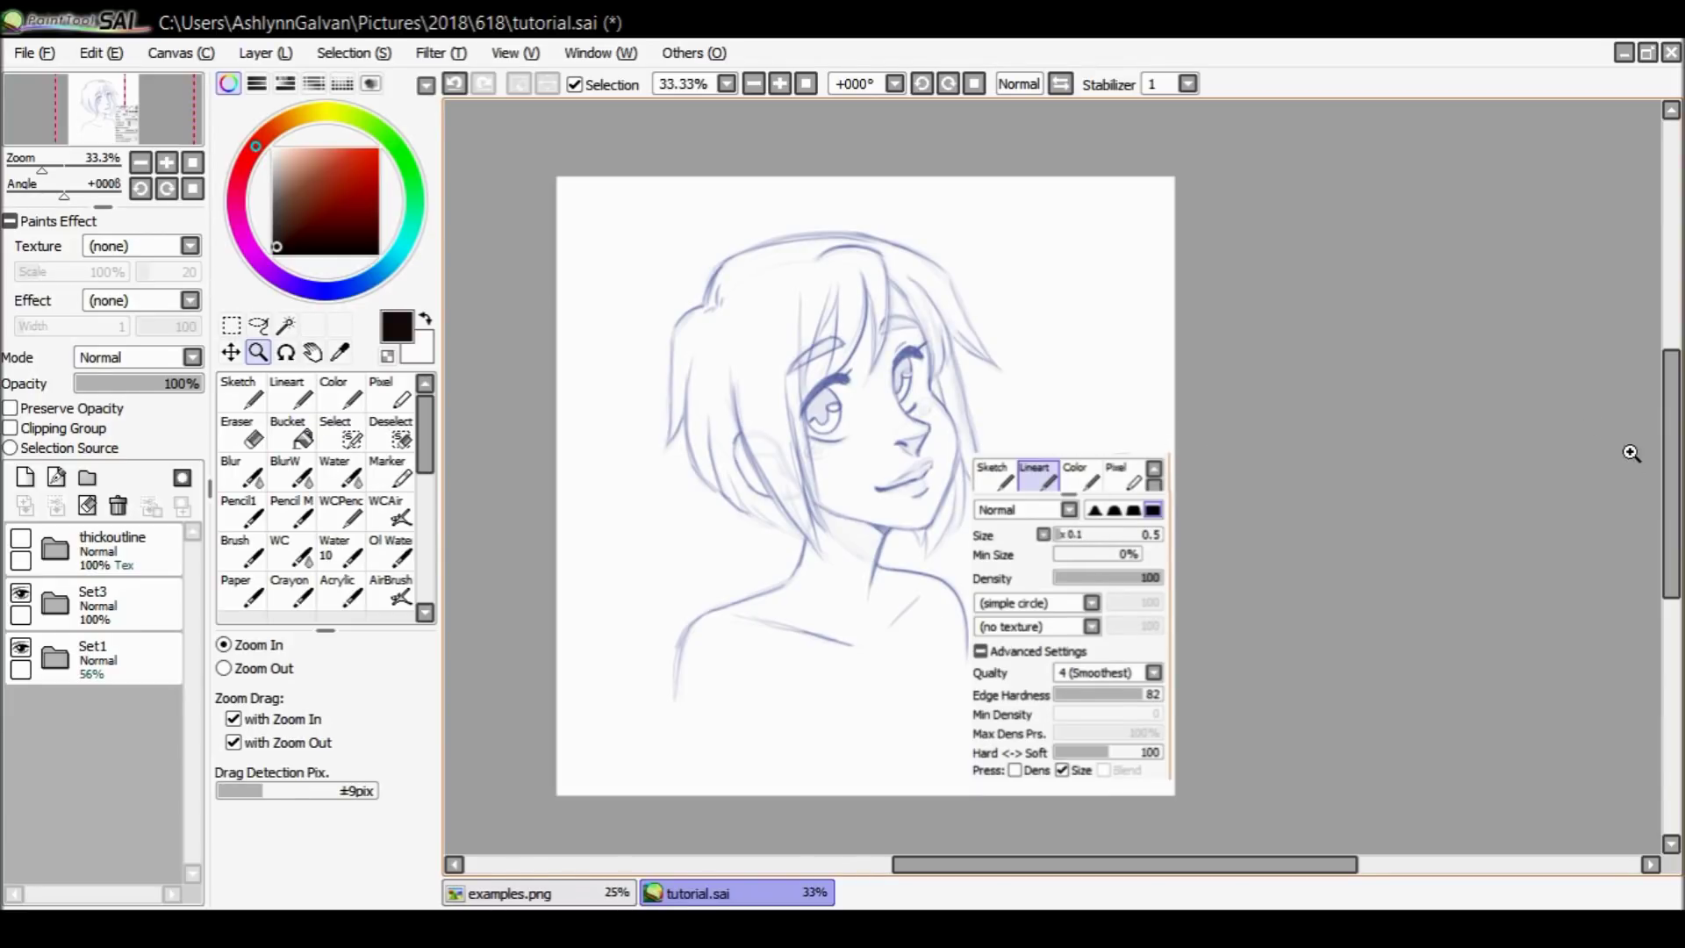
{"action": "scroll", "coordinate": [1633, 465], "scroll_direction": "down", "scroll_amount": 2}
{"action": "scroll", "coordinate": [1633, 474], "scroll_direction": "up", "scroll_amount": 3}
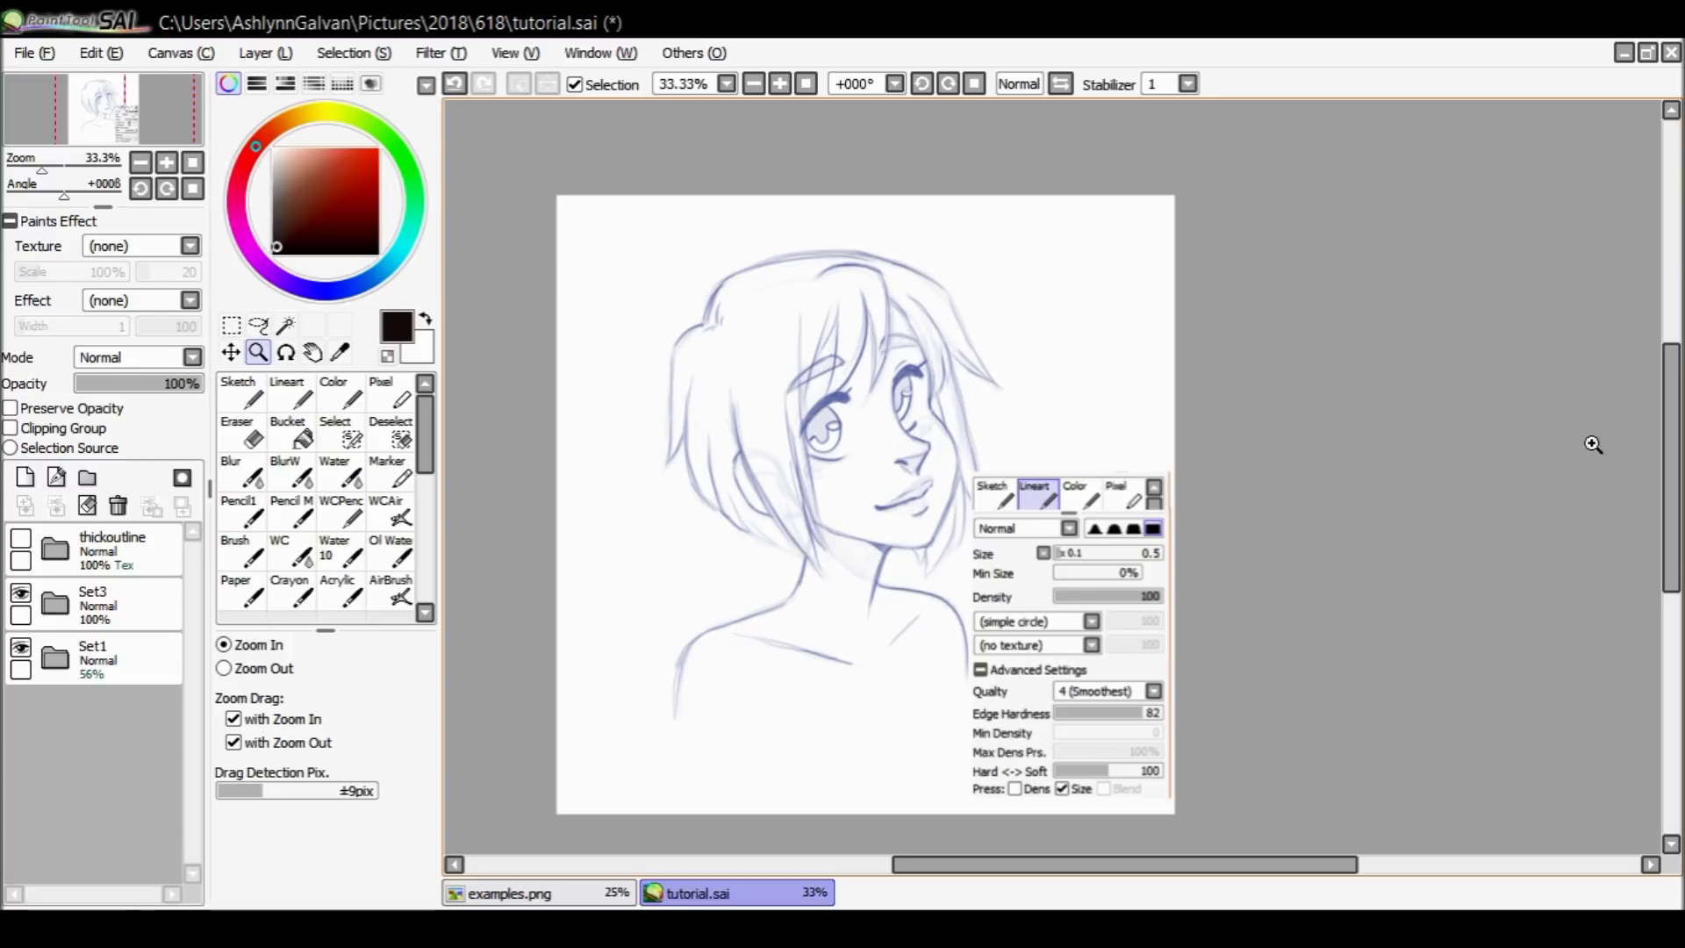
{"action": "left_click", "coordinate": [1088, 561]}
{"action": "left_click", "coordinate": [1124, 561]}
{"action": "mouse_move", "coordinate": [1659, 474]}
{"action": "left_mouse_down"}
{"action": "mouse_move", "coordinate": [1668, 496]}
{"action": "mouse_move", "coordinate": [1667, 465]}
{"action": "left_mouse_up"}
{"action": "left_click", "coordinate": [296, 665]}
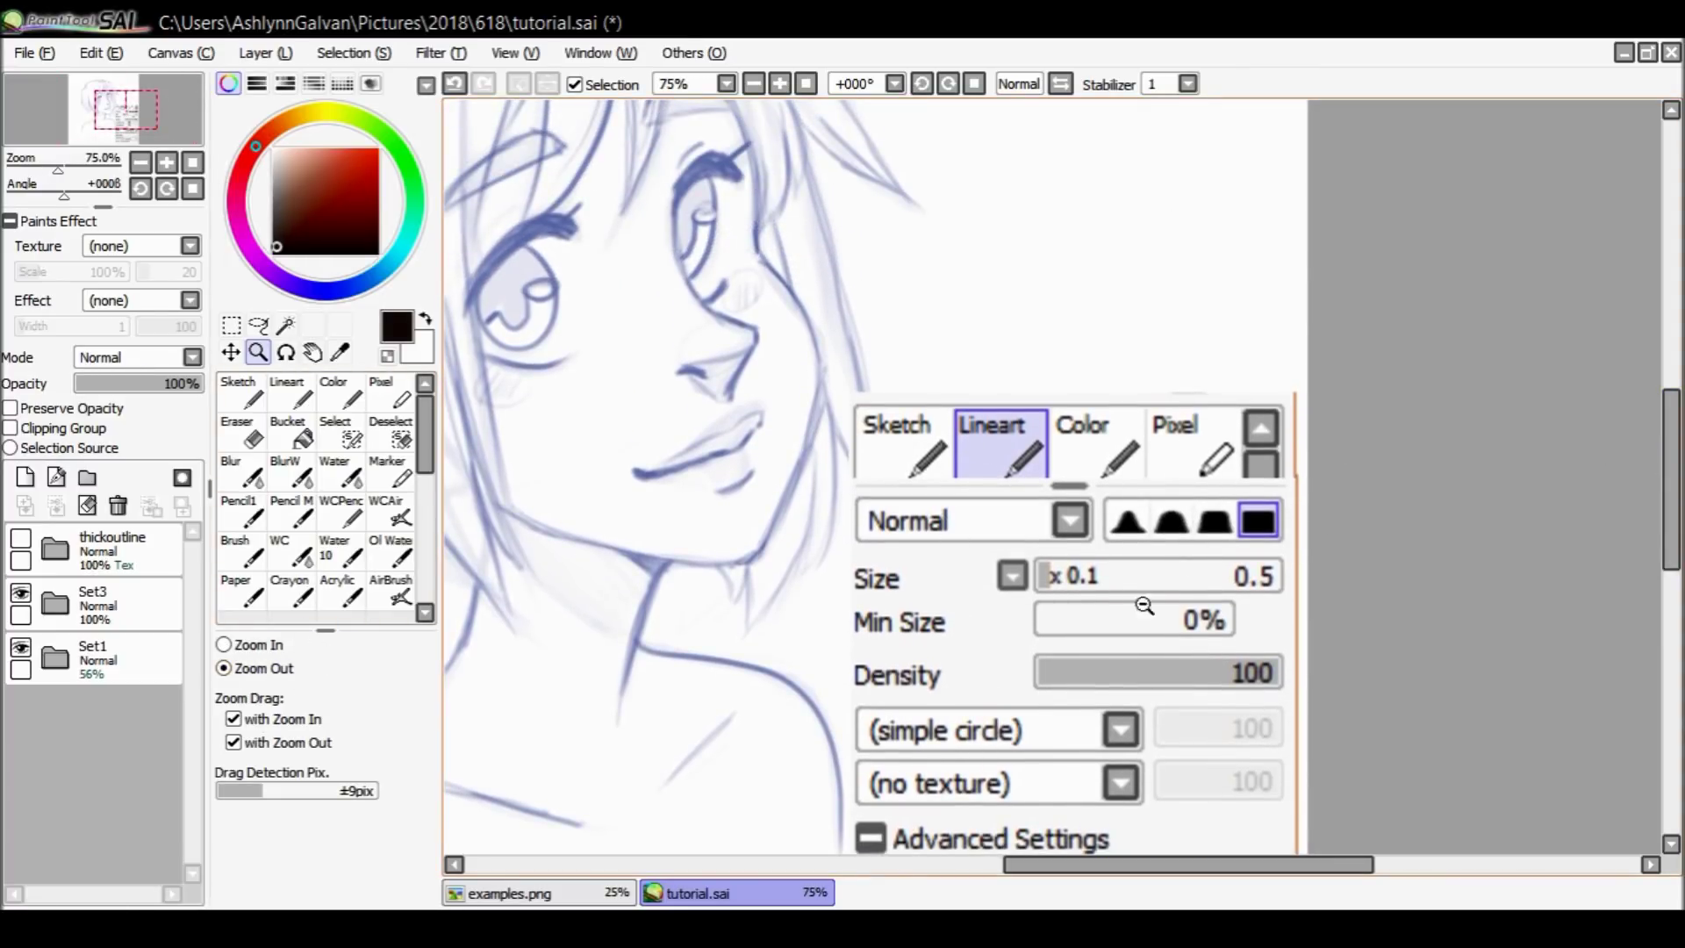
{"action": "left_click", "coordinate": [1330, 552]}
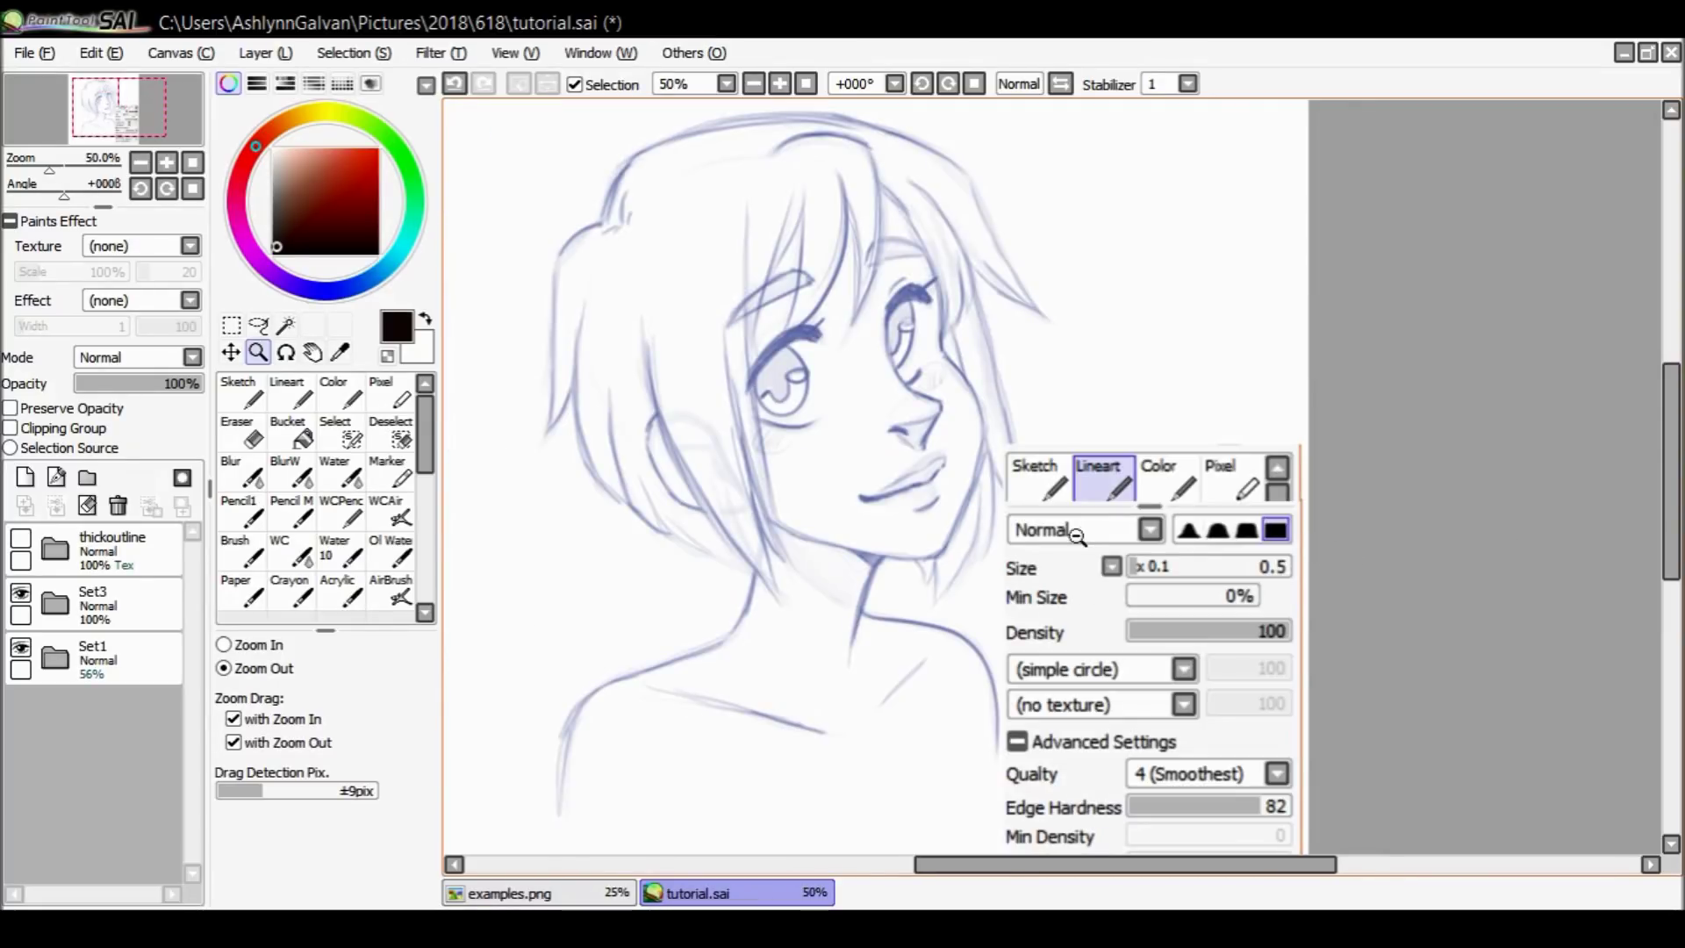
{"action": "left_click", "coordinate": [263, 644]}
{"action": "left_click", "coordinate": [1312, 578]}
Choose the Lineart brush, set its size to 1.0 and set the stabilizer to S-7.
{"action": "left_click", "coordinate": [292, 392]}
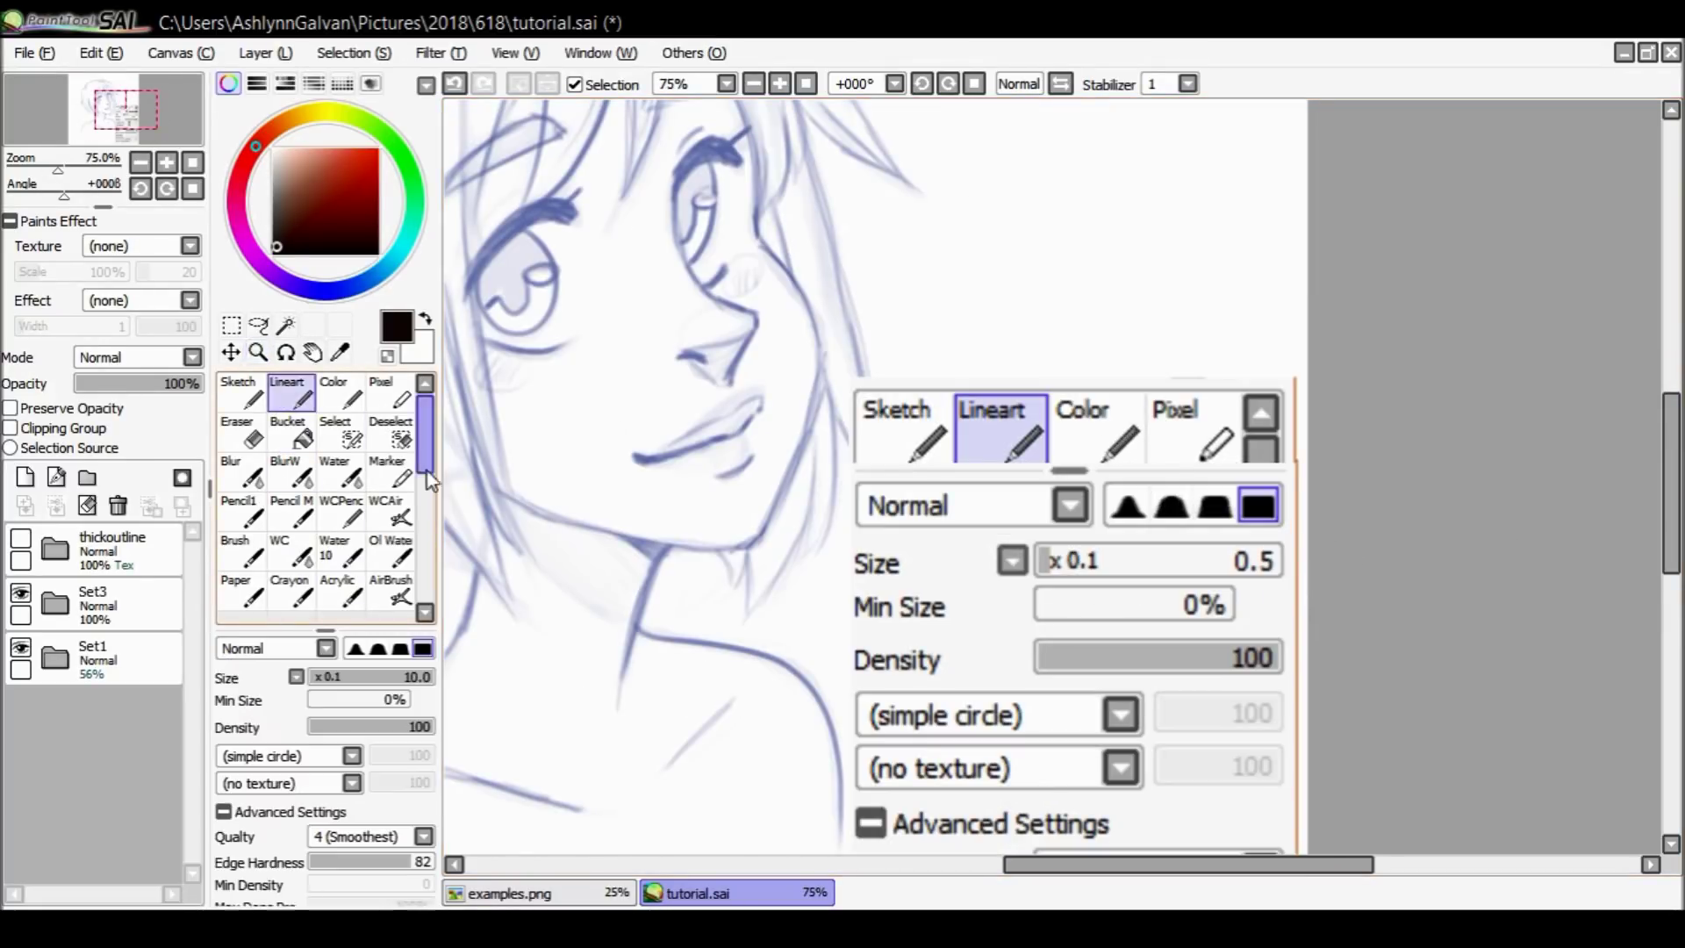
{"action": "left_click", "coordinate": [320, 683]}
{"action": "left_click", "coordinate": [324, 680]}
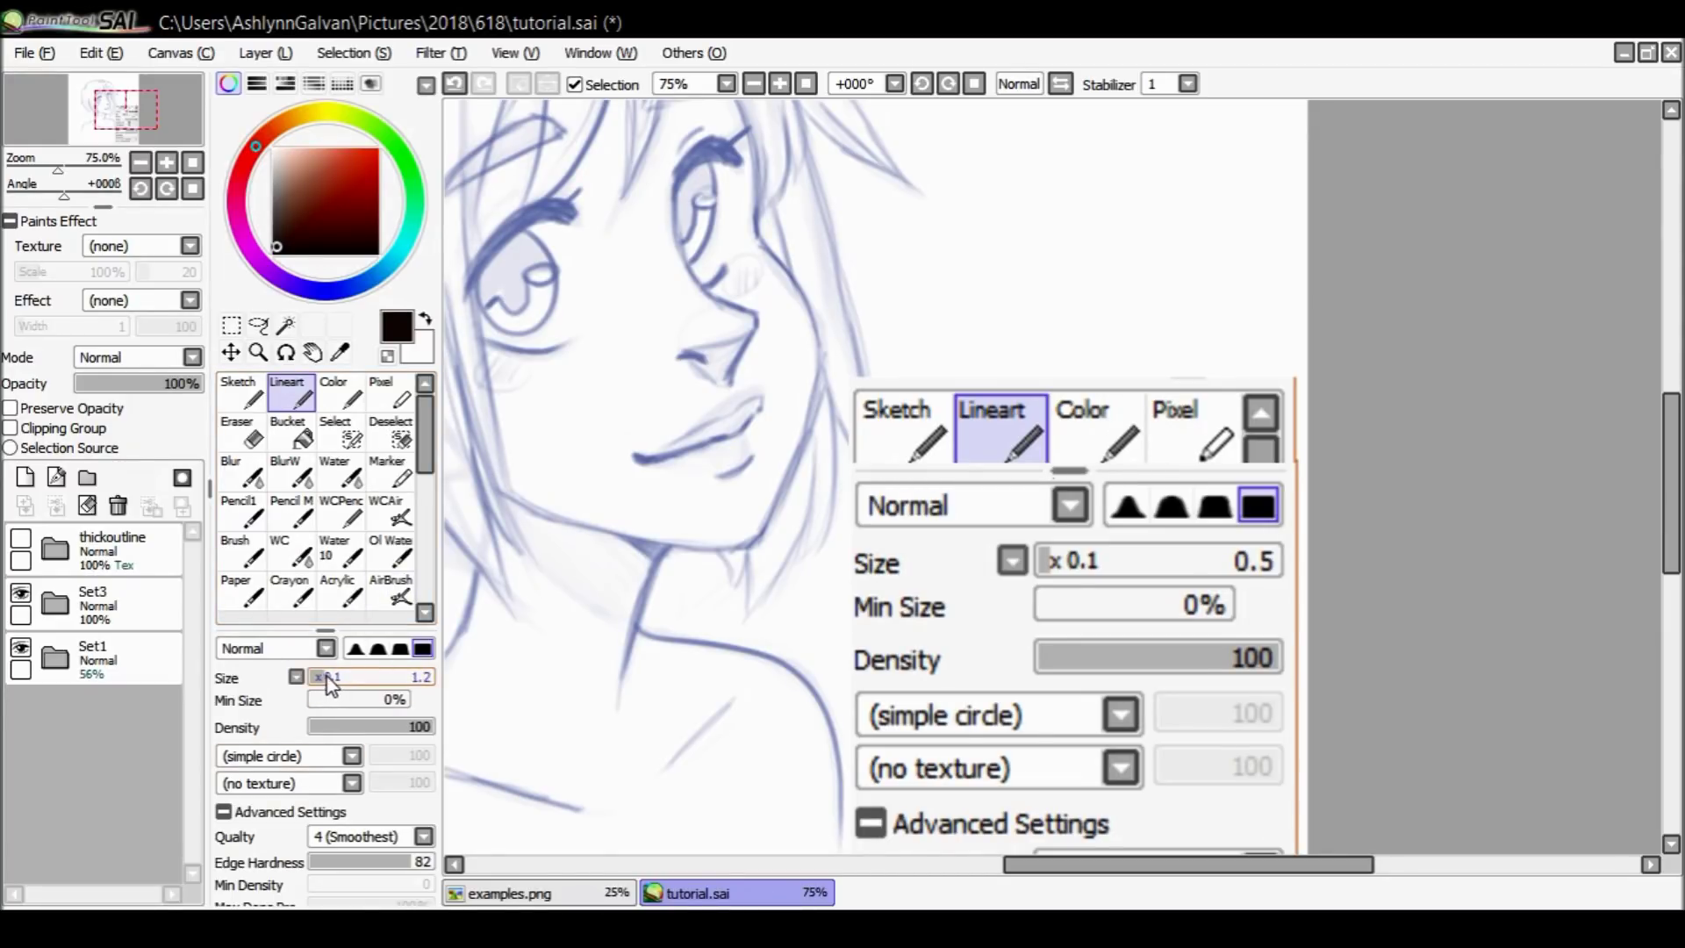
{"action": "scroll", "coordinate": [1167, 84], "scroll_direction": "down", "scroll_amount": 20}
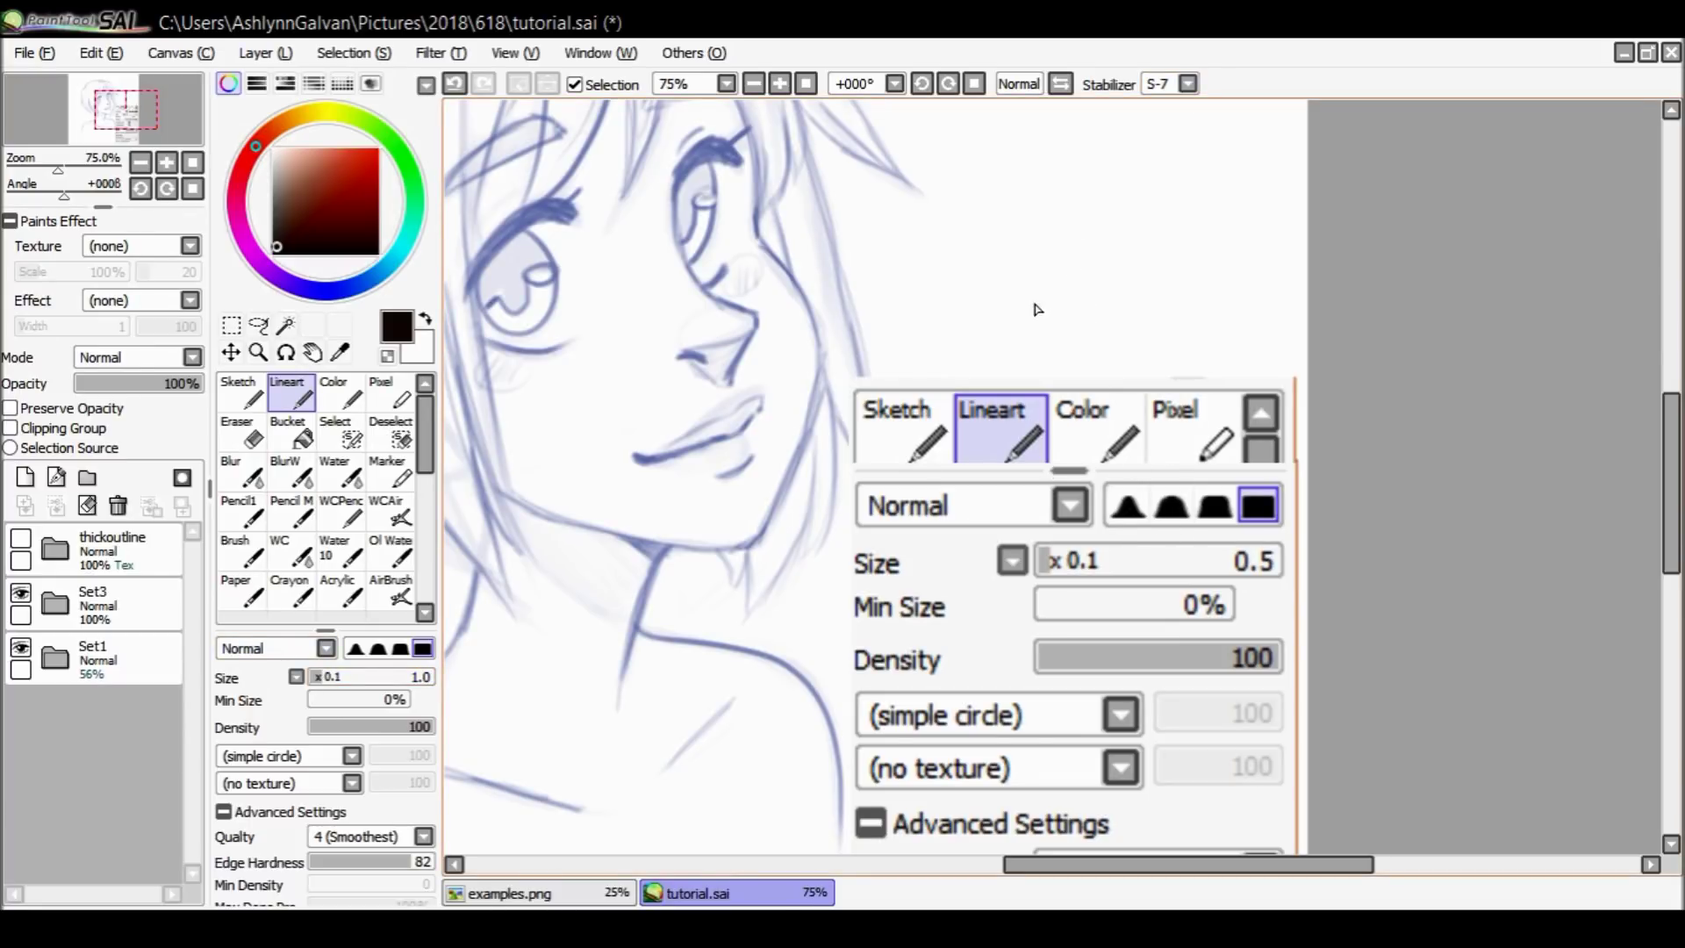
Draw and undo test strokes in the blank area beside the hair, reducing the Lineart brush size to 0.5.
{"action": "key", "text": "ctrl+z"}
{"action": "scroll", "coordinate": [1670, 388], "scroll_direction": "up", "scroll_amount": 4}
{"action": "scroll", "coordinate": [1663, 390], "scroll_direction": "down", "scroll_amount": 3}
{"action": "scroll", "coordinate": [1657, 399], "scroll_direction": "up", "scroll_amount": 6}
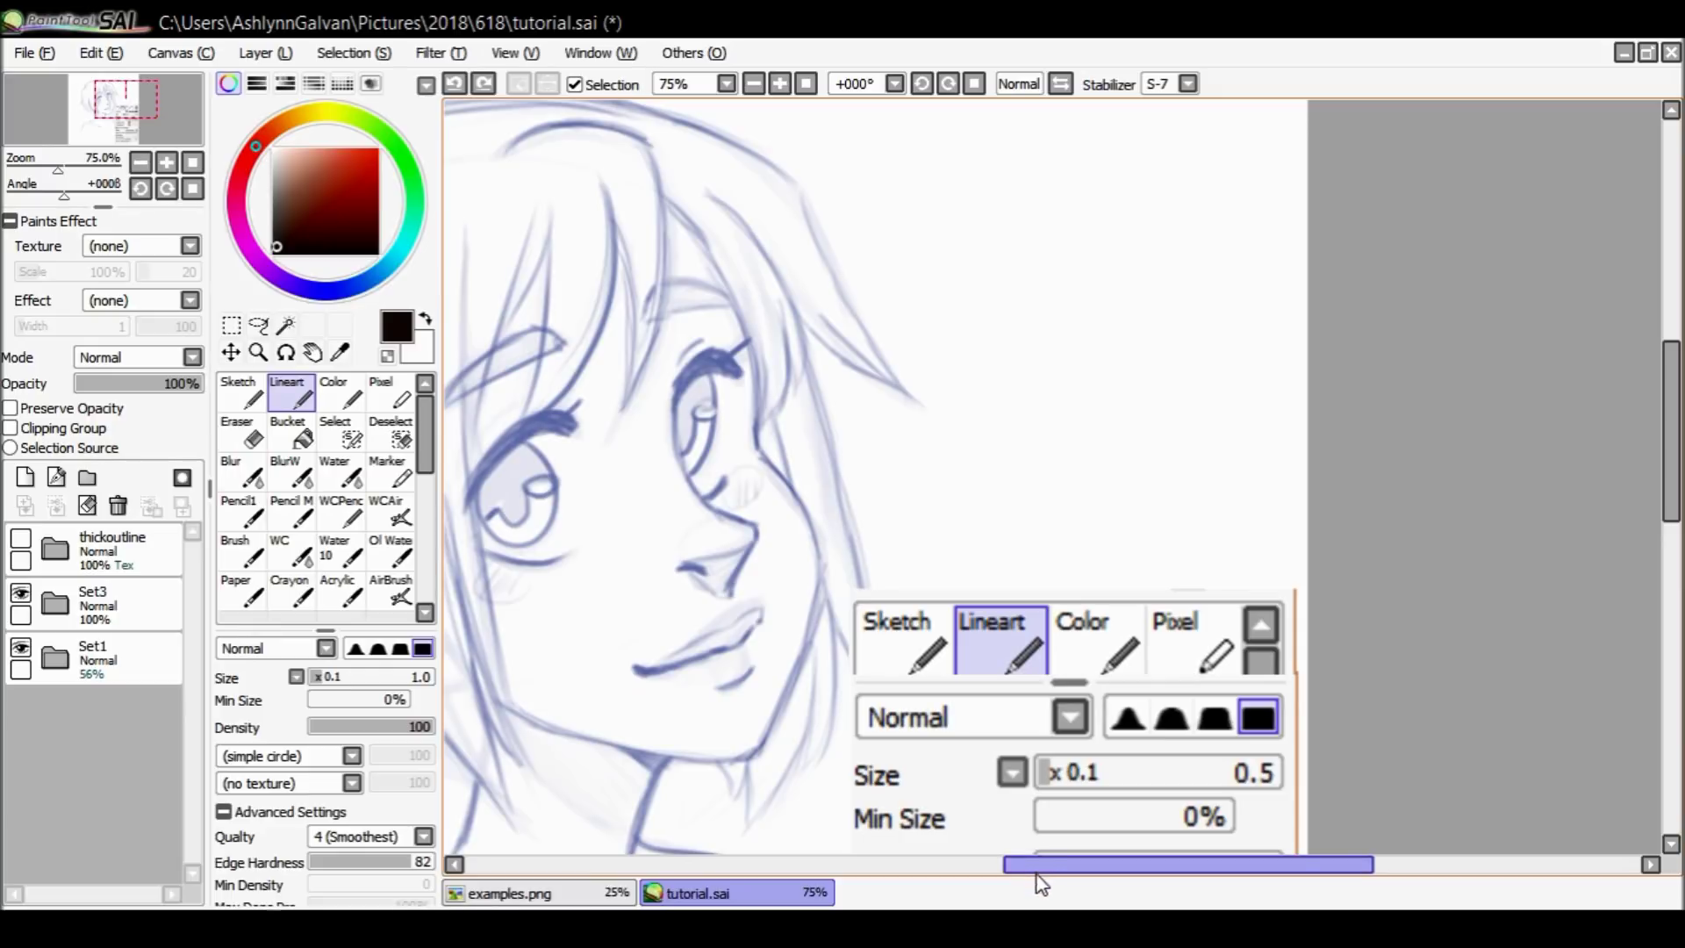
{"action": "left_click_drag", "start_coordinate": [1026, 868], "coordinate": [979, 869]}
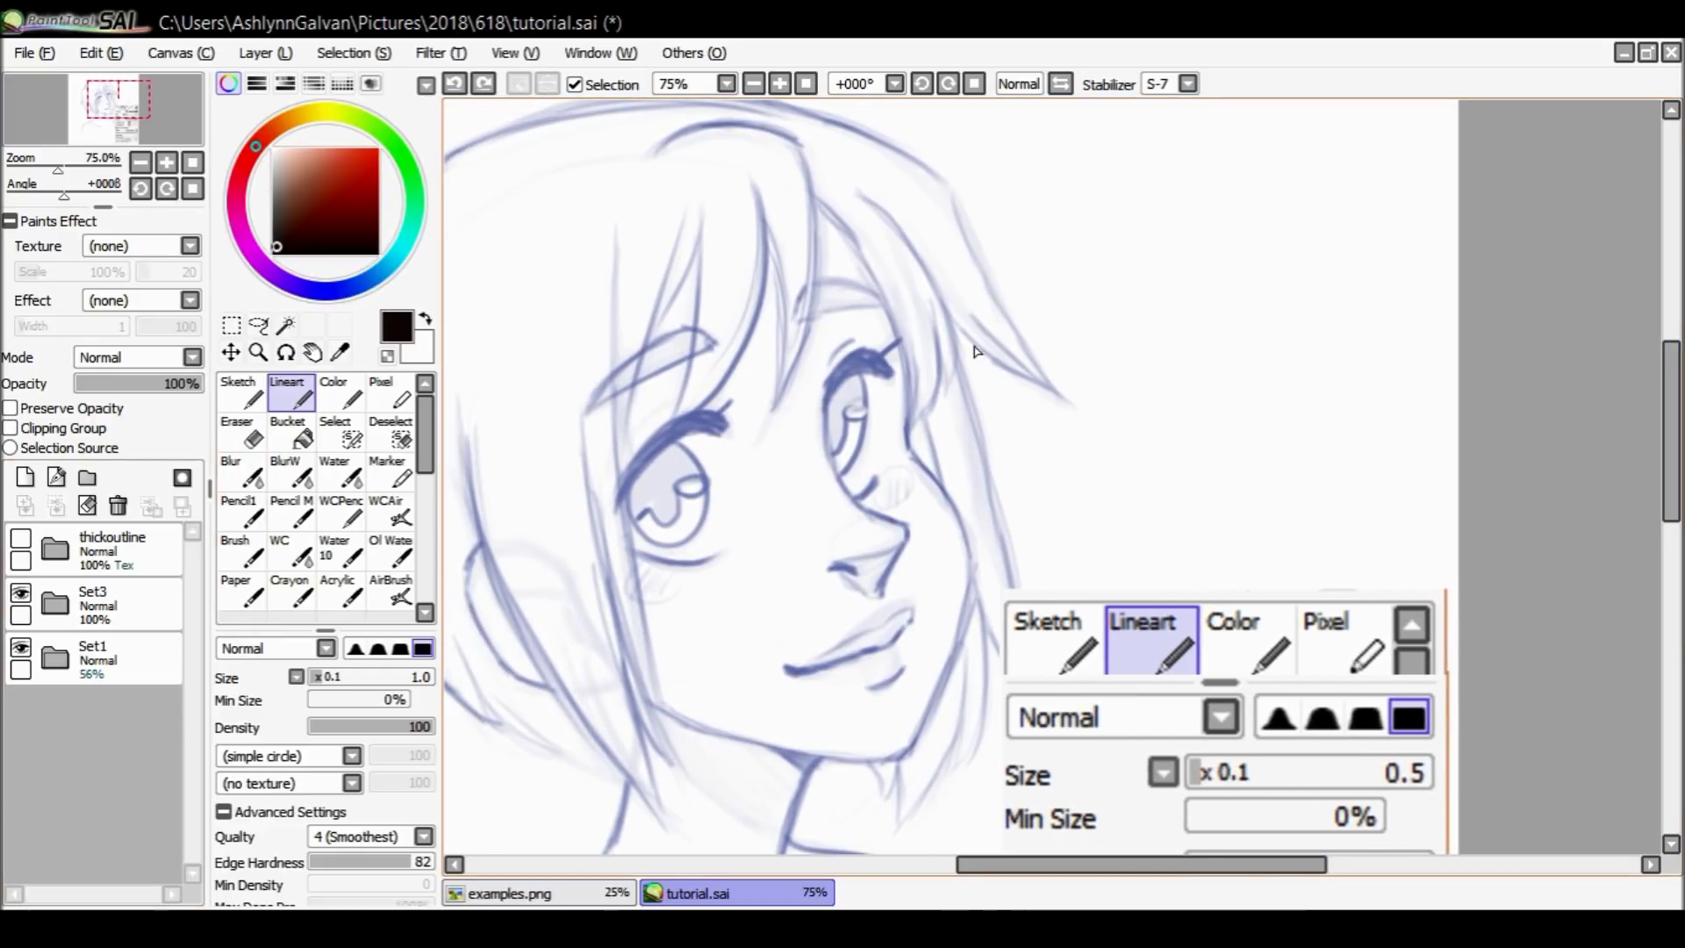
{"action": "left_click_drag", "start_coordinate": [1183, 461], "coordinate": [1198, 150]}
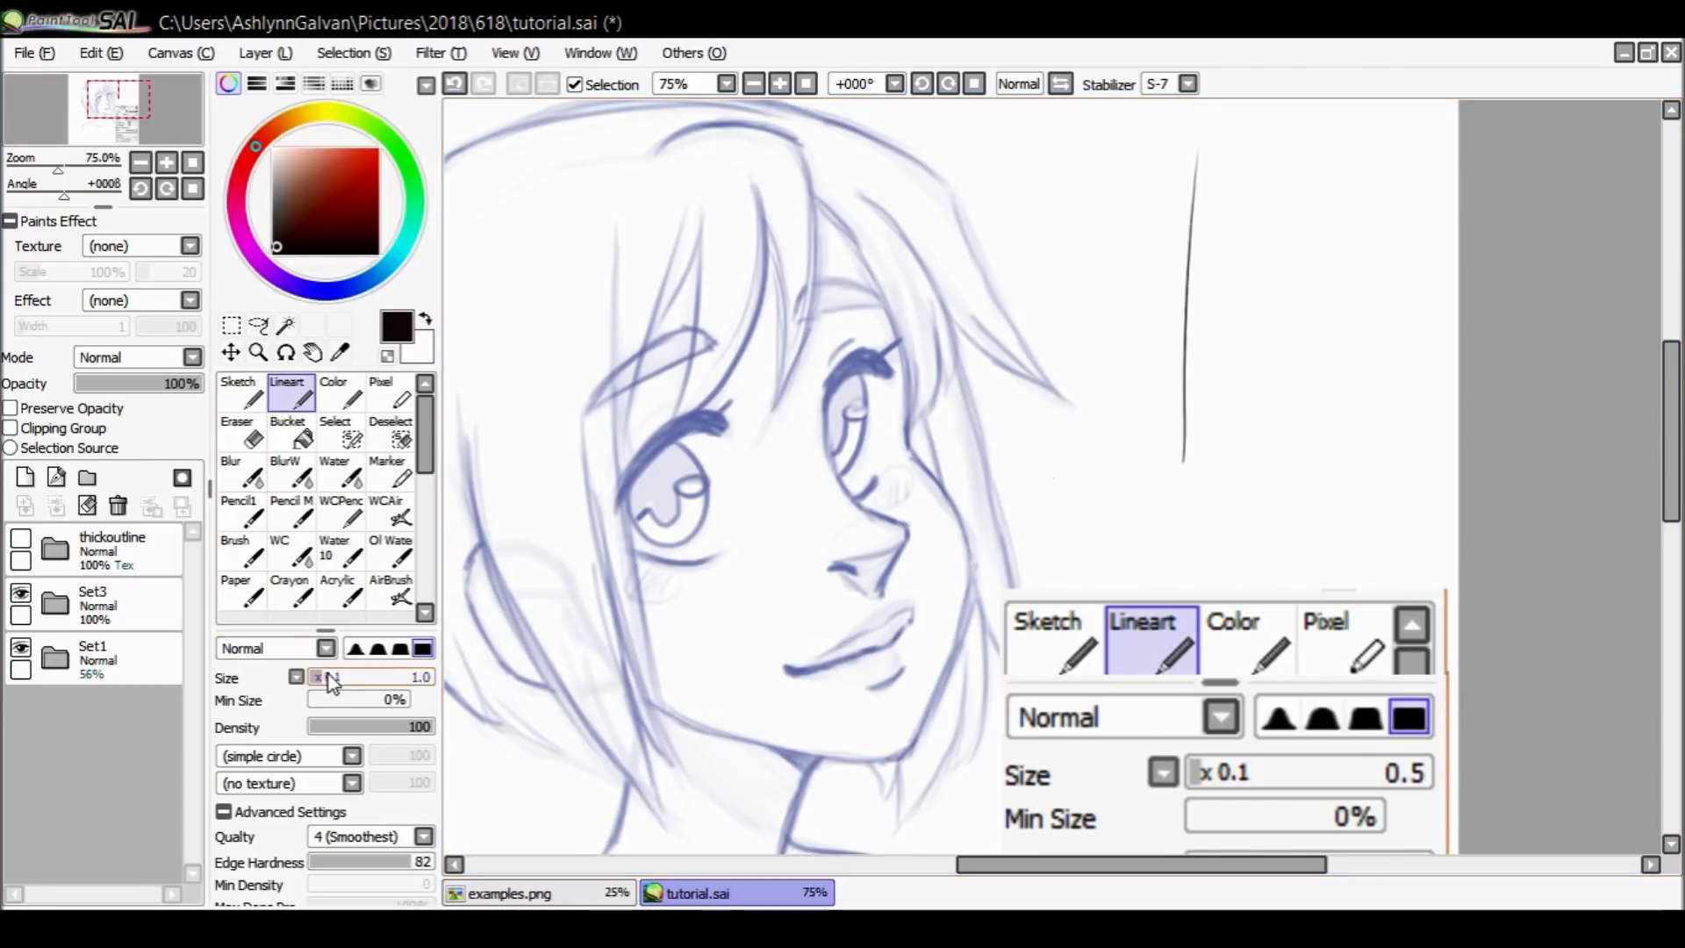
{"action": "left_click_drag", "start_coordinate": [1321, 375], "coordinate": [1362, 142]}
{"action": "key", "text": "ctrl+z"}
{"action": "left_click_drag", "start_coordinate": [1232, 481], "coordinate": [1268, 189]}
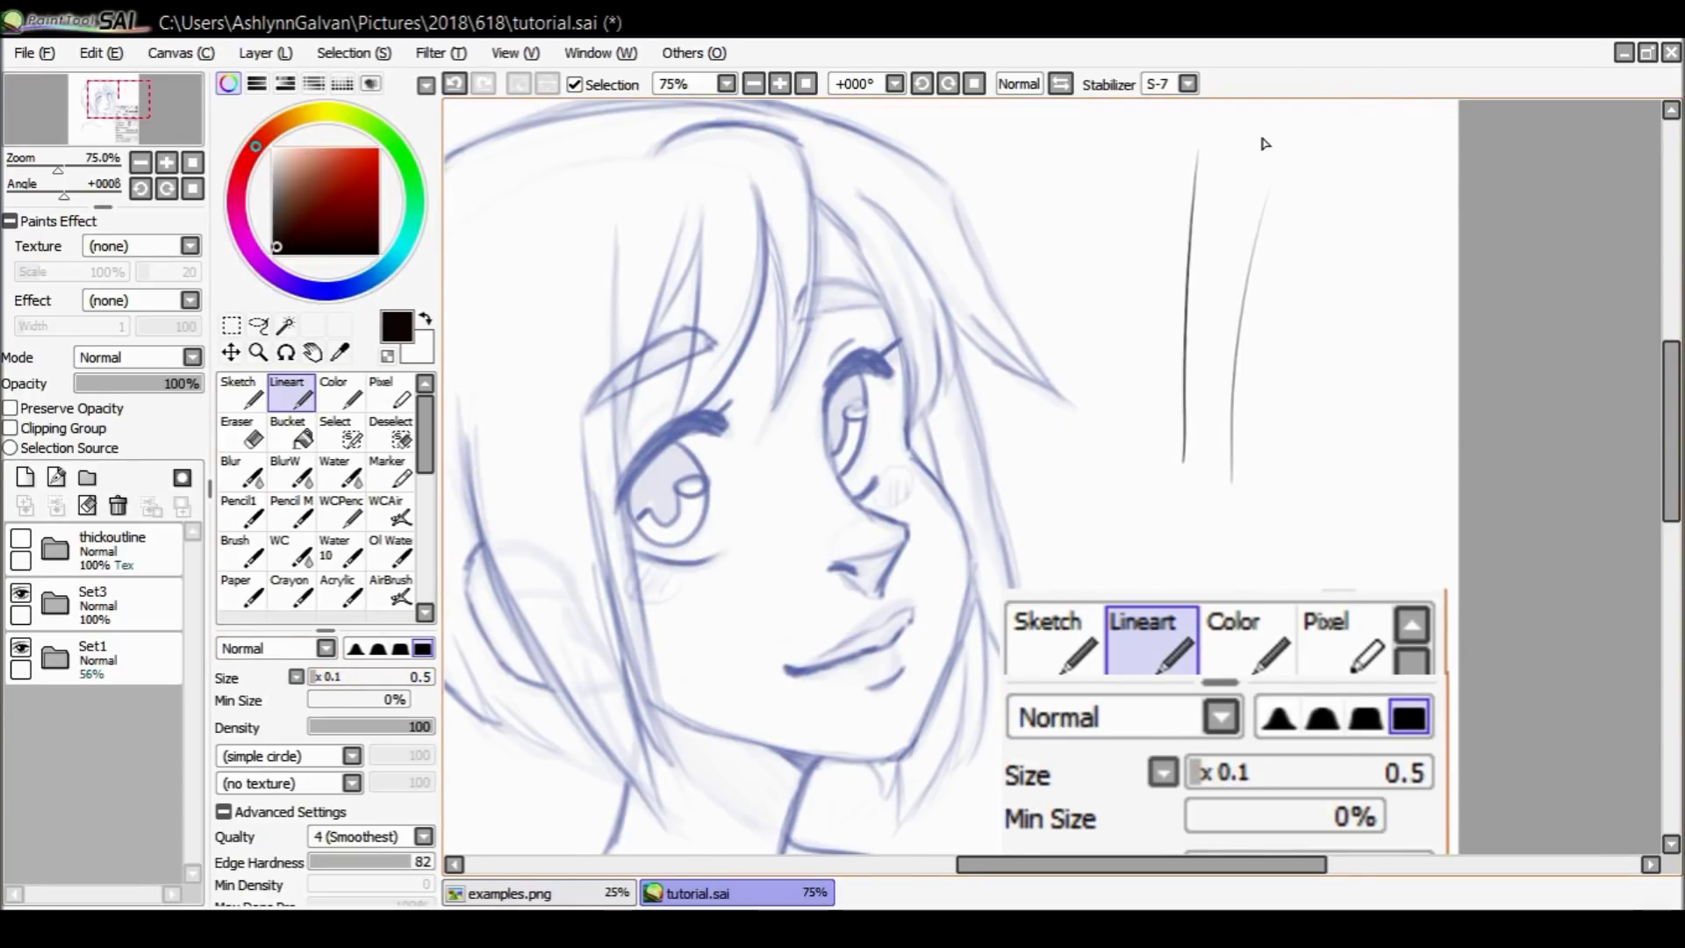
{"action": "key", "text": "ctrl+z"}
{"action": "key", "text": "ctrl+z"}
Select the Set3 folder and set the stabilizer back to S-7.
{"action": "left_click", "coordinate": [166, 604]}
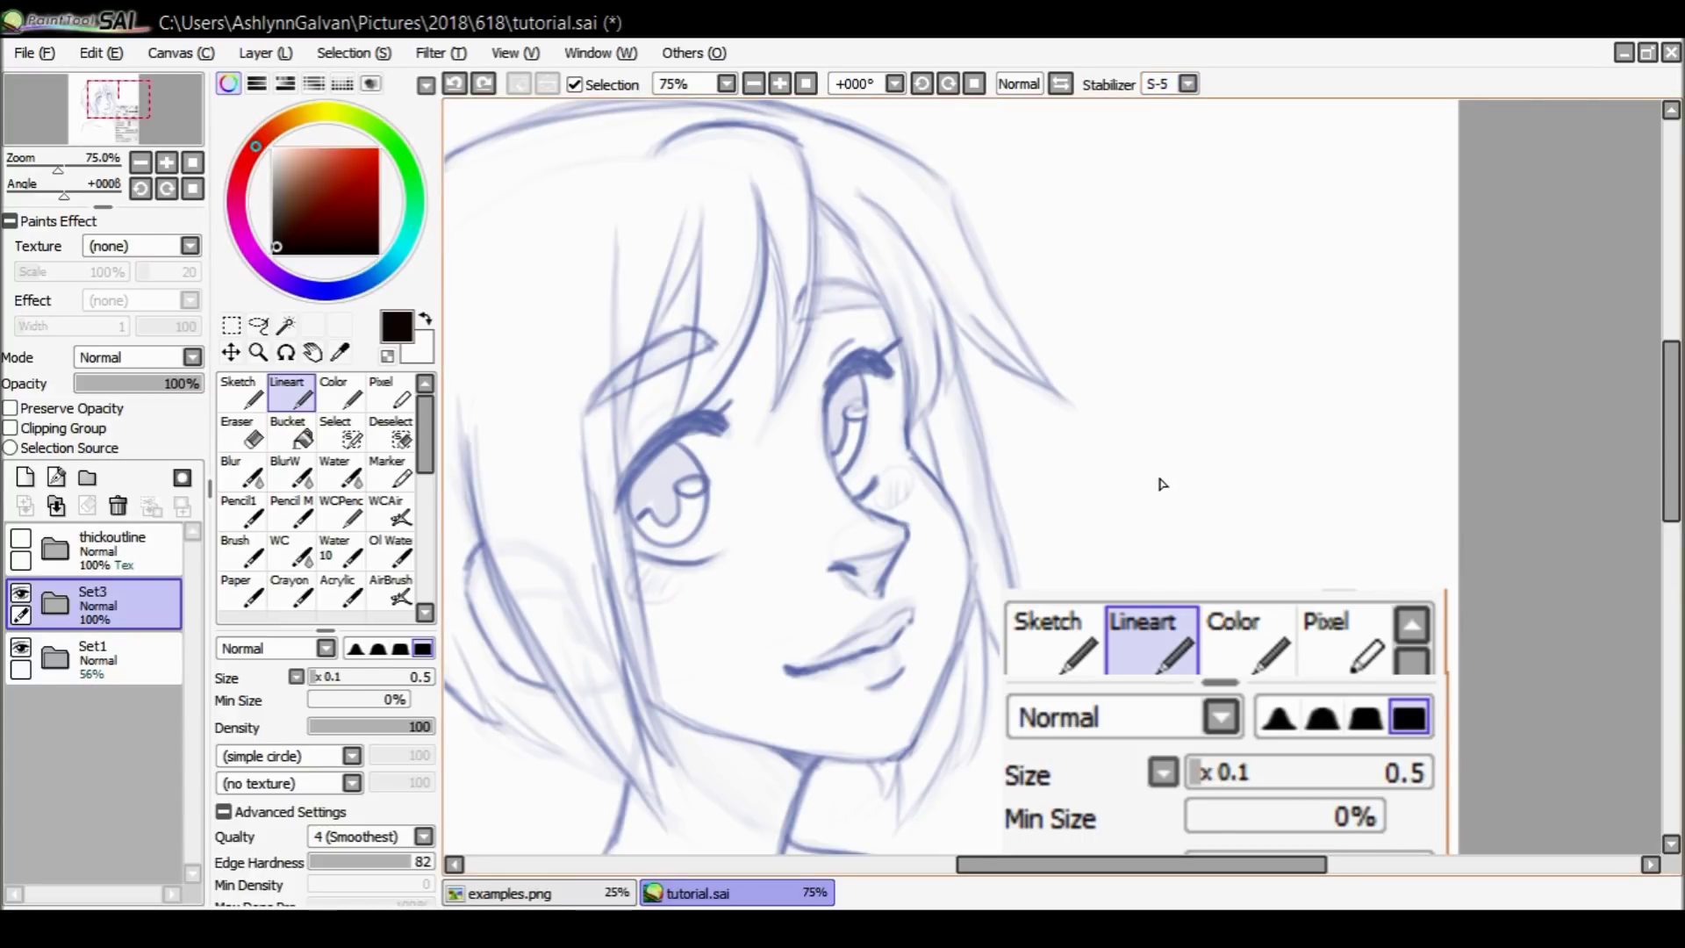
{"action": "left_click", "coordinate": [1187, 85]}
{"action": "left_click", "coordinate": [1141, 296]}
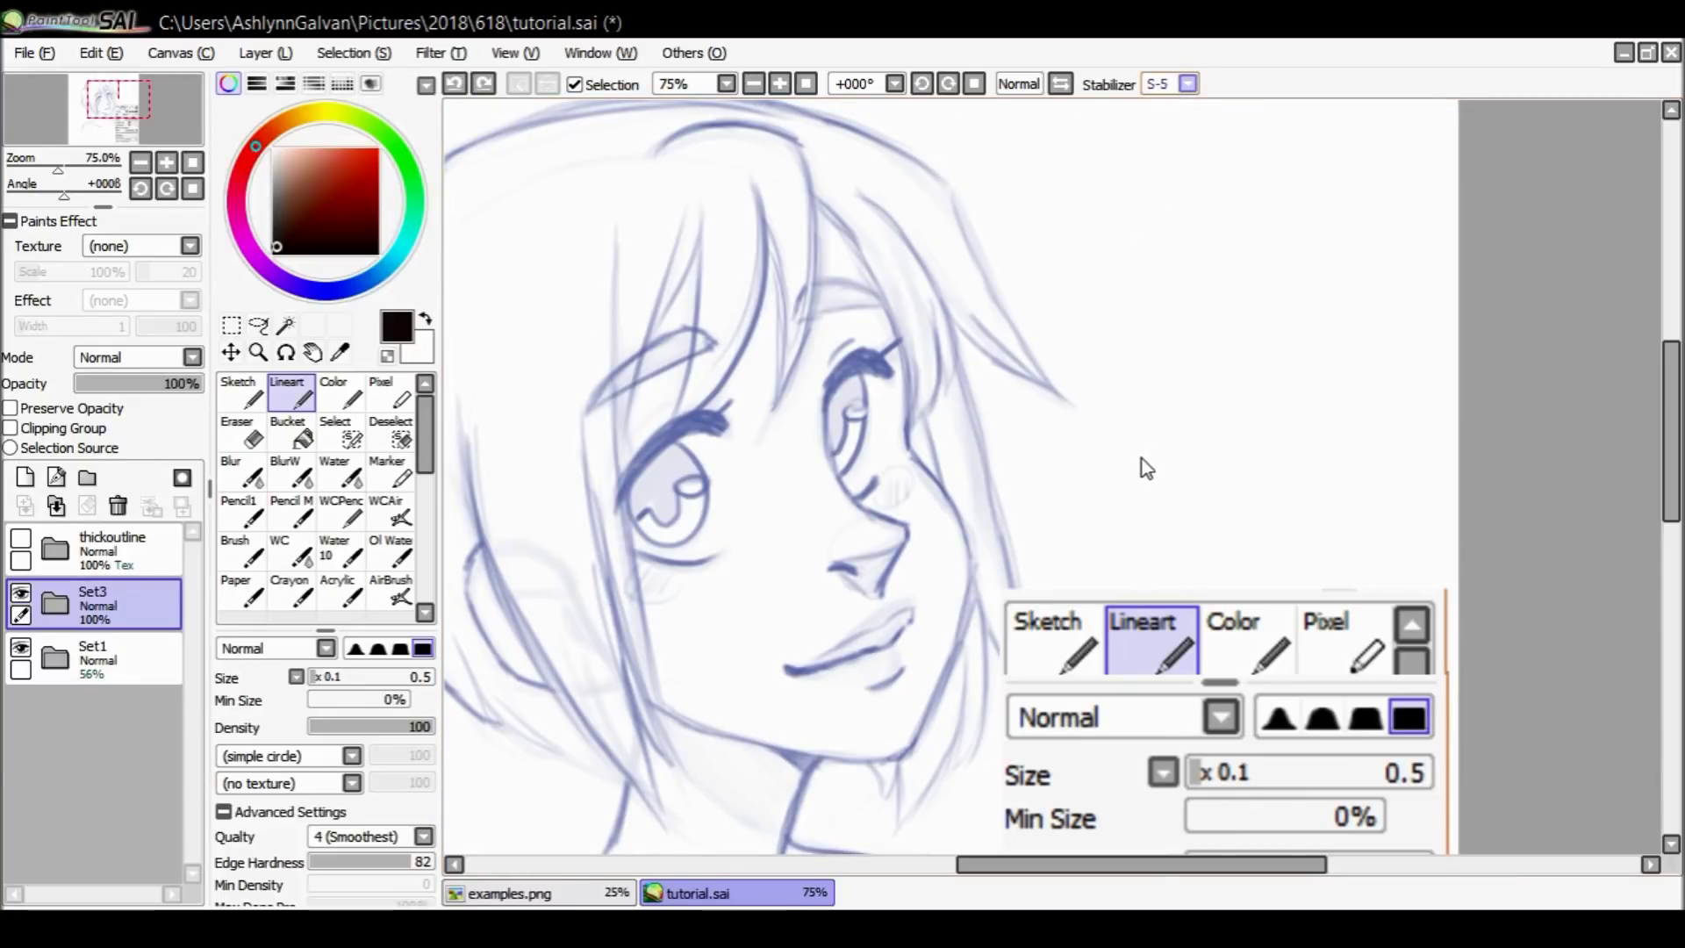
{"action": "left_click", "coordinate": [1187, 83]}
{"action": "left_click", "coordinate": [1134, 314]}
{"action": "scroll", "coordinate": [1148, 533], "scroll_direction": "down", "scroll_amount": 3}
Preview the finished thickoutline artwork, hide it again, and lower the Set1 sketch folder's opacity to 25%.
{"action": "left_click", "coordinate": [20, 538]}
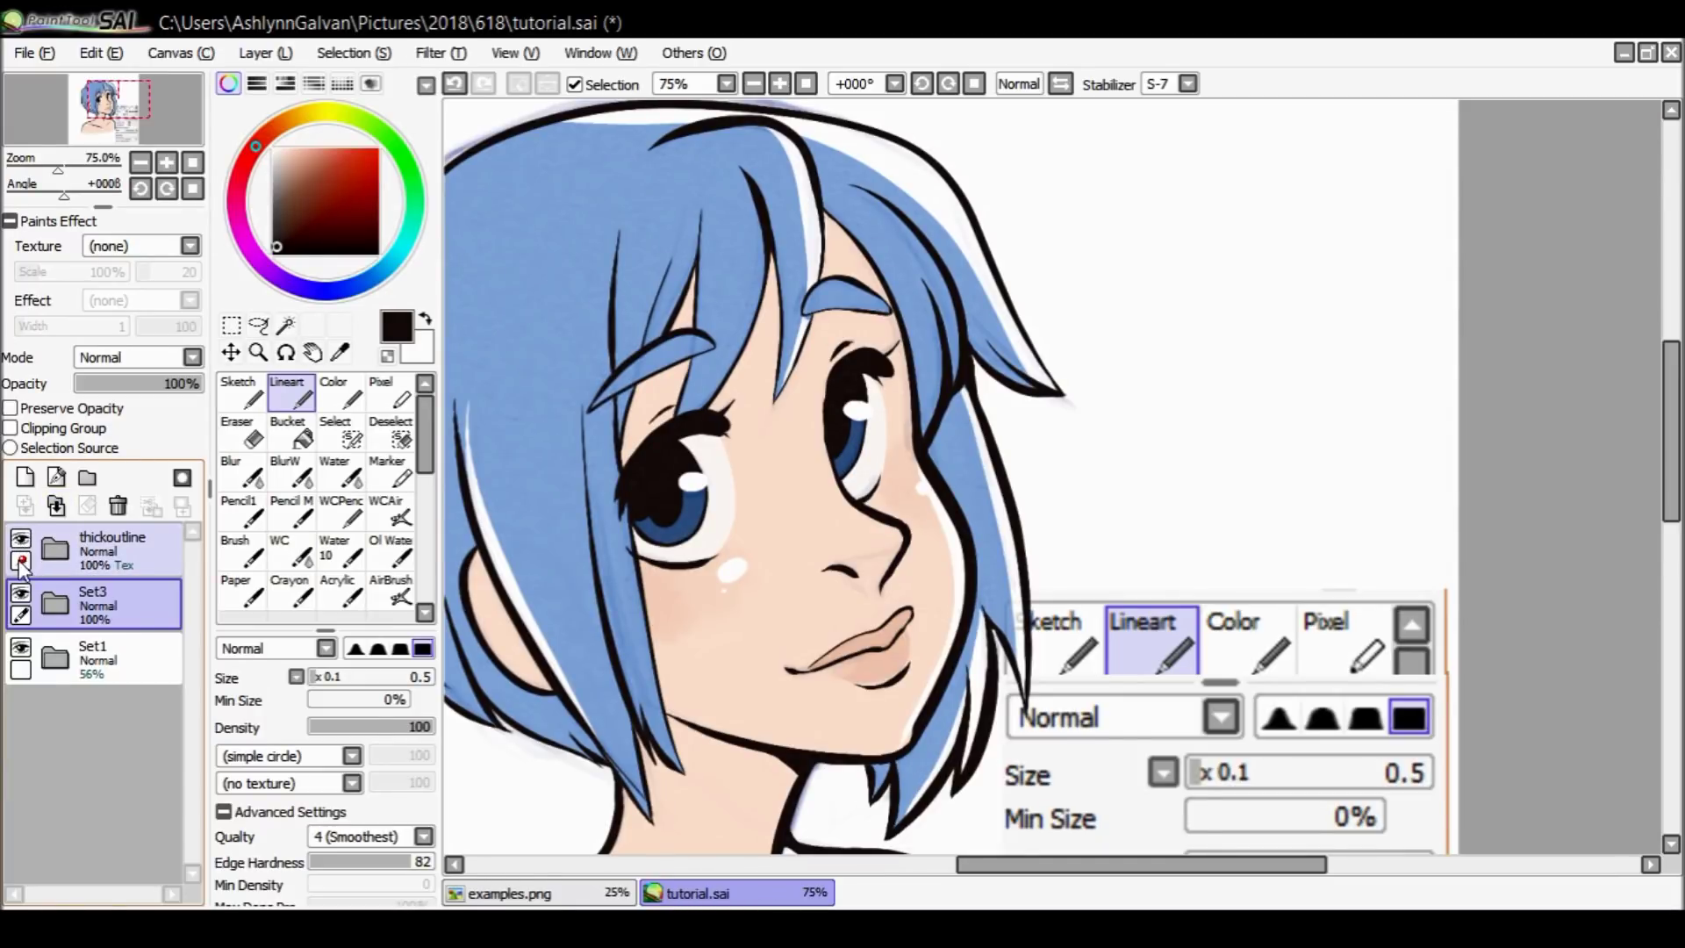
{"action": "left_click", "coordinate": [18, 541]}
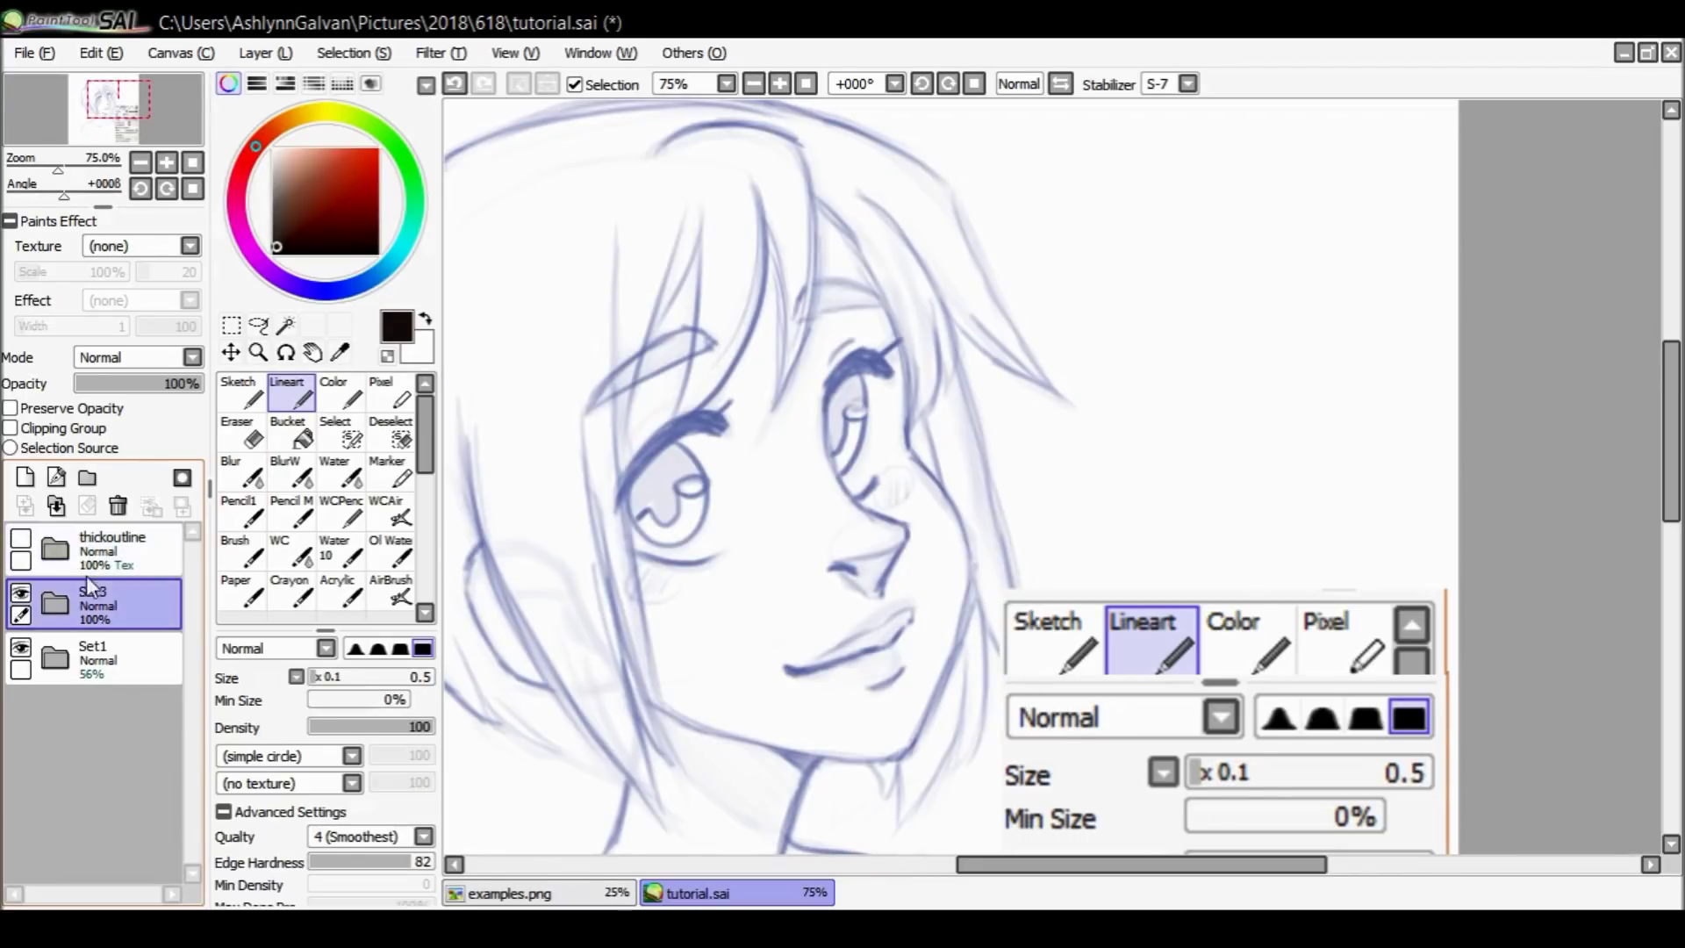
{"action": "left_click", "coordinate": [113, 650]}
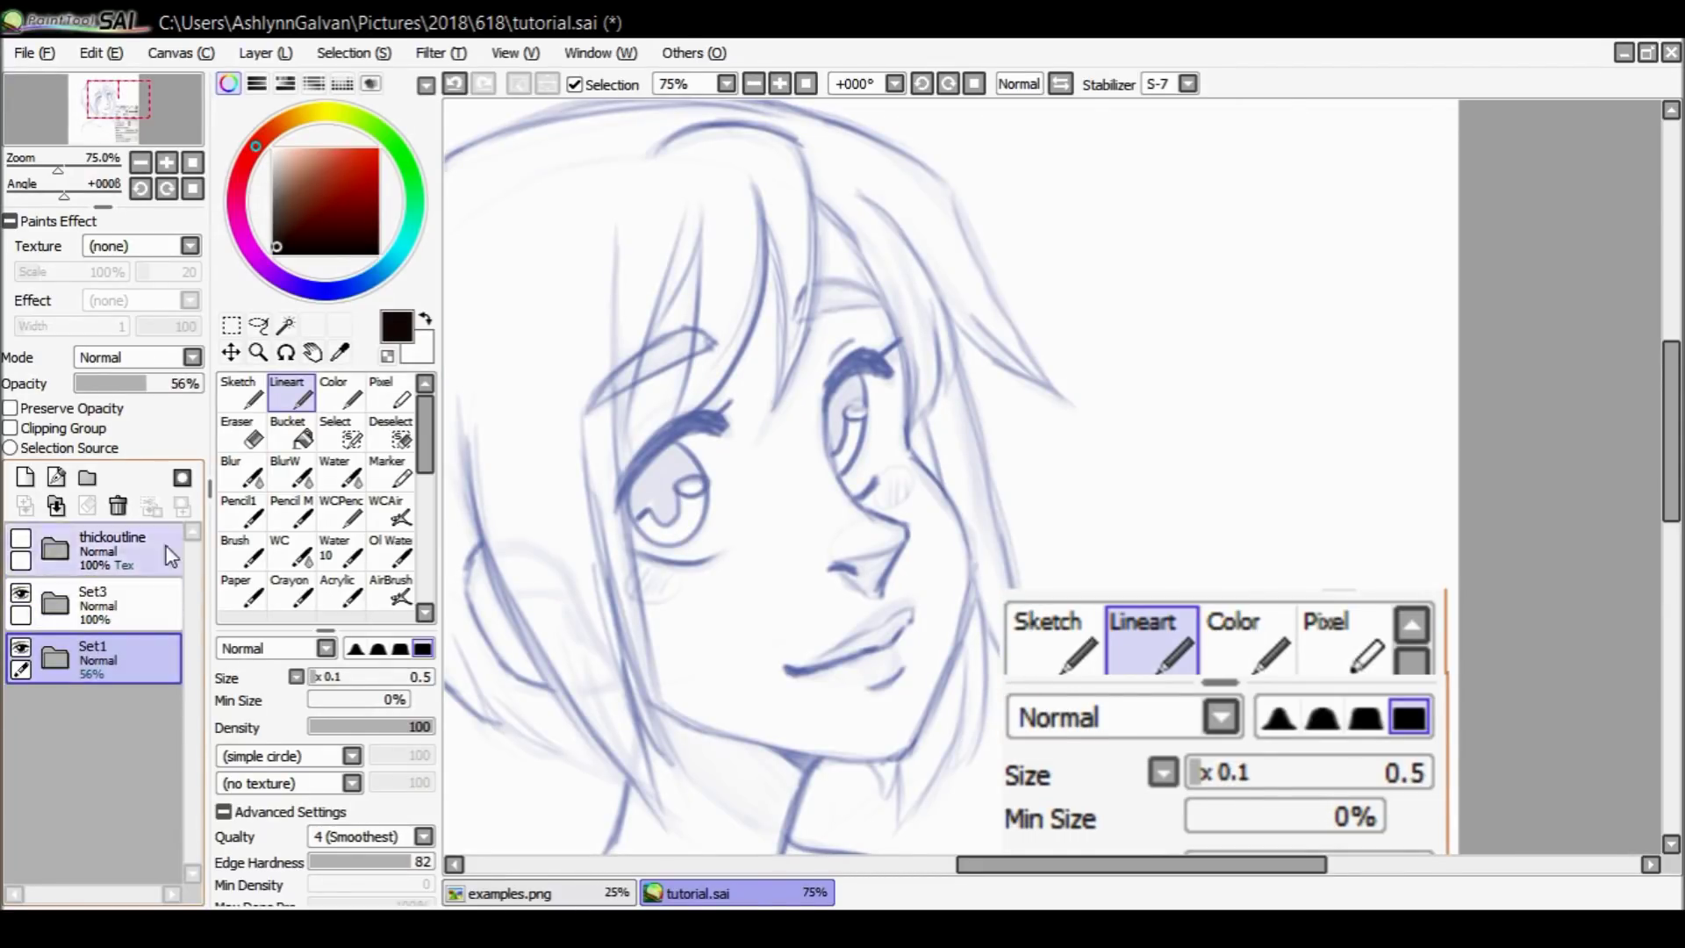
{"action": "left_click_drag", "start_coordinate": [139, 387], "coordinate": [108, 384]}
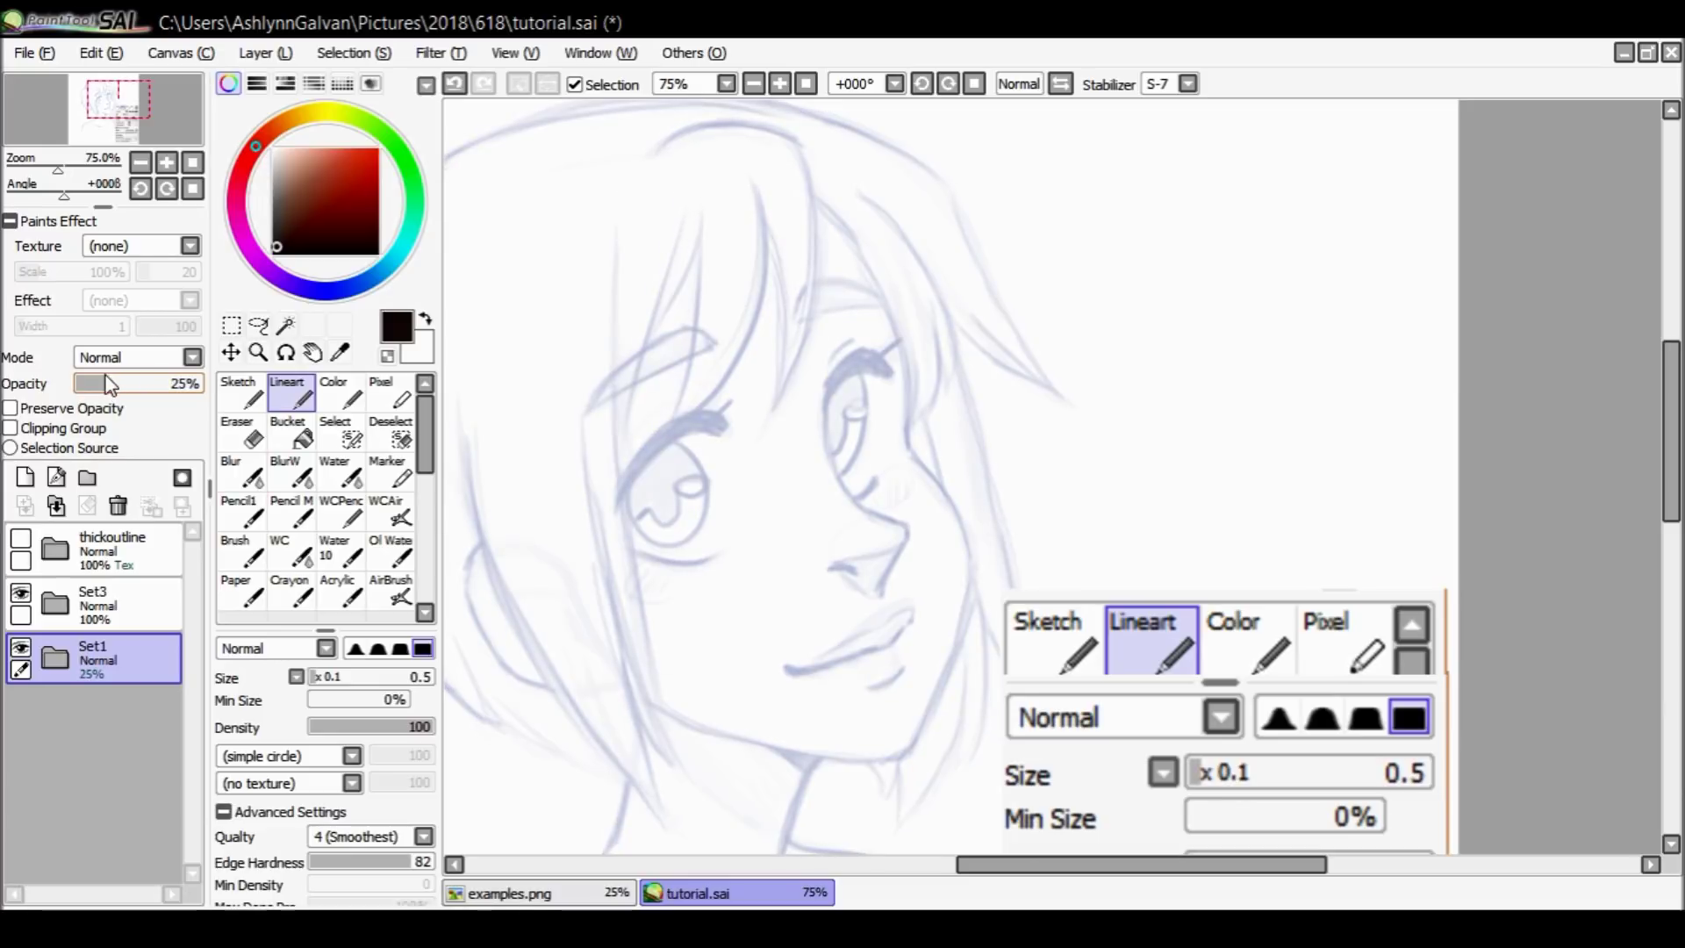
Create a new folder above thickoutline and name it thin.
{"action": "left_click", "coordinate": [135, 607]}
{"action": "left_click", "coordinate": [88, 551]}
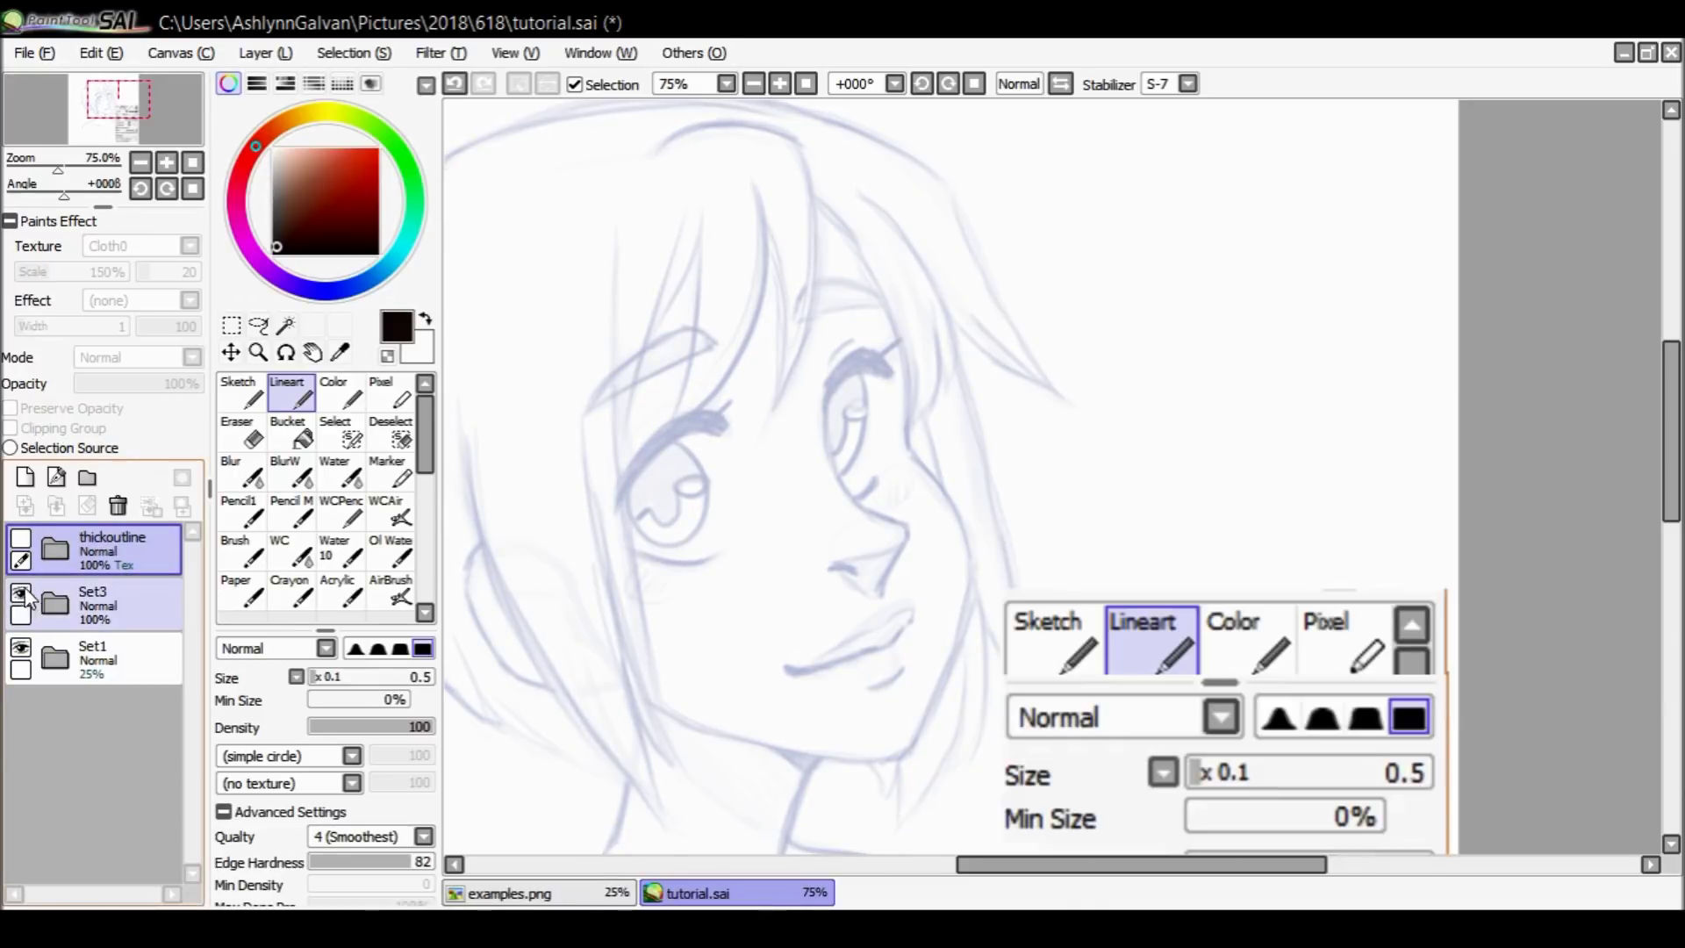
{"action": "left_click", "coordinate": [105, 606]}
{"action": "left_click", "coordinate": [128, 549]}
{"action": "left_click", "coordinate": [87, 477]}
{"action": "double_click", "coordinate": [124, 543]}
{"action": "key", "text": "Return"}
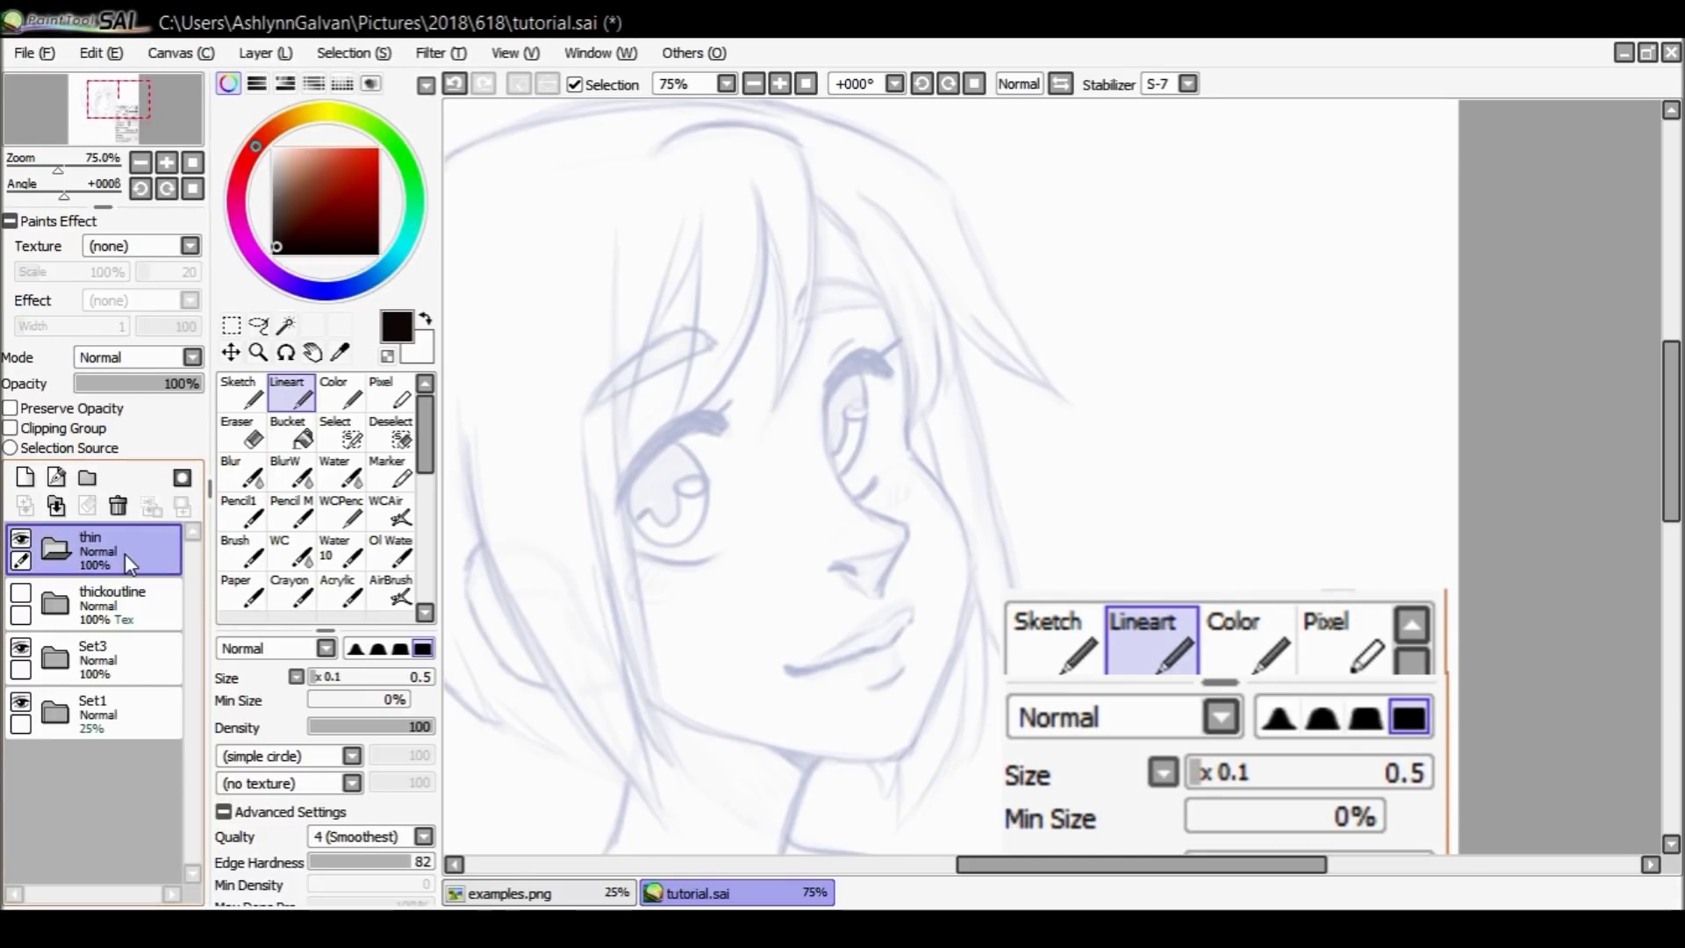
Add a new empty layer inside the thin folder.
{"action": "left_click", "coordinate": [259, 352]}
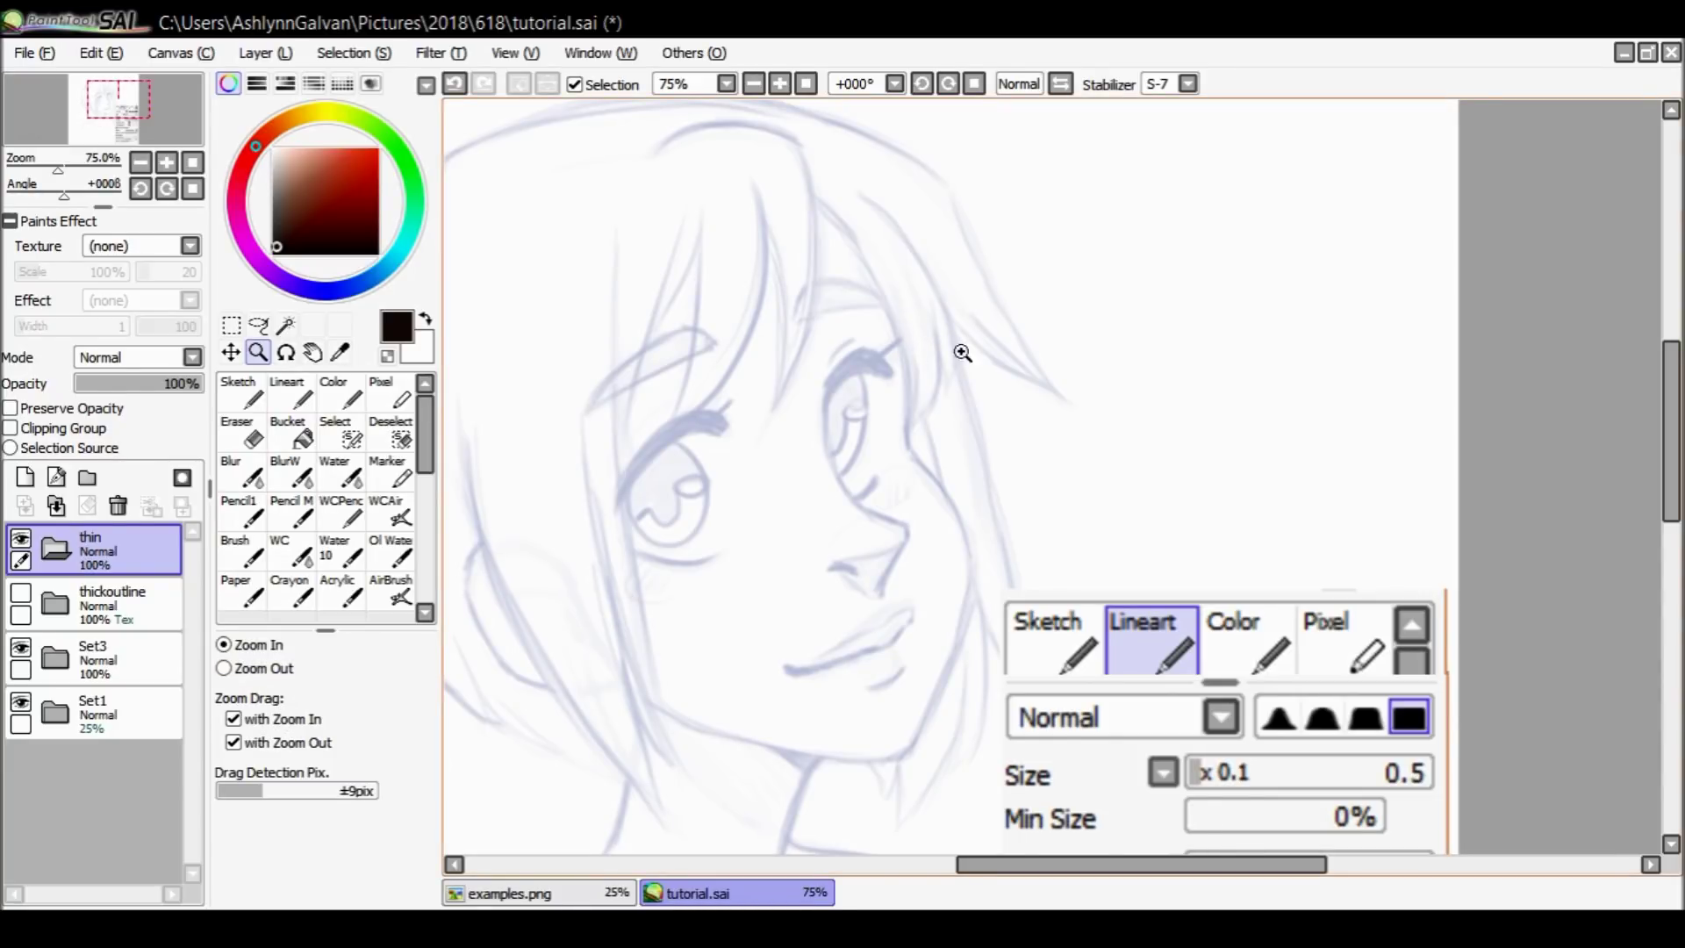
{"action": "scroll", "coordinate": [1673, 404], "scroll_direction": "down", "scroll_amount": 2}
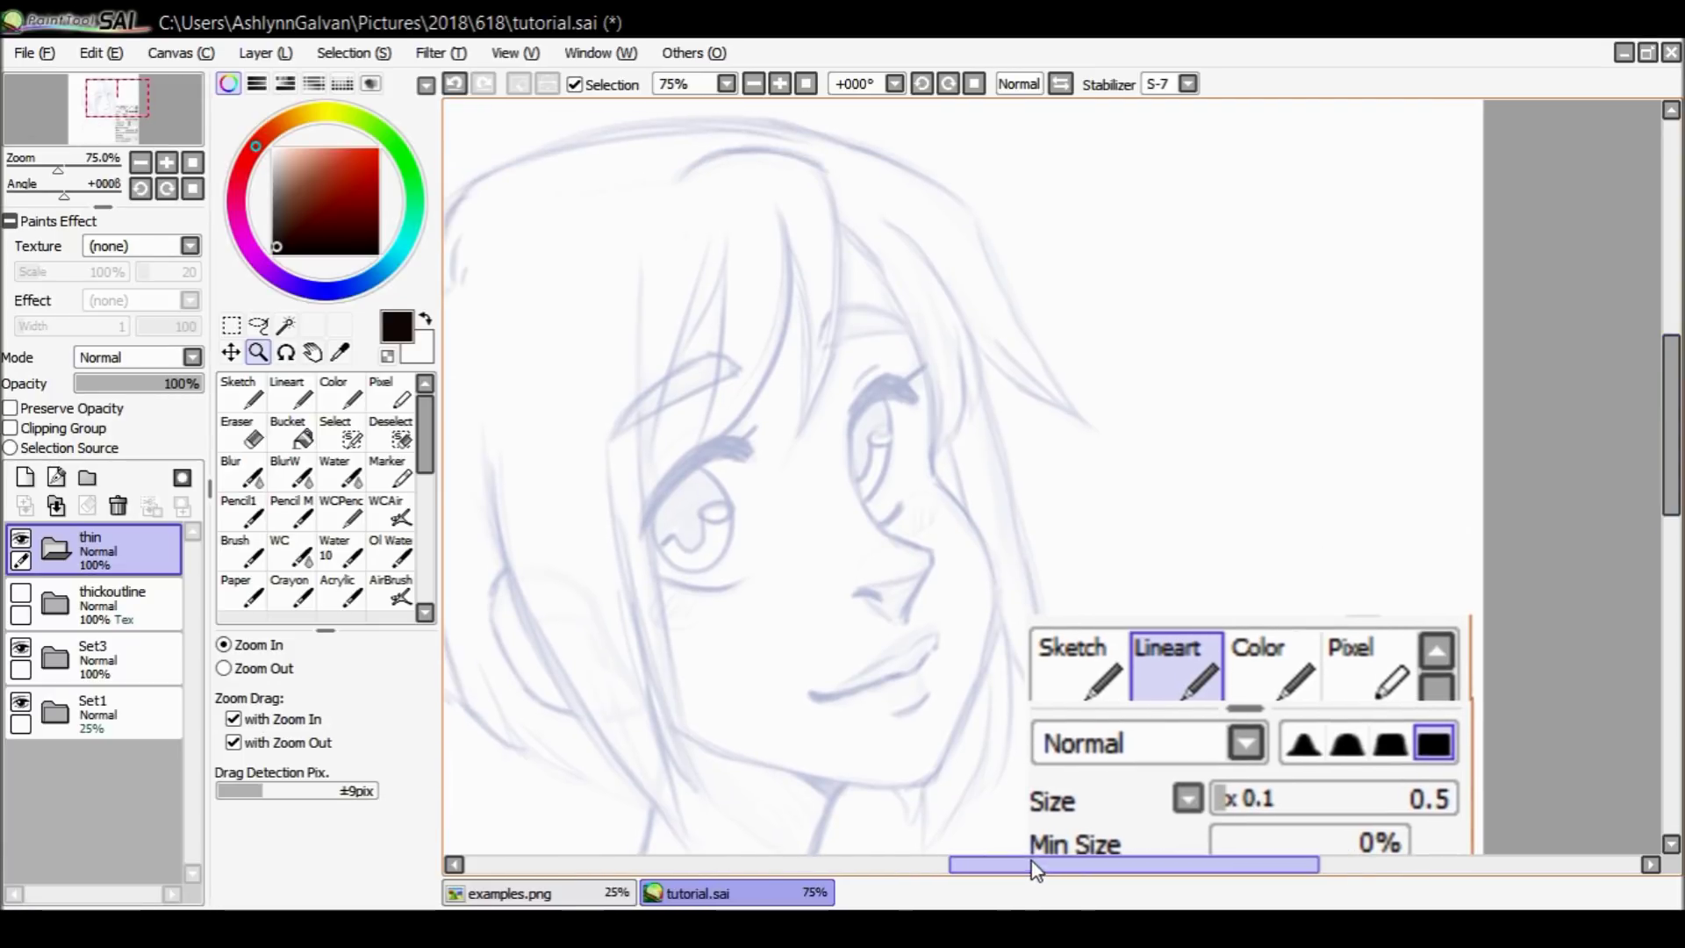
{"action": "left_click", "coordinate": [527, 893]}
{"action": "left_click", "coordinate": [715, 896]}
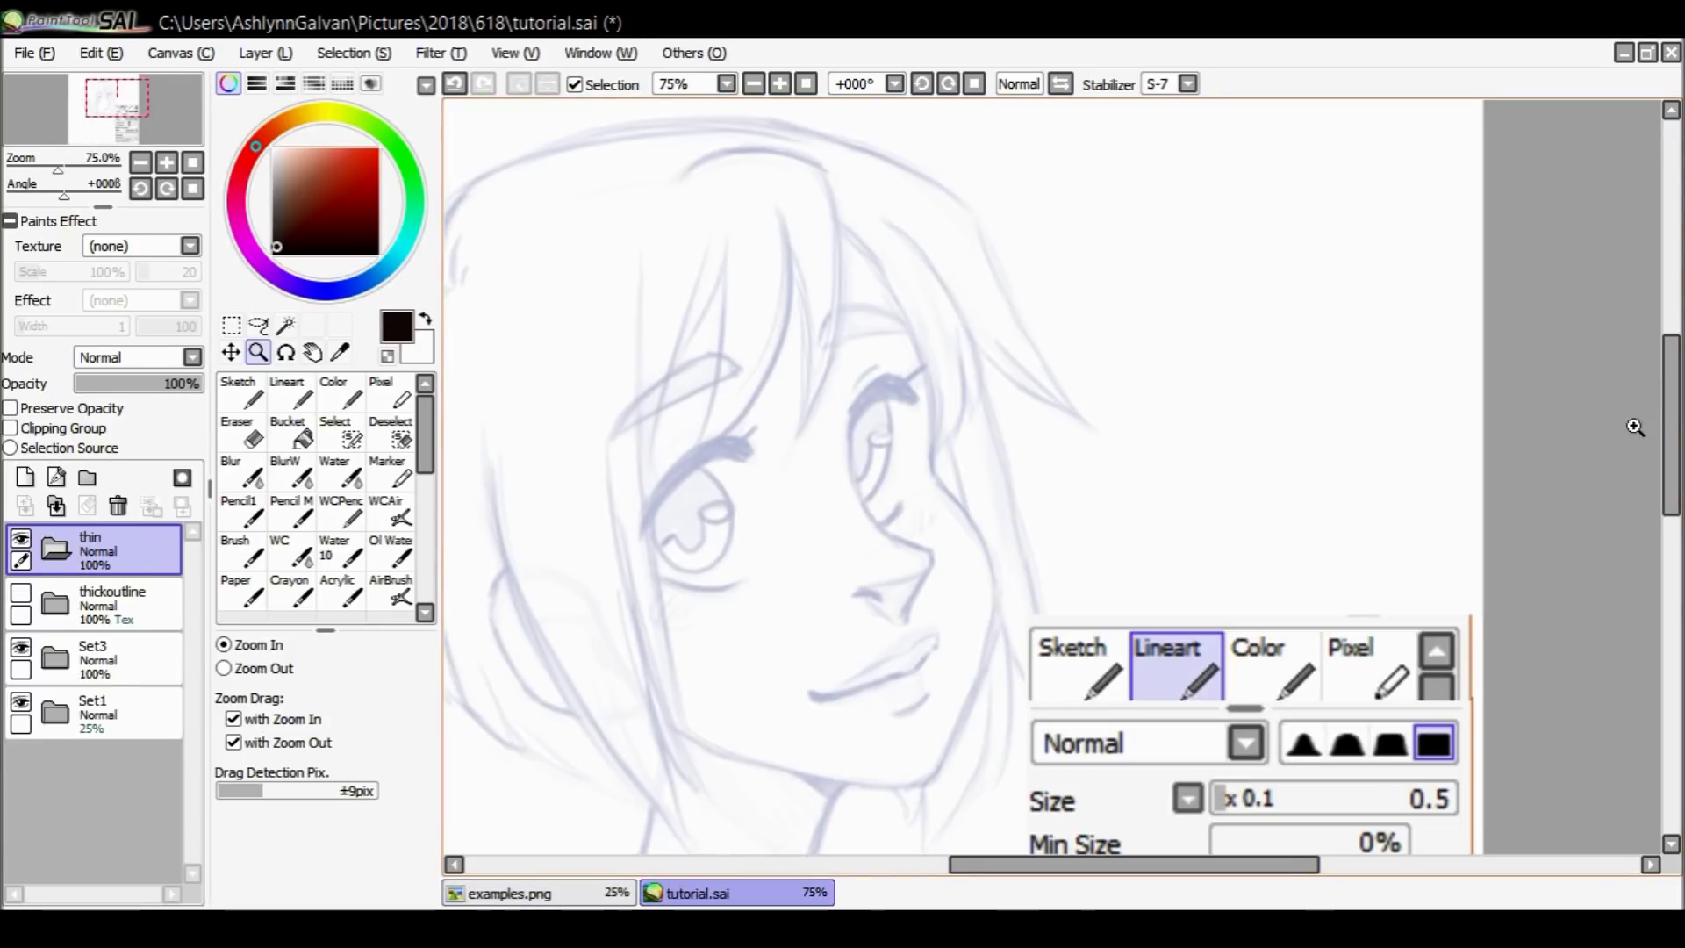
{"action": "scroll", "coordinate": [1663, 430], "scroll_direction": "up", "scroll_amount": 2}
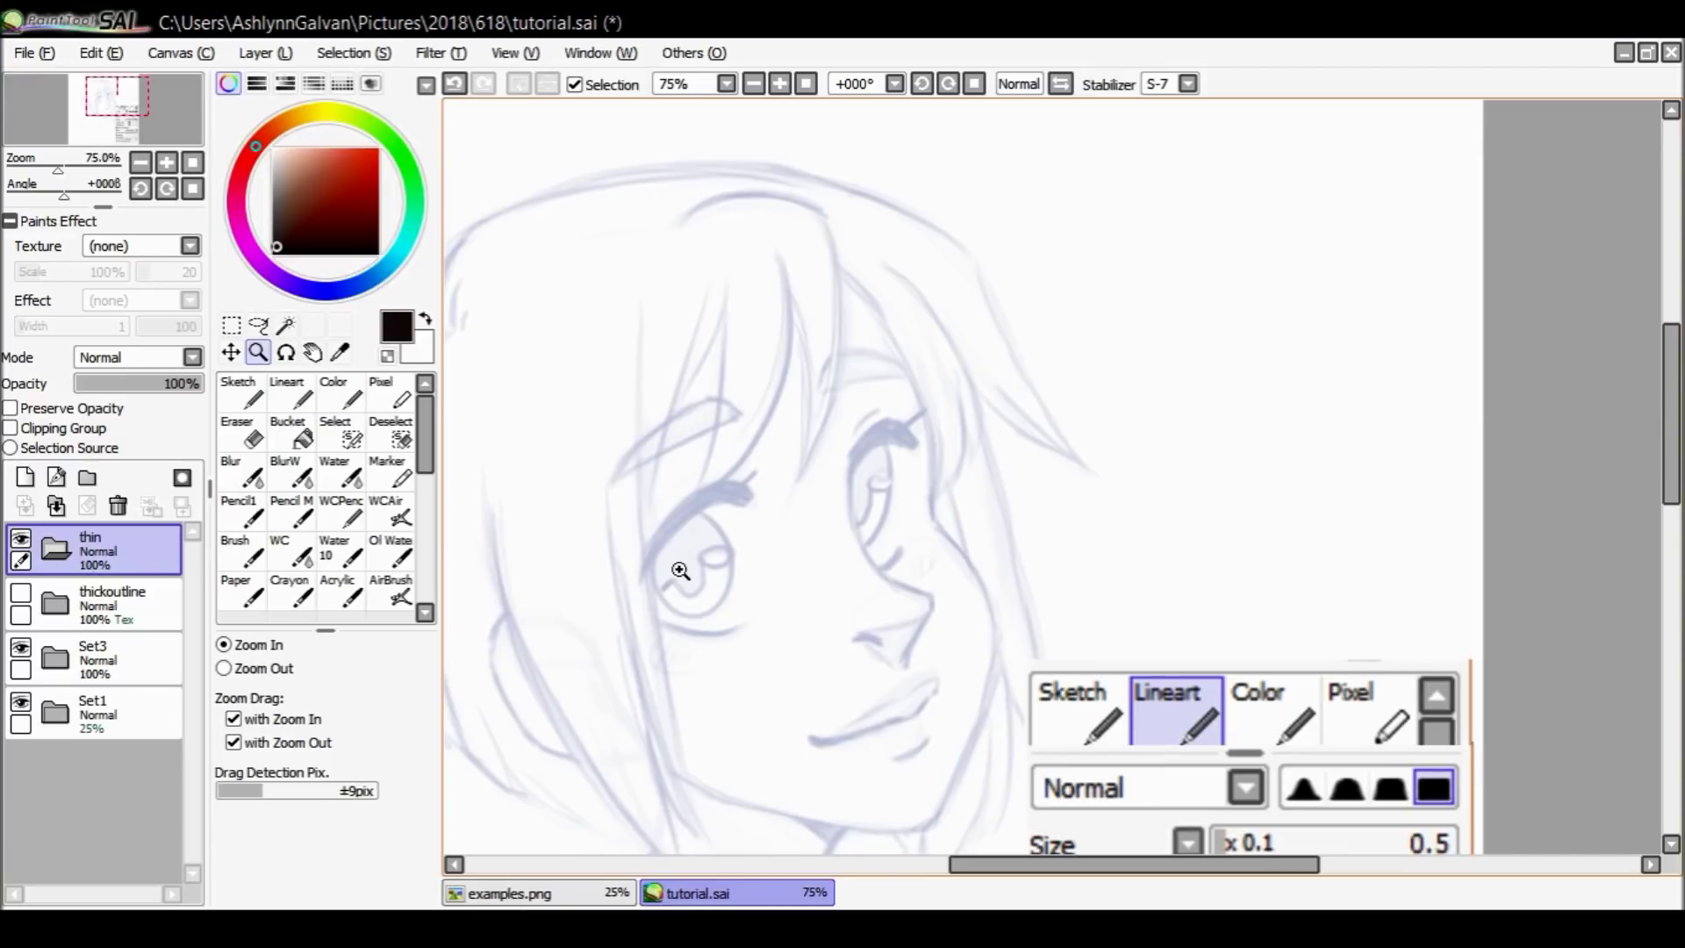
{"action": "left_click_drag", "start_coordinate": [611, 600], "coordinate": [677, 553]}
{"action": "left_click", "coordinate": [263, 669]}
{"action": "left_click_drag", "start_coordinate": [877, 493], "coordinate": [876, 531]}
{"action": "left_click", "coordinate": [876, 531]}
{"action": "left_click", "coordinate": [250, 646]}
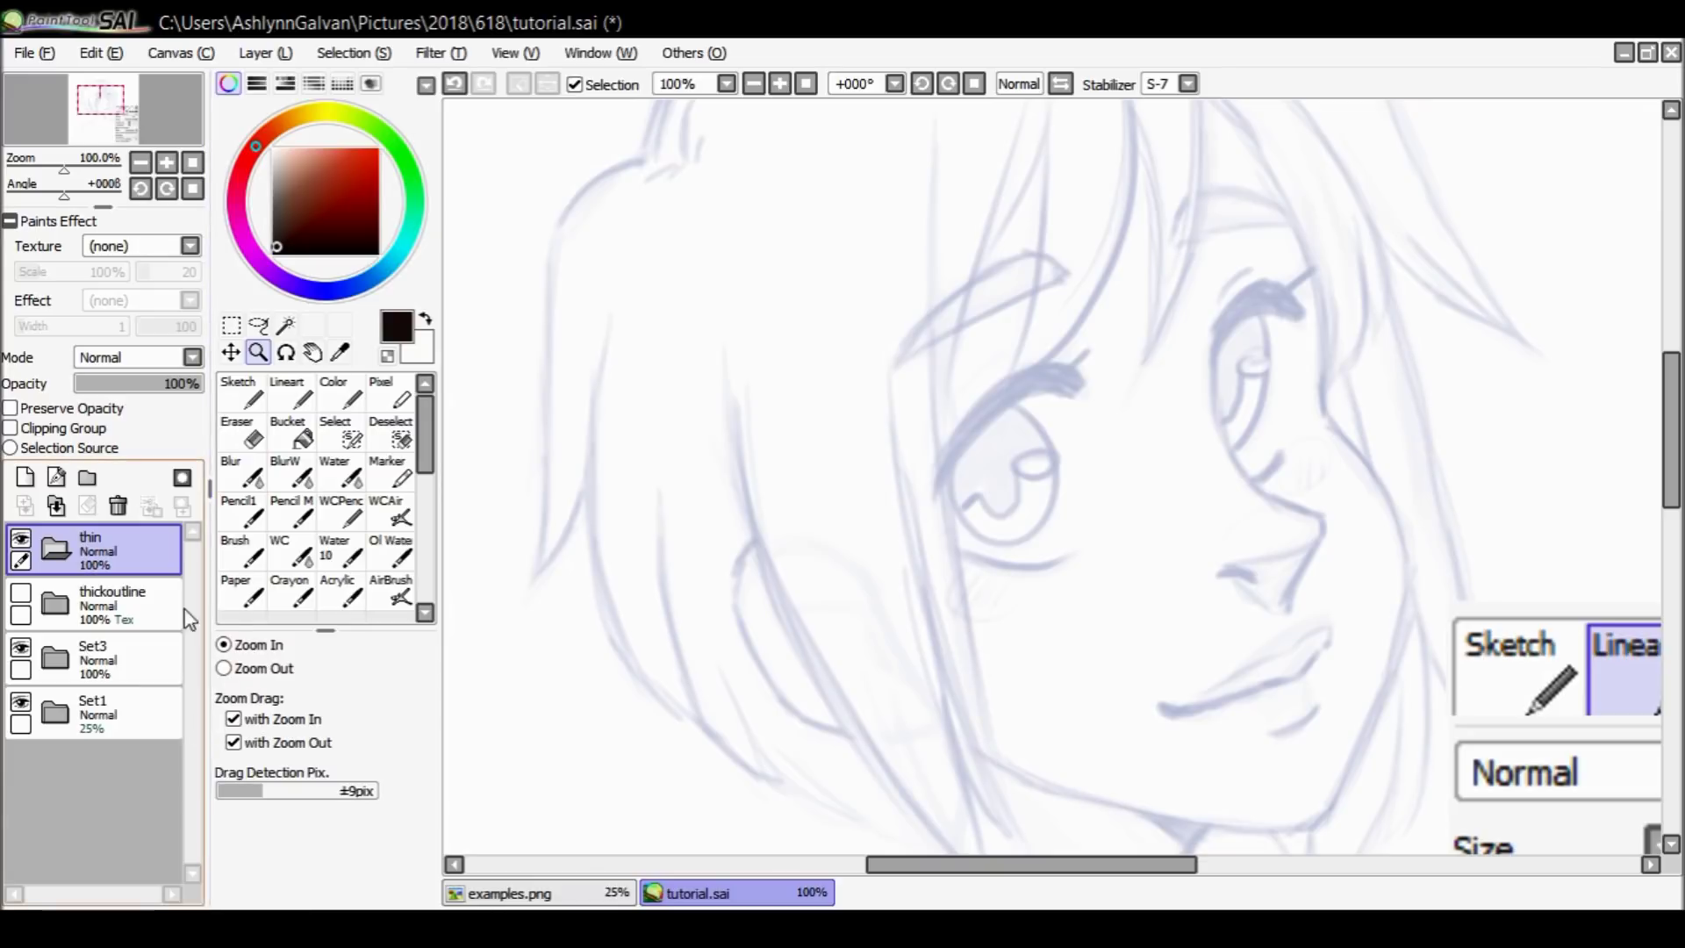
{"action": "left_click", "coordinate": [24, 477]}
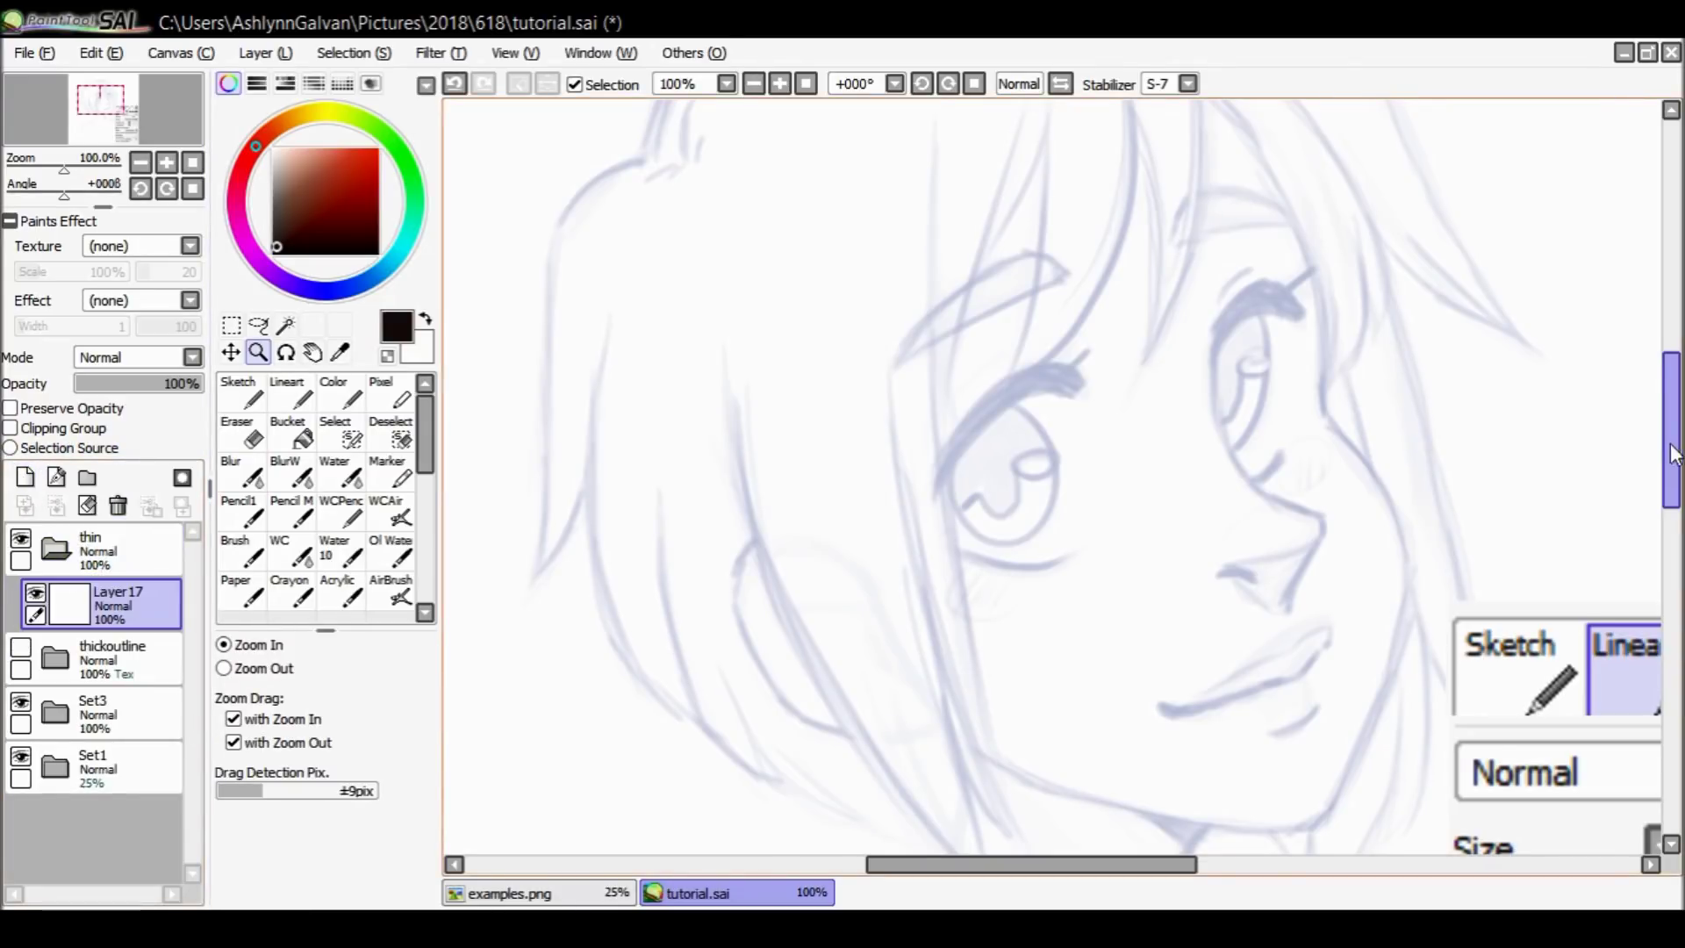
Ink the upper edge of the left eye's upper lash line with the Lineart brush, checking the thickoutline artwork as a guide.
{"action": "left_click_drag", "start_coordinate": [1139, 866], "coordinate": [1199, 867]}
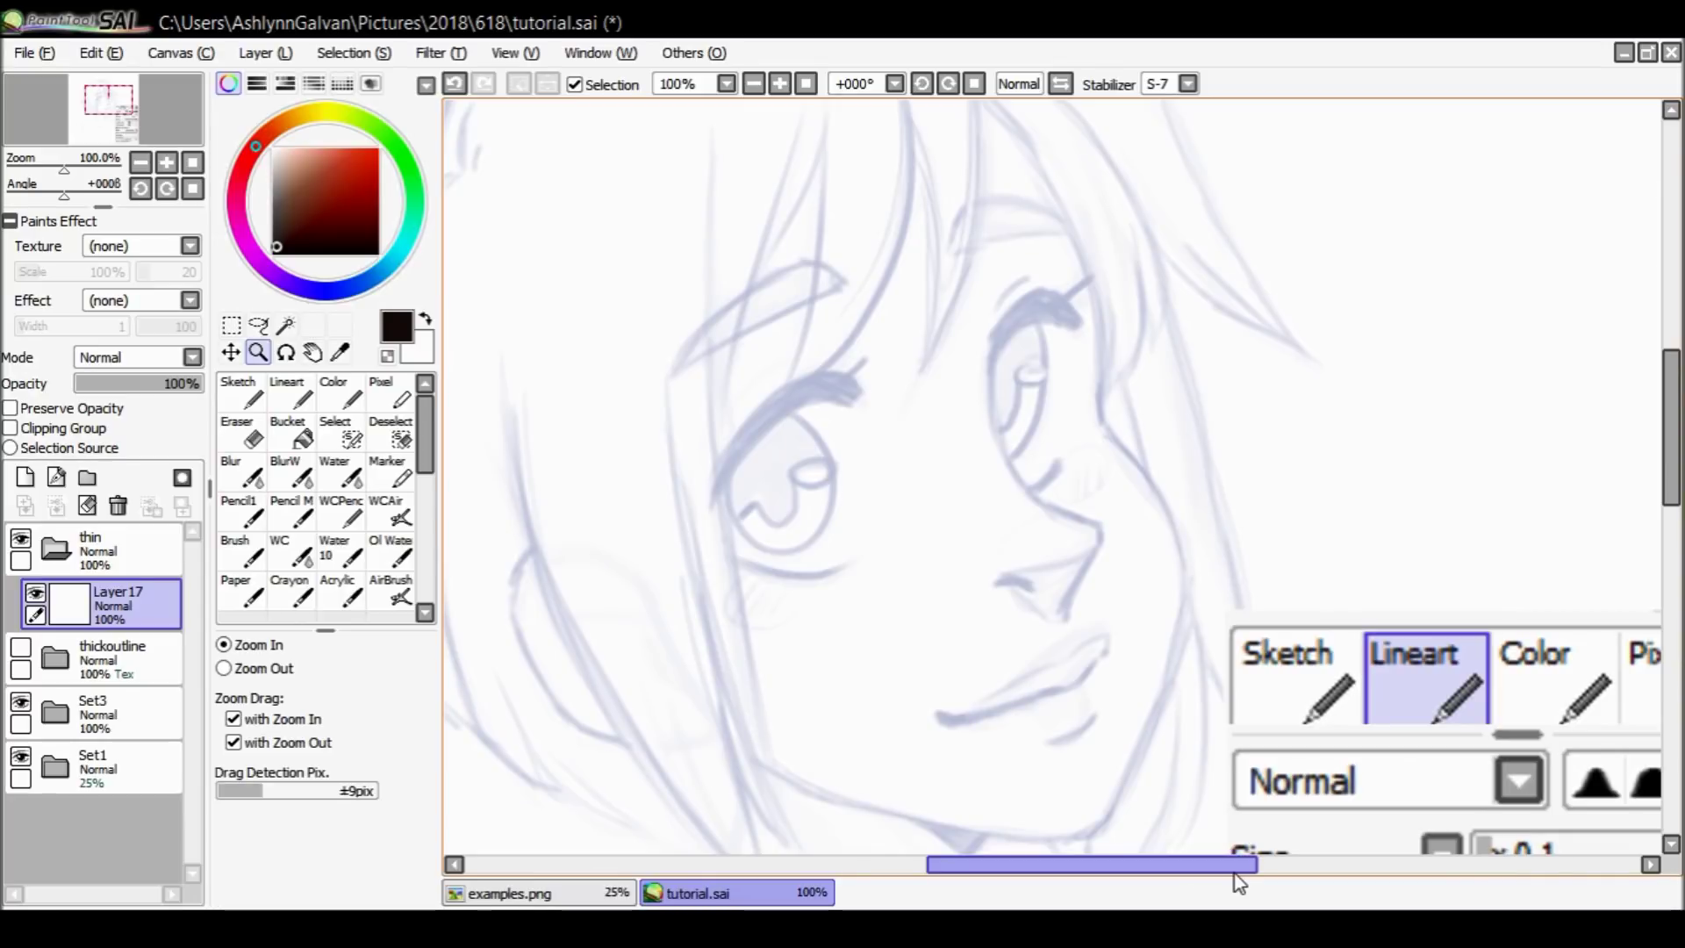
{"action": "left_click", "coordinate": [802, 429]}
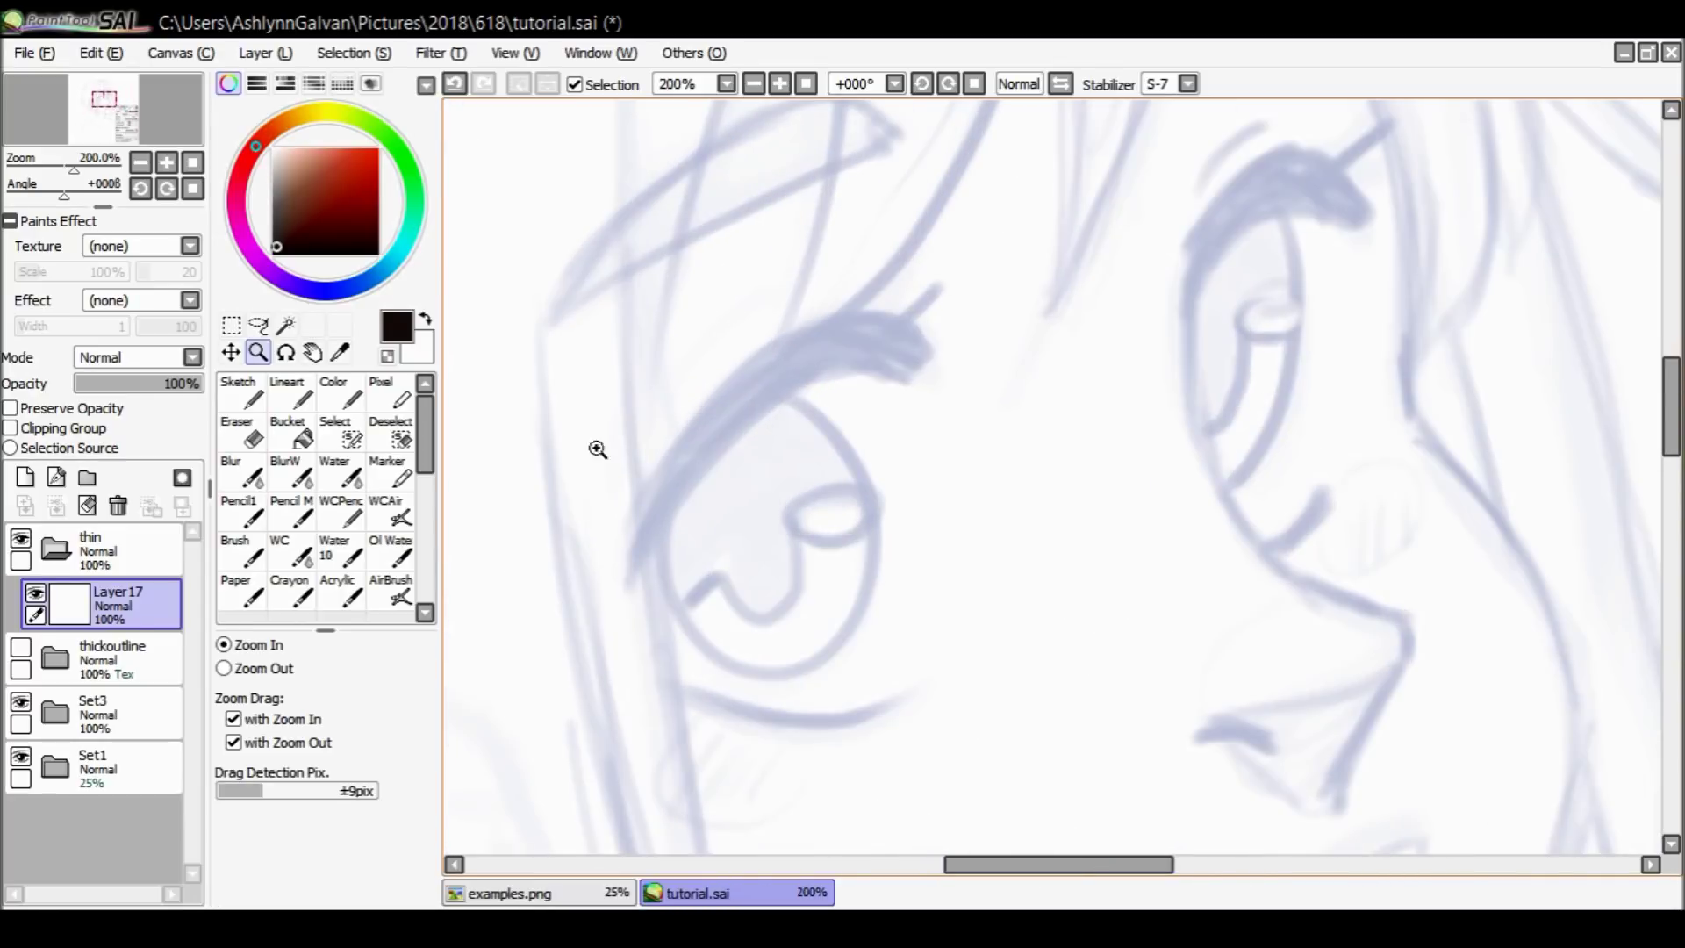
{"action": "left_click", "coordinate": [291, 395]}
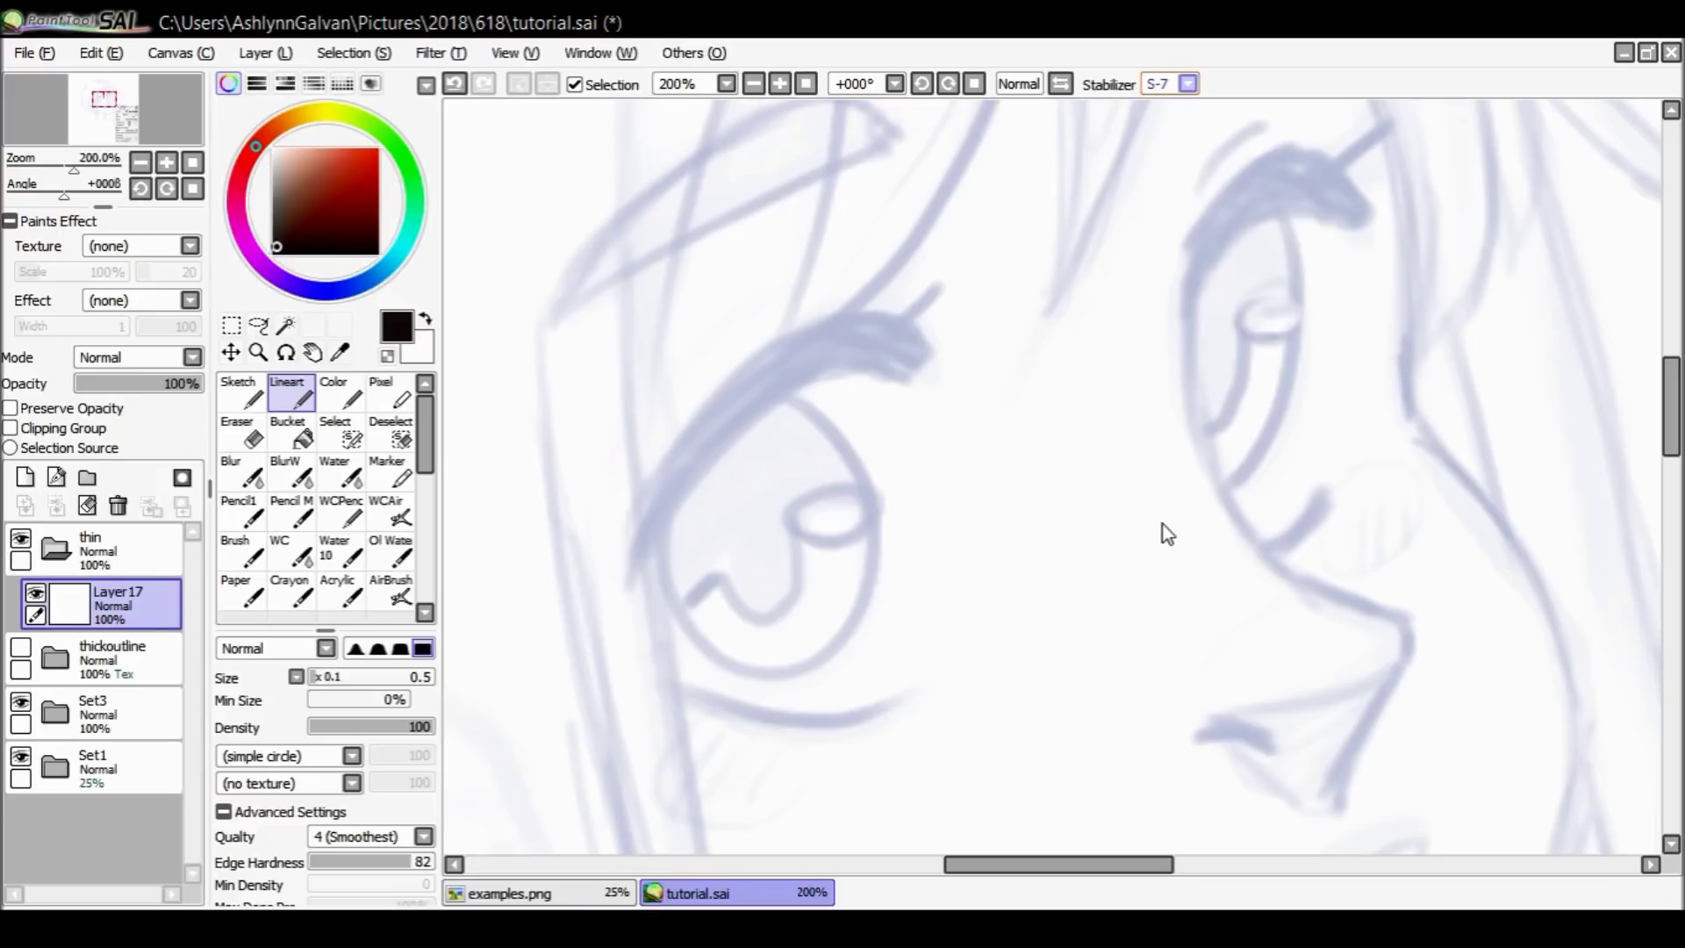
{"action": "left_click_drag", "start_coordinate": [630, 551], "coordinate": [629, 542]}
{"action": "key", "text": "ctrl+z"}
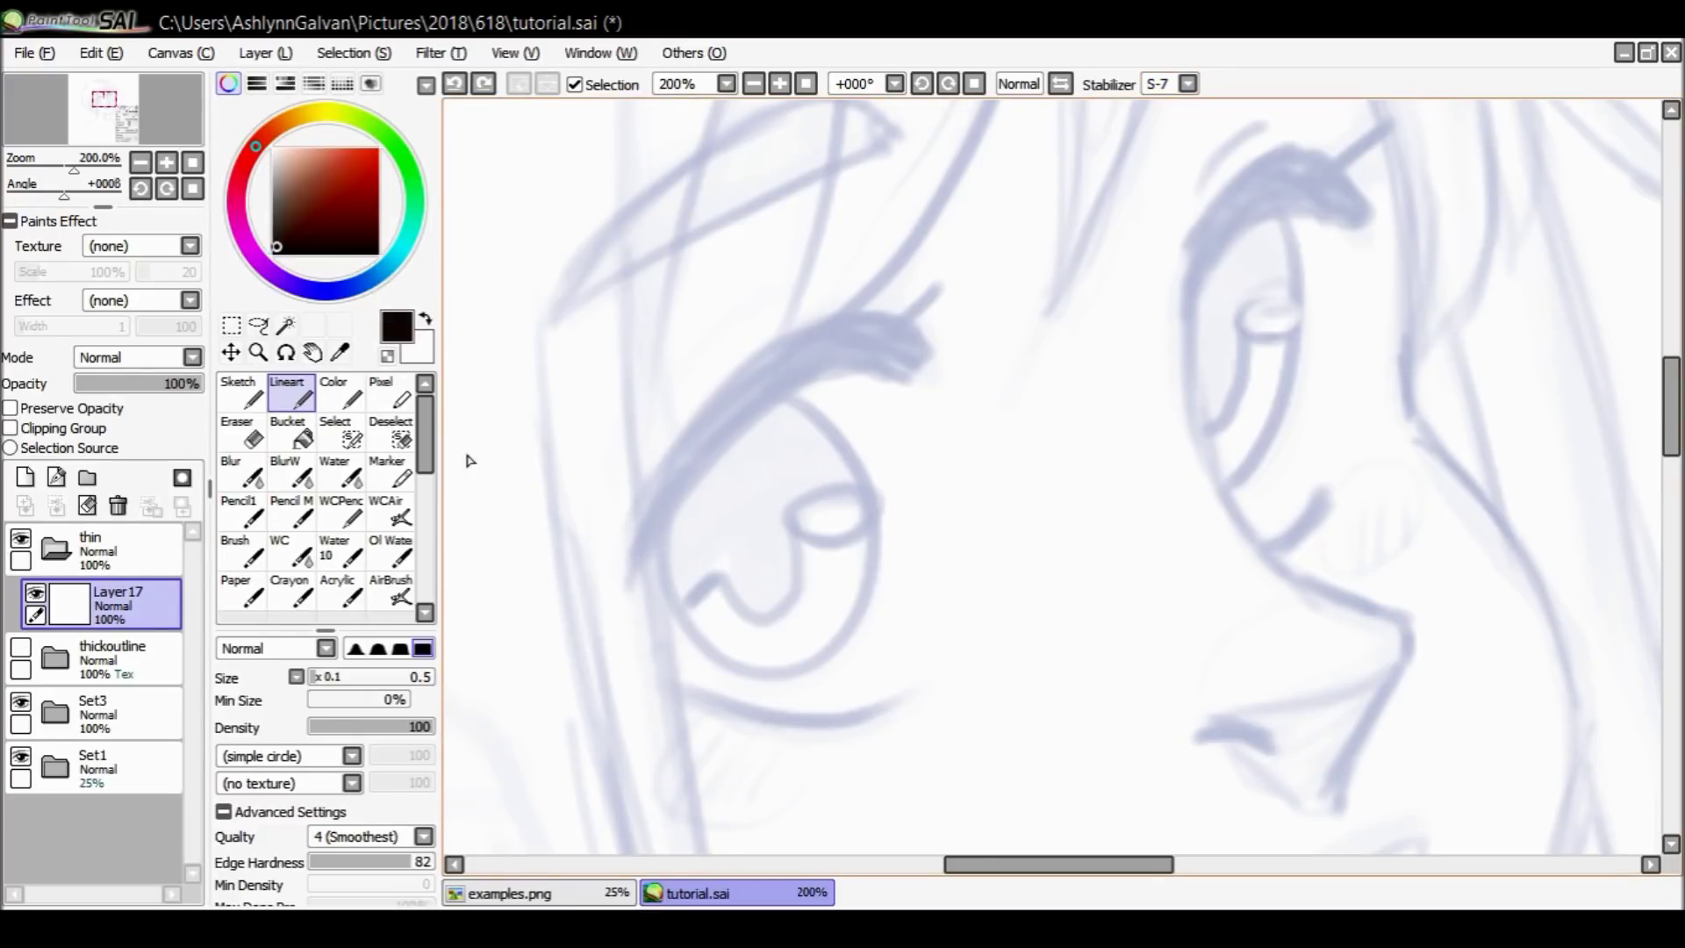
{"action": "left_click", "coordinate": [20, 648]}
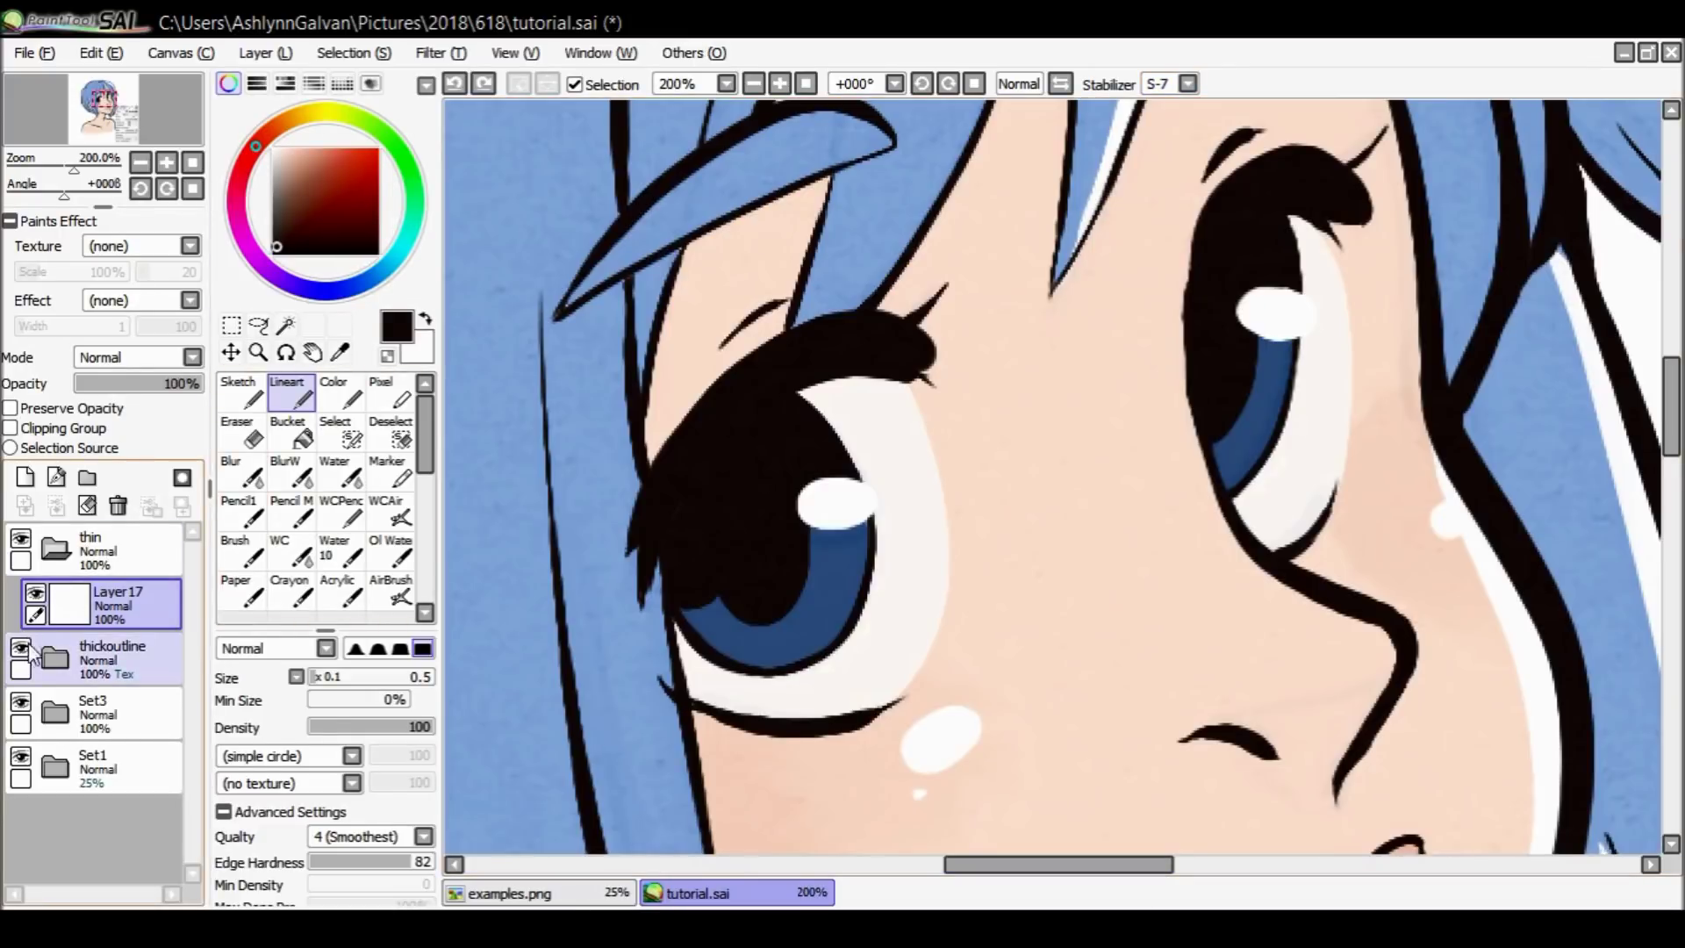
{"action": "left_click", "coordinate": [20, 649]}
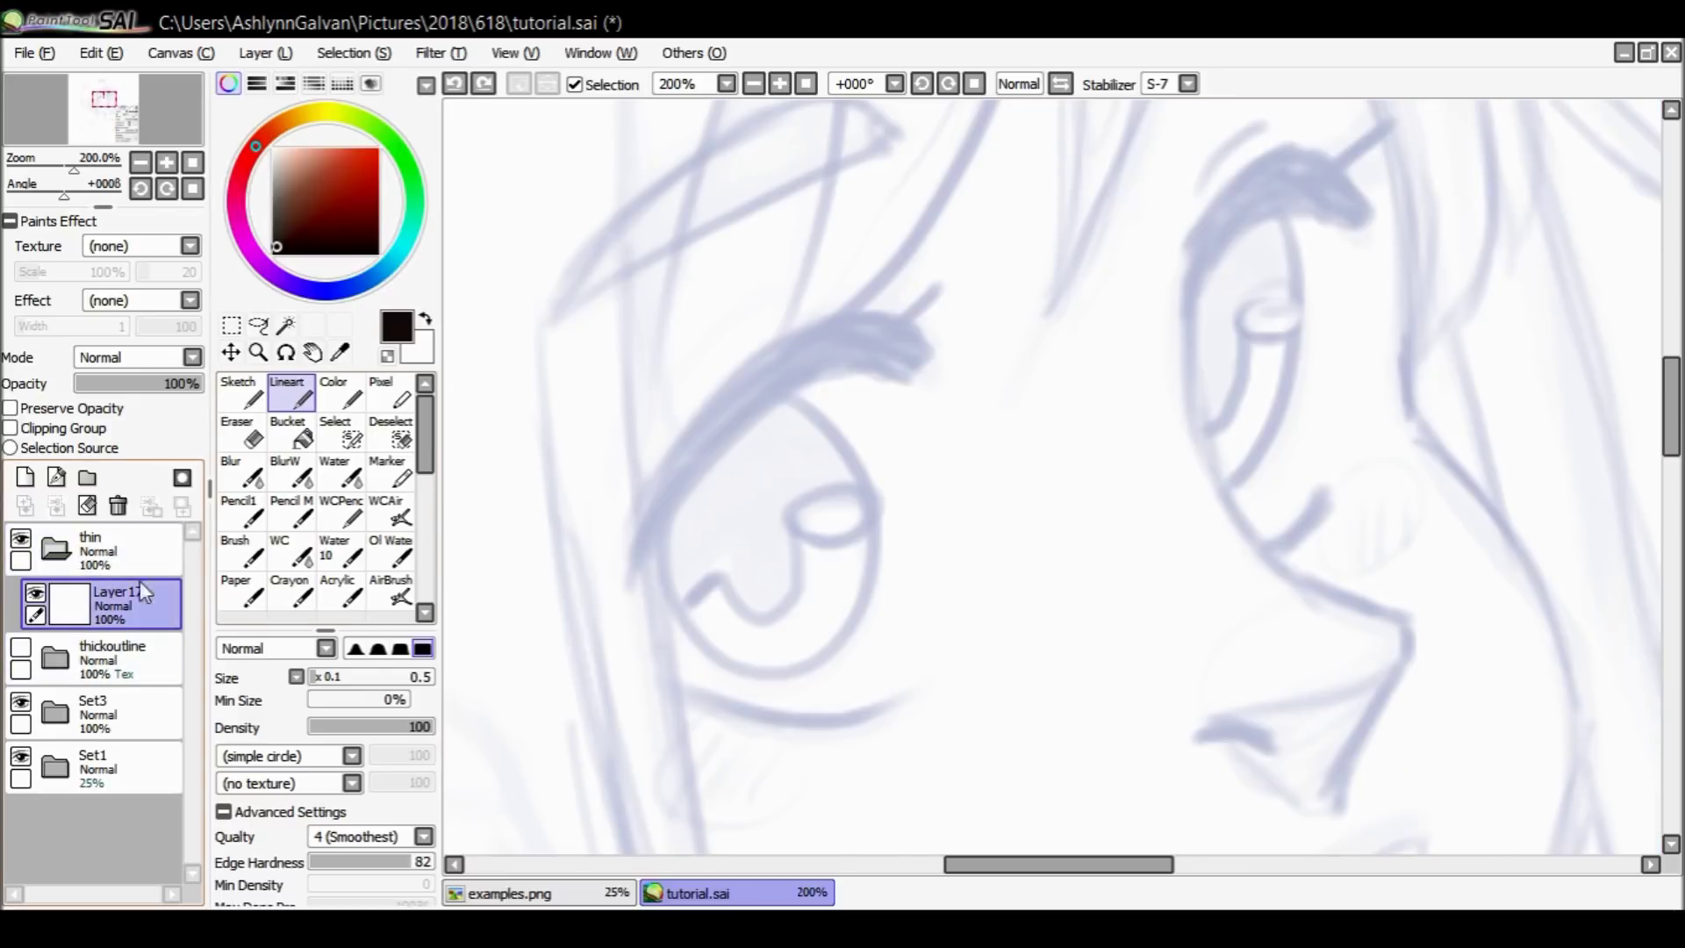
{"action": "left_click", "coordinate": [20, 649]}
{"action": "left_click", "coordinate": [20, 649]}
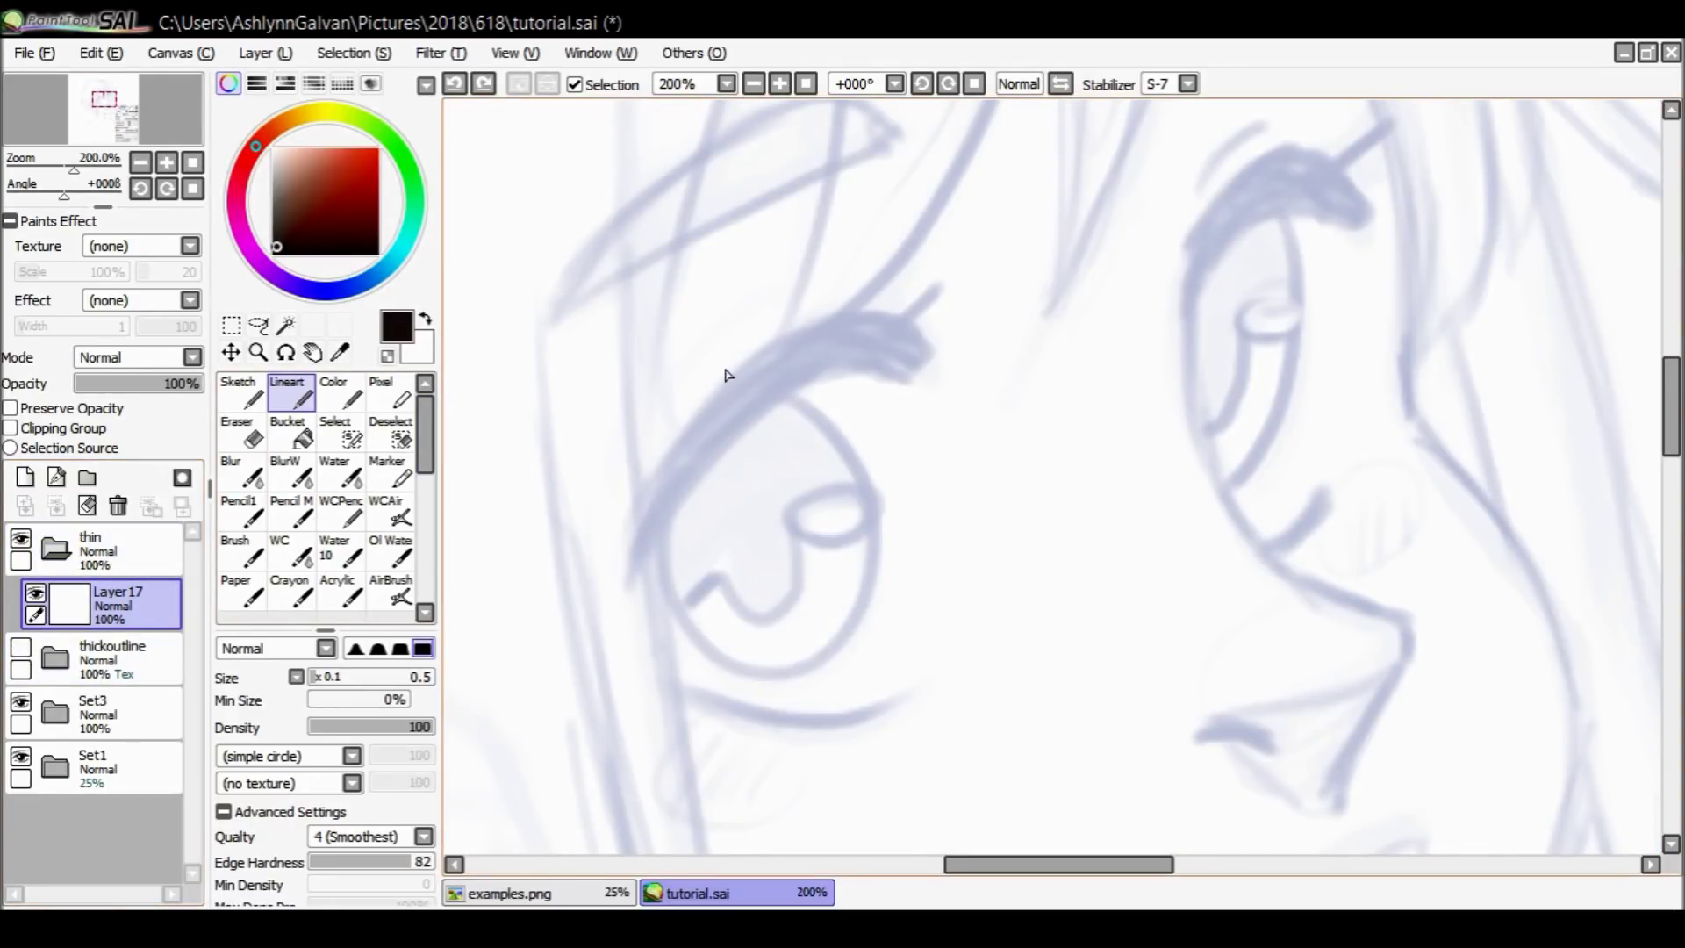
{"action": "mouse_move", "coordinate": [625, 546]}
{"action": "left_mouse_down"}
{"action": "mouse_move", "coordinate": [645, 480]}
{"action": "mouse_move", "coordinate": [749, 361]}
{"action": "mouse_move", "coordinate": [813, 324]}
{"action": "mouse_move", "coordinate": [904, 326]}
{"action": "left_mouse_up"}
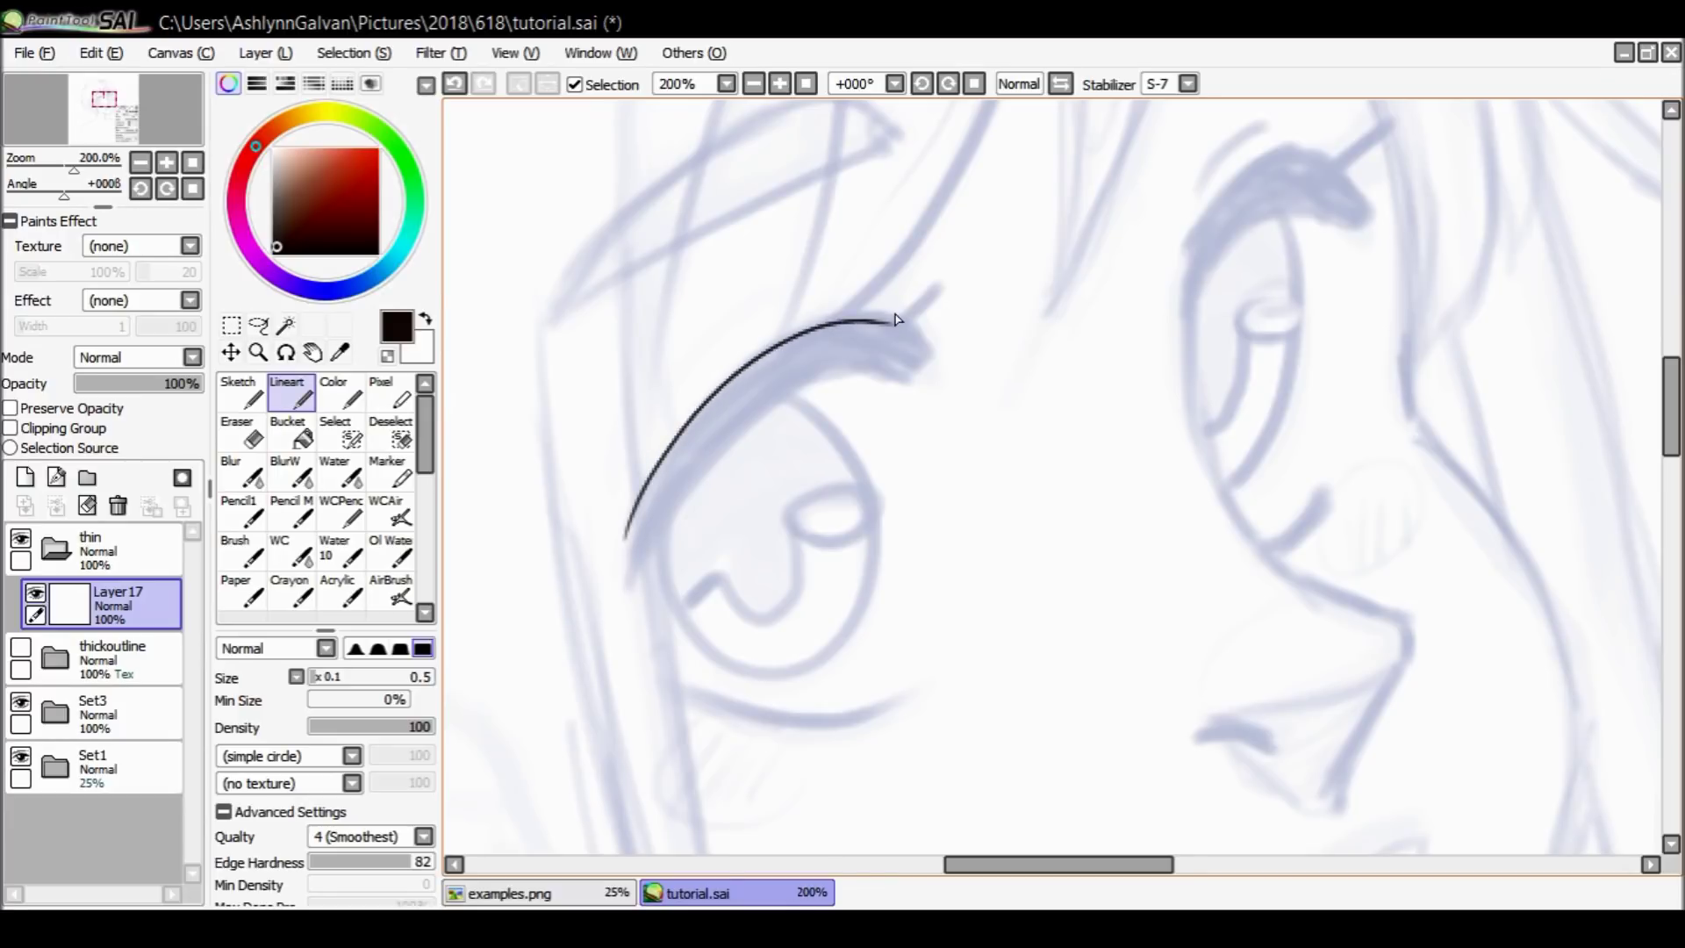
Undo the earlier lash stroke and re-ink the left eye's upper lash edge with a curved flick at its right end.
{"action": "key", "text": "ctrl+z"}
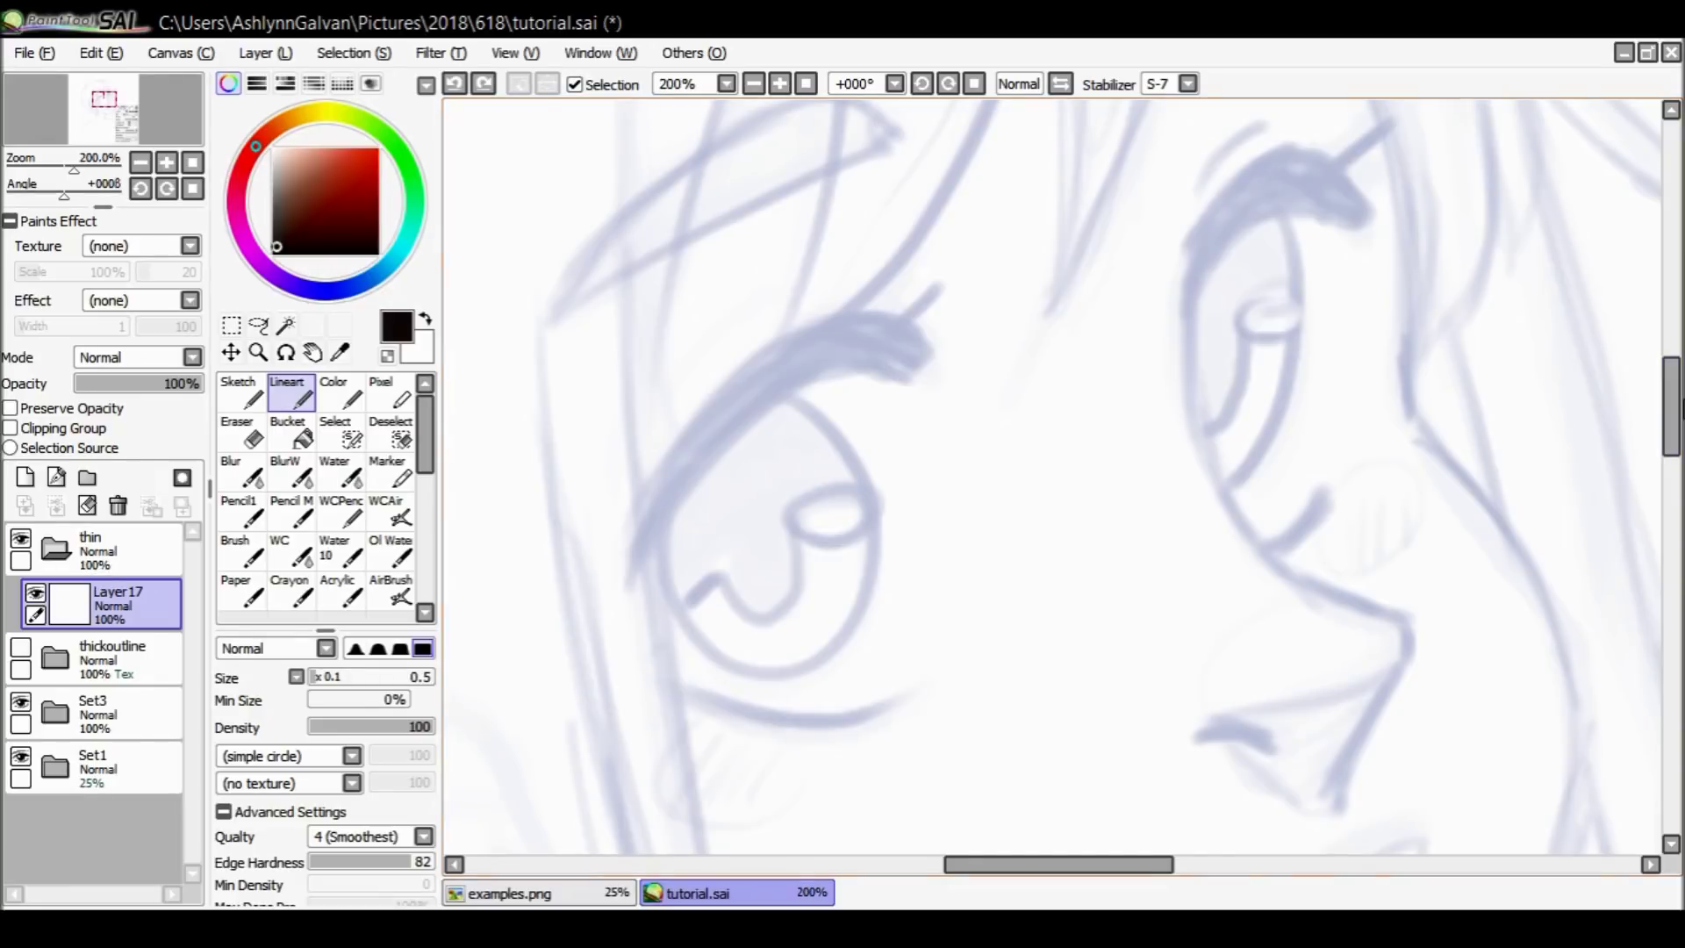
{"action": "scroll", "coordinate": [1672, 386], "scroll_direction": "down", "scroll_amount": 2}
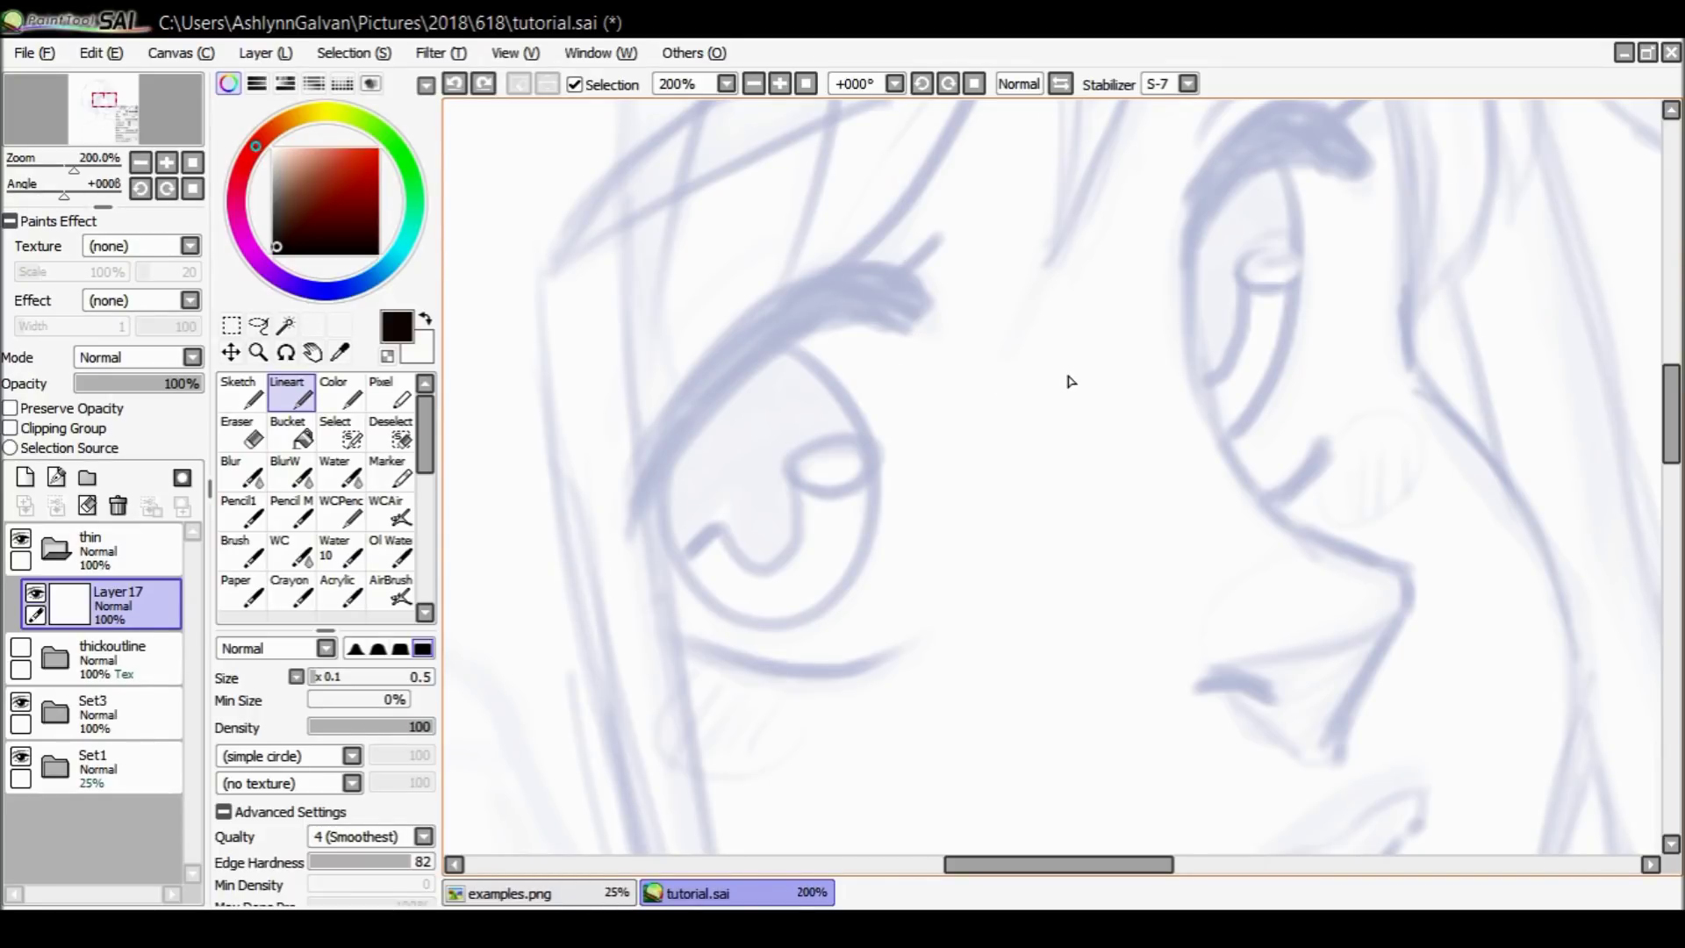
{"action": "scroll", "coordinate": [1070, 381], "scroll_direction": "up", "scroll_amount": 2}
{"action": "left_click", "coordinate": [258, 352]}
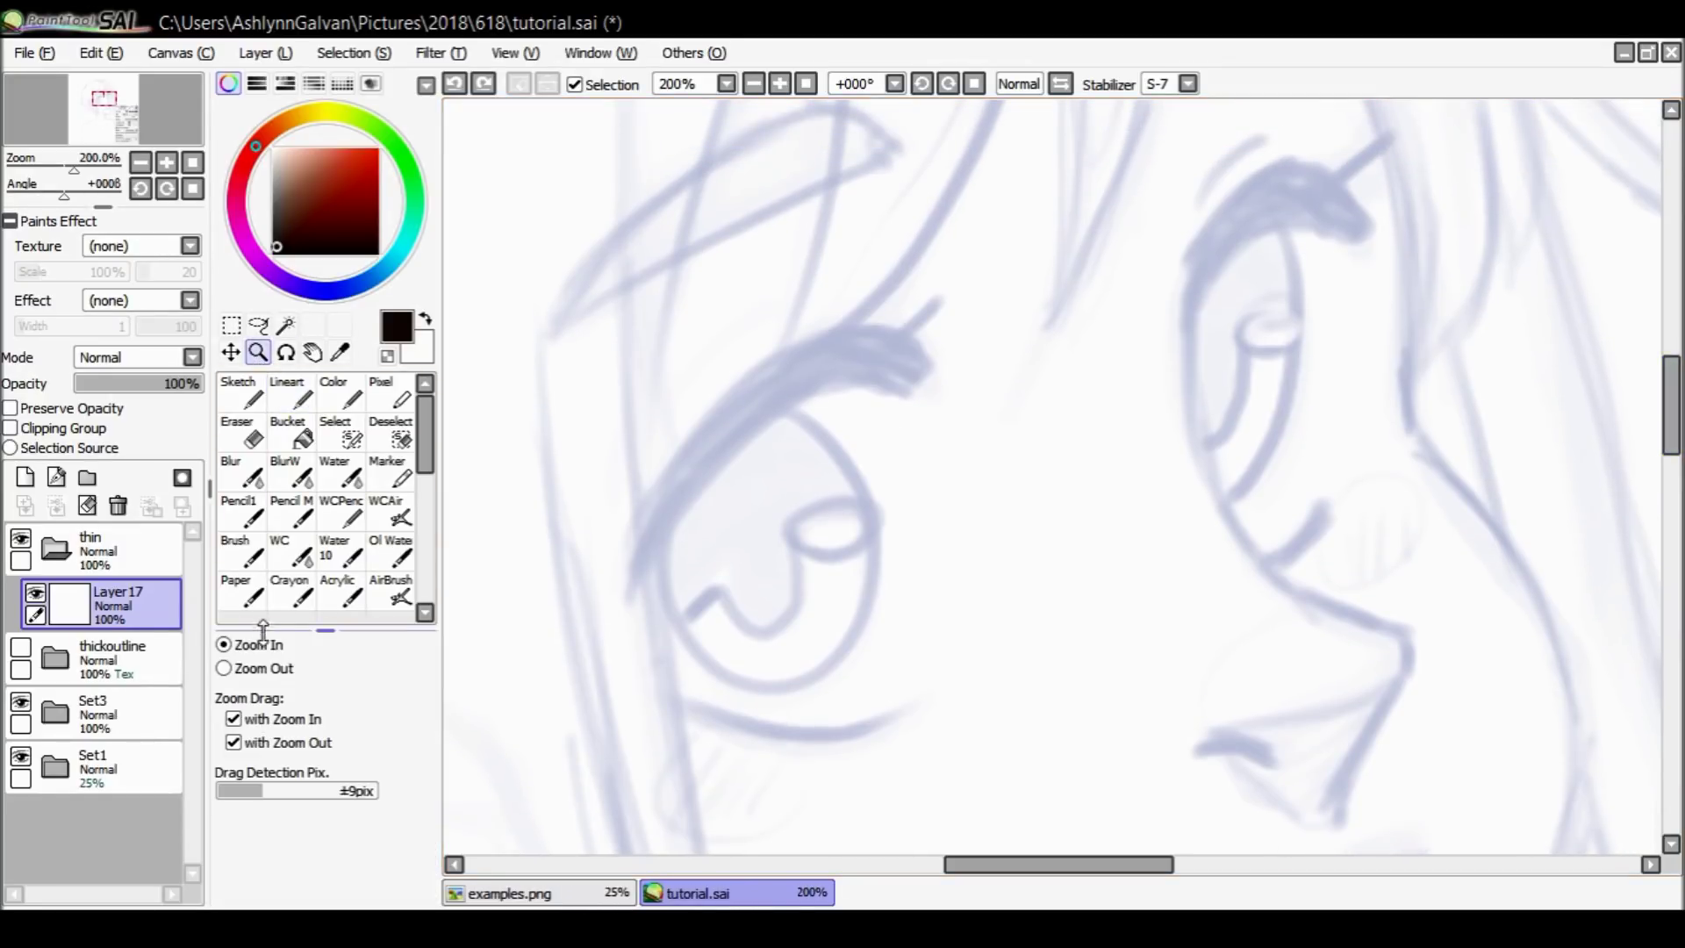
{"action": "left_click", "coordinate": [767, 688]}
{"action": "left_click", "coordinate": [290, 395]}
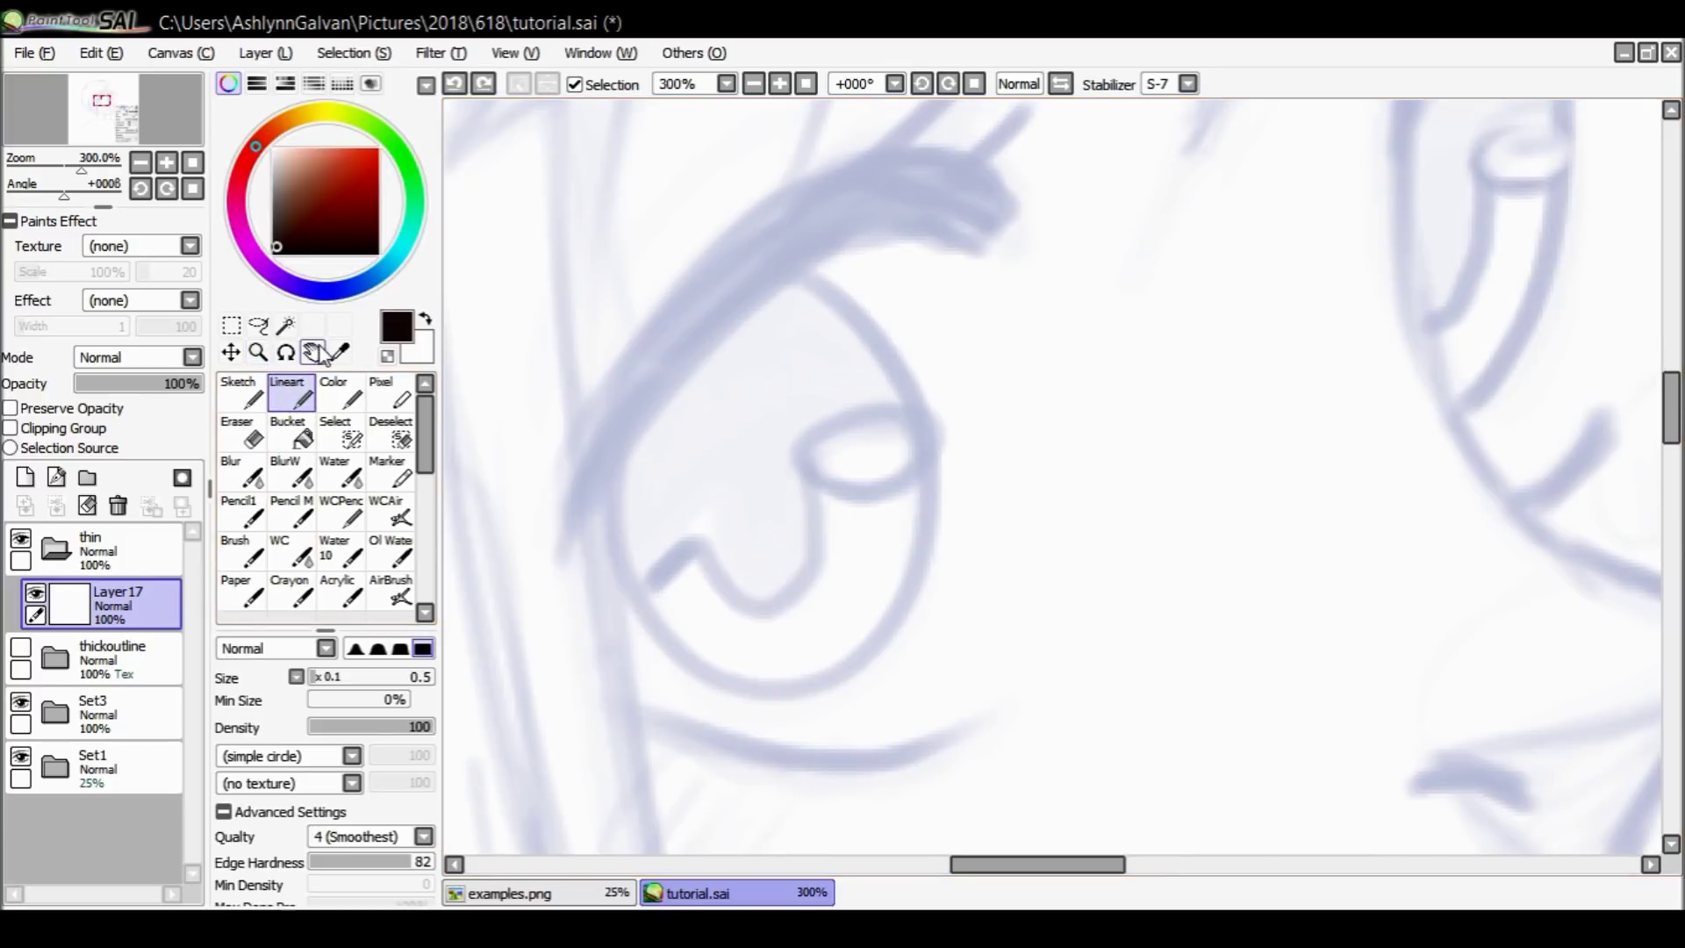
{"action": "left_click_drag", "start_coordinate": [1671, 402], "coordinate": [1671, 395]}
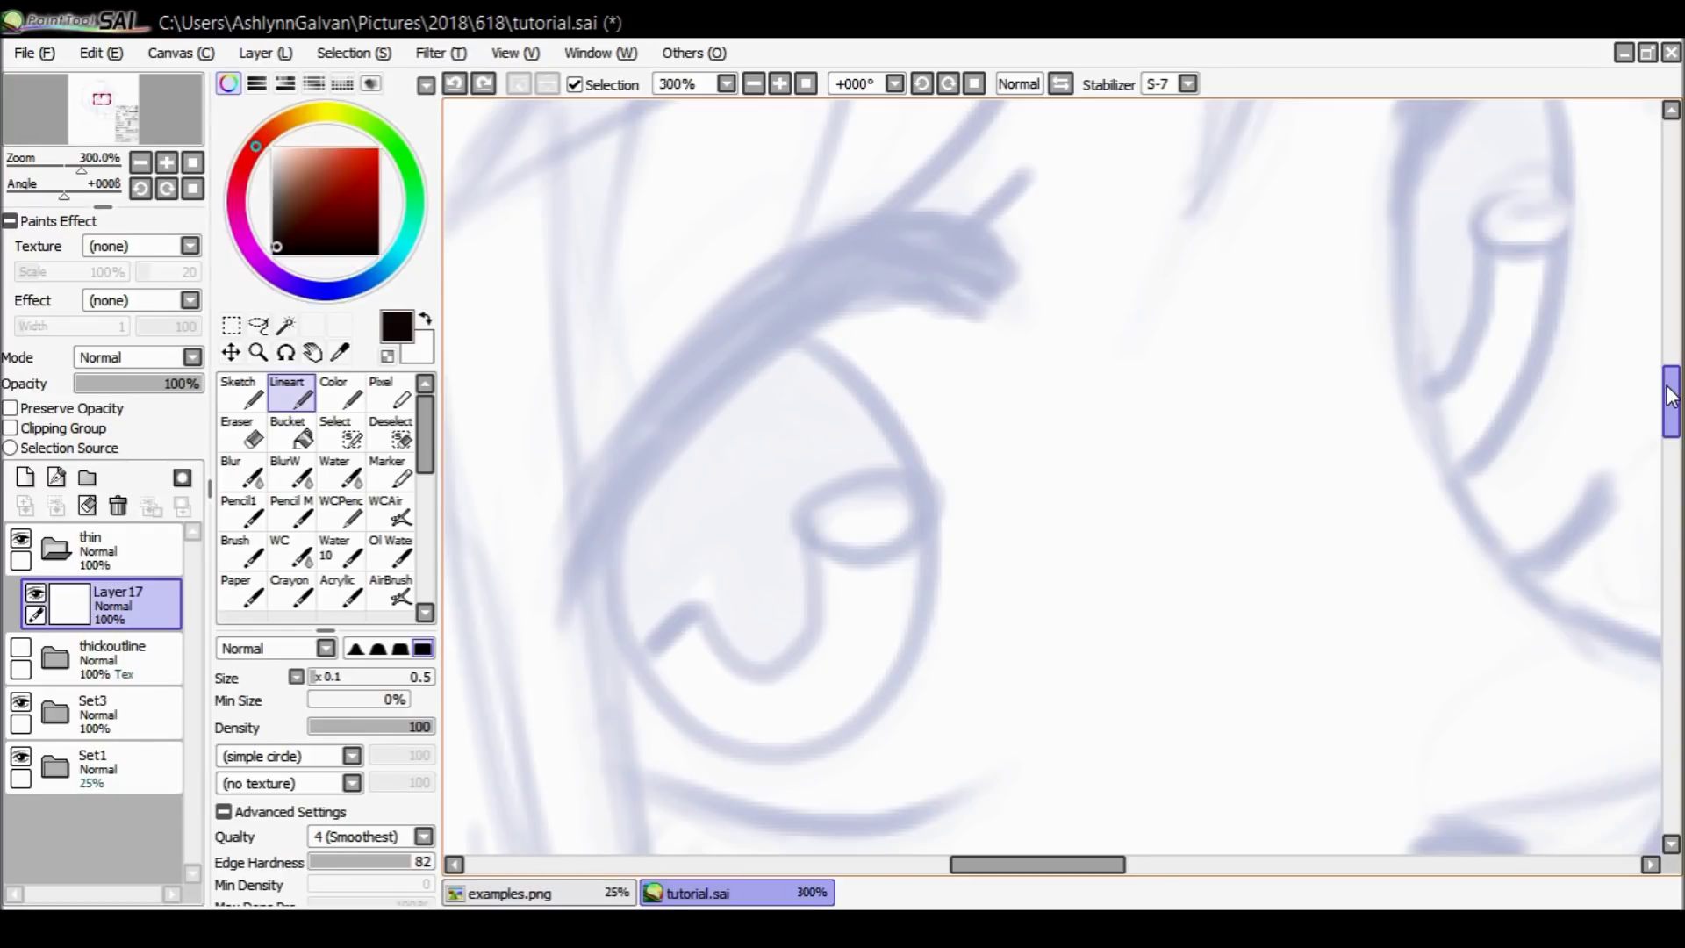
{"action": "left_click_drag", "start_coordinate": [562, 535], "coordinate": [677, 357]}
{"action": "key", "text": "ctrl+z"}
{"action": "mouse_move", "coordinate": [562, 533]}
{"action": "left_mouse_down"}
{"action": "mouse_move", "coordinate": [601, 441]}
{"action": "mouse_move", "coordinate": [686, 334]}
{"action": "mouse_move", "coordinate": [794, 245]}
{"action": "mouse_move", "coordinate": [825, 256]}
{"action": "mouse_move", "coordinate": [754, 273]}
{"action": "mouse_move", "coordinate": [893, 216]}
{"action": "mouse_move", "coordinate": [971, 224]}
{"action": "mouse_move", "coordinate": [1008, 192]}
{"action": "mouse_move", "coordinate": [1017, 151]}
{"action": "mouse_move", "coordinate": [1022, 187]}
{"action": "mouse_move", "coordinate": [987, 232]}
{"action": "mouse_move", "coordinate": [1003, 225]}
{"action": "mouse_move", "coordinate": [989, 232]}
{"action": "mouse_move", "coordinate": [1037, 286]}
{"action": "mouse_move", "coordinate": [998, 274]}
{"action": "mouse_move", "coordinate": [1020, 304]}
{"action": "mouse_move", "coordinate": [1010, 331]}
{"action": "mouse_move", "coordinate": [815, 348]}
{"action": "left_mouse_up"}
{"action": "key", "text": "ctrl+z"}
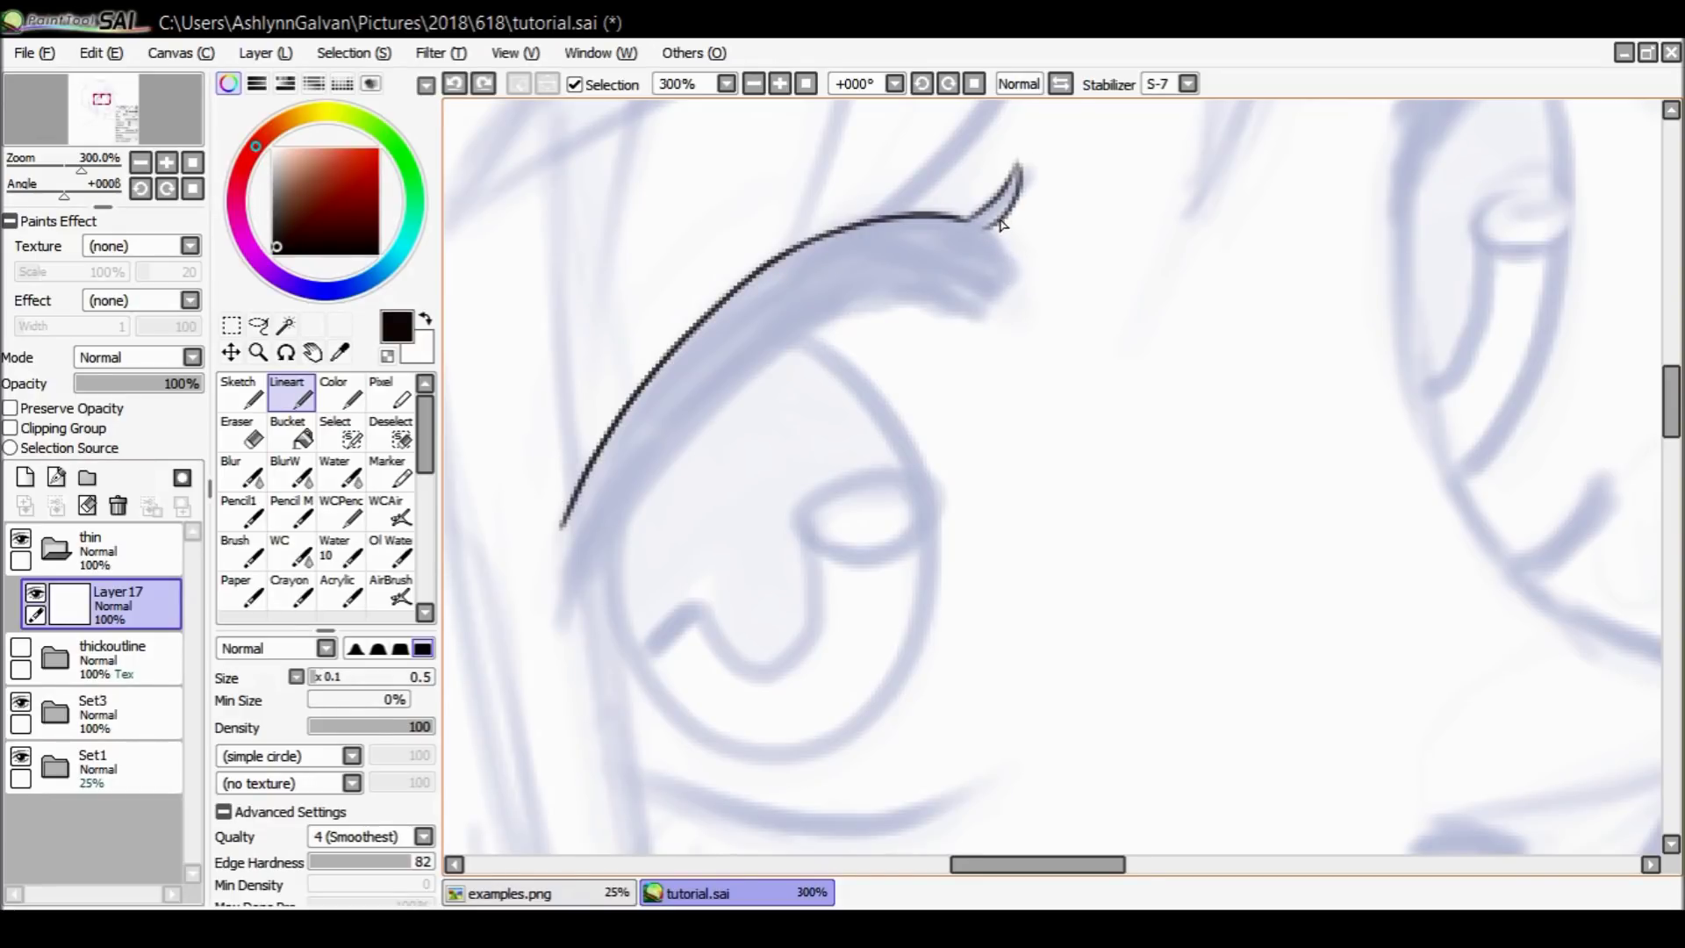
Ink the pointed right end of the left eye's upper lash, just below the flick.
{"action": "mouse_move", "coordinate": [988, 233]}
{"action": "left_mouse_down"}
{"action": "mouse_move", "coordinate": [1027, 274]}
{"action": "mouse_move", "coordinate": [990, 316]}
{"action": "mouse_move", "coordinate": [935, 302]}
{"action": "mouse_move", "coordinate": [802, 339]}
{"action": "mouse_move", "coordinate": [696, 451]}
{"action": "mouse_move", "coordinate": [622, 582]}
{"action": "left_mouse_up"}
{"action": "key", "text": "ctrl+z"}
{"action": "left_click_drag", "start_coordinate": [989, 233], "coordinate": [1029, 284]}
{"action": "key", "text": "ctrl+z"}
Extend the upper lash's left end downward and ink its jagged double tip.
{"action": "left_click_drag", "start_coordinate": [568, 512], "coordinate": [549, 601]}
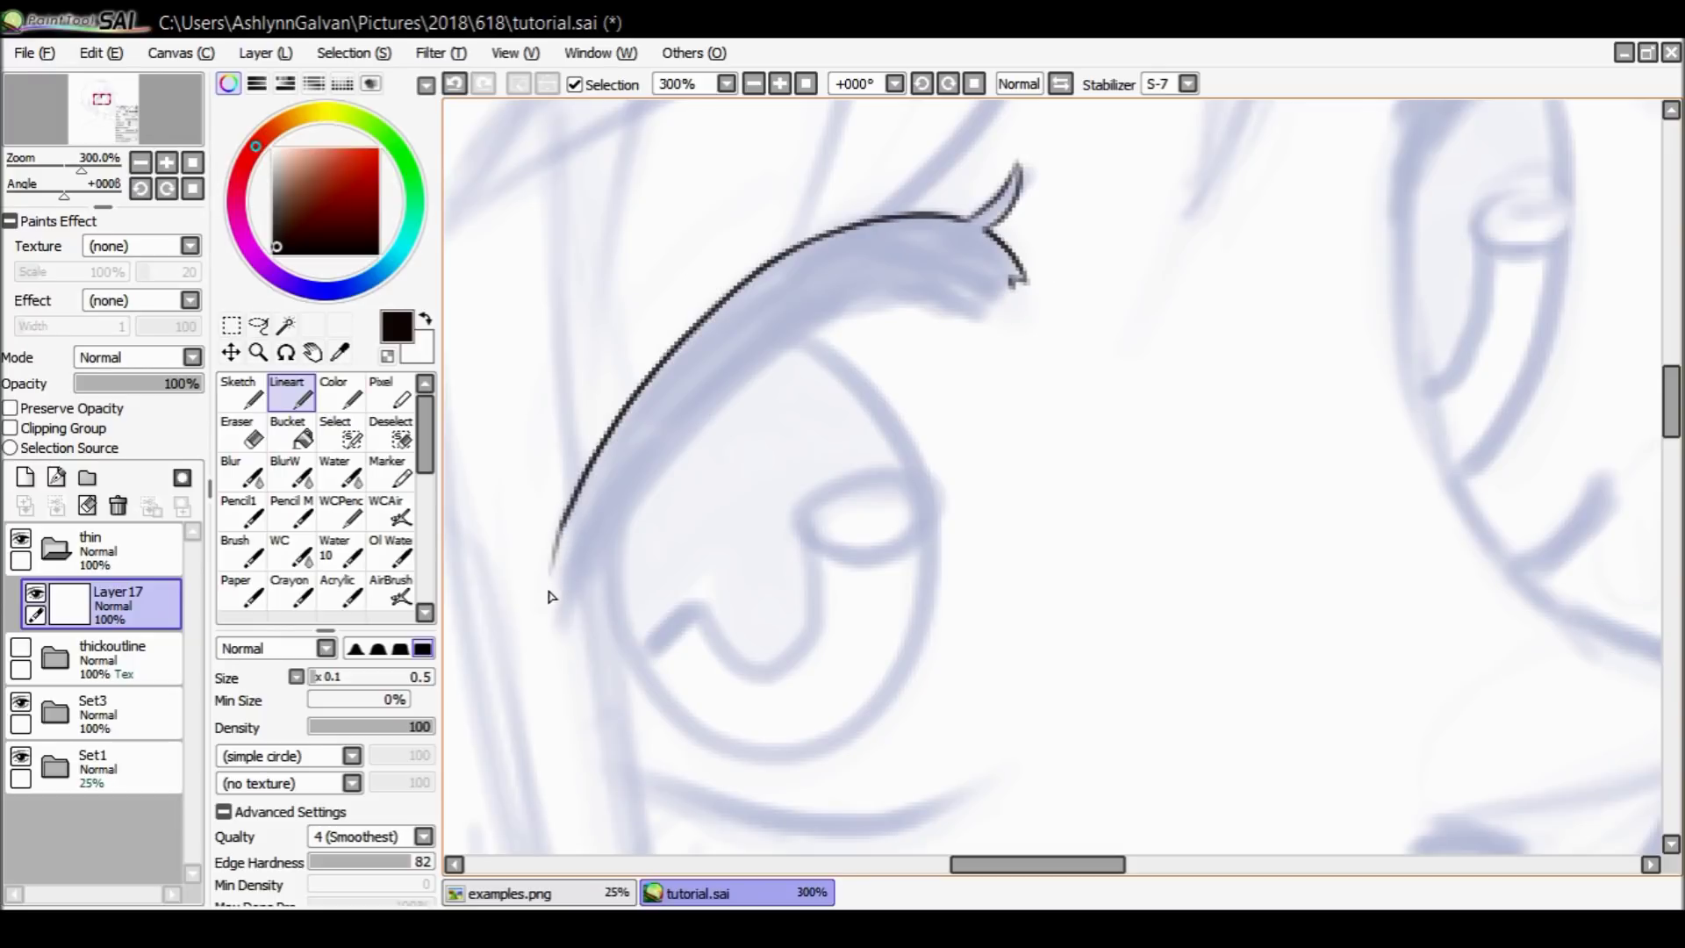
{"action": "mouse_move", "coordinate": [565, 523]}
{"action": "left_mouse_down"}
{"action": "mouse_move", "coordinate": [562, 656]}
{"action": "mouse_move", "coordinate": [555, 604]}
{"action": "mouse_move", "coordinate": [565, 642]}
{"action": "mouse_move", "coordinate": [645, 460]}
{"action": "left_mouse_up"}
{"action": "key", "text": "ctrl+z"}
{"action": "key", "text": "ctrl+z"}
{"action": "left_click_drag", "start_coordinate": [572, 621], "coordinate": [647, 486]}
{"action": "key", "text": "ctrl+z"}
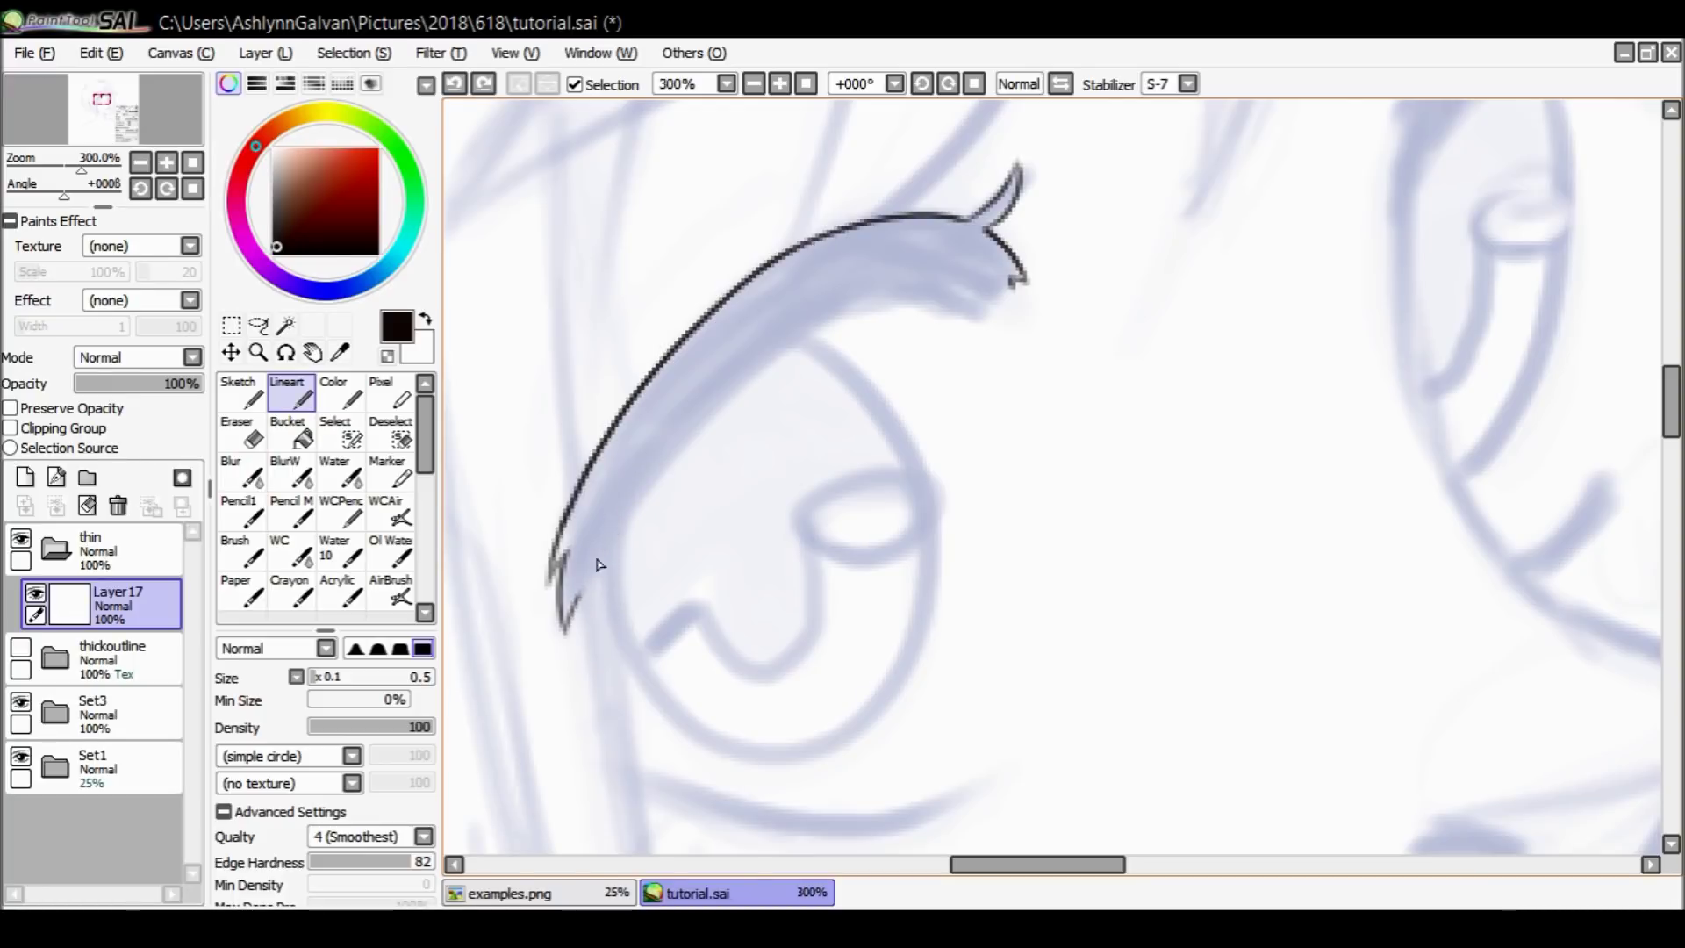
Ink the lower edge of the upper lash from the left tip up towards its middle, redoing uneven strokes.
{"action": "left_click_drag", "start_coordinate": [575, 605], "coordinate": [667, 454]}
{"action": "left_click_drag", "start_coordinate": [638, 514], "coordinate": [736, 409]}
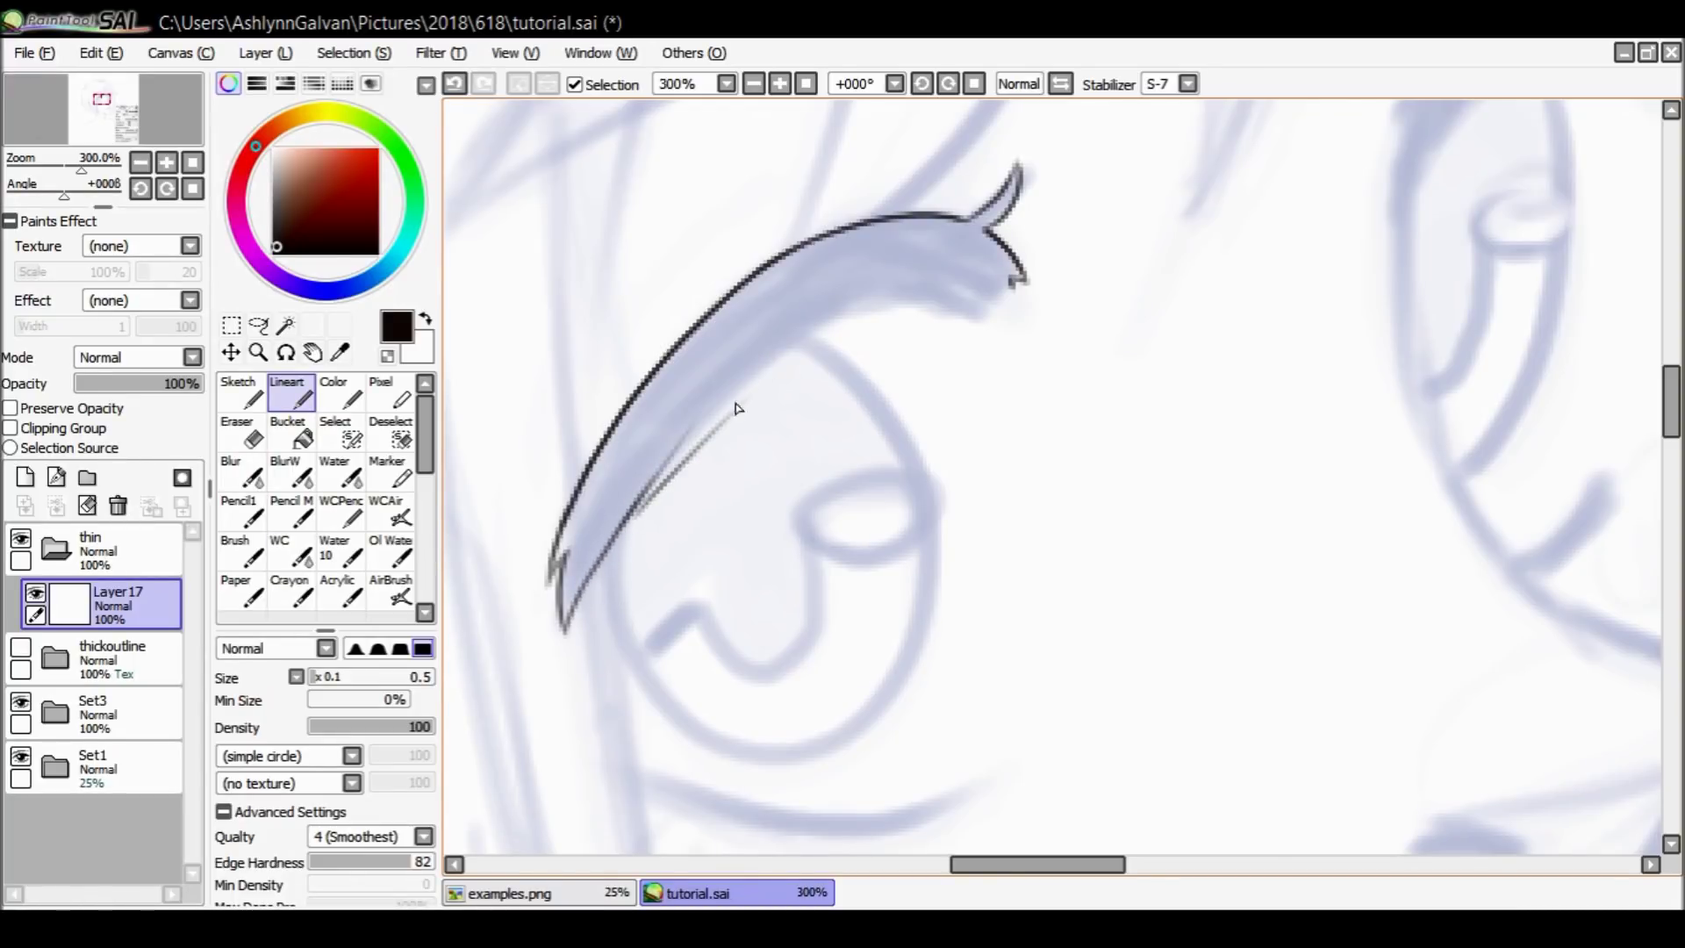
{"action": "key", "text": "ctrl+z"}
{"action": "left_click_drag", "start_coordinate": [571, 619], "coordinate": [681, 470]}
{"action": "key", "text": "ctrl+z"}
{"action": "key", "text": "ctrl+z"}
{"action": "left_click_drag", "start_coordinate": [571, 617], "coordinate": [662, 477]}
{"action": "key", "text": "ctrl+z"}
{"action": "mouse_move", "coordinate": [569, 625]}
{"action": "left_mouse_down"}
{"action": "mouse_move", "coordinate": [711, 398]}
{"action": "mouse_move", "coordinate": [761, 372]}
{"action": "left_mouse_up"}
Try extending the lash's lower edge with the stabilizer at 0, and restore the stabilizer to S-7.
{"action": "left_click", "coordinate": [1188, 83]}
{"action": "left_click", "coordinate": [1187, 111]}
{"action": "key", "text": "ctrl+z"}
{"action": "left_click_drag", "start_coordinate": [689, 436], "coordinate": [828, 328]}
{"action": "key", "text": "ctrl+z"}
{"action": "key", "text": "ctrl+z"}
{"action": "scroll", "coordinate": [1180, 84], "scroll_direction": "down", "scroll_amount": 20}
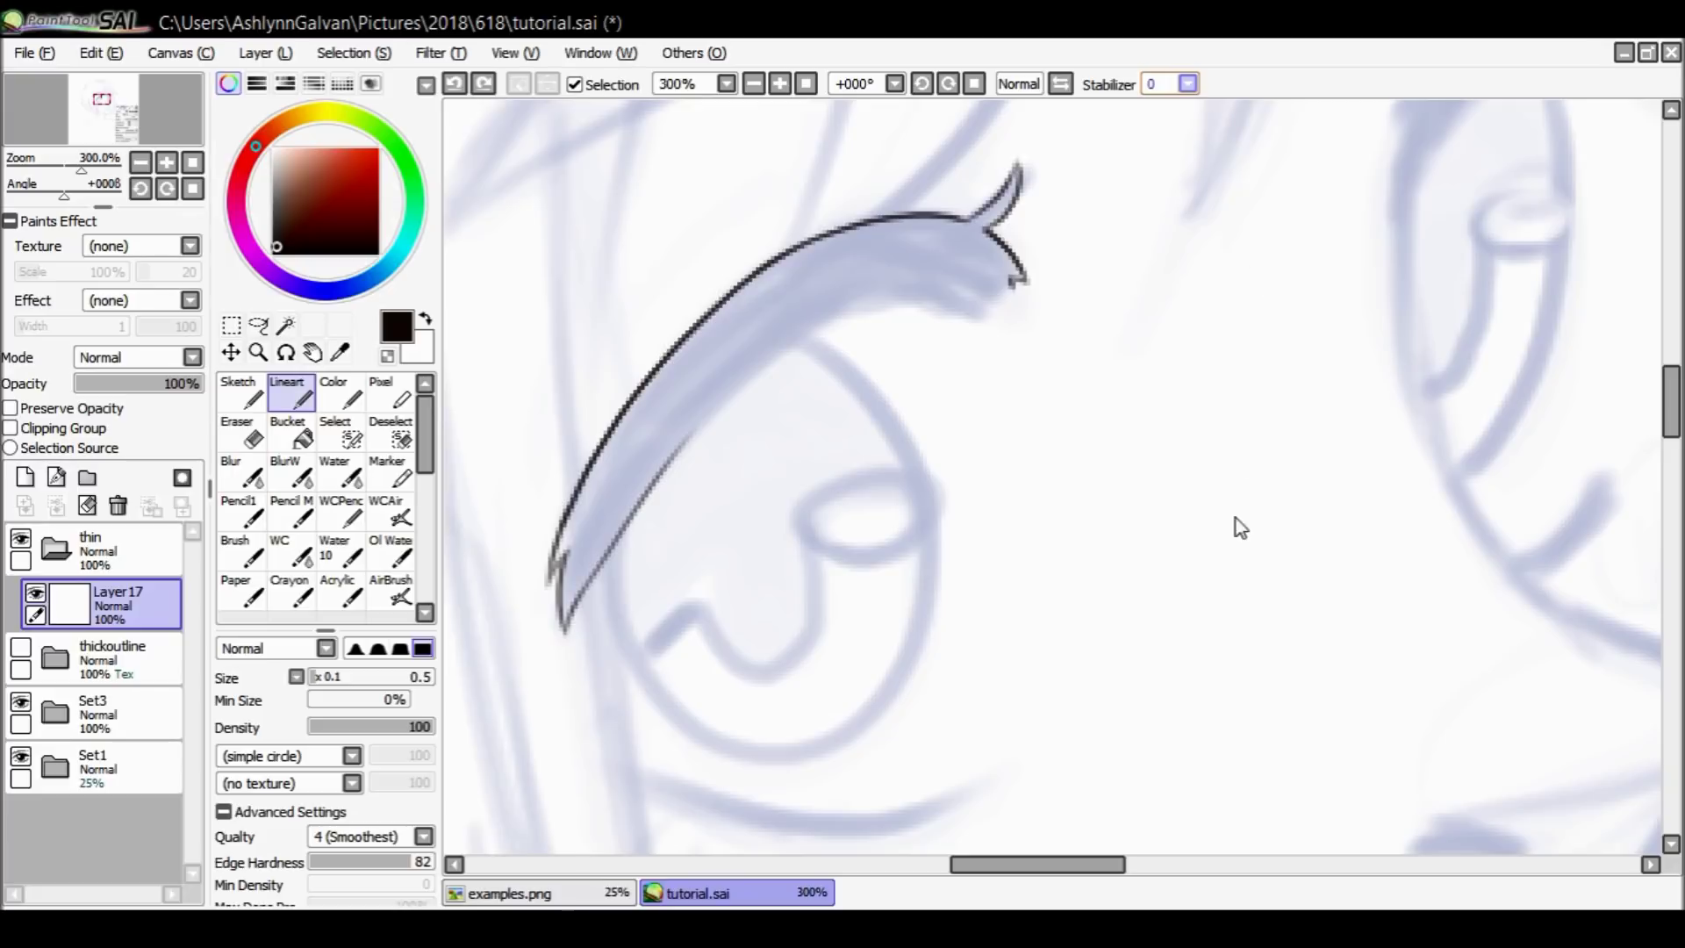
Ink the rest of the upper lash's lower edge and close the outline with jagged points at the right end.
{"action": "mouse_move", "coordinate": [674, 458]}
{"action": "left_mouse_down"}
{"action": "mouse_move", "coordinate": [714, 406]}
{"action": "mouse_move", "coordinate": [839, 326]}
{"action": "left_mouse_up"}
{"action": "key", "text": "ctrl+z"}
{"action": "left_click_drag", "start_coordinate": [670, 469], "coordinate": [780, 353]}
{"action": "key", "text": "ctrl+z"}
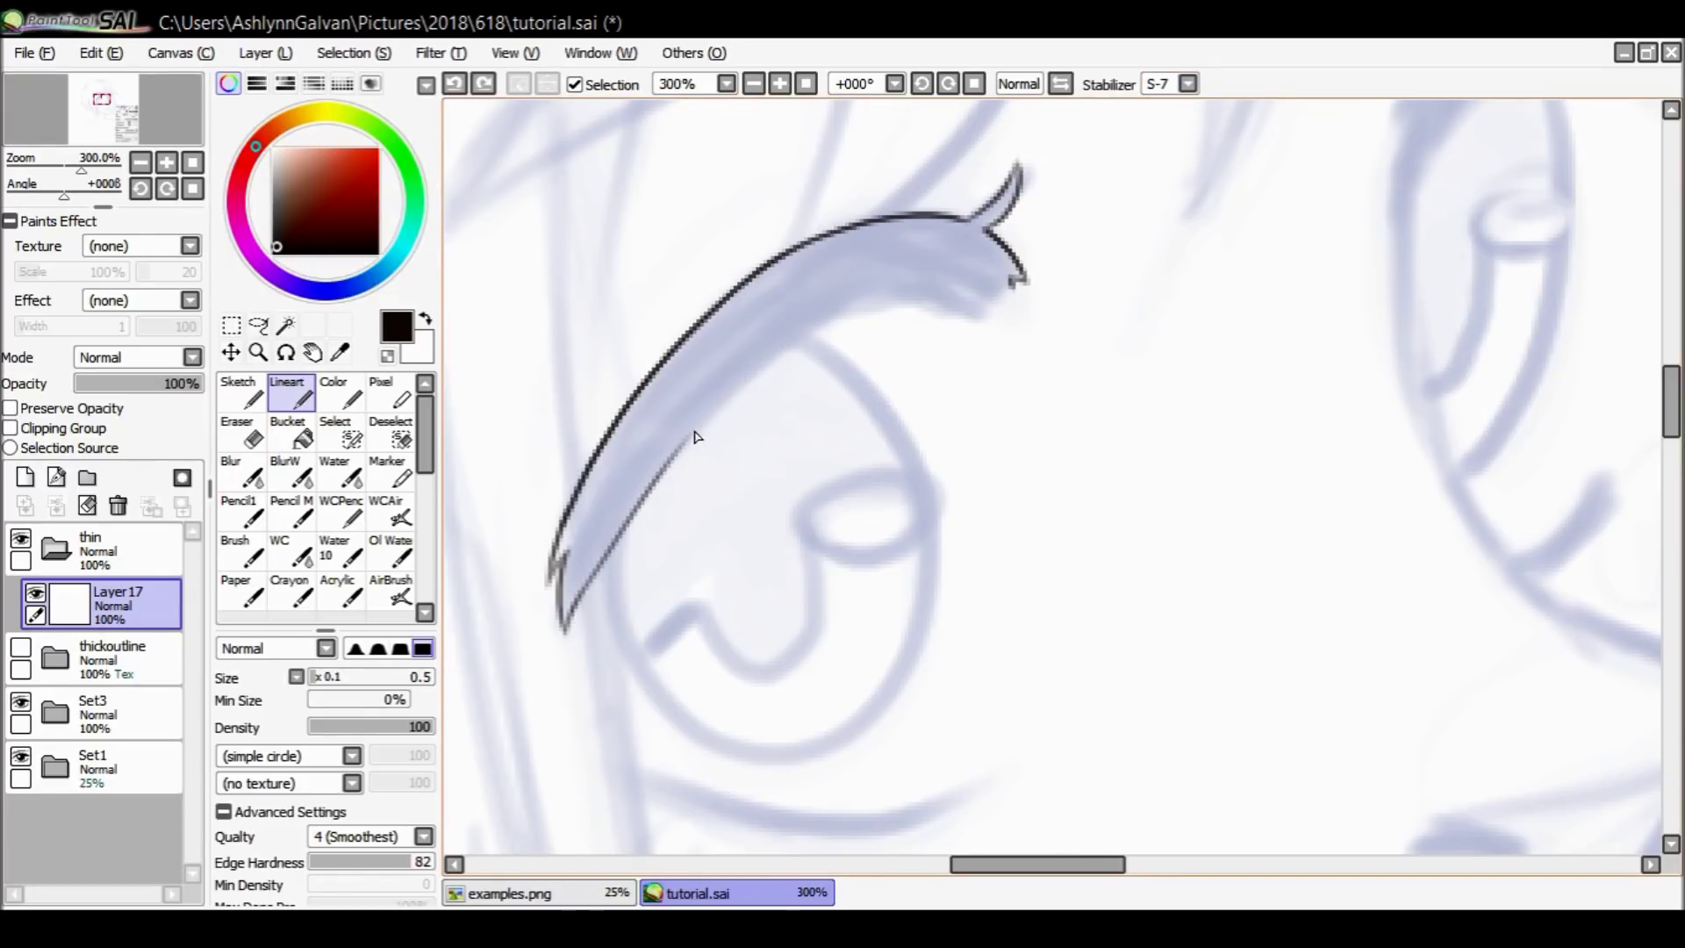
{"action": "mouse_move", "coordinate": [690, 435]}
{"action": "left_mouse_down"}
{"action": "mouse_move", "coordinate": [820, 324]}
{"action": "mouse_move", "coordinate": [910, 294]}
{"action": "mouse_move", "coordinate": [994, 329]}
{"action": "mouse_move", "coordinate": [1009, 295]}
{"action": "left_mouse_up"}
{"action": "key", "text": "ctrl+z"}
{"action": "key", "text": "ctrl+z"}
{"action": "key", "text": "ctrl+z"}
{"action": "key", "text": "ctrl+z"}
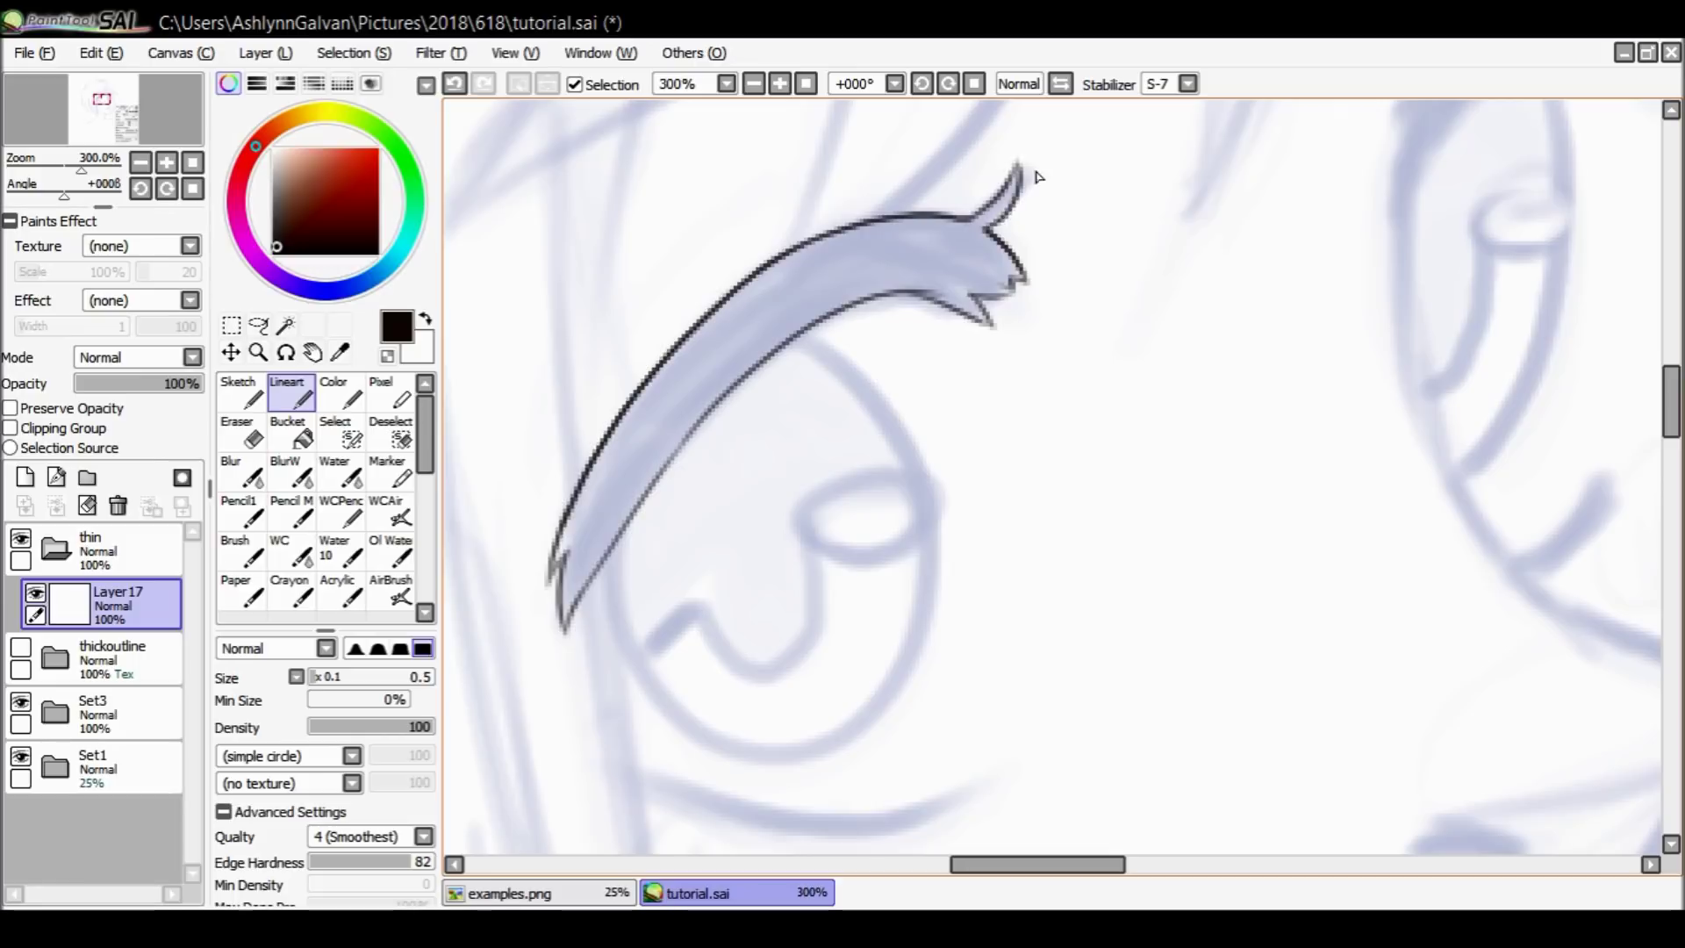
Darken the inner corners of the lash's right-hand points with the stabilizer at 0, and set it back to S-7.
{"action": "left_click", "coordinate": [1188, 84]}
{"action": "left_click", "coordinate": [1161, 101]}
{"action": "key", "text": "ctrl+z"}
{"action": "left_click_drag", "start_coordinate": [1001, 223], "coordinate": [995, 225]}
{"action": "key", "text": "ctrl+z"}
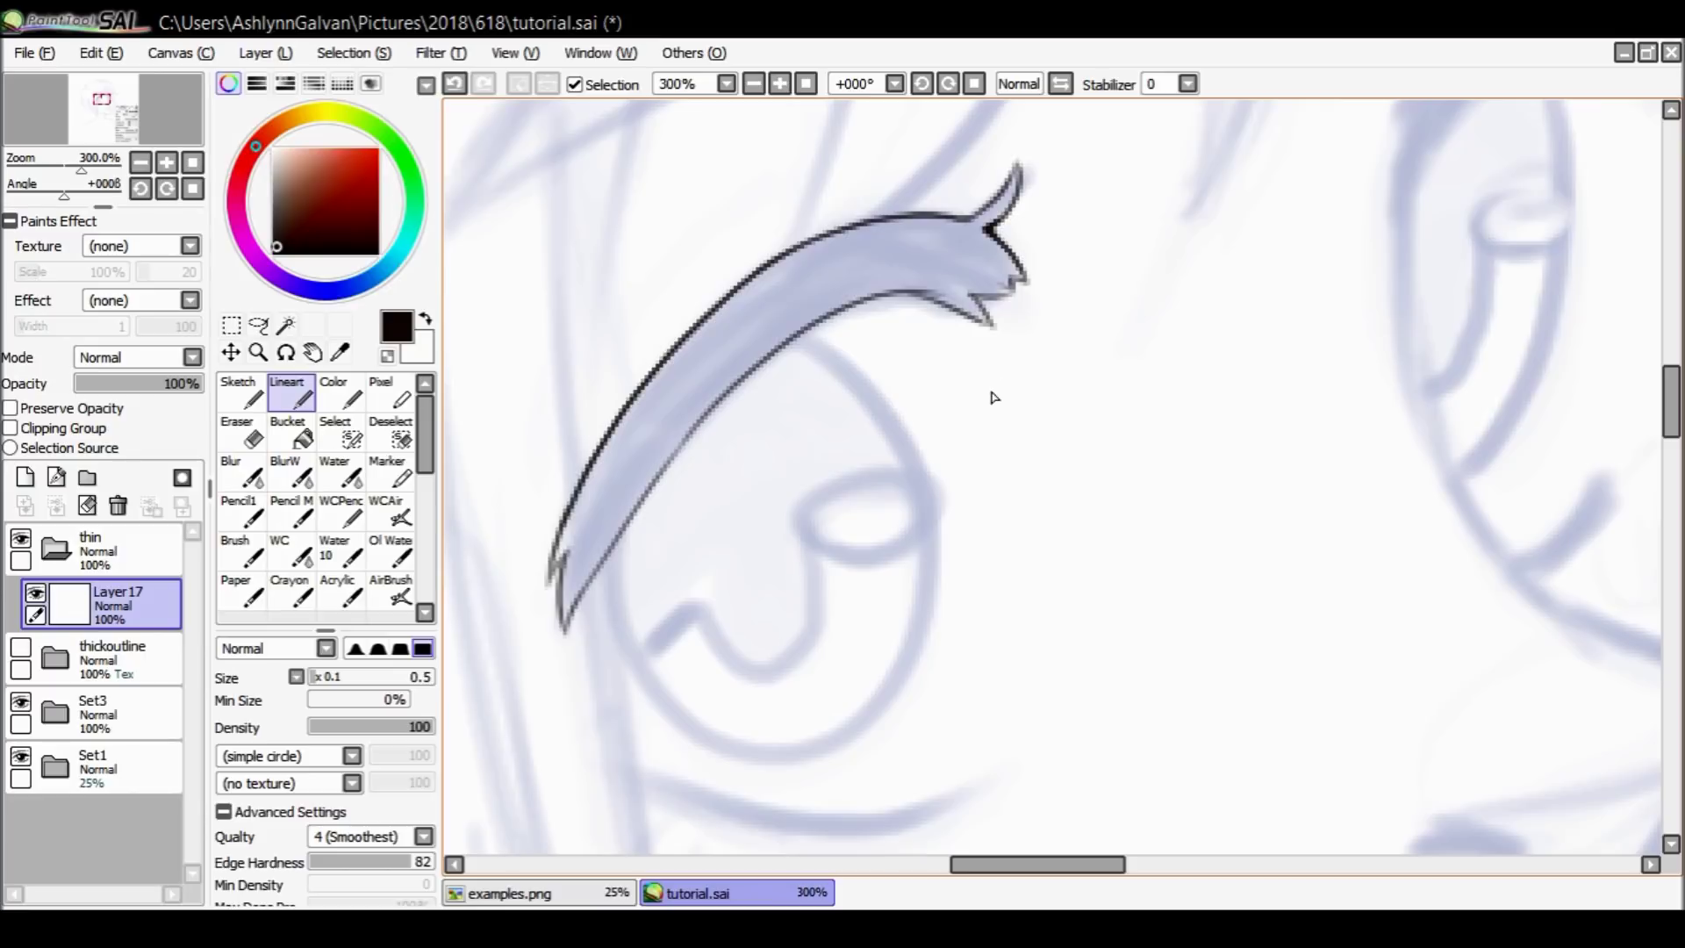
{"action": "left_click", "coordinate": [973, 300]}
{"action": "key", "text": "ctrl+z"}
{"action": "scroll", "coordinate": [1167, 83], "scroll_direction": "down", "scroll_amount": 5}
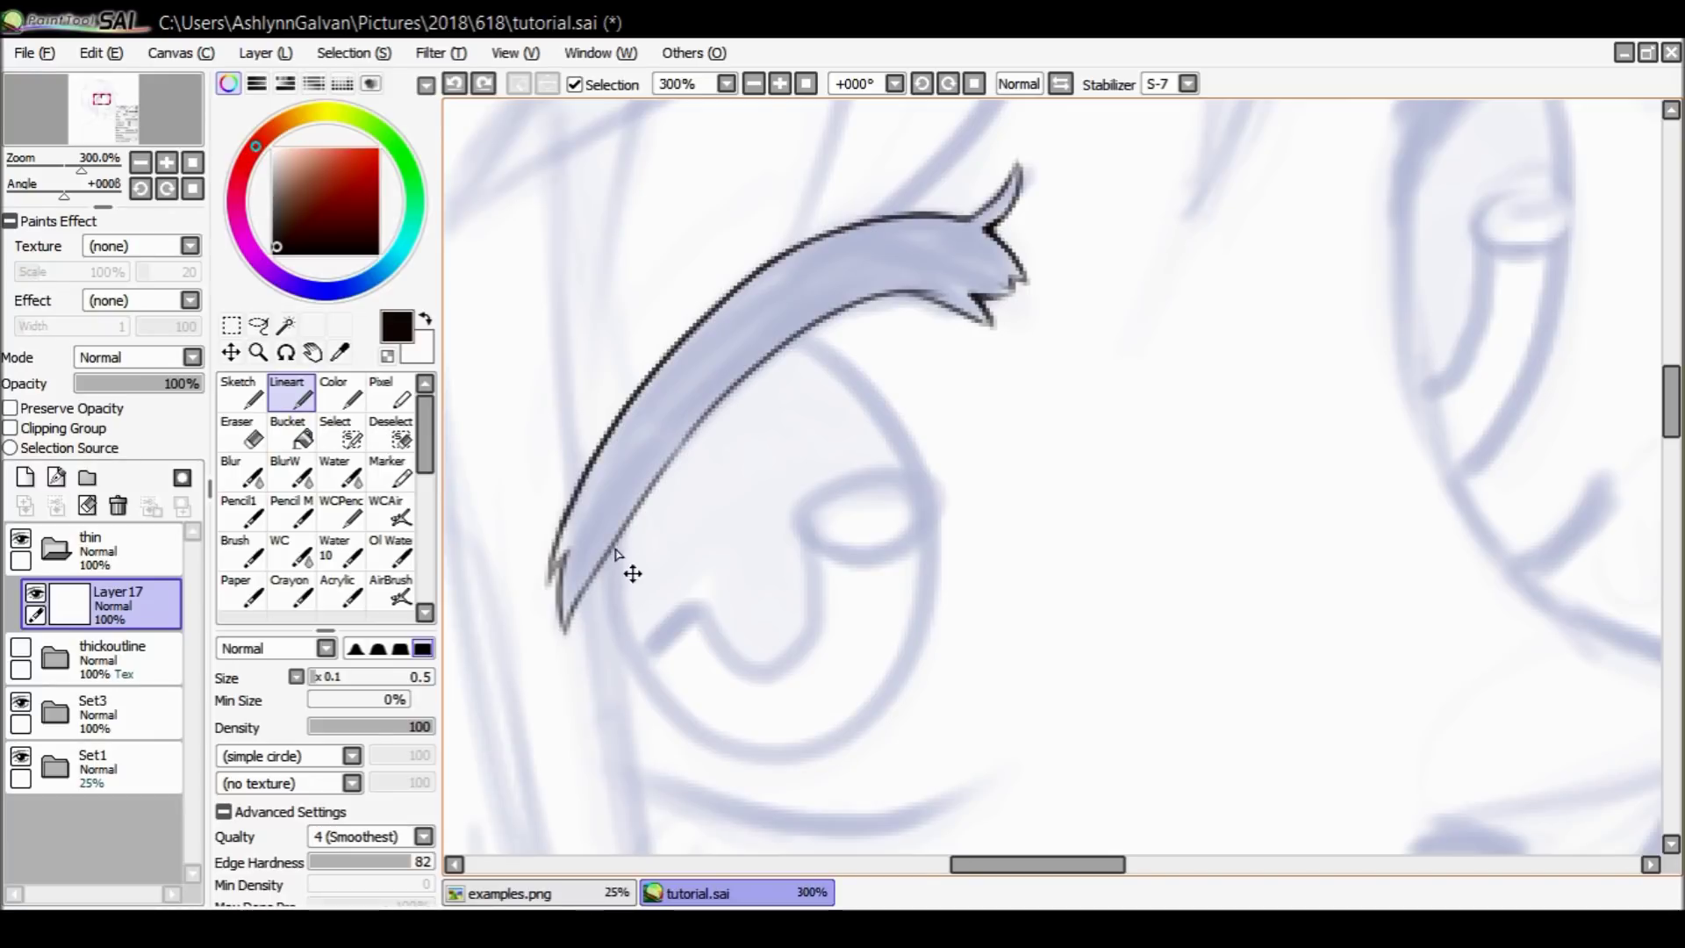
Ink the left and bottom curve of the left eye's iris from the lash down, redoing it until smooth.
{"action": "mouse_move", "coordinate": [602, 565]}
{"action": "left_mouse_down"}
{"action": "mouse_move", "coordinate": [662, 714]}
{"action": "mouse_move", "coordinate": [703, 746]}
{"action": "mouse_move", "coordinate": [790, 755]}
{"action": "left_mouse_up"}
{"action": "key", "text": "ctrl+z"}
{"action": "mouse_move", "coordinate": [612, 556]}
{"action": "left_mouse_down"}
{"action": "mouse_move", "coordinate": [656, 700]}
{"action": "mouse_move", "coordinate": [706, 743]}
{"action": "mouse_move", "coordinate": [759, 753]}
{"action": "left_mouse_up"}
{"action": "key", "text": "ctrl+z"}
{"action": "mouse_move", "coordinate": [612, 556]}
{"action": "left_mouse_down"}
{"action": "mouse_move", "coordinate": [623, 645]}
{"action": "mouse_move", "coordinate": [677, 708]}
{"action": "left_mouse_up"}
{"action": "key", "text": "ctrl+z"}
{"action": "mouse_move", "coordinate": [602, 557]}
{"action": "left_mouse_down"}
{"action": "mouse_move", "coordinate": [616, 638]}
{"action": "mouse_move", "coordinate": [653, 698]}
{"action": "left_mouse_up"}
{"action": "key", "text": "ctrl+z"}
{"action": "mouse_move", "coordinate": [610, 559]}
{"action": "left_mouse_down"}
{"action": "mouse_move", "coordinate": [629, 659]}
{"action": "mouse_move", "coordinate": [689, 733]}
{"action": "mouse_move", "coordinate": [778, 767]}
{"action": "mouse_move", "coordinate": [830, 758]}
{"action": "left_mouse_up"}
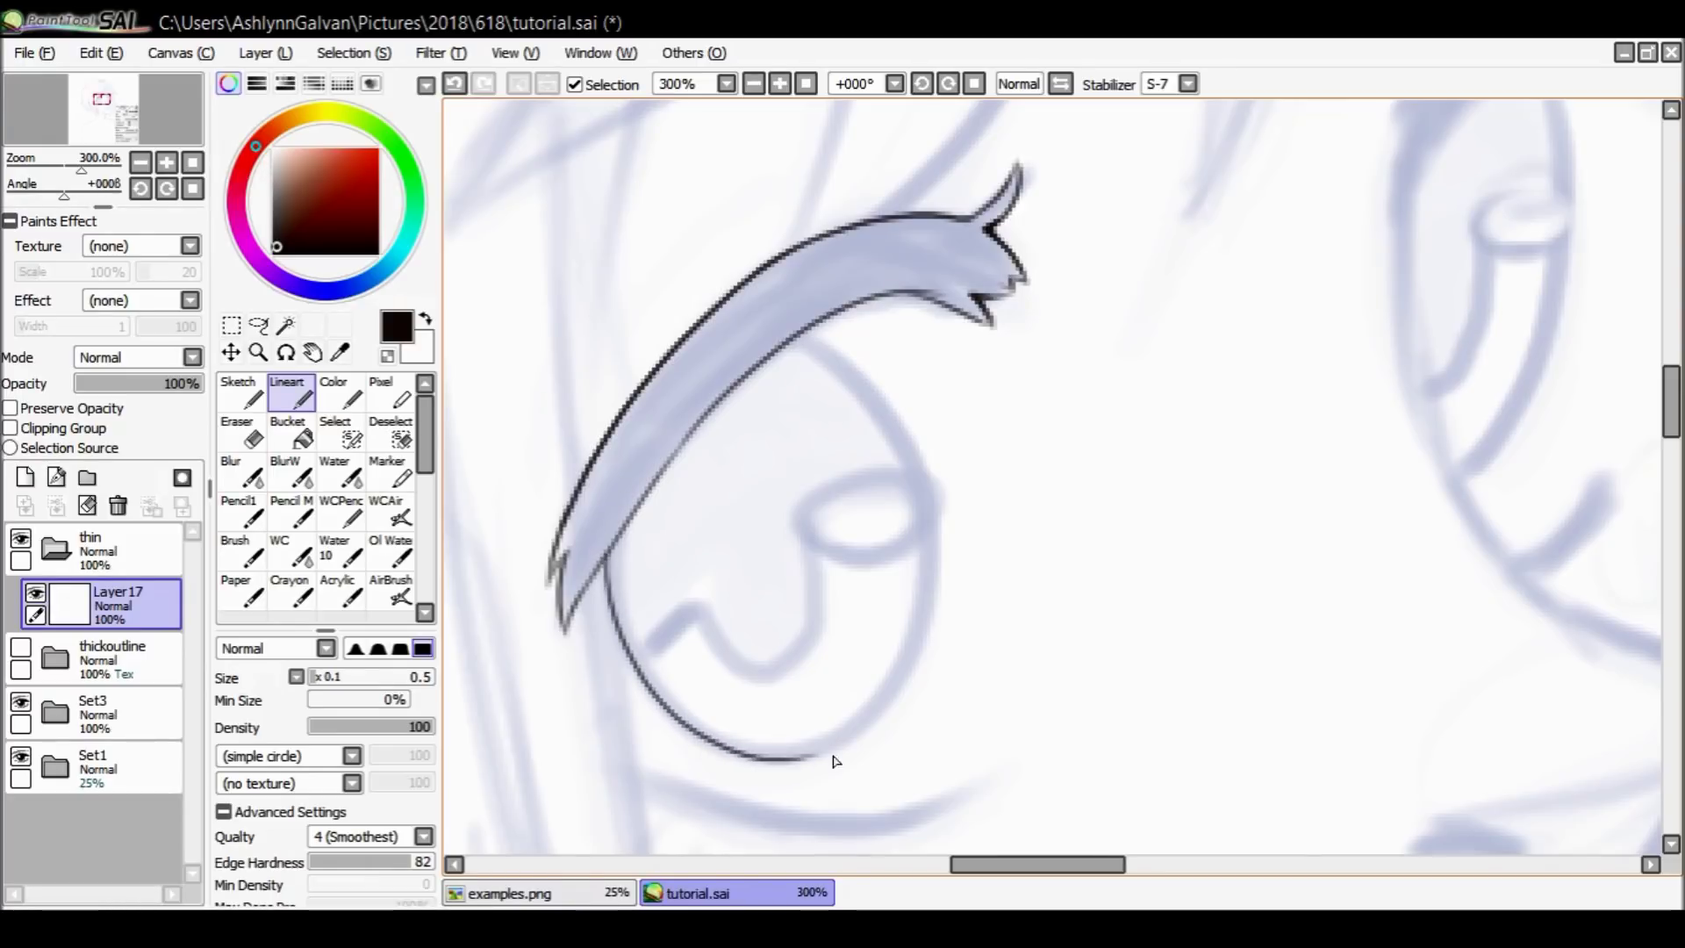
{"action": "key", "text": "ctrl+z"}
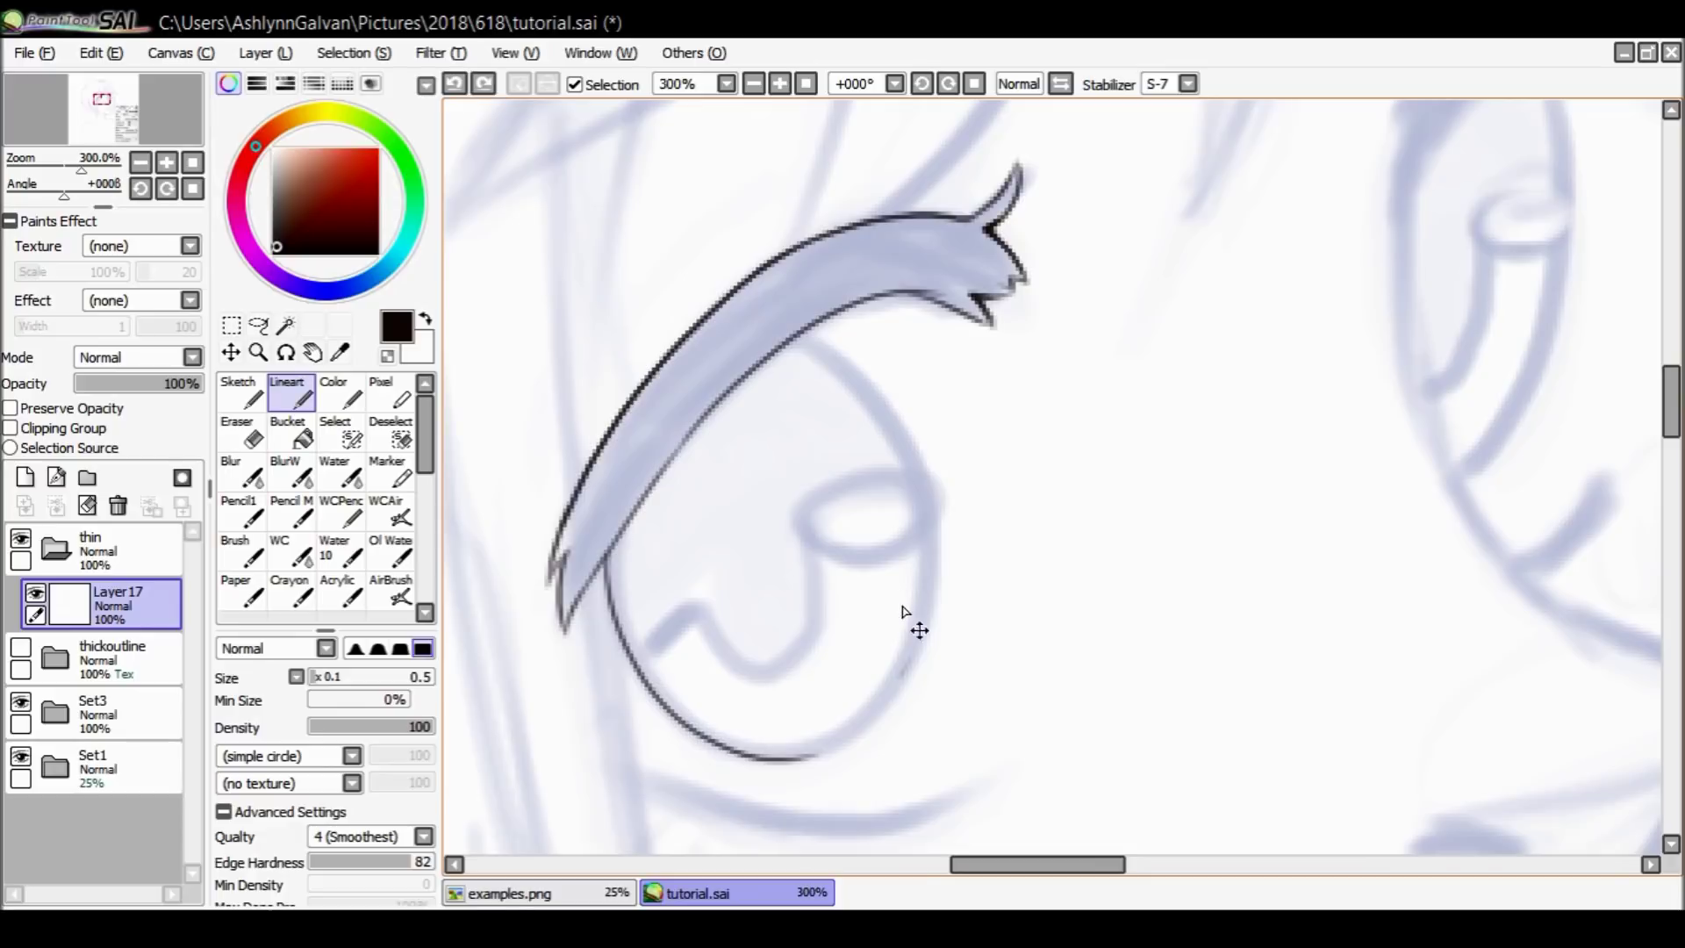
Ink the right side of the left eye's iris from the lash down, leaving a gap at the lower right.
{"action": "left_click_drag", "start_coordinate": [882, 702], "coordinate": [914, 629]}
{"action": "key", "text": "ctrl+z"}
{"action": "left_click_drag", "start_coordinate": [897, 694], "coordinate": [932, 575]}
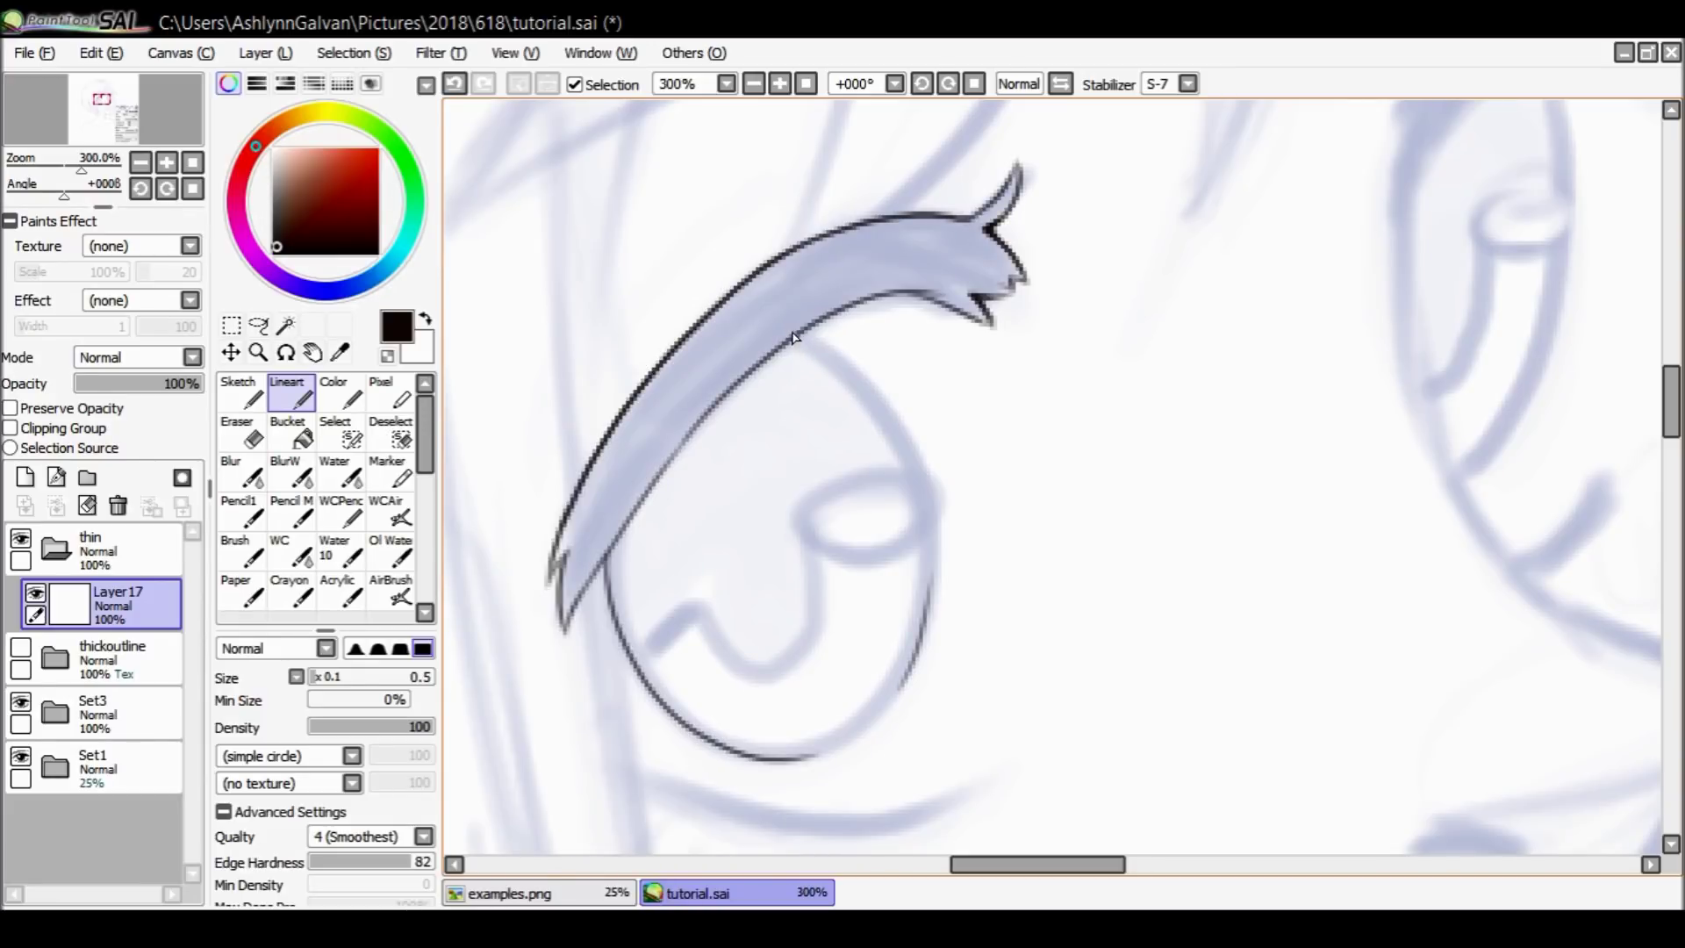
{"action": "key", "text": "ctrl+z"}
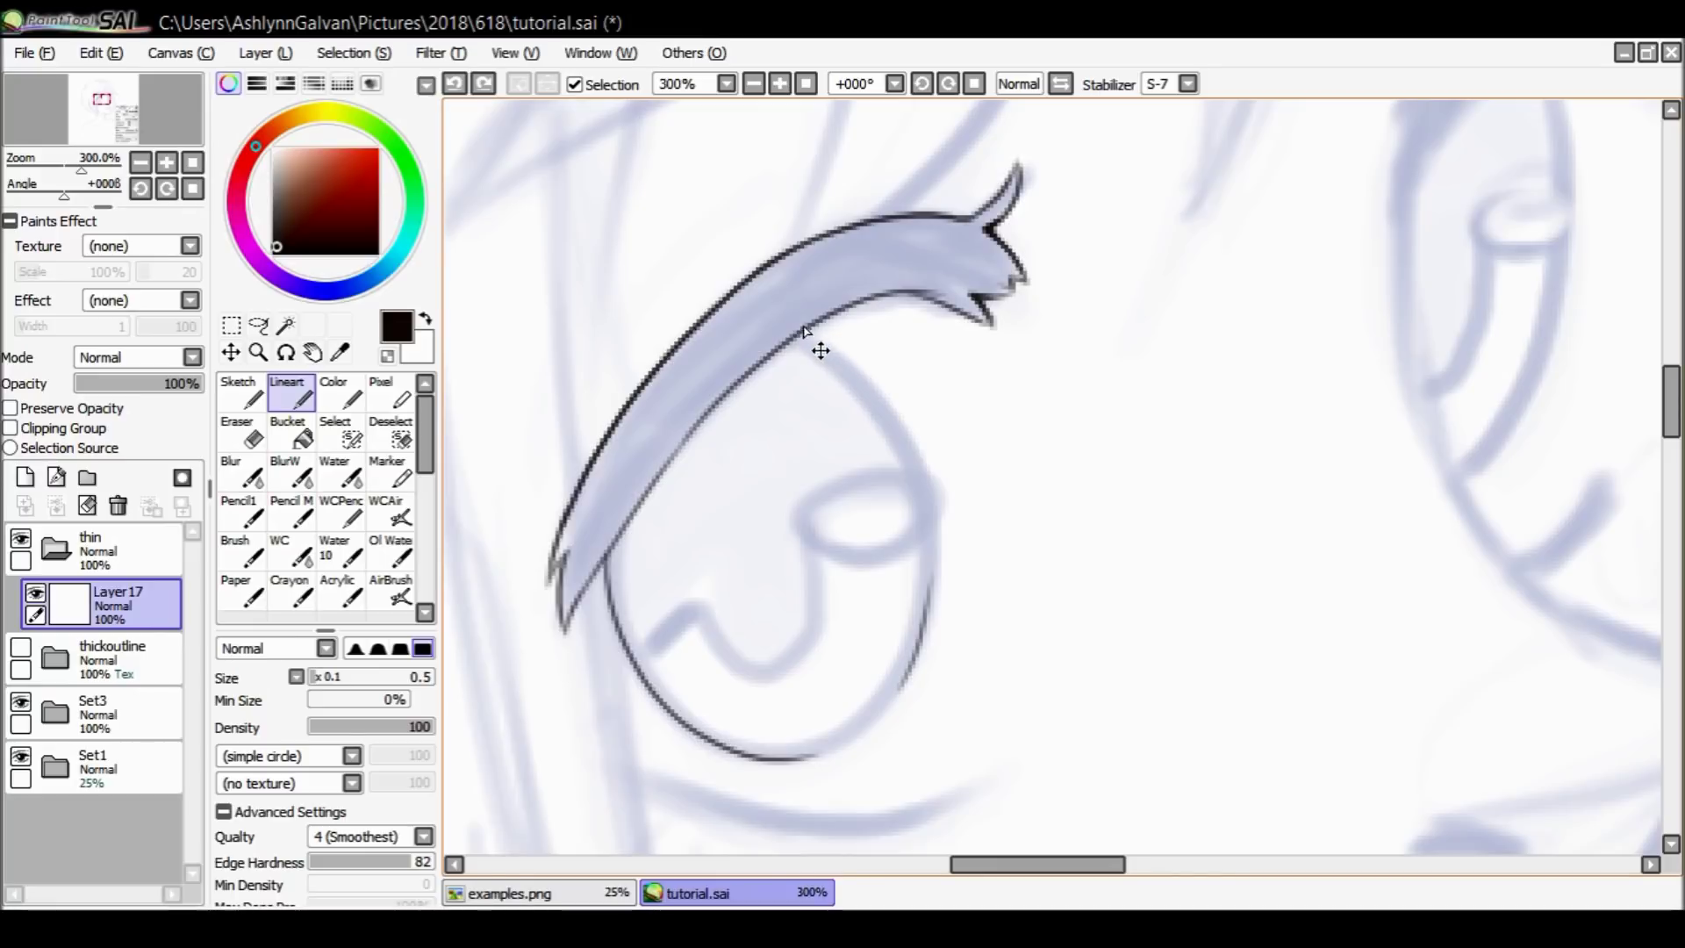
{"action": "mouse_move", "coordinate": [809, 341]}
{"action": "left_mouse_down"}
{"action": "mouse_move", "coordinate": [887, 413]}
{"action": "mouse_move", "coordinate": [931, 532]}
{"action": "mouse_move", "coordinate": [931, 618]}
{"action": "mouse_move", "coordinate": [898, 703]}
{"action": "left_mouse_up"}
{"action": "key", "text": "ctrl+z"}
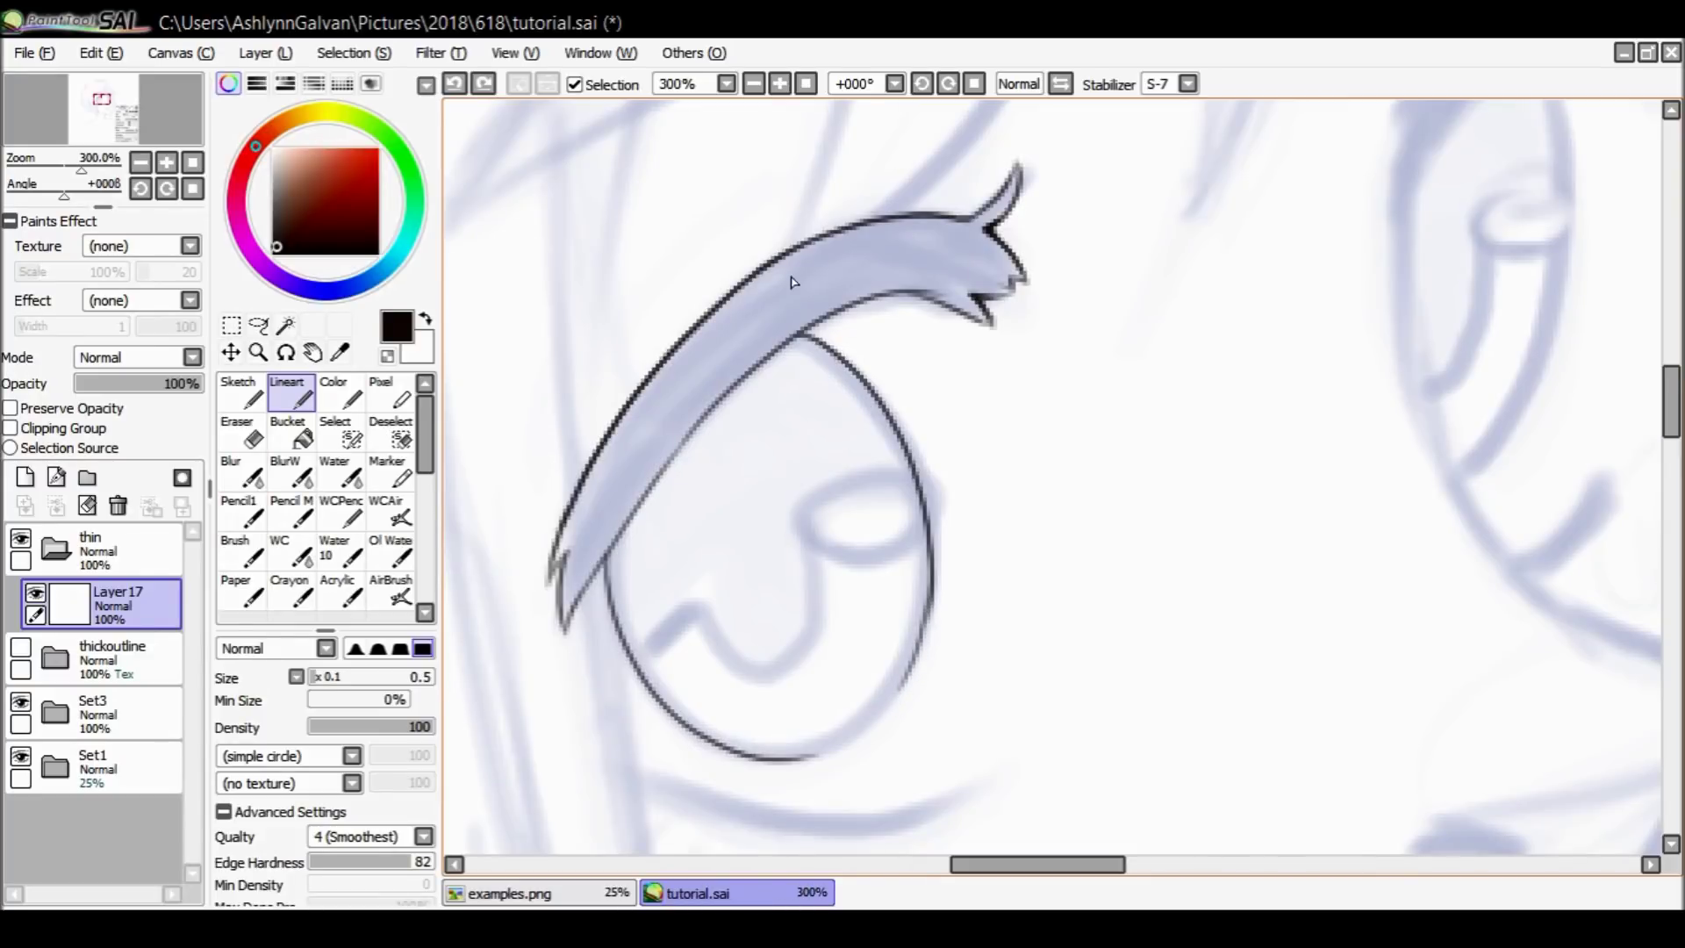
Erase the lash's lower edge between the two sides of the iris, using the Eraser at size 35.
{"action": "left_click", "coordinate": [387, 356]}
{"action": "left_click_drag", "start_coordinate": [618, 552], "coordinate": [687, 436]}
{"action": "key", "text": "e"}
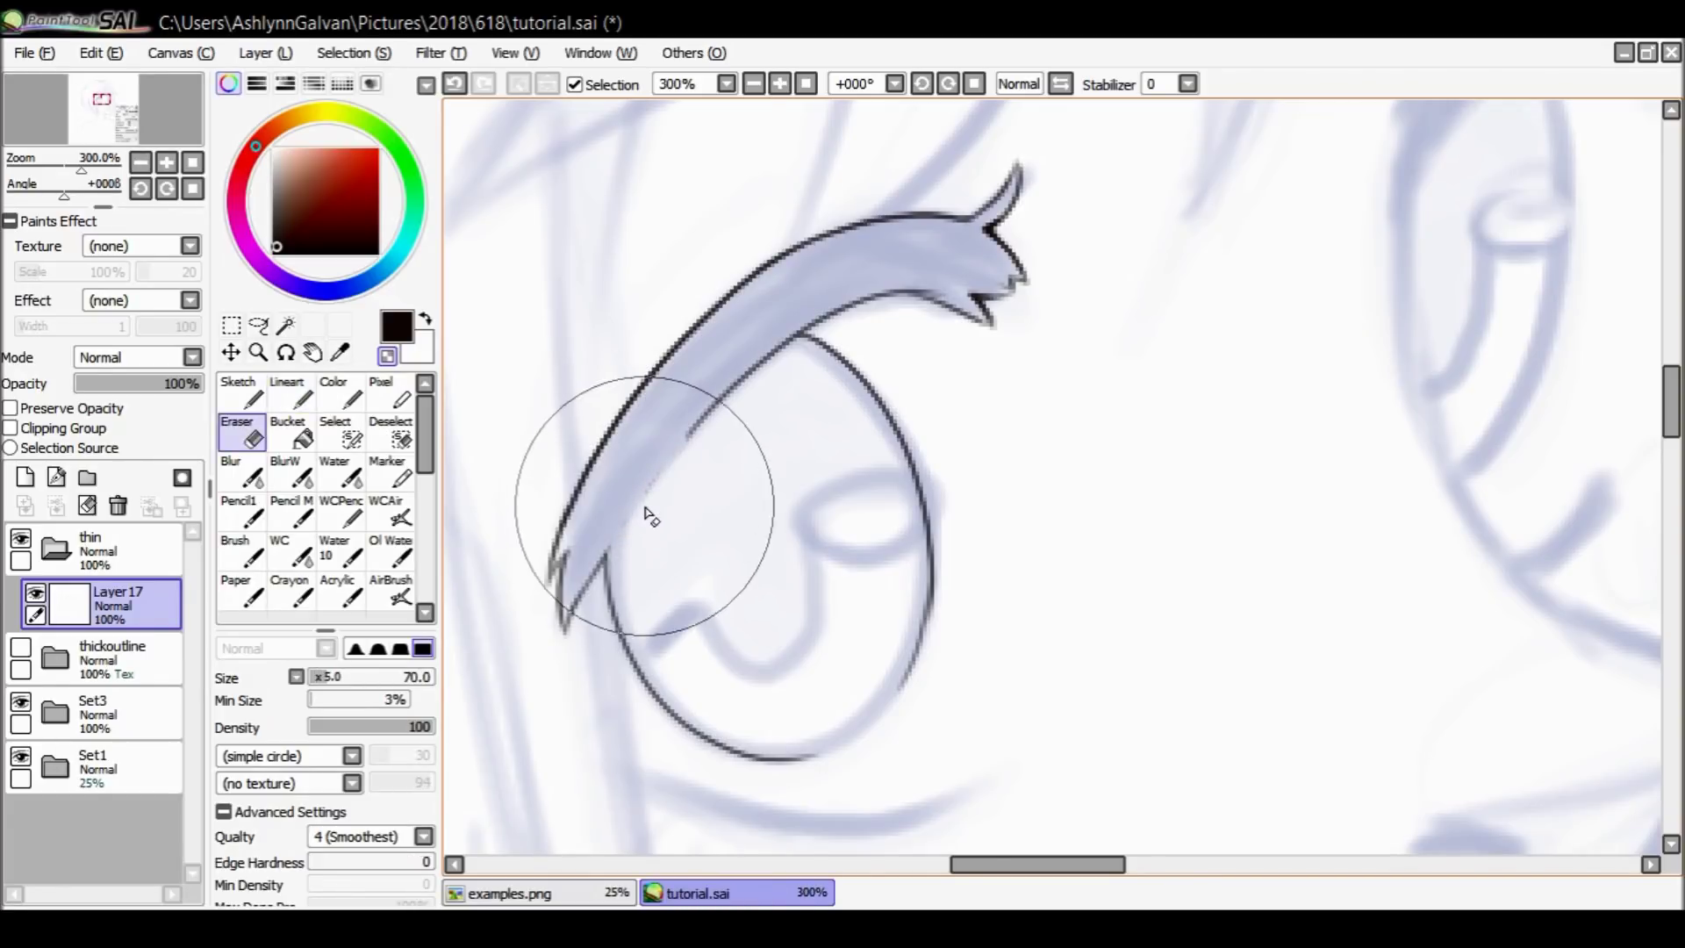
{"action": "key", "text": "ctrl+z"}
{"action": "left_click_drag", "start_coordinate": [670, 497], "coordinate": [794, 359]}
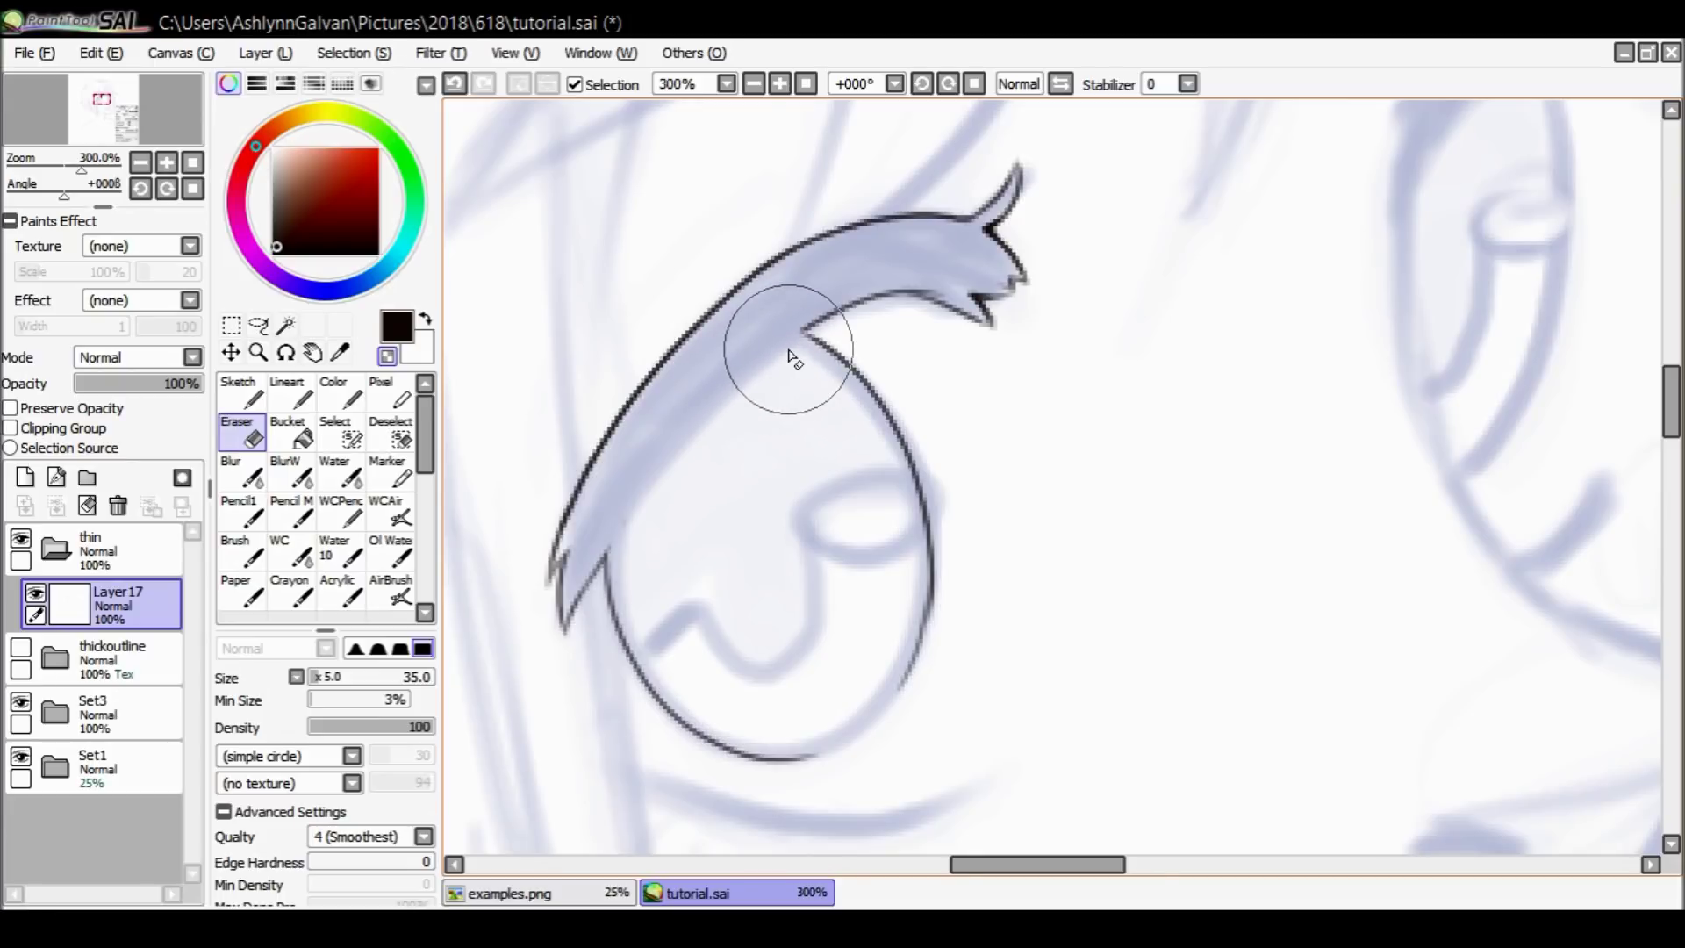
Thicken the corners where iris and lash meet and the iris outline's lower curves with the Lineart brush.
{"action": "left_click", "coordinate": [281, 382]}
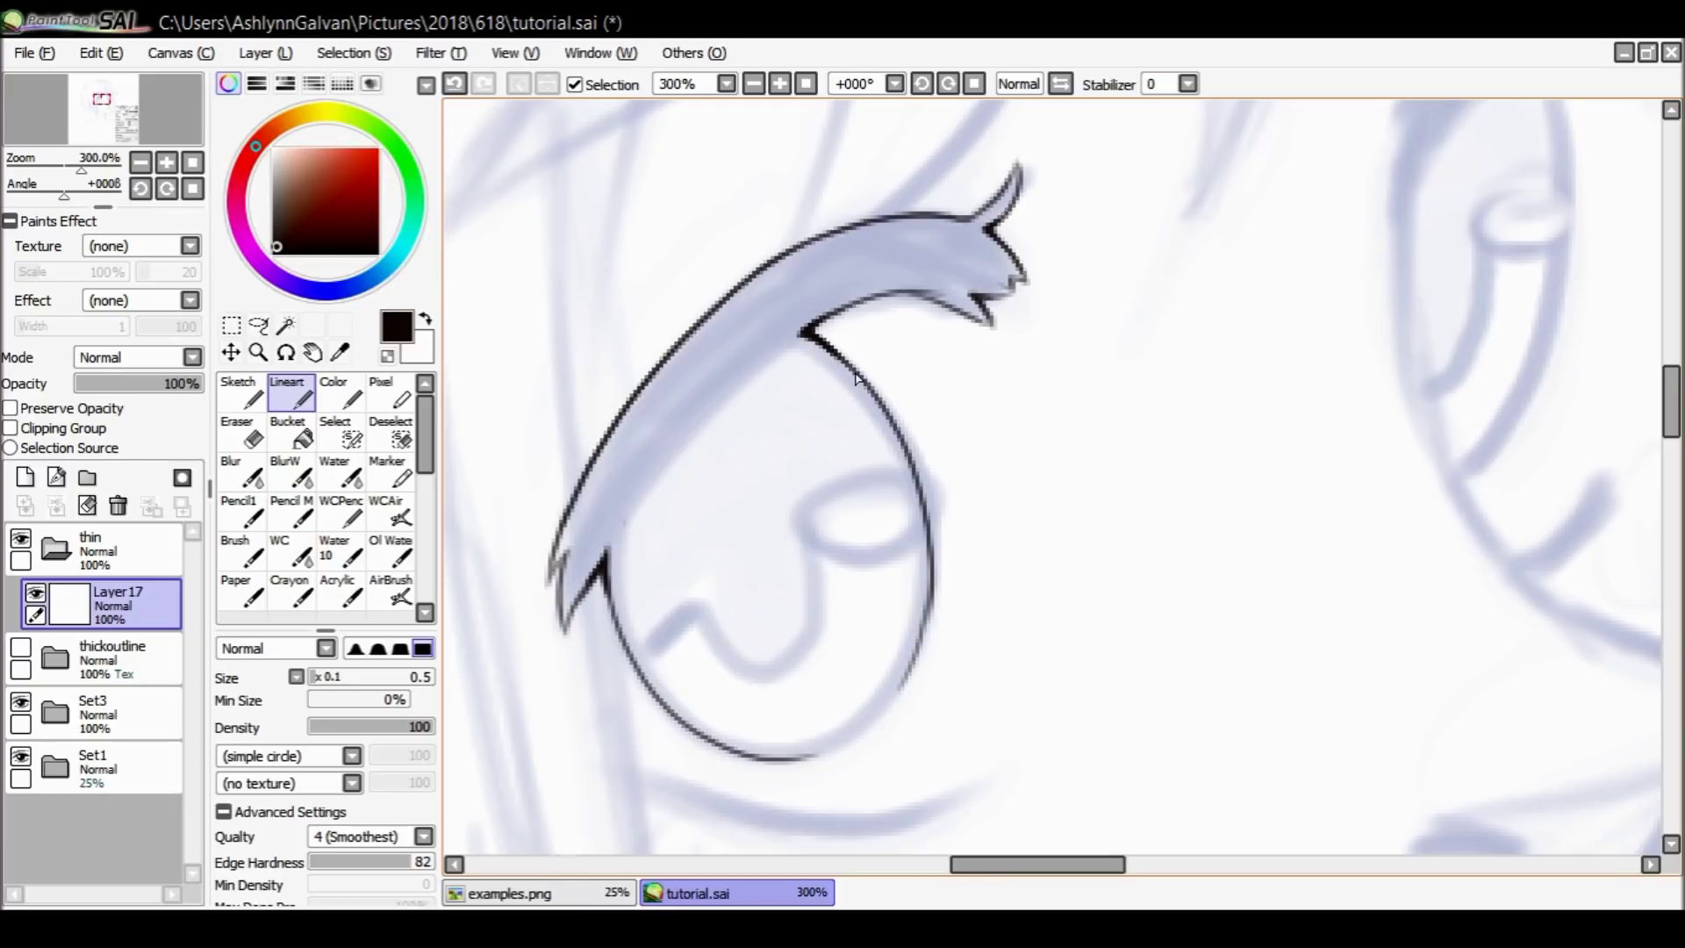
{"action": "left_click_drag", "start_coordinate": [823, 349], "coordinate": [861, 384]}
{"action": "left_click_drag", "start_coordinate": [925, 612], "coordinate": [903, 689]}
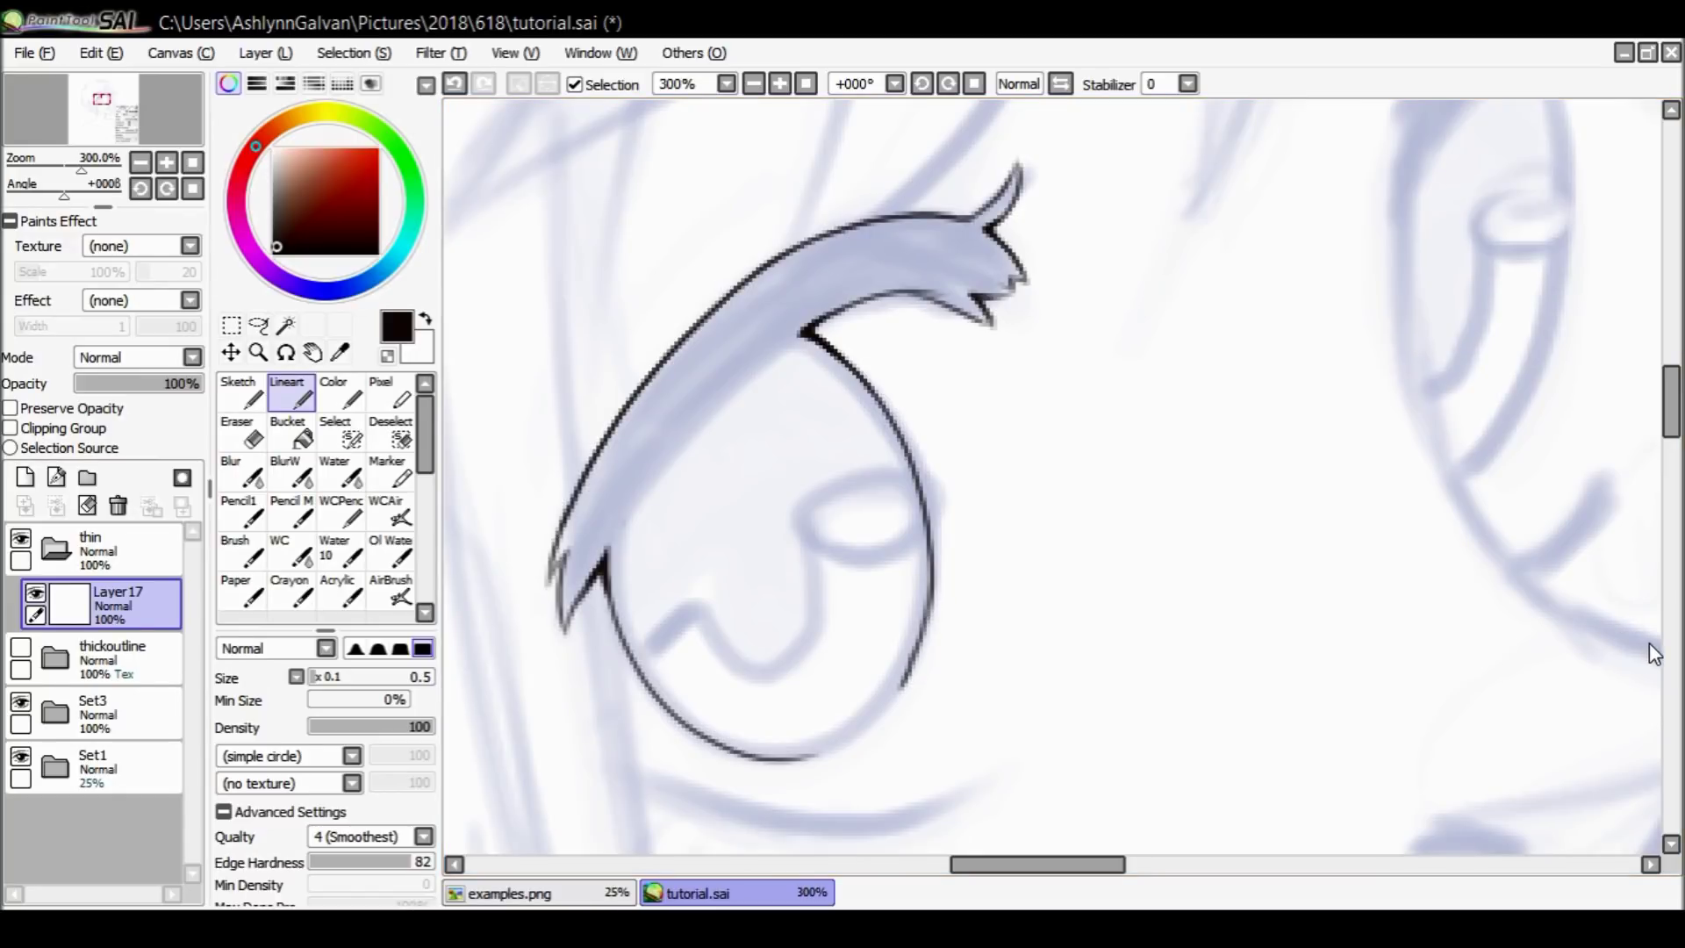
{"action": "left_click_drag", "start_coordinate": [903, 688], "coordinate": [933, 600]}
{"action": "left_click_drag", "start_coordinate": [666, 708], "coordinate": [700, 739]}
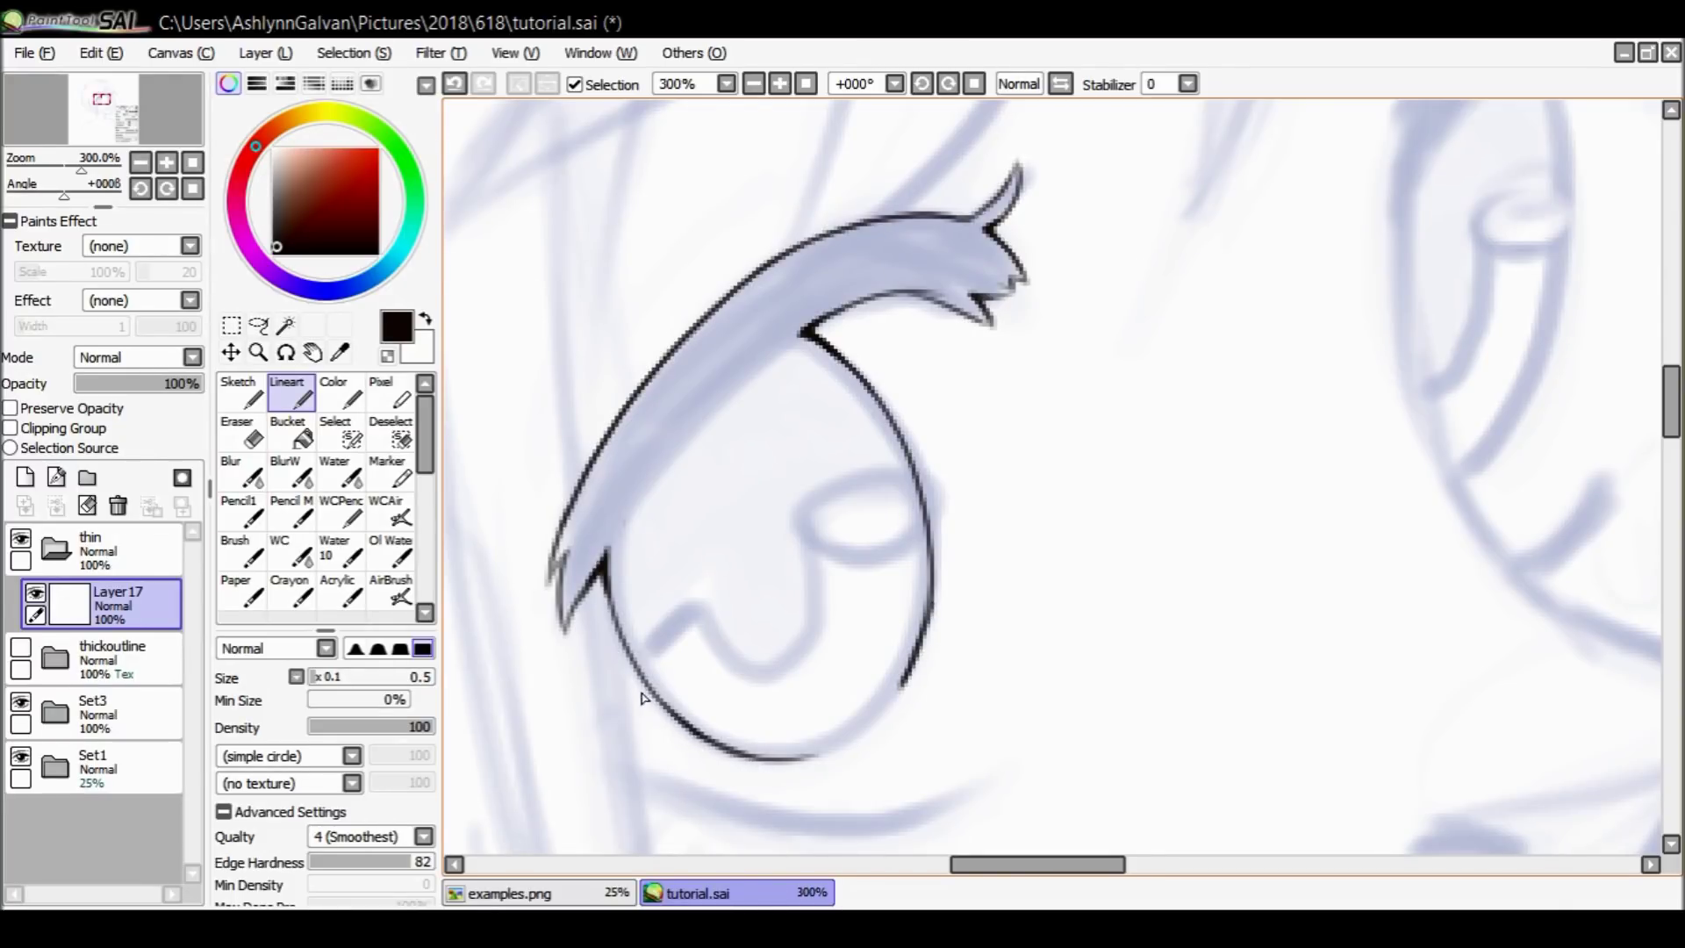
{"action": "key", "text": "ctrl+z"}
{"action": "left_click_drag", "start_coordinate": [638, 674], "coordinate": [671, 715]}
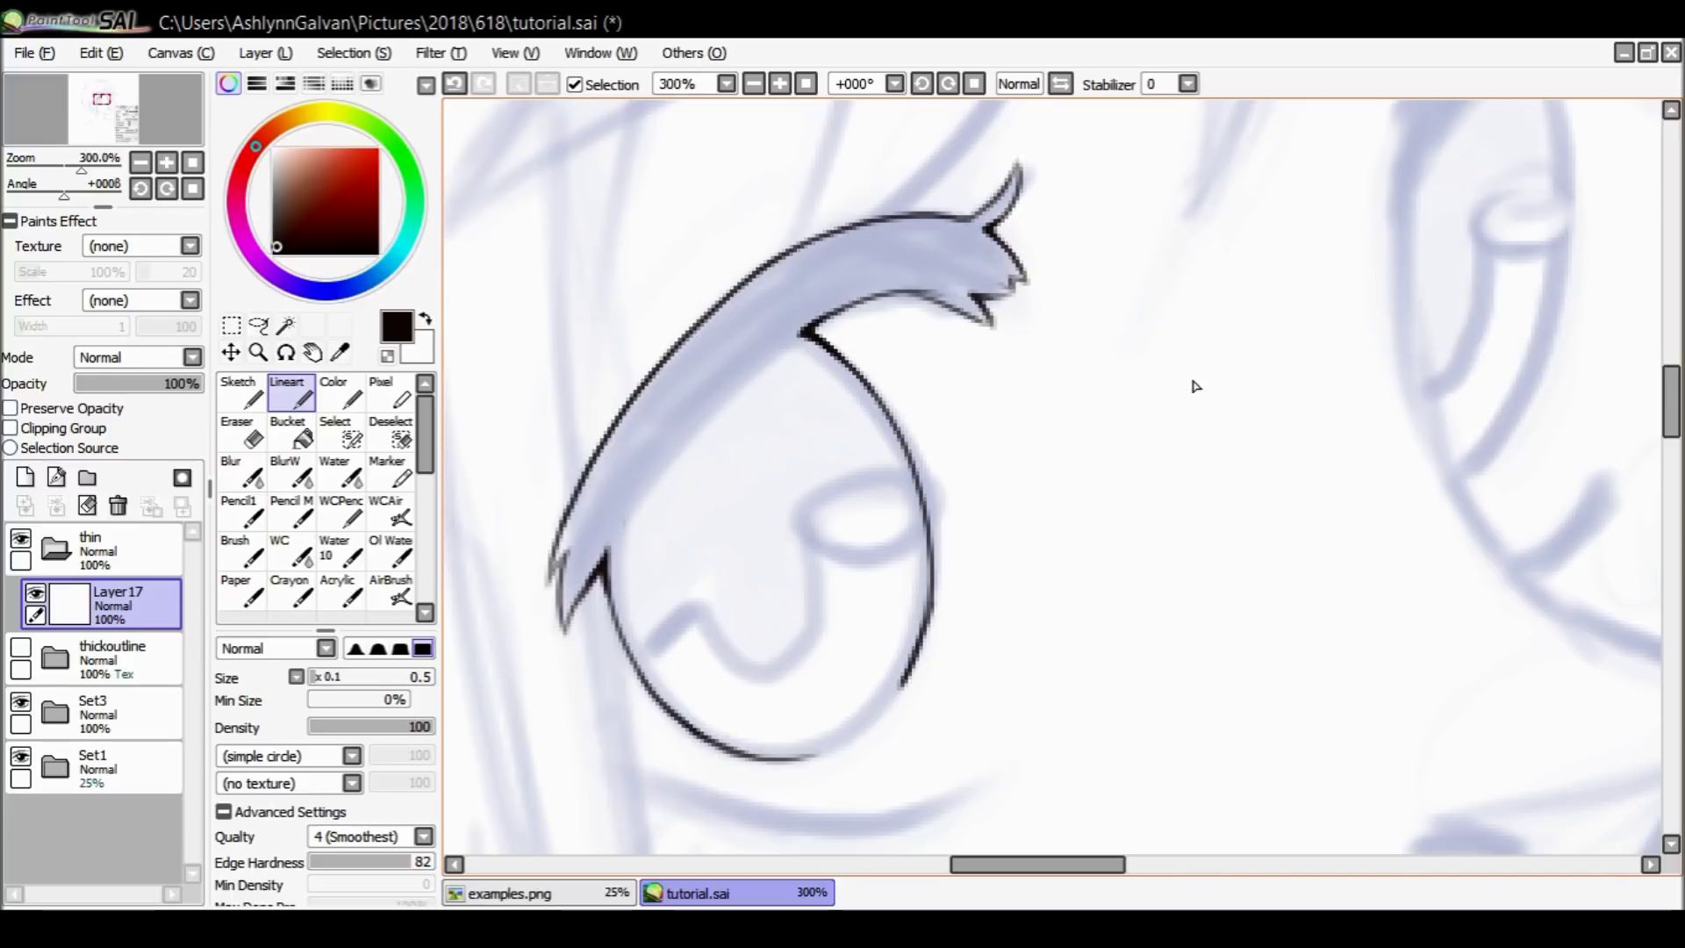
Trim the thickened right side of the iris outline with the transparent colour, and restore black.
{"action": "left_click", "coordinate": [387, 356]}
{"action": "mouse_move", "coordinate": [922, 606]}
{"action": "left_mouse_down"}
{"action": "mouse_move", "coordinate": [897, 713]}
{"action": "mouse_move", "coordinate": [937, 606]}
{"action": "left_mouse_up"}
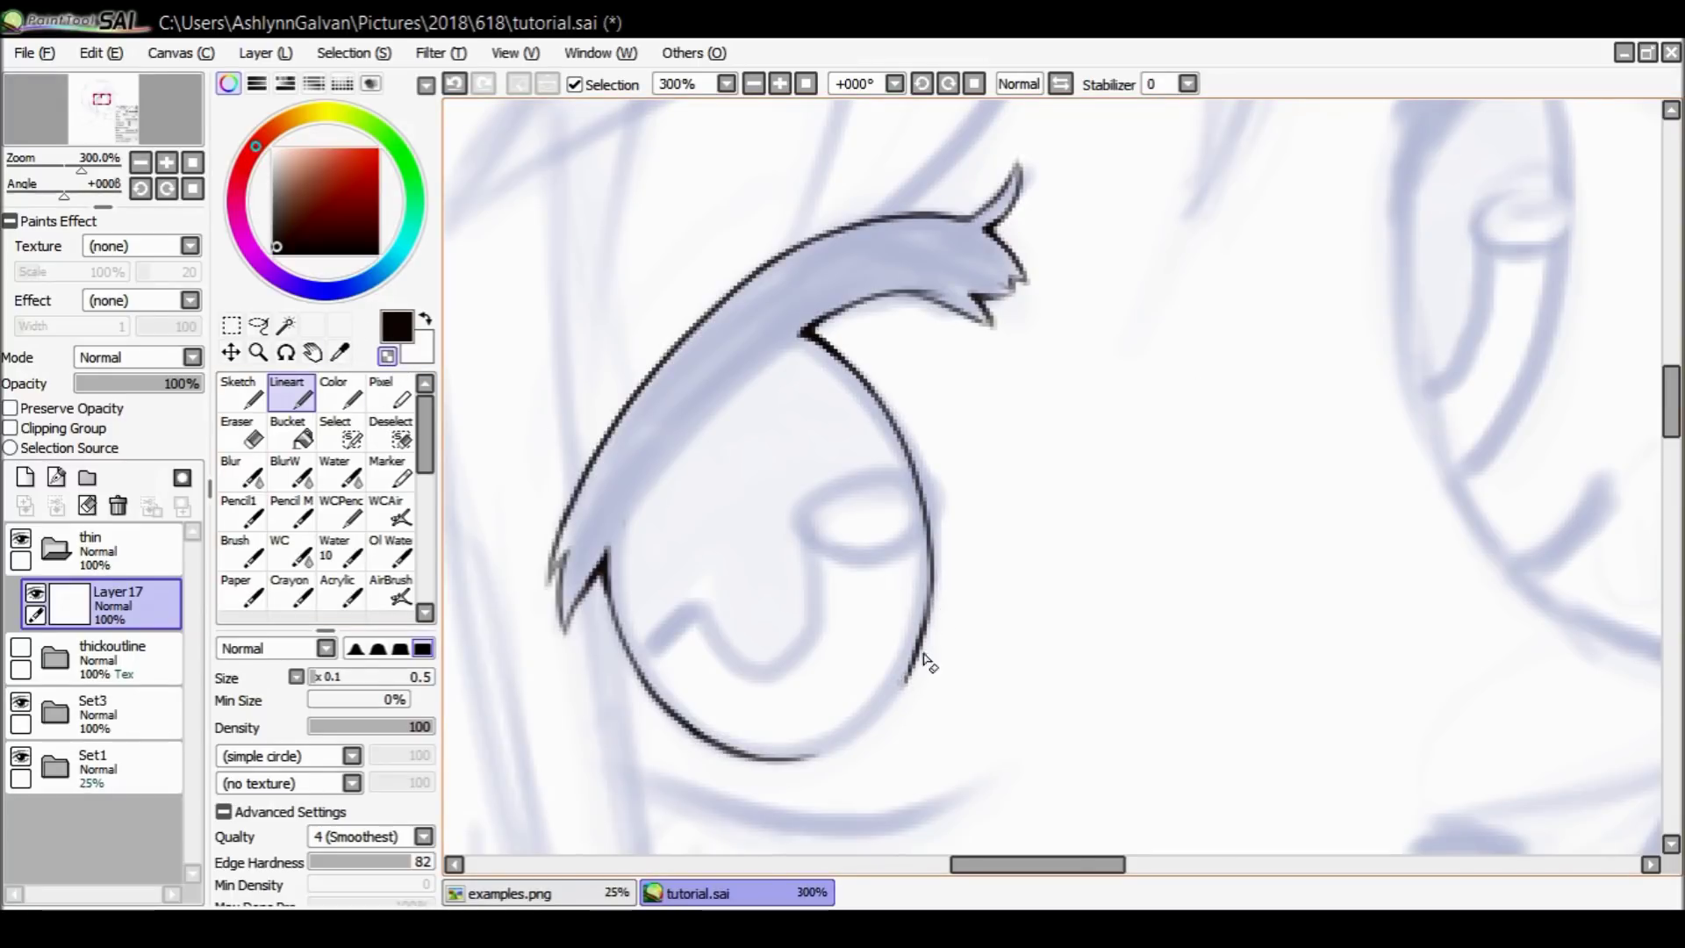
{"action": "left_click", "coordinate": [387, 356]}
Set the stabilizer to S-7 and ink the wavy shading curve inside the left iris.
{"action": "left_click", "coordinate": [1188, 83]}
{"action": "left_click", "coordinate": [1175, 524]}
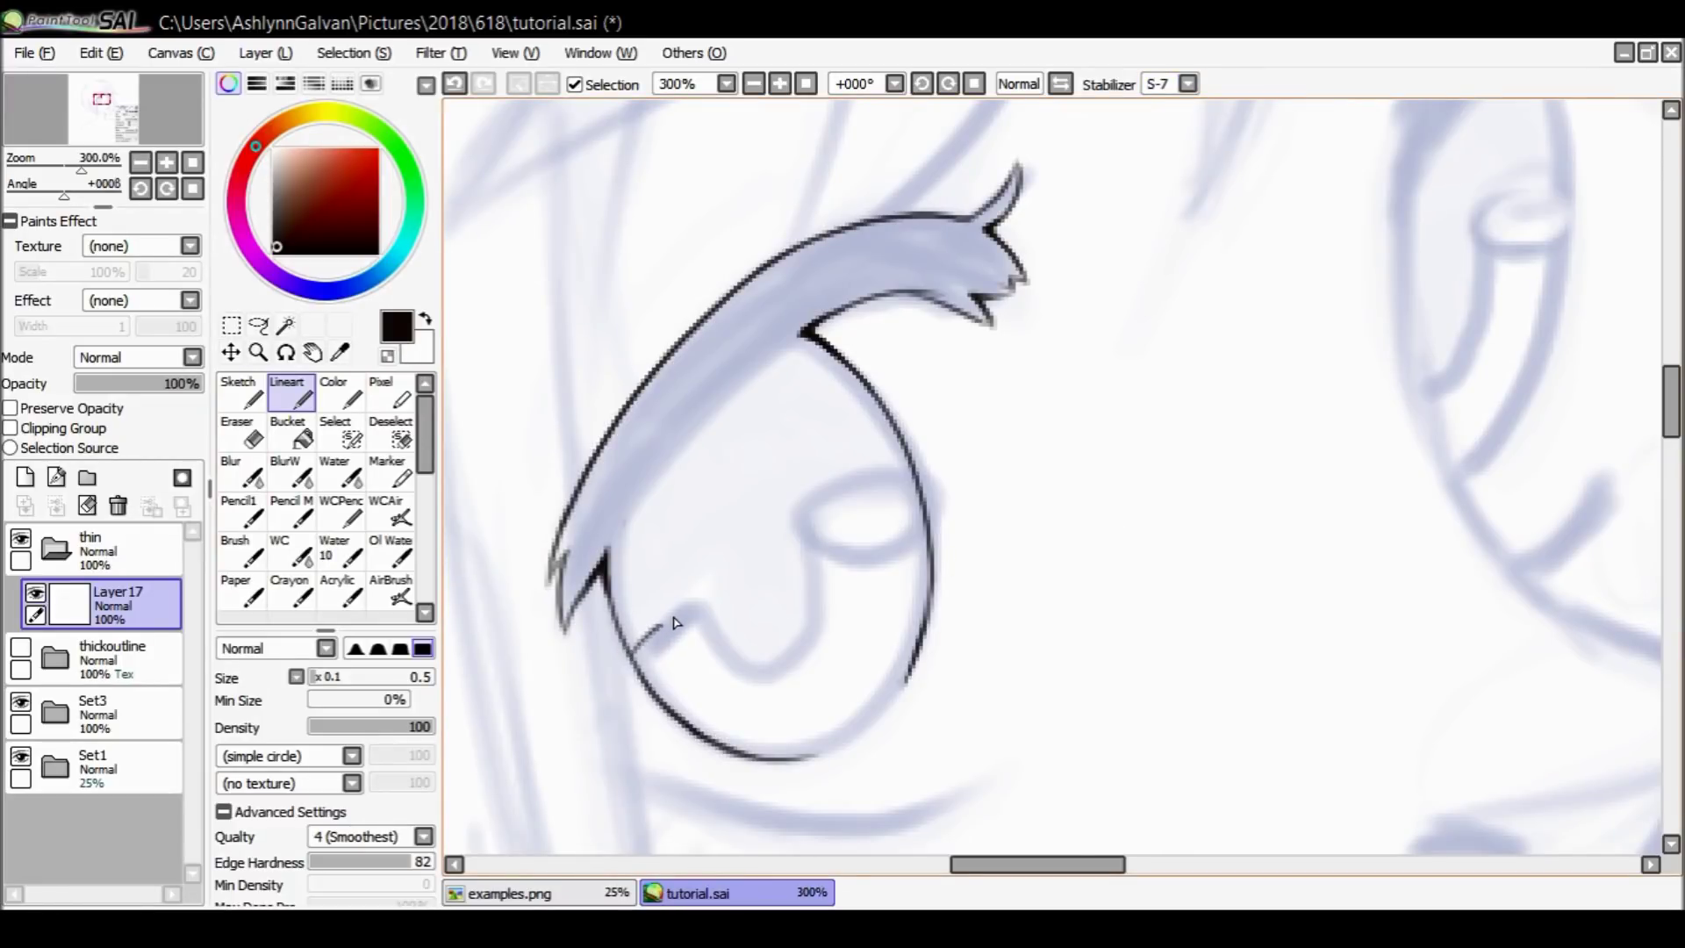
{"action": "mouse_move", "coordinate": [632, 651]}
{"action": "left_mouse_down"}
{"action": "mouse_move", "coordinate": [695, 614]}
{"action": "mouse_move", "coordinate": [737, 665]}
{"action": "left_mouse_up"}
{"action": "key", "text": "ctrl+z"}
{"action": "key", "text": "ctrl+z"}
{"action": "mouse_move", "coordinate": [689, 613]}
{"action": "left_mouse_down"}
{"action": "mouse_move", "coordinate": [729, 671]}
{"action": "mouse_move", "coordinate": [804, 663]}
{"action": "mouse_move", "coordinate": [826, 579]}
{"action": "mouse_move", "coordinate": [807, 512]}
{"action": "mouse_move", "coordinate": [822, 590]}
{"action": "mouse_move", "coordinate": [830, 486]}
{"action": "mouse_move", "coordinate": [819, 521]}
{"action": "mouse_move", "coordinate": [848, 479]}
{"action": "mouse_move", "coordinate": [820, 510]}
{"action": "mouse_move", "coordinate": [821, 625]}
{"action": "left_mouse_up"}
{"action": "key", "text": "ctrl+z"}
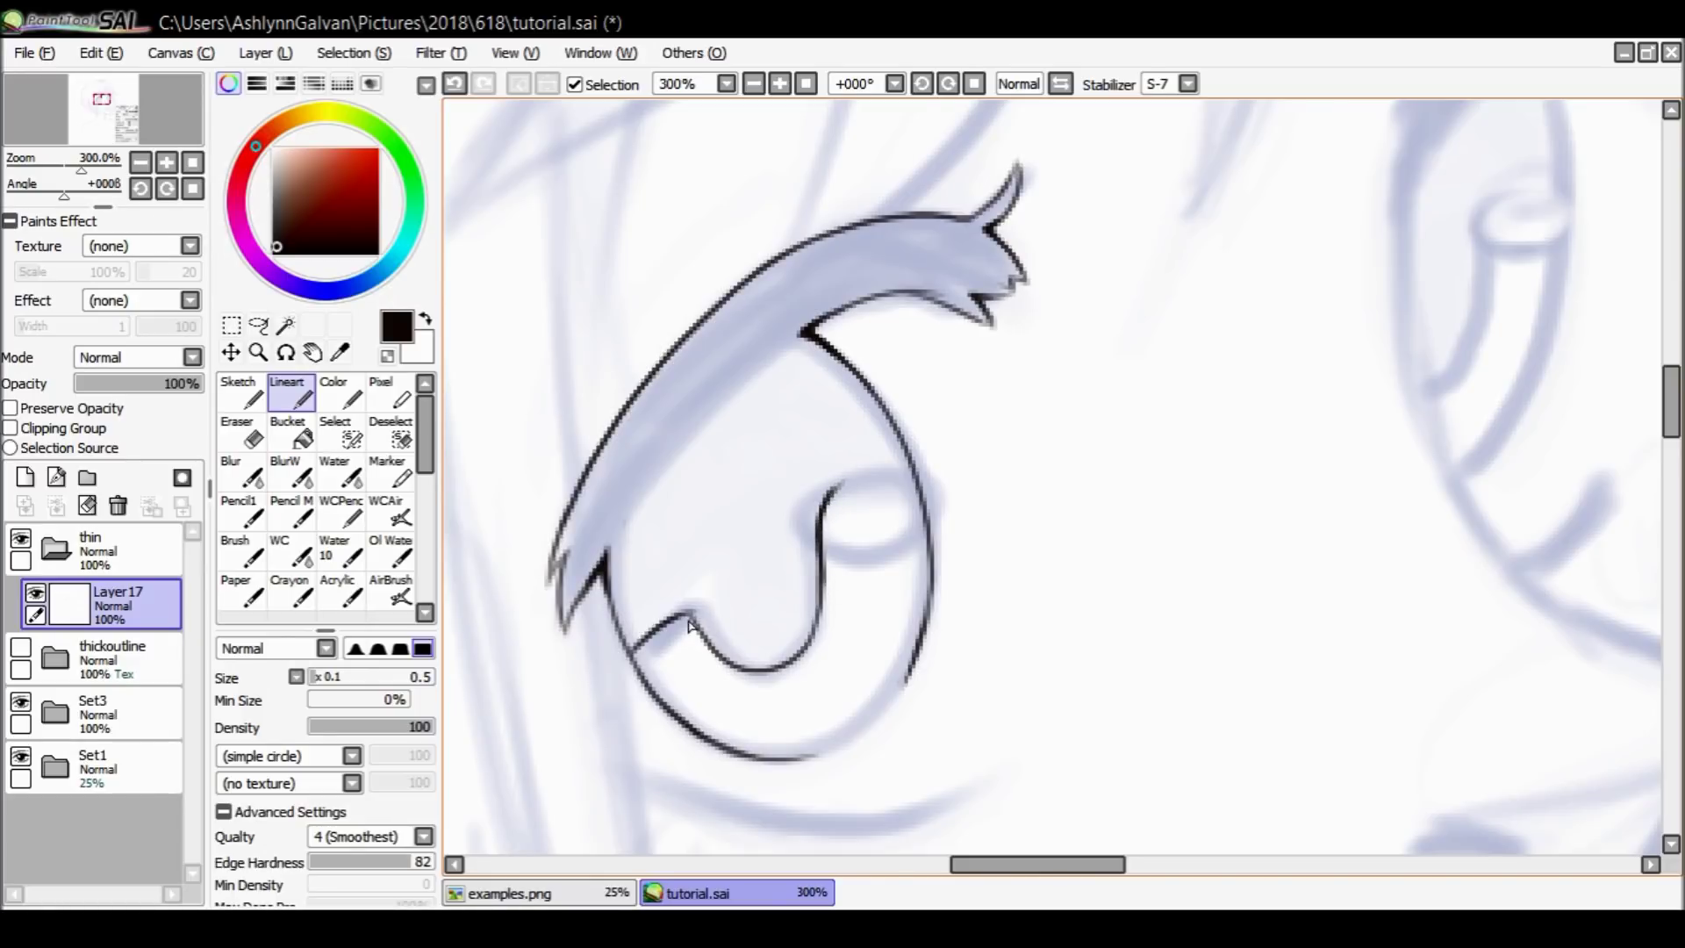
Thicken the joint between the wavy curve and the iris, and the iris outline's left side above it.
{"action": "mouse_move", "coordinate": [684, 614]}
{"action": "left_mouse_down"}
{"action": "mouse_move", "coordinate": [716, 654]}
{"action": "mouse_move", "coordinate": [652, 647]}
{"action": "left_mouse_up"}
{"action": "key", "text": "ctrl+z"}
{"action": "left_click_drag", "start_coordinate": [636, 654], "coordinate": [648, 650]}
{"action": "left_click_drag", "start_coordinate": [608, 586], "coordinate": [631, 653]}
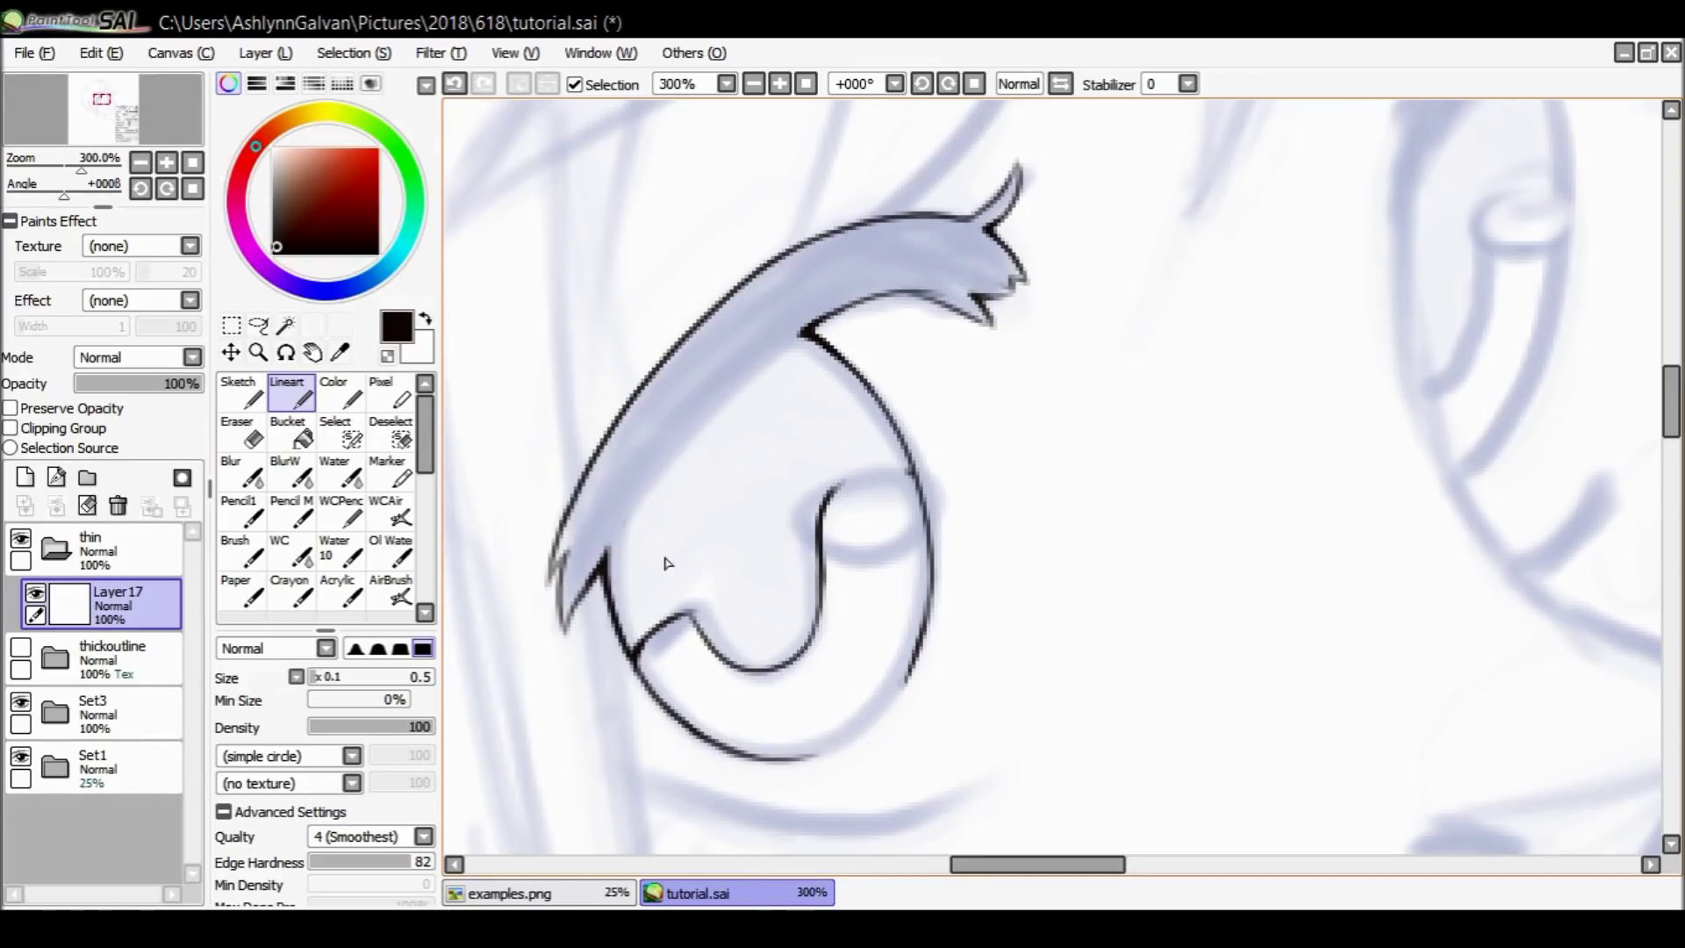
Touch up the iris outline at its upper-left corner and along its upper-right side.
{"action": "mouse_move", "coordinate": [703, 479]}
{"action": "left_mouse_down"}
{"action": "mouse_move", "coordinate": [782, 491]}
{"action": "mouse_move", "coordinate": [689, 553]}
{"action": "mouse_move", "coordinate": [741, 556]}
{"action": "left_mouse_up"}
{"action": "key", "text": "ctrl+z"}
{"action": "key", "text": "ctrl+z"}
{"action": "left_click_drag", "start_coordinate": [606, 586], "coordinate": [600, 570]}
{"action": "left_click_drag", "start_coordinate": [866, 392], "coordinate": [914, 474]}
{"action": "key", "text": "ctrl+z"}
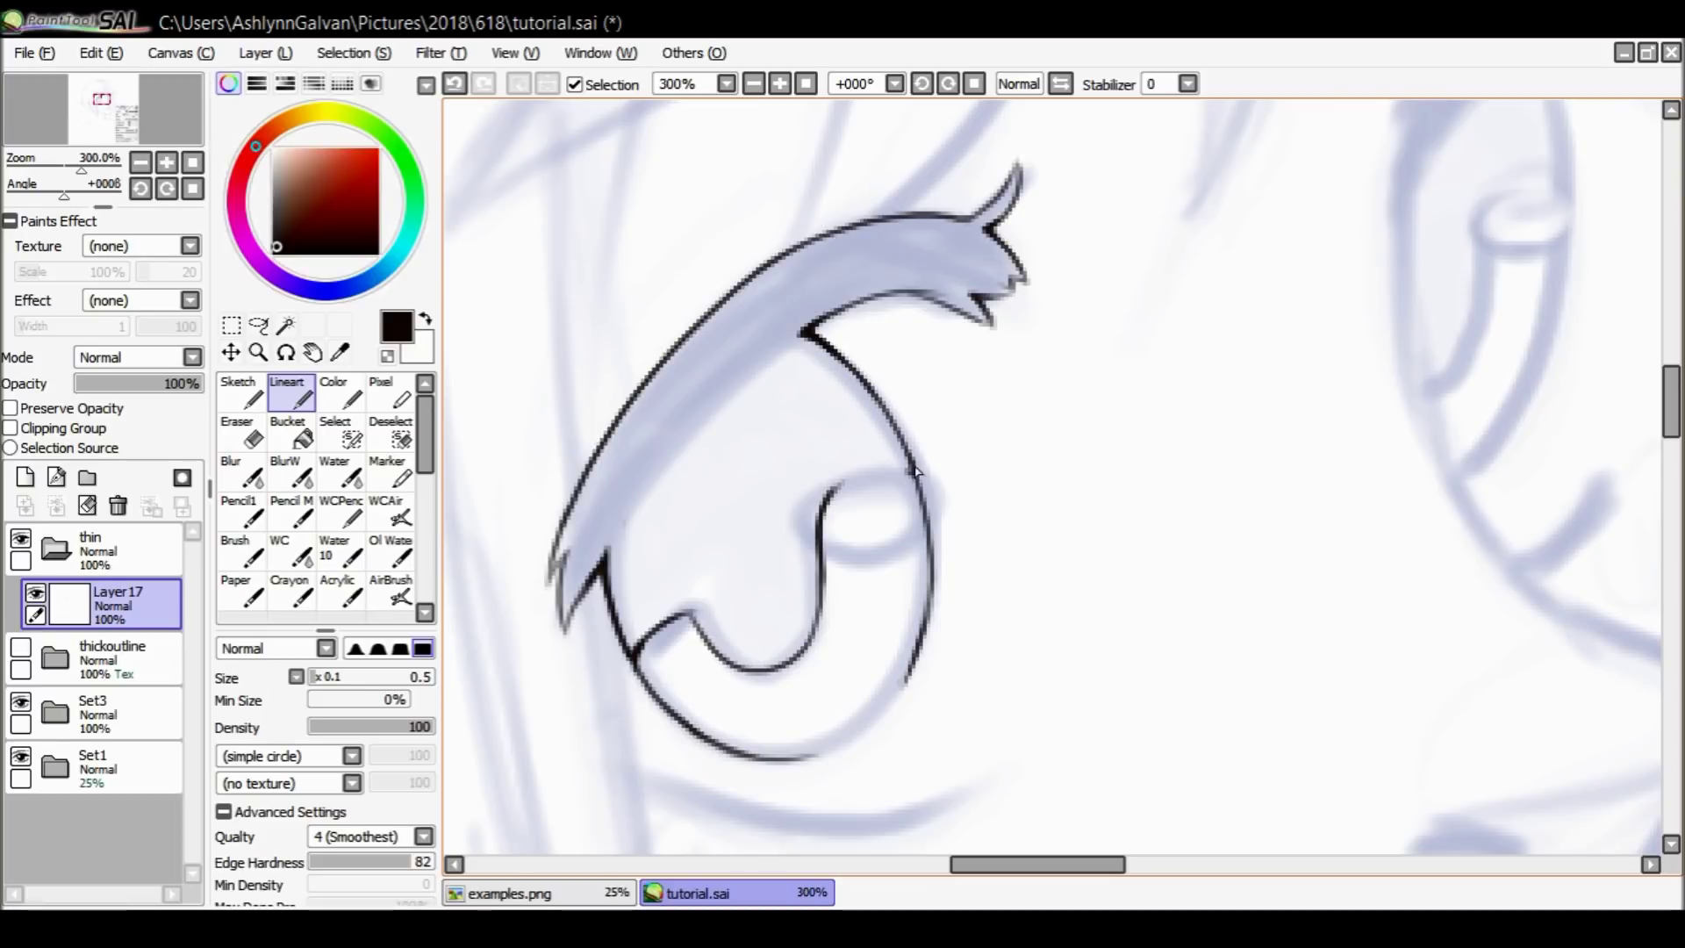
{"action": "left_click", "coordinate": [387, 355]}
Examine the inked eye from farther out and bring the lower lash area into close view.
{"action": "left_click", "coordinate": [258, 352]}
{"action": "left_click", "coordinate": [224, 668]}
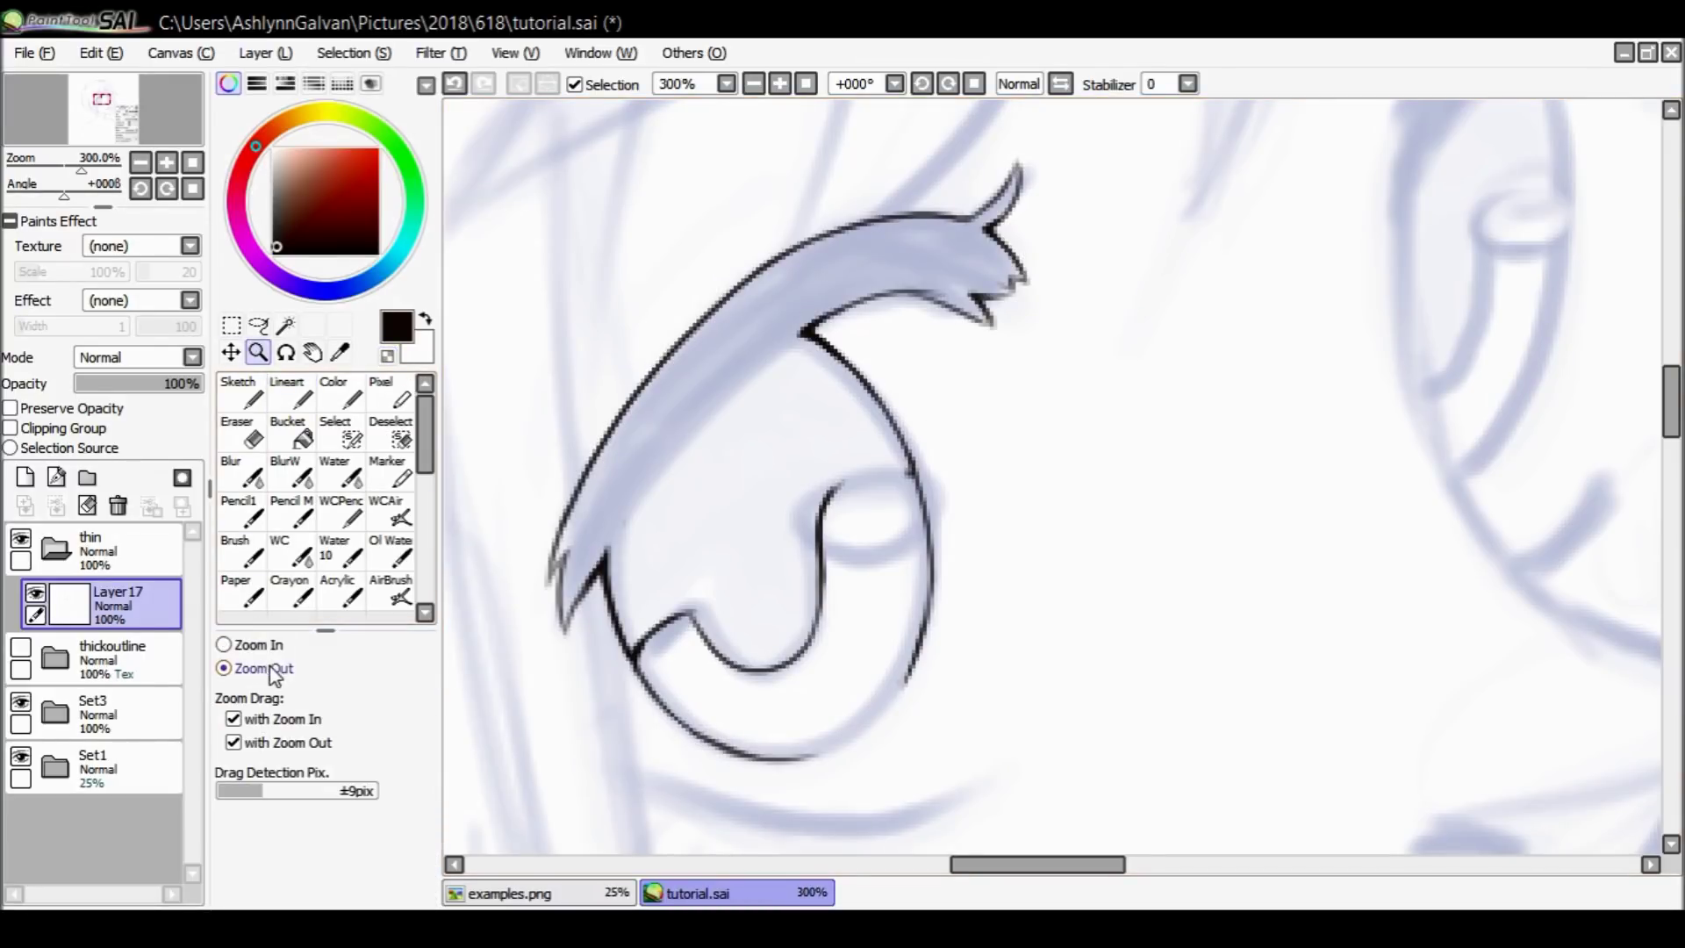
{"action": "left_click", "coordinate": [978, 538]}
{"action": "left_click", "coordinate": [992, 547]}
{"action": "left_click", "coordinate": [992, 547]}
{"action": "left_click", "coordinate": [225, 645]}
{"action": "left_click", "coordinate": [1005, 575]}
{"action": "left_click", "coordinate": [1005, 575]}
{"action": "left_click", "coordinate": [931, 527]}
{"action": "left_click", "coordinate": [944, 509]}
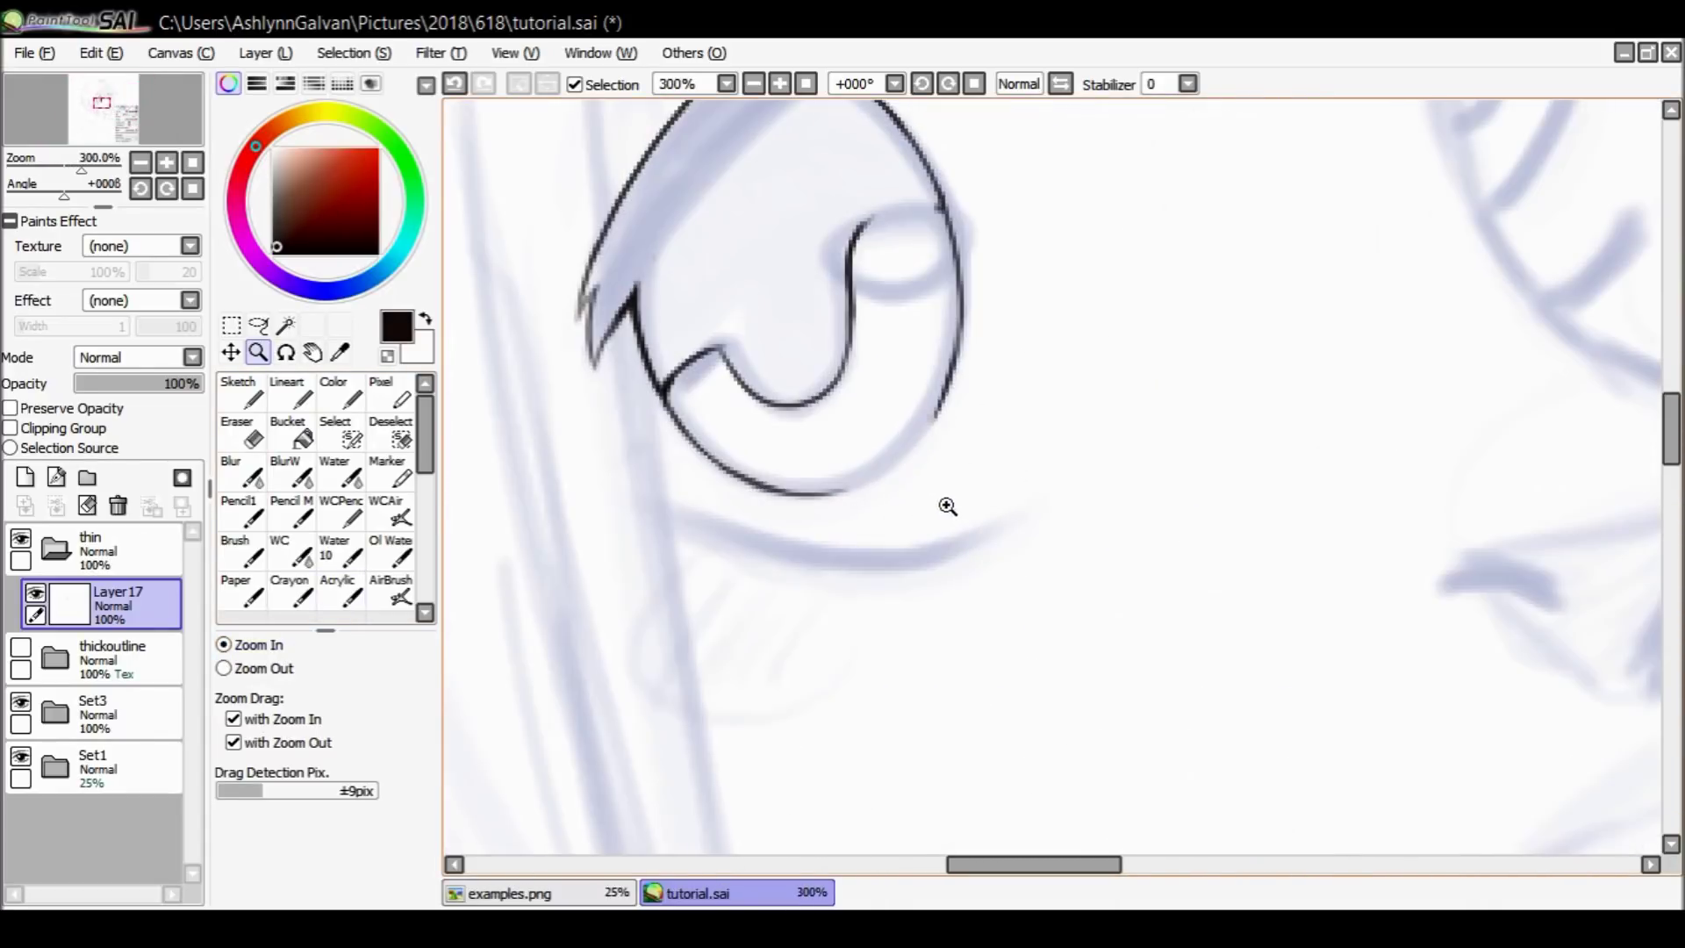
Set the stabilizer to S-7 and ink the left eye's lower lash line, redoing it until smooth.
{"action": "left_click", "coordinate": [303, 391]}
{"action": "left_click", "coordinate": [1188, 83]}
{"action": "left_click", "coordinate": [1215, 406]}
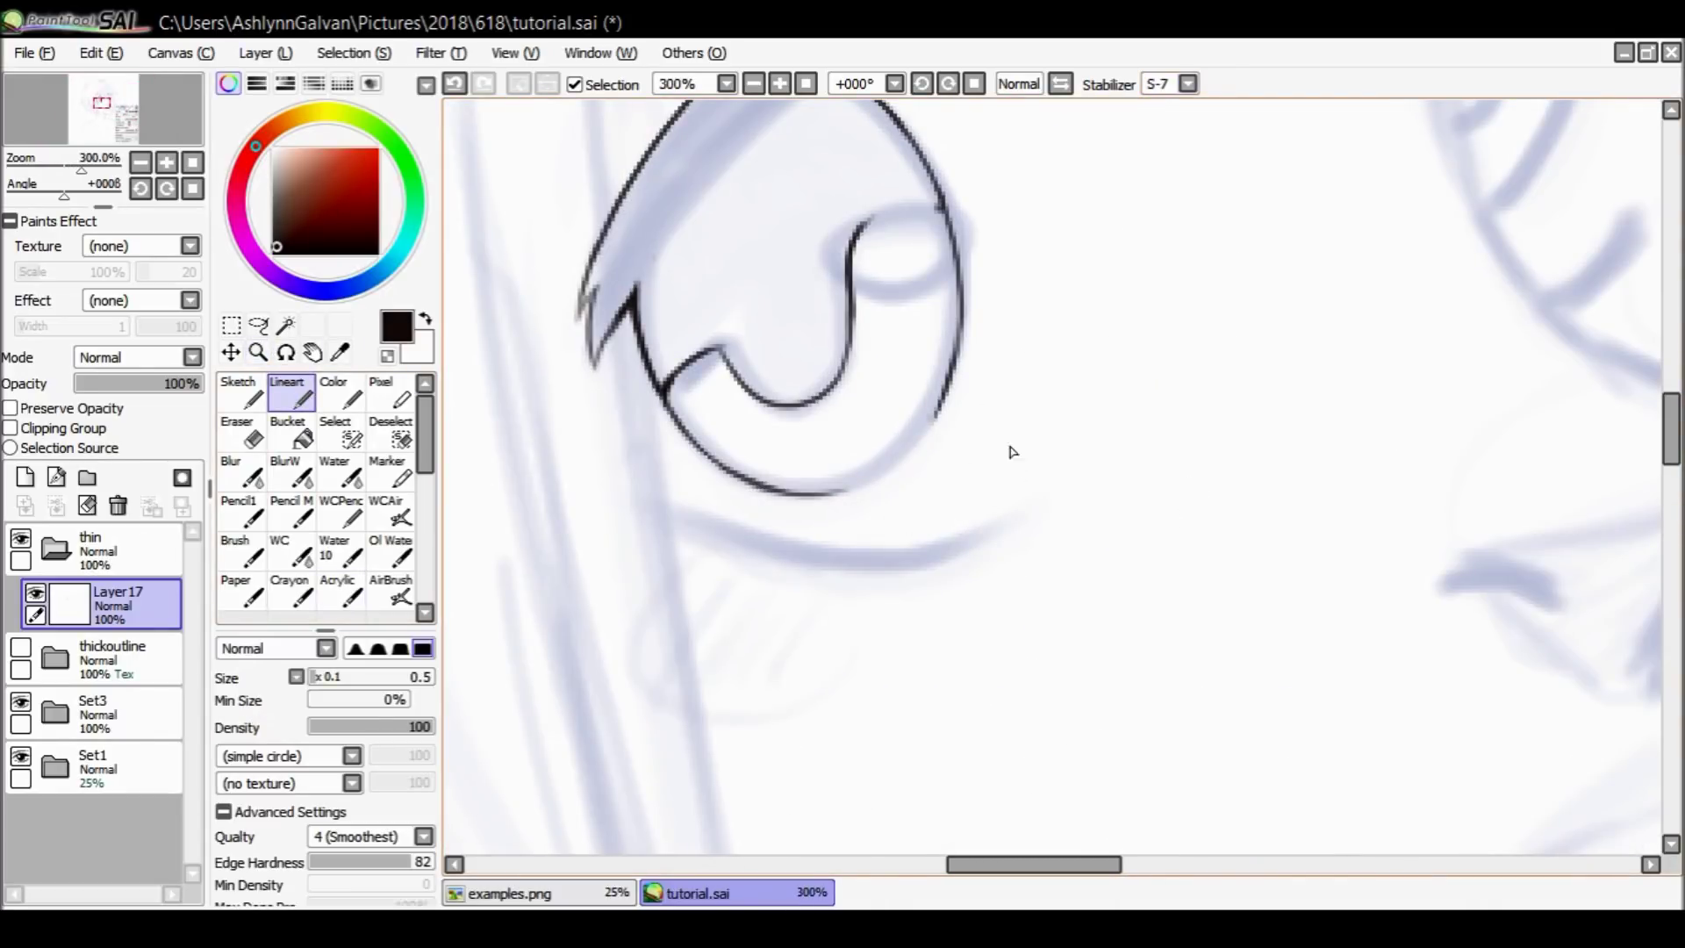
{"action": "left_click_drag", "start_coordinate": [671, 515], "coordinate": [822, 562]}
{"action": "key", "text": "ctrl+z"}
{"action": "mouse_move", "coordinate": [666, 508]}
{"action": "left_mouse_down"}
{"action": "mouse_move", "coordinate": [774, 551]}
{"action": "mouse_move", "coordinate": [842, 553]}
{"action": "left_mouse_up"}
{"action": "mouse_move", "coordinate": [668, 506]}
{"action": "left_mouse_down"}
{"action": "mouse_move", "coordinate": [788, 559]}
{"action": "mouse_move", "coordinate": [906, 568]}
{"action": "mouse_move", "coordinate": [783, 548]}
{"action": "mouse_move", "coordinate": [871, 560]}
{"action": "mouse_move", "coordinate": [983, 528]}
{"action": "left_mouse_up"}
{"action": "key", "text": "ctrl+z"}
{"action": "key", "text": "ctrl+z"}
{"action": "mouse_move", "coordinate": [873, 548]}
{"action": "left_mouse_down"}
{"action": "mouse_move", "coordinate": [992, 498]}
{"action": "mouse_move", "coordinate": [922, 551]}
{"action": "mouse_move", "coordinate": [981, 516]}
{"action": "left_mouse_up"}
{"action": "key", "text": "ctrl+z"}
{"action": "key", "text": "ctrl+z"}
{"action": "key", "text": "ctrl+z"}
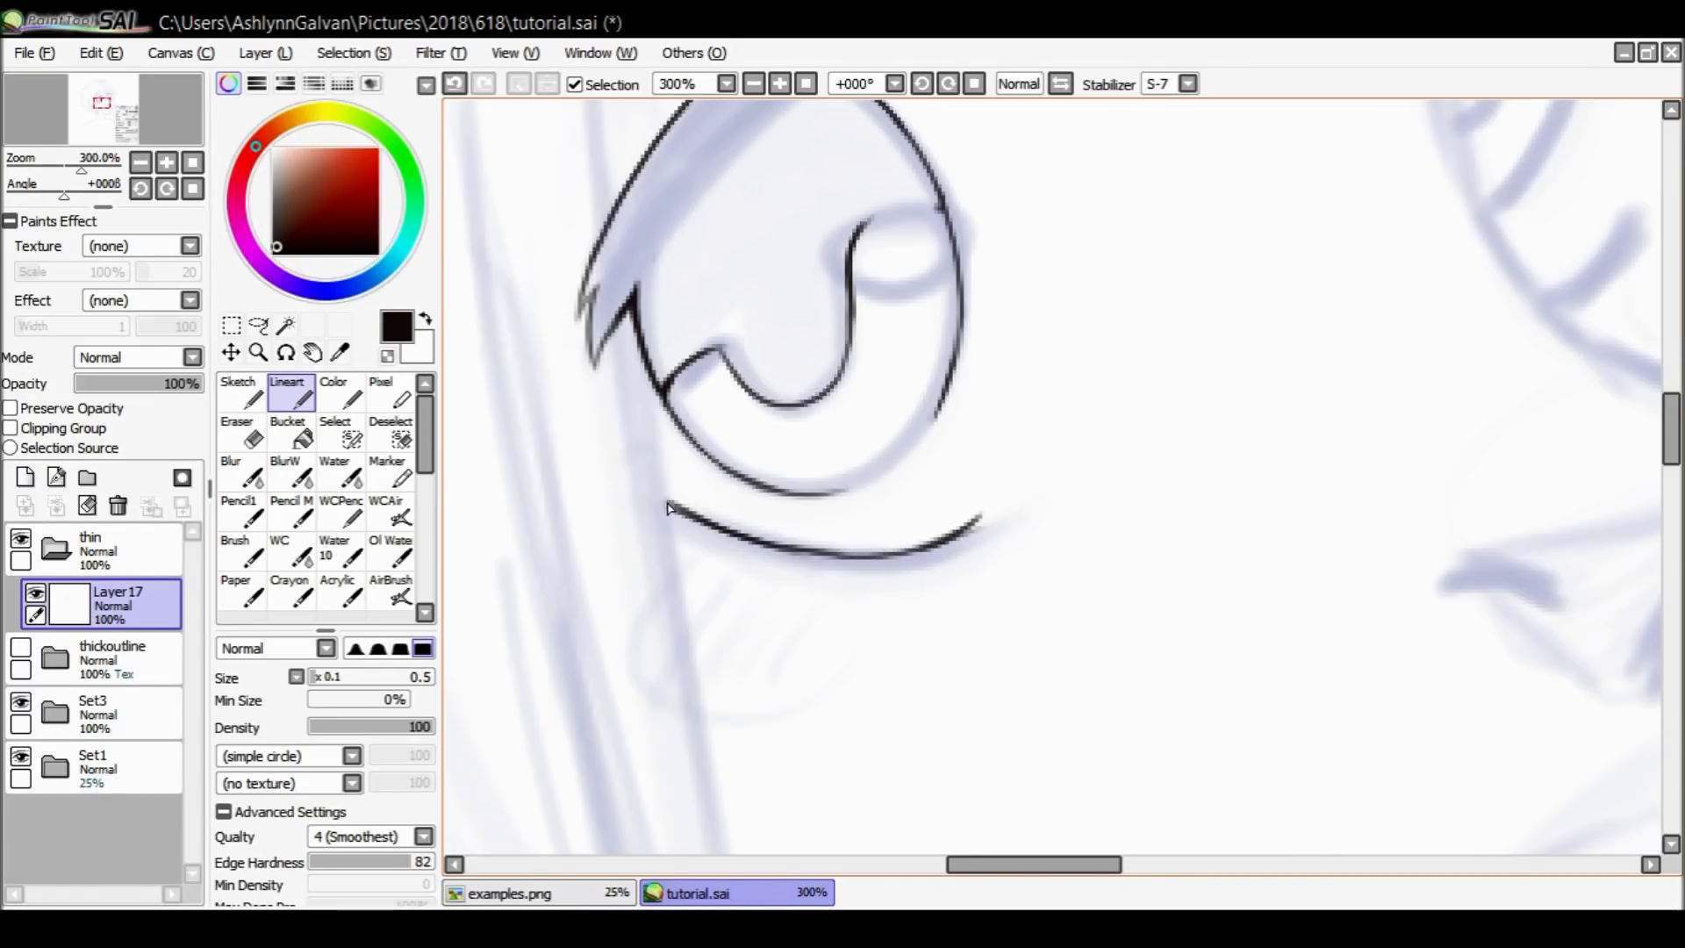
Touch up the left end of the lower lash line and set the stabilizer to 0.
{"action": "left_click_drag", "start_coordinate": [655, 486], "coordinate": [685, 511]}
{"action": "left_click", "coordinate": [1189, 84]}
{"action": "left_click", "coordinate": [1176, 107]}
{"action": "left_click", "coordinate": [258, 352]}
{"action": "left_click", "coordinate": [286, 668]}
{"action": "left_click", "coordinate": [792, 439]}
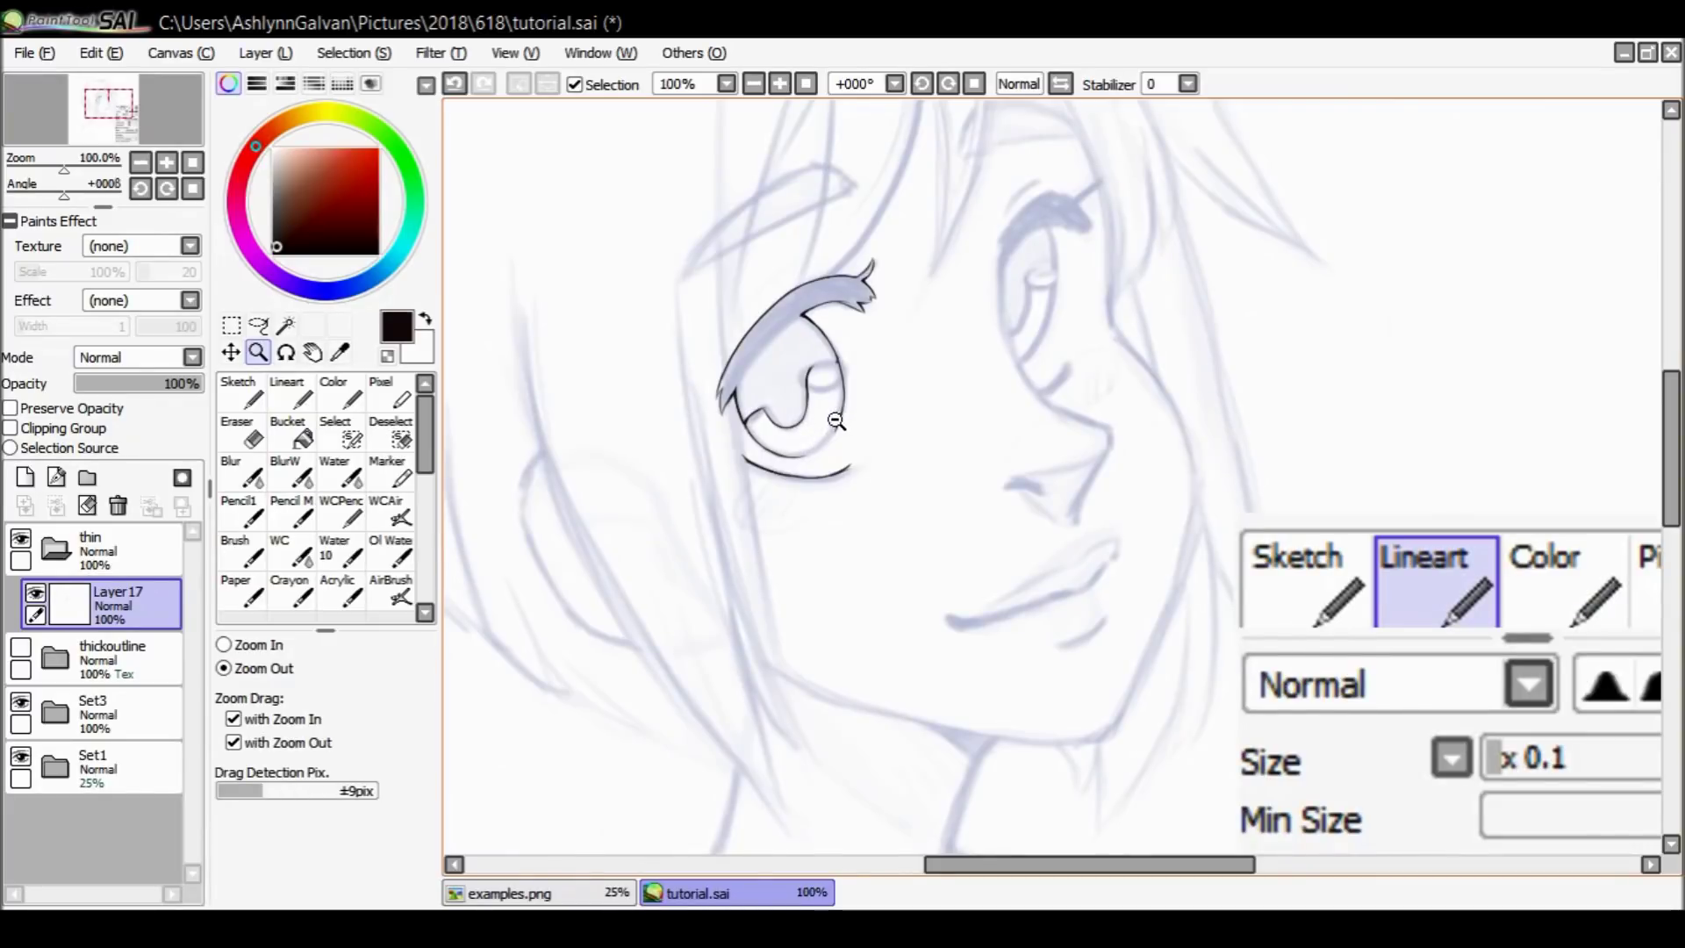
Return to the Lineart brush and set the stabilizer to S-7.
{"action": "left_click", "coordinate": [834, 426]}
{"action": "left_click", "coordinate": [815, 455]}
{"action": "left_click", "coordinate": [264, 645]}
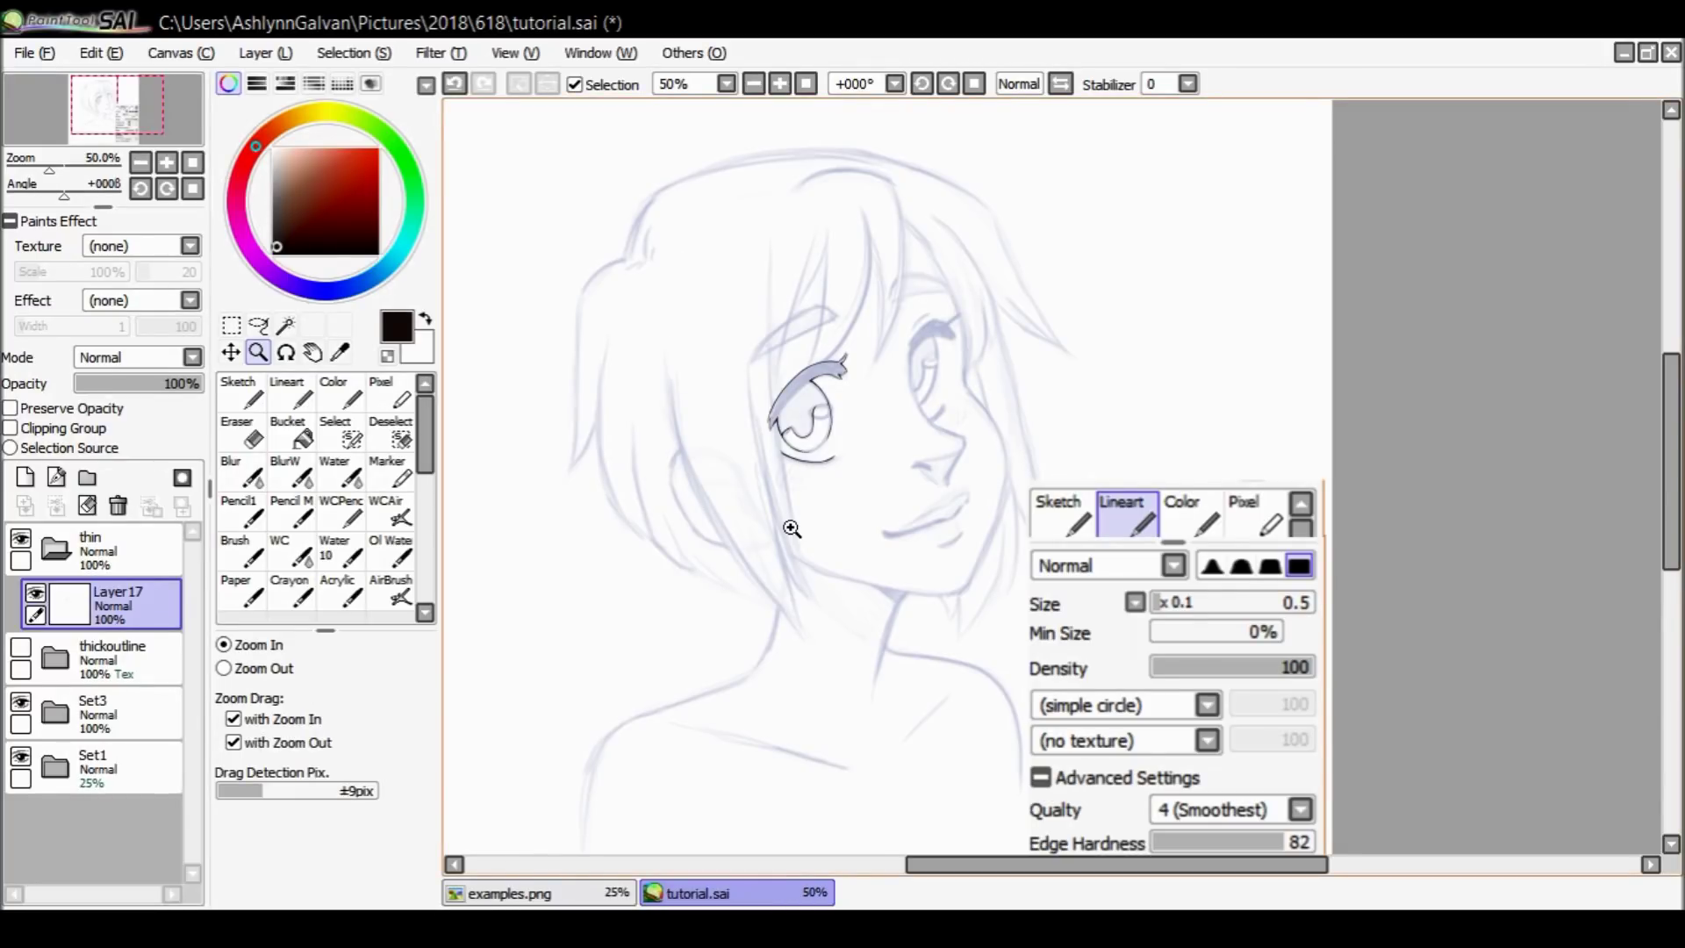
{"action": "scroll", "coordinate": [1672, 456], "scroll_direction": "up", "scroll_amount": 1}
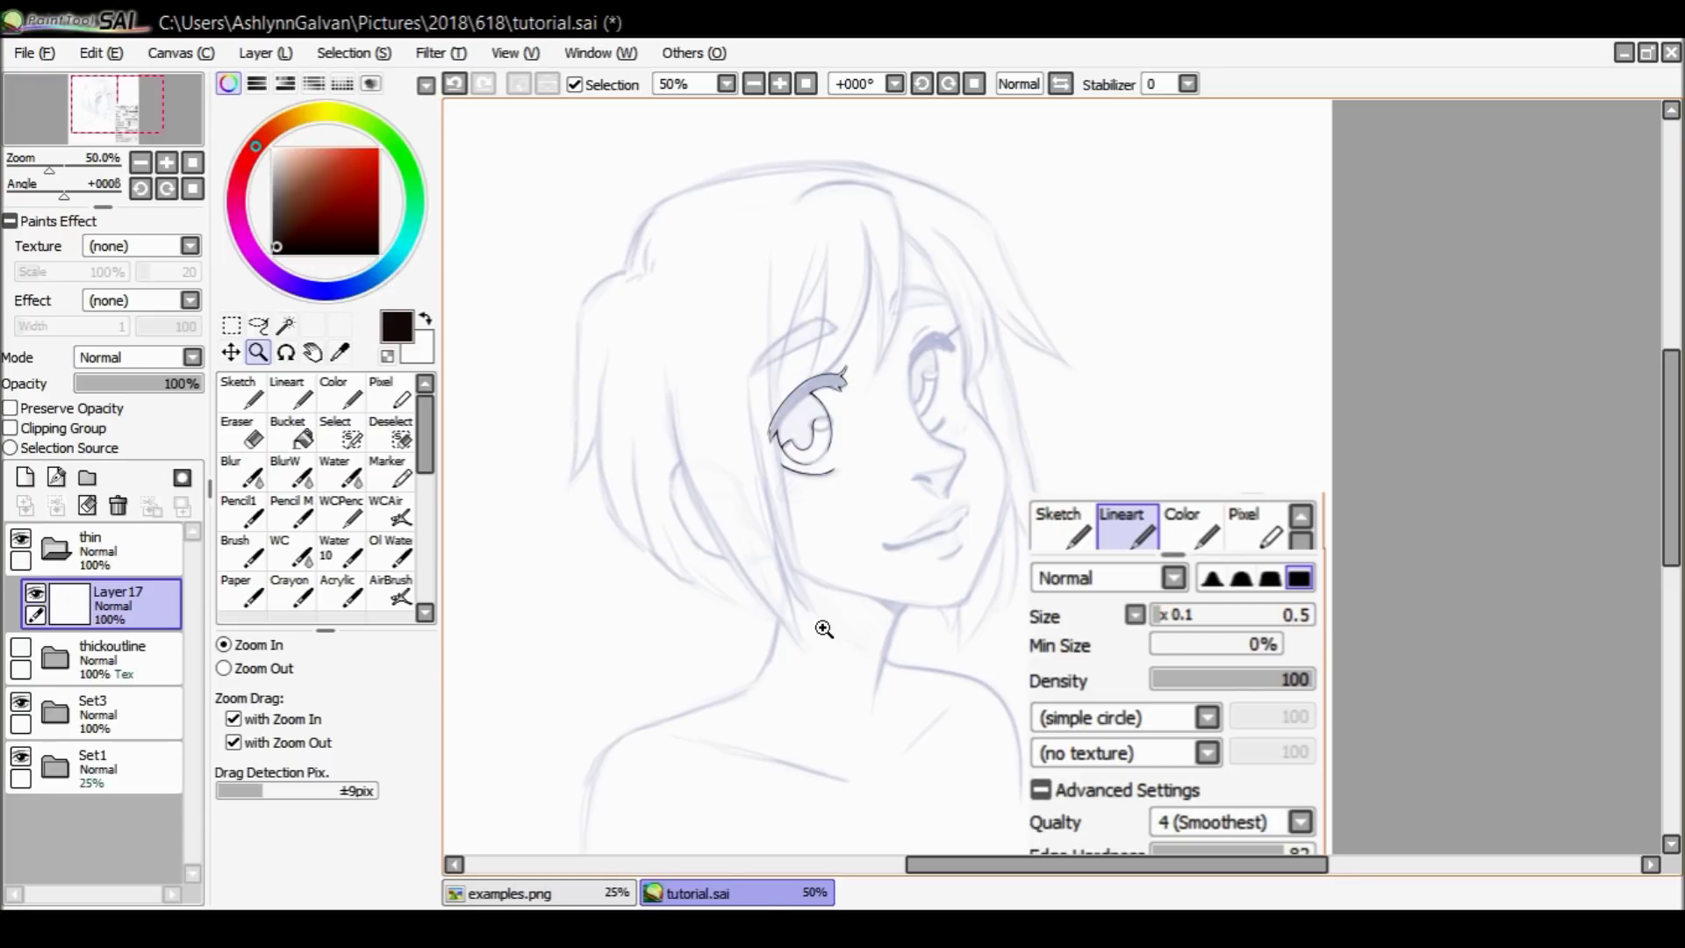
{"action": "left_click", "coordinate": [834, 482]}
{"action": "left_click", "coordinate": [288, 397]}
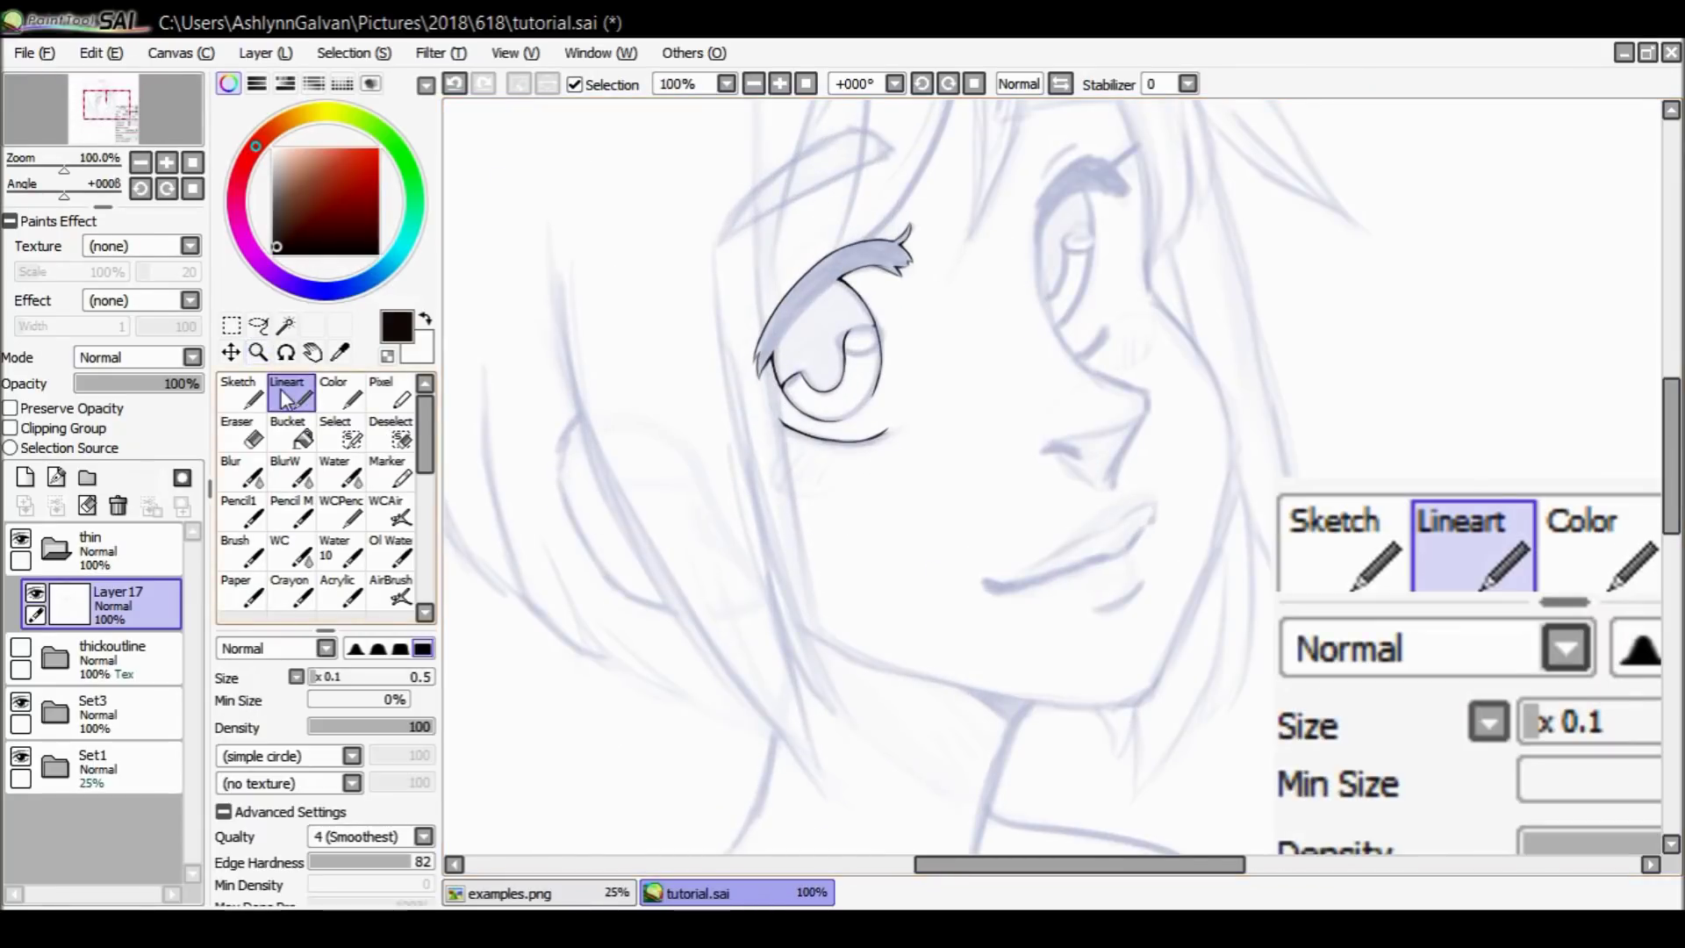
{"action": "left_click", "coordinate": [1188, 83]}
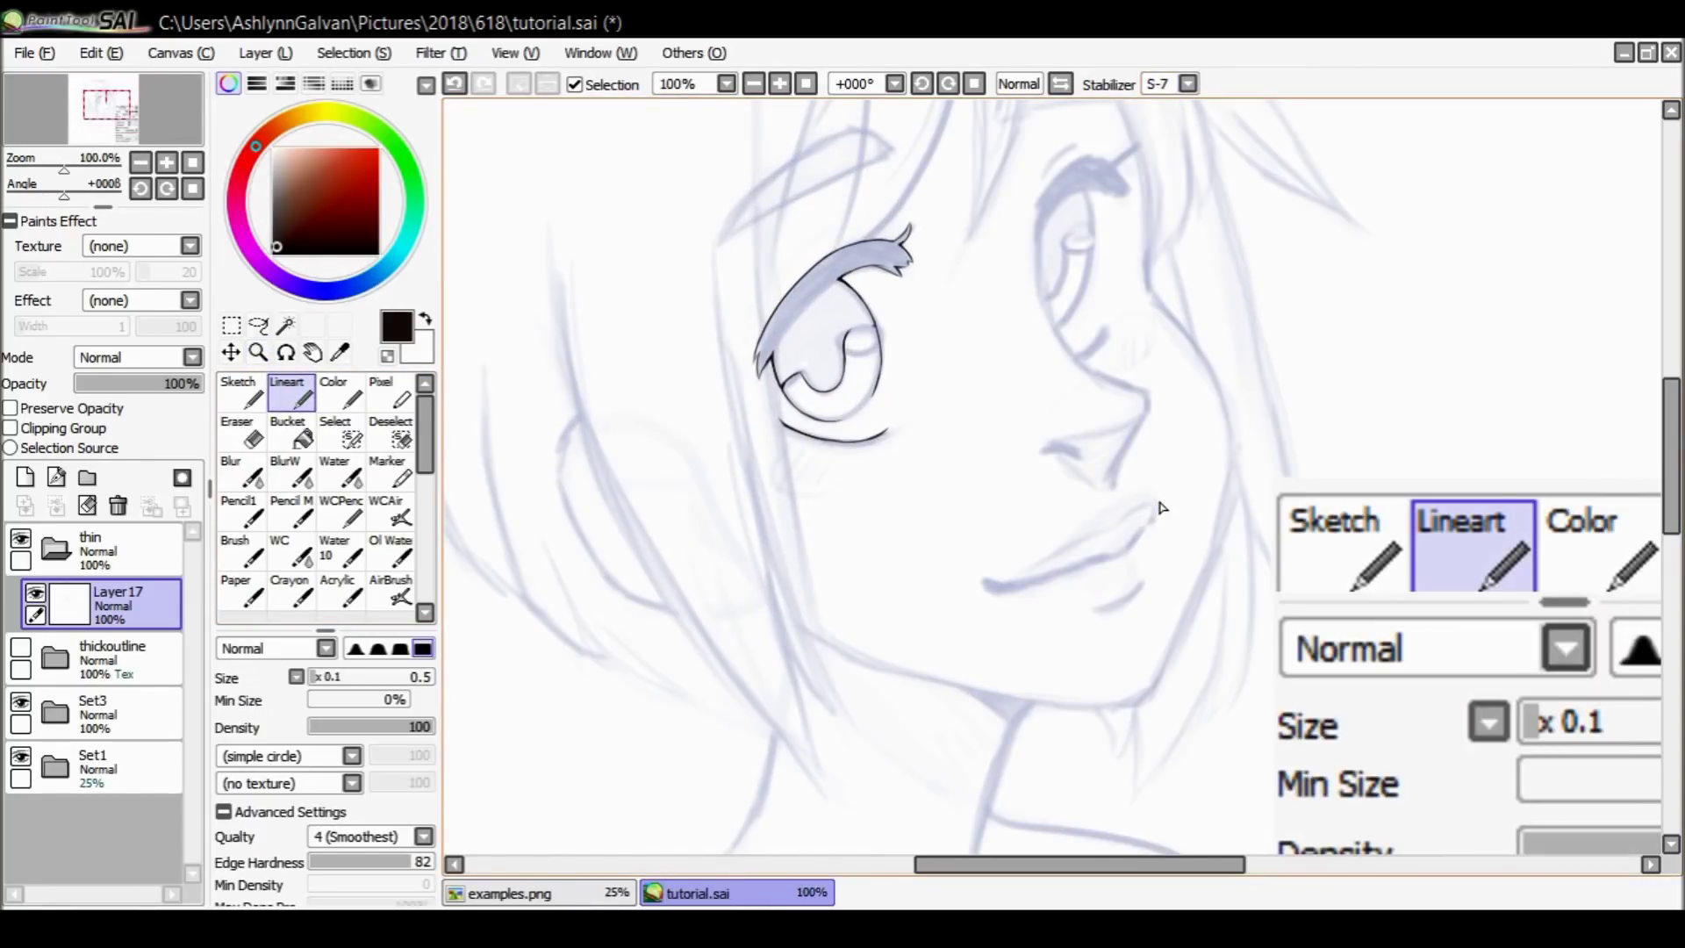
{"action": "mouse_move", "coordinate": [1672, 471]}
{"action": "left_mouse_down"}
{"action": "mouse_move", "coordinate": [1672, 448]}
{"action": "mouse_move", "coordinate": [1645, 465]}
{"action": "left_mouse_up"}
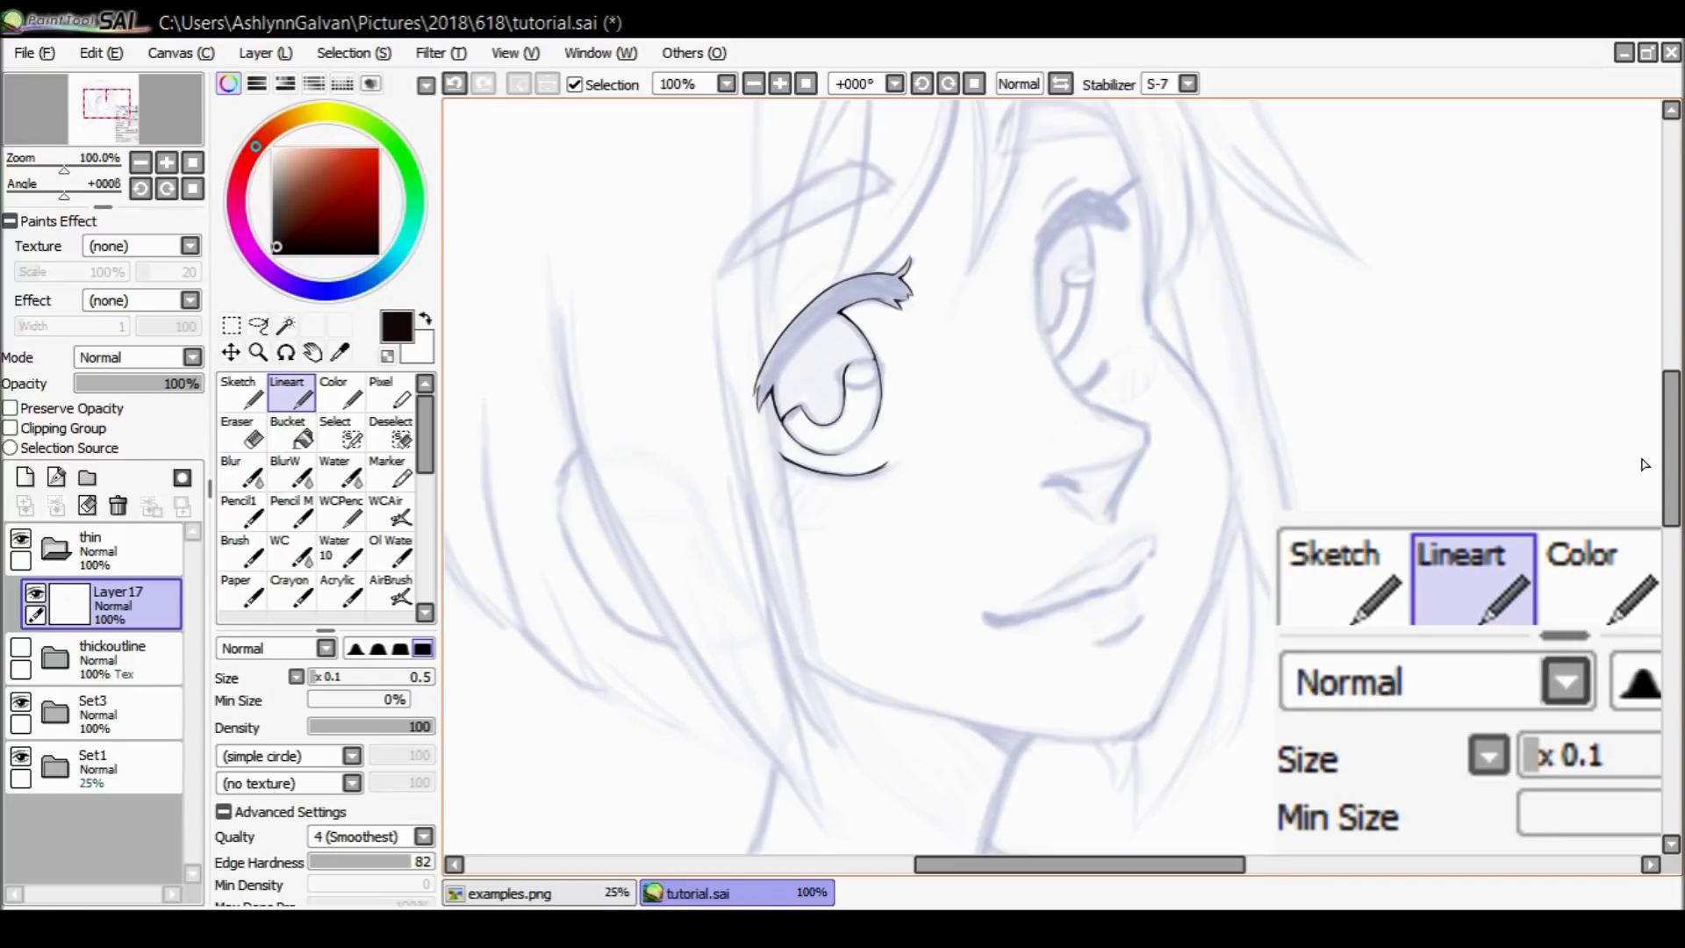
Ink two closely spaced lines along the underside of the nose up to the tip, redoing them until smooth.
{"action": "left_click", "coordinate": [258, 352]}
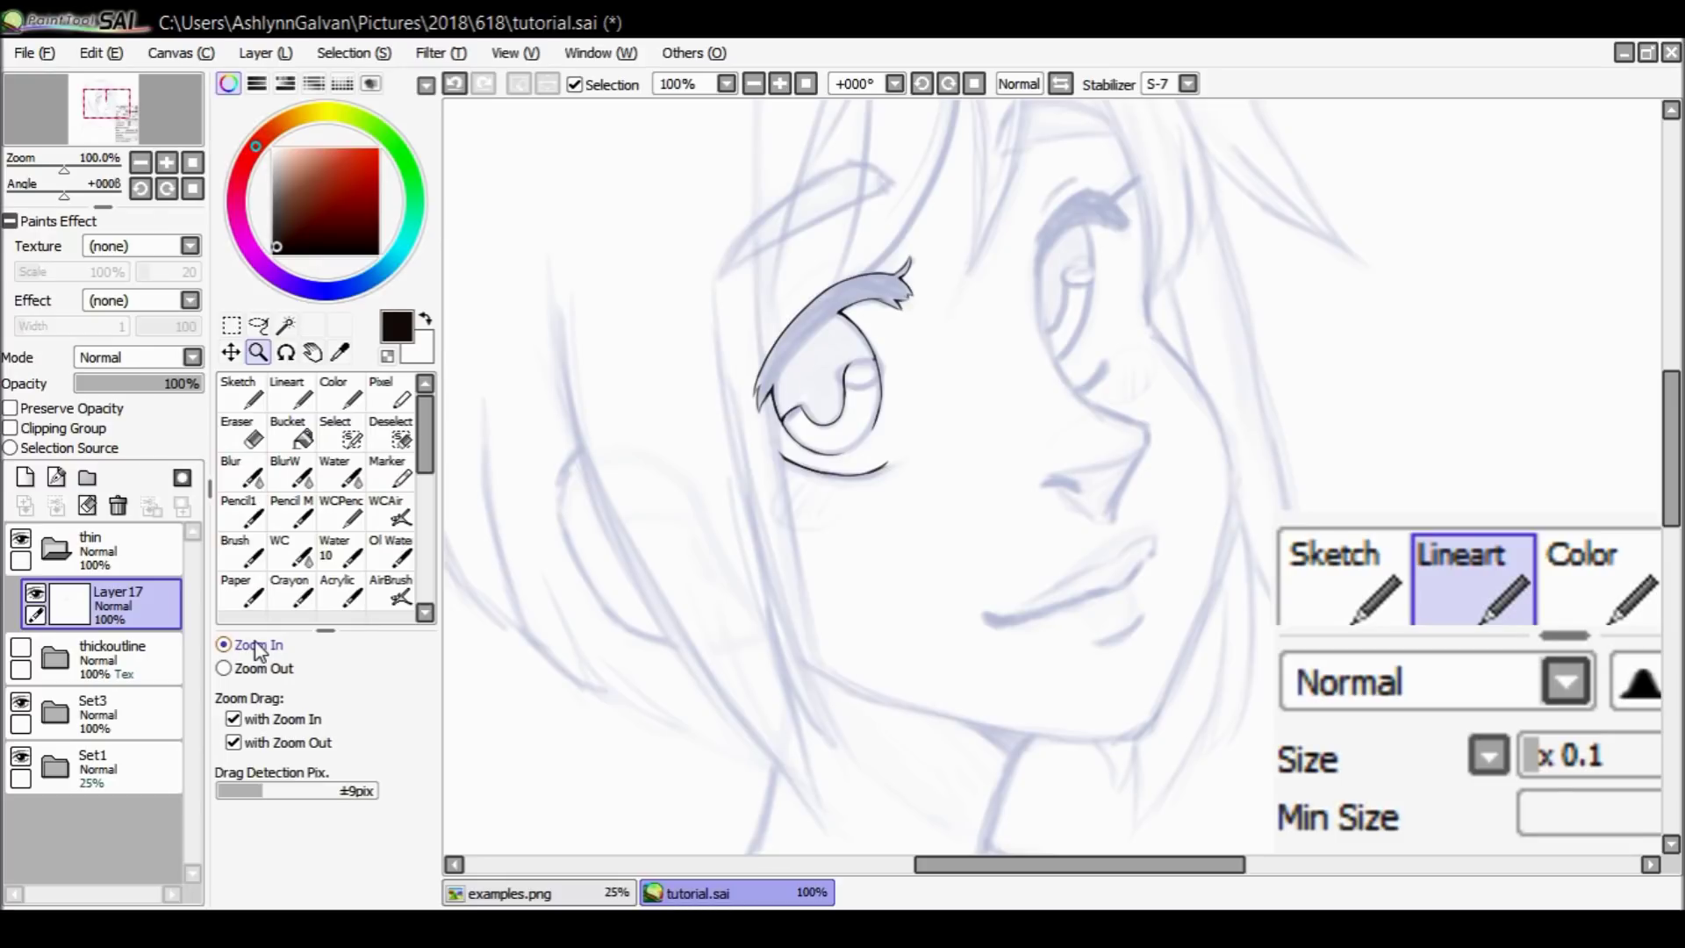
{"action": "left_click", "coordinate": [1141, 477]}
{"action": "left_click", "coordinate": [1157, 464]}
{"action": "left_click", "coordinate": [1167, 465]}
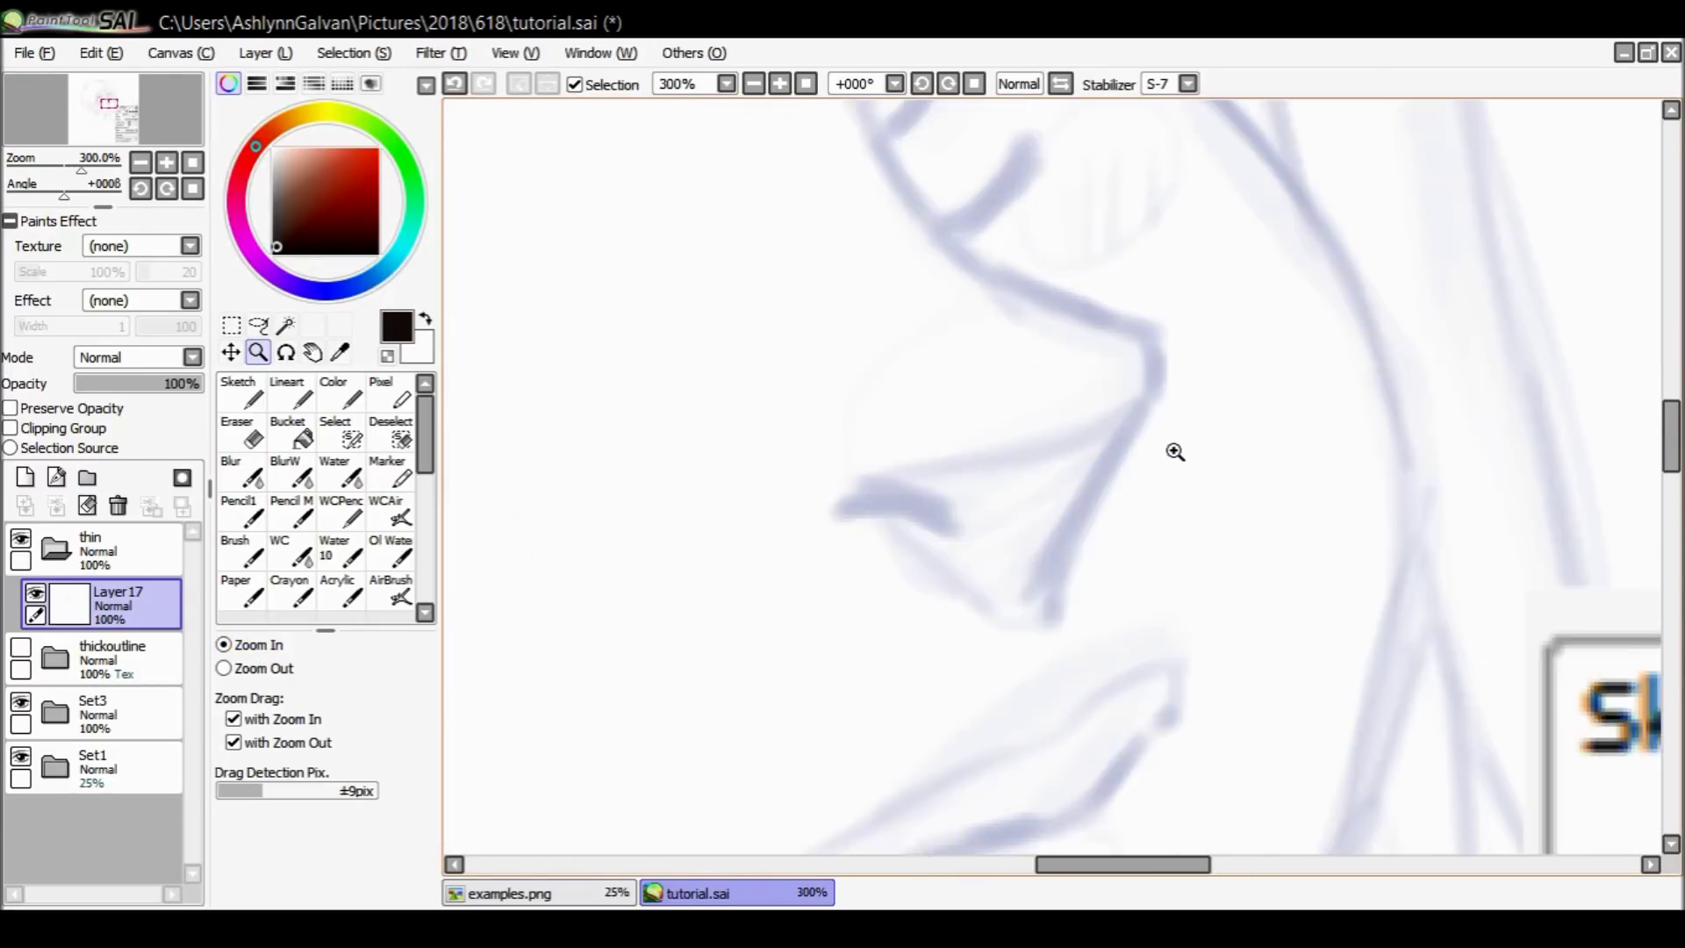
{"action": "left_click", "coordinate": [290, 395]}
{"action": "mouse_move", "coordinate": [1673, 435]}
{"action": "left_mouse_down"}
{"action": "mouse_move", "coordinate": [1675, 388]}
{"action": "mouse_move", "coordinate": [1671, 417]}
{"action": "mouse_move", "coordinate": [1650, 395]}
{"action": "left_mouse_up"}
{"action": "left_click_drag", "start_coordinate": [1054, 705], "coordinate": [1140, 532]}
{"action": "key", "text": "ctrl+z"}
{"action": "left_click_drag", "start_coordinate": [1046, 708], "coordinate": [1150, 540]}
{"action": "mouse_move", "coordinate": [1054, 744]}
{"action": "left_mouse_down"}
{"action": "mouse_move", "coordinate": [1160, 529]}
{"action": "mouse_move", "coordinate": [1142, 534]}
{"action": "mouse_move", "coordinate": [1128, 458]}
{"action": "mouse_move", "coordinate": [1149, 540]}
{"action": "left_mouse_up"}
{"action": "key", "text": "ctrl+z"}
{"action": "key", "text": "ctrl+z"}
{"action": "left_click_drag", "start_coordinate": [1135, 472], "coordinate": [1150, 525]}
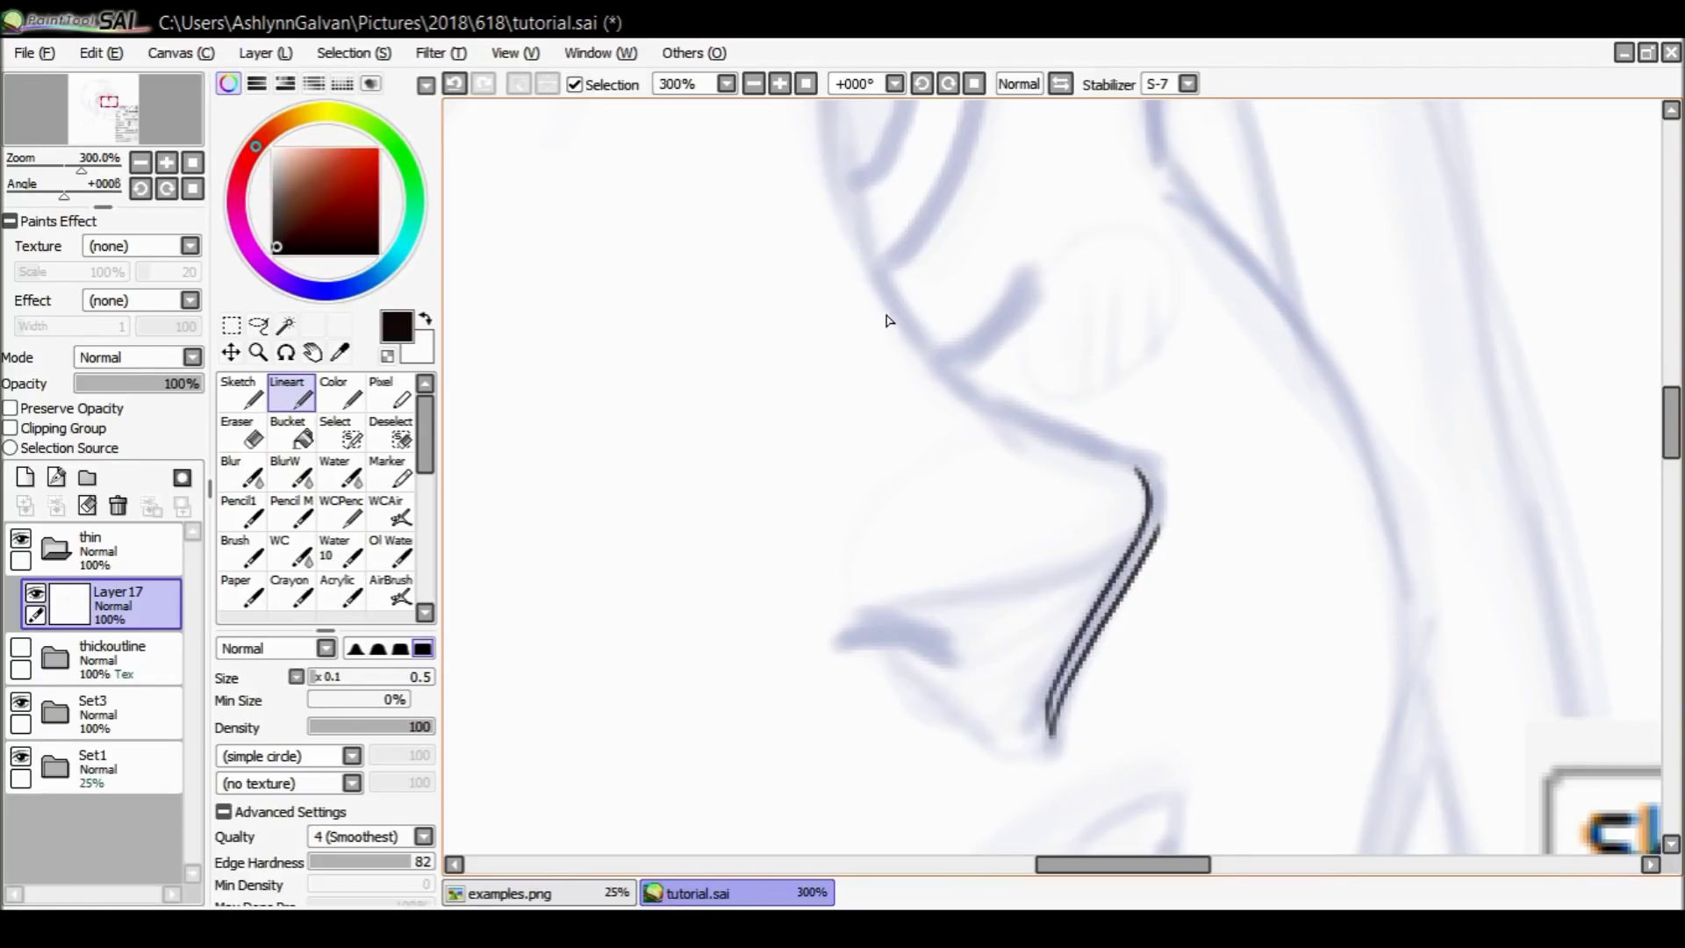
Ink the inner and outer contours of the nose bridge around the tip and try extending them upward.
{"action": "mouse_move", "coordinate": [922, 360]}
{"action": "left_mouse_down"}
{"action": "mouse_move", "coordinate": [978, 413]}
{"action": "mouse_move", "coordinate": [1130, 469]}
{"action": "left_mouse_up"}
{"action": "mouse_move", "coordinate": [929, 353]}
{"action": "left_mouse_down"}
{"action": "mouse_move", "coordinate": [1019, 418]}
{"action": "mouse_move", "coordinate": [1161, 469]}
{"action": "mouse_move", "coordinate": [1155, 539]}
{"action": "left_mouse_up"}
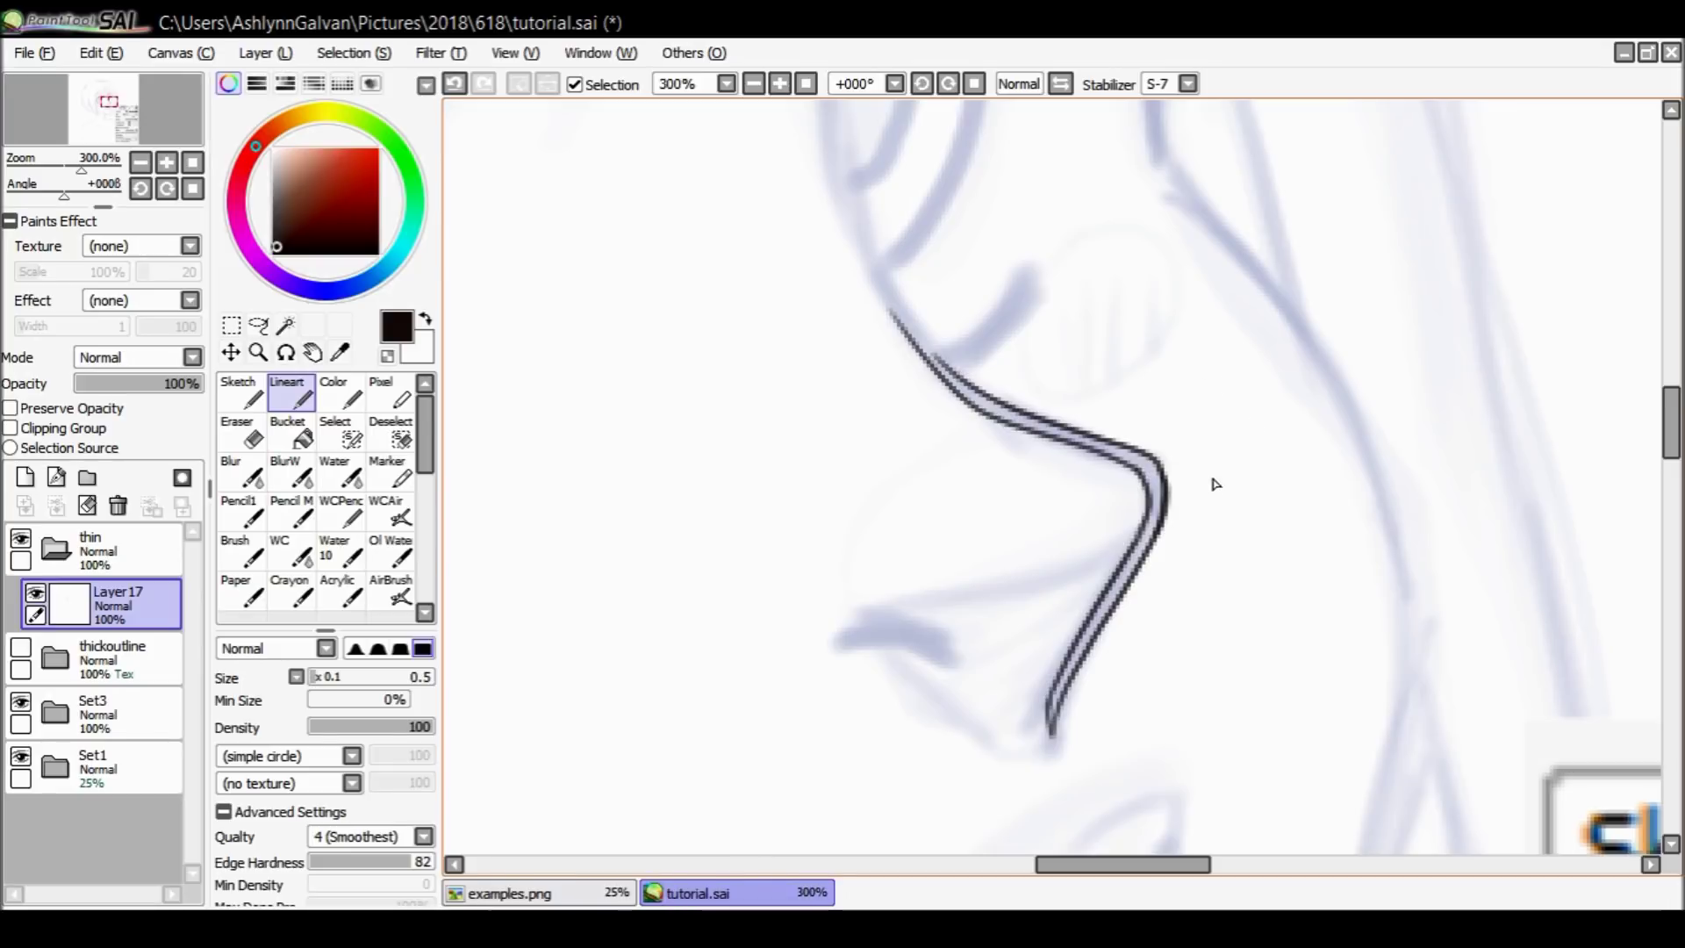
{"action": "left_click_drag", "start_coordinate": [930, 360], "coordinate": [877, 293]}
{"action": "key", "text": "ctrl+z"}
{"action": "left_click_drag", "start_coordinate": [937, 365], "coordinate": [850, 198]}
{"action": "key", "text": "ctrl+z"}
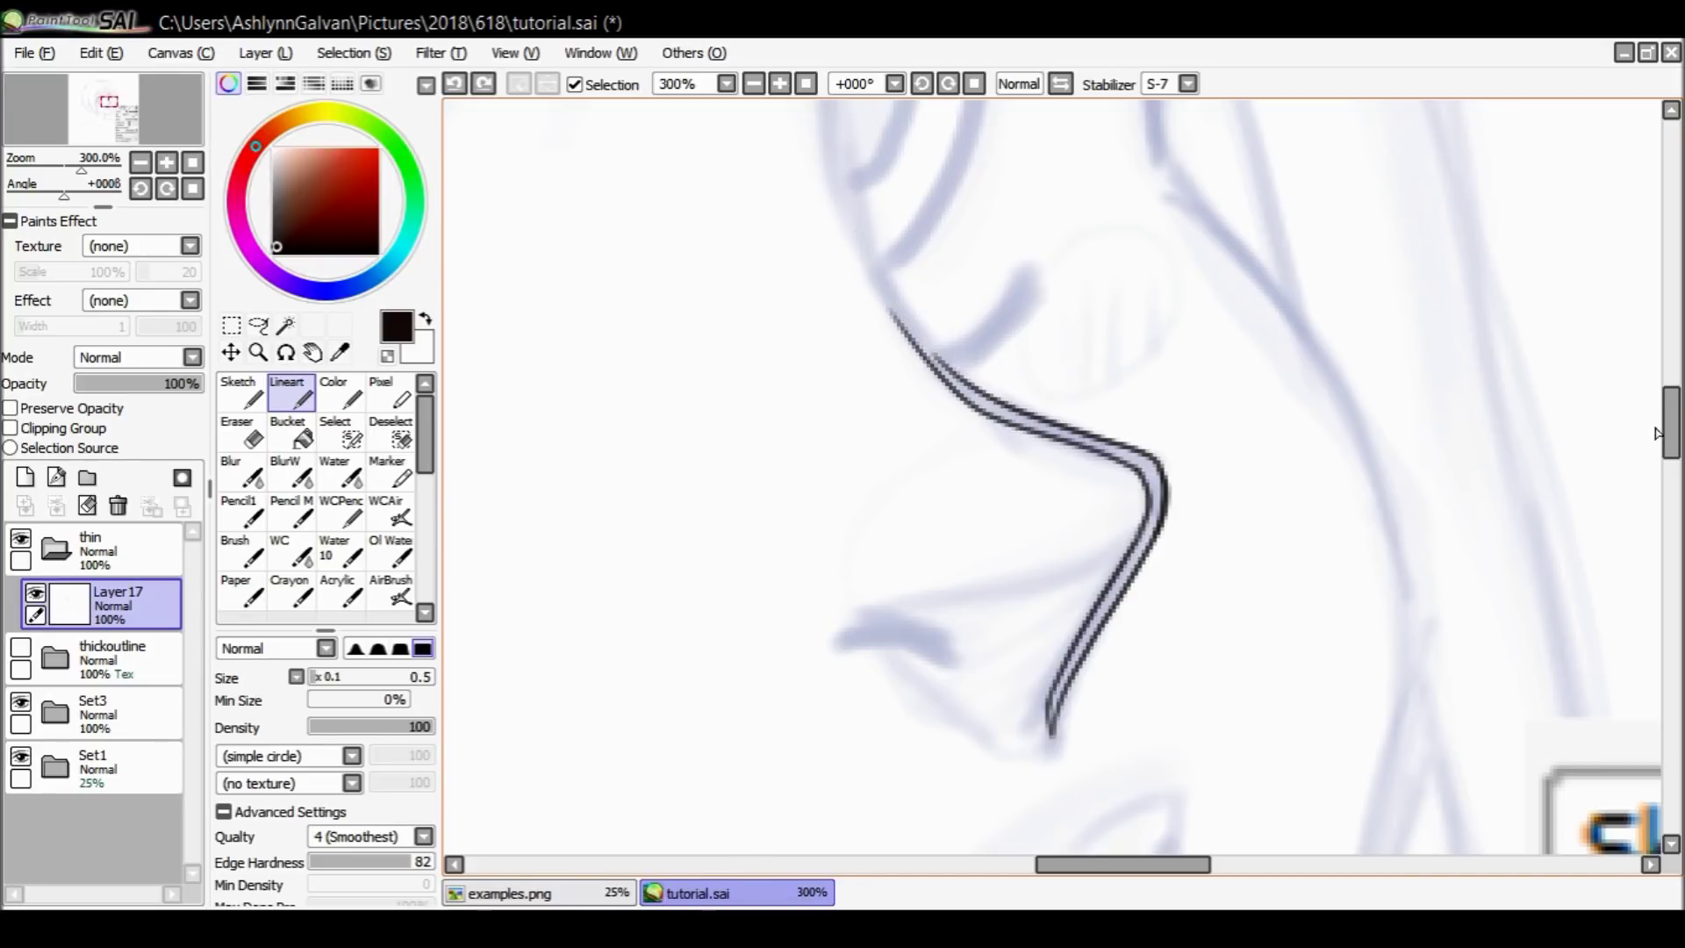
Extend the nose bridge contour upward along the inner side of the far eye, redoing the stroke until smooth.
{"action": "scroll", "coordinate": [1419, 319], "scroll_direction": "up", "scroll_amount": 3}
{"action": "left_click_drag", "start_coordinate": [888, 620], "coordinate": [820, 433]}
{"action": "key", "text": "ctrl+z"}
{"action": "left_click_drag", "start_coordinate": [887, 620], "coordinate": [824, 425]}
{"action": "key", "text": "ctrl+z"}
{"action": "mouse_move", "coordinate": [887, 619]}
{"action": "left_mouse_down"}
{"action": "mouse_move", "coordinate": [826, 430]}
{"action": "mouse_move", "coordinate": [863, 546]}
{"action": "mouse_move", "coordinate": [949, 687]}
{"action": "left_mouse_up"}
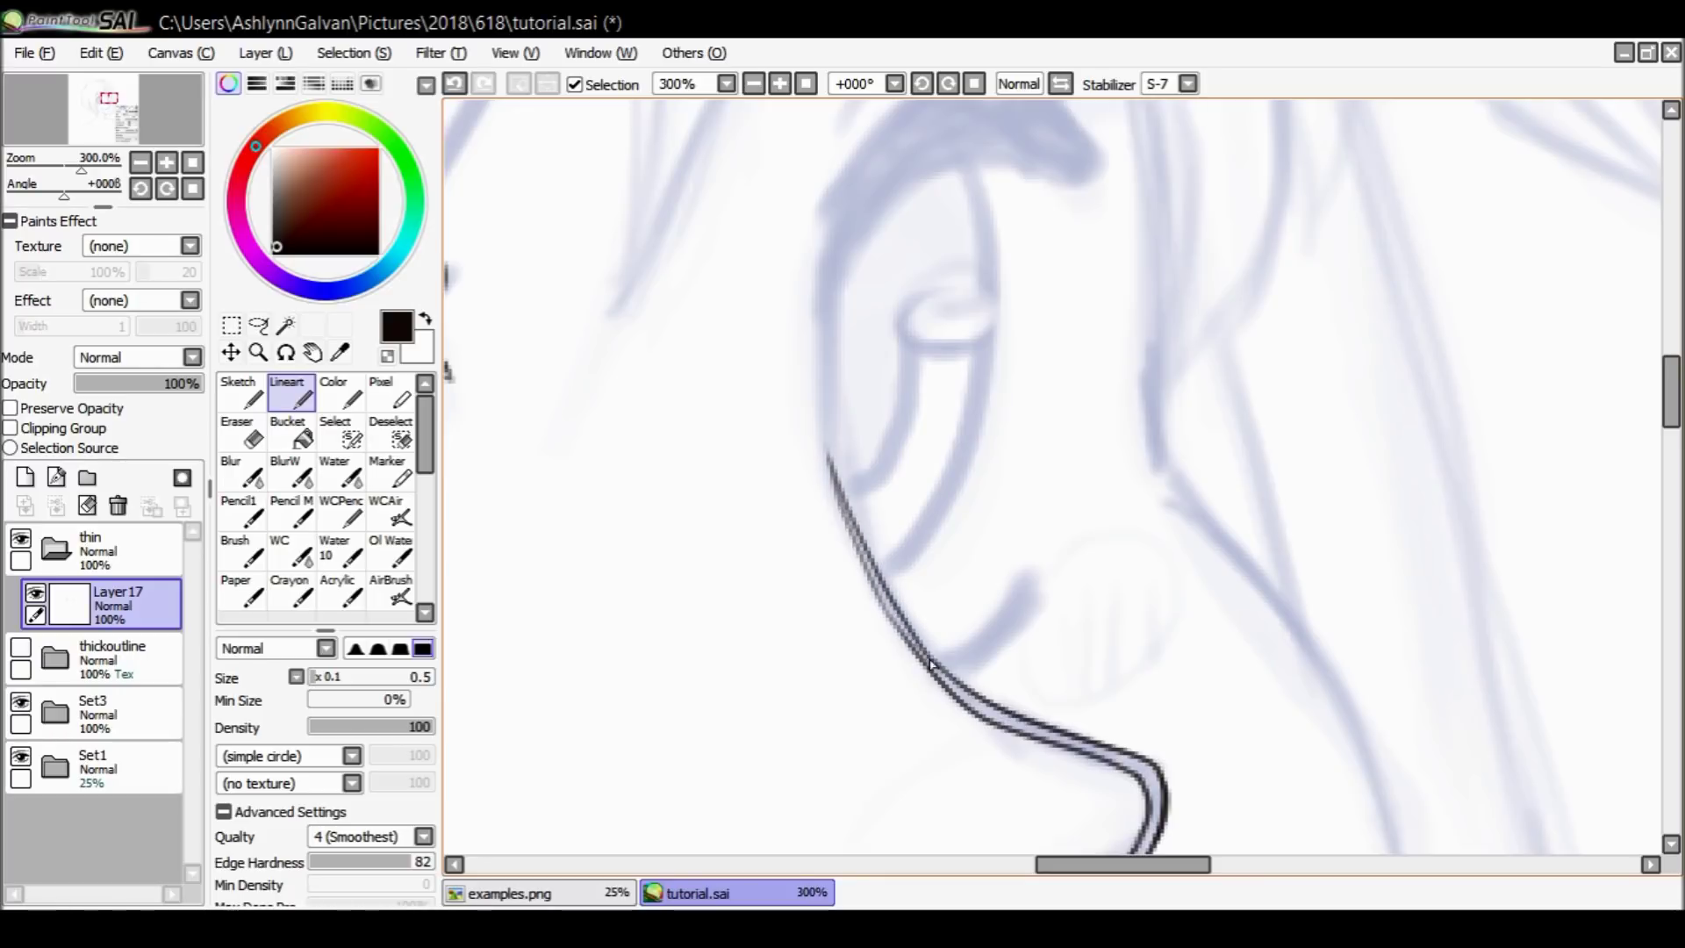
Fill the space between the nose contours with black using the Bucket at a Color Difference of ±41.
{"action": "left_click_drag", "start_coordinate": [1672, 392], "coordinate": [1673, 430]}
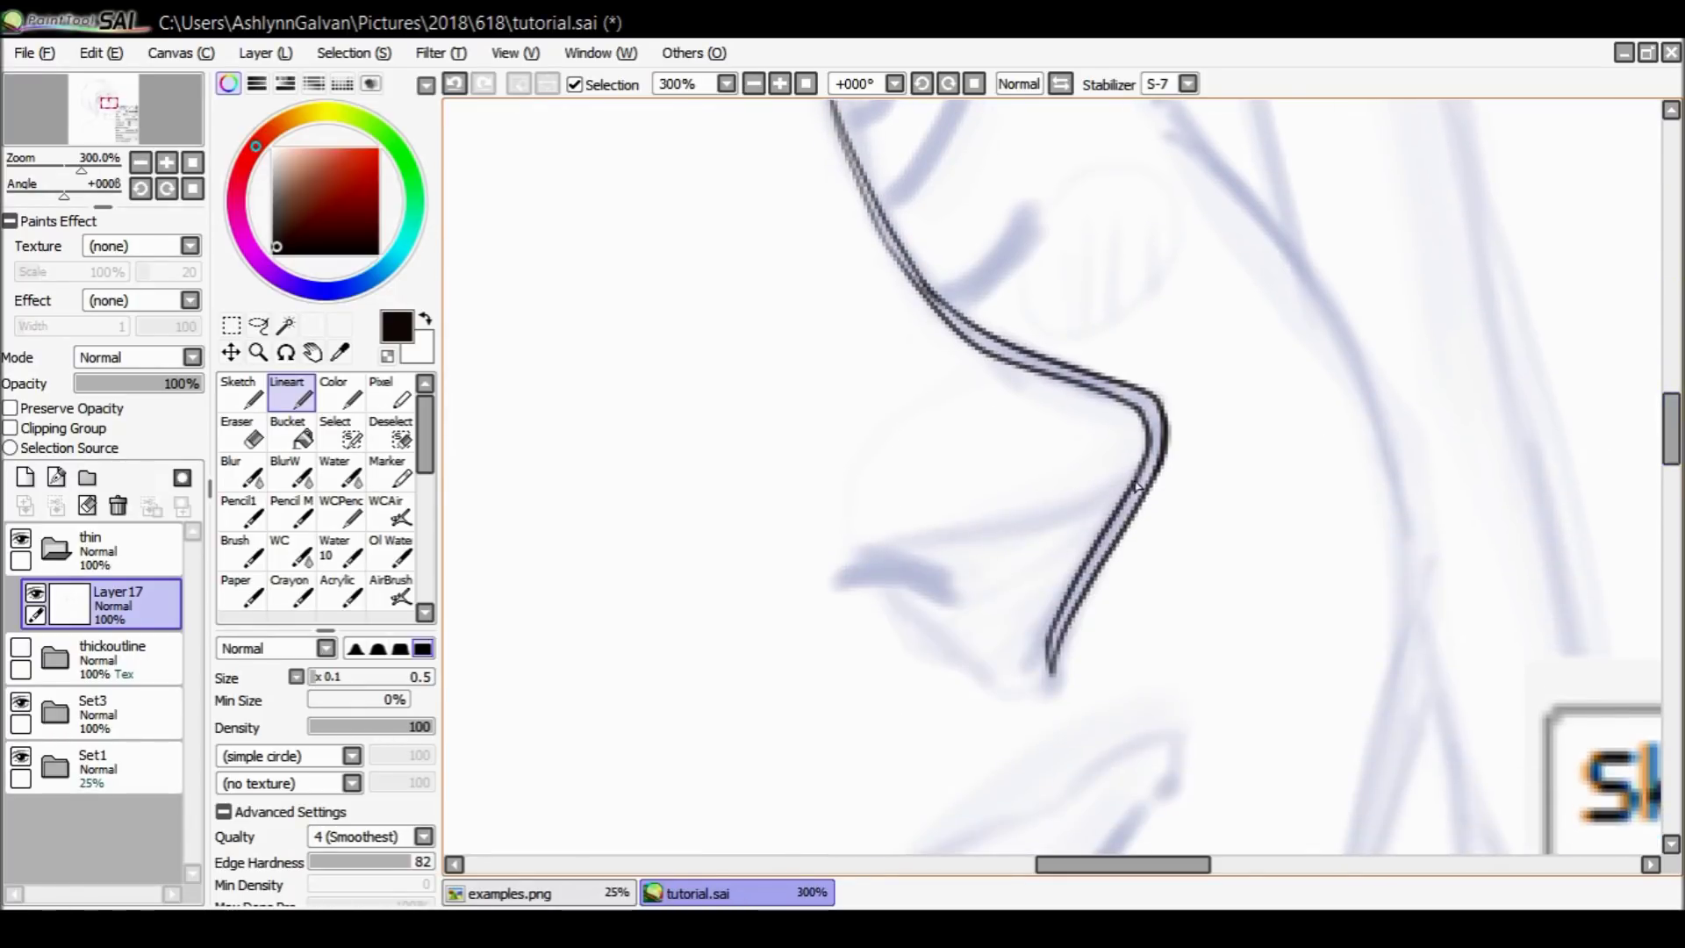
{"action": "left_click", "coordinate": [294, 433]}
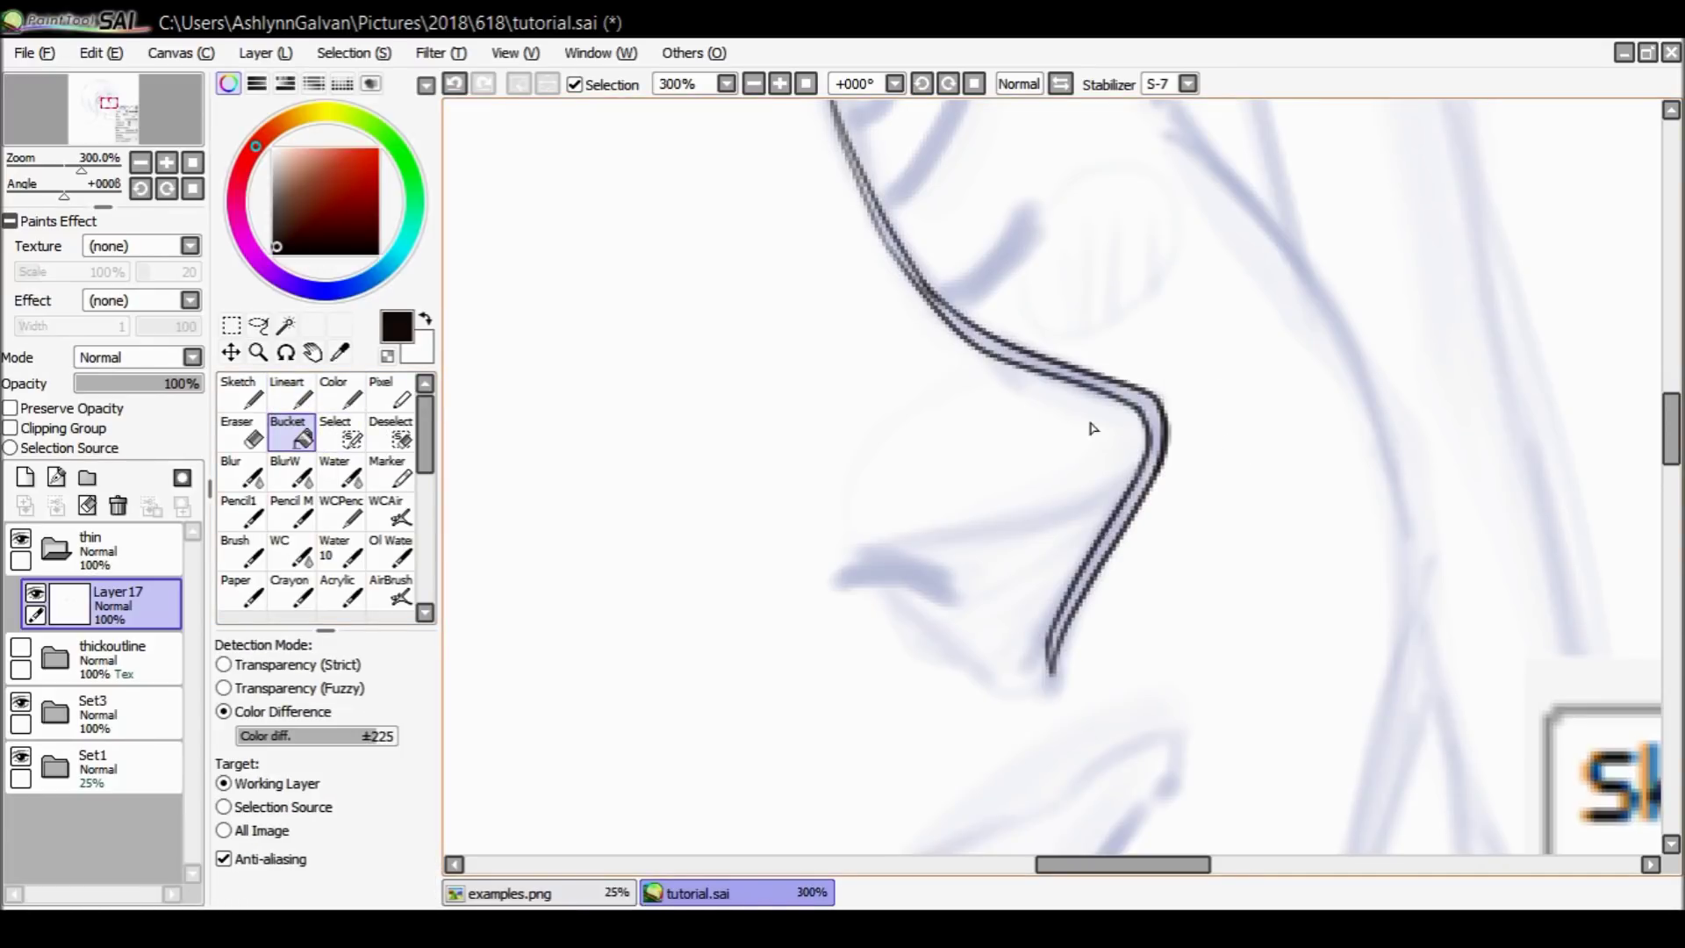
{"action": "left_click", "coordinate": [291, 734]}
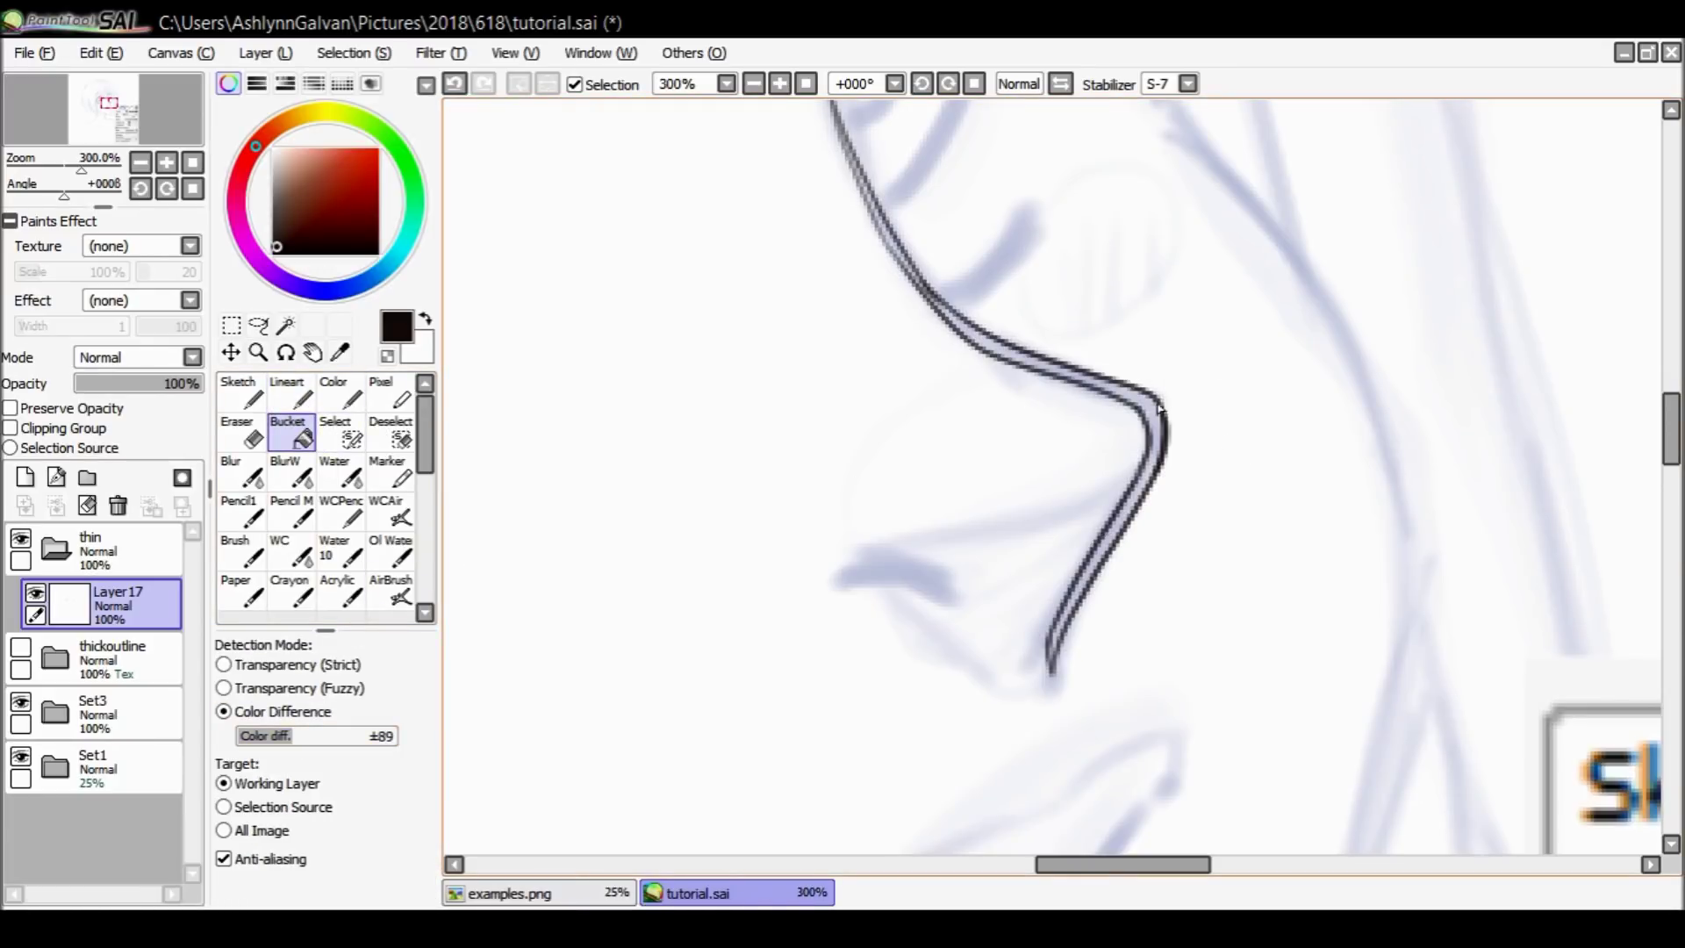
{"action": "left_click", "coordinate": [380, 735]}
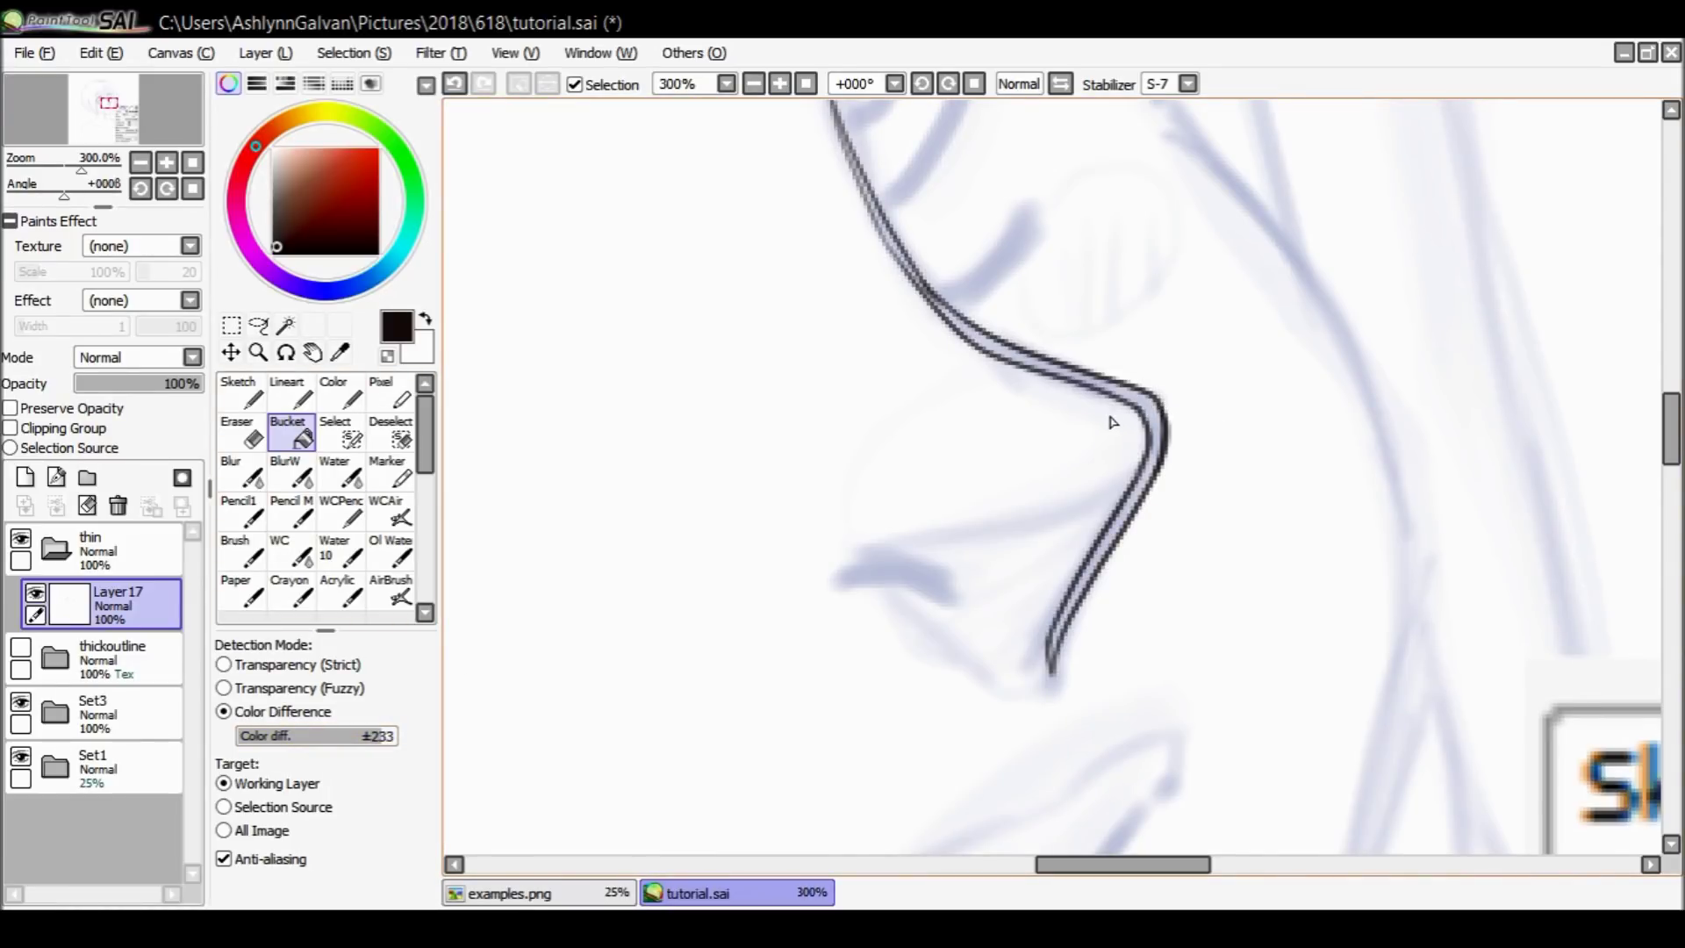
{"action": "left_click", "coordinate": [1152, 389]}
{"action": "key", "text": "ctrl+z"}
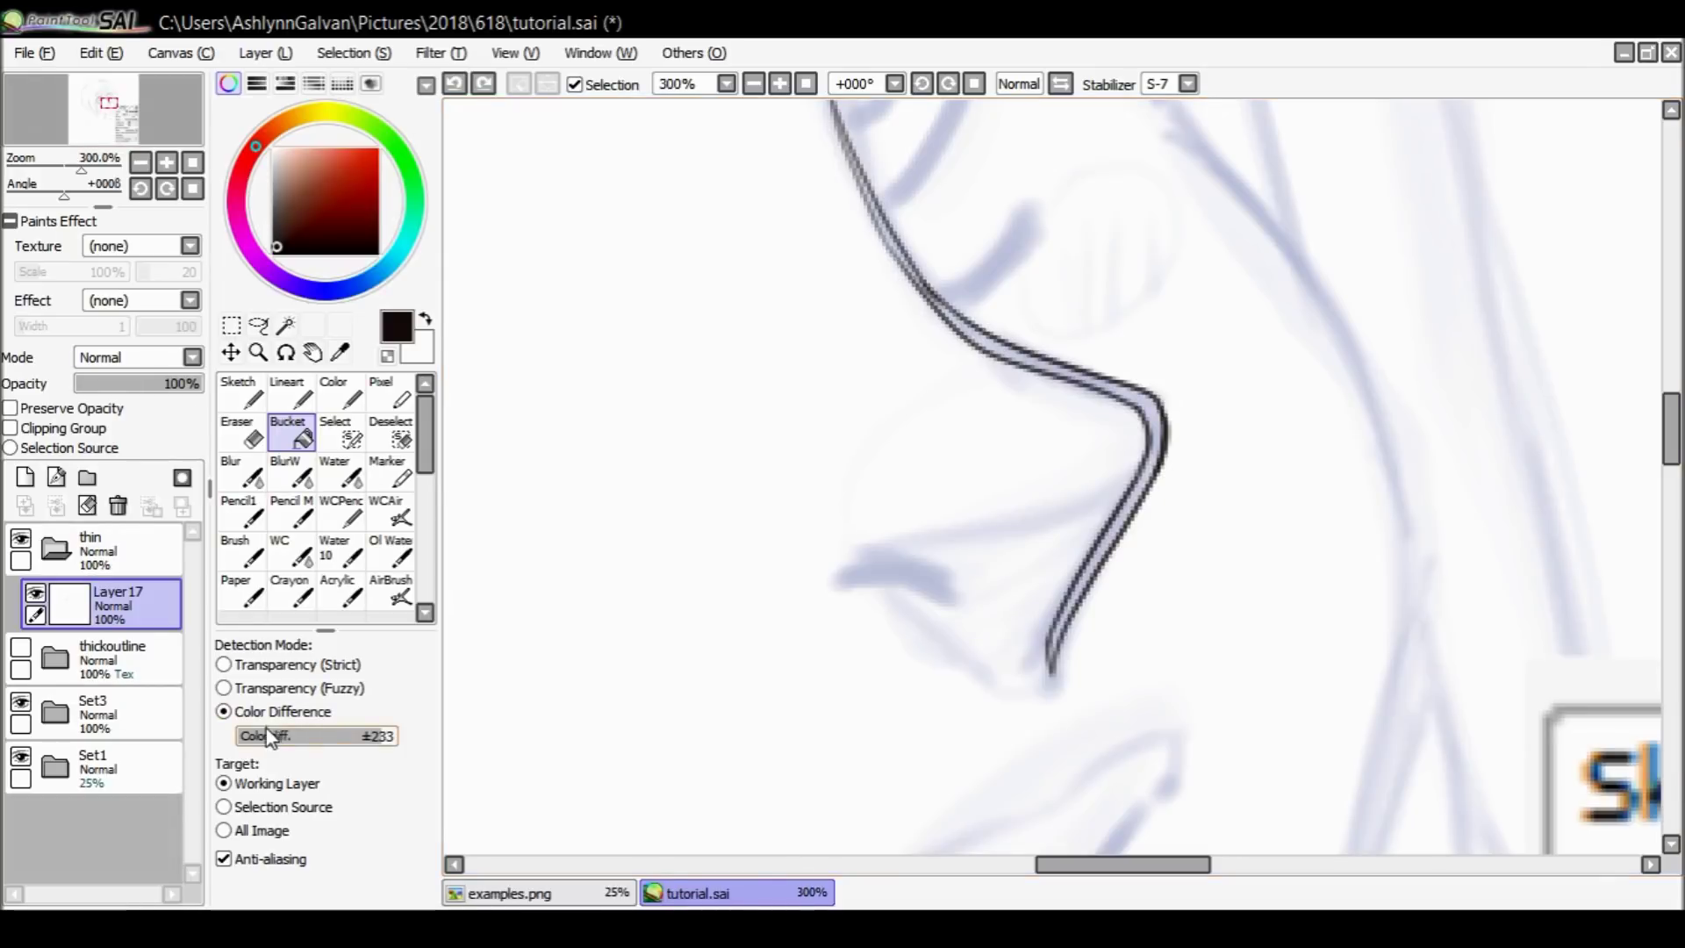
{"action": "left_click_drag", "start_coordinate": [260, 744], "coordinate": [251, 741]}
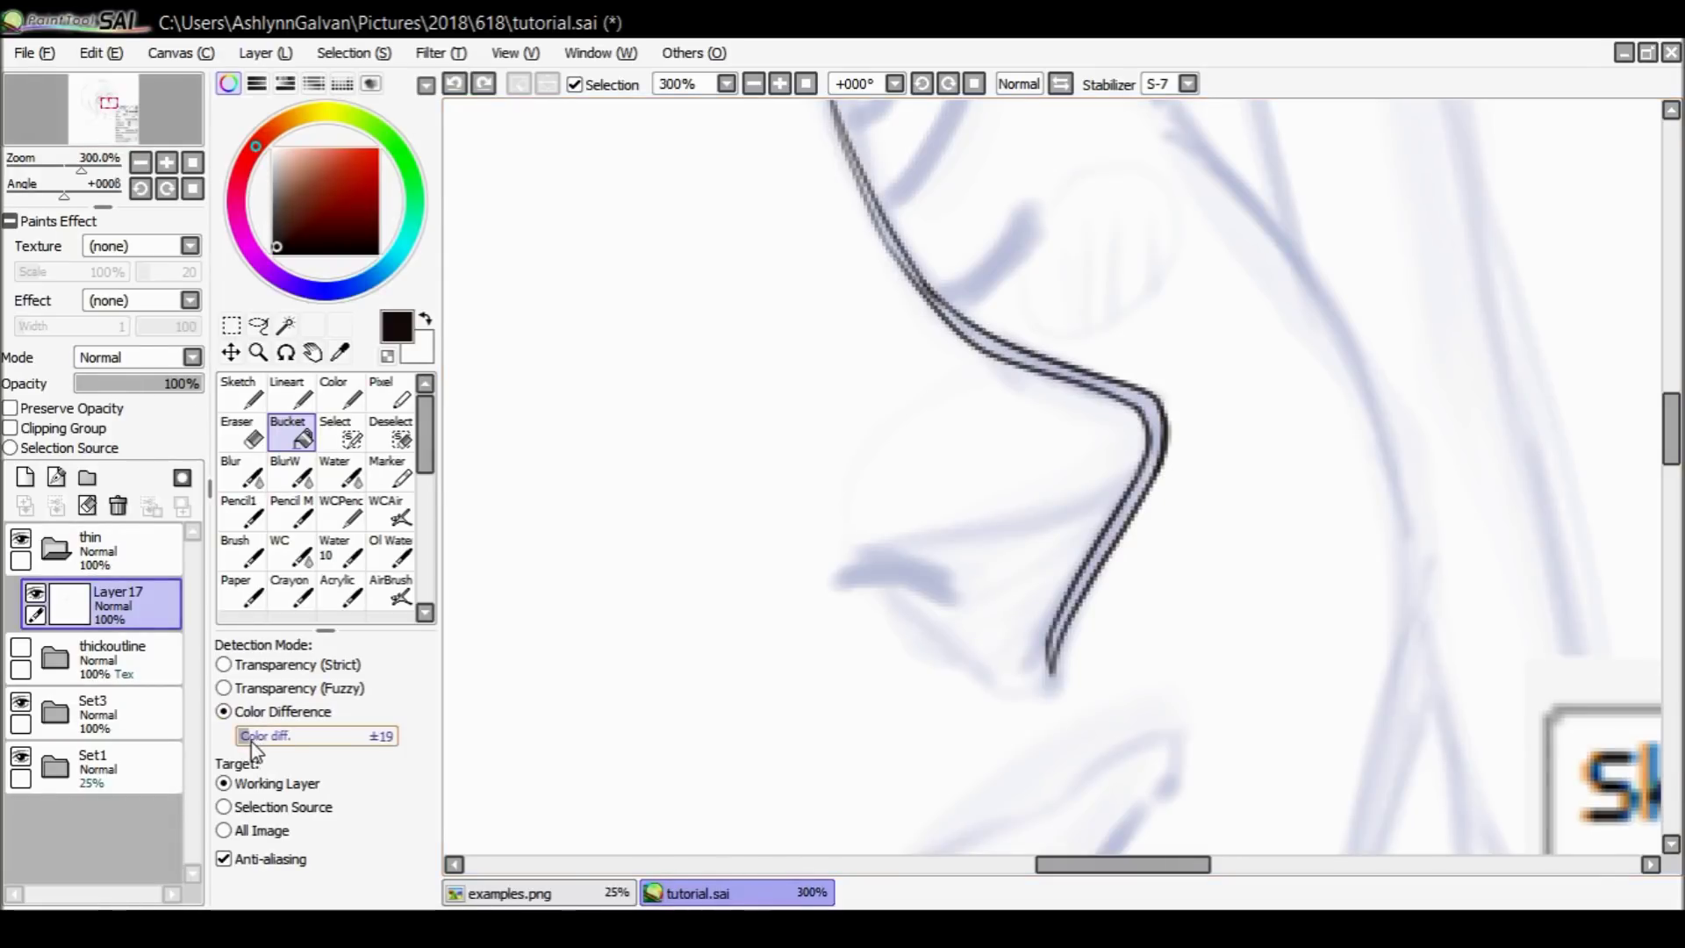
{"action": "left_click", "coordinate": [1163, 408]}
{"action": "key", "text": "ctrl+z"}
{"action": "left_click_drag", "start_coordinate": [252, 742], "coordinate": [262, 740]}
{"action": "left_click", "coordinate": [1164, 406]}
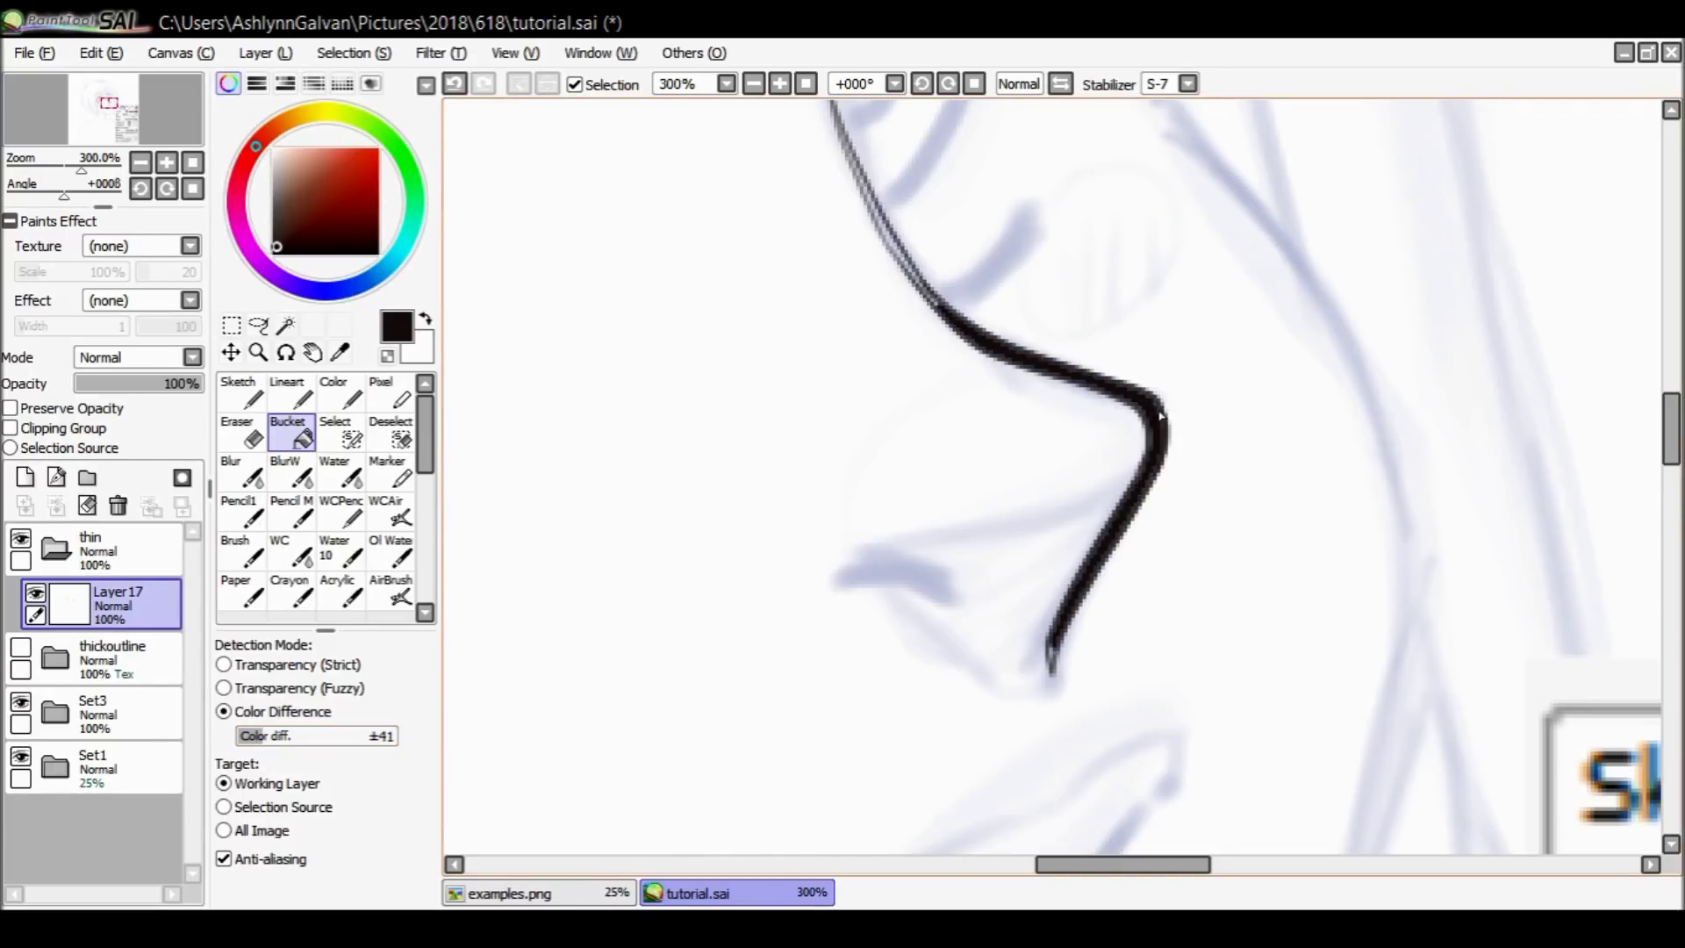
Set the stabilizer to 0 and fill the remaining gaps at both ends of the nose line with the Lineart brush.
{"action": "key", "text": "n"}
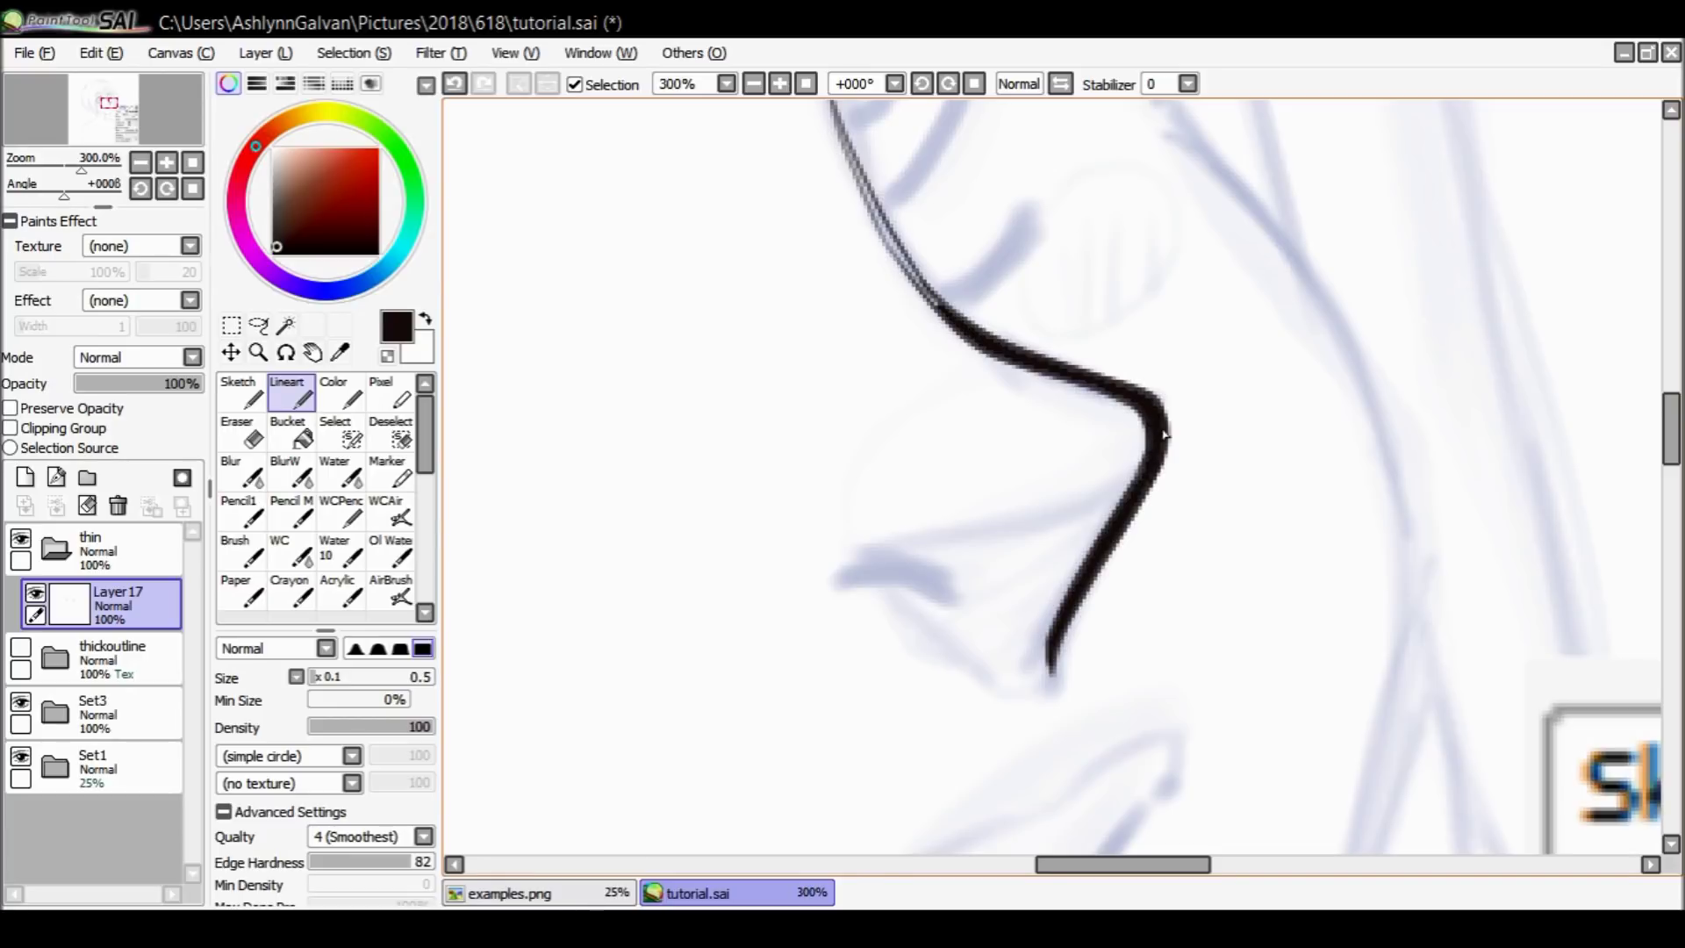
{"action": "scroll", "coordinate": [1067, 237], "scroll_direction": "up", "scroll_amount": 2}
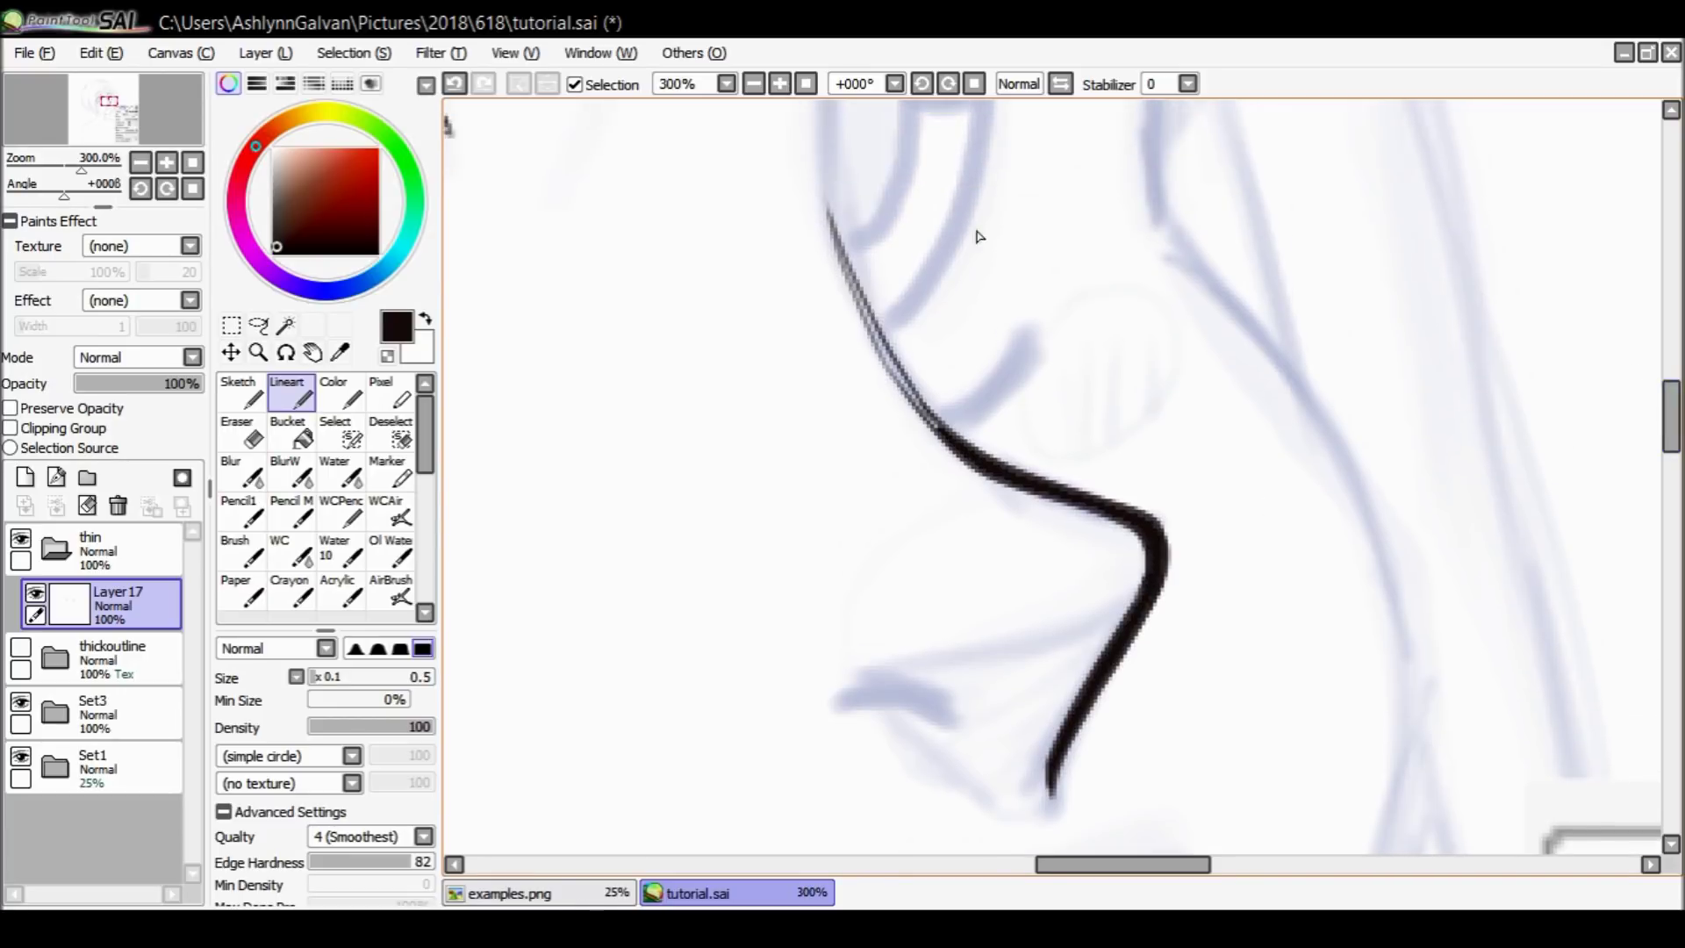
{"action": "left_click_drag", "start_coordinate": [848, 268], "coordinate": [956, 447]}
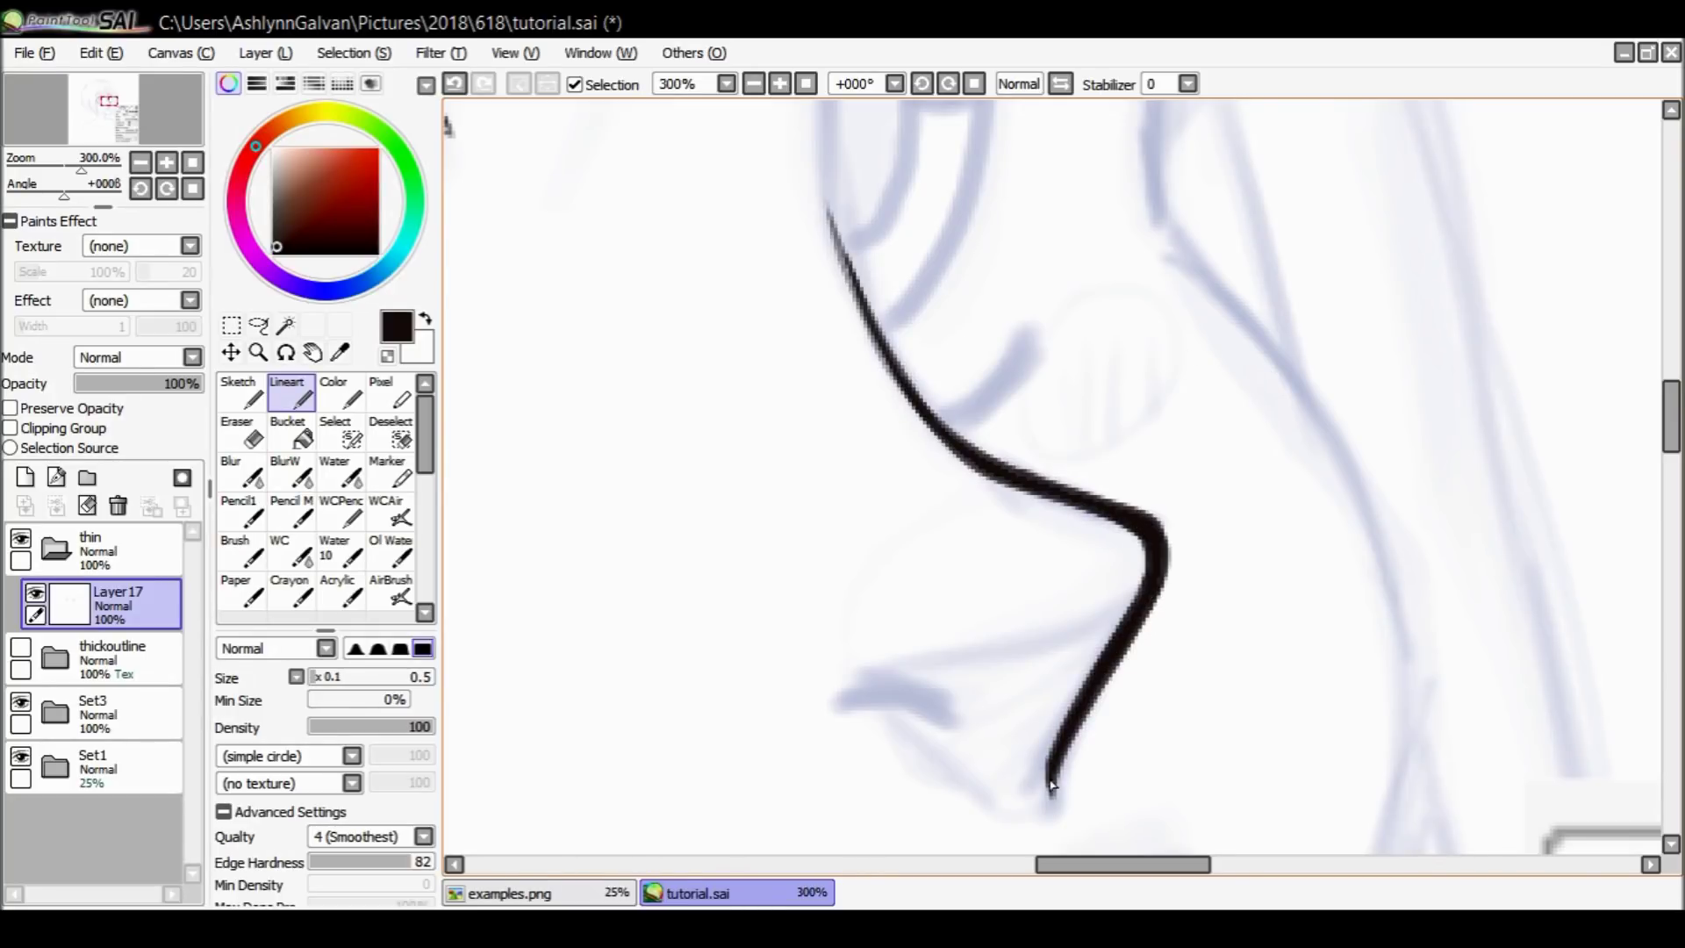
{"action": "left_click_drag", "start_coordinate": [1054, 744], "coordinate": [1037, 796]}
Thin the lower end of the nose line to a tapered point with the Eraser at size 35.
{"action": "key", "text": "ctrl+alt+space"}
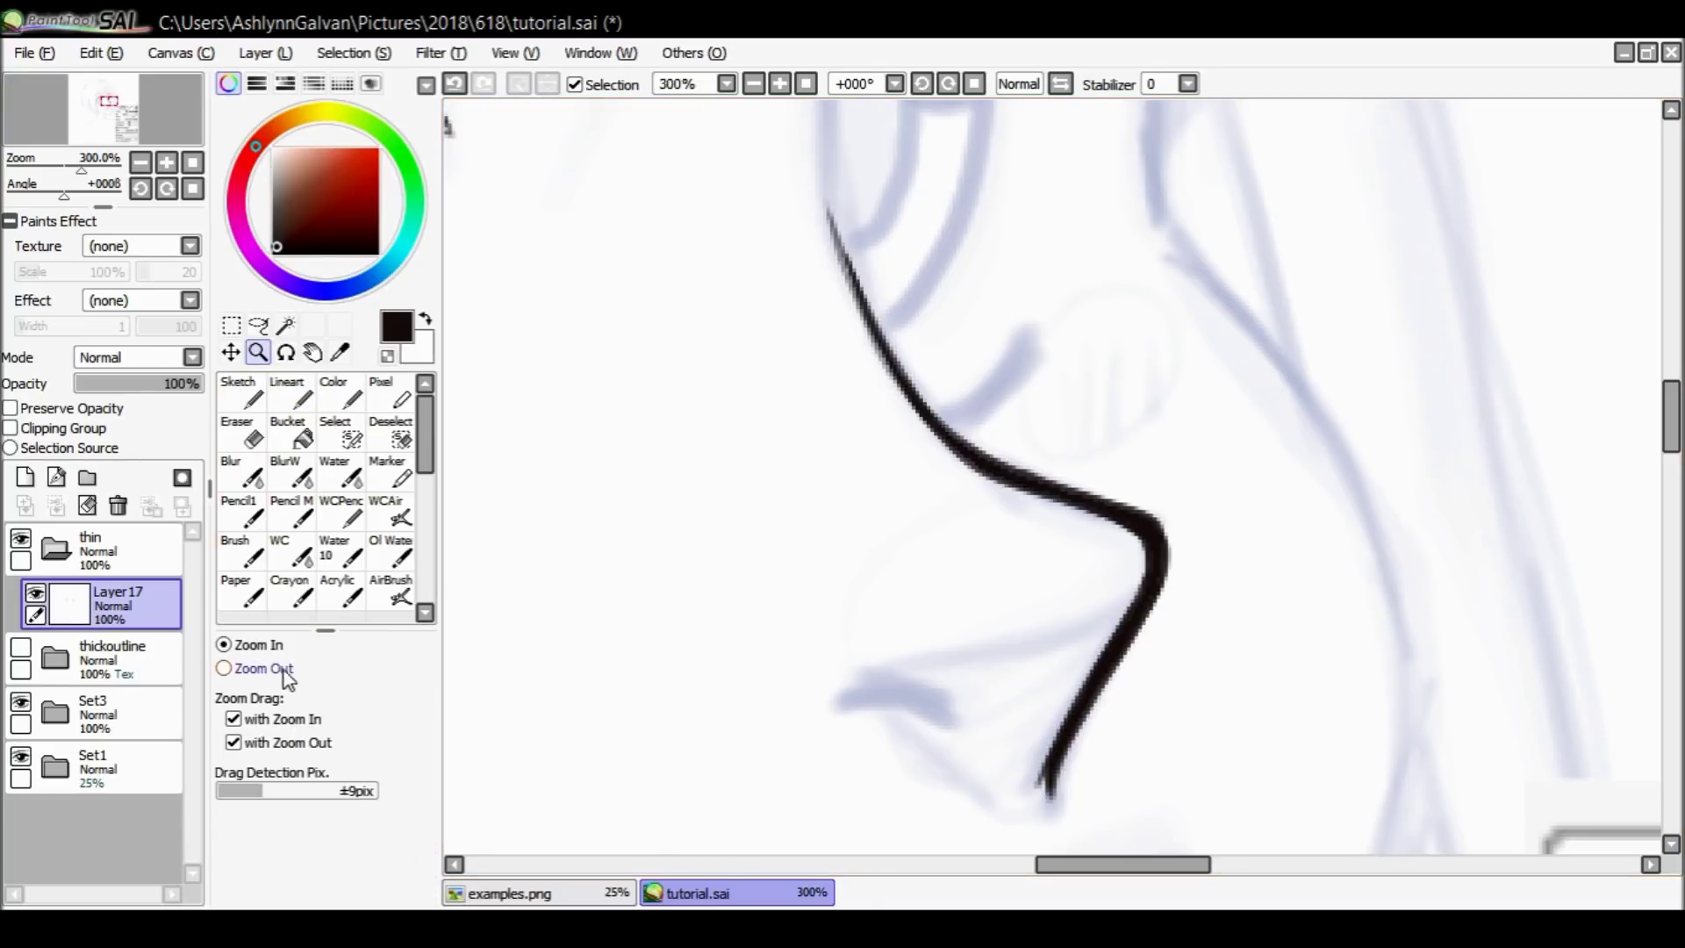
{"action": "left_click", "coordinate": [1168, 593]}
{"action": "left_click", "coordinate": [1179, 604]}
{"action": "left_click", "coordinate": [272, 649]}
{"action": "left_click", "coordinate": [1257, 615]}
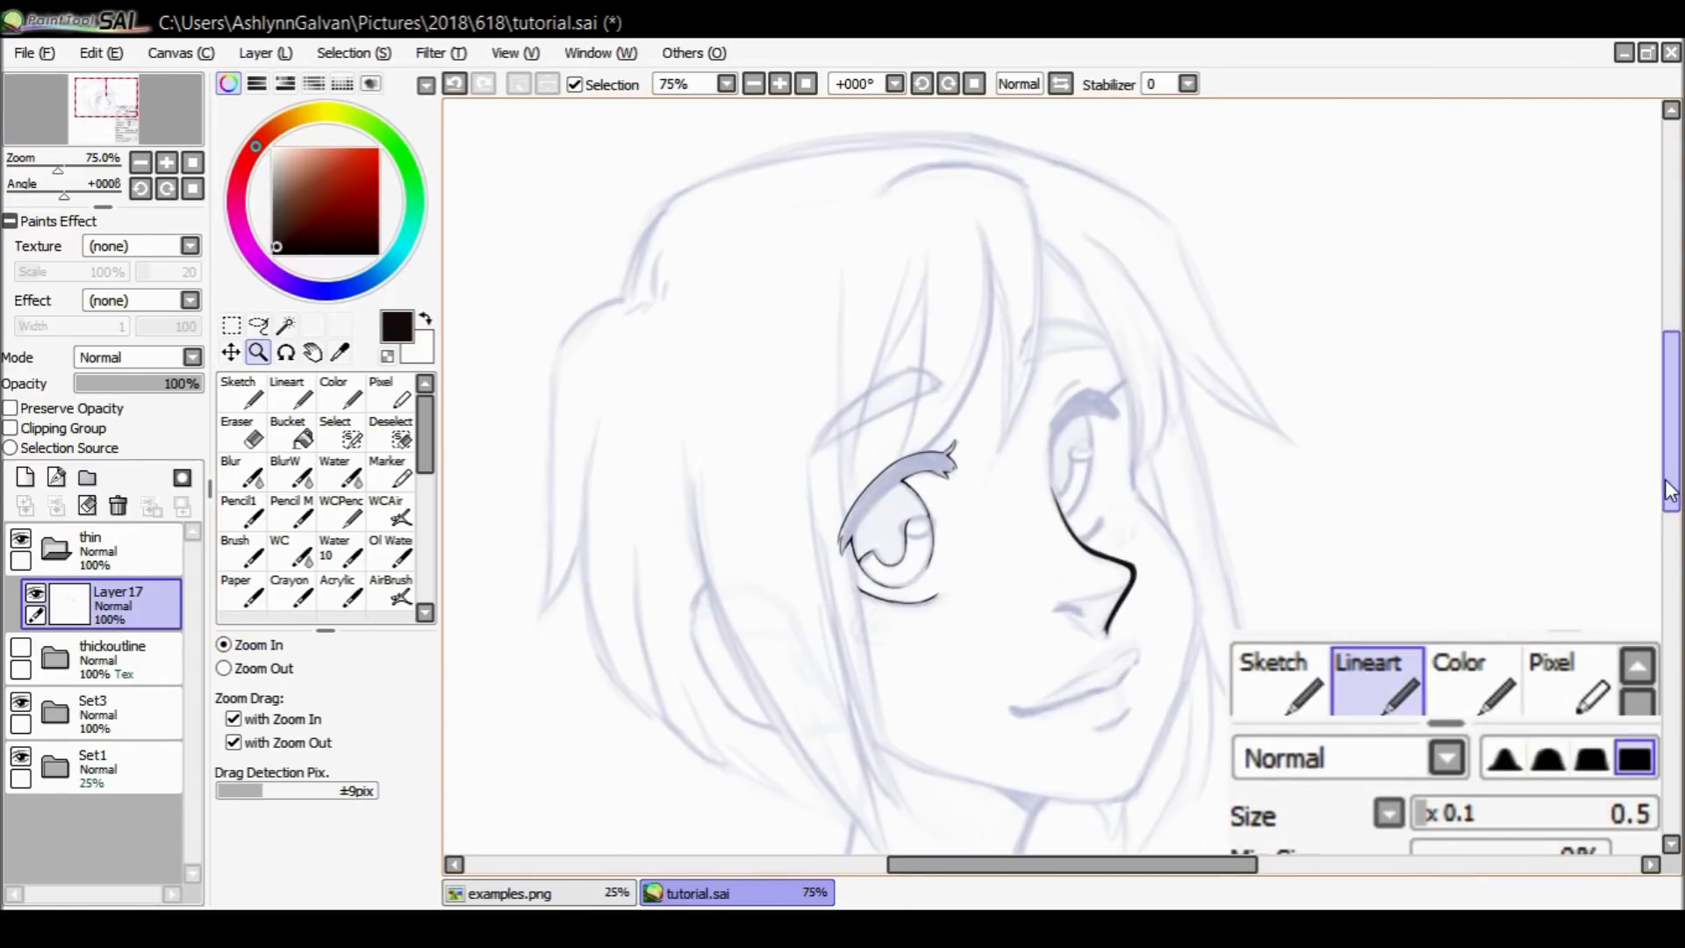
{"action": "left_click", "coordinate": [1156, 577]}
{"action": "left_click", "coordinate": [1155, 576]}
{"action": "left_click", "coordinate": [1170, 530]}
{"action": "key", "text": "e"}
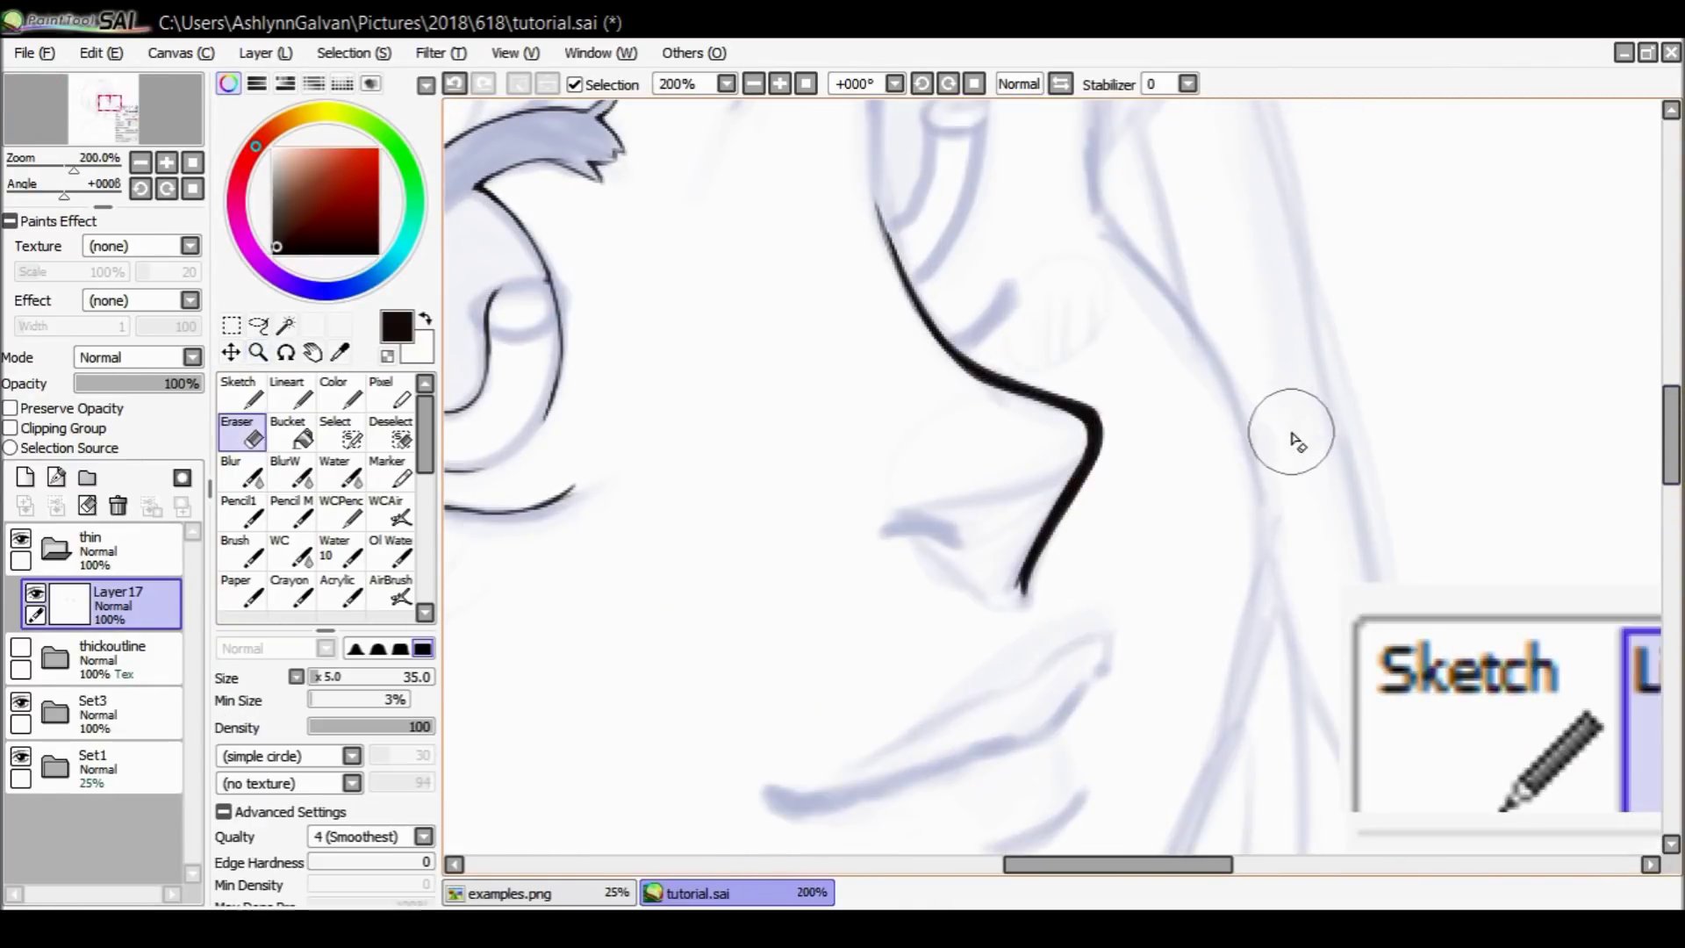
{"action": "mouse_move", "coordinate": [1066, 444]}
{"action": "left_mouse_down"}
{"action": "mouse_move", "coordinate": [998, 637]}
{"action": "mouse_move", "coordinate": [1080, 448]}
{"action": "mouse_move", "coordinate": [1017, 571]}
{"action": "mouse_move", "coordinate": [1042, 621]}
{"action": "left_mouse_up"}
{"action": "key", "text": "ctrl+z"}
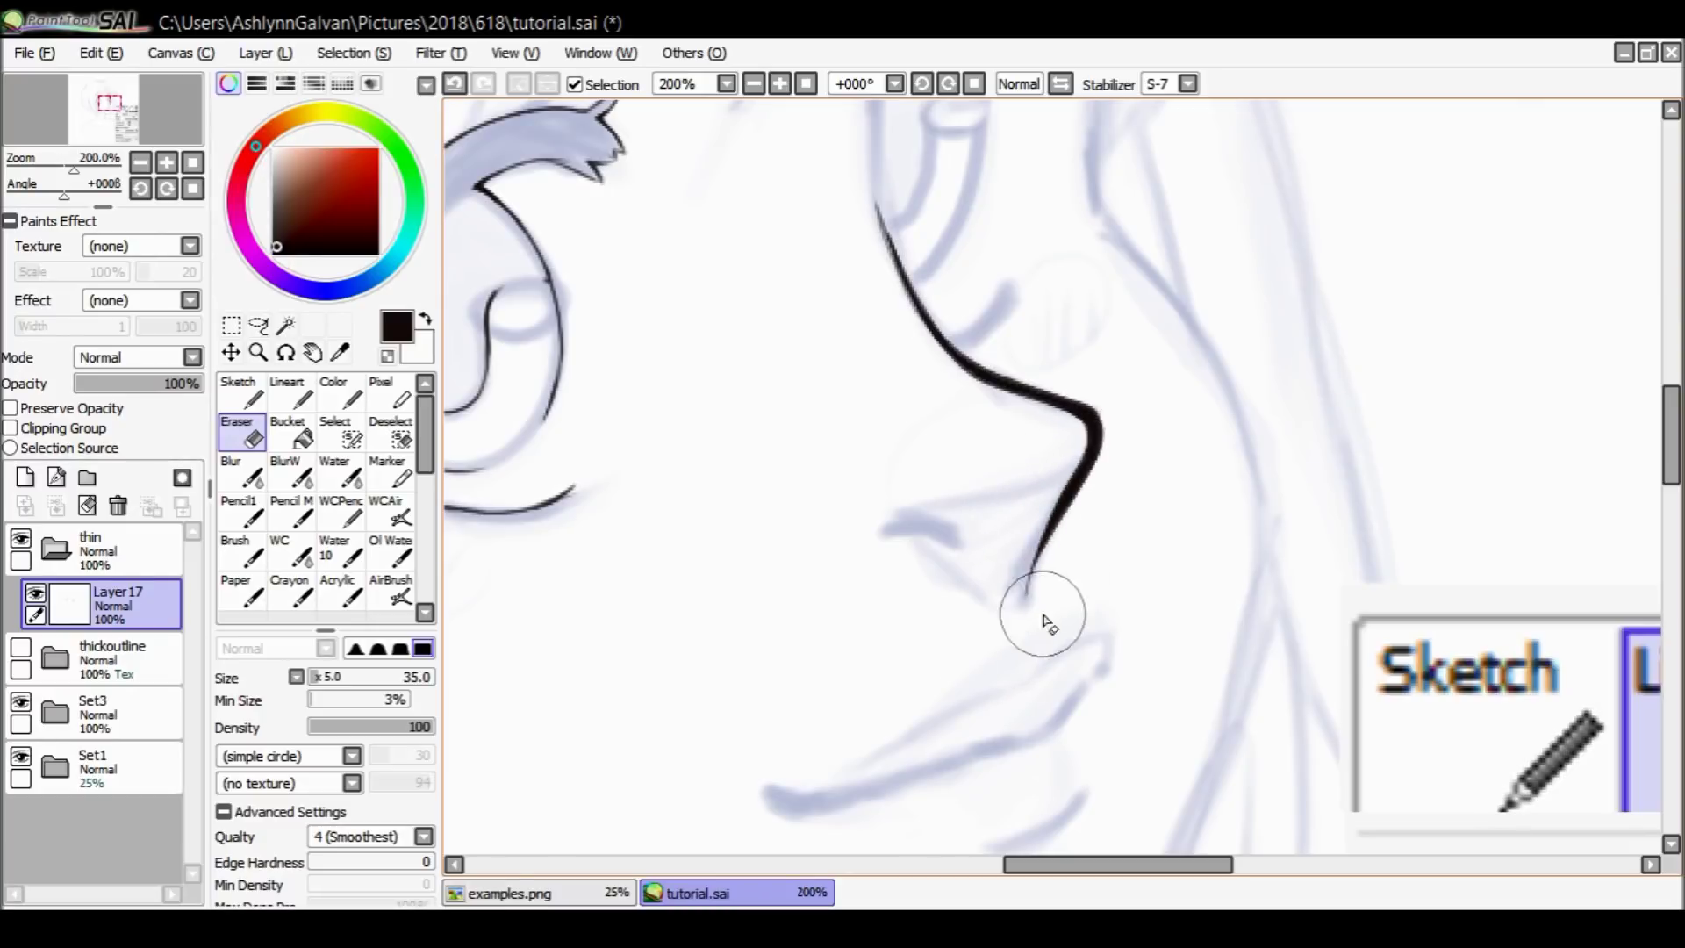
{"action": "left_click_drag", "start_coordinate": [1672, 465], "coordinate": [1672, 455]}
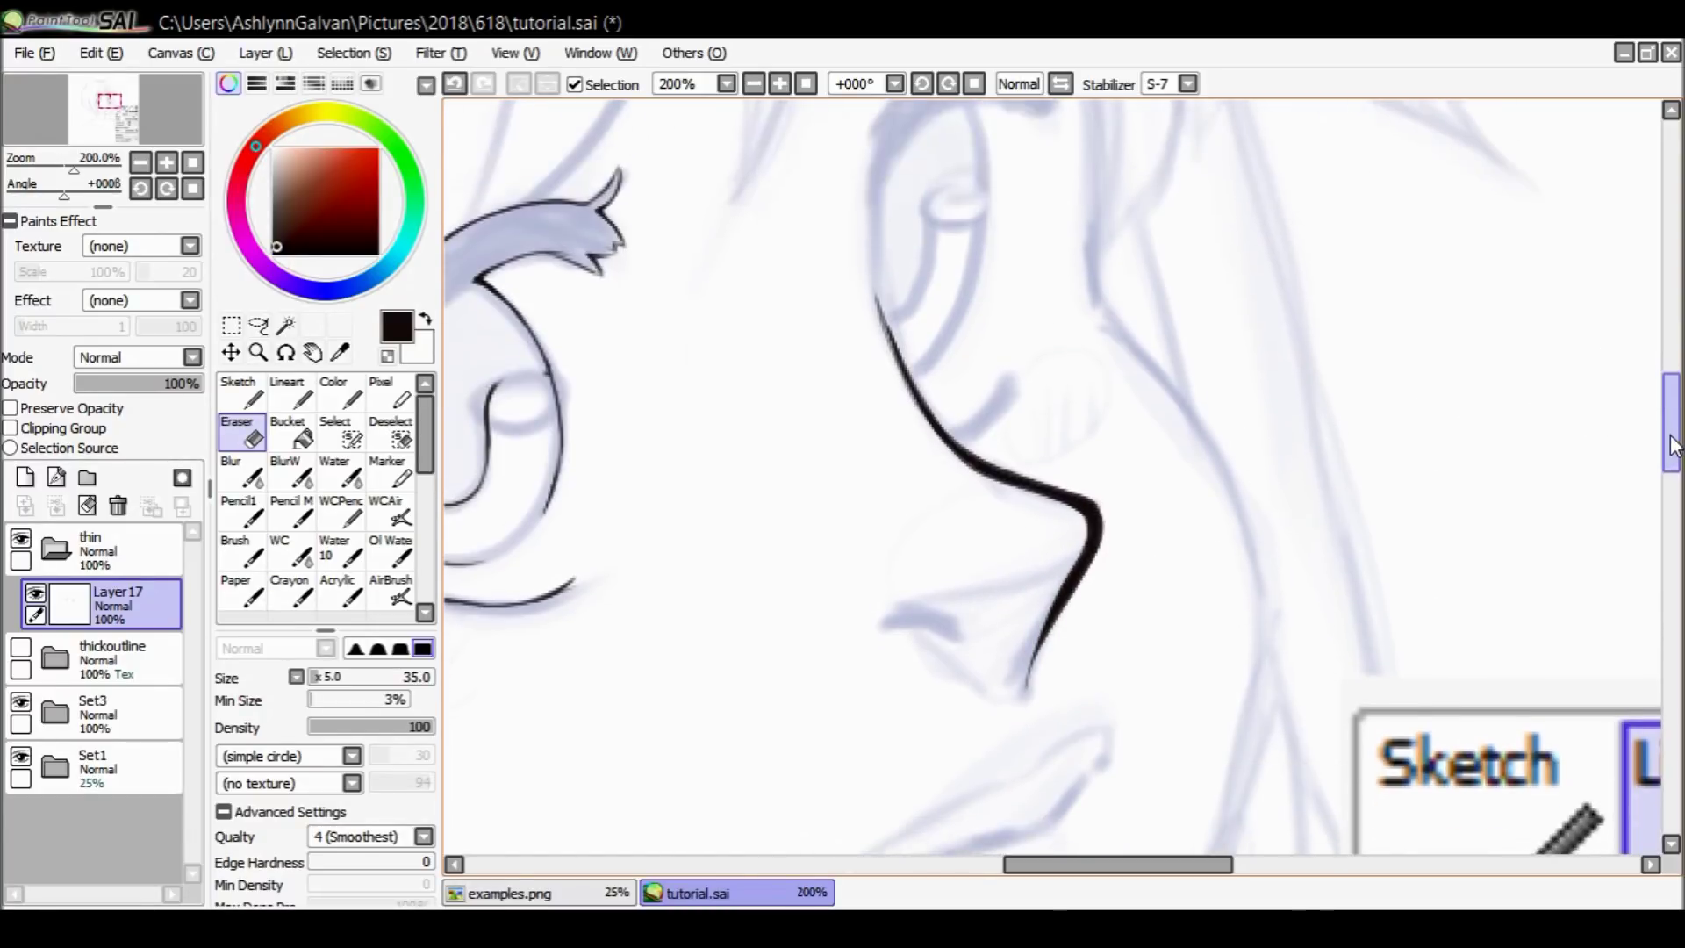
Ink the upper arc of the nostril with the Lineart brush at stabilizer S-7, redoing it until smooth.
{"action": "key", "text": "ctrl+space"}
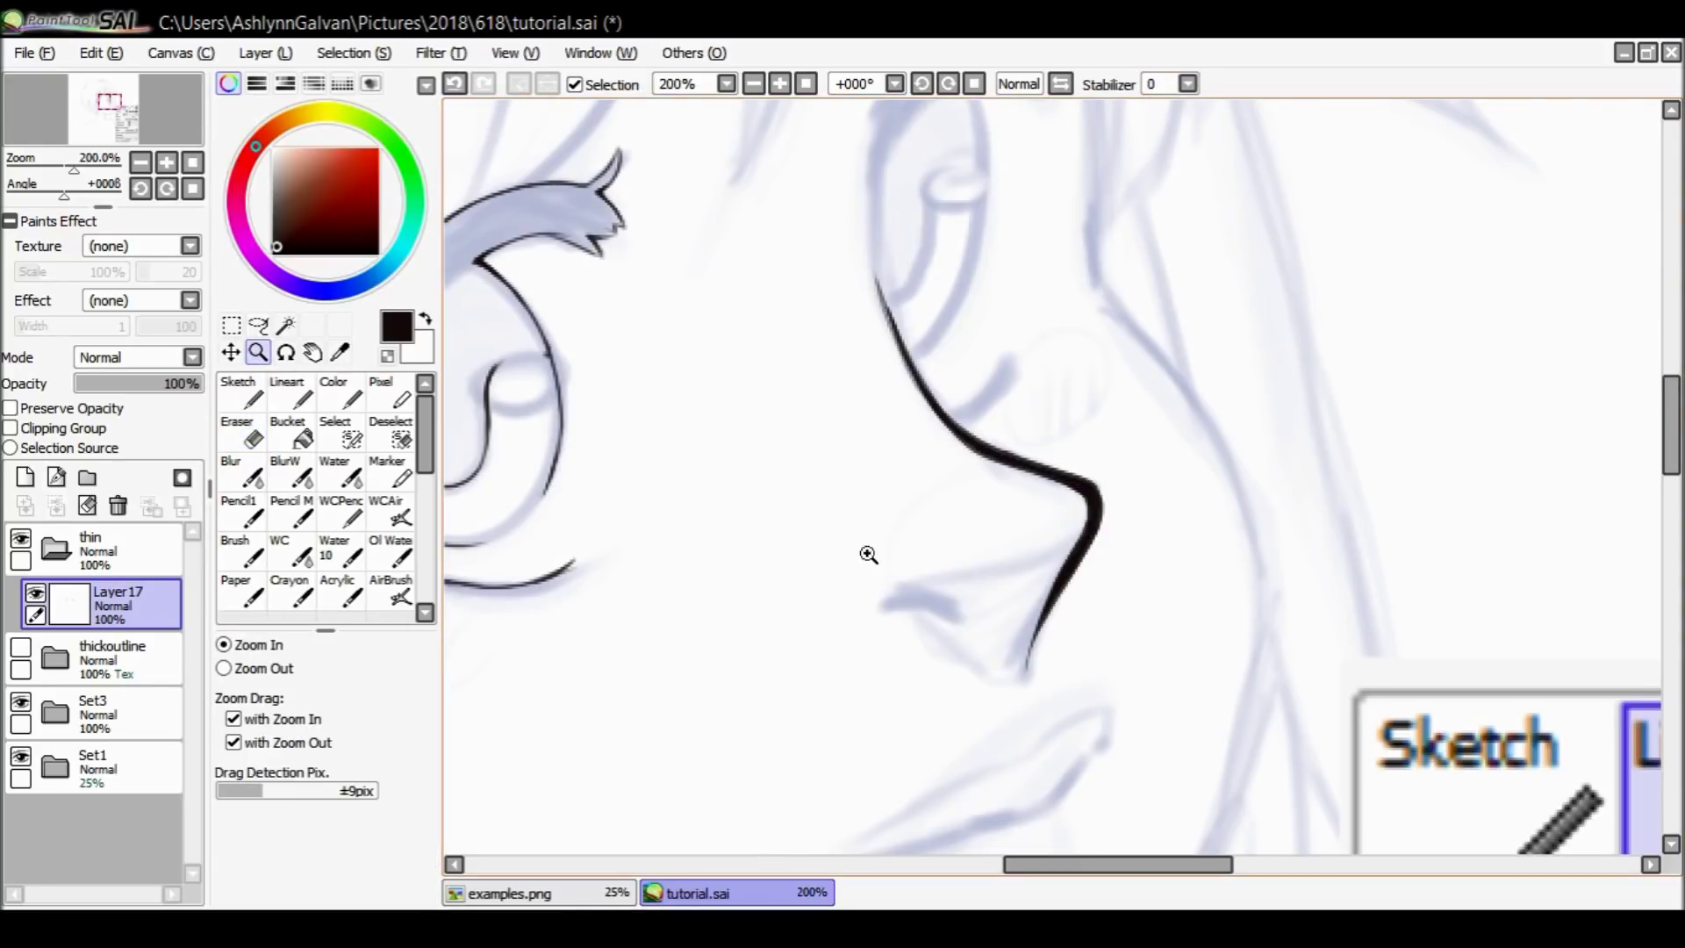
{"action": "left_click", "coordinate": [932, 608]}
{"action": "left_click", "coordinate": [287, 392]}
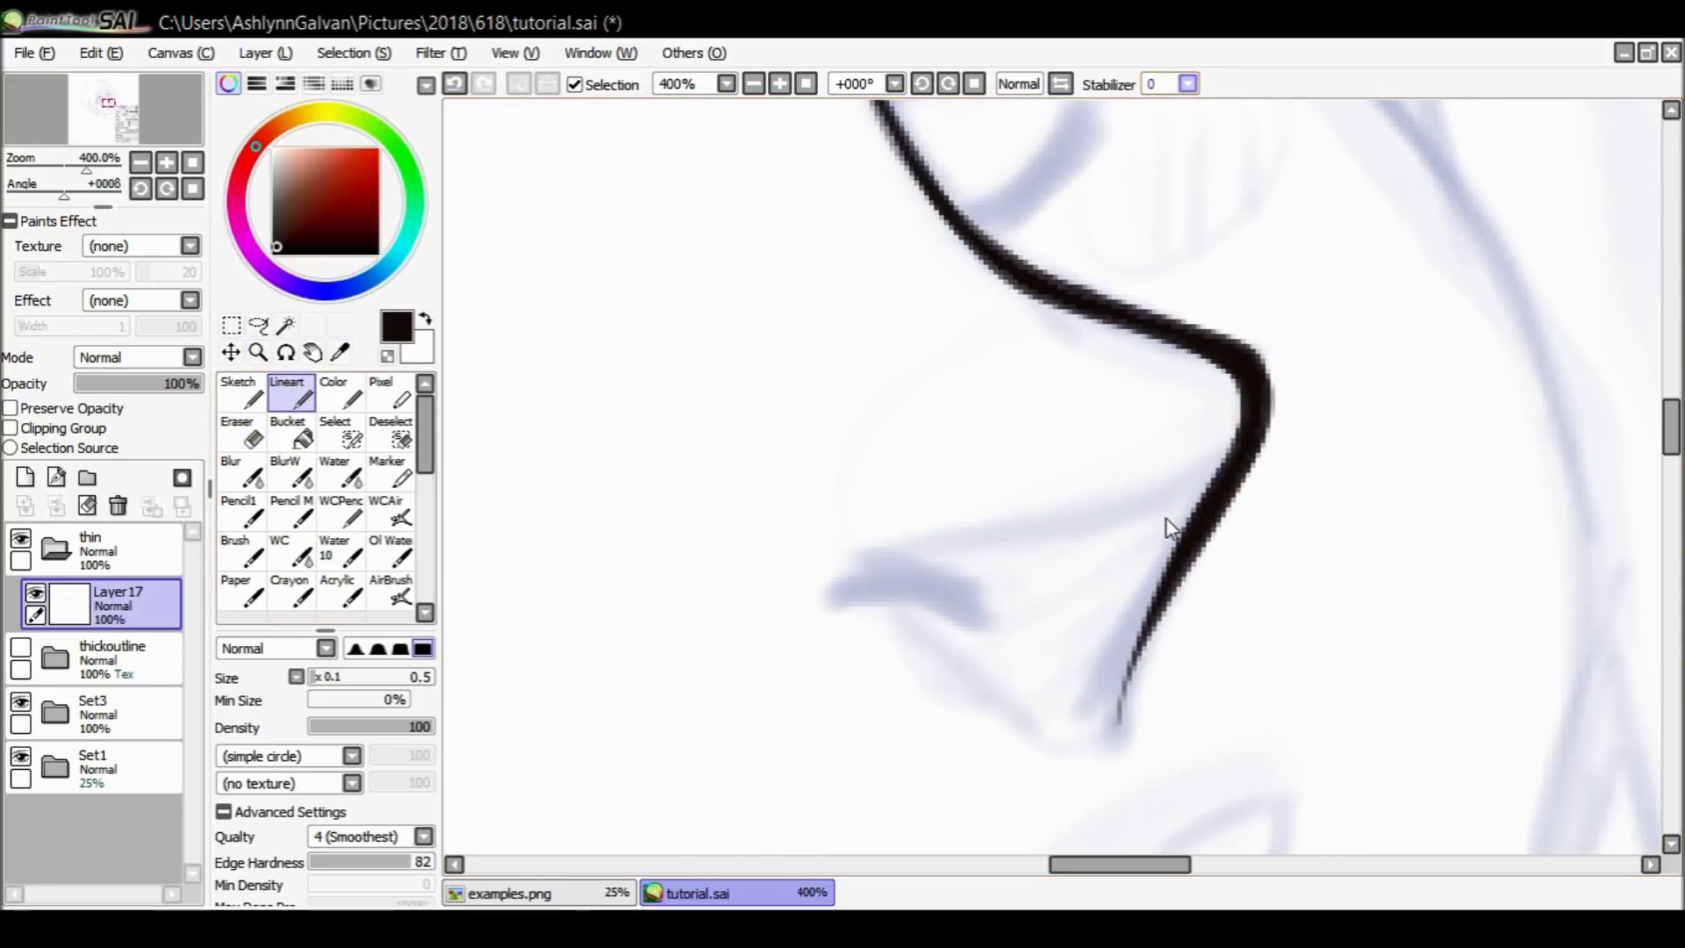
{"action": "left_click_drag", "start_coordinate": [829, 588], "coordinate": [943, 578]}
{"action": "key", "text": "ctrl+z"}
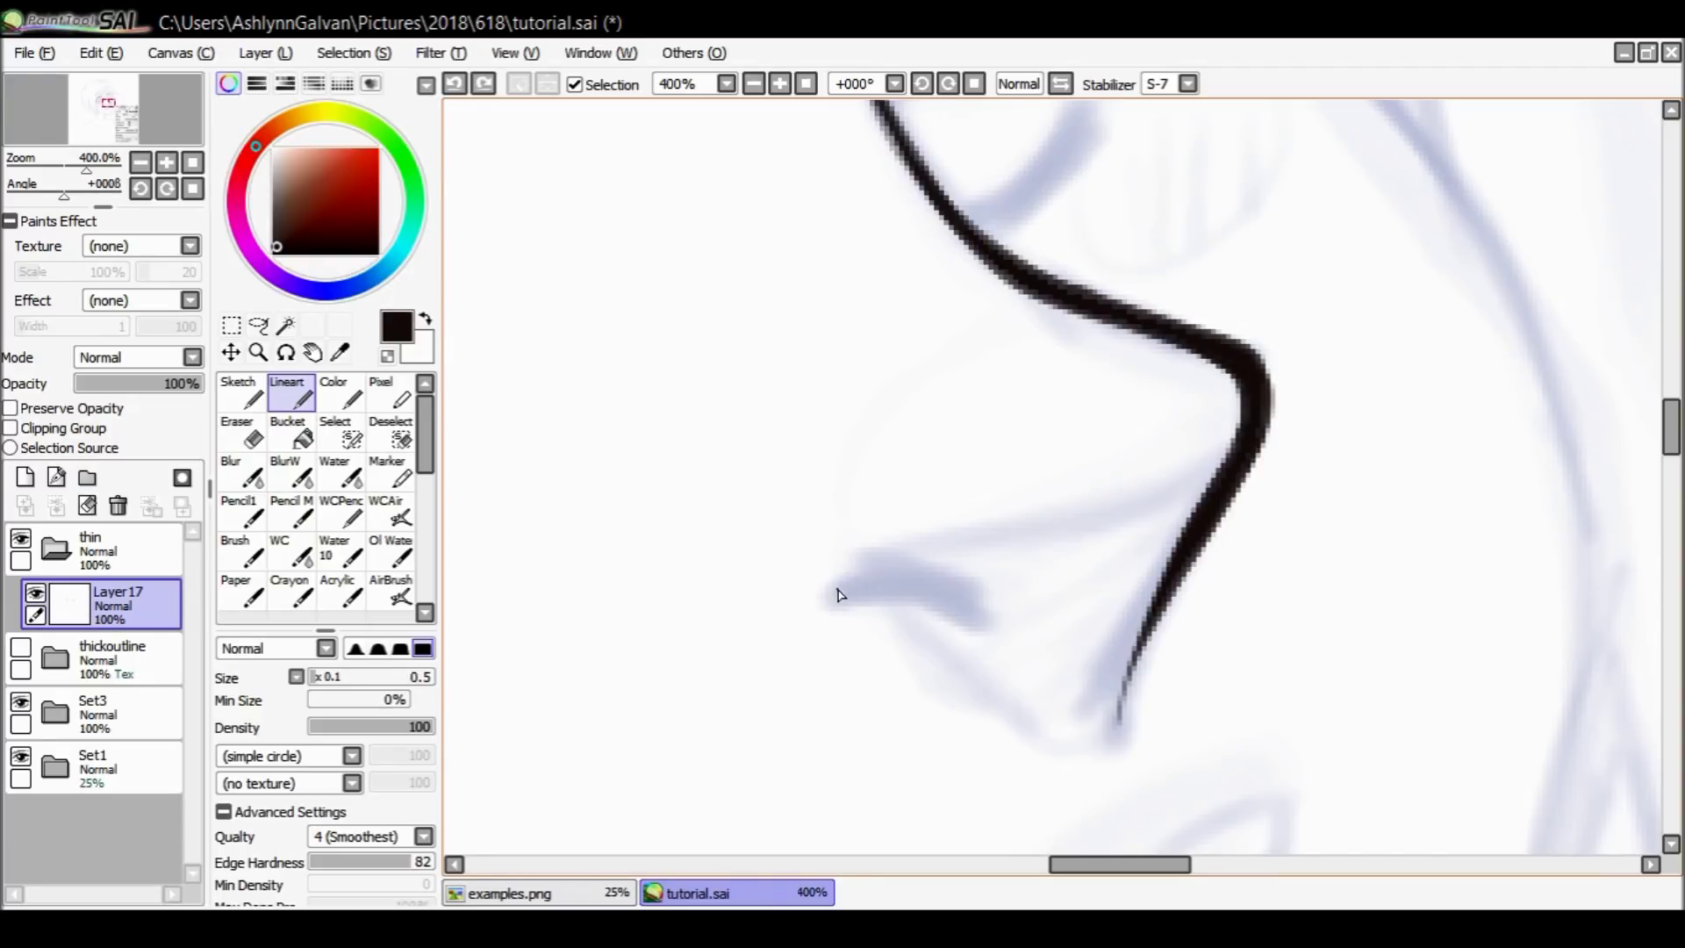
{"action": "mouse_move", "coordinate": [823, 599]}
{"action": "left_mouse_down"}
{"action": "mouse_move", "coordinate": [873, 575]}
{"action": "mouse_move", "coordinate": [944, 595]}
{"action": "left_mouse_up"}
{"action": "key", "text": "ctrl+z"}
{"action": "key", "text": "ctrl+z"}
{"action": "mouse_move", "coordinate": [828, 594]}
{"action": "left_mouse_down"}
{"action": "mouse_move", "coordinate": [910, 572]}
{"action": "mouse_move", "coordinate": [966, 587]}
{"action": "mouse_move", "coordinate": [1001, 636]}
{"action": "left_mouse_up"}
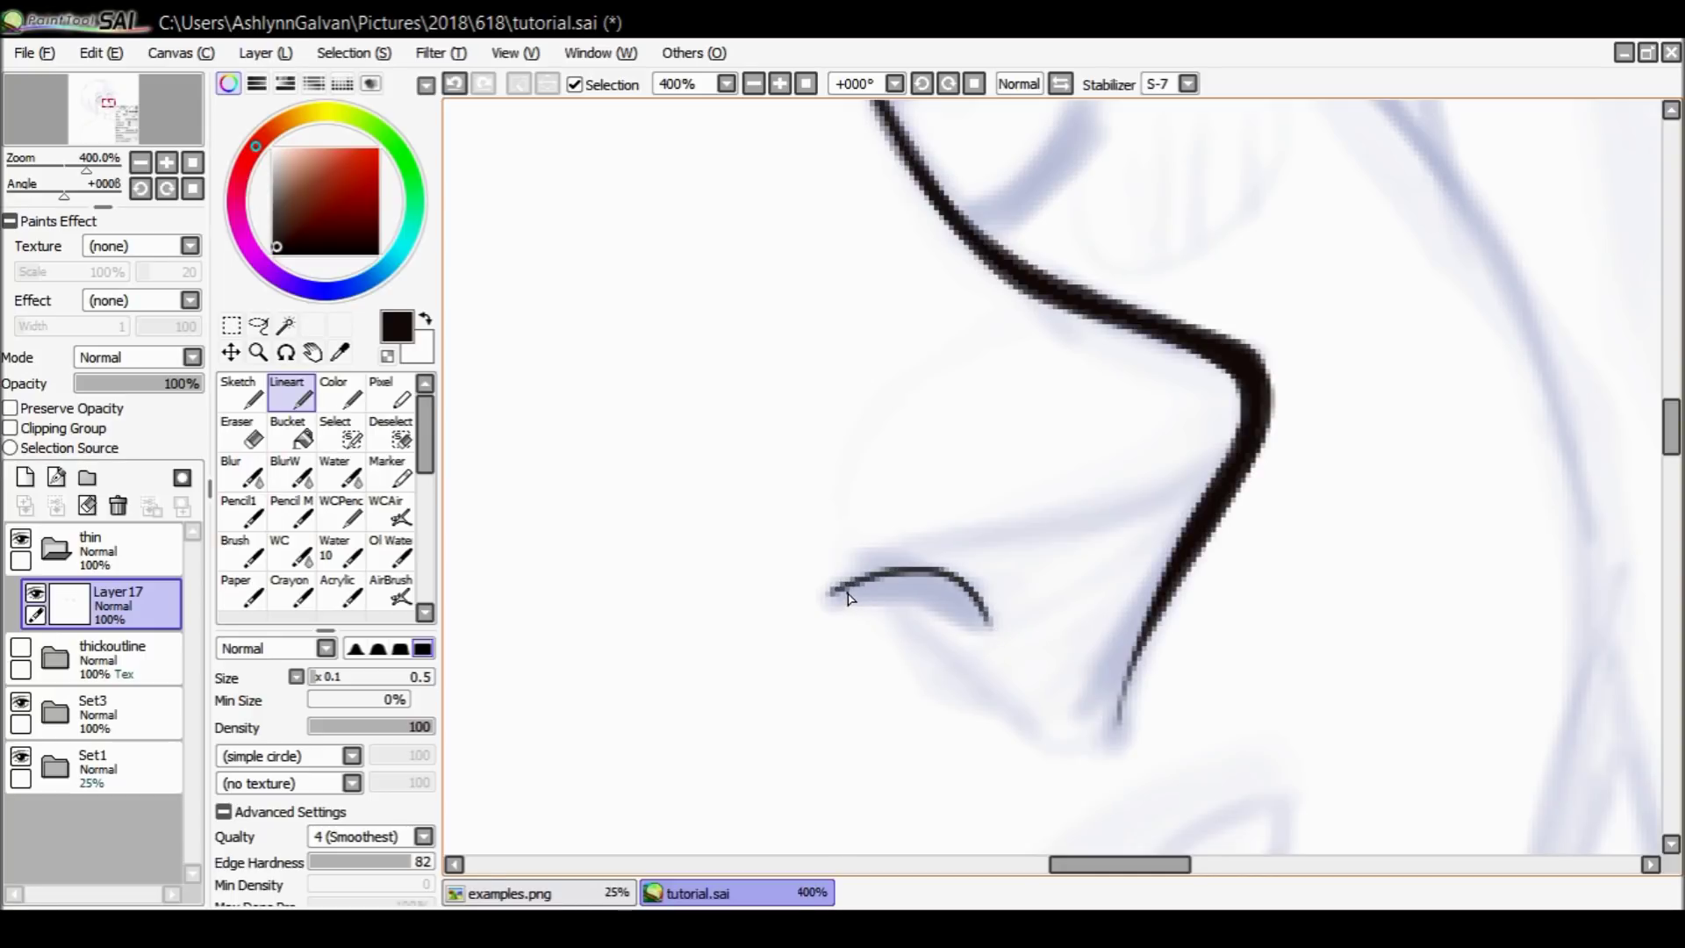
{"action": "mouse_move", "coordinate": [851, 598]}
{"action": "left_mouse_down"}
{"action": "mouse_move", "coordinate": [989, 622]}
{"action": "mouse_move", "coordinate": [942, 596]}
{"action": "mouse_move", "coordinate": [829, 596]}
{"action": "mouse_move", "coordinate": [955, 602]}
{"action": "mouse_move", "coordinate": [987, 624]}
{"action": "mouse_move", "coordinate": [848, 585]}
{"action": "mouse_move", "coordinate": [919, 578]}
{"action": "mouse_move", "coordinate": [985, 637]}
{"action": "left_mouse_up"}
{"action": "key", "text": "ctrl+z"}
{"action": "key", "text": "ctrl+z"}
{"action": "key", "text": "ctrl+z"}
{"action": "key", "text": "ctrl+z"}
{"action": "key", "text": "ctrl+z"}
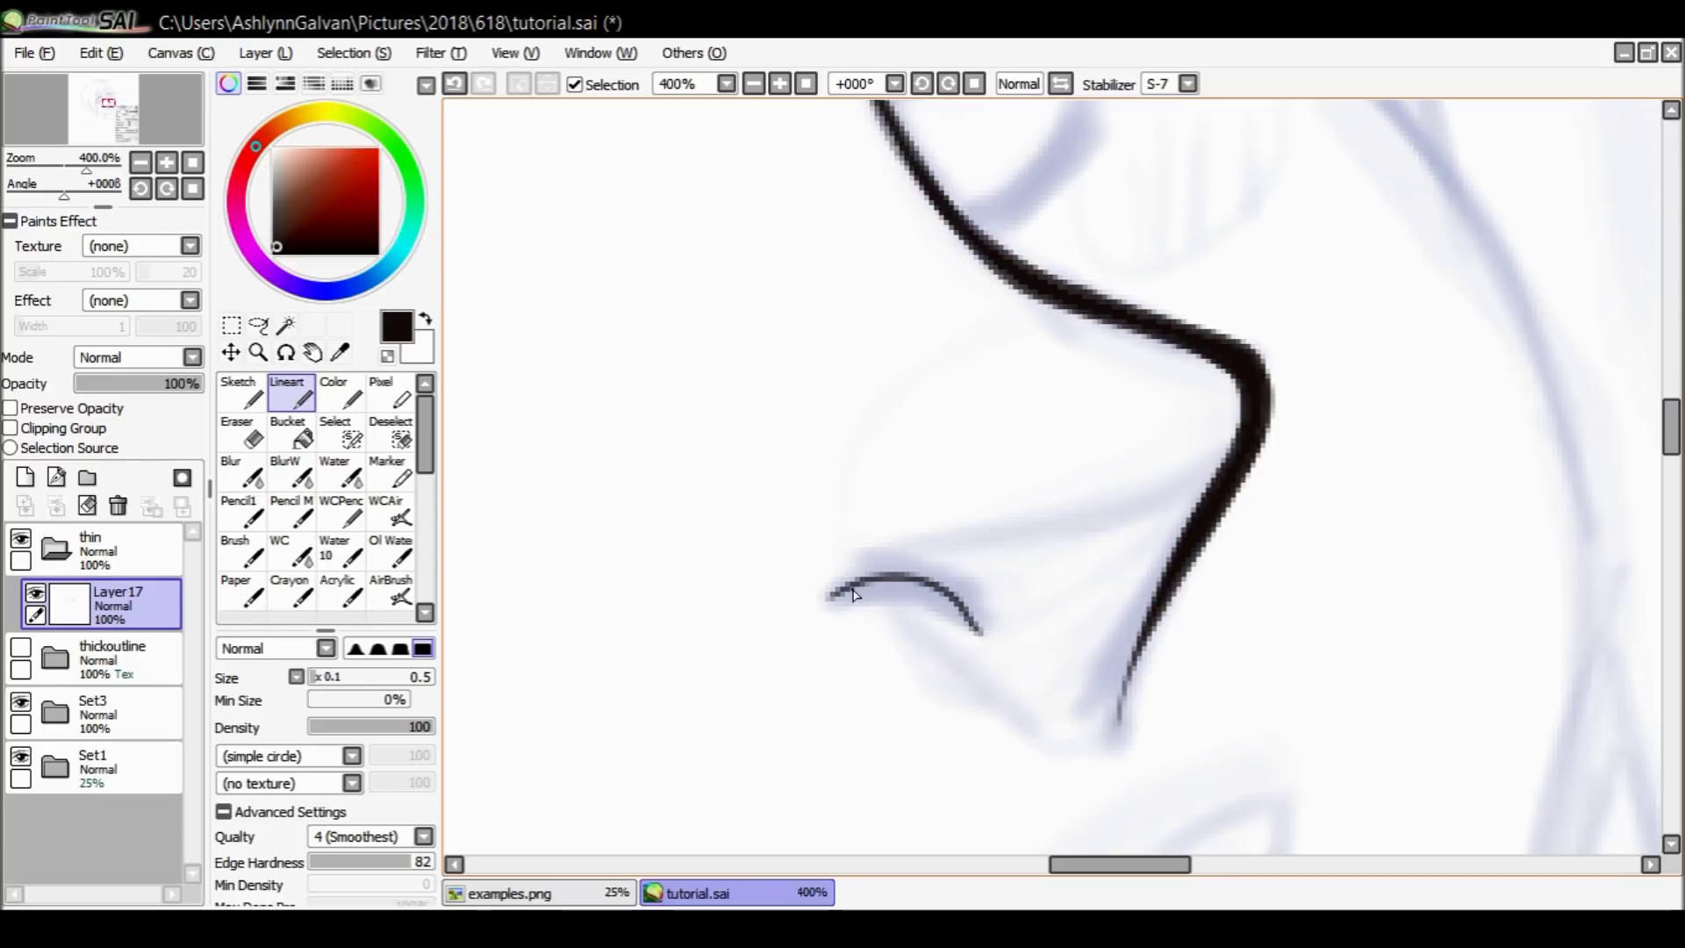
Ink the nostril's lower edge and thicken its right end.
{"action": "mouse_move", "coordinate": [825, 604]}
{"action": "left_mouse_down"}
{"action": "mouse_move", "coordinate": [974, 610]}
{"action": "mouse_move", "coordinate": [920, 599]}
{"action": "left_mouse_up"}
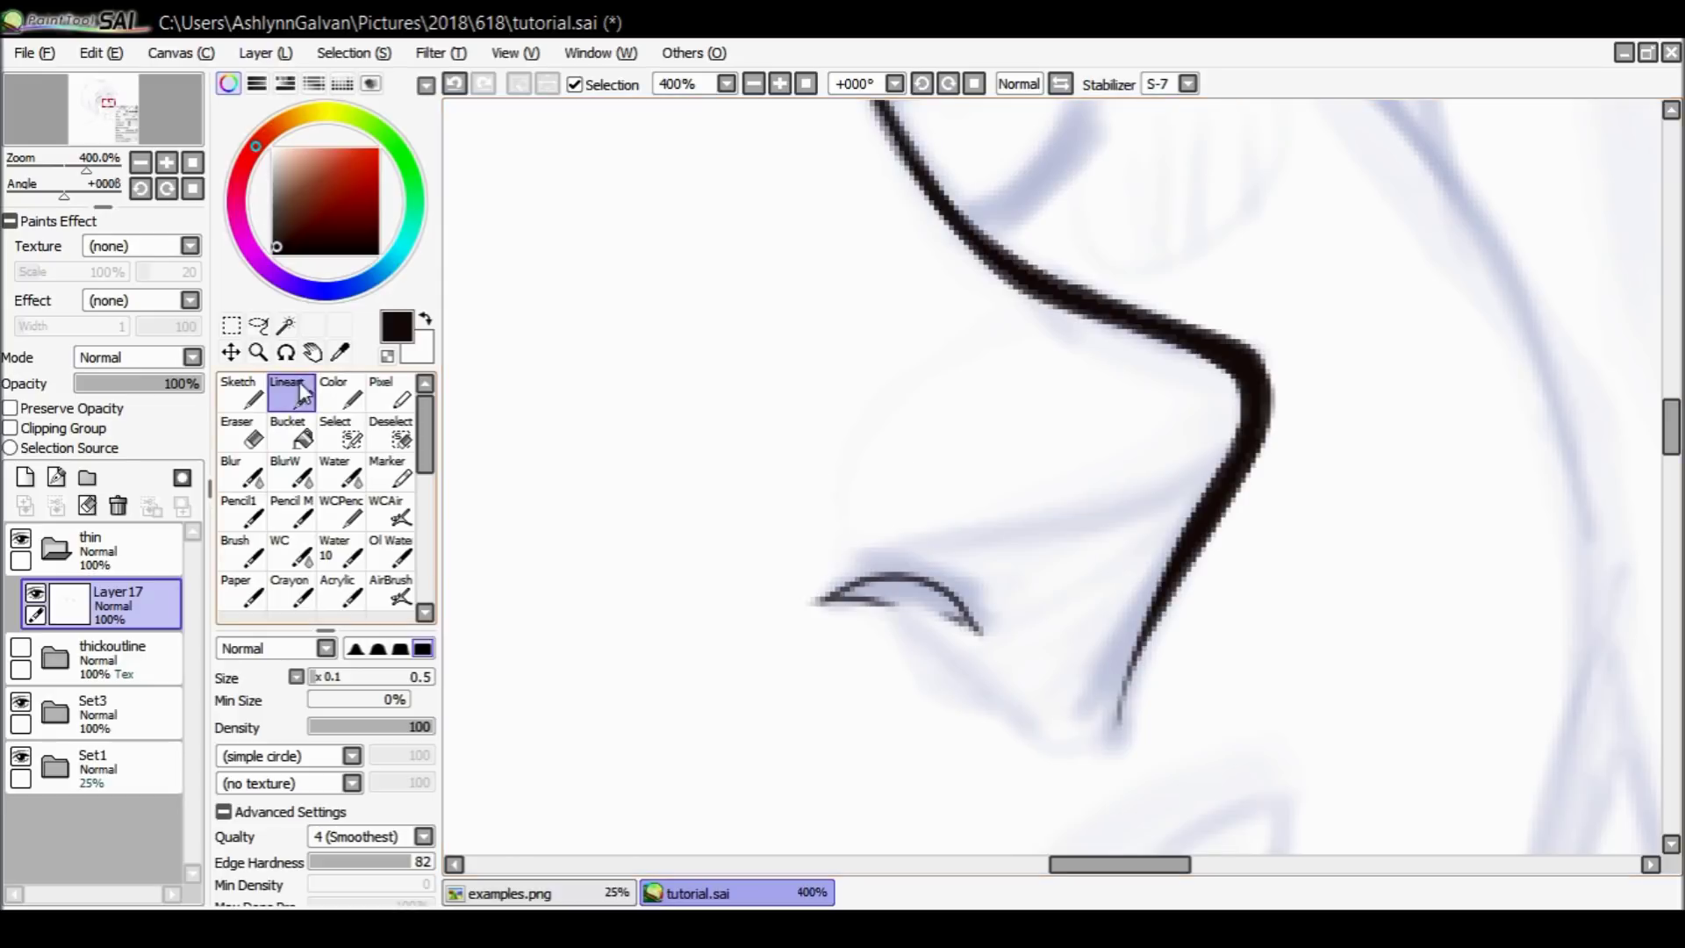
{"action": "mouse_move", "coordinate": [968, 622]}
{"action": "left_mouse_down"}
{"action": "mouse_move", "coordinate": [934, 591]}
{"action": "mouse_move", "coordinate": [980, 628]}
{"action": "left_mouse_up"}
{"action": "left_click_drag", "start_coordinate": [964, 605], "coordinate": [996, 646]}
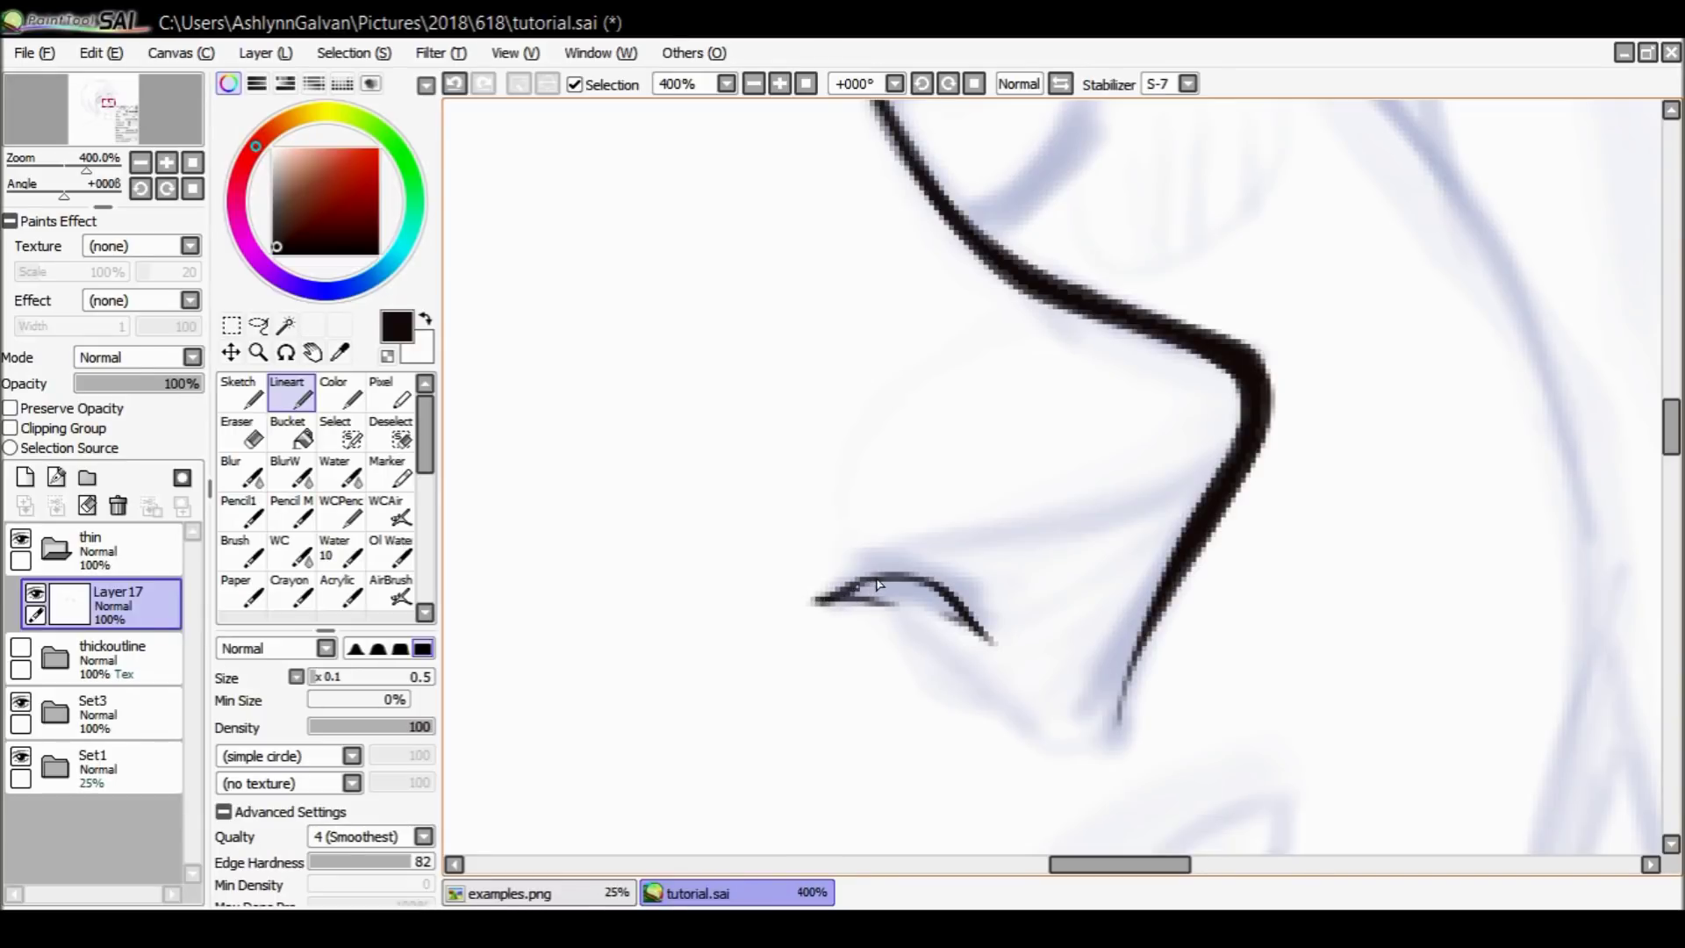
Hide the Set1 sketch folder to view the inked eye and nose on their own.
{"action": "left_click", "coordinate": [258, 352]}
{"action": "left_click", "coordinate": [251, 668]}
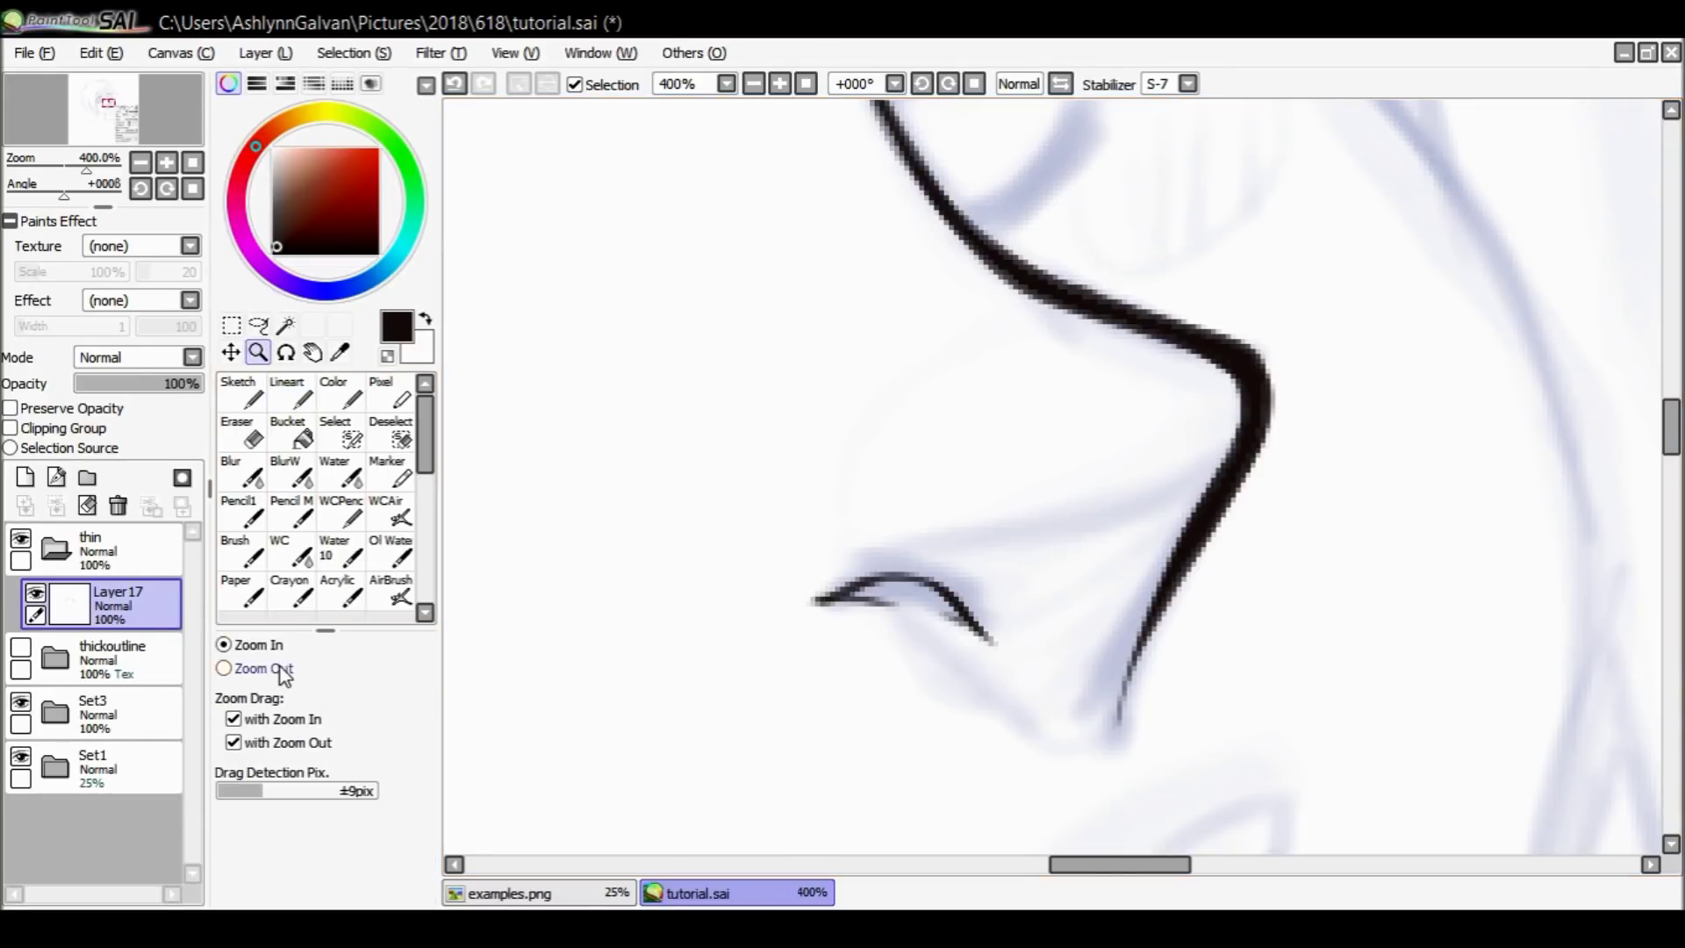
{"action": "left_click", "coordinate": [1053, 609]}
{"action": "left_click", "coordinate": [1088, 620]}
{"action": "left_click", "coordinate": [20, 756]}
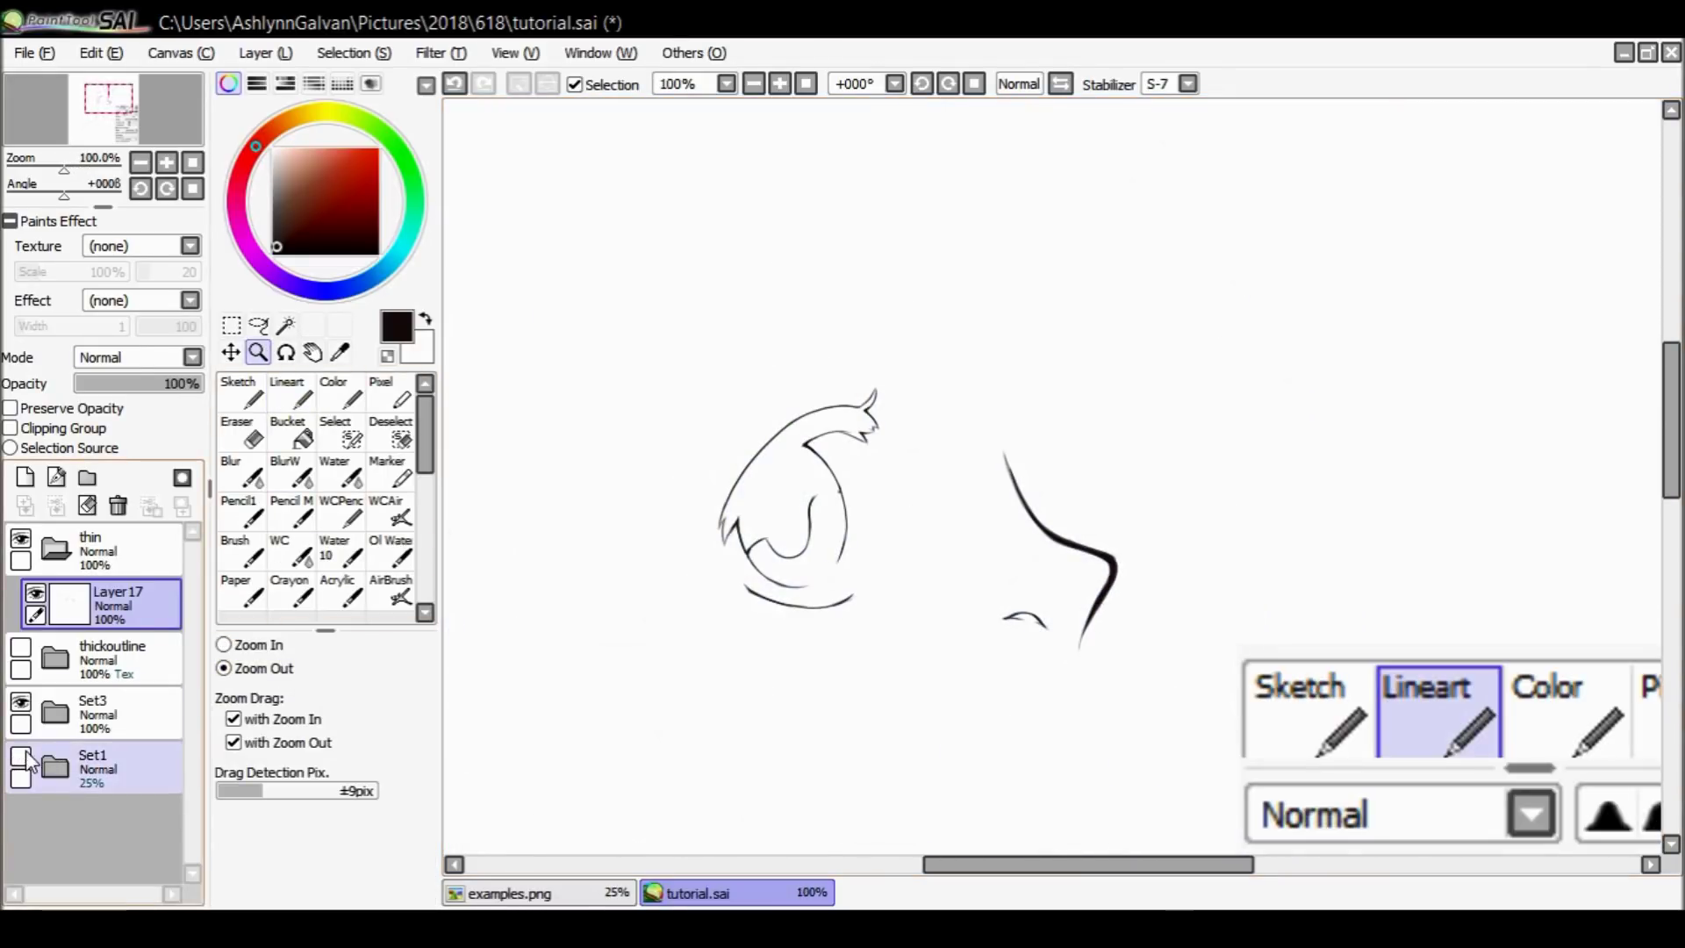
Smooth the bend of the nose bridge line with the Lineart brush at stabilizer 0, trimming its edges with the transparent colour.
{"action": "left_click", "coordinate": [226, 645]}
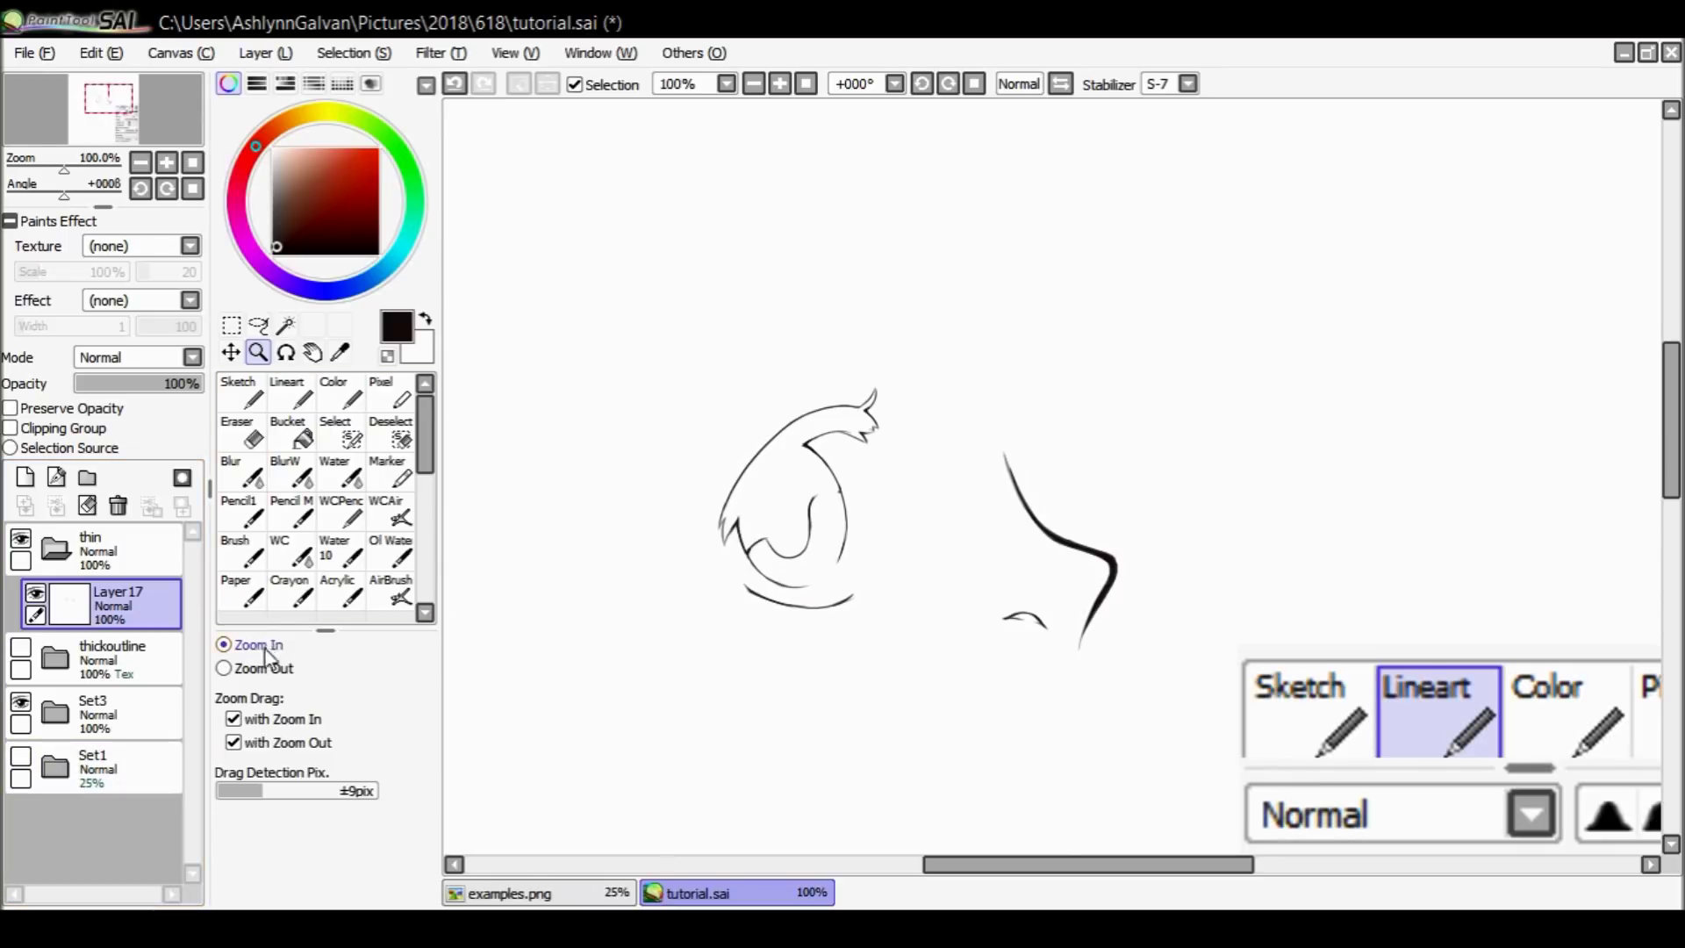
{"action": "left_click", "coordinate": [1124, 601]}
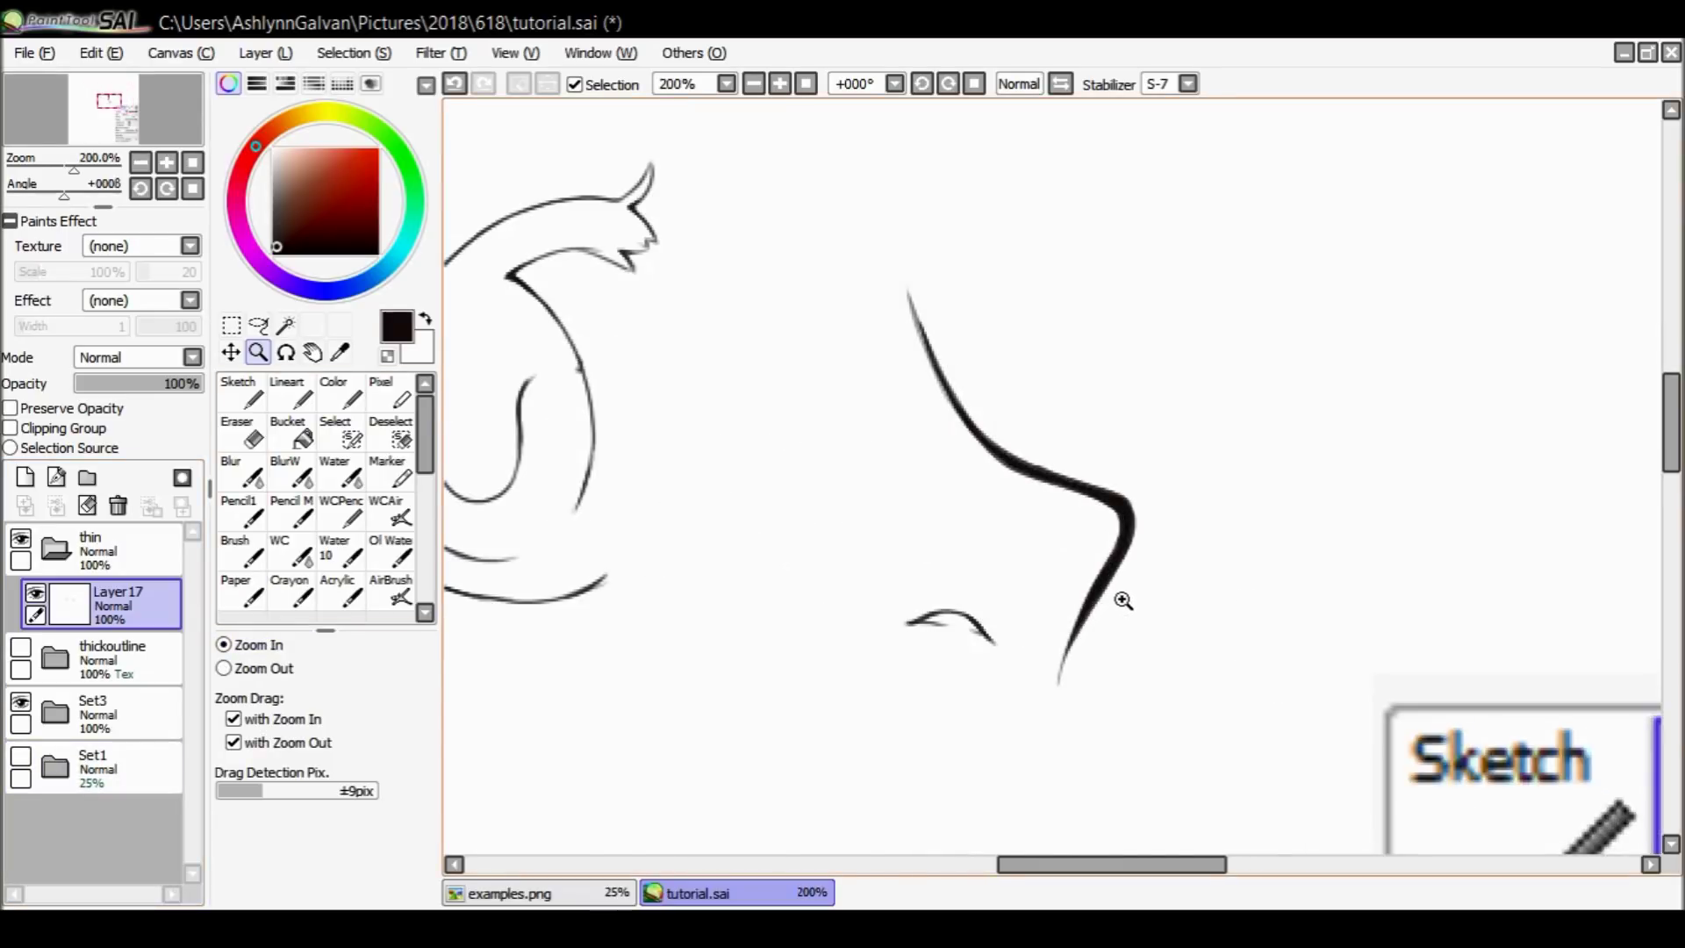
{"action": "left_click", "coordinate": [1089, 527]}
{"action": "left_click", "coordinate": [291, 393]}
{"action": "left_click", "coordinate": [1188, 83]}
{"action": "left_click", "coordinate": [1174, 113]}
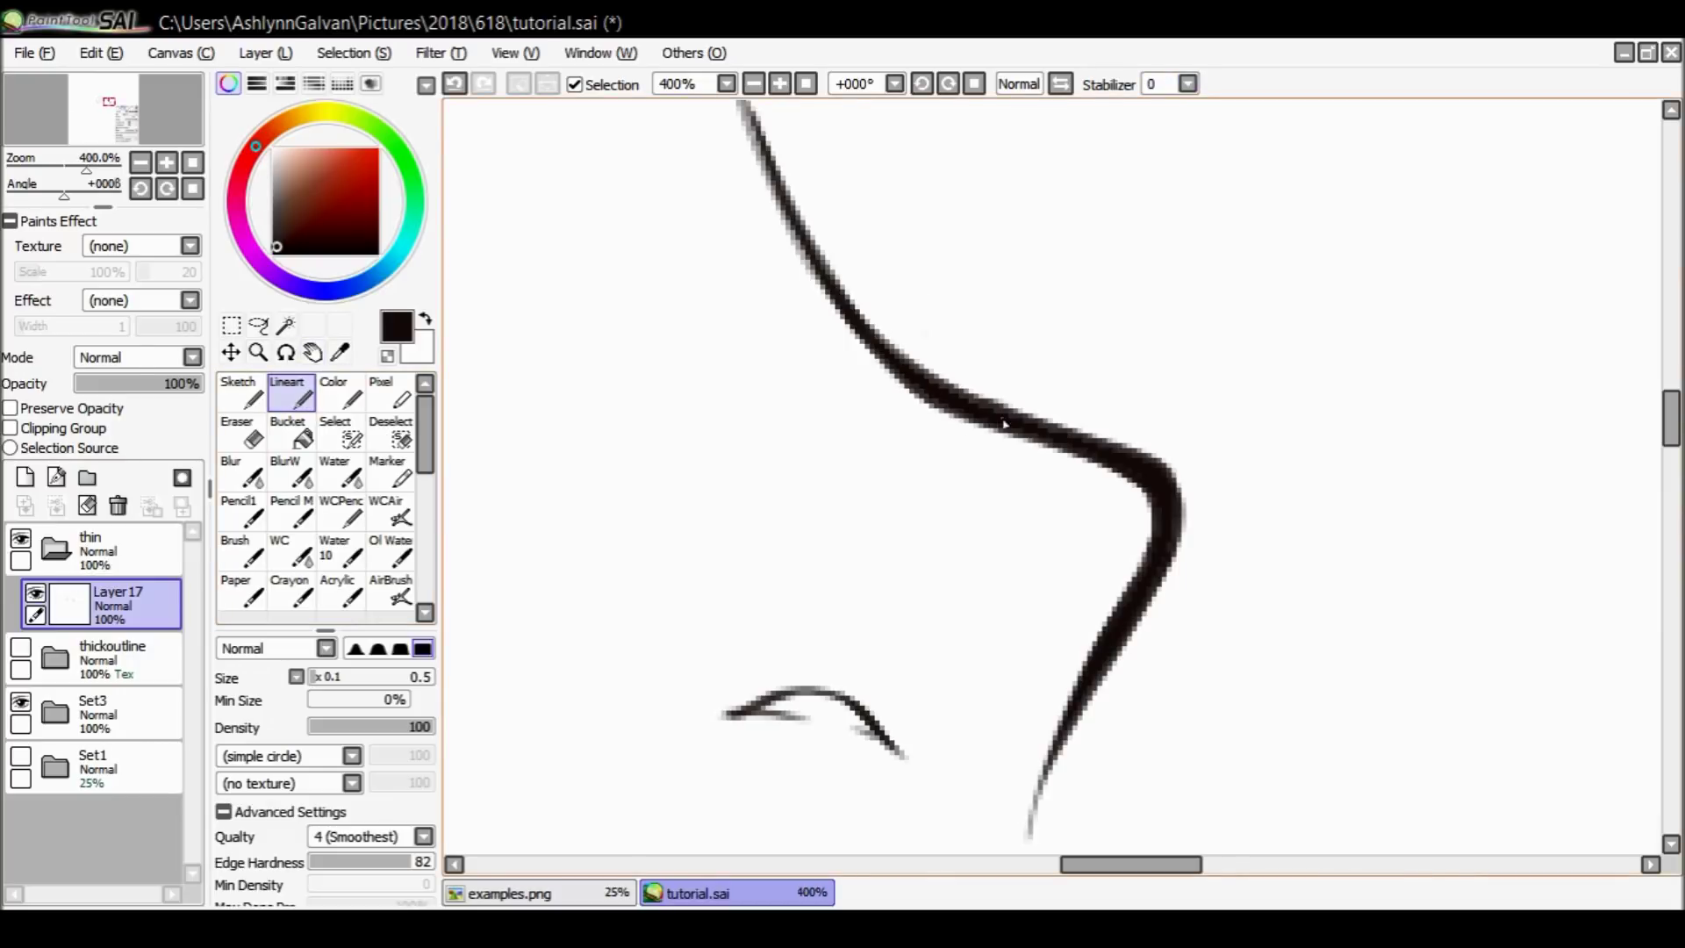
{"action": "left_click_drag", "start_coordinate": [1039, 433], "coordinate": [1041, 441]}
{"action": "left_click", "coordinate": [387, 356]}
{"action": "left_click_drag", "start_coordinate": [873, 372], "coordinate": [1053, 466]}
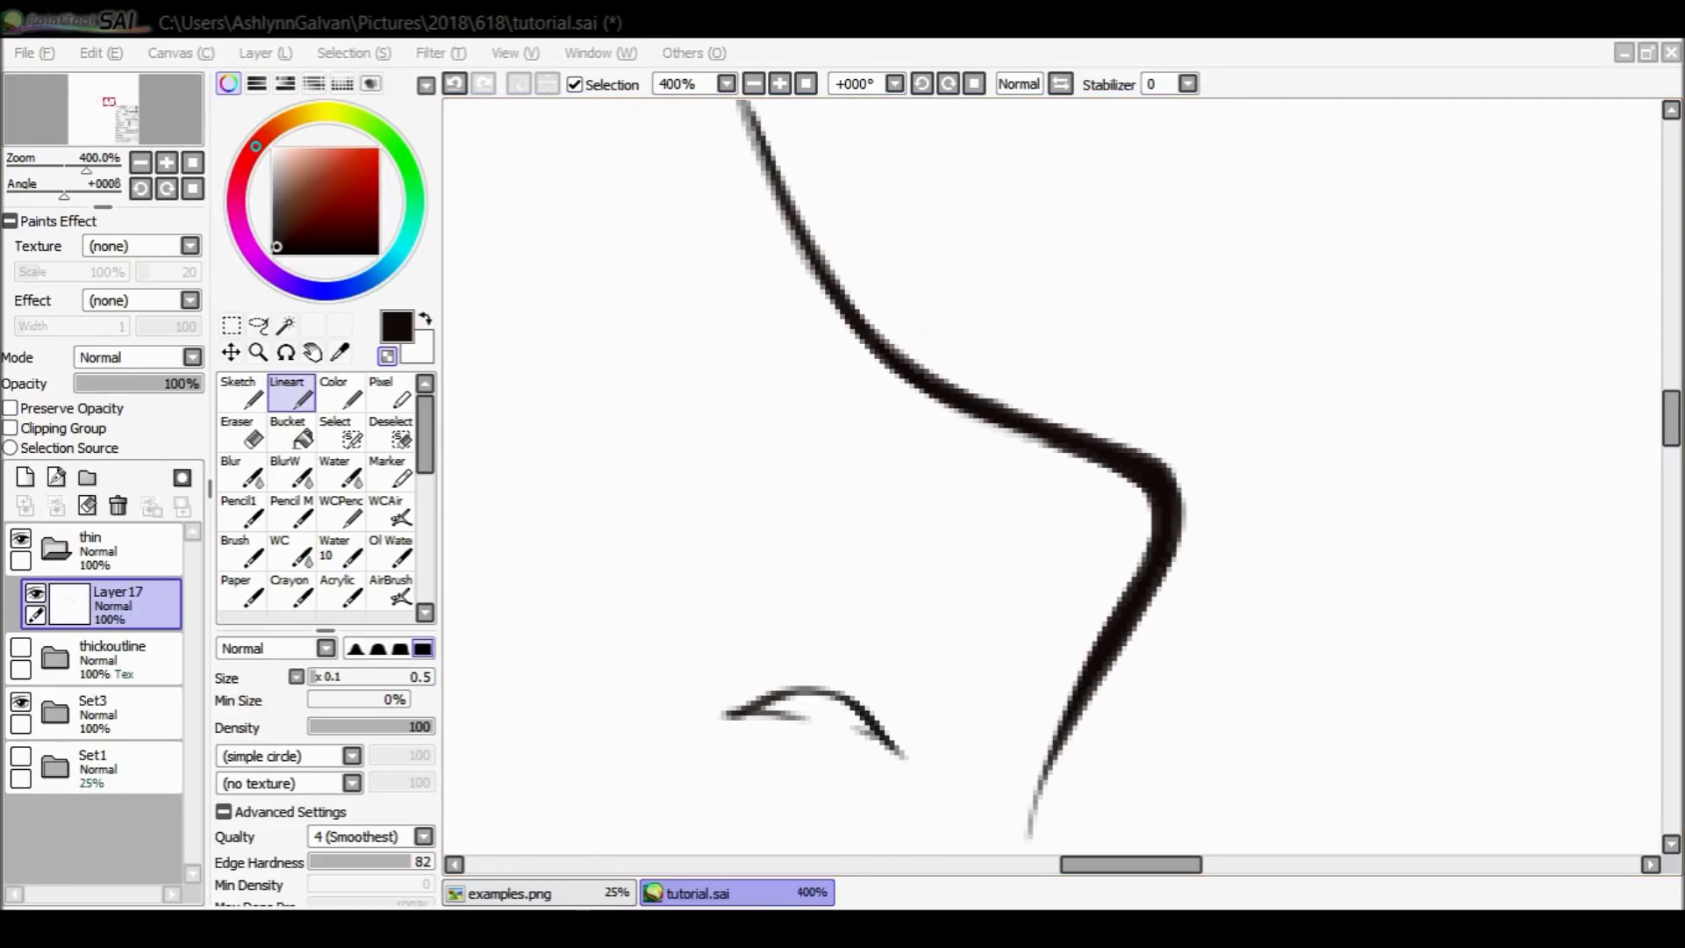
{"action": "left_click_drag", "start_coordinate": [761, 162], "coordinate": [821, 305]}
Show the thickoutline folder briefly to compare the nose, hide it again and show the Set1 sketch folder.
{"action": "left_click", "coordinate": [27, 648]}
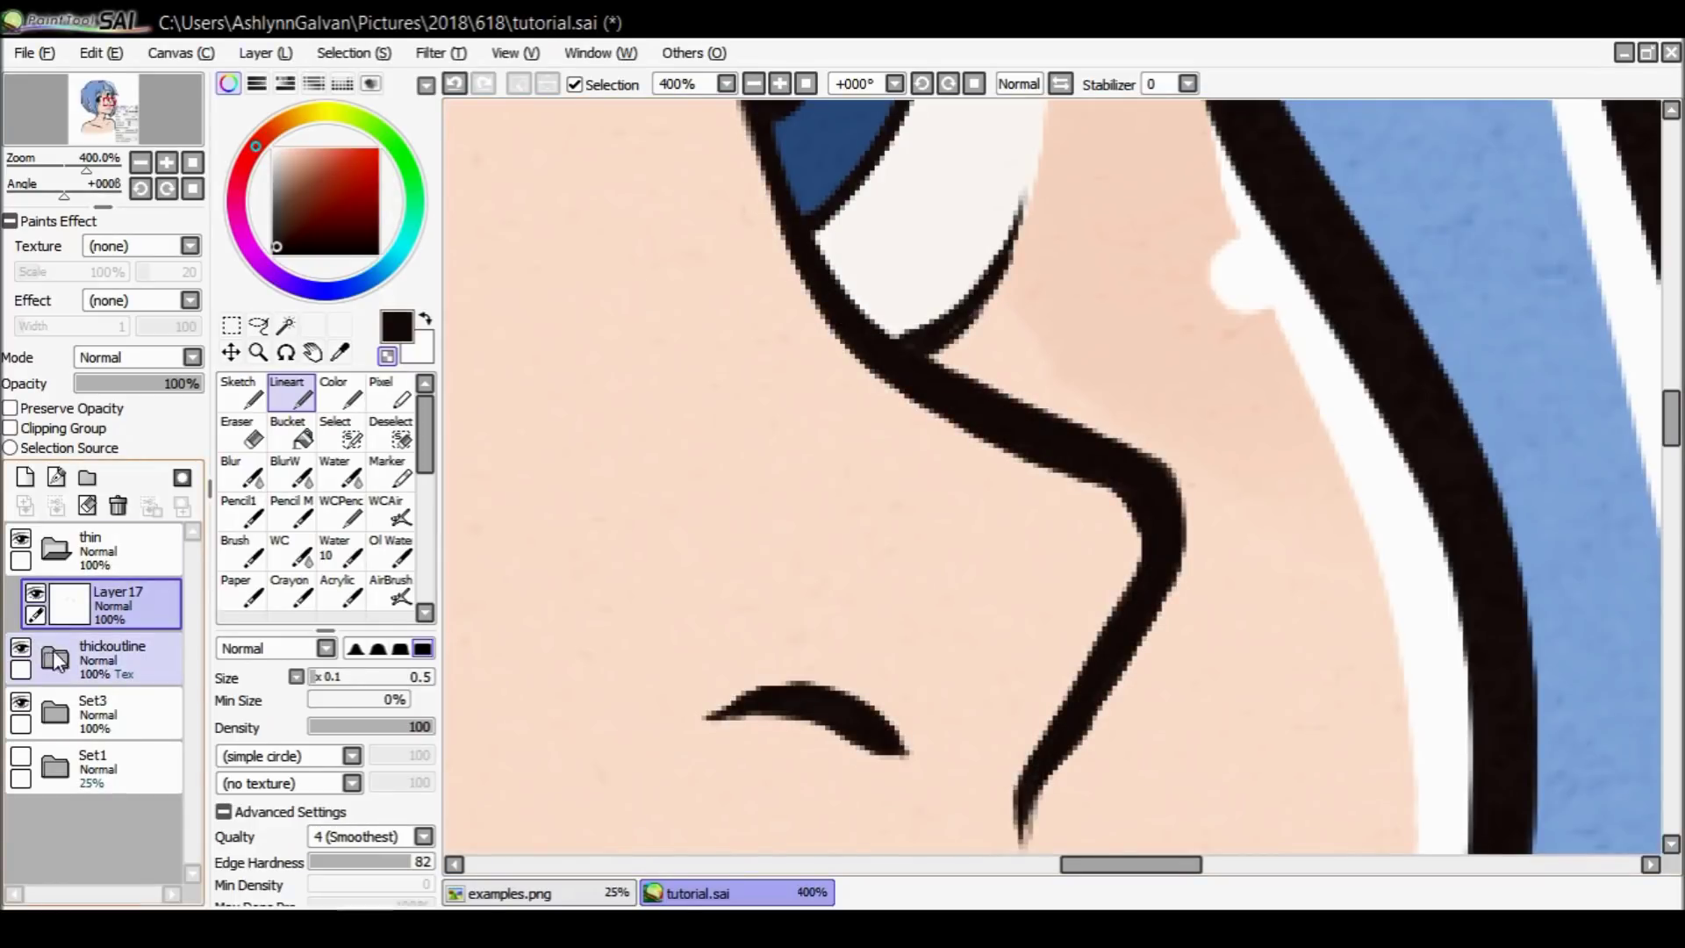
{"action": "left_click", "coordinate": [27, 647]}
{"action": "left_click", "coordinate": [22, 757]}
{"action": "left_click", "coordinate": [153, 650]}
{"action": "left_click", "coordinate": [153, 629]}
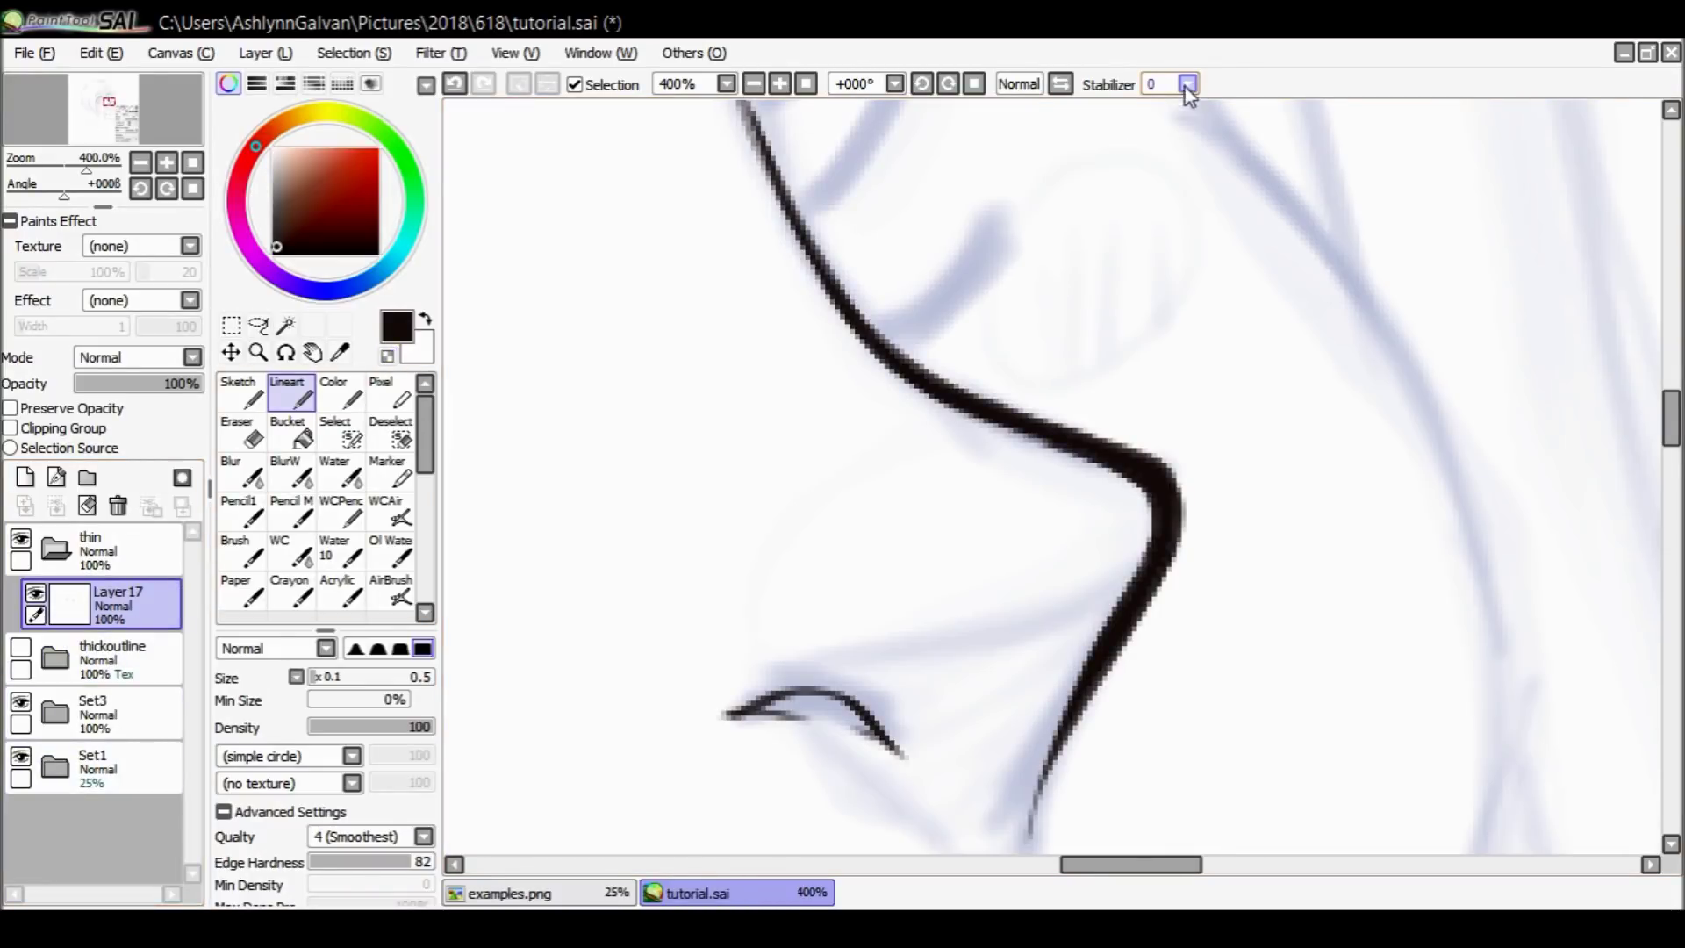
{"action": "scroll", "coordinate": [1451, 344], "scroll_direction": "down", "scroll_amount": 3}
{"action": "mouse_move", "coordinate": [1155, 329]}
{"action": "left_mouse_down"}
{"action": "mouse_move", "coordinate": [793, 447]}
{"action": "mouse_move", "coordinate": [846, 545]}
{"action": "mouse_move", "coordinate": [1000, 606]}
{"action": "mouse_move", "coordinate": [1040, 570]}
{"action": "left_mouse_up"}
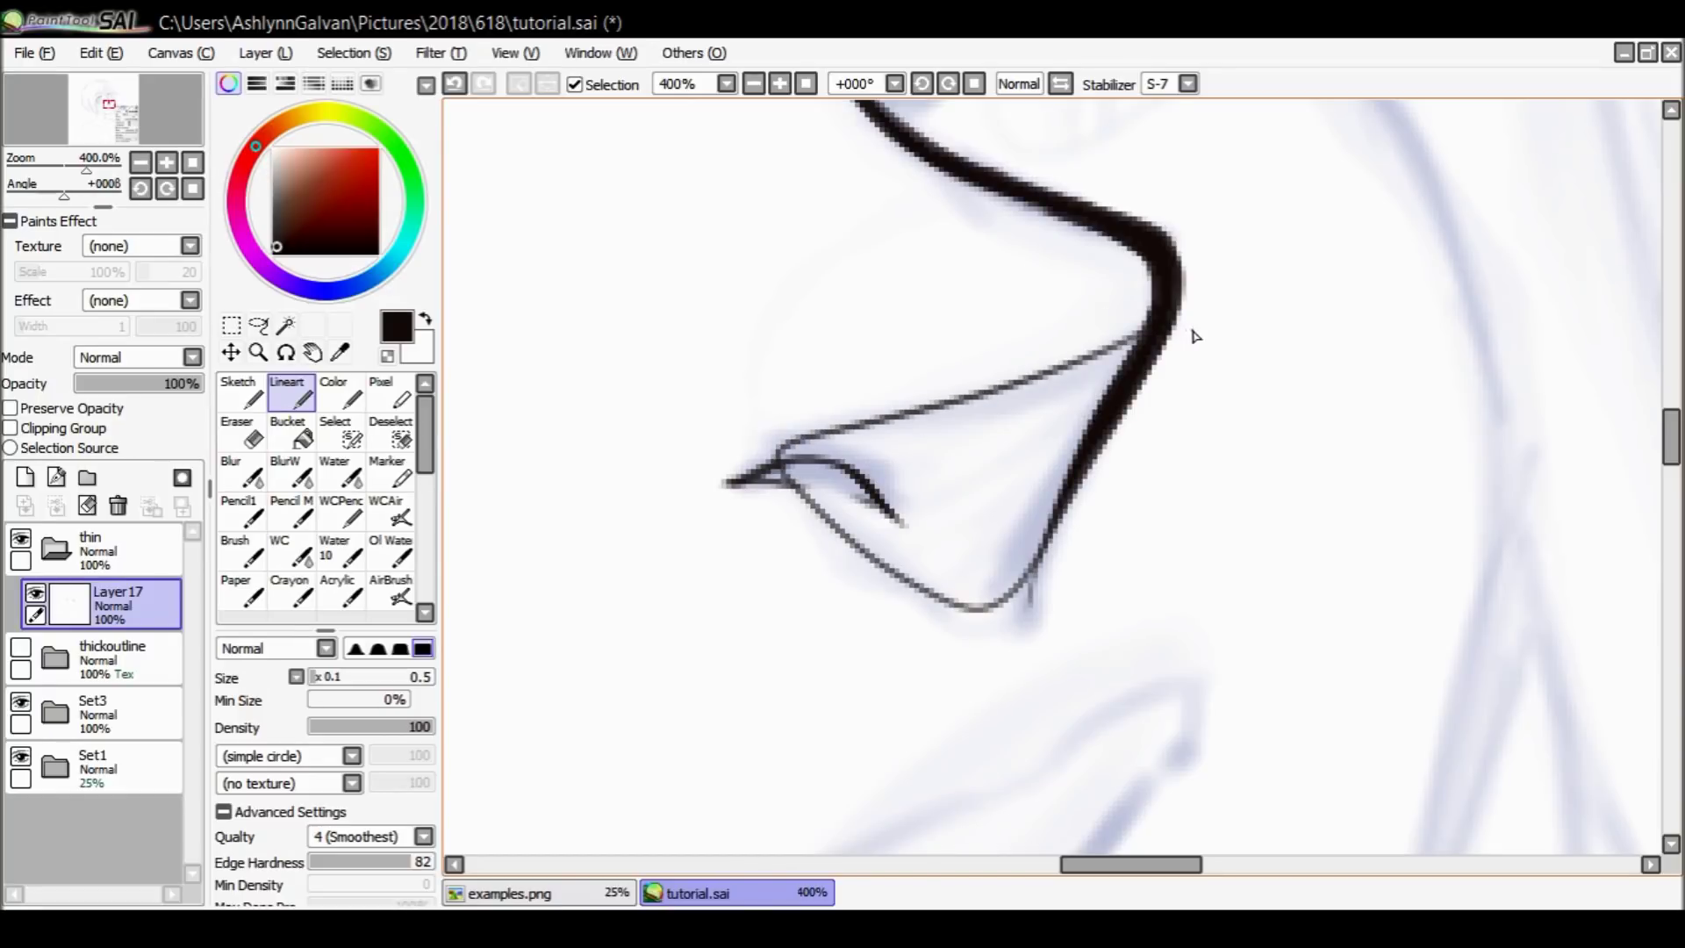
{"action": "mouse_move", "coordinate": [1144, 339]}
{"action": "left_mouse_down"}
{"action": "mouse_move", "coordinate": [1110, 385]}
{"action": "mouse_move", "coordinate": [1152, 342]}
{"action": "mouse_move", "coordinate": [1139, 350]}
{"action": "left_mouse_up"}
{"action": "key", "text": "ctrl+z"}
{"action": "key", "text": "ctrl+z"}
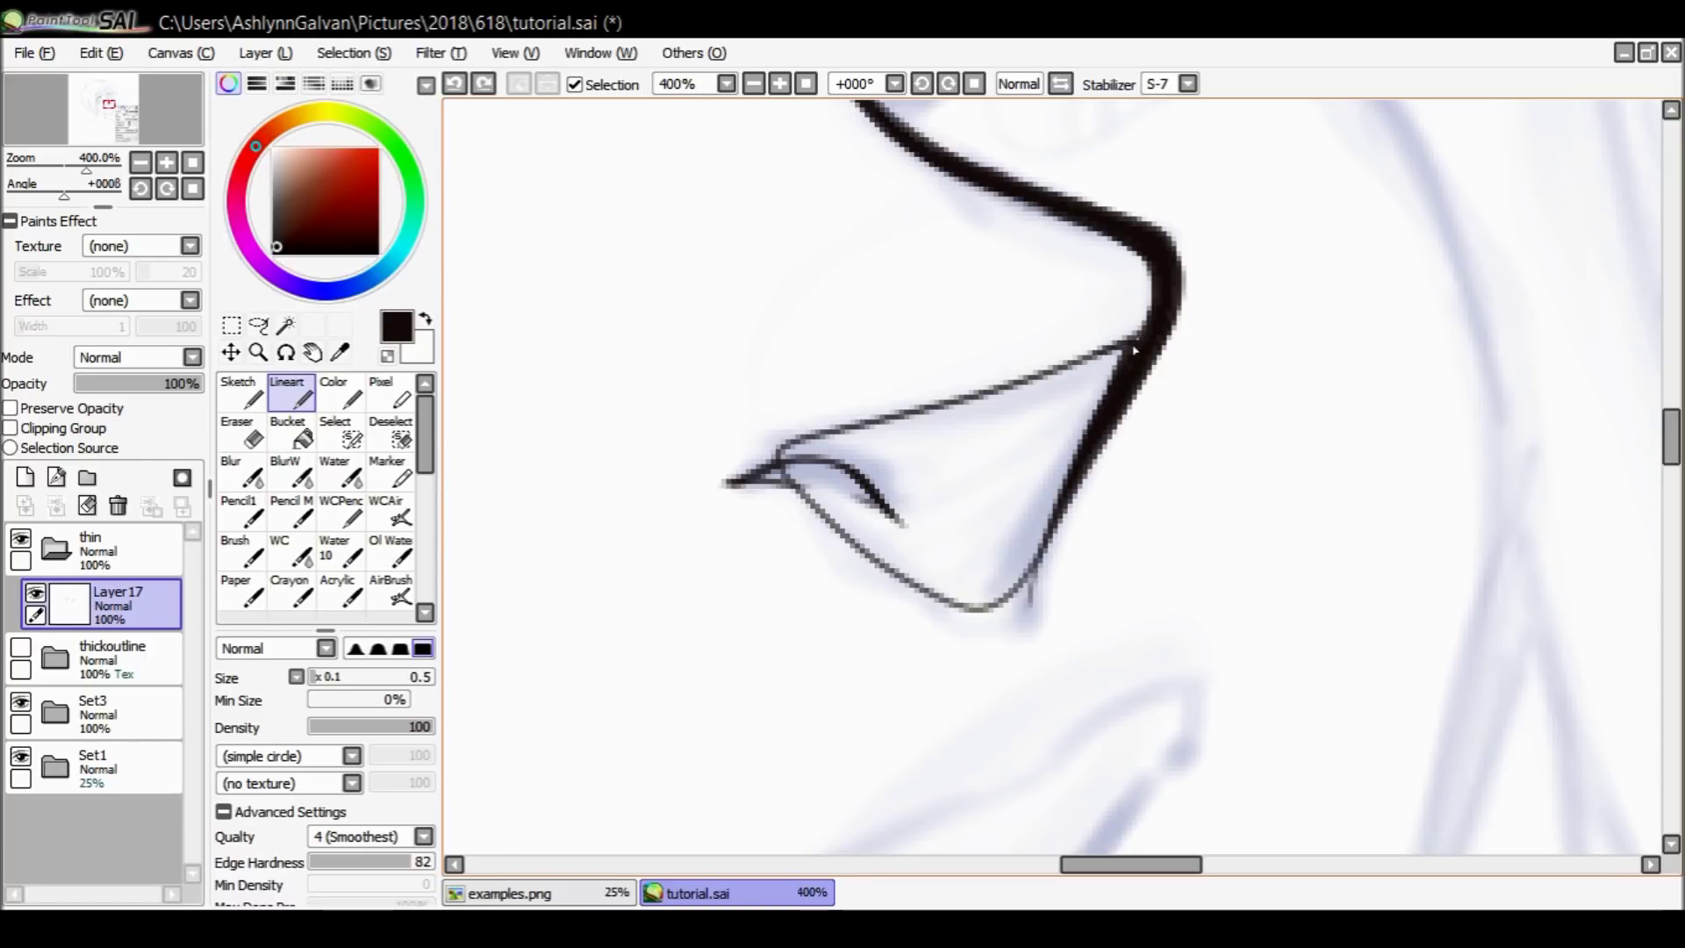
Ink the upper lip's top contour and the short central dip of the mouth line with the Lineart brush at stabilizer S-7.
{"action": "left_click", "coordinate": [258, 352]}
{"action": "left_click", "coordinate": [255, 670]}
{"action": "left_click", "coordinate": [727, 558]}
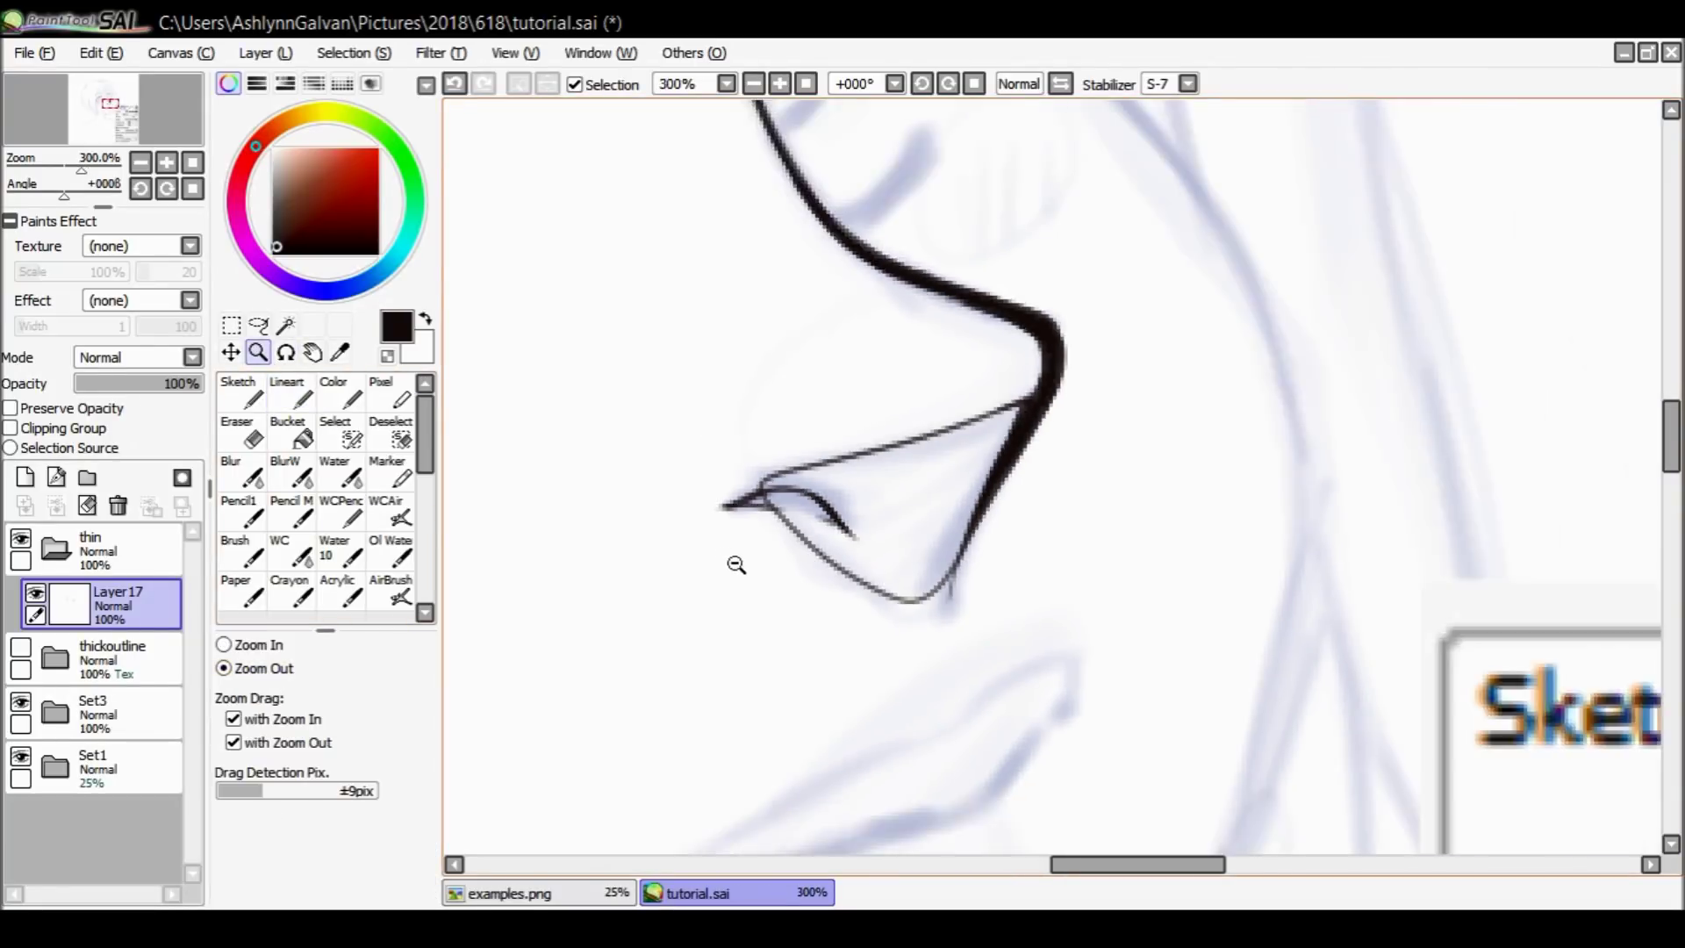
{"action": "left_click", "coordinate": [728, 558]}
{"action": "left_click", "coordinate": [746, 581]}
{"action": "left_click", "coordinate": [842, 557]}
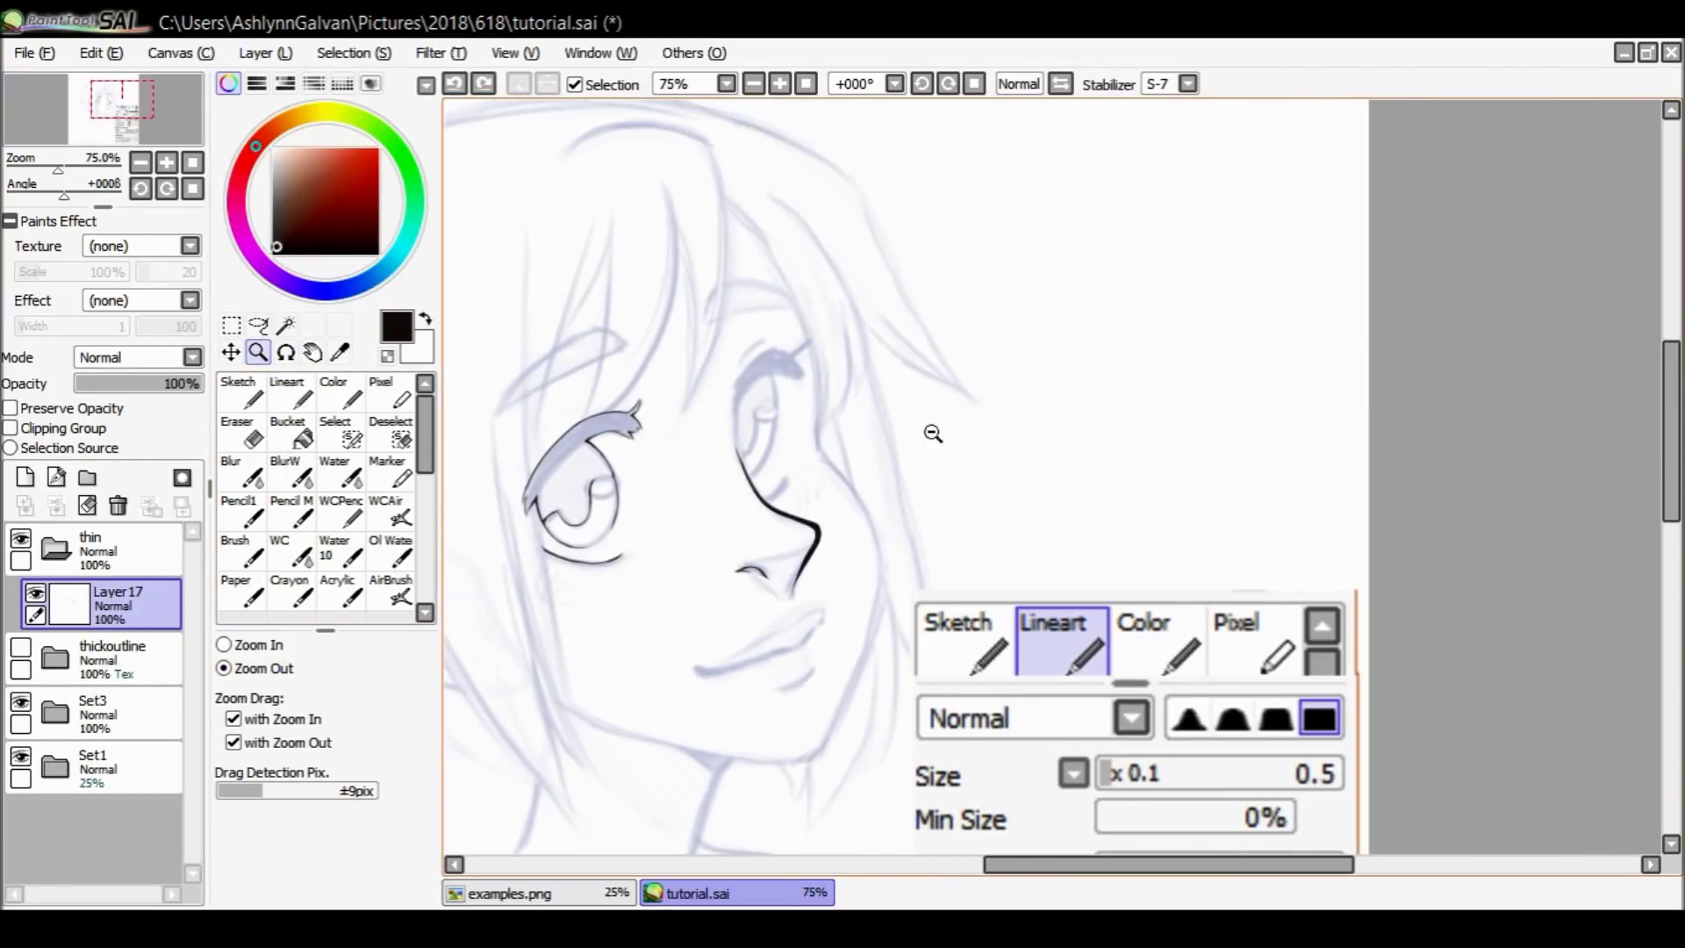
{"action": "left_click", "coordinate": [225, 644]}
{"action": "left_click", "coordinate": [728, 555]}
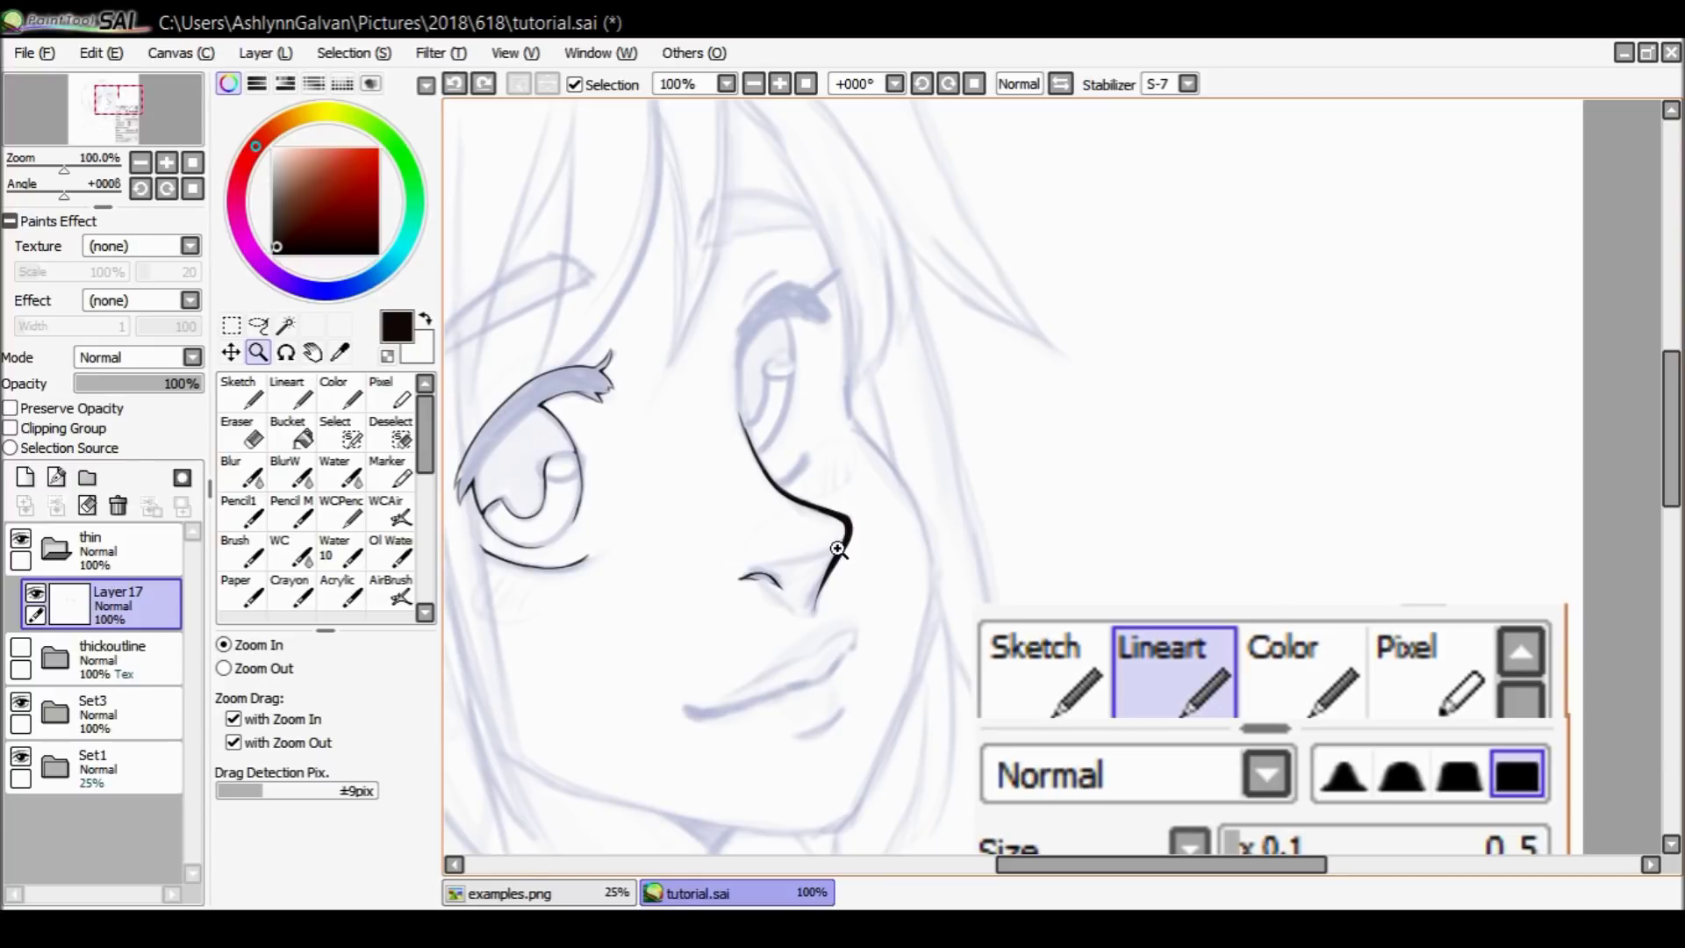
{"action": "left_click", "coordinate": [779, 602]}
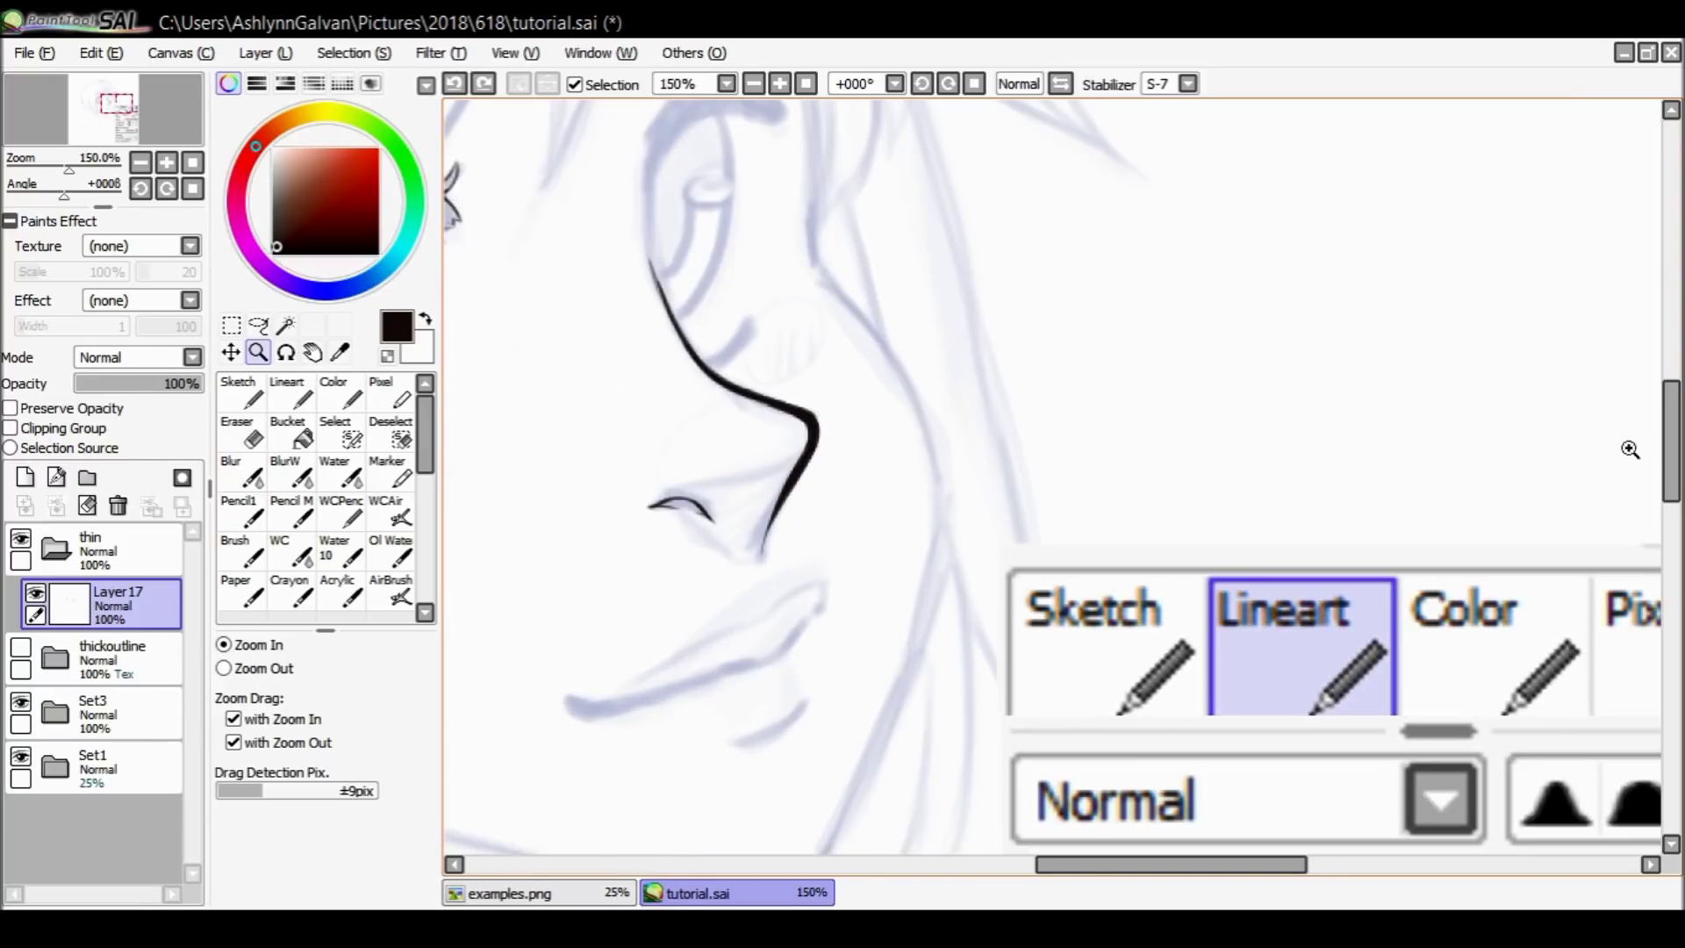
{"action": "scroll", "coordinate": [1672, 413], "scroll_direction": "up", "scroll_amount": 1}
{"action": "scroll", "coordinate": [1672, 413], "scroll_direction": "up", "scroll_amount": 1}
{"action": "left_click_drag", "start_coordinate": [1119, 865], "coordinate": [1025, 879]}
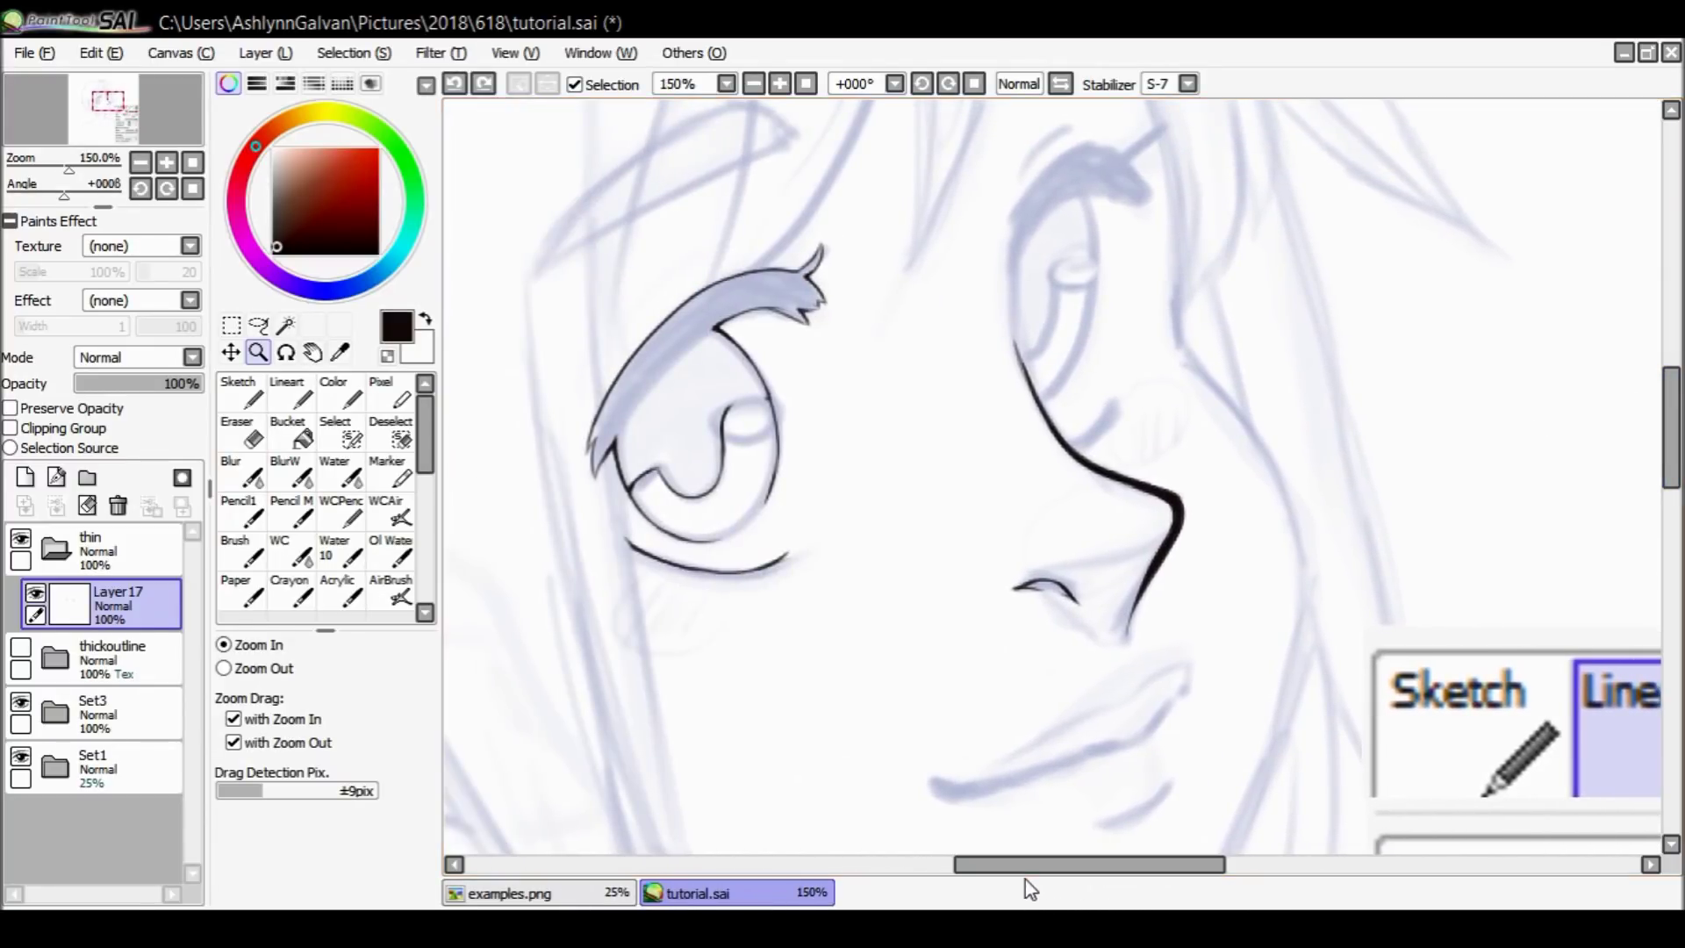
{"action": "left_click_drag", "start_coordinate": [1672, 430], "coordinate": [1648, 463]}
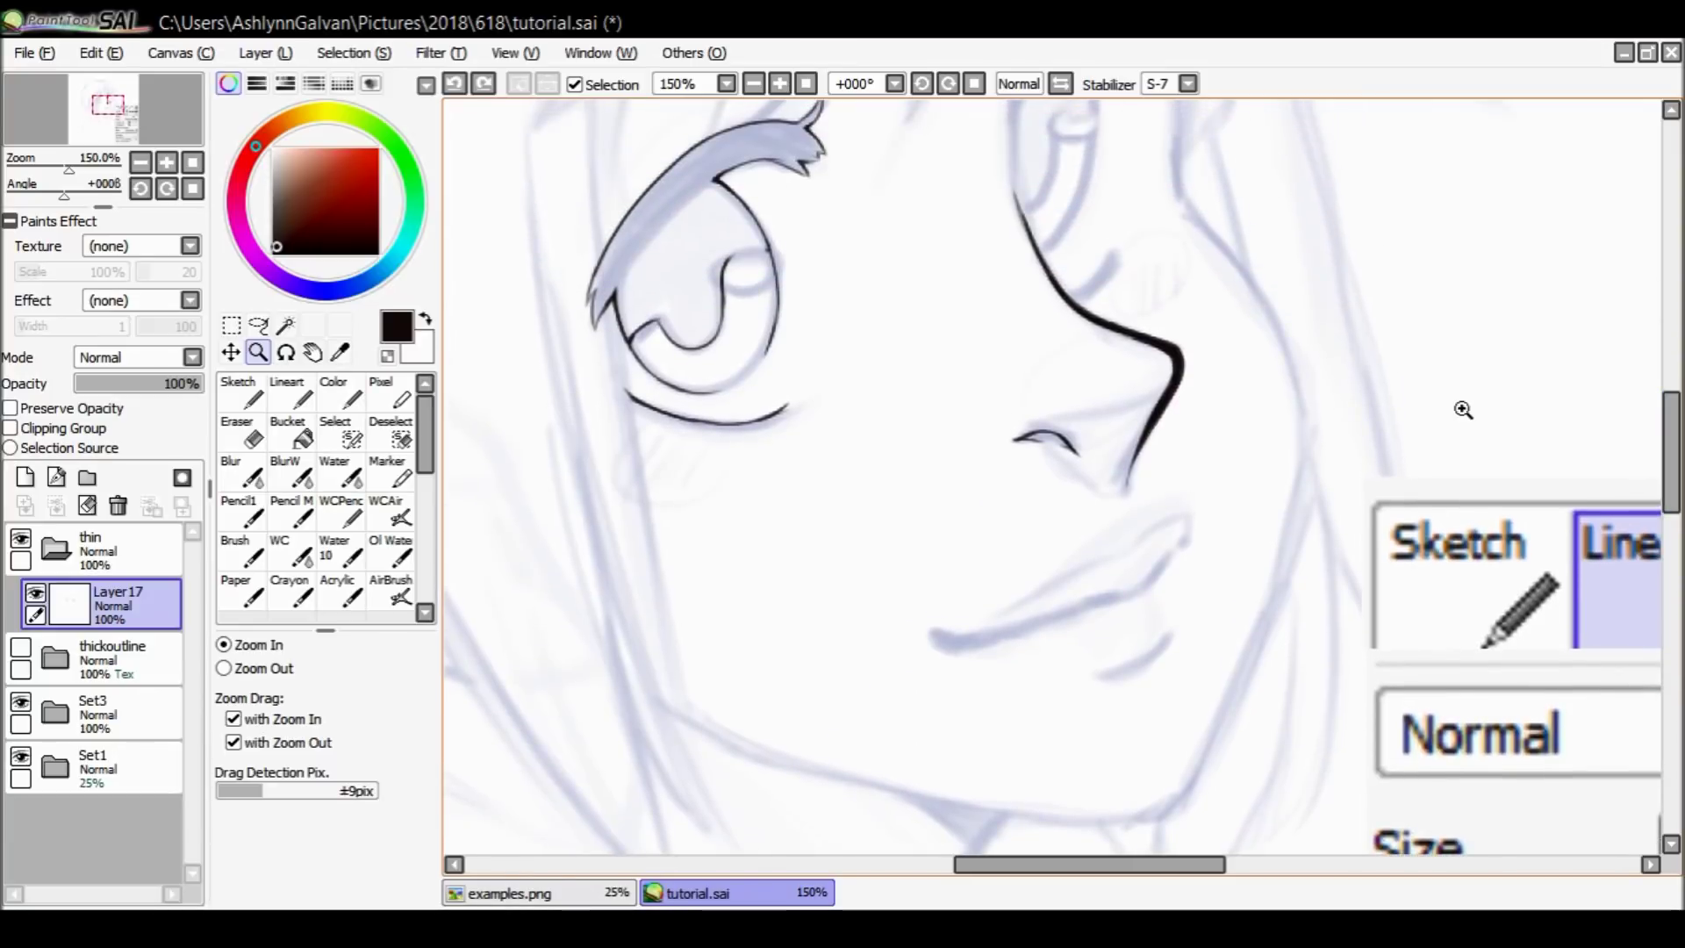
{"action": "left_click", "coordinate": [1060, 647]}
{"action": "left_click", "coordinate": [1059, 649]}
{"action": "left_click", "coordinate": [292, 393]}
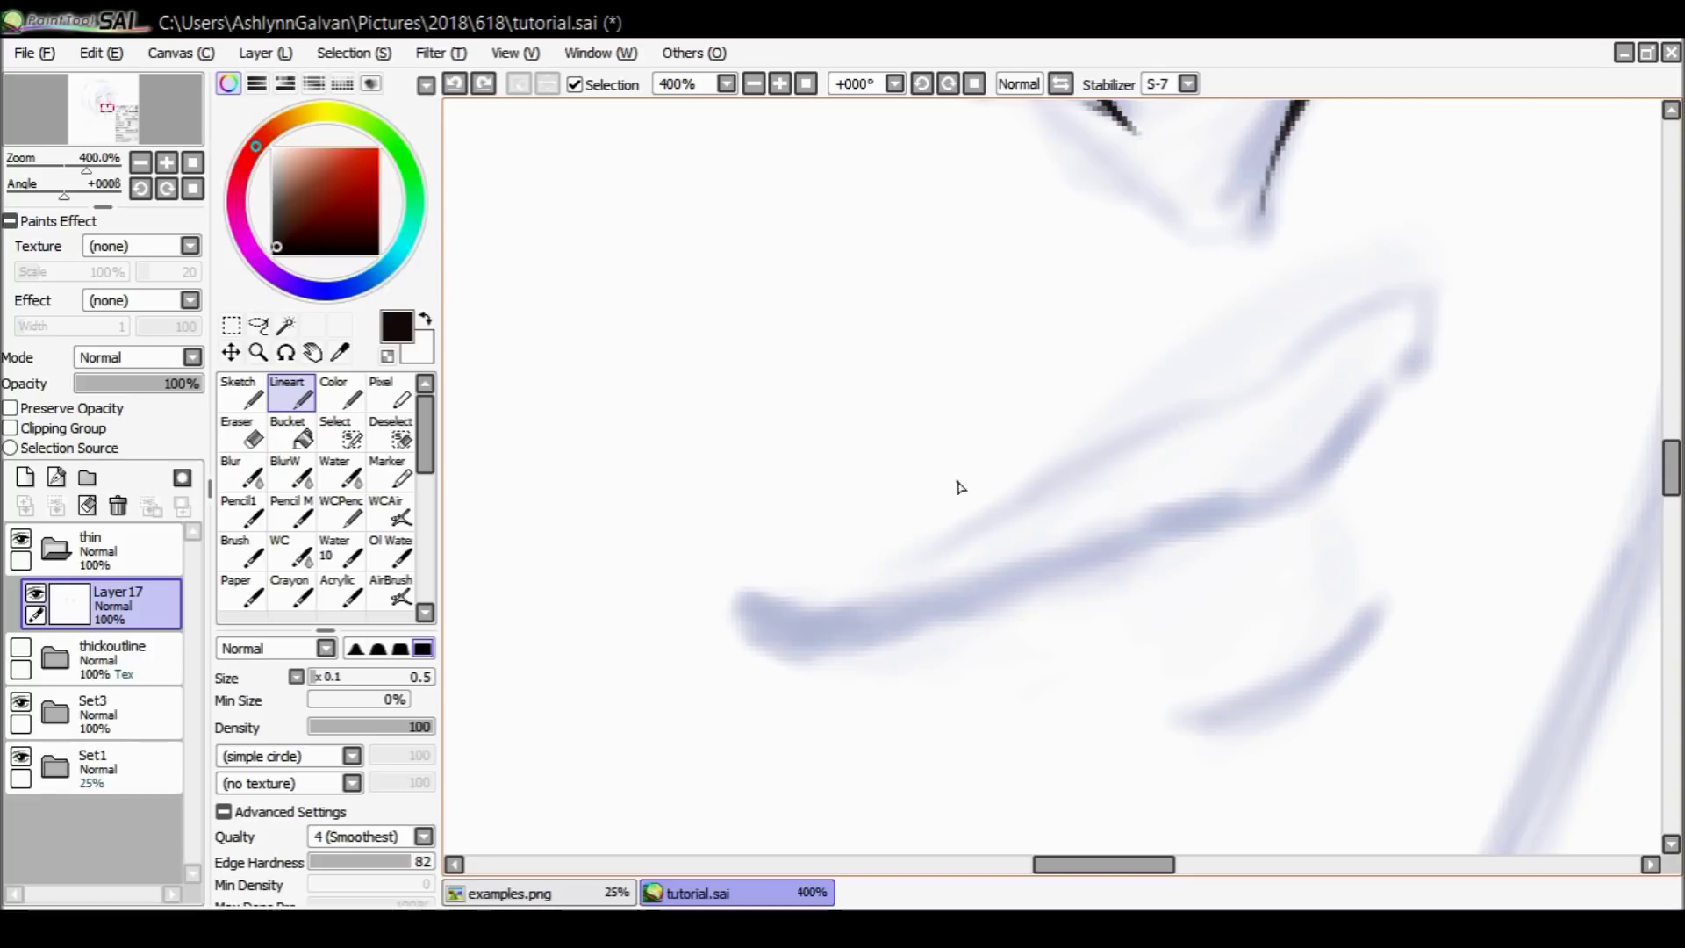
{"action": "left_click_drag", "start_coordinate": [924, 560], "coordinate": [974, 523]}
{"action": "key", "text": "ctrl+z"}
{"action": "left_click_drag", "start_coordinate": [913, 569], "coordinate": [1189, 407]}
{"action": "key", "text": "ctrl+z"}
{"action": "mouse_move", "coordinate": [921, 569]}
{"action": "left_mouse_down"}
{"action": "mouse_move", "coordinate": [1102, 460]}
{"action": "mouse_move", "coordinate": [1293, 370]}
{"action": "mouse_move", "coordinate": [1280, 389]}
{"action": "mouse_move", "coordinate": [1267, 394]}
{"action": "mouse_move", "coordinate": [1386, 298]}
{"action": "mouse_move", "coordinate": [1429, 299]}
{"action": "mouse_move", "coordinate": [1368, 306]}
{"action": "mouse_move", "coordinate": [1430, 309]}
{"action": "mouse_move", "coordinate": [1403, 372]}
{"action": "mouse_move", "coordinate": [1424, 322]}
{"action": "mouse_move", "coordinate": [1402, 369]}
{"action": "left_mouse_up"}
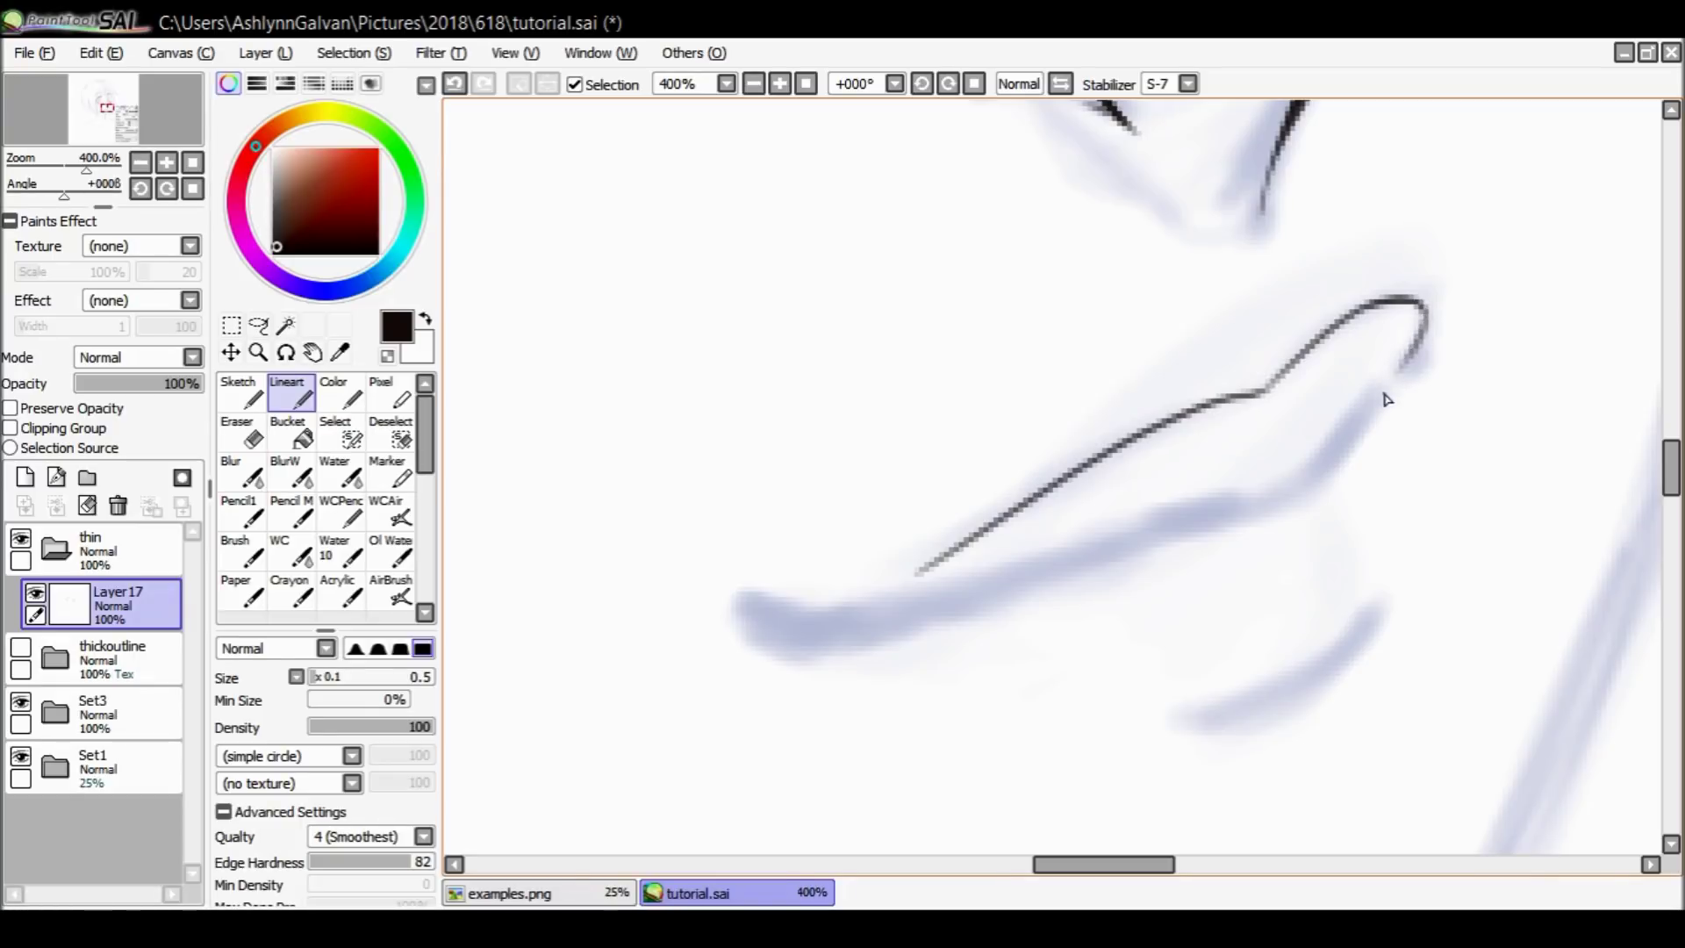
{"action": "mouse_move", "coordinate": [1218, 505]}
{"action": "left_mouse_down"}
{"action": "mouse_move", "coordinate": [1268, 510]}
{"action": "mouse_move", "coordinate": [1297, 495]}
{"action": "mouse_move", "coordinate": [1220, 497]}
{"action": "mouse_move", "coordinate": [1314, 488]}
{"action": "left_mouse_up"}
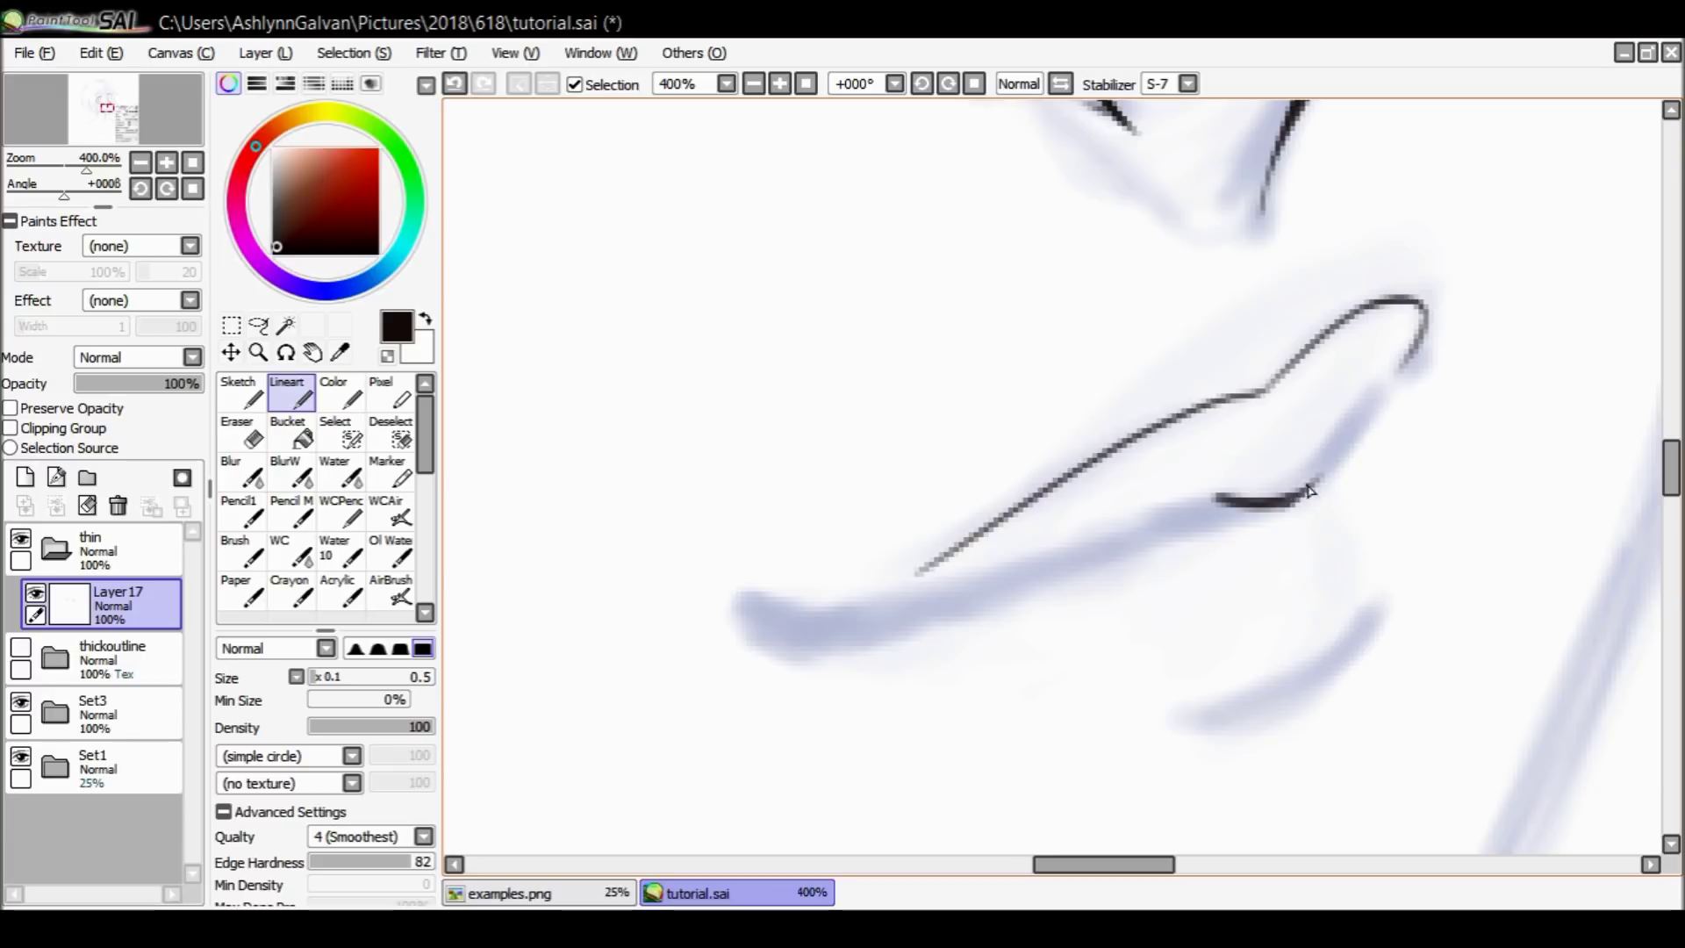
{"action": "left_click_drag", "start_coordinate": [1264, 391], "coordinate": [1319, 352]}
{"action": "key", "text": "ctrl+z"}
{"action": "left_click", "coordinate": [387, 356]}
{"action": "left_click_drag", "start_coordinate": [1299, 369], "coordinate": [1357, 325]}
{"action": "key", "text": "ctrl+z"}
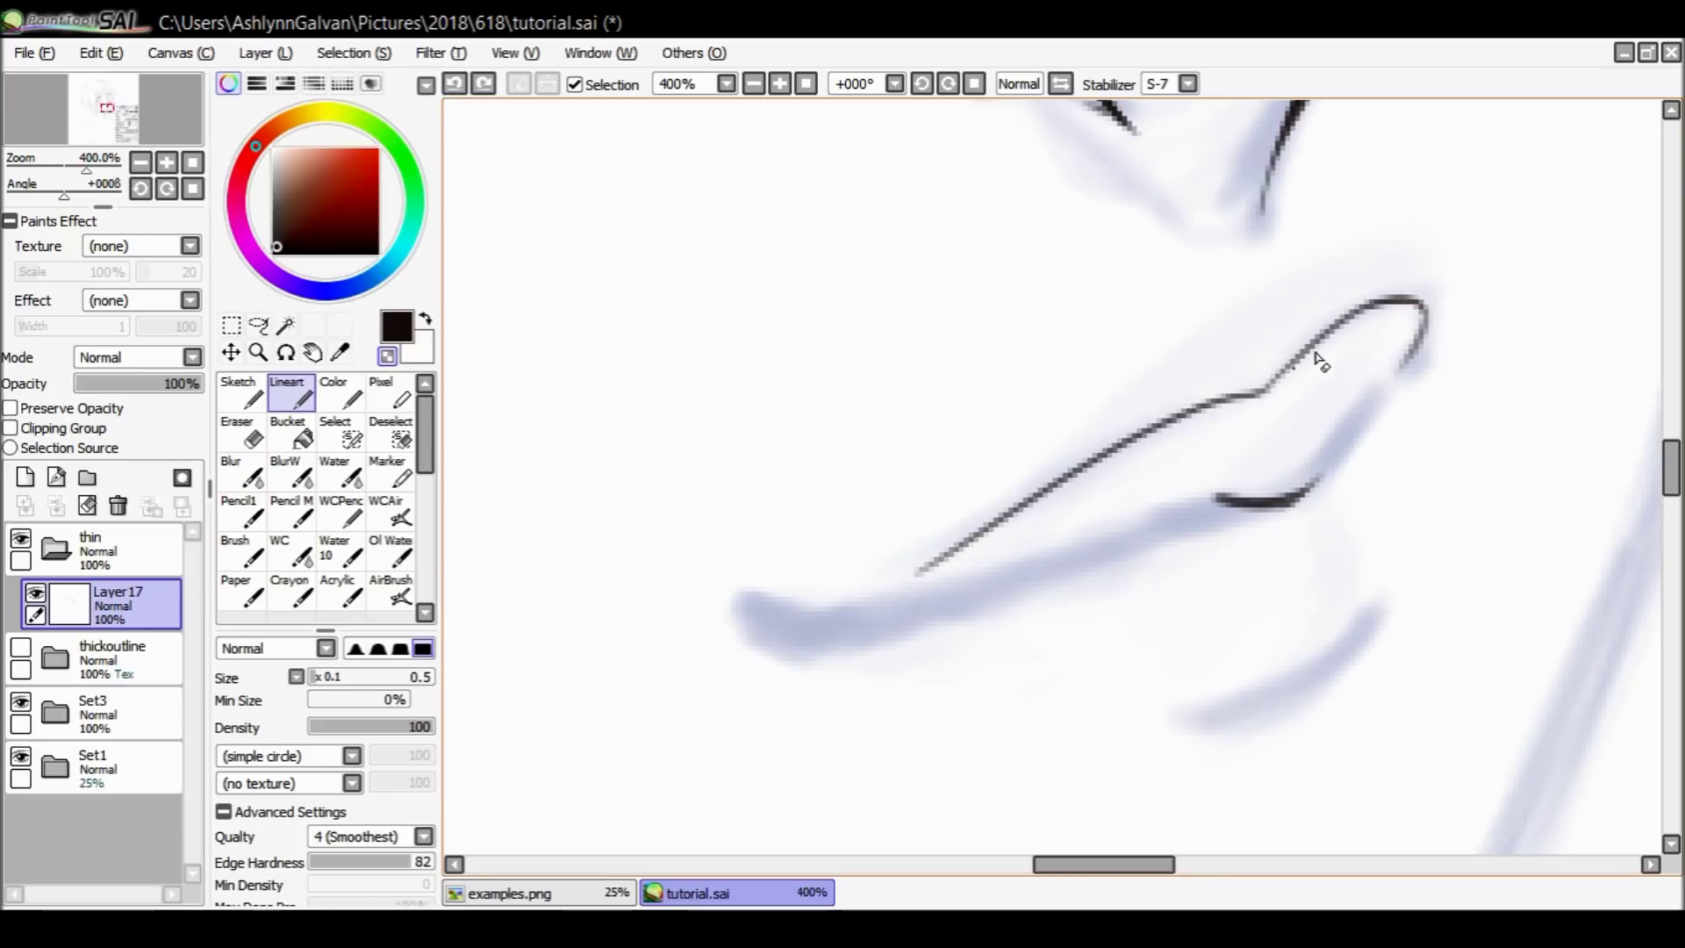
Thicken the upper lip's right tip and ink the slanted stroke joining it to the central dip, redoing it until smooth.
{"action": "left_click", "coordinate": [427, 343]}
{"action": "left_click_drag", "start_coordinate": [1423, 335], "coordinate": [1392, 380]}
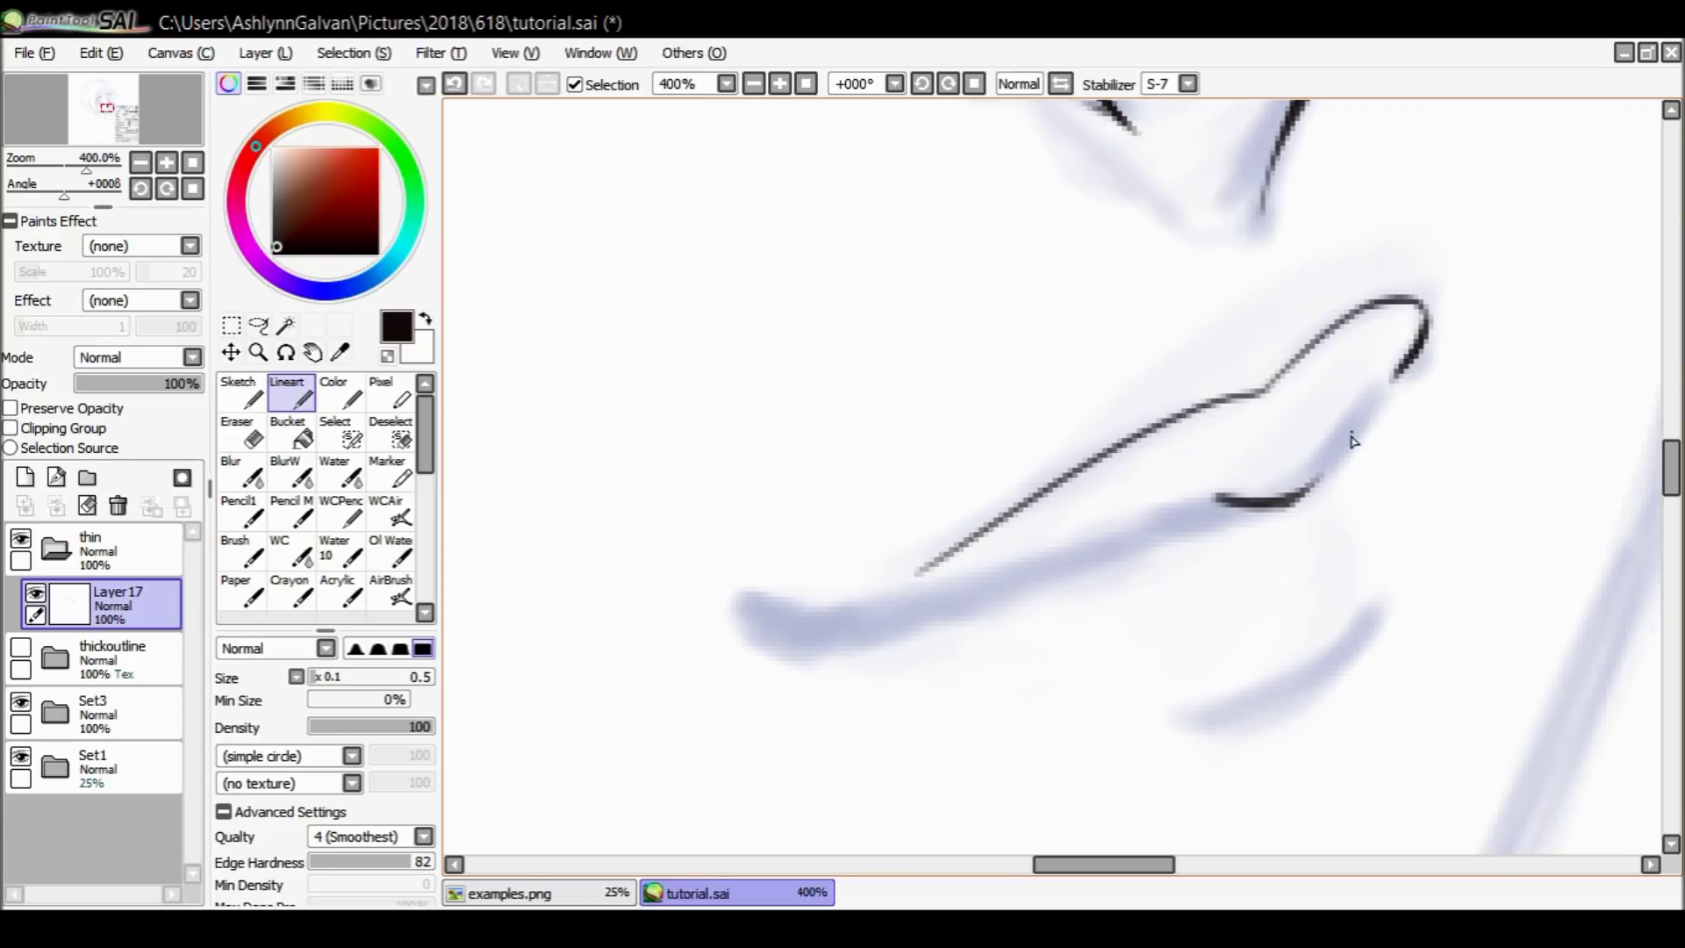
{"action": "left_click_drag", "start_coordinate": [1314, 492], "coordinate": [1378, 404]}
{"action": "key", "text": "ctrl+z"}
{"action": "left_click_drag", "start_coordinate": [1317, 493], "coordinate": [1376, 408]}
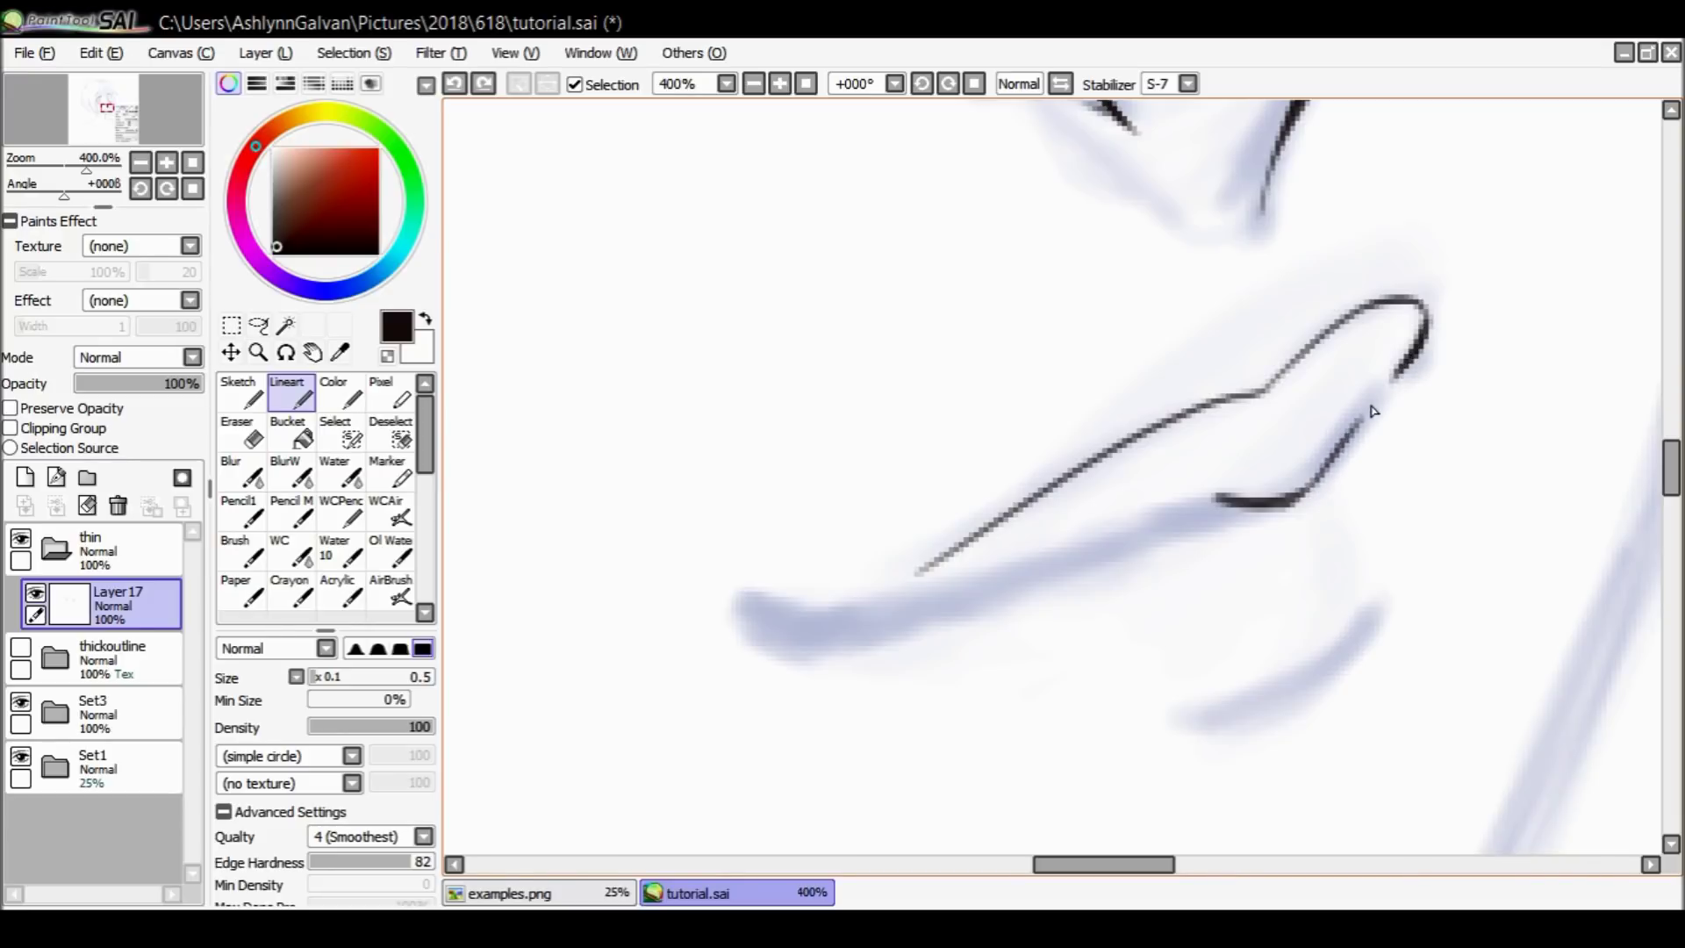
{"action": "left_click_drag", "start_coordinate": [1314, 489], "coordinate": [1387, 391]}
{"action": "key", "text": "ctrl+z"}
{"action": "left_click_drag", "start_coordinate": [1310, 488], "coordinate": [1413, 372]}
{"action": "key", "text": "ctrl+z"}
{"action": "left_click_drag", "start_coordinate": [1364, 428], "coordinate": [1414, 367]}
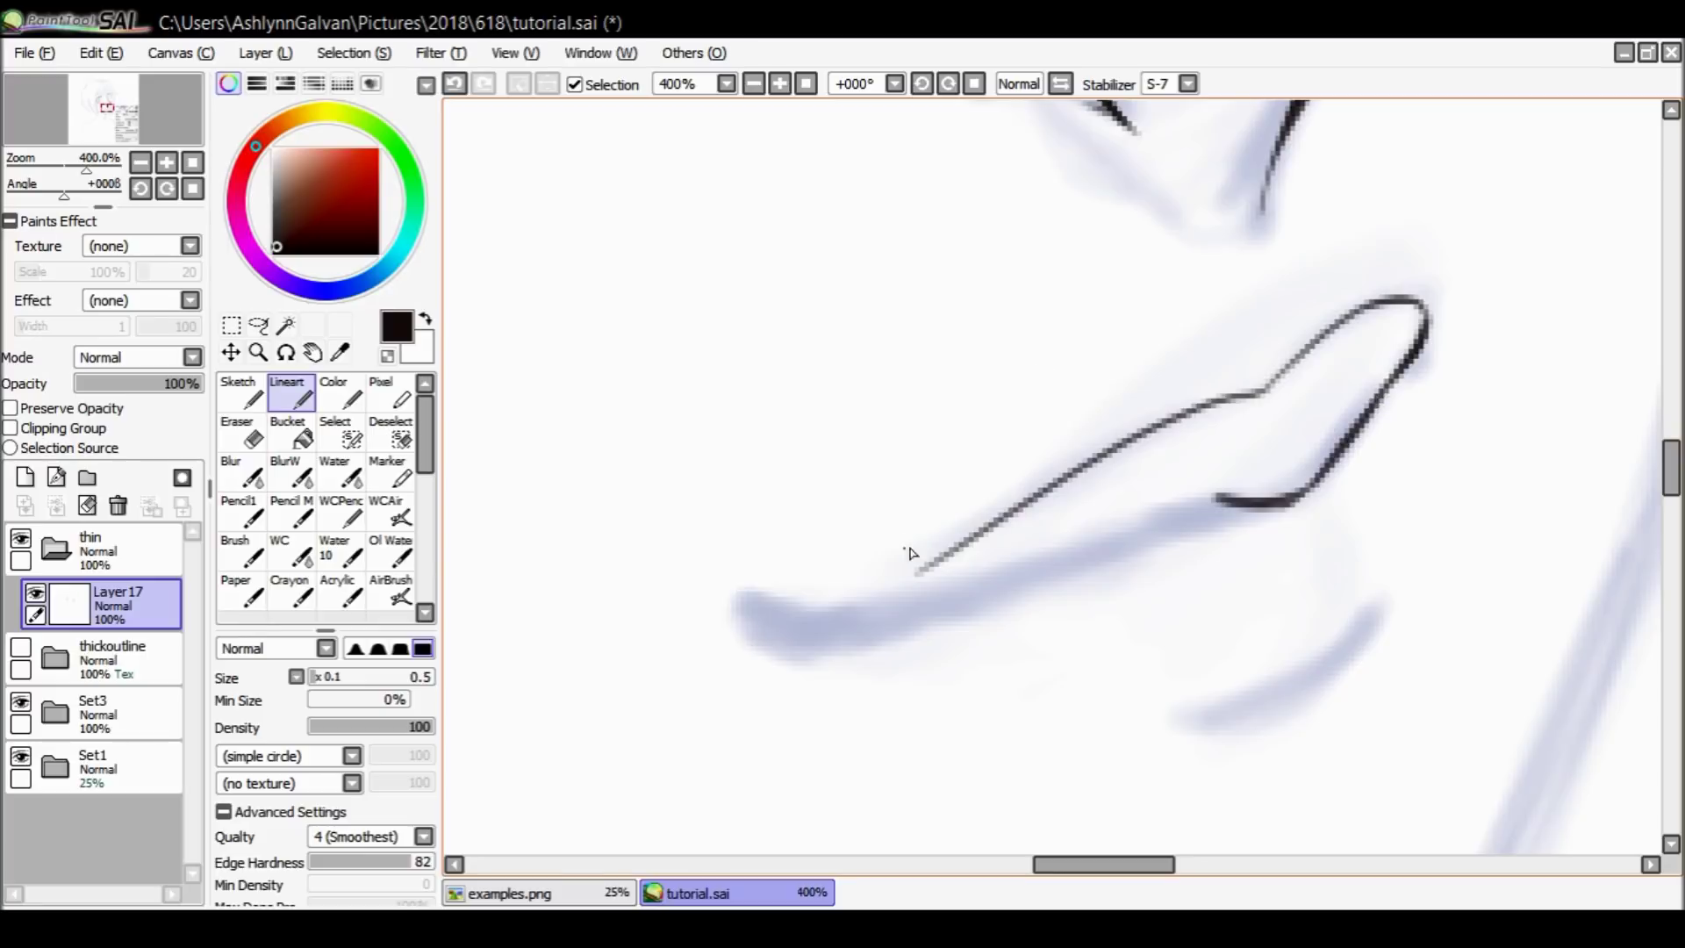
Thicken the central dip of the mouth line and touch up the lip's right edge.
{"action": "mouse_move", "coordinate": [925, 569]}
{"action": "left_mouse_down"}
{"action": "mouse_move", "coordinate": [1015, 512]}
{"action": "mouse_move", "coordinate": [992, 526]}
{"action": "left_mouse_up"}
{"action": "key", "text": "ctrl+z"}
{"action": "key", "text": "ctrl+z"}
{"action": "mouse_move", "coordinate": [1220, 506]}
{"action": "left_mouse_down"}
{"action": "mouse_move", "coordinate": [1301, 503]}
{"action": "mouse_move", "coordinate": [1211, 490]}
{"action": "mouse_move", "coordinate": [1252, 513]}
{"action": "mouse_move", "coordinate": [1303, 496]}
{"action": "mouse_move", "coordinate": [1290, 501]}
{"action": "mouse_move", "coordinate": [1349, 448]}
{"action": "left_mouse_up"}
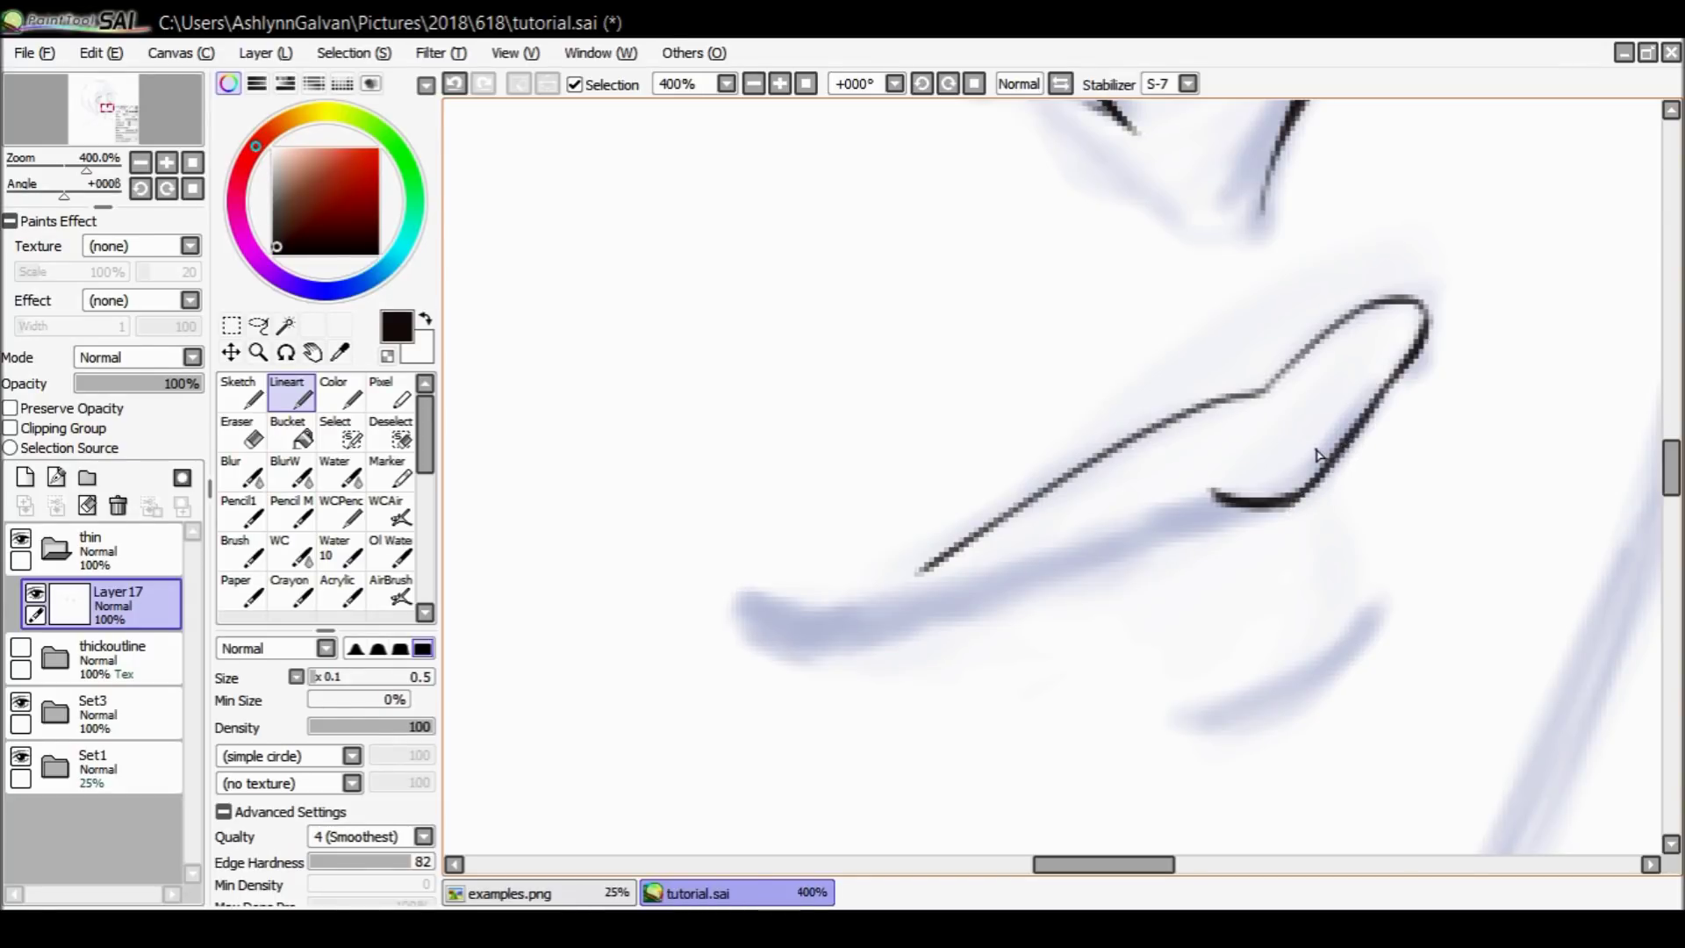
{"action": "mouse_move", "coordinate": [1410, 361]}
{"action": "left_mouse_down"}
{"action": "mouse_move", "coordinate": [1409, 300]}
{"action": "mouse_move", "coordinate": [1440, 330]}
{"action": "left_mouse_up"}
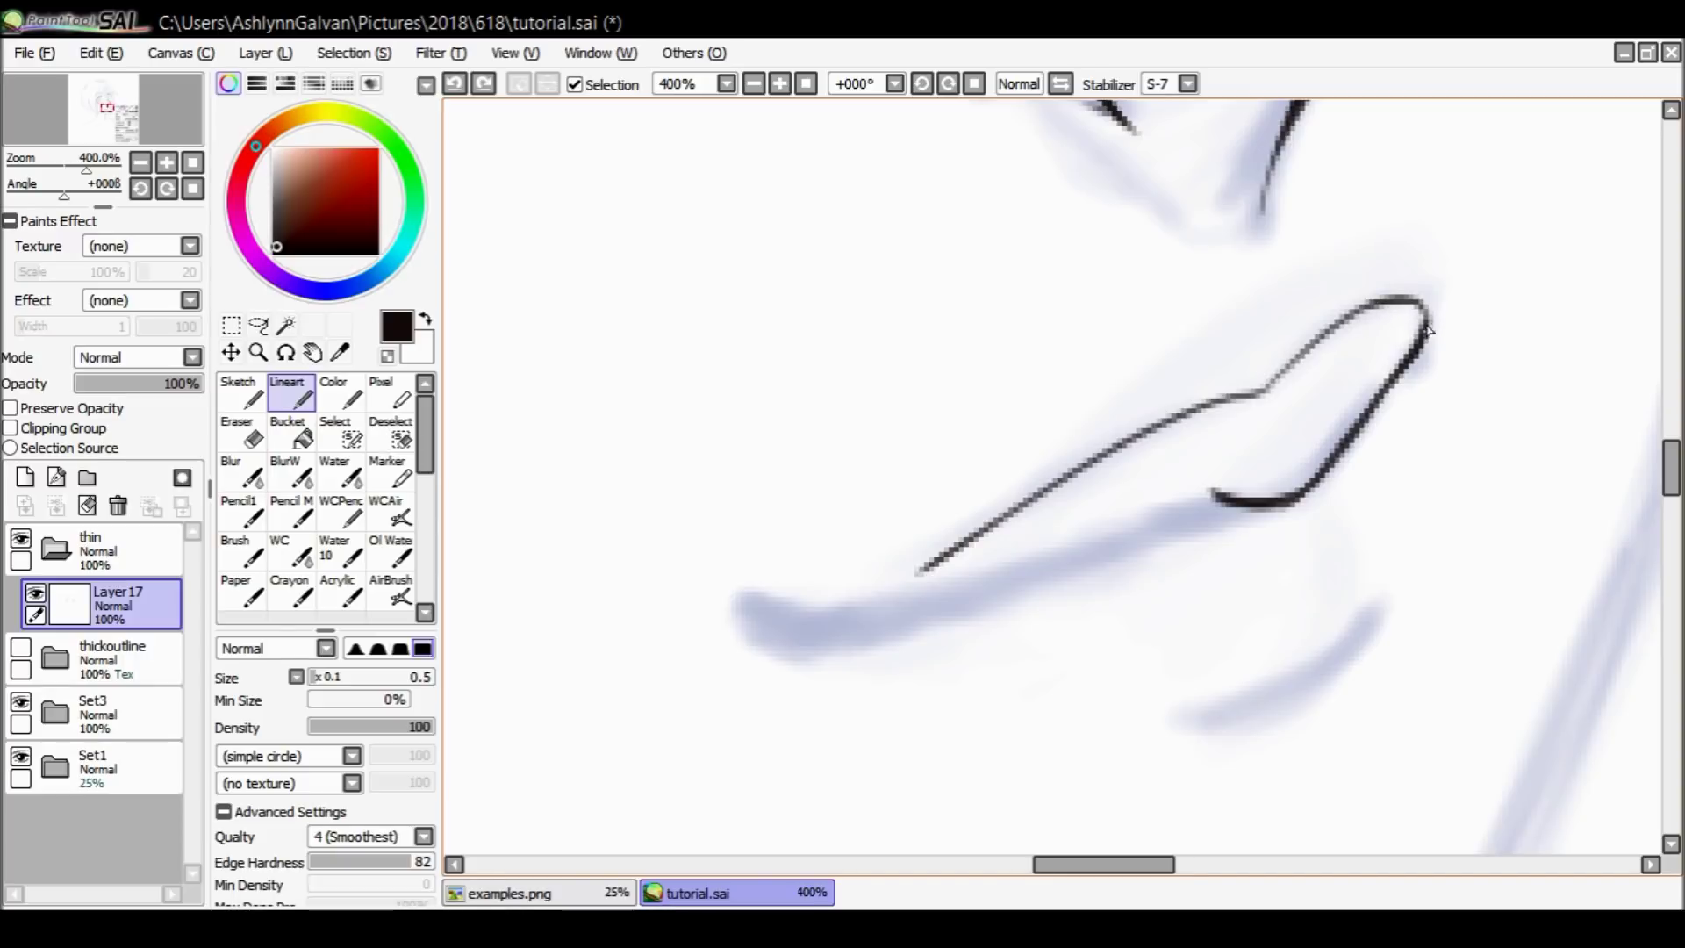
{"action": "left_click_drag", "start_coordinate": [917, 577], "coordinate": [1234, 515]}
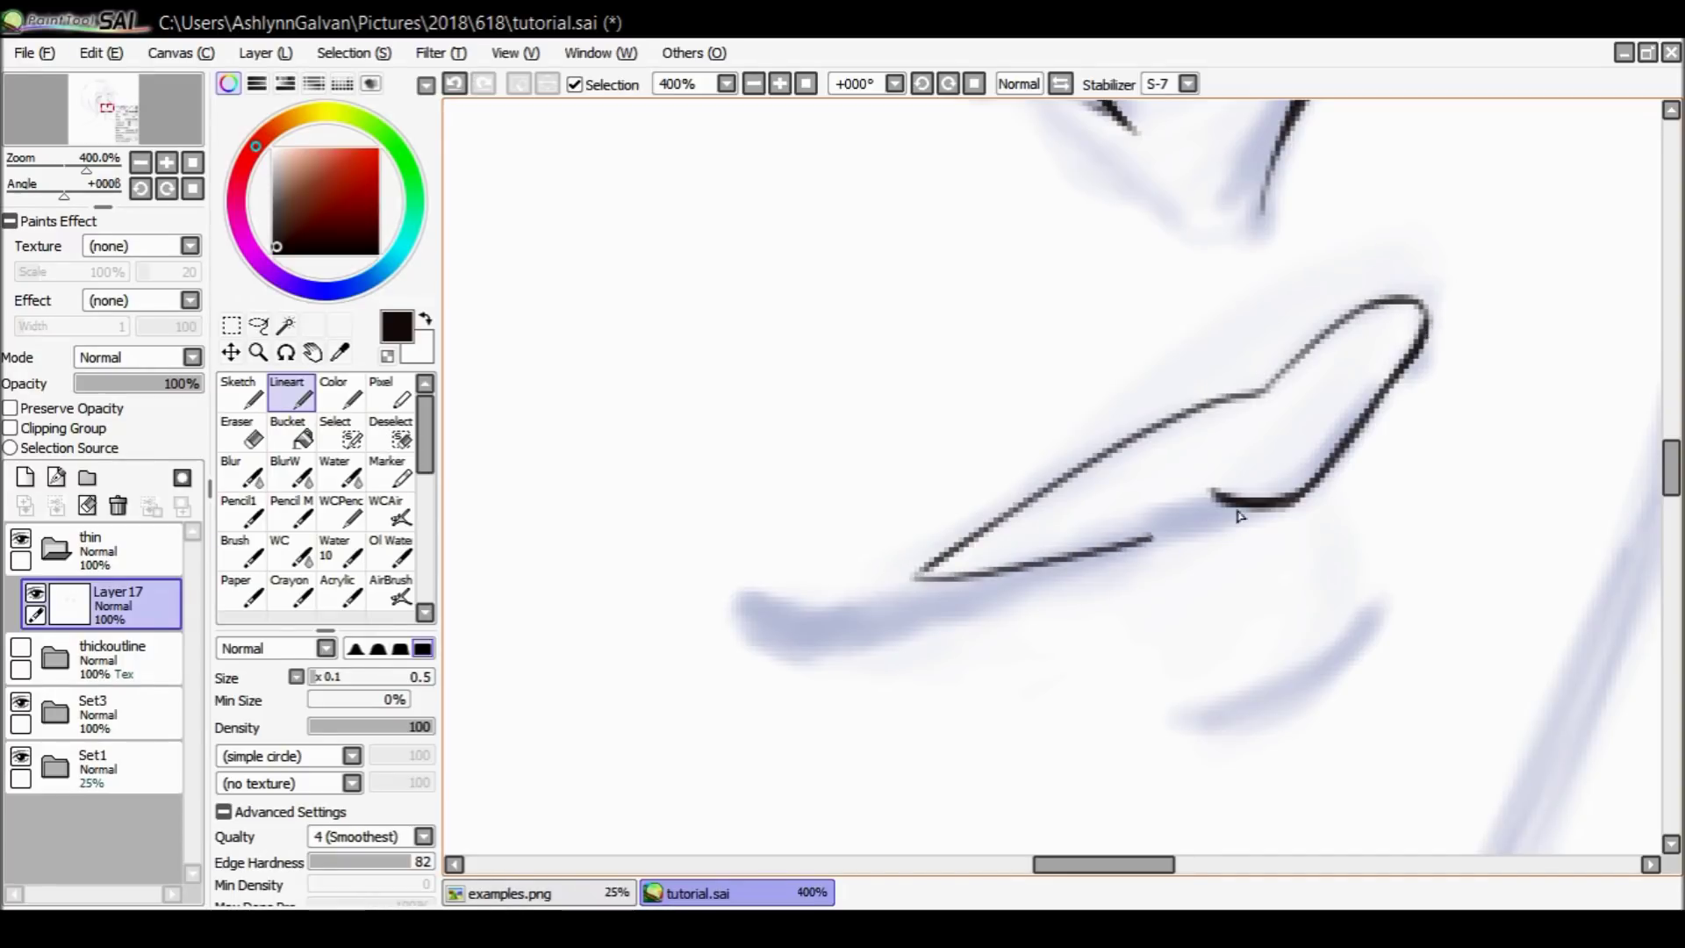
{"action": "key", "text": "ctrl+z"}
{"action": "mouse_move", "coordinate": [768, 610]}
{"action": "left_mouse_down"}
{"action": "mouse_move", "coordinate": [843, 640]}
{"action": "mouse_move", "coordinate": [1277, 512]}
{"action": "left_mouse_up"}
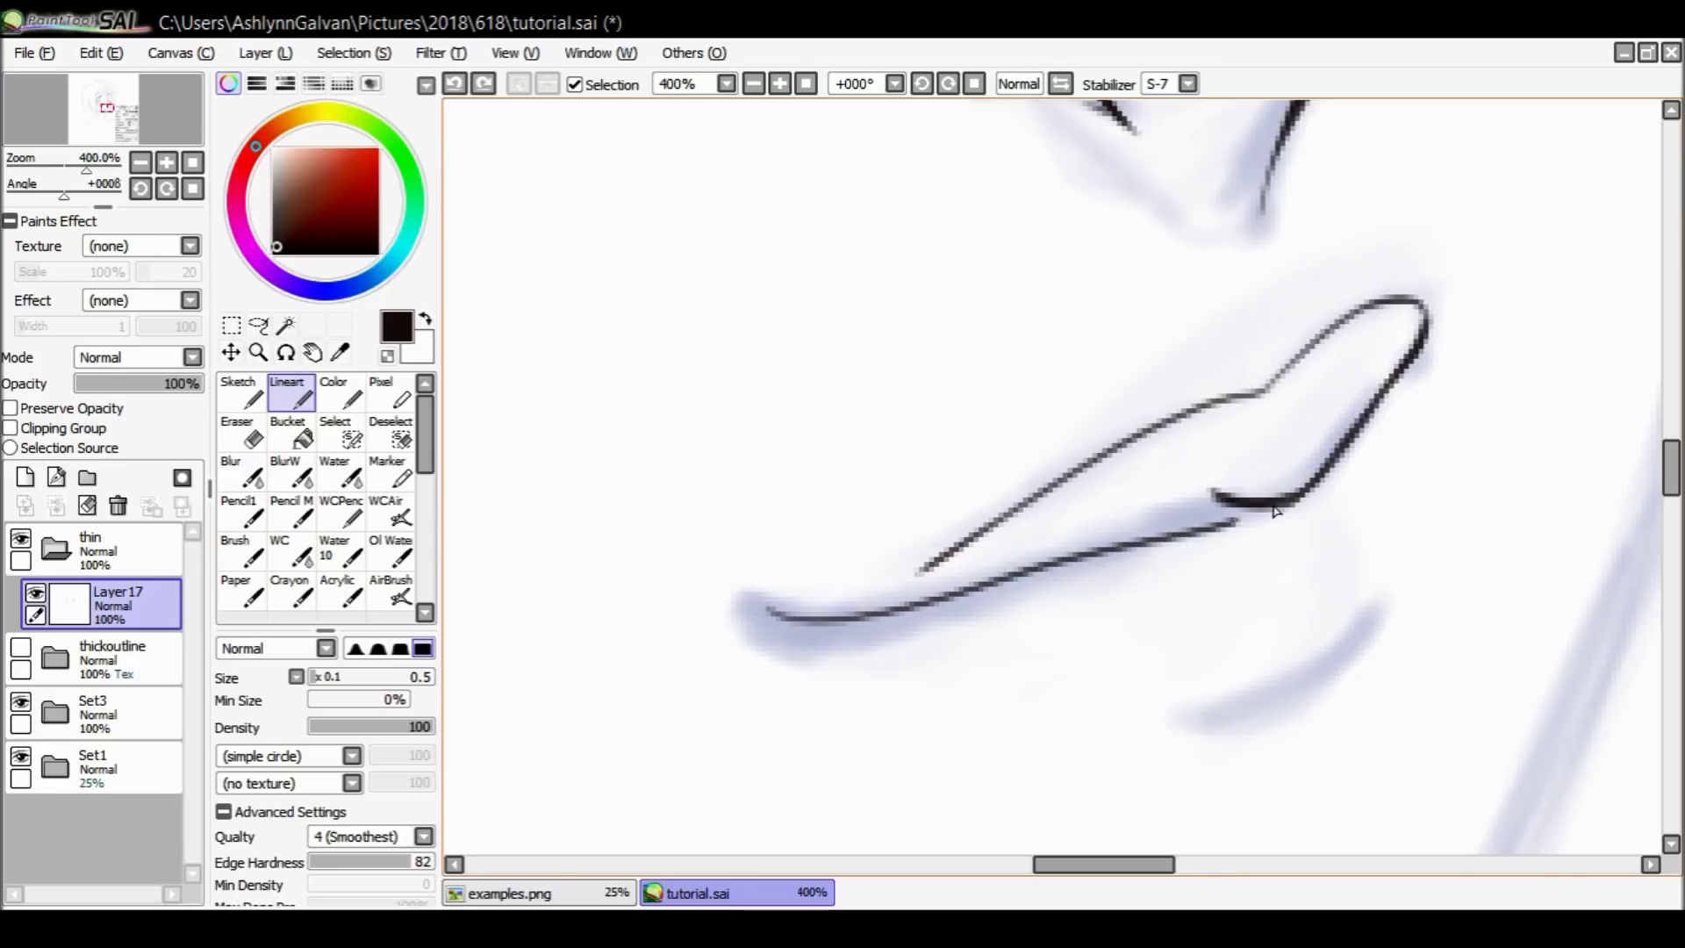
{"action": "key", "text": "ctrl+z"}
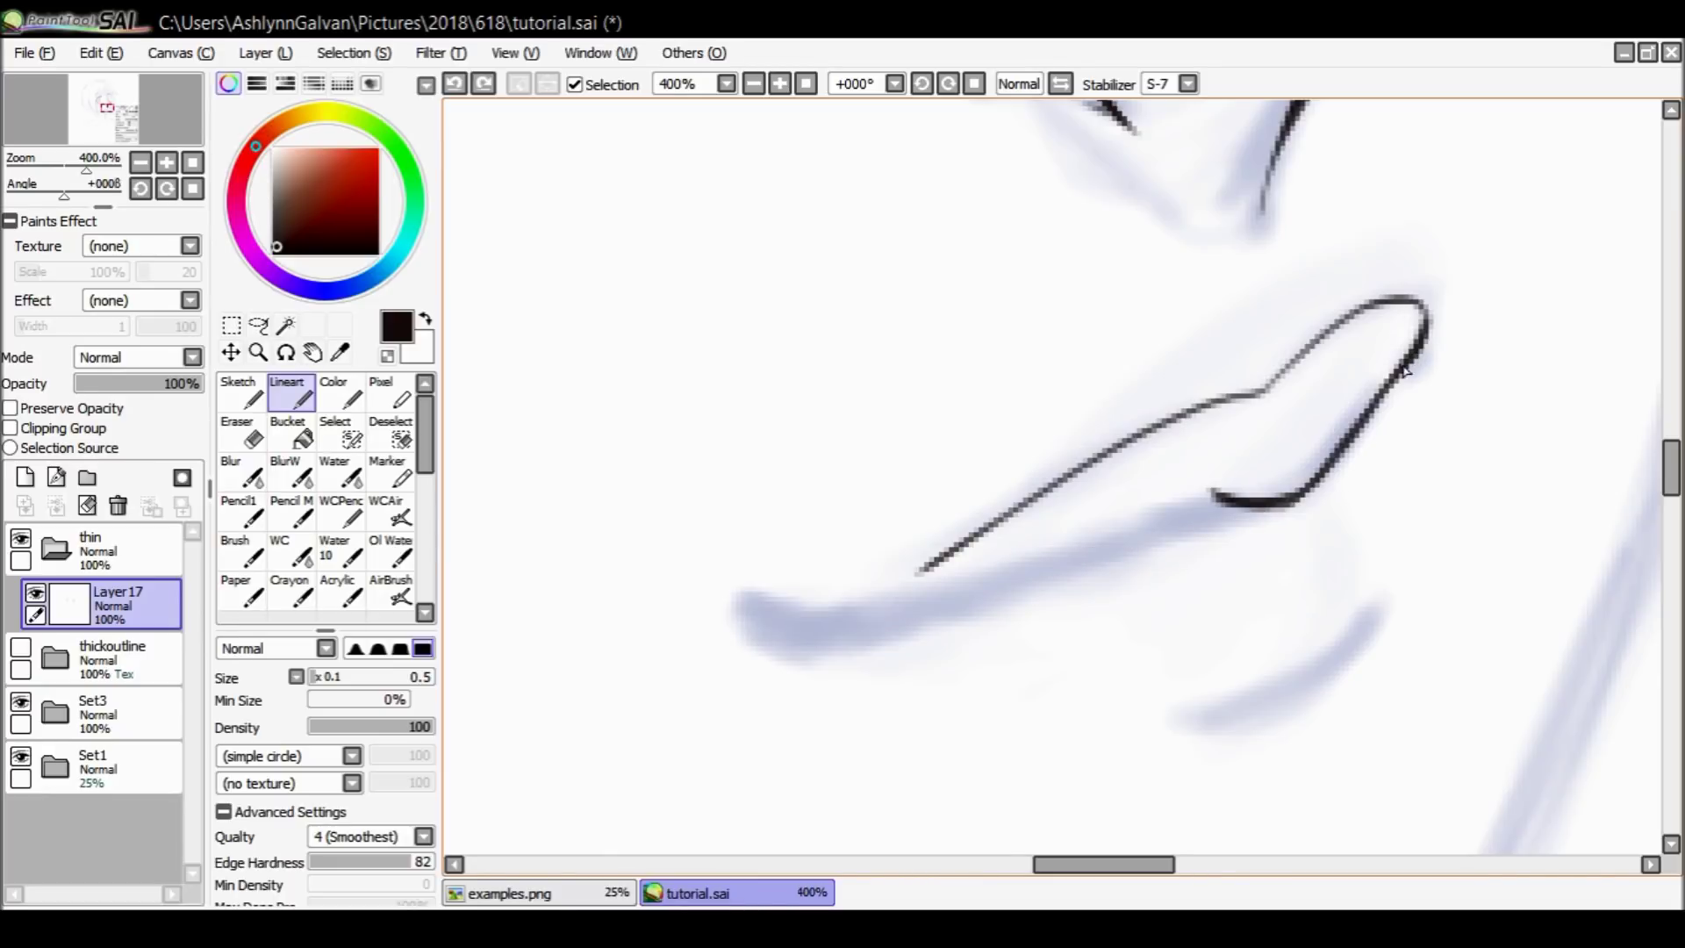
Add a small flick at the mouth's right corner and clean up the stroke beside it with the transparent colour.
{"action": "mouse_move", "coordinate": [1395, 391]}
{"action": "left_mouse_down"}
{"action": "mouse_move", "coordinate": [1434, 350]}
{"action": "mouse_move", "coordinate": [1383, 386]}
{"action": "left_mouse_up"}
{"action": "key", "text": "ctrl+z"}
{"action": "key", "text": "ctrl+z"}
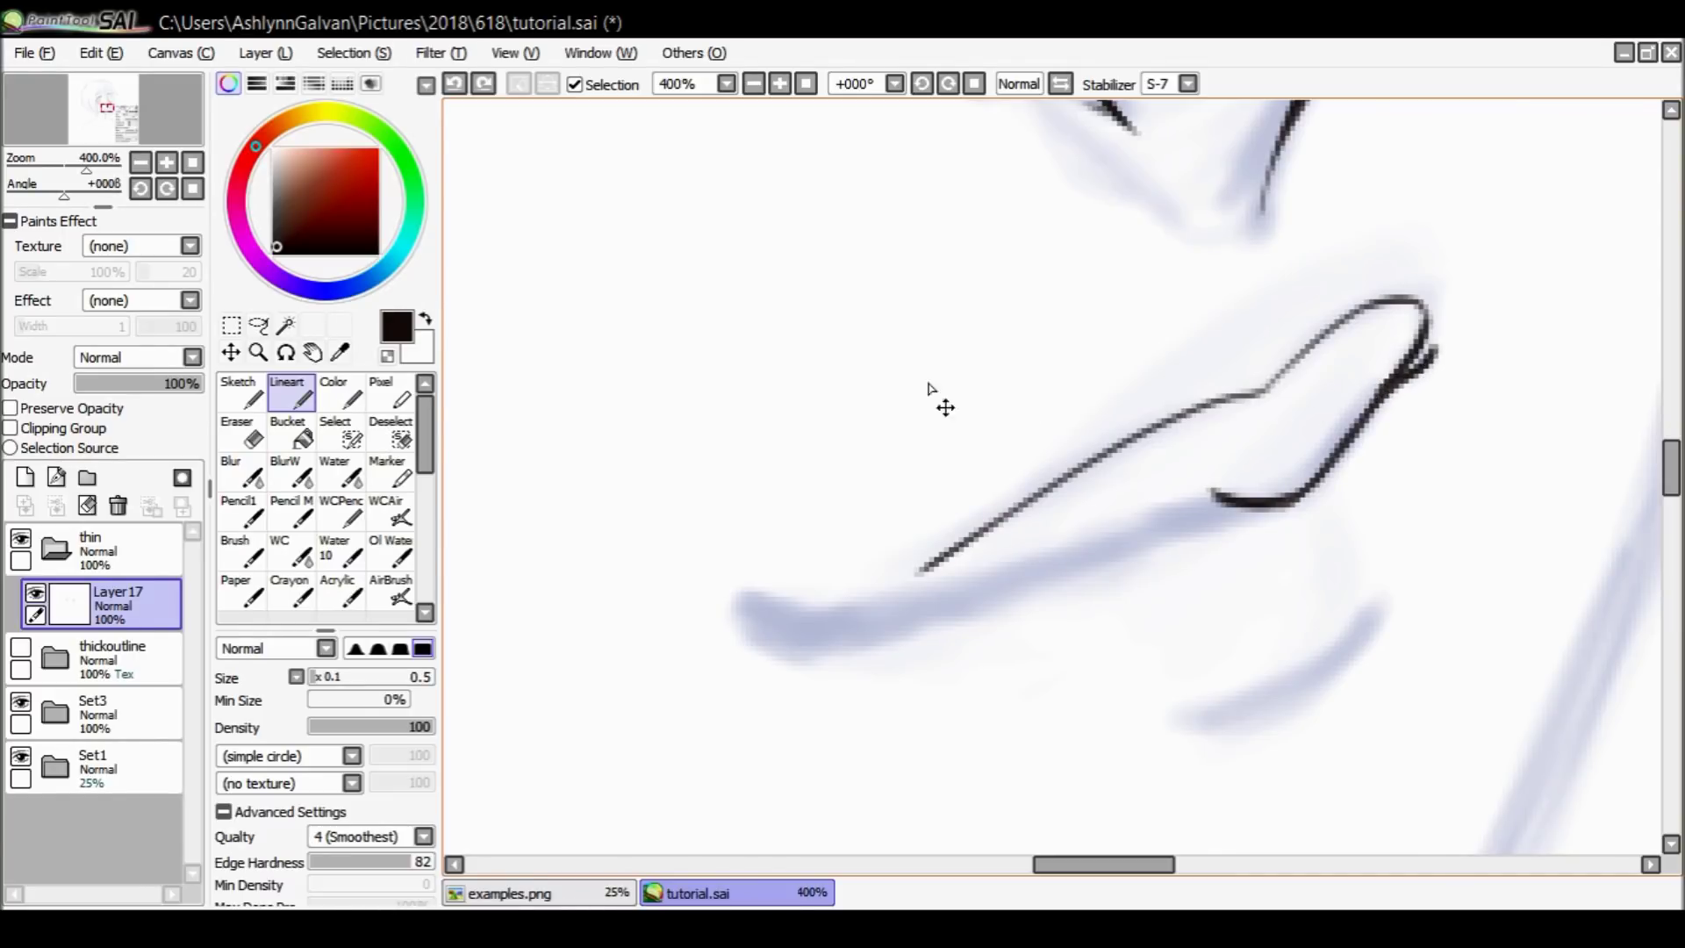
{"action": "left_click", "coordinate": [387, 355]}
{"action": "left_click_drag", "start_coordinate": [1387, 399], "coordinate": [1343, 440]}
{"action": "key", "text": "ctrl+z"}
{"action": "left_click_drag", "start_coordinate": [1411, 350], "coordinate": [1344, 440]}
{"action": "left_click", "coordinate": [387, 355]}
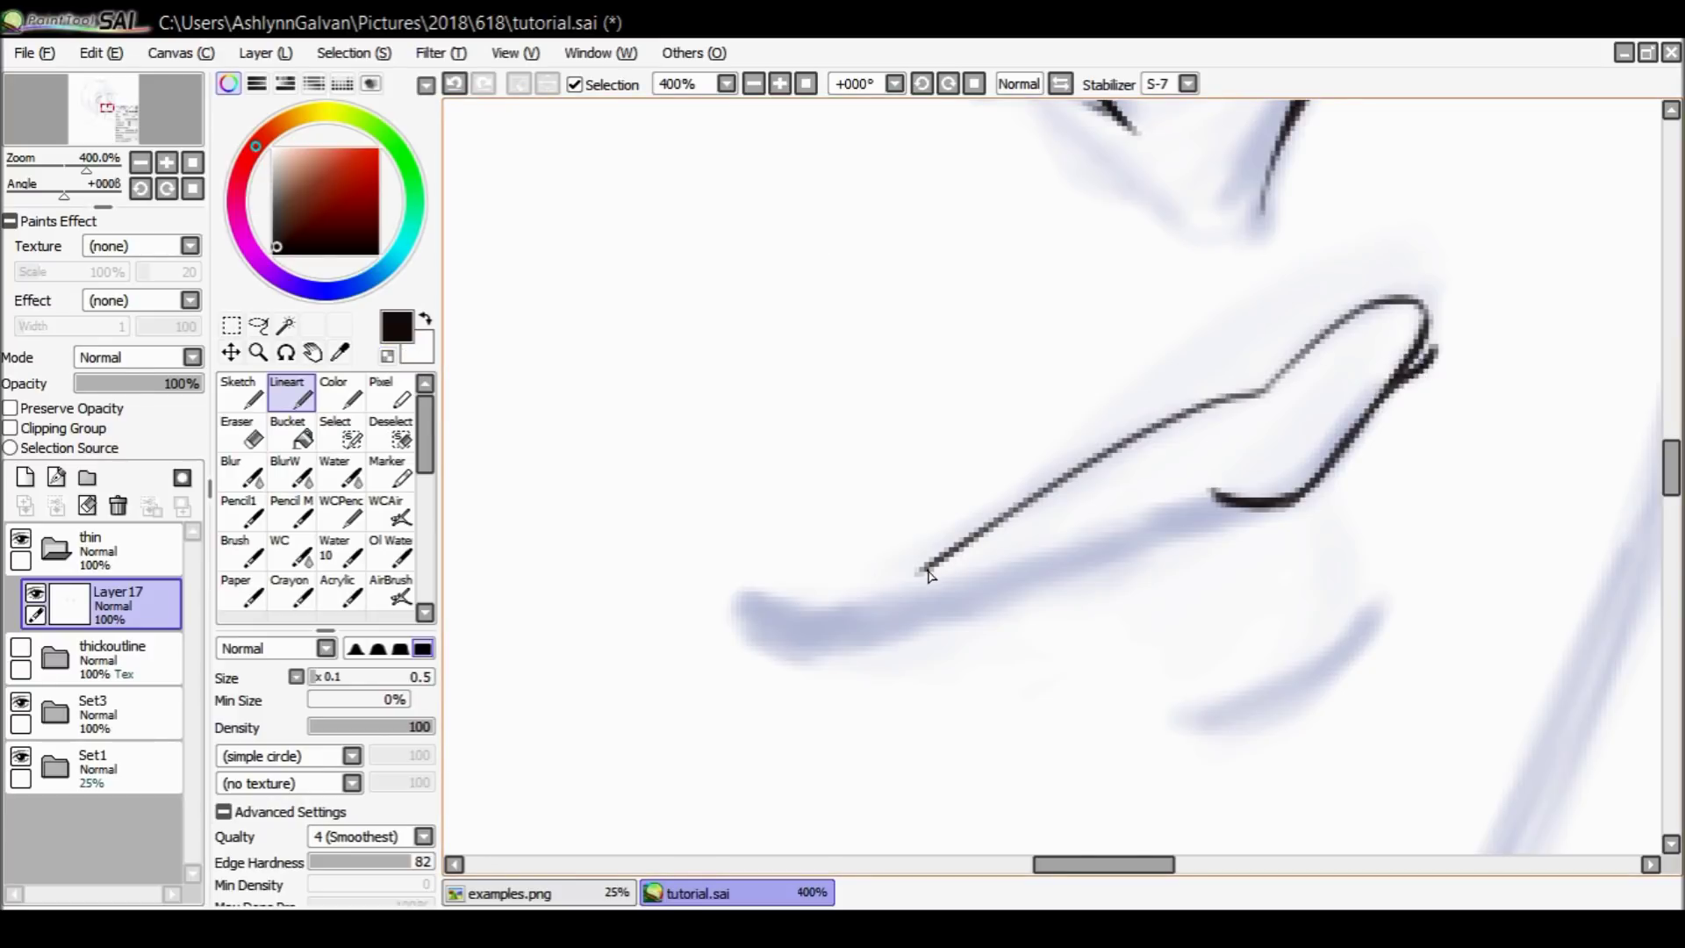
{"action": "left_click_drag", "start_coordinate": [920, 572], "coordinate": [1042, 499]}
{"action": "key", "text": "ctrl+z"}
{"action": "left_click_drag", "start_coordinate": [921, 572], "coordinate": [1098, 463]}
{"action": "key", "text": "ctrl+z"}
{"action": "mouse_move", "coordinate": [749, 602]}
{"action": "left_mouse_down"}
{"action": "mouse_move", "coordinate": [784, 641]}
{"action": "mouse_move", "coordinate": [819, 640]}
{"action": "mouse_move", "coordinate": [753, 604]}
{"action": "mouse_move", "coordinate": [785, 637]}
{"action": "mouse_move", "coordinate": [854, 641]}
{"action": "left_mouse_up"}
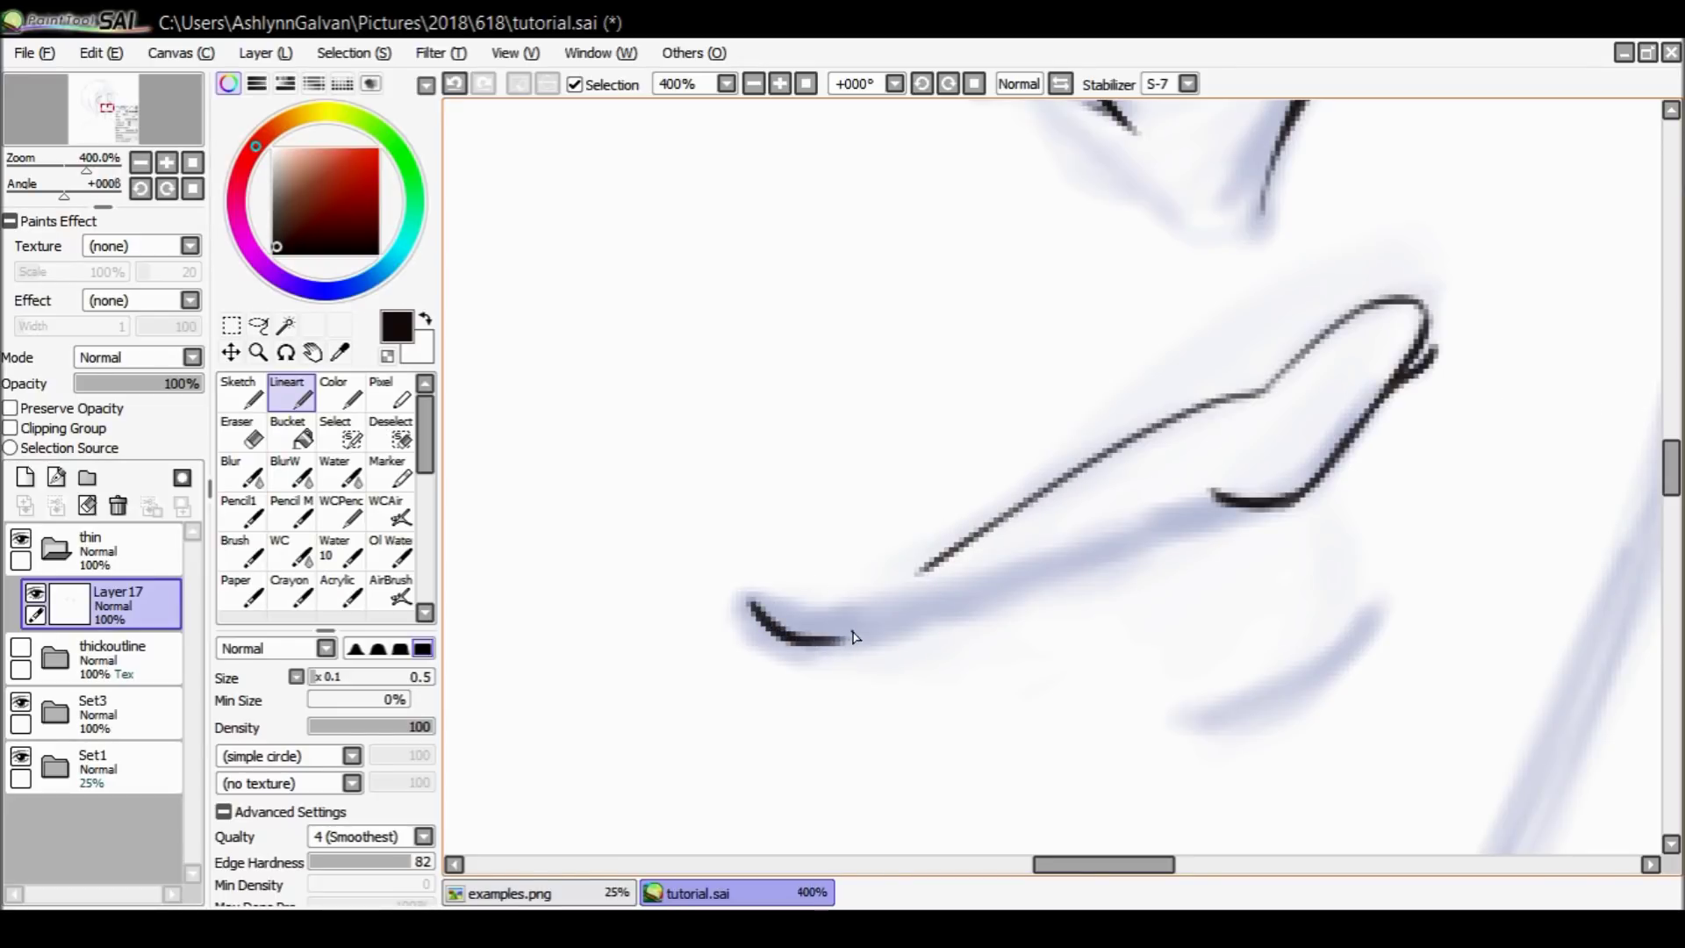
{"action": "left_click_drag", "start_coordinate": [756, 606], "coordinate": [887, 634]}
{"action": "key", "text": "ctrl+z"}
{"action": "key", "text": "ctrl+z"}
{"action": "key", "text": "ctrl+z"}
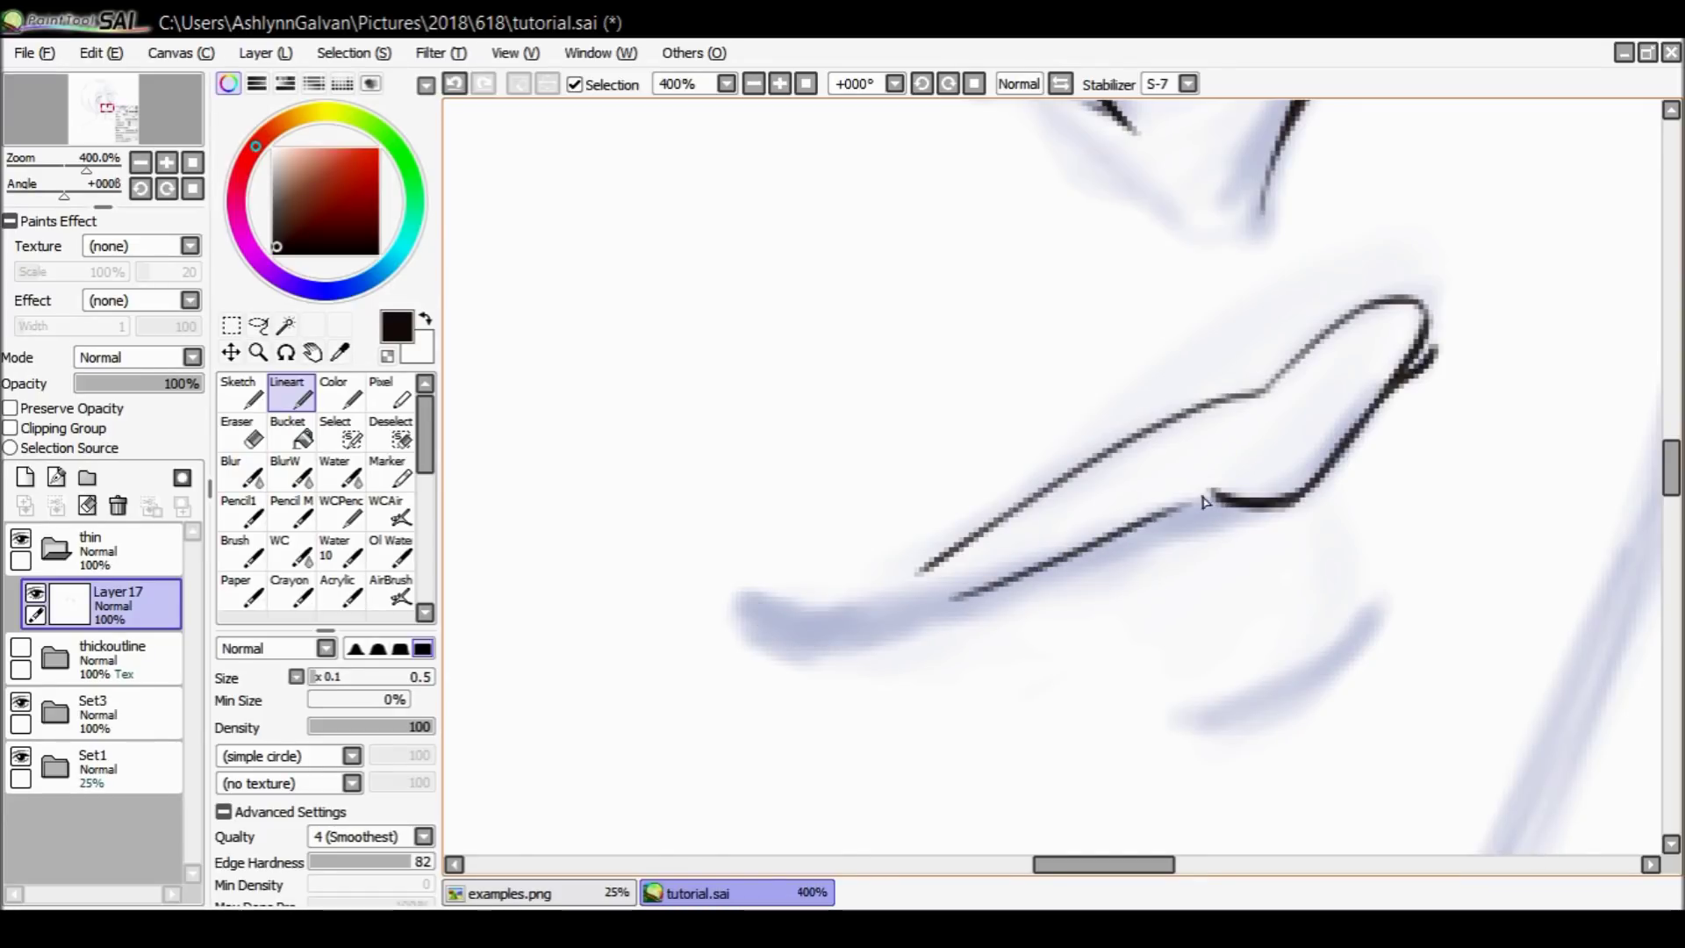
Ink the mouth line from the central dip to the left corner and thicken it near that corner.
{"action": "mouse_move", "coordinate": [1228, 505]}
{"action": "left_mouse_down"}
{"action": "mouse_move", "coordinate": [1102, 575]}
{"action": "mouse_move", "coordinate": [1182, 520]}
{"action": "mouse_move", "coordinate": [884, 642]}
{"action": "mouse_move", "coordinate": [784, 619]}
{"action": "mouse_move", "coordinate": [769, 601]}
{"action": "mouse_move", "coordinate": [799, 565]}
{"action": "mouse_move", "coordinate": [783, 597]}
{"action": "mouse_move", "coordinate": [833, 635]}
{"action": "left_mouse_up"}
{"action": "key", "text": "ctrl+z"}
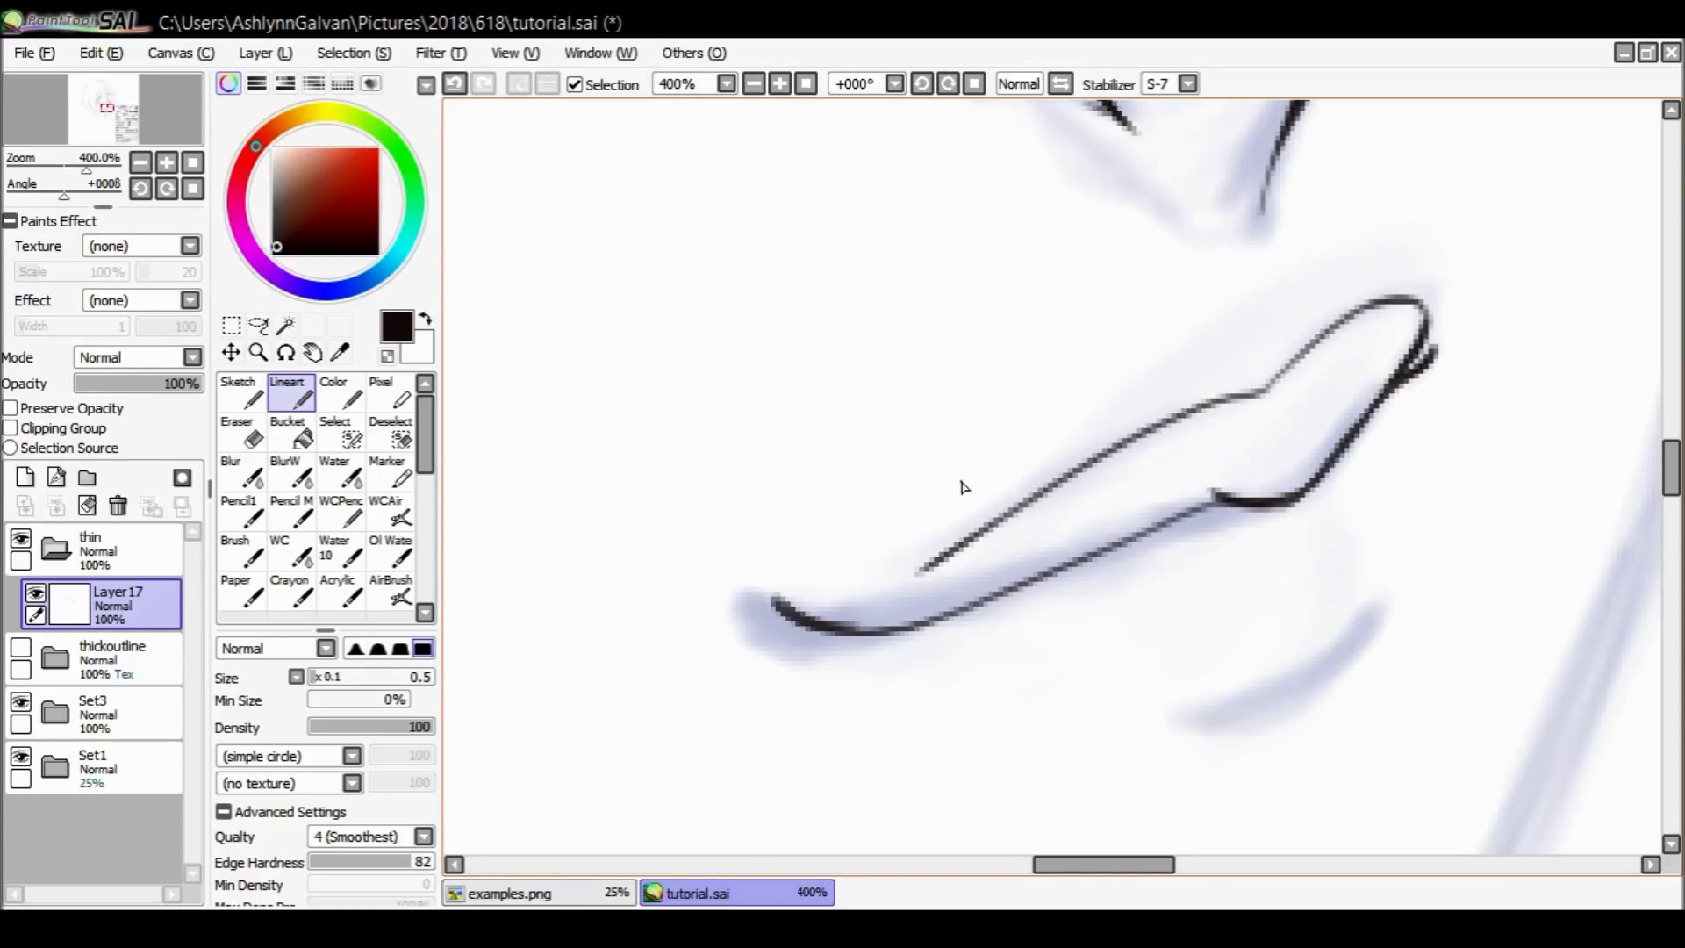
{"action": "mouse_move", "coordinate": [807, 621]}
{"action": "left_mouse_down"}
{"action": "mouse_move", "coordinate": [922, 632]}
{"action": "mouse_move", "coordinate": [956, 610]}
{"action": "mouse_move", "coordinate": [904, 632]}
{"action": "mouse_move", "coordinate": [998, 603]}
{"action": "mouse_move", "coordinate": [1079, 551]}
{"action": "left_mouse_up"}
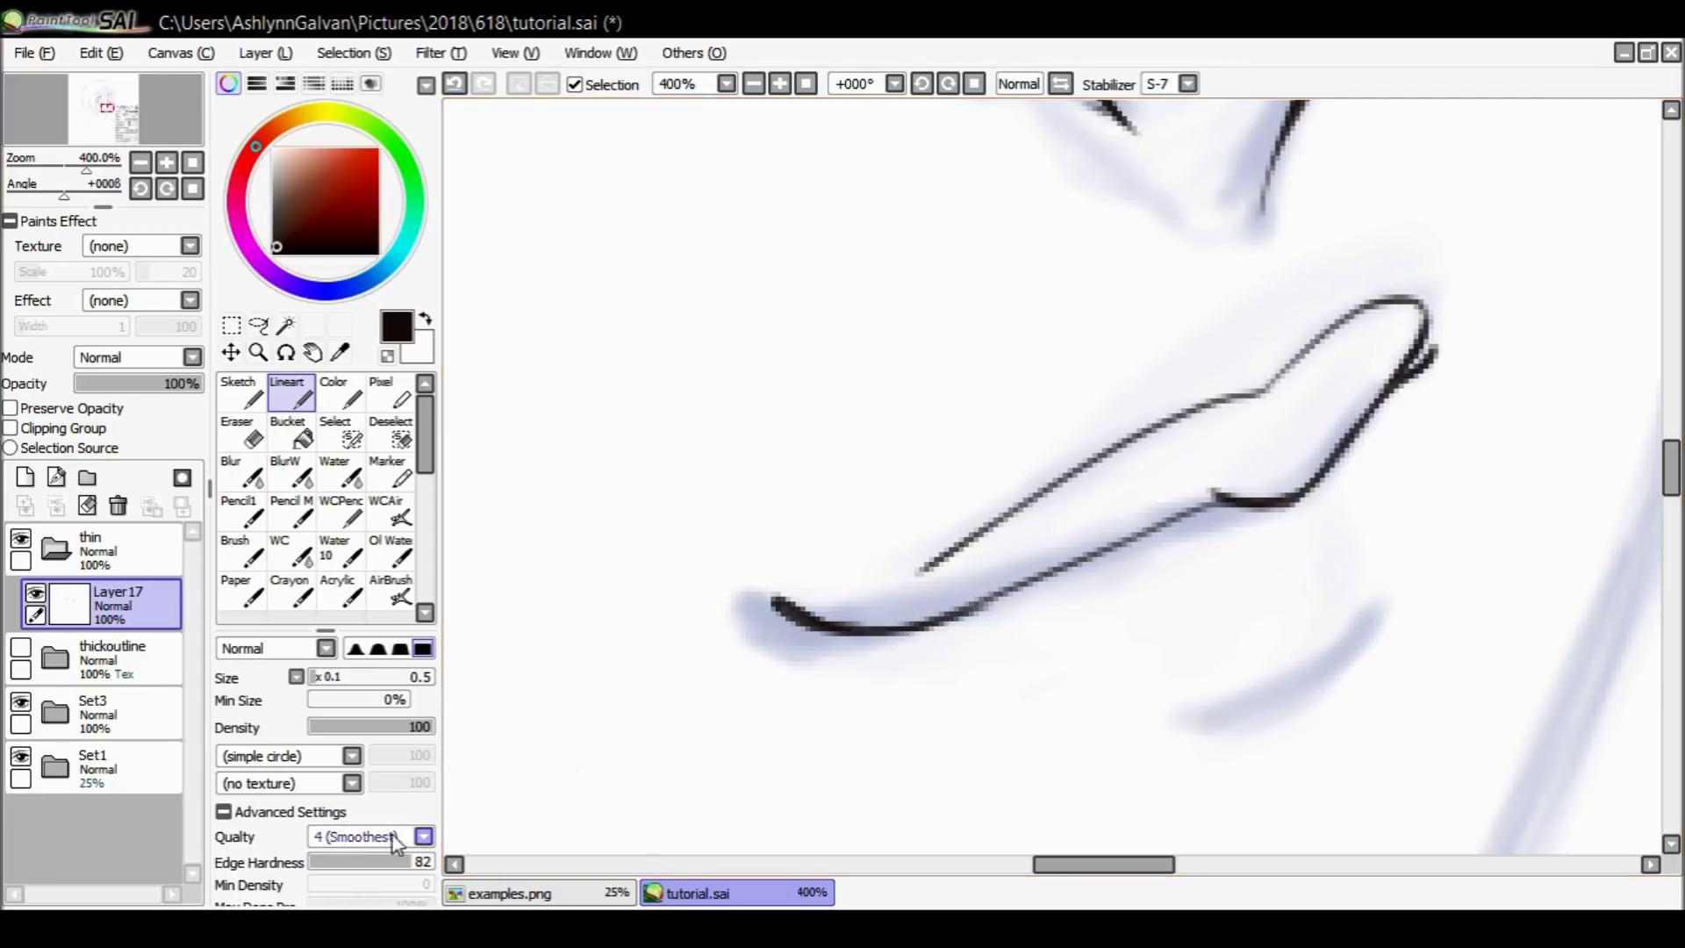
Ink the curved outline of the lower lip and thicken the middle stretch of the mouth line.
{"action": "mouse_move", "coordinate": [1420, 515]}
{"action": "left_mouse_down"}
{"action": "mouse_move", "coordinate": [1376, 663]}
{"action": "mouse_move", "coordinate": [1148, 723]}
{"action": "left_mouse_up"}
{"action": "left_click_drag", "start_coordinate": [1419, 540], "coordinate": [1426, 460]}
{"action": "key", "text": "ctrl+z"}
{"action": "mouse_move", "coordinate": [1209, 487]}
{"action": "left_mouse_down"}
{"action": "mouse_move", "coordinate": [1342, 452]}
{"action": "mouse_move", "coordinate": [1056, 655]}
{"action": "left_mouse_up"}
{"action": "key", "text": "ctrl+z"}
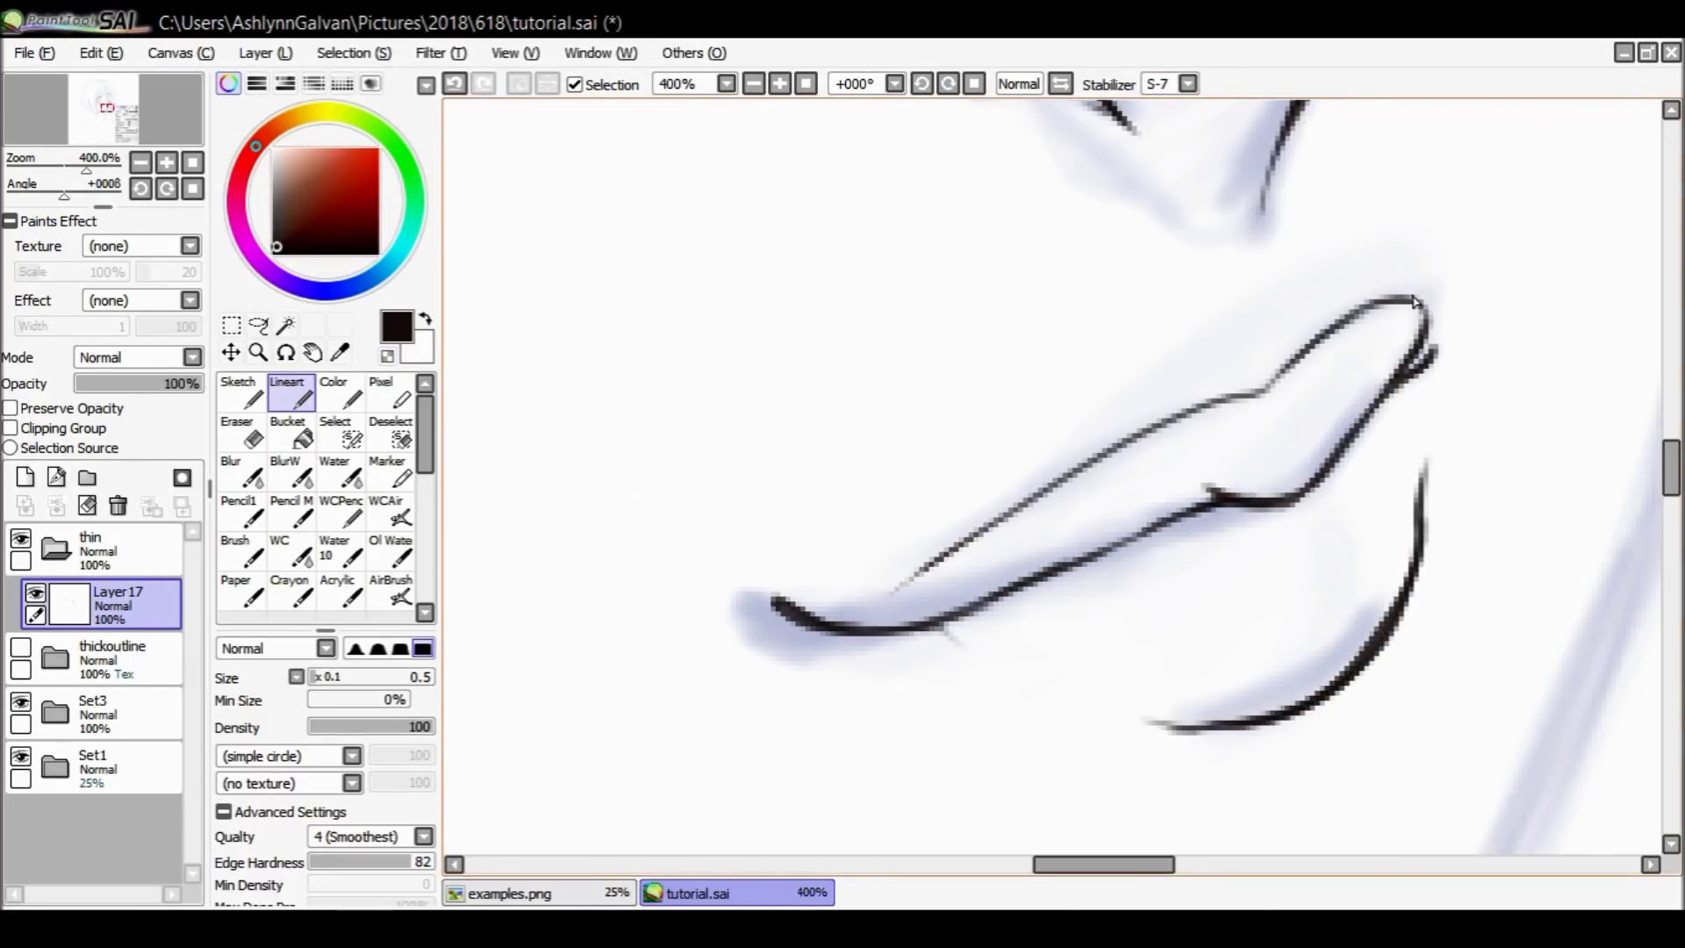
{"action": "scroll", "coordinate": [851, 391], "scroll_direction": "down", "scroll_amount": 3}
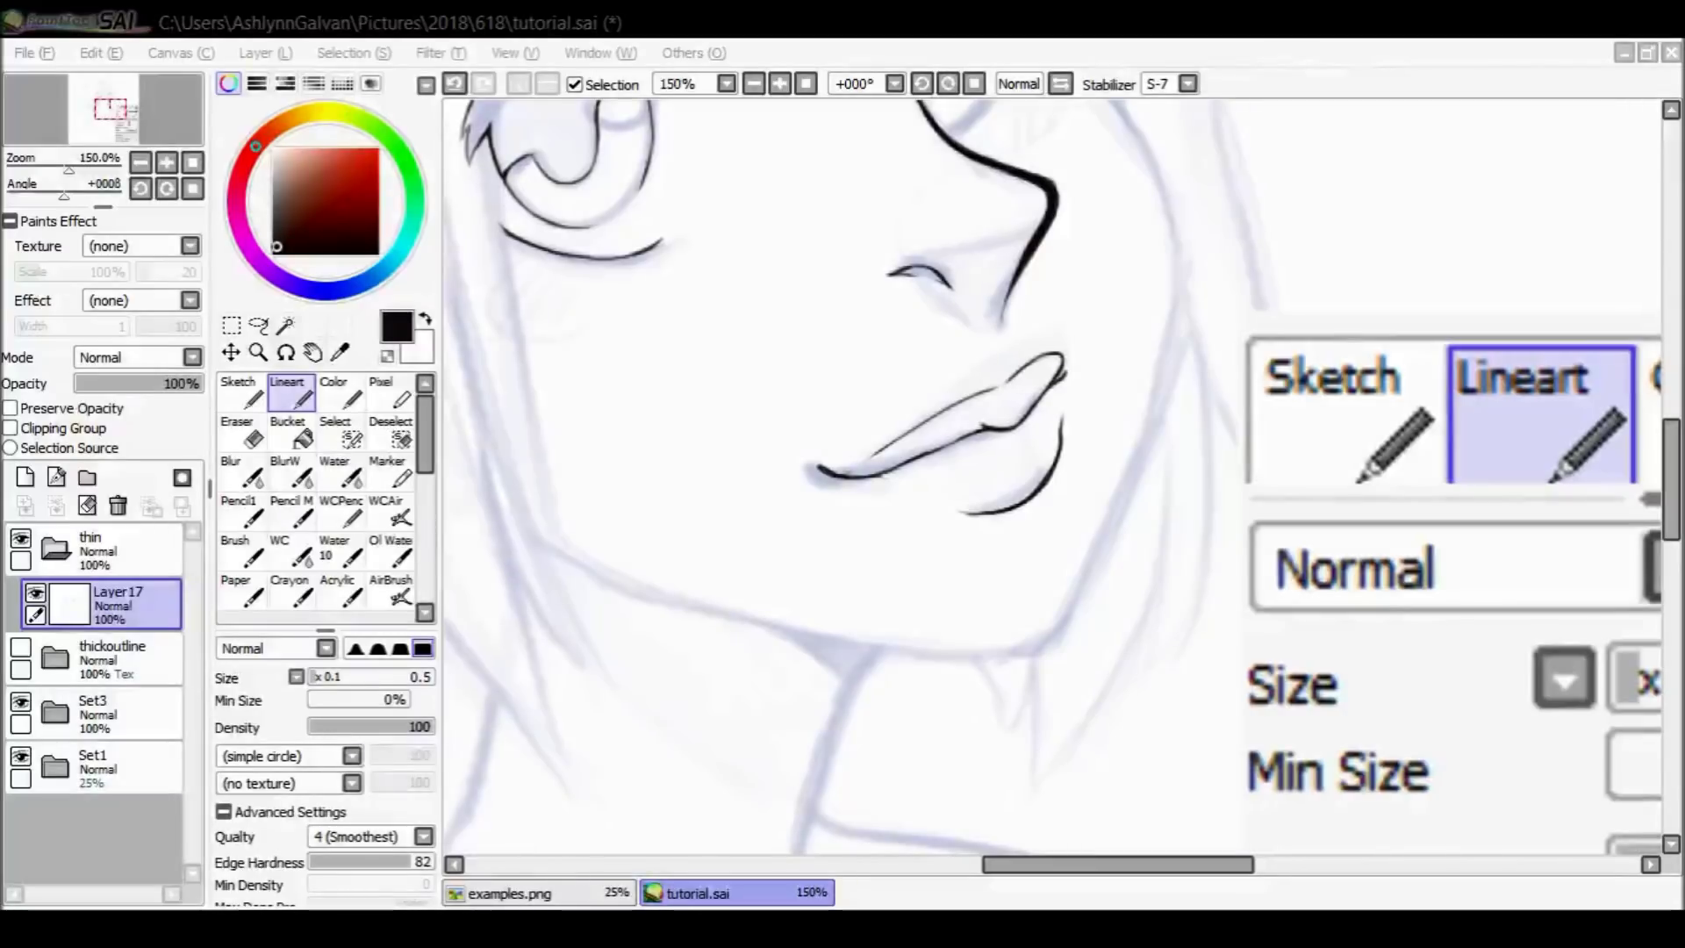
{"action": "left_click_drag", "start_coordinate": [1675, 455], "coordinate": [1677, 434]}
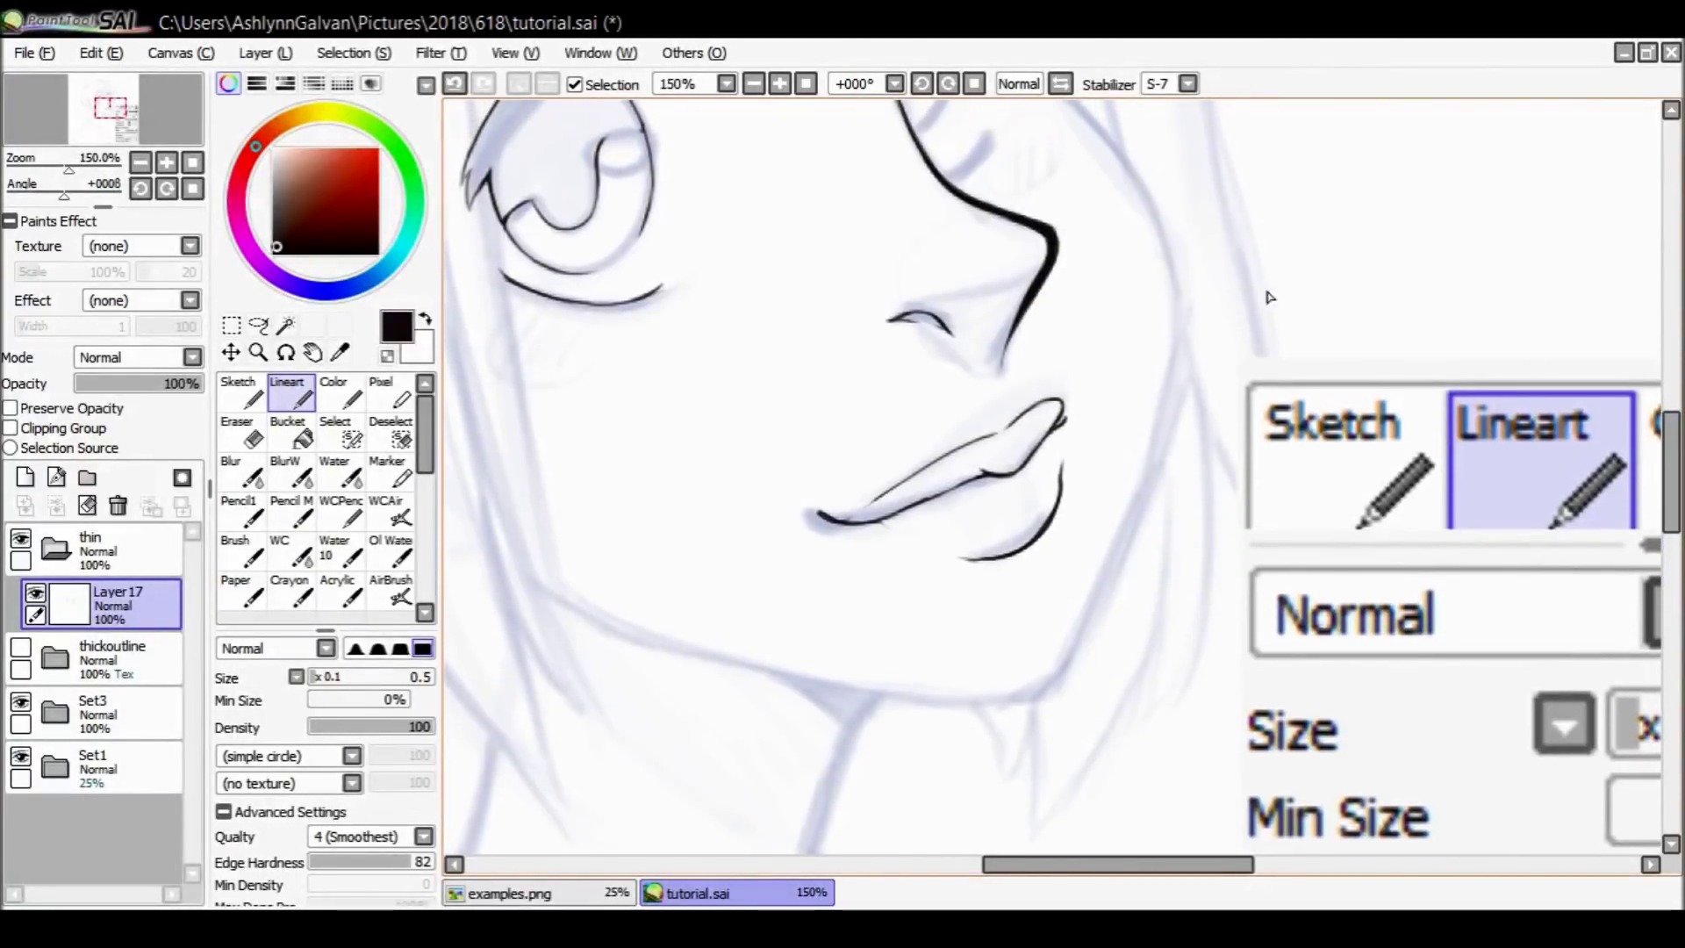
Refine the thickness of the lower lip outline's right curve with the Lineart brush and stabilizer S-7.
{"action": "left_click", "coordinate": [20, 703]}
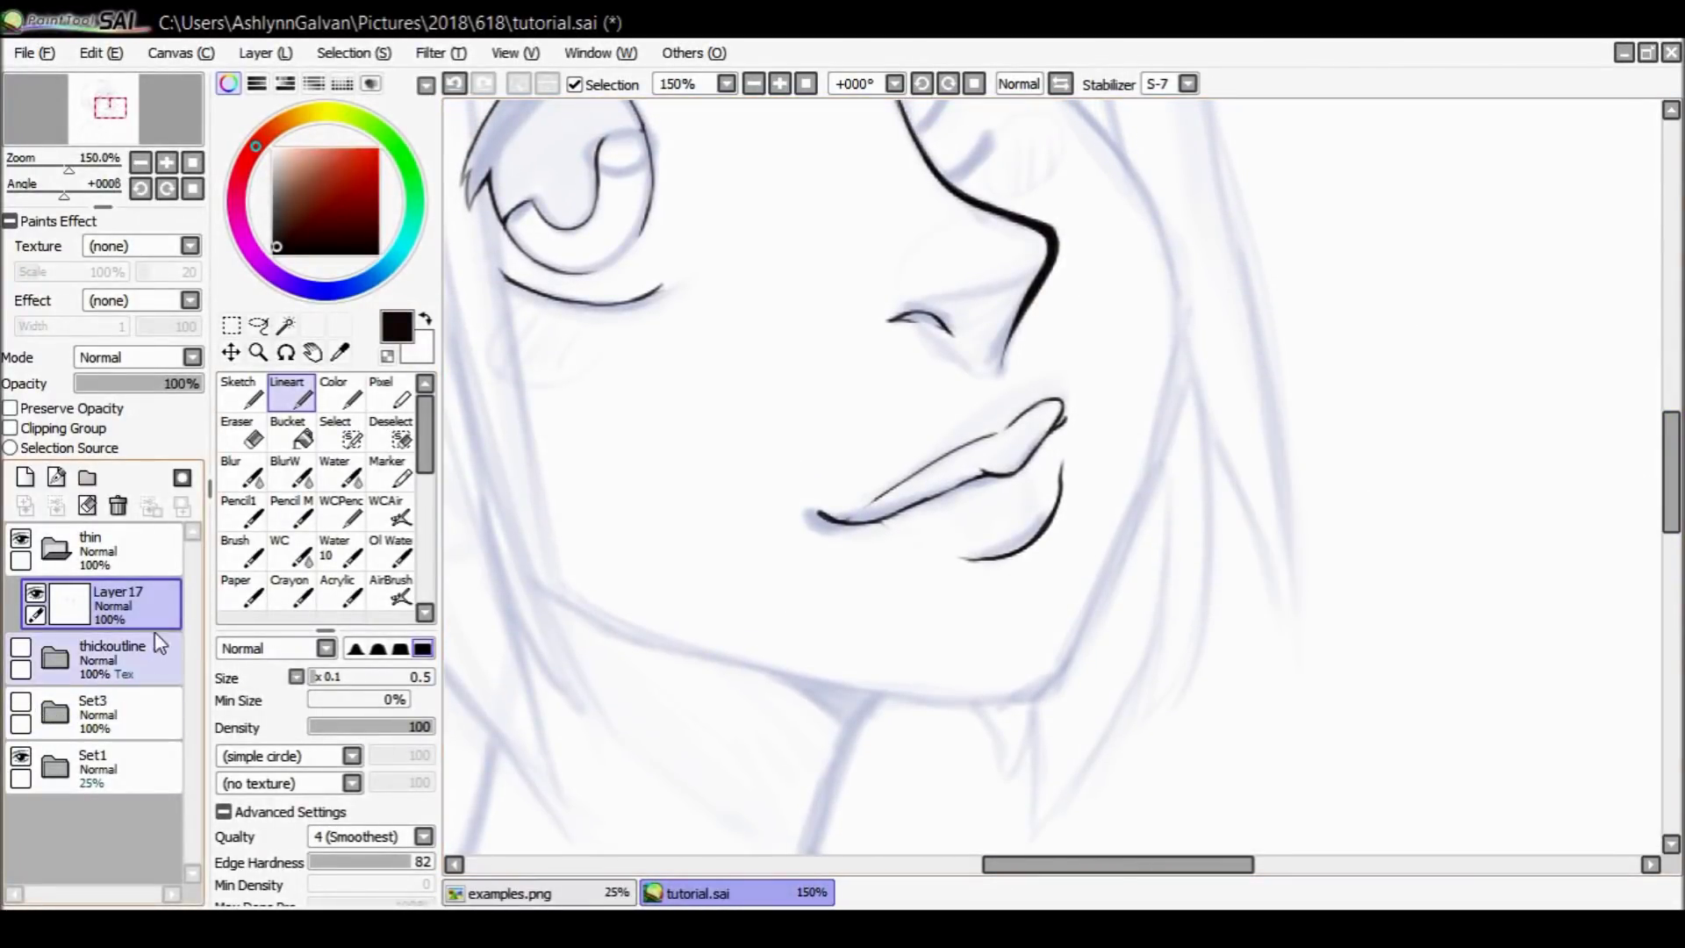
{"action": "left_click", "coordinate": [258, 352]}
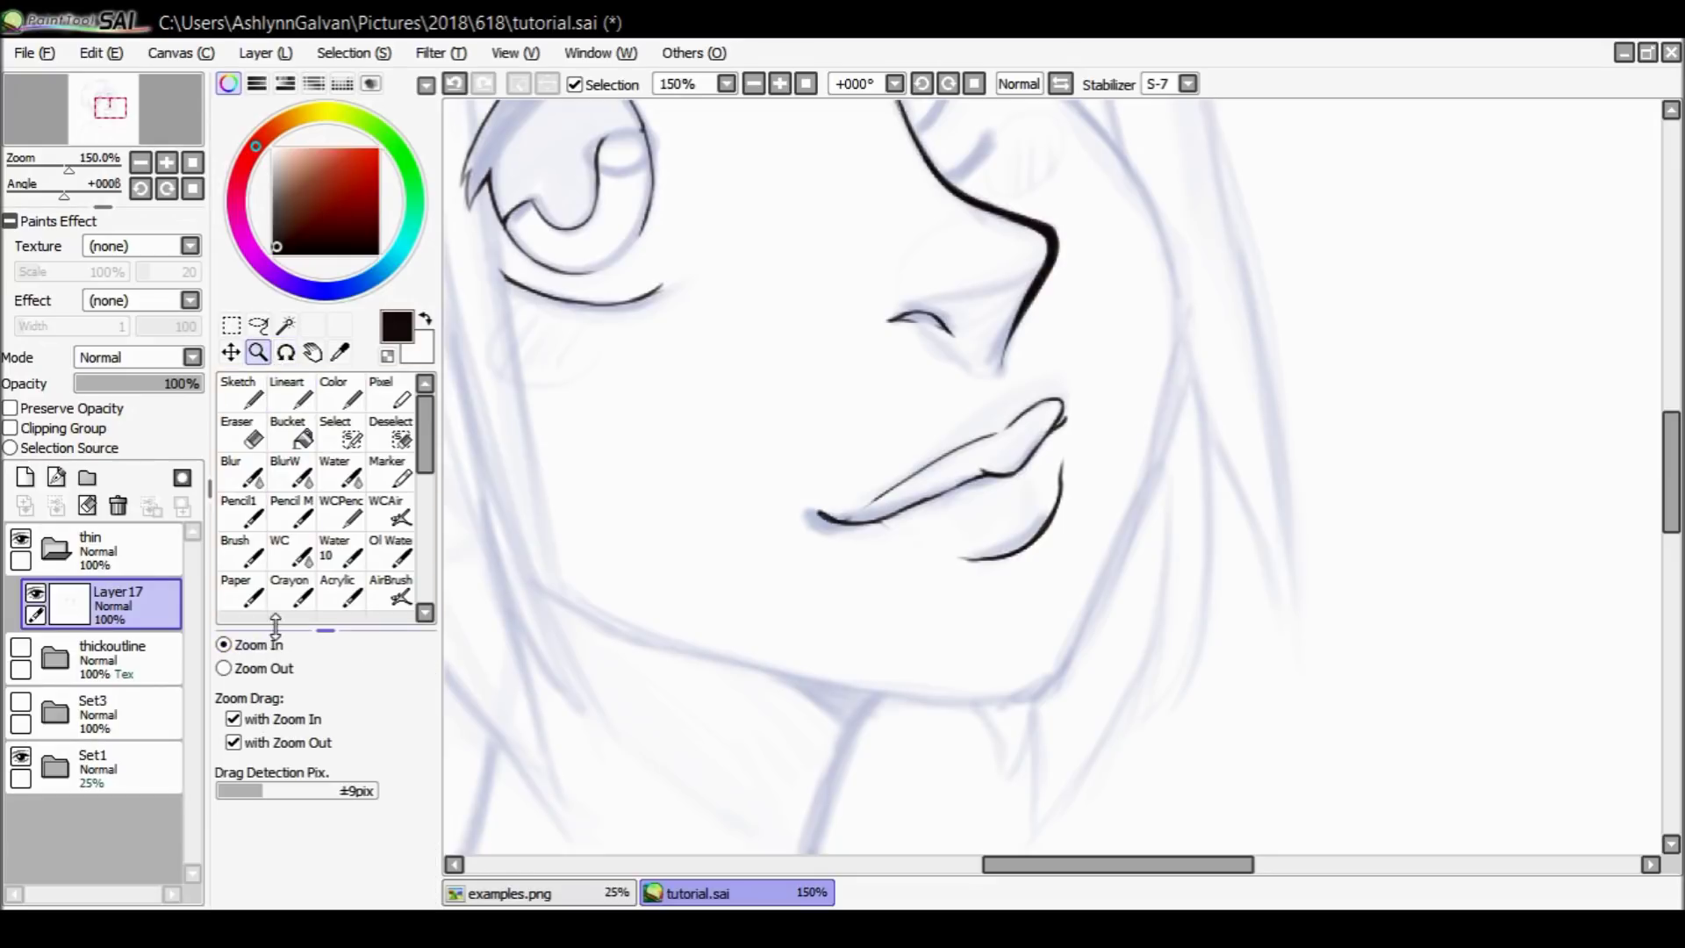
{"action": "left_click", "coordinate": [1005, 553]}
{"action": "left_click", "coordinate": [1005, 553]}
{"action": "left_click", "coordinate": [299, 395]}
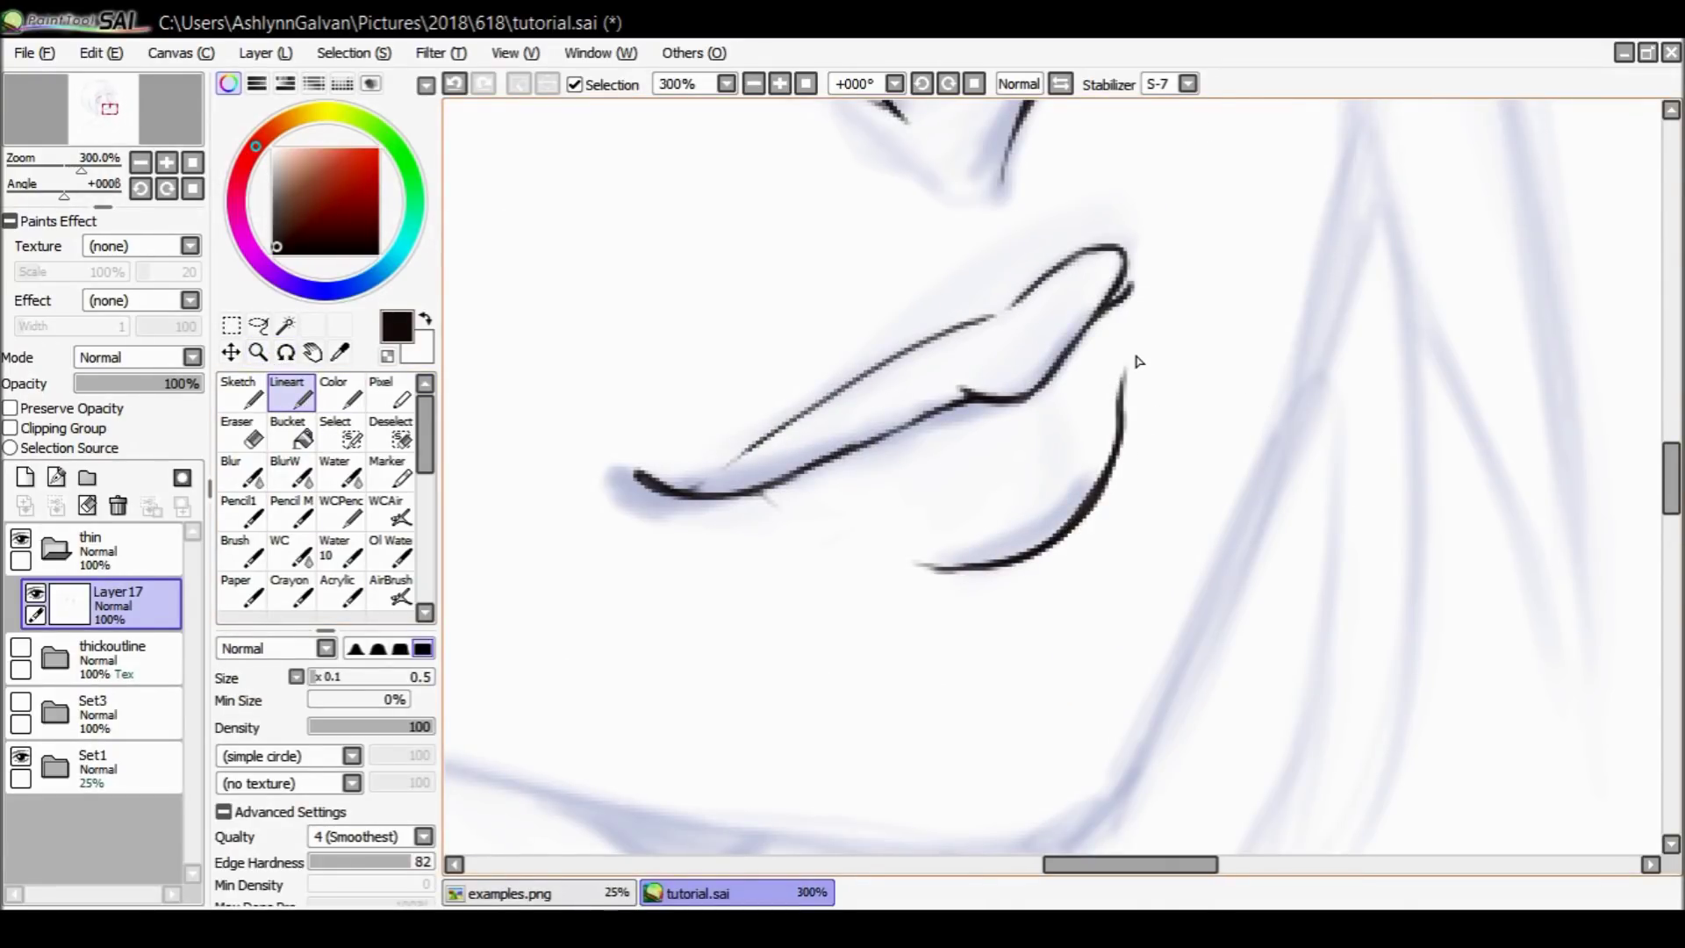
{"action": "key", "text": "ctrl+z"}
{"action": "left_click_drag", "start_coordinate": [1109, 484], "coordinate": [1057, 548]}
{"action": "key", "text": "ctrl+z"}
{"action": "key", "text": "ctrl+z"}
{"action": "left_click_drag", "start_coordinate": [1096, 514], "coordinate": [1070, 542]}
{"action": "key", "text": "ctrl+z"}
{"action": "left_click_drag", "start_coordinate": [1131, 419], "coordinate": [1071, 538]}
{"action": "left_click", "coordinate": [1190, 84]}
{"action": "left_click", "coordinate": [1179, 505]}
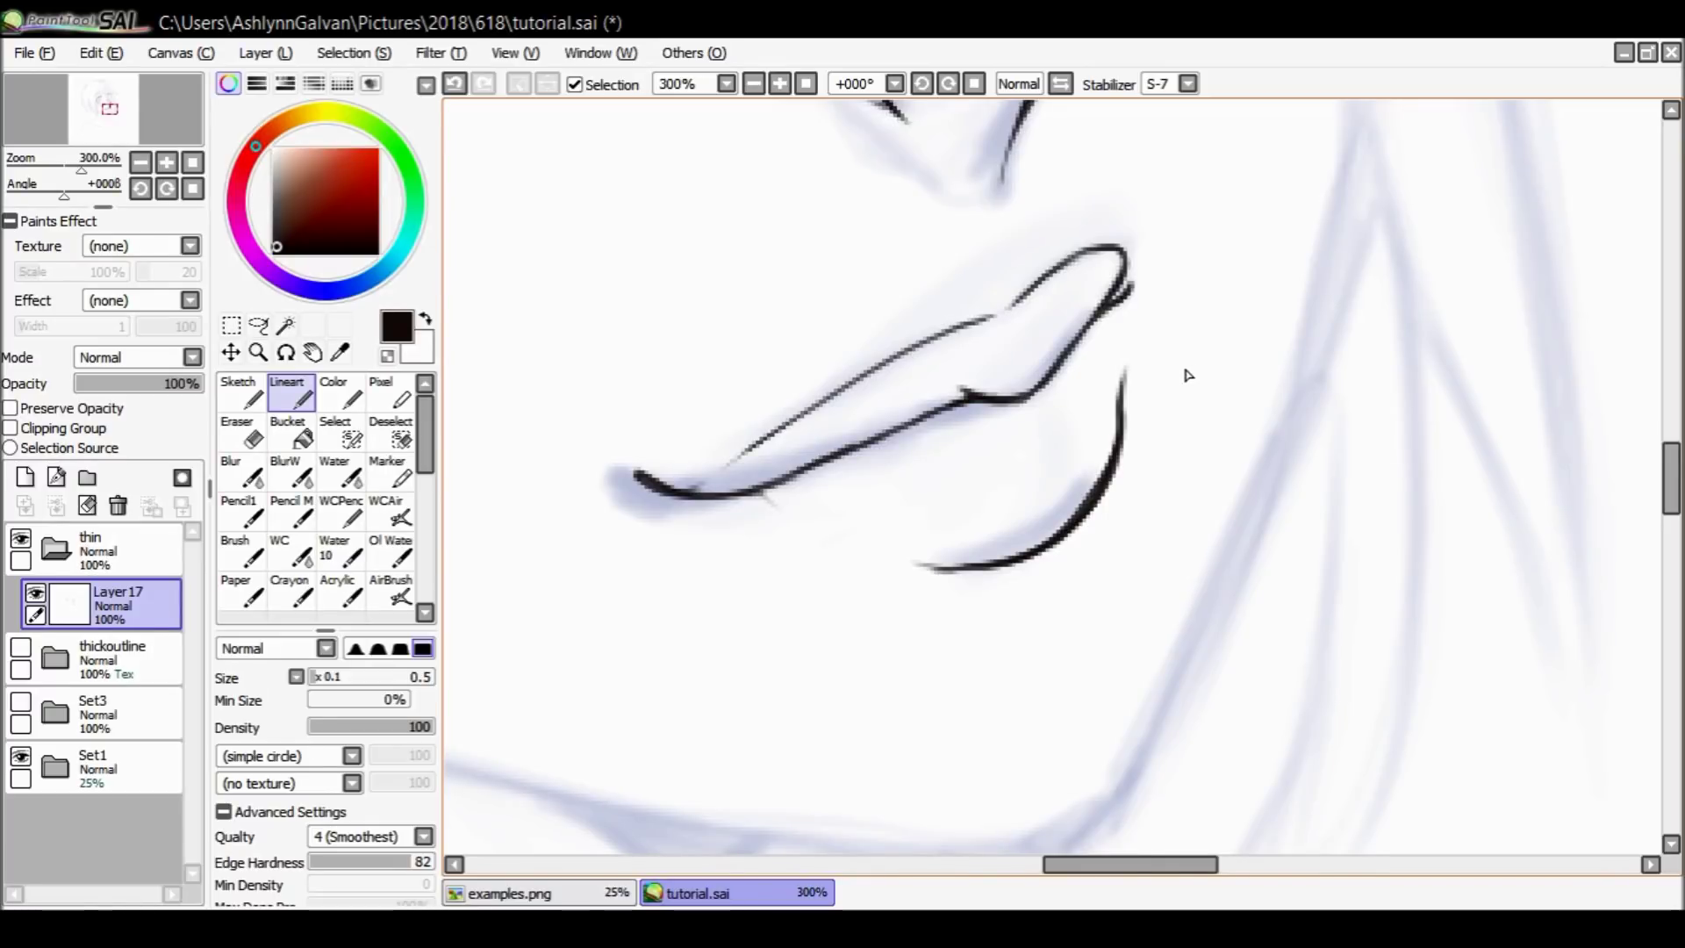
Create a new layer and place it above the thin folder.
{"action": "left_click", "coordinate": [258, 352]}
{"action": "left_click", "coordinate": [264, 668]}
{"action": "mouse_move", "coordinate": [887, 508]}
{"action": "left_mouse_down"}
{"action": "mouse_move", "coordinate": [876, 533]}
{"action": "mouse_move", "coordinate": [894, 553]}
{"action": "left_mouse_up"}
{"action": "left_click", "coordinate": [239, 645]}
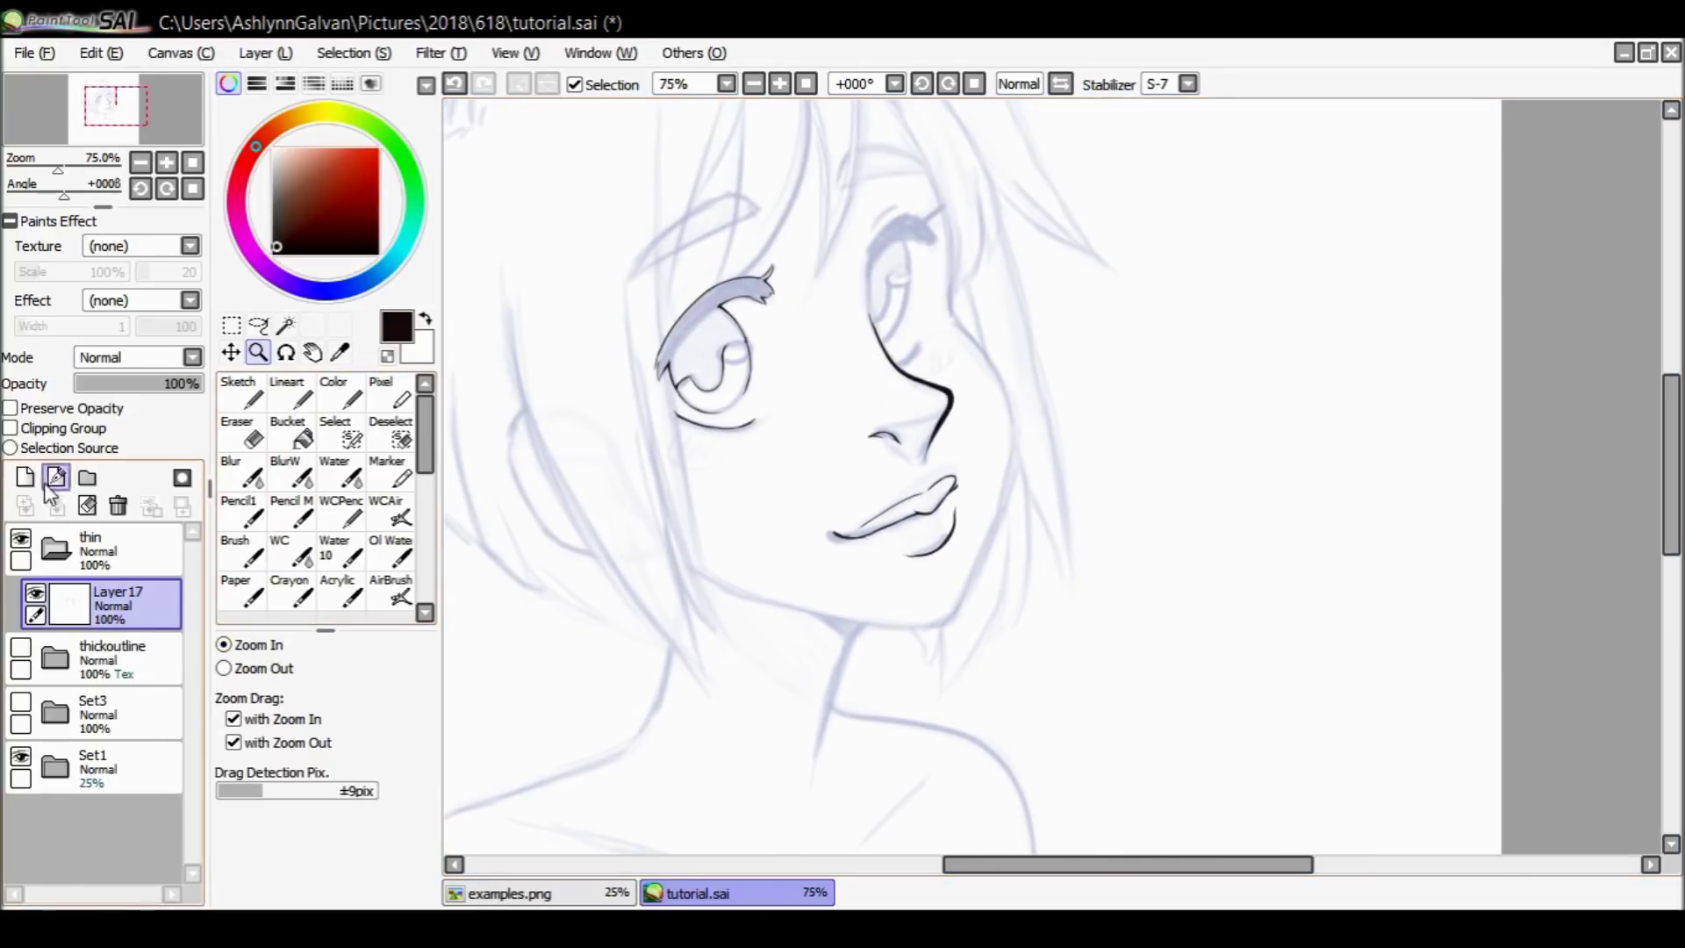
{"action": "left_click", "coordinate": [26, 478]}
{"action": "left_click_drag", "start_coordinate": [114, 606], "coordinate": [132, 529]}
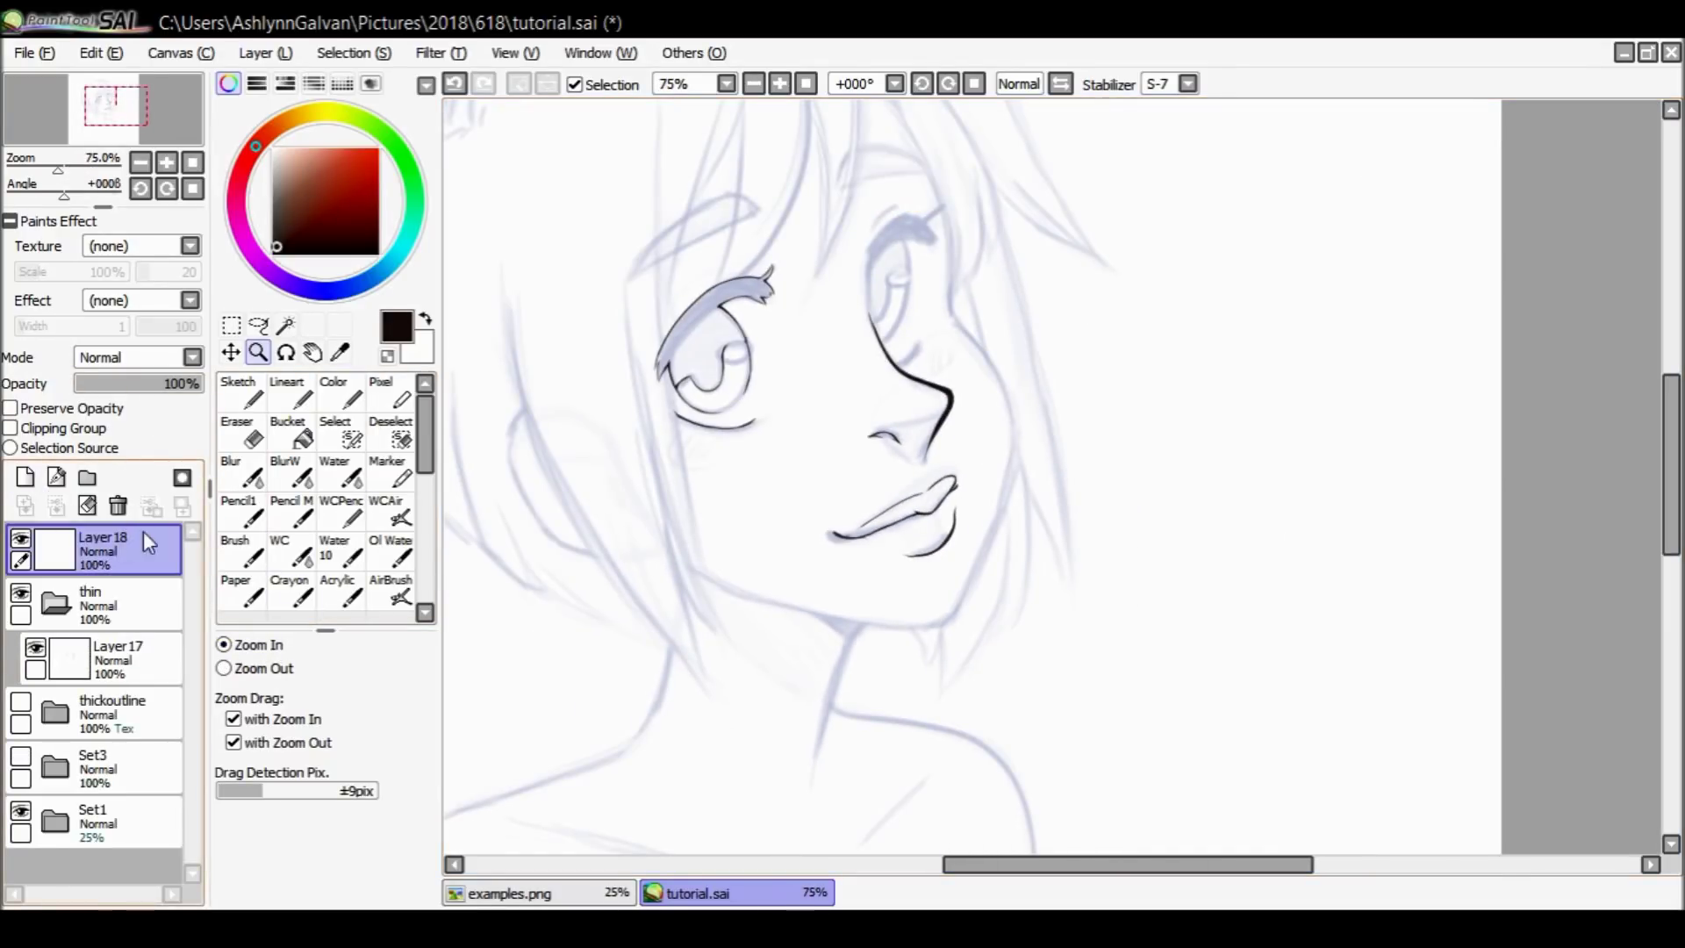
Paint a pale yellow sun disc beside the head using the Color brush at size 160 with the stabilizer at 0.
{"action": "left_click", "coordinate": [310, 112]}
{"action": "left_click", "coordinate": [319, 149]}
{"action": "left_click", "coordinate": [341, 394]}
{"action": "left_click", "coordinate": [1188, 84]}
{"action": "left_click", "coordinate": [1179, 103]}
{"action": "scroll", "coordinate": [1662, 422], "scroll_direction": "up", "scroll_amount": 2}
{"action": "left_click", "coordinate": [347, 680]}
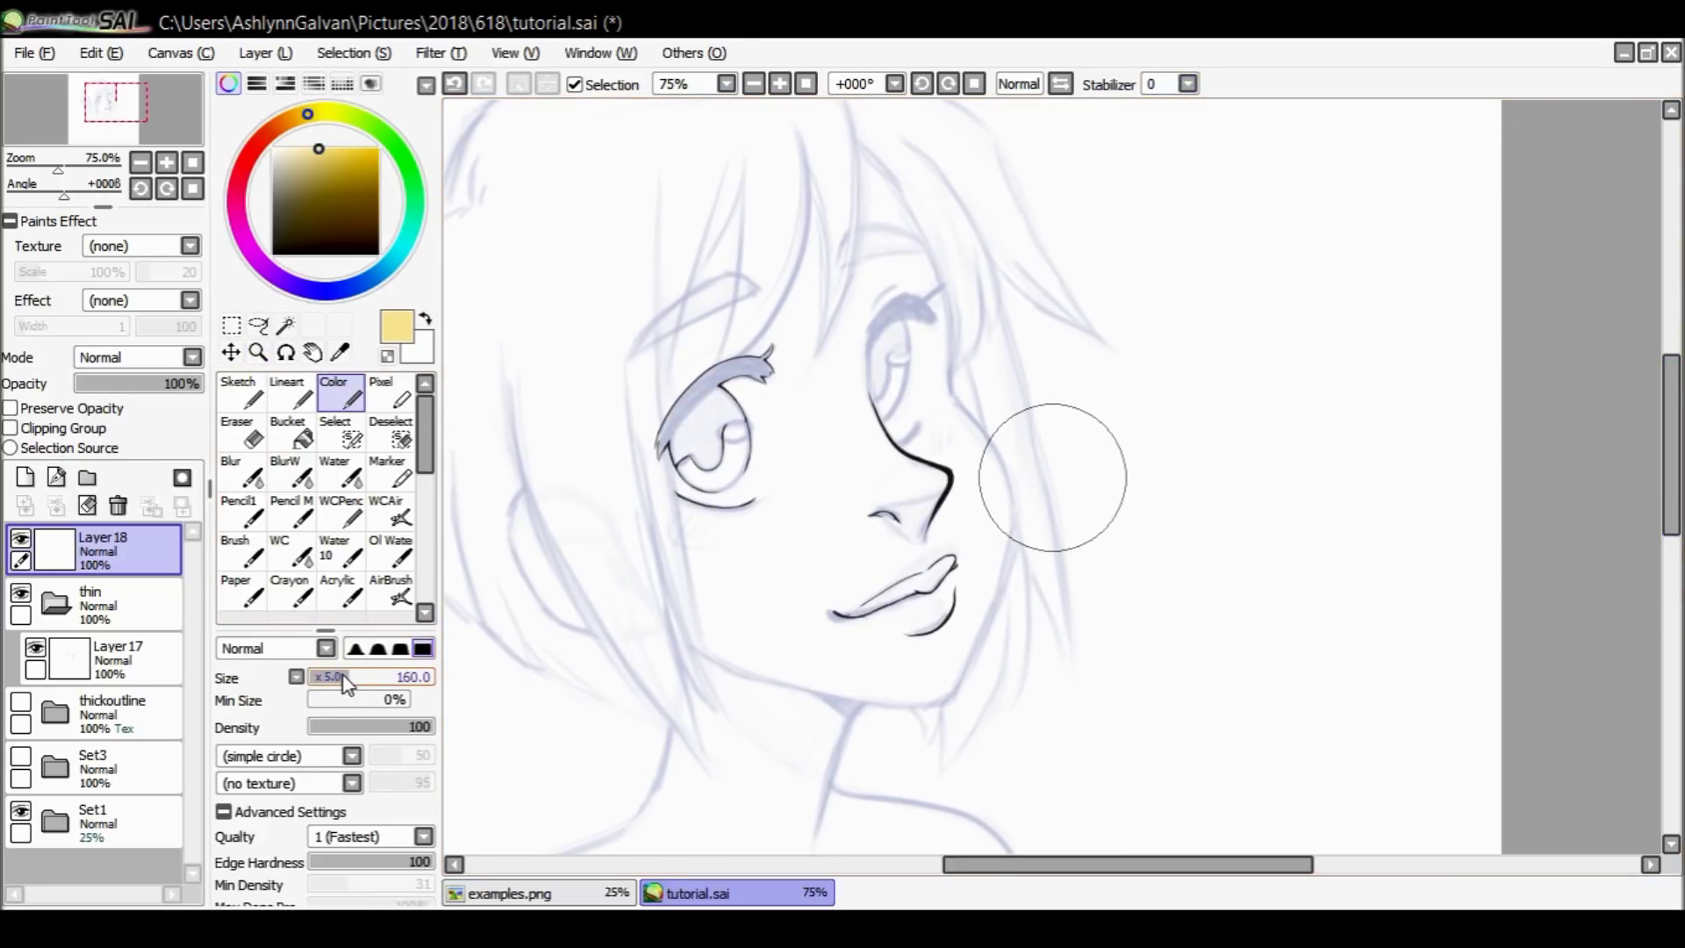
{"action": "left_click_drag", "start_coordinate": [1192, 326], "coordinate": [1212, 282]}
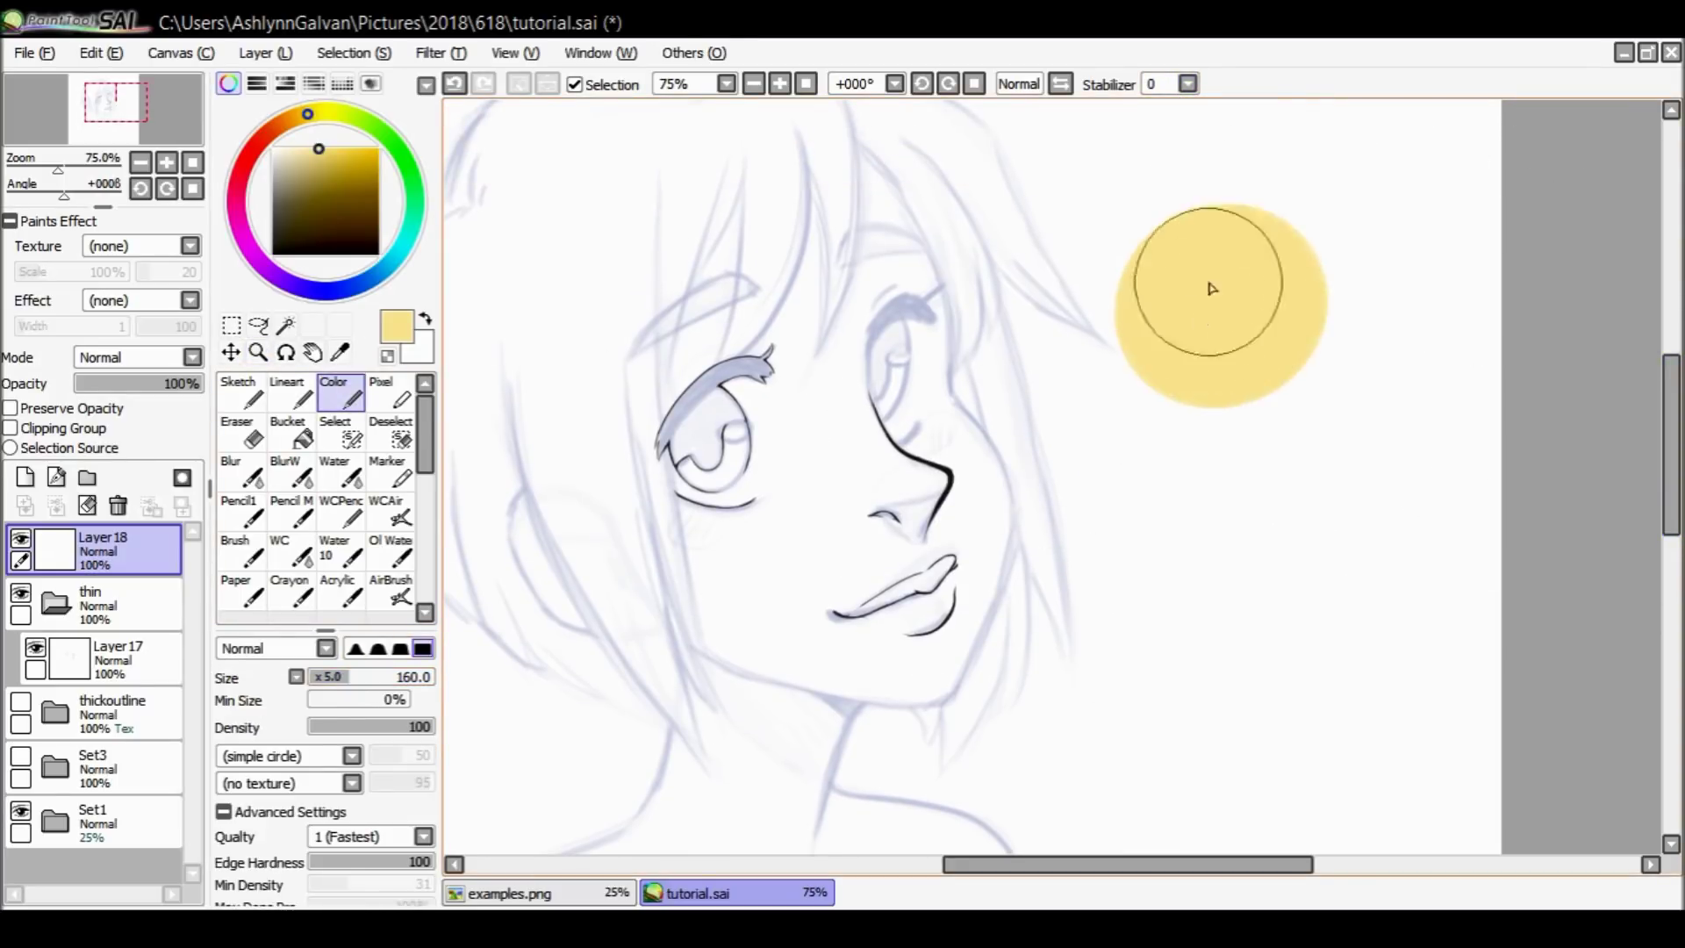
{"action": "key", "text": "ctrl+z"}
{"action": "mouse_move", "coordinate": [1225, 211]}
{"action": "left_mouse_down"}
{"action": "mouse_move", "coordinate": [1227, 235]}
{"action": "mouse_move", "coordinate": [1241, 207]}
{"action": "left_mouse_up"}
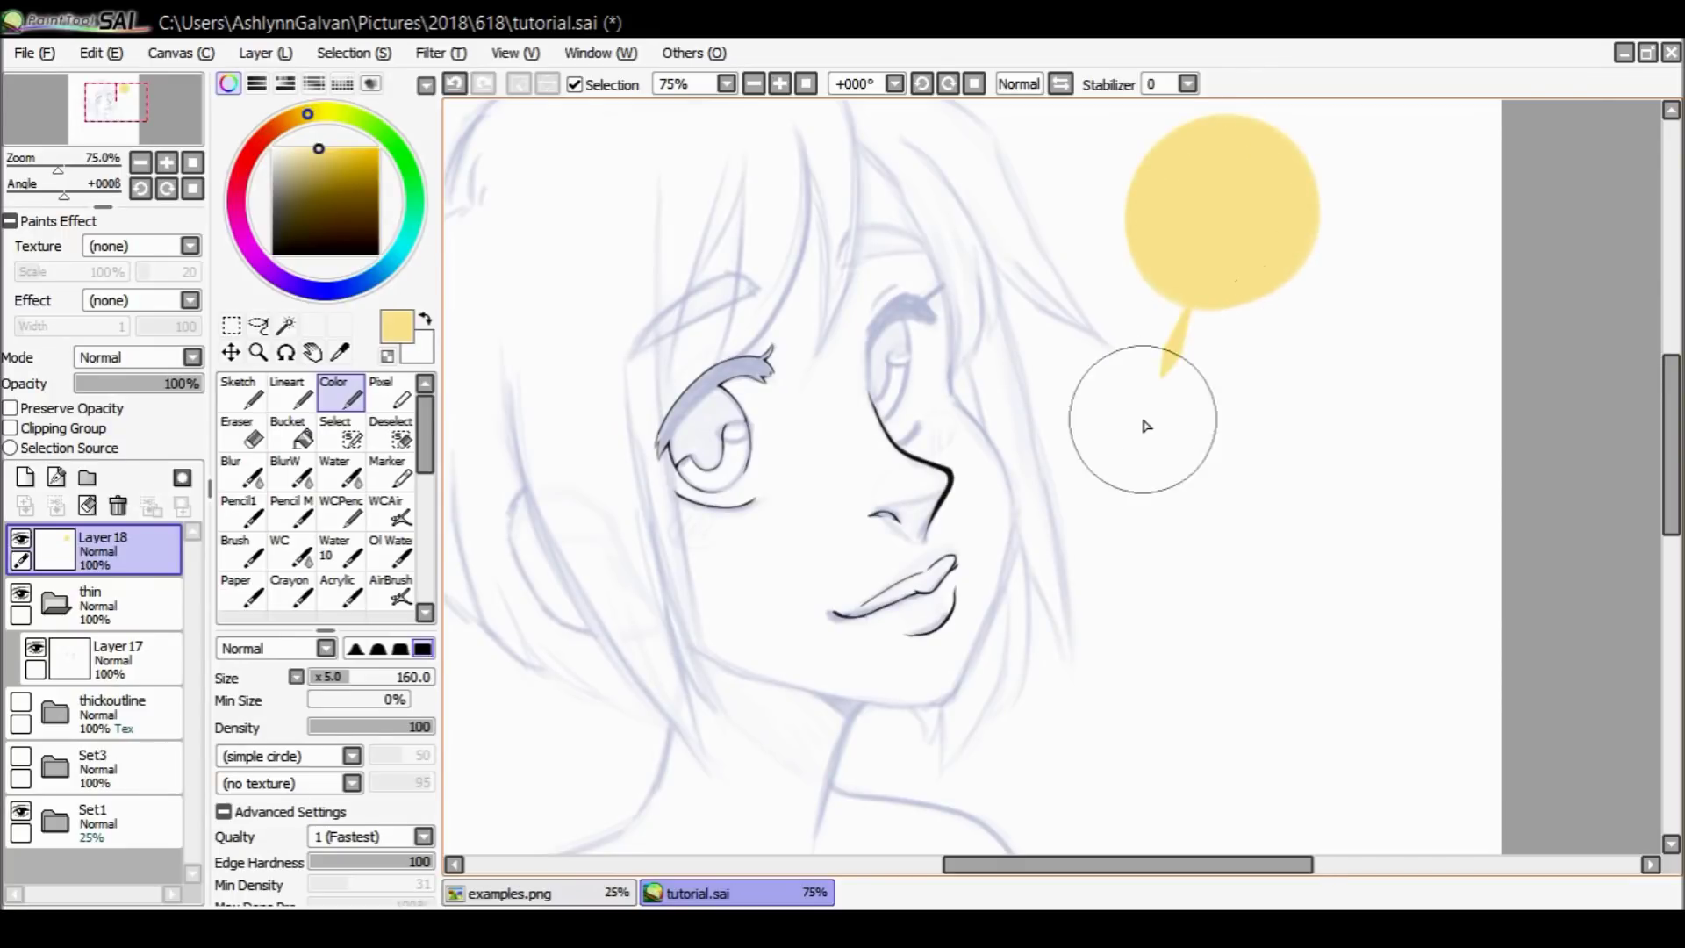
Add short tapered yellow rays around the side of the sun facing the portrait.
{"action": "mouse_move", "coordinate": [1164, 383]}
{"action": "left_mouse_down"}
{"action": "mouse_move", "coordinate": [1180, 333]}
{"action": "mouse_move", "coordinate": [1131, 348]}
{"action": "left_mouse_up"}
{"action": "left_click_drag", "start_coordinate": [1115, 259], "coordinate": [1084, 278]}
{"action": "left_click_drag", "start_coordinate": [1115, 181], "coordinate": [1054, 195]}
Brush a thick dark olive-grey shadow band along the jawline from the ear area to the chin.
{"action": "left_click", "coordinate": [281, 205]}
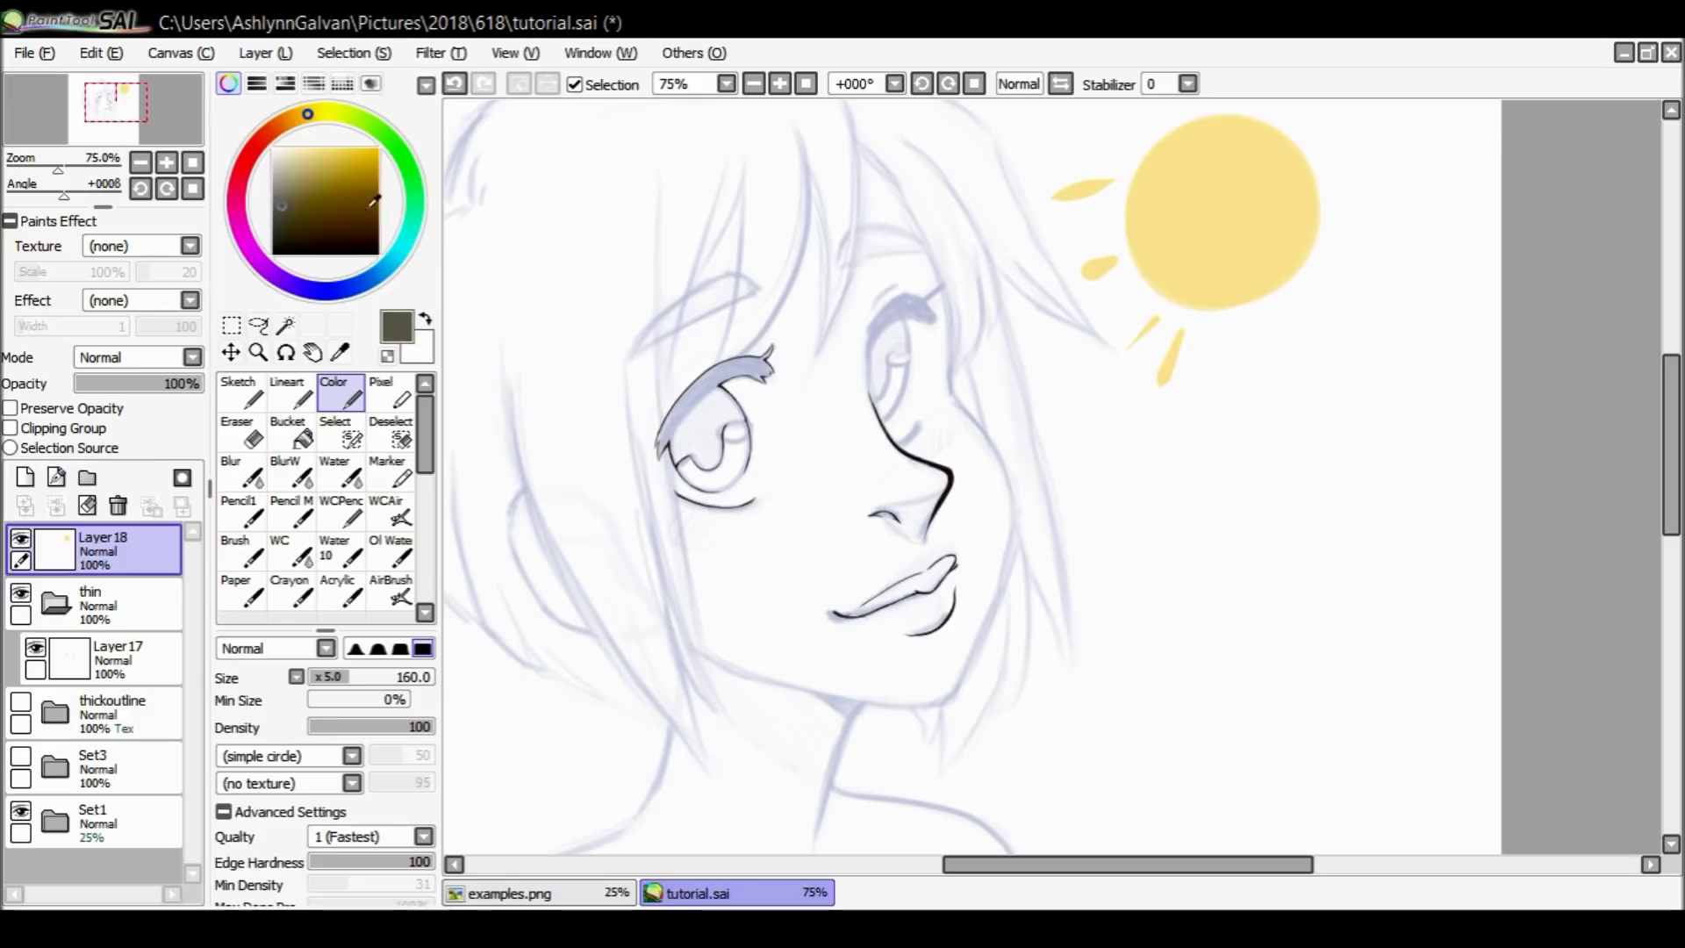
{"action": "left_click_drag", "start_coordinate": [509, 510], "coordinate": [808, 774]}
{"action": "left_click_drag", "start_coordinate": [452, 490], "coordinate": [713, 757]}
{"action": "mouse_move", "coordinate": [474, 413]}
{"action": "left_mouse_down"}
{"action": "mouse_move", "coordinate": [565, 451]}
{"action": "mouse_move", "coordinate": [755, 694]}
{"action": "mouse_move", "coordinate": [931, 689]}
{"action": "left_mouse_up"}
{"action": "key", "text": "ctrl+z"}
{"action": "key", "text": "ctrl+z"}
{"action": "key", "text": "ctrl+z"}
{"action": "key", "text": "ctrl+z"}
{"action": "left_click_drag", "start_coordinate": [481, 453], "coordinate": [1010, 709]}
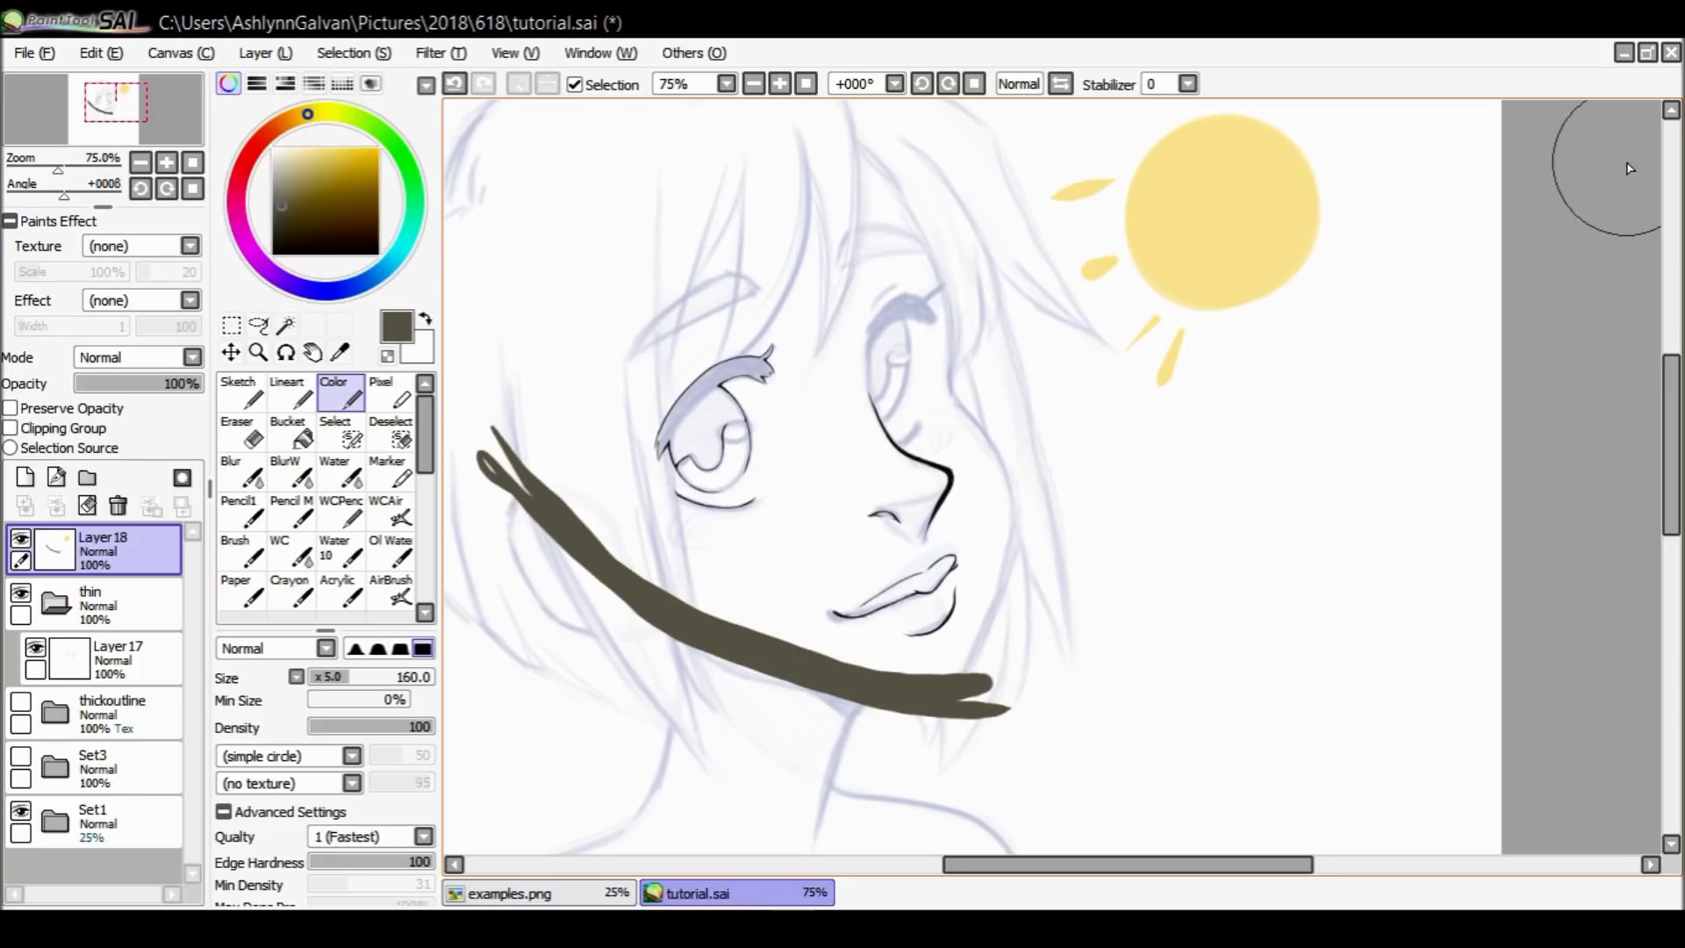
Delete the layer holding the sun and shadow band and make Layer17 active again.
{"action": "left_click", "coordinate": [118, 505]}
{"action": "left_click", "coordinate": [156, 606]}
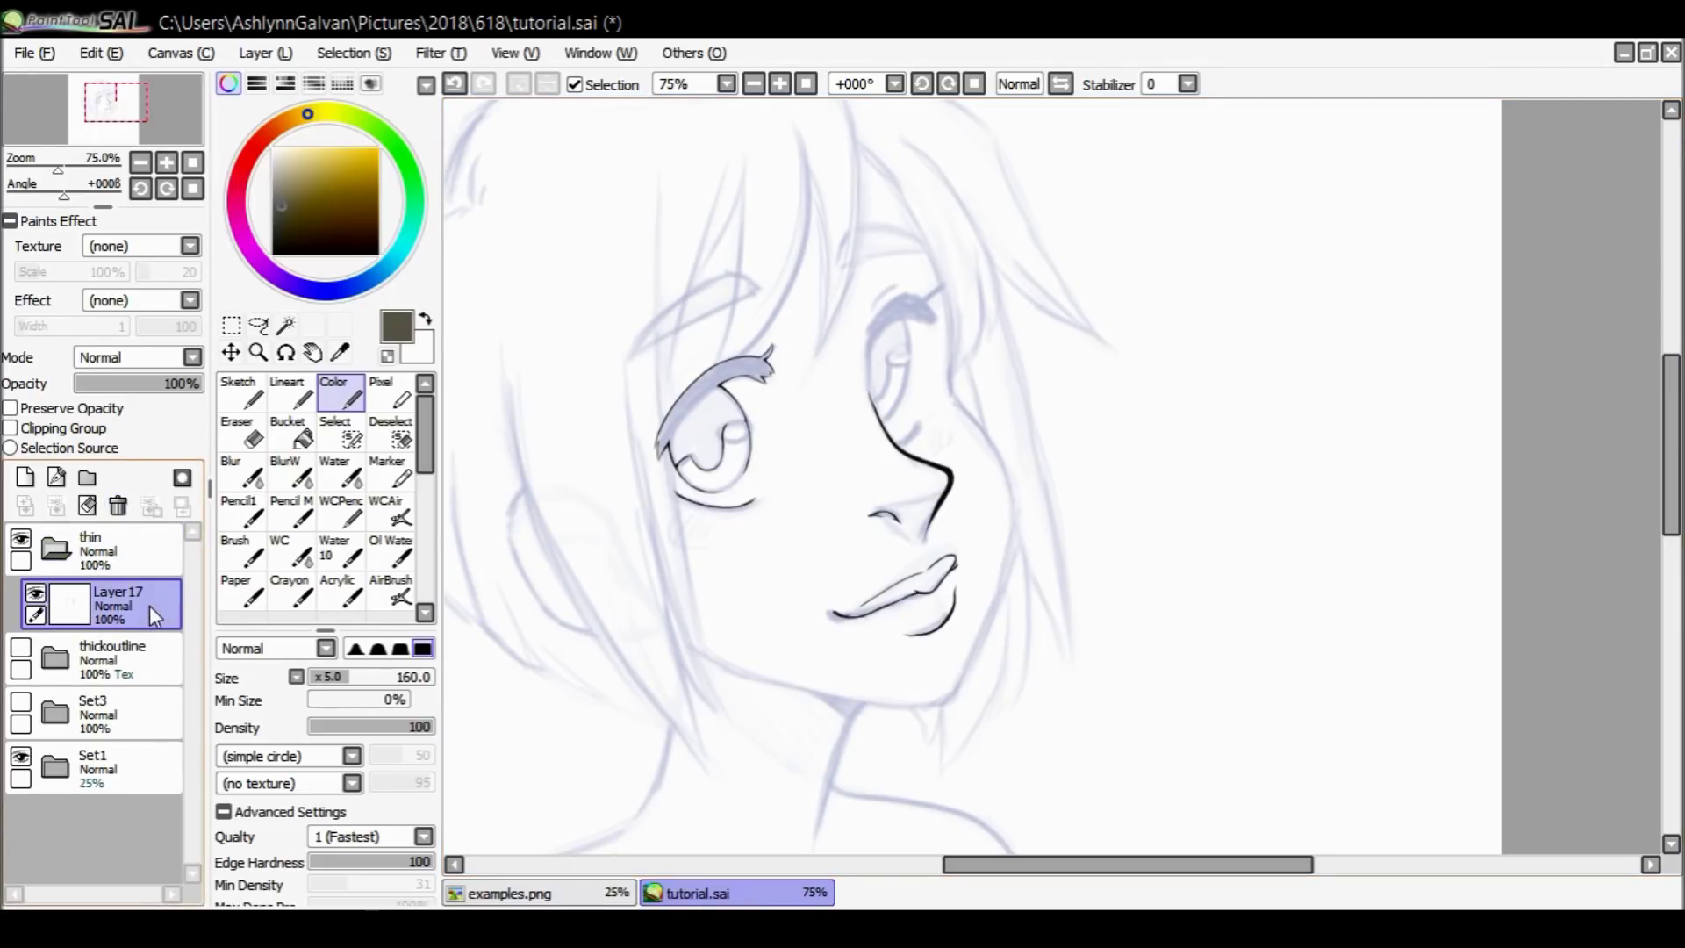
Examine the line weights of the inked eye, nose and lips at 150% zoom.
{"action": "left_click", "coordinate": [258, 352]}
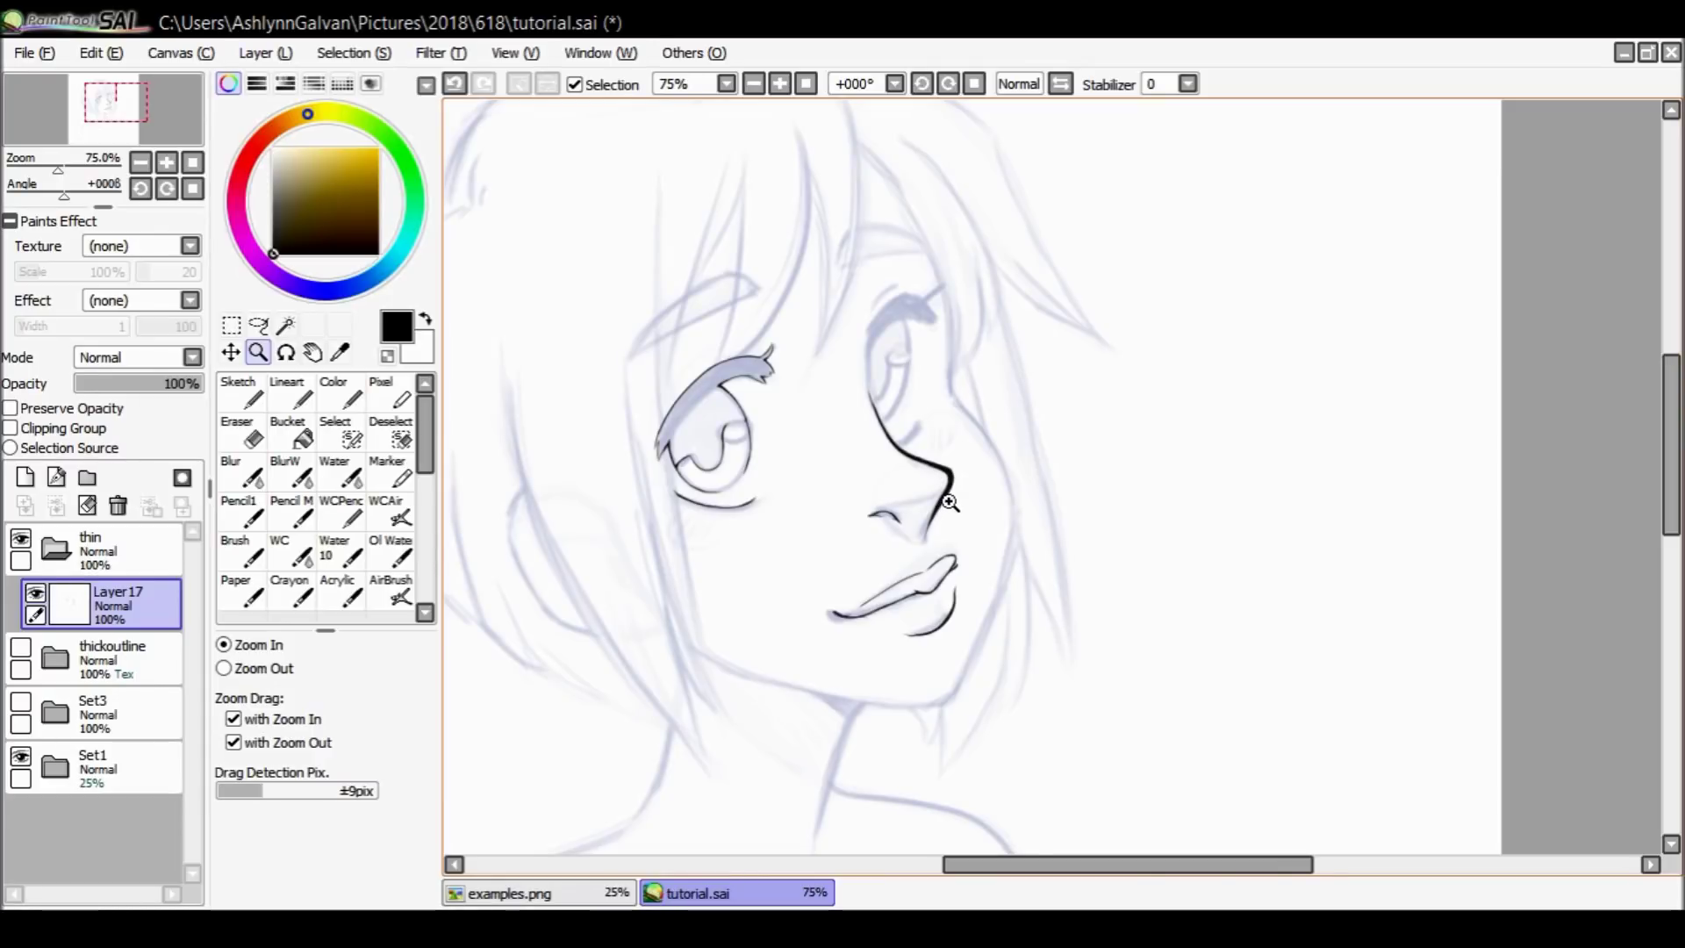
{"action": "left_click", "coordinate": [955, 470]}
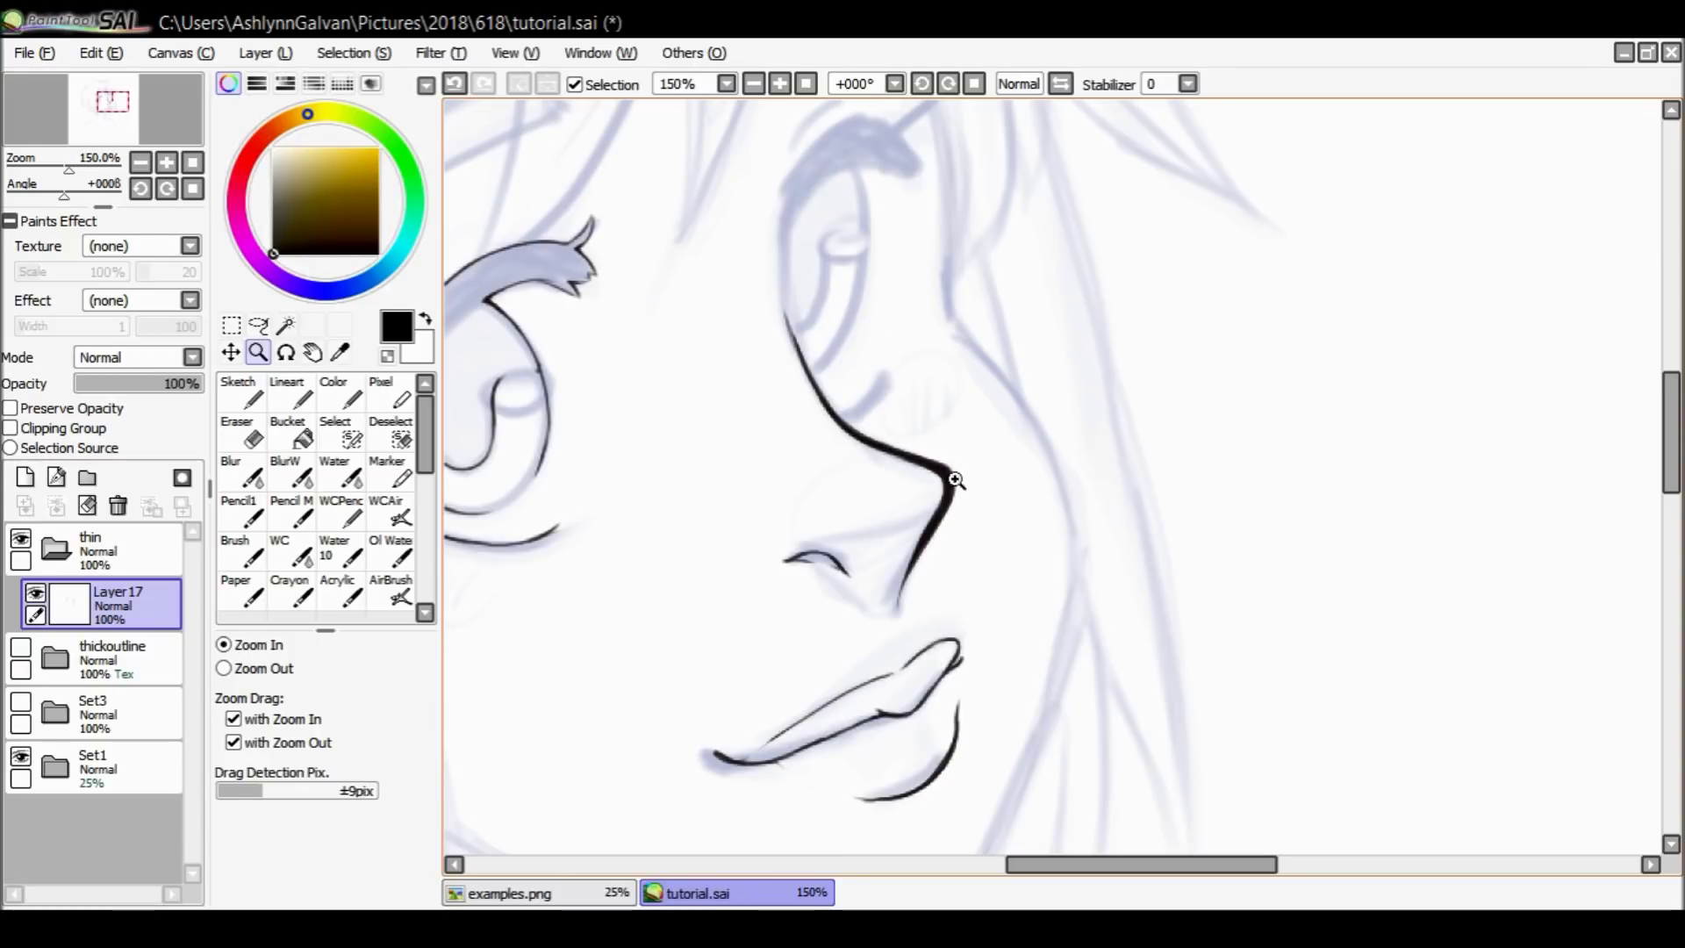
{"action": "scroll", "coordinate": [1524, 297], "scroll_direction": "down", "scroll_amount": 3}
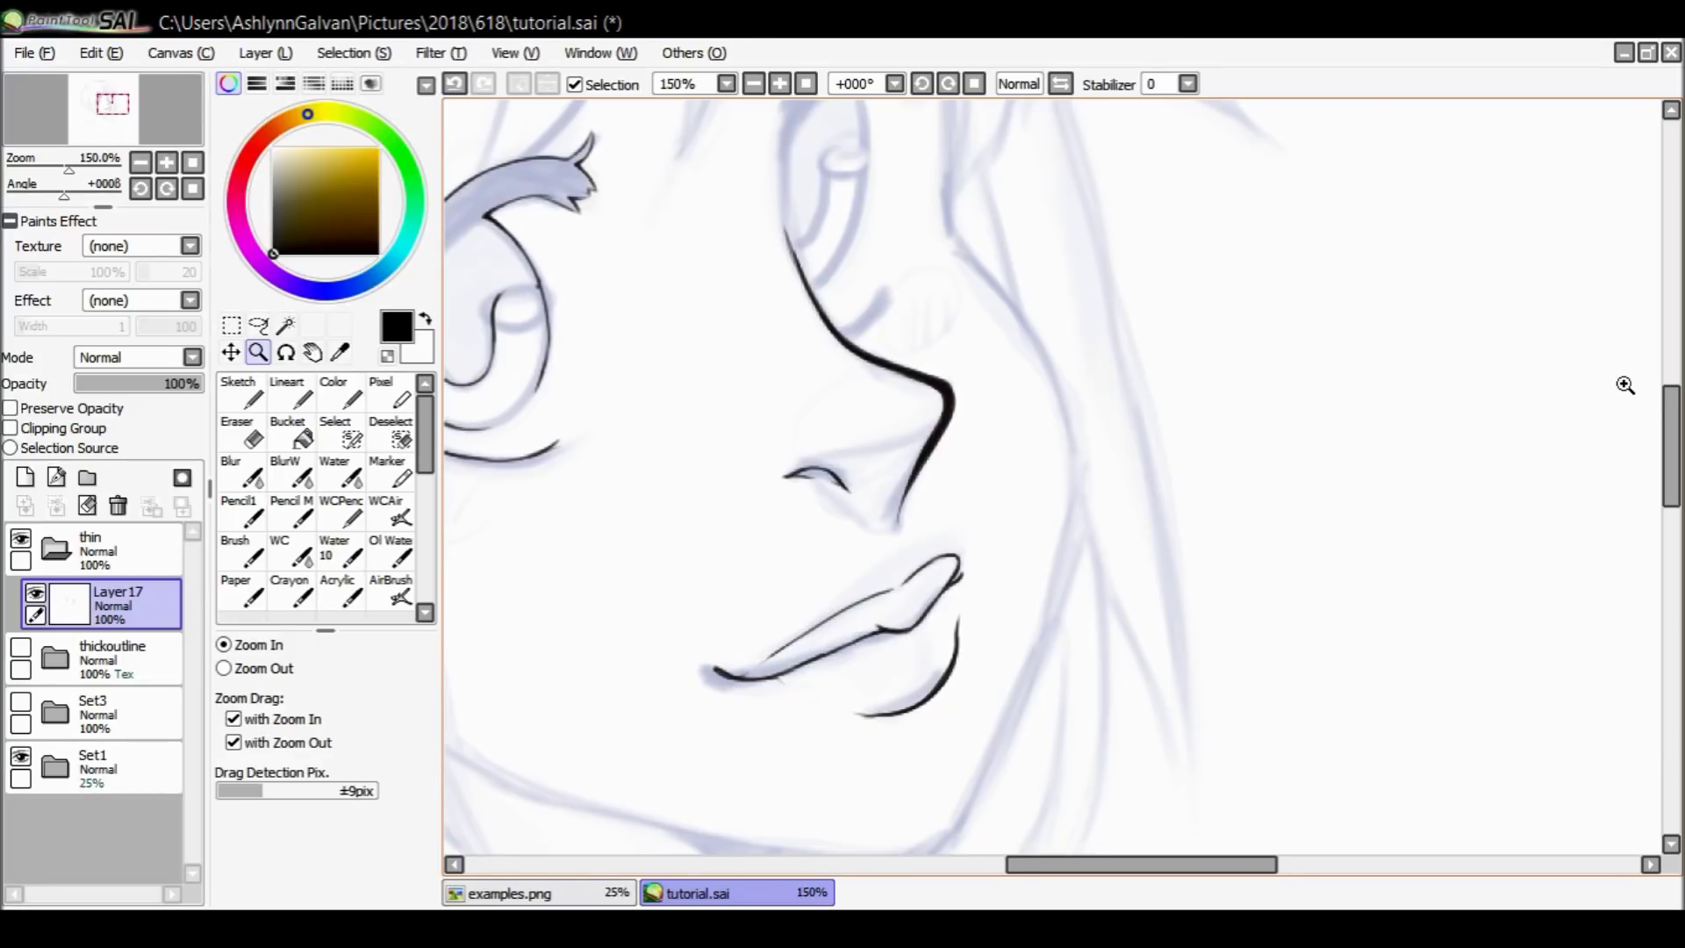
{"action": "left_click_drag", "start_coordinate": [1075, 865], "coordinate": [1010, 876]}
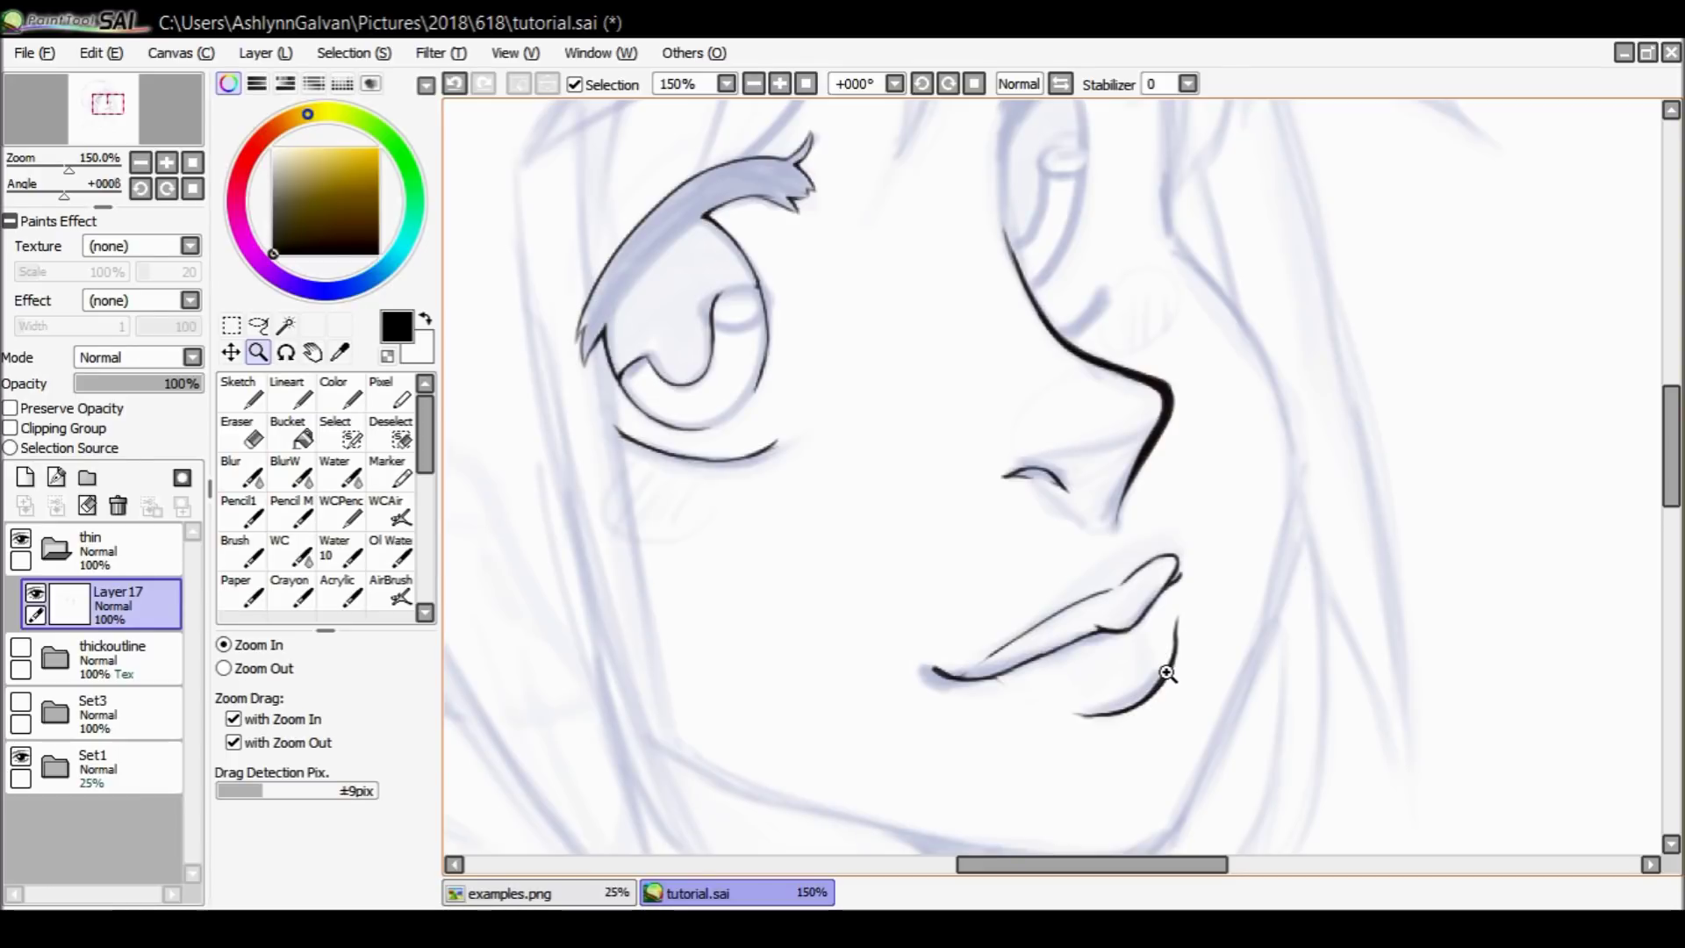
{"action": "key", "text": "e"}
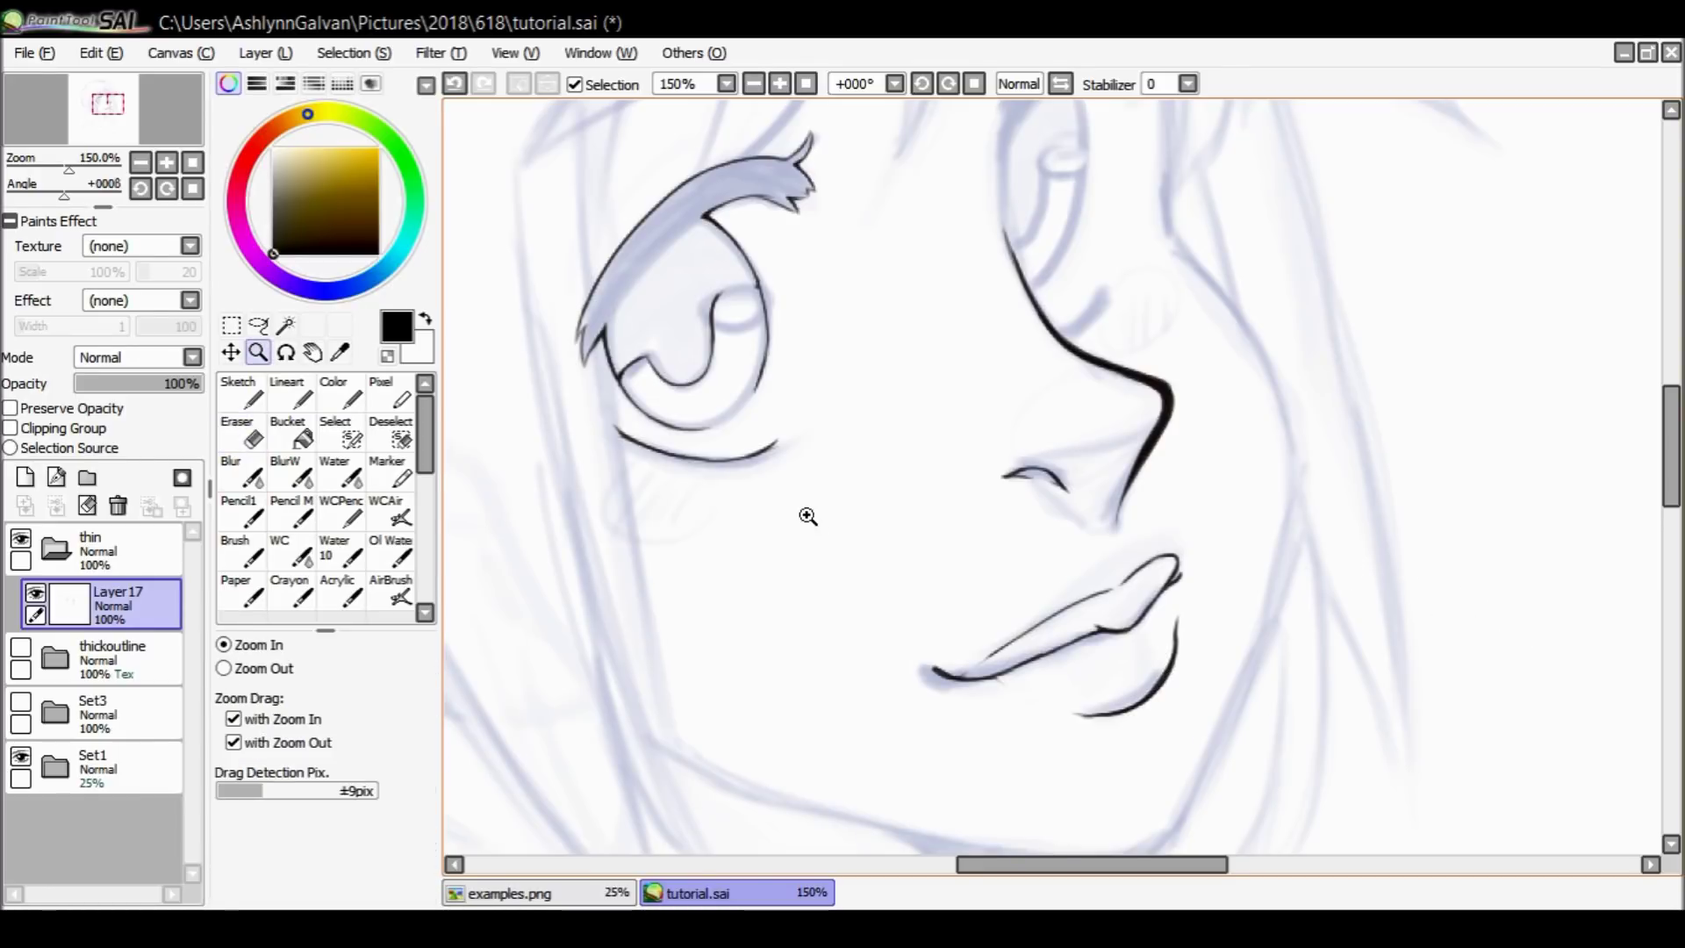
{"action": "left_click_drag", "start_coordinate": [1672, 456], "coordinate": [1641, 469]}
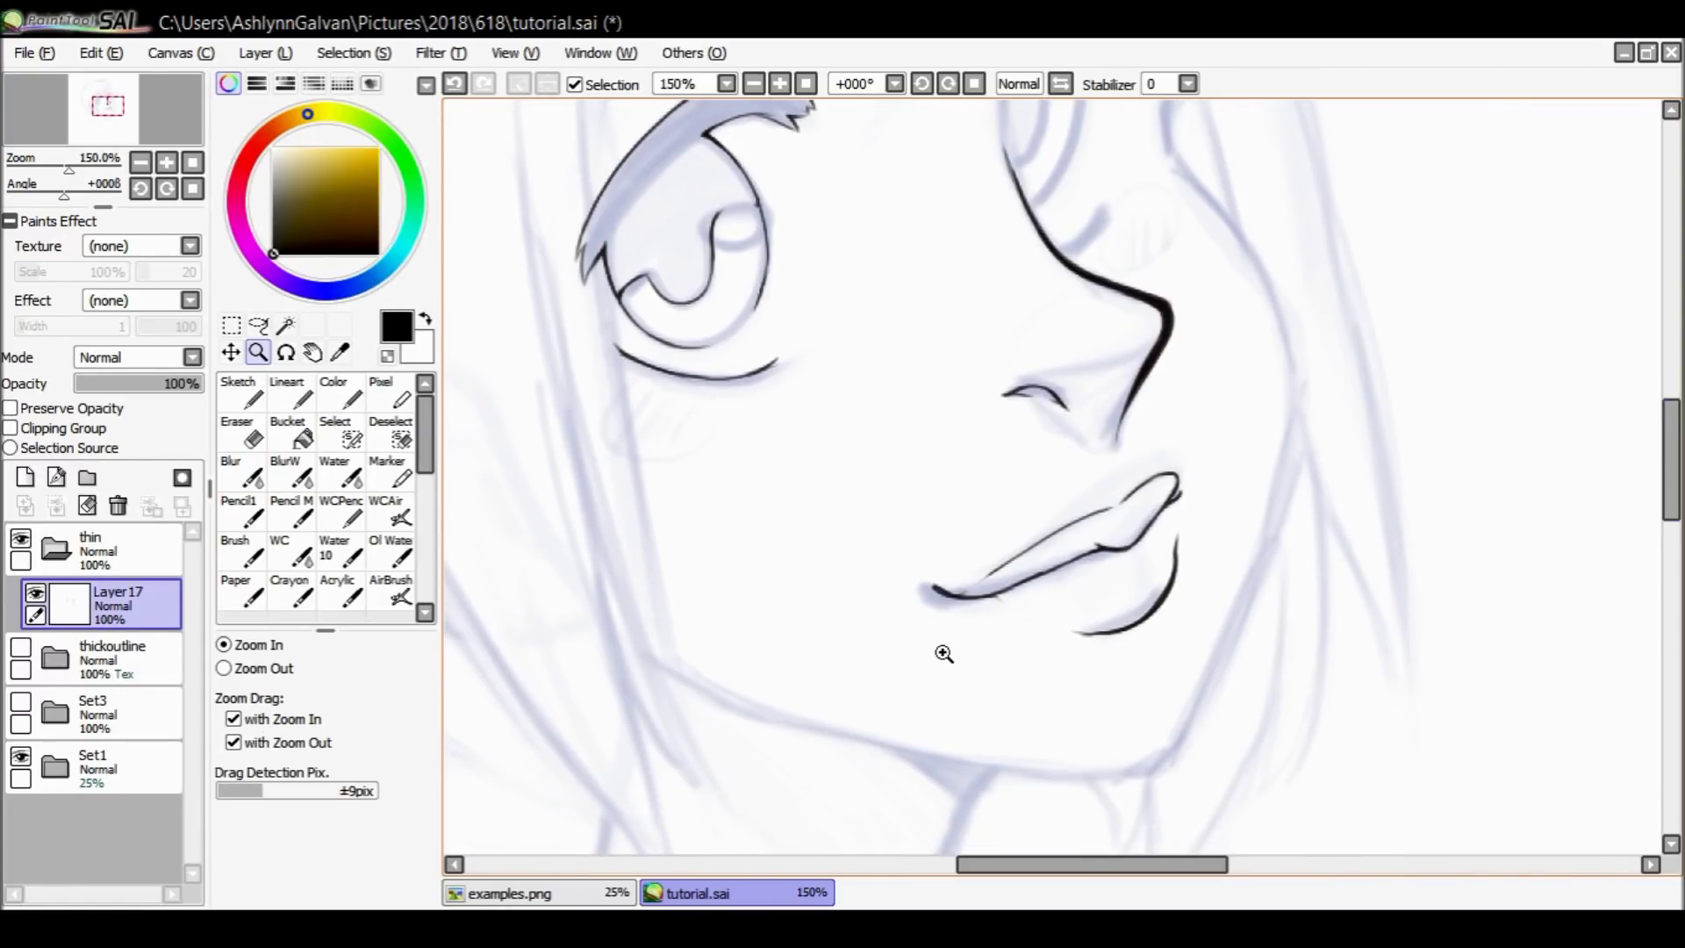
{"action": "left_click_drag", "start_coordinate": [1672, 428], "coordinate": [1672, 399]}
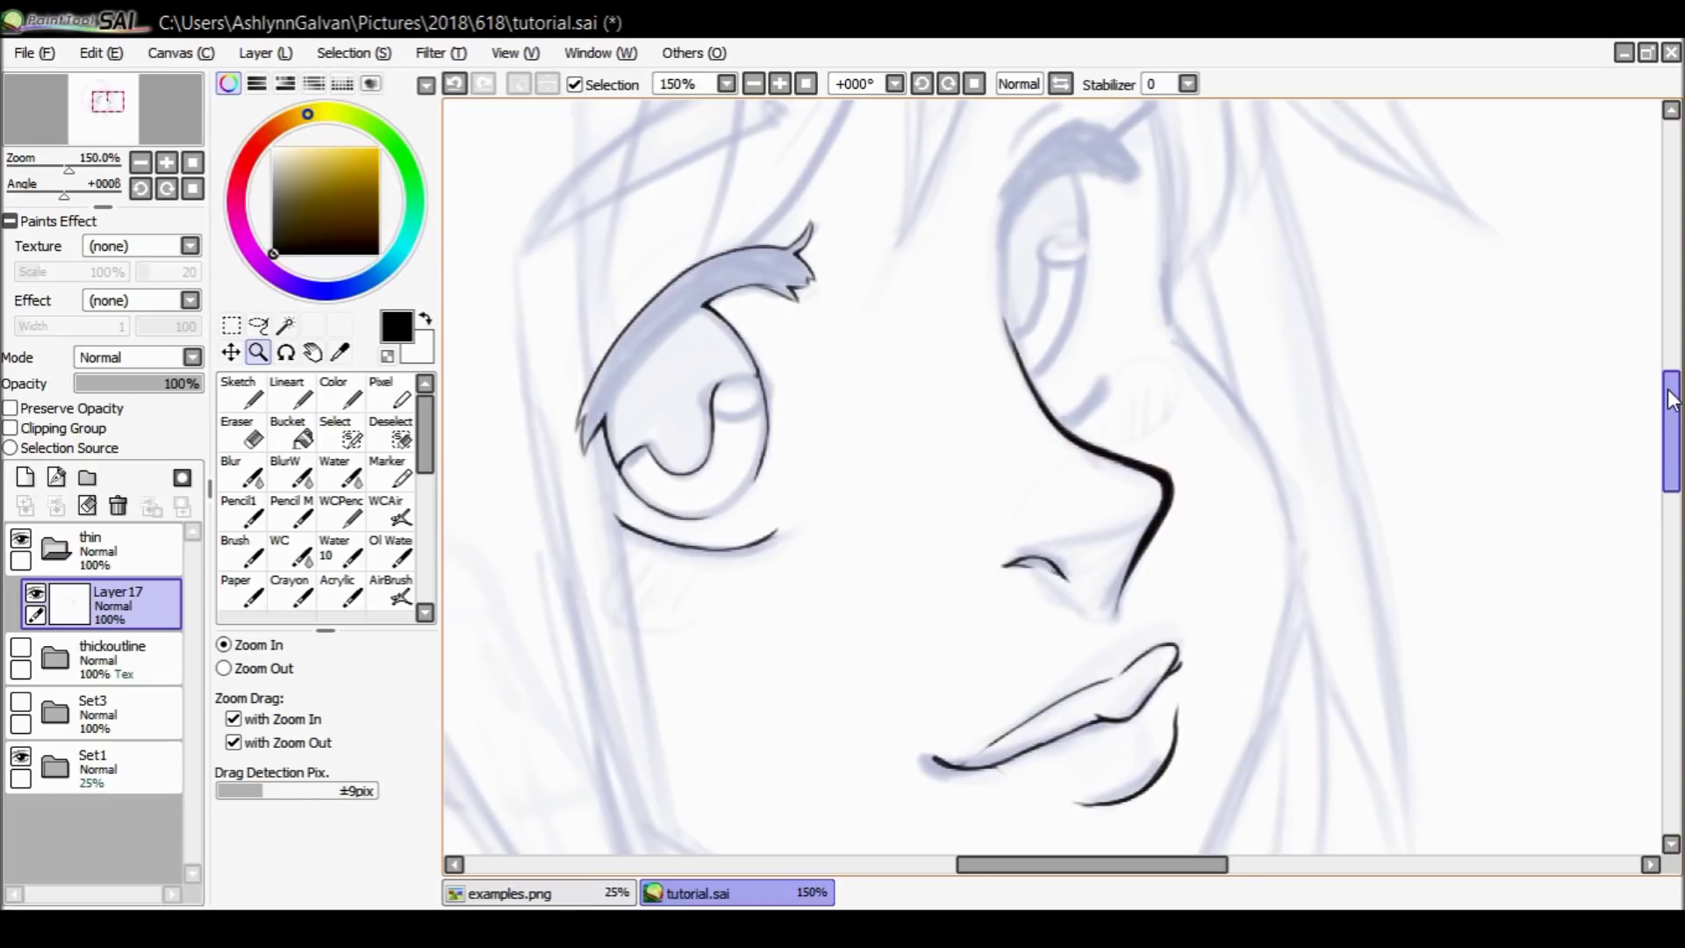
{"action": "left_click_drag", "start_coordinate": [1672, 400], "coordinate": [1672, 378]}
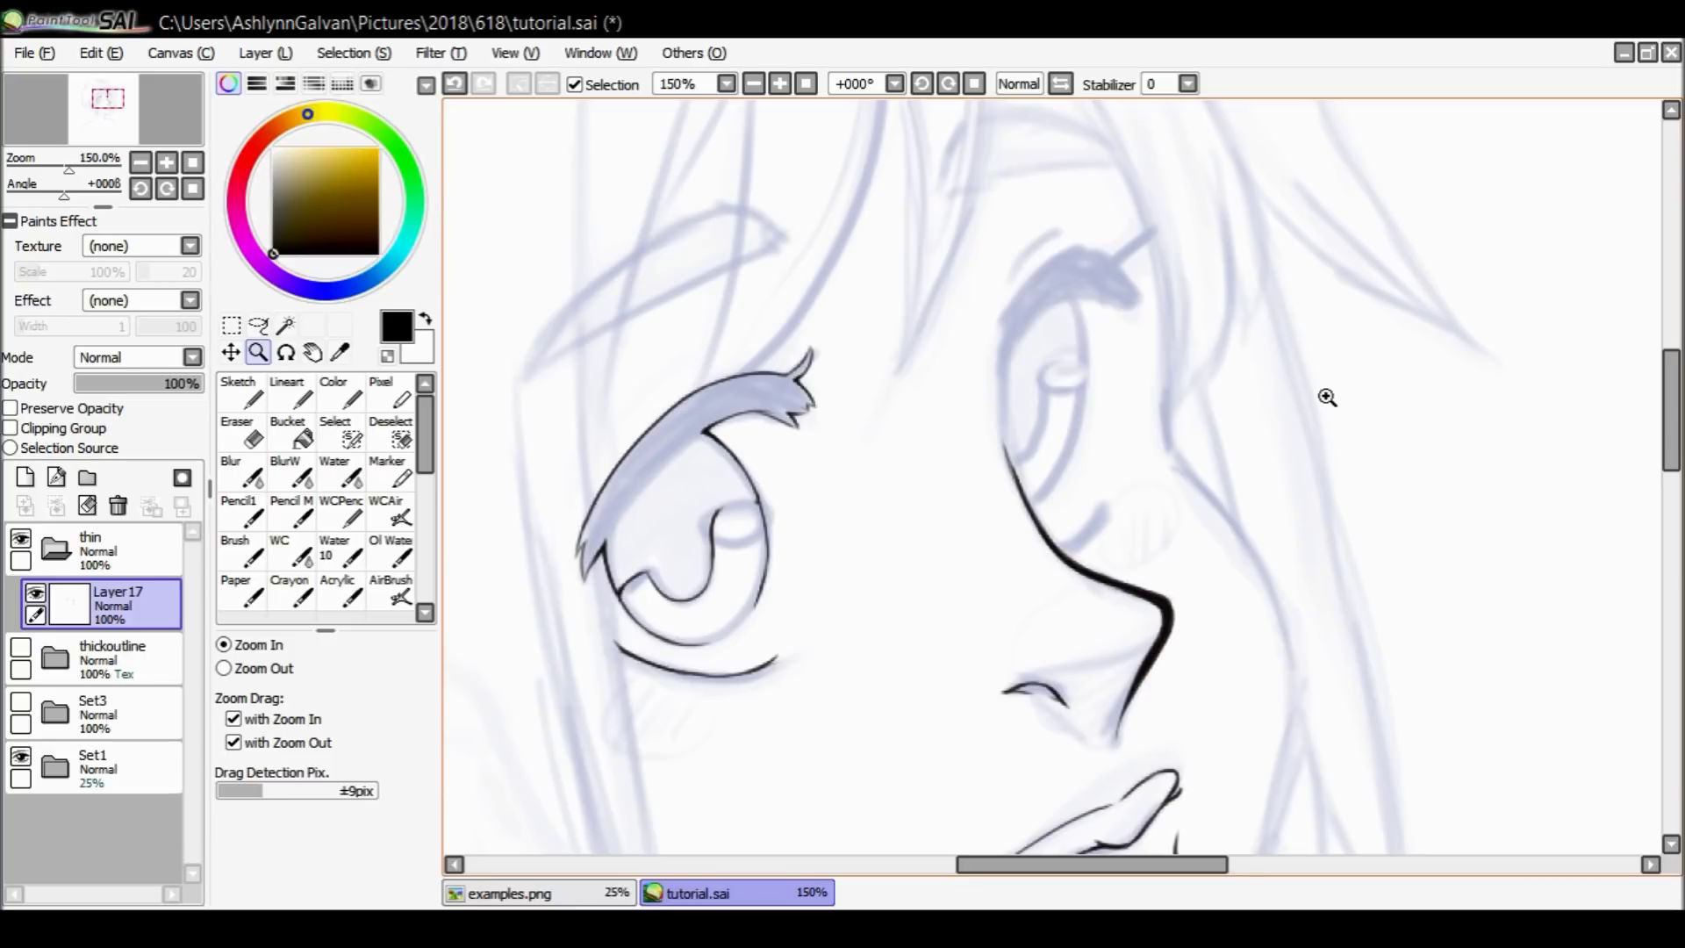
{"action": "left_click_drag", "start_coordinate": [1672, 453], "coordinate": [1620, 431]}
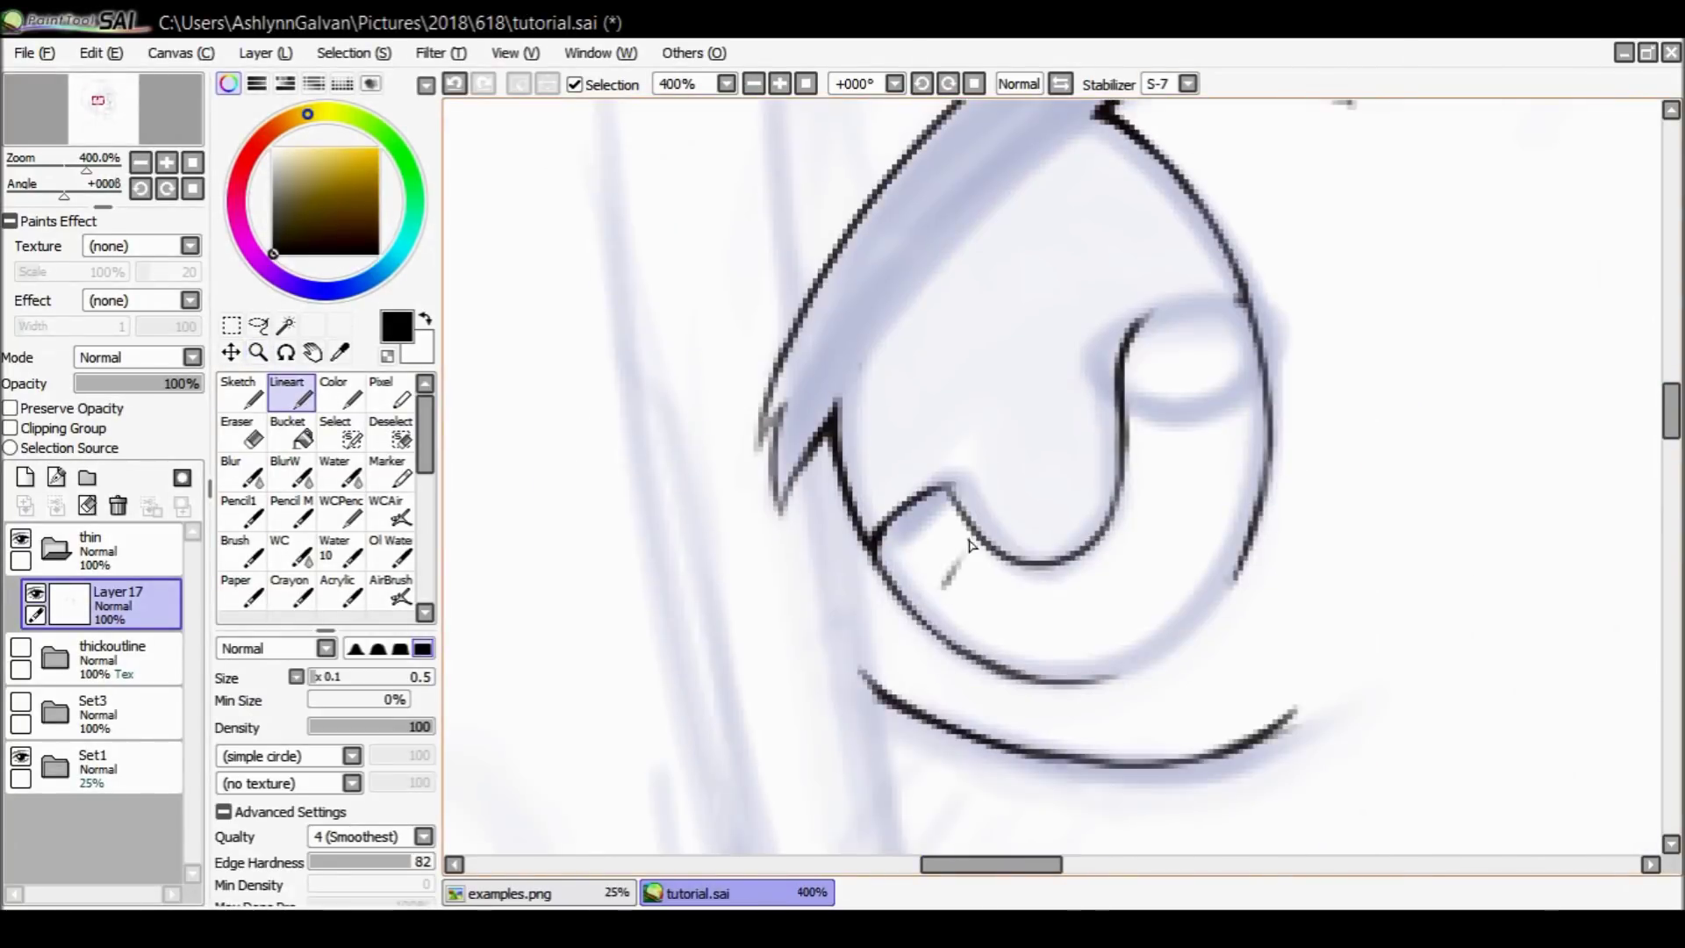
Add short hatch strokes under both sides of the pupil curve in the left eye's iris.
{"action": "left_click_drag", "start_coordinate": [959, 567], "coordinate": [974, 597]}
{"action": "left_click_drag", "start_coordinate": [1095, 579], "coordinate": [1116, 557]}
{"action": "left_click_drag", "start_coordinate": [1131, 533], "coordinate": [1142, 524]}
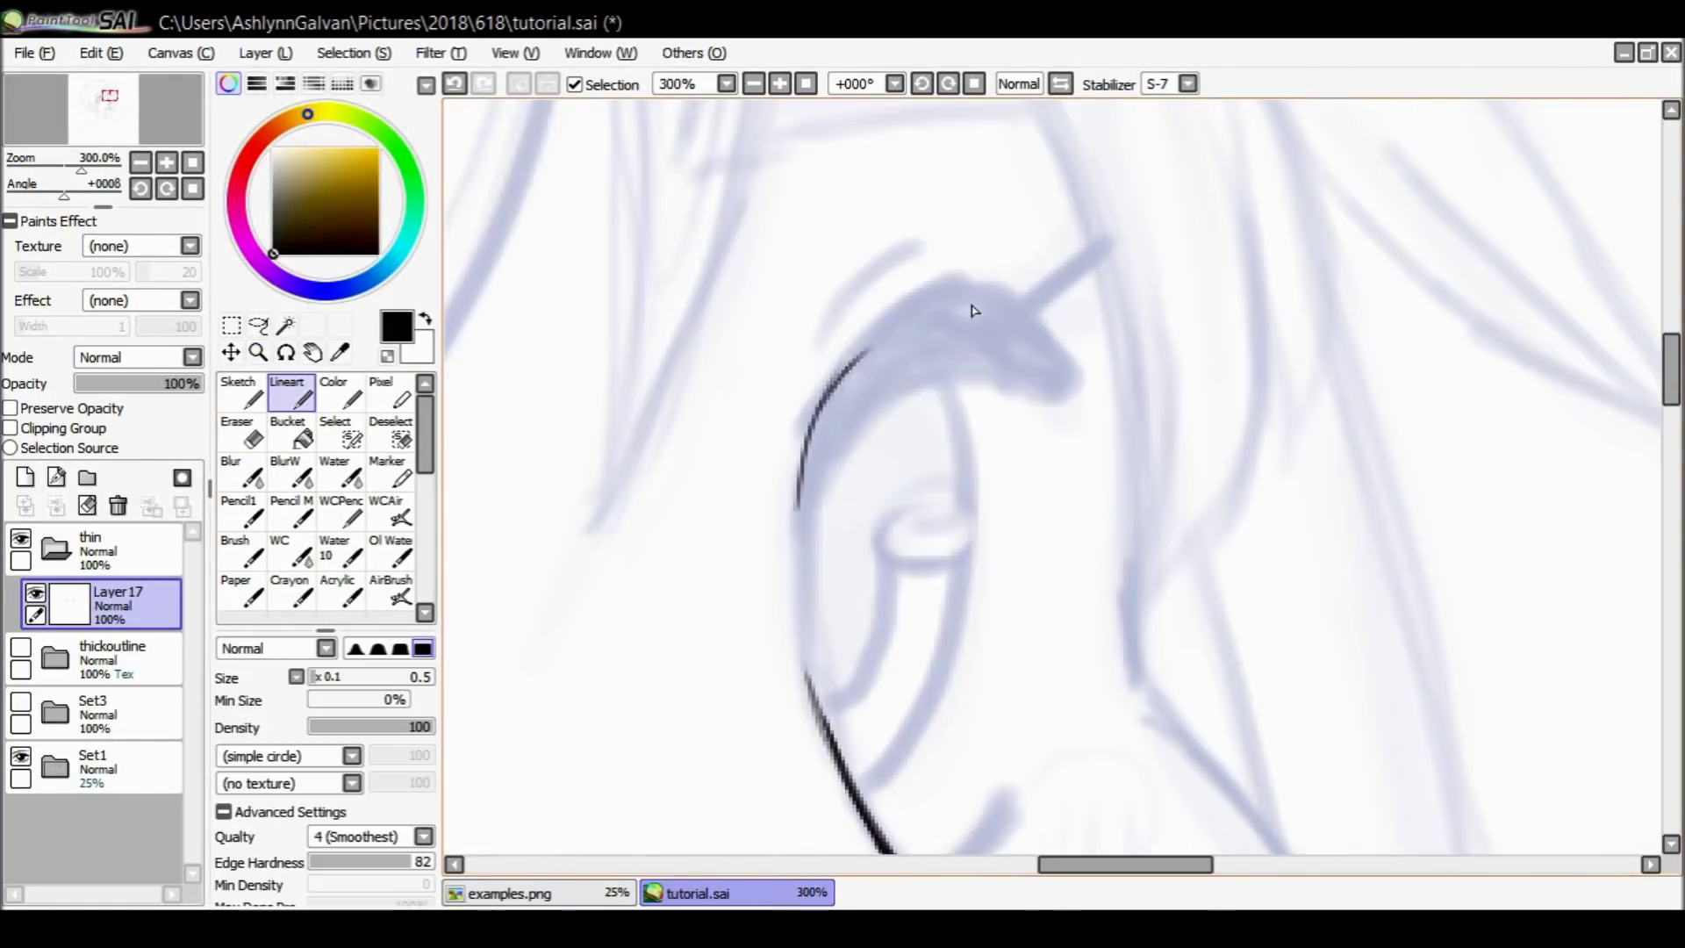
Ink the upper lash shape and the iris and pupil lines of the right eye.
{"action": "left_click_drag", "start_coordinate": [971, 308], "coordinate": [1072, 282]}
{"action": "mouse_move", "coordinate": [1229, 303]}
{"action": "left_mouse_down"}
{"action": "mouse_move", "coordinate": [1264, 312]}
{"action": "mouse_move", "coordinate": [1251, 408]}
{"action": "mouse_move", "coordinate": [1141, 379]}
{"action": "mouse_move", "coordinate": [1146, 628]}
{"action": "left_mouse_up"}
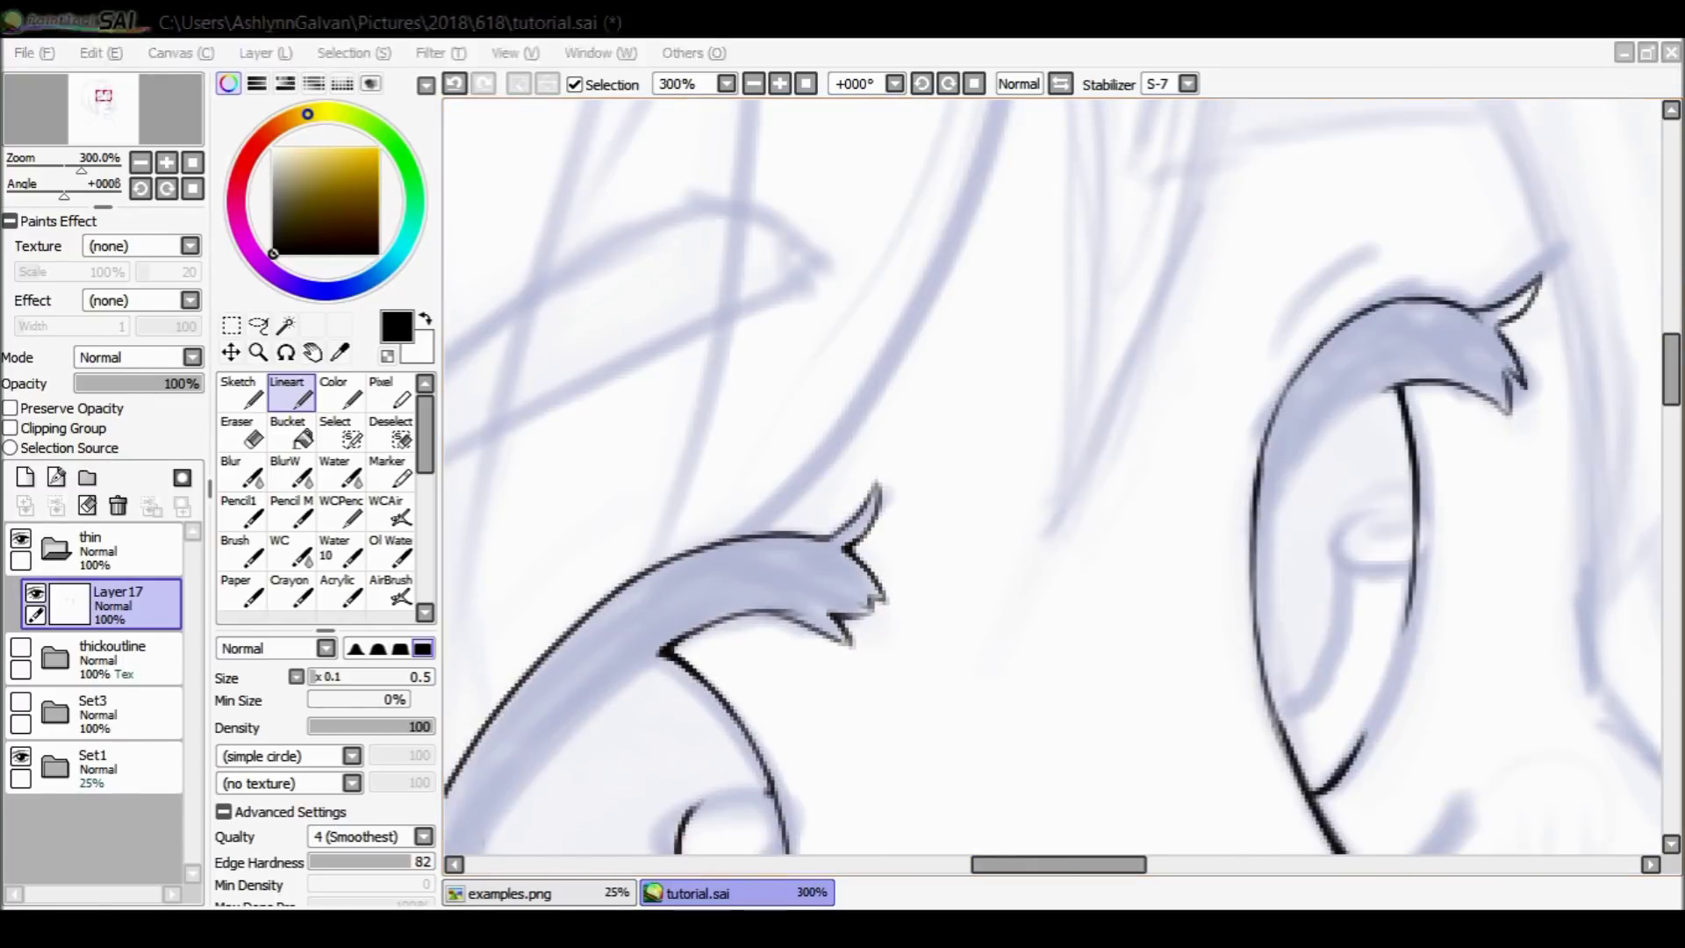
{"action": "left_click_drag", "start_coordinate": [1349, 496], "coordinate": [1279, 645]}
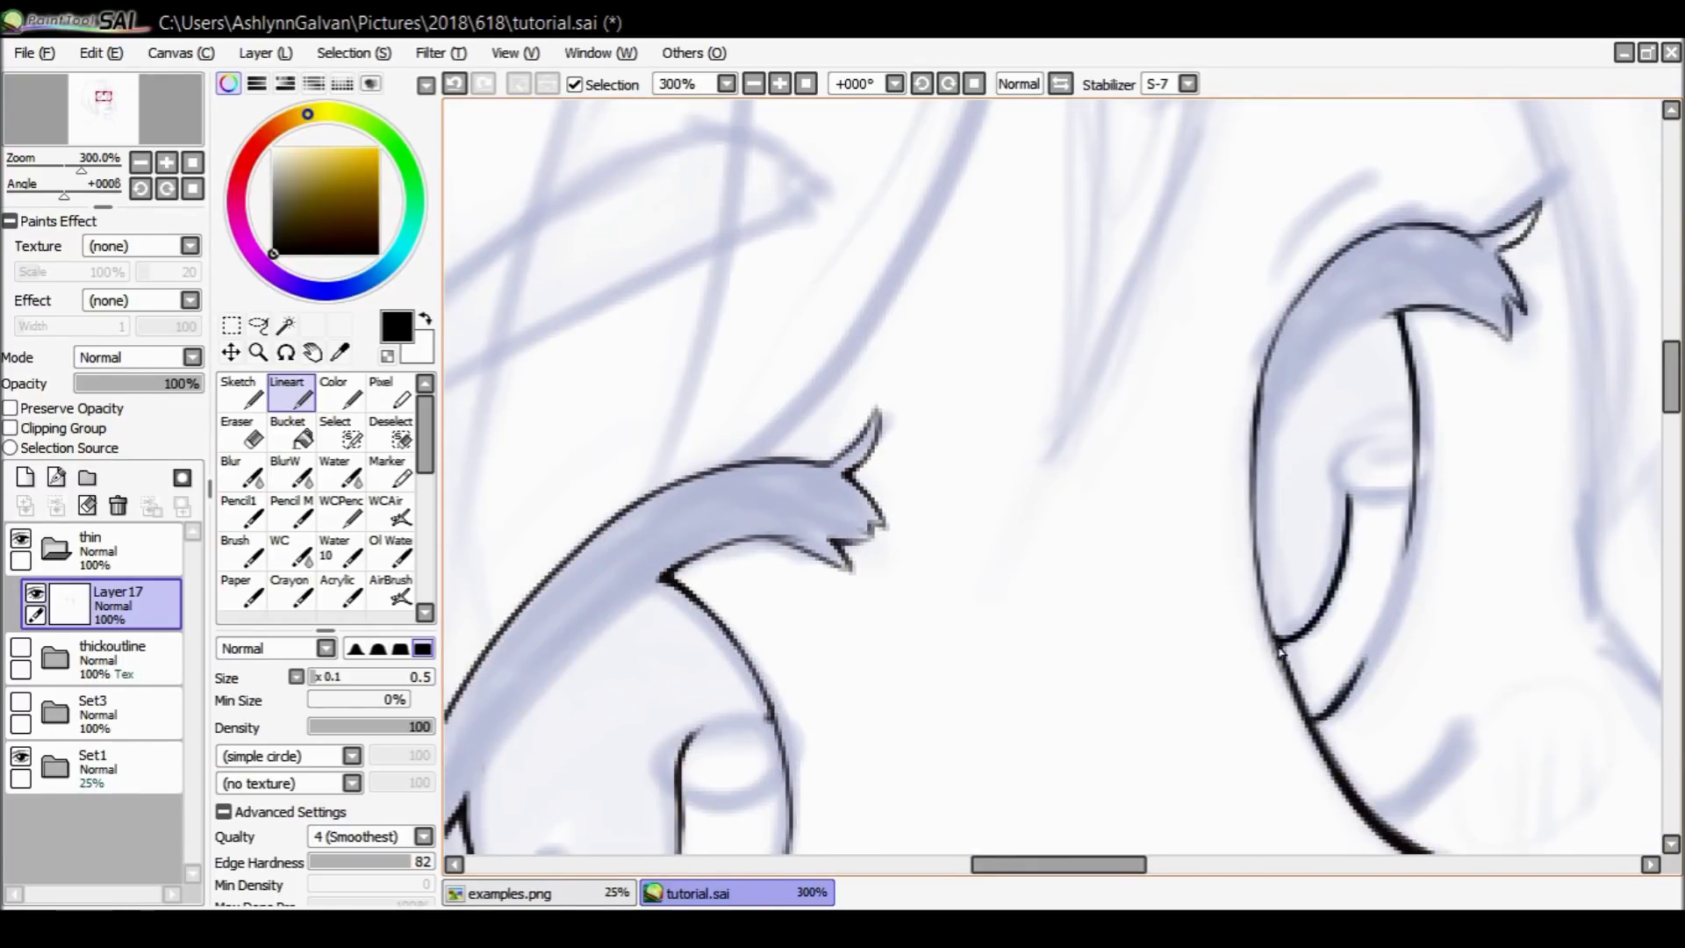
Extend the outer edge of the right eye's iris outline downward with a tapered stroke.
{"action": "scroll", "coordinate": [1281, 653], "scroll_direction": "down", "scroll_amount": 2}
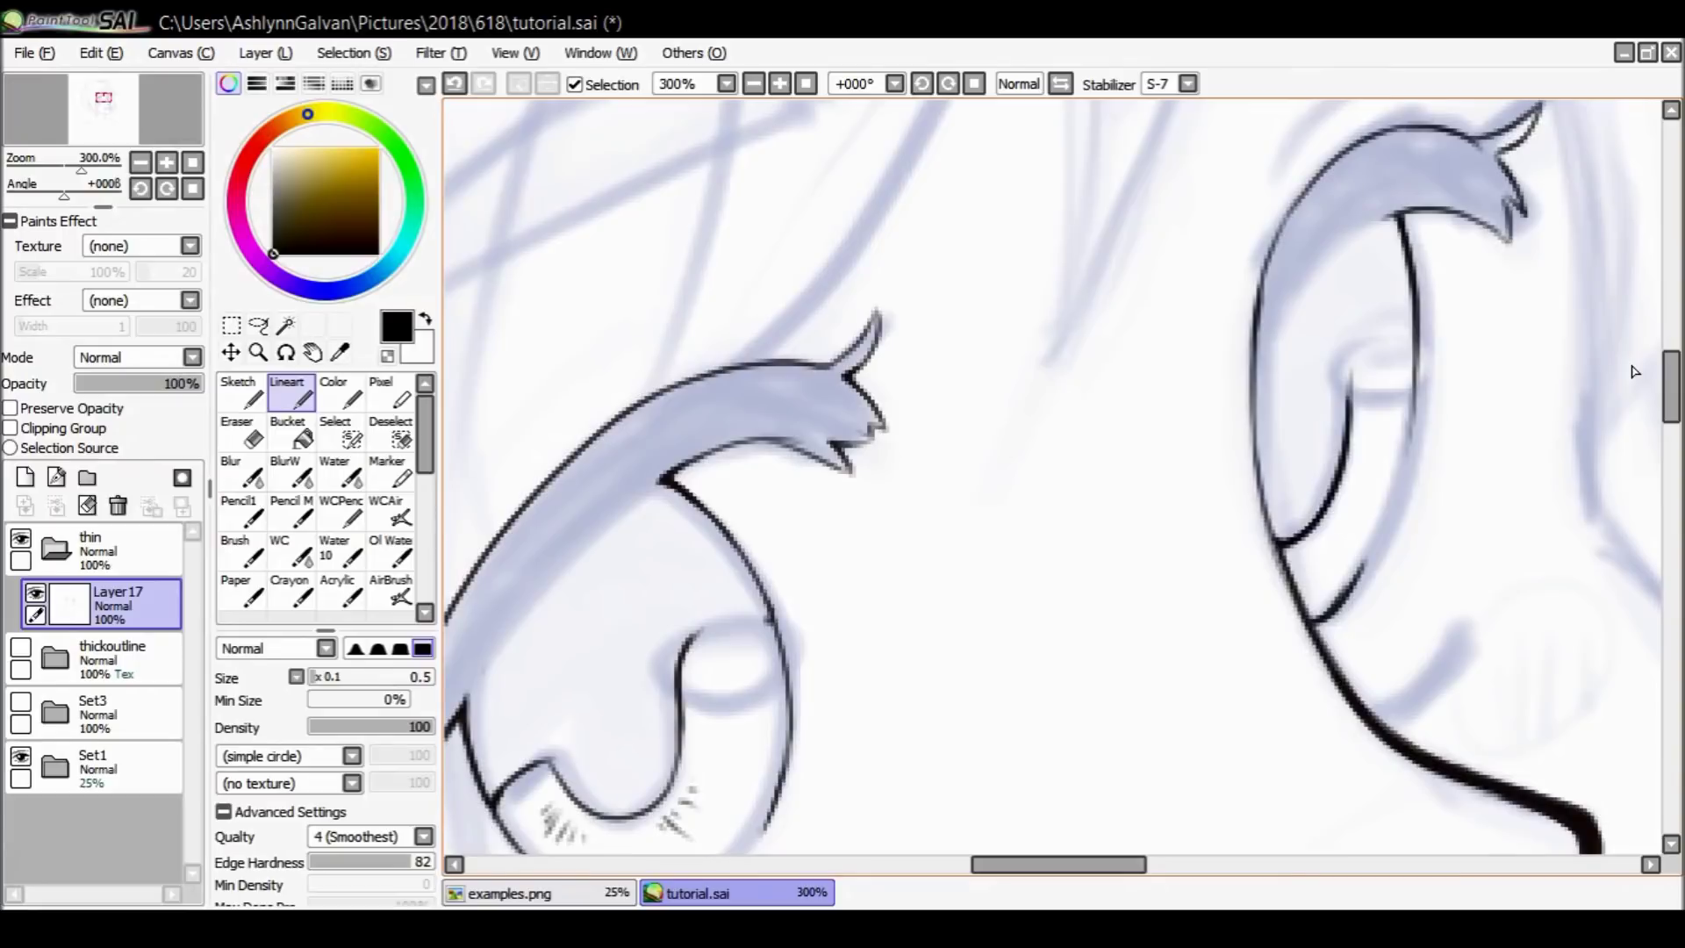
{"action": "left_click_drag", "start_coordinate": [1122, 866], "coordinate": [1174, 897]}
{"action": "left_click_drag", "start_coordinate": [1094, 397], "coordinate": [1076, 471]}
{"action": "key", "text": "ctrl+z"}
{"action": "left_click_drag", "start_coordinate": [1090, 410], "coordinate": [1069, 477]}
{"action": "left_click_drag", "start_coordinate": [1086, 408], "coordinate": [1065, 504]}
{"action": "key", "text": "ctrl+z"}
{"action": "key", "text": "ctrl+z"}
{"action": "left_click_drag", "start_coordinate": [1095, 399], "coordinate": [1071, 485]}
{"action": "key", "text": "ctrl+z"}
{"action": "left_click_drag", "start_coordinate": [1089, 426], "coordinate": [1070, 484]}
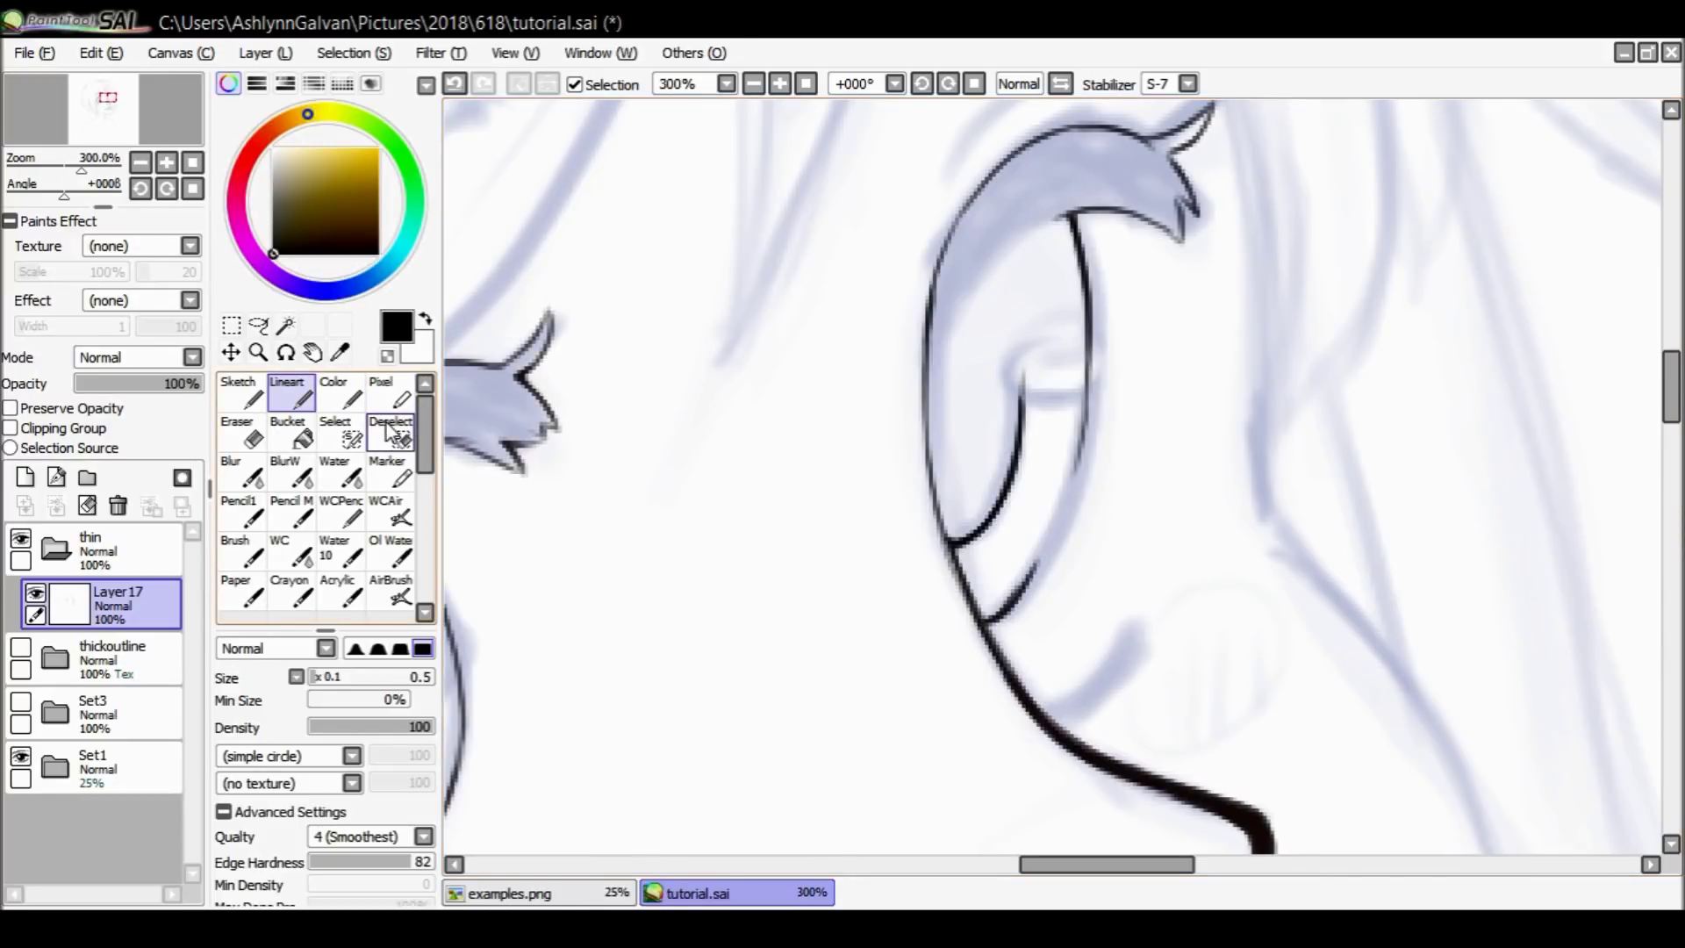
Thin the short stroke at the bottom of the right eye's iris using the Lineart brush with the transparent colour.
{"action": "key", "text": "e"}
{"action": "key", "text": "ctrl+z"}
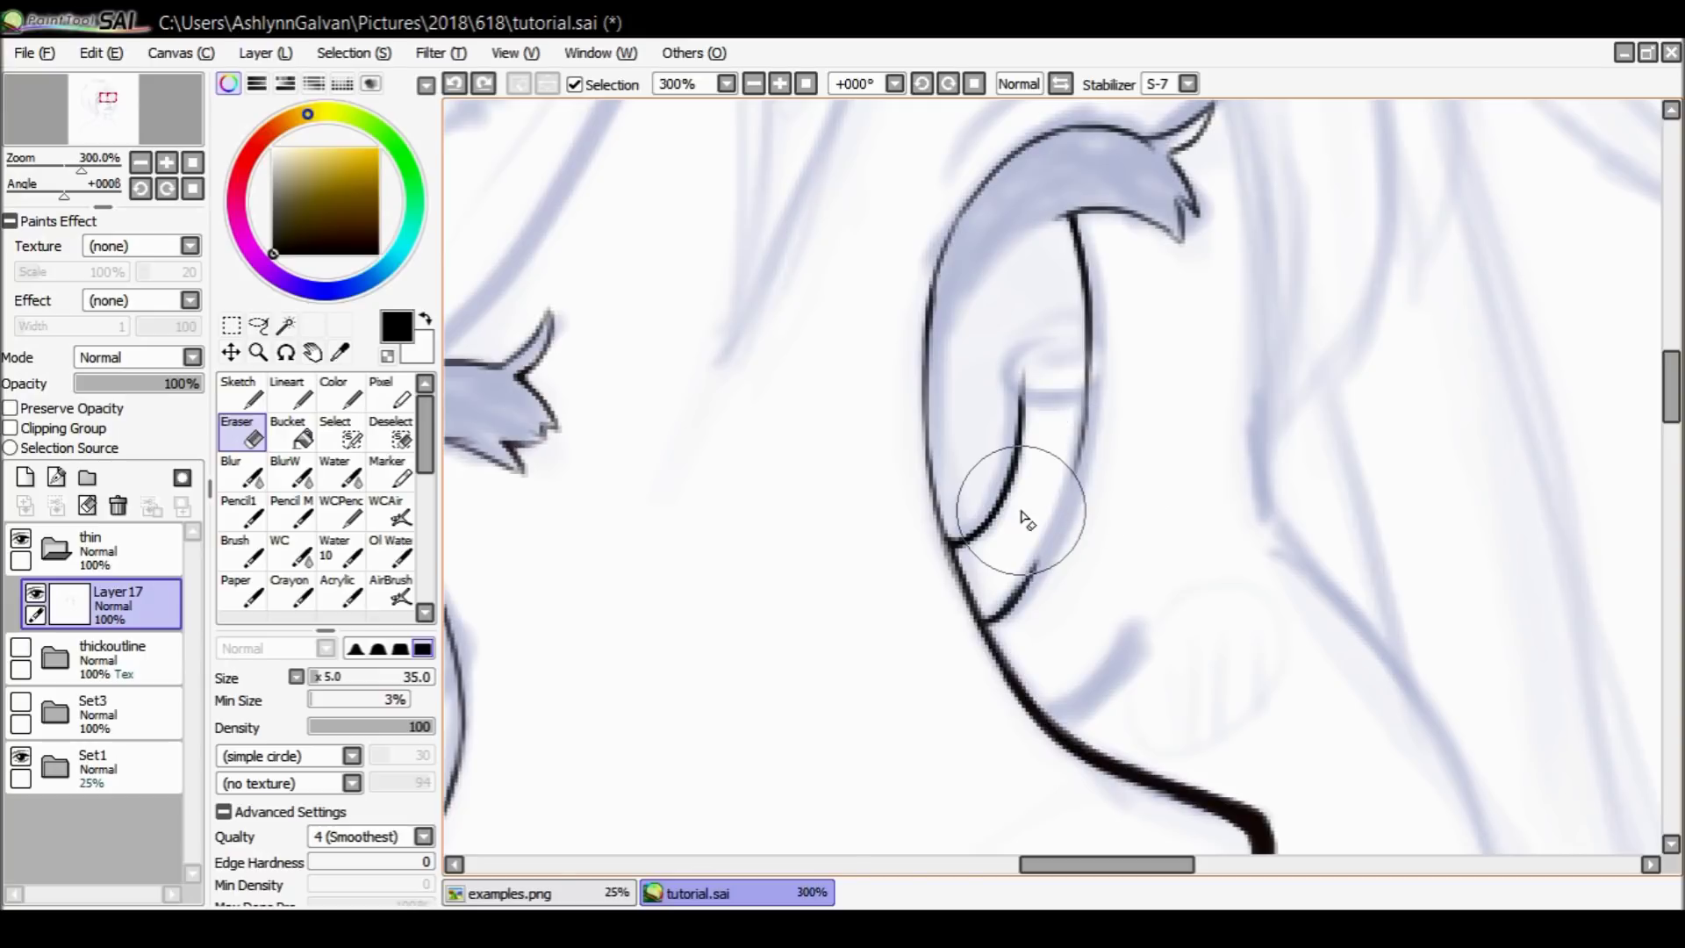
{"action": "key", "text": "n"}
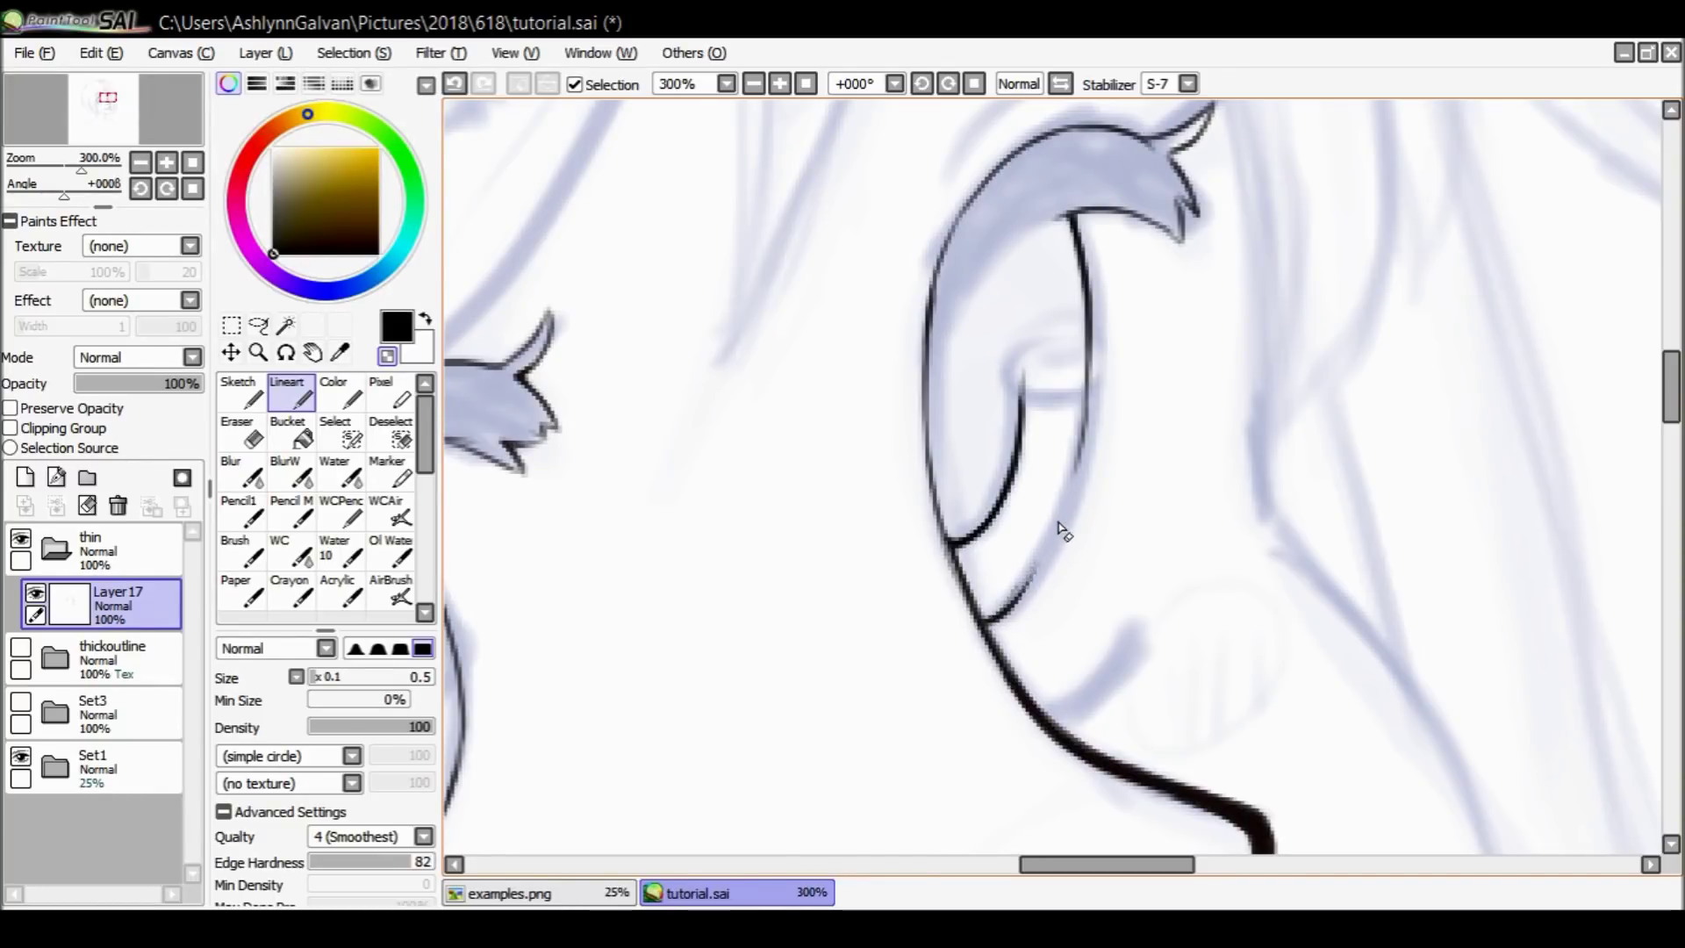
{"action": "left_click", "coordinate": [1026, 589]}
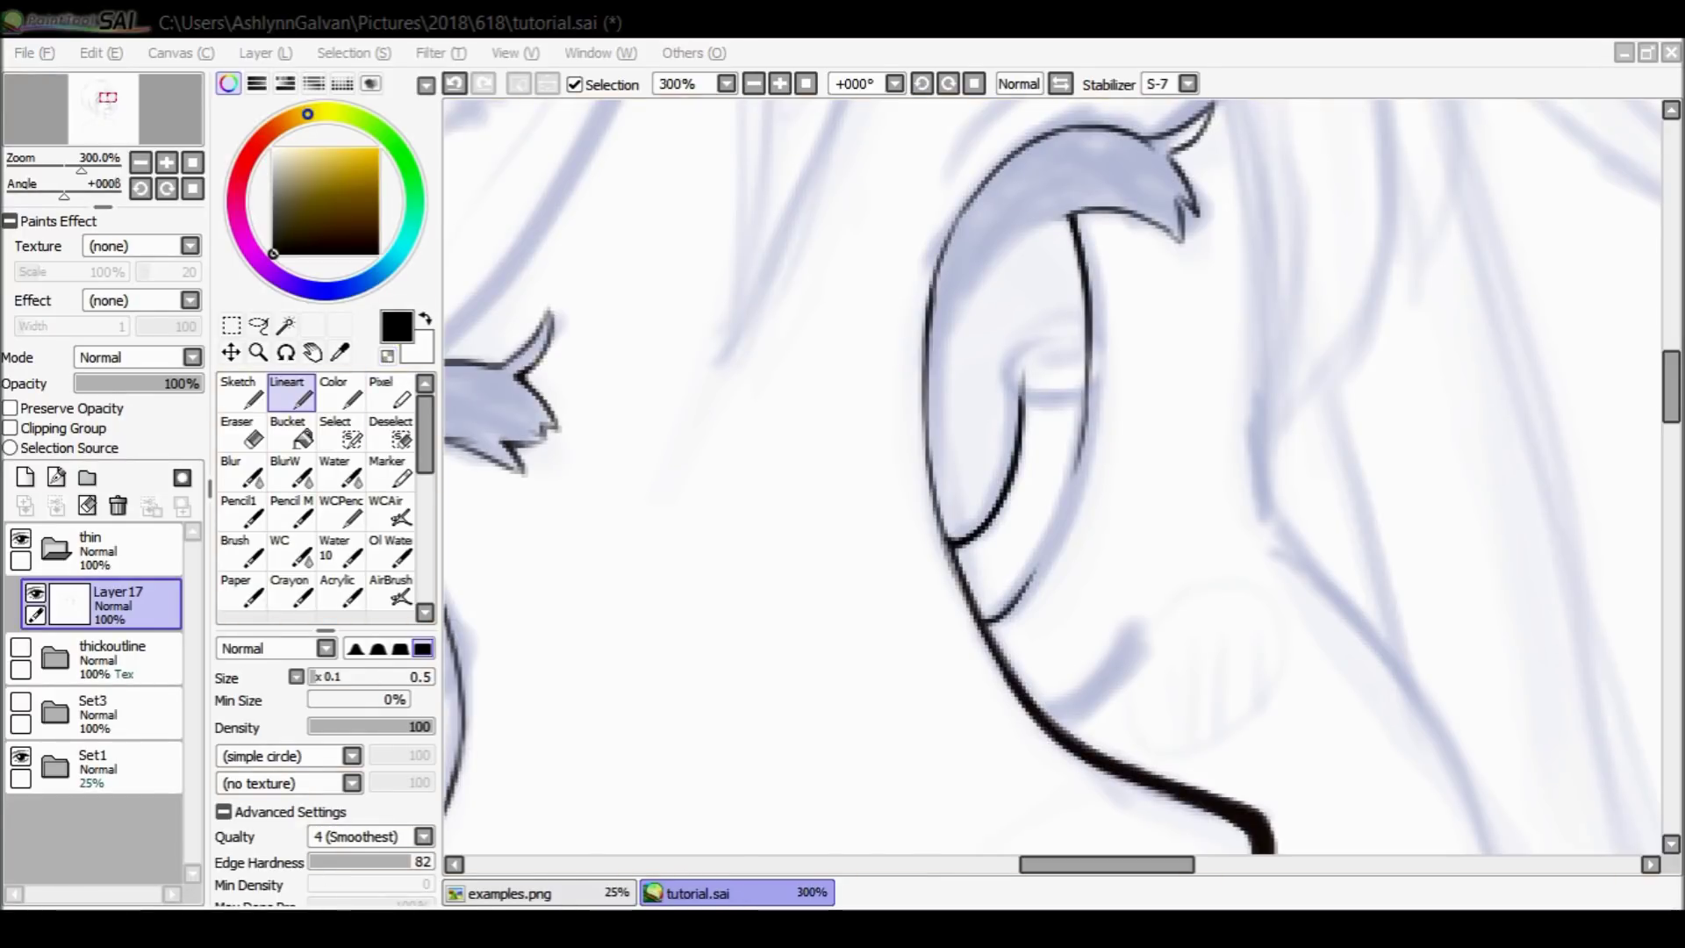
Ink the curved eyelid crease above the right eye's lashes.
{"action": "left_click_drag", "start_coordinate": [1039, 467], "coordinate": [1372, 344]}
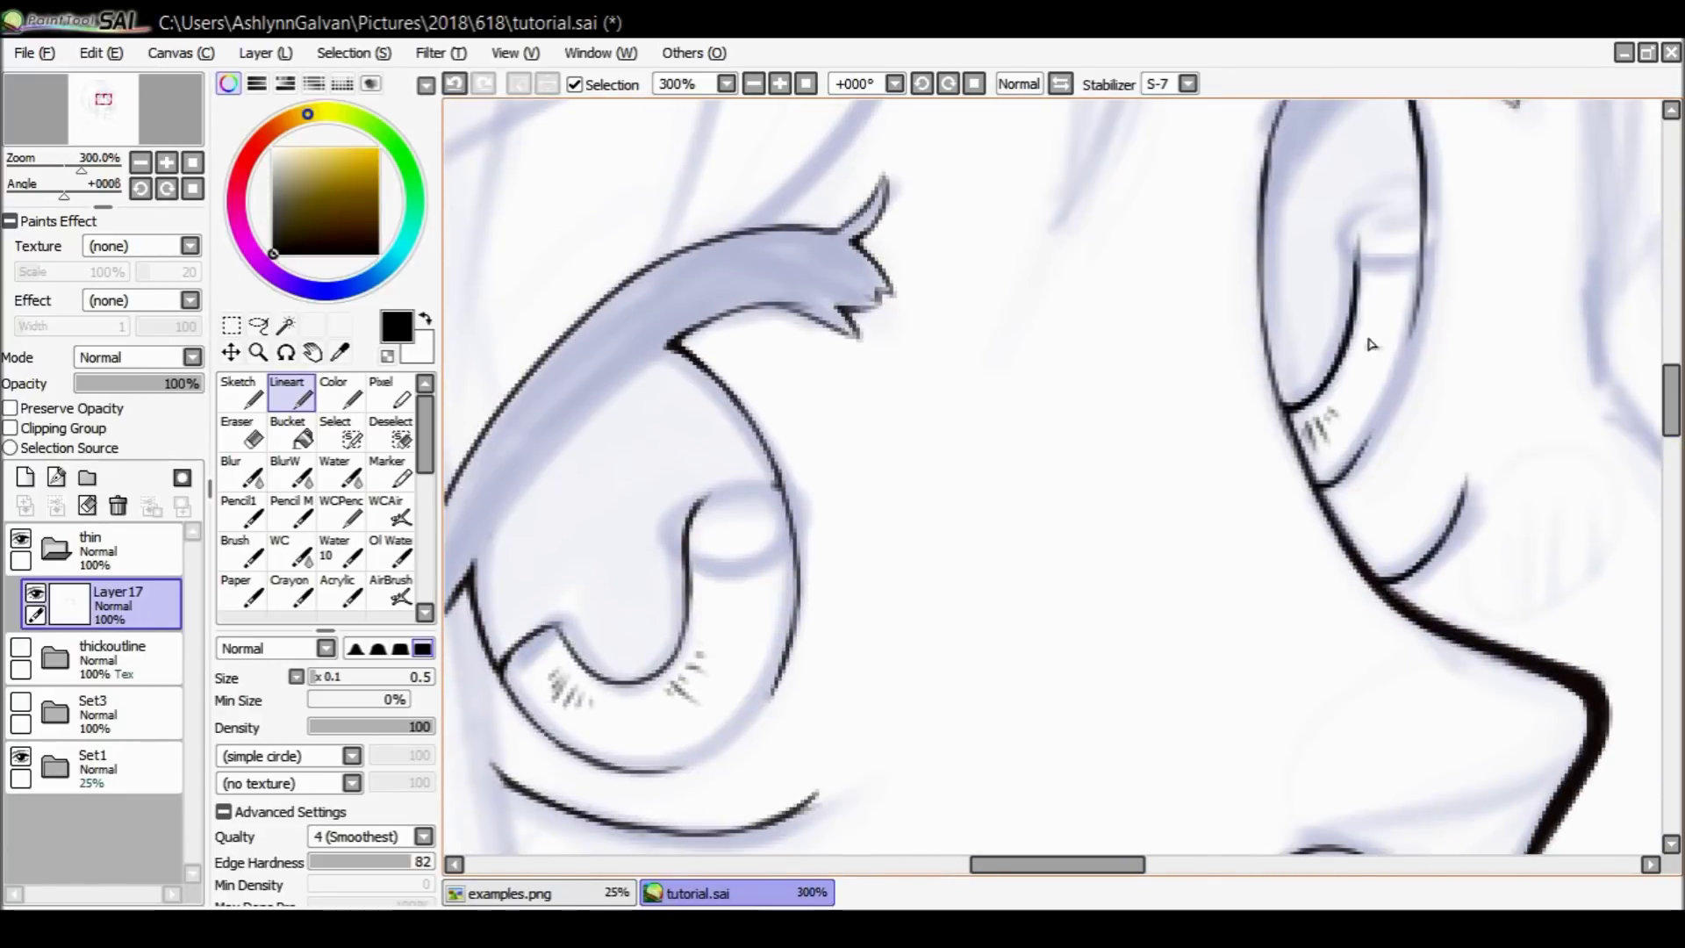
{"action": "left_click", "coordinate": [258, 352]}
{"action": "left_click", "coordinate": [274, 648]}
{"action": "left_click", "coordinate": [291, 392]}
{"action": "left_click_drag", "start_coordinate": [1014, 334], "coordinate": [918, 423]}
{"action": "key", "text": "ctrl+z"}
{"action": "left_click_drag", "start_coordinate": [974, 293], "coordinate": [737, 647]}
Ink the outlines of the left and right eyebrows with the Lineart brush.
{"action": "left_click", "coordinate": [258, 352]}
{"action": "left_click", "coordinate": [953, 742]}
{"action": "left_click", "coordinate": [291, 392]}
{"action": "left_click_drag", "start_coordinate": [1173, 391], "coordinate": [932, 444]}
{"action": "key", "text": "minus"}
{"action": "mouse_move", "coordinate": [651, 483]}
{"action": "left_mouse_down"}
{"action": "mouse_move", "coordinate": [689, 419]}
{"action": "mouse_move", "coordinate": [984, 283]}
{"action": "mouse_move", "coordinate": [996, 316]}
{"action": "mouse_move", "coordinate": [651, 488]}
{"action": "left_mouse_up"}
{"action": "mouse_move", "coordinate": [835, 406]}
{"action": "left_mouse_down"}
{"action": "mouse_move", "coordinate": [950, 342]}
{"action": "mouse_move", "coordinate": [654, 489]}
{"action": "left_mouse_up"}
{"action": "left_click_drag", "start_coordinate": [878, 439], "coordinate": [1229, 571]}
{"action": "mouse_move", "coordinate": [1229, 325]}
{"action": "left_mouse_down"}
{"action": "mouse_move", "coordinate": [1448, 369]}
{"action": "mouse_move", "coordinate": [1204, 406]}
{"action": "mouse_move", "coordinate": [1444, 370]}
{"action": "left_mouse_up"}
{"action": "left_click_drag", "start_coordinate": [1207, 403], "coordinate": [1343, 382]}
Ink the face contour beside the right eye from the temple to the upper cheek with the Lineart brush at size 1.0.
{"action": "key", "text": "minus"}
{"action": "left_click", "coordinate": [259, 352]}
{"action": "key", "text": "minus"}
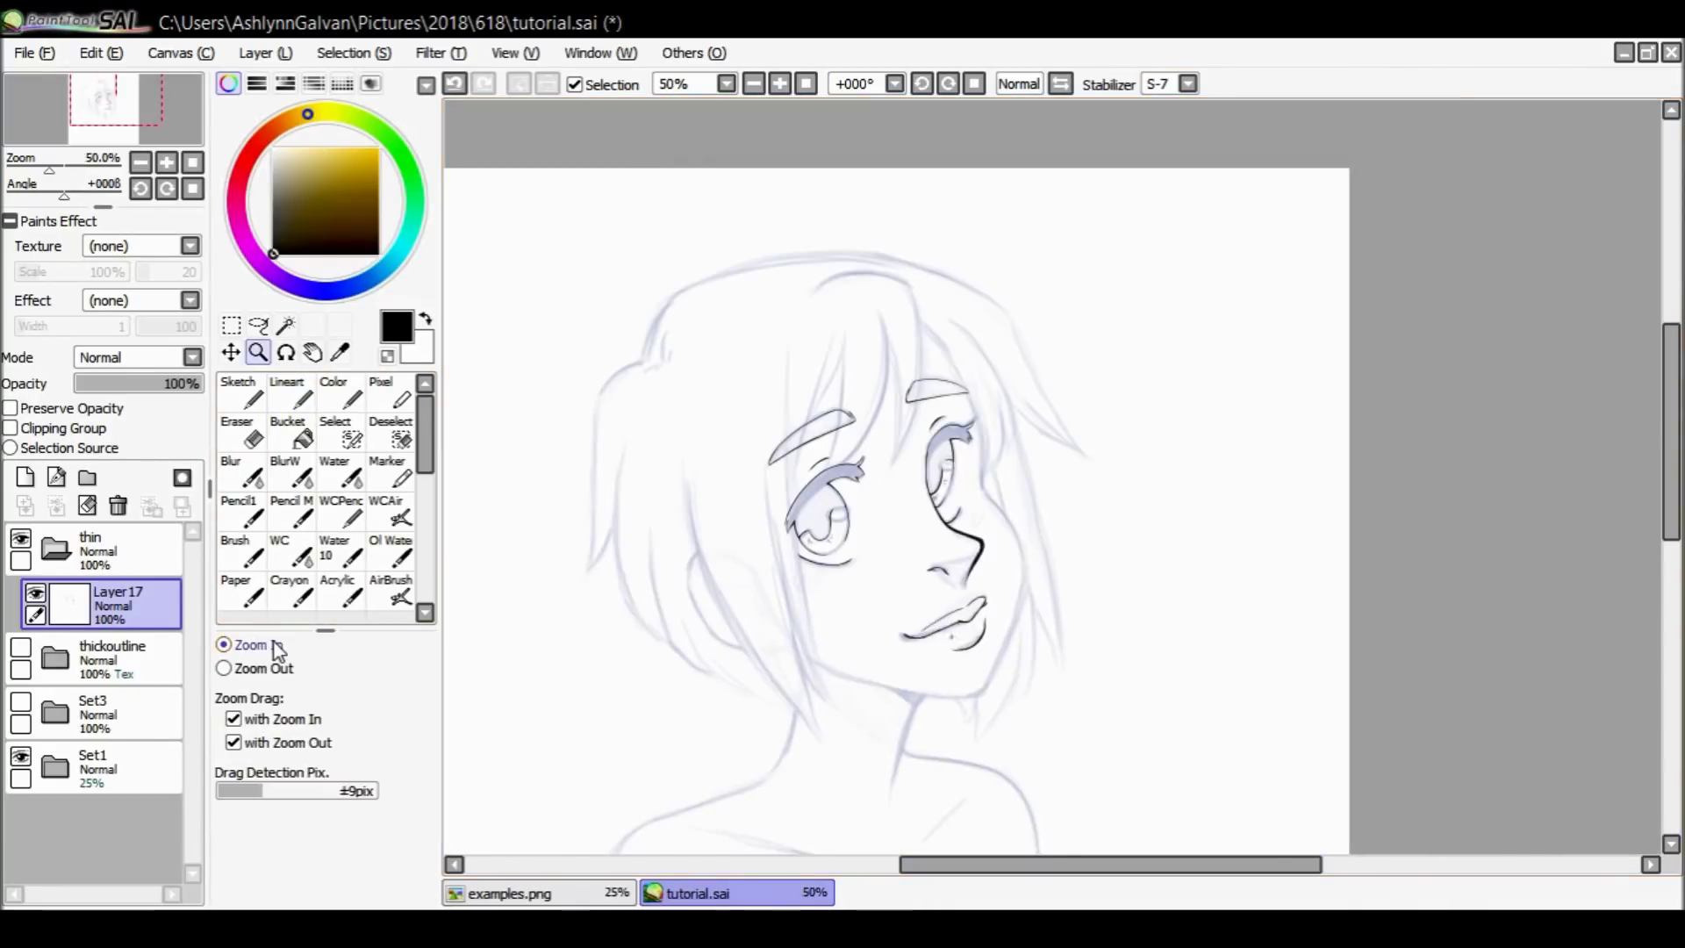
{"action": "left_click", "coordinate": [286, 394]}
{"action": "key", "text": "plus"}
{"action": "key", "text": "plus"}
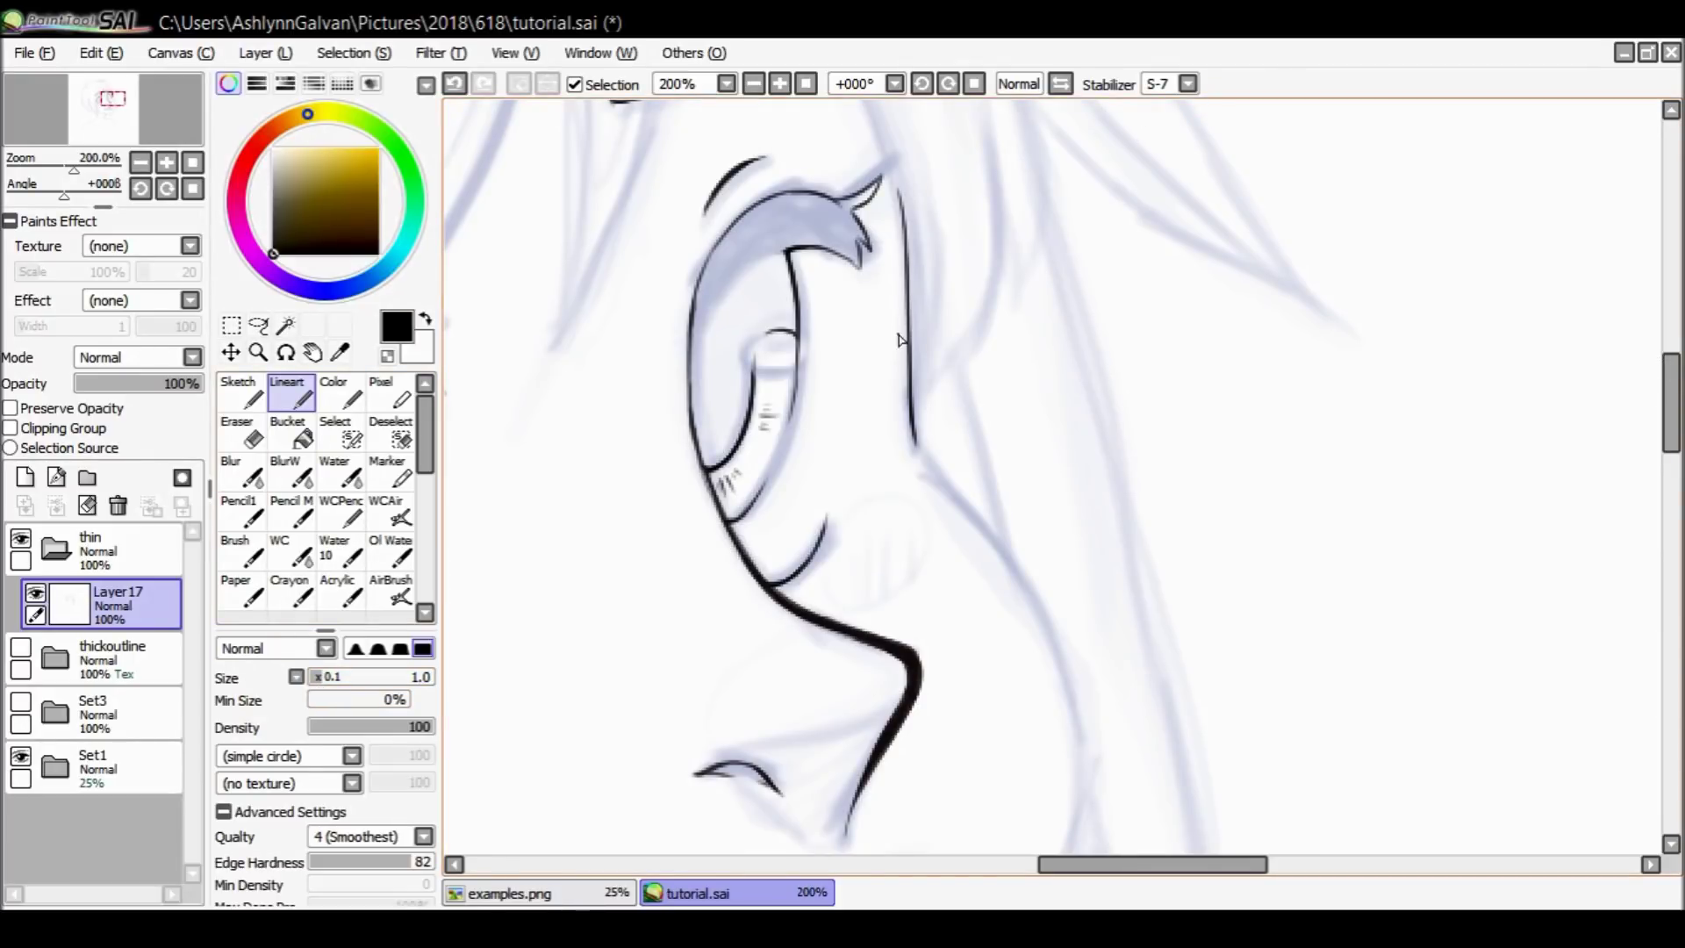
{"action": "mouse_move", "coordinate": [912, 381]}
{"action": "left_mouse_down"}
{"action": "mouse_move", "coordinate": [935, 478]}
{"action": "mouse_move", "coordinate": [920, 455]}
{"action": "mouse_move", "coordinate": [1009, 555]}
{"action": "left_mouse_up"}
{"action": "key", "text": "ctrl+z"}
{"action": "key", "text": "ctrl+z"}
{"action": "key", "text": "ctrl+z"}
{"action": "key", "text": "ctrl+z"}
{"action": "mouse_move", "coordinate": [915, 442]}
{"action": "left_mouse_down"}
{"action": "mouse_move", "coordinate": [1007, 567]}
{"action": "mouse_move", "coordinate": [941, 481]}
{"action": "mouse_move", "coordinate": [981, 524]}
{"action": "left_mouse_up"}
{"action": "key", "text": "ctrl+z"}
{"action": "key", "text": "ctrl+z"}
{"action": "left_click_drag", "start_coordinate": [917, 448], "coordinate": [1036, 586]}
{"action": "key", "text": "ctrl+z"}
{"action": "left_click_drag", "start_coordinate": [915, 444], "coordinate": [1025, 578]}
{"action": "key", "text": "ctrl+z"}
{"action": "key", "text": "ctrl+z"}
{"action": "key", "text": "ctrl+z"}
Continue the face contour with a smooth curve around the cheek down to lip level.
{"action": "mouse_move", "coordinate": [1672, 406]}
{"action": "left_mouse_down"}
{"action": "mouse_move", "coordinate": [1674, 451]}
{"action": "mouse_move", "coordinate": [1650, 408]}
{"action": "left_mouse_up"}
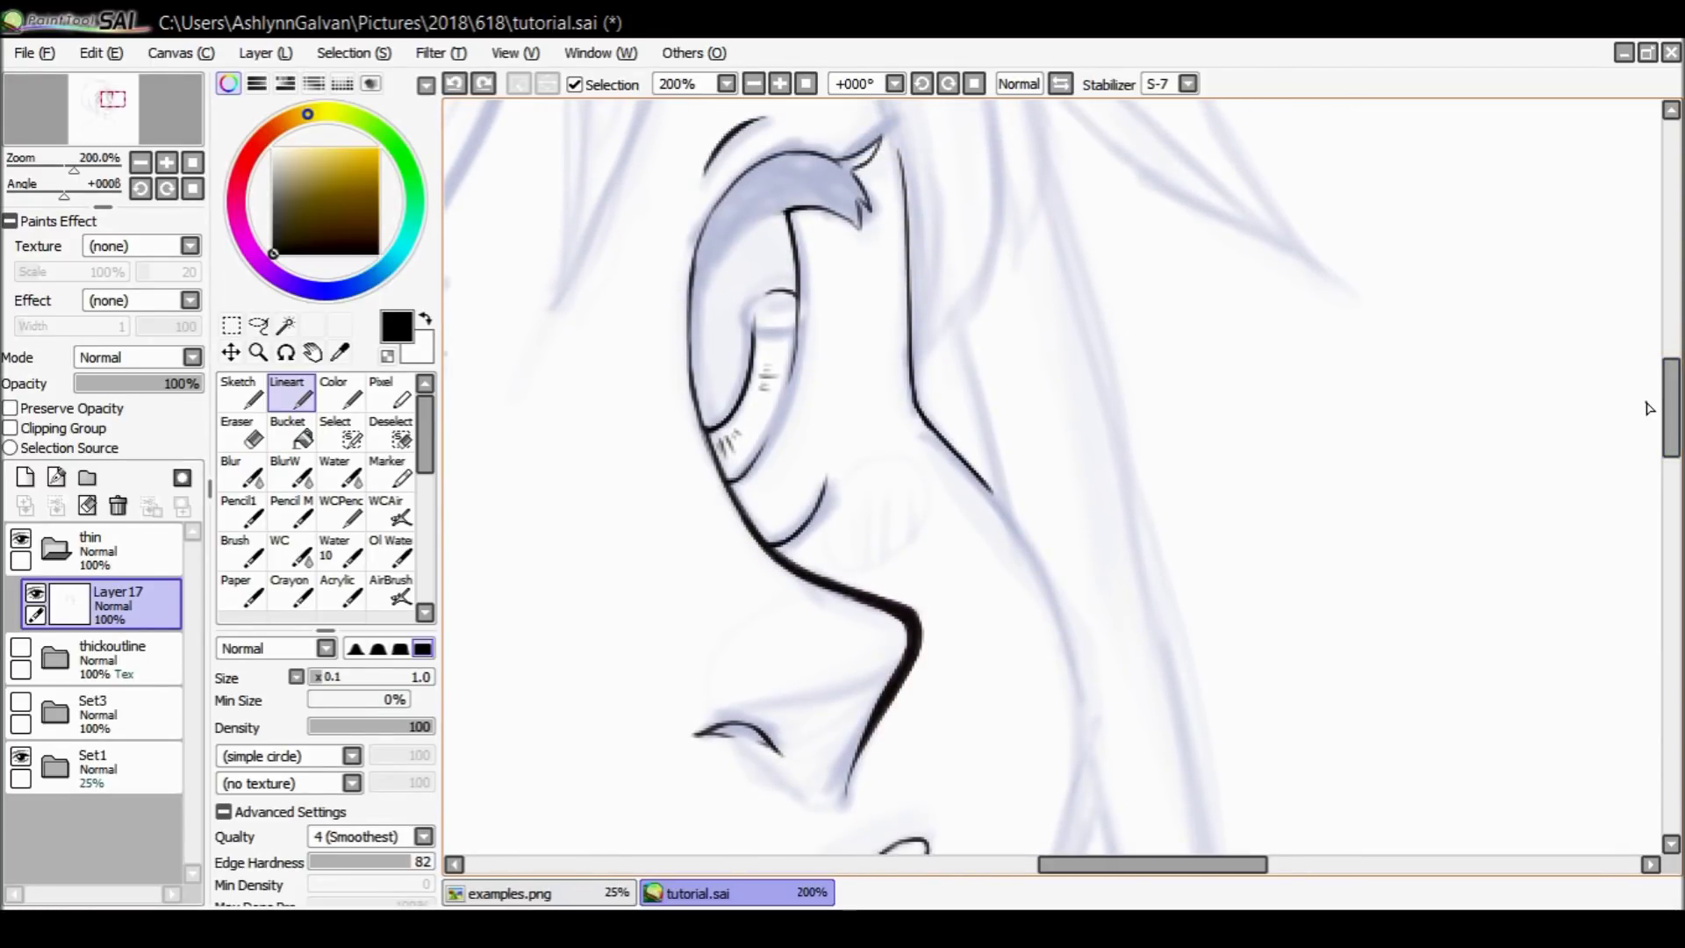
{"action": "mouse_move", "coordinate": [969, 472]}
{"action": "left_mouse_down"}
{"action": "mouse_move", "coordinate": [1040, 566]}
{"action": "mouse_move", "coordinate": [1073, 687]}
{"action": "left_mouse_up"}
{"action": "mouse_move", "coordinate": [1672, 413]}
{"action": "left_mouse_down"}
{"action": "mouse_move", "coordinate": [1672, 460]}
{"action": "mouse_move", "coordinate": [1673, 416]}
{"action": "left_mouse_up"}
{"action": "key", "text": "ctrl+z"}
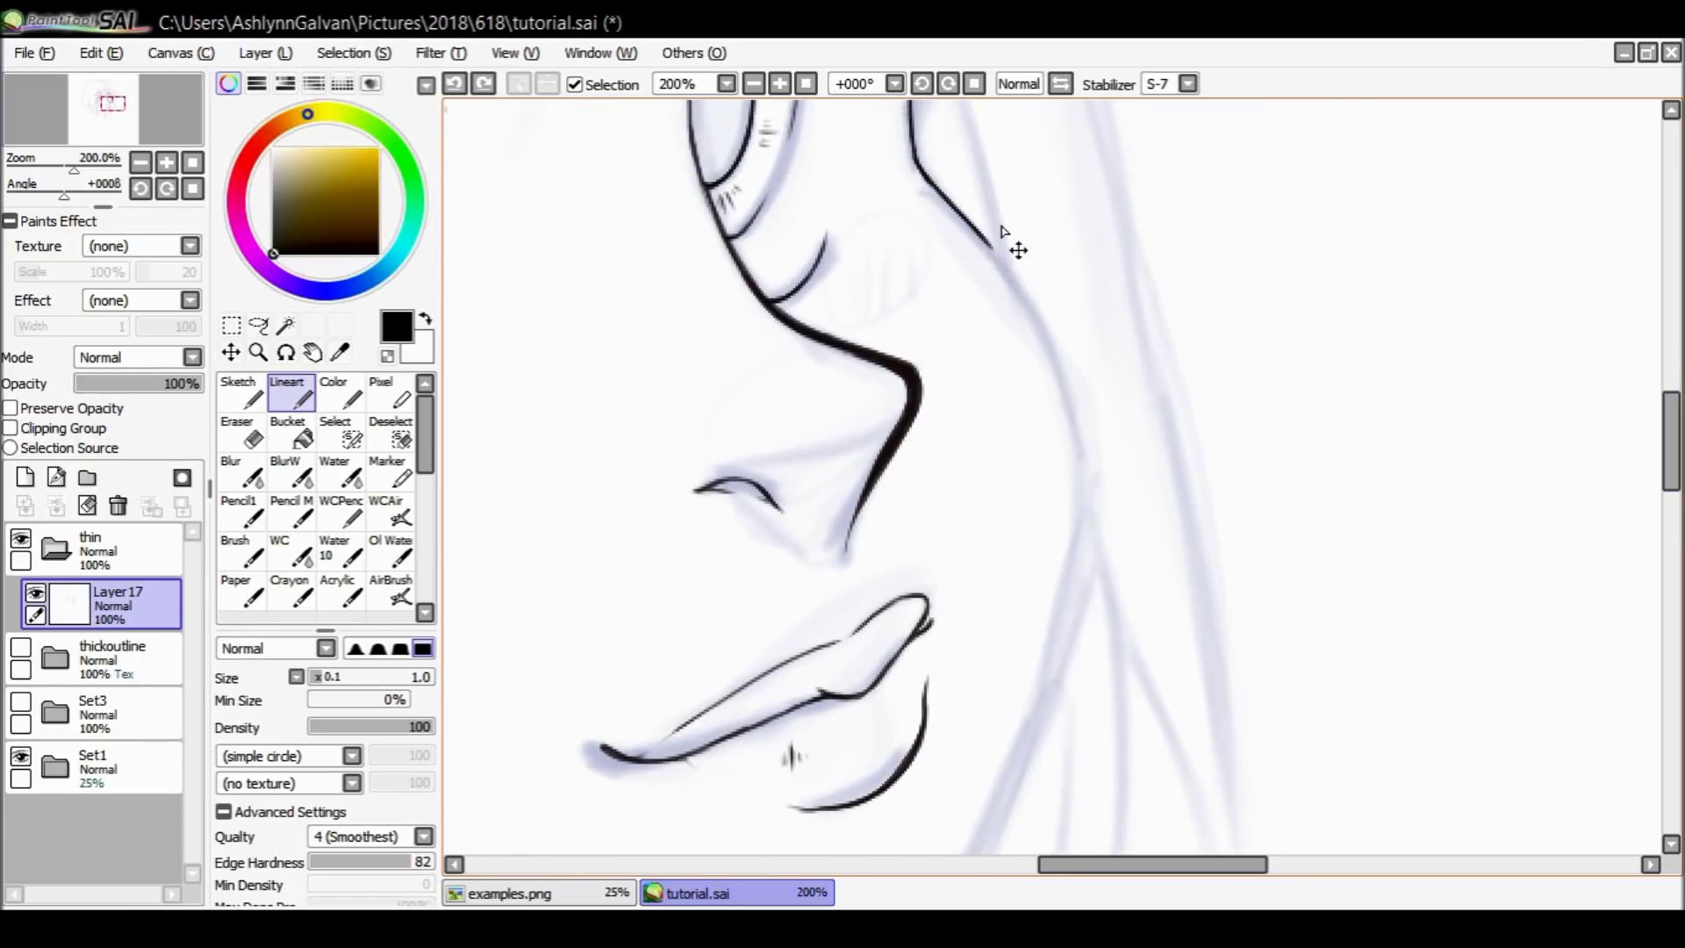
{"action": "left_click_drag", "start_coordinate": [984, 235], "coordinate": [1029, 295]}
{"action": "key", "text": "ctrl+z"}
{"action": "left_click_drag", "start_coordinate": [981, 233], "coordinate": [992, 251]}
{"action": "key", "text": "ctrl+z"}
{"action": "mouse_move", "coordinate": [981, 237]}
{"action": "left_mouse_down"}
{"action": "mouse_move", "coordinate": [1057, 361]}
{"action": "mouse_move", "coordinate": [1090, 494]}
{"action": "mouse_move", "coordinate": [1089, 579]}
{"action": "mouse_move", "coordinate": [1059, 678]}
{"action": "left_mouse_up"}
{"action": "key", "text": "ctrl+z"}
{"action": "mouse_move", "coordinate": [1673, 465]}
{"action": "left_mouse_down"}
{"action": "mouse_move", "coordinate": [1672, 514]}
{"action": "mouse_move", "coordinate": [1674, 473]}
{"action": "left_mouse_up"}
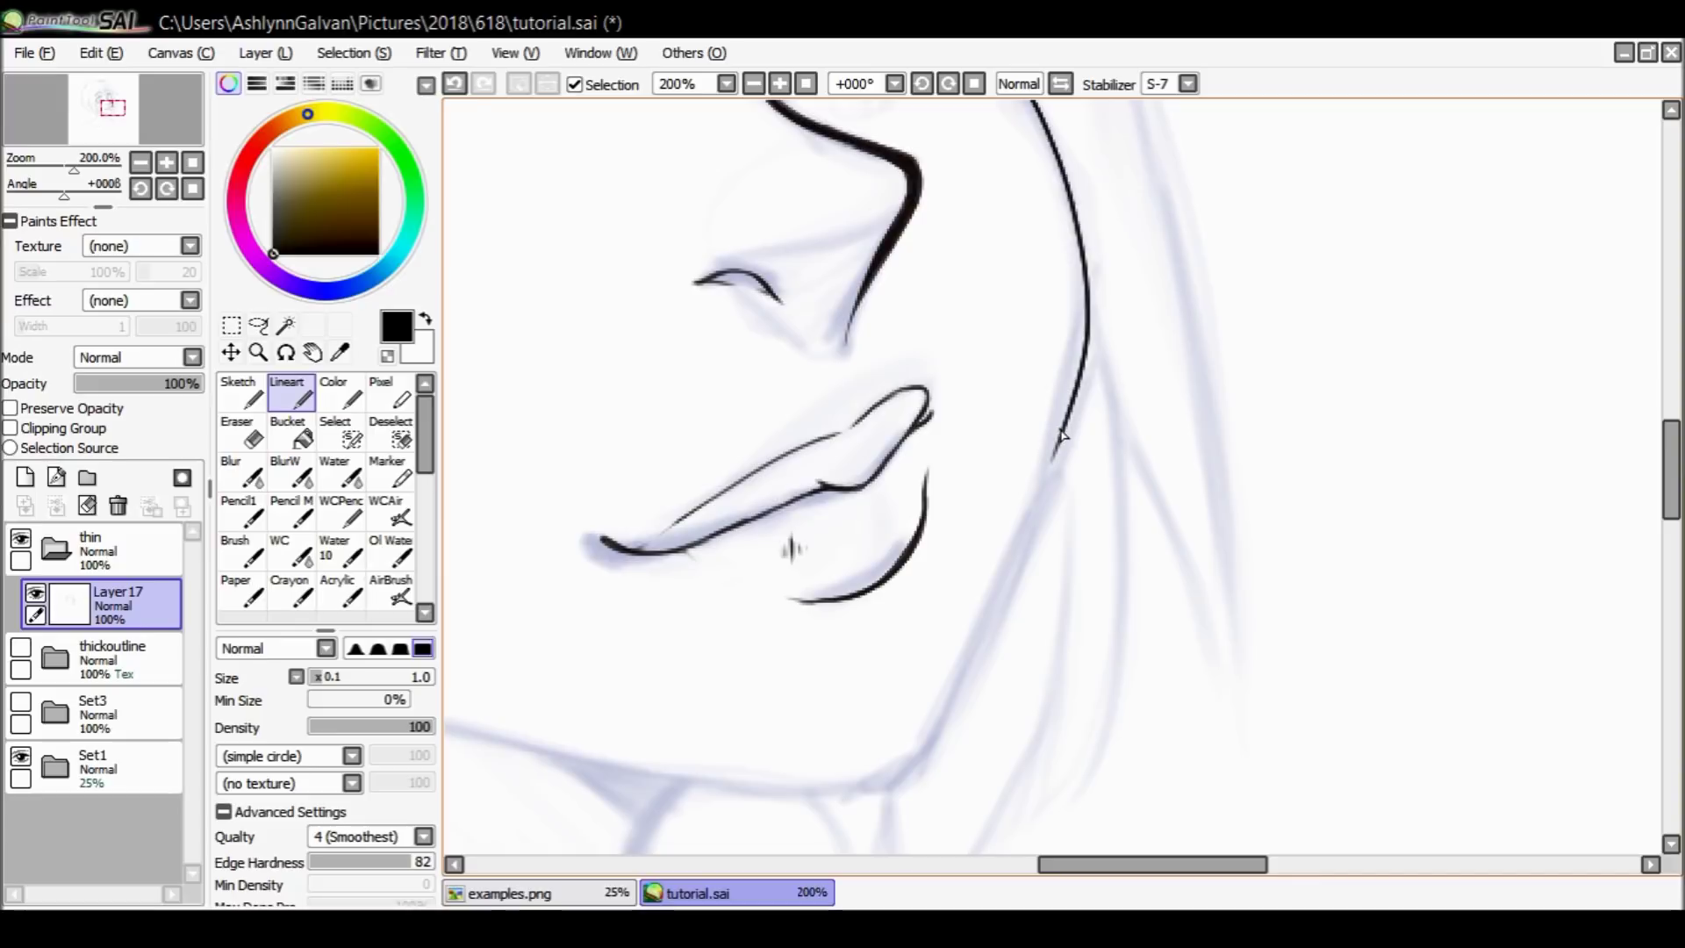
Ink the jaw contour from lip level down and around the chin corner with the Lineart brush.
{"action": "mouse_move", "coordinate": [1054, 463]}
{"action": "left_mouse_down"}
{"action": "mouse_move", "coordinate": [1007, 555]}
{"action": "mouse_move", "coordinate": [1049, 477]}
{"action": "mouse_move", "coordinate": [899, 788]}
{"action": "left_mouse_up"}
{"action": "key", "text": "ctrl+z"}
{"action": "key", "text": "ctrl+z"}
{"action": "left_click", "coordinate": [387, 356]}
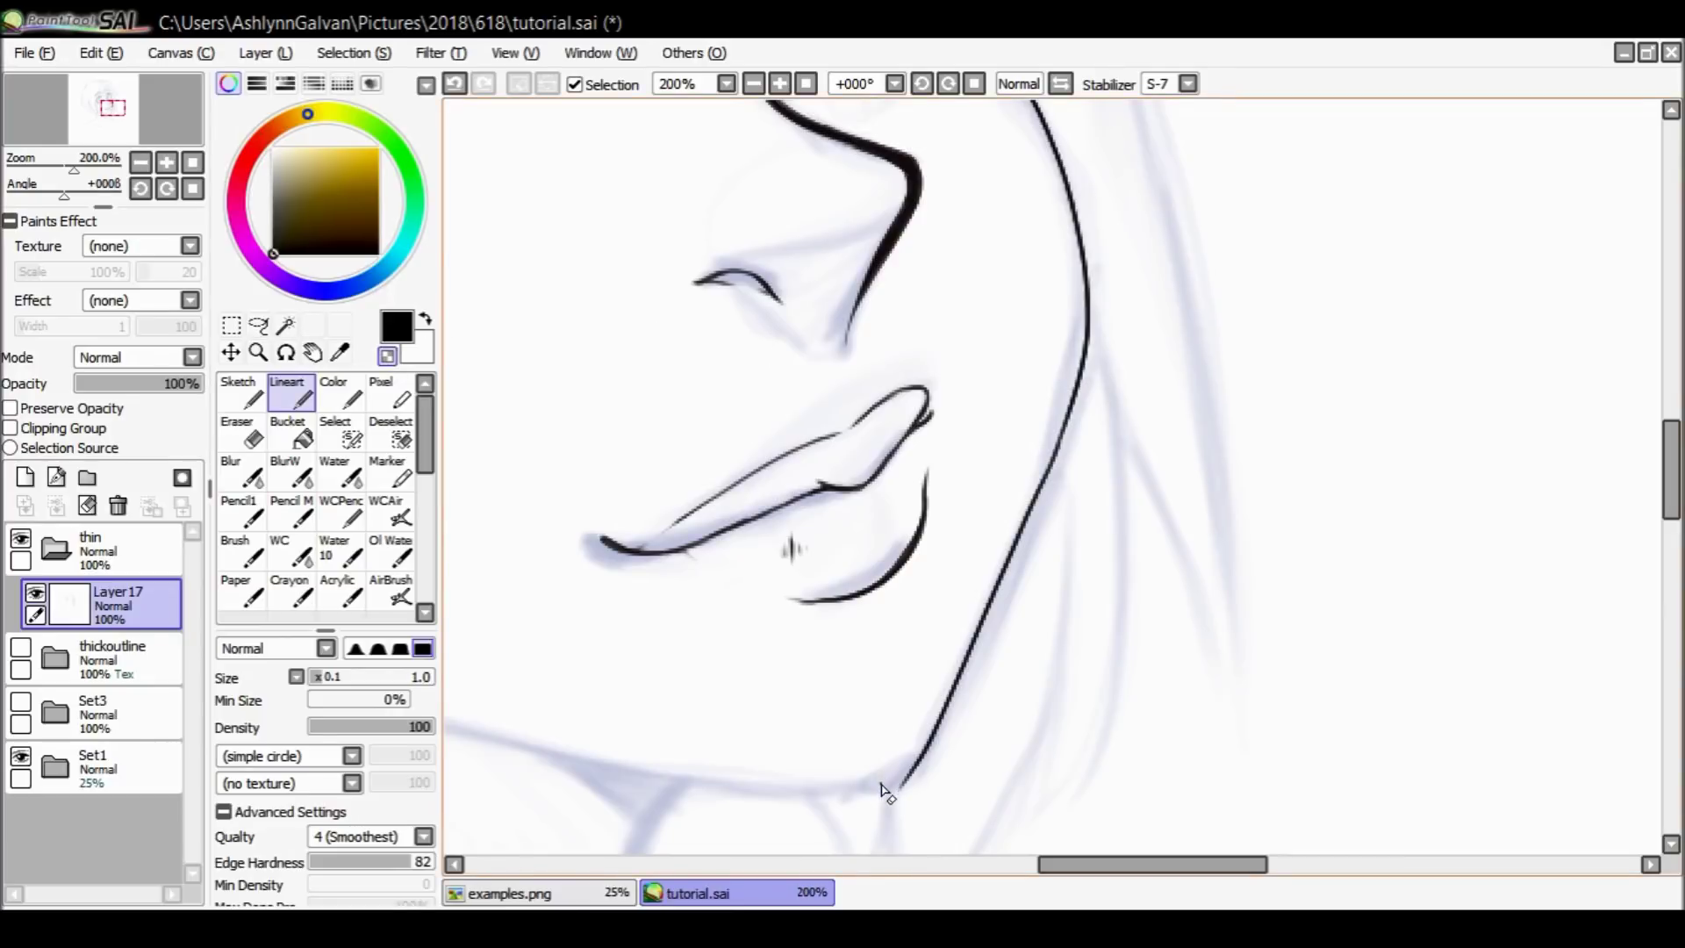
{"action": "left_click_drag", "start_coordinate": [875, 804], "coordinate": [940, 752]}
{"action": "left_click", "coordinate": [389, 356]}
{"action": "left_click", "coordinate": [1062, 83]}
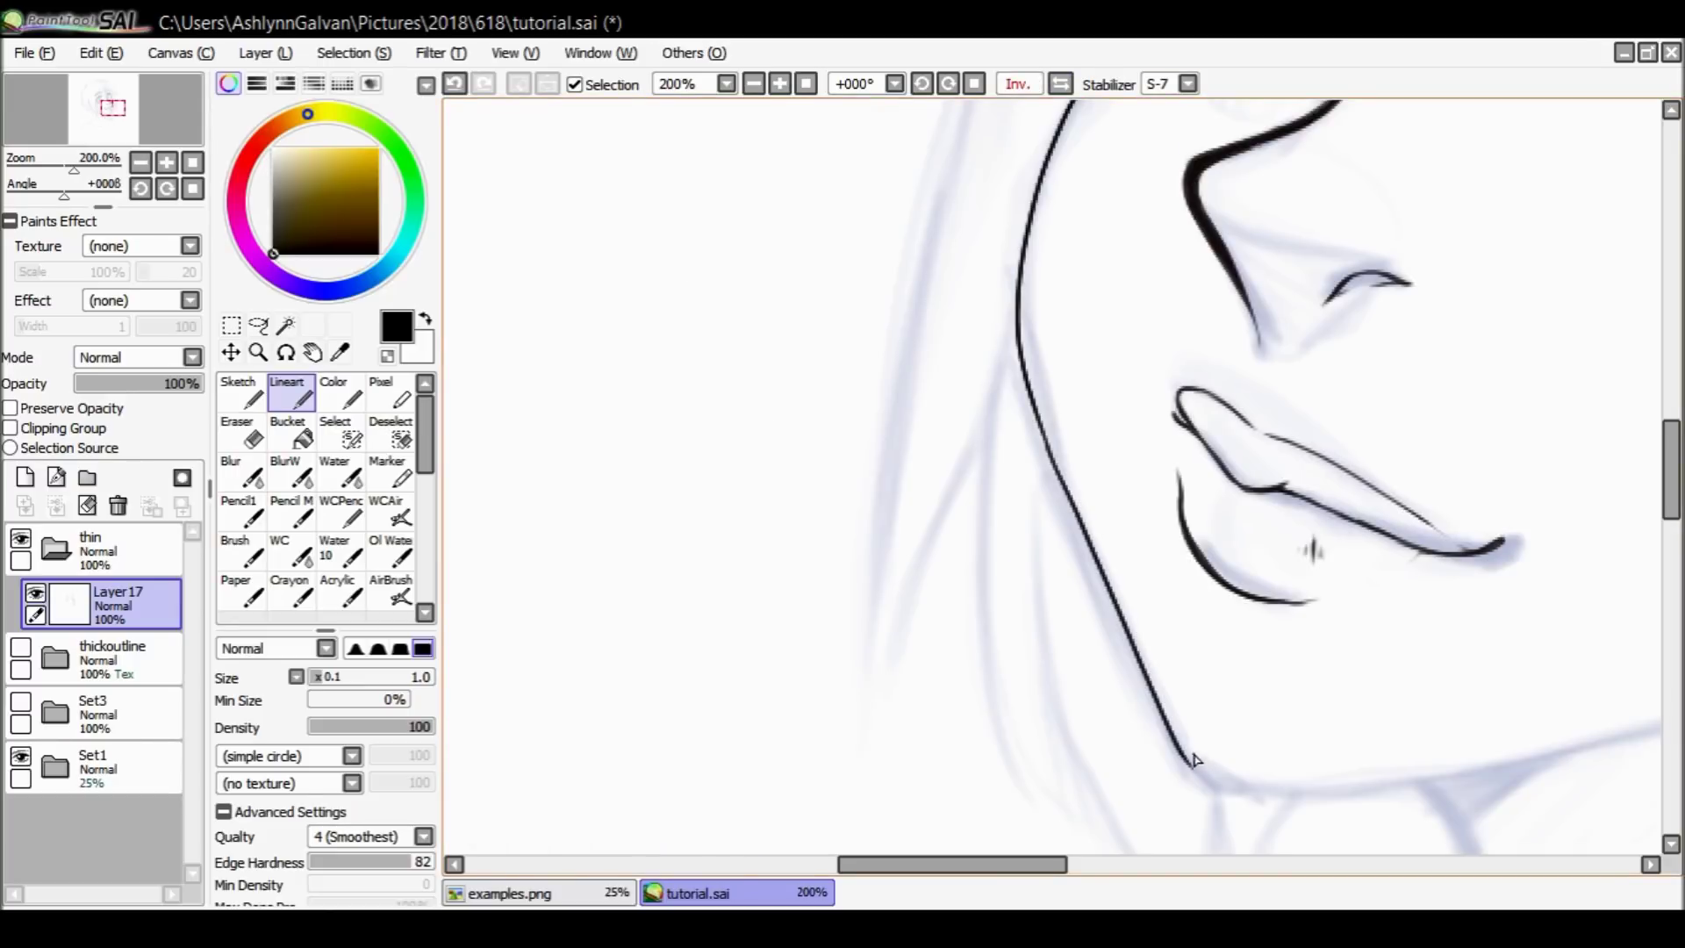
{"action": "left_click", "coordinate": [1061, 83]}
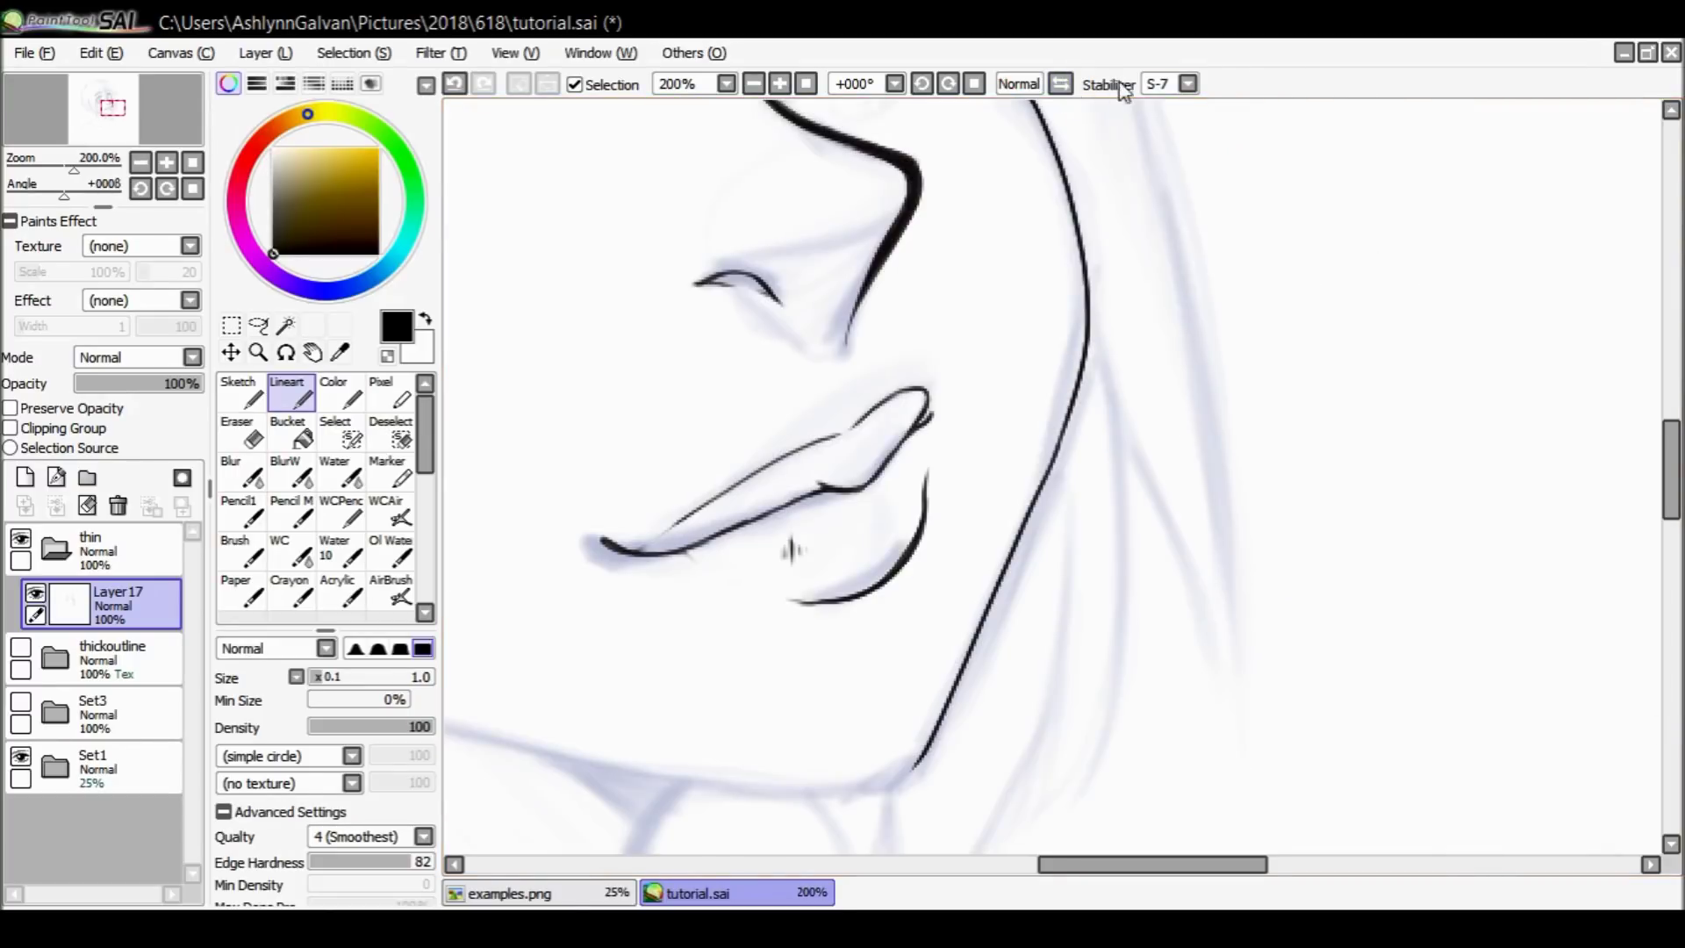
{"action": "left_click_drag", "start_coordinate": [920, 645], "coordinate": [895, 666]}
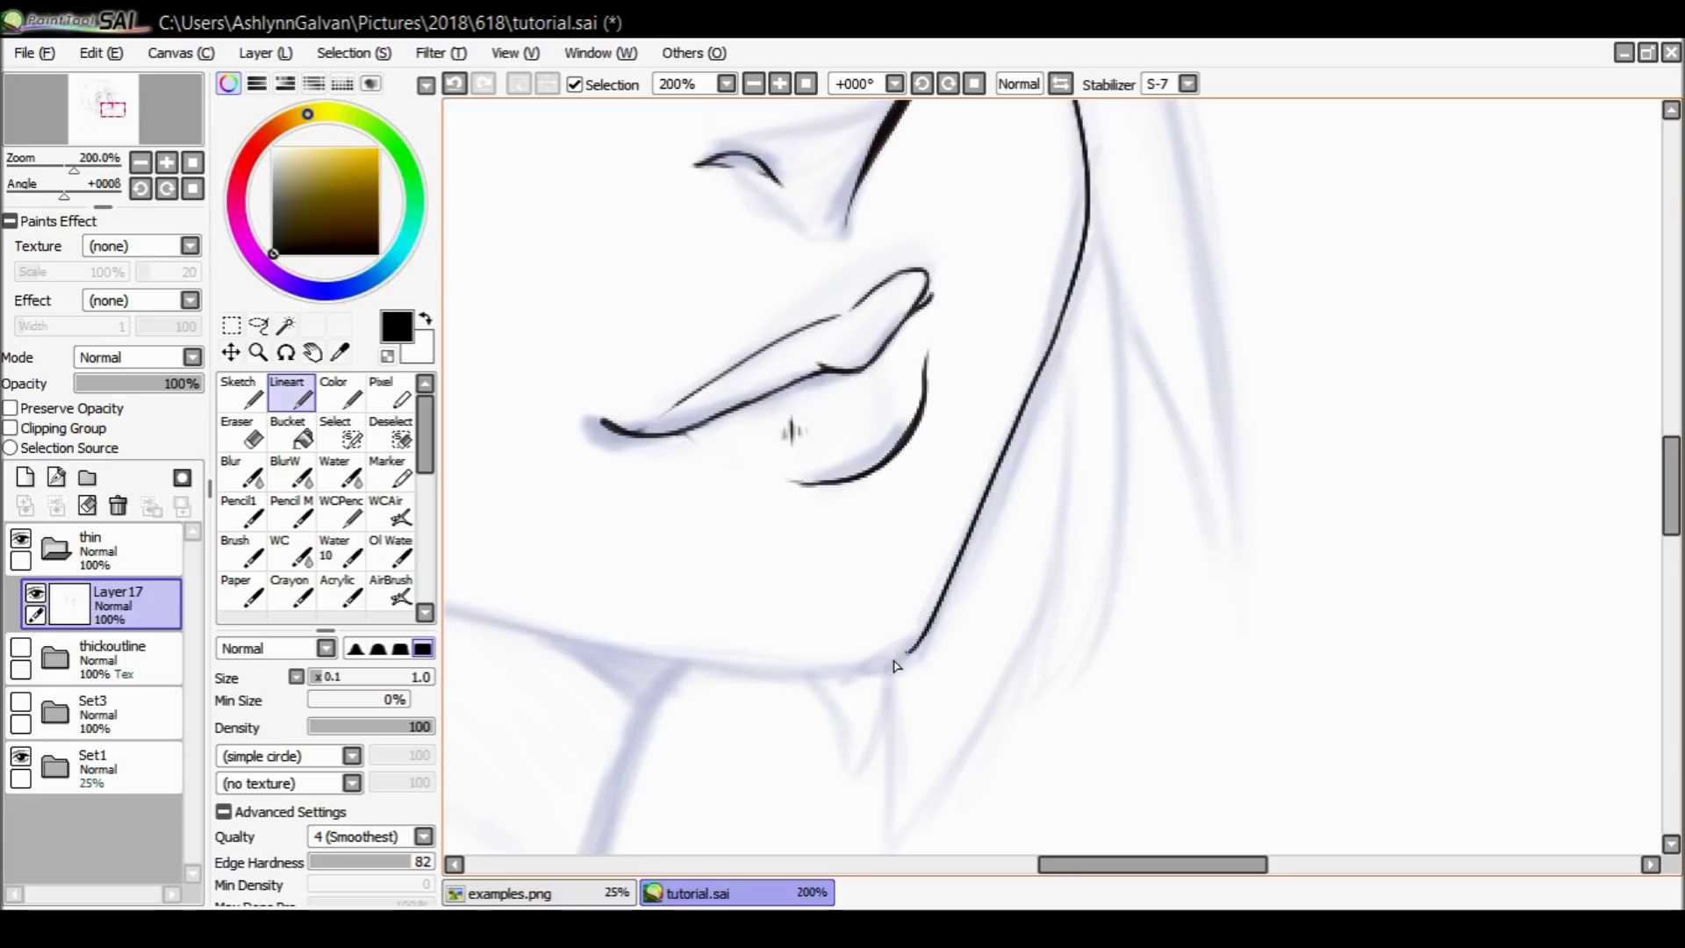
Ink the lower jawline in one smooth curve from the hair beside the left cheek toward the chin.
{"action": "left_click_drag", "start_coordinate": [1097, 865], "coordinate": [1060, 864]}
{"action": "mouse_move", "coordinate": [1672, 466]}
{"action": "left_mouse_down"}
{"action": "mouse_move", "coordinate": [1667, 413]}
{"action": "mouse_move", "coordinate": [1656, 477]}
{"action": "mouse_move", "coordinate": [1648, 391]}
{"action": "mouse_move", "coordinate": [1631, 465]}
{"action": "left_mouse_up"}
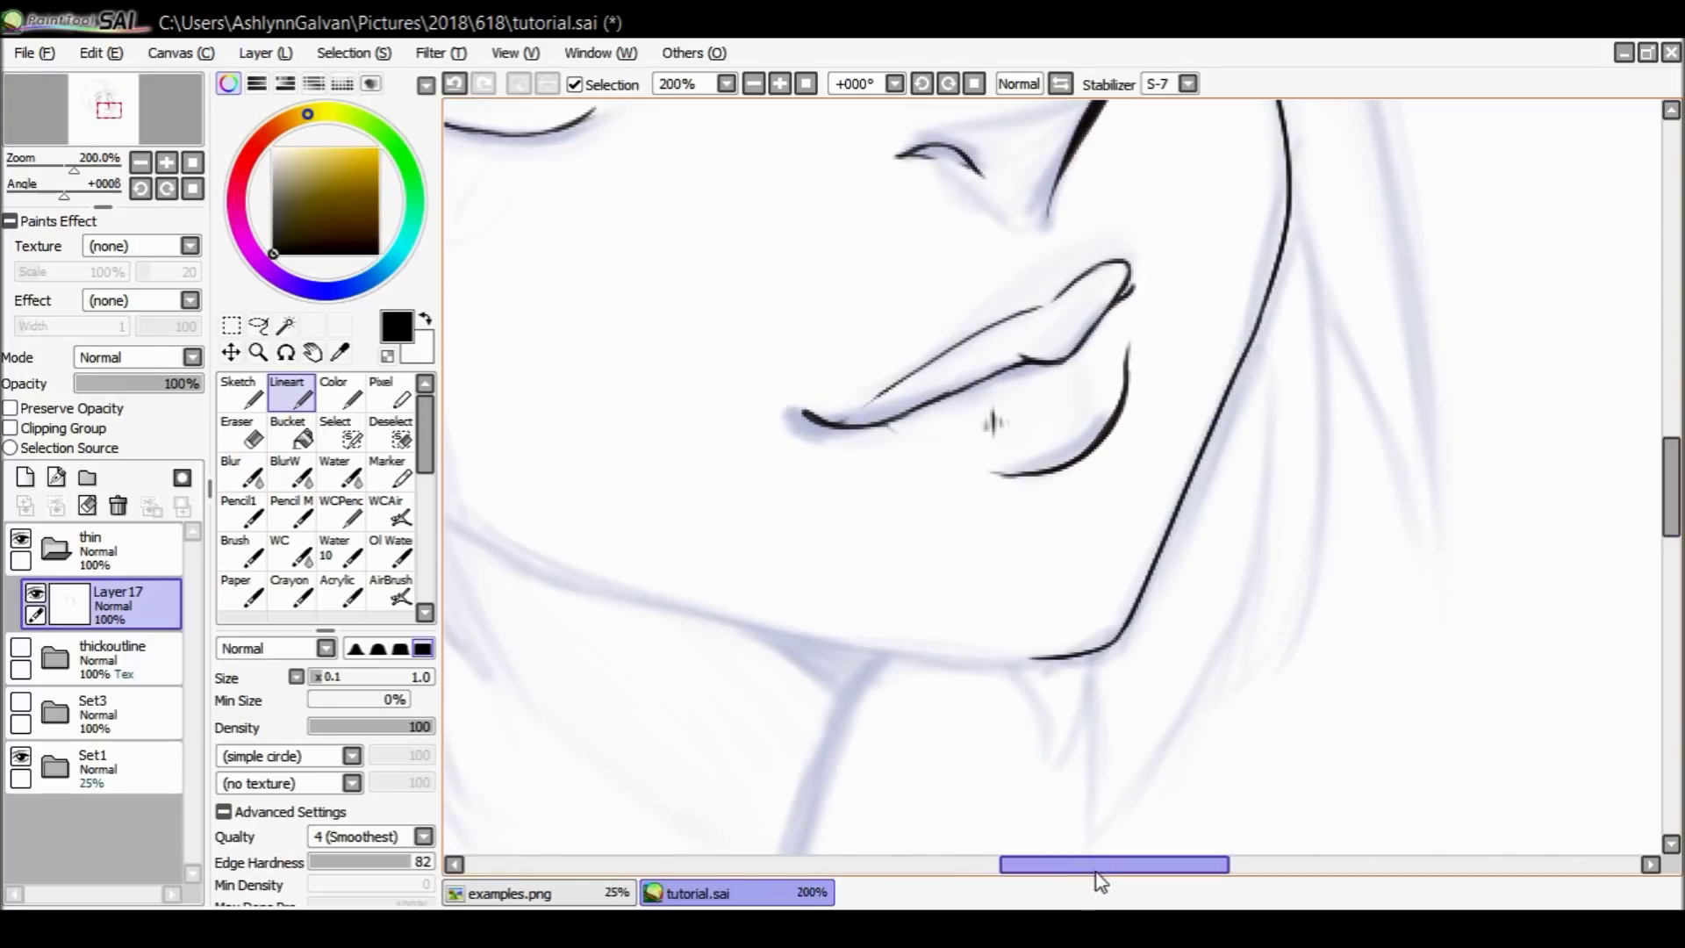
{"action": "left_click_drag", "start_coordinate": [1080, 866], "coordinate": [1025, 853]}
{"action": "left_click_drag", "start_coordinate": [756, 551], "coordinate": [821, 575]}
{"action": "key", "text": "ctrl+z"}
{"action": "mouse_move", "coordinate": [726, 518]}
{"action": "left_mouse_down"}
{"action": "mouse_move", "coordinate": [854, 581]}
{"action": "mouse_move", "coordinate": [1008, 617]}
{"action": "left_mouse_up"}
{"action": "key", "text": "ctrl+z"}
{"action": "mouse_move", "coordinate": [728, 517]}
{"action": "left_mouse_down"}
{"action": "mouse_move", "coordinate": [908, 599]}
{"action": "mouse_move", "coordinate": [1143, 653]}
{"action": "mouse_move", "coordinate": [1229, 641]}
{"action": "left_mouse_up"}
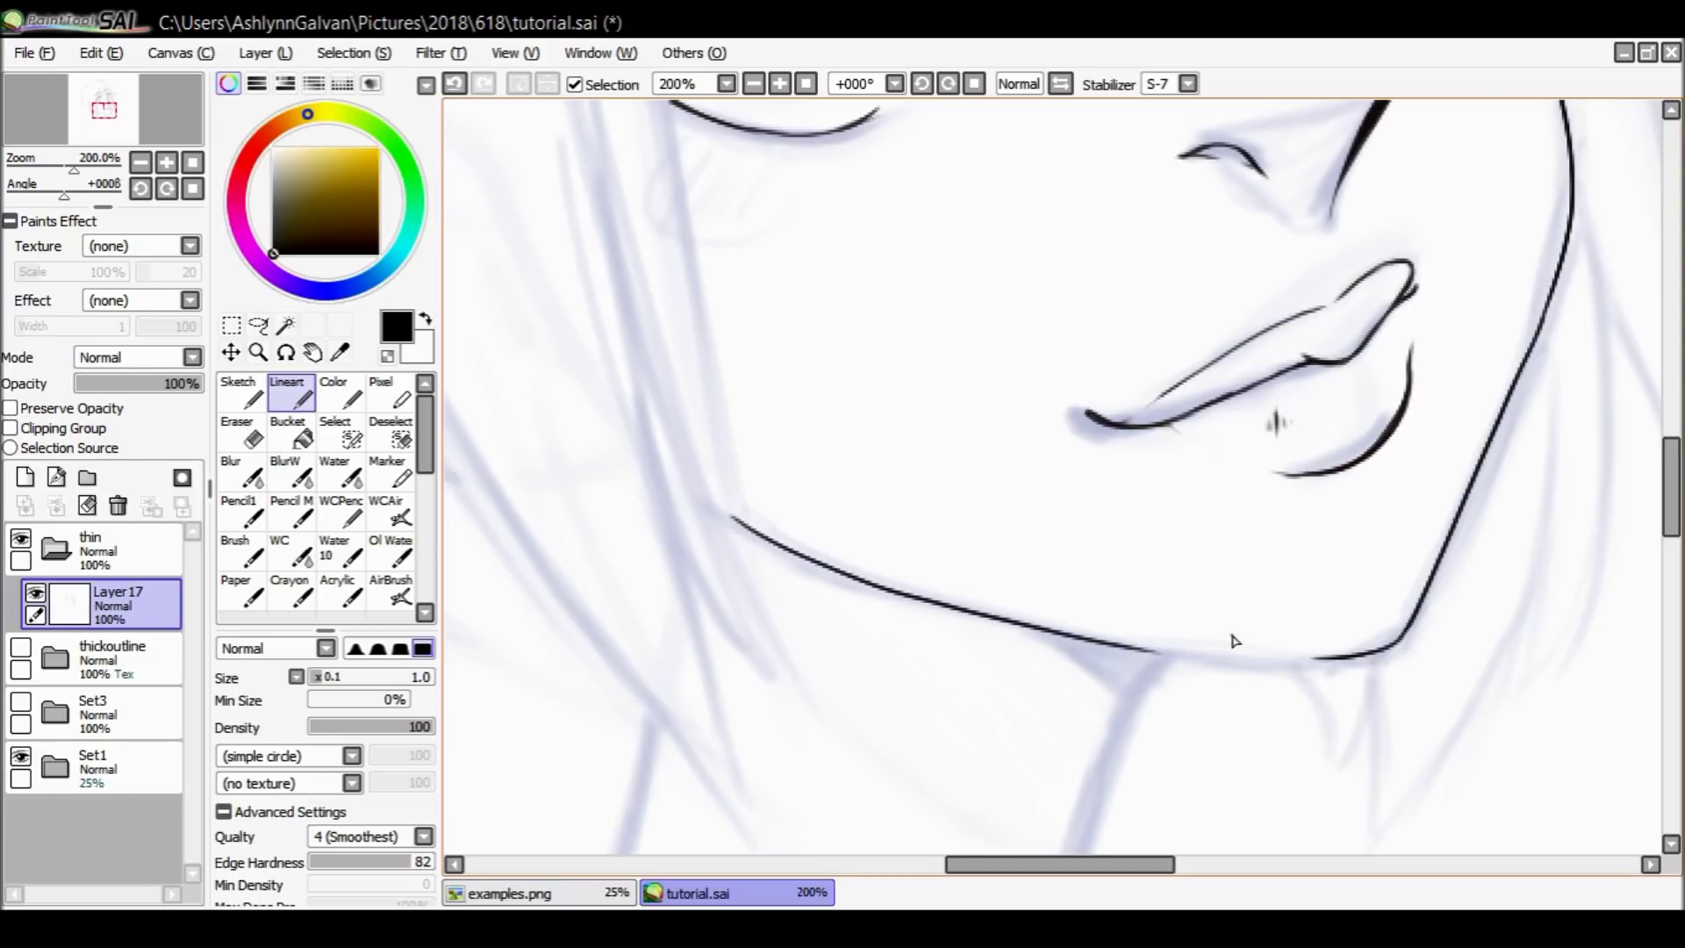
{"action": "left_click_drag", "start_coordinate": [1121, 650], "coordinate": [1198, 657]}
Set the brush size to 0.5 and close the gap in the jawline beneath the chin.
{"action": "left_click", "coordinate": [317, 678]}
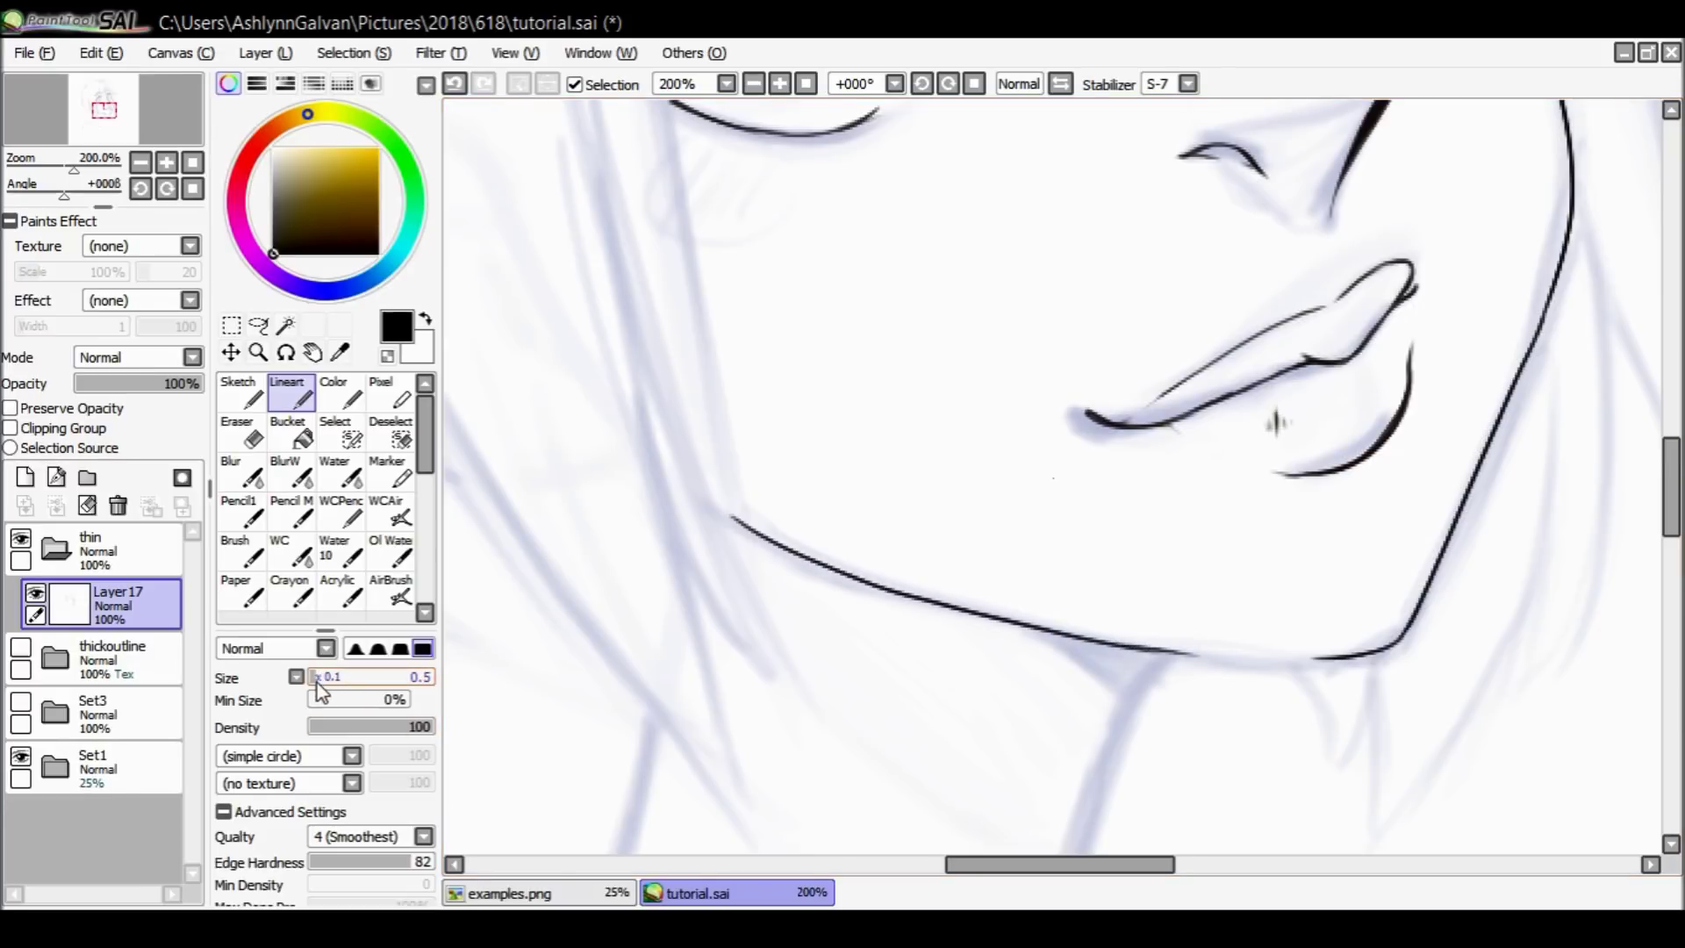
{"action": "left_click_drag", "start_coordinate": [1175, 656], "coordinate": [1308, 661]}
{"action": "key", "text": "ctrl+z"}
{"action": "left_click_drag", "start_coordinate": [1169, 655], "coordinate": [1312, 660]}
{"action": "key", "text": "ctrl+z"}
{"action": "left_click_drag", "start_coordinate": [1178, 658], "coordinate": [1295, 666]}
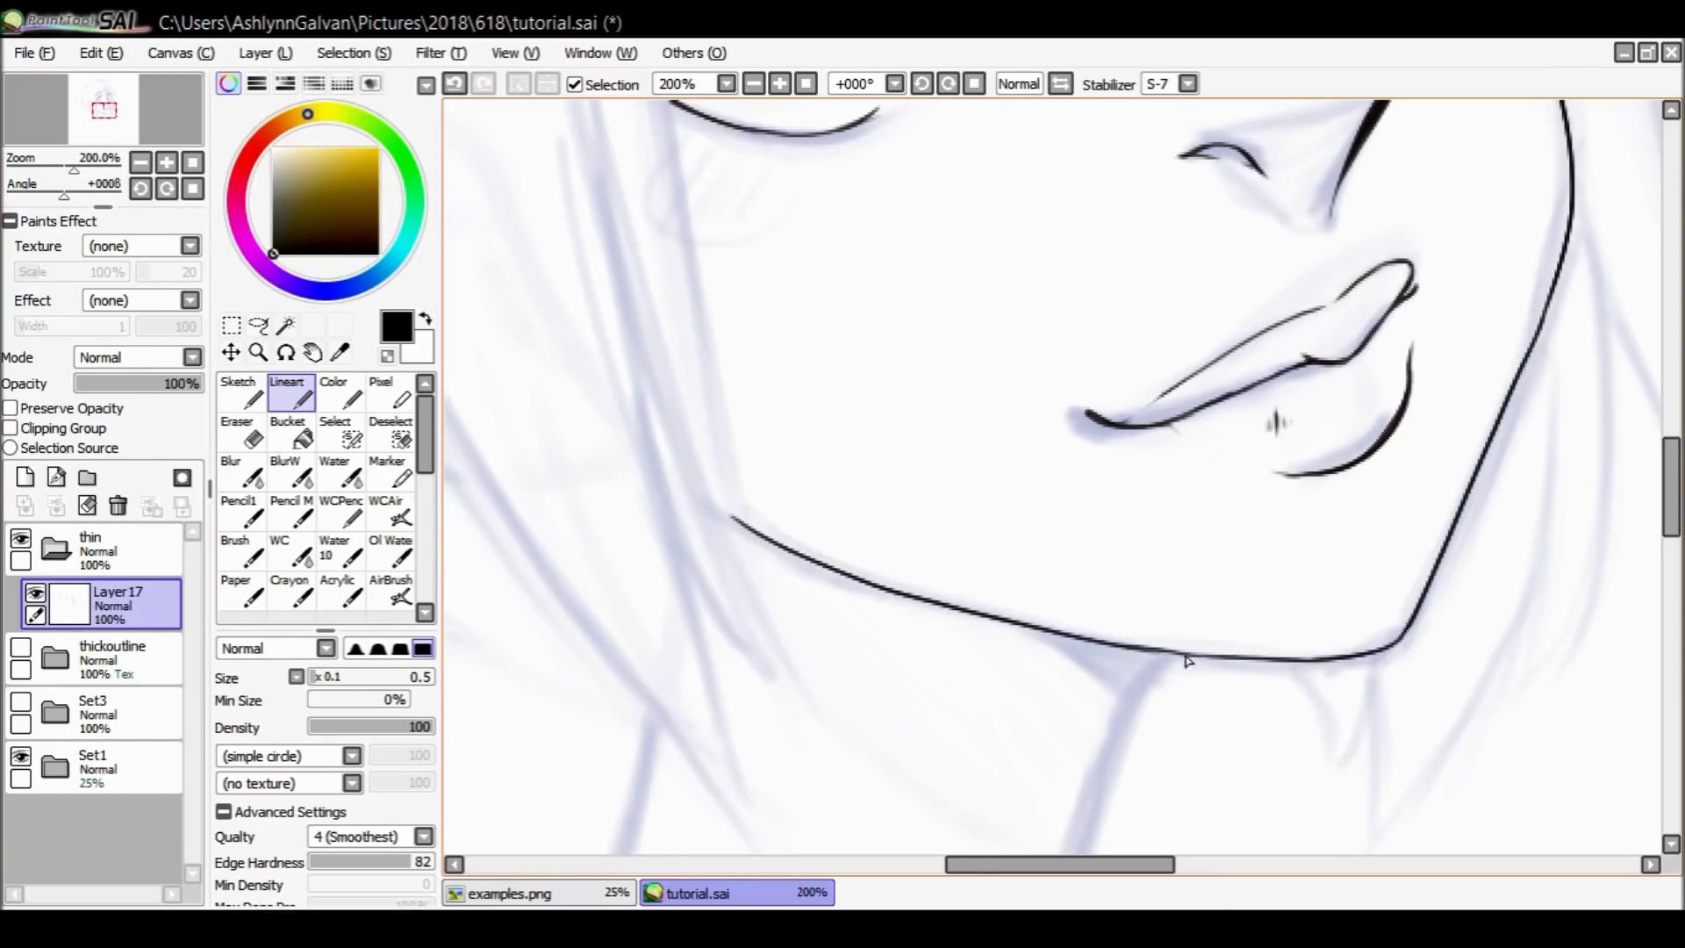
{"action": "key", "text": "c"}
{"action": "key", "text": "ctrl+z"}
{"action": "mouse_move", "coordinate": [1426, 604]}
{"action": "left_mouse_down"}
{"action": "mouse_move", "coordinate": [1409, 641]}
{"action": "mouse_move", "coordinate": [1455, 592]}
{"action": "left_mouse_up"}
{"action": "key", "text": "ctrl+z"}
{"action": "key", "text": "c"}
Ink the right side of the neck as a curved line running down from the jawline.
{"action": "scroll", "coordinate": [1625, 504], "scroll_direction": "down", "scroll_amount": 3}
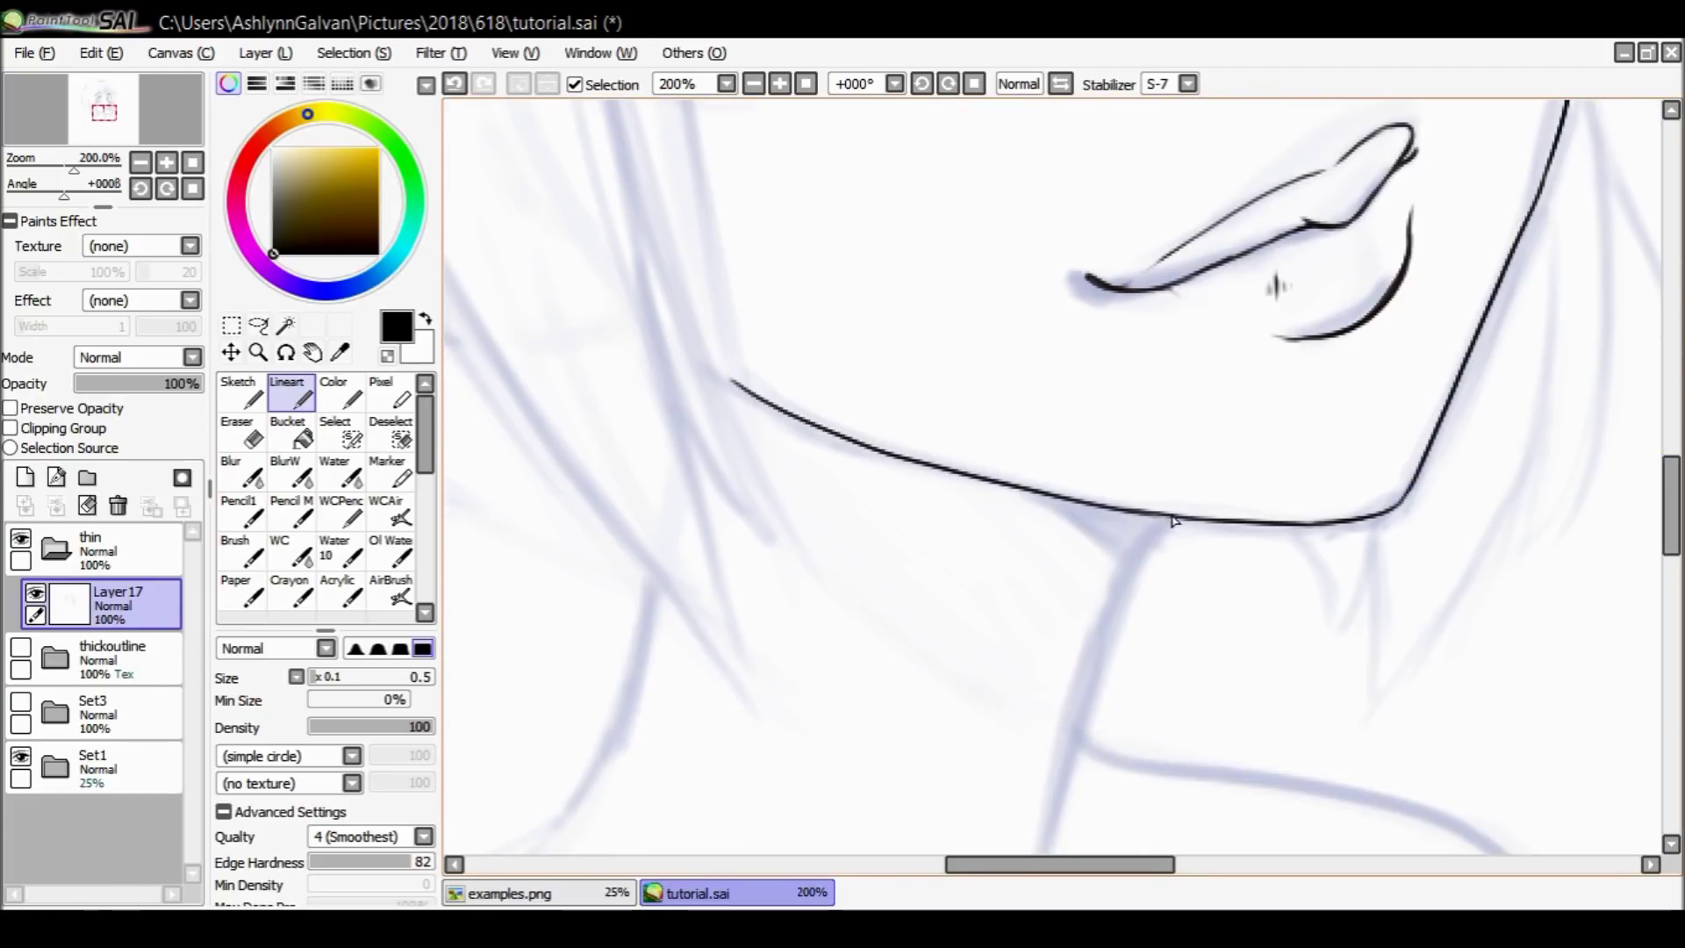
{"action": "key", "text": "ctrl+z"}
{"action": "left_click_drag", "start_coordinate": [315, 679], "coordinate": [332, 682]}
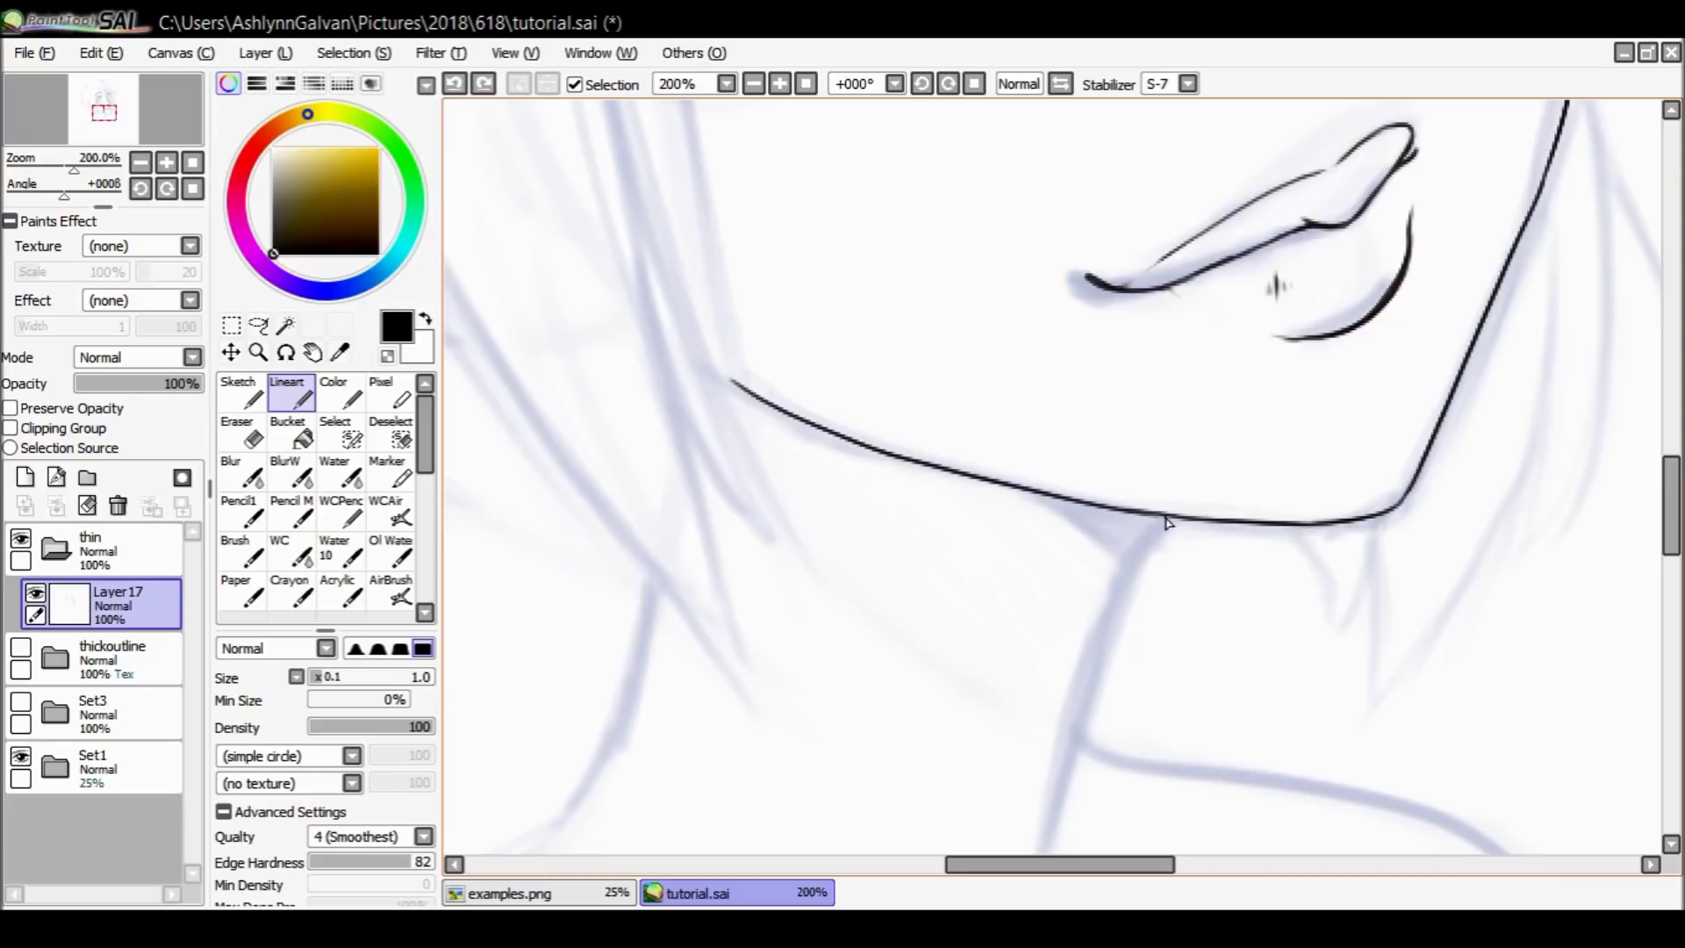
{"action": "left_click_drag", "start_coordinate": [1146, 562], "coordinate": [1055, 795]}
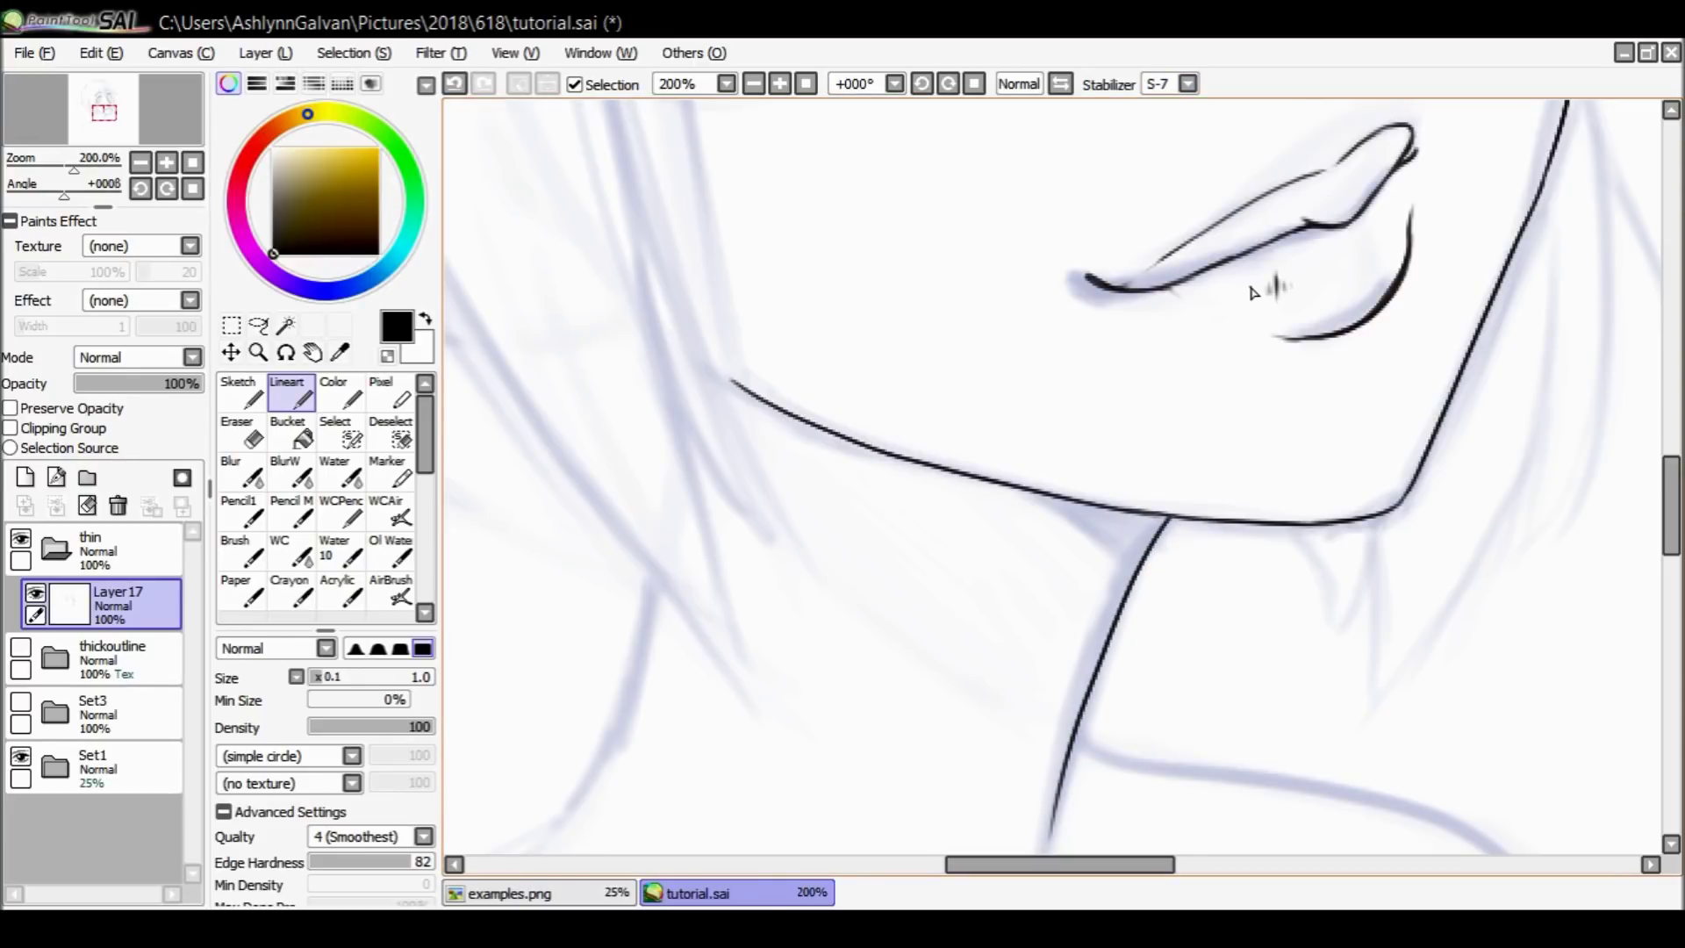
Set the stabilizer to 0 and fill in the corner where the neck meets the jaw in the mirrored view.
{"action": "left_click", "coordinate": [1168, 84]}
{"action": "left_click", "coordinate": [1178, 93]}
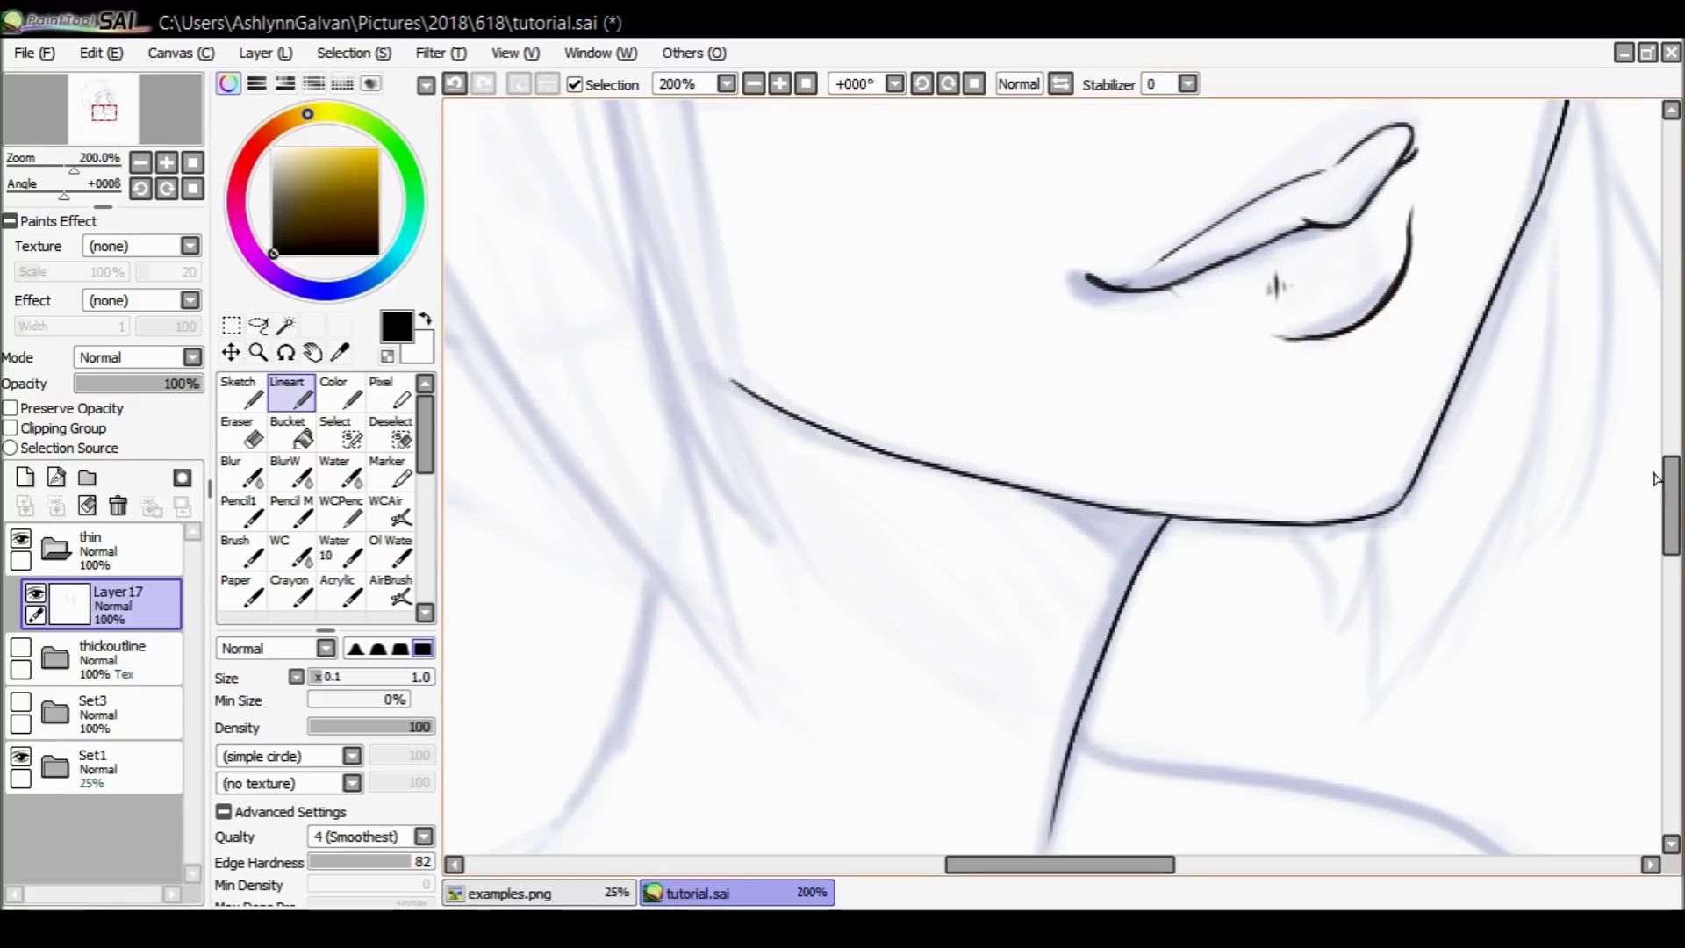
{"action": "scroll", "coordinate": [1672, 478], "scroll_direction": "up", "scroll_amount": 2}
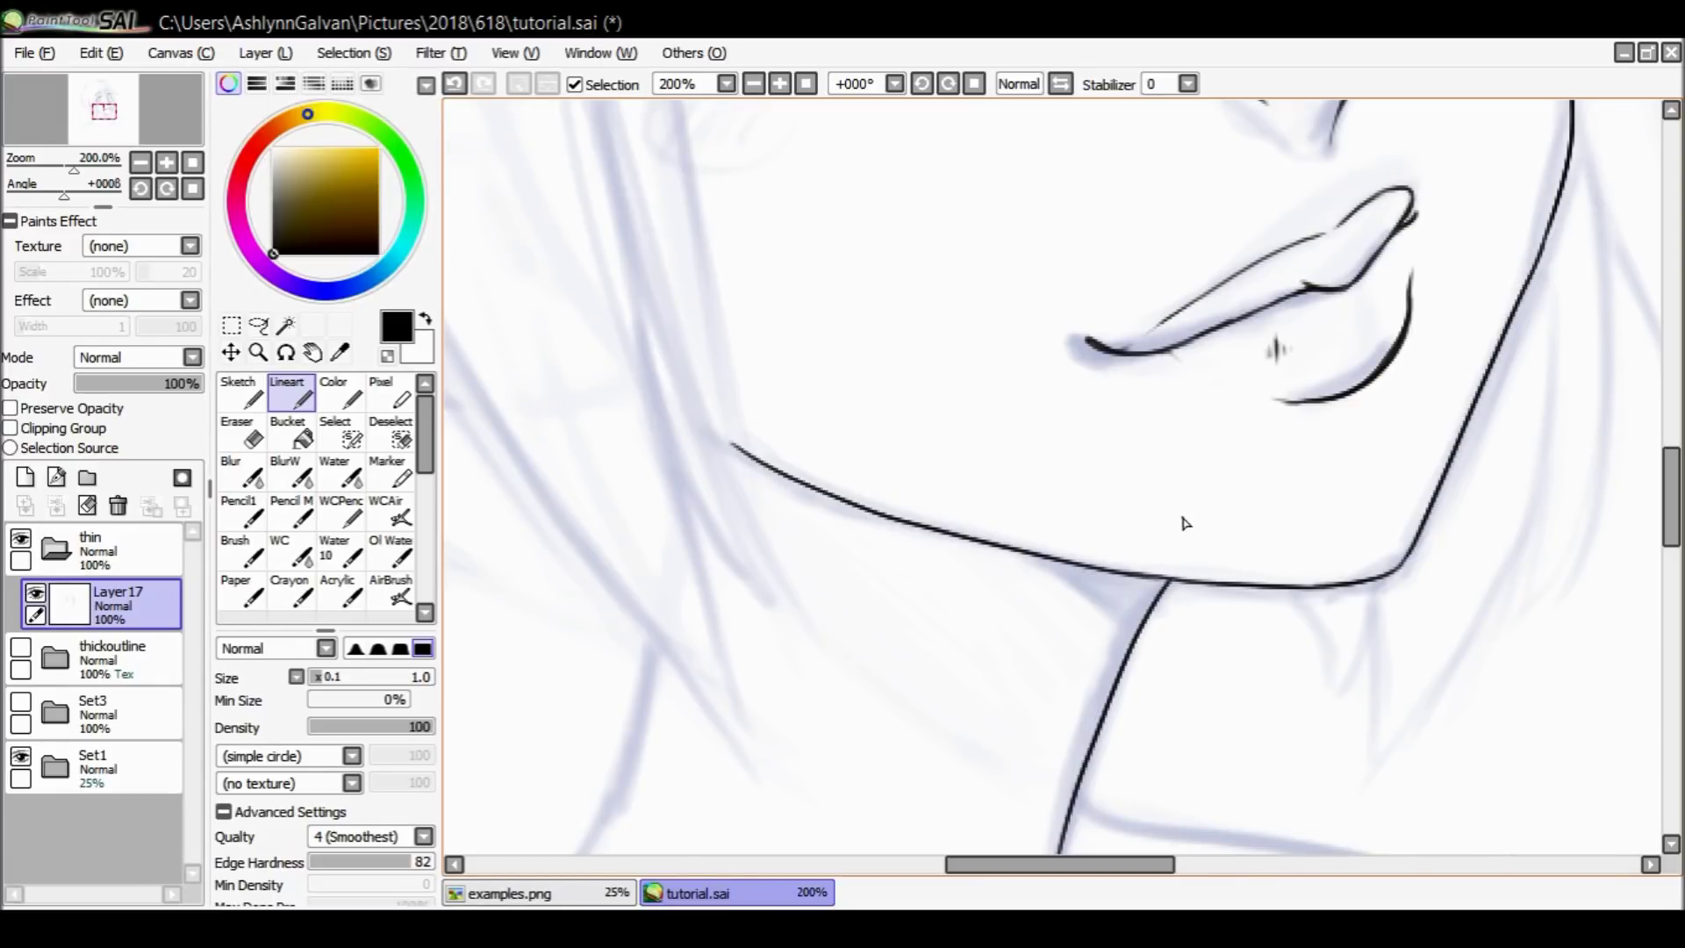
{"action": "scroll", "coordinate": [1308, 395], "scroll_direction": "down", "scroll_amount": 1}
{"action": "scroll", "coordinate": [1282, 378], "scroll_direction": "up", "scroll_amount": 3}
{"action": "scroll", "coordinate": [1281, 527], "scroll_direction": "down", "scroll_amount": 4}
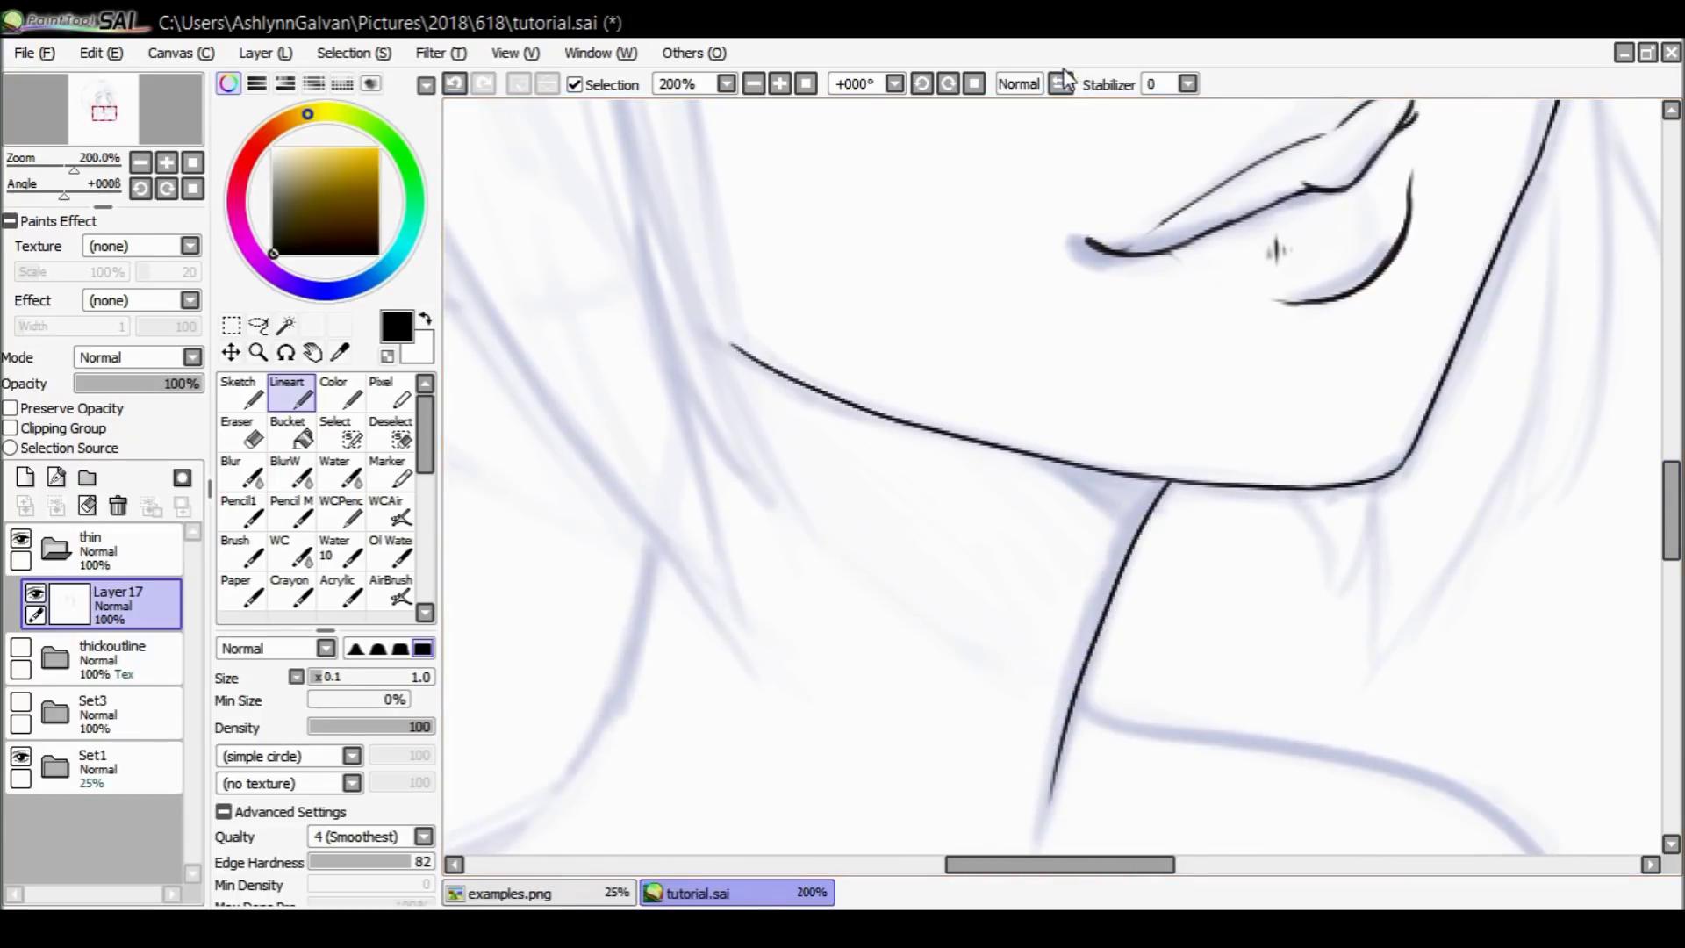
{"action": "left_click", "coordinate": [1062, 83]}
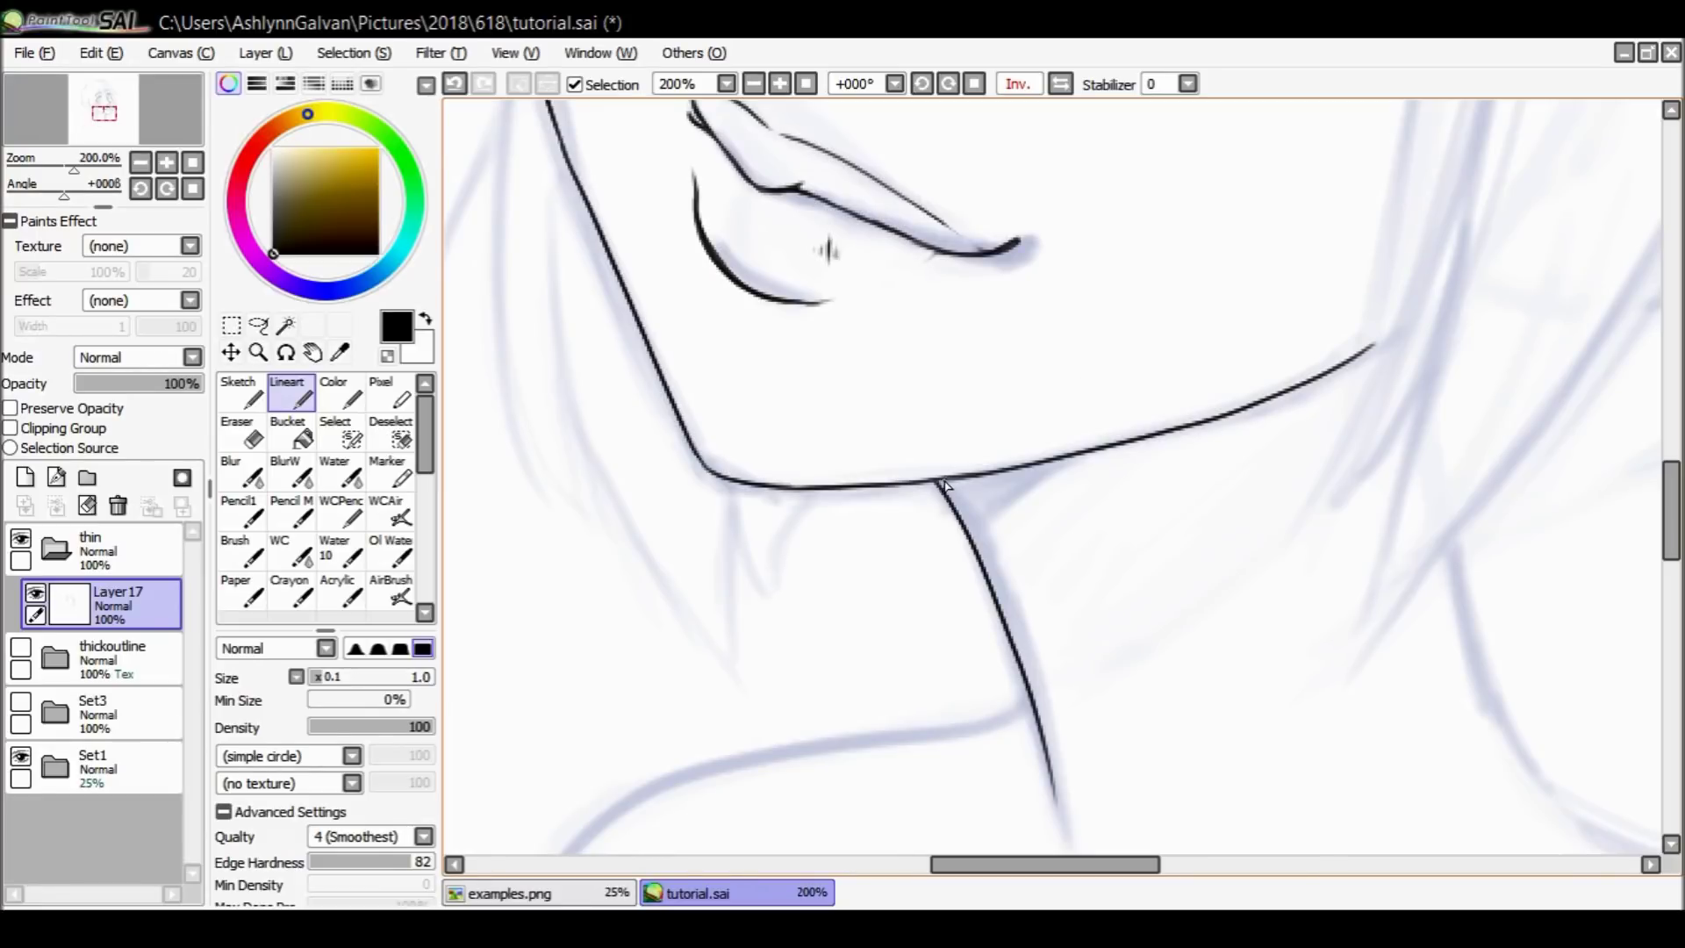
{"action": "key", "text": "ctrl+z"}
{"action": "left_click_drag", "start_coordinate": [937, 485], "coordinate": [966, 481]}
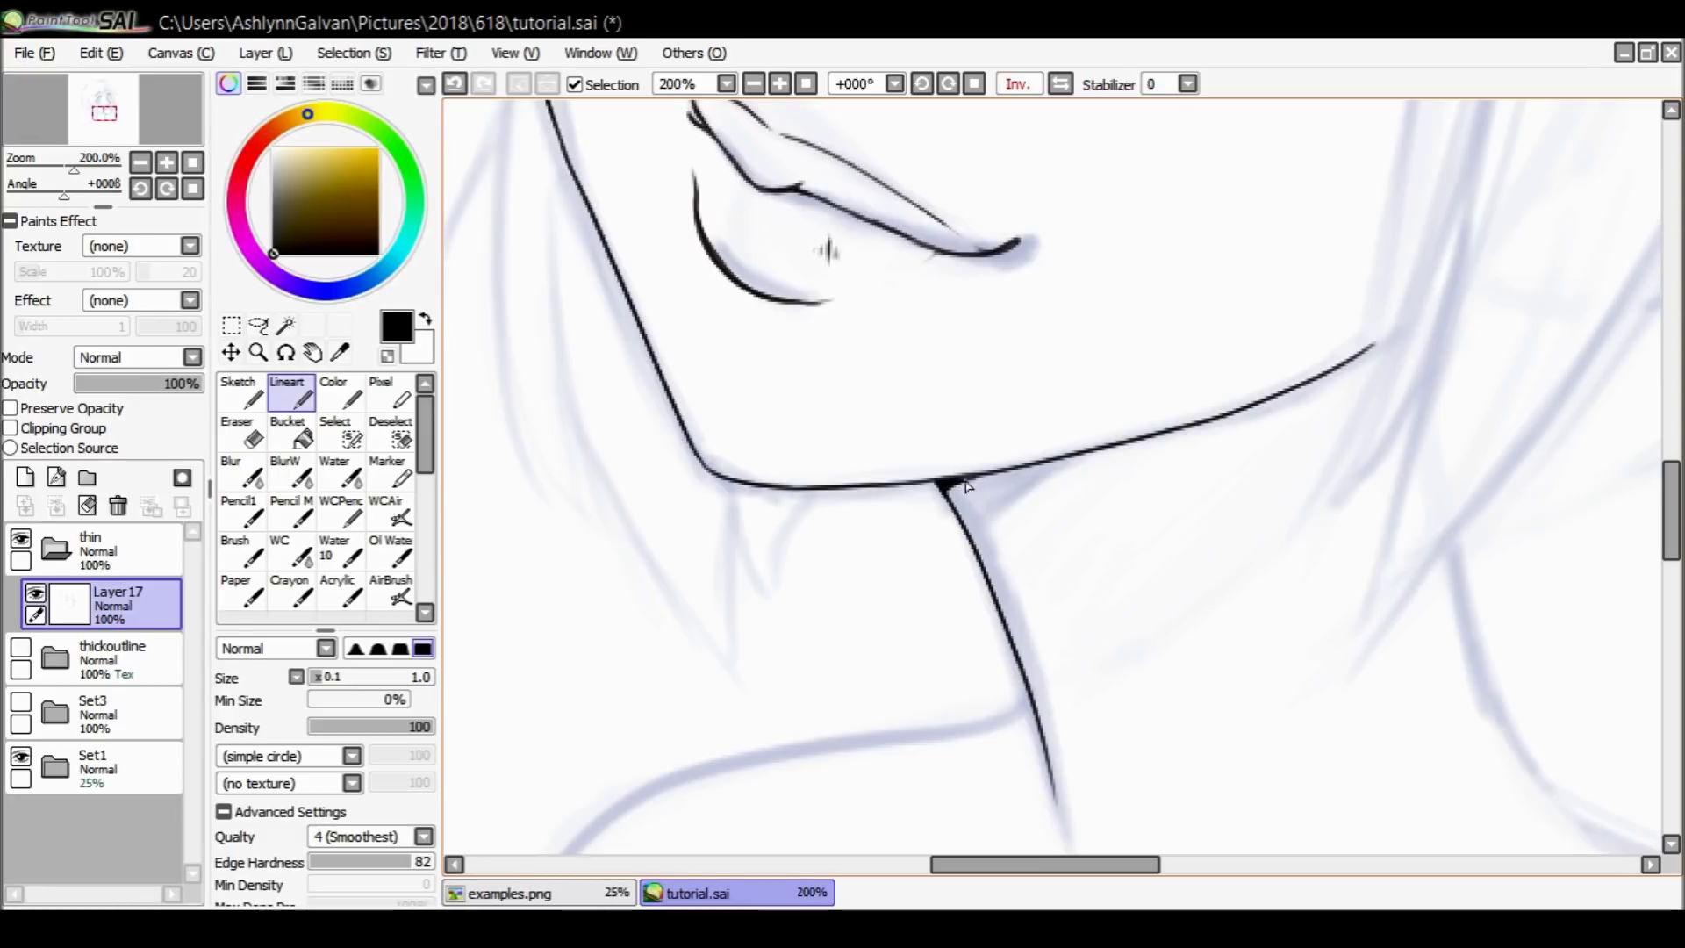
Set the stabilizer to S-7 and taper the dark neck corner along the jawline, comparing it with the thickoutline folder.
{"action": "left_click", "coordinate": [1189, 83]}
{"action": "left_click", "coordinate": [1176, 417]}
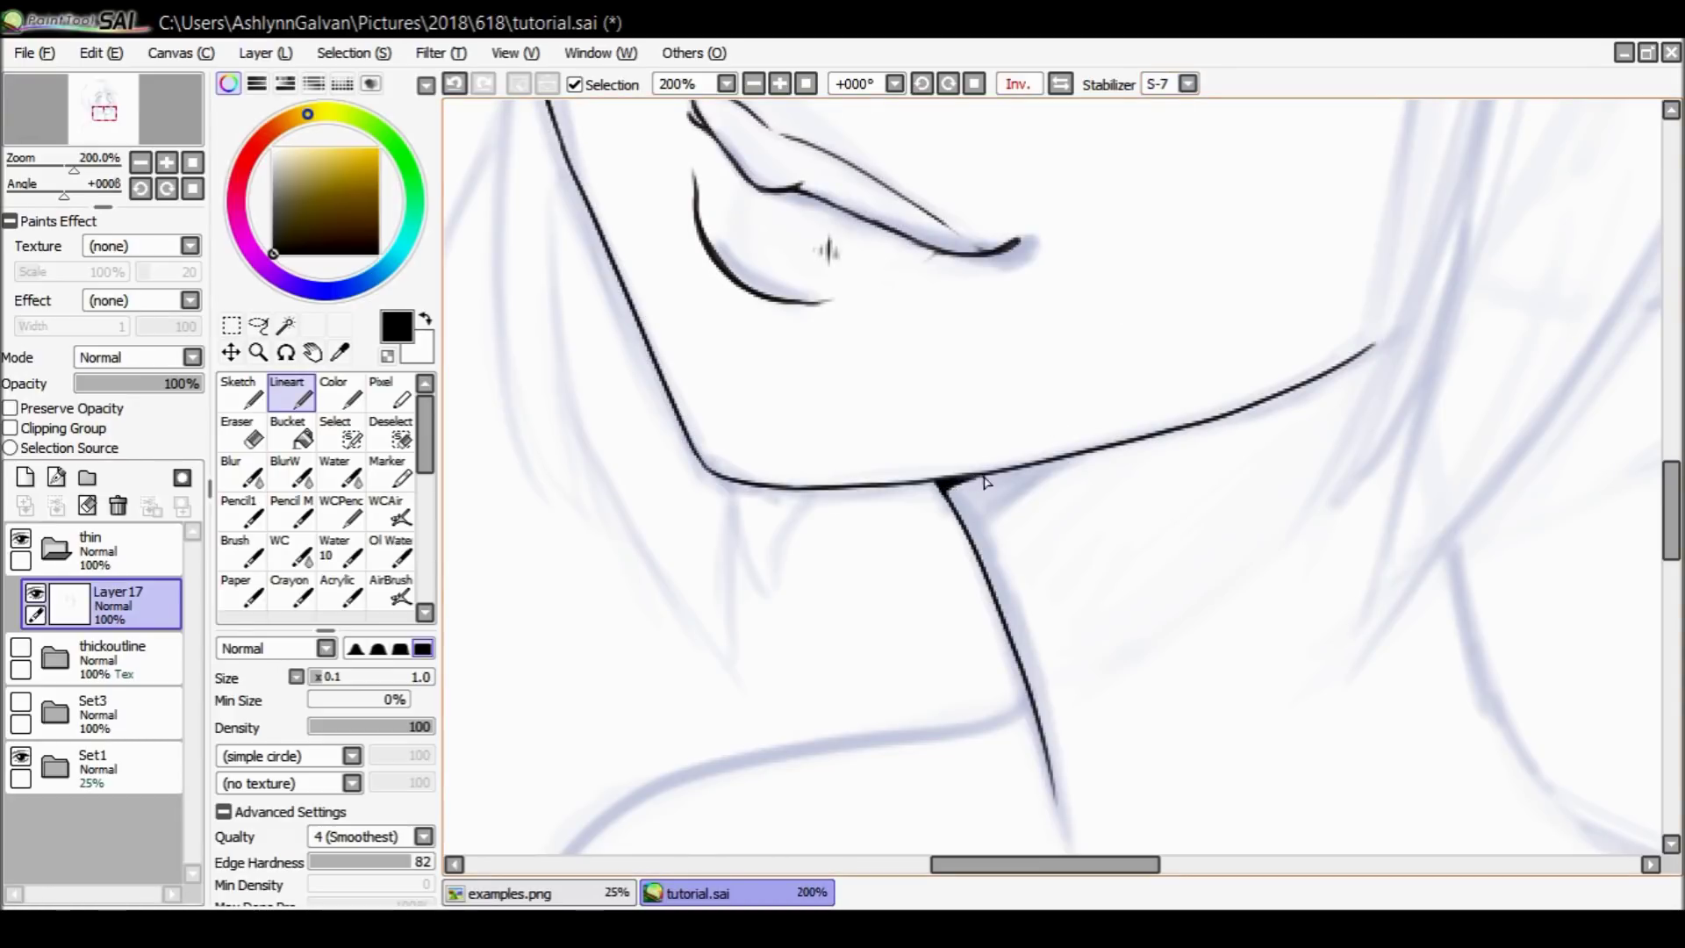
{"action": "key", "text": "ctrl+z"}
{"action": "key", "text": "ctrl+y"}
{"action": "key", "text": "ctrl+z"}
{"action": "left_click", "coordinate": [22, 649]}
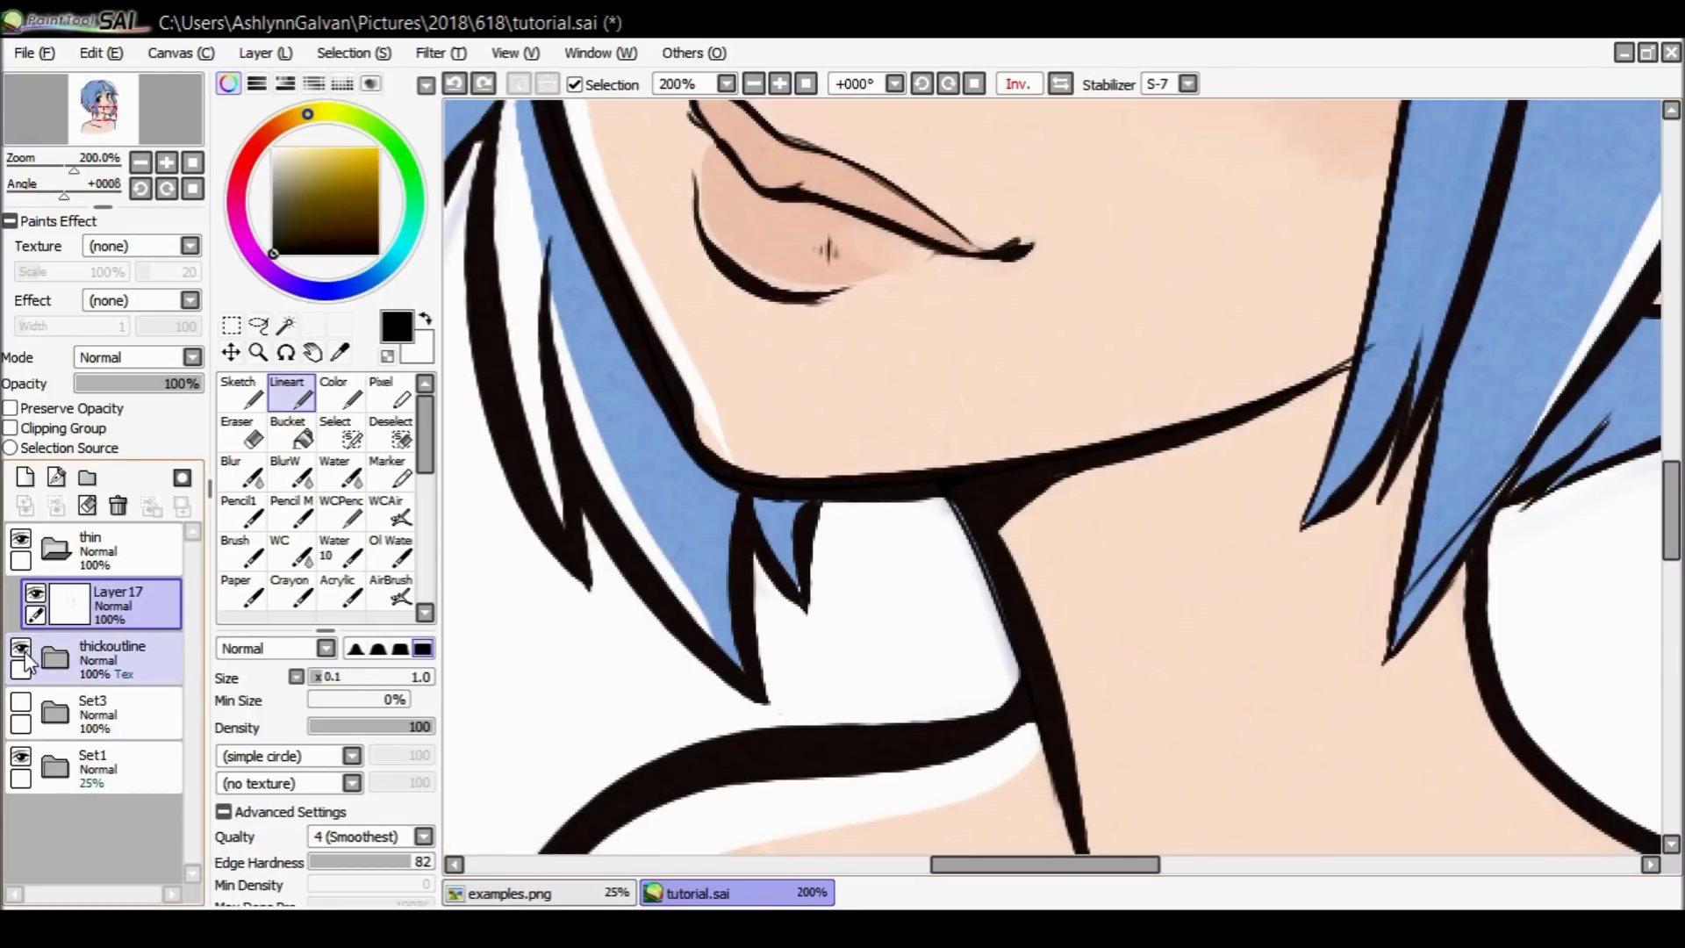
{"action": "left_click", "coordinate": [21, 649]}
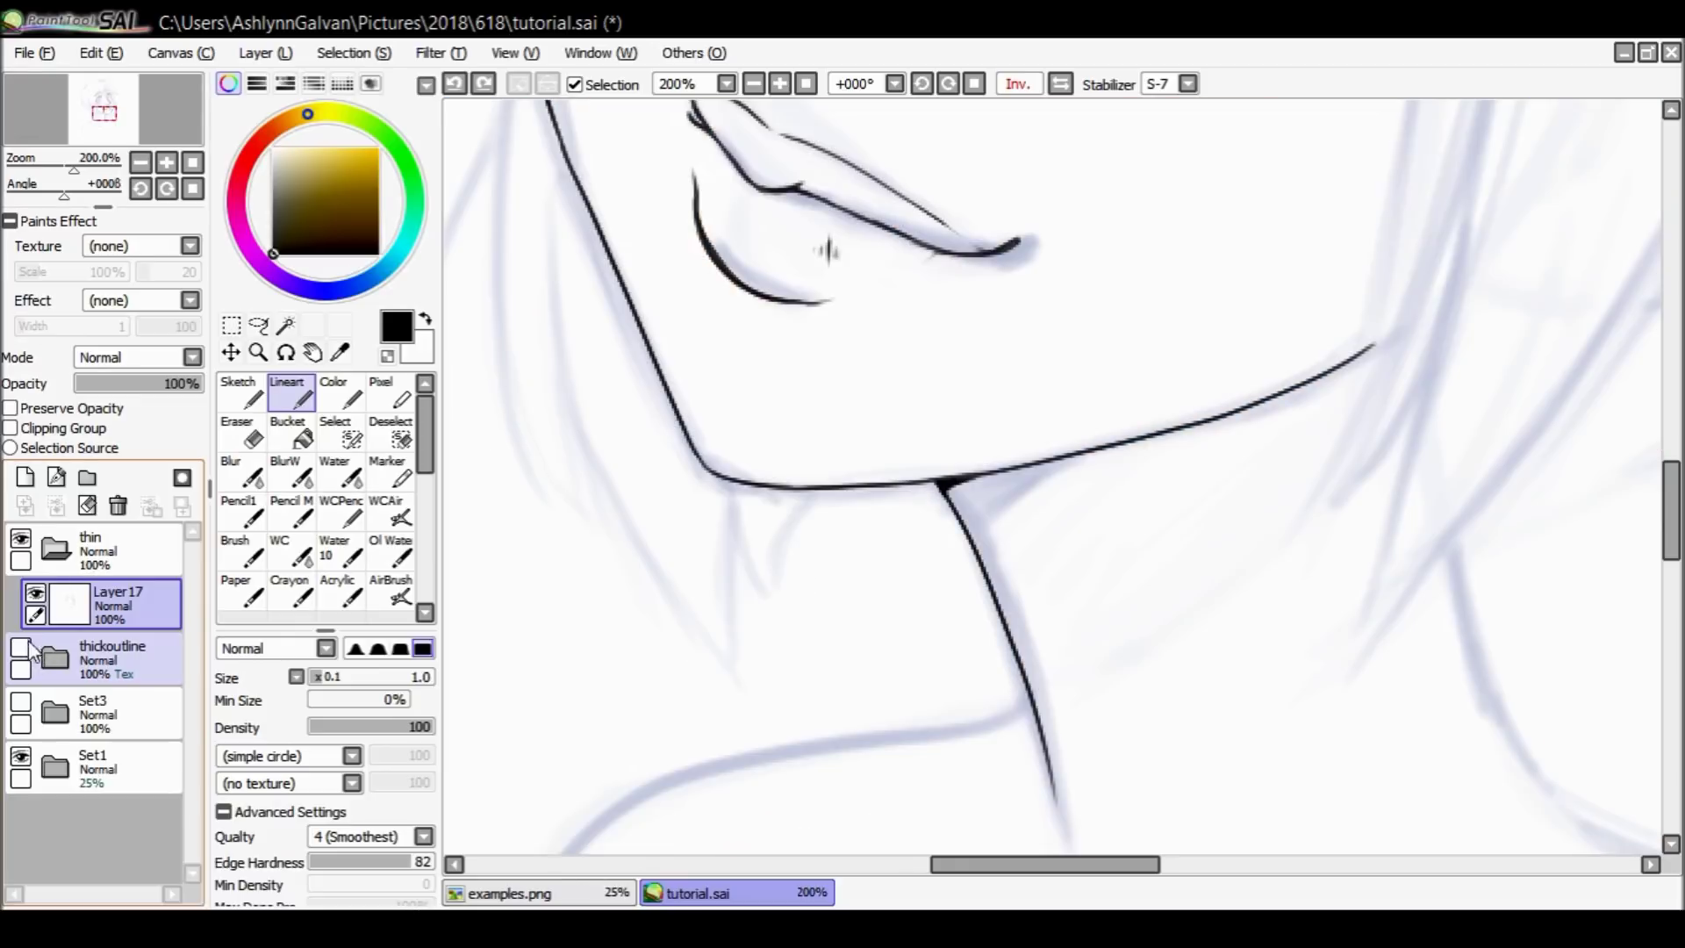
{"action": "key", "text": "ctrl+y"}
{"action": "key", "text": "ctrl+z"}
{"action": "key", "text": "ctrl+y"}
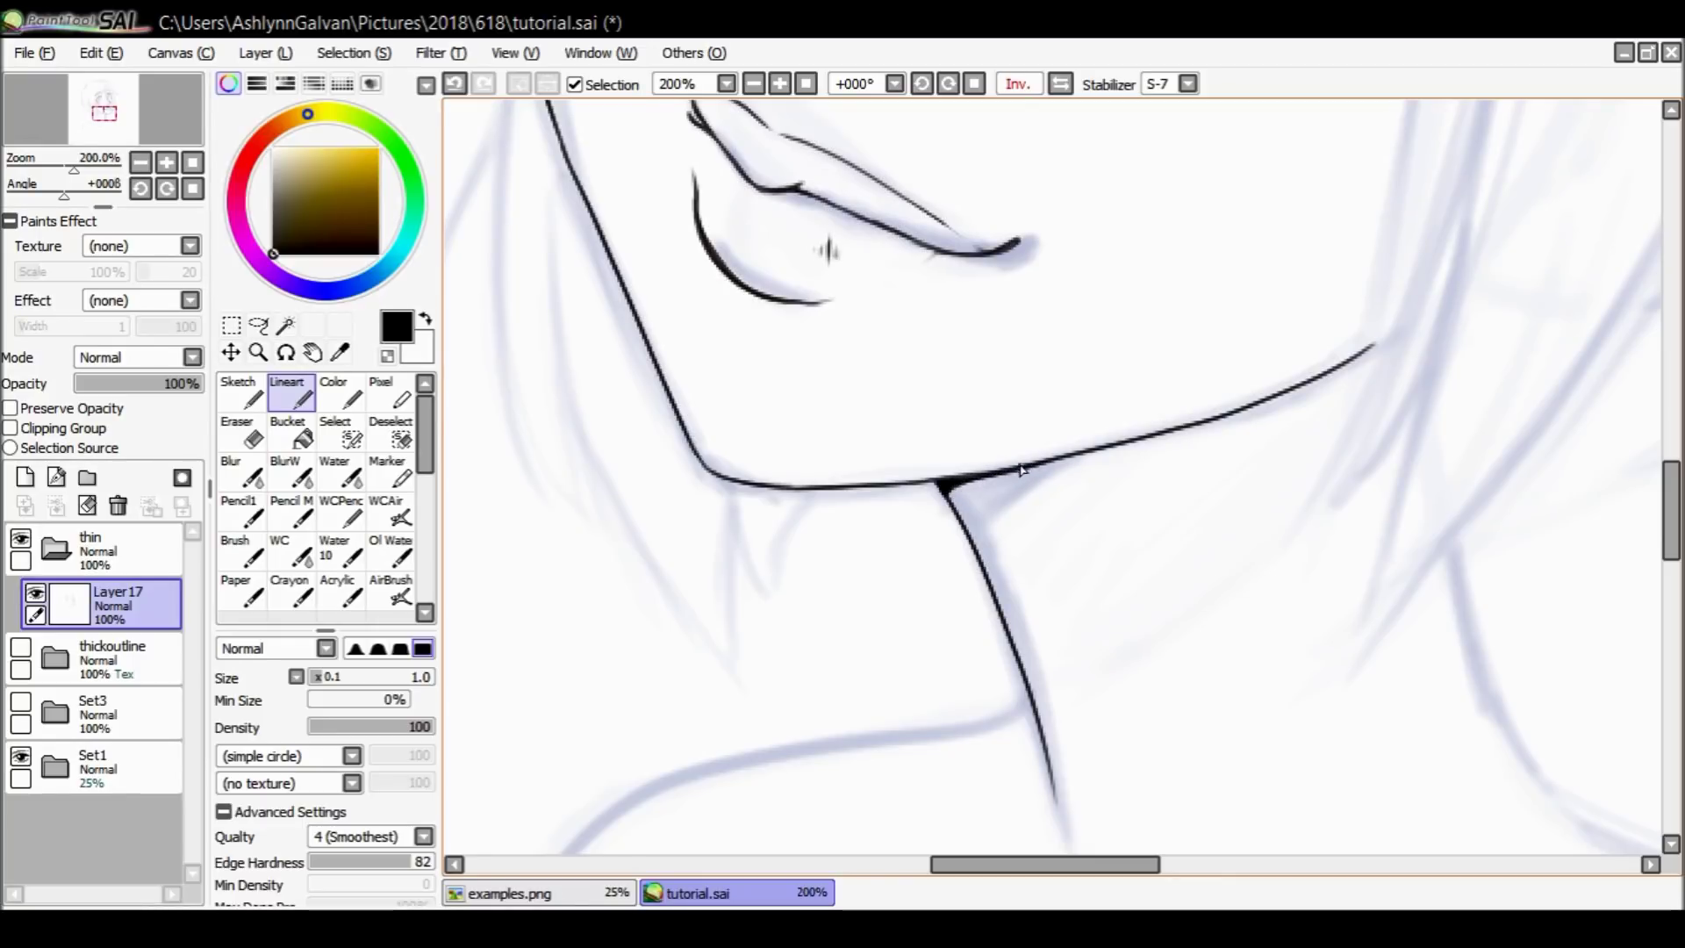
{"action": "key", "text": "h"}
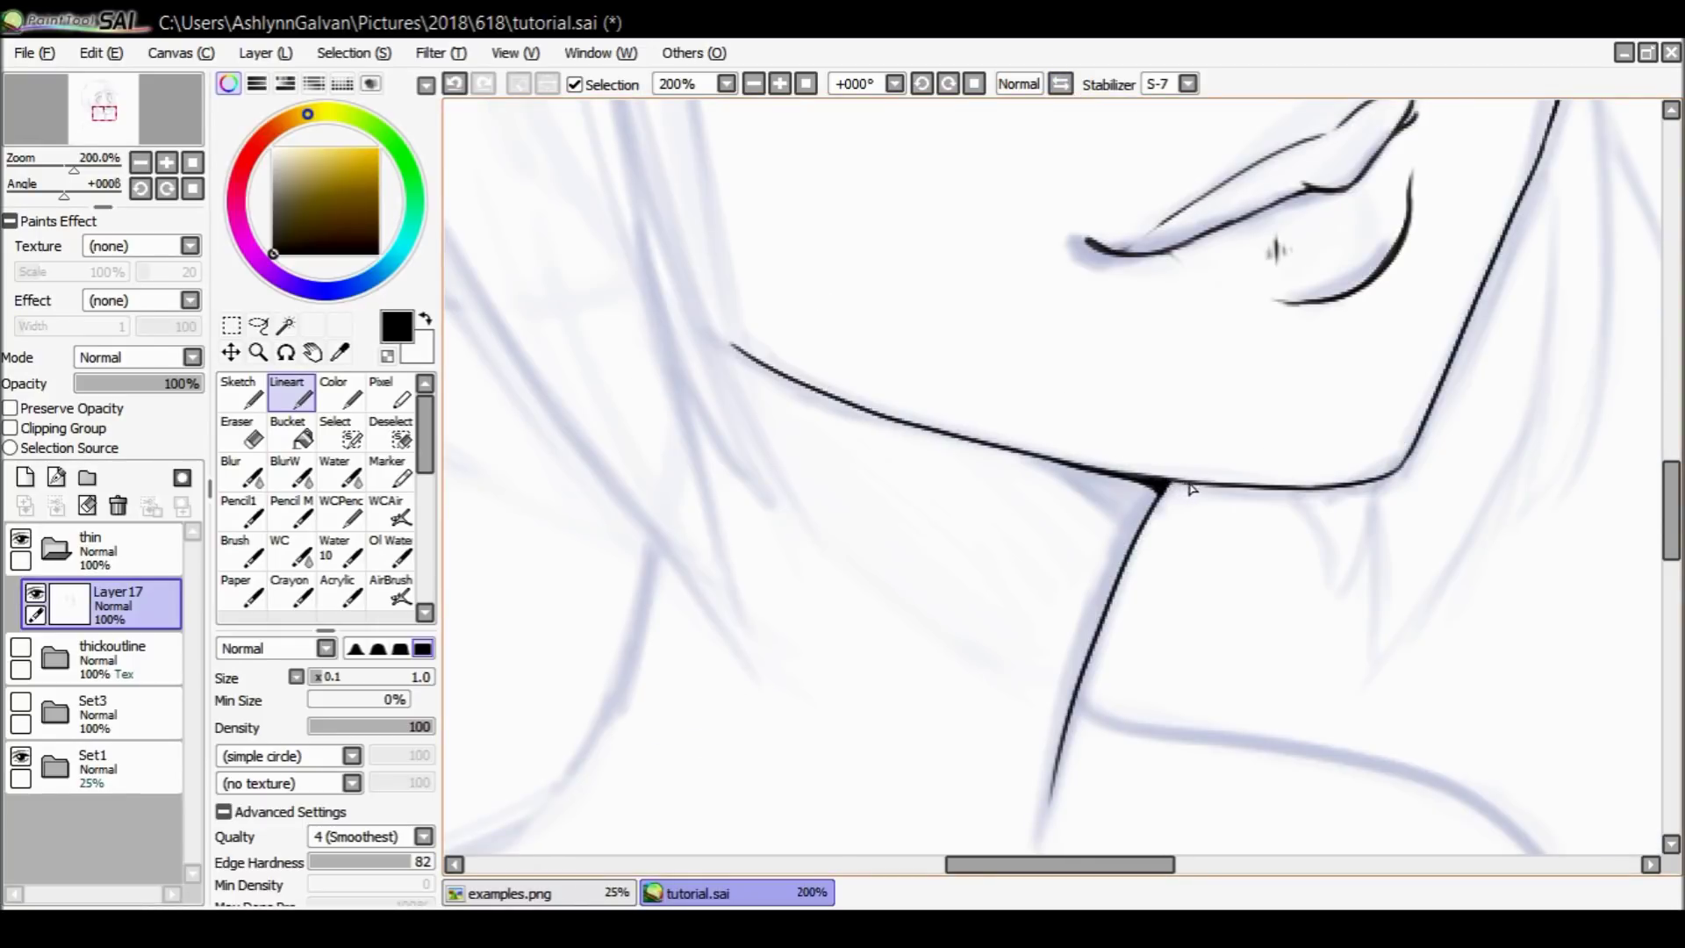
Thicken the jawline on the chin side of the neck junction with a tapered stroke.
{"action": "key", "text": "ctrl+z"}
{"action": "left_click_drag", "start_coordinate": [1224, 491], "coordinate": [1166, 483]}
{"action": "key", "text": "ctrl+z"}
{"action": "left_click_drag", "start_coordinate": [1207, 484], "coordinate": [1283, 489]}
{"action": "key", "text": "ctrl+z"}
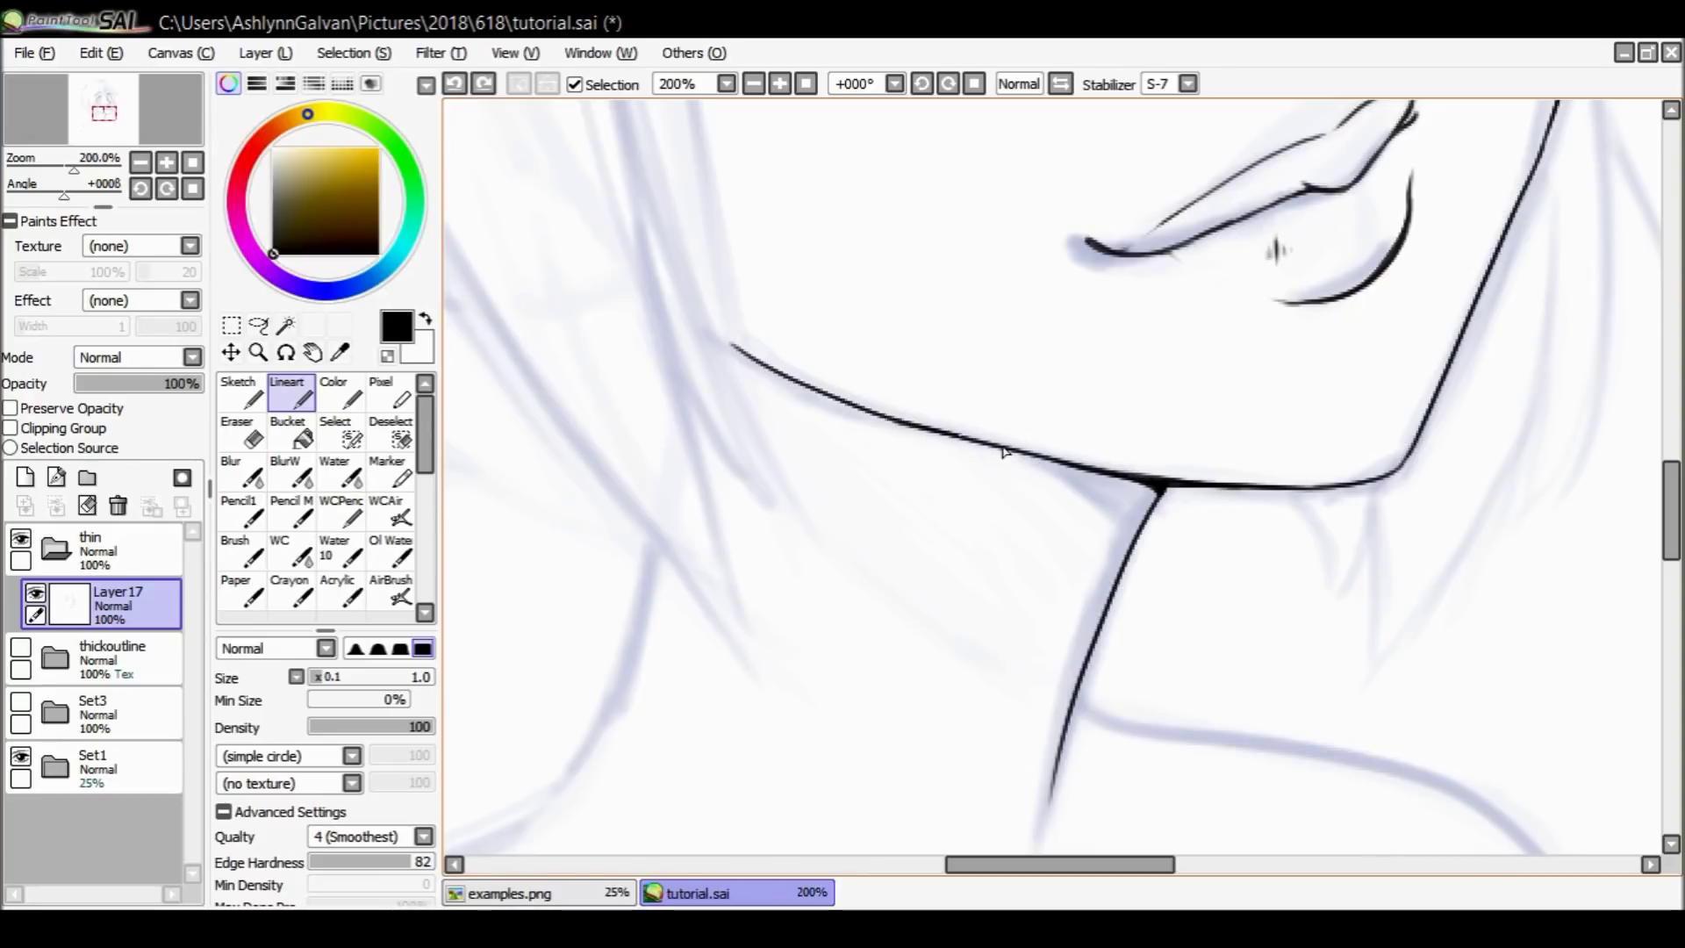
Thicken the lower jawline between the neck junction and the left cheek, tapering it toward the hair.
{"action": "left_click_drag", "start_coordinate": [1082, 470], "coordinate": [996, 451]}
{"action": "key", "text": "ctrl+z"}
{"action": "left_click_drag", "start_coordinate": [805, 392], "coordinate": [867, 409]}
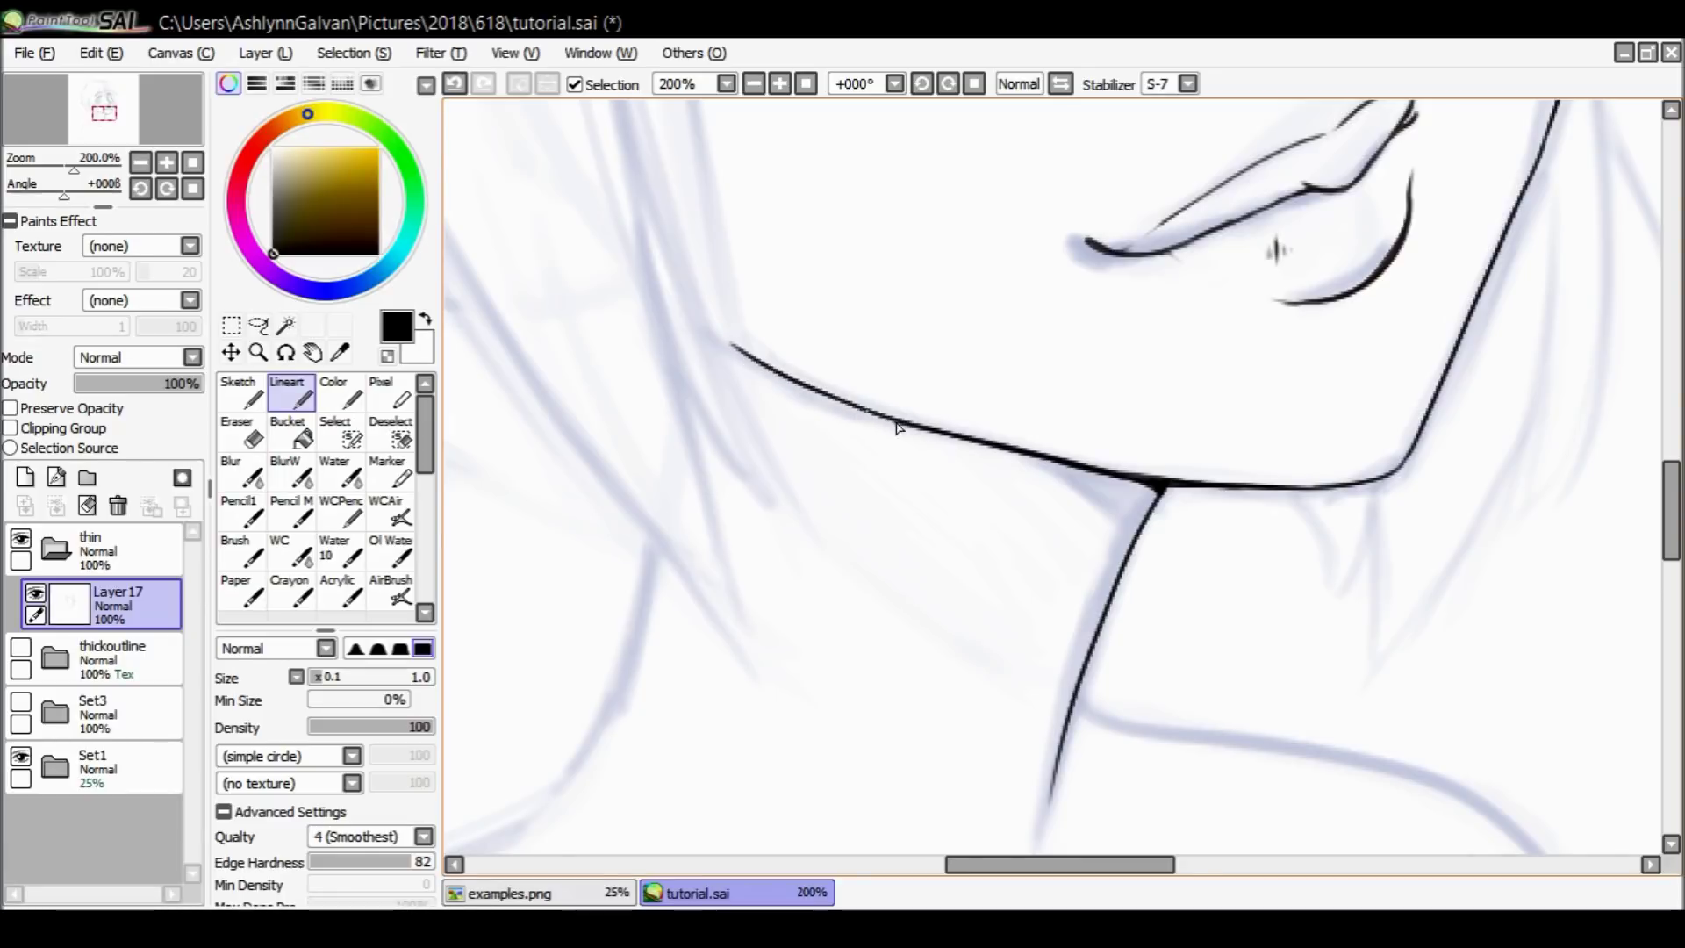
{"action": "left_click_drag", "start_coordinate": [1107, 474], "coordinate": [1006, 460]}
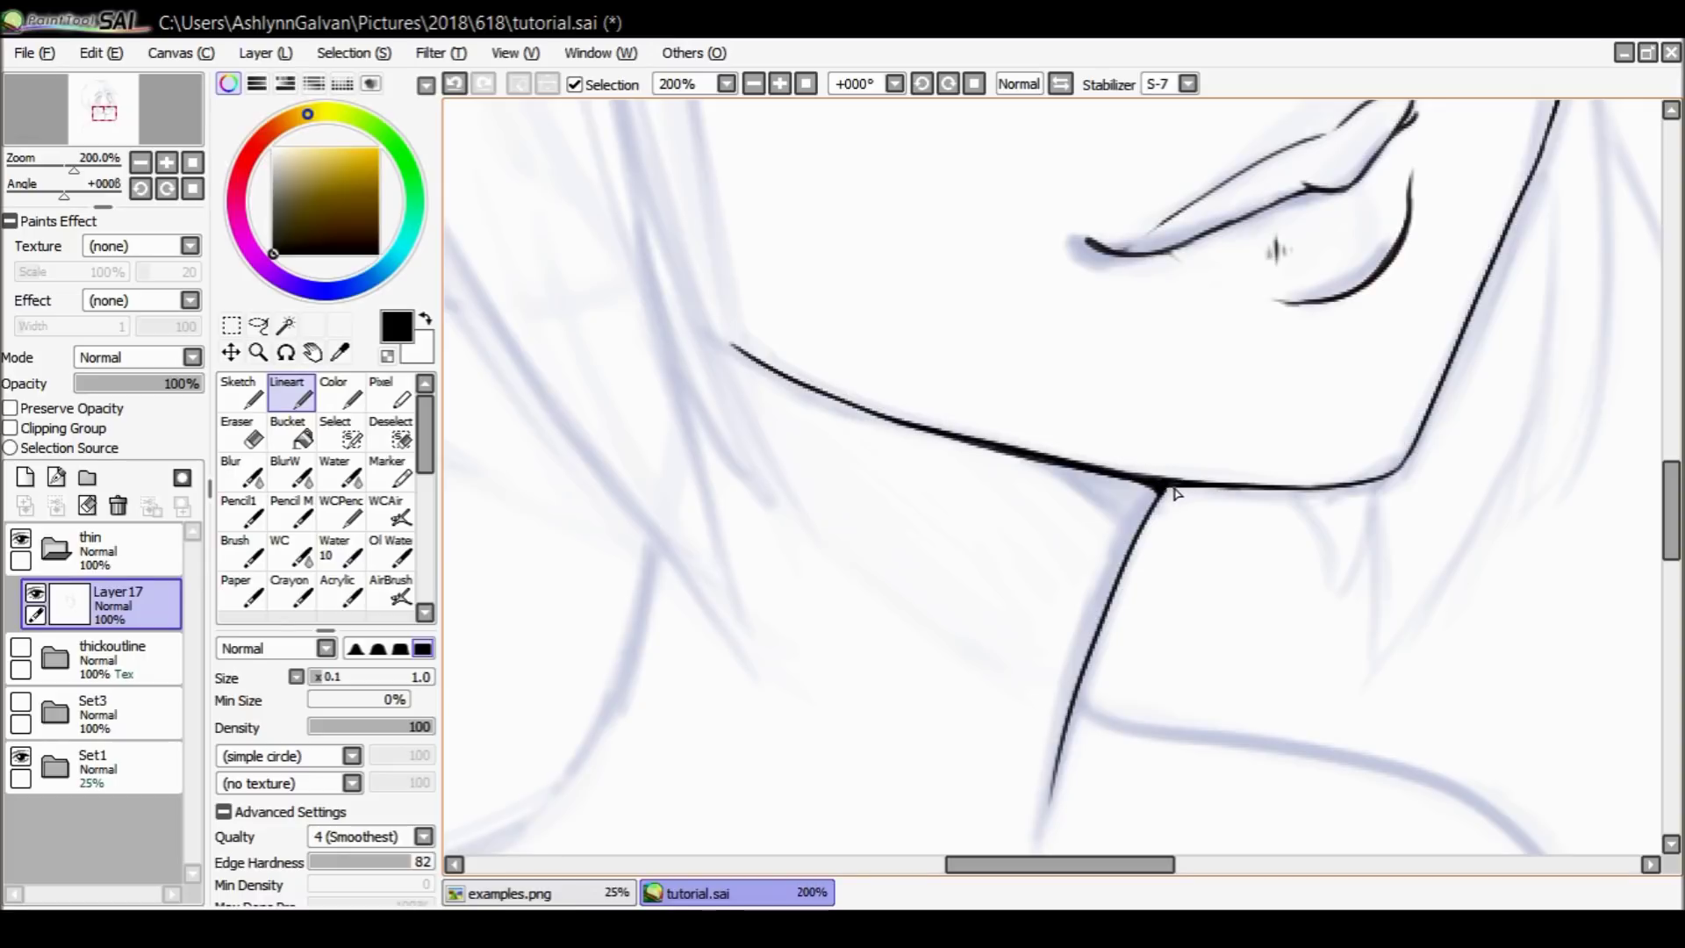
{"action": "key", "text": "ctrl+z"}
{"action": "left_click_drag", "start_coordinate": [1164, 490], "coordinate": [1182, 492]}
Check the whole portrait at 50% zoom and thicken the cheek contour beside the nose with the Lineart brush.
{"action": "left_click_drag", "start_coordinate": [1656, 478], "coordinate": [1656, 459]}
{"action": "left_click", "coordinate": [258, 352]}
{"action": "left_click", "coordinate": [264, 668]}
{"action": "left_click", "coordinate": [1167, 508]}
{"action": "left_click", "coordinate": [1228, 506]}
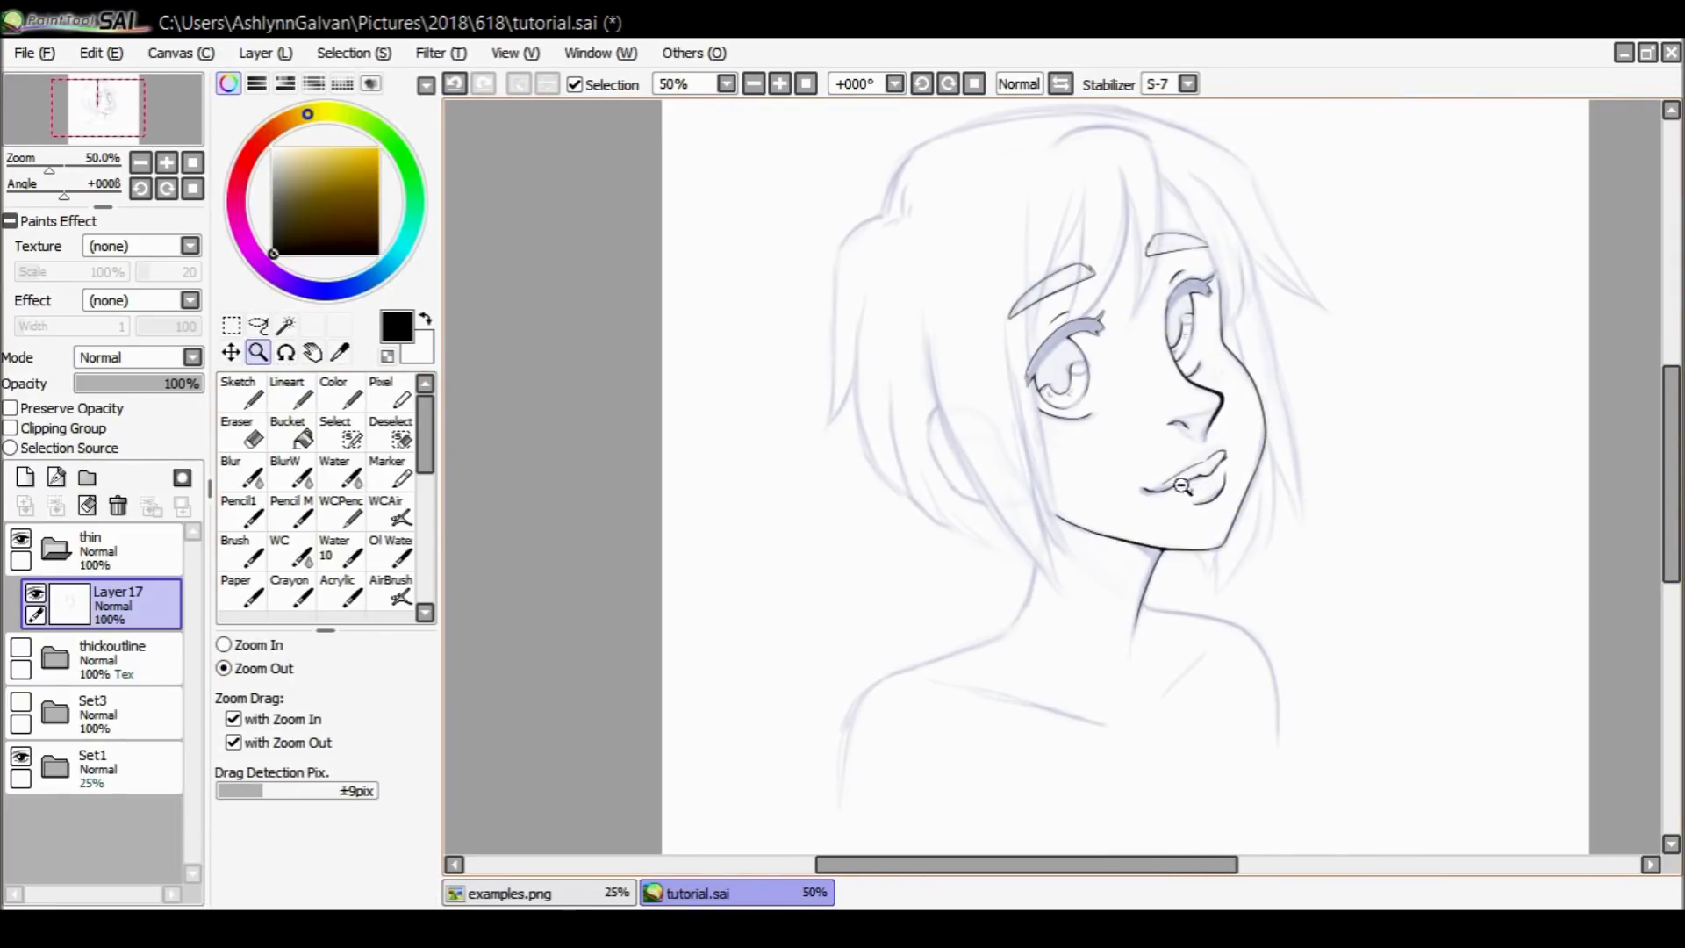
{"action": "left_click", "coordinate": [263, 644]}
{"action": "left_click", "coordinate": [1296, 348]}
{"action": "key", "text": "n"}
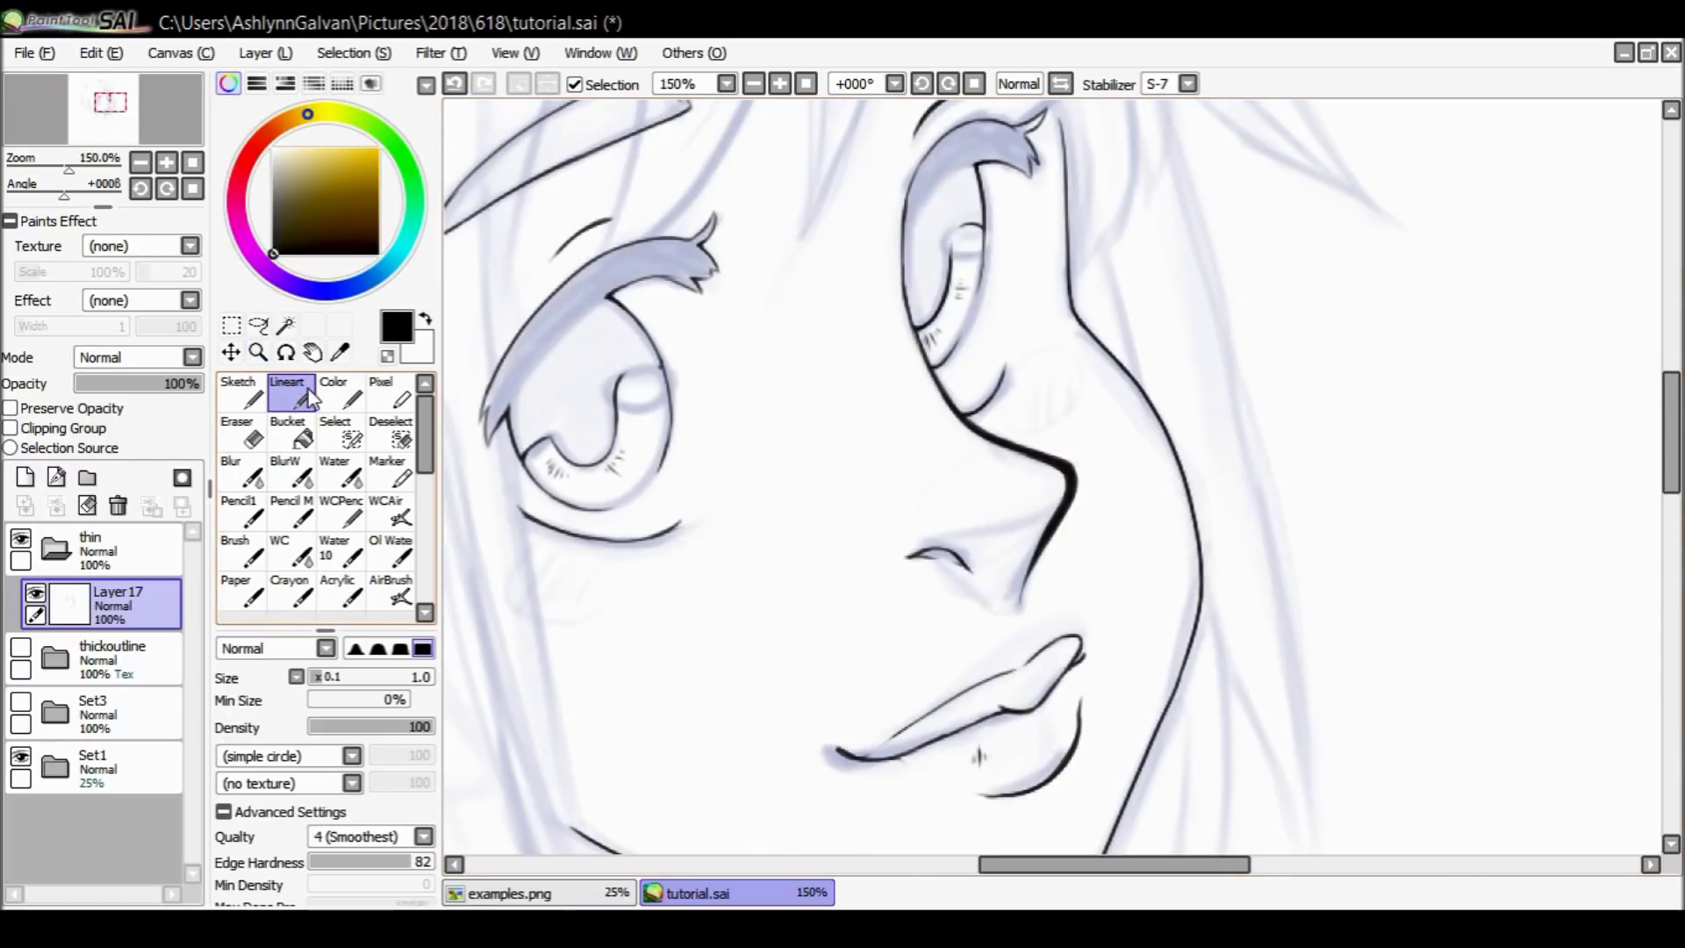
{"action": "key", "text": "ctrl+z"}
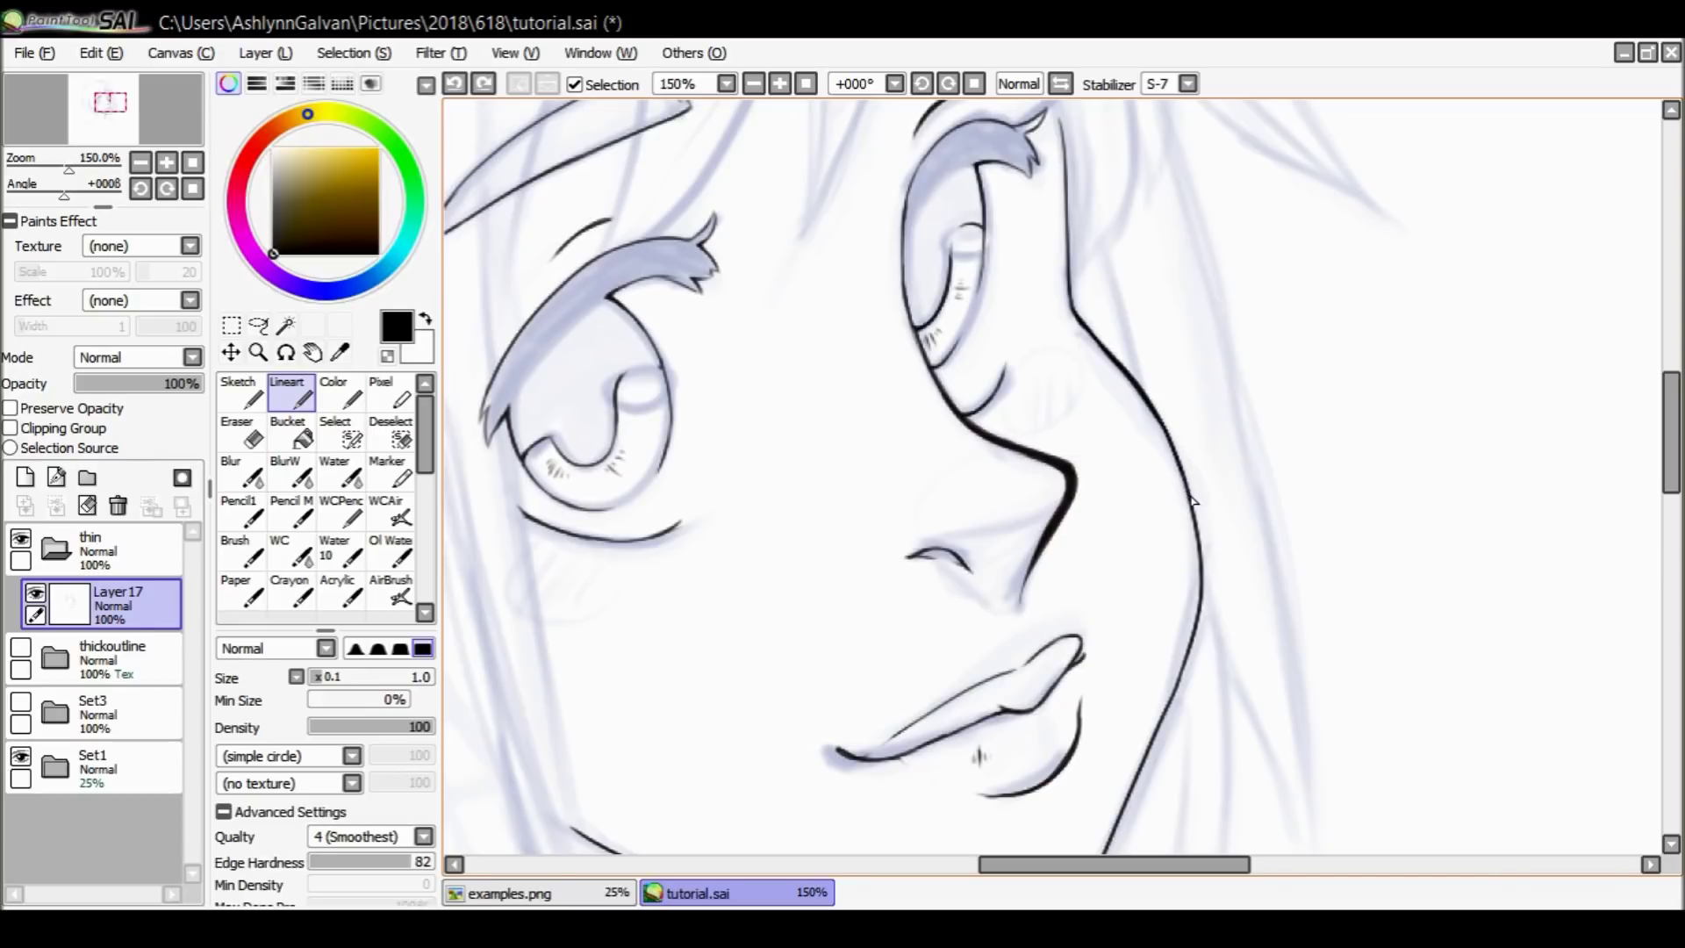
{"action": "left_click_drag", "start_coordinate": [1204, 598], "coordinate": [1191, 645]}
Refine the line weight of the lower face contour from the cheek down to the chin corner.
{"action": "left_click_drag", "start_coordinate": [1666, 419], "coordinate": [1666, 445]}
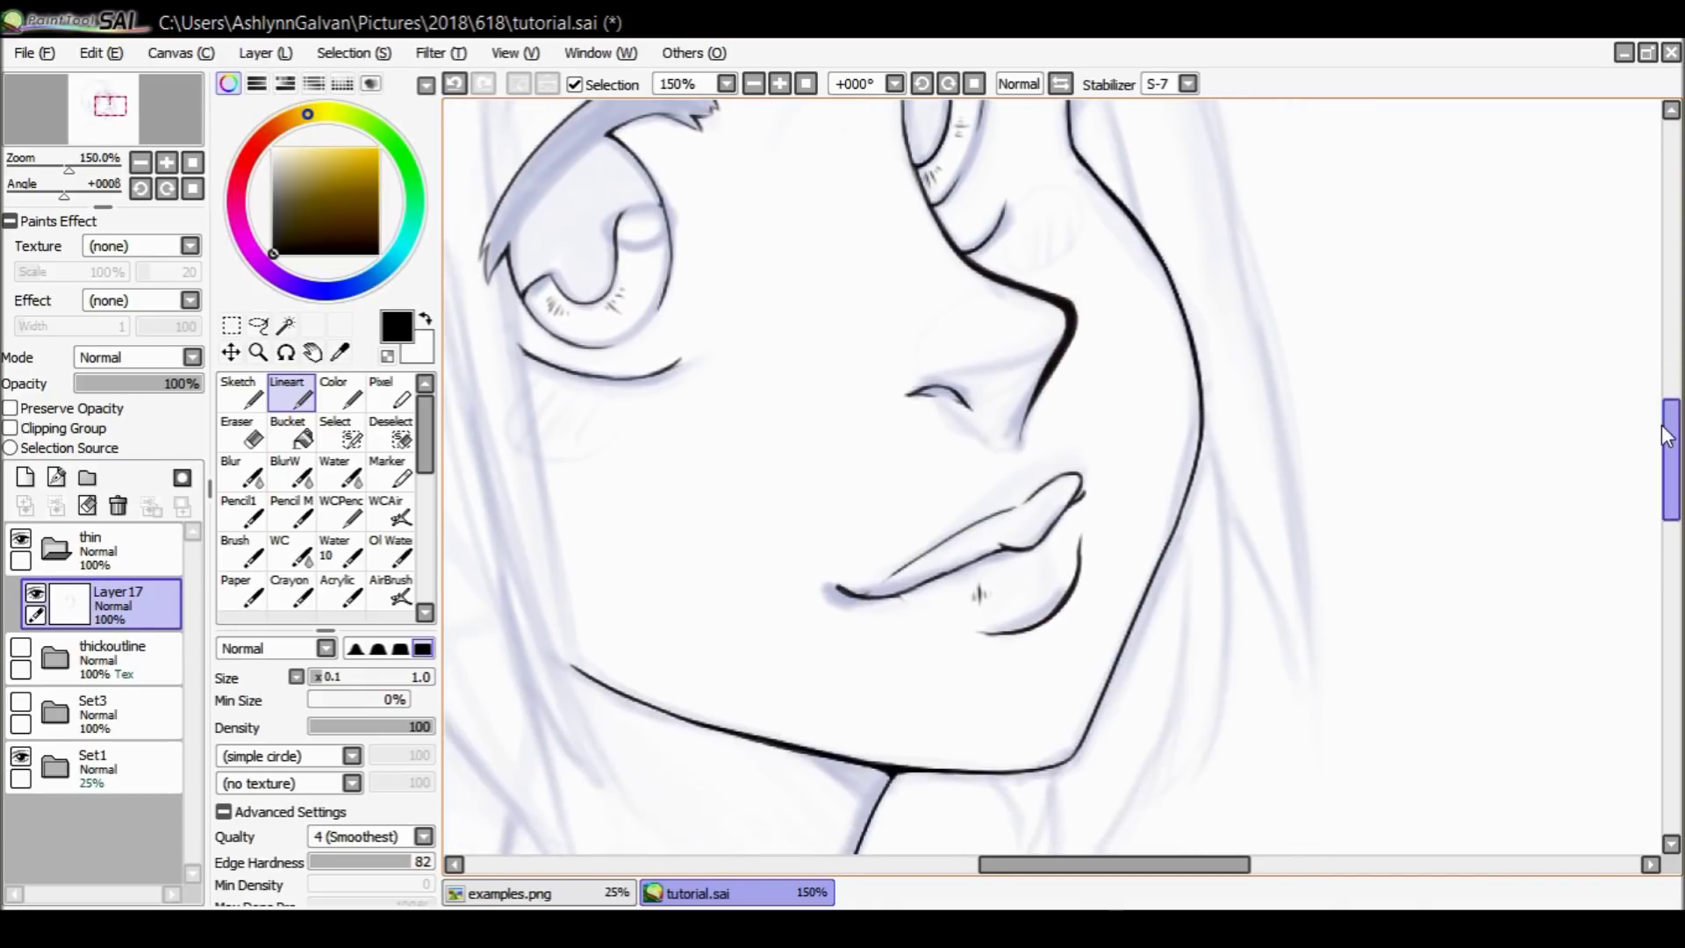
{"action": "key", "text": "ctrl+z"}
{"action": "left_click_drag", "start_coordinate": [1195, 471], "coordinate": [1124, 657]}
{"action": "key", "text": "ctrl+z"}
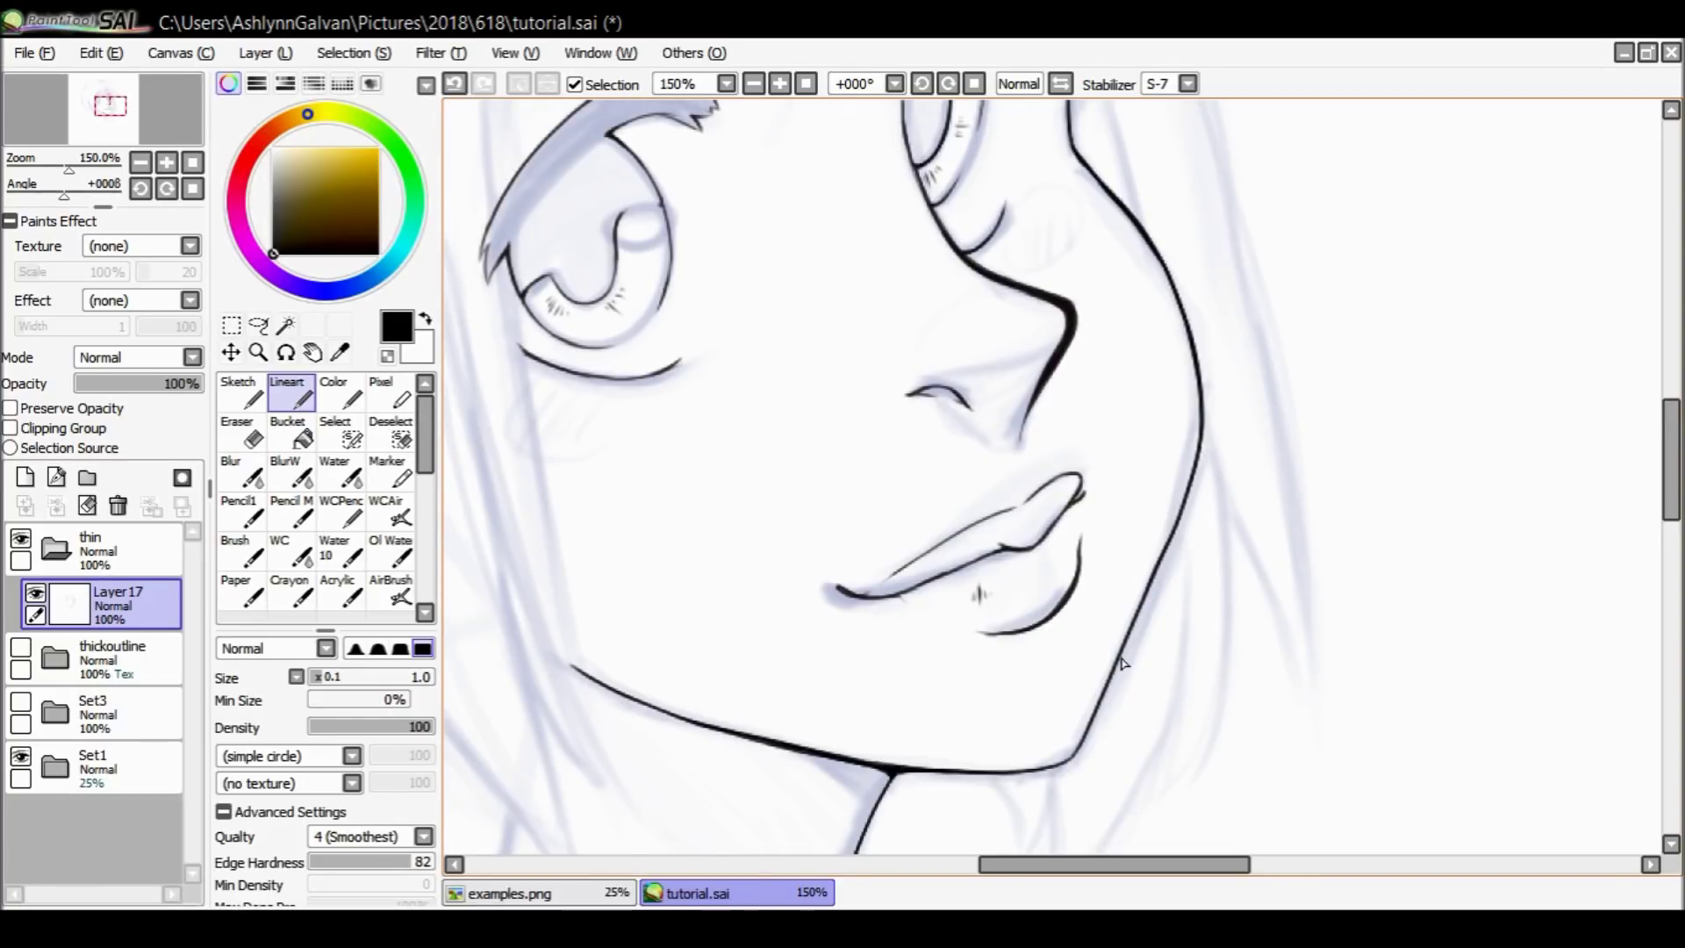
{"action": "mouse_move", "coordinate": [1671, 460]}
{"action": "left_mouse_down"}
{"action": "mouse_move", "coordinate": [1673, 432]}
{"action": "mouse_move", "coordinate": [1674, 470]}
{"action": "left_mouse_up"}
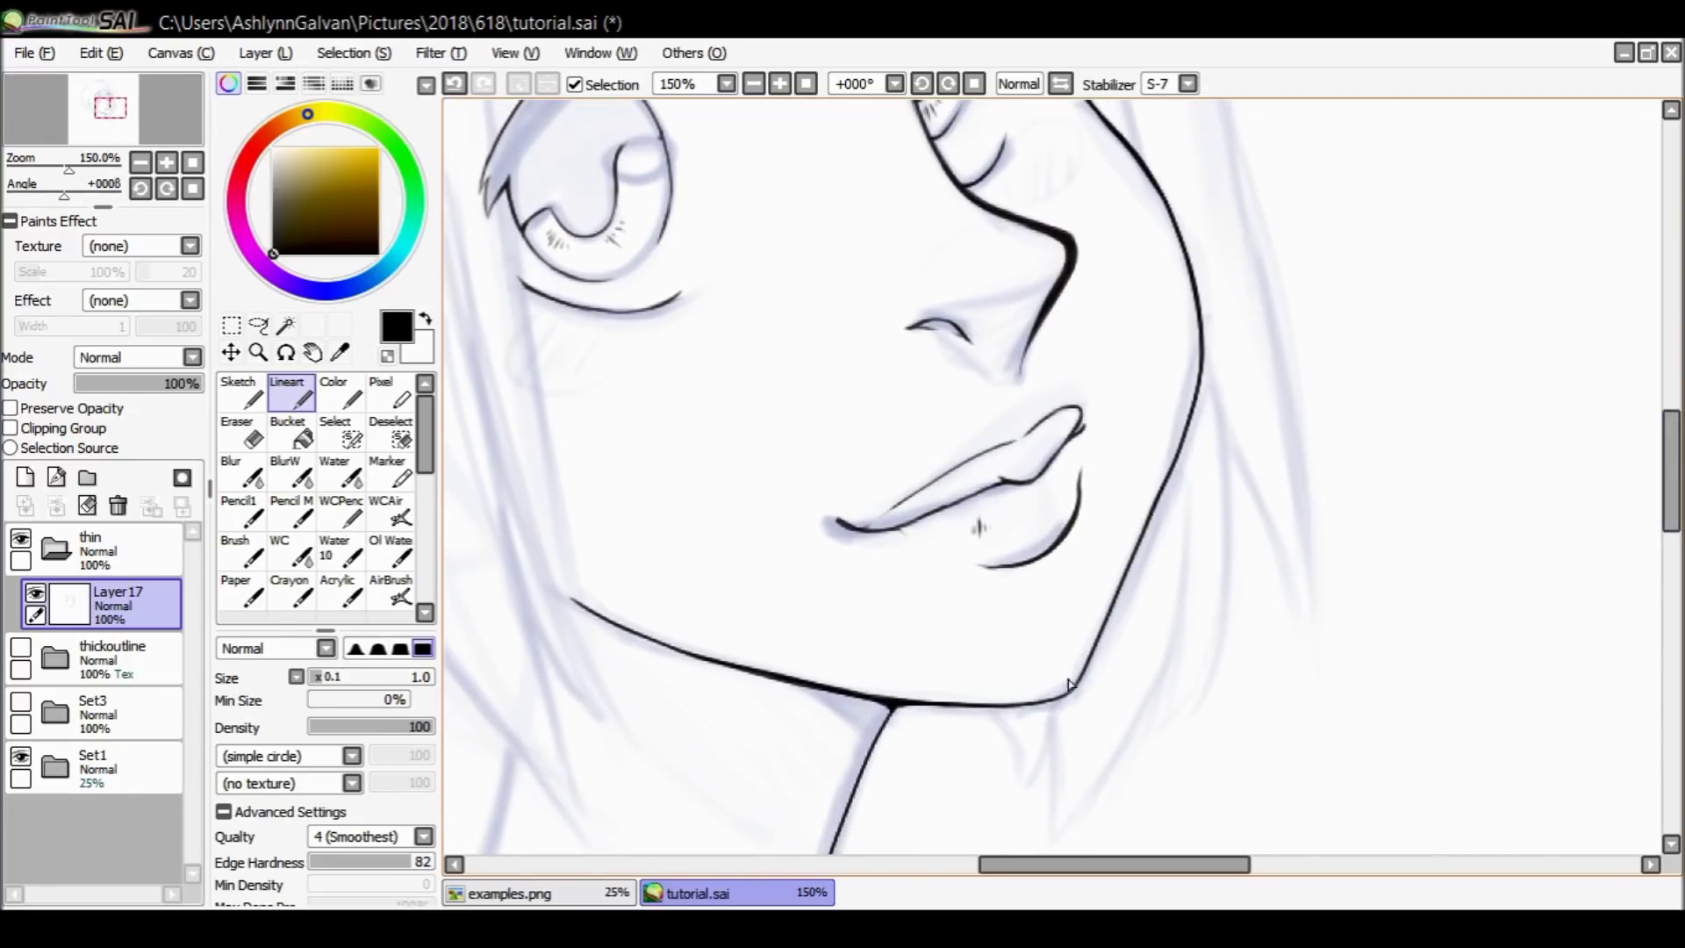
{"action": "key", "text": "ctrl+z"}
{"action": "left_click_drag", "start_coordinate": [1080, 688], "coordinate": [1101, 641]}
{"action": "key", "text": "ctrl+z"}
{"action": "mouse_move", "coordinate": [1672, 503]}
{"action": "left_mouse_down"}
{"action": "mouse_move", "coordinate": [1673, 452]}
{"action": "mouse_move", "coordinate": [1665, 489]}
{"action": "left_mouse_up"}
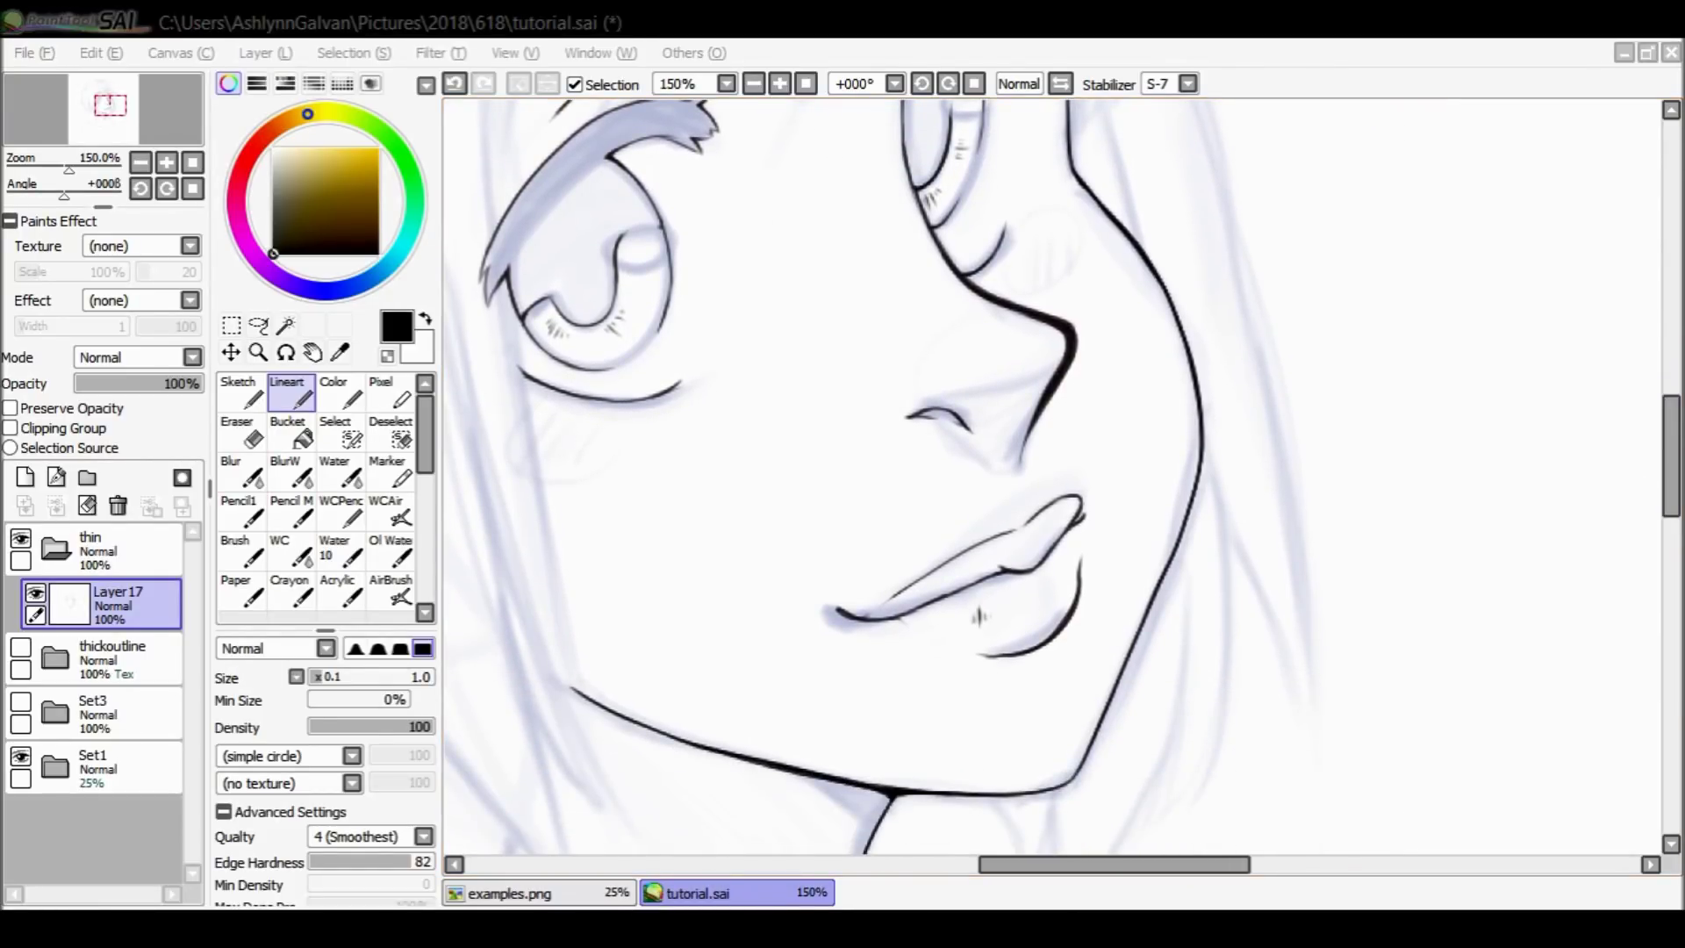
Ink the right shoulder contour from the base of the neck down to the upper arm.
{"action": "scroll", "coordinate": [876, 571], "scroll_direction": "down", "scroll_amount": 3}
{"action": "left_click_drag", "start_coordinate": [839, 703], "coordinate": [971, 734]}
{"action": "scroll", "coordinate": [1053, 526], "scroll_direction": "down", "scroll_amount": 5}
{"action": "left_click_drag", "start_coordinate": [1160, 347], "coordinate": [1242, 716]}
Handwrite the note "the light hits here so its thinner (also its bonier)" beside the right shoulder.
{"action": "left_click", "coordinate": [1188, 83]}
{"action": "mouse_move", "coordinate": [1286, 263]}
{"action": "left_mouse_down"}
{"action": "mouse_move", "coordinate": [1521, 328]}
{"action": "mouse_move", "coordinate": [1503, 375]}
{"action": "left_mouse_up"}
{"action": "left_click_drag", "start_coordinate": [1282, 439], "coordinate": [1492, 456]}
Ink the left side of the neck and the left shoulder contour down to the upper arm.
{"action": "left_click_drag", "start_coordinate": [1025, 395], "coordinate": [859, 573]}
{"action": "scroll", "coordinate": [1119, 114], "scroll_direction": "up", "scroll_amount": 5}
{"action": "left_click", "coordinate": [753, 84]}
{"action": "left_click", "coordinate": [1189, 84]}
{"action": "left_click", "coordinate": [296, 677]}
{"action": "mouse_move", "coordinate": [1005, 439]}
{"action": "left_mouse_down"}
{"action": "mouse_move", "coordinate": [953, 558]}
{"action": "mouse_move", "coordinate": [713, 812]}
{"action": "left_mouse_up"}
Set the brush size to 0.5 and ink the left collarbone with a thin, tapered line.
{"action": "left_click", "coordinate": [313, 677]}
{"action": "scroll", "coordinate": [842, 618], "scroll_direction": "down", "scroll_amount": 1}
{"action": "mouse_move", "coordinate": [902, 575]}
{"action": "left_mouse_down"}
{"action": "mouse_move", "coordinate": [960, 549]}
{"action": "mouse_move", "coordinate": [1135, 655]}
{"action": "left_mouse_up"}
{"action": "scroll", "coordinate": [1129, 667], "scroll_direction": "up", "scroll_amount": 1}
{"action": "key", "text": "ctrl+z"}
{"action": "left_click_drag", "start_coordinate": [1032, 583], "coordinate": [1138, 626]}
{"action": "key", "text": "ctrl+z"}
{"action": "scroll", "coordinate": [602, 597], "scroll_direction": "right", "scroll_amount": 3}
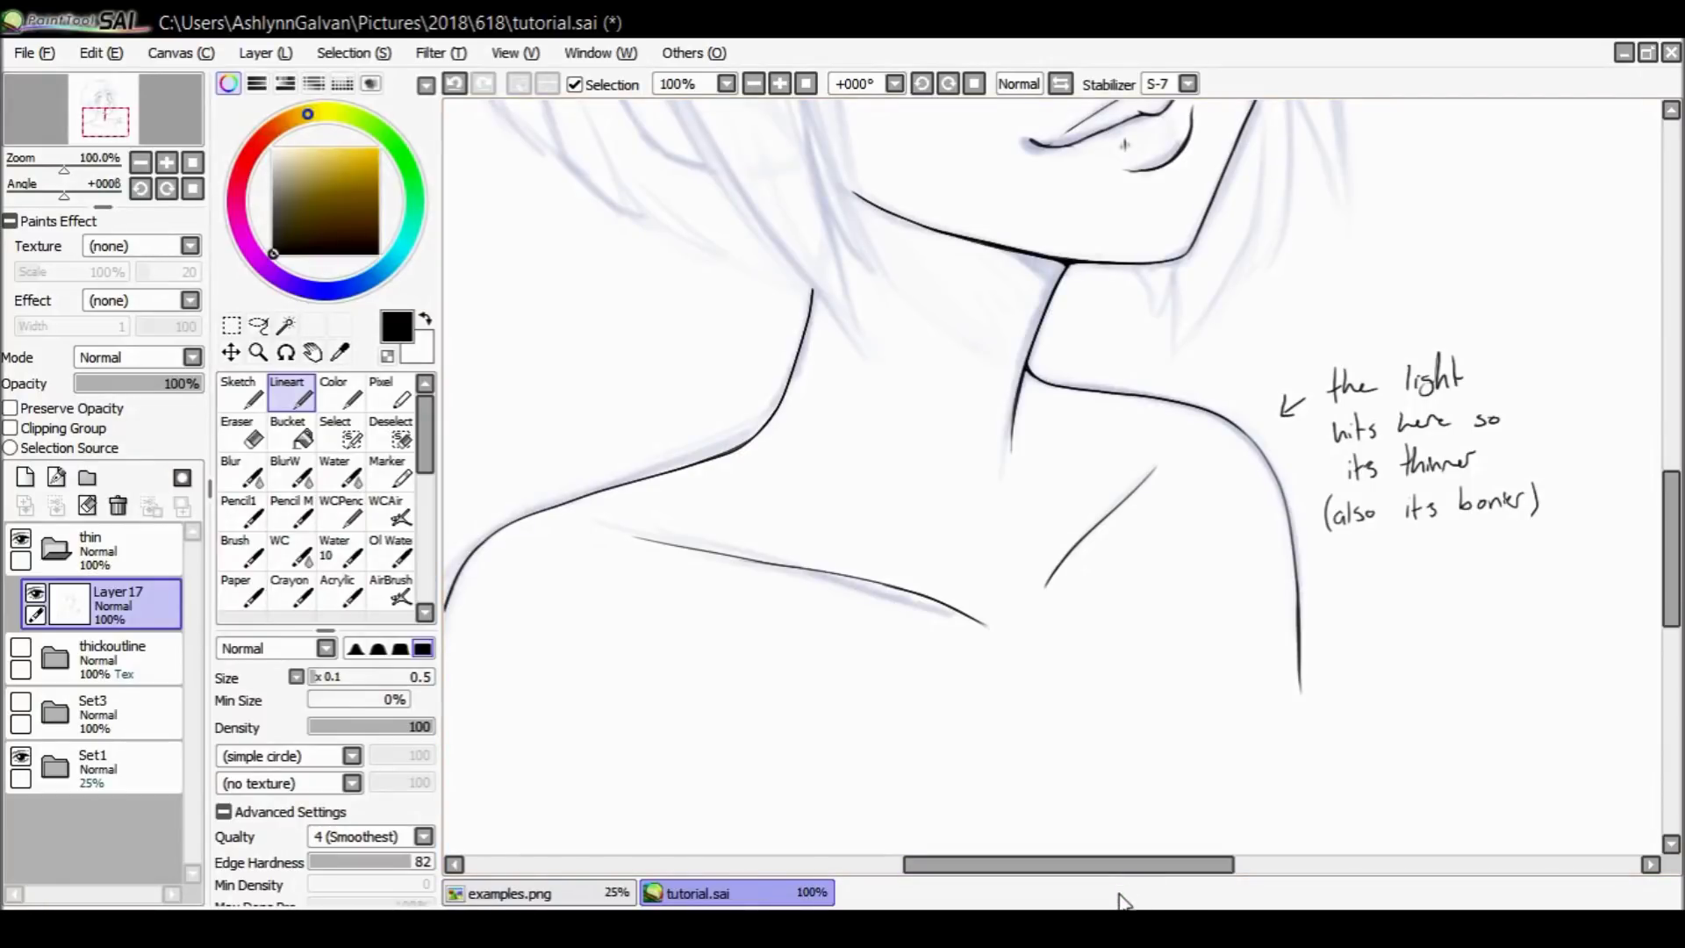
Add a new layer above Layer17 in the thin folder and choose bright red as the drawing color.
{"action": "scroll", "coordinate": [1113, 895], "scroll_direction": "left", "scroll_amount": 2}
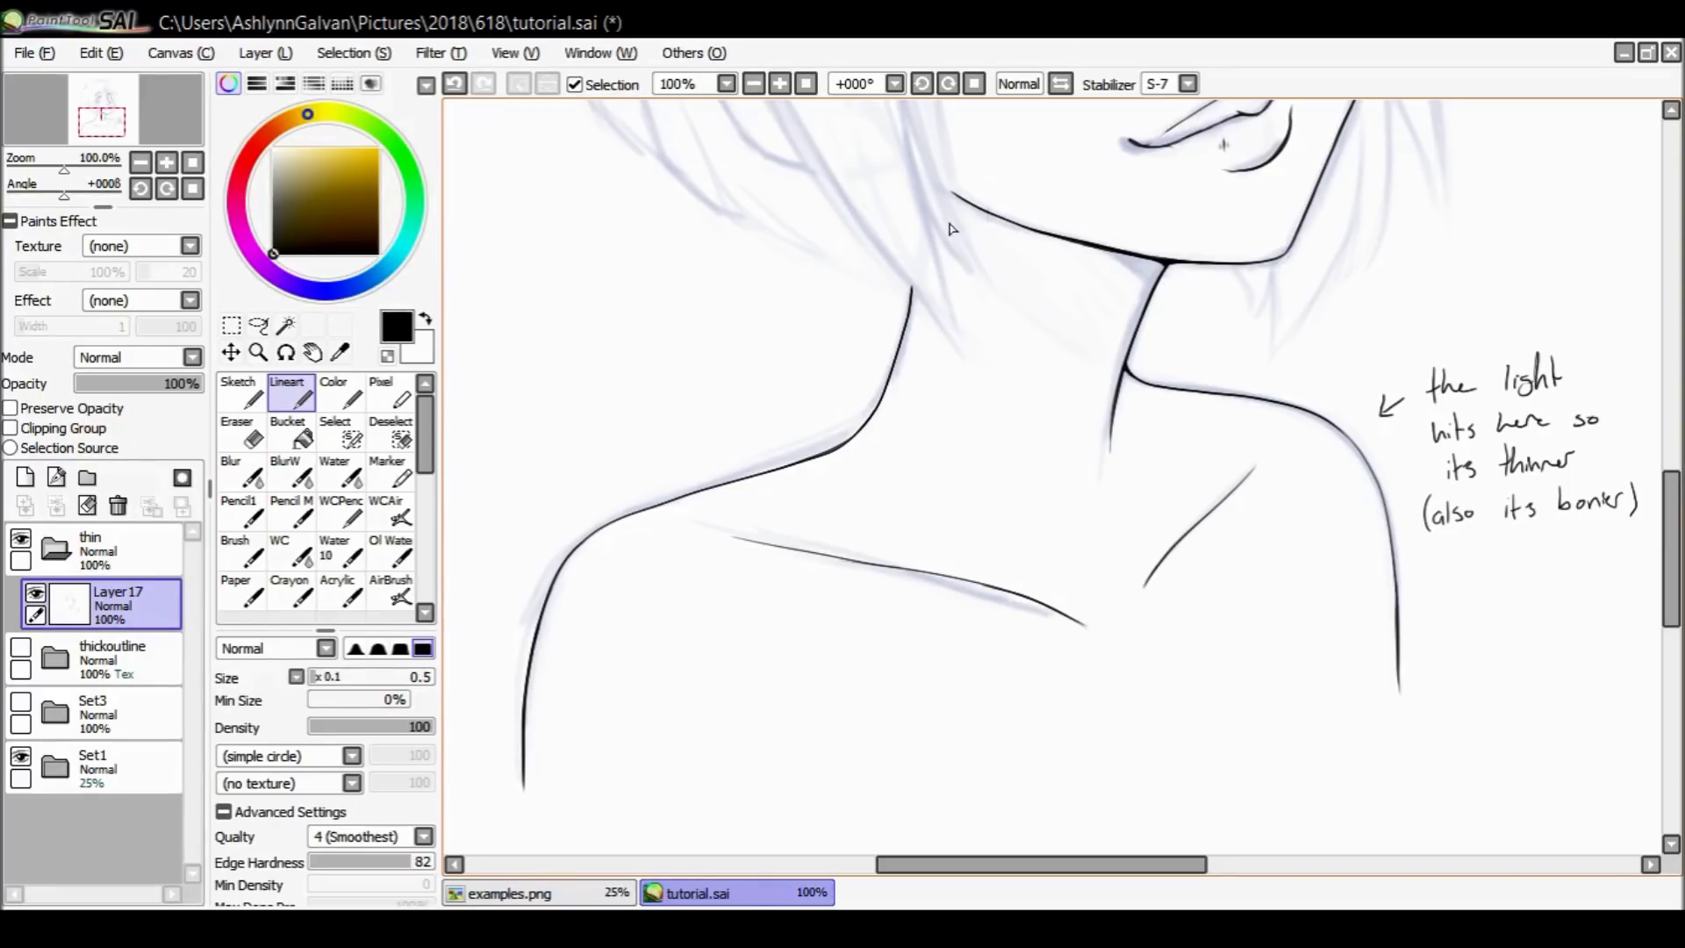
{"action": "left_click", "coordinate": [26, 479]}
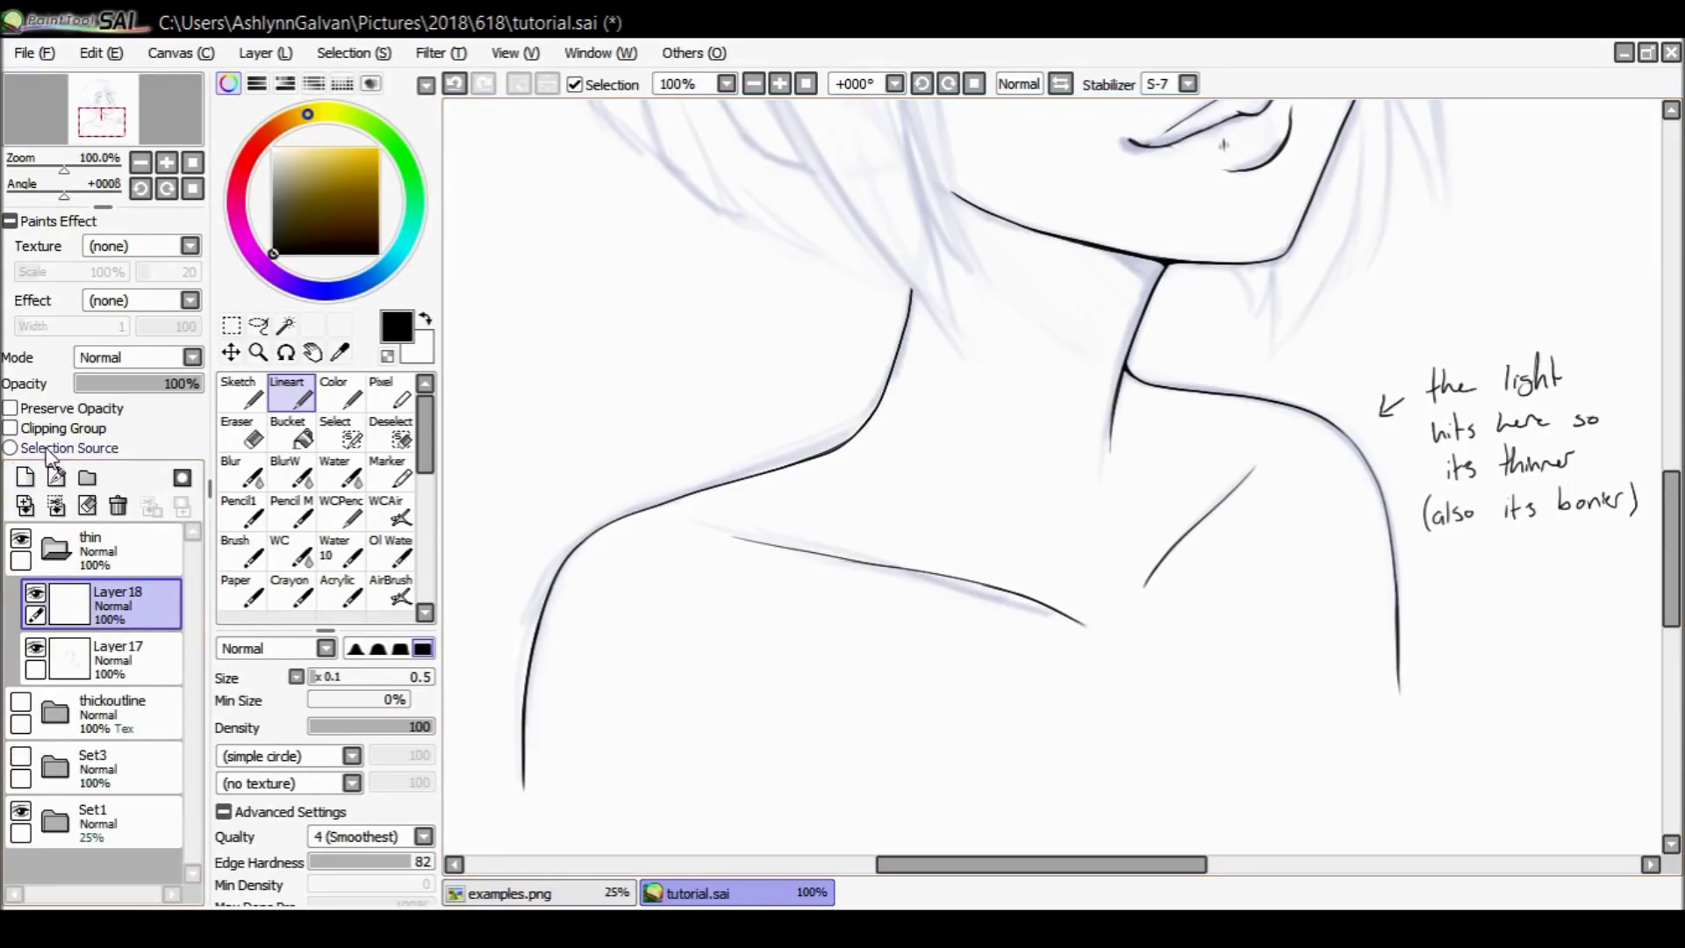
{"action": "left_click", "coordinate": [243, 166]}
{"action": "left_click", "coordinate": [378, 149]}
Select the Color brush and set its stabilizer to 0 and its size to 70.0.
{"action": "left_click", "coordinate": [341, 391]}
{"action": "left_click", "coordinate": [1187, 83]}
{"action": "left_click", "coordinate": [1157, 98]}
{"action": "left_click_drag", "start_coordinate": [335, 676], "coordinate": [342, 676]}
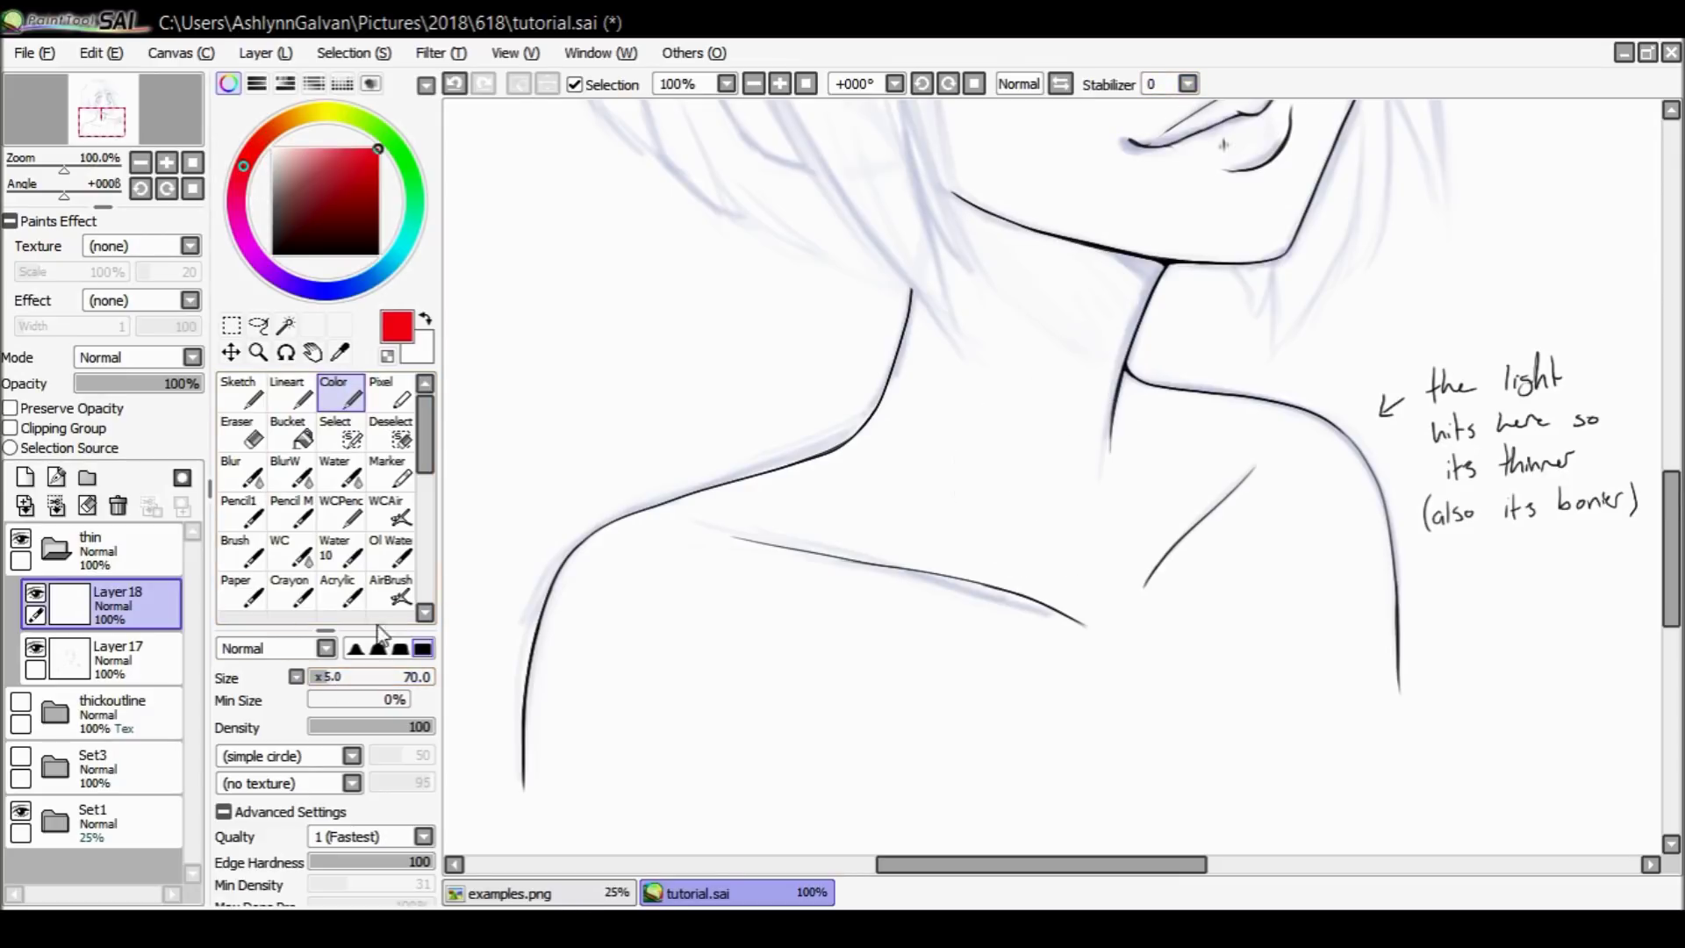
Set the brush size to 25.0 and draw a large red arrow beside the face pointing down-left to show the light direction.
{"action": "left_click_drag", "start_coordinate": [326, 677], "coordinate": [324, 683]}
{"action": "scroll", "coordinate": [1303, 346], "scroll_direction": "up", "scroll_amount": 5}
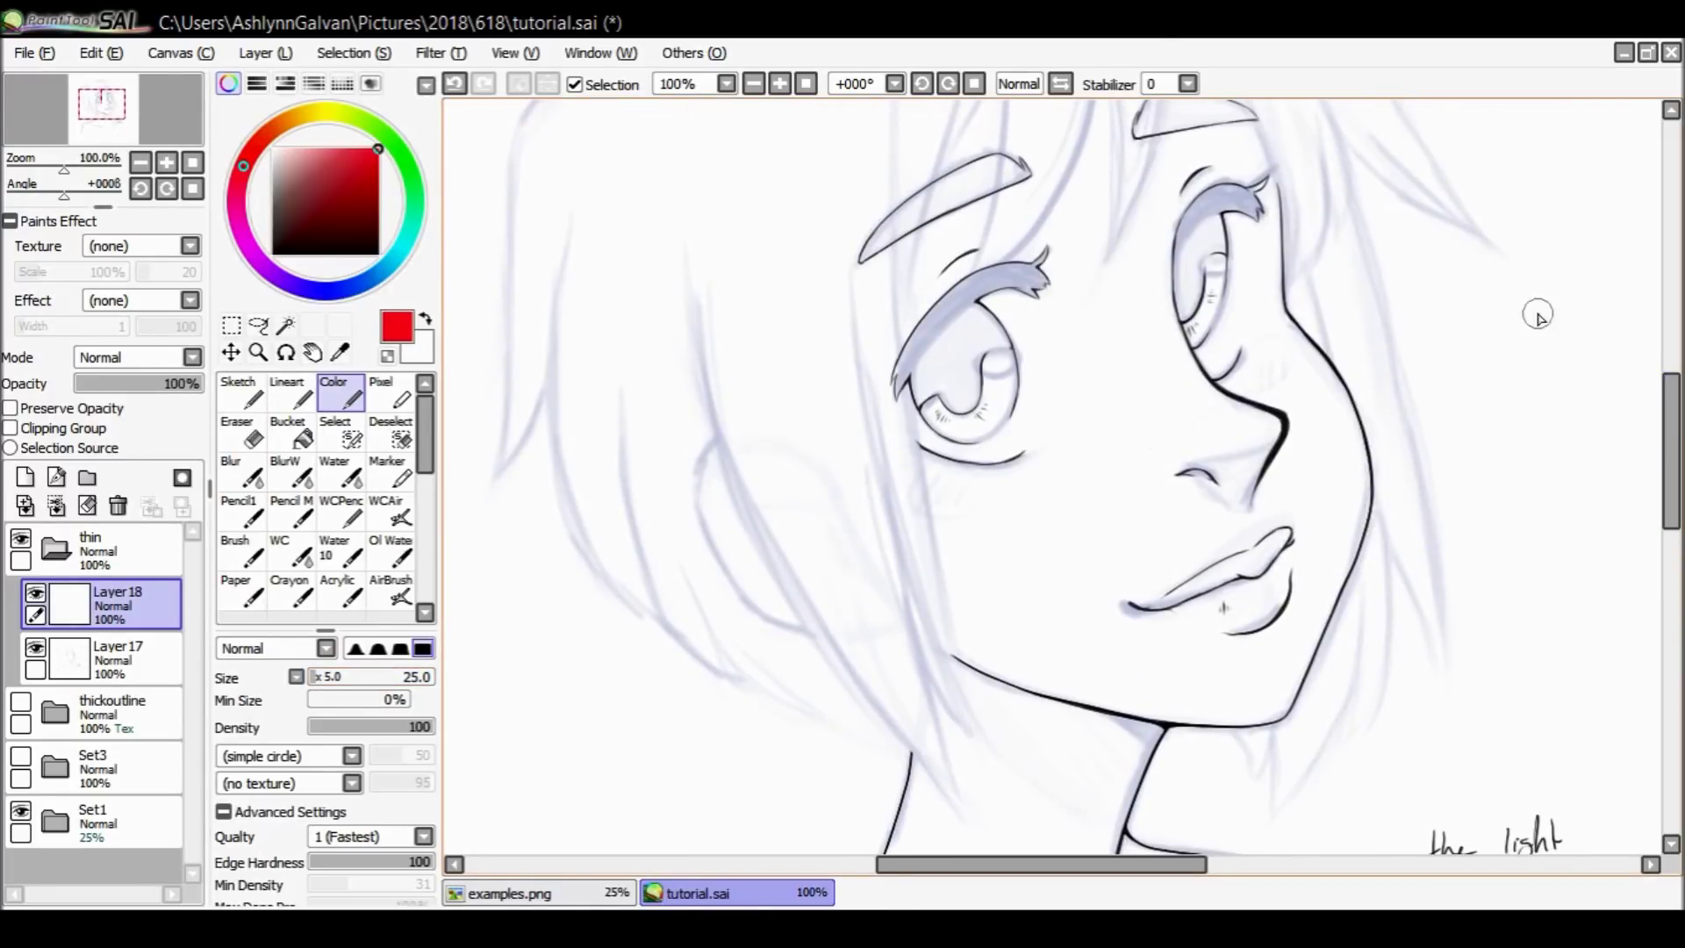
{"action": "left_click_drag", "start_coordinate": [1557, 348], "coordinate": [1477, 369]}
{"action": "left_click_drag", "start_coordinate": [1457, 513], "coordinate": [1549, 414]}
{"action": "mouse_move", "coordinate": [1667, 425]}
{"action": "left_mouse_down"}
{"action": "mouse_move", "coordinate": [1672, 449]}
{"action": "mouse_move", "coordinate": [1672, 415]}
{"action": "left_mouse_up"}
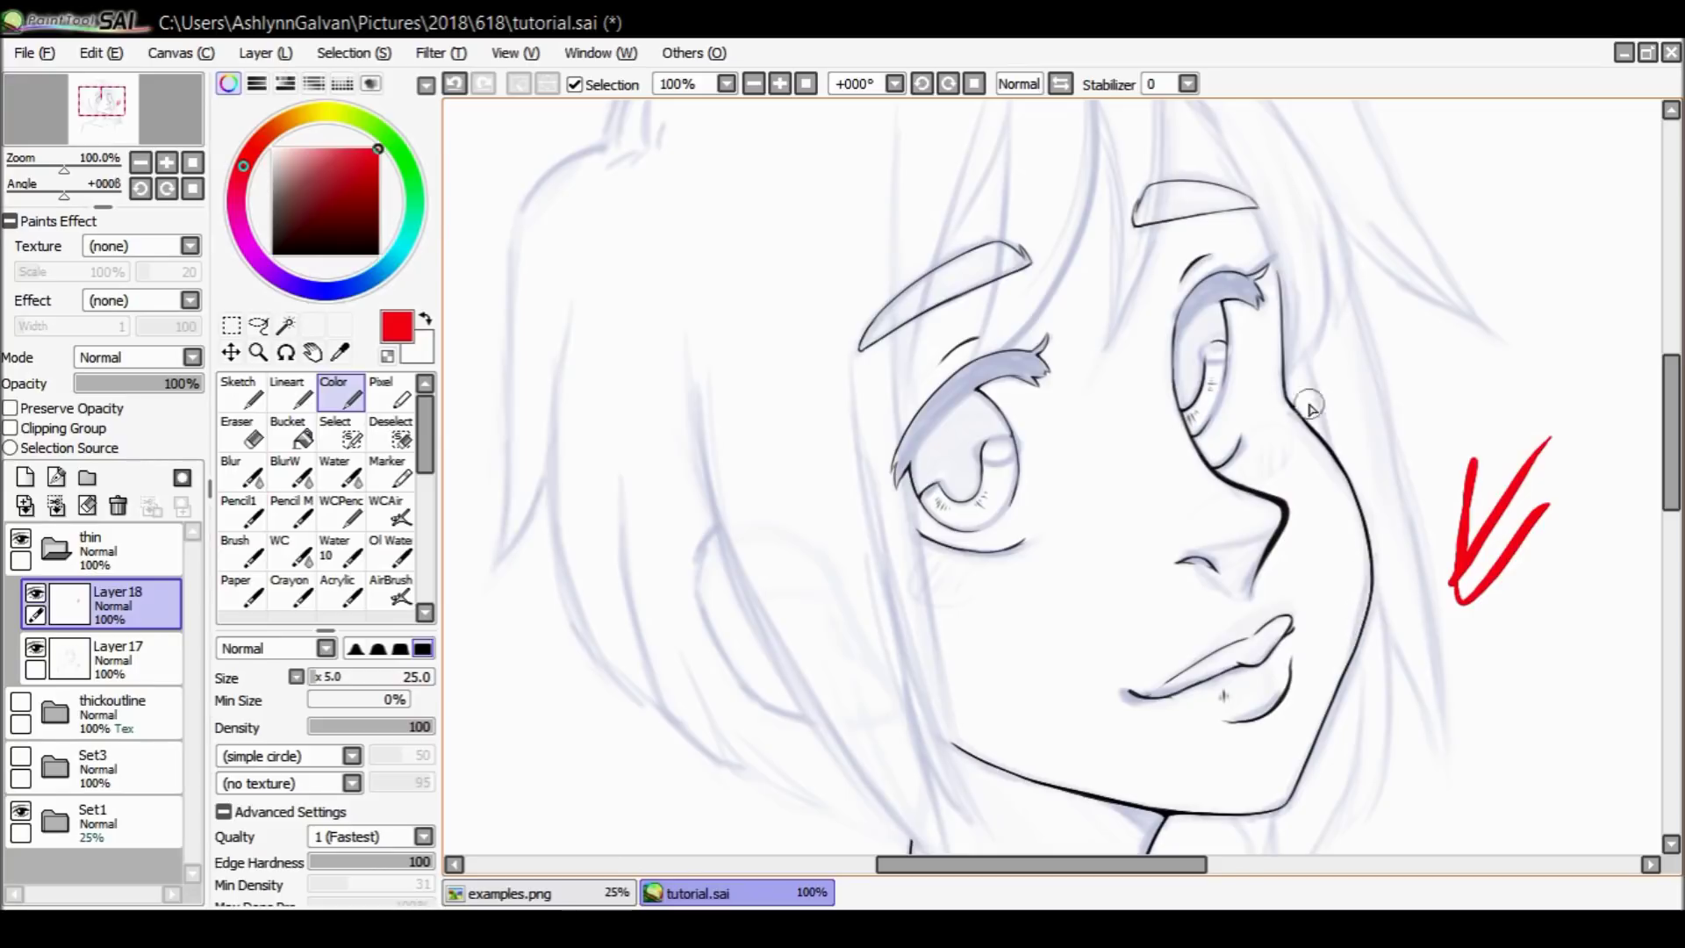
Circle the rounded outer edge of the shoulder next to the handwritten light note in red on Layer18.
{"action": "left_click_drag", "start_coordinate": [1667, 415], "coordinate": [1652, 553]}
{"action": "left_click_drag", "start_coordinate": [1317, 377], "coordinate": [1312, 386]}
{"action": "key", "text": "ctrl+z"}
{"action": "mouse_move", "coordinate": [1297, 449]}
{"action": "left_mouse_down"}
{"action": "mouse_move", "coordinate": [1369, 502]}
{"action": "mouse_move", "coordinate": [1330, 376]}
{"action": "left_mouse_up"}
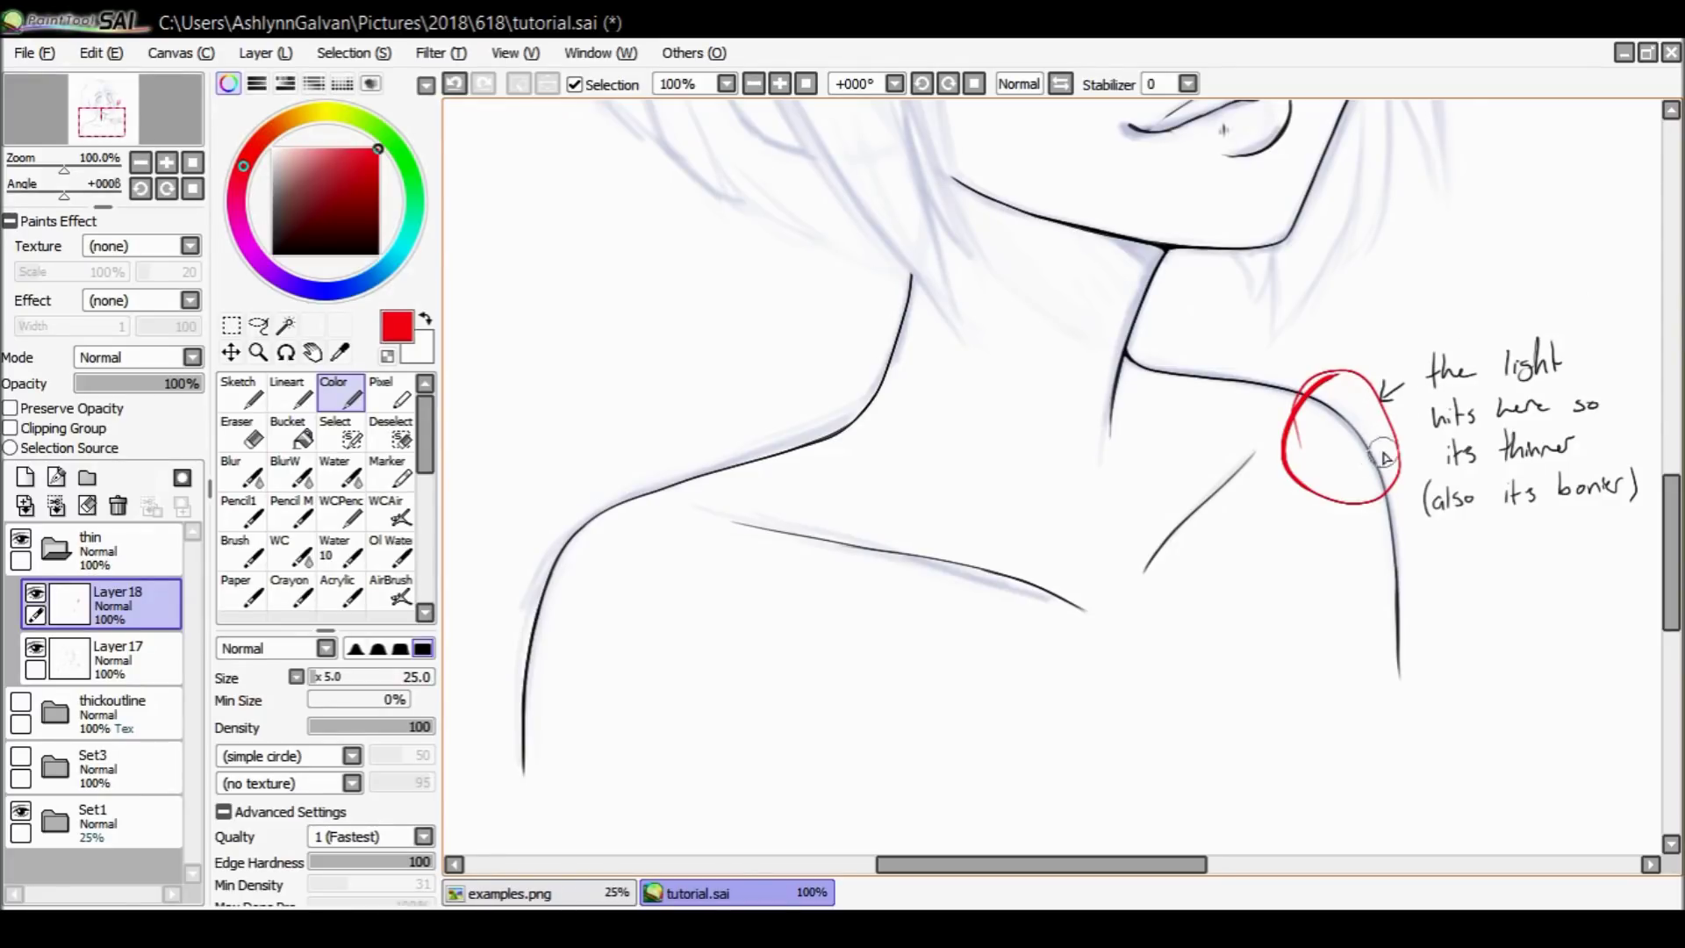
Erase the handwritten light note and its small arrow beside the circled shoulder on Layer17.
{"action": "left_click_drag", "start_coordinate": [927, 865], "coordinate": [948, 891]}
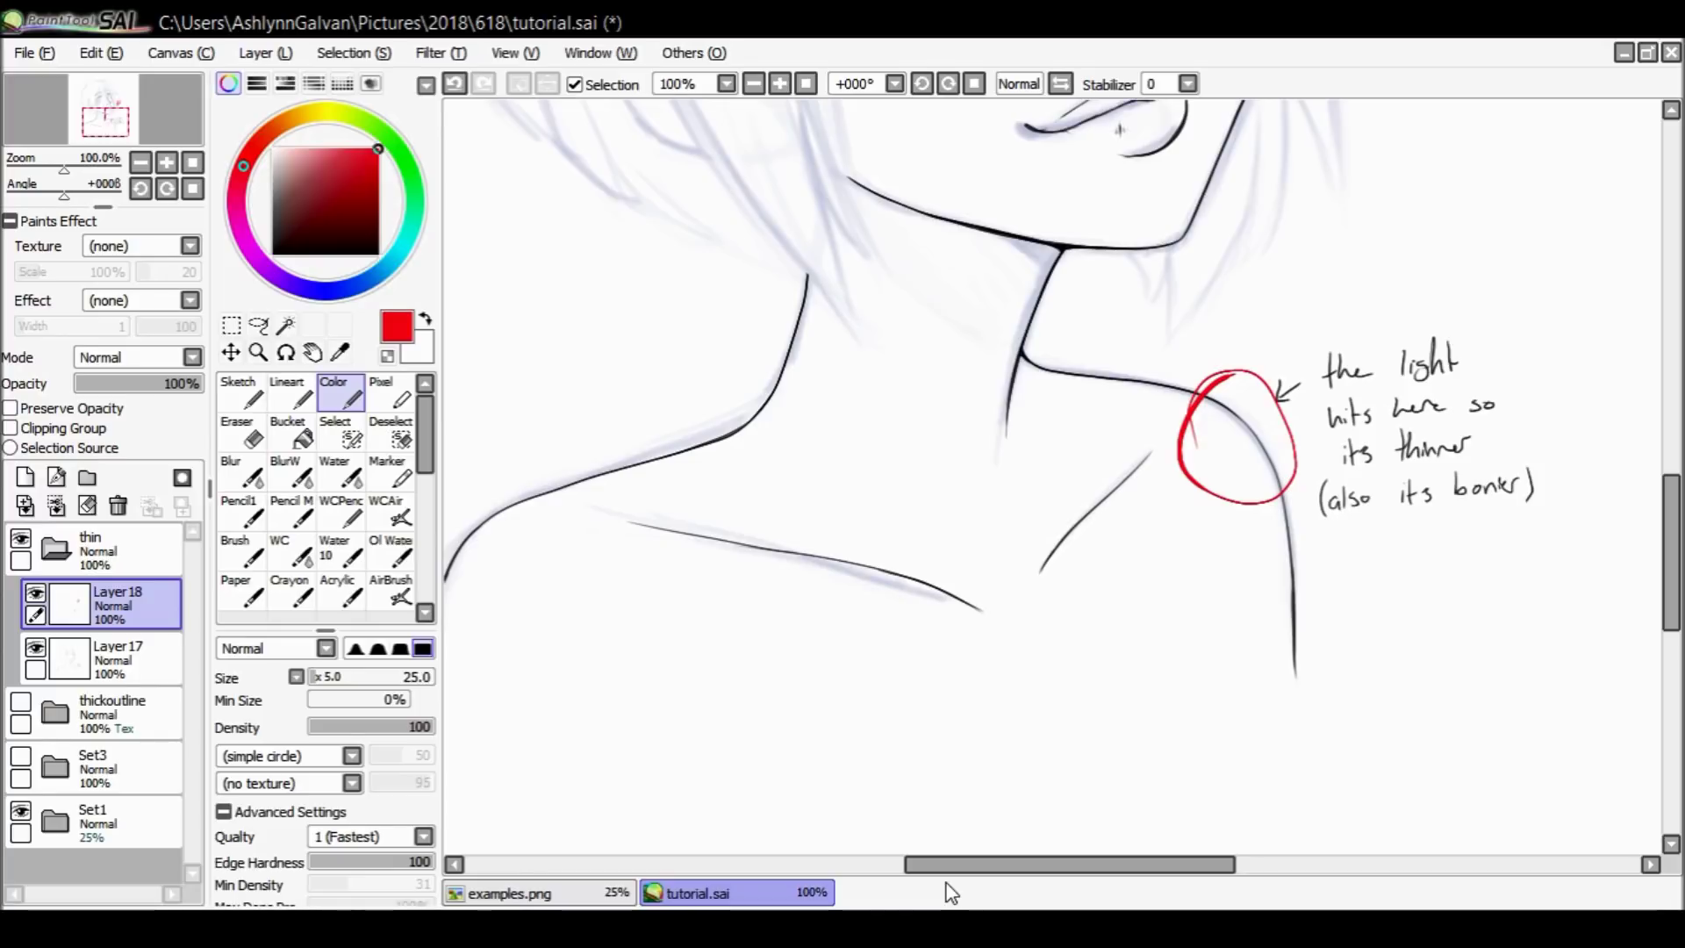
{"action": "key", "text": "e"}
{"action": "left_click", "coordinate": [167, 661]}
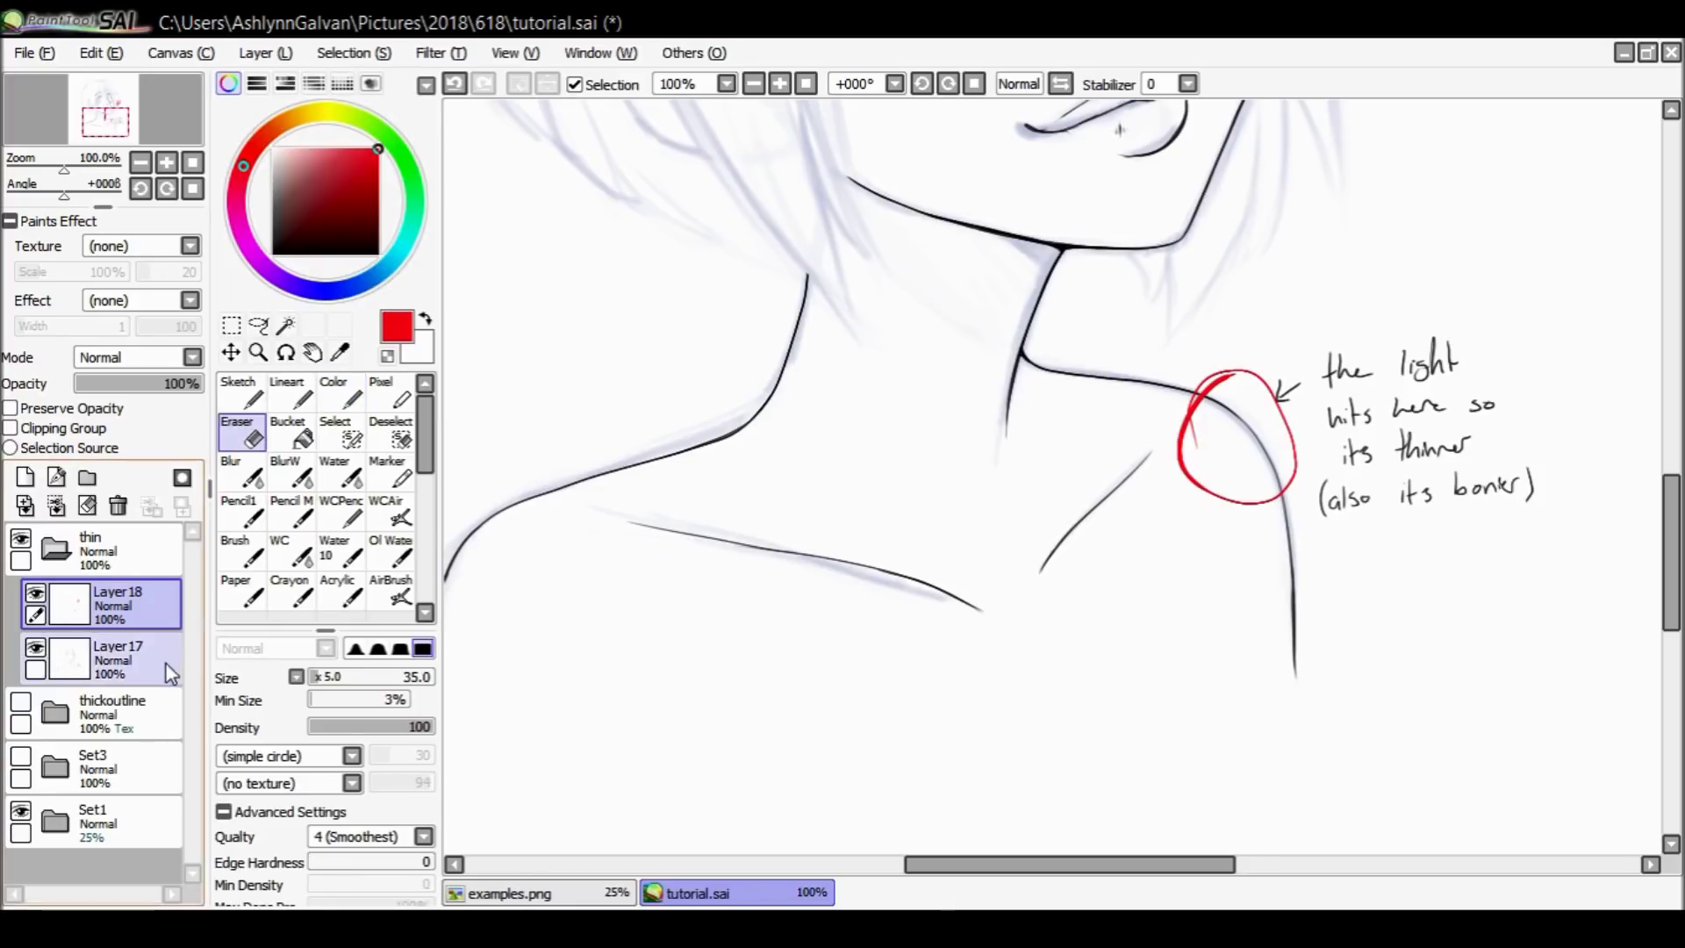
{"action": "mouse_move", "coordinate": [1431, 422]}
{"action": "left_mouse_down"}
{"action": "mouse_move", "coordinate": [1302, 387]}
{"action": "mouse_move", "coordinate": [1343, 377]}
{"action": "mouse_move", "coordinate": [1337, 513]}
{"action": "mouse_move", "coordinate": [1414, 500]}
{"action": "mouse_move", "coordinate": [1477, 370]}
{"action": "mouse_move", "coordinate": [1531, 470]}
{"action": "left_mouse_up"}
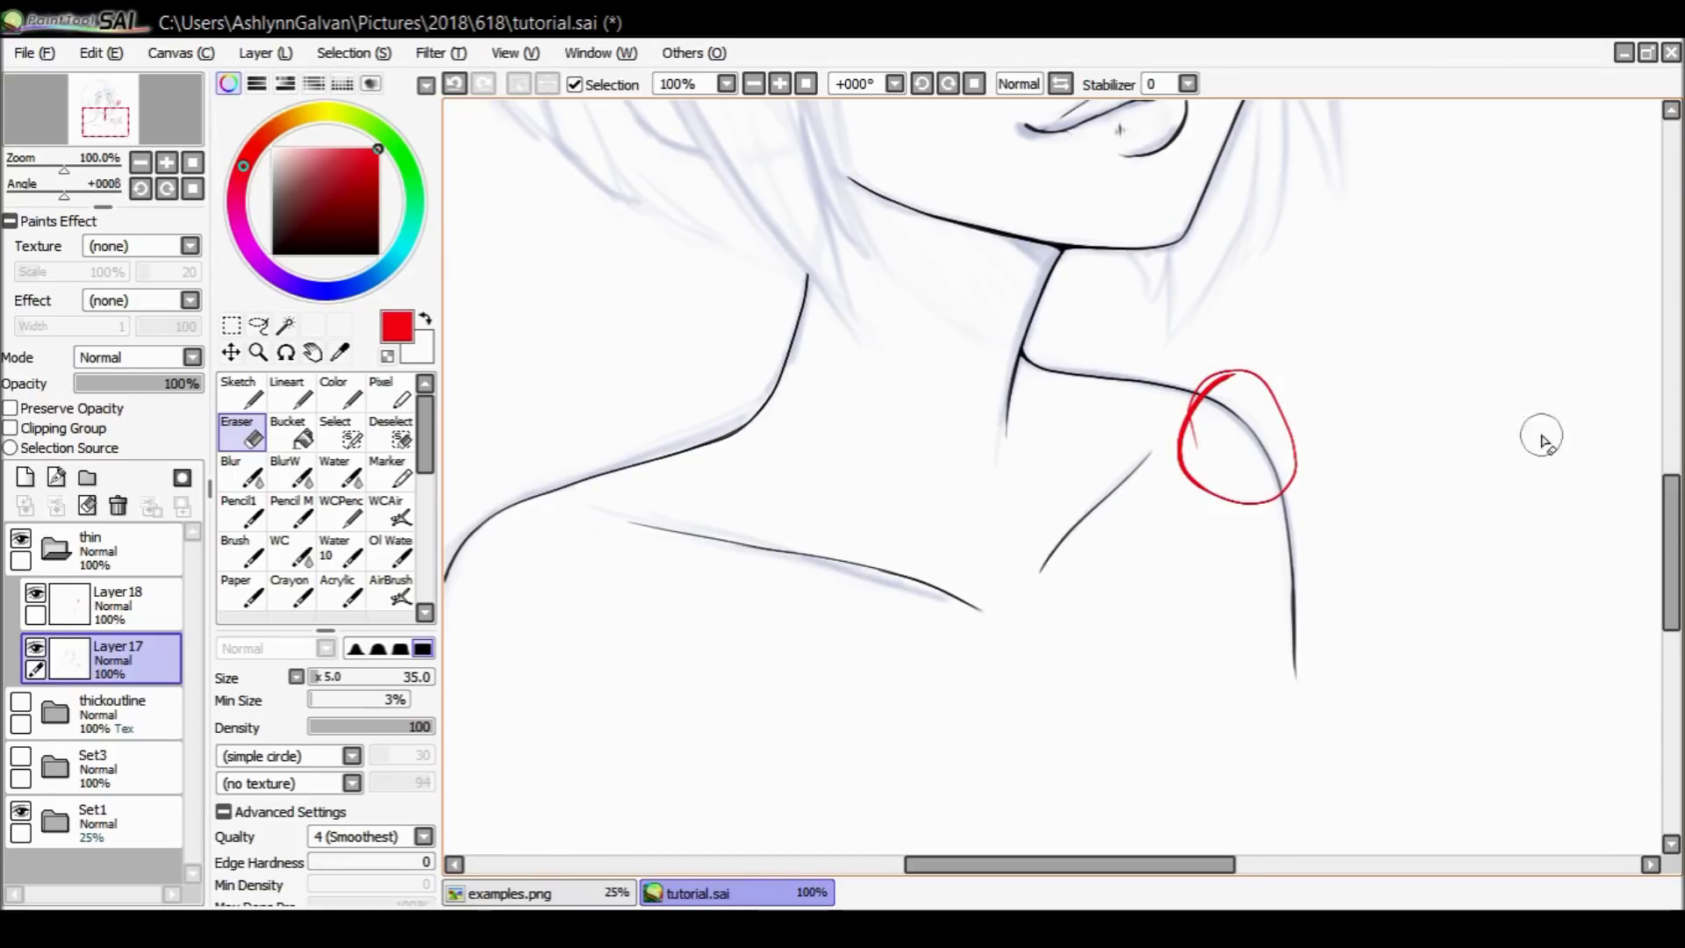
Try marking the bend of the opposite shoulder with a small red circle using the Color brush on Layer17.
{"action": "key", "text": "b"}
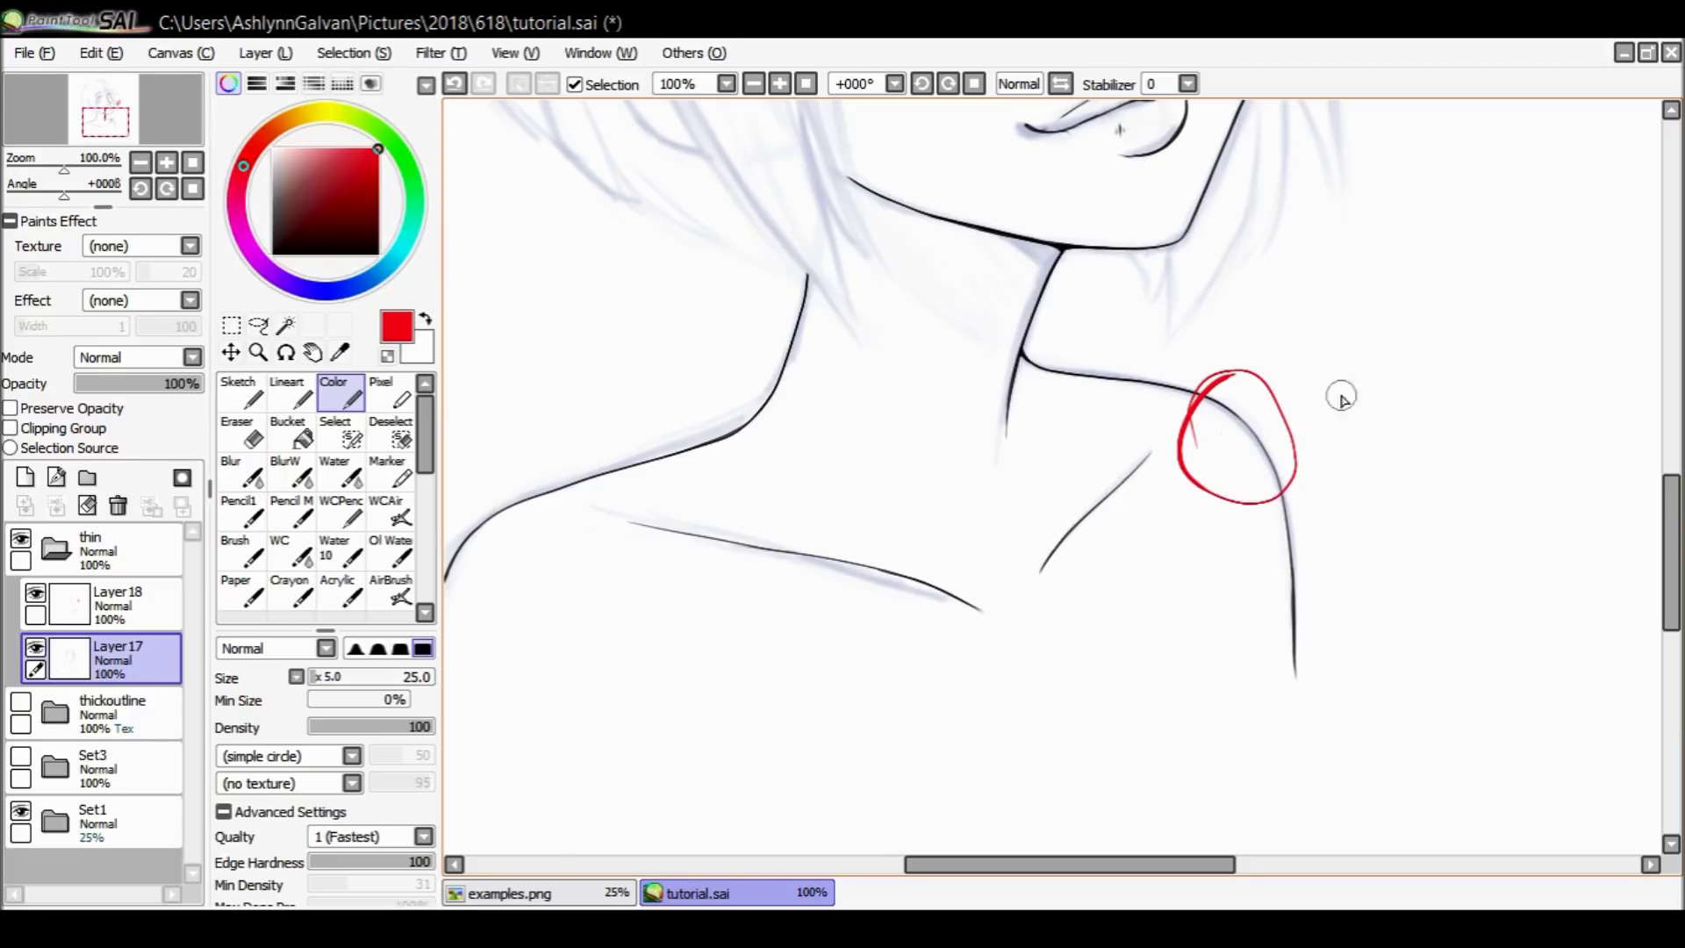
{"action": "left_click_drag", "start_coordinate": [1141, 866], "coordinate": [1099, 869]}
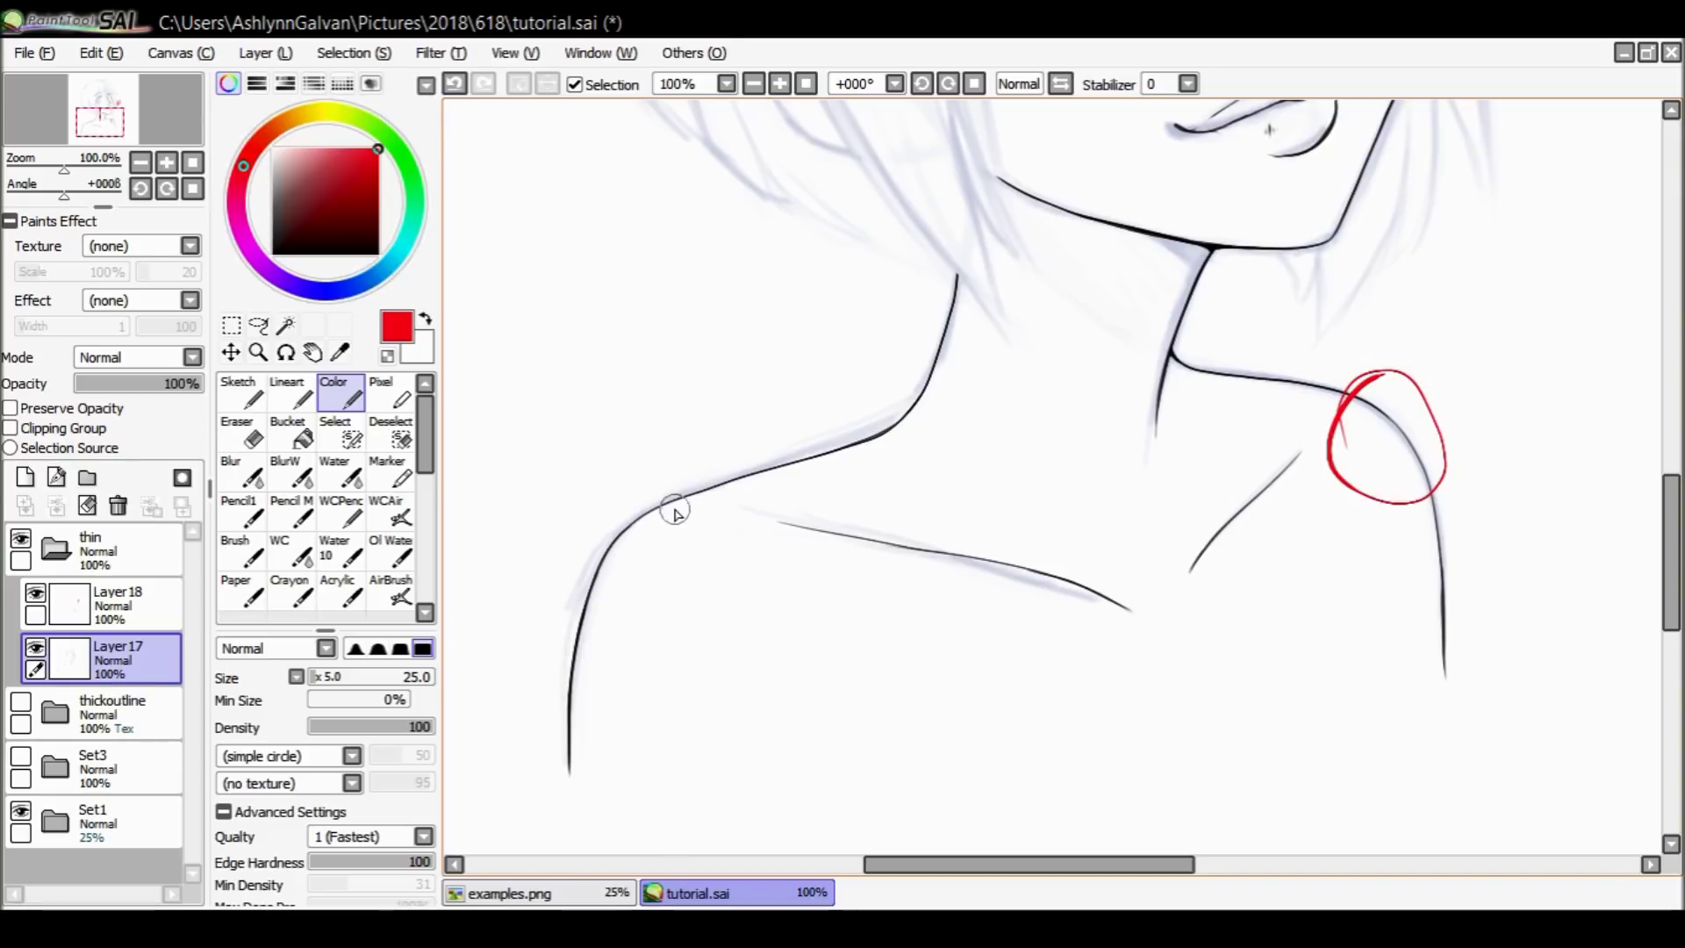
{"action": "left_click_drag", "start_coordinate": [647, 511], "coordinate": [649, 524]}
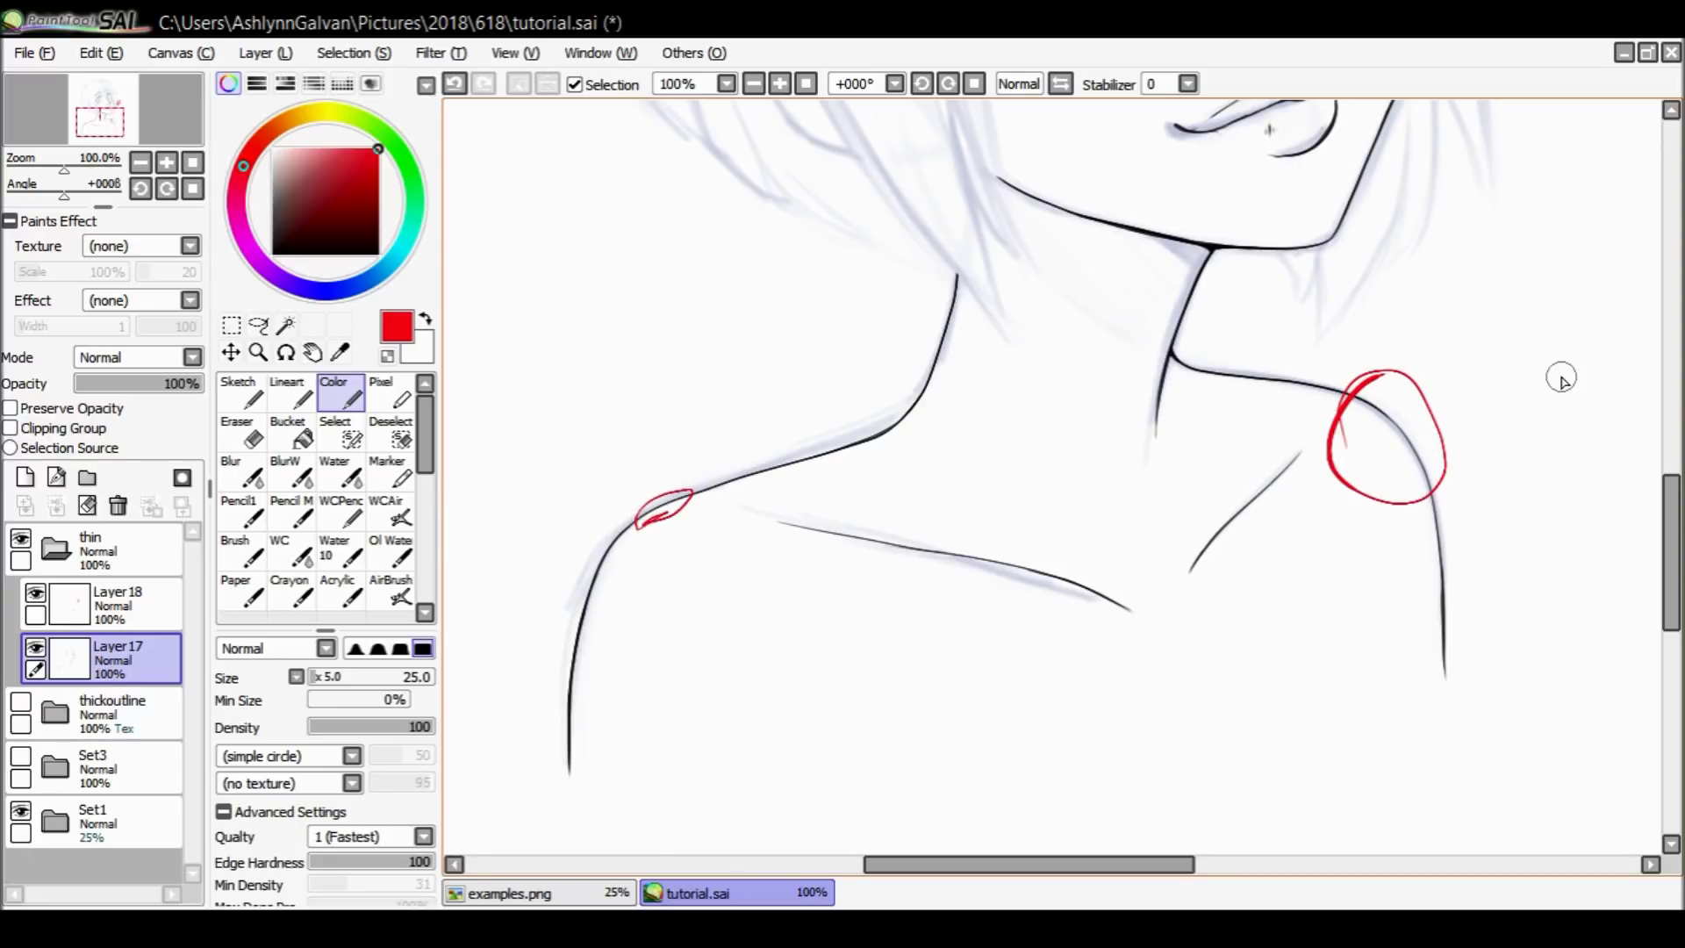
{"action": "left_click_drag", "start_coordinate": [1671, 544], "coordinate": [1675, 497]}
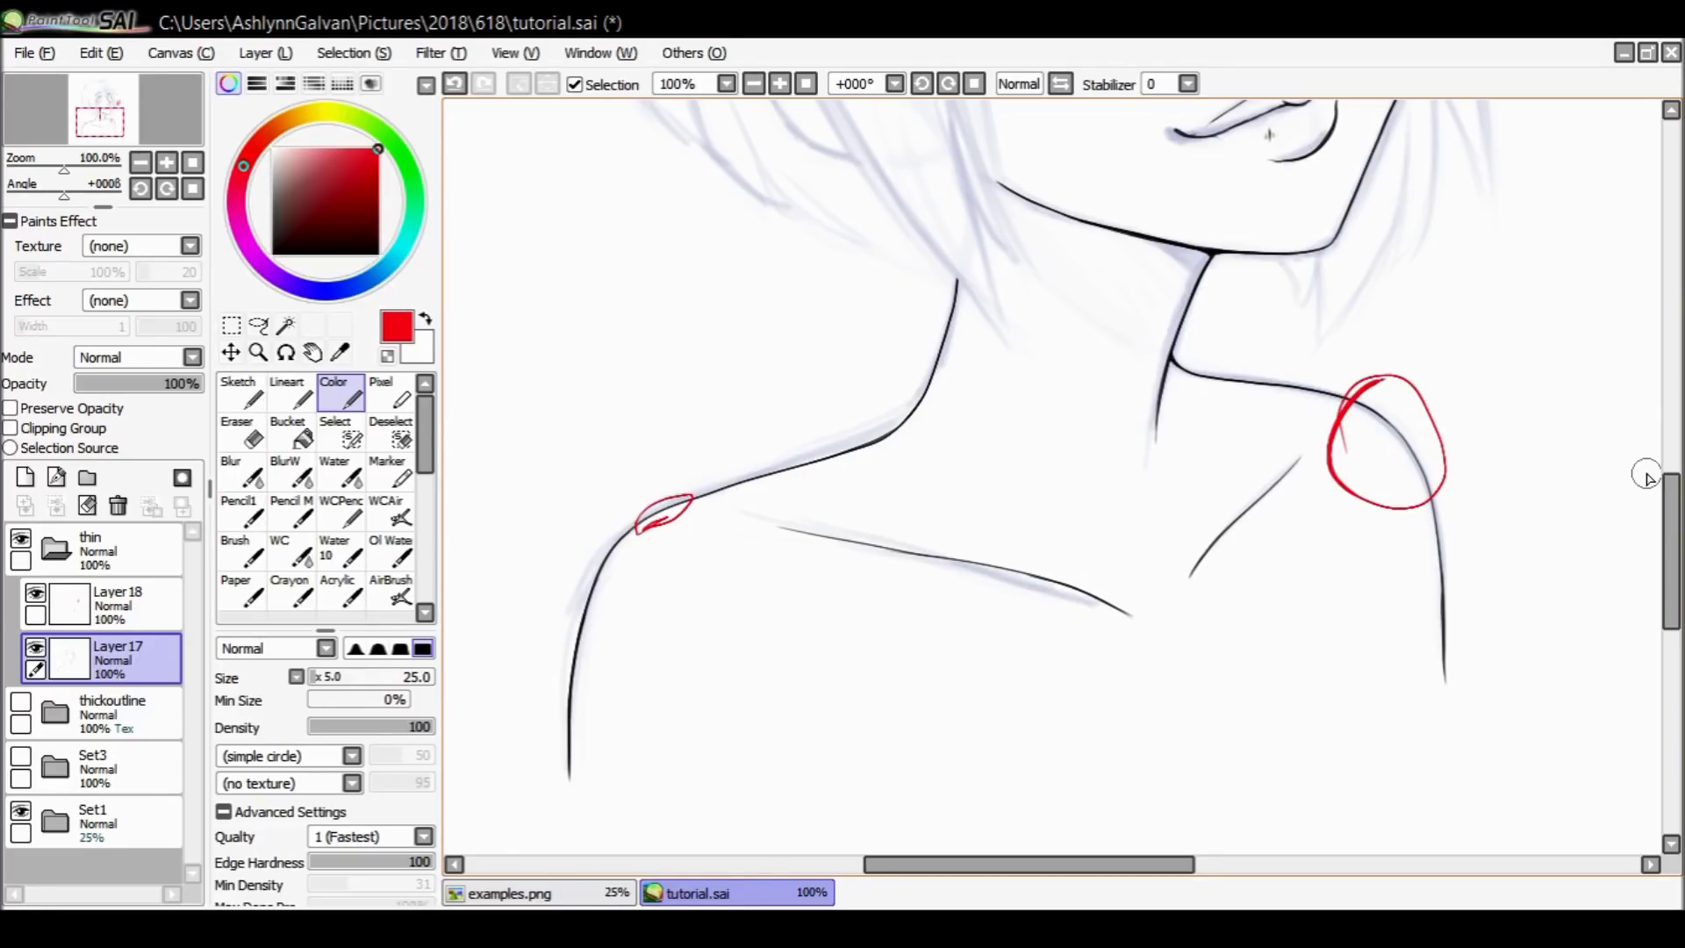
{"action": "left_click_drag", "start_coordinate": [1672, 518], "coordinate": [1609, 436]}
{"action": "scroll", "coordinate": [1609, 436], "scroll_direction": "down", "scroll_amount": 5}
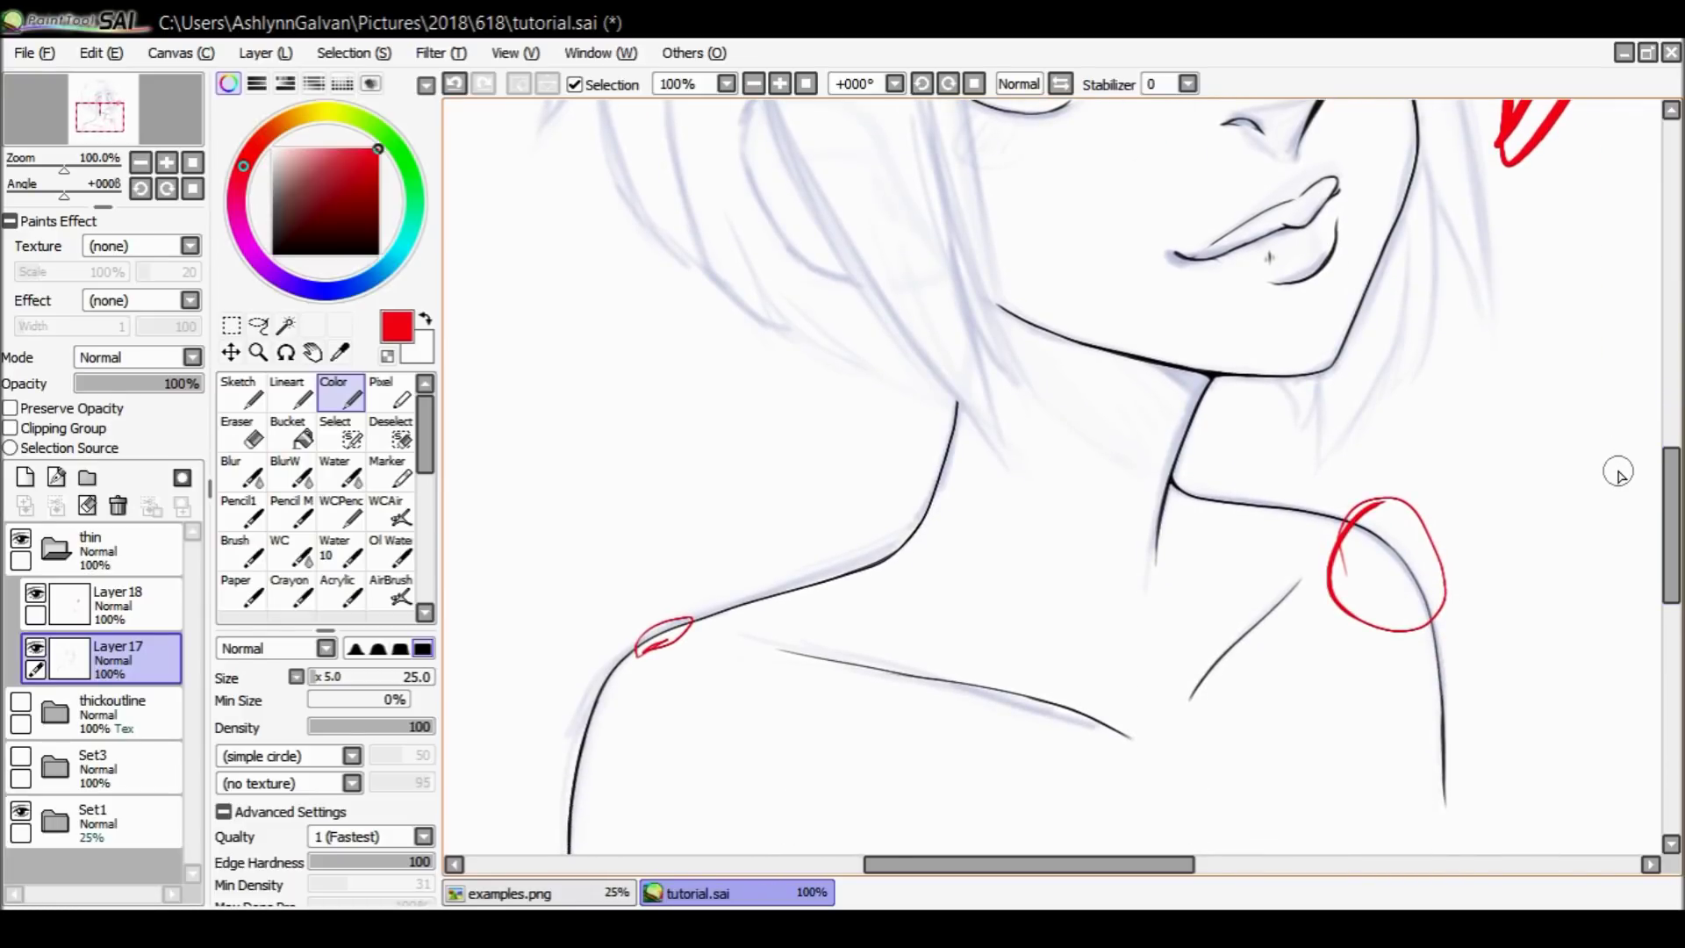
{"action": "mouse_move", "coordinate": [1673, 524]}
{"action": "left_mouse_down"}
{"action": "mouse_move", "coordinate": [1669, 432]}
{"action": "mouse_move", "coordinate": [1656, 544]}
{"action": "mouse_move", "coordinate": [1659, 461]}
{"action": "left_mouse_up"}
{"action": "left_click", "coordinate": [35, 659]}
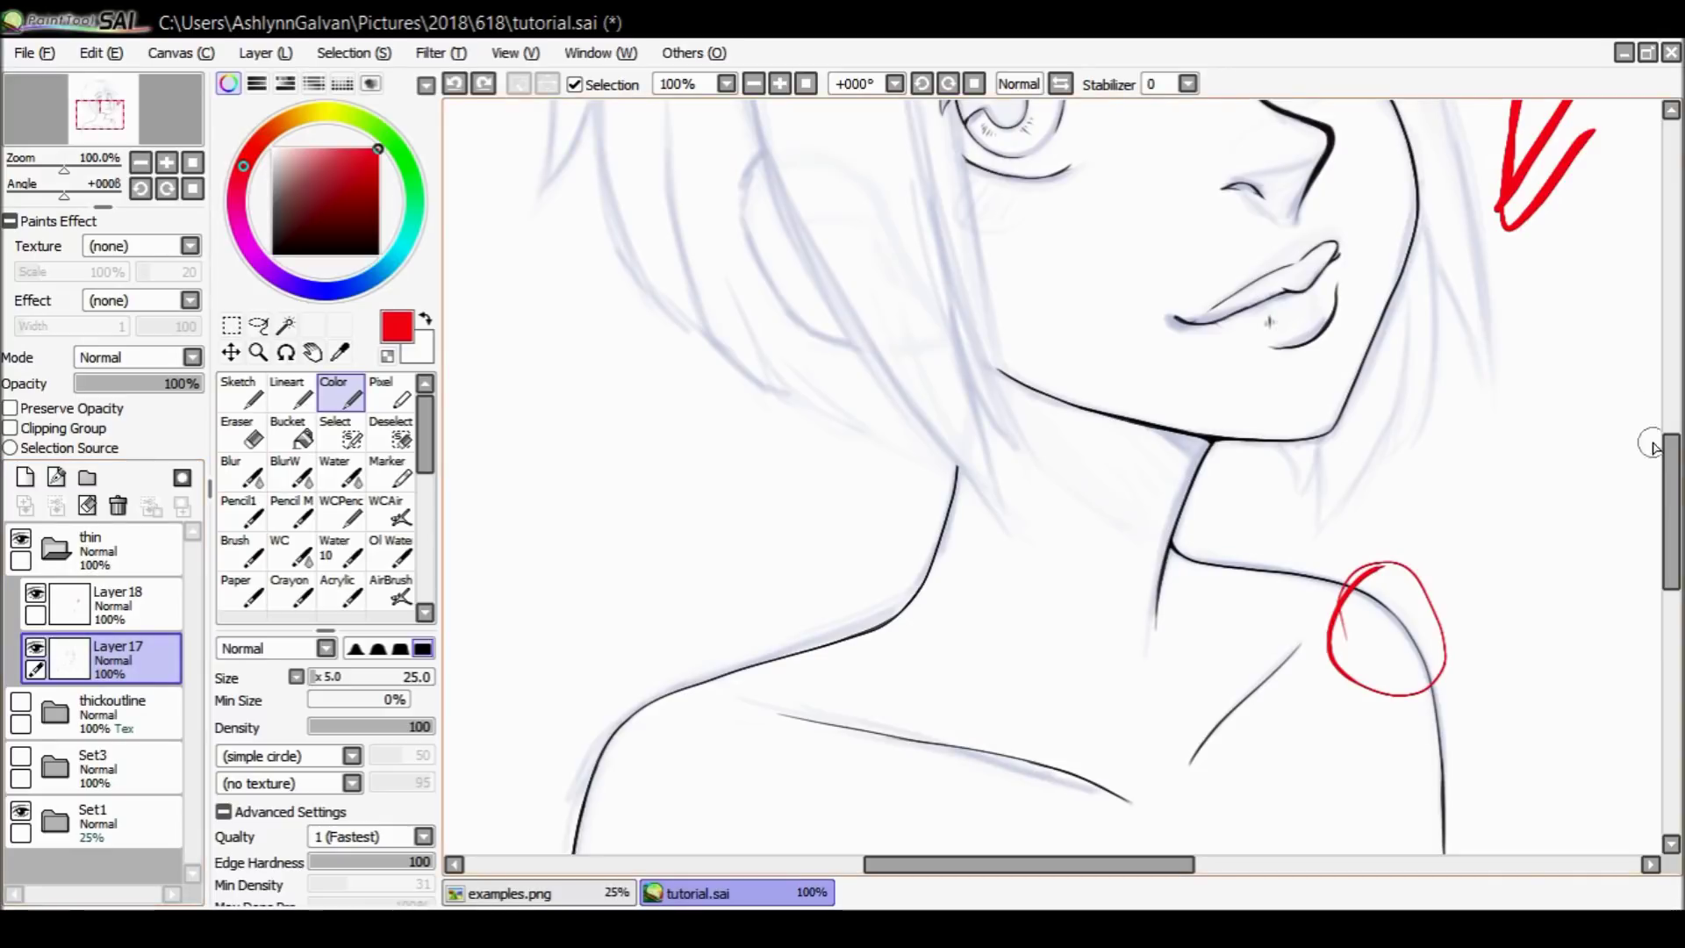
Delete Layer18 with its red annotations and set the drawing color to black.
{"action": "left_click_drag", "start_coordinate": [1673, 507], "coordinate": [1665, 540]}
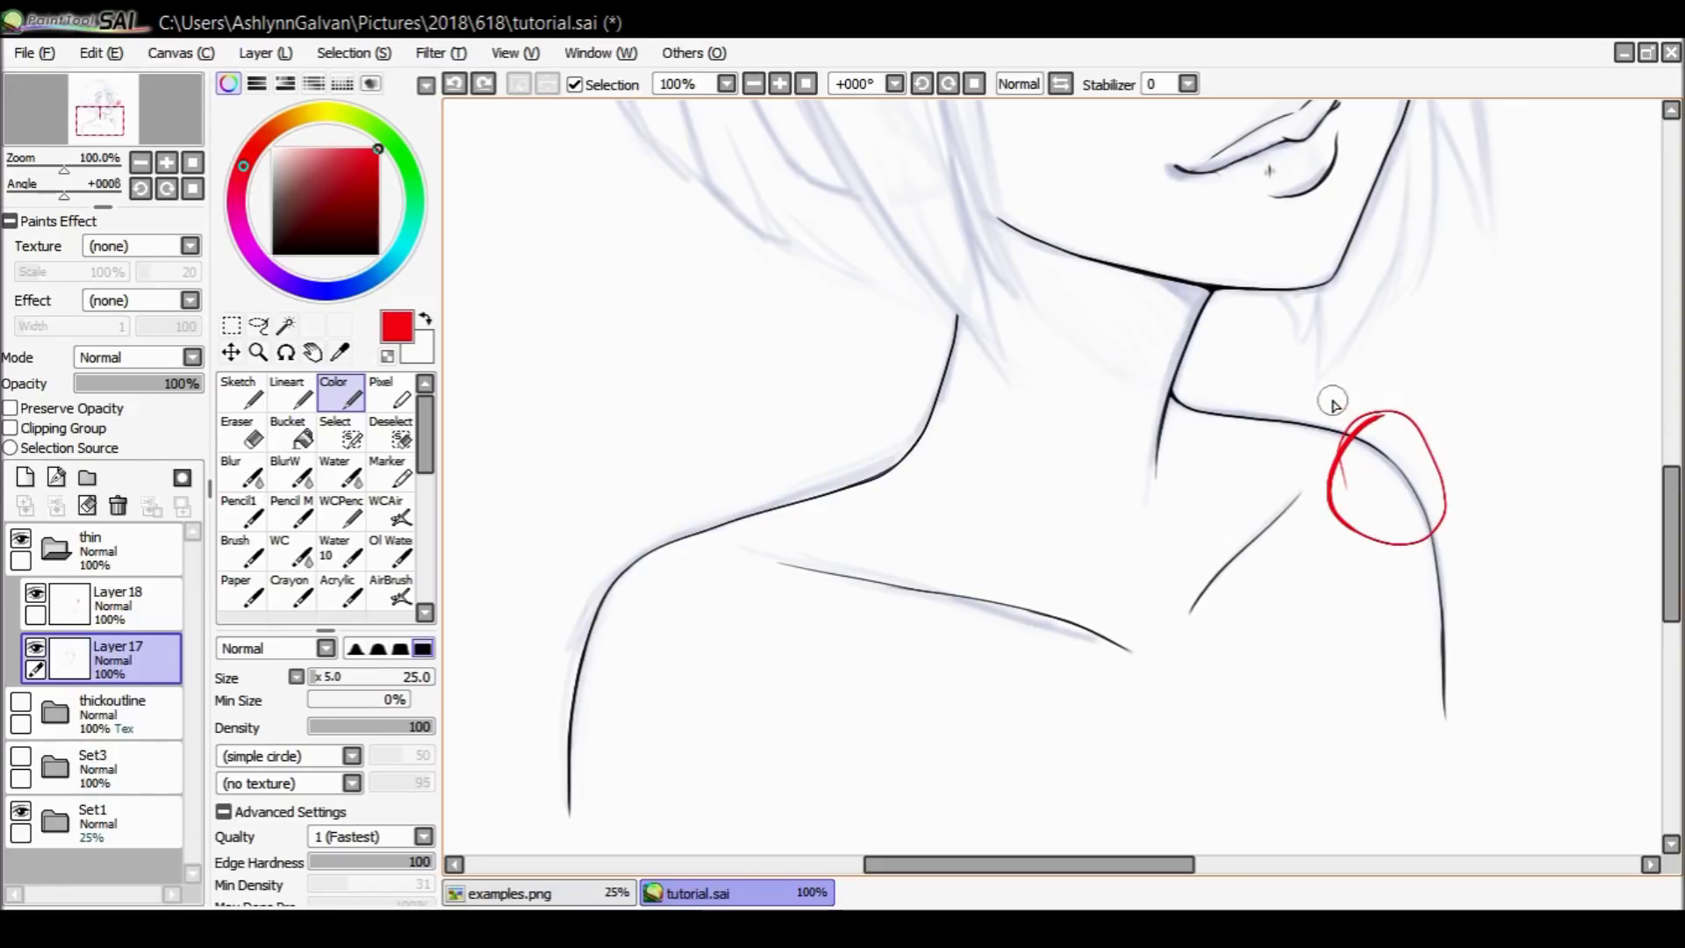
{"action": "mouse_move", "coordinate": [1666, 489]}
{"action": "left_mouse_down"}
{"action": "mouse_move", "coordinate": [1670, 442]}
{"action": "mouse_move", "coordinate": [1666, 492]}
{"action": "left_mouse_up"}
{"action": "left_click", "coordinate": [114, 604]}
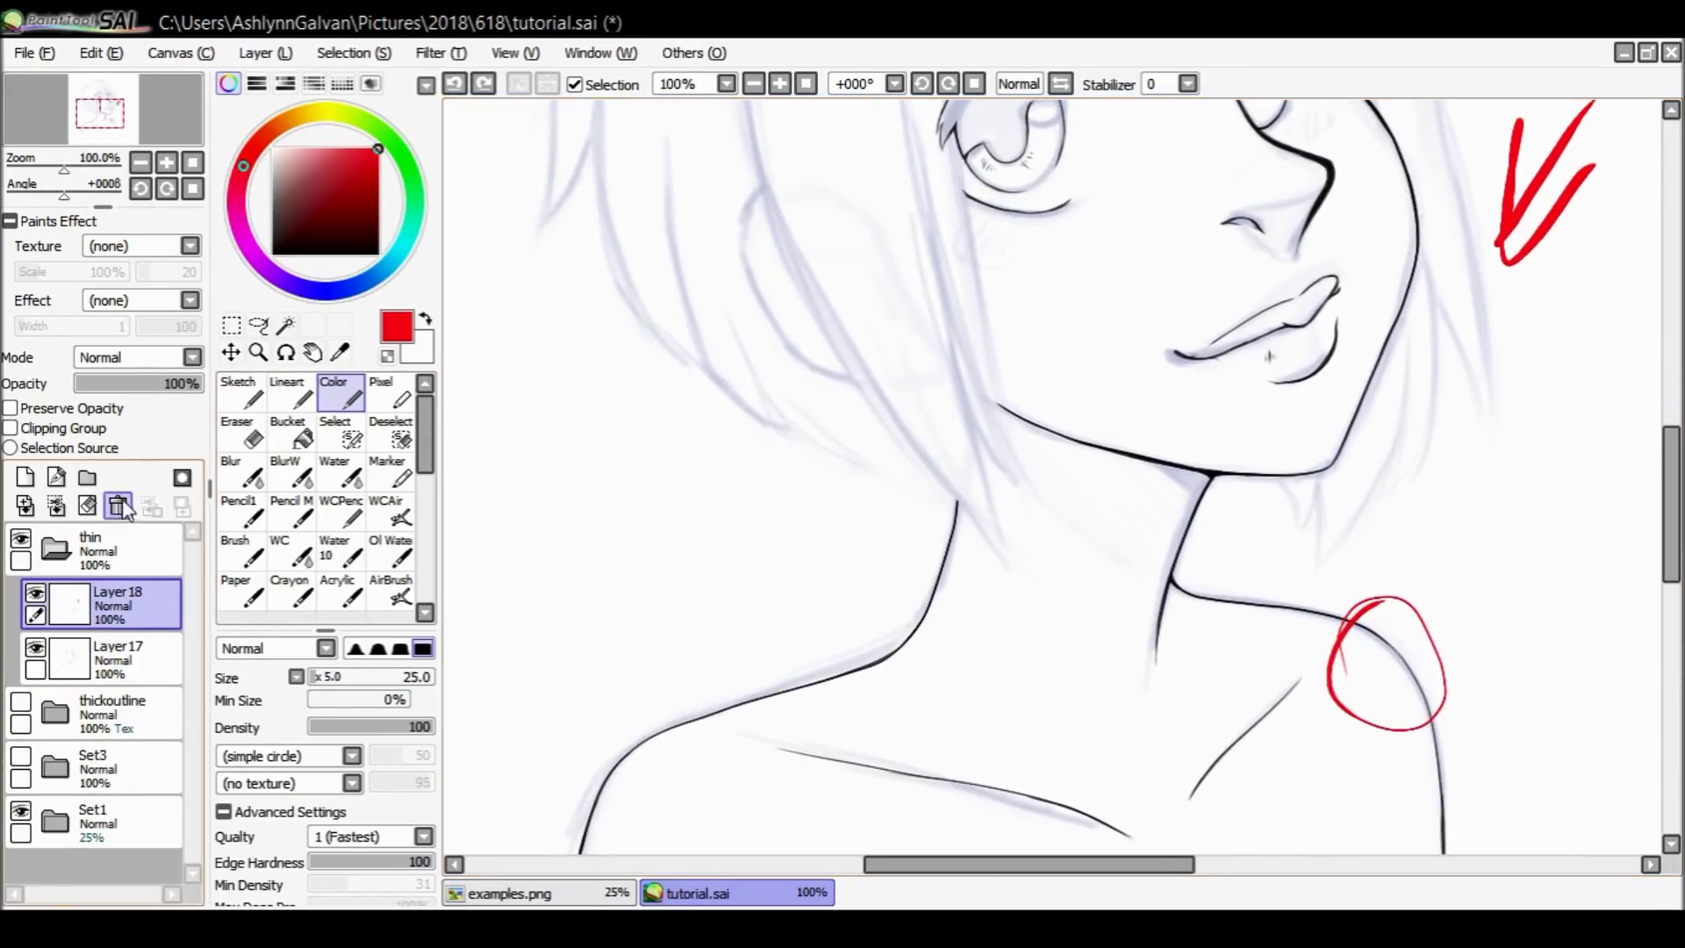
{"action": "left_click", "coordinate": [117, 506]}
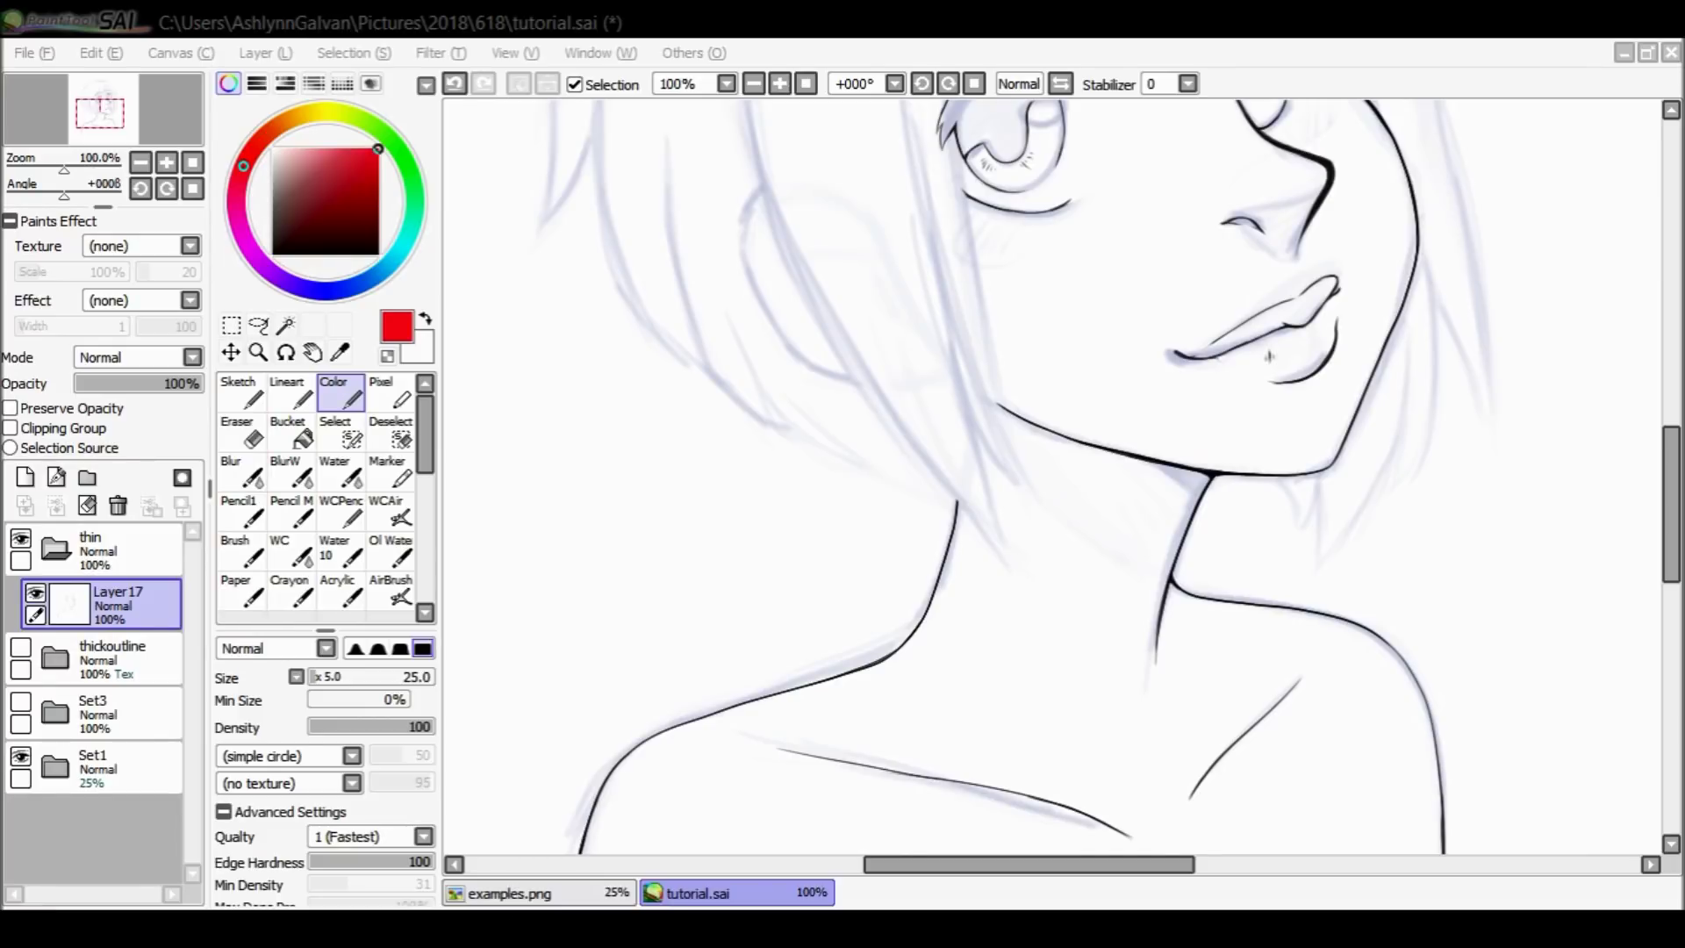
{"action": "left_click_drag", "start_coordinate": [1675, 460], "coordinate": [1677, 373]}
{"action": "left_click", "coordinate": [273, 254]}
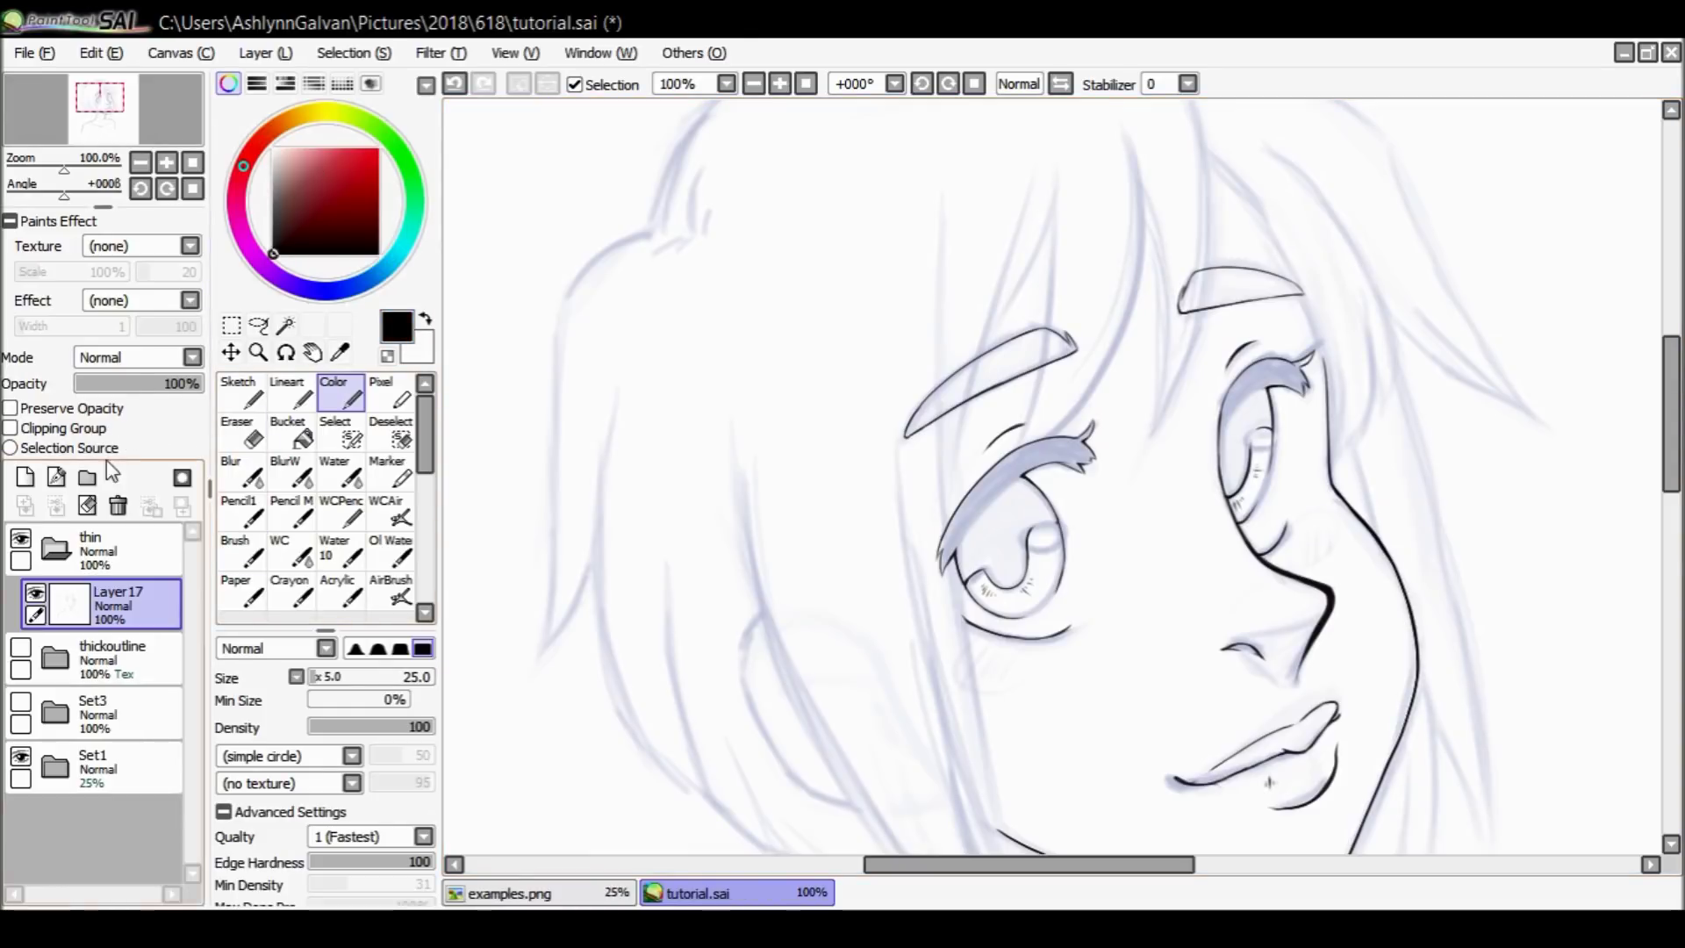
Try inking a bangs strand with the Lineart brush on a new layer above Layer17, and discard that layer.
{"action": "left_click_drag", "start_coordinate": [1672, 373], "coordinate": [1624, 353]}
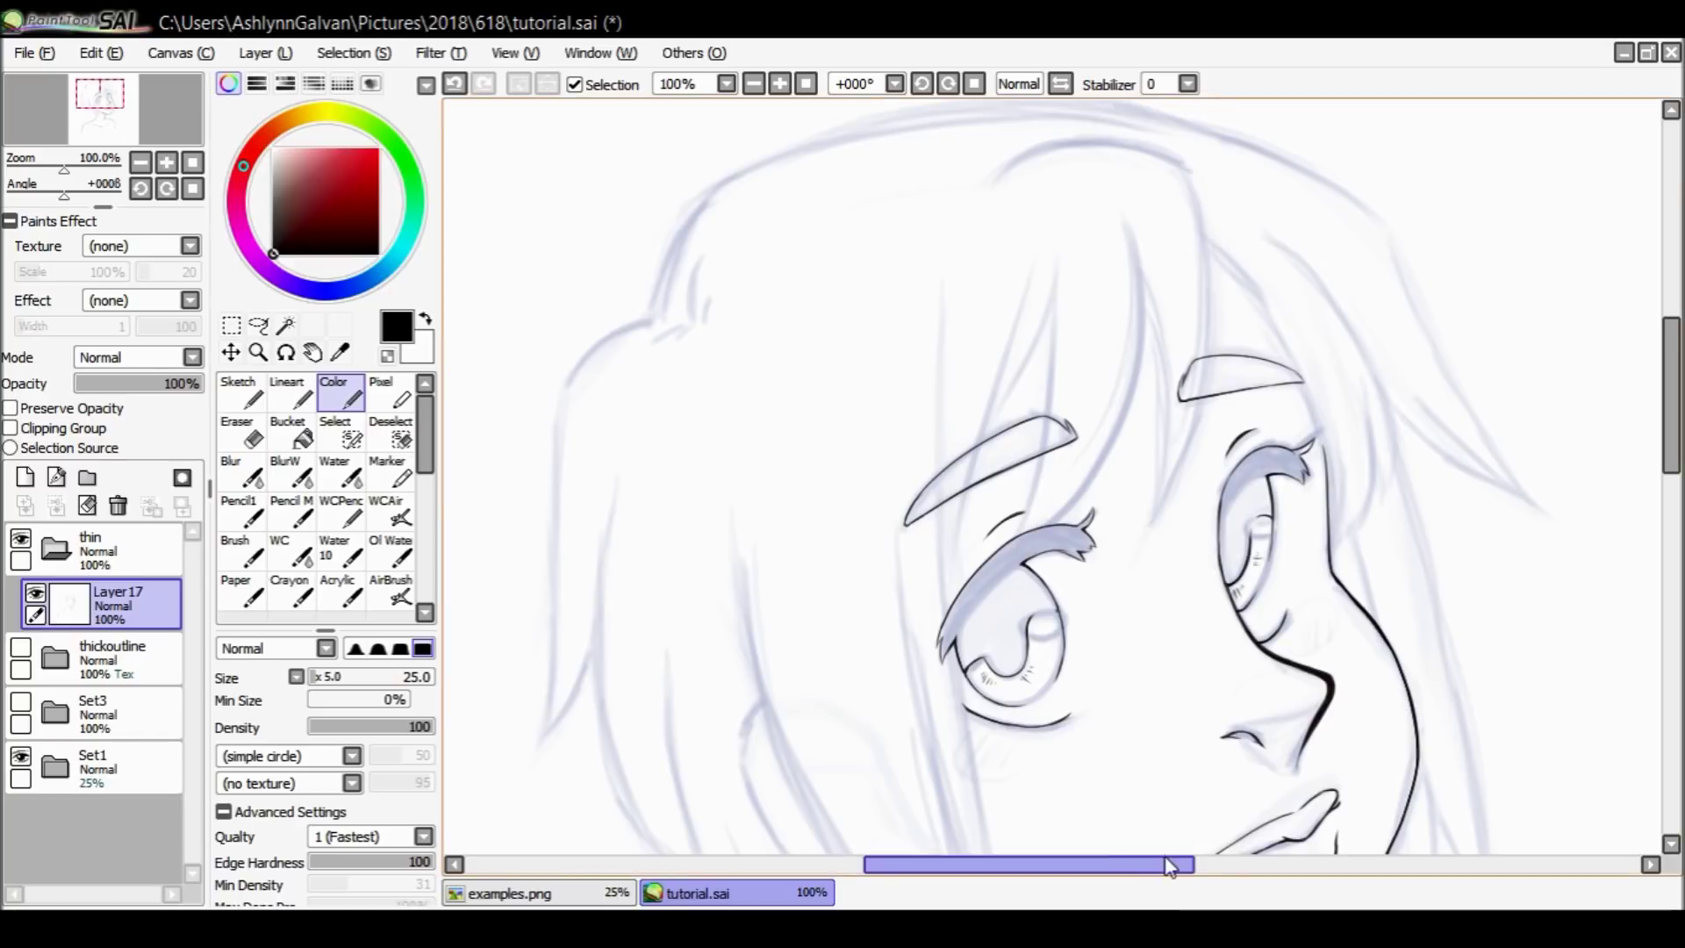
{"action": "left_click_drag", "start_coordinate": [1171, 867], "coordinate": [1211, 868]}
{"action": "left_click", "coordinate": [258, 352]}
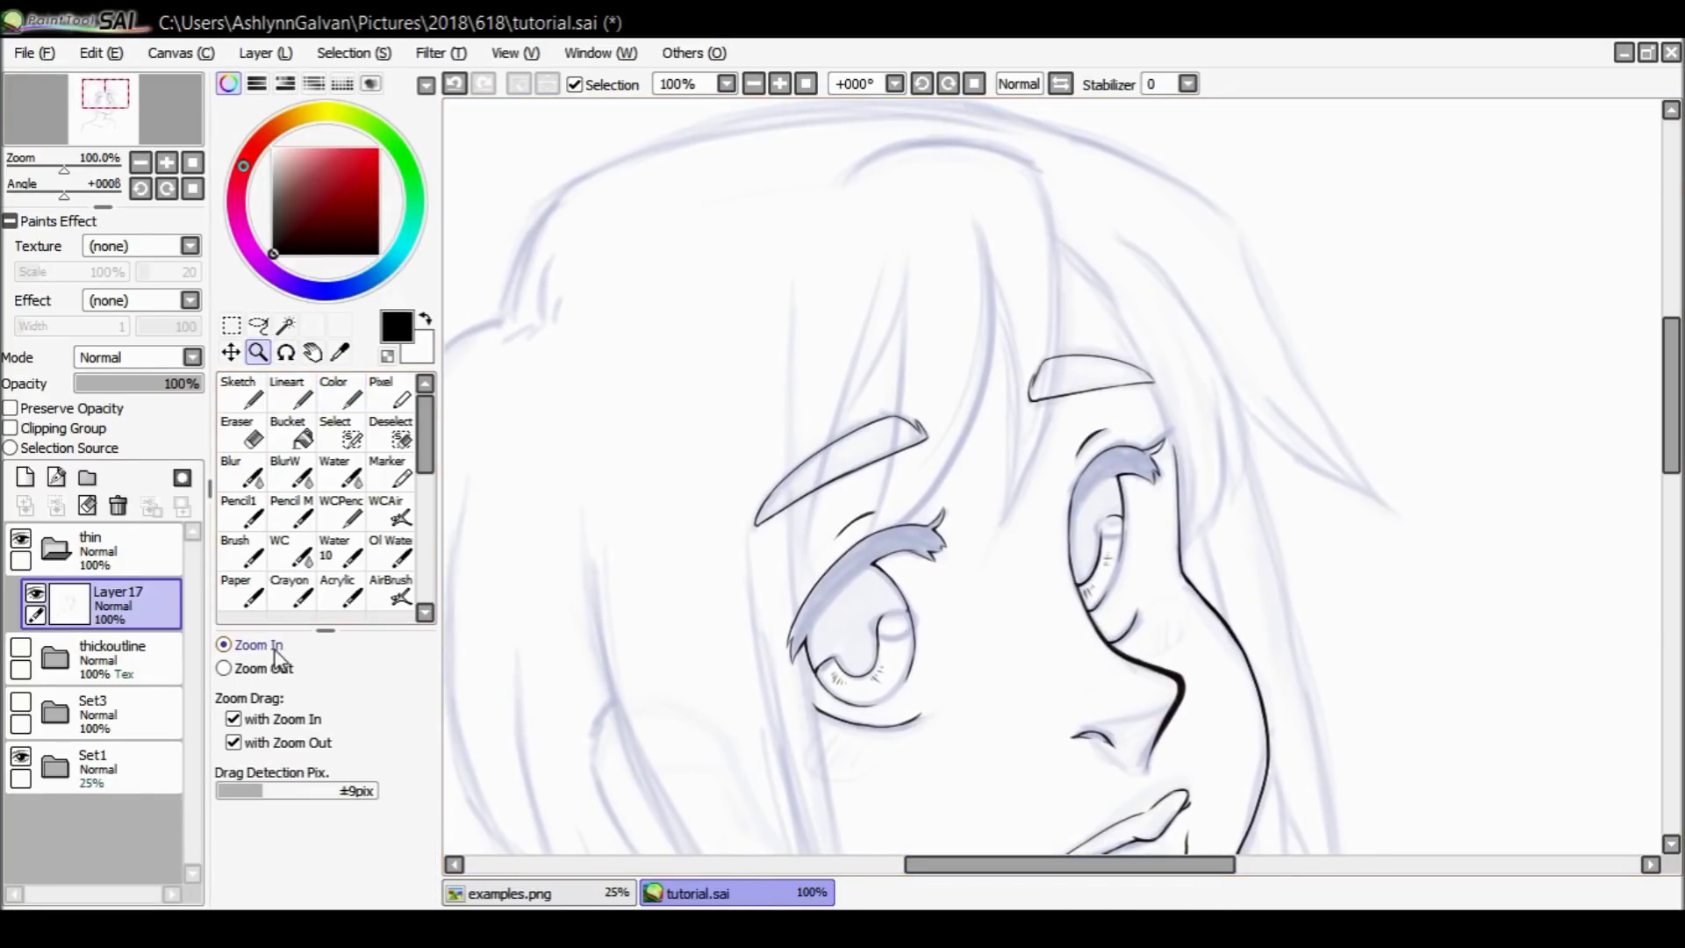
{"action": "left_click", "coordinate": [1046, 287]}
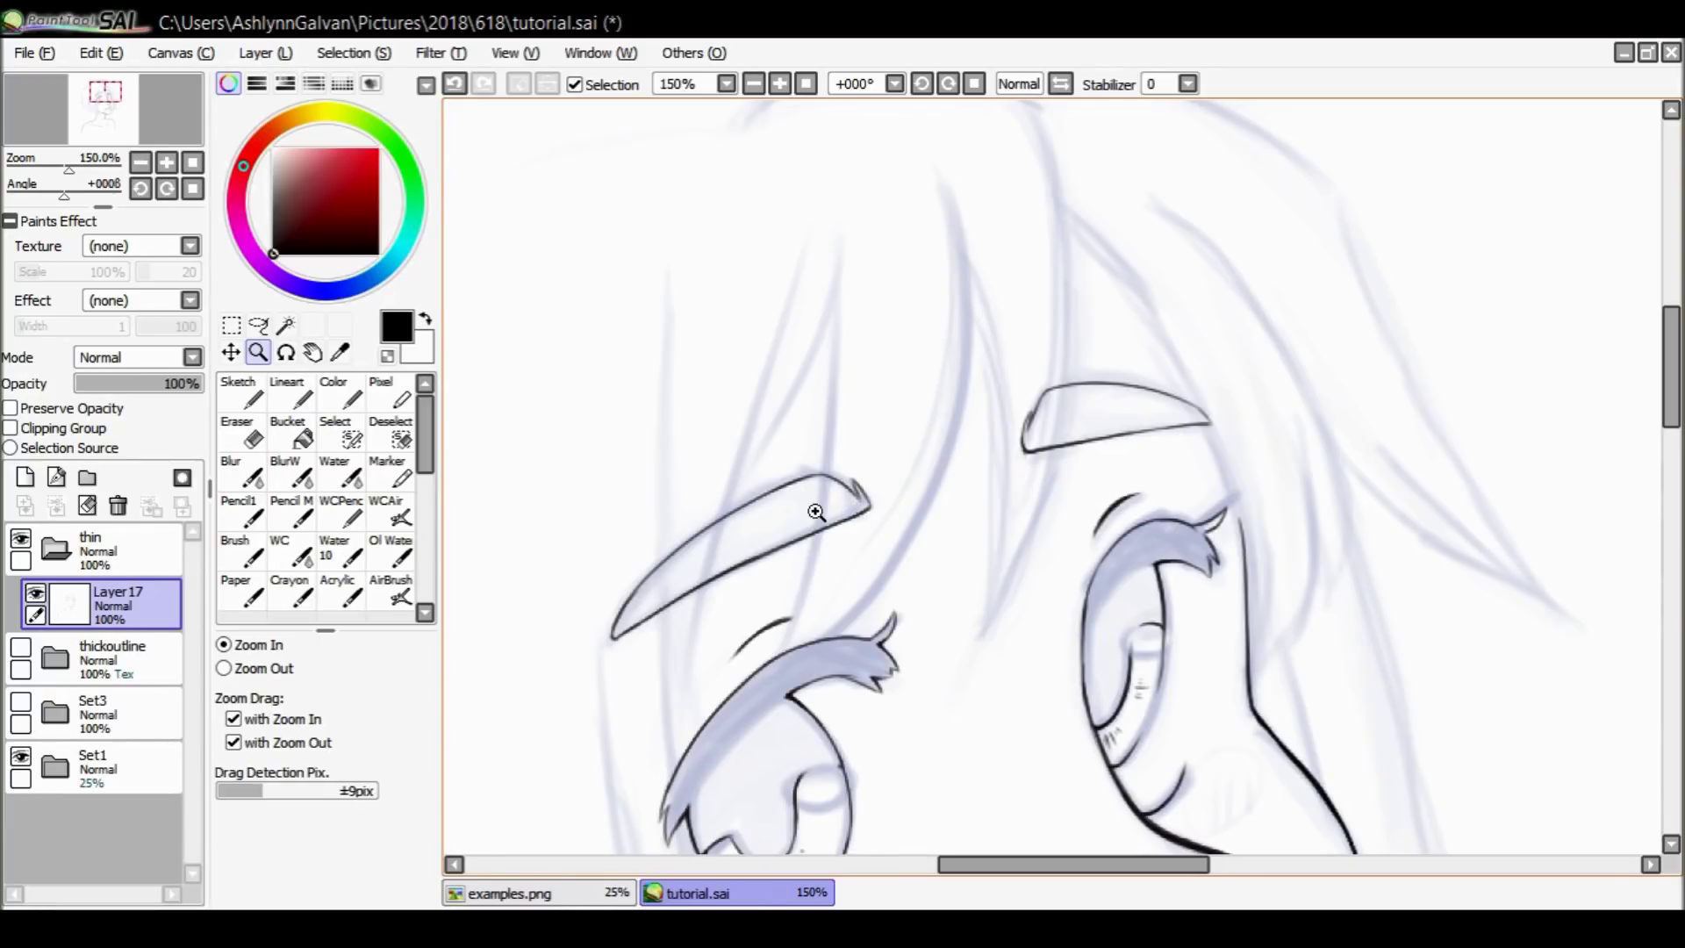
{"action": "left_click", "coordinate": [24, 477]}
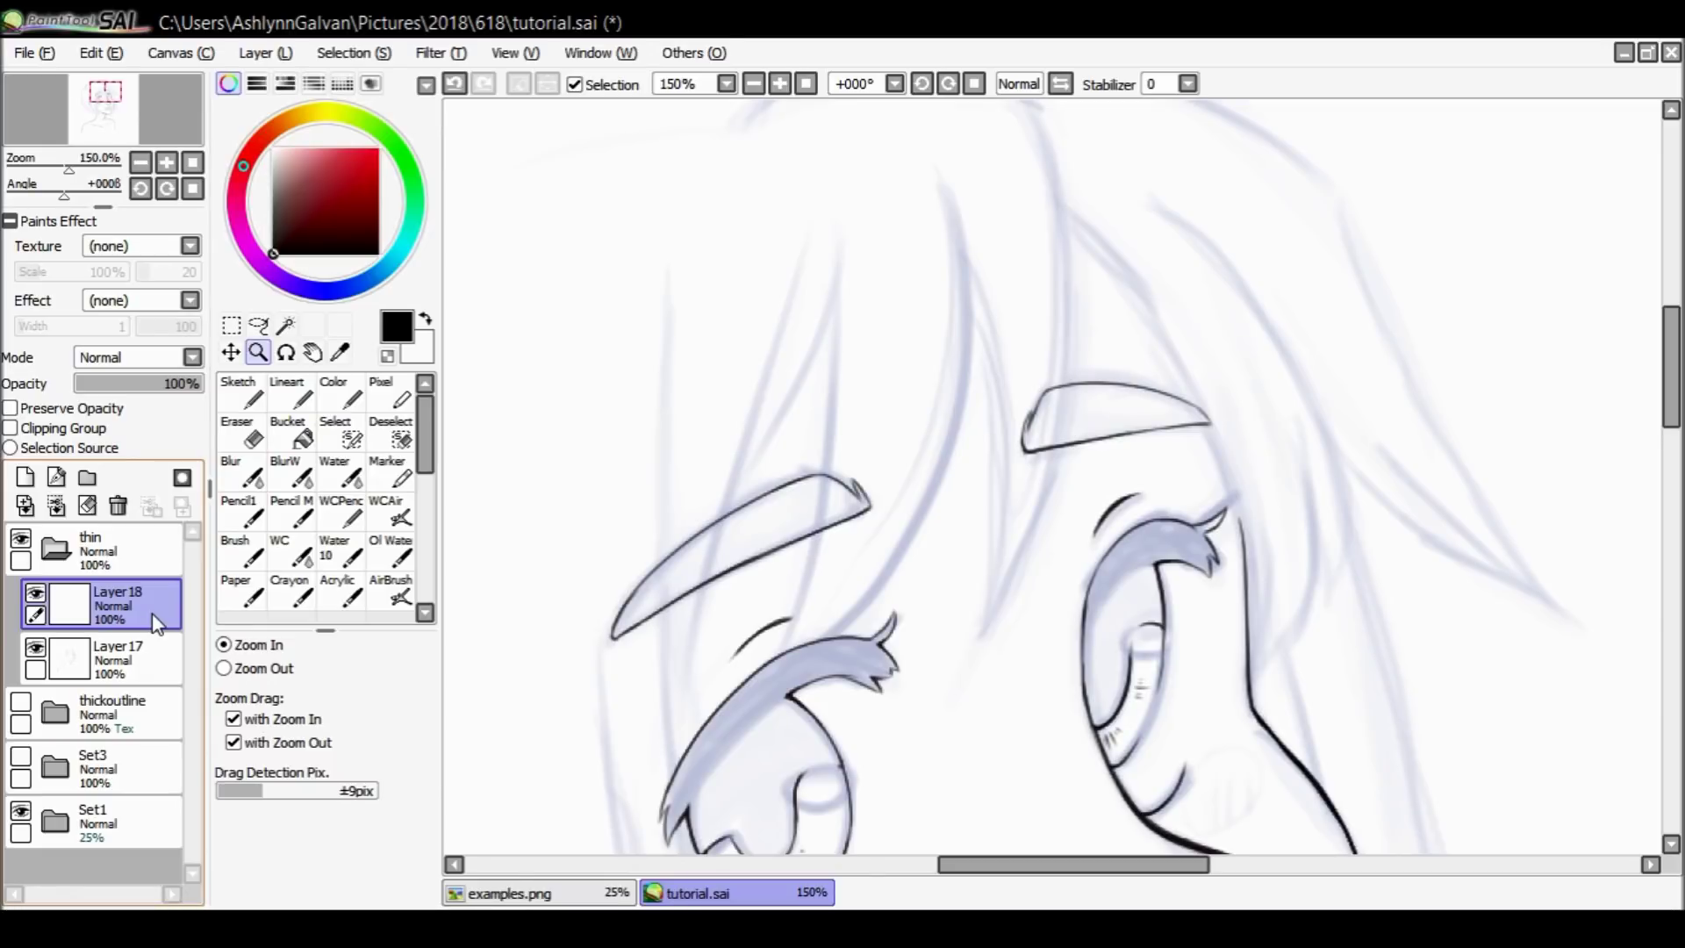
{"action": "key", "text": "n"}
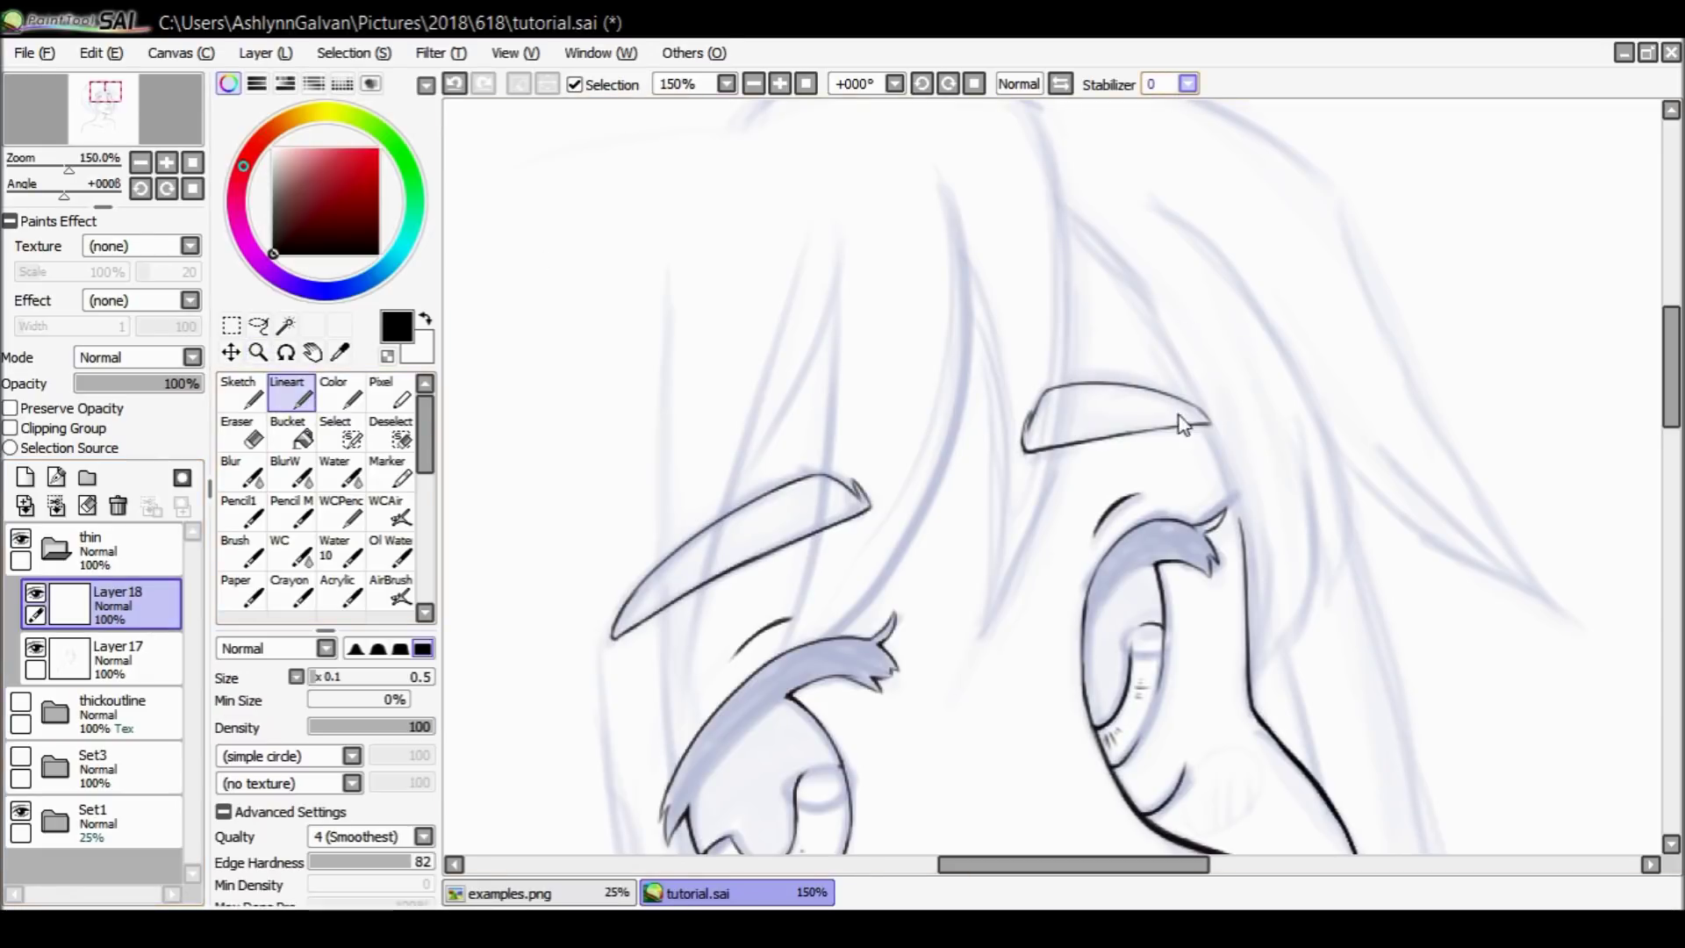
{"action": "left_click_drag", "start_coordinate": [1029, 131], "coordinate": [1001, 586]}
{"action": "key", "text": "ctrl+z"}
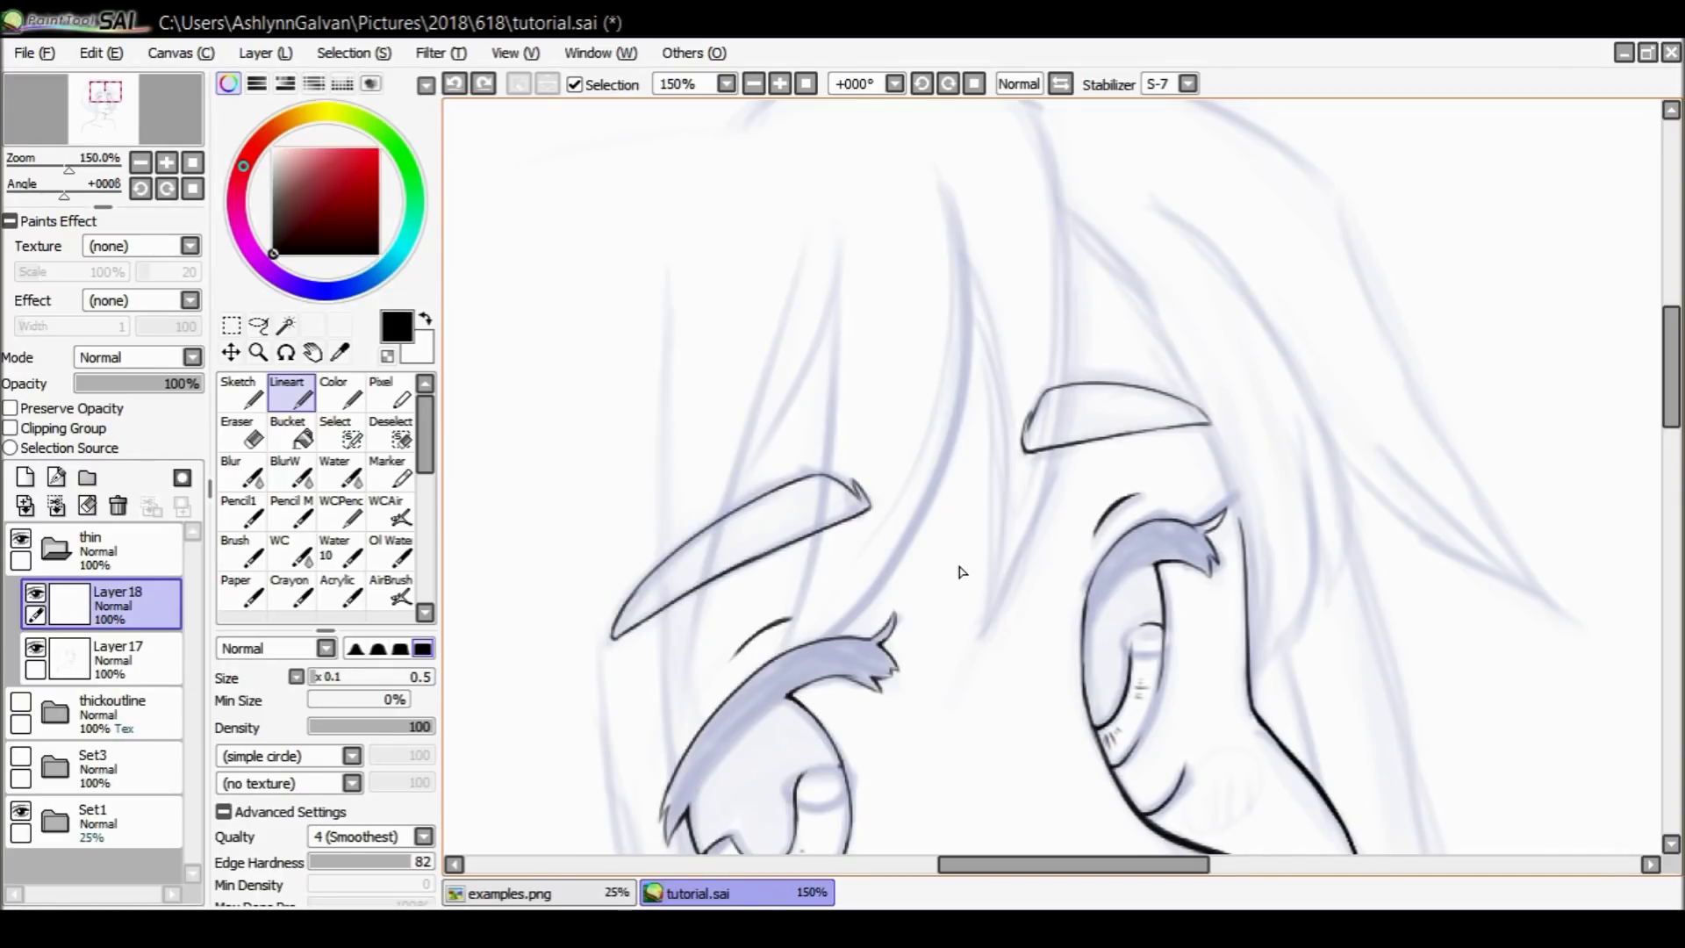
{"action": "scroll", "coordinate": [1141, 491], "scroll_direction": "up", "scroll_amount": 1}
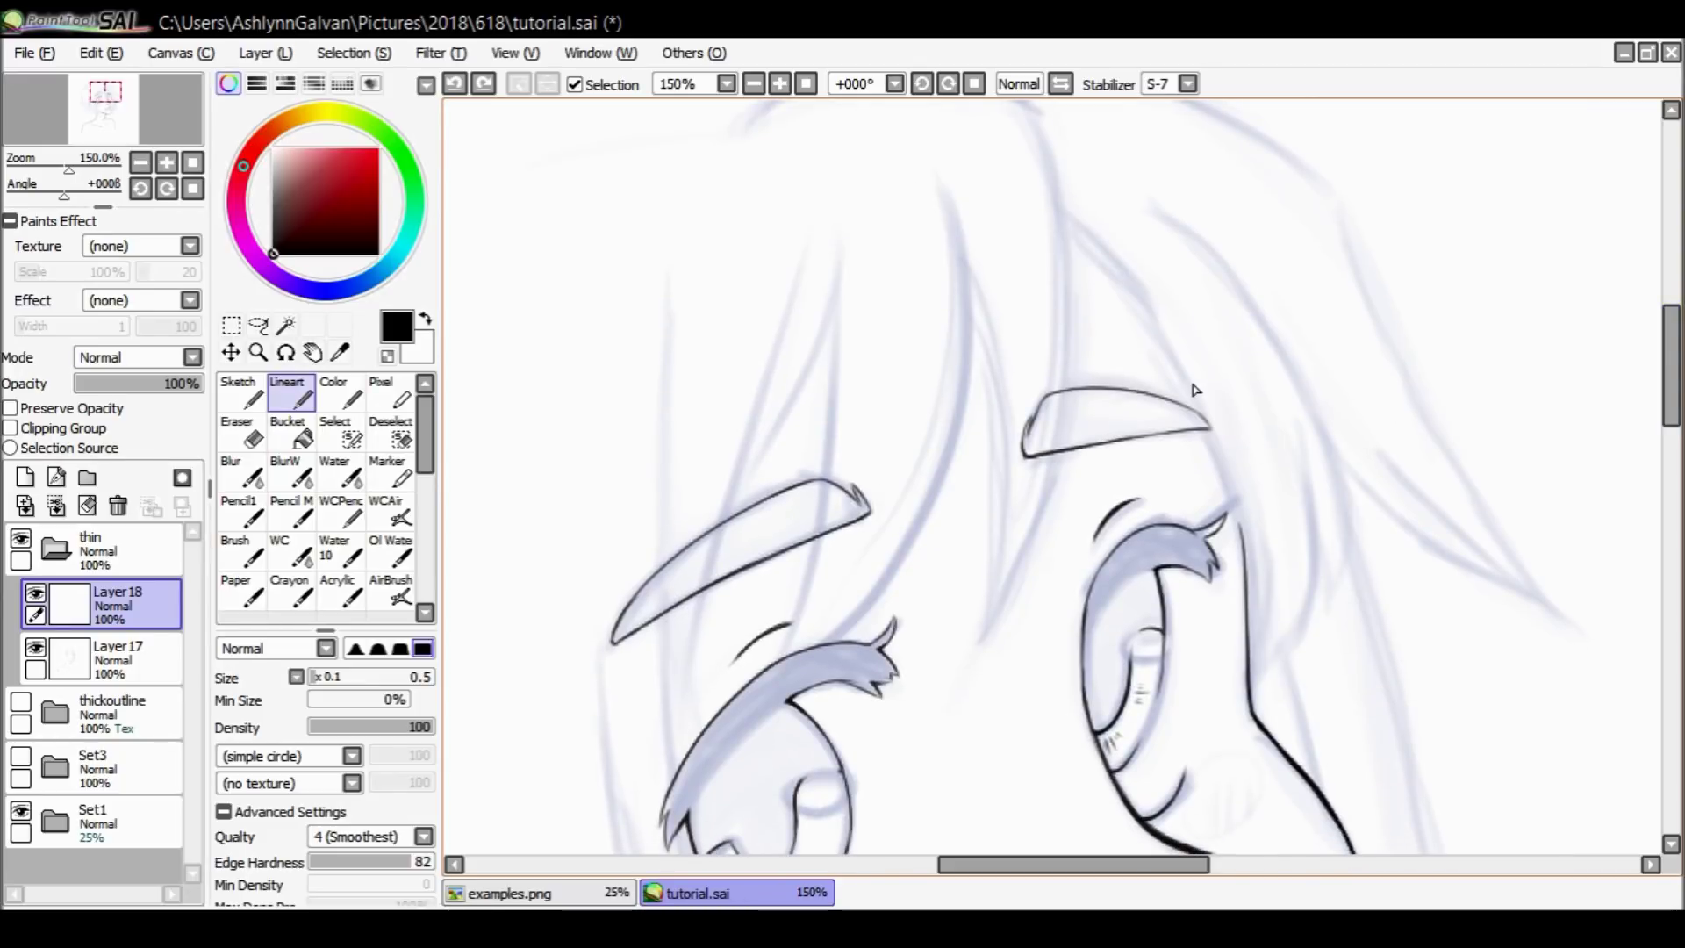
{"action": "scroll", "coordinate": [1194, 389], "scroll_direction": "up", "scroll_amount": 3}
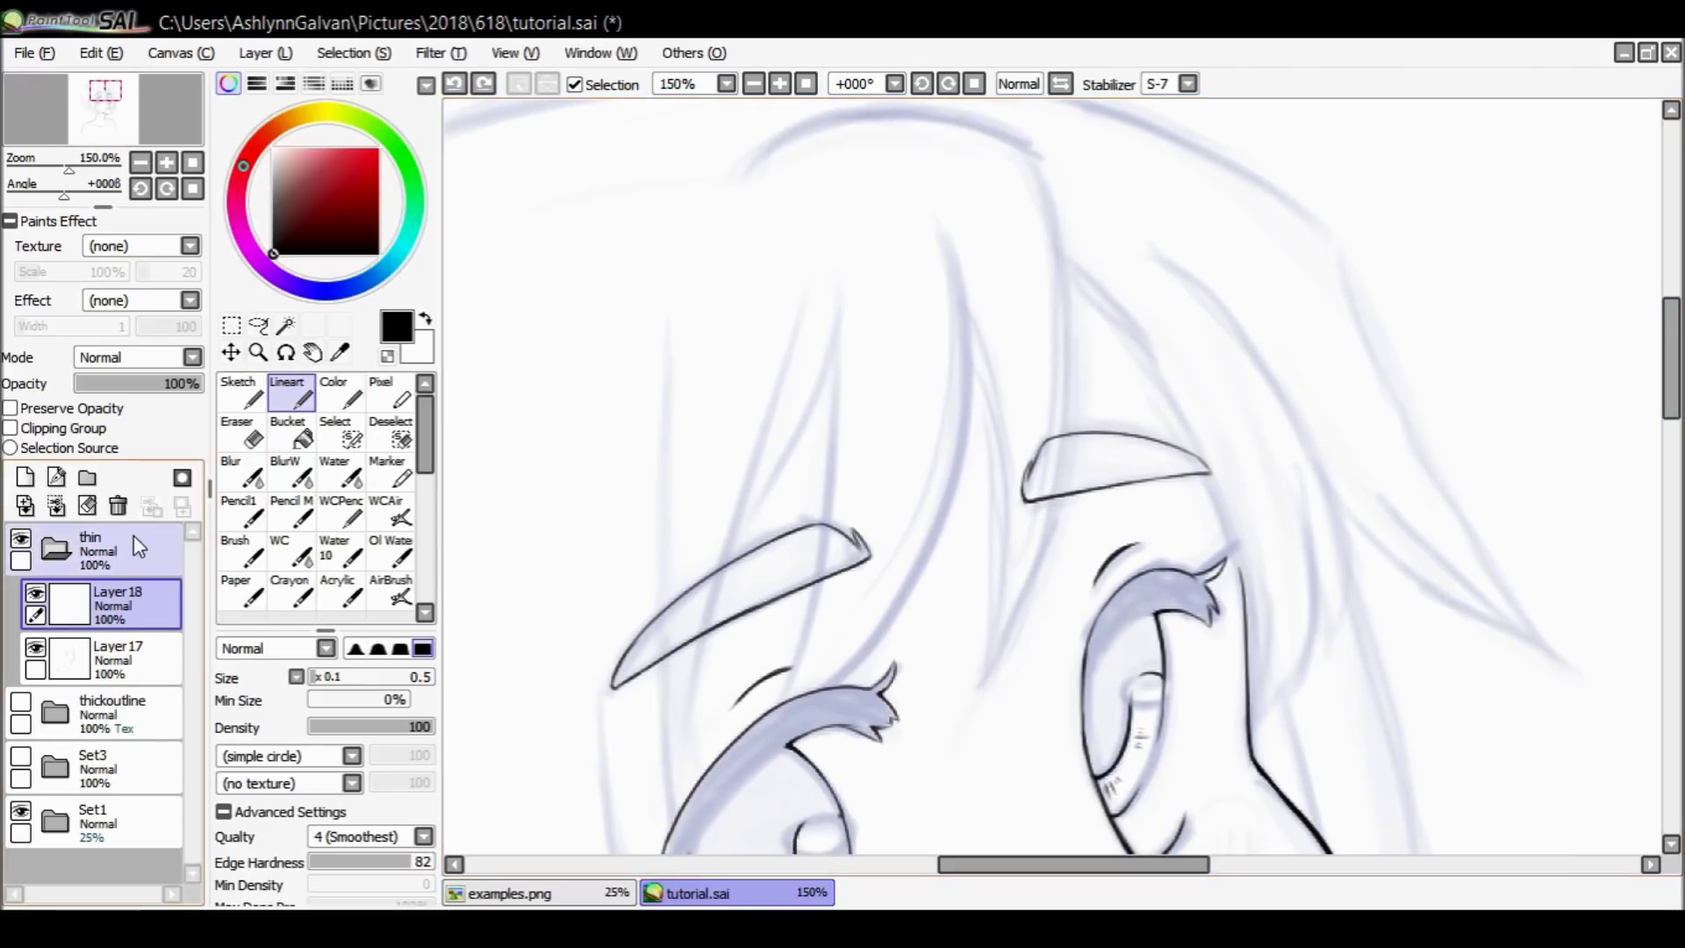
{"action": "left_click", "coordinate": [117, 505]}
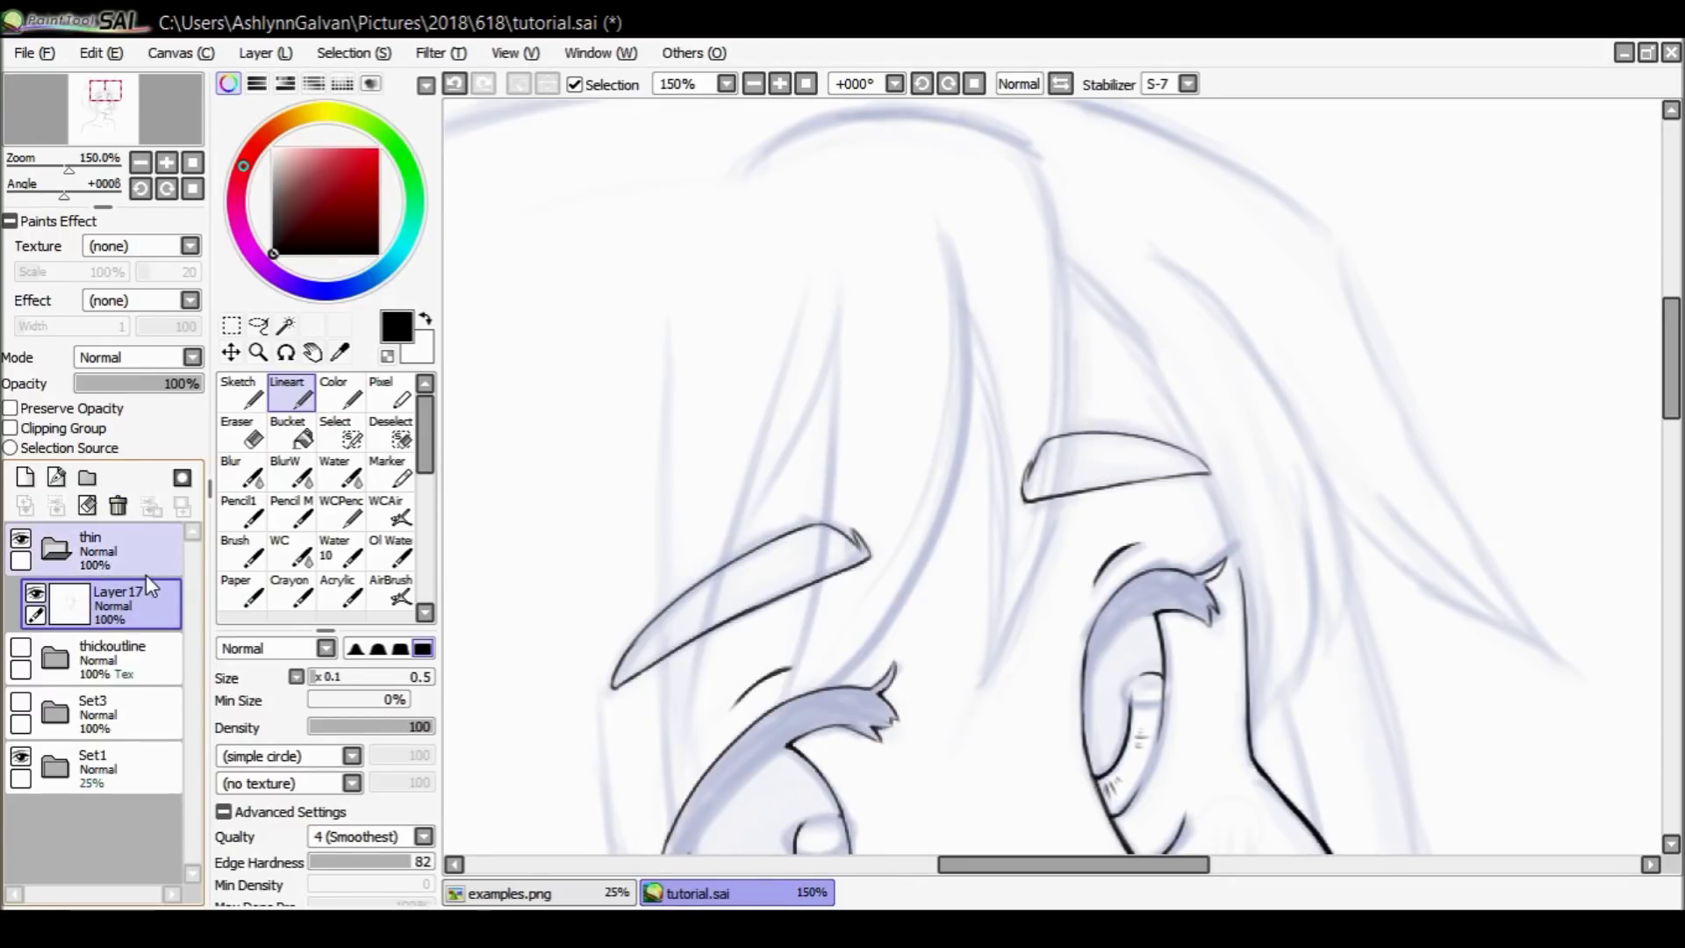
Try inking two bangs strands on a new layer, erasing the line where it crosses the eyebrow, and discard the layer.
{"action": "scroll", "coordinate": [1653, 378], "scroll_direction": "down", "scroll_amount": 2}
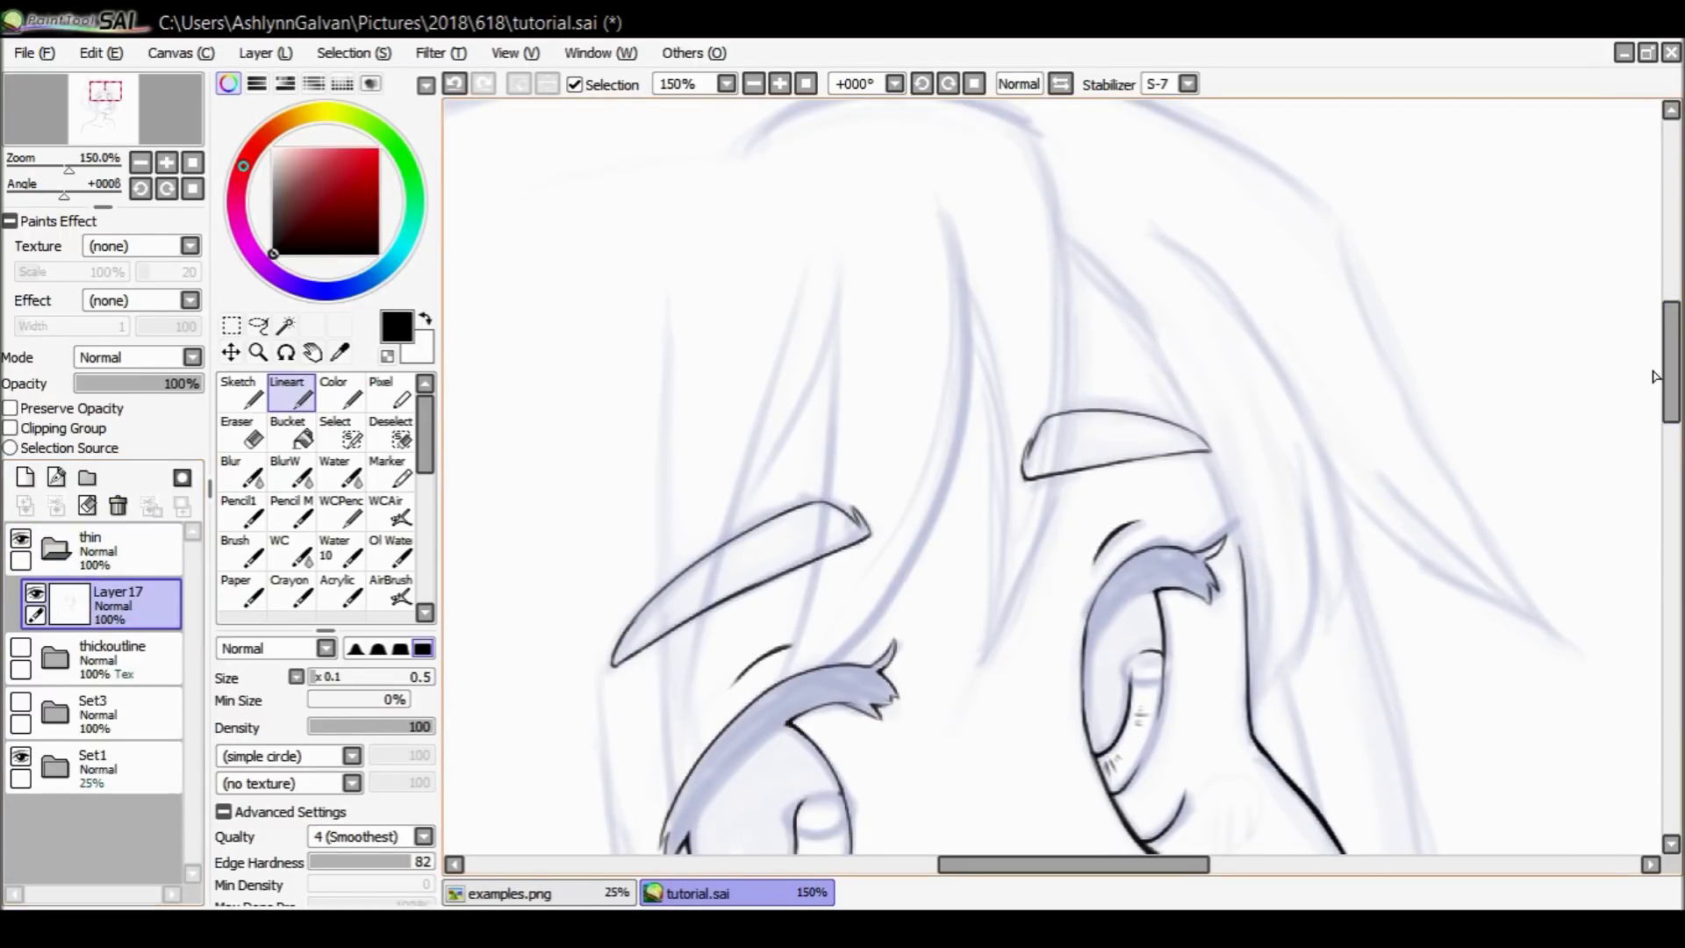
{"action": "left_click", "coordinate": [25, 477]}
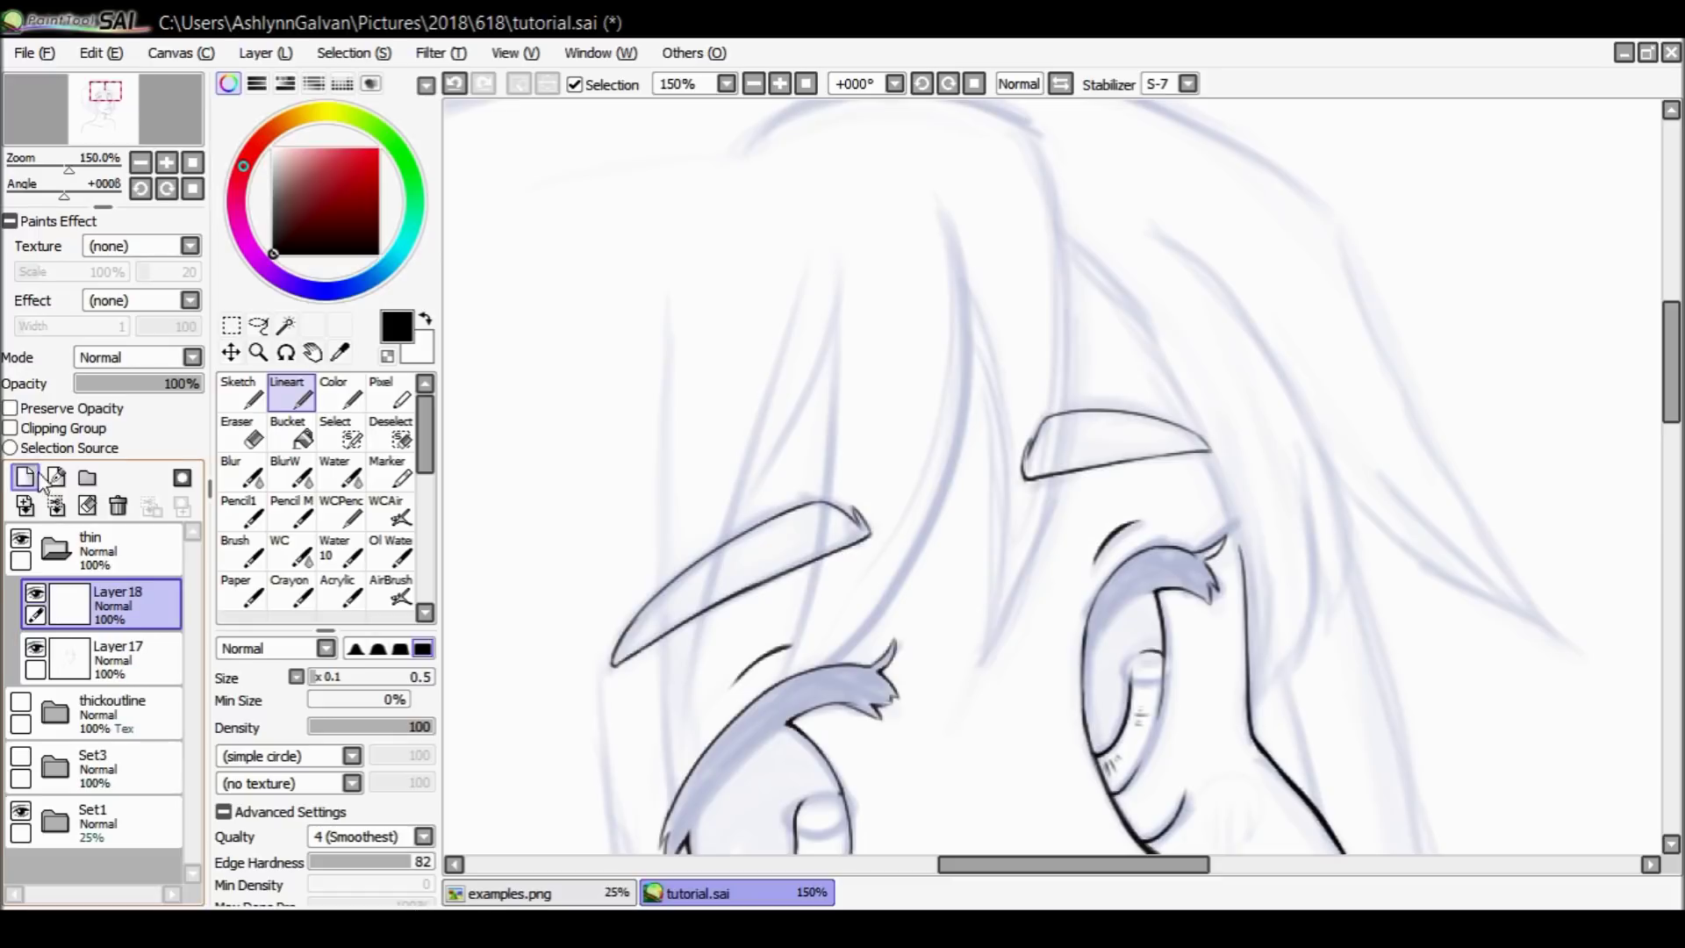
{"action": "mouse_move", "coordinate": [951, 204]}
{"action": "left_mouse_down"}
{"action": "mouse_move", "coordinate": [989, 363]}
{"action": "mouse_move", "coordinate": [930, 616]}
{"action": "mouse_move", "coordinate": [732, 761]}
{"action": "mouse_move", "coordinate": [849, 255]}
{"action": "left_mouse_up"}
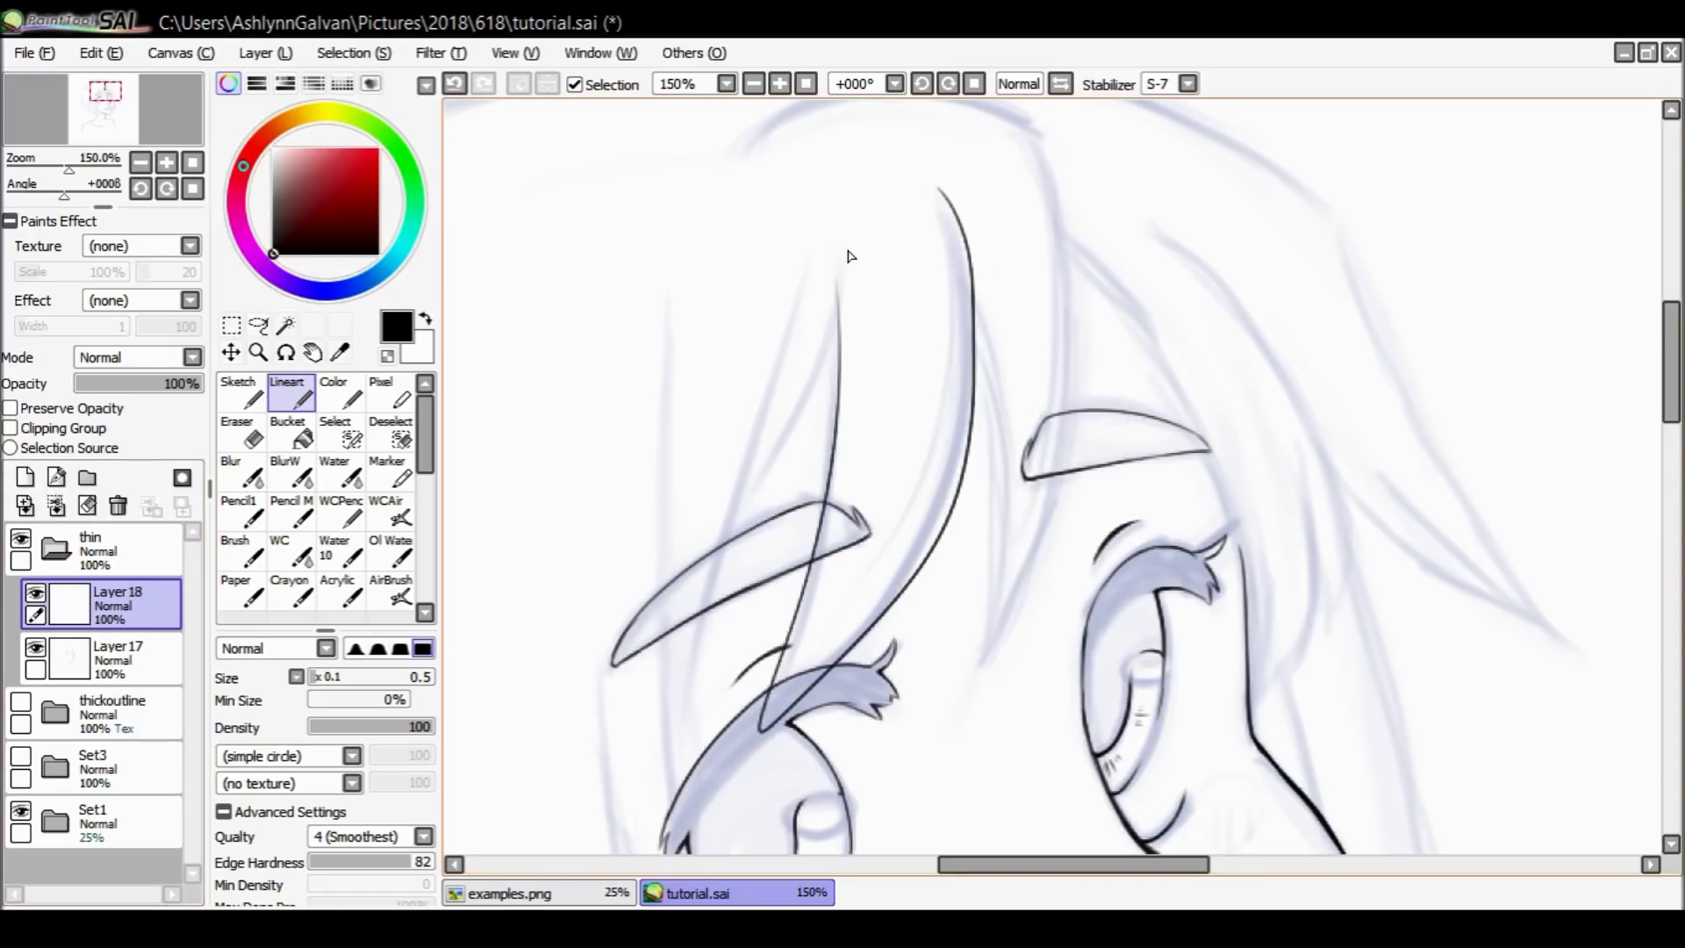
{"action": "key", "text": "e"}
{"action": "mouse_move", "coordinate": [830, 507]}
{"action": "left_mouse_down"}
{"action": "mouse_move", "coordinate": [808, 535]}
{"action": "mouse_move", "coordinate": [847, 519]}
{"action": "left_mouse_up"}
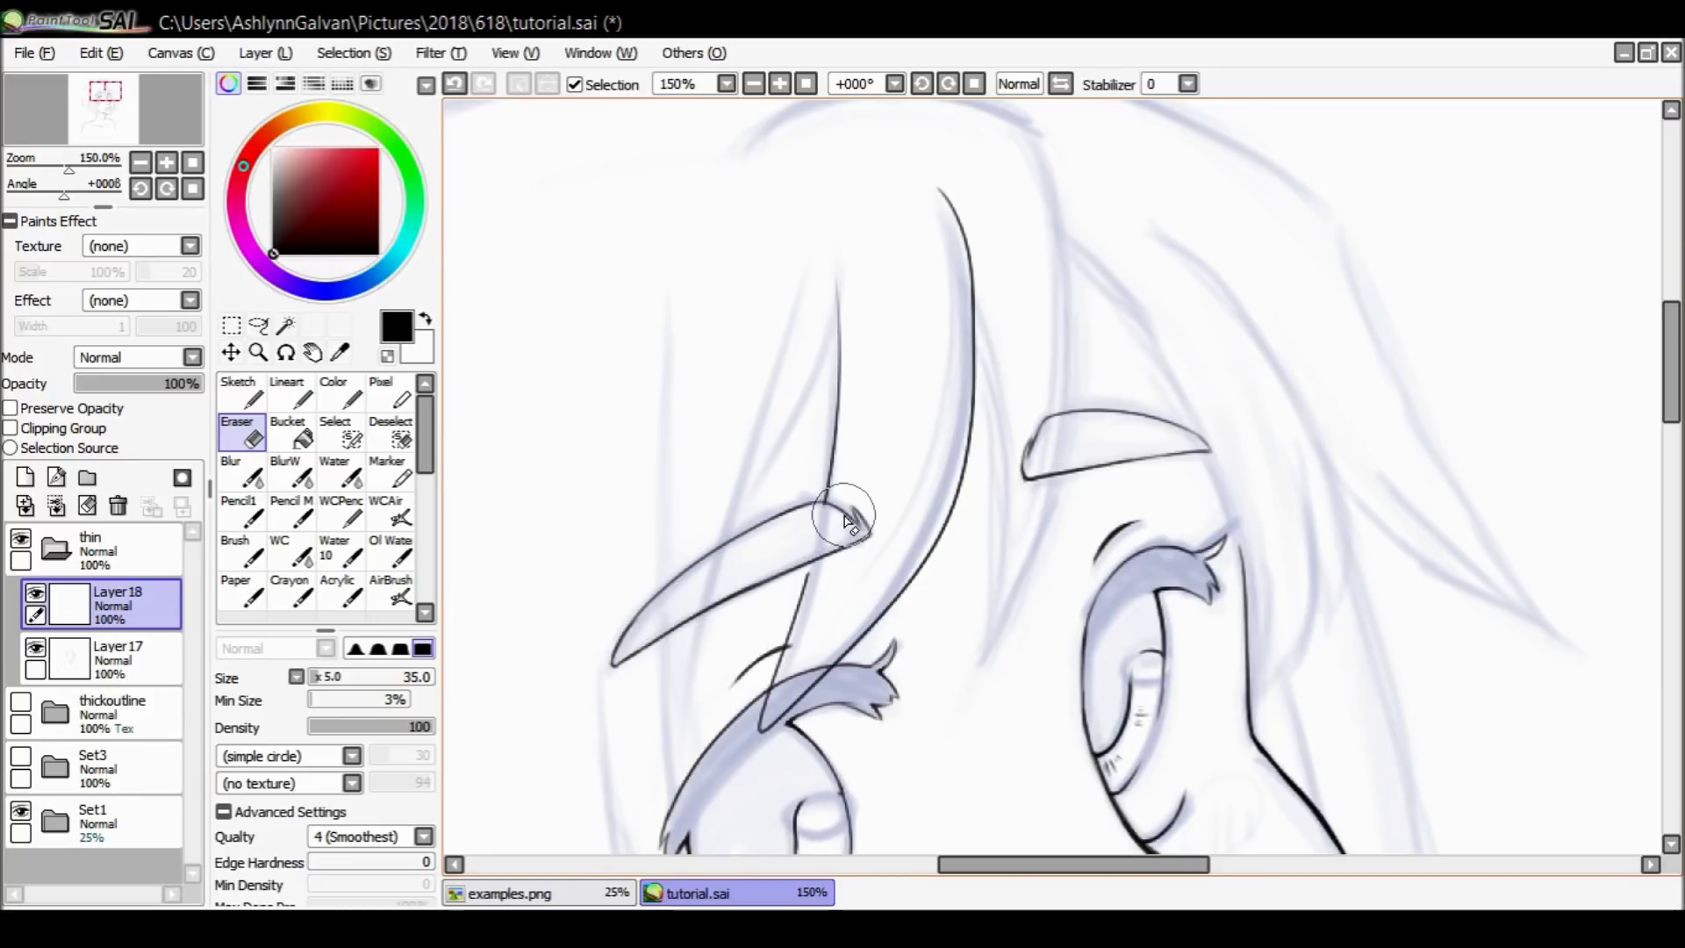
{"action": "left_click", "coordinate": [117, 506]}
Select the Lineart brush and set its stabilizer to S-7.
{"action": "left_click", "coordinate": [288, 393]}
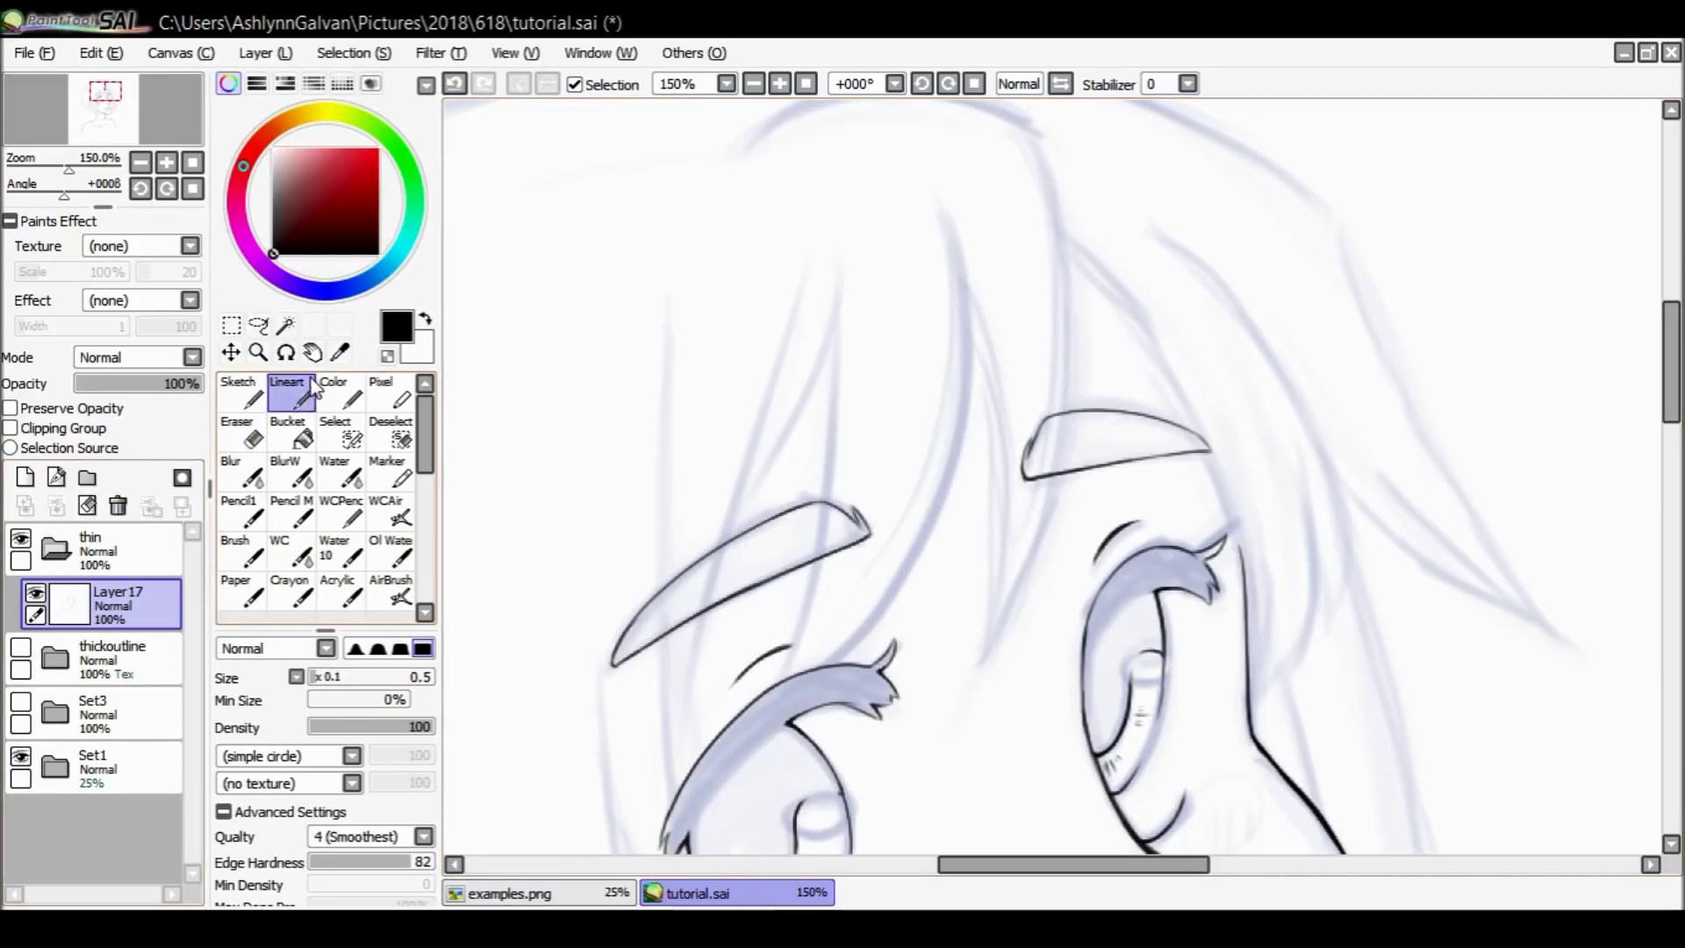
{"action": "left_click", "coordinate": [1188, 83]}
{"action": "left_click", "coordinate": [1185, 158]}
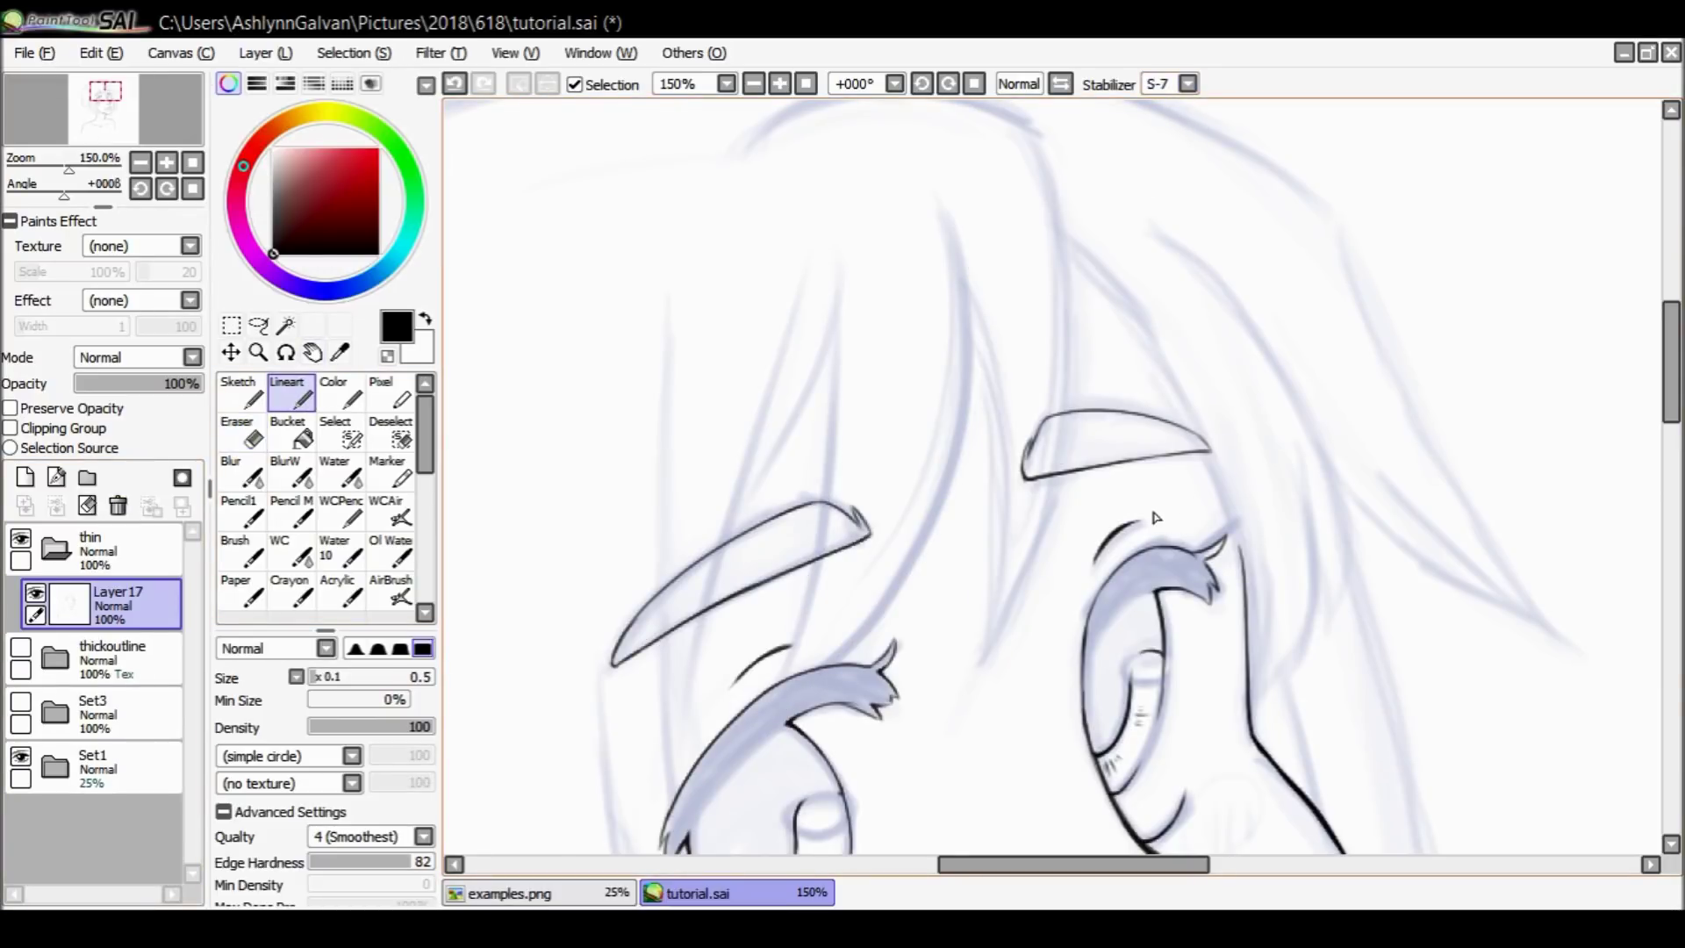
Try inking the bangs strand that falls across the left eyebrow directly on Layer17, stopping at the eyebrow and continuing below it.
{"action": "left_click_drag", "start_coordinate": [840, 314], "coordinate": [826, 506]}
{"action": "left_click_drag", "start_coordinate": [828, 492], "coordinate": [783, 689]}
{"action": "key", "text": "ctrl+z"}
{"action": "left_click_drag", "start_coordinate": [830, 479], "coordinate": [802, 663]}
{"action": "key", "text": "ctrl+z"}
{"action": "key", "text": "ctrl+z"}
{"action": "key", "text": "ctrl+z"}
{"action": "key", "text": "ctrl+z"}
{"action": "key", "text": "ctrl+z"}
{"action": "key", "text": "ctrl+y"}
{"action": "mouse_move", "coordinate": [838, 331]}
{"action": "left_mouse_down"}
{"action": "mouse_move", "coordinate": [793, 680]}
{"action": "mouse_move", "coordinate": [887, 584]}
{"action": "left_mouse_up"}
{"action": "key", "text": "ctrl+z"}
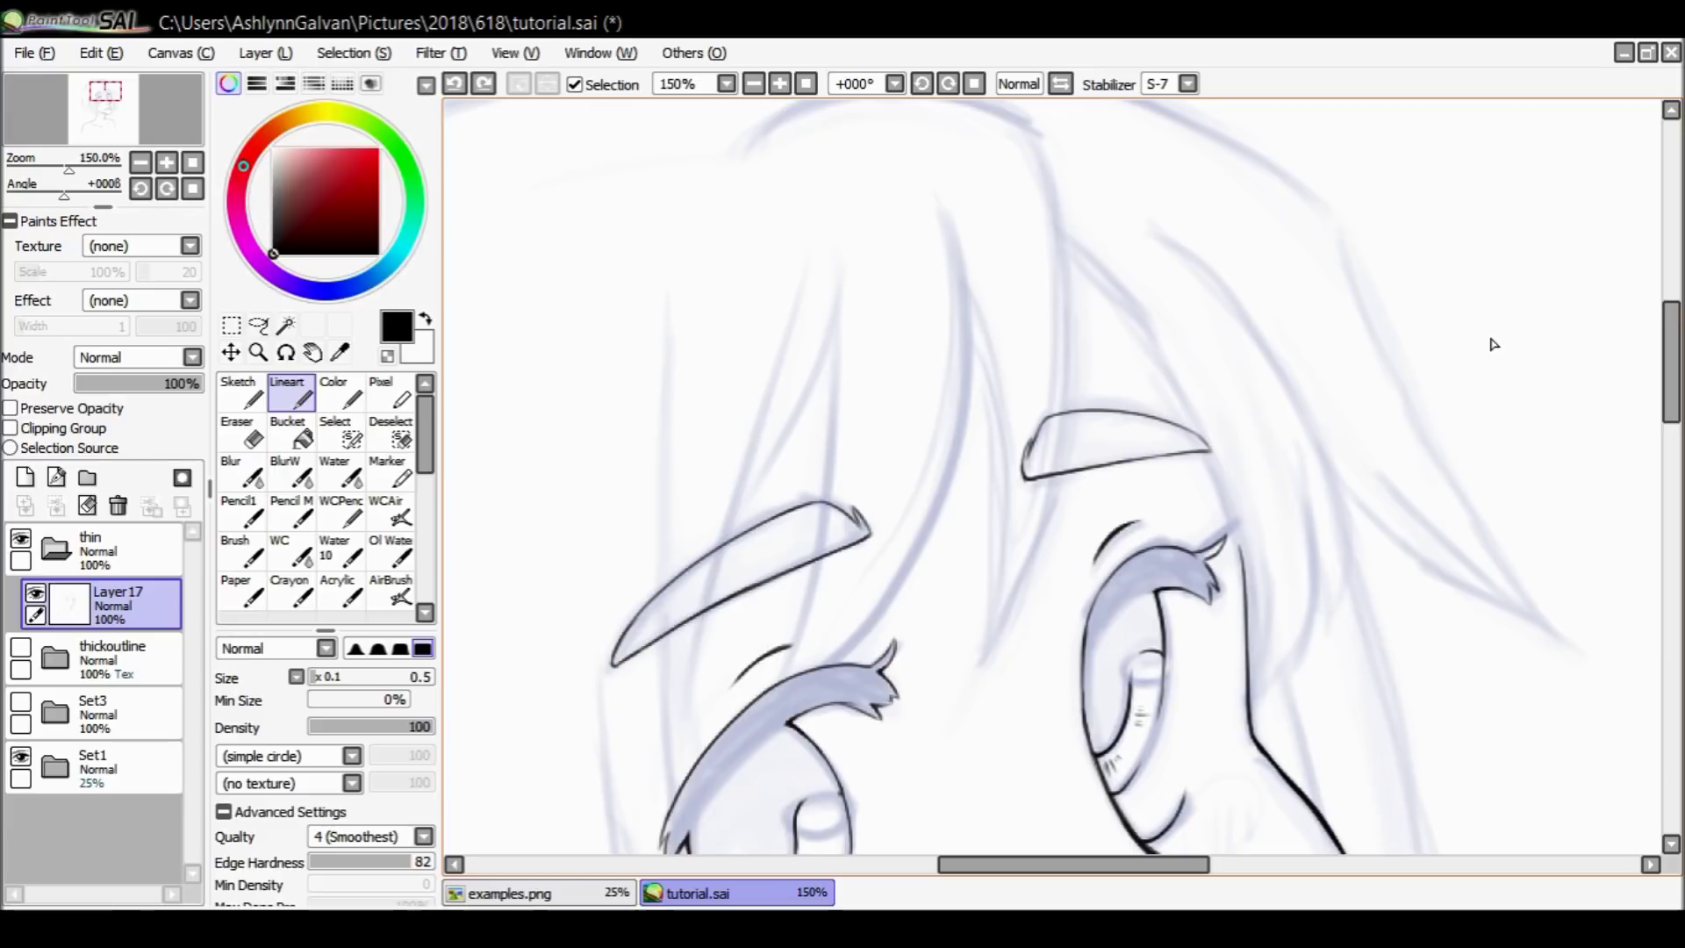
Ink the tapered tip and inner edge of the bangs strand above the left eyebrow with the Lineart brush.
{"action": "left_click", "coordinate": [258, 352]}
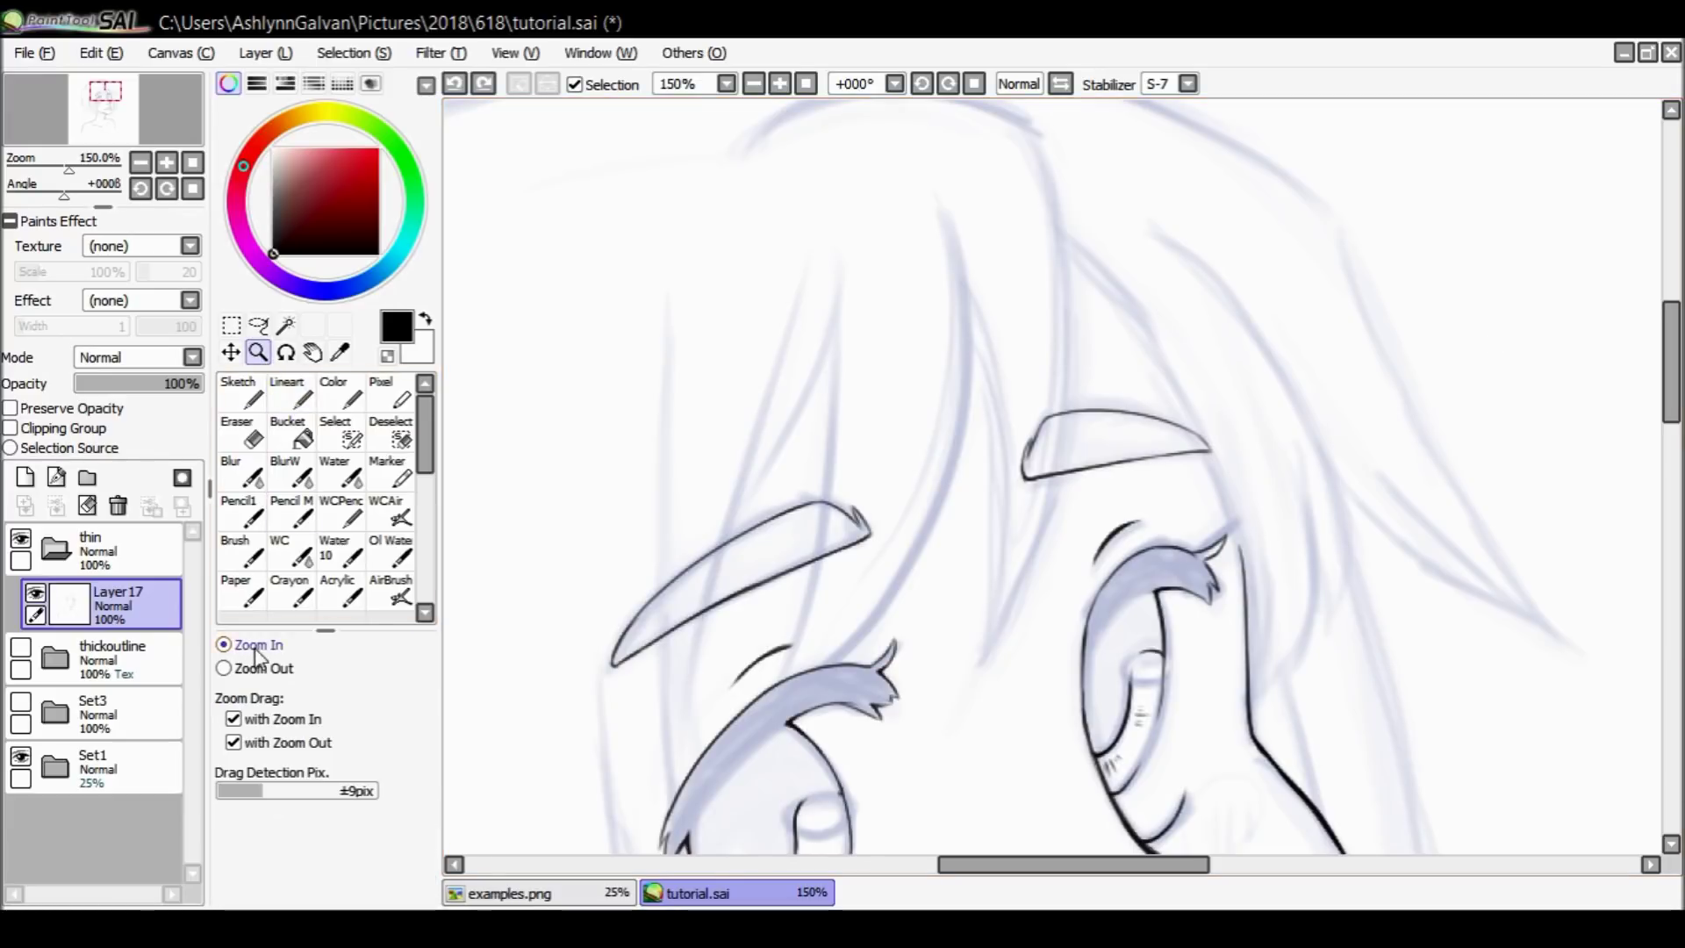
{"action": "left_click_drag", "start_coordinate": [1668, 412], "coordinate": [1609, 422]}
{"action": "left_click", "coordinate": [861, 335]}
{"action": "key", "text": "n"}
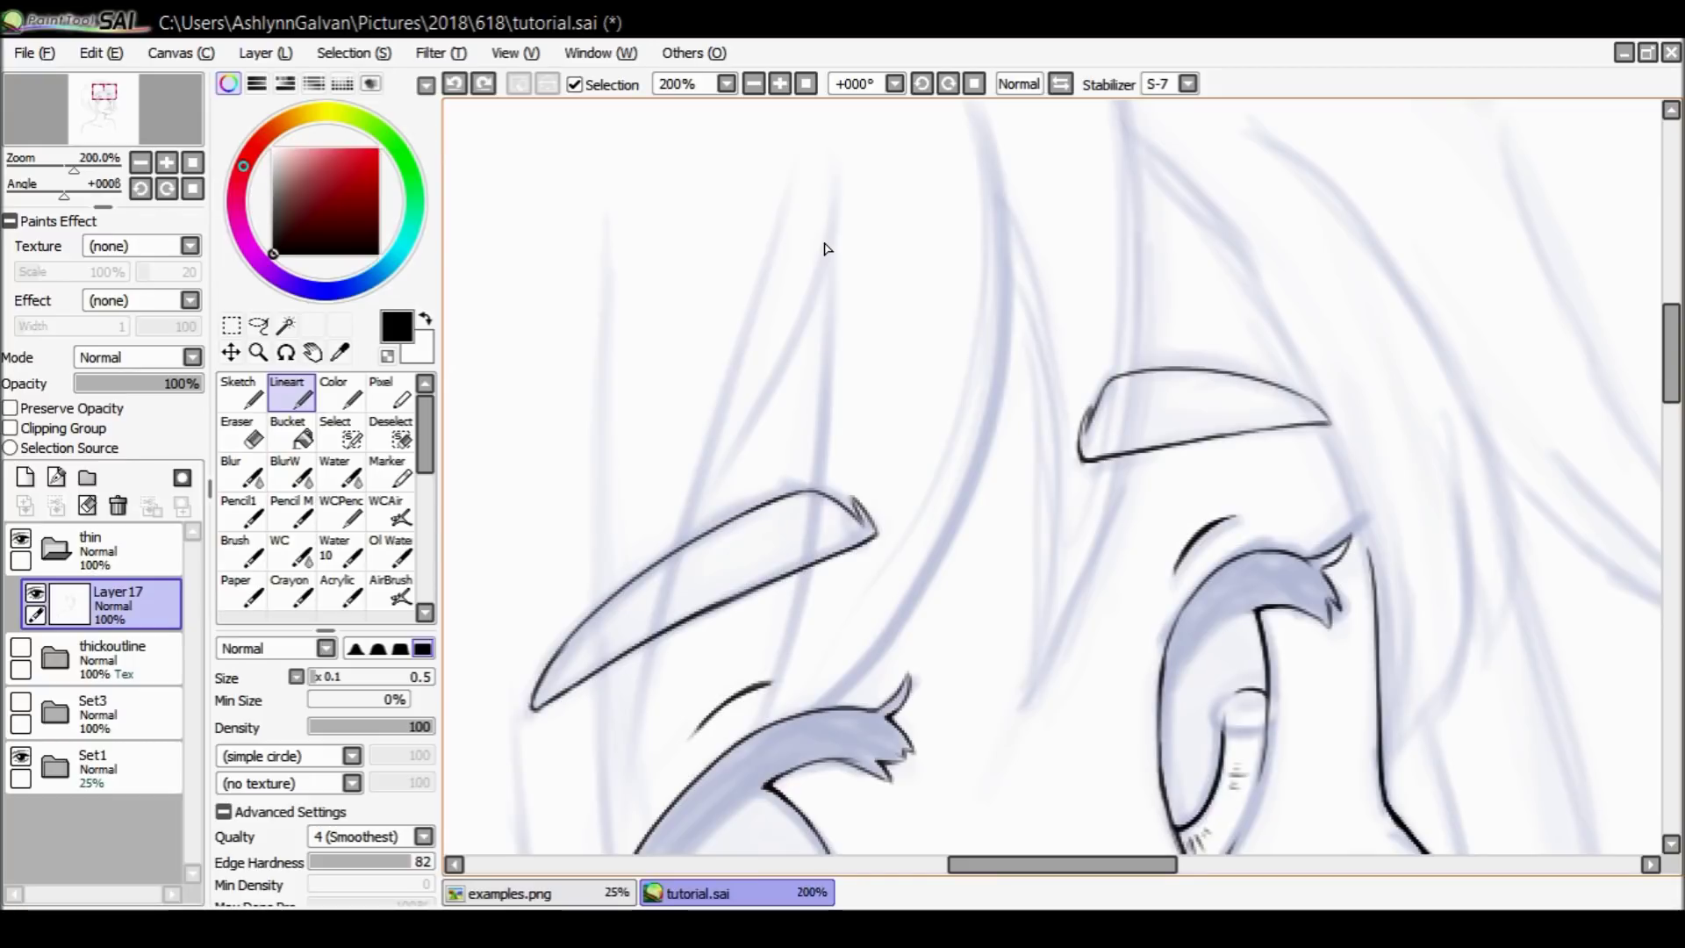
{"action": "left_click_drag", "start_coordinate": [831, 275], "coordinate": [830, 344]}
{"action": "key", "text": "ctrl+z"}
{"action": "left_click_drag", "start_coordinate": [831, 244], "coordinate": [832, 347]}
{"action": "key", "text": "ctrl+z"}
{"action": "left_click_drag", "start_coordinate": [835, 230], "coordinate": [834, 304]}
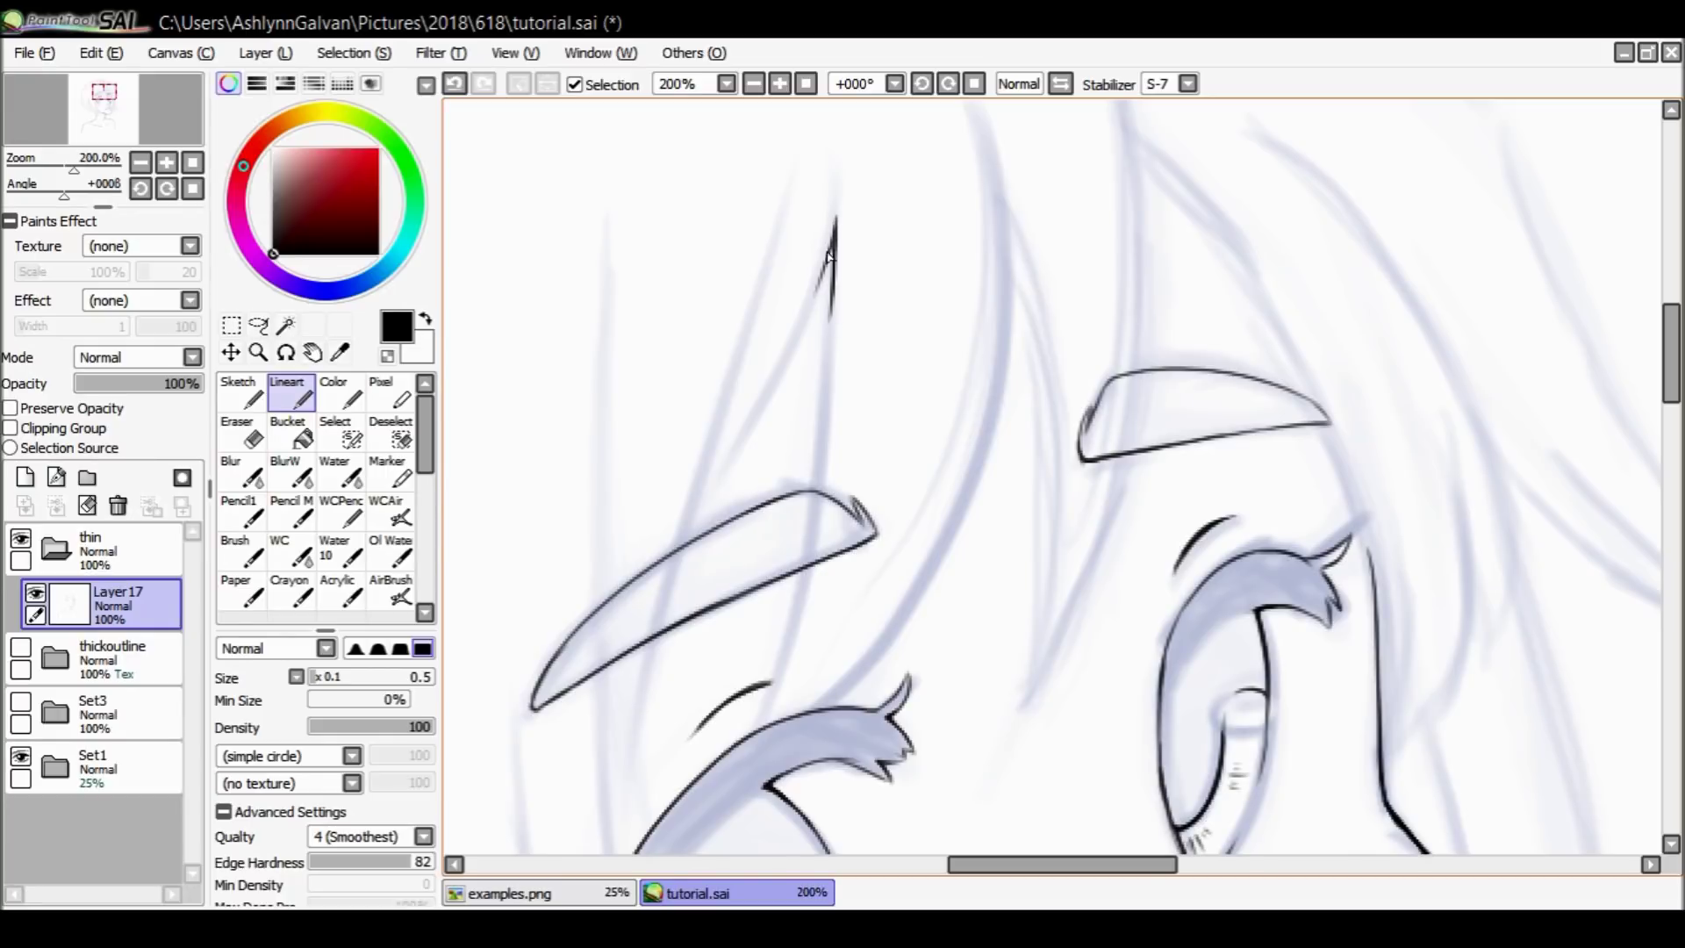
{"action": "key", "text": "ctrl+z"}
{"action": "mouse_move", "coordinate": [836, 210]}
{"action": "left_mouse_down"}
{"action": "mouse_move", "coordinate": [812, 314]}
{"action": "mouse_move", "coordinate": [748, 445]}
{"action": "mouse_move", "coordinate": [683, 525]}
{"action": "left_mouse_up"}
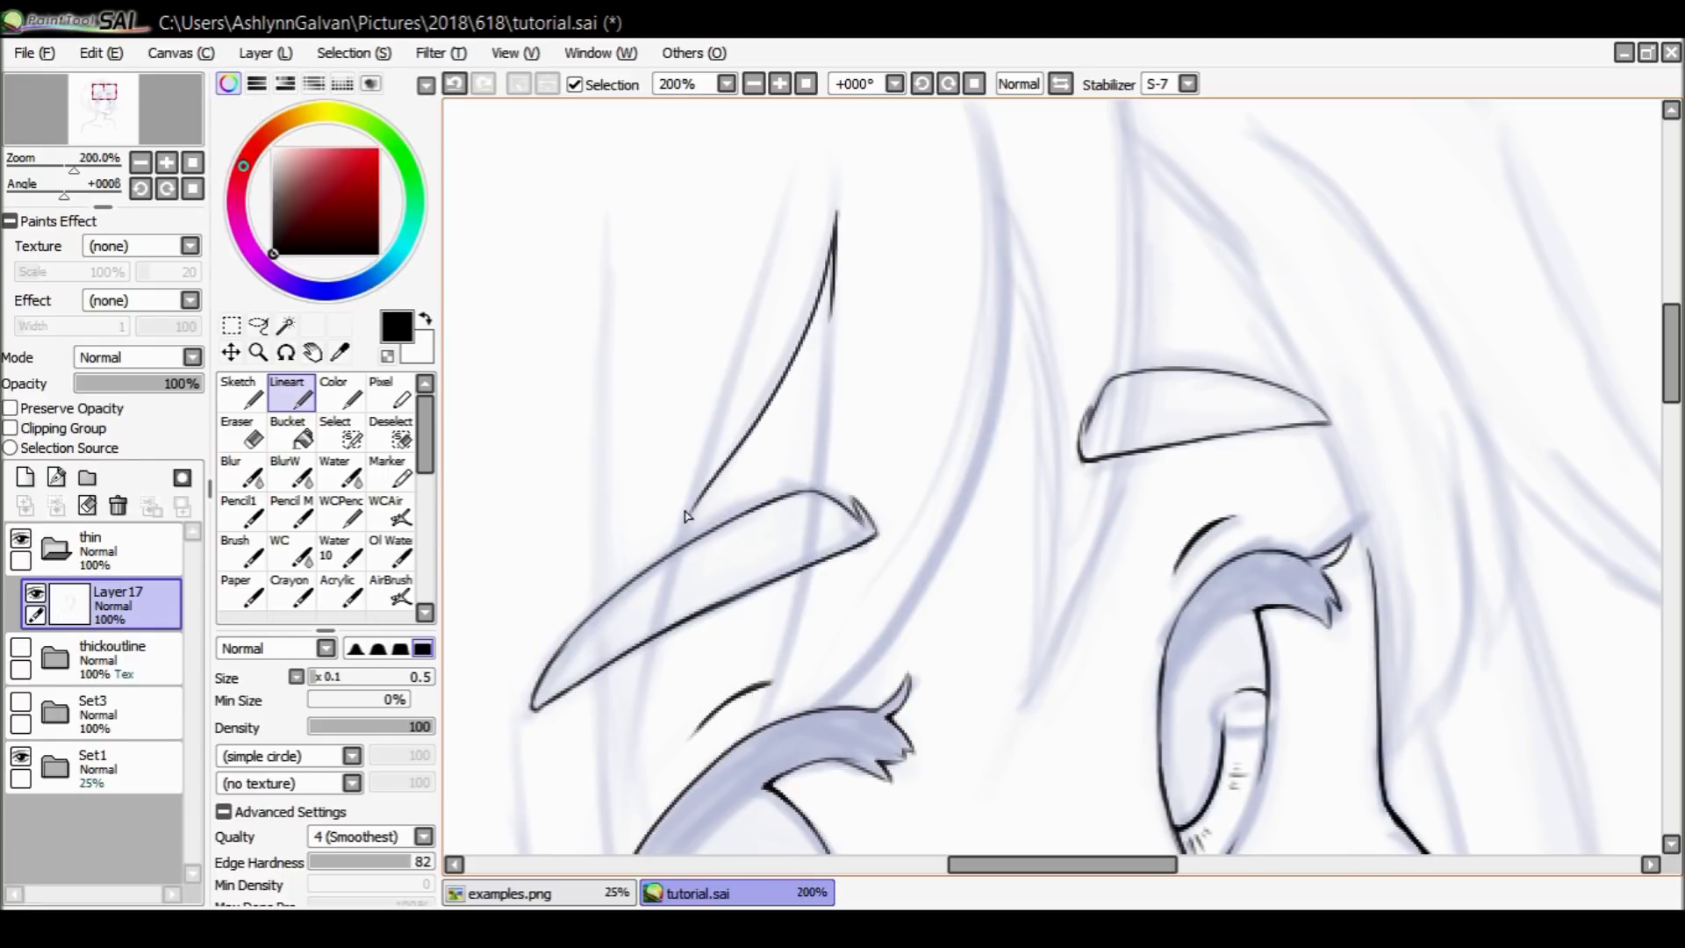
Ink the strand's outer edge down to the left eyebrow, plus the long near-vertical hair line beside it.
{"action": "left_click_drag", "start_coordinate": [784, 211], "coordinate": [706, 487]}
{"action": "key", "text": "ctrl+z"}
{"action": "left_click_drag", "start_coordinate": [790, 214], "coordinate": [696, 522]}
{"action": "key", "text": "ctrl+z"}
{"action": "left_click_drag", "start_coordinate": [788, 213], "coordinate": [690, 548]}
{"action": "key", "text": "ctrl+z"}
{"action": "left_click_drag", "start_coordinate": [788, 208], "coordinate": [685, 550]}
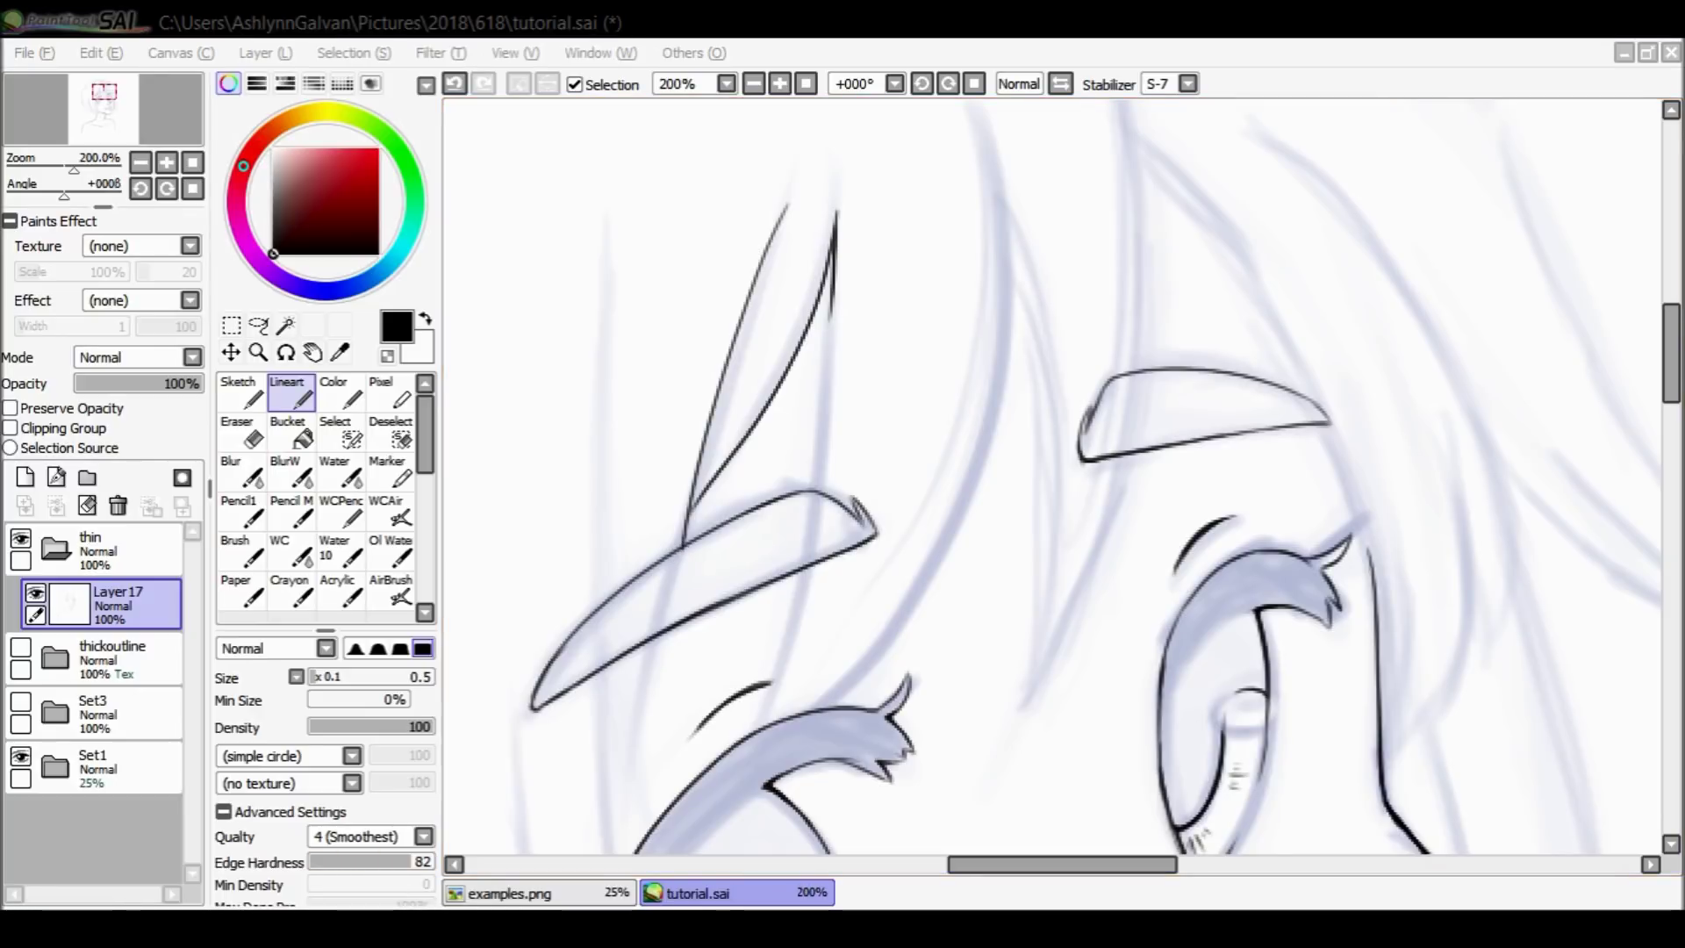
{"action": "left_click", "coordinate": [645, 235]}
{"action": "left_click_drag", "start_coordinate": [612, 304], "coordinate": [596, 611]}
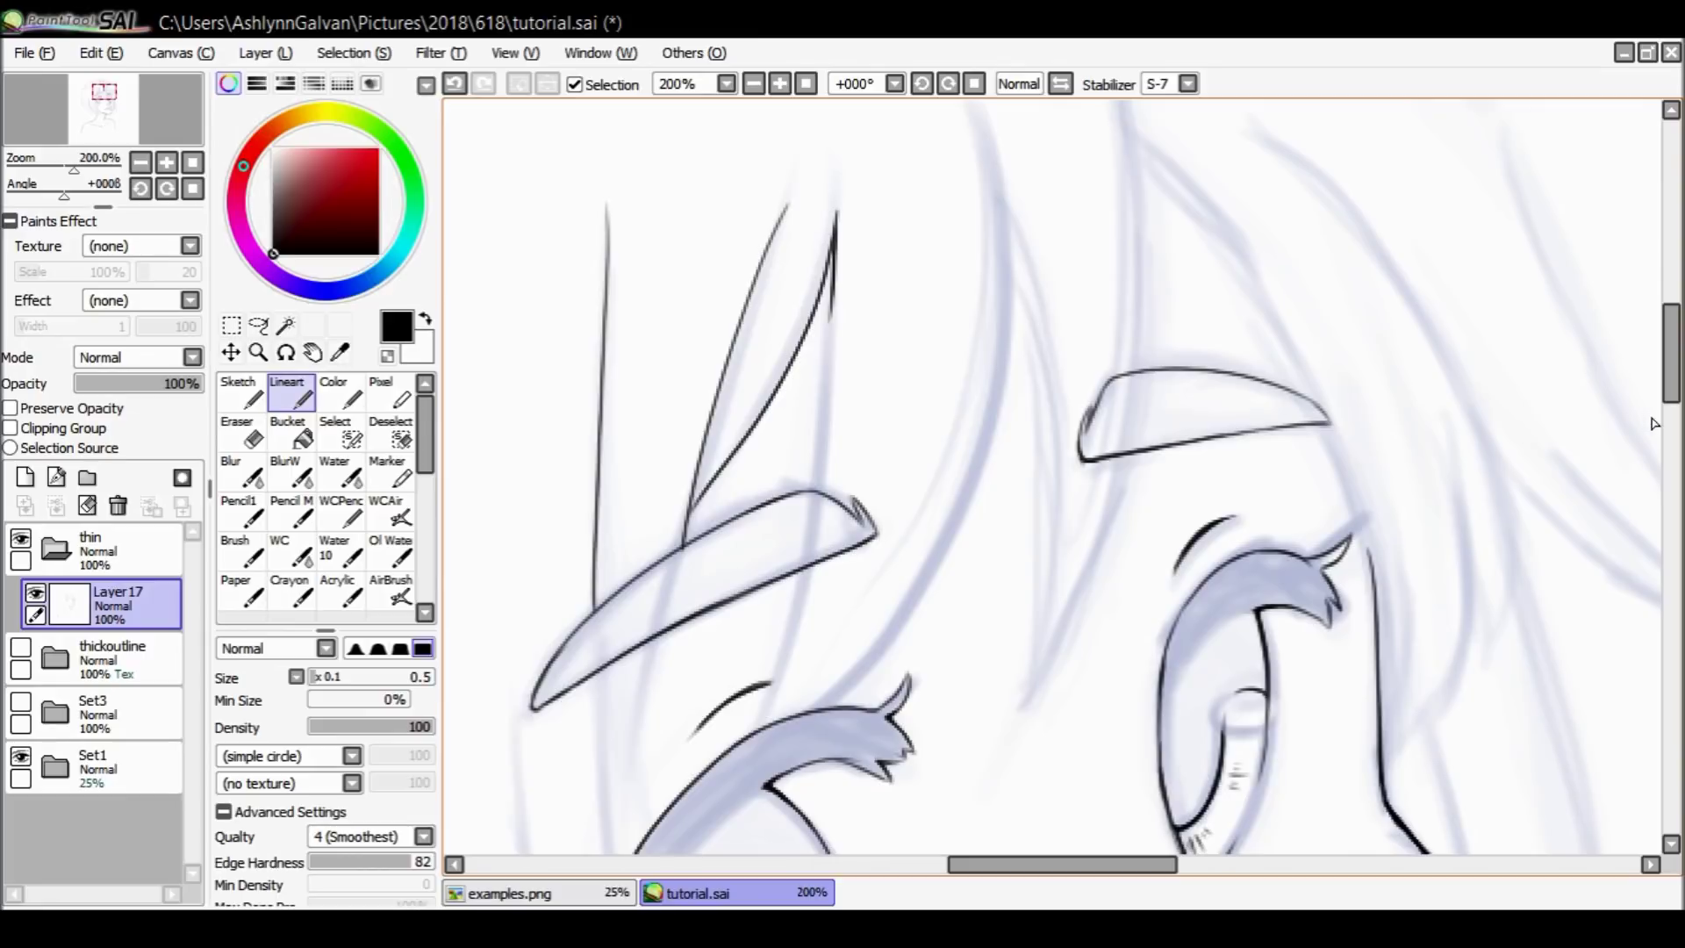
Ink the near-vertical edge from the strand's upper tip down to the top of the left eyebrow.
{"action": "left_click_drag", "start_coordinate": [833, 302], "coordinate": [821, 421]}
{"action": "key", "text": "ctrl+z"}
{"action": "left_click_drag", "start_coordinate": [834, 298], "coordinate": [816, 437]}
{"action": "key", "text": "ctrl+z"}
{"action": "left_click_drag", "start_coordinate": [834, 307], "coordinate": [808, 478]}
{"action": "key", "text": "ctrl+z"}
{"action": "key", "text": "ctrl+z"}
{"action": "left_click_drag", "start_coordinate": [834, 298], "coordinate": [809, 492]}
Continue that hair edge from below the left eyebrow down to the upper lashes.
{"action": "left_click", "coordinate": [388, 355]}
{"action": "left_click", "coordinate": [387, 355]}
{"action": "scroll", "coordinate": [806, 406], "scroll_direction": "down", "scroll_amount": 3}
{"action": "left_click_drag", "start_coordinate": [802, 430], "coordinate": [762, 607]}
{"action": "key", "text": "ctrl+z"}
{"action": "left_click_drag", "start_coordinate": [802, 430], "coordinate": [760, 595]}
{"action": "key", "text": "ctrl+z"}
Ink the long curved bangs strand sweeping from the middle of the forehead down to the left eye's lashes.
{"action": "left_click_drag", "start_coordinate": [1671, 389], "coordinate": [1671, 368]}
{"action": "scroll", "coordinate": [1317, 307], "scroll_direction": "up", "scroll_amount": 3}
{"action": "scroll", "coordinate": [1257, 293], "scroll_direction": "down", "scroll_amount": 1}
{"action": "key", "text": "ctrl+z"}
{"action": "mouse_move", "coordinate": [980, 129]}
{"action": "left_mouse_down"}
{"action": "mouse_move", "coordinate": [1020, 313]}
{"action": "mouse_move", "coordinate": [1012, 425]}
{"action": "left_mouse_up"}
{"action": "key", "text": "ctrl+z"}
{"action": "mouse_move", "coordinate": [977, 141]}
{"action": "left_mouse_down"}
{"action": "mouse_move", "coordinate": [1014, 302]}
{"action": "mouse_move", "coordinate": [1006, 233]}
{"action": "mouse_move", "coordinate": [1009, 373]}
{"action": "mouse_move", "coordinate": [962, 537]}
{"action": "mouse_move", "coordinate": [1009, 214]}
{"action": "mouse_move", "coordinate": [1012, 435]}
{"action": "mouse_move", "coordinate": [914, 659]}
{"action": "mouse_move", "coordinate": [840, 749]}
{"action": "left_mouse_up"}
{"action": "key", "text": "ctrl+z"}
{"action": "key", "text": "ctrl+z"}
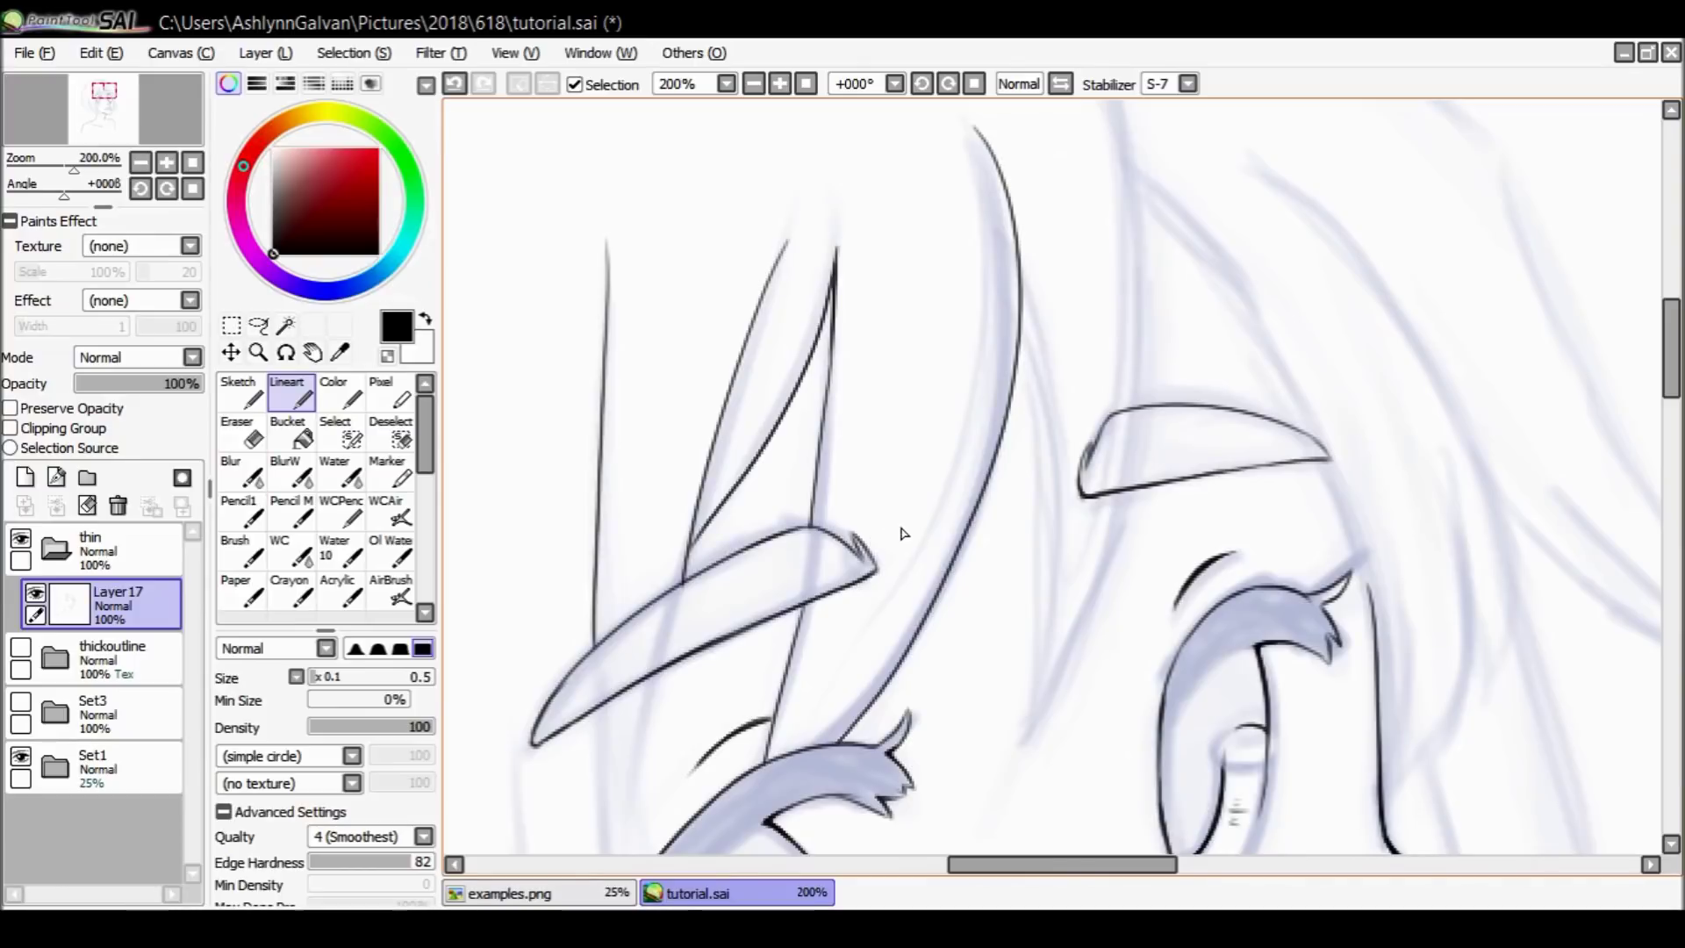
Ink the pointed strand between the eyes, running from the long curve to its tip and up to the right eyebrow's underside.
{"action": "left_click_drag", "start_coordinate": [1672, 381], "coordinate": [1638, 375]}
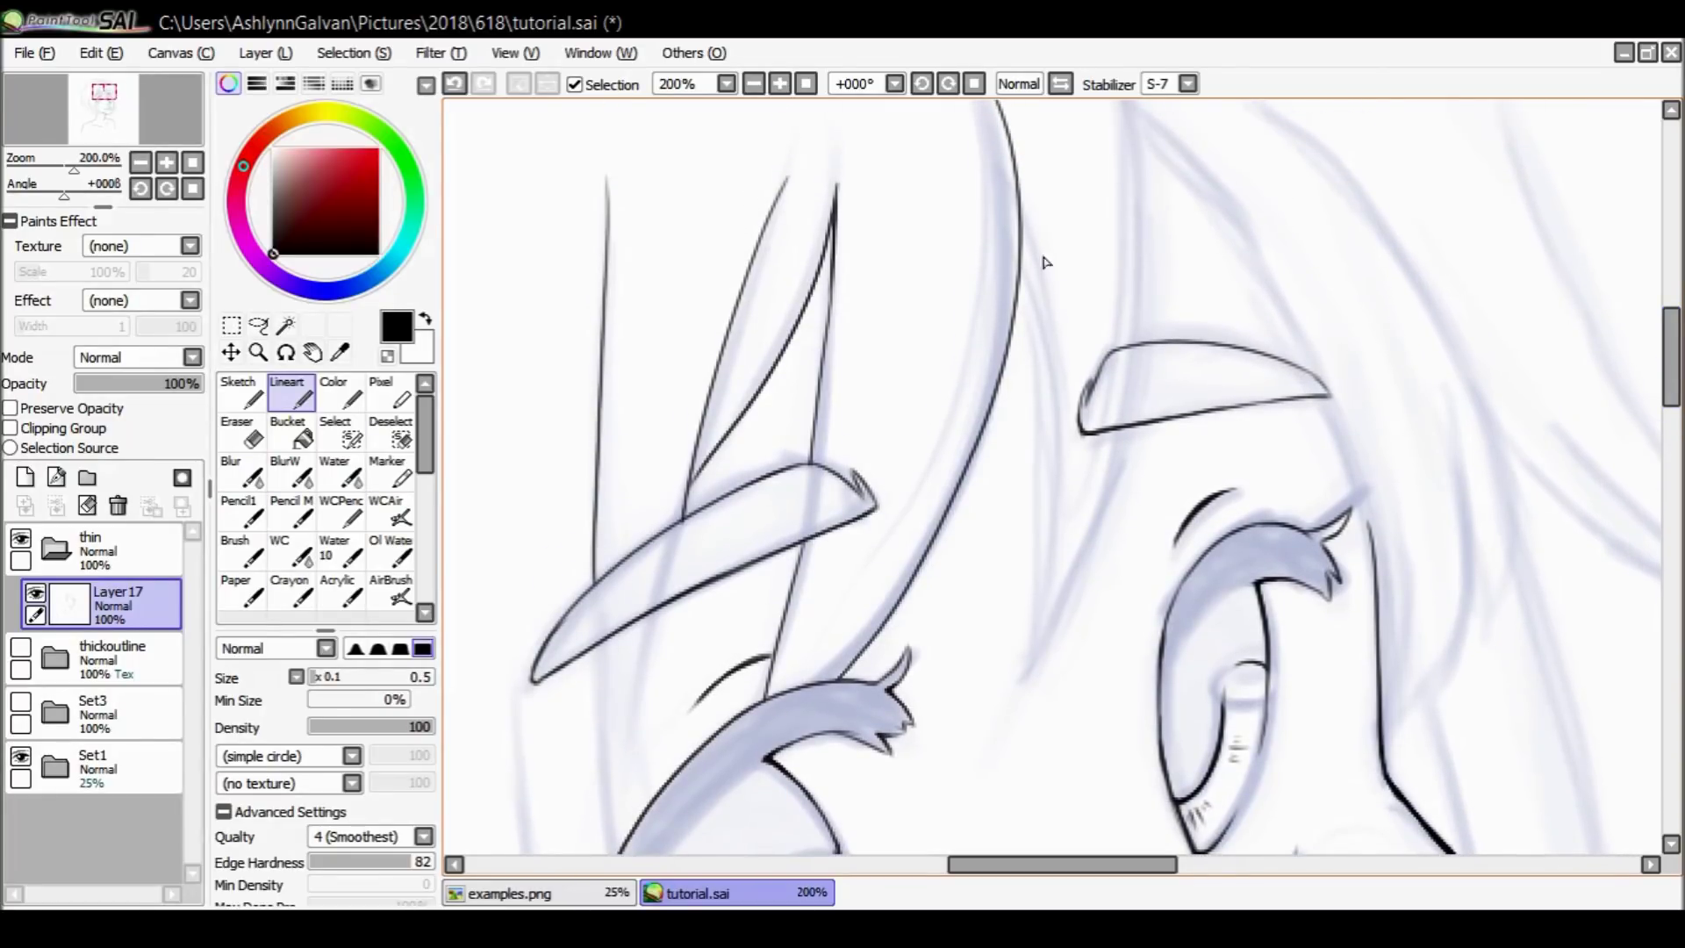
{"action": "left_click_drag", "start_coordinate": [1024, 247], "coordinate": [1046, 360]}
{"action": "key", "text": "ctrl+z"}
{"action": "mouse_move", "coordinate": [1023, 253]}
{"action": "left_mouse_down"}
{"action": "mouse_move", "coordinate": [1053, 425]}
{"action": "mouse_move", "coordinate": [1046, 654]}
{"action": "mouse_move", "coordinate": [1104, 536]}
{"action": "mouse_move", "coordinate": [1127, 432]}
{"action": "left_mouse_up"}
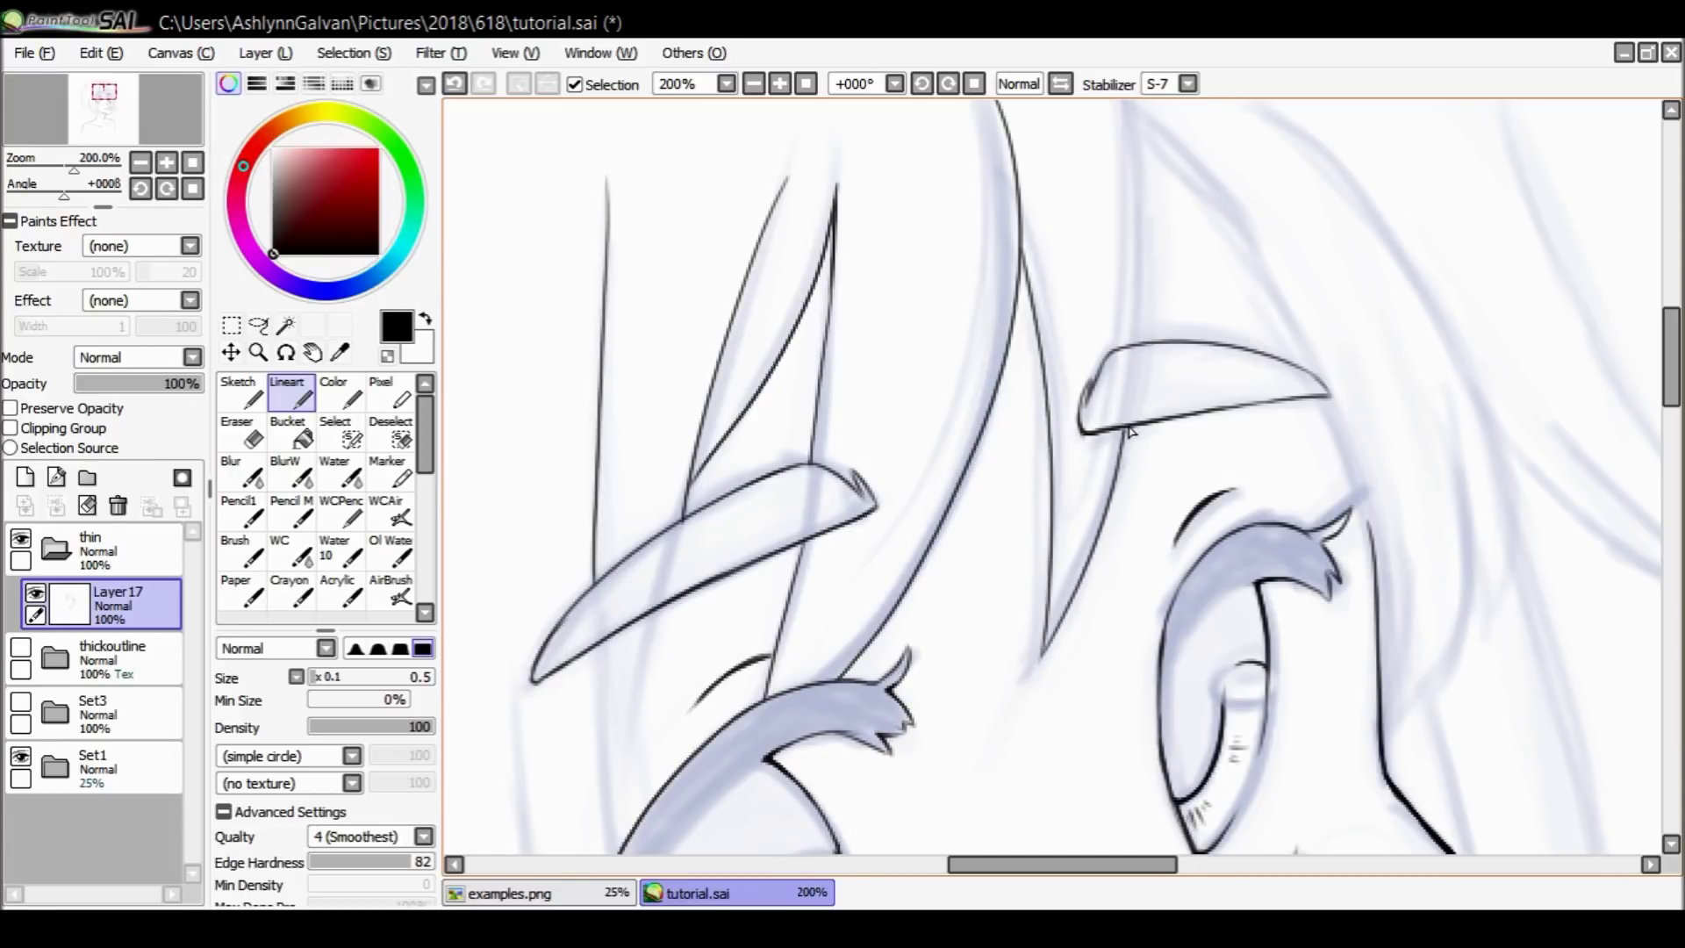
Ink that strand's upper edge from the top of the right eyebrow toward the crown.
{"action": "scroll", "coordinate": [1127, 444], "scroll_direction": "up", "scroll_amount": 4}
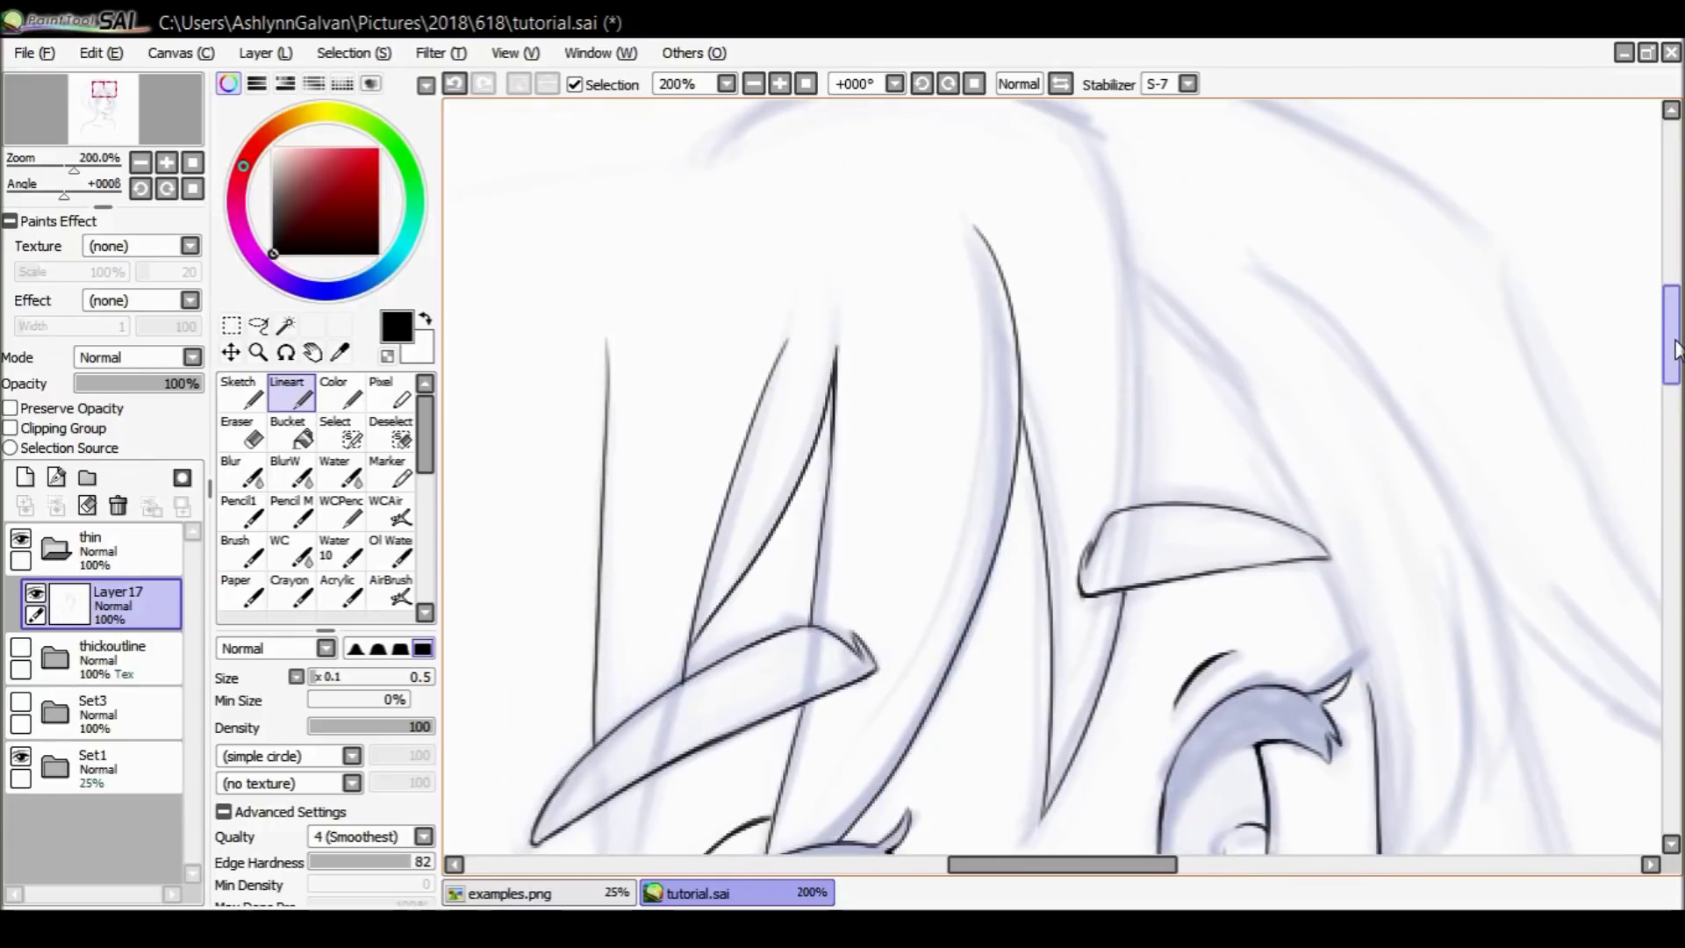
{"action": "mouse_move", "coordinate": [1145, 395]}
{"action": "left_mouse_down"}
{"action": "mouse_move", "coordinate": [1137, 321]}
{"action": "mouse_move", "coordinate": [1141, 509]}
{"action": "left_mouse_up"}
{"action": "key", "text": "ctrl+z"}
{"action": "key", "text": "ctrl+z"}
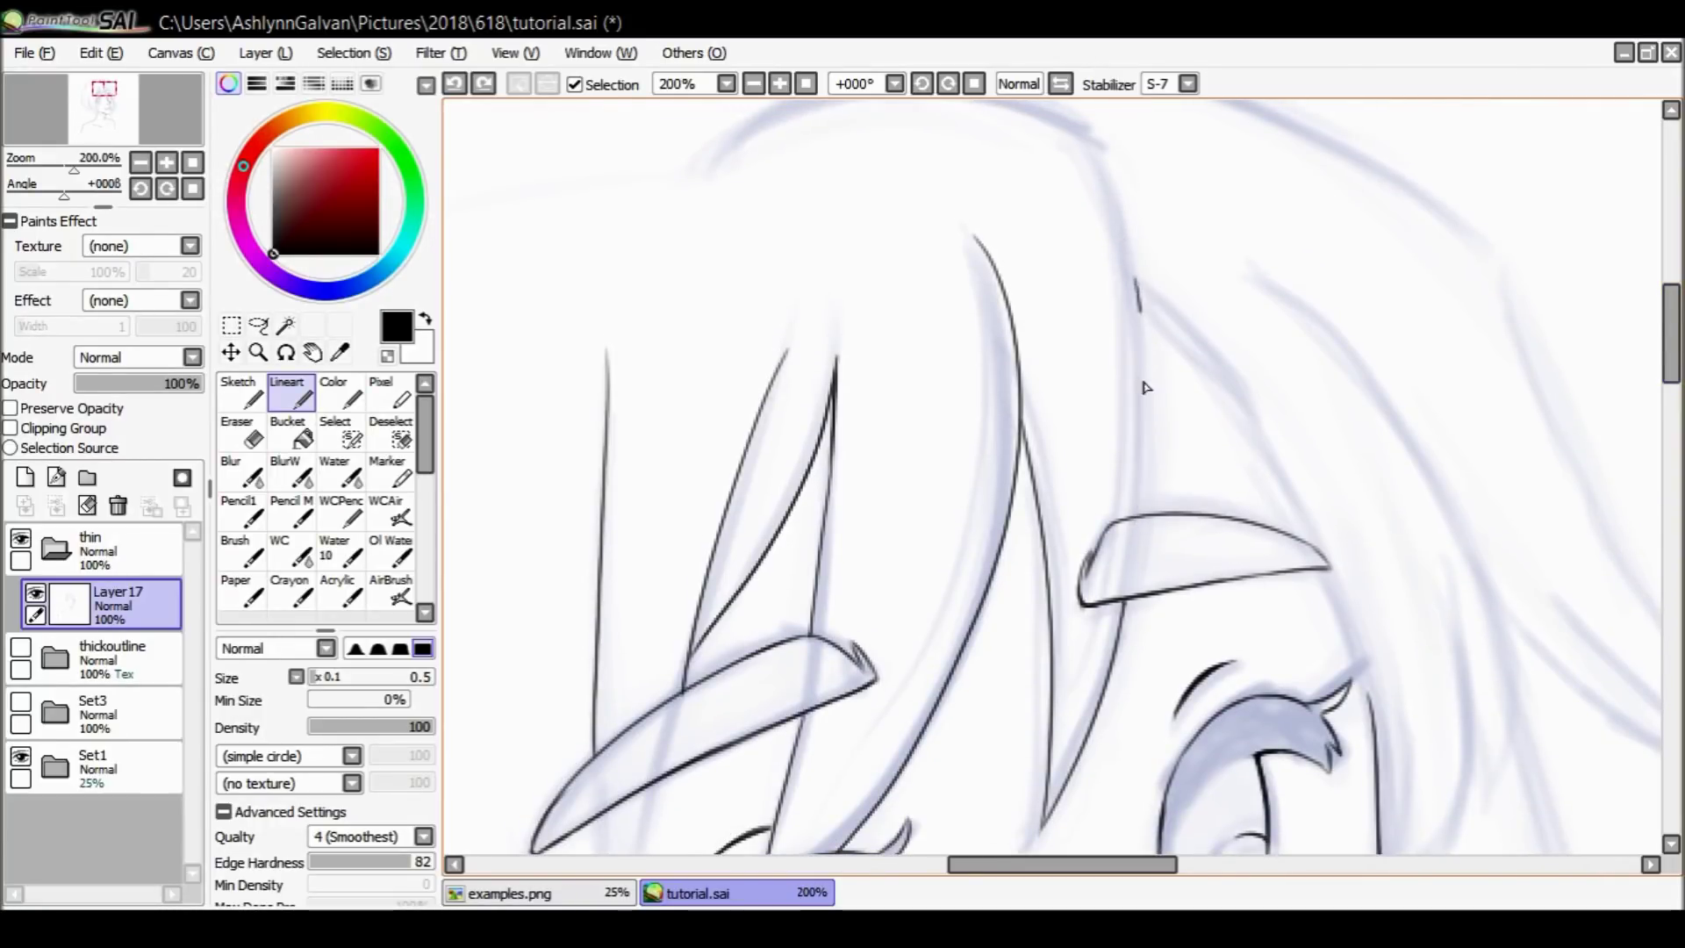
{"action": "mouse_move", "coordinate": [1144, 380]}
{"action": "left_mouse_down"}
{"action": "mouse_move", "coordinate": [1142, 522]}
{"action": "mouse_move", "coordinate": [1135, 268]}
{"action": "left_mouse_up"}
{"action": "key", "text": "ctrl+z"}
Ink the diagonal strand running from the bangs edge down to the outer end of the right eyebrow.
{"action": "left_click_drag", "start_coordinate": [1218, 390], "coordinate": [1312, 555]}
{"action": "key", "text": "ctrl+z"}
{"action": "mouse_move", "coordinate": [1165, 328]}
{"action": "left_mouse_down"}
{"action": "mouse_move", "coordinate": [1264, 453]}
{"action": "mouse_move", "coordinate": [1314, 555]}
{"action": "left_mouse_up"}
{"action": "key", "text": "ctrl+z"}
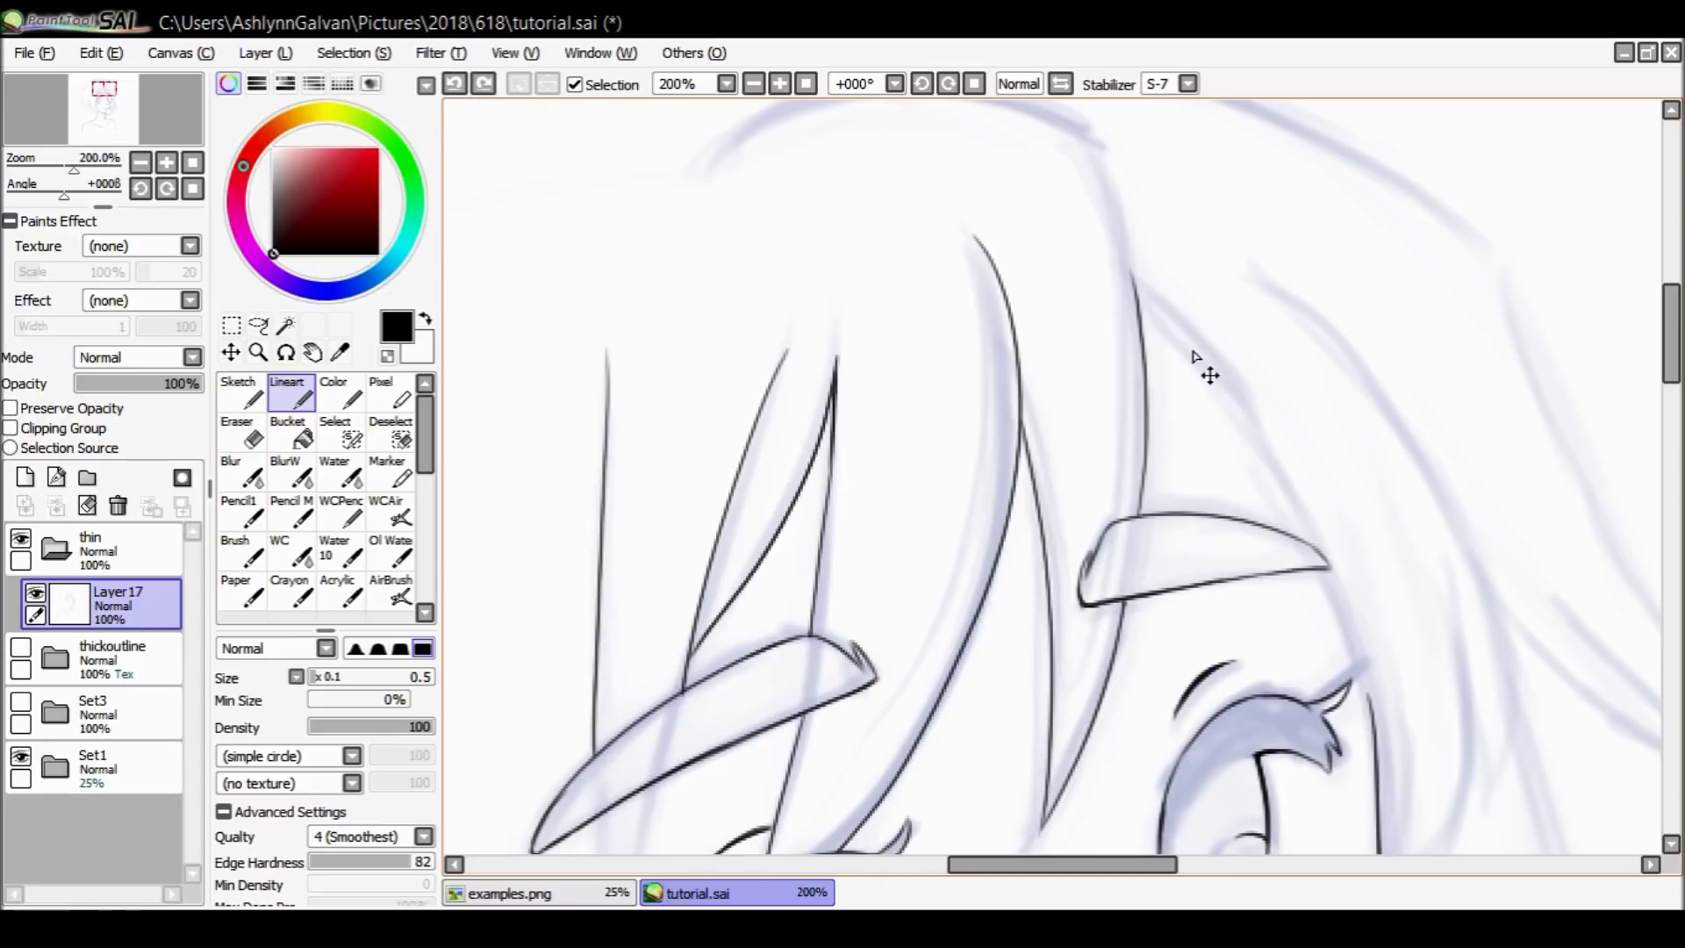
{"action": "mouse_move", "coordinate": [1145, 303]}
{"action": "left_mouse_down"}
{"action": "mouse_move", "coordinate": [1241, 397]}
{"action": "mouse_move", "coordinate": [1325, 561]}
{"action": "left_mouse_up"}
{"action": "key", "text": "ctrl+z"}
{"action": "left_click_drag", "start_coordinate": [1147, 306], "coordinate": [1225, 399]}
{"action": "key", "text": "ctrl+z"}
{"action": "mouse_move", "coordinate": [1141, 297]}
{"action": "left_mouse_down"}
{"action": "mouse_move", "coordinate": [1218, 387]}
{"action": "mouse_move", "coordinate": [1324, 567]}
{"action": "left_mouse_up"}
{"action": "key", "text": "ctrl+z"}
Ink the hair lines below the left eyebrow, the long lock beside the cheek and the strand sweeping toward the neck.
{"action": "scroll", "coordinate": [1674, 334], "scroll_direction": "down", "scroll_amount": 3}
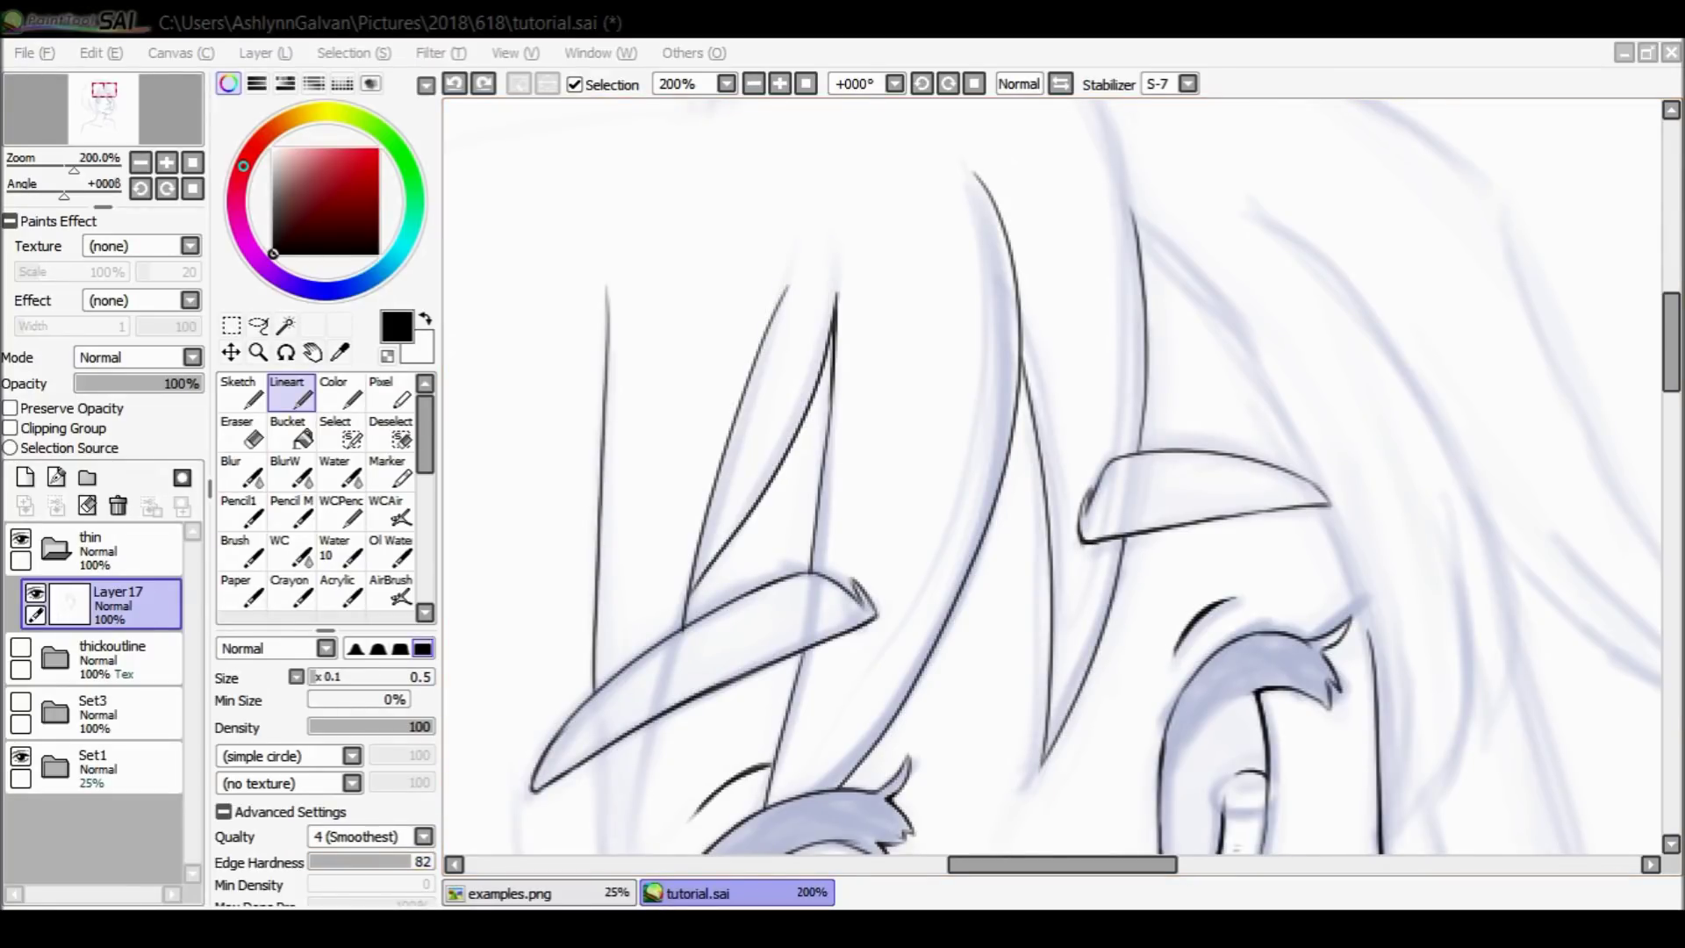
{"action": "left_click_drag", "start_coordinate": [1672, 342], "coordinate": [1672, 368]}
{"action": "left_click_drag", "start_coordinate": [672, 521], "coordinate": [634, 664]}
{"action": "left_click_drag", "start_coordinate": [599, 562], "coordinate": [638, 765]}
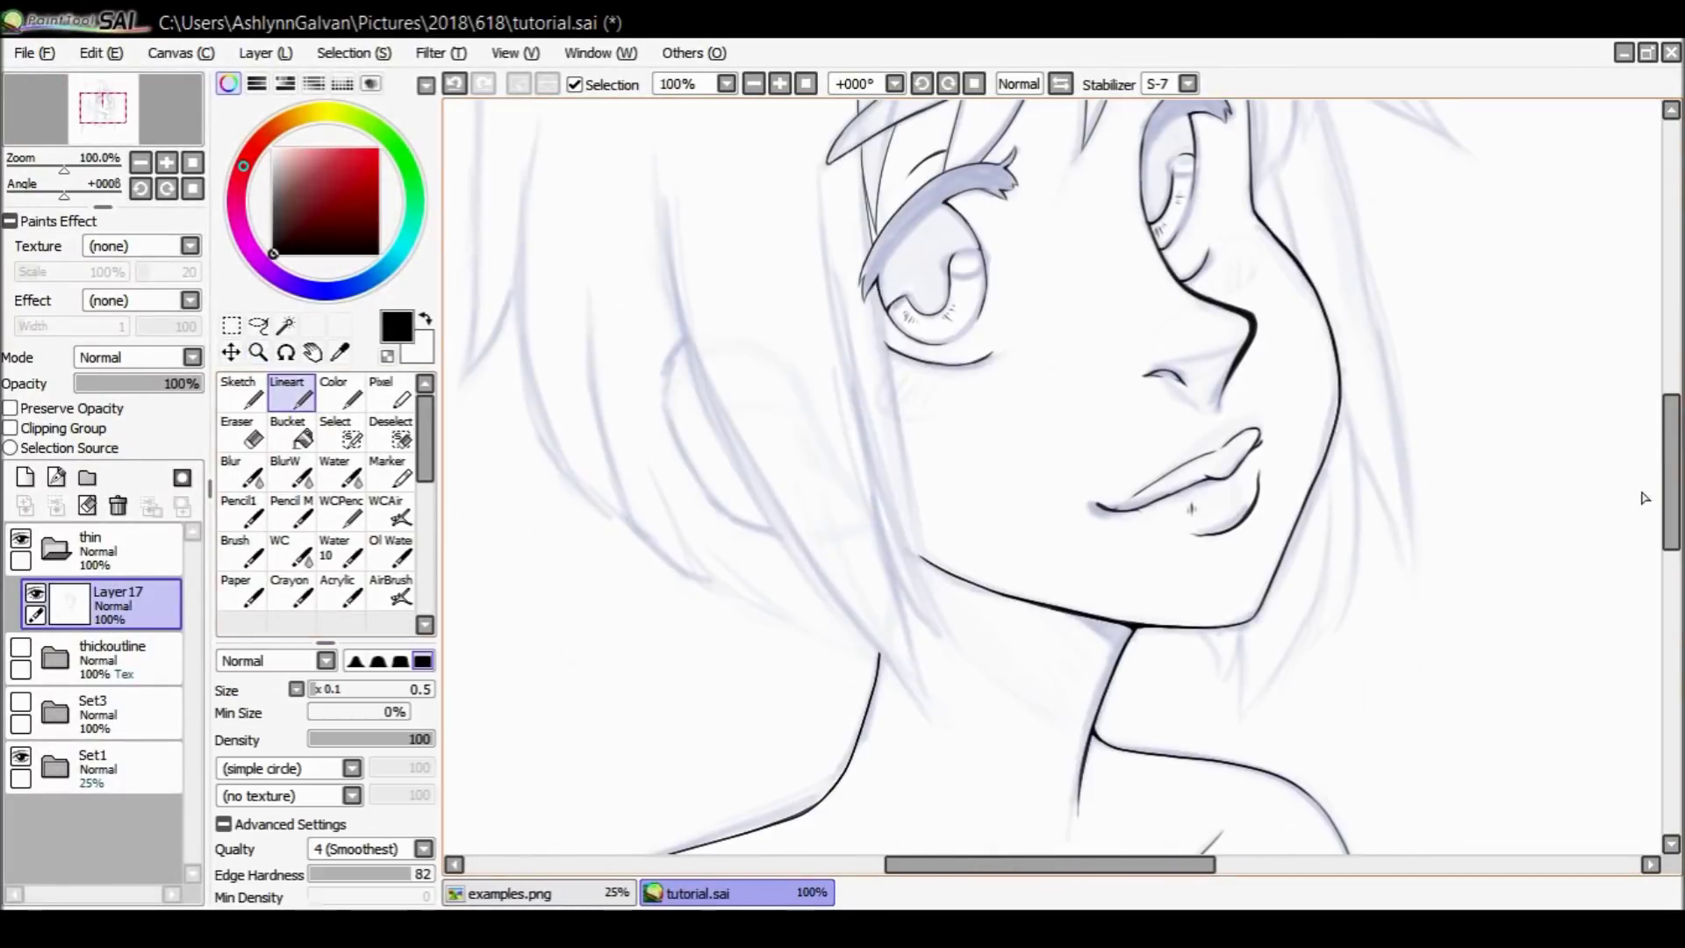
{"action": "left_click_drag", "start_coordinate": [878, 286], "coordinate": [952, 642]}
{"action": "left_click_drag", "start_coordinate": [821, 198], "coordinate": [962, 657]}
{"action": "mouse_move", "coordinate": [659, 180]}
{"action": "left_mouse_down"}
{"action": "mouse_move", "coordinate": [747, 448]}
{"action": "mouse_move", "coordinate": [910, 702]}
{"action": "left_mouse_up"}
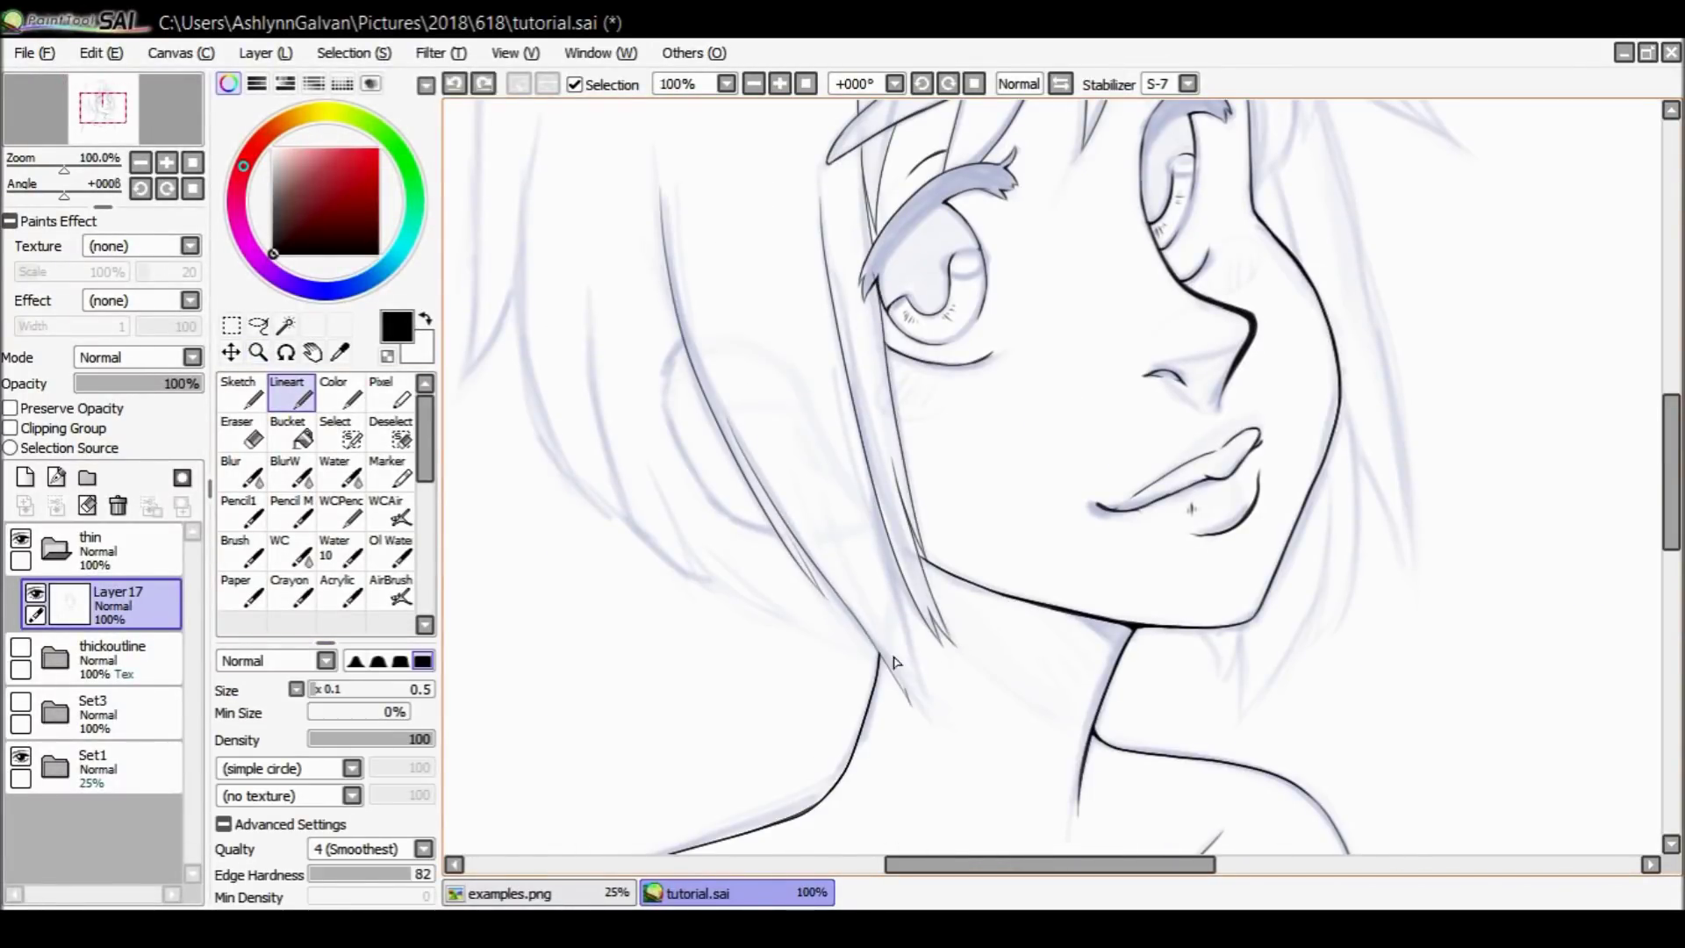
Ink the arc at the top of the bangs and the strands falling beside the right eye.
{"action": "scroll", "coordinate": [904, 439], "scroll_direction": "up", "scroll_amount": 5}
{"action": "left_click_drag", "start_coordinate": [914, 267], "coordinate": [1128, 325]}
{"action": "key", "text": "ctrl+z"}
{"action": "mouse_move", "coordinate": [907, 266]}
{"action": "left_mouse_down"}
{"action": "mouse_move", "coordinate": [1114, 274]}
{"action": "mouse_move", "coordinate": [1131, 333]}
{"action": "left_mouse_up"}
{"action": "key", "text": "ctrl+z"}
{"action": "scroll", "coordinate": [1168, 351], "scroll_direction": "down", "scroll_amount": 3}
{"action": "left_click_drag", "start_coordinate": [1191, 188], "coordinate": [1309, 455]}
{"action": "key", "text": "ctrl+z"}
{"action": "left_click_drag", "start_coordinate": [1305, 351], "coordinate": [1258, 501]}
Ink the long side locks on the right of the face, ending in pointed tips near the chin.
{"action": "scroll", "coordinate": [1308, 395], "scroll_direction": "down", "scroll_amount": 5}
{"action": "left_click_drag", "start_coordinate": [1321, 186], "coordinate": [1407, 674]}
{"action": "left_click_drag", "start_coordinate": [1277, 274], "coordinate": [1308, 367]}
{"action": "key", "text": "ctrl+z"}
{"action": "left_click_drag", "start_coordinate": [1336, 492], "coordinate": [1365, 755]}
{"action": "left_click_drag", "start_coordinate": [1326, 650], "coordinate": [1234, 818]}
{"action": "left_click_drag", "start_coordinate": [1399, 683], "coordinate": [1366, 550]}
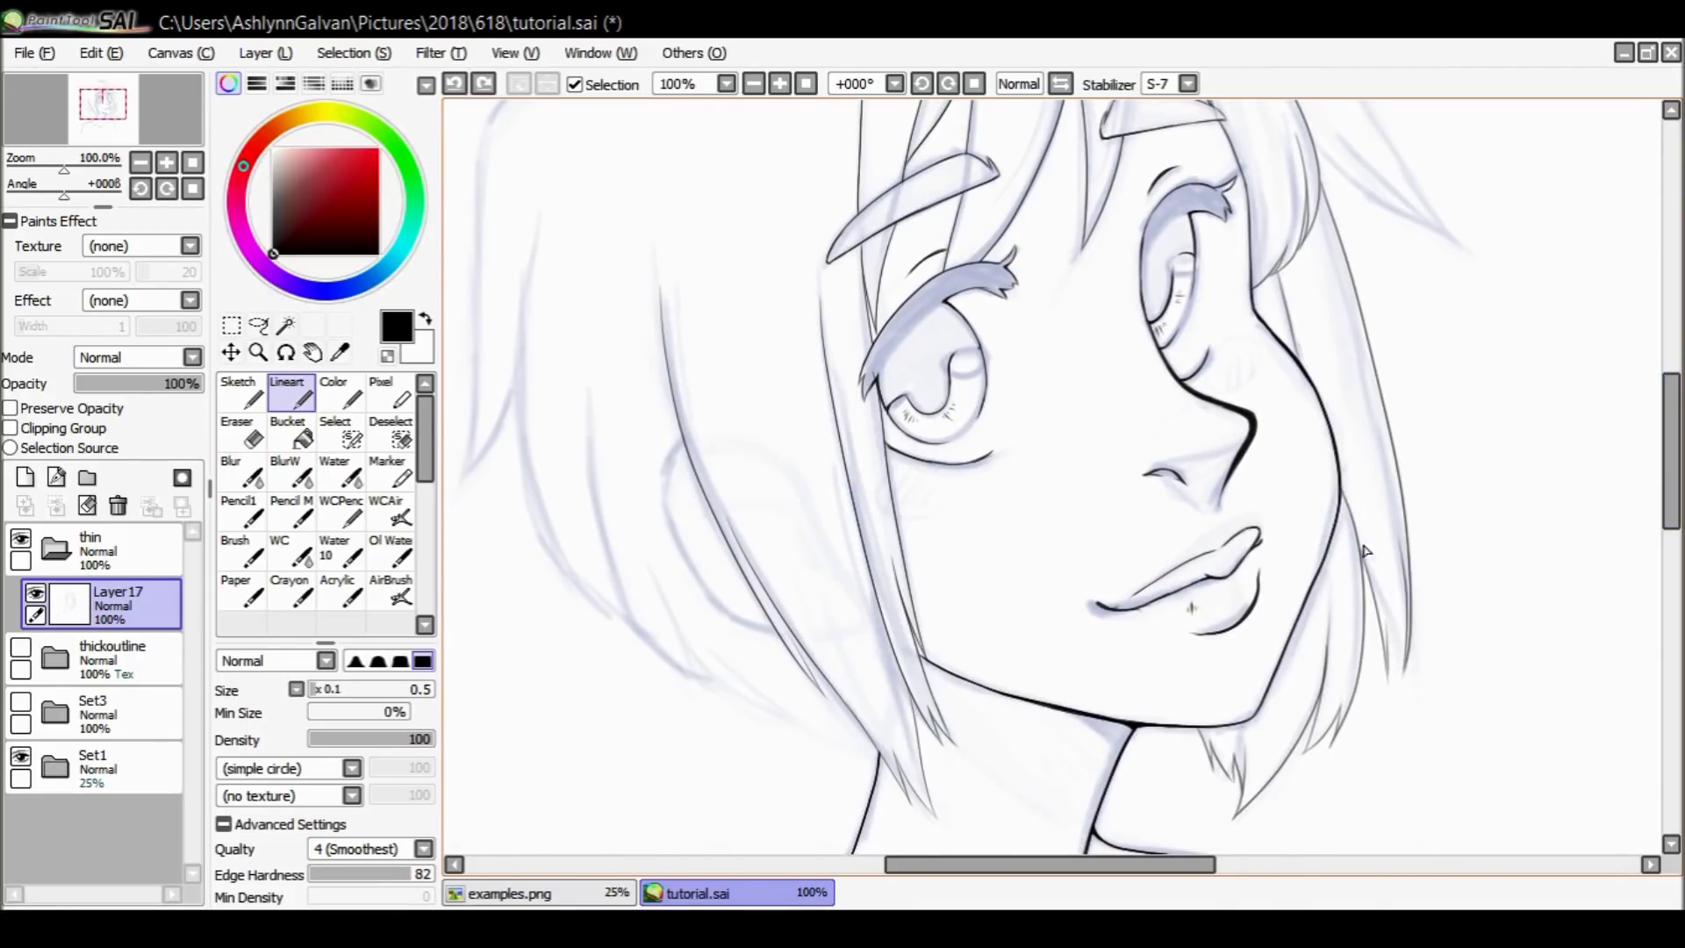
Ink the outer contour of the hair over the crown and down the back of the head.
{"action": "scroll", "coordinate": [1141, 474], "scroll_direction": "down", "scroll_amount": 1}
{"action": "scroll", "coordinate": [1141, 474], "scroll_direction": "down", "scroll_amount": 1}
{"action": "left_click_drag", "start_coordinate": [1141, 527], "coordinate": [99, 683]}
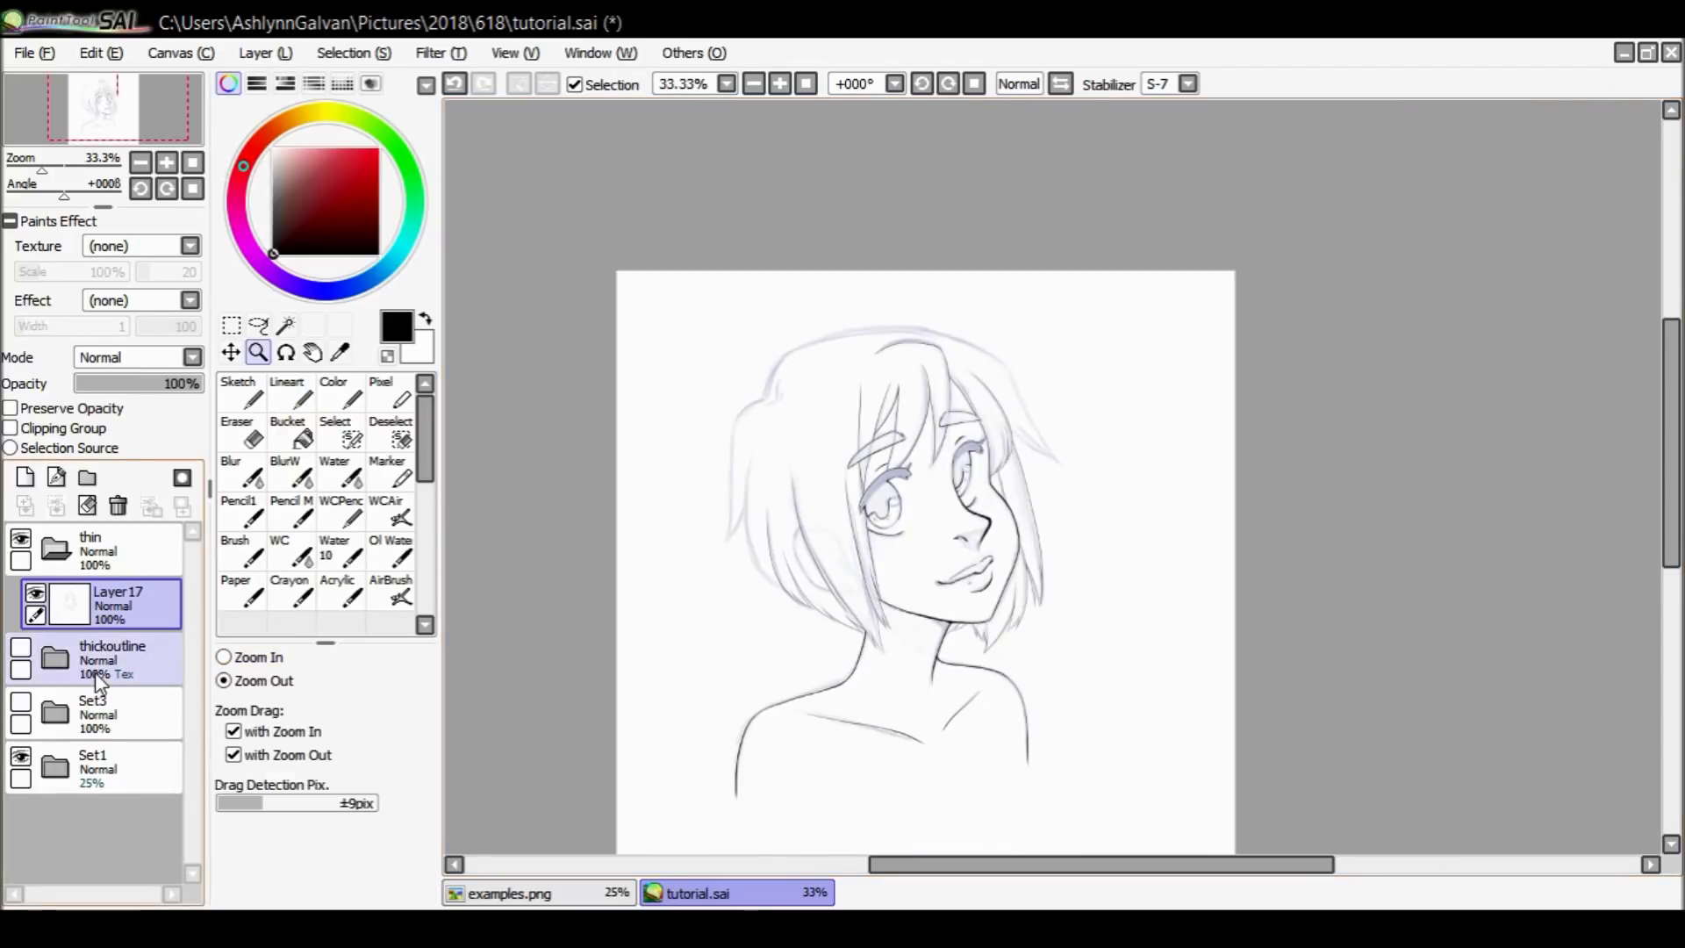
{"action": "scroll", "coordinate": [790, 395], "scroll_direction": "up", "scroll_amount": 2}
{"action": "left_click", "coordinate": [922, 83]}
{"action": "left_click", "coordinate": [926, 86]}
{"action": "mouse_move", "coordinate": [1180, 202]}
{"action": "left_mouse_down"}
{"action": "mouse_move", "coordinate": [765, 597]}
{"action": "mouse_move", "coordinate": [833, 792]}
{"action": "left_mouse_up"}
{"action": "left_click", "coordinate": [974, 85]}
{"action": "left_click", "coordinate": [1061, 84]}
Set the Lineart brush size to 0.8 and ink the ear's outline behind the side strand.
{"action": "left_click_drag", "start_coordinate": [1675, 395], "coordinate": [1675, 439]}
{"action": "left_click", "coordinate": [319, 689]}
{"action": "left_click_drag", "start_coordinate": [865, 507], "coordinate": [885, 626]}
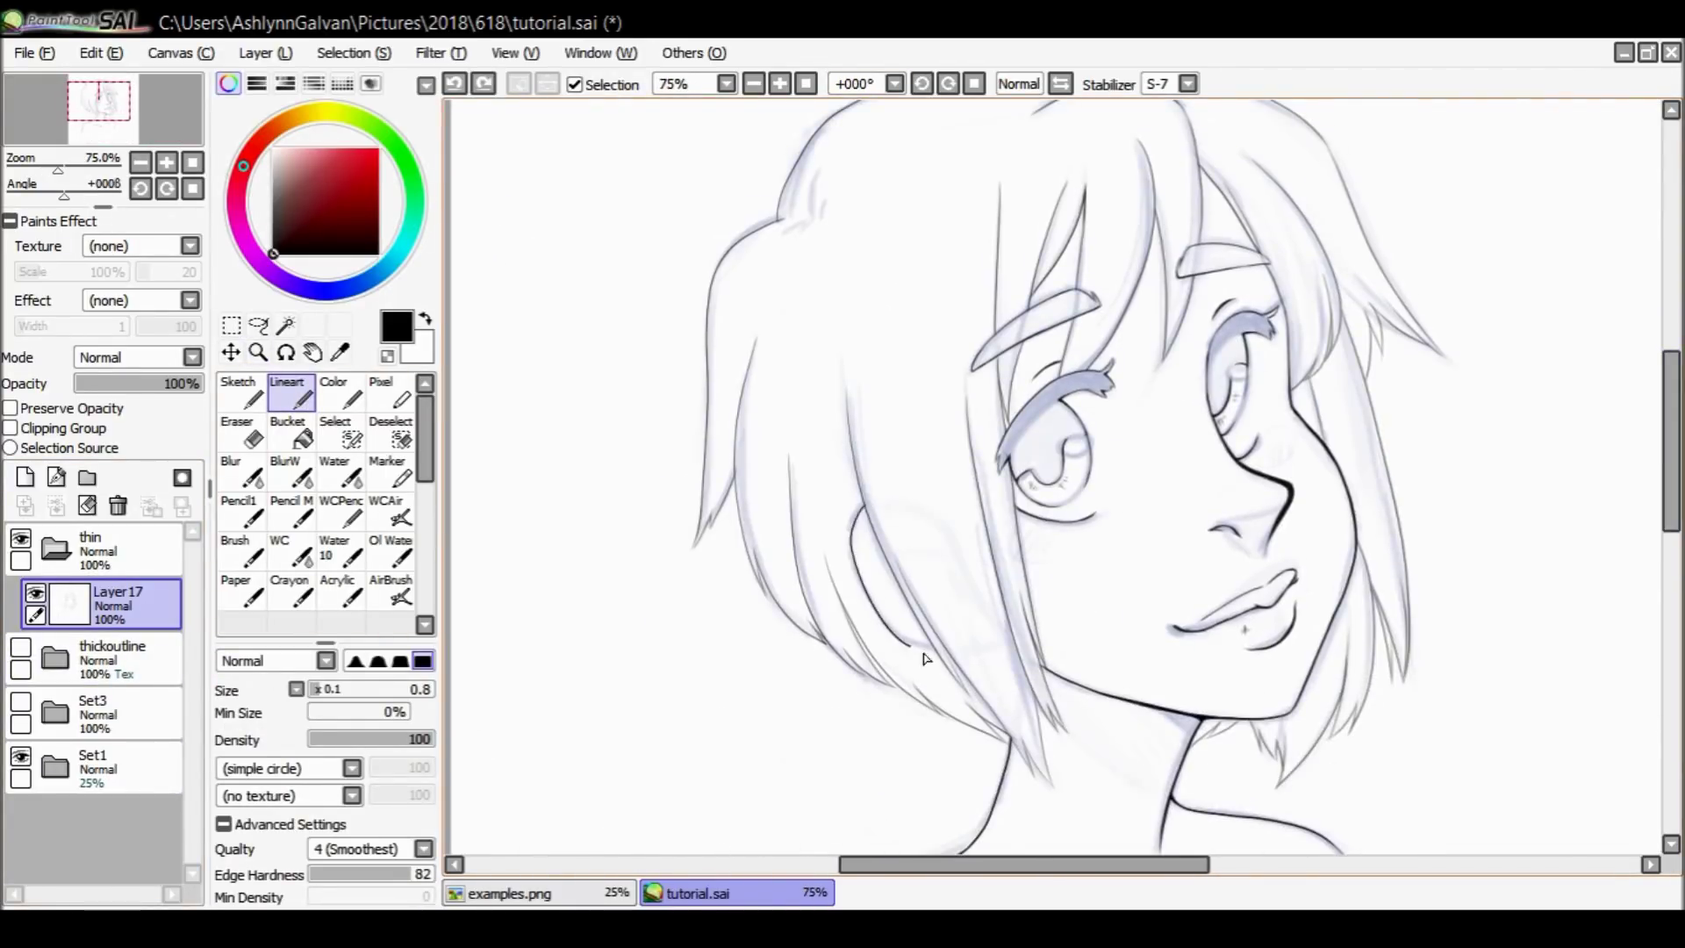
Lower the opacity of the Set1 sketch folder to 7%.
{"action": "left_click", "coordinate": [88, 768]}
{"action": "left_click_drag", "start_coordinate": [106, 383], "coordinate": [83, 384]}
{"action": "mouse_move", "coordinate": [1672, 439]}
{"action": "left_mouse_down"}
{"action": "mouse_move", "coordinate": [1657, 511]}
{"action": "mouse_move", "coordinate": [1639, 453]}
{"action": "left_mouse_up"}
{"action": "left_click_drag", "start_coordinate": [1670, 365], "coordinate": [1670, 338]}
{"action": "left_click_drag", "start_coordinate": [998, 869], "coordinate": [965, 867]}
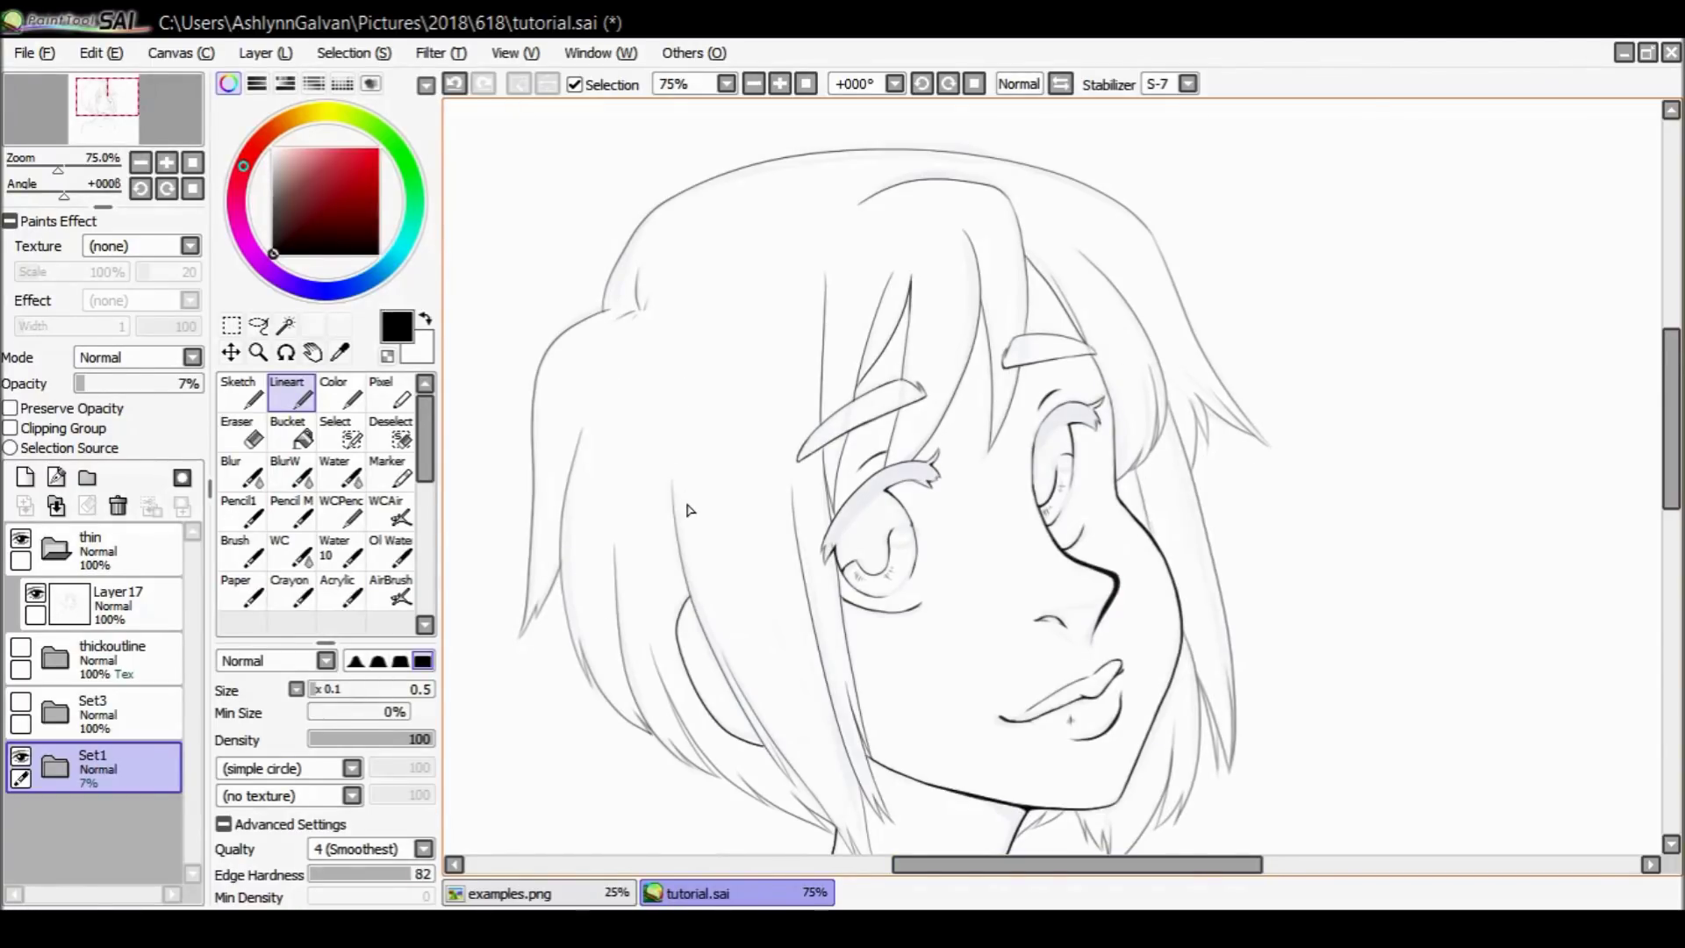
{"action": "left_click_drag", "start_coordinate": [1659, 329], "coordinate": [1628, 362]}
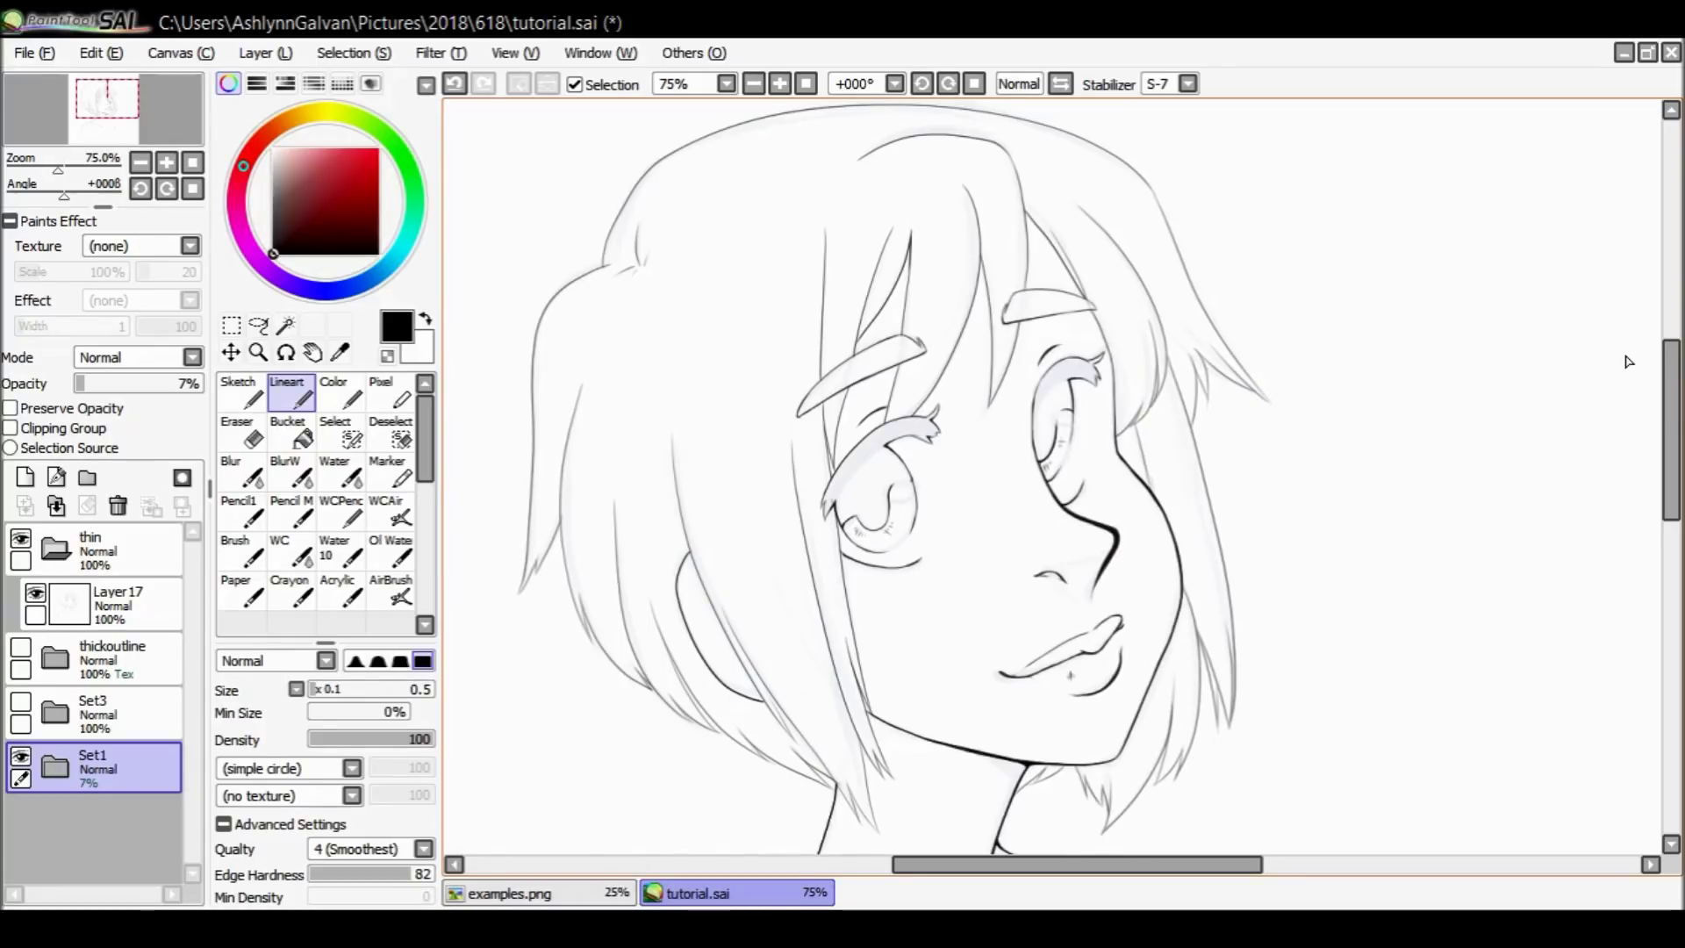
On Layer17, set the Lineart stabilizer to 0 and darken the strand's lower corner just above the left eyebrow.
{"action": "left_click", "coordinate": [258, 352]}
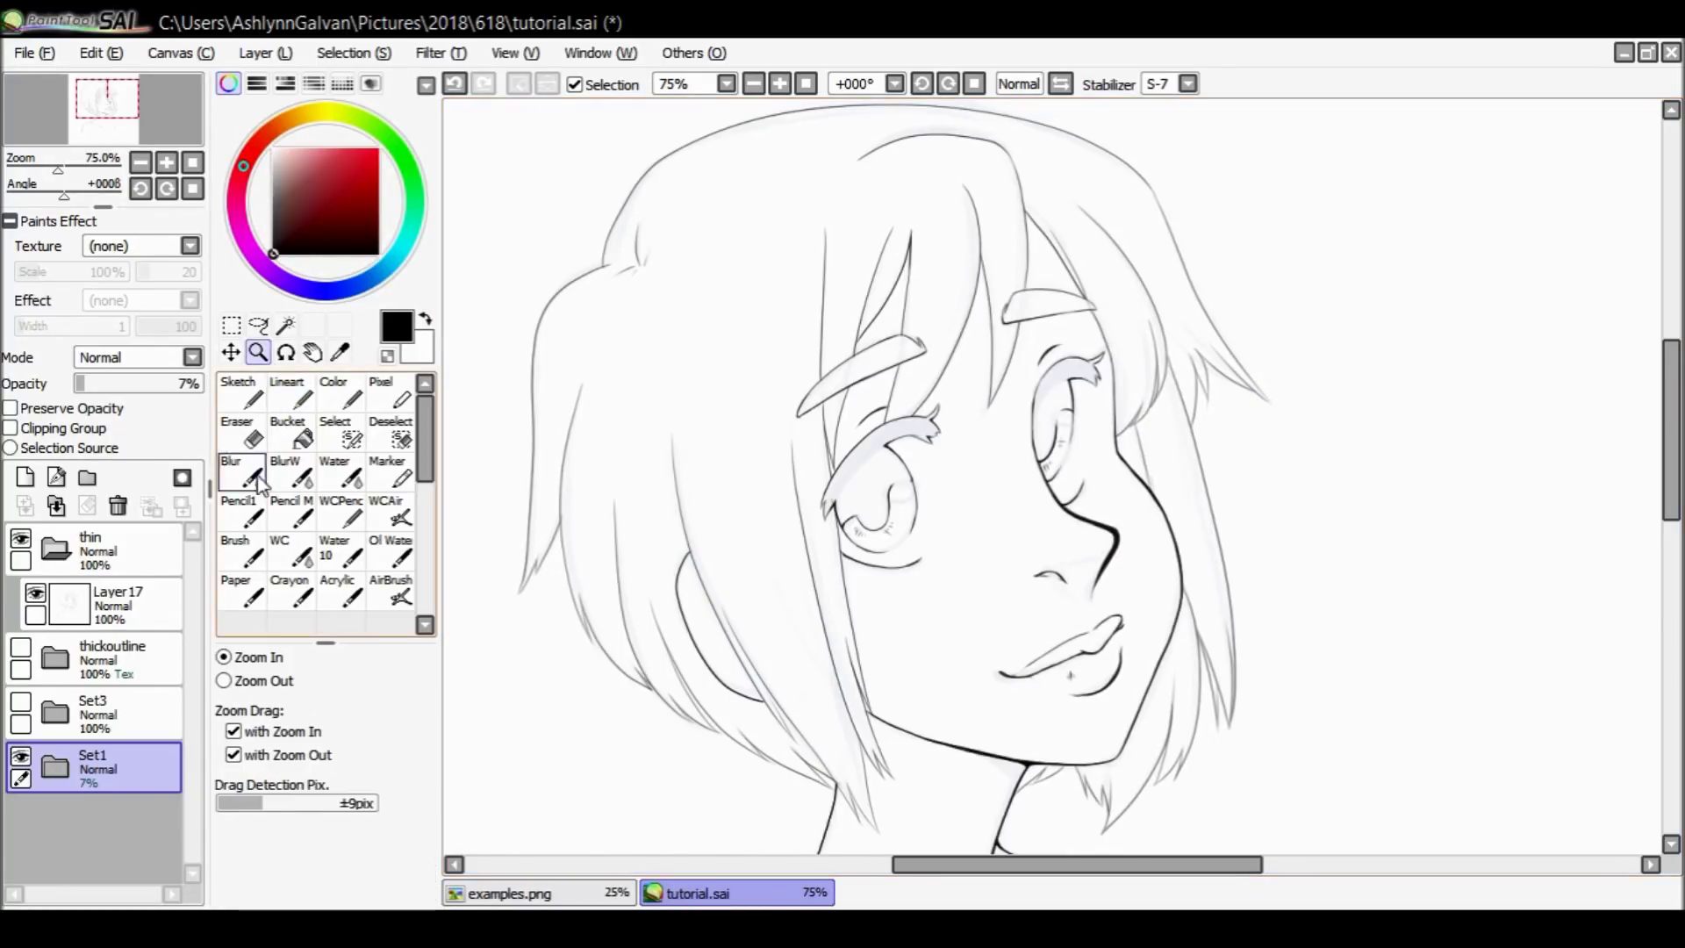
{"action": "left_click", "coordinate": [154, 603]}
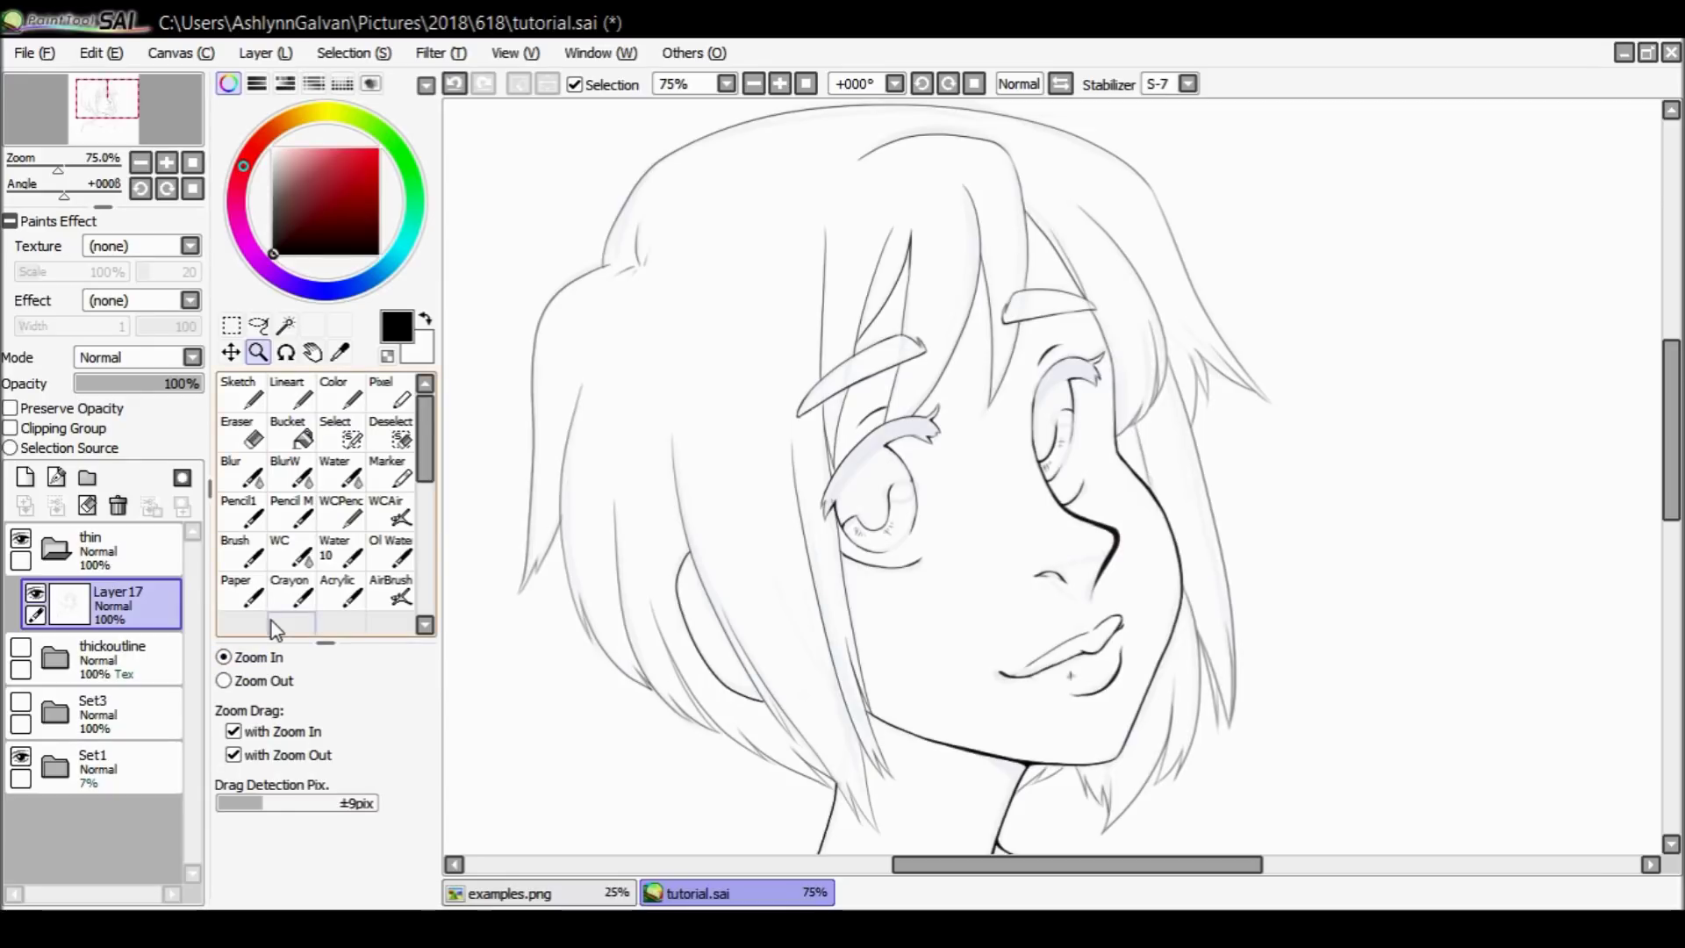
{"action": "left_click", "coordinate": [929, 279]}
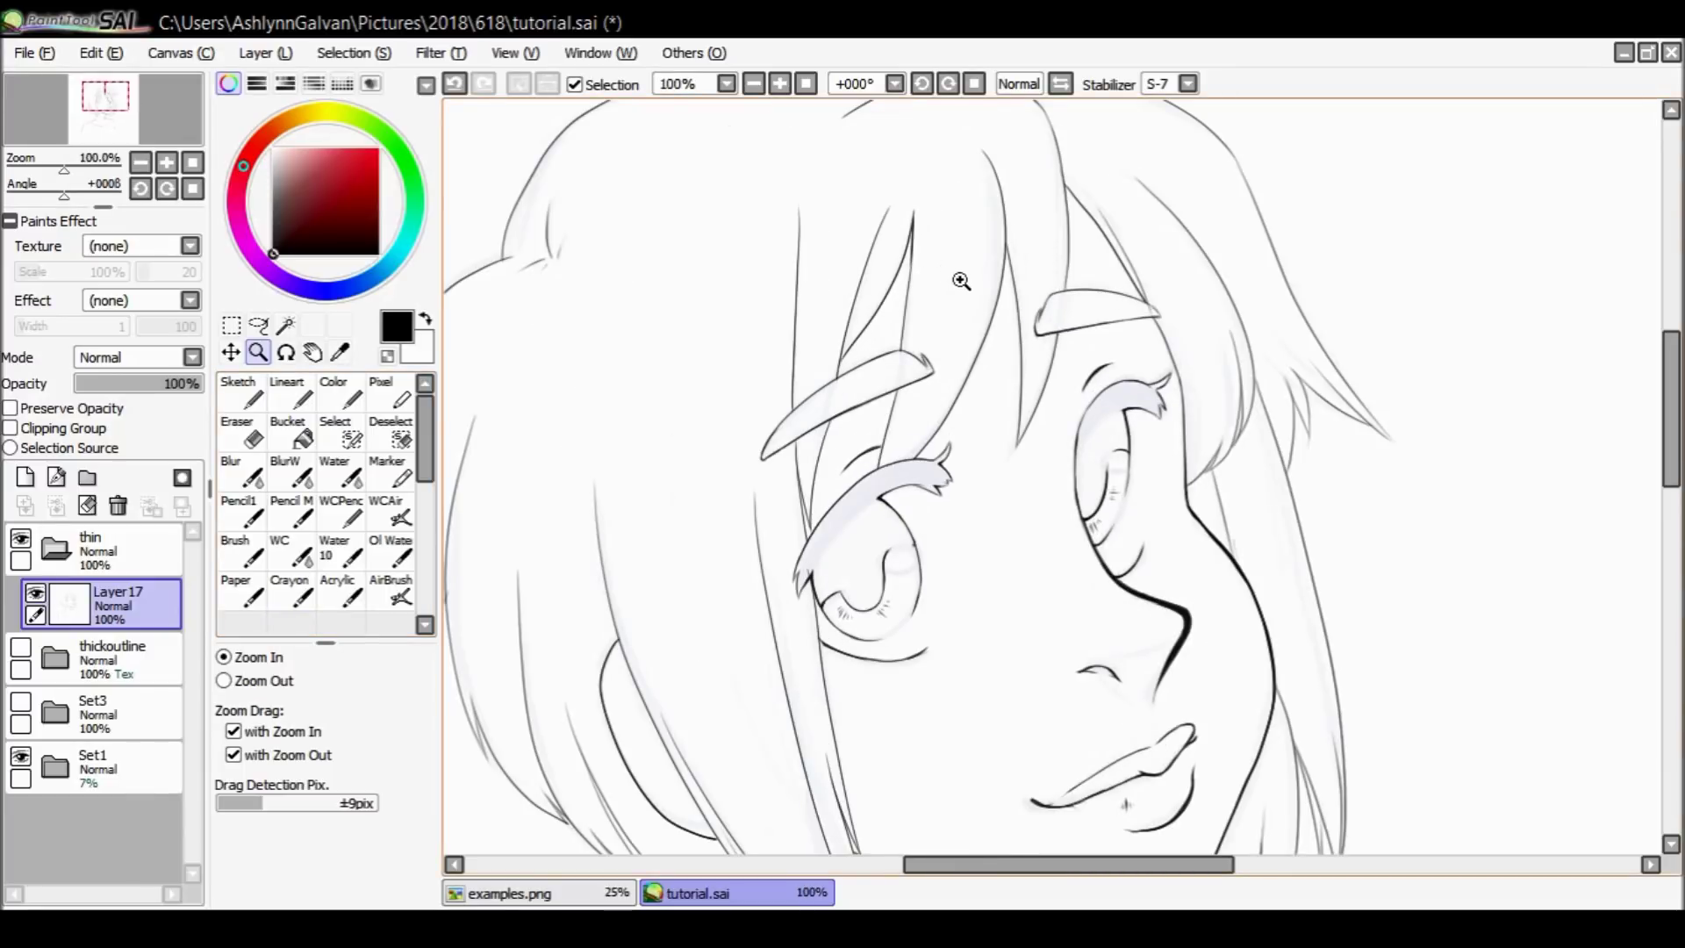
{"action": "left_click", "coordinate": [930, 279]}
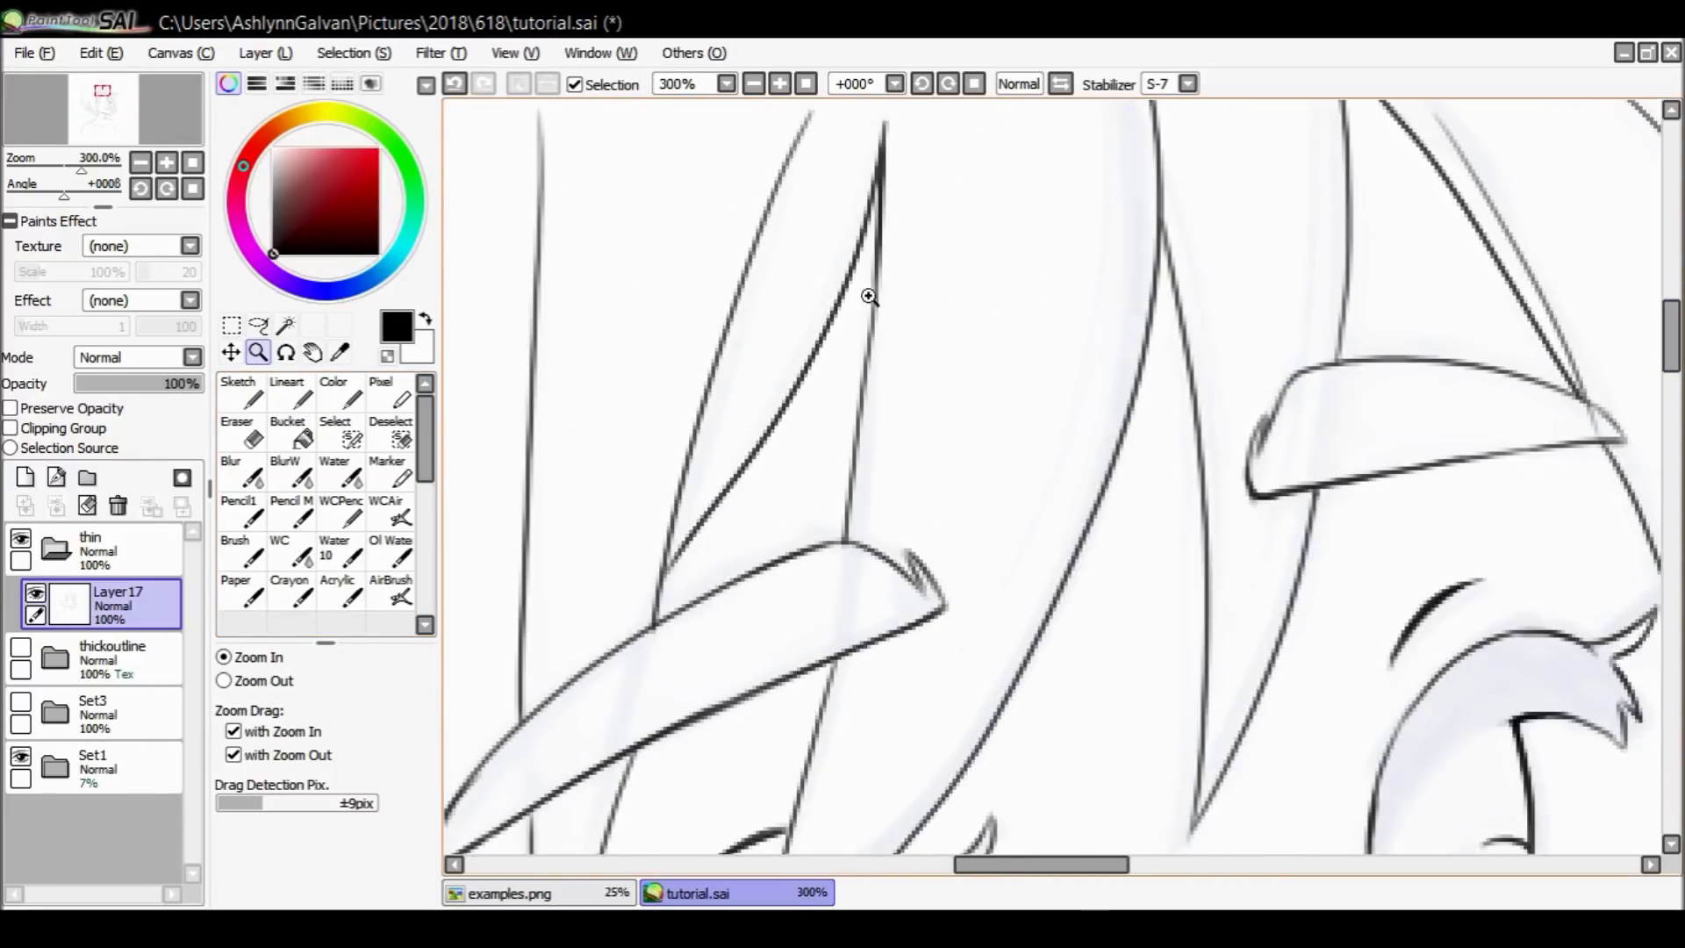
{"action": "left_click", "coordinate": [313, 391]}
{"action": "left_click", "coordinate": [1158, 83]}
{"action": "left_click", "coordinate": [1148, 103]}
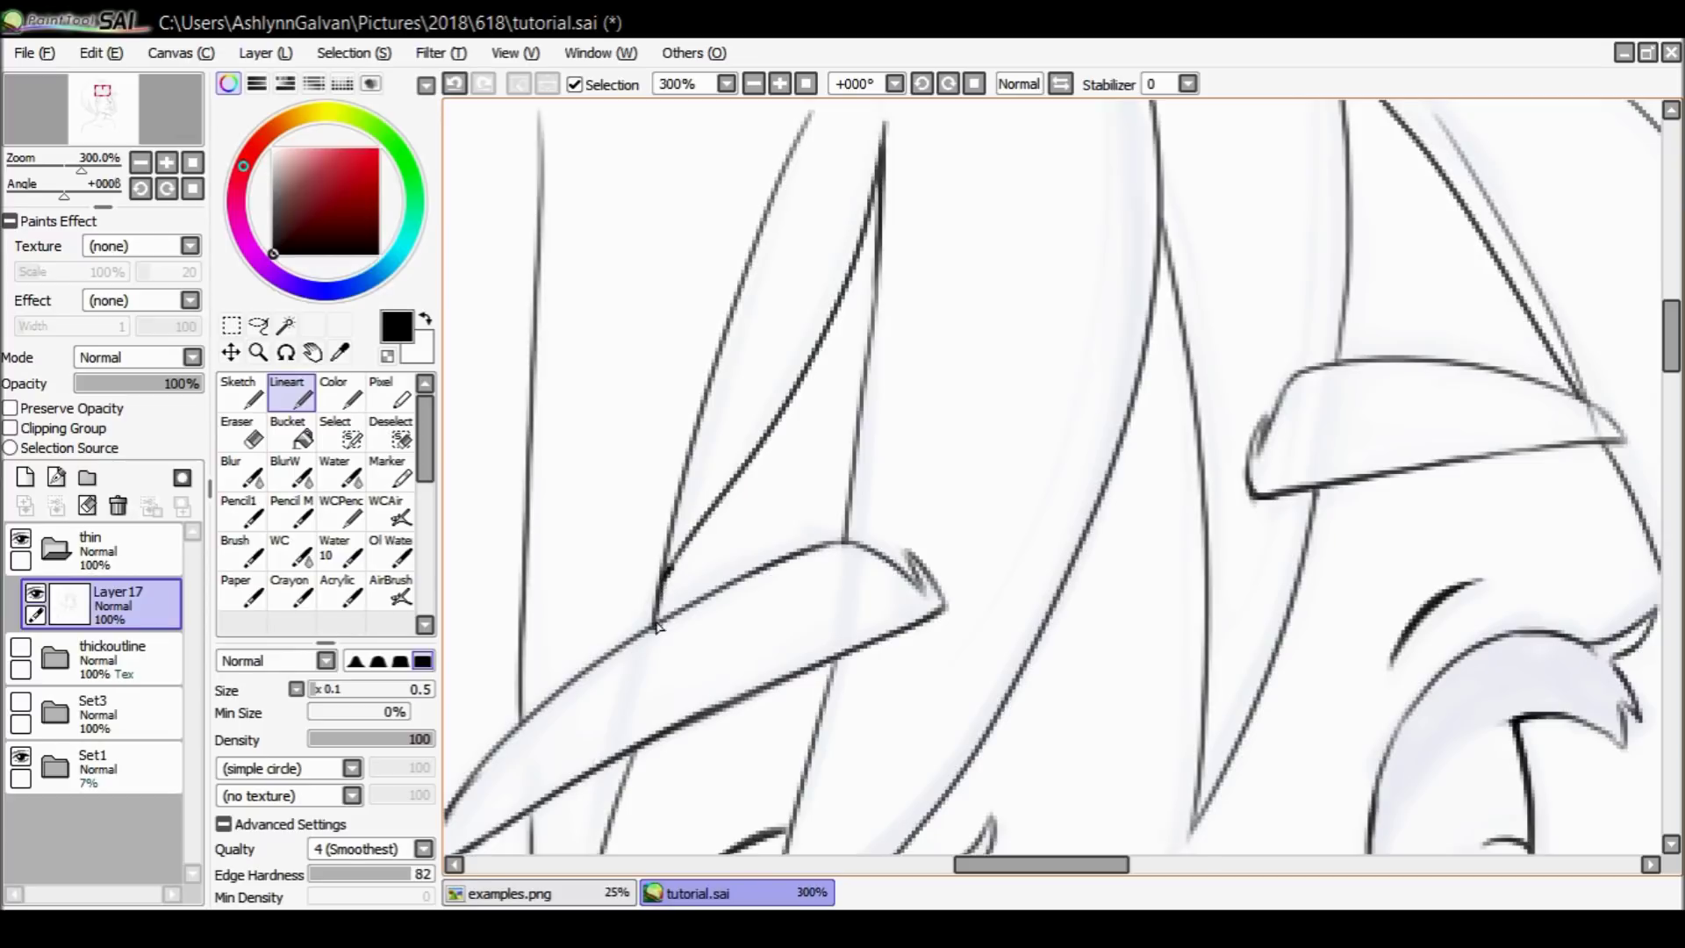
{"action": "mouse_move", "coordinate": [665, 575]}
{"action": "left_mouse_down"}
{"action": "mouse_move", "coordinate": [678, 498]}
{"action": "mouse_move", "coordinate": [658, 601]}
{"action": "left_mouse_up"}
{"action": "key", "text": "ctrl+z"}
{"action": "key", "text": "ctrl+z"}
{"action": "left_click_drag", "start_coordinate": [677, 518], "coordinate": [665, 586]}
Darken the upper point where the two edges of the strand gap above the left eyebrow meet.
{"action": "scroll", "coordinate": [1657, 372], "scroll_direction": "up", "scroll_amount": 3}
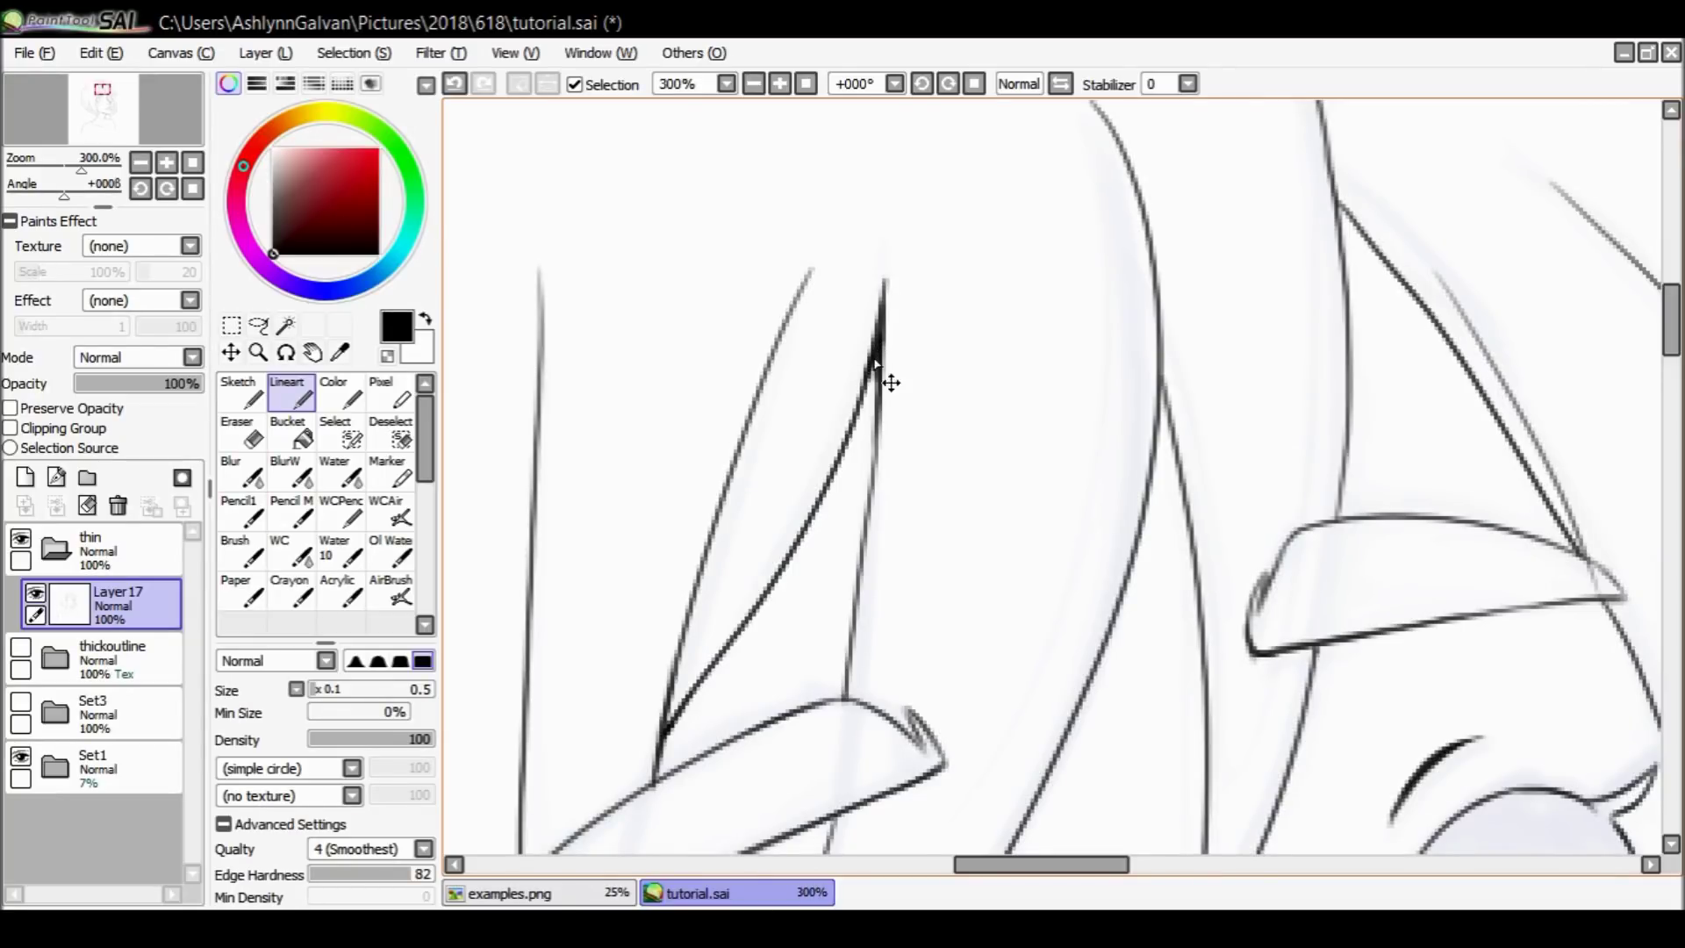
{"action": "key", "text": "ctrl+z"}
{"action": "key", "text": "ctrl+y"}
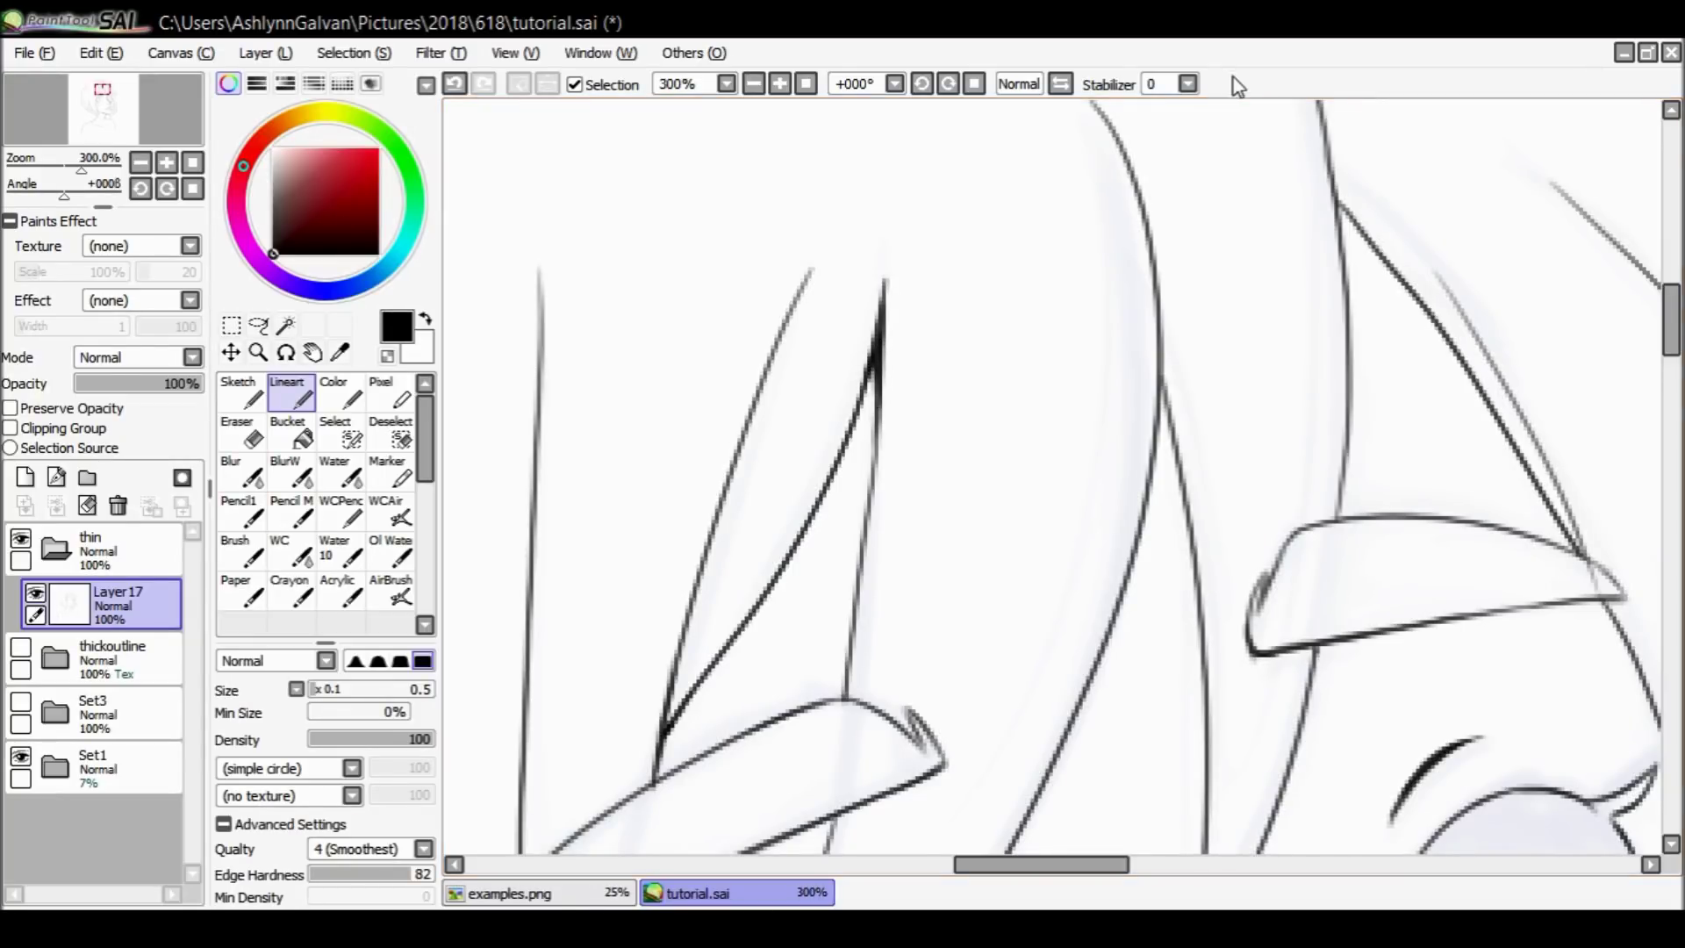
Set the stabilizer to S-7 and thicken the right edge of that strand gap below its upper point.
{"action": "left_click", "coordinate": [1174, 513]}
{"action": "left_click_drag", "start_coordinate": [880, 384], "coordinate": [858, 612]}
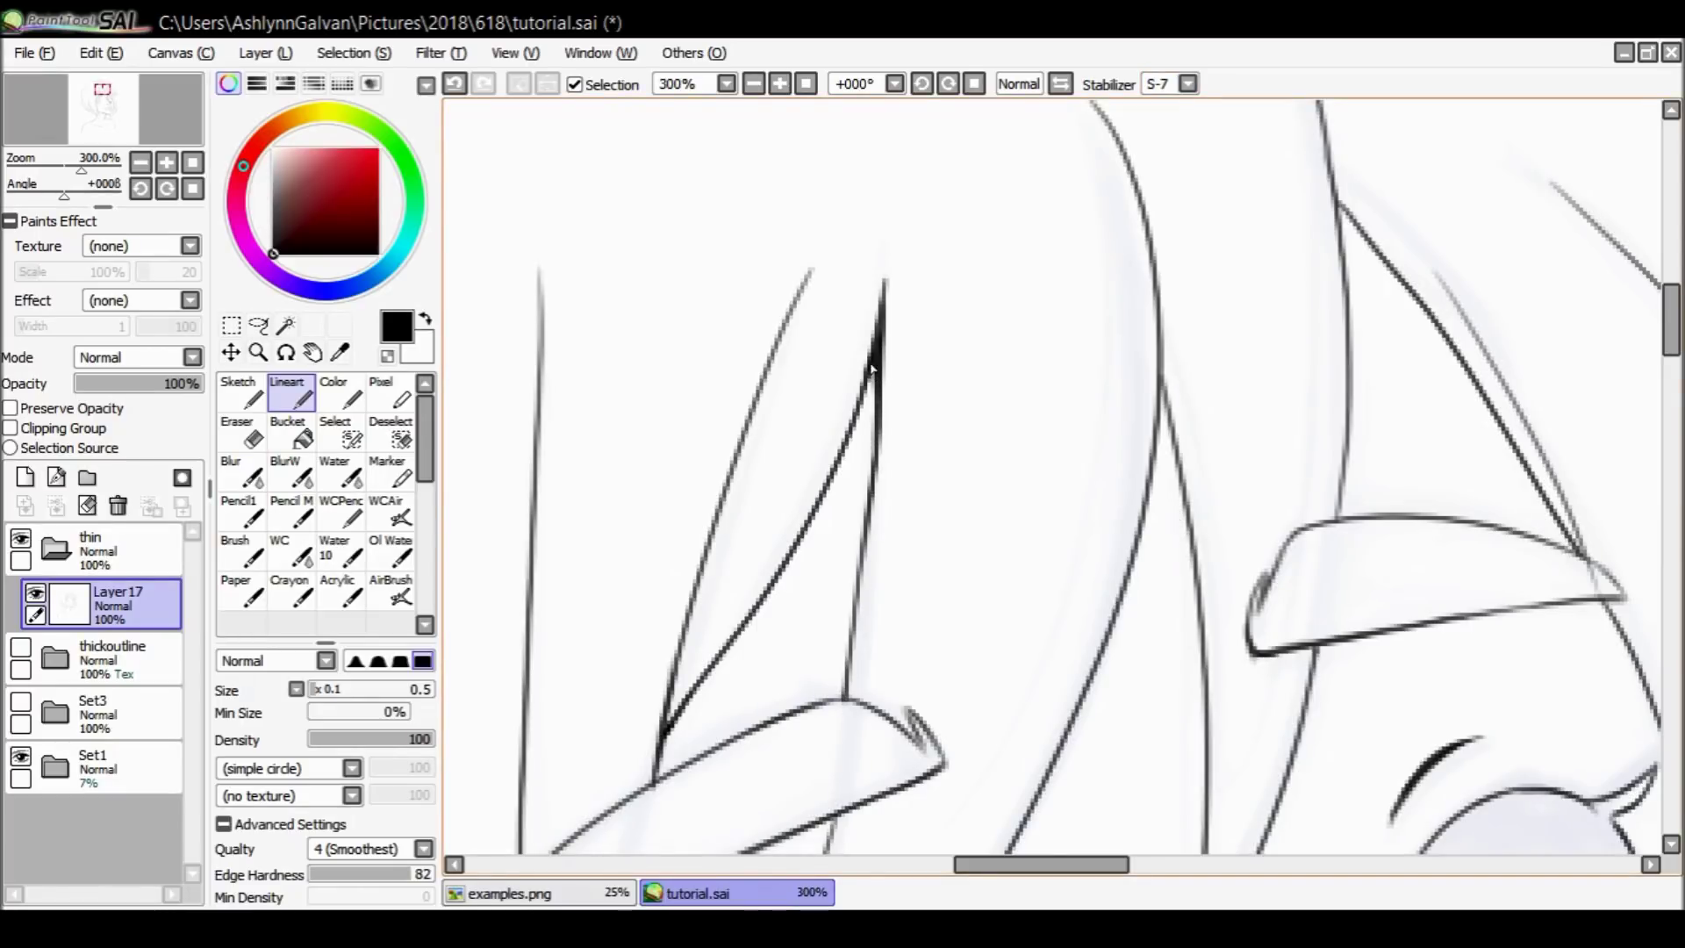
{"action": "key", "text": "ctrl+z"}
{"action": "key", "text": "ctrl+y"}
{"action": "left_click_drag", "start_coordinate": [1666, 358], "coordinate": [1666, 328]}
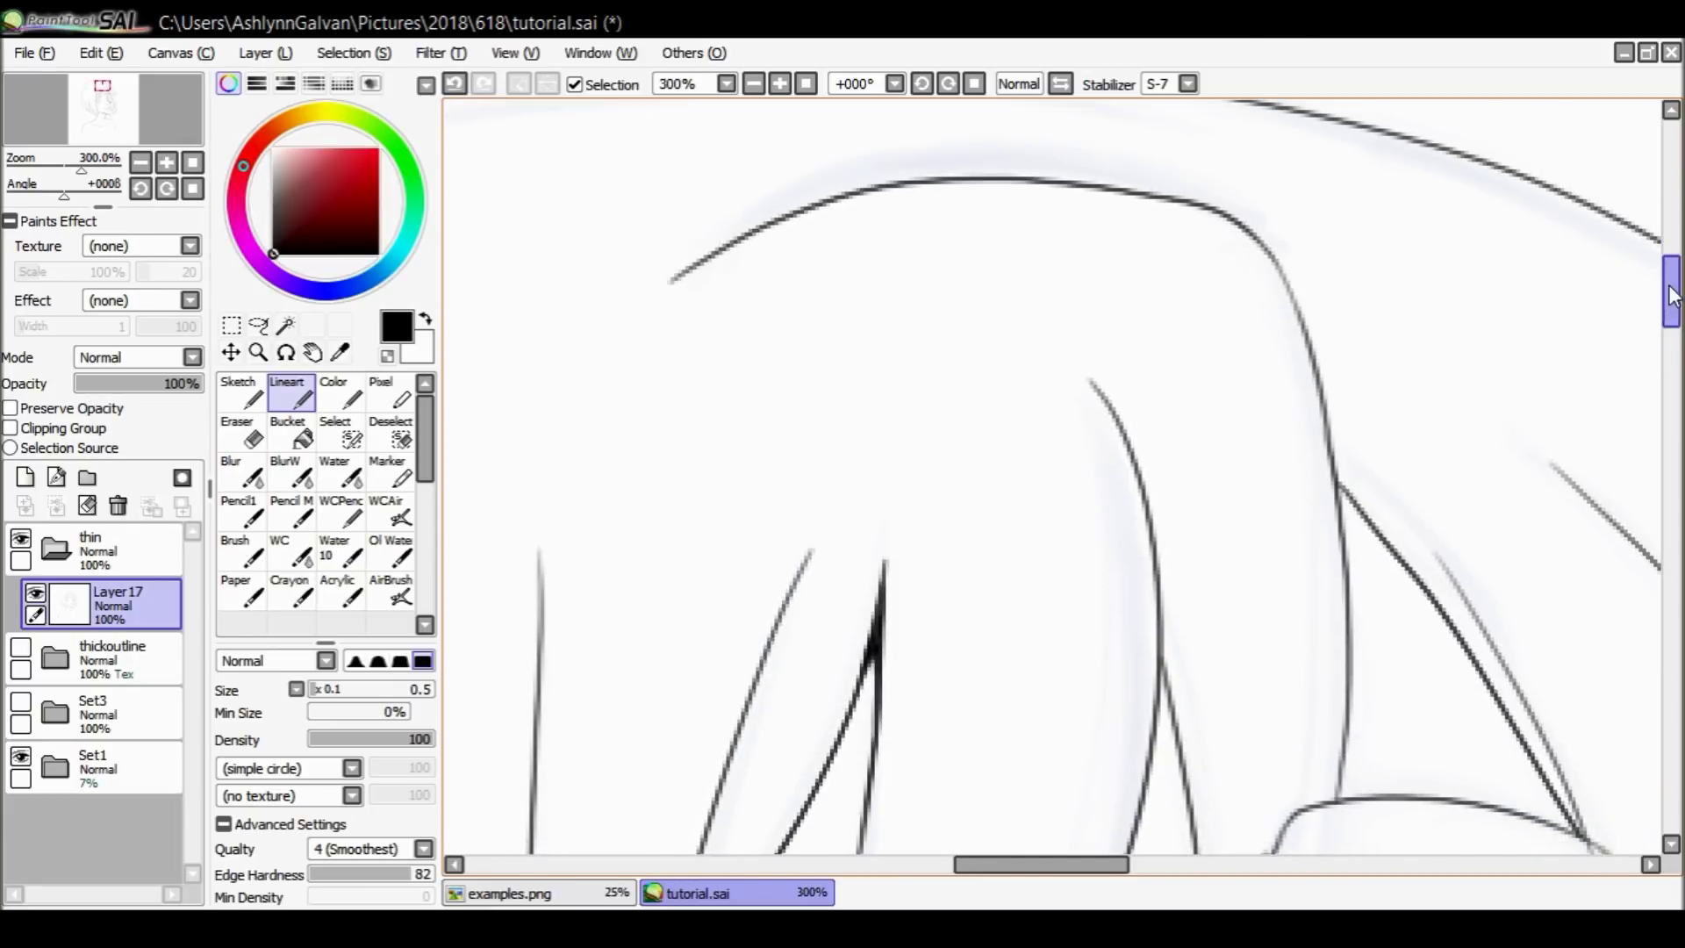
{"action": "scroll", "coordinate": [1410, 298], "scroll_direction": "down", "scroll_amount": 3}
{"action": "key", "text": "ctrl+z"}
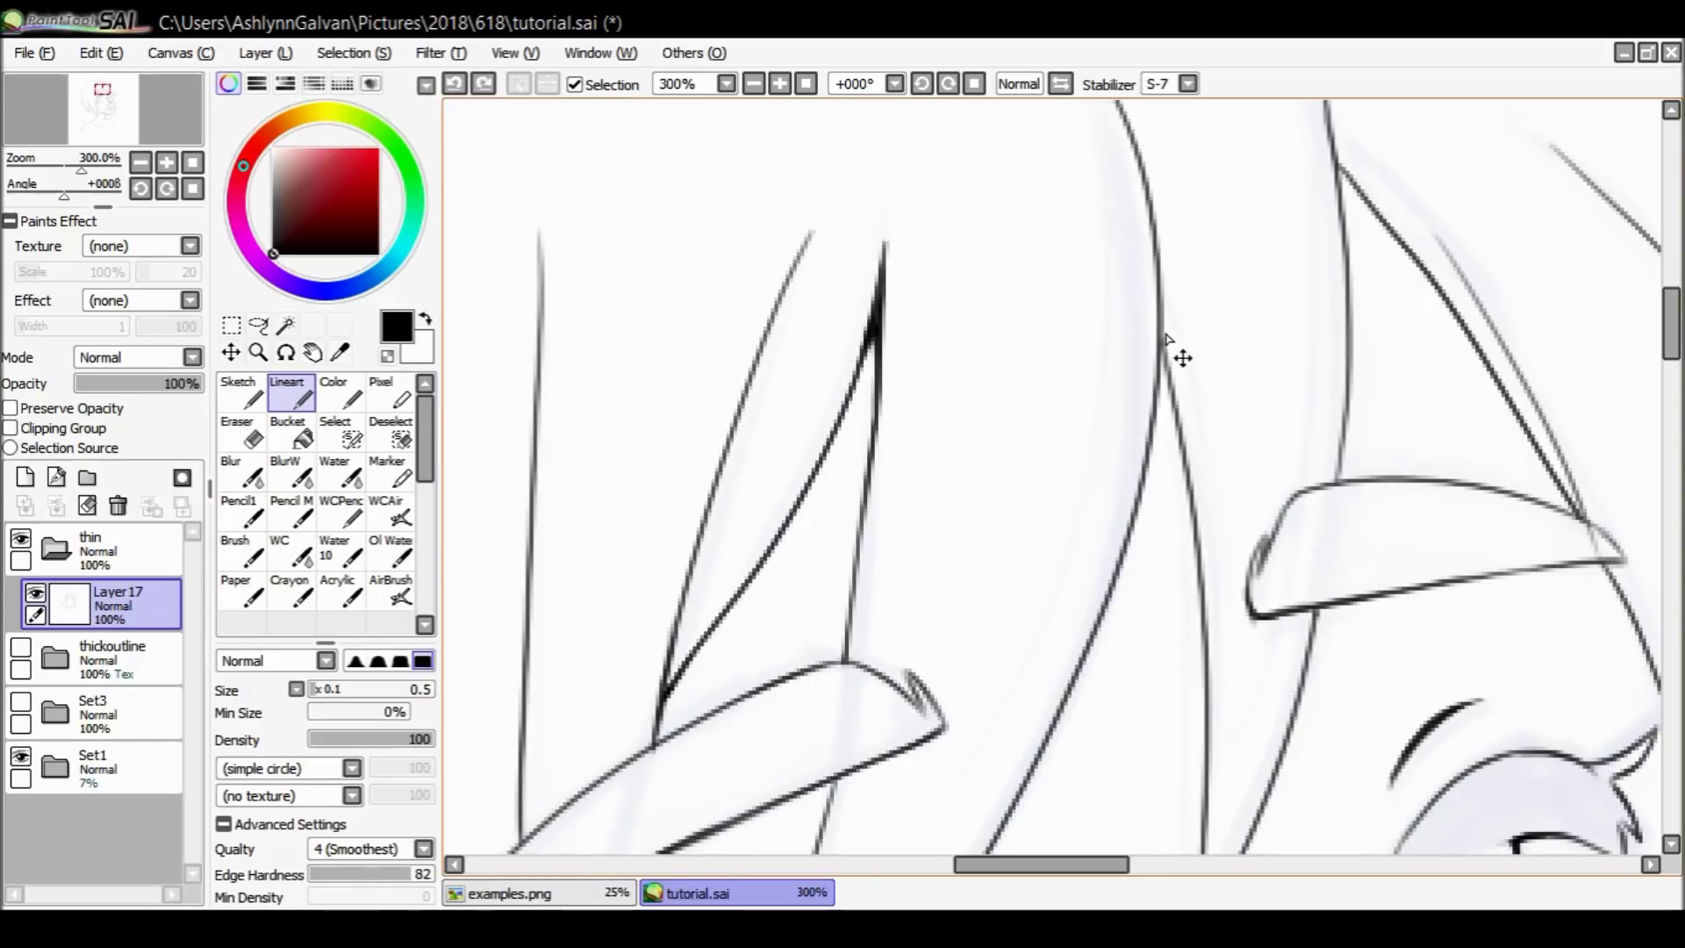
{"action": "key", "text": "ctrl+y"}
{"action": "key", "text": "ctrl+z"}
Thicken the upper part of the long curved bangs strand and trim its edge with the transparent color for a tapered start.
{"action": "scroll", "coordinate": [1648, 329], "scroll_direction": "up", "scroll_amount": 3}
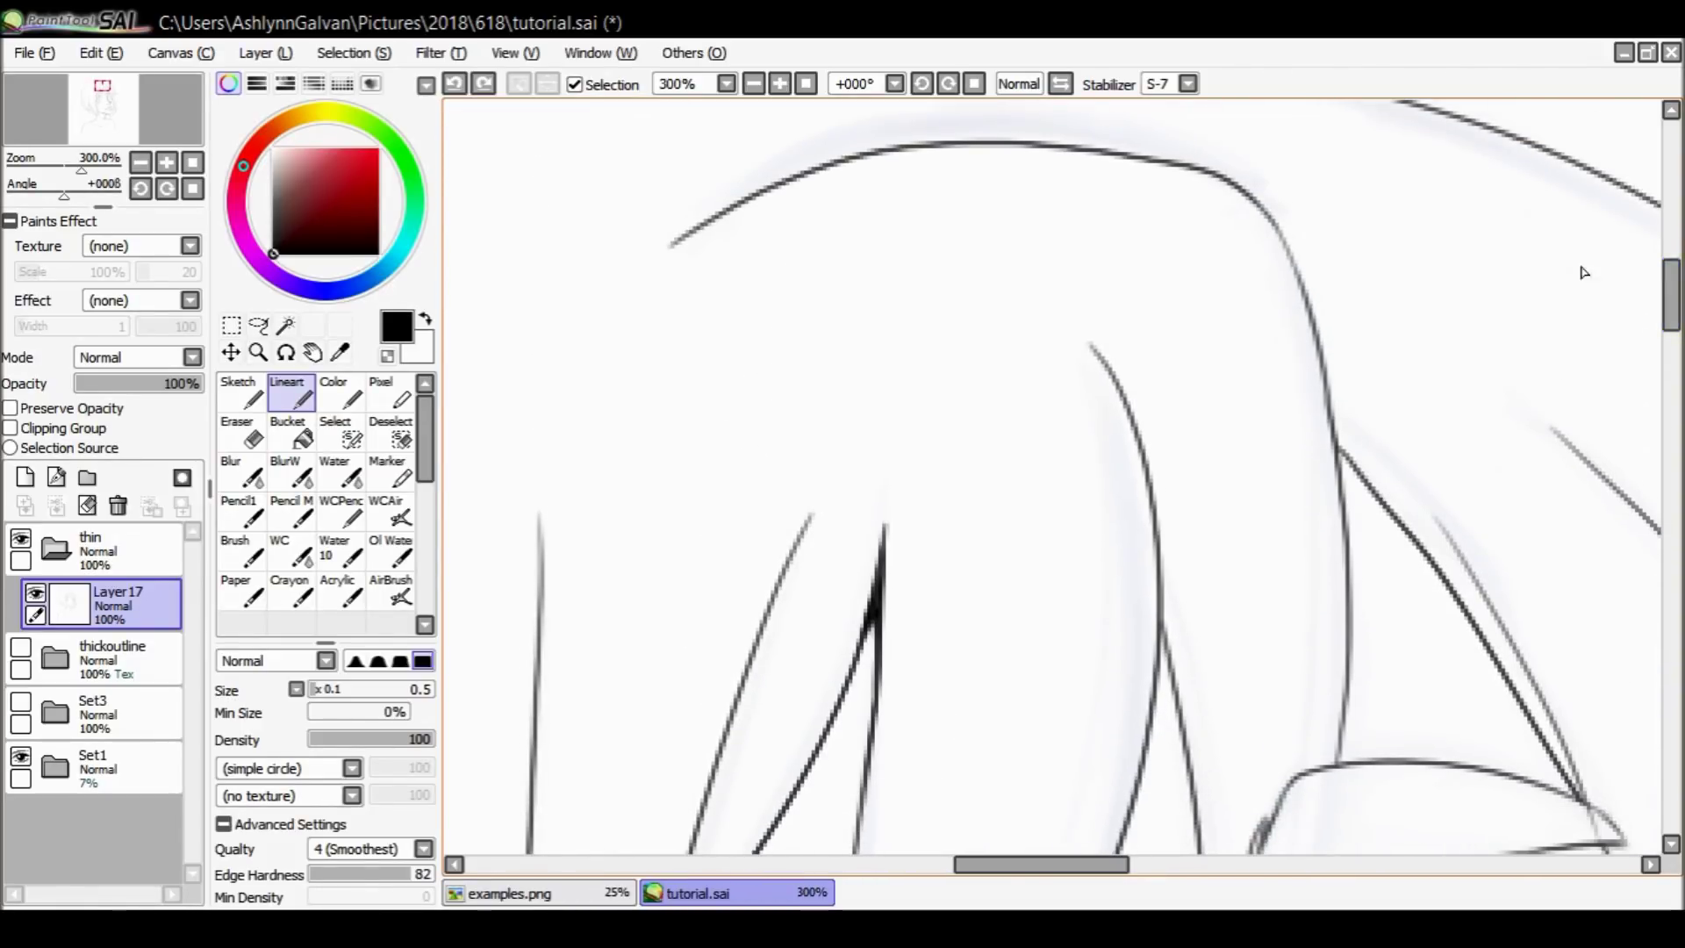
{"action": "left_click_drag", "start_coordinate": [1667, 289], "coordinate": [1667, 296]}
{"action": "left_click_drag", "start_coordinate": [1088, 283], "coordinate": [1136, 387]}
{"action": "key", "text": "ctrl+z"}
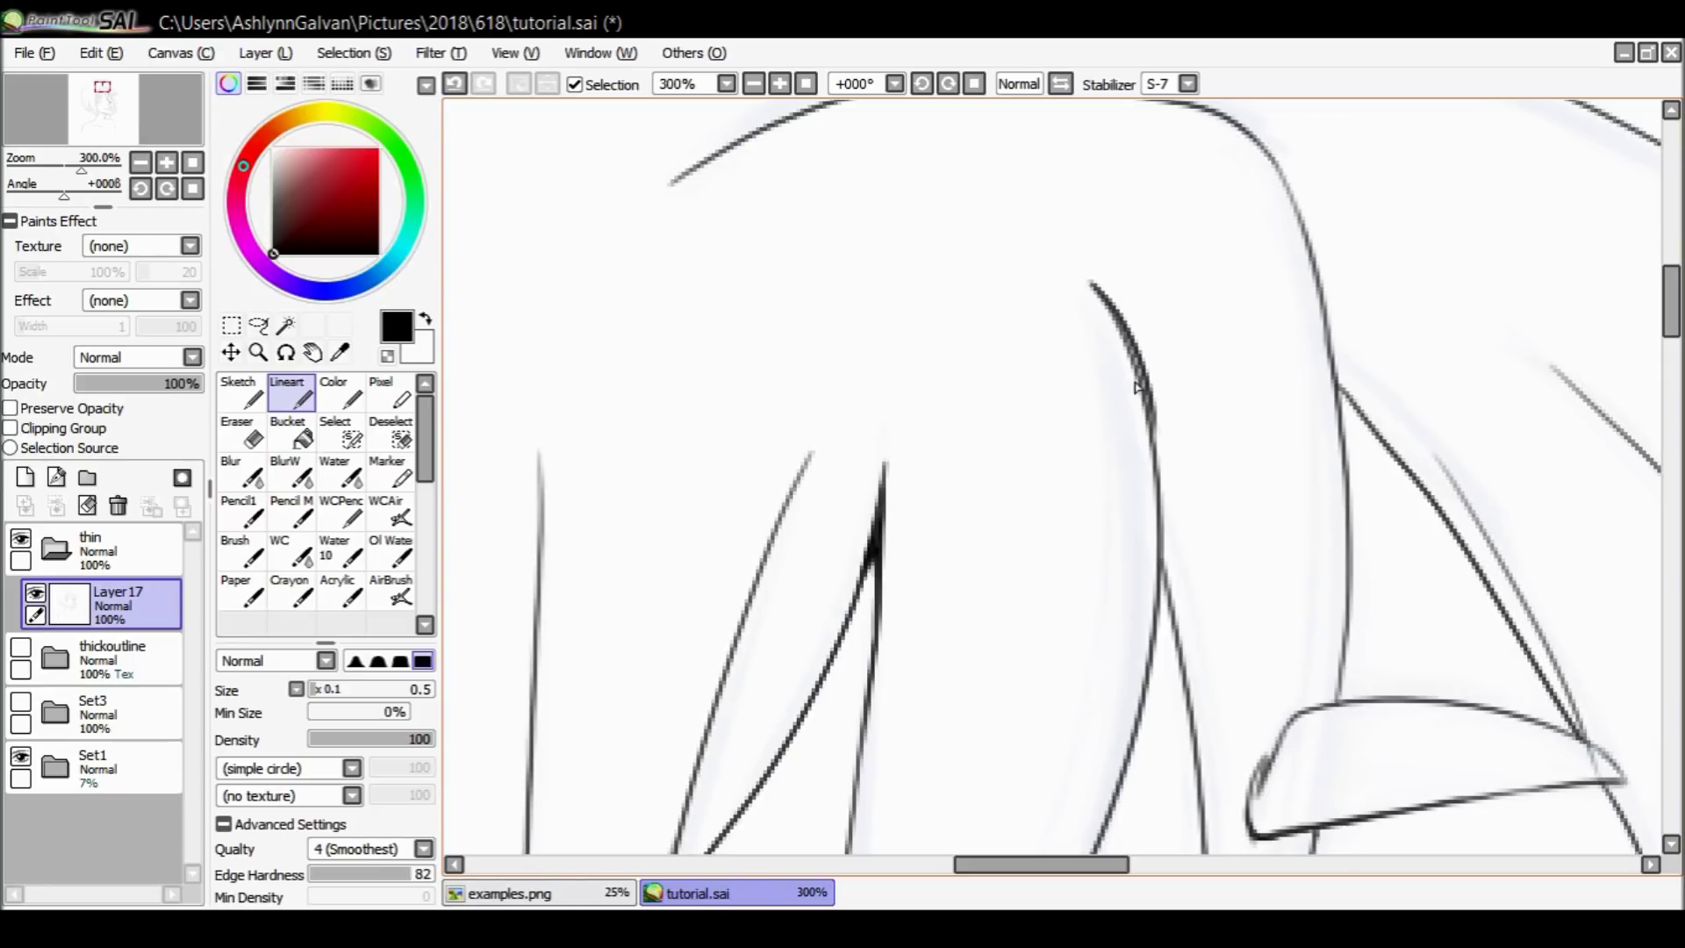
{"action": "mouse_move", "coordinate": [1094, 287]}
{"action": "left_mouse_down"}
{"action": "mouse_move", "coordinate": [1154, 423]}
{"action": "mouse_move", "coordinate": [1124, 333]}
{"action": "mouse_move", "coordinate": [1154, 400]}
{"action": "mouse_move", "coordinate": [1157, 579]}
{"action": "left_mouse_up"}
{"action": "left_click", "coordinate": [387, 355]}
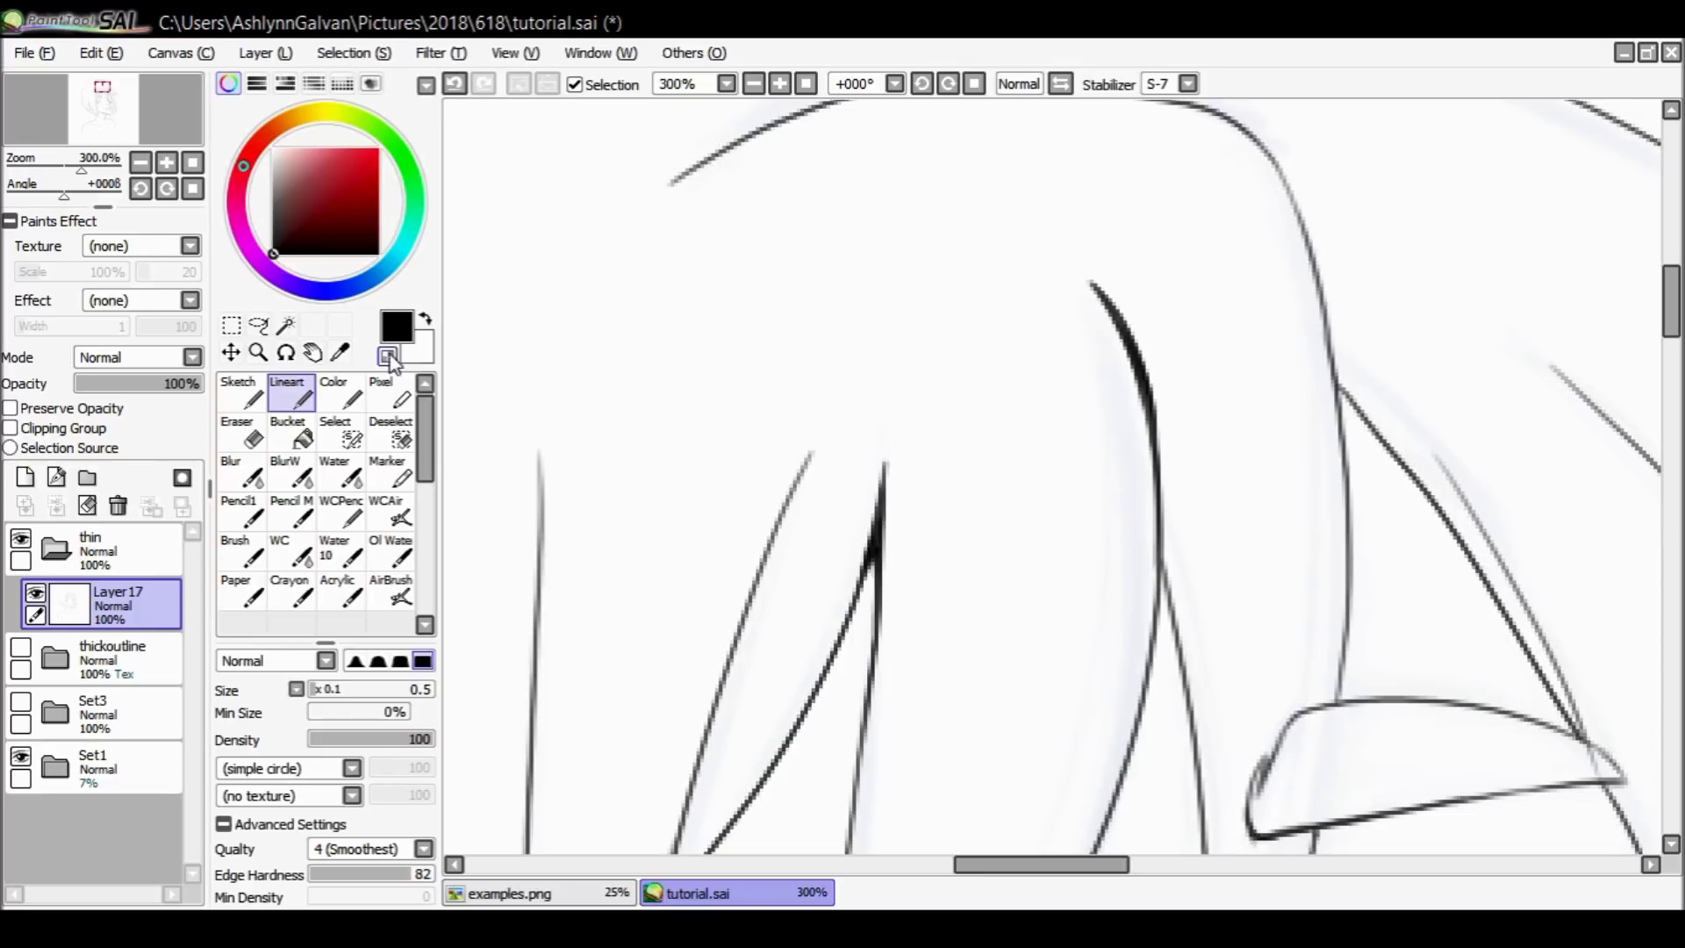
{"action": "mouse_move", "coordinate": [1088, 282]}
{"action": "left_mouse_down"}
{"action": "mouse_move", "coordinate": [1130, 326]}
{"action": "mouse_move", "coordinate": [1166, 419]}
{"action": "left_mouse_up"}
{"action": "key", "text": "ctrl+z"}
{"action": "mouse_move", "coordinate": [1091, 281]}
{"action": "left_mouse_down"}
{"action": "mouse_move", "coordinate": [1176, 423]}
{"action": "mouse_move", "coordinate": [1153, 369]}
{"action": "left_mouse_up"}
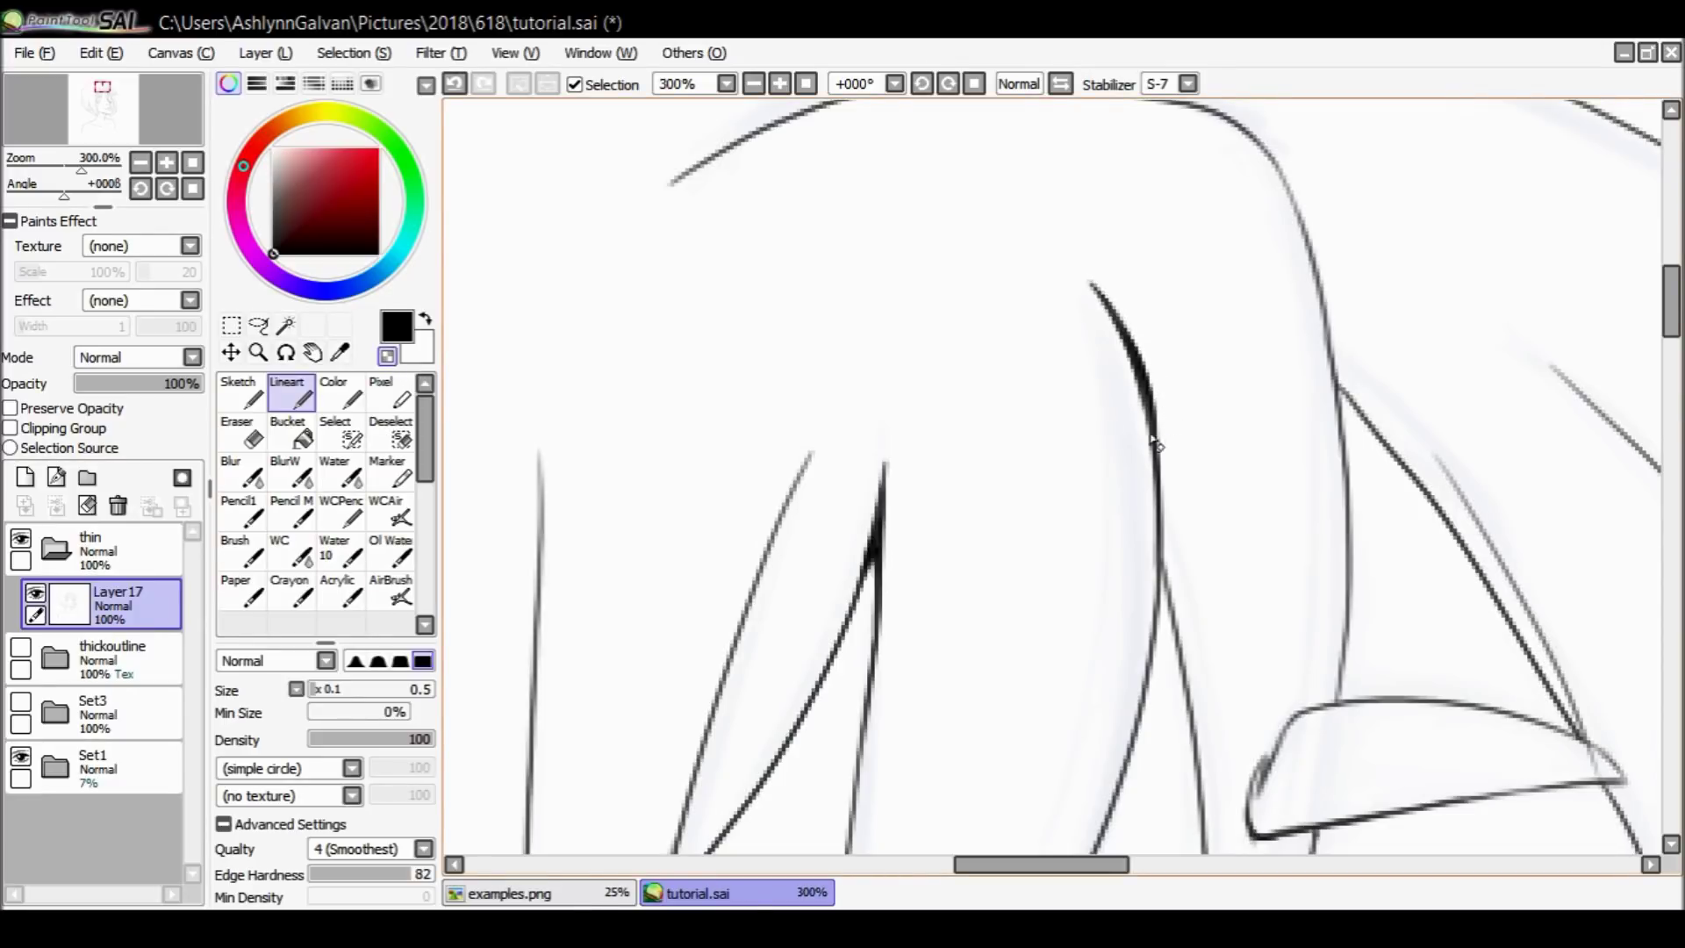
{"action": "left_click", "coordinate": [258, 352]}
{"action": "left_click", "coordinate": [274, 683]}
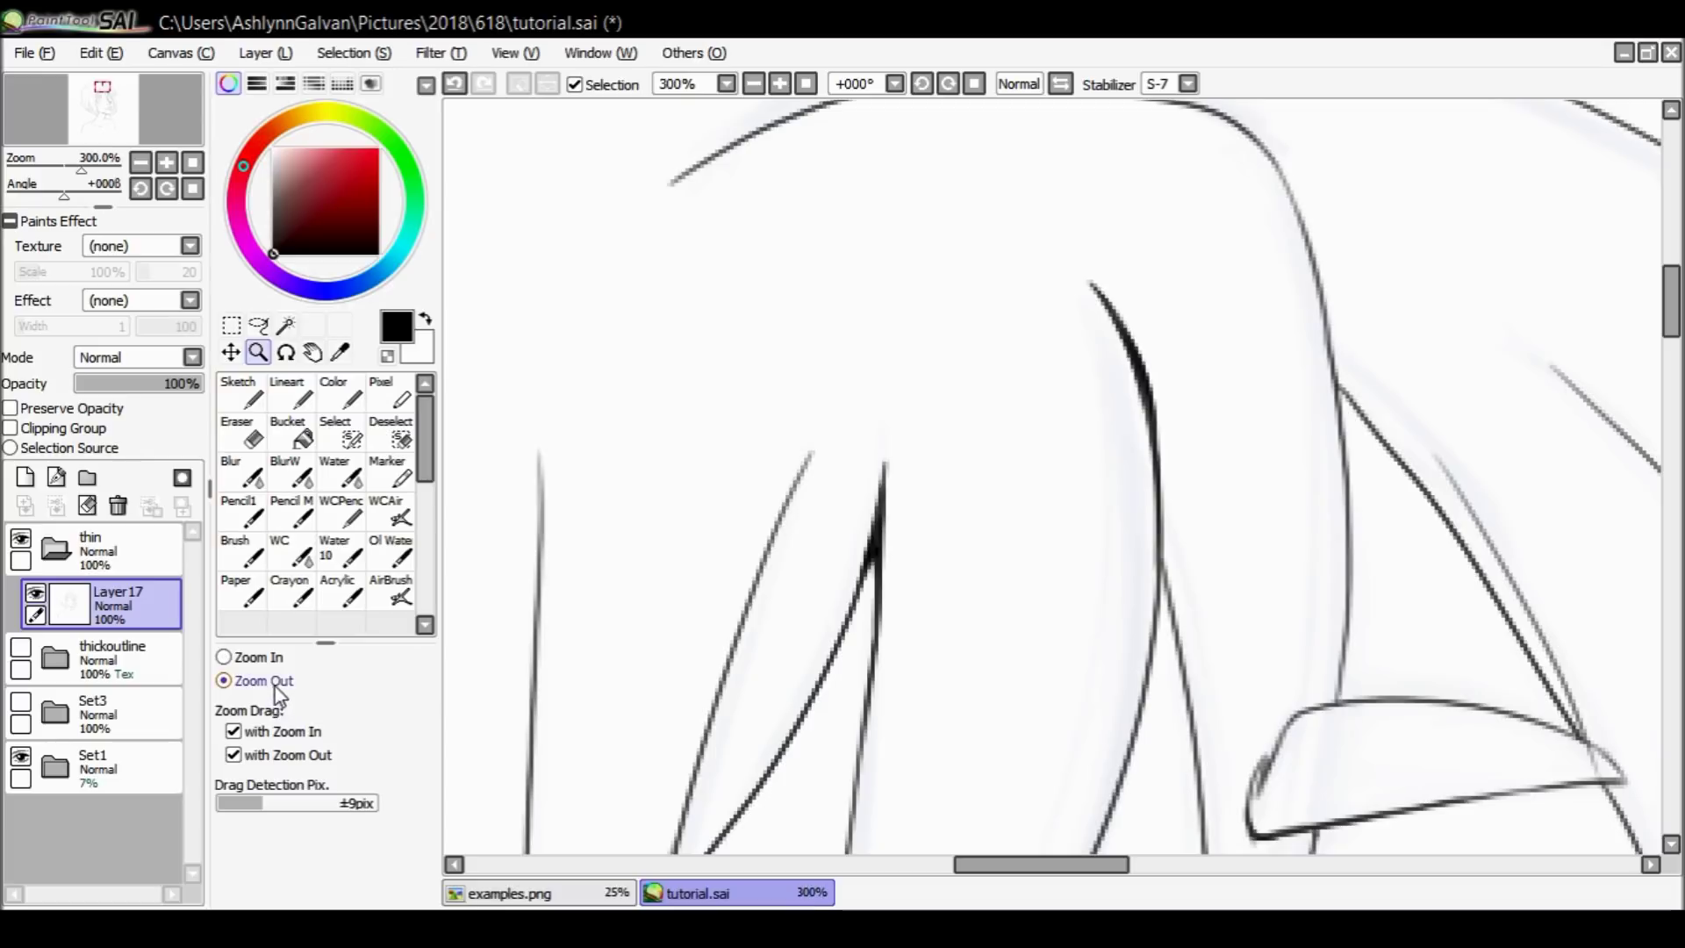
Thicken the lower edge of the side bangs where the strand tips overlap beside the right eye and cheek.
{"action": "left_click", "coordinate": [999, 432]}
{"action": "left_click", "coordinate": [1144, 354]}
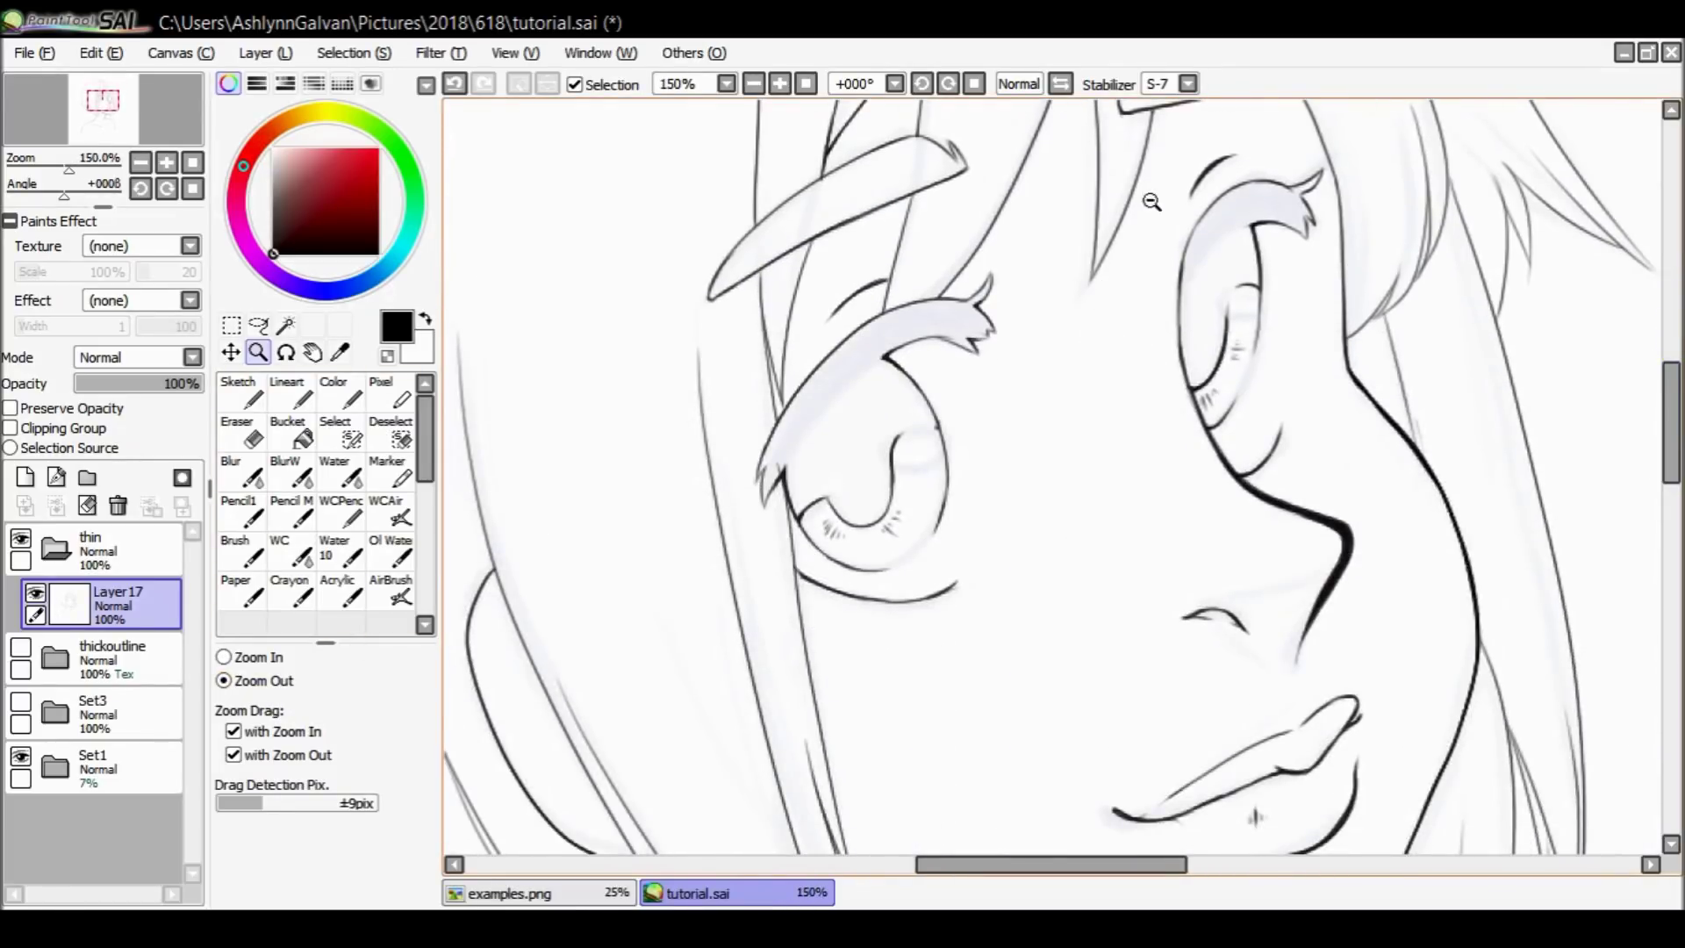
{"action": "scroll", "coordinate": [1652, 412], "scroll_direction": "down", "scroll_amount": 3}
{"action": "scroll", "coordinate": [1650, 426], "scroll_direction": "down", "scroll_amount": 8}
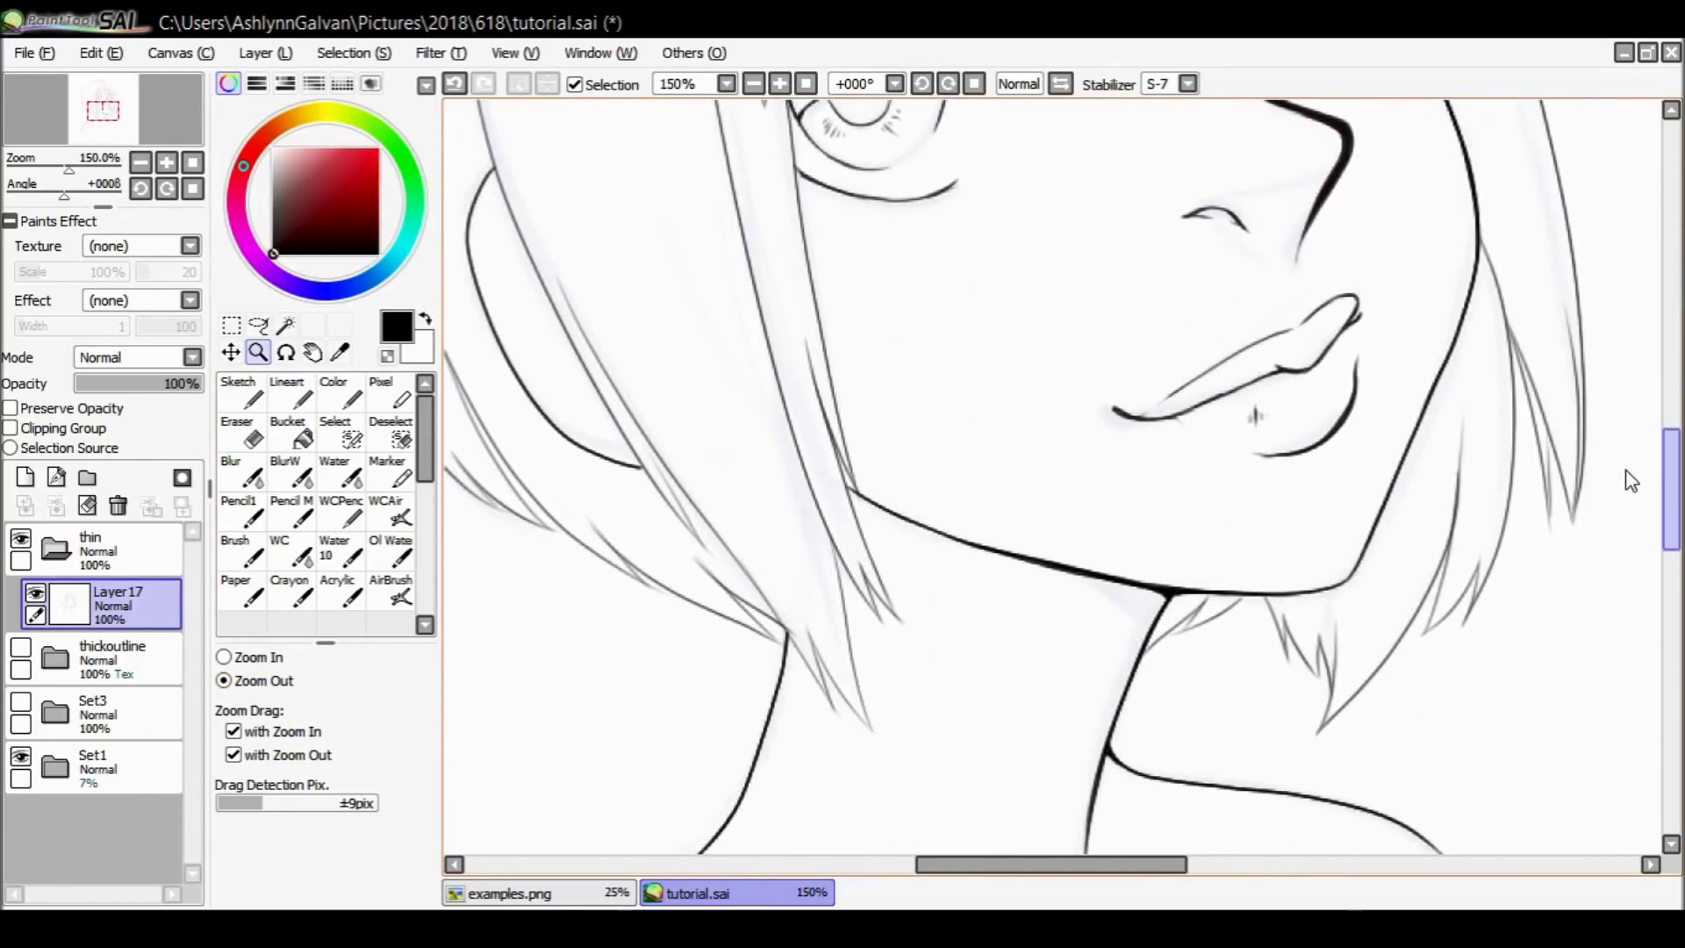
{"action": "scroll", "coordinate": [1633, 421], "scroll_direction": "up", "scroll_amount": 14}
{"action": "scroll", "coordinate": [1645, 386], "scroll_direction": "up", "scroll_amount": 8}
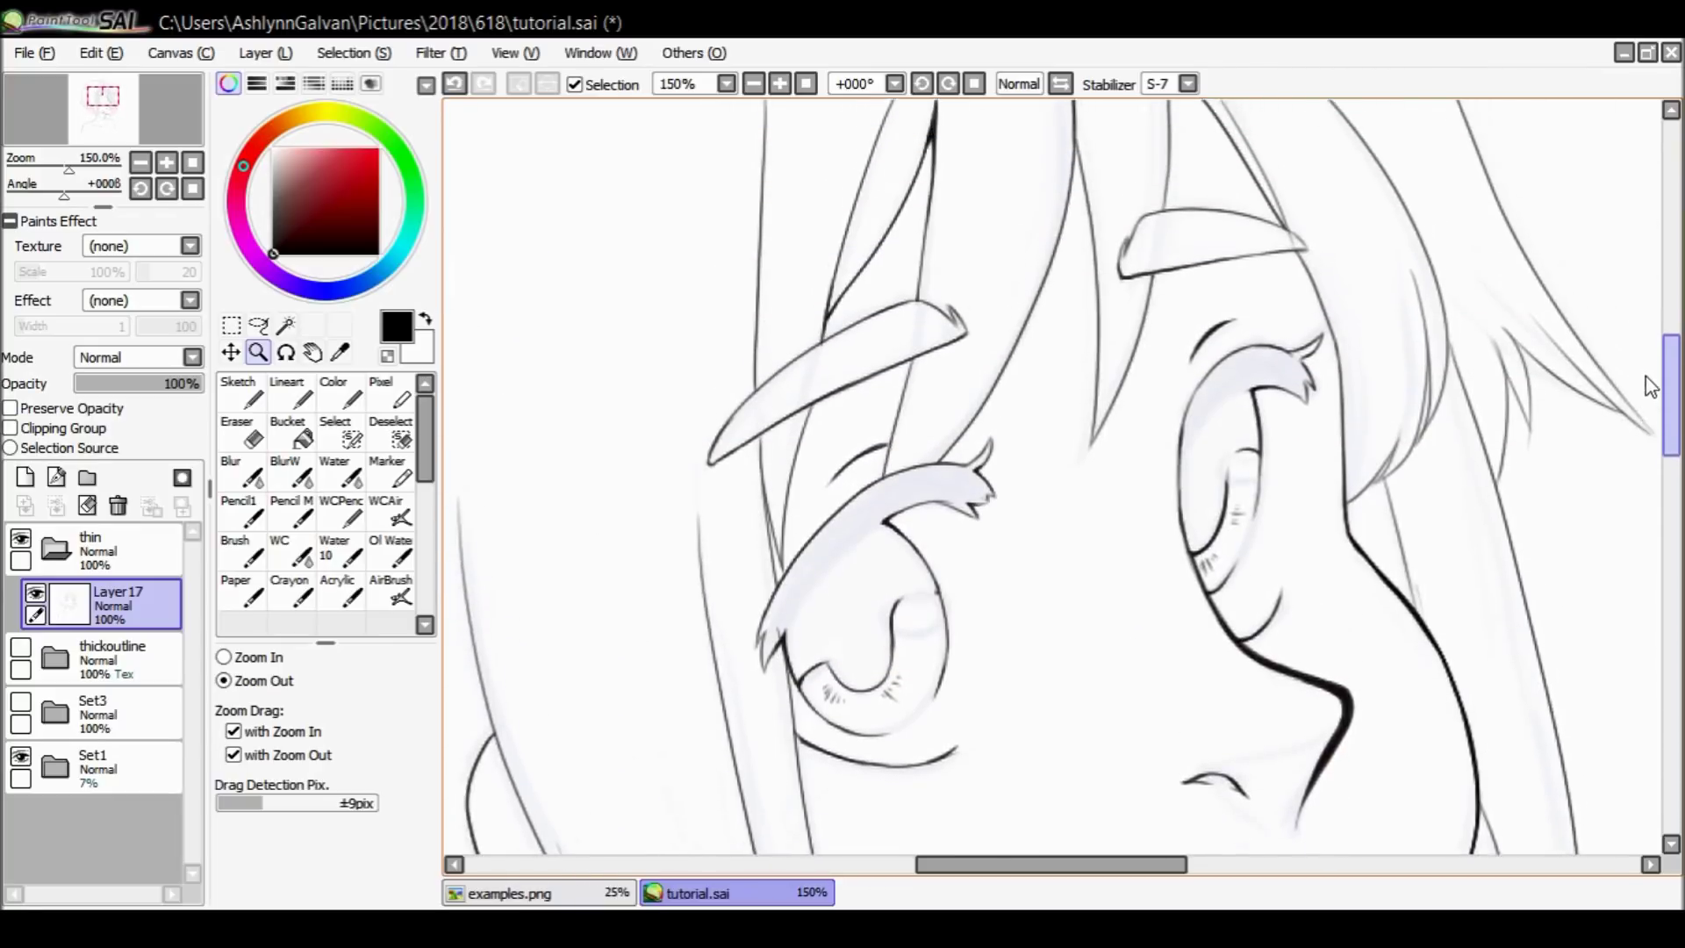
{"action": "scroll", "coordinate": [1655, 338], "scroll_direction": "down", "scroll_amount": 4}
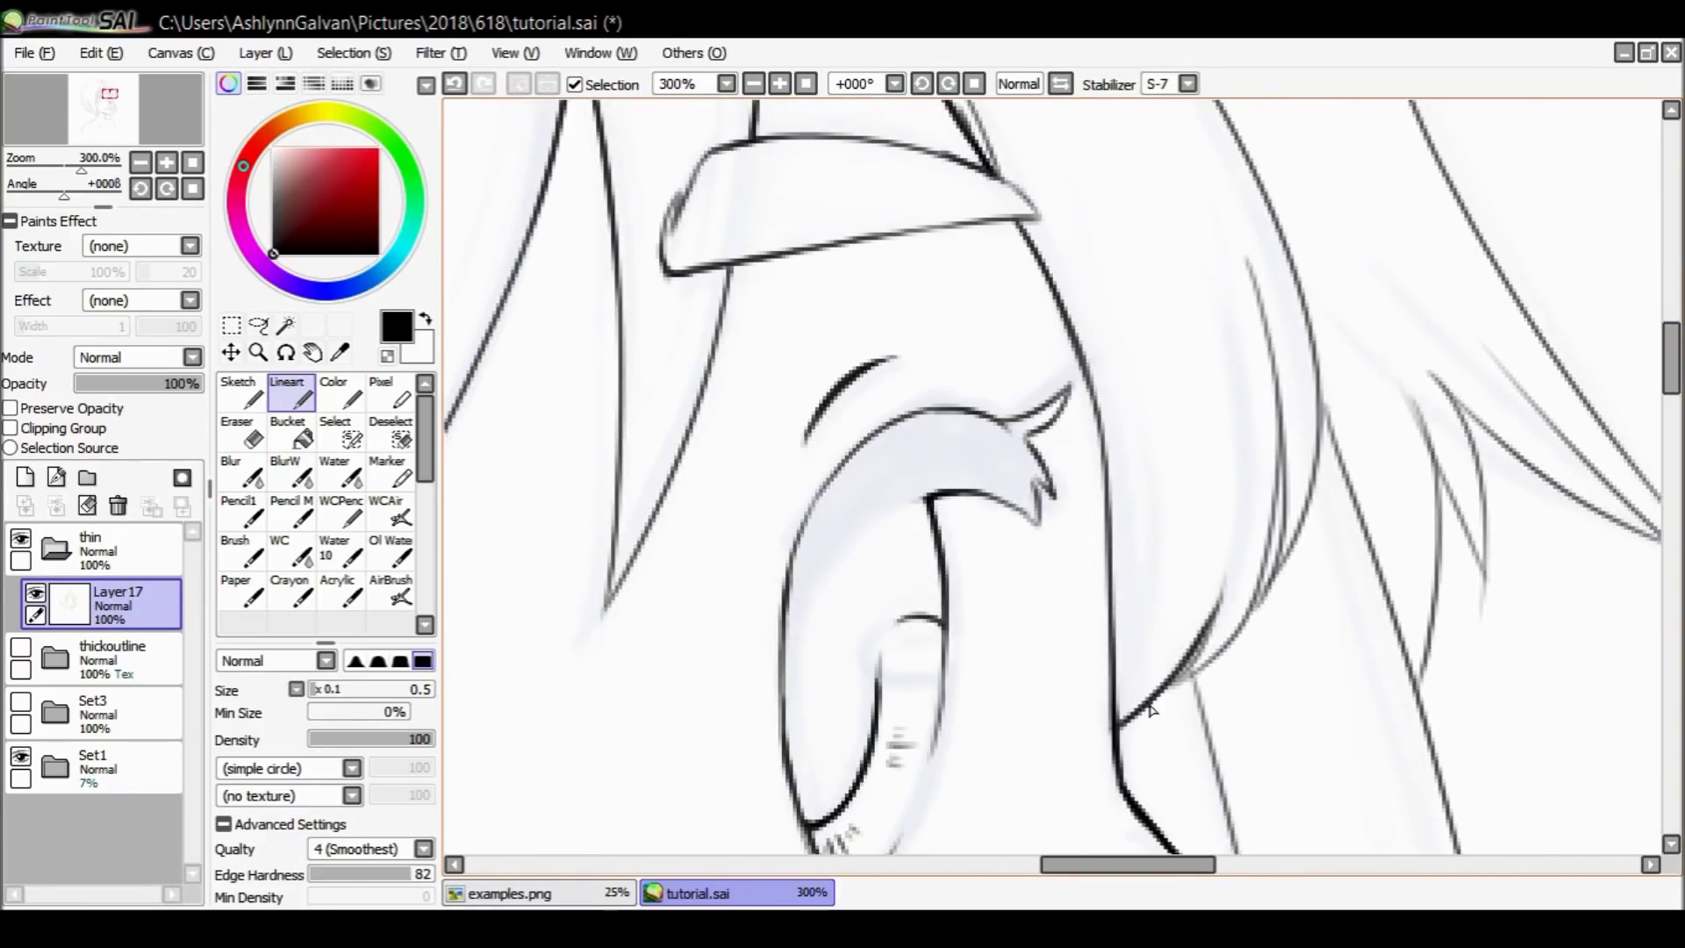
{"action": "left_click_drag", "start_coordinate": [1152, 709], "coordinate": [1264, 571]}
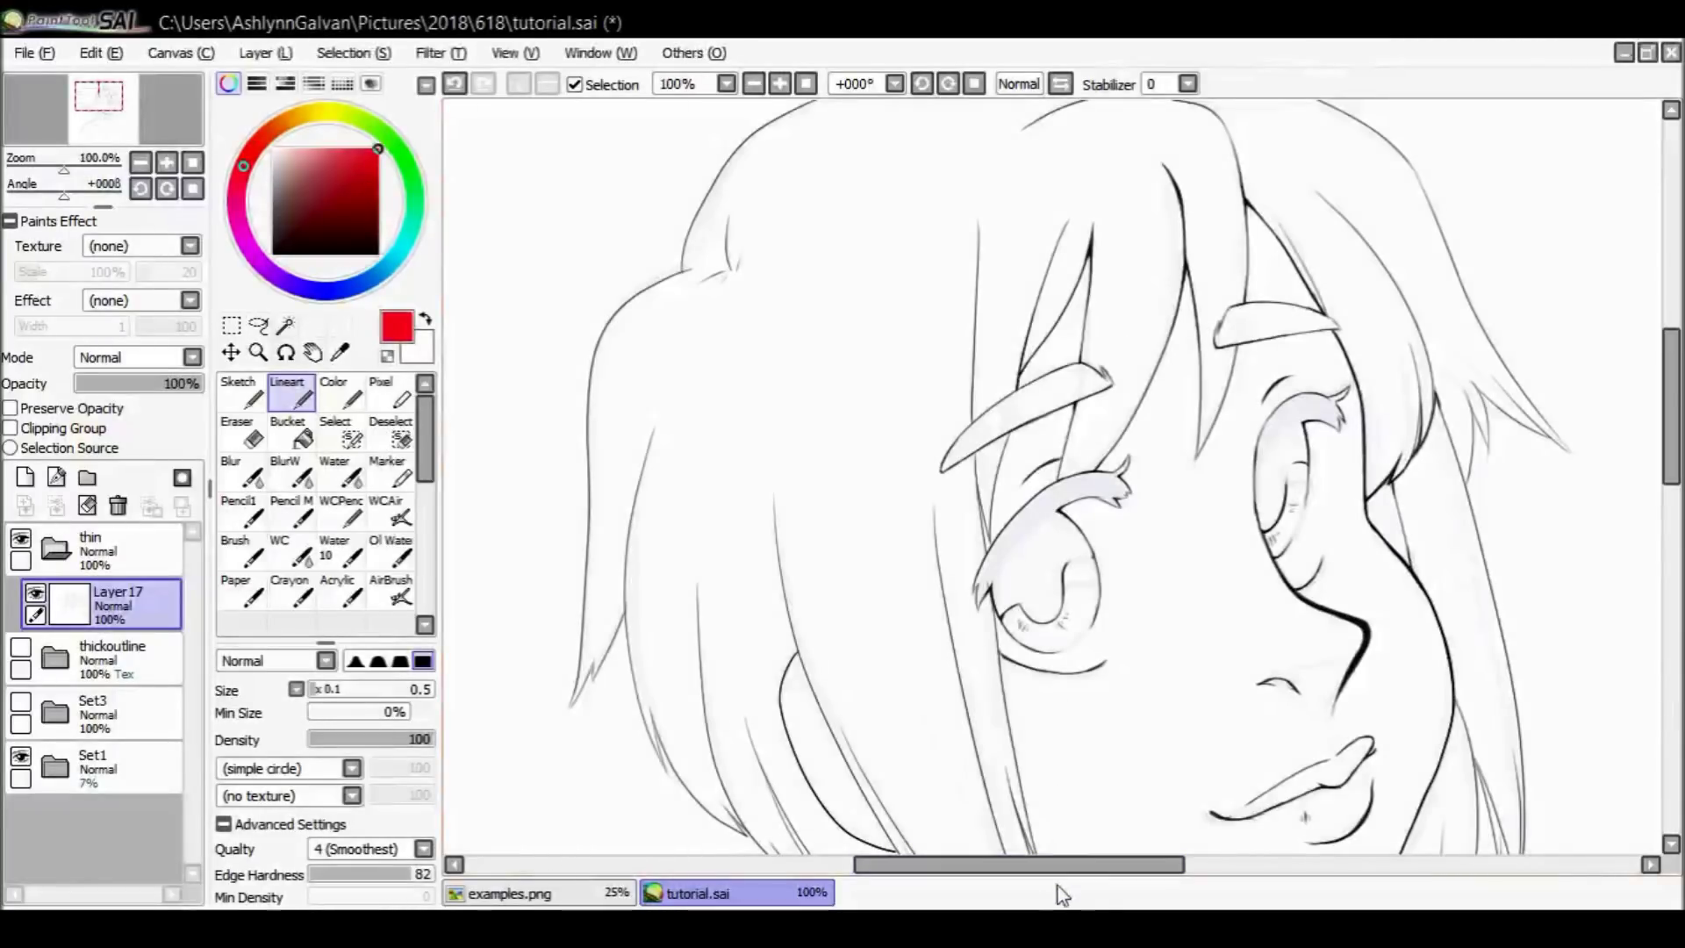
On a new layer above Layer17, mark the side bangs' overlap beside the right cheek with a thick red Sketch stroke, and clear it.
{"action": "left_click_drag", "start_coordinate": [1137, 878], "coordinate": [1176, 876]}
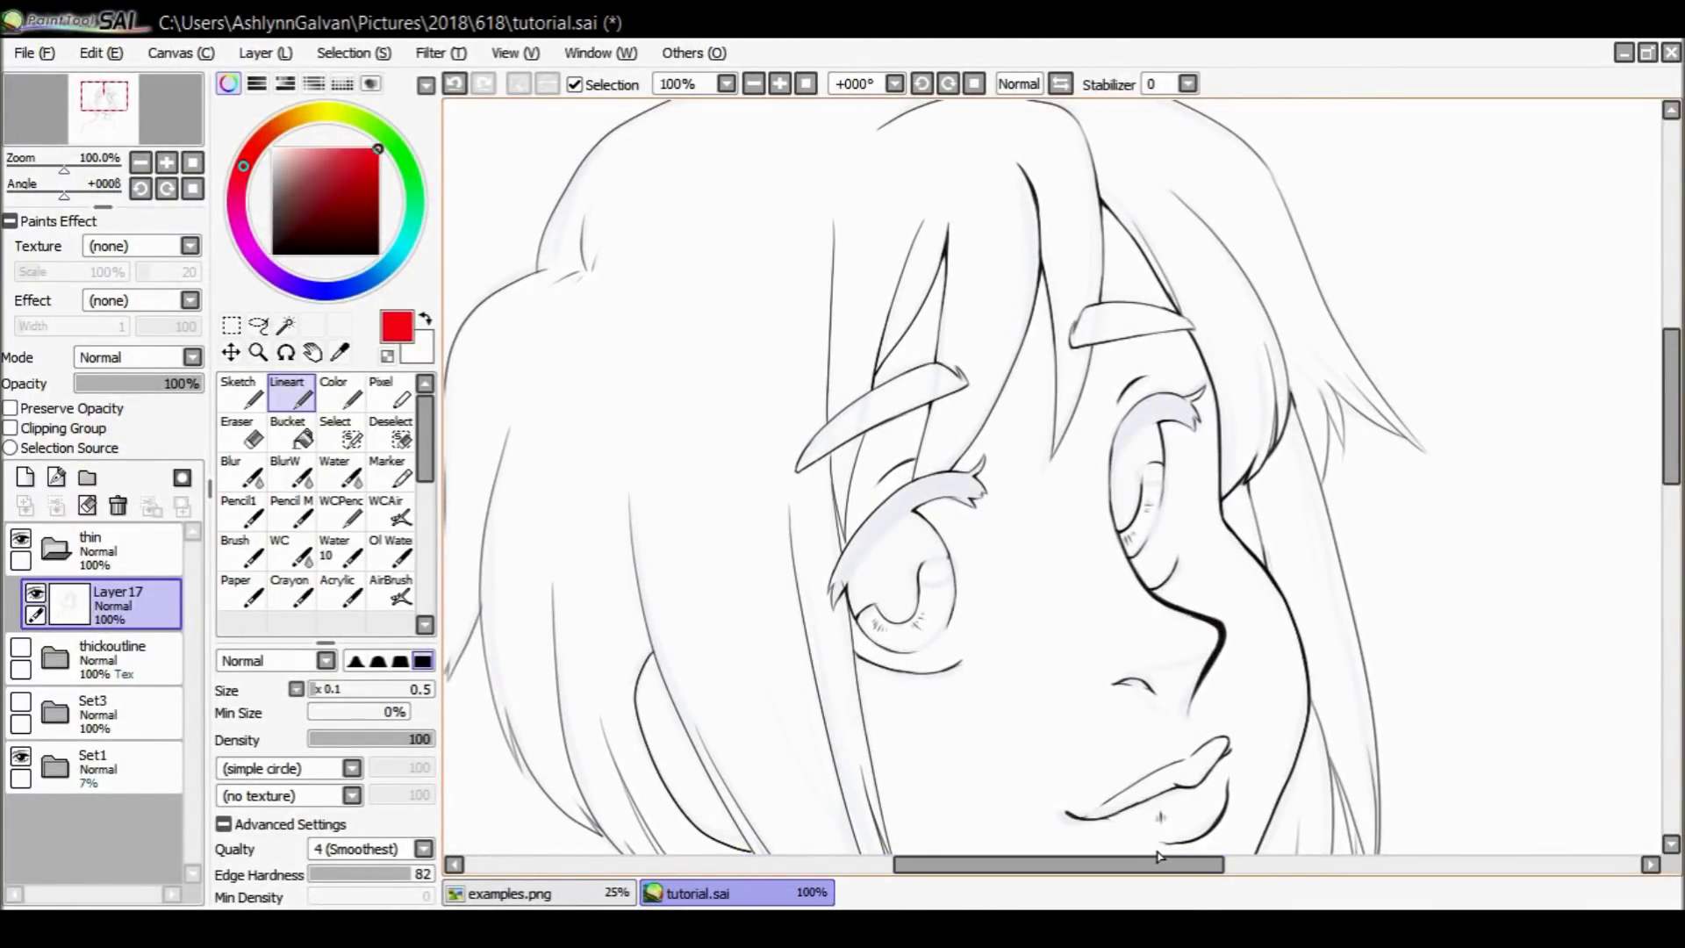
{"action": "left_click", "coordinate": [241, 391]}
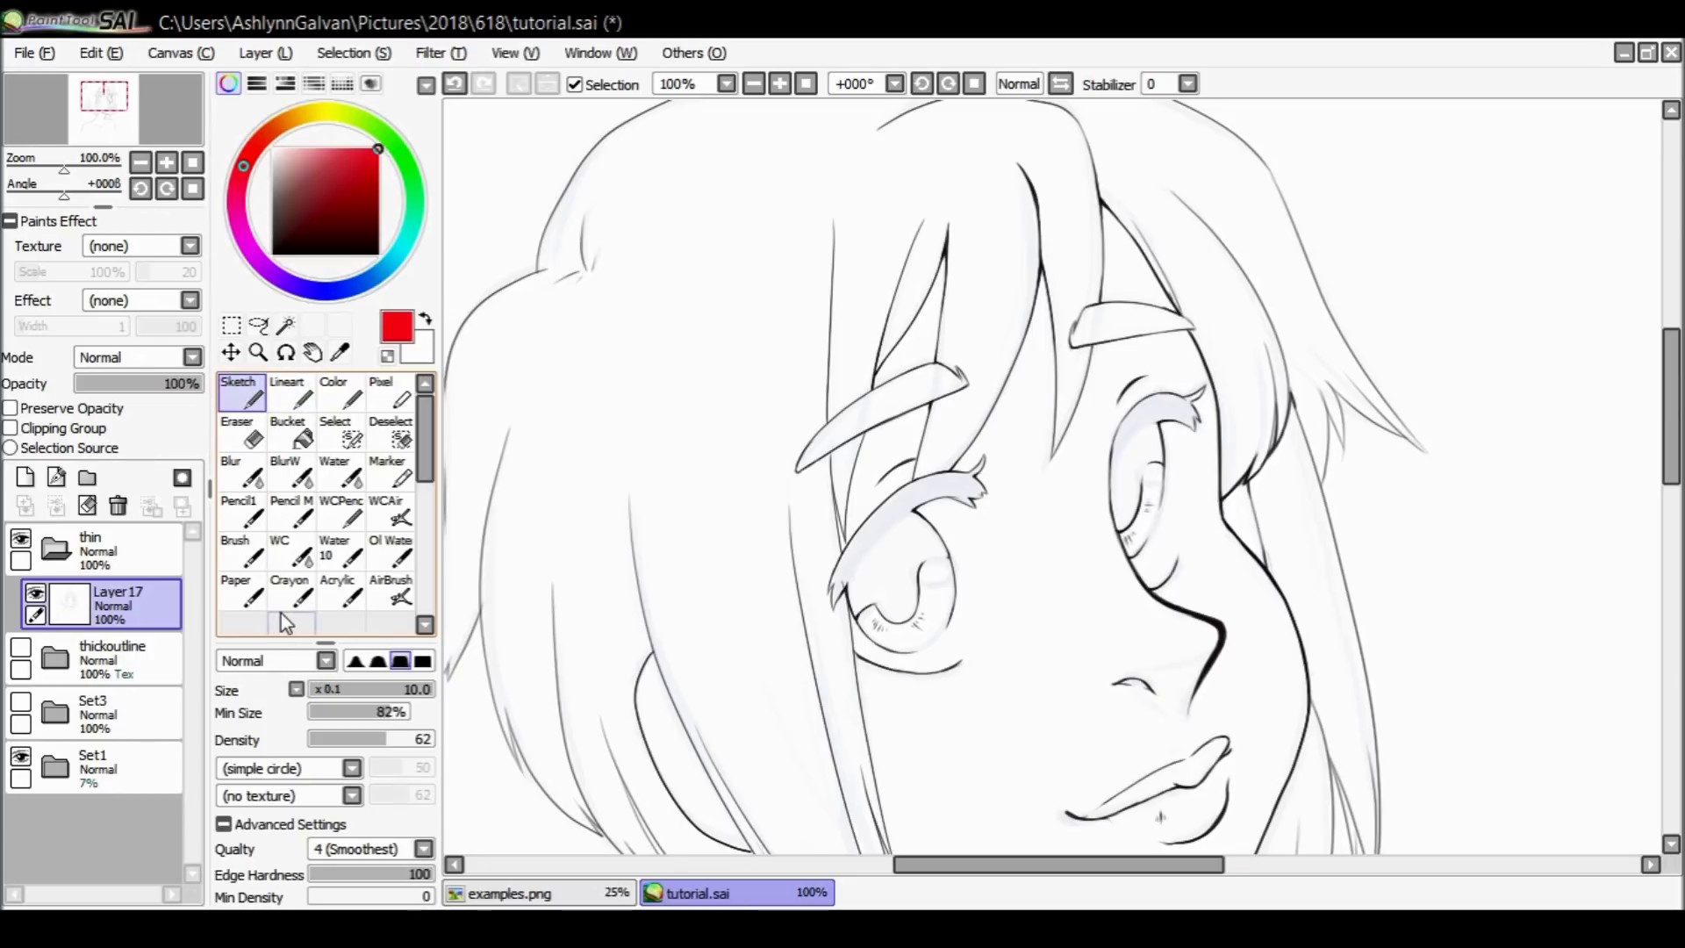
{"action": "left_click_drag", "start_coordinate": [1240, 525], "coordinate": [1308, 702]}
{"action": "left_click_drag", "start_coordinate": [1264, 360], "coordinate": [1229, 509]}
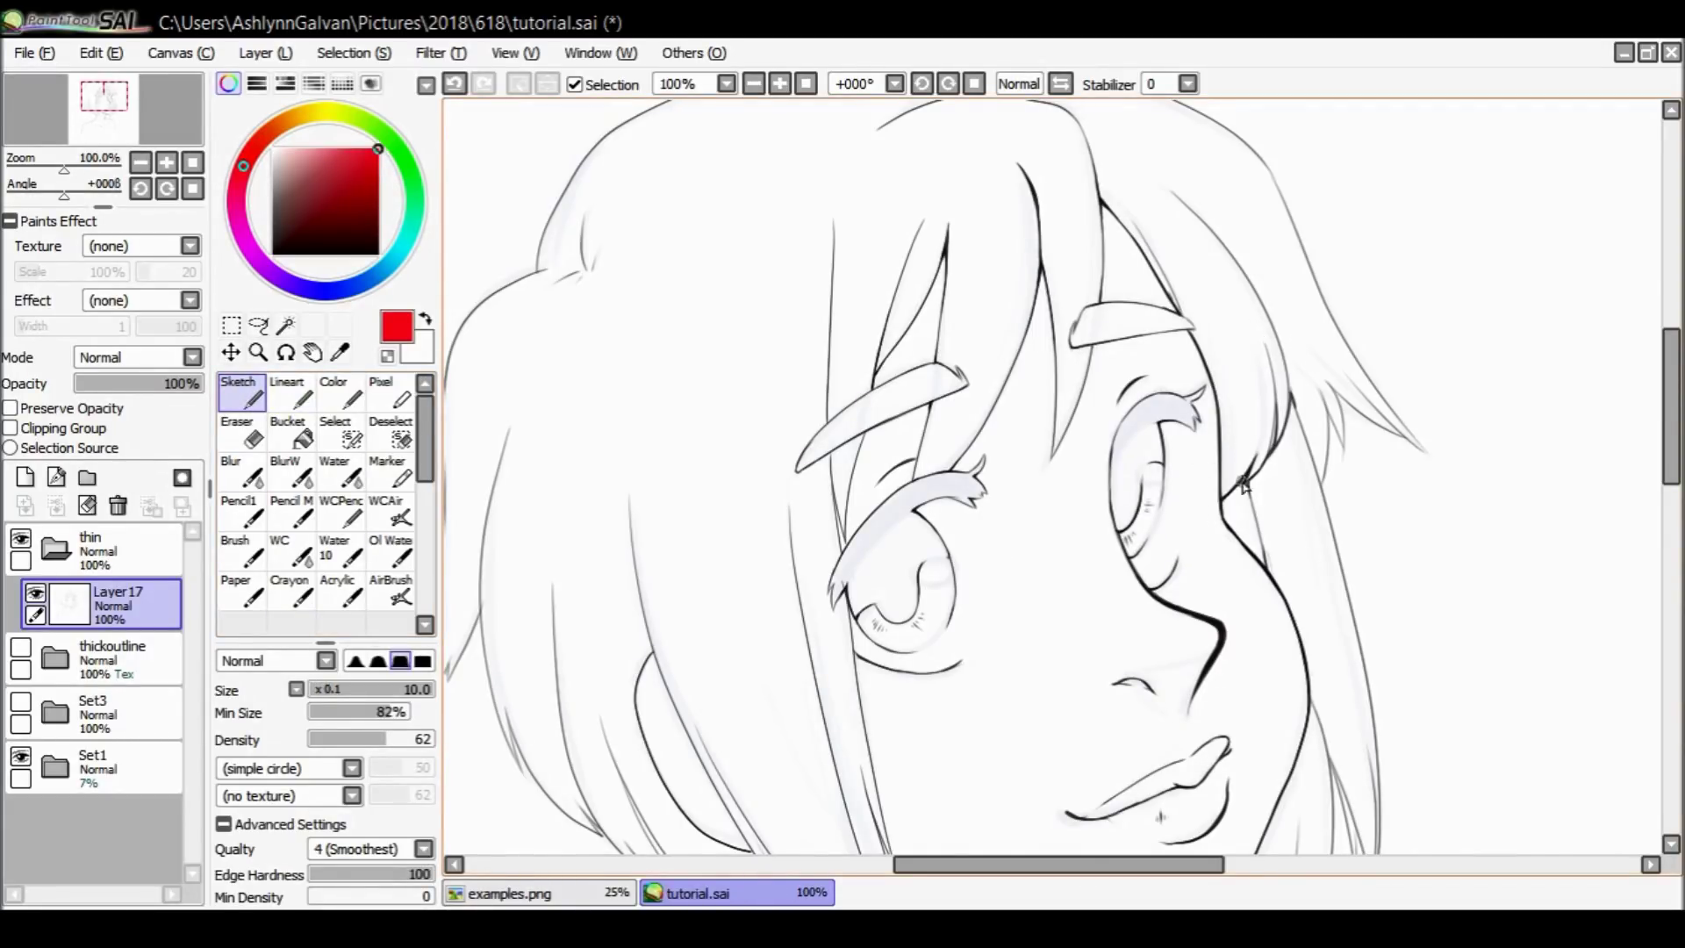
{"action": "left_click", "coordinate": [24, 477]}
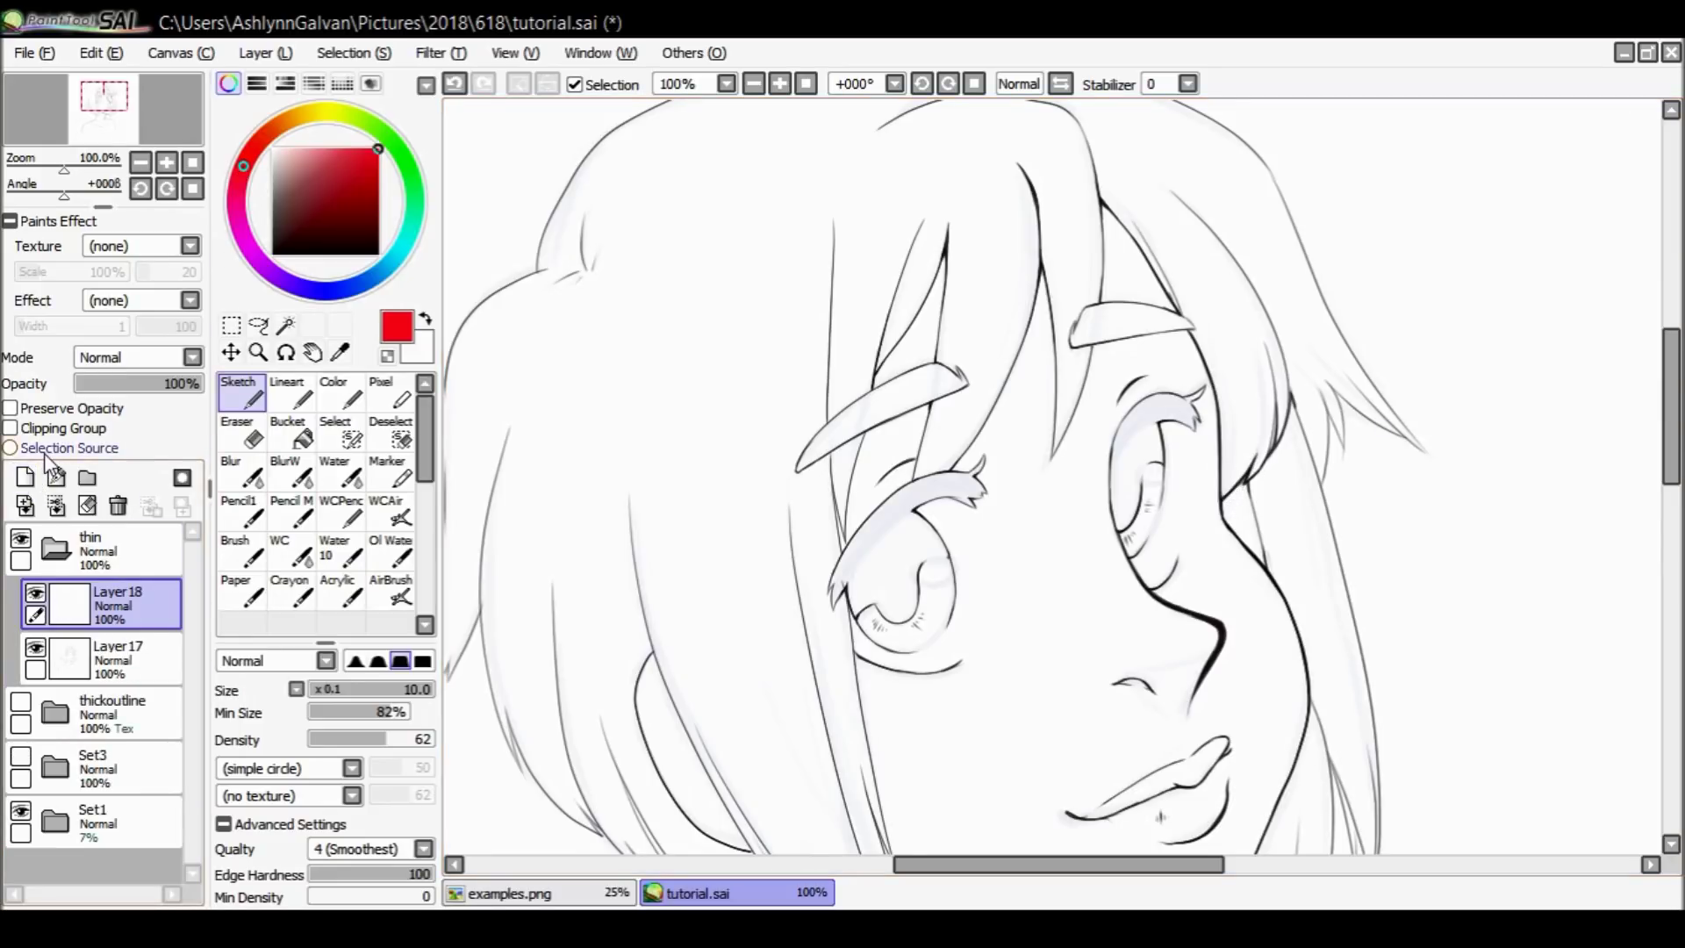
{"action": "mouse_move", "coordinate": [1248, 475]}
{"action": "left_mouse_down"}
{"action": "mouse_move", "coordinate": [1222, 502]}
{"action": "mouse_move", "coordinate": [1297, 384]}
{"action": "mouse_move", "coordinate": [1283, 445]}
{"action": "mouse_move", "coordinate": [1248, 486]}
{"action": "left_mouse_up"}
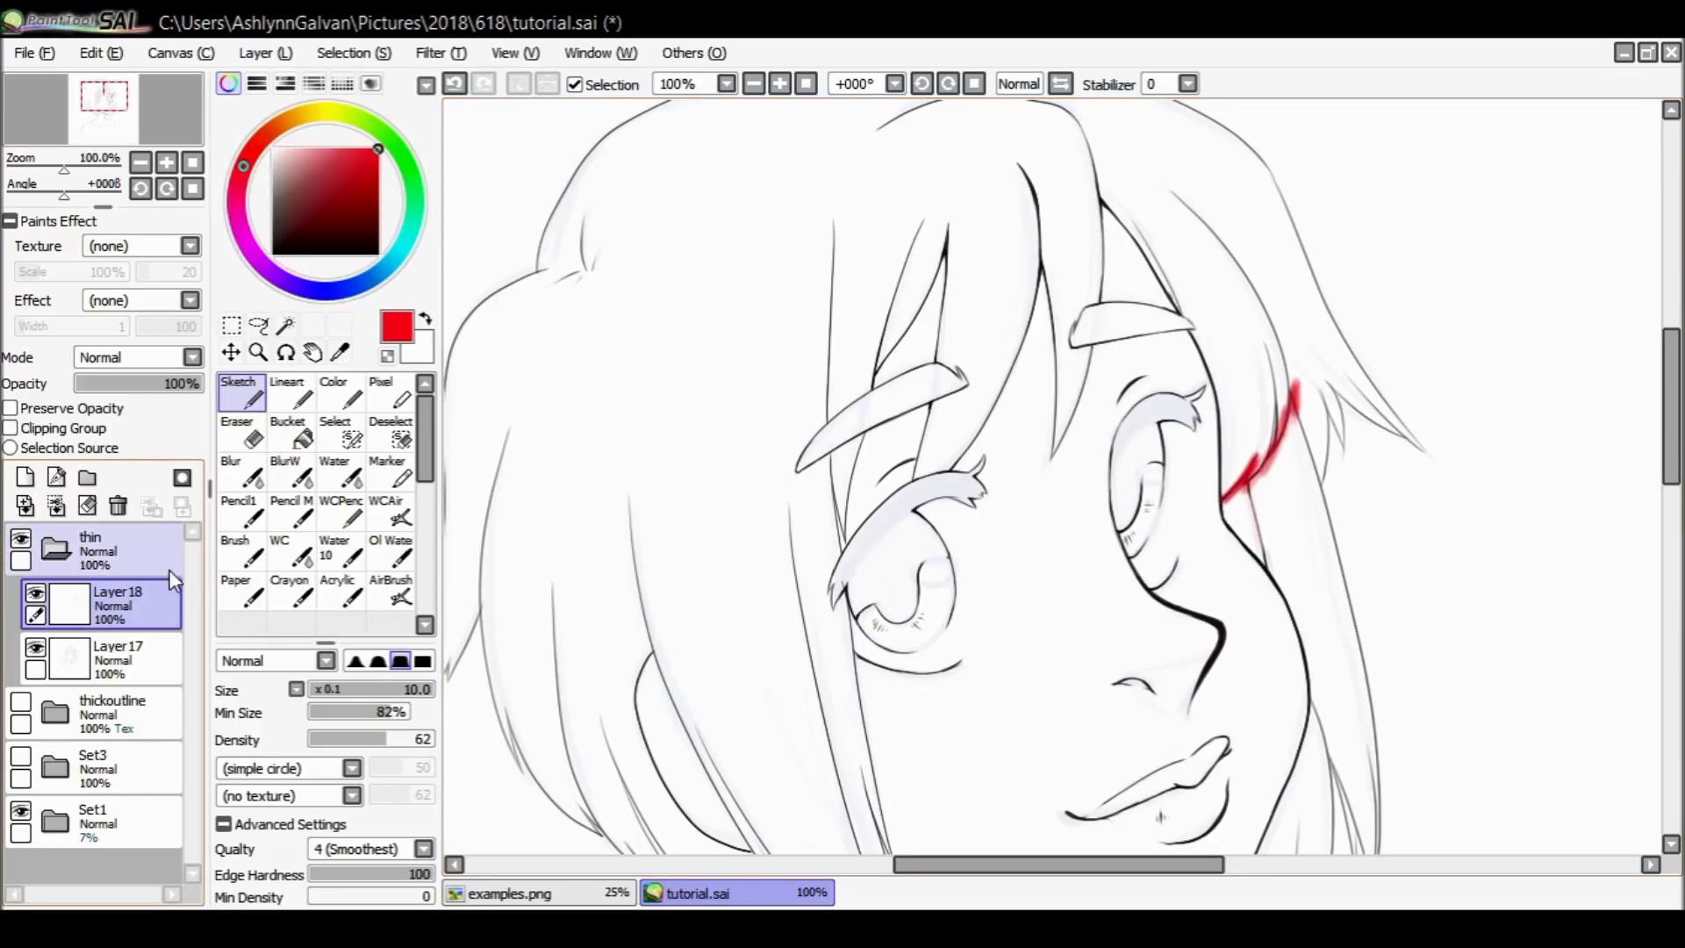
{"action": "mouse_move", "coordinate": [1163, 865]}
{"action": "left_mouse_down"}
{"action": "mouse_move", "coordinate": [1161, 888]}
{"action": "mouse_move", "coordinate": [1168, 876]}
{"action": "left_mouse_up"}
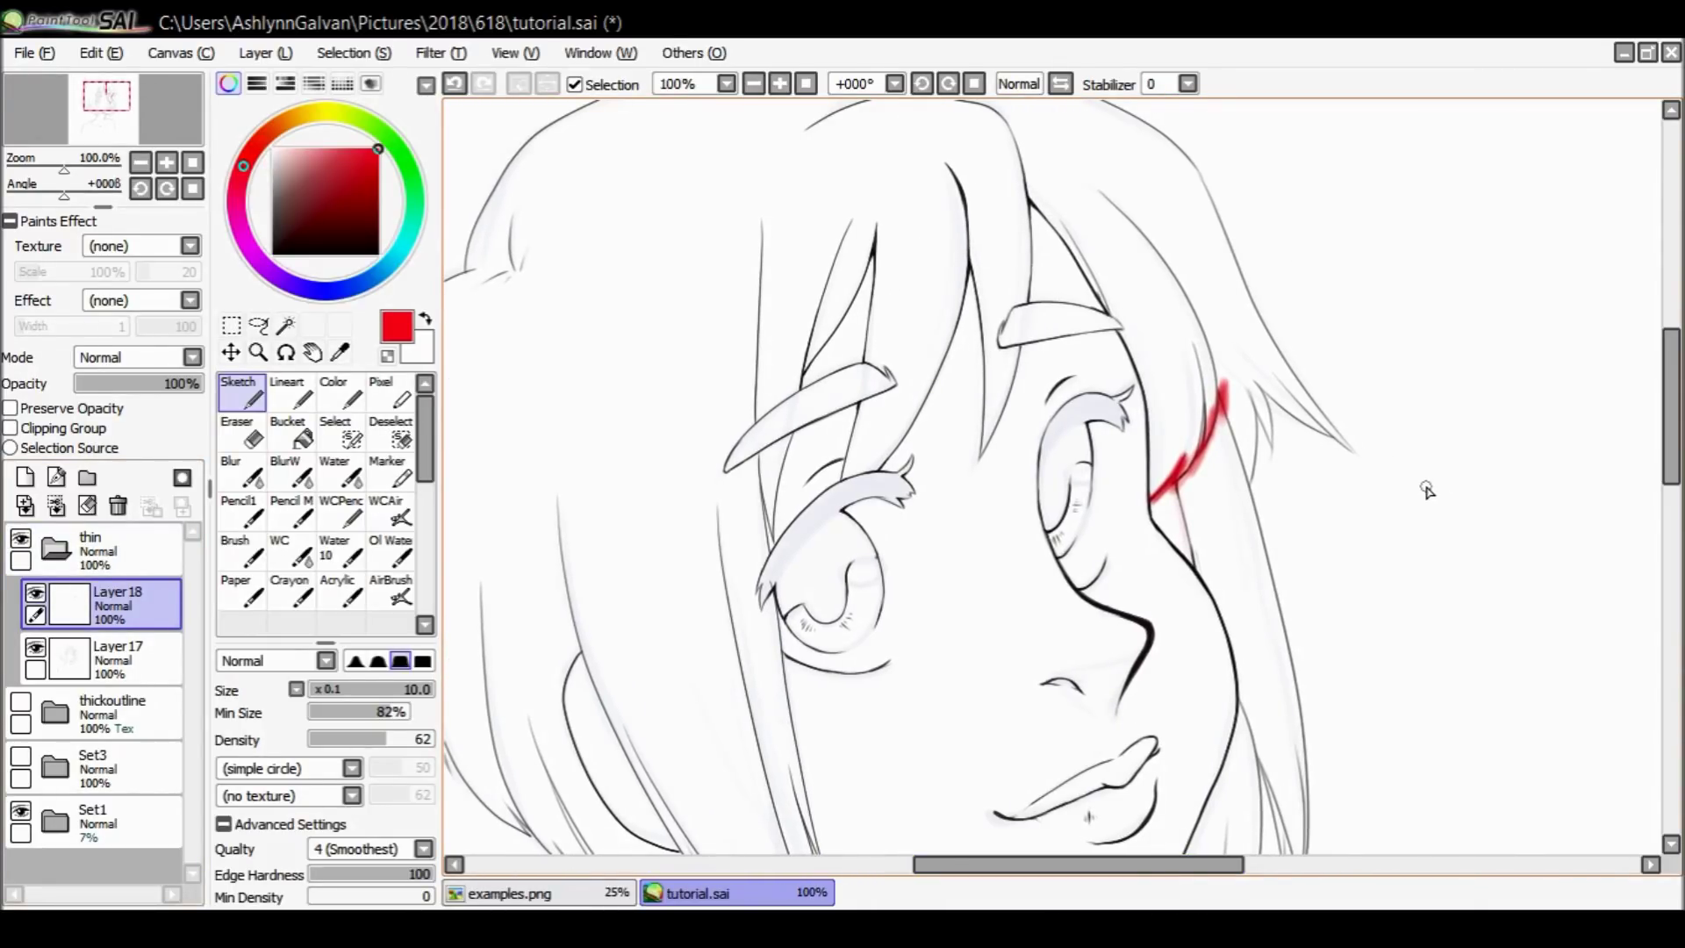
{"action": "left_click", "coordinate": [87, 505]}
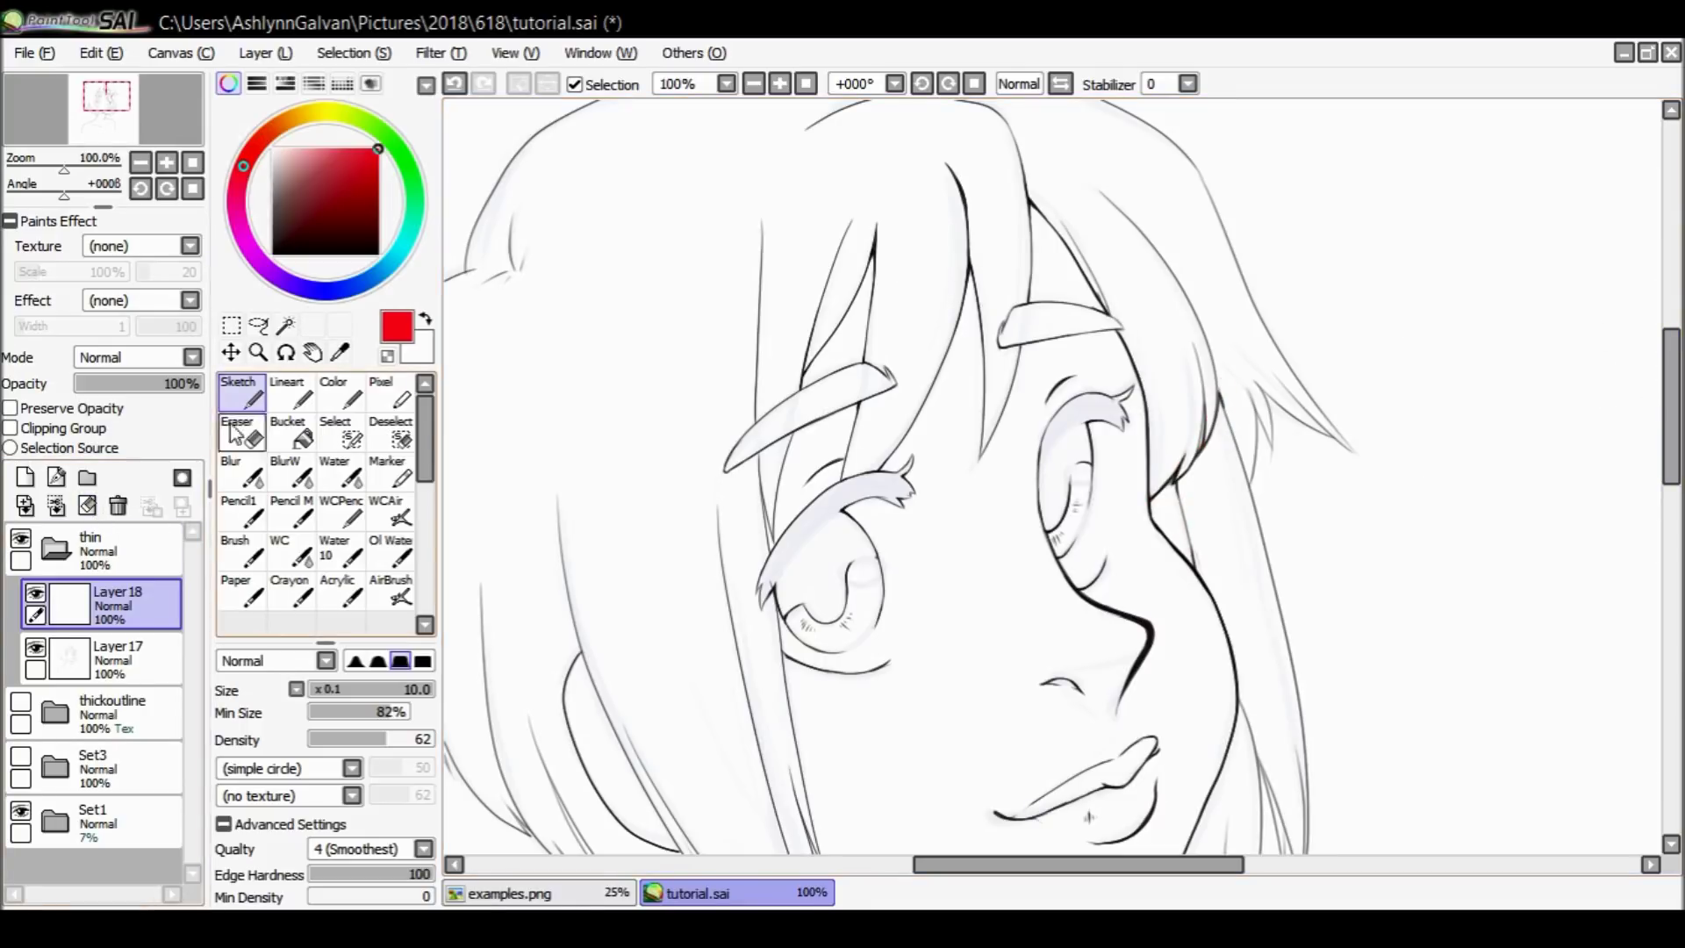
Set the Sketch brush size to 1.6 and annotate the side bangs with a red circle and the area beneath with a cross.
{"action": "left_click", "coordinate": [331, 690]}
{"action": "key", "text": "ctrl+z"}
{"action": "mouse_move", "coordinate": [1167, 273]}
{"action": "left_mouse_down"}
{"action": "mouse_move", "coordinate": [1207, 378]}
{"action": "mouse_move", "coordinate": [1212, 457]}
{"action": "mouse_move", "coordinate": [1216, 392]}
{"action": "left_mouse_up"}
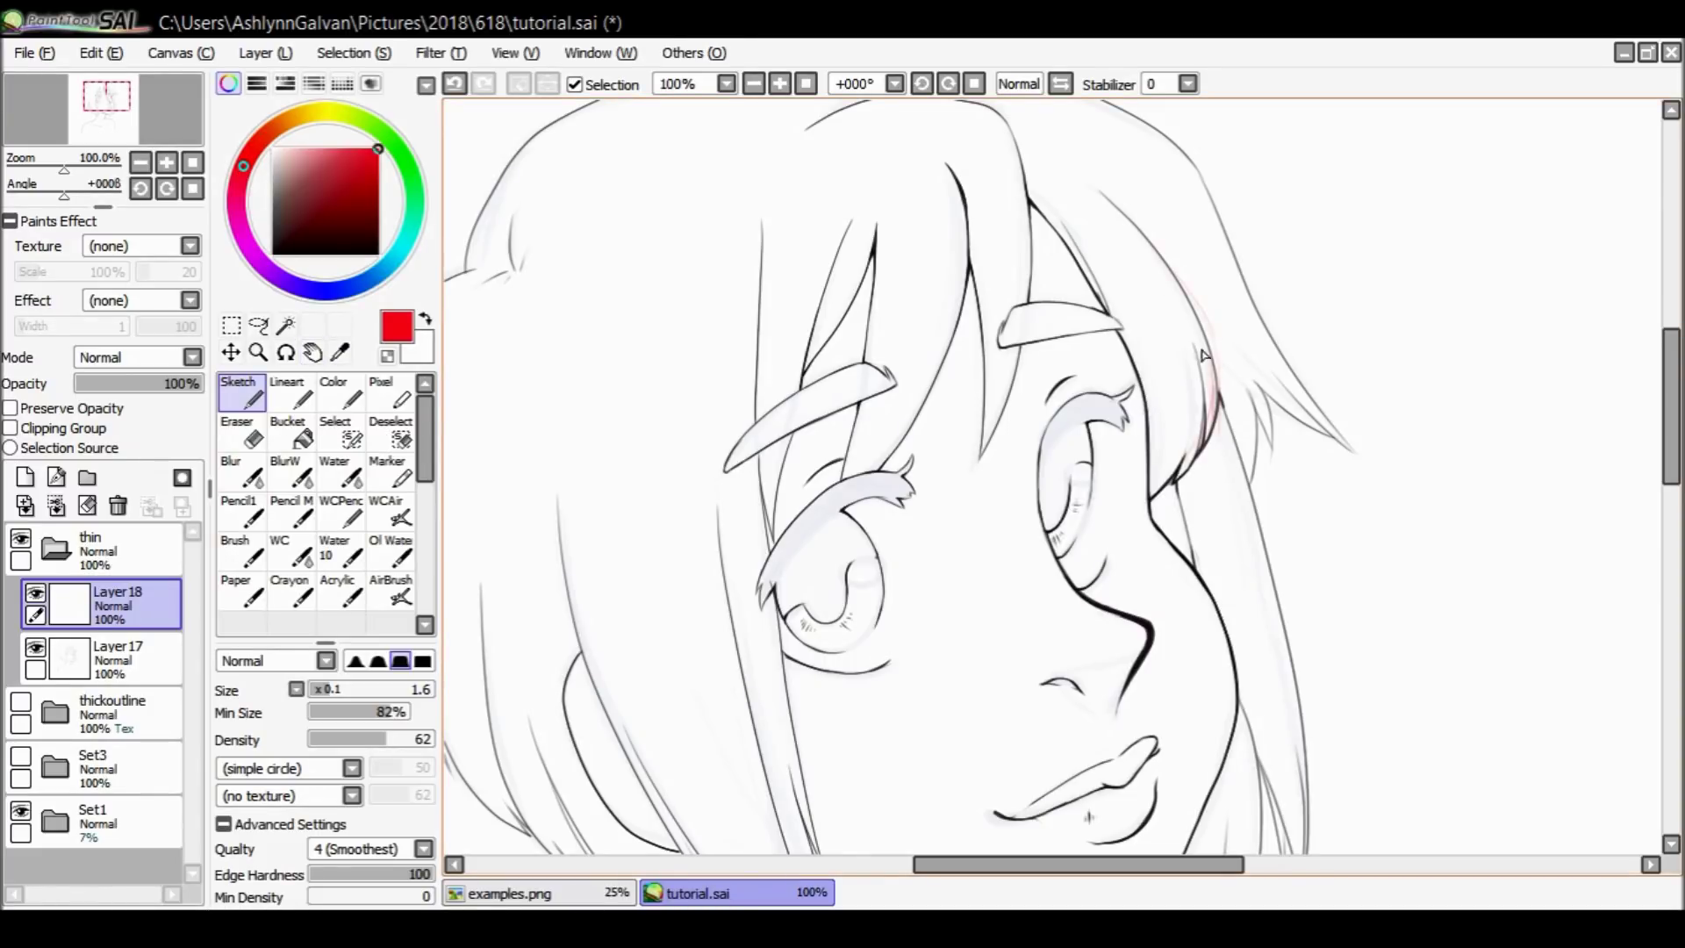
{"action": "left_click_drag", "start_coordinate": [1156, 337], "coordinate": [1151, 344]}
{"action": "left_click_drag", "start_coordinate": [1200, 487], "coordinate": [1190, 528]}
{"action": "left_click_drag", "start_coordinate": [1168, 488], "coordinate": [1180, 533]}
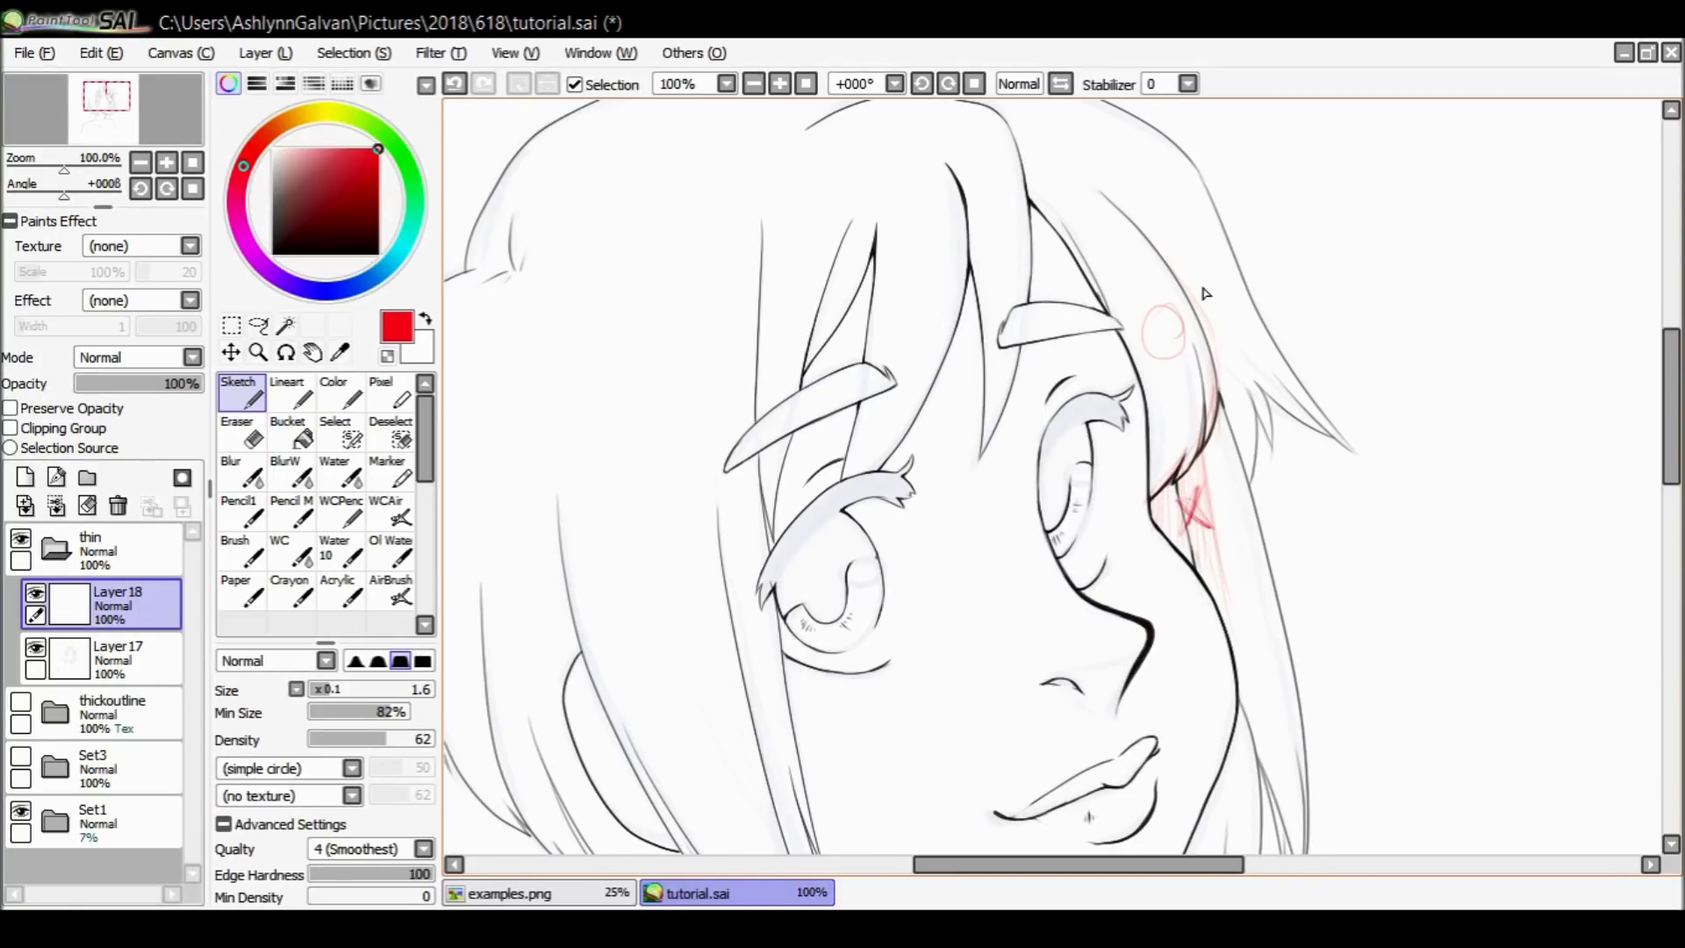
Annotate the strand overlap below the left ear with a red circle, cross and hatching, and clear the layer.
{"action": "scroll", "coordinate": [1464, 515], "scroll_direction": "down", "scroll_amount": 2}
{"action": "left_click_drag", "start_coordinate": [1083, 864], "coordinate": [1016, 869]}
{"action": "scroll", "coordinate": [829, 272], "scroll_direction": "down", "scroll_amount": 2}
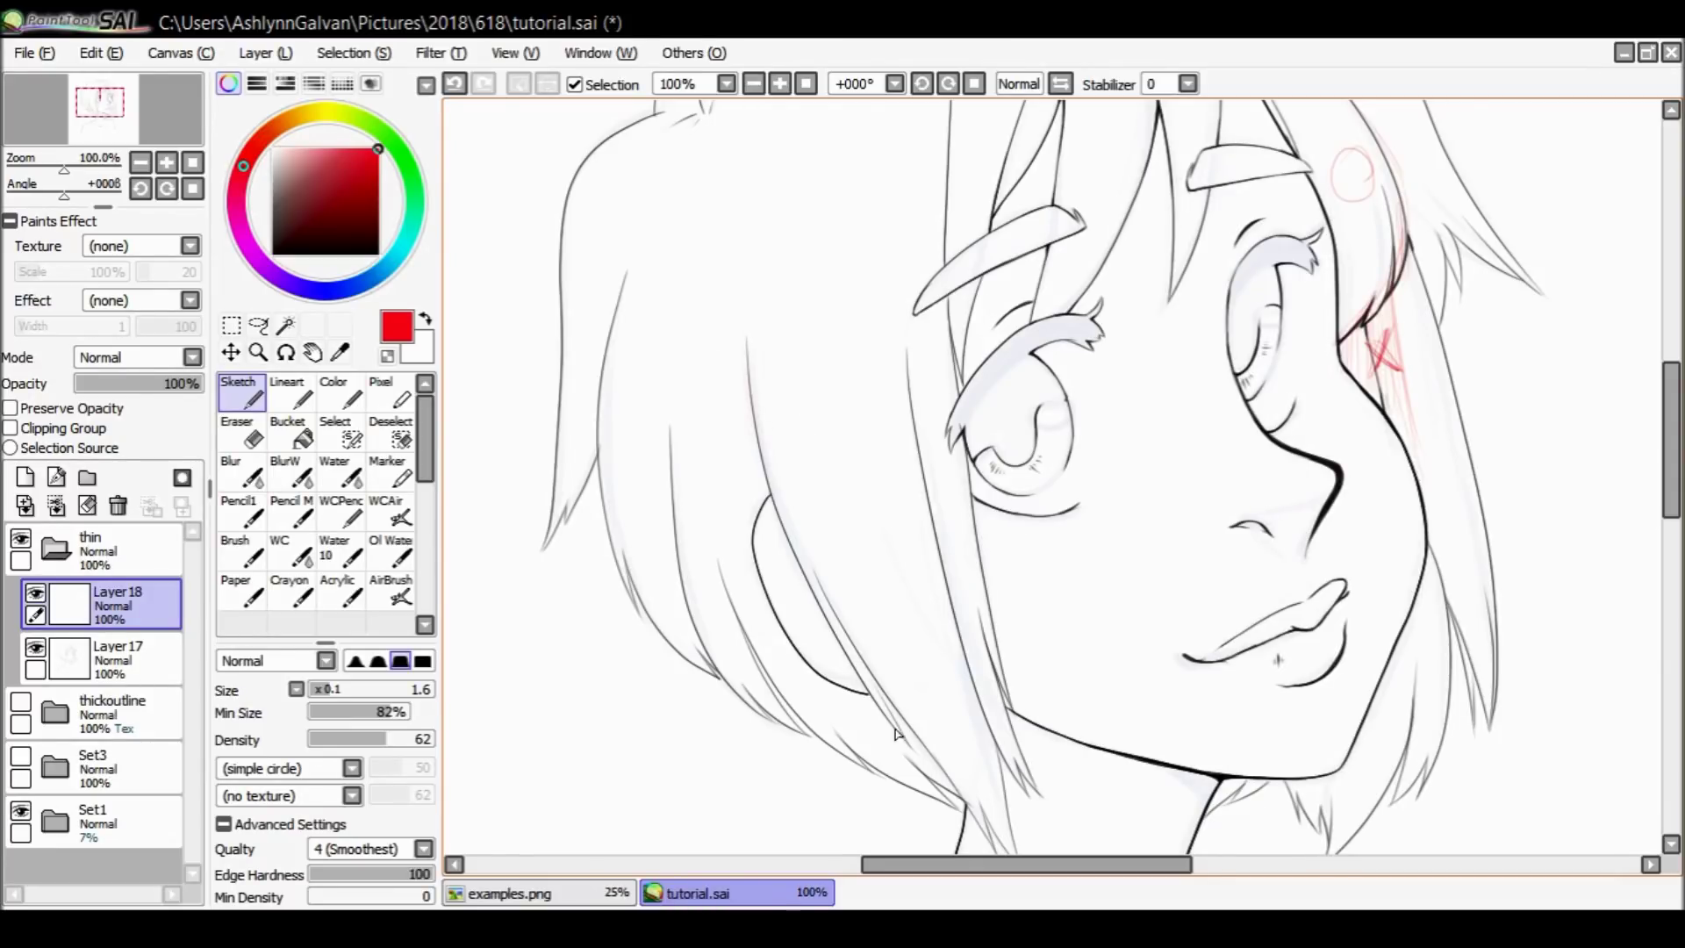
{"action": "left_click_drag", "start_coordinate": [885, 696], "coordinate": [964, 797]}
{"action": "left_click_drag", "start_coordinate": [856, 691], "coordinate": [845, 740]}
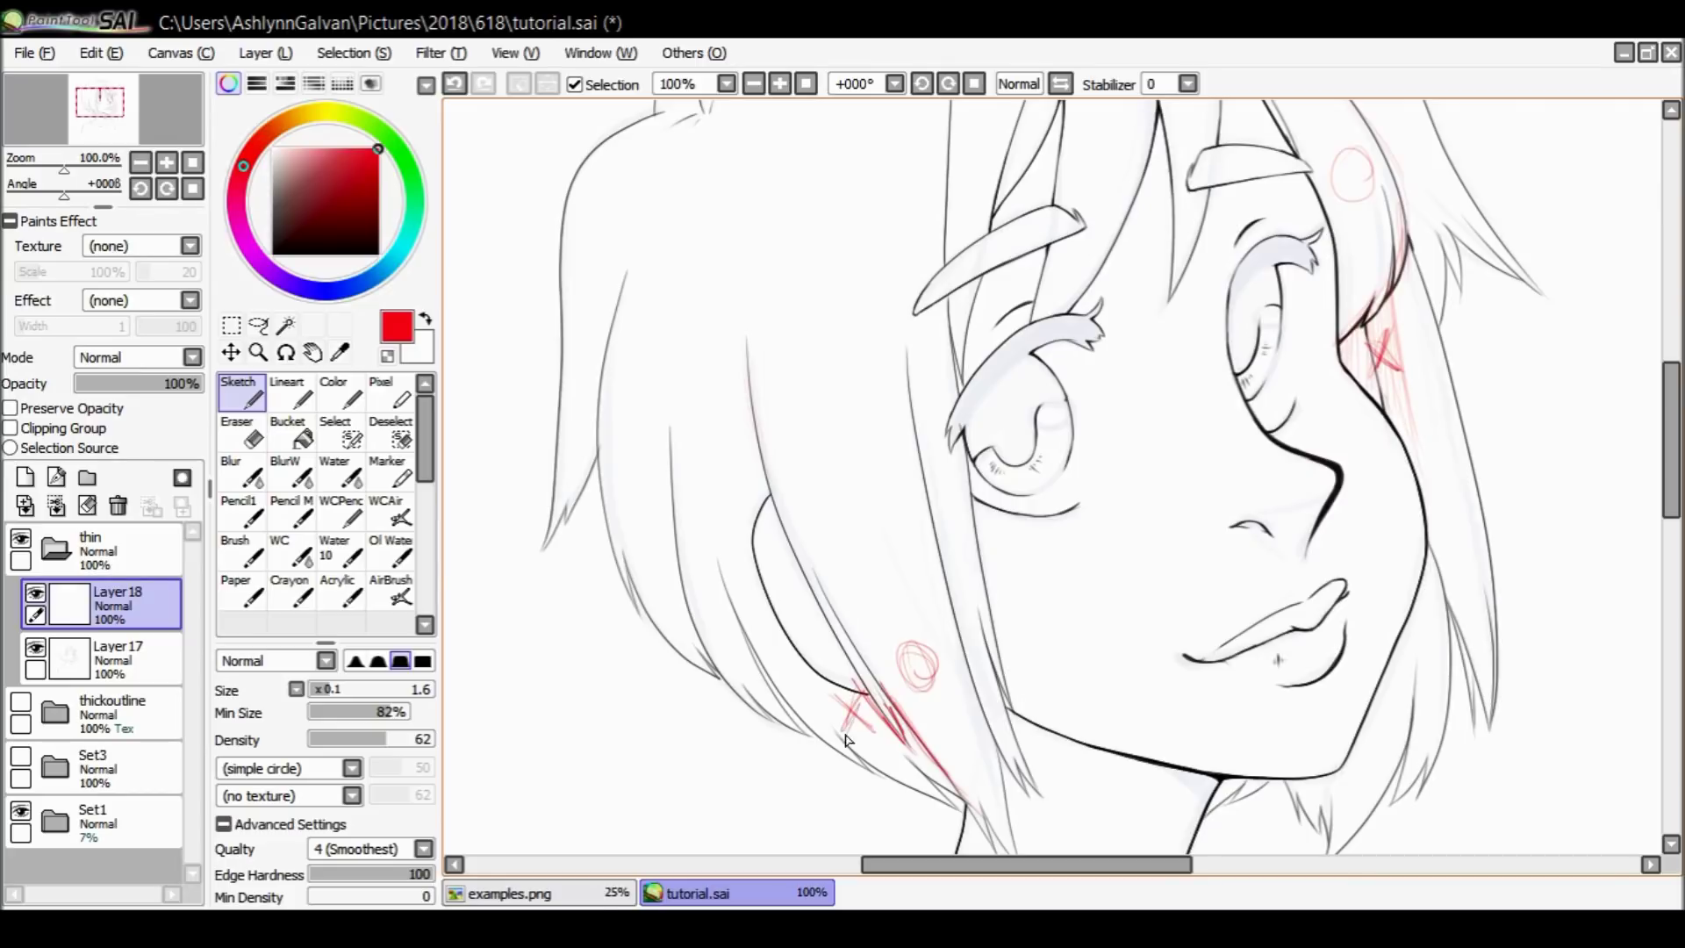
{"action": "scroll", "coordinate": [1659, 436], "scroll_direction": "up", "scroll_amount": 4}
{"action": "scroll", "coordinate": [1659, 437], "scroll_direction": "down", "scroll_amount": 1}
{"action": "left_click", "coordinate": [87, 506]}
Sketch example overlapping hair strands in thin red curves over the left side of the hair.
{"action": "scroll", "coordinate": [1554, 343], "scroll_direction": "up", "scroll_amount": 2}
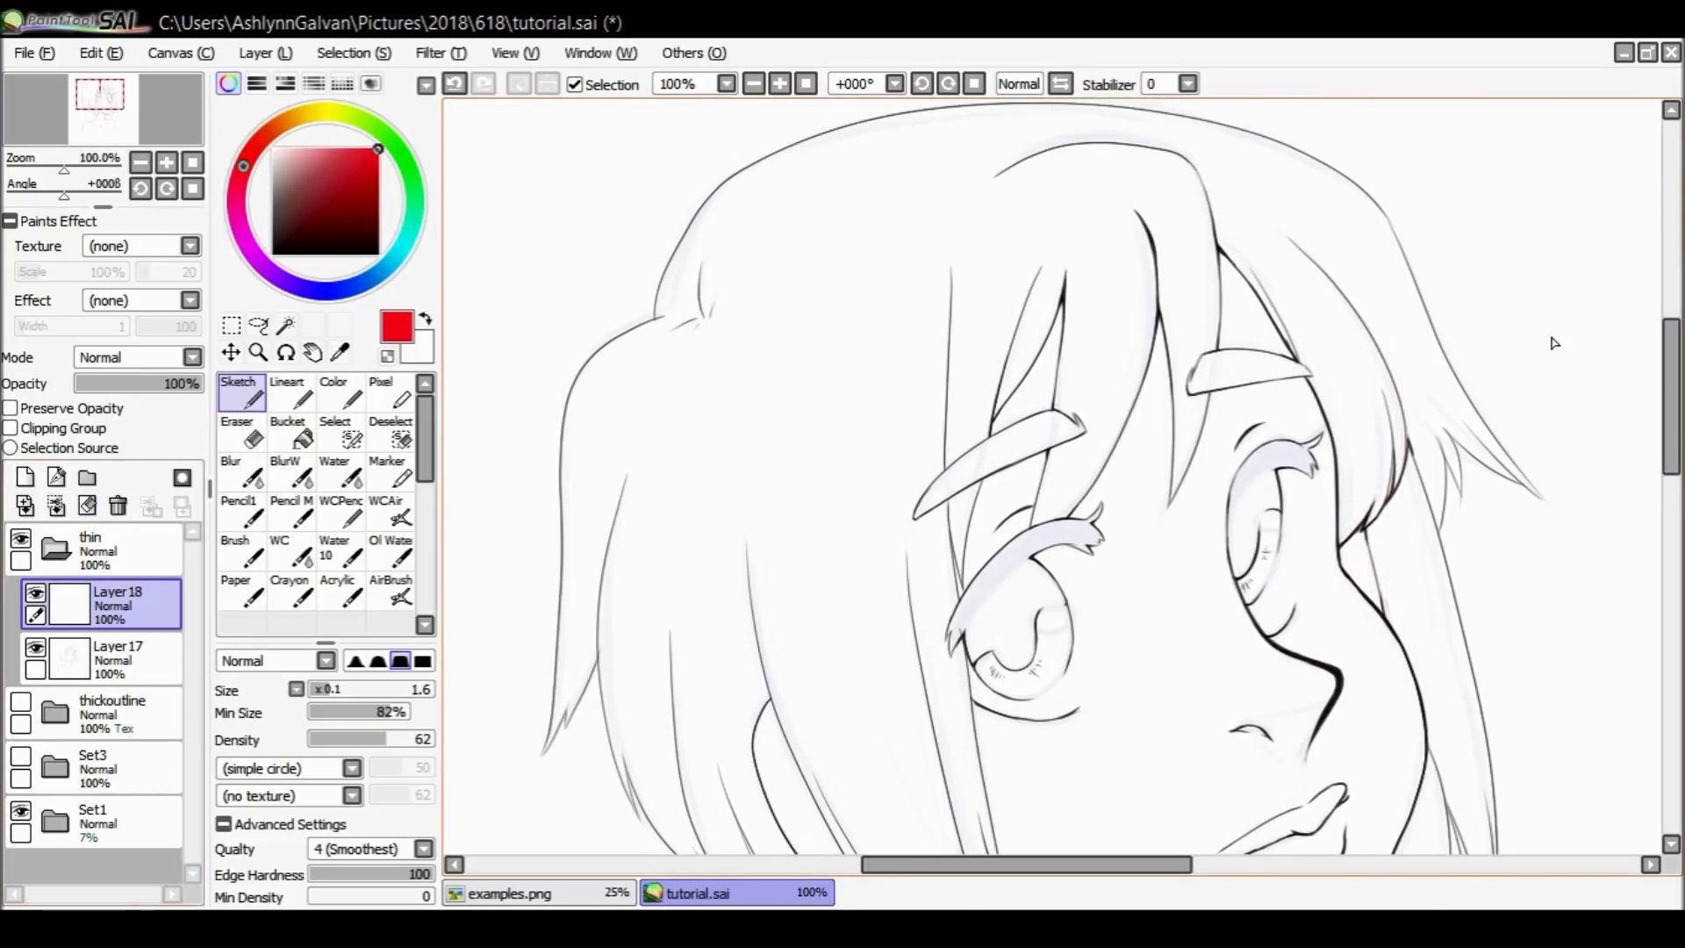
{"action": "key", "text": "ctrl+z"}
{"action": "left_click_drag", "start_coordinate": [785, 341], "coordinate": [729, 615]}
{"action": "left_click_drag", "start_coordinate": [777, 409], "coordinate": [817, 643]}
{"action": "left_click_drag", "start_coordinate": [736, 342], "coordinate": [595, 453]}
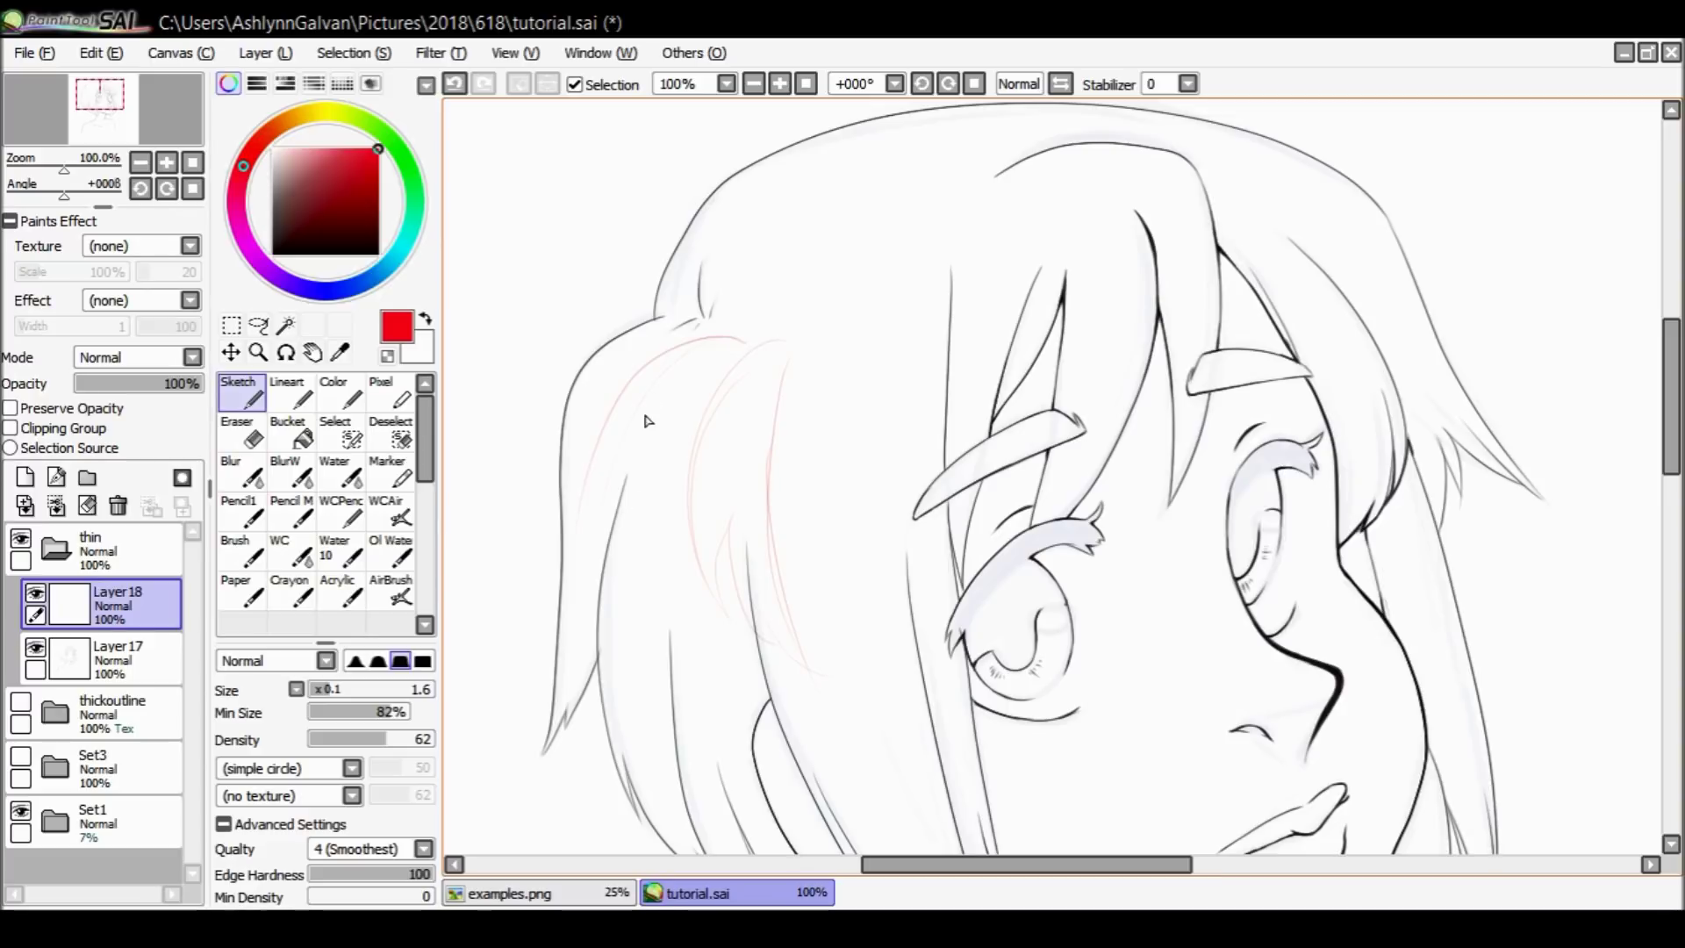
{"action": "left_click_drag", "start_coordinate": [597, 550], "coordinate": [677, 701]}
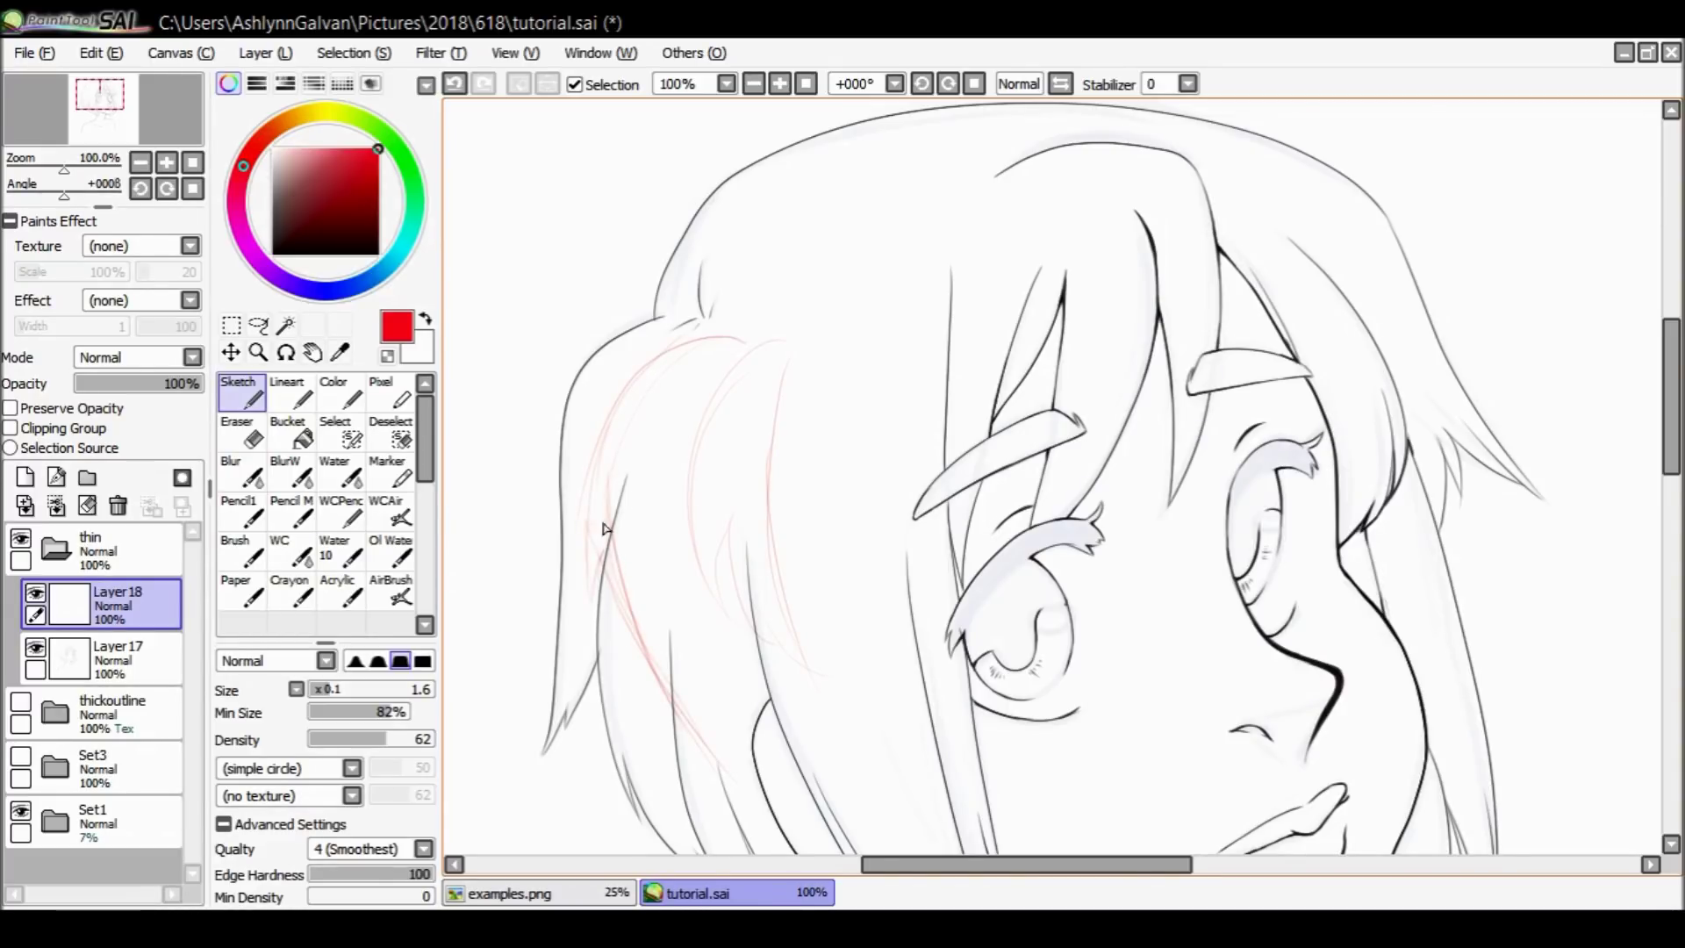
{"action": "mouse_move", "coordinate": [703, 488]}
{"action": "left_mouse_down"}
{"action": "mouse_move", "coordinate": [669, 597]}
{"action": "mouse_move", "coordinate": [658, 516]}
{"action": "left_mouse_up"}
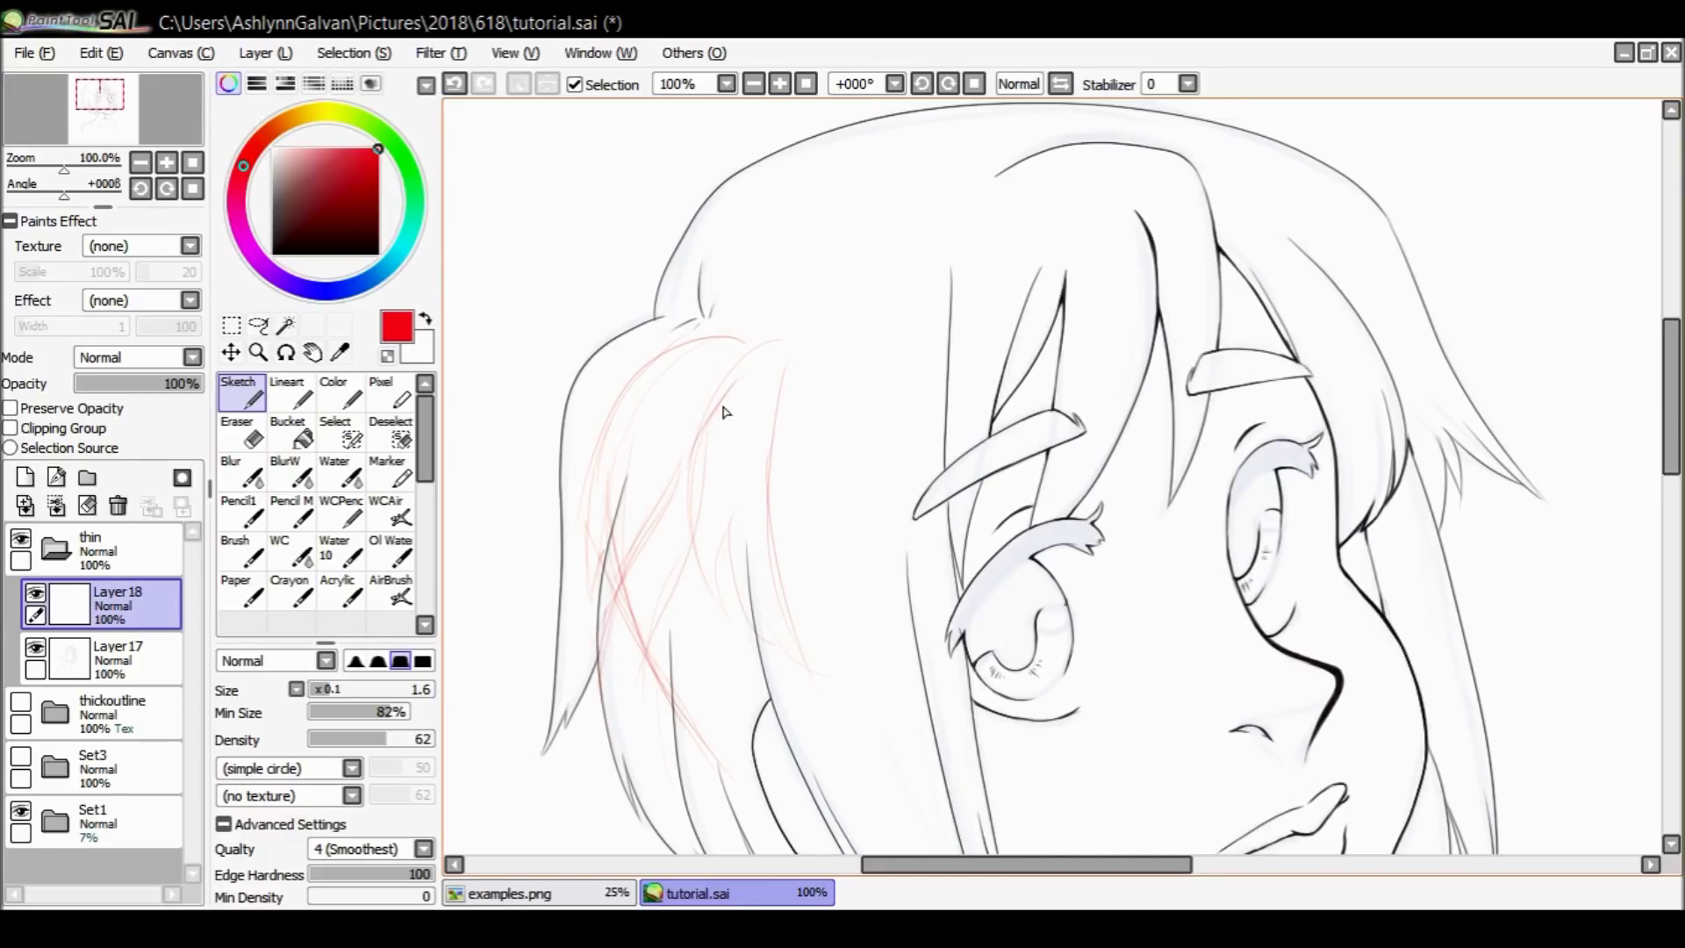
Darken the inner red example strand and its pointed tips, and delete Layer18.
{"action": "left_click_drag", "start_coordinate": [737, 383], "coordinate": [682, 558]}
{"action": "key", "text": "ctrl+z"}
{"action": "mouse_move", "coordinate": [696, 478]}
{"action": "left_mouse_down"}
{"action": "mouse_move", "coordinate": [720, 604]}
{"action": "mouse_move", "coordinate": [727, 383]}
{"action": "left_mouse_up"}
{"action": "left_click_drag", "start_coordinate": [695, 440], "coordinate": [745, 369]}
{"action": "left_click_drag", "start_coordinate": [744, 520], "coordinate": [721, 581]}
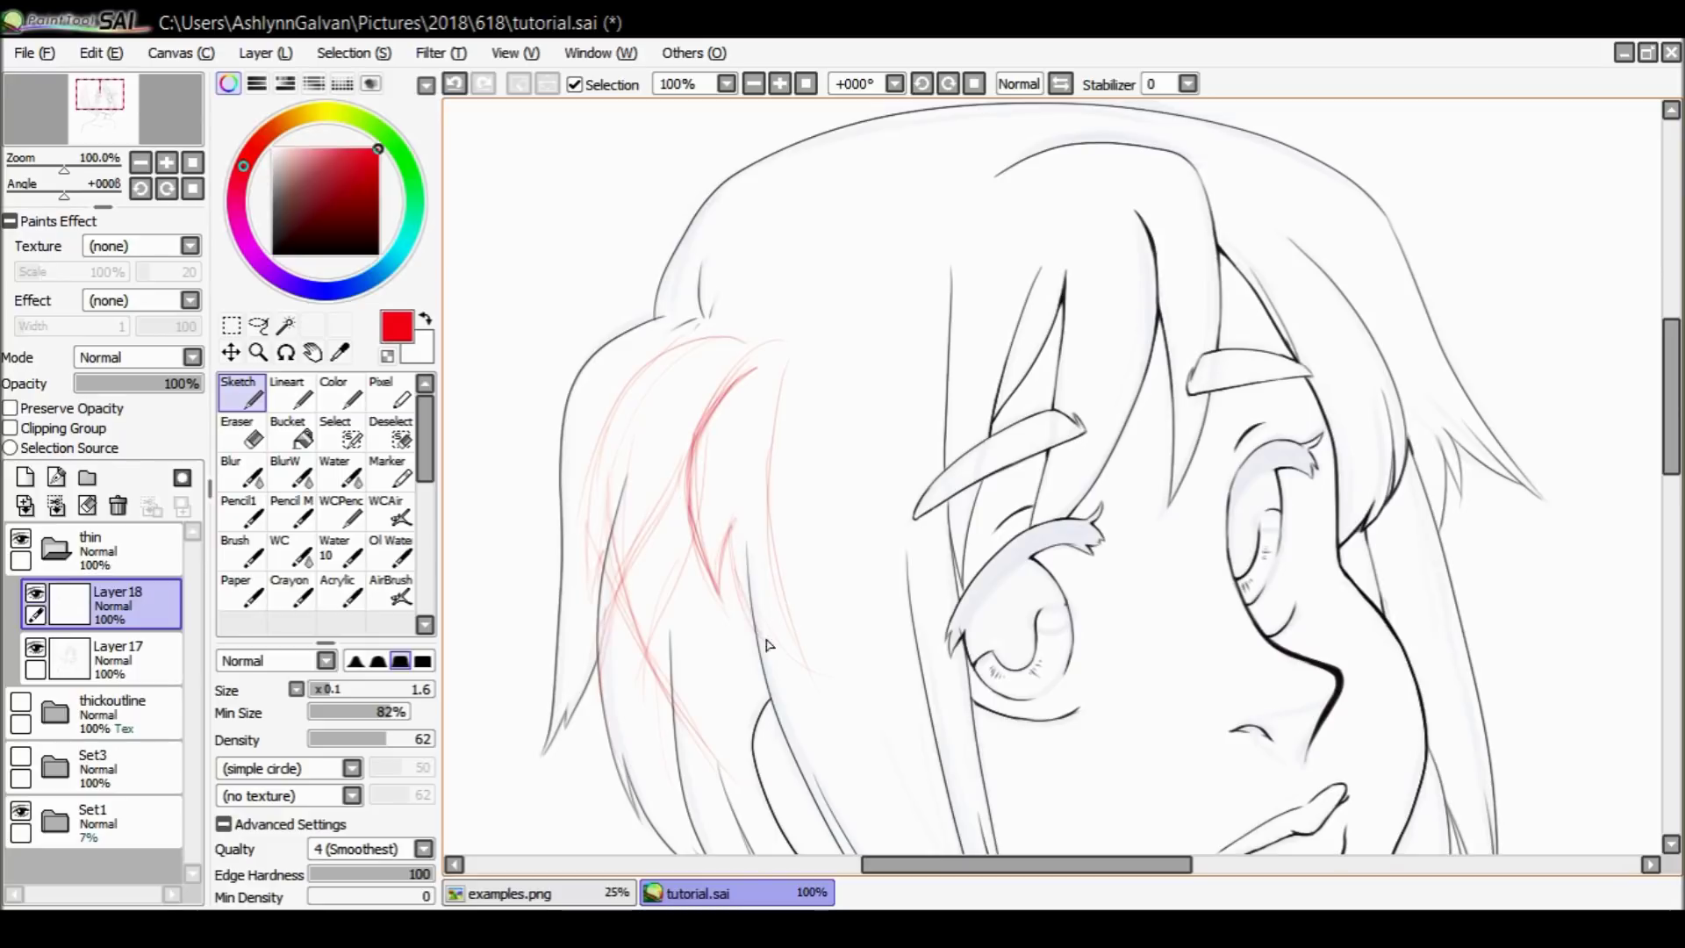
{"action": "left_click_drag", "start_coordinate": [771, 646], "coordinate": [804, 674]}
{"action": "mouse_move", "coordinate": [1658, 383]}
{"action": "left_mouse_down"}
{"action": "mouse_move", "coordinate": [1658, 439]}
{"action": "mouse_move", "coordinate": [1658, 410]}
{"action": "left_mouse_up"}
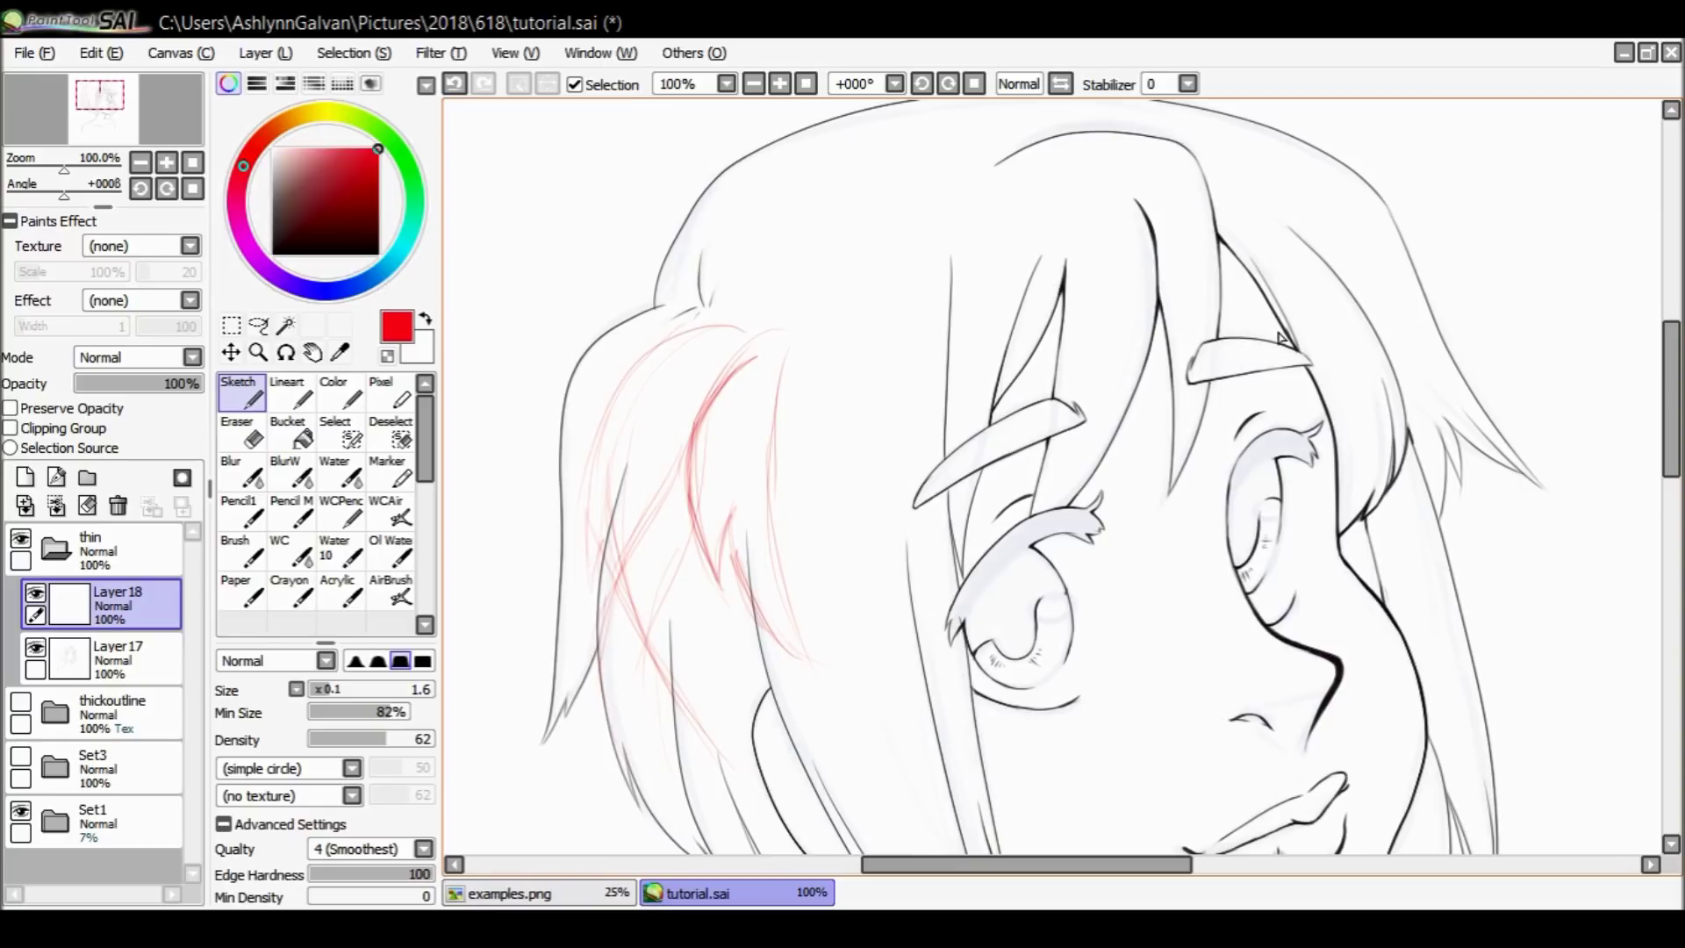
{"action": "left_click", "coordinate": [118, 506]}
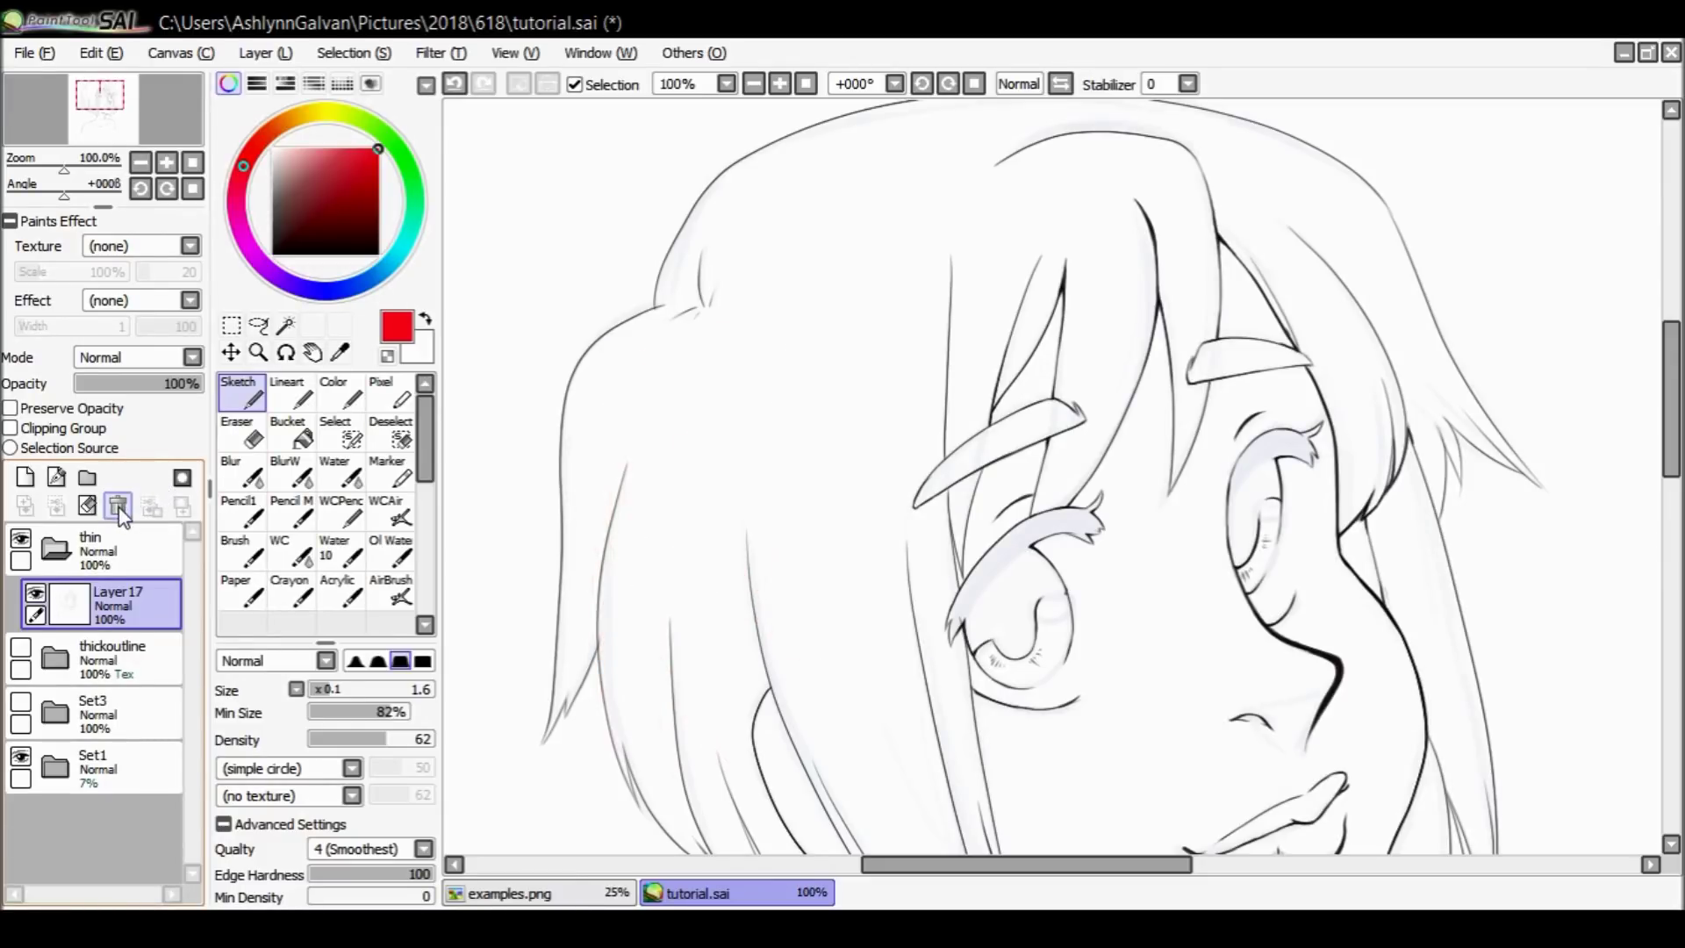
With the black Lineart brush, thicken the small hair tips beneath the chin where they meet the neck and jaw.
{"action": "left_click", "coordinate": [258, 352]}
{"action": "mouse_move", "coordinate": [700, 483]}
{"action": "left_mouse_down"}
{"action": "mouse_move", "coordinate": [746, 483]}
{"action": "mouse_move", "coordinate": [699, 483]}
{"action": "left_mouse_up"}
{"action": "left_click", "coordinate": [291, 393]}
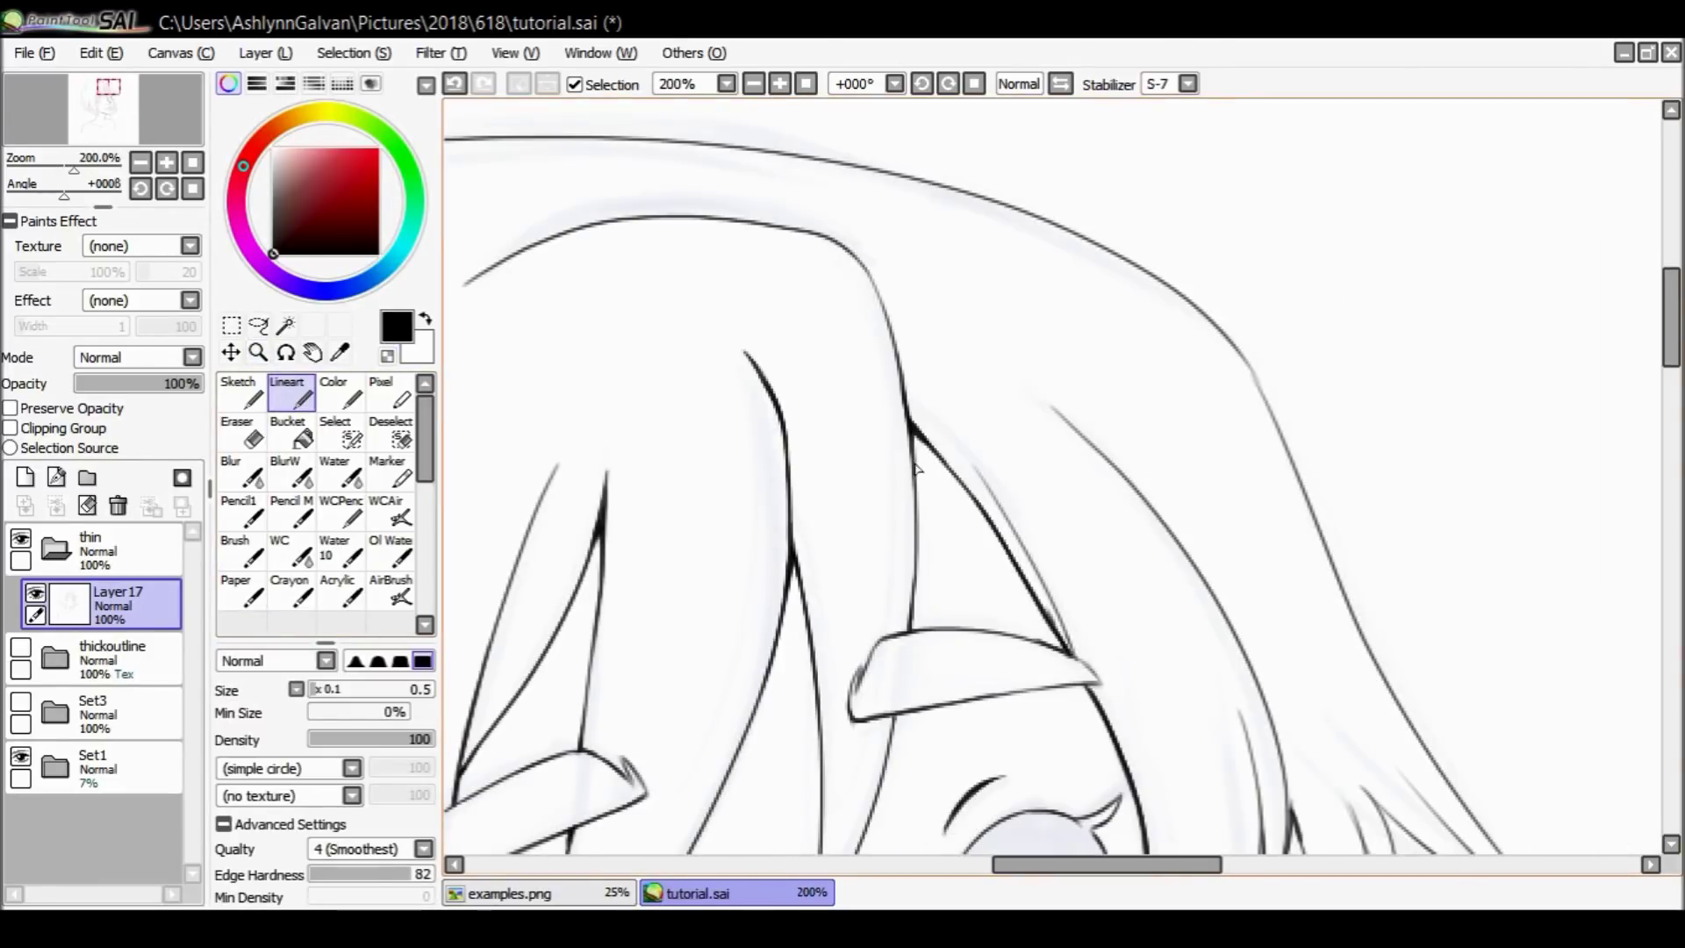
{"action": "scroll", "coordinate": [1053, 474], "scroll_direction": "down", "scroll_amount": 10}
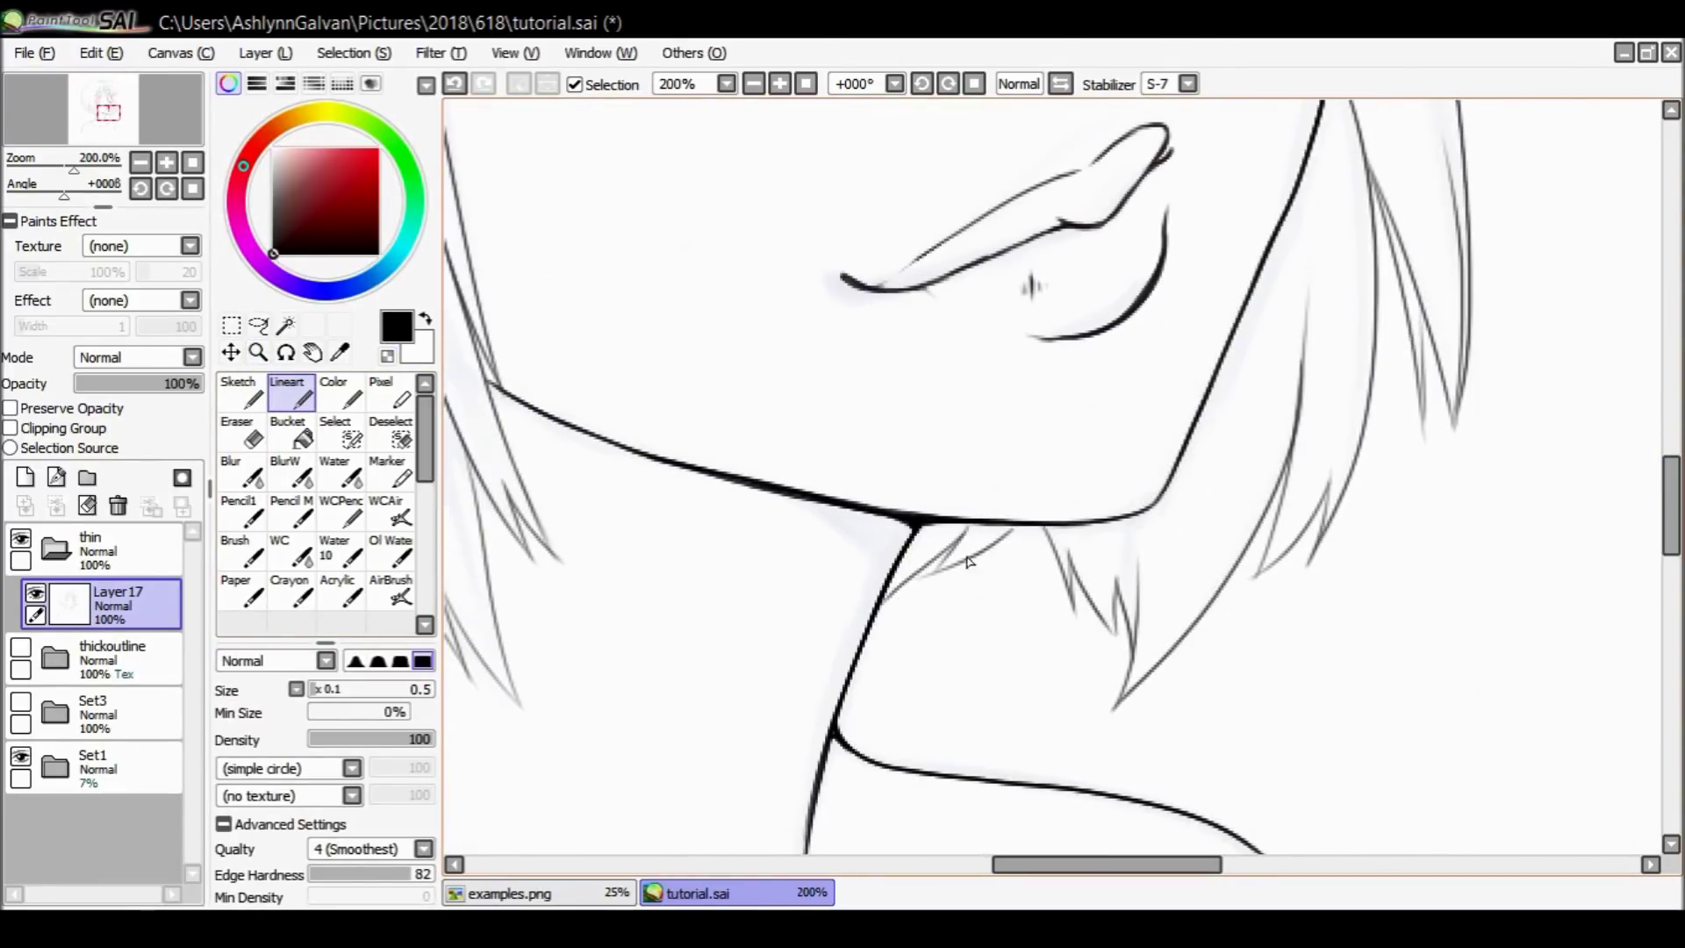
{"action": "left_click_drag", "start_coordinate": [1023, 527], "coordinate": [935, 588]}
{"action": "left_click_drag", "start_coordinate": [1115, 548], "coordinate": [1132, 654]}
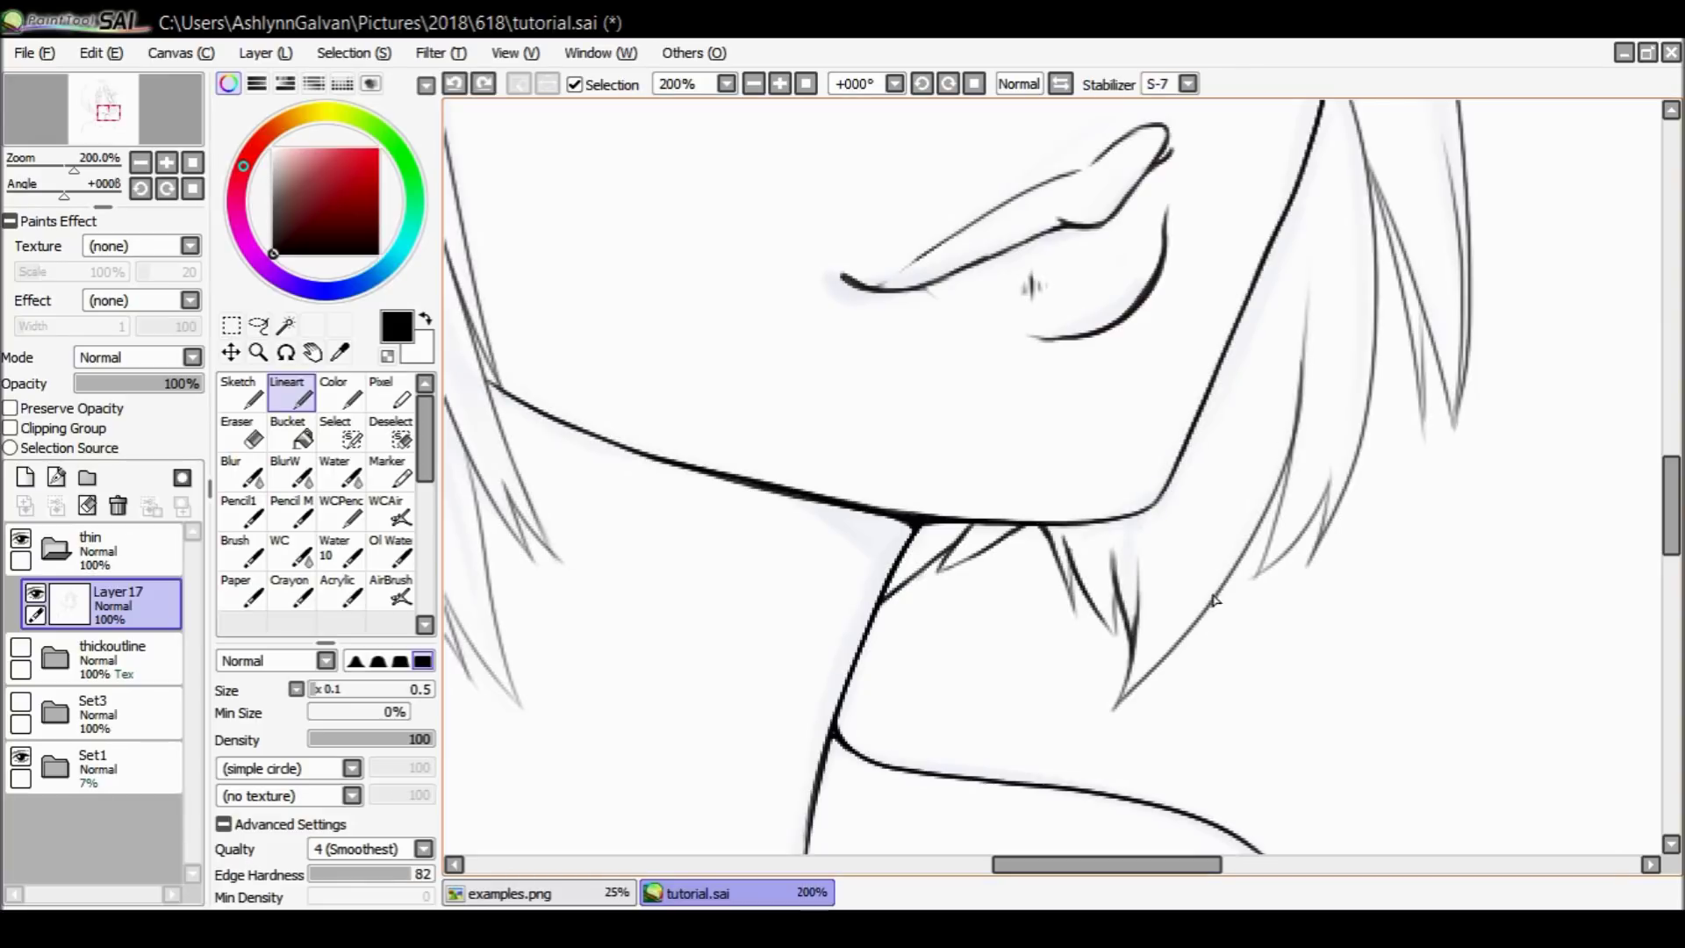
Thicken the long strand tip beside the chin and the split strand ends hanging along the right jaw.
{"action": "left_click_drag", "start_coordinate": [1296, 443], "coordinate": [1214, 600]}
{"action": "left_click_drag", "start_coordinate": [1108, 308], "coordinate": [1139, 399]}
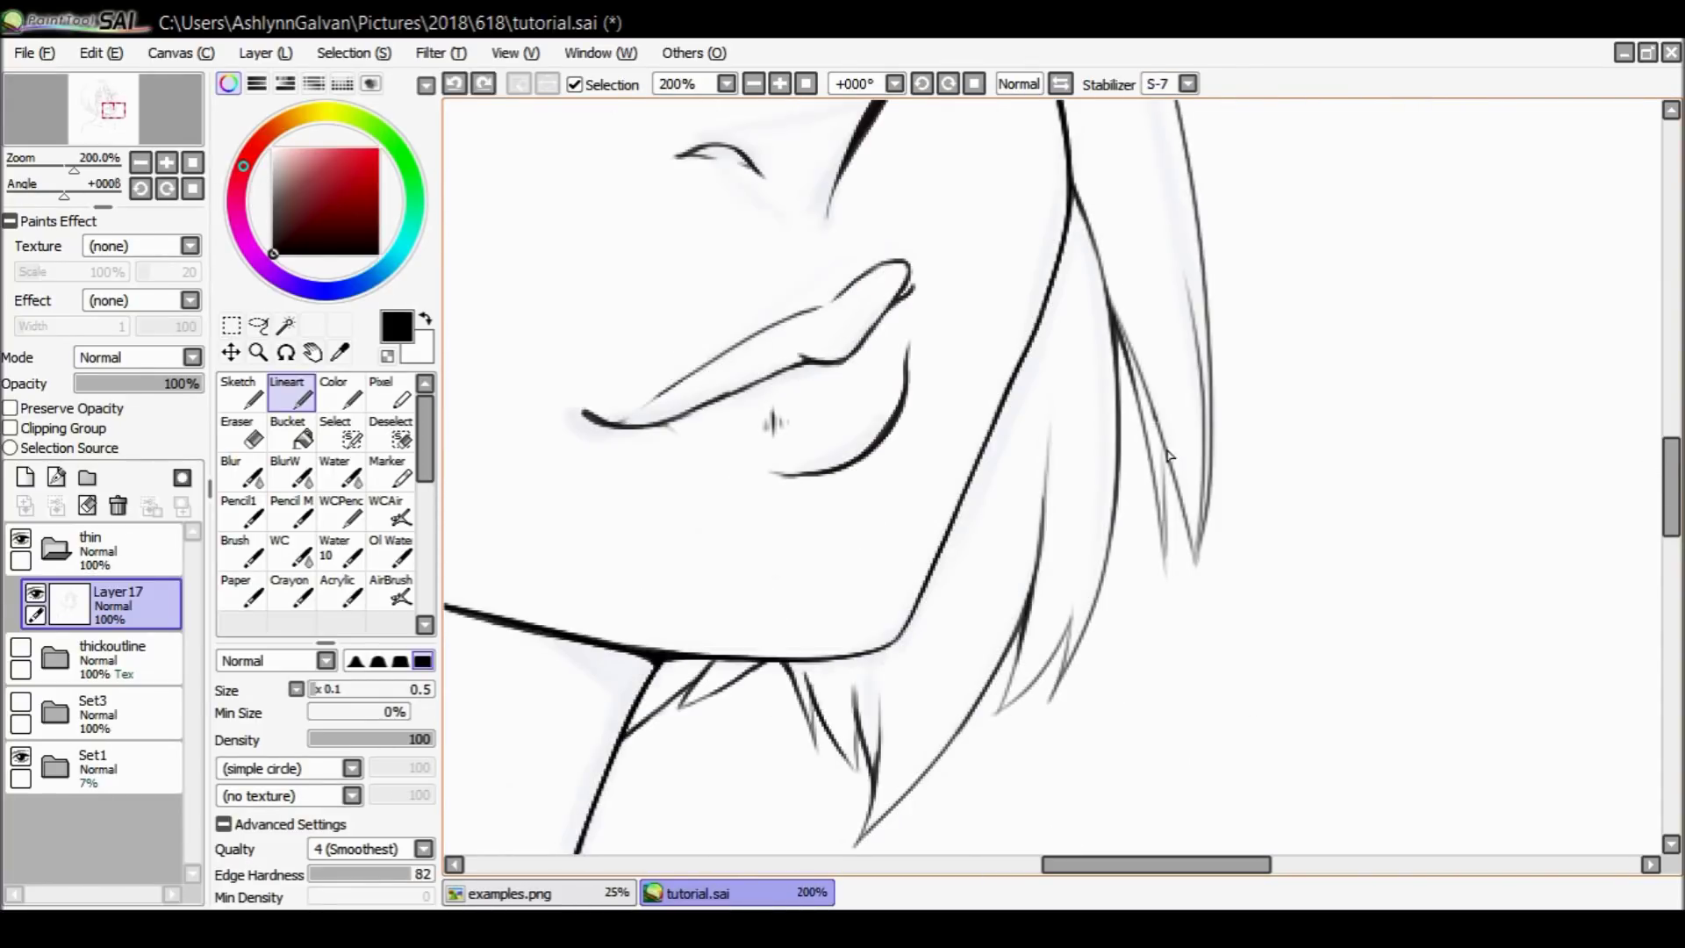
{"action": "mouse_move", "coordinate": [1141, 373]}
{"action": "left_mouse_down"}
{"action": "mouse_move", "coordinate": [1181, 513]}
{"action": "mouse_move", "coordinate": [1170, 568]}
{"action": "left_mouse_up"}
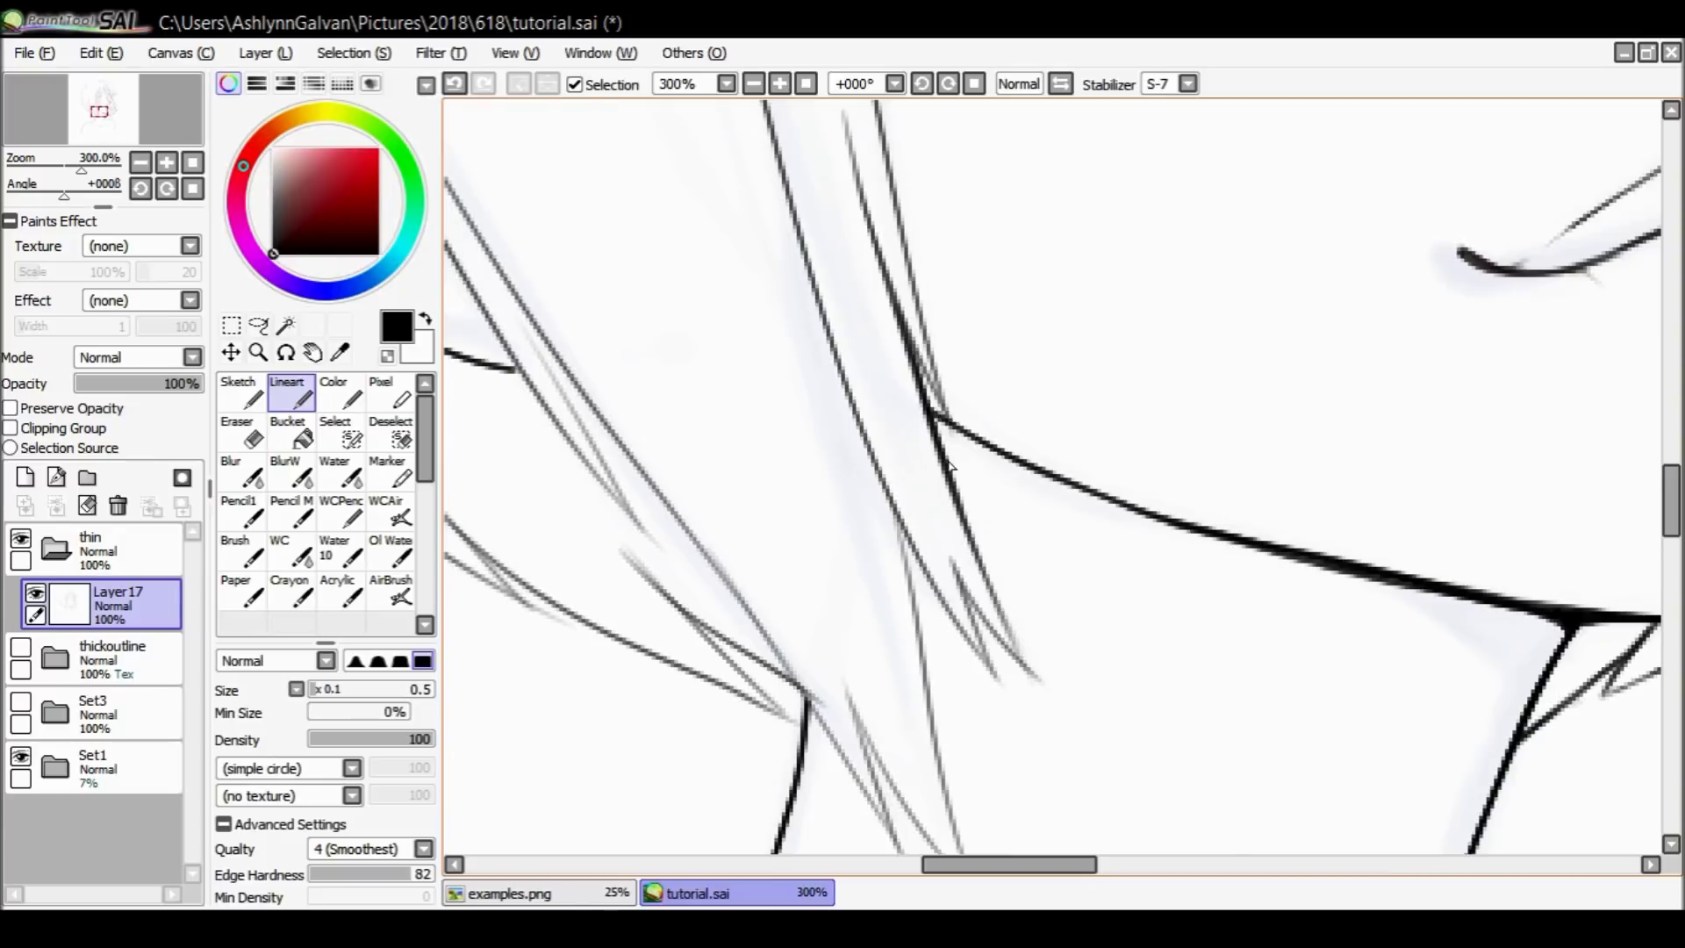
Thicken the strand edges crossing the left jawline and the long strand edge running over the ear down to its tip.
{"action": "mouse_move", "coordinate": [904, 342]}
{"action": "left_mouse_down"}
{"action": "mouse_move", "coordinate": [935, 426]}
{"action": "mouse_move", "coordinate": [887, 570]}
{"action": "left_mouse_up"}
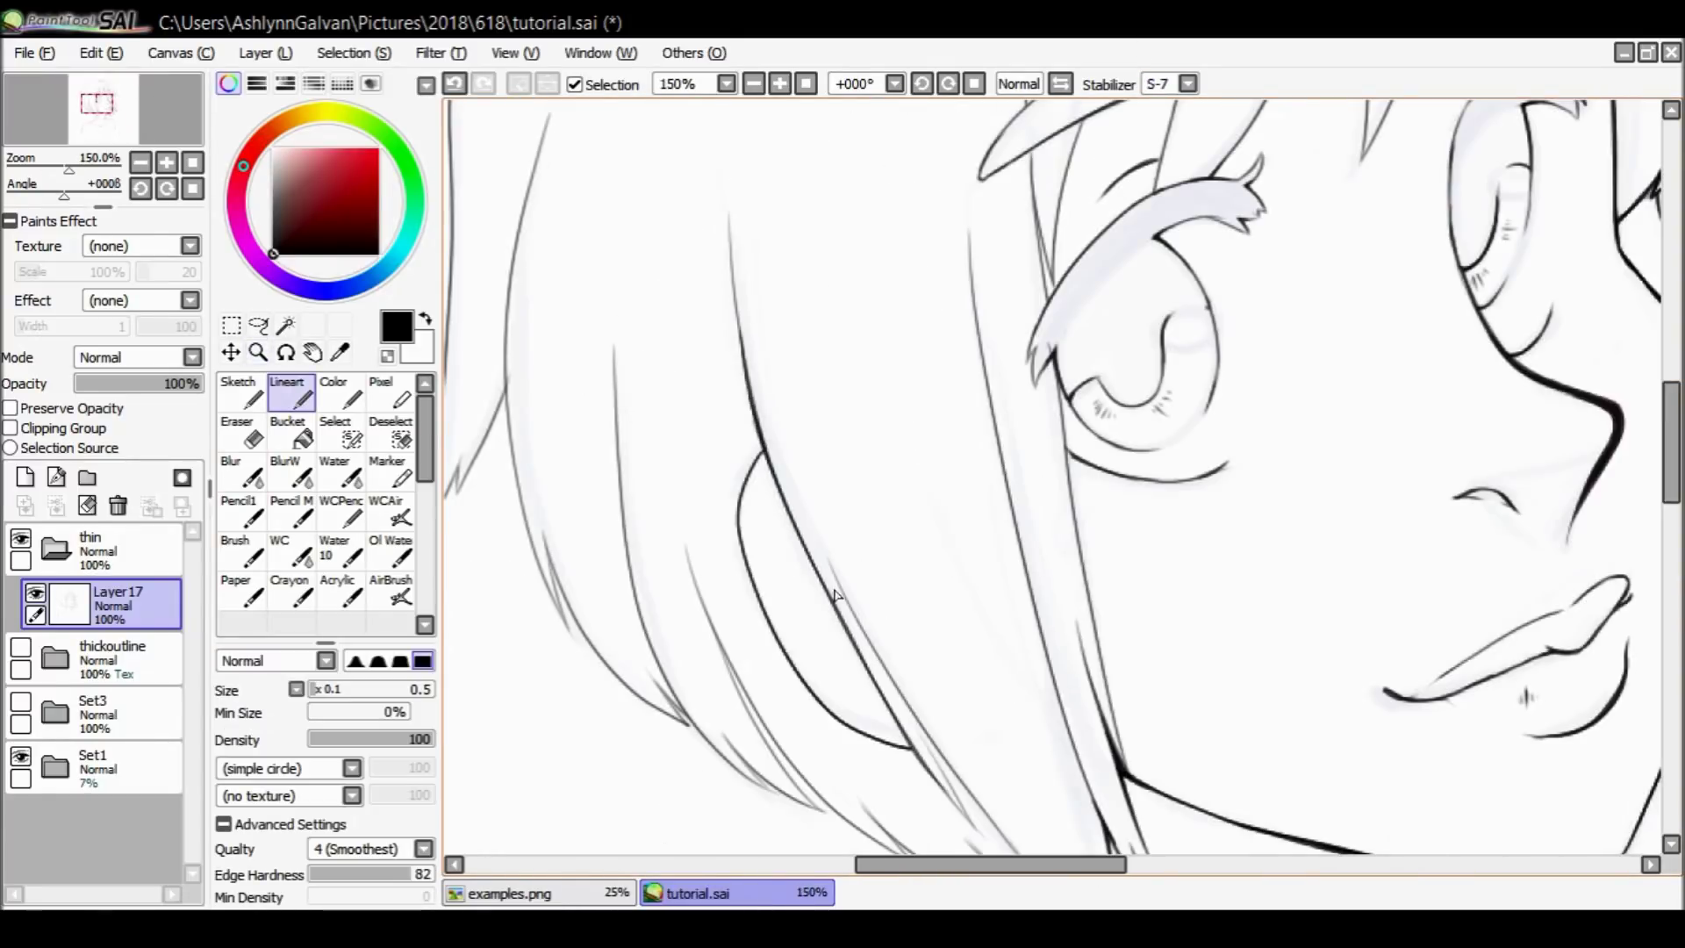
{"action": "mouse_move", "coordinate": [762, 444]}
{"action": "left_mouse_down"}
{"action": "mouse_move", "coordinate": [739, 544]}
{"action": "mouse_move", "coordinate": [948, 795]}
{"action": "left_mouse_up"}
{"action": "scroll", "coordinate": [965, 527], "scroll_direction": "down", "scroll_amount": 5}
{"action": "left_click_drag", "start_coordinate": [935, 487], "coordinate": [1075, 671]}
{"action": "scroll", "coordinate": [1010, 439], "scroll_direction": "up", "scroll_amount": 3}
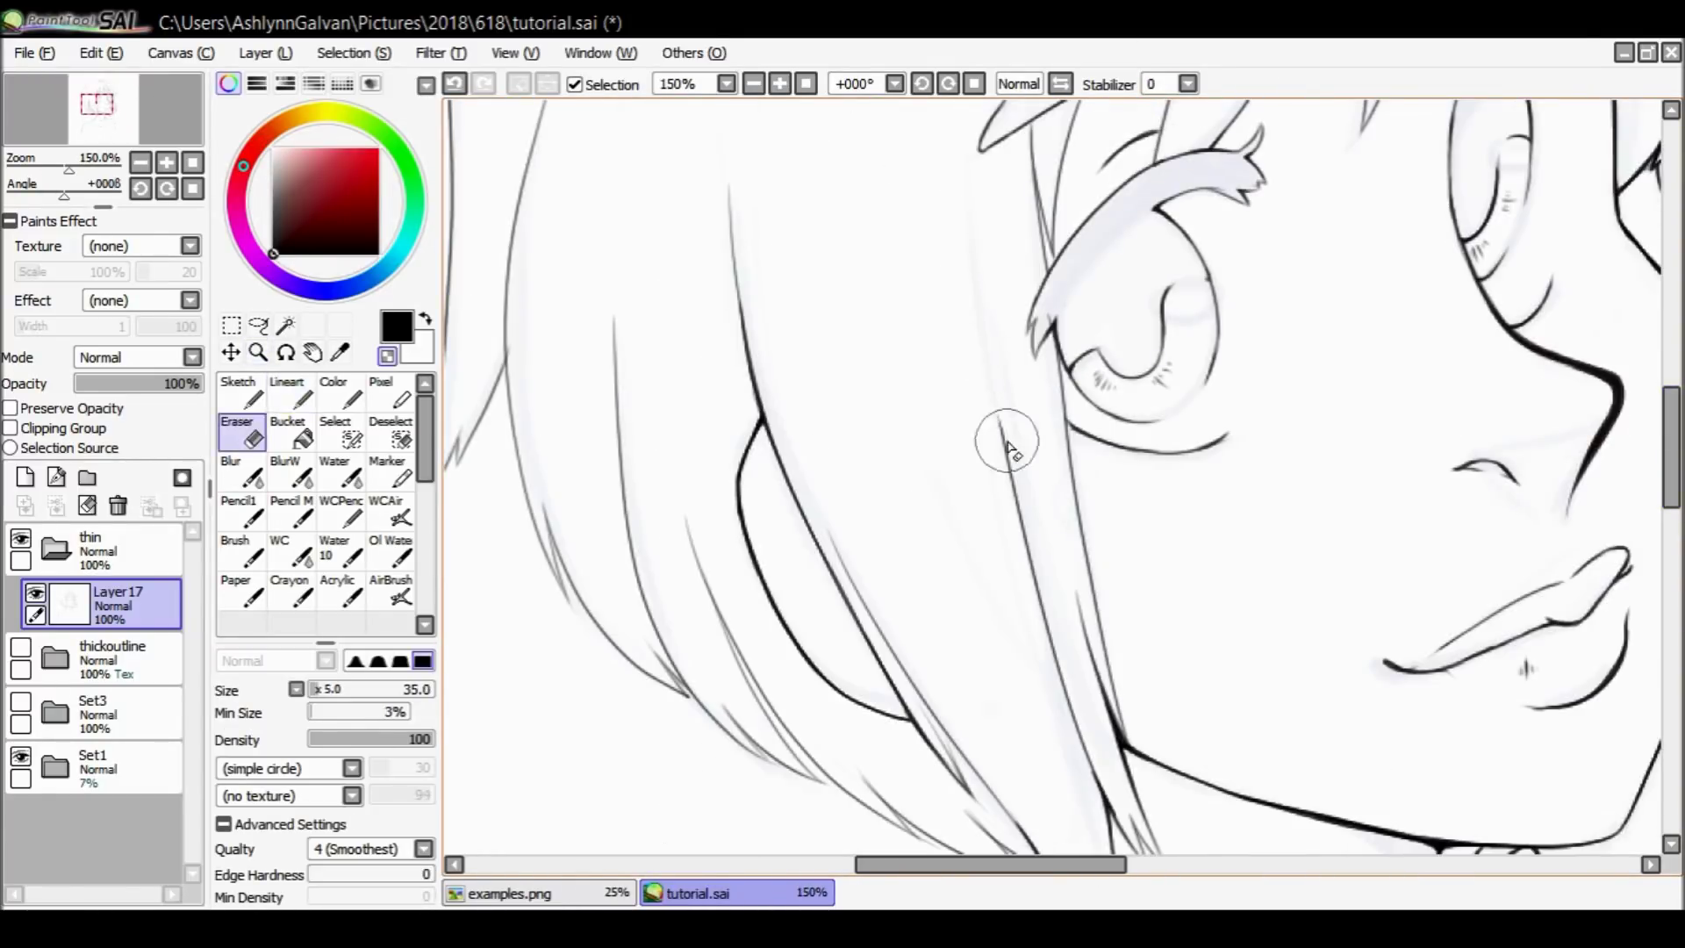
Draw thin strands along the lower back section of the hair with the Lineart brush at size 0.5.
{"action": "scroll", "coordinate": [989, 331], "scroll_direction": "down", "scroll_amount": 4}
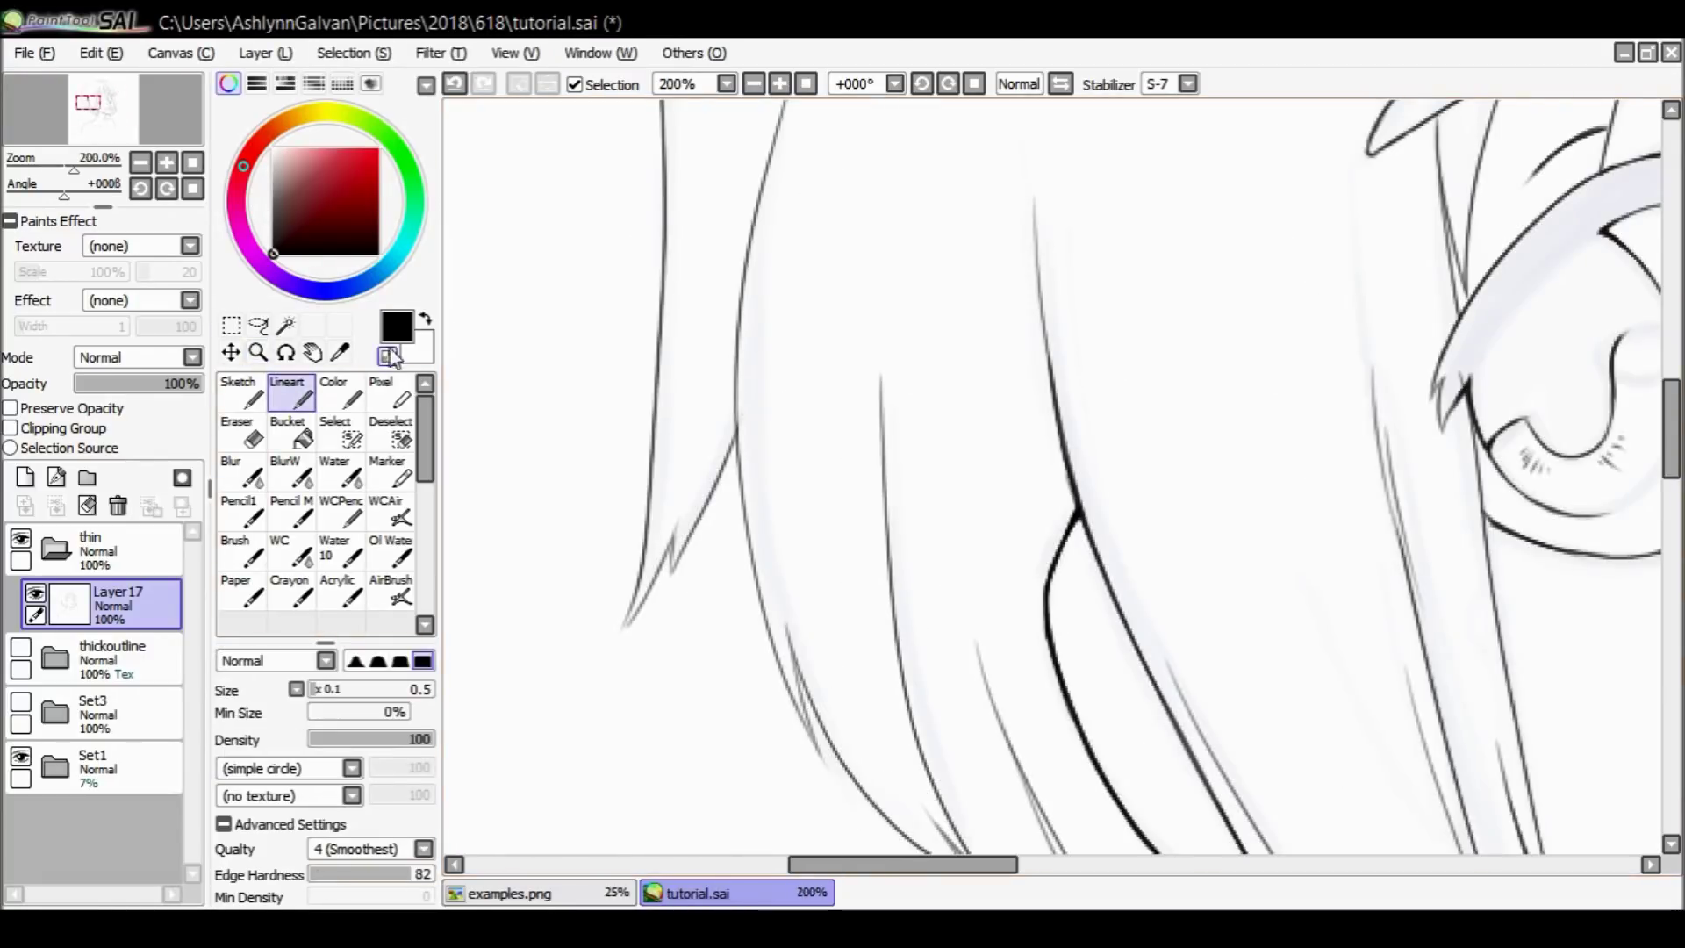
{"action": "scroll", "coordinate": [783, 365], "scroll_direction": "down", "scroll_amount": 2}
{"action": "scroll", "coordinate": [893, 533], "scroll_direction": "down", "scroll_amount": 3}
{"action": "left_click_drag", "start_coordinate": [898, 622], "coordinate": [1010, 707]}
{"action": "scroll", "coordinate": [1088, 463], "scroll_direction": "up", "scroll_amount": 4}
{"action": "left_click_drag", "start_coordinate": [985, 488], "coordinate": [1016, 645]}
{"action": "scroll", "coordinate": [1144, 632], "scroll_direction": "up", "scroll_amount": 2}
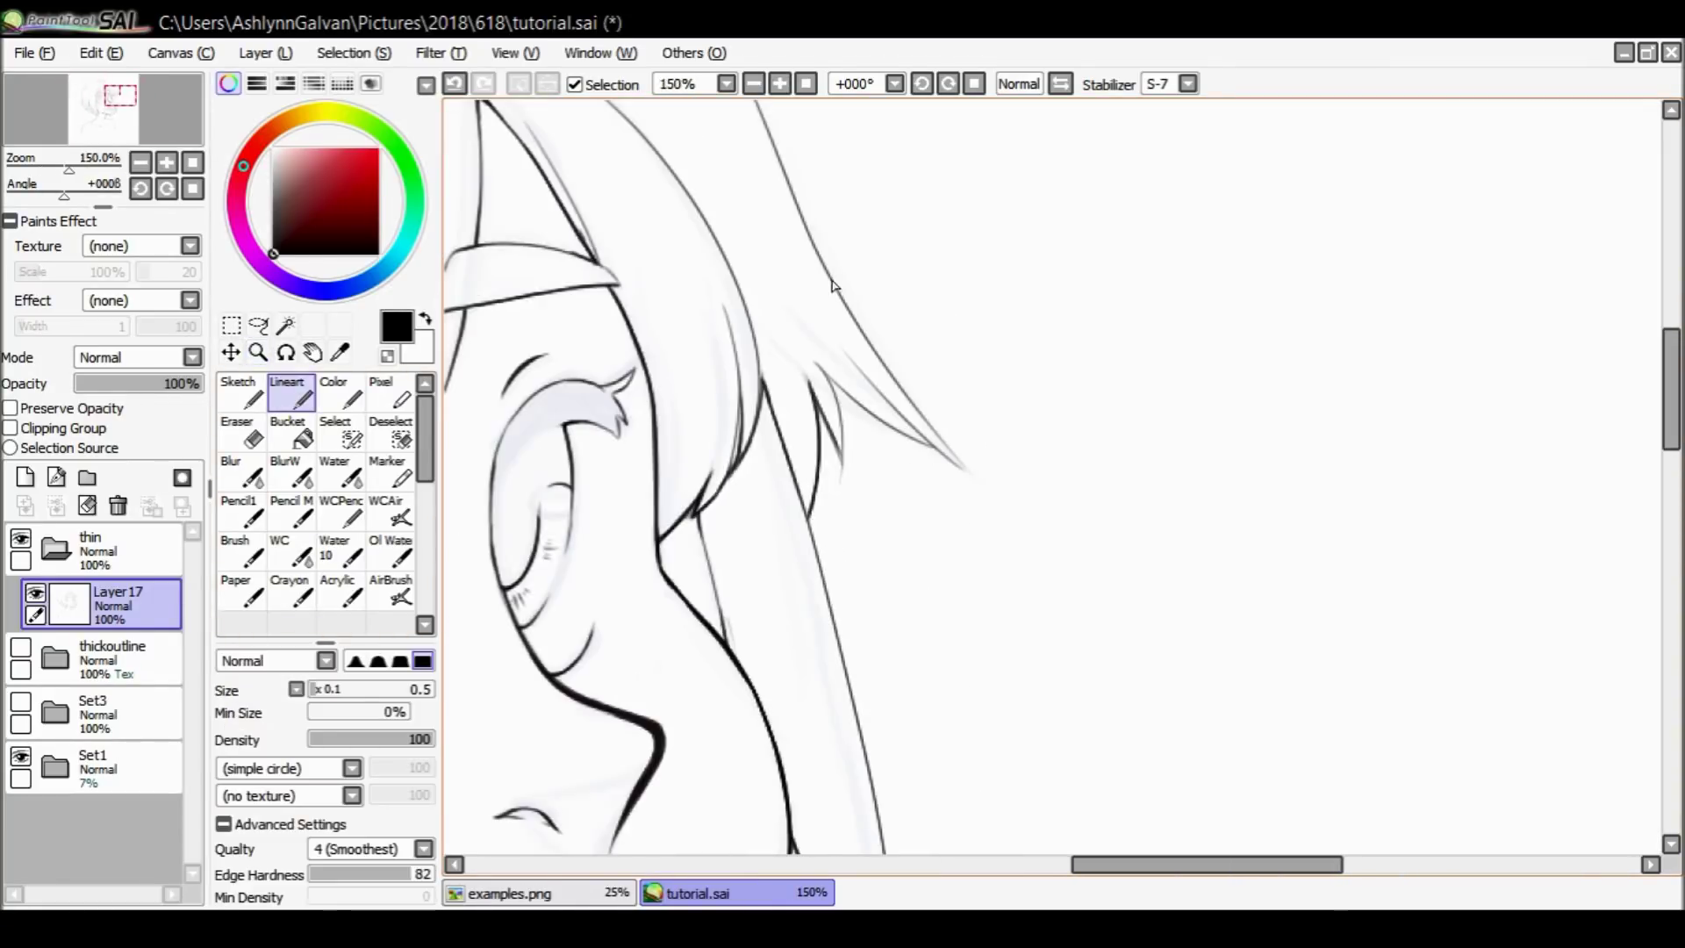
Darken and thicken the hair outlines around the crown, fringe and lower strands with the Lineart brush at size 0.9.
{"action": "left_click_drag", "start_coordinate": [1672, 438], "coordinate": [1672, 474]}
{"action": "left_click", "coordinate": [878, 492], "text": "ctrl+alt"}
{"action": "left_click", "coordinate": [1010, 439], "text": "ctrl"}
{"action": "scroll", "coordinate": [645, 681], "scroll_direction": "up", "scroll_amount": 3}
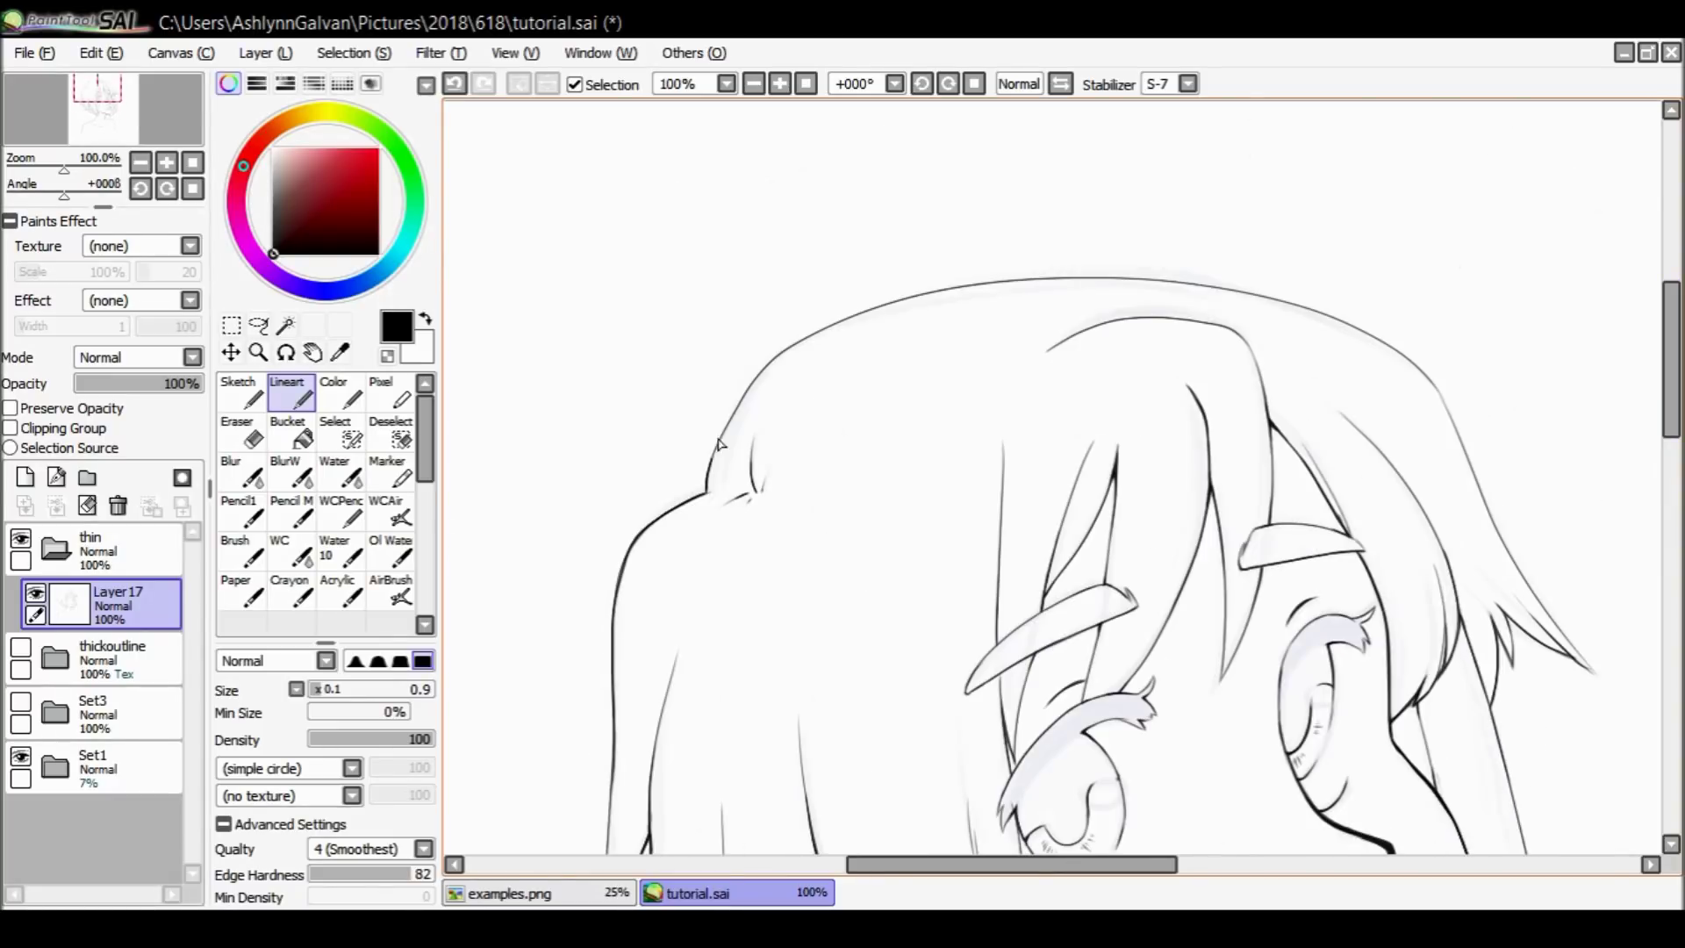
{"action": "left_click", "coordinate": [825, 338], "text": "ctrl"}
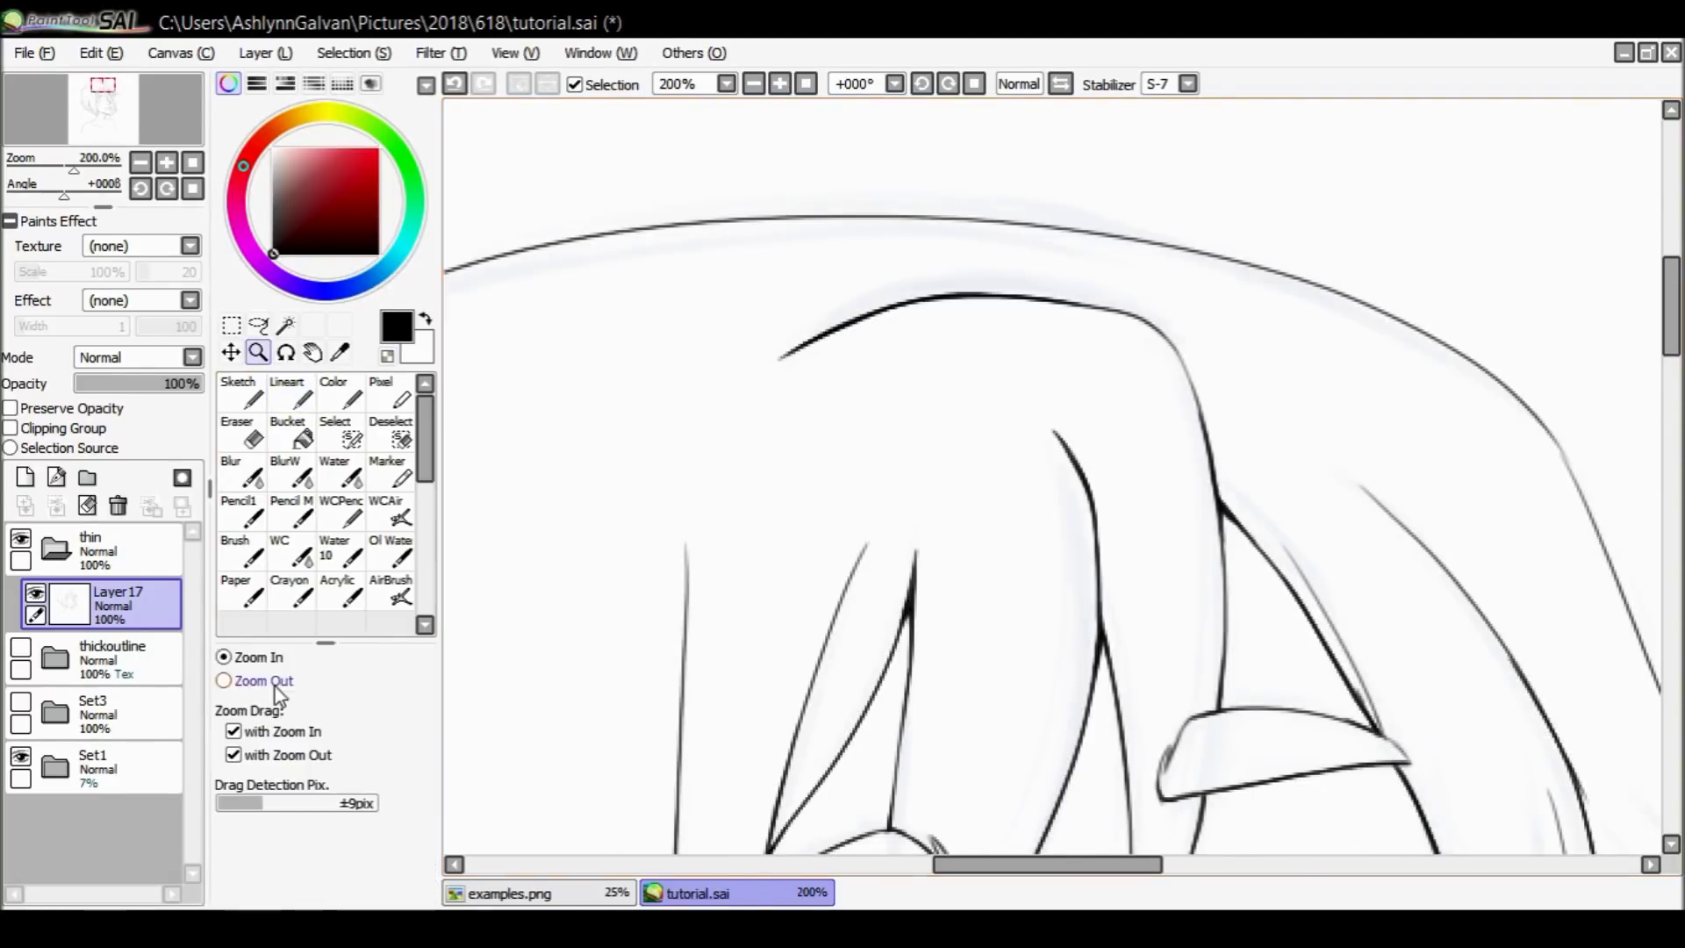
{"action": "scroll", "coordinate": [825, 338], "scroll_direction": "down", "scroll_amount": 3}
{"action": "left_click", "coordinate": [812, 614], "text": "ctrl+alt"}
{"action": "left_click", "coordinate": [812, 680], "text": "ctrl"}
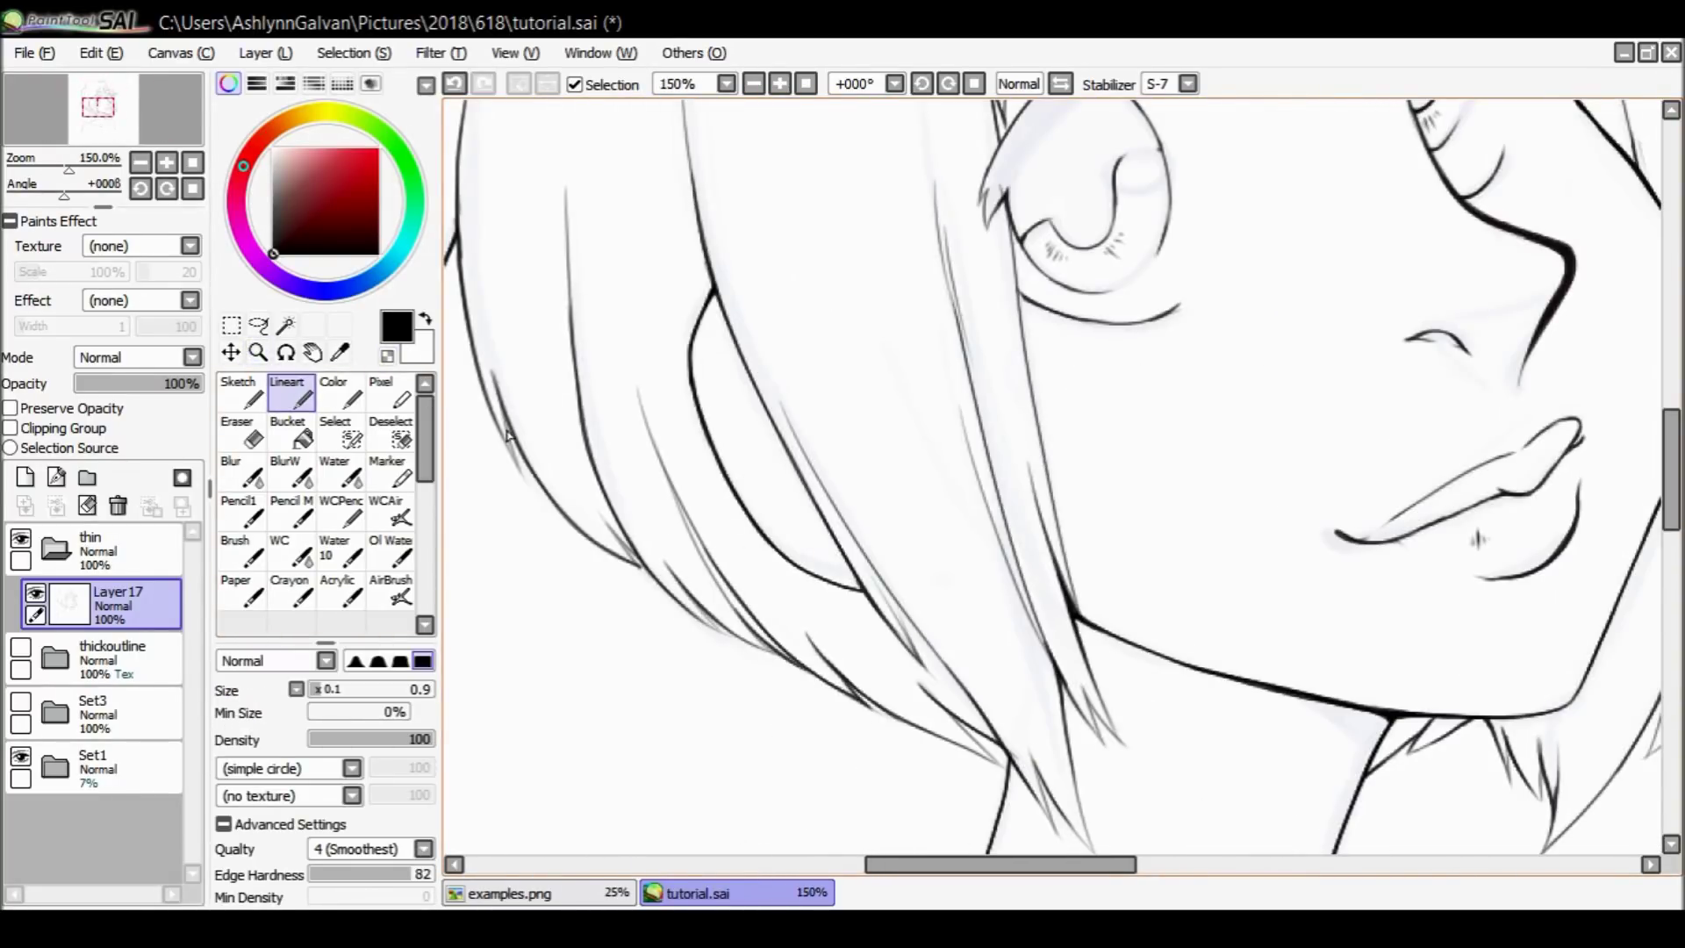
Hide the Set1 sketch folder and examine the line art along the hair, eyes and face.
{"action": "scroll", "coordinate": [812, 615], "scroll_direction": "up", "scroll_amount": 2}
{"action": "left_click", "coordinate": [1001, 614], "text": "ctrl+alt"}
{"action": "left_click", "coordinate": [1113, 240], "text": "ctrl"}
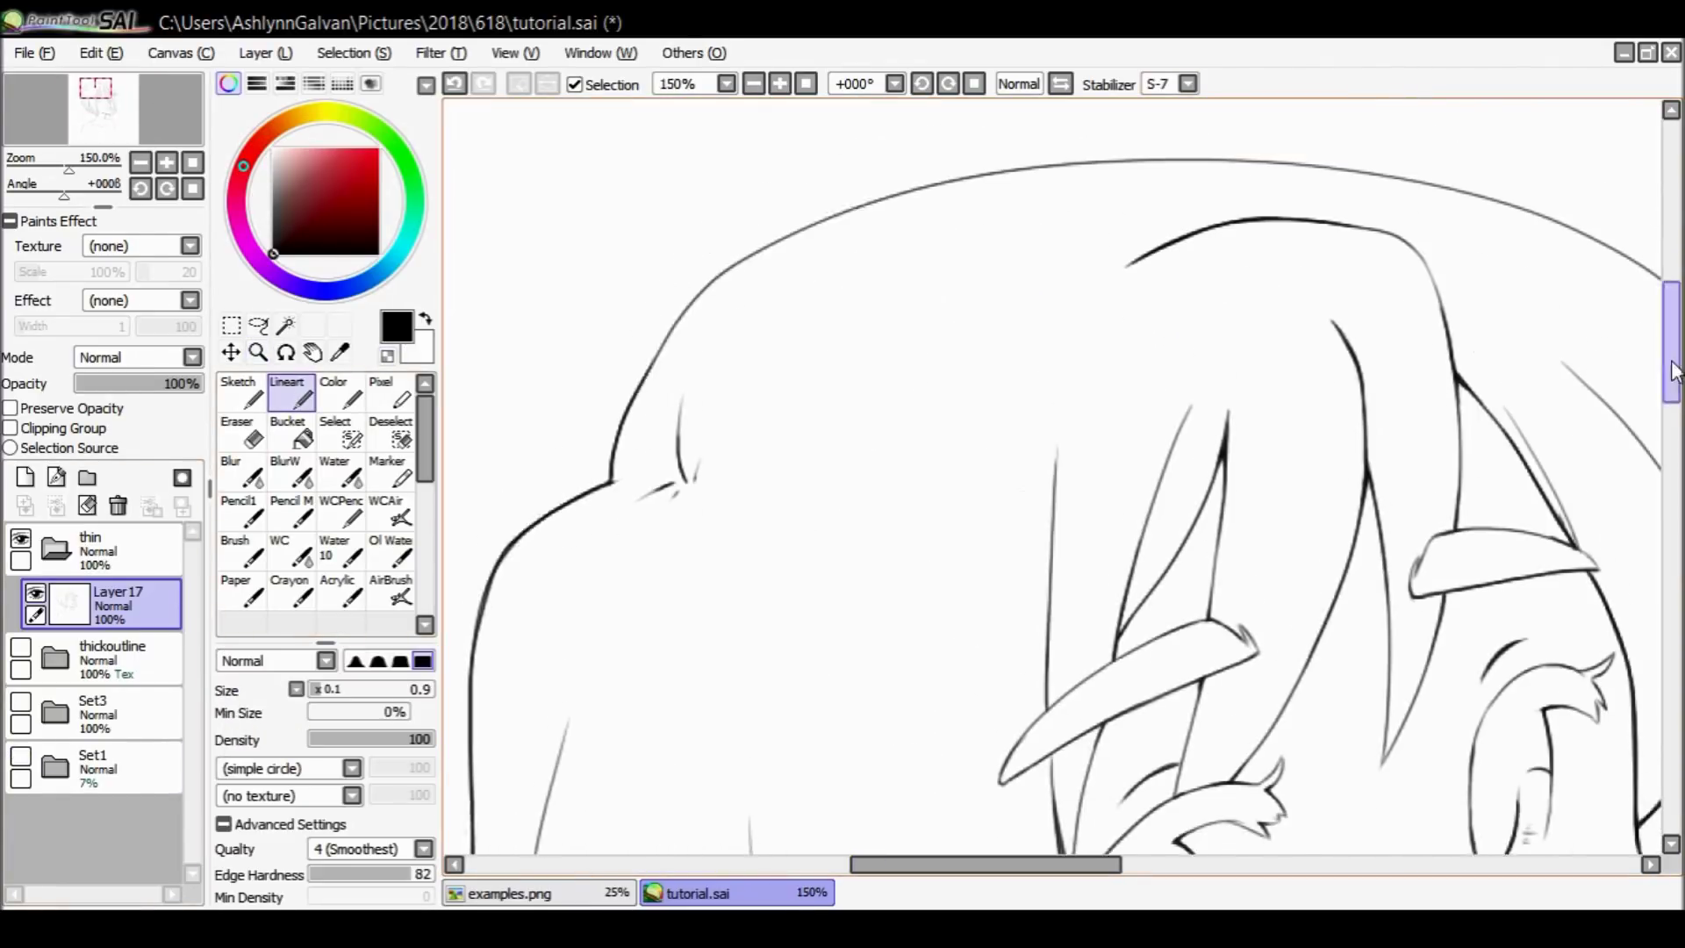
{"action": "scroll", "coordinate": [1302, 357], "scroll_direction": "down", "scroll_amount": 3}
{"action": "scroll", "coordinate": [1159, 518], "scroll_direction": "up", "scroll_amount": 3}
{"action": "scroll", "coordinate": [1159, 518], "scroll_direction": "down", "scroll_amount": 6}
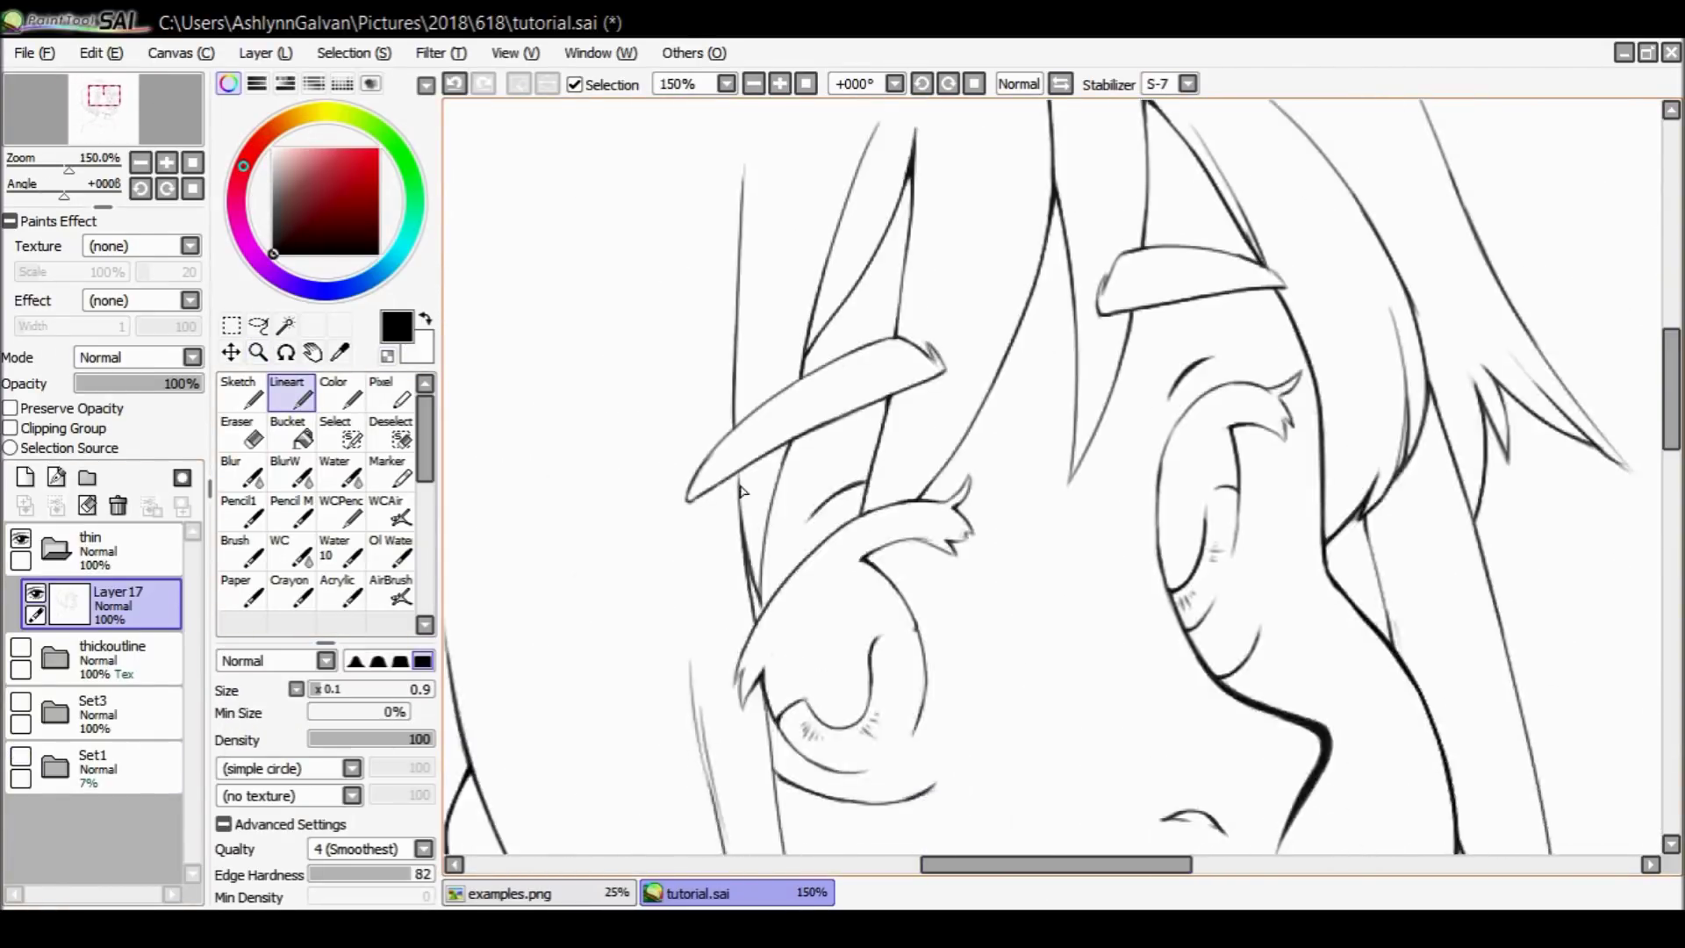
{"action": "left_click", "coordinate": [884, 432], "text": "ctrl+alt"}
Add a new layer and select the empty background outside the figure with the Magic Wand.
{"action": "left_click", "coordinate": [24, 478]}
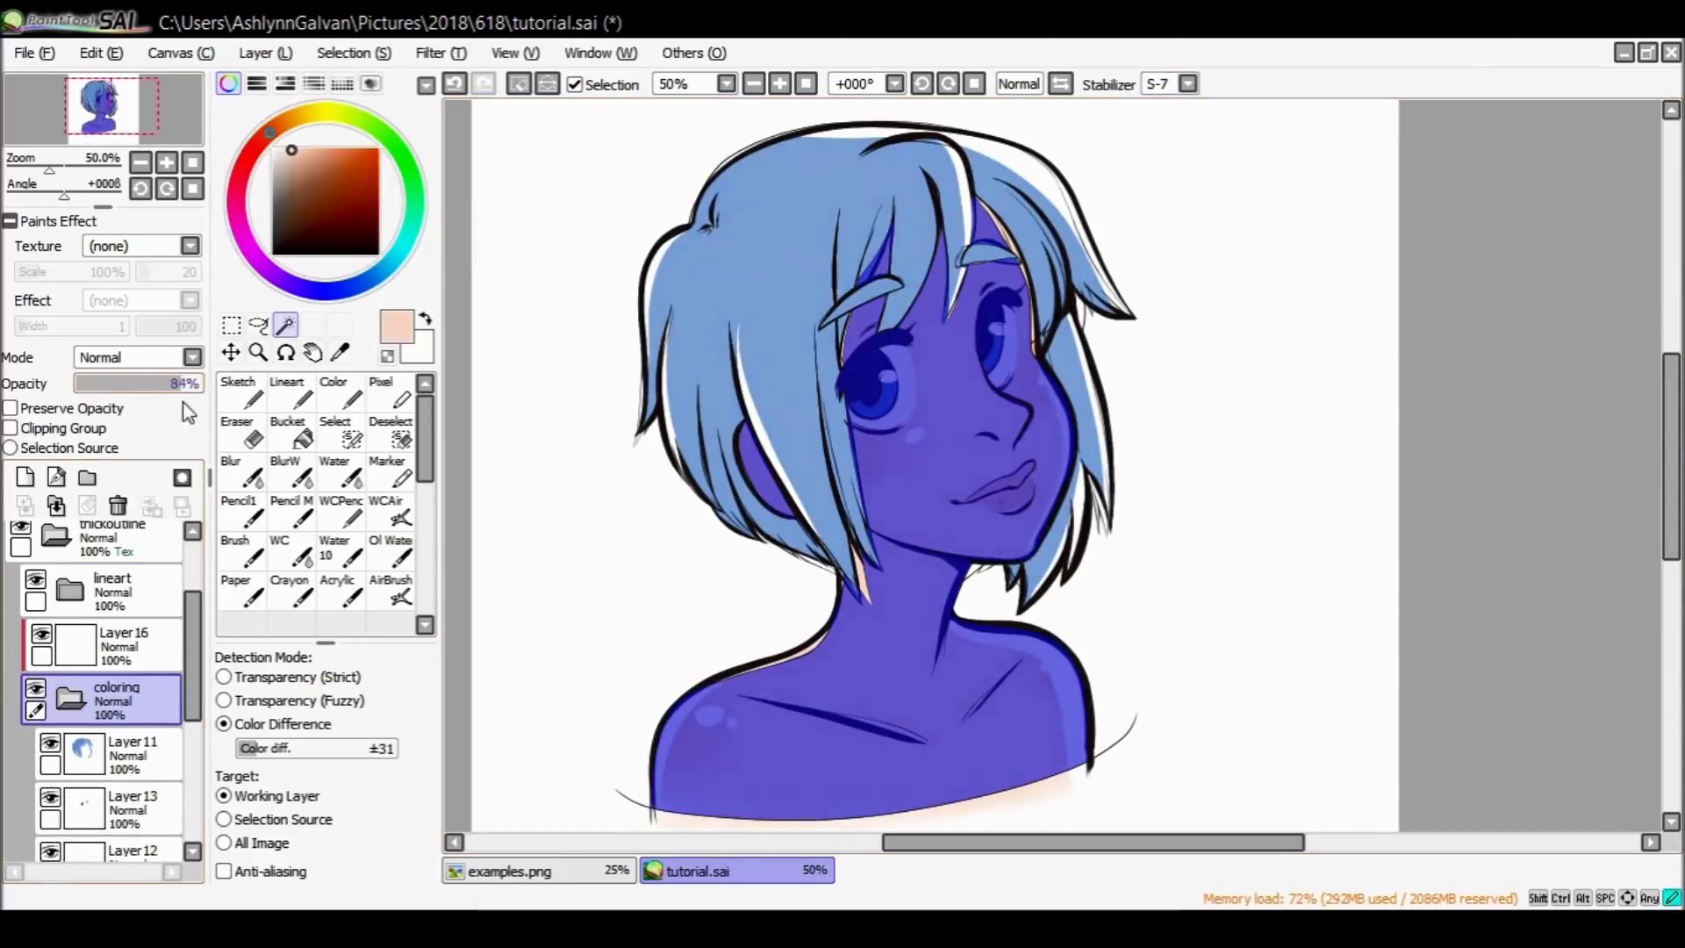
{"action": "left_click", "coordinate": [1317, 302]}
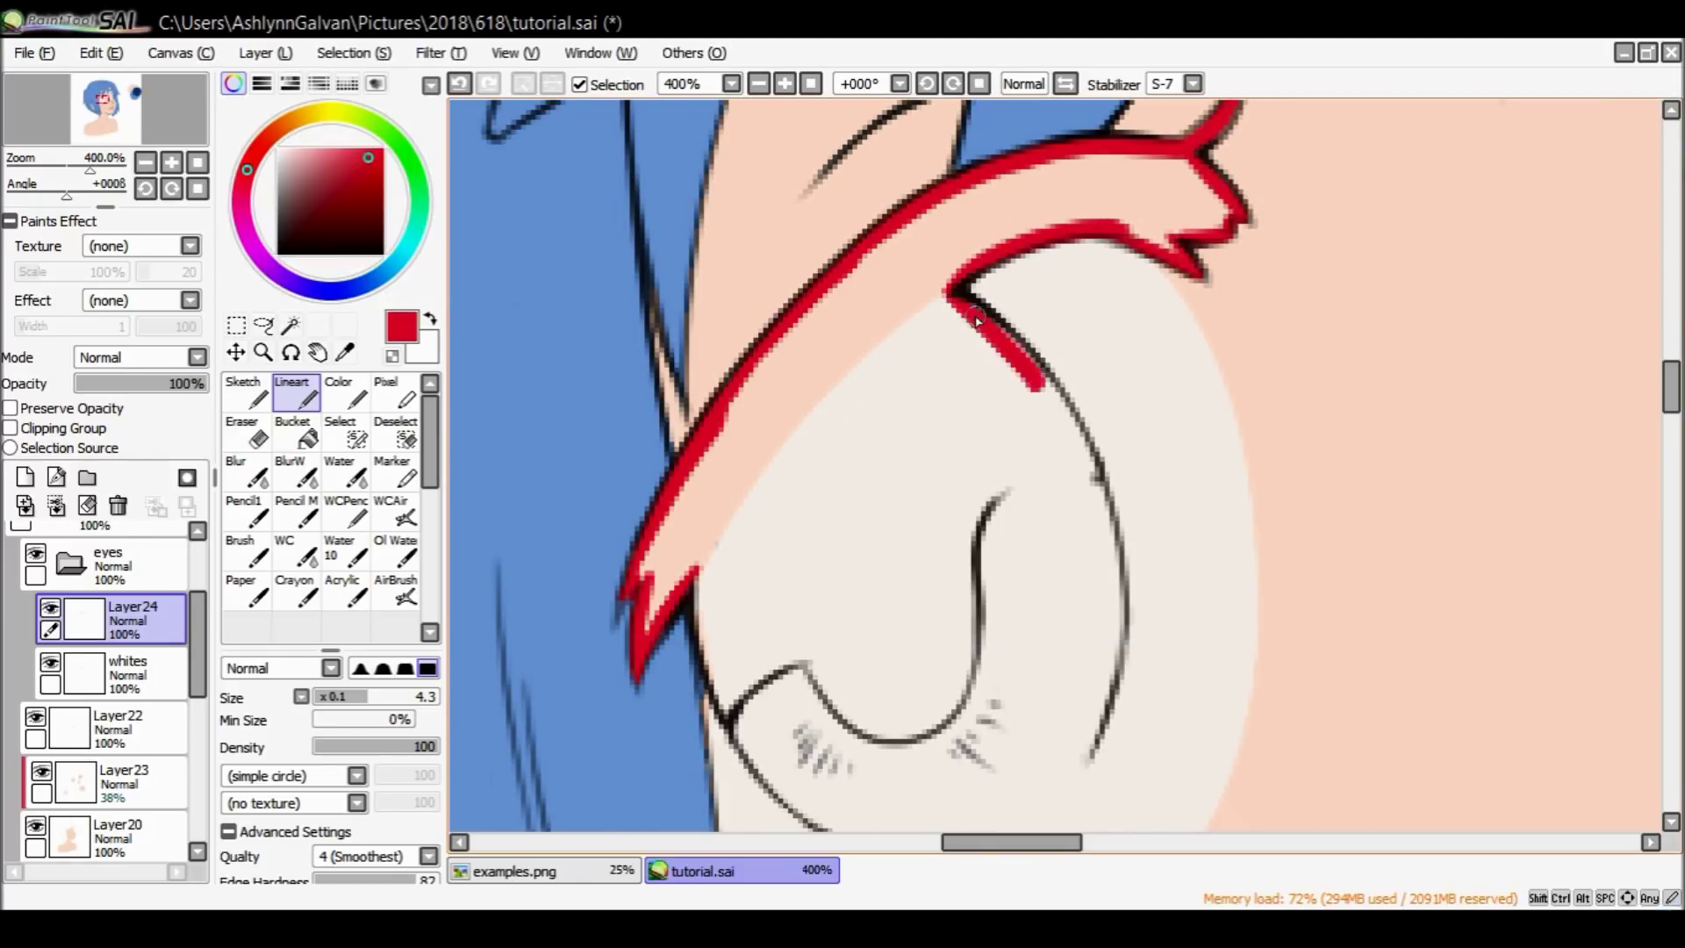
Trace the eye's contour below the upper lashes in red on Layer24 with the Lineart brush at size 4.3.
{"action": "left_click_drag", "start_coordinate": [953, 299], "coordinate": [1081, 455]}
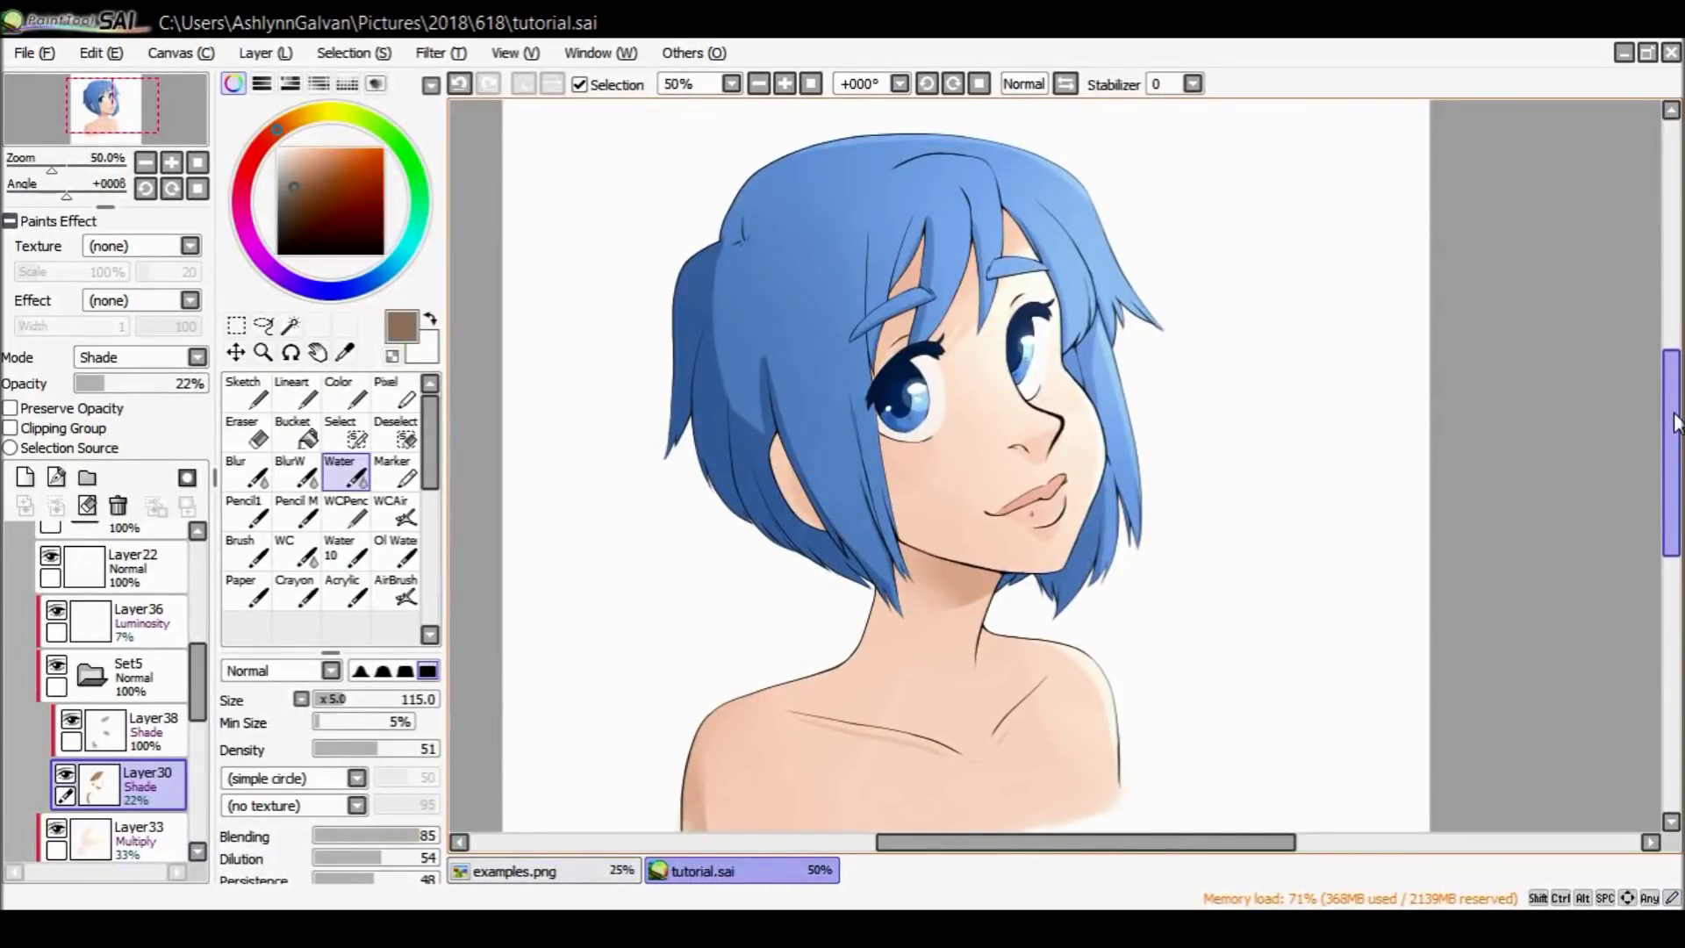
Set the opacity of the Shade layer Layer38 to 21%.
{"action": "scroll", "coordinate": [1673, 426], "scroll_direction": "down", "scroll_amount": 1}
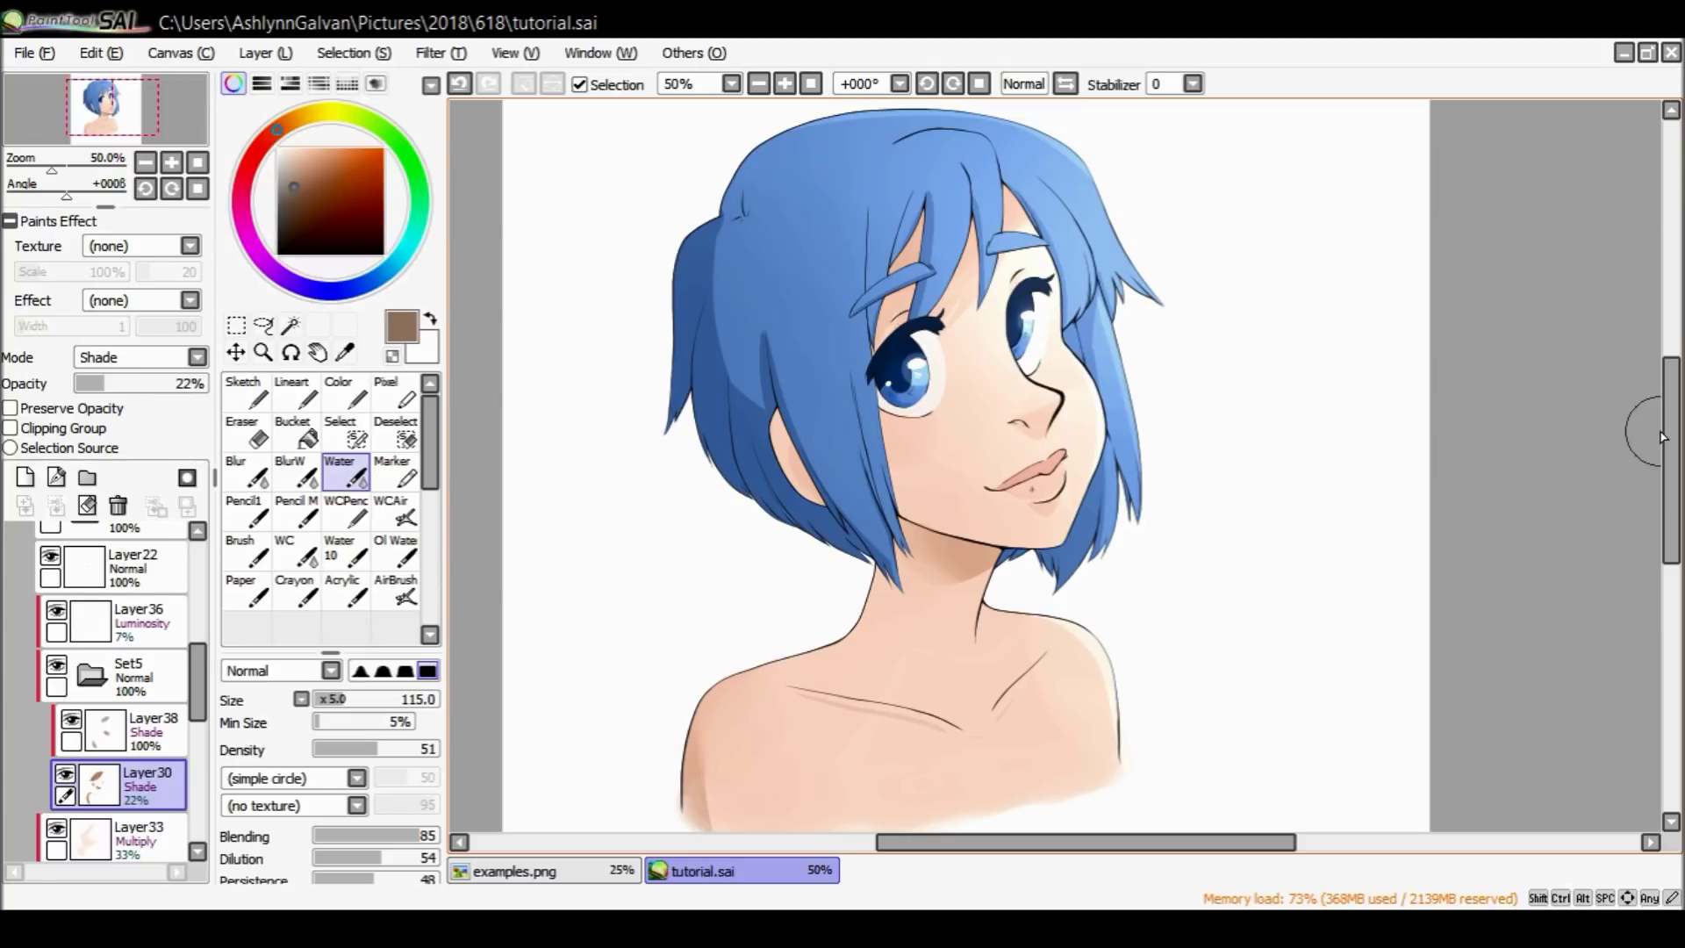
{"action": "left_click", "coordinate": [150, 733]}
{"action": "left_click_drag", "start_coordinate": [121, 384], "coordinate": [112, 400]}
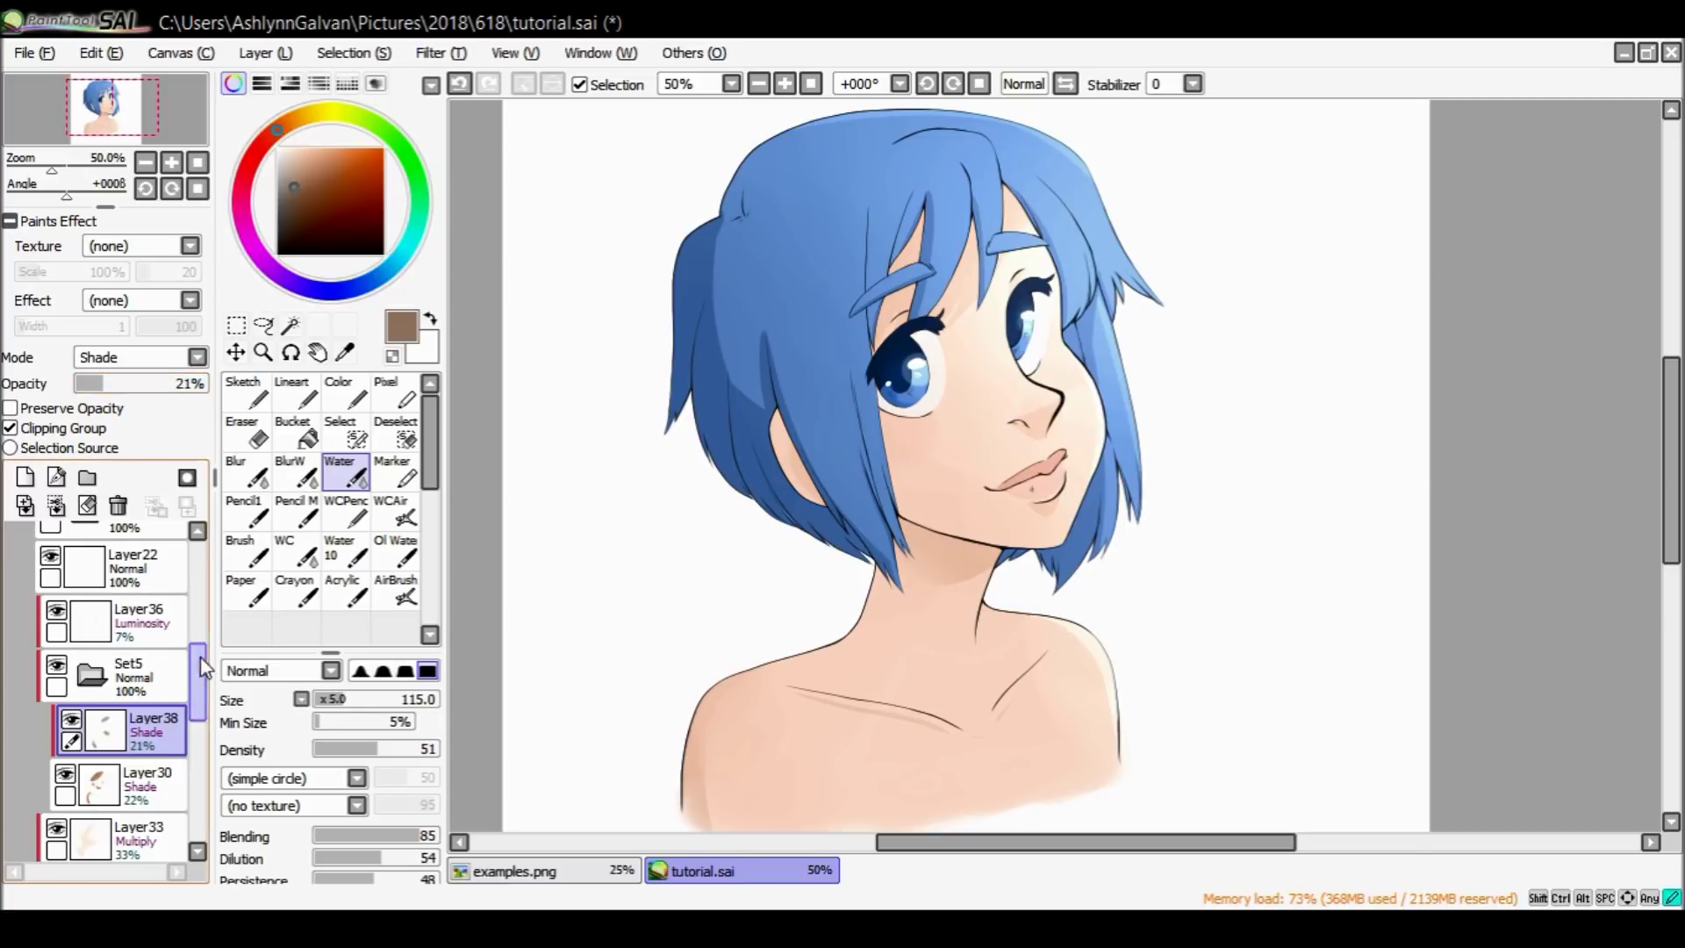
Collapse the color folder in the layer list.
{"action": "scroll", "coordinate": [97, 648], "scroll_direction": "up", "scroll_amount": 3}
{"action": "left_click_drag", "start_coordinate": [194, 671], "coordinate": [188, 607]}
{"action": "left_click", "coordinate": [80, 736]}
{"action": "left_click", "coordinate": [77, 730]}
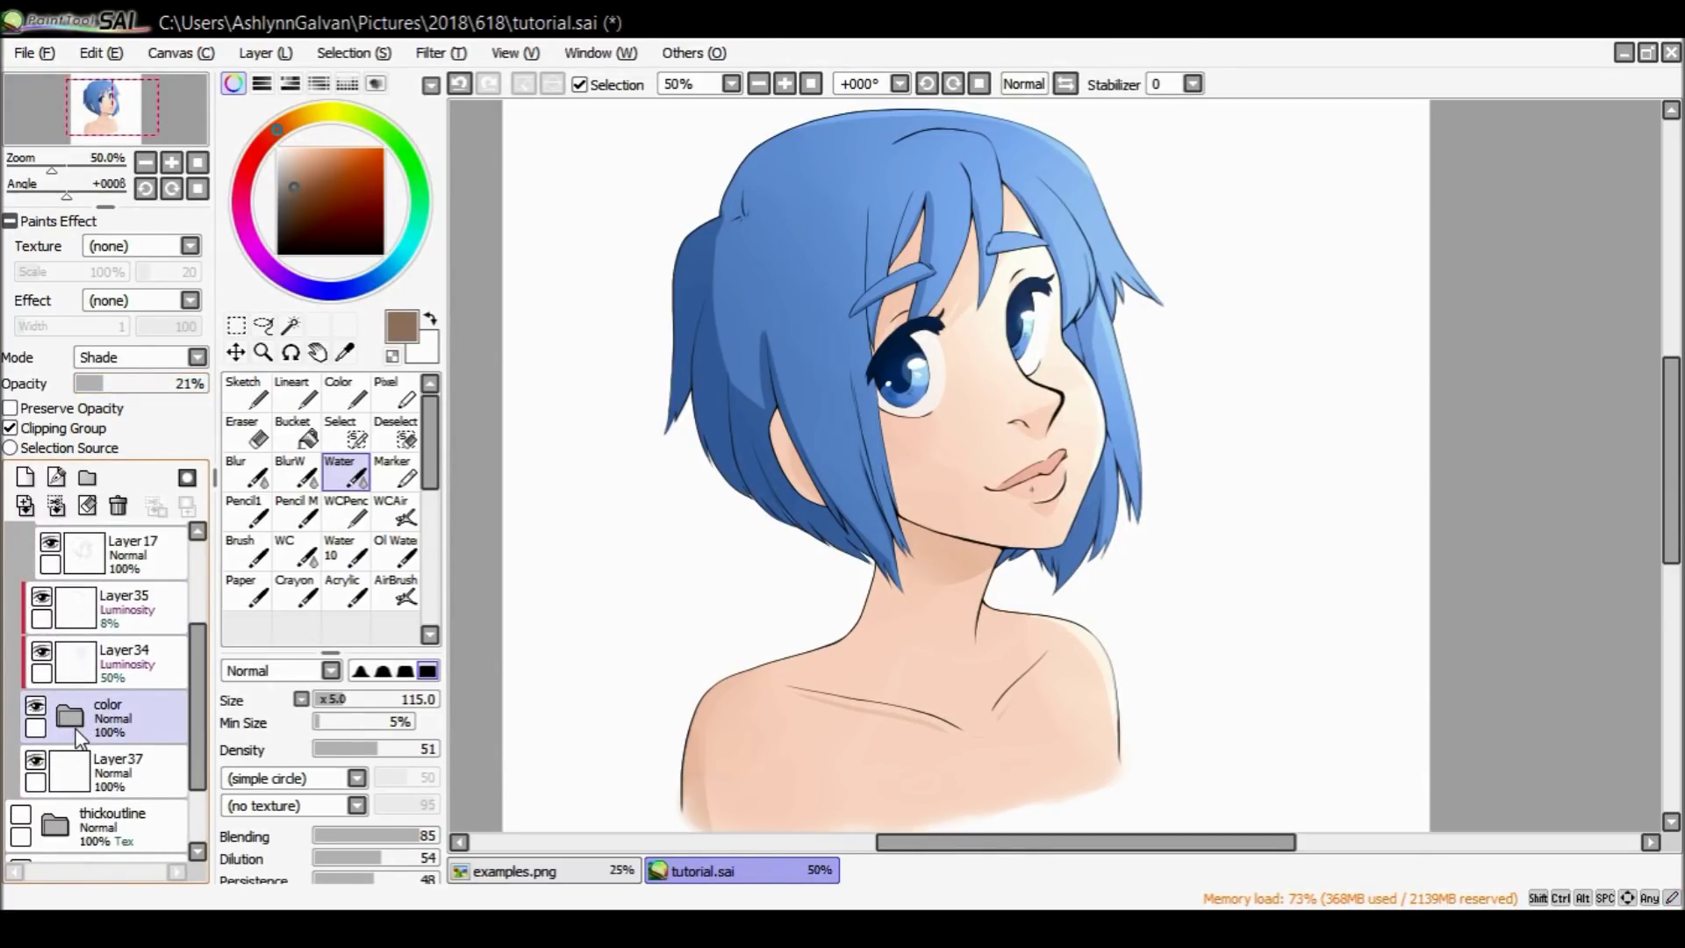
Examine the coloring and shading of the eyes and face up close, and the whole portrait.
{"action": "left_click", "coordinate": [262, 352]}
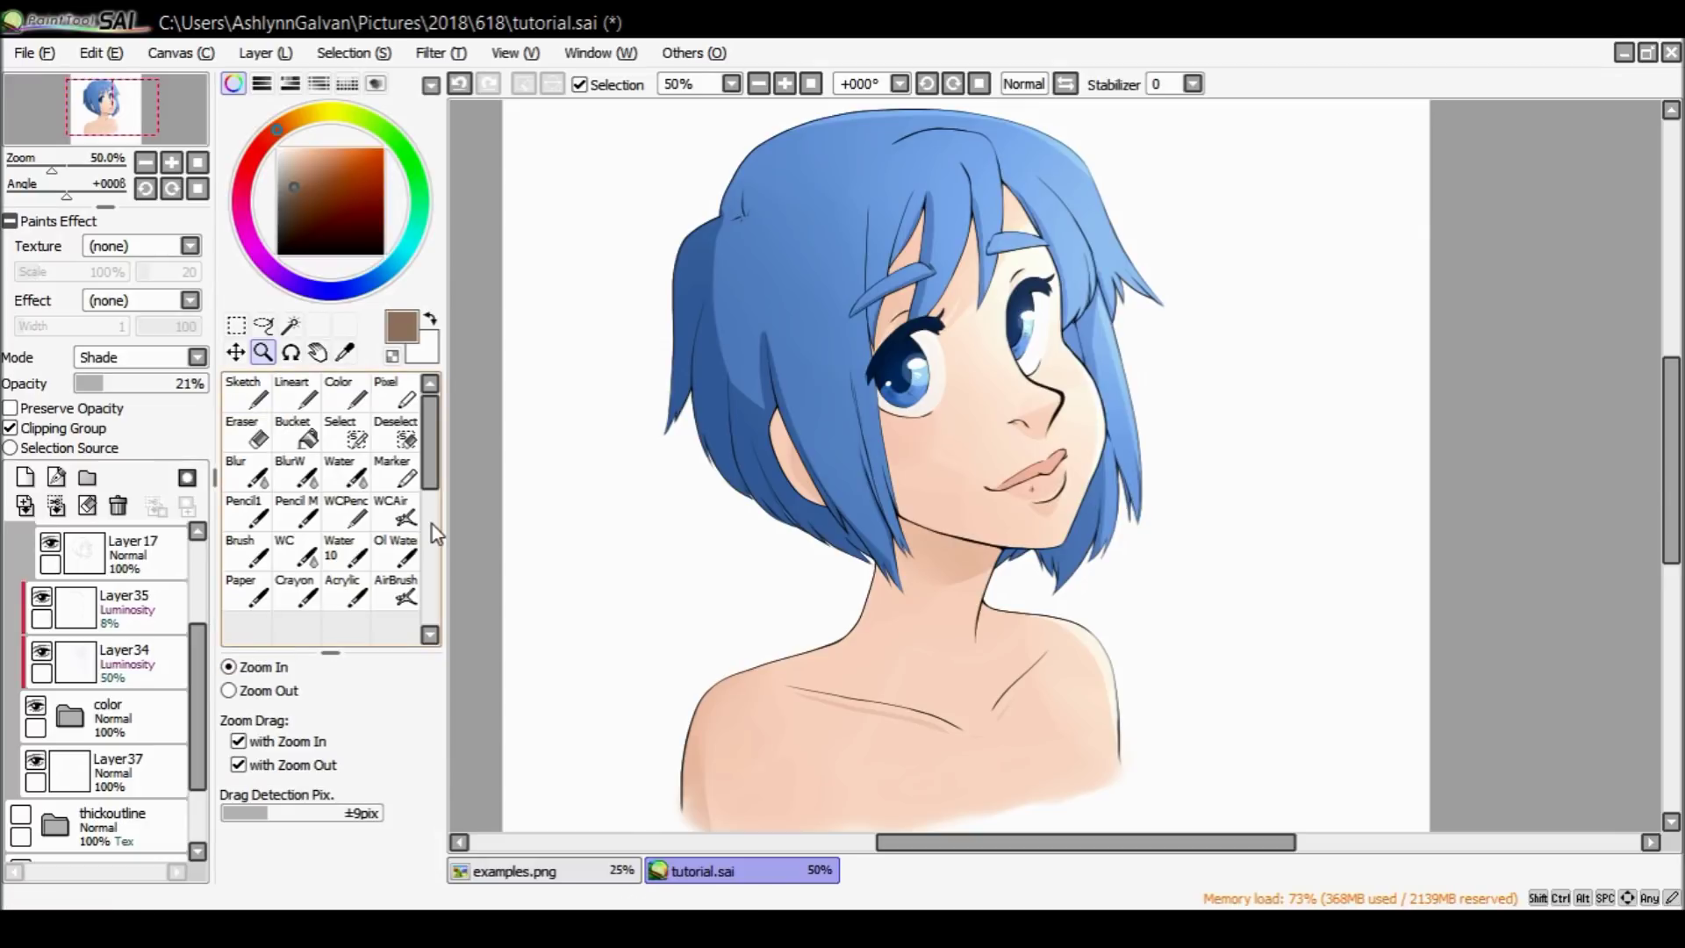
{"action": "left_click", "coordinate": [1029, 332]}
{"action": "left_click", "coordinate": [1029, 333]}
{"action": "key", "text": "alt"}
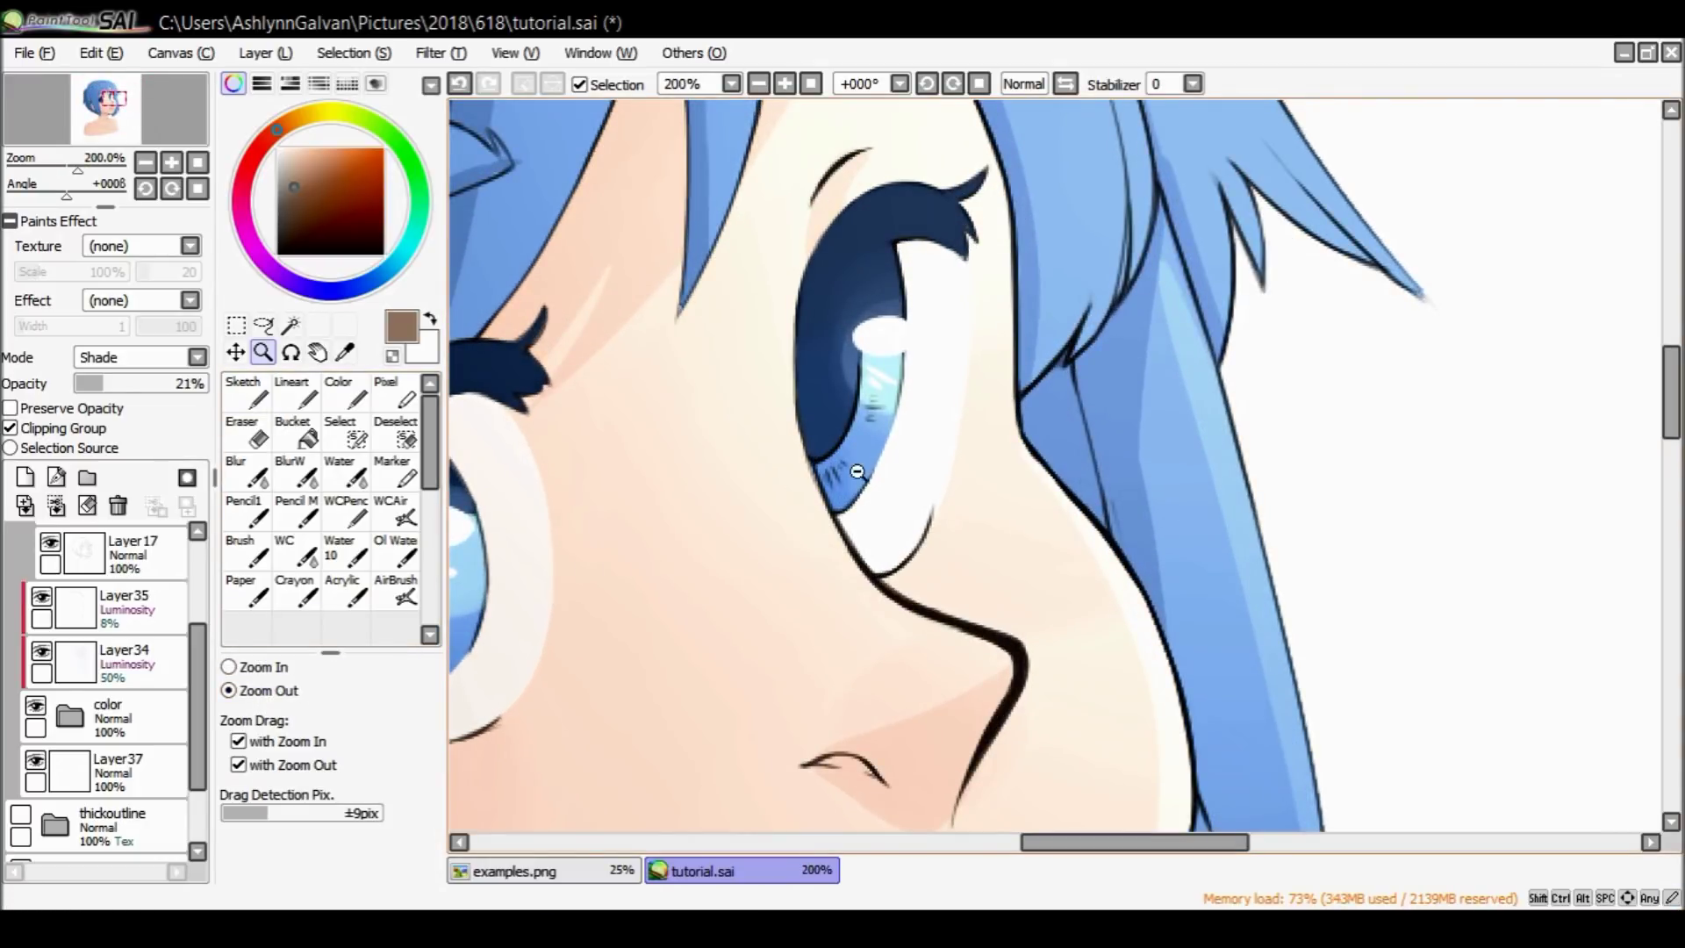
{"action": "left_click", "coordinate": [909, 485]}
{"action": "scroll", "coordinate": [903, 489], "scroll_direction": "up", "scroll_amount": 5}
{"action": "scroll", "coordinate": [895, 580], "scroll_direction": "down", "scroll_amount": 8}
{"action": "scroll", "coordinate": [897, 594], "scroll_direction": "down", "scroll_amount": 1}
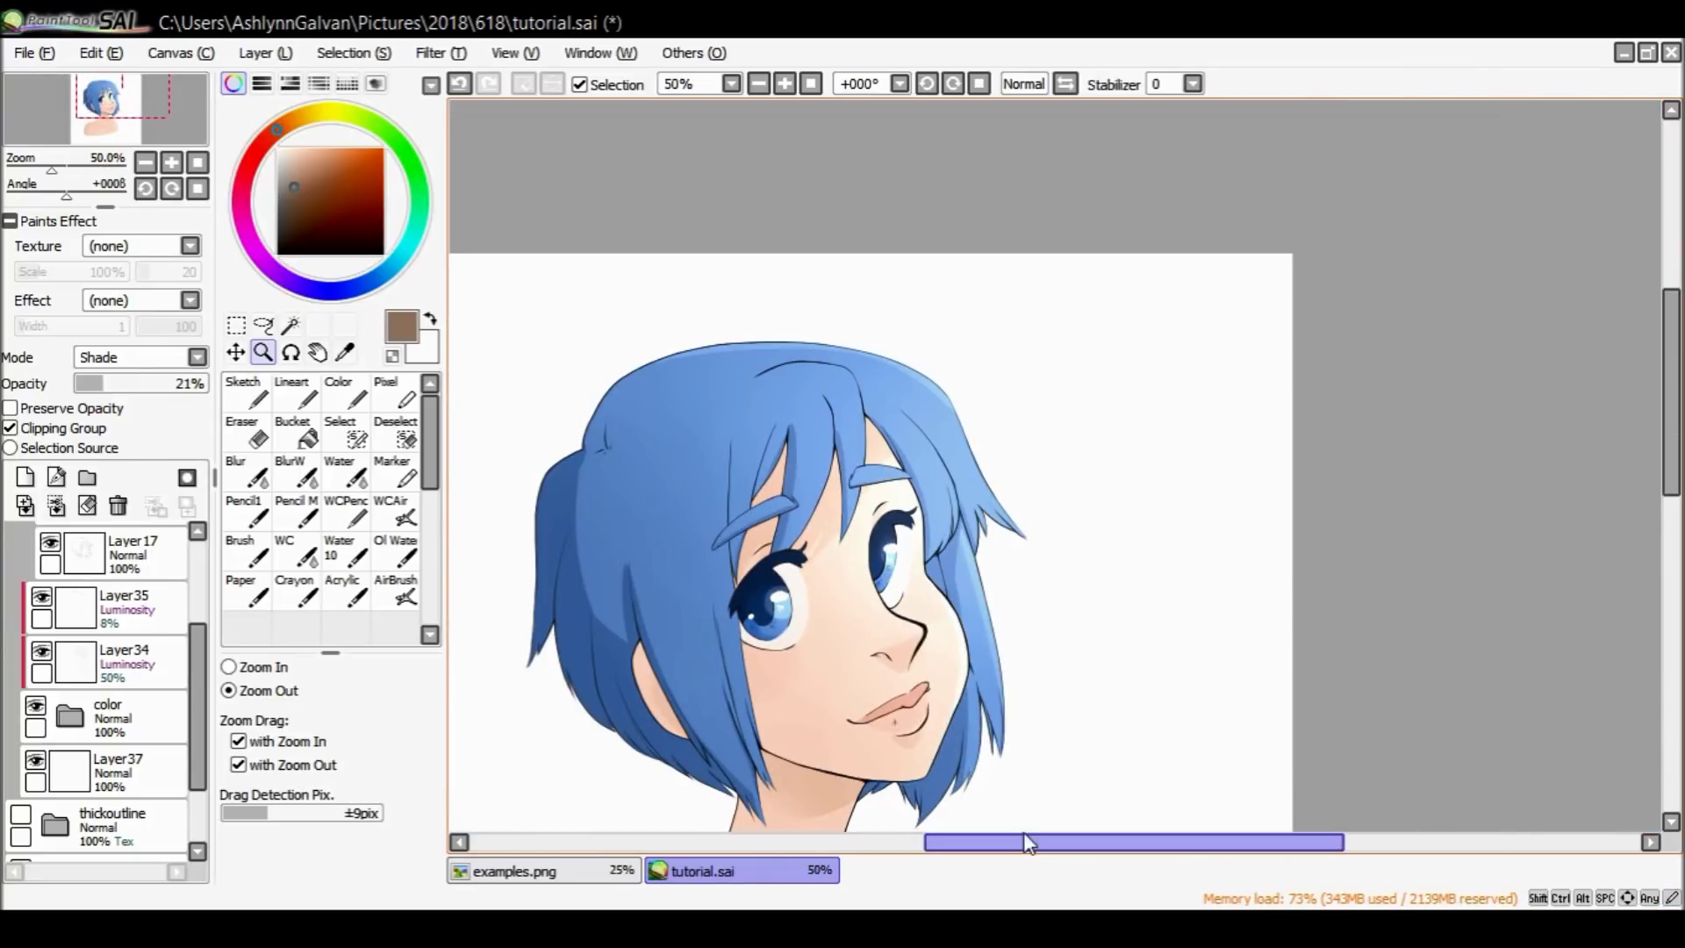
{"action": "left_click_drag", "start_coordinate": [1020, 841], "coordinate": [990, 843]}
{"action": "left_click_drag", "start_coordinate": [1652, 380], "coordinate": [1652, 455]}
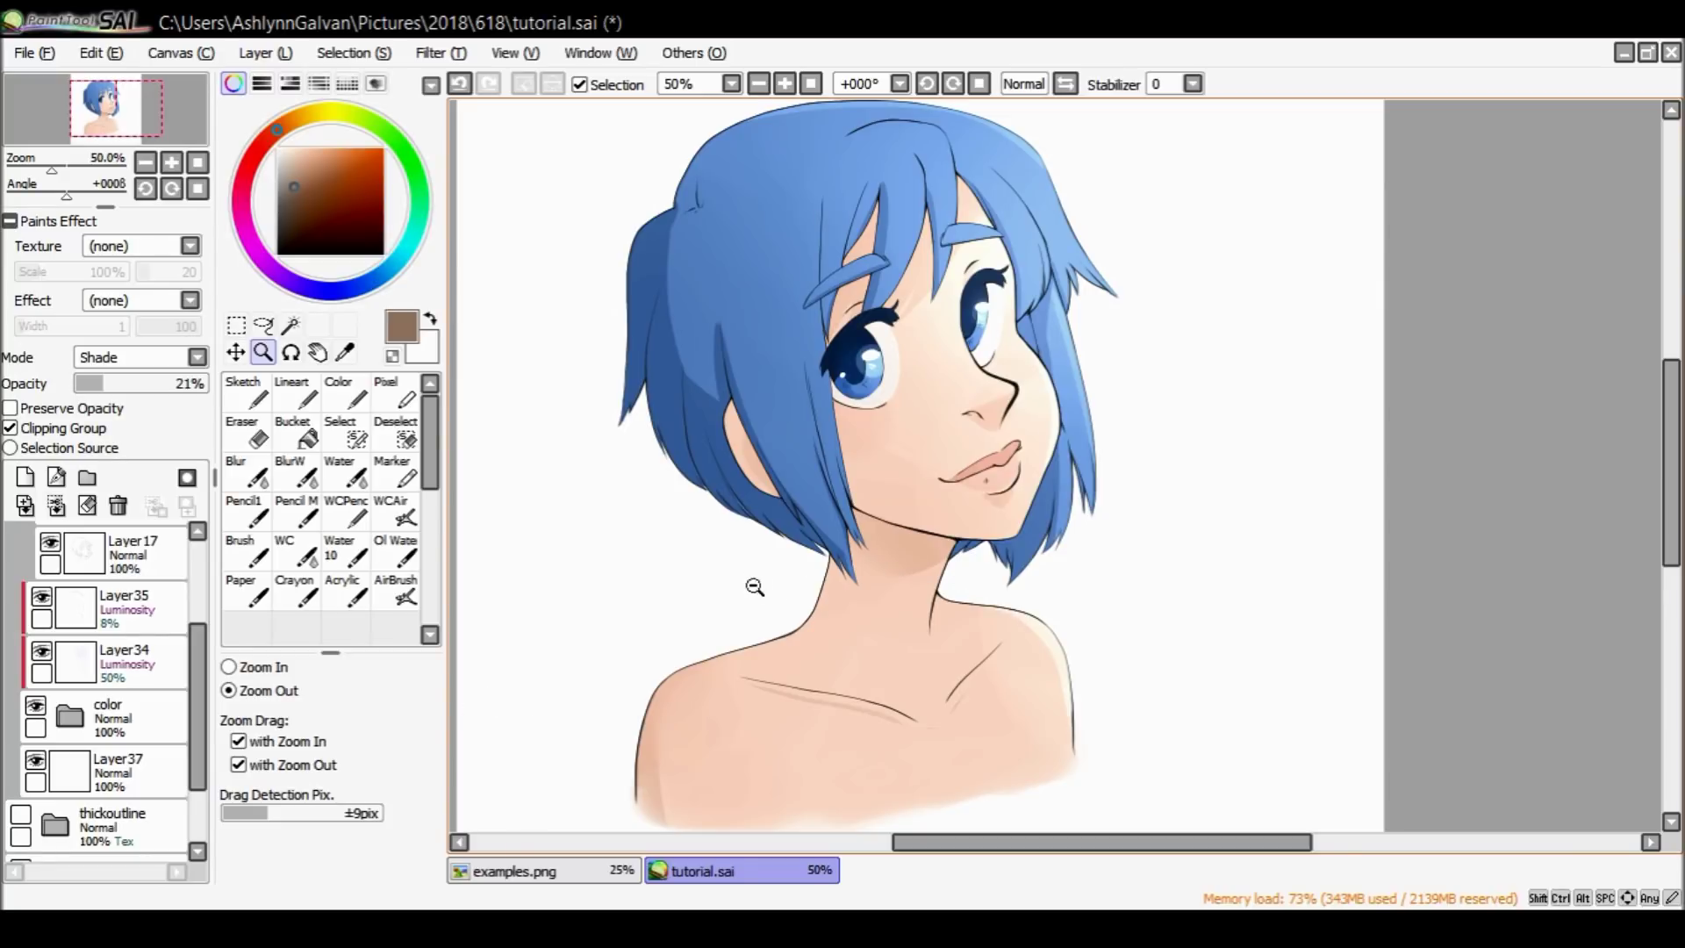
Expand the color folder, select the hair's Multiply shading layer Layer31 and pick the Water brush.
{"action": "left_click", "coordinate": [69, 716]}
{"action": "scroll", "coordinate": [132, 746], "scroll_direction": "down", "scroll_amount": 3}
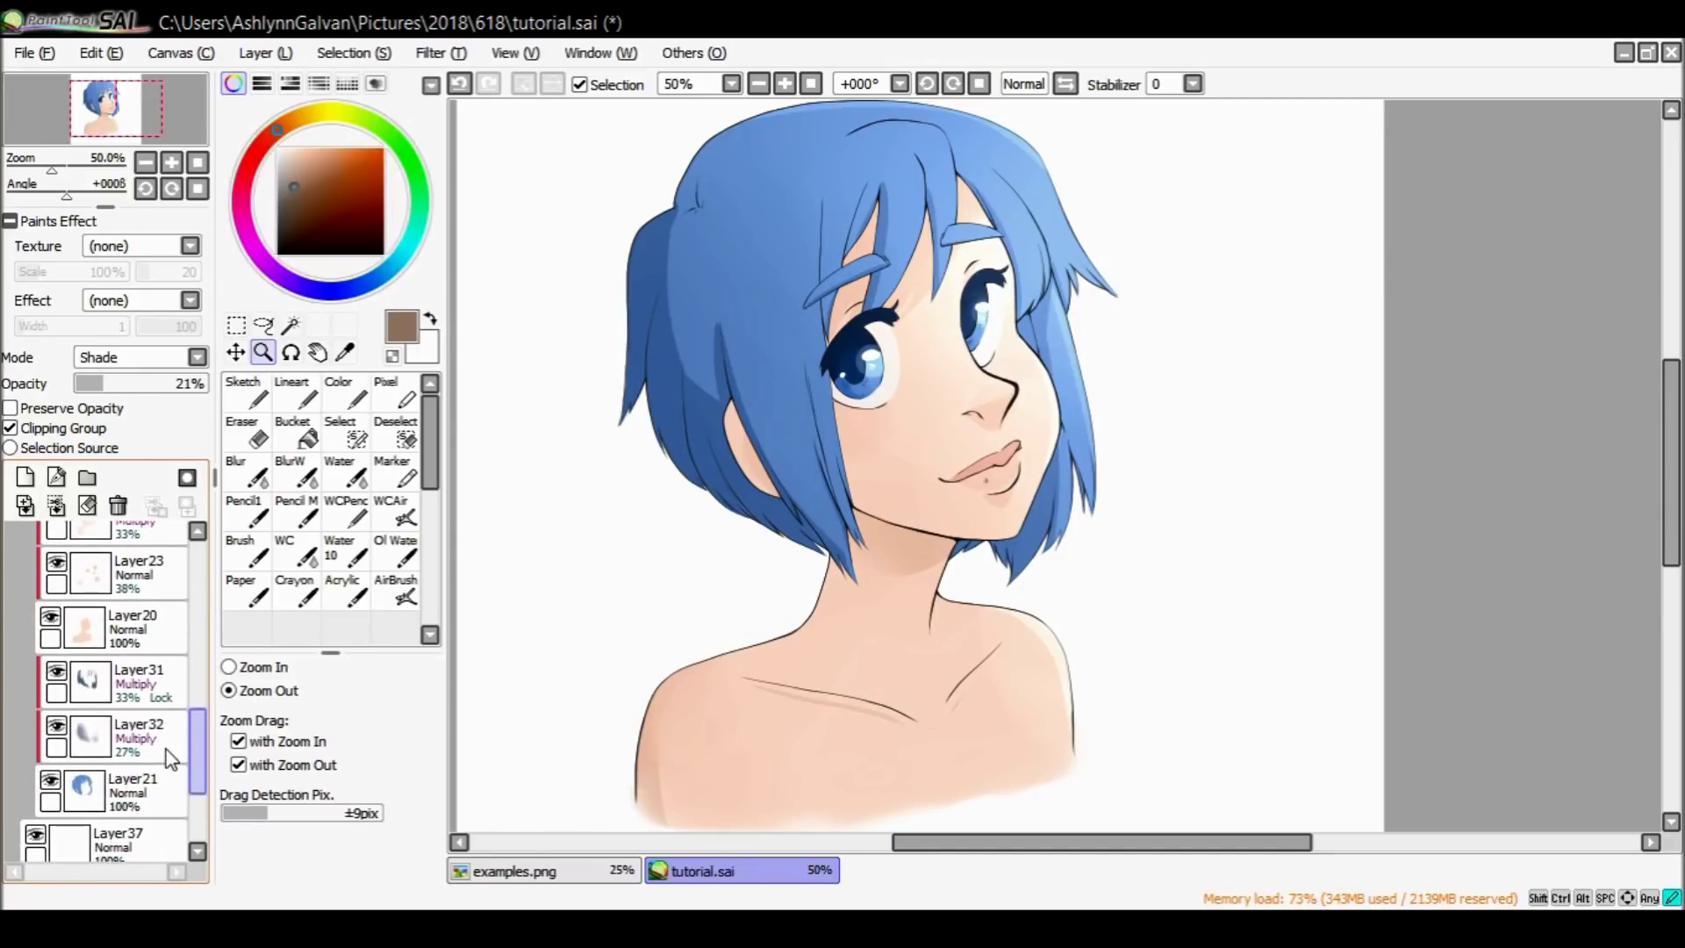
{"action": "scroll", "coordinate": [170, 758], "scroll_direction": "down", "scroll_amount": 1}
{"action": "left_click", "coordinate": [149, 680]}
{"action": "left_click", "coordinate": [346, 474]}
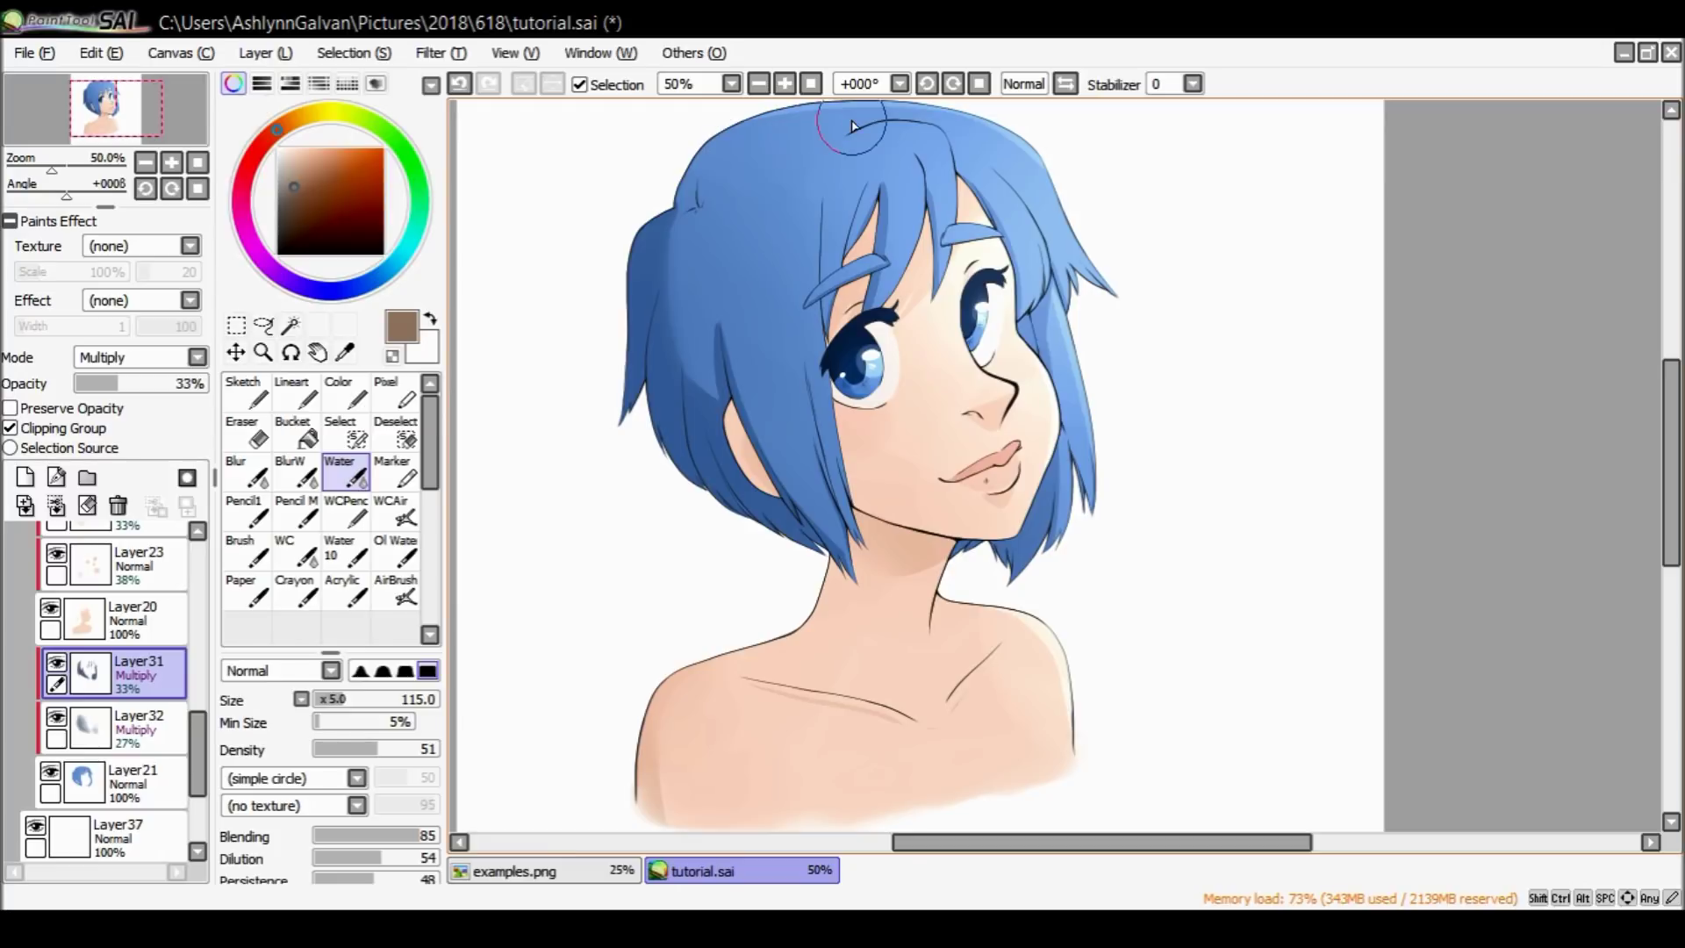
{"action": "left_click_drag", "start_coordinate": [677, 244], "coordinate": [684, 384]}
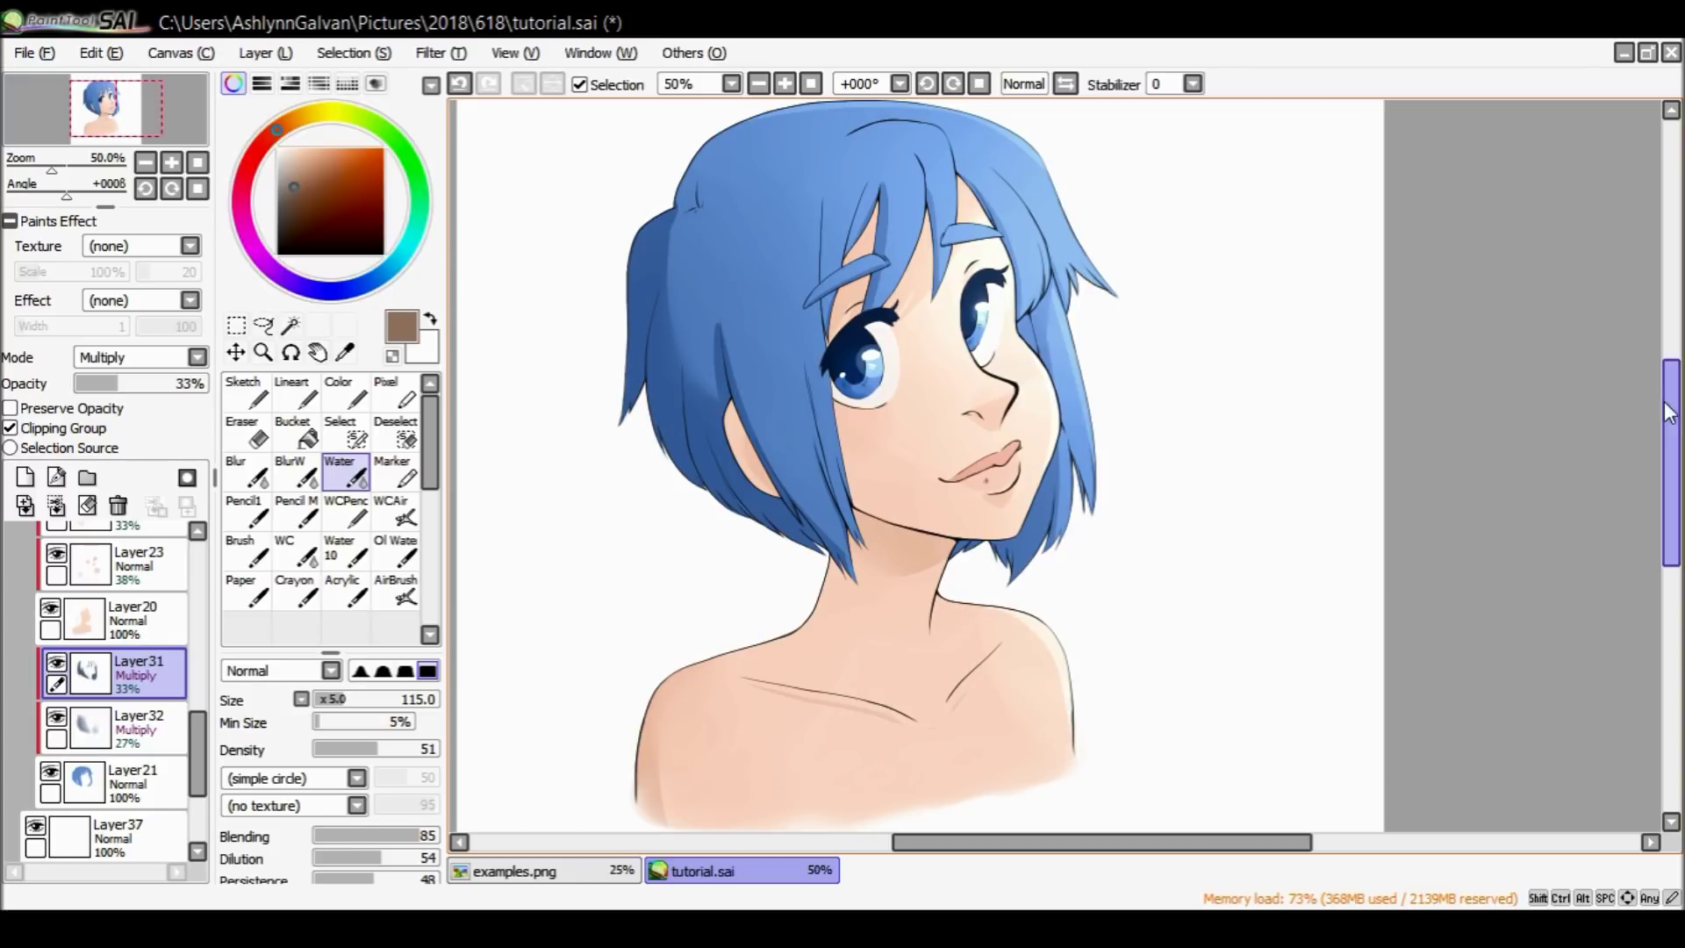
Collapse the thin folder so that only the top-level folders are listed, and choose the Zoom tool.
{"action": "scroll", "coordinate": [1116, 261], "scroll_direction": "up", "scroll_amount": 2}
{"action": "left_click_drag", "start_coordinate": [193, 741], "coordinate": [188, 537]}
{"action": "left_click", "coordinate": [61, 526]}
{"action": "left_click", "coordinate": [64, 553]}
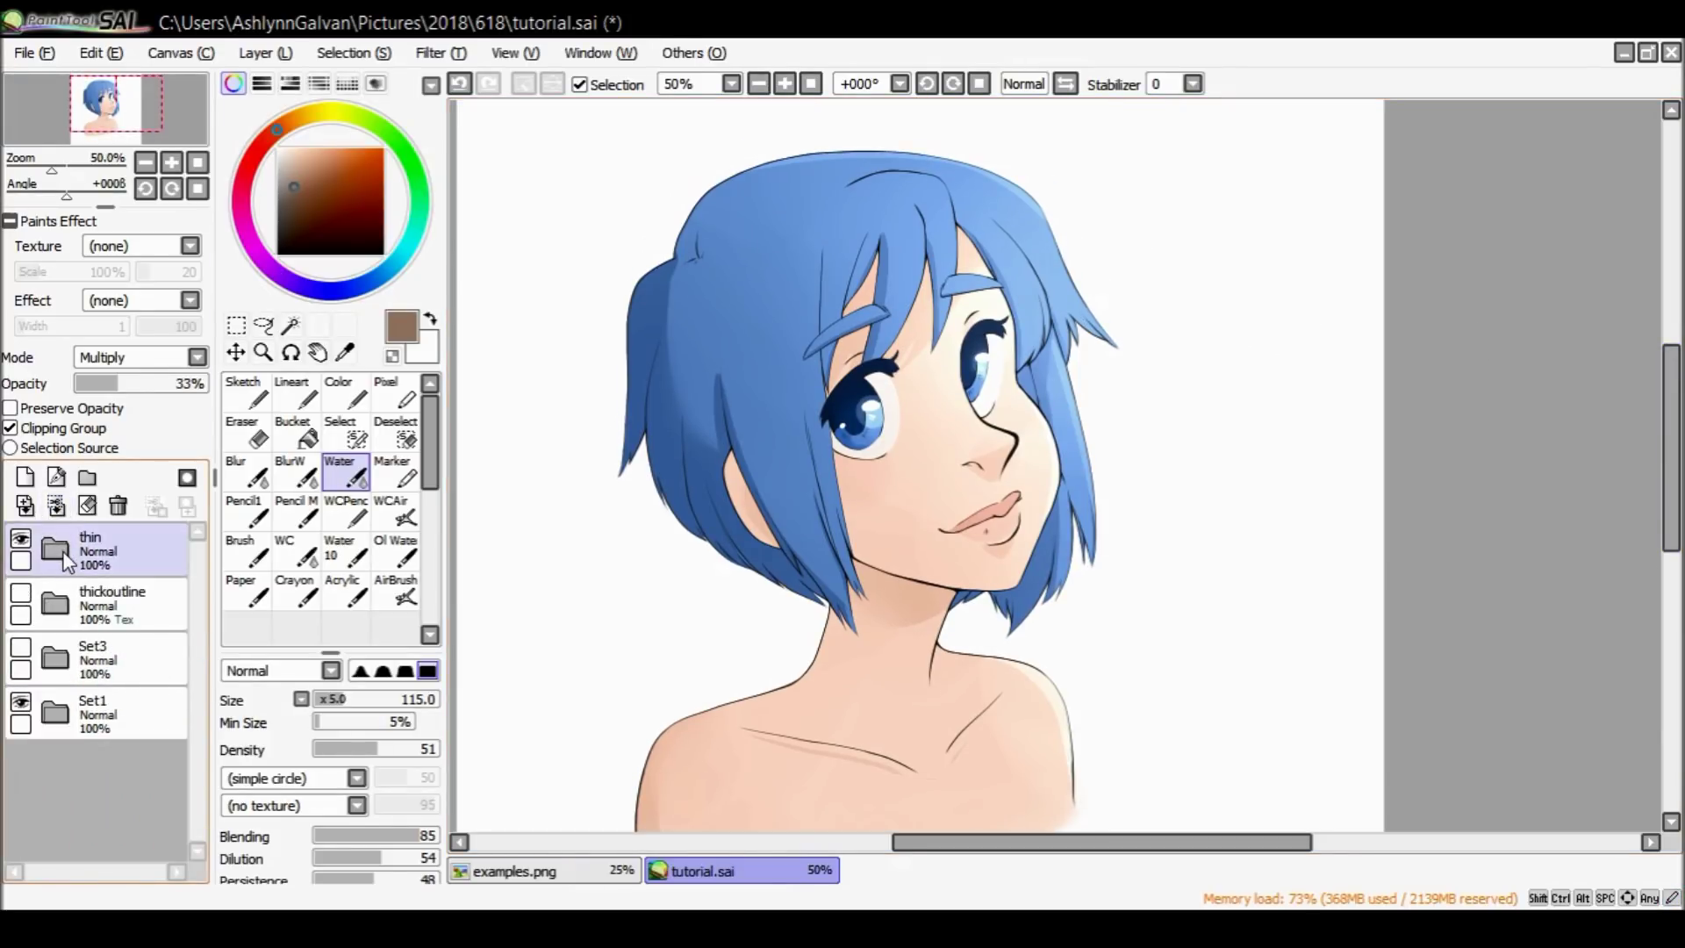
{"action": "left_click", "coordinate": [263, 352]}
{"action": "mouse_move", "coordinate": [1670, 494]}
{"action": "left_mouse_down"}
{"action": "mouse_move", "coordinate": [1668, 460]}
{"action": "mouse_move", "coordinate": [1668, 530]}
{"action": "mouse_move", "coordinate": [1666, 494]}
{"action": "left_mouse_up"}
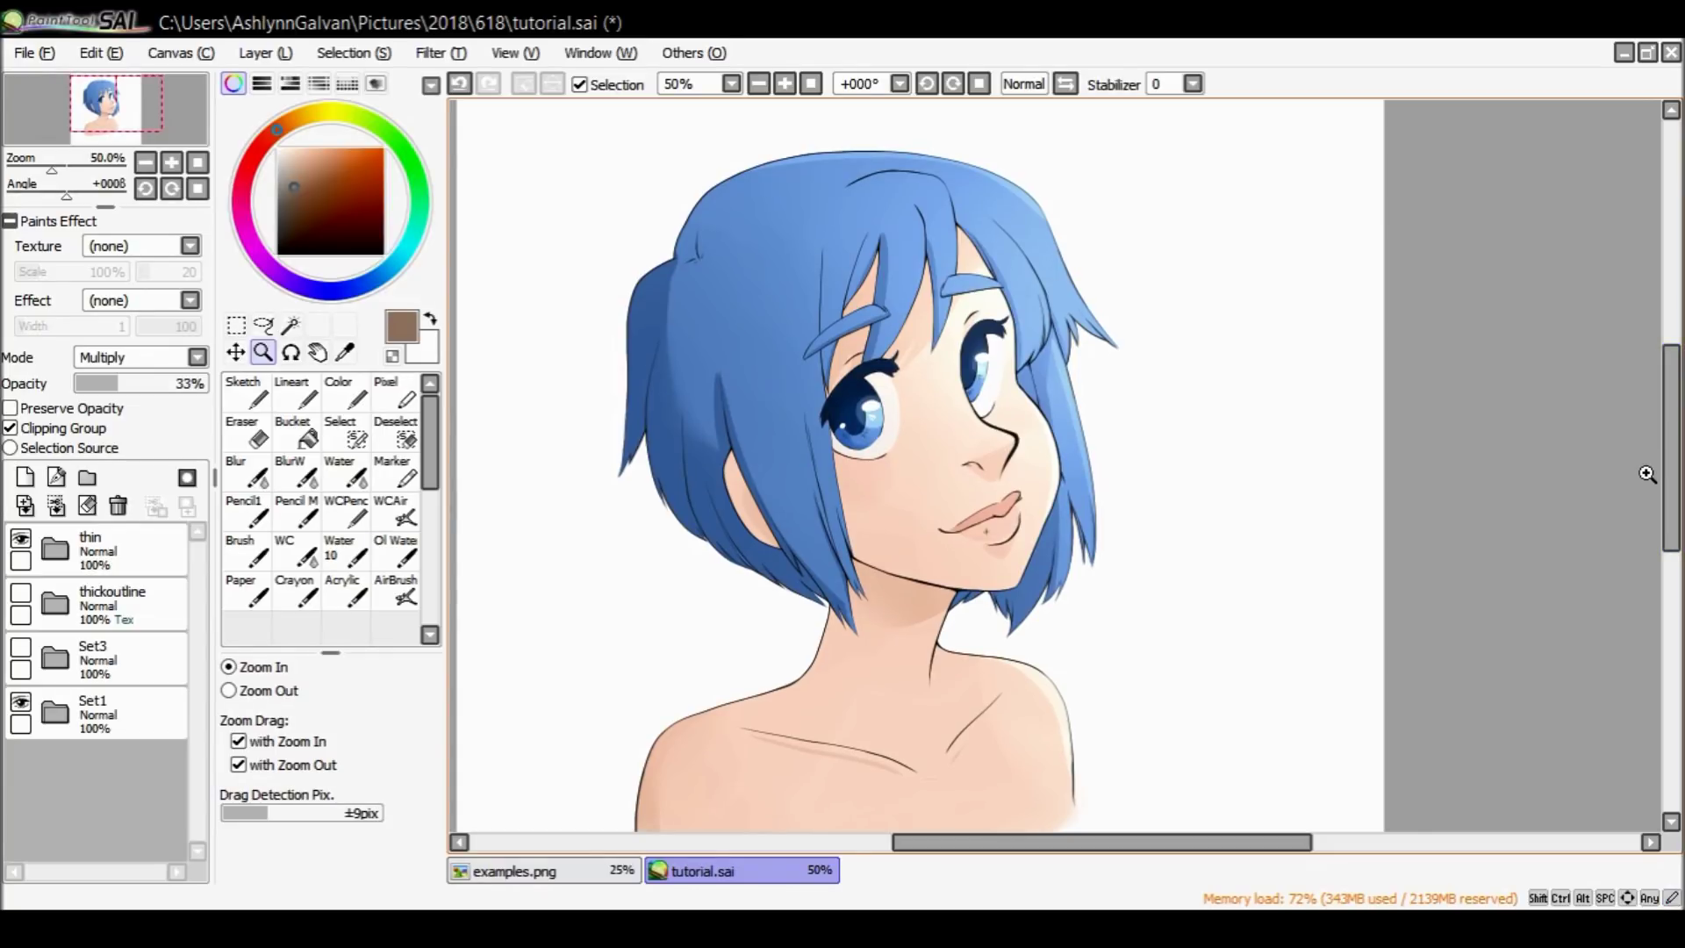
Make the thickoutline folder visible and center the portrait in the view.
{"action": "left_click", "coordinate": [20, 593]}
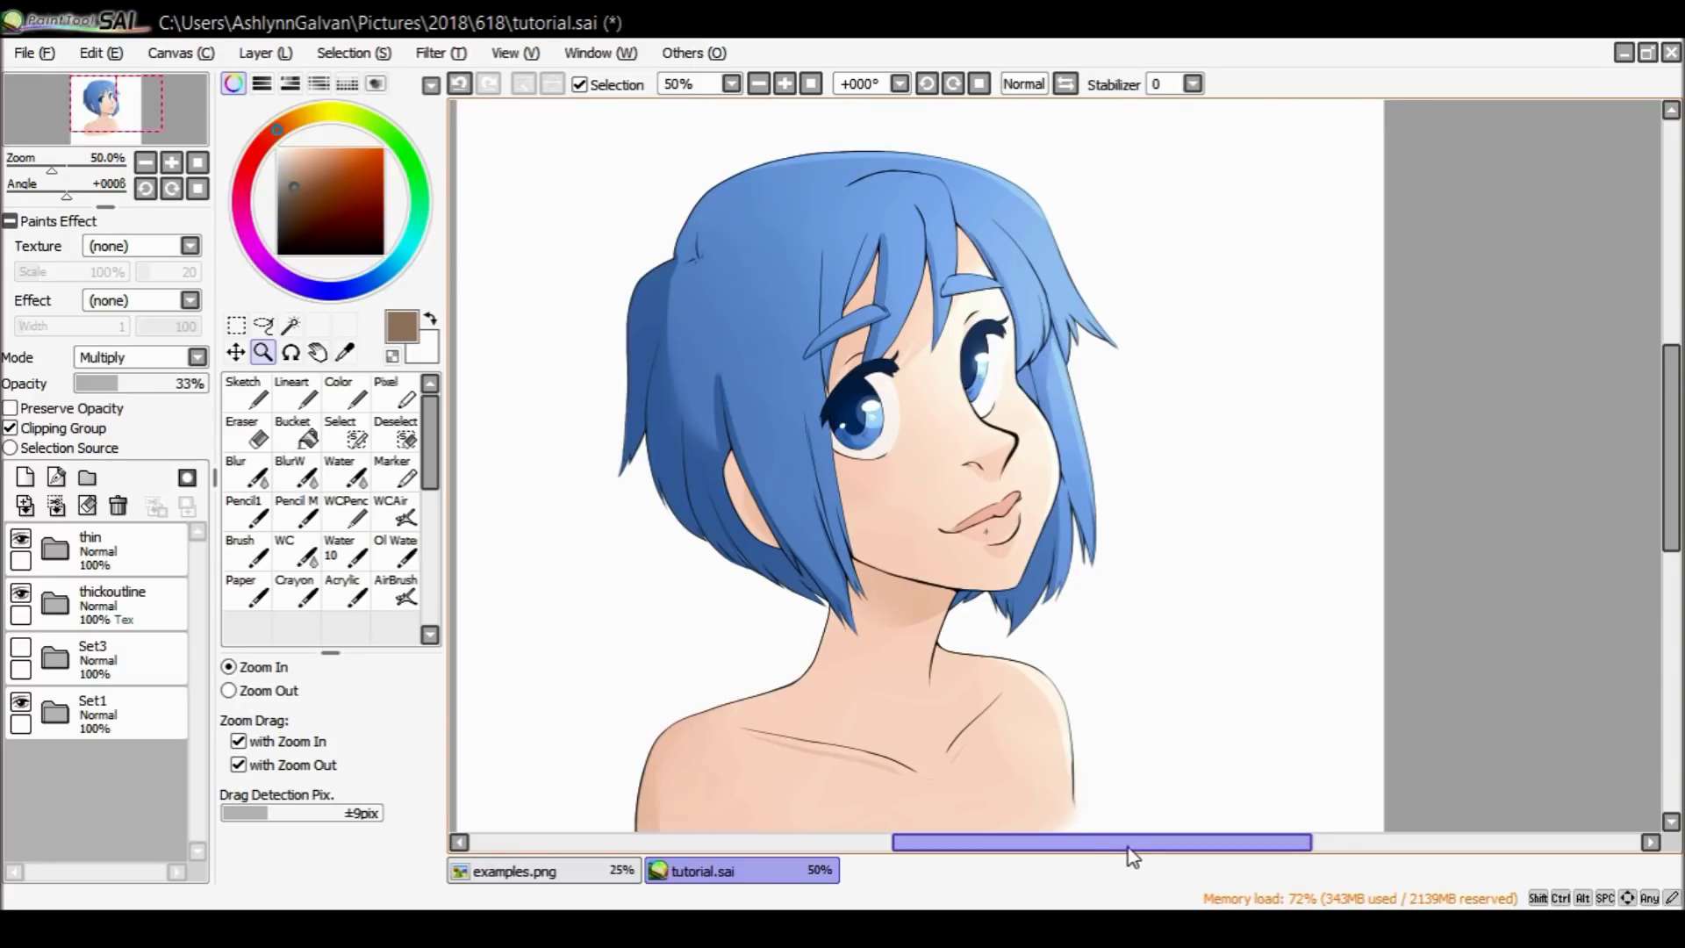
{"action": "left_click_drag", "start_coordinate": [1131, 843], "coordinate": [1115, 827]}
{"action": "left_click_drag", "start_coordinate": [1671, 492], "coordinate": [1637, 507]}
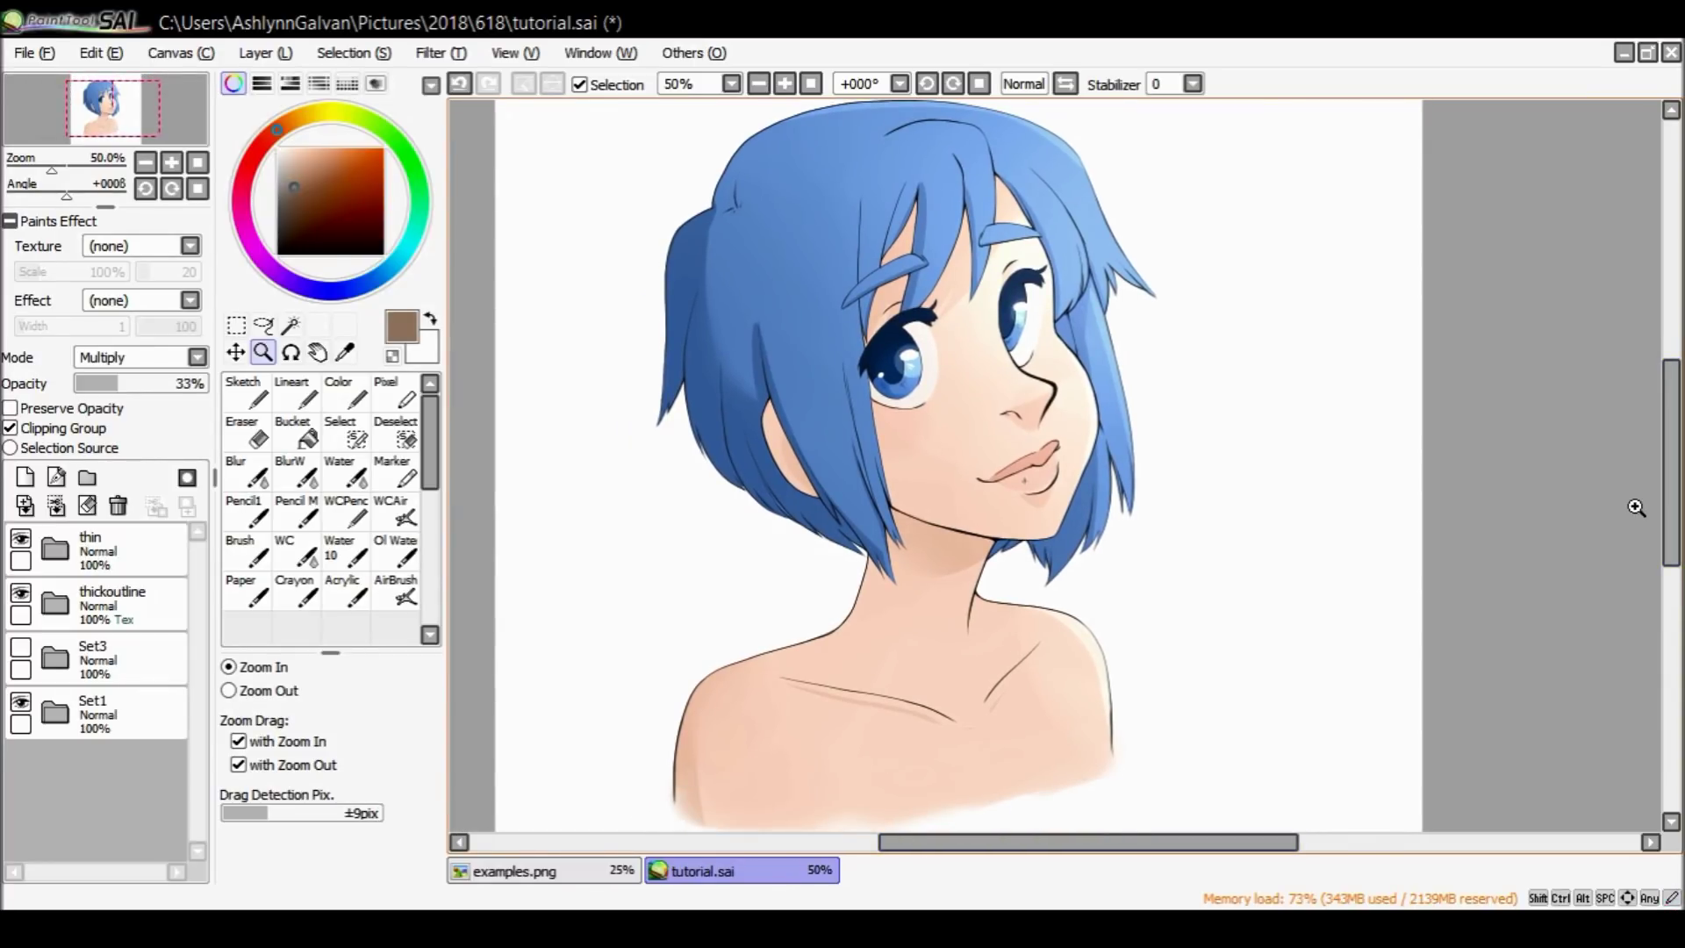
Toggle the thin folder's visibility to compare the thin-line portrait with the thick-outline version.
{"action": "left_click", "coordinate": [26, 549]}
{"action": "left_click", "coordinate": [20, 538]}
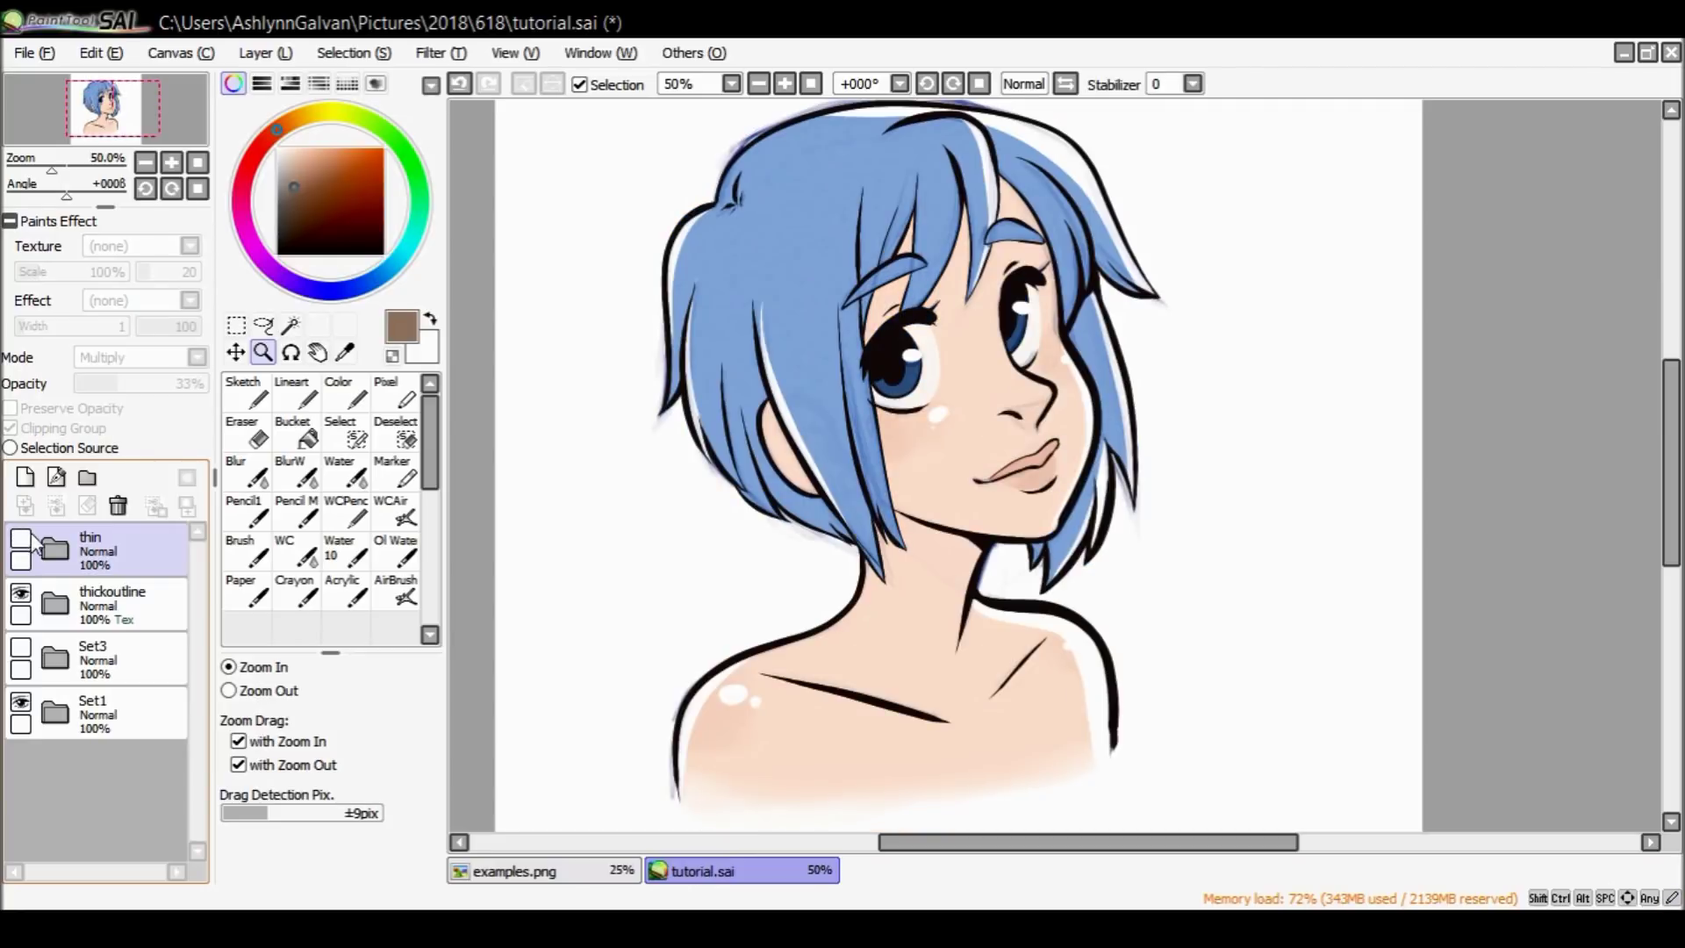
{"action": "left_click", "coordinate": [22, 539]}
{"action": "left_click", "coordinate": [23, 540]}
{"action": "left_click", "coordinate": [24, 541]}
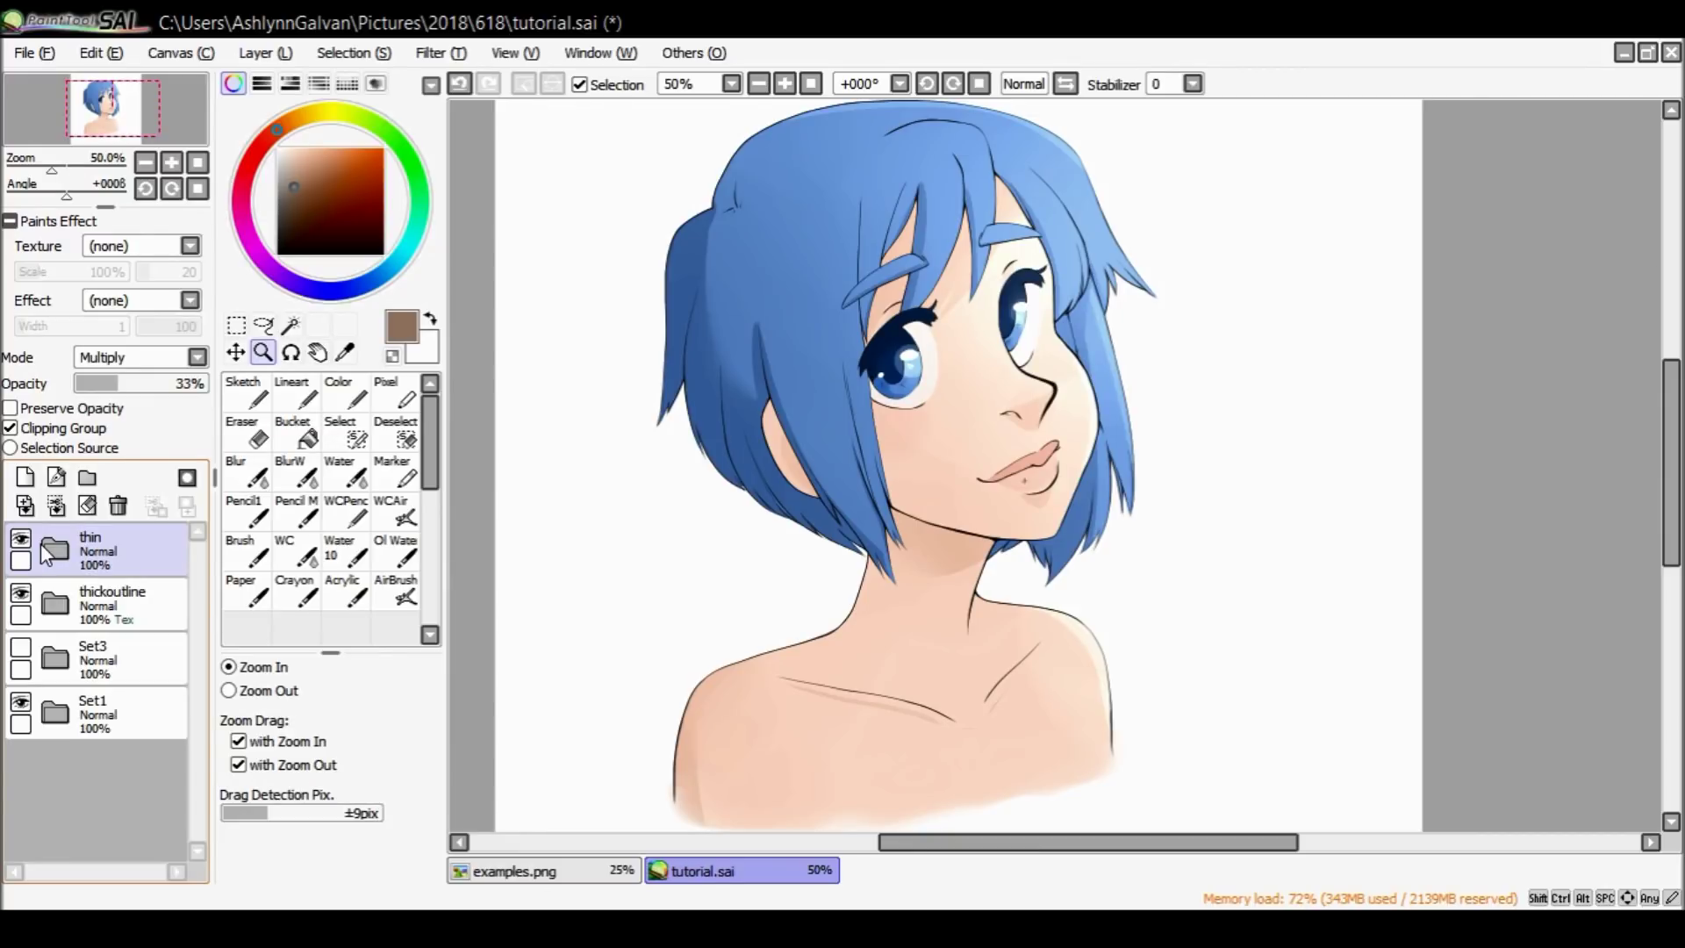
{"action": "left_click", "coordinate": [21, 538]}
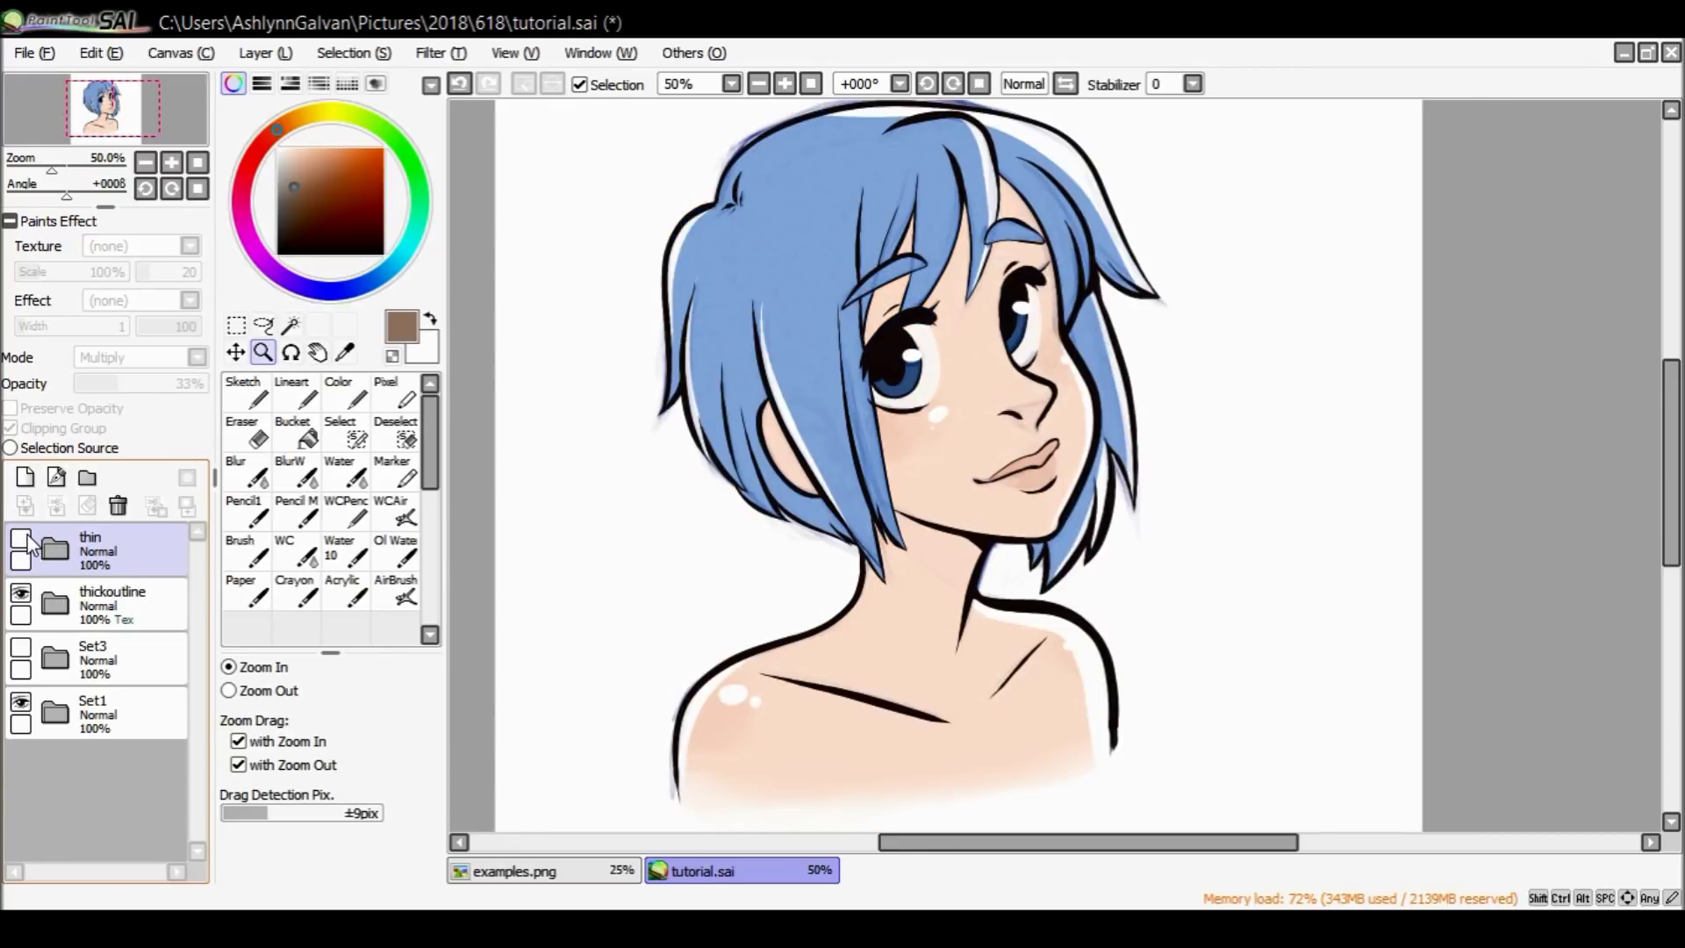
Hide the Set1 sketch folder beneath the thick-outline version.
{"action": "left_click", "coordinate": [97, 659]}
{"action": "left_click", "coordinate": [96, 713]}
{"action": "left_click", "coordinate": [22, 702]}
{"action": "left_click", "coordinate": [96, 603]}
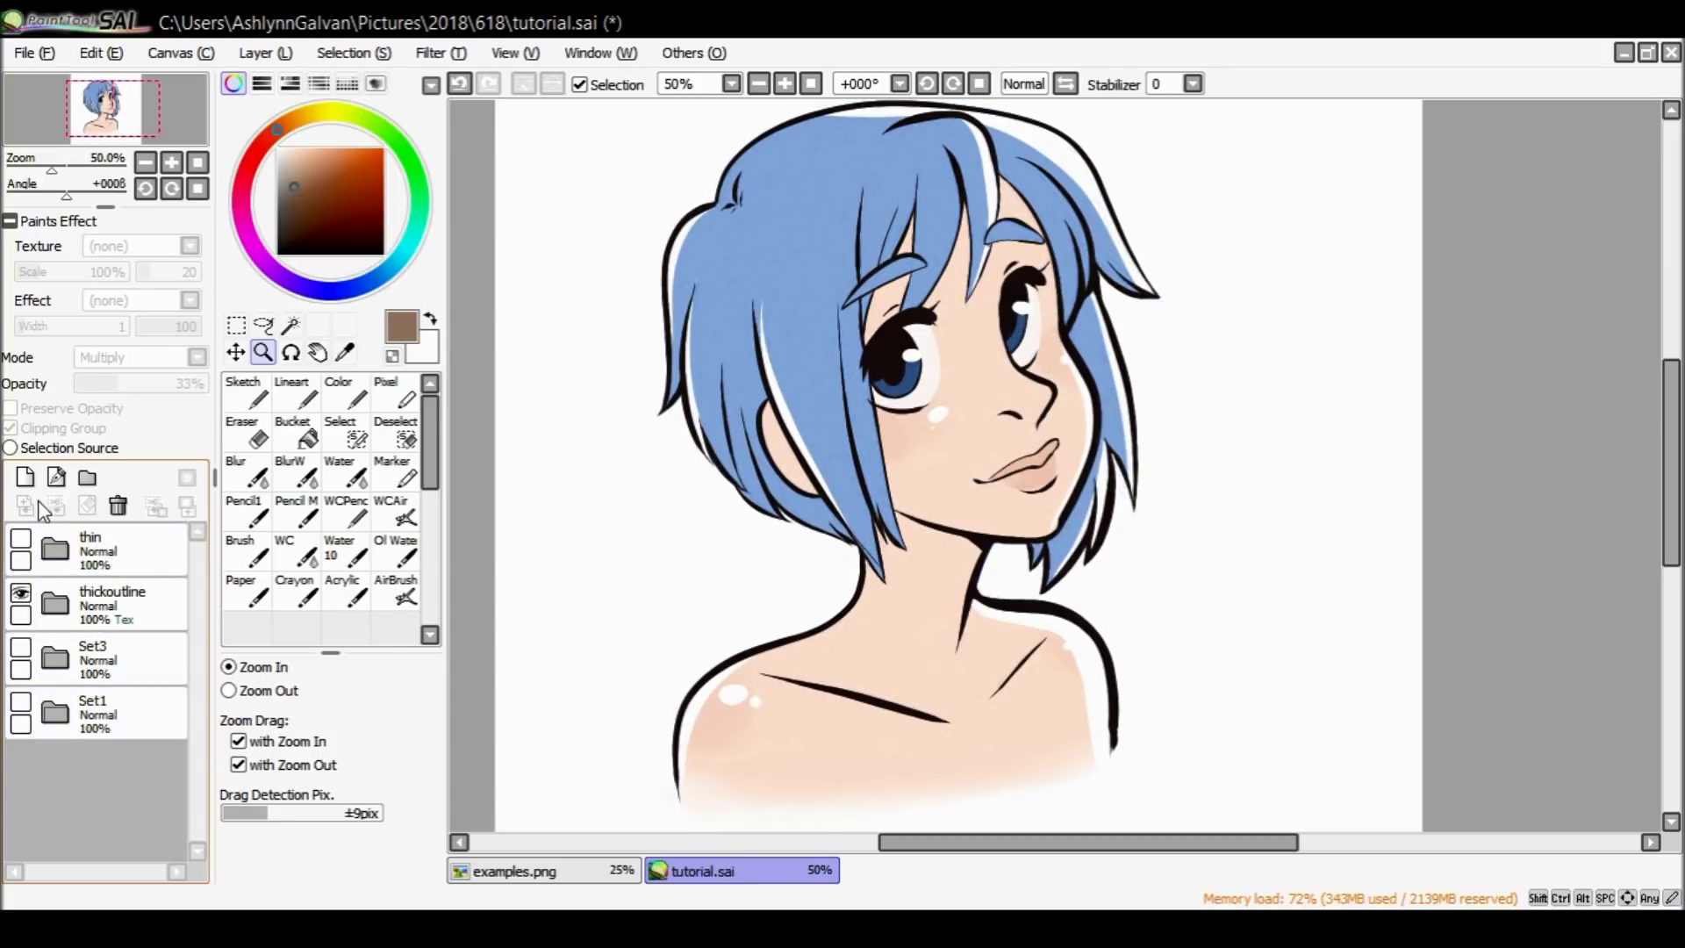
Switch the thin folder on and off repeatedly to compare both outline styles without the underlying sketch.
{"action": "left_click", "coordinate": [97, 553]}
{"action": "left_click", "coordinate": [21, 538]}
{"action": "left_click", "coordinate": [21, 539]}
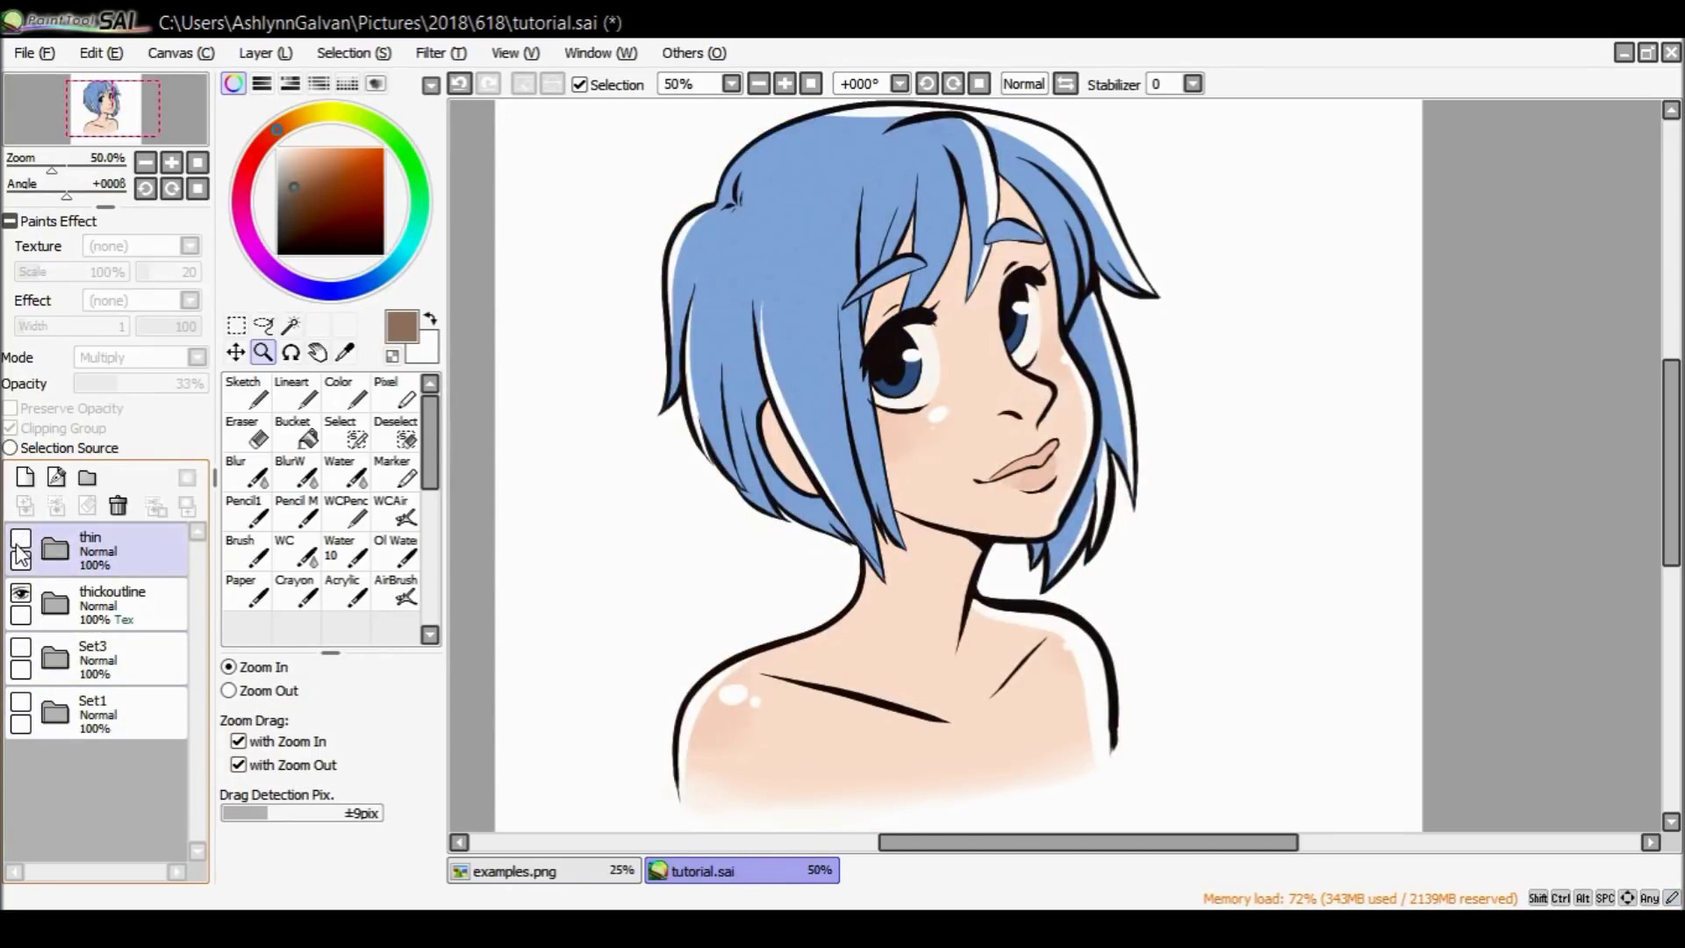
{"action": "left_click", "coordinate": [19, 539]}
{"action": "left_click", "coordinate": [21, 539]}
{"action": "left_click", "coordinate": [21, 539]}
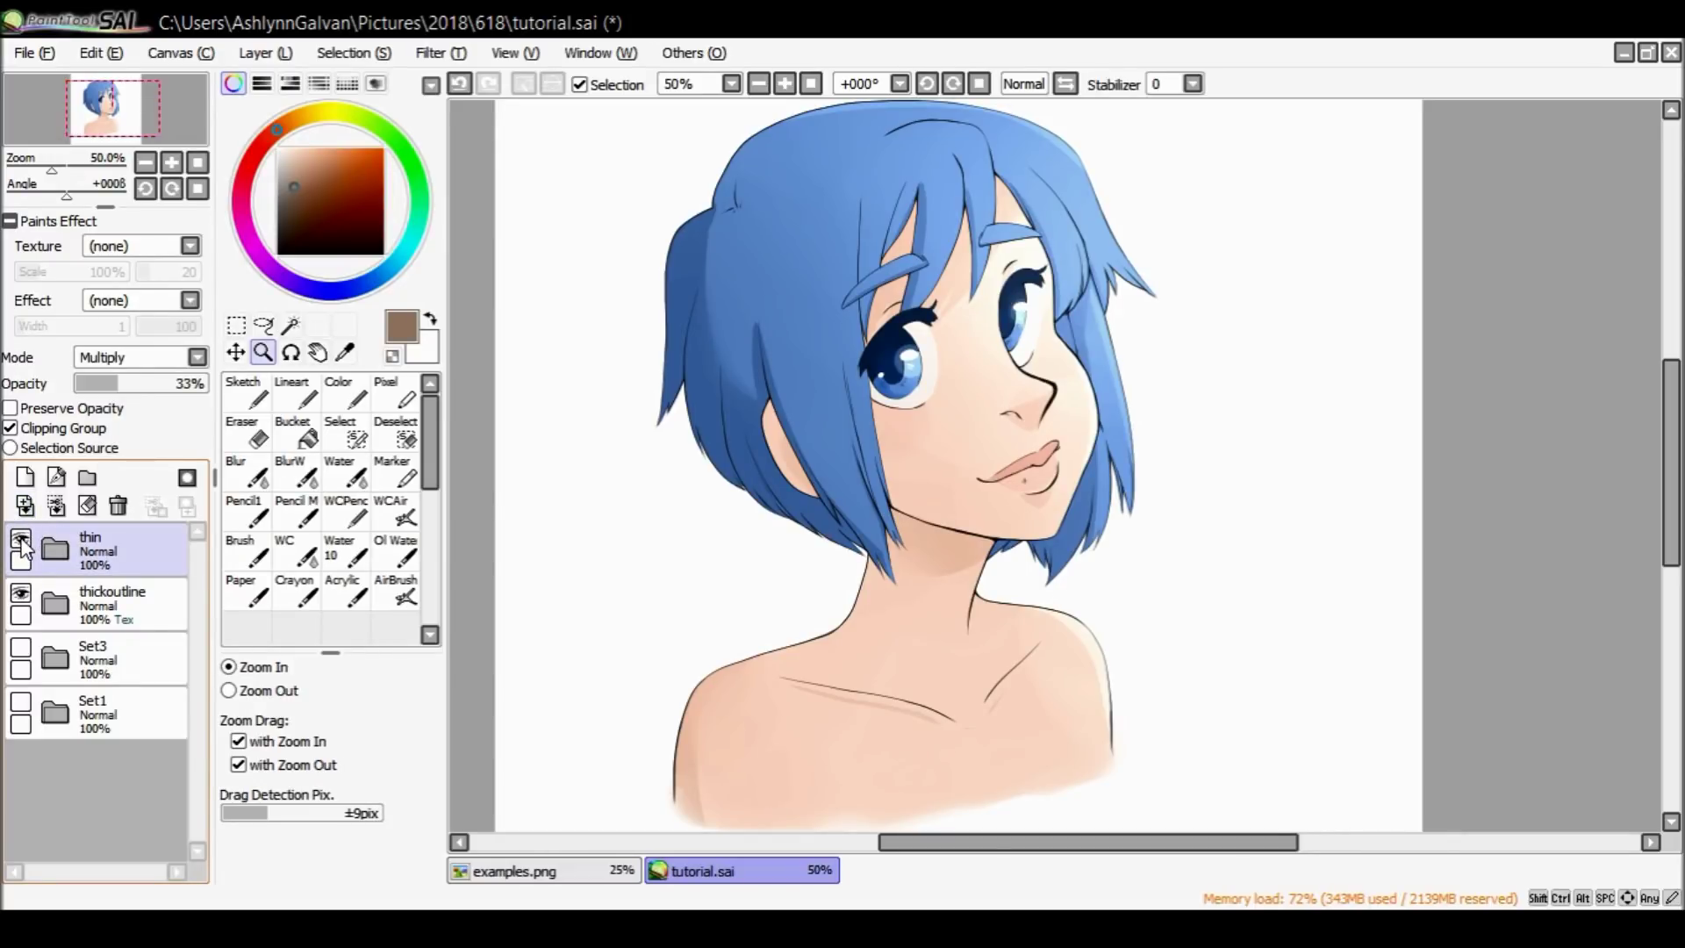
{"action": "left_click", "coordinate": [21, 539]}
{"action": "left_click", "coordinate": [21, 539]}
{"action": "left_click", "coordinate": [21, 539]}
{"action": "left_click", "coordinate": [21, 539]}
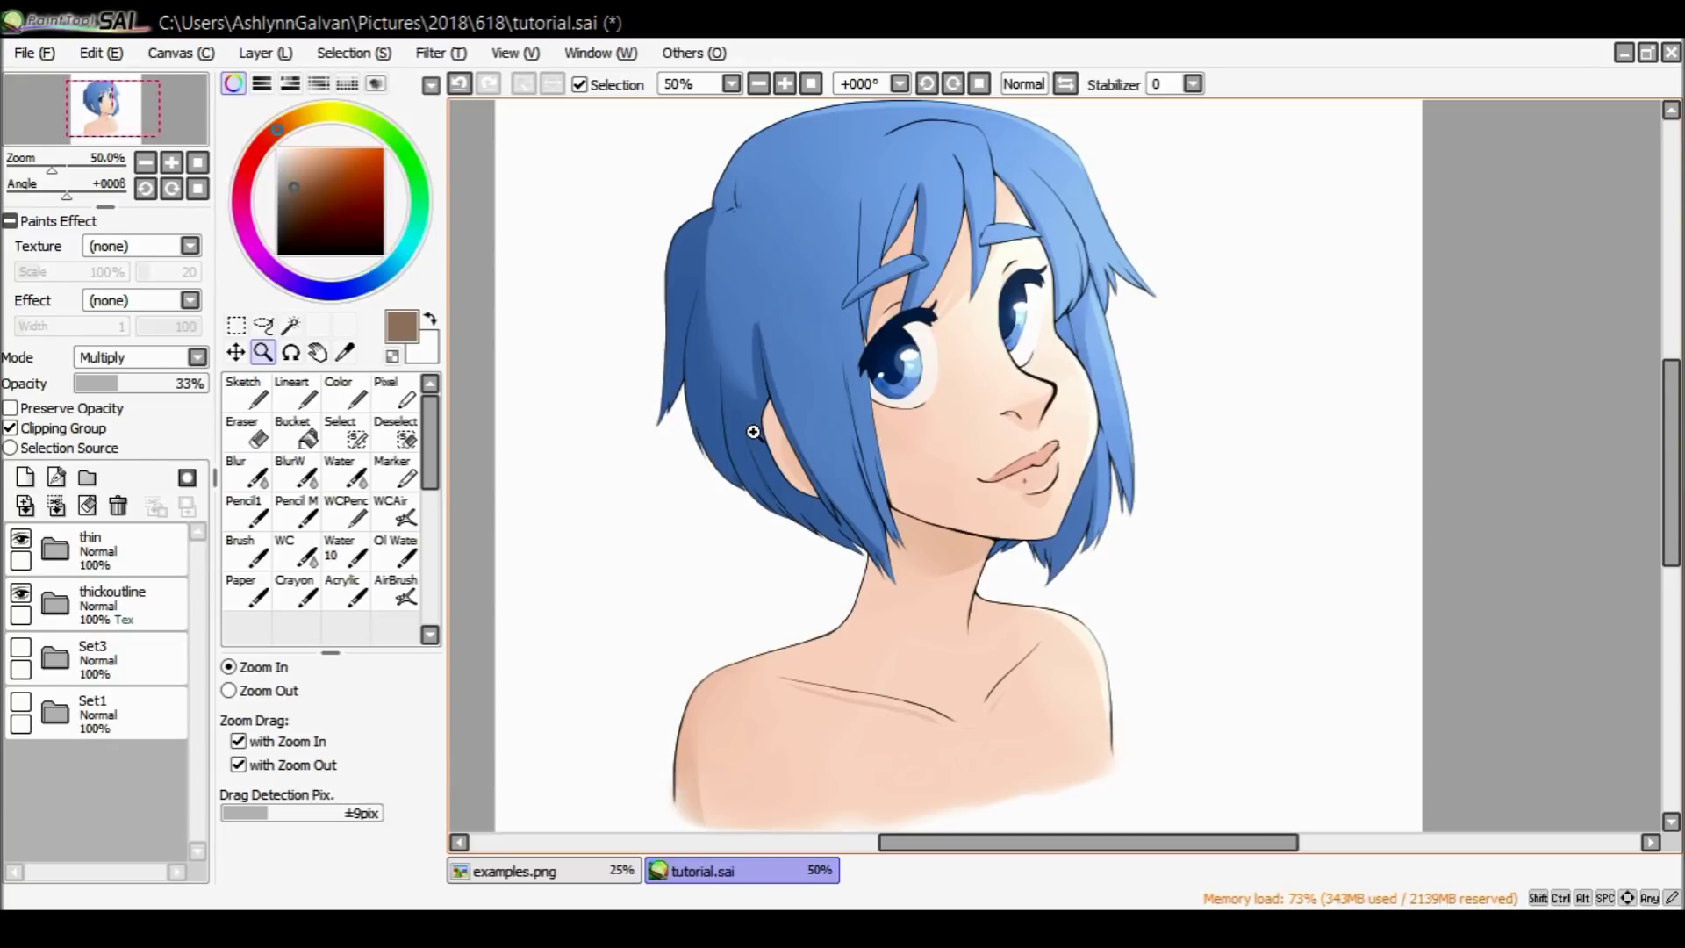
{"action": "left_click", "coordinate": [48, 548]}
{"action": "left_click", "coordinate": [20, 538]}
{"action": "left_click", "coordinate": [21, 538]}
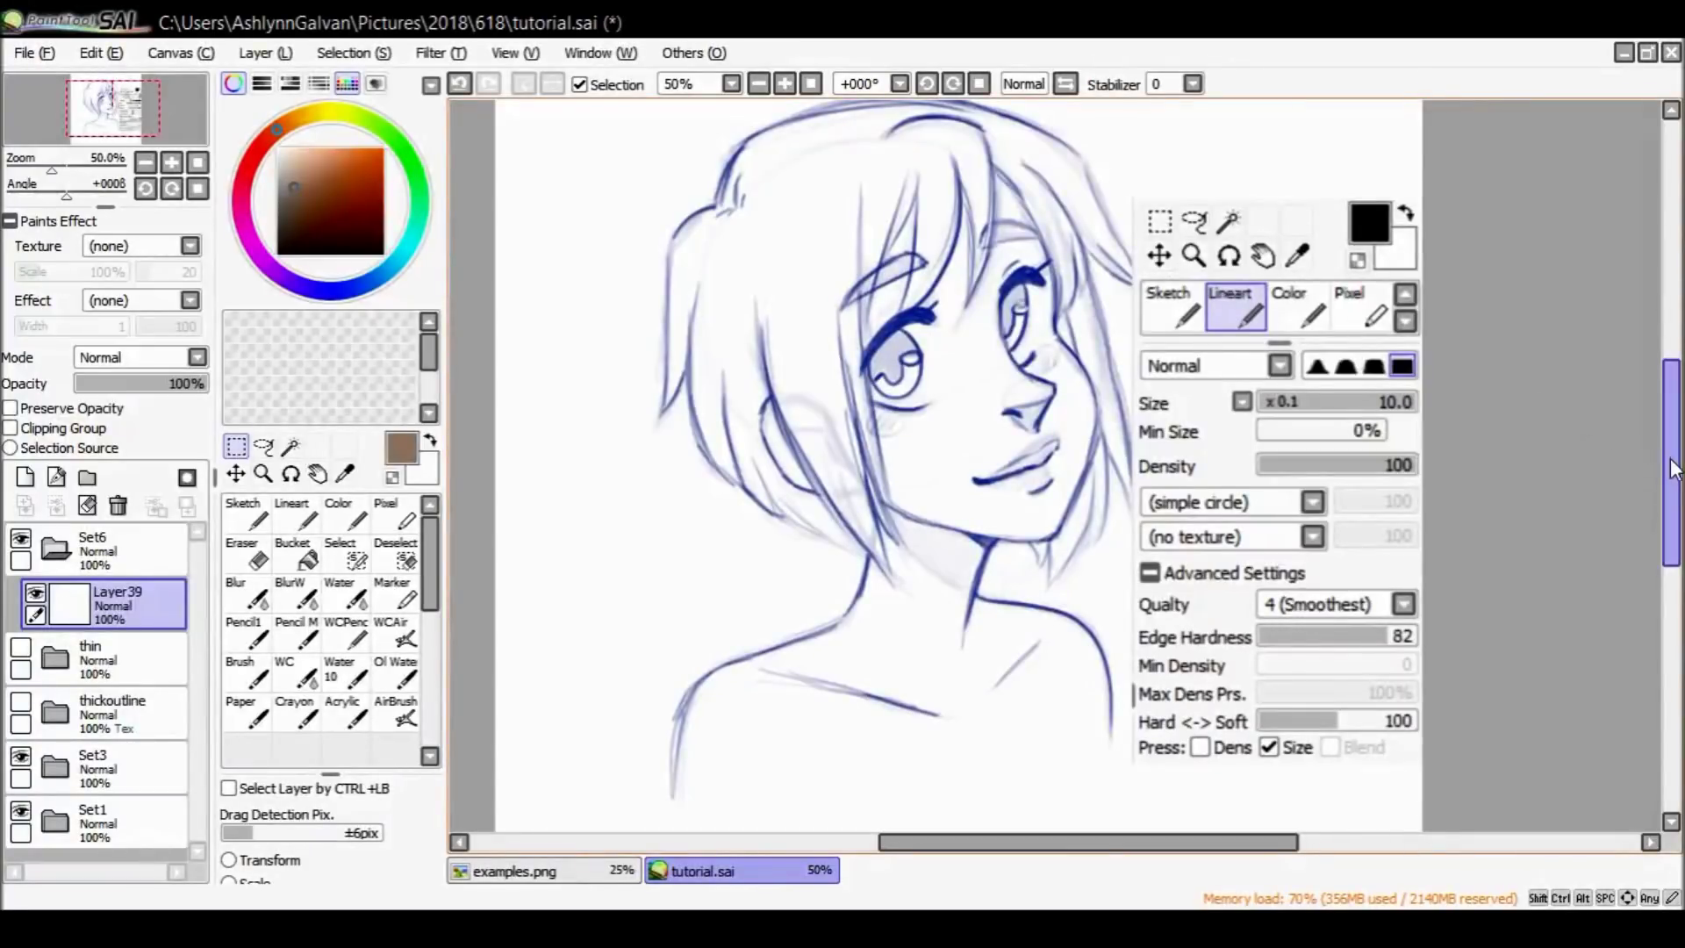
Hide the color swatches and select the Lineart brush for Layer39.
{"action": "scroll", "coordinate": [1651, 466], "scroll_direction": "up", "scroll_amount": 2}
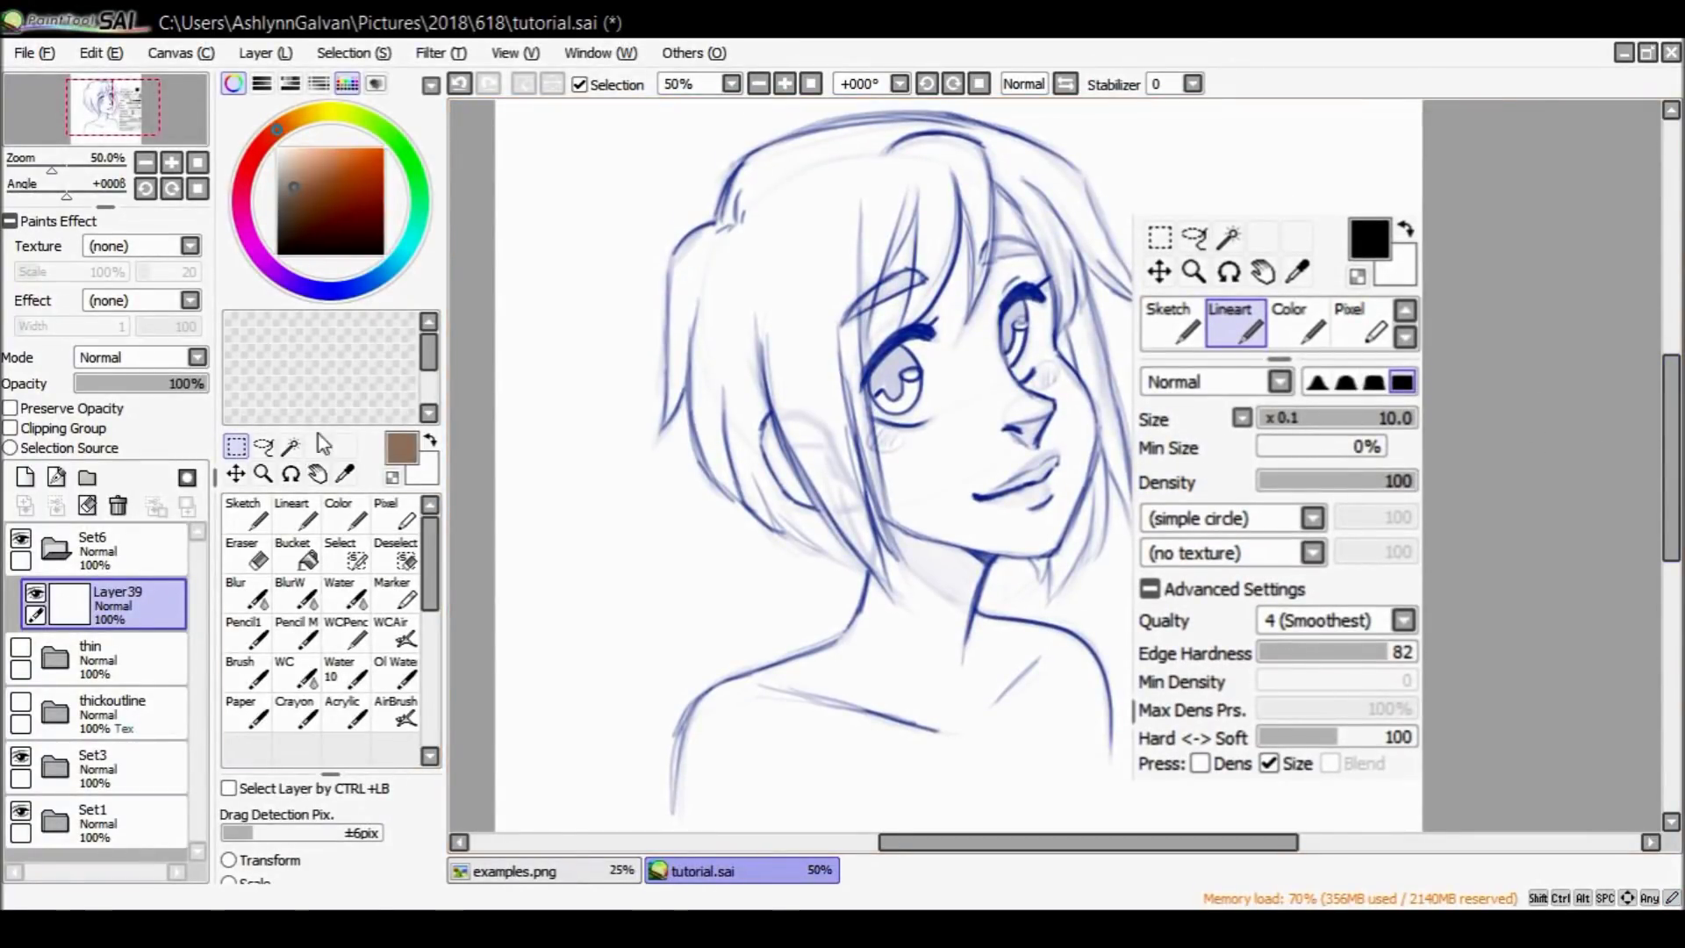
{"action": "left_click", "coordinate": [348, 84]}
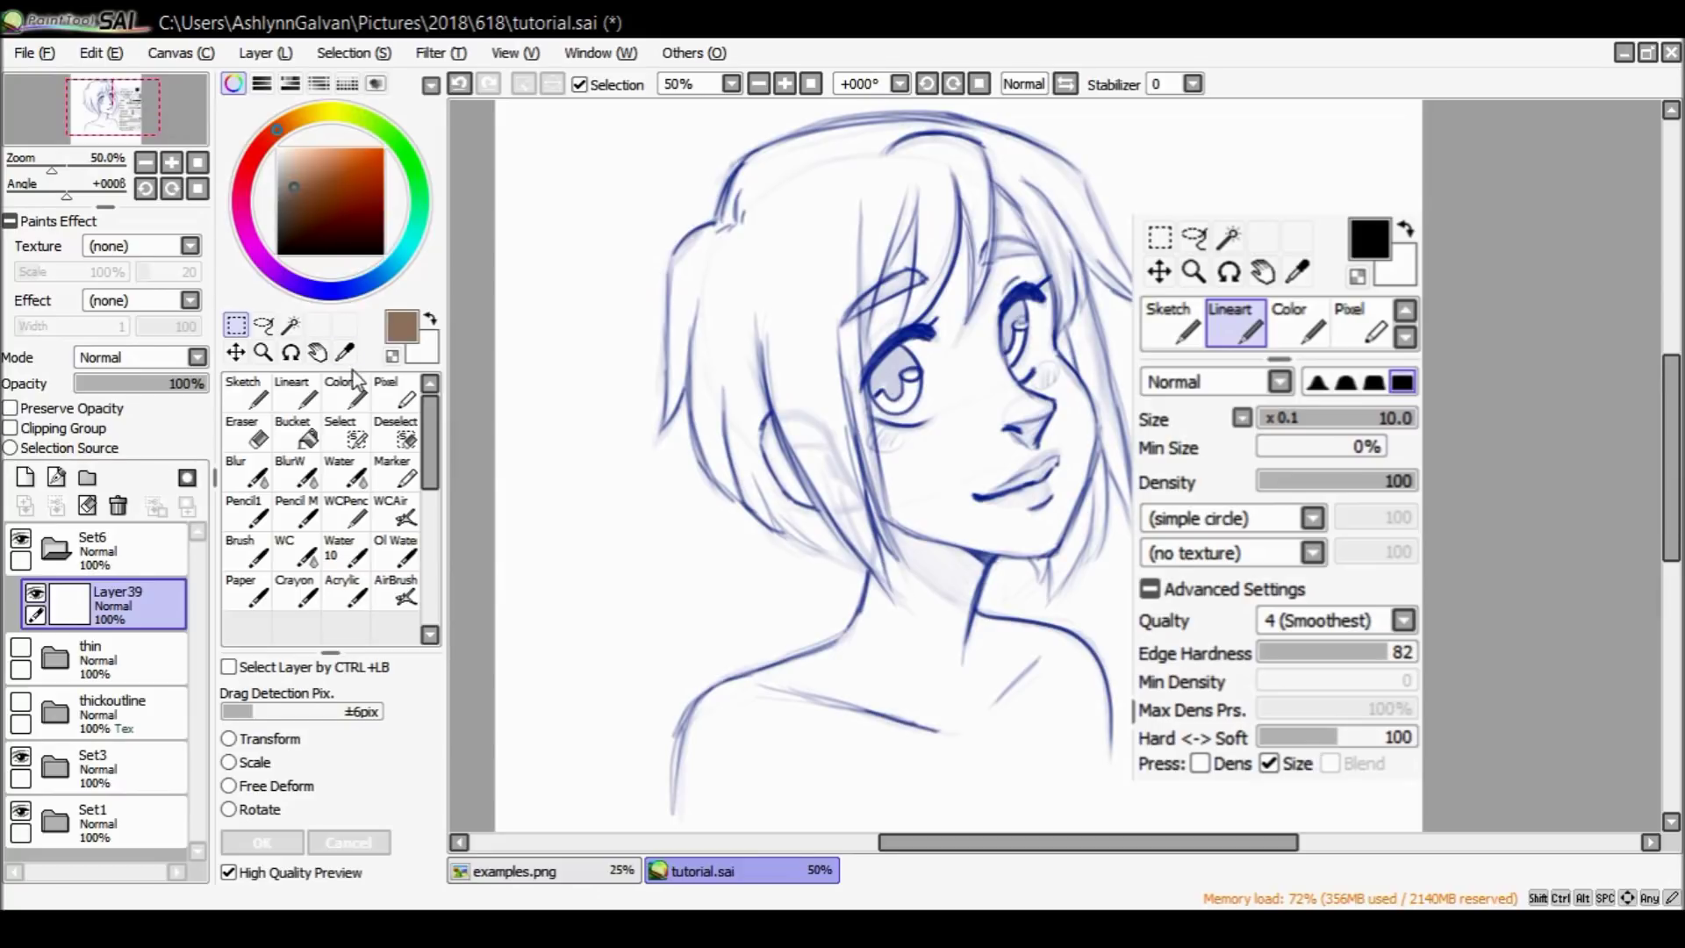
{"action": "left_click", "coordinate": [309, 396]}
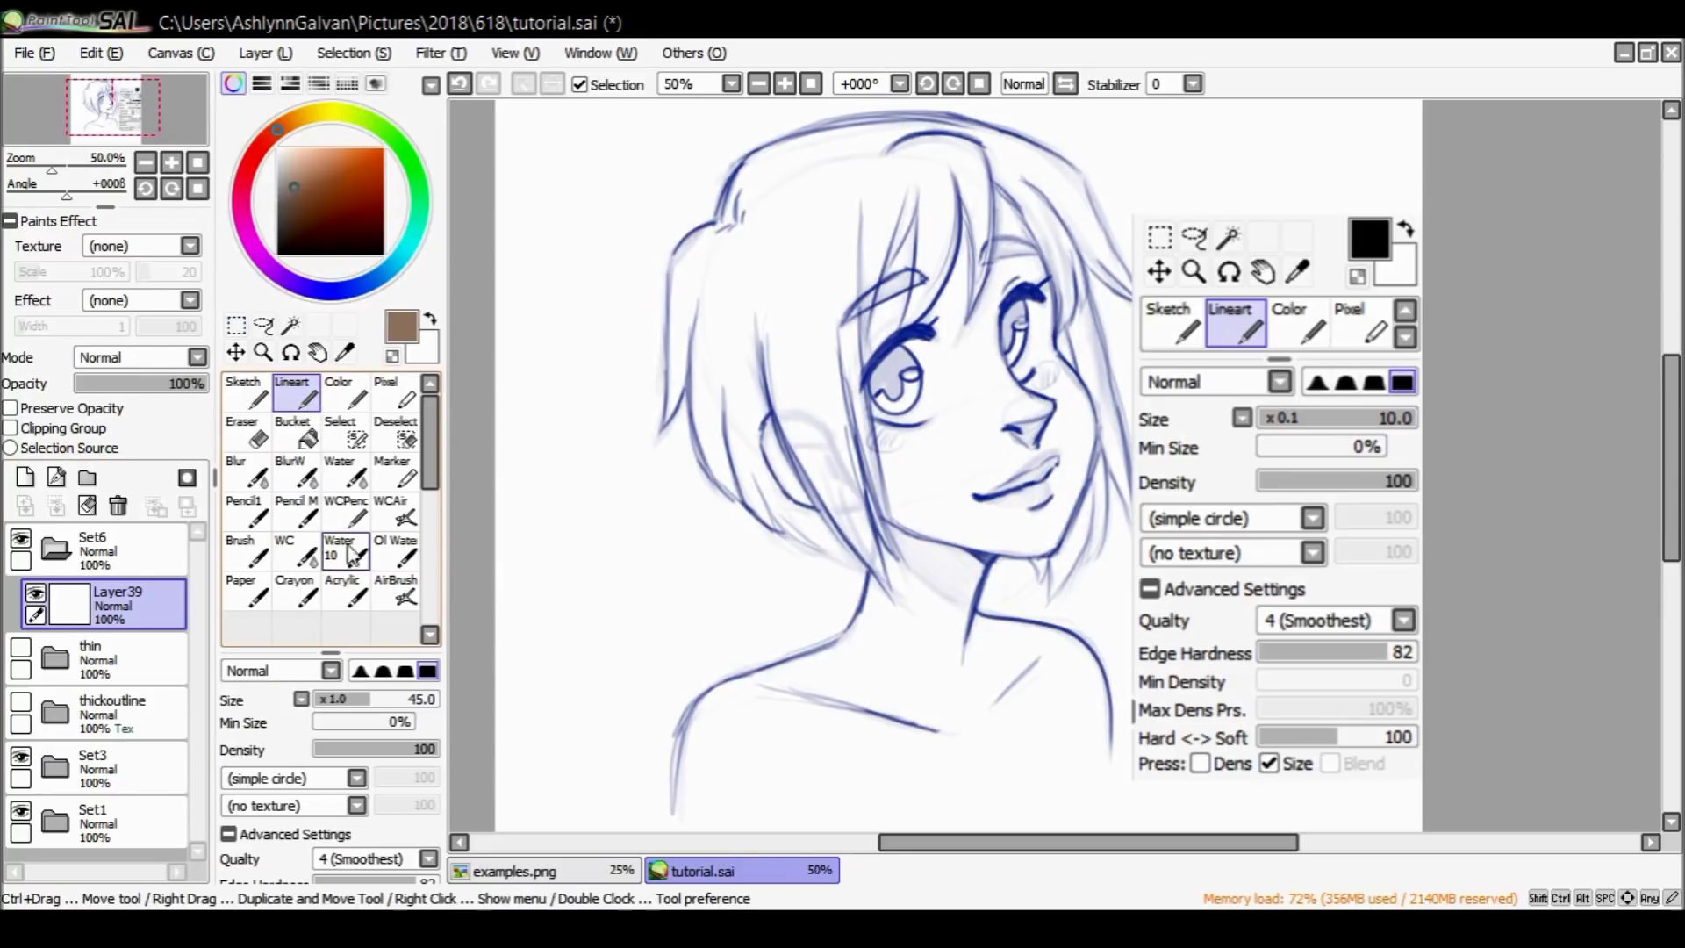
Set the Lineart brush to size 10.0 at the x0.1 scale and choose a bright saturated blue.
{"action": "left_click", "coordinate": [301, 700]}
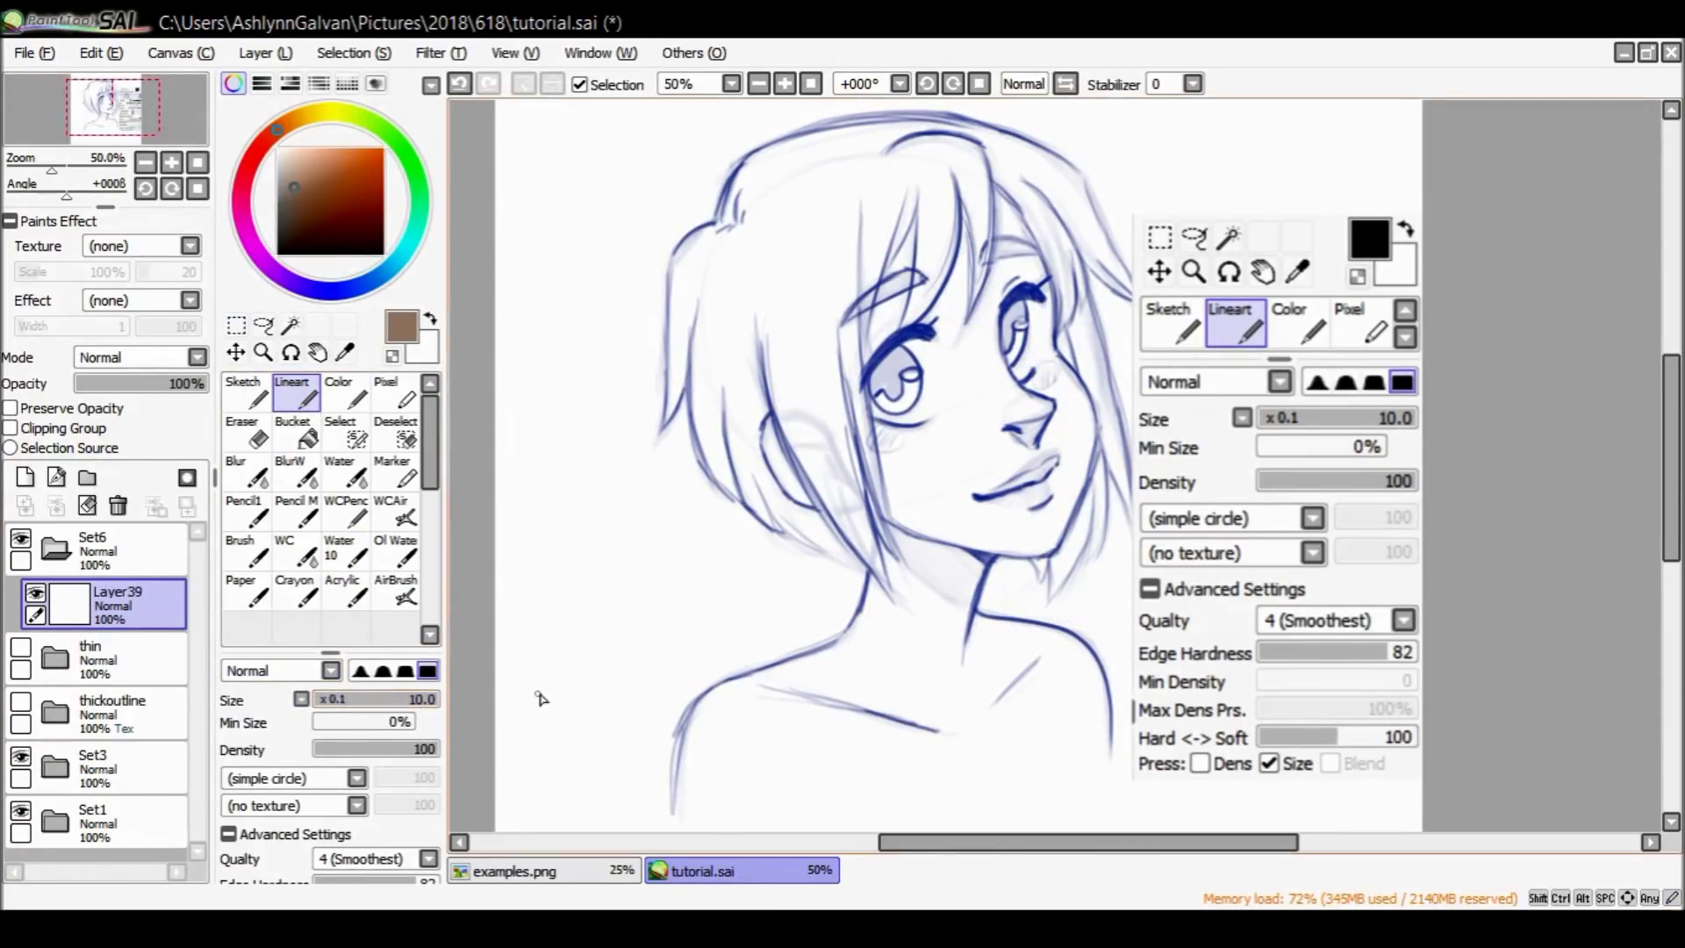
{"action": "left_click", "coordinate": [358, 286]}
{"action": "left_click", "coordinate": [365, 191]}
{"action": "left_click_drag", "start_coordinate": [365, 192], "coordinate": [383, 150]}
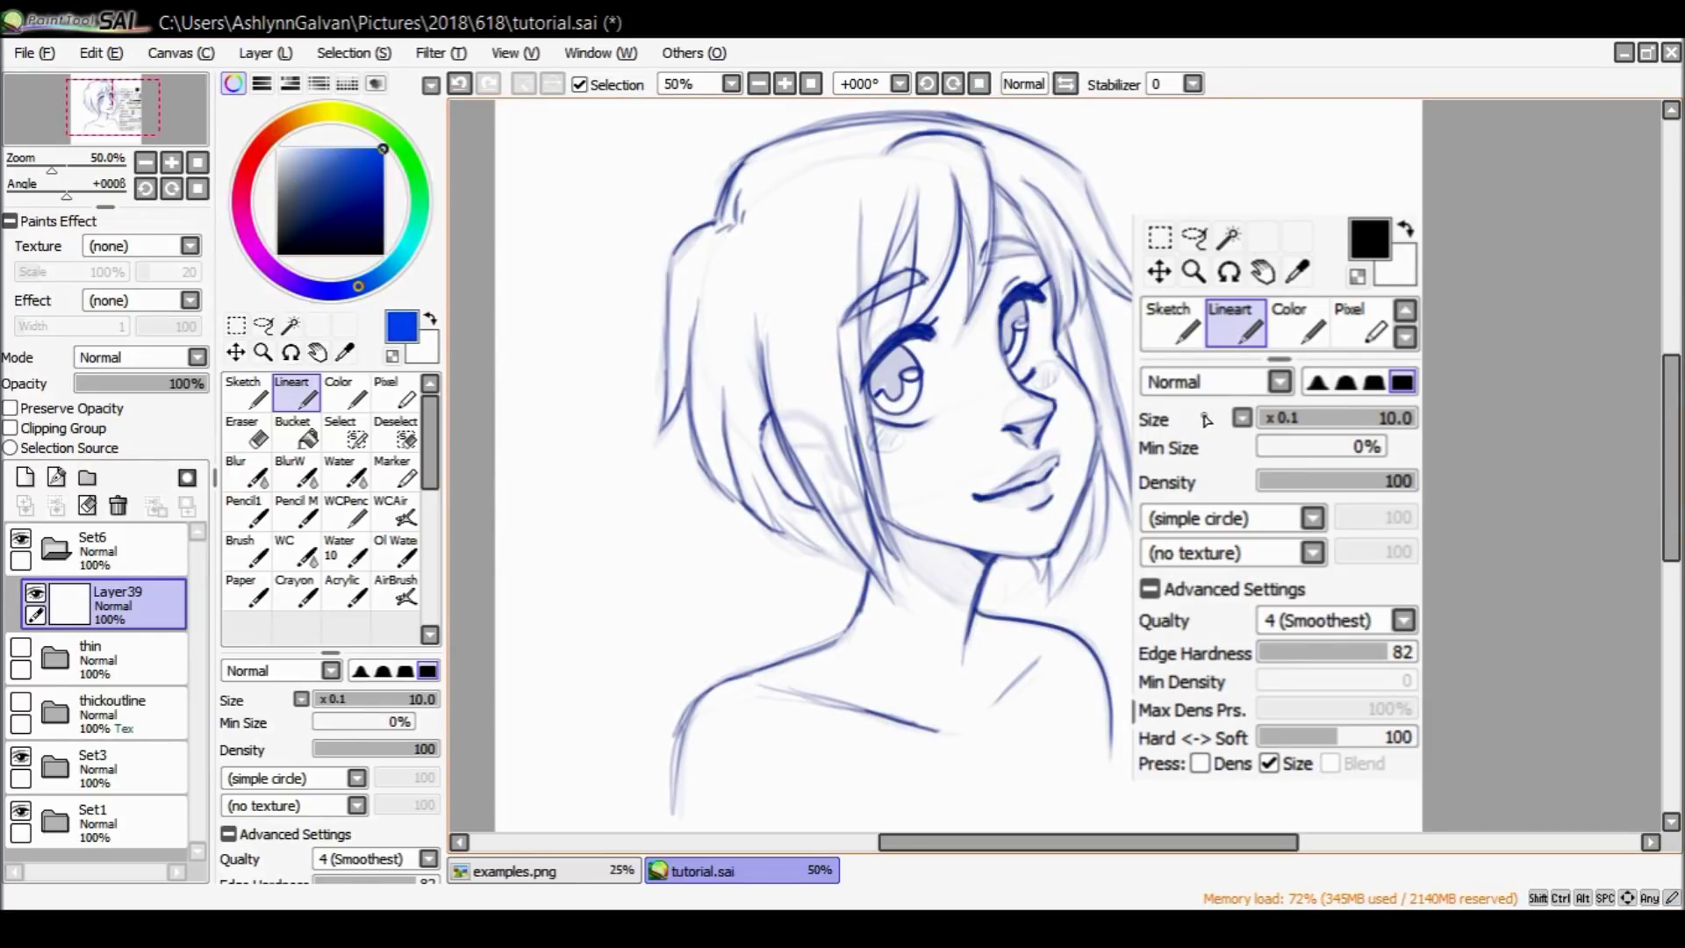
Draw a small blue arrow pointing to the Size value in the pasted brush-settings image.
{"action": "key", "text": "ctrl+z"}
{"action": "key", "text": "ctrl+z"}
{"action": "mouse_move", "coordinate": [1194, 419]}
{"action": "left_mouse_down"}
{"action": "mouse_move", "coordinate": [1227, 418]}
{"action": "mouse_move", "coordinate": [1216, 428]}
{"action": "left_mouse_up"}
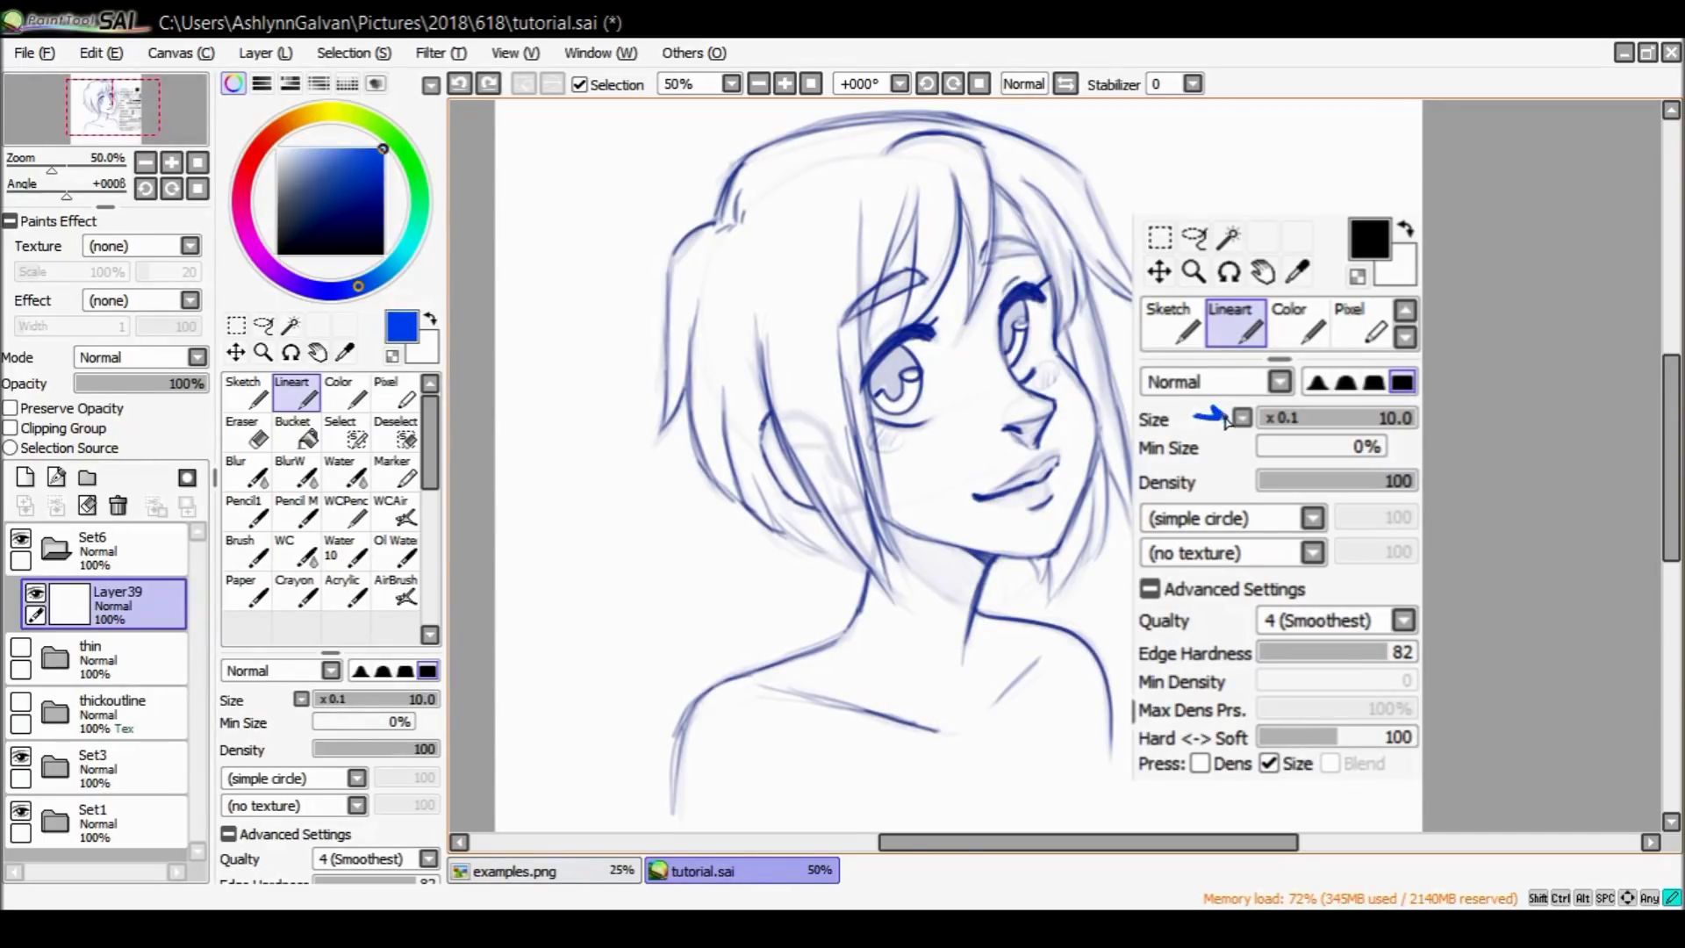
Handwrite the brush size note ".5 → 1 → 1.5, 2" above the settings image and erase it.
{"action": "left_click", "coordinate": [1187, 173]}
{"action": "mouse_move", "coordinate": [1215, 157]}
{"action": "left_mouse_down"}
{"action": "mouse_move", "coordinate": [1200, 183]}
{"action": "mouse_move", "coordinate": [1248, 158]}
{"action": "mouse_move", "coordinate": [1241, 174]}
{"action": "mouse_move", "coordinate": [1284, 175]}
{"action": "mouse_move", "coordinate": [1284, 132]}
{"action": "mouse_move", "coordinate": [1294, 170]}
{"action": "mouse_move", "coordinate": [1332, 150]}
{"action": "mouse_move", "coordinate": [1331, 166]}
{"action": "mouse_move", "coordinate": [1368, 165]}
{"action": "mouse_move", "coordinate": [1383, 190]}
{"action": "left_mouse_up"}
{"action": "key", "text": "e"}
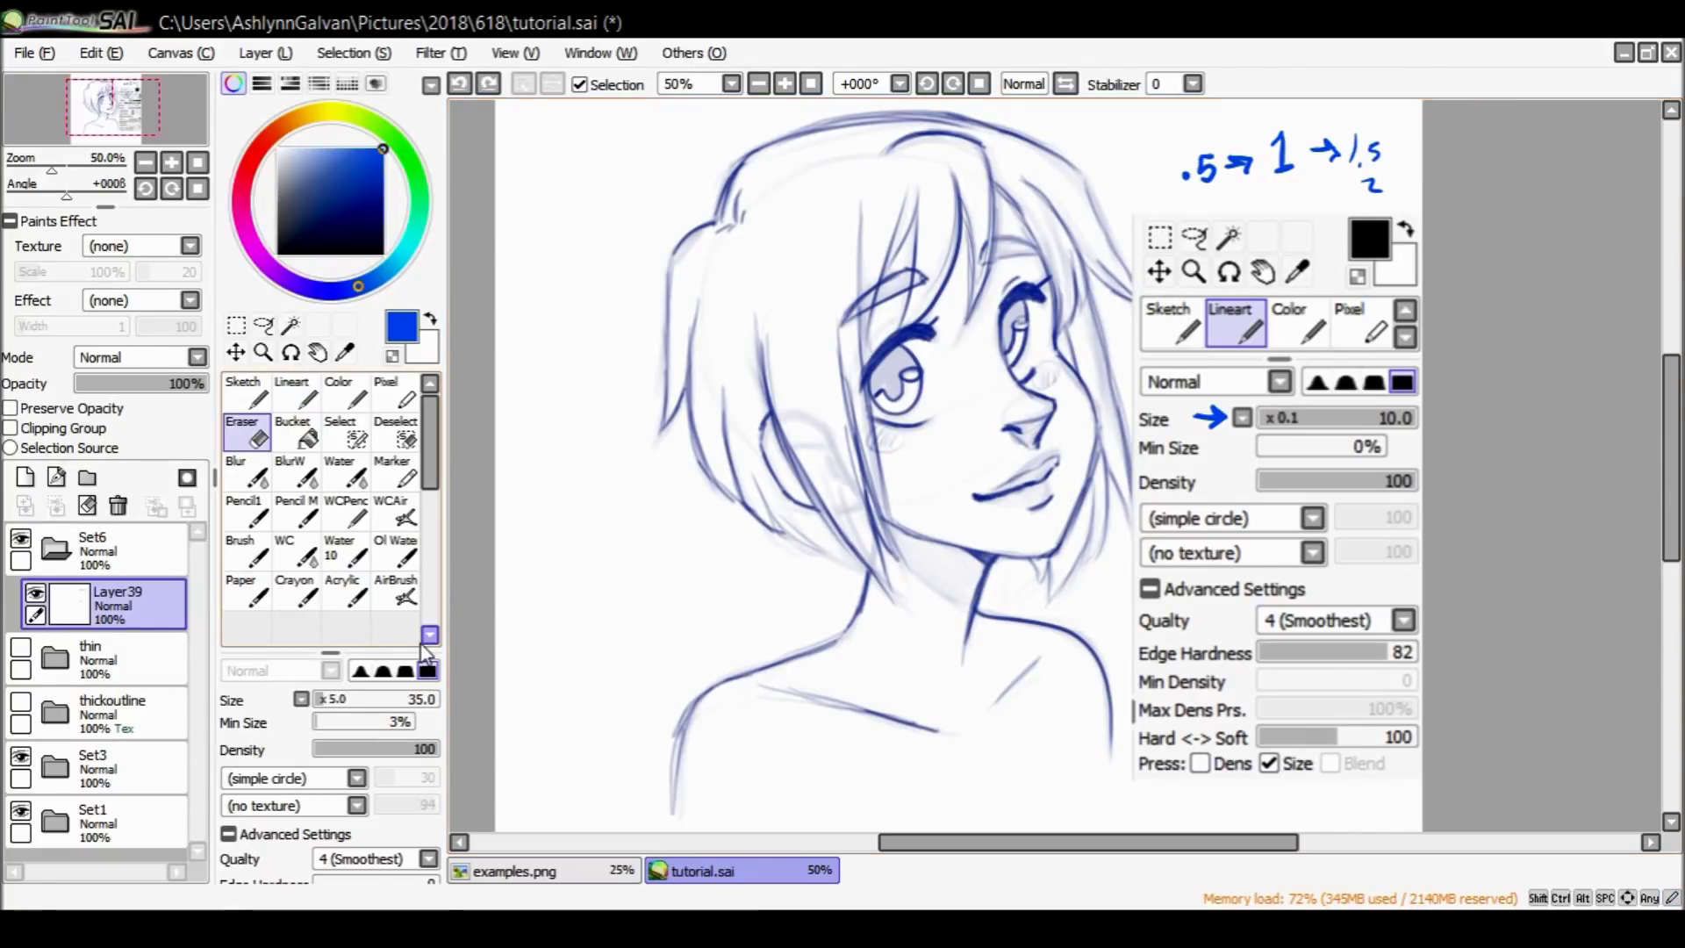
{"action": "mouse_move", "coordinate": [1251, 160]}
{"action": "left_mouse_down"}
{"action": "mouse_move", "coordinate": [1237, 188]}
{"action": "mouse_move", "coordinate": [1449, 167]}
{"action": "left_mouse_up"}
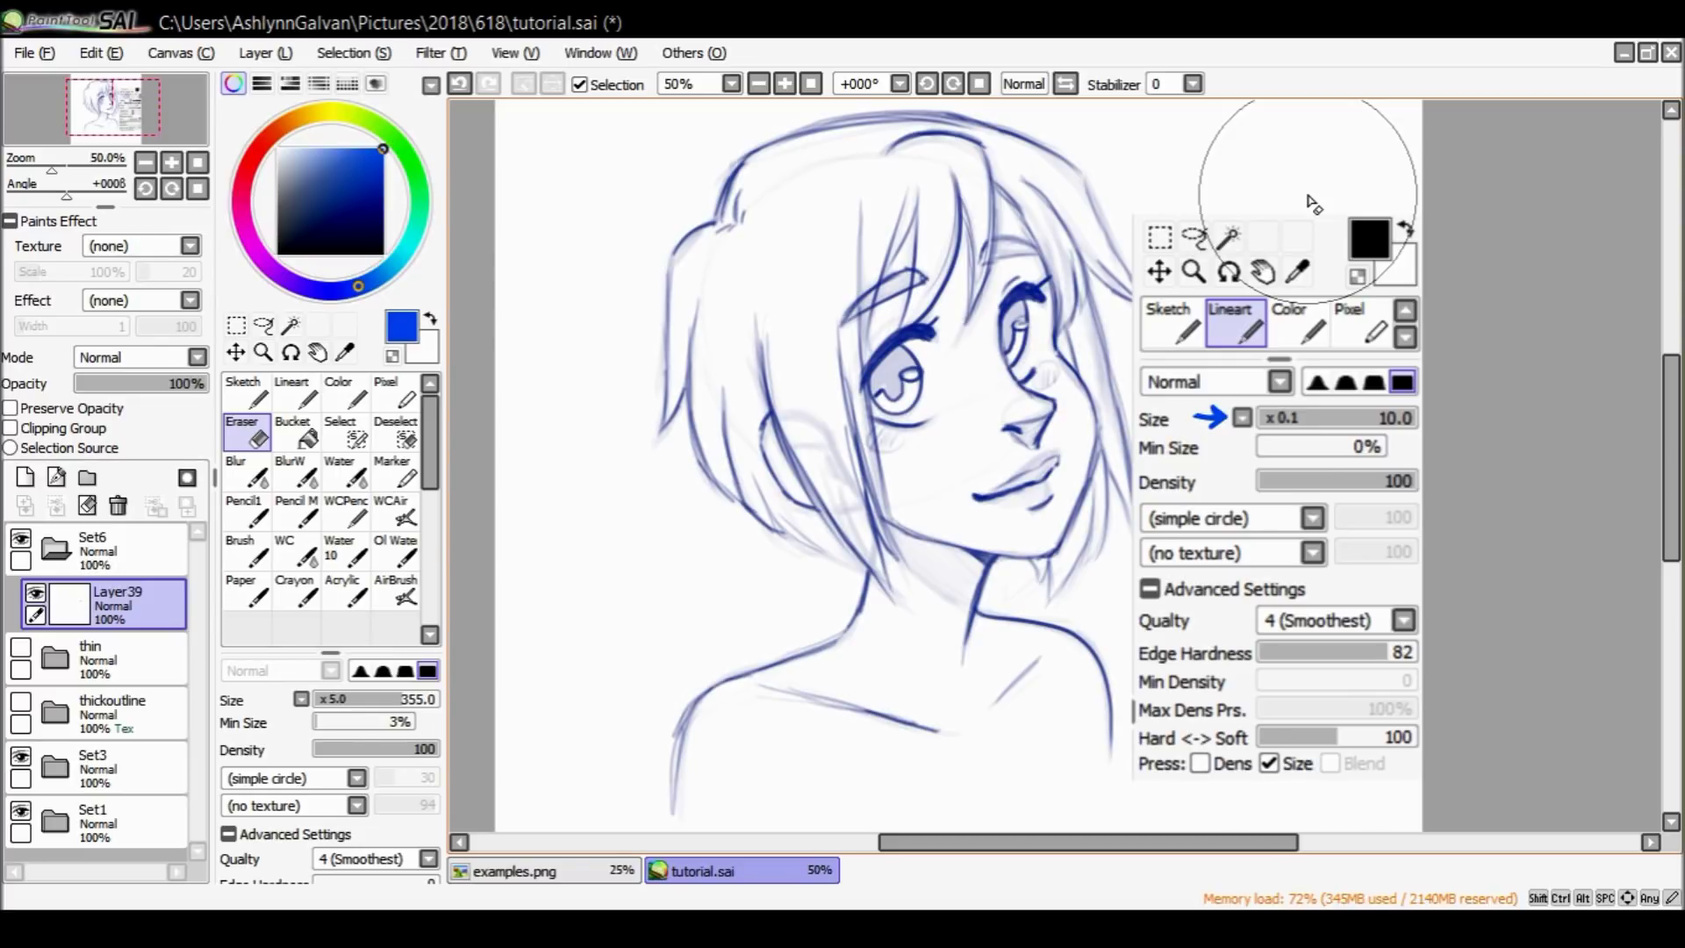
Lower the Set1 sketch folder to 33% opacity and prepare the black Lineart brush on Layer39 with stabilizer S-7.
{"action": "left_click", "coordinate": [291, 393]}
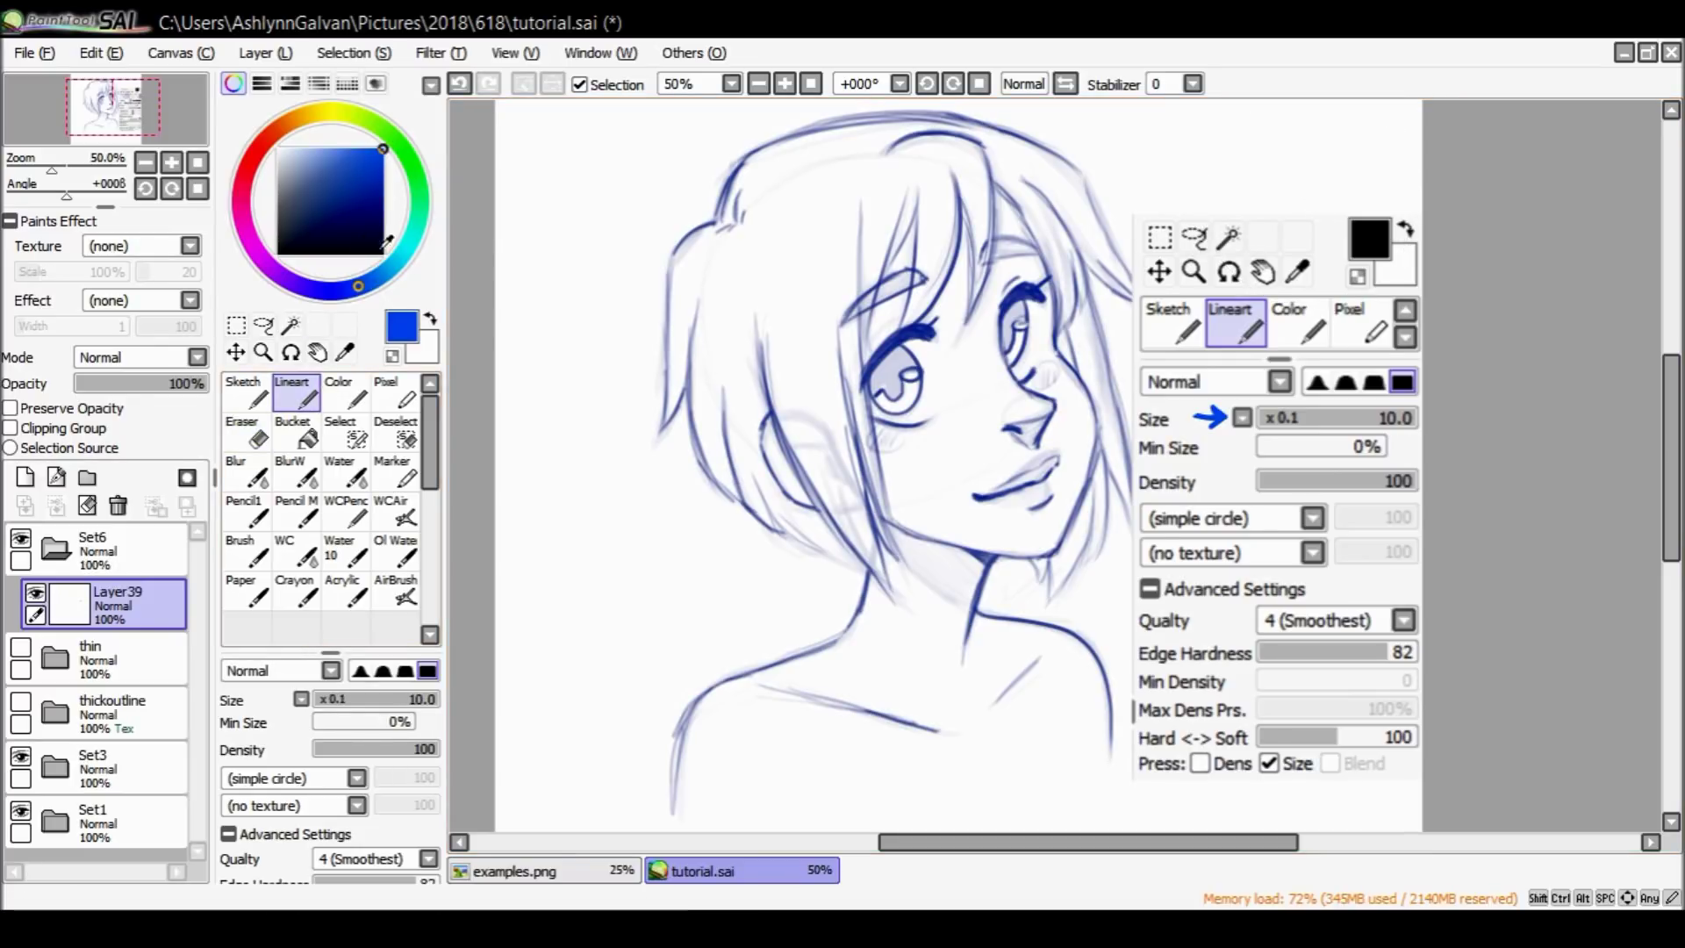
{"action": "left_click", "coordinate": [133, 829]}
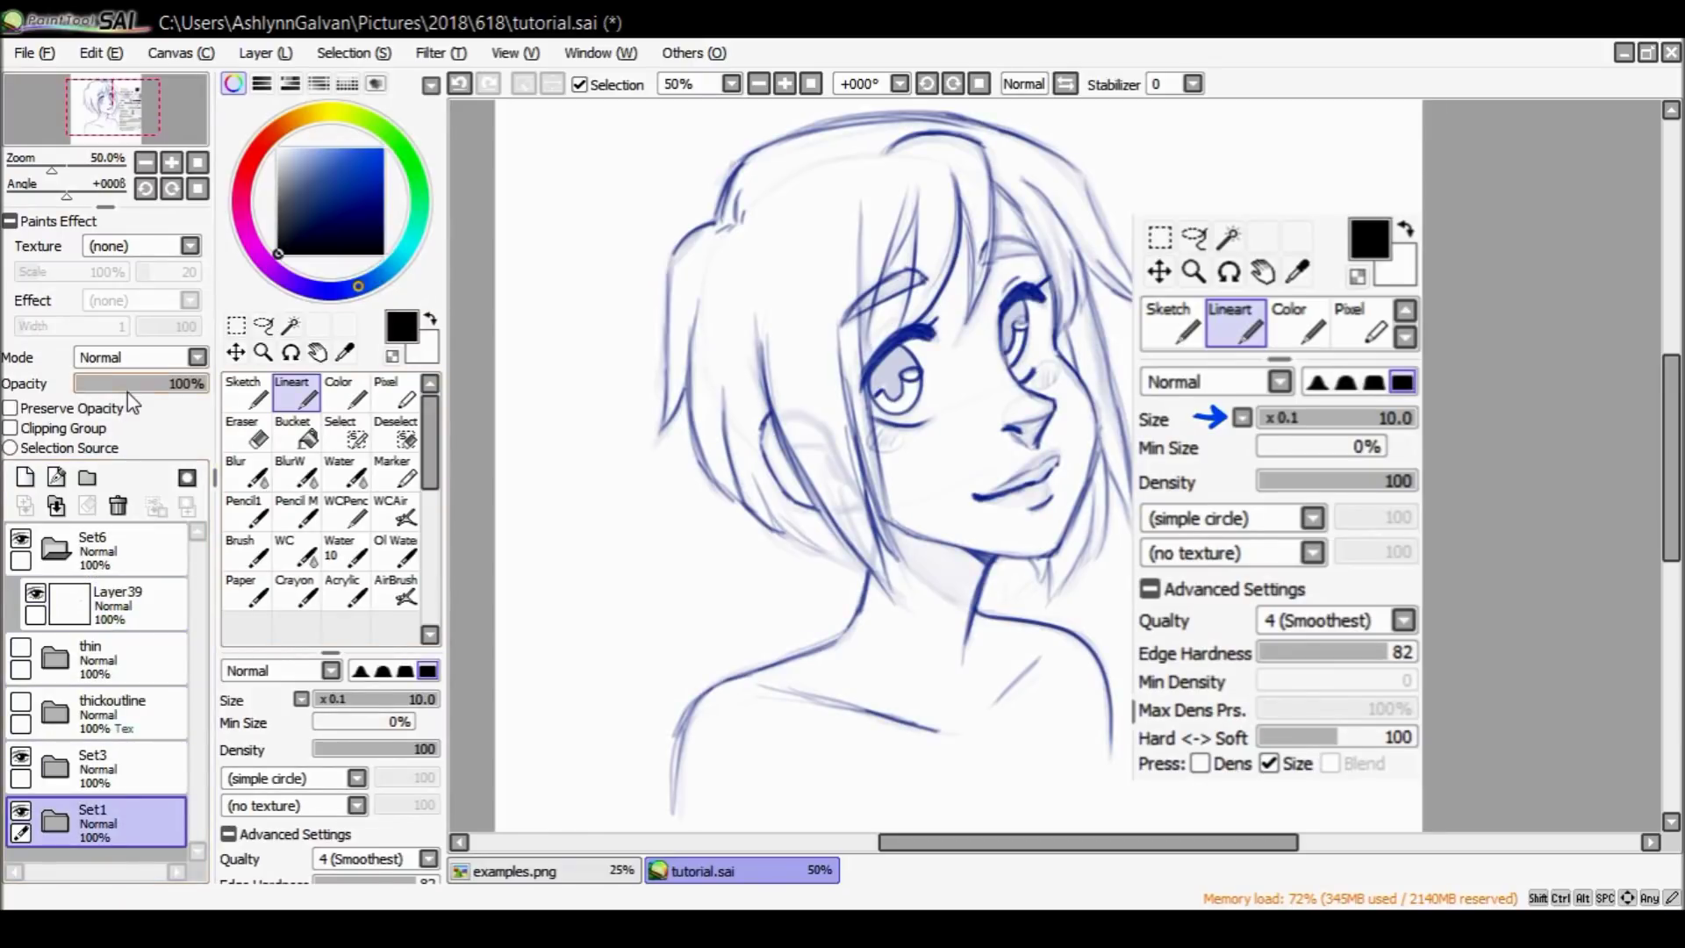
{"action": "left_click_drag", "start_coordinate": [128, 387], "coordinate": [119, 382]}
{"action": "left_click", "coordinate": [132, 603]}
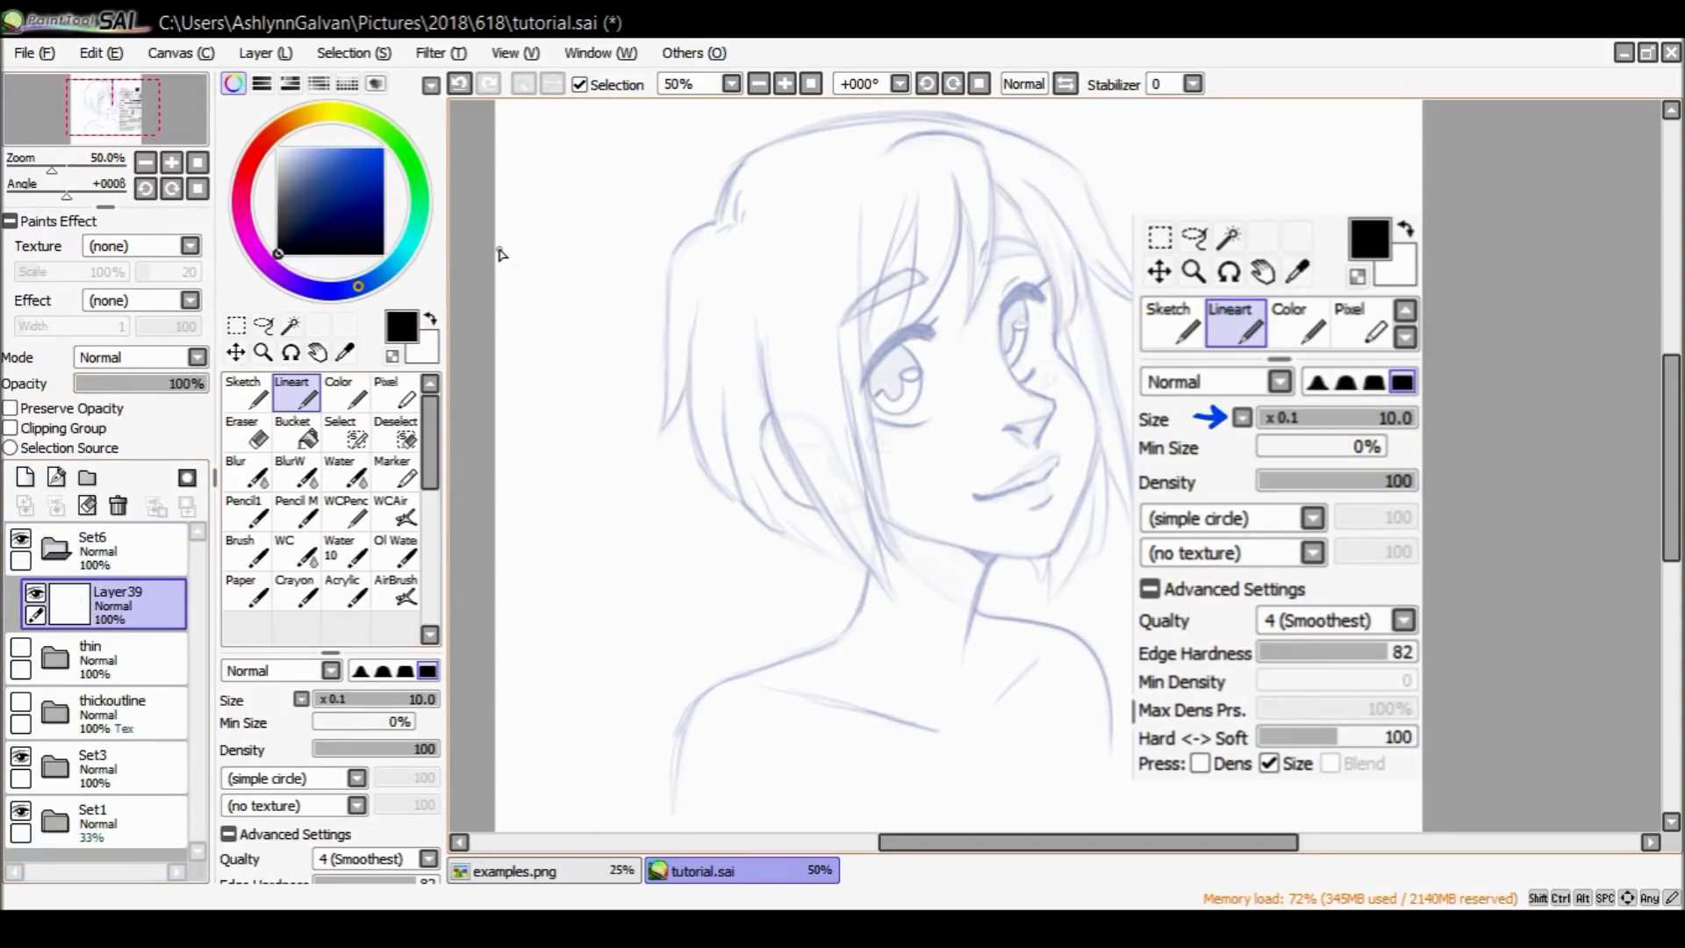
{"action": "left_click", "coordinate": [1193, 83]}
Examine the line art of portrait 3 in examples.png at 50% zoom and return to tutorial.sai.
{"action": "left_click", "coordinate": [584, 878]}
{"action": "scroll", "coordinate": [1007, 465], "scroll_direction": "down", "scroll_amount": 3}
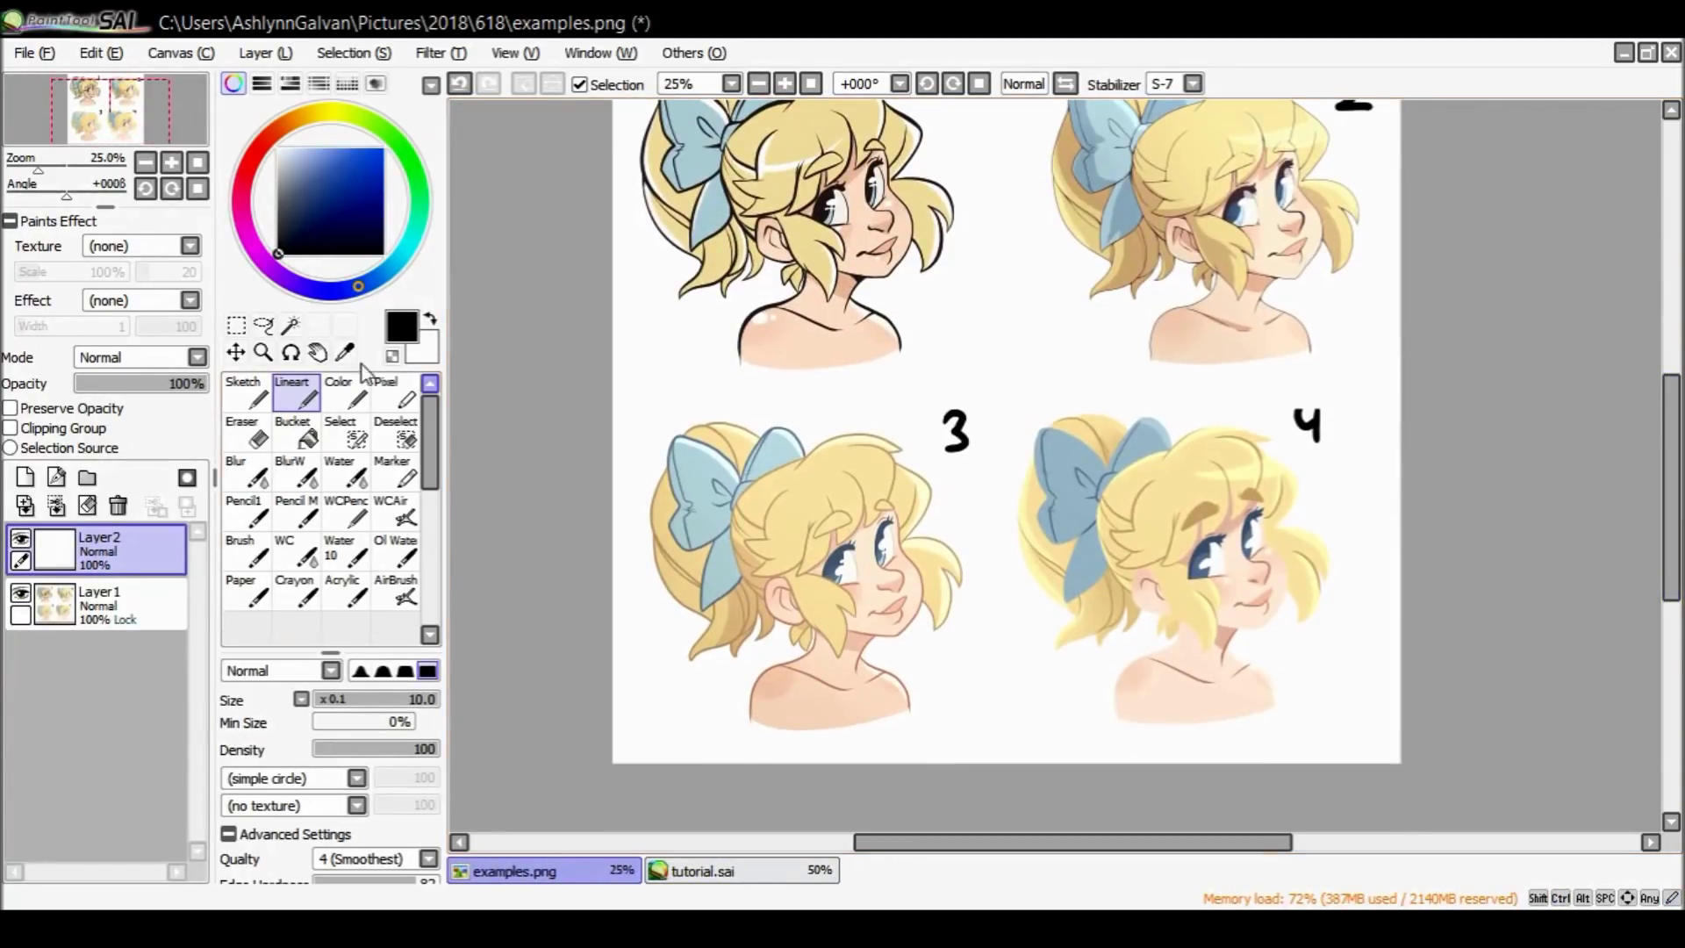
{"action": "left_click", "coordinate": [263, 352]}
{"action": "left_click", "coordinate": [830, 660]}
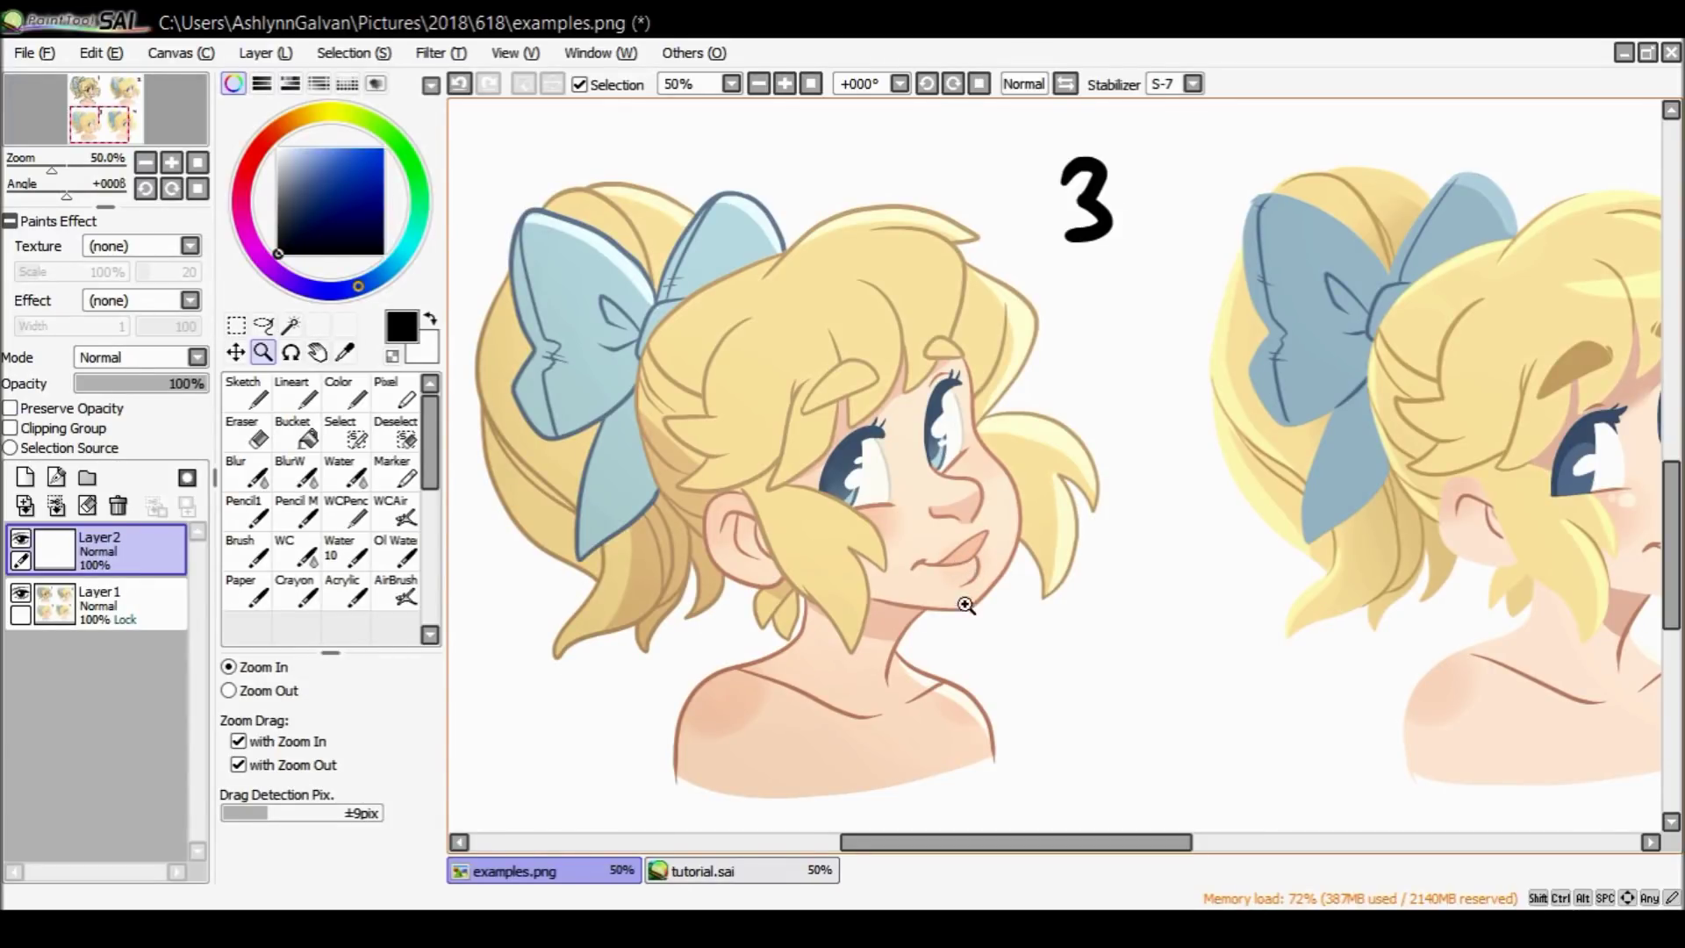
{"action": "scroll", "coordinate": [821, 719], "scroll_direction": "up", "scroll_amount": 3}
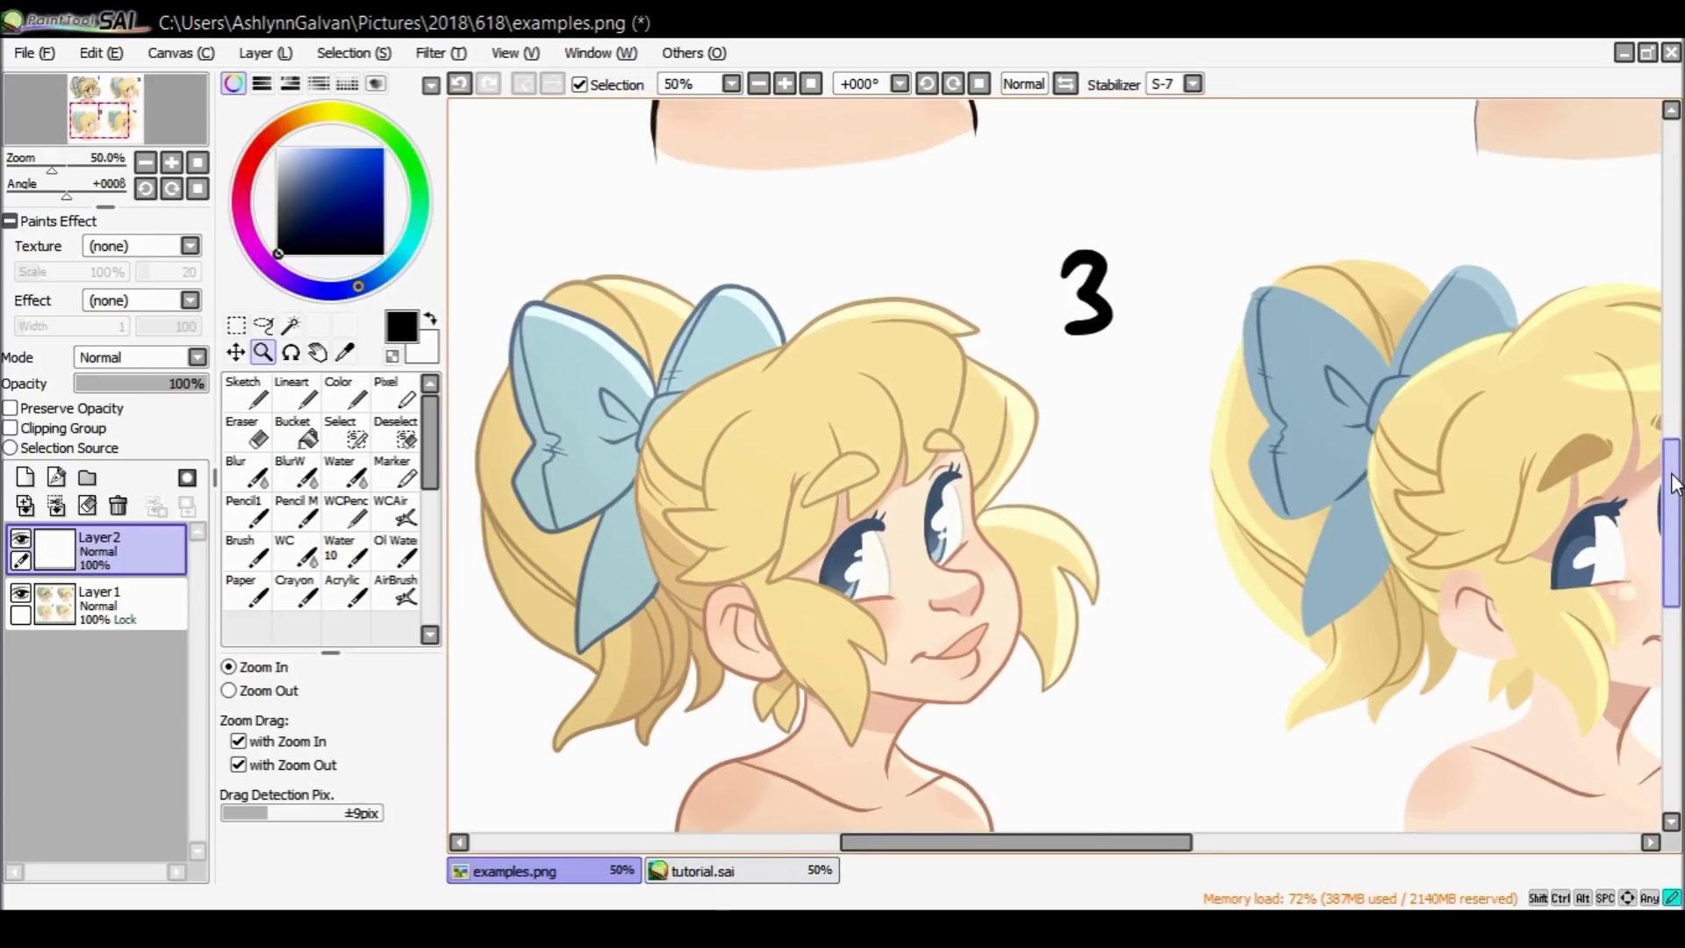
{"action": "left_click", "coordinate": [781, 874]}
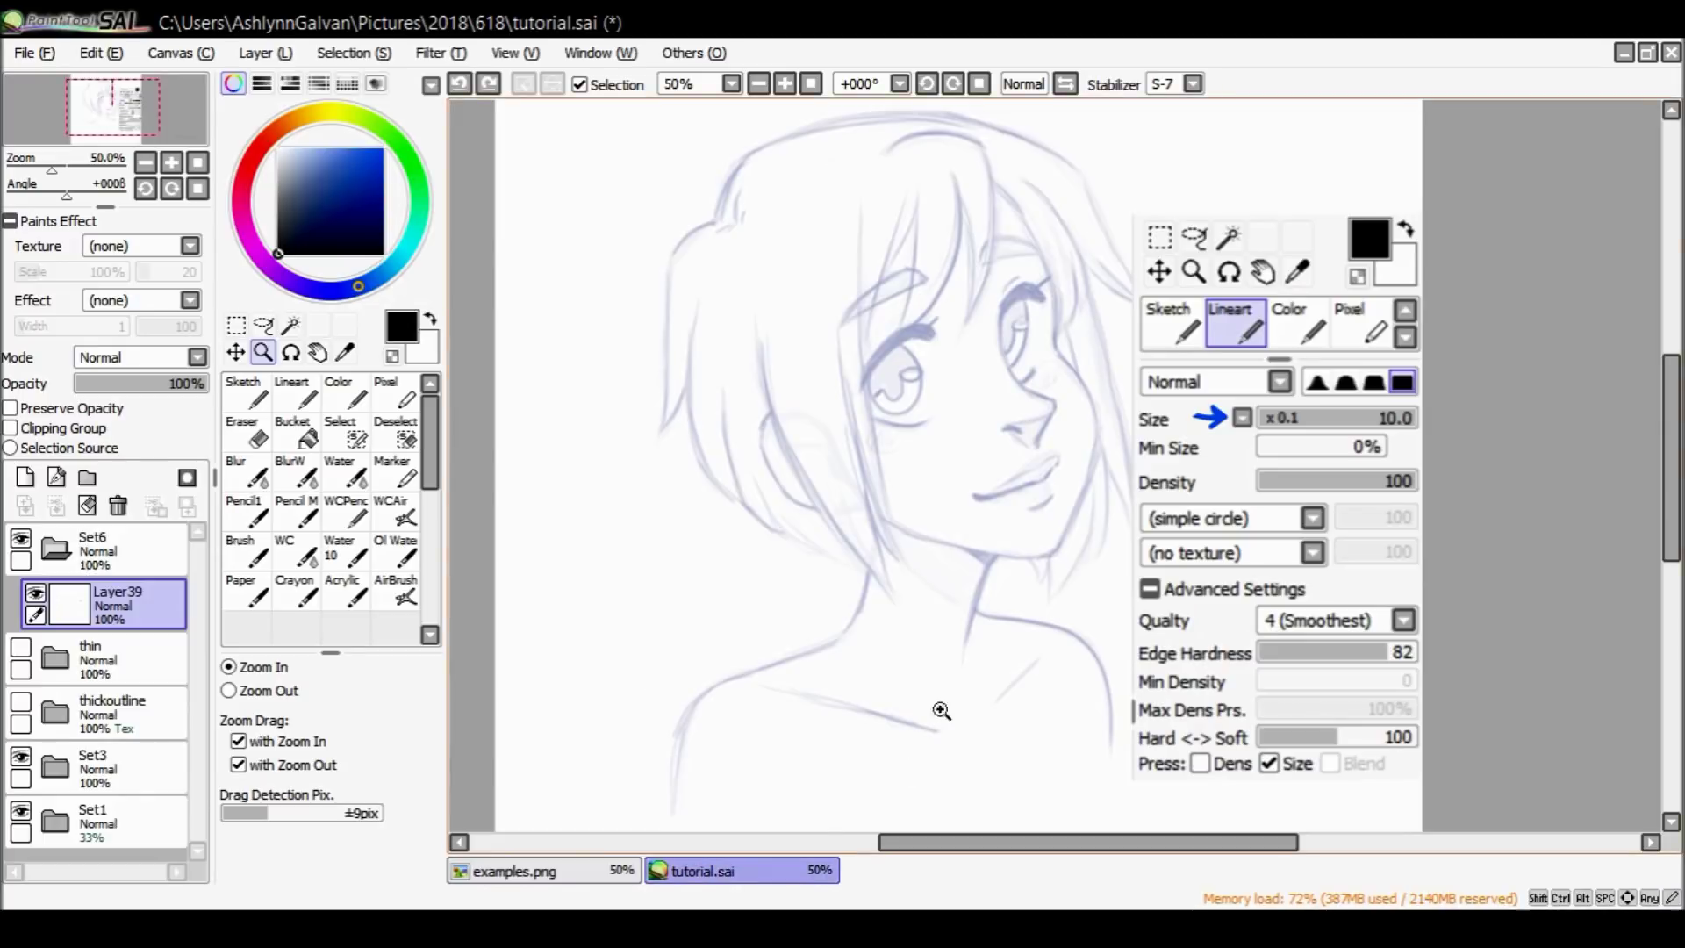
Try Lineart strokes along the contour from the far eye to the nose and undo them.
{"action": "left_click", "coordinate": [1071, 492]}
{"action": "left_click", "coordinate": [303, 391]}
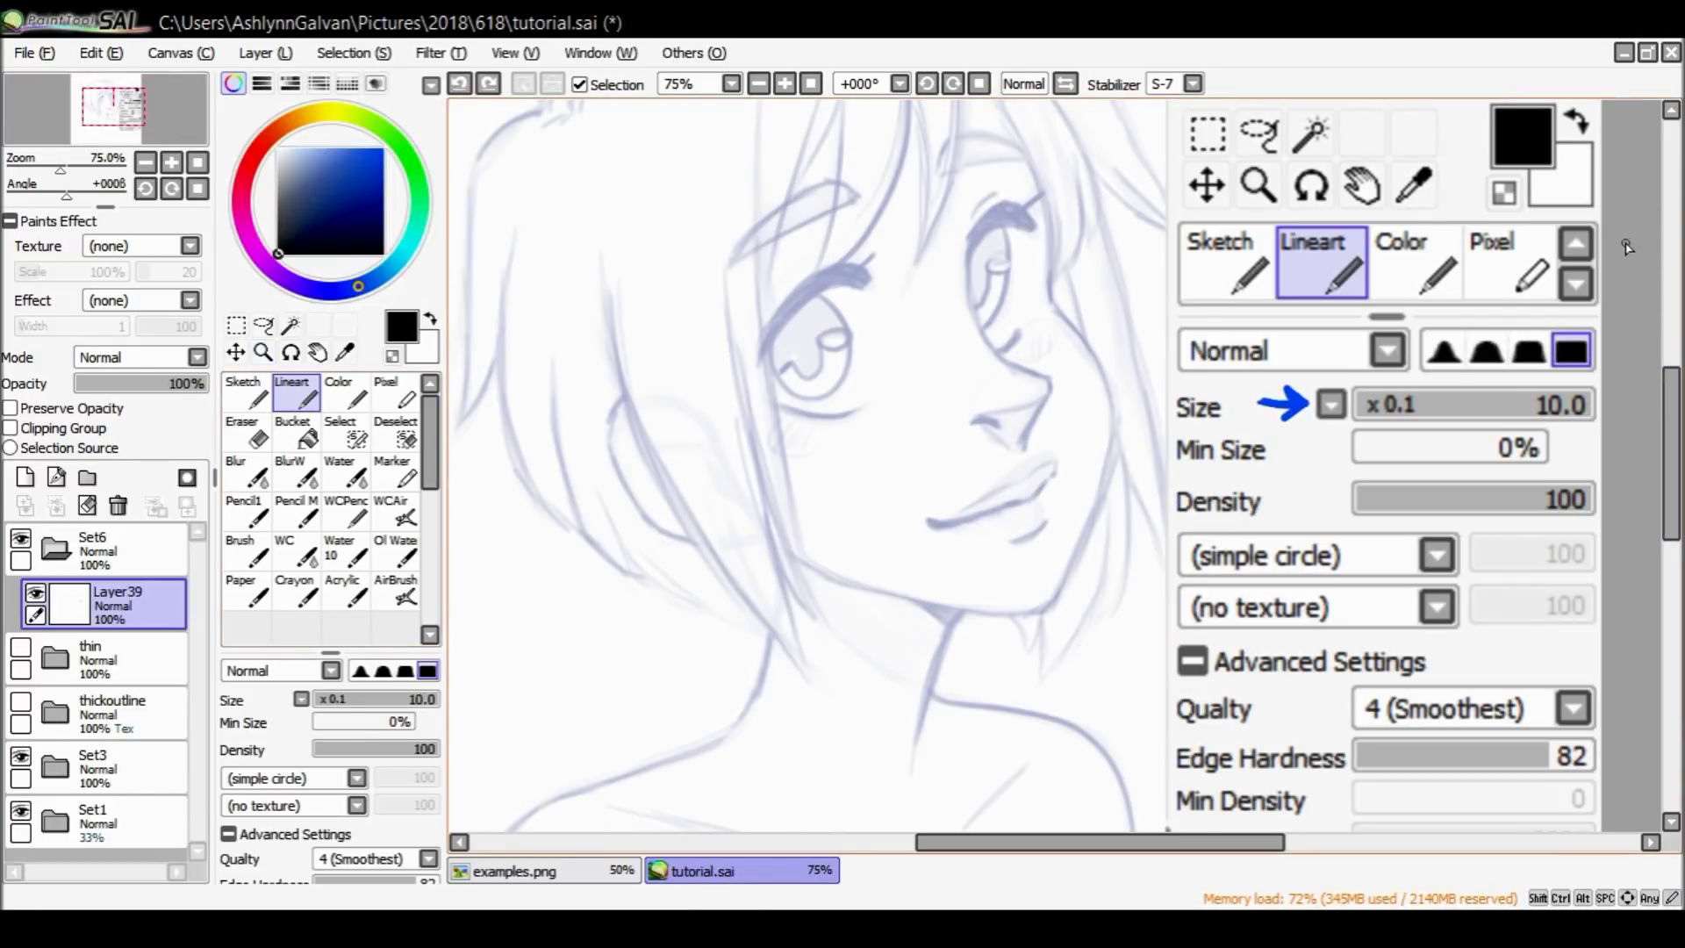
{"action": "left_click_drag", "start_coordinate": [976, 226], "coordinate": [989, 332]}
{"action": "key", "text": "ctrl+z"}
{"action": "mouse_move", "coordinate": [973, 231]}
{"action": "left_mouse_down"}
{"action": "mouse_move", "coordinate": [969, 318]}
{"action": "mouse_move", "coordinate": [1049, 383]}
{"action": "left_mouse_up"}
{"action": "key", "text": "ctrl+z"}
Try the nose contour with a thicker brush, including size 15.0 at x1.0, and return to size 10.0 at x0.1.
{"action": "left_click", "coordinate": [301, 700]}
{"action": "left_click", "coordinate": [334, 741]}
{"action": "left_click", "coordinate": [412, 700]}
{"action": "mouse_move", "coordinate": [969, 279]}
{"action": "left_mouse_down"}
{"action": "mouse_move", "coordinate": [974, 328]}
{"action": "mouse_move", "coordinate": [1049, 386]}
{"action": "left_mouse_up"}
{"action": "key", "text": "ctrl+z"}
{"action": "left_click", "coordinate": [341, 700]}
{"action": "left_click_drag", "start_coordinate": [967, 283], "coordinate": [967, 230]}
{"action": "left_click_drag", "start_coordinate": [1058, 389], "coordinate": [1060, 430]}
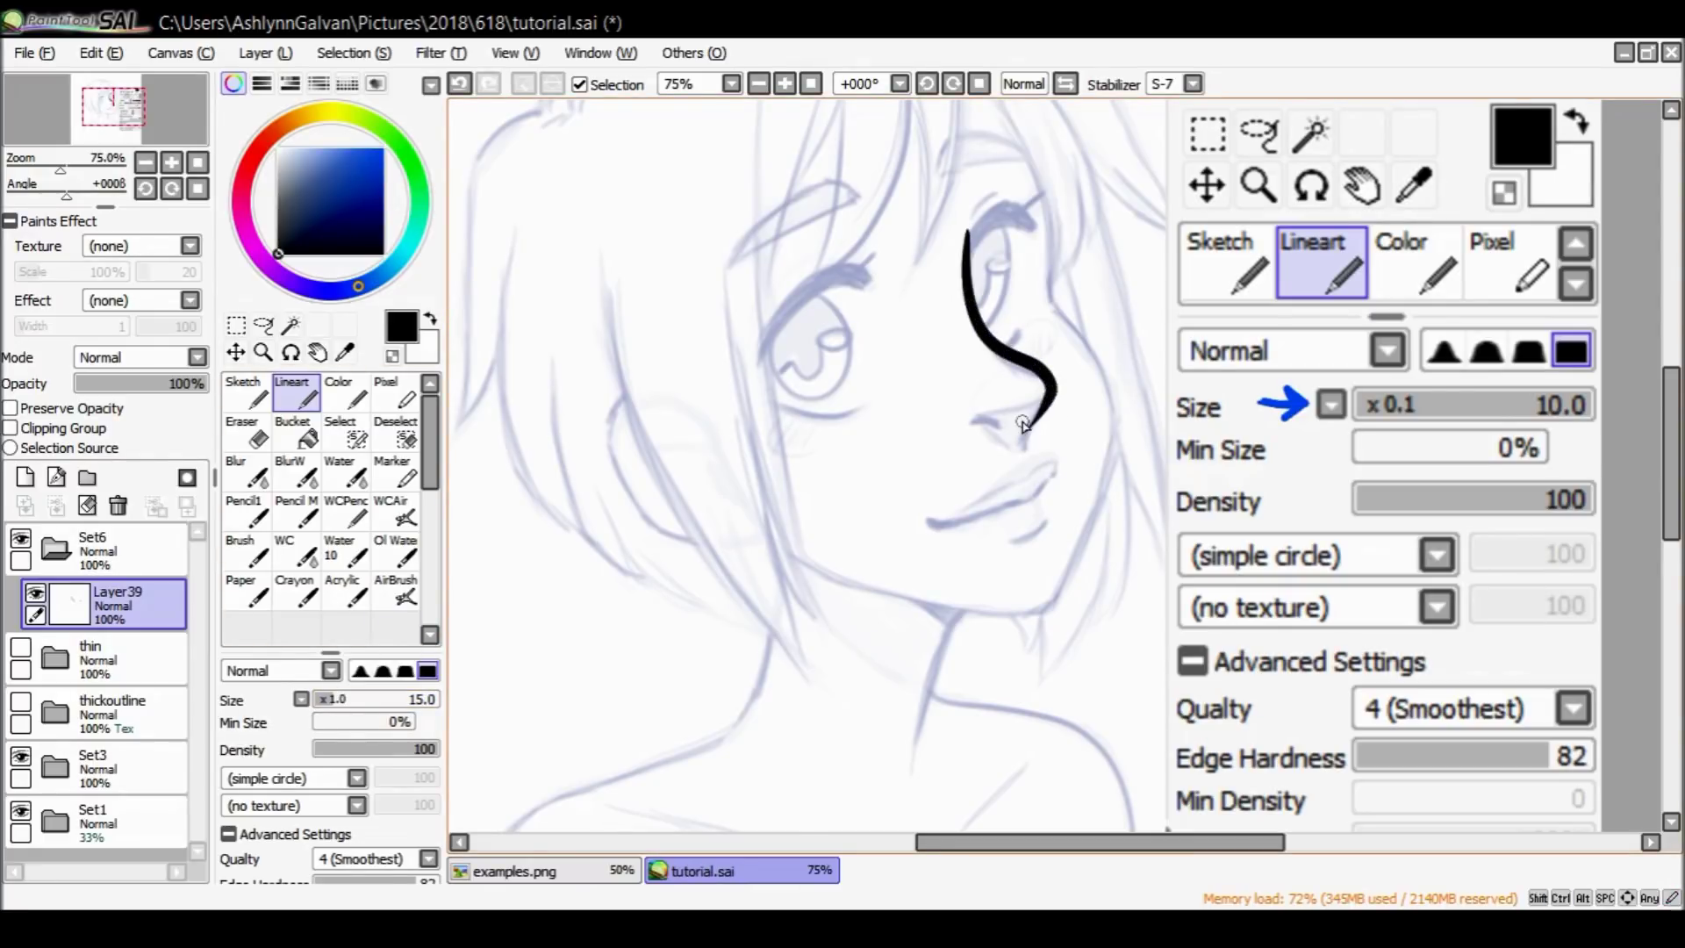
{"action": "key", "text": "ctrl+z"}
{"action": "left_click_drag", "start_coordinate": [351, 699], "coordinate": [492, 707]}
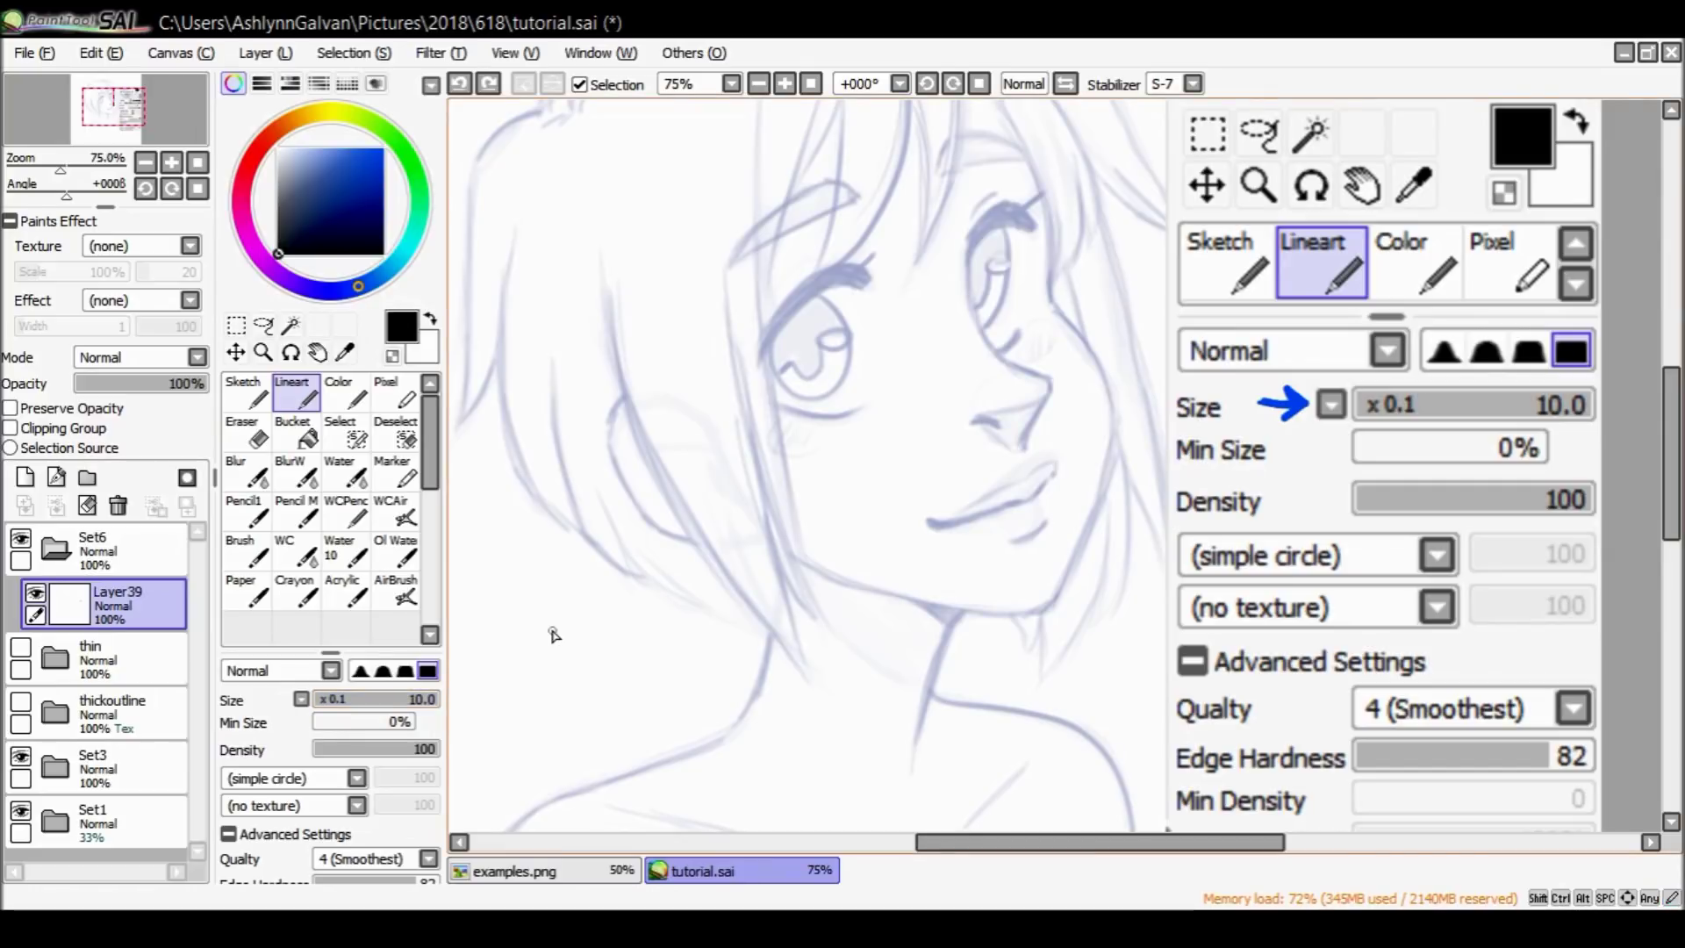
Try several thin strokes along the far eye and nose bridge on Layer39, undoing each one.
{"action": "mouse_move", "coordinate": [974, 235]}
{"action": "left_mouse_down"}
{"action": "mouse_move", "coordinate": [987, 348]}
{"action": "mouse_move", "coordinate": [1059, 388]}
{"action": "left_mouse_up"}
{"action": "key", "text": "ctrl+z"}
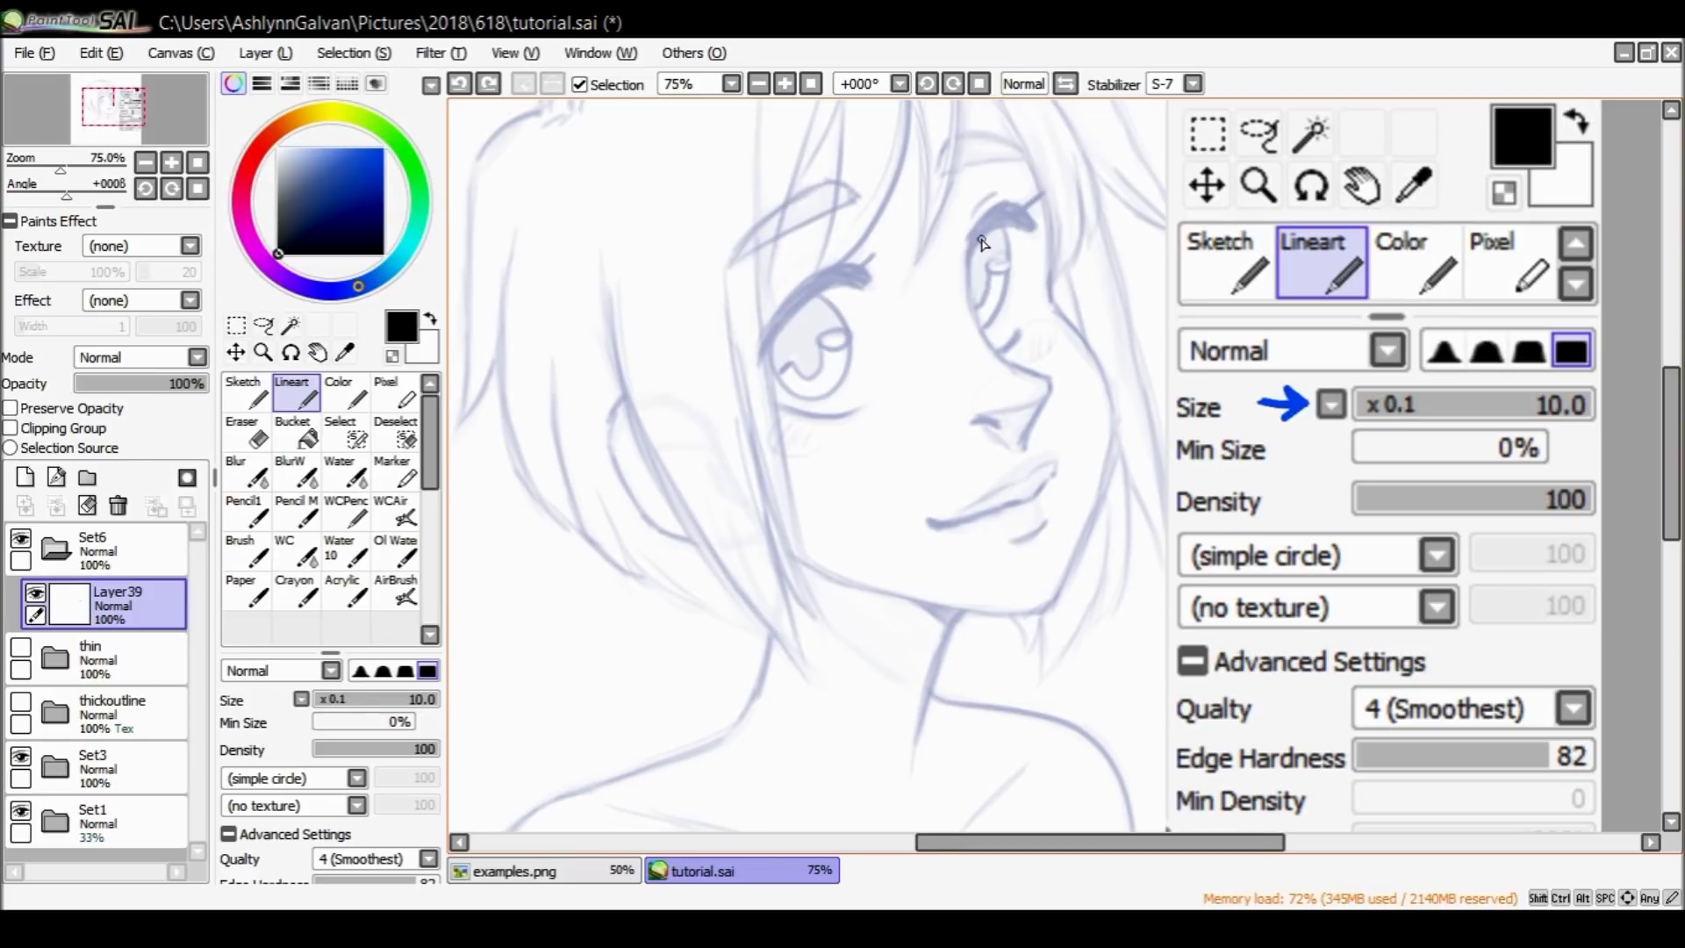
{"action": "left_click_drag", "start_coordinate": [969, 279], "coordinate": [983, 337]}
{"action": "key", "text": "ctrl+z"}
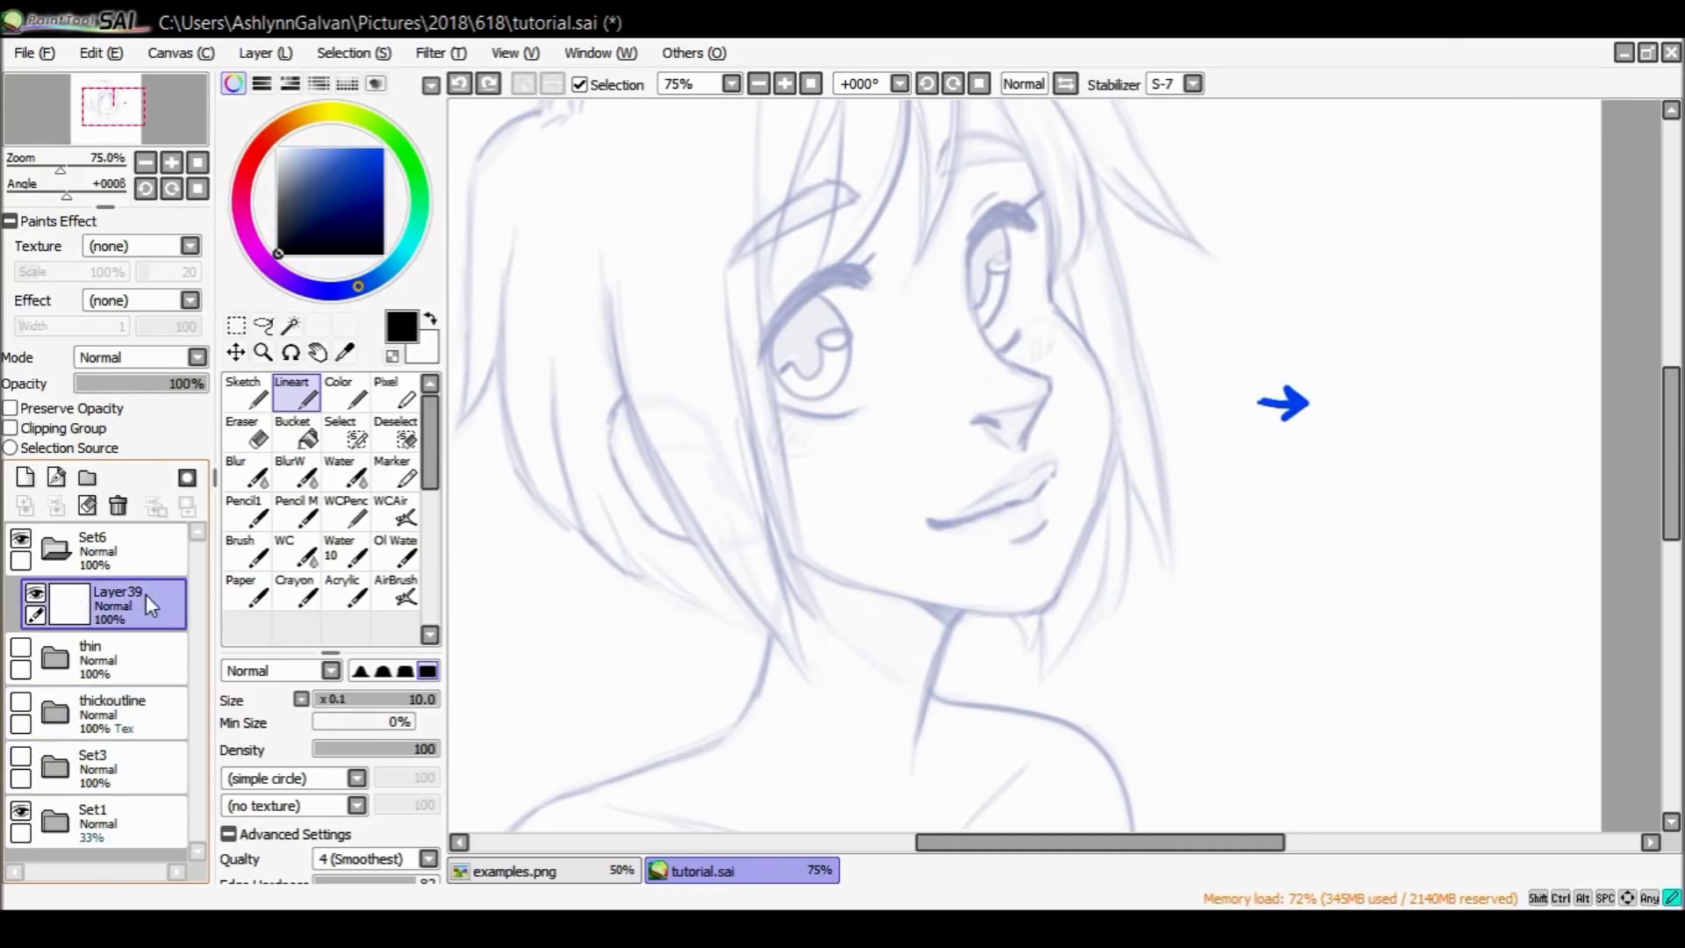
{"action": "left_click_drag", "start_coordinate": [1673, 386], "coordinate": [1673, 356]}
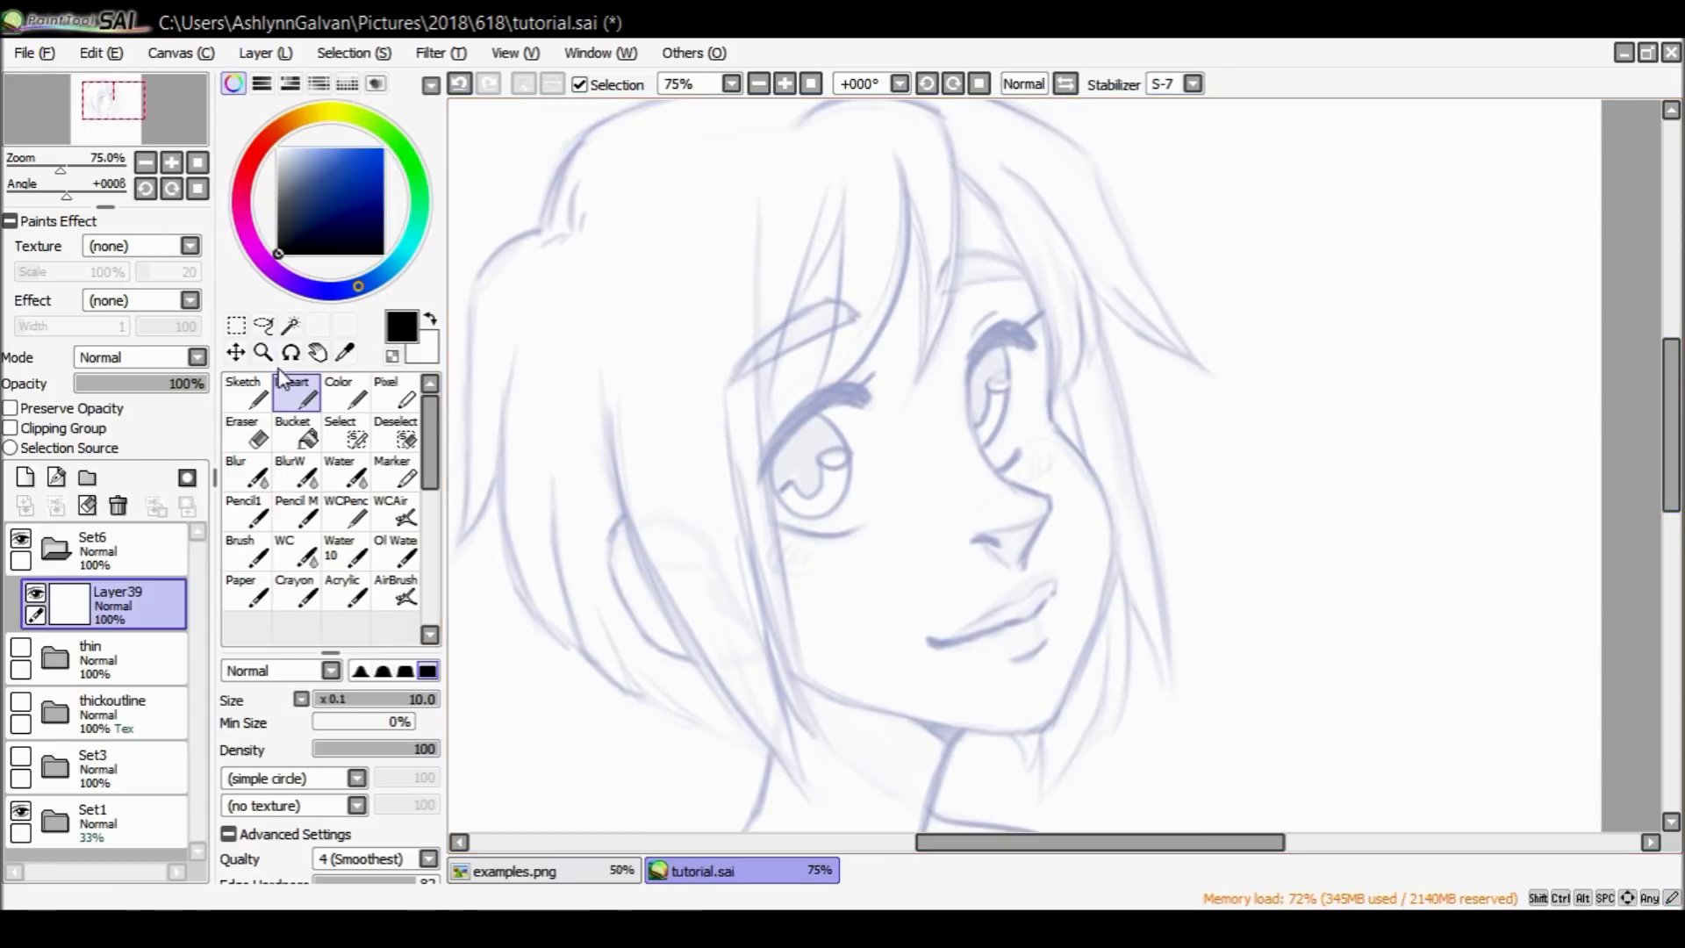
{"action": "left_click", "coordinate": [262, 352]}
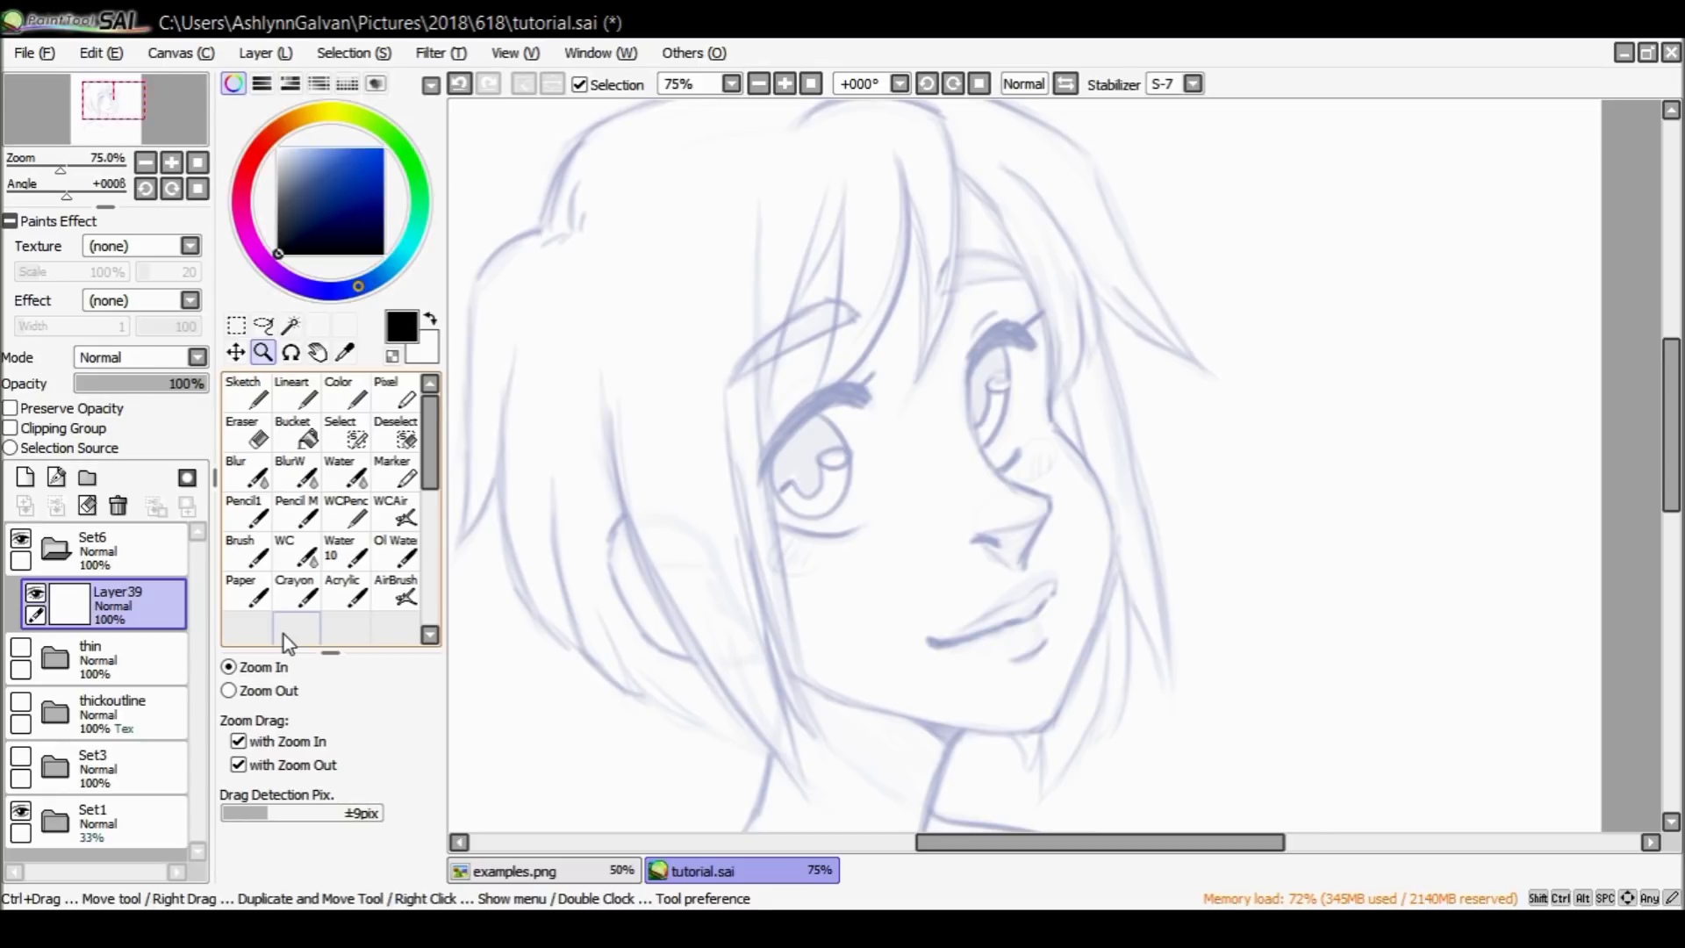
{"action": "left_click", "coordinate": [976, 357]}
{"action": "left_click", "coordinate": [309, 393]}
{"action": "mouse_move", "coordinate": [974, 360]}
{"action": "left_mouse_down"}
{"action": "mouse_move", "coordinate": [980, 472]}
{"action": "mouse_move", "coordinate": [1027, 527]}
{"action": "left_mouse_up"}
{"action": "key", "text": "ctrl+z"}
Try inking the near eye's upper lash curve at 200% zoom, undoing each attempt.
{"action": "left_click", "coordinate": [268, 356]}
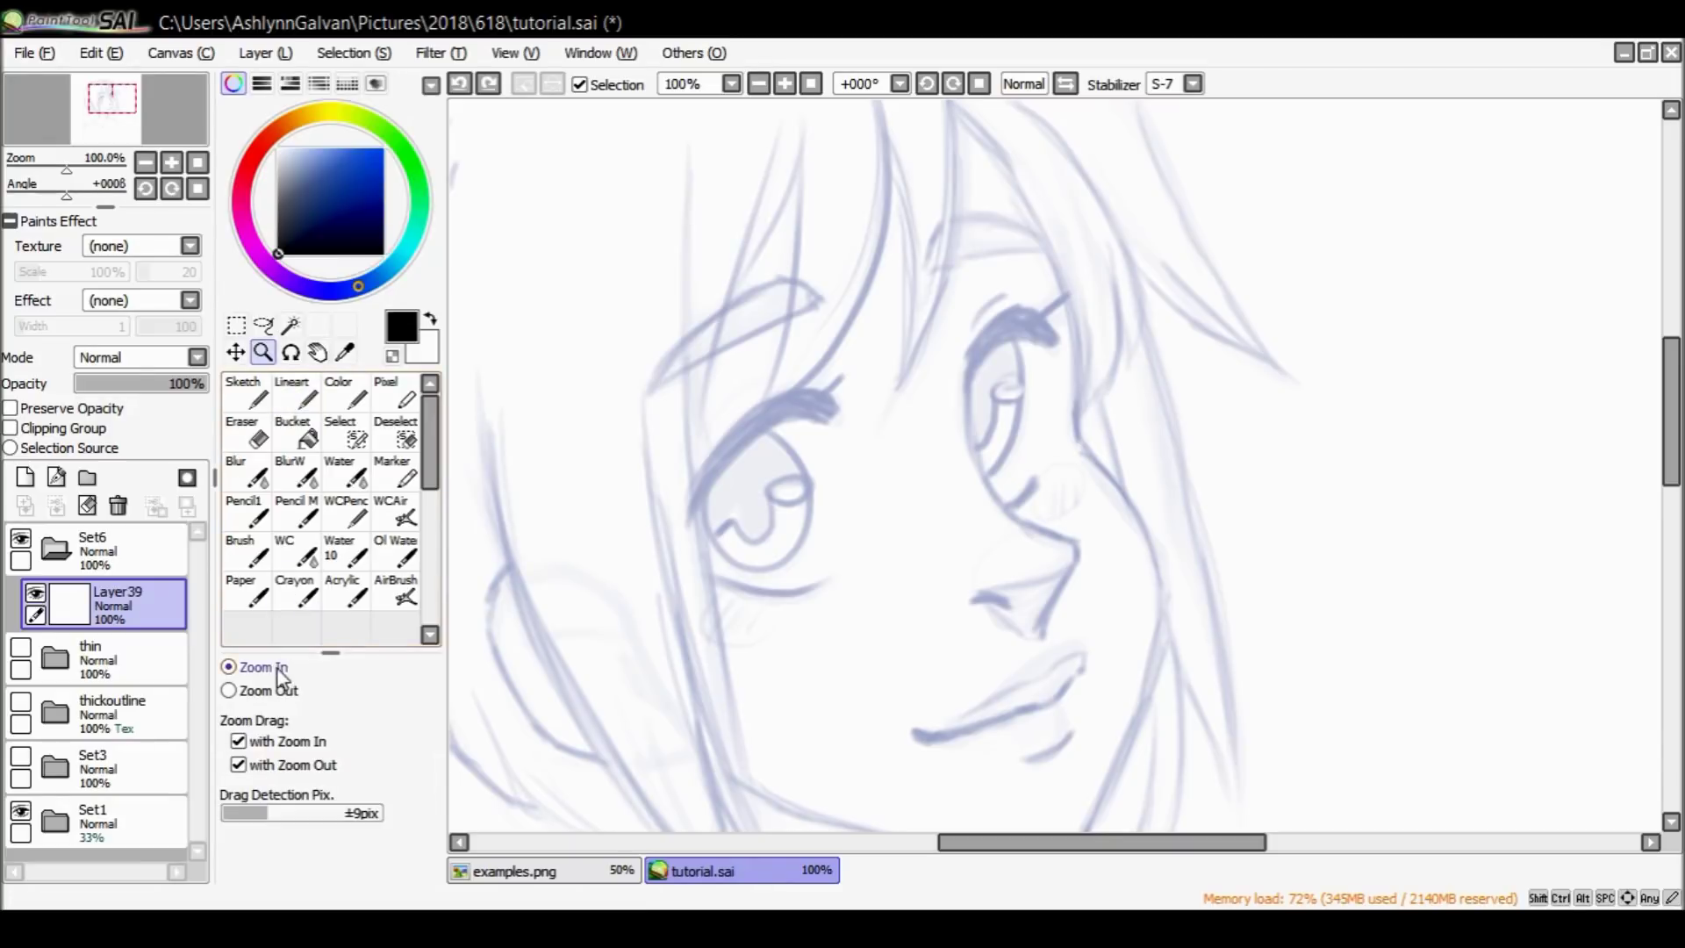
{"action": "left_click", "coordinate": [1065, 518]}
{"action": "left_click_drag", "start_coordinate": [1674, 402], "coordinate": [1287, 376]}
{"action": "left_click", "coordinate": [276, 395]}
{"action": "left_click", "coordinate": [263, 352]}
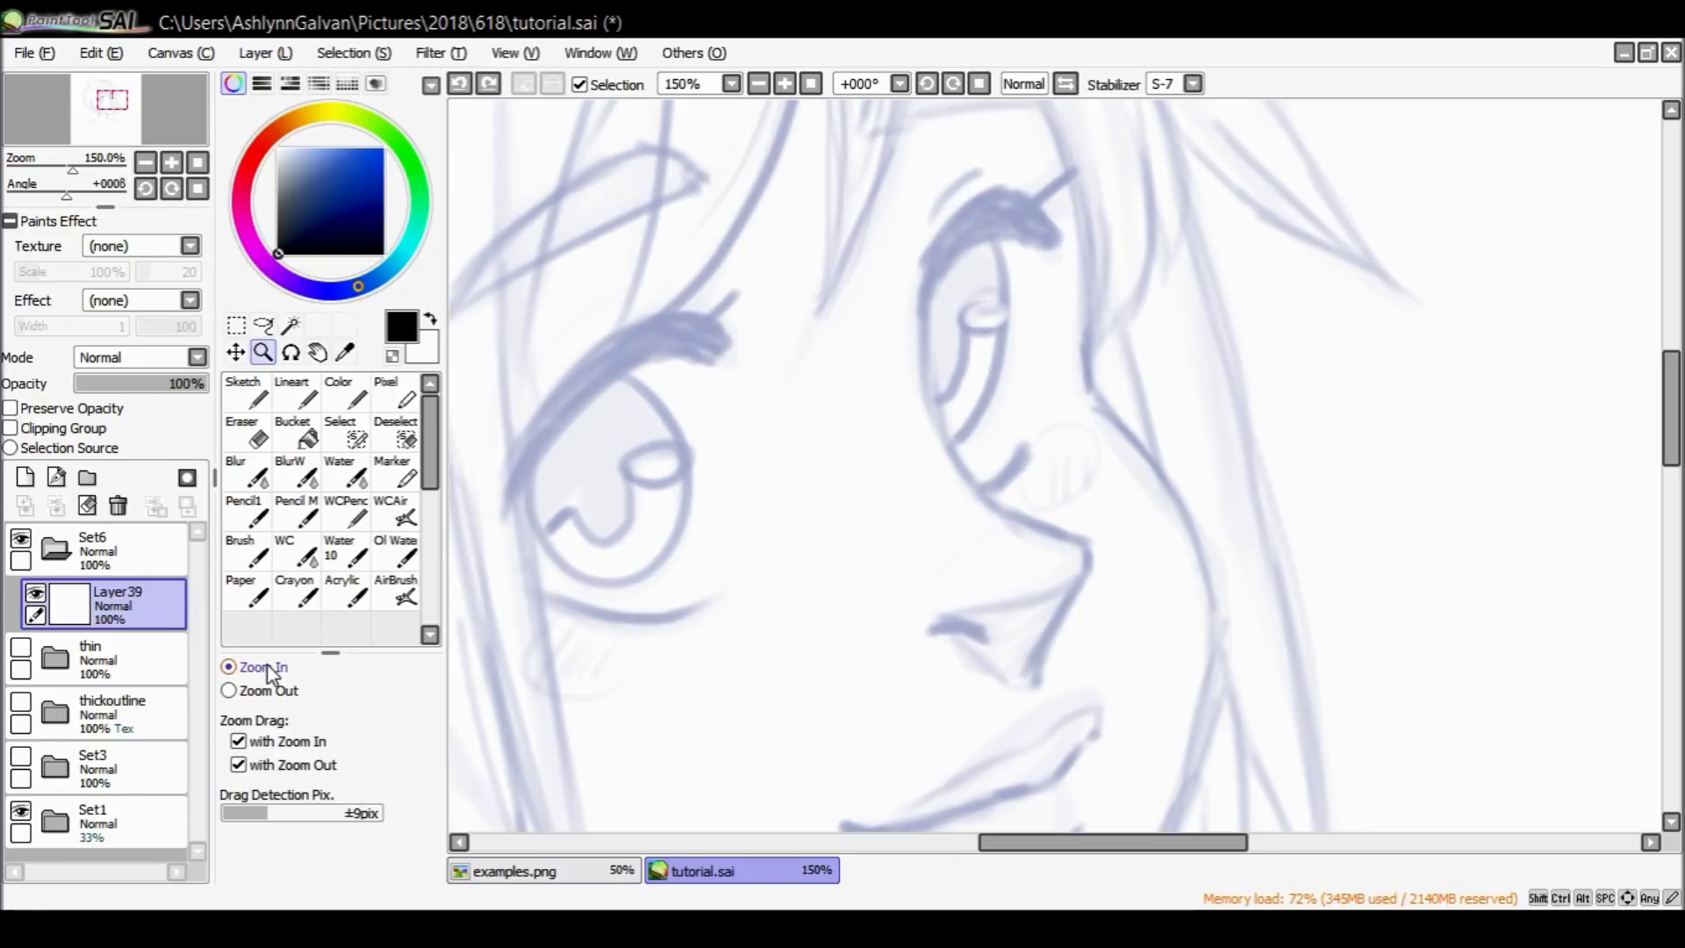
{"action": "left_click", "coordinate": [548, 463]}
{"action": "left_click_drag", "start_coordinate": [1063, 842], "coordinate": [1059, 843]}
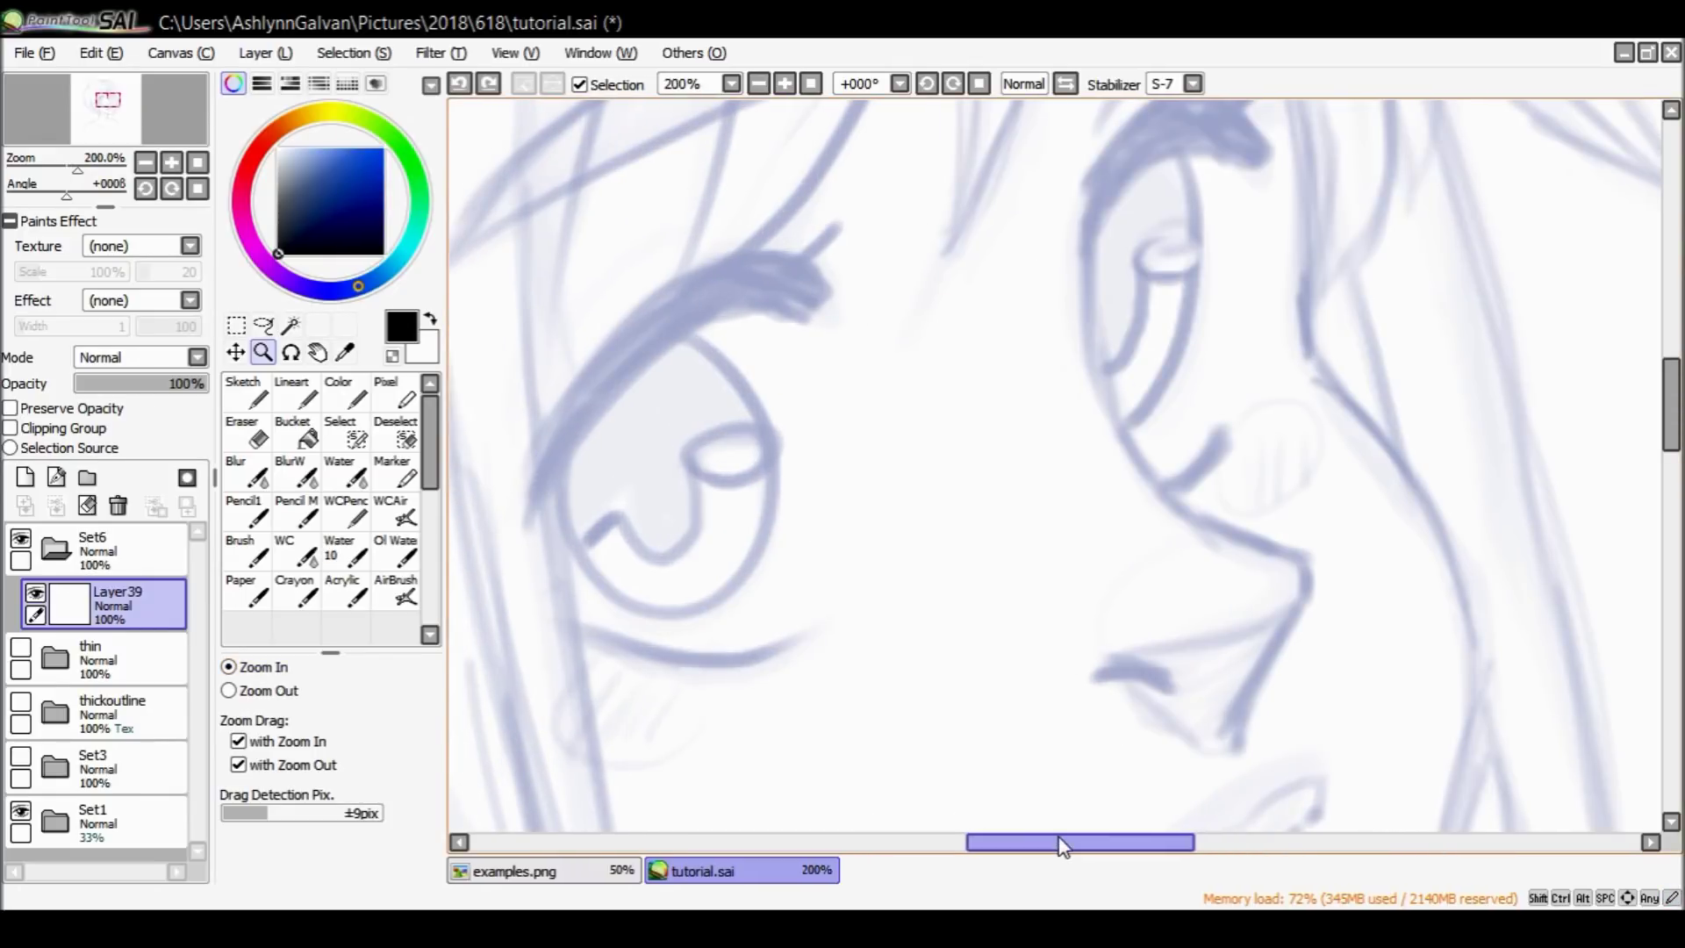
{"action": "left_click_drag", "start_coordinate": [1673, 403], "coordinate": [1672, 397]}
{"action": "left_click_drag", "start_coordinate": [1124, 841], "coordinate": [1106, 841]}
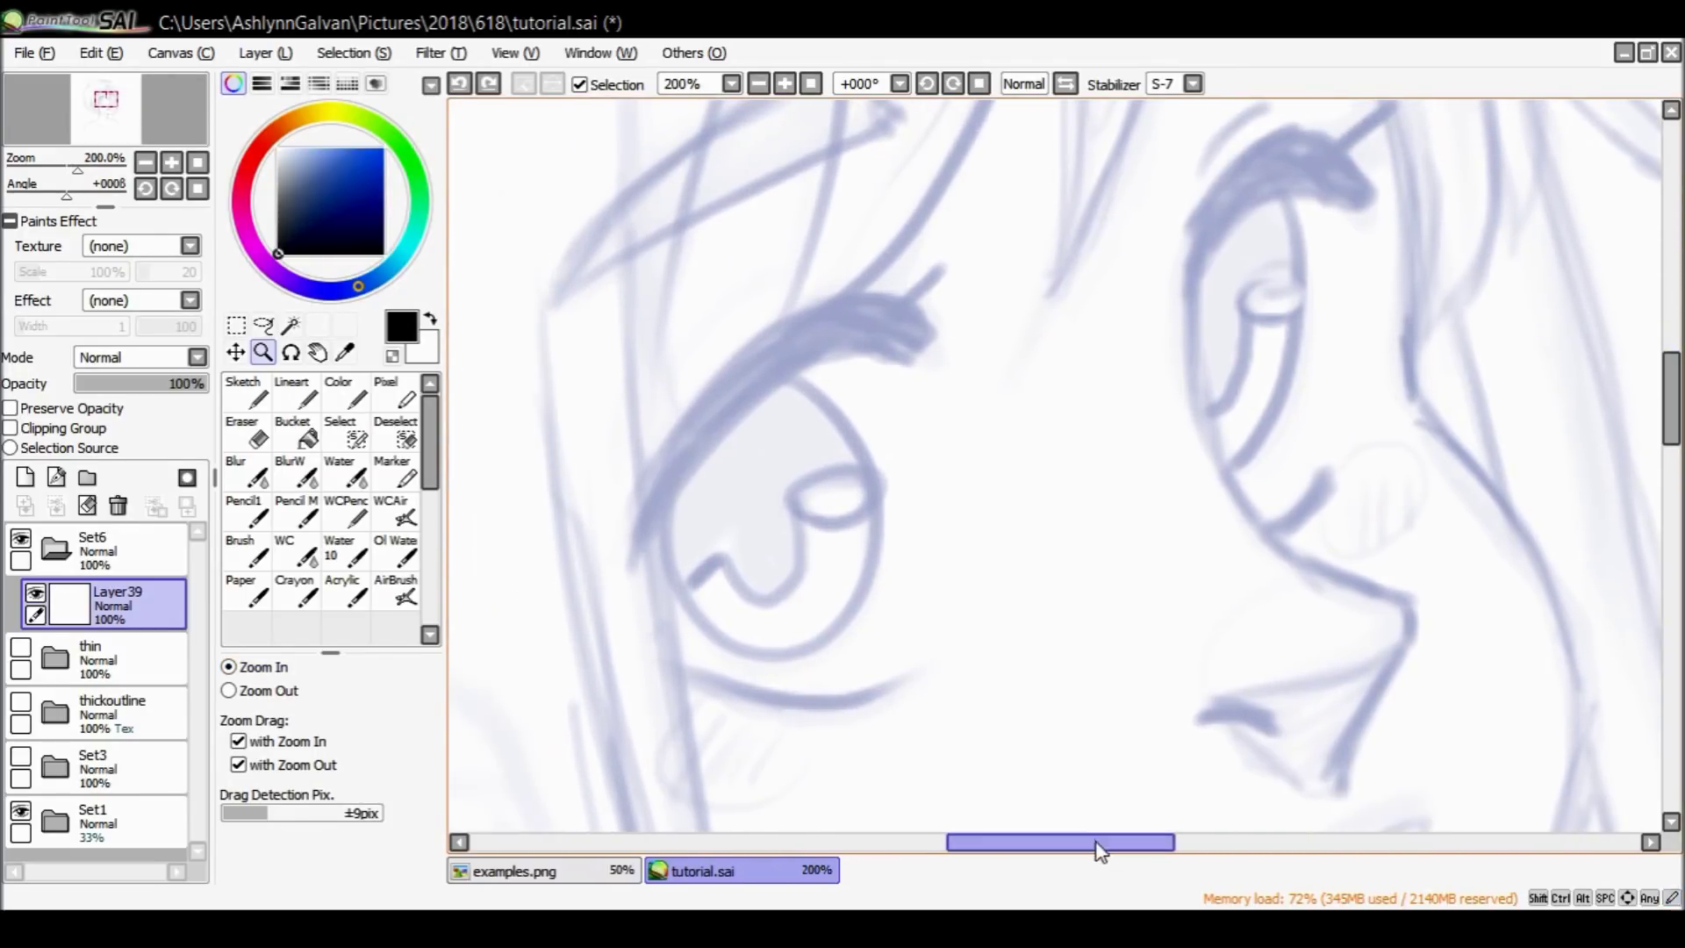
{"action": "left_click", "coordinate": [291, 394]}
{"action": "mouse_move", "coordinate": [625, 546]}
{"action": "left_mouse_down"}
{"action": "mouse_move", "coordinate": [670, 433]}
{"action": "mouse_move", "coordinate": [794, 351]}
{"action": "left_mouse_up"}
{"action": "key", "text": "ctrl+z"}
{"action": "mouse_move", "coordinate": [621, 557]}
{"action": "left_mouse_down"}
{"action": "mouse_move", "coordinate": [718, 386]}
{"action": "mouse_move", "coordinate": [909, 297]}
{"action": "left_mouse_up"}
{"action": "key", "text": "ctrl+z"}
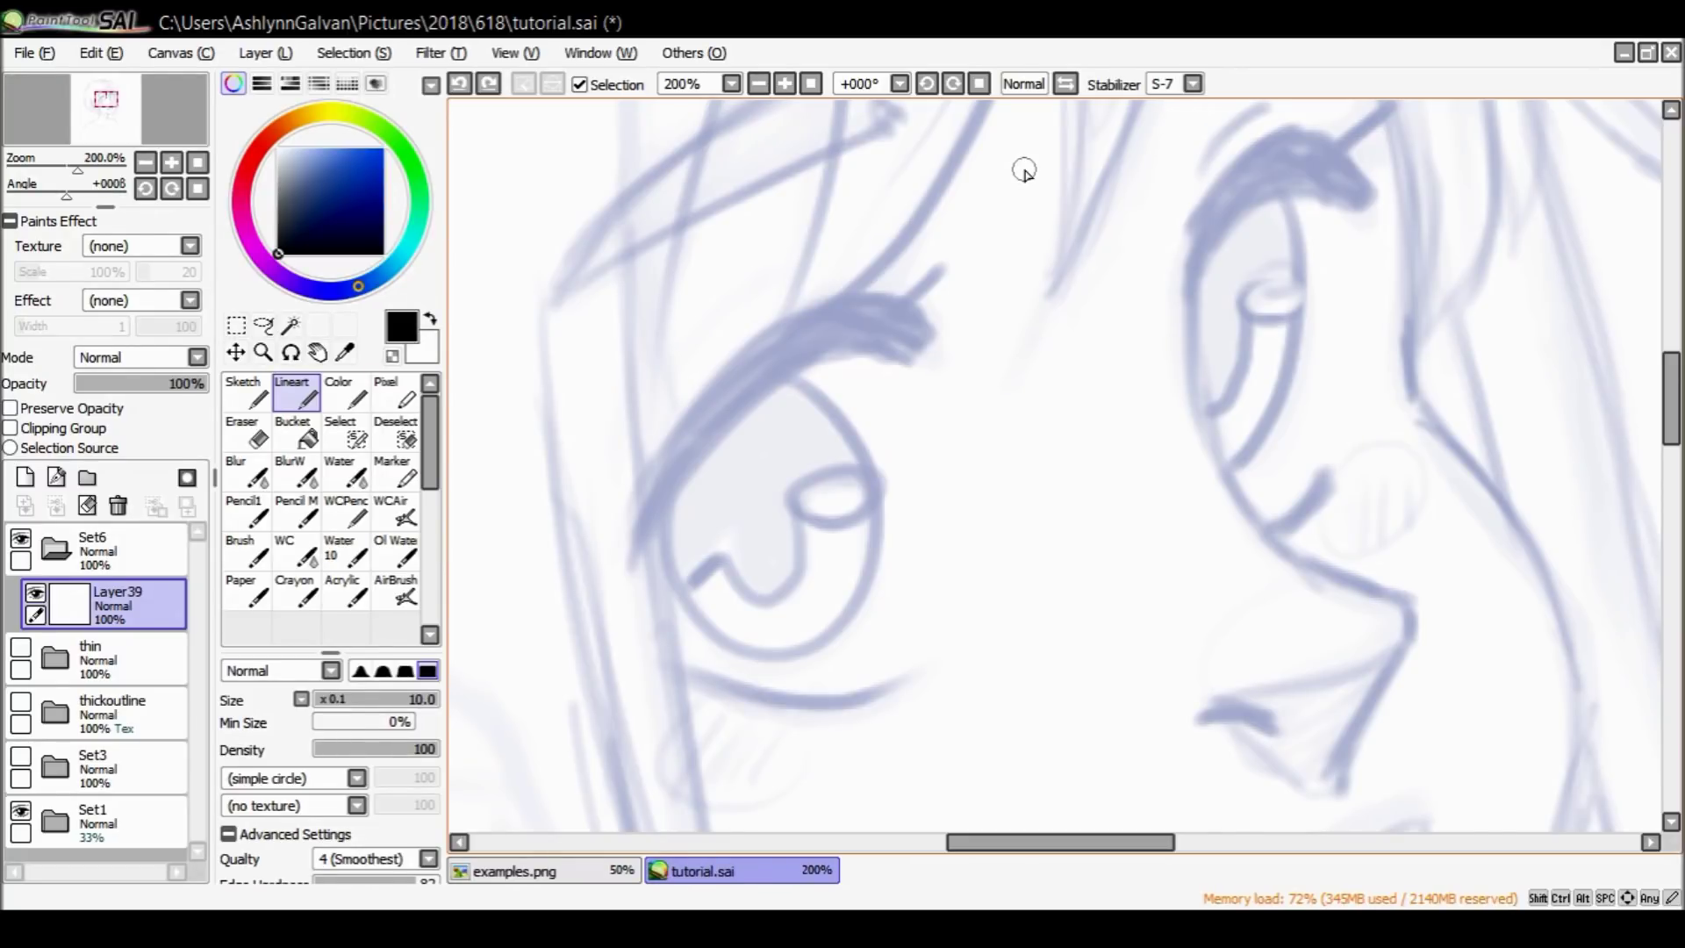
{"action": "mouse_move", "coordinate": [621, 562]}
{"action": "left_mouse_down"}
{"action": "mouse_move", "coordinate": [821, 318]}
{"action": "mouse_move", "coordinate": [928, 316]}
{"action": "mouse_move", "coordinate": [931, 335]}
{"action": "left_mouse_up"}
{"action": "key", "text": "ctrl+z"}
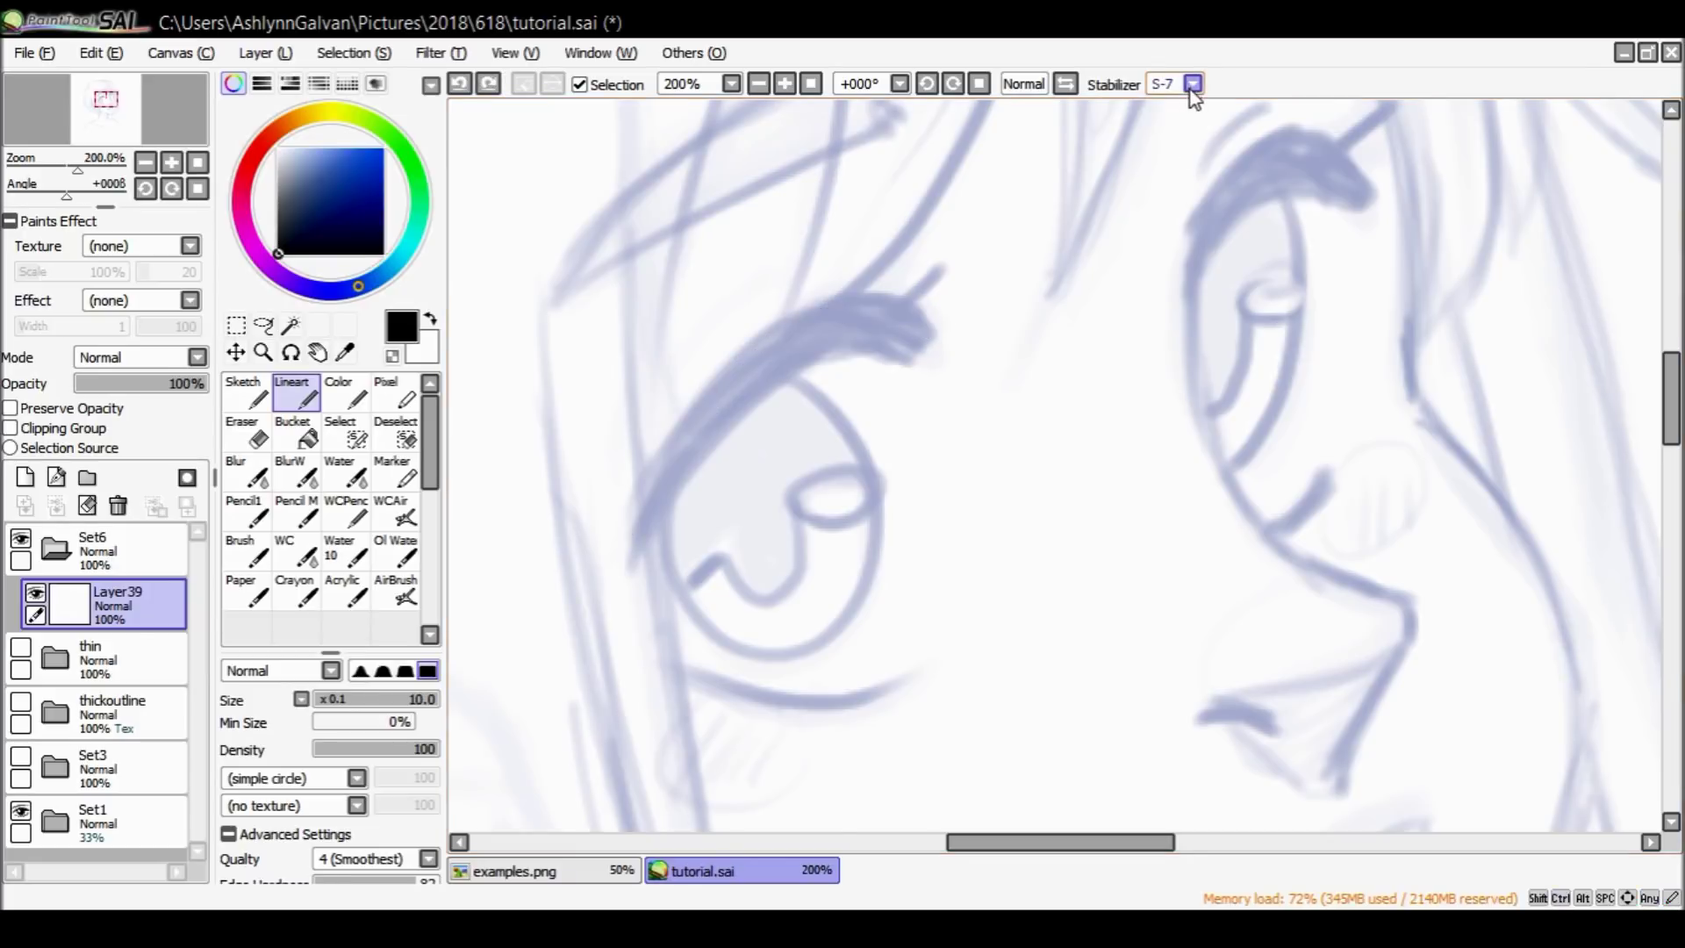
Outline the near eye's upper lash as a thick tapered shape and fill it with black using the Bucket.
{"action": "mouse_move", "coordinate": [624, 556]}
{"action": "left_mouse_down"}
{"action": "mouse_move", "coordinate": [709, 402]}
{"action": "mouse_move", "coordinate": [803, 329]}
{"action": "mouse_move", "coordinate": [872, 308]}
{"action": "mouse_move", "coordinate": [937, 326]}
{"action": "mouse_move", "coordinate": [915, 334]}
{"action": "mouse_move", "coordinate": [927, 370]}
{"action": "mouse_move", "coordinate": [818, 364]}
{"action": "mouse_move", "coordinate": [732, 426]}
{"action": "mouse_move", "coordinate": [640, 559]}
{"action": "mouse_move", "coordinate": [626, 620]}
{"action": "left_mouse_up"}
{"action": "left_click", "coordinate": [295, 432]}
{"action": "left_click", "coordinate": [865, 347]}
{"action": "left_click", "coordinate": [315, 404]}
Try tapered test strokes in the empty area between the eyes and undo them.
{"action": "mouse_move", "coordinate": [1108, 373]}
{"action": "left_mouse_down"}
{"action": "mouse_move", "coordinate": [1122, 408]}
{"action": "mouse_move", "coordinate": [1160, 515]}
{"action": "mouse_move", "coordinate": [1116, 475]}
{"action": "mouse_move", "coordinate": [1165, 519]}
{"action": "mouse_move", "coordinate": [1055, 593]}
{"action": "mouse_move", "coordinate": [1090, 430]}
{"action": "mouse_move", "coordinate": [1192, 469]}
{"action": "left_mouse_up"}
{"action": "key", "text": "ctrl+z"}
{"action": "key", "text": "ctrl+z"}
{"action": "left_click_drag", "start_coordinate": [1146, 543], "coordinate": [1080, 332]}
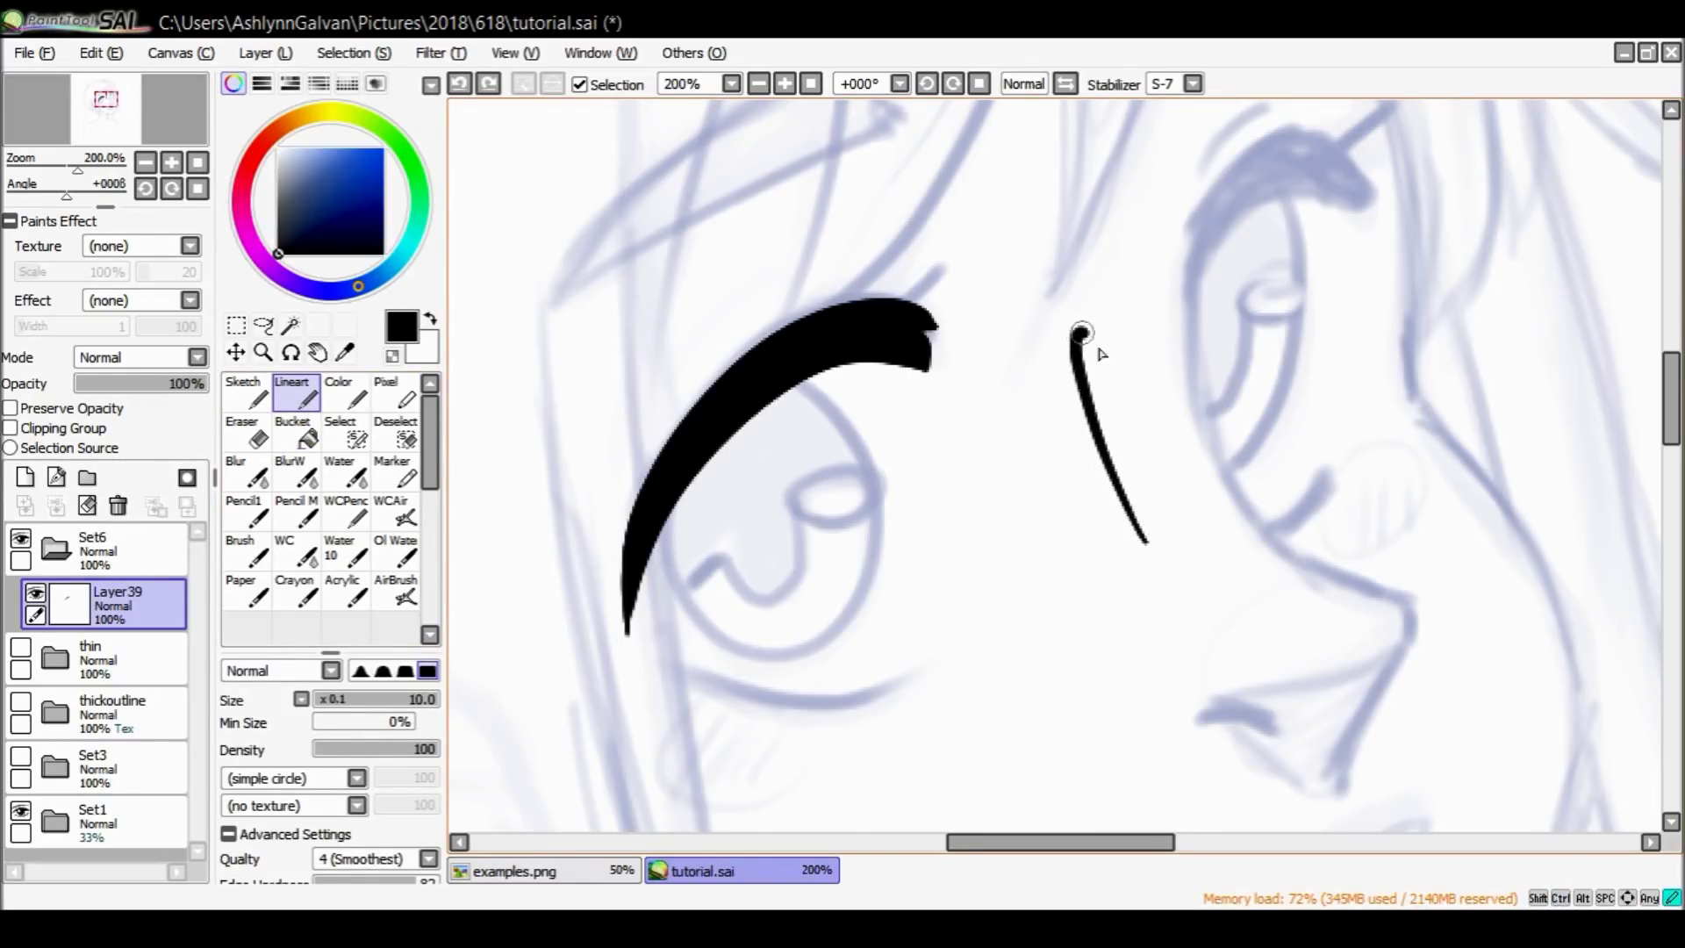
{"action": "key", "text": "ctrl+z"}
Ink the contour from the far eye's inner edge down the nose bridge and around the nose tip.
{"action": "left_click_drag", "start_coordinate": [1217, 239], "coordinate": [1210, 254]}
{"action": "left_click_drag", "start_coordinate": [1195, 329], "coordinate": [1245, 514]}
{"action": "key", "text": "ctrl+z"}
{"action": "mouse_move", "coordinate": [1199, 238]}
{"action": "left_mouse_down"}
{"action": "mouse_move", "coordinate": [1191, 409]}
{"action": "mouse_move", "coordinate": [1232, 504]}
{"action": "mouse_move", "coordinate": [1294, 569]}
{"action": "mouse_move", "coordinate": [1421, 614]}
{"action": "mouse_move", "coordinate": [1351, 792]}
{"action": "left_mouse_up"}
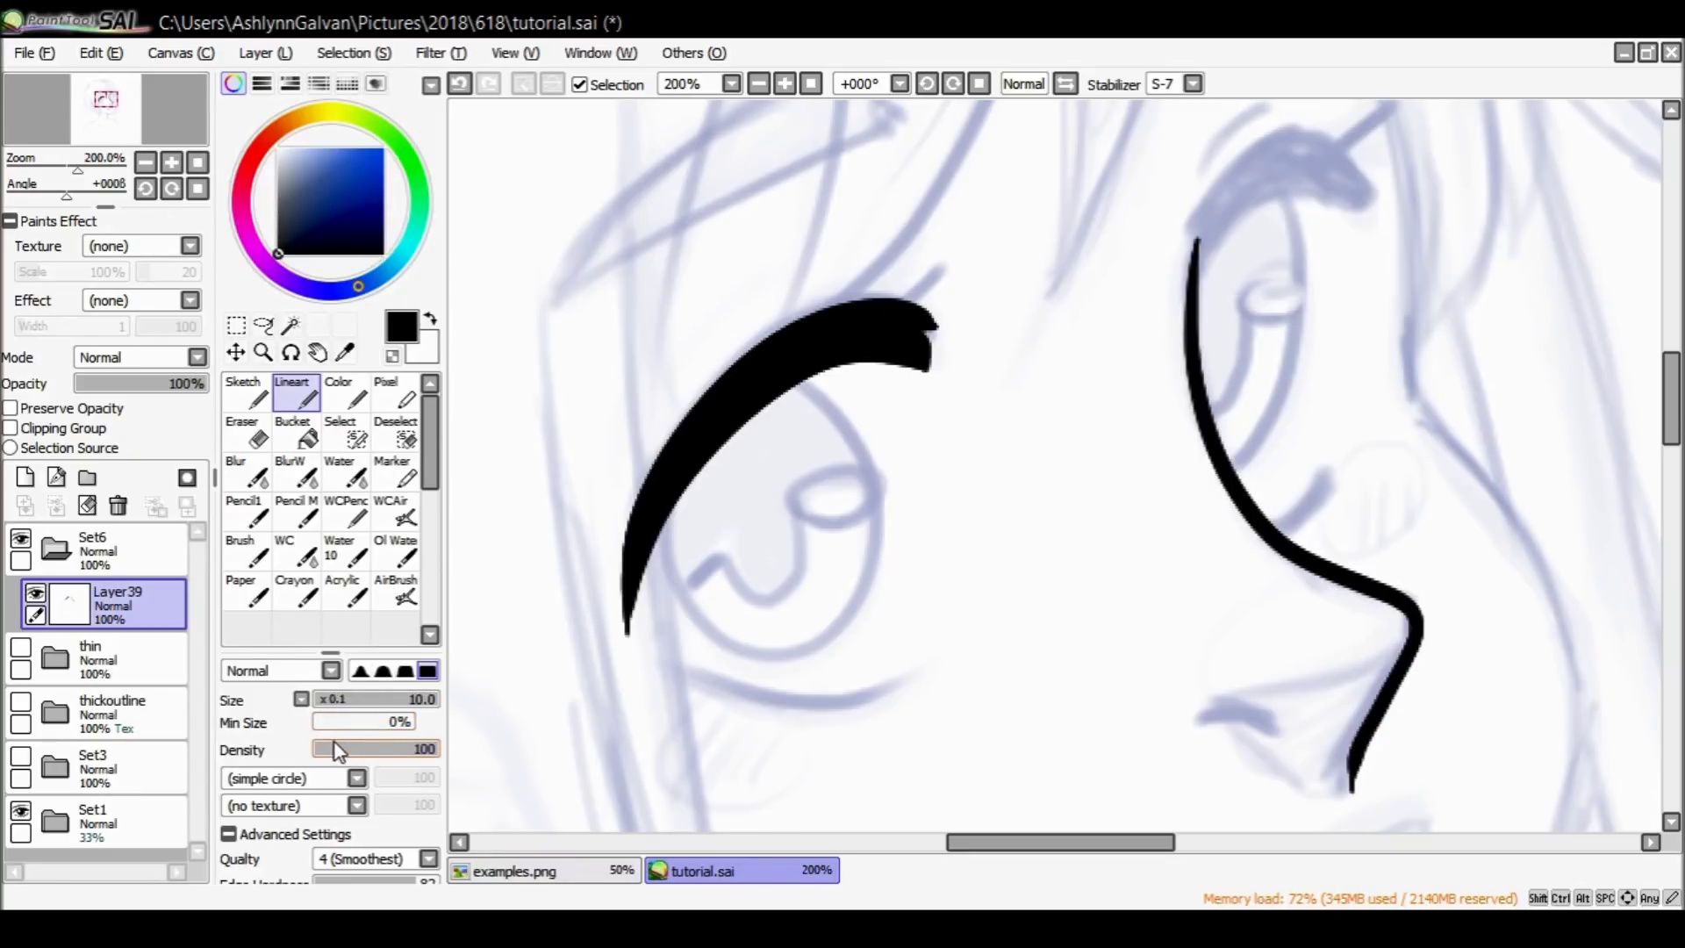
{"action": "key", "text": "ctrl+z"}
{"action": "mouse_move", "coordinate": [1202, 237]}
{"action": "left_mouse_down"}
{"action": "mouse_move", "coordinate": [1222, 482]}
{"action": "mouse_move", "coordinate": [1304, 561]}
{"action": "mouse_move", "coordinate": [1405, 593]}
{"action": "mouse_move", "coordinate": [1421, 639]}
{"action": "mouse_move", "coordinate": [1357, 740]}
{"action": "mouse_move", "coordinate": [1349, 805]}
{"action": "left_mouse_up"}
Try strokes with Min Size 0% between the near eye and nose and undo them.
{"action": "mouse_move", "coordinate": [980, 613]}
{"action": "left_mouse_down"}
{"action": "mouse_move", "coordinate": [996, 507]}
{"action": "mouse_move", "coordinate": [1065, 384]}
{"action": "left_mouse_up"}
{"action": "mouse_move", "coordinate": [1011, 443]}
{"action": "left_mouse_down"}
{"action": "mouse_move", "coordinate": [1115, 390]}
{"action": "mouse_move", "coordinate": [1009, 432]}
{"action": "left_mouse_up"}
{"action": "key", "text": "ctrl+z"}
{"action": "key", "text": "ctrl+z"}
{"action": "key", "text": "ctrl+z"}
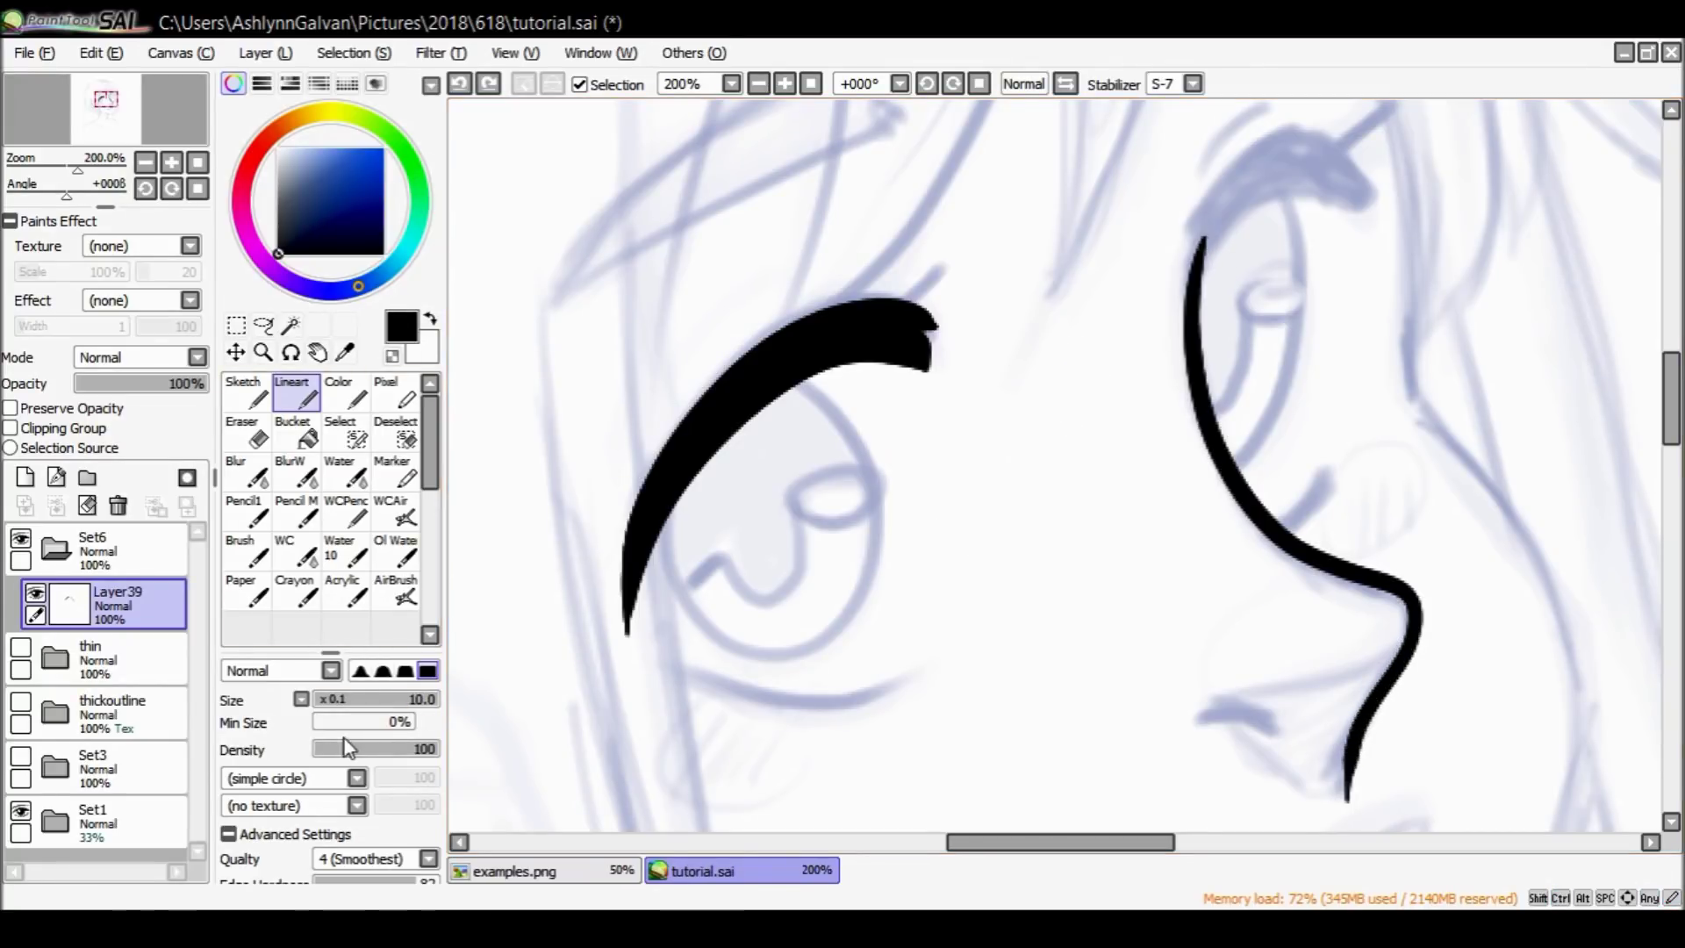
Adjust the brush's Min Size and try strokes beside and under the near eye, undoing each one.
{"action": "left_click", "coordinate": [323, 729]}
{"action": "left_click_drag", "start_coordinate": [918, 621], "coordinate": [1093, 327]}
{"action": "key", "text": "ctrl+z"}
{"action": "left_click", "coordinate": [346, 727]}
{"action": "left_click", "coordinate": [333, 736]}
{"action": "mouse_move", "coordinate": [915, 605]}
{"action": "left_mouse_down"}
{"action": "mouse_move", "coordinate": [1045, 272]}
{"action": "mouse_move", "coordinate": [1064, 440]}
{"action": "mouse_move", "coordinate": [965, 737]}
{"action": "left_mouse_up"}
{"action": "key", "text": "ctrl+z"}
{"action": "key", "text": "ctrl+z"}
{"action": "mouse_move", "coordinate": [658, 658]}
{"action": "left_mouse_down"}
{"action": "mouse_move", "coordinate": [847, 724]}
{"action": "mouse_move", "coordinate": [975, 628]}
{"action": "left_mouse_up"}
{"action": "key", "text": "ctrl+z"}
Raise the brush's Min Size to 51% and try several strokes between the eyes, undoing each one.
{"action": "left_click_drag", "start_coordinate": [324, 723], "coordinate": [422, 722]}
{"action": "left_click_drag", "start_coordinate": [895, 635], "coordinate": [988, 463]}
{"action": "key", "text": "ctrl+z"}
{"action": "left_click_drag", "start_coordinate": [1040, 171], "coordinate": [998, 693]}
{"action": "key", "text": "ctrl+z"}
{"action": "left_click_drag", "start_coordinate": [1064, 259], "coordinate": [1020, 634]}
{"action": "key", "text": "ctrl+z"}
{"action": "mouse_move", "coordinate": [1023, 513]}
{"action": "left_mouse_down"}
{"action": "mouse_move", "coordinate": [1076, 365]}
{"action": "mouse_move", "coordinate": [1057, 219]}
{"action": "left_mouse_up"}
{"action": "key", "text": "ctrl+z"}
Trim the lower end of the nose contour with the transparent color and set the brush's Min Size to 0%.
{"action": "left_click_drag", "start_coordinate": [1673, 434], "coordinate": [1673, 449]}
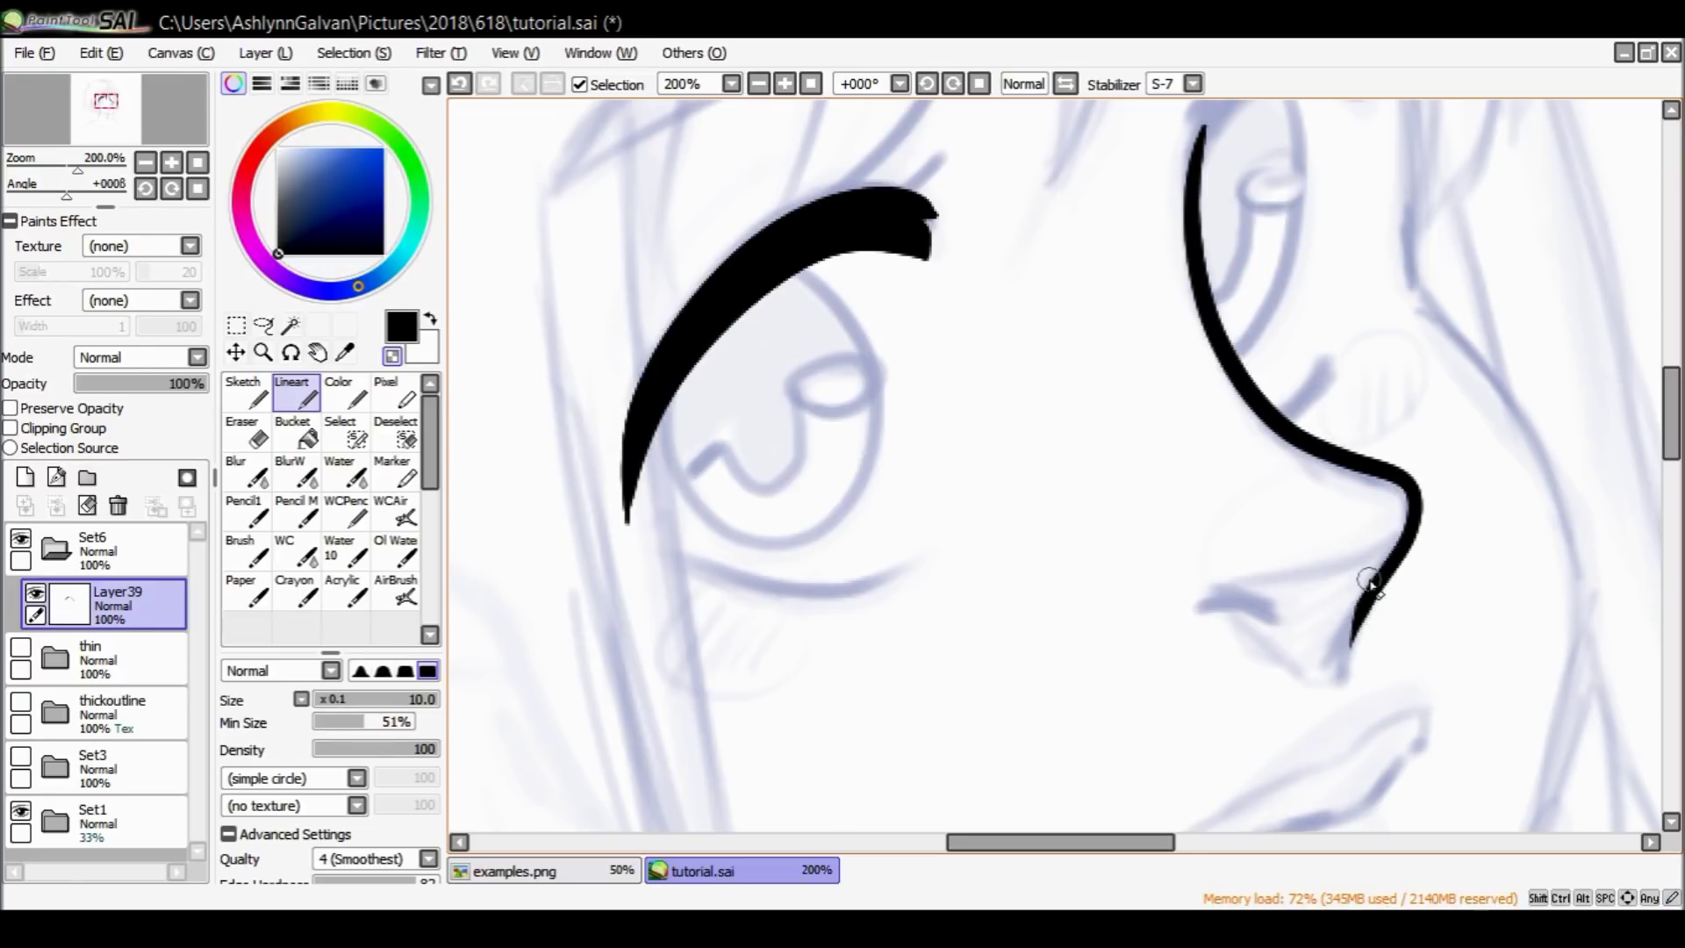
{"action": "key", "text": "ctrl+z"}
{"action": "key", "text": "ctrl+z"}
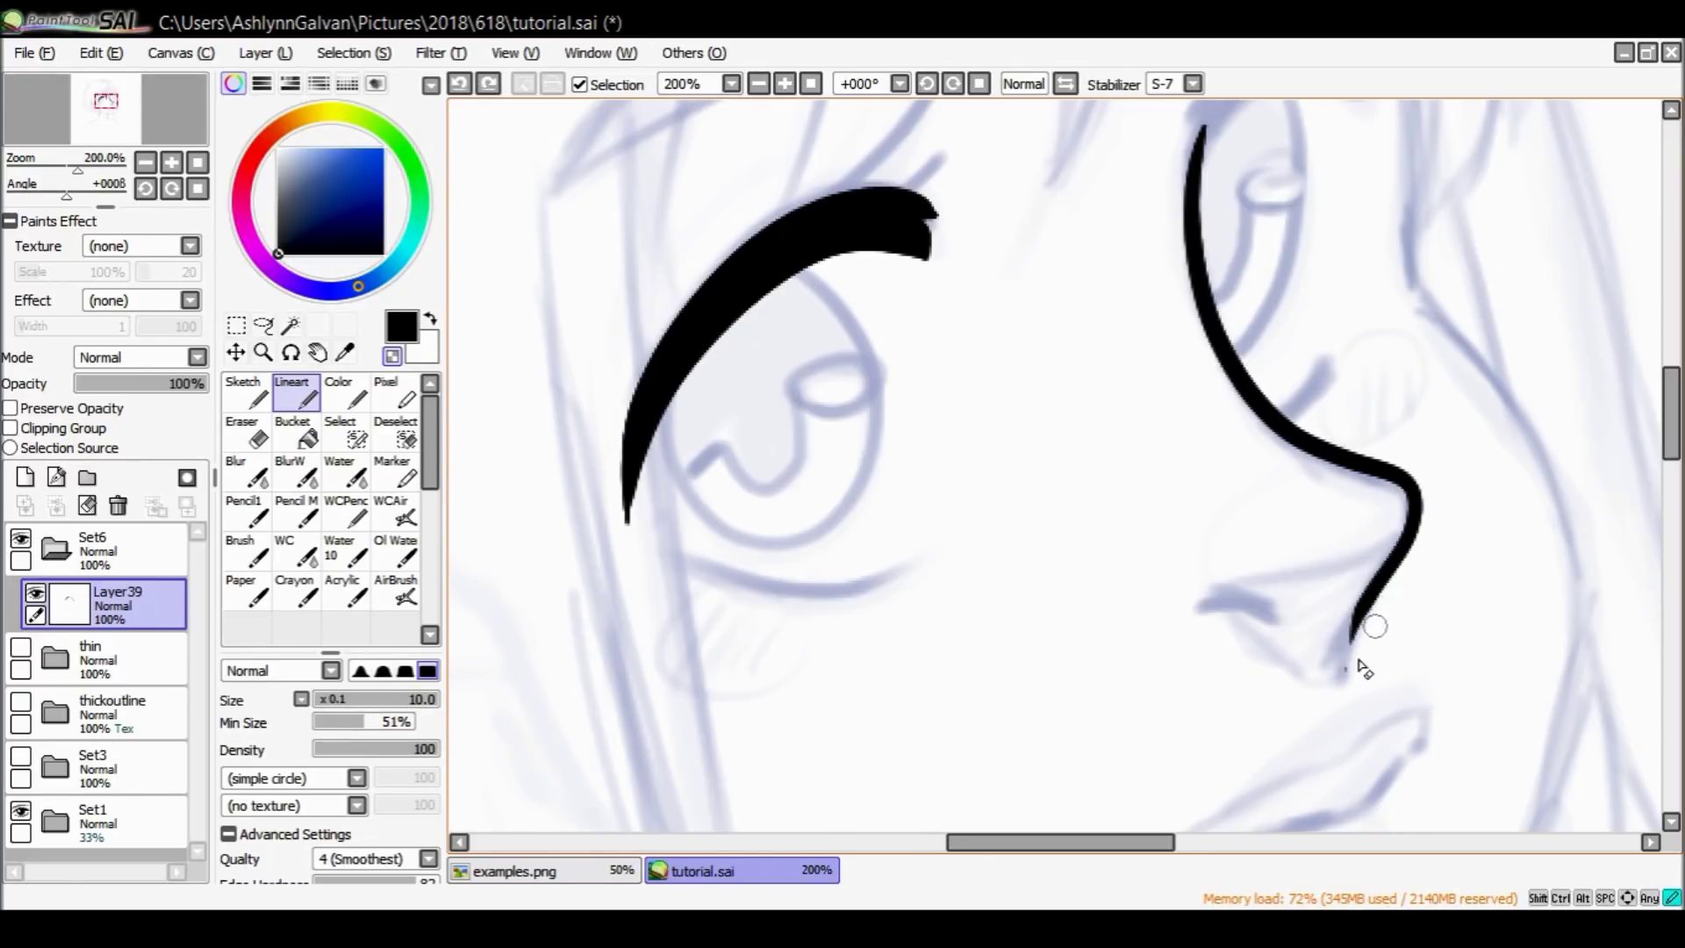
{"action": "left_click", "coordinate": [346, 724]}
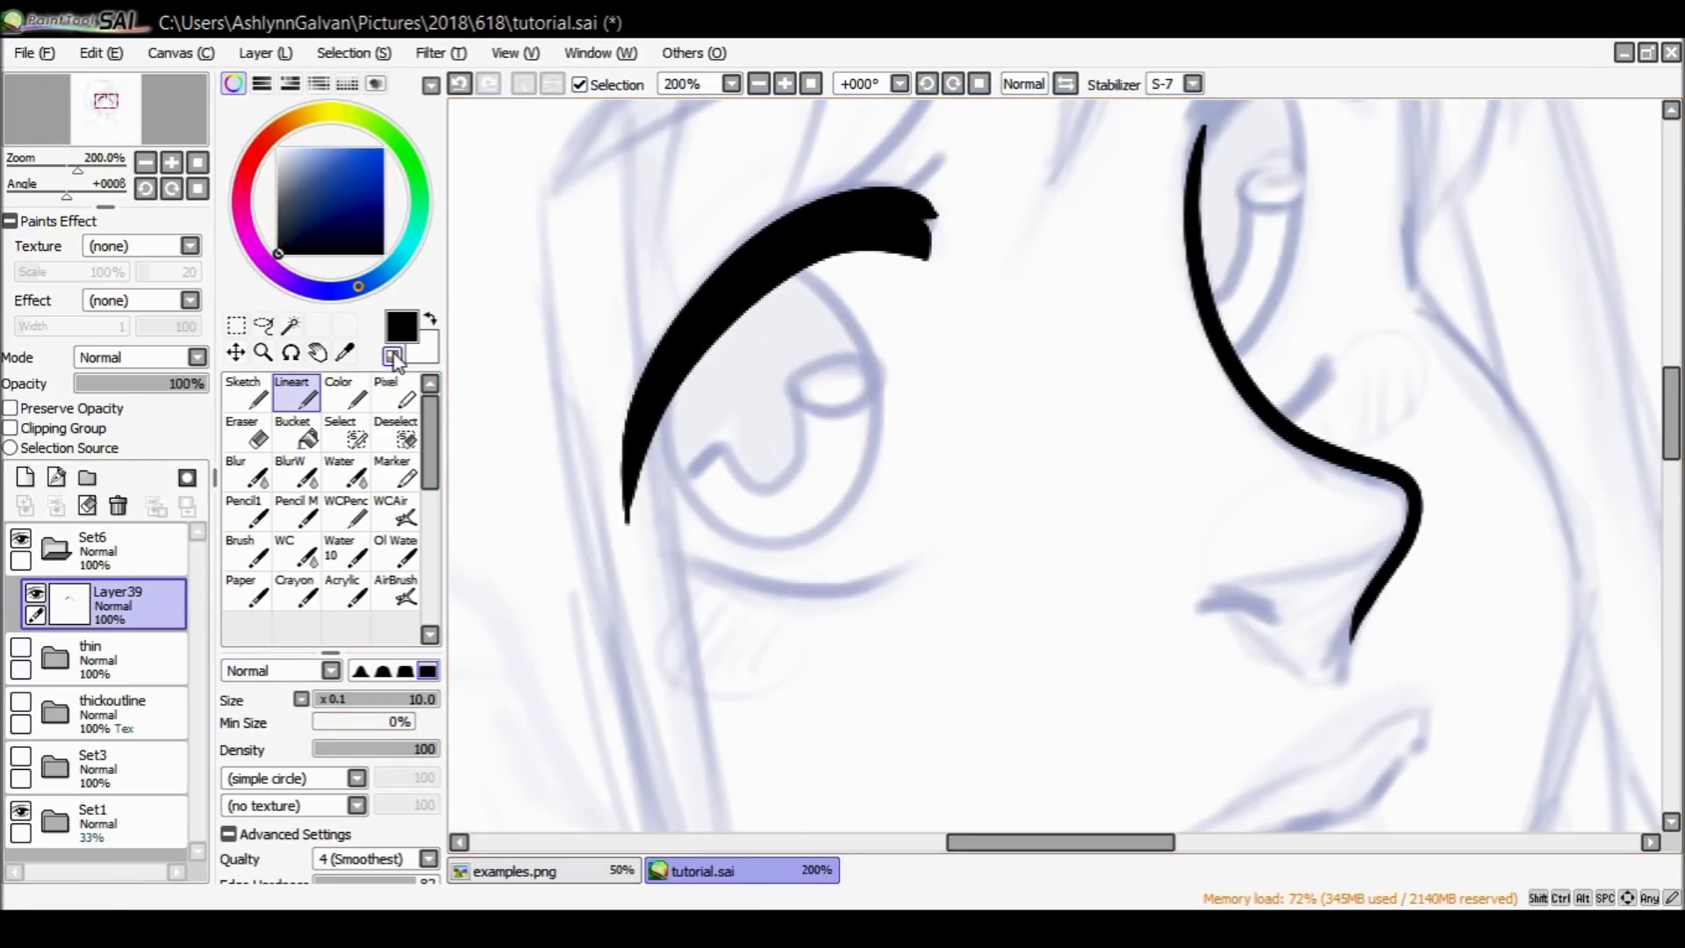
Thicken the outer corner of the near eye's upper lash and ink the curved lower lid line beneath the eye.
{"action": "left_click_drag", "start_coordinate": [621, 520], "coordinate": [650, 369]}
{"action": "mouse_move", "coordinate": [657, 542]}
{"action": "left_mouse_down"}
{"action": "mouse_move", "coordinate": [794, 595]}
{"action": "mouse_move", "coordinate": [931, 575]}
{"action": "left_mouse_up"}
{"action": "key", "text": "ctrl+z"}
{"action": "mouse_move", "coordinate": [652, 542]}
{"action": "left_mouse_down"}
{"action": "mouse_move", "coordinate": [785, 590]}
{"action": "mouse_move", "coordinate": [896, 582]}
{"action": "mouse_move", "coordinate": [935, 537]}
{"action": "left_mouse_up"}
{"action": "key", "text": "ctrl+z"}
{"action": "mouse_move", "coordinate": [673, 559]}
{"action": "left_mouse_down"}
{"action": "mouse_move", "coordinate": [835, 591]}
{"action": "mouse_move", "coordinate": [929, 548]}
{"action": "left_mouse_up"}
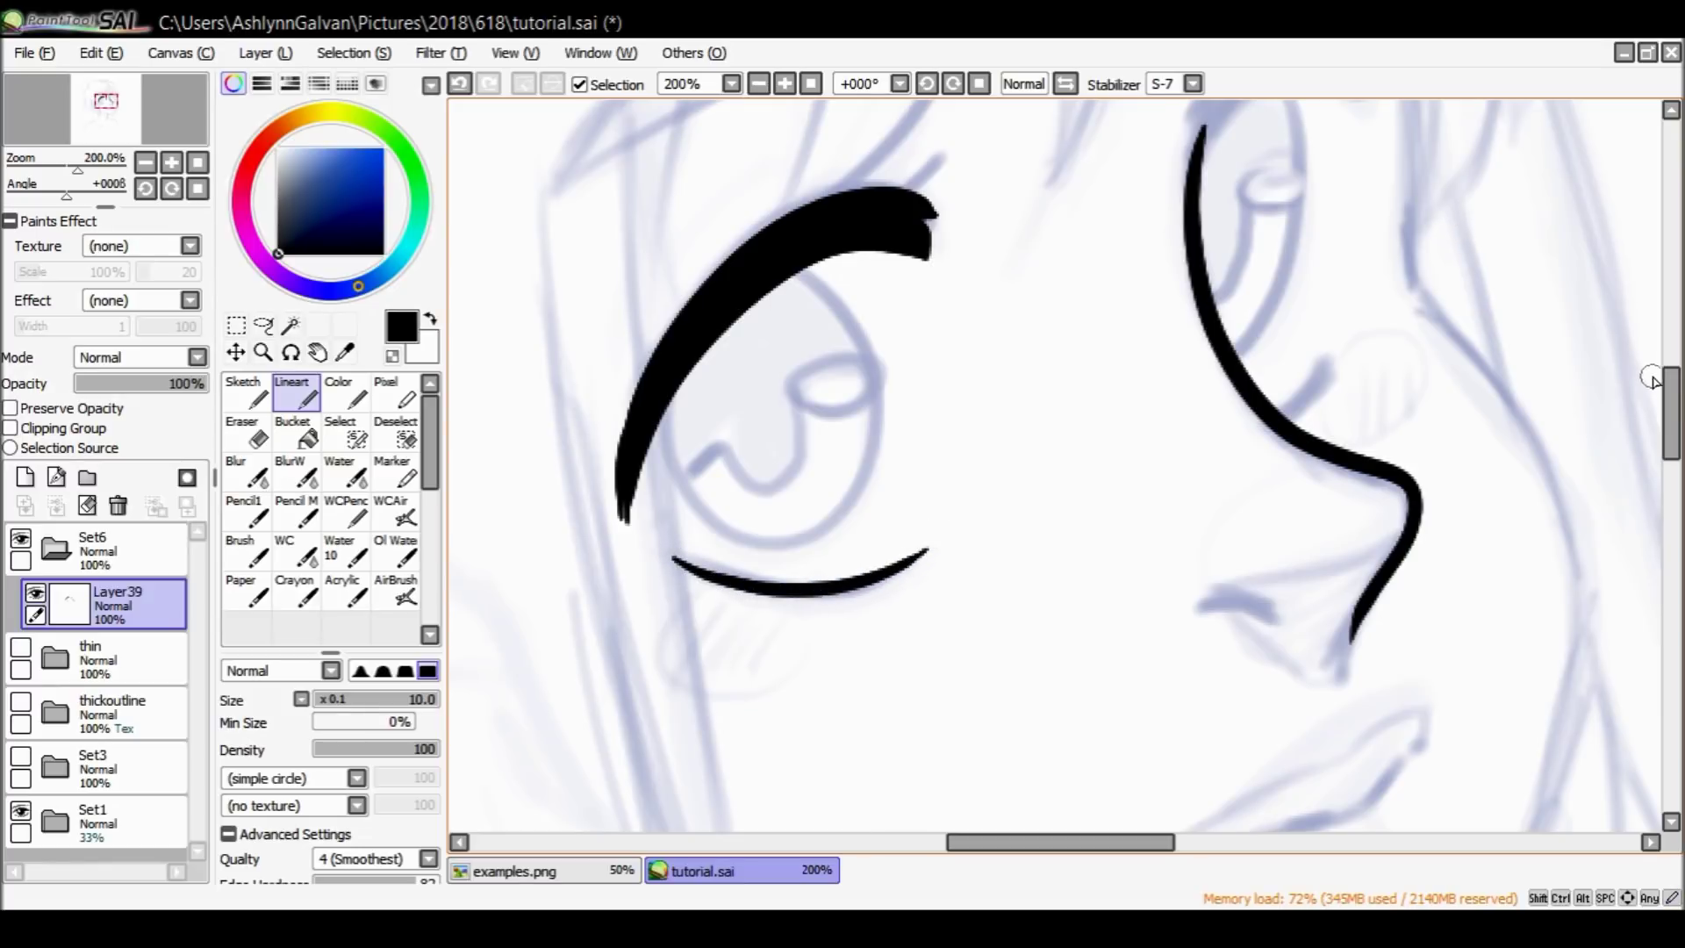
Ink the short lower lash mark at the far eye and the curved nostril line under the nose.
{"action": "scroll", "coordinate": [1432, 457], "scroll_direction": "up", "scroll_amount": 2}
{"action": "left_click_drag", "start_coordinate": [1266, 514], "coordinate": [1326, 451]}
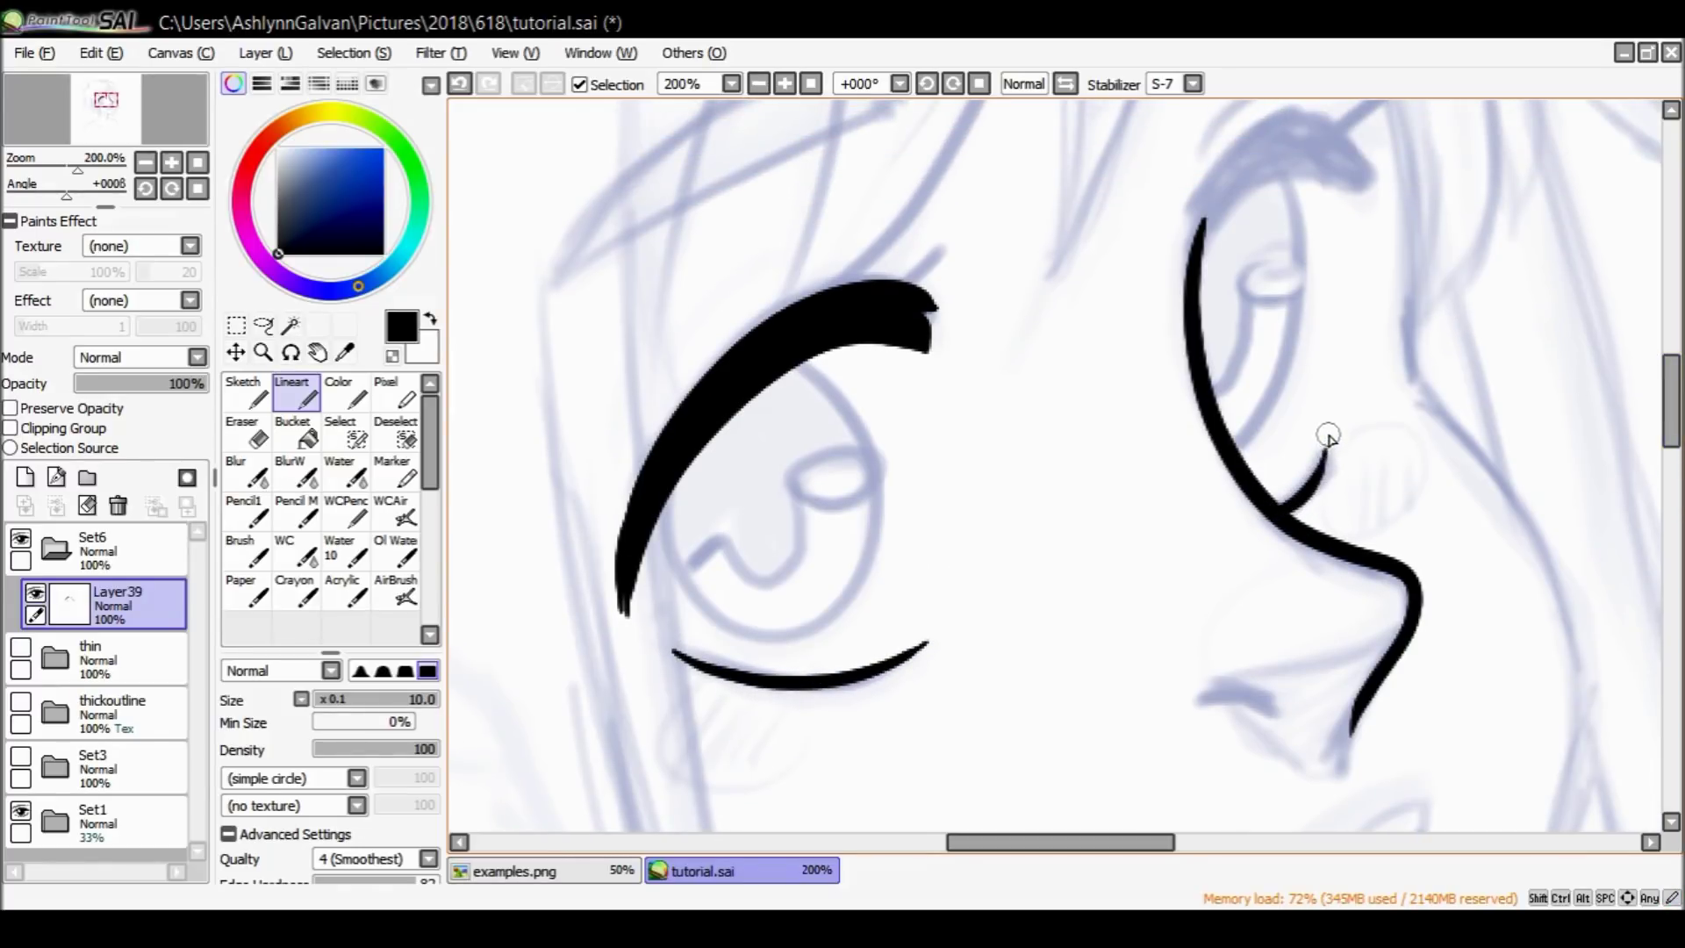
{"action": "scroll", "coordinate": [1671, 413], "scroll_direction": "down", "scroll_amount": 4}
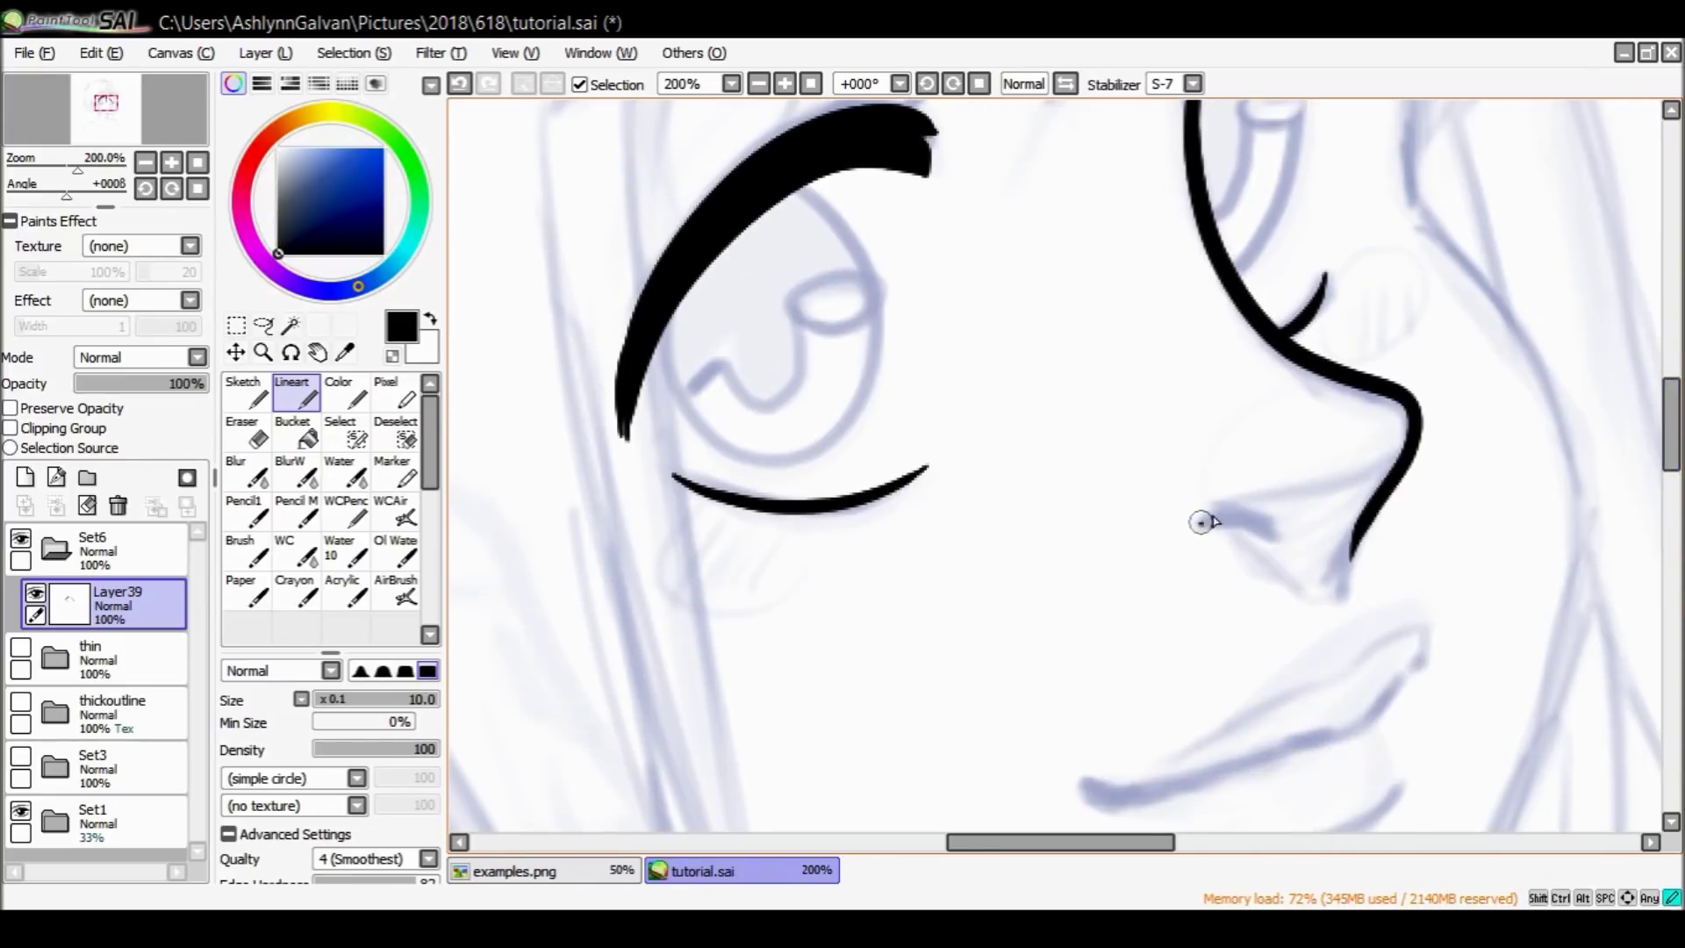
{"action": "left_click_drag", "start_coordinate": [1284, 534], "coordinate": [1197, 519]}
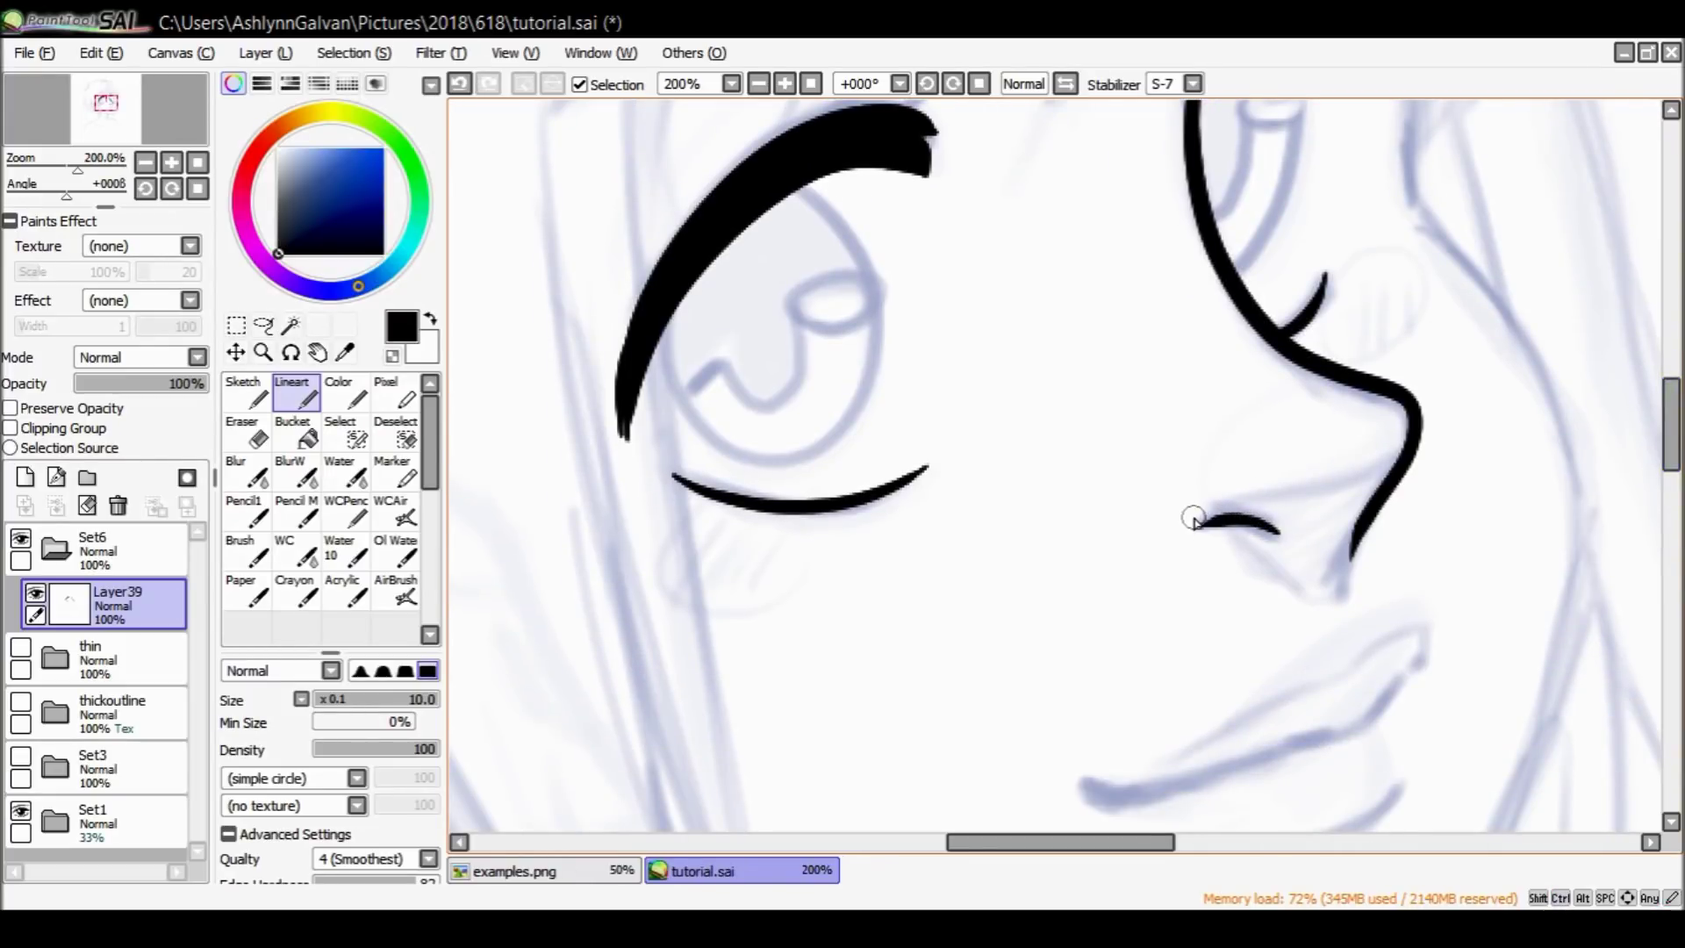
{"action": "scroll", "coordinate": [1651, 395], "scroll_direction": "up", "scroll_amount": 1}
{"action": "mouse_move", "coordinate": [654, 406]}
{"action": "left_mouse_down"}
{"action": "mouse_move", "coordinate": [777, 531]}
{"action": "mouse_move", "coordinate": [809, 518]}
{"action": "left_mouse_up"}
{"action": "key", "text": "ctrl+z"}
{"action": "left_click", "coordinate": [579, 878]}
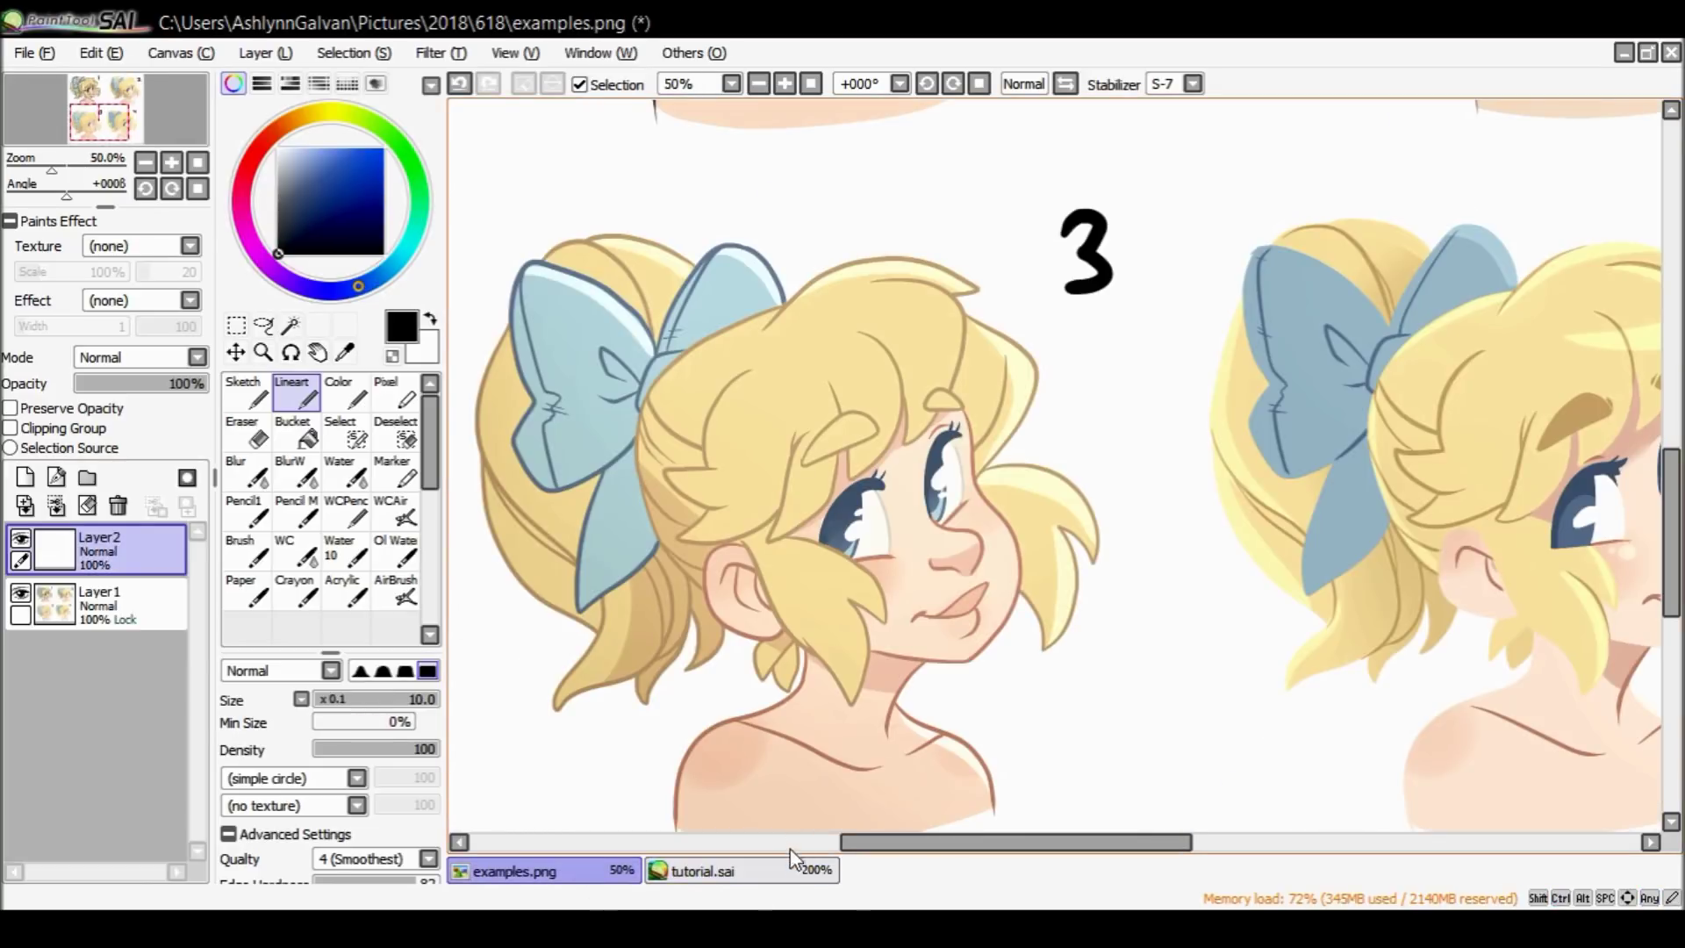
{"action": "left_click", "coordinate": [755, 872]}
{"action": "mouse_move", "coordinate": [662, 391]}
{"action": "left_mouse_down"}
{"action": "mouse_move", "coordinate": [718, 501]}
{"action": "mouse_move", "coordinate": [664, 420]}
{"action": "mouse_move", "coordinate": [696, 488]}
{"action": "mouse_move", "coordinate": [752, 519]}
{"action": "mouse_move", "coordinate": [821, 507]}
{"action": "mouse_move", "coordinate": [861, 461]}
{"action": "mouse_move", "coordinate": [877, 388]}
{"action": "mouse_move", "coordinate": [864, 324]}
{"action": "mouse_move", "coordinate": [834, 270]}
{"action": "mouse_move", "coordinate": [790, 233]}
{"action": "left_mouse_up"}
{"action": "key", "text": "ctrl+z"}
Ink the near eye's iris outline and inner pupil curve, and fill the enclosed upper pupil area with black using the Bucket.
{"action": "mouse_move", "coordinate": [857, 331]}
{"action": "left_mouse_down"}
{"action": "mouse_move", "coordinate": [817, 337]}
{"action": "mouse_move", "coordinate": [784, 469]}
{"action": "mouse_move", "coordinate": [669, 436]}
{"action": "left_mouse_up"}
{"action": "left_click", "coordinate": [292, 430]}
{"action": "left_click", "coordinate": [781, 347]}
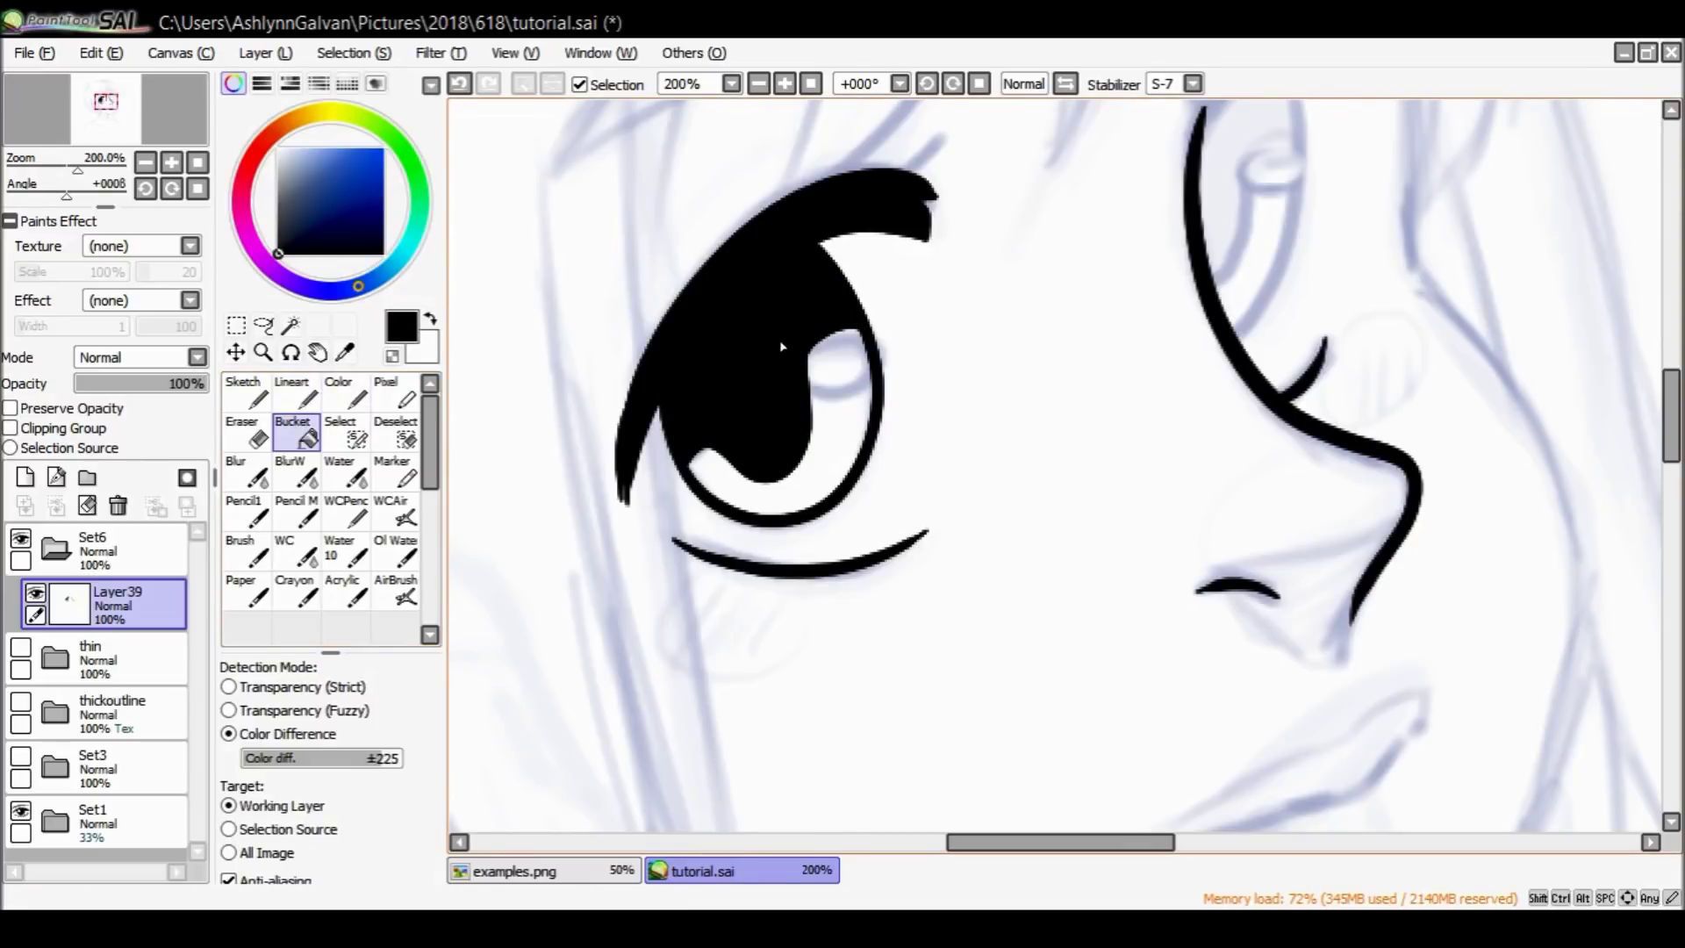
{"action": "left_click", "coordinate": [262, 352]}
{"action": "left_click", "coordinate": [275, 690]}
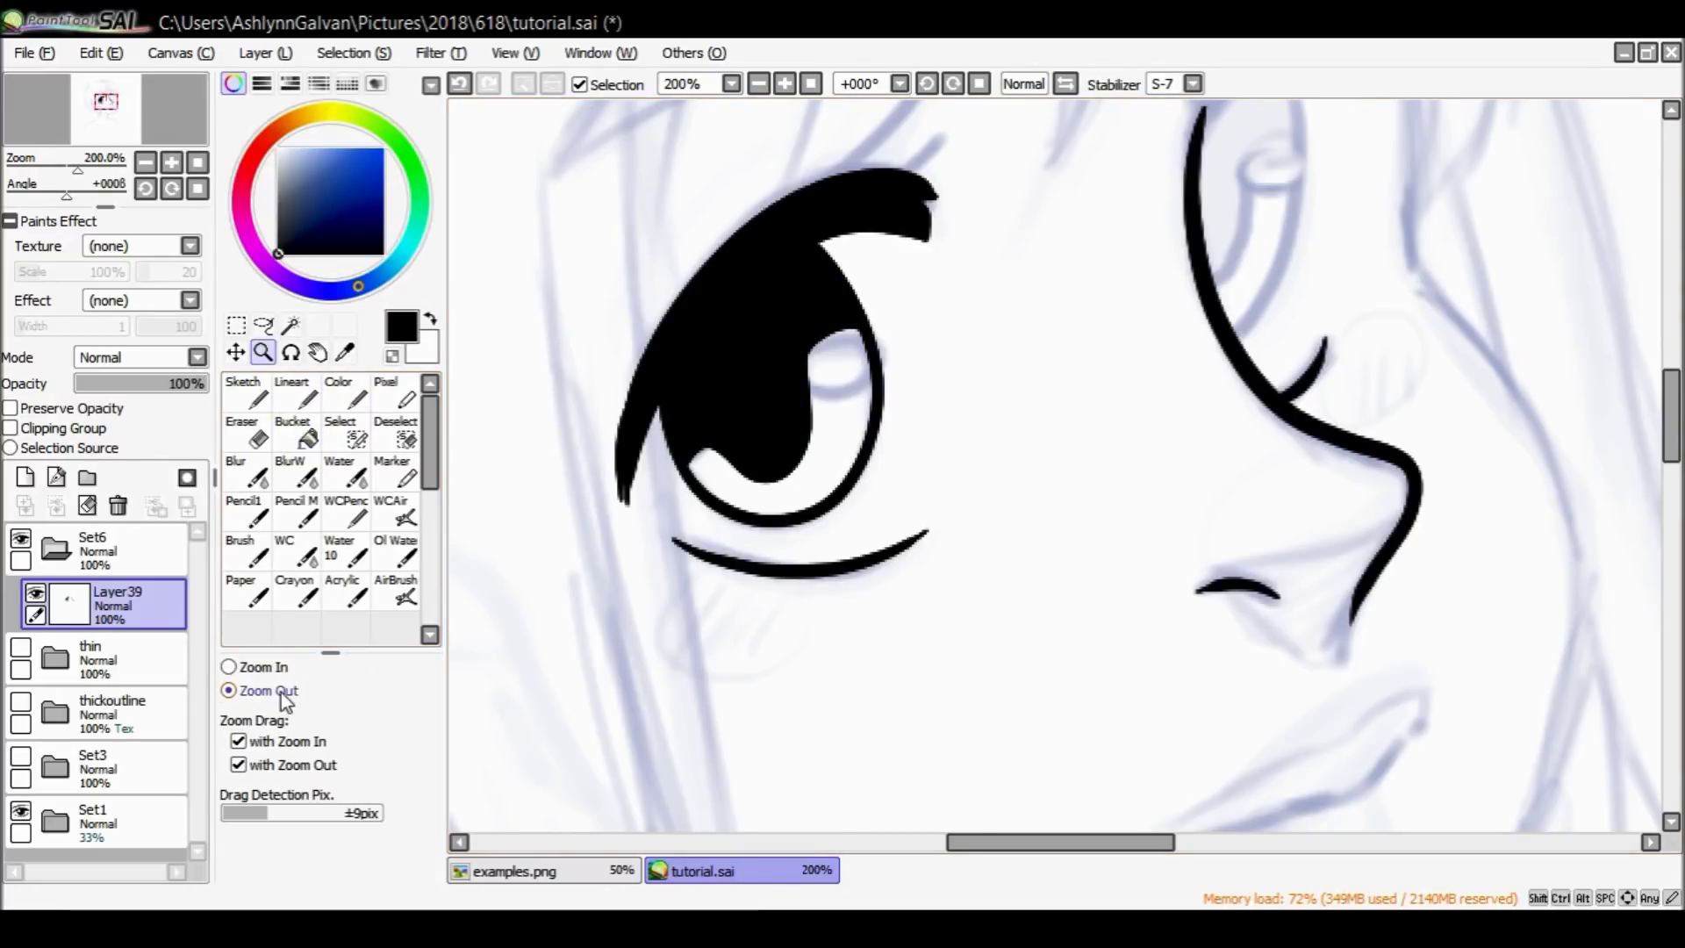
{"action": "left_click", "coordinate": [1160, 374]}
{"action": "left_click", "coordinate": [581, 871]}
{"action": "left_click", "coordinate": [748, 873]}
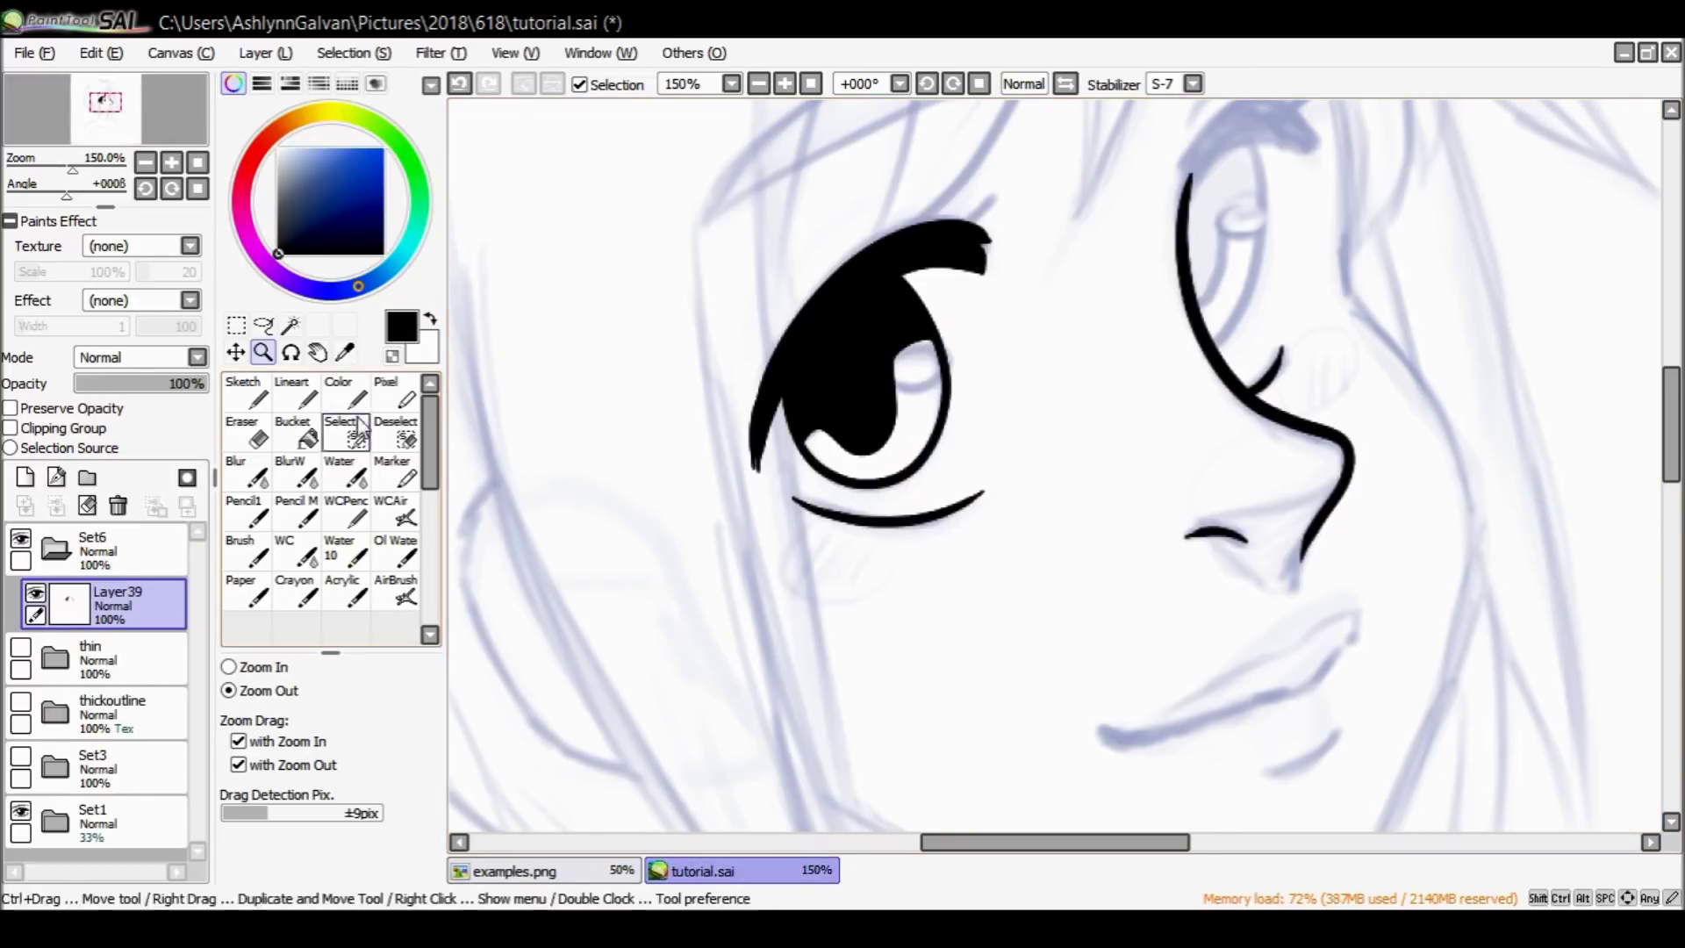
{"action": "left_click", "coordinate": [303, 391]}
{"action": "mouse_move", "coordinate": [1143, 730]}
{"action": "left_mouse_down"}
{"action": "mouse_move", "coordinate": [1345, 615]}
{"action": "mouse_move", "coordinate": [1332, 666]}
{"action": "left_mouse_up"}
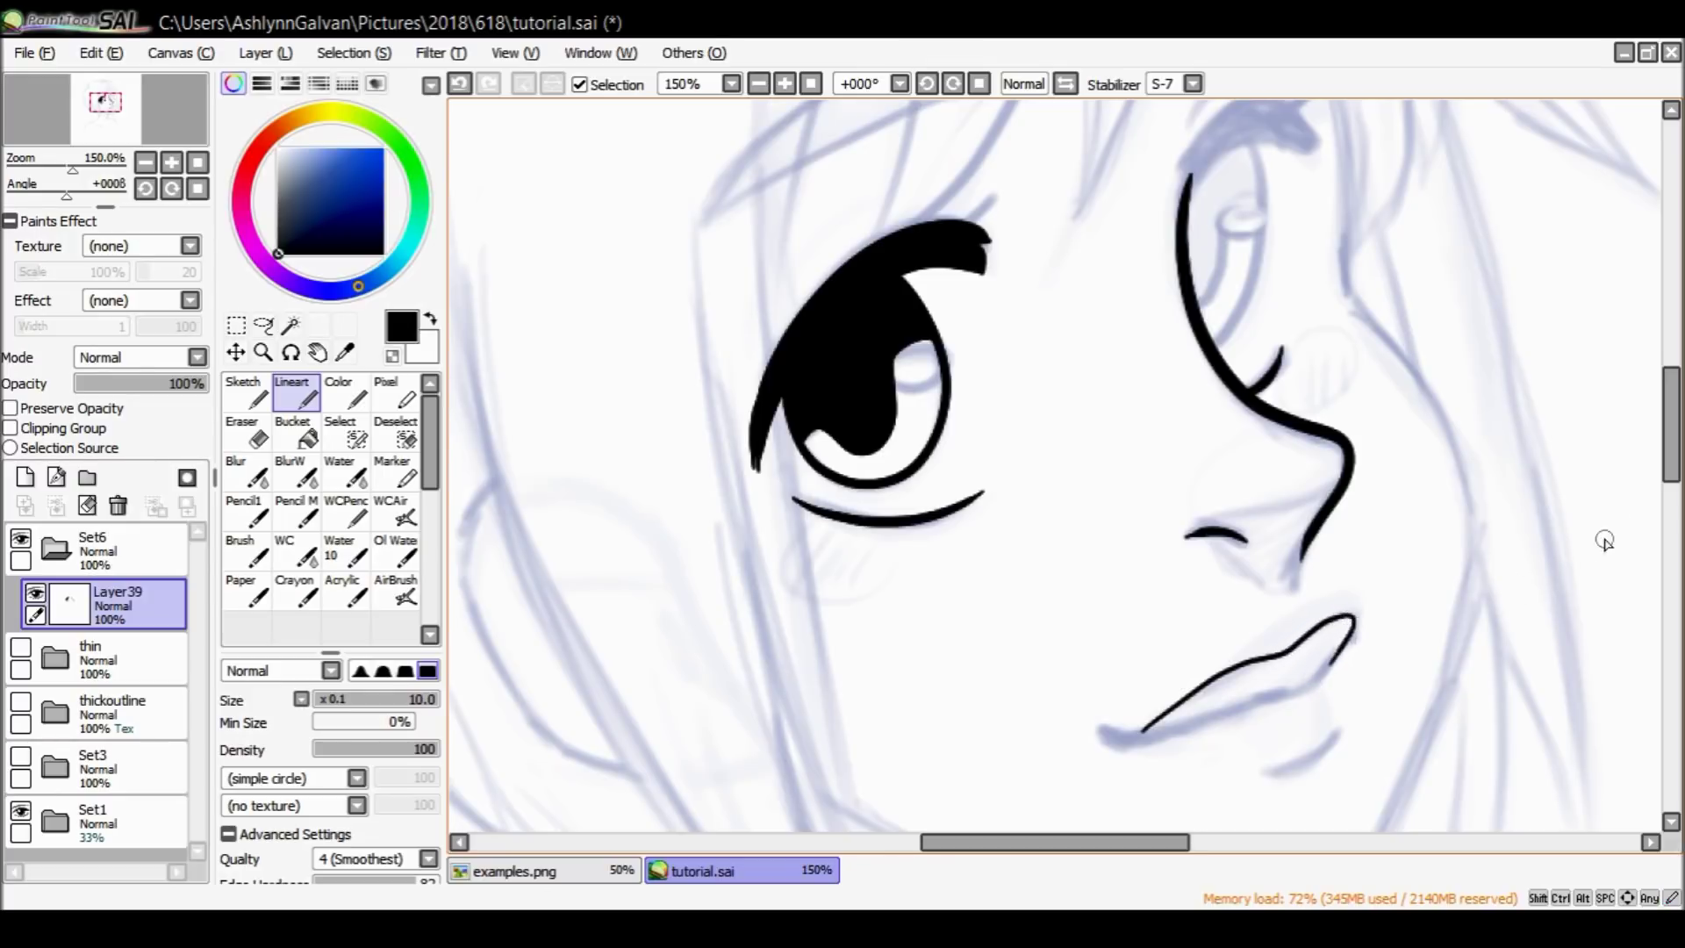
{"action": "left_click_drag", "start_coordinate": [1102, 843], "coordinate": [1161, 845]}
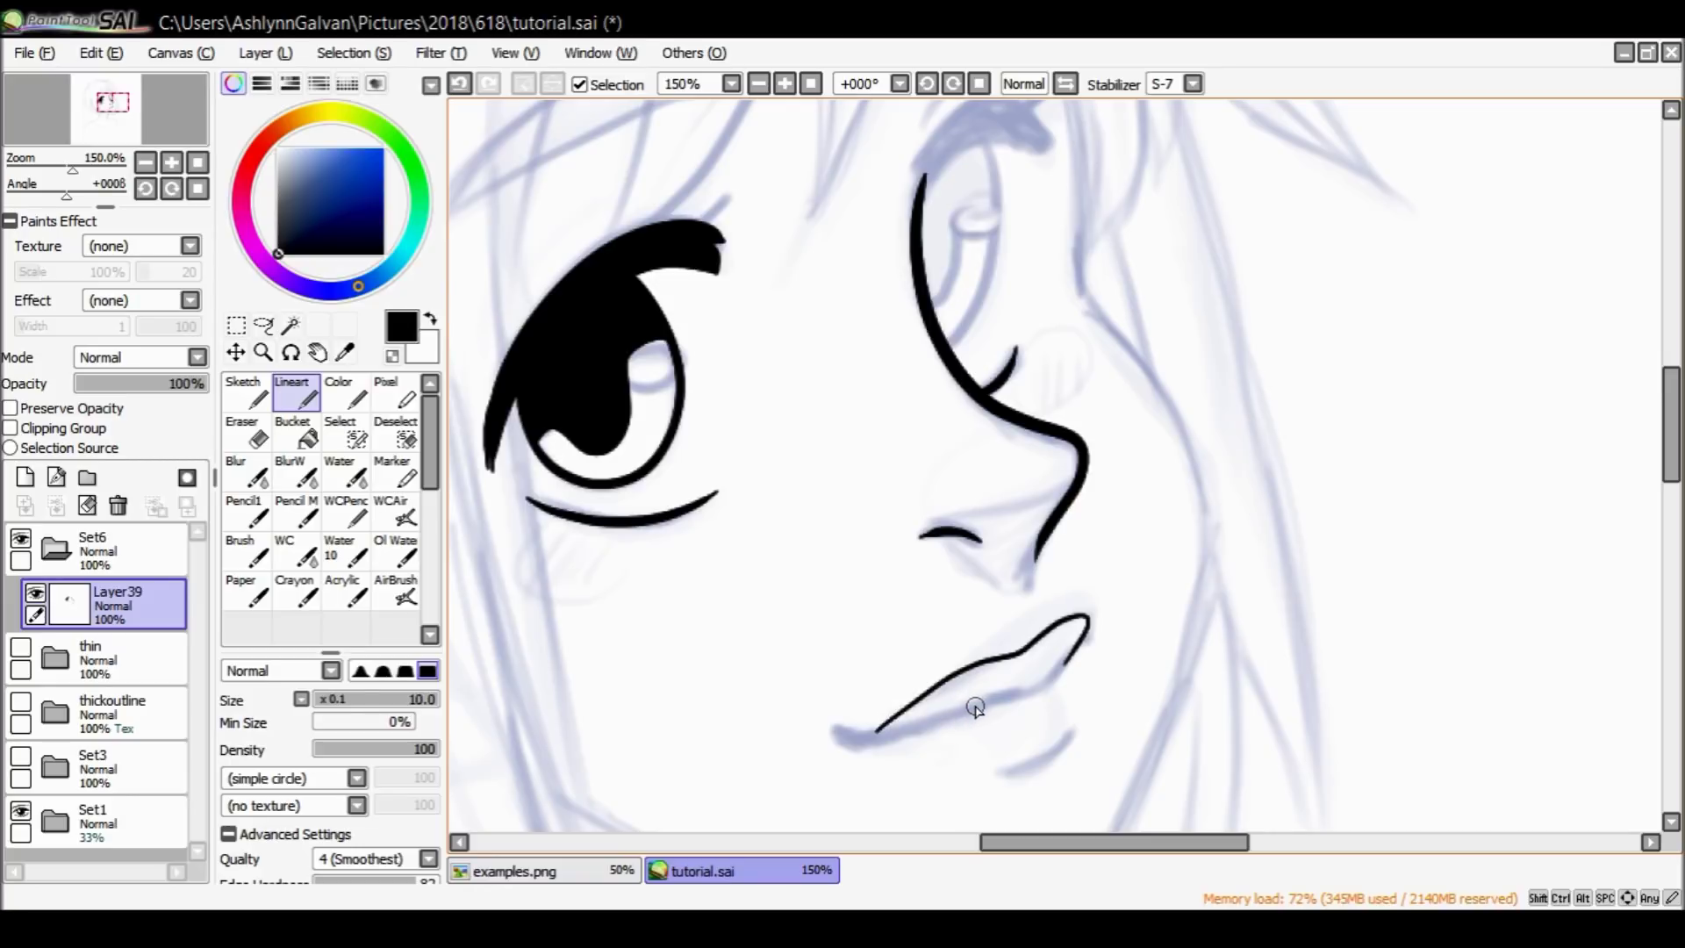
{"action": "key", "text": "ctrl+z"}
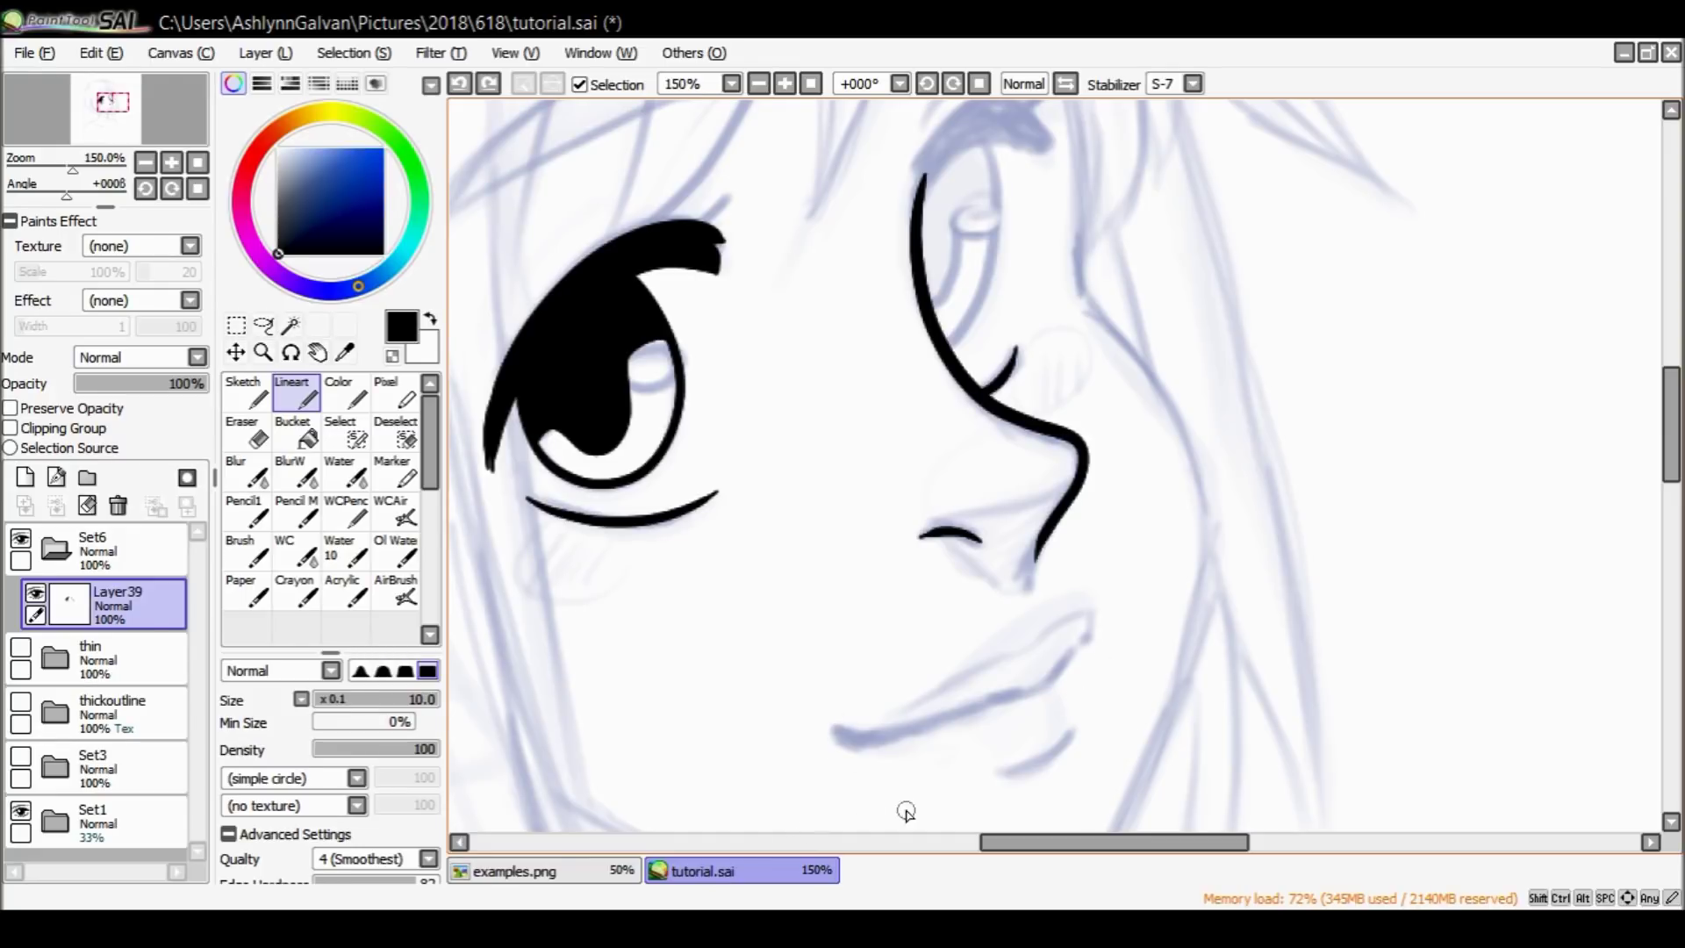
Place a new layer beneath Layer39 and sample the pink lip color by briefly showing the thin folder's artwork.
{"action": "left_click_drag", "start_coordinate": [122, 595], "coordinate": [141, 669]}
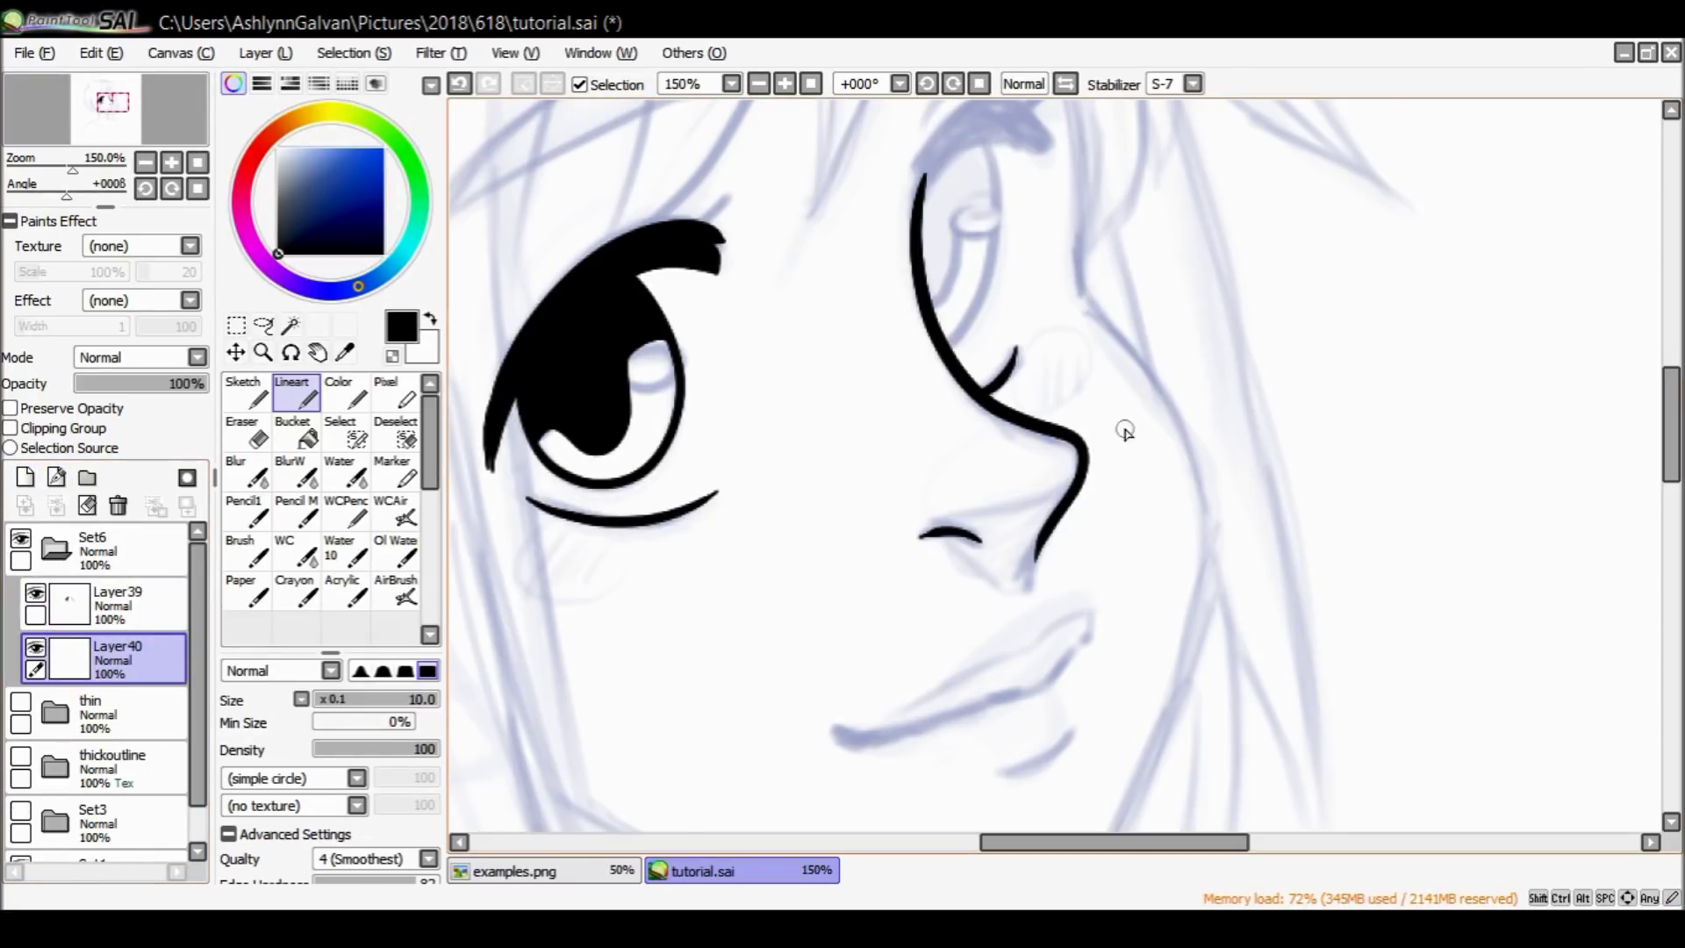
{"action": "left_click", "coordinate": [21, 702]}
{"action": "left_click", "coordinate": [1038, 665], "text": "alt"}
{"action": "left_click", "coordinate": [20, 702]}
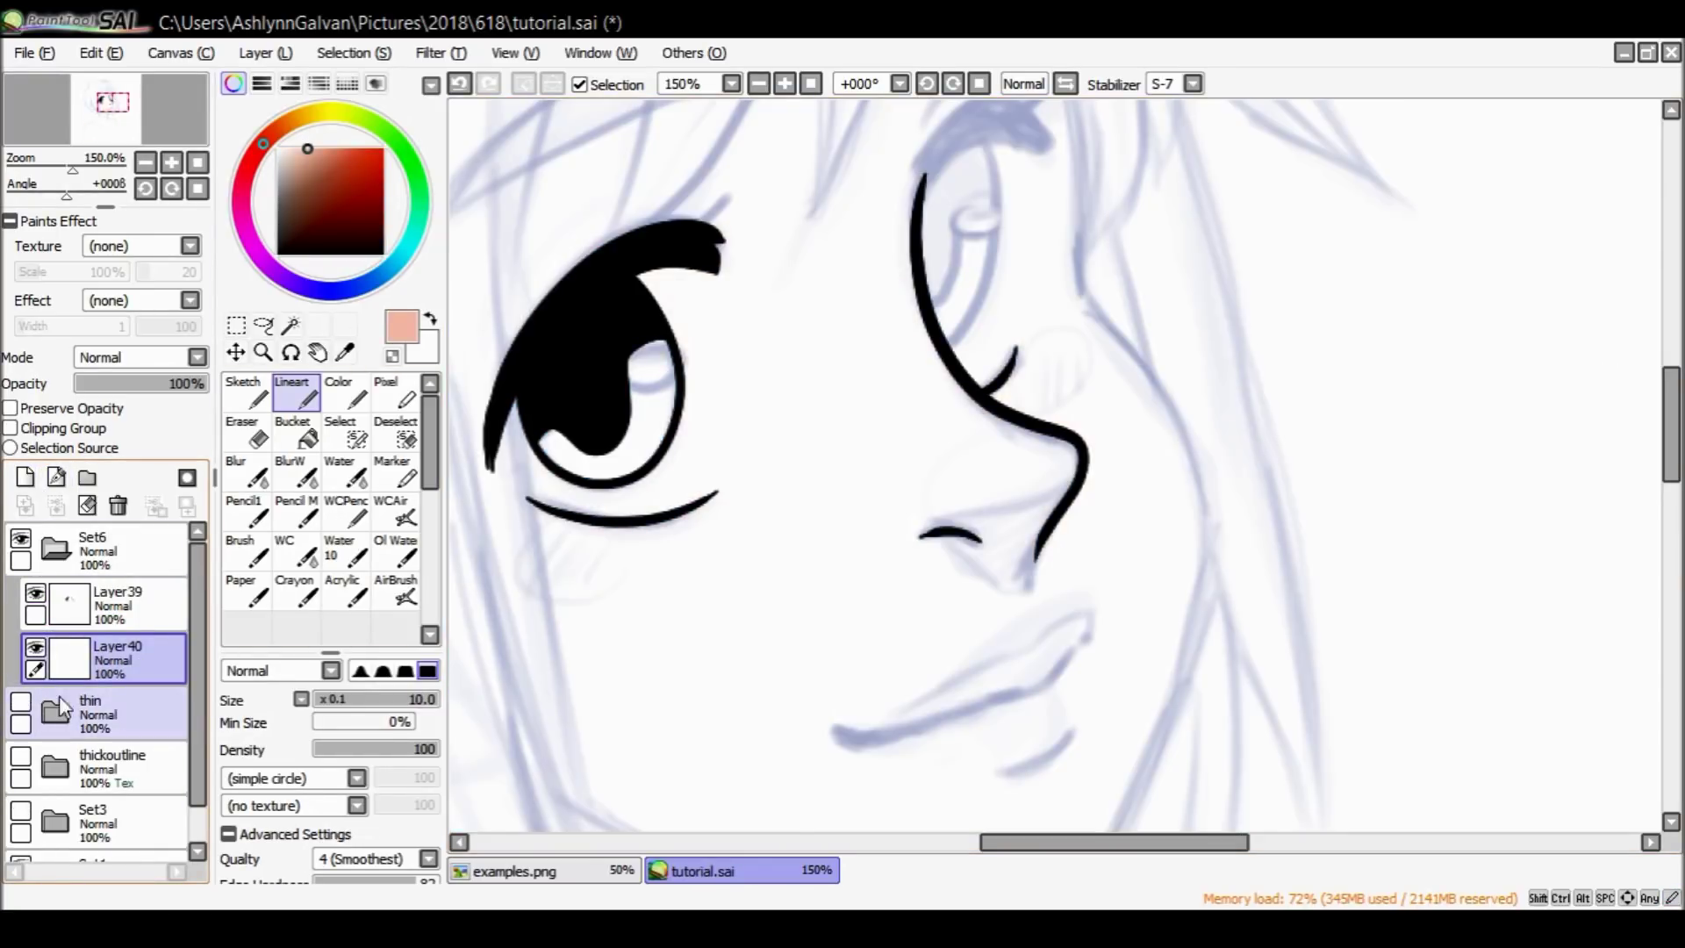
{"action": "left_click", "coordinate": [105, 713]}
{"action": "left_click", "coordinate": [123, 658]}
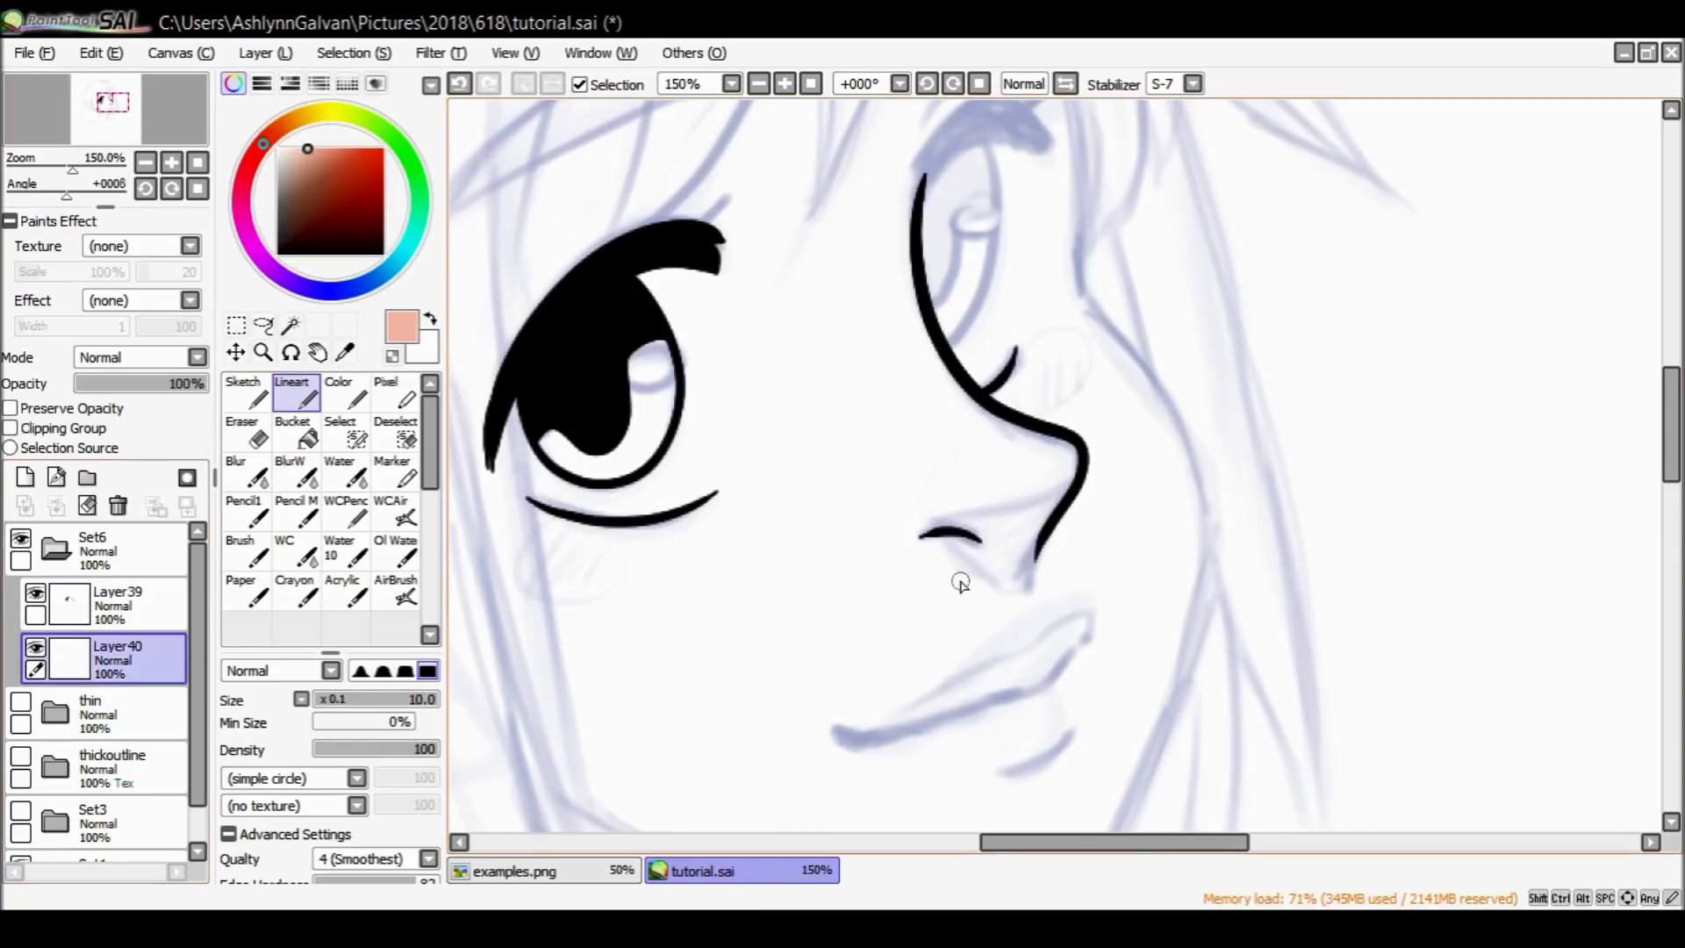
Outline the upper lip in the sampled pink on the new layer and fill the shape with the Bucket.
{"action": "key", "text": "ctrl+z"}
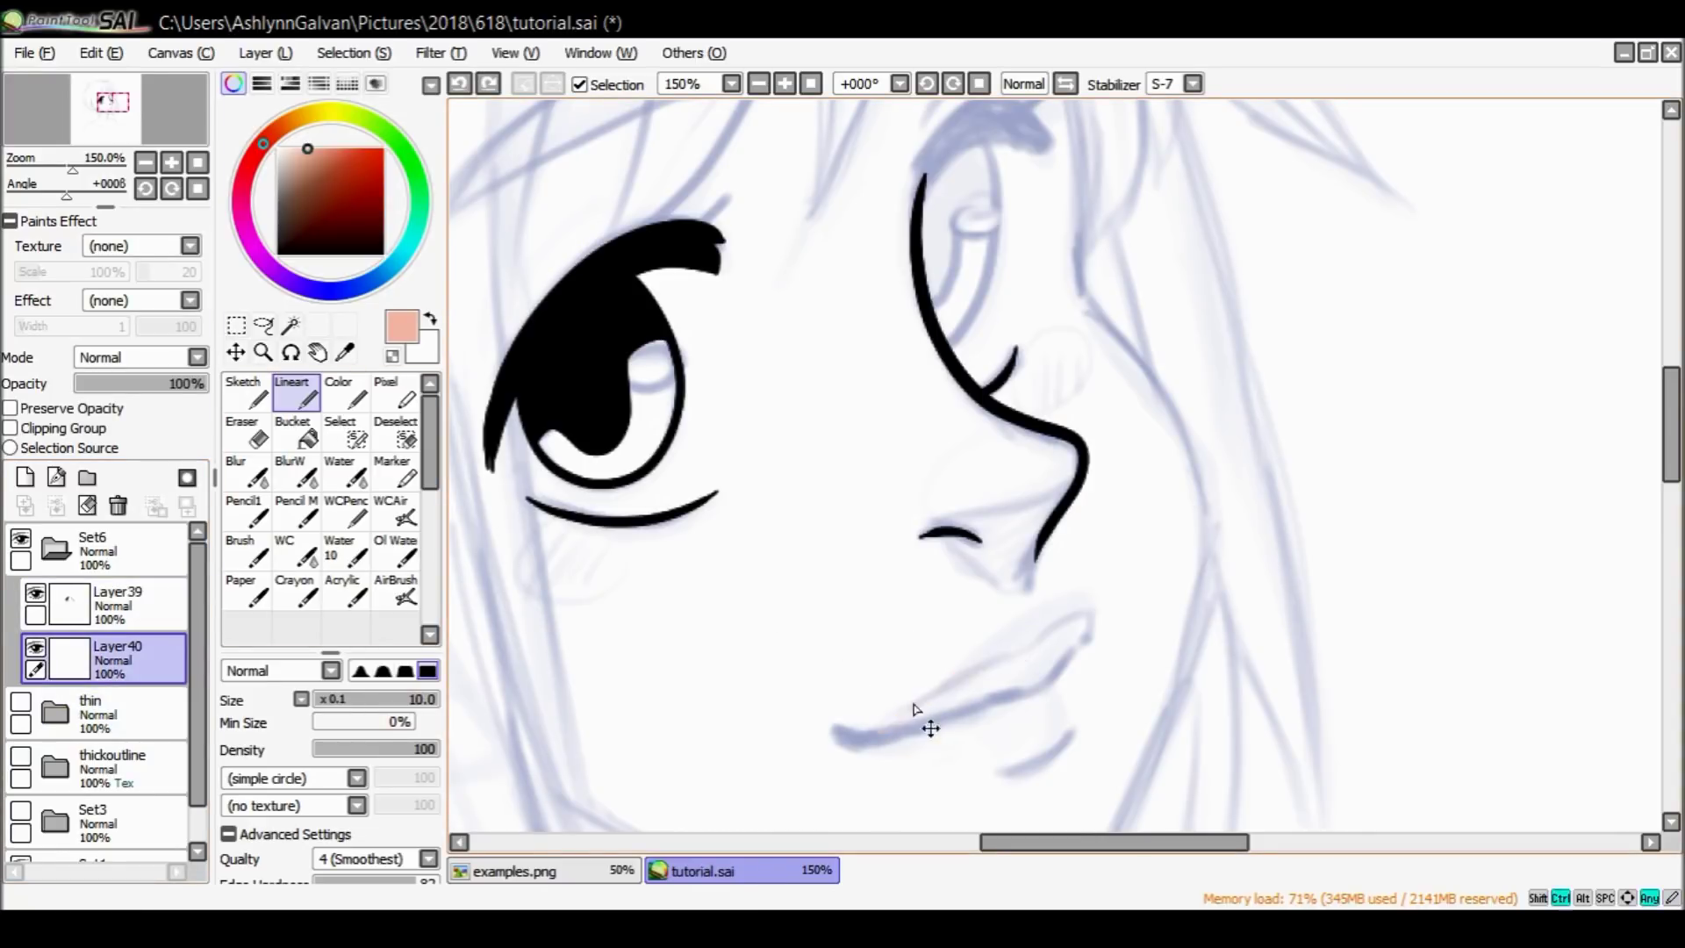
{"action": "key", "text": "ctrl+z"}
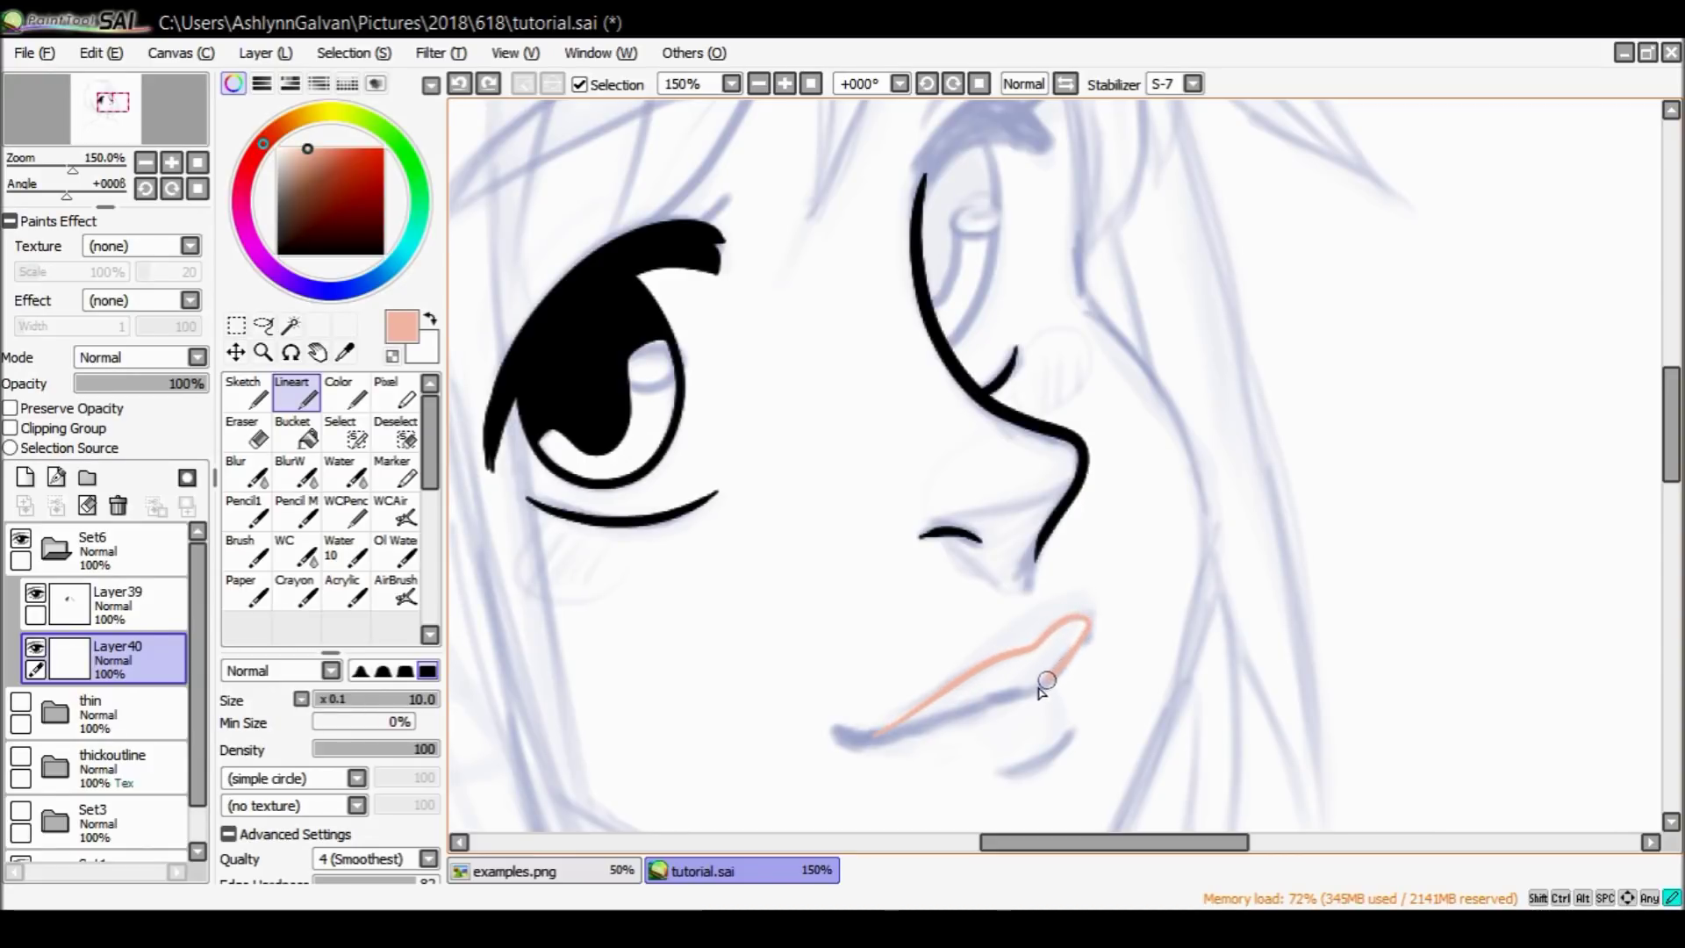
{"action": "left_click_drag", "start_coordinate": [1048, 679], "coordinate": [1038, 689]}
{"action": "left_click_drag", "start_coordinate": [874, 737], "coordinate": [1023, 696]}
{"action": "key", "text": "g"}
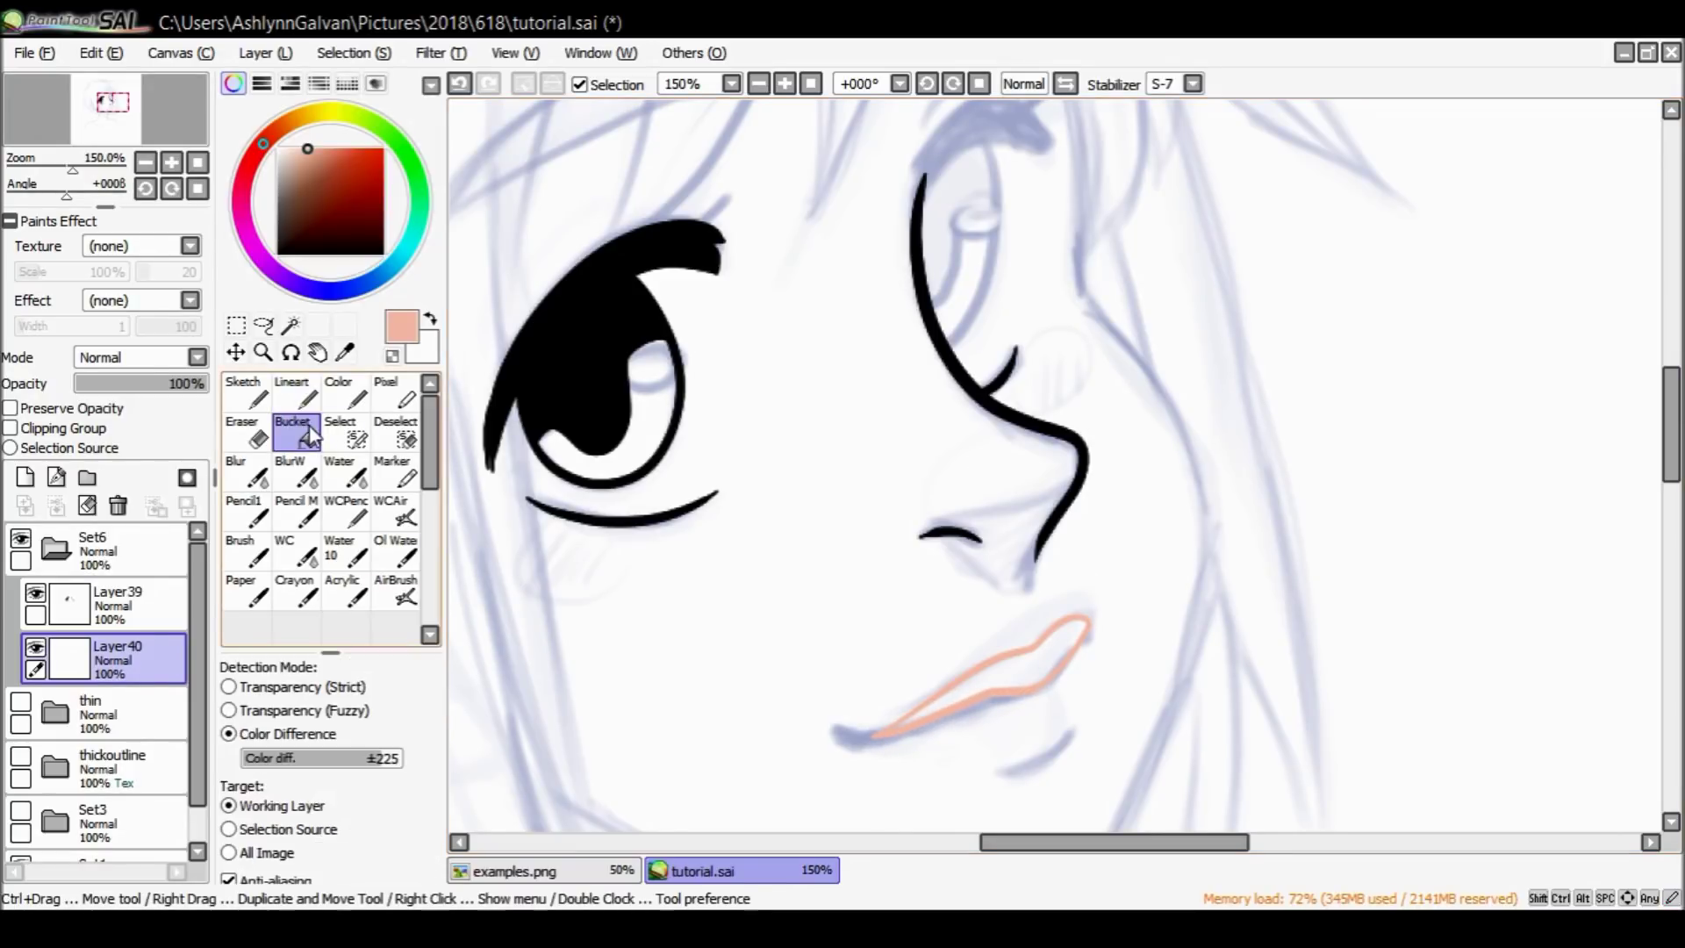
{"action": "left_click", "coordinate": [1012, 683]}
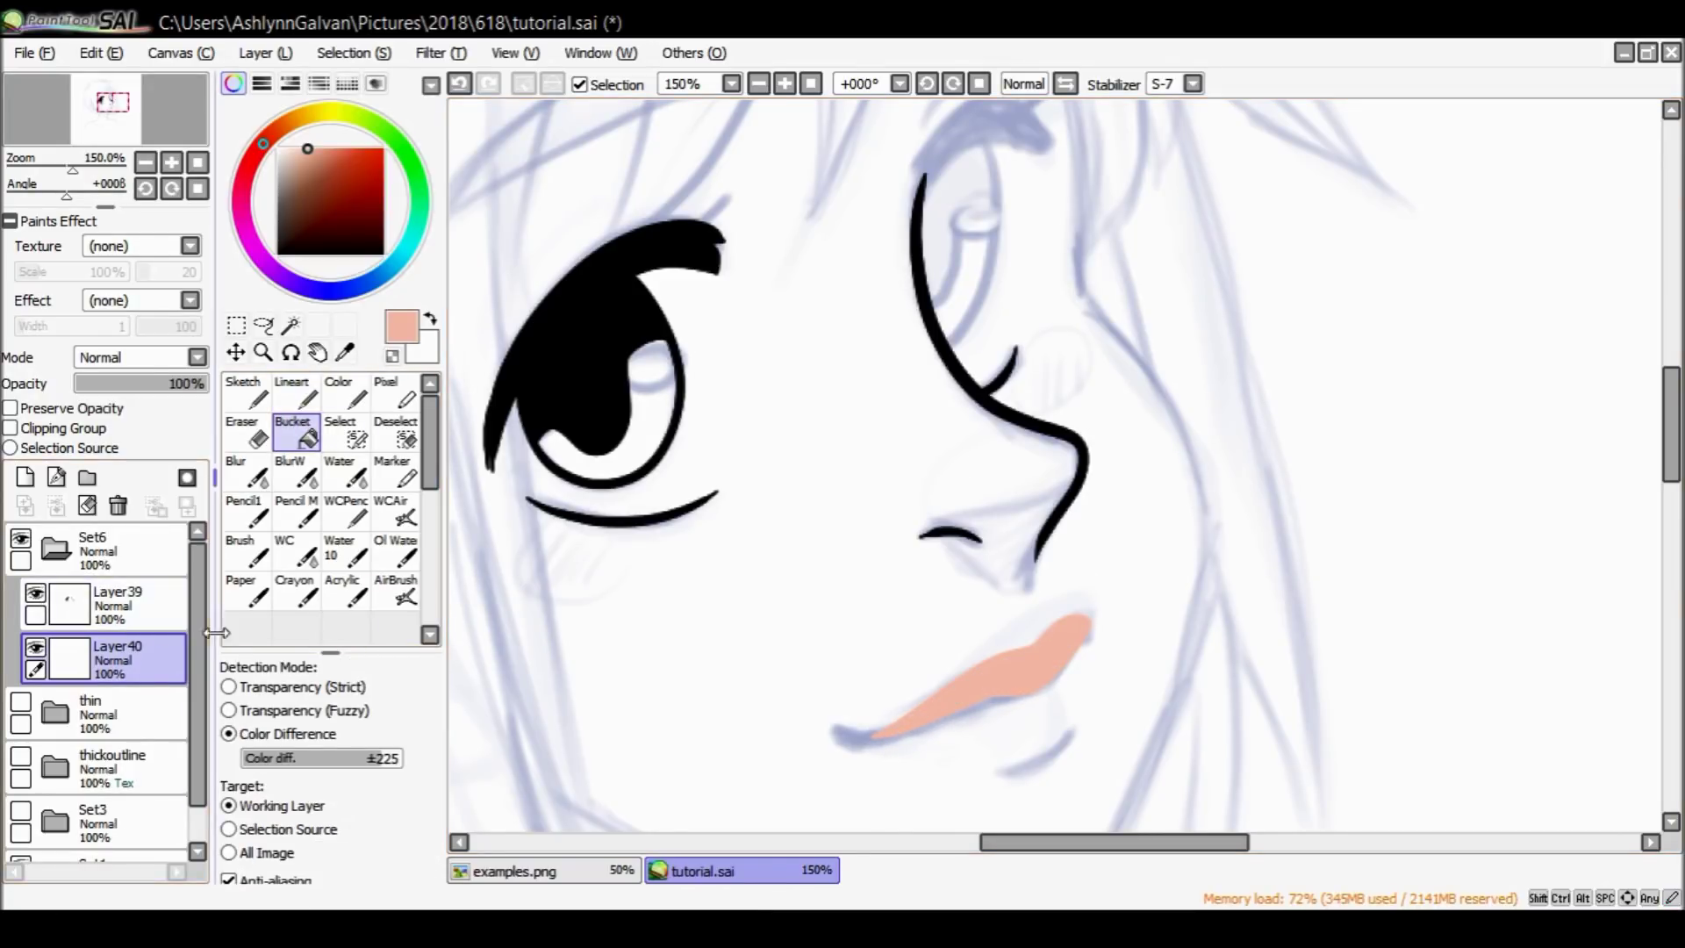
Ink the black mouth line from corner to corner on Layer39 with the lip fill temporarily hidden.
{"action": "left_click", "coordinate": [278, 254]}
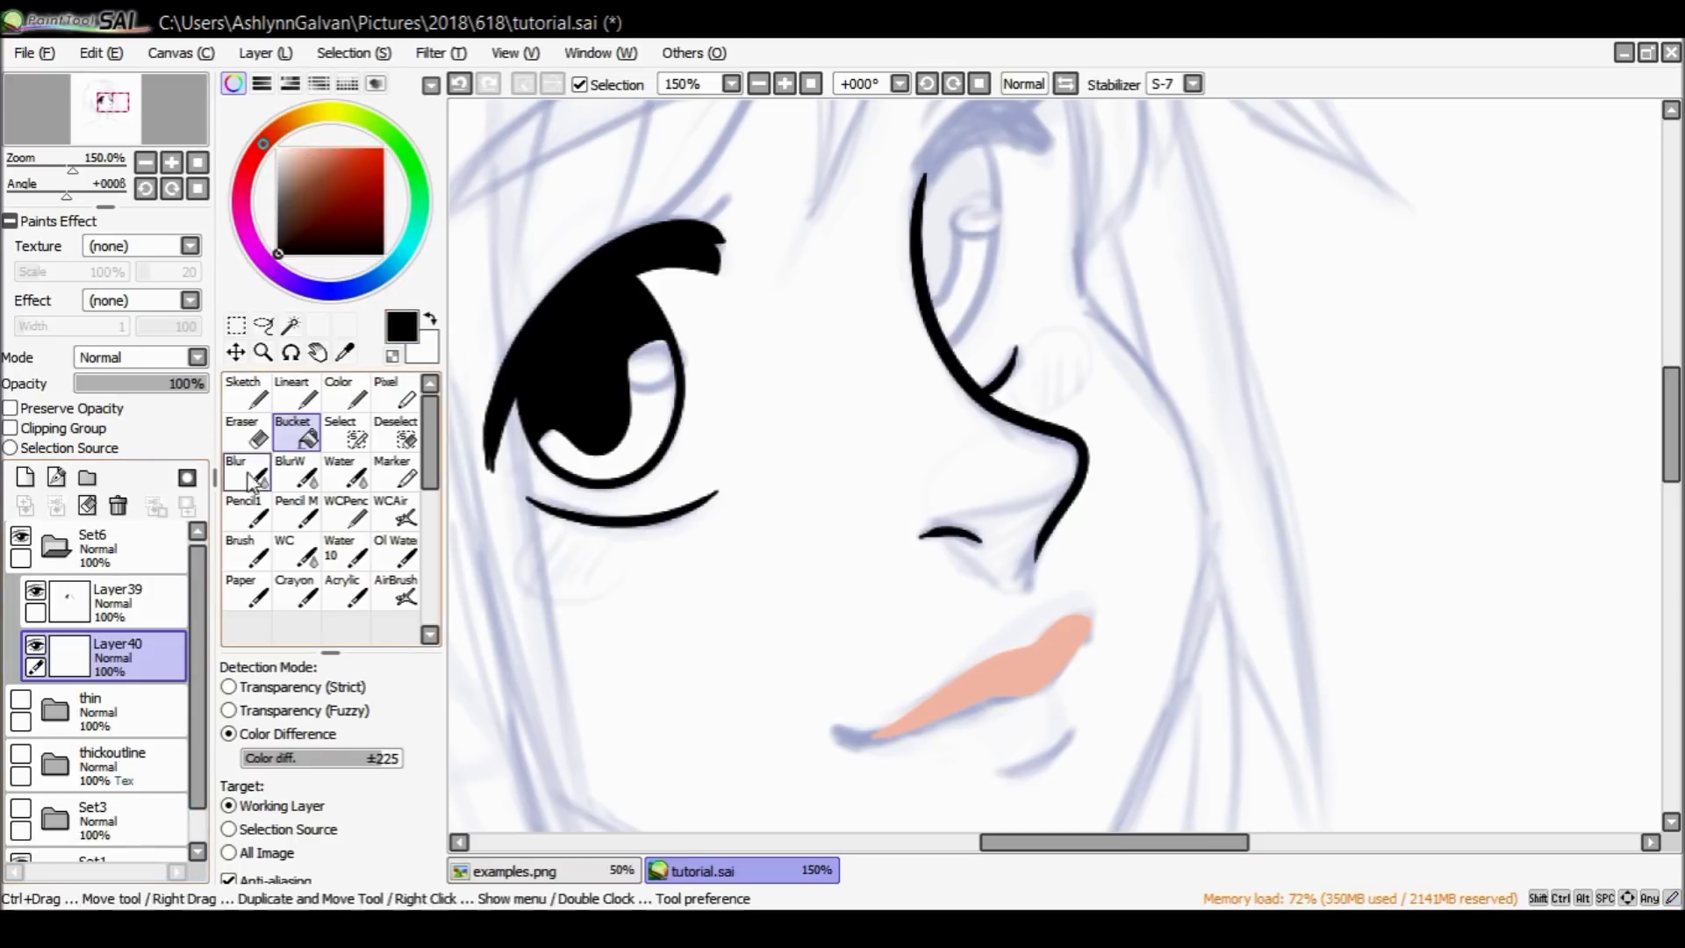
{"action": "left_click", "coordinate": [261, 352]}
{"action": "left_click", "coordinate": [969, 769]}
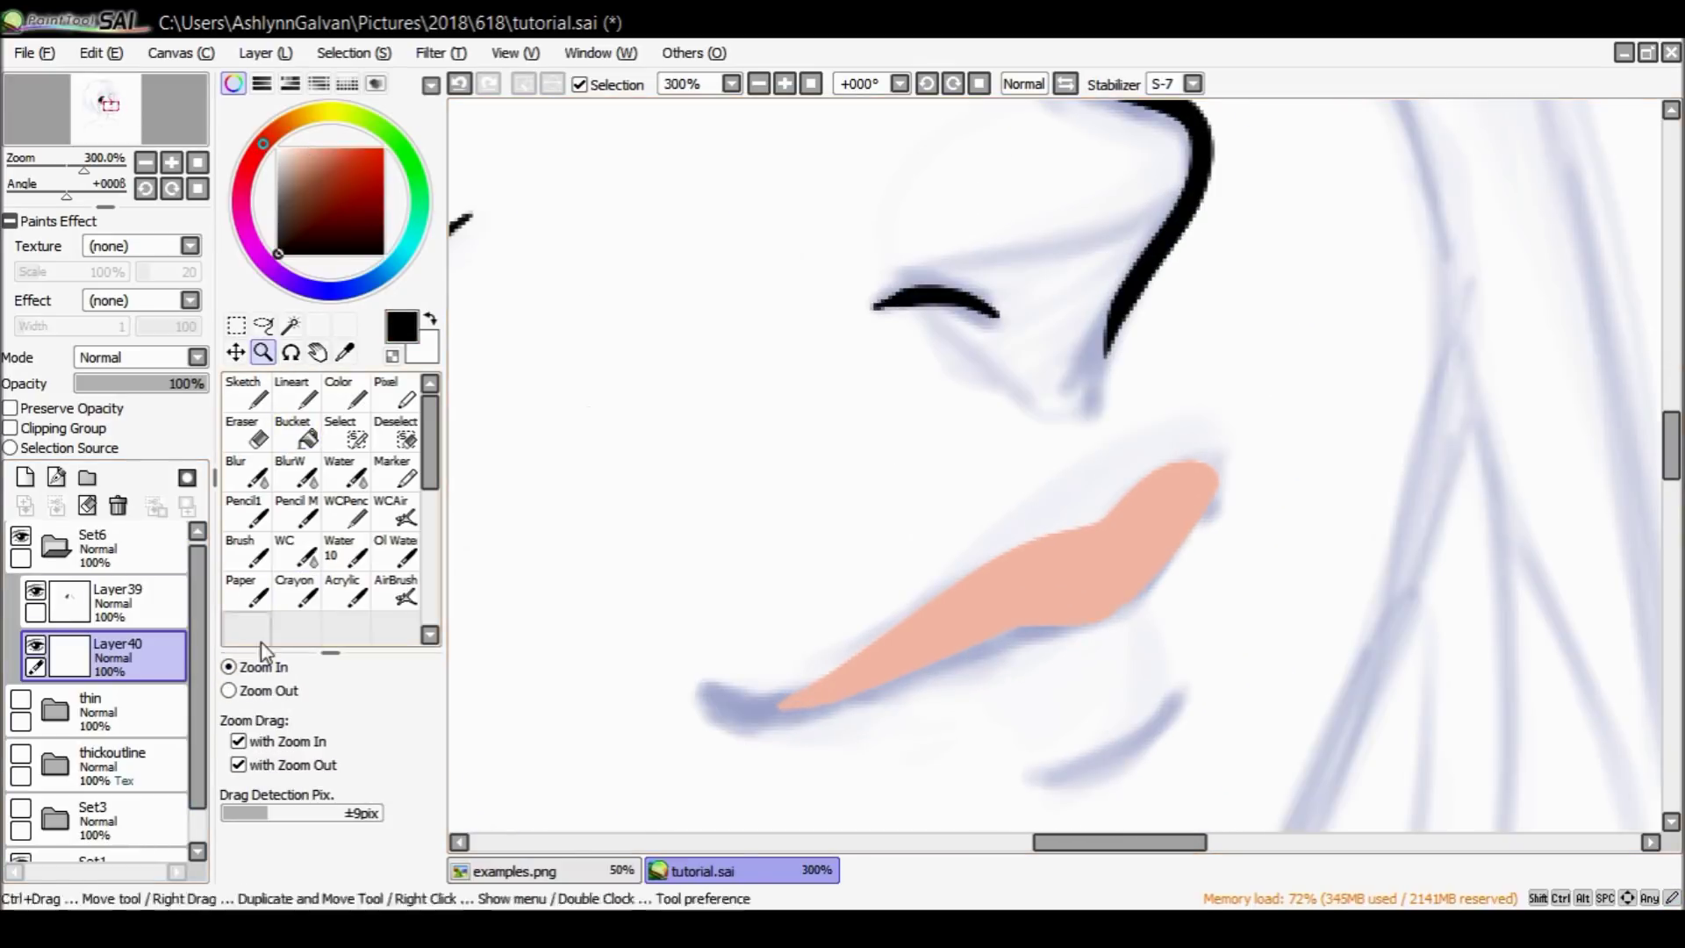
{"action": "left_click", "coordinate": [35, 645]}
{"action": "left_click", "coordinate": [118, 604]}
{"action": "left_click", "coordinate": [292, 392]}
{"action": "mouse_move", "coordinate": [704, 692]}
{"action": "left_mouse_down"}
{"action": "mouse_move", "coordinate": [872, 690]}
{"action": "mouse_move", "coordinate": [1115, 612]}
{"action": "mouse_move", "coordinate": [1215, 504]}
{"action": "left_mouse_up"}
{"action": "key", "text": "ctrl+z"}
{"action": "mouse_move", "coordinate": [703, 688]}
{"action": "left_mouse_down"}
{"action": "mouse_move", "coordinate": [752, 719]}
{"action": "mouse_move", "coordinate": [1016, 627]}
{"action": "mouse_move", "coordinate": [1107, 619]}
{"action": "mouse_move", "coordinate": [1221, 496]}
{"action": "left_mouse_up"}
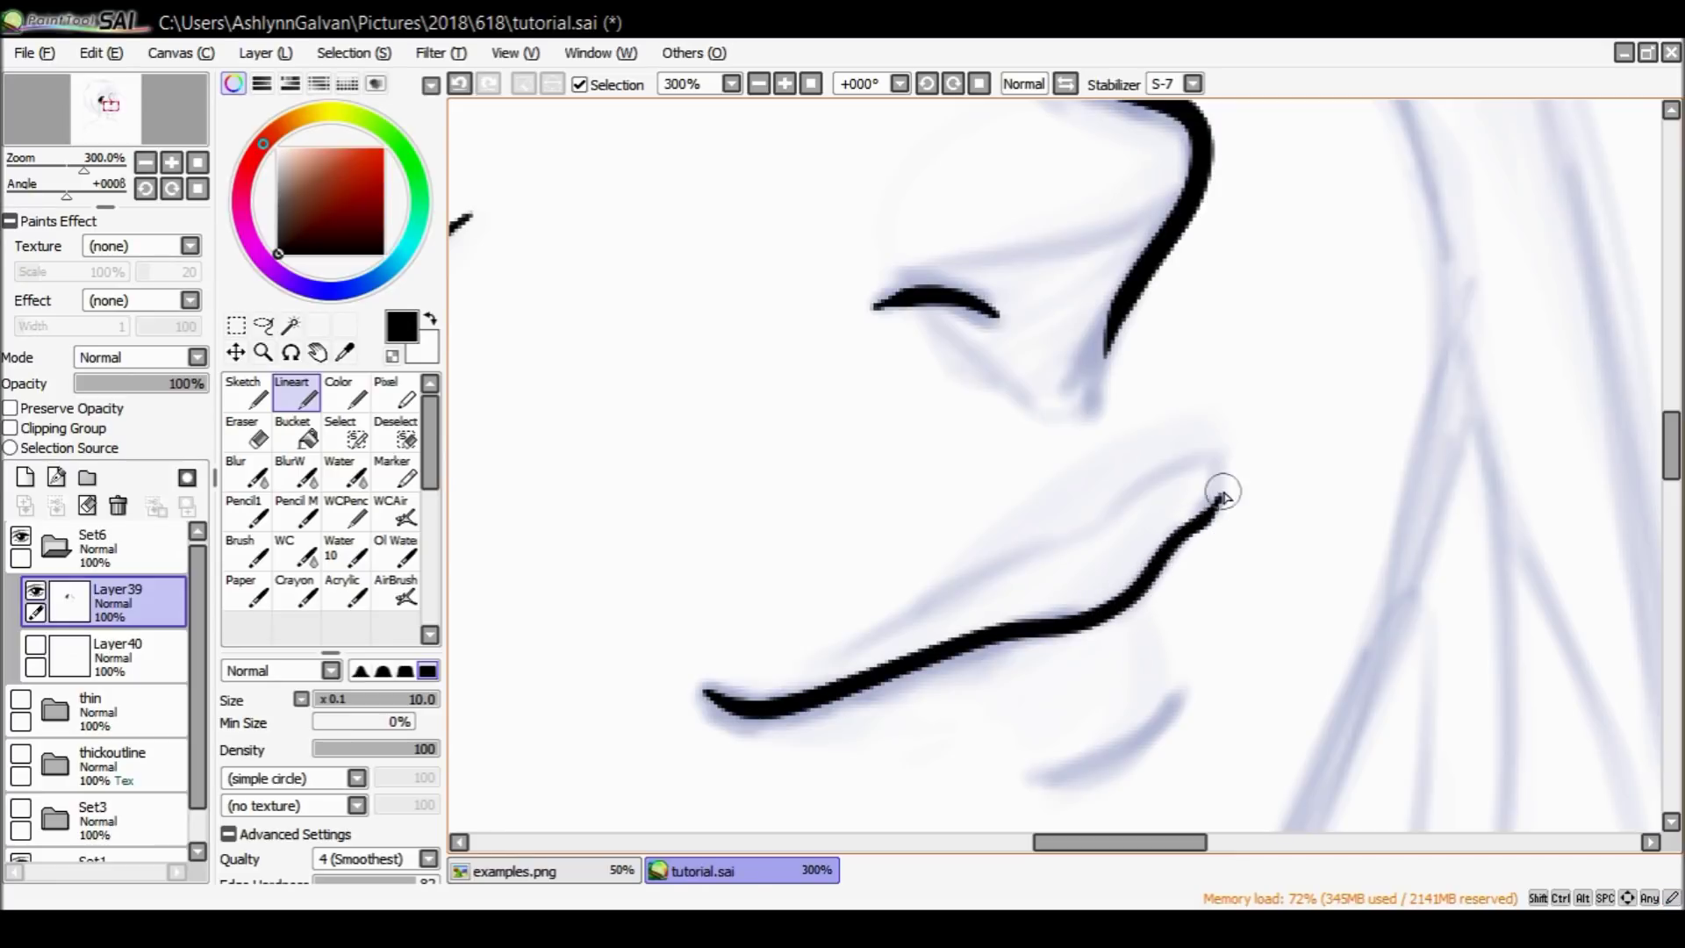
{"action": "left_click", "coordinate": [35, 646]}
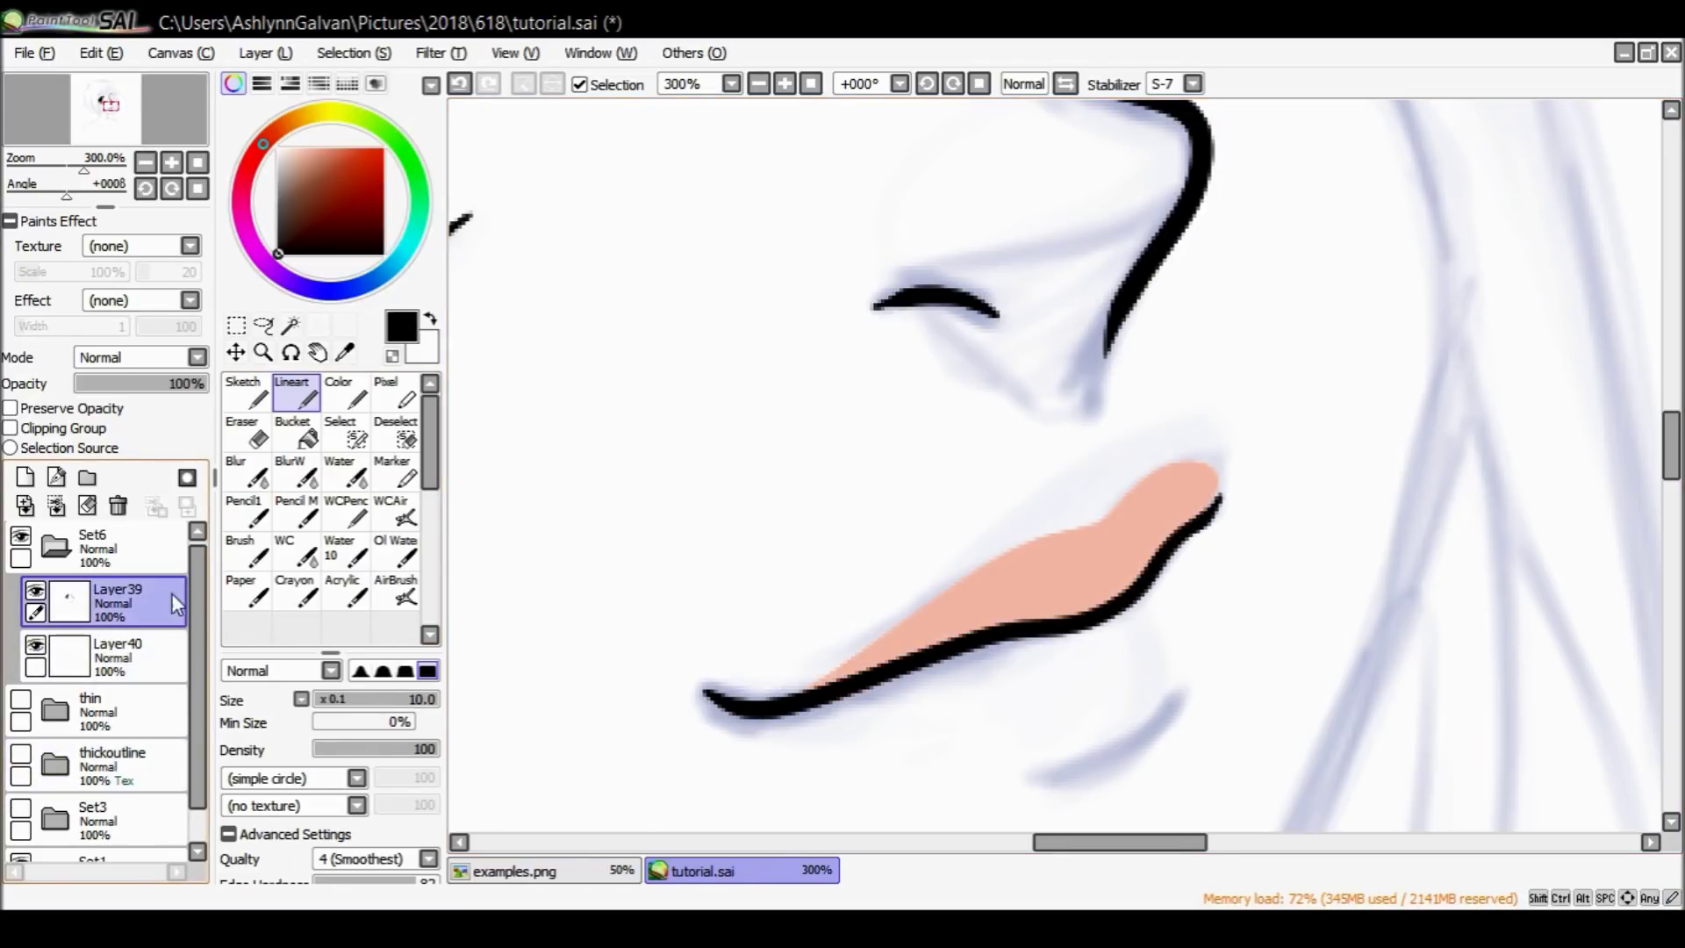
Review the inked mouth line and pink lip fill in the context of the whole face.
{"action": "left_click", "coordinate": [114, 657]}
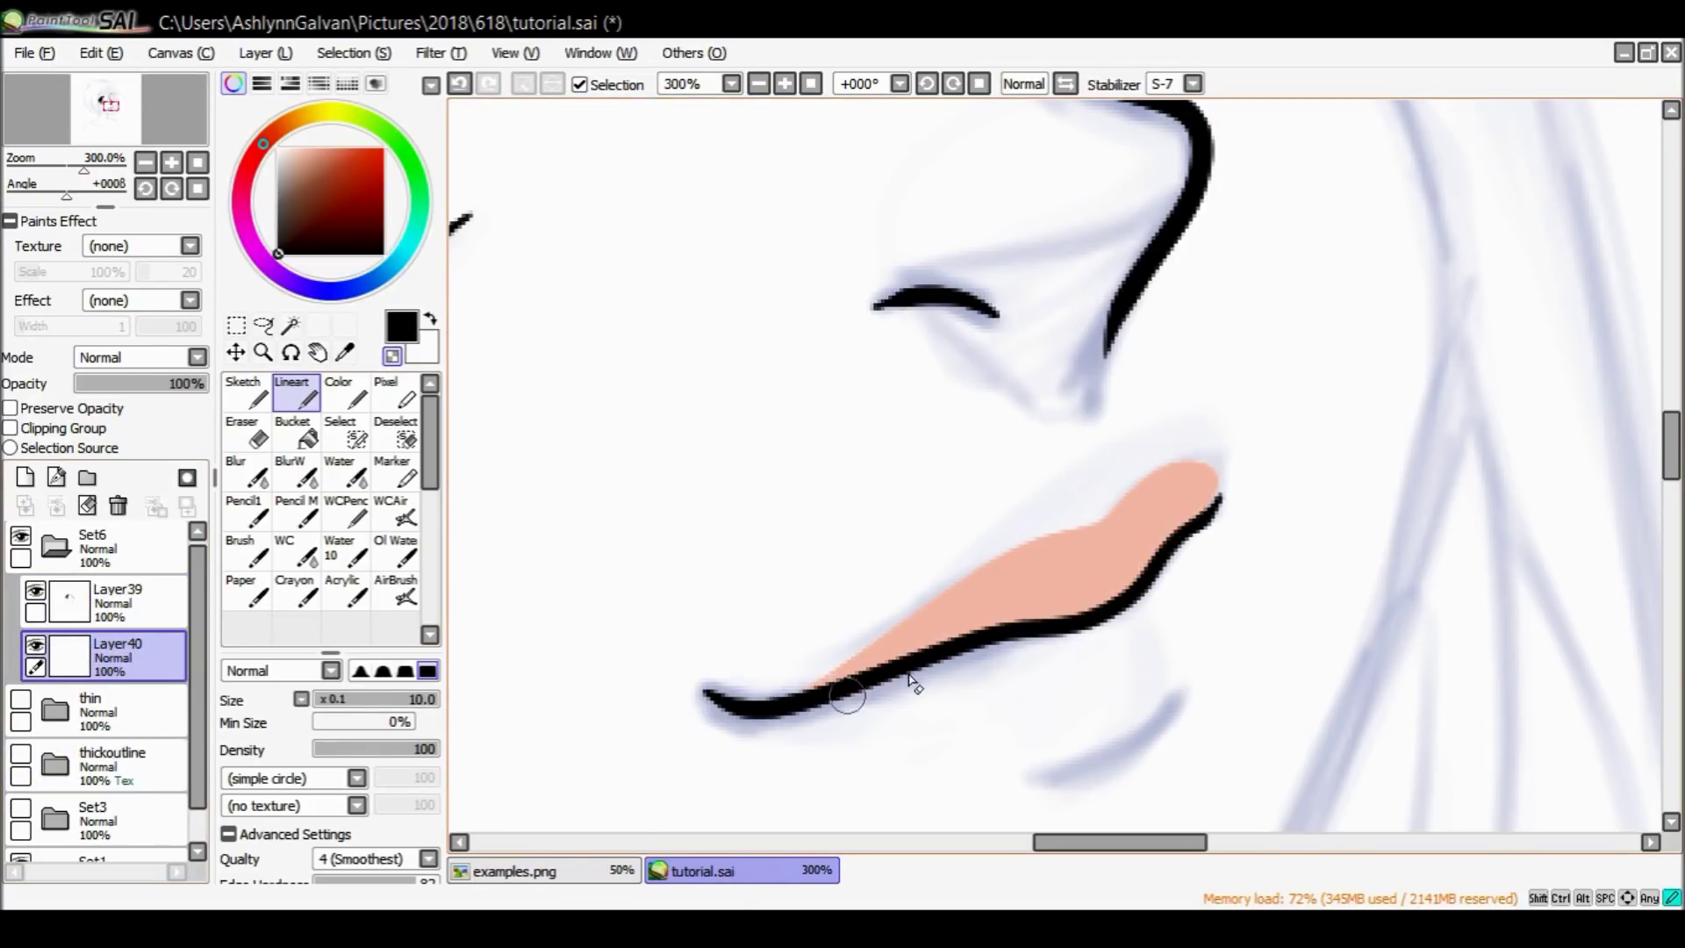
{"action": "left_click", "coordinate": [144, 618], "text": "ctrl"}
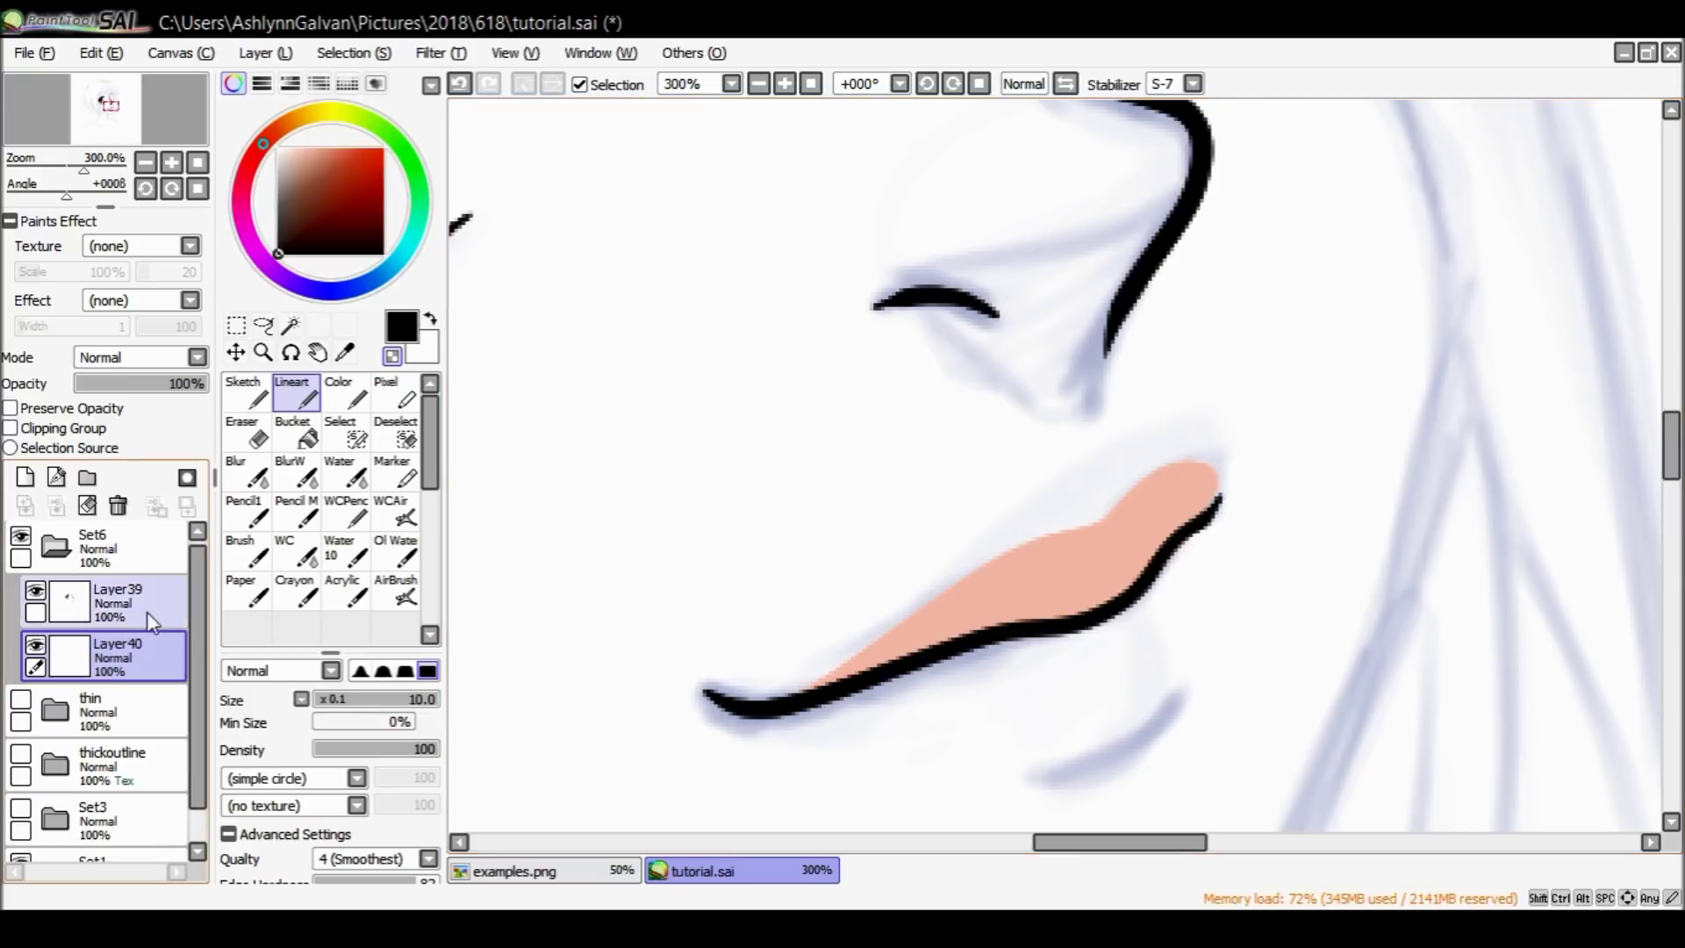
{"action": "left_click", "coordinate": [146, 614]}
{"action": "left_click", "coordinate": [263, 352]}
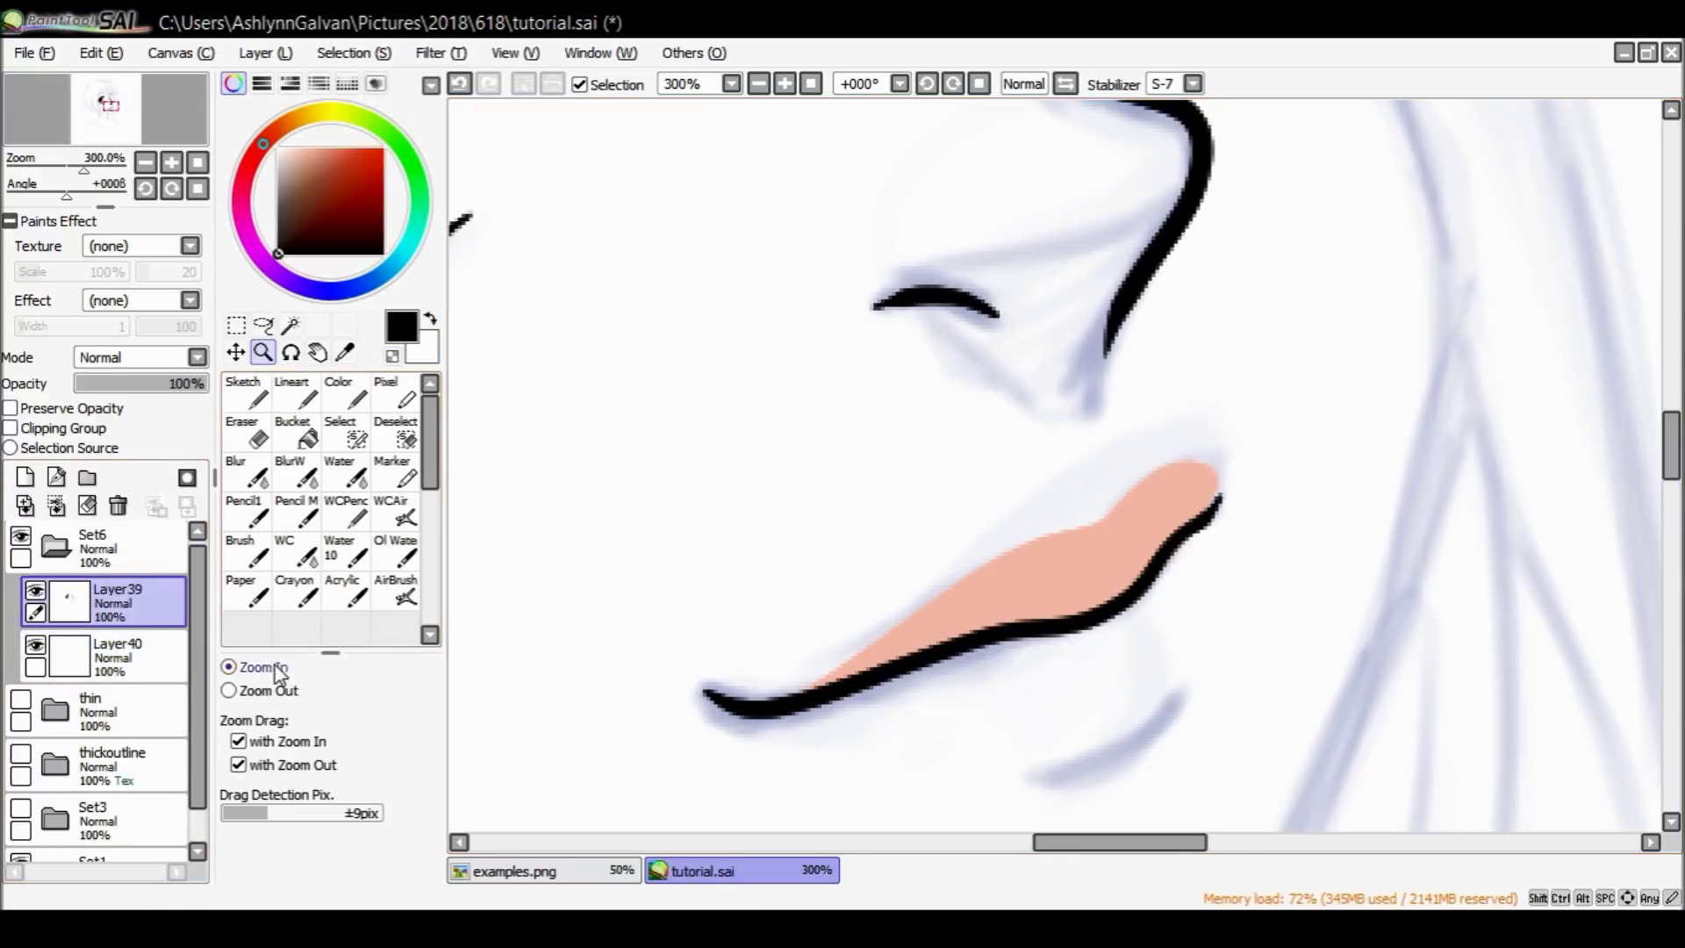
{"action": "left_click", "coordinate": [878, 447], "text": "alt"}
{"action": "left_click", "coordinate": [1114, 398], "text": "alt"}
{"action": "left_click", "coordinate": [1129, 377], "text": "alt"}
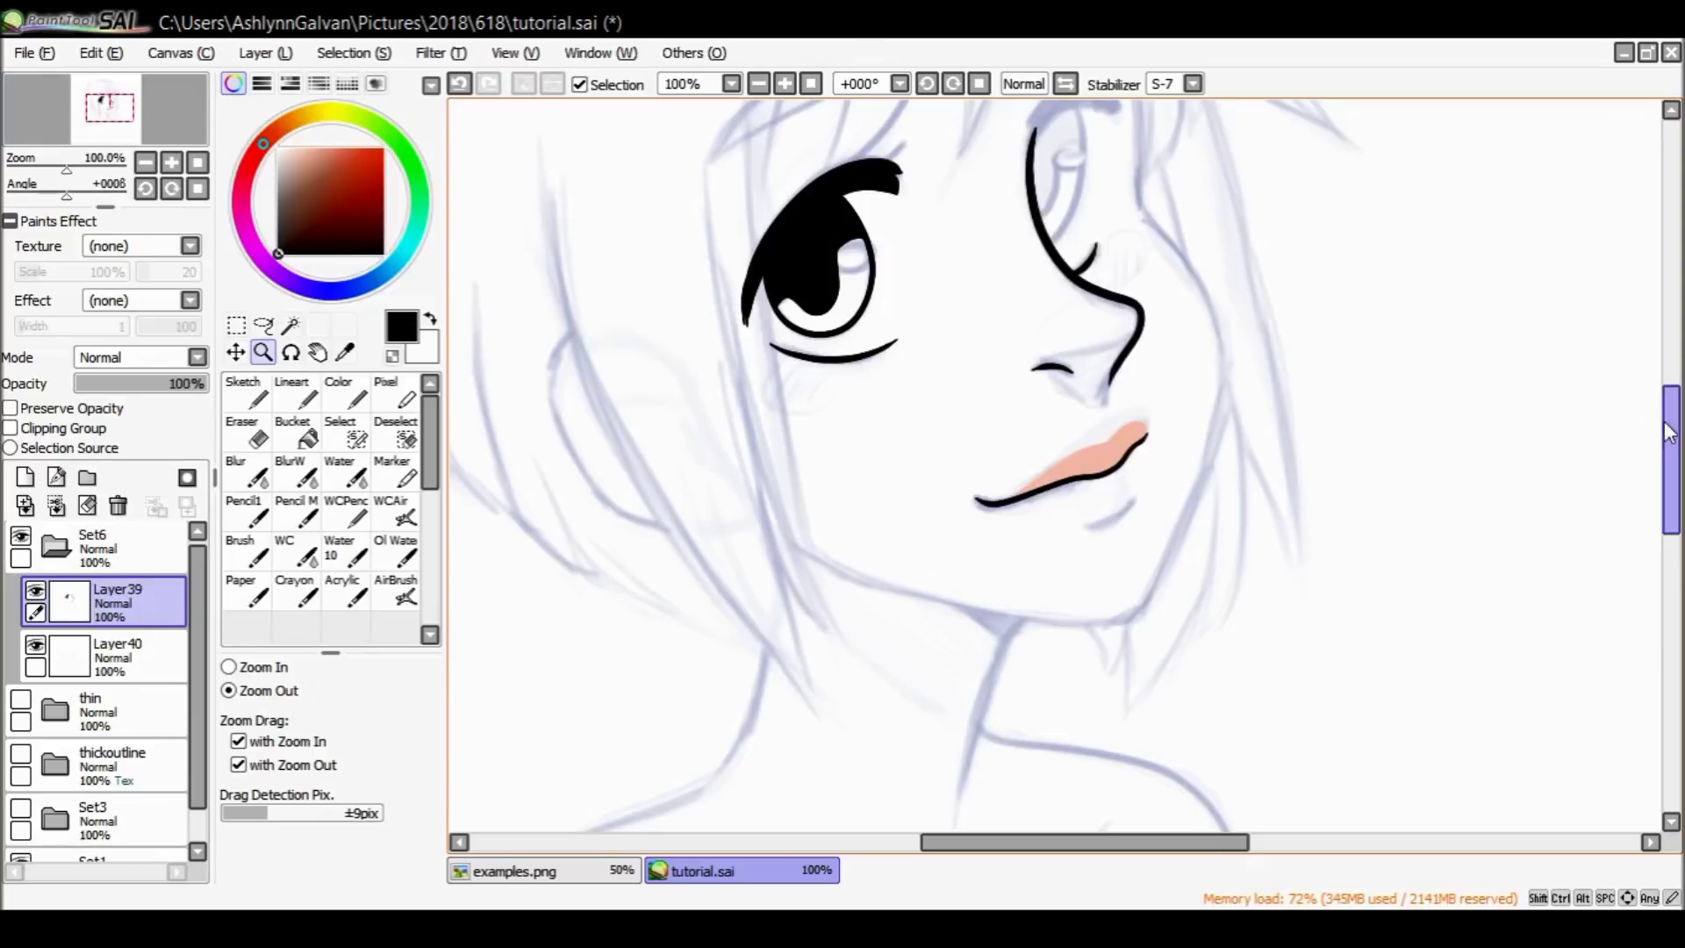
{"action": "scroll", "coordinate": [1662, 424], "scroll_direction": "up", "scroll_amount": 3}
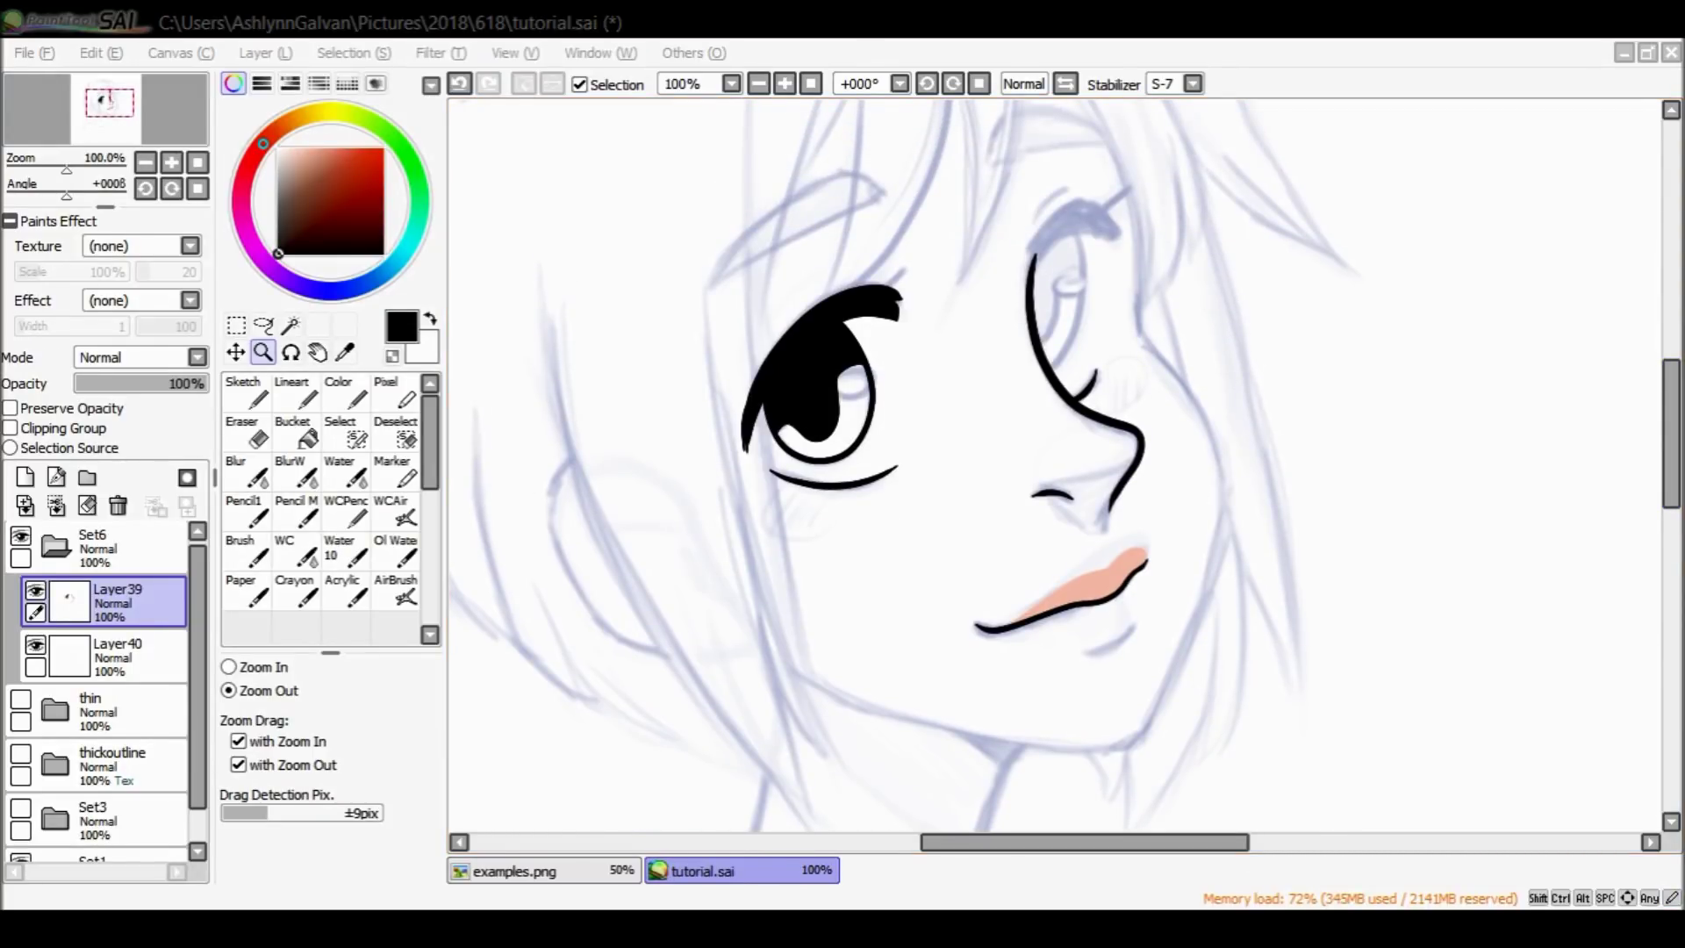
Ink the short curved line beneath the lower lip on Layer39 and rename the lip fill layer as lip.
{"action": "left_click", "coordinate": [1108, 641]}
{"action": "left_click", "coordinate": [297, 393]}
{"action": "mouse_move", "coordinate": [1052, 493]}
{"action": "left_mouse_down"}
{"action": "mouse_move", "coordinate": [1151, 481]}
{"action": "mouse_move", "coordinate": [1169, 423]}
{"action": "left_mouse_up"}
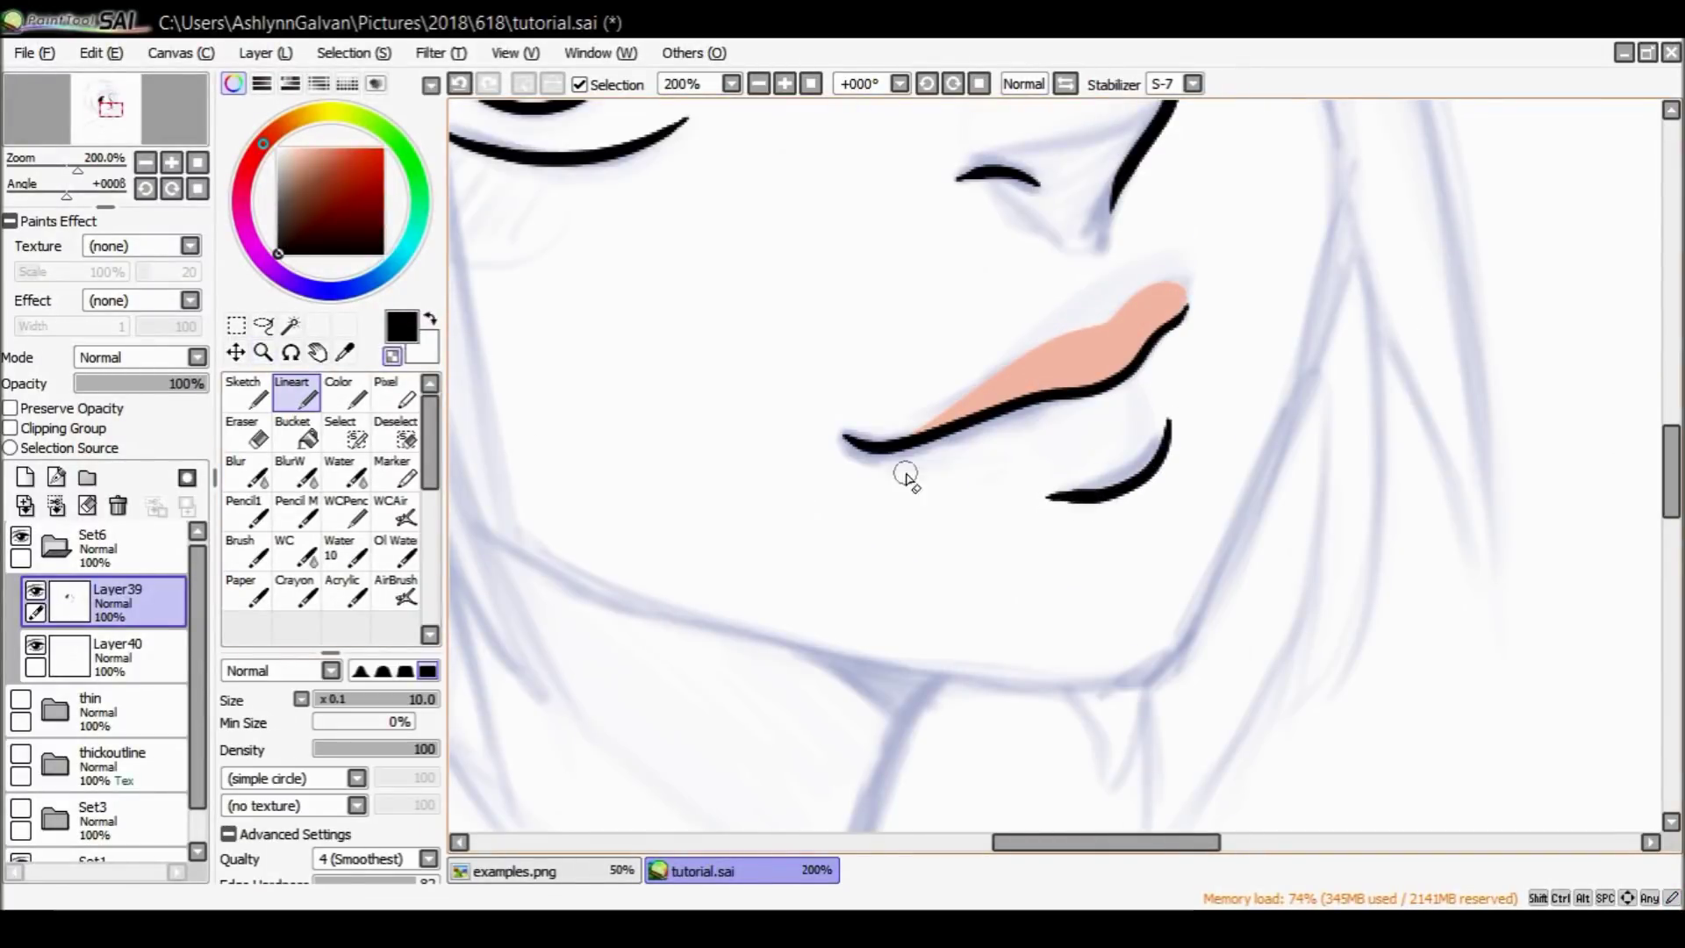
{"action": "double_click", "coordinate": [117, 657]}
{"action": "type", "text": "lip"}
Ink the upper lashes and eyelid creases of both eyes, plus the far eye's iris with its black pupil.
{"action": "left_click_drag", "start_coordinate": [959, 321], "coordinate": [1125, 226]}
{"action": "left_click", "coordinate": [345, 432]}
{"action": "left_click", "coordinate": [293, 392]}
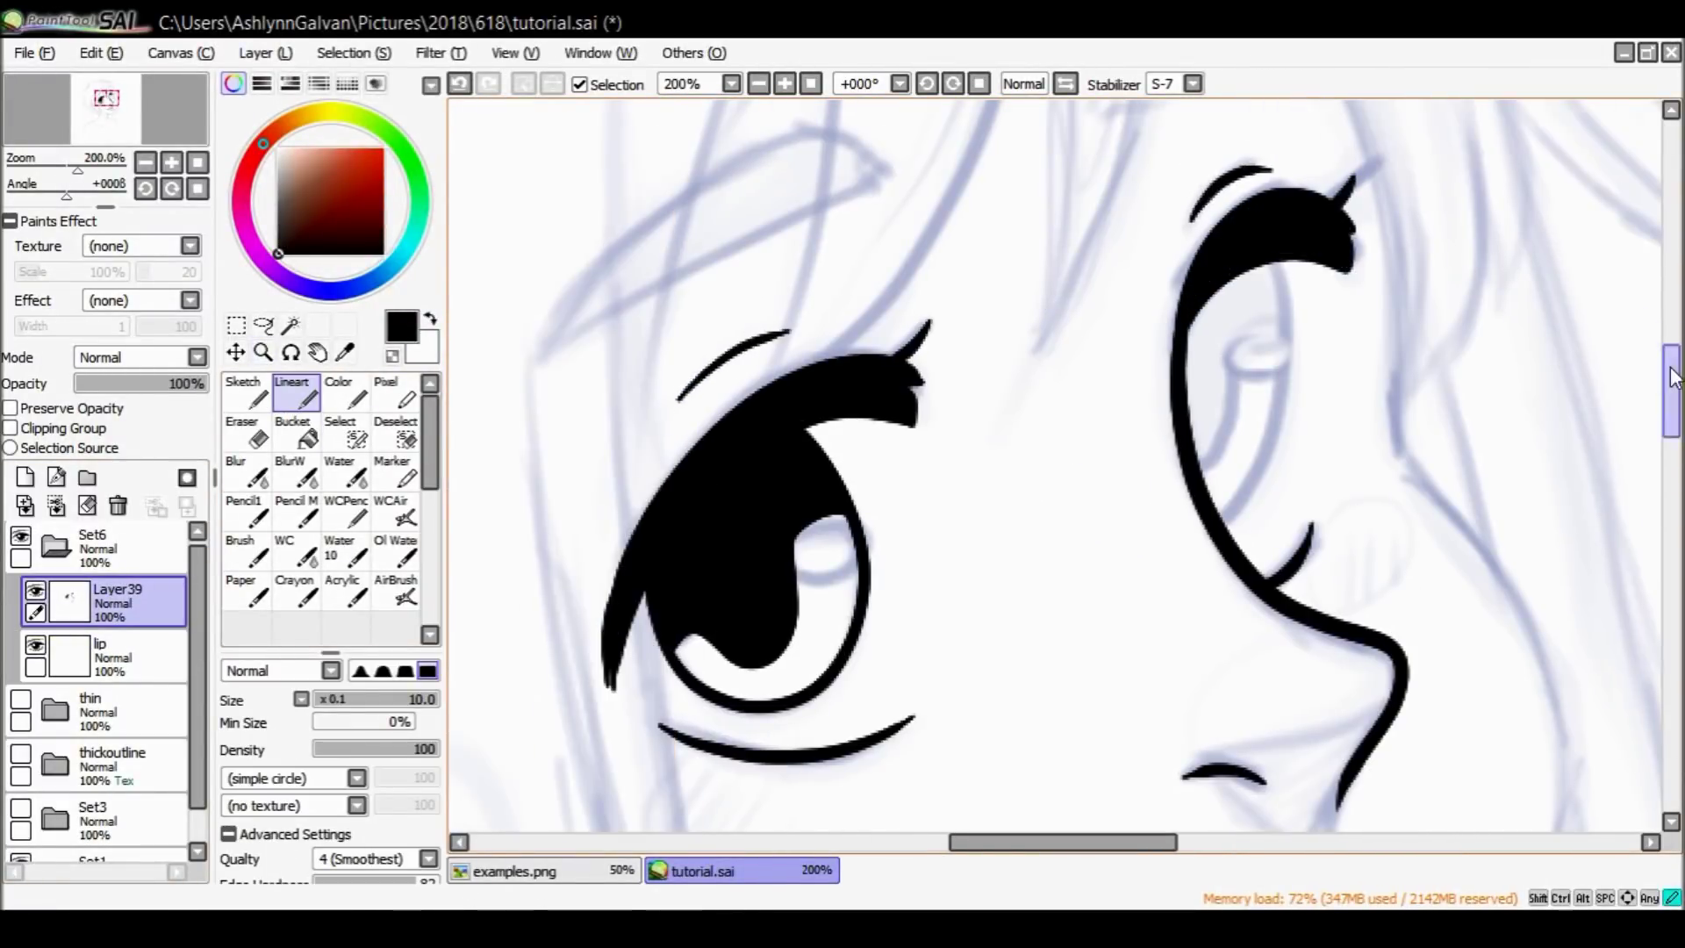
{"action": "left_click_drag", "start_coordinate": [1264, 200], "coordinate": [1228, 465]}
Ink the closed outlines of both eyebrows above the eyes.
{"action": "left_click_drag", "start_coordinate": [1671, 390], "coordinate": [1670, 336]}
{"action": "scroll", "coordinate": [965, 439], "scroll_direction": "down", "scroll_amount": 2}
{"action": "left_click_drag", "start_coordinate": [895, 395], "coordinate": [570, 527]}
{"action": "left_click_drag", "start_coordinate": [1097, 351], "coordinate": [1343, 308]}
Ink the long, pointed bangs strands falling over the forehead around both eyebrows.
{"action": "scroll", "coordinate": [1054, 439], "scroll_direction": "up", "scroll_amount": 3}
{"action": "left_click_drag", "start_coordinate": [977, 110], "coordinate": [1030, 755]}
{"action": "scroll", "coordinate": [1029, 755], "scroll_direction": "up", "scroll_amount": 3}
{"action": "left_click_drag", "start_coordinate": [965, 264], "coordinate": [1010, 114]}
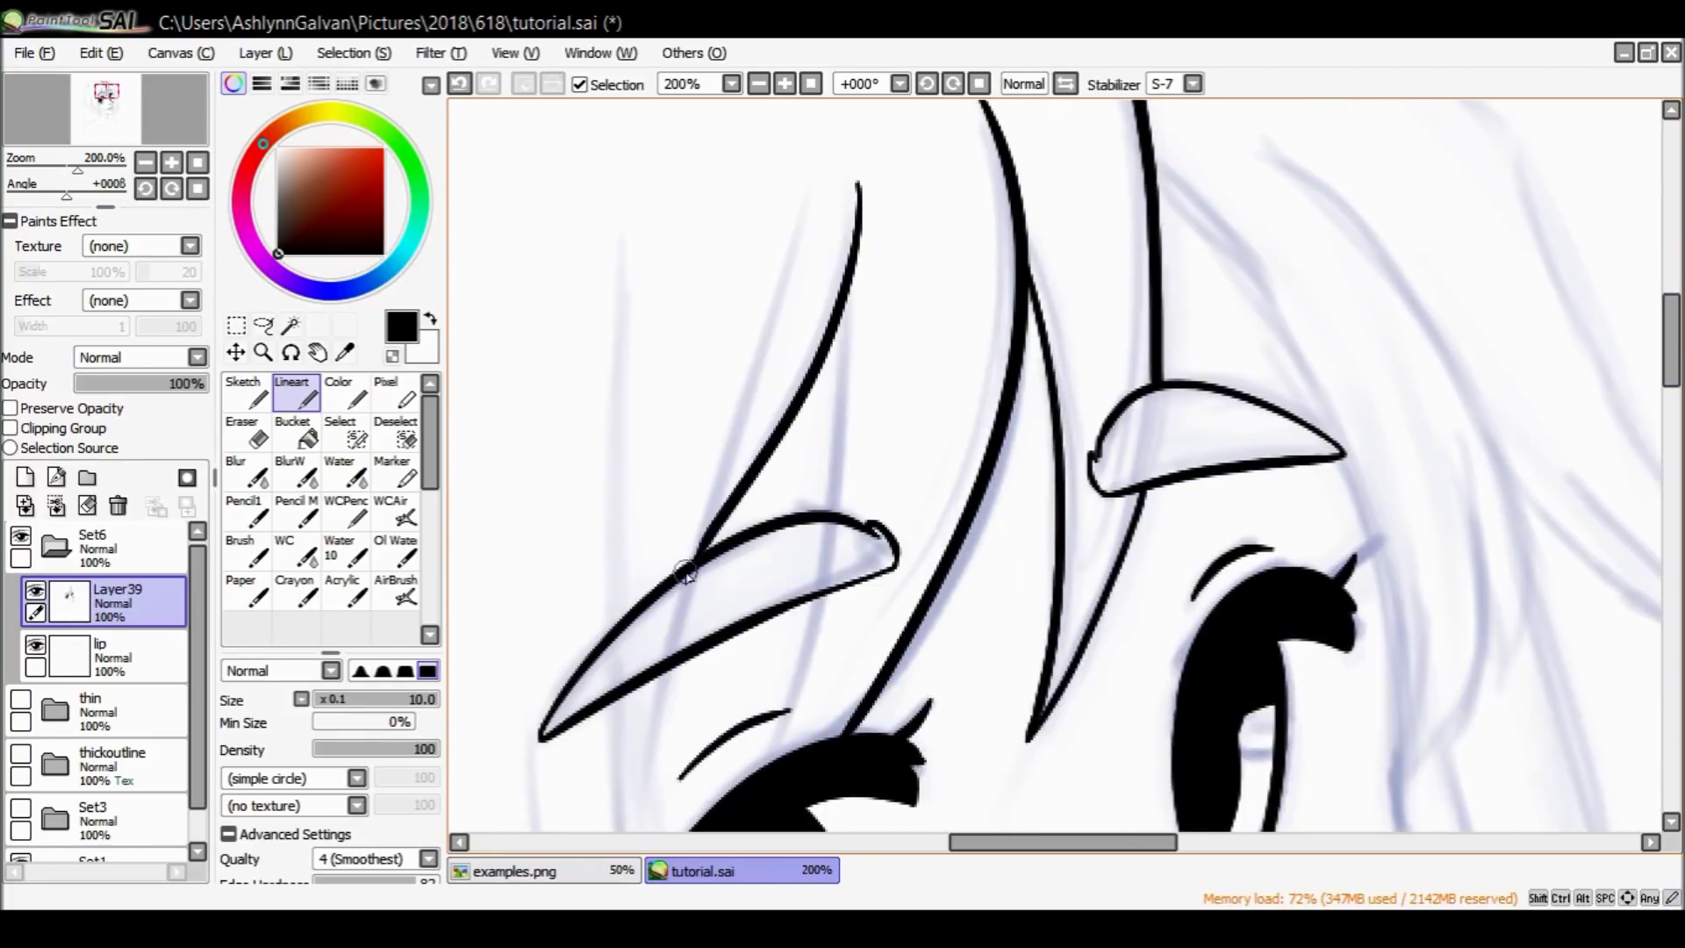
{"action": "left_click_drag", "start_coordinate": [808, 223], "coordinate": [672, 587]}
Ink the side lock that falls beside the near eye down past the jaw.
{"action": "left_click", "coordinate": [263, 352]}
{"action": "left_click", "coordinate": [1306, 220]}
{"action": "left_click", "coordinate": [292, 393]}
{"action": "scroll", "coordinate": [966, 439], "scroll_direction": "down", "scroll_amount": 3}
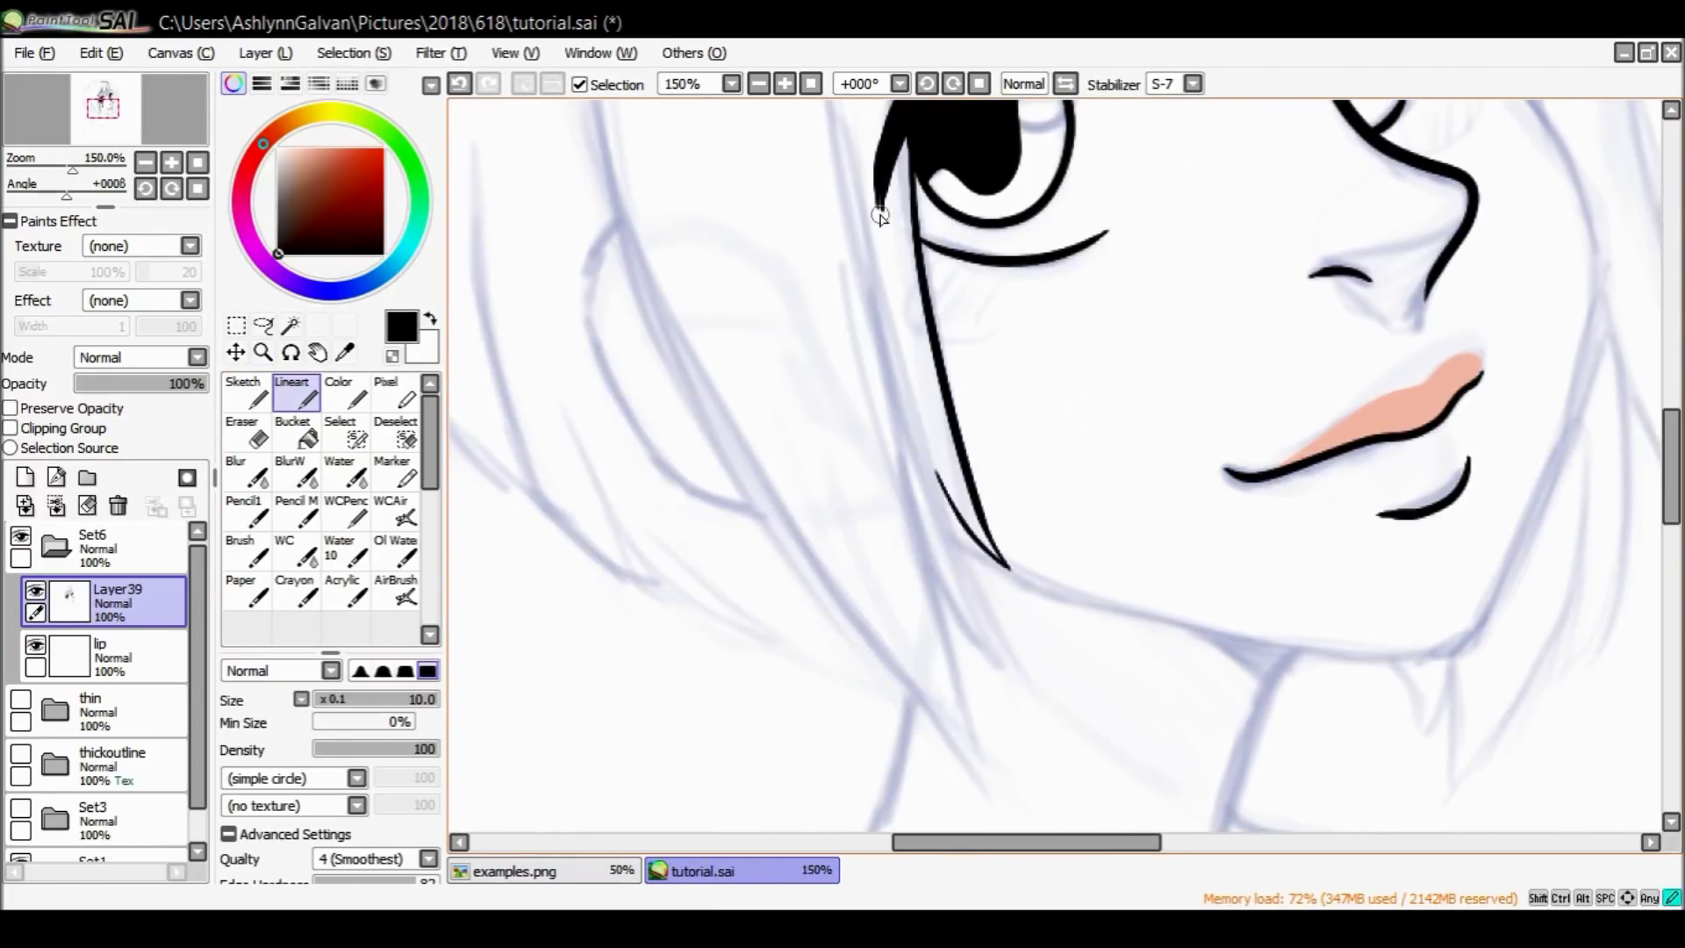
{"action": "left_click_drag", "start_coordinate": [878, 211], "coordinate": [1036, 667]}
Ink the hair strands and outer hair contour behind the near eye, along with the ear's curve.
{"action": "scroll", "coordinate": [966, 439], "scroll_direction": "up", "scroll_amount": 2}
{"action": "scroll", "coordinate": [909, 488], "scroll_direction": "up", "scroll_amount": 2}
{"action": "left_click_drag", "start_coordinate": [772, 386], "coordinate": [685, 684]}
{"action": "left_click_drag", "start_coordinate": [890, 579], "coordinate": [720, 720]}
{"action": "scroll", "coordinate": [878, 439], "scroll_direction": "up", "scroll_amount": 1}
{"action": "scroll", "coordinate": [878, 439], "scroll_direction": "down", "scroll_amount": 1}
{"action": "left_click_drag", "start_coordinate": [685, 637], "coordinate": [641, 693]}
{"action": "scroll", "coordinate": [1006, 290], "scroll_direction": "up", "scroll_amount": 2}
Ink the jaw line and the far cheek contour of the face.
{"action": "left_click", "coordinate": [262, 352]}
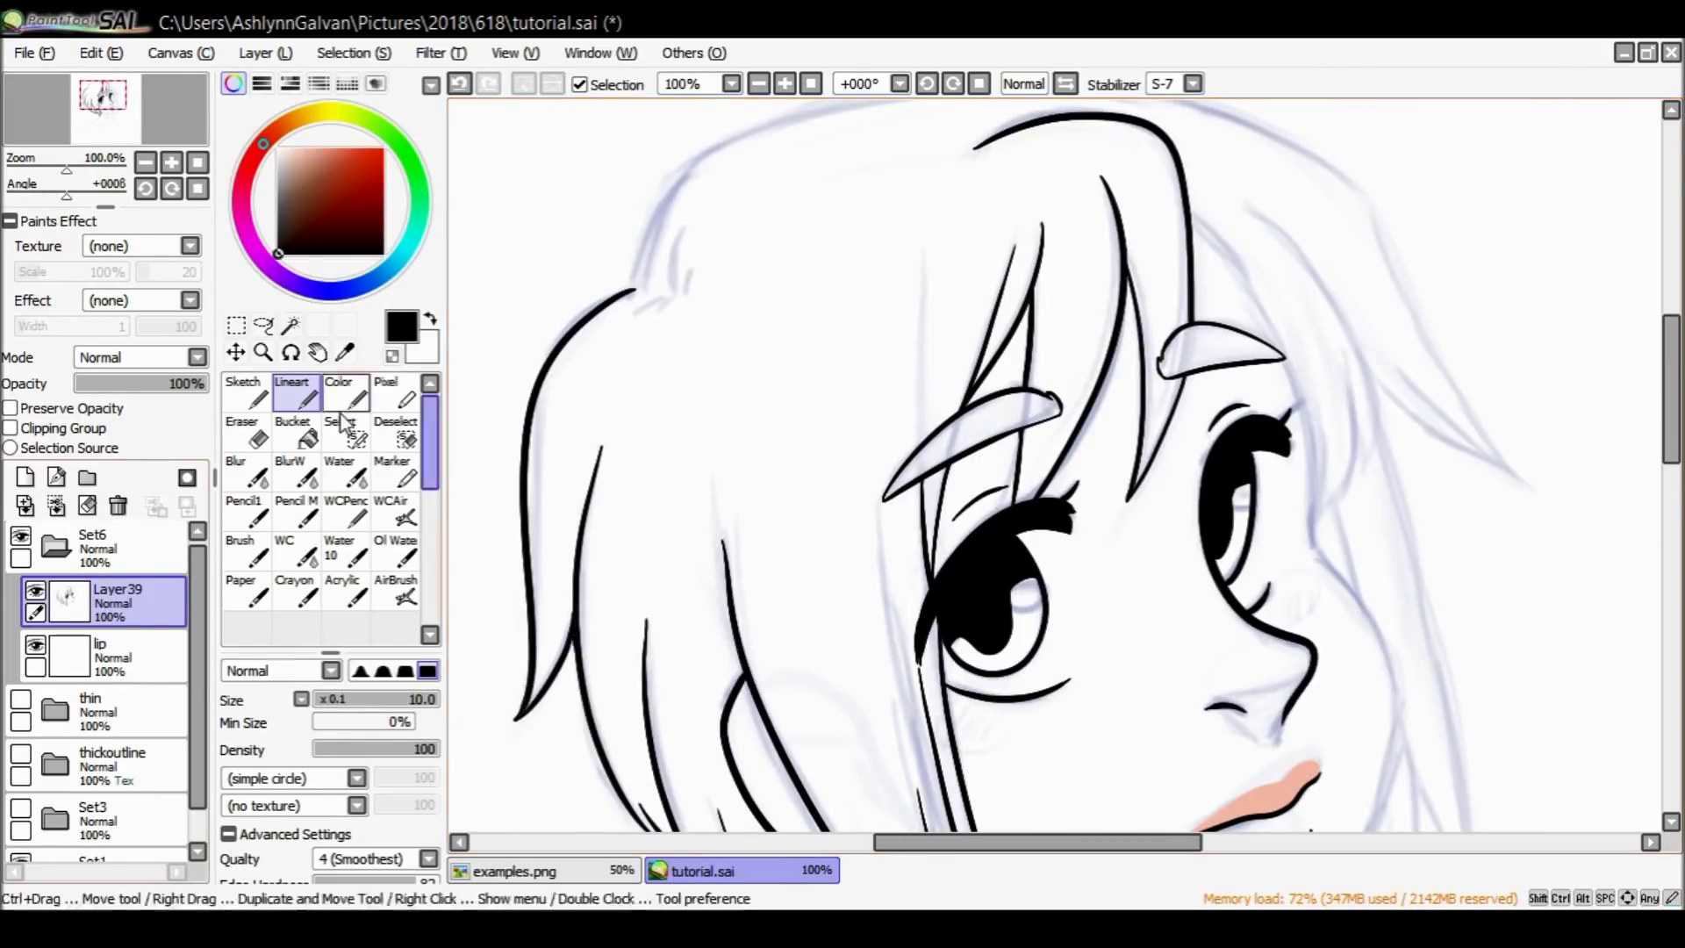
{"action": "left_click", "coordinate": [688, 733]}
{"action": "left_click", "coordinate": [292, 392]}
{"action": "left_click_drag", "start_coordinate": [718, 571], "coordinate": [880, 613]}
{"action": "scroll", "coordinate": [969, 640], "scroll_direction": "up", "scroll_amount": 1}
{"action": "scroll", "coordinate": [966, 438], "scroll_direction": "down", "scroll_amount": 1}
{"action": "left_click_drag", "start_coordinate": [1157, 263], "coordinate": [1220, 606]}
Ink the bangs strands beside the far eye and the outline over the crown of the head.
{"action": "scroll", "coordinate": [965, 438], "scroll_direction": "up", "scroll_amount": 1}
{"action": "left_click_drag", "start_coordinate": [1078, 171], "coordinate": [1212, 443]}
{"action": "scroll", "coordinate": [1207, 463], "scroll_direction": "down", "scroll_amount": 1}
{"action": "scroll", "coordinate": [966, 439], "scroll_direction": "up", "scroll_amount": 2}
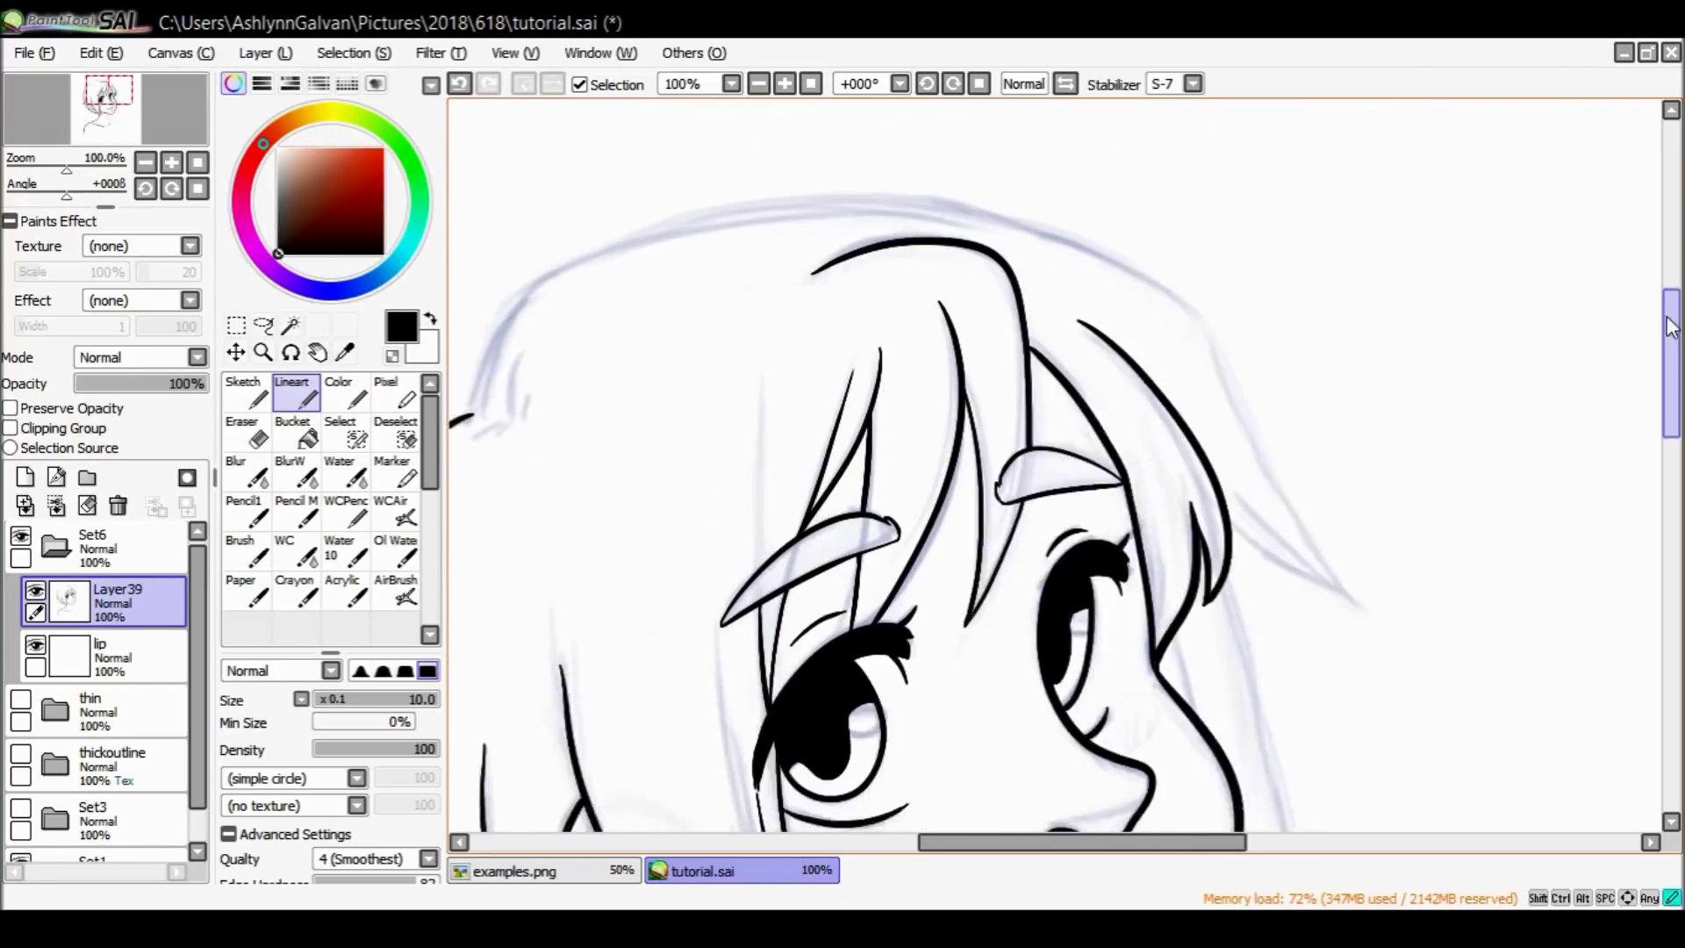
{"action": "left_click_drag", "start_coordinate": [842, 228], "coordinate": [544, 439]}
Ink the long hair locks and pointed tips on the far side of the face down to the neck.
{"action": "scroll", "coordinate": [965, 439], "scroll_direction": "down", "scroll_amount": 2}
{"action": "scroll", "coordinate": [966, 439], "scroll_direction": "down", "scroll_amount": 2}
{"action": "left_click_drag", "start_coordinate": [1321, 229], "coordinate": [1400, 685]}
{"action": "left_click_drag", "start_coordinate": [1325, 334], "coordinate": [1300, 755]}
{"action": "scroll", "coordinate": [965, 439], "scroll_direction": "down", "scroll_amount": 1}
{"action": "left_click_drag", "start_coordinate": [1317, 452], "coordinate": [1211, 707]}
Ink the neck, both shoulders and the two collarbone lines.
{"action": "scroll", "coordinate": [863, 484], "scroll_direction": "up", "scroll_amount": 4}
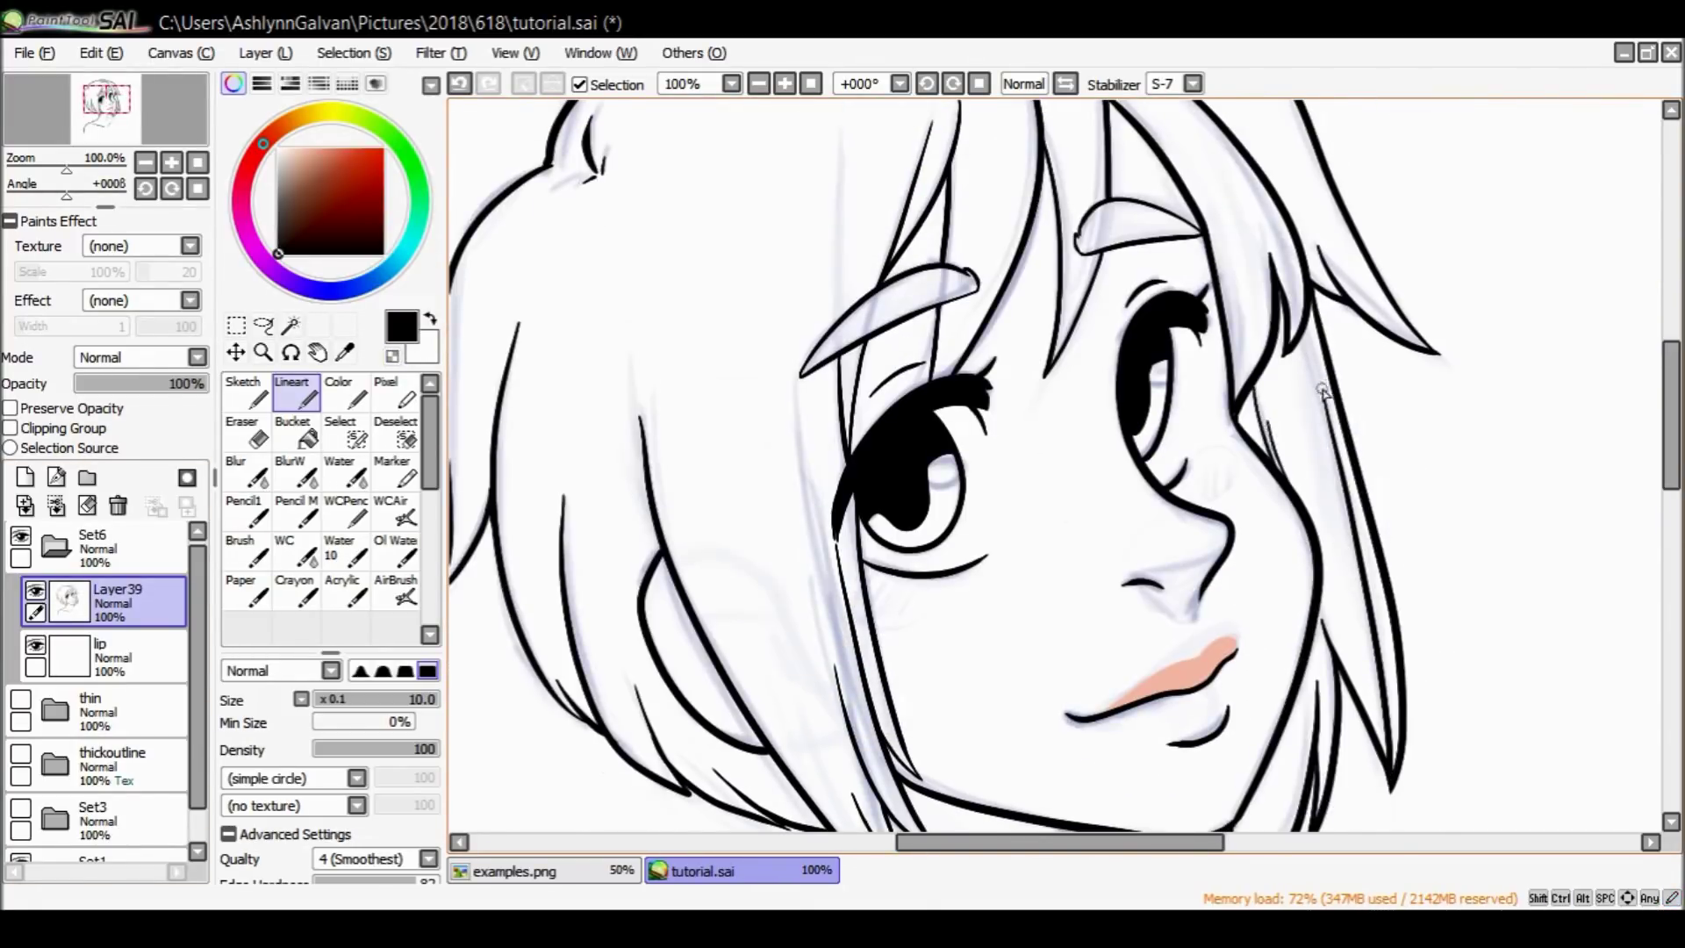
{"action": "scroll", "coordinate": [863, 483], "scroll_direction": "down", "scroll_amount": 5}
{"action": "left_click_drag", "start_coordinate": [1141, 606], "coordinate": [1343, 702]}
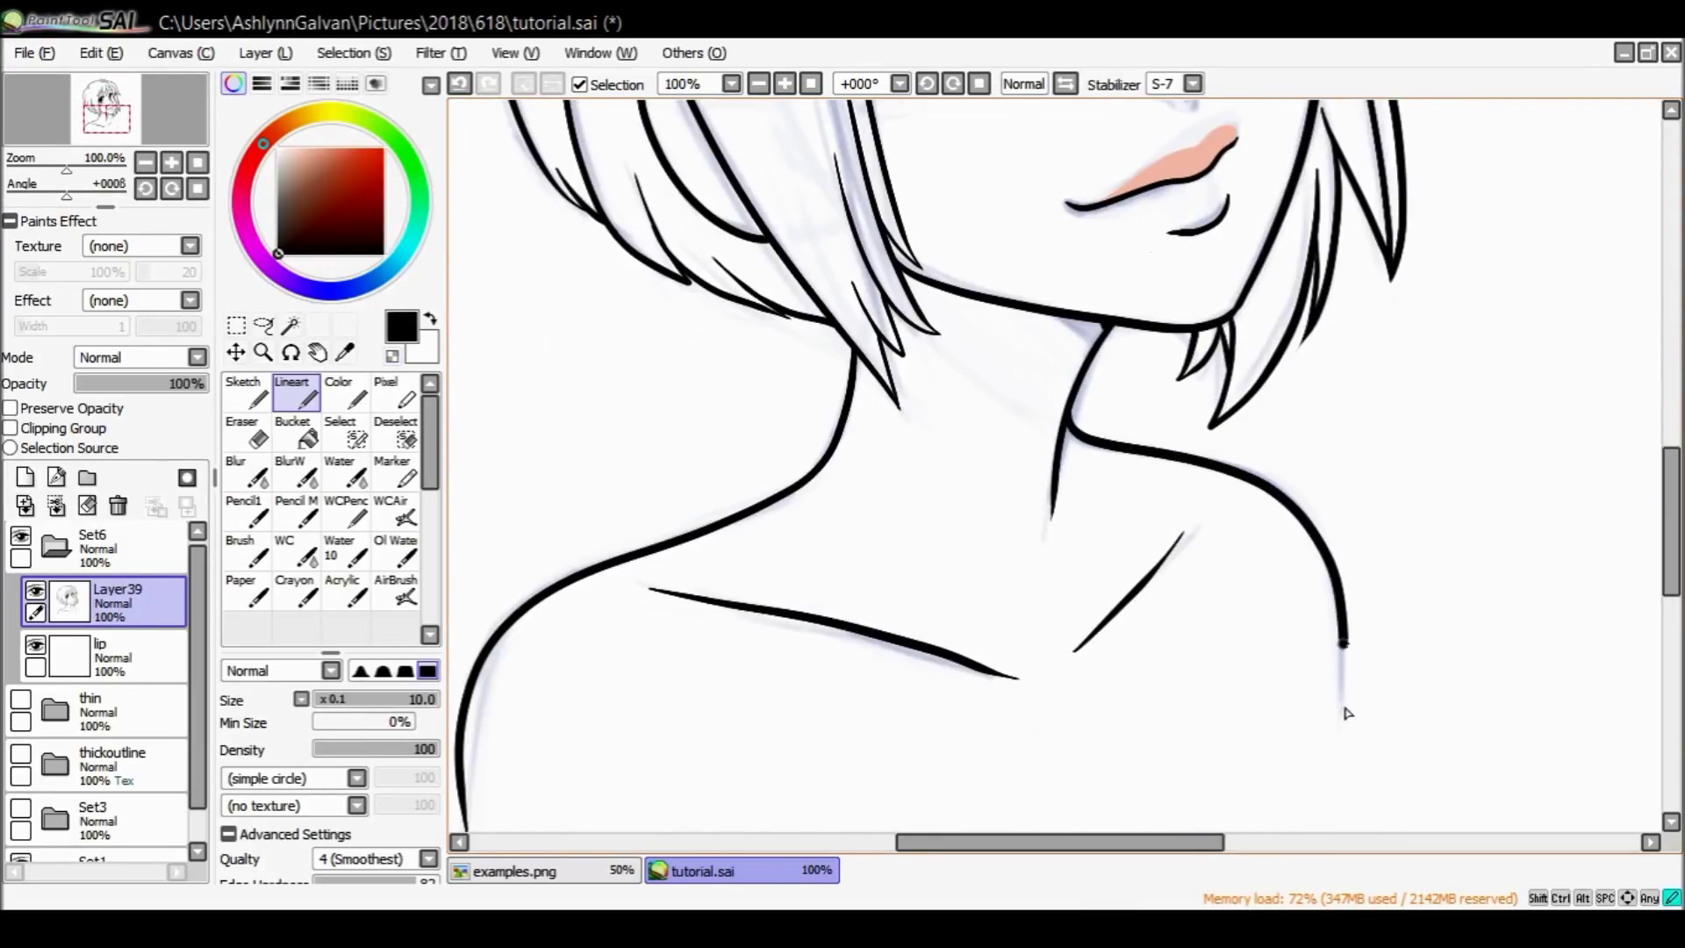
Review the inked portrait as a whole, and examine the mouth, neck, eyes and bangs up close.
{"action": "left_click", "coordinate": [262, 352]}
{"action": "left_click", "coordinate": [966, 439]}
{"action": "left_click", "coordinate": [965, 439]}
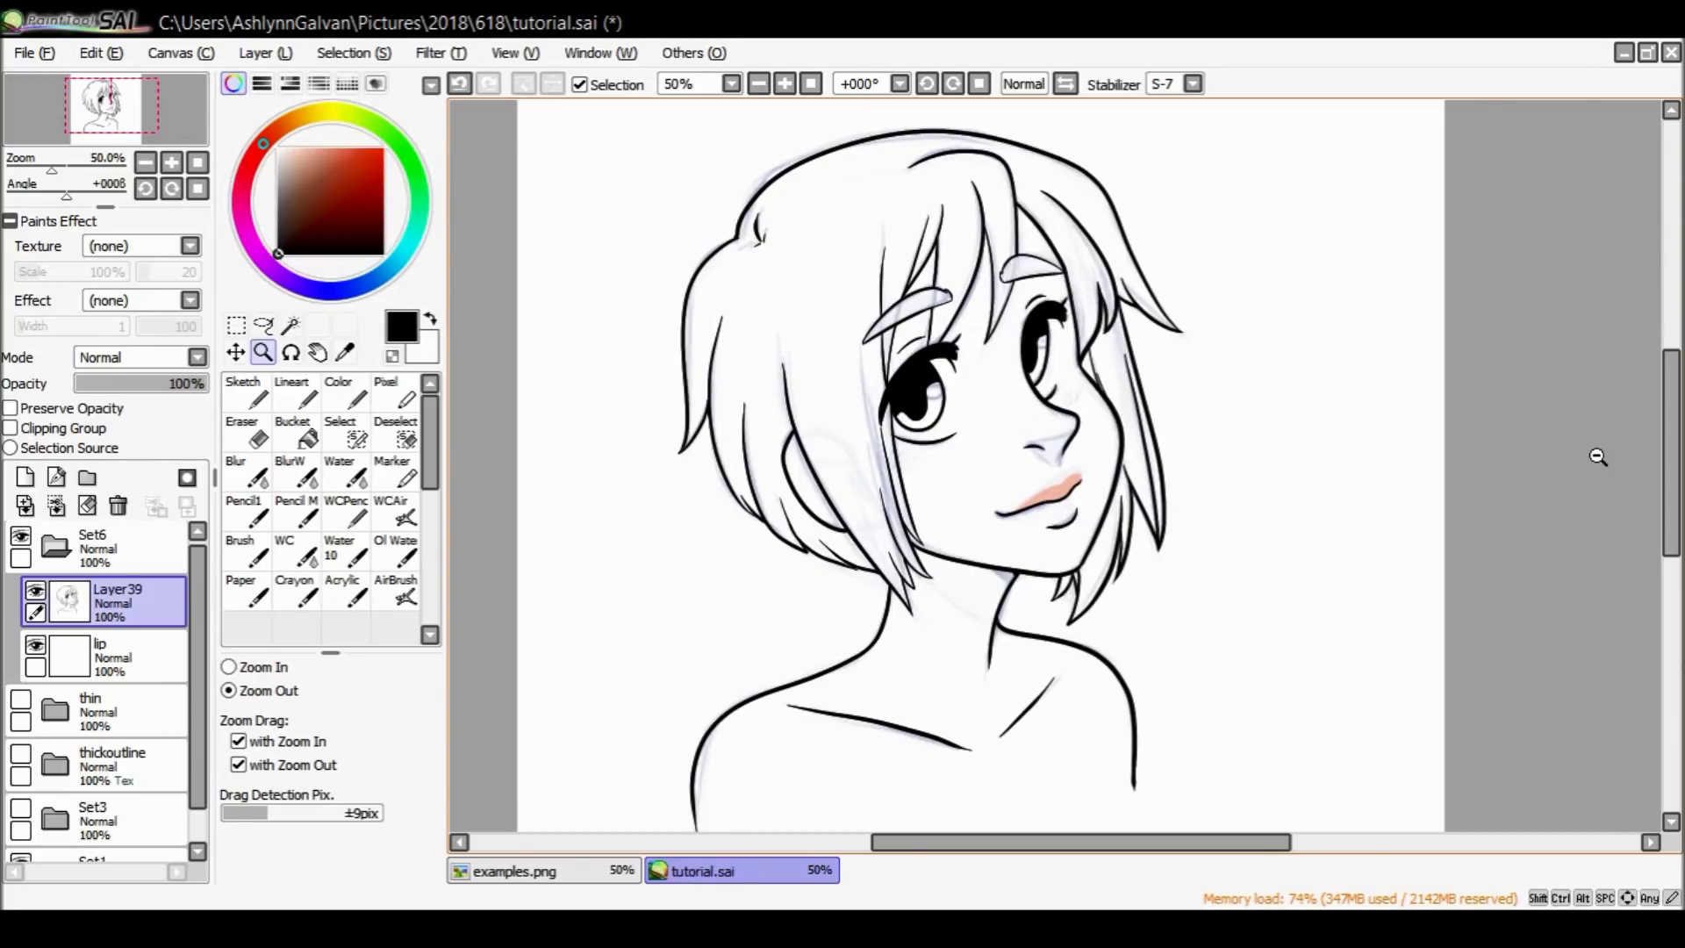
{"action": "left_click", "coordinate": [230, 667]}
{"action": "left_click_drag", "start_coordinate": [1667, 393], "coordinate": [1590, 364]}
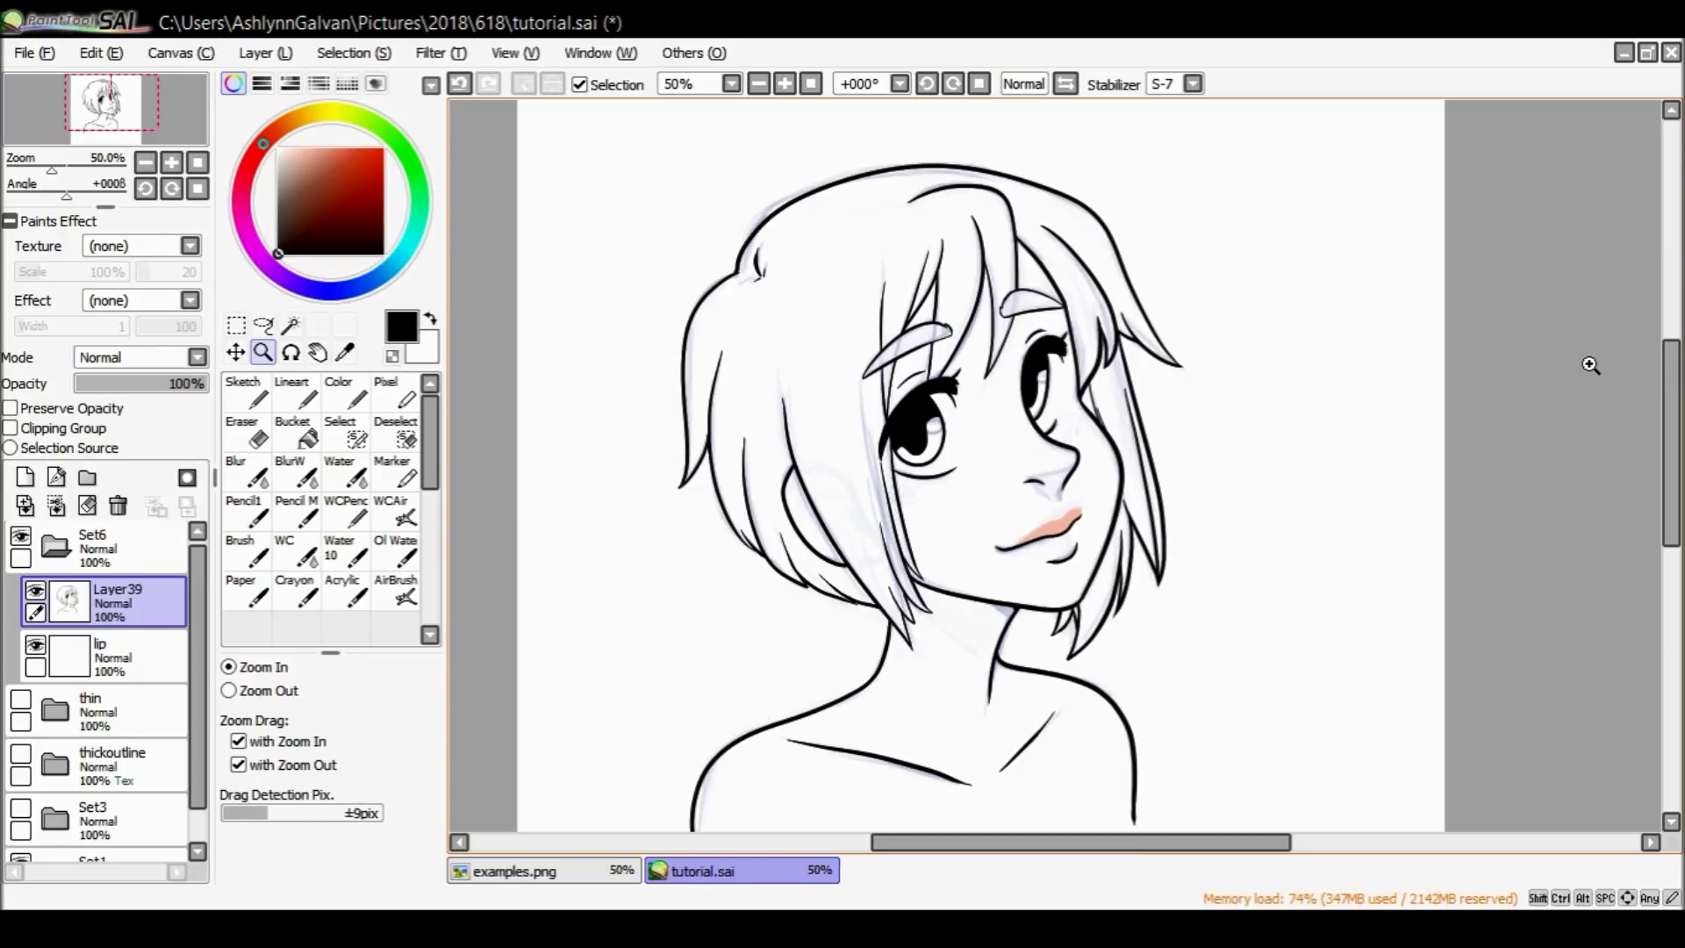
{"action": "left_click", "coordinate": [1023, 625]}
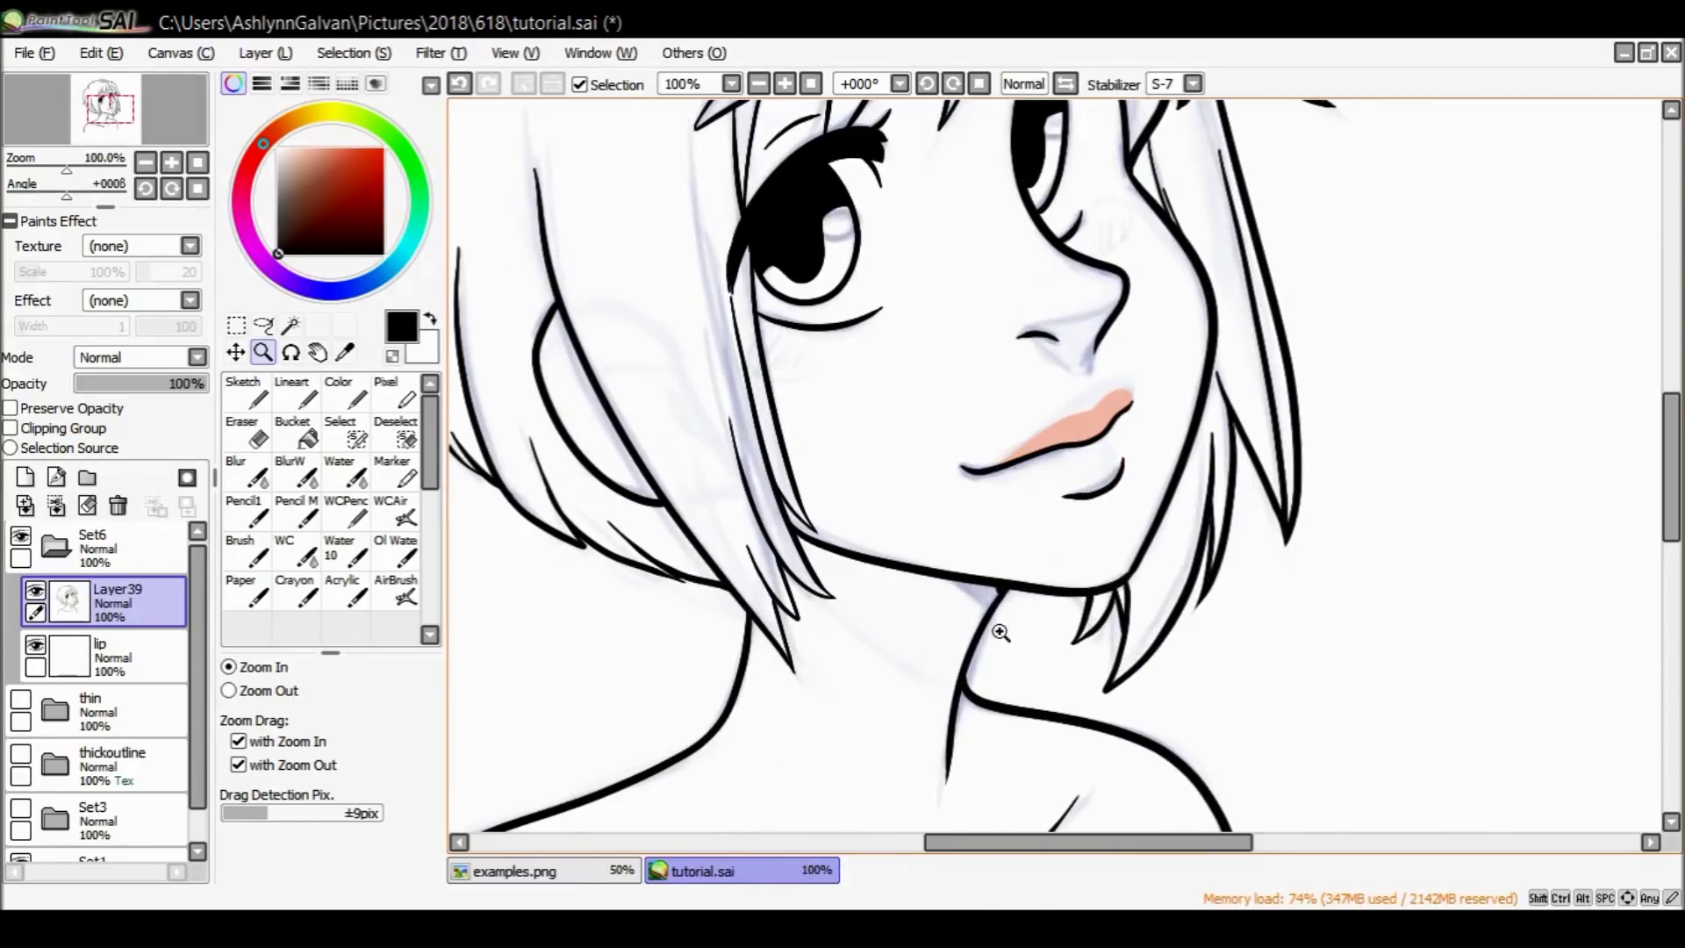
{"action": "left_click_drag", "start_coordinate": [1666, 428], "coordinate": [1622, 338]}
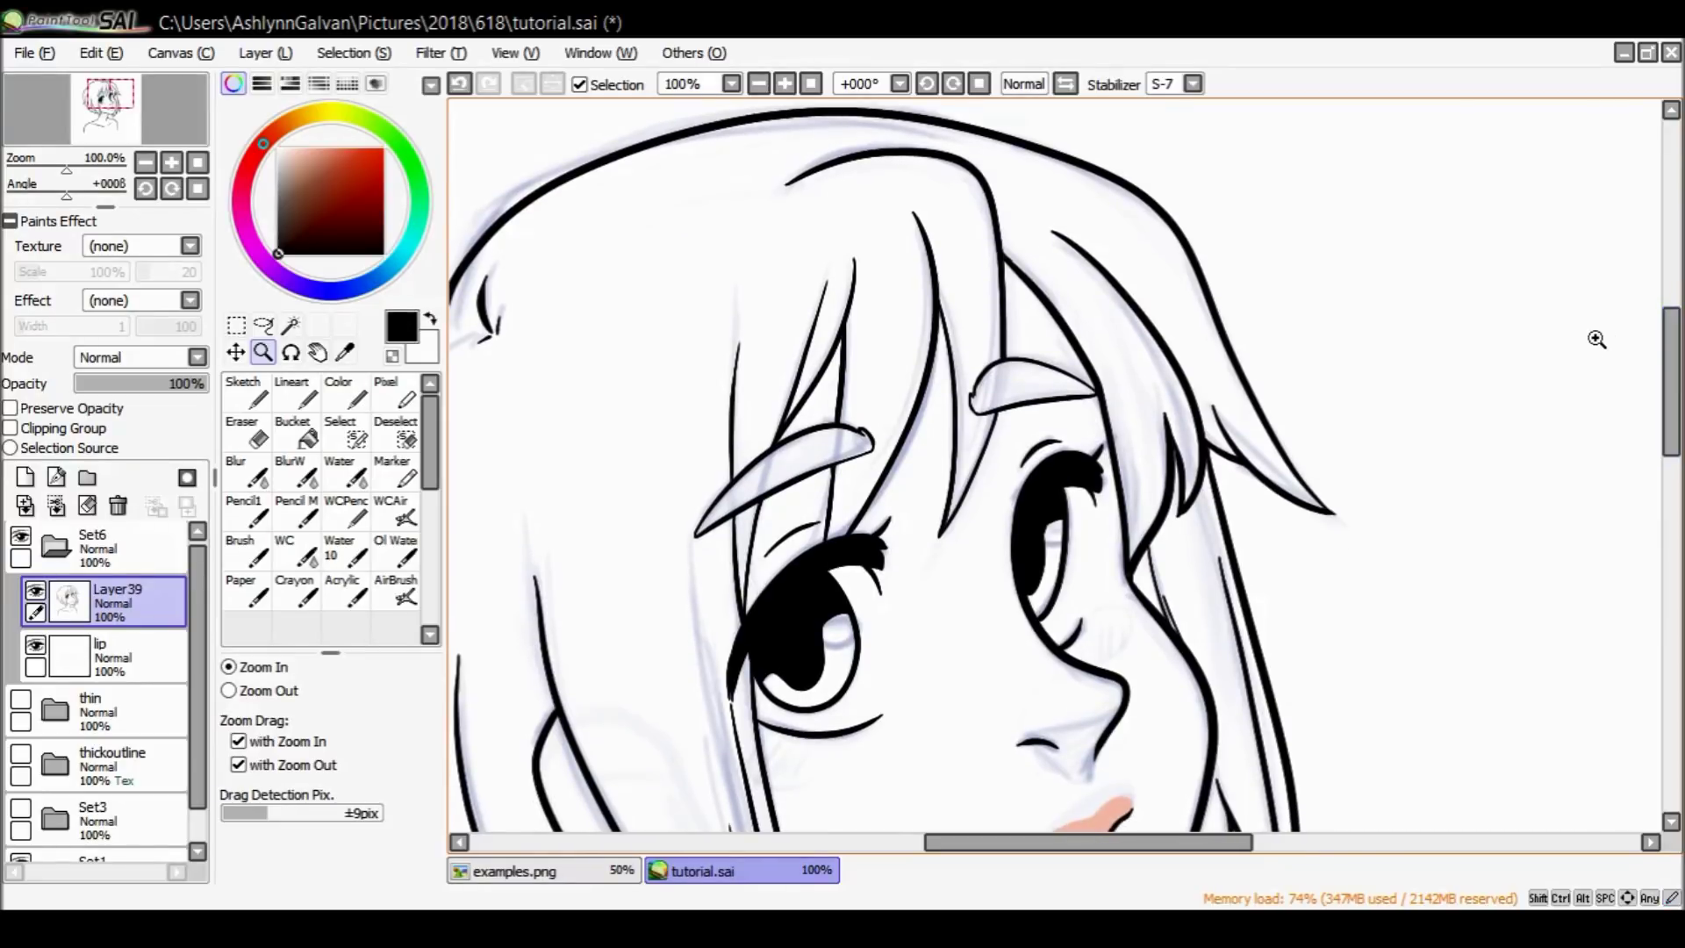
Examine the inked bangs, eyes, mouth, jaw and crown of the head up close.
{"action": "left_click_drag", "start_coordinate": [1089, 842], "coordinate": [1032, 843]}
{"action": "left_click_drag", "start_coordinate": [1672, 378], "coordinate": [1624, 392]}
{"action": "left_click", "coordinate": [292, 394]}
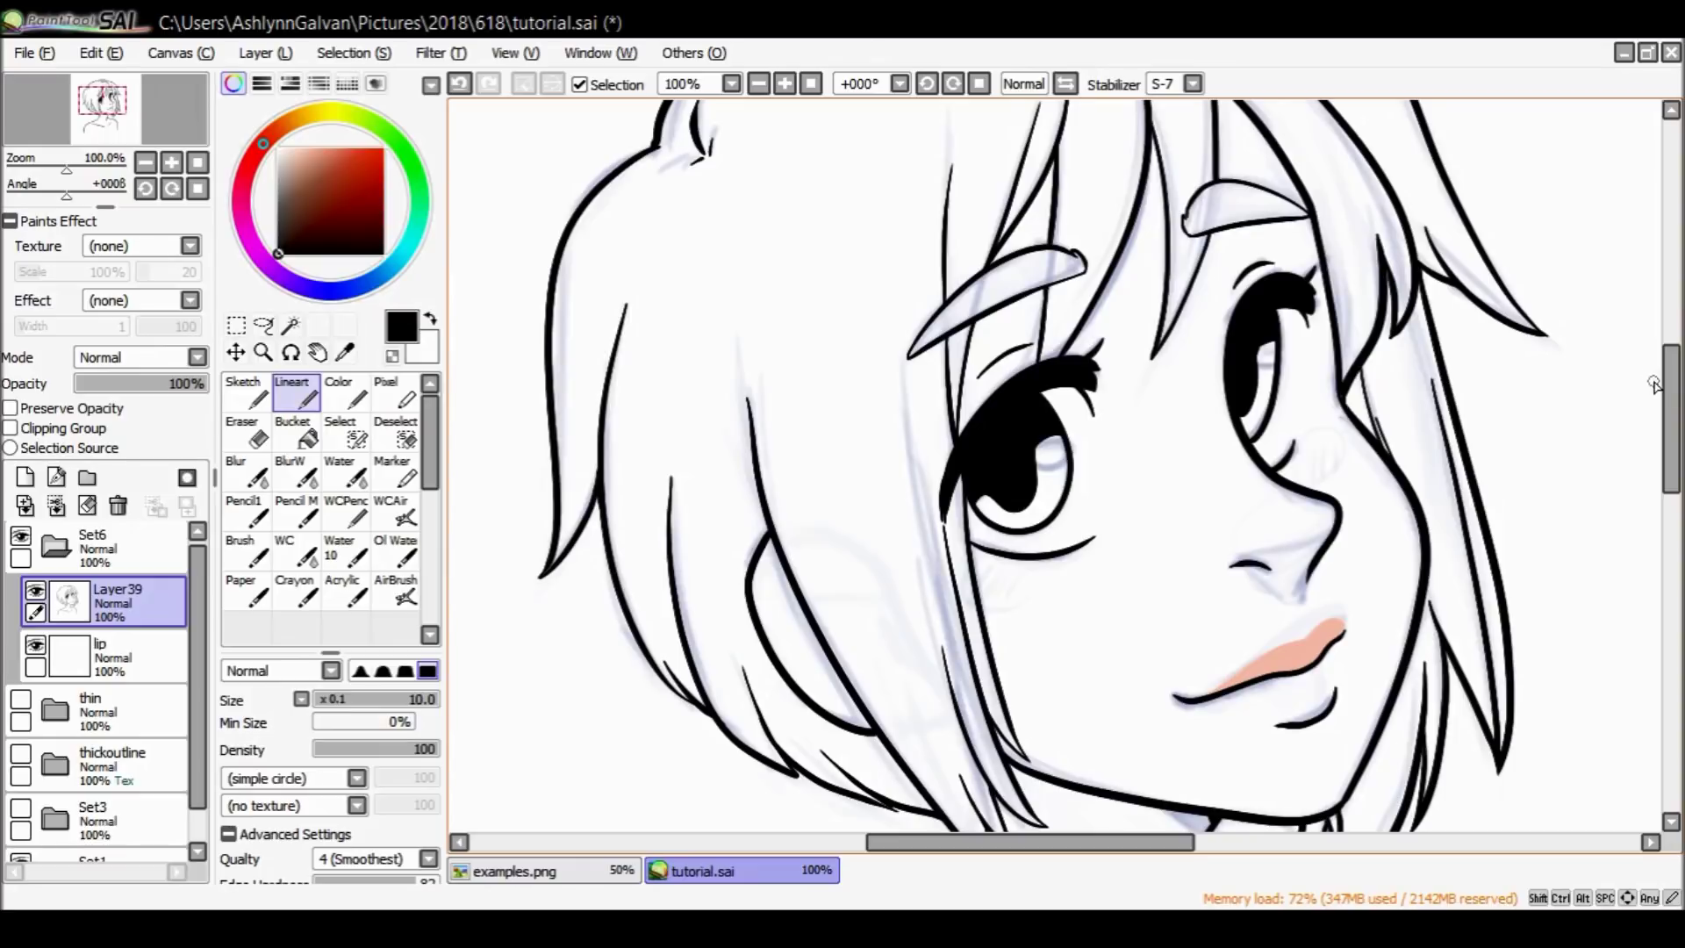
{"action": "scroll", "coordinate": [882, 383], "scroll_direction": "up", "scroll_amount": 2}
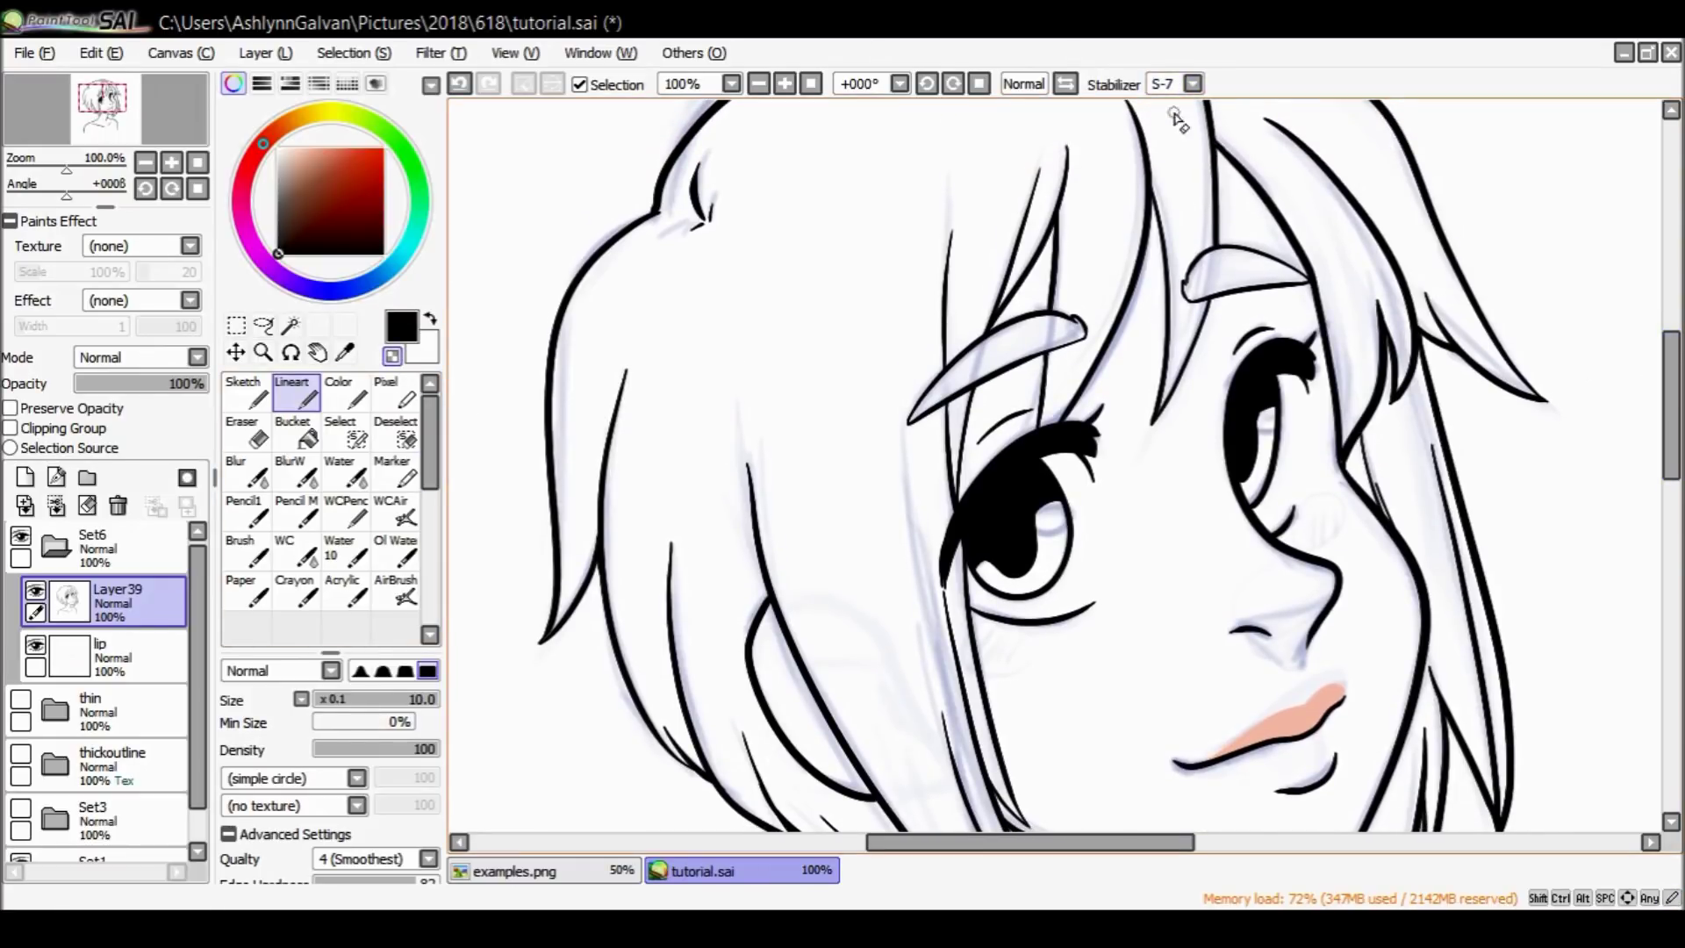
{"action": "left_click_drag", "start_coordinate": [1155, 378], "coordinate": [1142, 479]}
{"action": "key", "text": "ctrl+z"}
{"action": "left_click_drag", "start_coordinate": [1177, 338], "coordinate": [1159, 447]}
{"action": "scroll", "coordinate": [1092, 825], "scroll_direction": "down", "scroll_amount": 5}
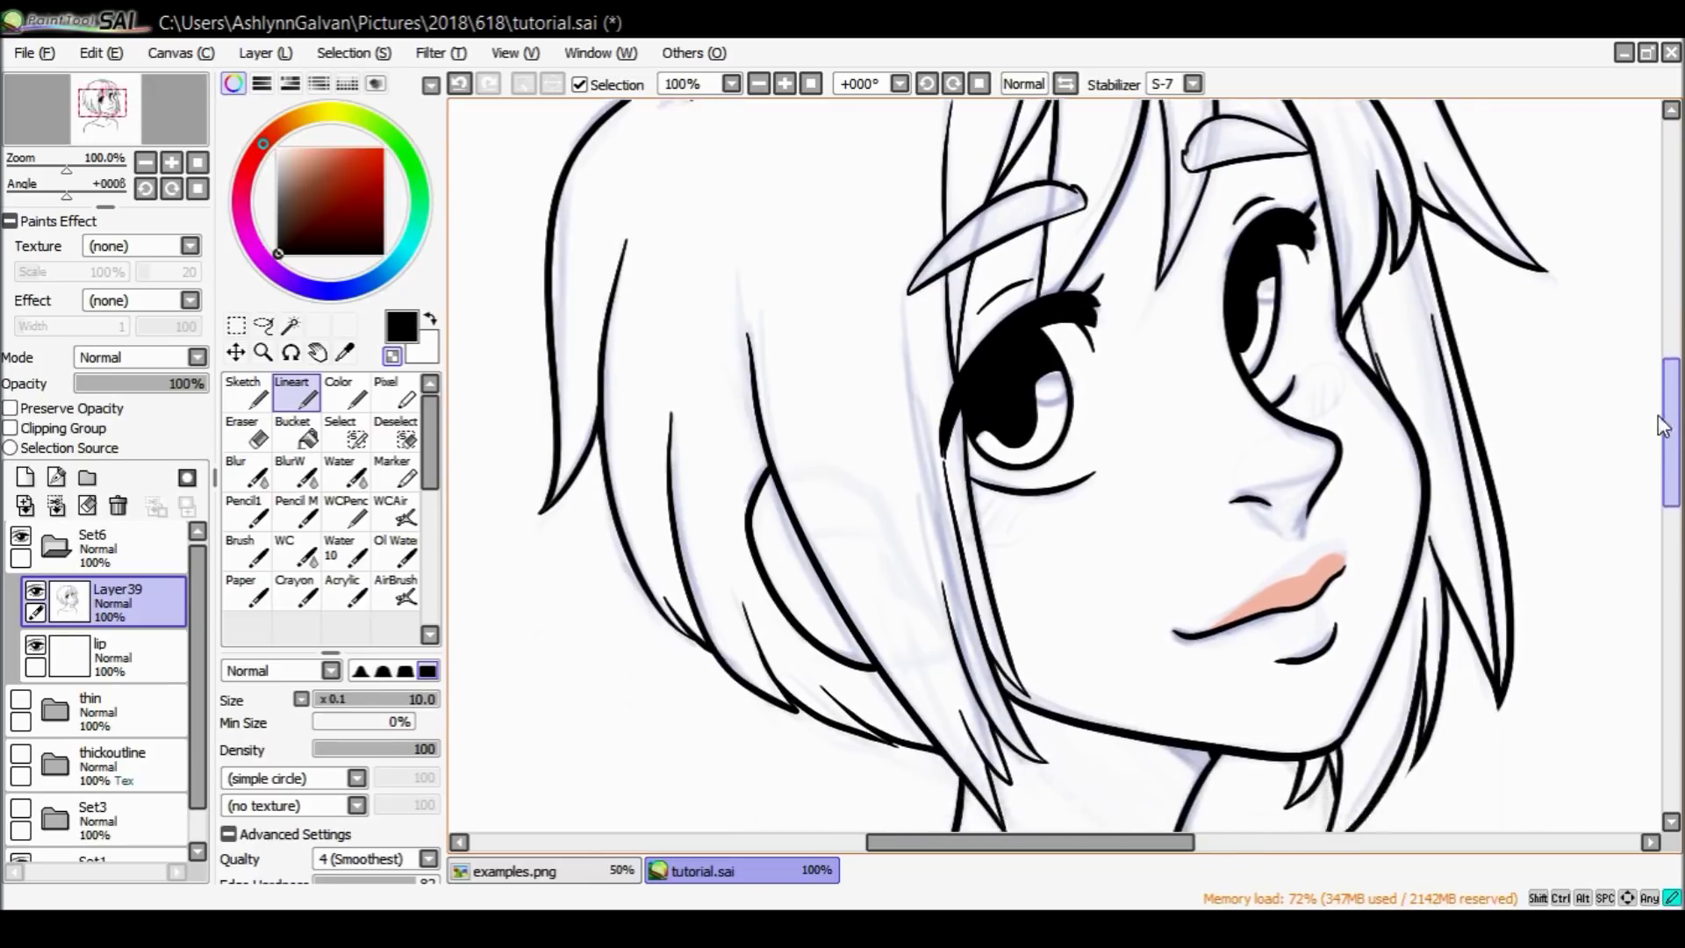
{"action": "left_click_drag", "start_coordinate": [1092, 839], "coordinate": [1165, 841]}
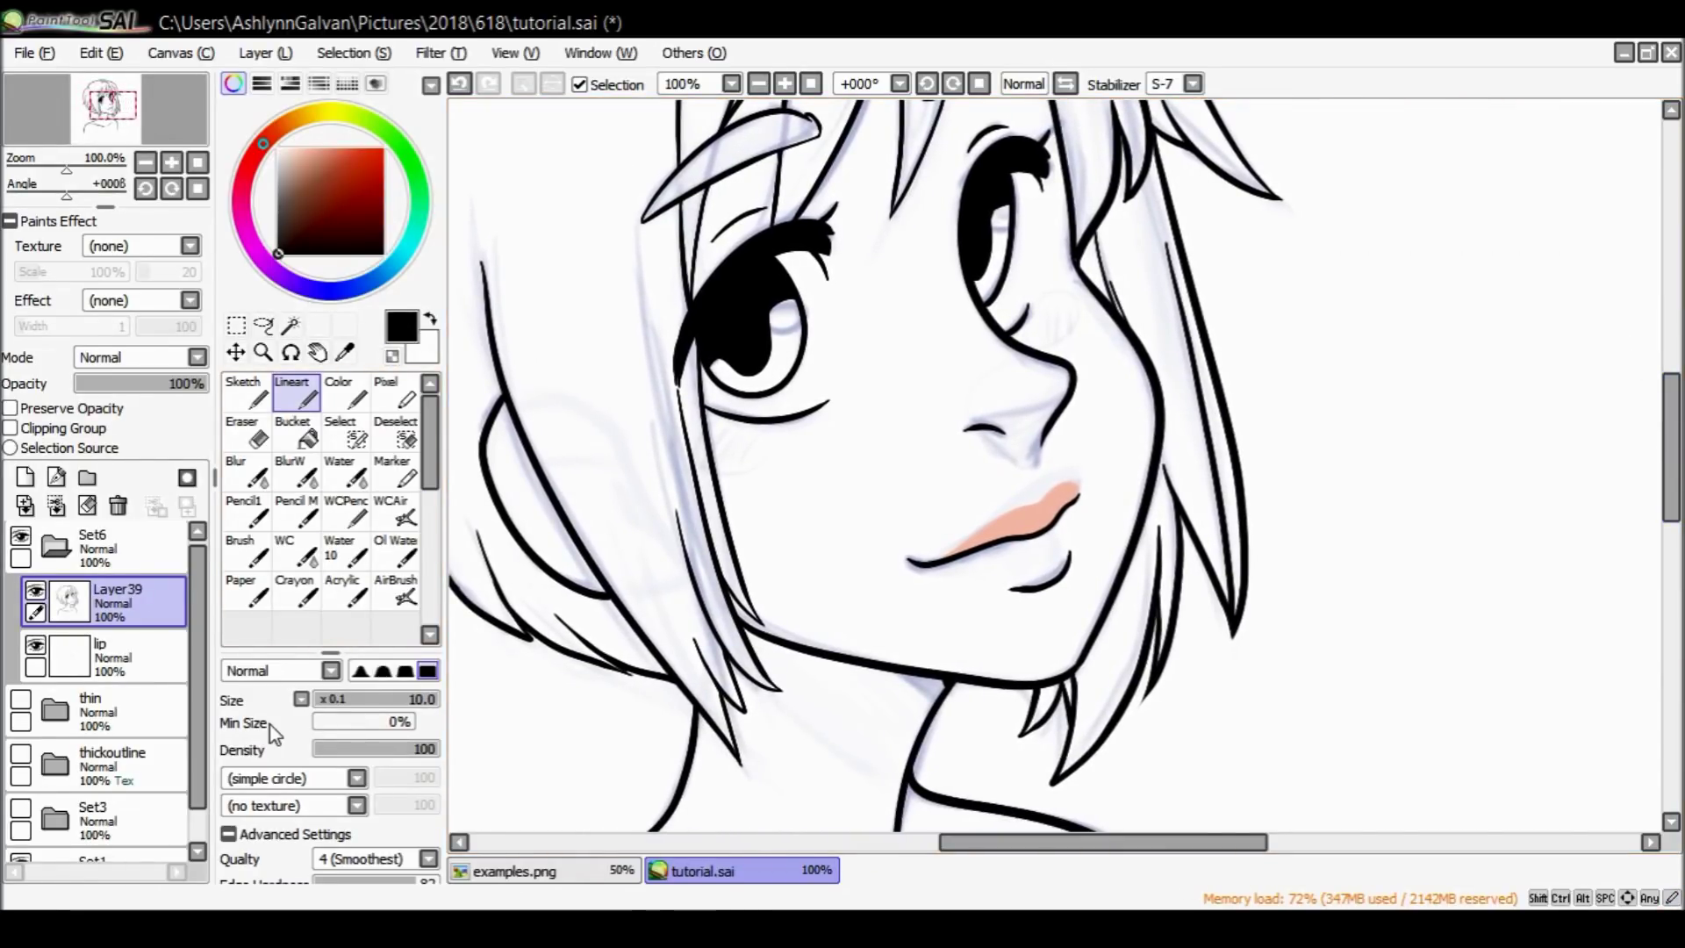
{"action": "left_click", "coordinate": [262, 352]}
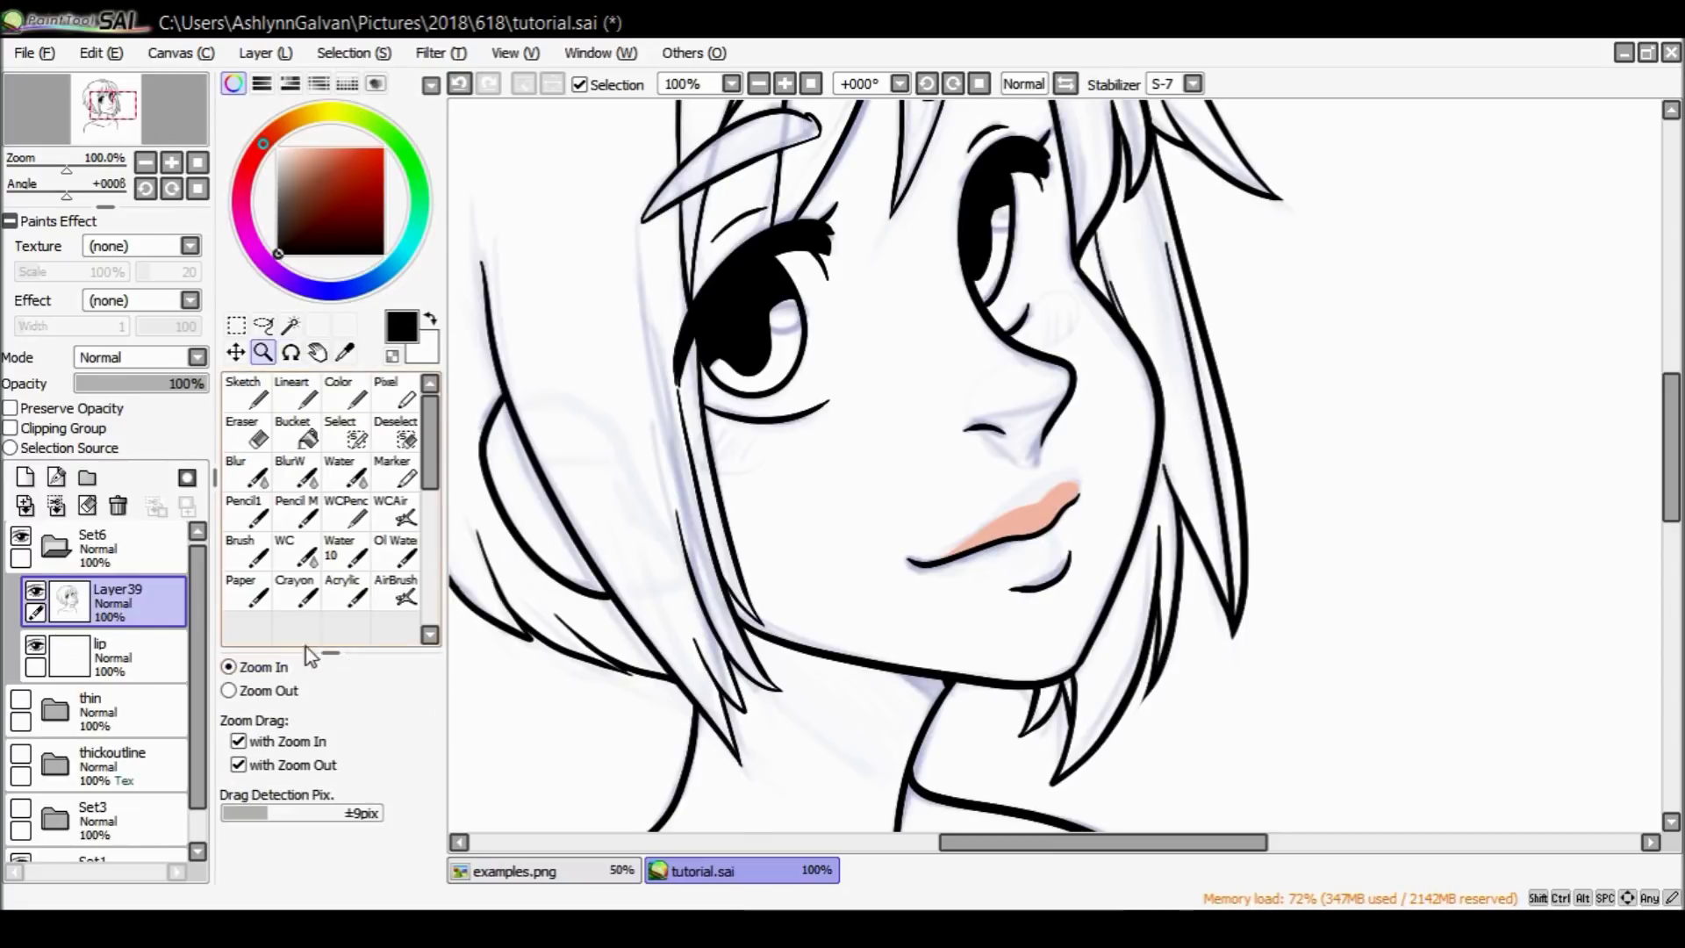
{"action": "left_click_drag", "start_coordinate": [1656, 430], "coordinate": [1626, 353]}
{"action": "left_click_drag", "start_coordinate": [1106, 851], "coordinate": [1062, 851]}
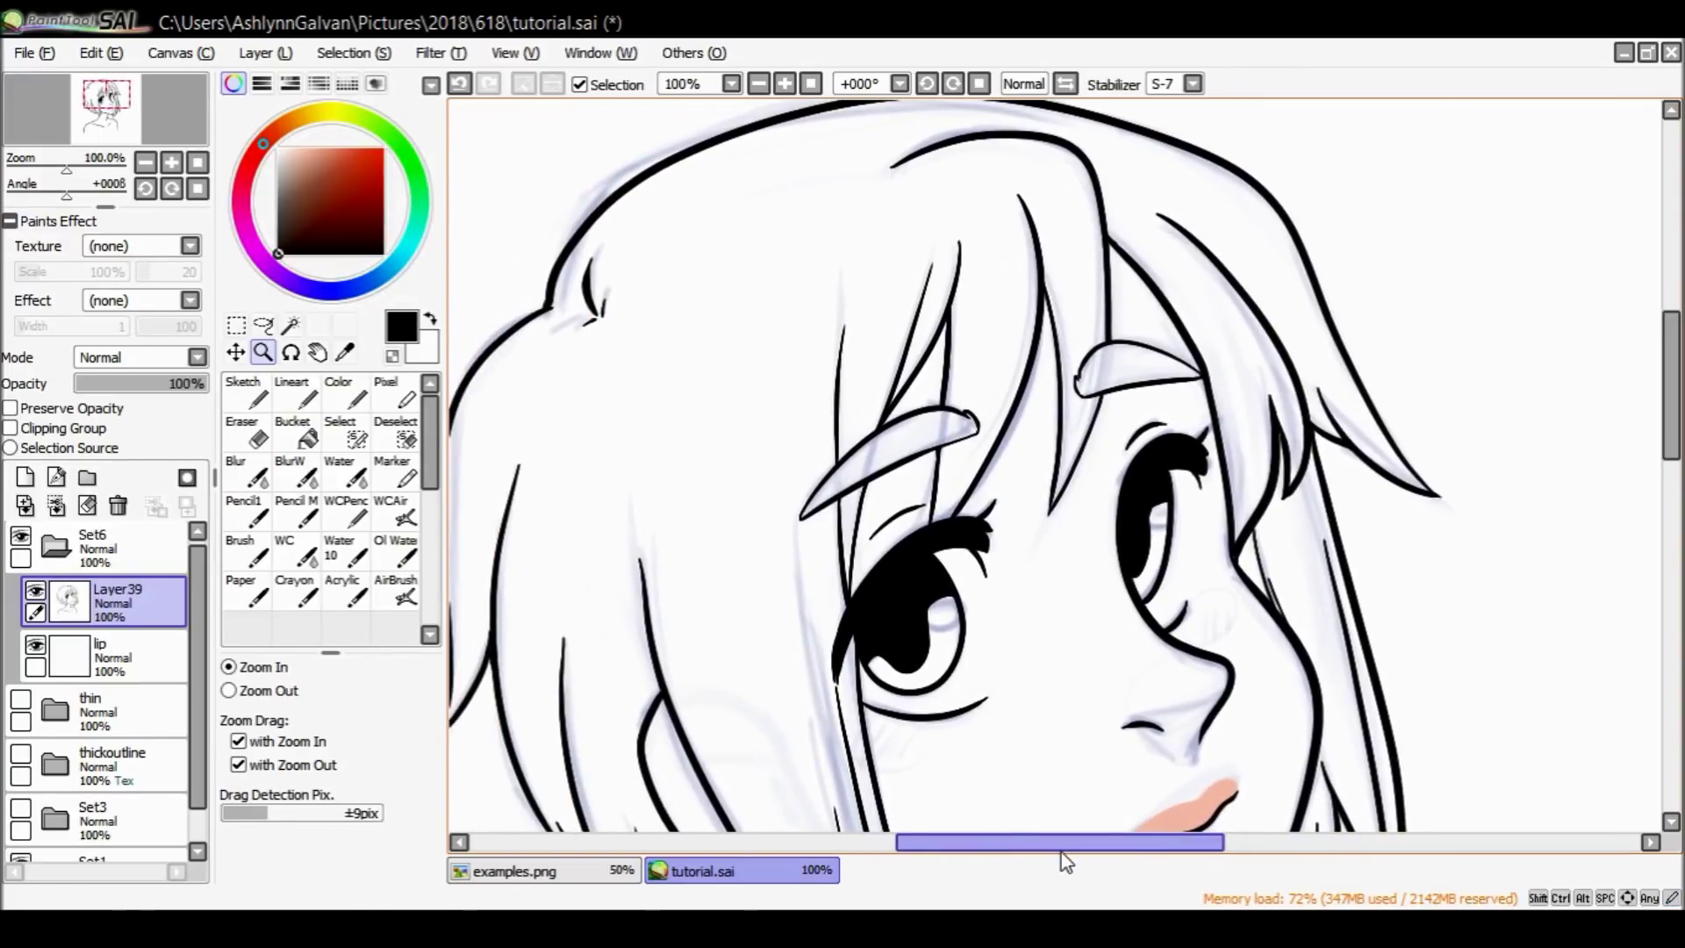
Switch to the Lineart brush and hide the color wheel.
{"action": "left_click", "coordinate": [297, 391]}
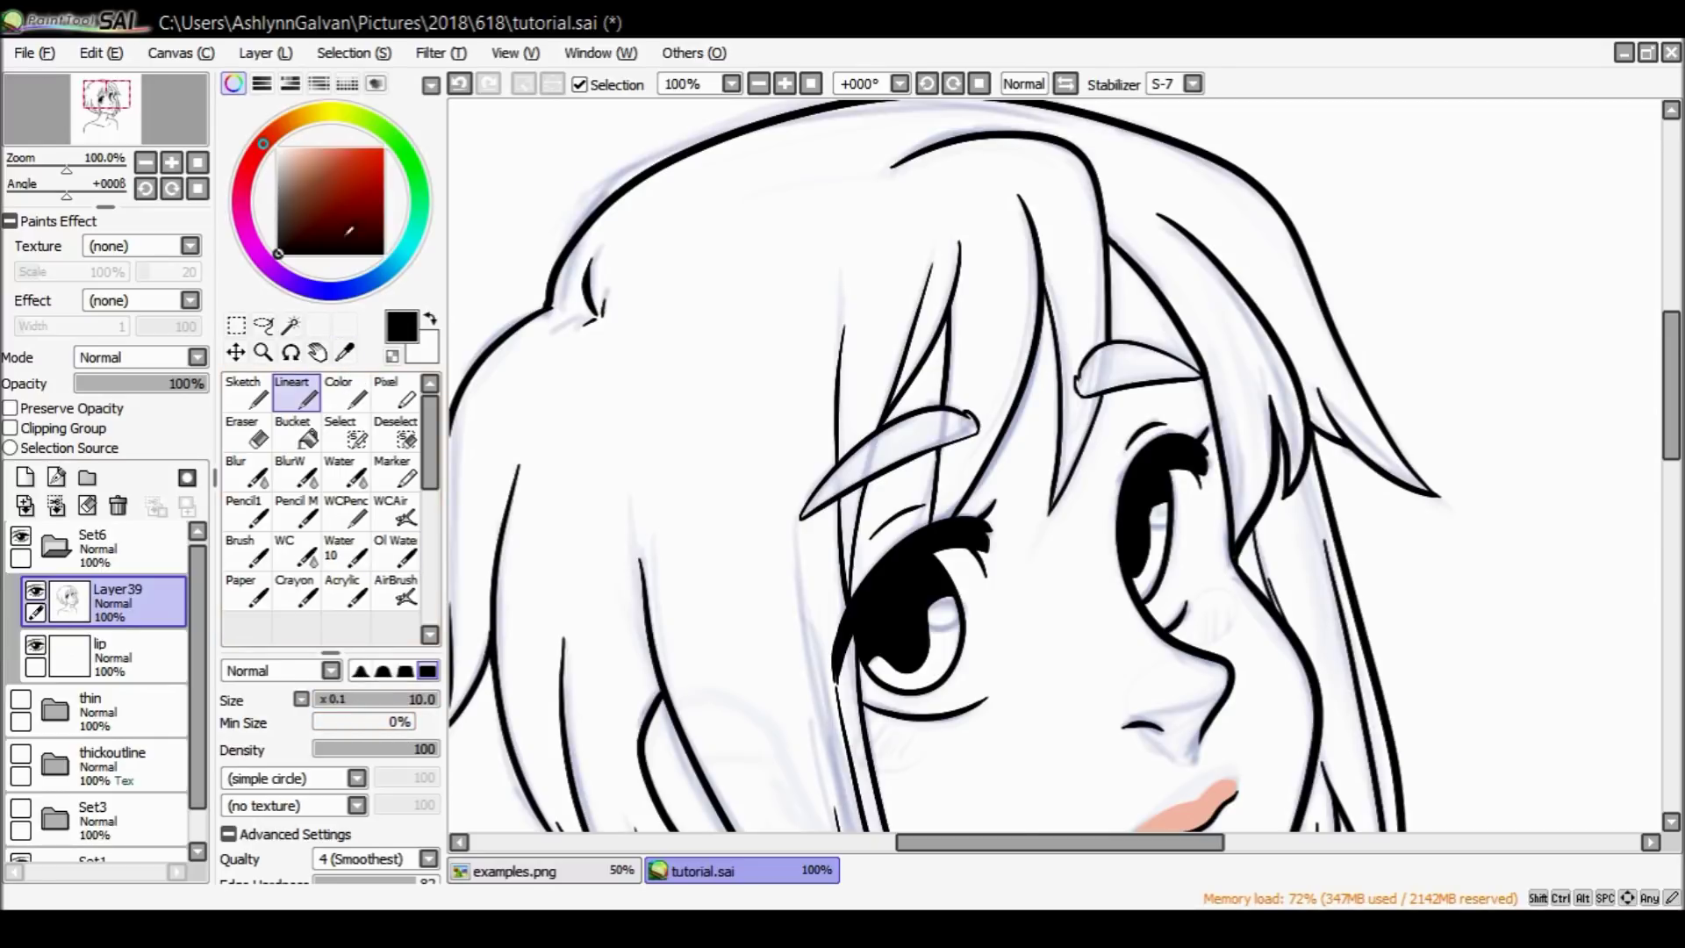
{"action": "left_click", "coordinate": [233, 83]}
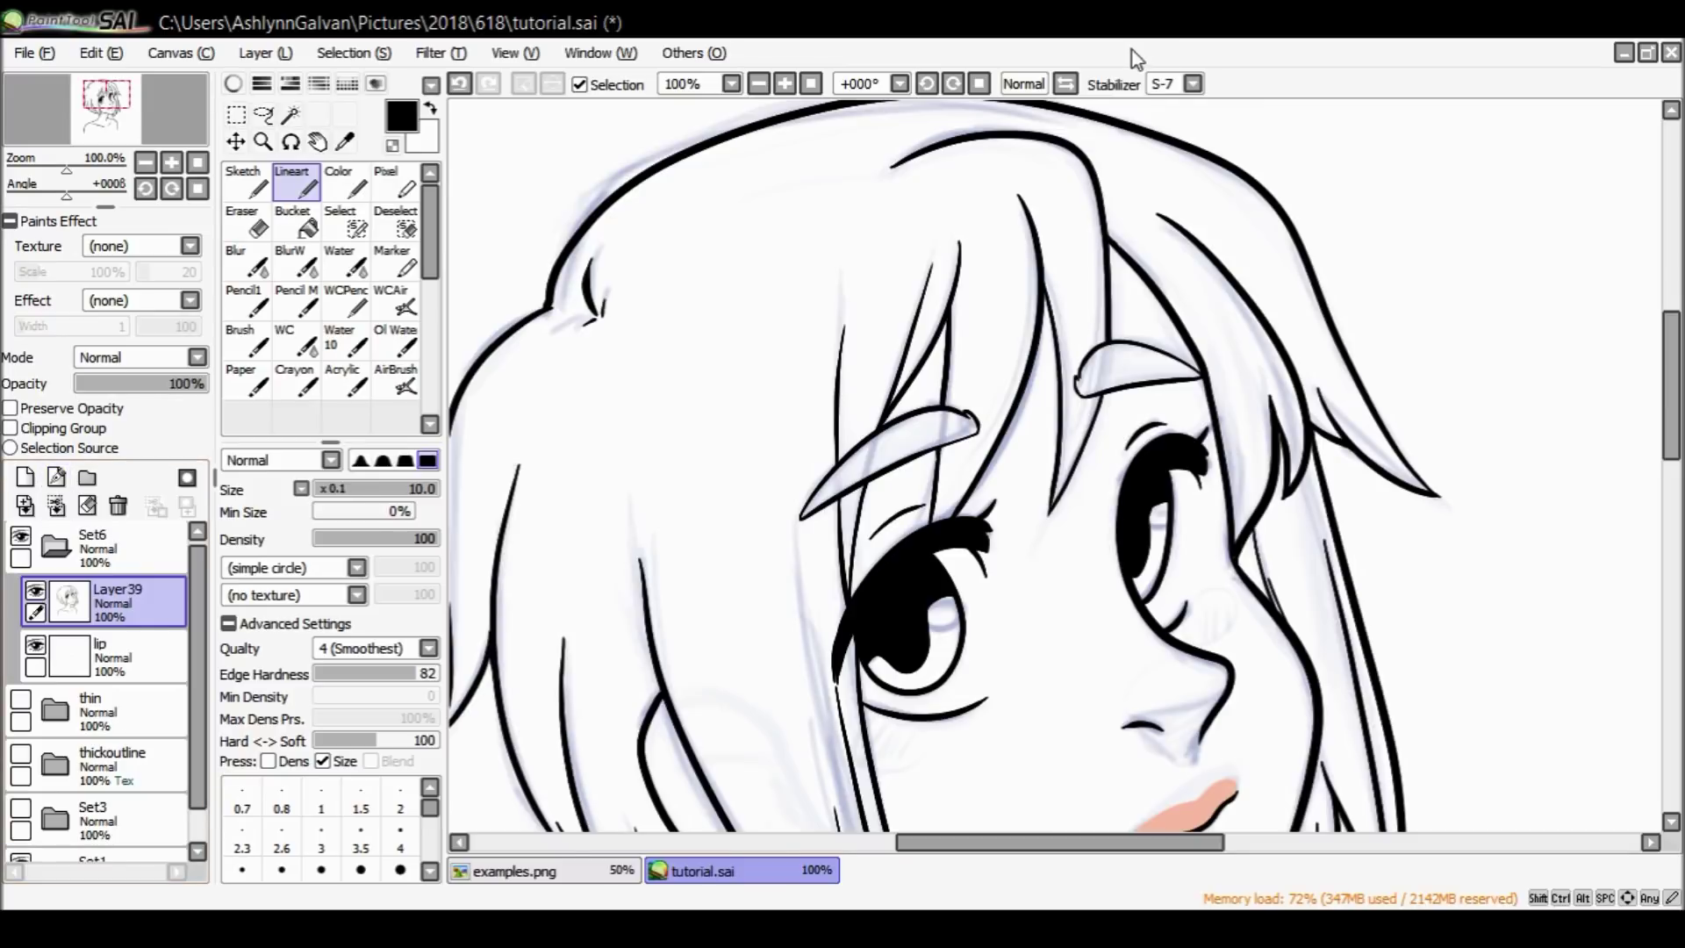
Hide the Layer39 line art, add a blank layer, and try inking a bangs strand with the stabilizer at 0.
{"action": "left_click", "coordinate": [35, 590]}
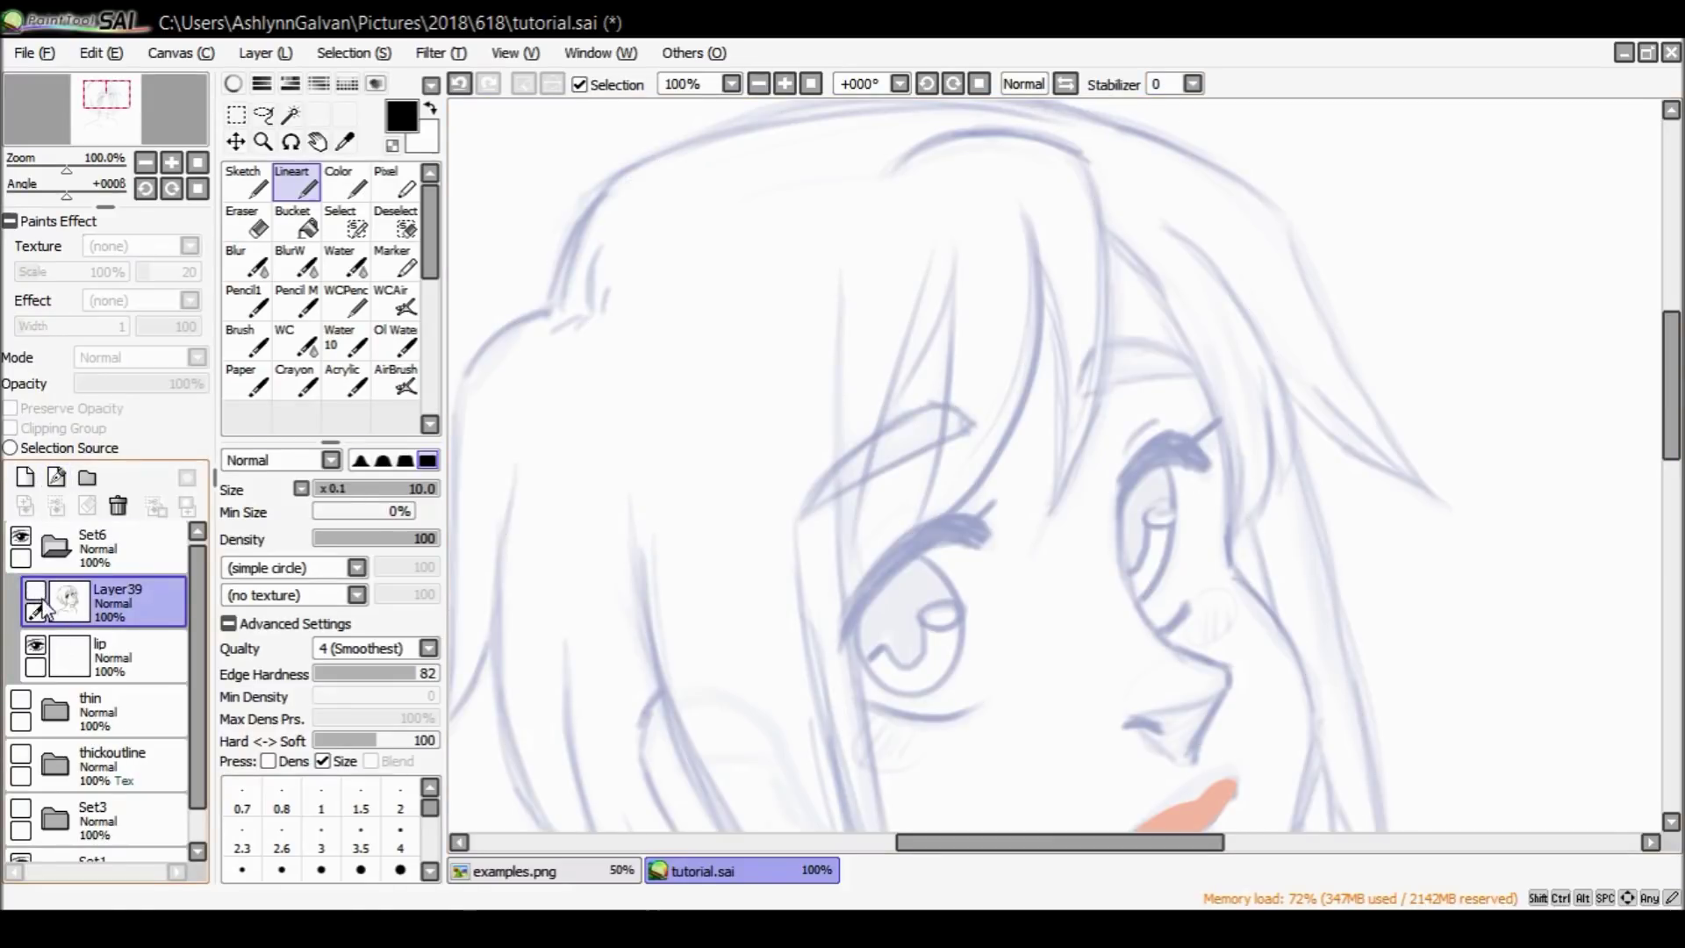
{"action": "left_click", "coordinate": [24, 476]}
{"action": "mouse_move", "coordinate": [554, 302]}
{"action": "left_mouse_down"}
{"action": "mouse_move", "coordinate": [578, 229]}
{"action": "mouse_move", "coordinate": [646, 162]}
{"action": "left_mouse_up"}
{"action": "key", "text": "ctrl+z"}
{"action": "mouse_move", "coordinate": [845, 327]}
{"action": "left_mouse_down"}
{"action": "mouse_move", "coordinate": [837, 544]}
{"action": "mouse_move", "coordinate": [909, 300]}
{"action": "mouse_move", "coordinate": [950, 316]}
{"action": "mouse_move", "coordinate": [944, 454]}
{"action": "left_mouse_up"}
{"action": "key", "text": "ctrl+z"}
{"action": "key", "text": "ctrl+z"}
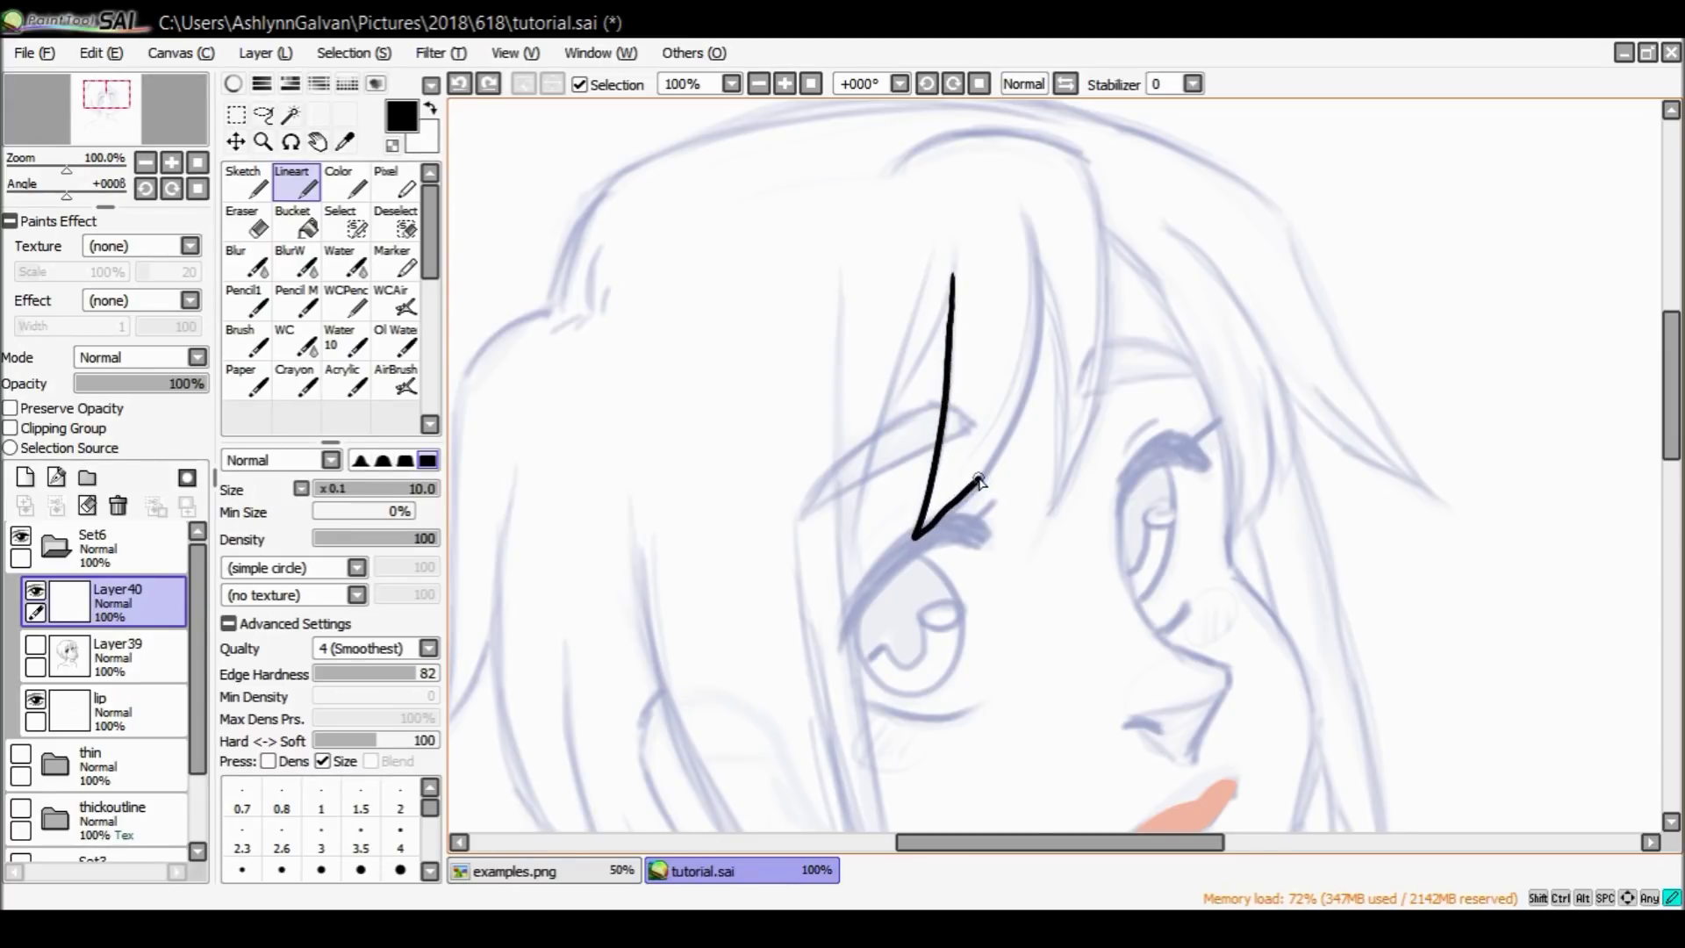
Try inking the pointed bangs tip between the eyes and the arc above the forehead with the stabilizer at 0.
{"action": "left_click_drag", "start_coordinate": [1044, 356], "coordinate": [1032, 226]}
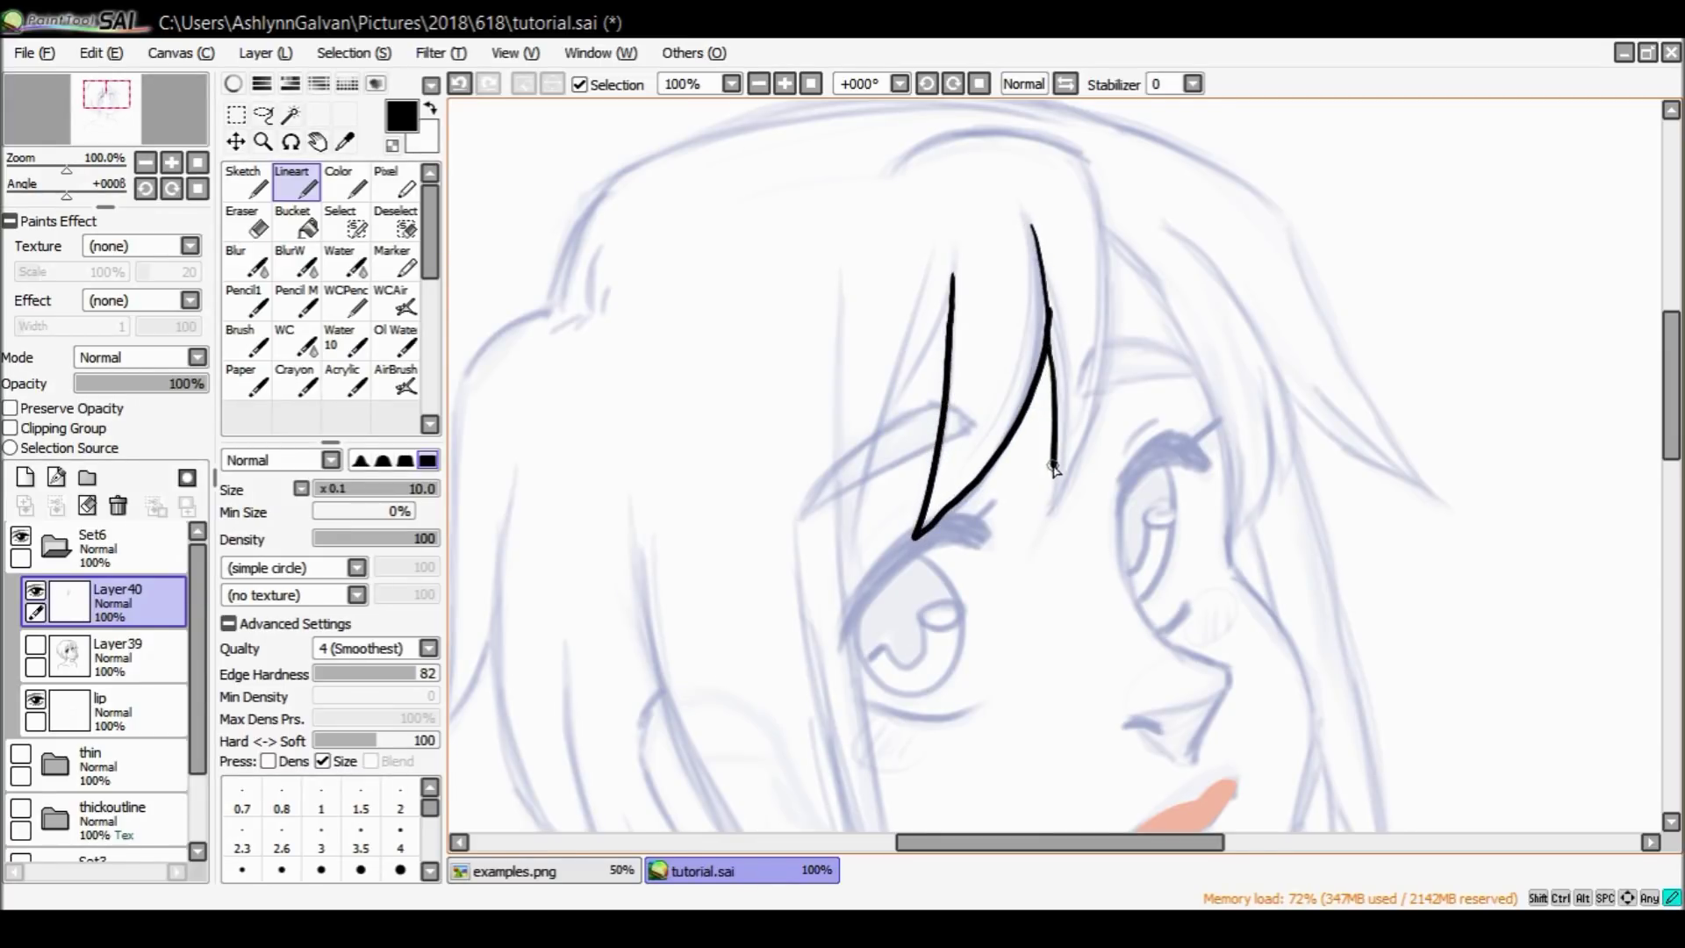
{"action": "mouse_move", "coordinate": [1062, 505]}
{"action": "left_mouse_down"}
{"action": "mouse_move", "coordinate": [1114, 272]}
{"action": "mouse_move", "coordinate": [1045, 113]}
{"action": "mouse_move", "coordinate": [956, 123]}
{"action": "left_mouse_up"}
{"action": "key", "text": "ctrl+z"}
{"action": "key", "text": "ctrl+z"}
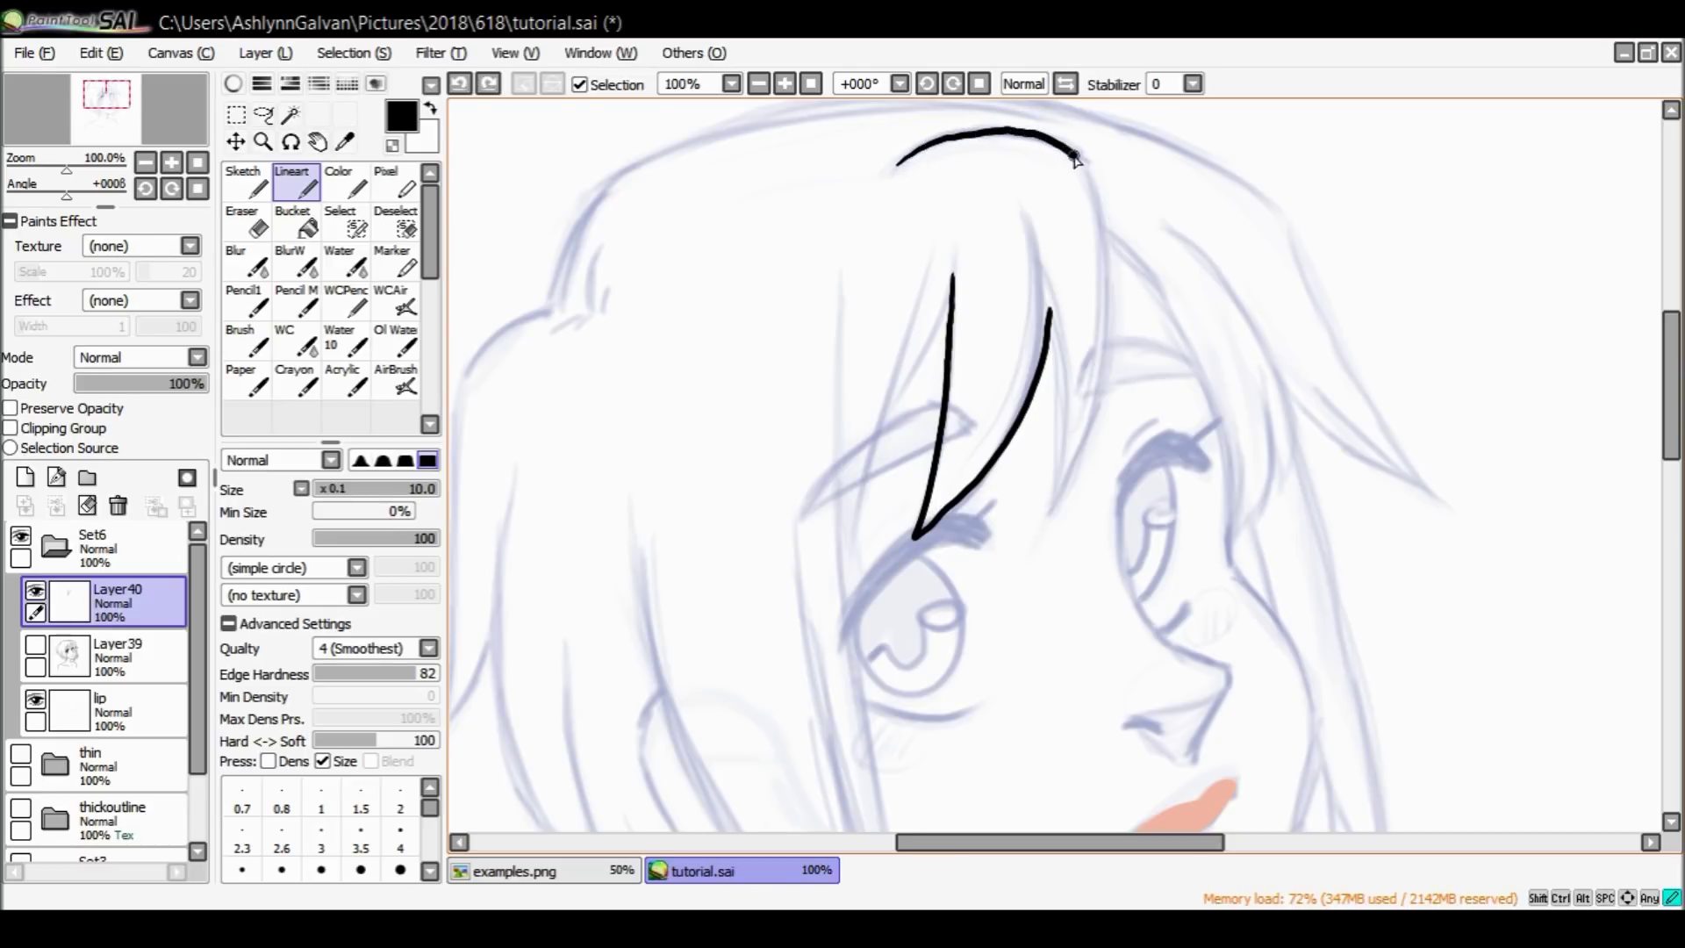
{"action": "left_click_drag", "start_coordinate": [1108, 230], "coordinate": [1111, 283]}
{"action": "key", "text": "ctrl+z"}
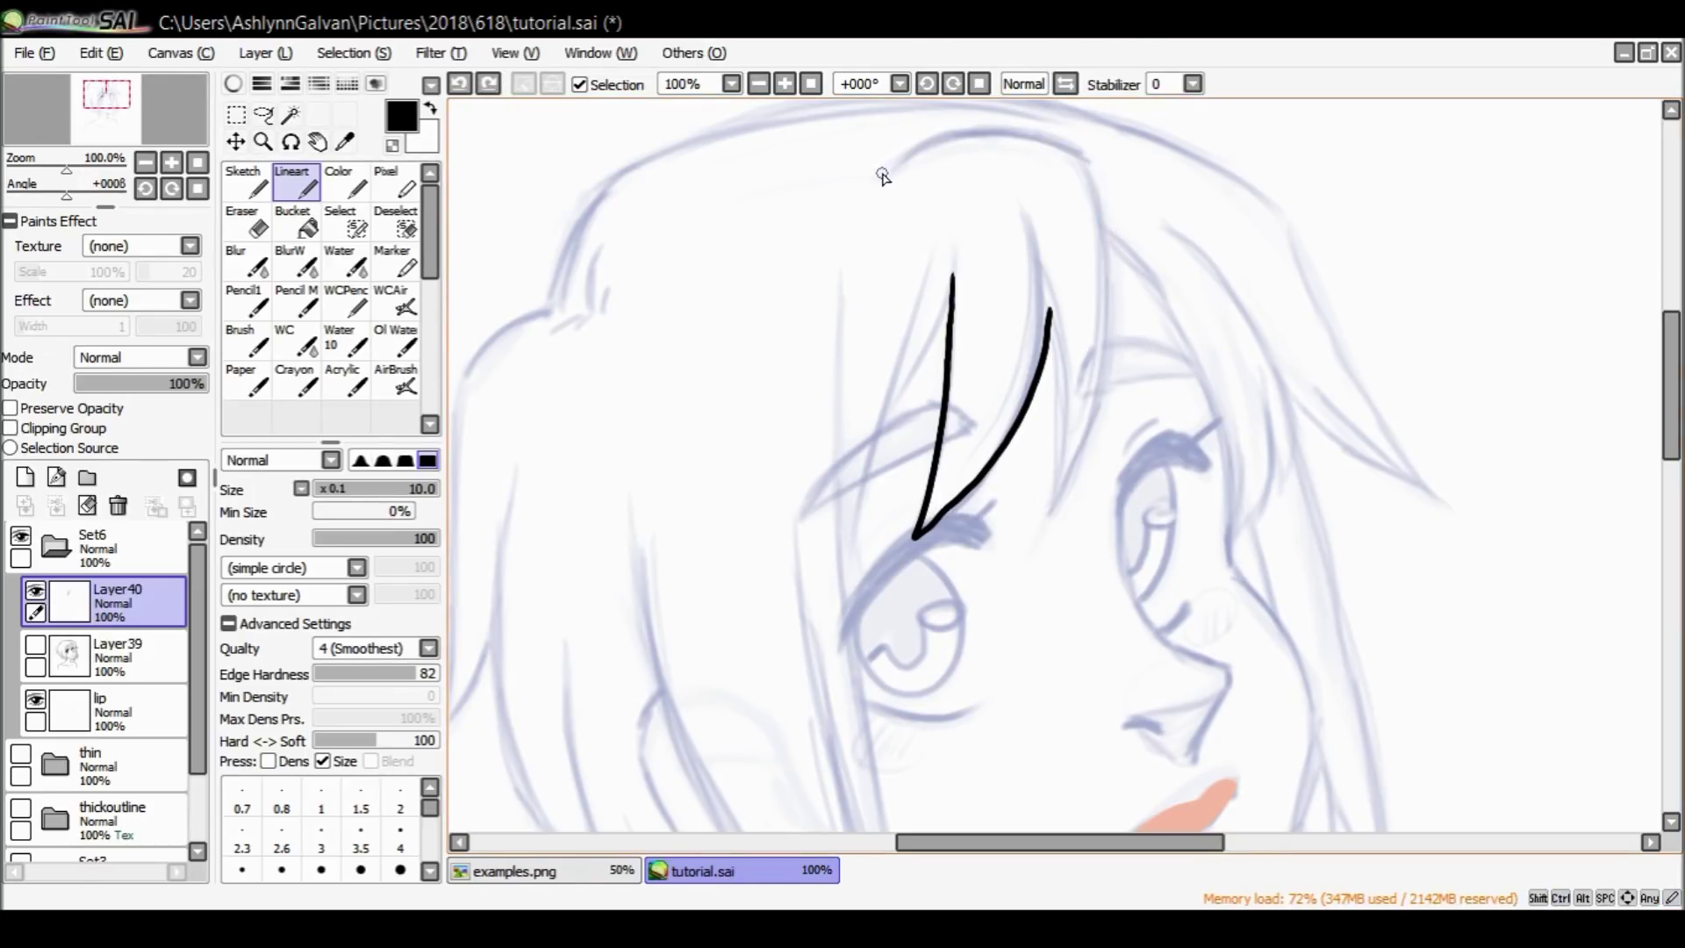
{"action": "left_click_drag", "start_coordinate": [944, 136], "coordinate": [1064, 130]}
{"action": "key", "text": "ctrl+z"}
{"action": "key", "text": "ctrl+z"}
Ink the test bangs with the stabilizer at S-7, and delete the test layer so Layer39 can be shown again.
{"action": "mouse_move", "coordinate": [880, 176]}
{"action": "left_mouse_down"}
{"action": "mouse_move", "coordinate": [1092, 145]}
{"action": "mouse_move", "coordinate": [1111, 255]}
{"action": "left_mouse_up"}
{"action": "mouse_move", "coordinate": [1120, 377]}
{"action": "left_mouse_down"}
{"action": "mouse_move", "coordinate": [1082, 484]}
{"action": "mouse_move", "coordinate": [1042, 533]}
{"action": "left_mouse_up"}
{"action": "mouse_move", "coordinate": [1068, 439]}
{"action": "left_mouse_down"}
{"action": "mouse_move", "coordinate": [1045, 265]}
{"action": "mouse_move", "coordinate": [1020, 438]}
{"action": "mouse_move", "coordinate": [951, 528]}
{"action": "mouse_move", "coordinate": [898, 549]}
{"action": "mouse_move", "coordinate": [938, 490]}
{"action": "mouse_move", "coordinate": [946, 235]}
{"action": "left_mouse_up"}
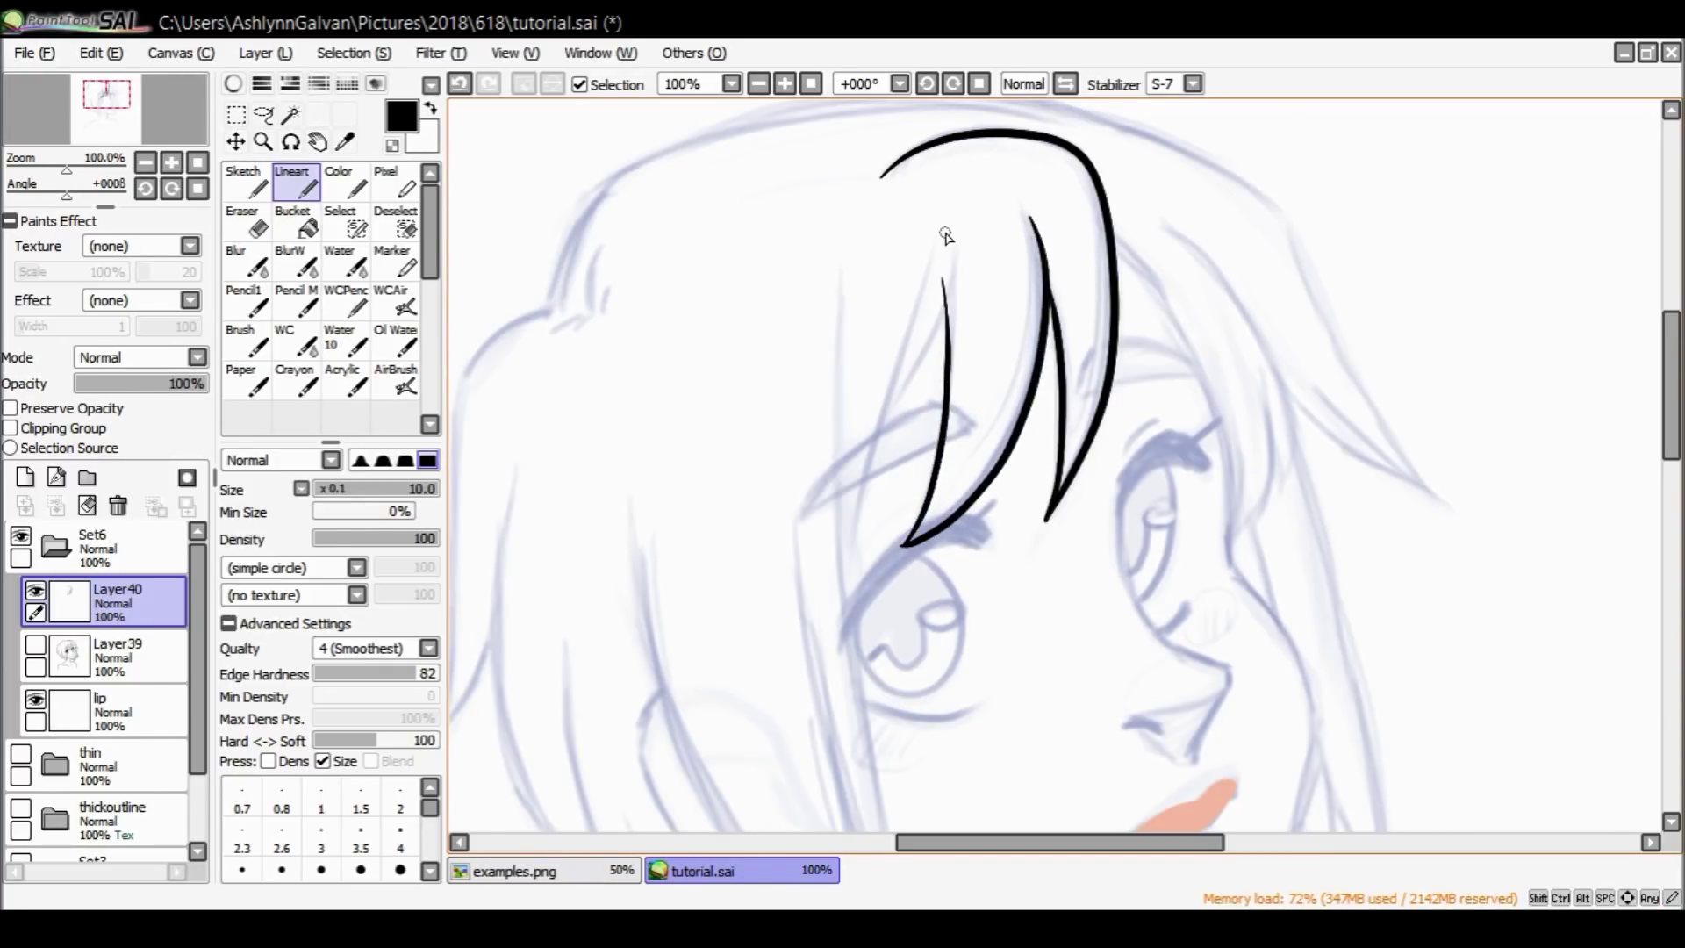
{"action": "left_click", "coordinate": [117, 506]}
{"action": "left_click", "coordinate": [36, 590]}
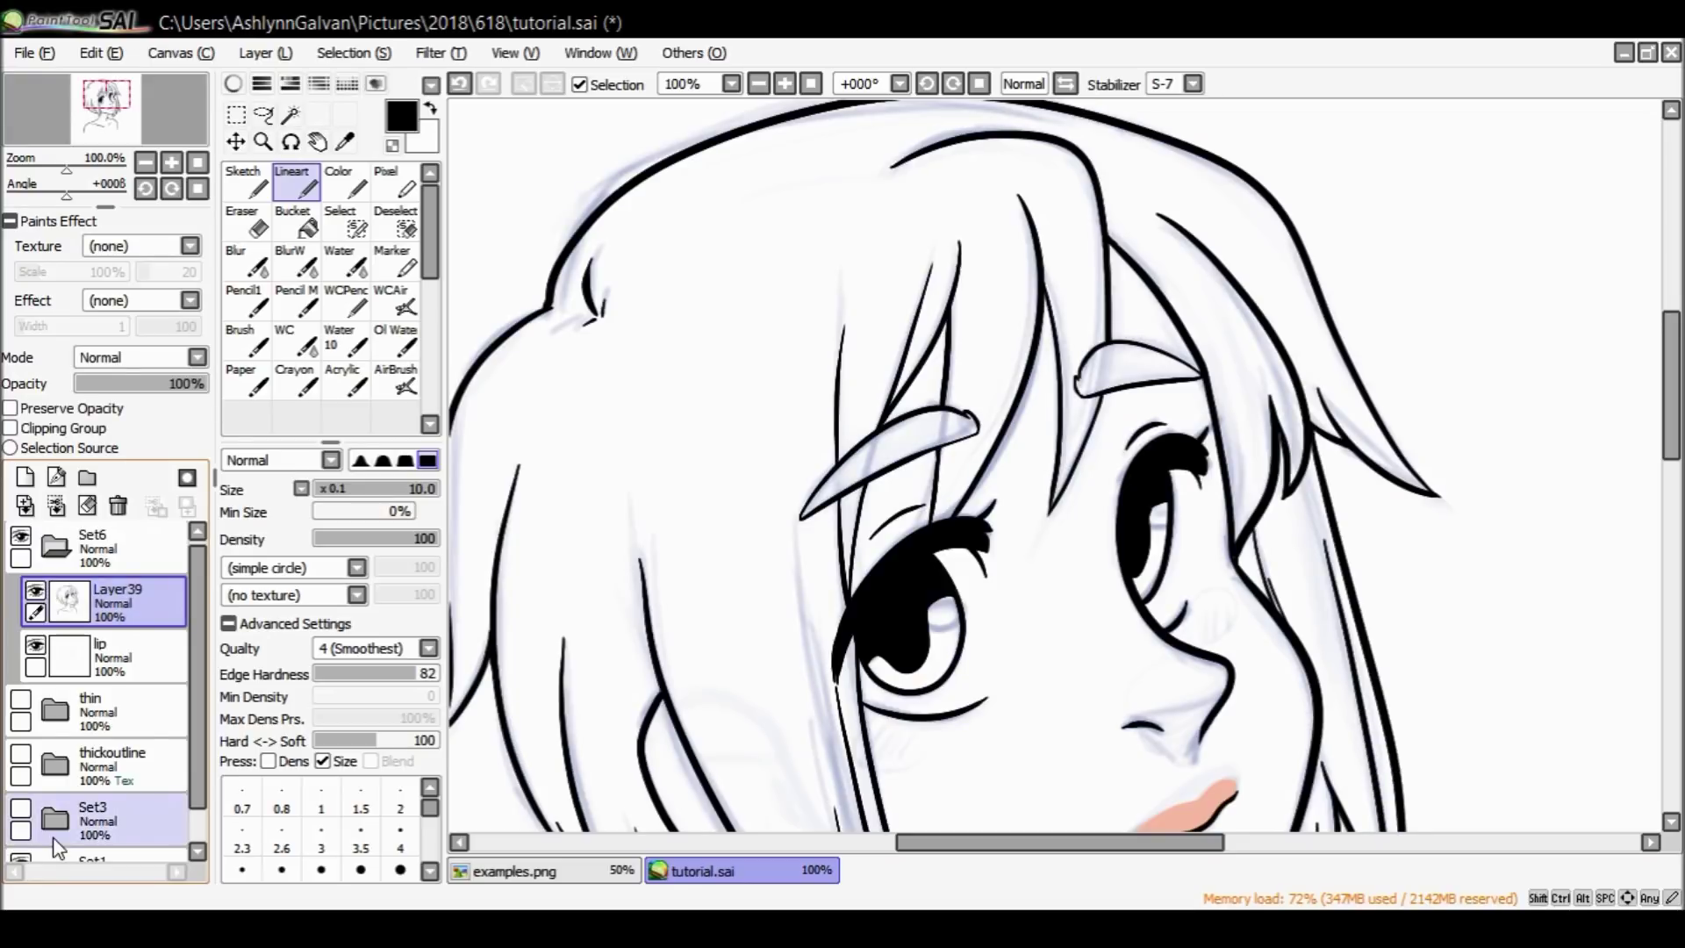
Examine the bangs tips, eyebrows and upper lashes at 200% zoom.
{"action": "left_click", "coordinate": [262, 142]}
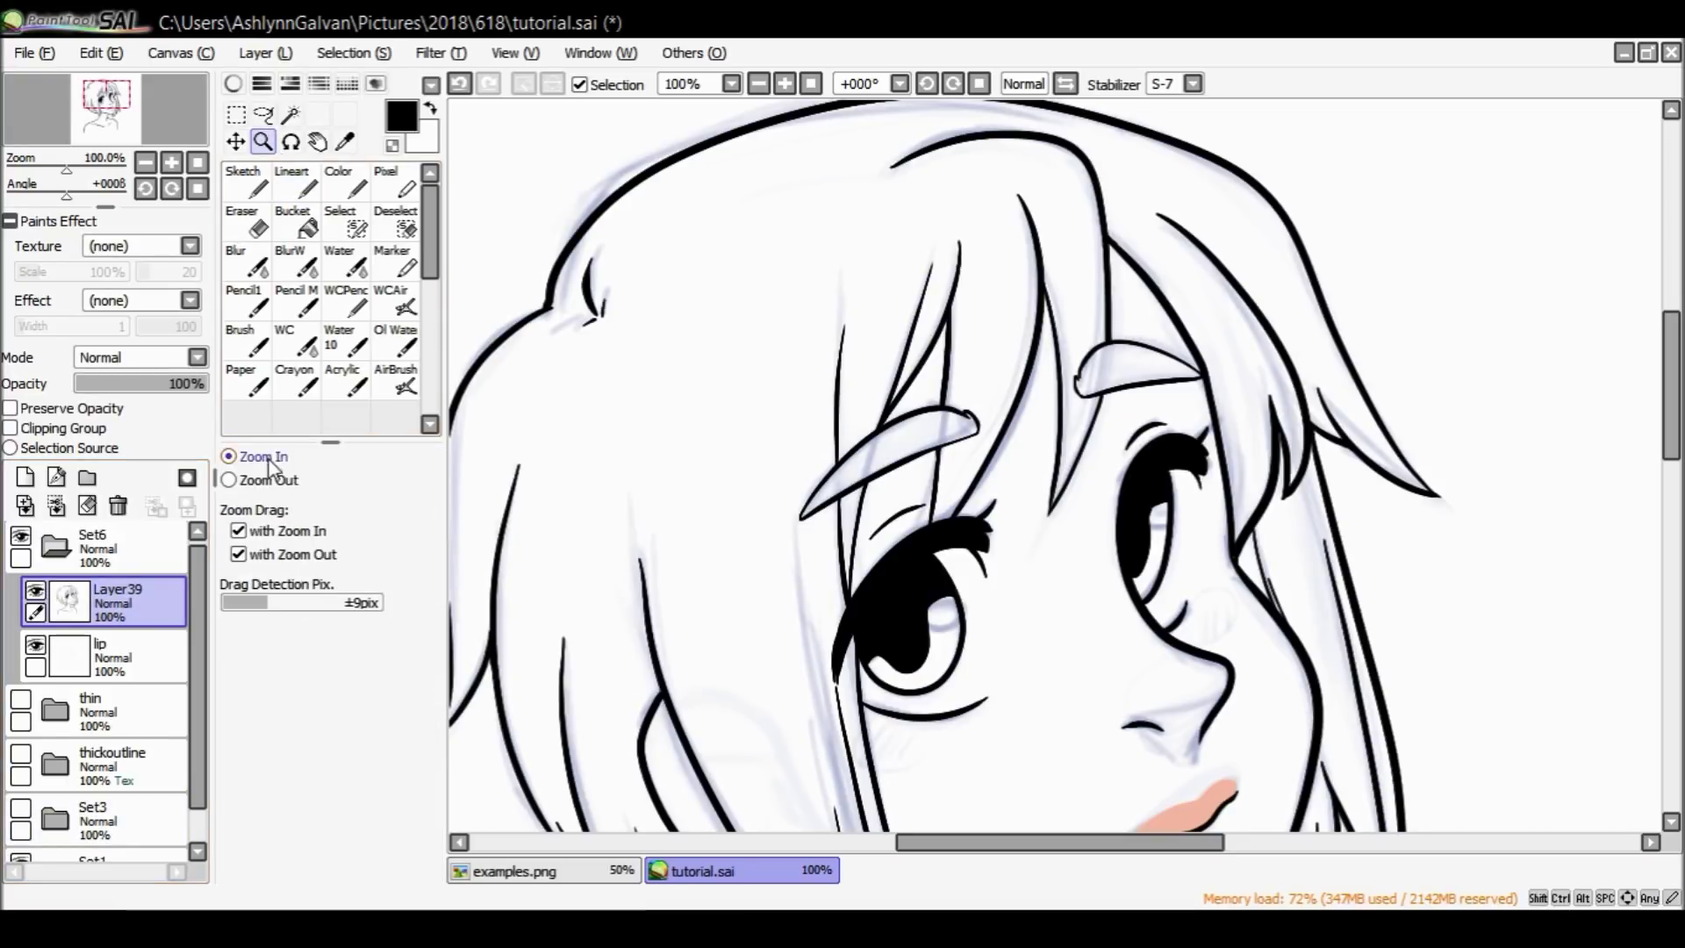
{"action": "left_click", "coordinate": [1168, 375]}
{"action": "left_click", "coordinate": [1191, 411]}
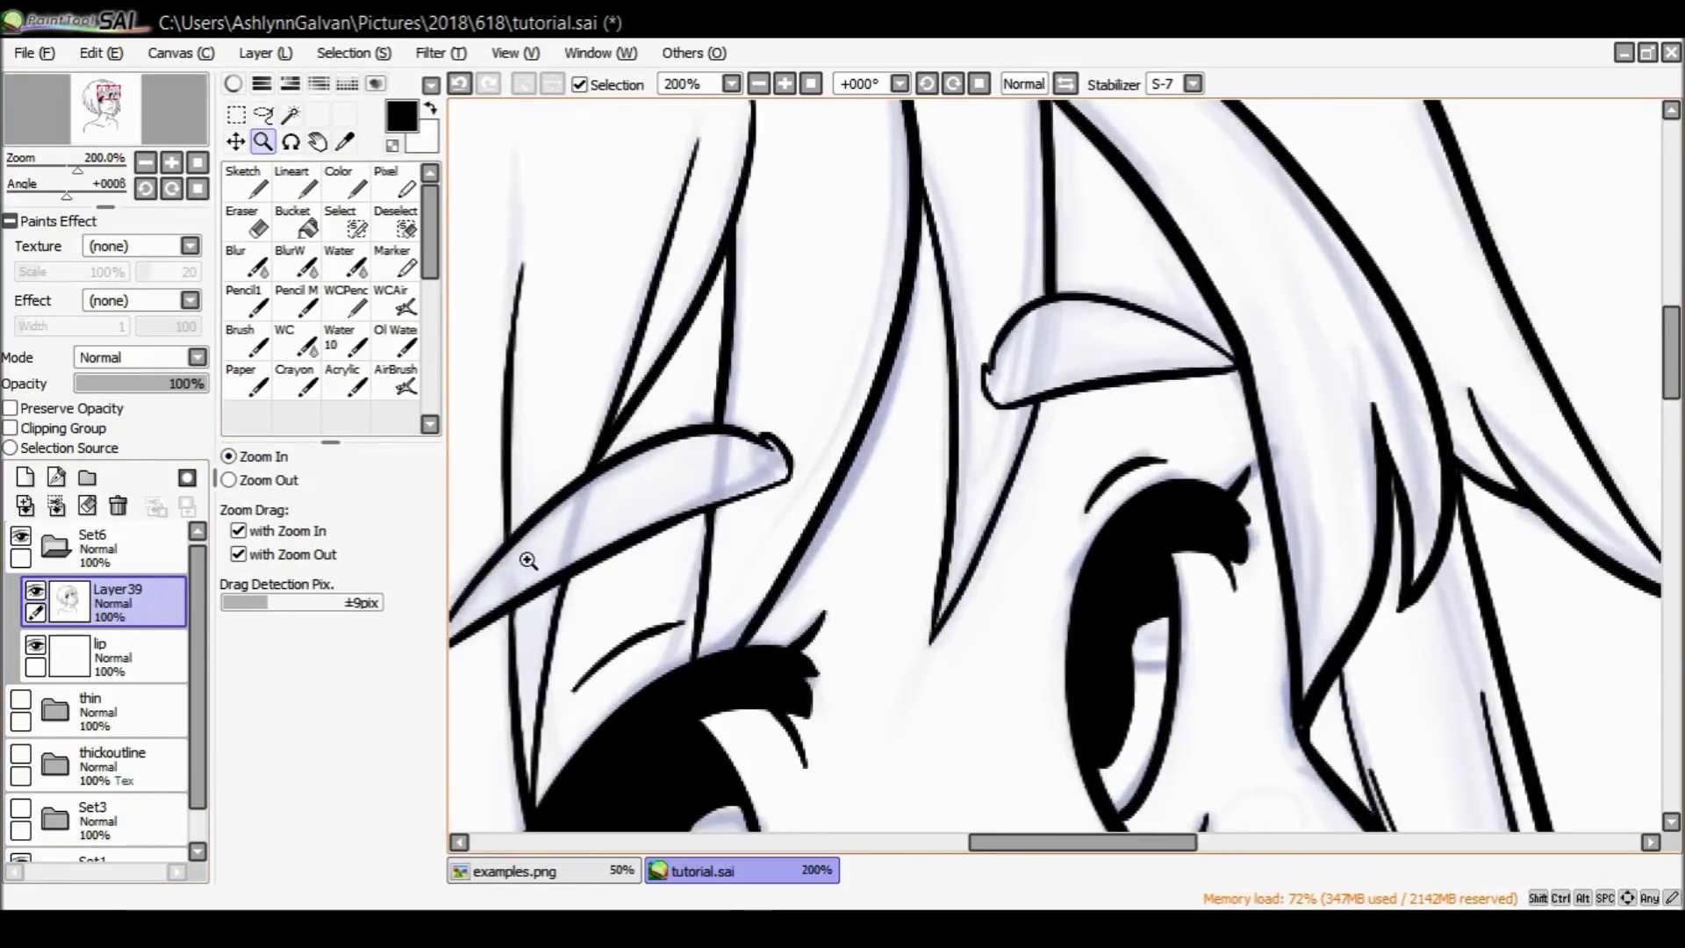
{"action": "left_click", "coordinate": [291, 183]}
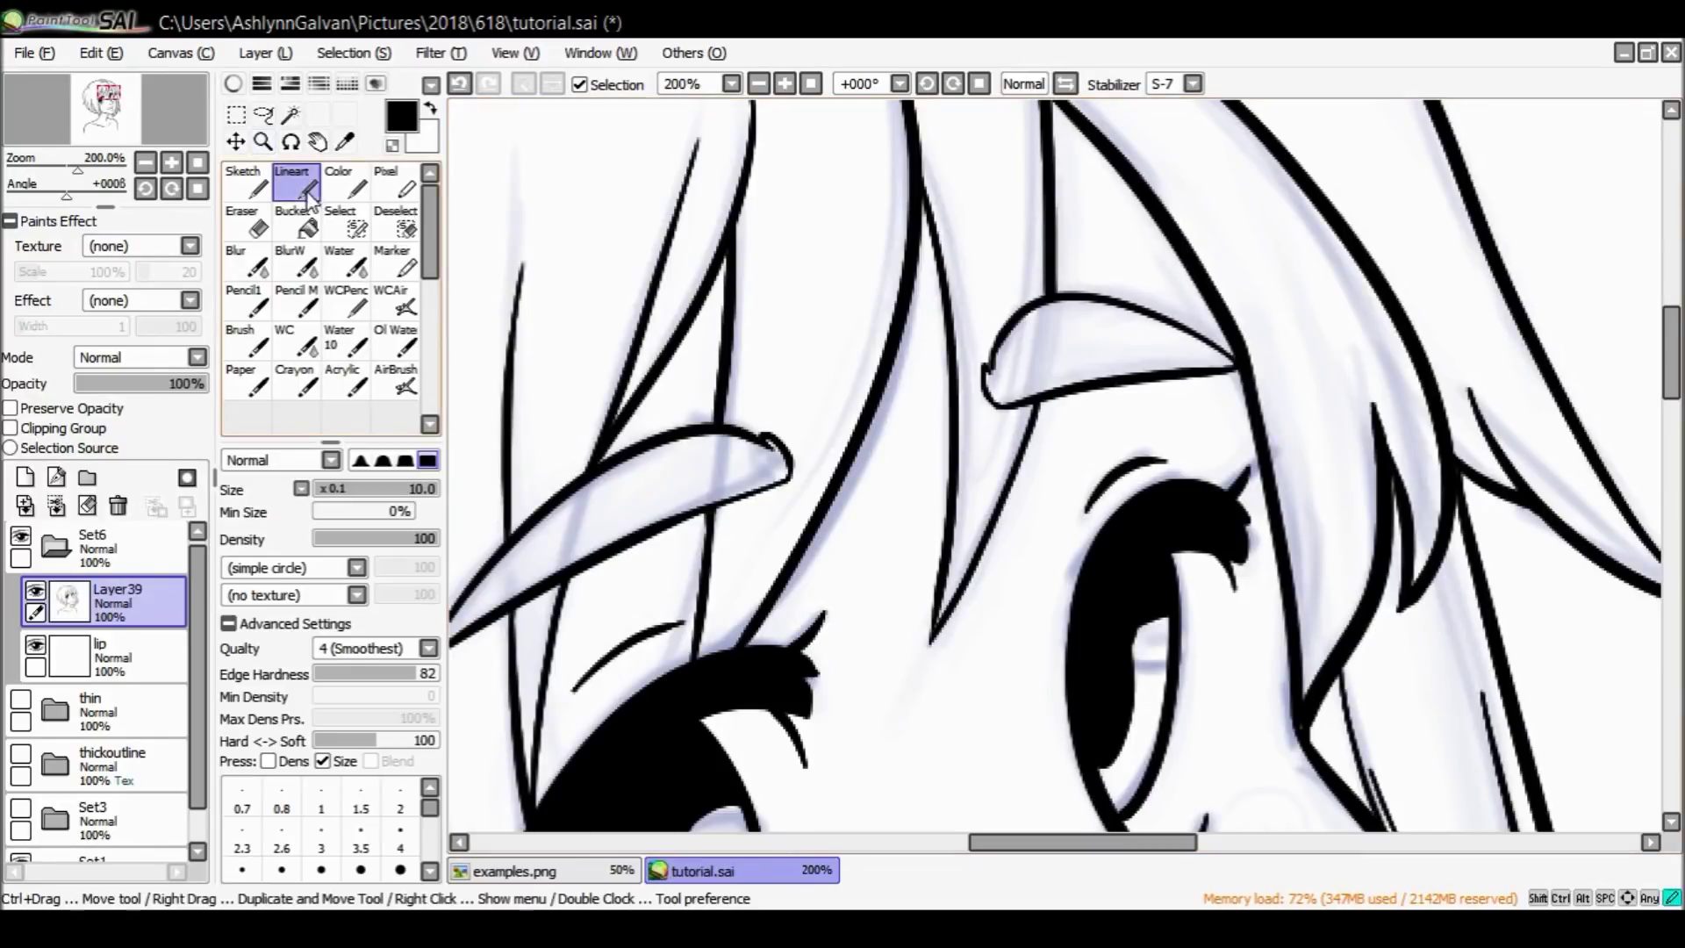
{"action": "left_click_drag", "start_coordinate": [936, 630], "coordinate": [950, 540]}
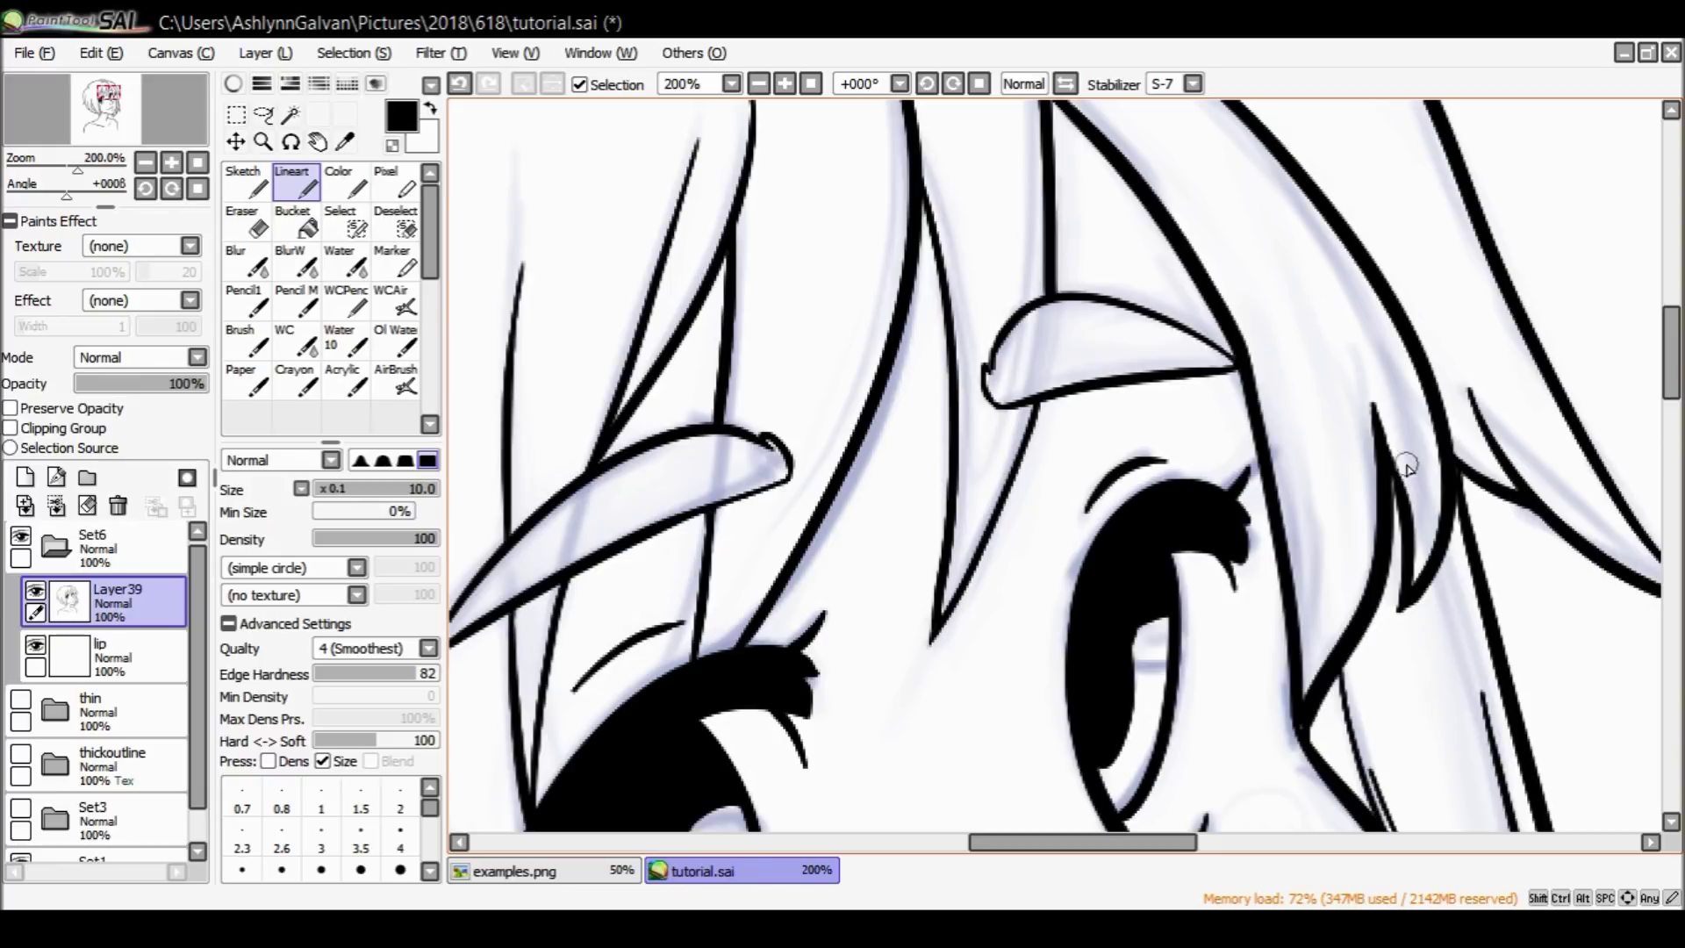
{"action": "left_click", "coordinate": [263, 141]}
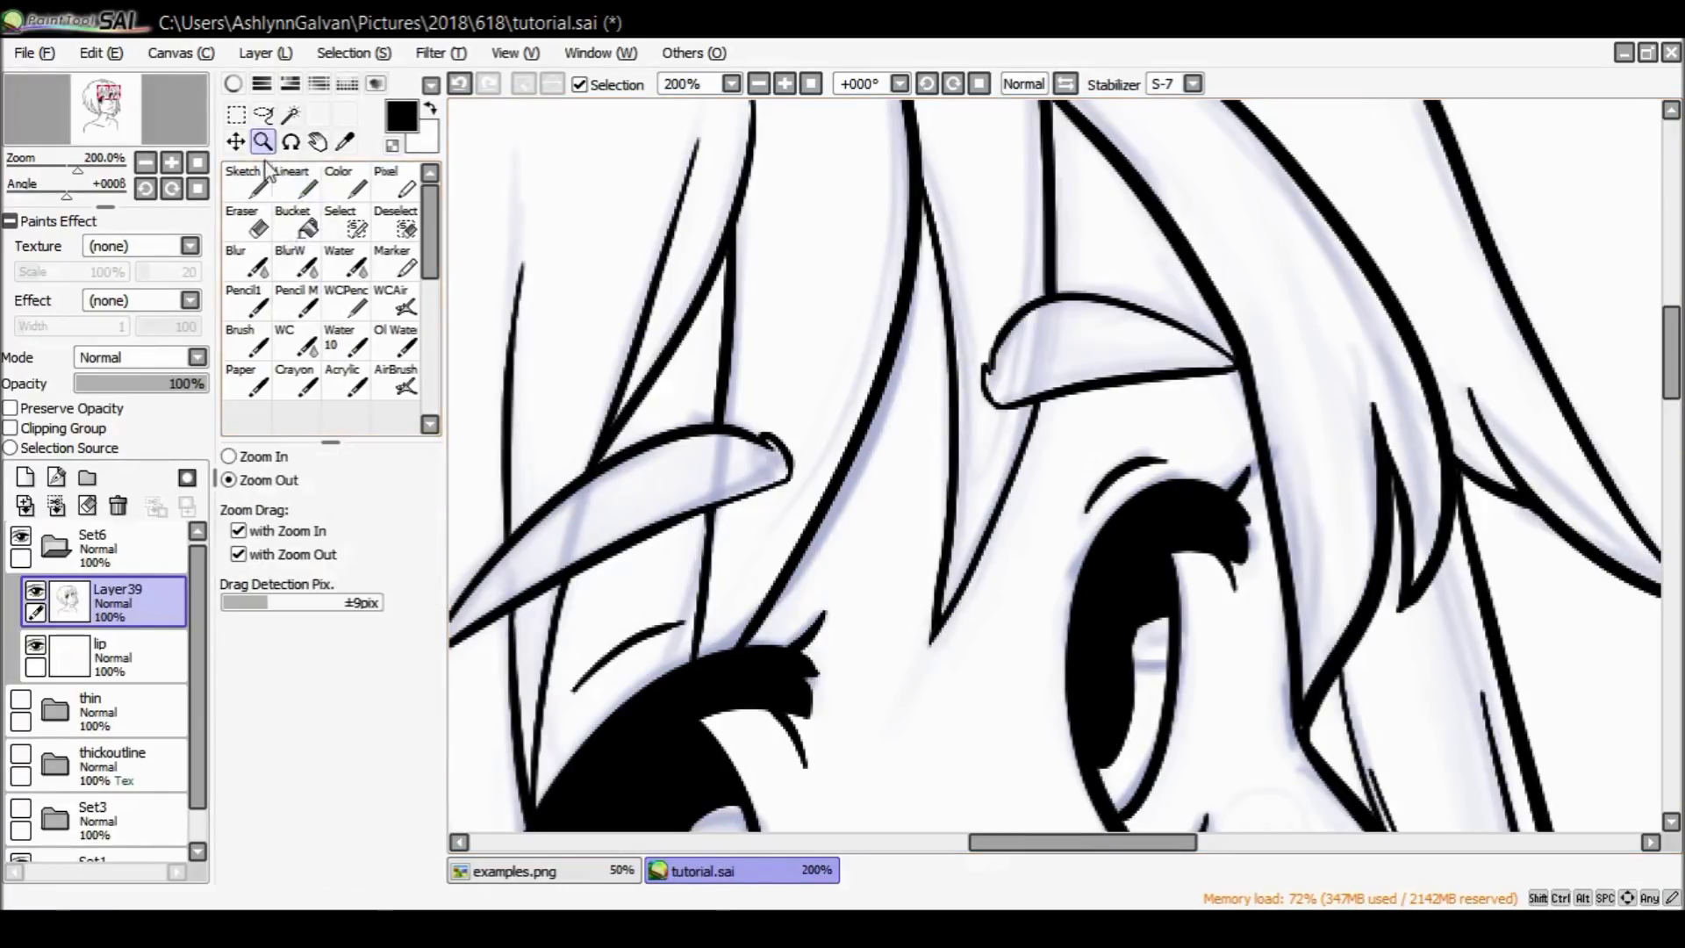
{"action": "left_click", "coordinate": [904, 410]}
{"action": "left_click", "coordinate": [908, 423]}
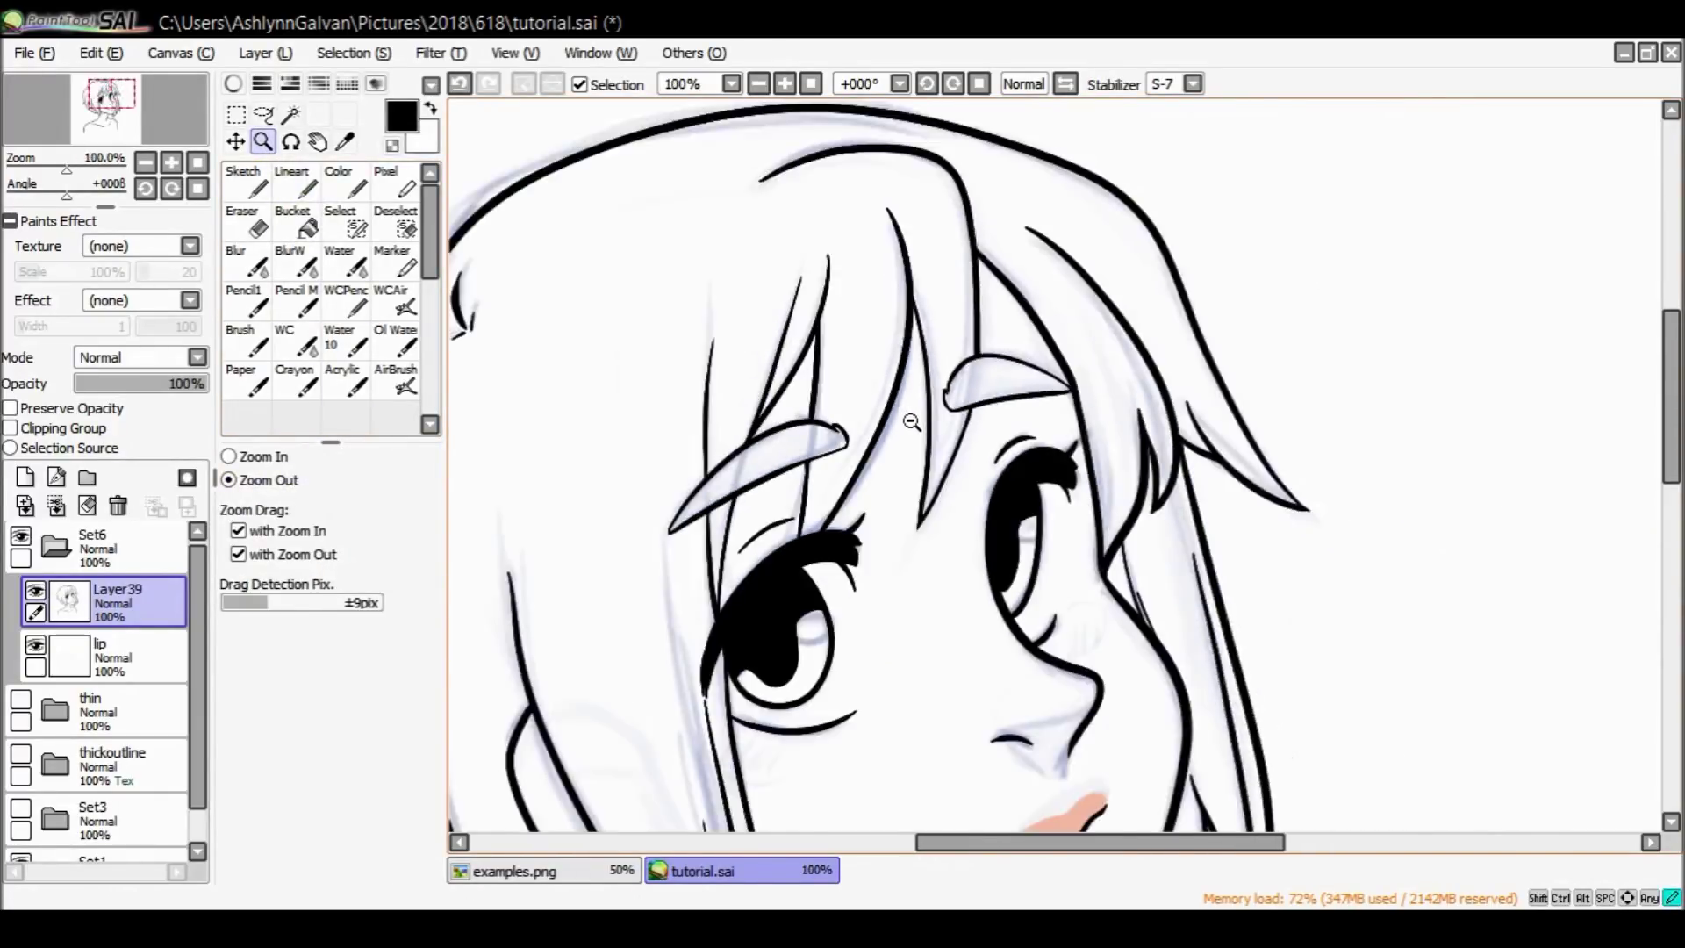
Review the inked portrait from the crown of the head down to the shoulders and collarbones.
{"action": "left_click", "coordinate": [910, 425]}
{"action": "scroll", "coordinate": [1609, 372], "scroll_direction": "down", "scroll_amount": 3}
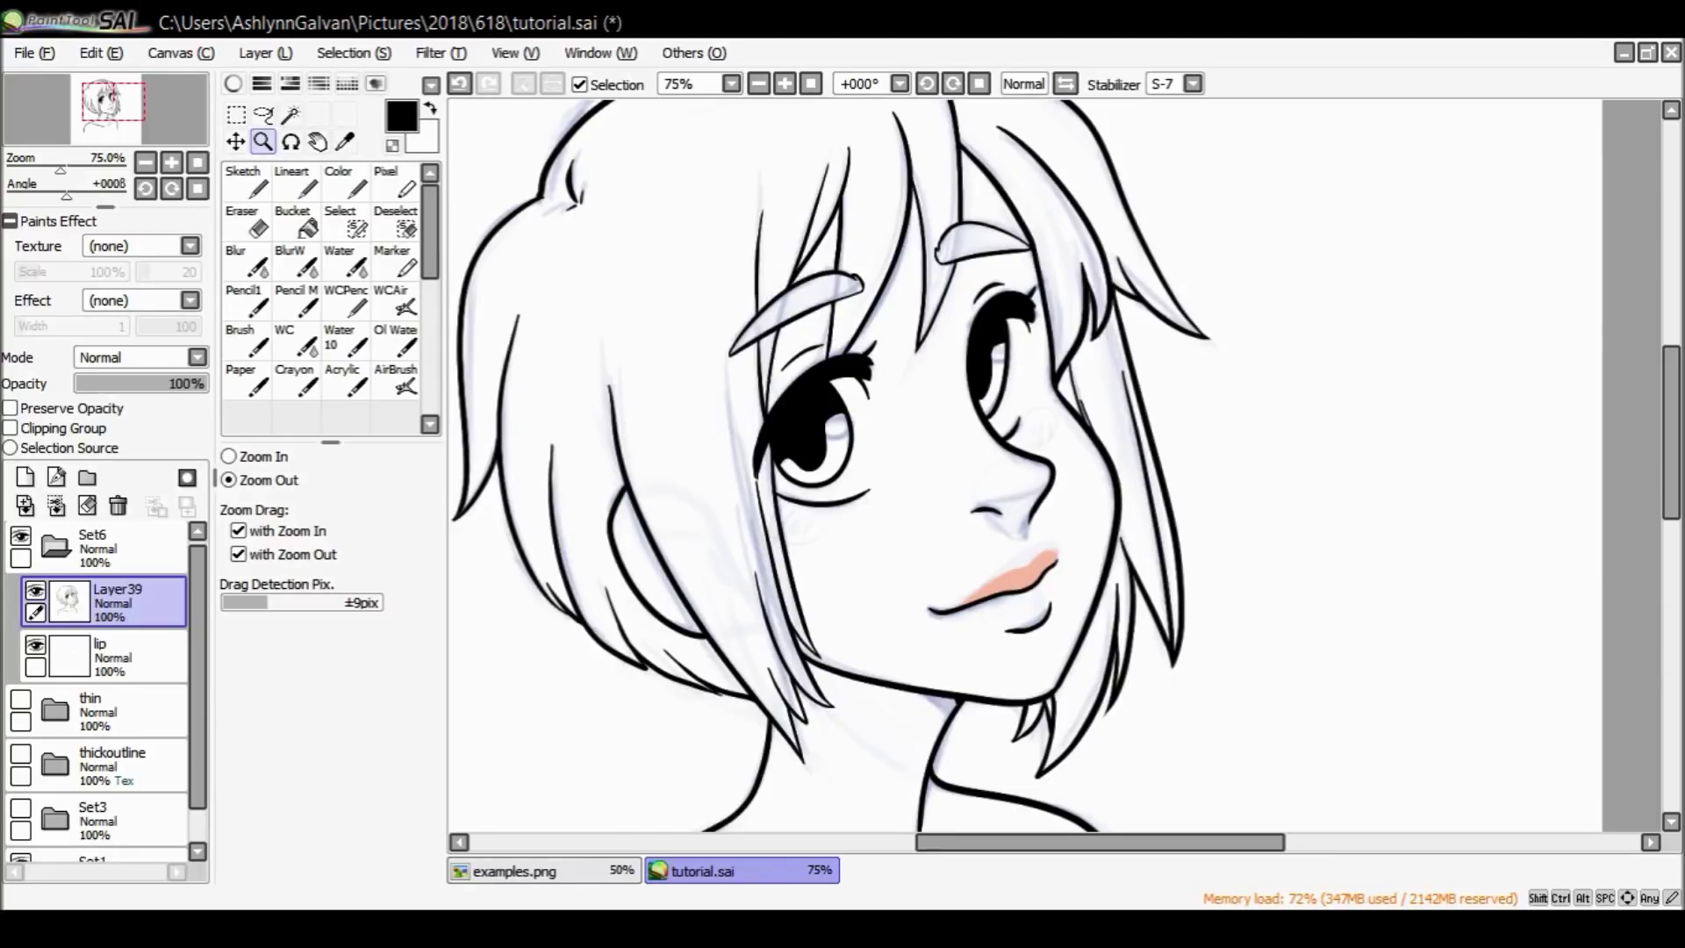
{"action": "left_click_drag", "start_coordinate": [1673, 386], "coordinate": [1677, 360]}
{"action": "left_click_drag", "start_coordinate": [1671, 349], "coordinate": [1670, 364]}
{"action": "left_click_drag", "start_coordinate": [1141, 842], "coordinate": [1097, 842]}
{"action": "left_click_drag", "start_coordinate": [1659, 425], "coordinate": [1668, 466]}
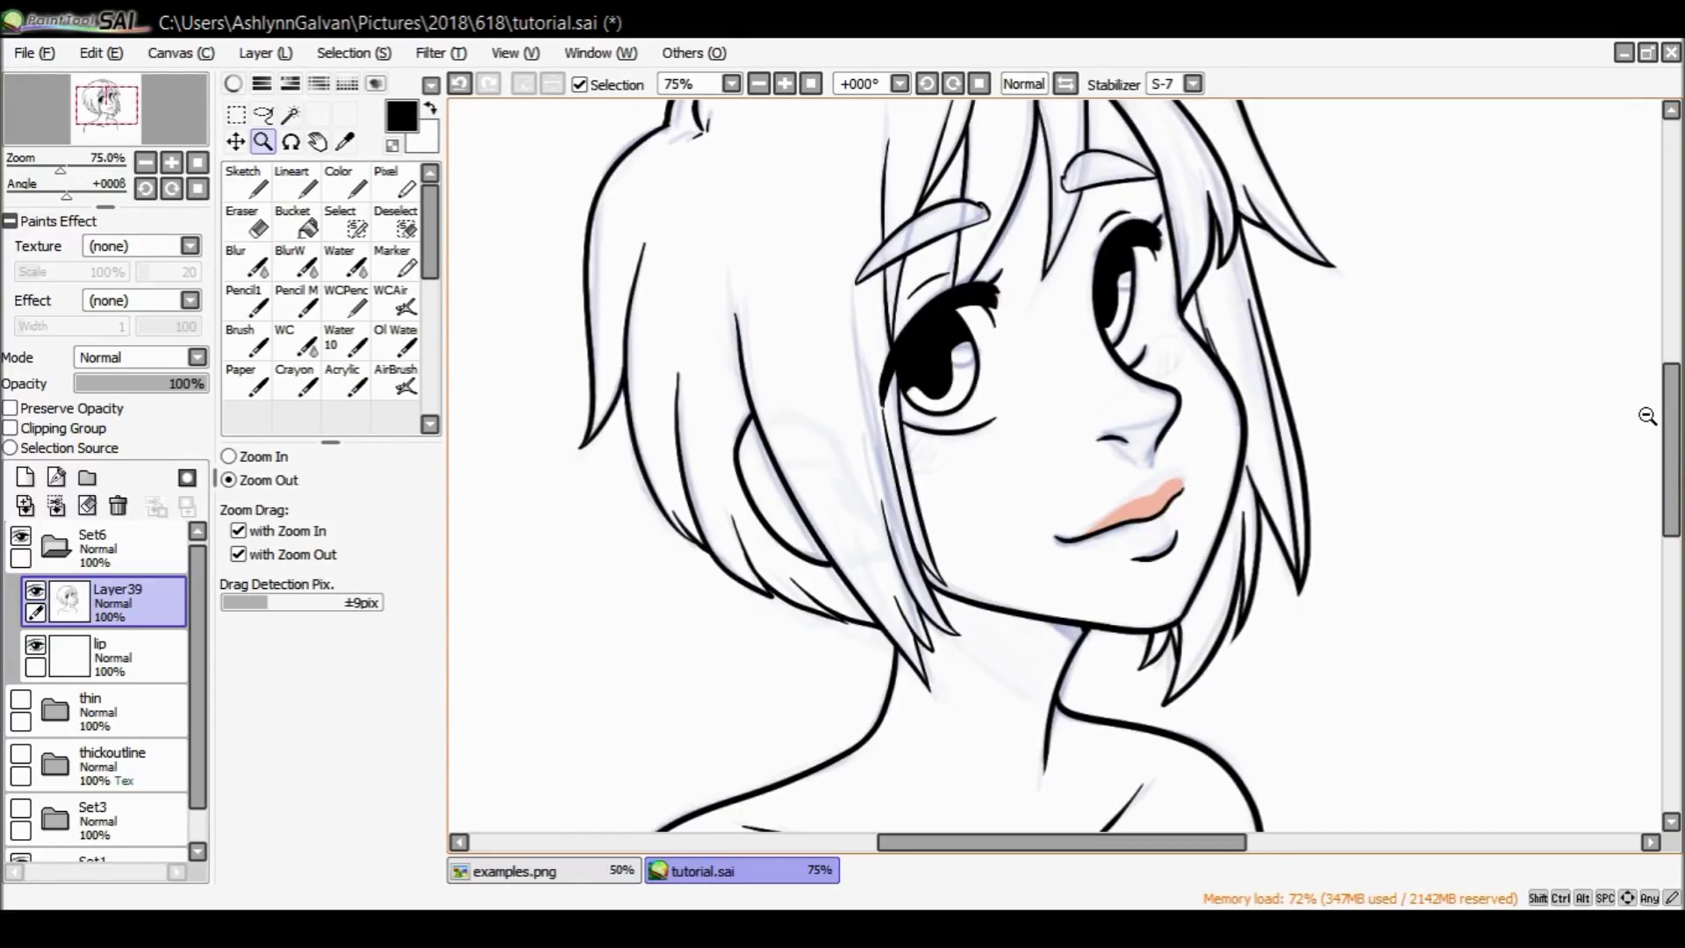
{"action": "left_click_drag", "start_coordinate": [1668, 453], "coordinate": [1668, 396]}
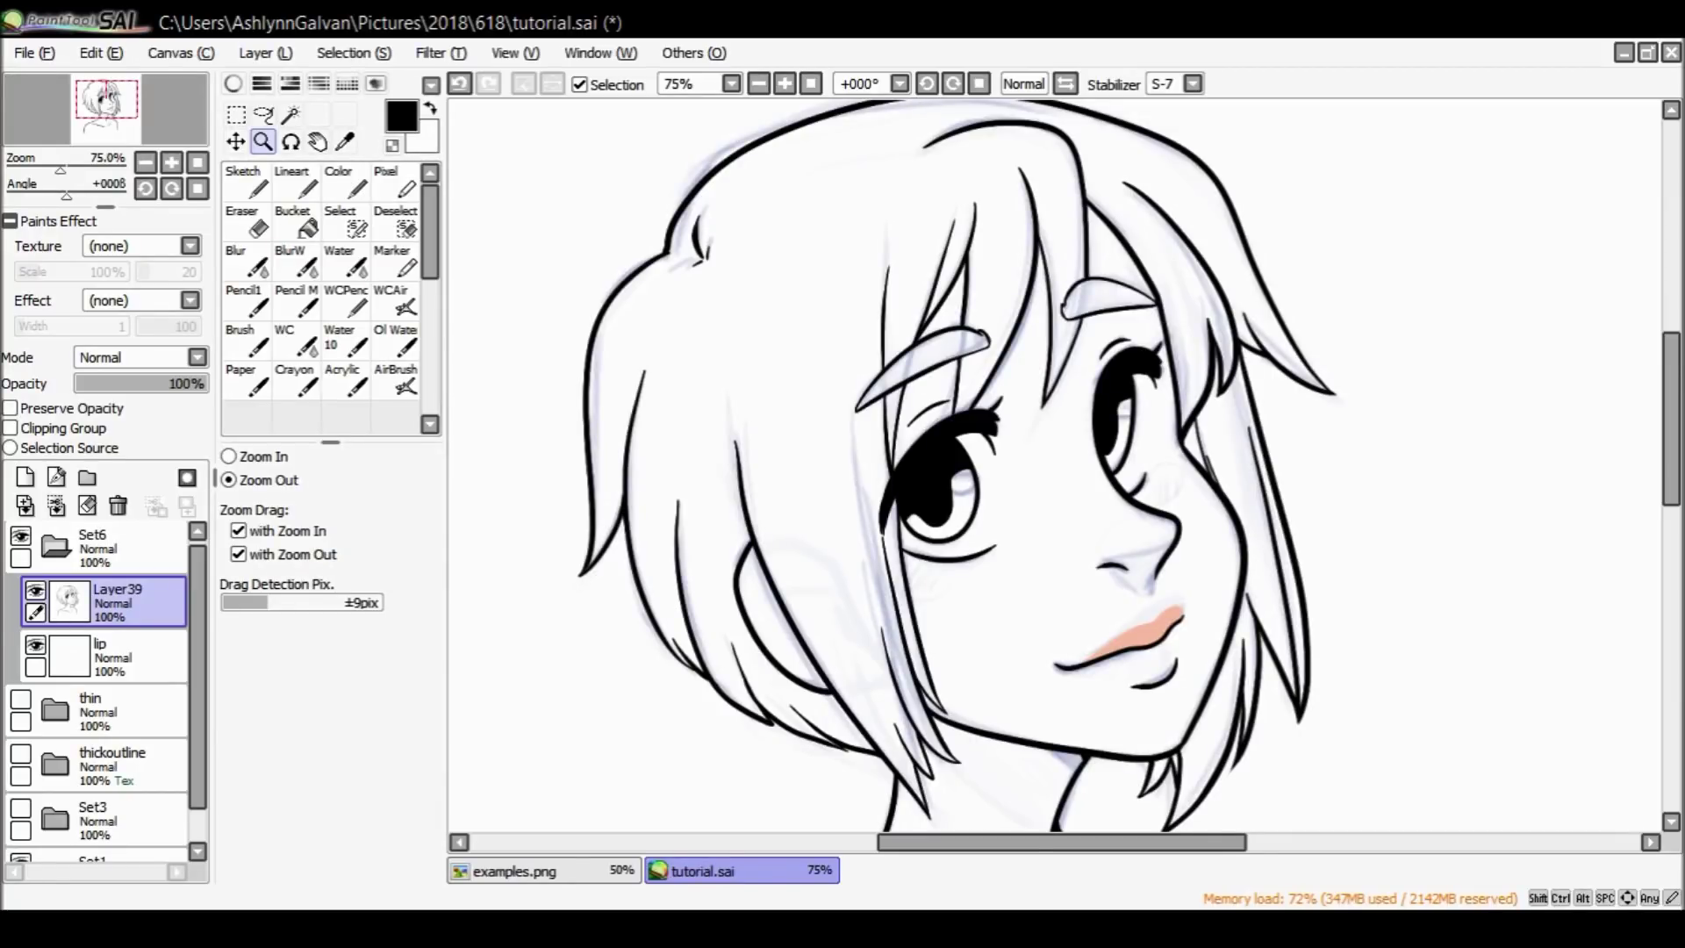
{"action": "scroll", "coordinate": [1495, 515], "scroll_direction": "down", "scroll_amount": 5}
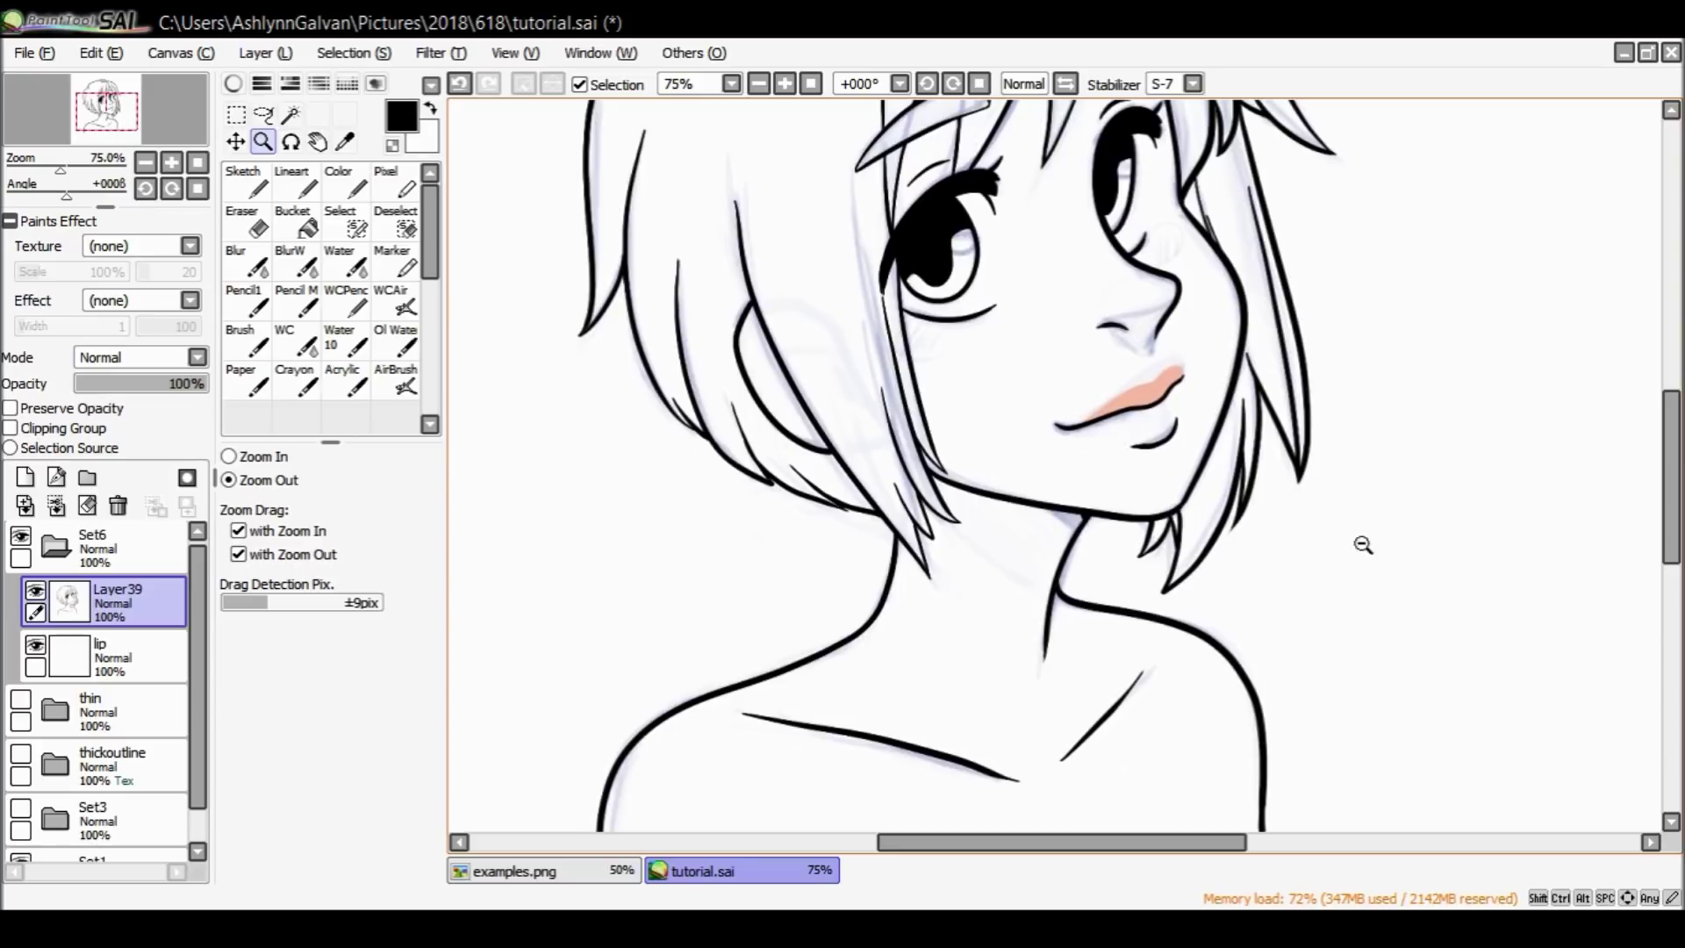
{"action": "left_click_drag", "start_coordinate": [1672, 454], "coordinate": [1582, 482]}
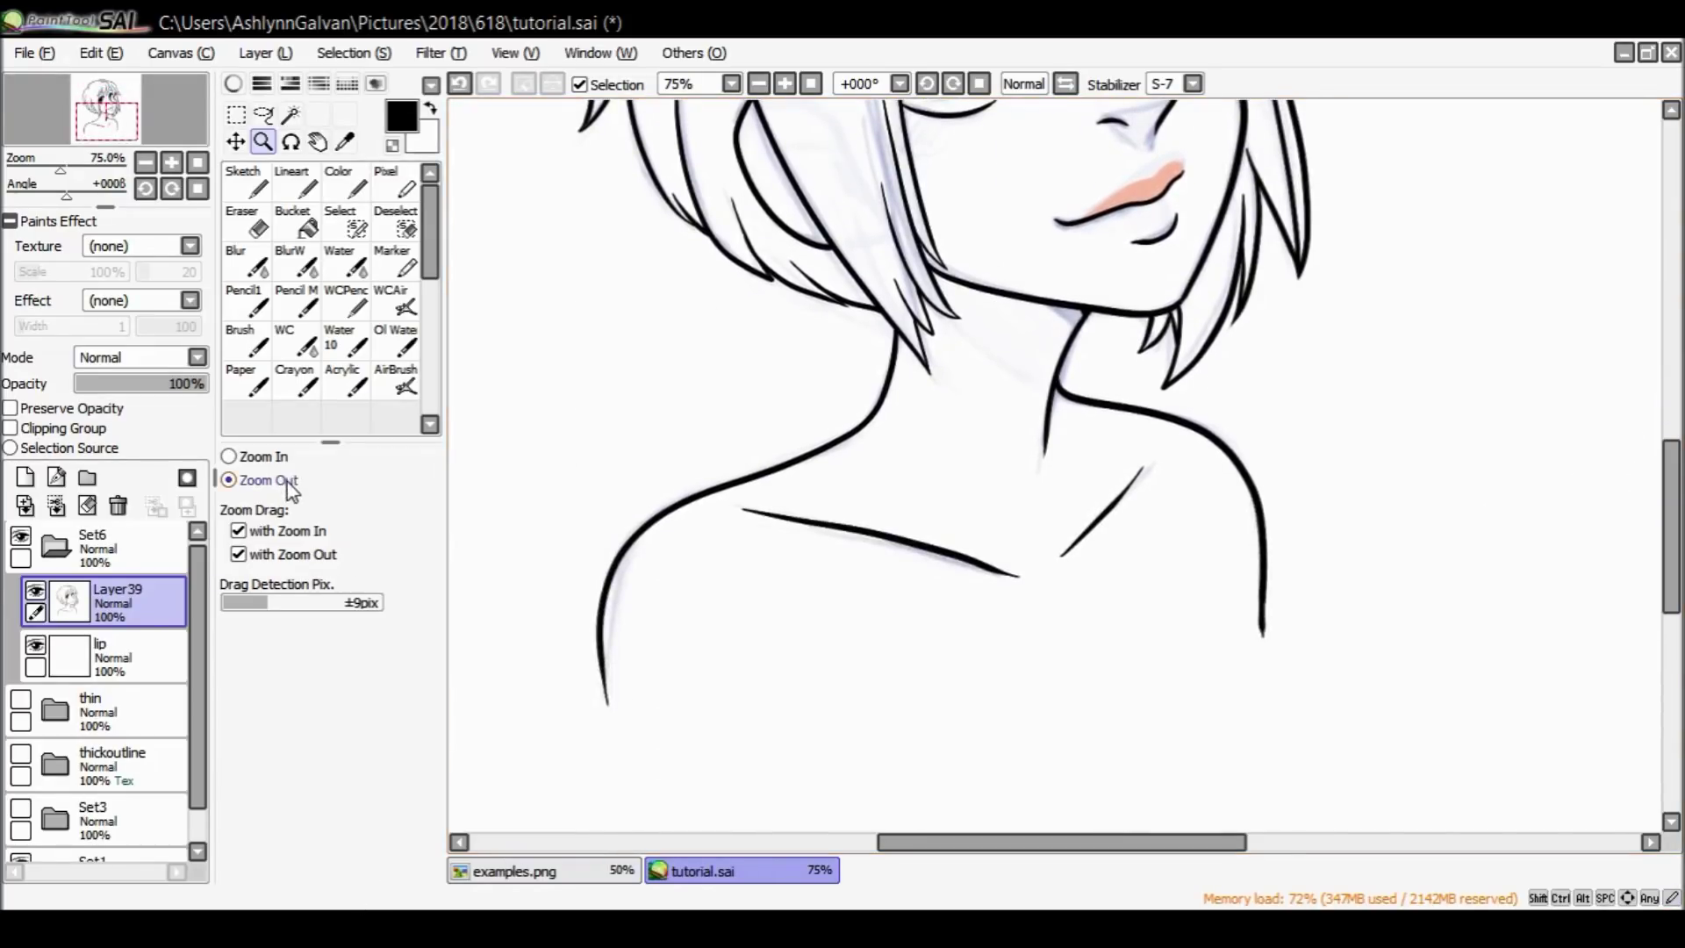
{"action": "left_click", "coordinate": [1005, 482]}
{"action": "scroll", "coordinate": [1316, 477], "scroll_direction": "up", "scroll_amount": 3}
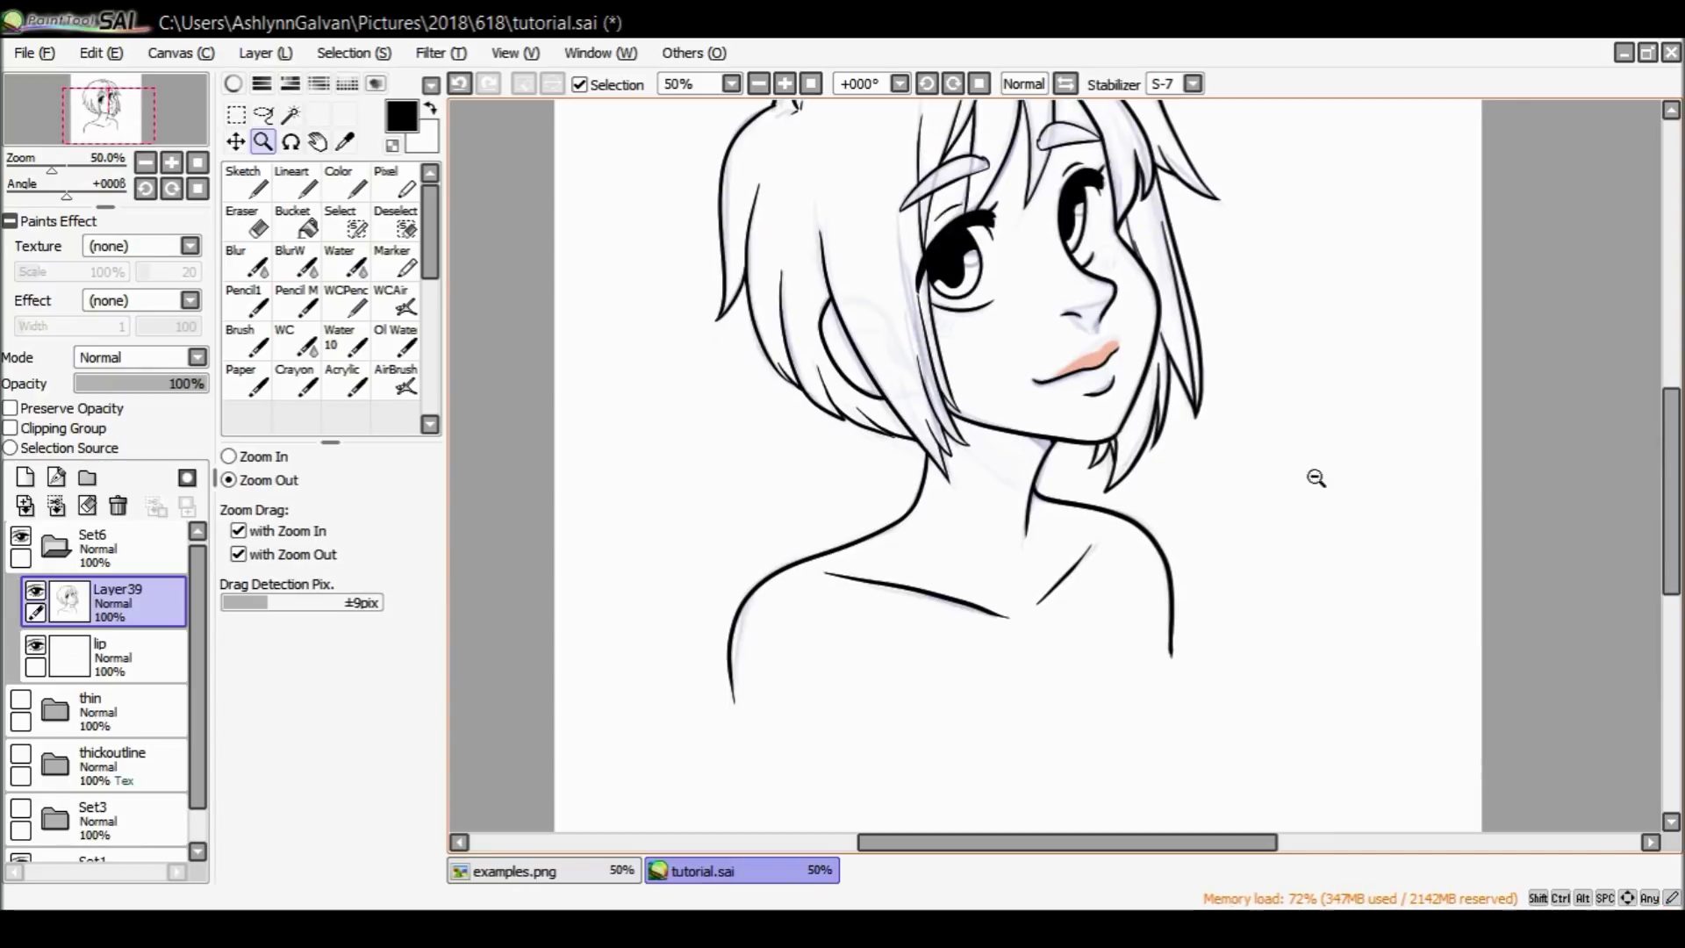
{"action": "scroll", "coordinate": [1665, 465], "scroll_direction": "up", "scroll_amount": 1}
{"action": "scroll", "coordinate": [1665, 466], "scroll_direction": "up", "scroll_amount": 1}
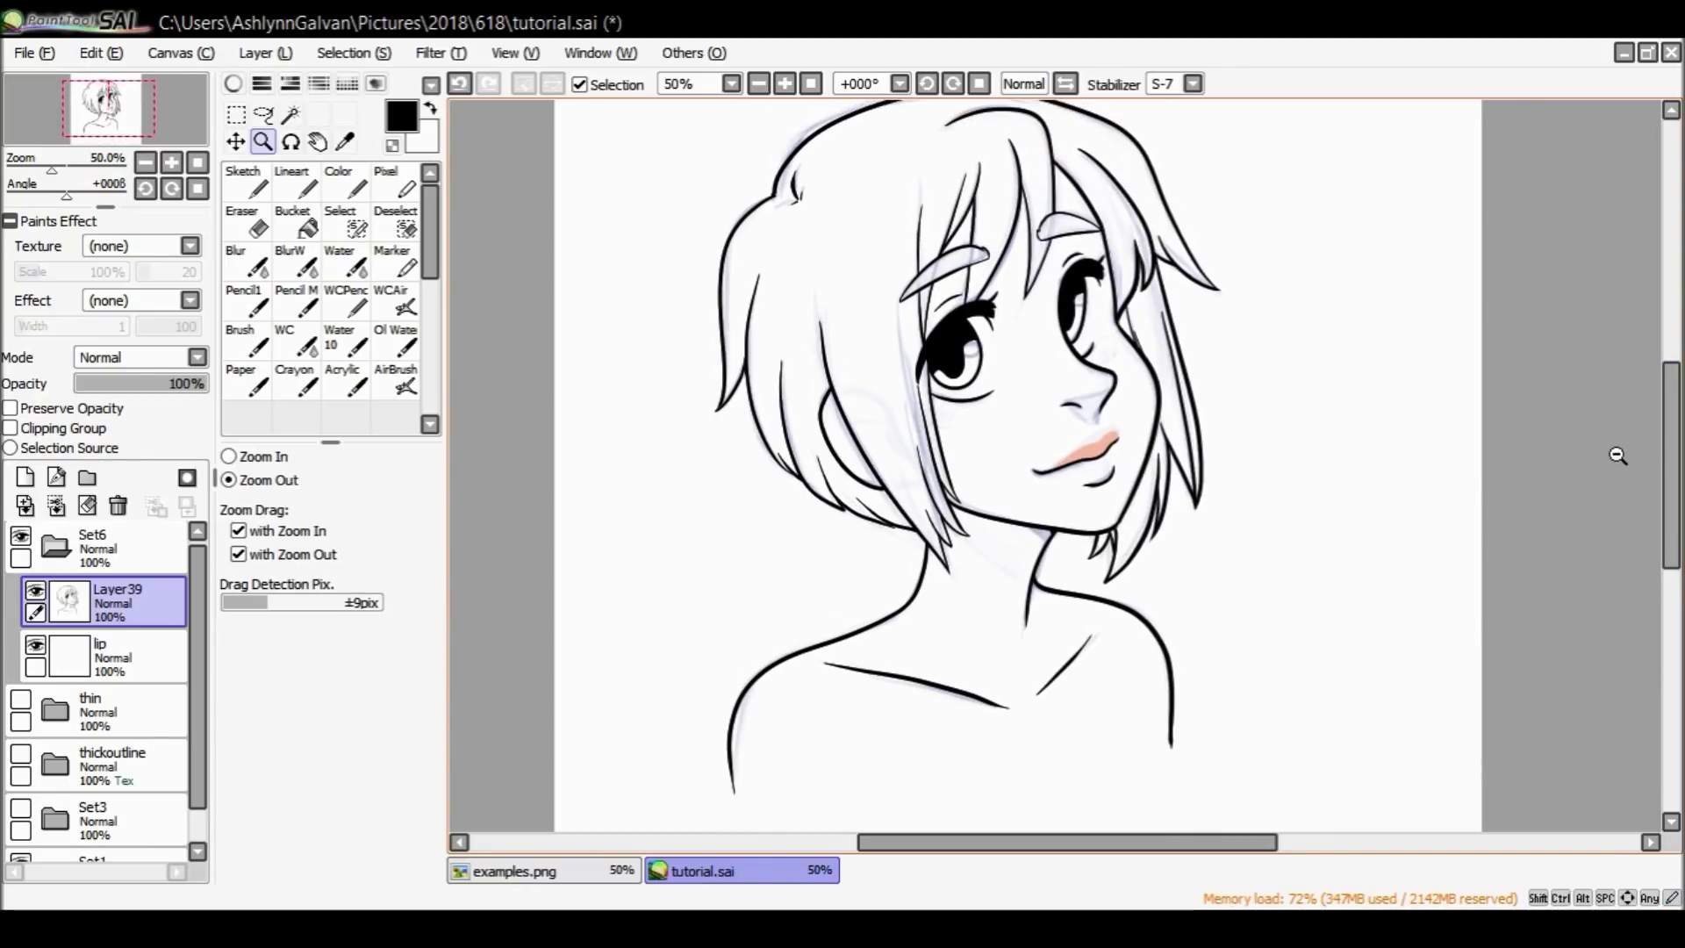
Add a new layer above Layer39 and ink a curved line across the chest that closes the bust between both arms.
{"action": "left_click", "coordinate": [24, 476]}
{"action": "left_click", "coordinate": [303, 176]}
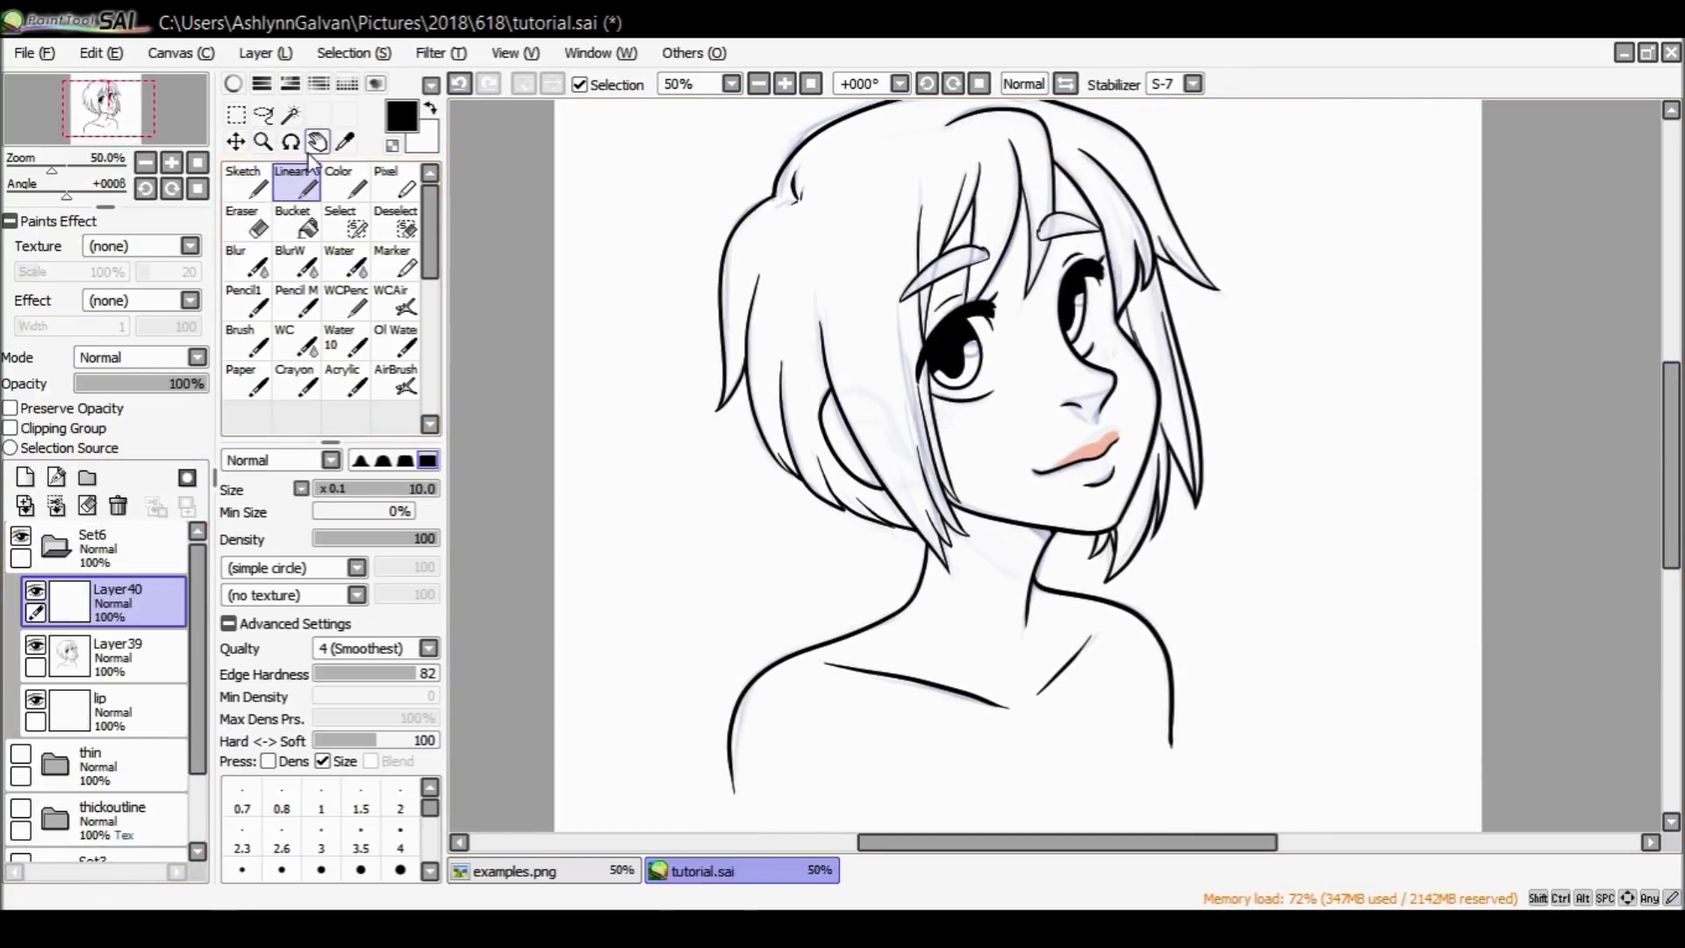
{"action": "mouse_move", "coordinate": [703, 752]}
{"action": "left_mouse_down"}
{"action": "mouse_move", "coordinate": [745, 791]}
{"action": "mouse_move", "coordinate": [923, 795]}
{"action": "mouse_move", "coordinate": [1157, 747]}
{"action": "left_mouse_up"}
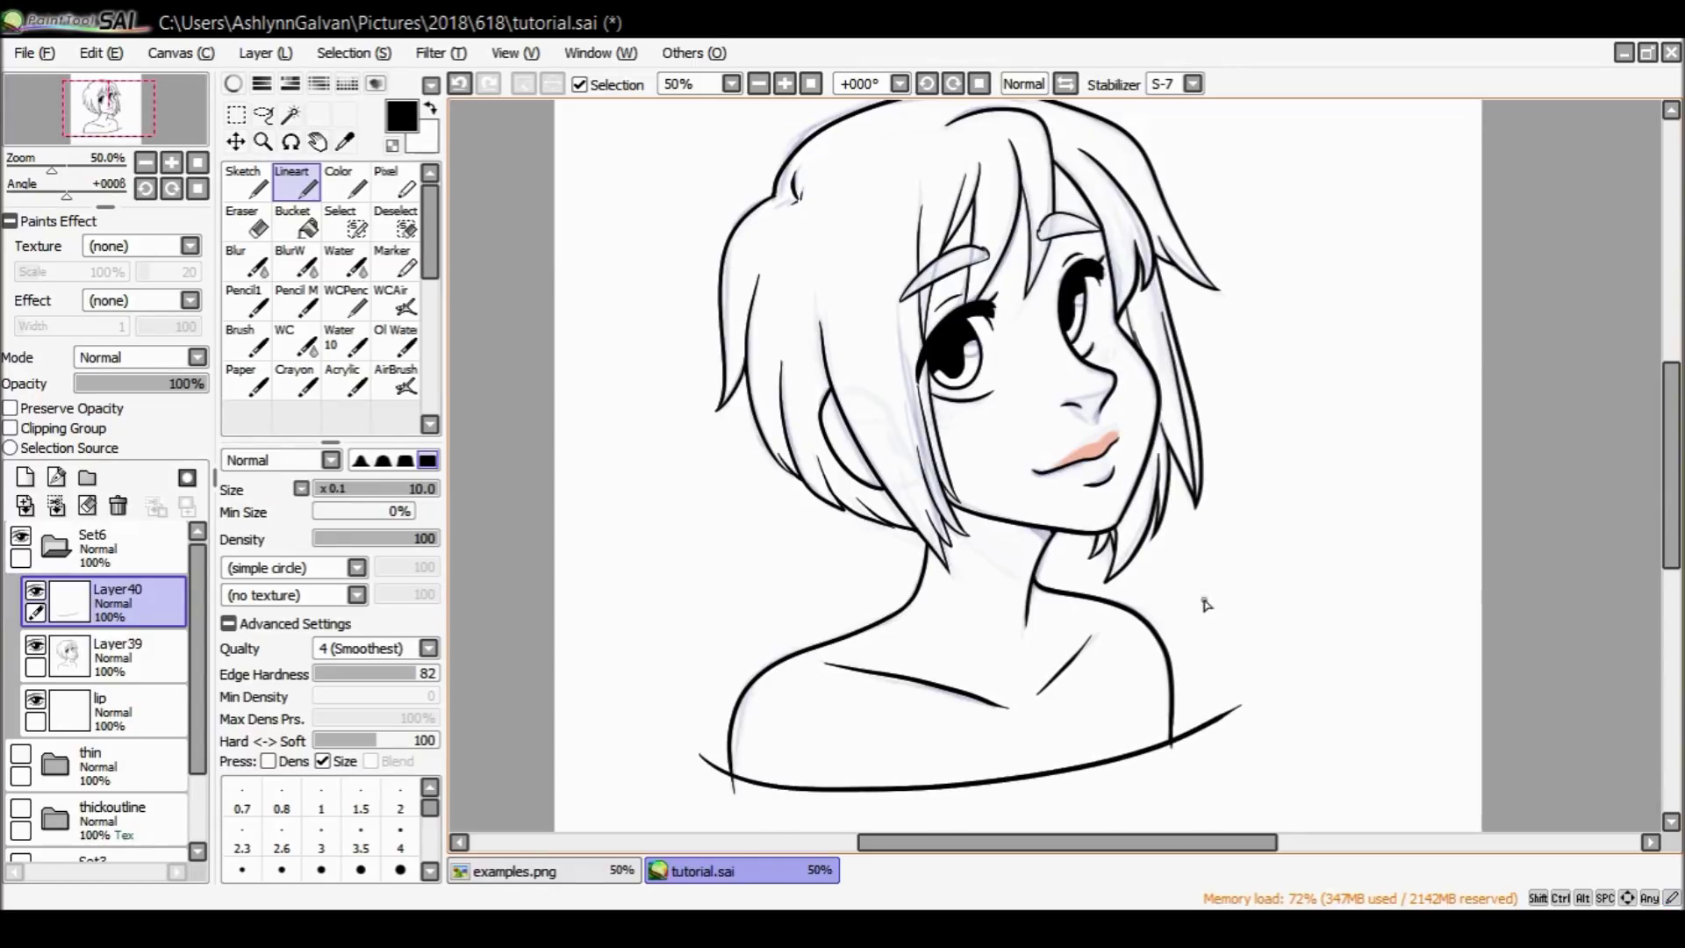
Select the face area and the forehead gap on the collapsed Set6 folder using the Magic Wand with a color difference of ±153.
{"action": "left_click", "coordinate": [55, 545]}
{"action": "left_click", "coordinate": [291, 114]}
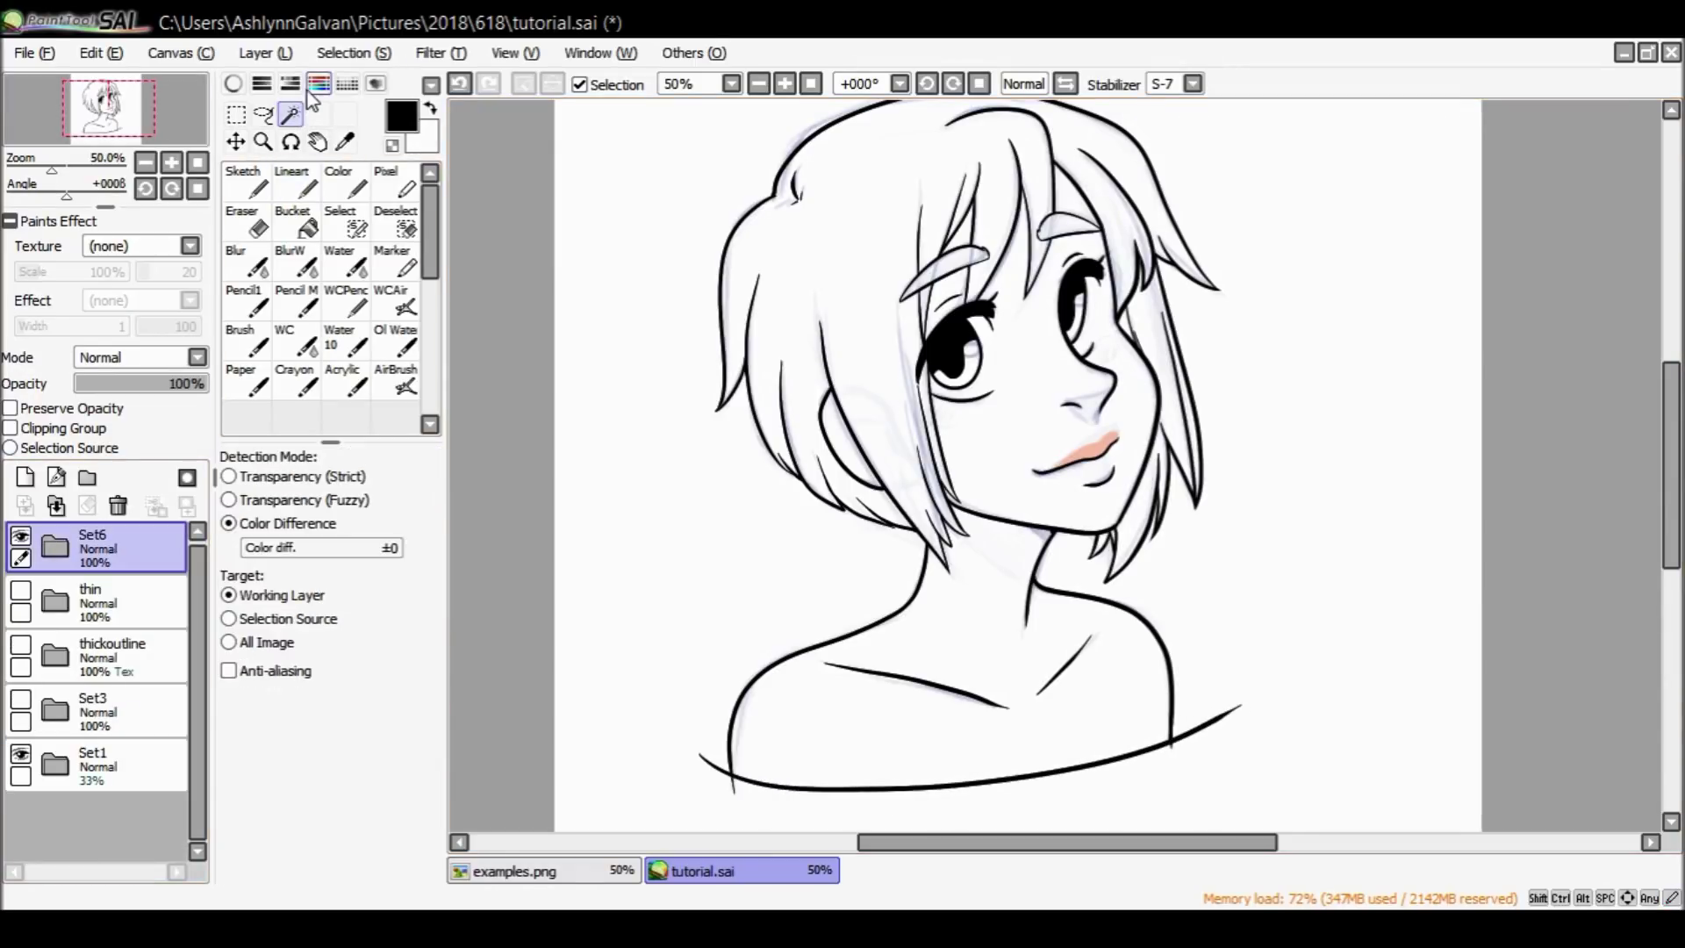
{"action": "left_click", "coordinate": [978, 606]}
{"action": "left_click", "coordinate": [1007, 479]}
{"action": "key", "text": "ctrl+z"}
{"action": "key", "text": "ctrl+z"}
{"action": "left_click_drag", "start_coordinate": [335, 560], "coordinate": [339, 555]}
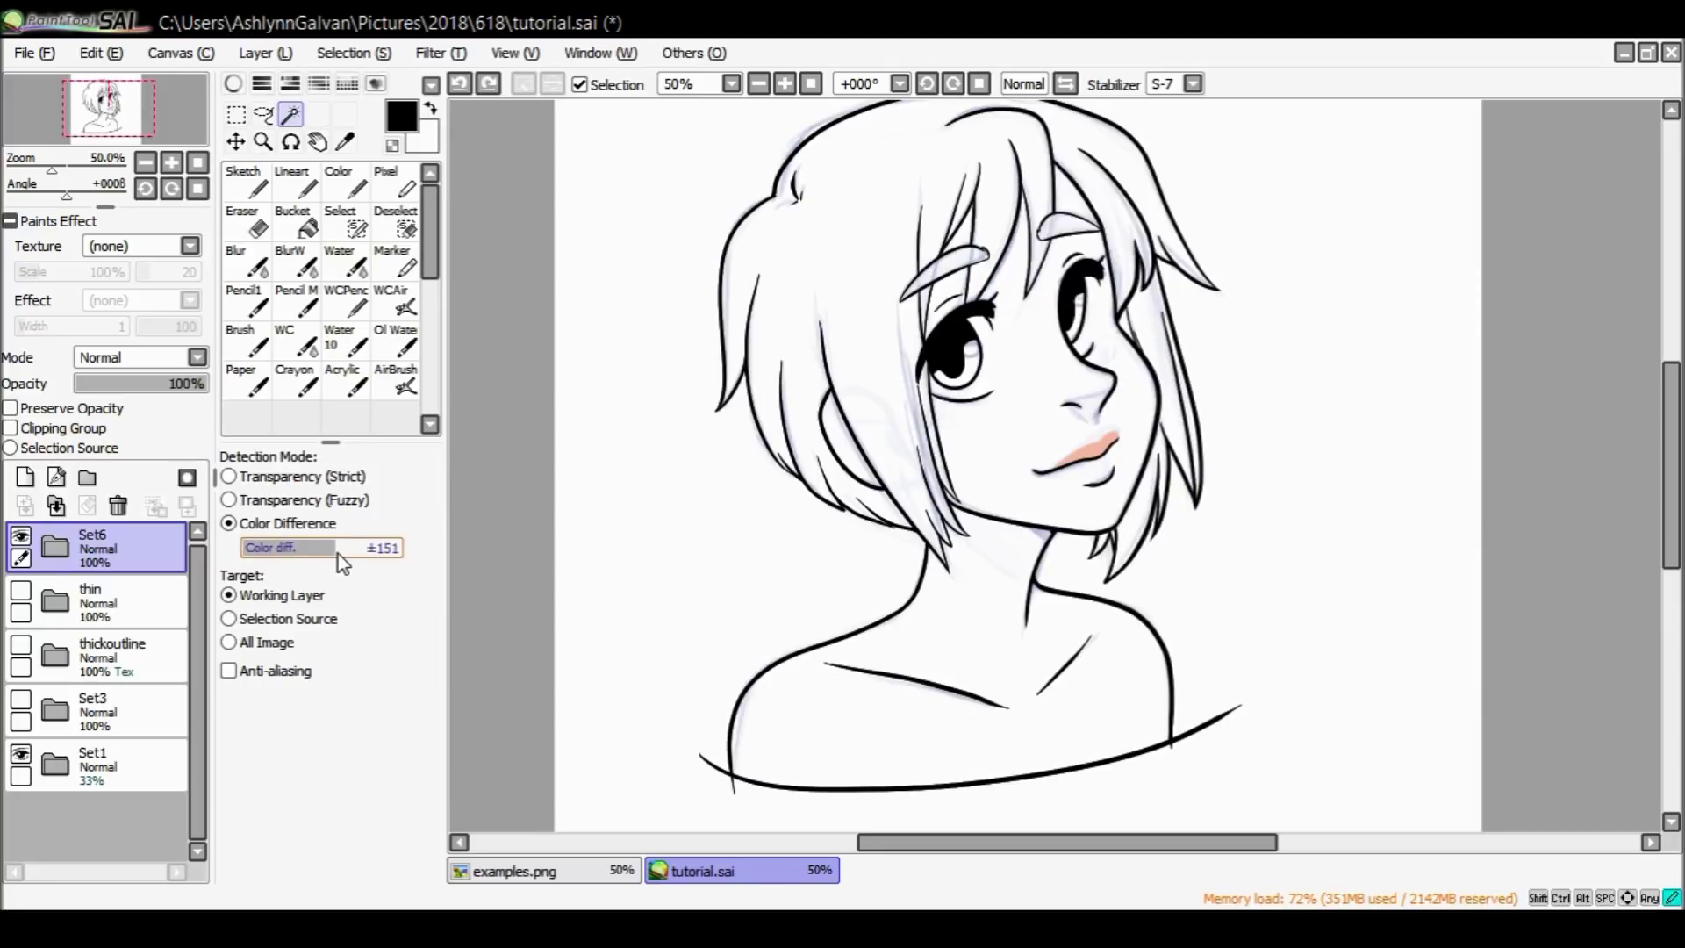
{"action": "left_click", "coordinate": [1003, 468]}
{"action": "left_click", "coordinate": [1070, 209]}
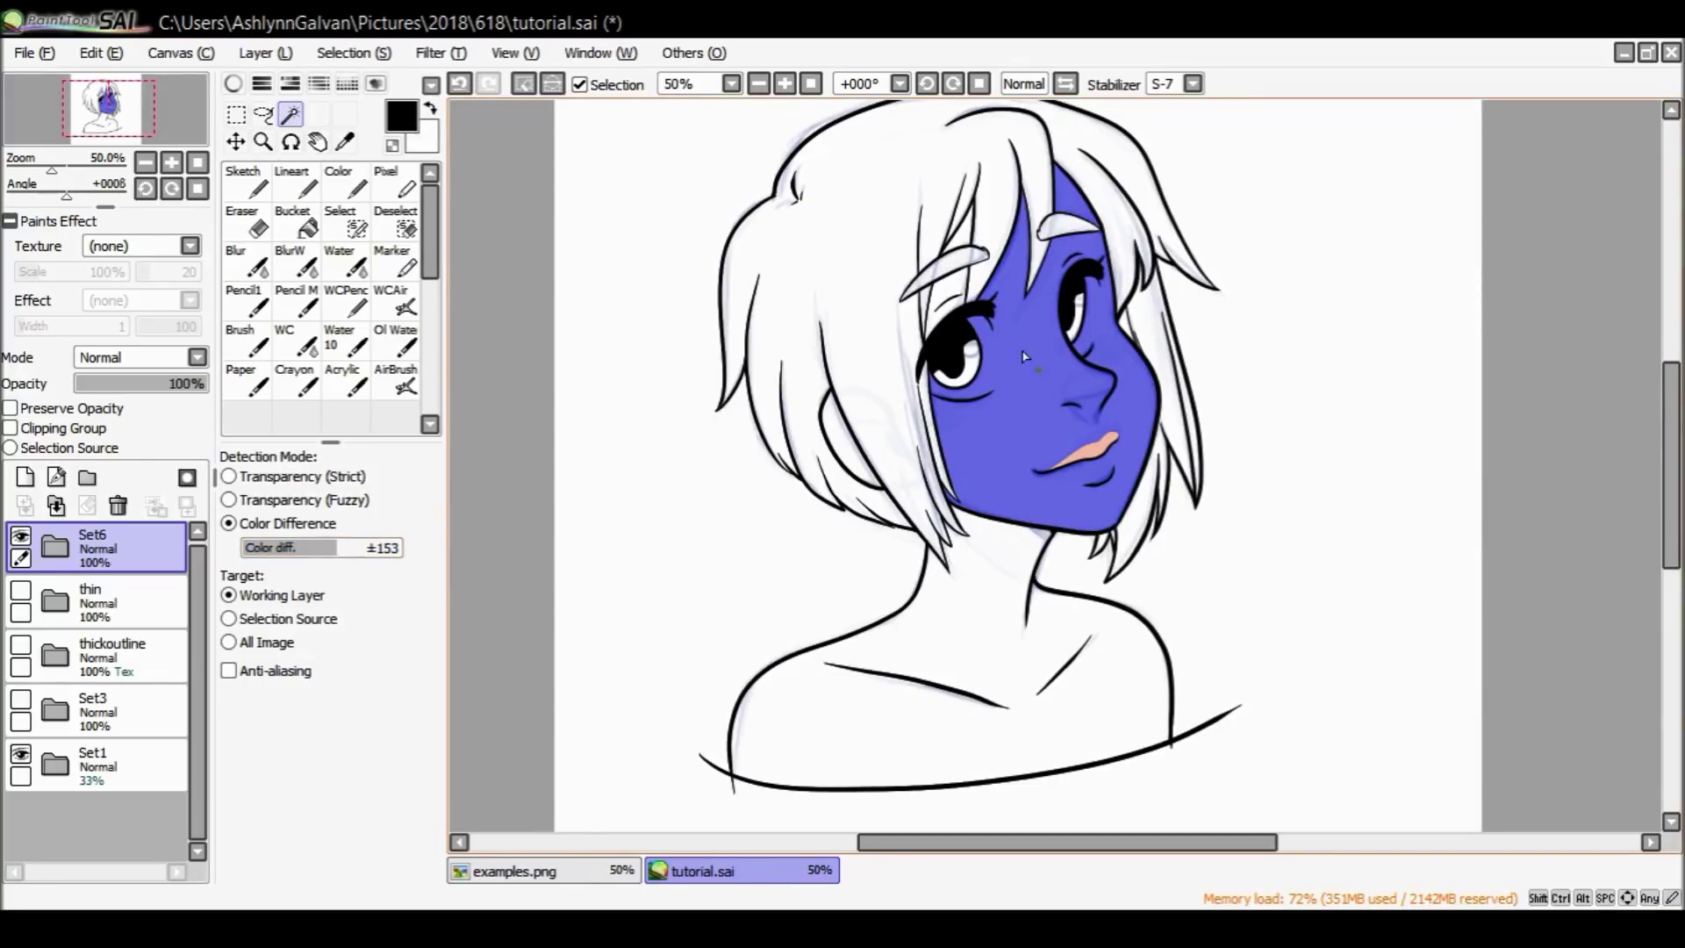
Show the Set3 folder, hide the Set6 line art folder, and clear the selection.
{"action": "left_click", "coordinate": [20, 699]}
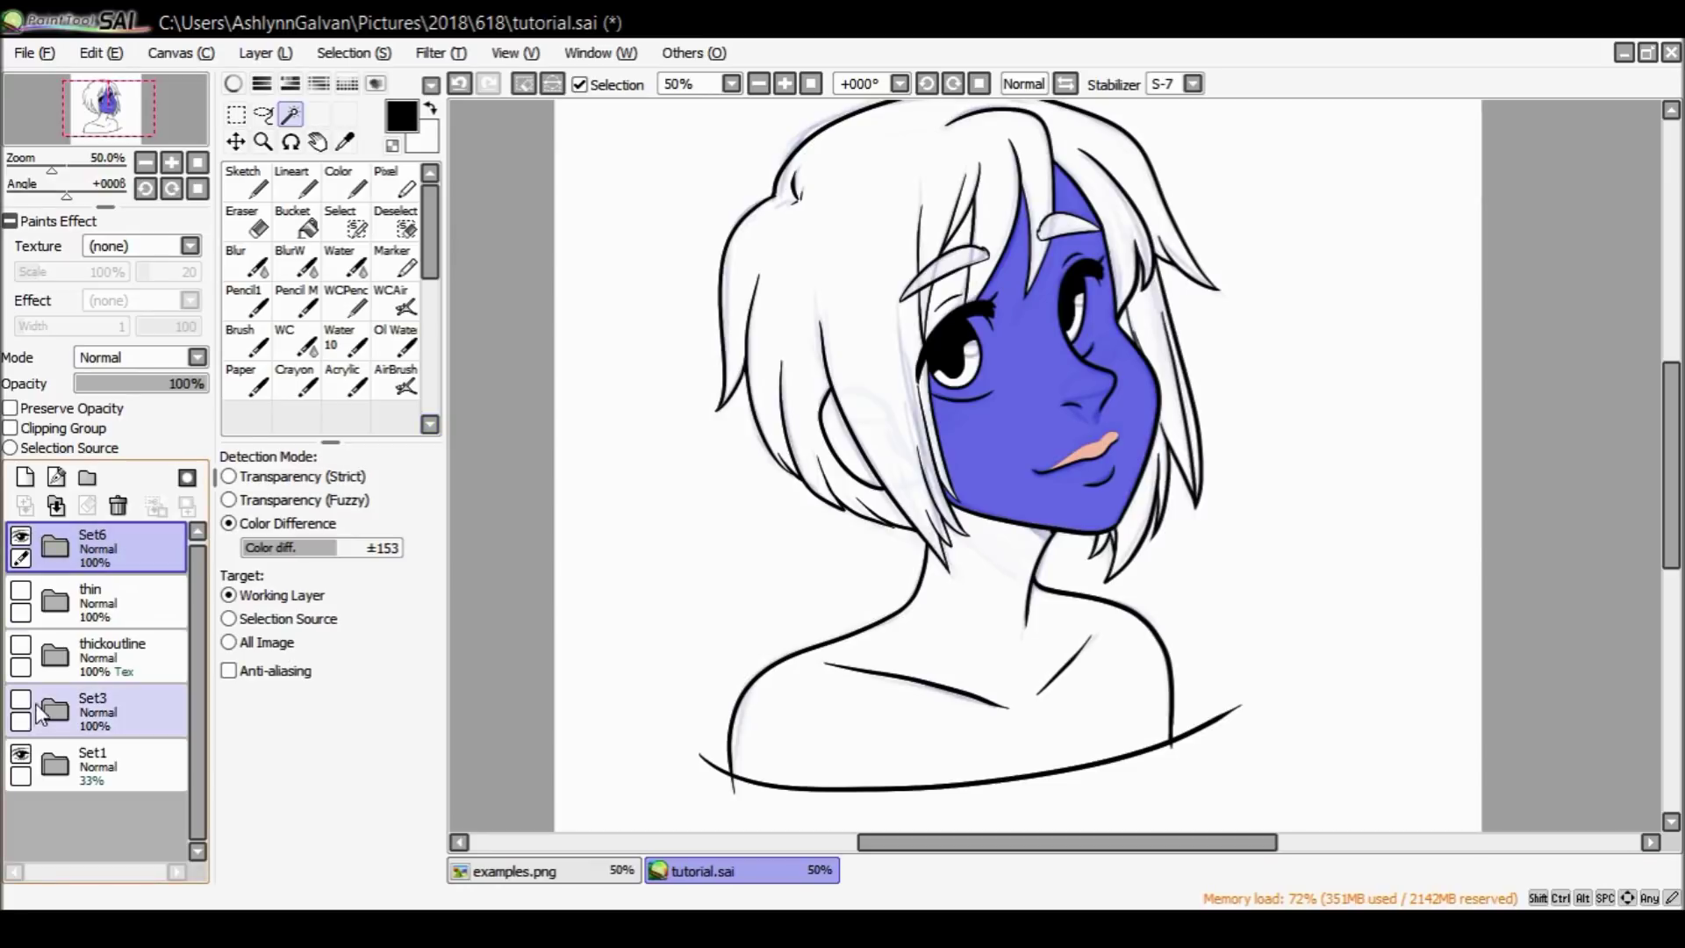
{"action": "left_click", "coordinate": [20, 535]}
{"action": "key", "text": "ctrl+d"}
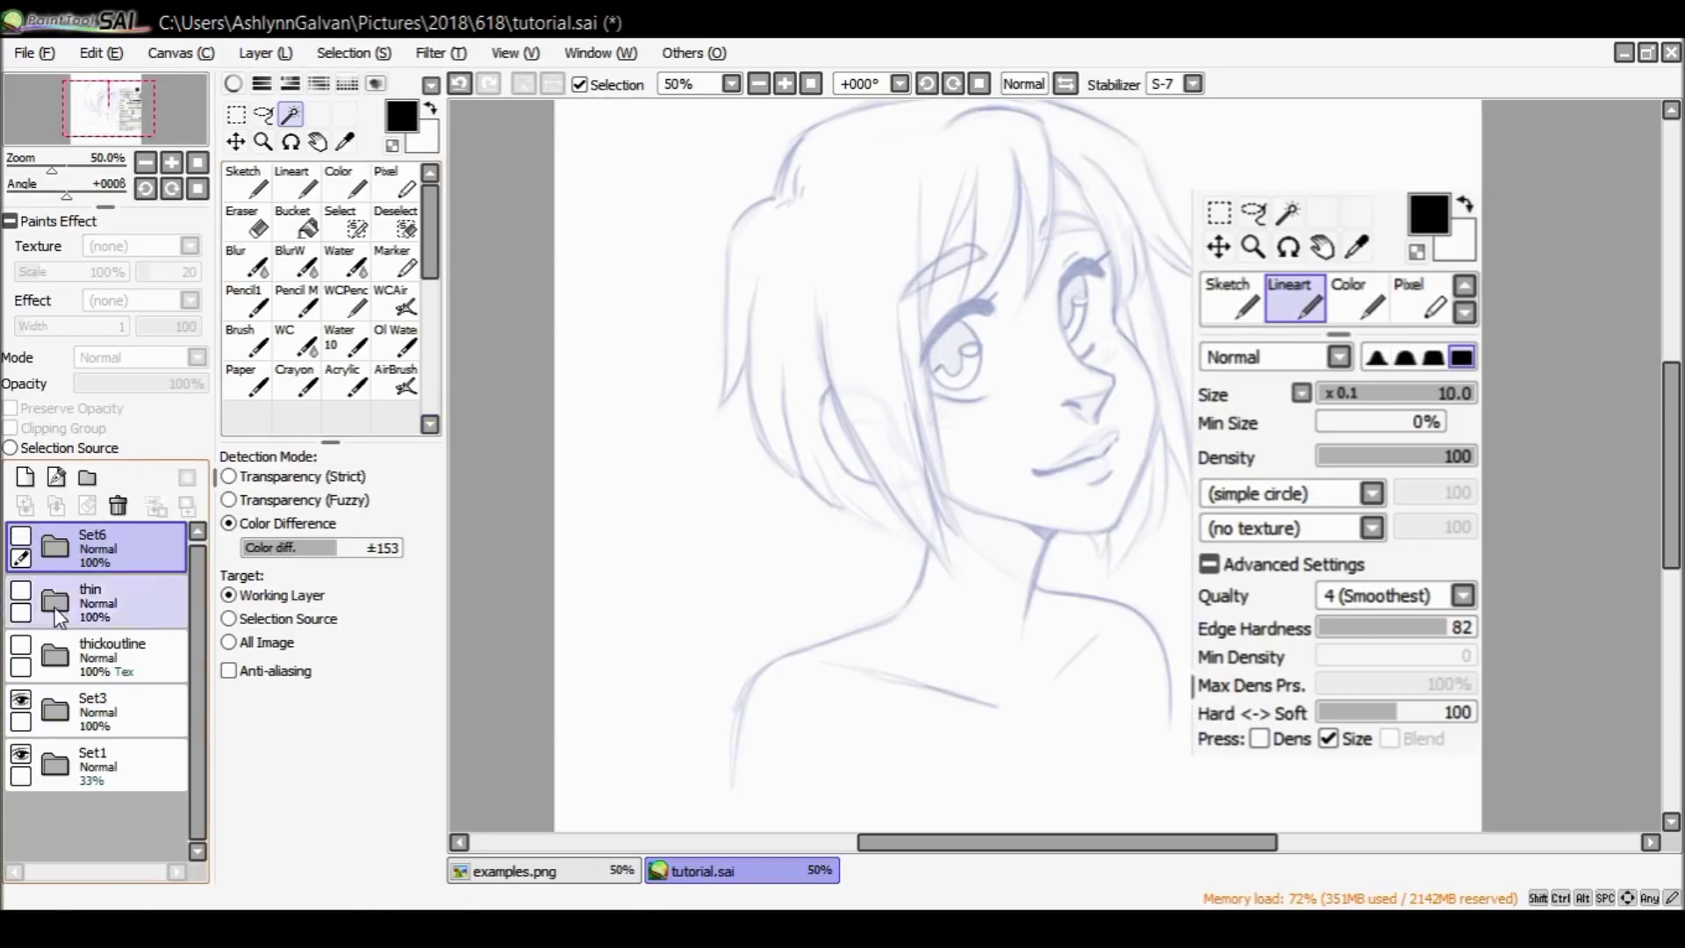
Show the thickoutline folder and examine its thick line art up close around the bangs and eyebrows.
{"action": "left_click", "coordinate": [20, 645]}
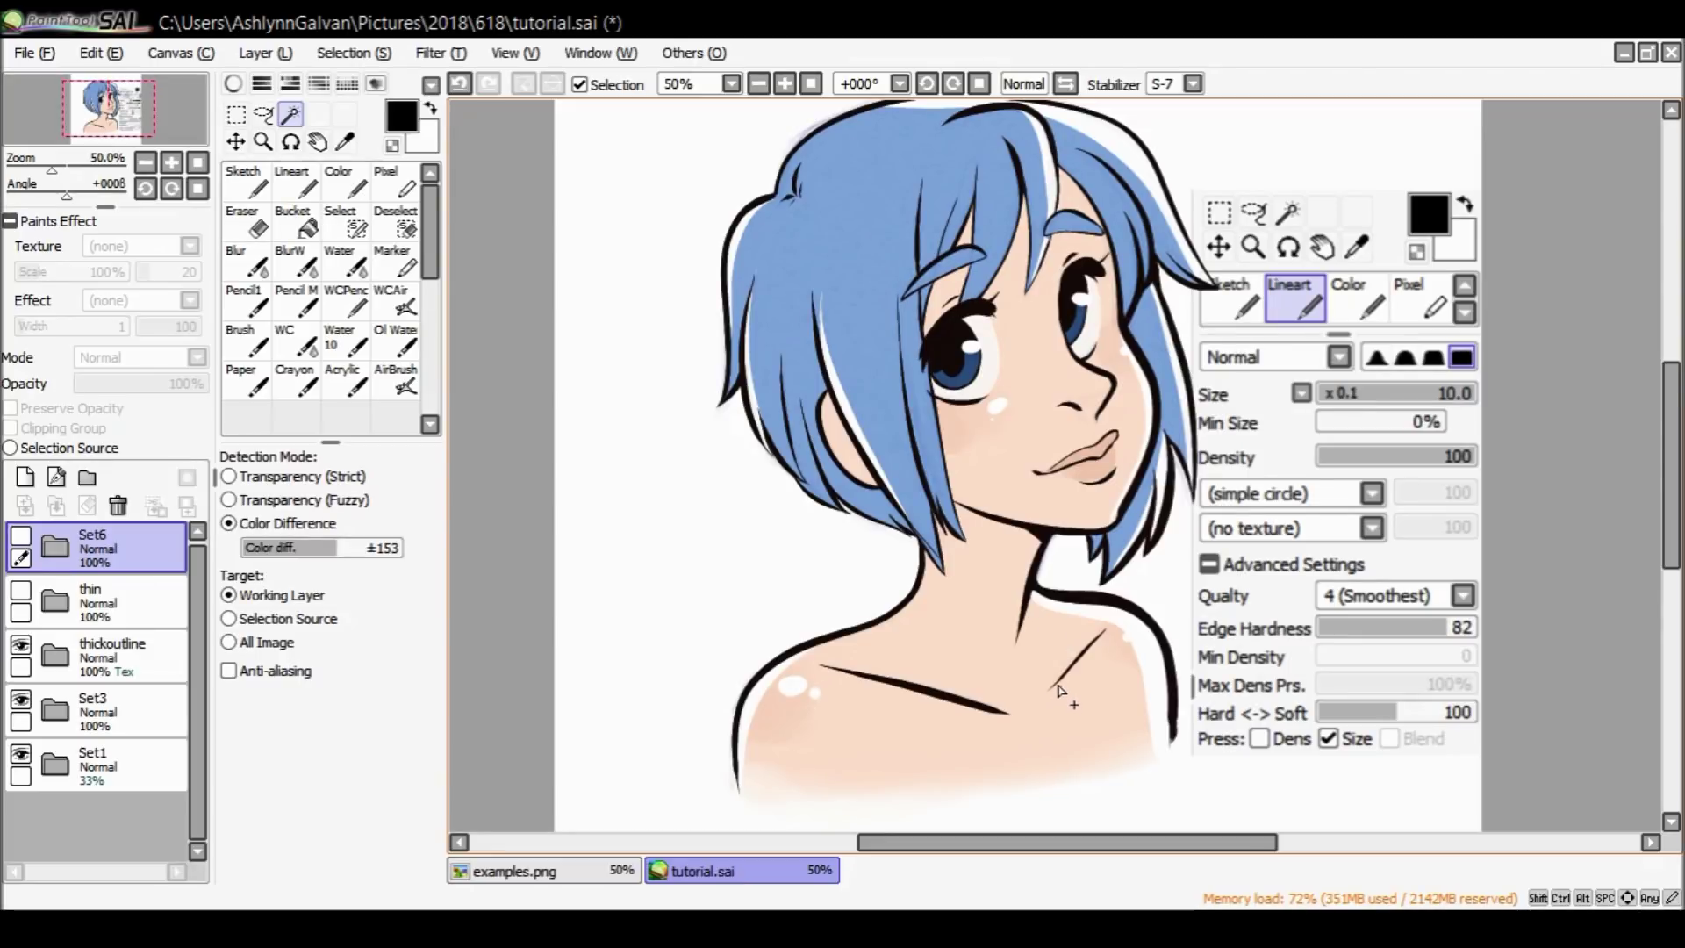
{"action": "left_click", "coordinate": [262, 141]}
{"action": "left_click", "coordinate": [230, 456]}
{"action": "left_click", "coordinate": [911, 158]}
{"action": "left_click", "coordinate": [1080, 166]}
{"action": "left_click", "coordinate": [1080, 166]}
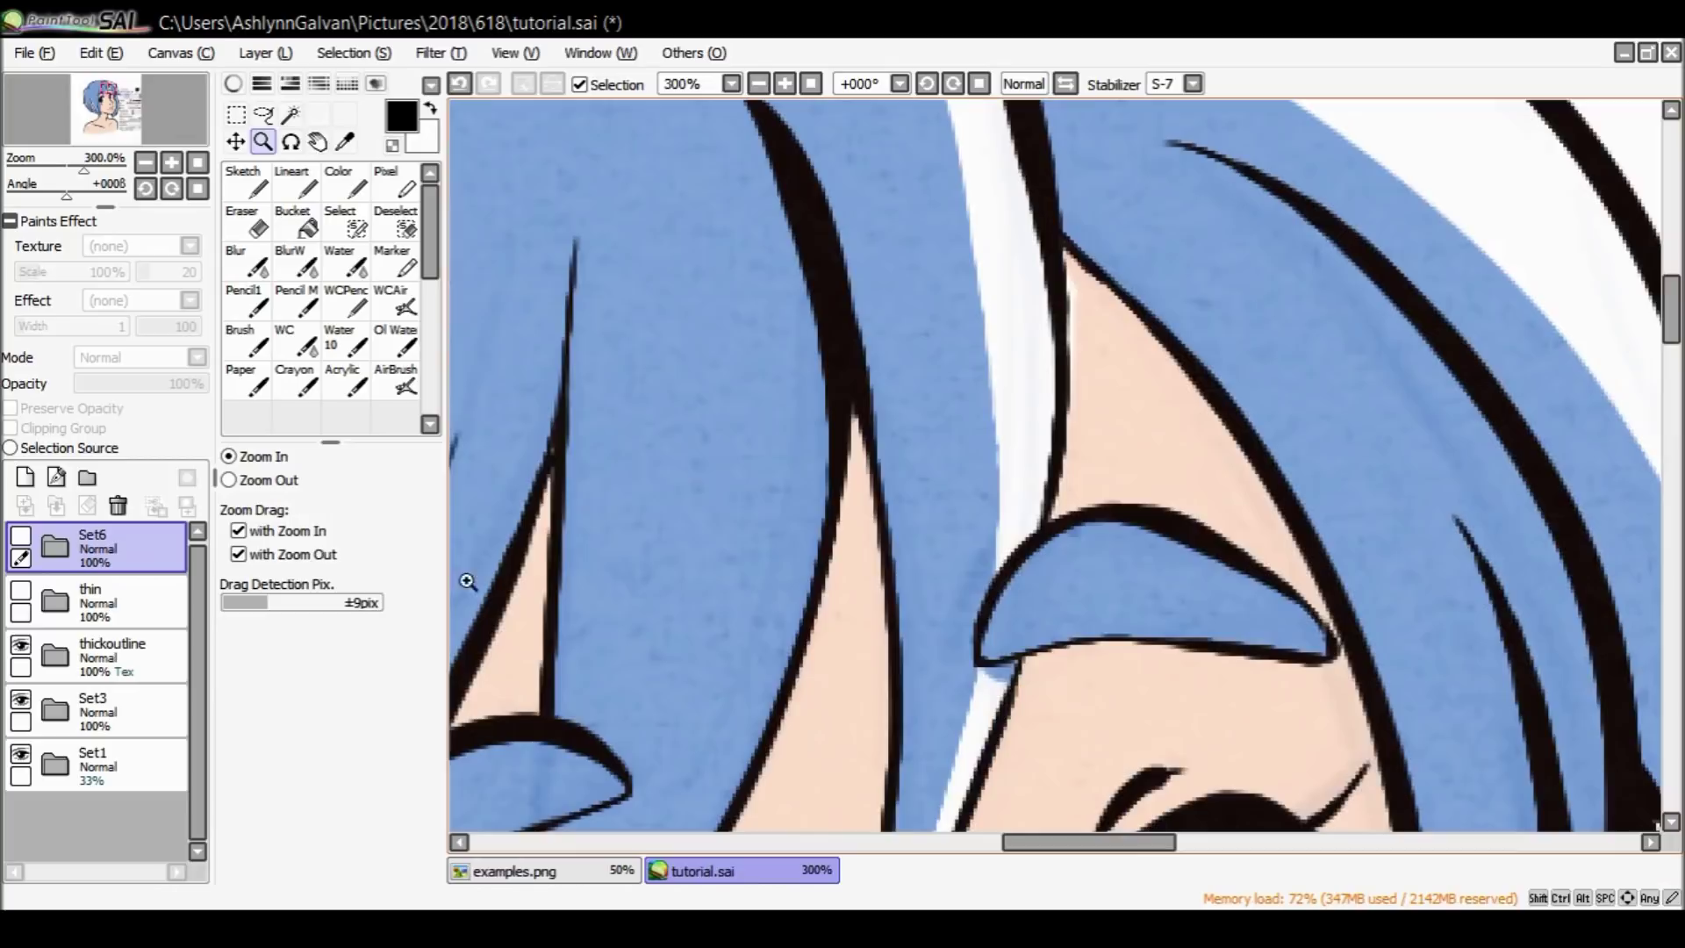
{"action": "left_click", "coordinate": [229, 479]}
{"action": "left_click", "coordinate": [897, 313]}
{"action": "left_click", "coordinate": [898, 314]}
{"action": "left_click", "coordinate": [898, 314]}
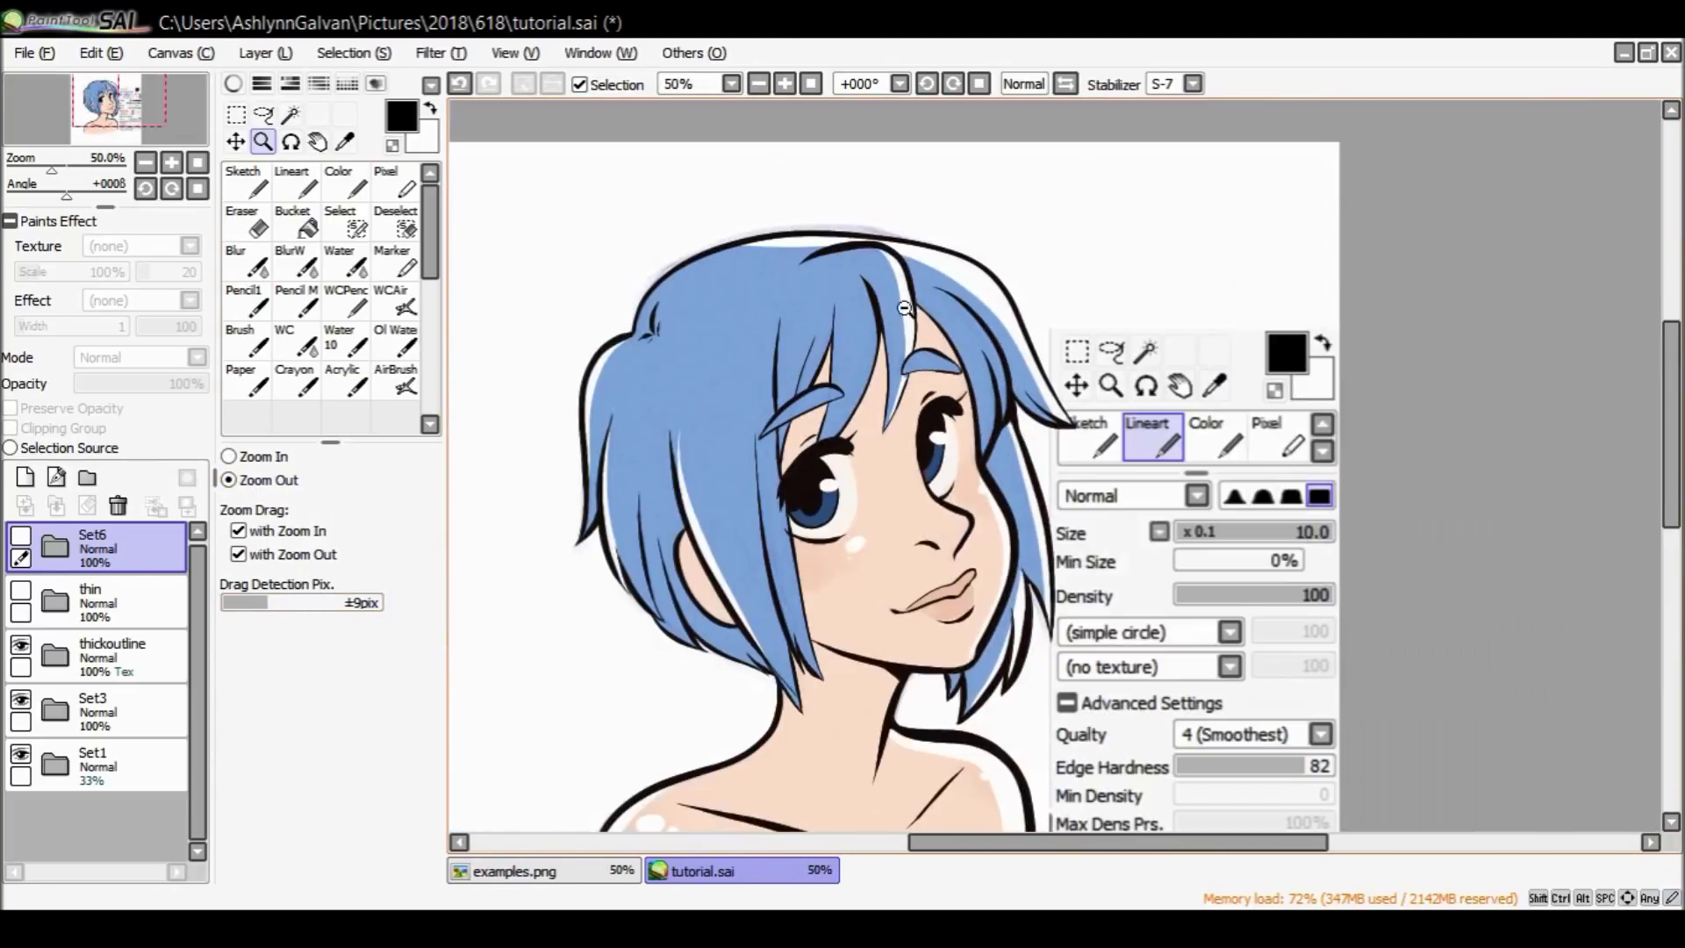
Show the Set6 folder, hide the thickoutline folder, and inspect the thinner line art around the eyes, hair and shoulders.
{"action": "left_click", "coordinate": [20, 535]}
{"action": "left_click", "coordinate": [21, 645]}
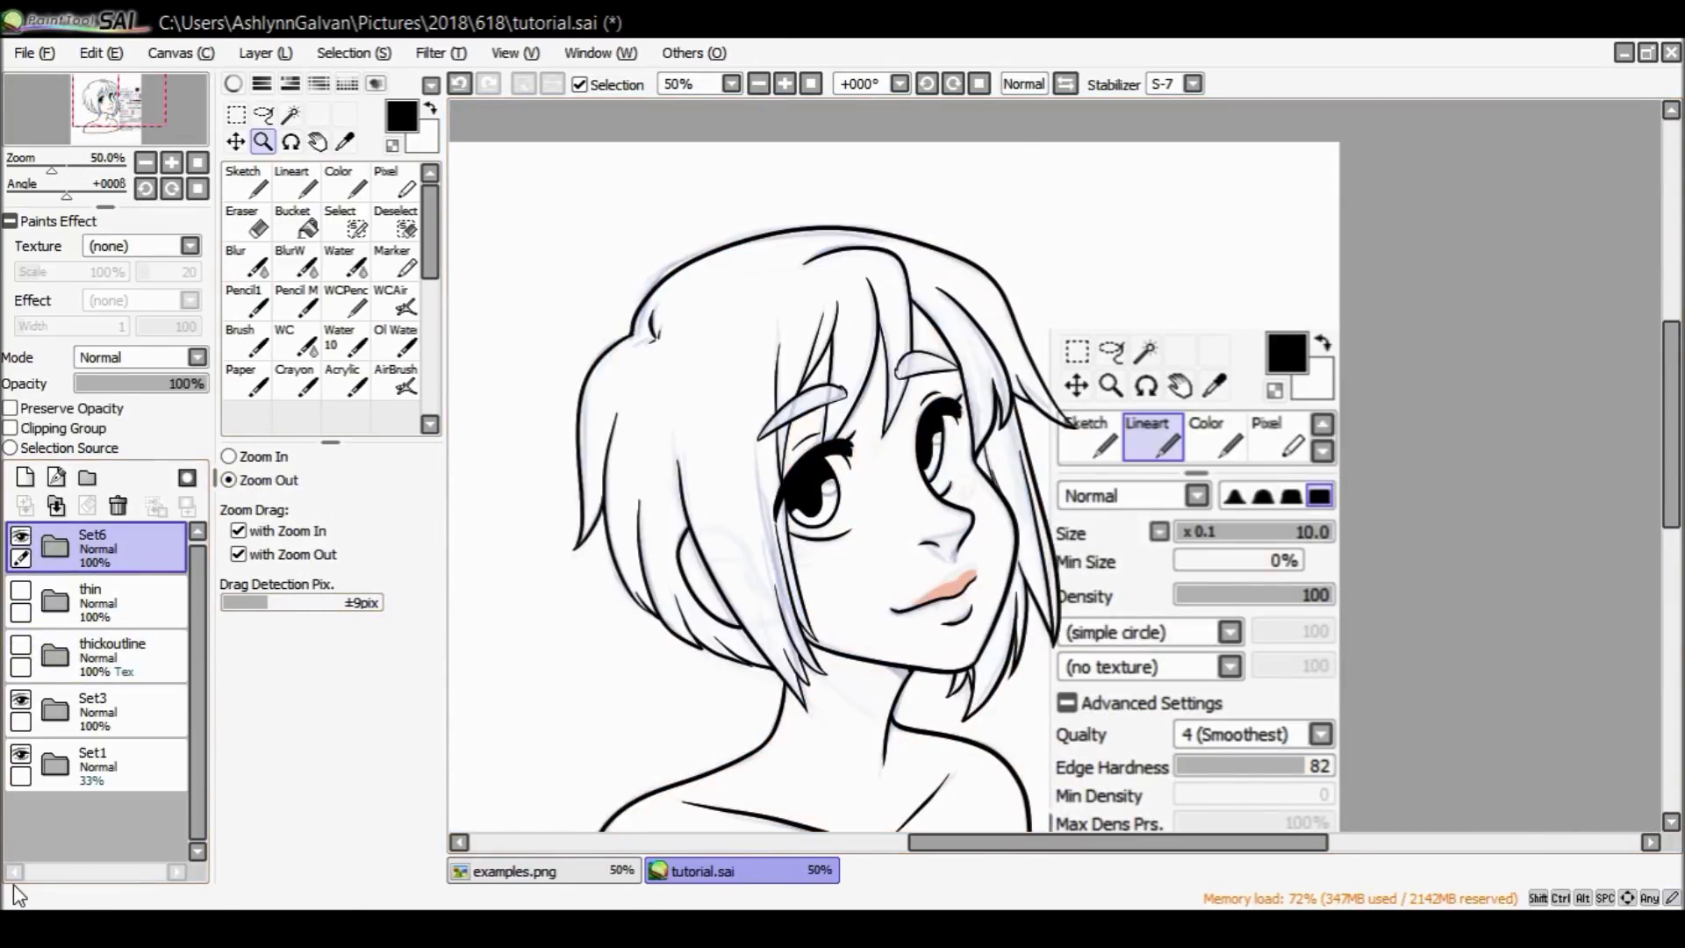
{"action": "left_click_drag", "start_coordinate": [1670, 402], "coordinate": [1670, 429]}
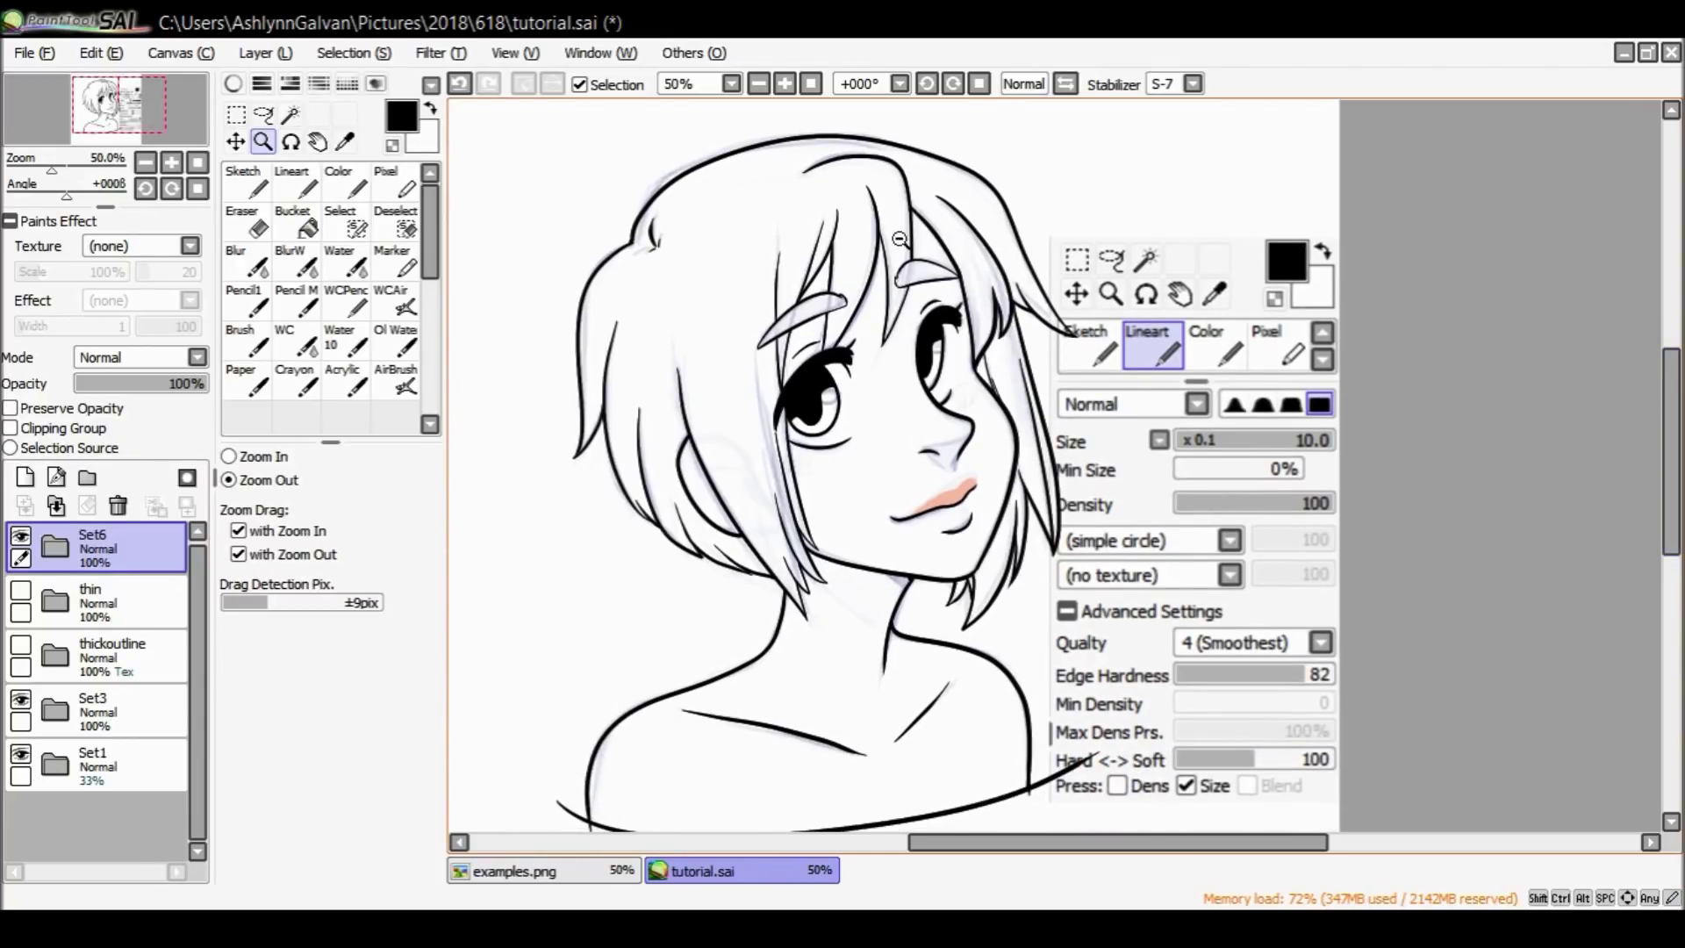
{"action": "left_click", "coordinate": [254, 457]}
{"action": "left_click", "coordinate": [851, 224]}
{"action": "left_click", "coordinate": [851, 225]}
{"action": "left_click", "coordinate": [850, 225]}
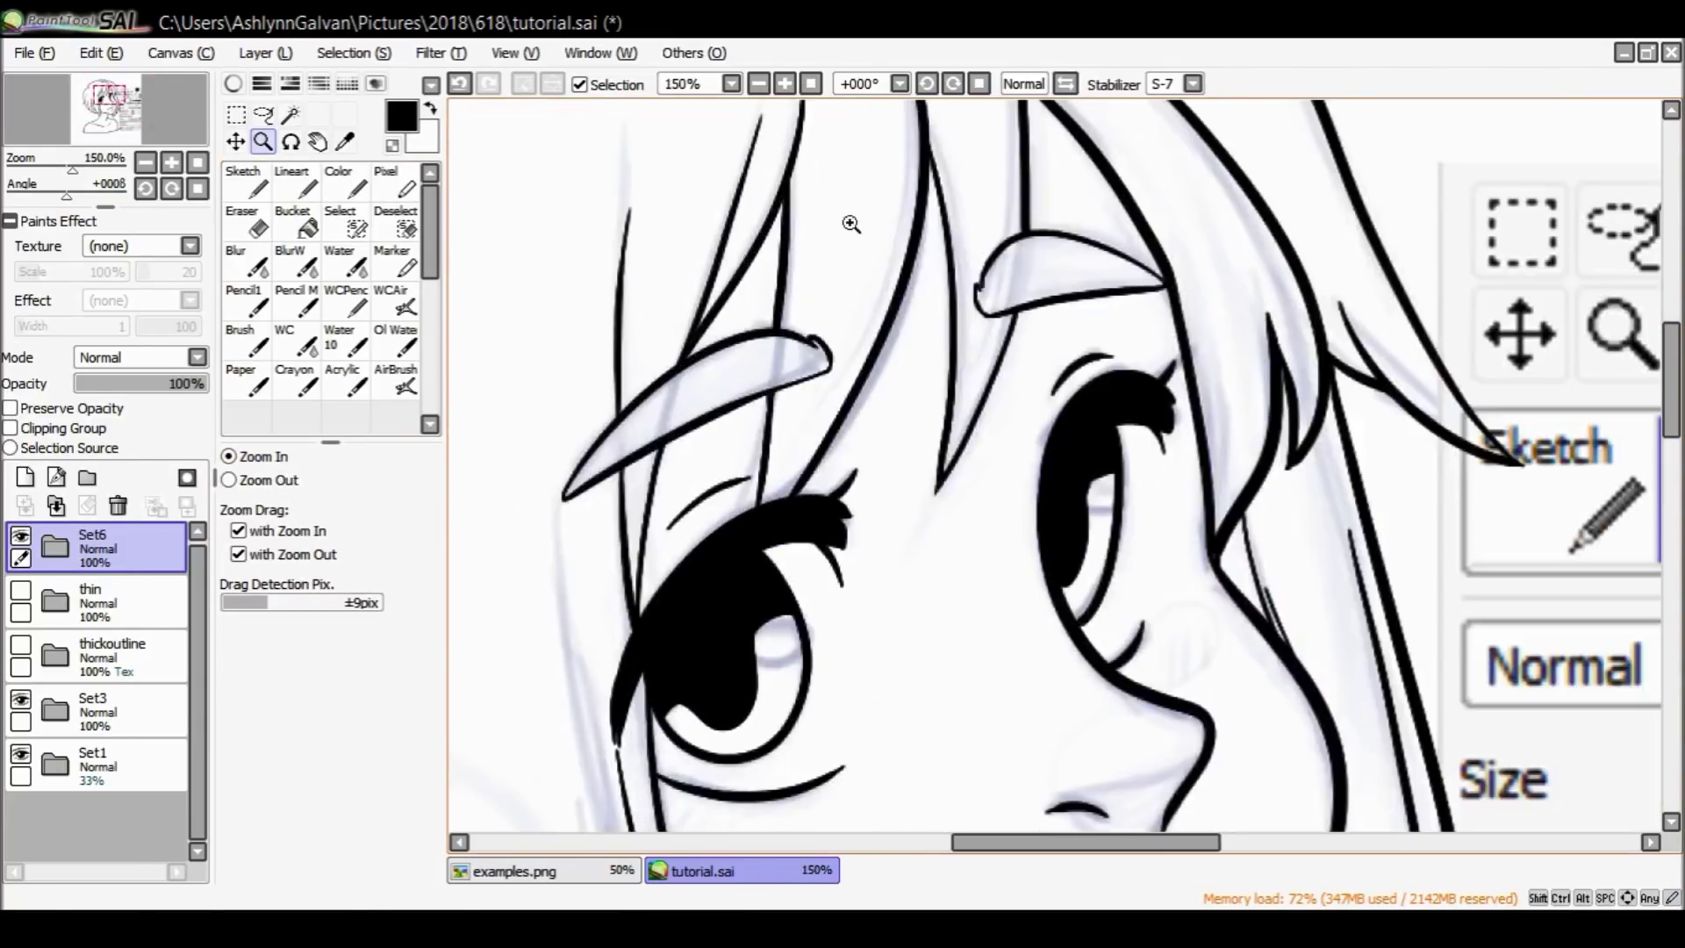
{"action": "left_click", "coordinate": [977, 413]}
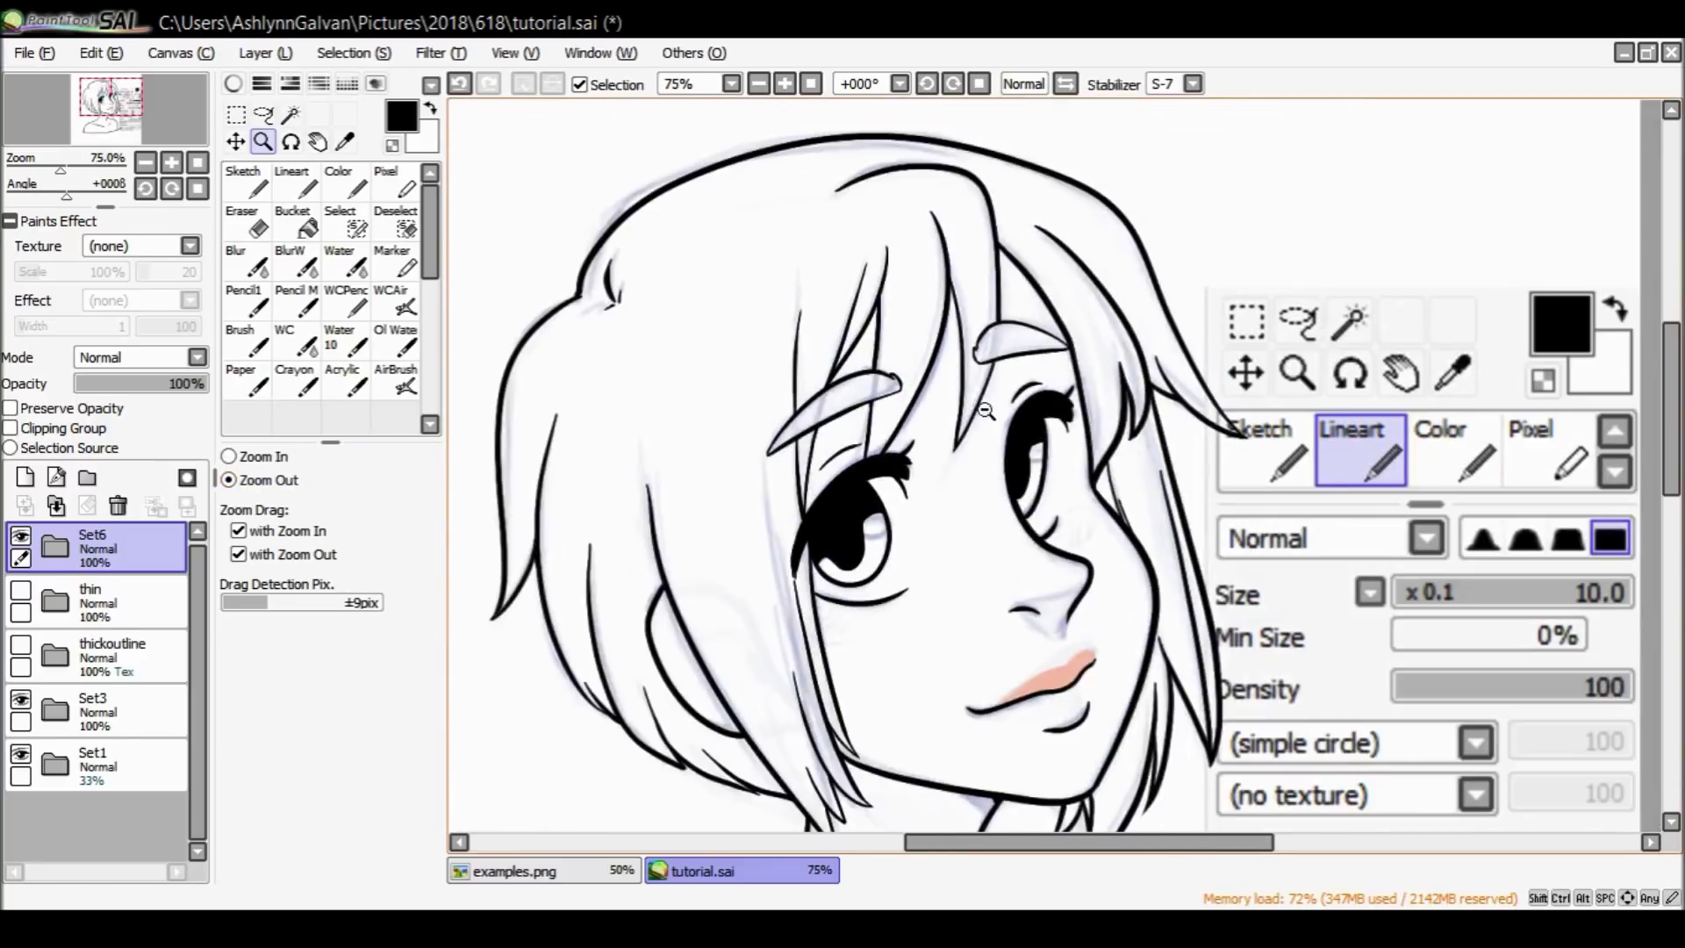
{"action": "left_click", "coordinate": [988, 412]}
Select the face, forehead gaps, ear, neck and chest on the collapsed Set6 folder using the Magic Wand with a color difference of ±153.
{"action": "left_click", "coordinate": [291, 116]}
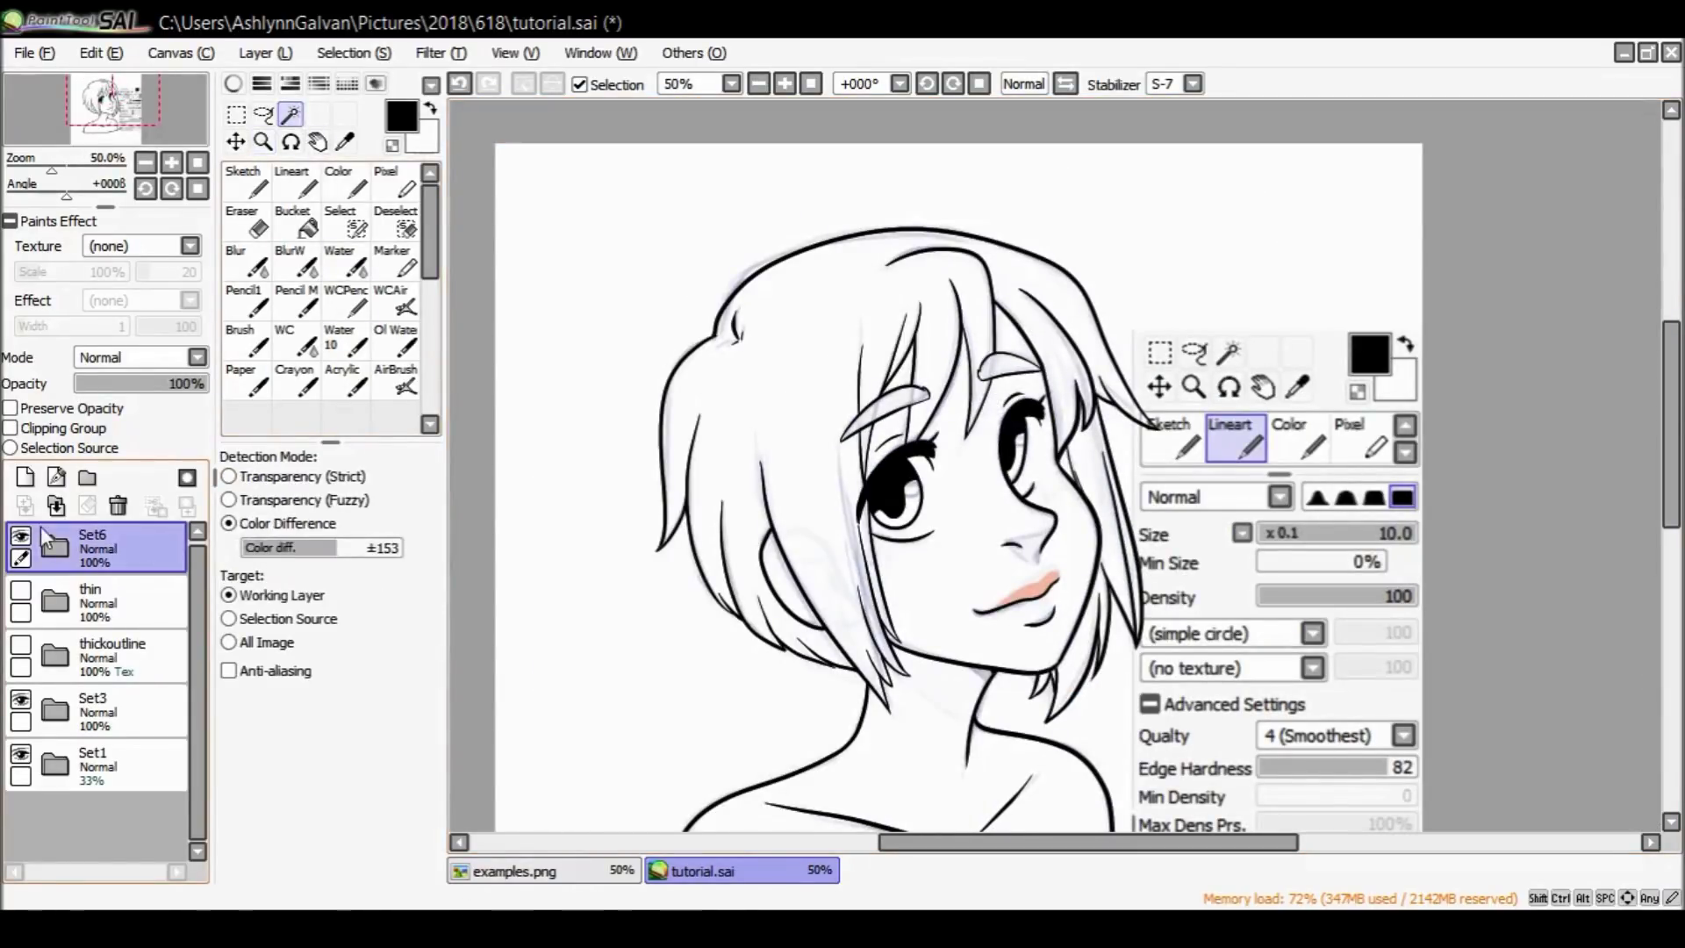
{"action": "left_click", "coordinate": [67, 553]}
{"action": "left_click", "coordinate": [67, 553]}
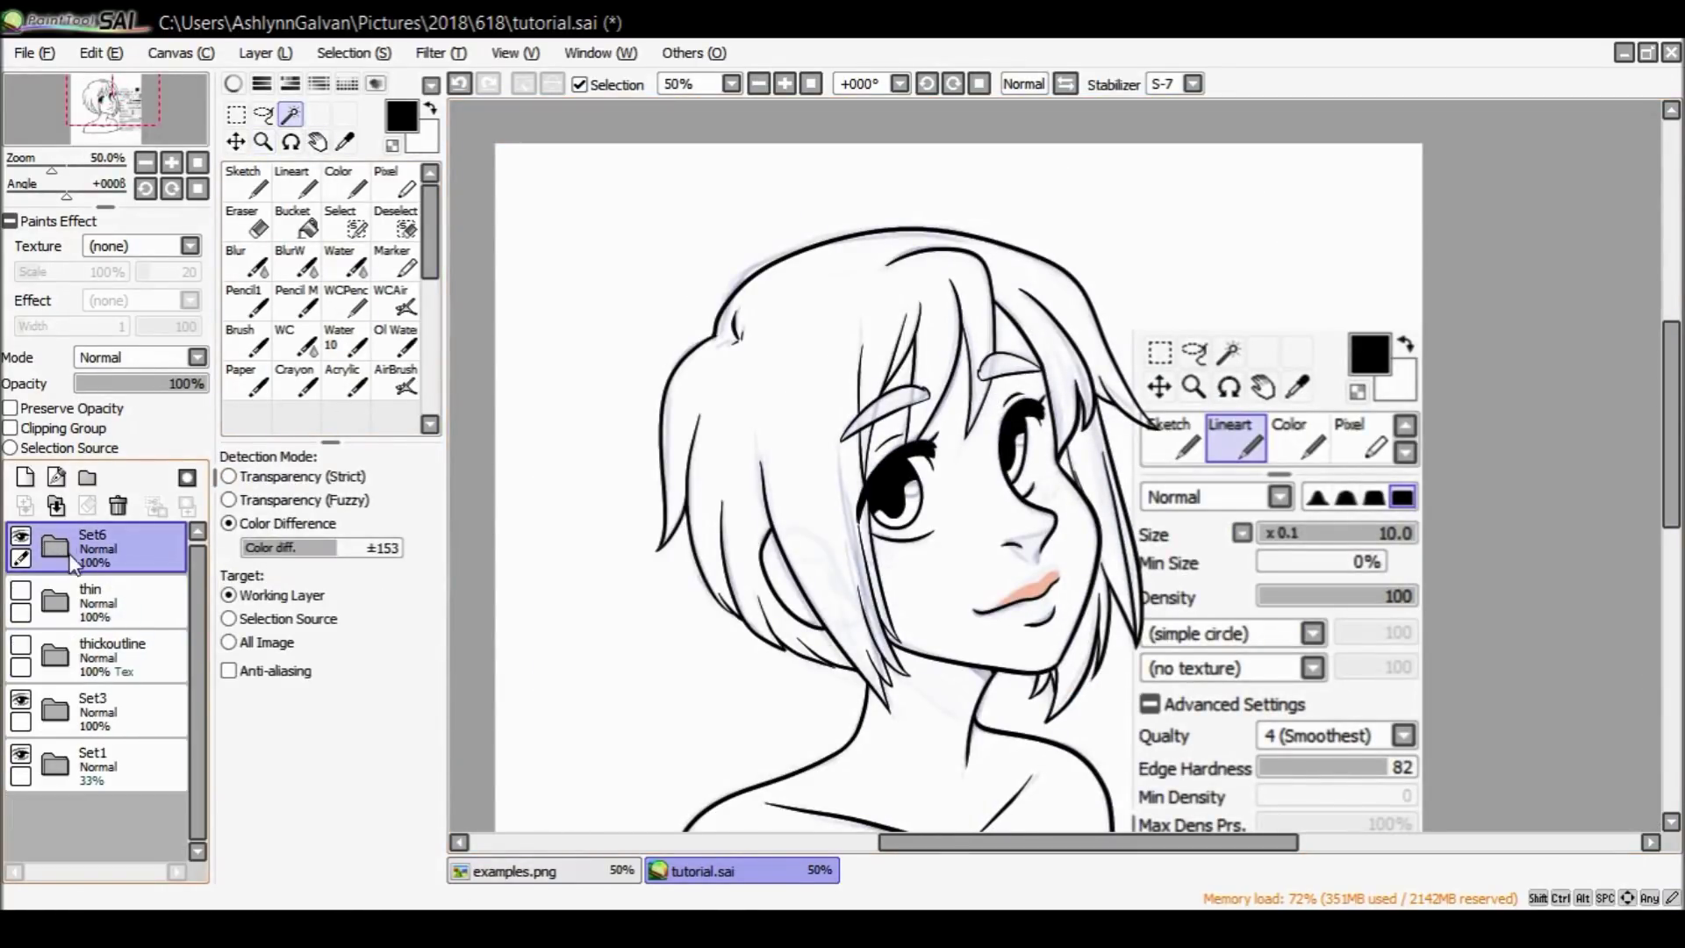
{"action": "left_click", "coordinate": [1010, 405]}
{"action": "left_click", "coordinate": [892, 430]}
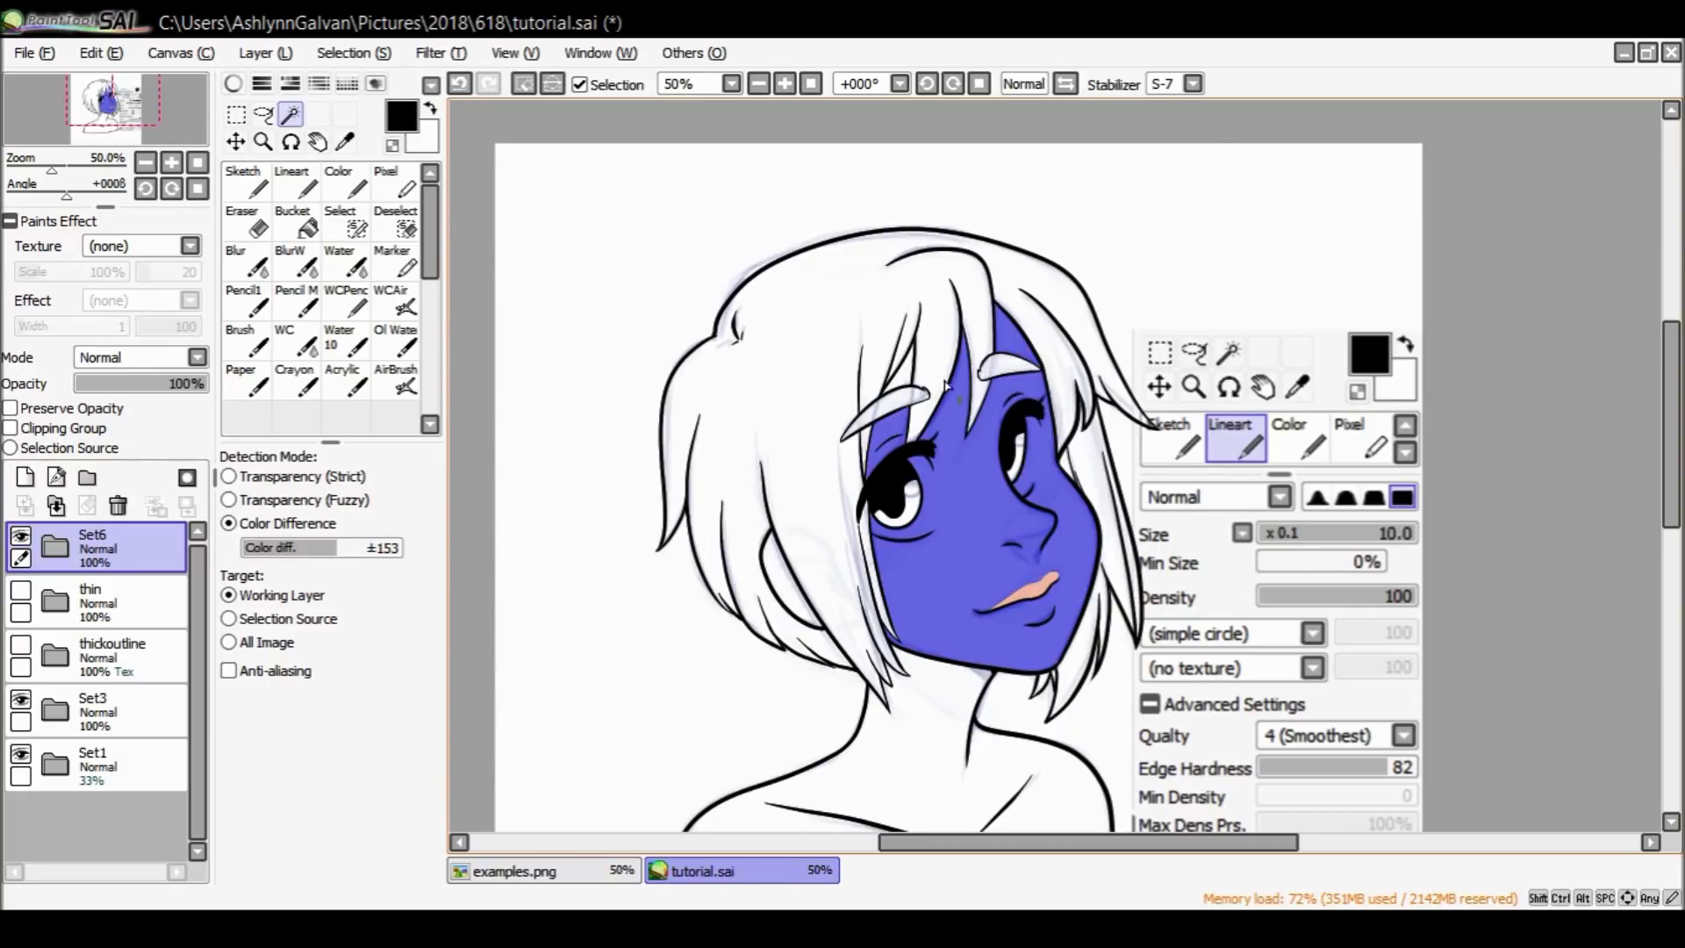
{"action": "left_click", "coordinate": [790, 575]}
{"action": "scroll", "coordinate": [1655, 364], "scroll_direction": "down", "scroll_amount": 5}
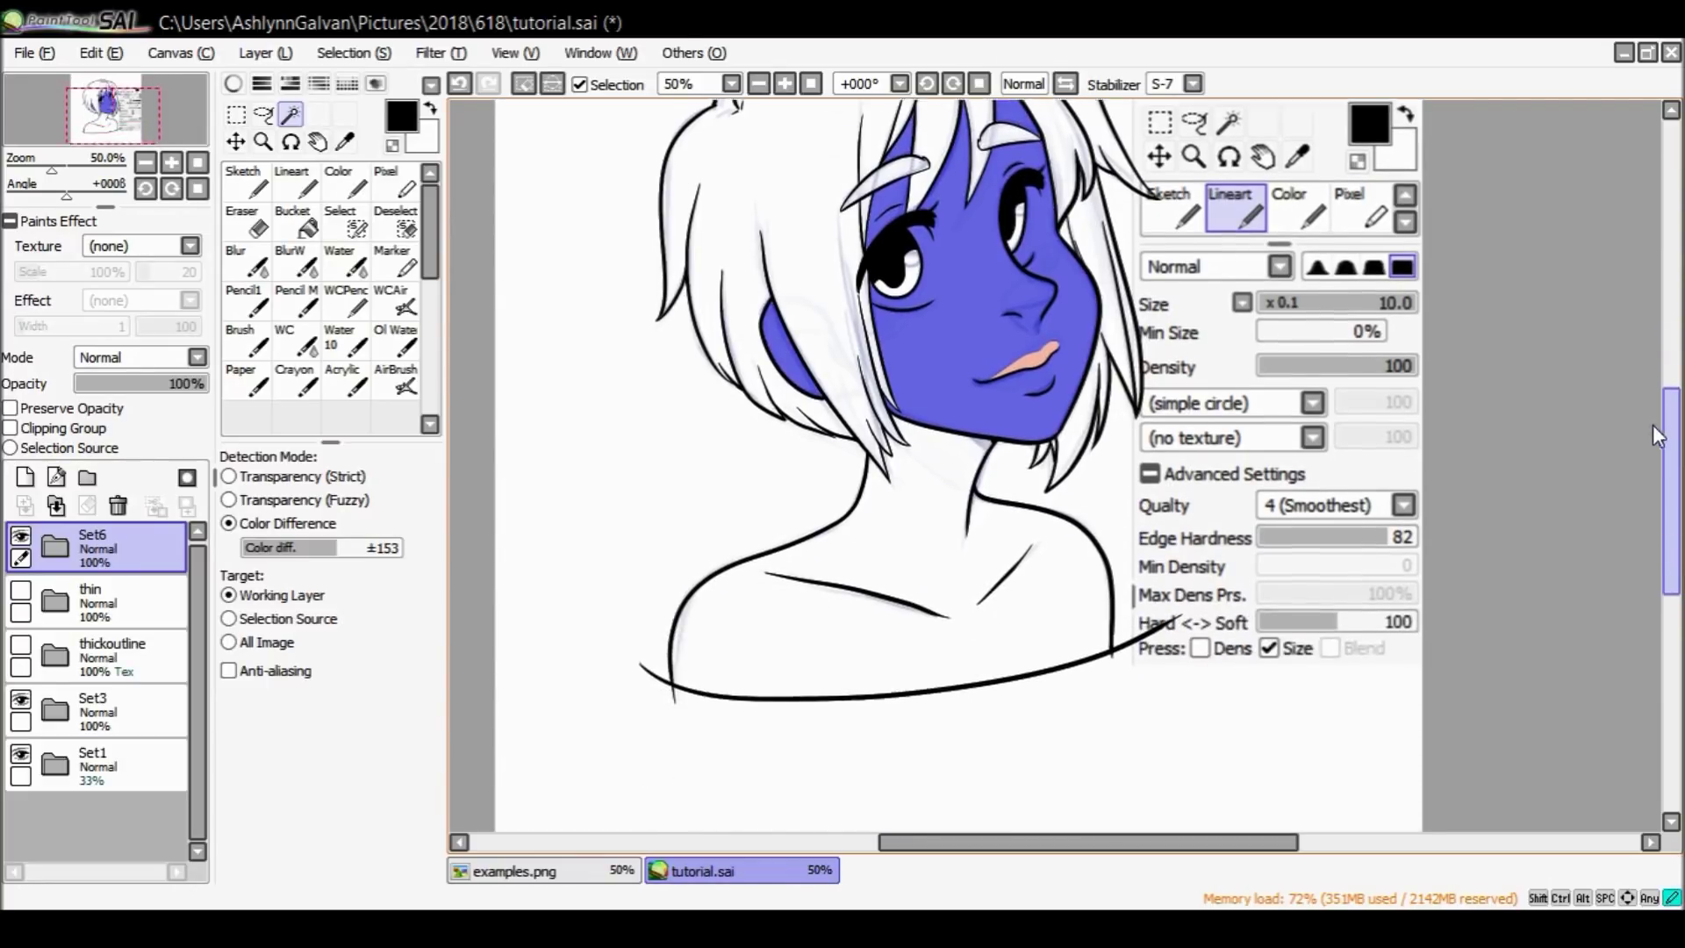
{"action": "left_click", "coordinate": [997, 509]}
{"action": "scroll", "coordinate": [1622, 399], "scroll_direction": "up", "scroll_amount": 3}
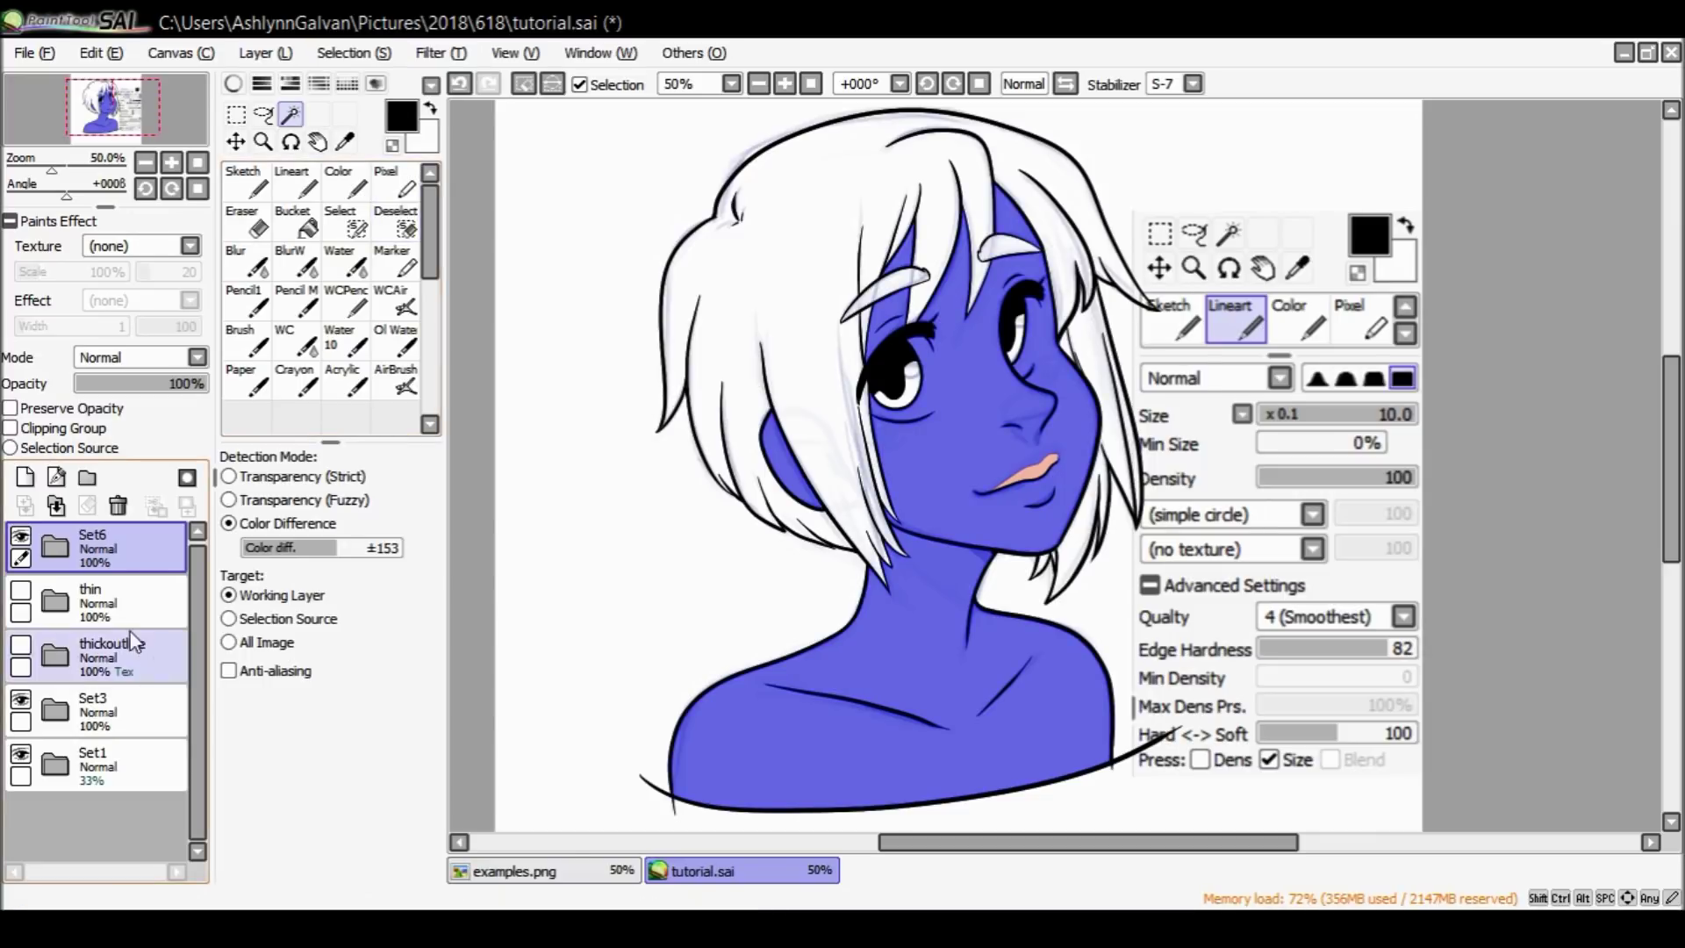
Create a layer folder directly below the Set6 folder and name it color.
{"action": "left_click", "coordinate": [54, 546]}
{"action": "left_click", "coordinate": [87, 477]}
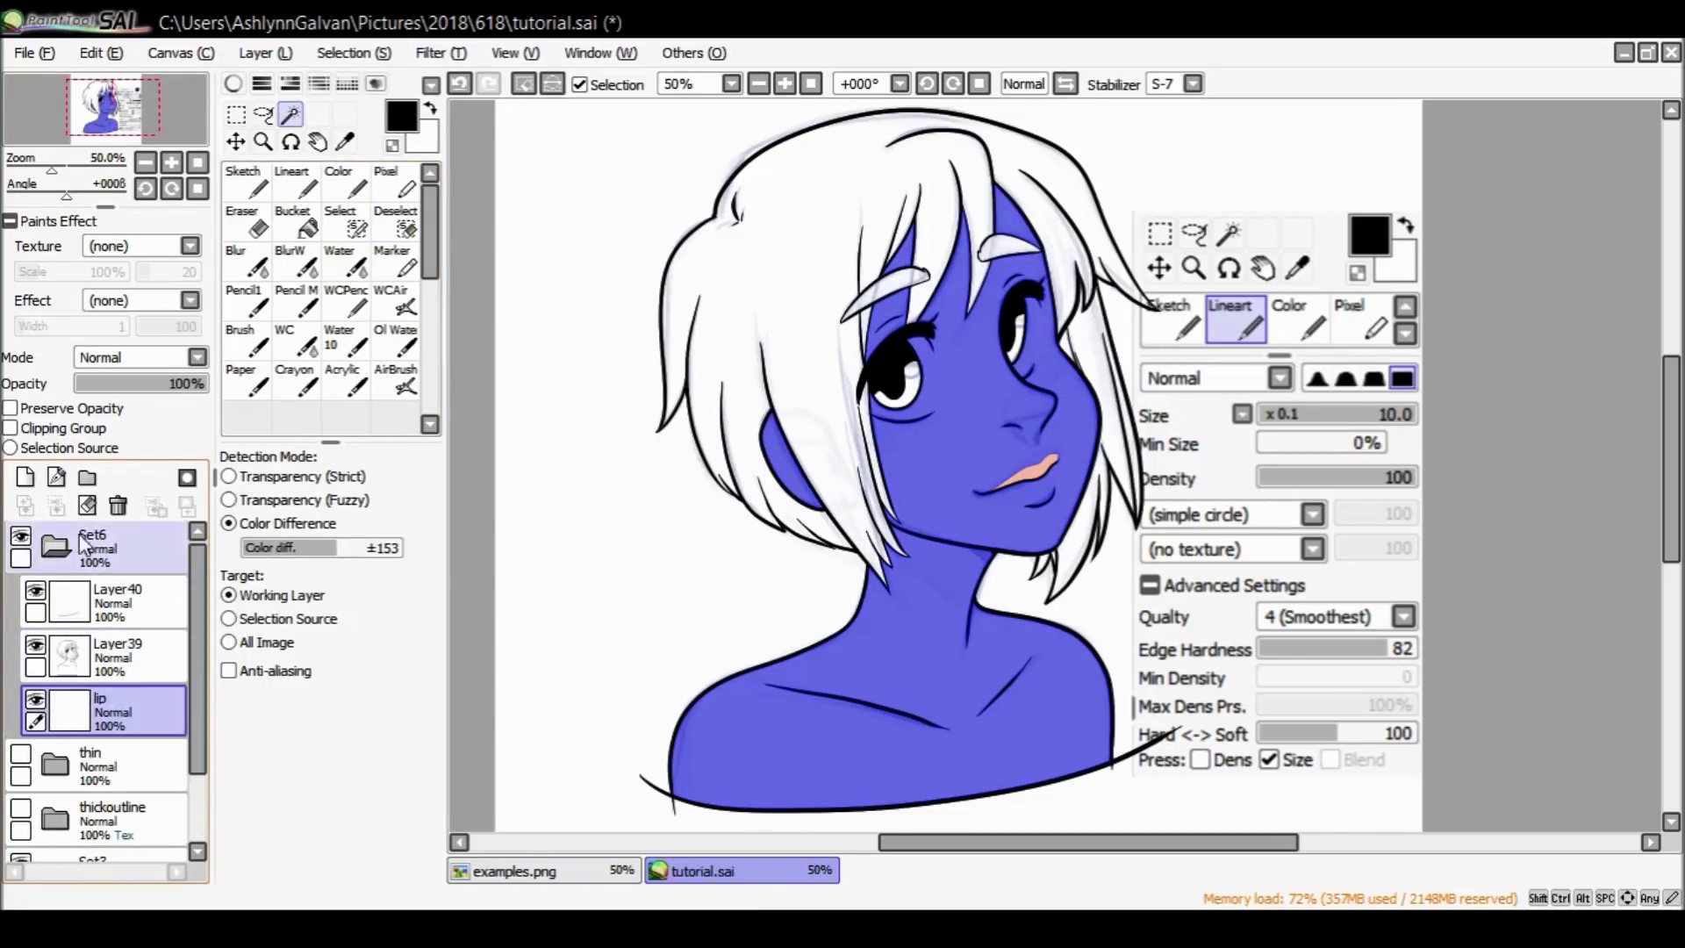
{"action": "double_click", "coordinate": [120, 602]}
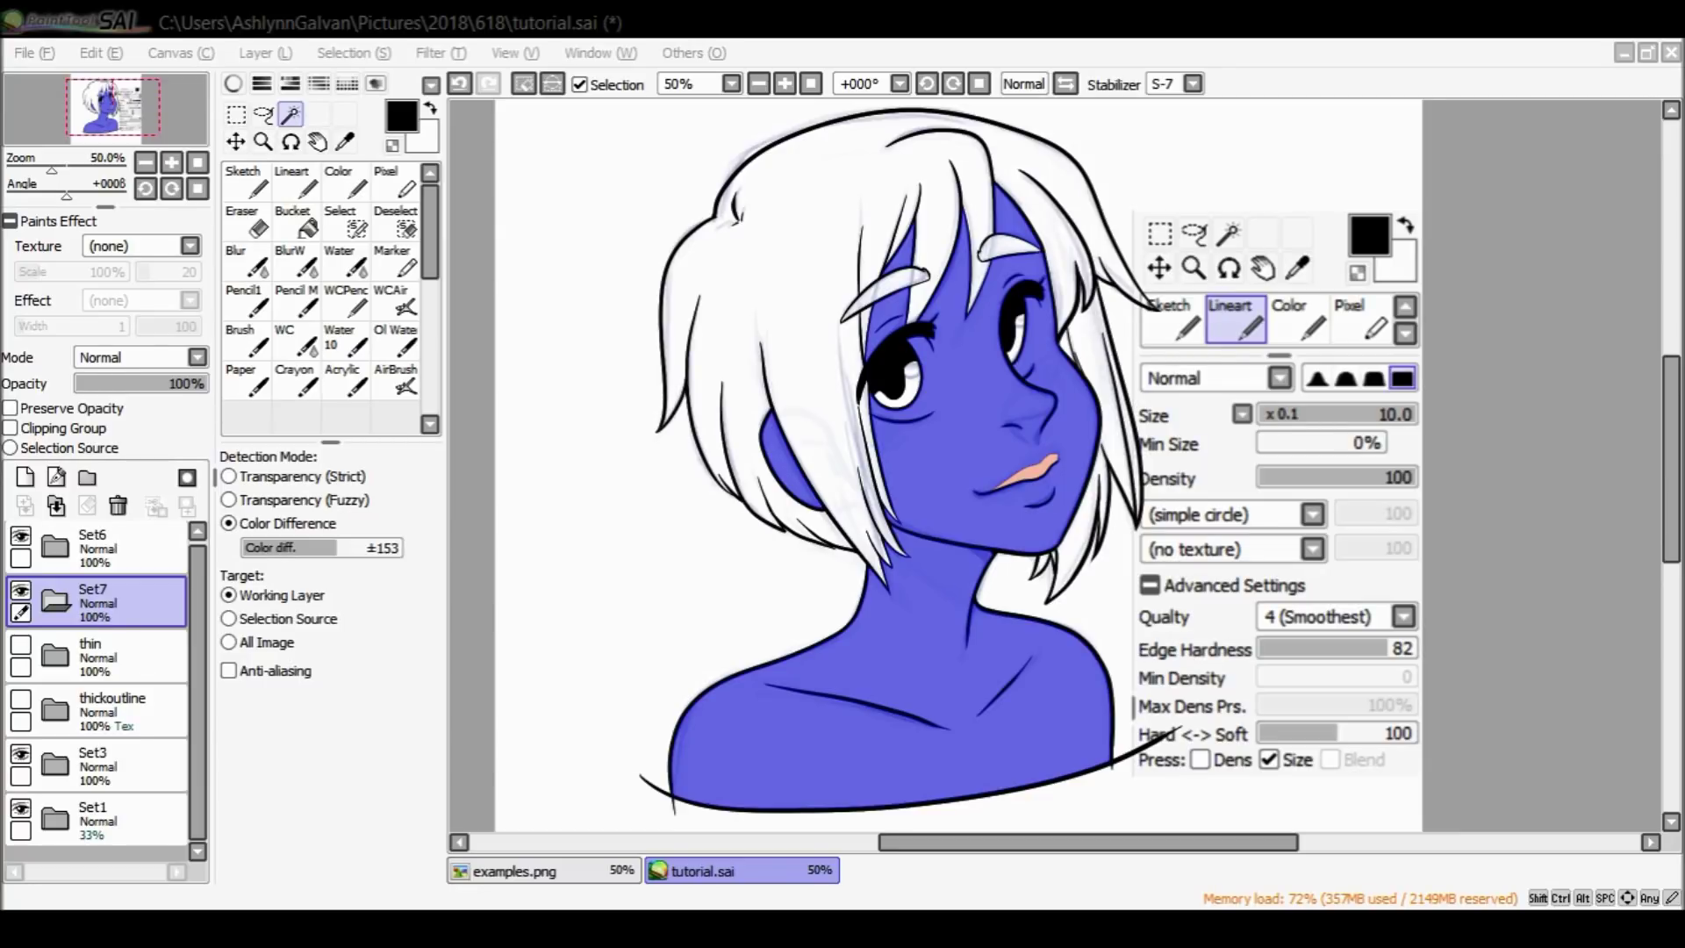
{"action": "key", "text": "Return"}
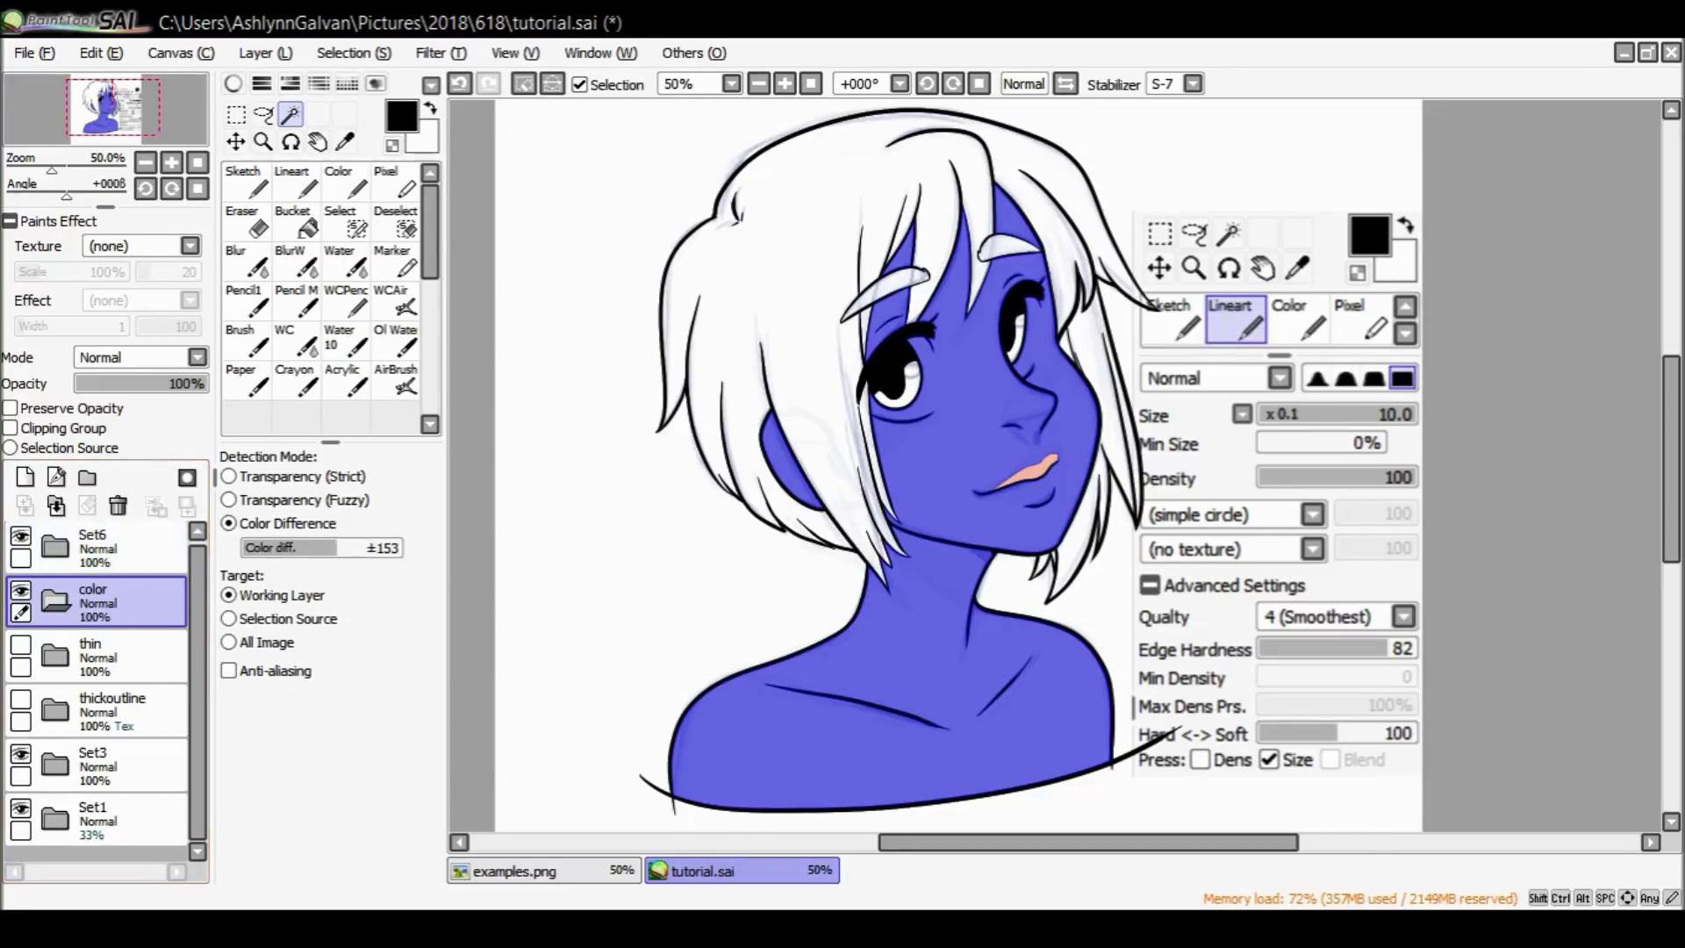
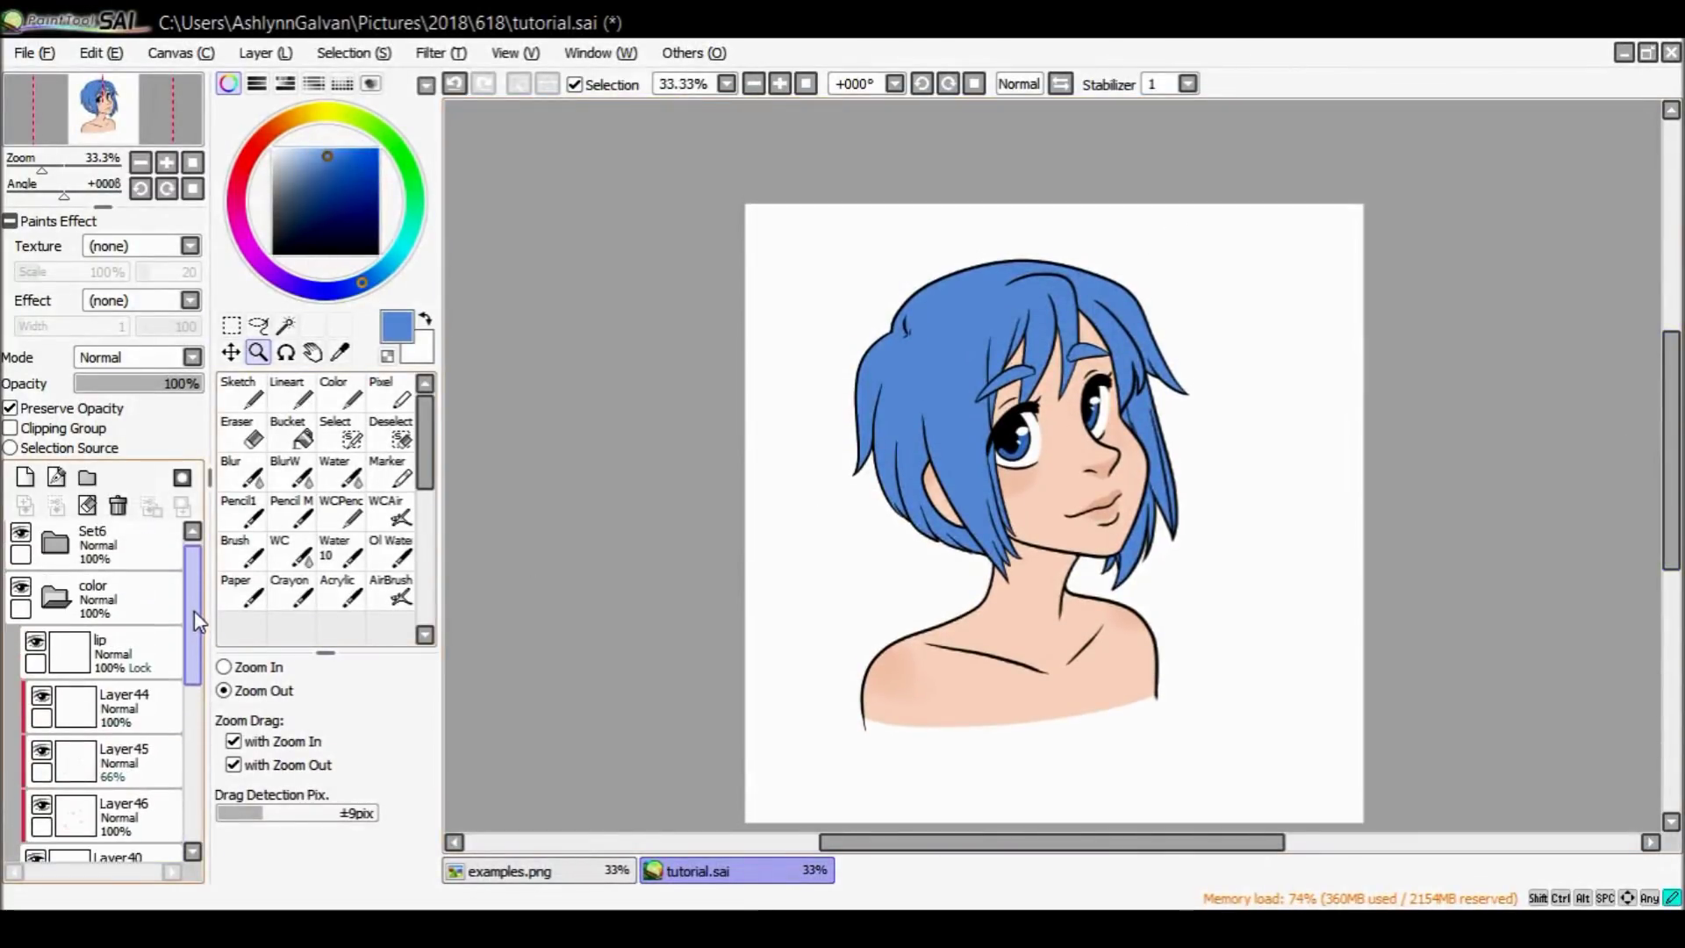
Collapse the color folder and expand the Set6 folder to list its line art layers.
{"action": "left_click", "coordinate": [37, 535]}
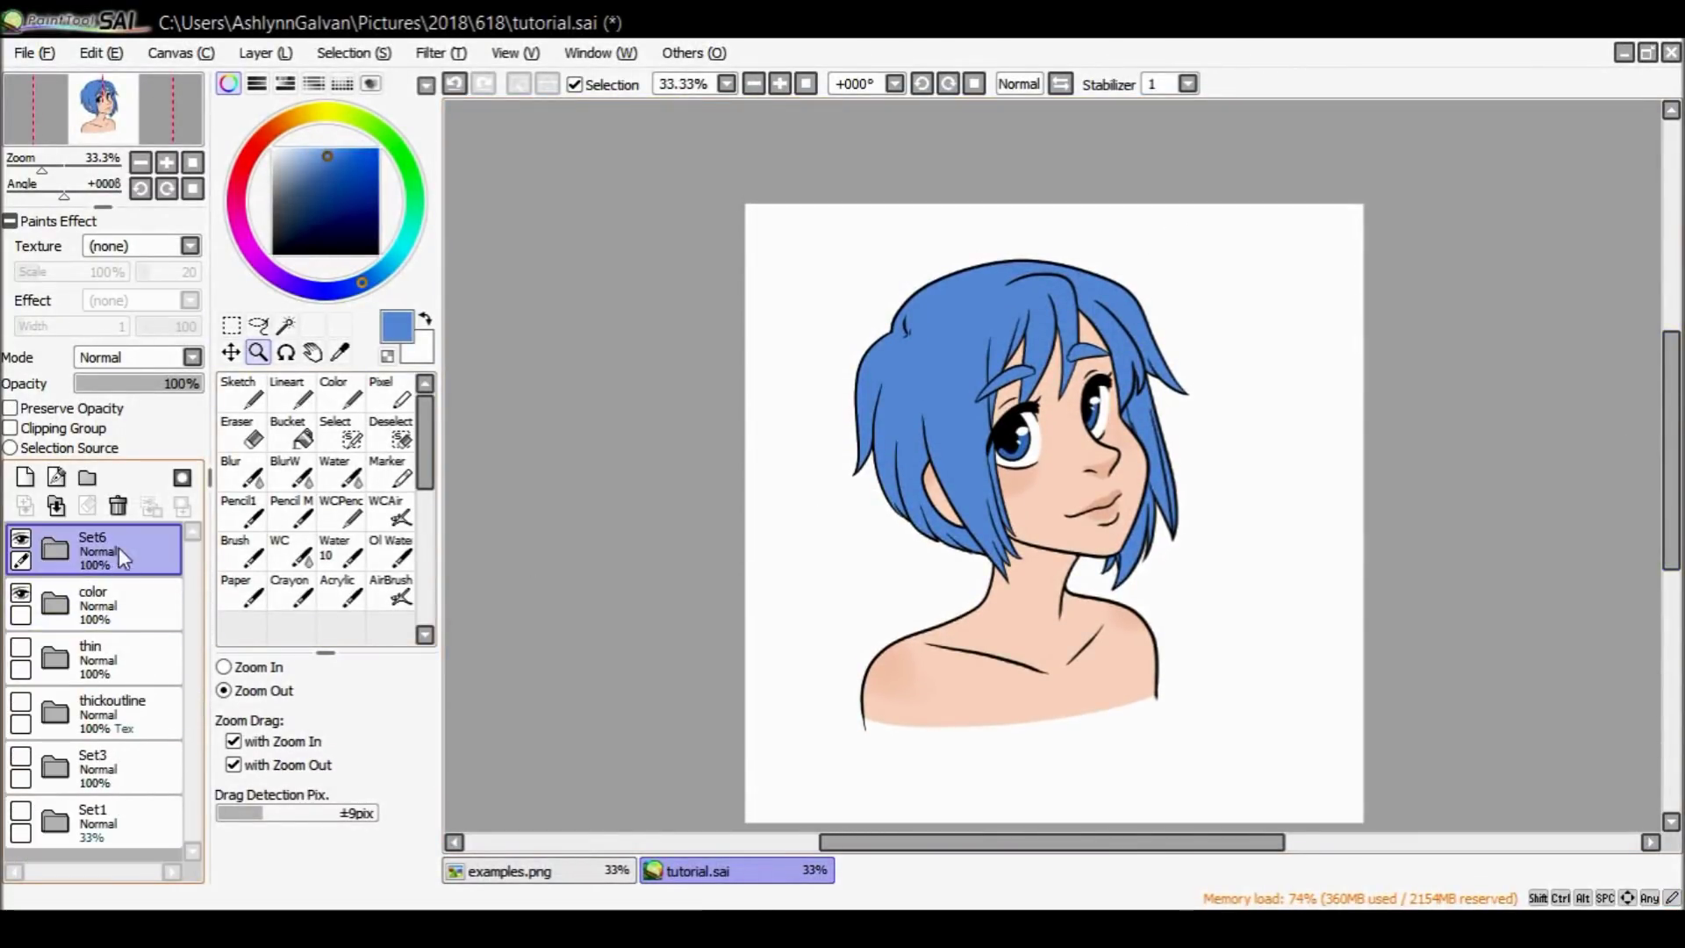
{"action": "left_click", "coordinate": [87, 477]}
{"action": "left_click", "coordinate": [117, 506]}
{"action": "left_click", "coordinate": [54, 549]}
{"action": "left_click", "coordinate": [58, 598]}
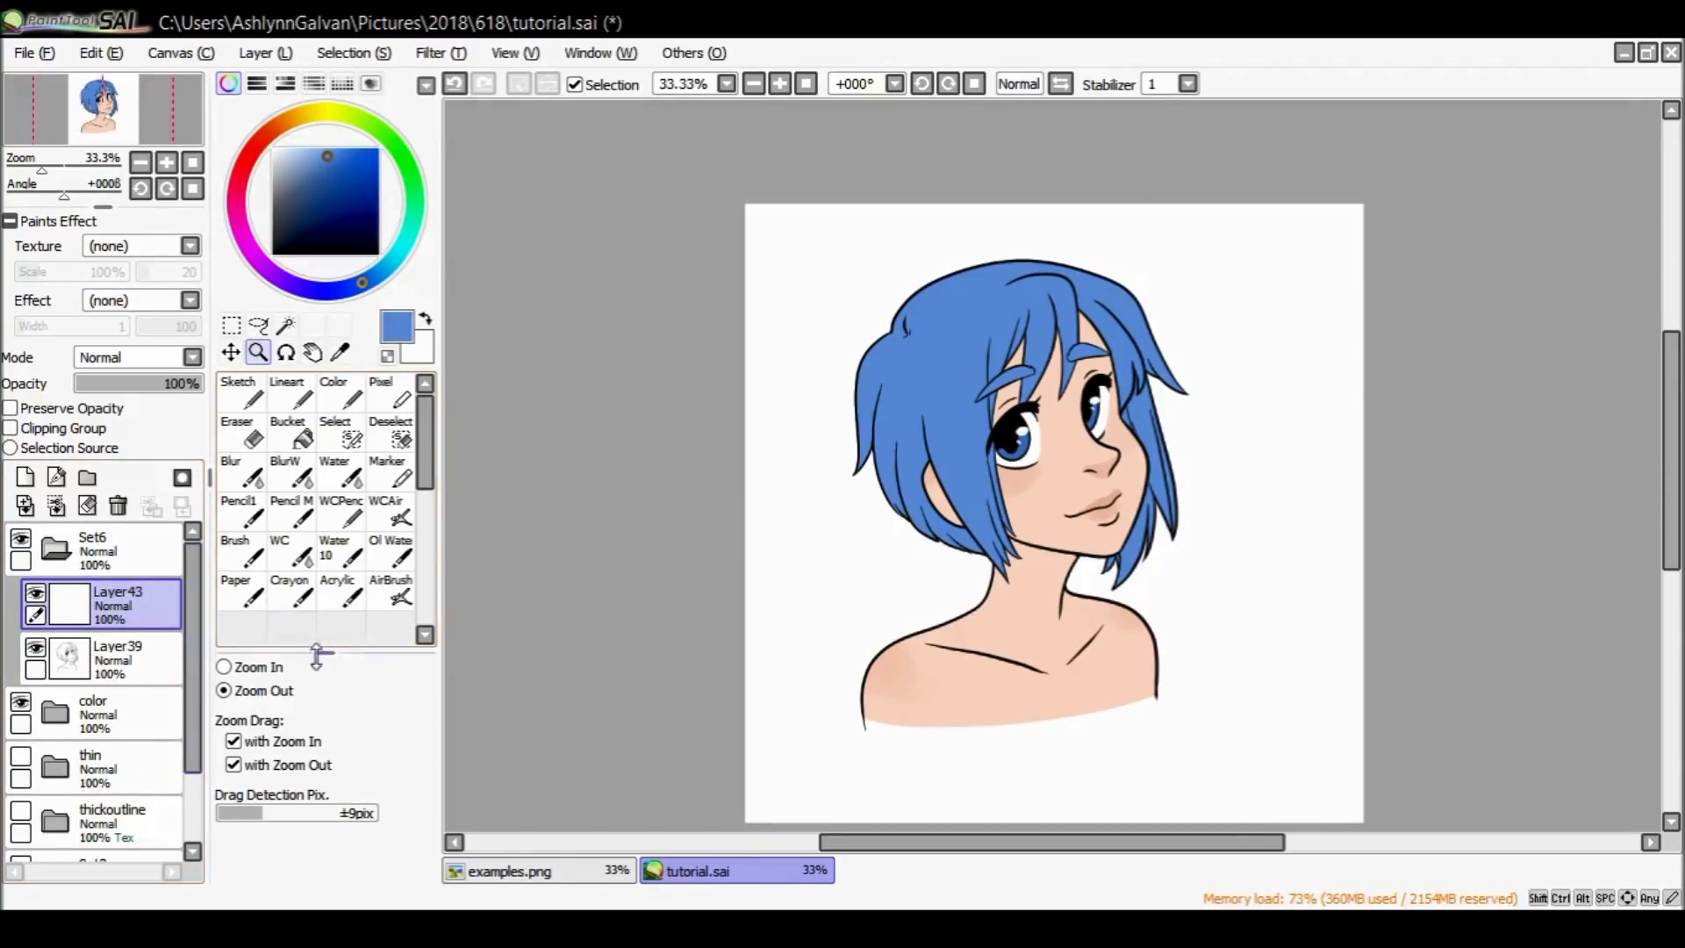
Rename Layer39 in the Set6 folder as lineart and preserve its opacity.
{"action": "left_click", "coordinate": [119, 658]}
{"action": "left_click", "coordinate": [225, 668]}
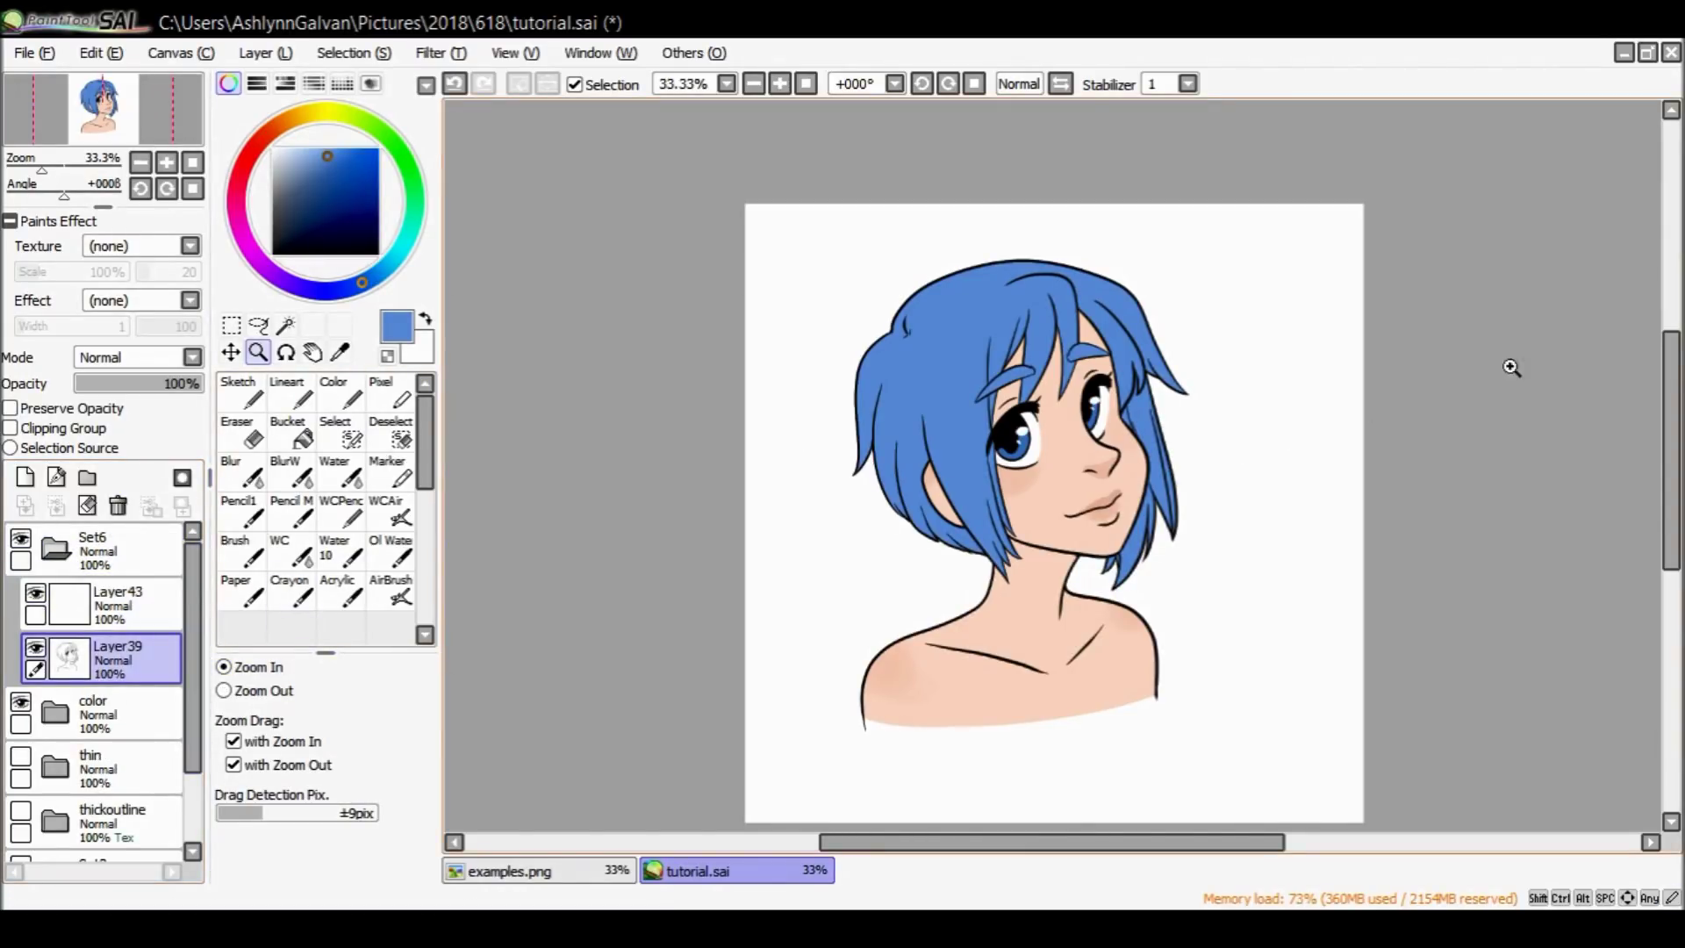
{"action": "scroll", "coordinate": [1646, 400], "scroll_direction": "down", "scroll_amount": 2}
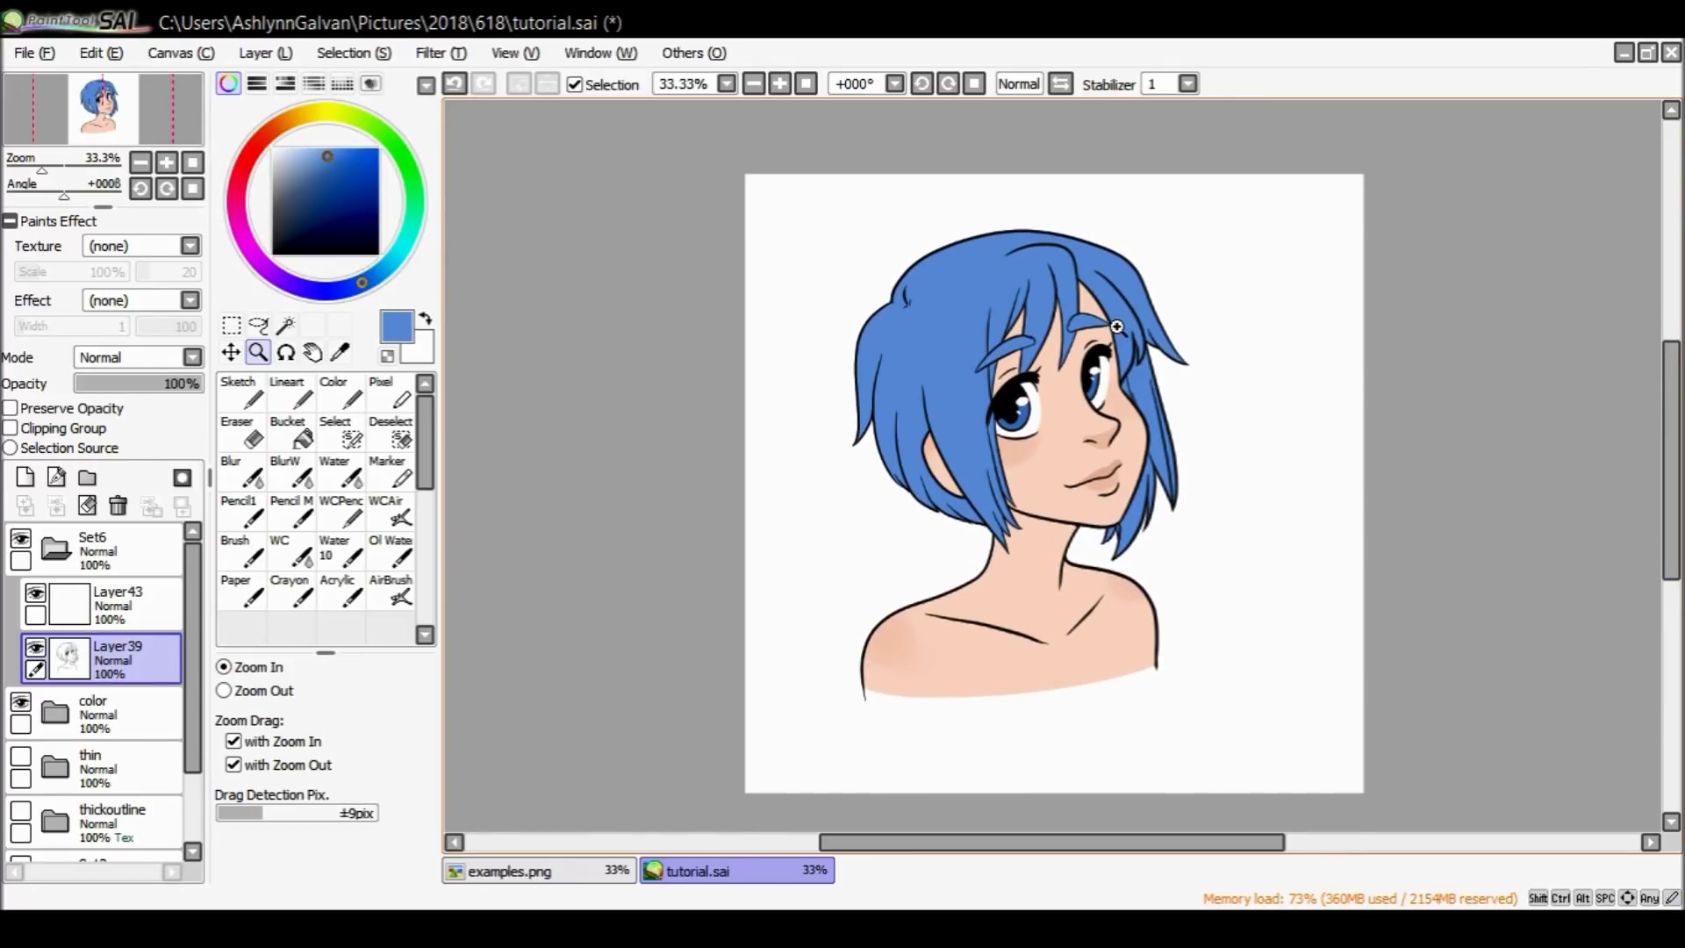
{"action": "left_click", "coordinate": [1106, 412]}
{"action": "left_click", "coordinate": [1096, 528]}
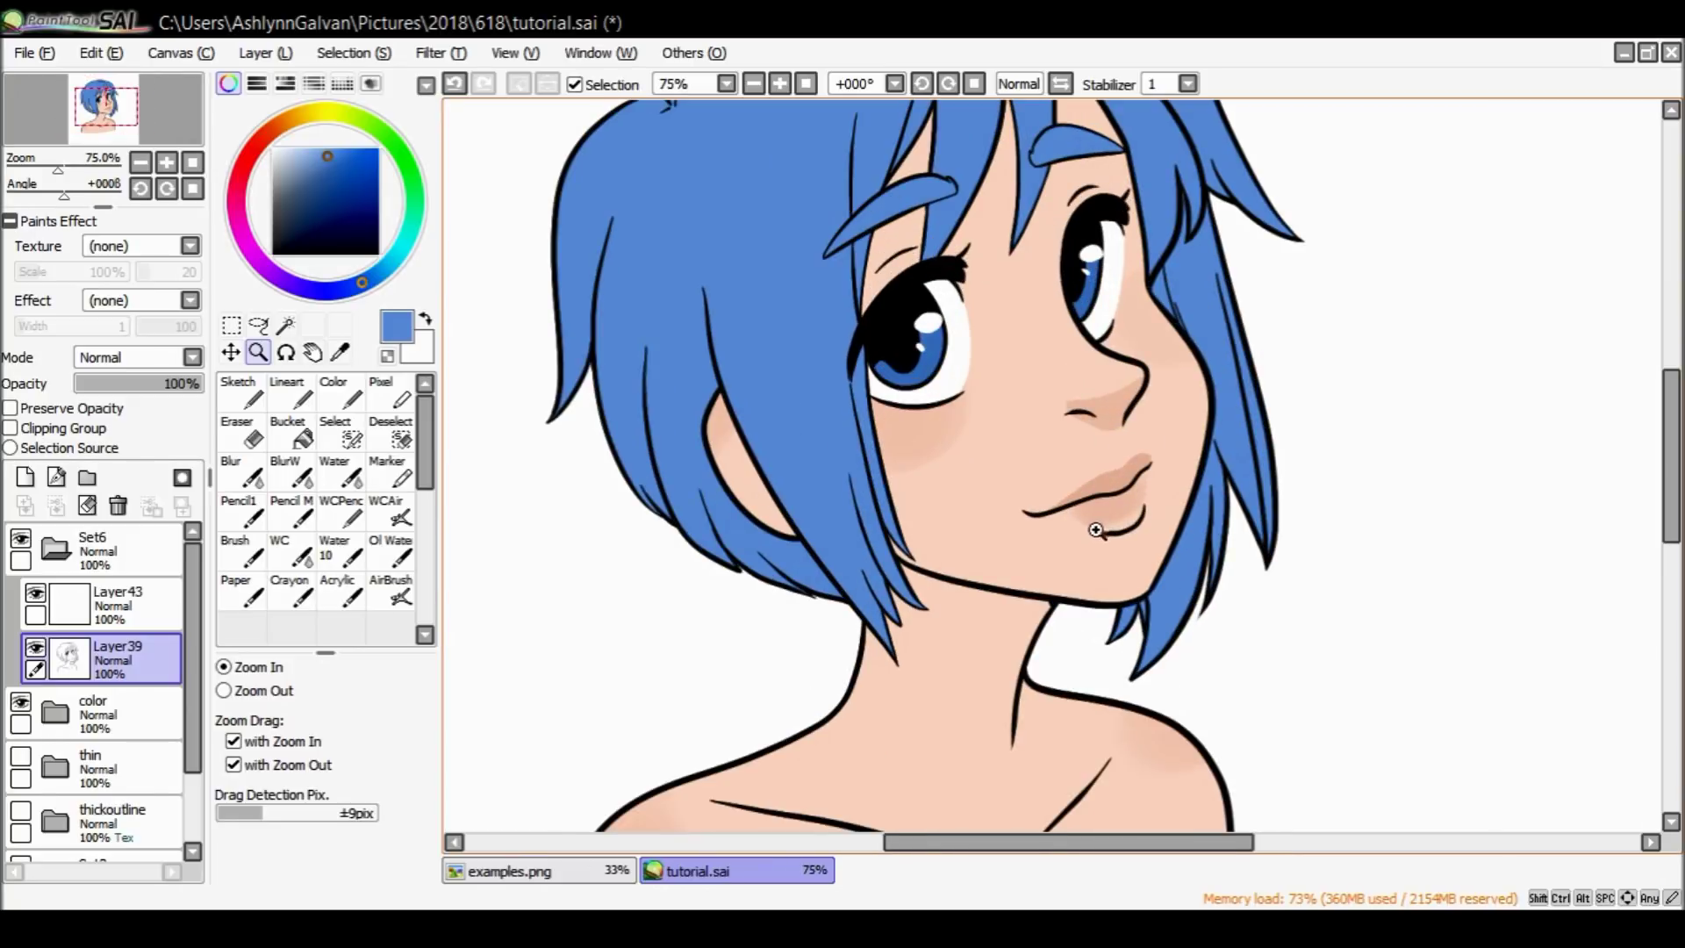
{"action": "scroll", "coordinate": [1630, 397], "scroll_direction": "up", "scroll_amount": 5}
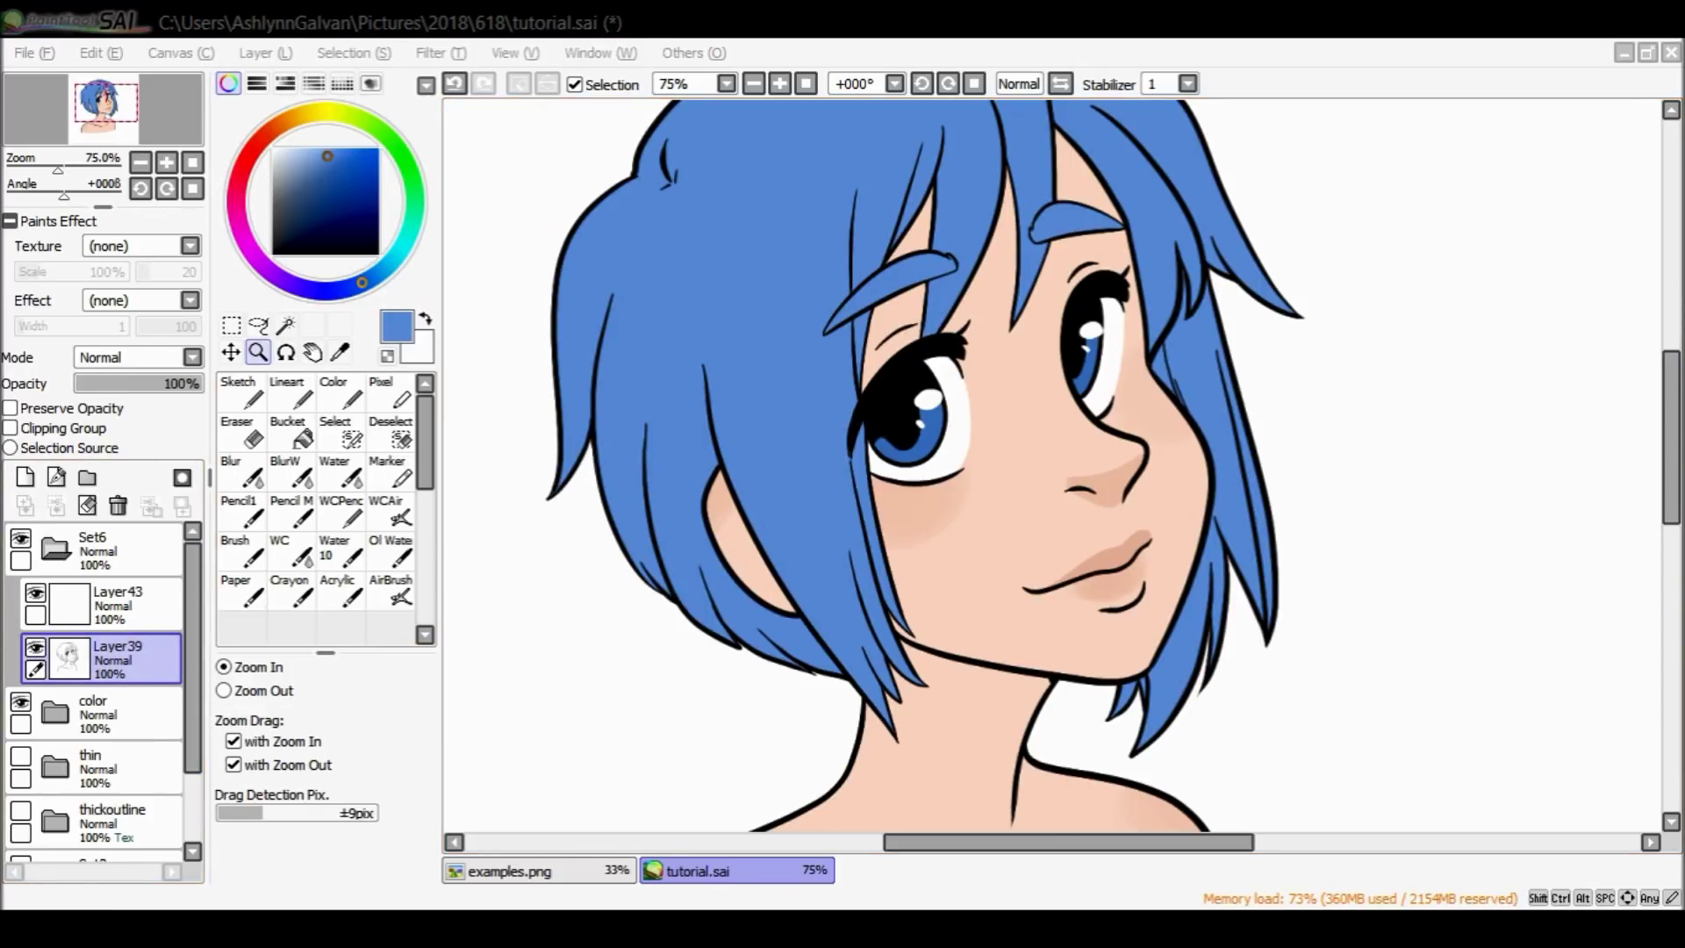
{"action": "key", "text": "Return"}
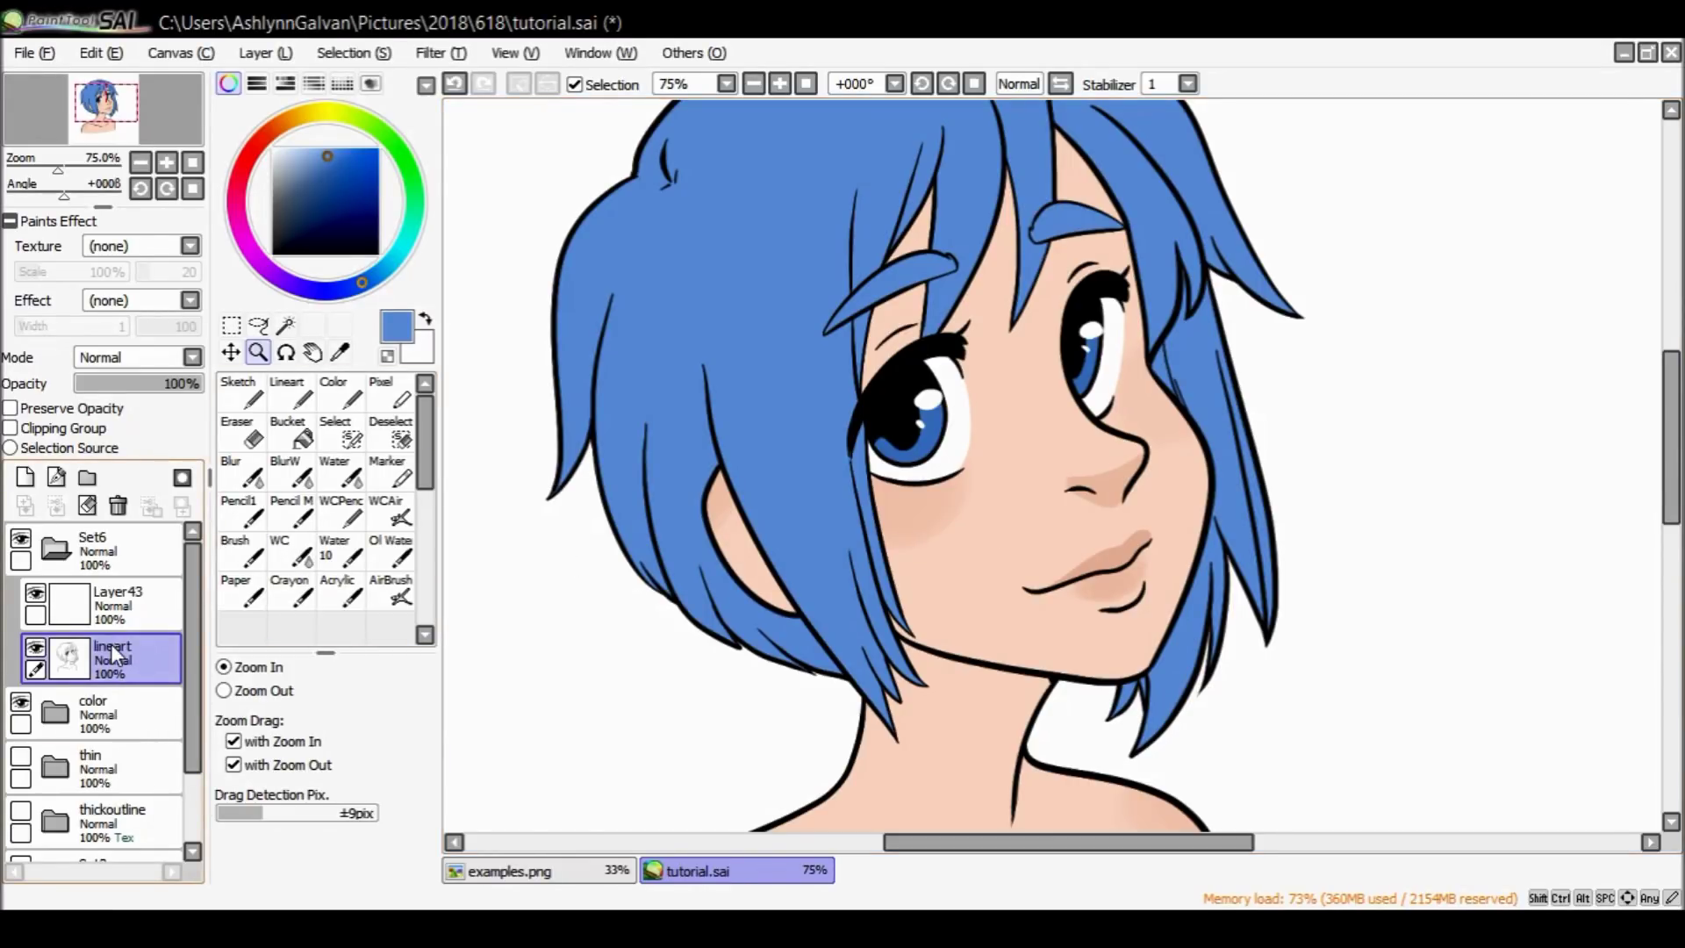
{"action": "left_click", "coordinate": [111, 412]}
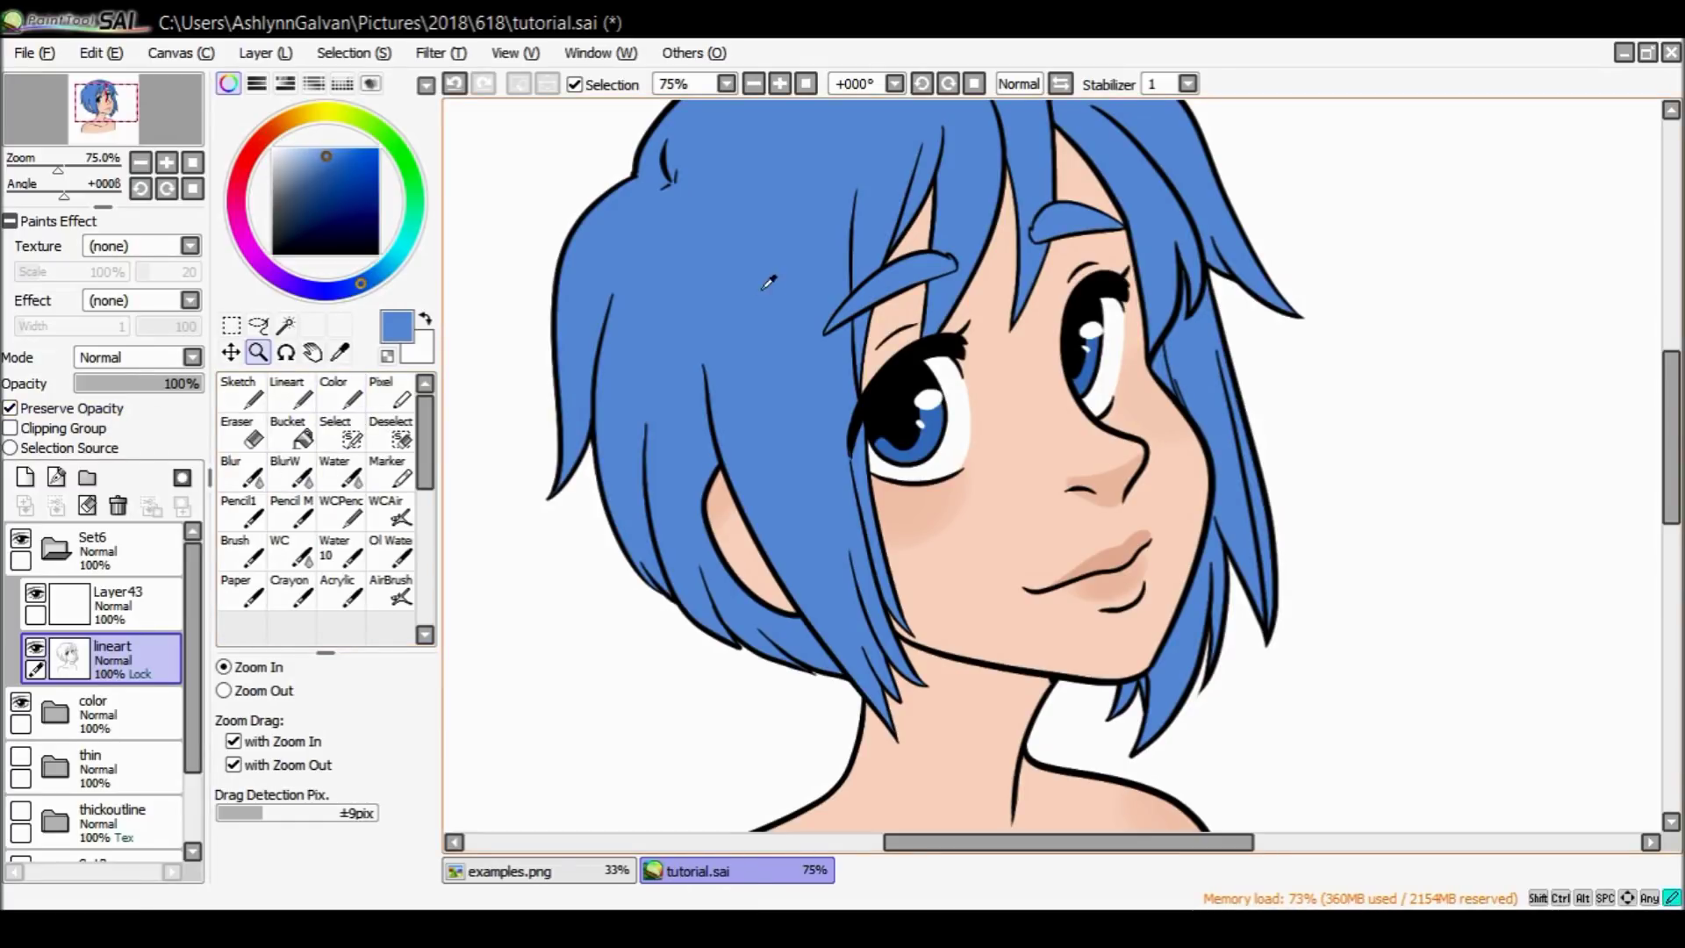
Try tinting the black hair outlines darker blue on the lineart layer with the Color brush at size 485, and undo the strokes.
{"action": "left_click", "coordinate": [312, 179]}
{"action": "left_click", "coordinate": [341, 393]}
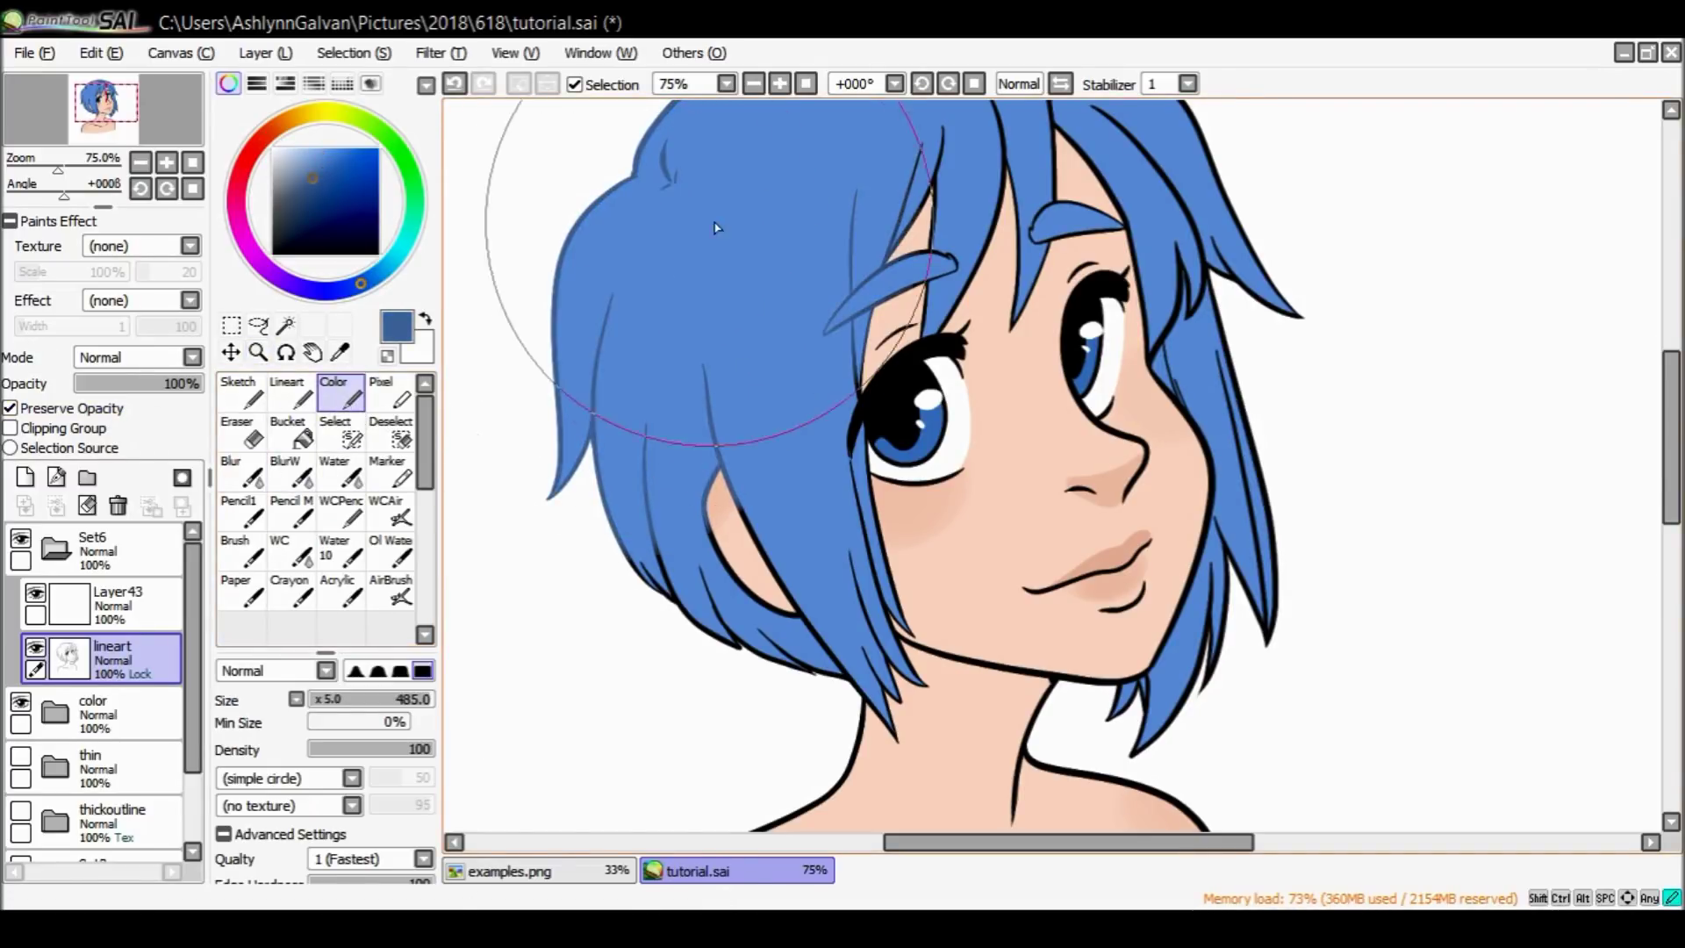
{"action": "left_click", "coordinate": [621, 301], "text": "alt"}
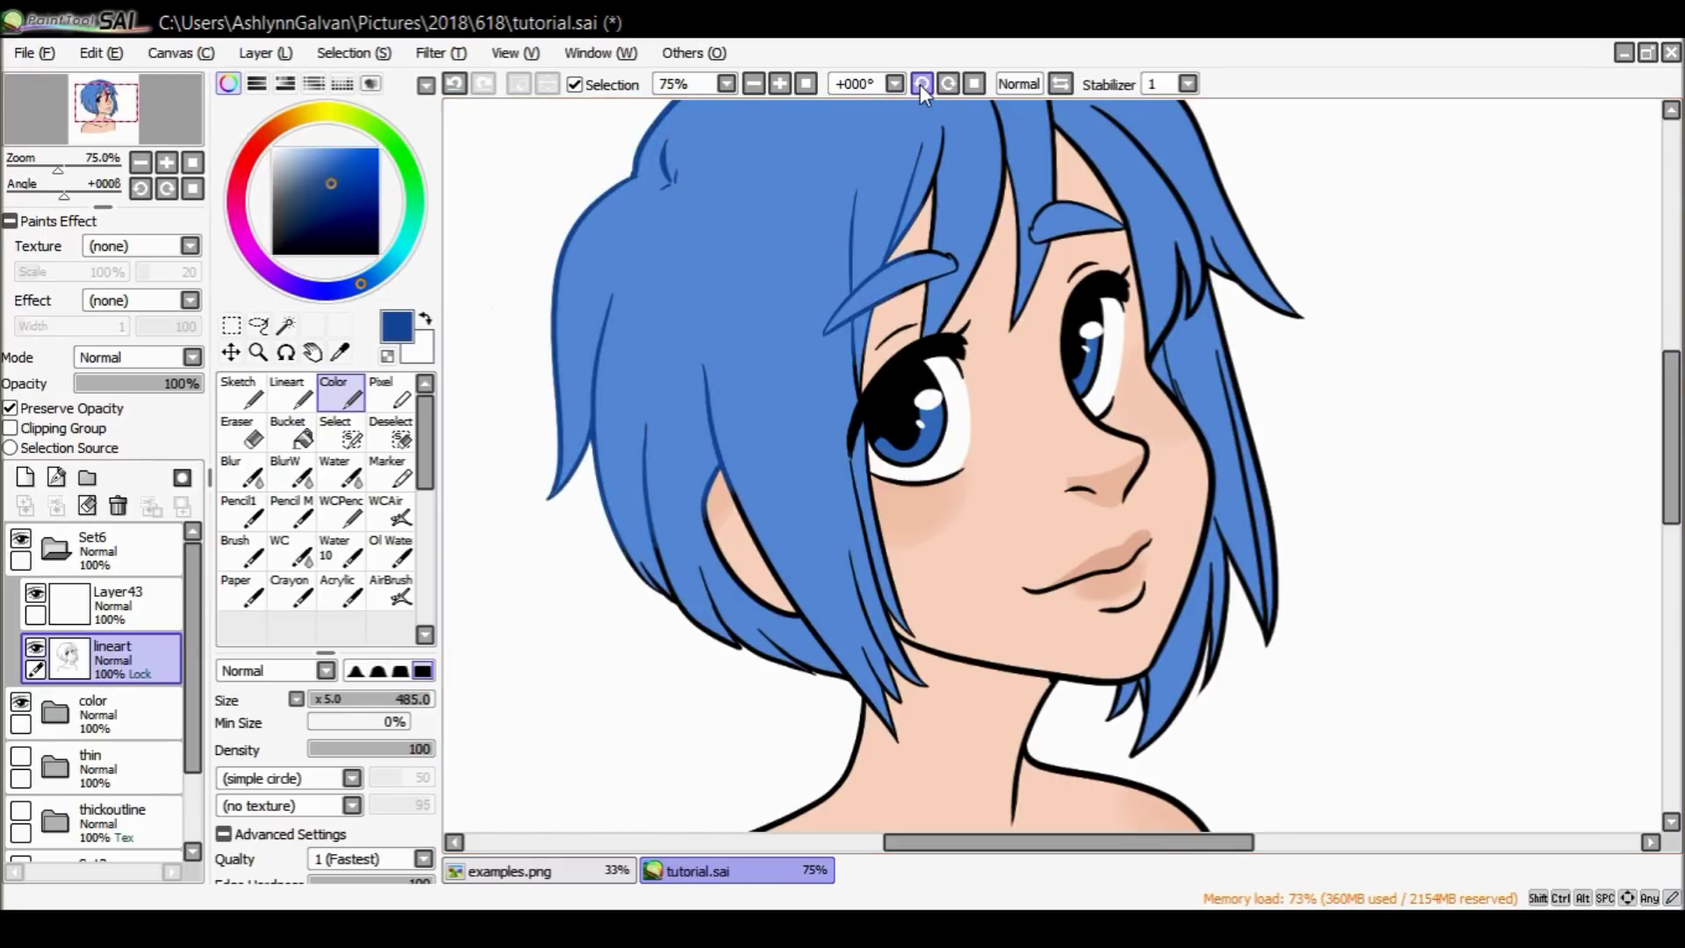
{"action": "key", "text": "ctrl+z"}
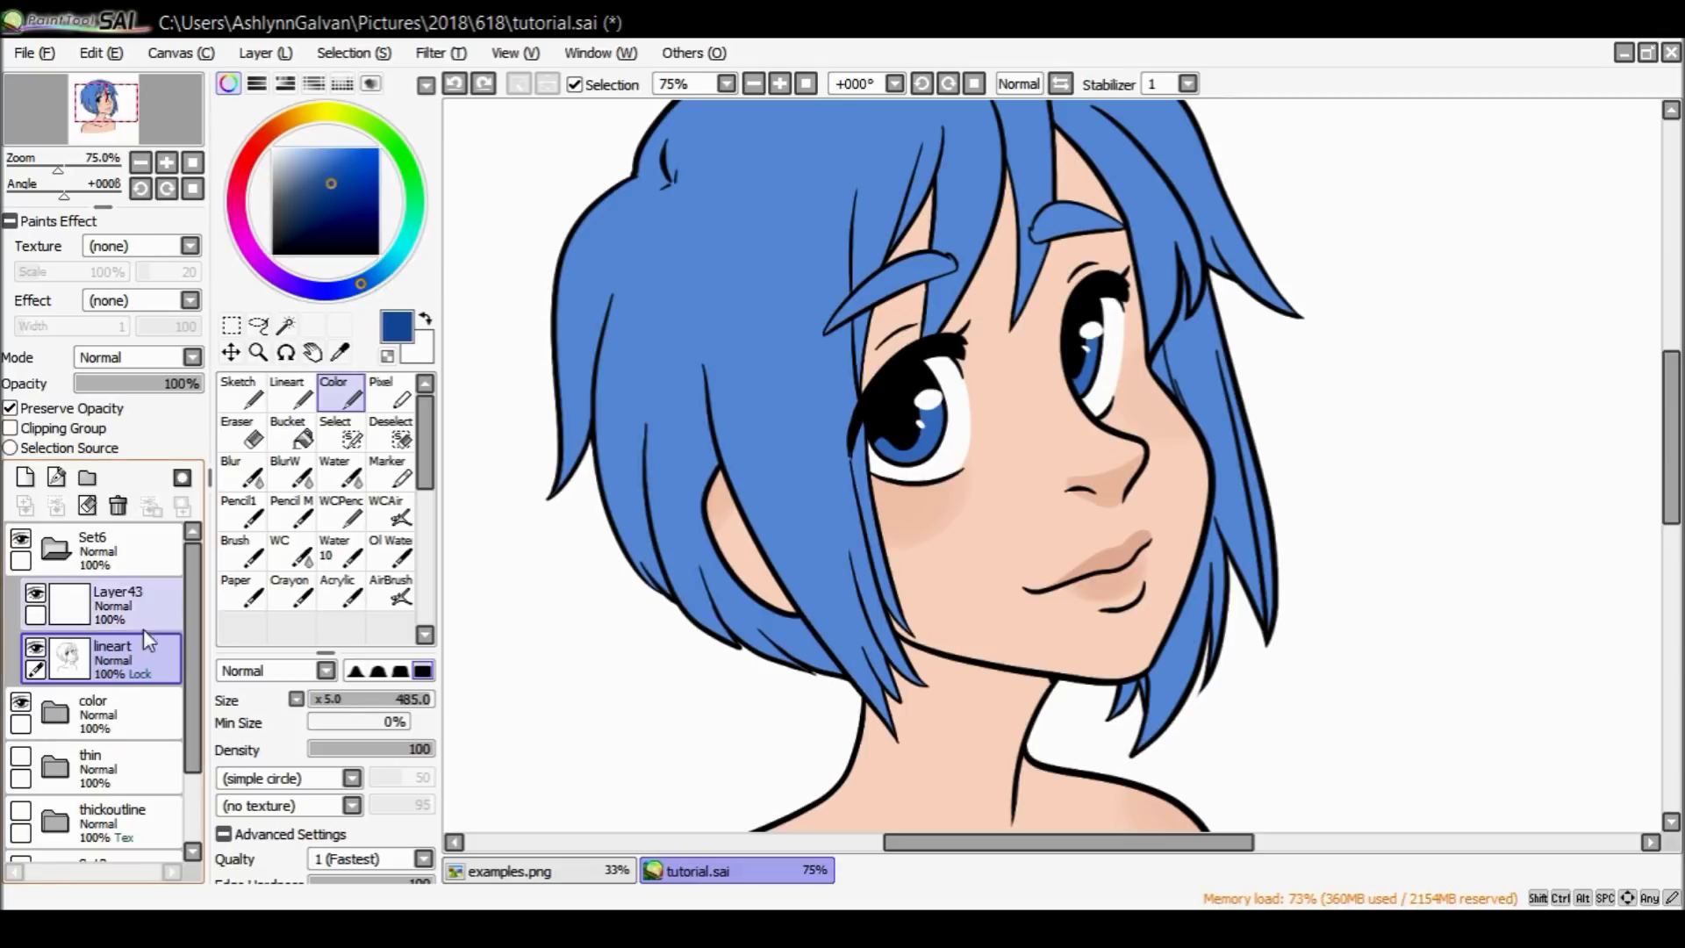
Create a new folder directly above the lineart layer and clip it to that layer.
{"action": "left_click", "coordinate": [87, 478]}
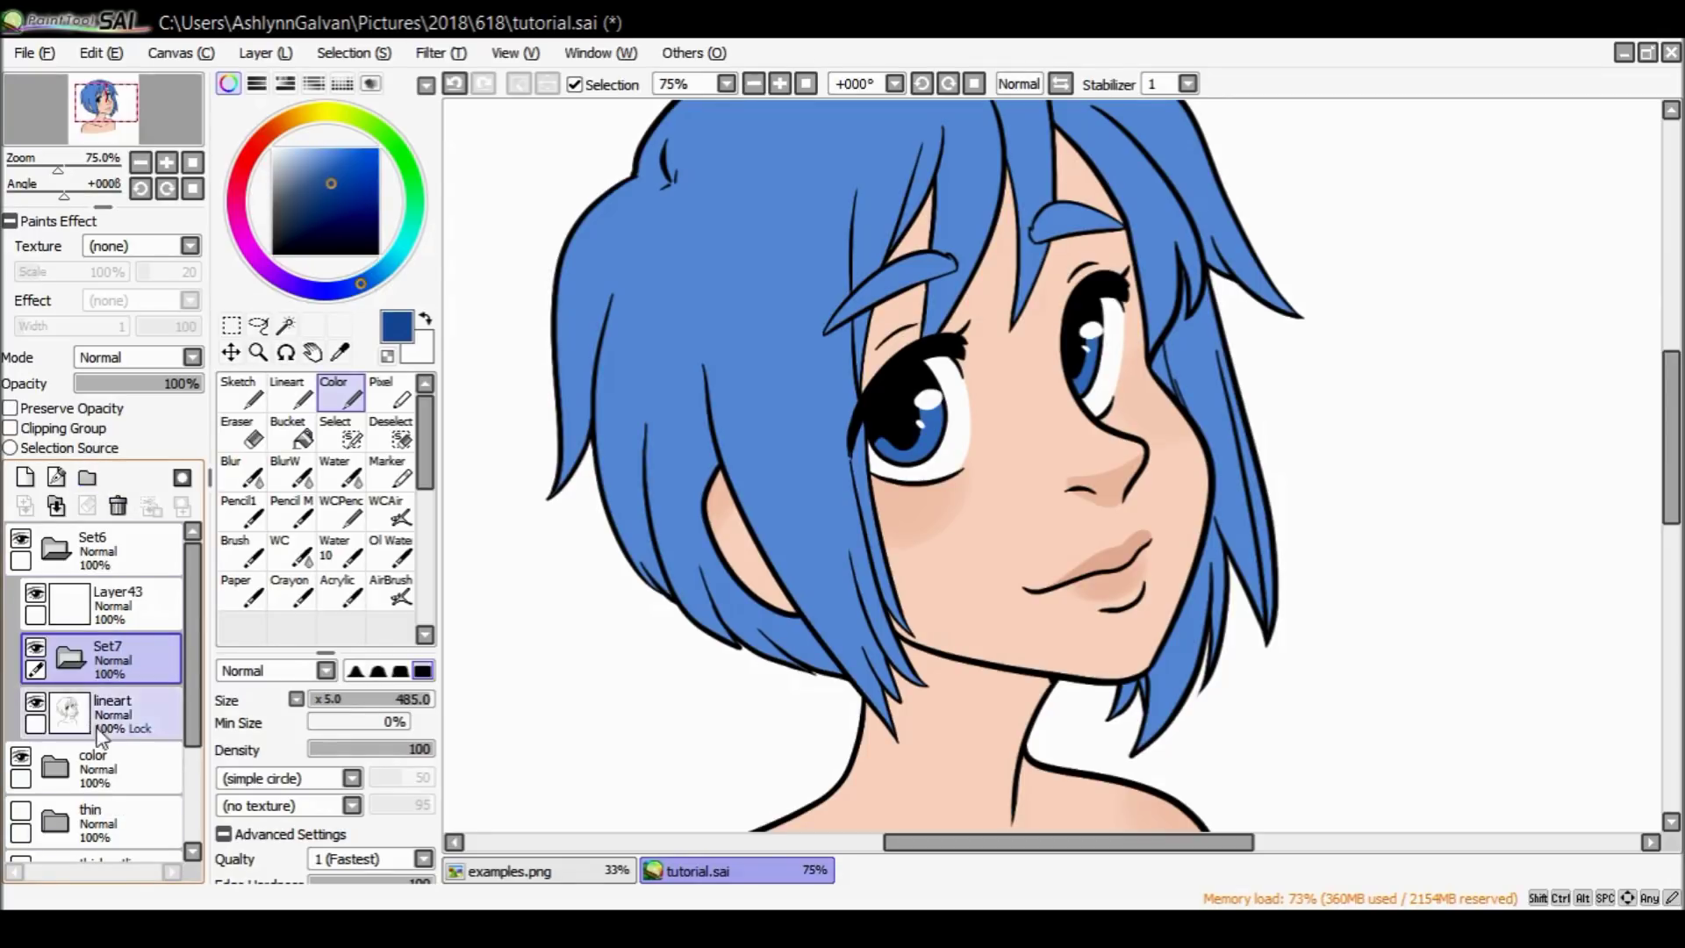
{"action": "left_click", "coordinate": [138, 724]}
{"action": "left_click", "coordinate": [139, 665]}
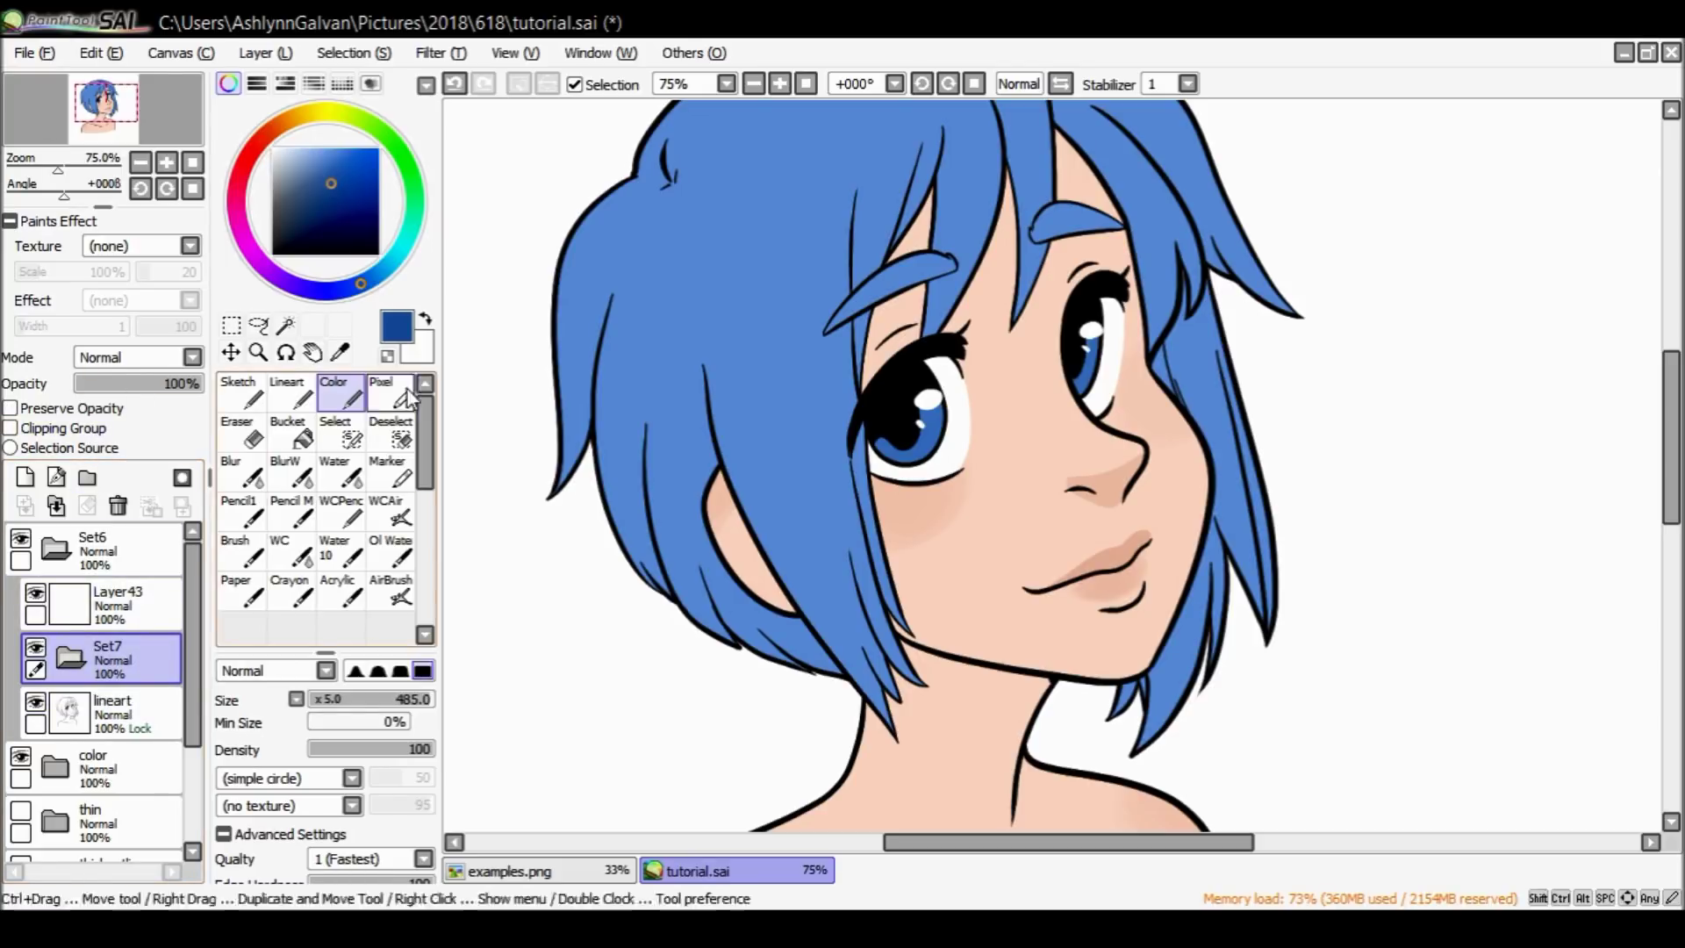
{"action": "key", "text": "n"}
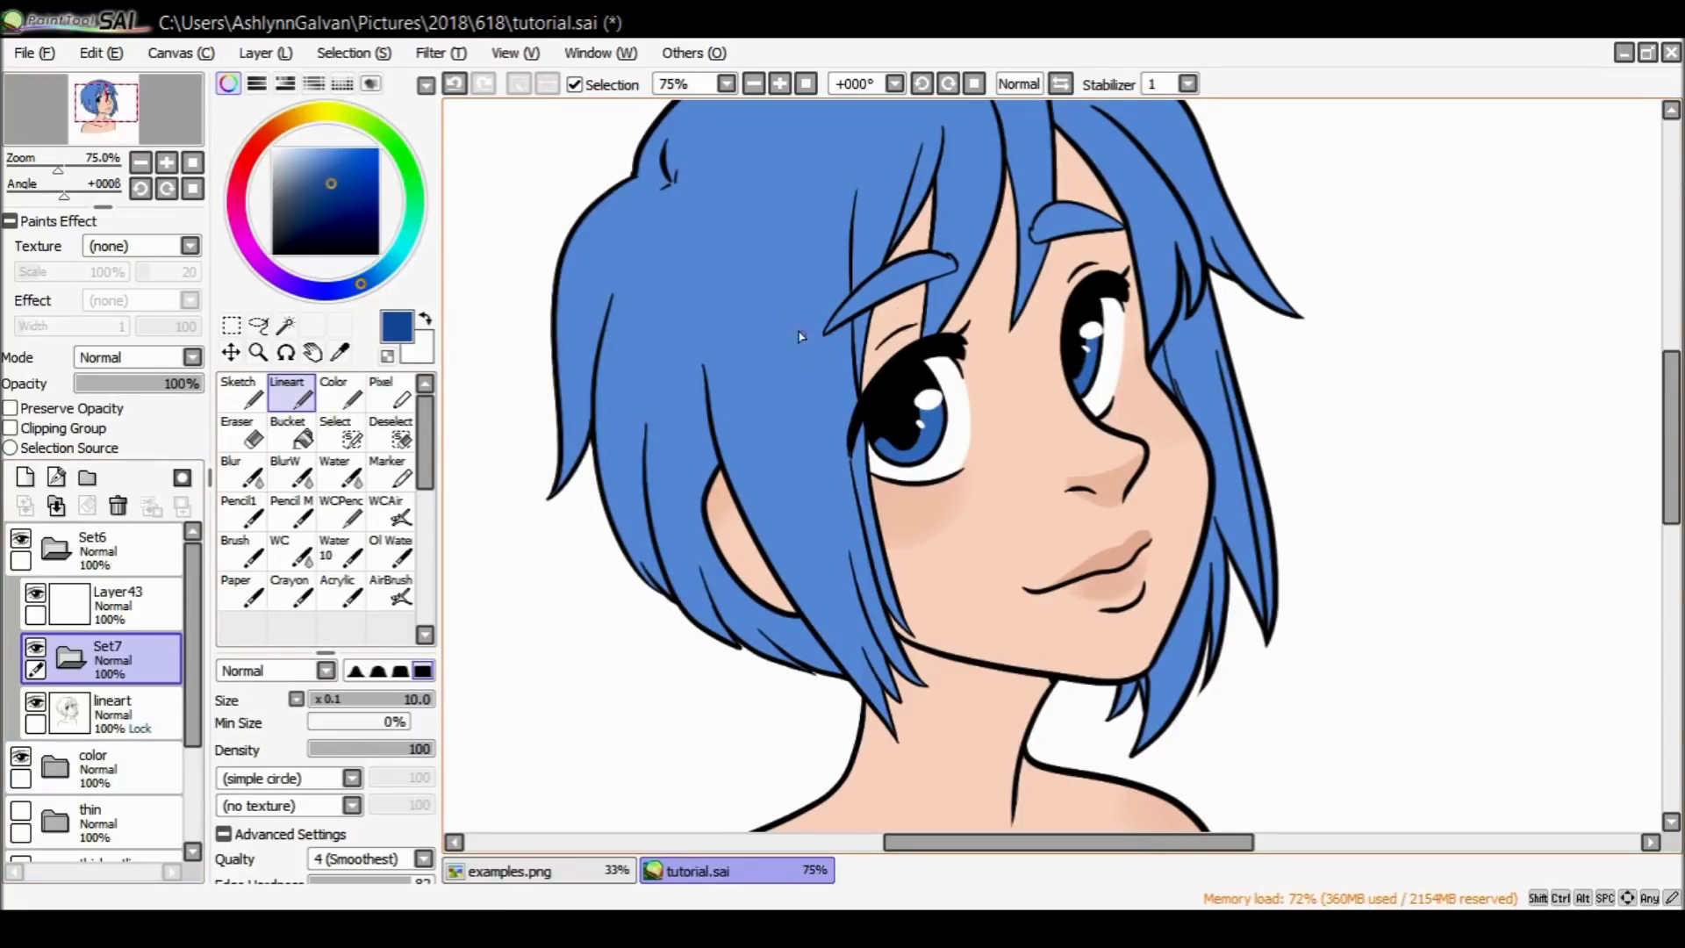
{"action": "left_click", "coordinate": [68, 429]}
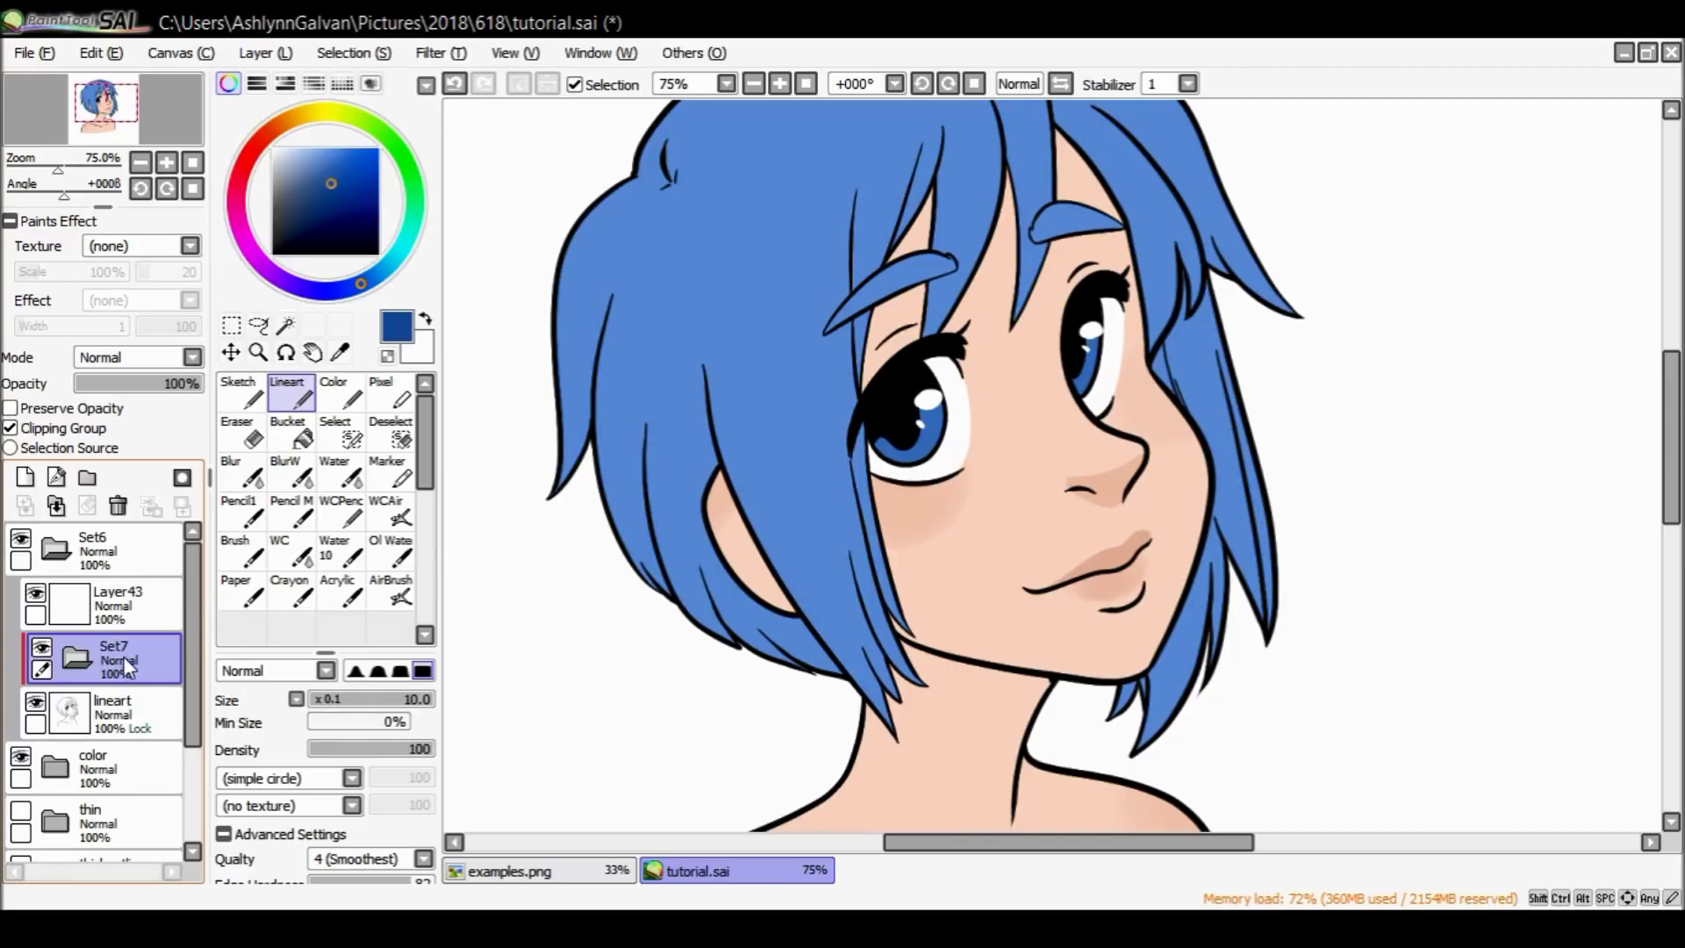
Add a new layer inside the clipped Set7 folder and make it the active layer for the Color brush.
{"action": "key", "text": "c"}
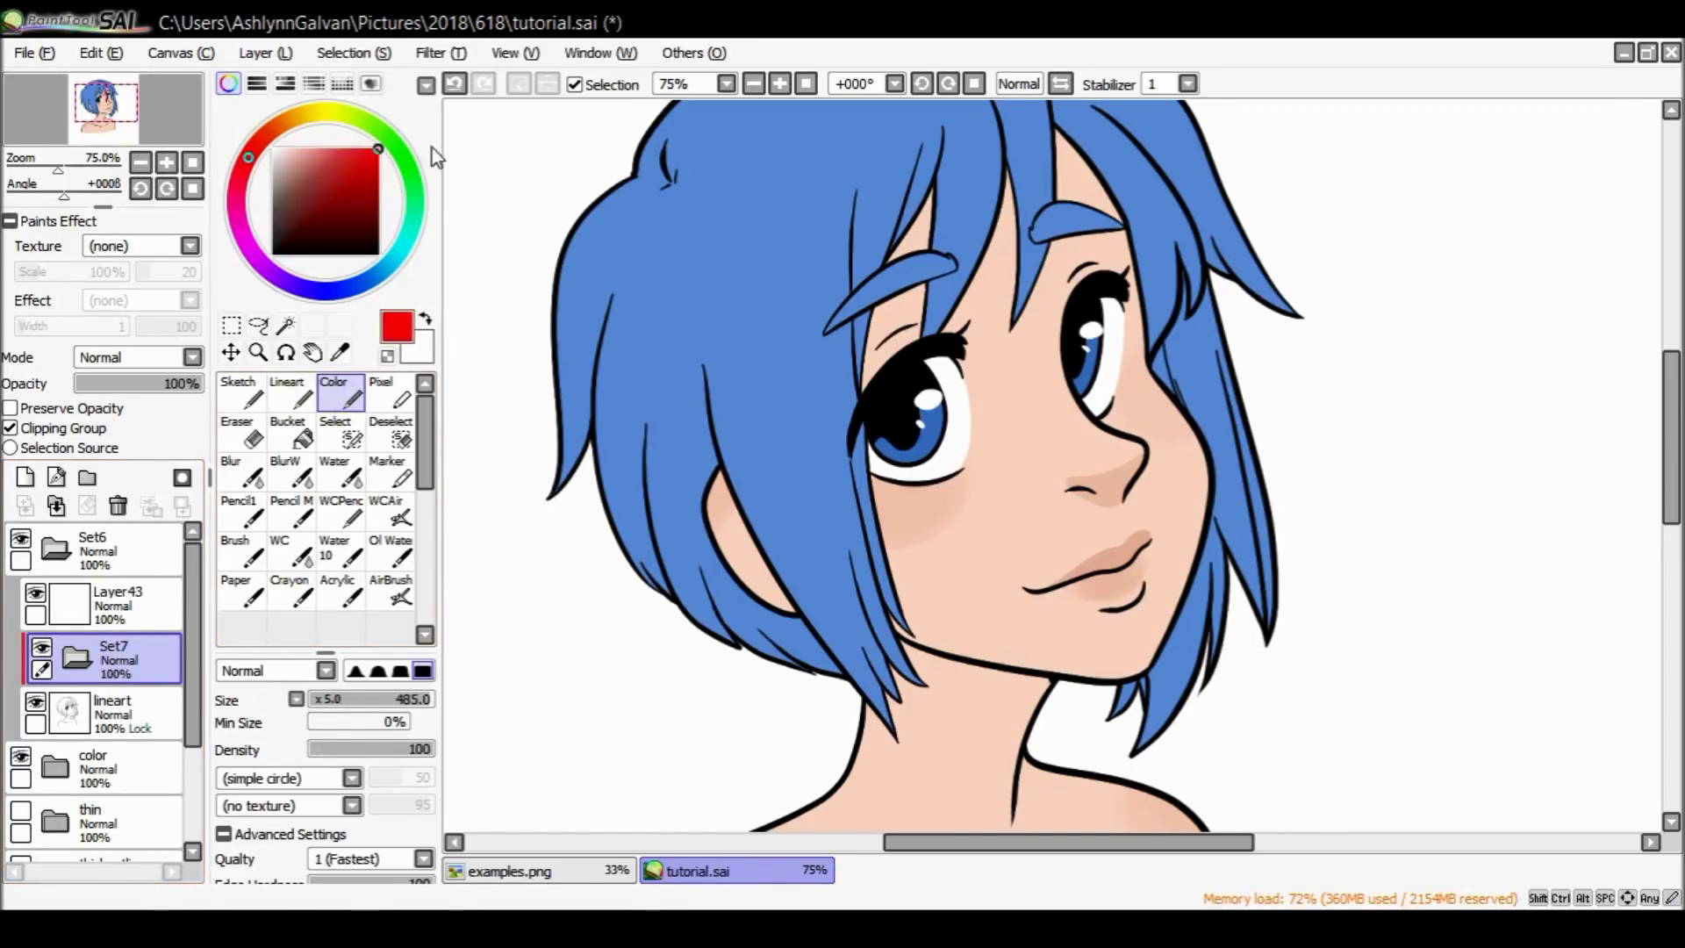
{"action": "left_click", "coordinate": [25, 476]}
{"action": "left_click", "coordinate": [151, 639]}
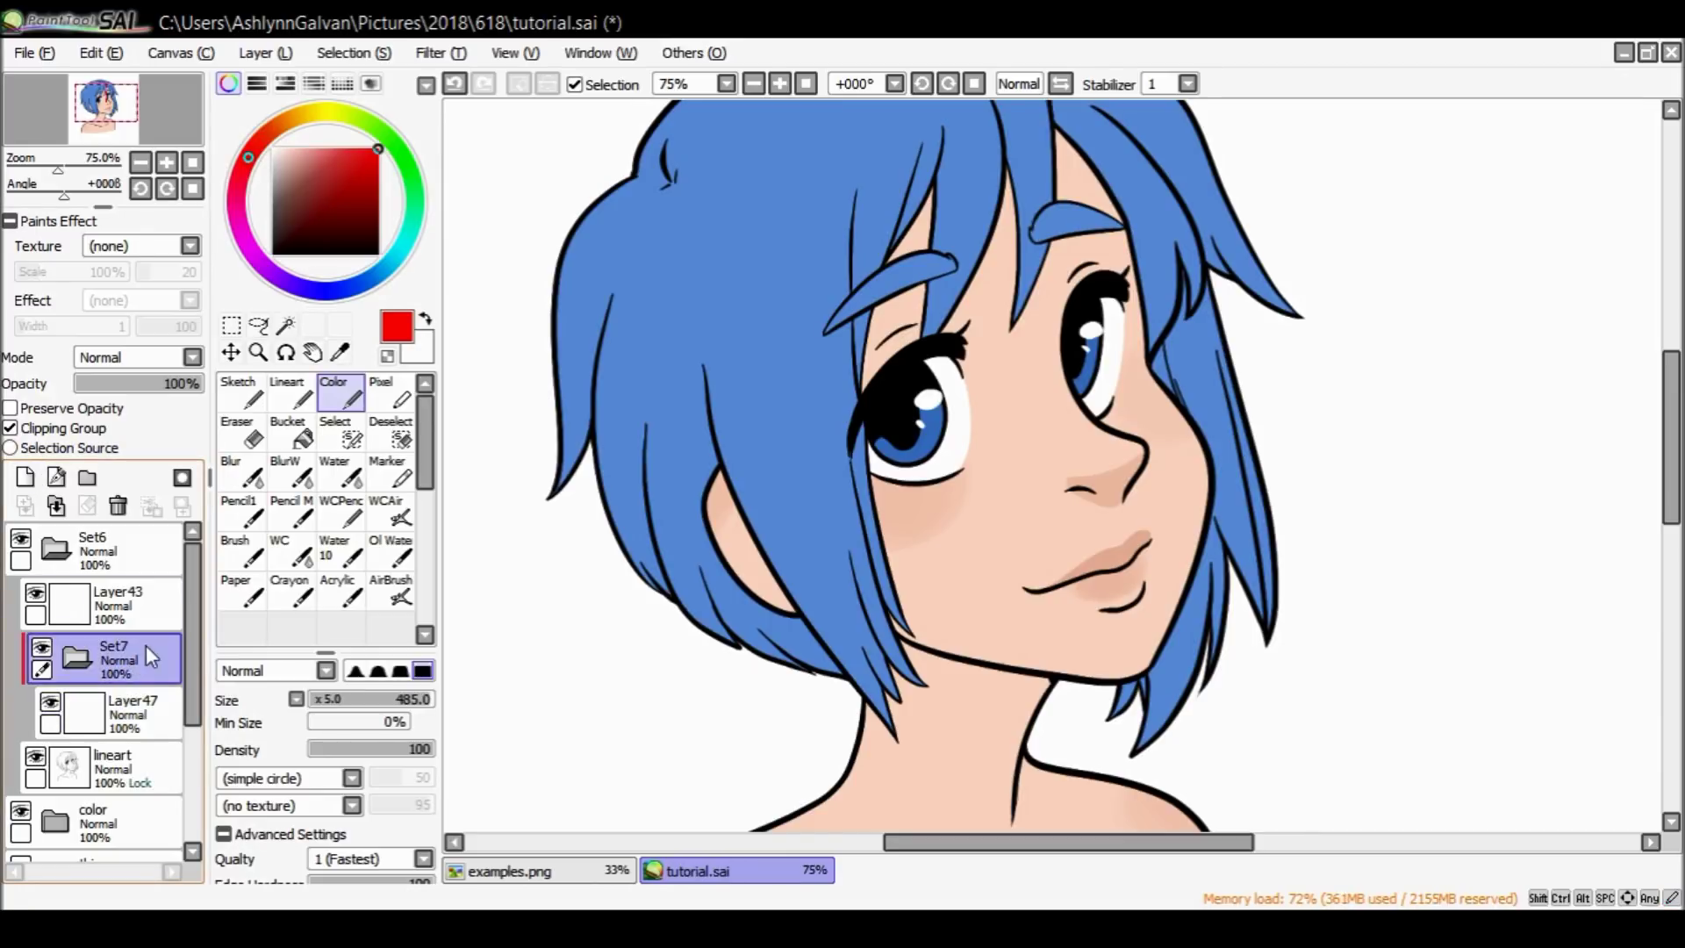
{"action": "left_click", "coordinate": [156, 703]}
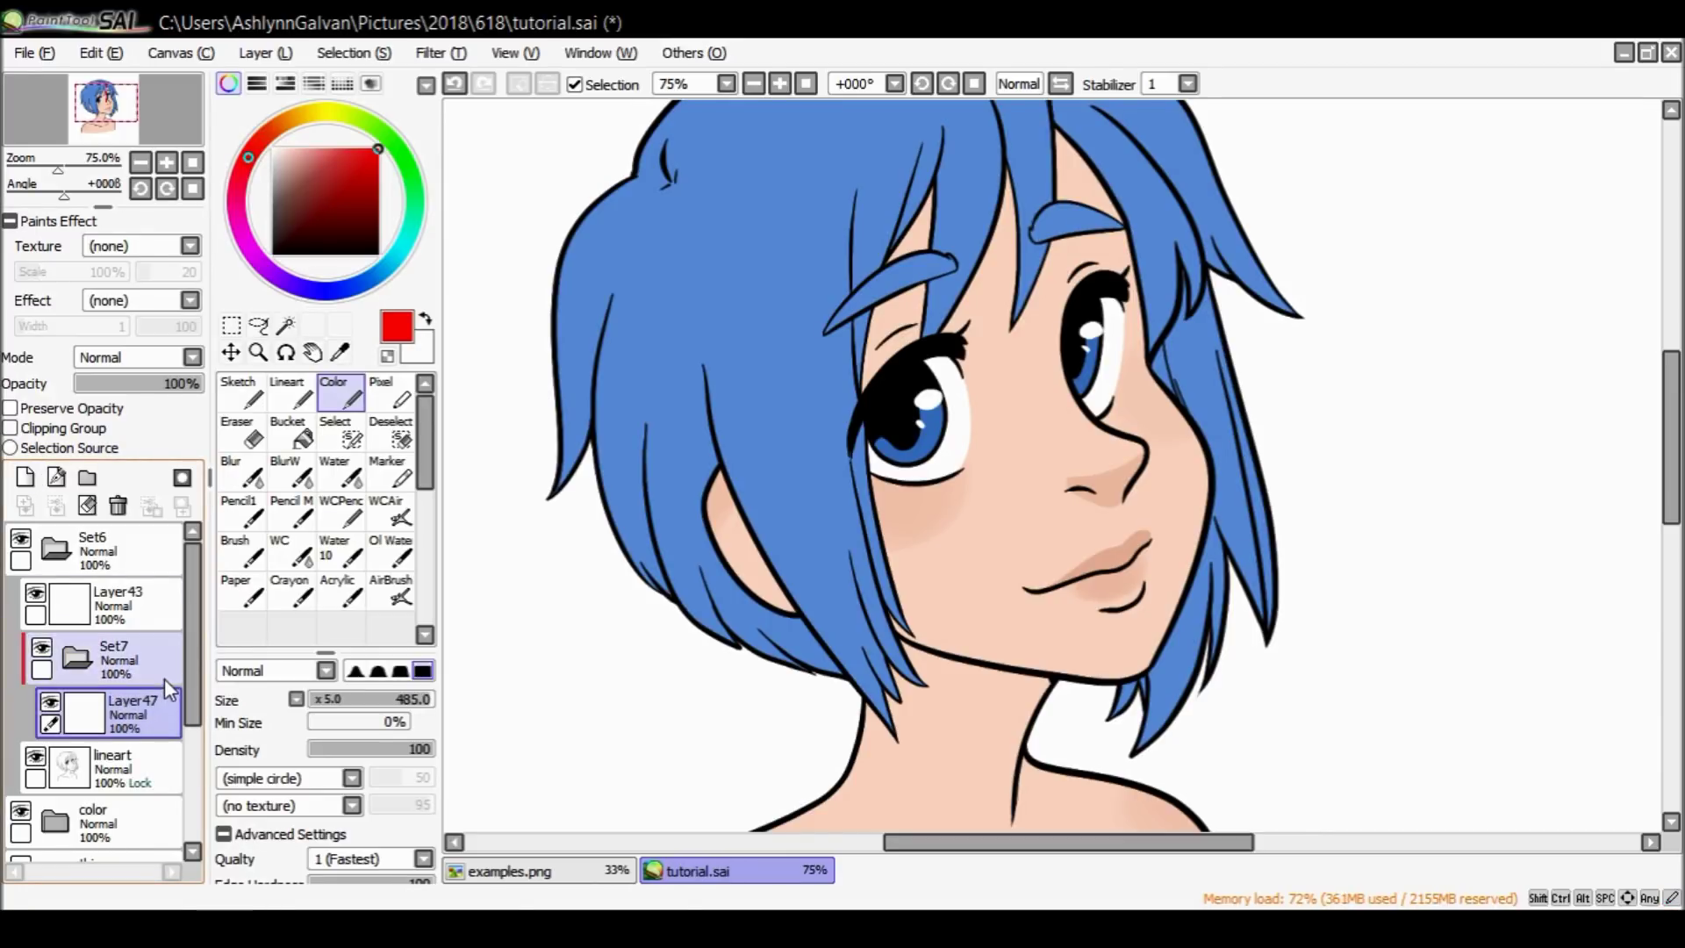
Try recoloring the line art red with broad Color brush strokes at size 485, and clear the painted layer.
{"action": "mouse_move", "coordinate": [614, 246]}
{"action": "left_mouse_down"}
{"action": "mouse_move", "coordinate": [917, 553]}
{"action": "mouse_move", "coordinate": [1302, 255]}
{"action": "mouse_move", "coordinate": [688, 782]}
{"action": "left_mouse_up"}
{"action": "scroll", "coordinate": [1640, 538], "scroll_direction": "down", "scroll_amount": 7}
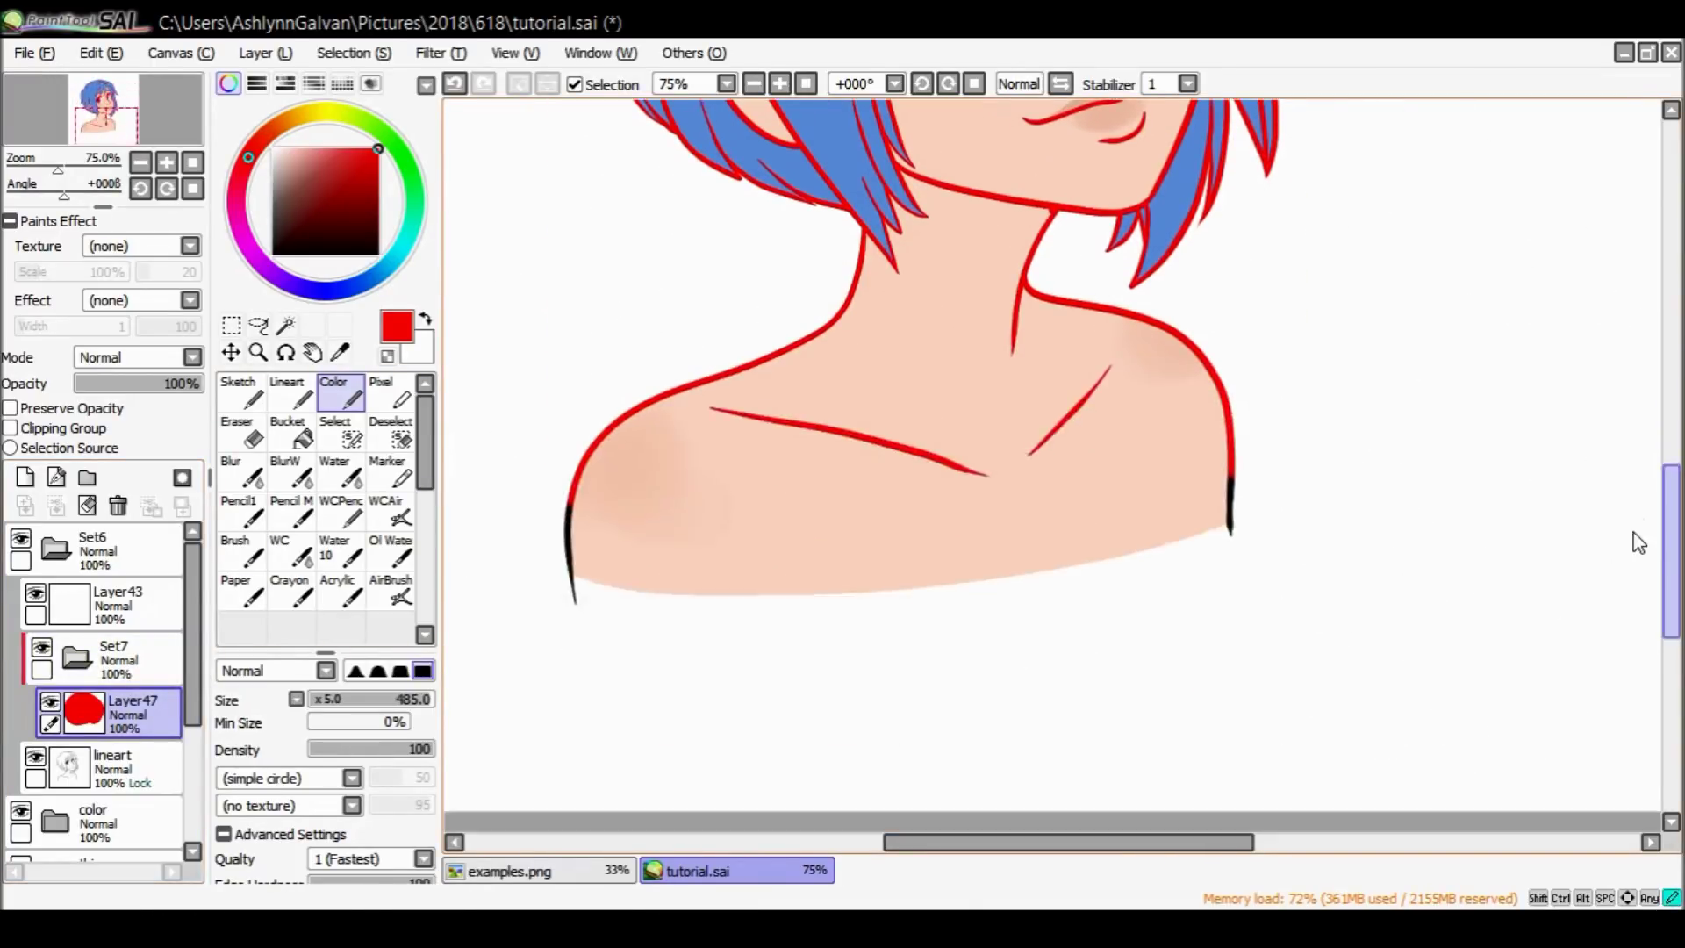
{"action": "scroll", "coordinate": [1539, 523], "scroll_direction": "up", "scroll_amount": 5}
{"action": "scroll", "coordinate": [1207, 474], "scroll_direction": "up", "scroll_amount": 4}
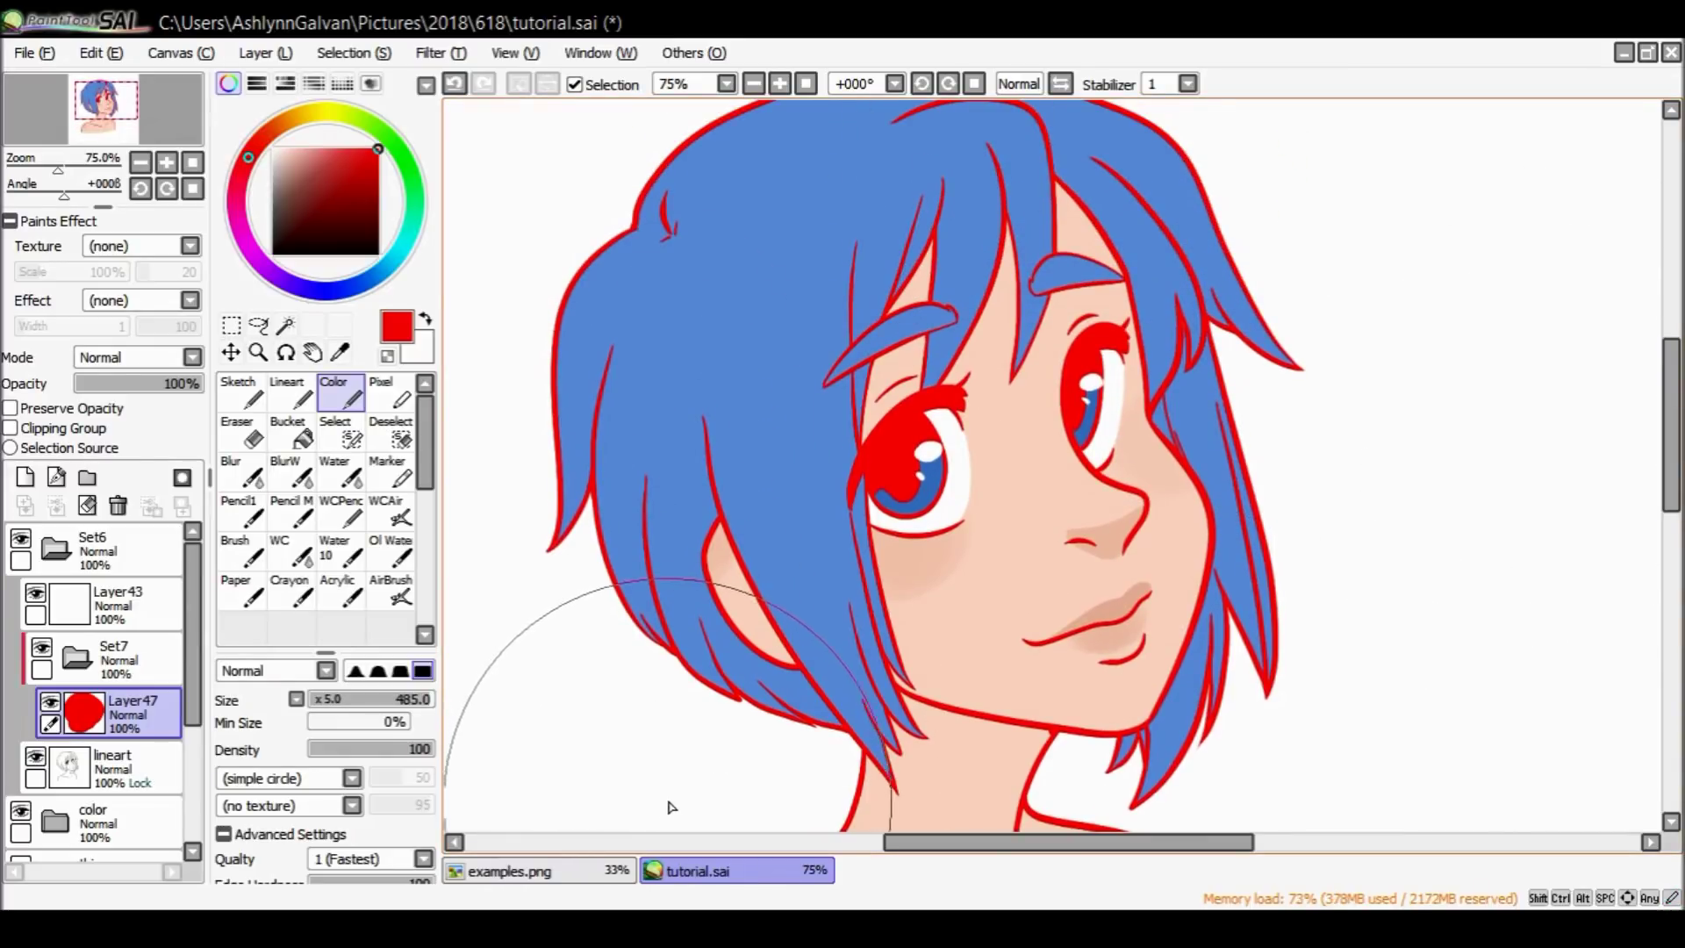
{"action": "left_click", "coordinate": [87, 505]}
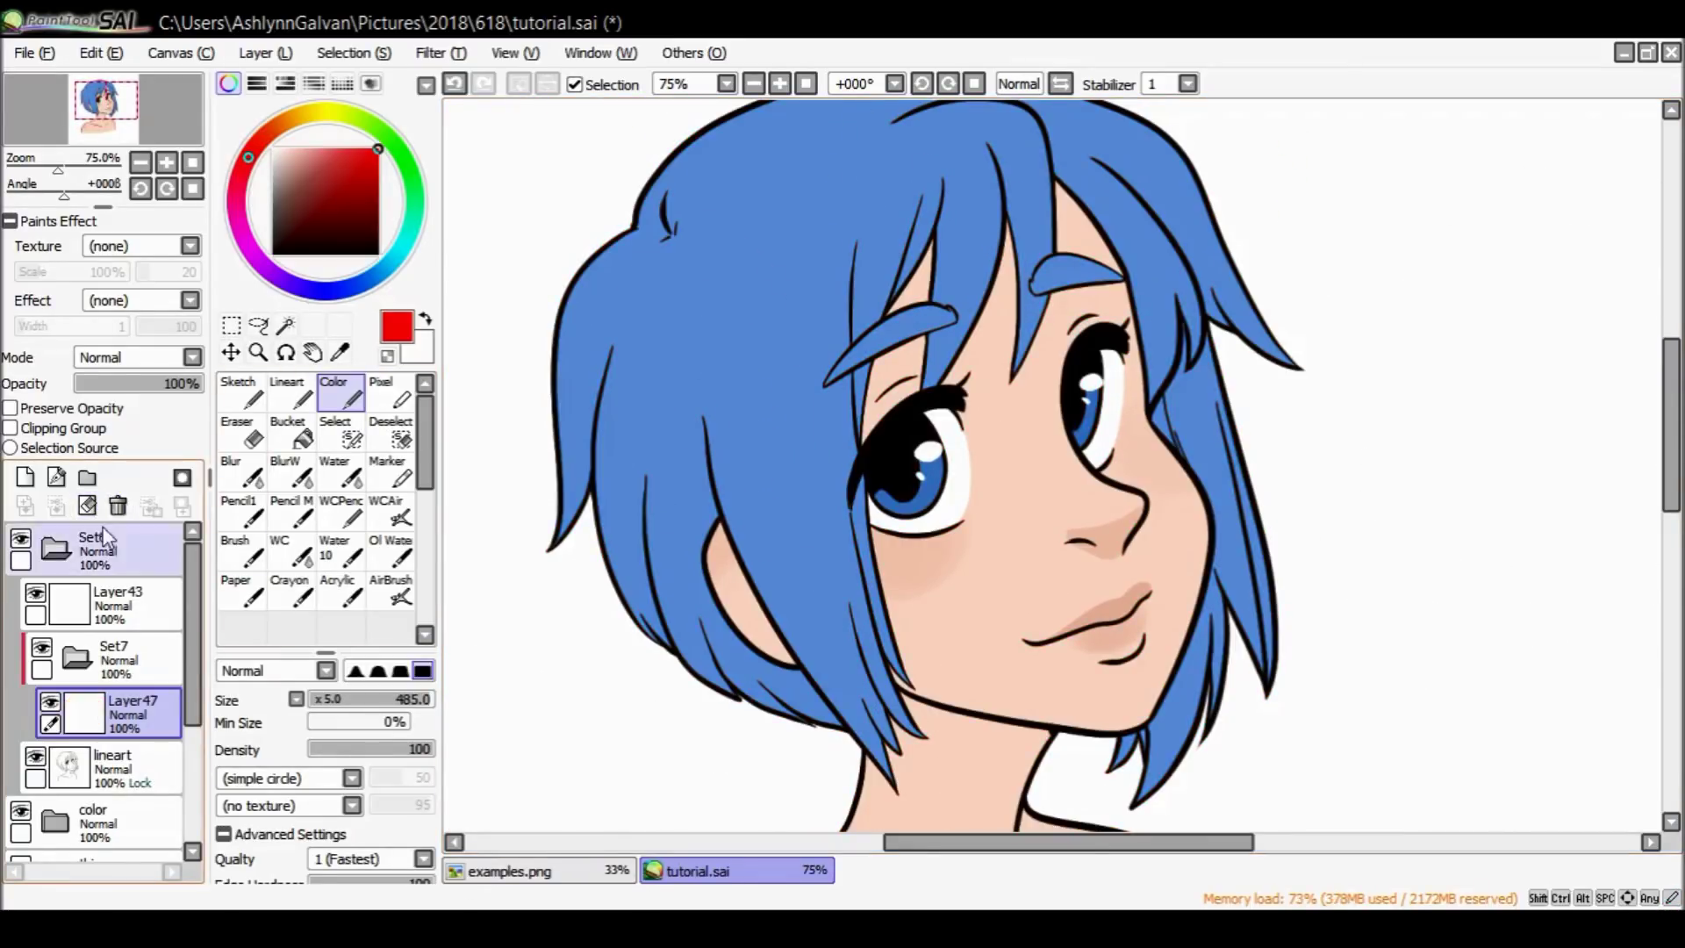
{"action": "left_click", "coordinate": [175, 669]}
{"action": "left_click", "coordinate": [173, 727]}
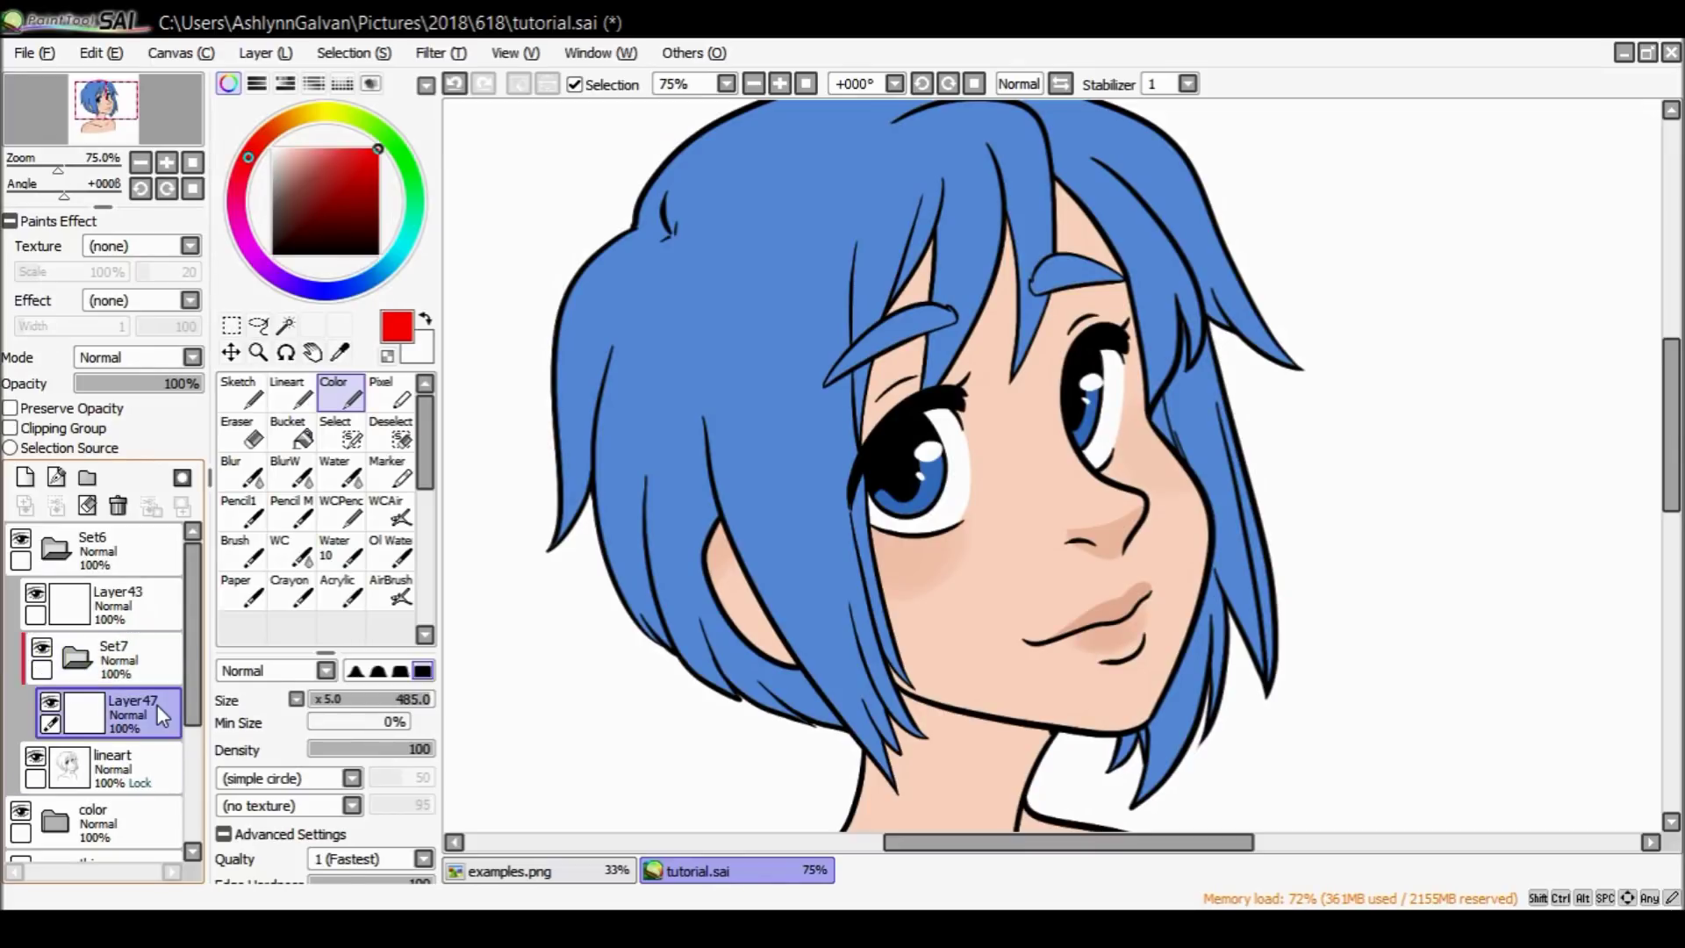
{"action": "left_click", "coordinate": [258, 352]}
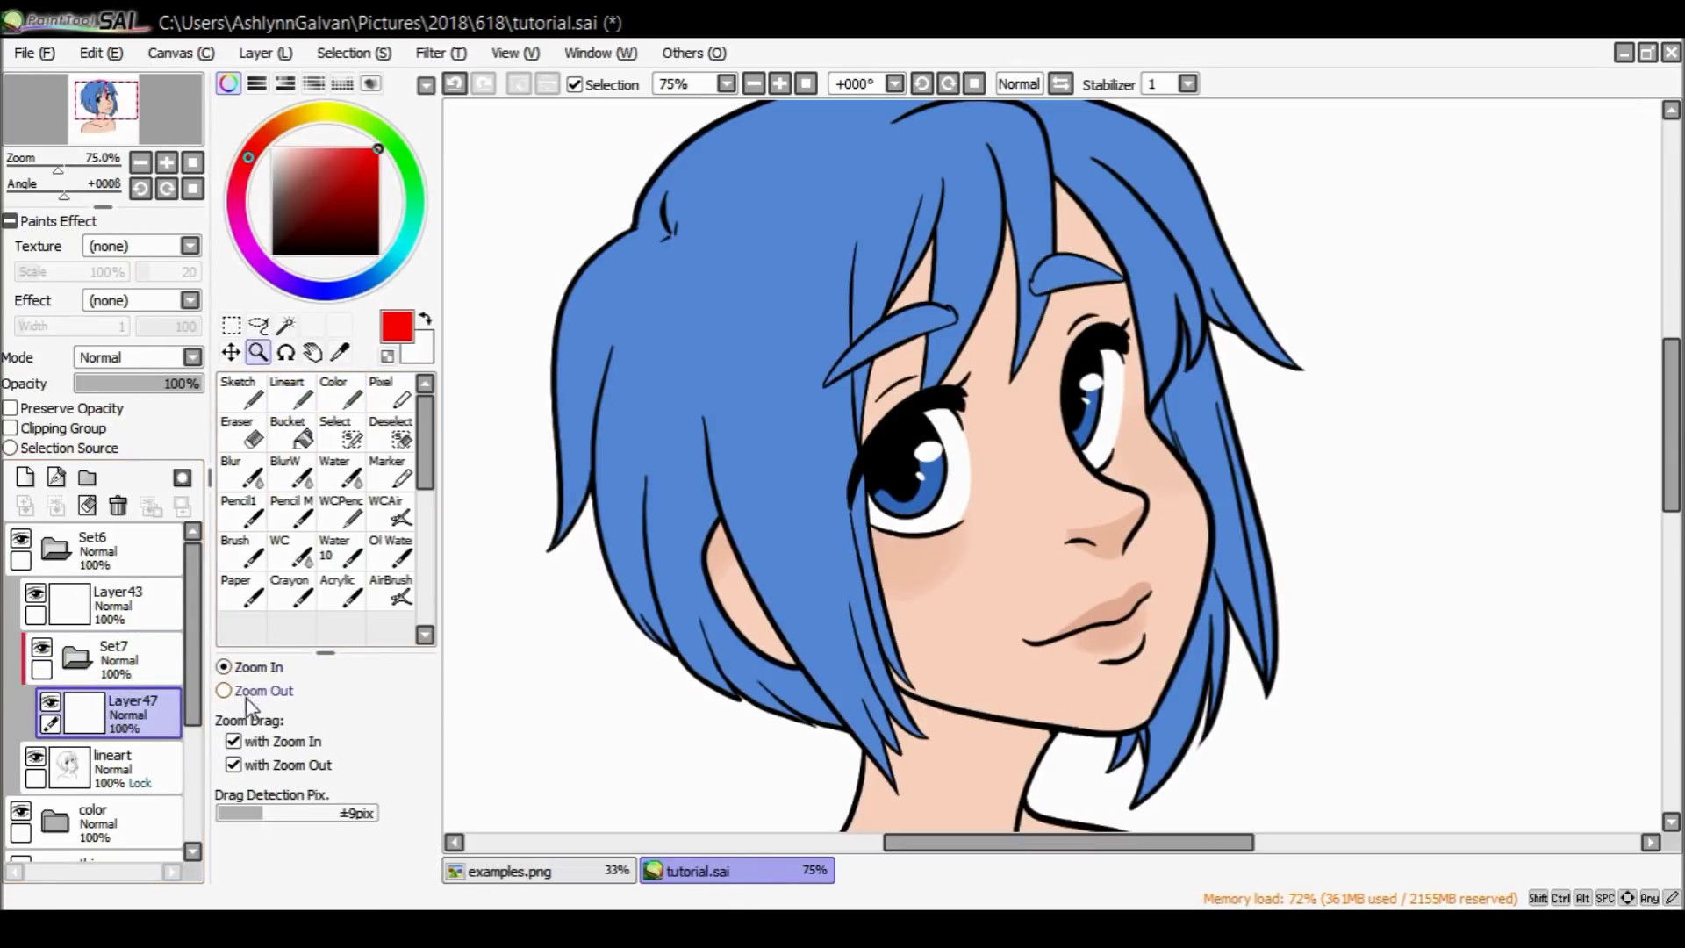
{"action": "left_click", "coordinate": [134, 681]}
{"action": "left_click", "coordinate": [127, 672]}
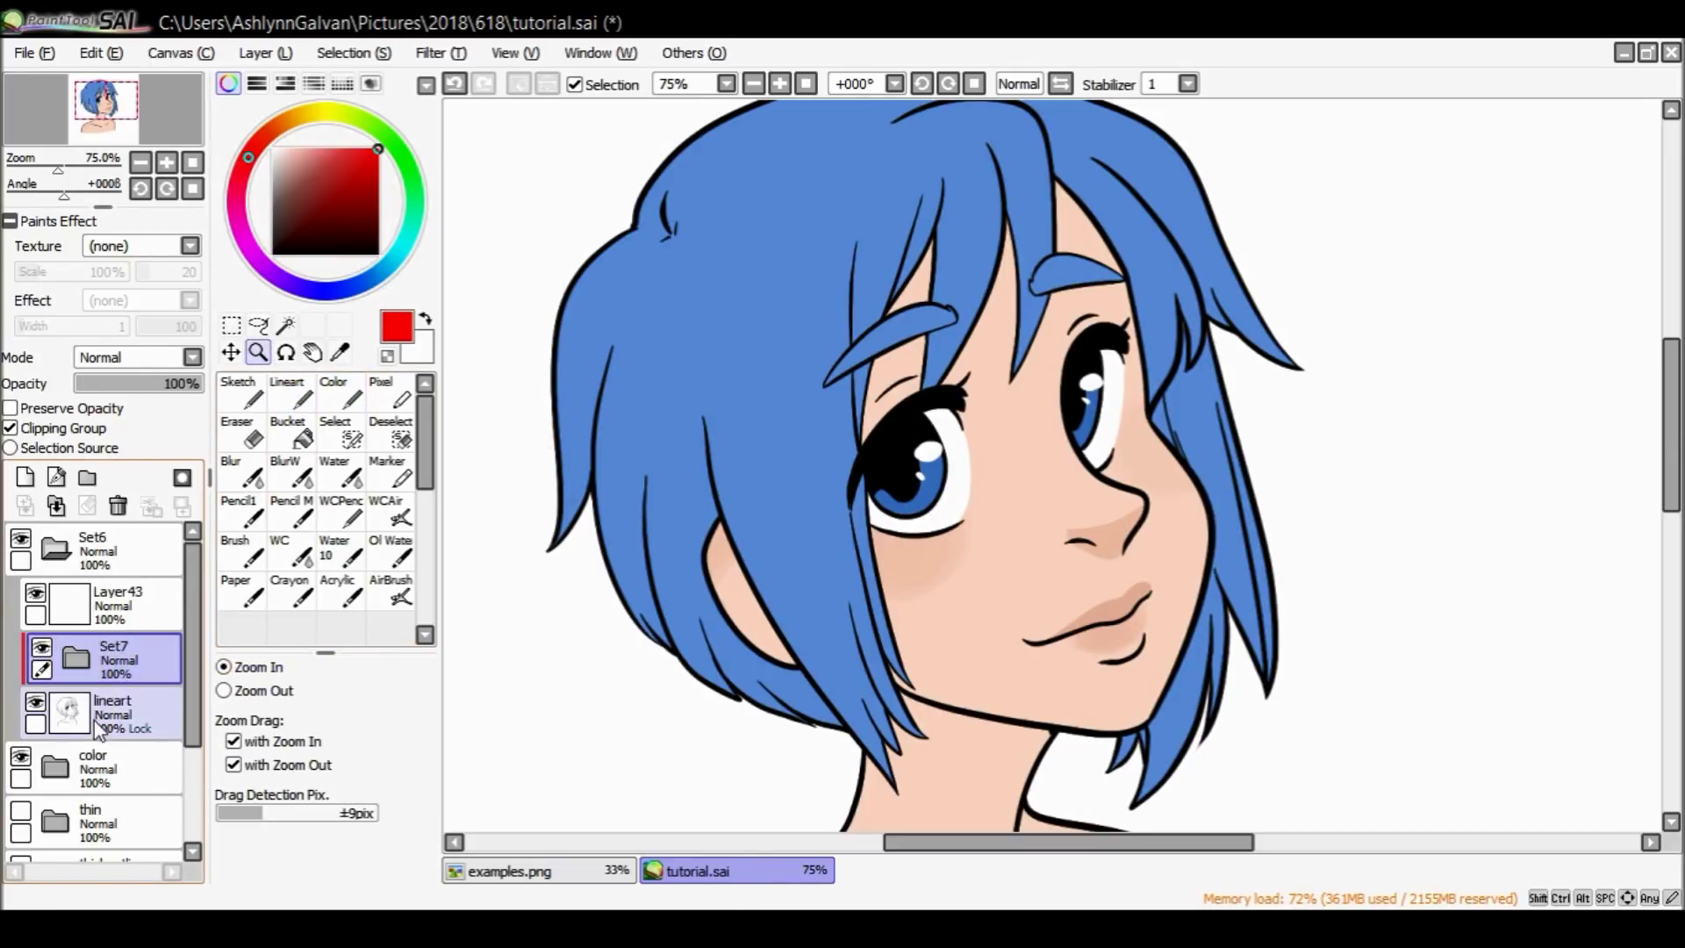
{"action": "left_click", "coordinate": [82, 655]}
{"action": "left_click", "coordinate": [134, 700]}
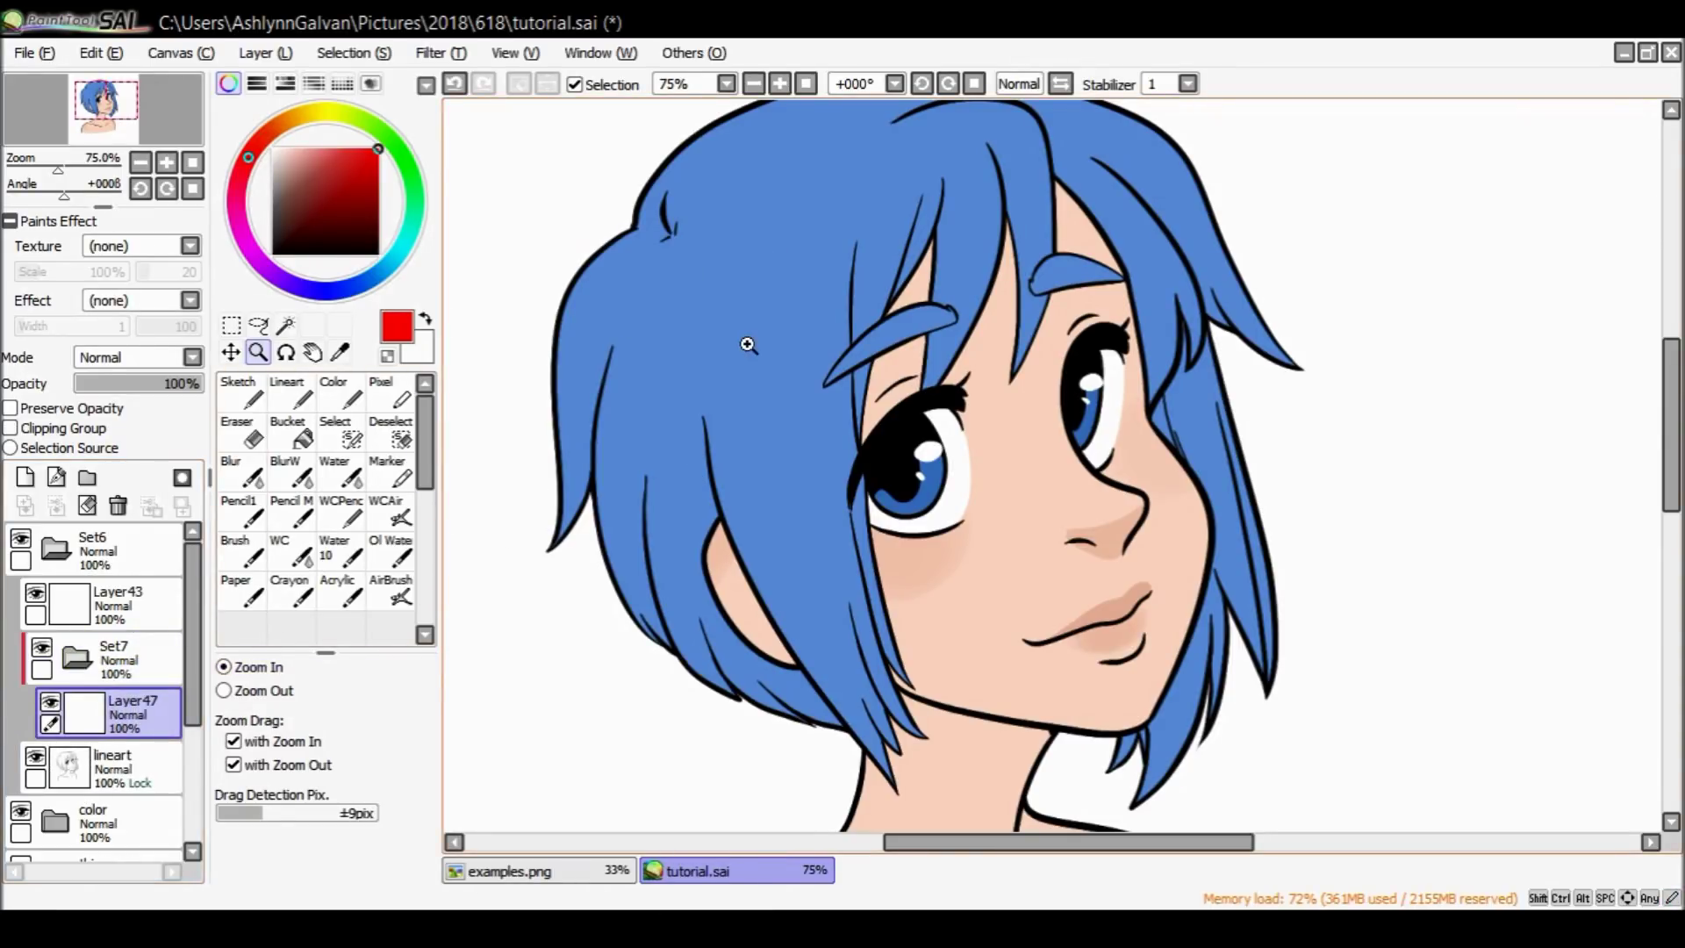
Sample the blue of the hair and pick a darker shade of it as the line color.
{"action": "left_click_drag", "start_coordinate": [1670, 376], "coordinate": [1671, 364]}
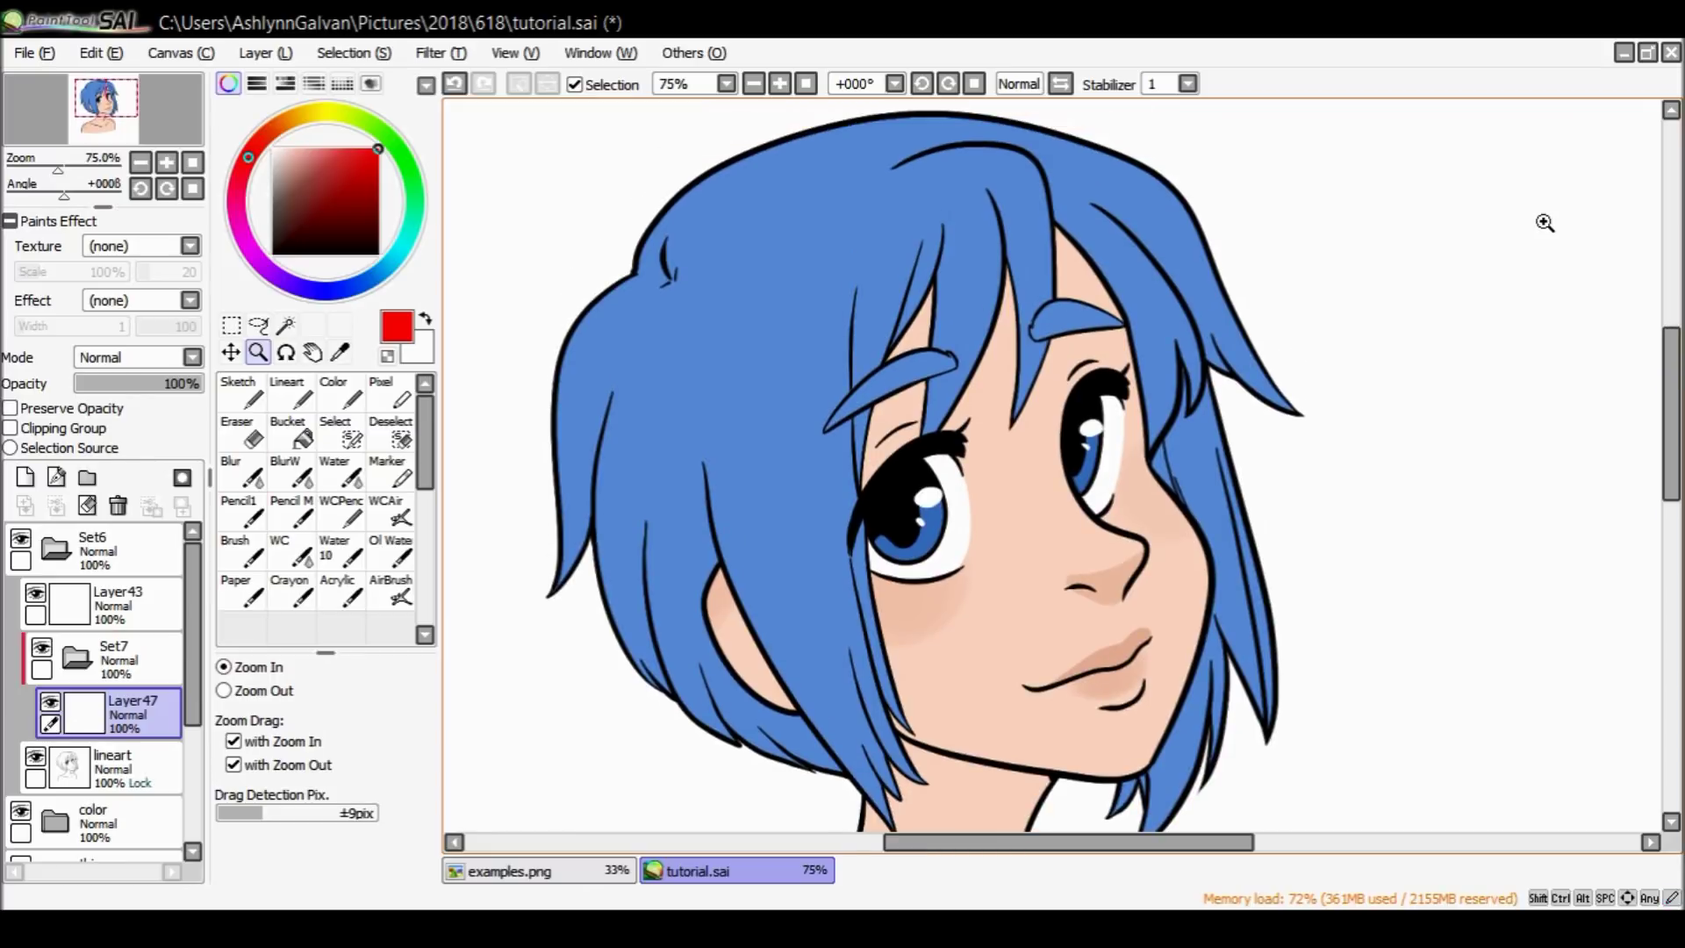
{"action": "left_click", "coordinate": [707, 358], "text": "alt"}
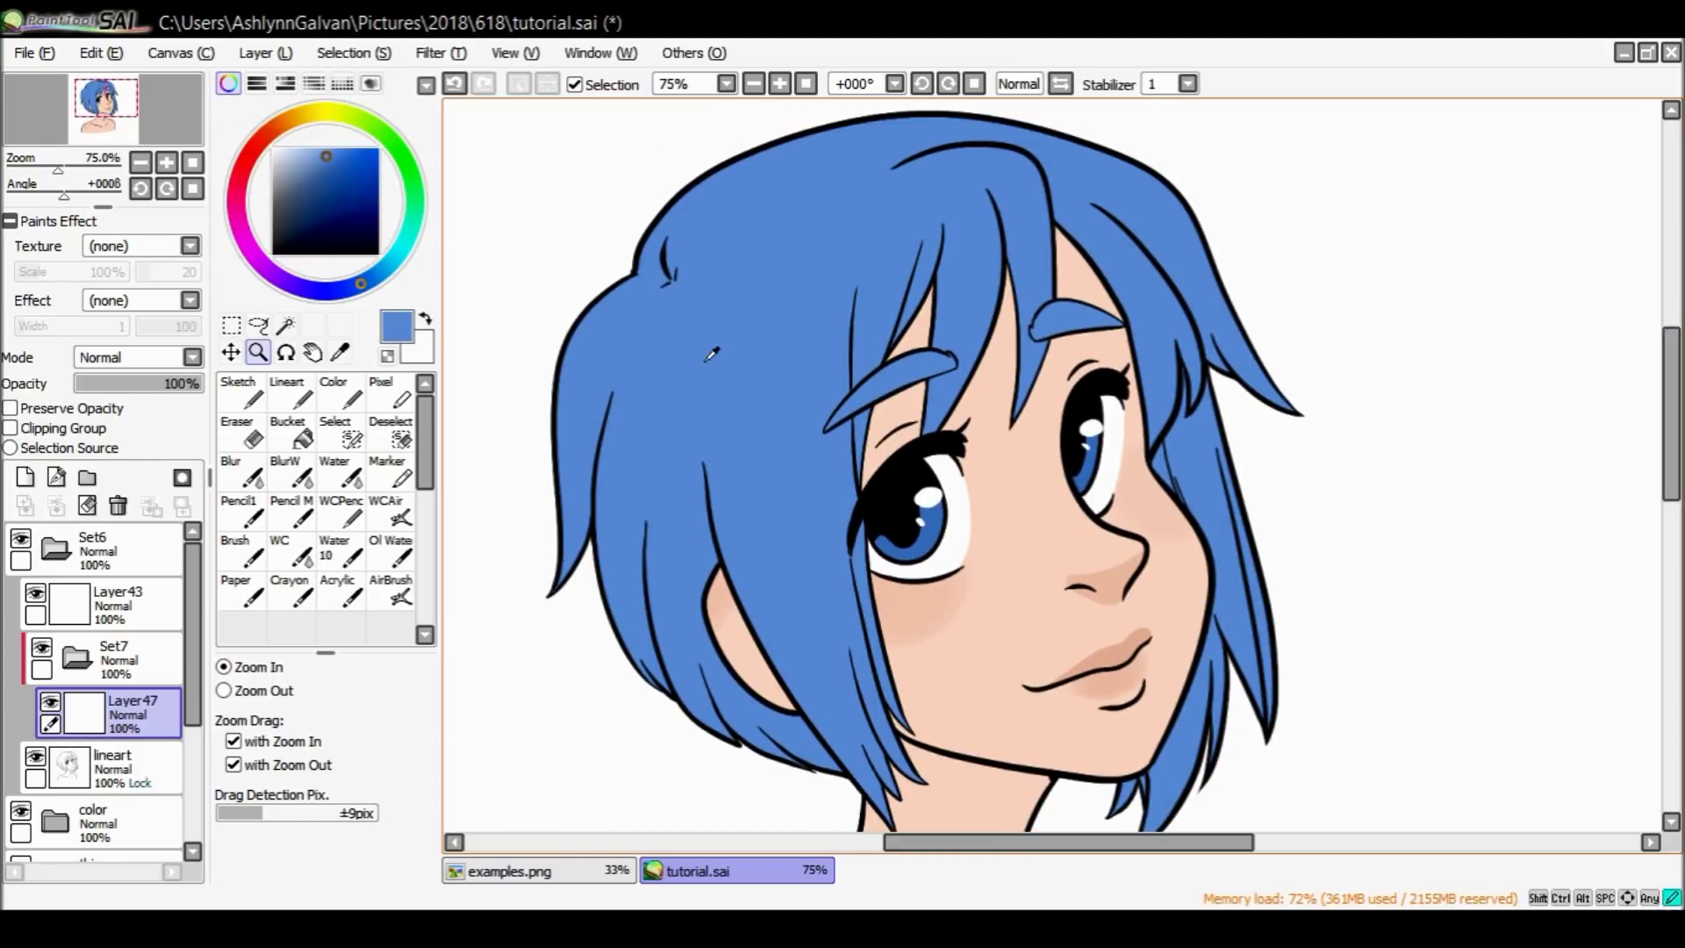
{"action": "left_click", "coordinate": [326, 178]}
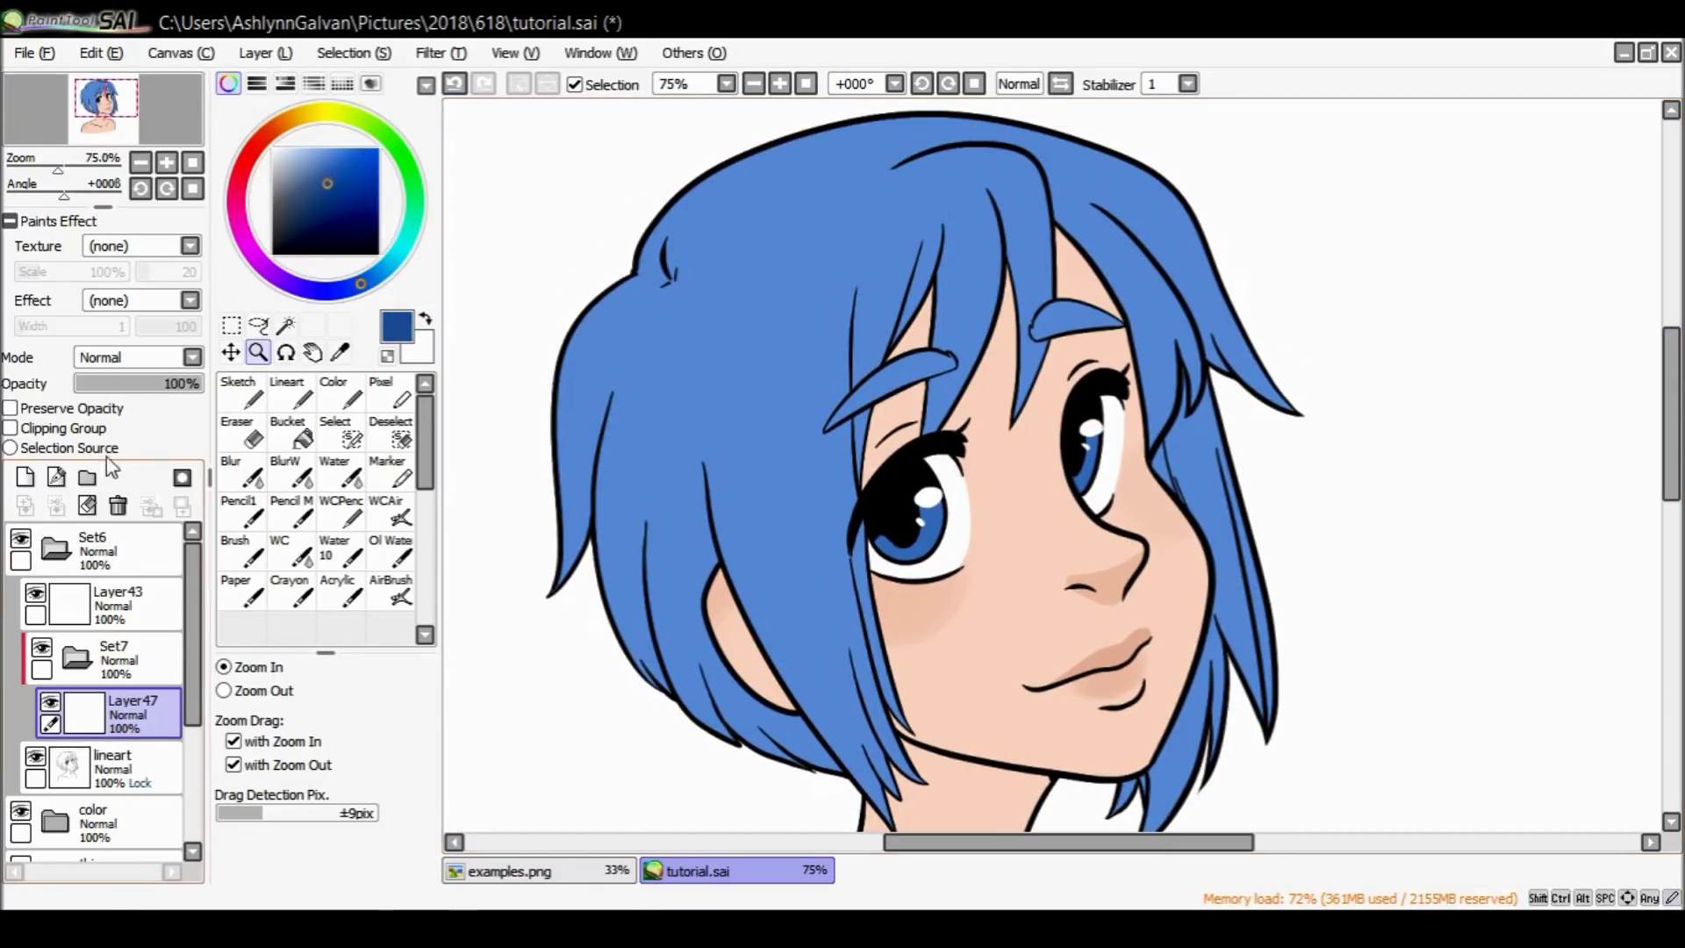
Tint the outlines at the back of the hair darker blue on Layer47 with the Lineart brush at size 41.
{"action": "left_click", "coordinate": [290, 393]}
{"action": "key", "text": "ctrl+z"}
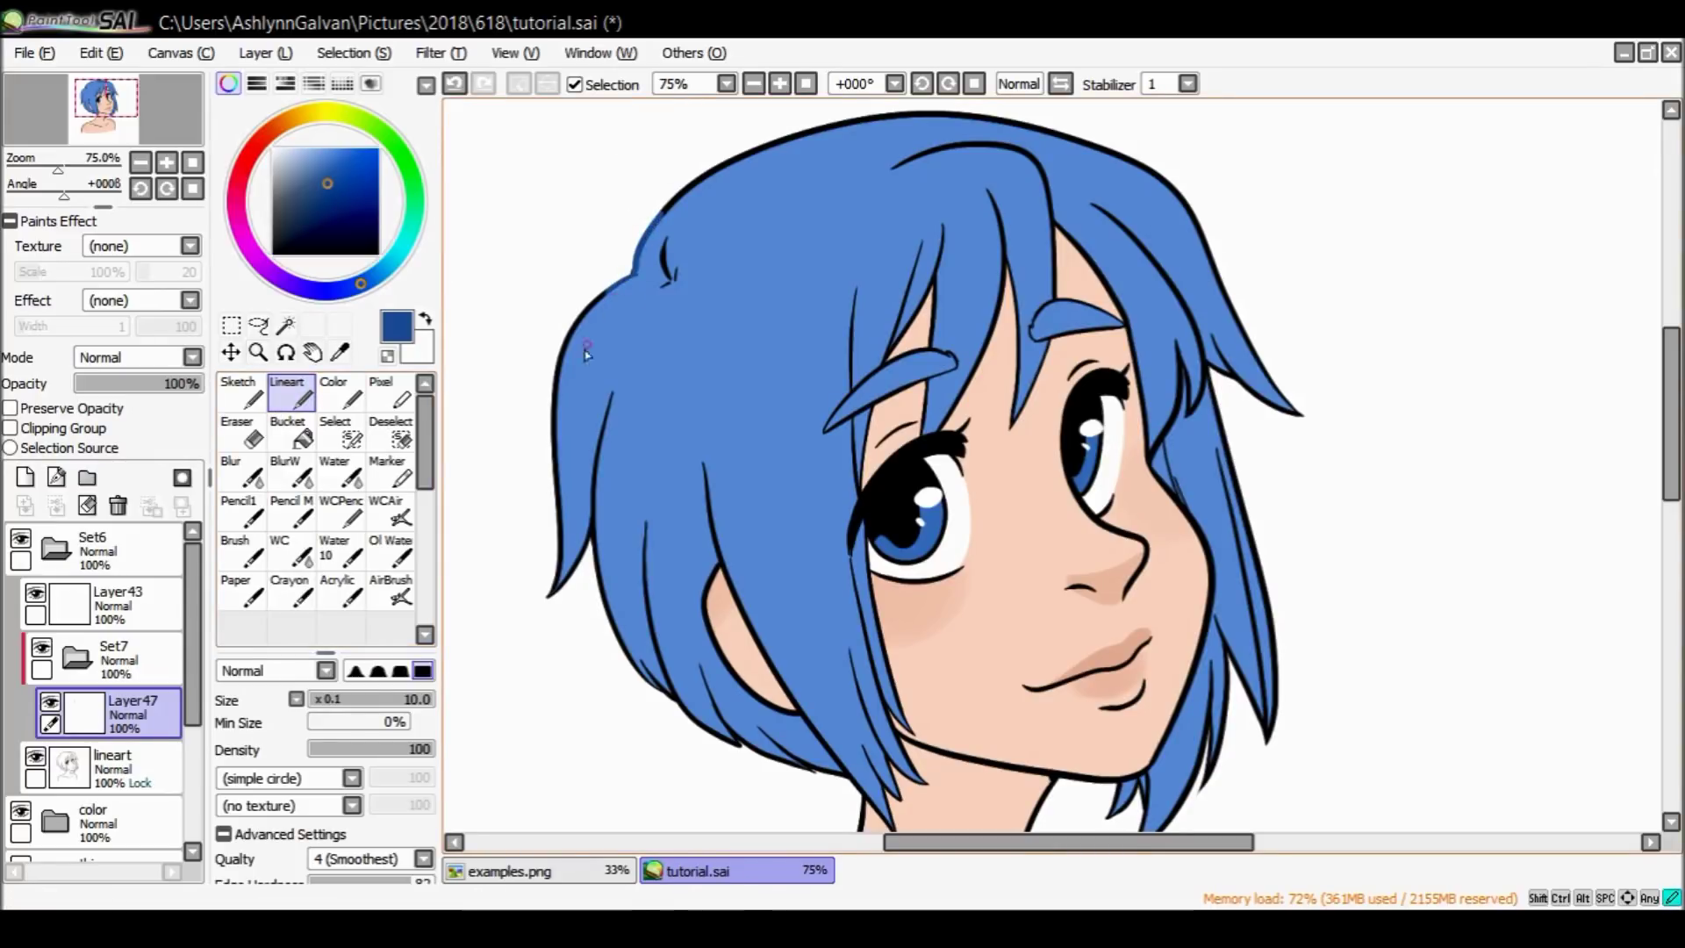
{"action": "left_click", "coordinate": [297, 699]}
{"action": "left_click_drag", "start_coordinate": [634, 268], "coordinate": [674, 207]}
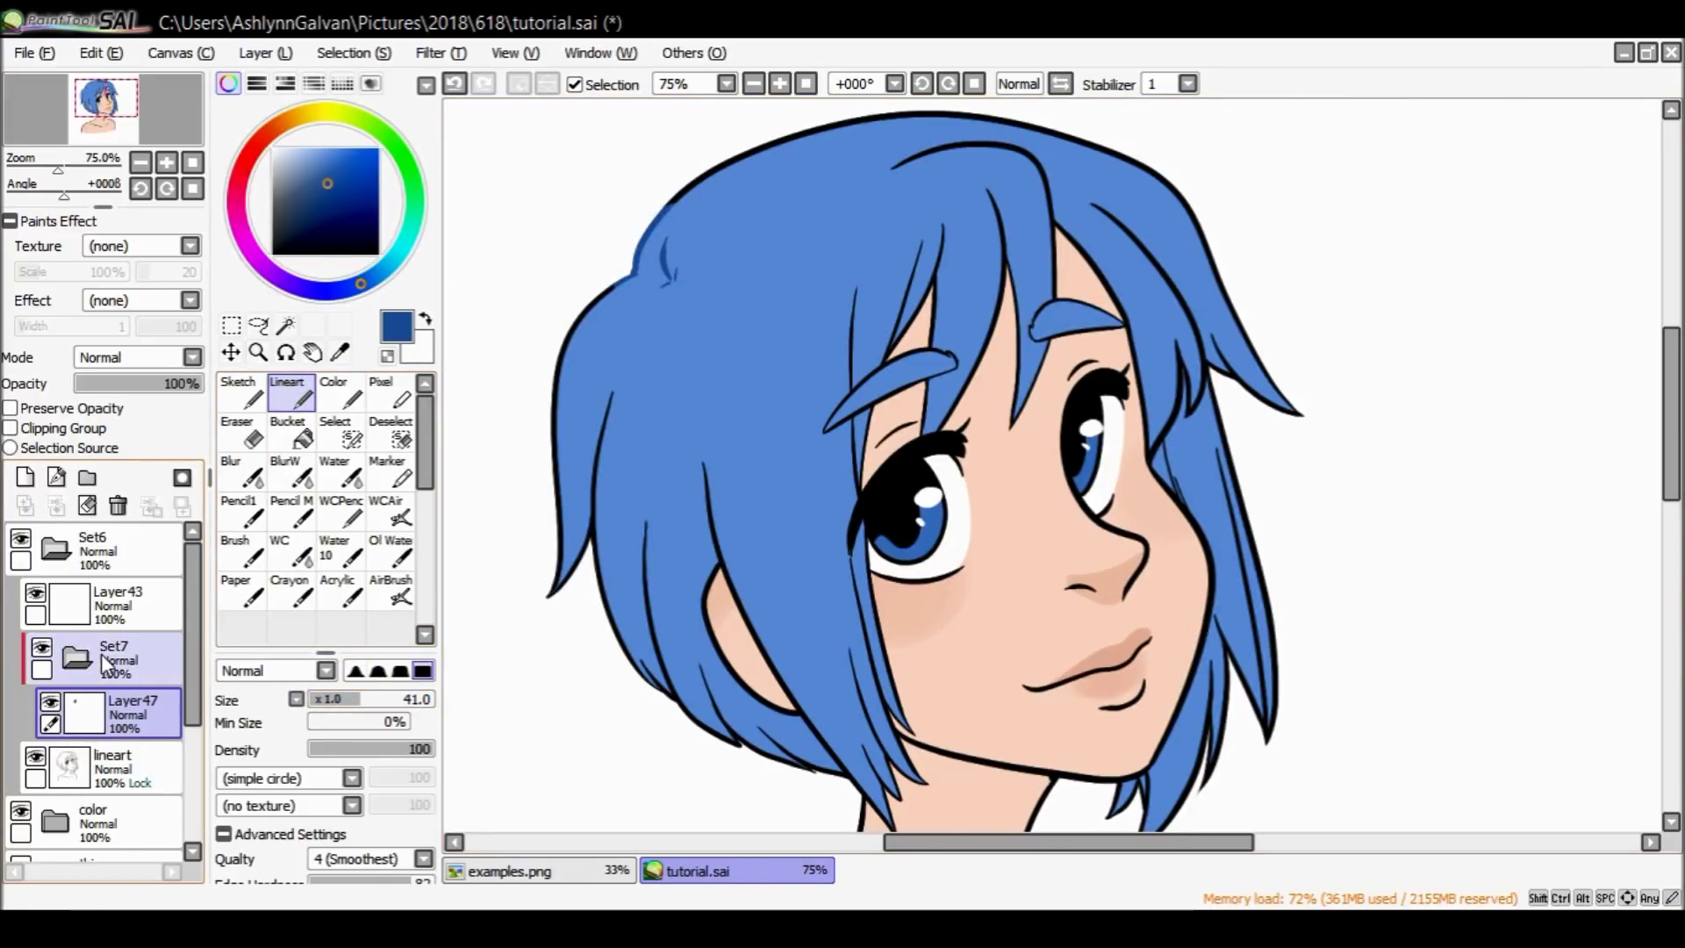
{"action": "mouse_move", "coordinate": [641, 275]}
{"action": "left_mouse_down"}
{"action": "mouse_move", "coordinate": [683, 265]}
{"action": "mouse_move", "coordinate": [627, 274]}
{"action": "mouse_move", "coordinate": [571, 336]}
{"action": "mouse_move", "coordinate": [555, 502]}
{"action": "mouse_move", "coordinate": [558, 602]}
{"action": "mouse_move", "coordinate": [632, 368]}
{"action": "mouse_move", "coordinate": [595, 527]}
{"action": "mouse_move", "coordinate": [648, 691]}
{"action": "mouse_move", "coordinate": [660, 478]}
{"action": "left_mouse_up"}
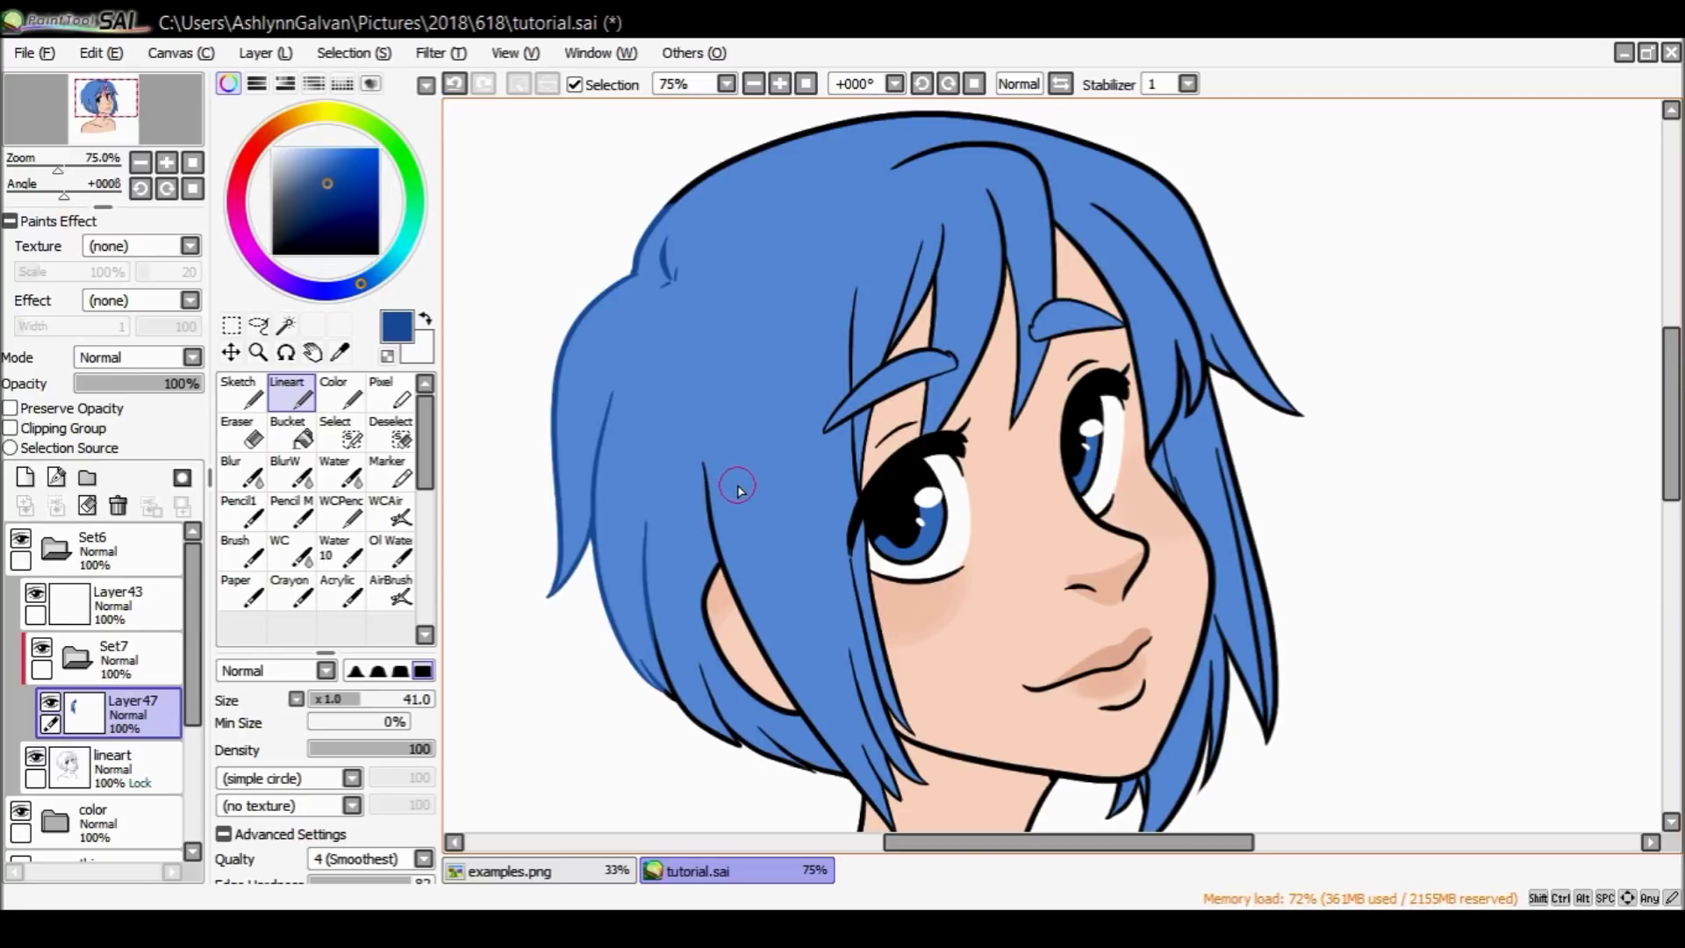
{"action": "left_click", "coordinate": [124, 777]}
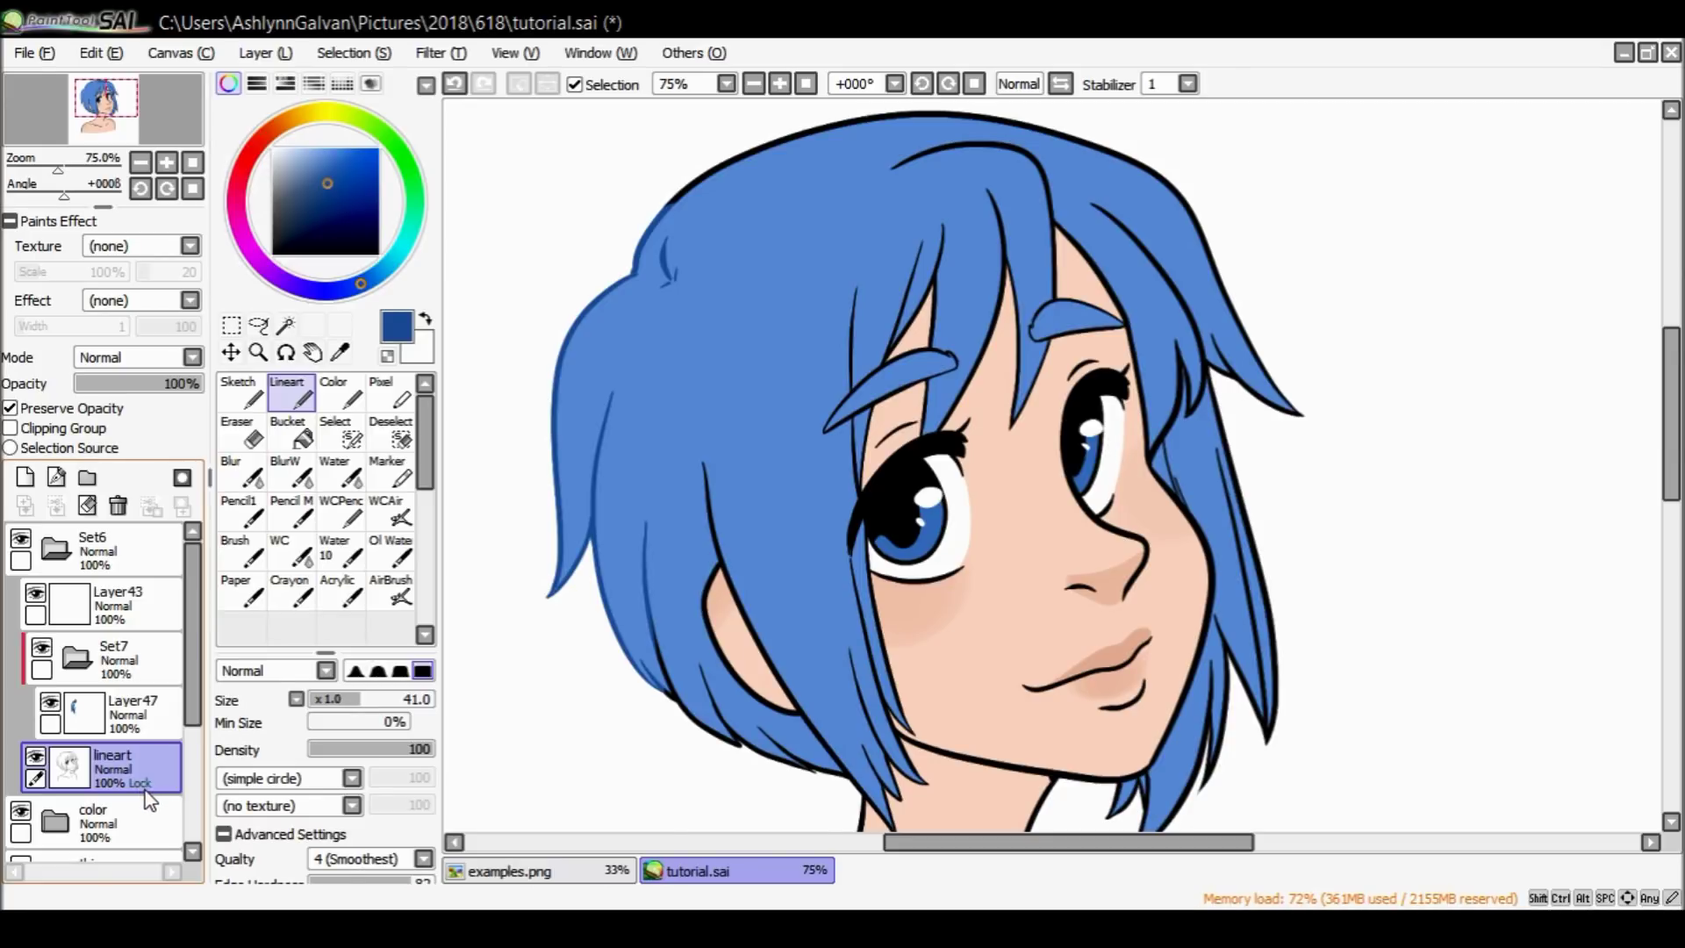
{"action": "left_click", "coordinate": [141, 715]}
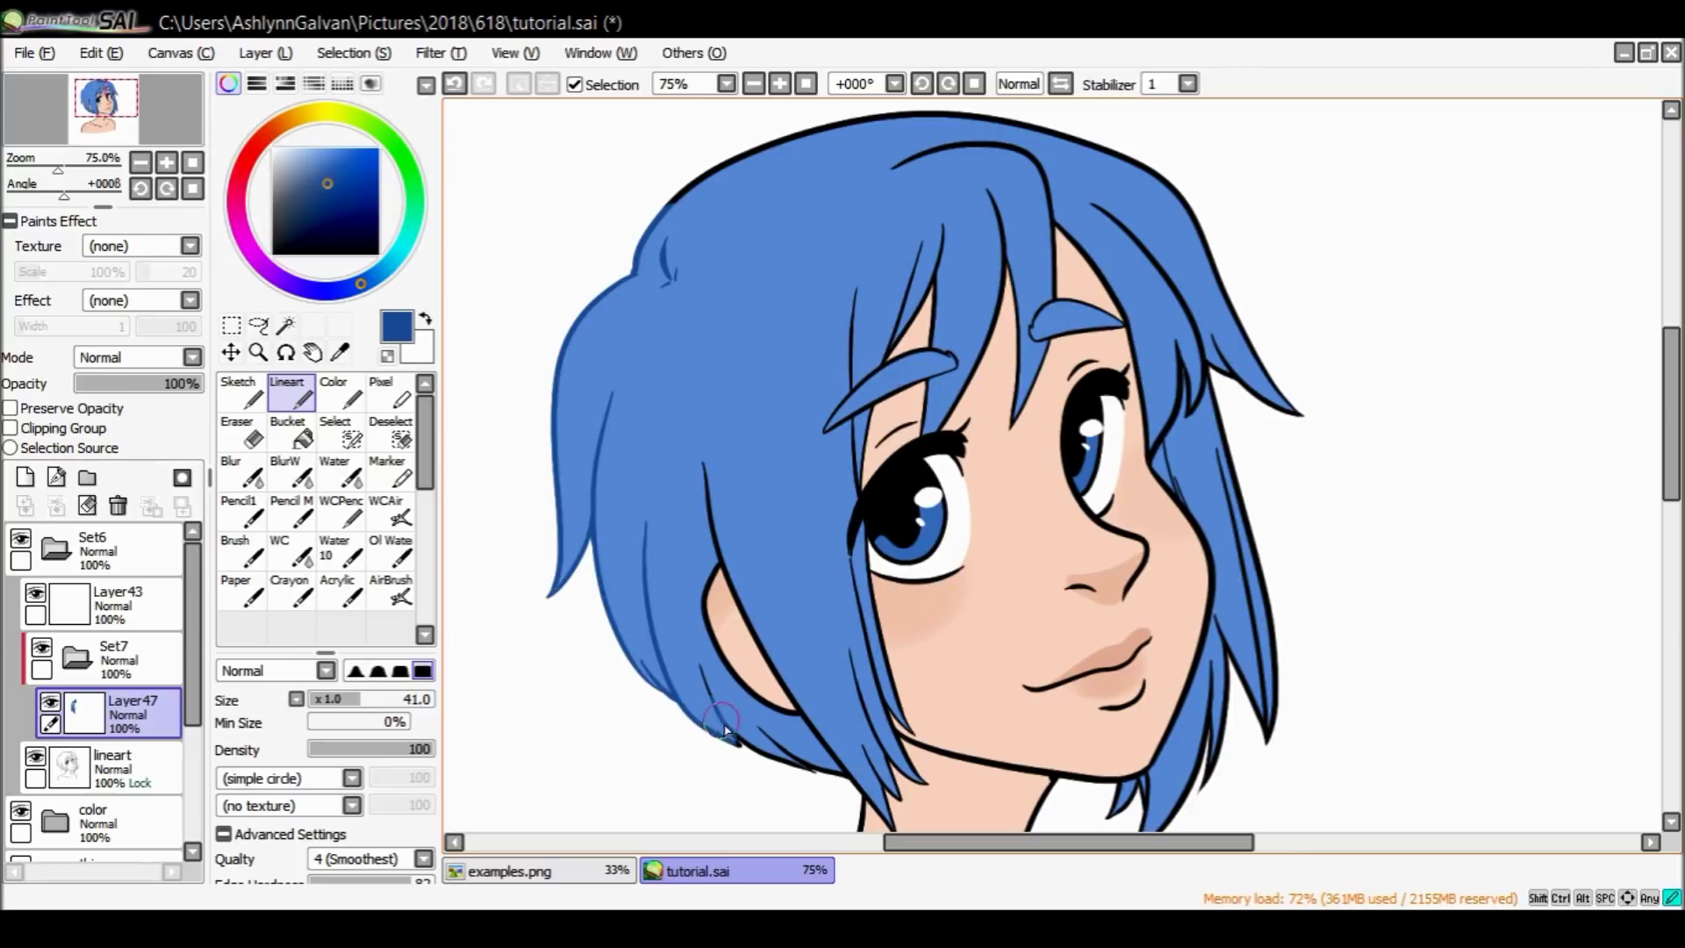
Preserve Layer47's opacity and recolor its painted hair lines green with the Color brush at size 485.
{"action": "left_click", "coordinate": [99, 411]}
{"action": "left_click", "coordinate": [411, 171]}
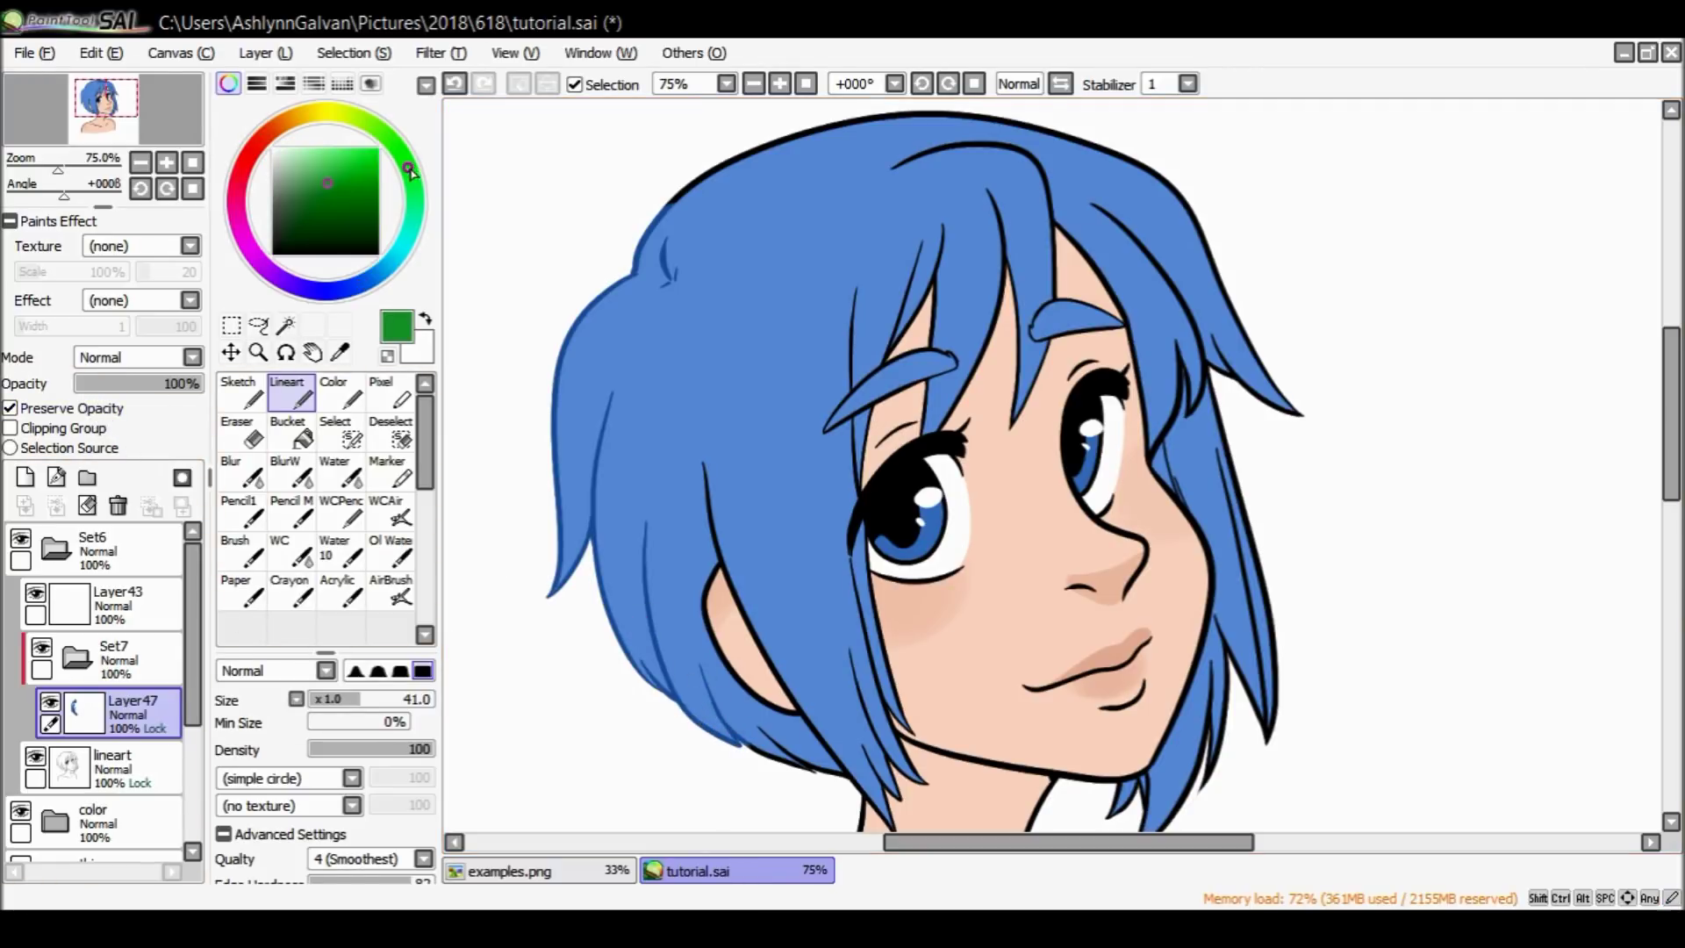
{"action": "left_click", "coordinate": [340, 431]}
{"action": "mouse_move", "coordinate": [706, 715]}
{"action": "left_mouse_down"}
{"action": "mouse_move", "coordinate": [539, 548]}
{"action": "mouse_move", "coordinate": [571, 456]}
{"action": "left_mouse_up"}
{"action": "key", "text": "ctrl+z"}
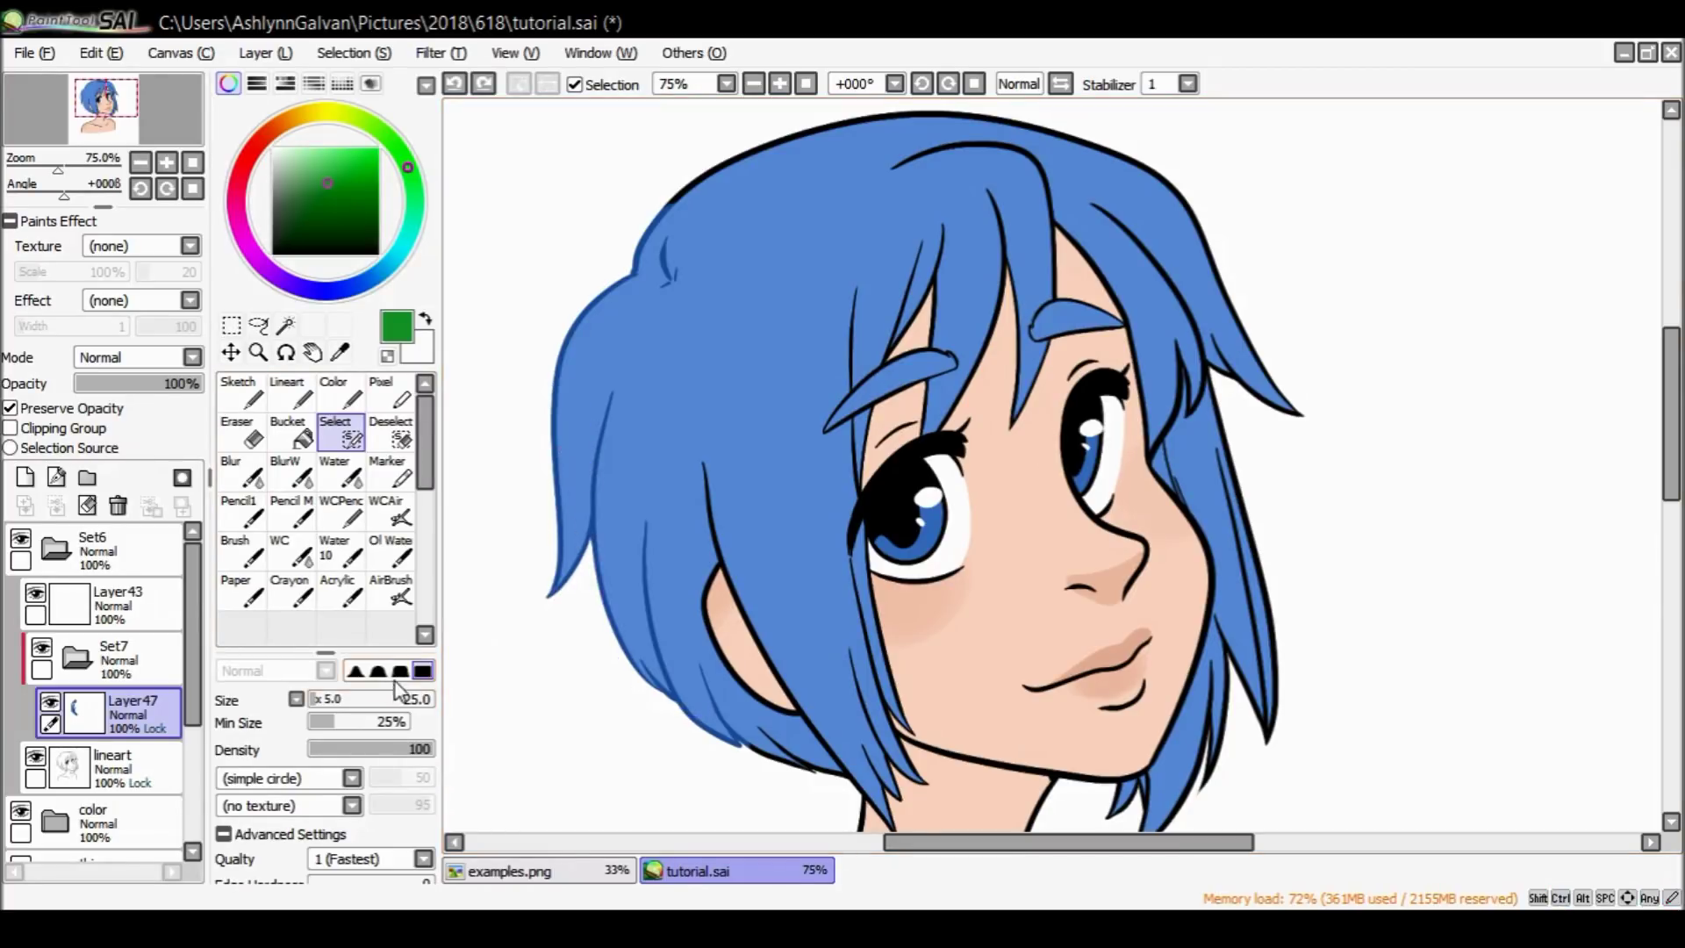
{"action": "left_click", "coordinate": [340, 394]}
{"action": "left_click_drag", "start_coordinate": [702, 625], "coordinate": [770, 264]}
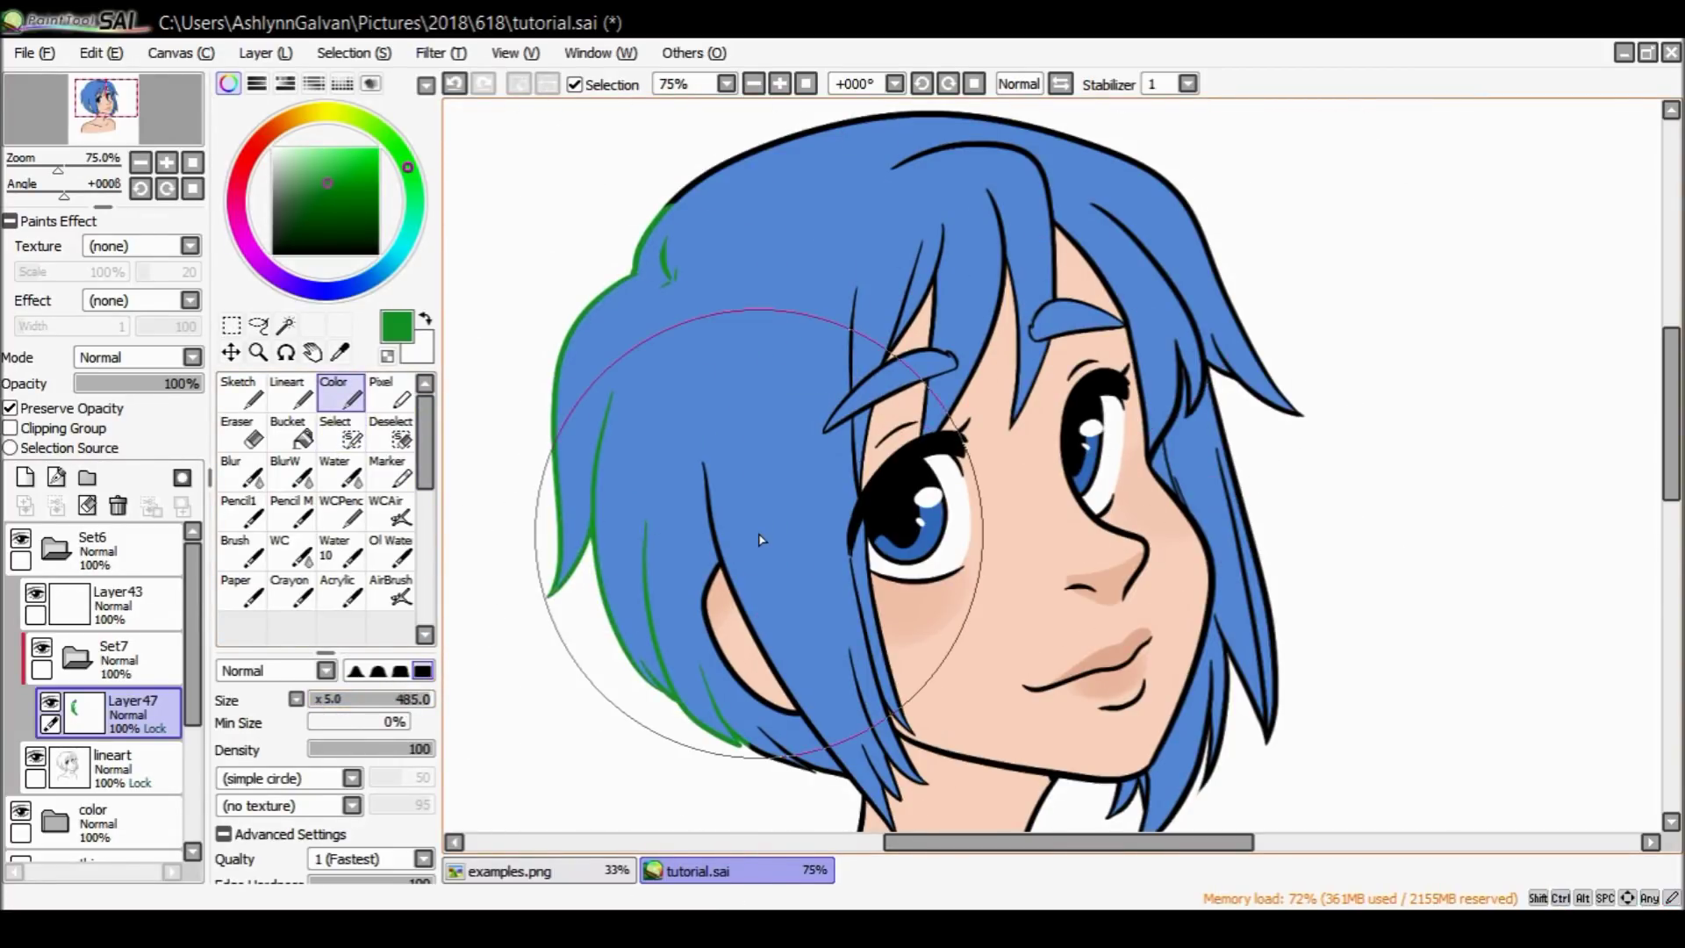
Undo the green recoloring on Layer47 and resample the darker blue from the hair outline.
{"action": "left_click", "coordinate": [12, 408]}
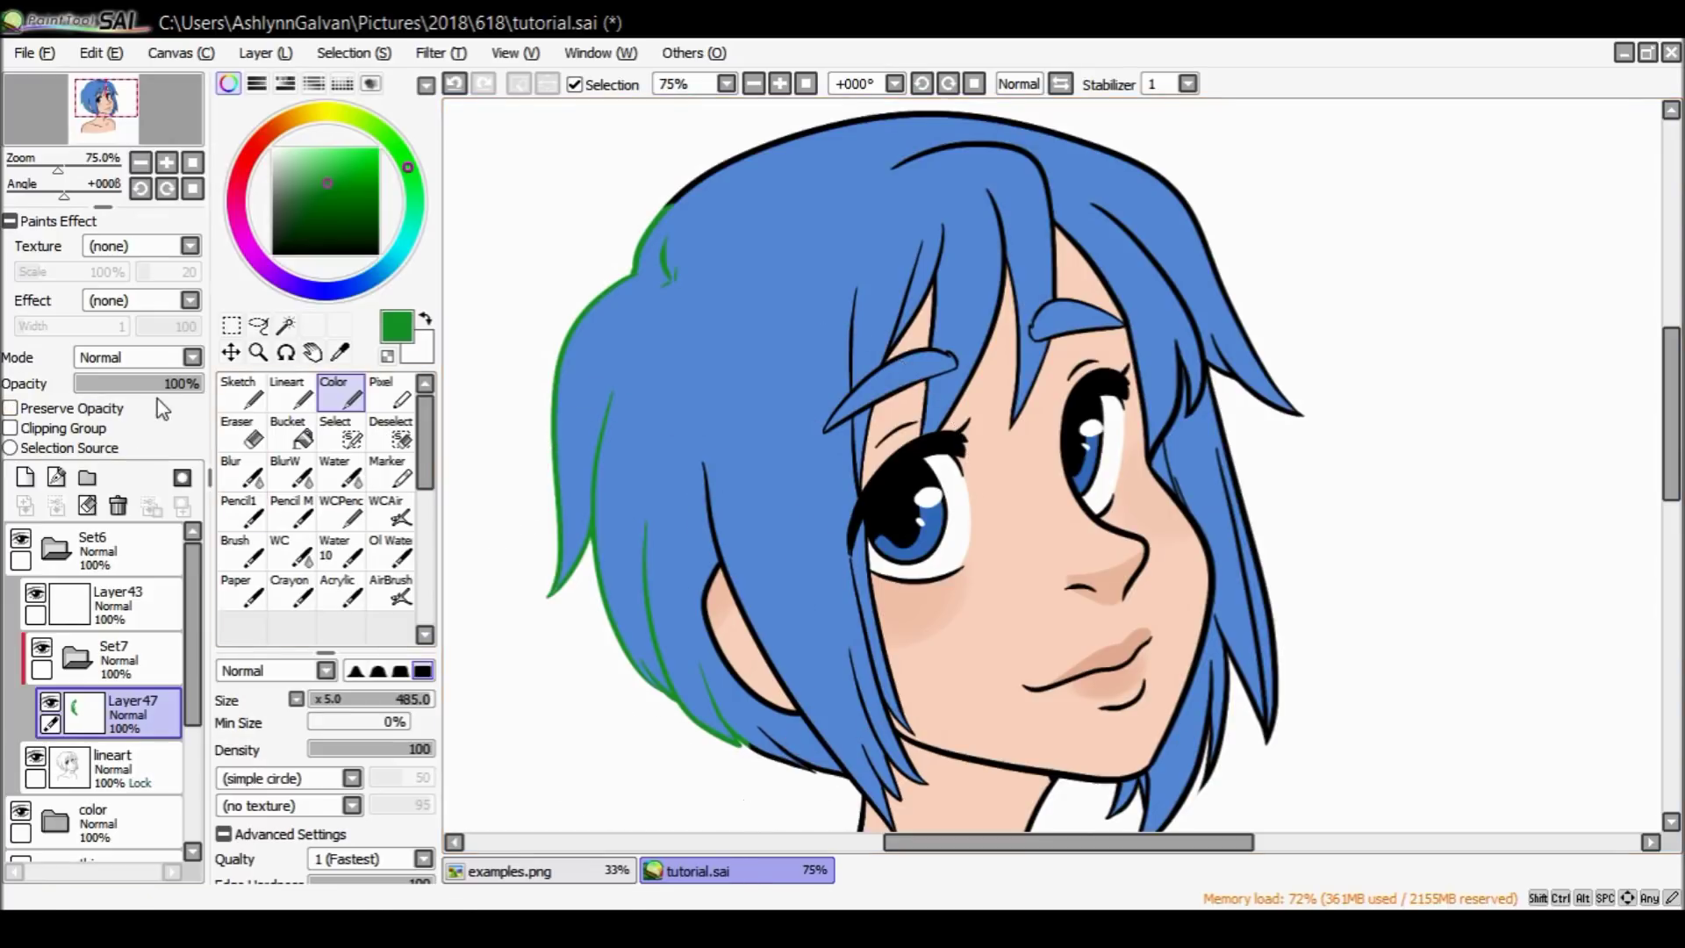
{"action": "left_click", "coordinate": [259, 352]}
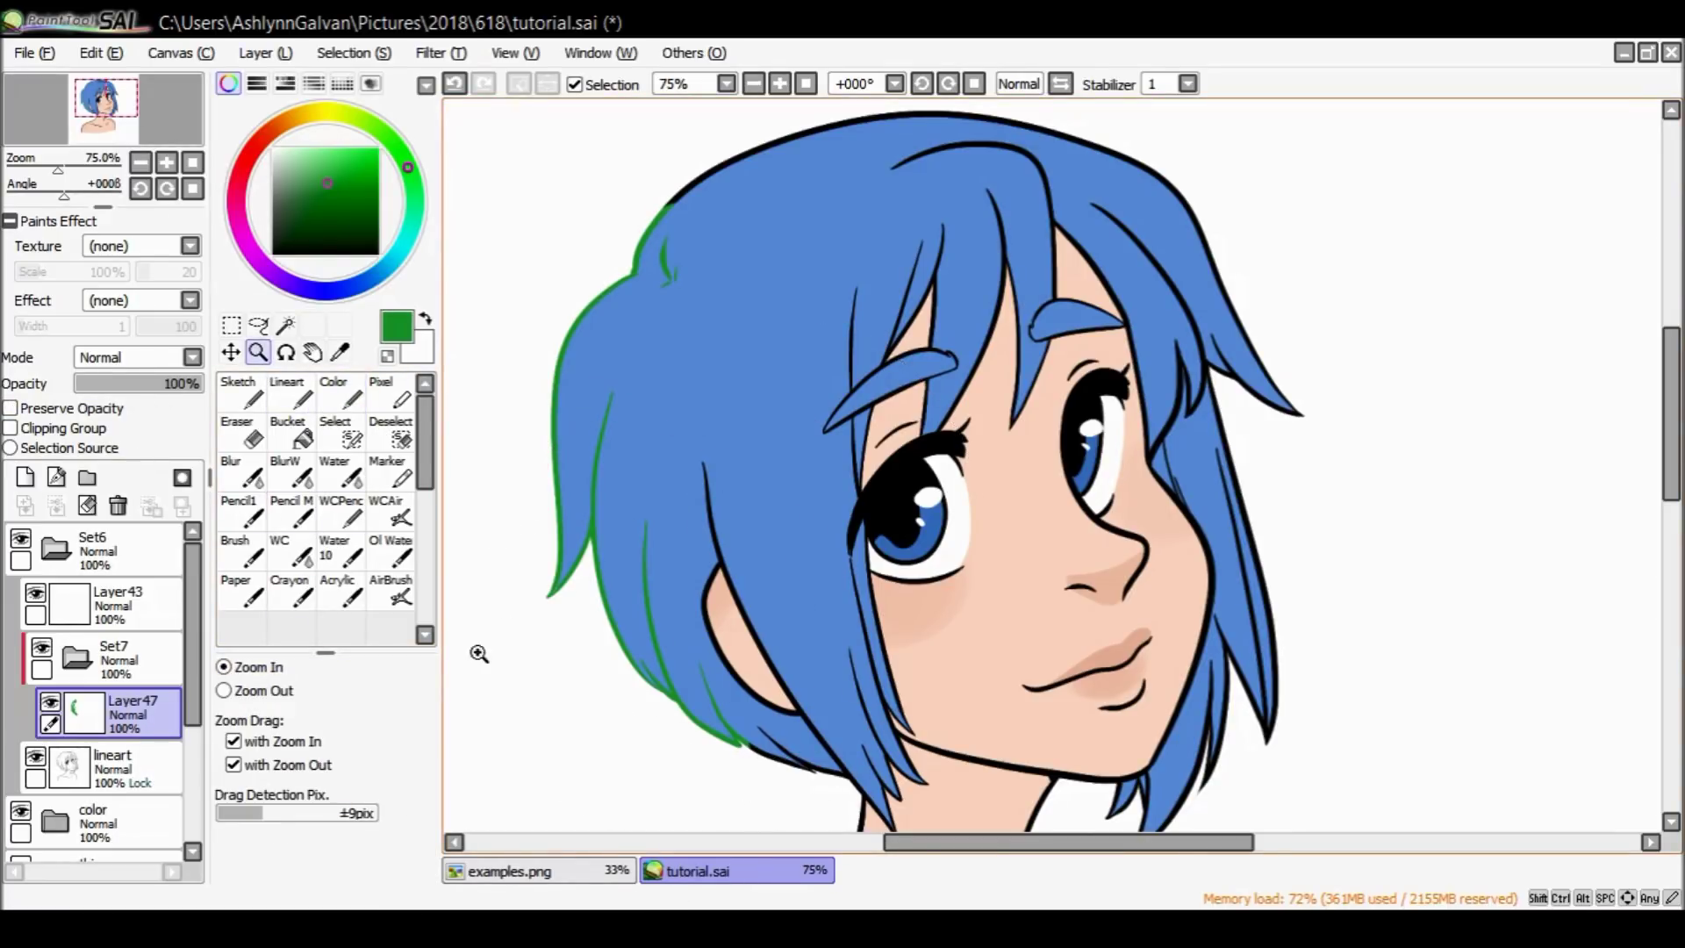
{"action": "key", "text": "ctrl+z"}
{"action": "key", "text": "ctrl+z"}
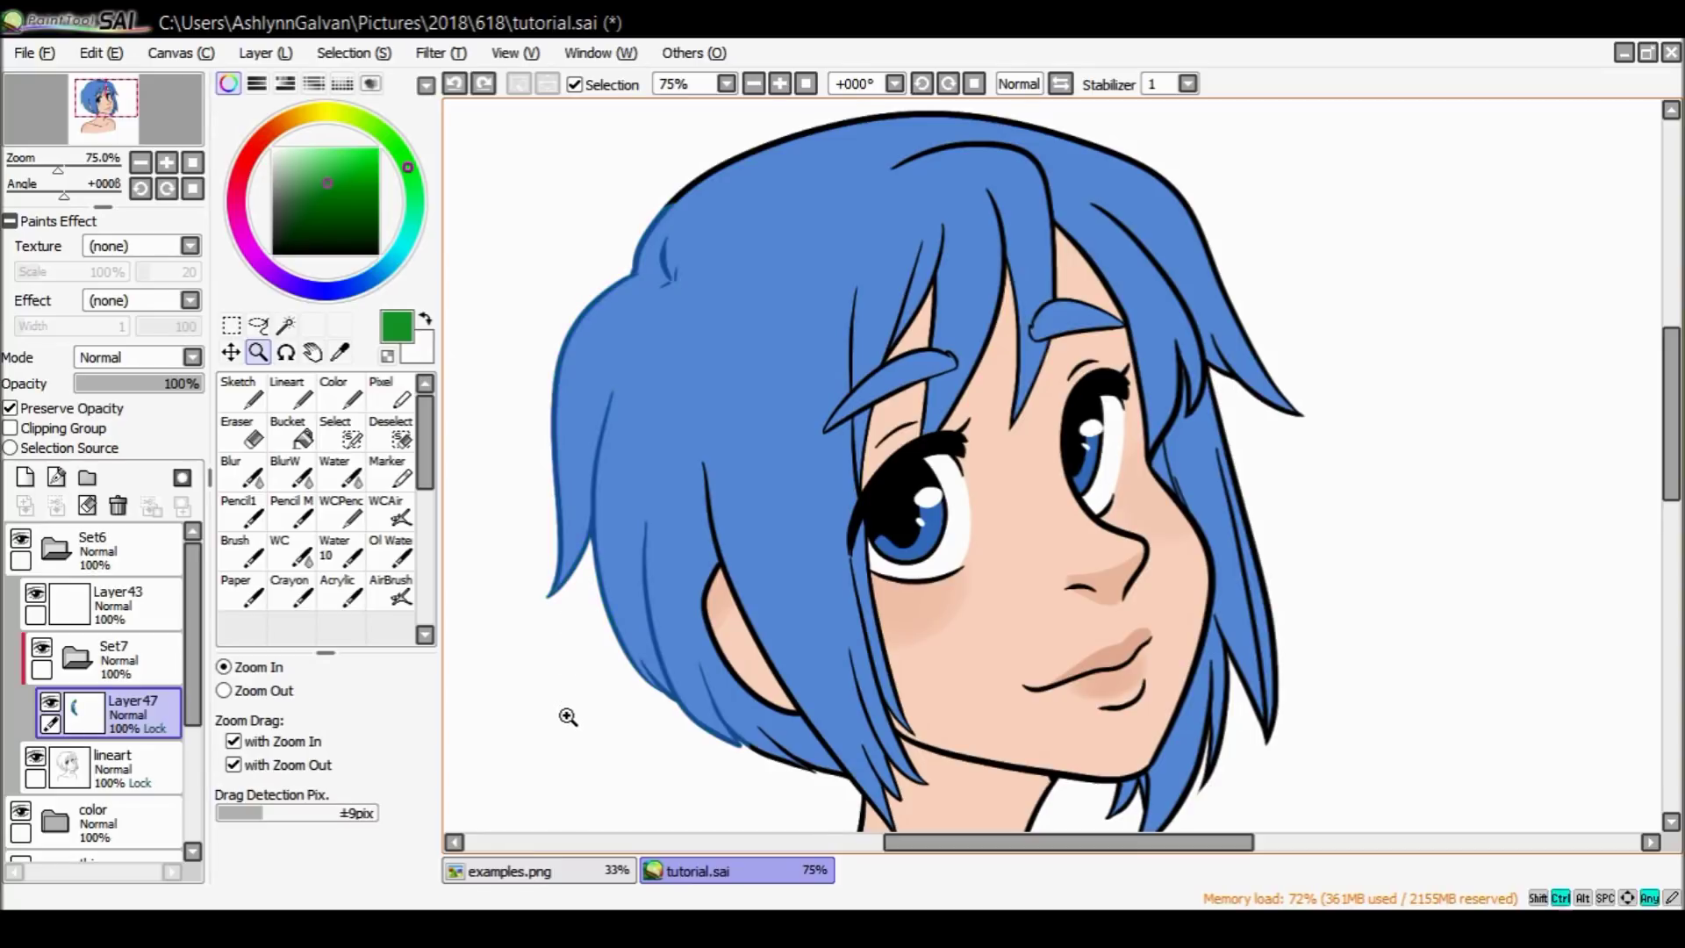
{"action": "left_click", "coordinate": [595, 529], "text": "alt"}
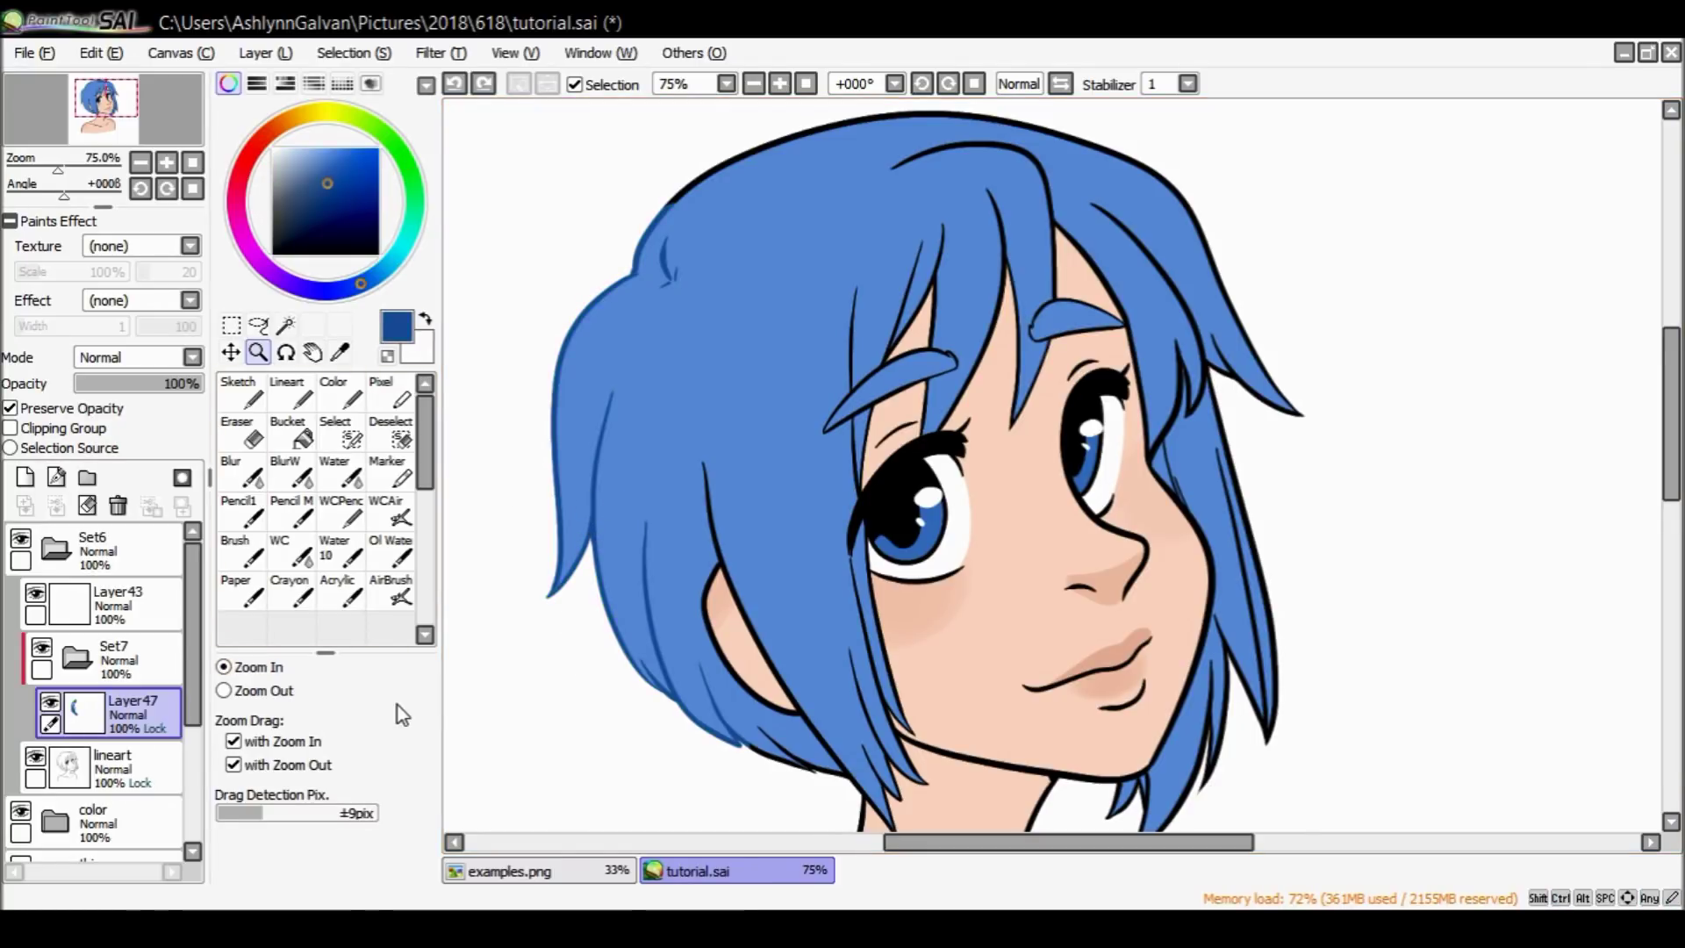
Stop preserving Layer47's opacity and tint the hair line above the ear darker blue with the Lineart brush at size 41.
{"action": "scroll", "coordinate": [1653, 417], "scroll_direction": "down", "scroll_amount": 3}
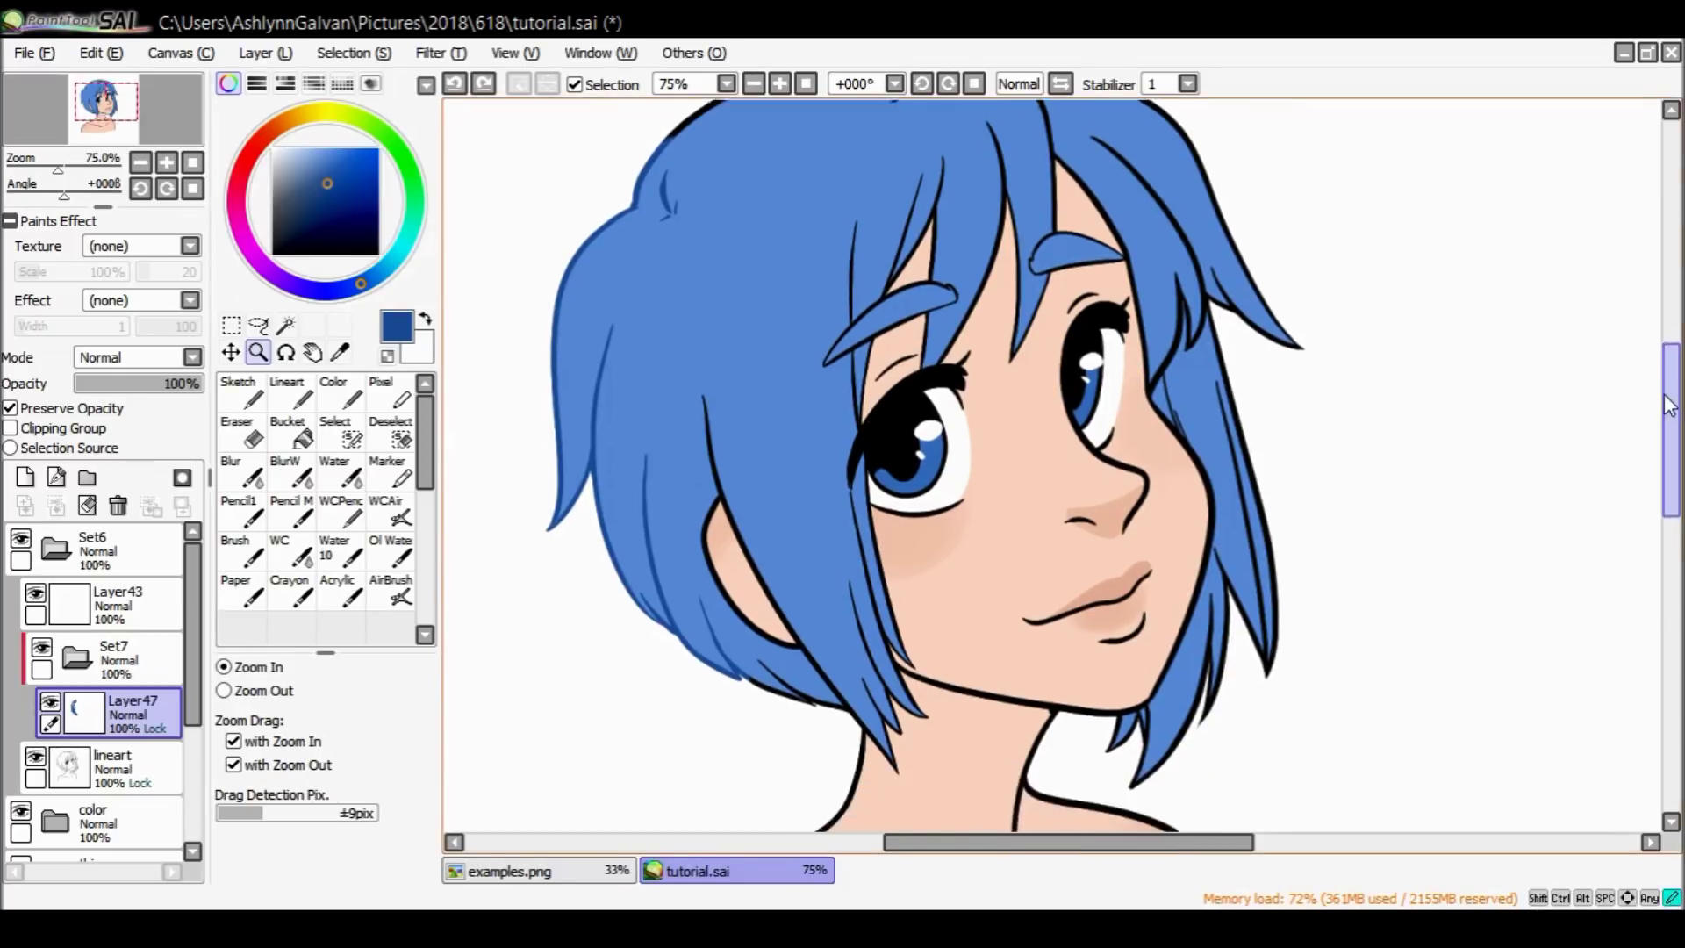
{"action": "scroll", "coordinate": [1648, 399], "scroll_direction": "up", "scroll_amount": 1}
{"action": "left_click", "coordinate": [731, 404]}
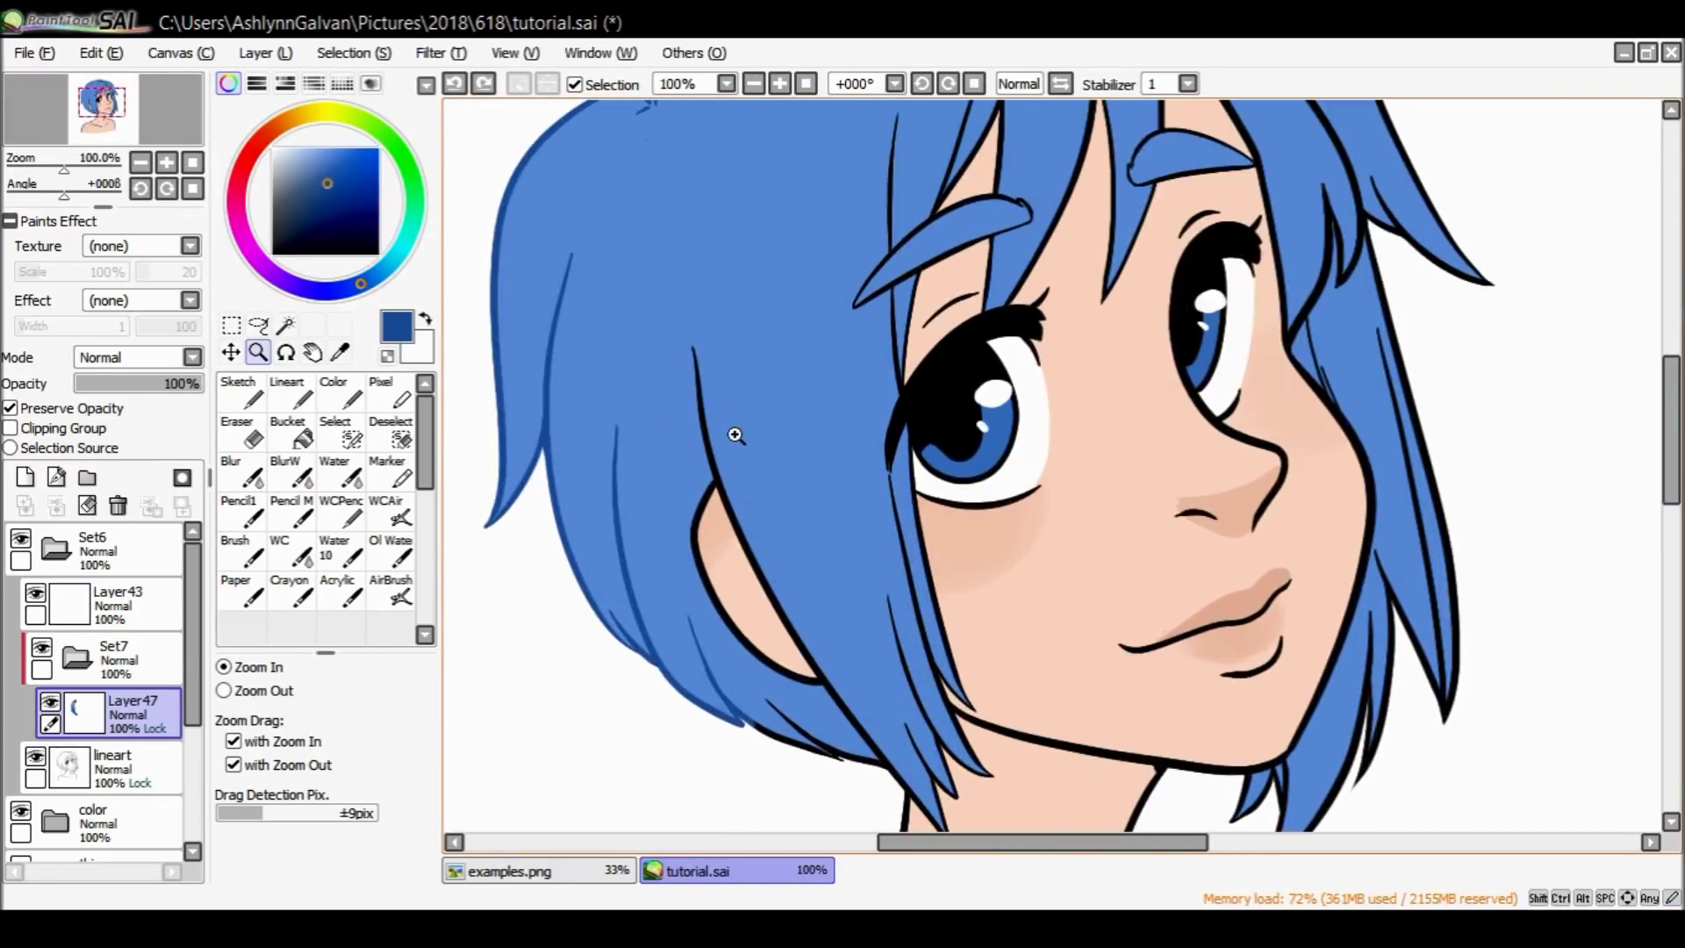
{"action": "left_click", "coordinate": [688, 425]}
{"action": "left_click", "coordinate": [303, 397]}
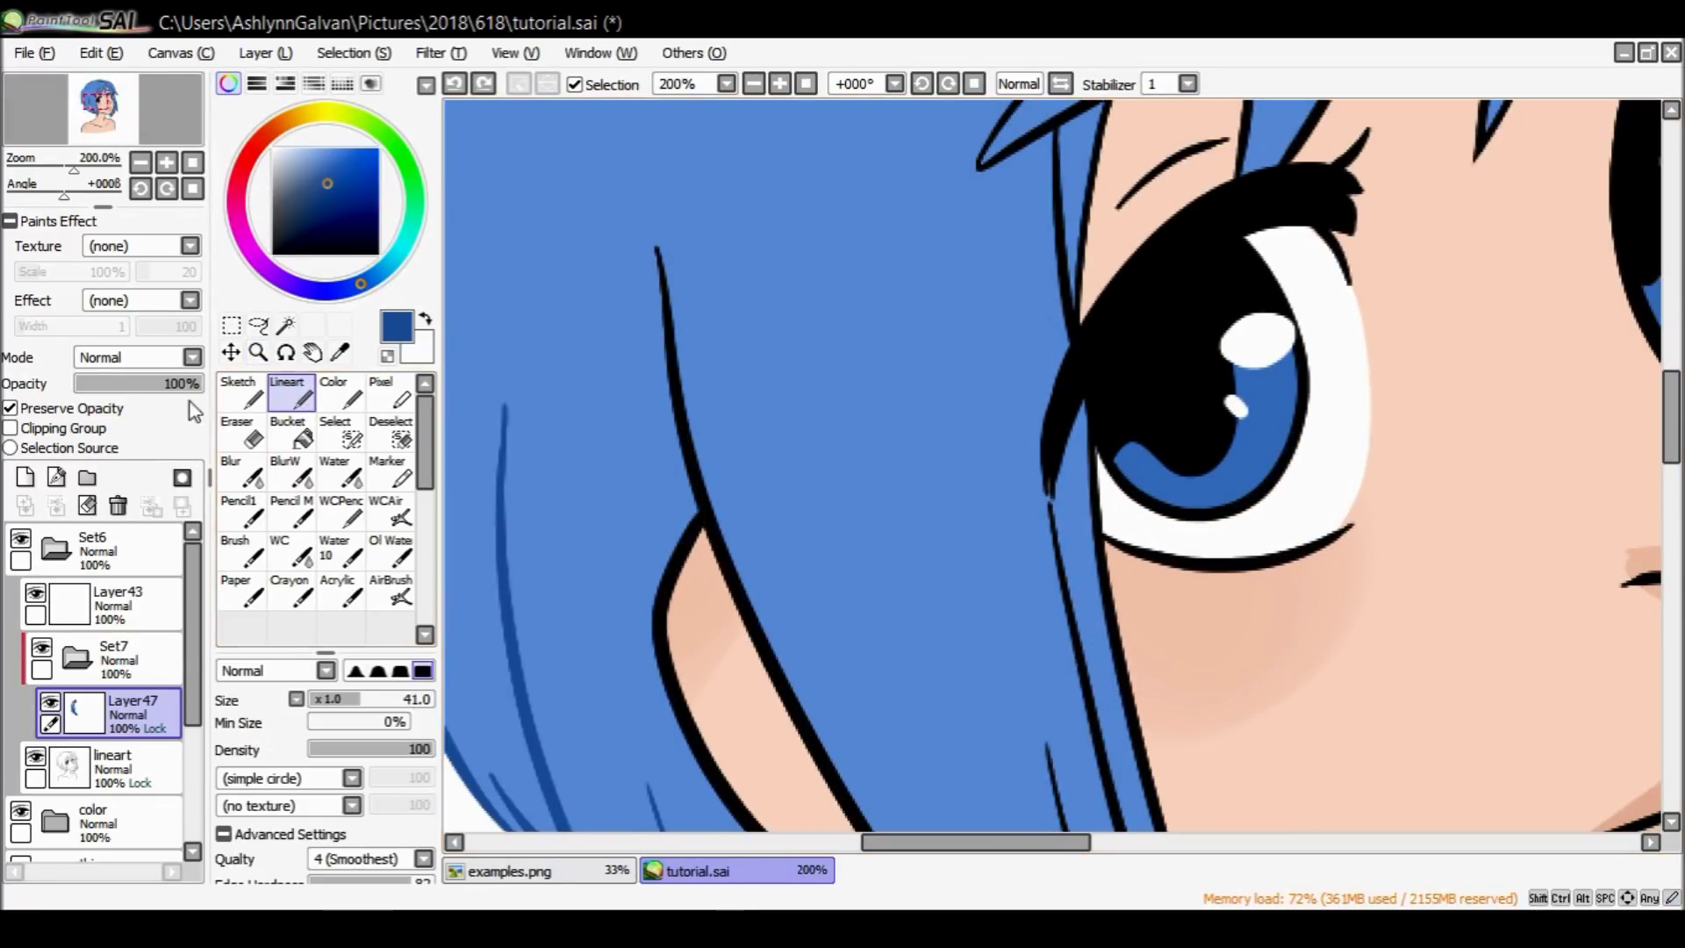
{"action": "left_click_drag", "start_coordinate": [657, 250], "coordinate": [693, 433]}
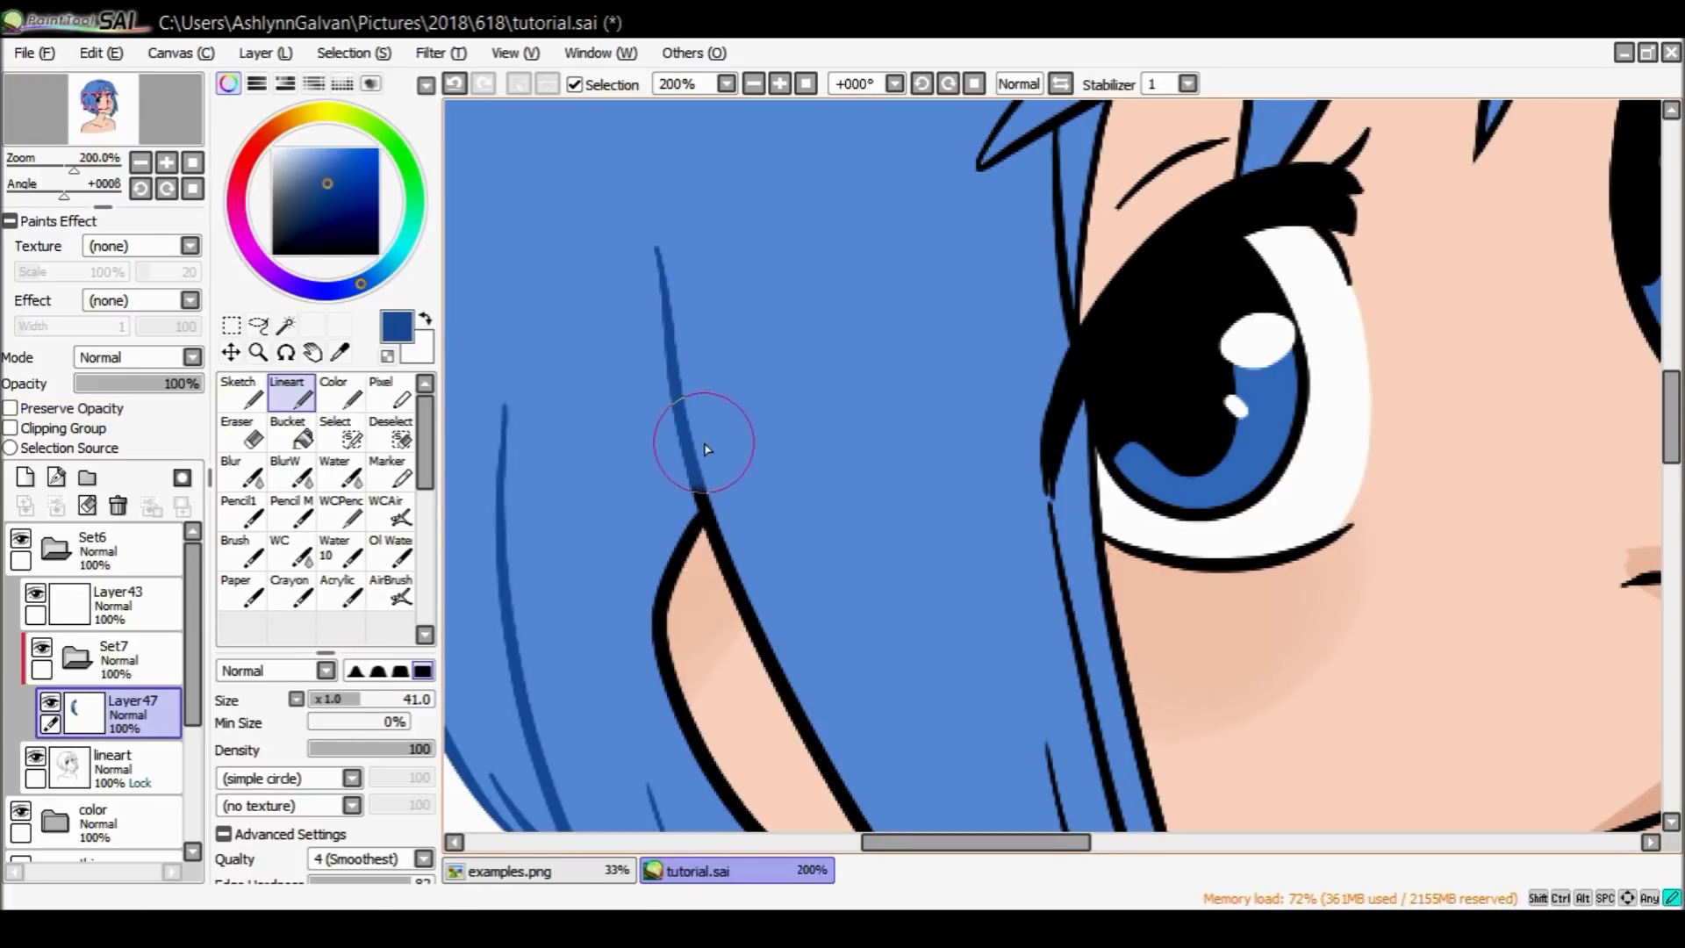
Reduce the Lineart brush to size 12 and tint the hair line where it crosses the top of the ear darker blue.
{"action": "left_click", "coordinate": [330, 699]}
{"action": "mouse_move", "coordinate": [693, 477]}
{"action": "left_mouse_down"}
{"action": "mouse_move", "coordinate": [707, 507]}
{"action": "mouse_move", "coordinate": [678, 555]}
{"action": "left_mouse_up"}
{"action": "key", "text": "ctrl+z"}
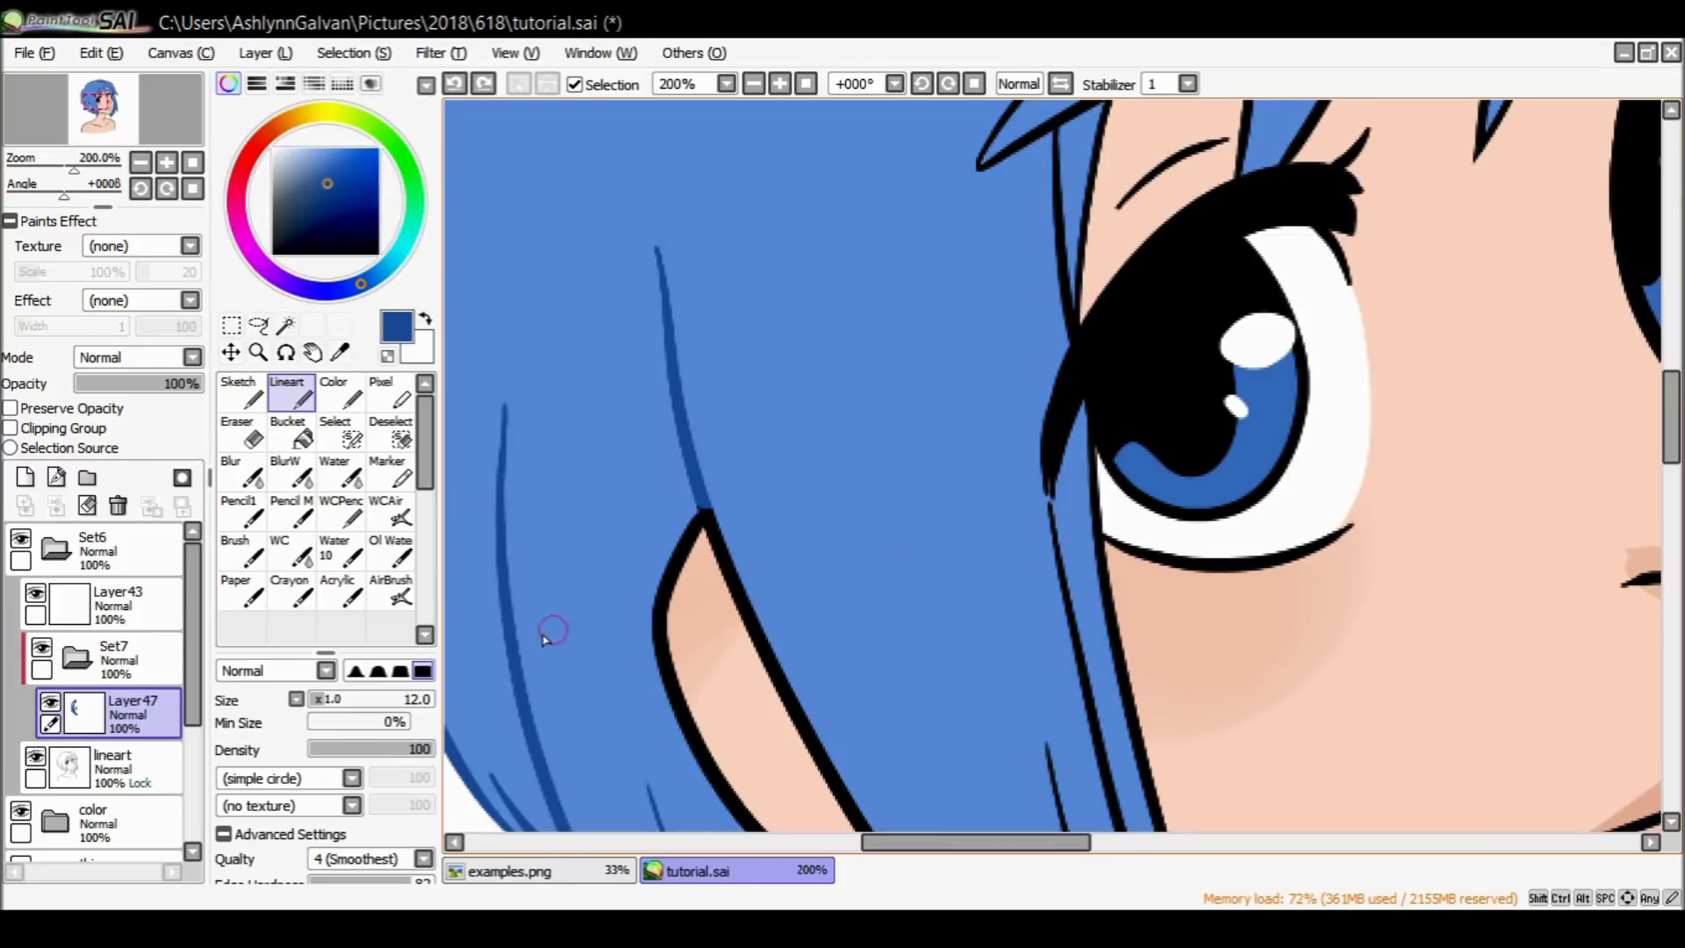
{"action": "left_click_drag", "start_coordinate": [700, 492], "coordinate": [751, 606]}
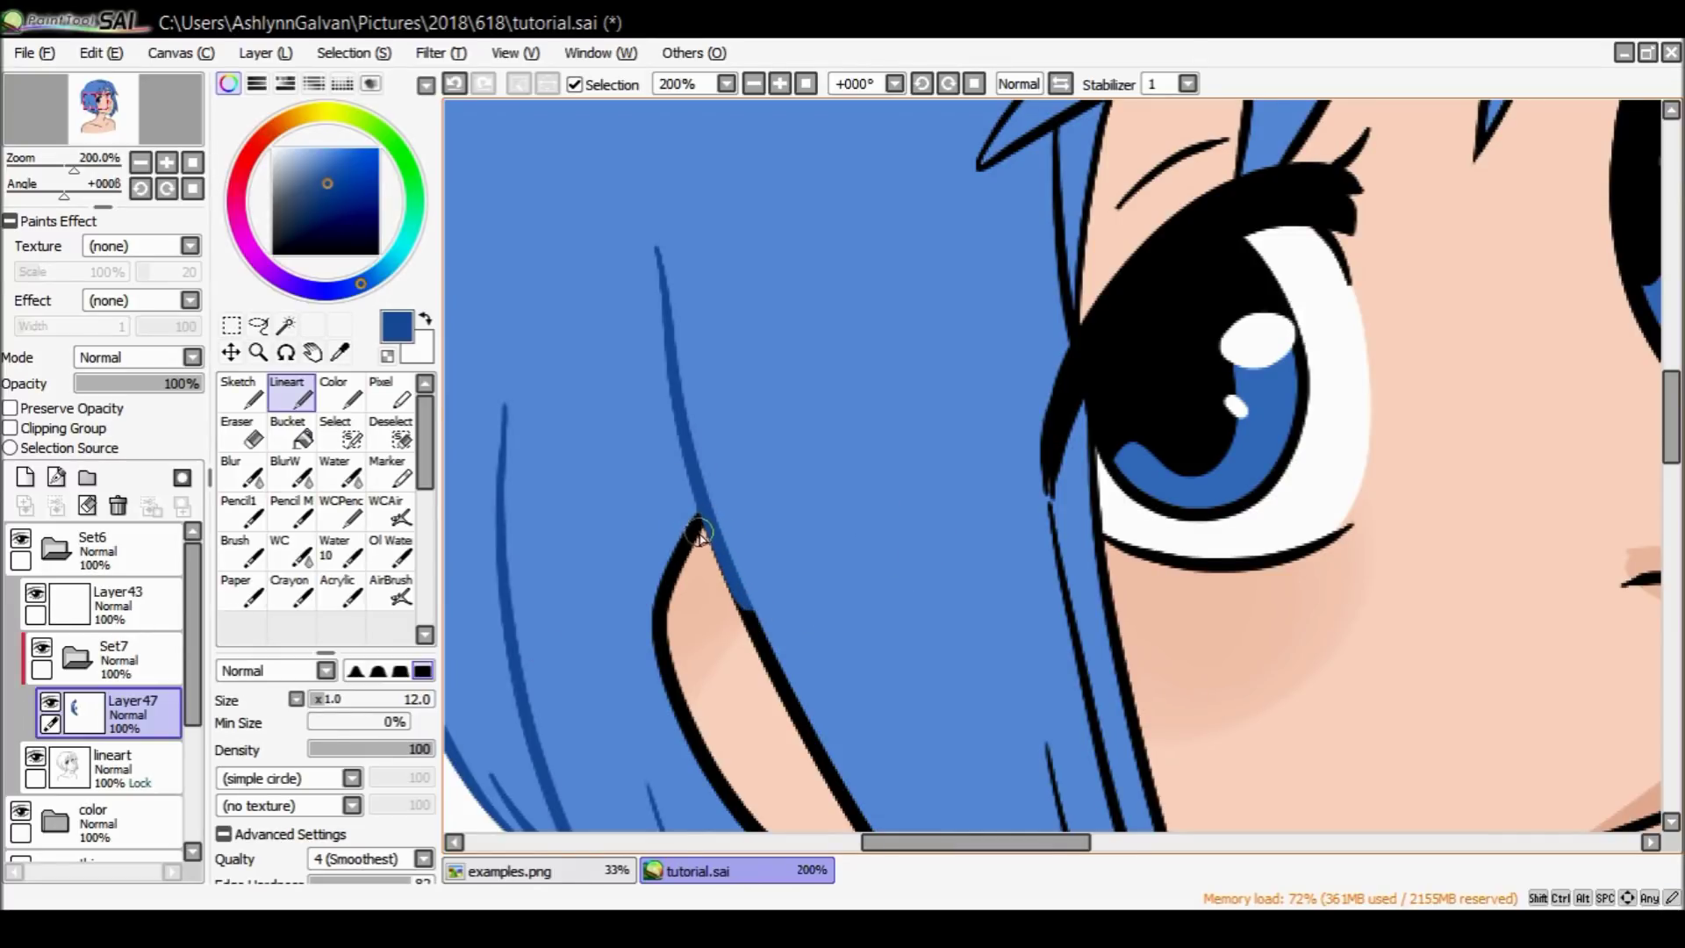
{"action": "left_click_drag", "start_coordinate": [707, 501], "coordinate": [748, 606]}
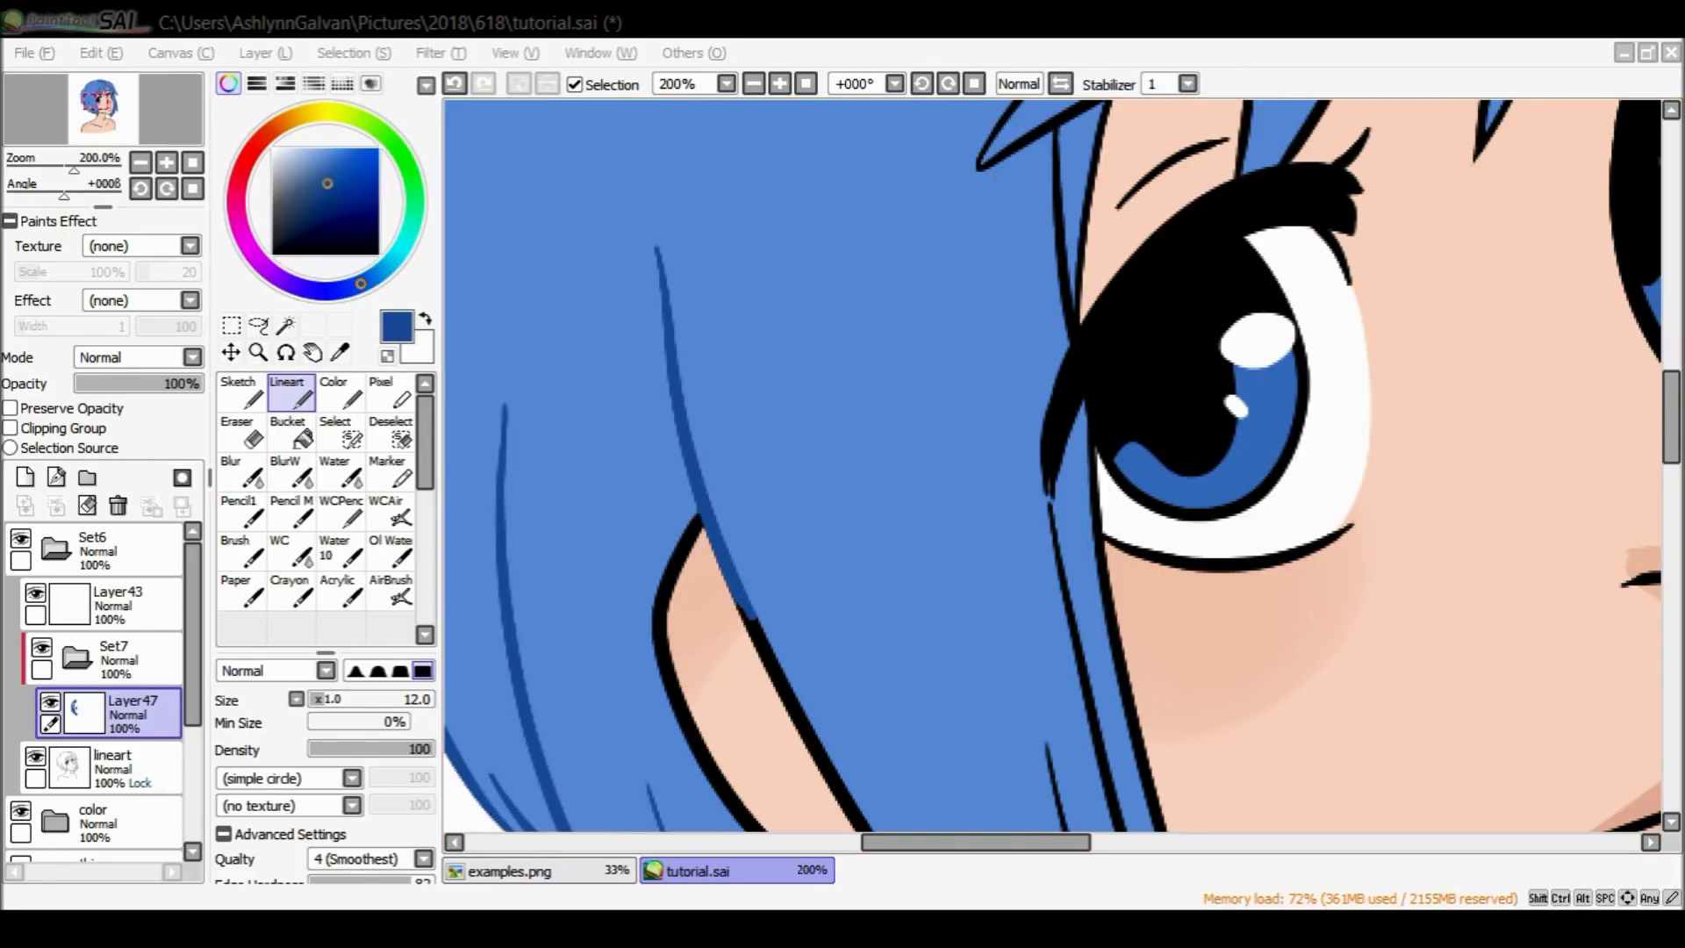
Tint the remaining black hair and eyebrow outlines darker blue on Layer47 with the size 12 Lineart brush.
{"action": "scroll", "coordinate": [1144, 338], "scroll_direction": "down", "scroll_amount": 5}
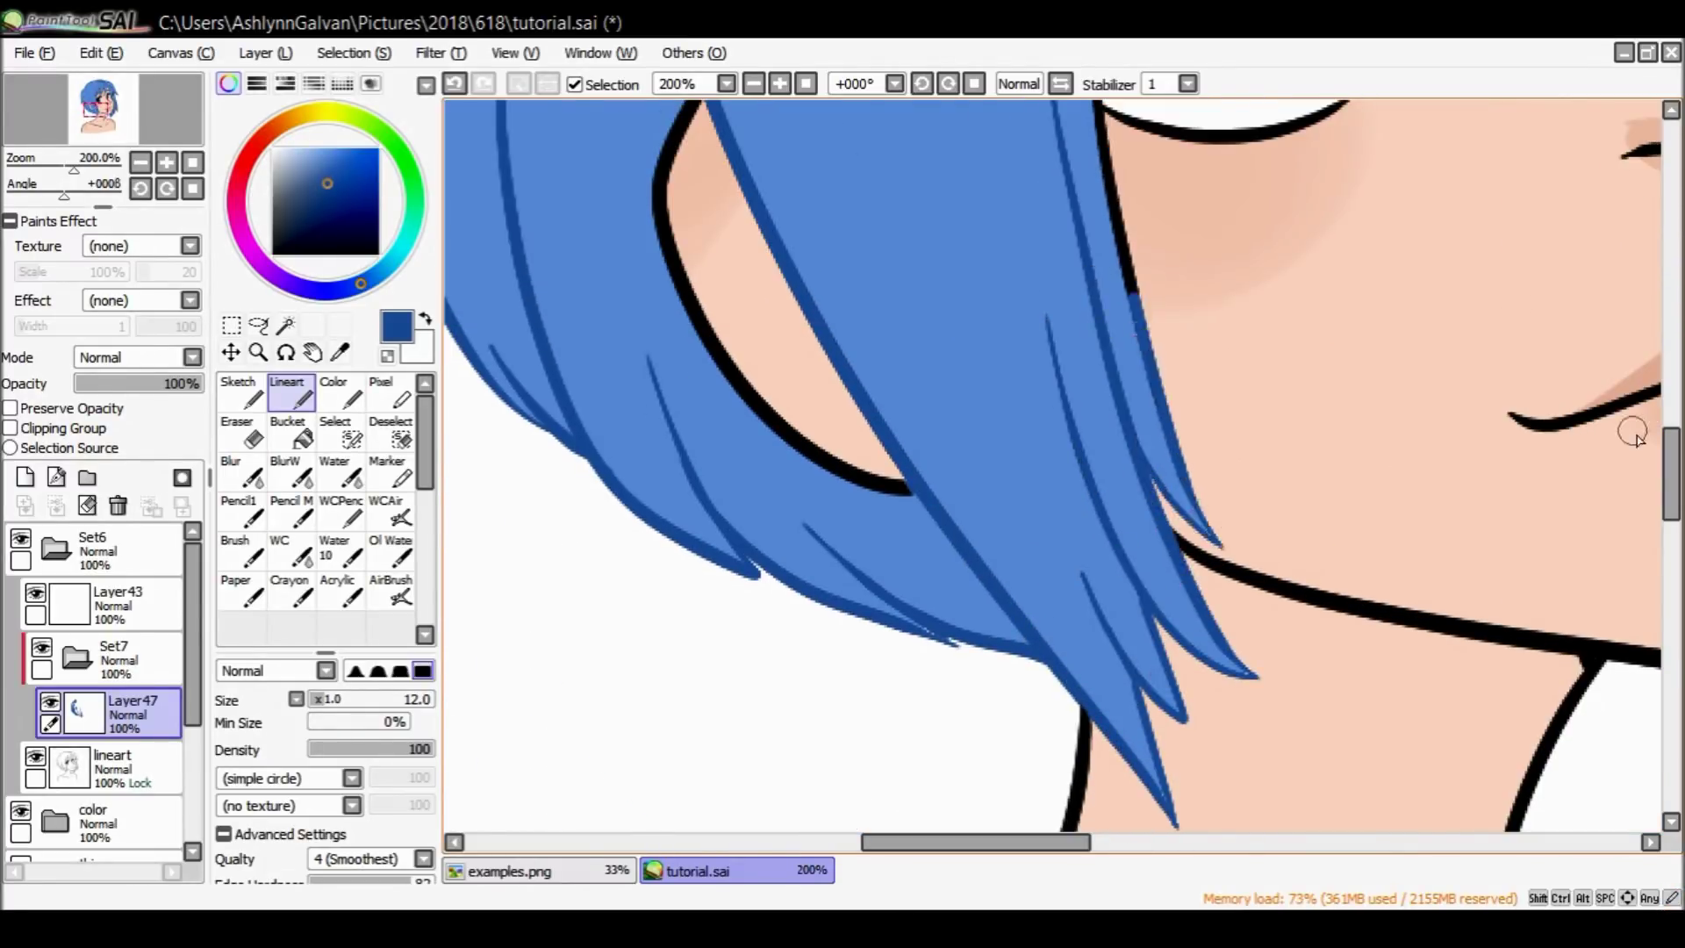
{"action": "scroll", "coordinate": [1143, 338], "scroll_direction": "up", "scroll_amount": 5}
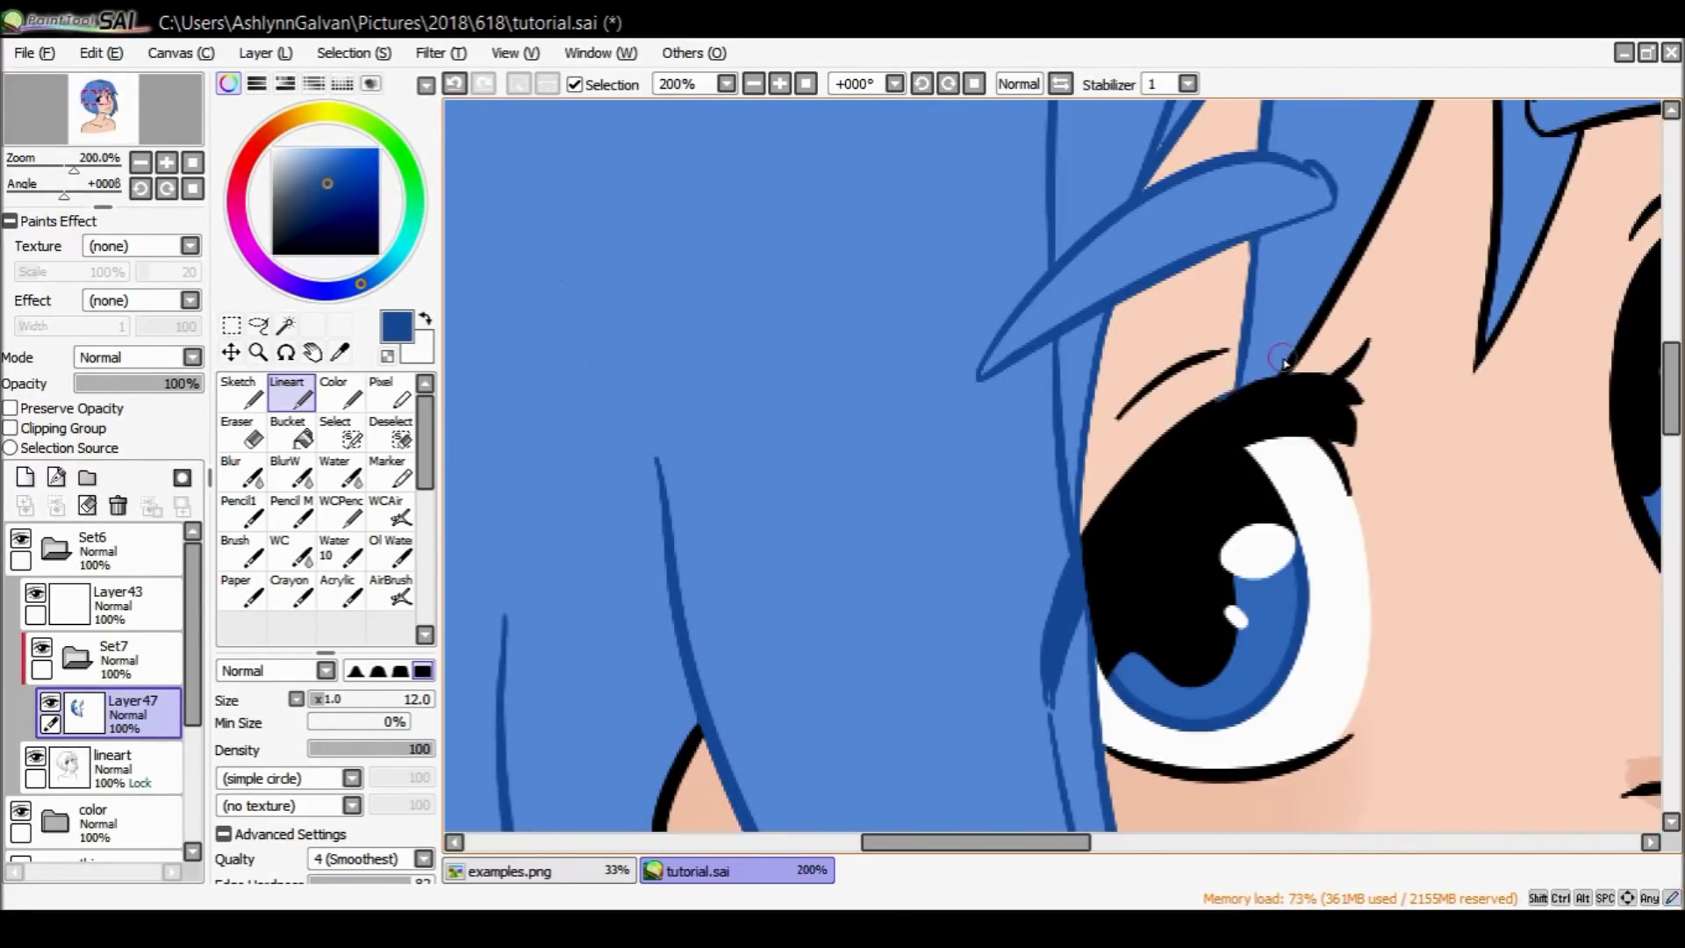
{"action": "scroll", "coordinate": [1236, 379], "scroll_direction": "up", "scroll_amount": 3}
{"action": "scroll", "coordinate": [1273, 387], "scroll_direction": "right", "scroll_amount": 5}
{"action": "scroll", "coordinate": [1316, 395], "scroll_direction": "up", "scroll_amount": 2}
{"action": "scroll", "coordinate": [1352, 400], "scroll_direction": "down", "scroll_amount": 4}
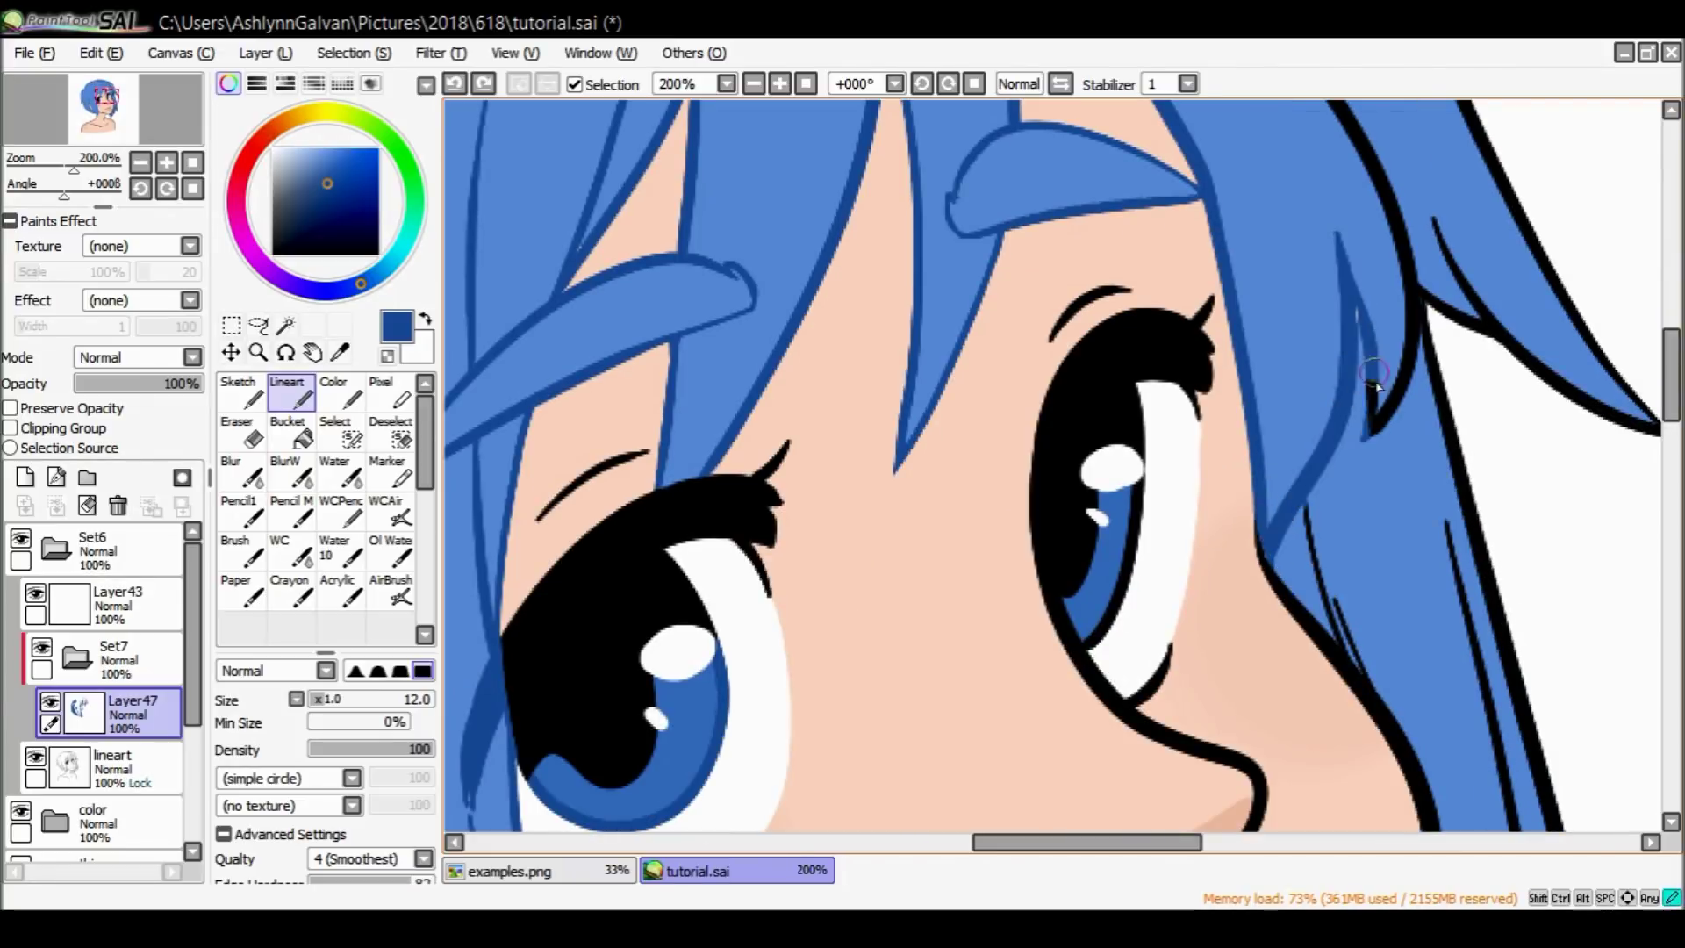
{"action": "scroll", "coordinate": [1353, 400], "scroll_direction": "down", "scroll_amount": 4}
{"action": "scroll", "coordinate": [1361, 482], "scroll_direction": "up", "scroll_amount": 3}
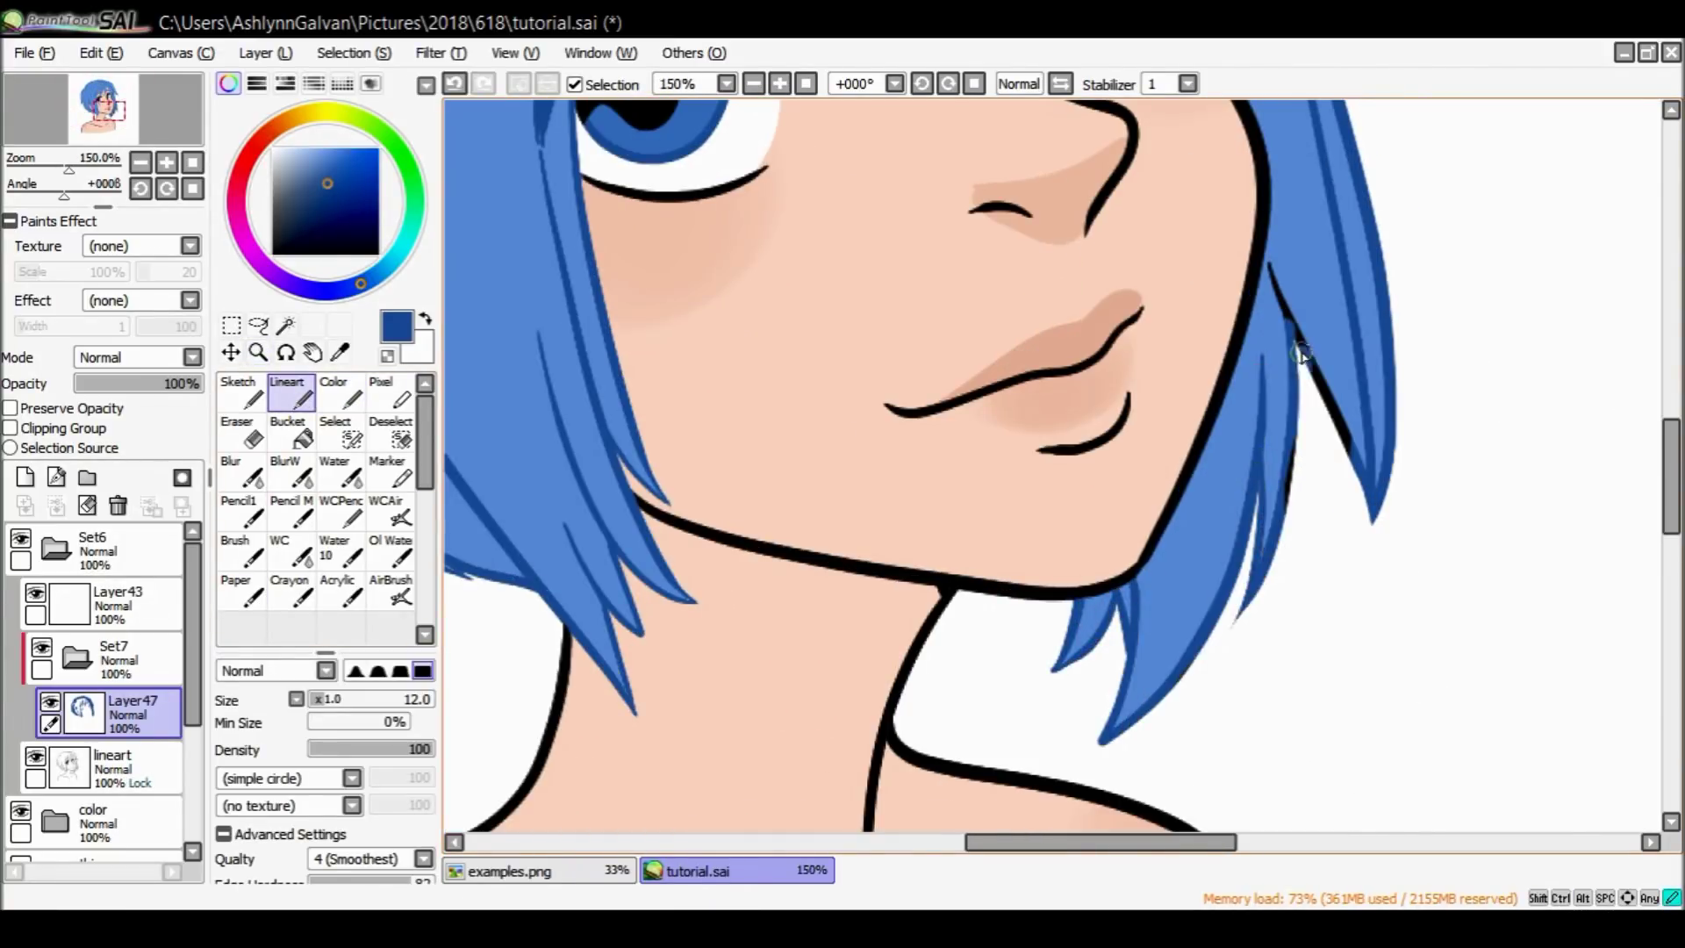
{"action": "scroll", "coordinate": [1659, 483], "scroll_direction": "up", "scroll_amount": 5}
{"action": "scroll", "coordinate": [1668, 456], "scroll_direction": "down", "scroll_amount": 4}
{"action": "scroll", "coordinate": [1672, 445], "scroll_direction": "down", "scroll_amount": 1}
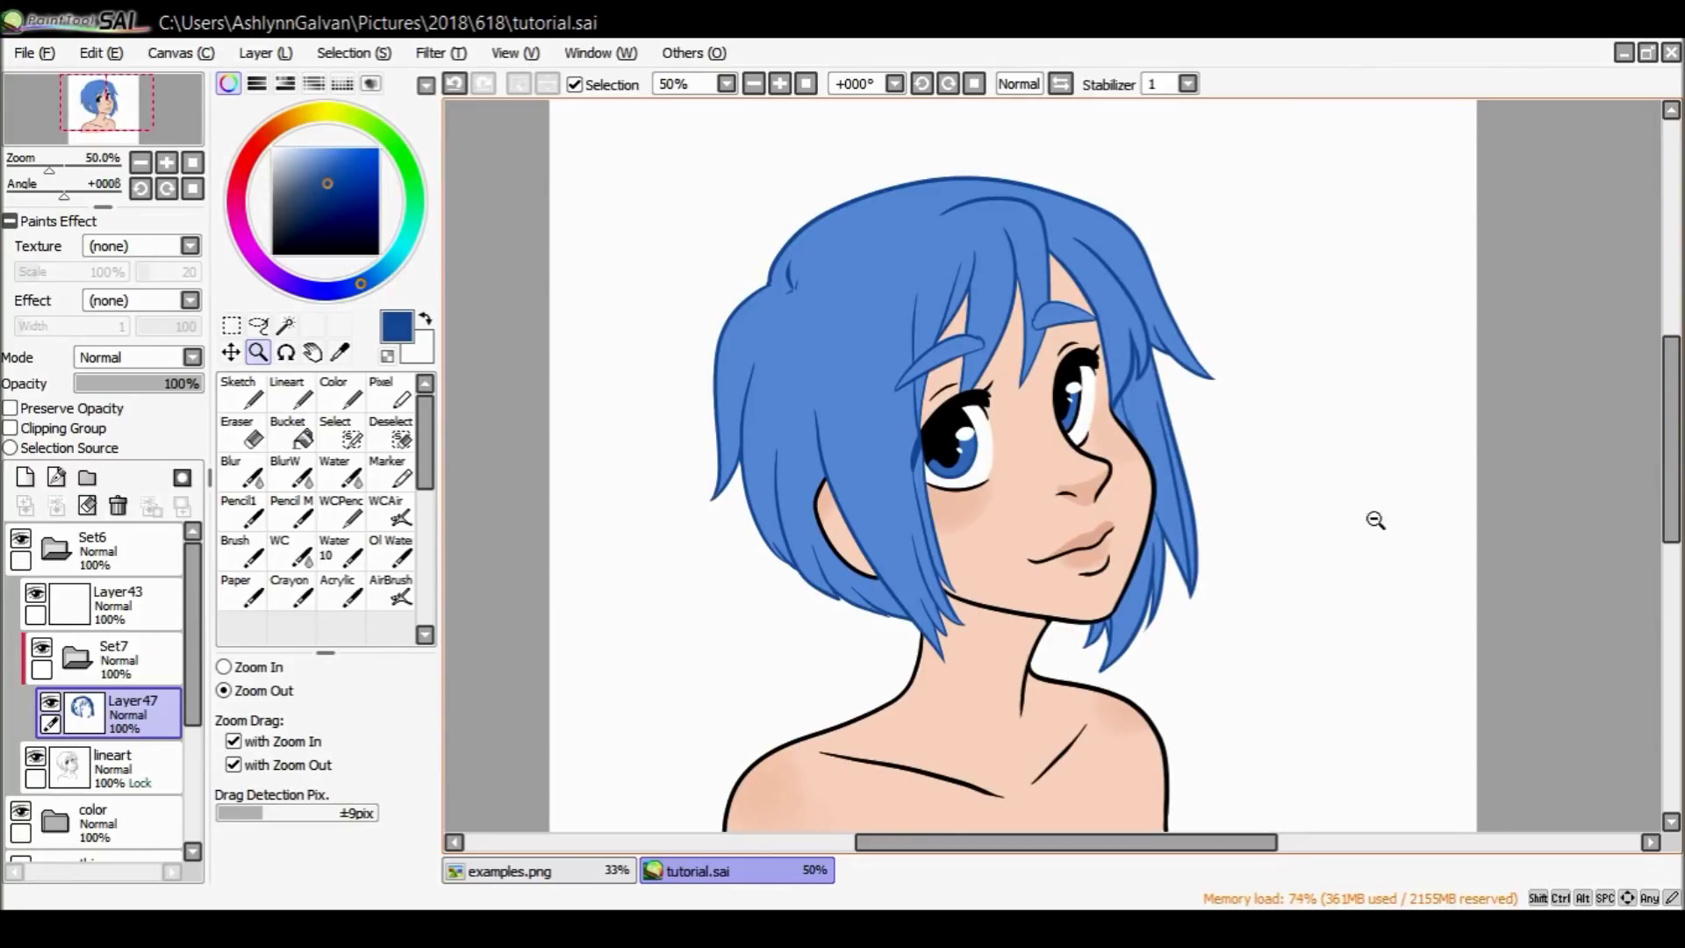
Collapse the Set6 folder and display only the thickoutline version, hiding Set6 and color.
{"action": "scroll", "coordinate": [1647, 505], "scroll_direction": "down", "scroll_amount": 4}
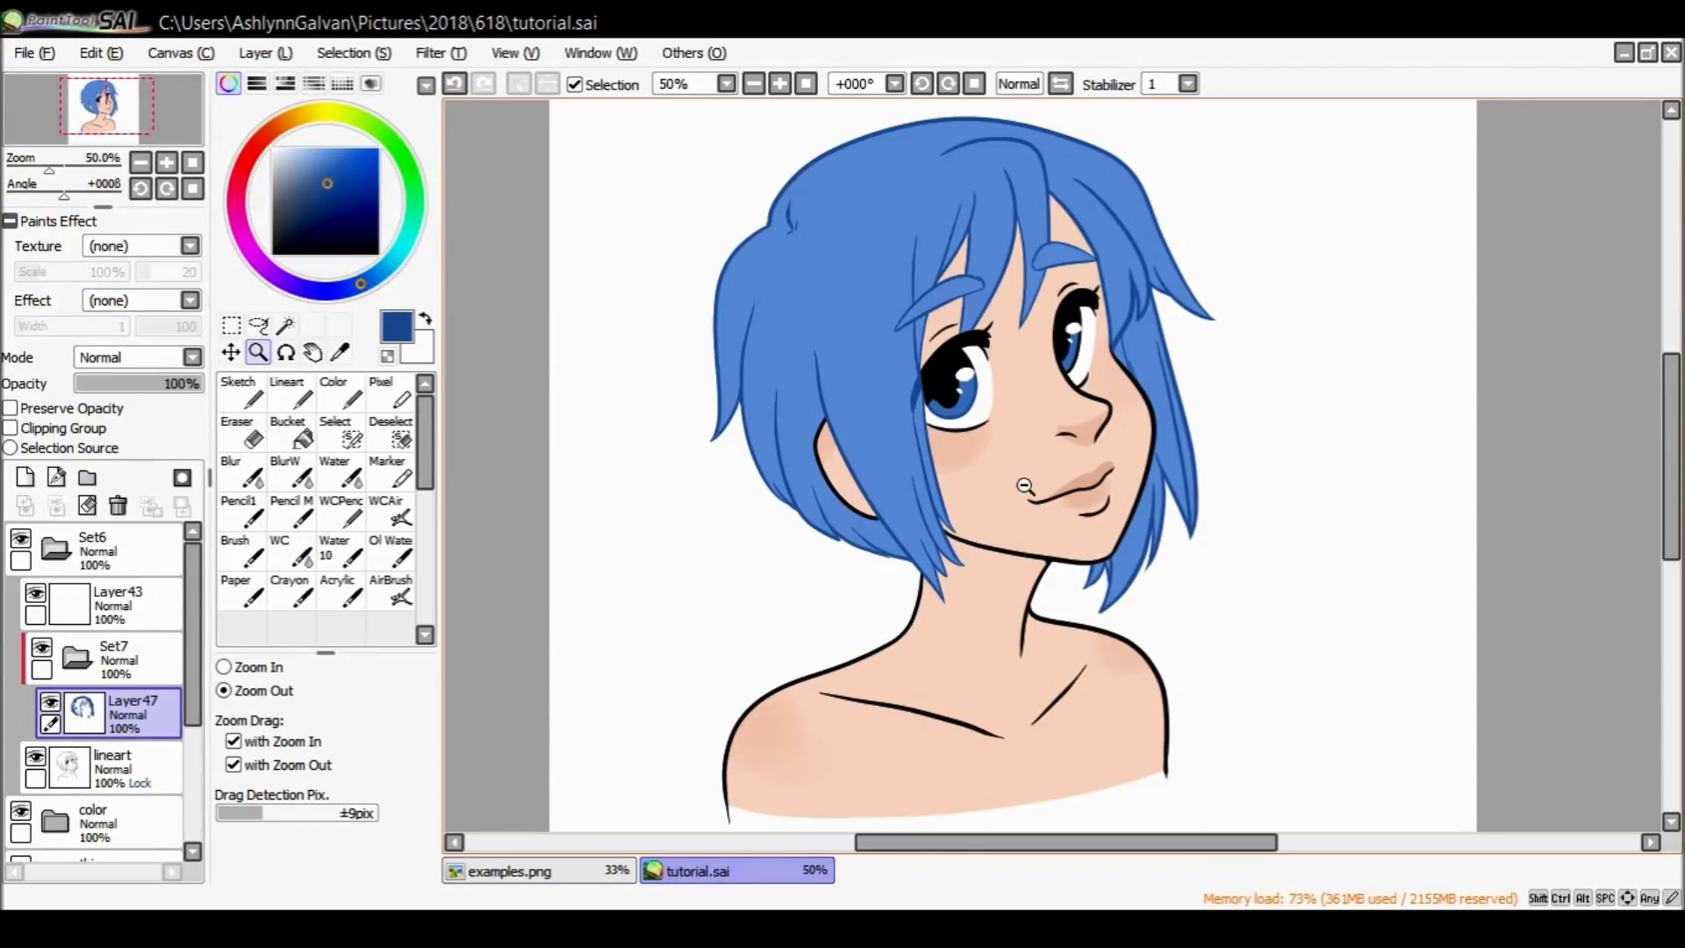
{"action": "scroll", "coordinate": [1241, 365], "scroll_direction": "up", "scroll_amount": 1}
{"action": "mouse_move", "coordinate": [1054, 843]}
{"action": "left_mouse_down"}
{"action": "mouse_move", "coordinate": [1102, 843]}
{"action": "mouse_move", "coordinate": [1134, 818]}
{"action": "left_mouse_up"}
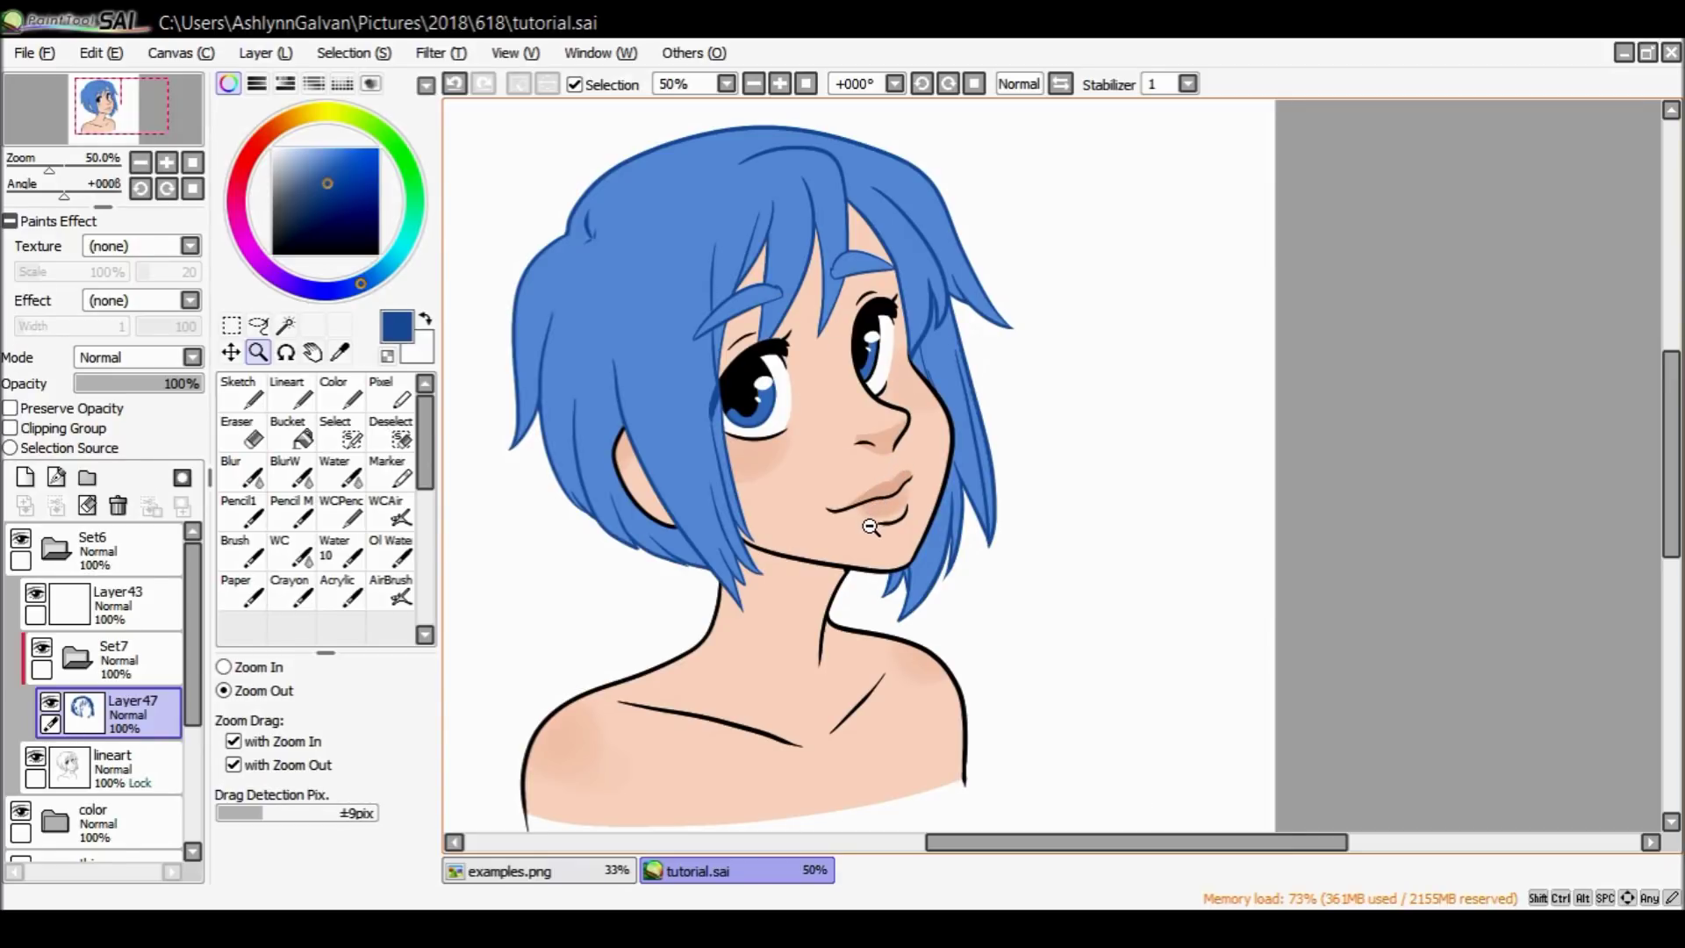
{"action": "left_click", "coordinate": [61, 548]}
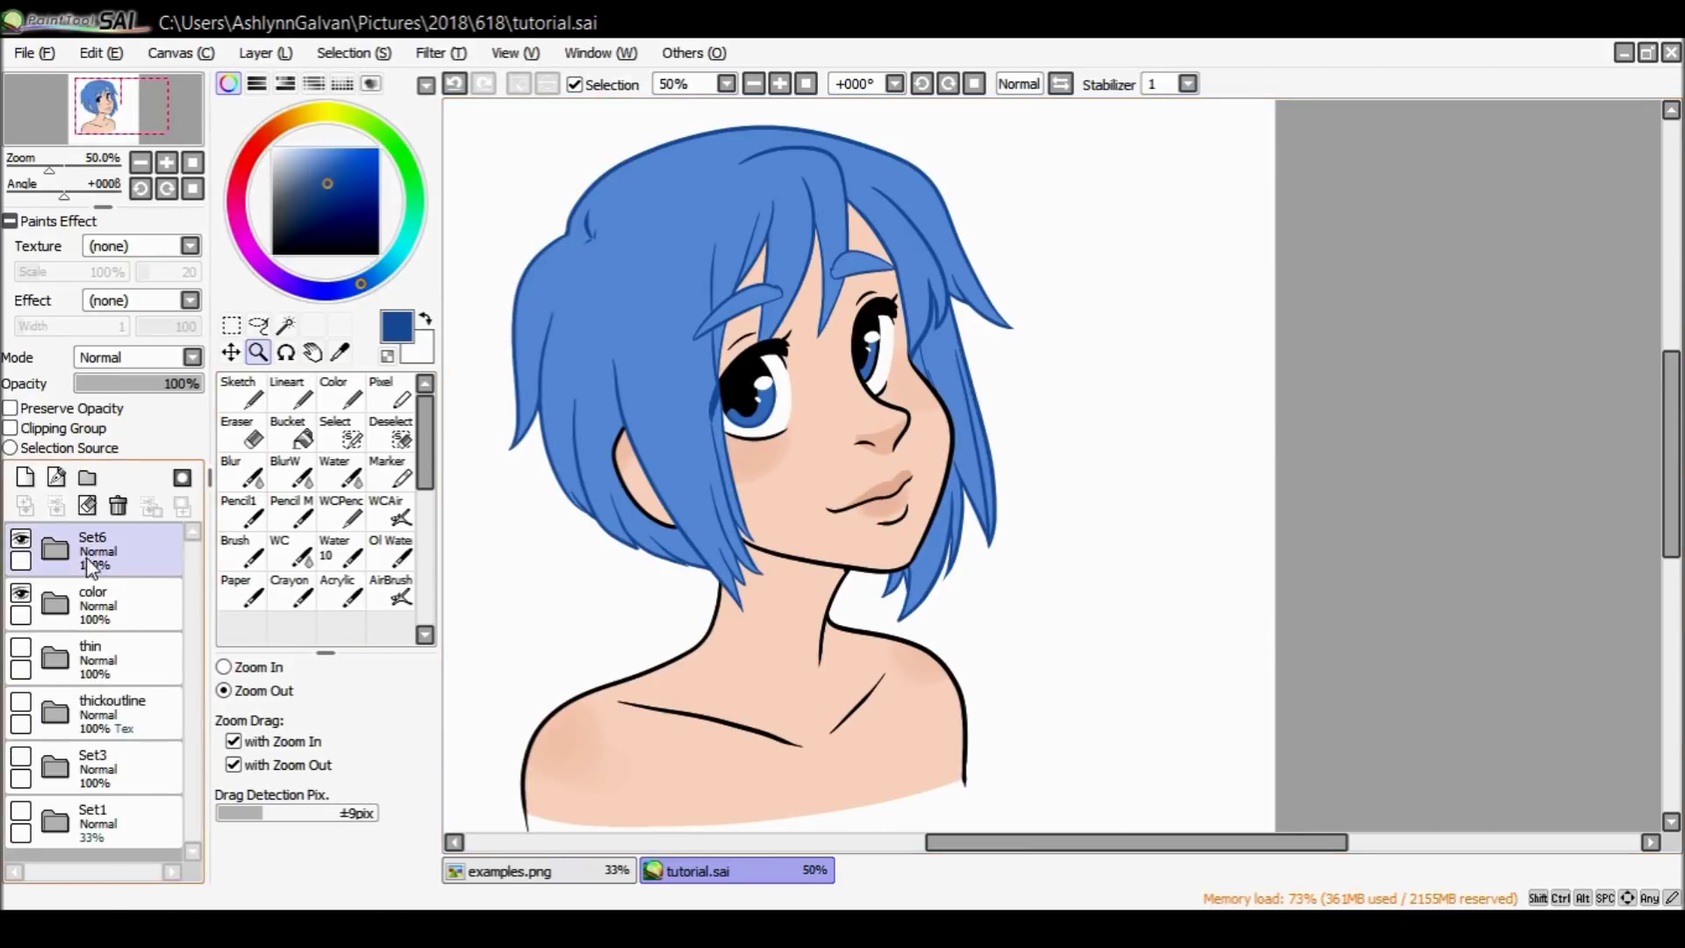
{"action": "left_click", "coordinate": [21, 537]}
{"action": "left_click", "coordinate": [21, 703]}
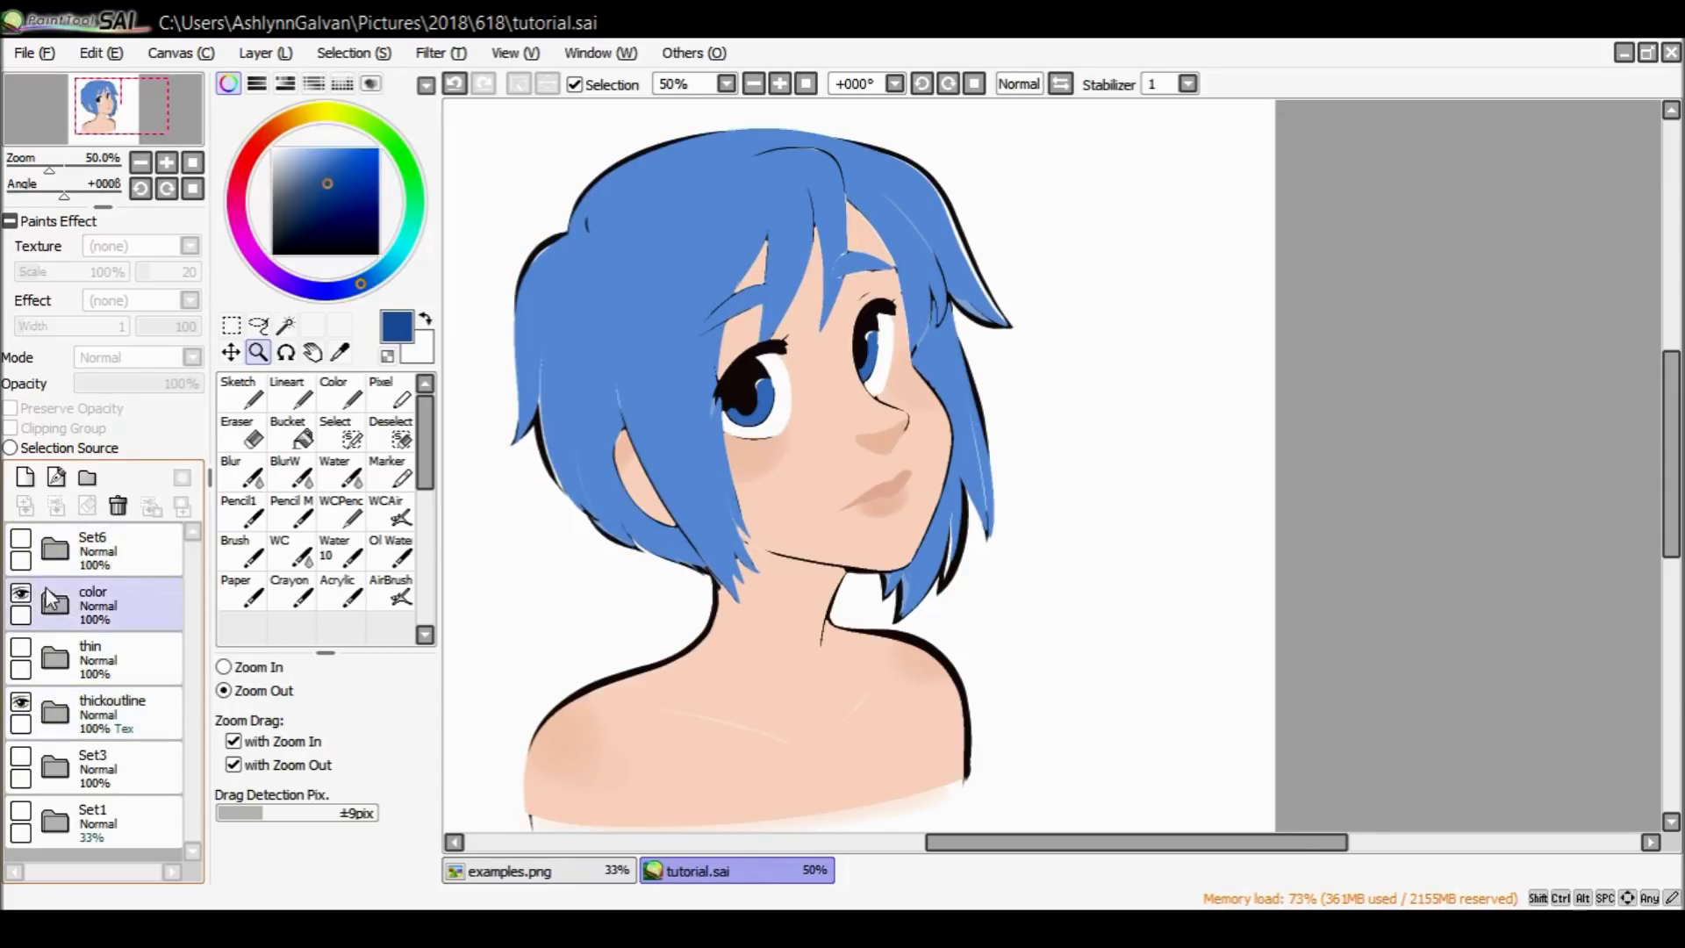
{"action": "left_click", "coordinate": [21, 593]}
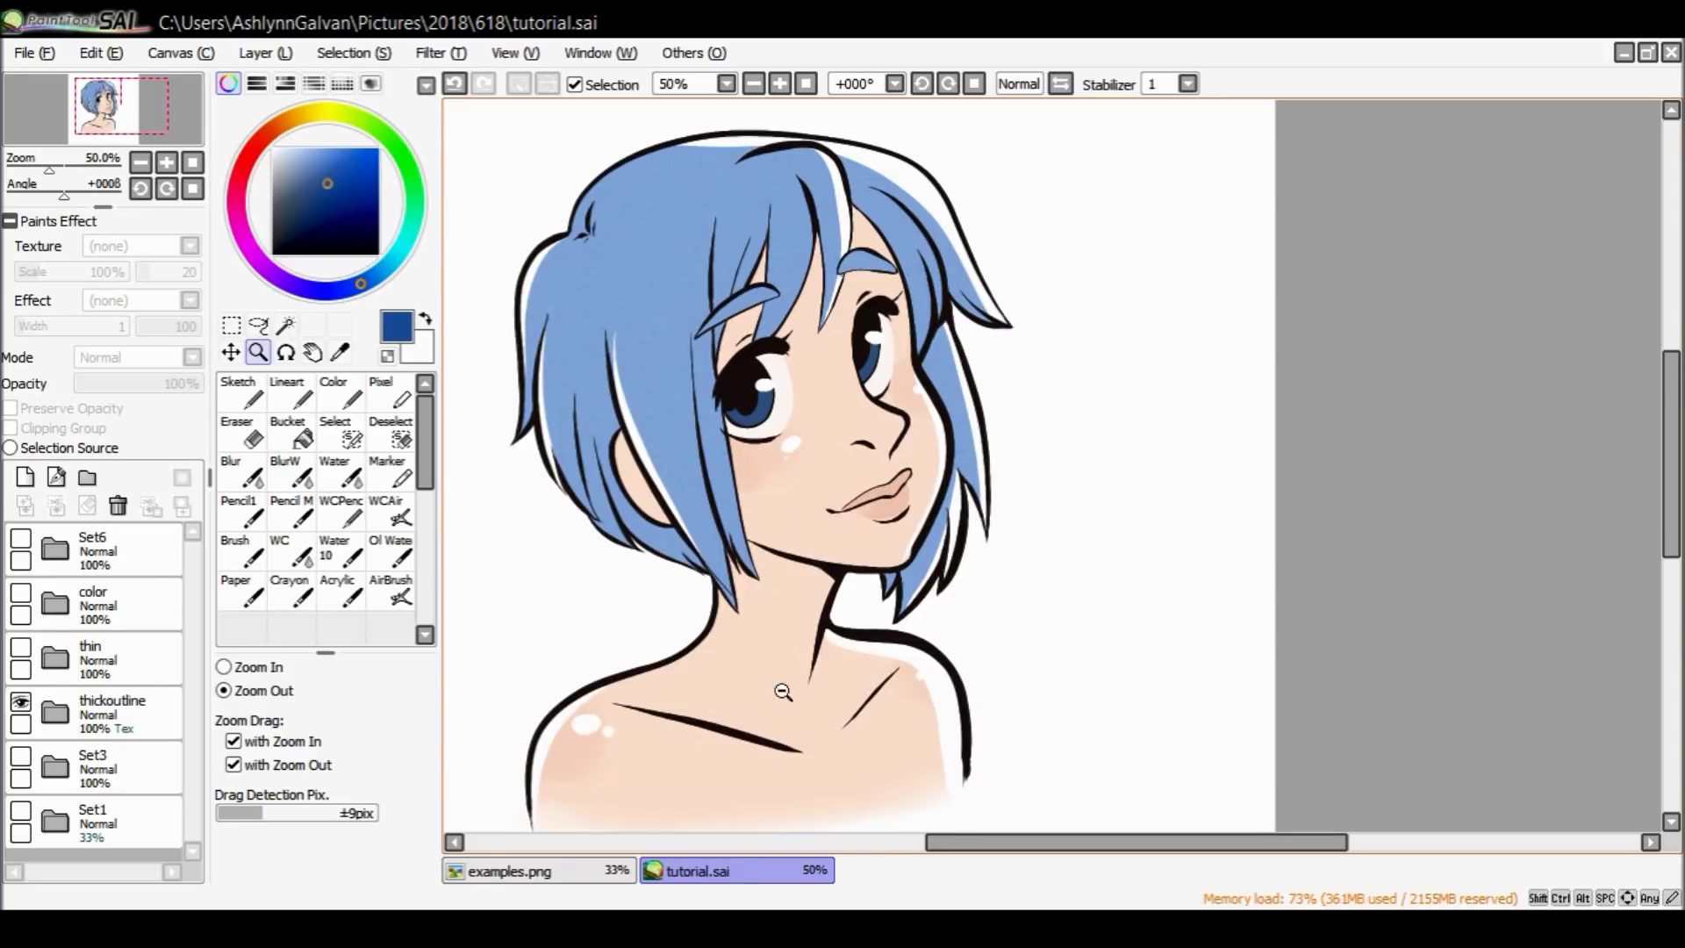
Display the thin version in place of thickoutline and inspect its nested thin line art folder.
{"action": "left_click", "coordinate": [21, 703]}
{"action": "left_click", "coordinate": [21, 648]}
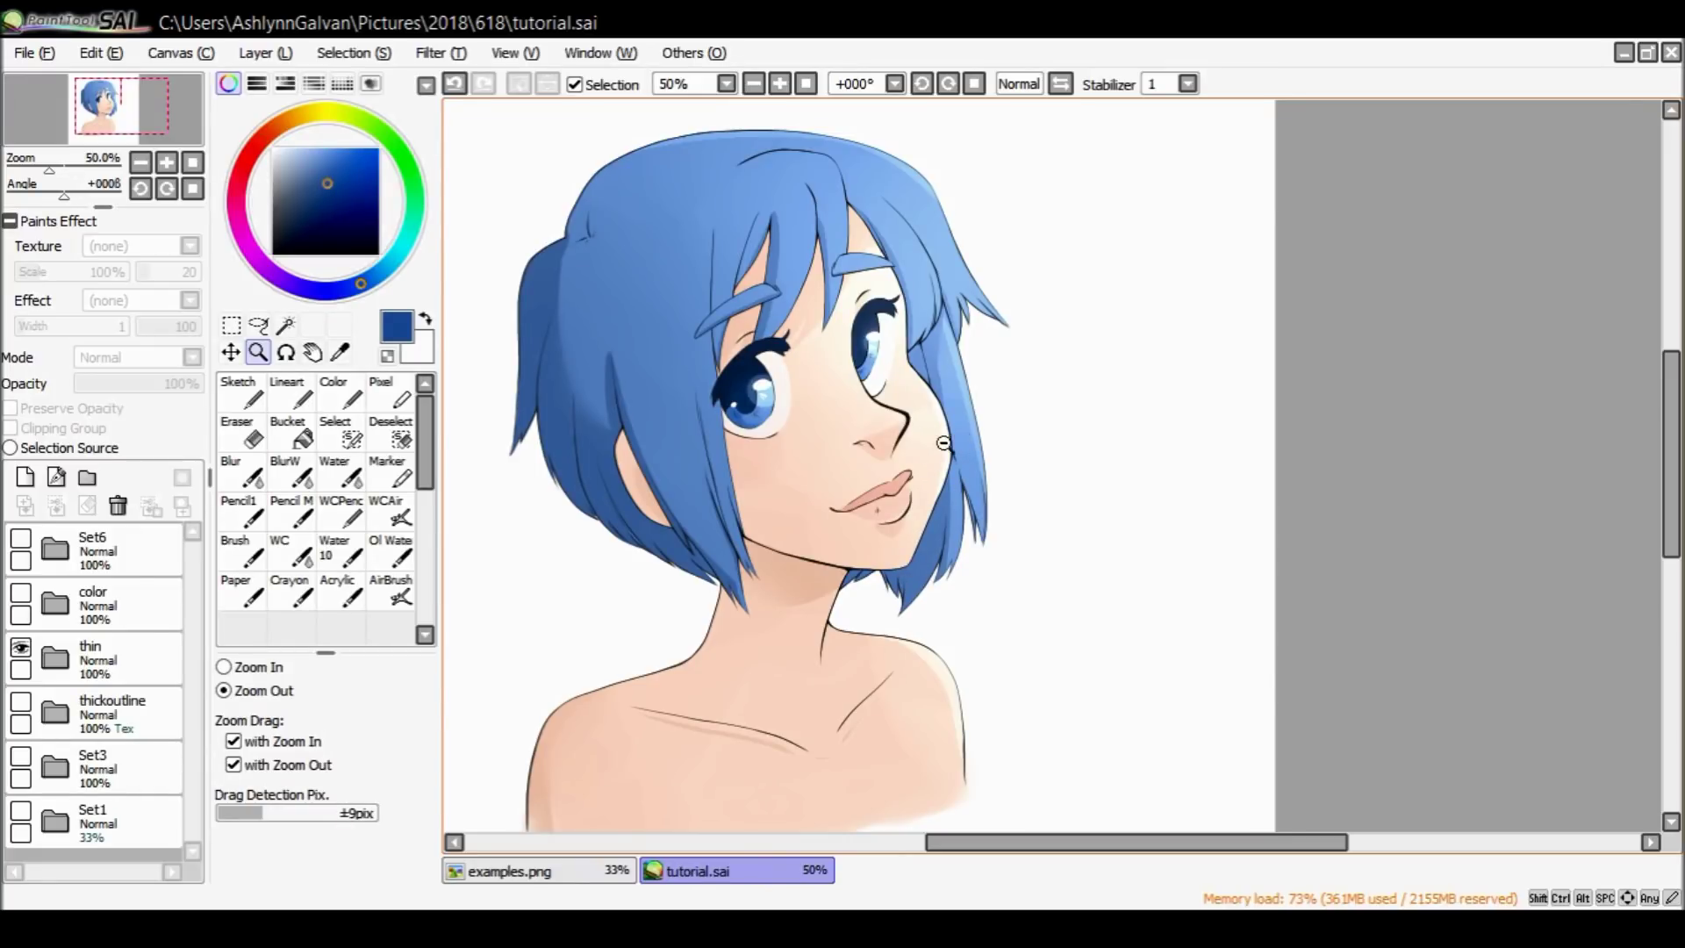
{"action": "left_click", "coordinate": [54, 658]}
{"action": "left_click", "coordinate": [82, 703]}
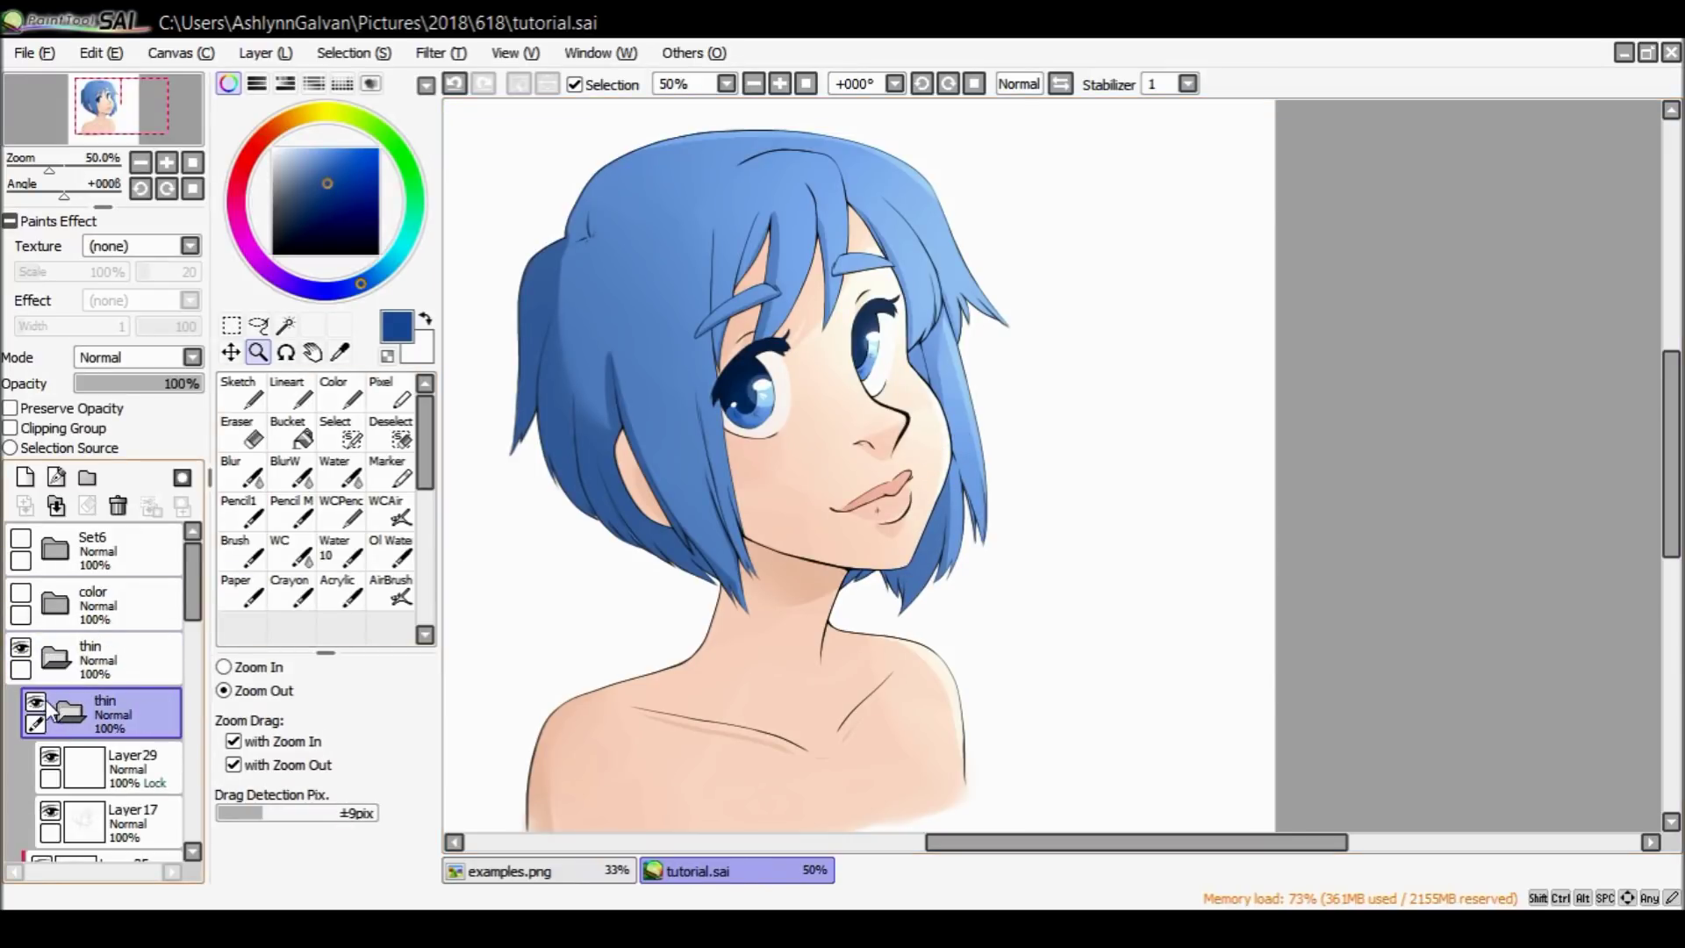
{"action": "left_click", "coordinate": [49, 702]}
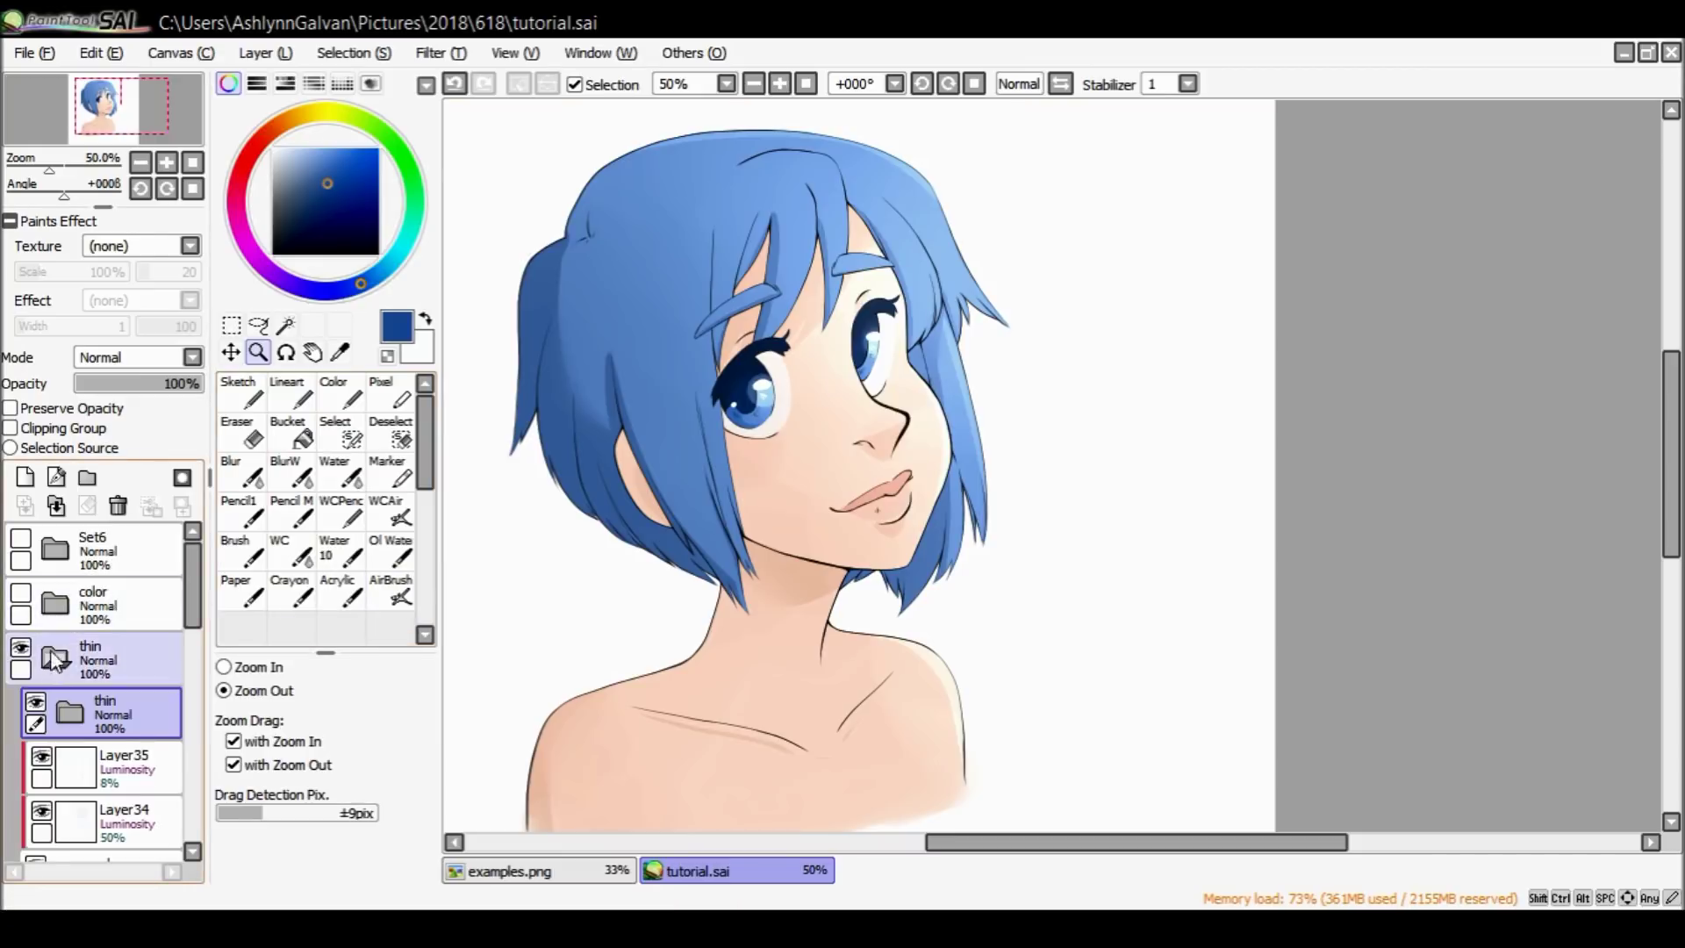
{"action": "left_click", "coordinate": [35, 702]}
{"action": "left_click", "coordinate": [35, 702]}
{"action": "left_click", "coordinate": [44, 661]}
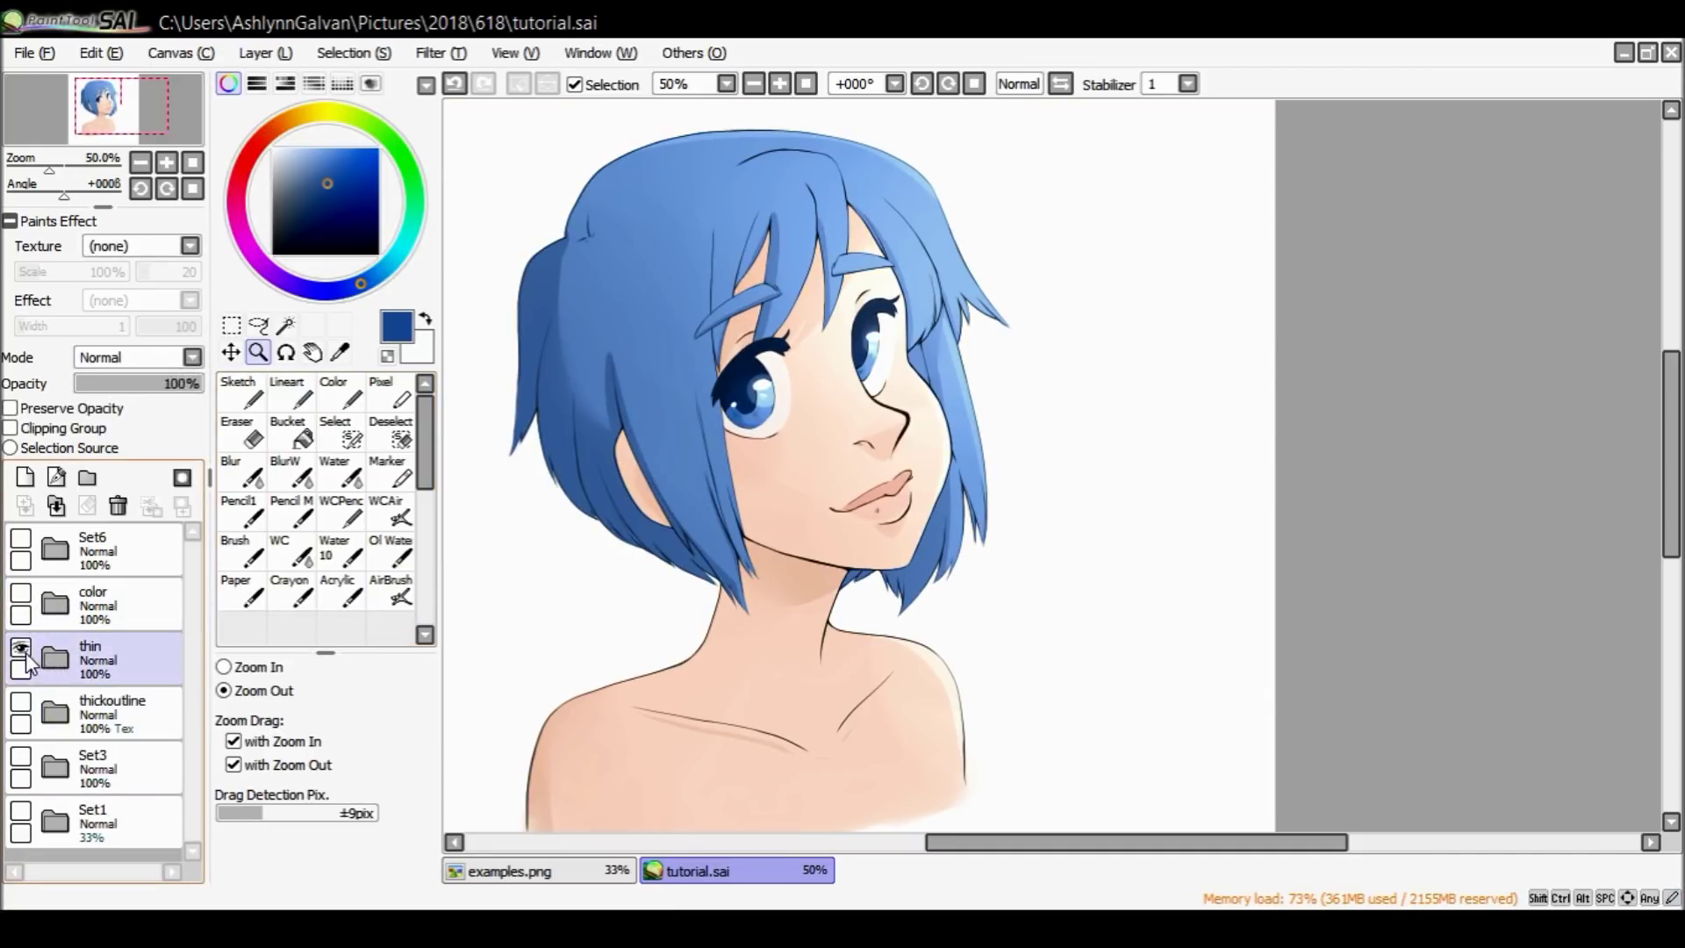
Hide the thin folder and show the color and Set6 folders again.
{"action": "left_click", "coordinate": [21, 647]}
{"action": "left_click", "coordinate": [21, 593]}
{"action": "left_click", "coordinate": [21, 539]}
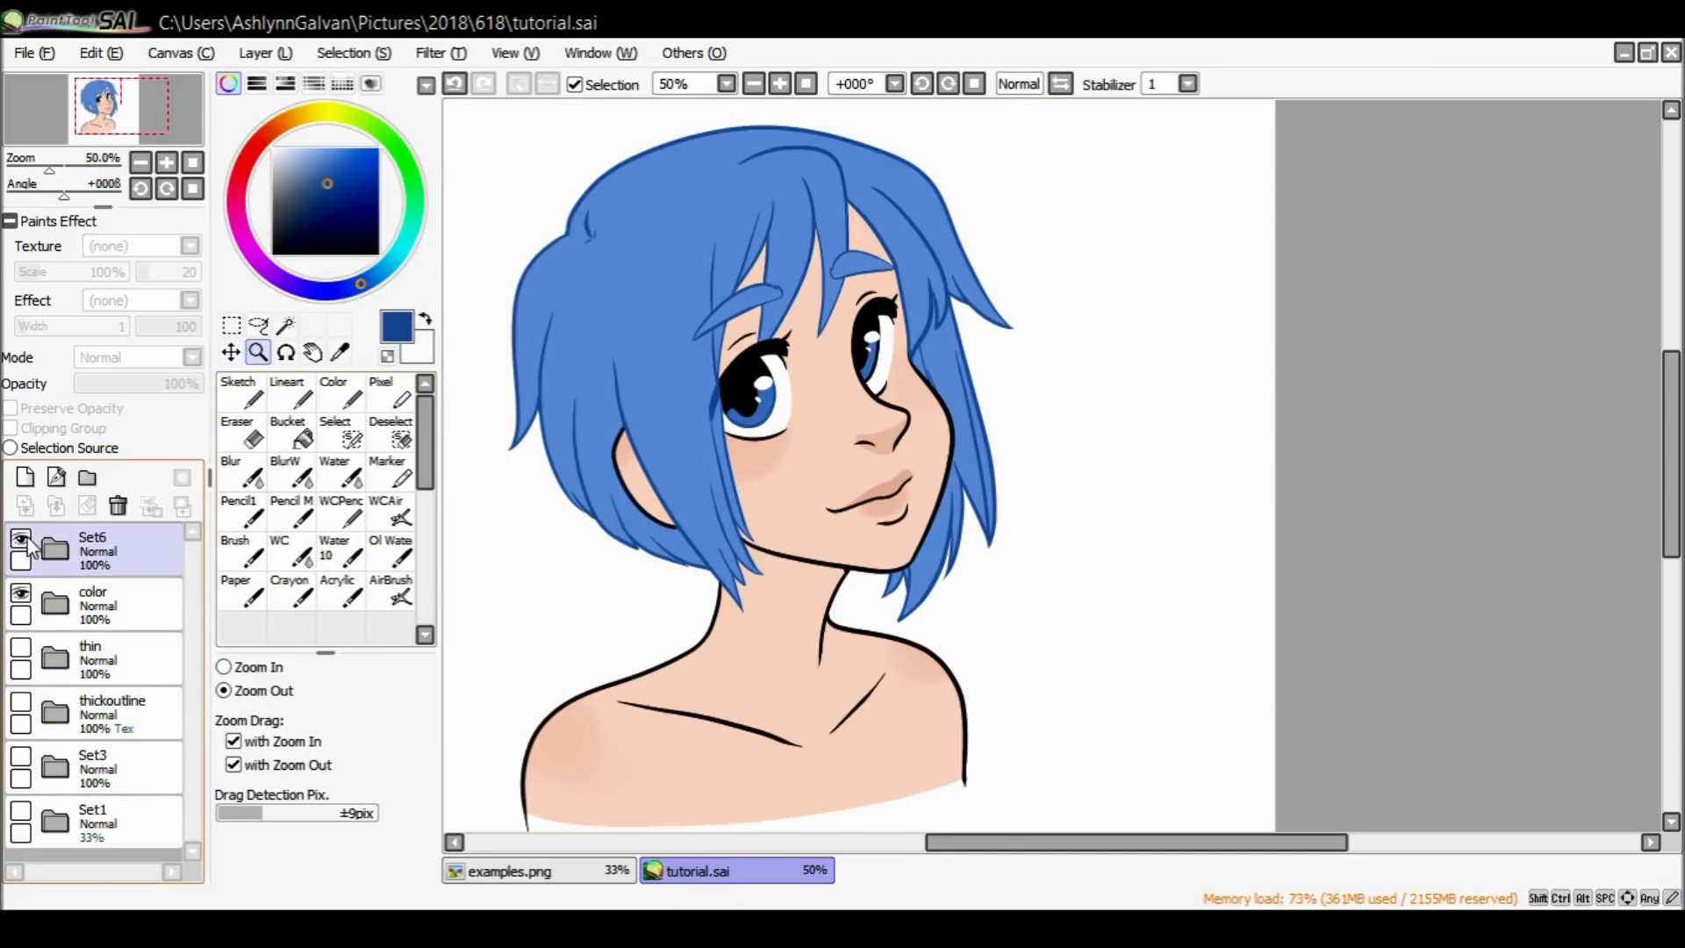
Group the Set6 and color folders together in a new folder.
{"action": "left_click", "coordinate": [114, 552]}
{"action": "left_click", "coordinate": [97, 605], "text": "shift"}
{"action": "key", "text": "ctrl+g"}
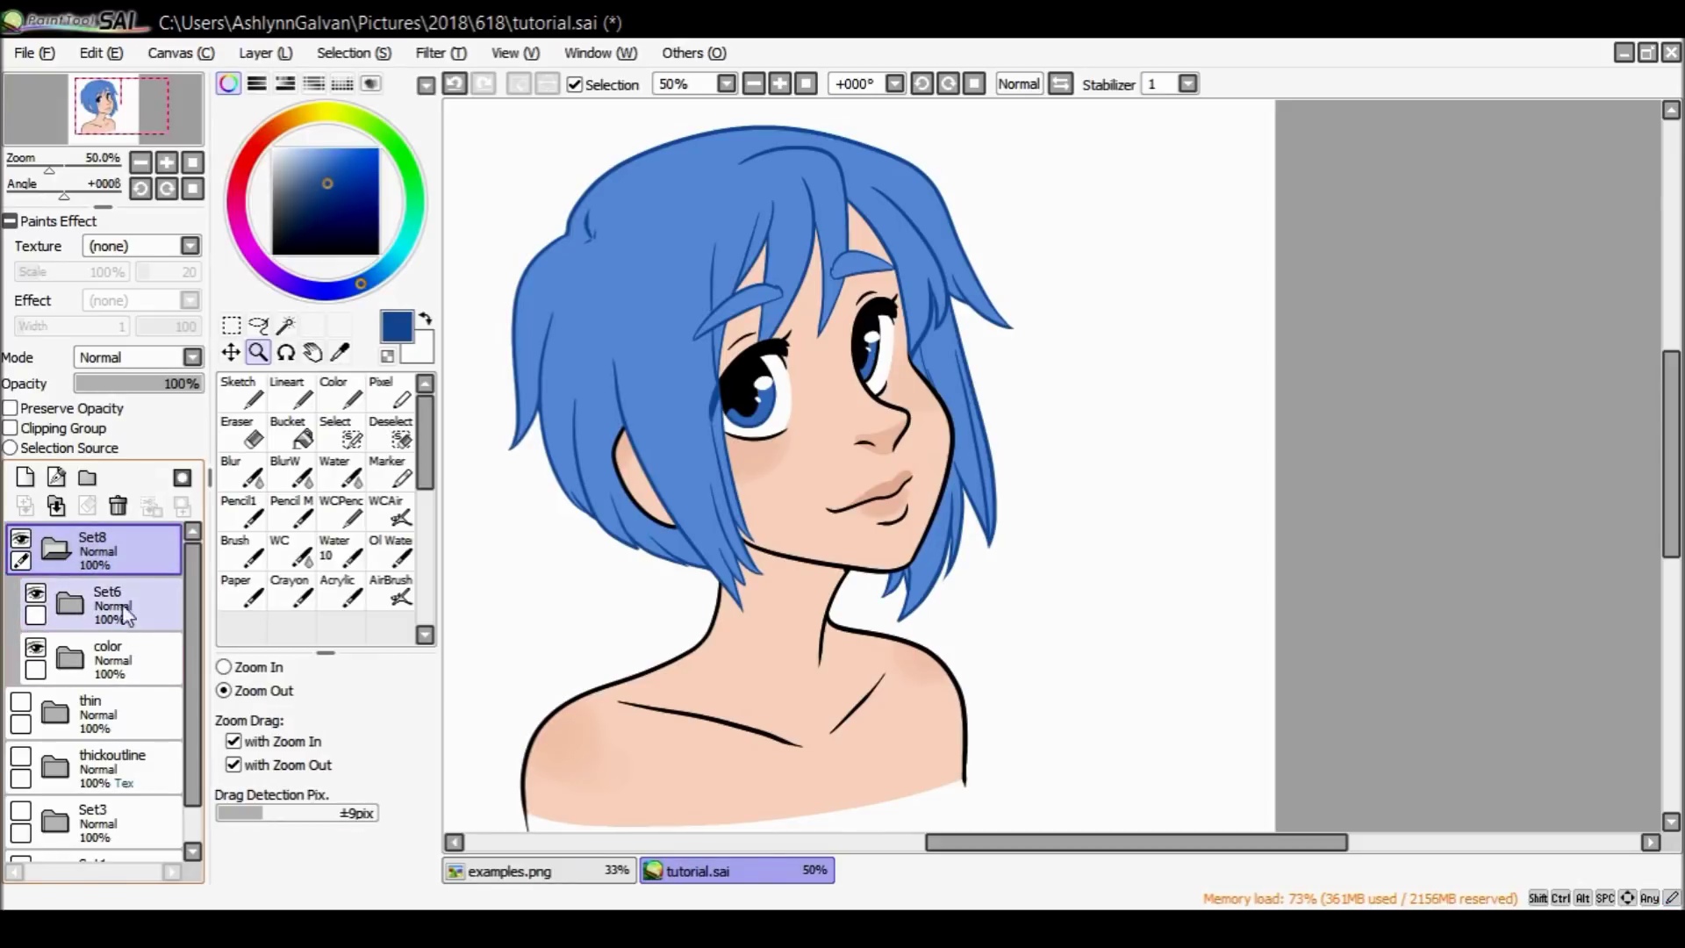
Expand the Set6 and Set7 folders and add a new layer directly below Layer47 inside Set7.
{"action": "left_click", "coordinate": [85, 604]}
{"action": "left_click", "coordinate": [91, 711]}
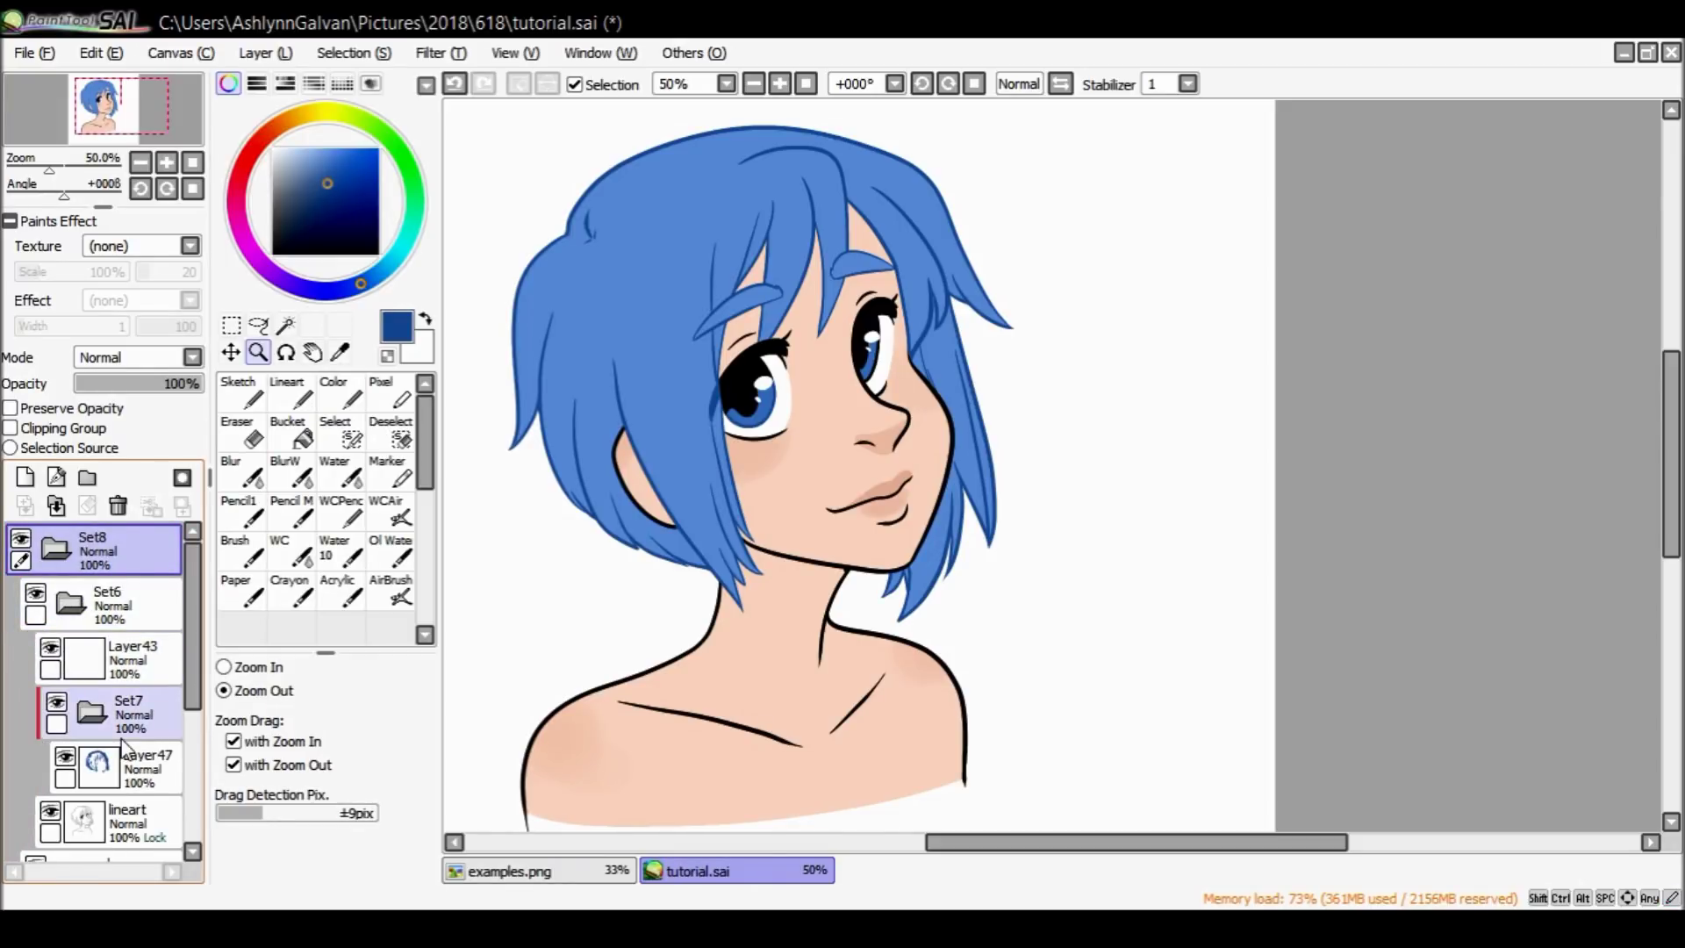
{"action": "left_click", "coordinate": [158, 766]}
{"action": "key", "text": "ctrl+shift+n"}
{"action": "left_click_drag", "start_coordinate": [158, 762], "coordinate": [158, 845]}
Choose a very dark navy and tint the larger eye's pupil, upper lid and lashes on Layer48 with the size 12 Lineart brush.
{"action": "left_click", "coordinate": [250, 668]}
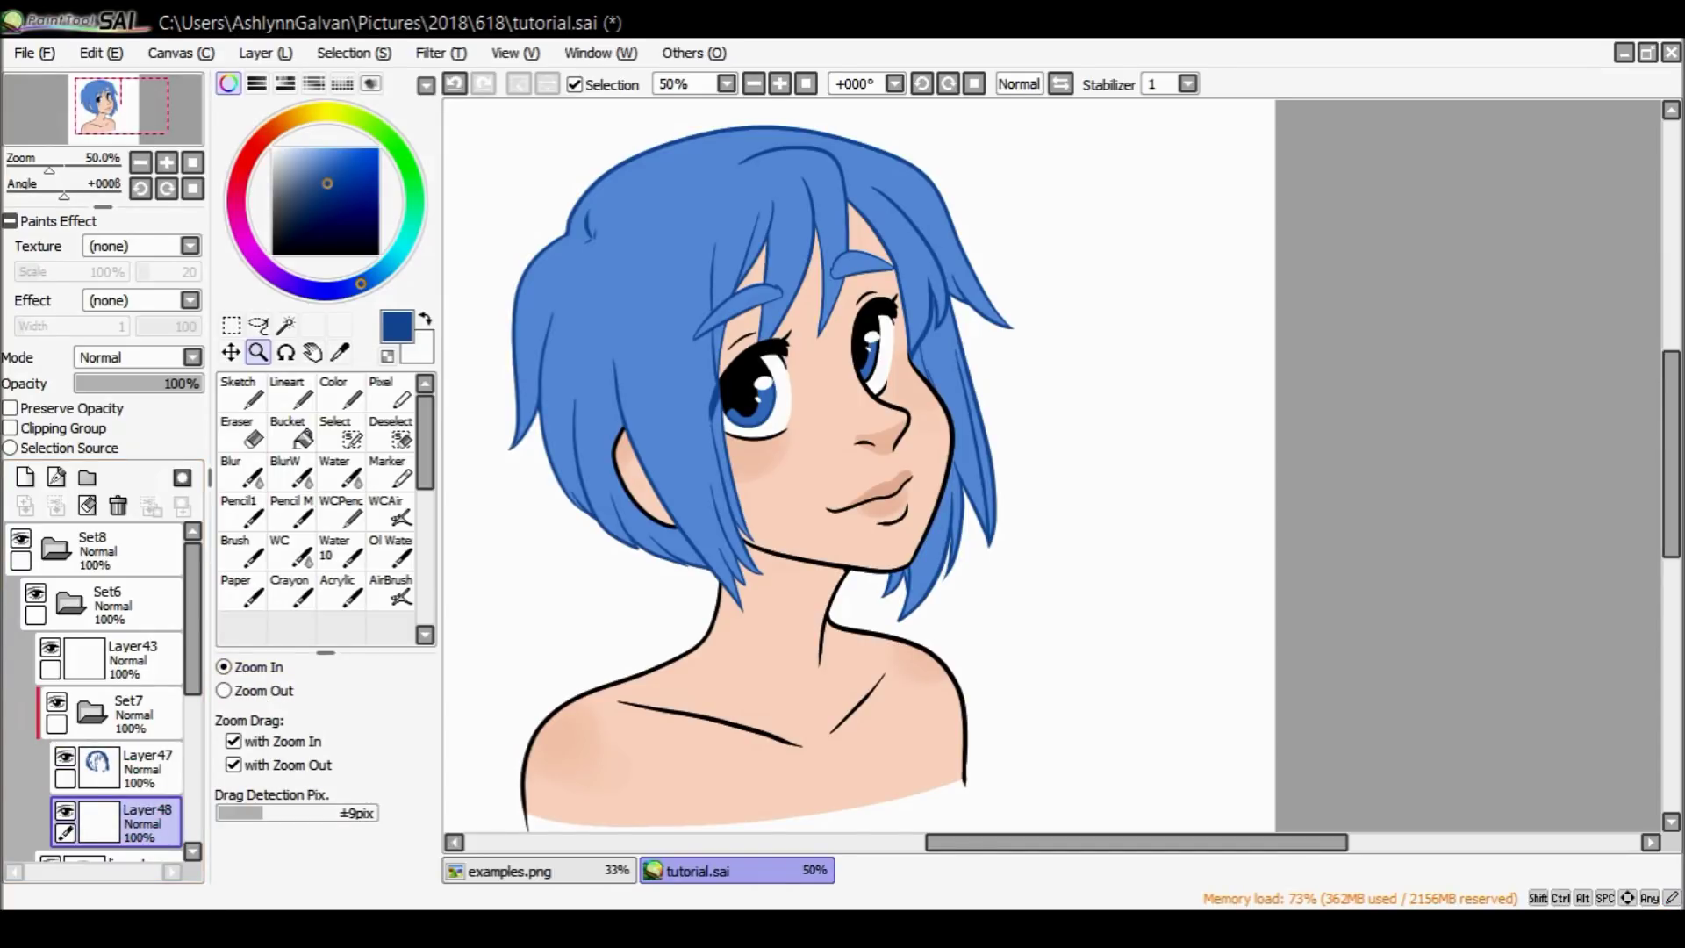
{"action": "left_click_drag", "start_coordinate": [1653, 352], "coordinate": [1655, 362]}
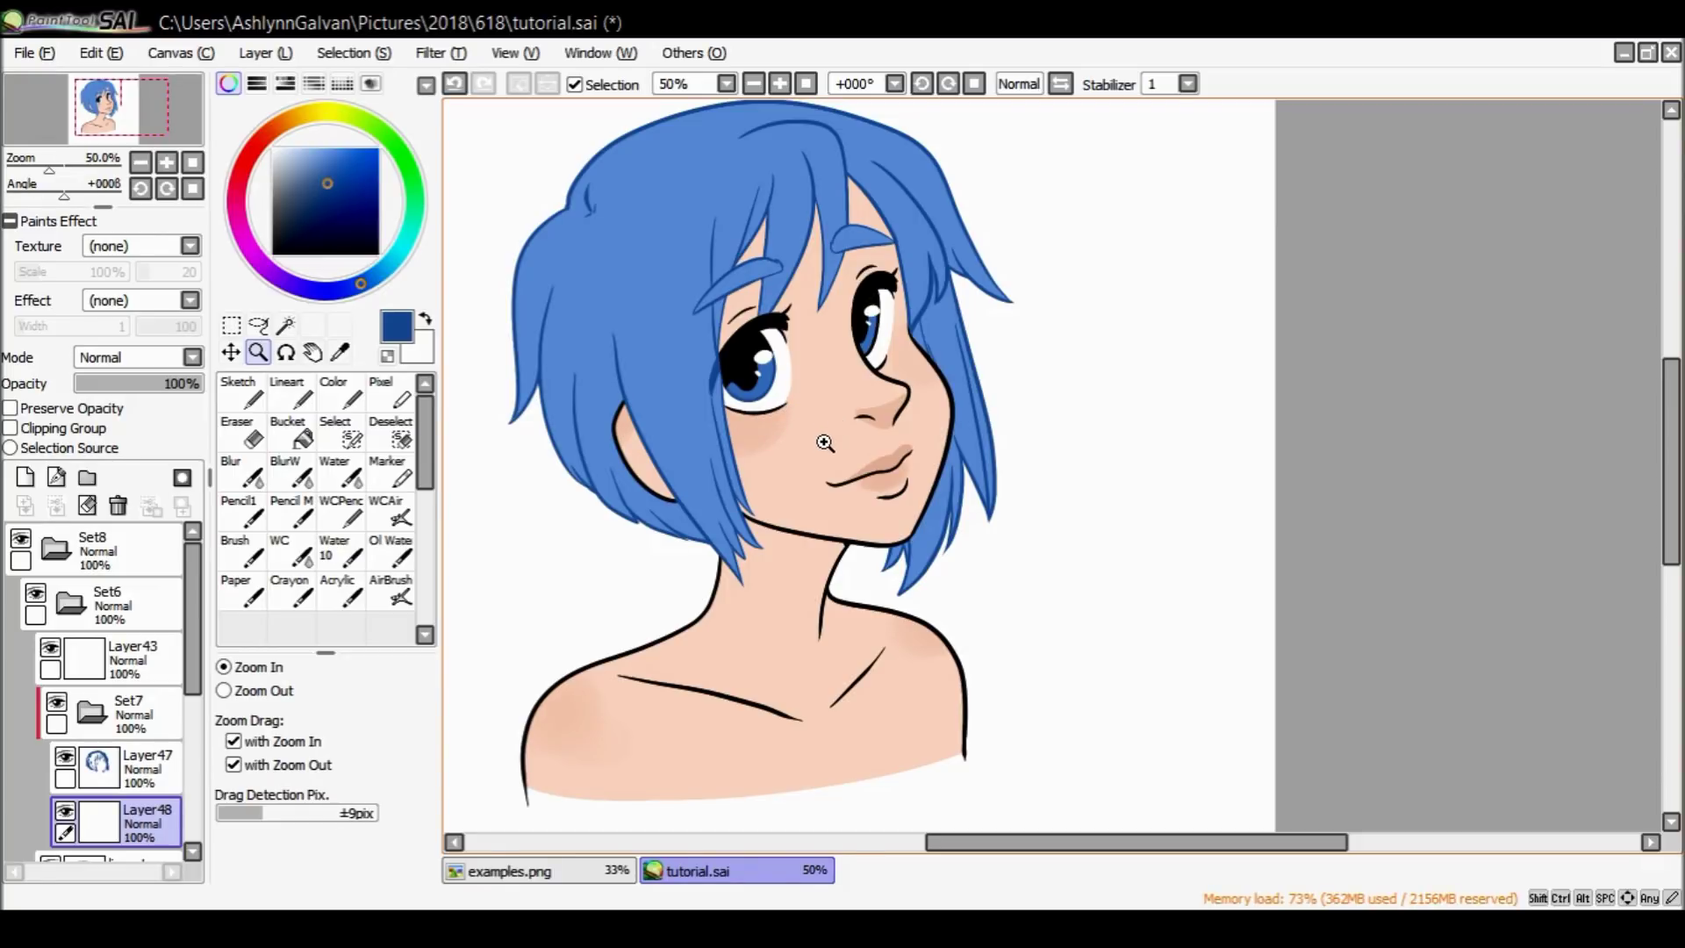
{"action": "left_click_drag", "start_coordinate": [814, 407], "coordinate": [753, 330]}
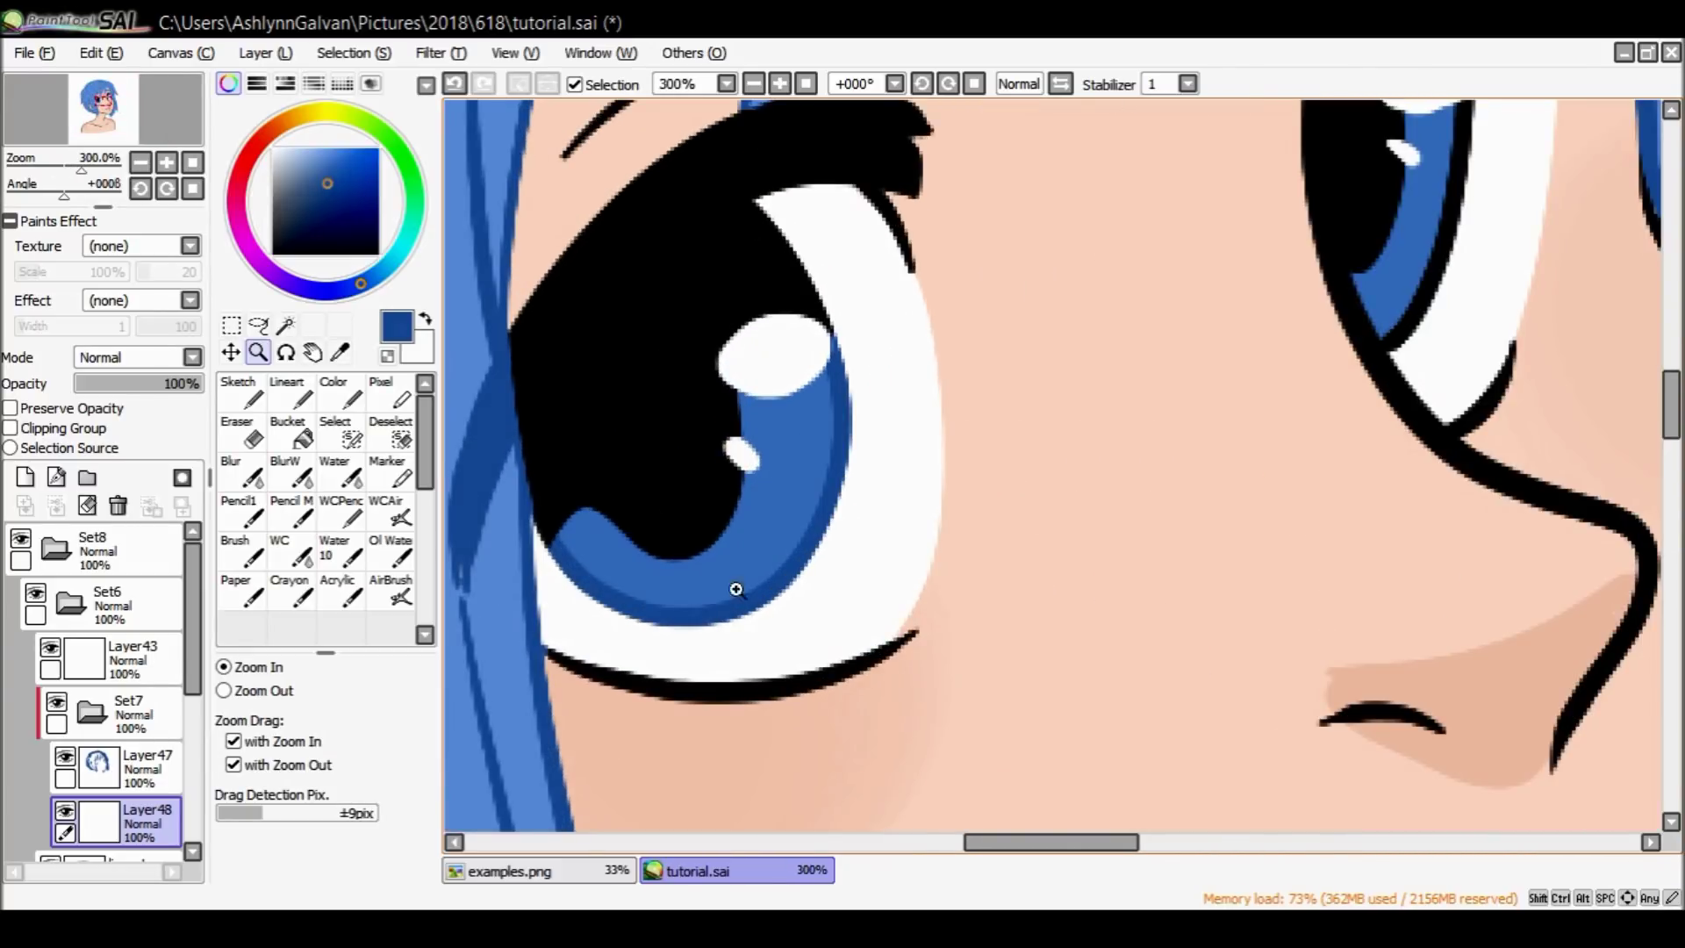
{"action": "left_click_drag", "start_coordinate": [1057, 843], "coordinate": [1005, 843]}
{"action": "left_click", "coordinate": [290, 228]}
{"action": "left_click", "coordinate": [292, 392]}
{"action": "mouse_move", "coordinate": [877, 347]}
{"action": "left_mouse_down"}
{"action": "mouse_move", "coordinate": [906, 286]}
{"action": "mouse_move", "coordinate": [895, 497]}
{"action": "mouse_move", "coordinate": [899, 370]}
{"action": "mouse_move", "coordinate": [910, 497]}
{"action": "mouse_move", "coordinate": [961, 553]}
{"action": "mouse_move", "coordinate": [956, 392]}
{"action": "mouse_move", "coordinate": [922, 281]}
{"action": "mouse_move", "coordinate": [1009, 313]}
{"action": "mouse_move", "coordinate": [997, 424]}
{"action": "mouse_move", "coordinate": [1016, 526]}
{"action": "mouse_move", "coordinate": [1067, 526]}
{"action": "left_mouse_up"}
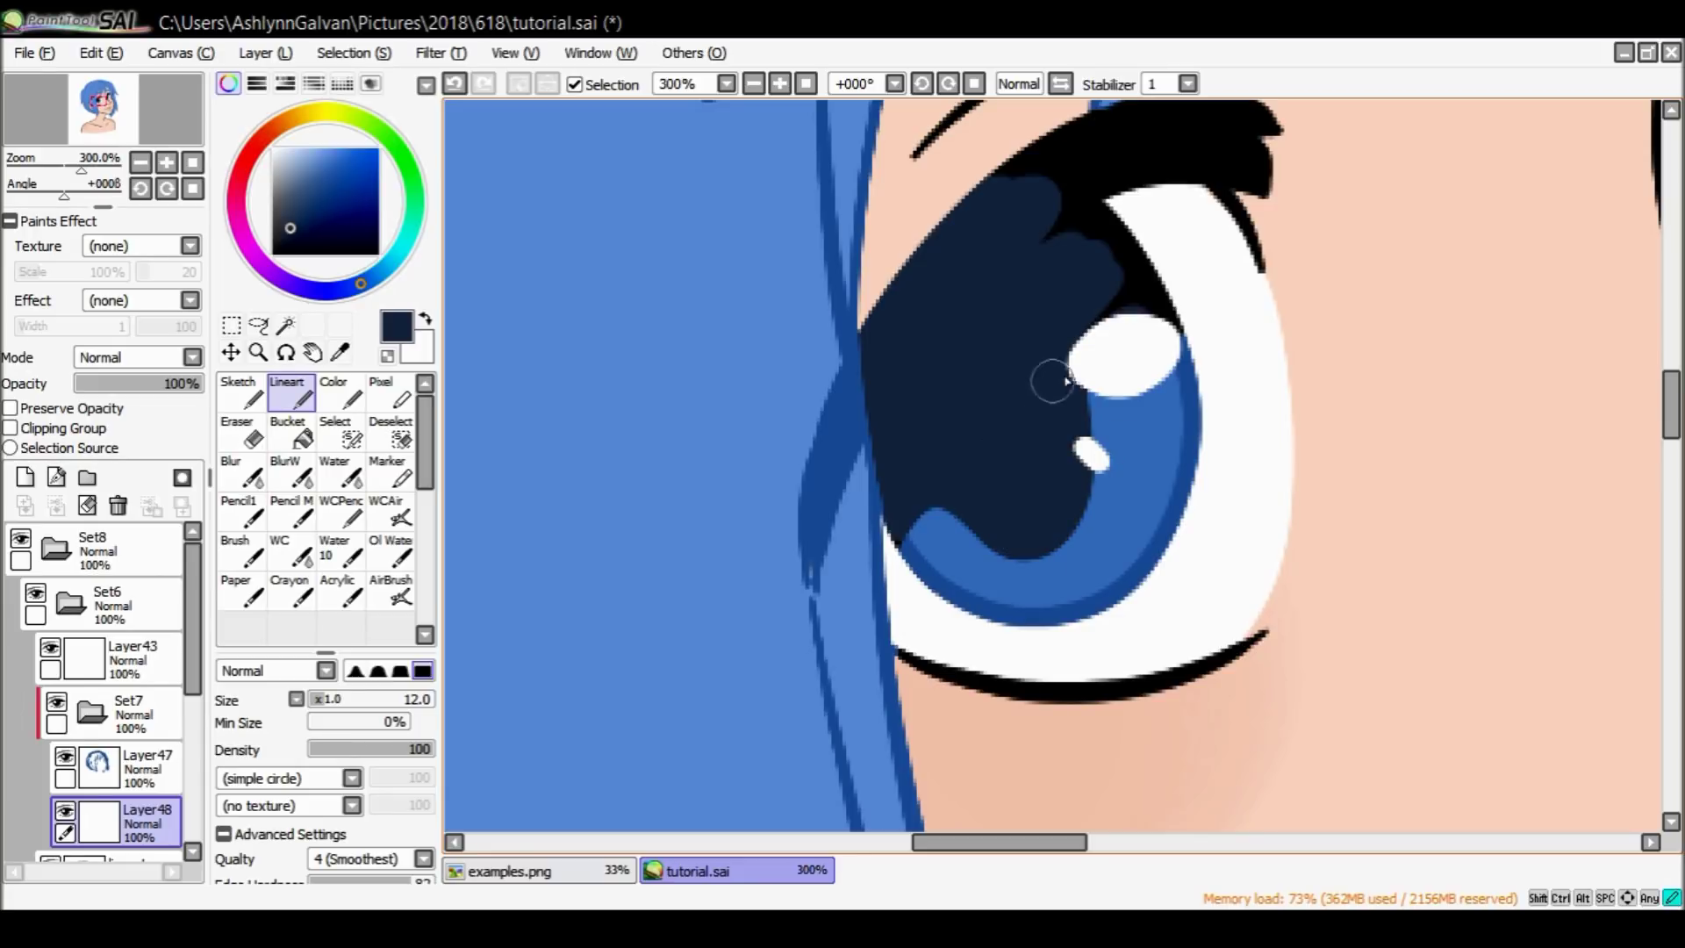
{"action": "scroll", "coordinate": [1580, 279], "scroll_direction": "up", "scroll_amount": 3}
{"action": "mouse_move", "coordinate": [1101, 559]}
{"action": "left_mouse_down"}
{"action": "mouse_move", "coordinate": [1068, 549]}
{"action": "mouse_move", "coordinate": [1168, 639]}
{"action": "mouse_move", "coordinate": [1150, 460]}
{"action": "mouse_move", "coordinate": [1130, 482]}
{"action": "mouse_move", "coordinate": [1264, 420]}
{"action": "mouse_move", "coordinate": [1255, 544]}
{"action": "mouse_move", "coordinate": [1009, 519]}
{"action": "left_mouse_up"}
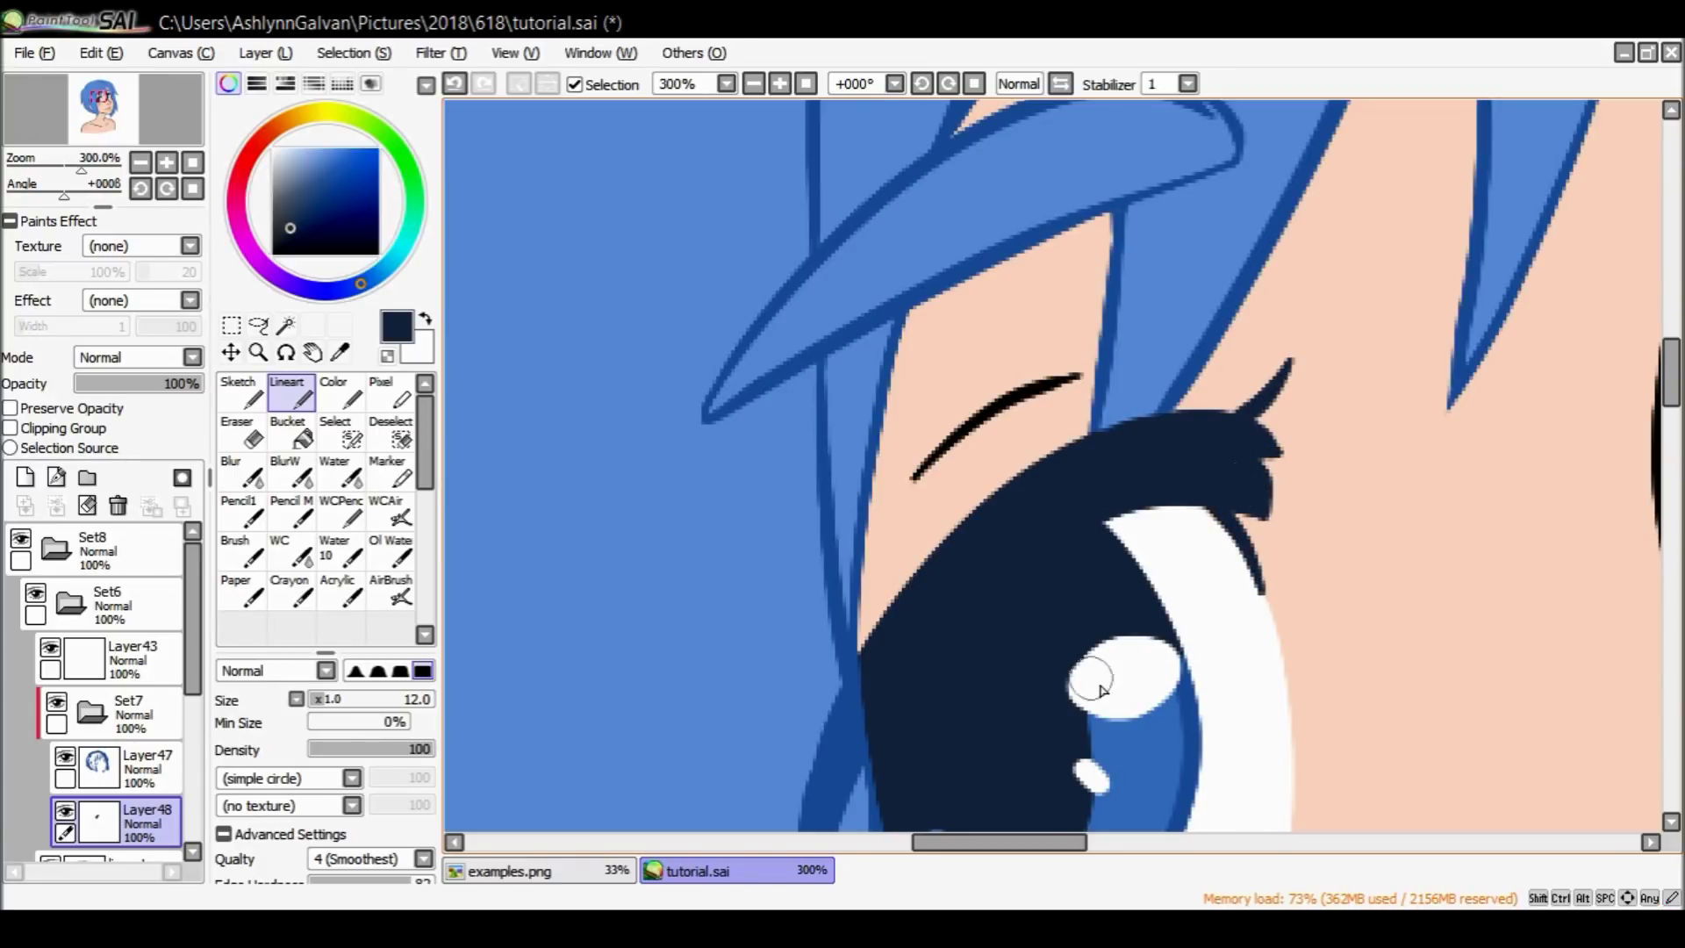
Tint the smaller eye's upper lid and lashes dark navy on Layer48.
{"action": "left_click_drag", "start_coordinate": [1007, 843], "coordinate": [1043, 843]}
{"action": "left_click_drag", "start_coordinate": [1671, 393], "coordinate": [1668, 351]}
{"action": "left_click_drag", "start_coordinate": [1040, 843], "coordinate": [1140, 843]}
{"action": "mouse_move", "coordinate": [806, 540]}
{"action": "left_mouse_down"}
{"action": "mouse_move", "coordinate": [876, 477]}
{"action": "mouse_move", "coordinate": [782, 451]}
{"action": "mouse_move", "coordinate": [925, 460]}
{"action": "mouse_move", "coordinate": [976, 551]}
{"action": "left_mouse_up"}
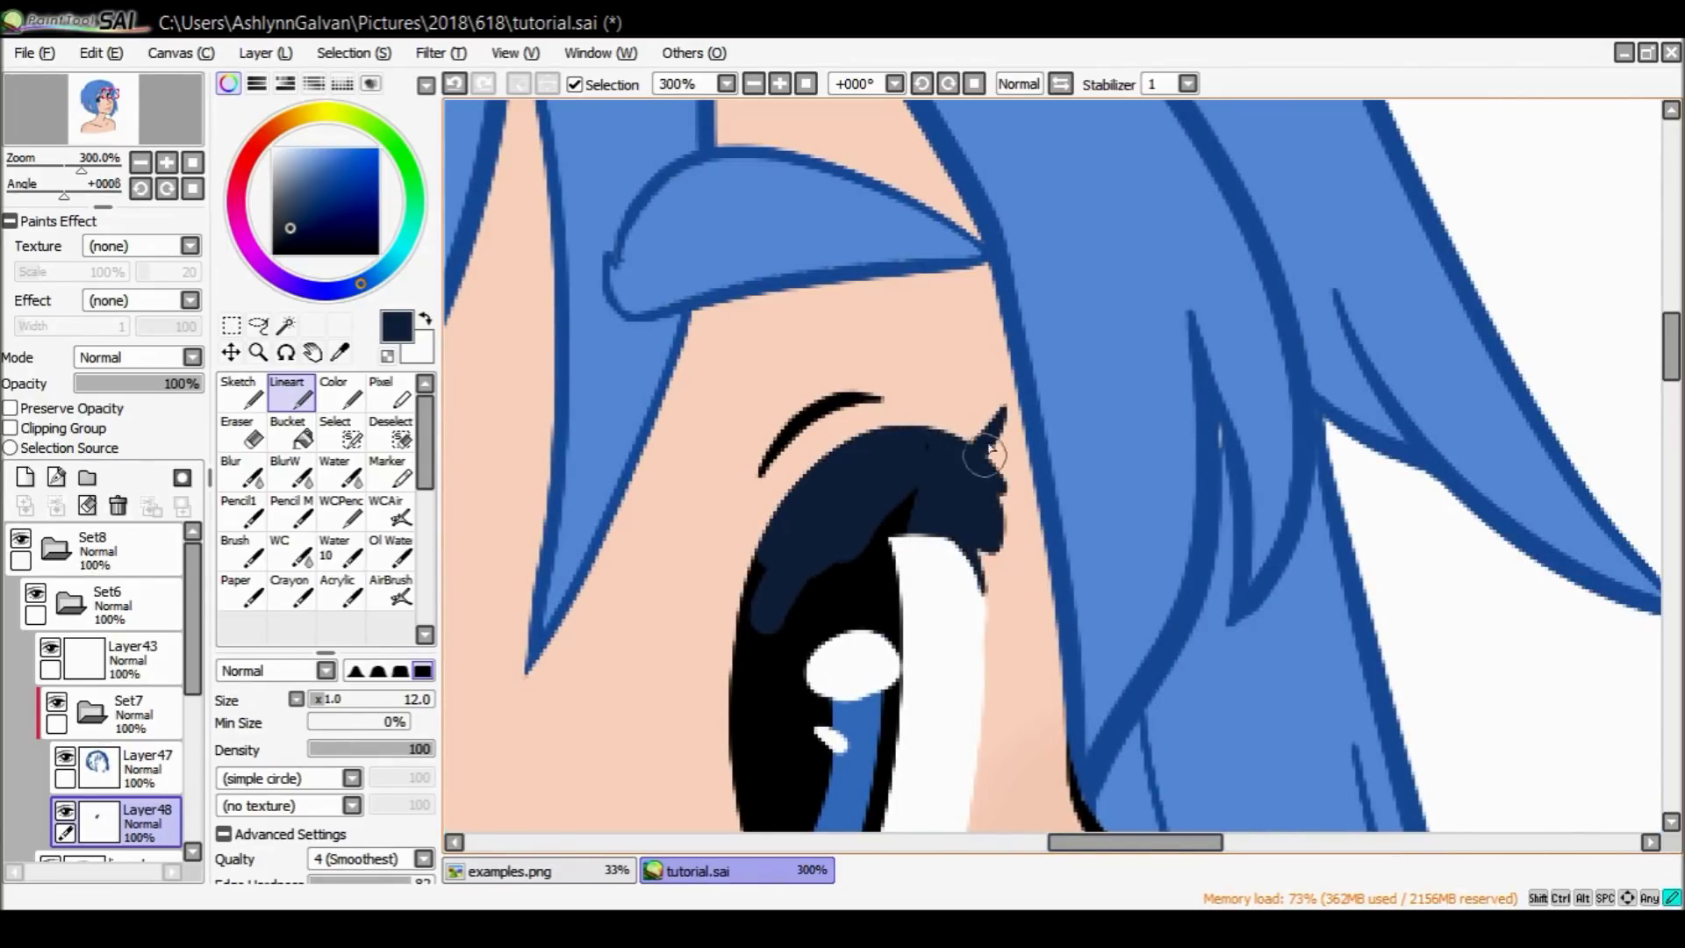
{"action": "scroll", "coordinate": [1124, 294], "scroll_direction": "down", "scroll_amount": 3}
{"action": "mouse_move", "coordinate": [768, 254]}
{"action": "left_mouse_down"}
{"action": "mouse_move", "coordinate": [746, 376]}
{"action": "mouse_move", "coordinate": [794, 581]}
{"action": "mouse_move", "coordinate": [760, 362]}
{"action": "mouse_move", "coordinate": [801, 575]}
{"action": "mouse_move", "coordinate": [799, 261]}
{"action": "mouse_move", "coordinate": [801, 463]}
{"action": "left_mouse_up"}
{"action": "key", "text": "ctrl+z"}
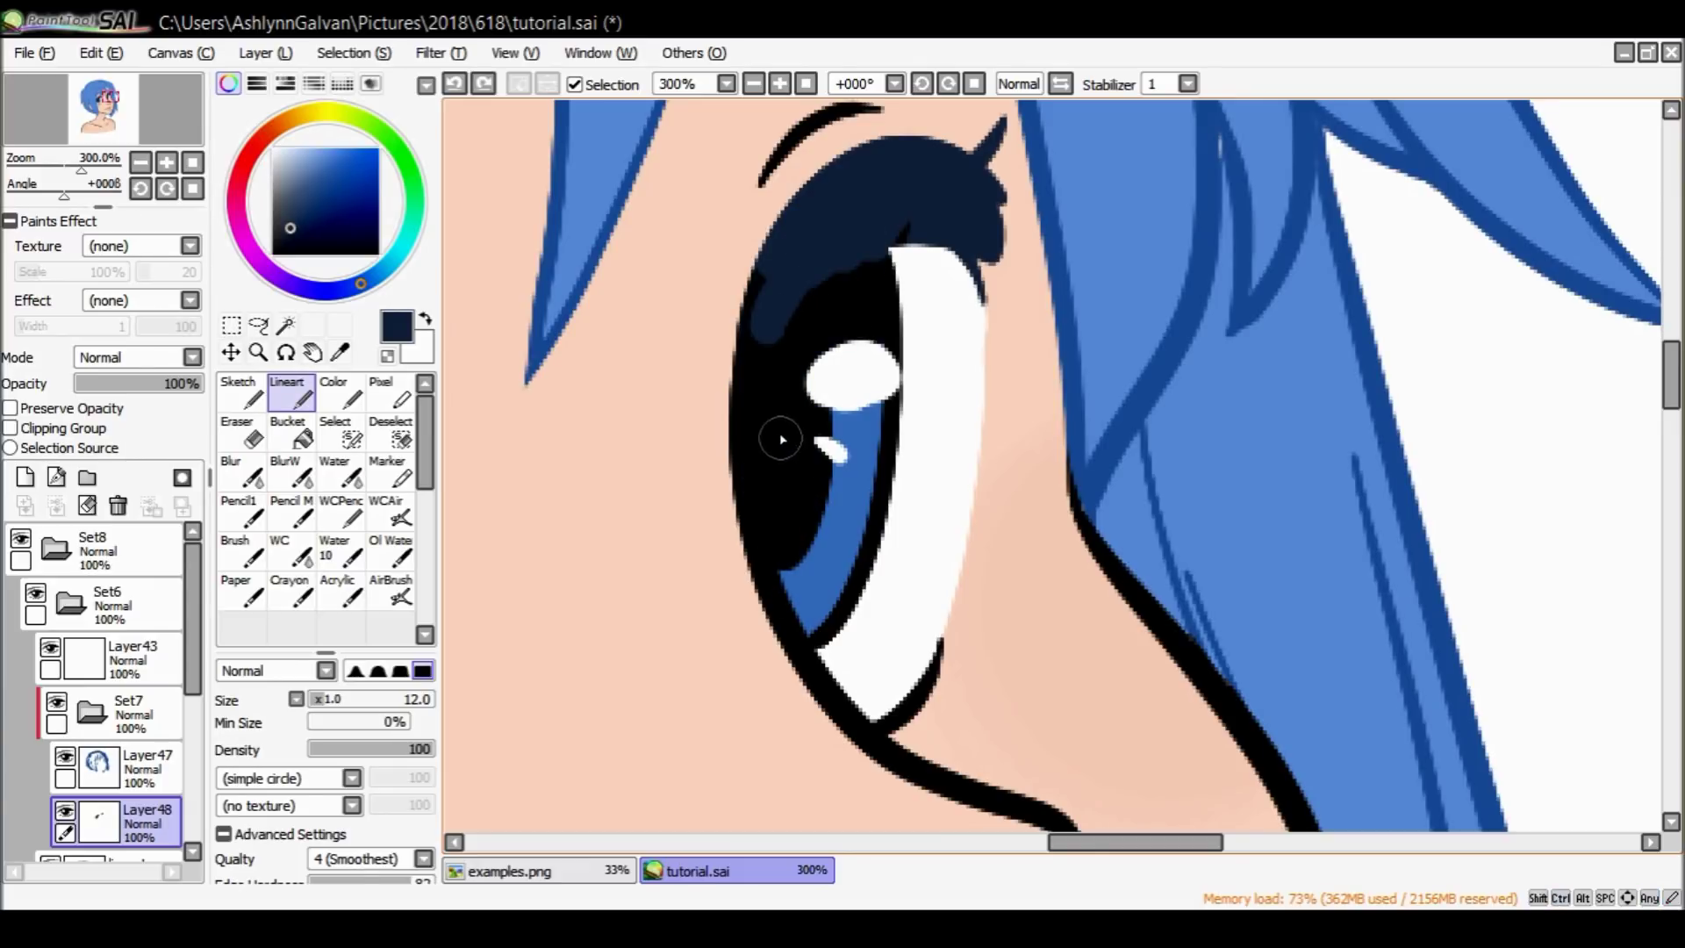
Tint the smaller eye's pupil and iris outline dark navy on Layer48, undoing stray strokes.
{"action": "mouse_move", "coordinate": [764, 255]}
{"action": "left_mouse_down"}
{"action": "mouse_move", "coordinate": [747, 393]}
{"action": "mouse_move", "coordinate": [796, 574]}
{"action": "mouse_move", "coordinate": [741, 392]}
{"action": "mouse_move", "coordinate": [794, 552]}
{"action": "mouse_move", "coordinate": [778, 474]}
{"action": "mouse_move", "coordinate": [794, 290]}
{"action": "mouse_move", "coordinate": [763, 436]}
{"action": "left_mouse_up"}
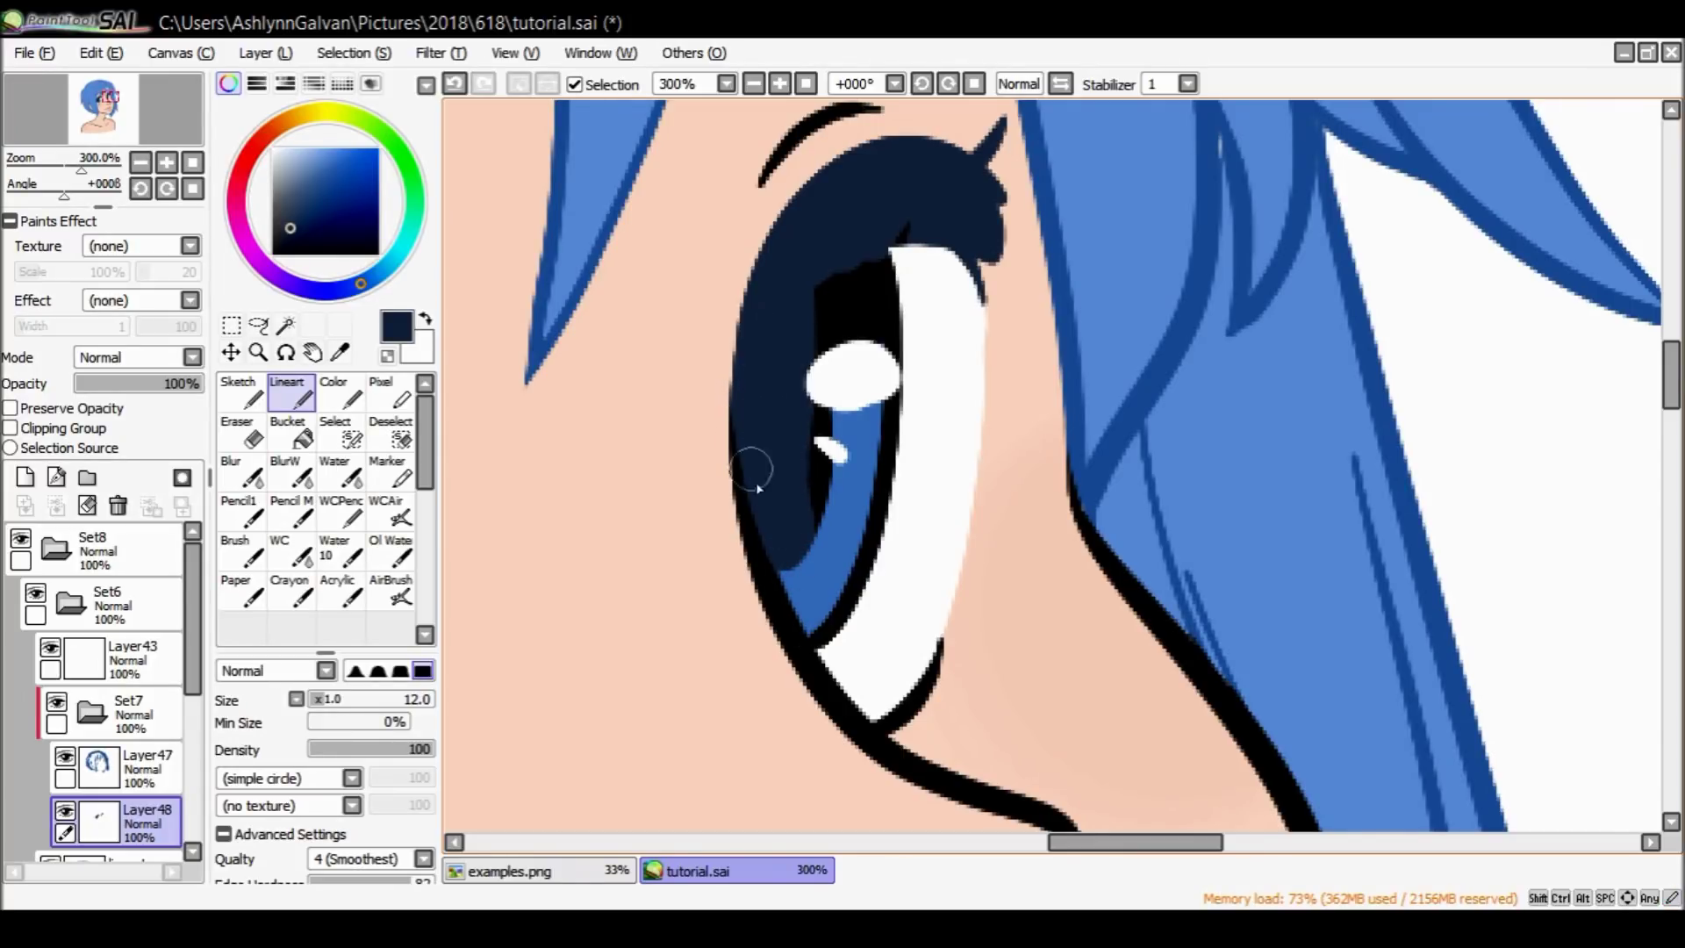
{"action": "left_click_drag", "start_coordinate": [813, 454], "coordinate": [820, 530]}
{"action": "mouse_move", "coordinate": [806, 307]}
{"action": "left_mouse_down"}
{"action": "mouse_move", "coordinate": [837, 270]}
{"action": "mouse_move", "coordinate": [865, 316]}
{"action": "left_mouse_up"}
{"action": "mouse_move", "coordinate": [878, 491]}
{"action": "left_mouse_down"}
{"action": "mouse_move", "coordinate": [816, 619]}
{"action": "mouse_move", "coordinate": [841, 641]}
{"action": "left_mouse_up"}
{"action": "key", "text": "ctrl+z"}
{"action": "key", "text": "ctrl+z"}
{"action": "key", "text": "ctrl+z"}
{"action": "key", "text": "ctrl+z"}
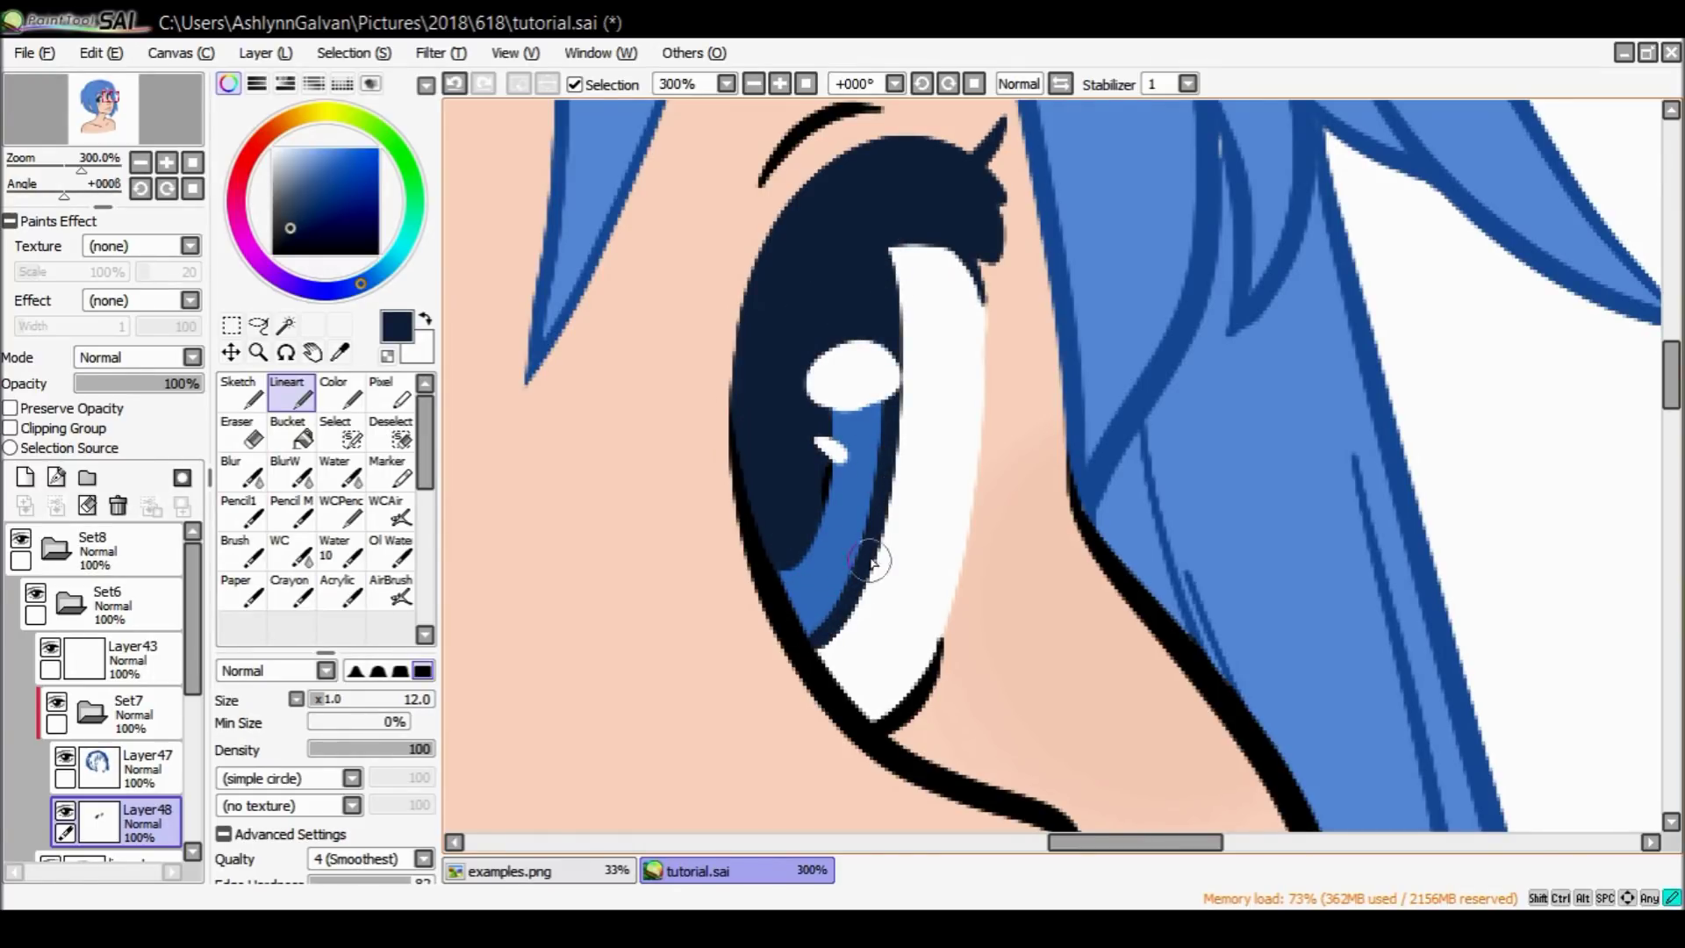
Erase the navy from the smaller eye's iris outline with transparent color and retint it on Layer47 in the sampled hair-line blue.
{"action": "mouse_move", "coordinate": [1113, 839]}
{"action": "left_mouse_down"}
{"action": "mouse_move", "coordinate": [1103, 873]}
{"action": "mouse_move", "coordinate": [1016, 884]}
{"action": "mouse_move", "coordinate": [1032, 838]}
{"action": "left_mouse_up"}
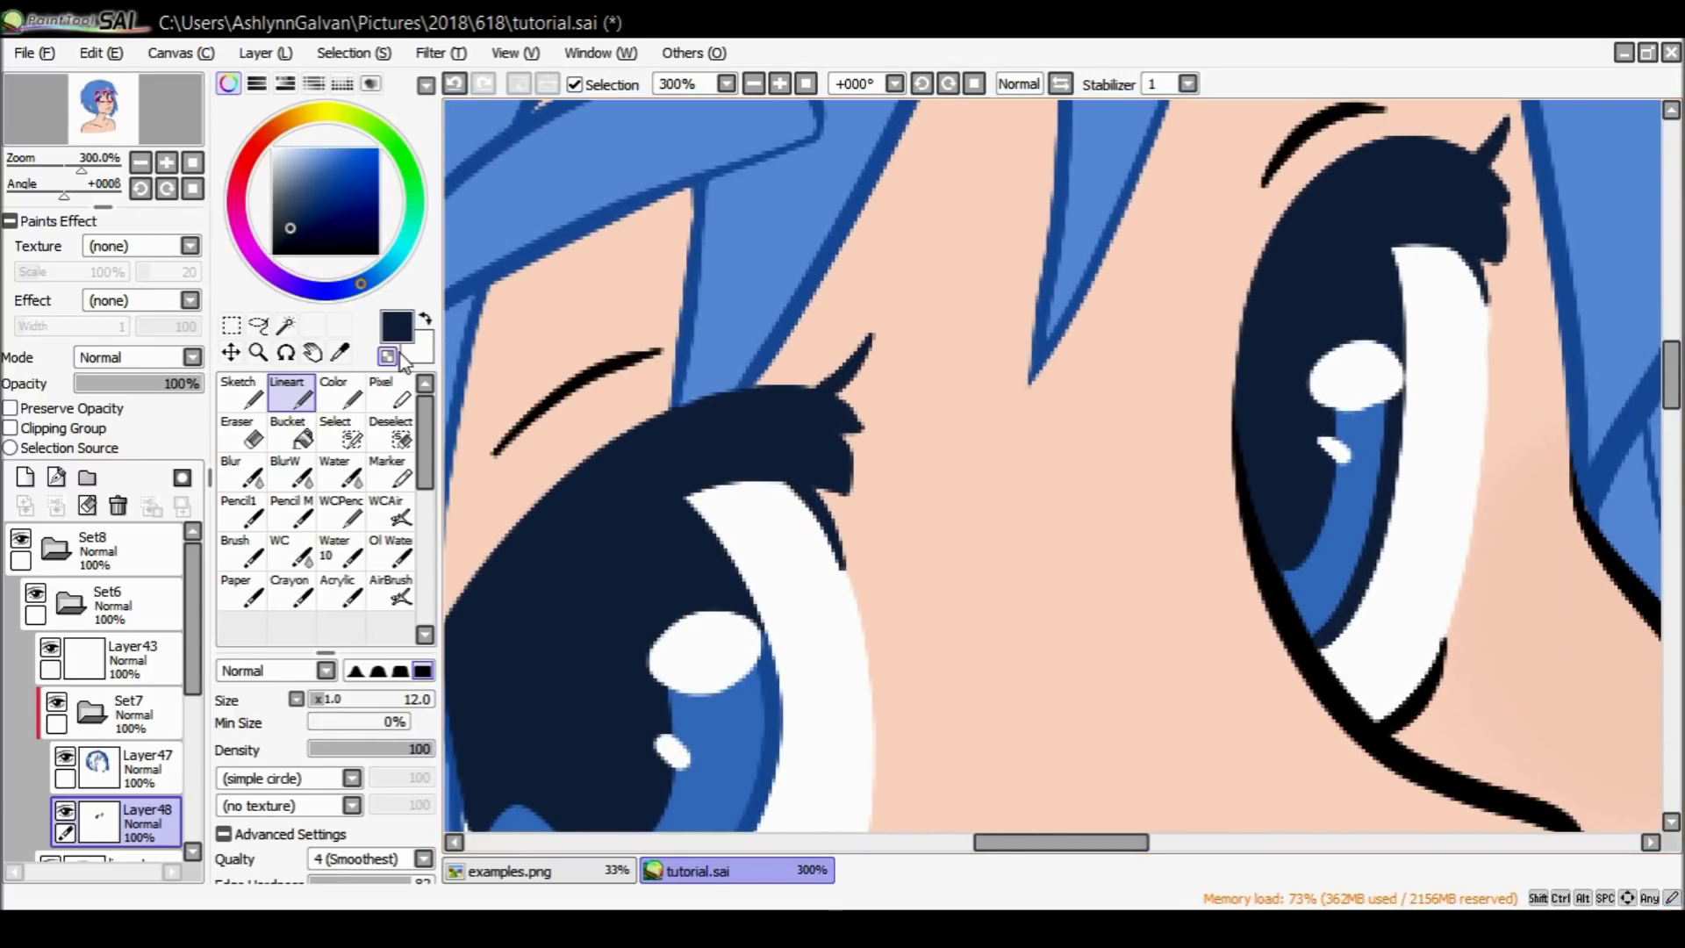
{"action": "left_click_drag", "start_coordinate": [1398, 412], "coordinate": [1331, 619]}
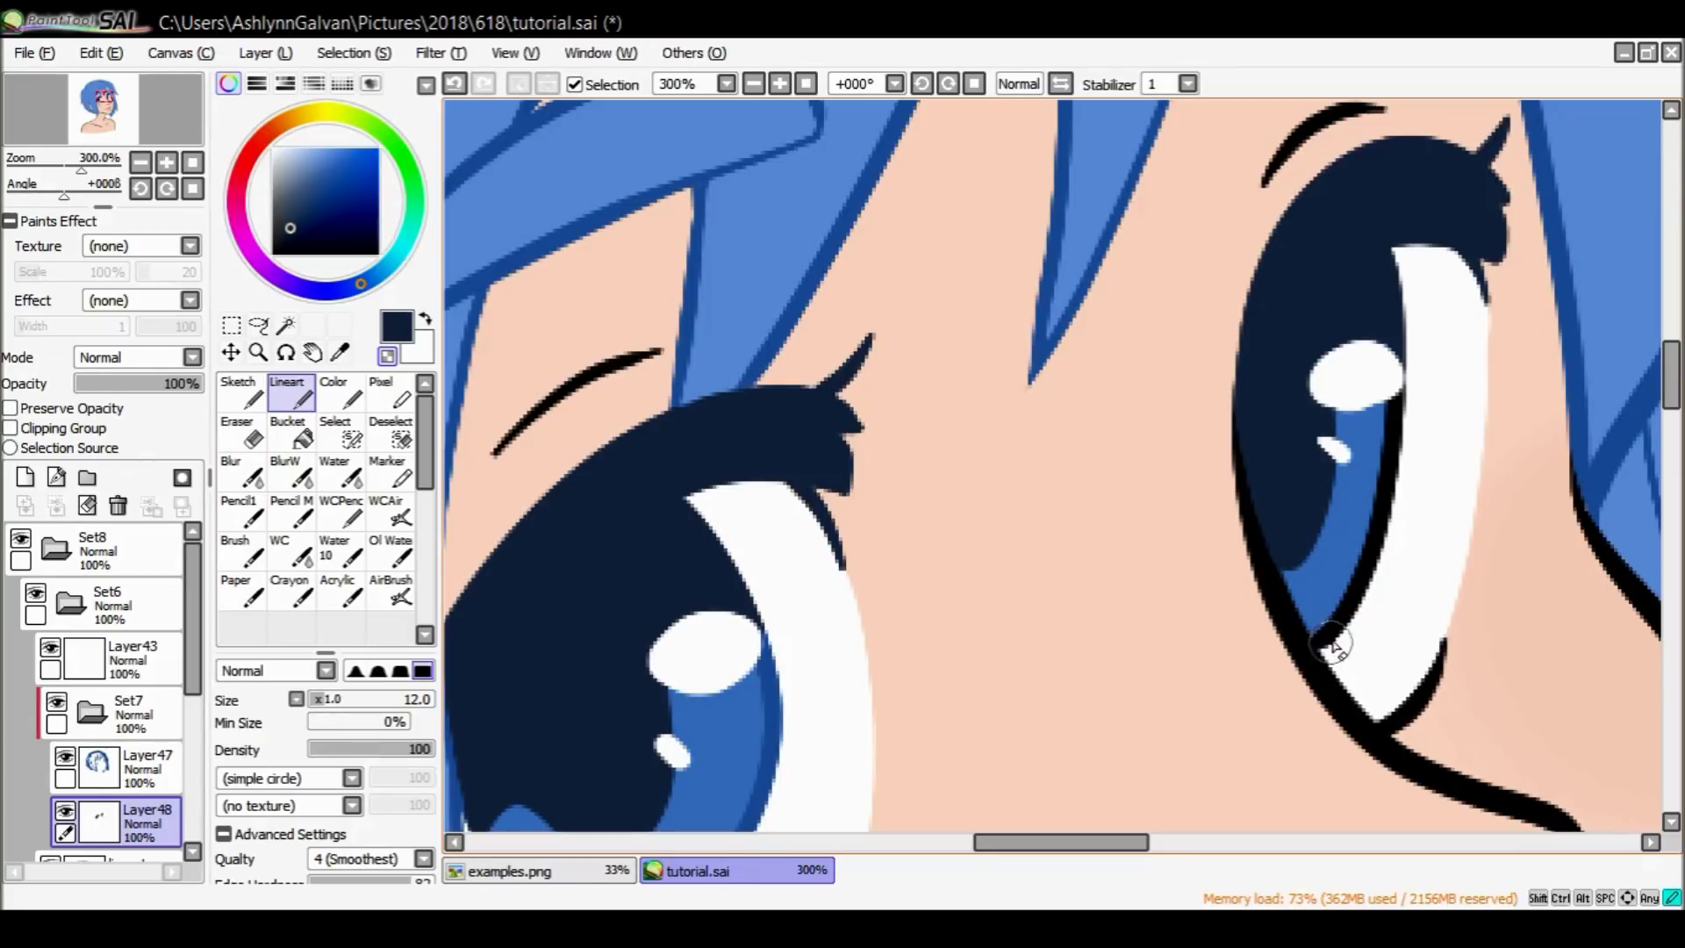
{"action": "left_click", "coordinate": [145, 768]}
{"action": "left_click", "coordinate": [693, 282], "text": "alt"}
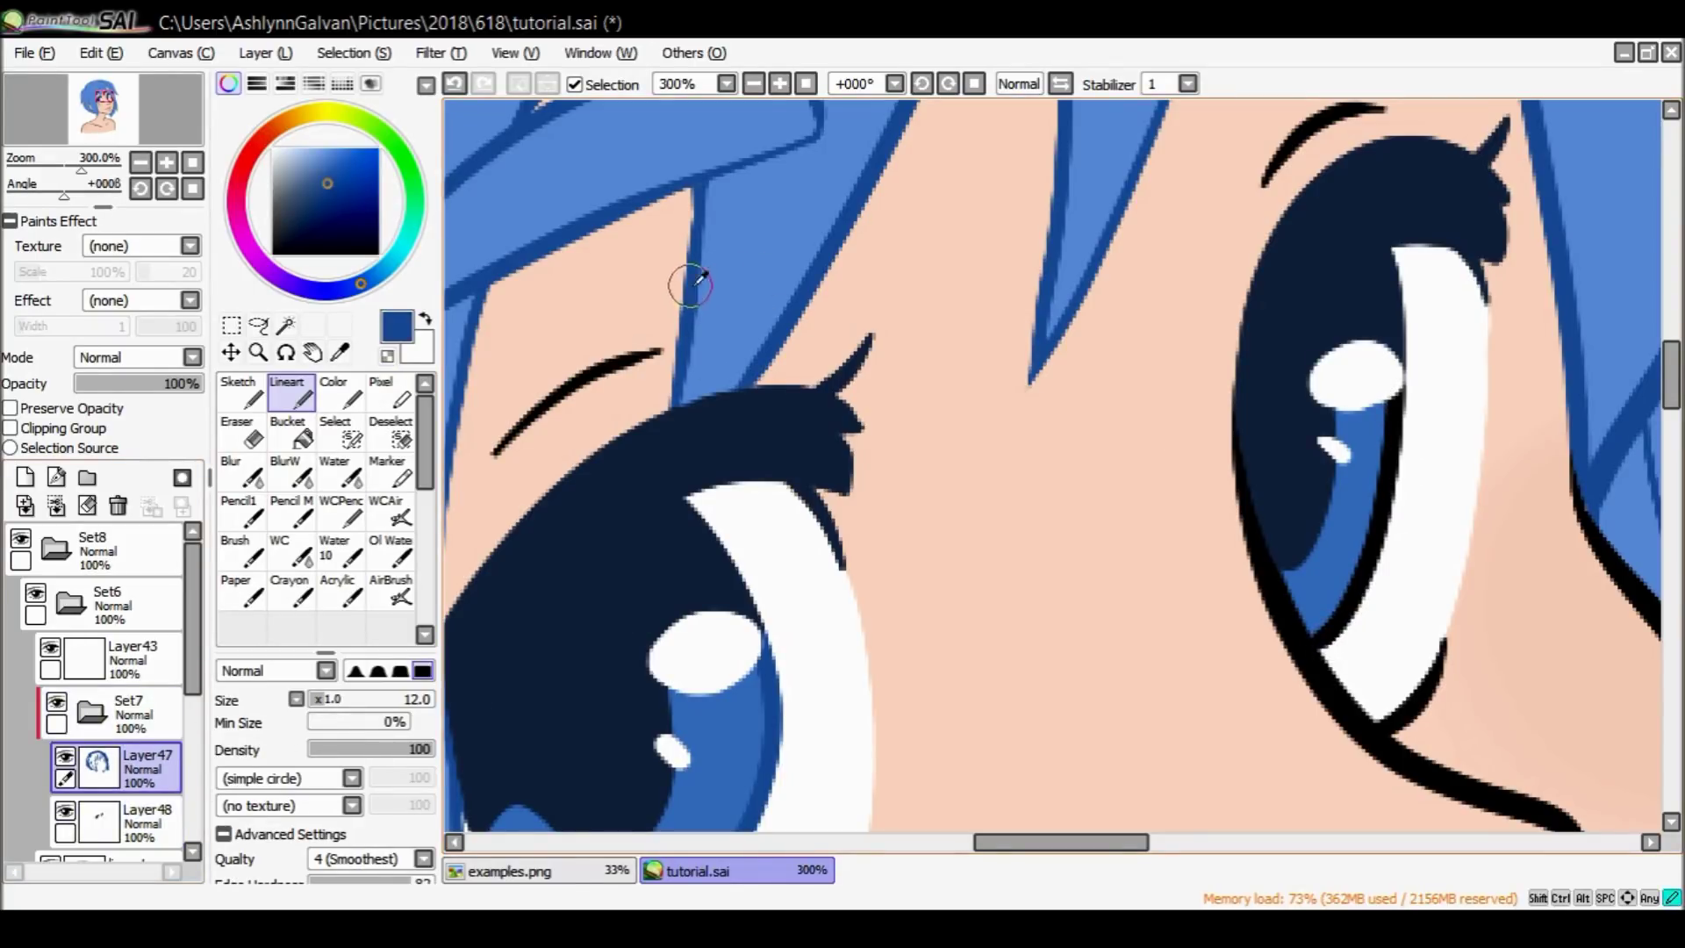
{"action": "mouse_move", "coordinate": [1382, 373]}
{"action": "left_mouse_down"}
{"action": "mouse_move", "coordinate": [1400, 421]}
{"action": "mouse_move", "coordinate": [1389, 478]}
{"action": "mouse_move", "coordinate": [1317, 636]}
{"action": "mouse_move", "coordinate": [1308, 614]}
{"action": "mouse_move", "coordinate": [1354, 640]}
{"action": "mouse_move", "coordinate": [1347, 657]}
{"action": "mouse_move", "coordinate": [1377, 496]}
{"action": "left_mouse_up"}
{"action": "key", "text": "ctrl+z"}
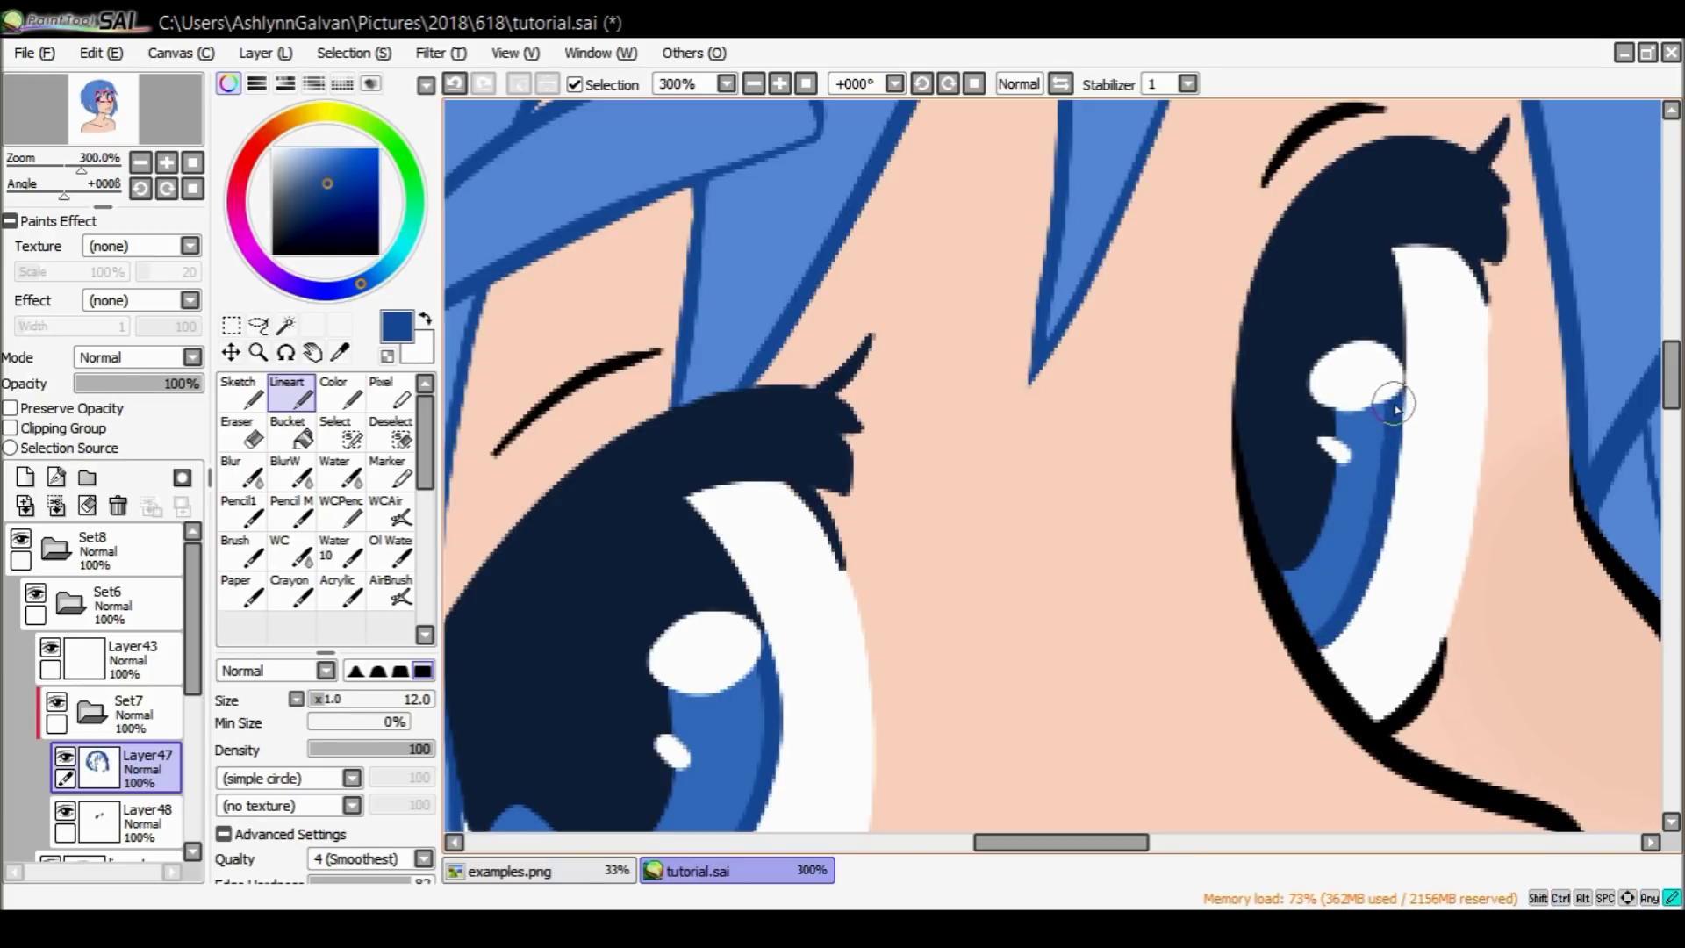
Return to Layer48 and examine the recolored eyes alongside the hair lines at 100% zoom.
{"action": "left_click", "coordinate": [136, 821]}
{"action": "key", "text": "ctrl+alt+space"}
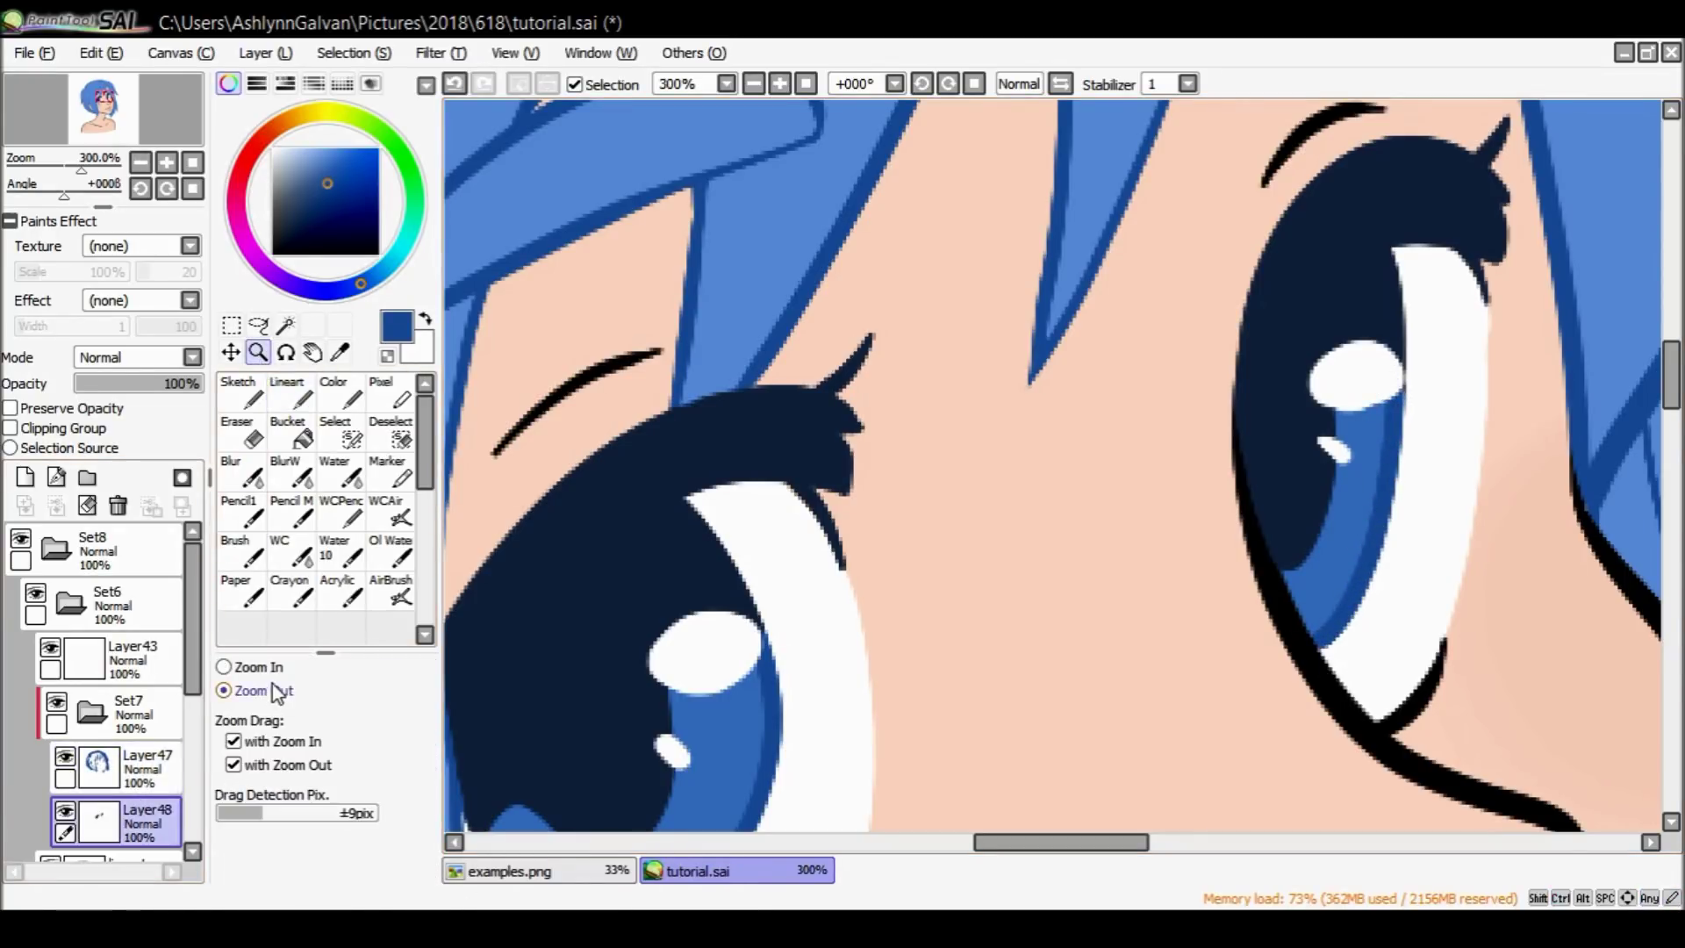
{"action": "left_click", "coordinate": [1388, 379]}
{"action": "left_click_drag", "start_coordinate": [1157, 846], "coordinate": [1207, 843]}
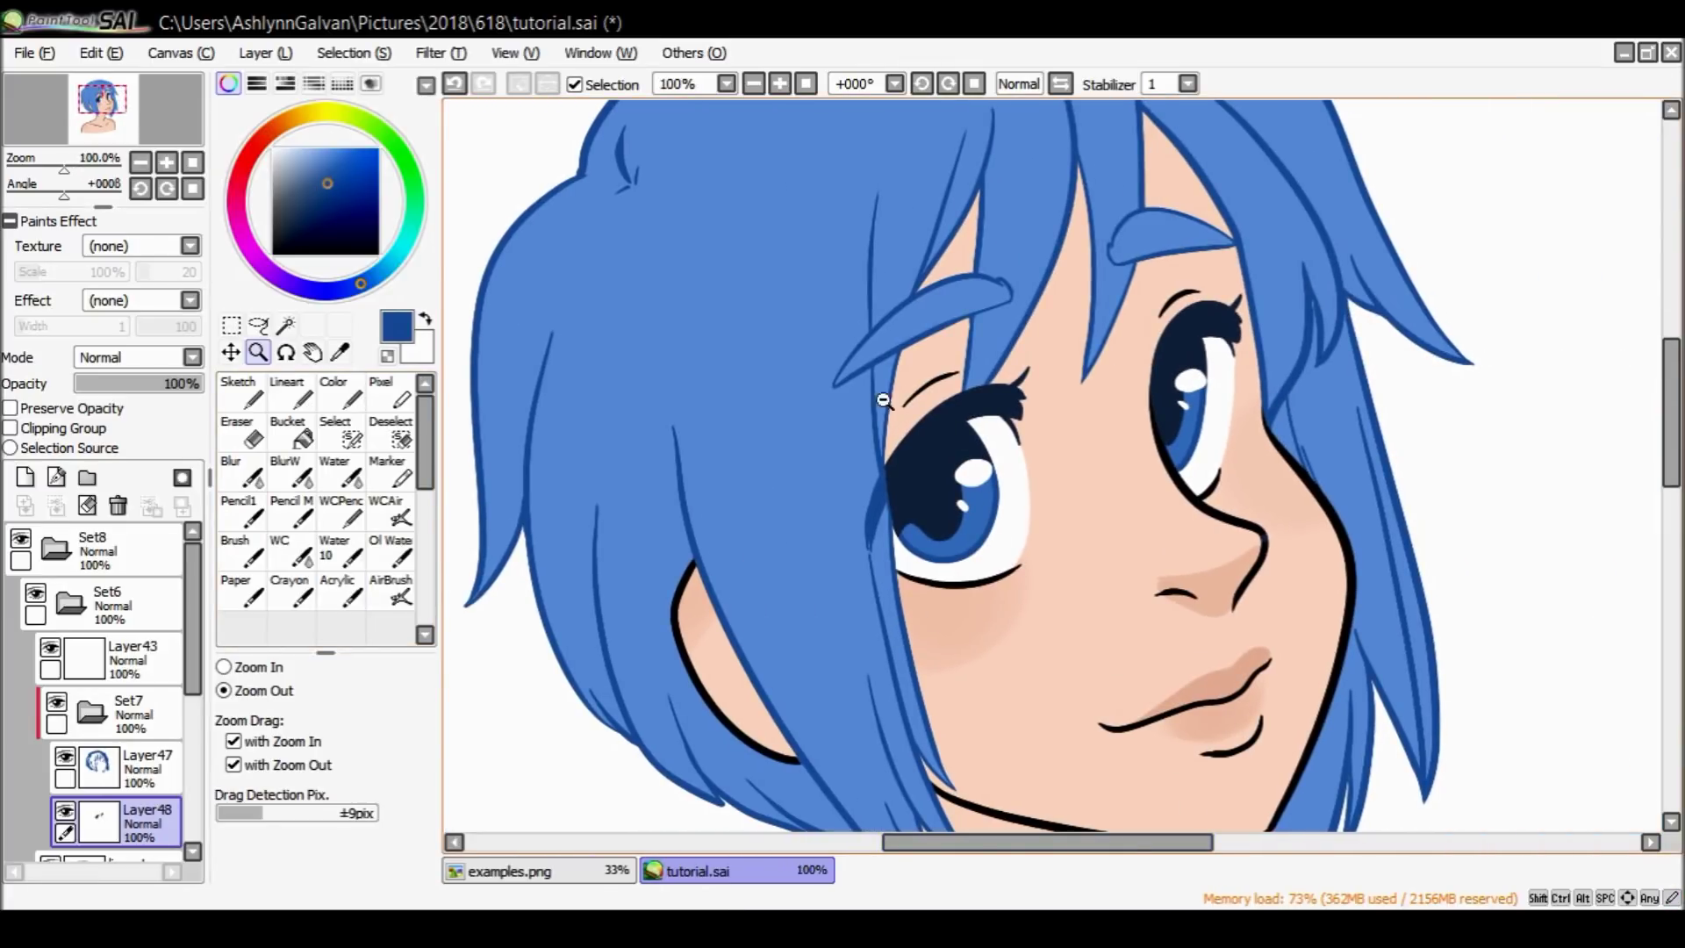
{"action": "scroll", "coordinate": [1639, 347], "scroll_direction": "up", "scroll_amount": 5}
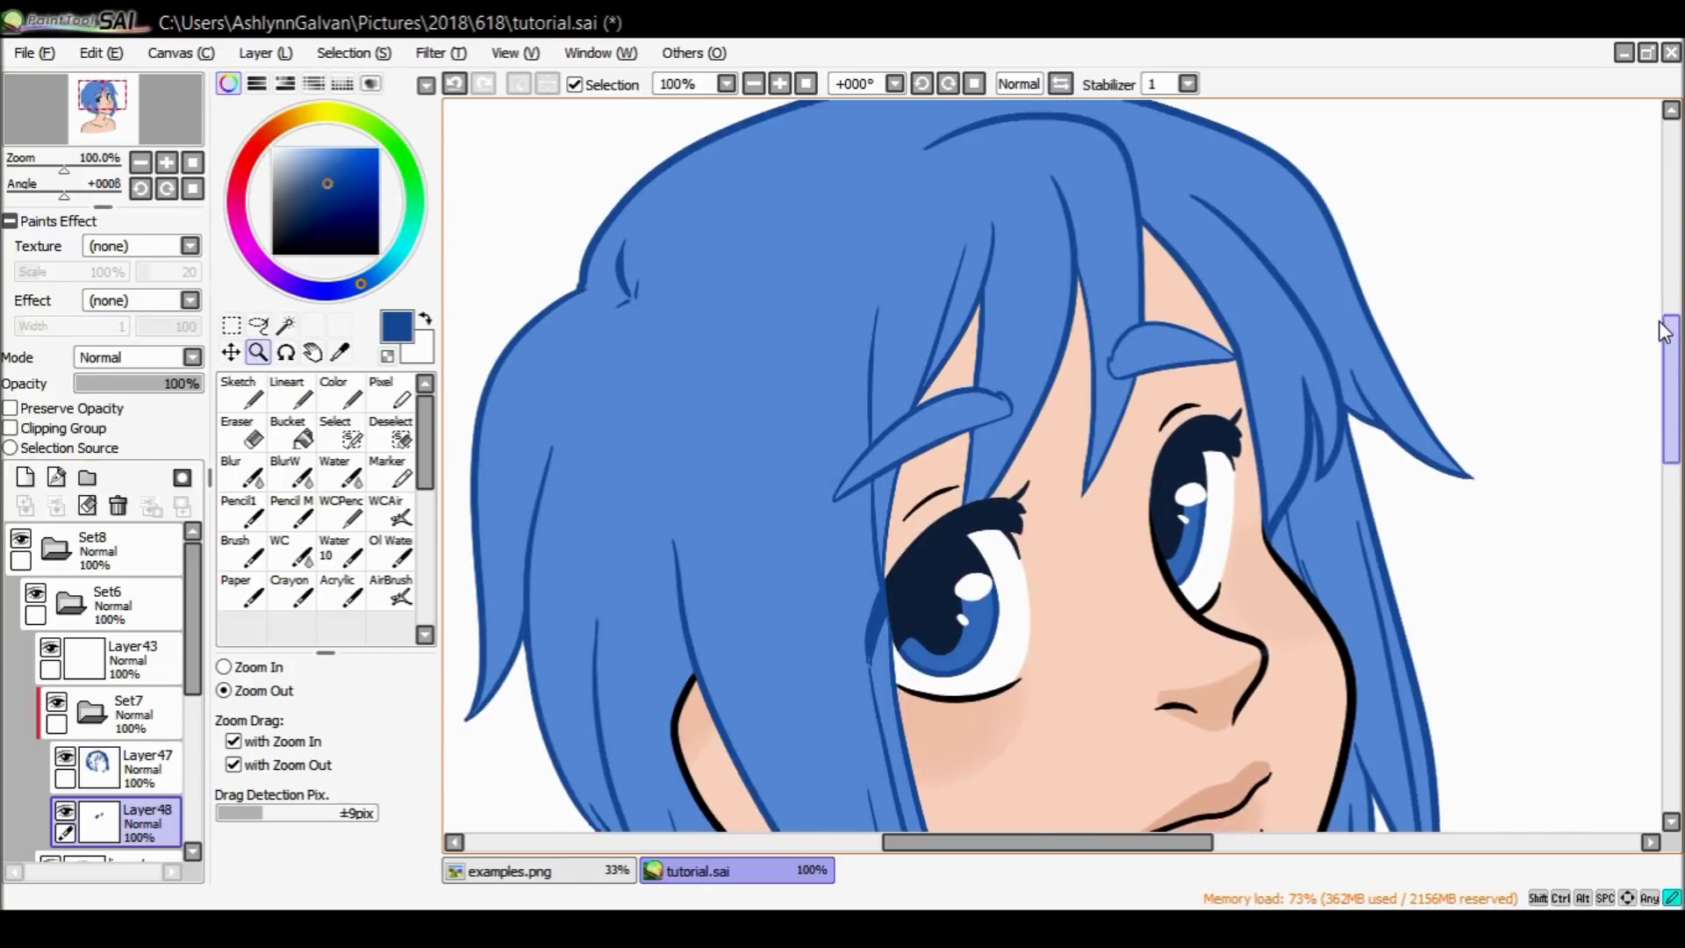
{"action": "scroll", "coordinate": [1639, 347], "scroll_direction": "down", "scroll_amount": 5}
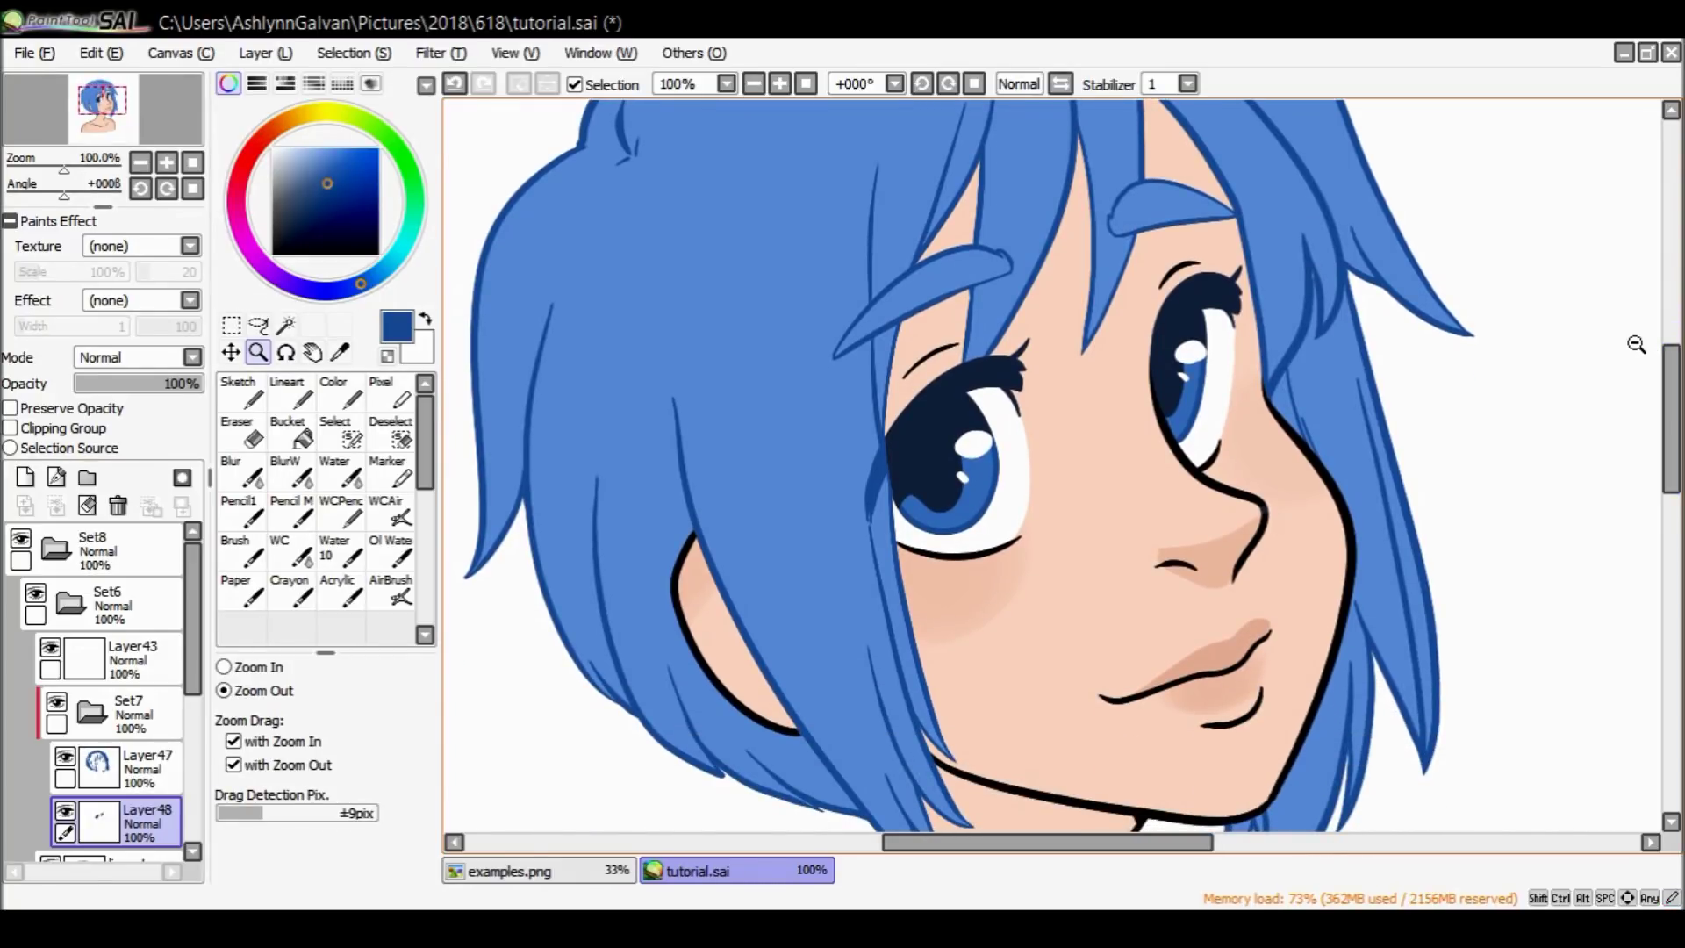
{"action": "scroll", "coordinate": [1671, 417], "scroll_direction": "up", "scroll_amount": 1}
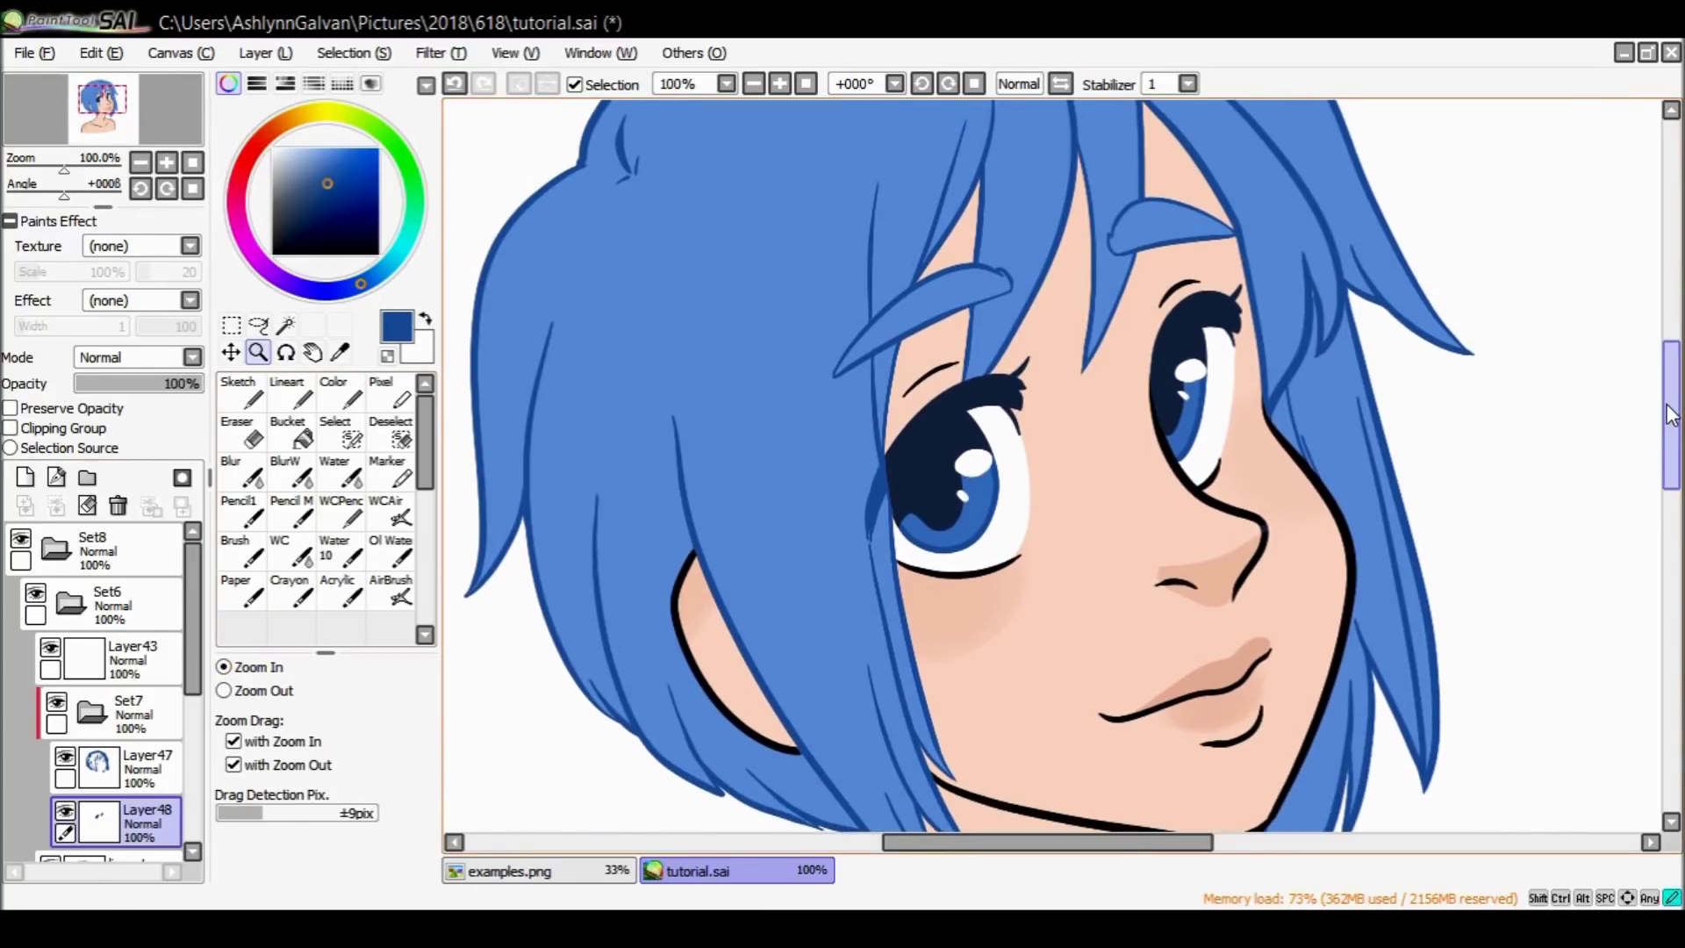
Add a new layer inside the clipped Set7 folder and place it beneath Layer48 for the skin lines.
{"action": "scroll", "coordinate": [1670, 417], "scroll_direction": "up", "scroll_amount": 1}
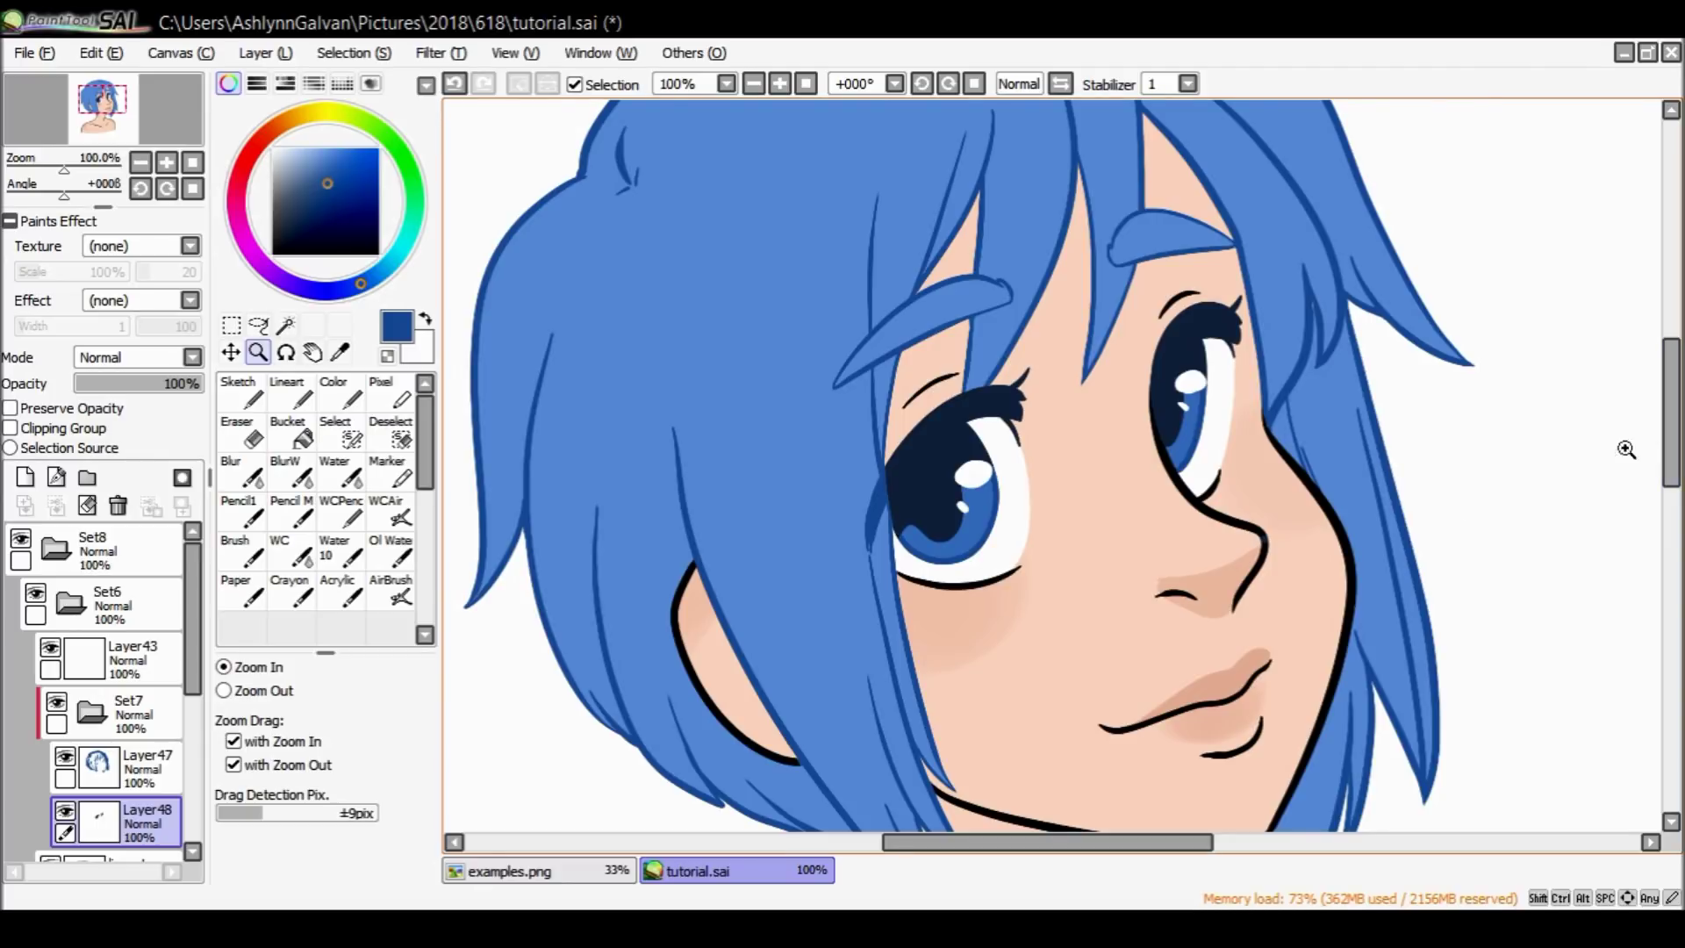
{"action": "left_click_drag", "start_coordinate": [1093, 848], "coordinate": [1132, 850]}
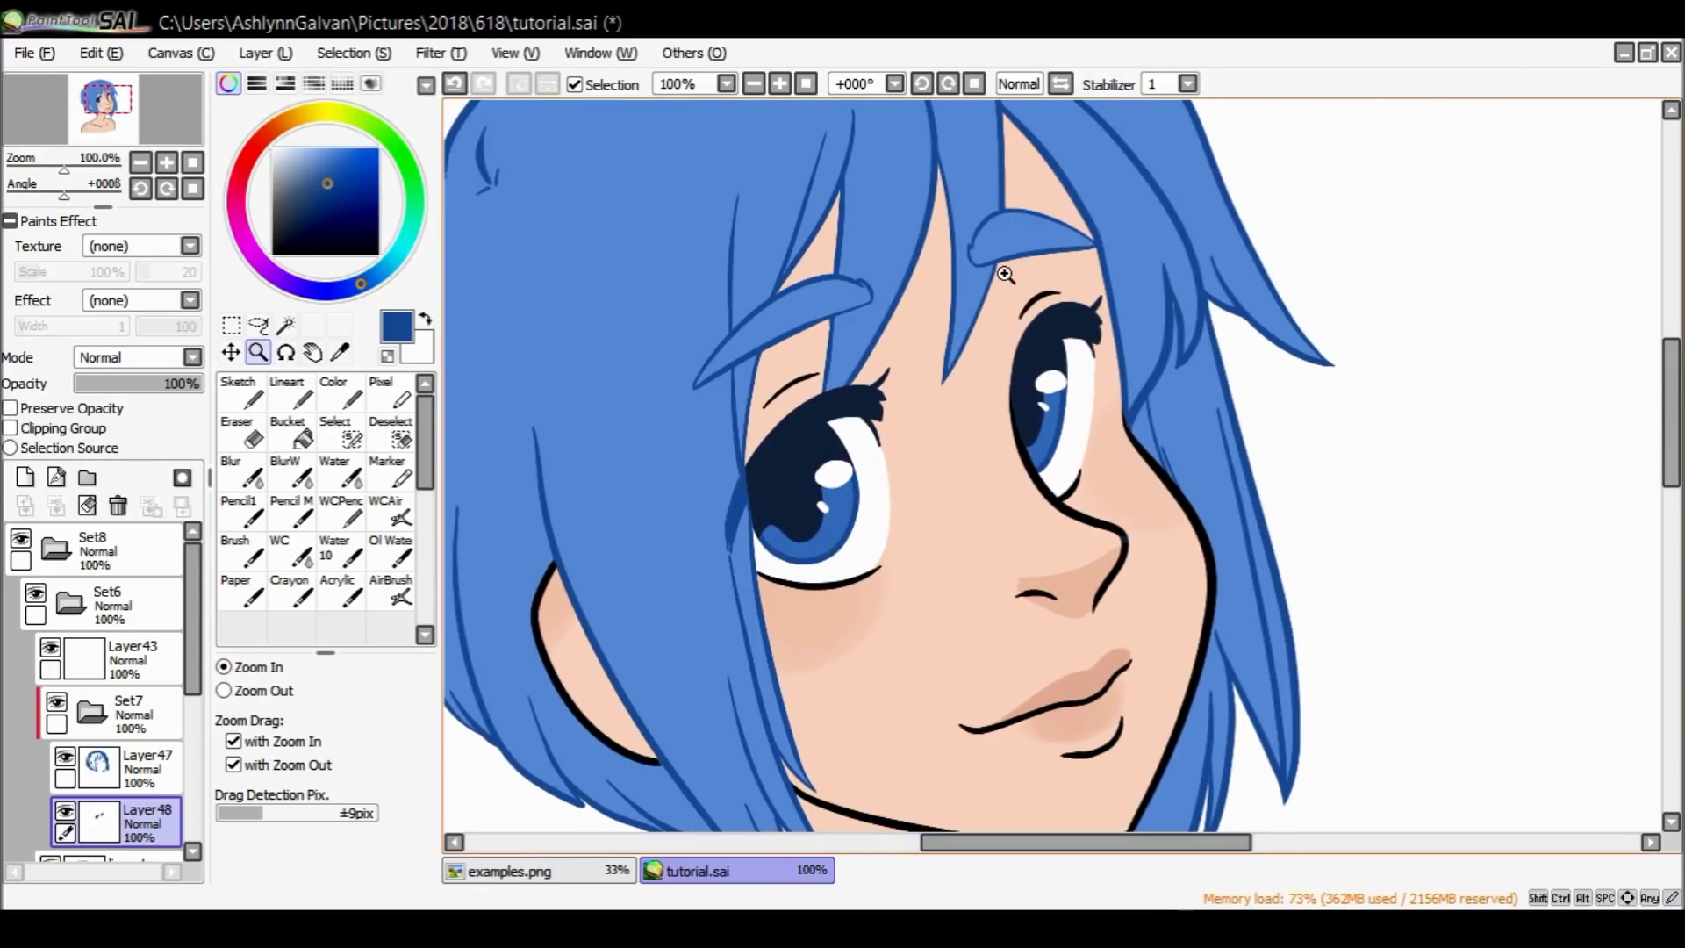
{"action": "left_click_drag", "start_coordinate": [1673, 412], "coordinate": [1671, 449]}
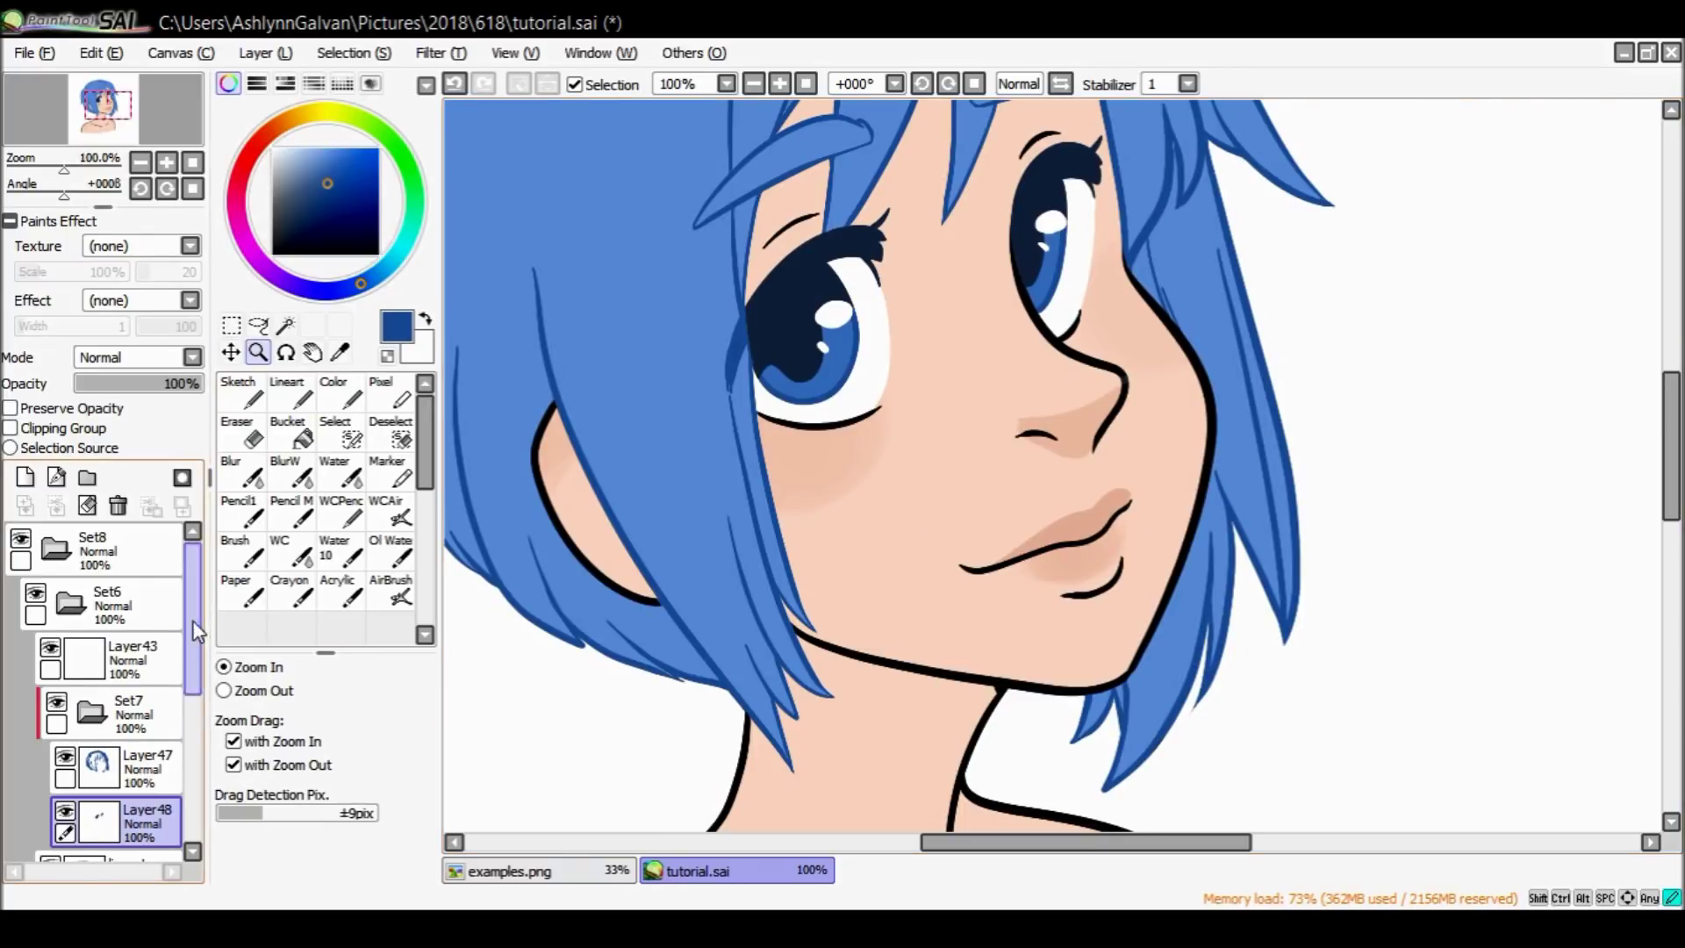
{"action": "left_click_drag", "start_coordinate": [193, 623], "coordinate": [193, 682]}
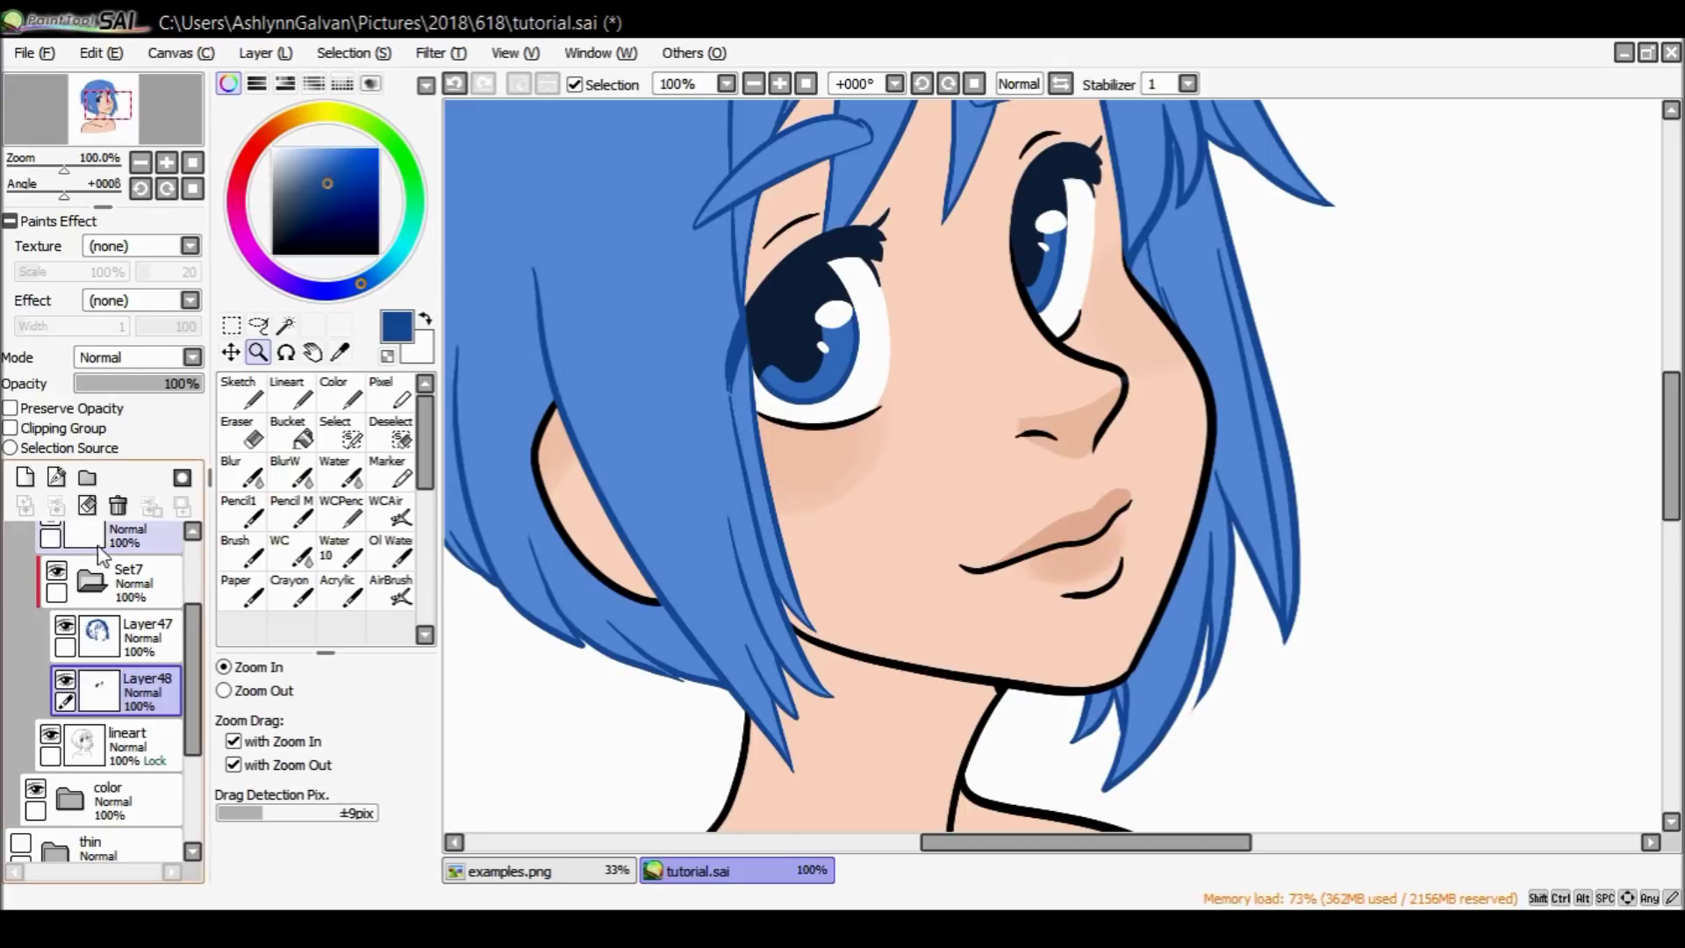
{"action": "left_click", "coordinate": [25, 476]}
{"action": "left_click_drag", "start_coordinate": [160, 693], "coordinate": [154, 764]}
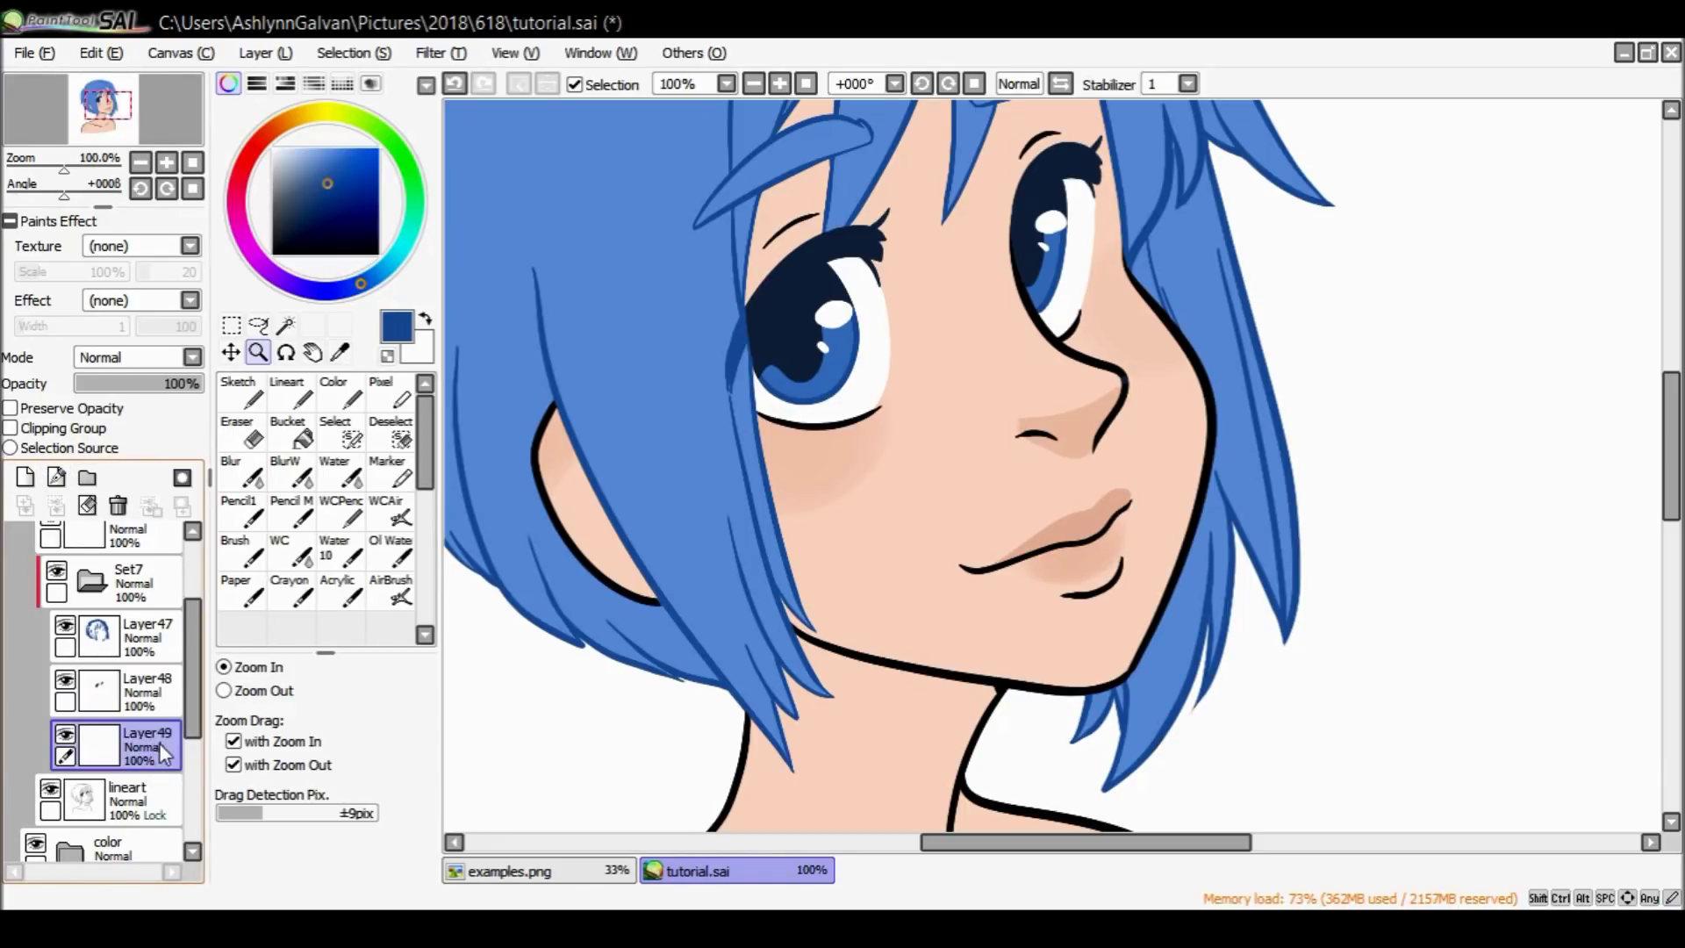
{"action": "left_click", "coordinate": [165, 651]}
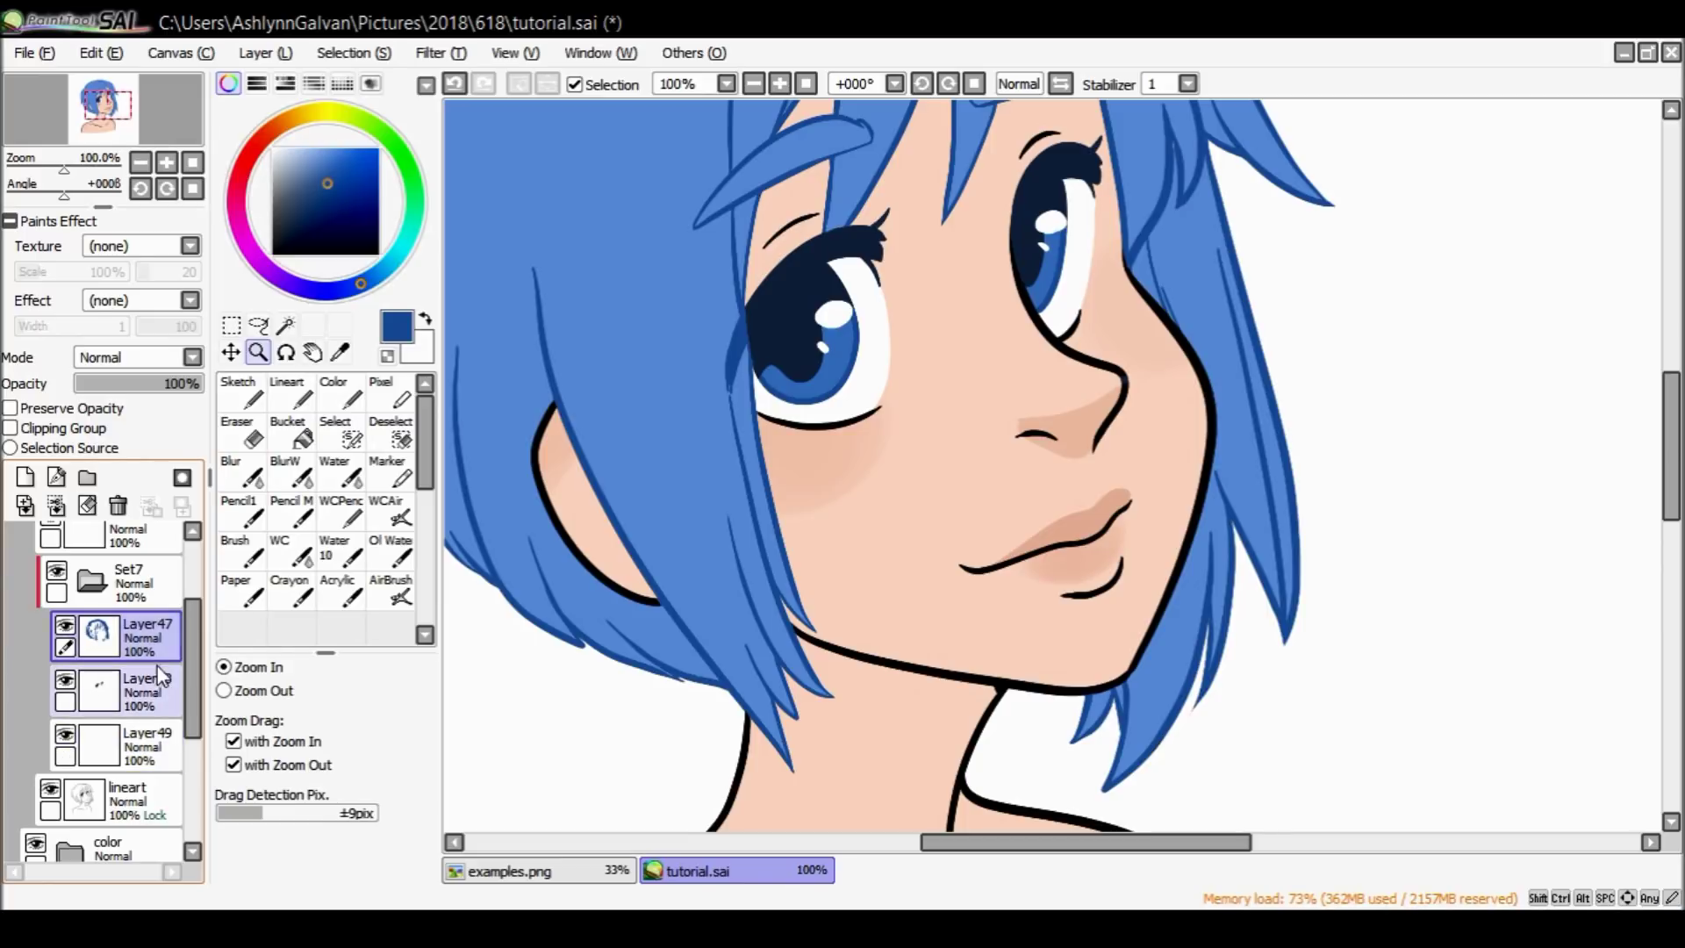
{"action": "left_click", "coordinate": [161, 692]}
{"action": "left_click", "coordinate": [158, 753]}
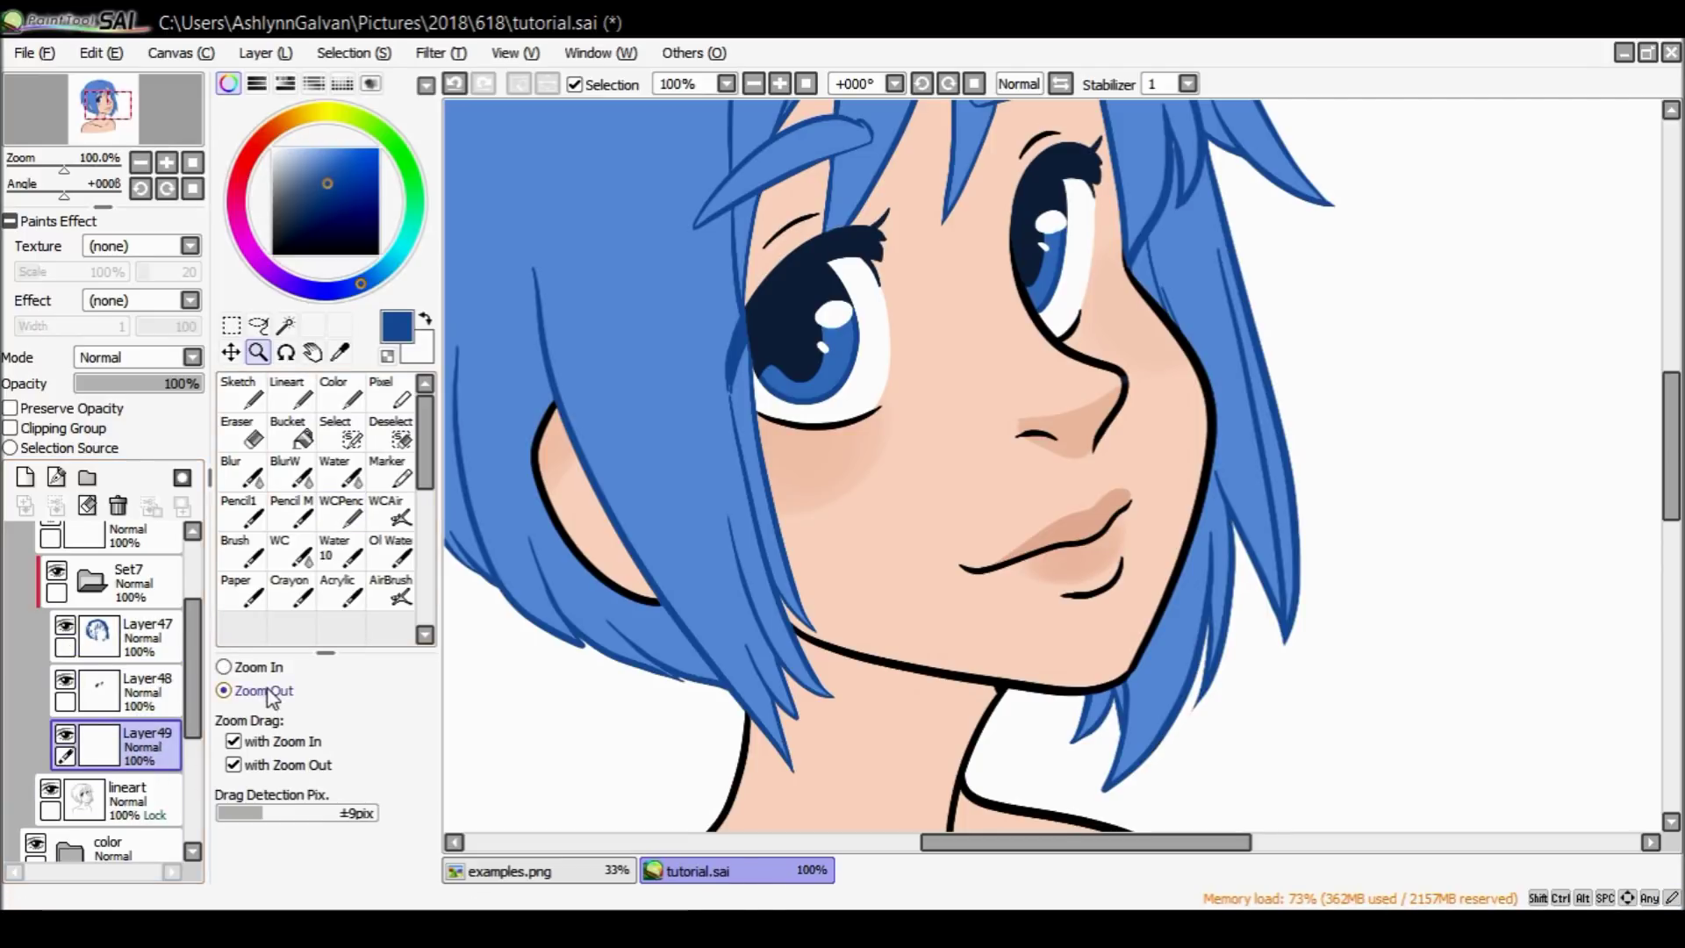
Sample the skin tone, darken it to a muted brown and bucket-fill Layer49 to tint the skin lines.
{"action": "left_click", "coordinate": [225, 689]}
{"action": "left_click", "coordinate": [1072, 233]}
{"action": "left_click", "coordinate": [1072, 232]}
{"action": "left_click", "coordinate": [253, 668]}
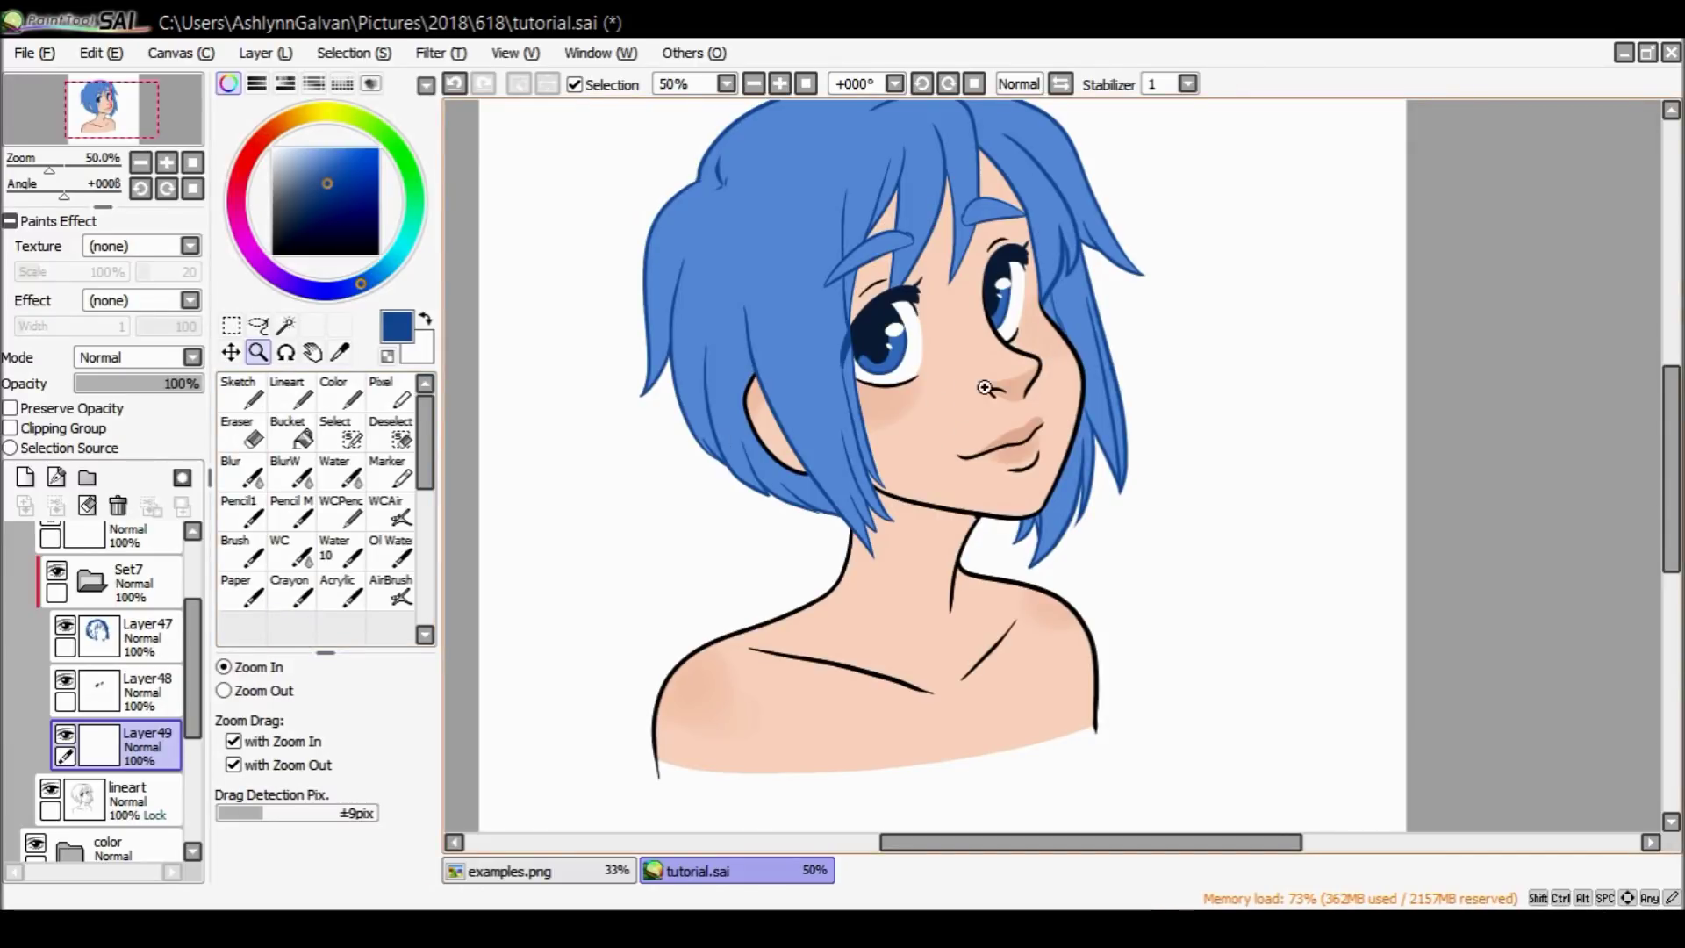
{"action": "left_click", "coordinate": [929, 500]}
{"action": "left_click", "coordinate": [1098, 381]}
{"action": "left_click", "coordinate": [1098, 380], "text": "alt"}
{"action": "left_click", "coordinate": [303, 180]}
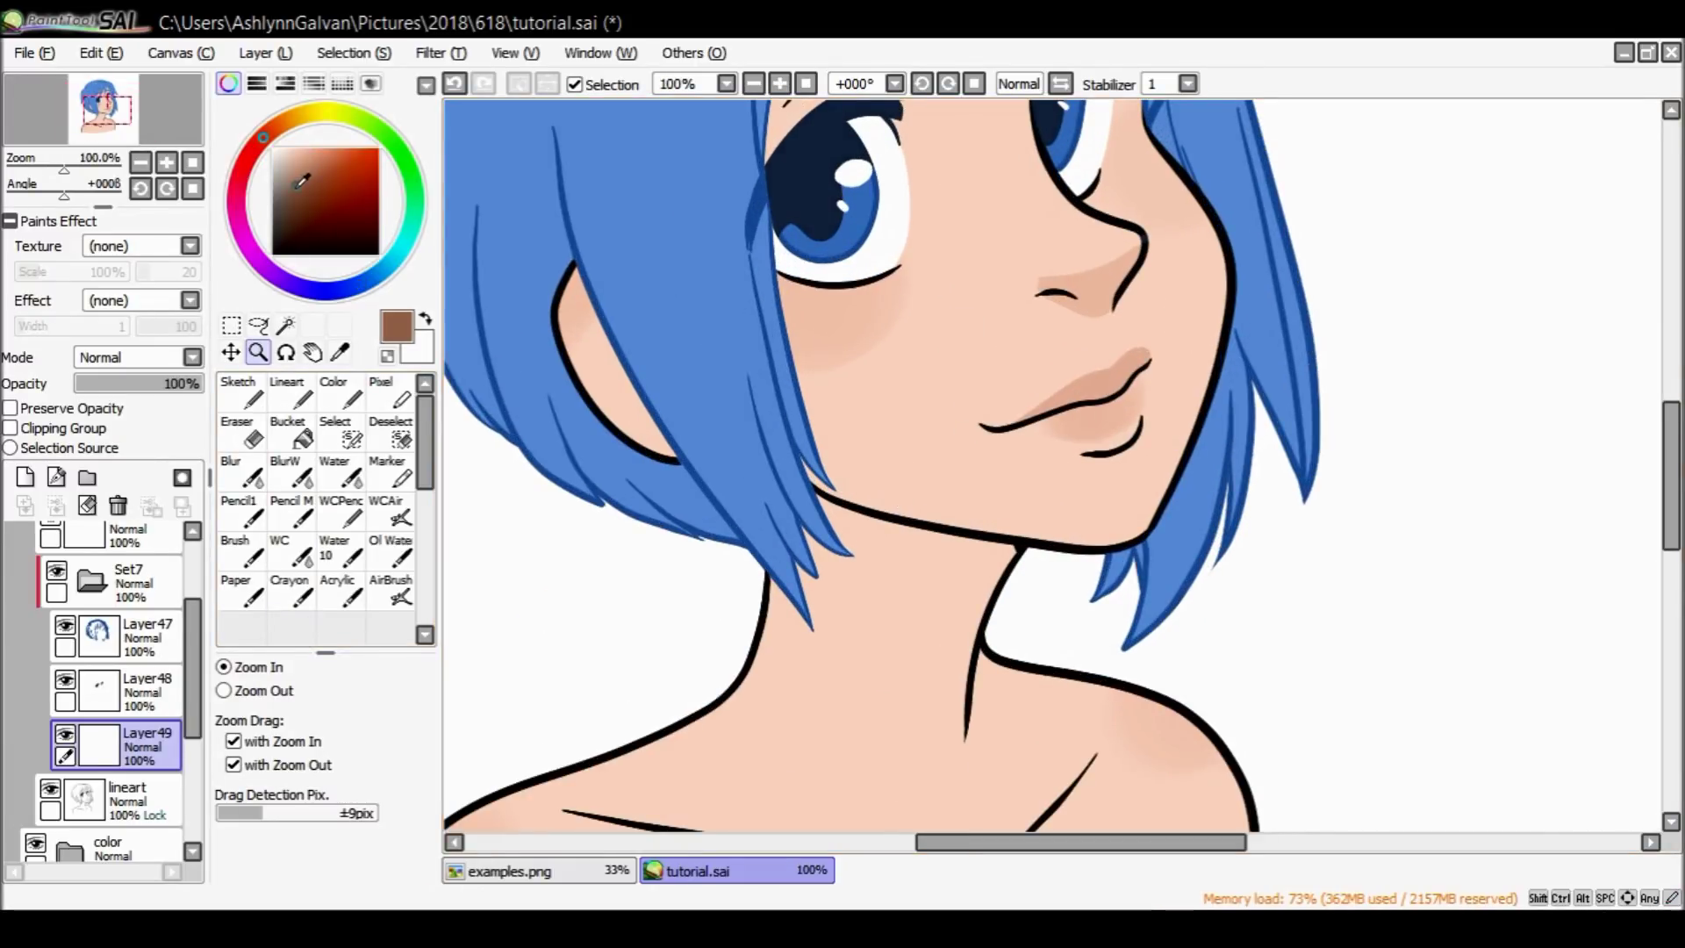
{"action": "left_click", "coordinate": [290, 432]}
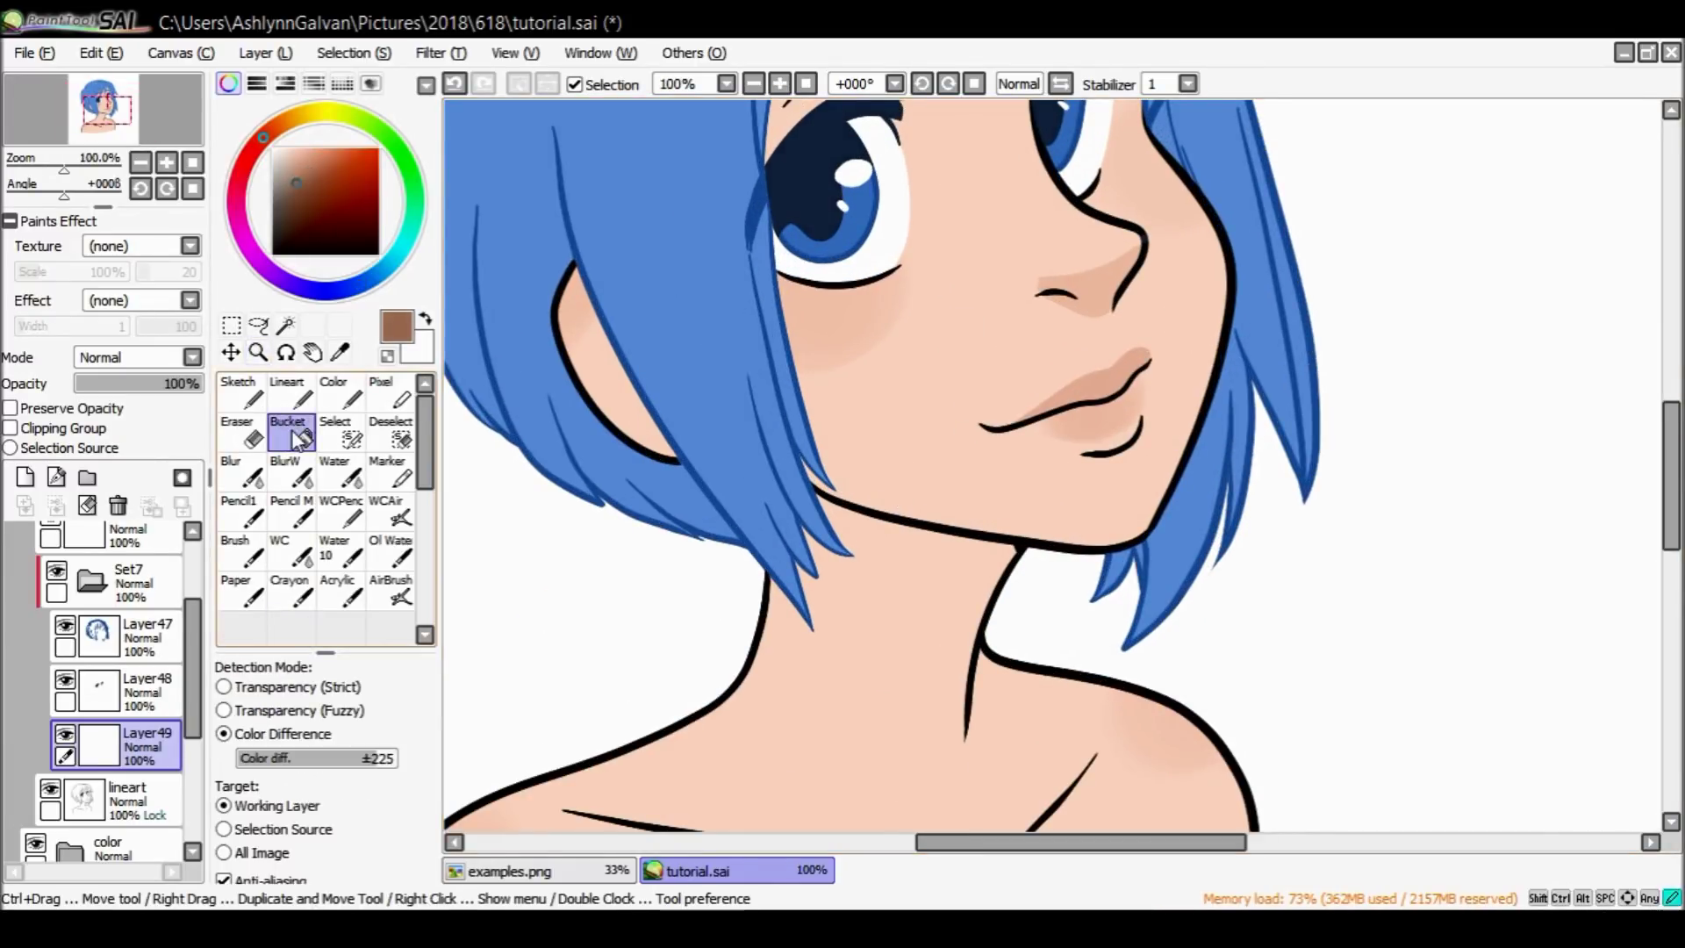
{"action": "left_click", "coordinate": [970, 339]}
{"action": "key", "text": "n"}
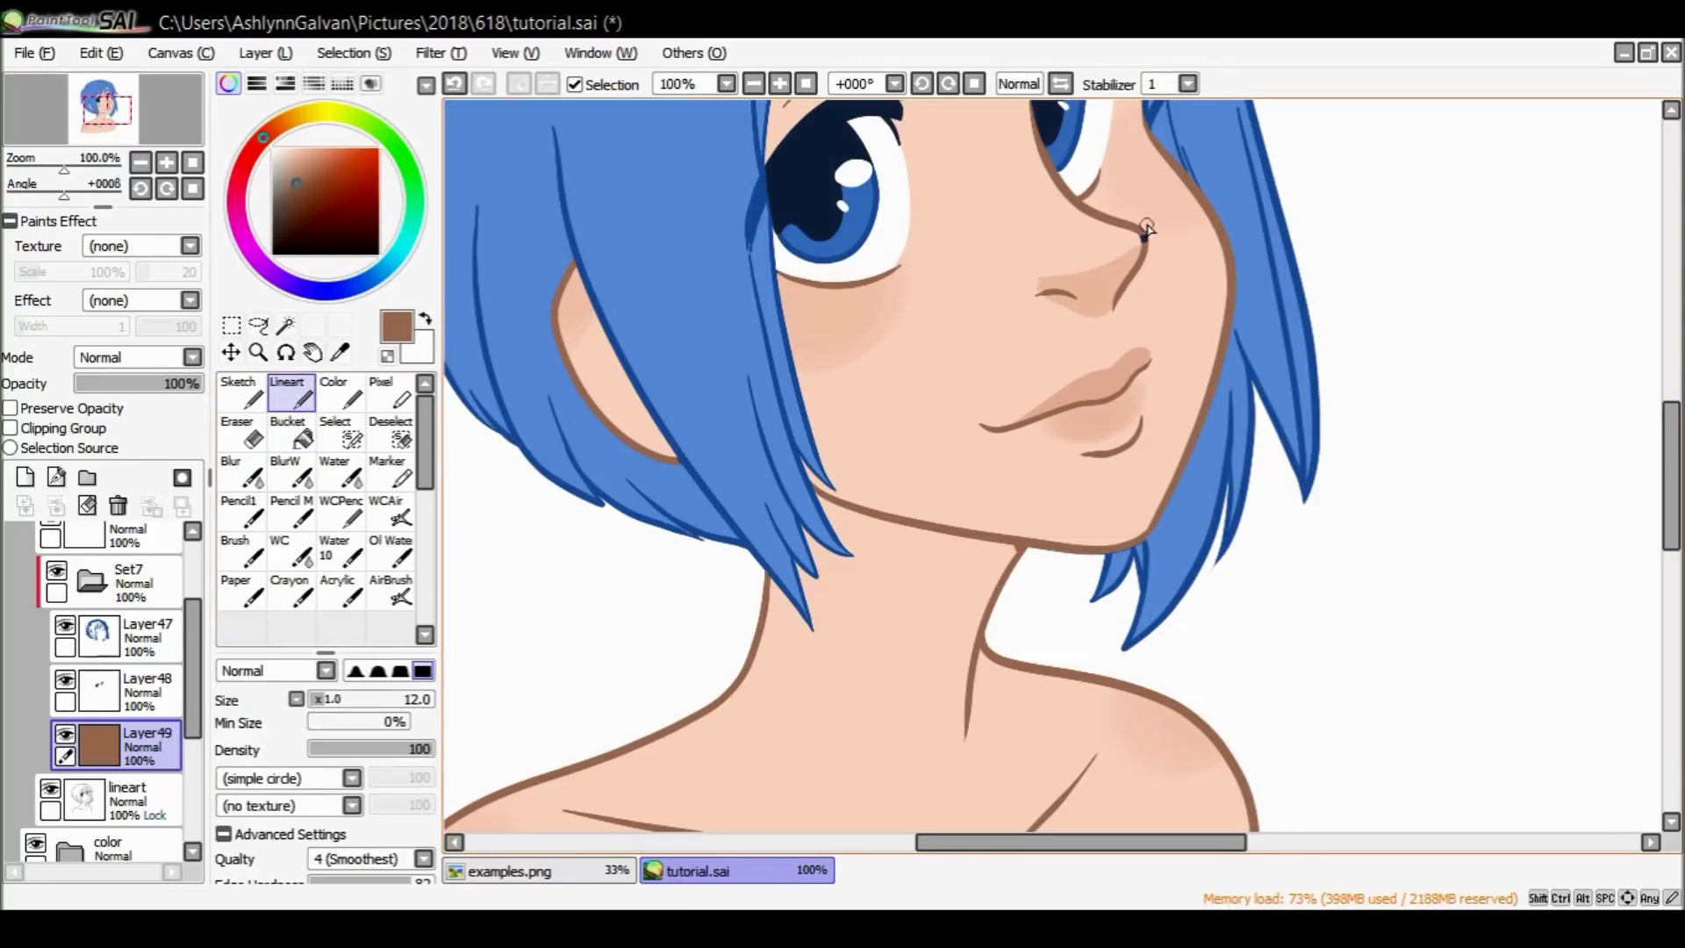
Hide and reshow Layer48 to compare the eyes with and without their navy tint, then reselect Layer49.
{"action": "left_click", "coordinate": [65, 682]}
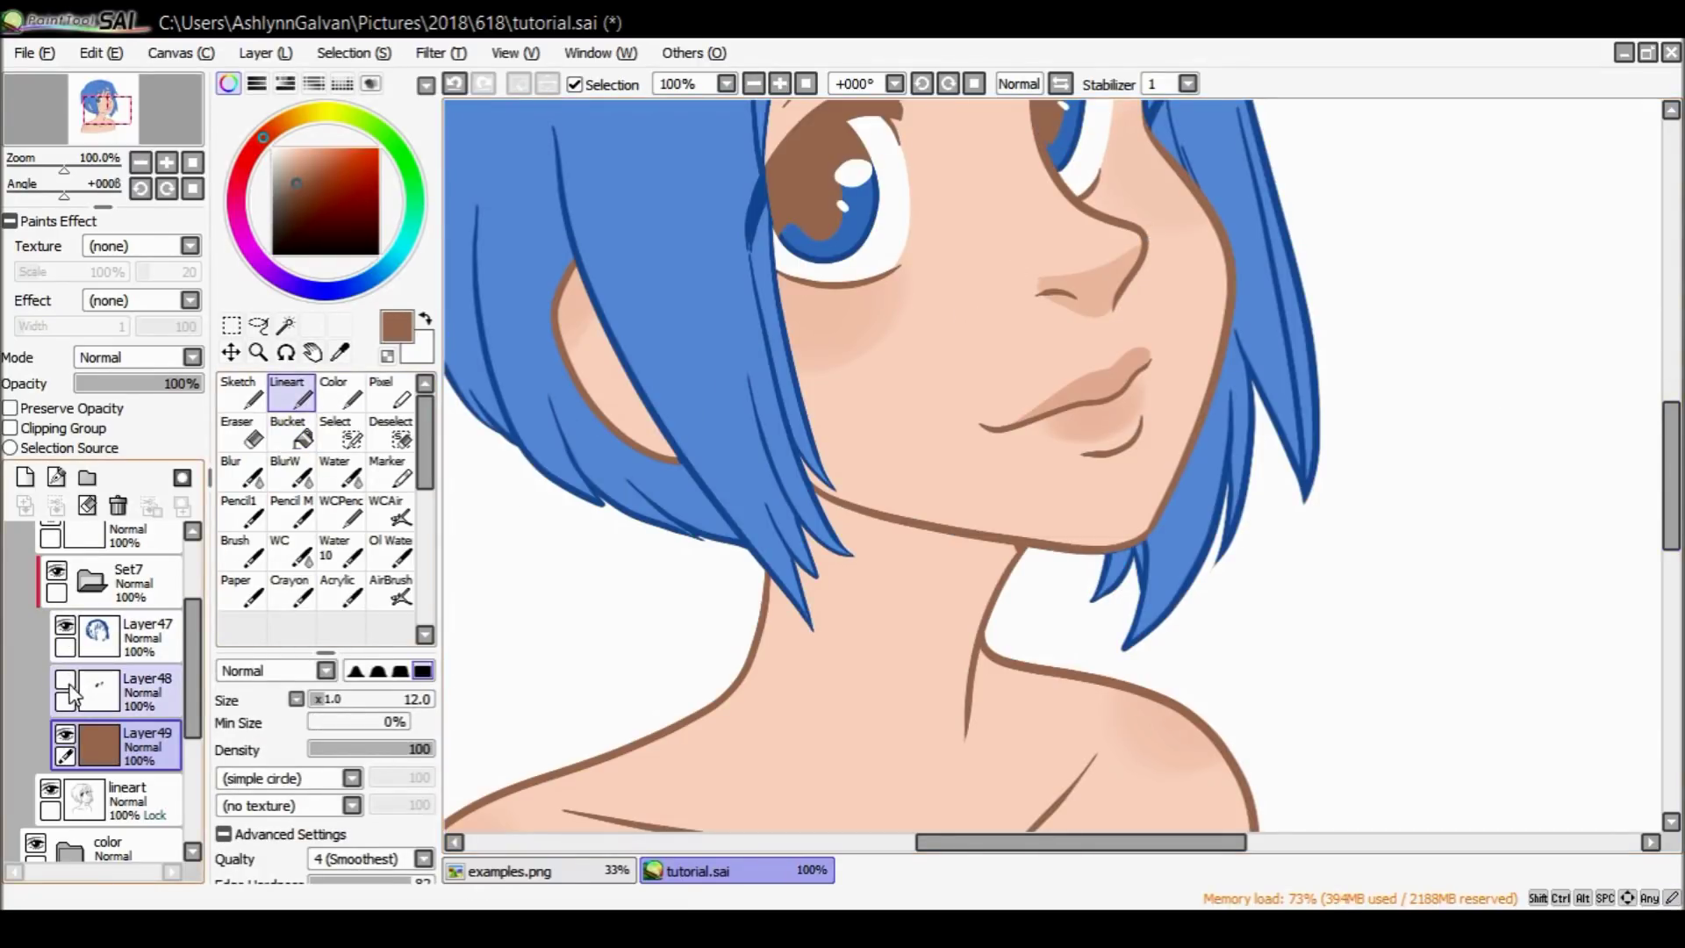
{"action": "left_click", "coordinate": [66, 681]}
{"action": "left_click", "coordinate": [99, 692]}
{"action": "left_click", "coordinate": [131, 747]}
Resample the skin shades and try a lighter, softer brown as the bucket fill on Layer49.
{"action": "left_click_drag", "start_coordinate": [1672, 409], "coordinate": [1663, 372]}
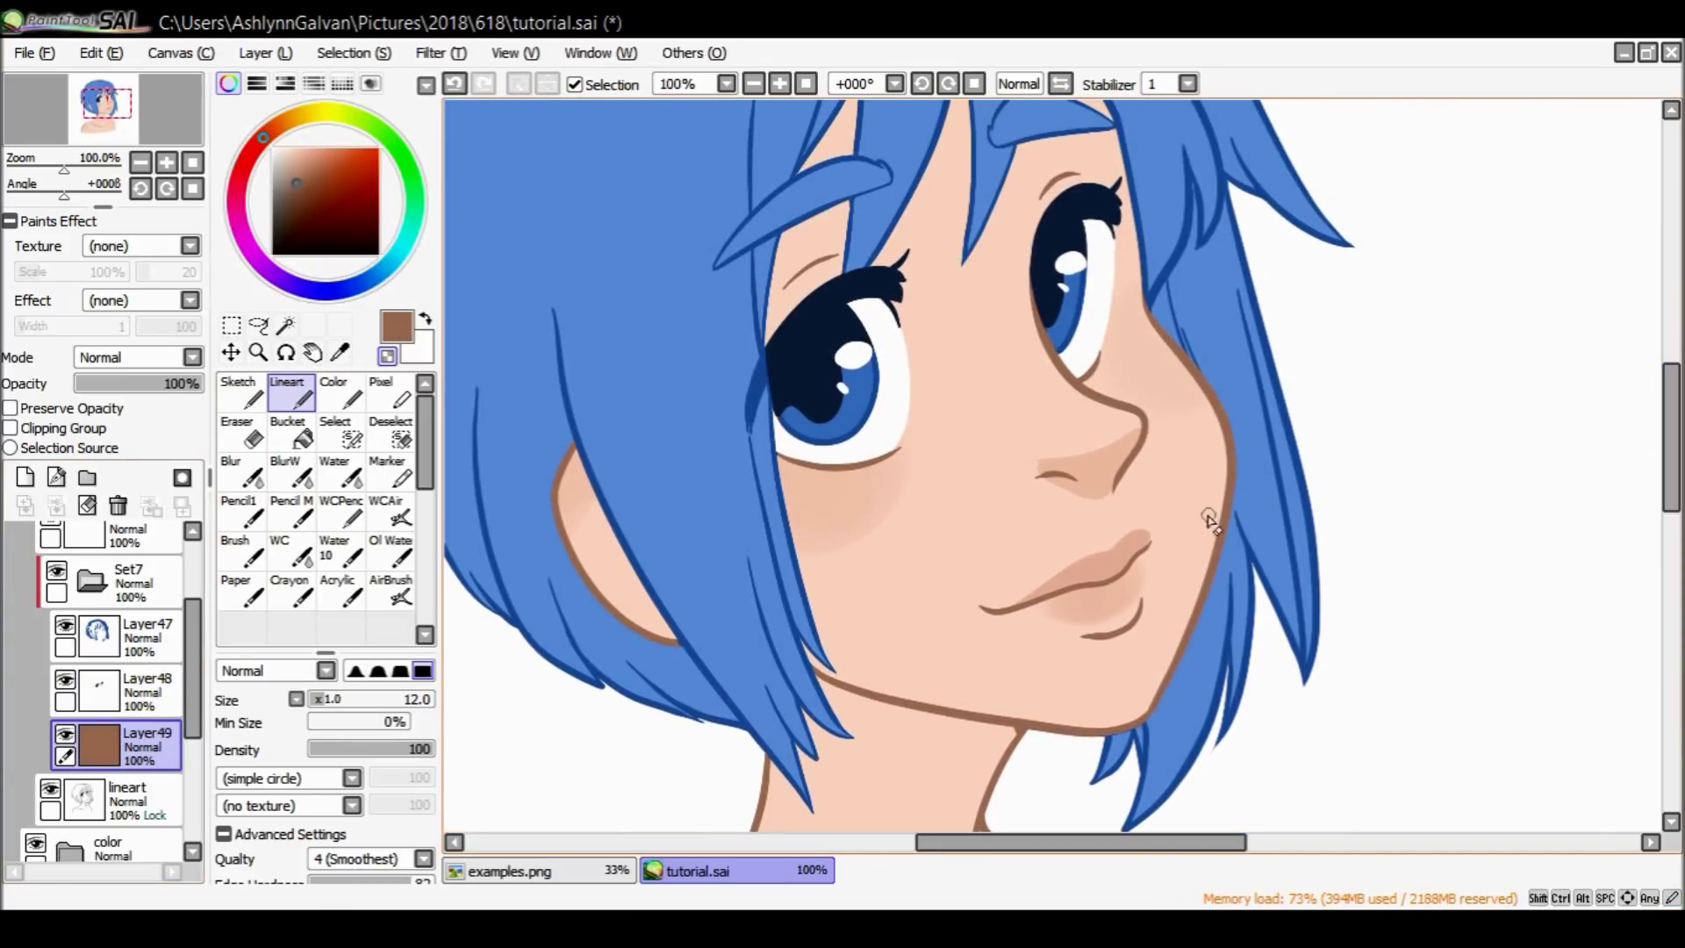
{"action": "left_click", "coordinate": [1203, 518], "text": "alt"}
{"action": "left_click", "coordinate": [305, 173]}
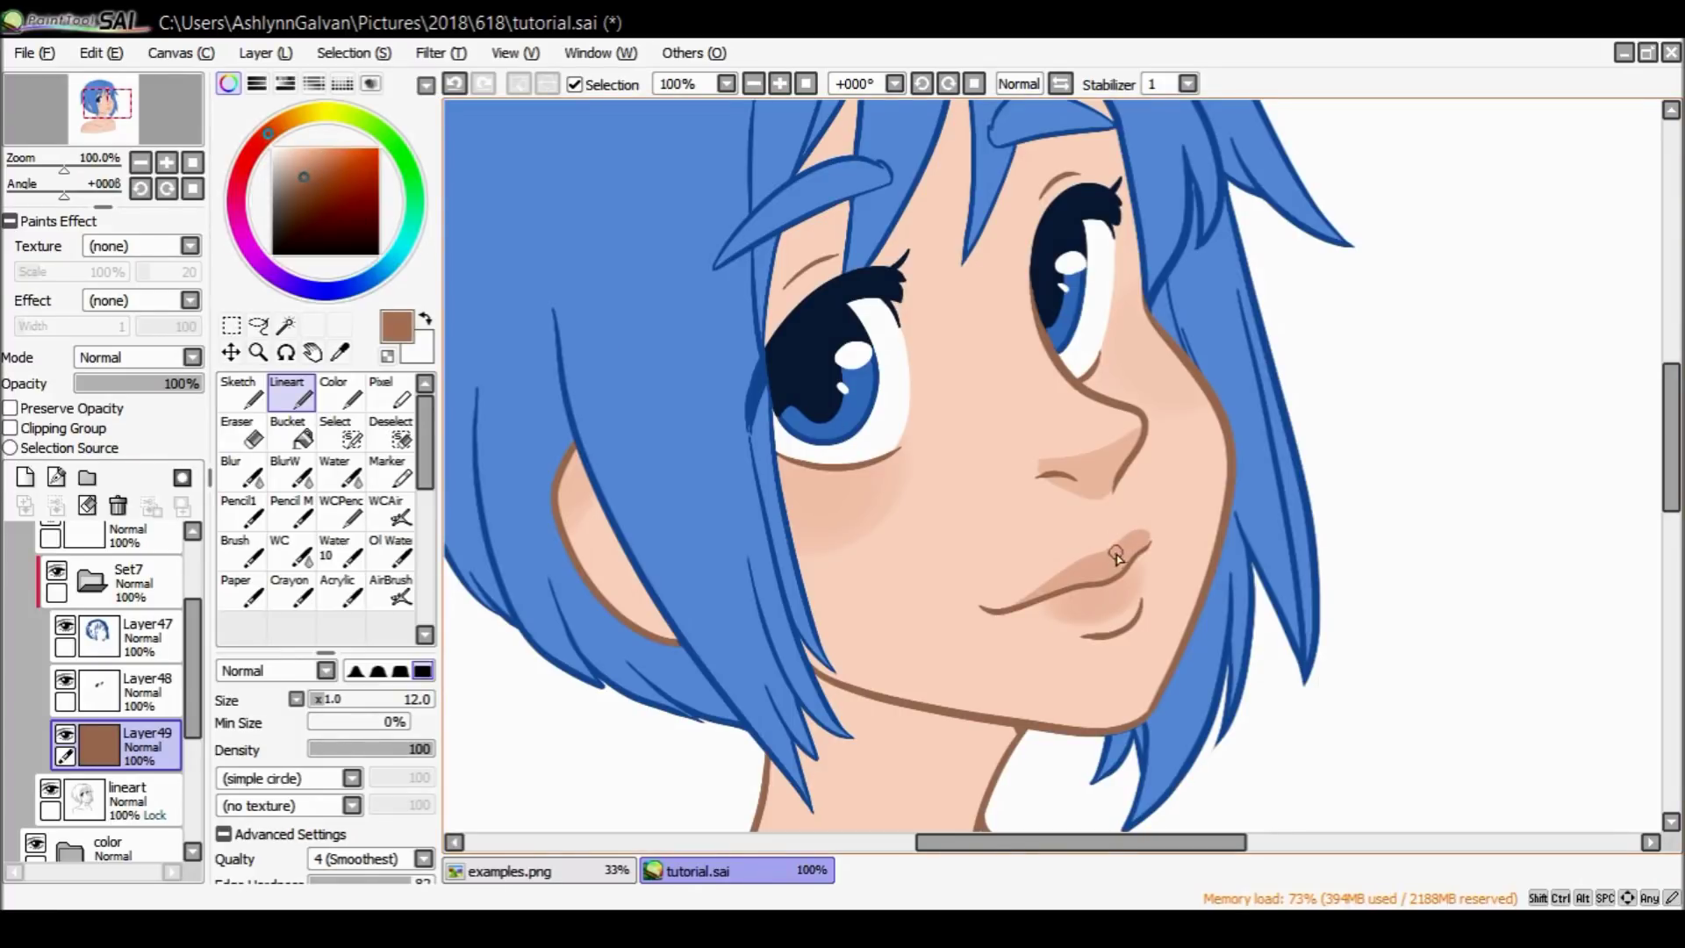
{"action": "left_click", "coordinate": [988, 512], "text": "alt"}
{"action": "left_click", "coordinate": [306, 174]}
{"action": "left_click", "coordinate": [289, 430]}
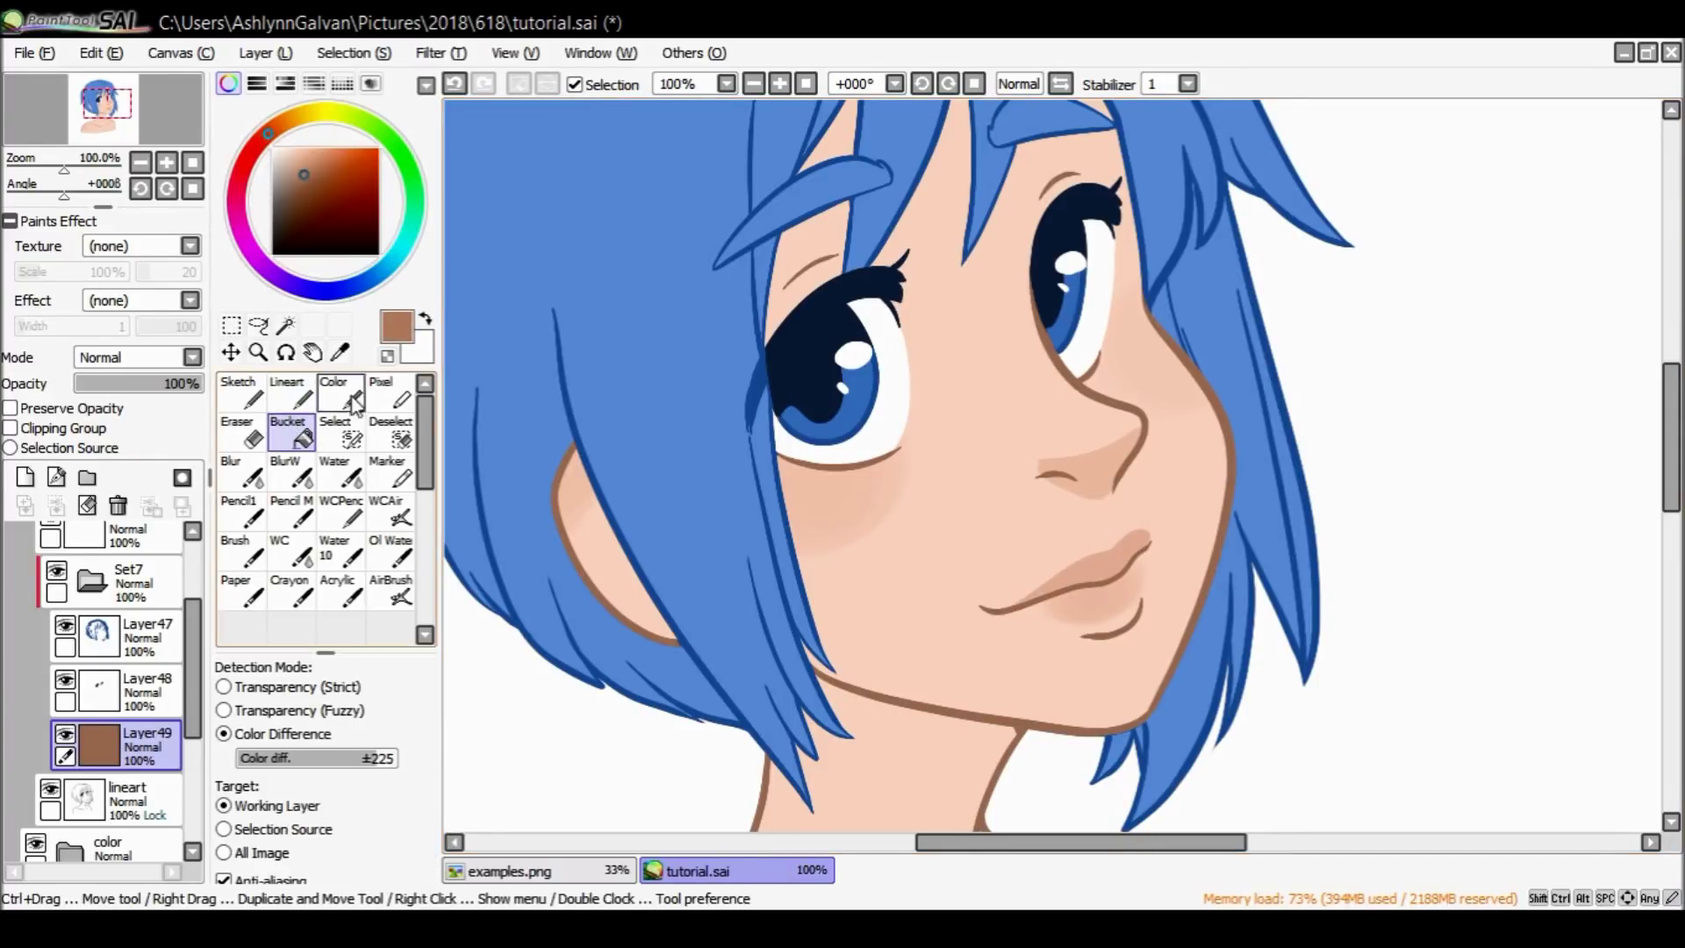
{"action": "left_click", "coordinate": [295, 168]}
{"action": "left_click", "coordinate": [1154, 379]}
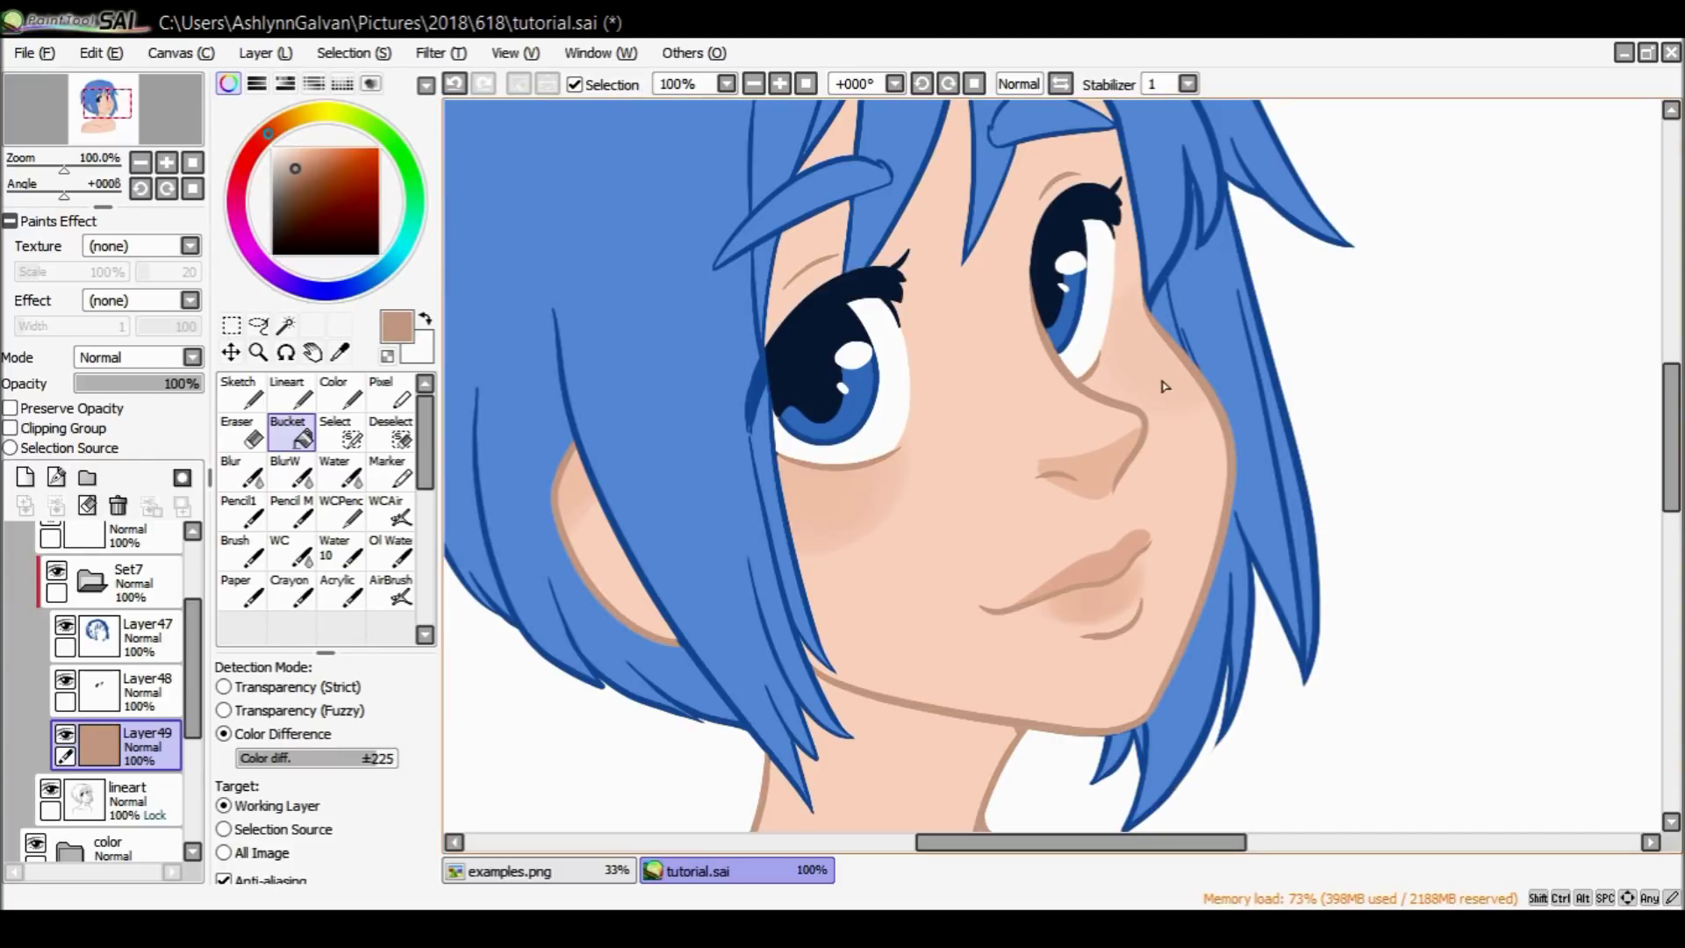
Examine the light brown skin lines on the whole portrait from a distance and again close up.
{"action": "left_click_drag", "start_coordinate": [1671, 419], "coordinate": [1509, 392]}
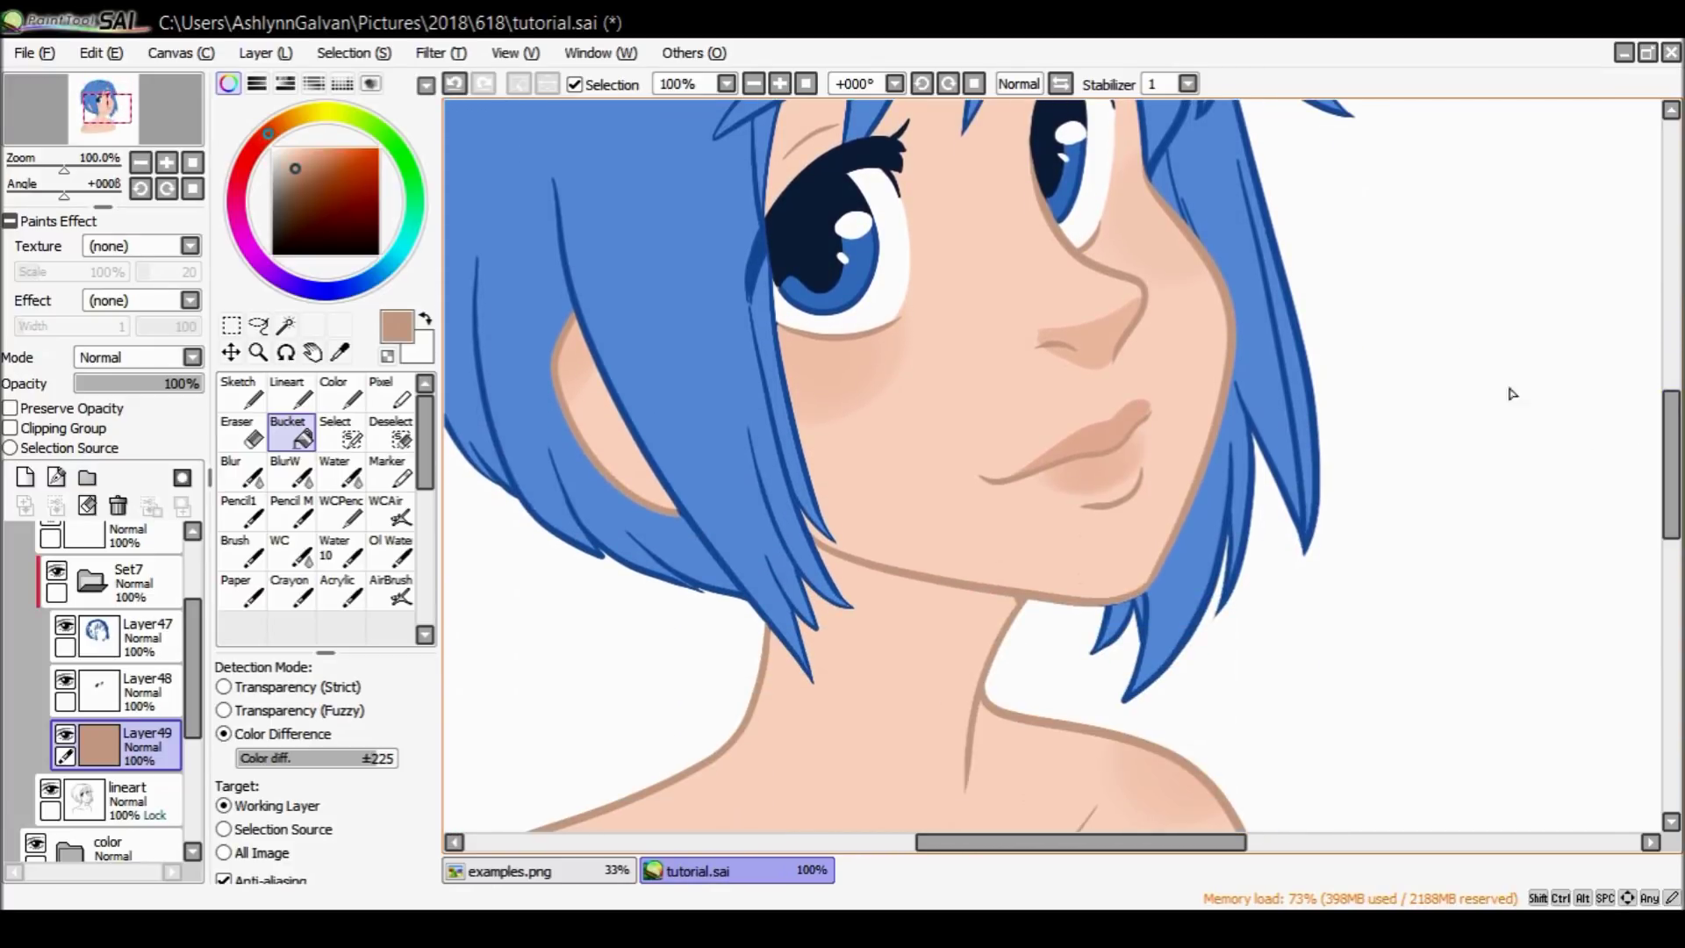
{"action": "left_click", "coordinate": [258, 352]}
{"action": "left_click", "coordinate": [255, 691]}
{"action": "key", "text": "ctrl+minus"}
{"action": "key", "text": "ctrl+minus"}
{"action": "key", "text": "ctrl+minus"}
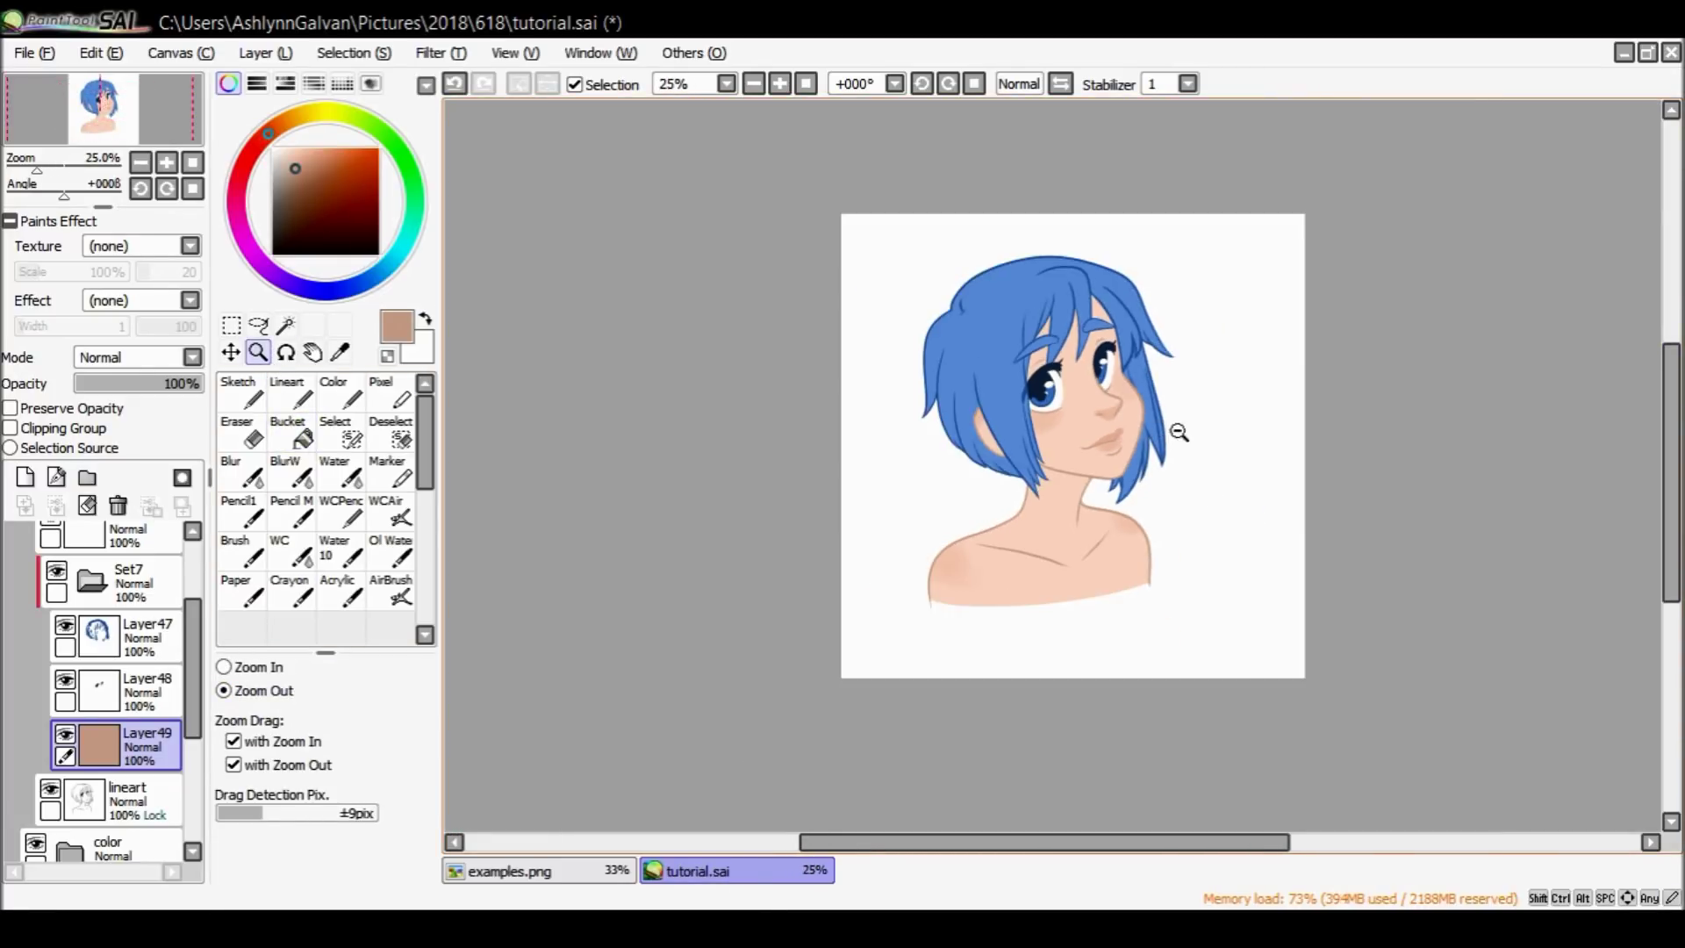
{"action": "left_click", "coordinate": [279, 667]}
{"action": "left_click", "coordinate": [1157, 420]}
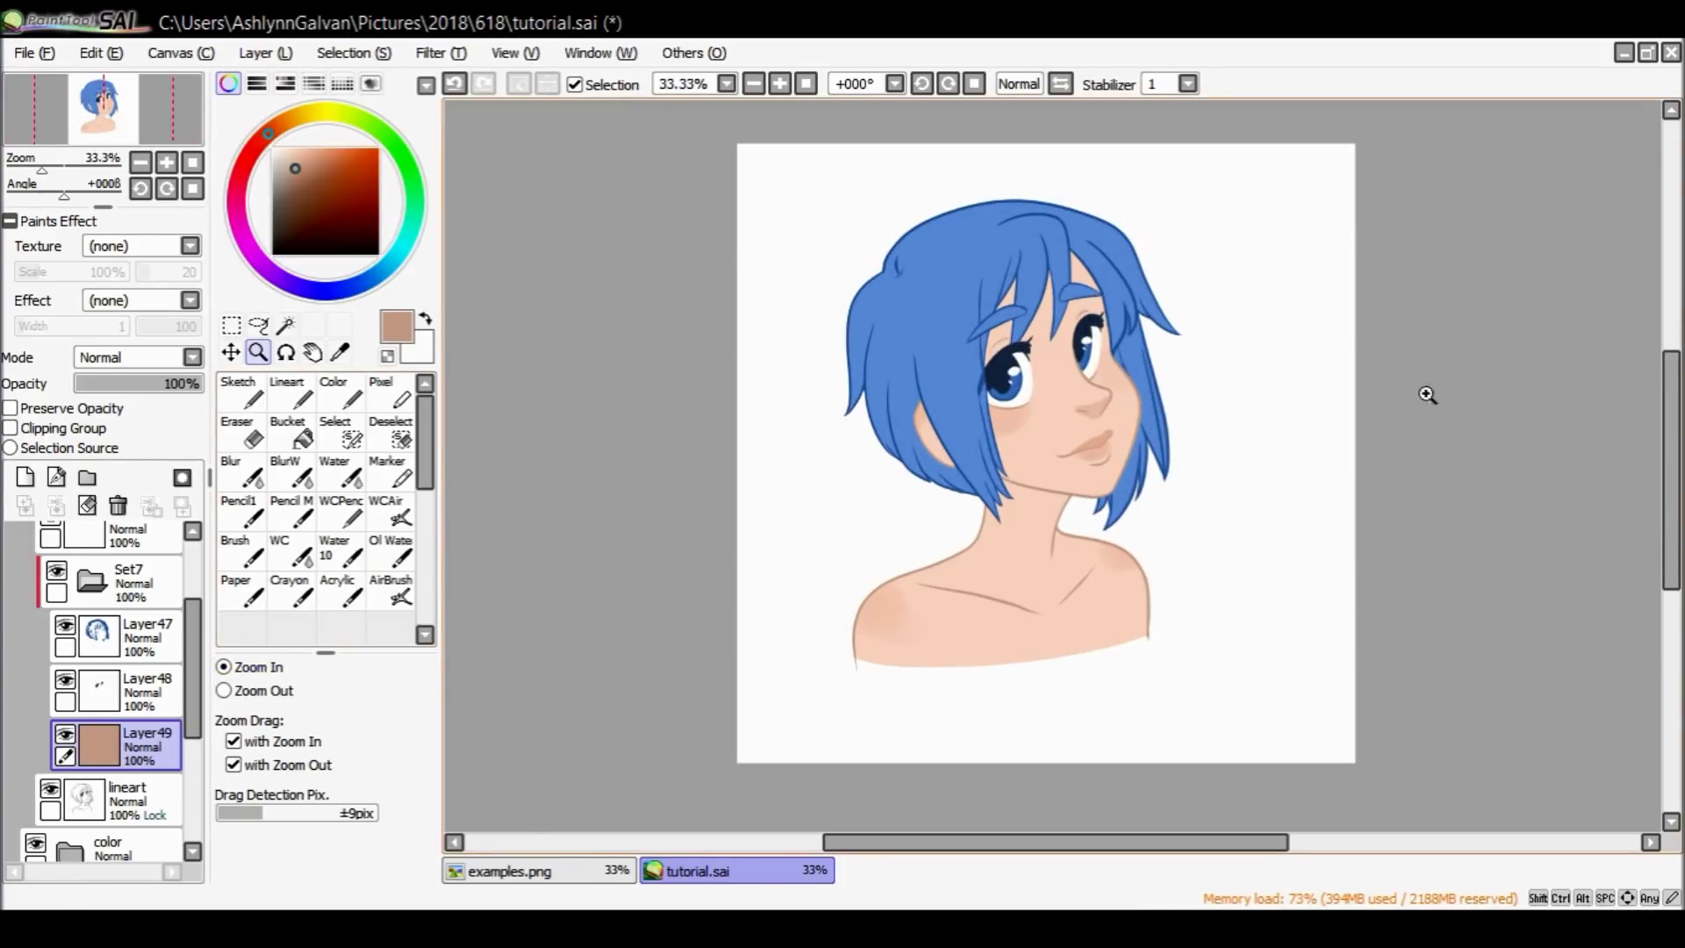
{"action": "left_click", "coordinate": [1096, 489]}
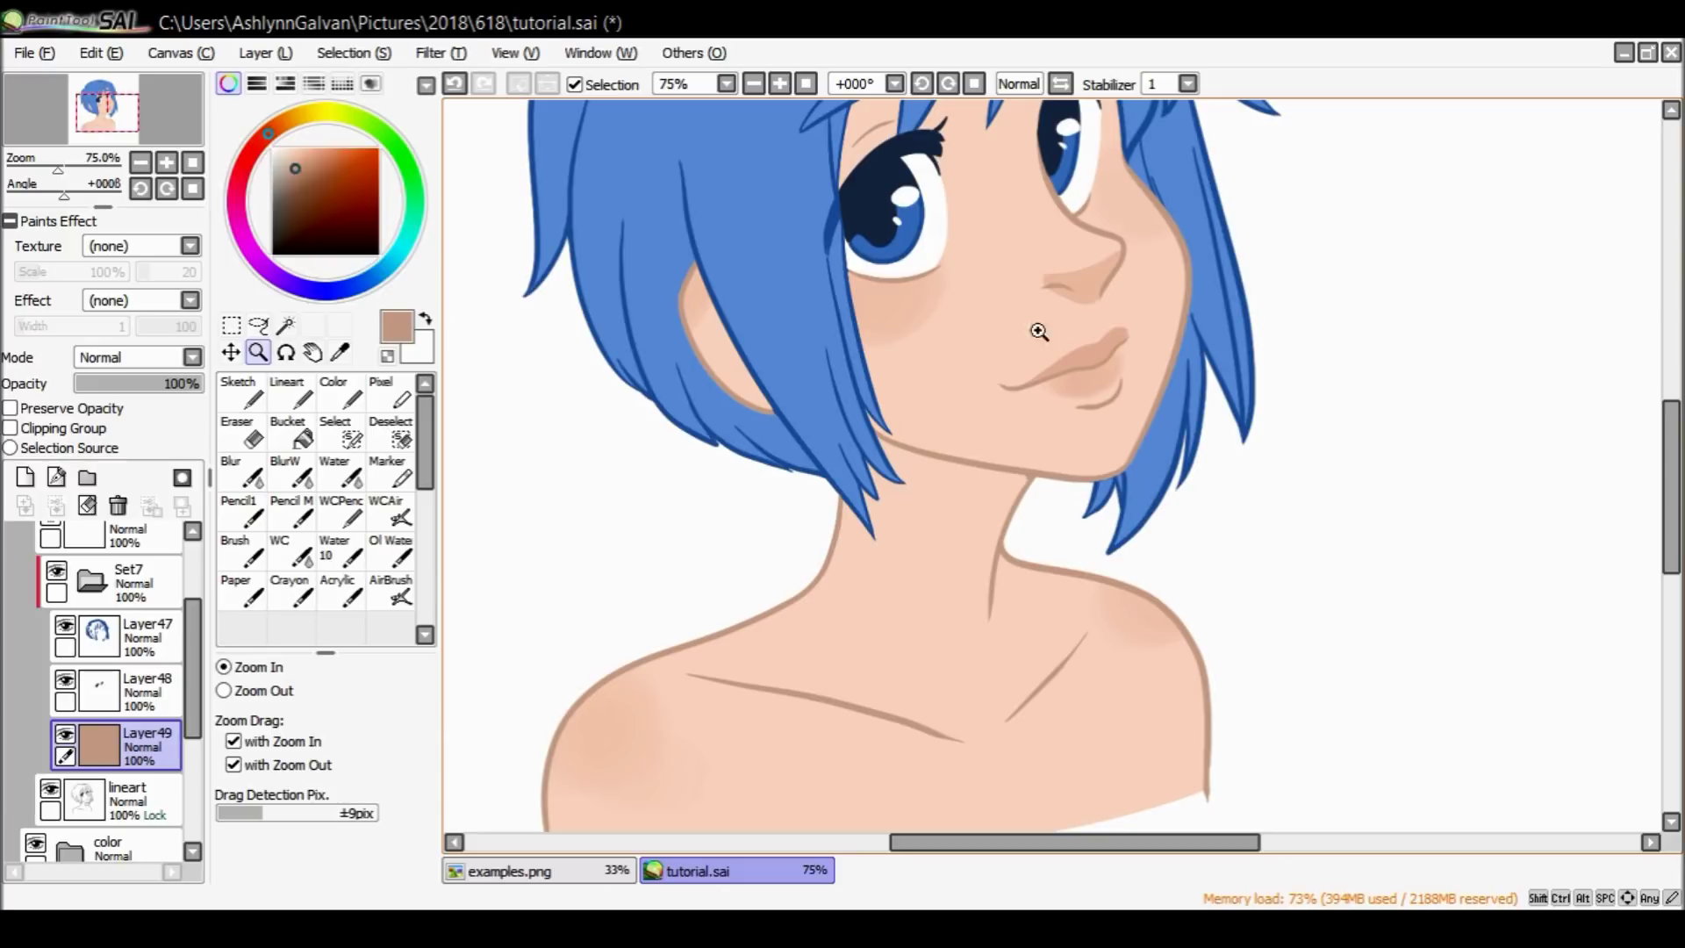
Try a very dark brown fill on Layer49 to compare a stronger skin outline.
{"action": "left_click_drag", "start_coordinate": [303, 158], "coordinate": [290, 211]}
{"action": "left_click", "coordinate": [290, 430]}
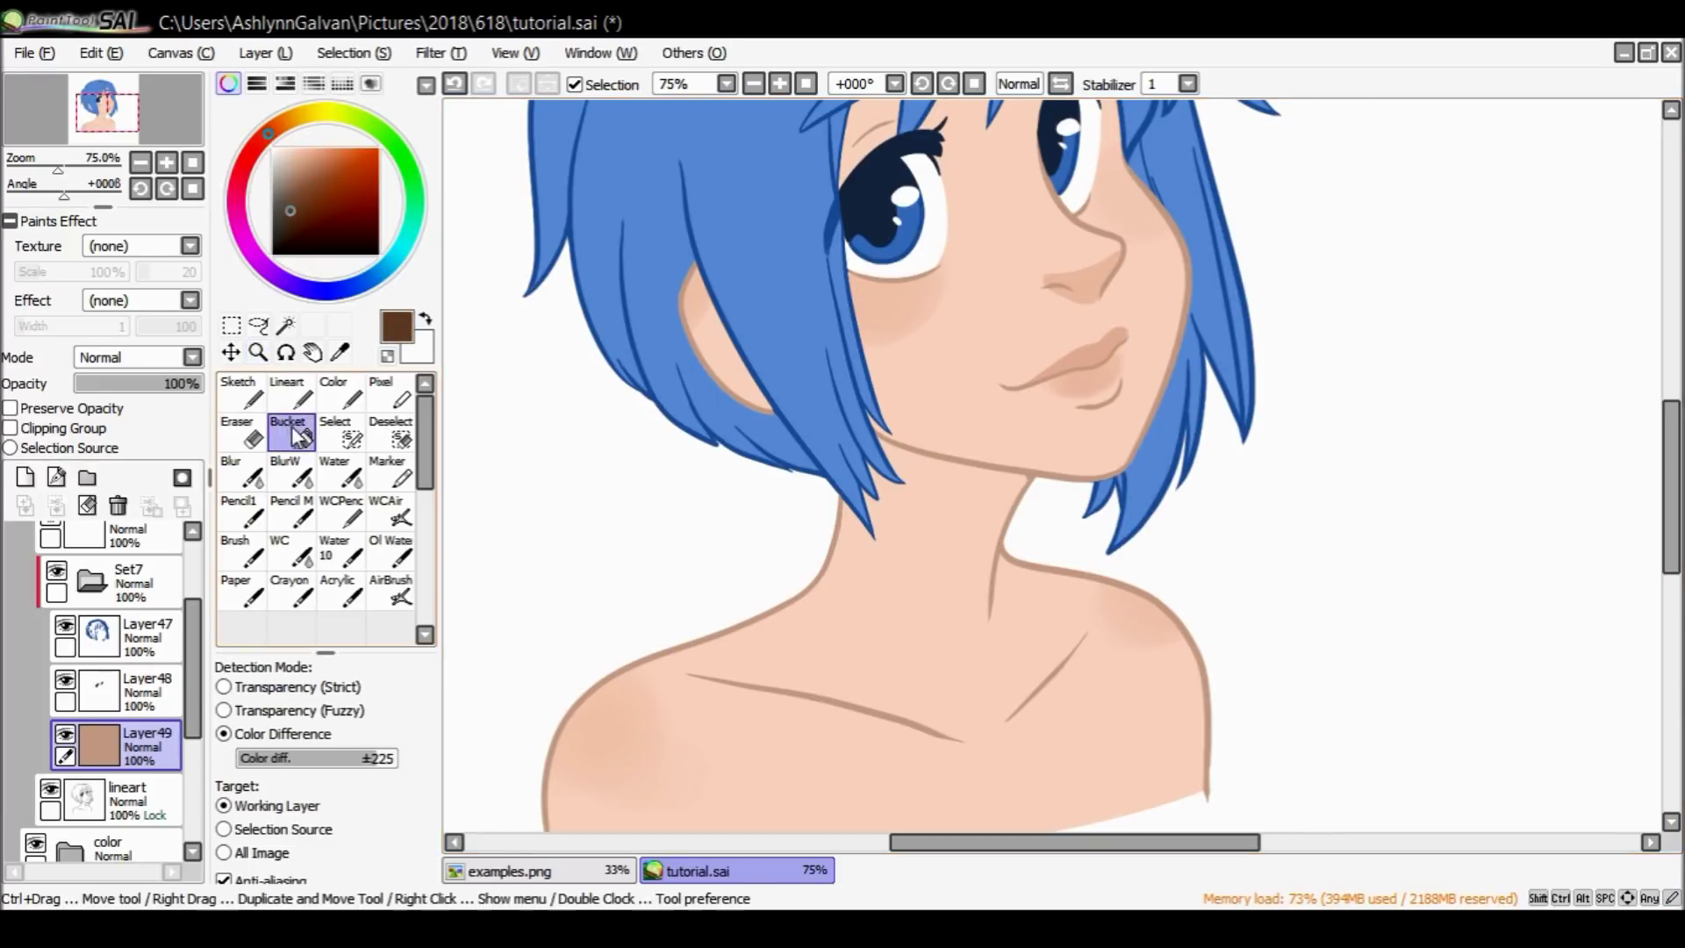
{"action": "left_click", "coordinate": [1531, 217]}
{"action": "left_click_drag", "start_coordinate": [1670, 399], "coordinate": [1534, 372]}
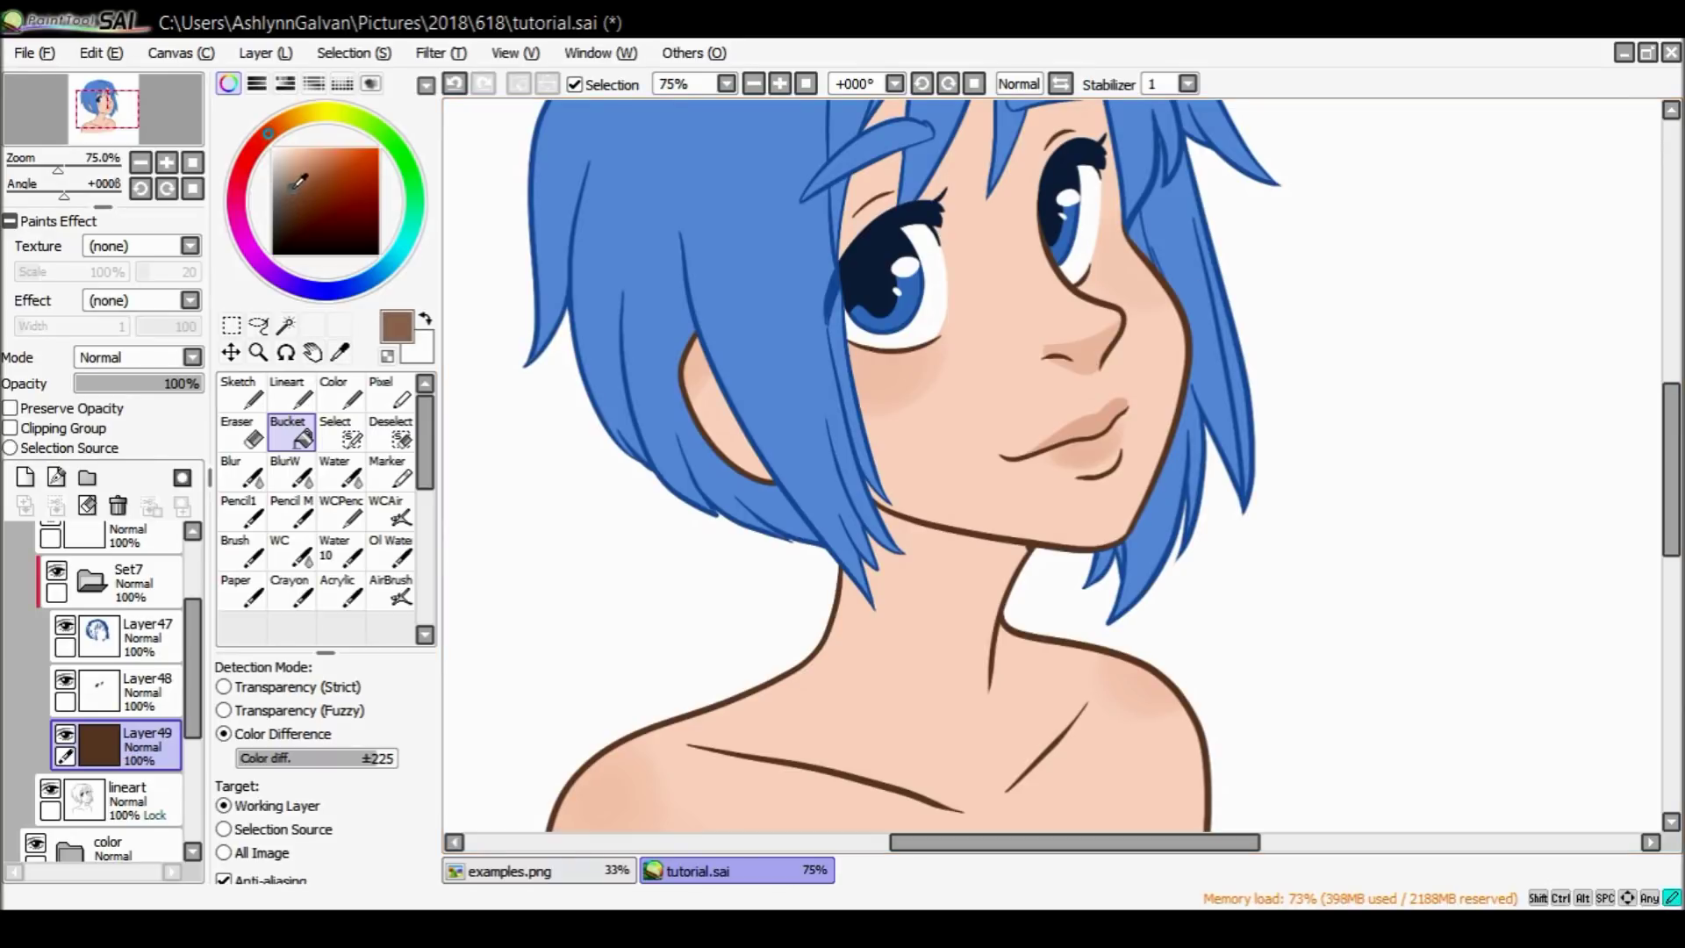
Resample the skin tone and try a warm medium brown, followed by a slightly darker one, as the Layer49 fill.
{"action": "left_click", "coordinate": [1001, 295], "text": "alt"}
{"action": "left_click_drag", "start_coordinate": [305, 170], "coordinate": [304, 174]}
{"action": "left_click", "coordinate": [863, 149]}
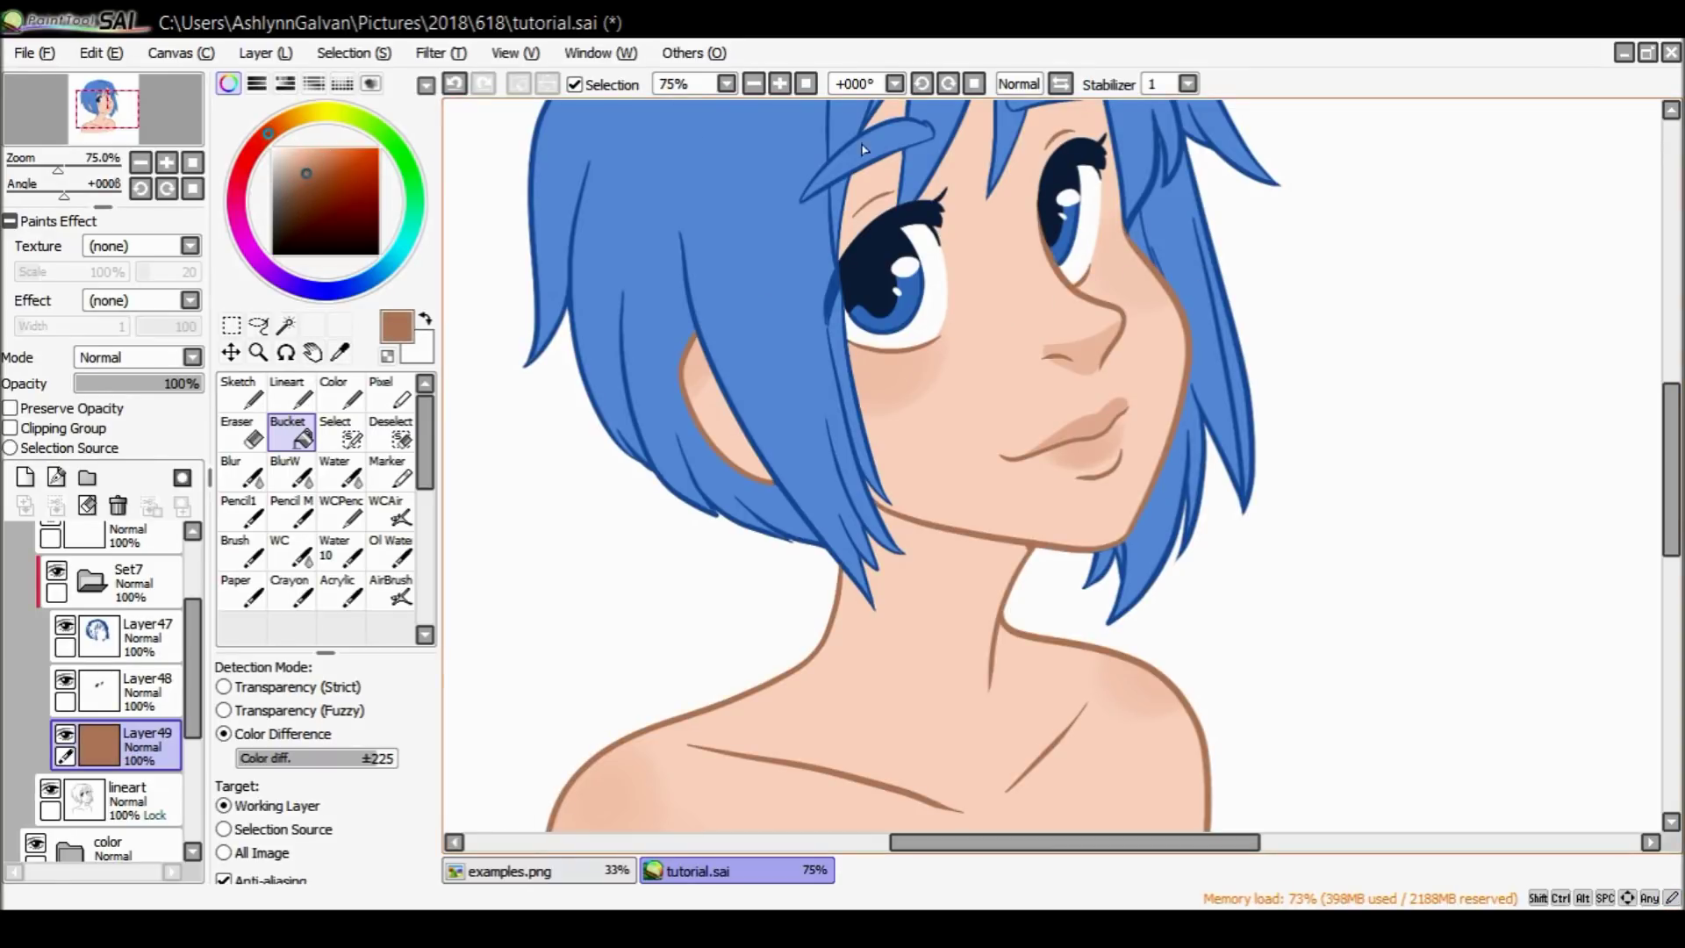
{"action": "left_click", "coordinate": [303, 177]}
{"action": "left_click", "coordinate": [1064, 261]}
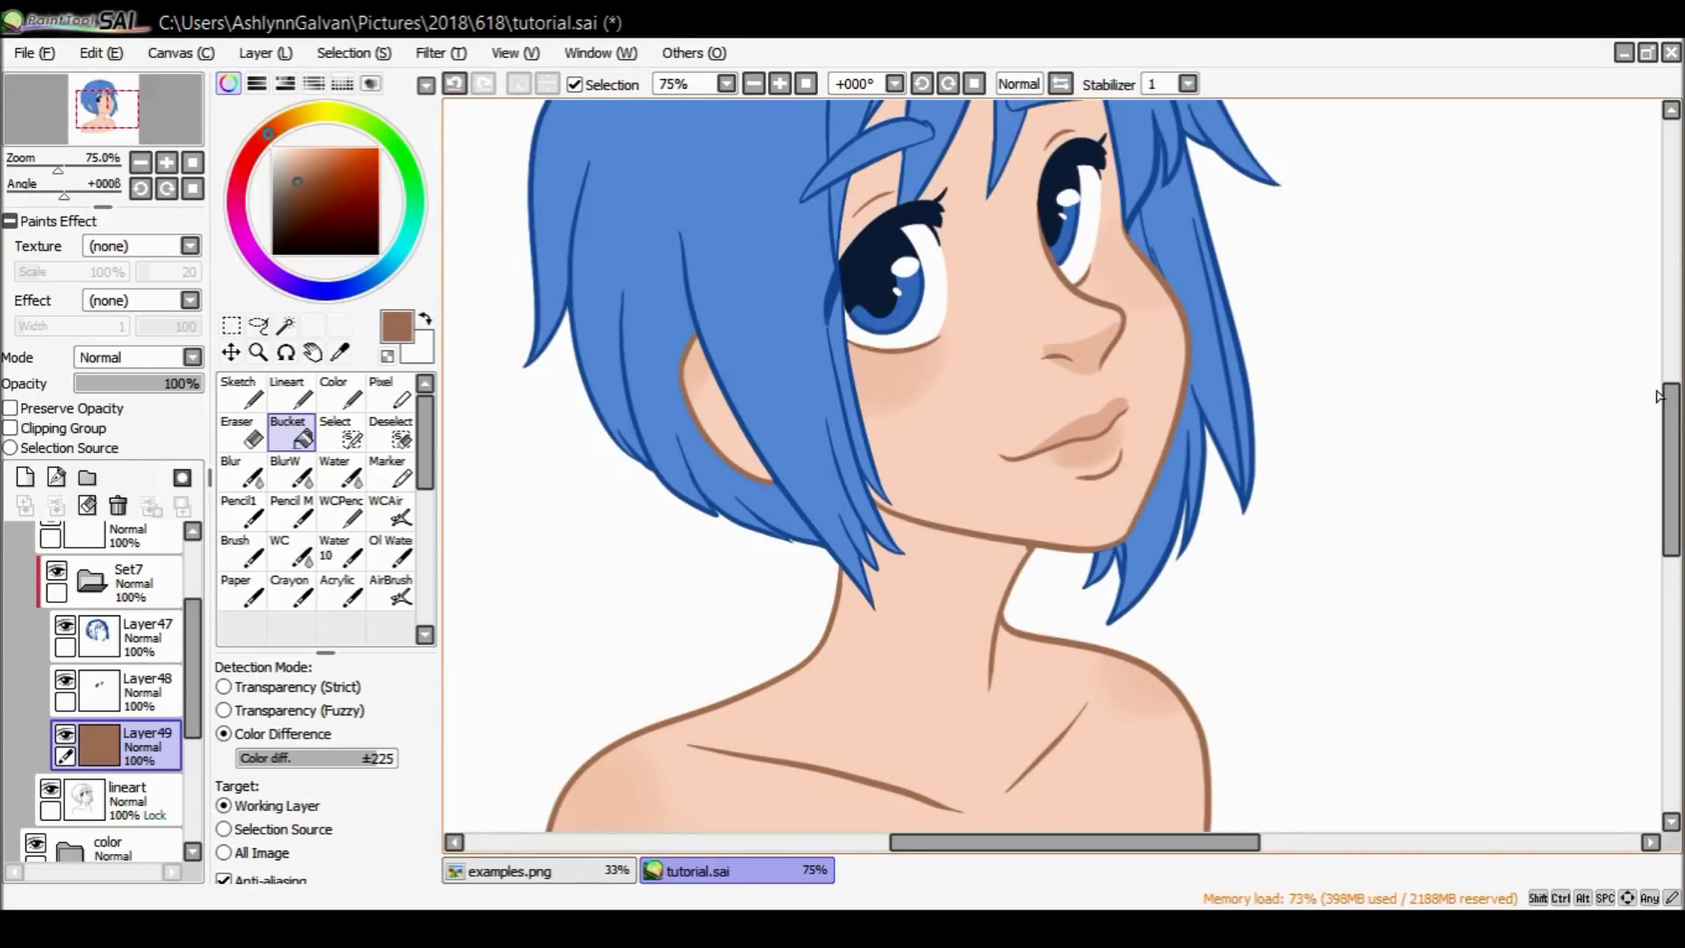
{"action": "scroll", "coordinate": [1657, 396], "scroll_direction": "up", "scroll_amount": 2}
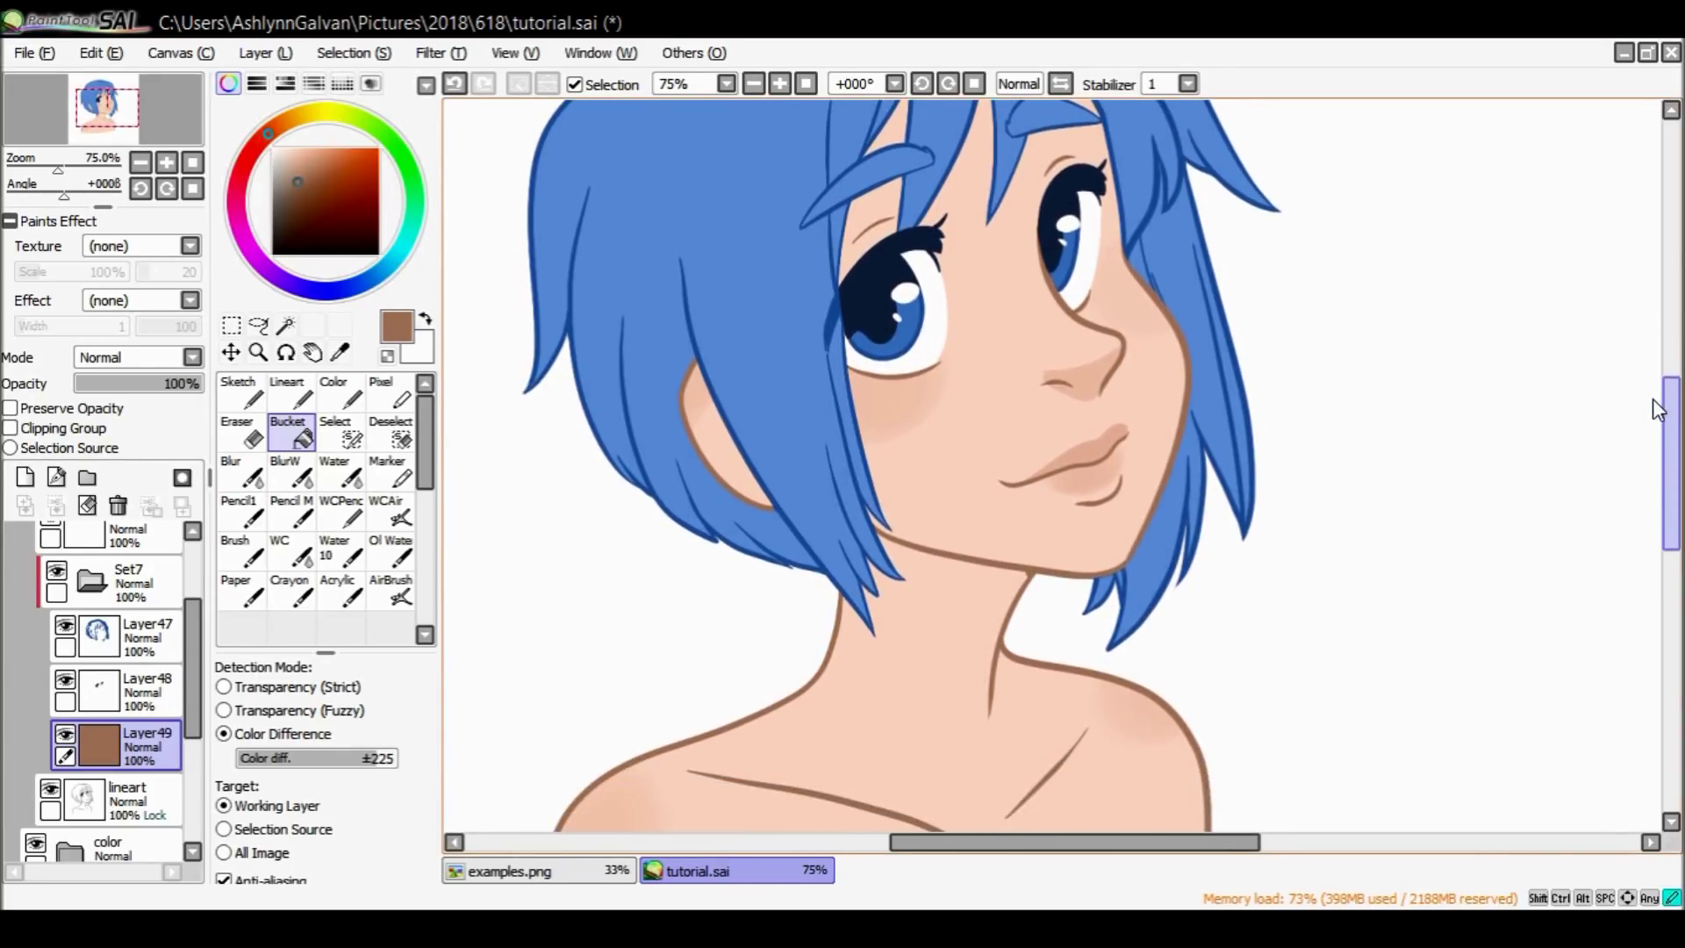
{"action": "scroll", "coordinate": [1657, 403], "scroll_direction": "up", "scroll_amount": 4}
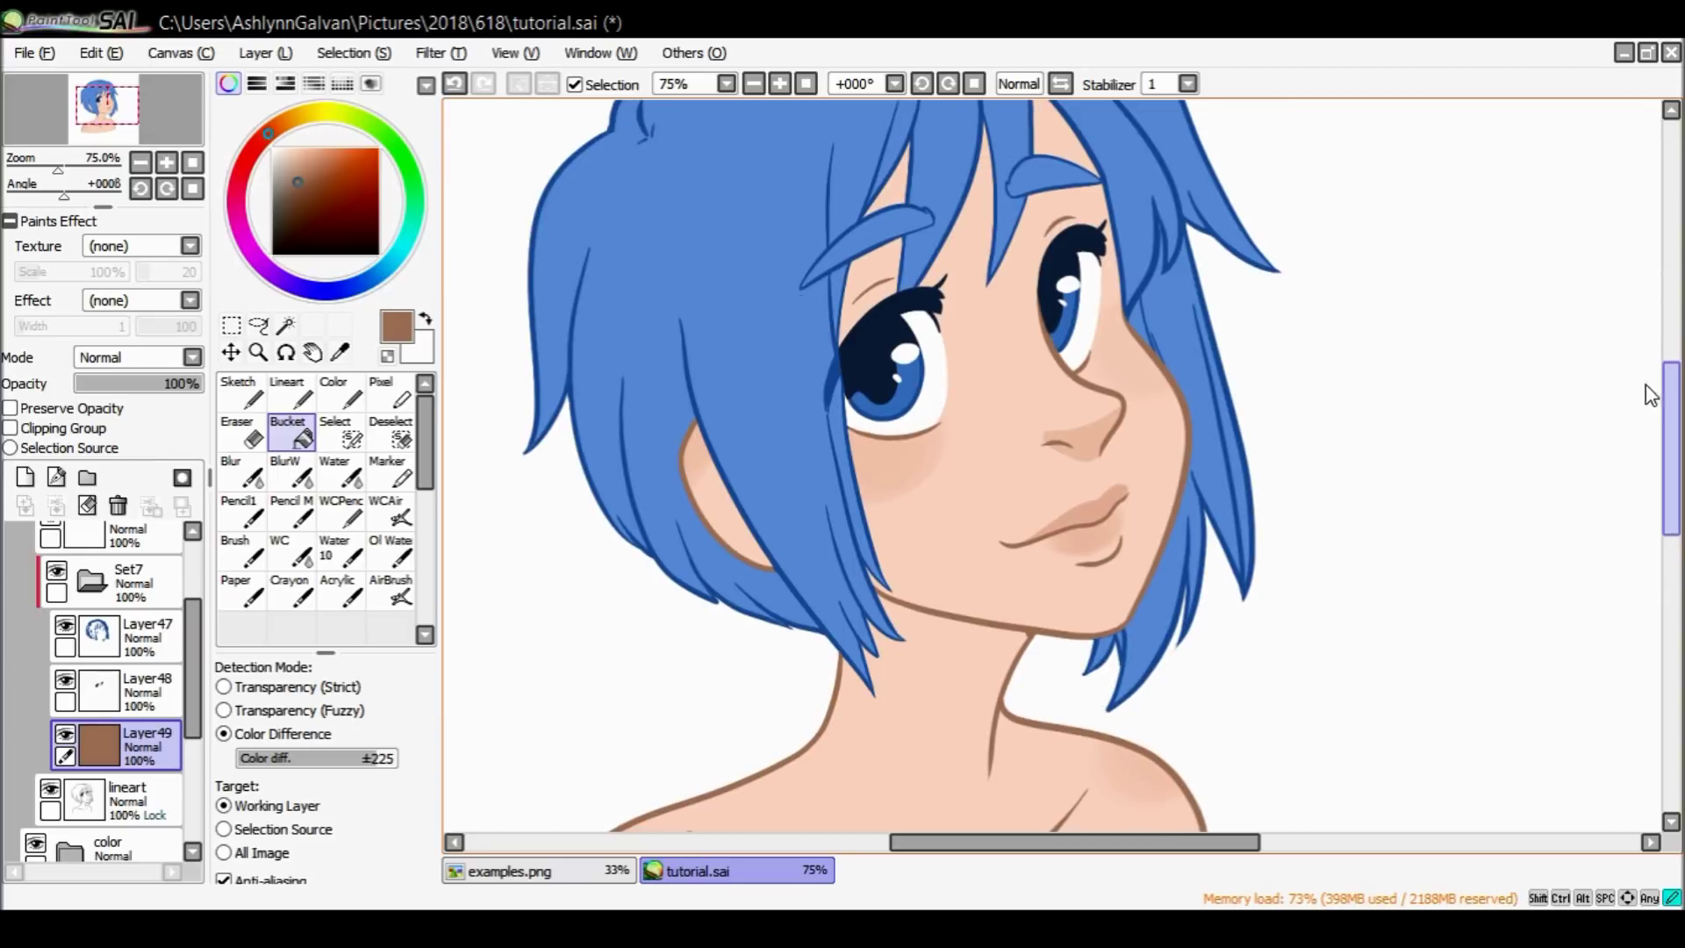
{"action": "scroll", "coordinate": [1642, 393], "scroll_direction": "down", "scroll_amount": 1}
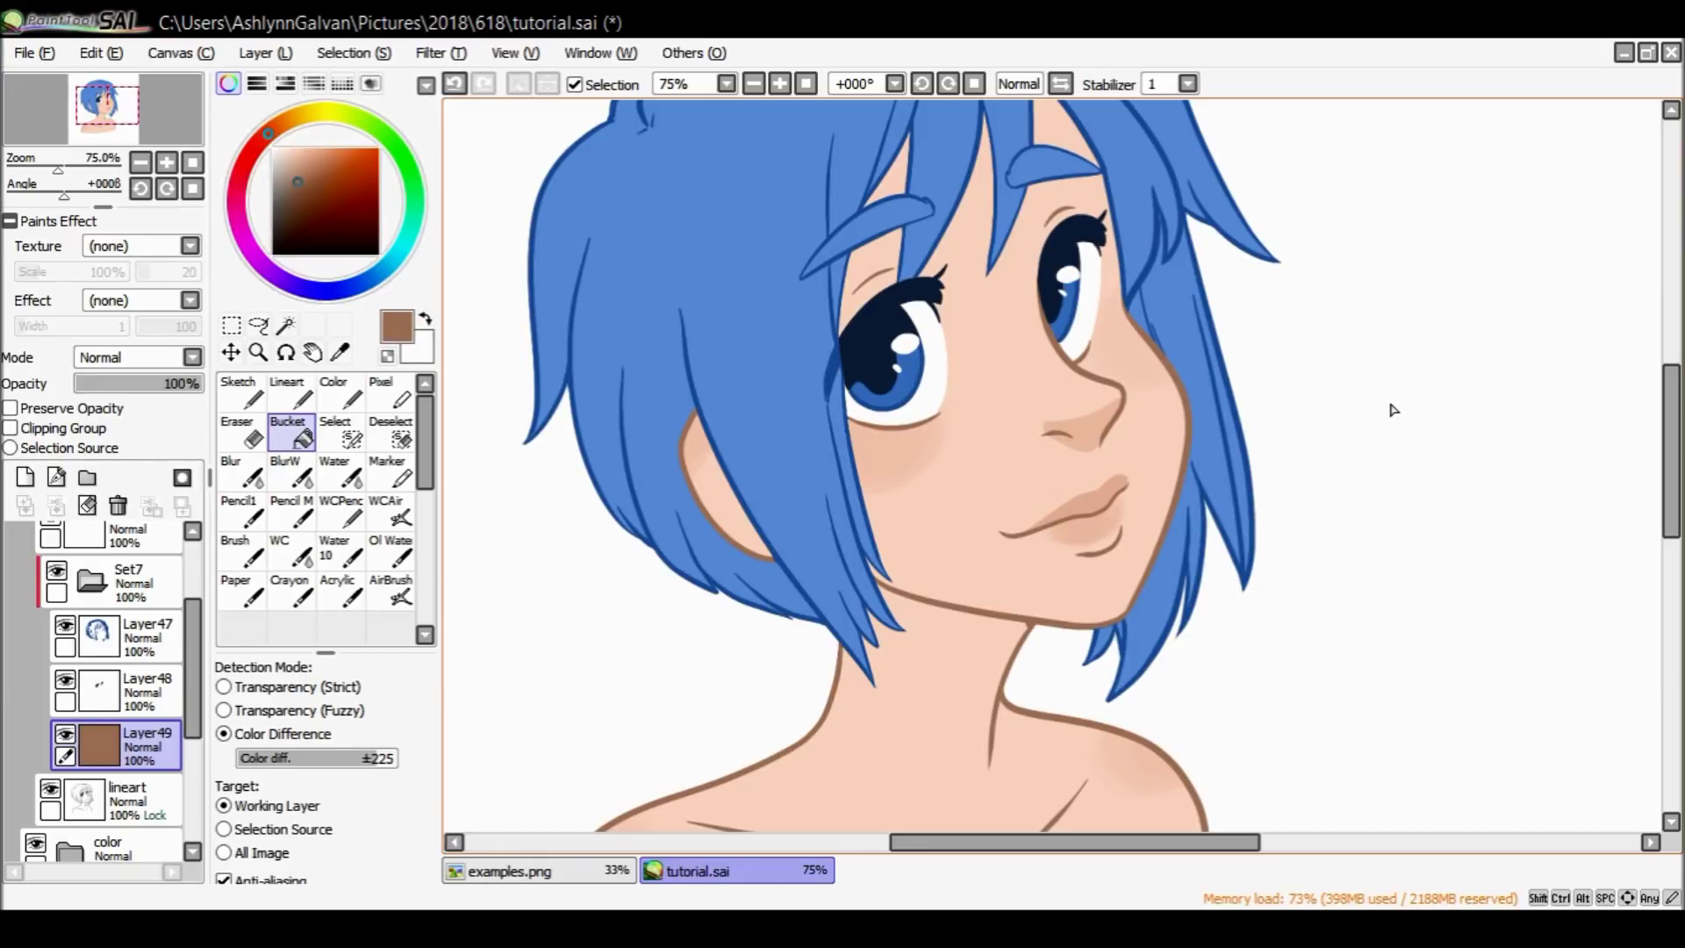
Try a pale tan and several medium brown fills on Layer49 to compare skin outline shades.
{"action": "left_click", "coordinate": [301, 159]}
{"action": "left_click", "coordinate": [1021, 364]}
{"action": "left_click", "coordinate": [304, 179]}
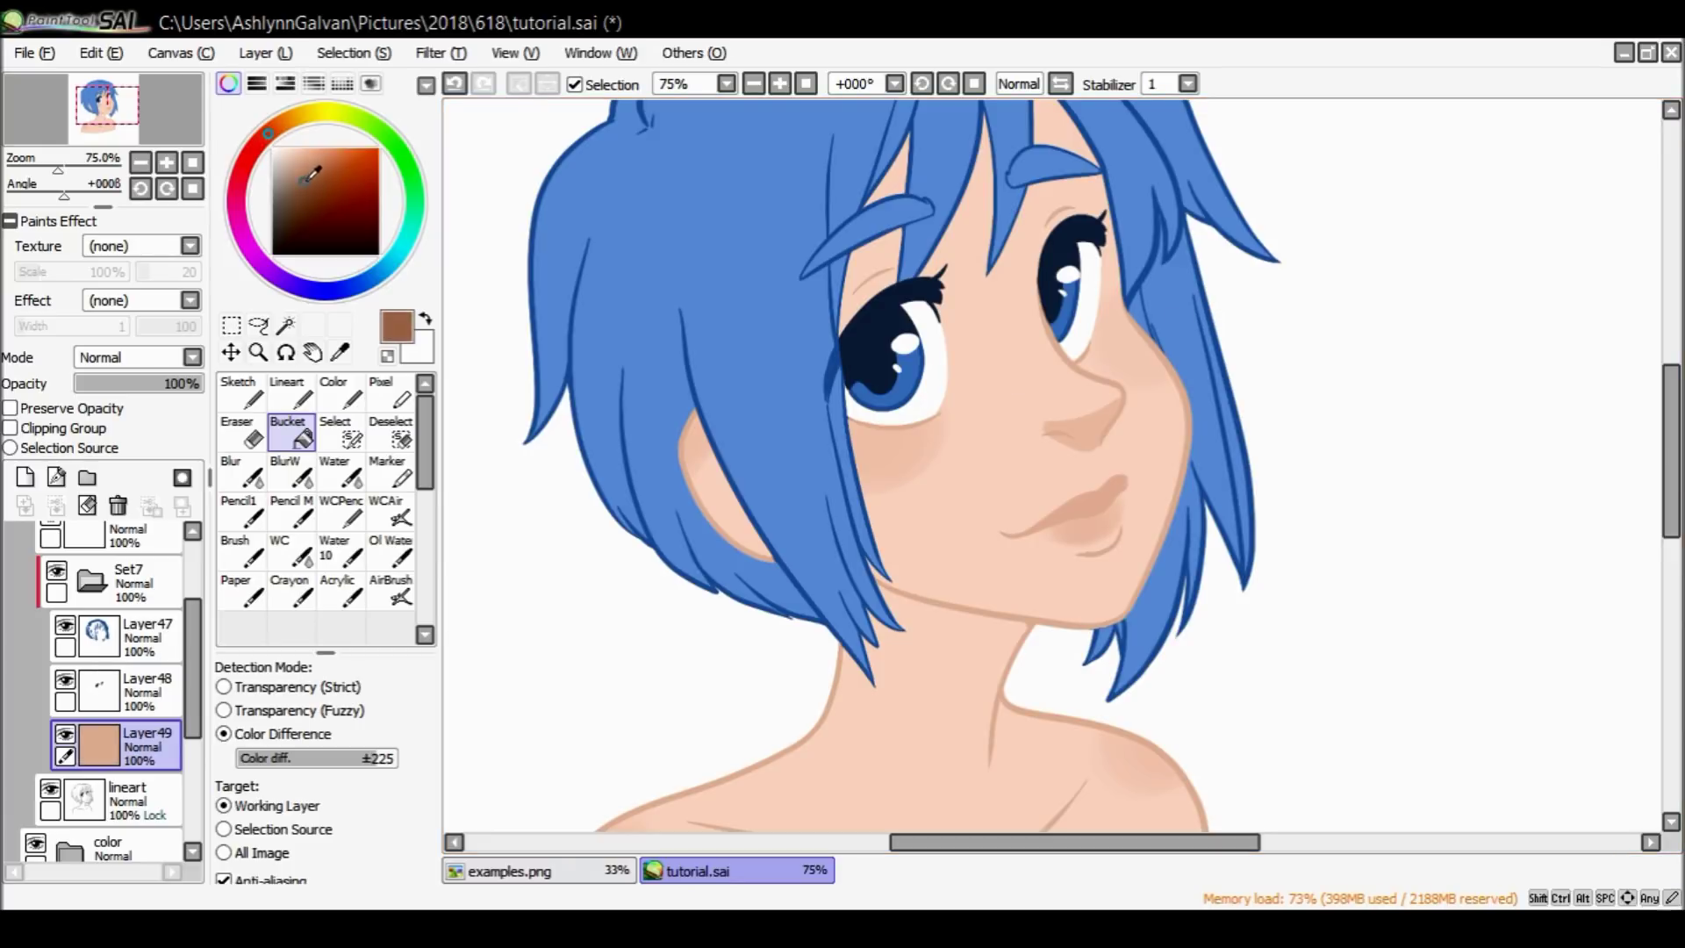
{"action": "left_click", "coordinate": [1015, 343]}
{"action": "left_click", "coordinate": [301, 170]}
{"action": "left_click", "coordinate": [984, 293]}
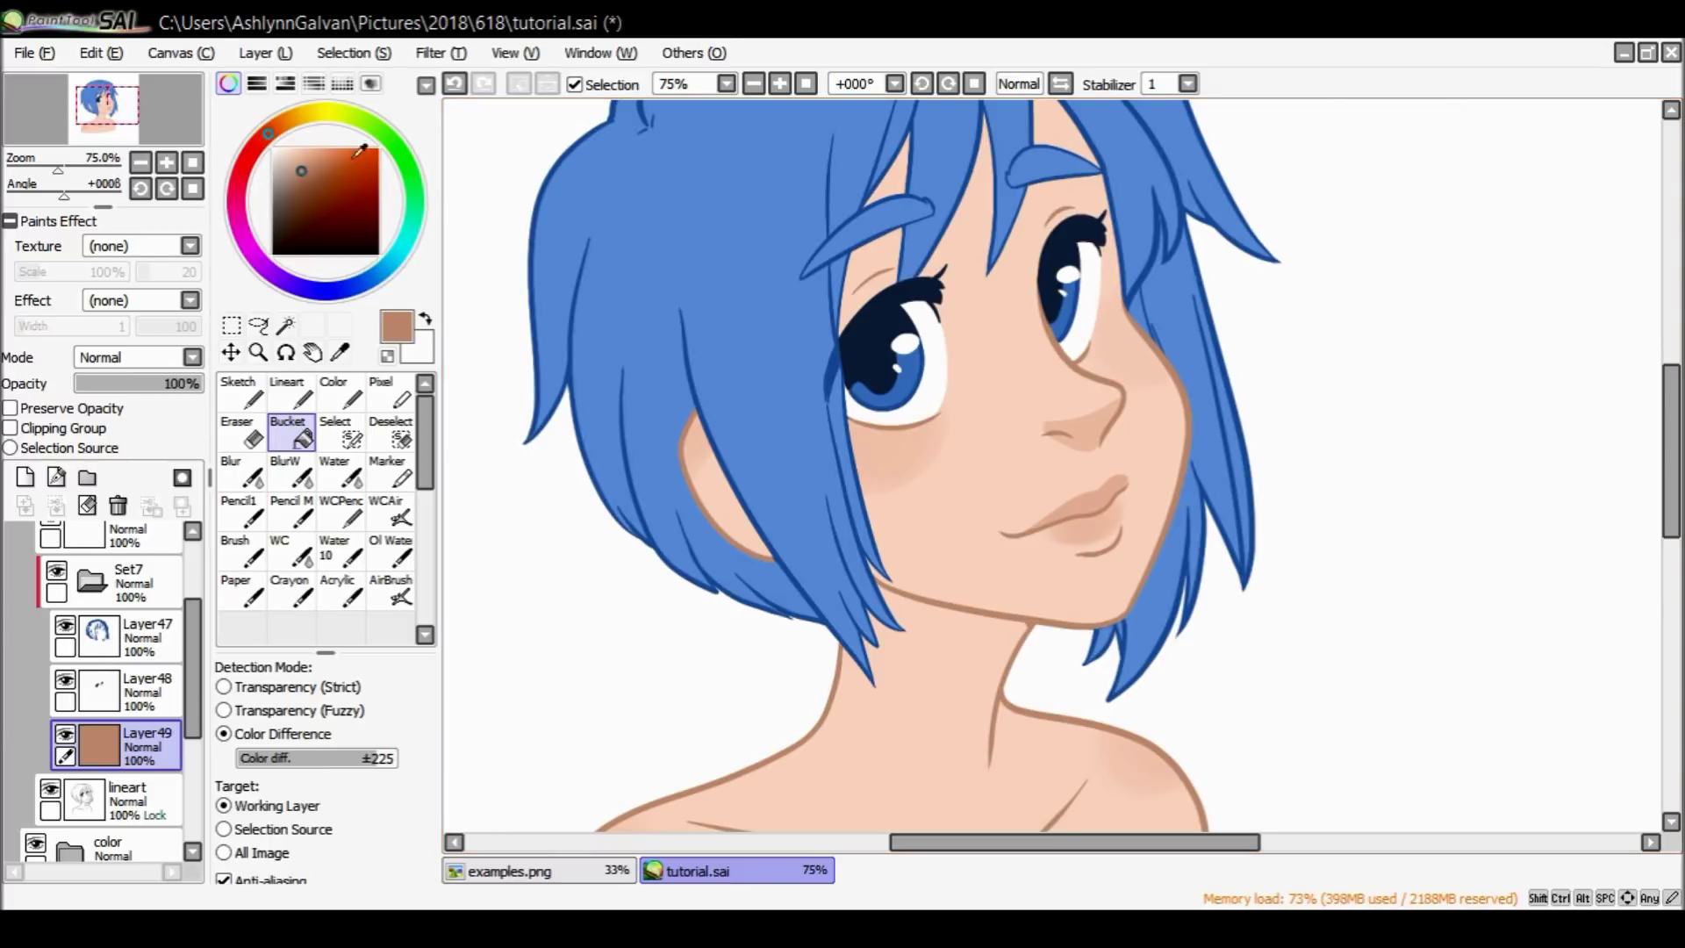
Pick a warm reddish brown and bucket-fill Layer49 with it as the skin line color.
{"action": "left_click", "coordinate": [300, 163]}
{"action": "left_click_drag", "start_coordinate": [1670, 439], "coordinate": [1671, 465]}
{"action": "left_click_drag", "start_coordinate": [1664, 391], "coordinate": [1625, 385]}
{"action": "left_click", "coordinate": [305, 170]}
{"action": "left_click", "coordinate": [986, 342]}
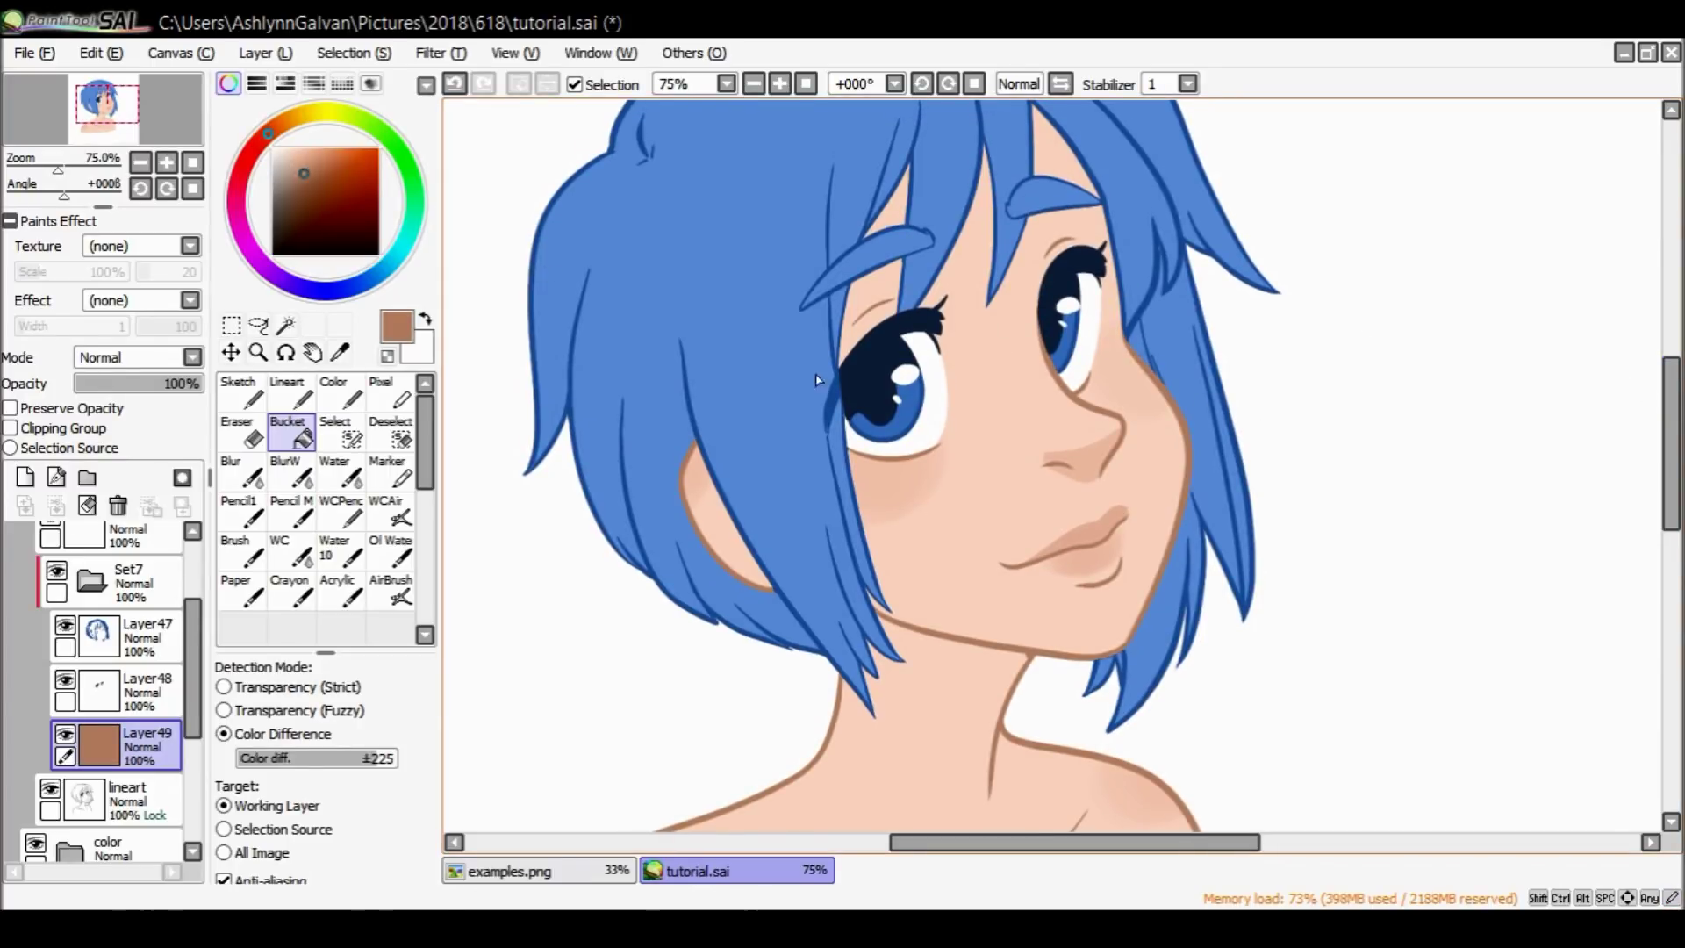
Add a new layer above Layer49 and sample a reddish tone around the lips as the drawing color.
{"action": "left_click", "coordinate": [258, 352]}
{"action": "left_click", "coordinate": [1107, 559]}
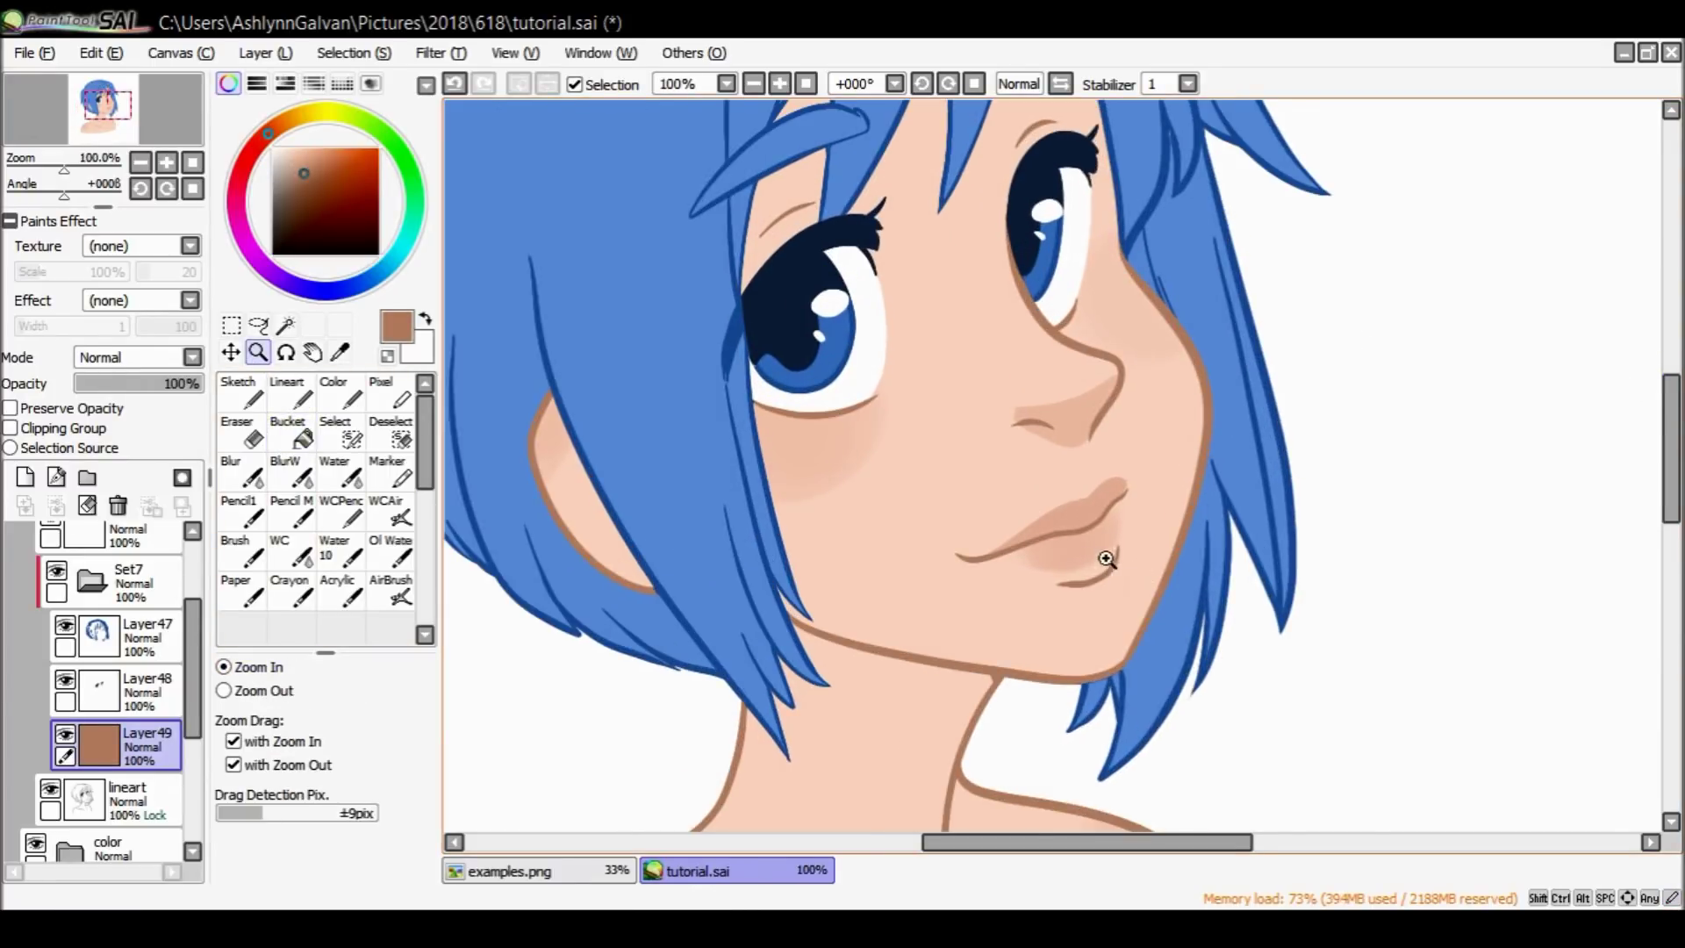
{"action": "left_click", "coordinate": [1106, 559]}
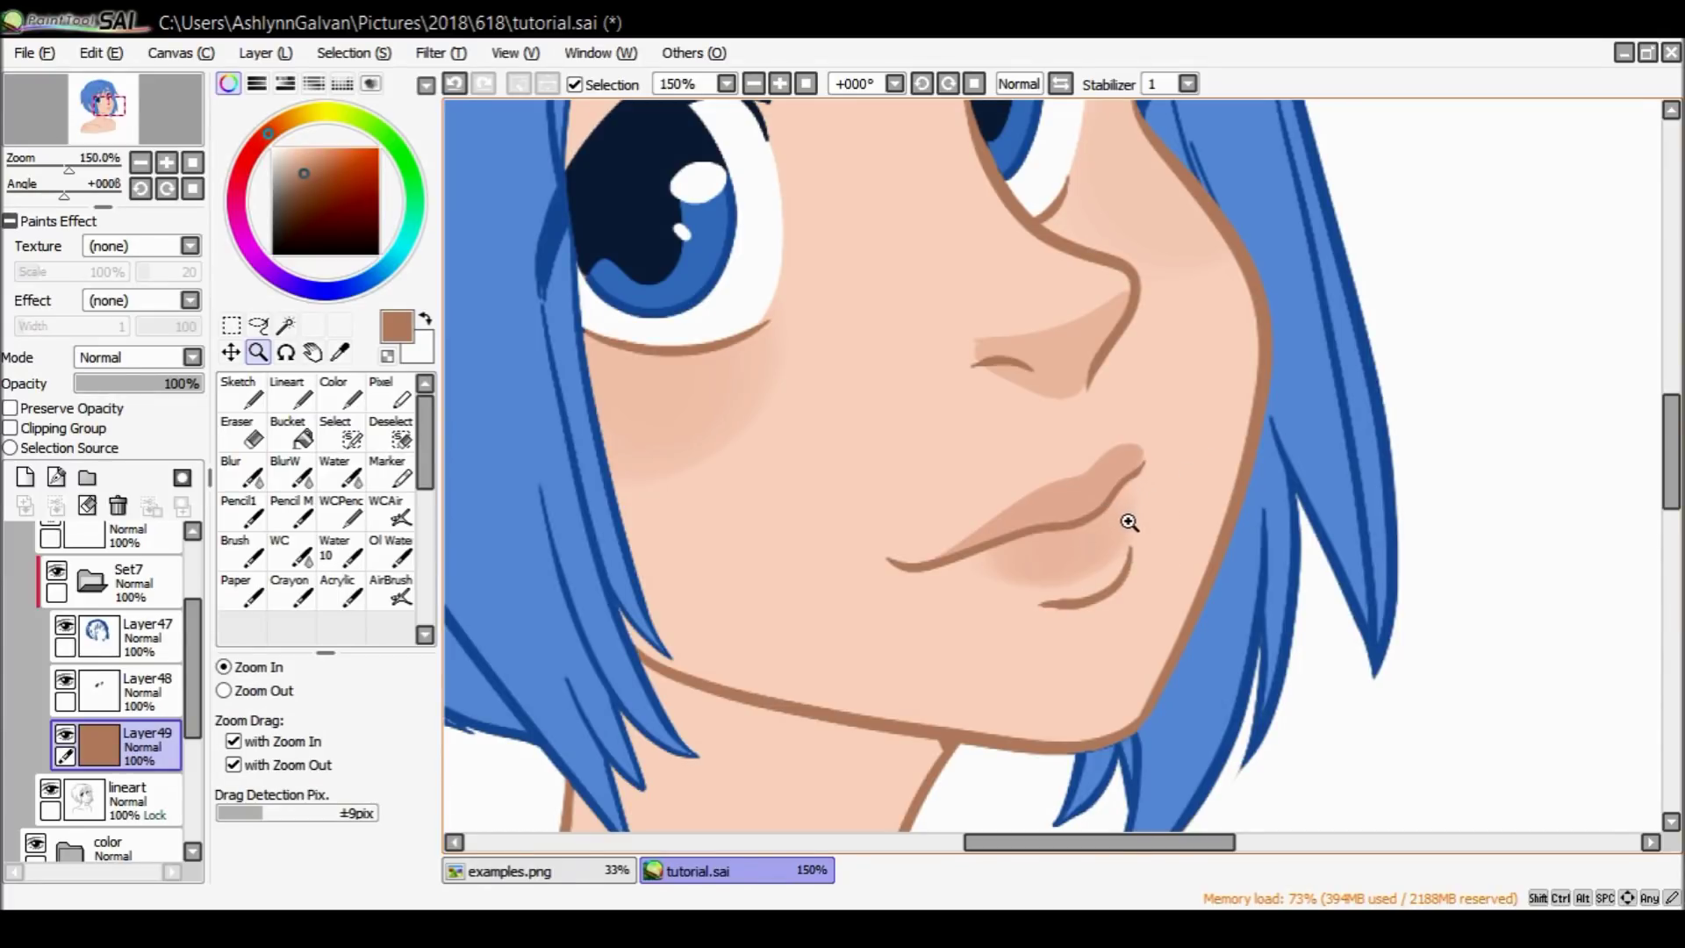
{"action": "left_click", "coordinate": [1075, 549]}
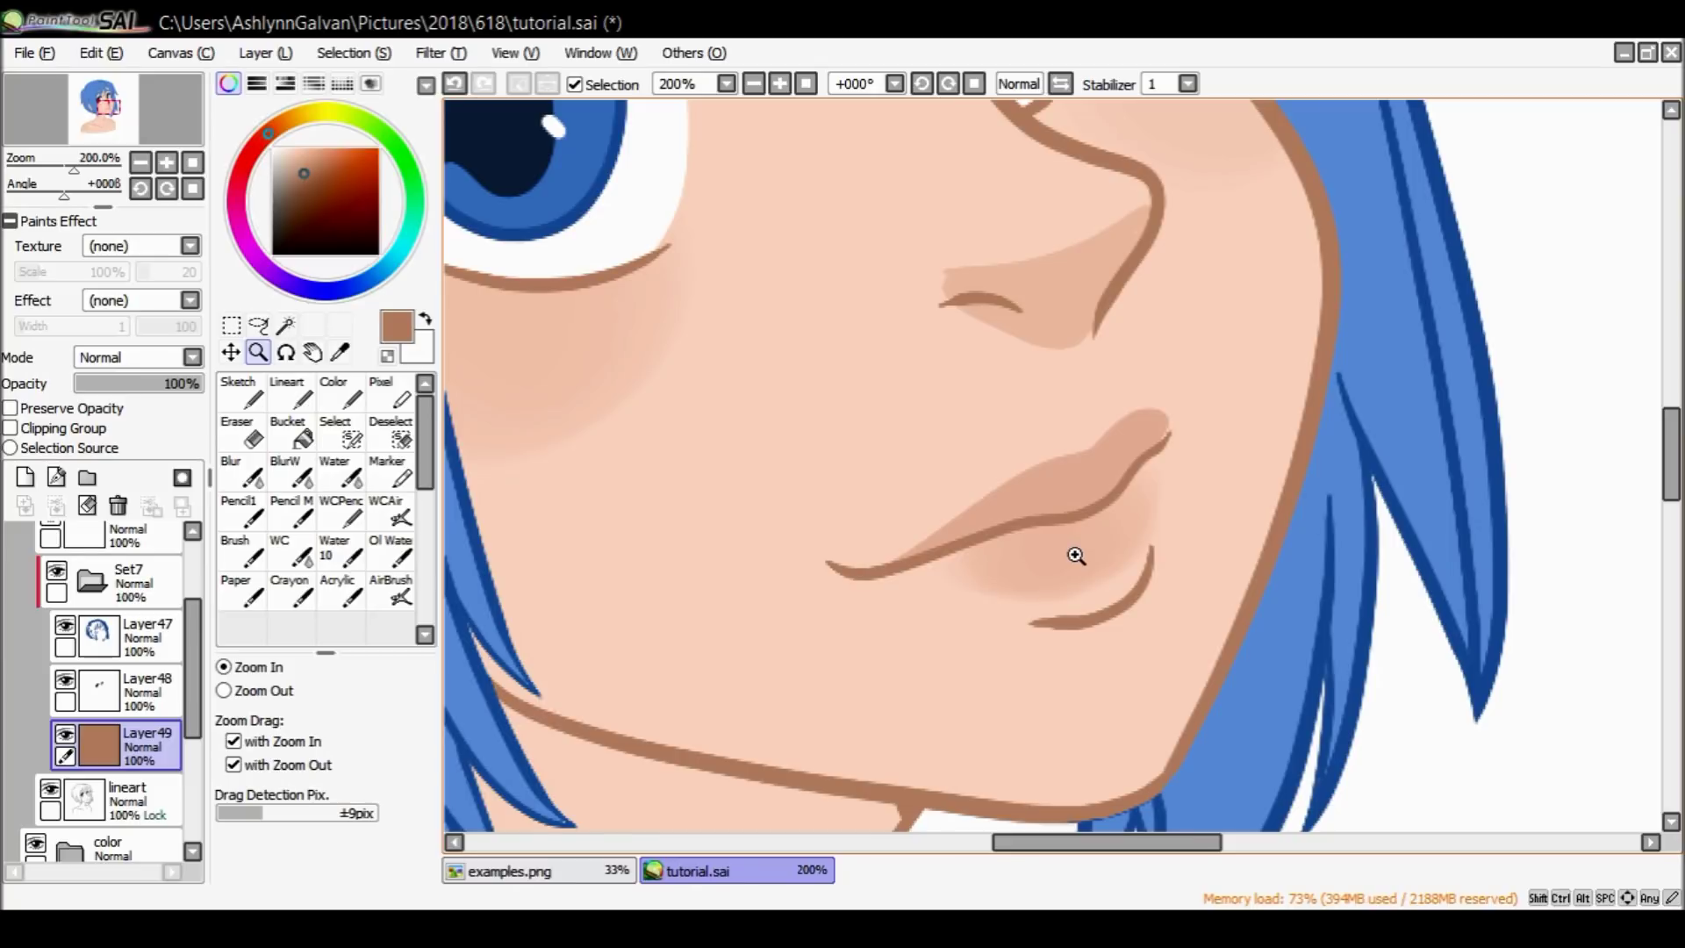
{"action": "left_click", "coordinate": [25, 476]}
{"action": "left_click", "coordinate": [1078, 481], "text": "alt"}
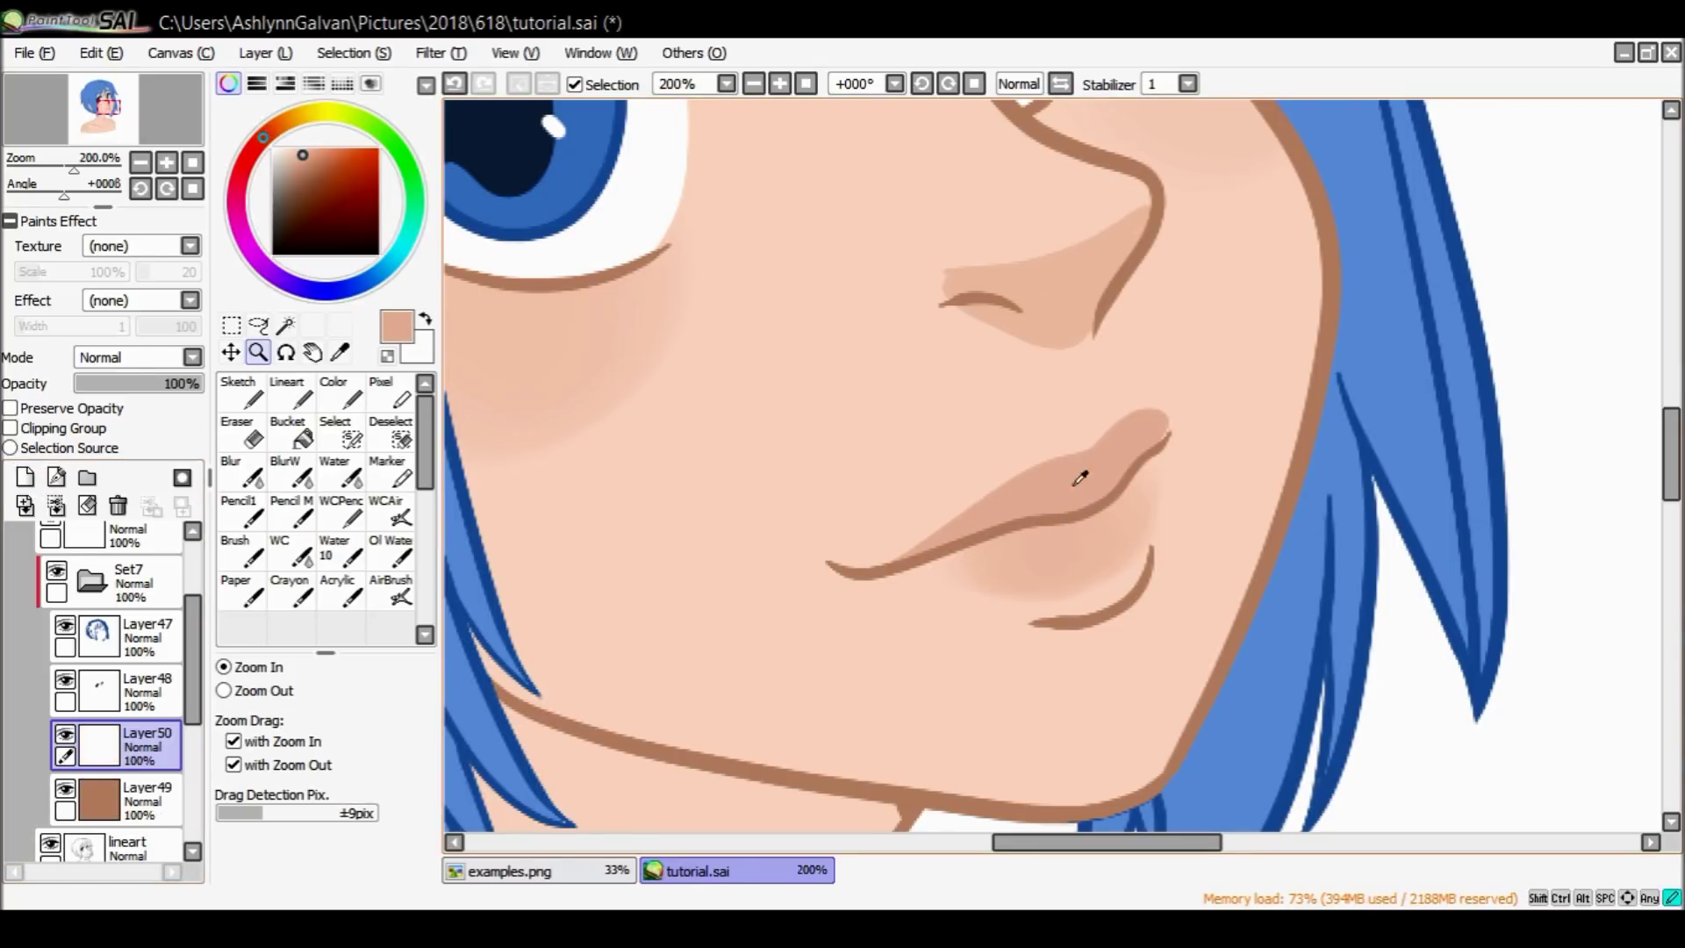
{"action": "left_click", "coordinate": [1045, 522], "text": "alt"}
Trace the mouth line and the line under the lower lip with the Lineart brush at size 12 in the sampled lip tone.
{"action": "left_click", "coordinate": [287, 391]}
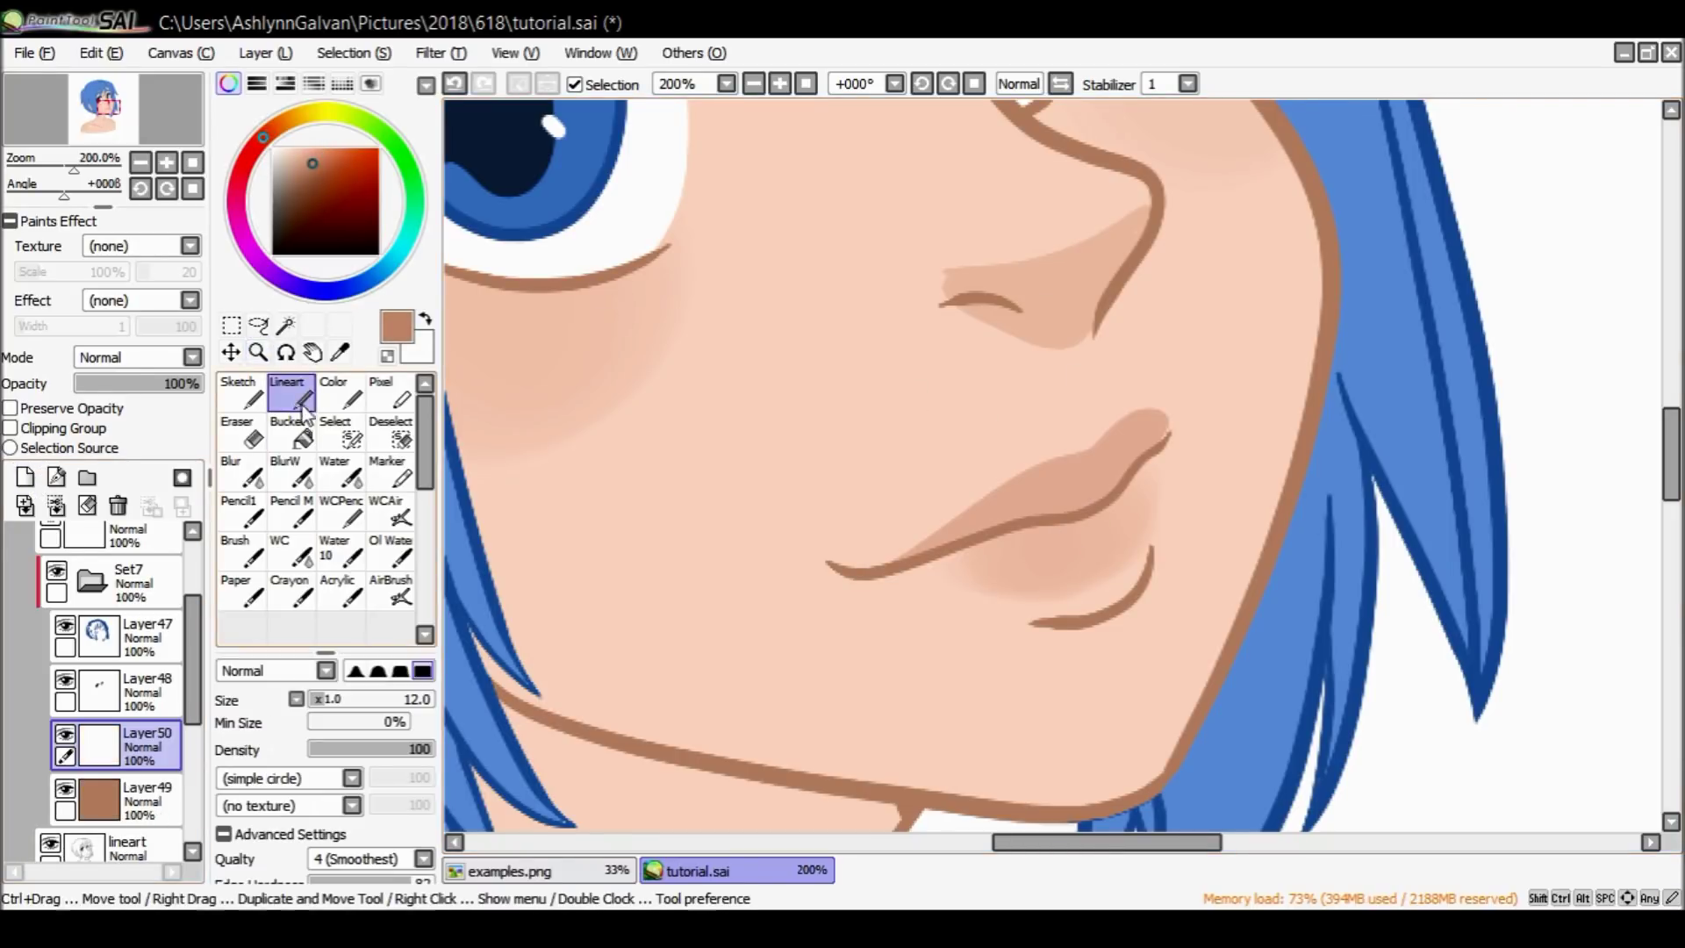
{"action": "left_click_drag", "start_coordinate": [813, 538], "coordinate": [1036, 531]}
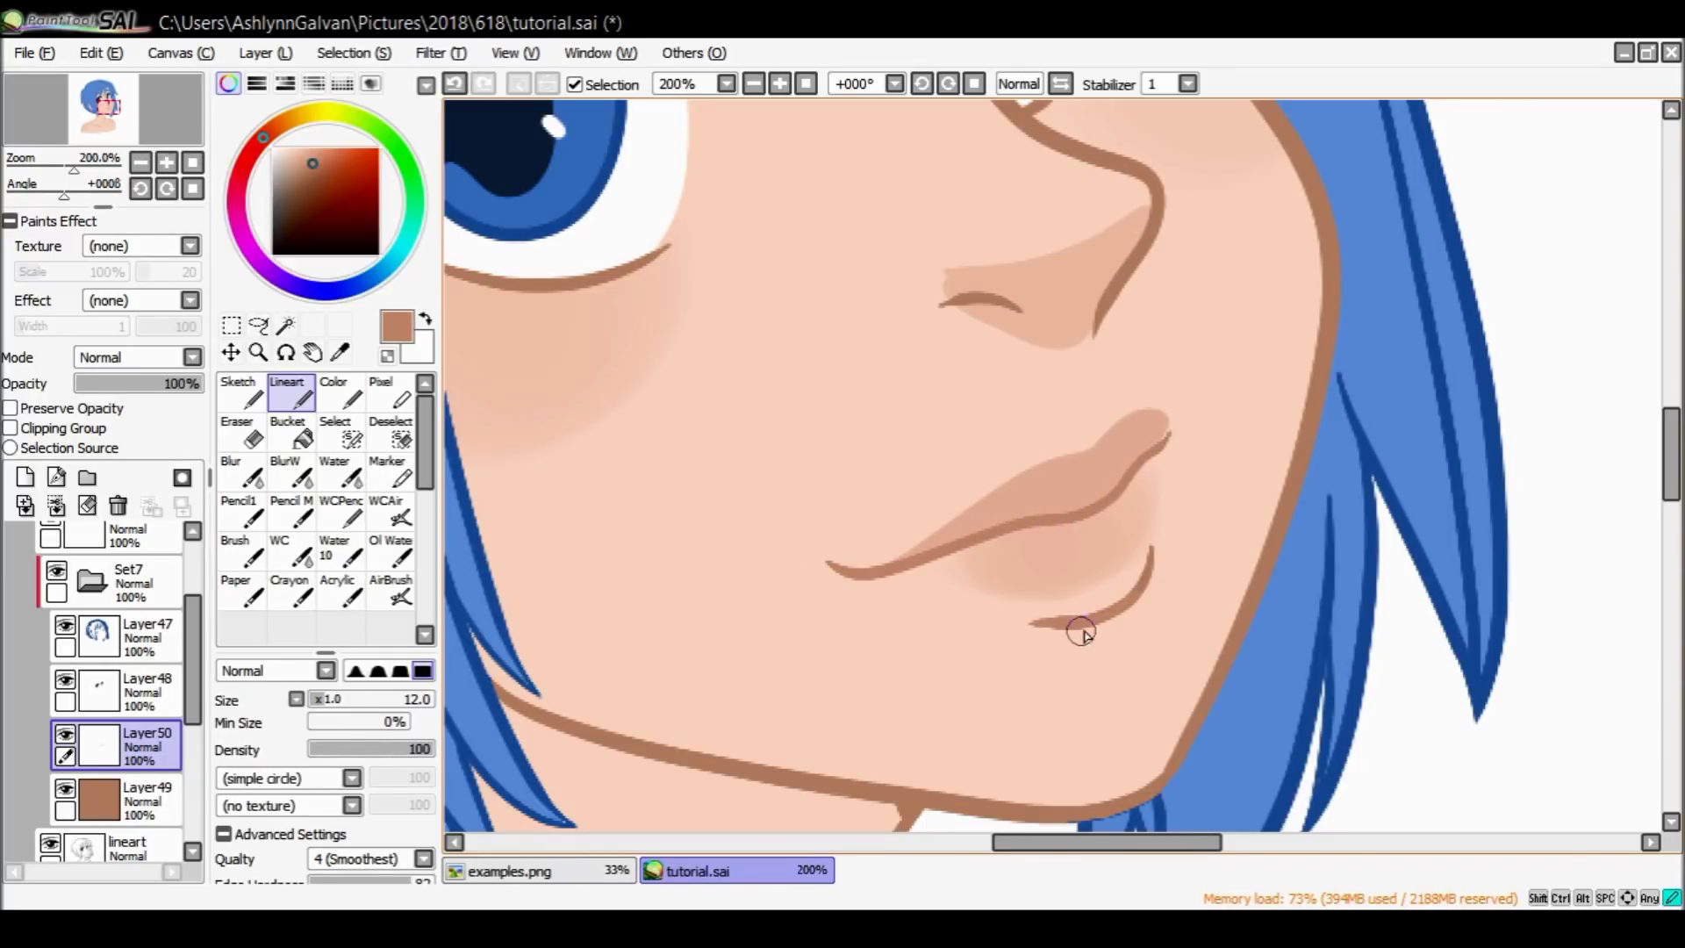
{"action": "left_click_drag", "start_coordinate": [1047, 642], "coordinate": [1023, 647]}
{"action": "right_click", "coordinate": [1296, 420]}
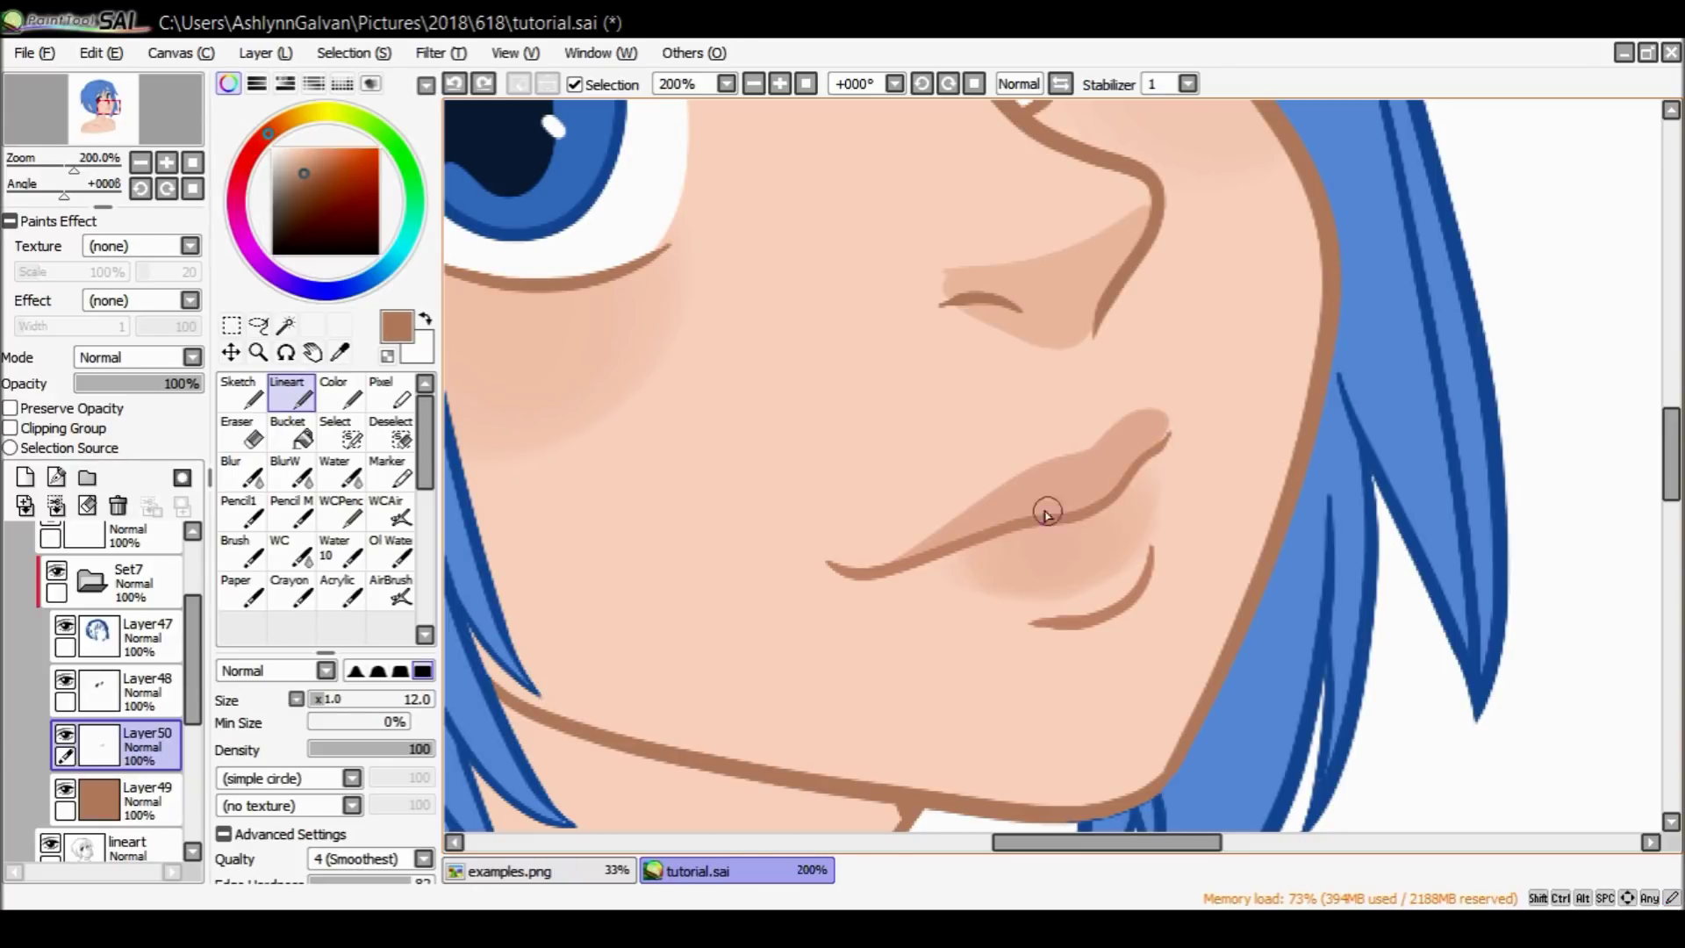
{"action": "right_click", "coordinate": [861, 566]}
{"action": "key", "text": "ctrl+alt+space"}
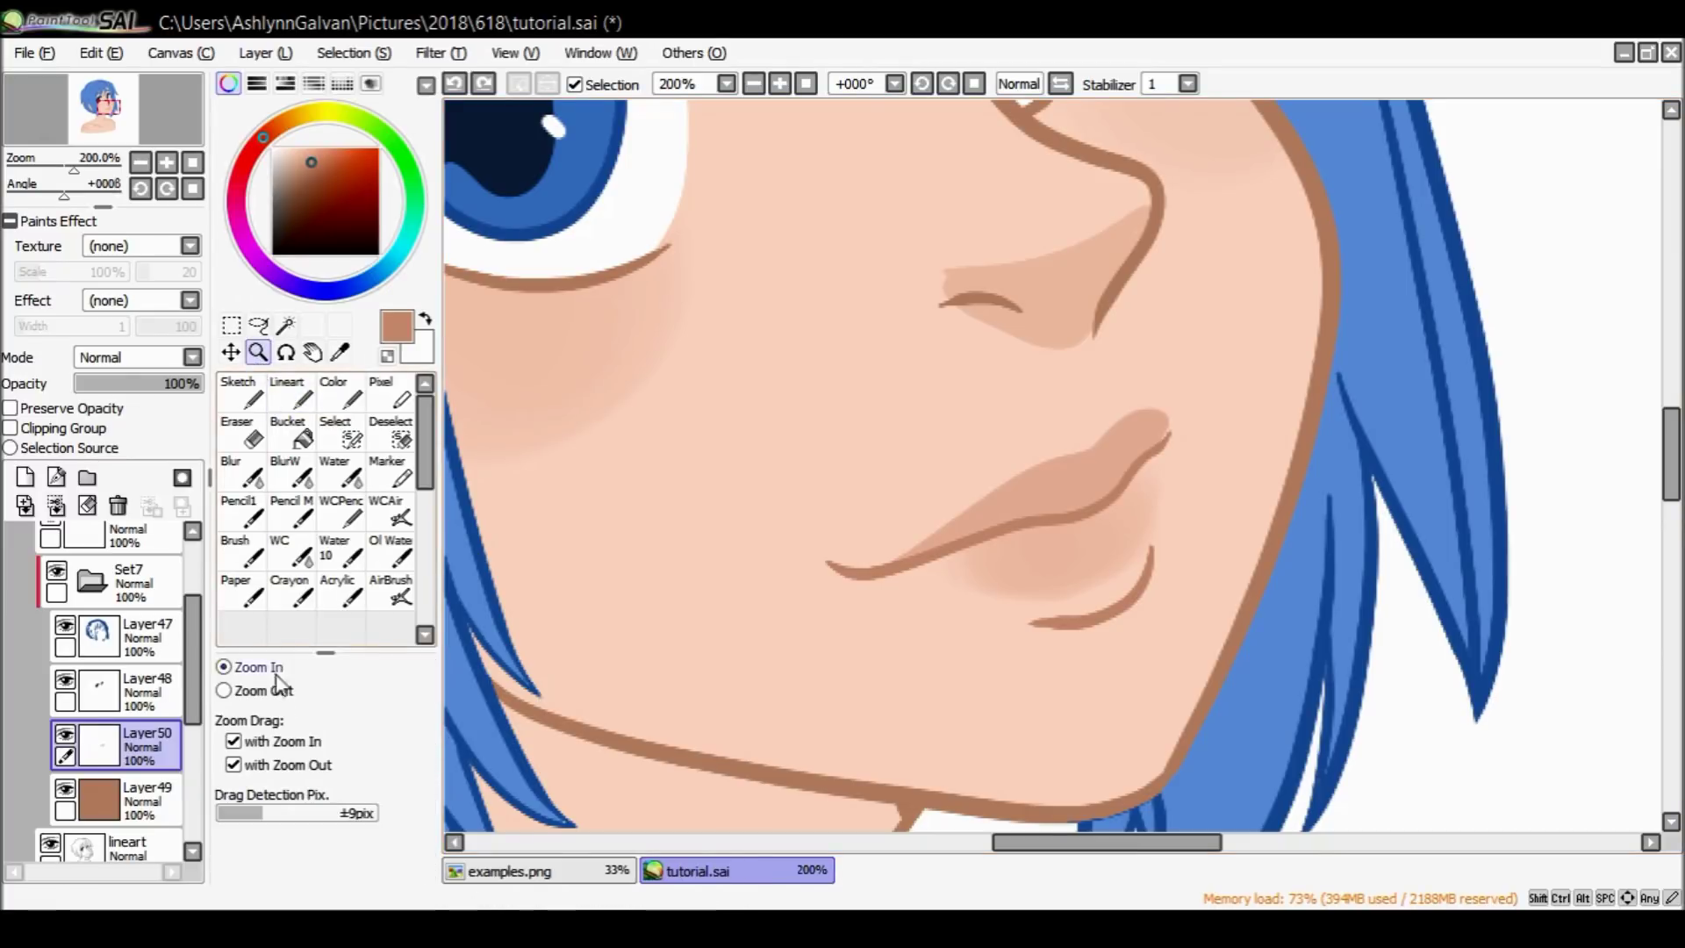
{"action": "left_click", "coordinate": [853, 472]}
{"action": "left_click", "coordinate": [866, 474]}
{"action": "left_click", "coordinate": [1063, 397]}
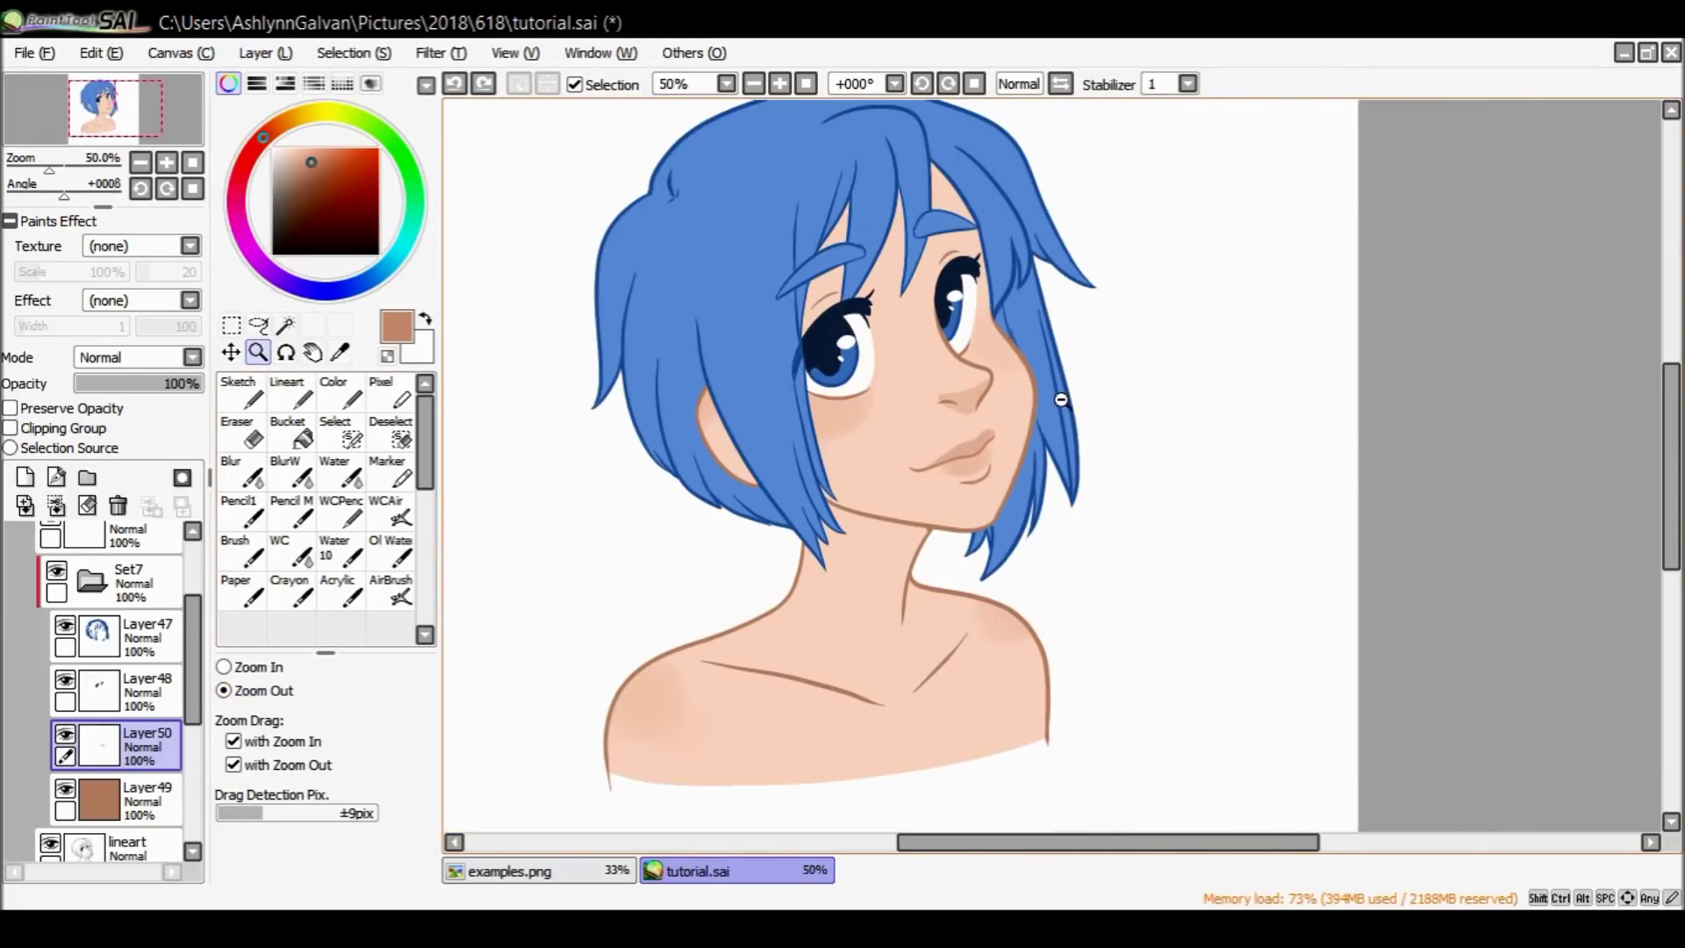
Refill Layer49 with a slightly lighter brown for the skin lines.
{"action": "left_click", "coordinate": [163, 794]}
{"action": "right_click", "coordinate": [869, 509]}
{"action": "left_click", "coordinate": [289, 433]}
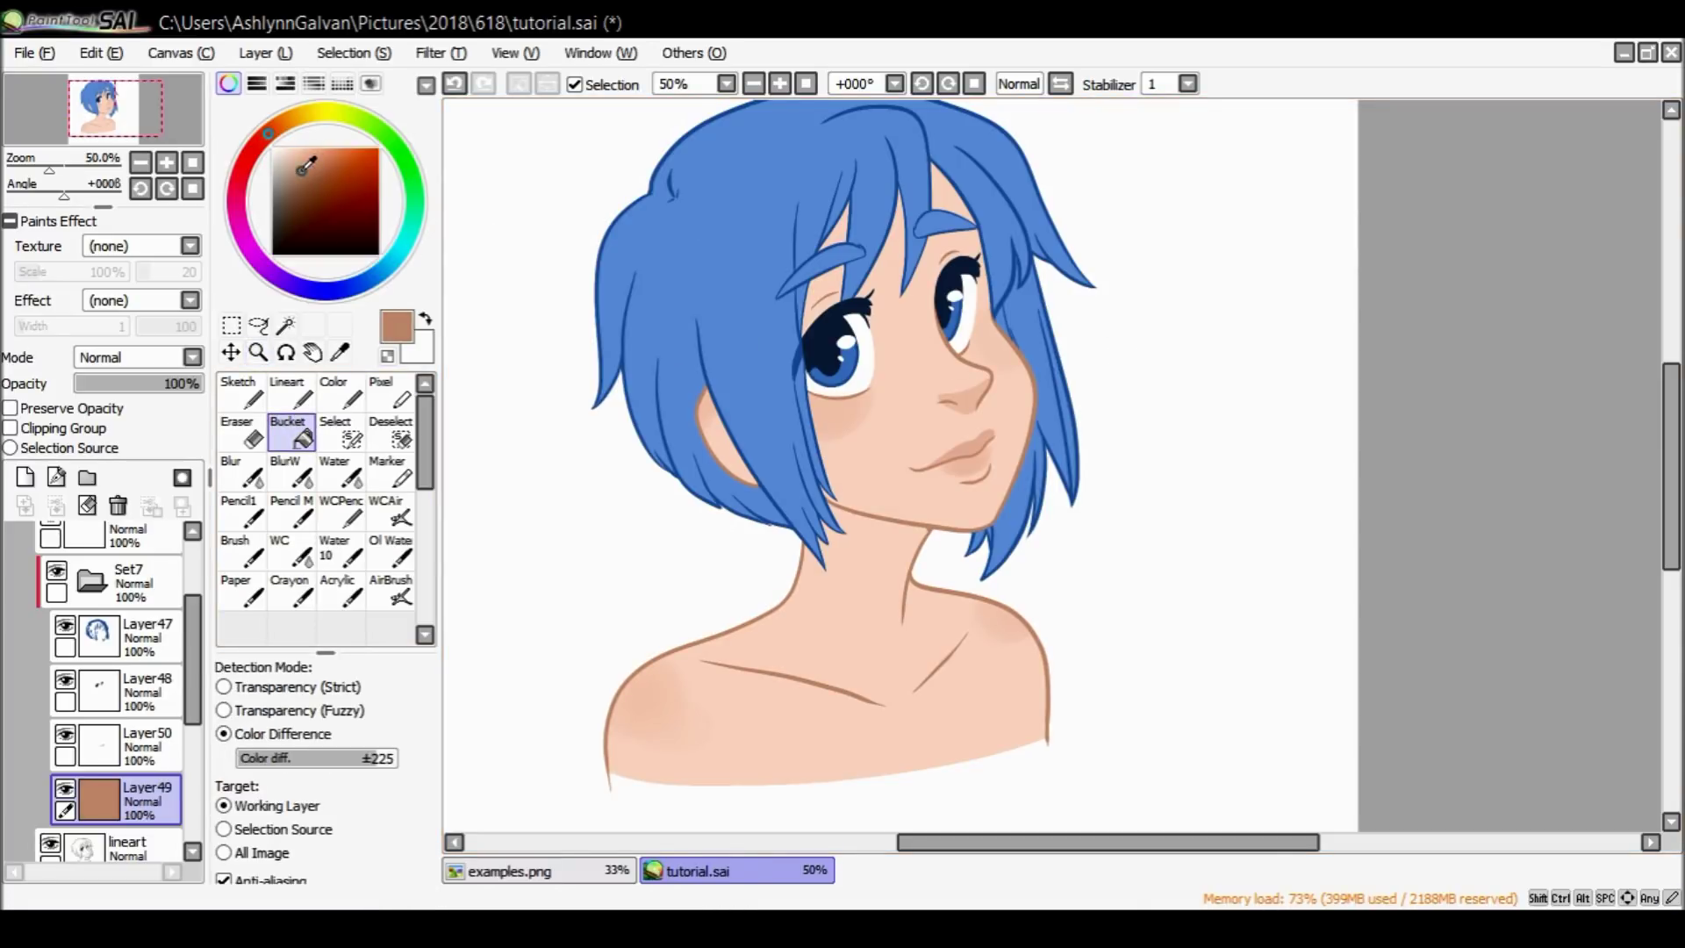
{"action": "left_click_drag", "start_coordinate": [1664, 406], "coordinate": [1668, 388]}
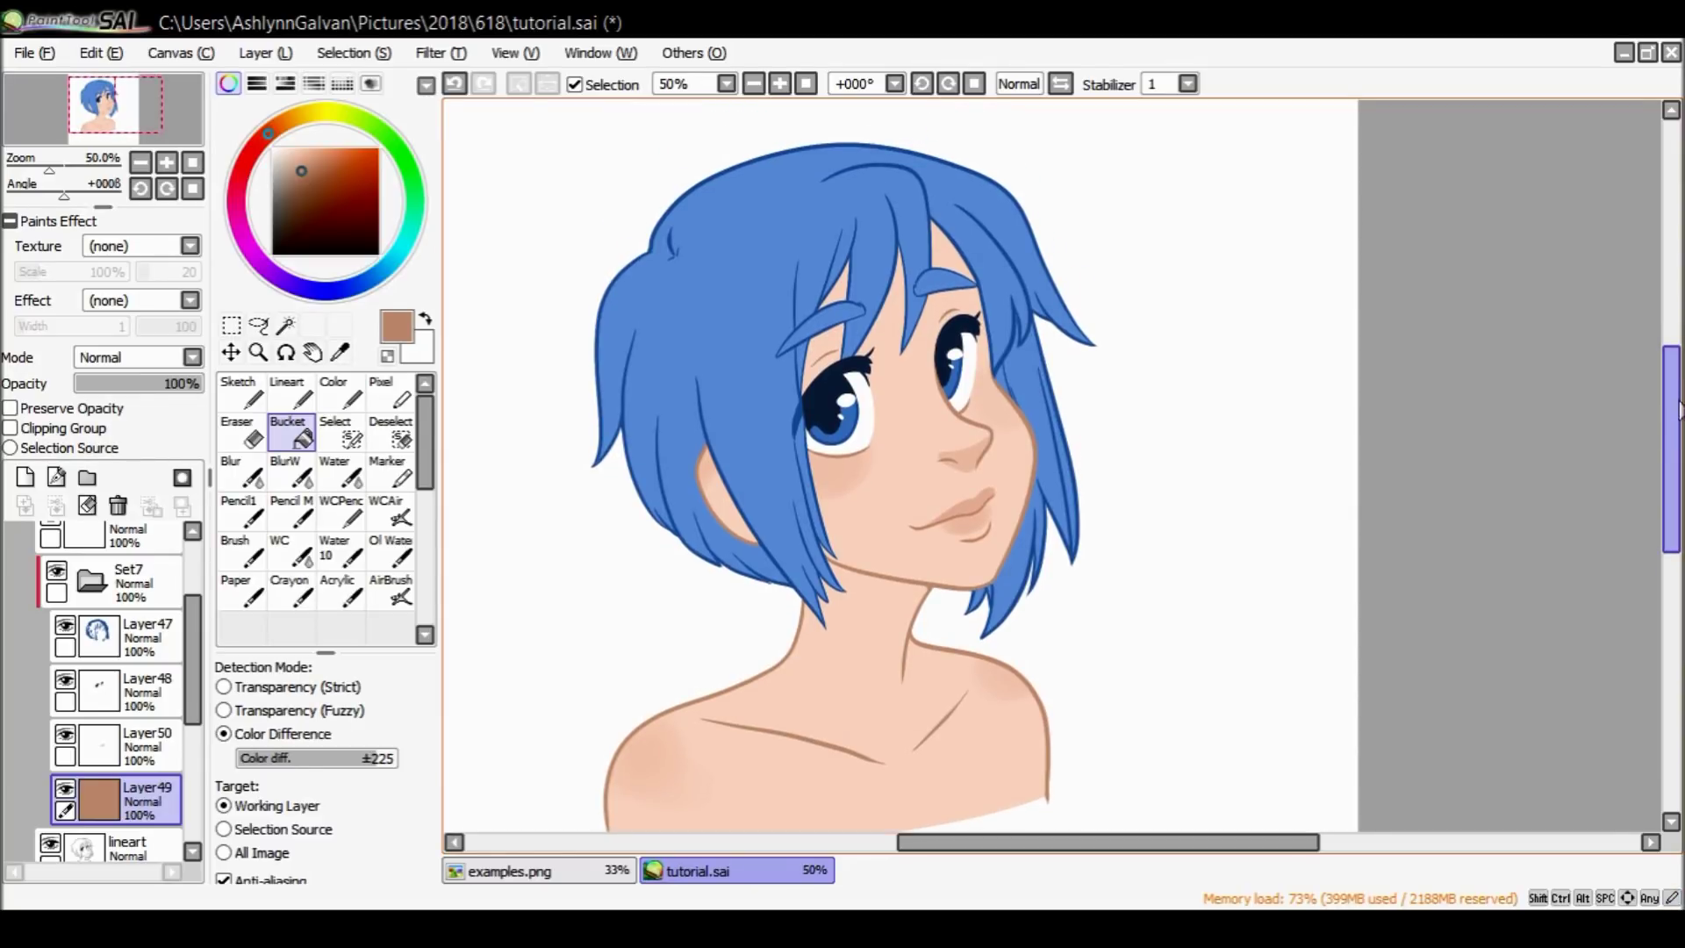
{"action": "left_click_drag", "start_coordinate": [1677, 430], "coordinate": [1648, 441]}
{"action": "left_click_drag", "start_coordinate": [1160, 842], "coordinate": [1135, 864]}
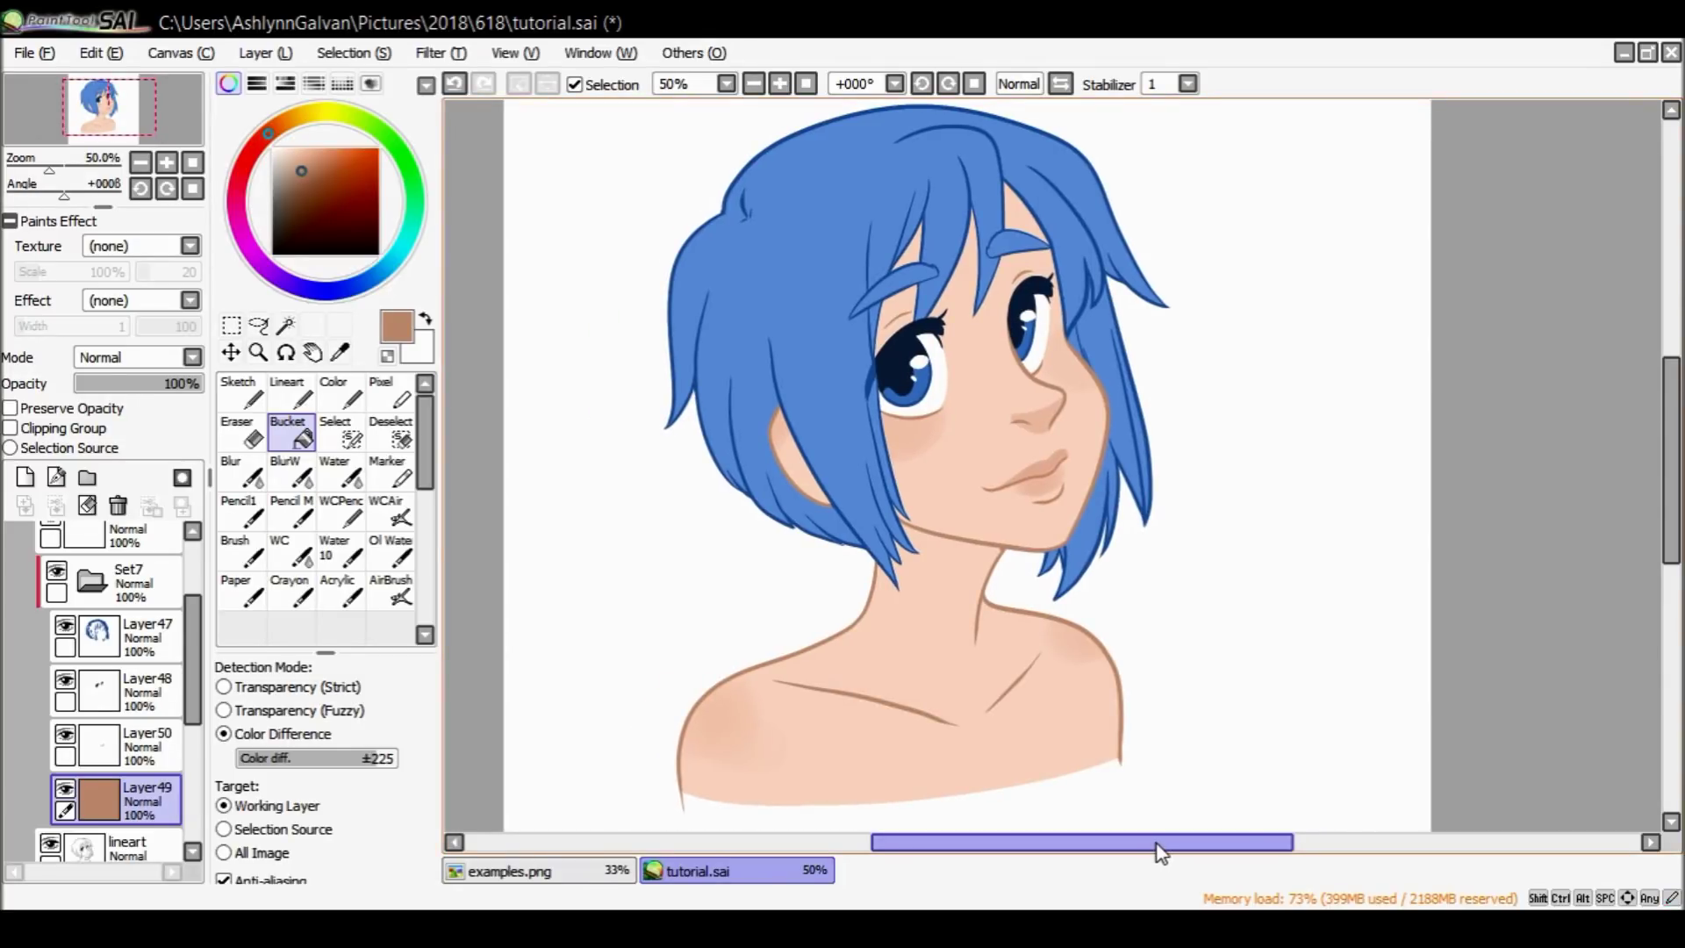
Collapse the line art folder and create a new layer clipped to the color folder.
{"action": "scroll", "coordinate": [149, 534], "scroll_direction": "up", "scroll_amount": 5}
{"action": "left_click", "coordinate": [52, 613]}
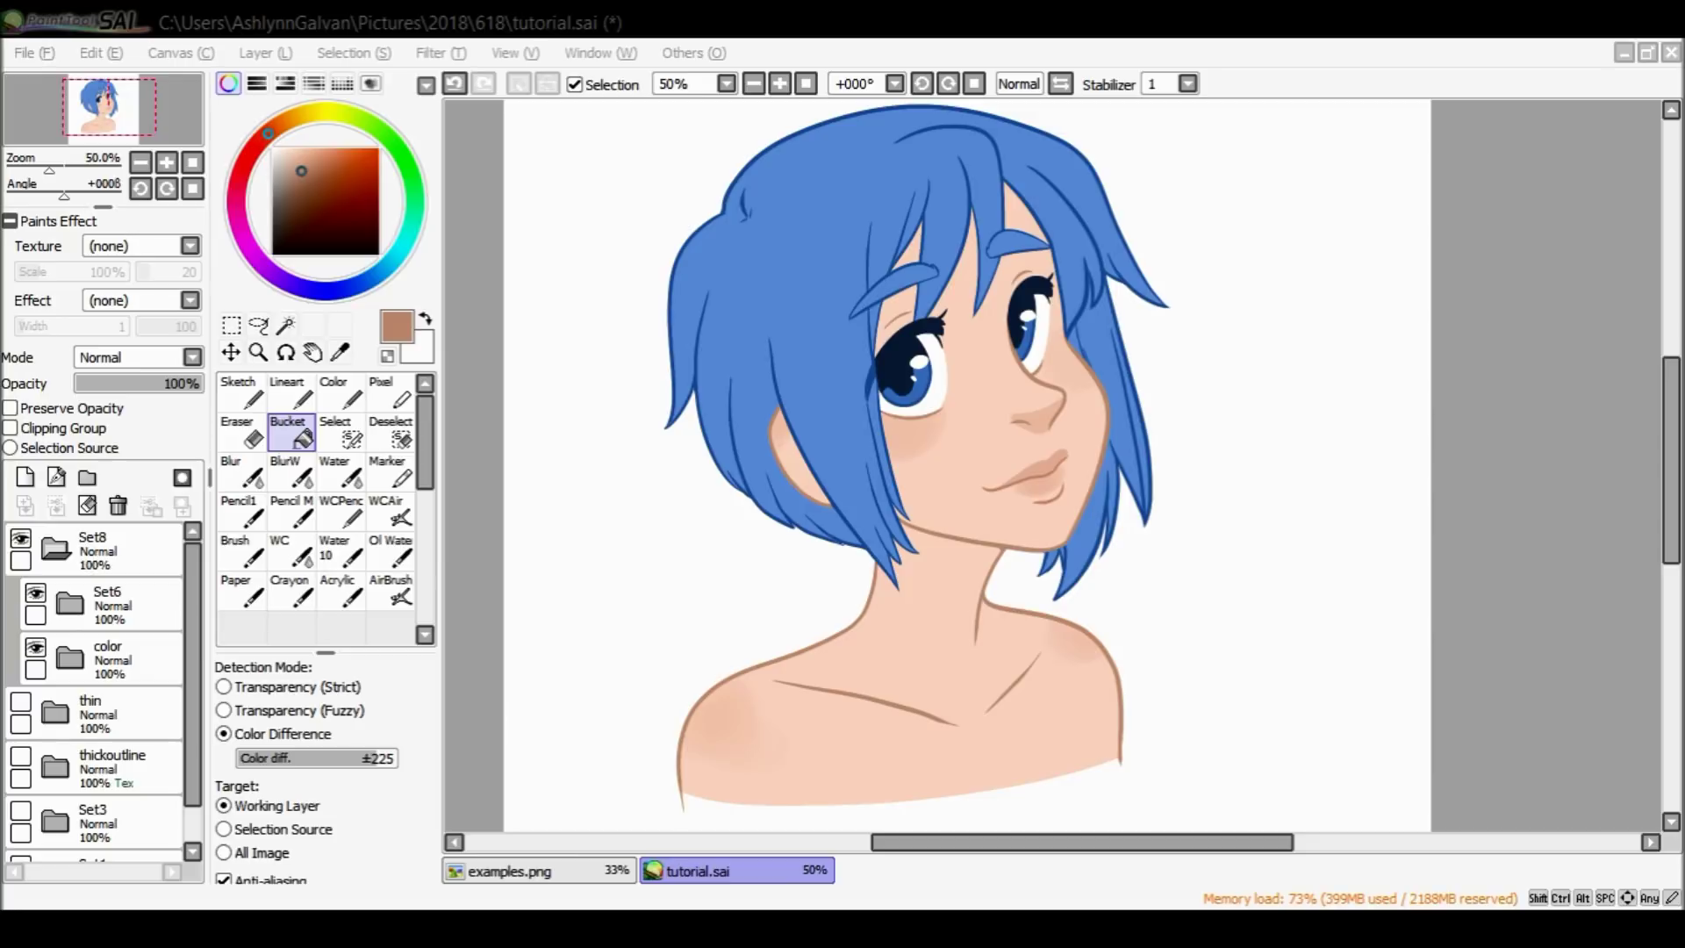
{"action": "left_click", "coordinate": [123, 660]}
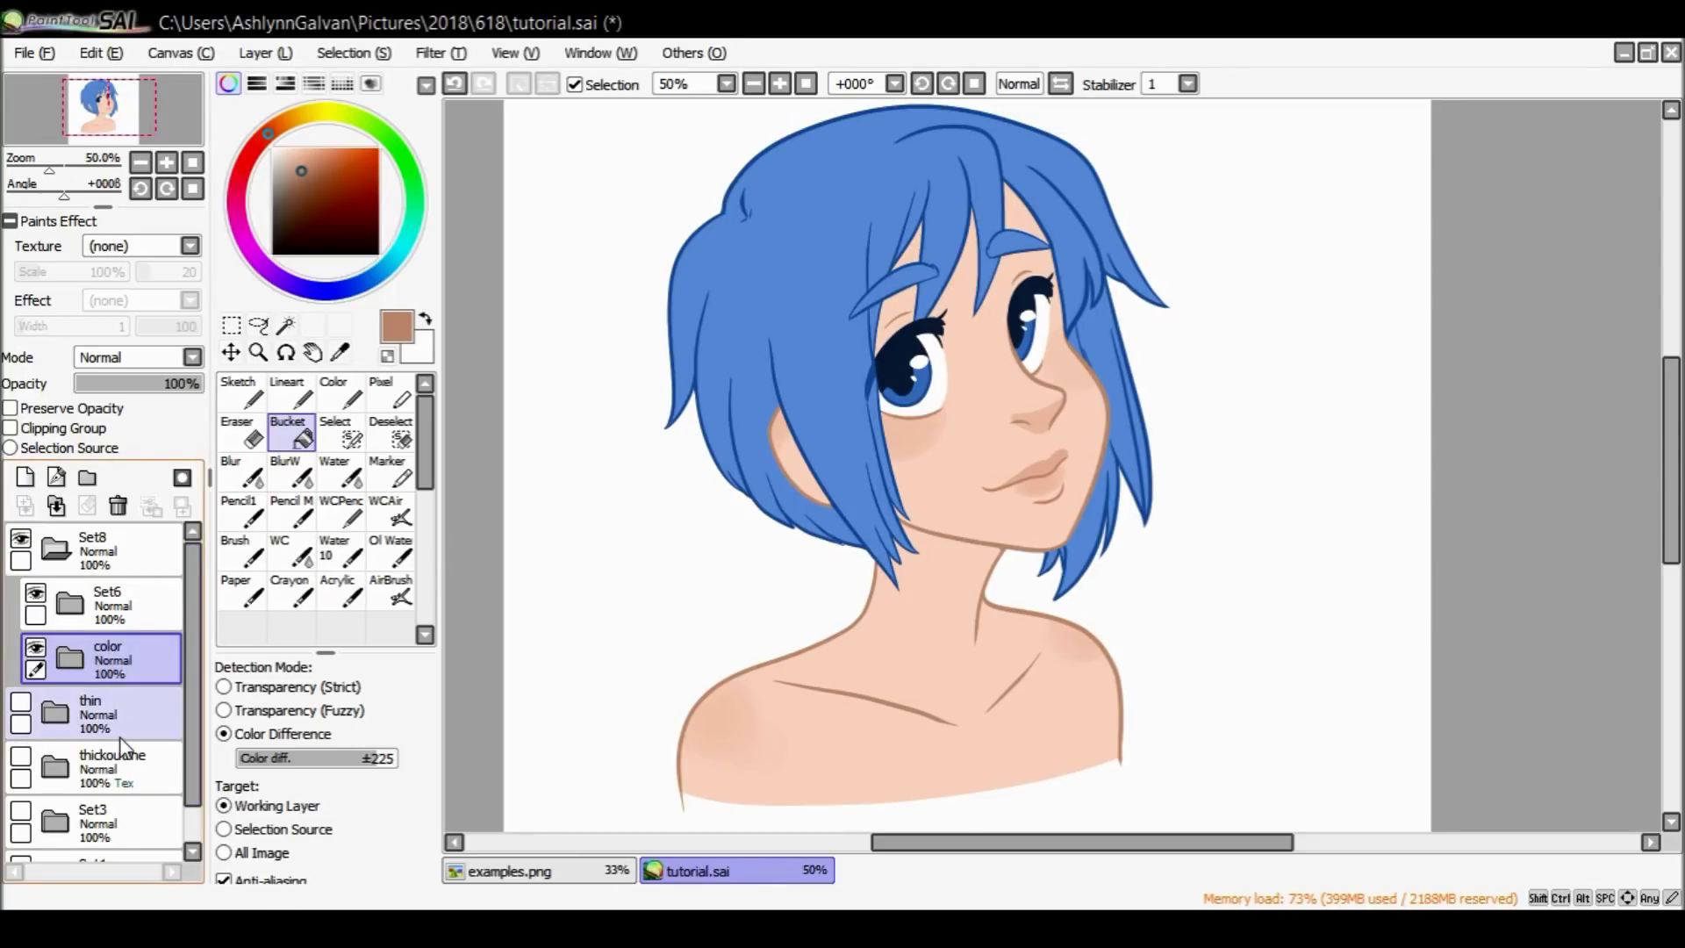
{"action": "left_click", "coordinate": [25, 477]}
{"action": "left_click", "coordinate": [11, 428]}
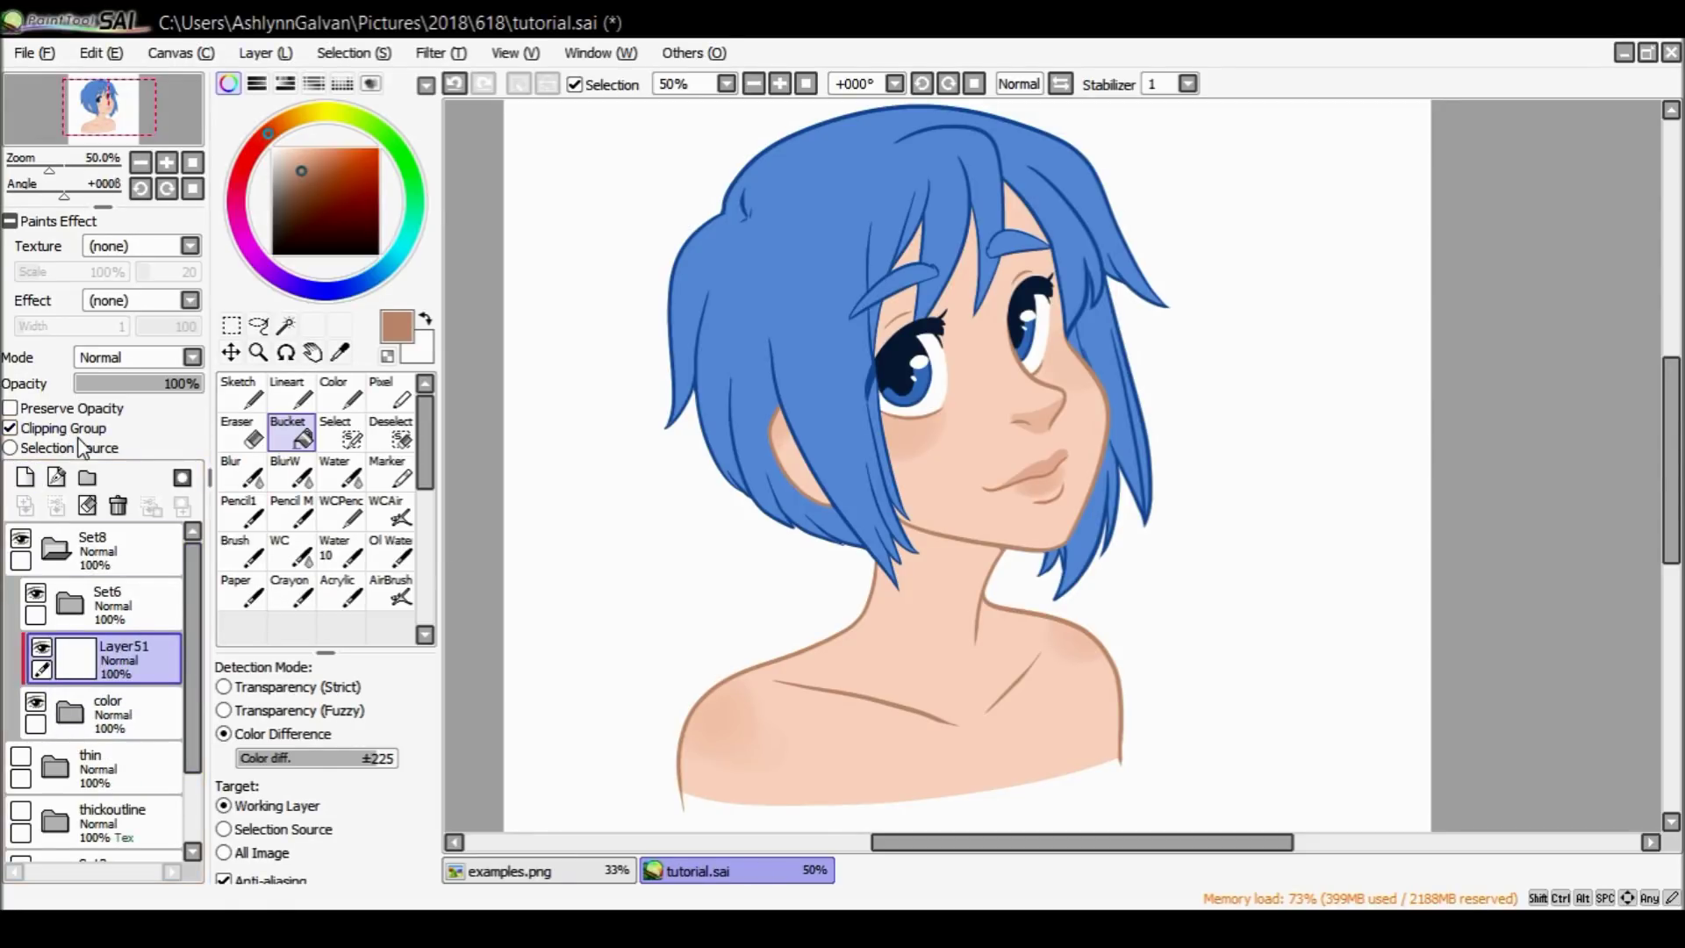
Set Layer51 to Luminosity and choose a light blue with the Water brush at size 500.
{"action": "left_click", "coordinate": [927, 150], "text": "alt"}
{"action": "left_click", "coordinate": [294, 149]}
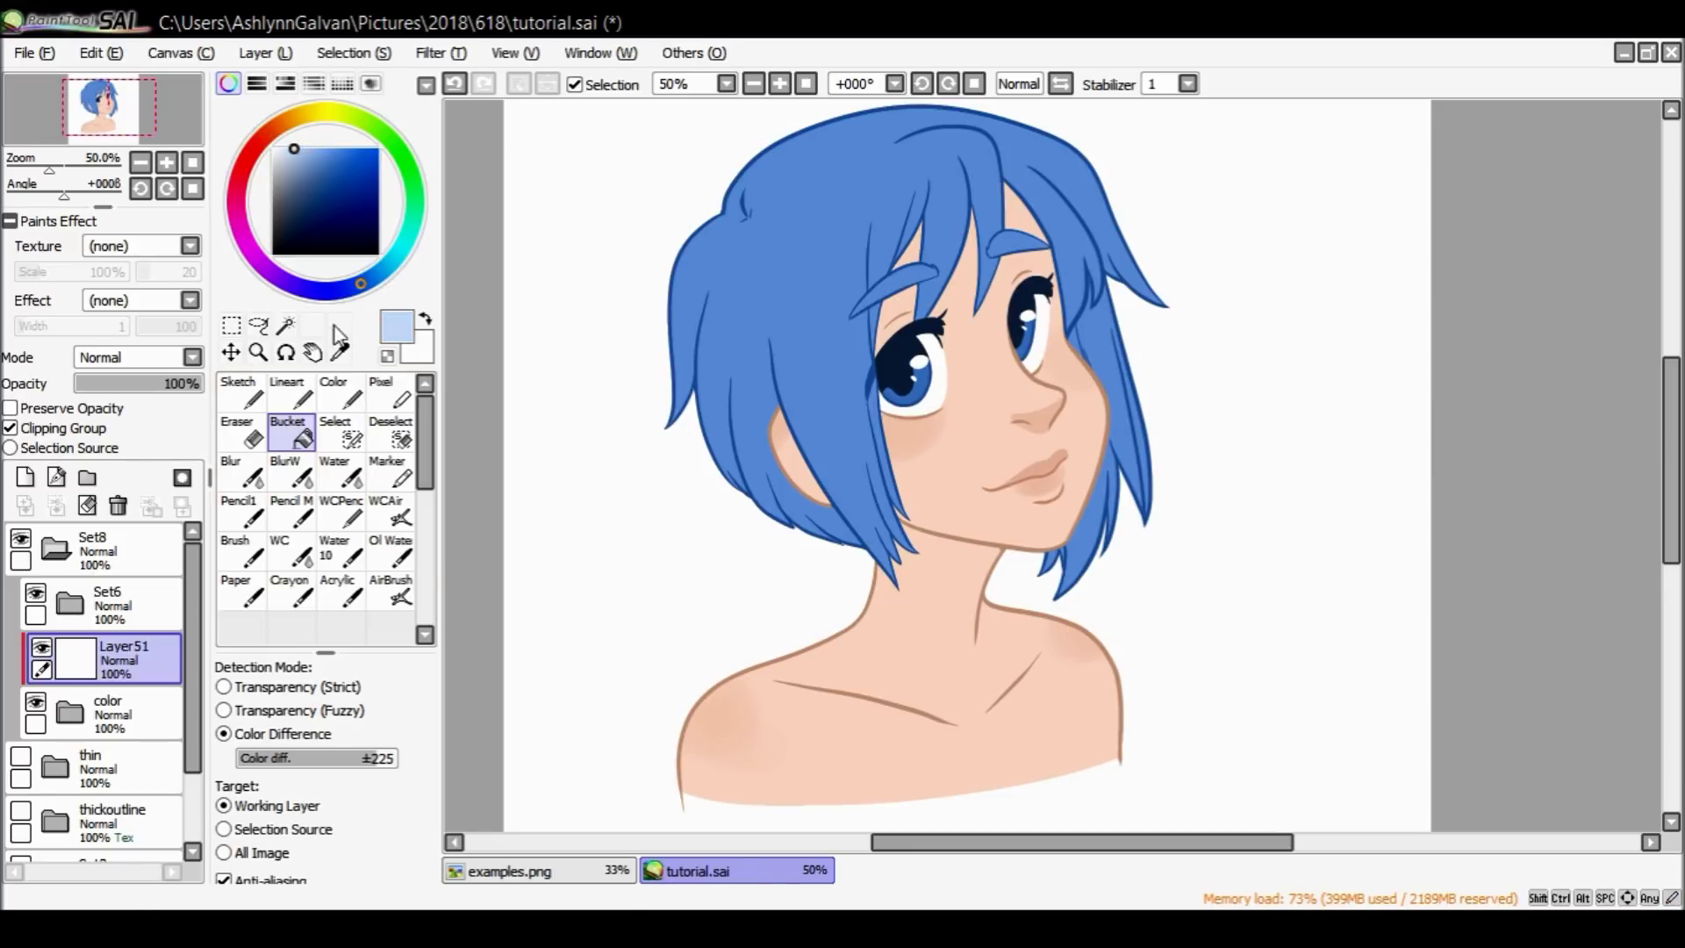
{"action": "left_click", "coordinate": [339, 472]}
{"action": "left_click", "coordinate": [176, 362]}
{"action": "left_click", "coordinate": [168, 461]}
{"action": "left_click_drag", "start_coordinate": [414, 701], "coordinate": [437, 702]}
Try broad light blue Water strokes over the side of the face and hair on Layer51.
{"action": "mouse_move", "coordinate": [1036, 289]}
{"action": "left_mouse_down"}
{"action": "mouse_move", "coordinate": [1107, 261]}
{"action": "mouse_move", "coordinate": [1014, 257]}
{"action": "mouse_move", "coordinate": [1208, 324]}
{"action": "left_mouse_up"}
{"action": "key", "text": "ctrl+z"}
{"action": "left_click_drag", "start_coordinate": [1226, 188], "coordinate": [1054, 264]}
{"action": "key", "text": "ctrl+z"}
Check which artwork the color and Set6 folders hold by toggling each folder's visibility.
{"action": "left_click", "coordinate": [136, 713]}
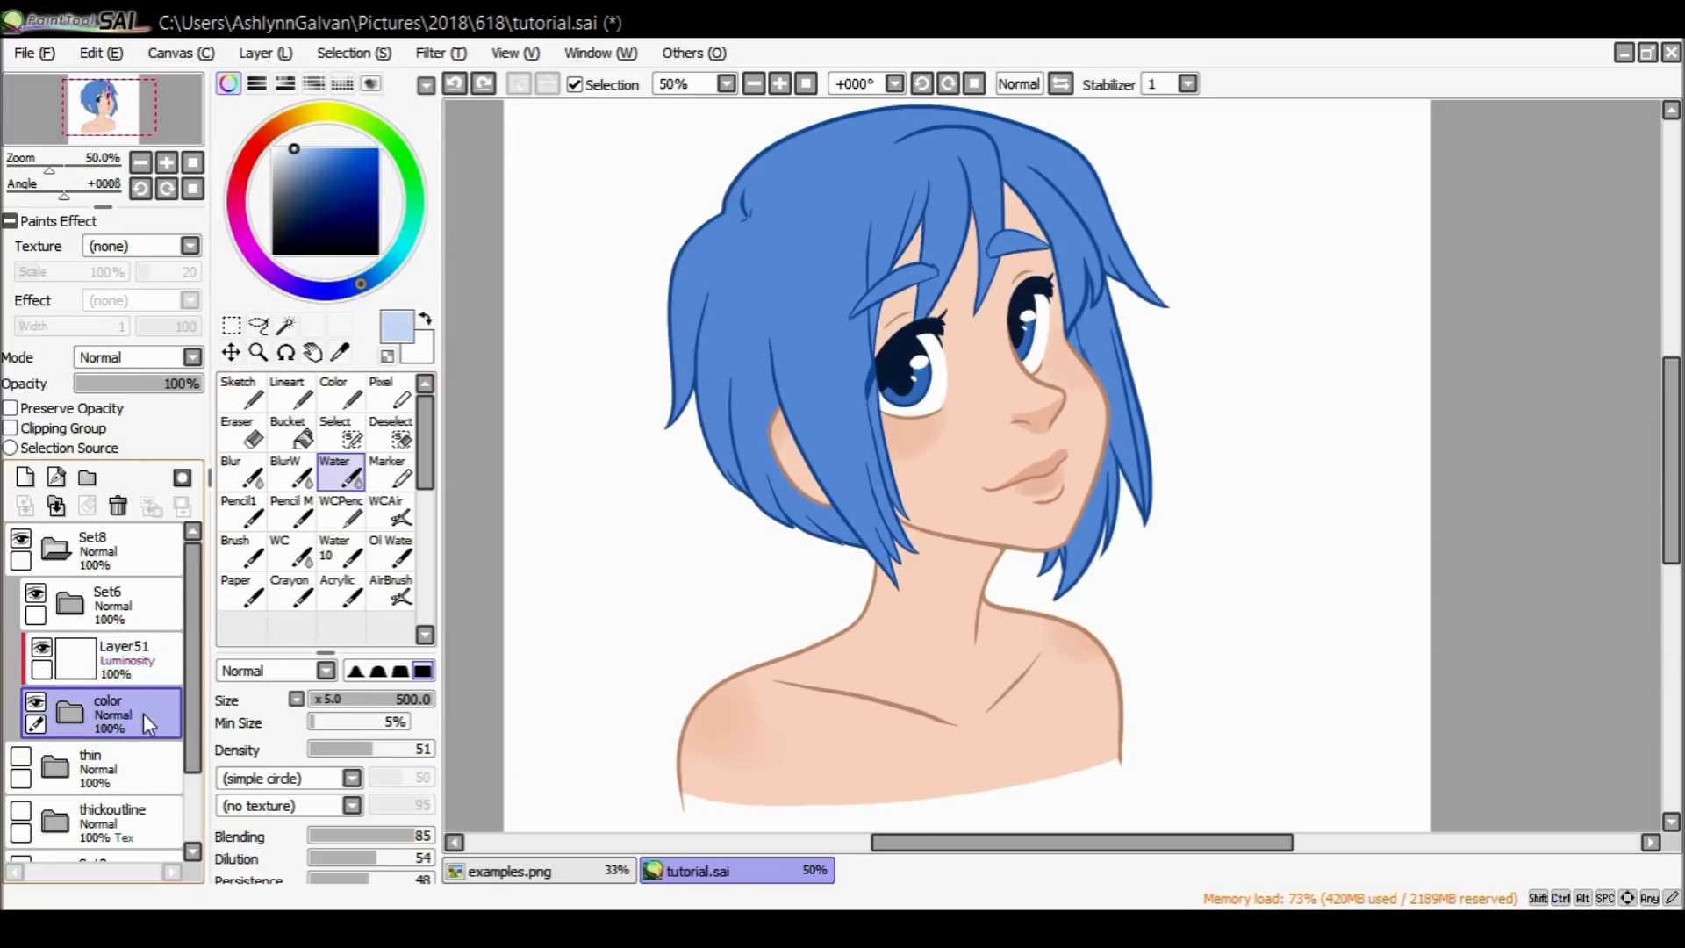
{"action": "left_click", "coordinate": [145, 680], "text": "ctrl"}
{"action": "left_click", "coordinate": [145, 671]}
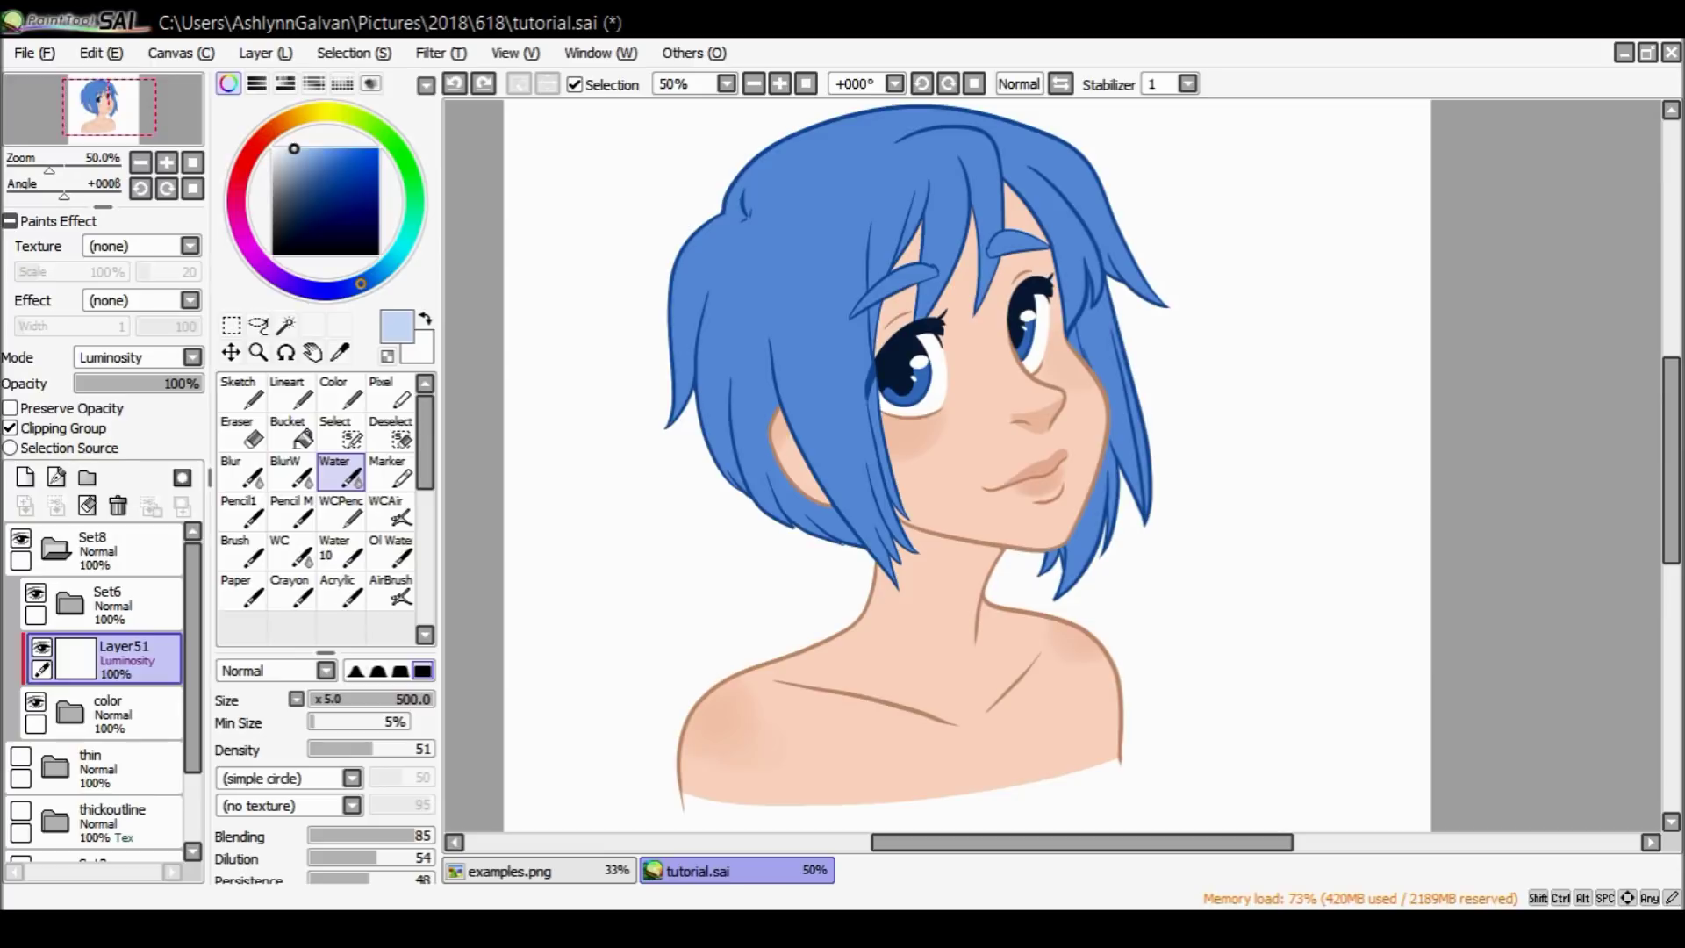
{"action": "scroll", "coordinate": [966, 466], "scroll_direction": "up", "scroll_amount": 2}
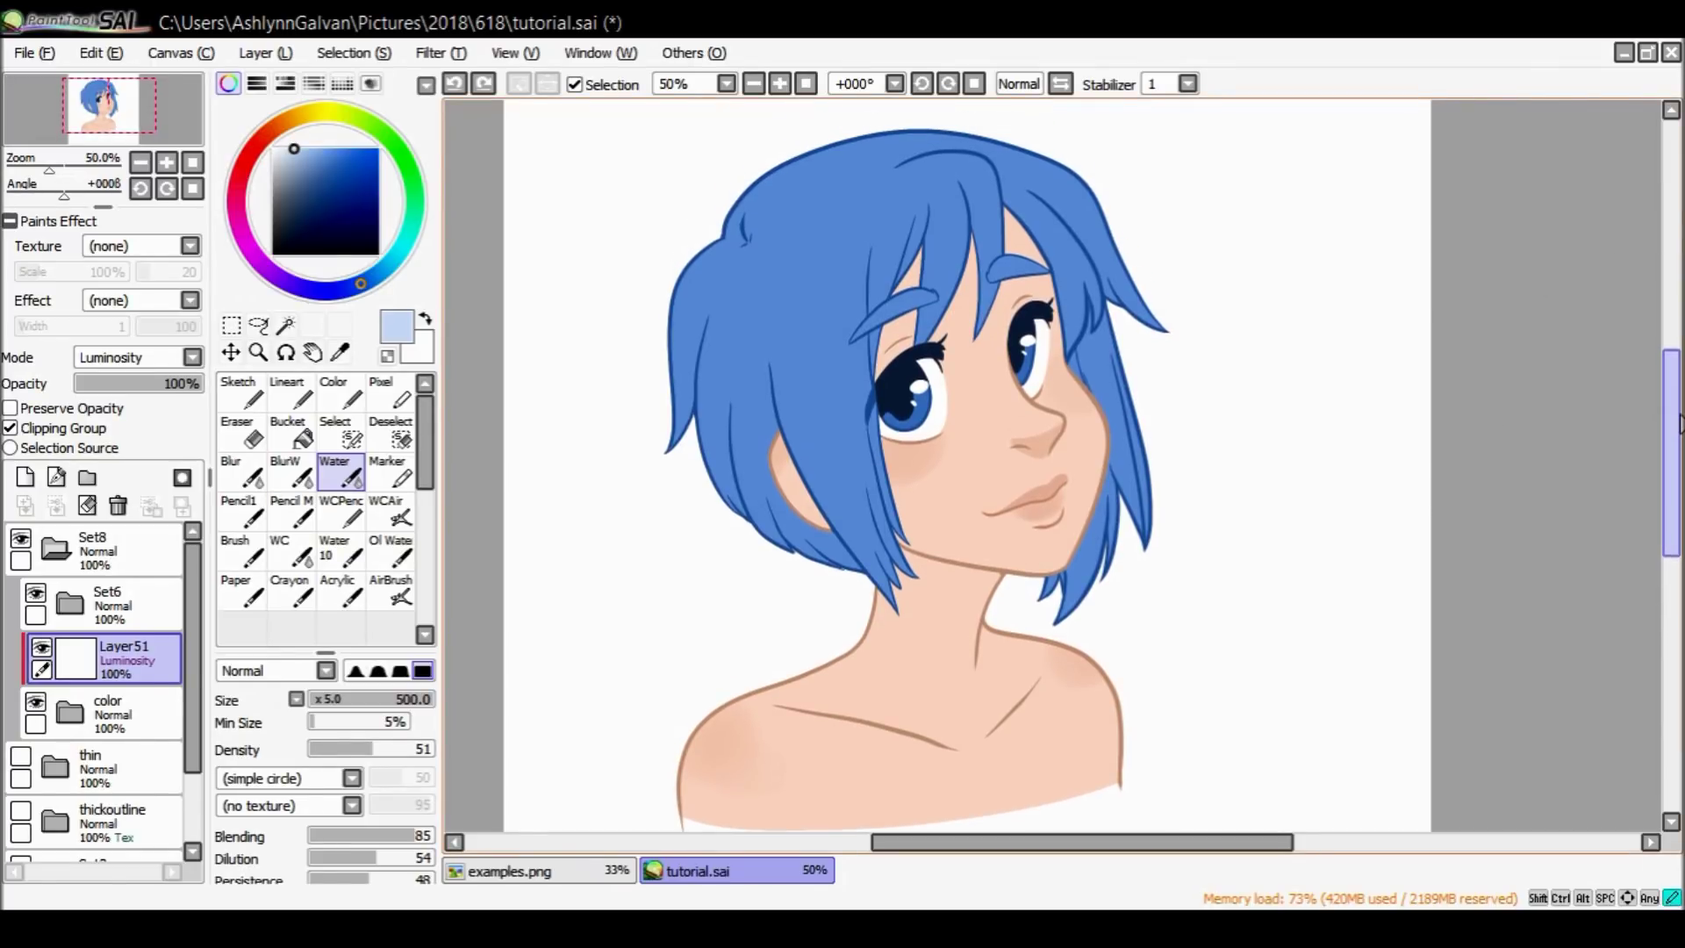
{"action": "left_click", "coordinate": [110, 614], "text": "ctrl"}
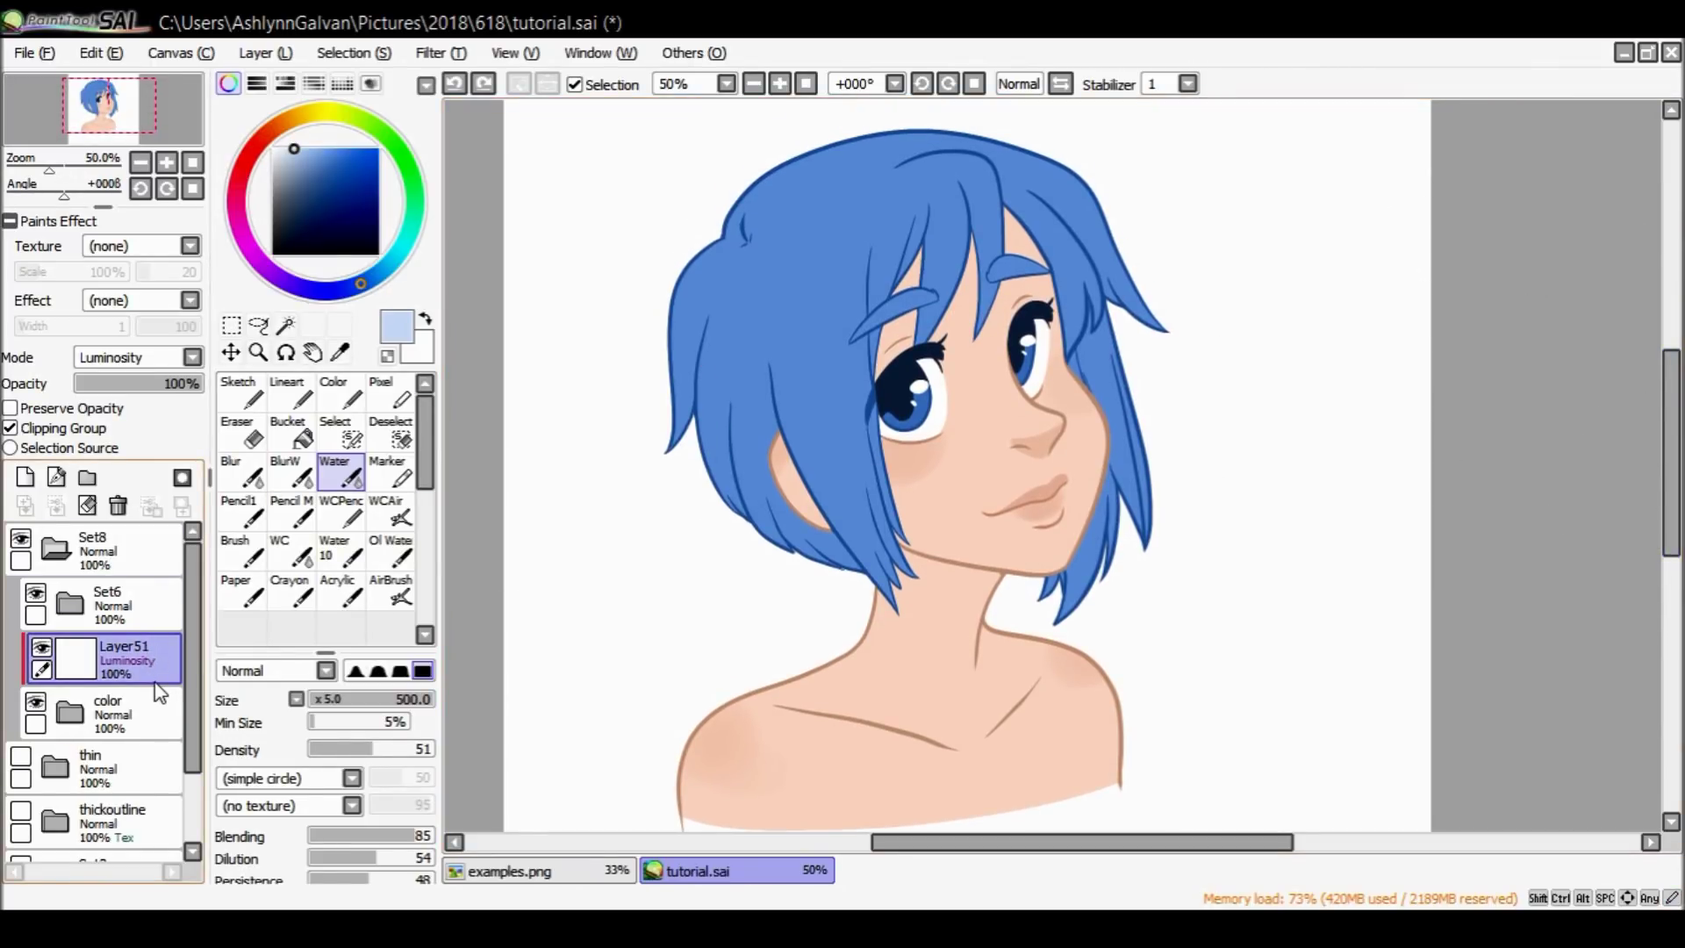
{"action": "left_click", "coordinate": [153, 715]}
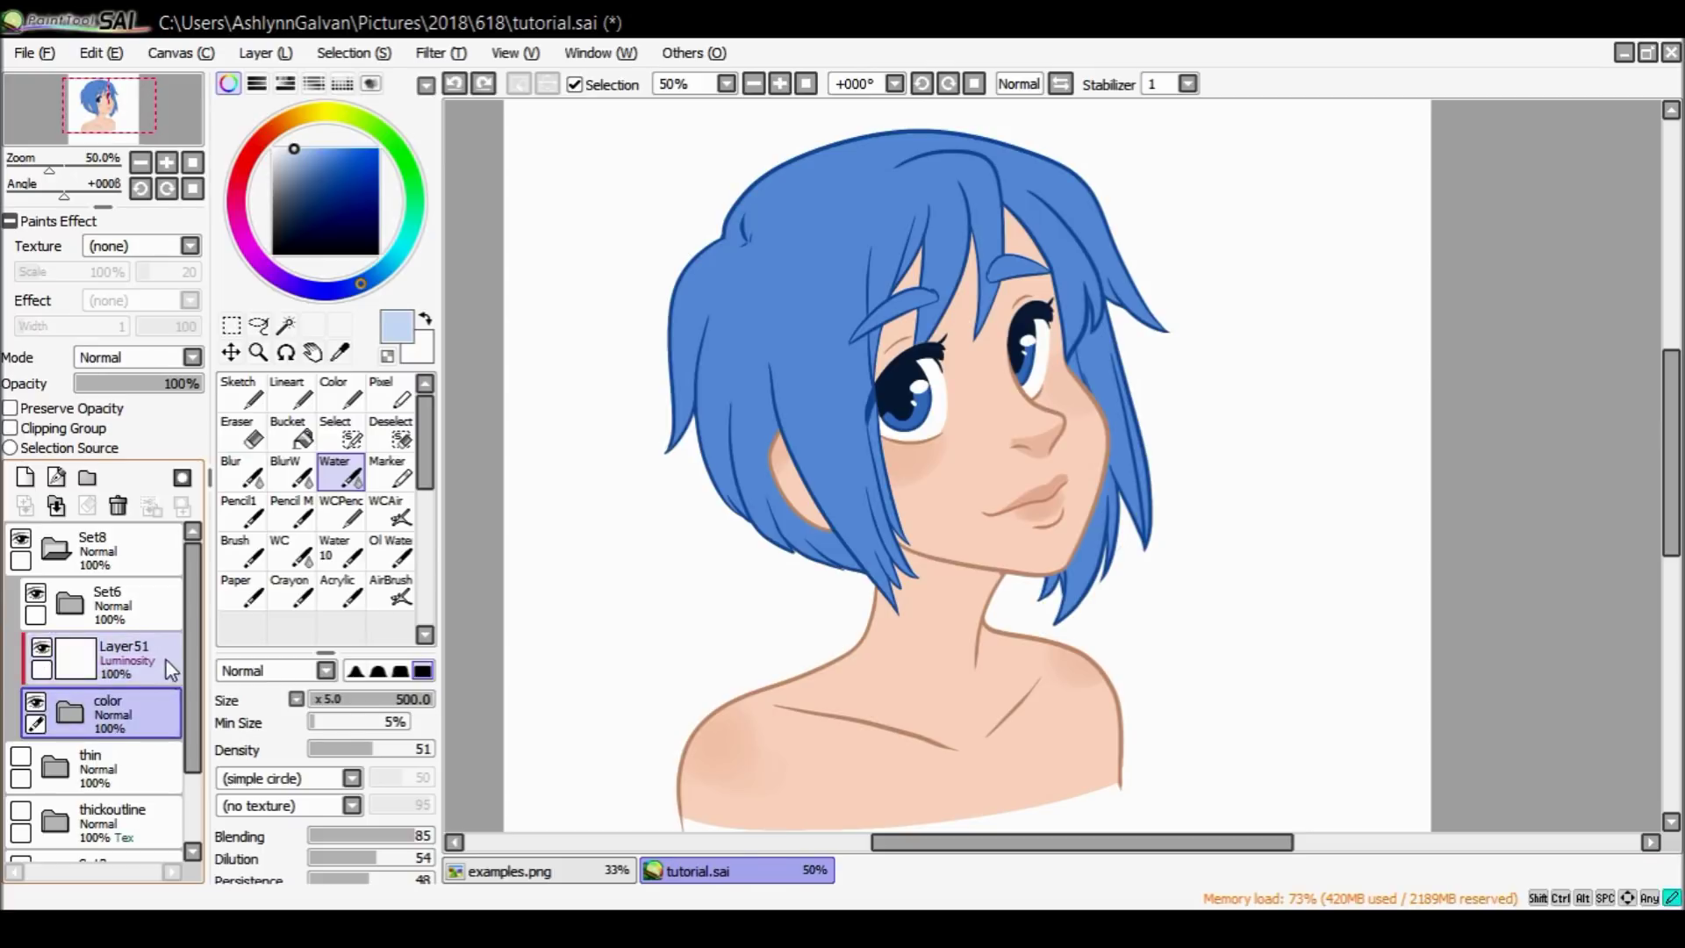
{"action": "left_click", "coordinate": [35, 702]}
{"action": "left_click", "coordinate": [35, 702]}
{"action": "left_click", "coordinate": [37, 594]}
{"action": "left_click", "coordinate": [36, 594]}
Paint a soft light blue glow over the hair, face and shoulder on Layer51, and set the layer's opacity to 8%.
{"action": "left_click", "coordinate": [141, 658]}
{"action": "mouse_move", "coordinate": [1065, 260]}
{"action": "left_mouse_down"}
{"action": "mouse_move", "coordinate": [1009, 141]}
{"action": "mouse_move", "coordinate": [1159, 386]}
{"action": "mouse_move", "coordinate": [1257, 425]}
{"action": "left_mouse_up"}
{"action": "mouse_move", "coordinate": [1192, 601]}
{"action": "left_mouse_down"}
{"action": "mouse_move", "coordinate": [1088, 632]}
{"action": "mouse_move", "coordinate": [992, 571]}
{"action": "mouse_move", "coordinate": [956, 333]}
{"action": "left_mouse_up"}
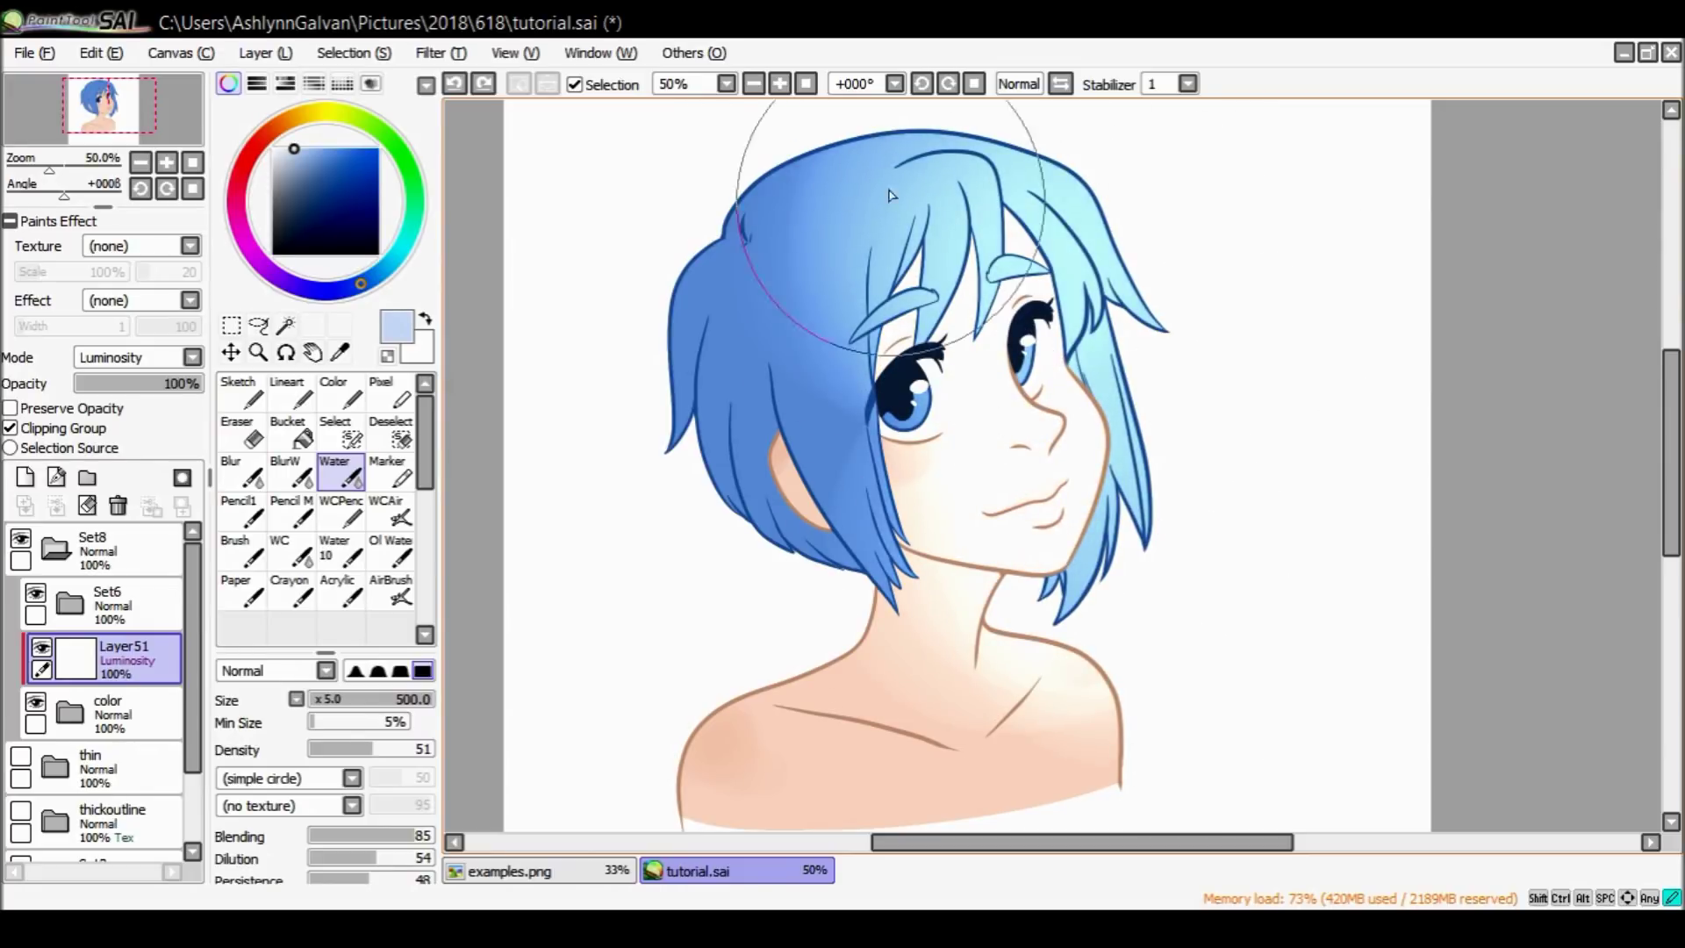
{"action": "left_click_drag", "start_coordinate": [114, 384], "coordinate": [81, 384]}
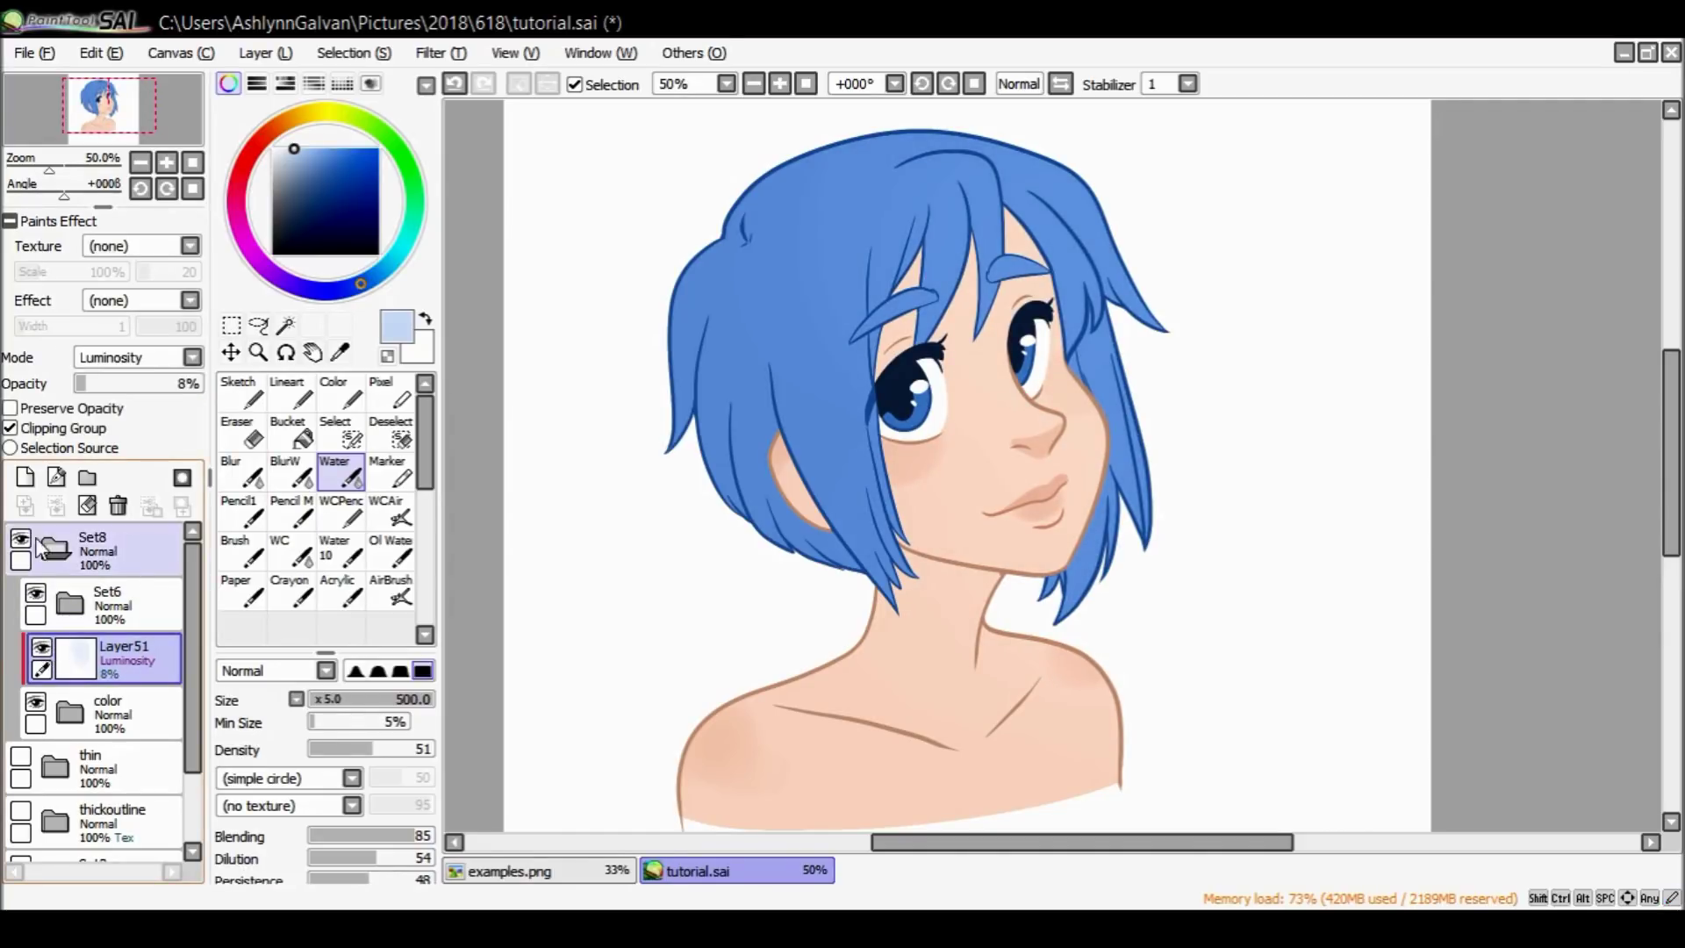
On a new clipped layer, paint light blue rim highlights along the hair and shoulder edges with the Lineart brush at size 69, stabilizer S-7.
{"action": "left_click", "coordinate": [24, 477]}
{"action": "left_click", "coordinate": [293, 392]}
{"action": "left_click", "coordinate": [397, 699]}
{"action": "left_click", "coordinate": [1188, 84]}
{"action": "left_click", "coordinate": [1157, 531]}
{"action": "left_click_drag", "start_coordinate": [762, 167], "coordinate": [856, 139]}
{"action": "mouse_move", "coordinate": [974, 125]}
{"action": "left_mouse_down"}
{"action": "mouse_move", "coordinate": [1083, 166]}
{"action": "mouse_move", "coordinate": [1148, 245]}
{"action": "mouse_move", "coordinate": [1175, 329]}
{"action": "mouse_move", "coordinate": [1101, 296]}
{"action": "mouse_move", "coordinate": [1159, 597]}
{"action": "left_mouse_up"}
{"action": "key", "text": "ctrl+z"}
{"action": "left_click_drag", "start_coordinate": [1101, 294], "coordinate": [1157, 562]}
{"action": "mouse_move", "coordinate": [983, 625]}
{"action": "left_mouse_down"}
{"action": "mouse_move", "coordinate": [1073, 652]}
{"action": "mouse_move", "coordinate": [1118, 695]}
{"action": "mouse_move", "coordinate": [1134, 764]}
{"action": "left_mouse_up"}
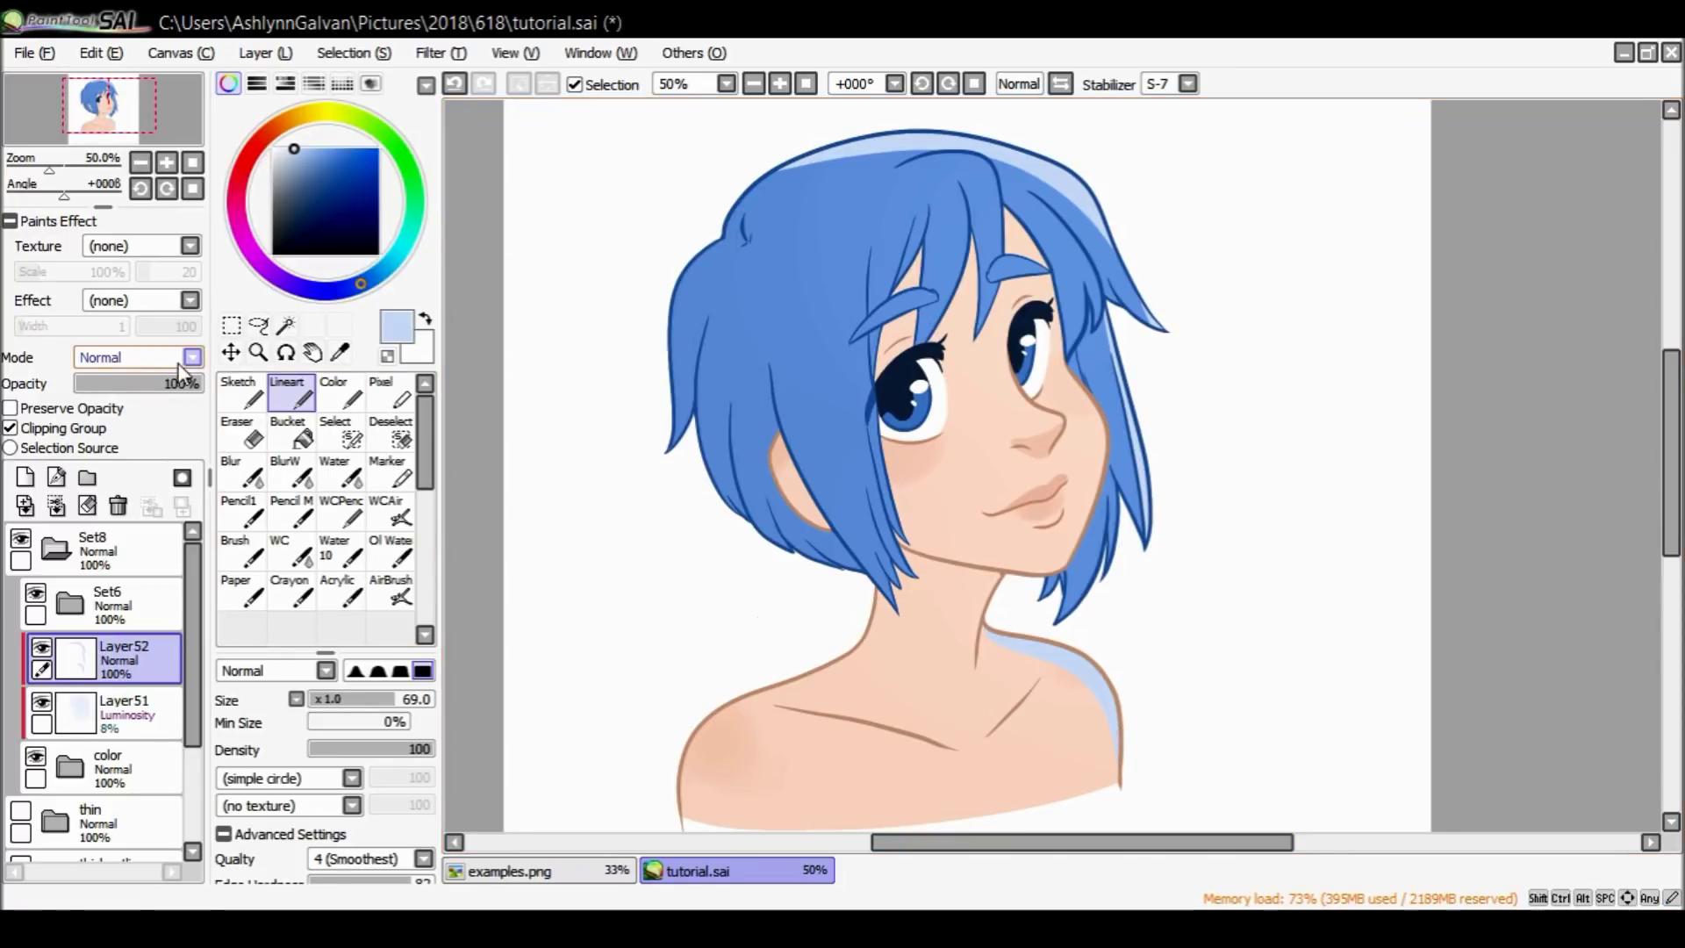
Set Layer52 to Luminosity and extend the rim highlight down the outer hair lock.
{"action": "left_click", "coordinate": [159, 457]}
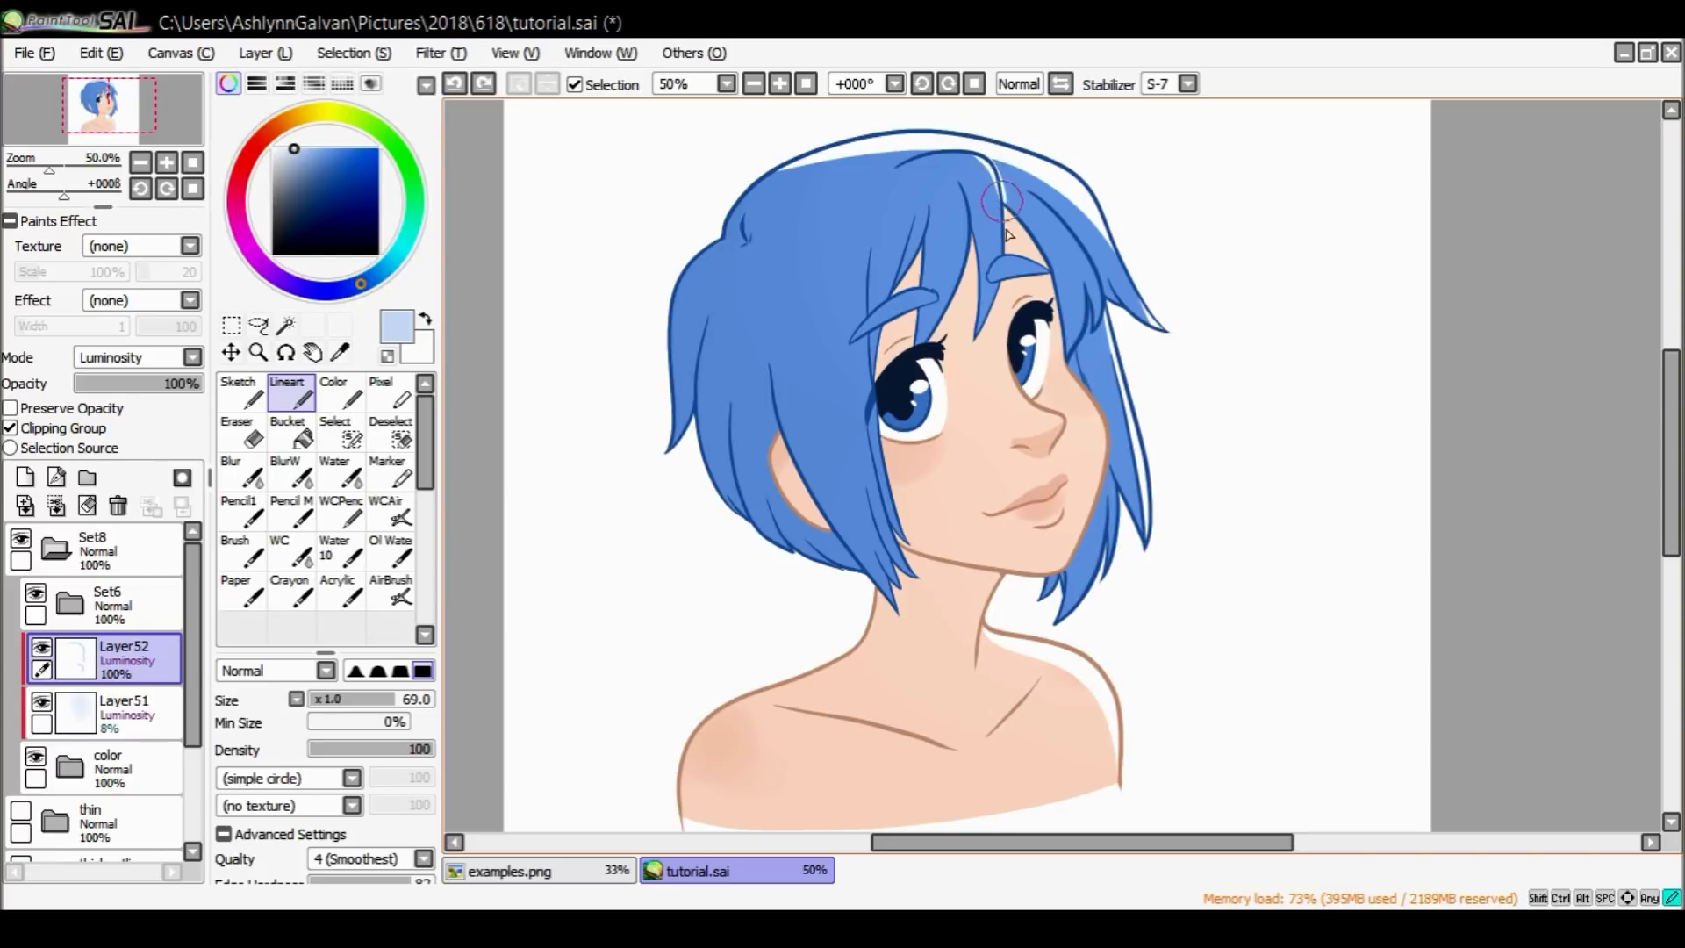
{"action": "left_click_drag", "start_coordinate": [1021, 185], "coordinate": [1101, 311]}
{"action": "key", "text": "ctrl+z"}
{"action": "left_click_drag", "start_coordinate": [1049, 205], "coordinate": [1104, 308]}
{"action": "key", "text": "ctrl+z"}
{"action": "left_click_drag", "start_coordinate": [1088, 181], "coordinate": [1157, 329]}
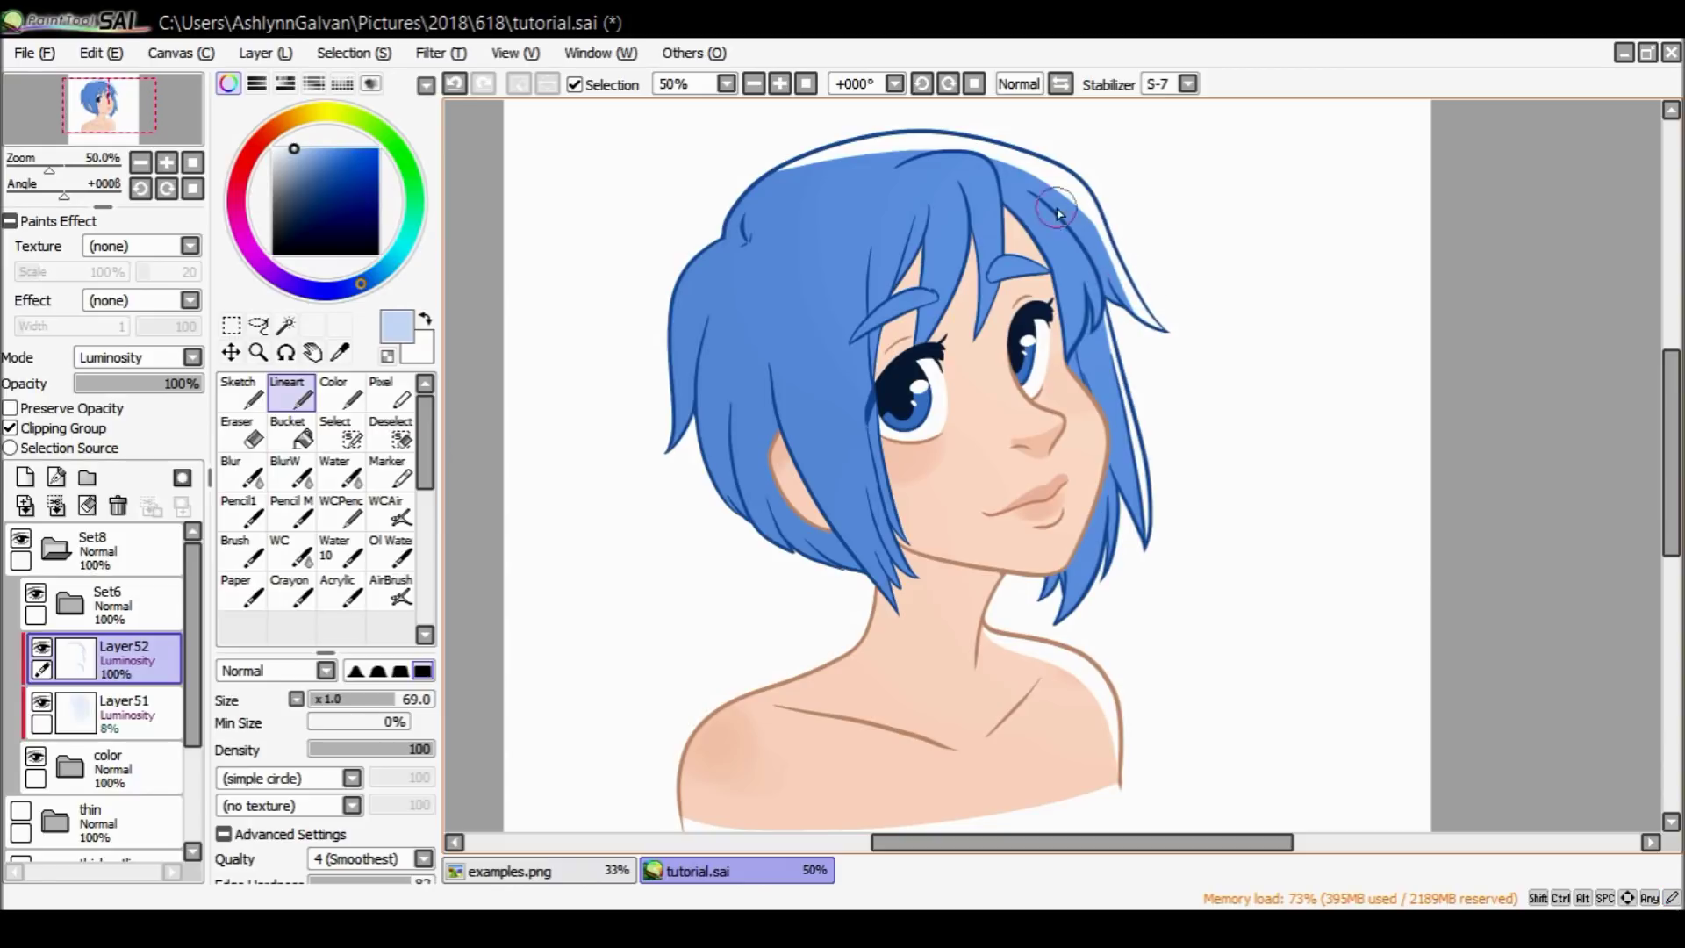
Try extra highlight strokes across the bangs and upper hair on Layer52.
{"action": "left_click_drag", "start_coordinate": [1025, 230], "coordinate": [1093, 219]}
{"action": "key", "text": "ctrl+z"}
{"action": "key", "text": "ctrl+z"}
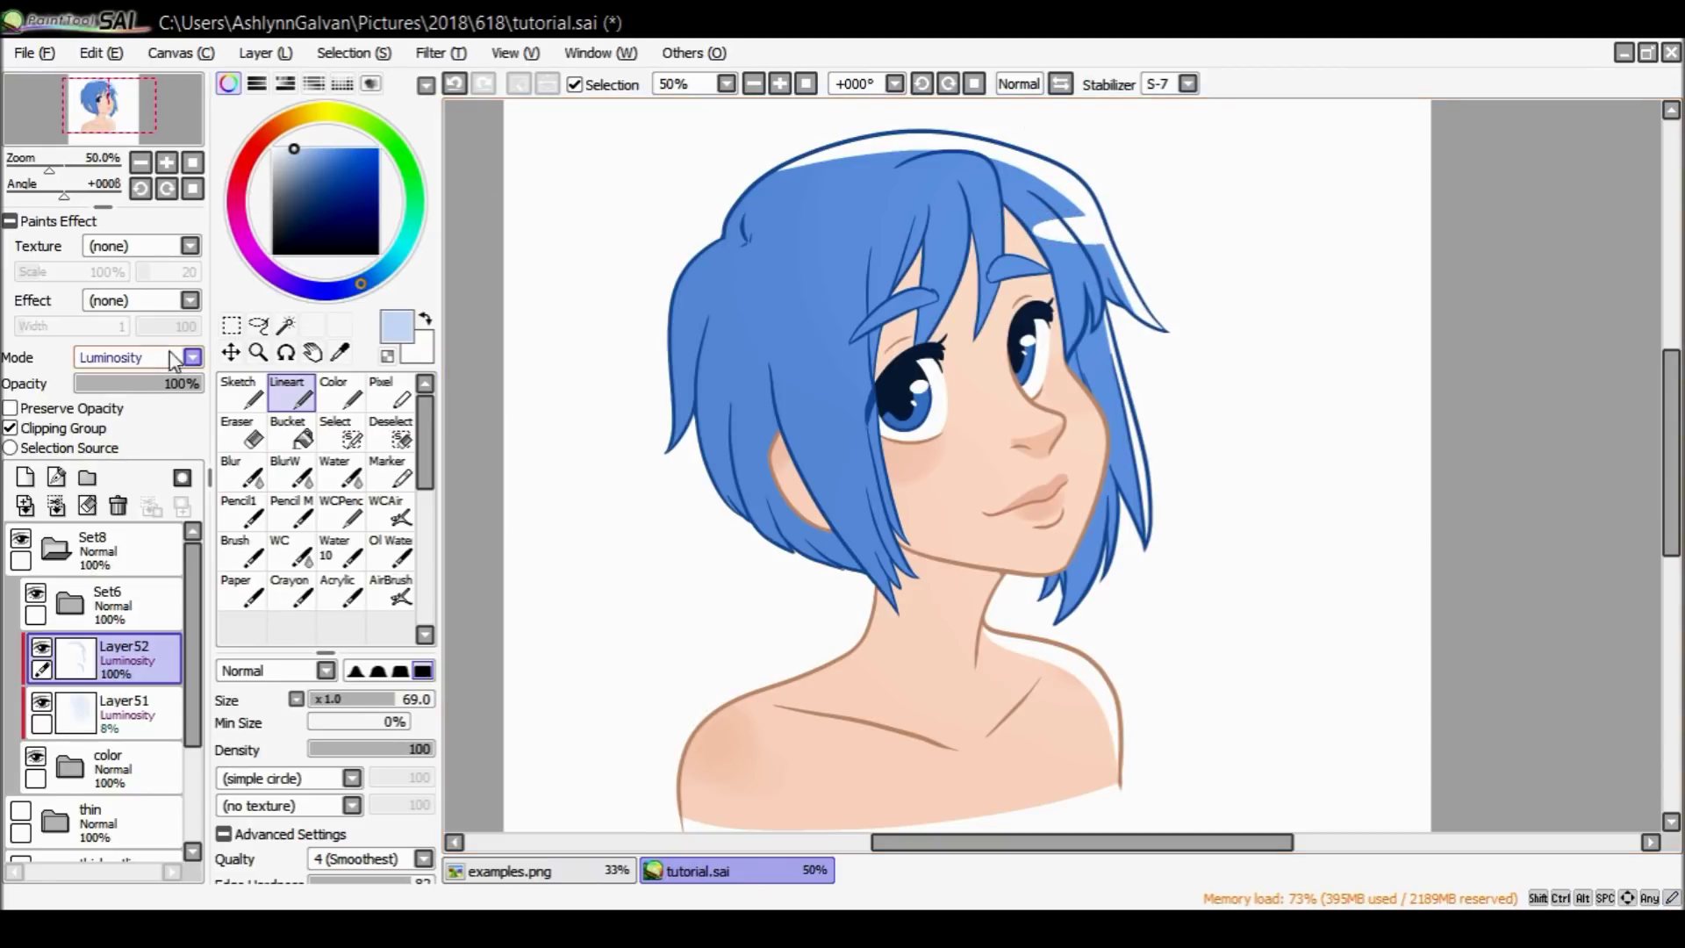
{"action": "key", "text": "ctrl+z"}
{"action": "left_click_drag", "start_coordinate": [892, 175], "coordinate": [1080, 174]}
{"action": "key", "text": "ctrl+z"}
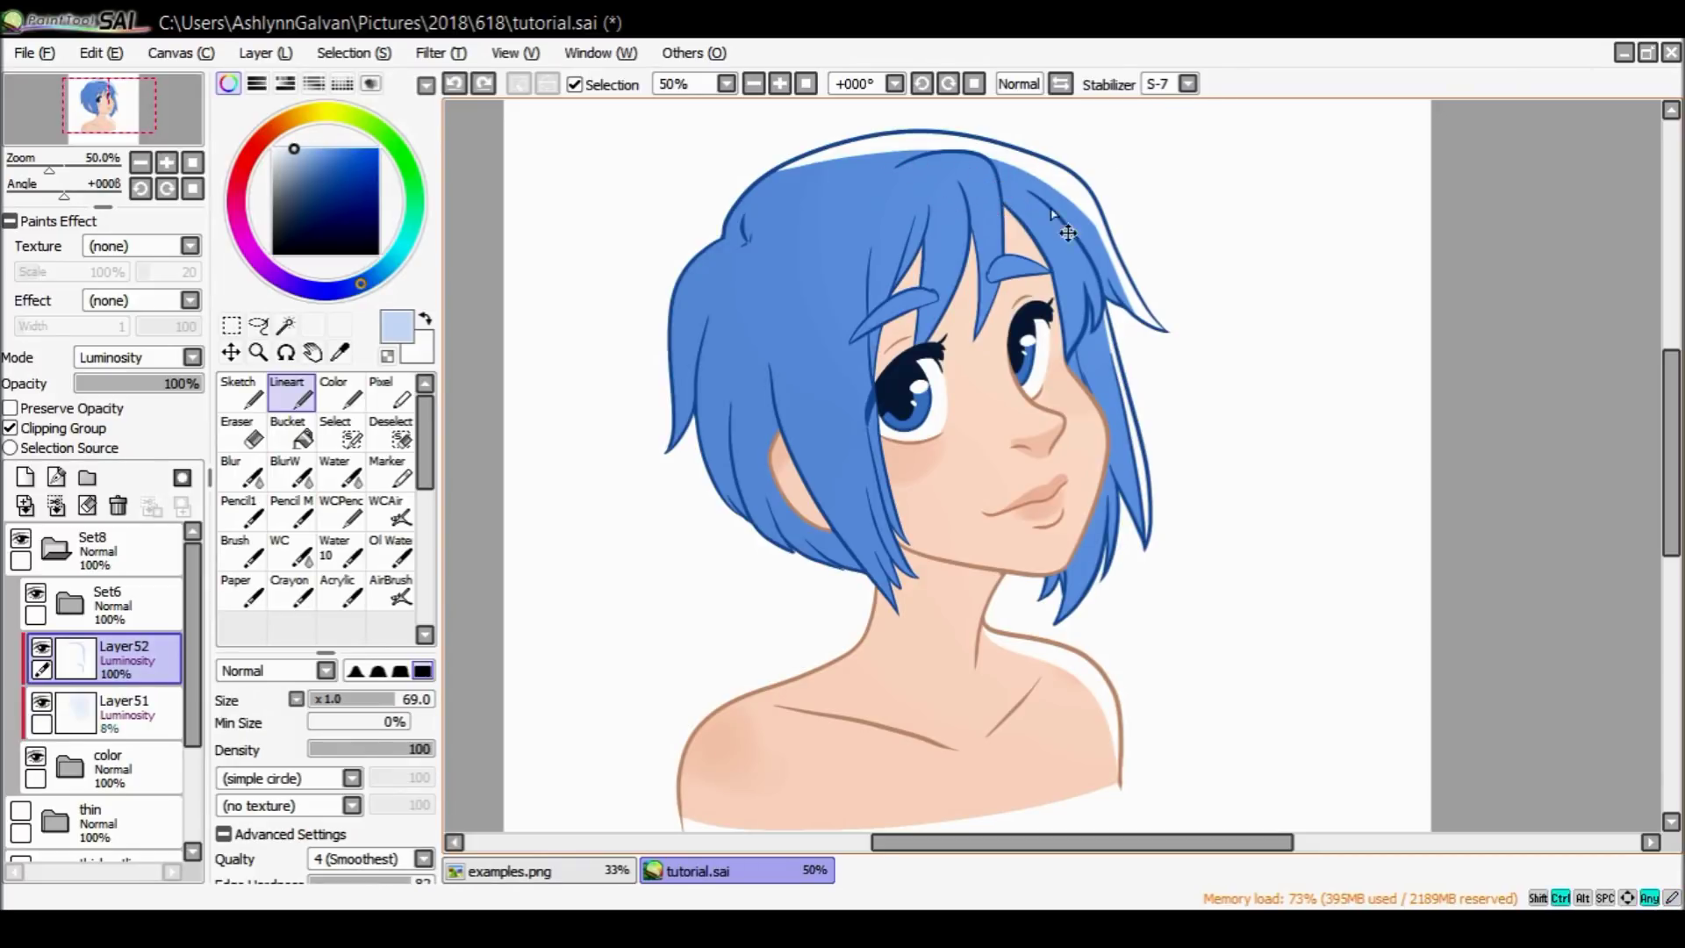
Lower the opacity of Layer52 to soften the rim highlights.
{"action": "left_click_drag", "start_coordinate": [115, 383], "coordinate": [105, 401]}
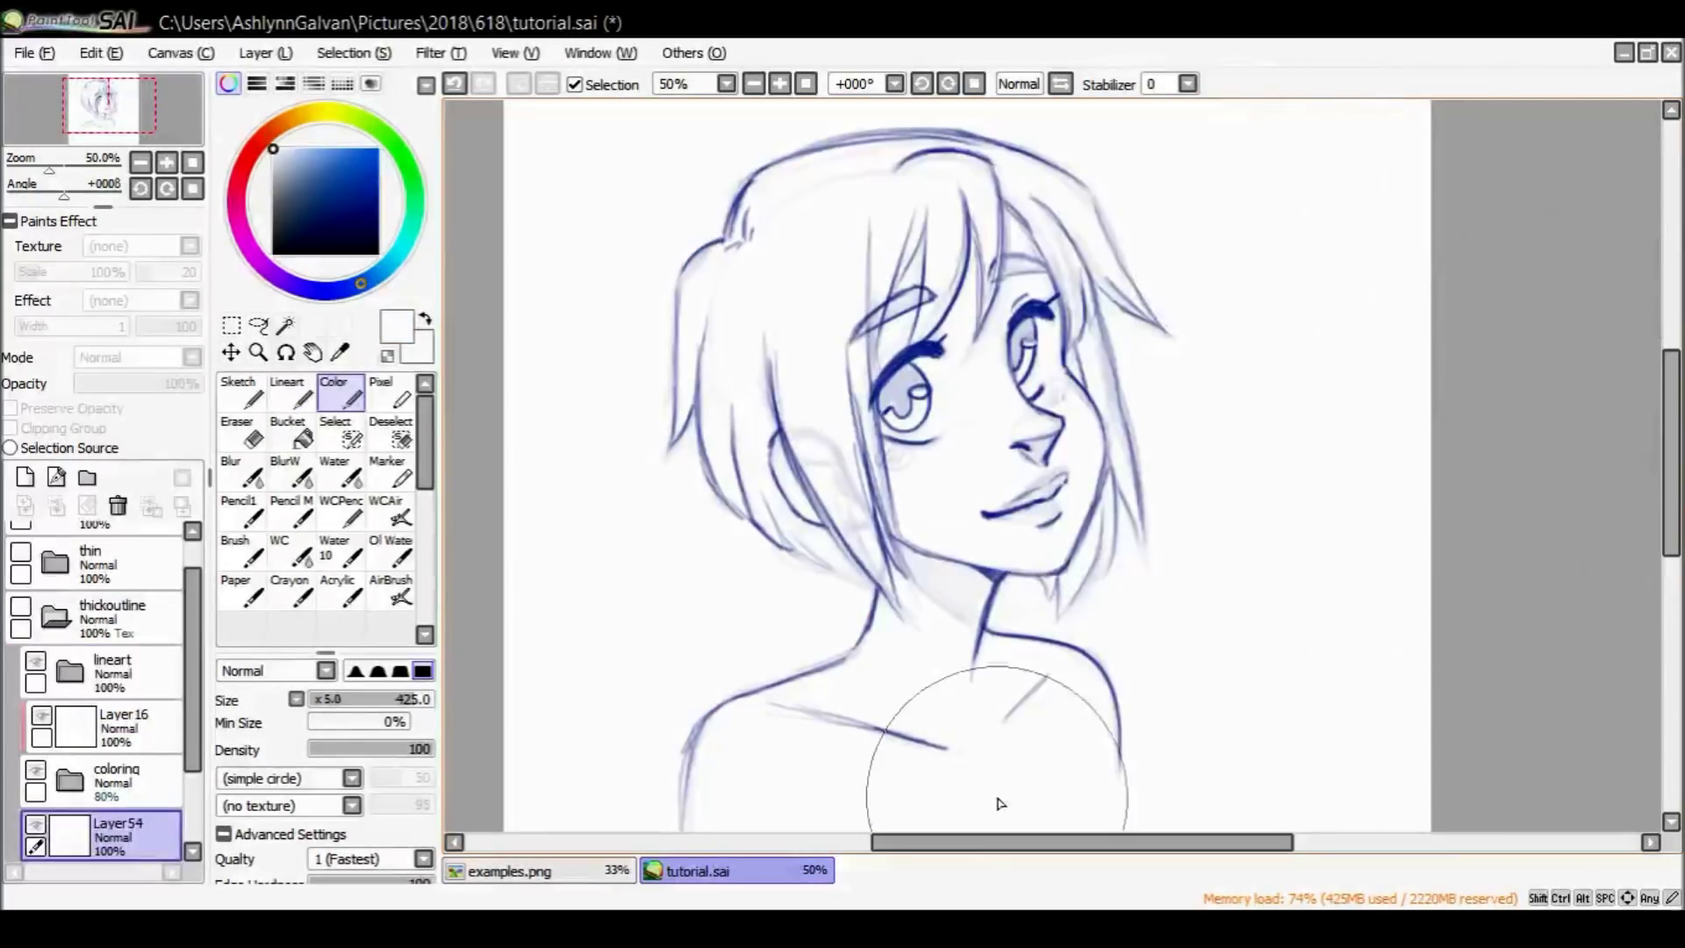
Review the numbered line art style samples in examples.png and return to tutorial.sai.
{"action": "left_click_drag", "start_coordinate": [1001, 850], "coordinate": [1015, 849]}
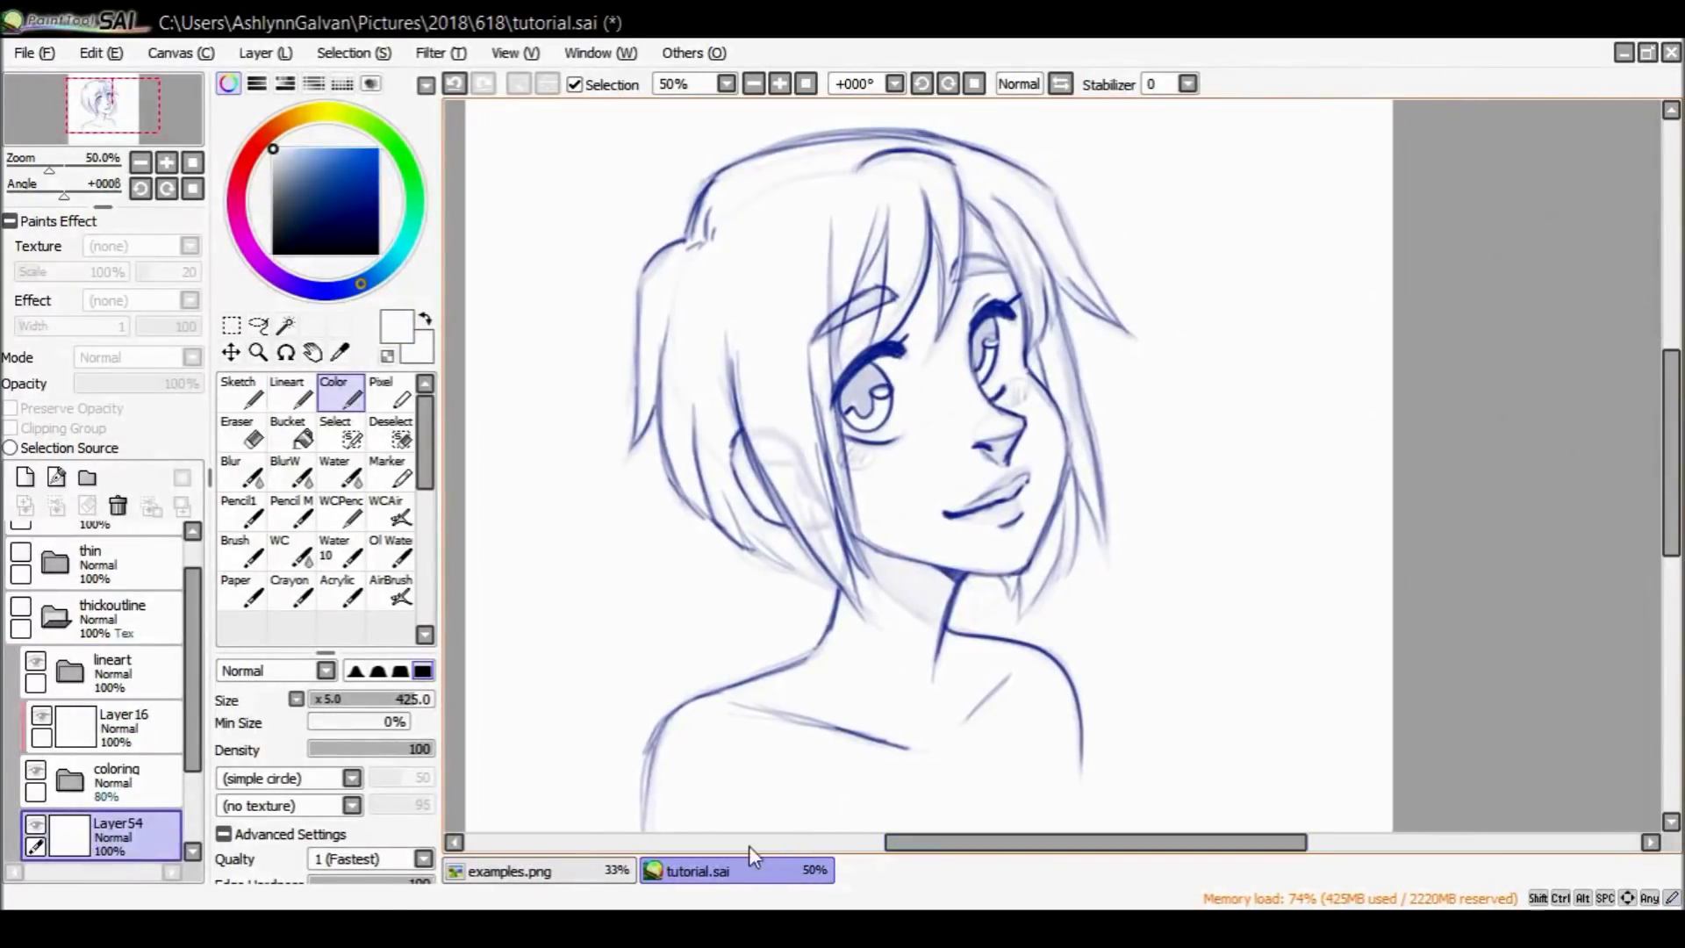
{"action": "left_click", "coordinate": [562, 880]}
{"action": "scroll", "coordinate": [1663, 395], "scroll_direction": "up", "scroll_amount": 3}
{"action": "scroll", "coordinate": [1663, 411], "scroll_direction": "down", "scroll_amount": 2}
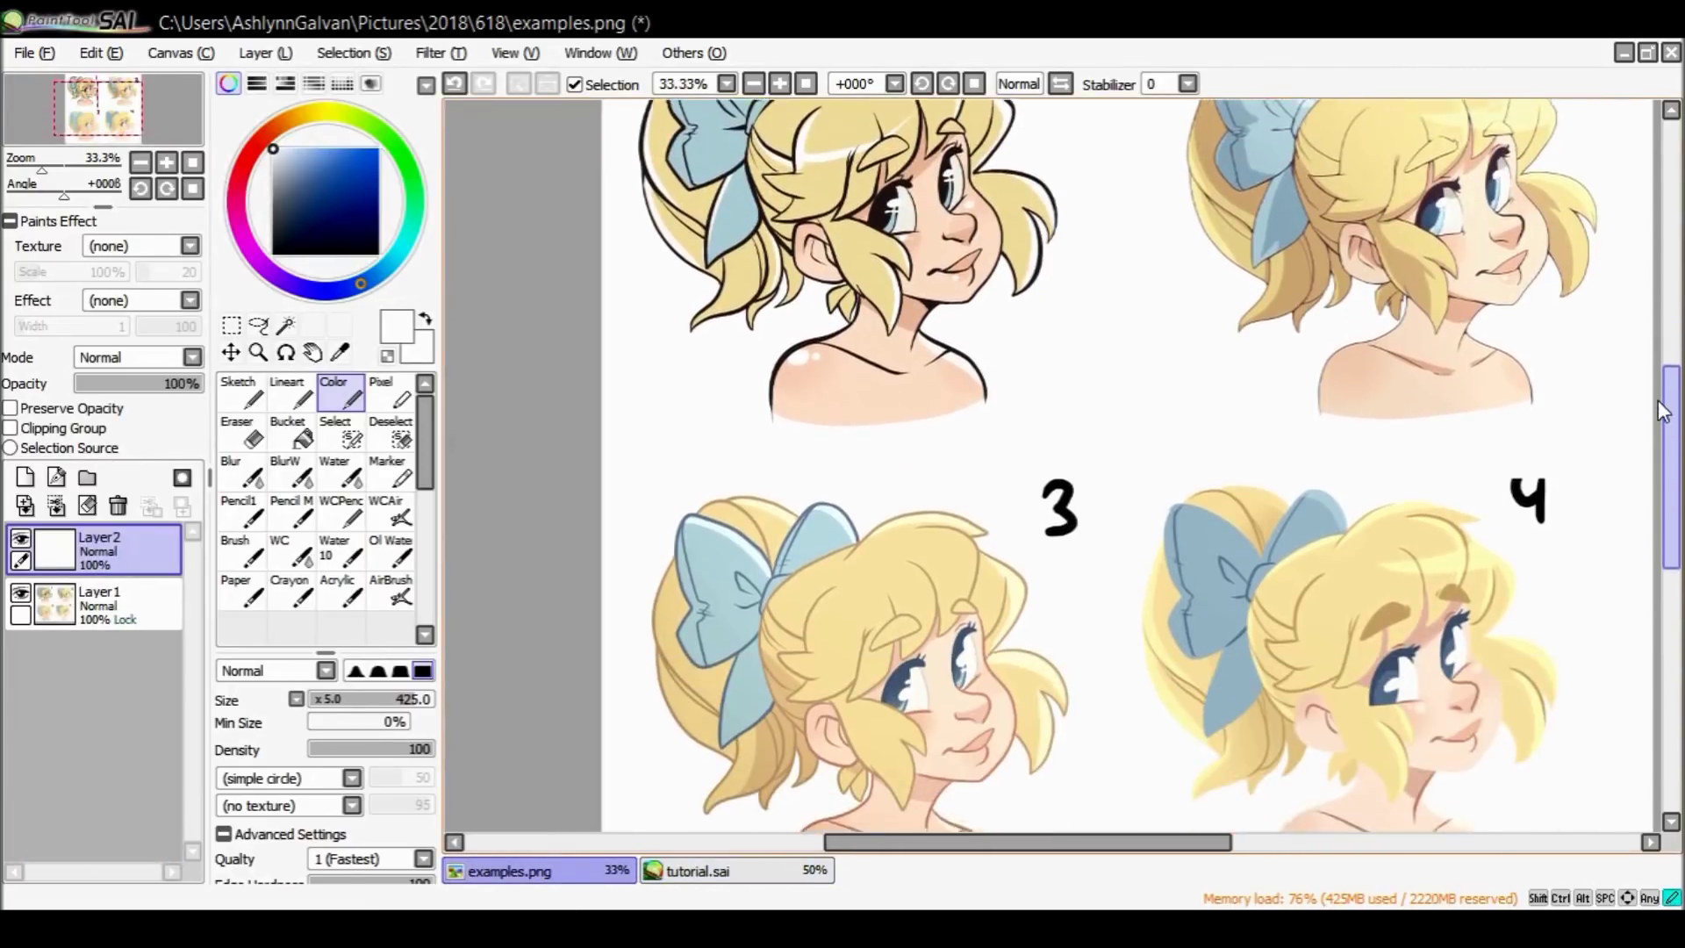
{"action": "left_click", "coordinate": [762, 874]}
{"action": "scroll", "coordinate": [1672, 509], "scroll_direction": "up", "scroll_amount": 2}
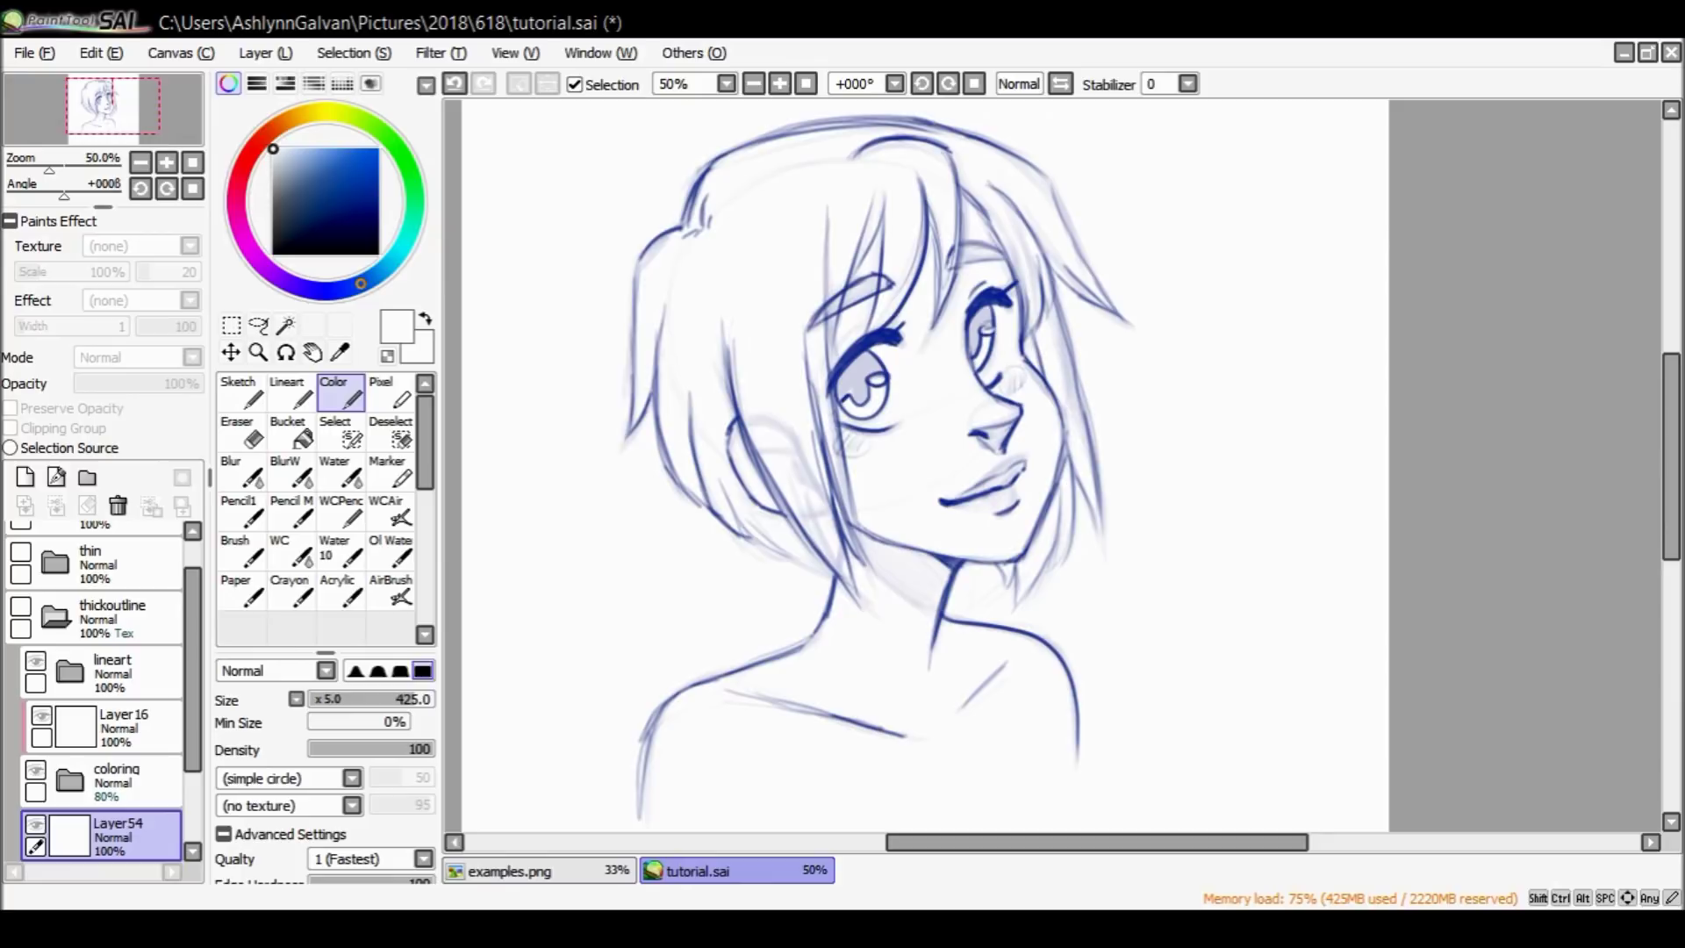
{"action": "scroll", "coordinate": [1101, 857], "scroll_direction": "left", "scroll_amount": 2}
{"action": "scroll", "coordinate": [1673, 527], "scroll_direction": "down", "scroll_amount": 3}
{"action": "left_click_drag", "start_coordinate": [1672, 540], "coordinate": [1643, 528]}
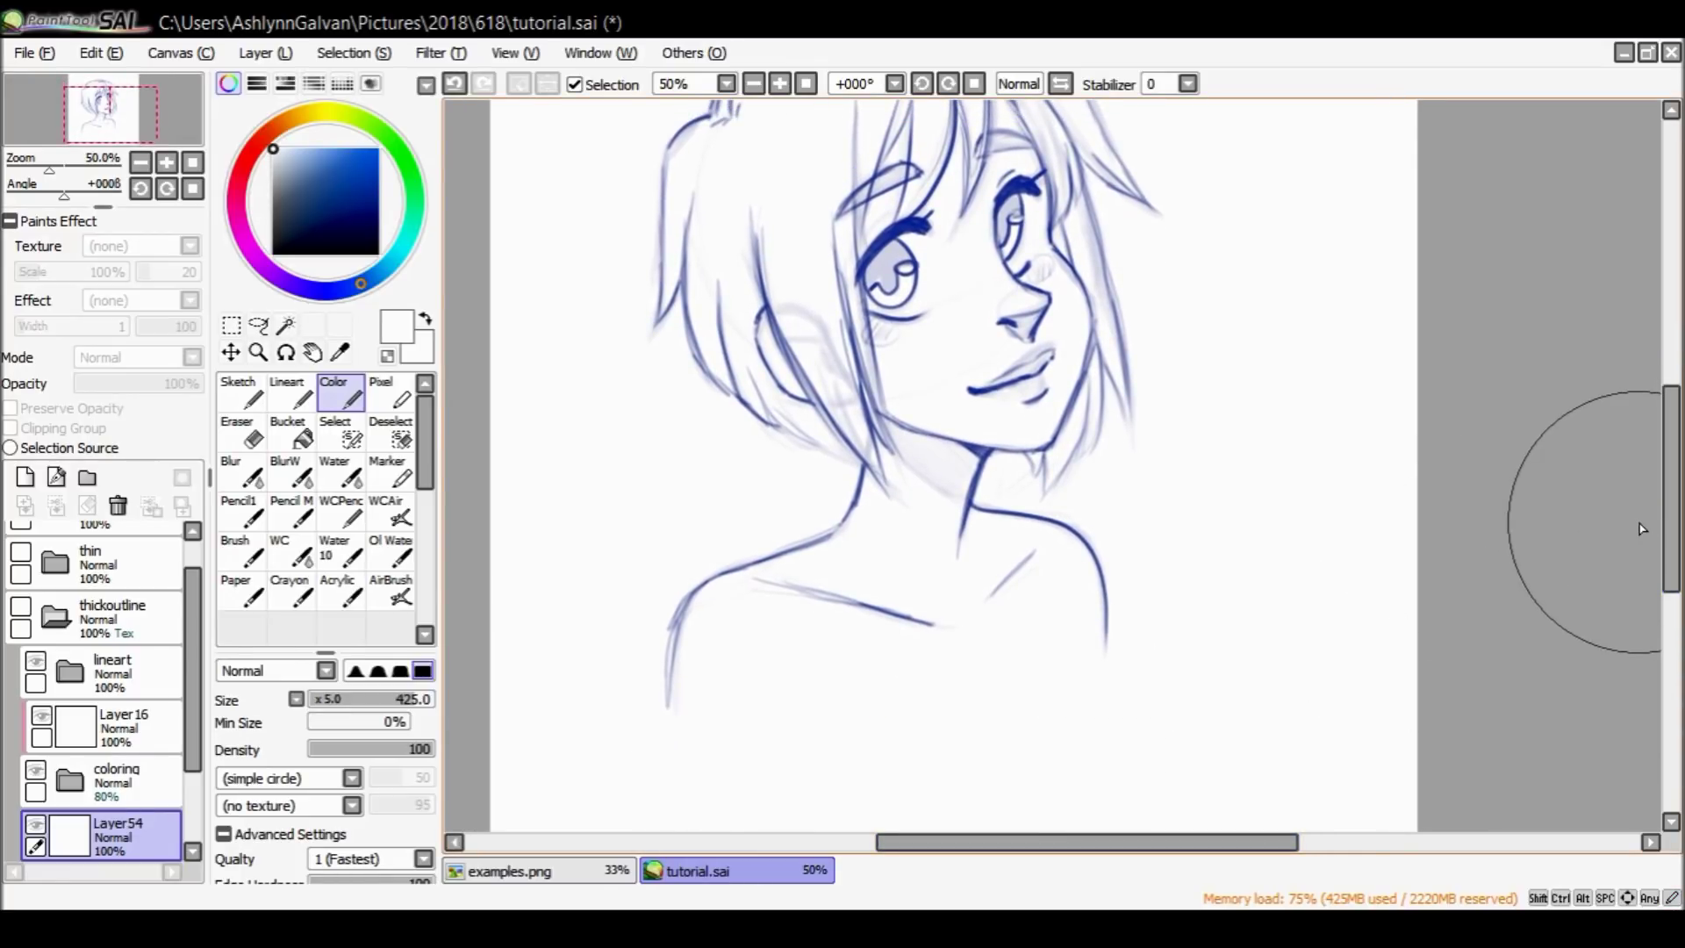
{"action": "scroll", "coordinate": [1643, 528], "scroll_direction": "up", "scroll_amount": 3}
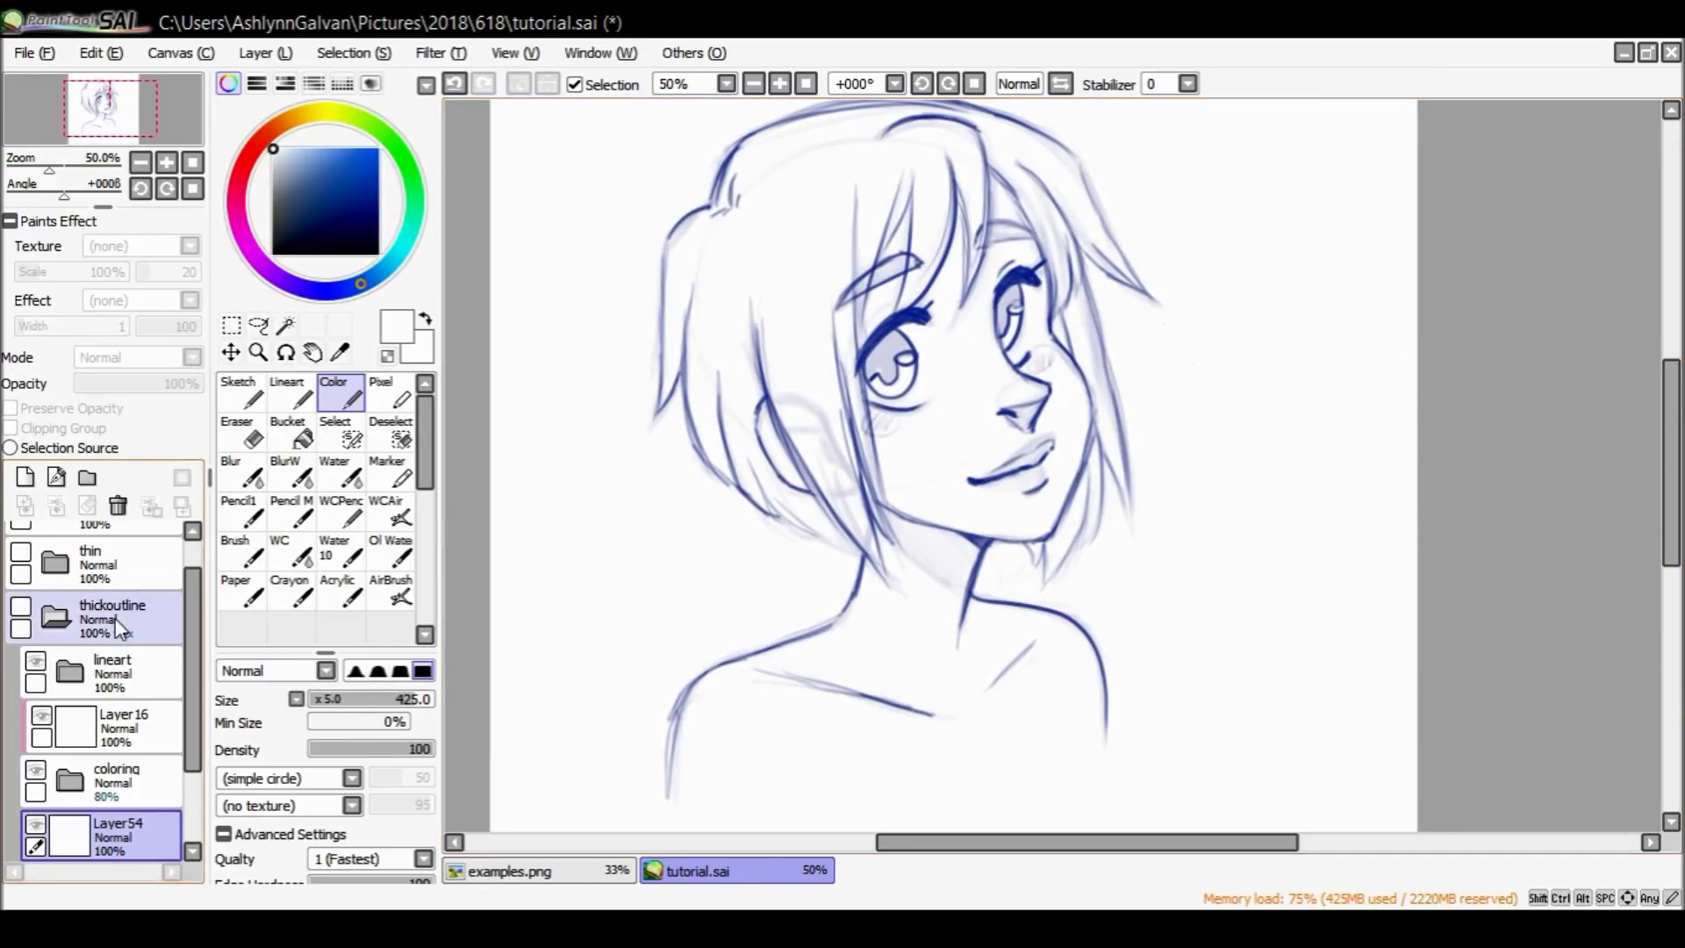
Collapse the open layer folder and show the thickoutline, thin and Set8 folders in turn to compare the line art versions.
{"action": "left_click", "coordinate": [72, 625]}
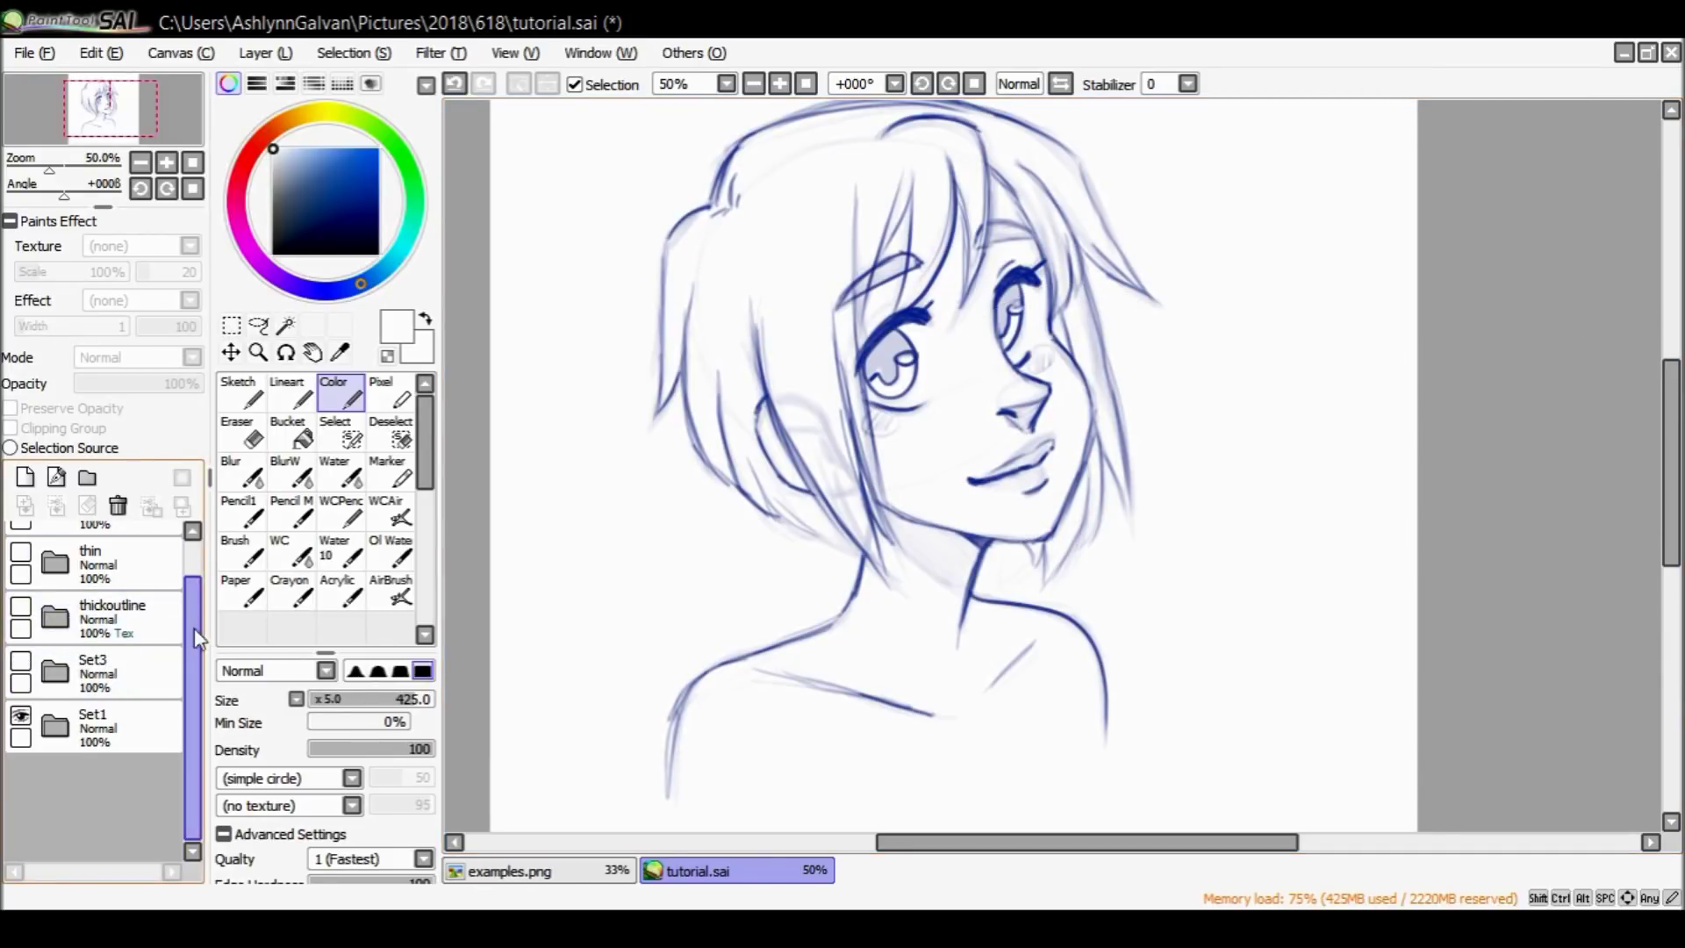
{"action": "scroll", "coordinate": [88, 667], "scroll_direction": "up", "scroll_amount": 1}
{"action": "left_click", "coordinate": [12, 728]}
{"action": "left_click", "coordinate": [35, 660]}
{"action": "left_click", "coordinate": [20, 649]}
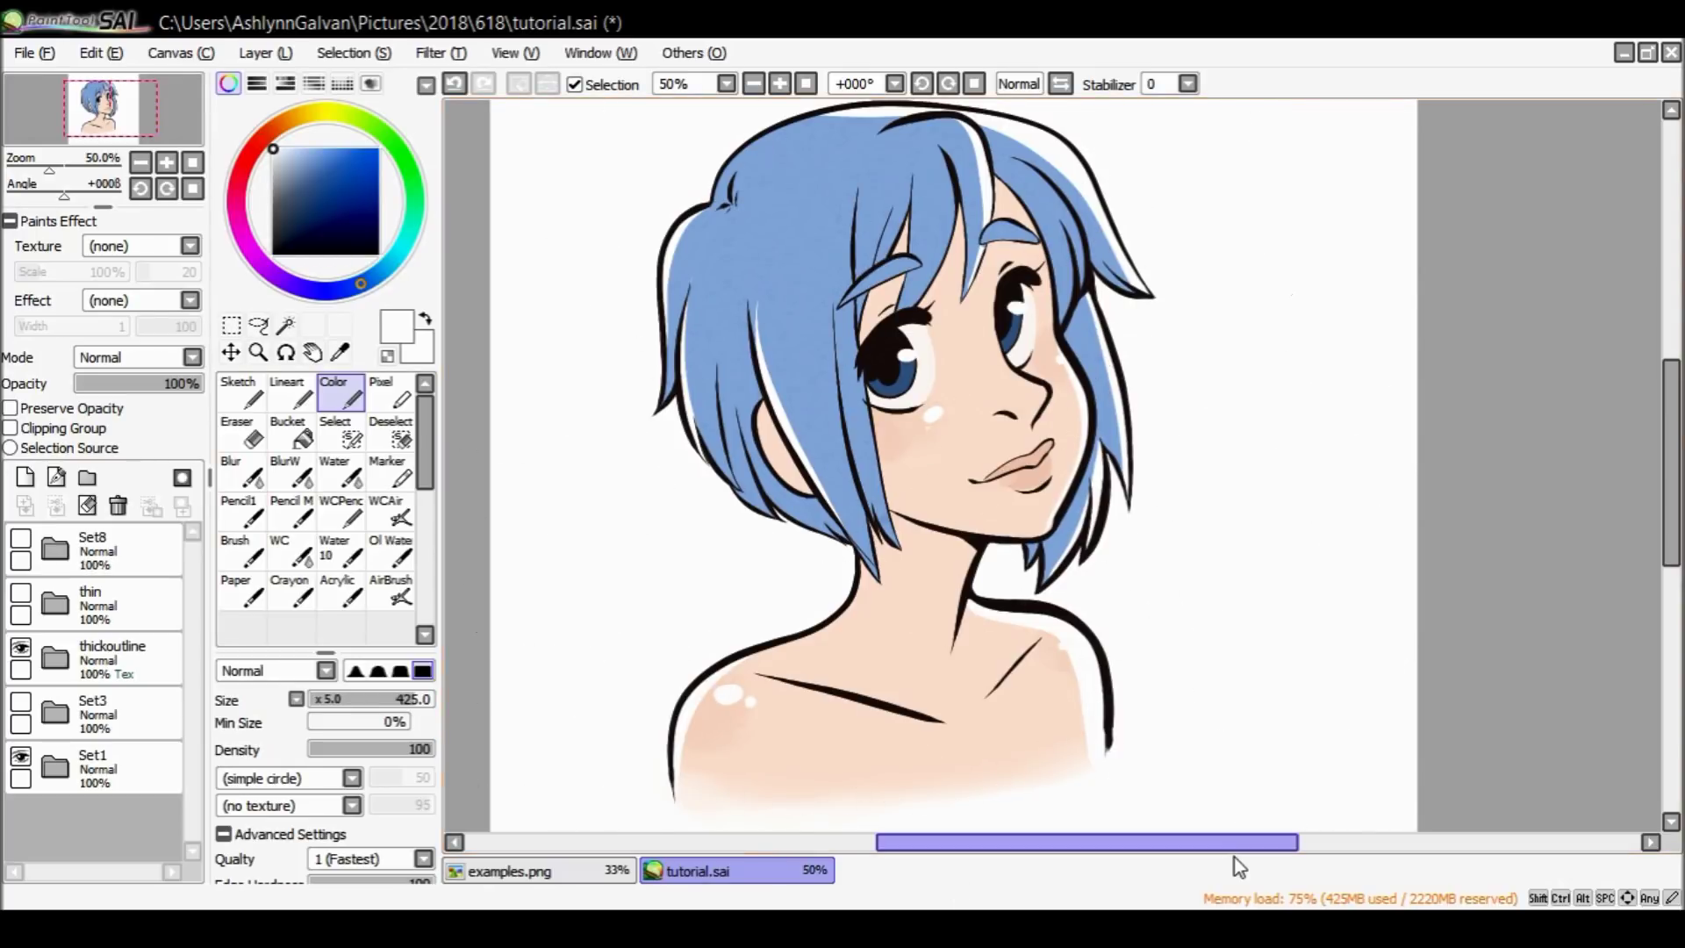
{"action": "left_click", "coordinate": [21, 593]}
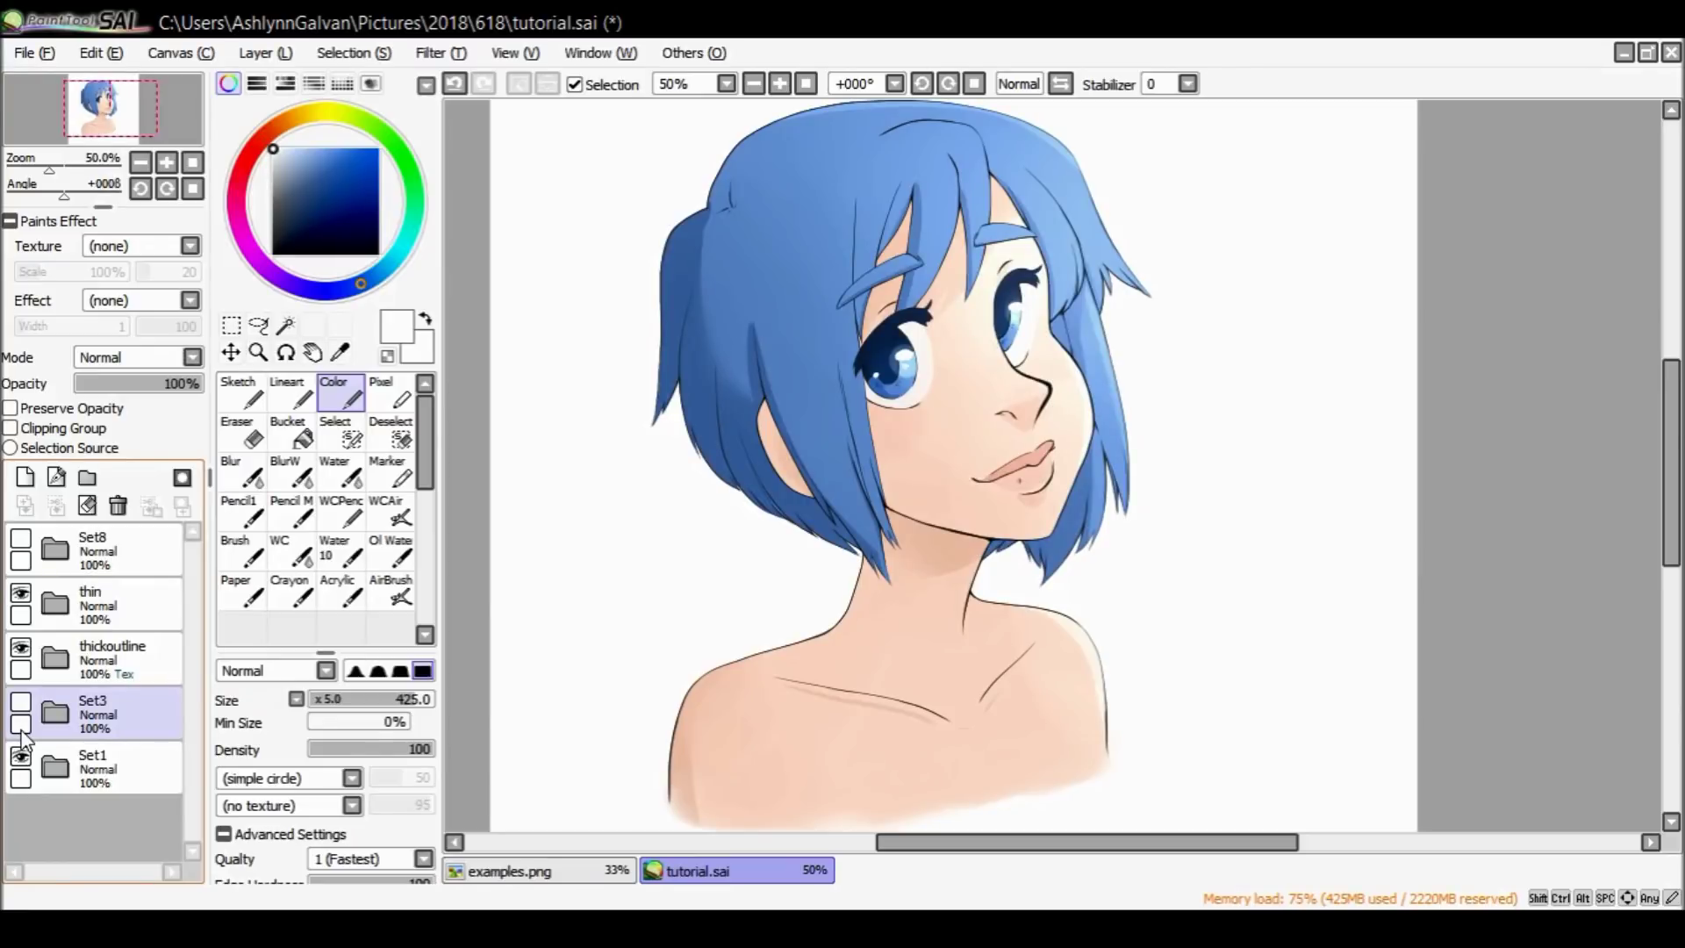
{"action": "left_click", "coordinate": [21, 538]}
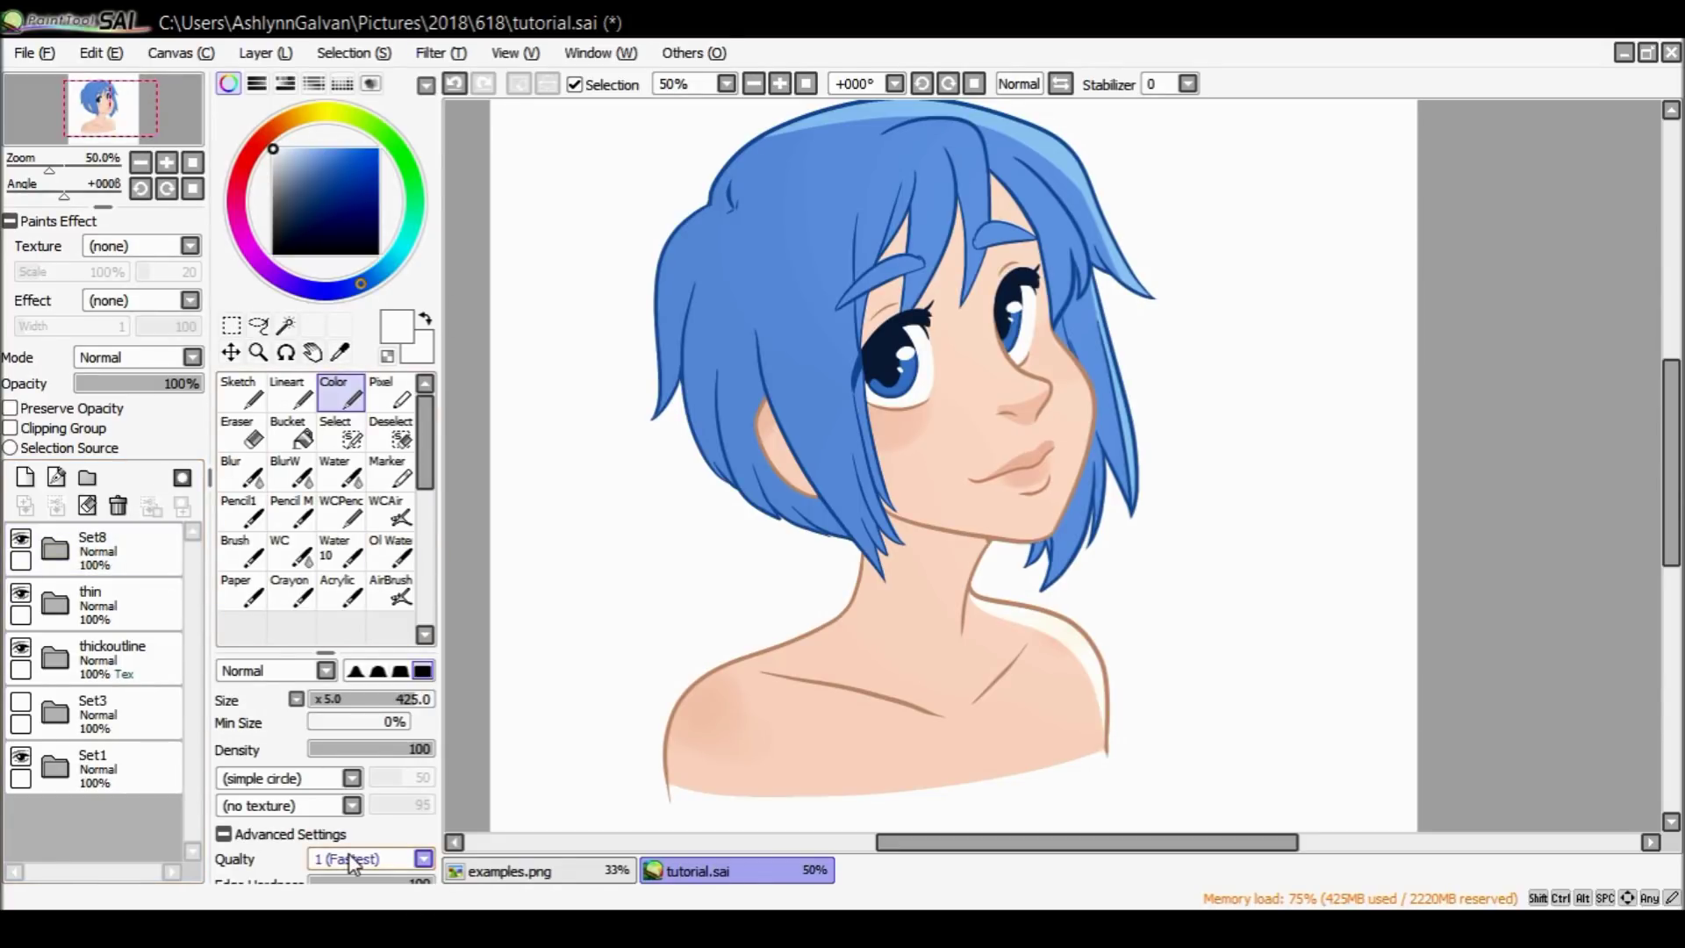
Check the numbered style examples in examples.png, then return to tutorial.sai.
{"action": "left_click", "coordinate": [562, 871]}
{"action": "left_click_drag", "start_coordinate": [955, 843], "coordinate": [1062, 860]}
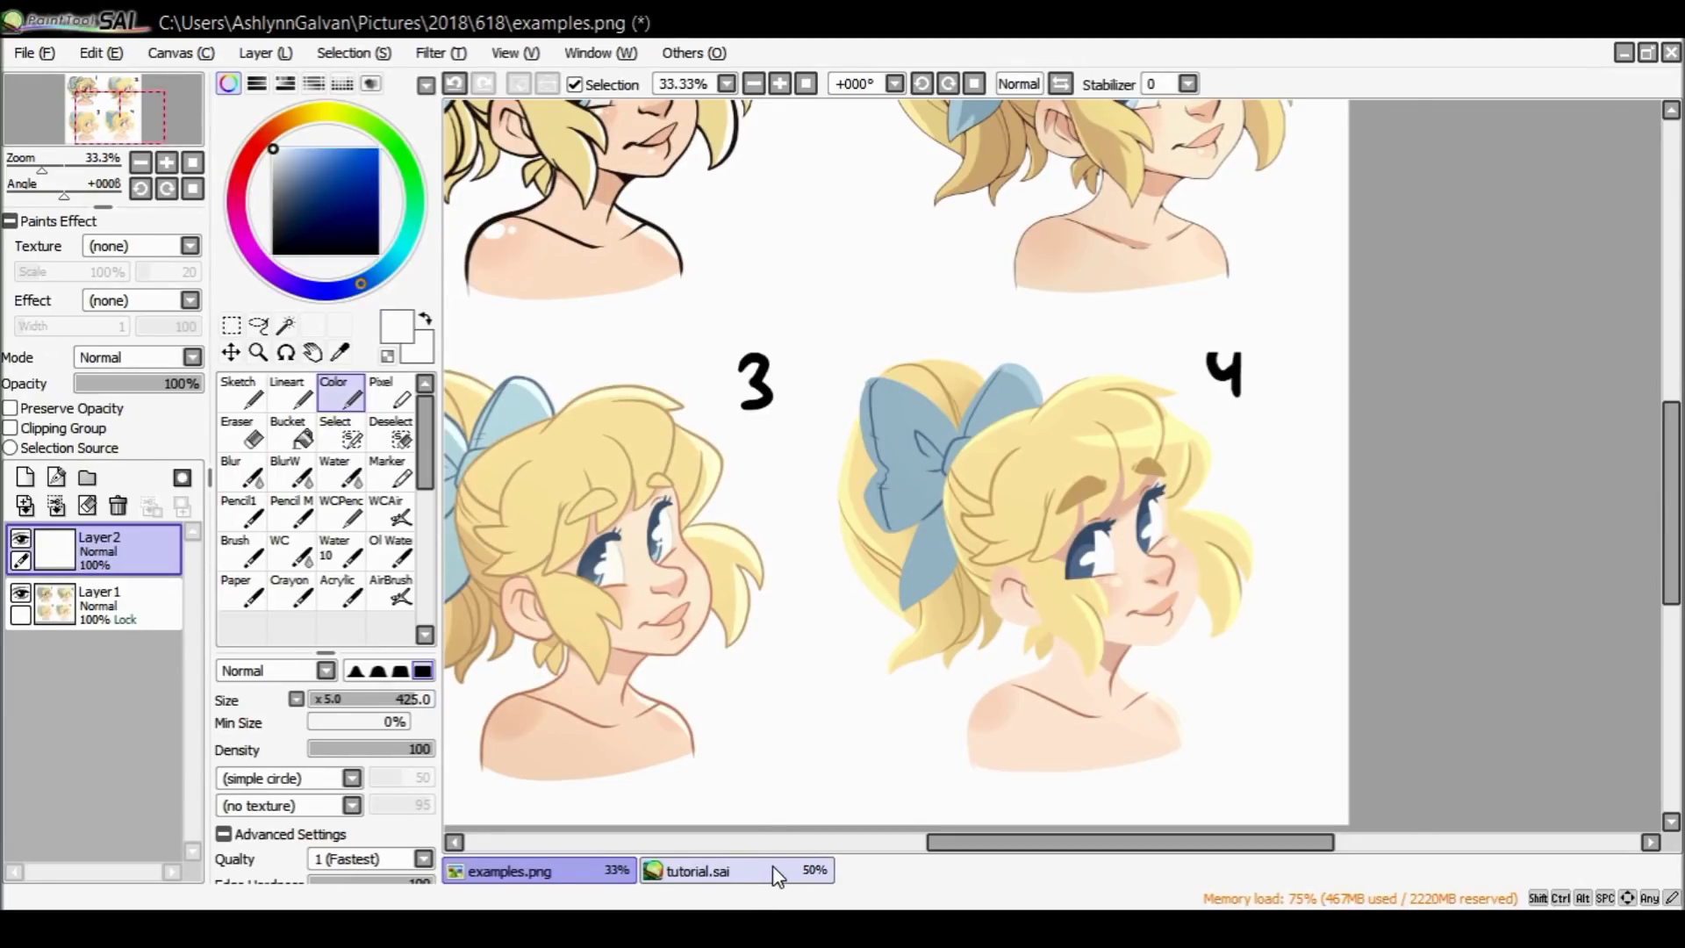
{"action": "left_click", "coordinate": [772, 871]}
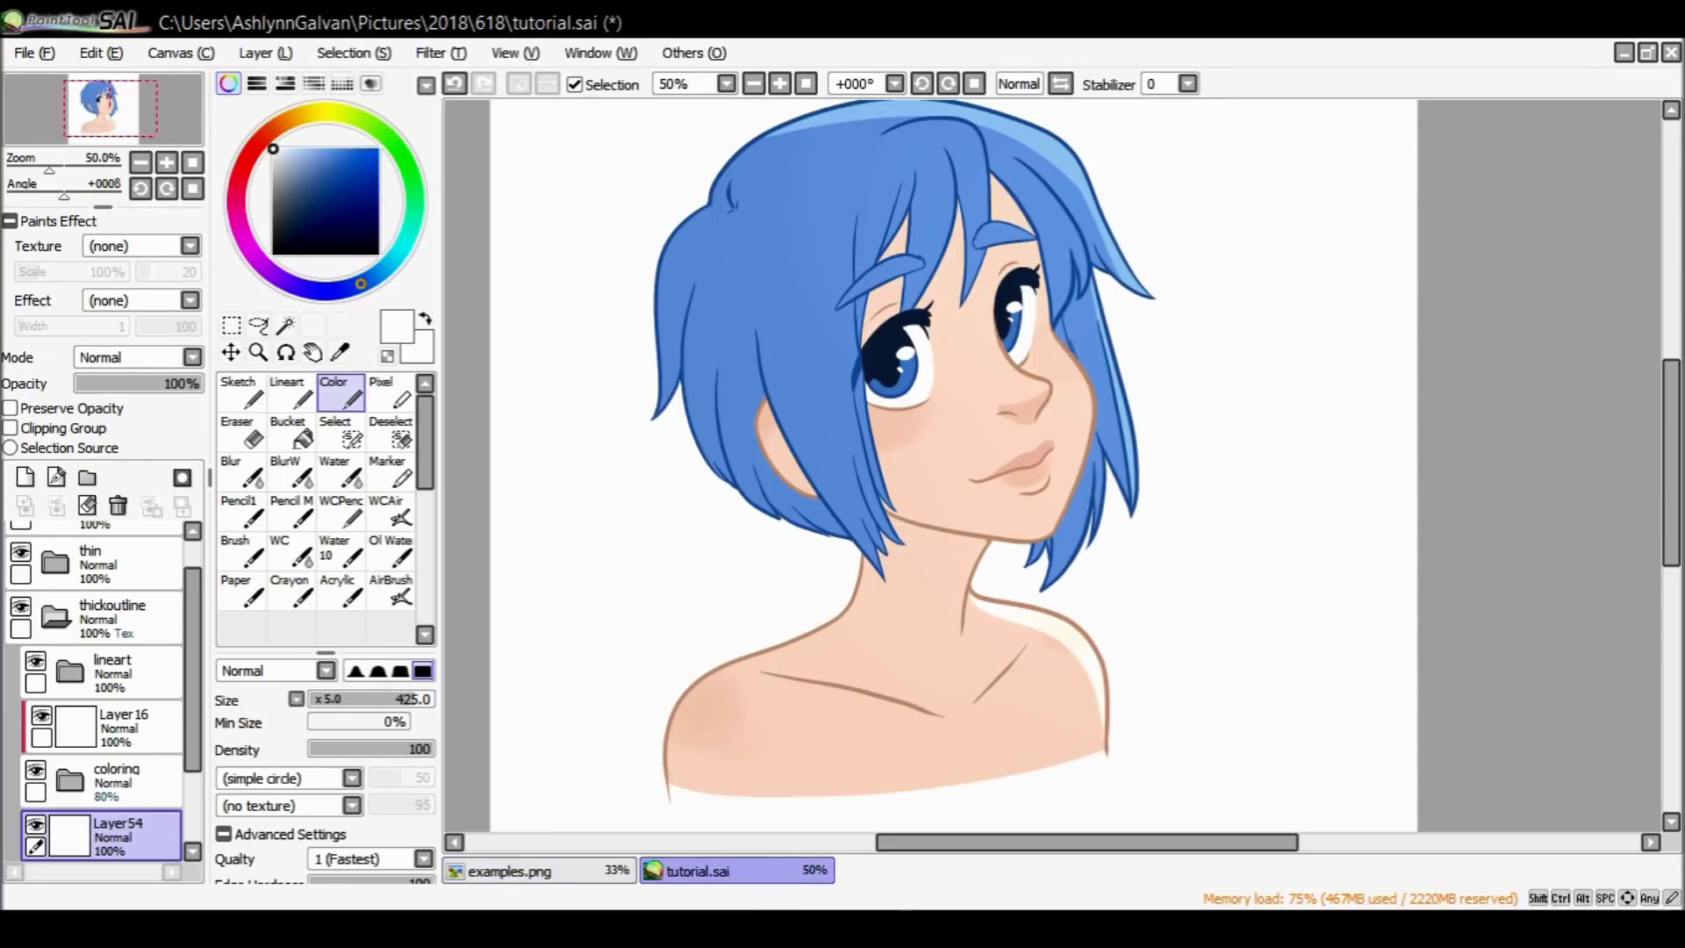
Collapse the thickoutline folder and hide the Set8, thin and thickoutline folders, leaving only the Set1 sketch showing.
{"action": "left_click", "coordinate": [55, 619]}
{"action": "left_click", "coordinate": [35, 538]}
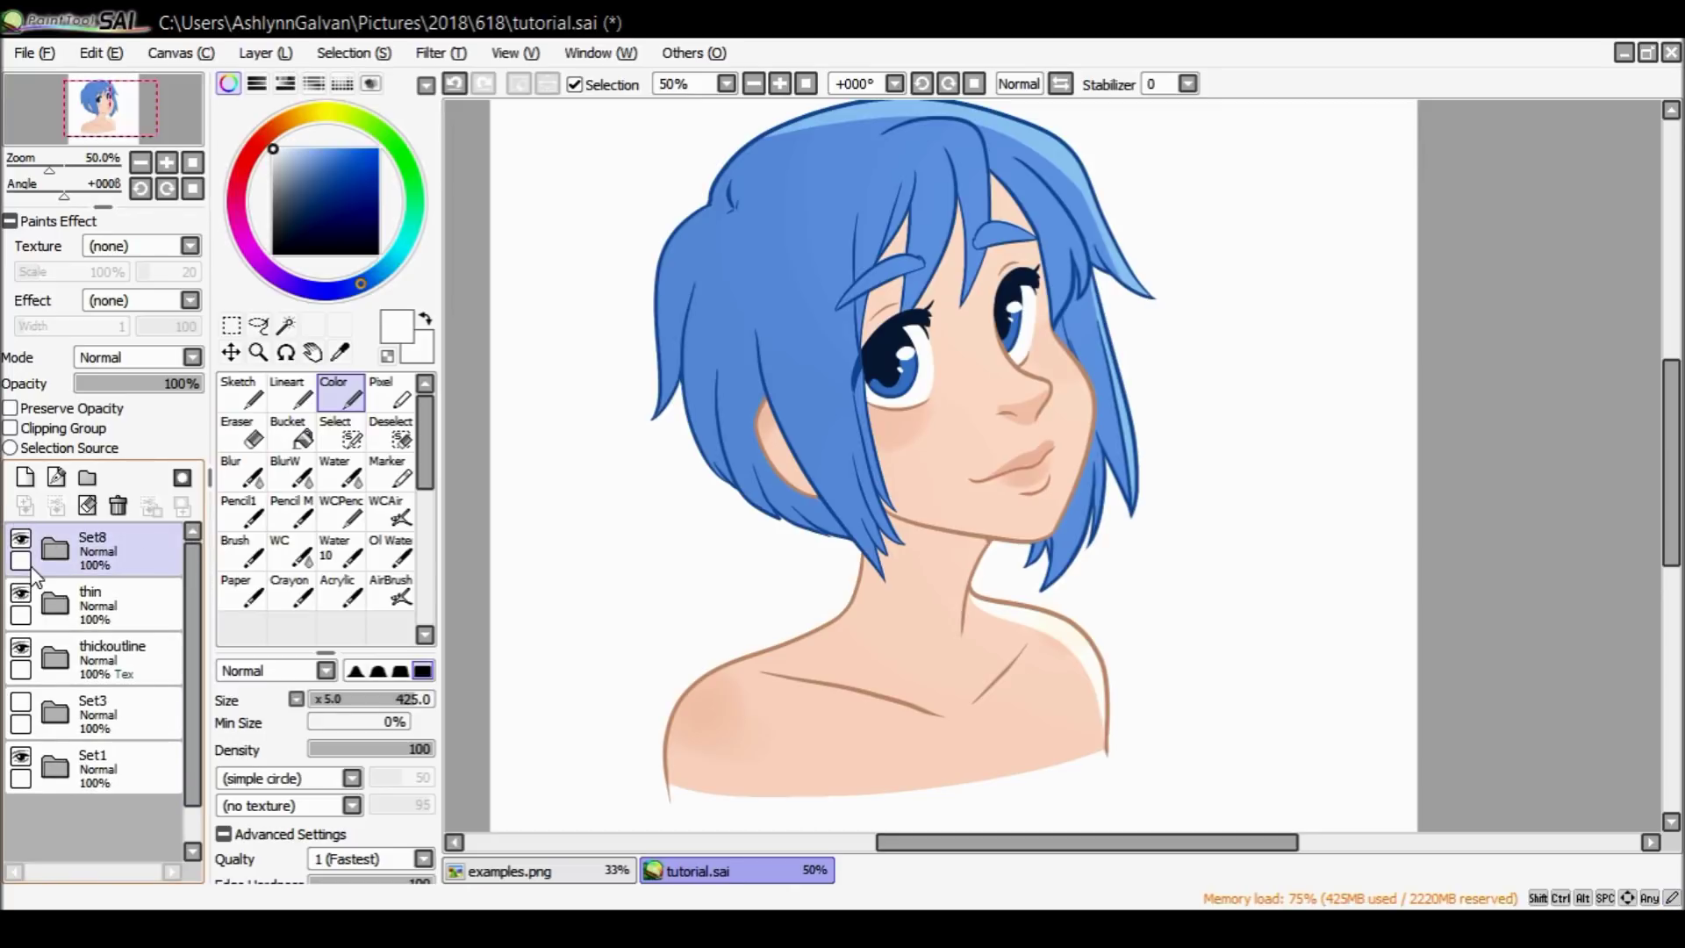
{"action": "left_click", "coordinate": [32, 776]}
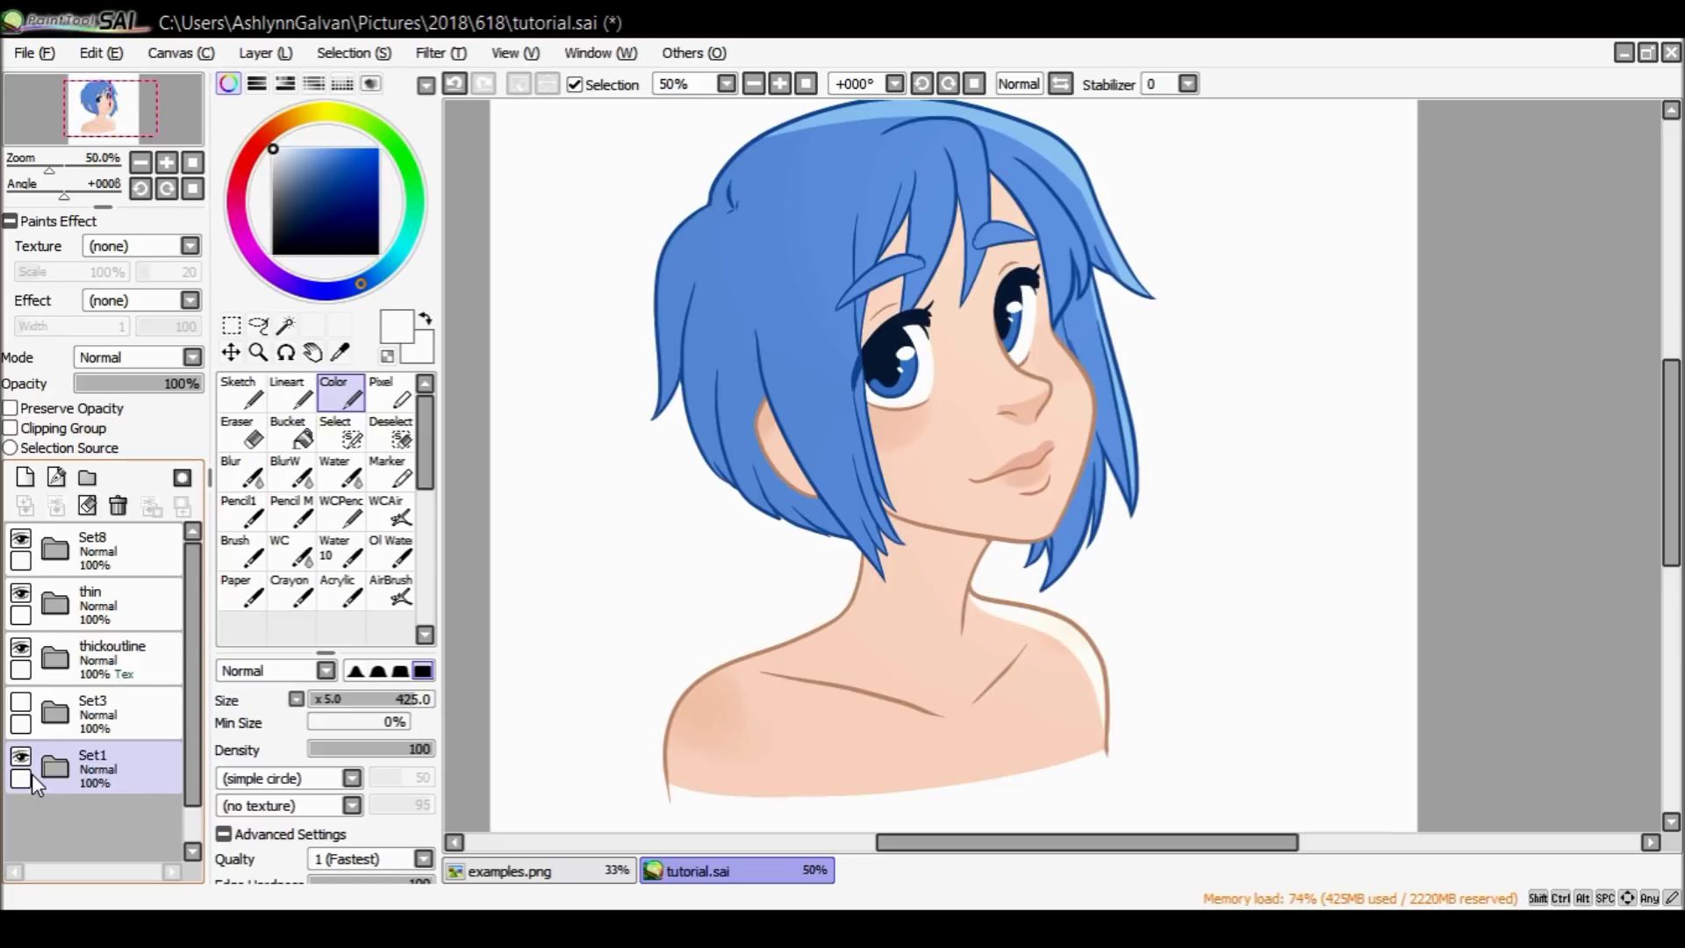
{"action": "left_click", "coordinate": [20, 537]}
{"action": "left_click", "coordinate": [20, 592]}
{"action": "left_click", "coordinate": [20, 647]}
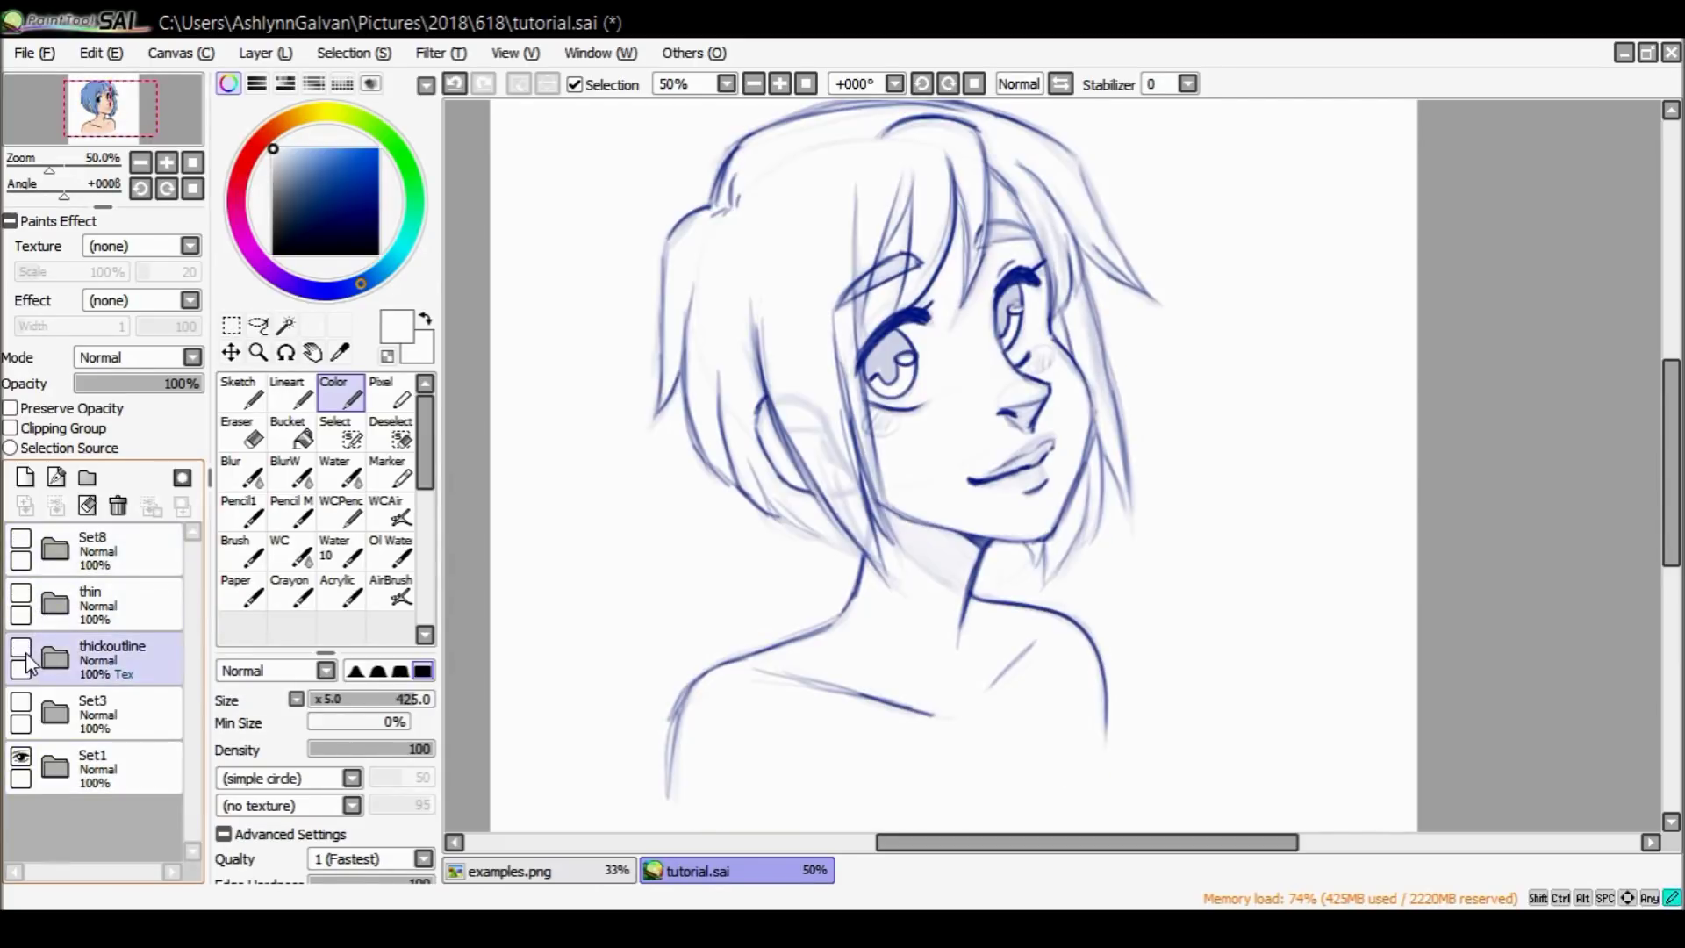
Add a new layer folder with an empty layer inside, and lower the Set1 sketch folder's opacity to 23%.
{"action": "left_click", "coordinate": [87, 477]}
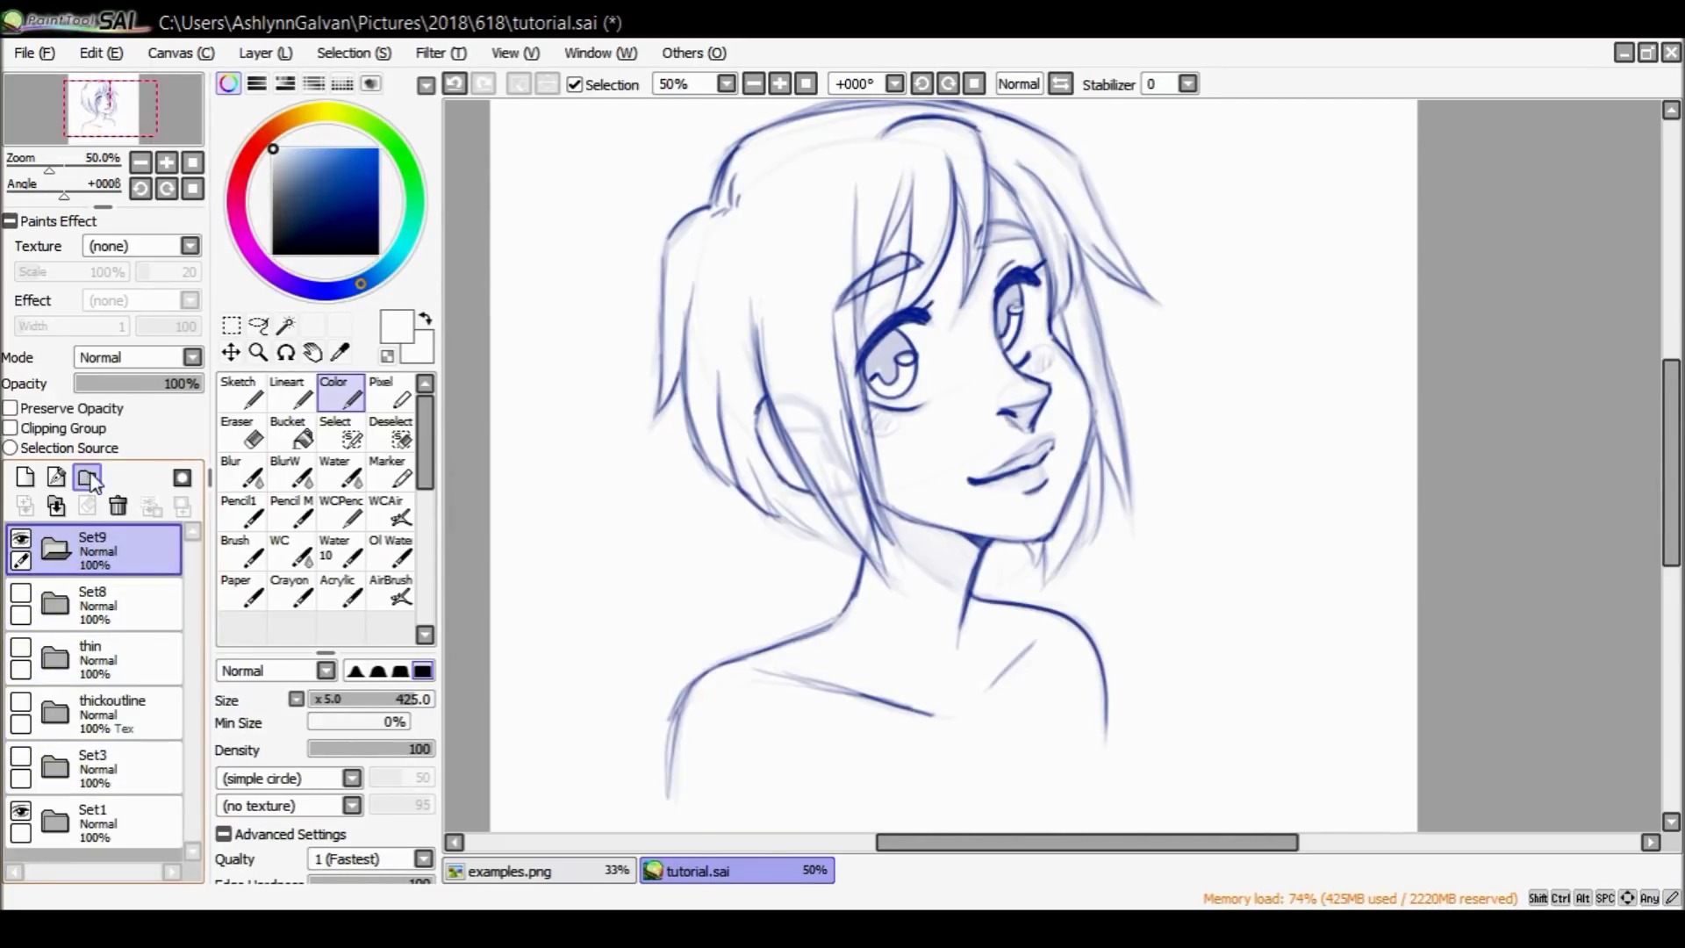
{"action": "left_click", "coordinate": [24, 476]}
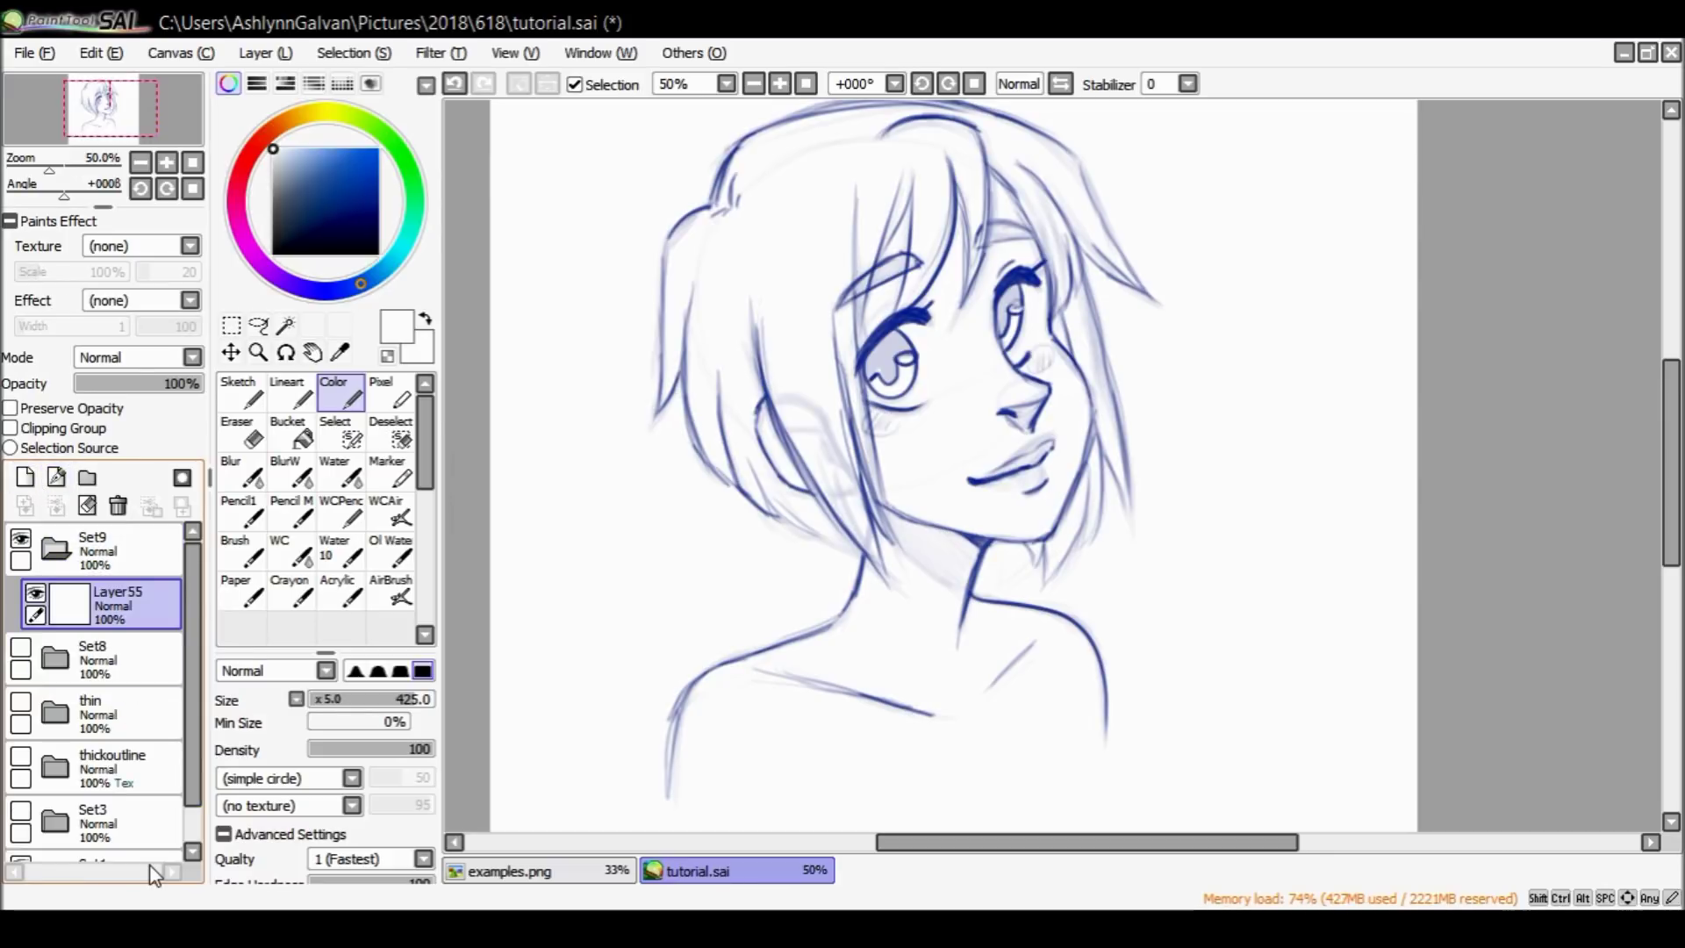
{"action": "scroll", "coordinate": [186, 776], "scroll_direction": "down", "scroll_amount": 1}
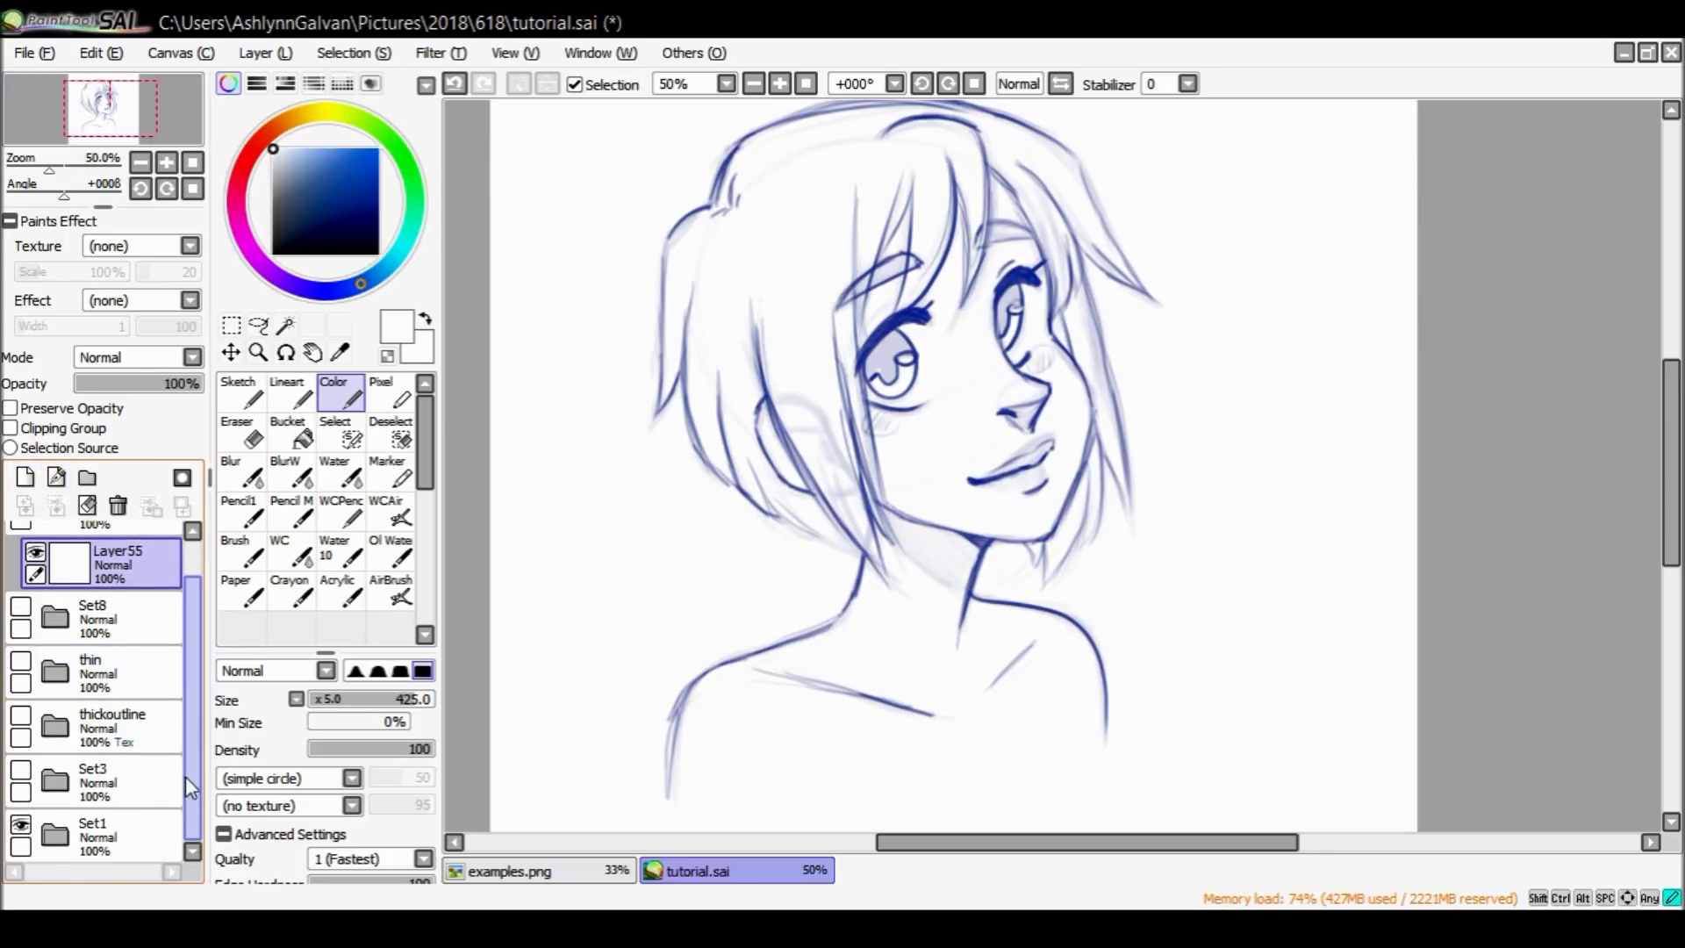
{"action": "left_click", "coordinate": [88, 834]}
{"action": "left_click_drag", "start_coordinate": [180, 384], "coordinate": [105, 384]}
{"action": "left_click", "coordinate": [132, 562]}
{"action": "scroll", "coordinate": [166, 580], "scroll_direction": "up", "scroll_amount": 1}
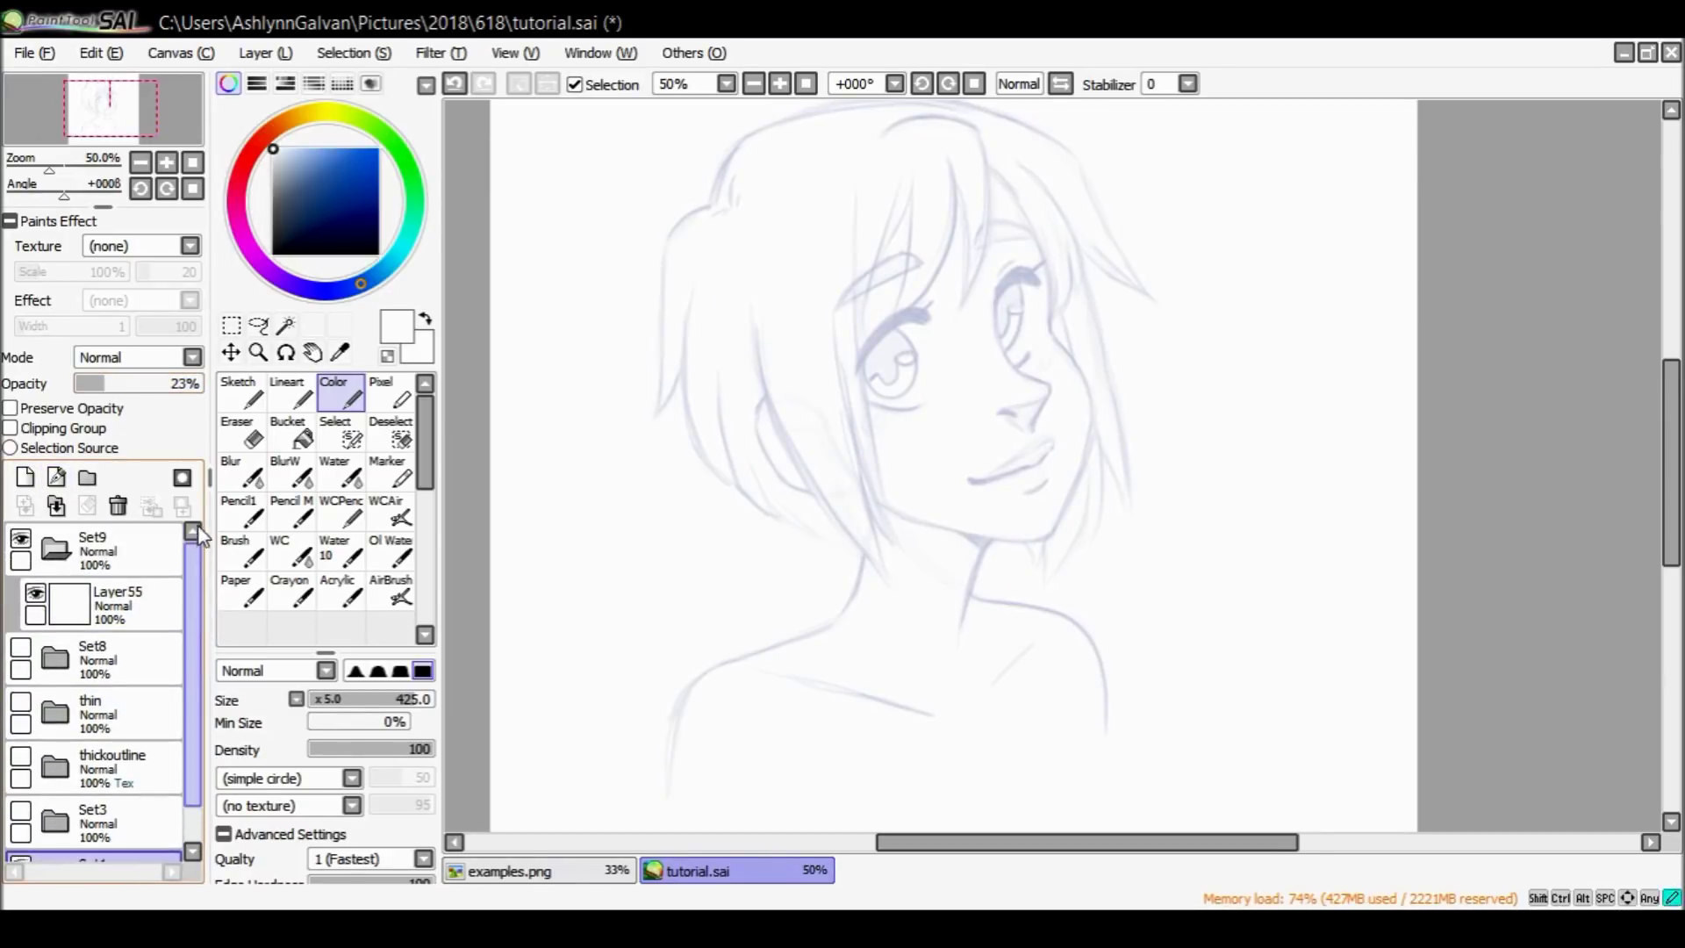
Set up the Lineart brush in black at size 10 with the stabilizer at S-7, ready for inking the face.
{"action": "left_click", "coordinate": [273, 254]}
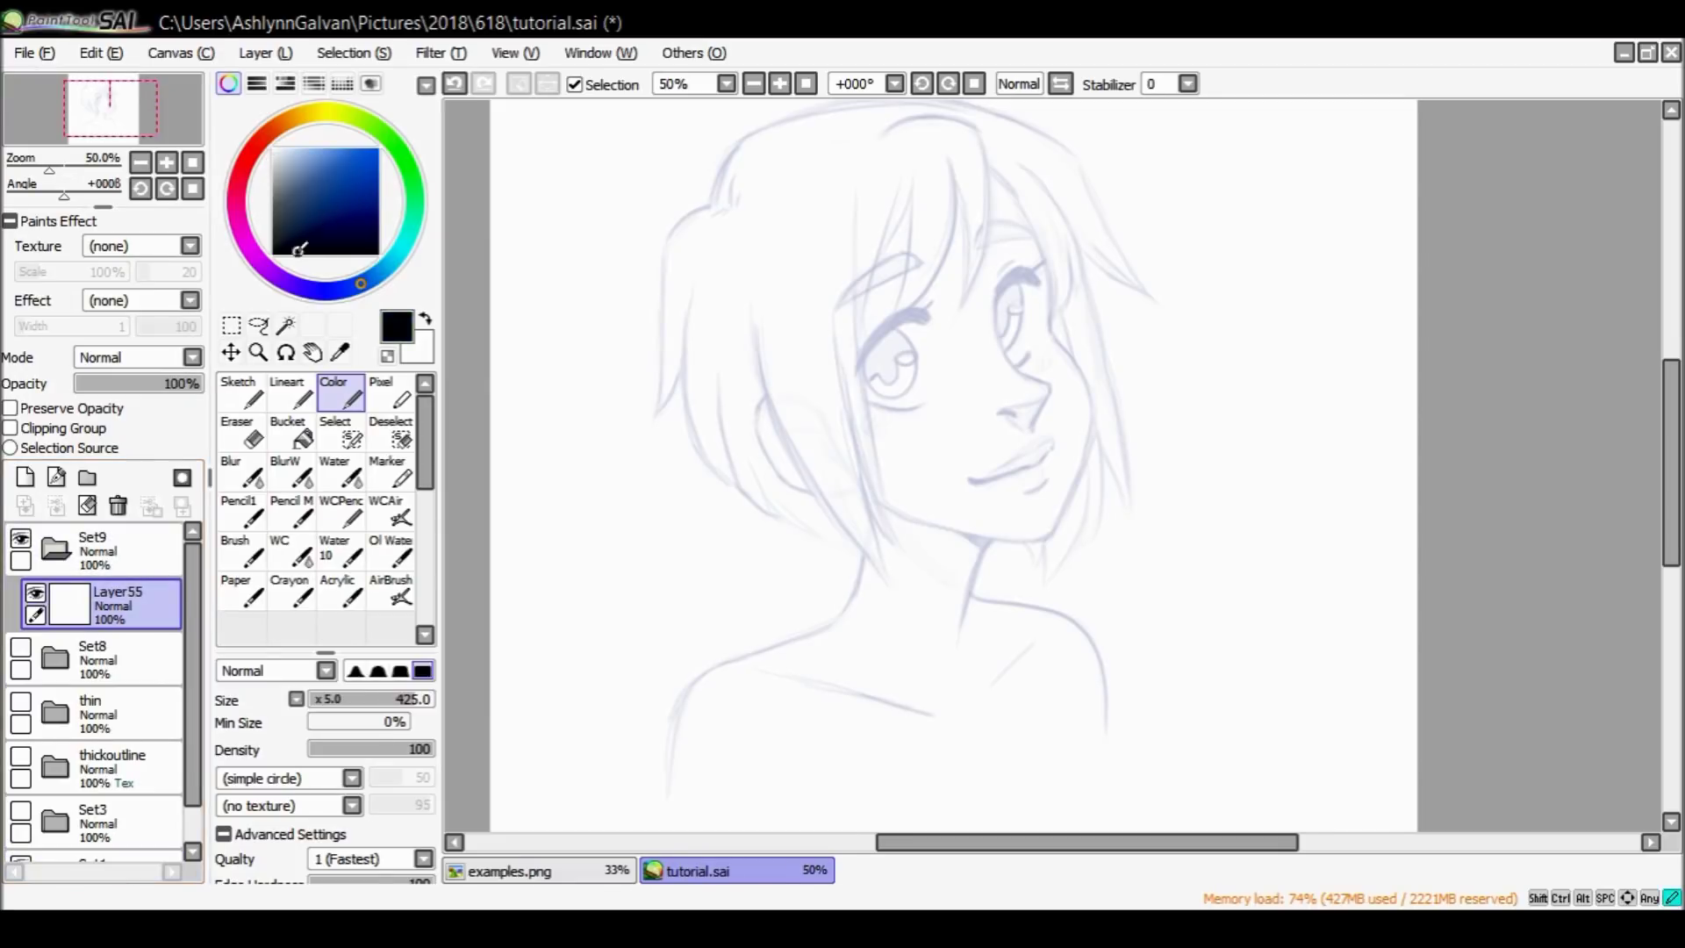
{"action": "left_click", "coordinate": [292, 392]}
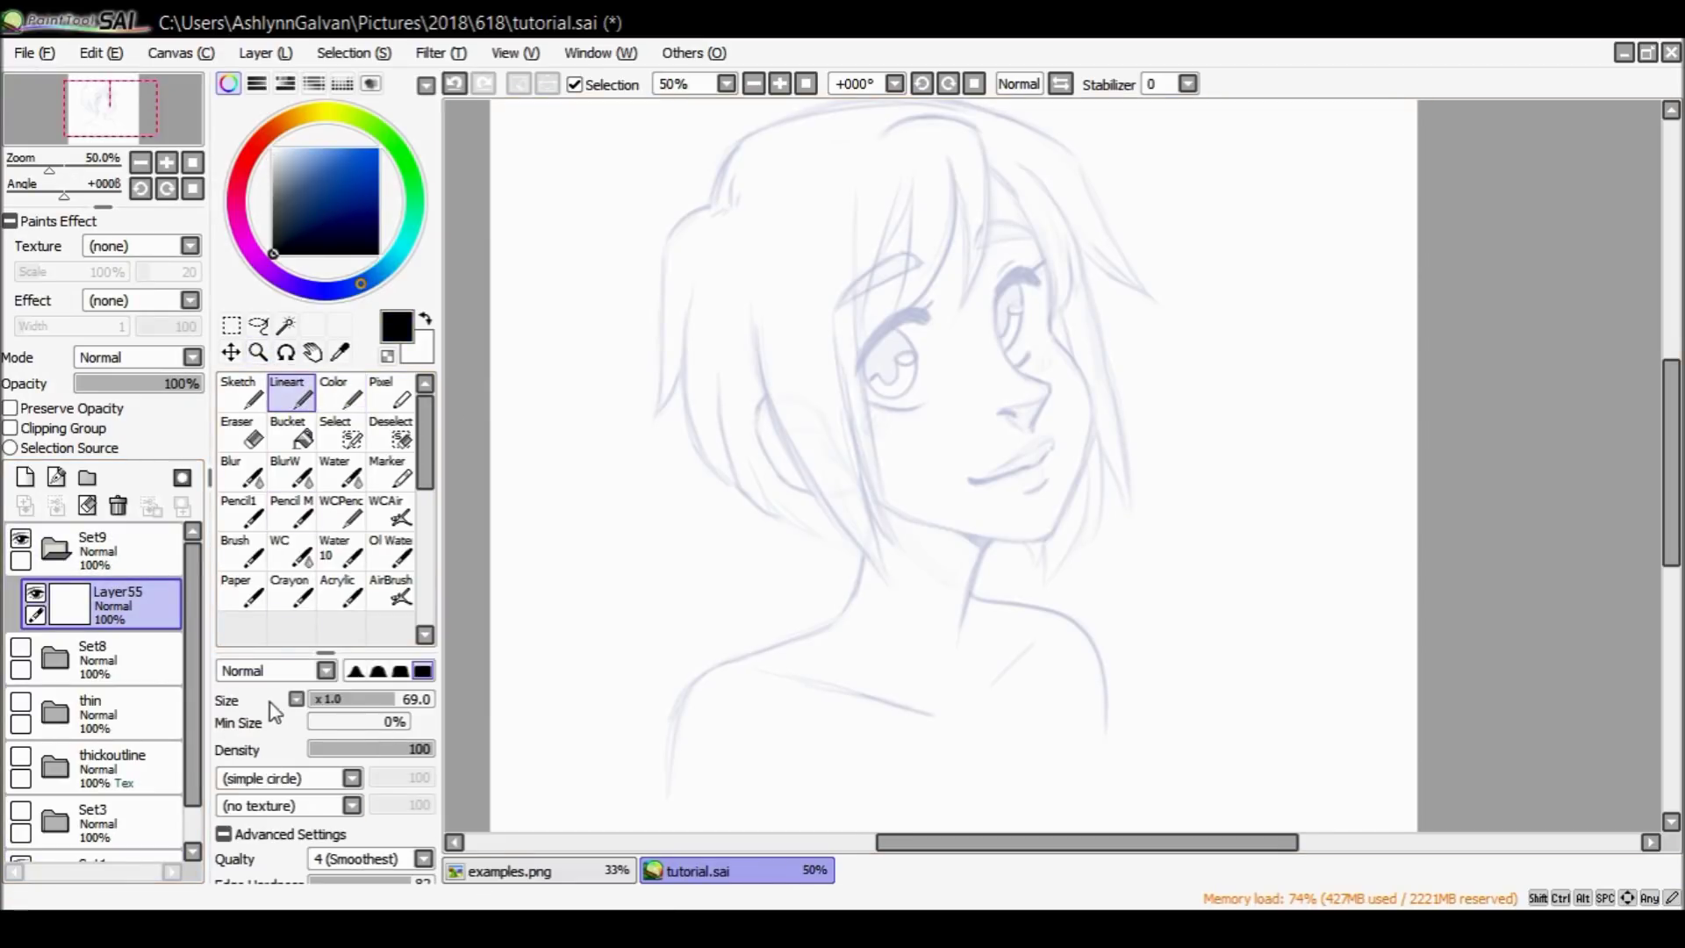
{"action": "left_click", "coordinate": [297, 700]}
{"action": "left_click", "coordinate": [410, 700]}
{"action": "left_click", "coordinate": [258, 352]}
{"action": "left_click", "coordinate": [989, 419]}
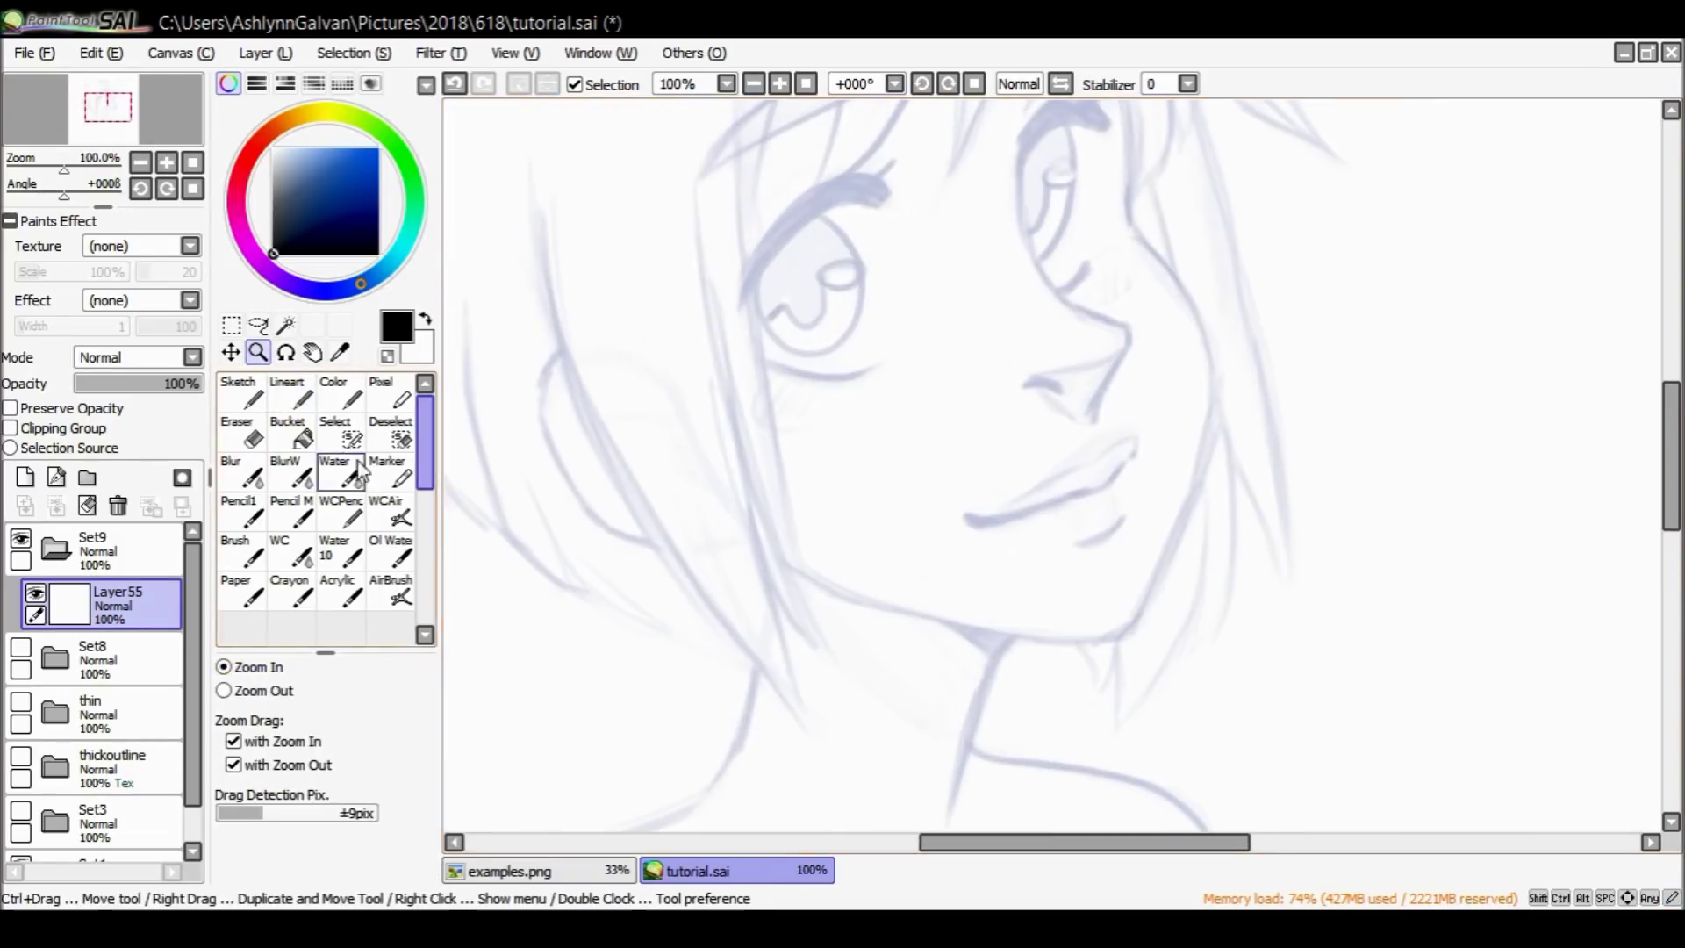
{"action": "left_click", "coordinate": [291, 393]}
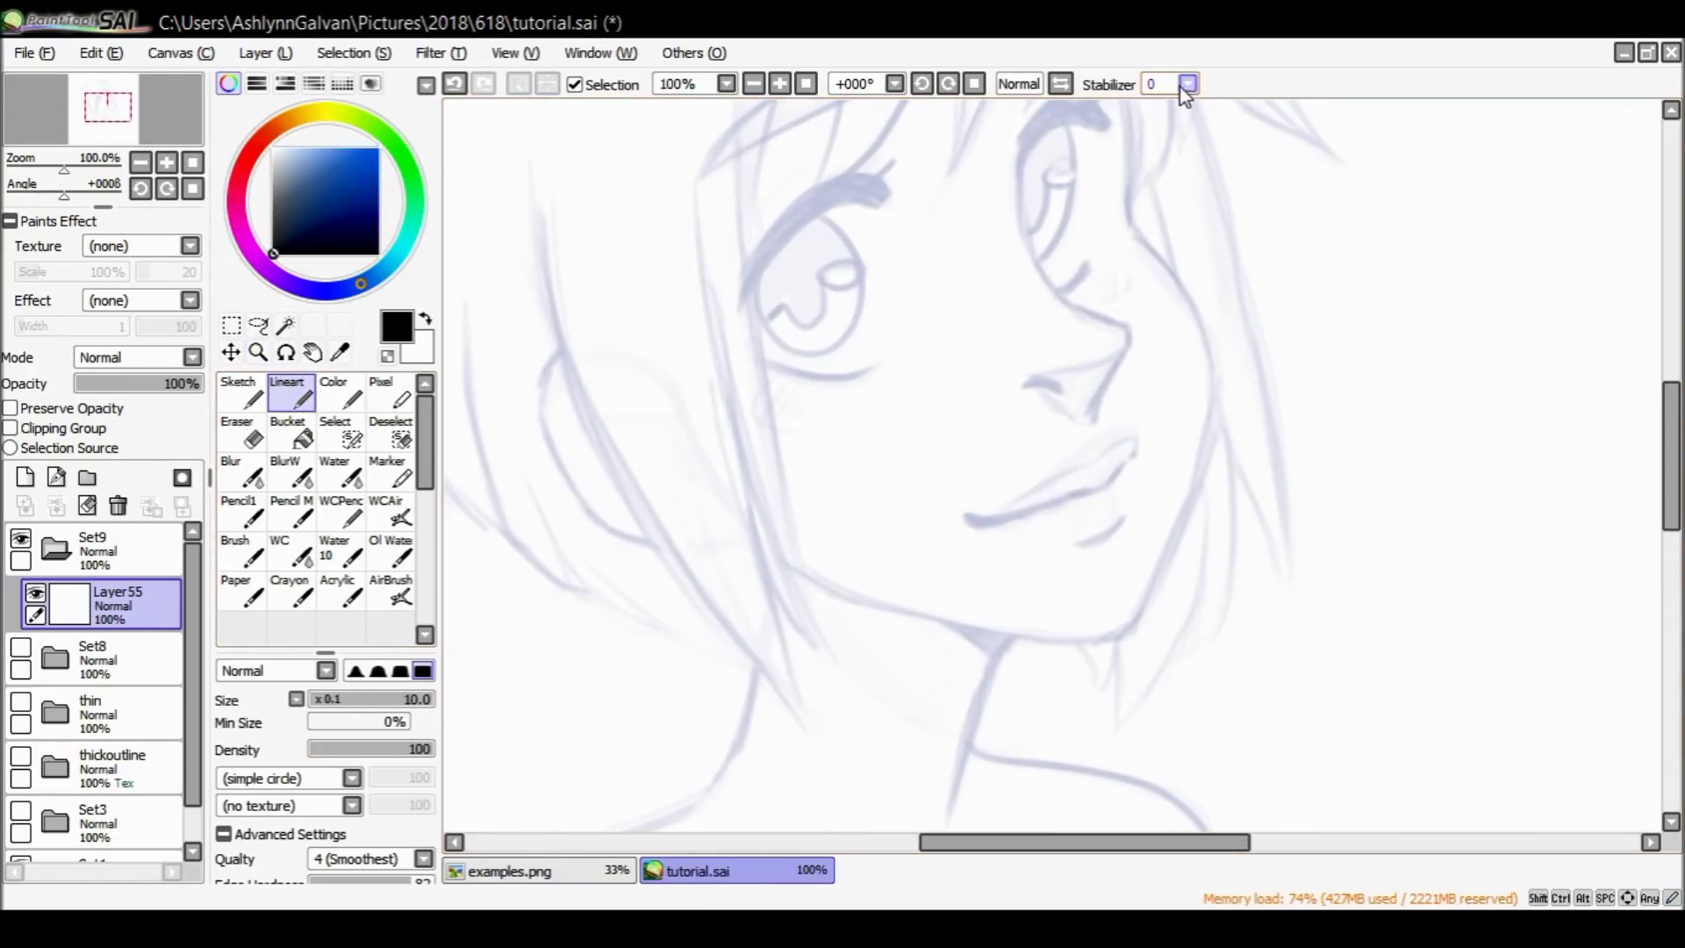
{"action": "left_click", "coordinate": [1191, 535]}
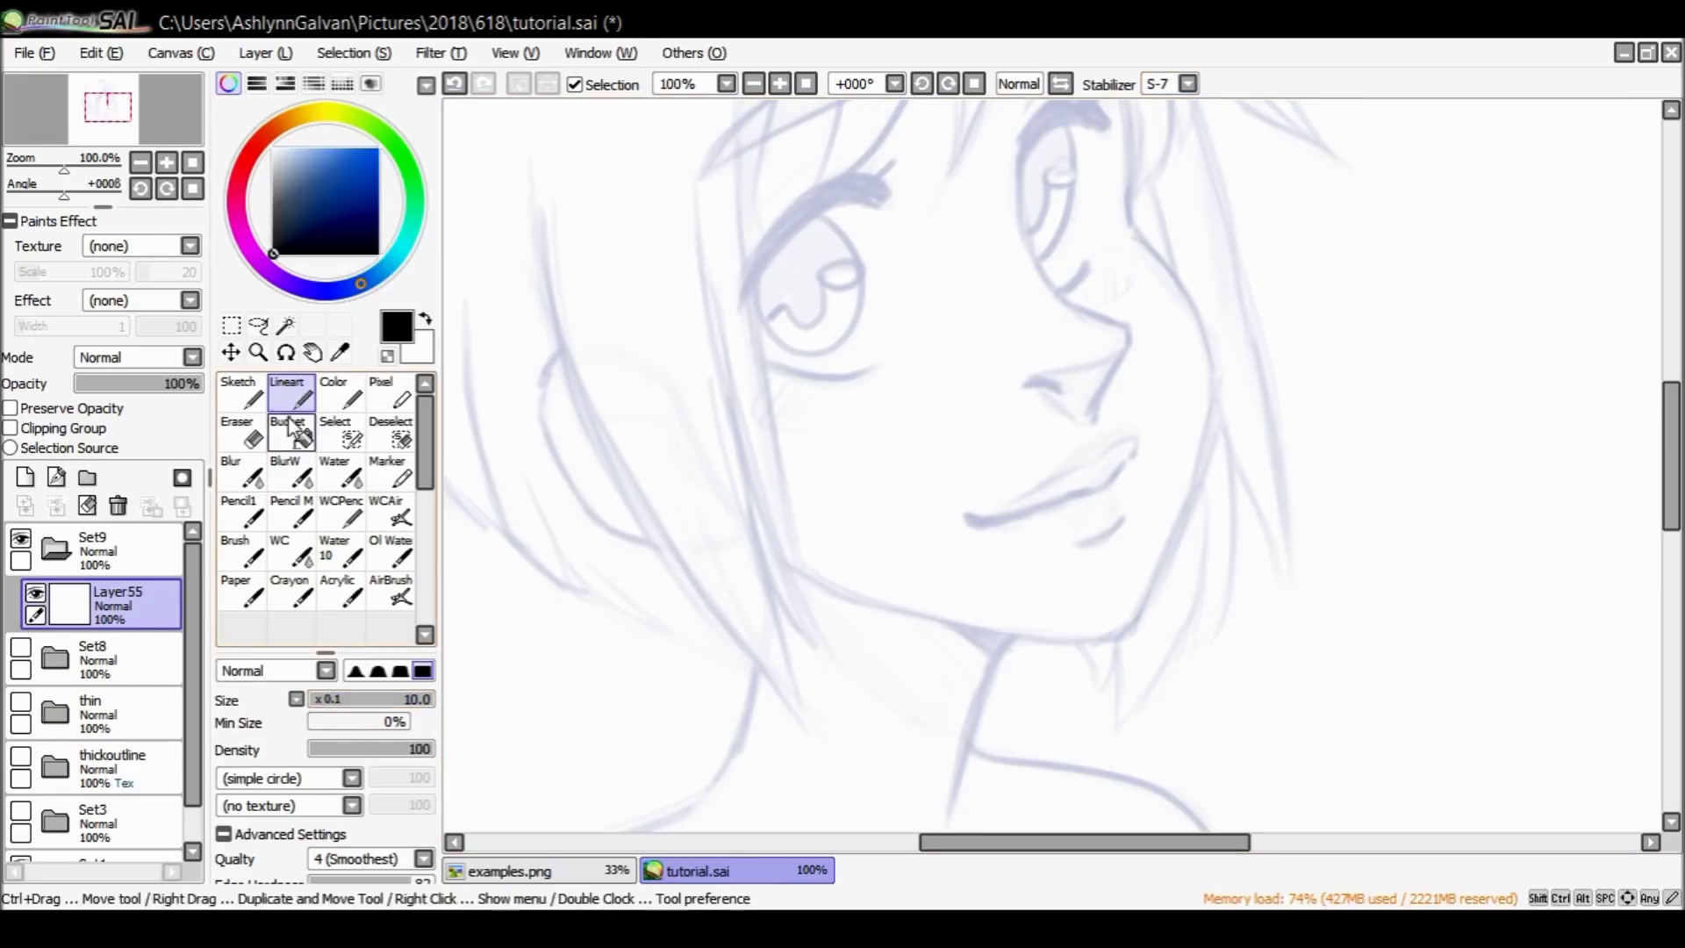
Test the Lineart brush with strokes on the blank area beside the face, undo them, and try a brush size of 3.3.
{"action": "mouse_move", "coordinate": [1314, 569]}
{"action": "left_mouse_down"}
{"action": "mouse_move", "coordinate": [1463, 260]}
{"action": "mouse_move", "coordinate": [1503, 184]}
{"action": "left_mouse_up"}
{"action": "key", "text": "ctrl+z"}
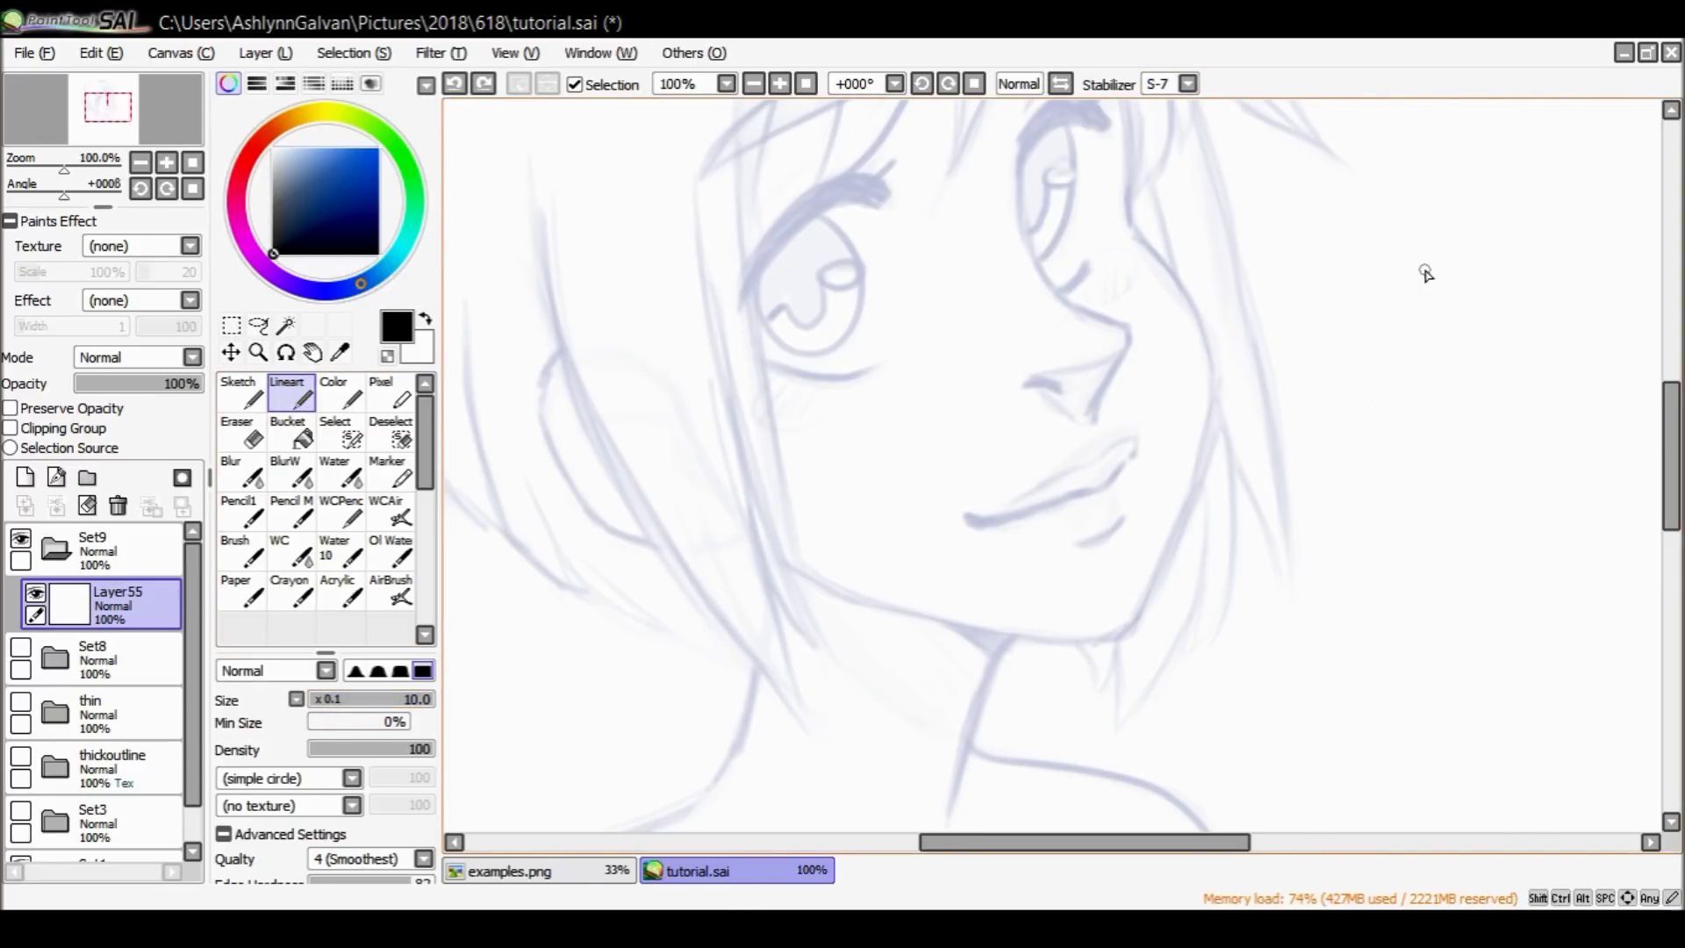
{"action": "scroll", "coordinate": [1656, 370], "scroll_direction": "up", "scroll_amount": 3}
{"action": "left_click_drag", "start_coordinate": [1378, 540], "coordinate": [1518, 174]}
{"action": "key", "text": "ctrl+z"}
{"action": "left_click", "coordinate": [364, 700]}
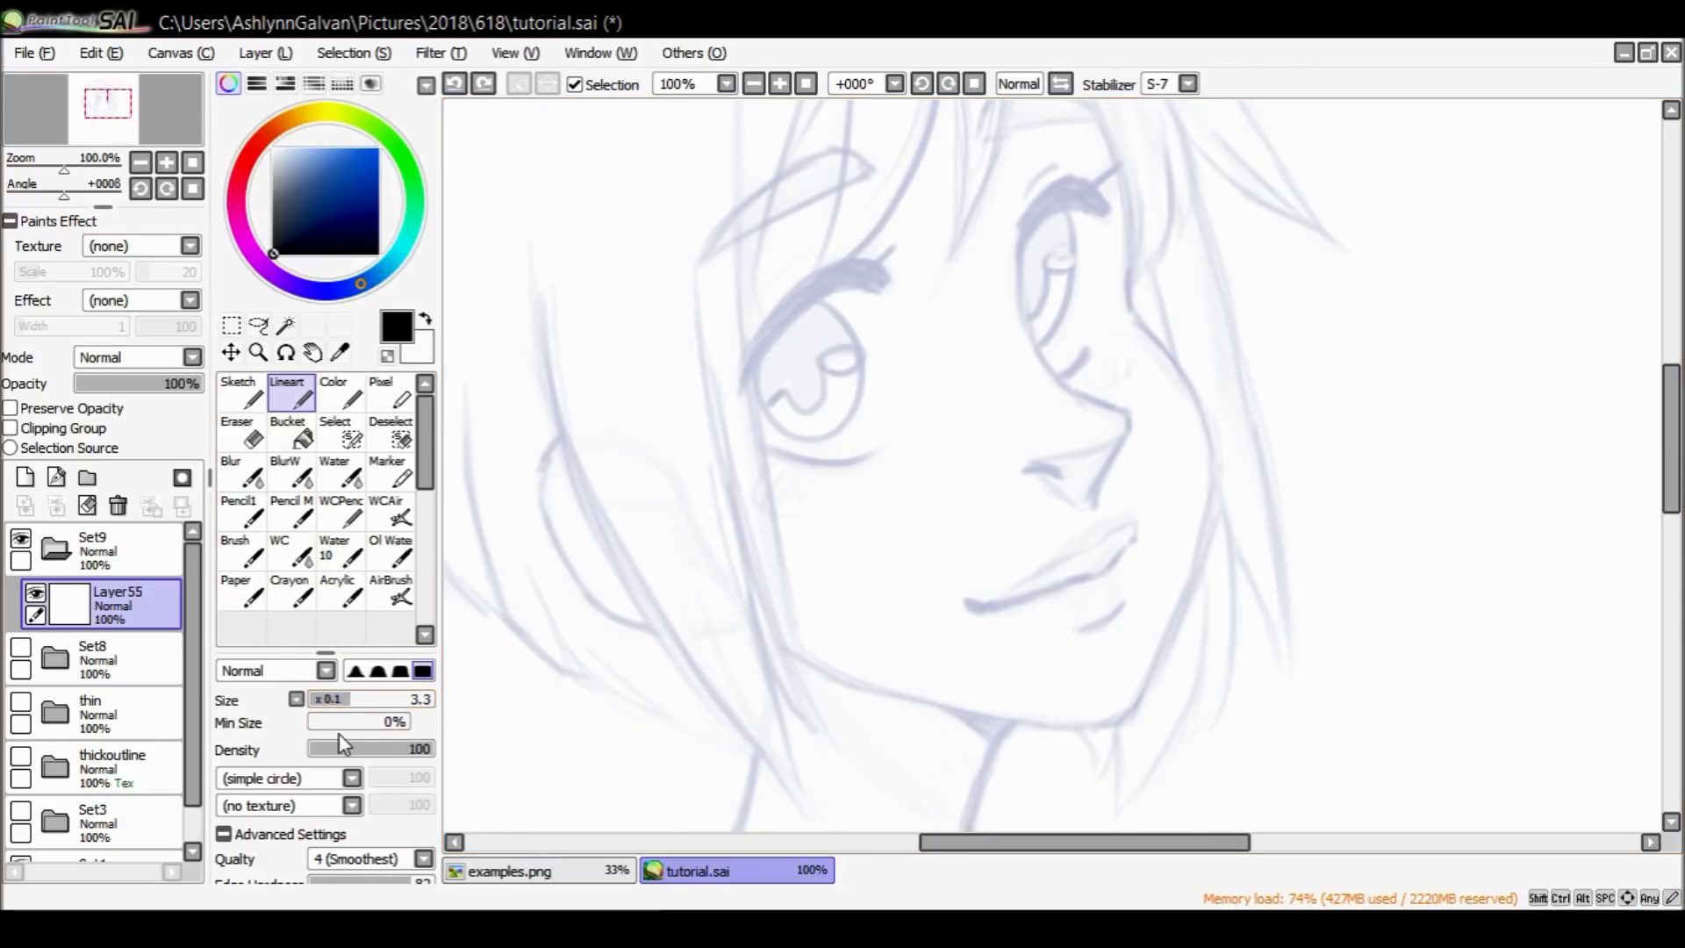
{"action": "left_click", "coordinate": [397, 707]}
{"action": "scroll", "coordinate": [1638, 399], "scroll_direction": "up", "scroll_amount": 3}
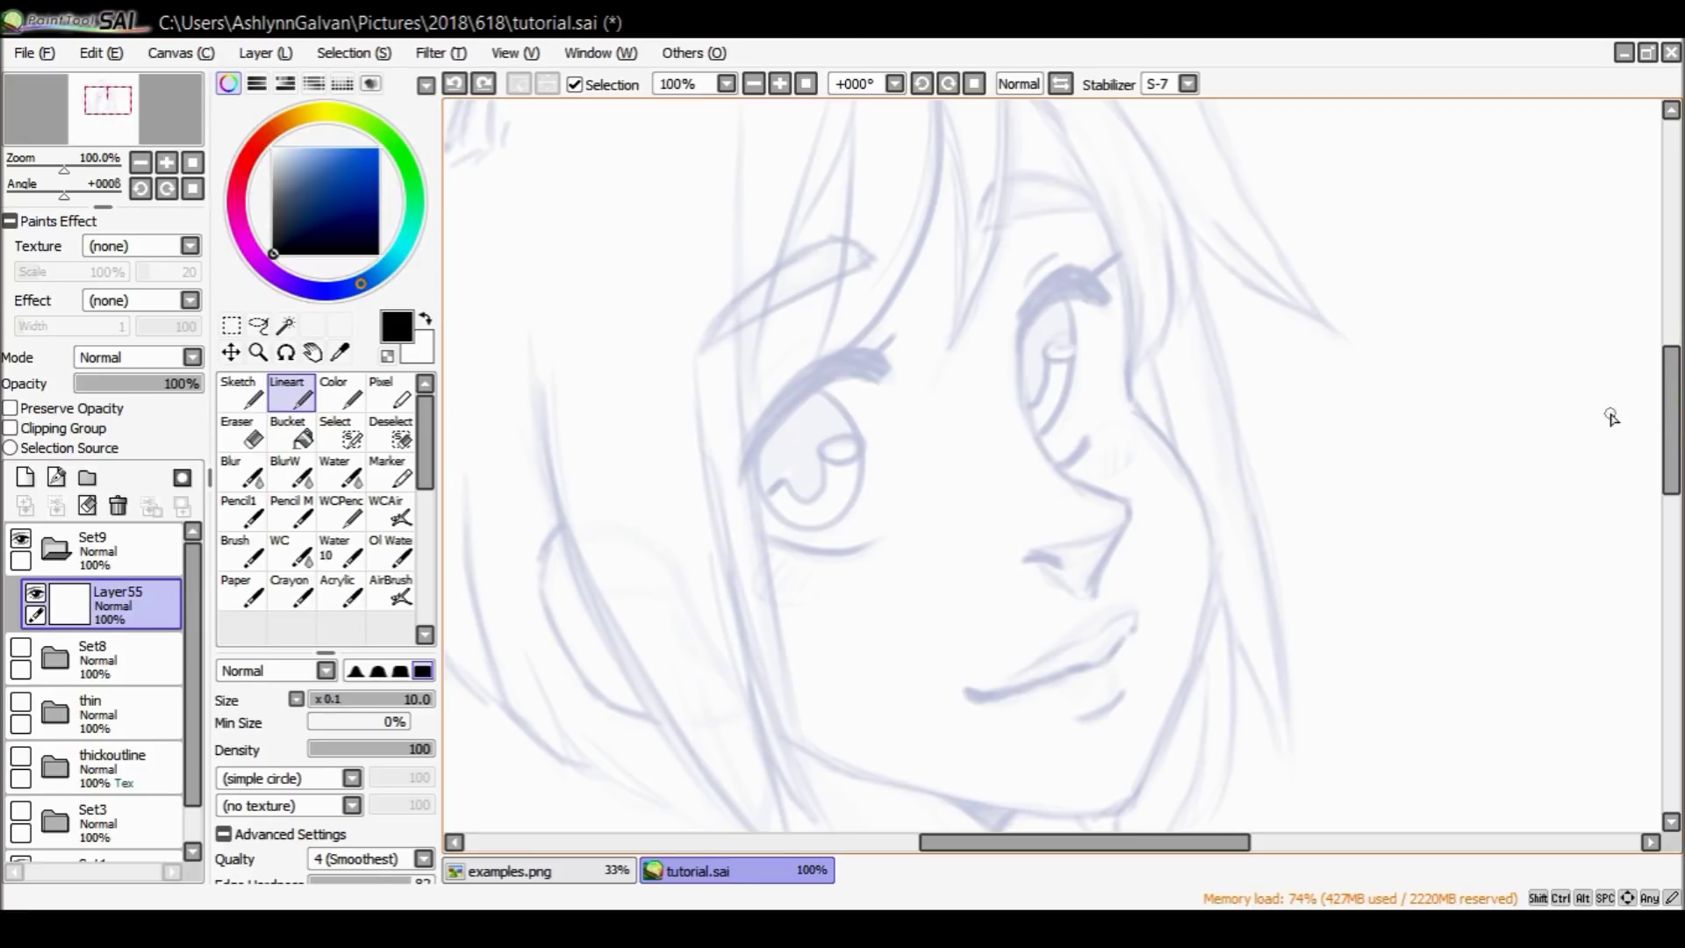
{"action": "scroll", "coordinate": [1613, 417], "scroll_direction": "down", "scroll_amount": 2}
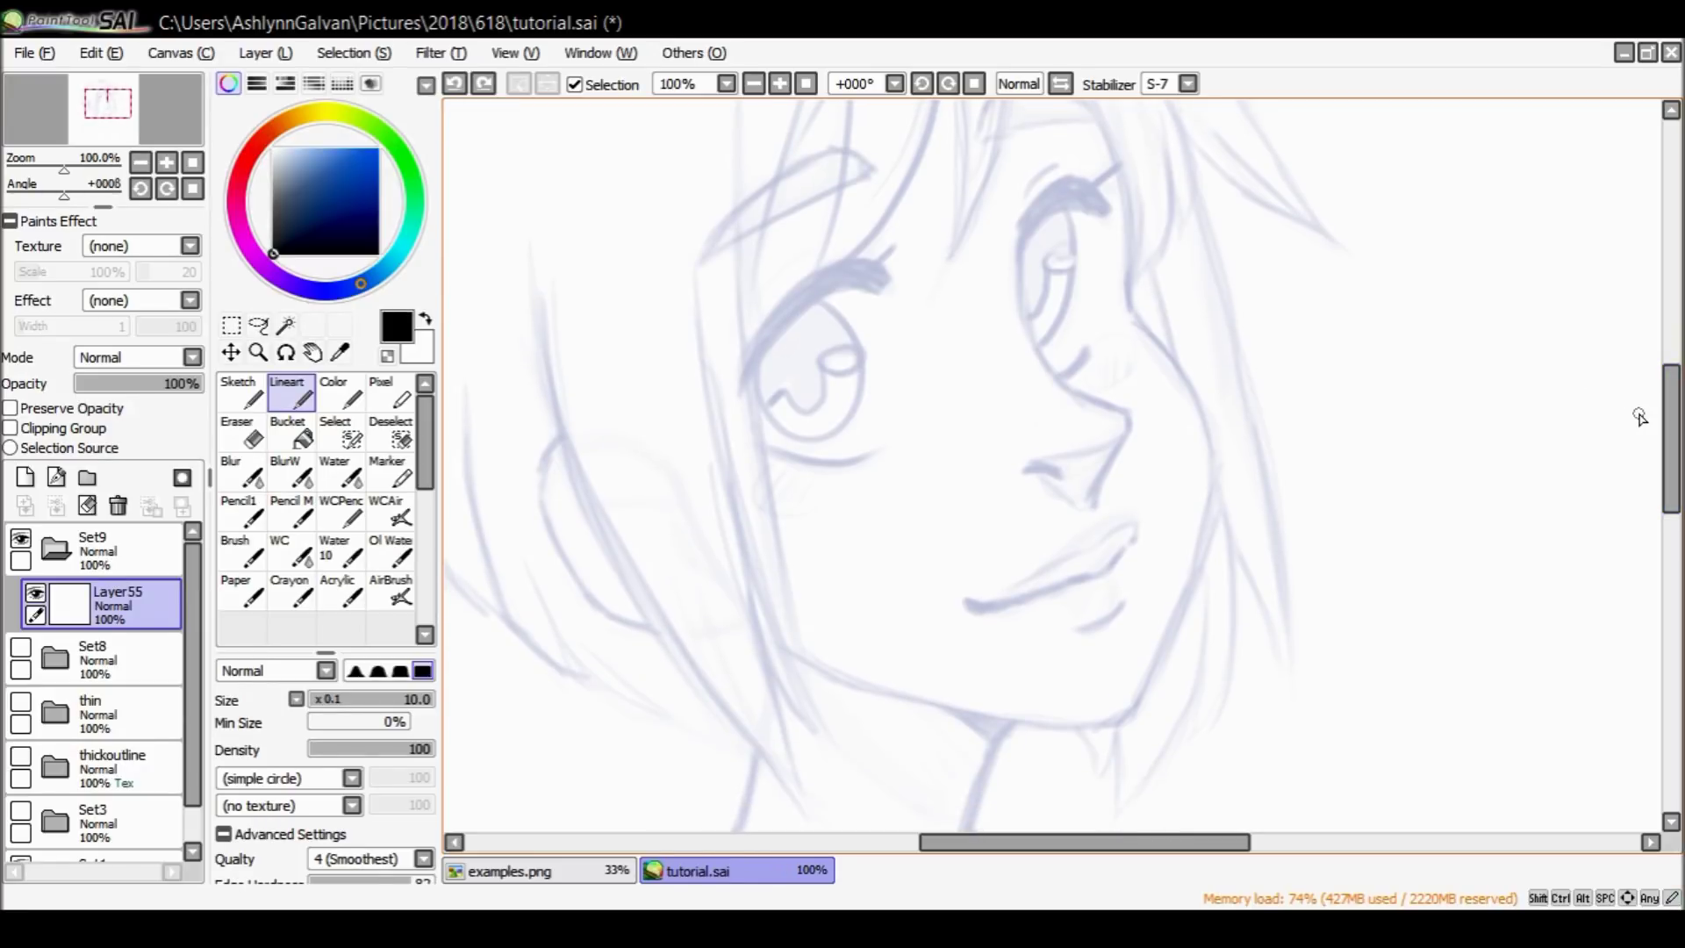
Show the finished coloured portrait in Set8 for comparison and hide it again.
{"action": "left_click", "coordinate": [258, 352]}
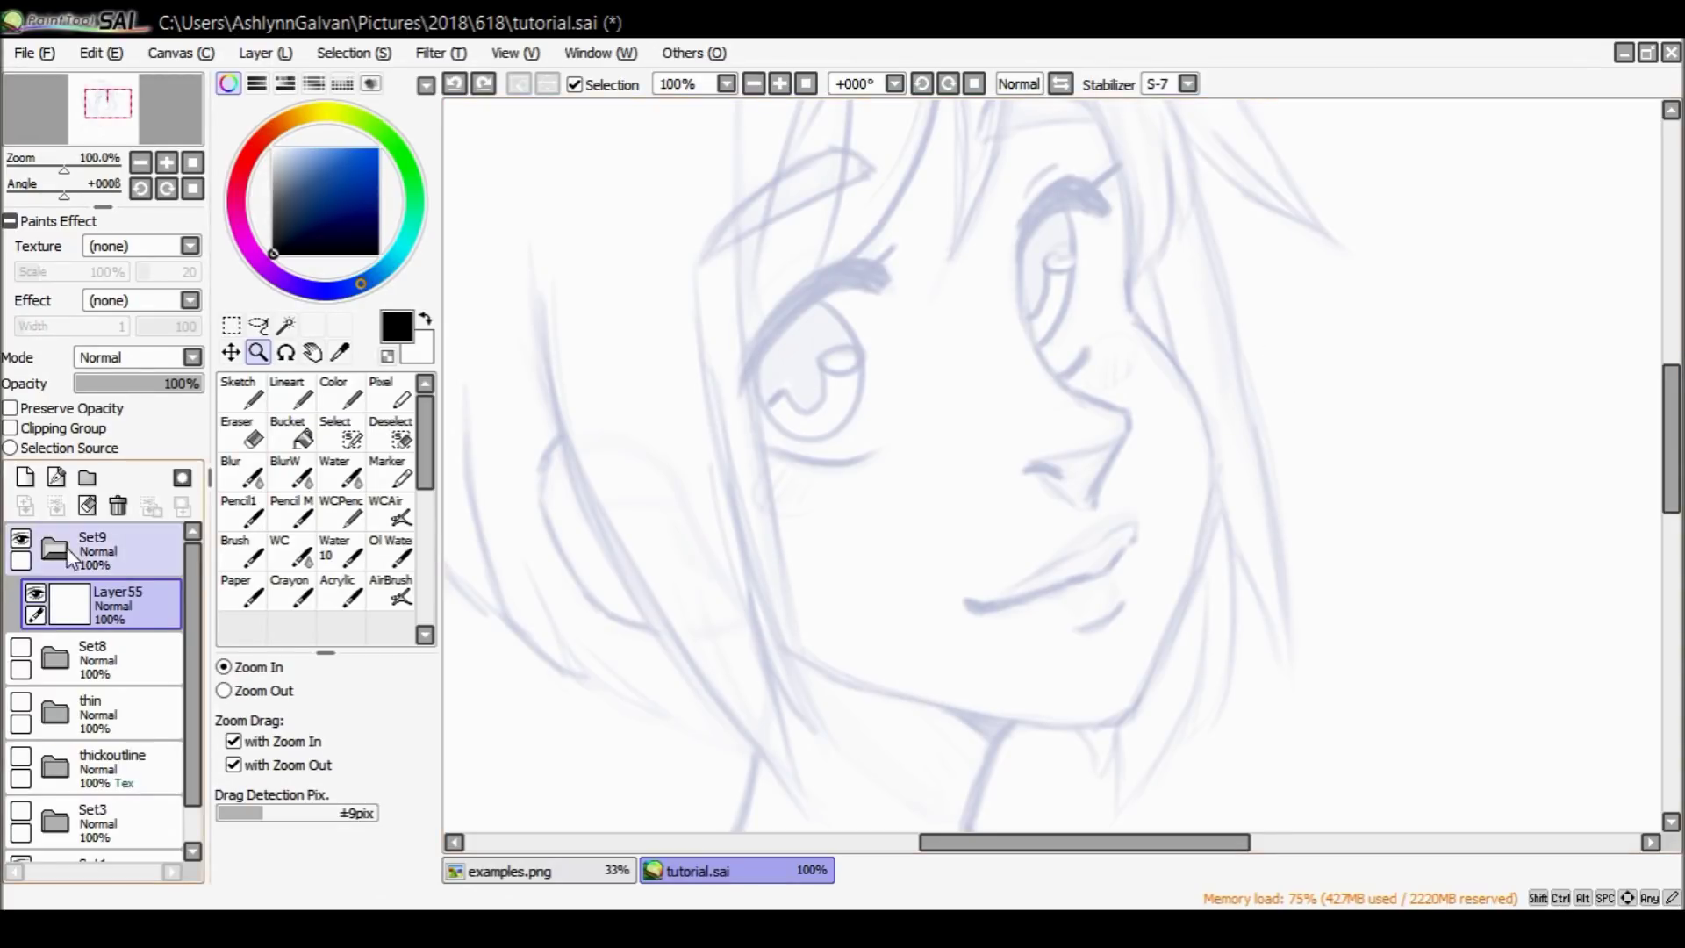
{"action": "left_click", "coordinate": [23, 646]}
{"action": "left_click", "coordinate": [27, 655]}
{"action": "left_click", "coordinate": [21, 647]}
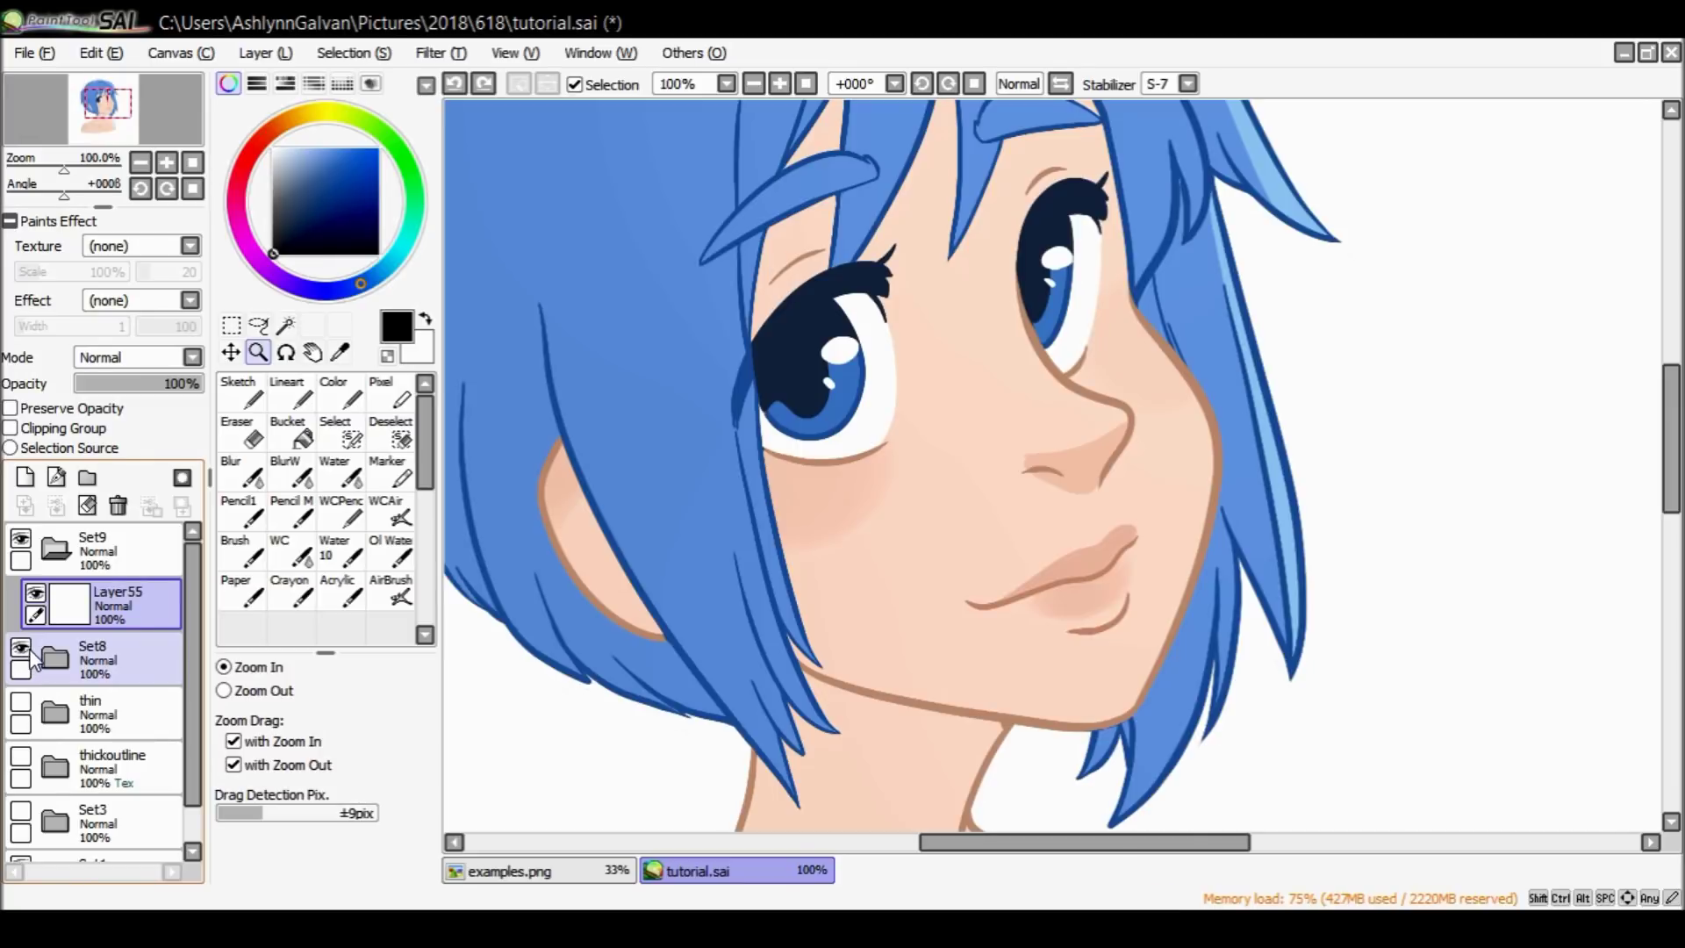
{"action": "left_click", "coordinate": [22, 650]}
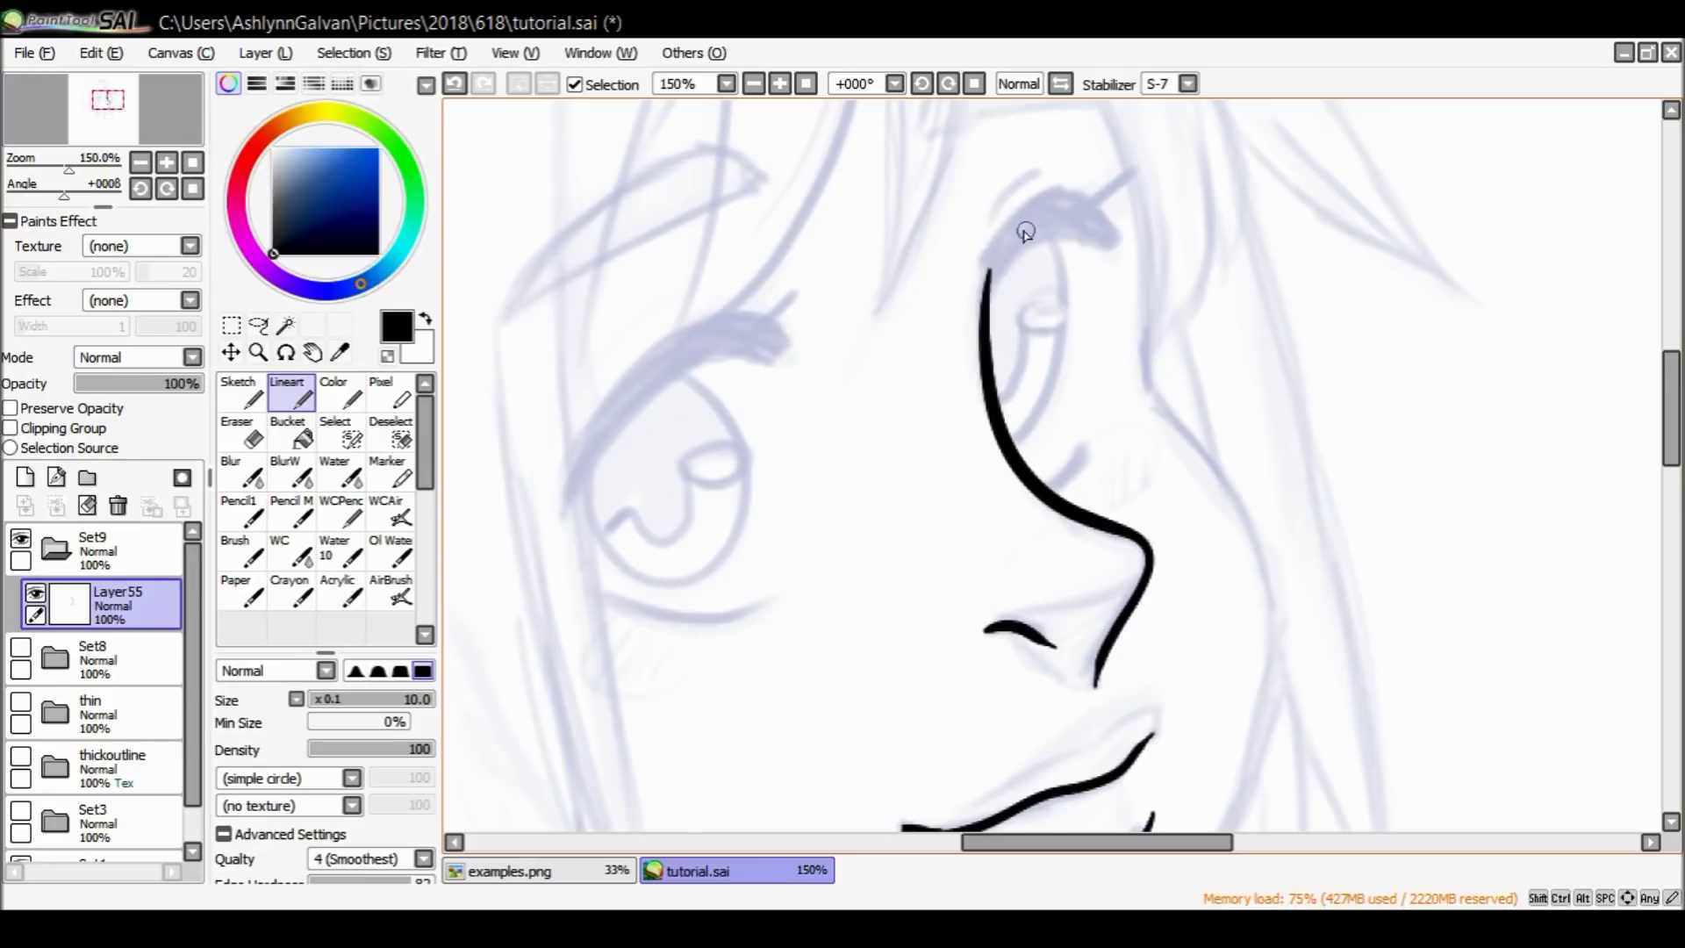
Ink the eyes' lashes, lower lid and pupil shapes in black over the sketch and fill them solid.
{"action": "left_click_drag", "start_coordinate": [591, 595], "coordinate": [787, 588]}
{"action": "left_click_drag", "start_coordinate": [566, 479], "coordinate": [773, 330]}
{"action": "left_click_drag", "start_coordinate": [987, 298], "coordinate": [1110, 175]}
{"action": "left_click_drag", "start_coordinate": [614, 527], "coordinate": [689, 440]}
{"action": "left_click", "coordinate": [290, 430]}
{"action": "left_click_drag", "start_coordinate": [1669, 399], "coordinate": [1670, 424]}
Add a layer below the black line layer and paint the upper lip in a peach tone with the Lineart brush.
{"action": "left_click", "coordinate": [25, 477]}
{"action": "left_click_drag", "start_coordinate": [123, 606], "coordinate": [123, 671]}
{"action": "left_click", "coordinate": [263, 138]}
{"action": "left_click", "coordinate": [303, 152]}
{"action": "left_click", "coordinate": [289, 392]}
{"action": "left_click_drag", "start_coordinate": [1148, 564], "coordinate": [953, 676]}
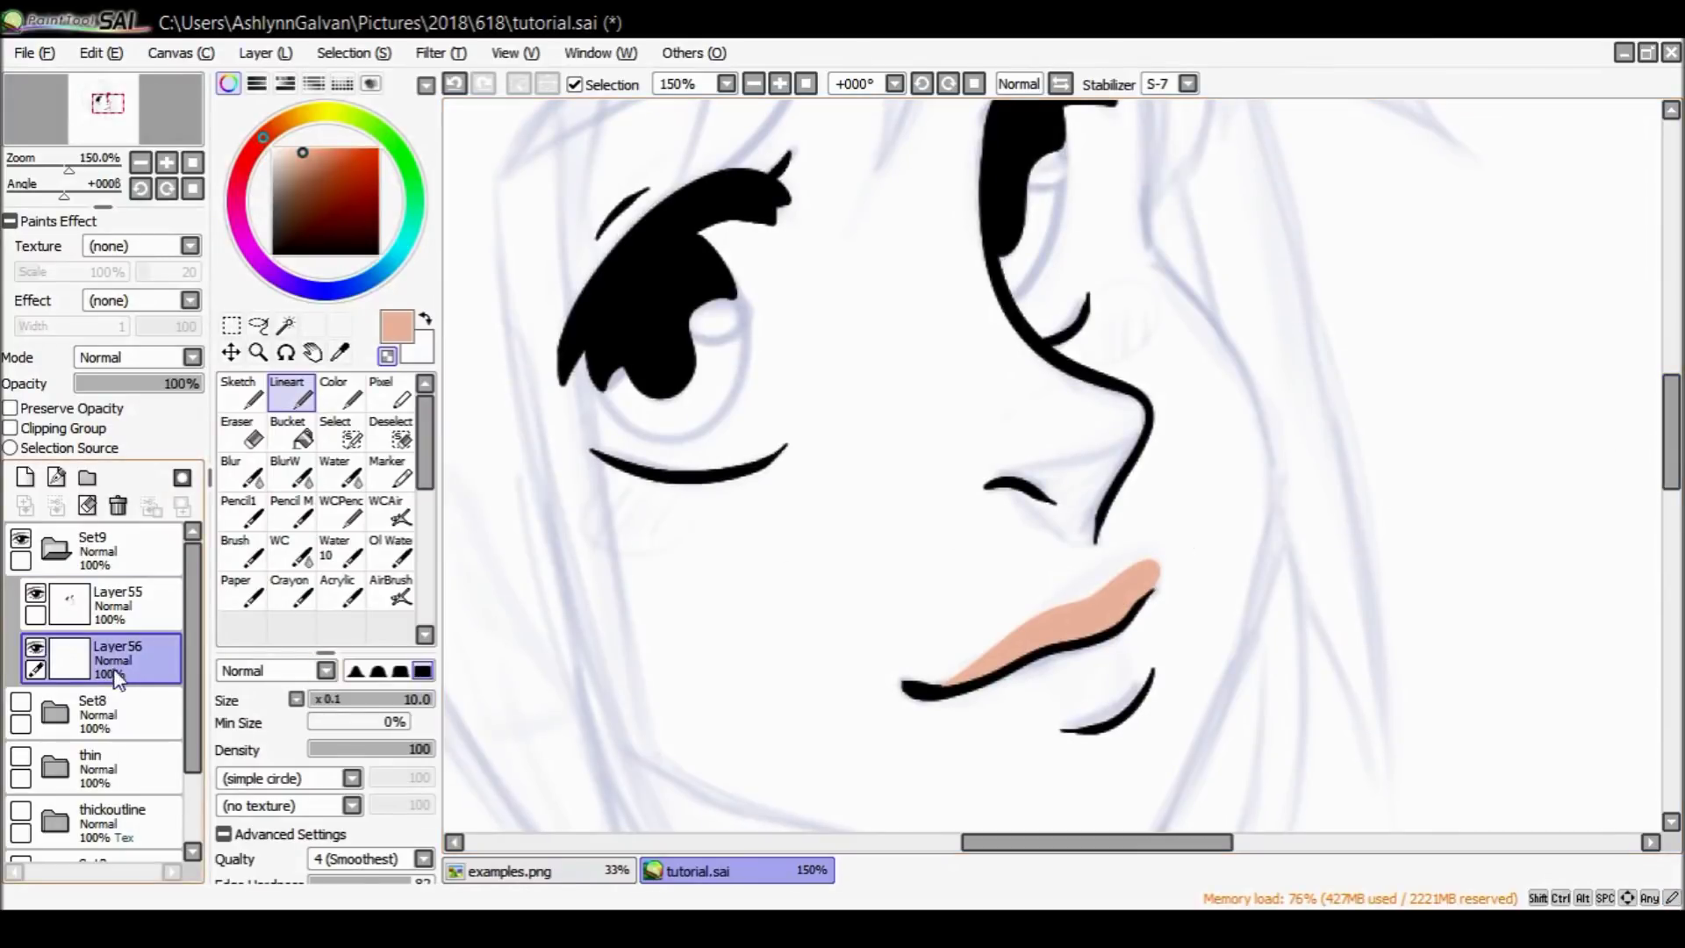
Toggle the lip colour layer's visibility to examine how it is separated from the black line layer.
{"action": "left_click", "coordinate": [35, 648]}
{"action": "left_click", "coordinate": [35, 648]}
{"action": "left_click", "coordinate": [46, 599]}
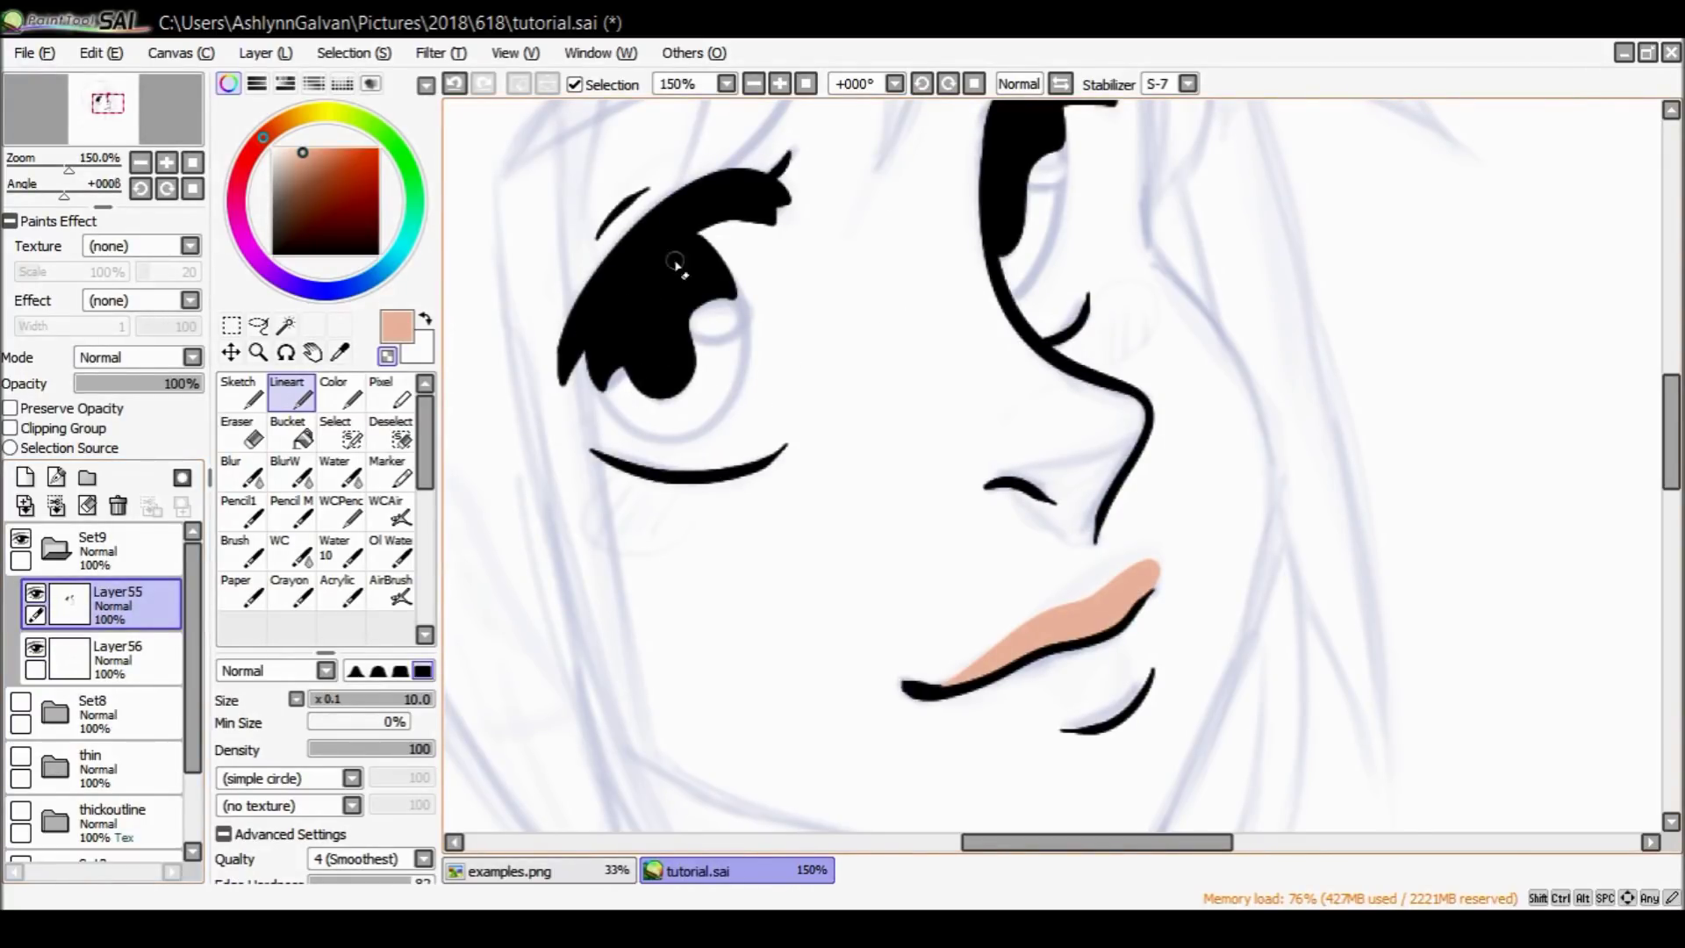
{"action": "scroll", "coordinate": [1651, 404], "scroll_direction": "up", "scroll_amount": 3}
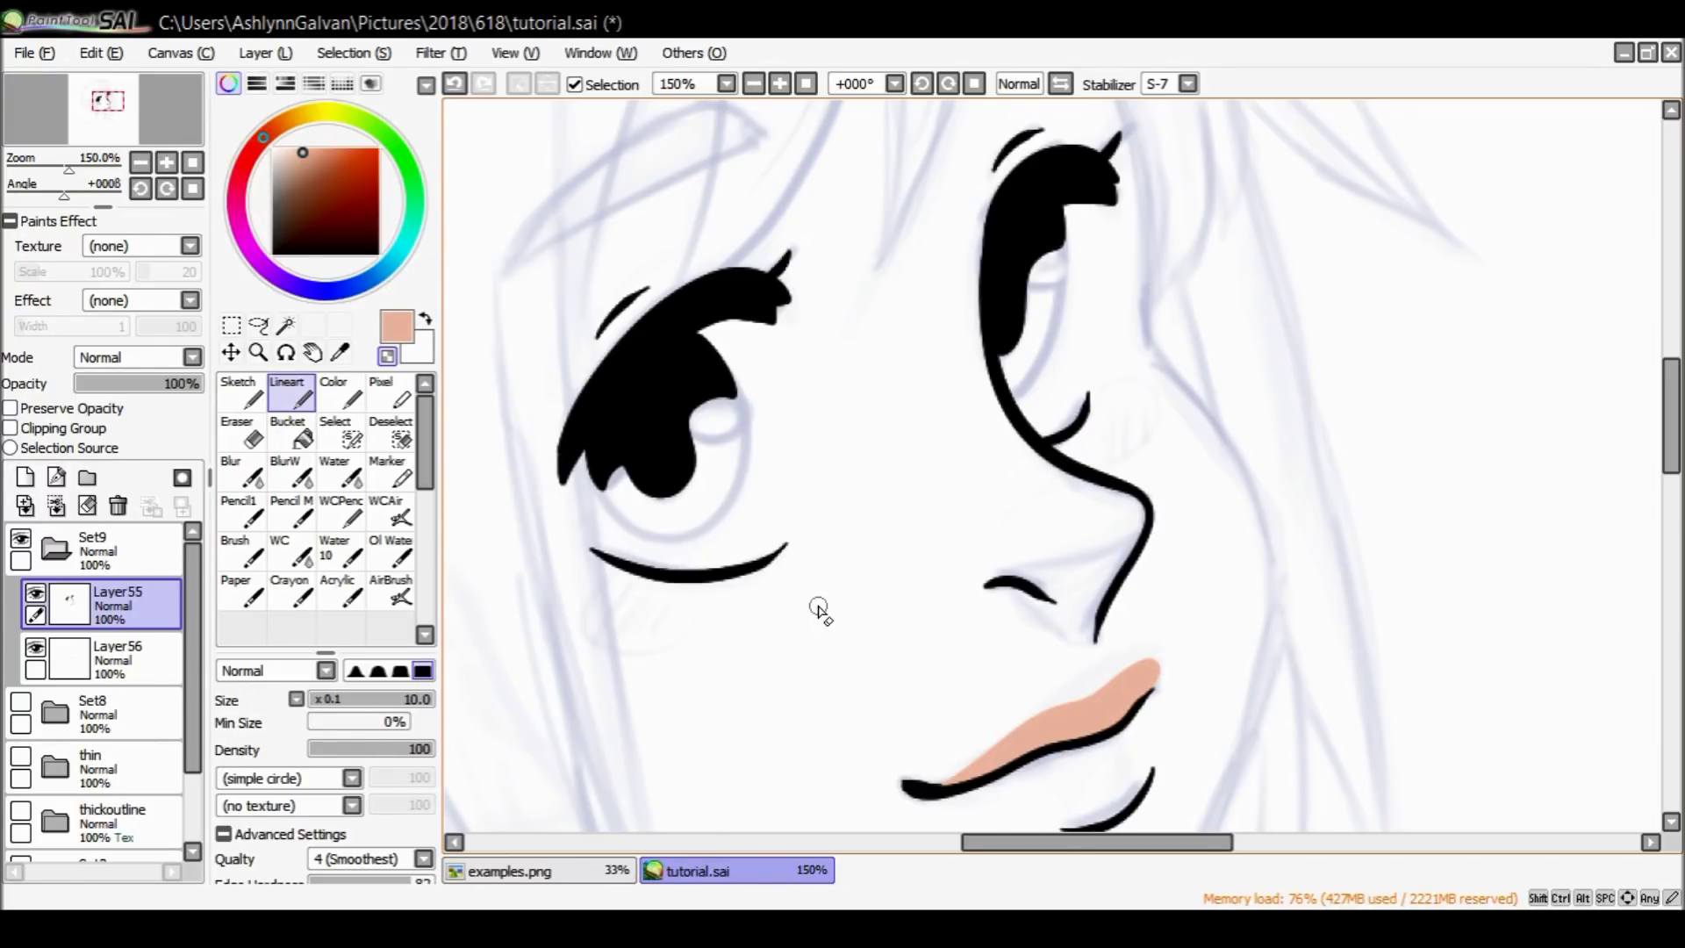
{"action": "left_click_drag", "start_coordinate": [1672, 422], "coordinate": [1672, 430]}
{"action": "left_click", "coordinate": [97, 660]}
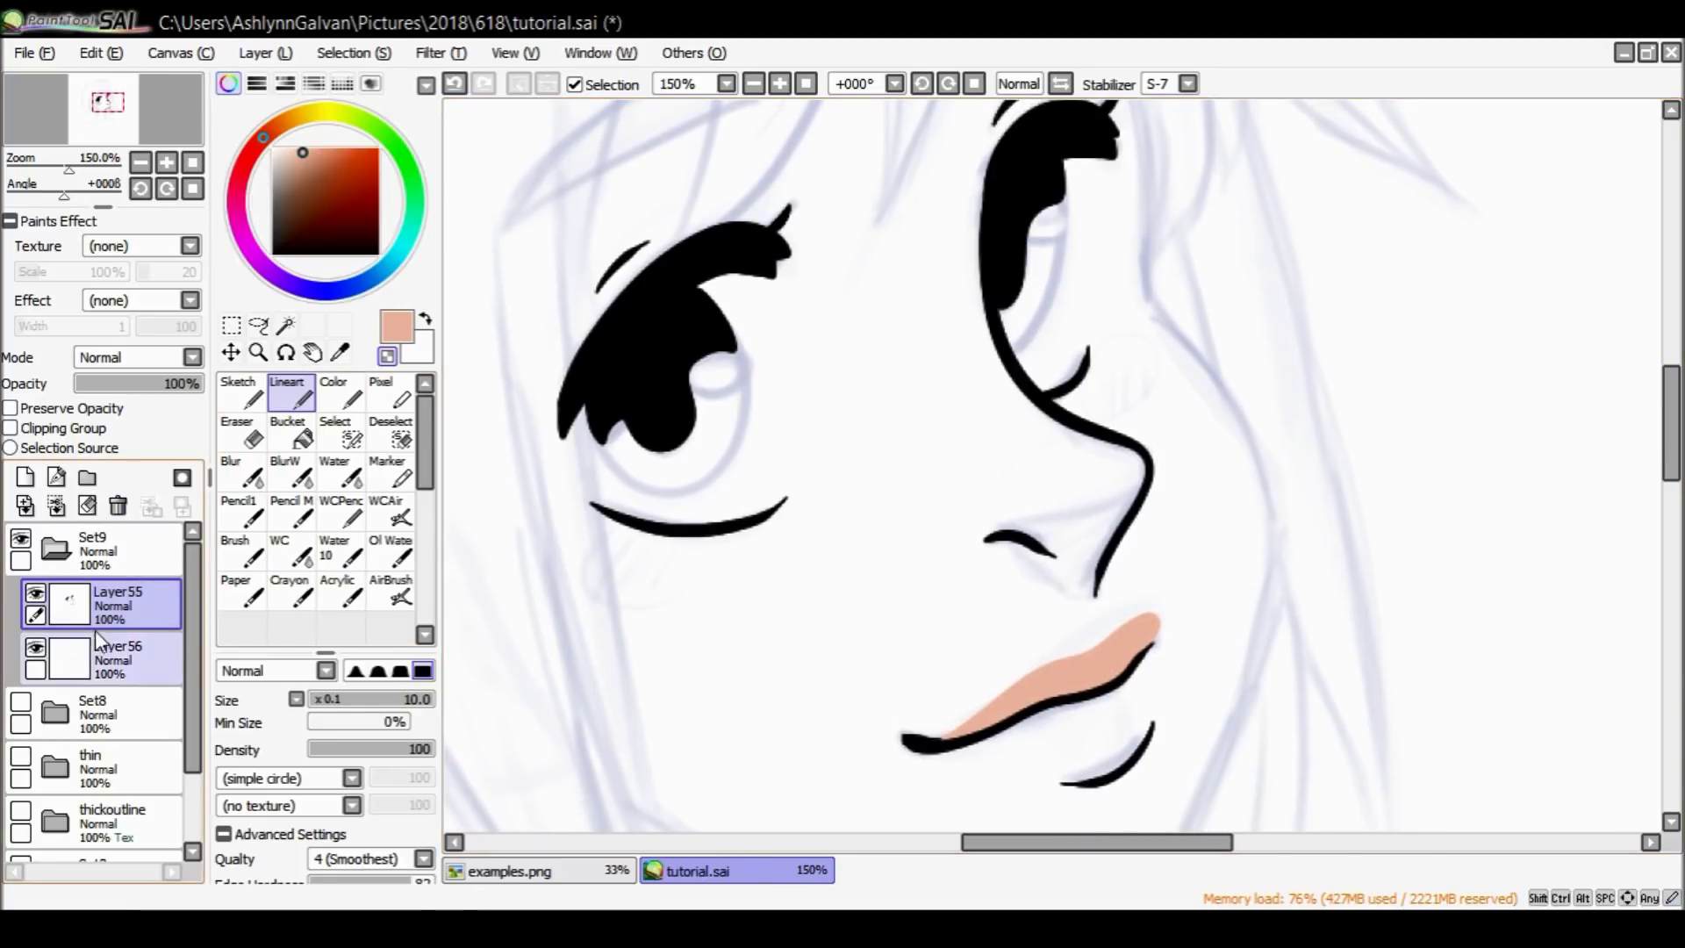
{"action": "left_click", "coordinate": [35, 648]}
{"action": "left_click", "coordinate": [35, 649]}
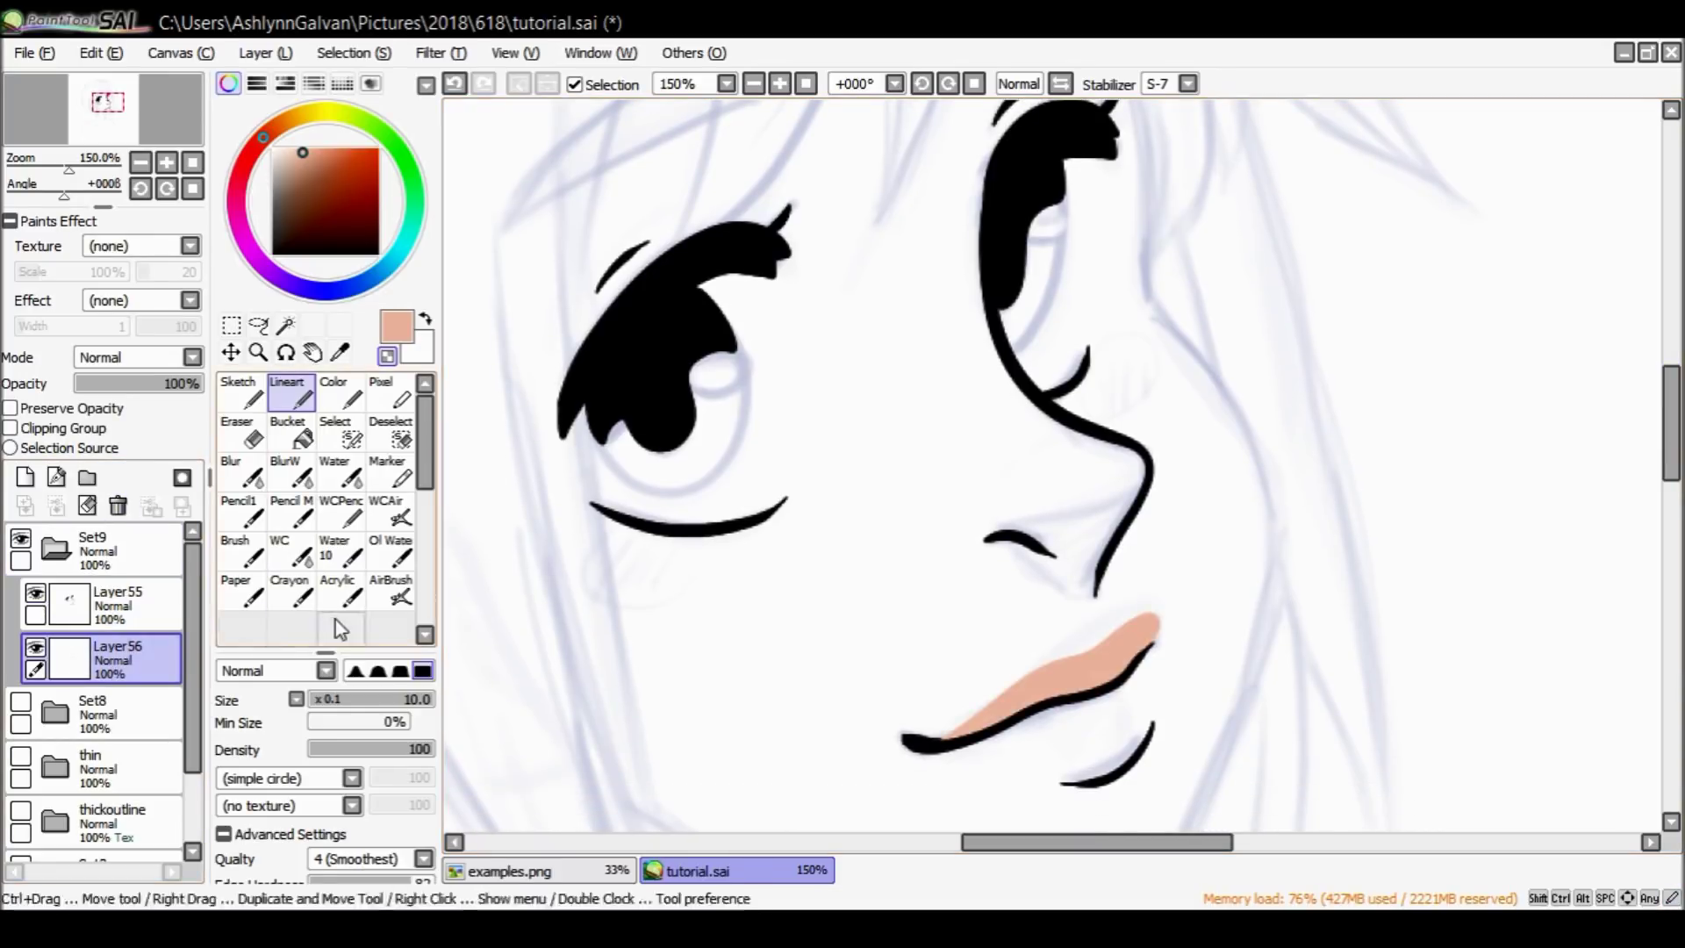
Sample the iris blue from the coloured portrait in Set8 and outline and fill the nearer eye's iris on Layer56.
{"action": "left_click", "coordinate": [20, 702]}
{"action": "left_click", "coordinate": [737, 438], "text": "alt"}
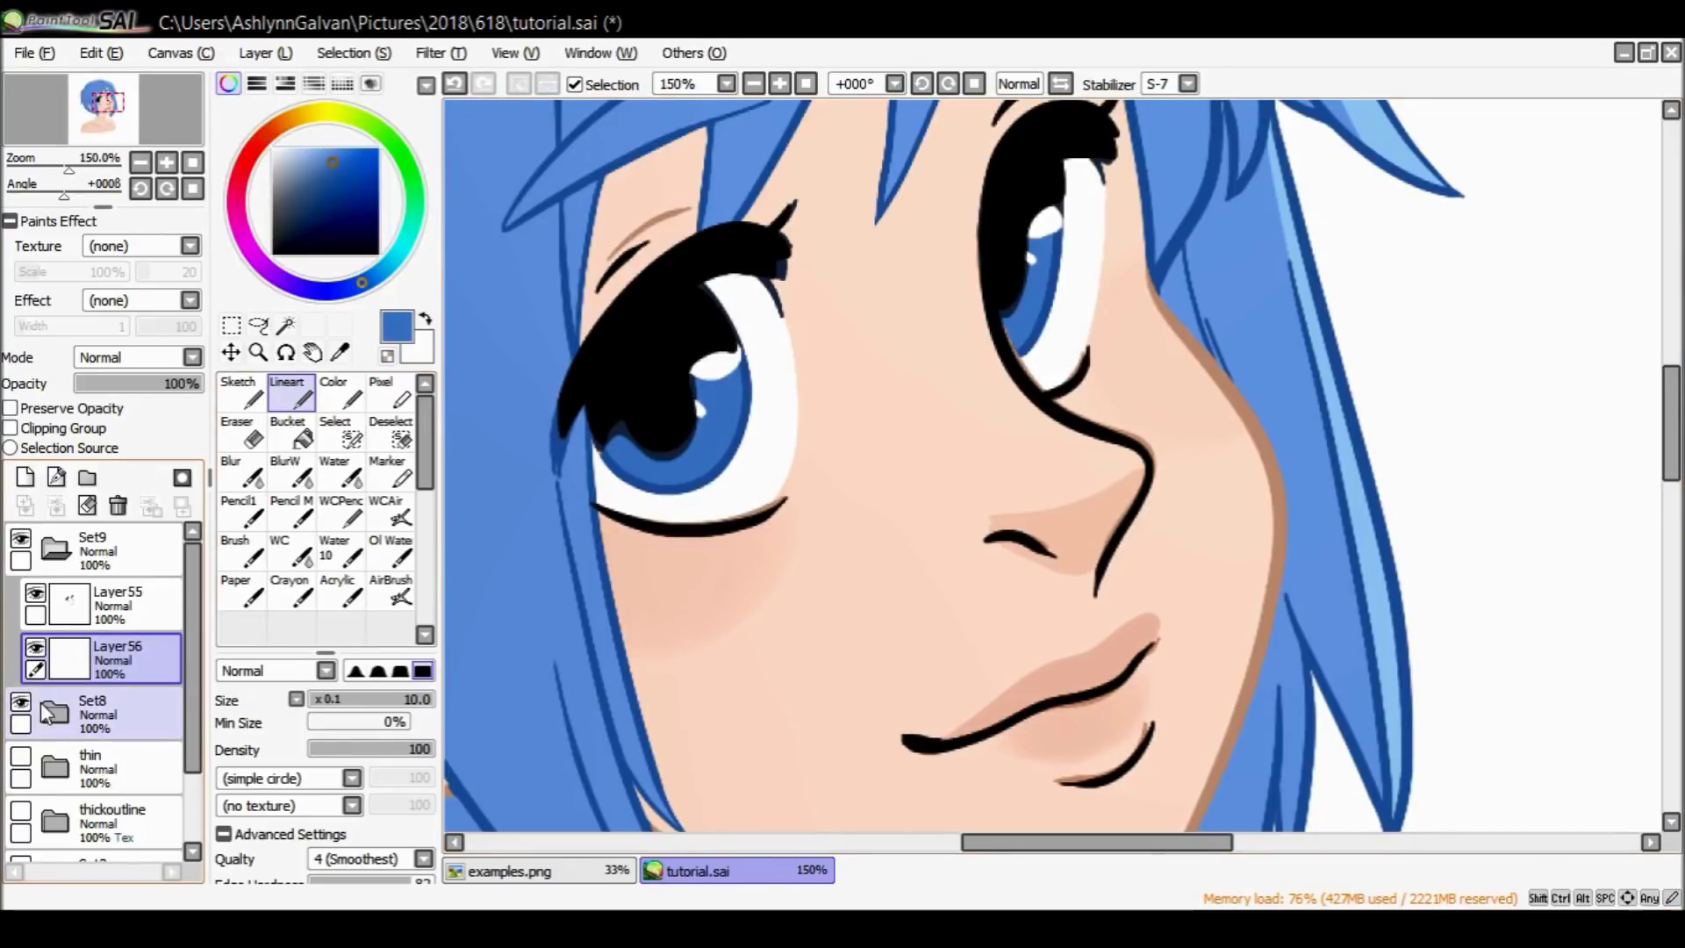
{"action": "left_click", "coordinate": [20, 702]}
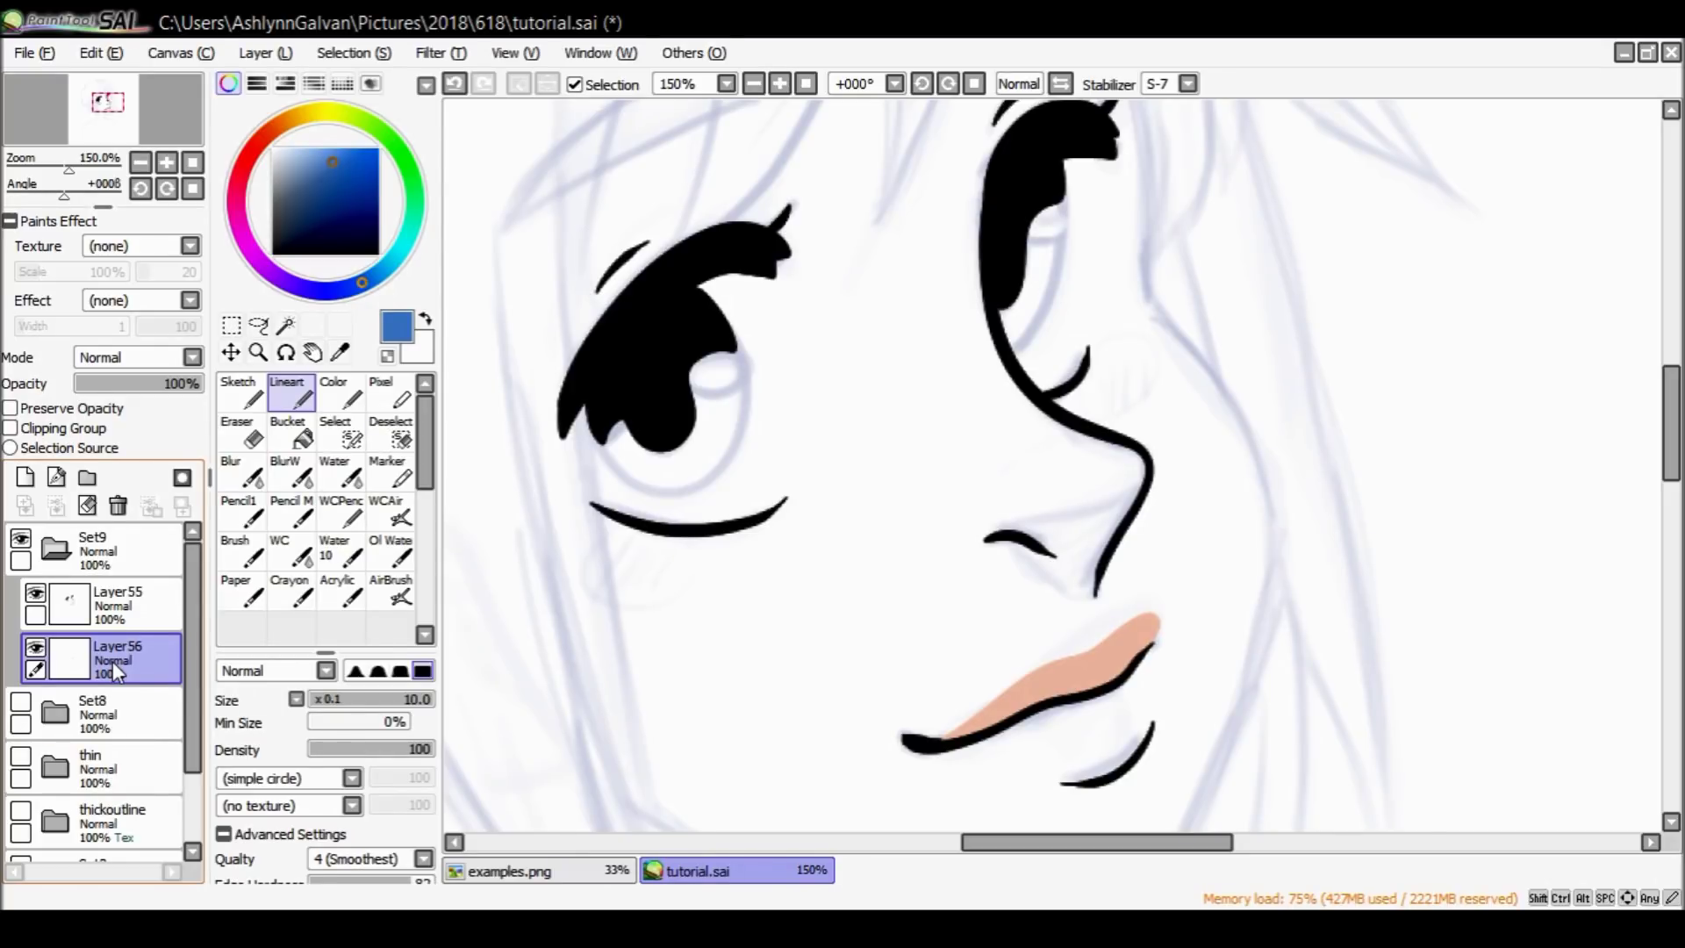
{"action": "scroll", "coordinate": [1641, 448], "scroll_direction": "up", "scroll_amount": 2}
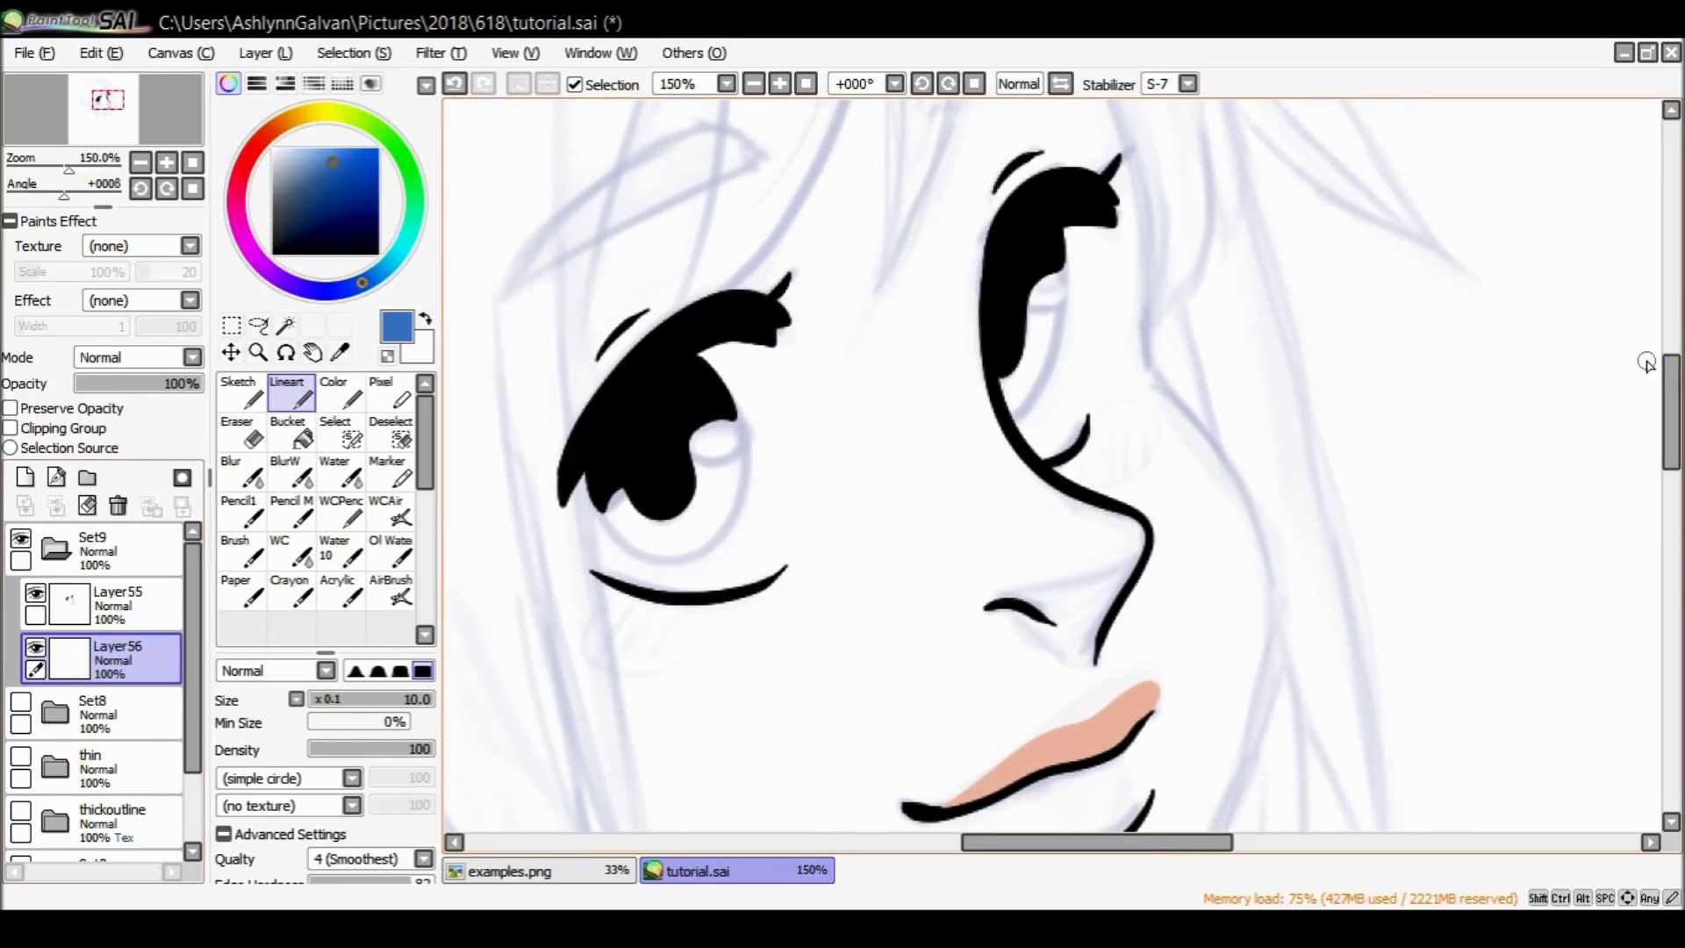
{"action": "scroll", "coordinate": [941, 313], "scroll_direction": "down", "scroll_amount": 3}
{"action": "mouse_move", "coordinate": [601, 405]}
{"action": "left_mouse_down"}
{"action": "mouse_move", "coordinate": [676, 463]}
{"action": "mouse_move", "coordinate": [744, 386]}
{"action": "mouse_move", "coordinate": [725, 288]}
{"action": "left_mouse_up"}
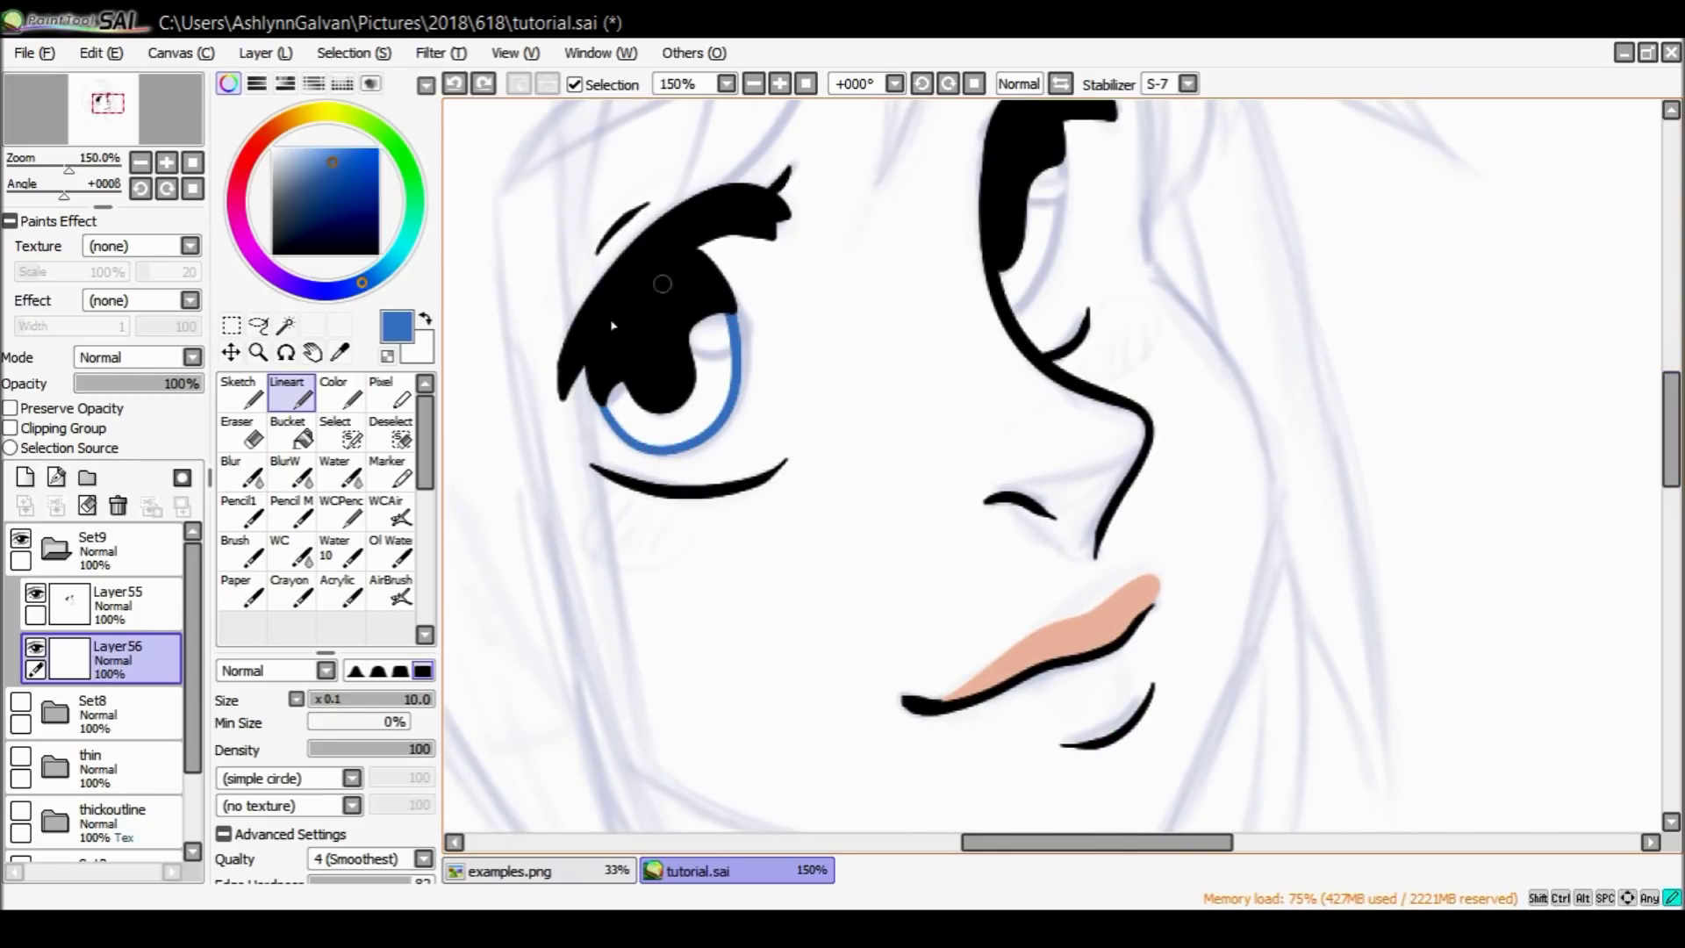
{"action": "left_click", "coordinate": [288, 430]}
{"action": "left_click", "coordinate": [694, 428]}
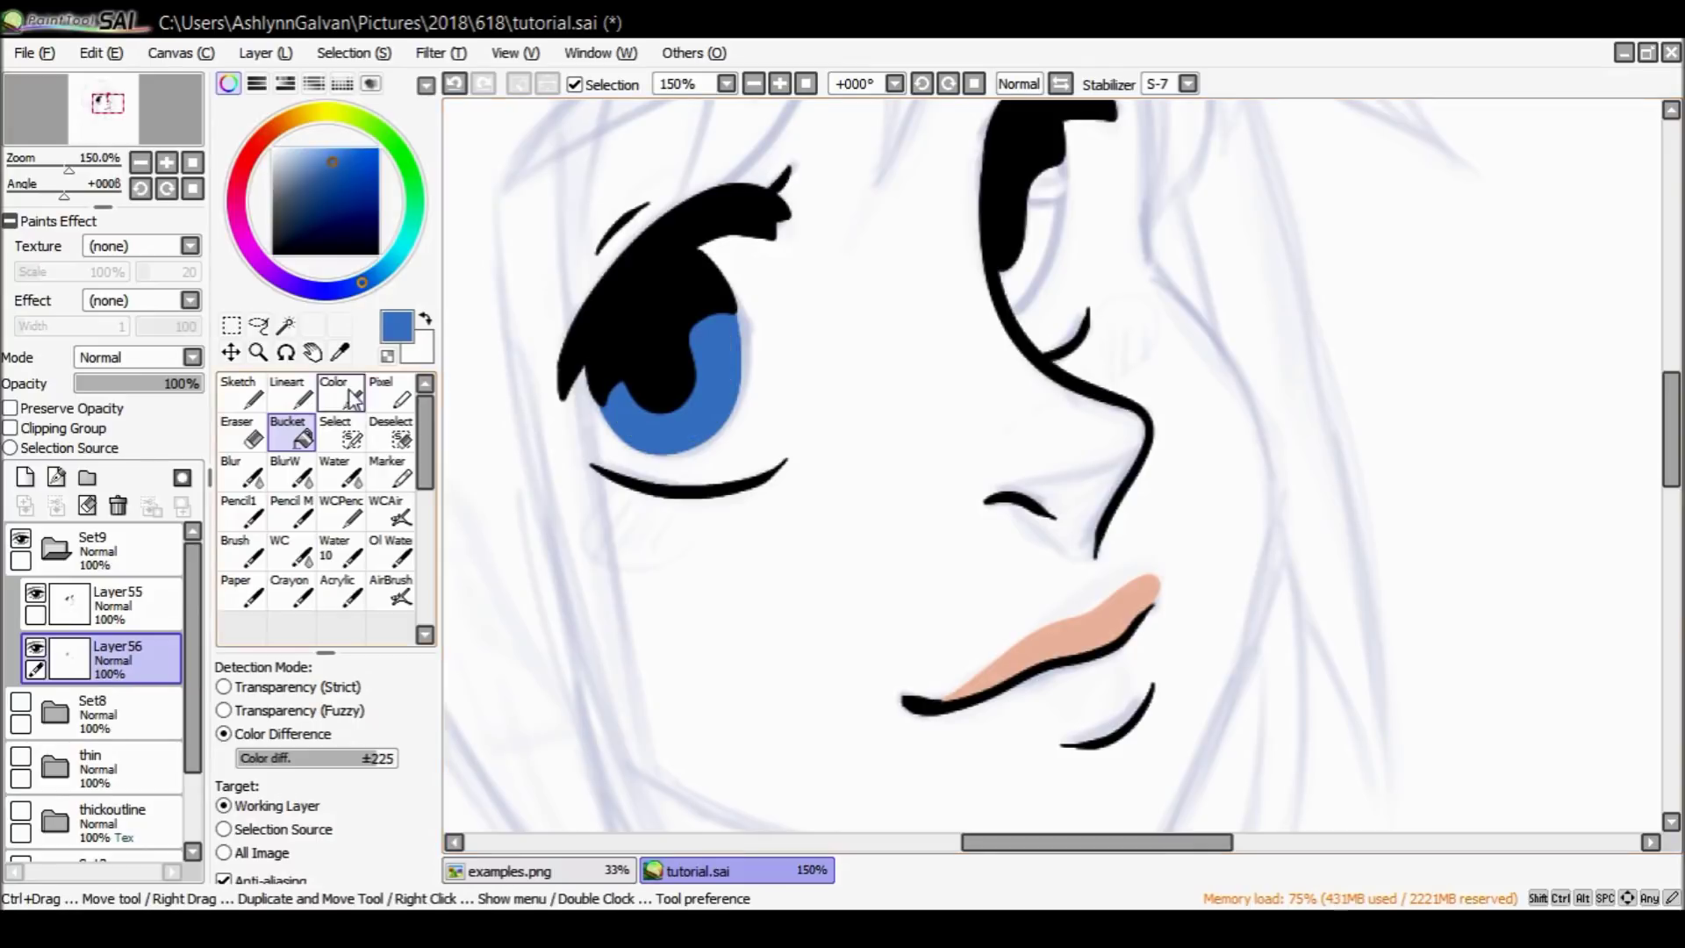
Outline the farther eye's iris in the same blue with the Lineart brush and fill it with the Bucket.
{"action": "left_click", "coordinate": [291, 395]}
{"action": "mouse_move", "coordinate": [1009, 308]}
{"action": "left_mouse_down"}
{"action": "mouse_move", "coordinate": [1046, 282]}
{"action": "mouse_move", "coordinate": [1060, 151]}
{"action": "left_mouse_up"}
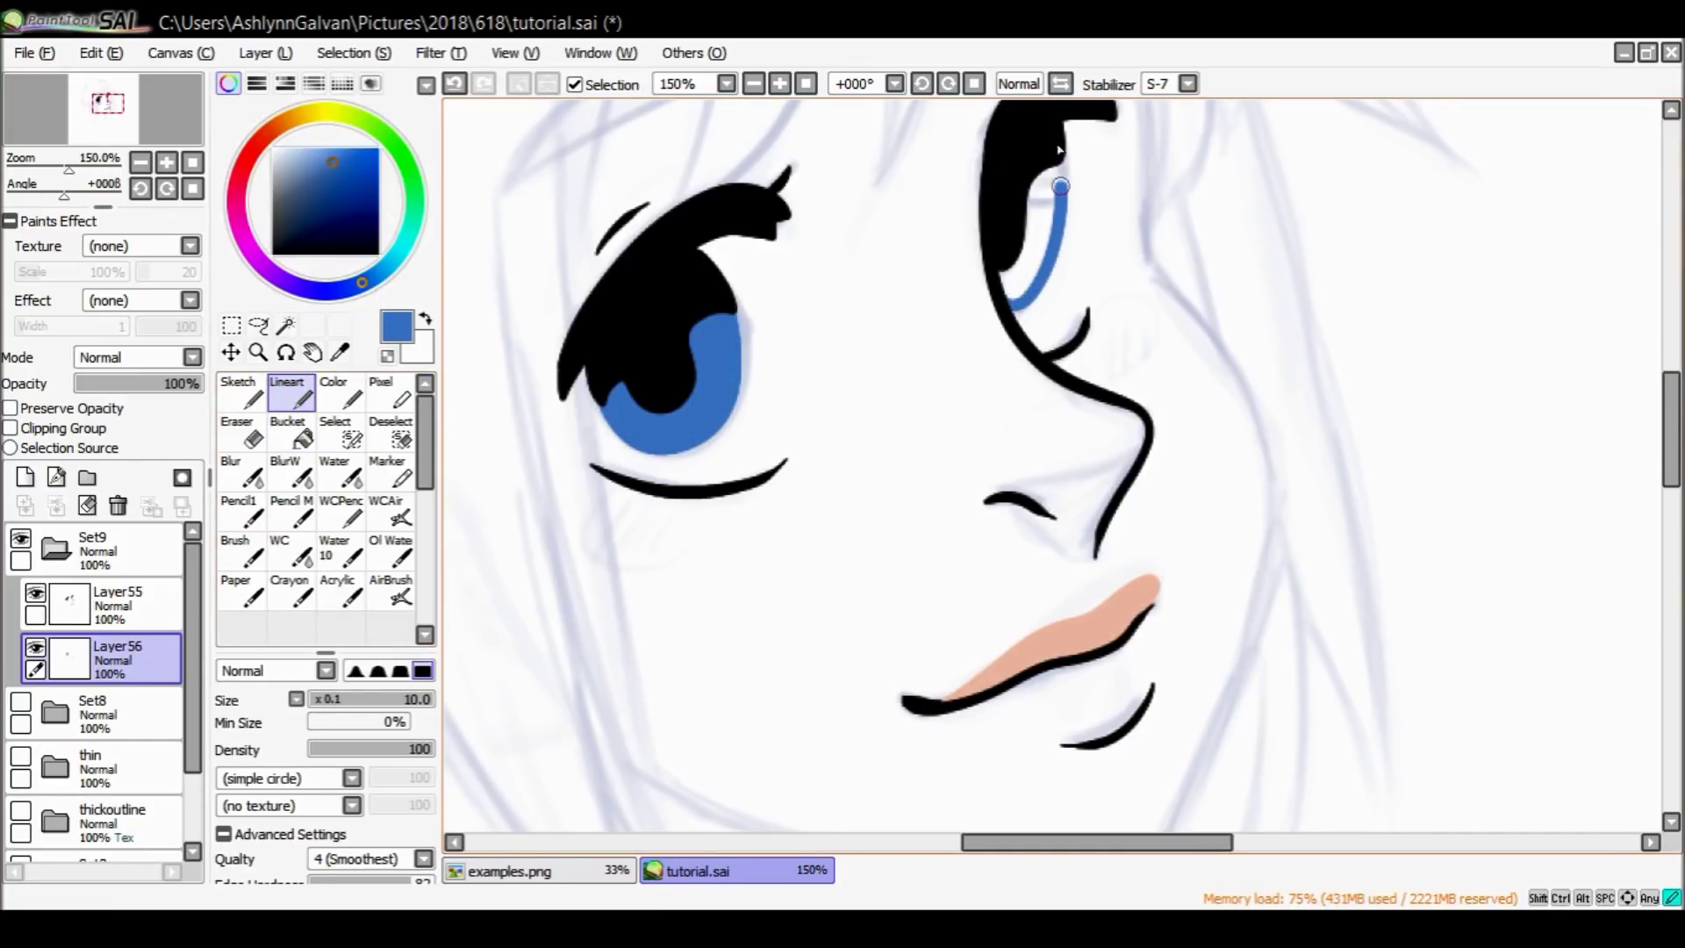
{"action": "left_click", "coordinate": [288, 430]}
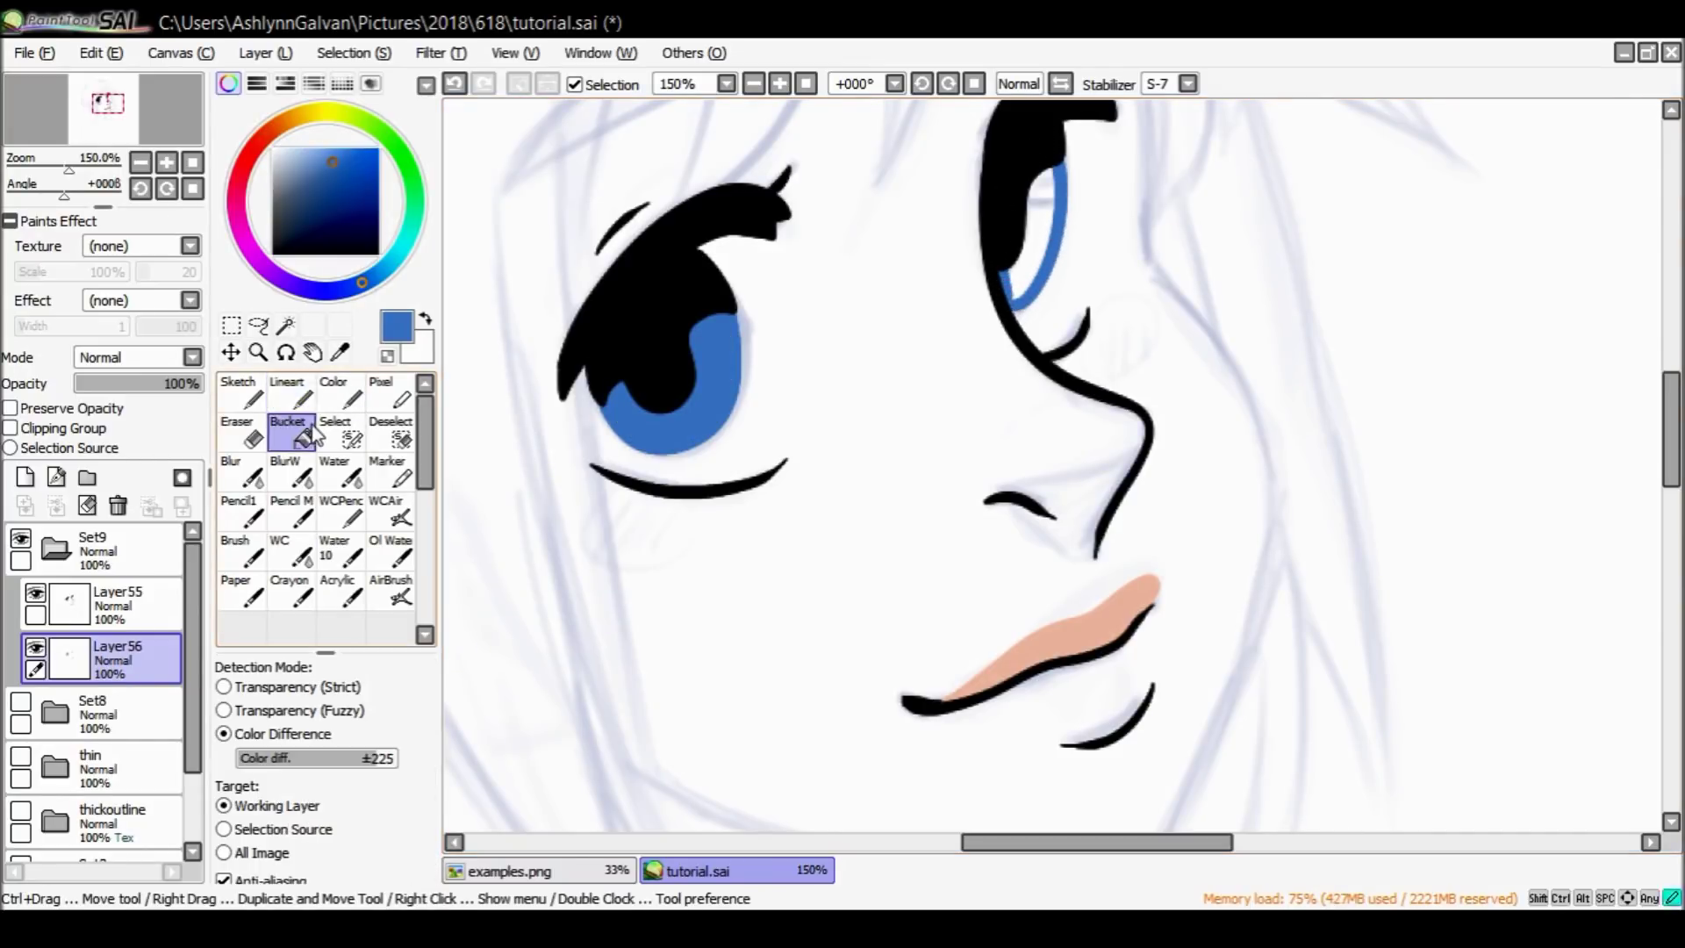
{"action": "left_click", "coordinate": [1036, 230]}
Add a new layer above the line art and set the Lineart brush to white with the stabilizer at 0.
{"action": "left_click", "coordinate": [25, 476]}
{"action": "left_click", "coordinate": [273, 150]}
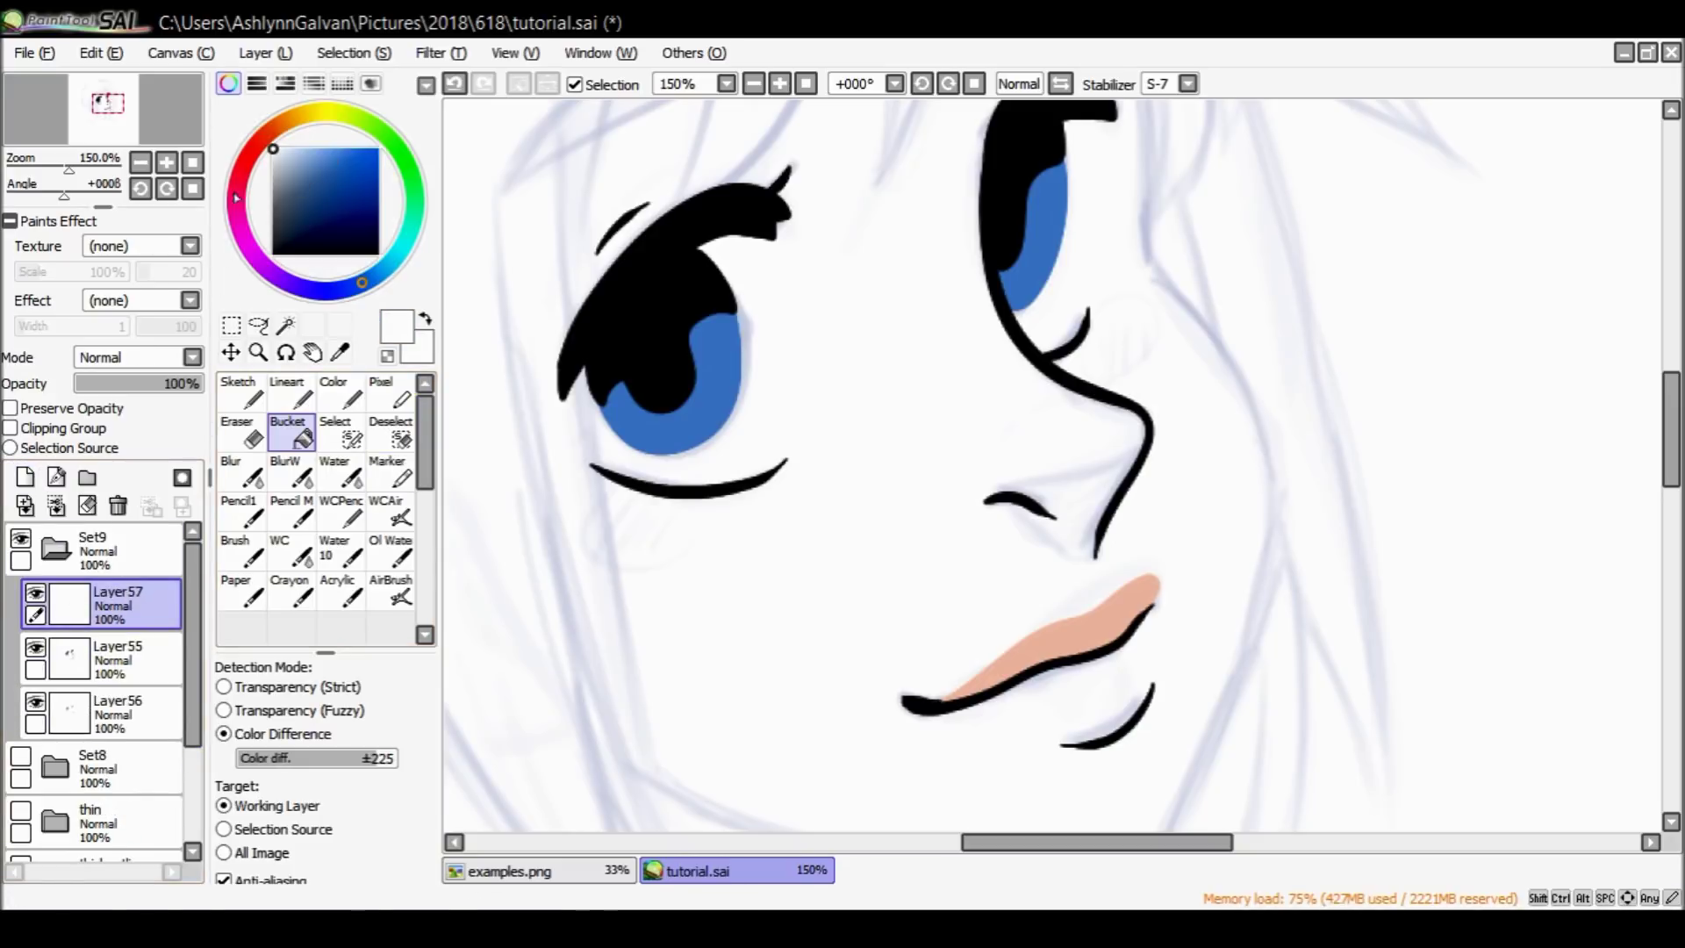
{"action": "left_click", "coordinate": [292, 395]}
{"action": "left_click", "coordinate": [1187, 83]}
{"action": "left_click", "coordinate": [1166, 110]}
{"action": "left_click", "coordinate": [123, 660]}
{"action": "mouse_move", "coordinate": [132, 384]}
{"action": "left_mouse_down"}
{"action": "mouse_move", "coordinate": [110, 391]}
{"action": "mouse_move", "coordinate": [127, 403]}
{"action": "mouse_move", "coordinate": [203, 384]}
{"action": "left_mouse_up"}
{"action": "left_click", "coordinate": [118, 605]}
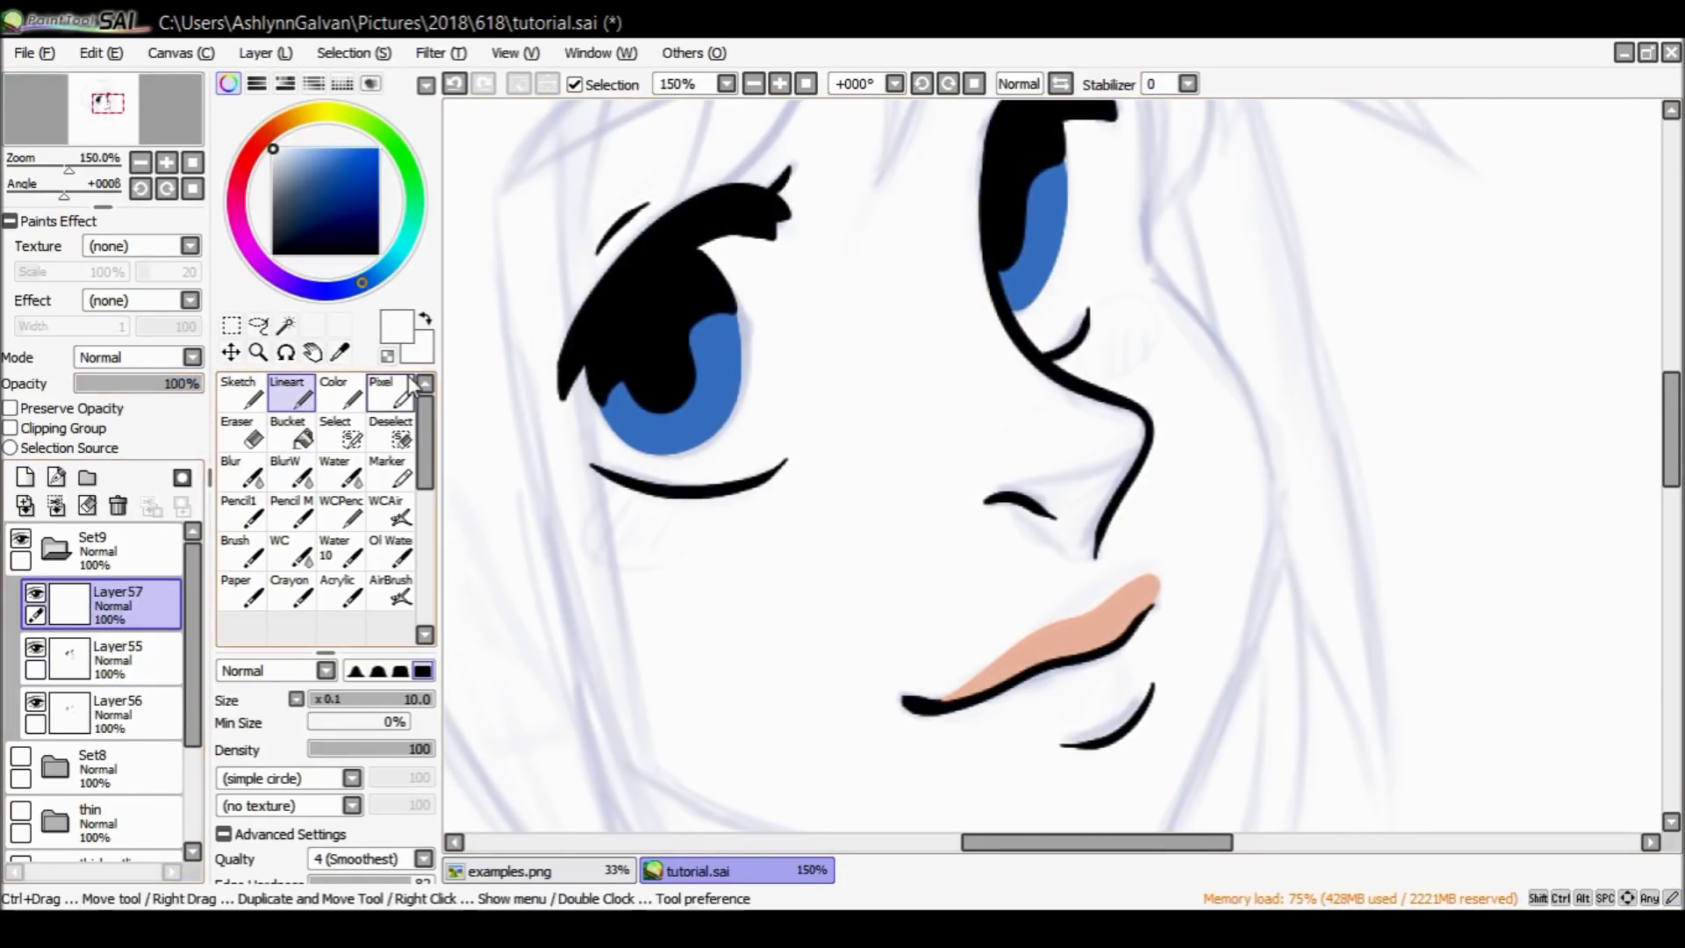
Paint a large white highlight on the upper inner edge of each iris with the Lineart brush.
{"action": "mouse_move", "coordinate": [687, 343]}
{"action": "left_mouse_down"}
{"action": "mouse_move", "coordinate": [718, 349]}
{"action": "mouse_move", "coordinate": [716, 320]}
{"action": "mouse_move", "coordinate": [693, 338]}
{"action": "mouse_move", "coordinate": [714, 331]}
{"action": "left_mouse_up"}
{"action": "key", "text": "ctrl+z"}
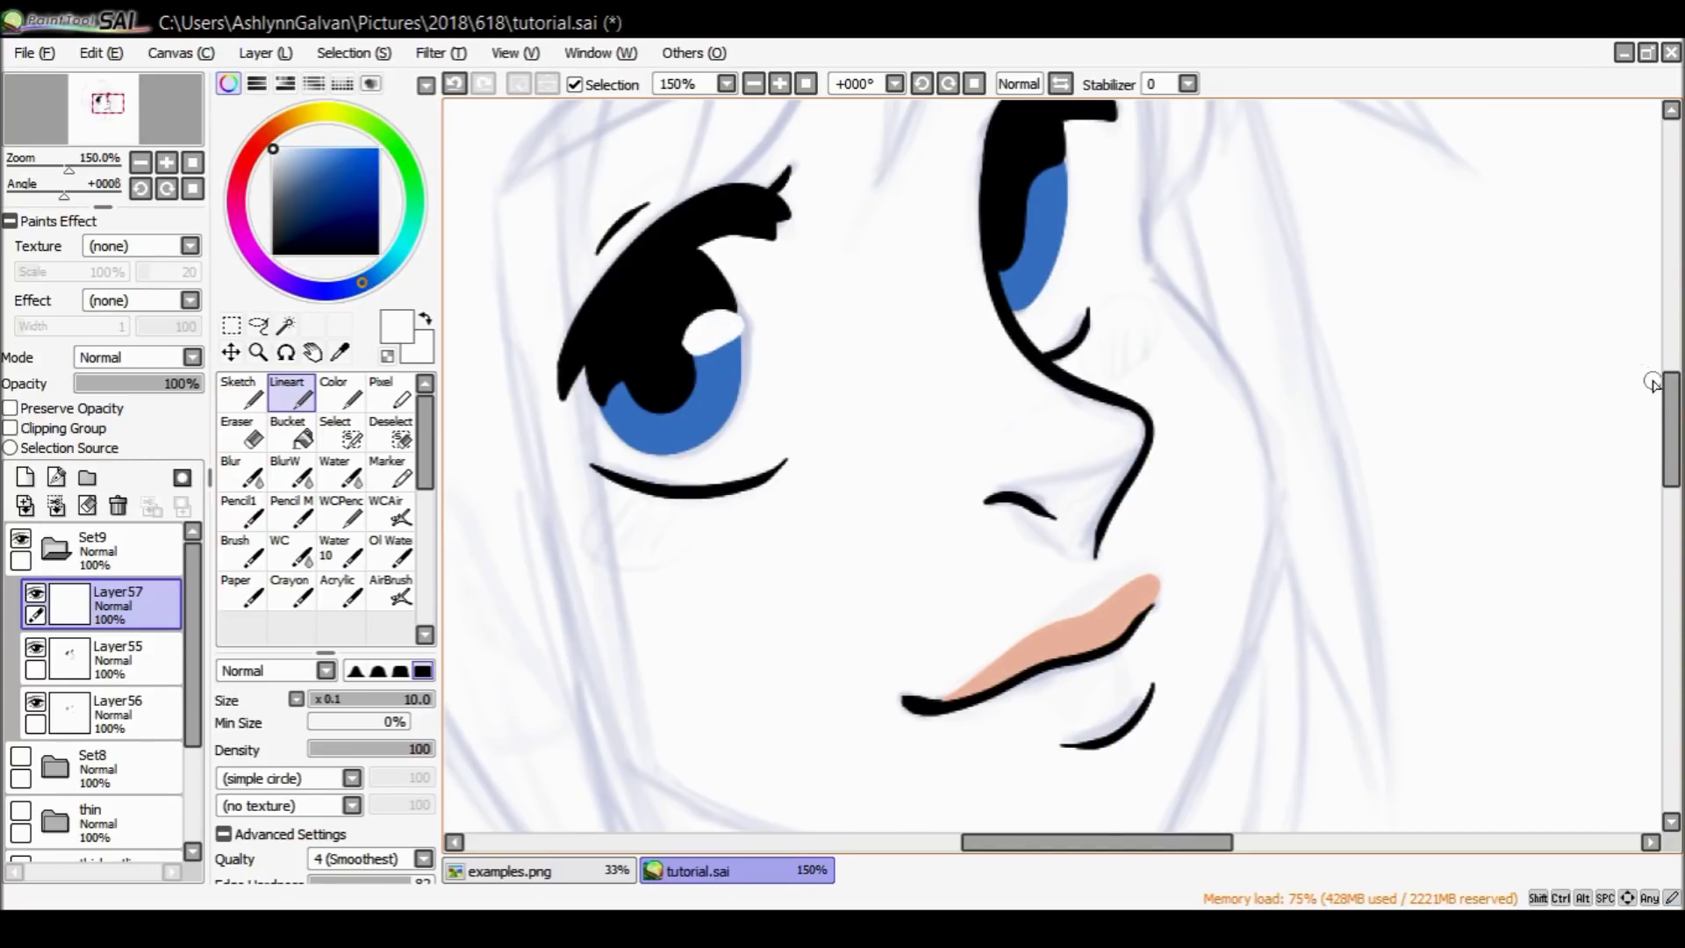
{"action": "scroll", "coordinate": [1404, 290], "scroll_direction": "up", "scroll_amount": 3}
{"action": "mouse_move", "coordinate": [1056, 307]}
{"action": "left_mouse_down"}
{"action": "mouse_move", "coordinate": [1036, 329]}
{"action": "mouse_move", "coordinate": [1053, 308]}
{"action": "left_mouse_up"}
{"action": "key", "text": "ctrl+z"}
{"action": "key", "text": "ctrl+z"}
Add small white glints inside both irises and a round white highlight at the nearer iris's outer edge.
{"action": "left_click_drag", "start_coordinate": [701, 511], "coordinate": [714, 520]}
{"action": "left_click_drag", "start_coordinate": [1031, 352], "coordinate": [1041, 366]}
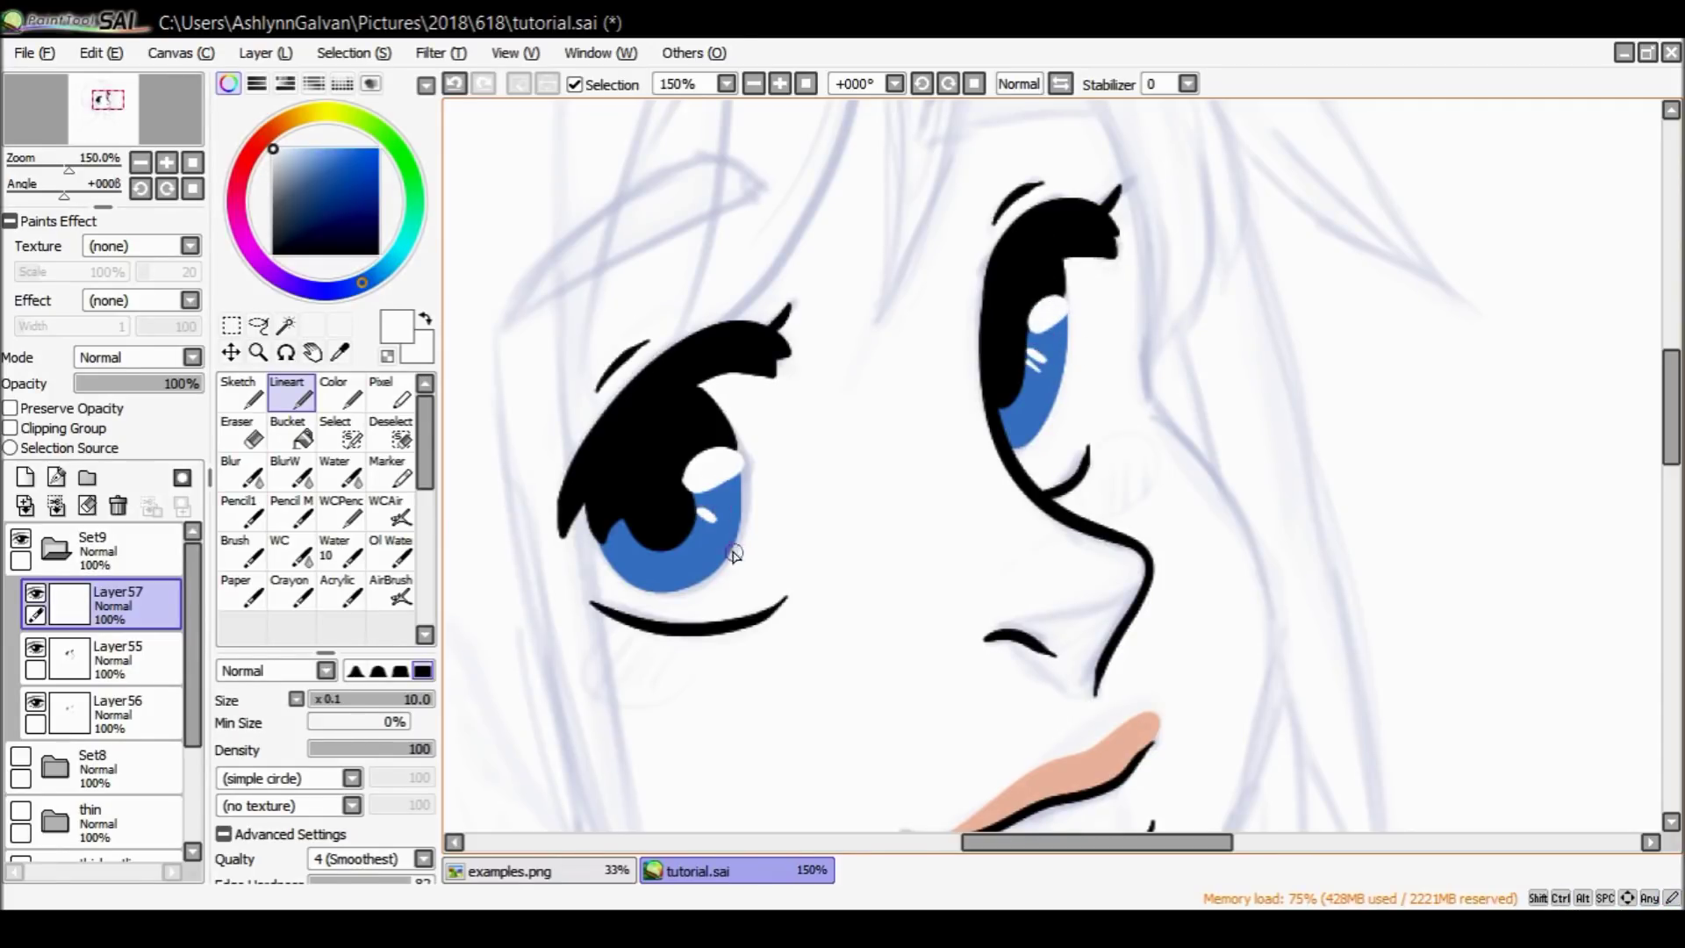
{"action": "left_click_drag", "start_coordinate": [625, 525], "coordinate": [604, 539]}
{"action": "scroll", "coordinate": [1631, 408], "scroll_direction": "down", "scroll_amount": 4}
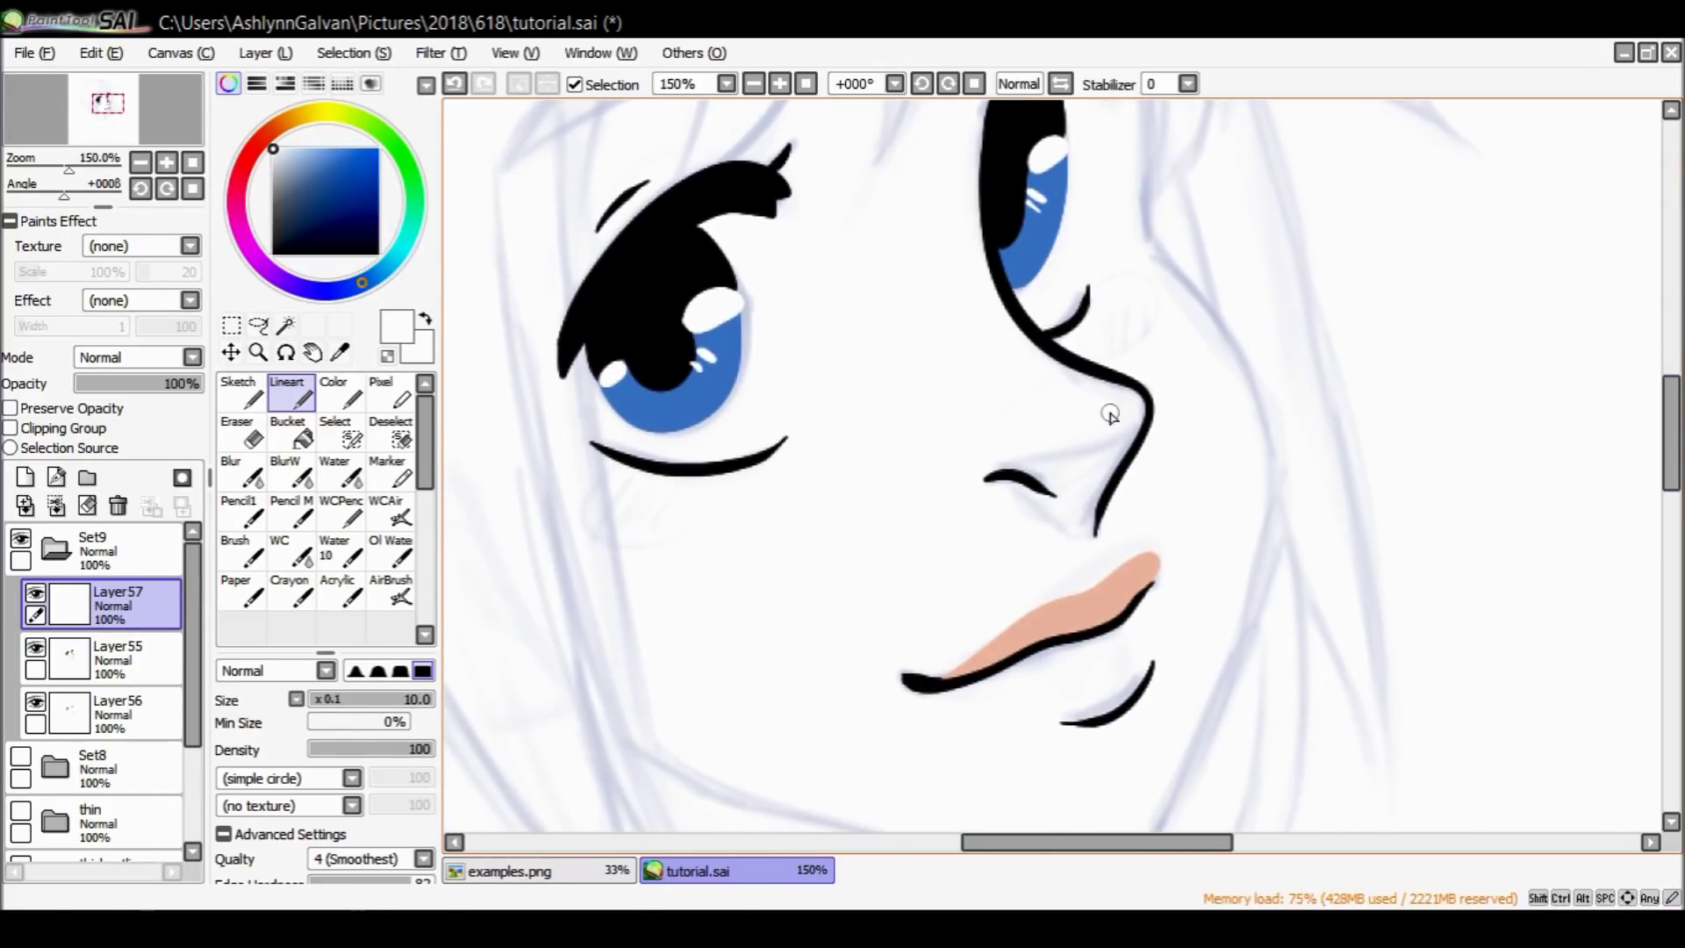
Sample the dark blue of the hair outline from the coloured portrait in Set8, hide Set8 again and select Layer56.
{"action": "left_click", "coordinate": [258, 352]}
{"action": "left_click", "coordinate": [224, 690]}
{"action": "left_click", "coordinate": [943, 468]}
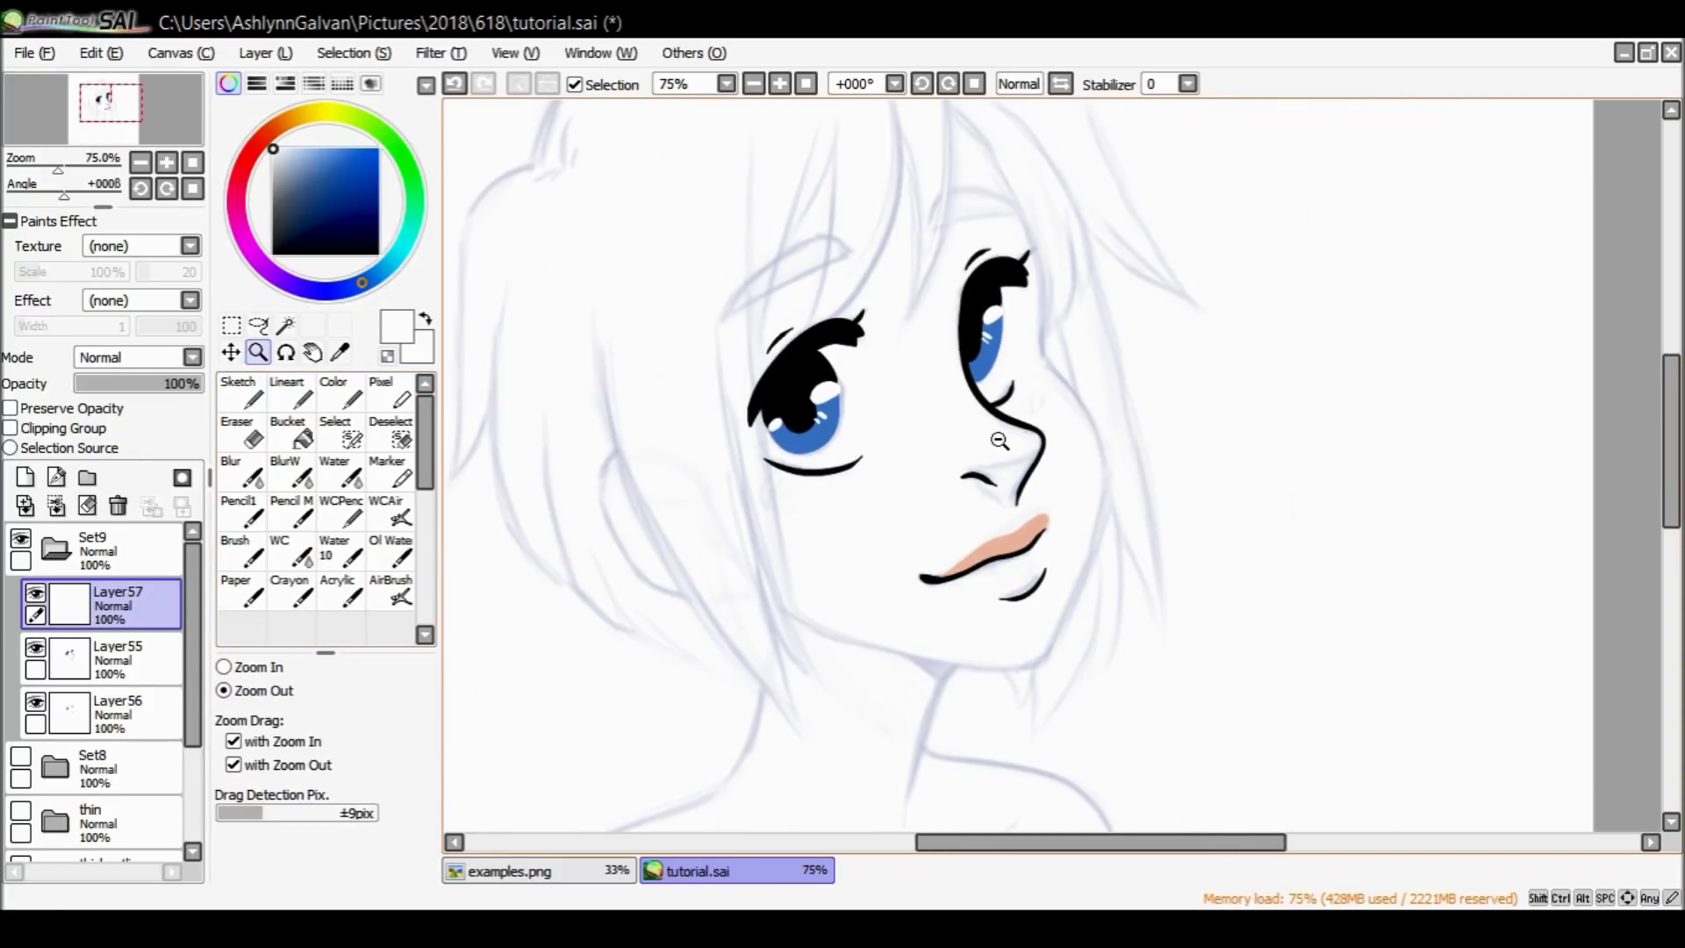
{"action": "scroll", "coordinate": [1672, 378], "scroll_direction": "up", "scroll_amount": 2}
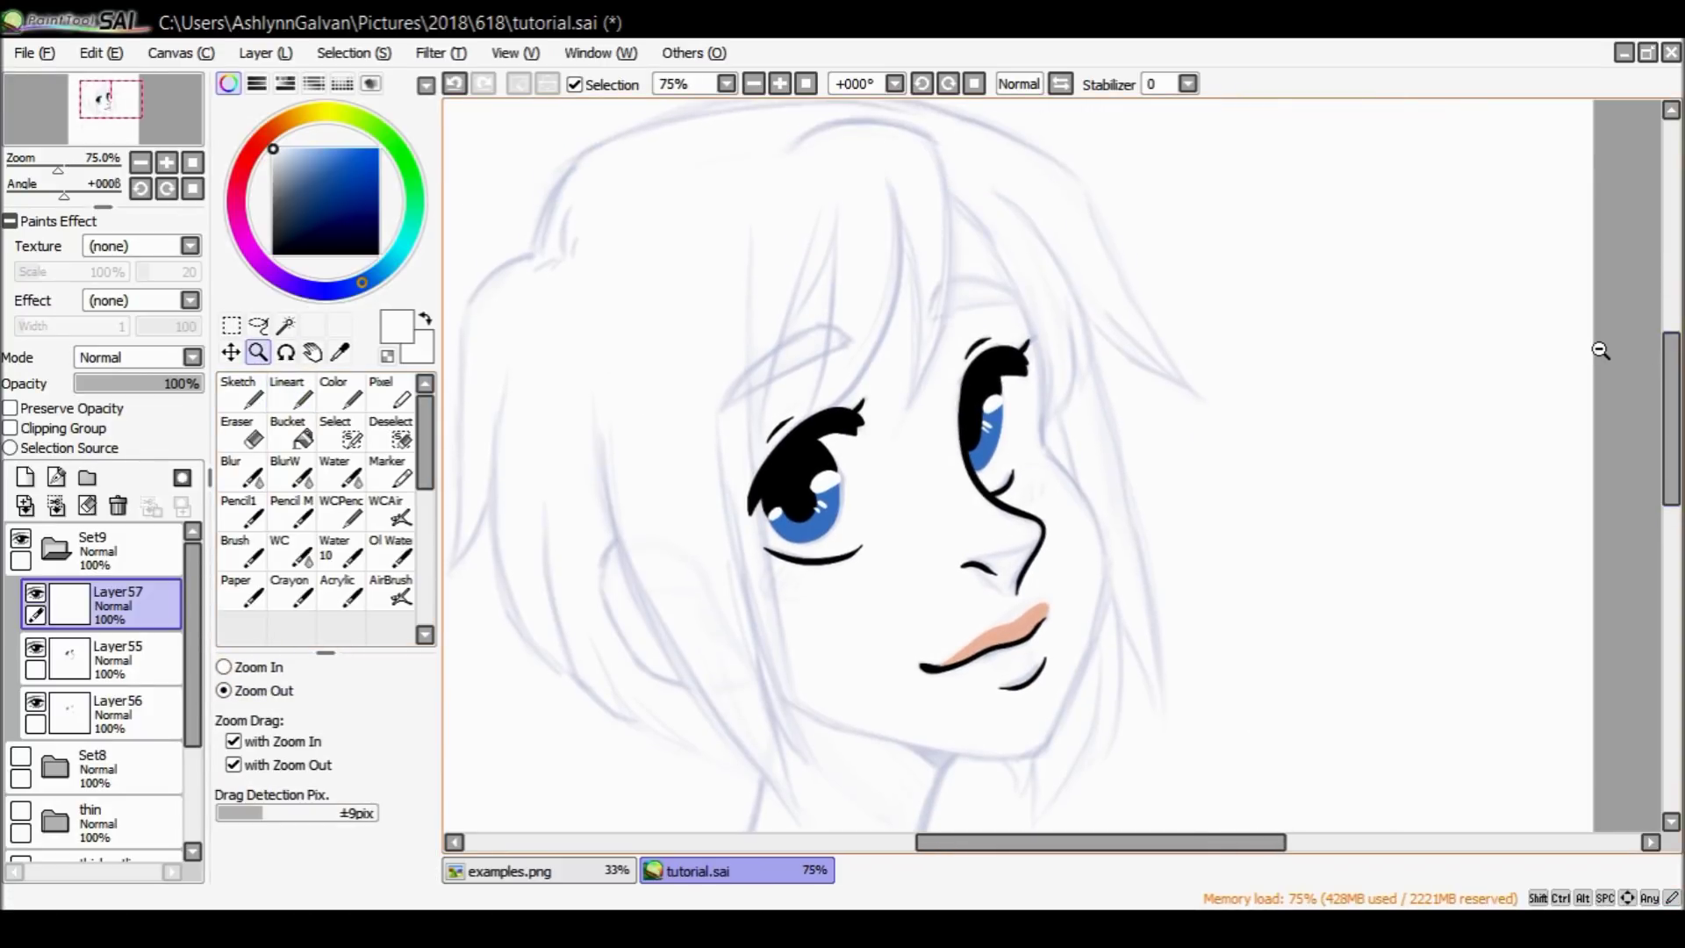
{"action": "left_click", "coordinate": [131, 659]}
{"action": "left_click", "coordinate": [224, 668]}
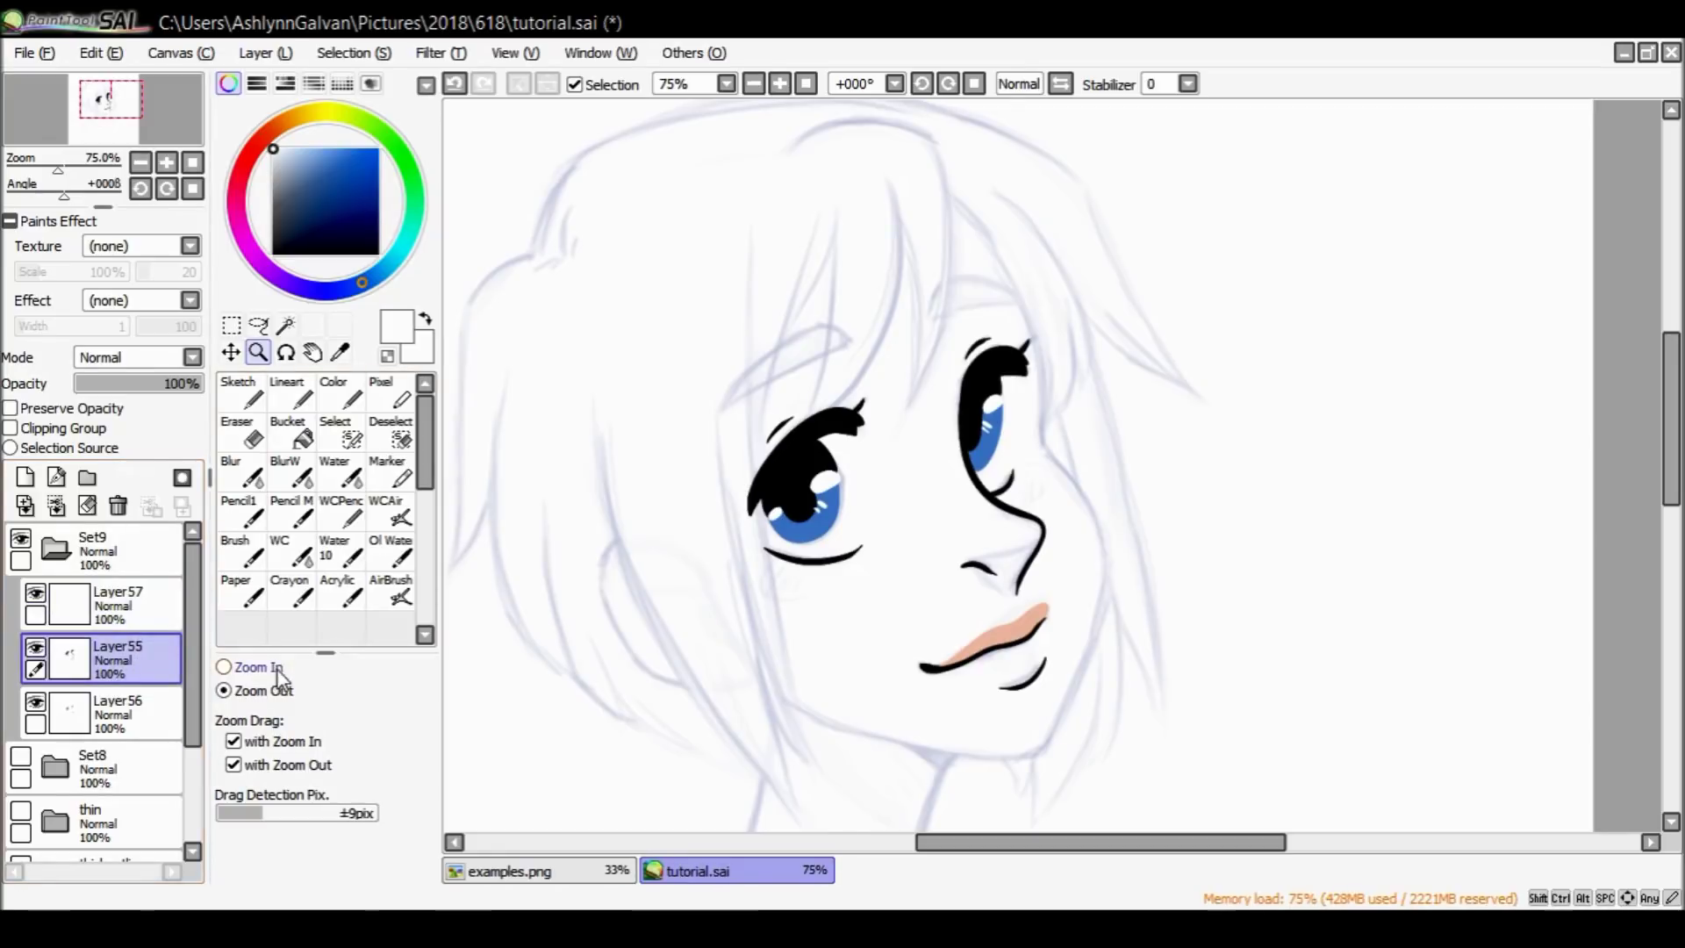
{"action": "left_click", "coordinate": [835, 418]}
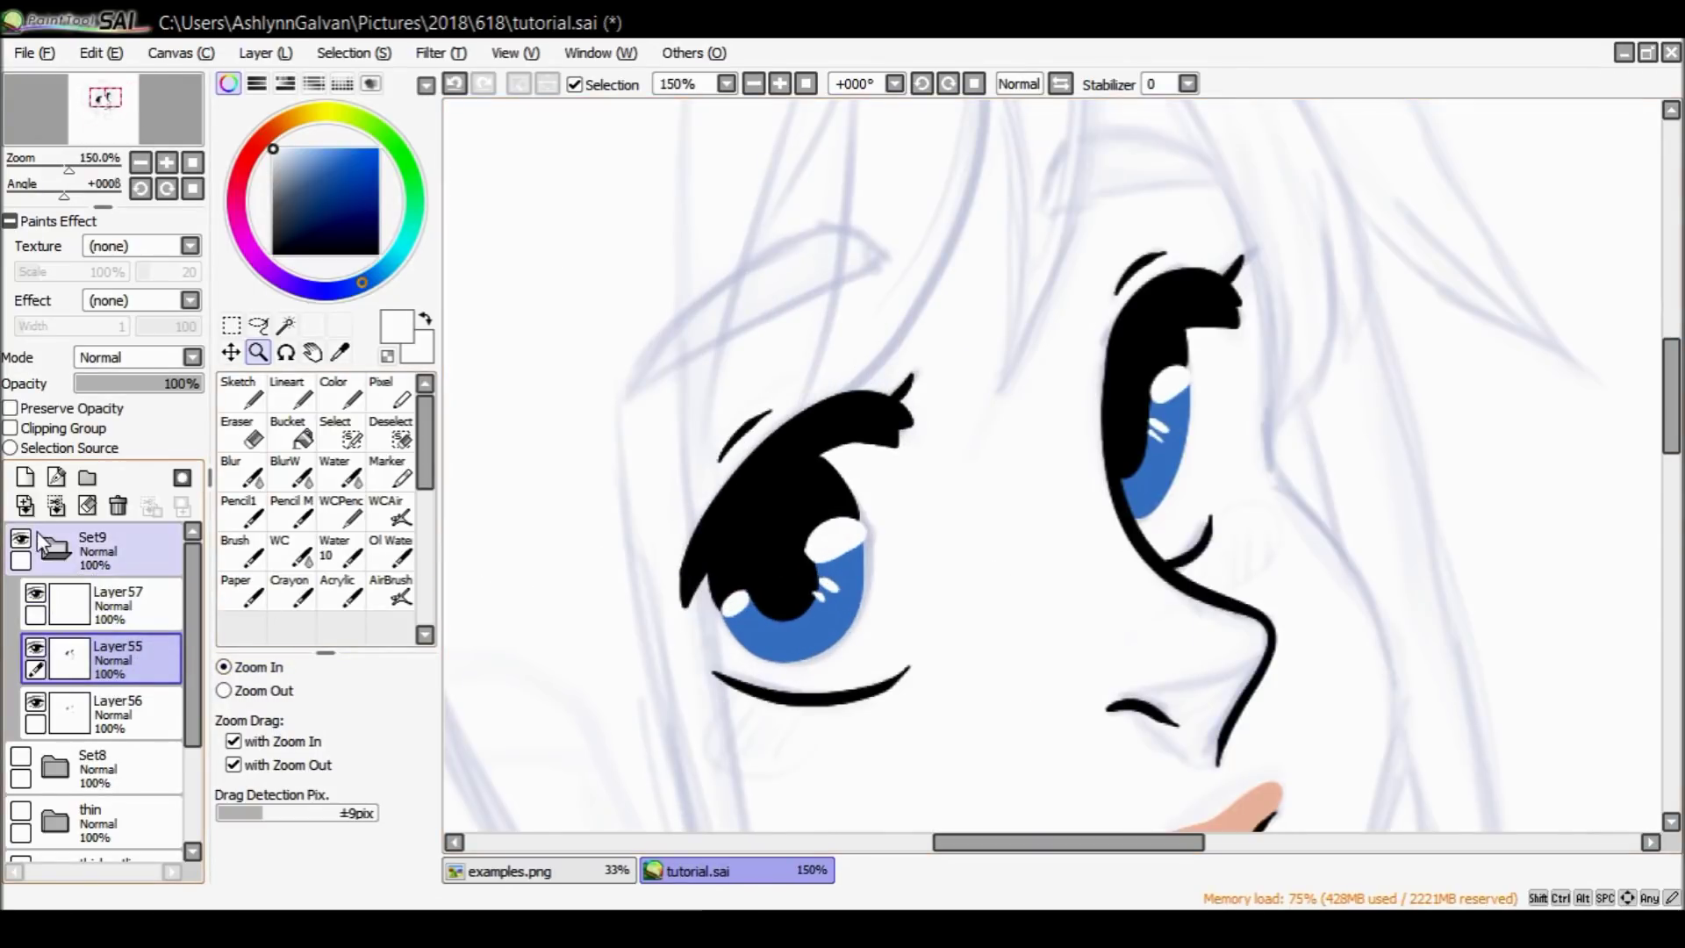
{"action": "left_click", "coordinate": [20, 756]}
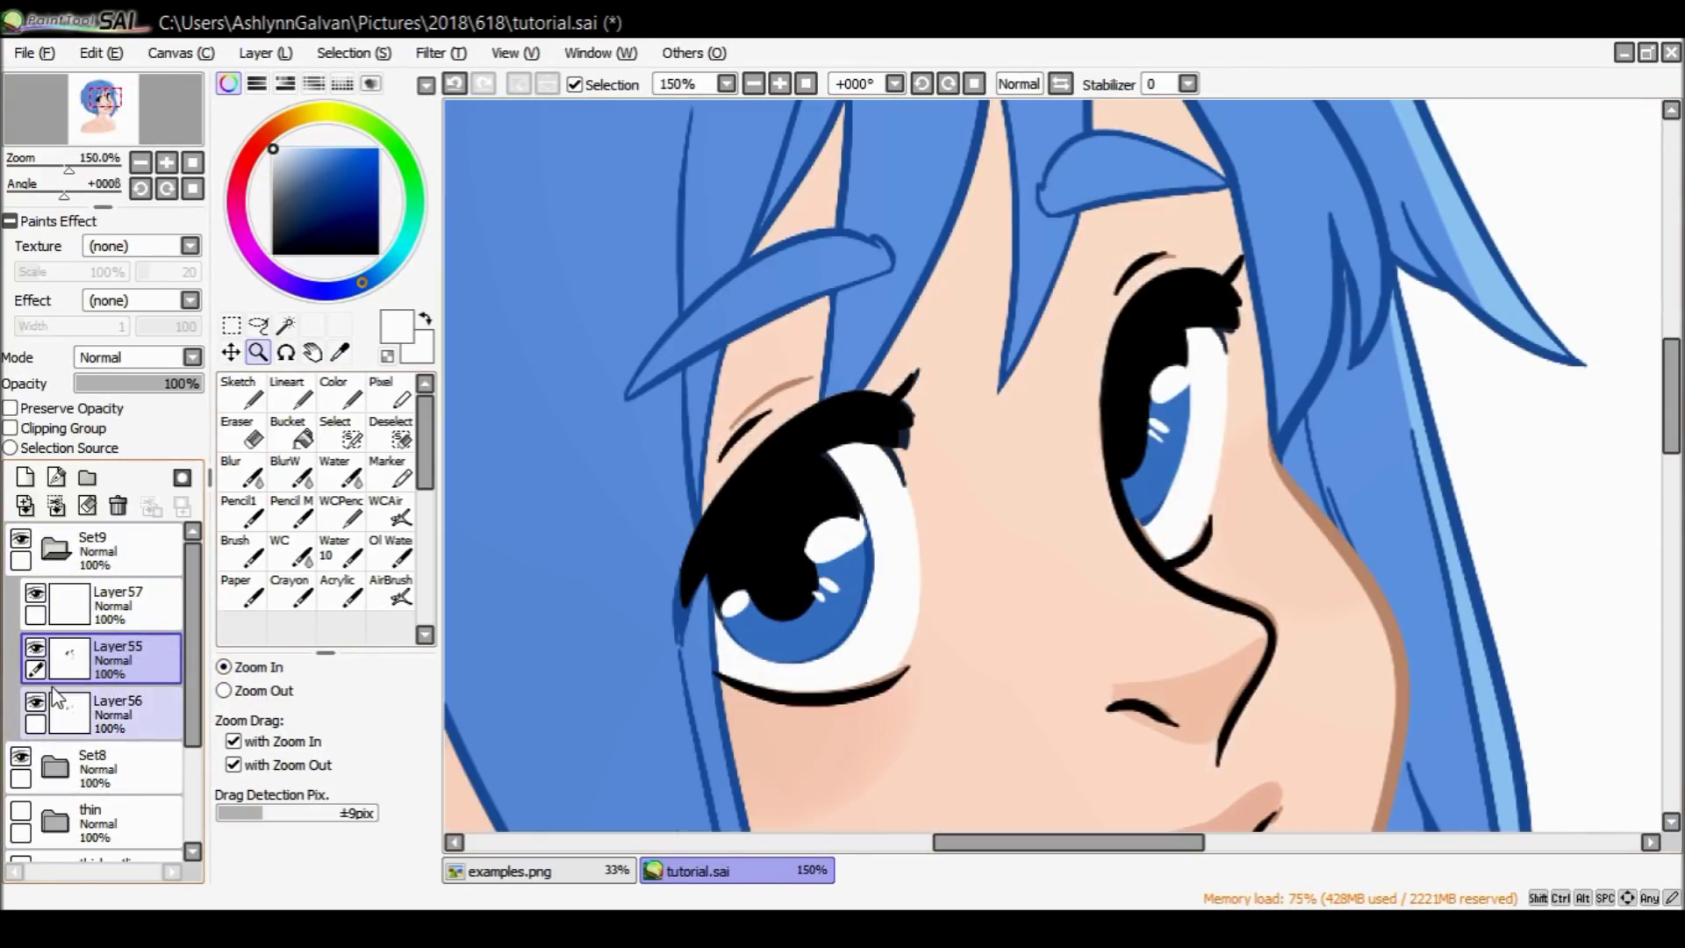
{"action": "left_click", "coordinate": [937, 246], "text": "alt"}
{"action": "left_click", "coordinate": [20, 756]}
{"action": "left_click", "coordinate": [53, 598]}
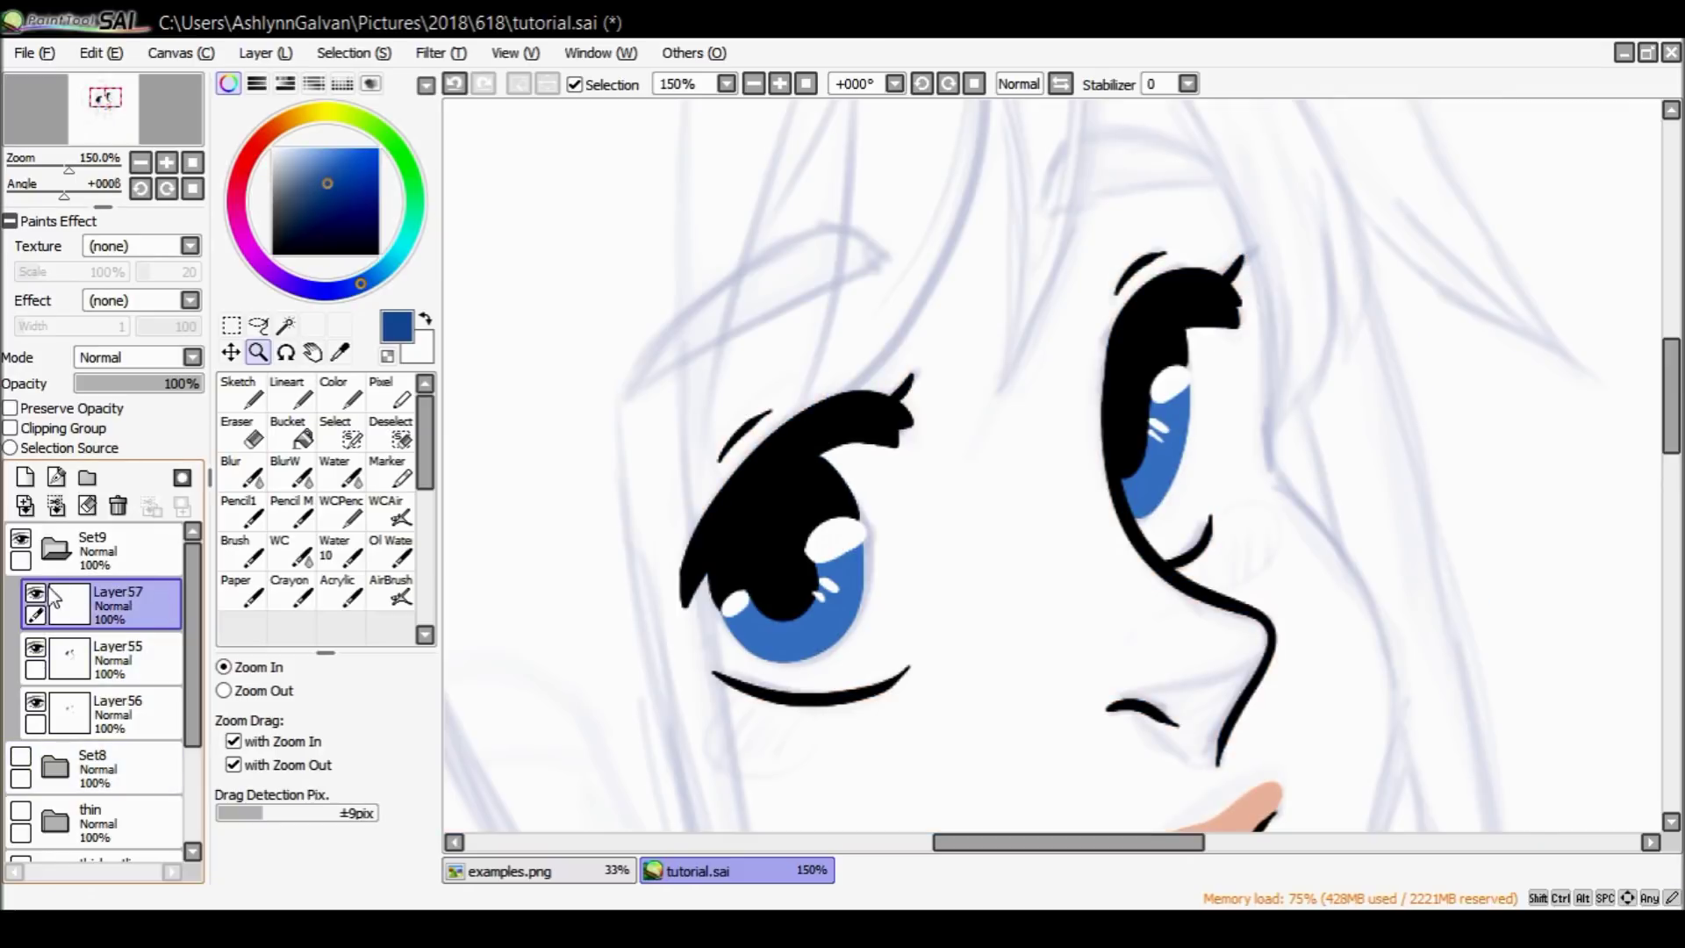
{"action": "left_click", "coordinate": [107, 715]}
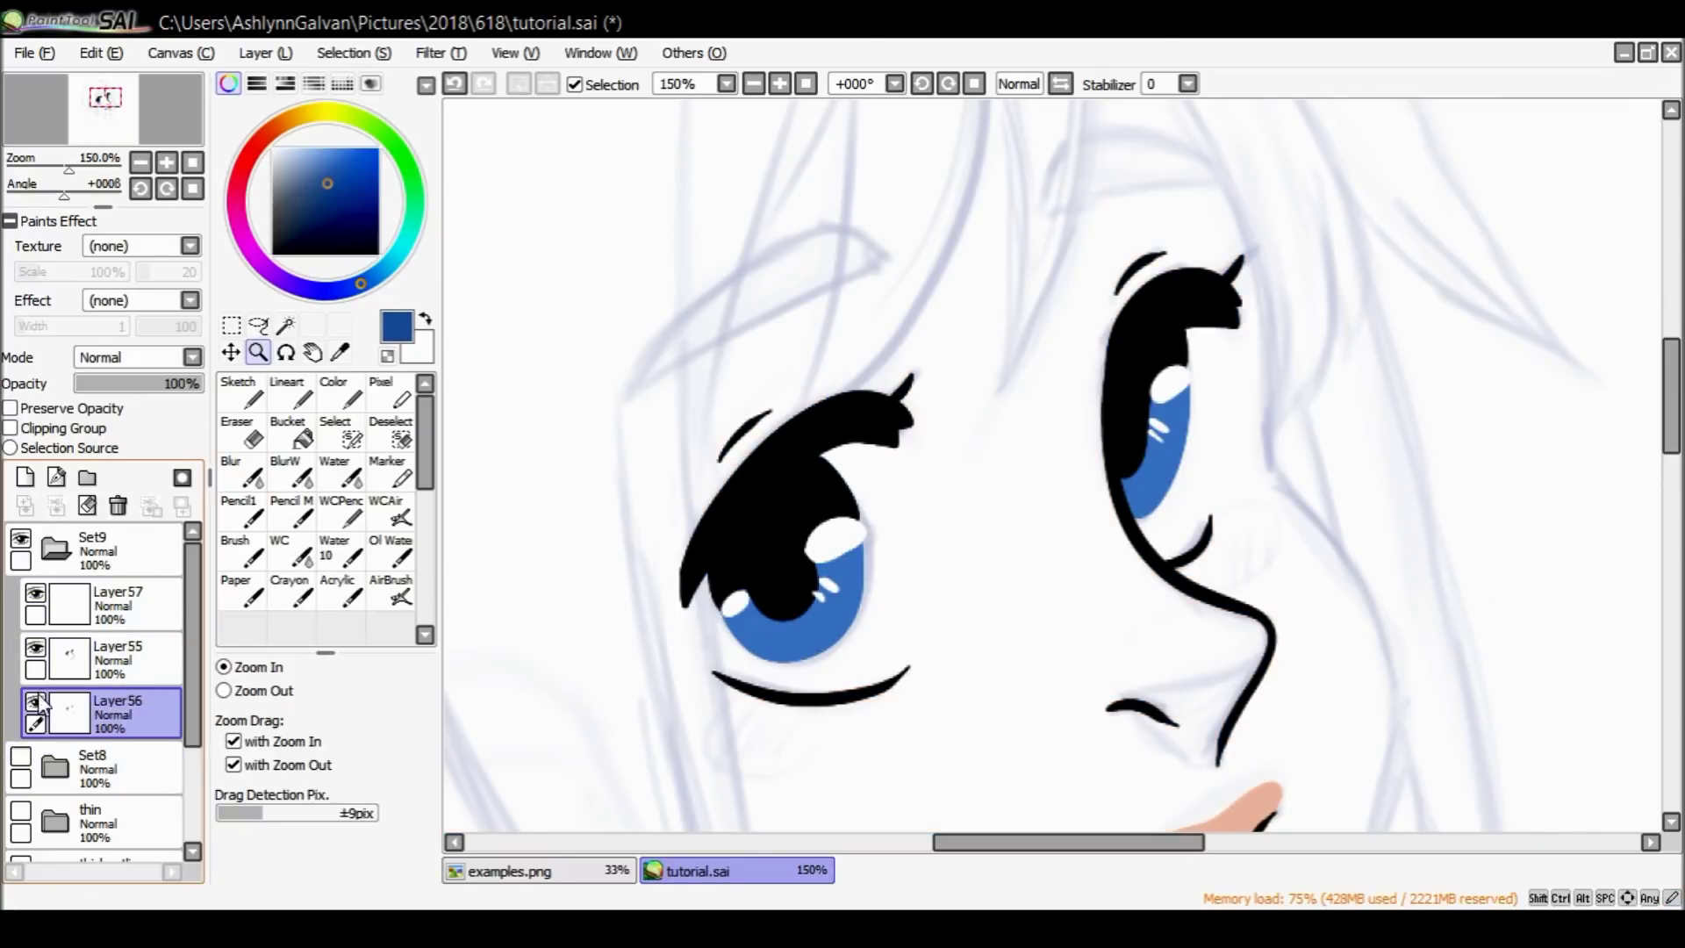
Set the Lineart stabilizer to S-7, outline the nearer eye's eyebrow in dark blue on Layer56 and fill it with the Bucket.
{"action": "left_click_drag", "start_coordinate": [1657, 388], "coordinate": [1657, 409]}
{"action": "left_click", "coordinate": [296, 393]}
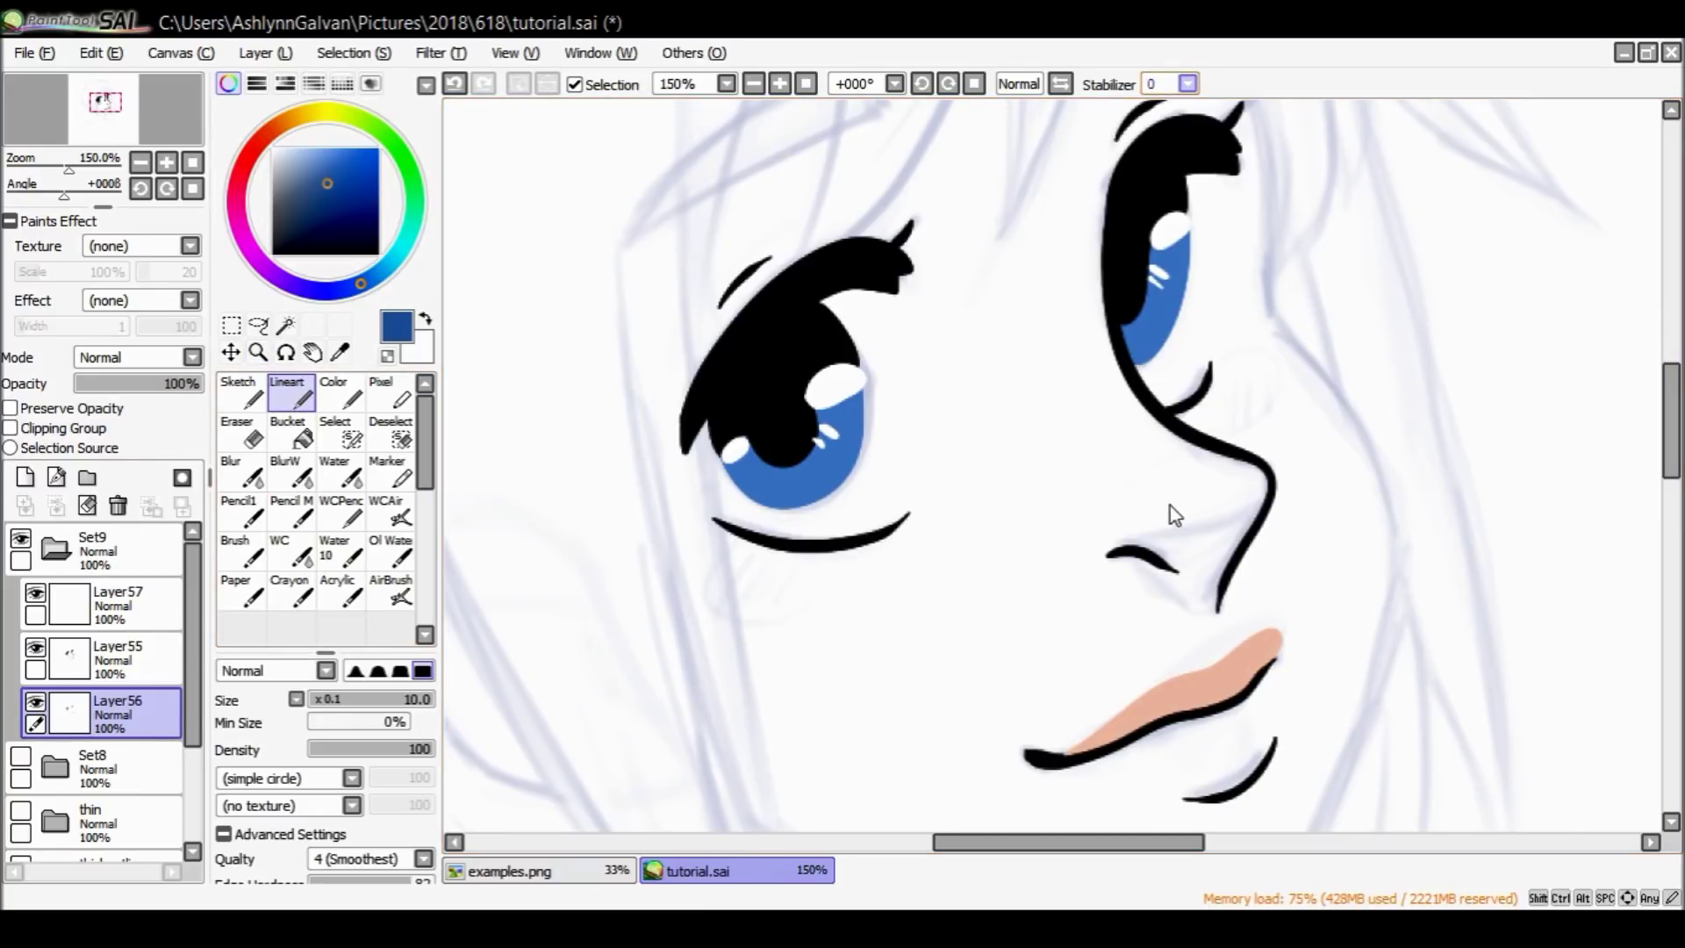
{"action": "scroll", "coordinate": [1641, 378], "scroll_direction": "up", "scroll_amount": 2}
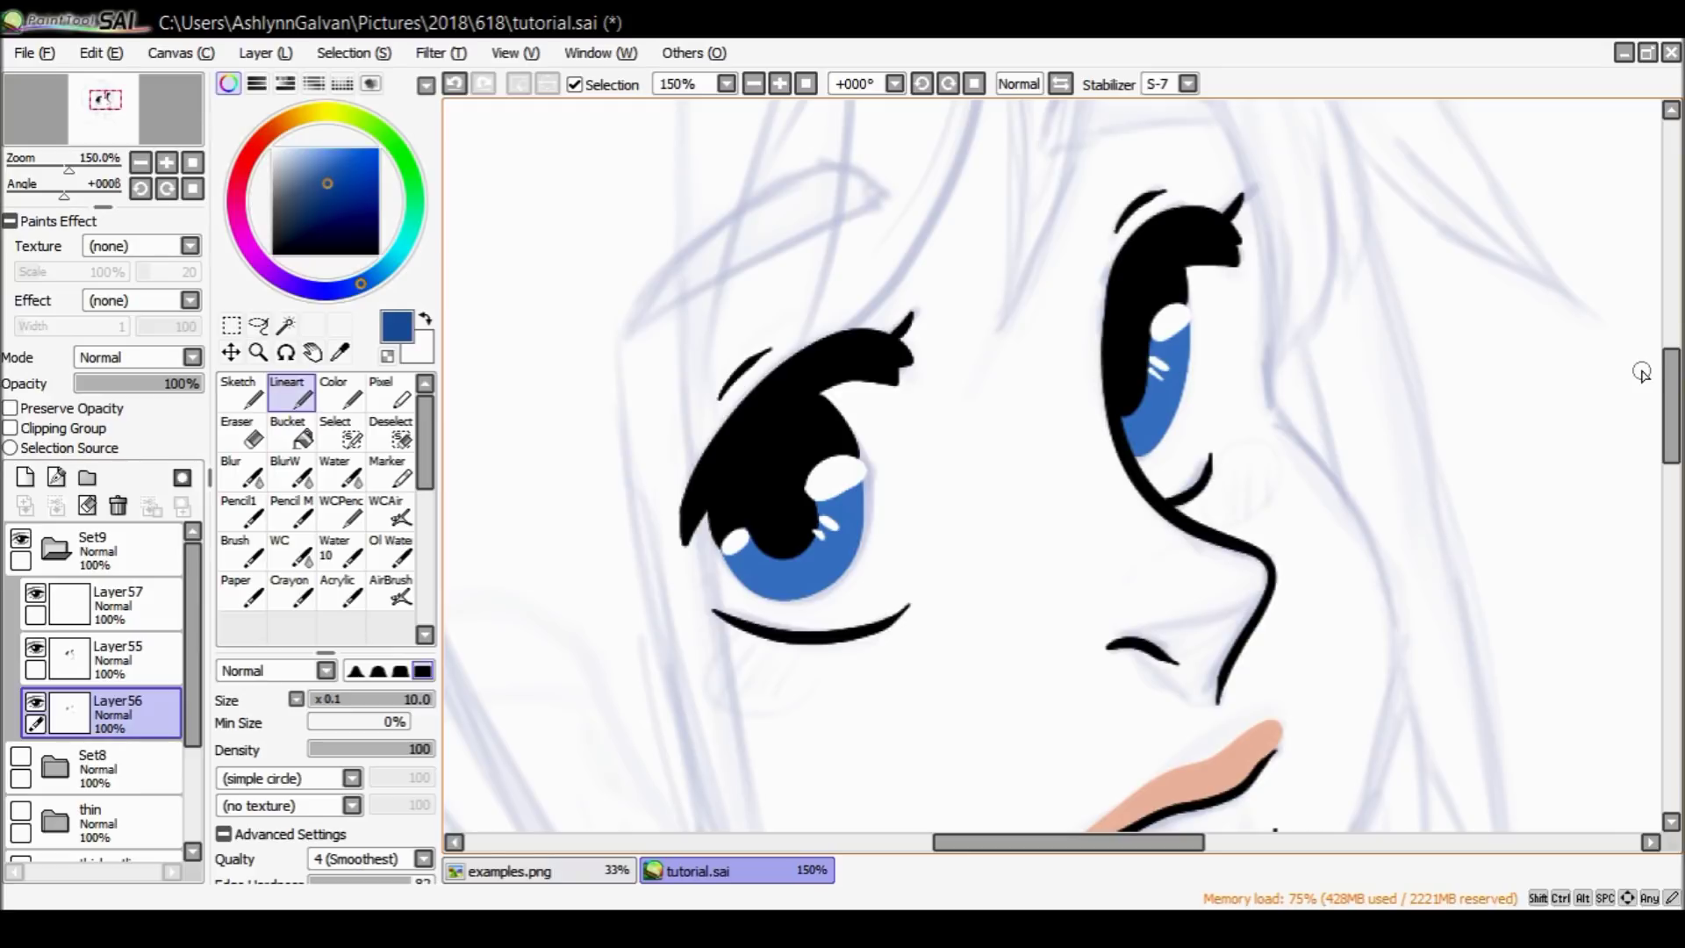
{"action": "scroll", "coordinate": [1588, 303], "scroll_direction": "down", "scroll_amount": 2}
{"action": "scroll", "coordinate": [1588, 303], "scroll_direction": "up", "scroll_amount": 2}
{"action": "mouse_move", "coordinate": [628, 340]}
{"action": "left_mouse_down"}
{"action": "mouse_move", "coordinate": [734, 232]}
{"action": "mouse_move", "coordinate": [810, 189]}
{"action": "mouse_move", "coordinate": [845, 182]}
{"action": "mouse_move", "coordinate": [885, 207]}
{"action": "mouse_move", "coordinate": [624, 349]}
{"action": "left_mouse_up"}
{"action": "left_click", "coordinate": [290, 430]}
{"action": "left_click", "coordinate": [766, 254]}
Outline the farther eye's eyebrow in the same dark blue with the Lineart brush and fill it with the Bucket.
{"action": "left_click", "coordinate": [290, 395]}
{"action": "scroll", "coordinate": [1248, 281], "scroll_direction": "up", "scroll_amount": 3}
{"action": "mouse_move", "coordinate": [1248, 280]}
{"action": "left_mouse_down"}
{"action": "mouse_move", "coordinate": [1169, 221]}
{"action": "mouse_move", "coordinate": [1111, 217]}
{"action": "mouse_move", "coordinate": [1071, 240]}
{"action": "mouse_move", "coordinate": [1054, 304]}
{"action": "mouse_move", "coordinate": [1150, 270]}
{"action": "mouse_move", "coordinate": [1242, 275]}
{"action": "mouse_move", "coordinate": [1093, 227]}
{"action": "mouse_move", "coordinate": [1055, 256]}
{"action": "mouse_move", "coordinate": [1049, 304]}
{"action": "mouse_move", "coordinate": [1239, 286]}
{"action": "left_mouse_up"}
{"action": "key", "text": "ctrl+z"}
{"action": "left_click", "coordinate": [288, 430]}
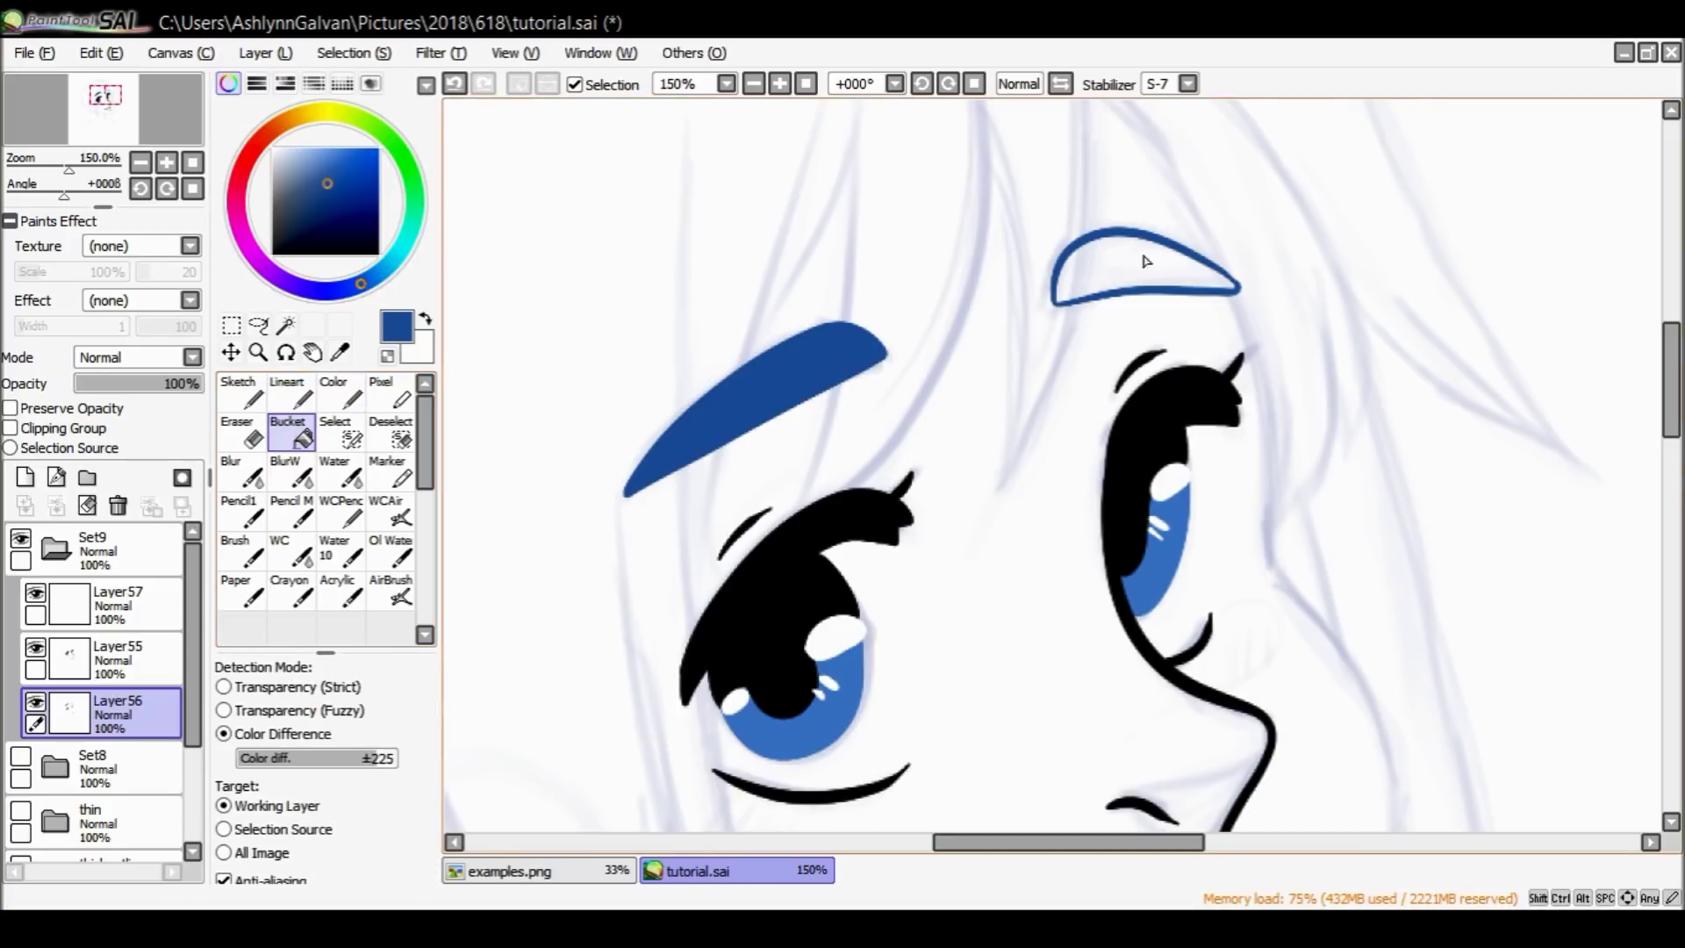
{"action": "left_click", "coordinate": [1178, 276]}
Trim the inner end of the farther eyebrow to a straighter edge using the Lineart brush with transparent colour.
{"action": "mouse_move", "coordinate": [1672, 395]}
{"action": "left_mouse_down"}
{"action": "mouse_move", "coordinate": [1647, 459]}
{"action": "mouse_move", "coordinate": [1651, 420]}
{"action": "left_mouse_up"}
{"action": "left_click", "coordinate": [44, 658], "text": "ctrl"}
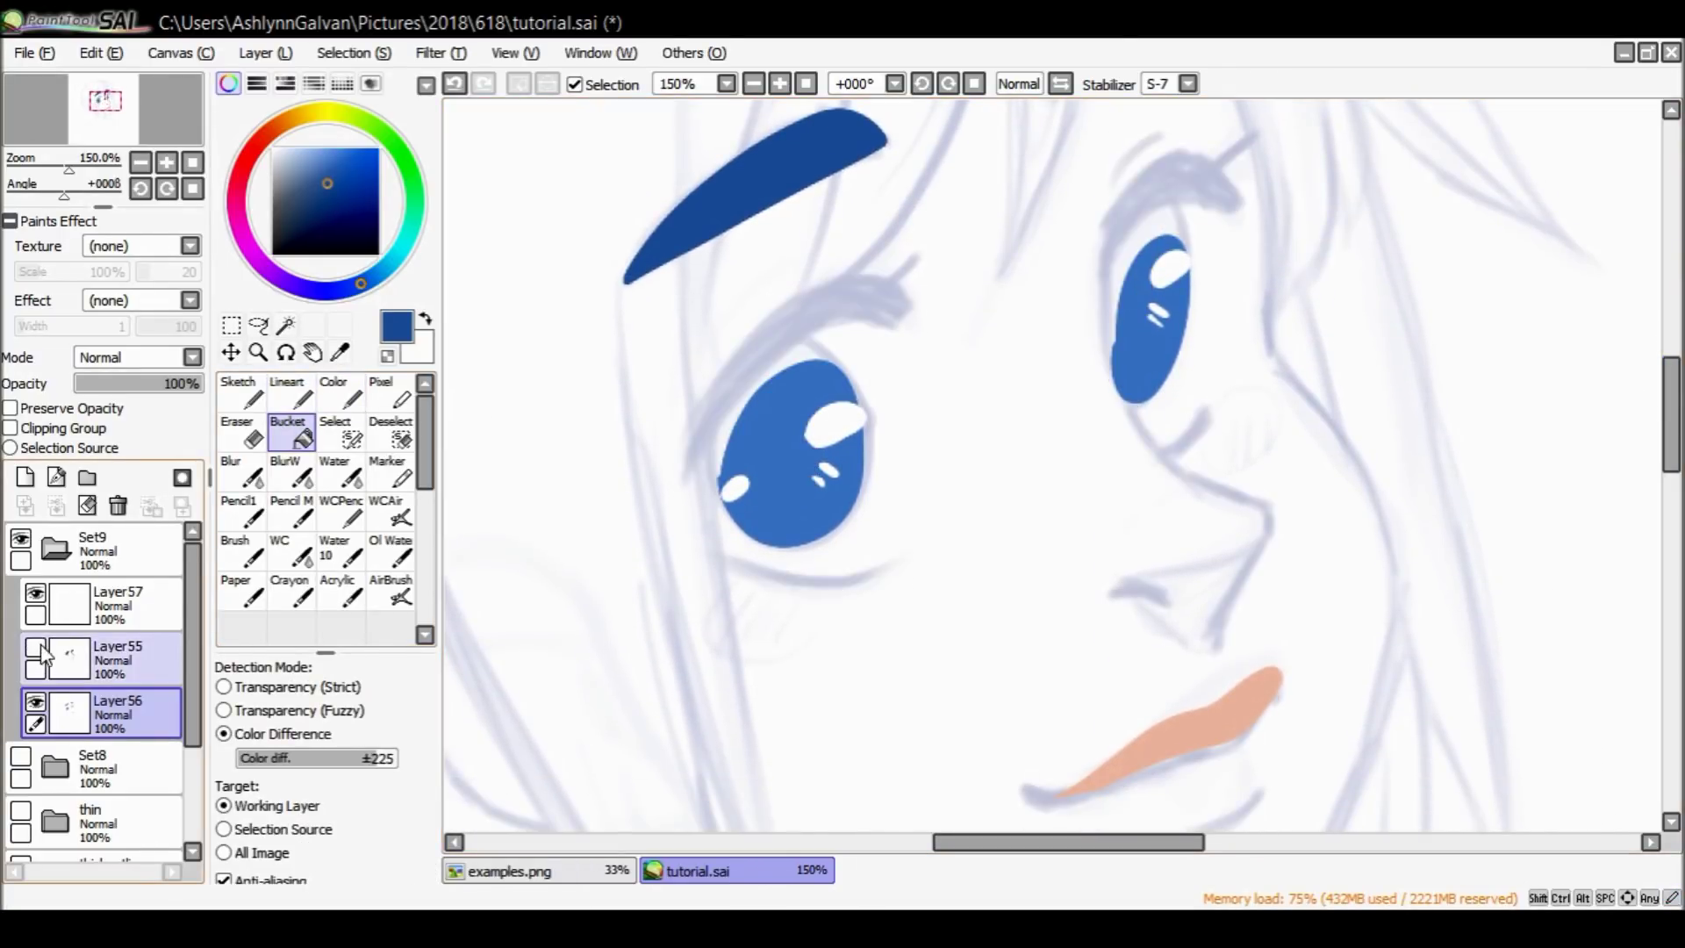
{"action": "left_click", "coordinate": [294, 392]}
{"action": "left_click_drag", "start_coordinate": [1659, 381], "coordinate": [1659, 356]}
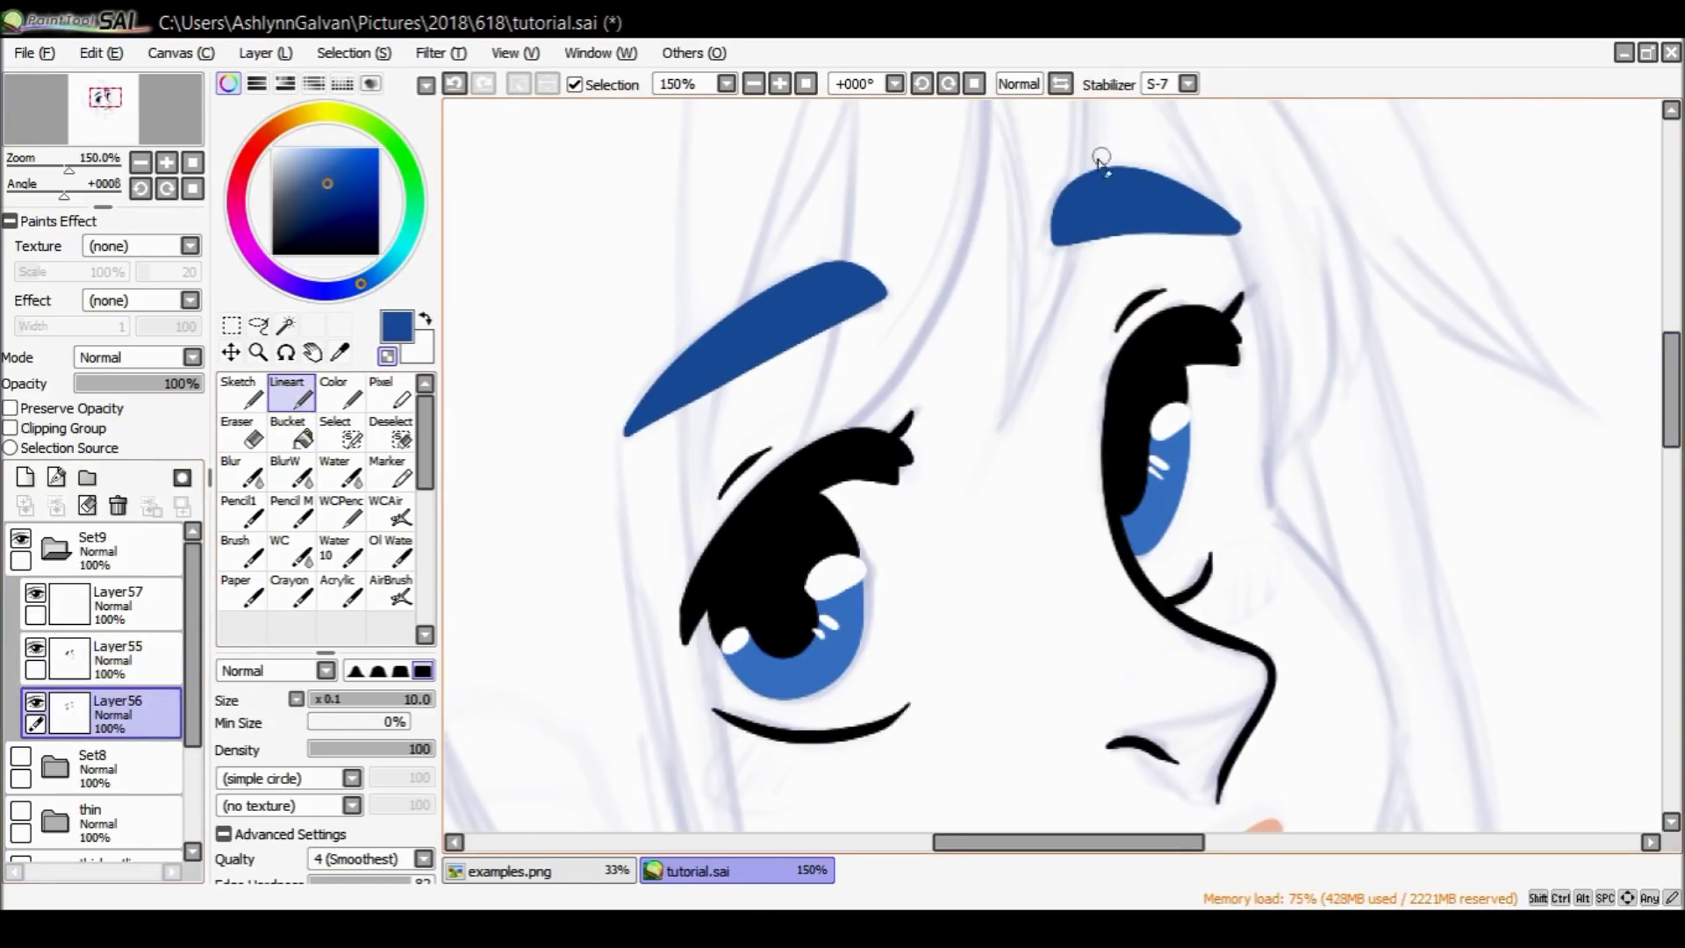
{"action": "mouse_move", "coordinate": [1058, 229]}
{"action": "left_mouse_down"}
{"action": "mouse_move", "coordinate": [1065, 256]}
{"action": "mouse_move", "coordinate": [1057, 230]}
{"action": "mouse_move", "coordinate": [1120, 149]}
{"action": "left_mouse_up"}
{"action": "key", "text": "ctrl+z"}
{"action": "key", "text": "ctrl+z"}
{"action": "key", "text": "ctrl+y"}
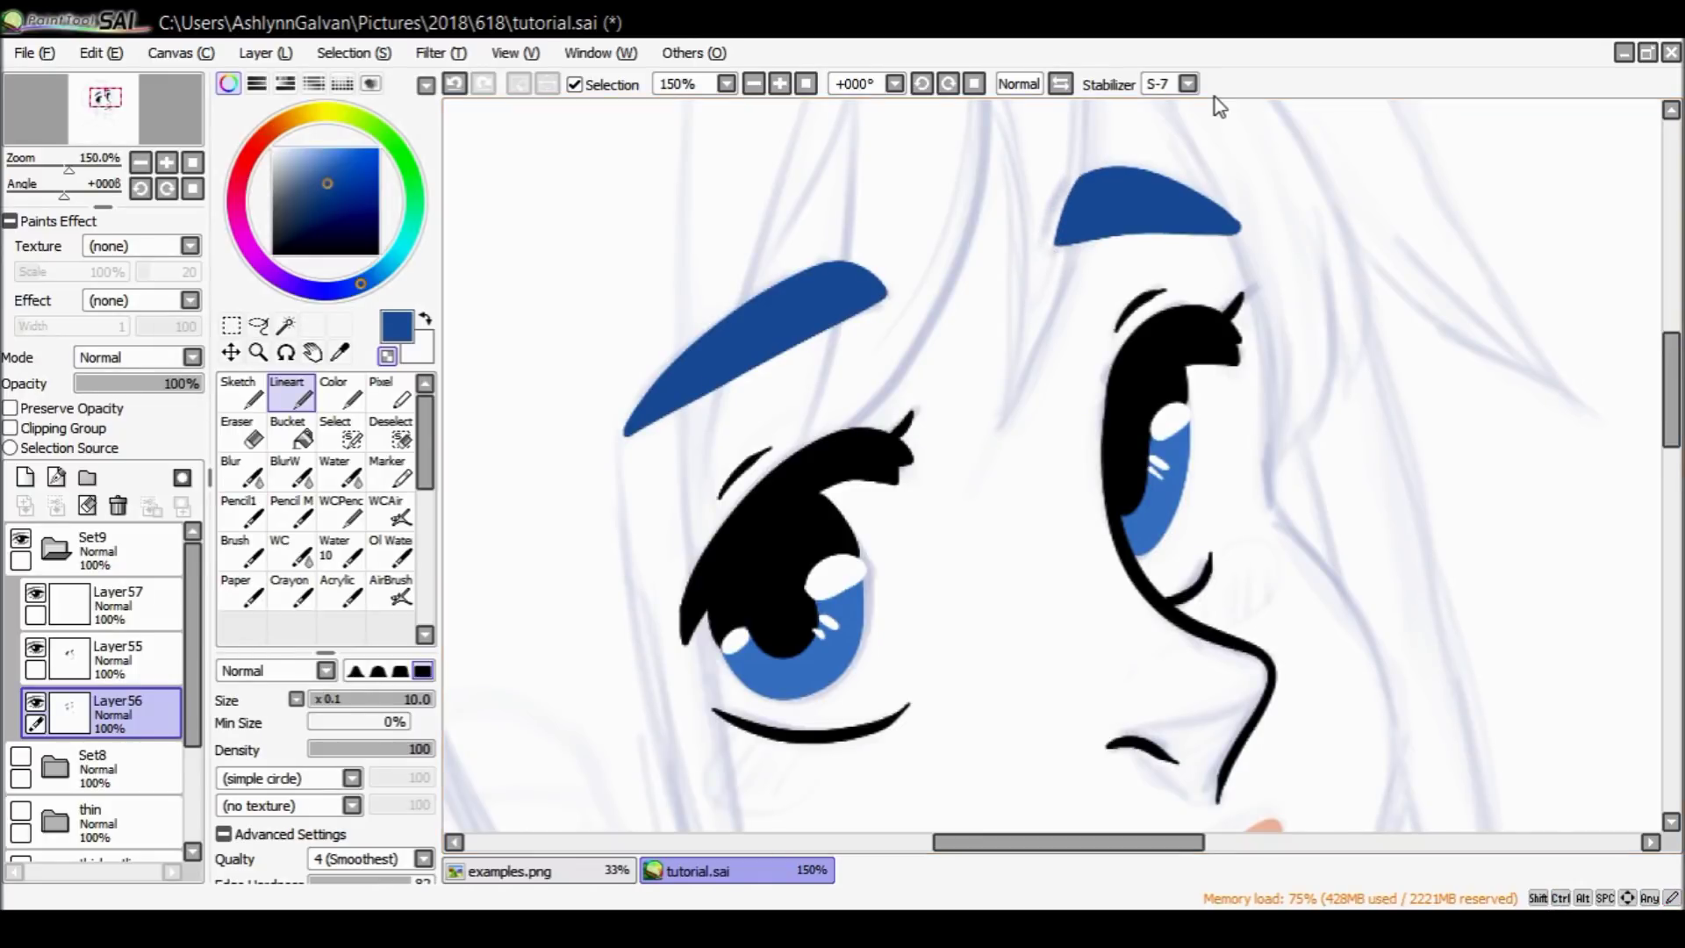
Add small detached dark blue hair strokes at the inner ends of both eyebrows.
{"action": "left_click_drag", "start_coordinate": [1054, 220], "coordinate": [1049, 244]}
{"action": "key", "text": "ctrl+z"}
{"action": "left_click_drag", "start_coordinate": [873, 266], "coordinate": [898, 286]}
{"action": "scroll", "coordinate": [1624, 290], "scroll_direction": "down", "scroll_amount": 2}
{"action": "scroll", "coordinate": [1628, 344], "scroll_direction": "up", "scroll_amount": 4}
{"action": "scroll", "coordinate": [1648, 408], "scroll_direction": "up", "scroll_amount": 2}
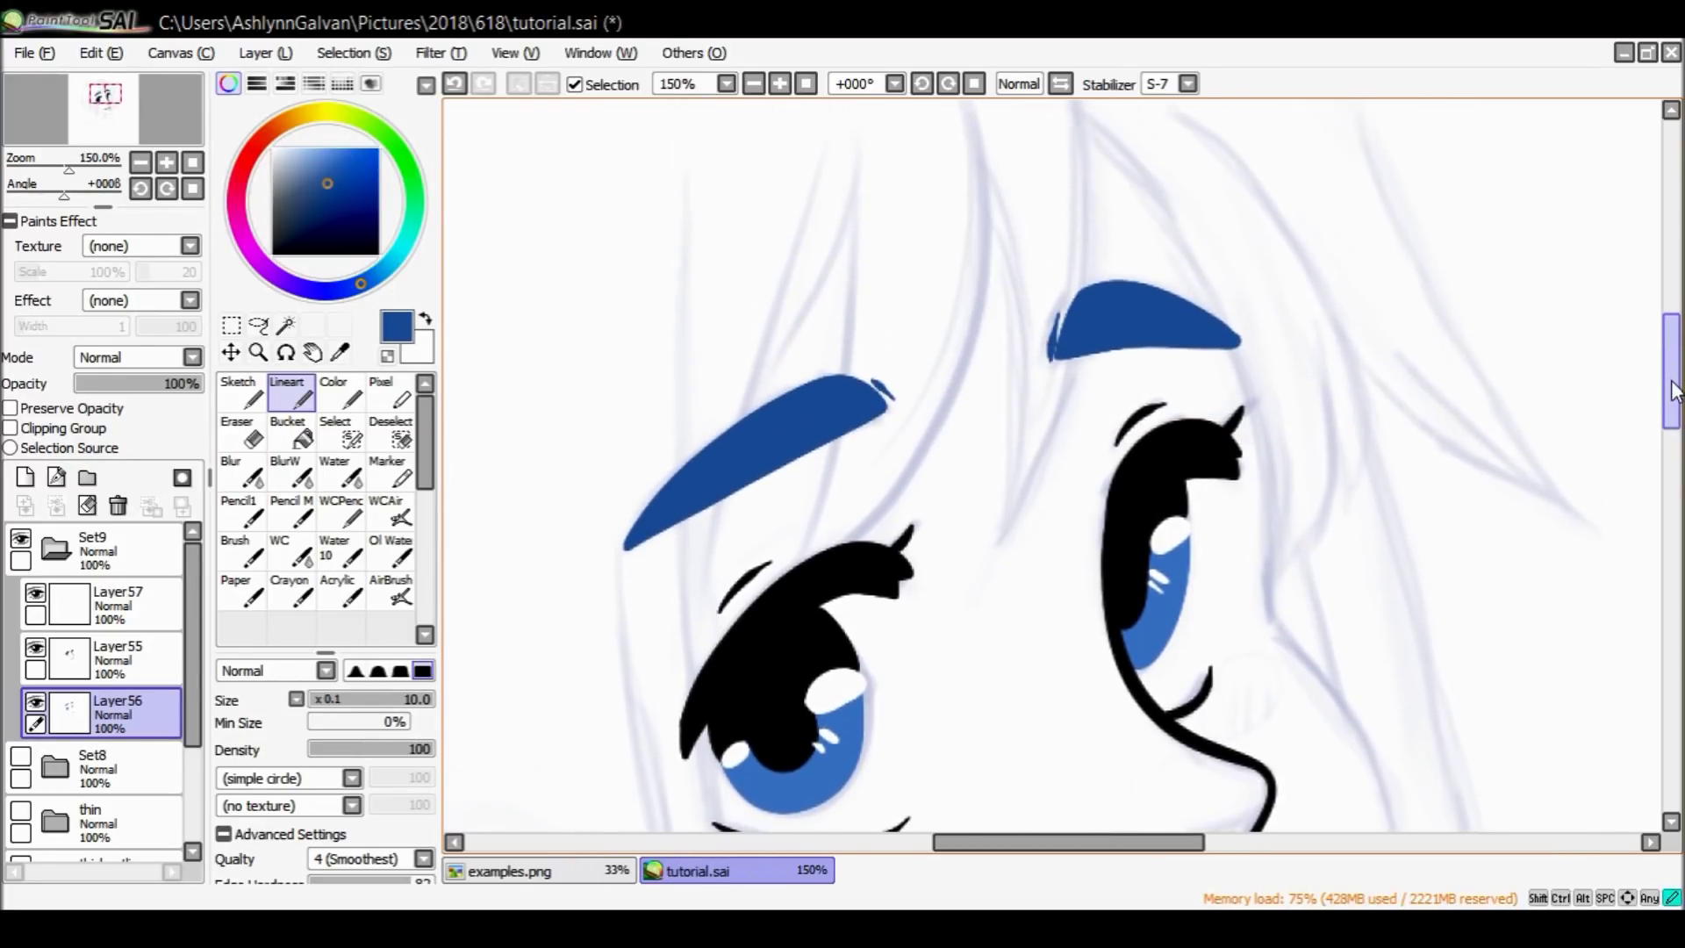
Lasso both eyebrows on Layer56, cut them and paste them onto the line art layer Layer55.
{"action": "left_click", "coordinate": [35, 702]}
{"action": "left_click", "coordinate": [35, 702]}
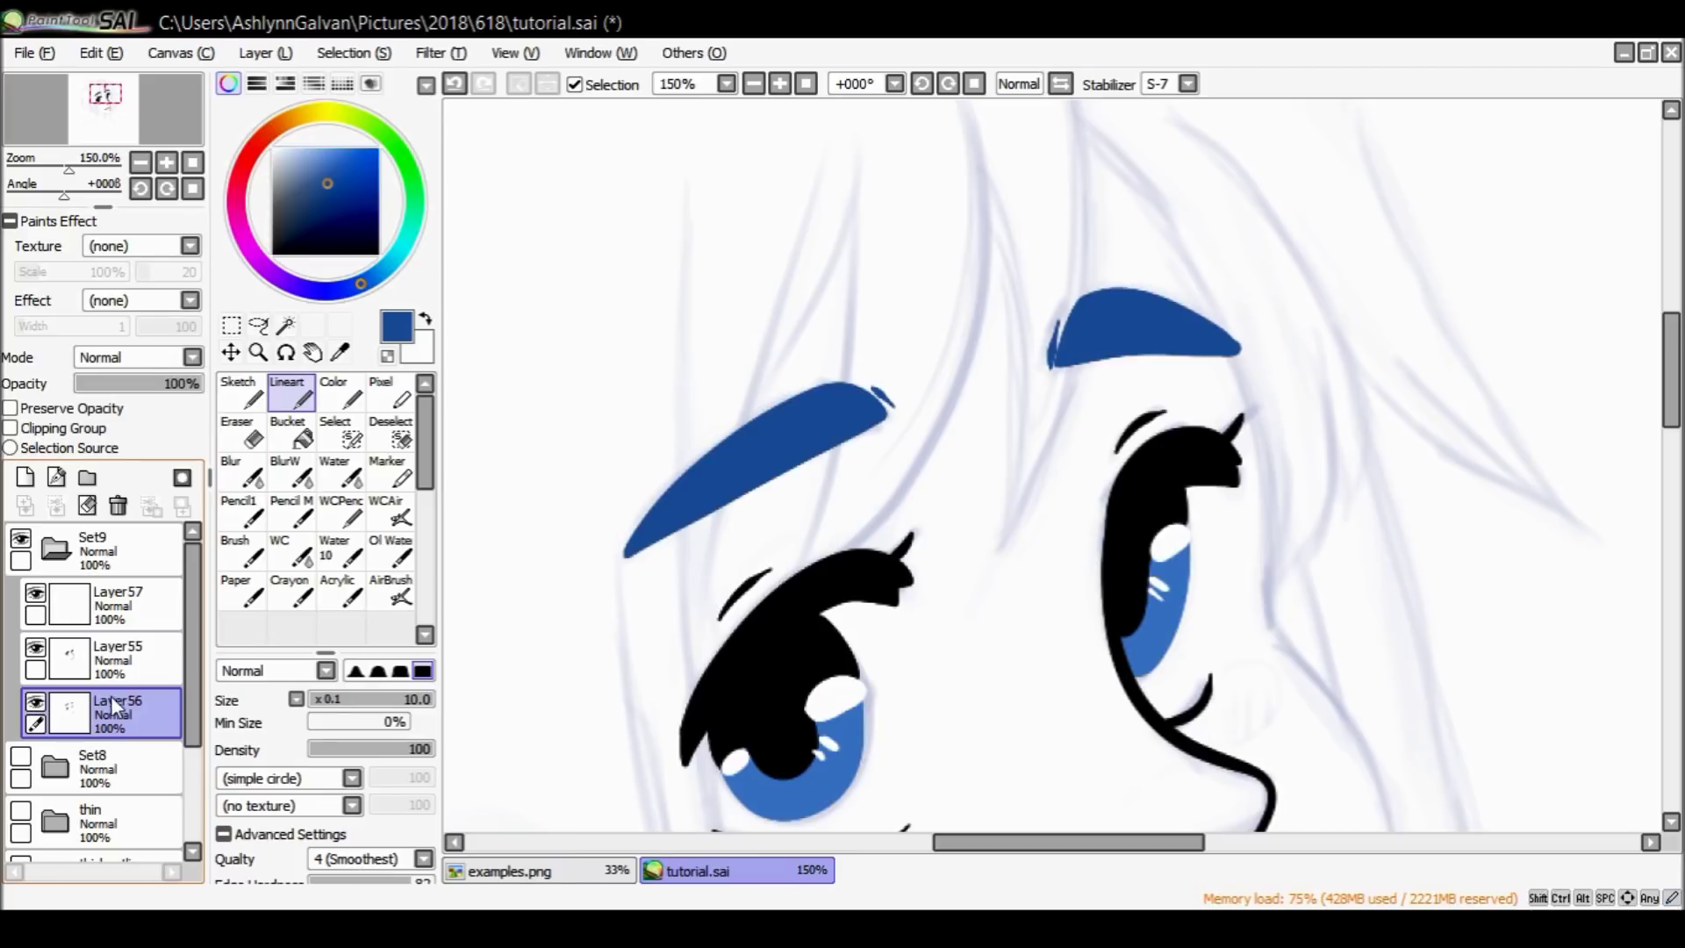
{"action": "left_click", "coordinate": [258, 325]}
{"action": "mouse_move", "coordinate": [928, 367]}
{"action": "left_mouse_down"}
{"action": "mouse_move", "coordinate": [679, 575]}
{"action": "mouse_move", "coordinate": [1245, 233]}
{"action": "mouse_move", "coordinate": [1137, 390]}
{"action": "mouse_move", "coordinate": [917, 382]}
{"action": "left_mouse_up"}
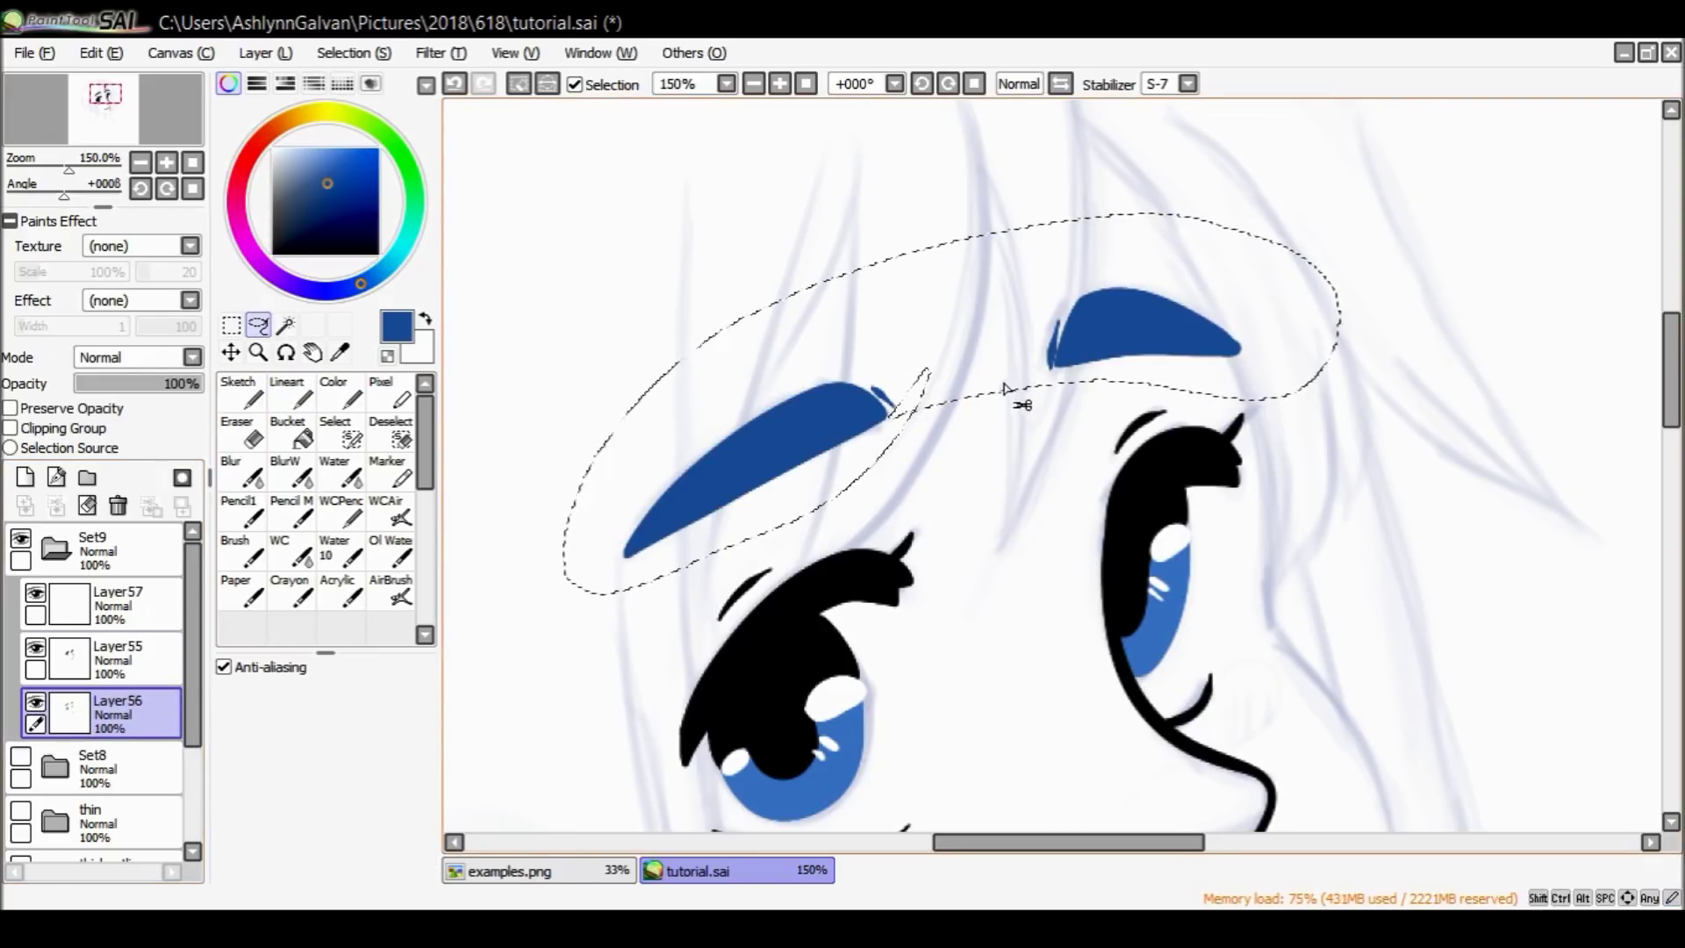
{"action": "key", "text": "ctrl+x"}
{"action": "key", "text": "ctrl+d"}
{"action": "left_click", "coordinate": [148, 668]}
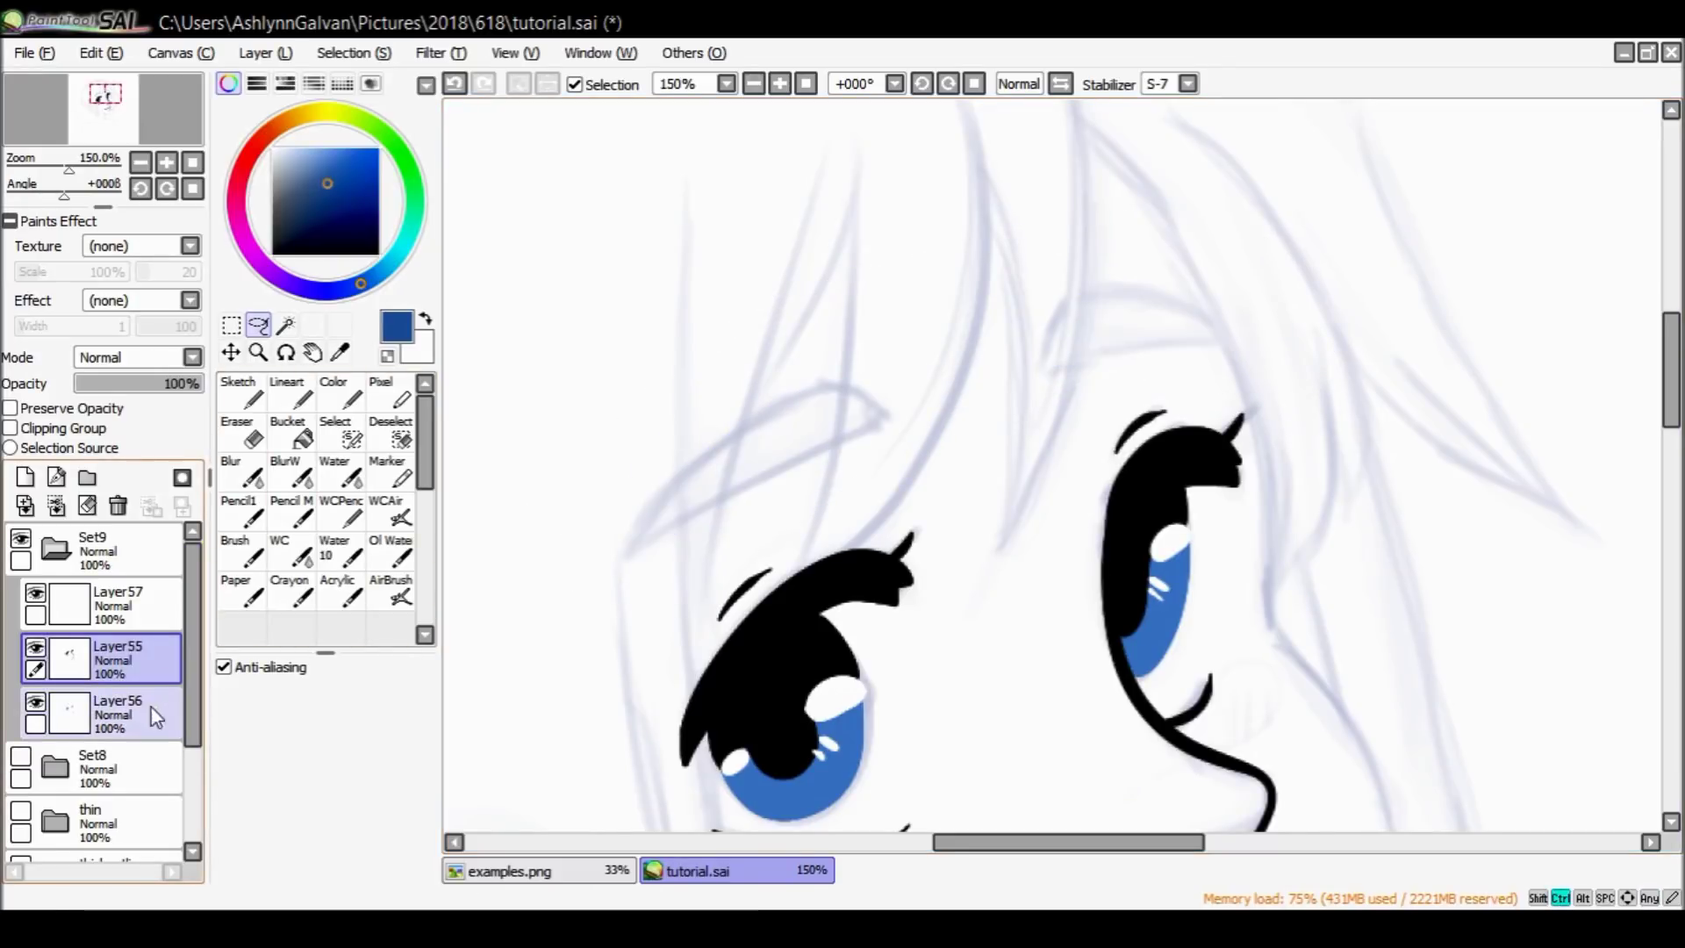
{"action": "key", "text": "ctrl+v"}
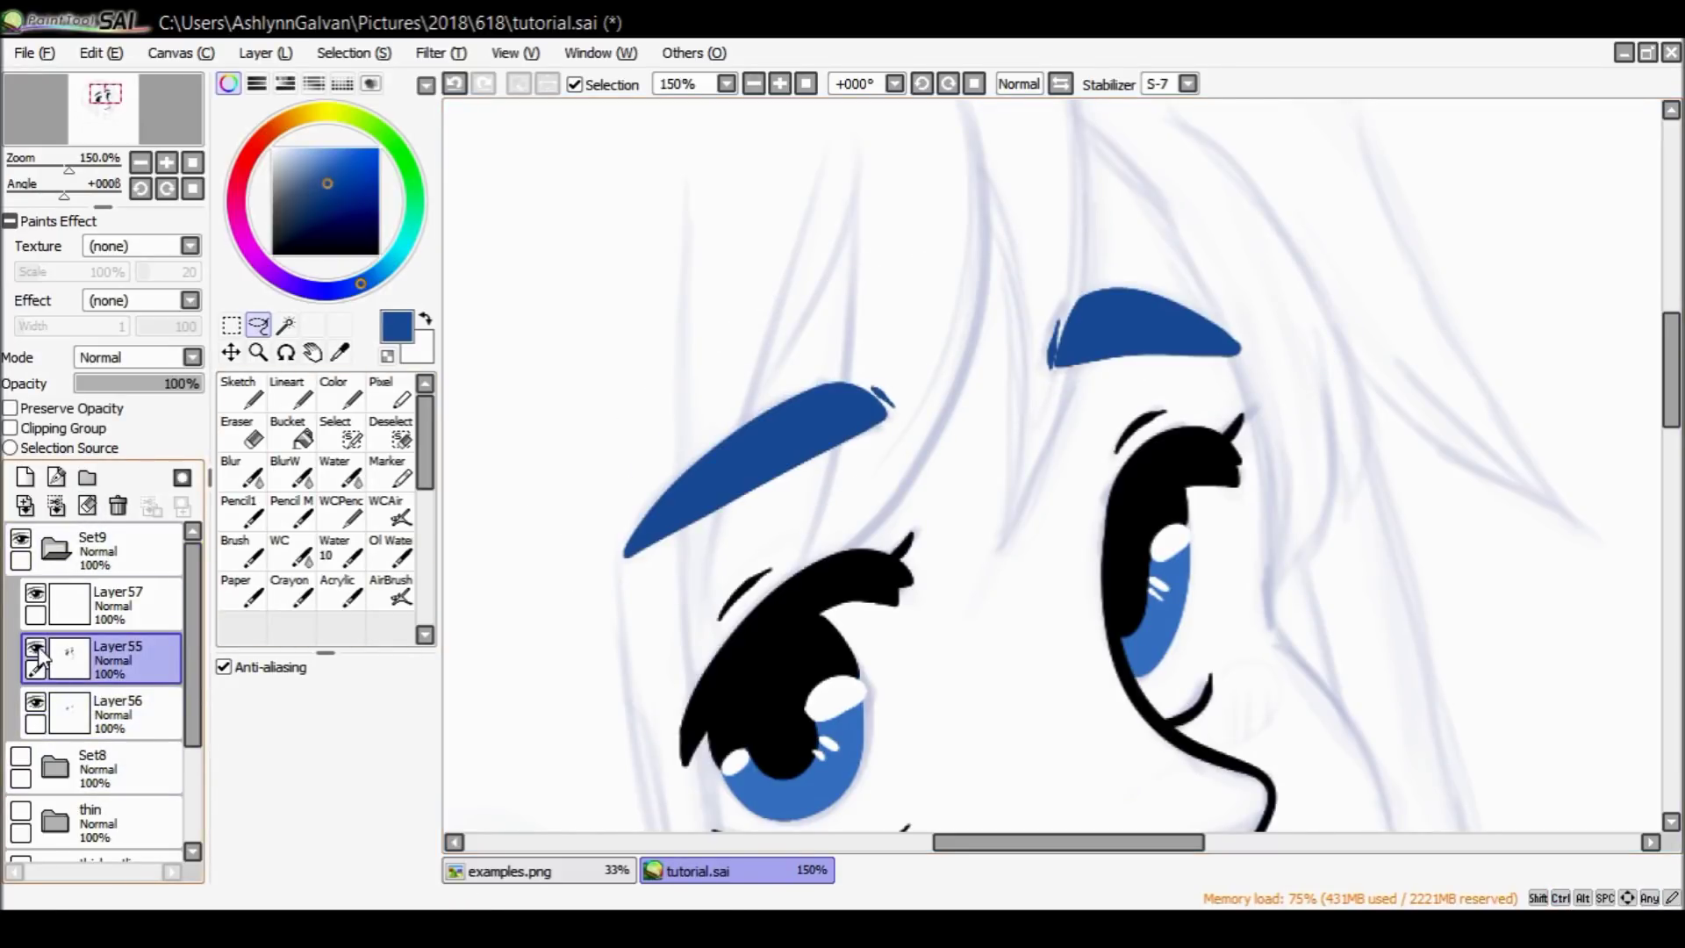
Toggle Layer55's visibility with the whole face in view to examine which features belong to the line art.
{"action": "left_click_drag", "start_coordinate": [1658, 378], "coordinate": [1617, 415]}
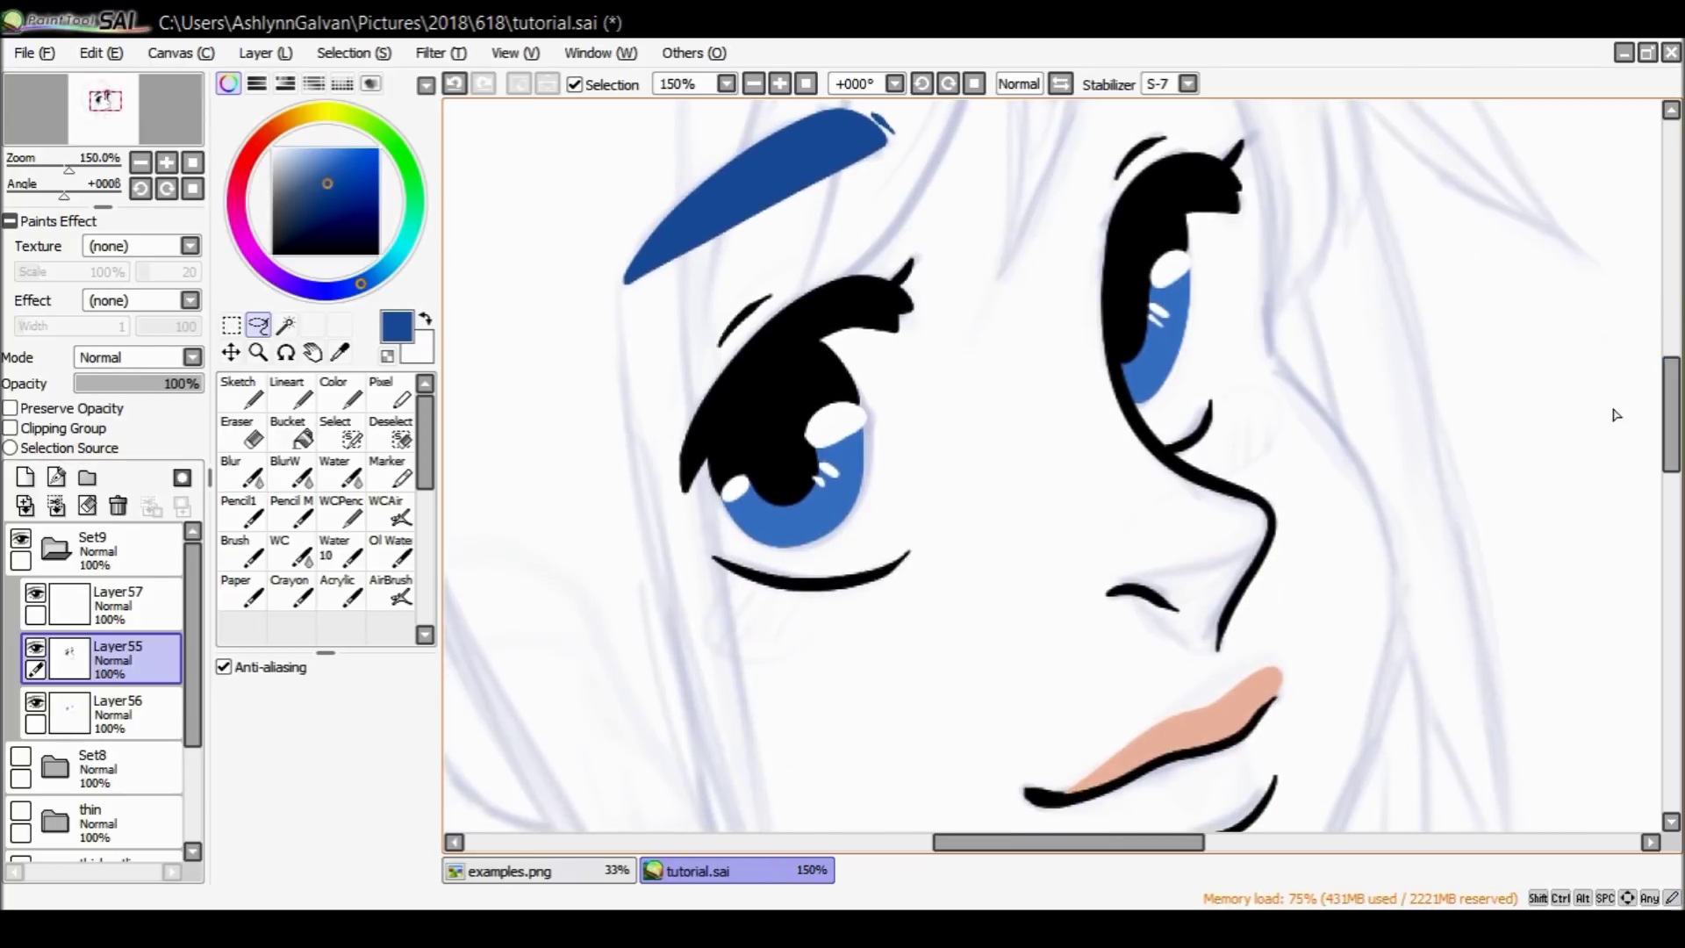
{"action": "left_click", "coordinate": [258, 352]}
{"action": "left_click", "coordinate": [224, 690]}
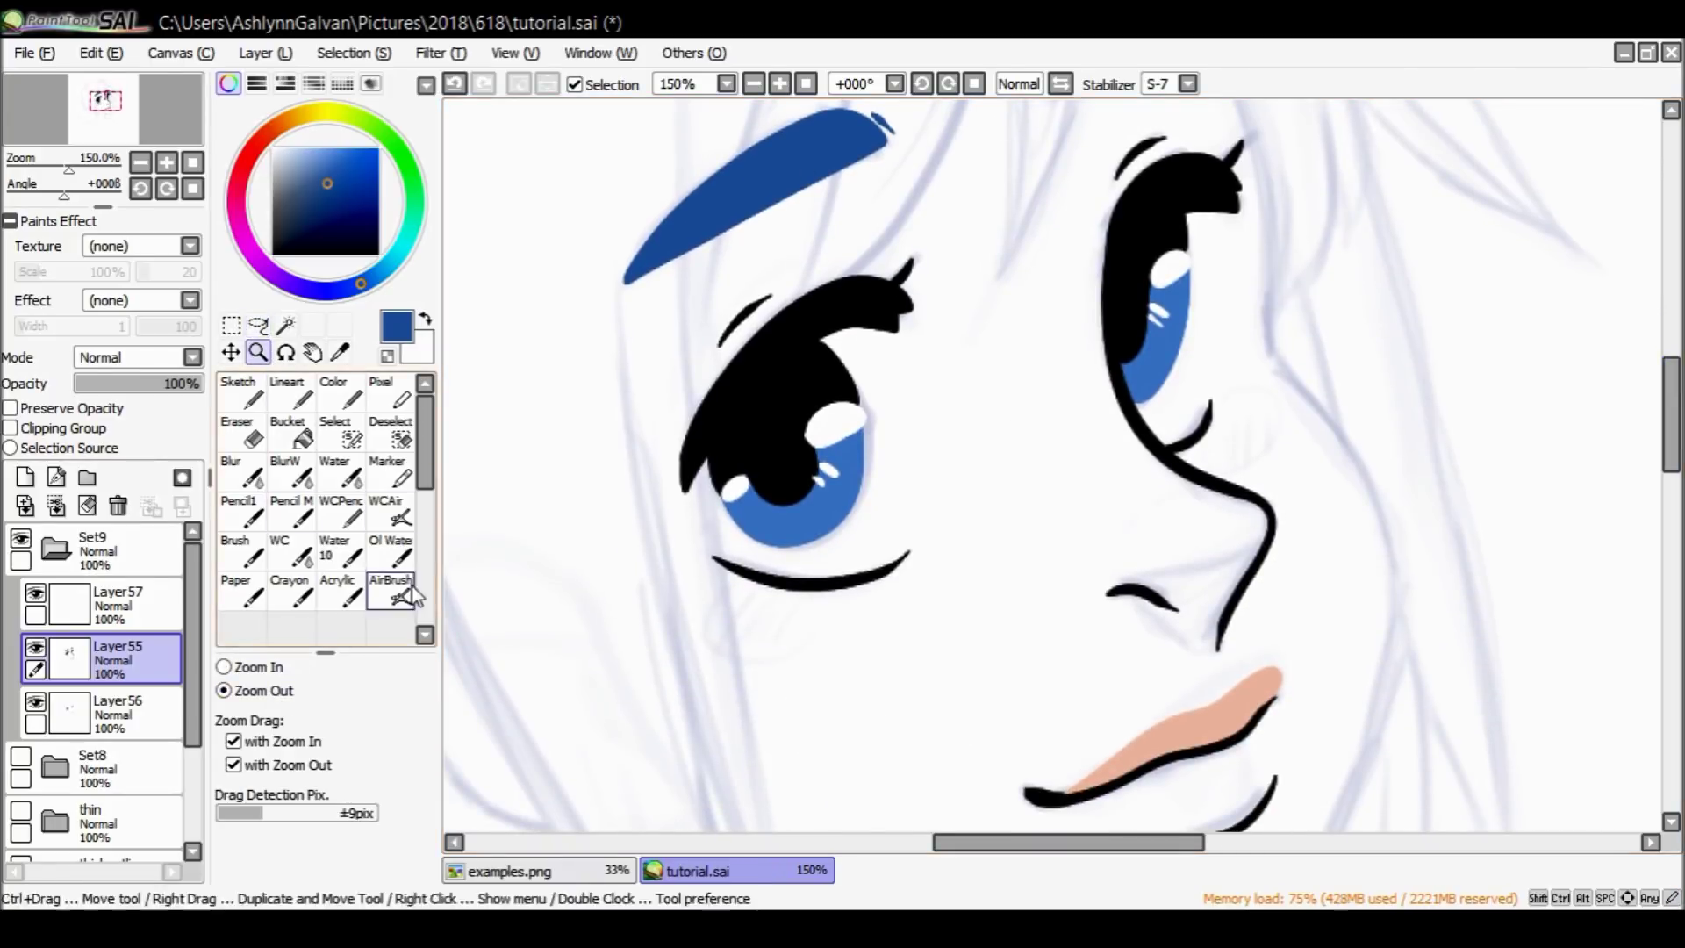
{"action": "left_click", "coordinate": [899, 489]}
{"action": "left_click", "coordinate": [1002, 457]}
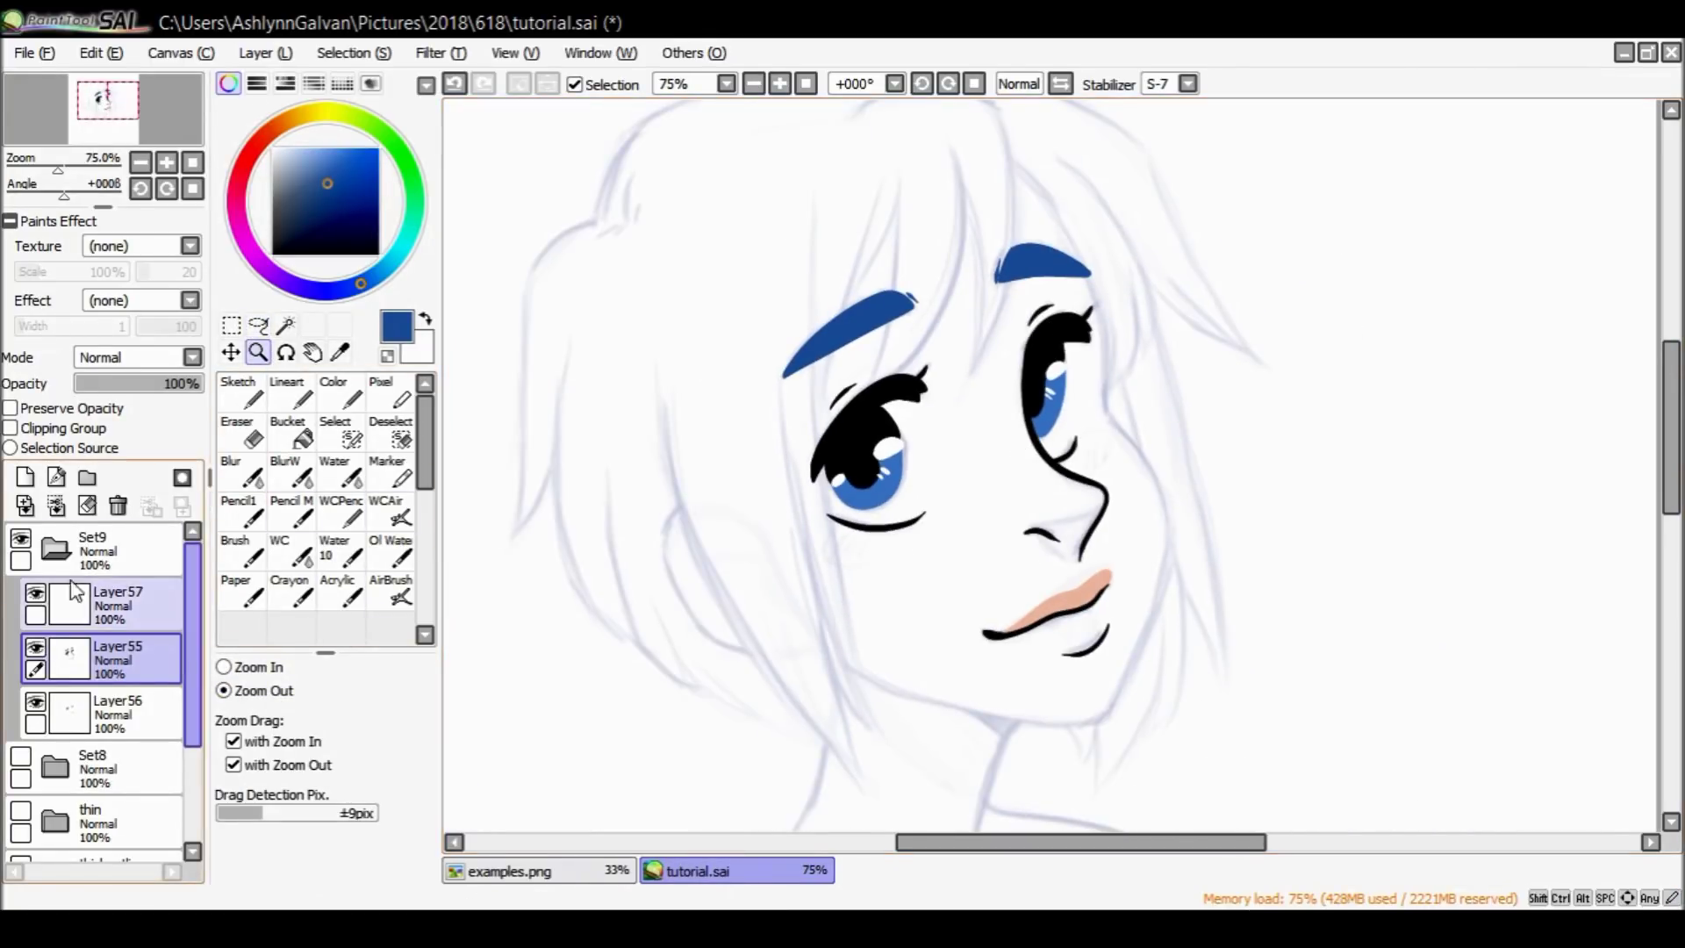
{"action": "left_click", "coordinate": [35, 650]}
{"action": "left_click", "coordinate": [35, 649]}
{"action": "left_click", "coordinate": [35, 650]}
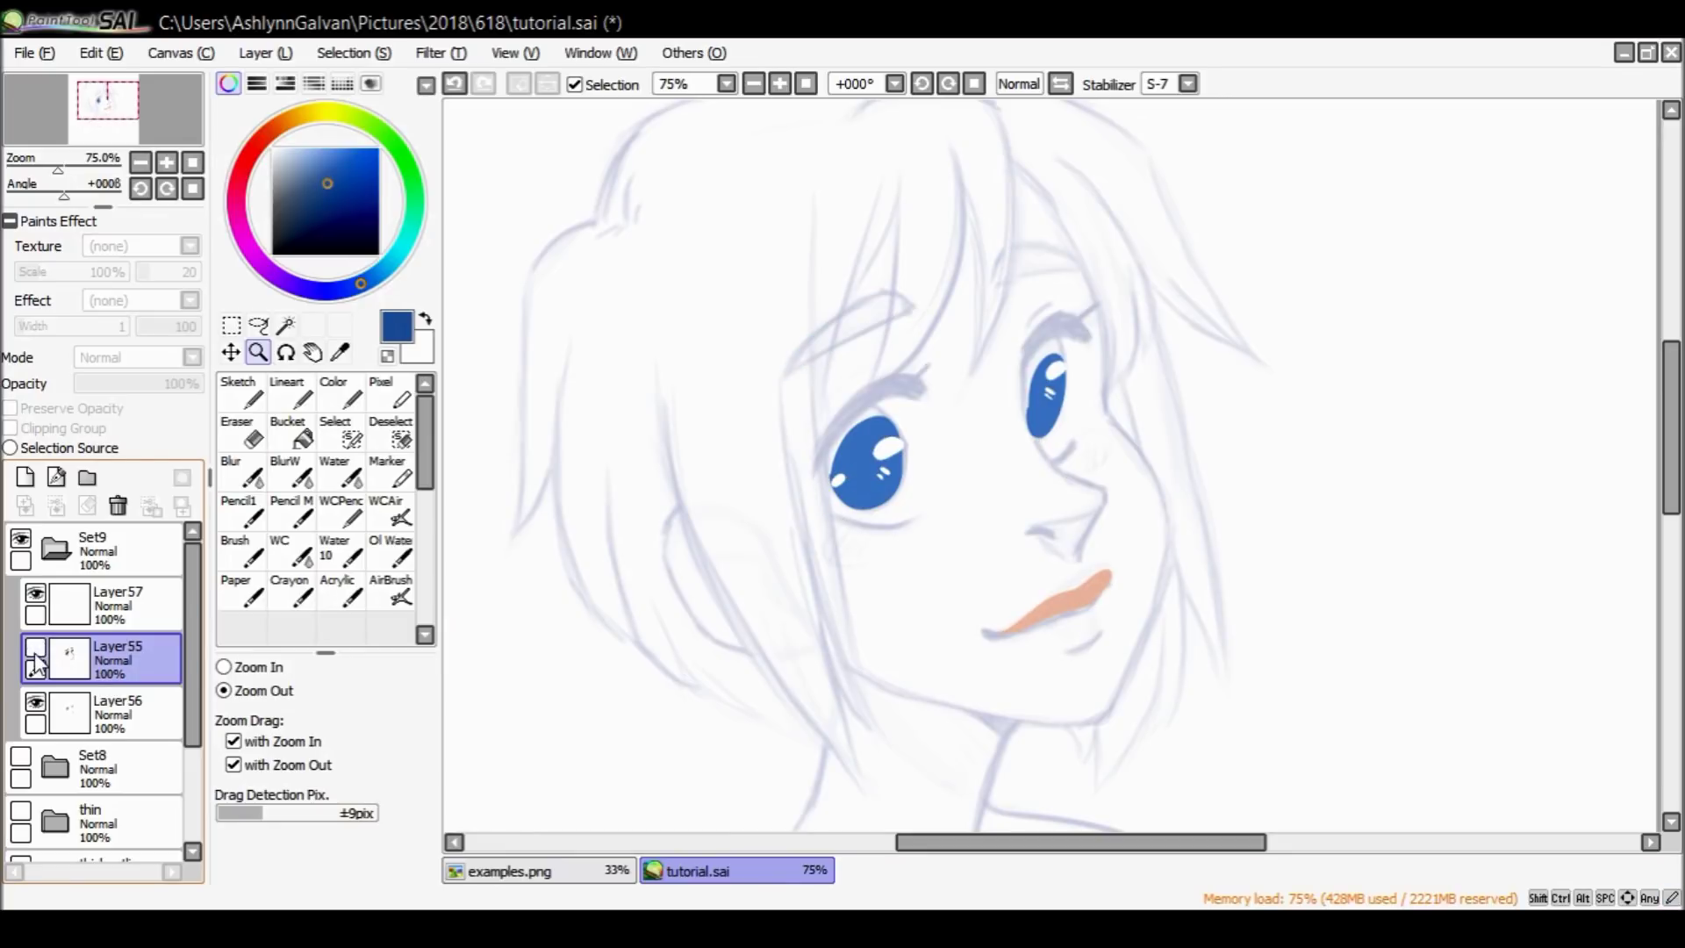
{"action": "left_click", "coordinate": [35, 649]}
{"action": "left_click", "coordinate": [35, 650]}
{"action": "left_click", "coordinate": [35, 650]}
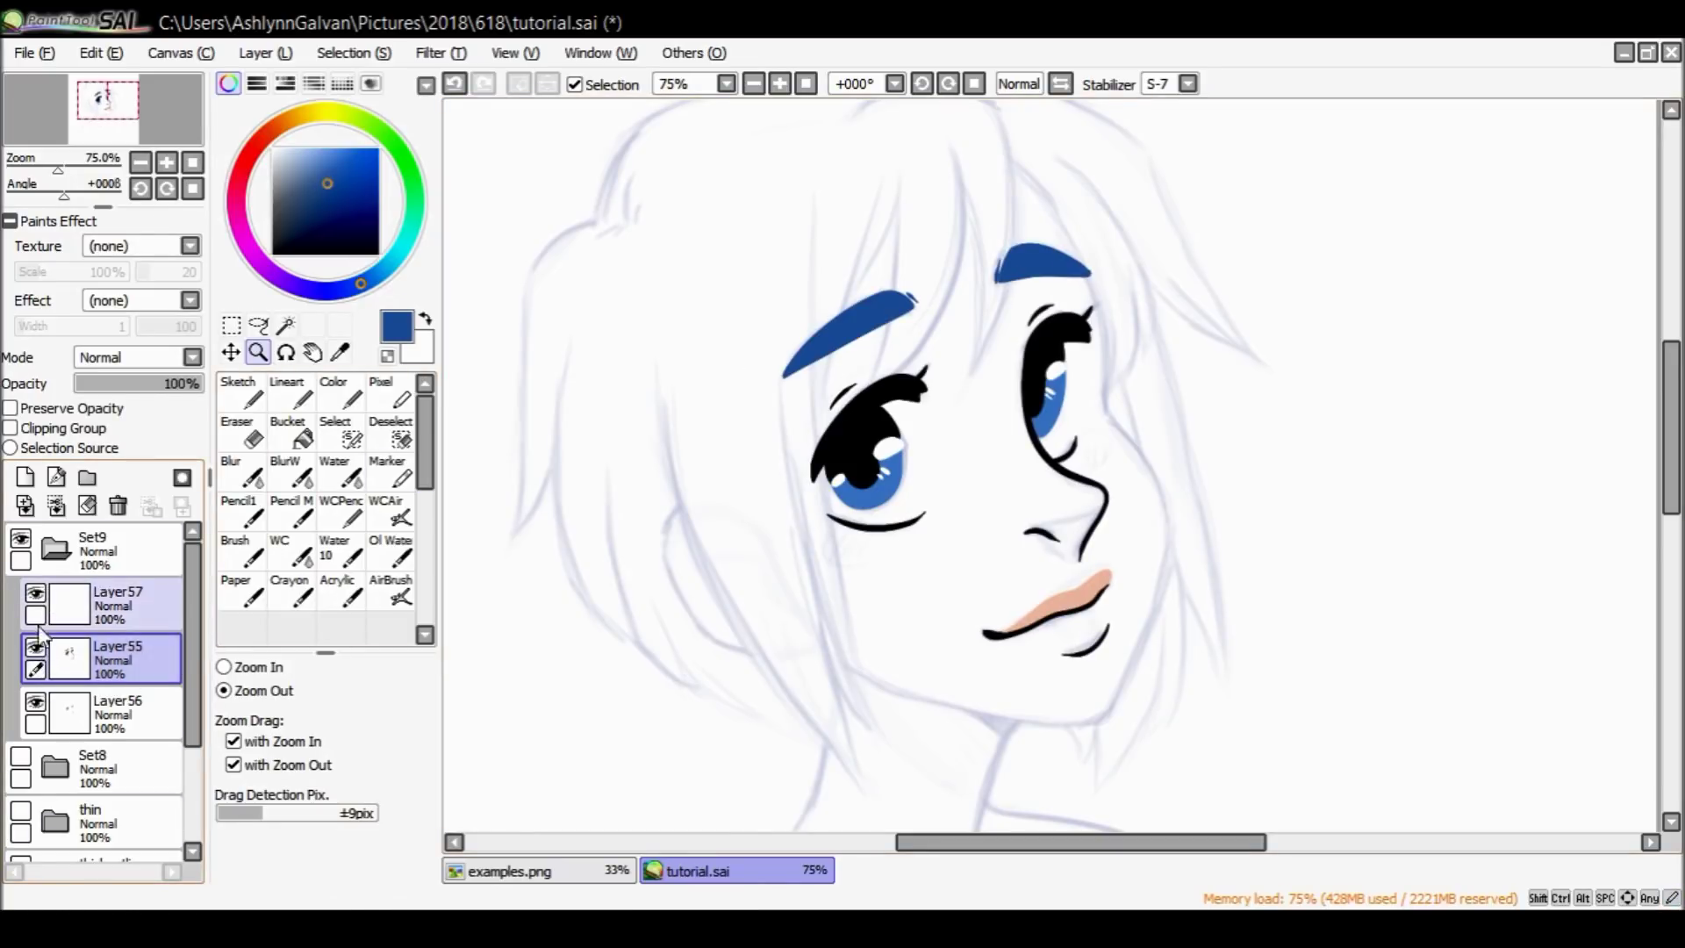
Examine the Set9 folder and its Layer55 and Layer56 by collapsing the folder and toggling the line art's visibility.
{"action": "left_click", "coordinate": [65, 709]}
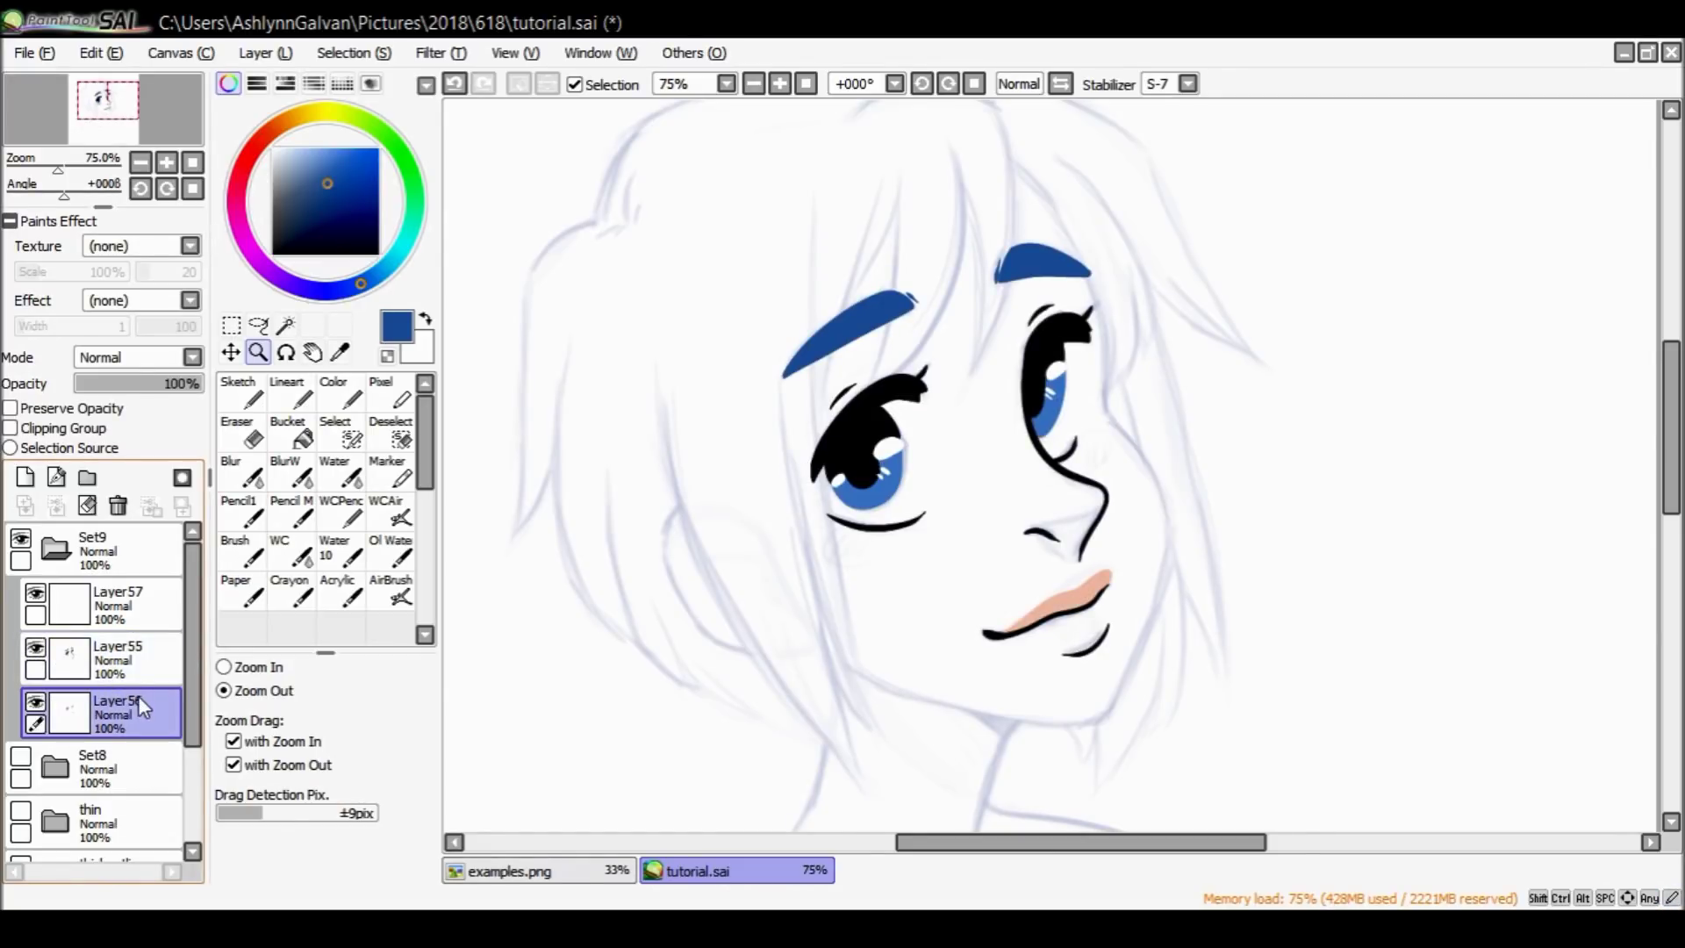
{"action": "left_click", "coordinate": [58, 549]}
{"action": "left_click", "coordinate": [59, 550]}
{"action": "left_click", "coordinate": [58, 551]}
{"action": "left_click", "coordinate": [61, 660]}
{"action": "left_click", "coordinate": [35, 648]}
{"action": "left_click", "coordinate": [35, 648]}
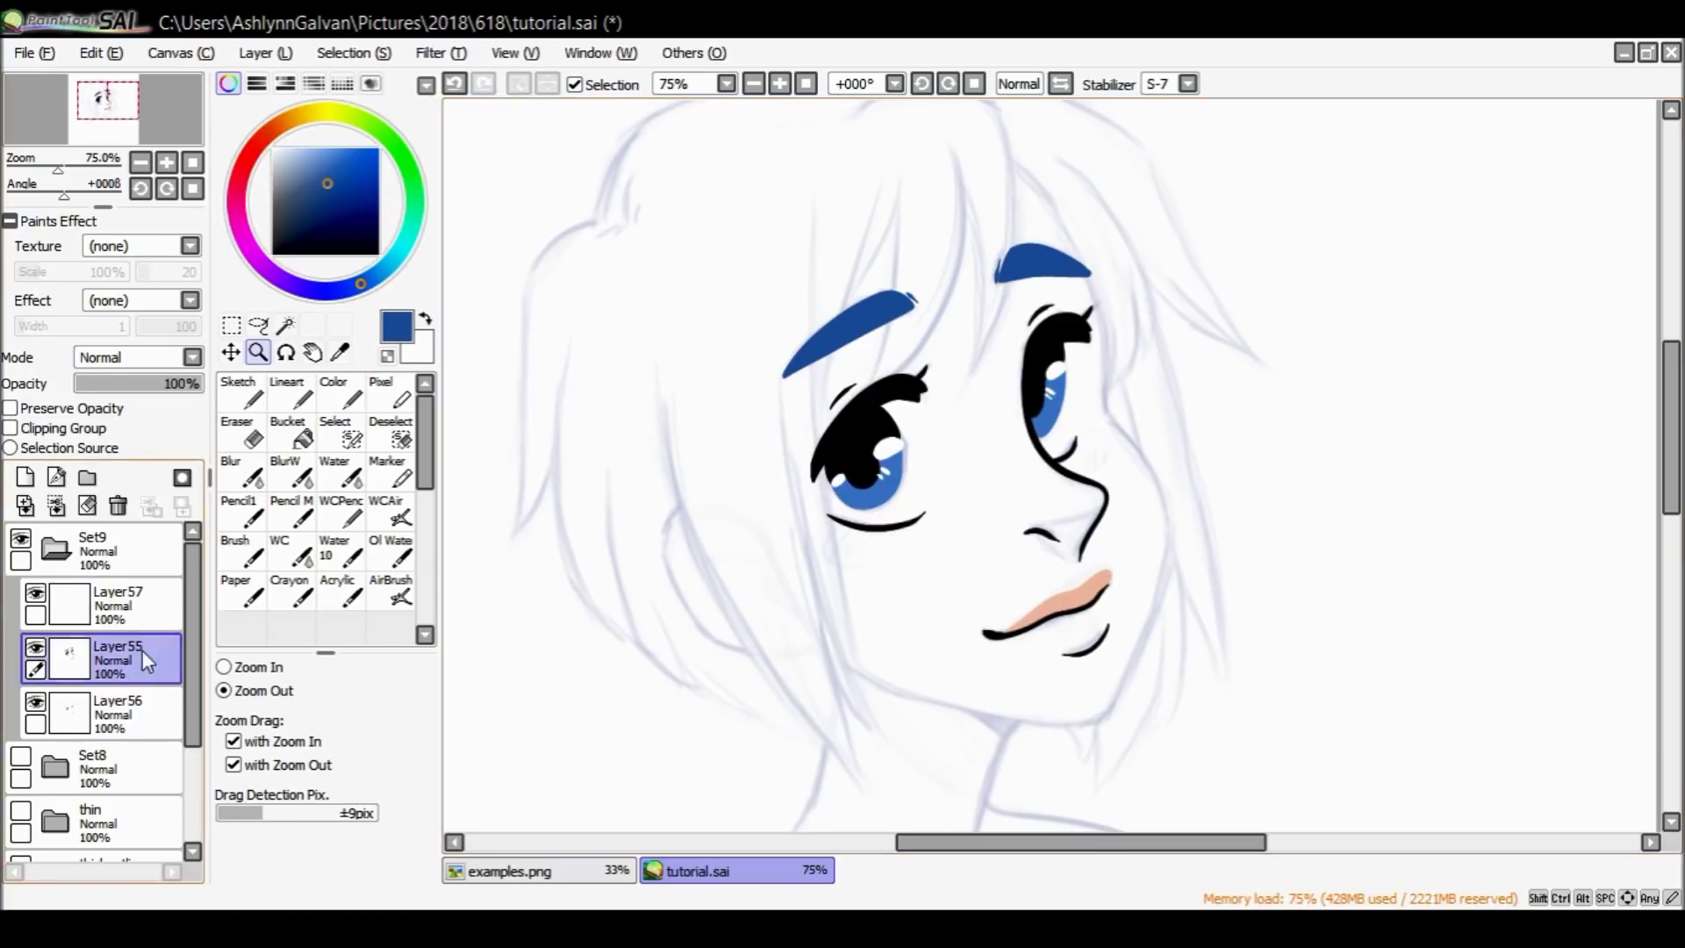
Create a layer folder named hair and place it below Layer56 inside Set9.
{"action": "left_click", "coordinate": [132, 713]}
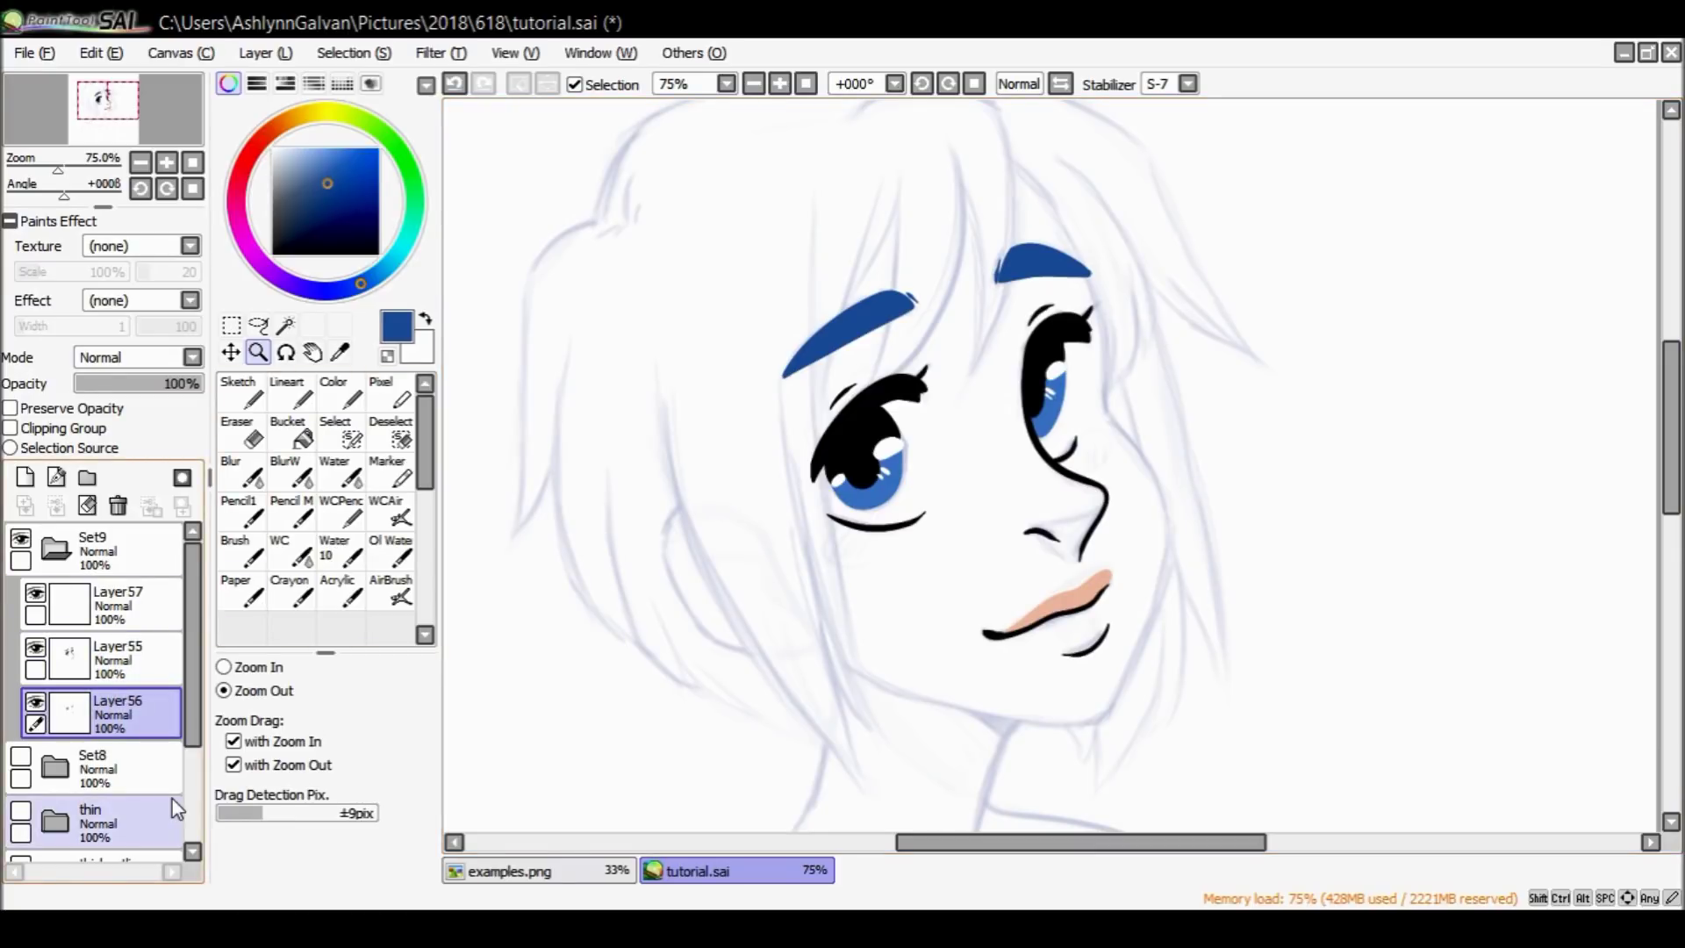
{"action": "left_click", "coordinate": [87, 479]}
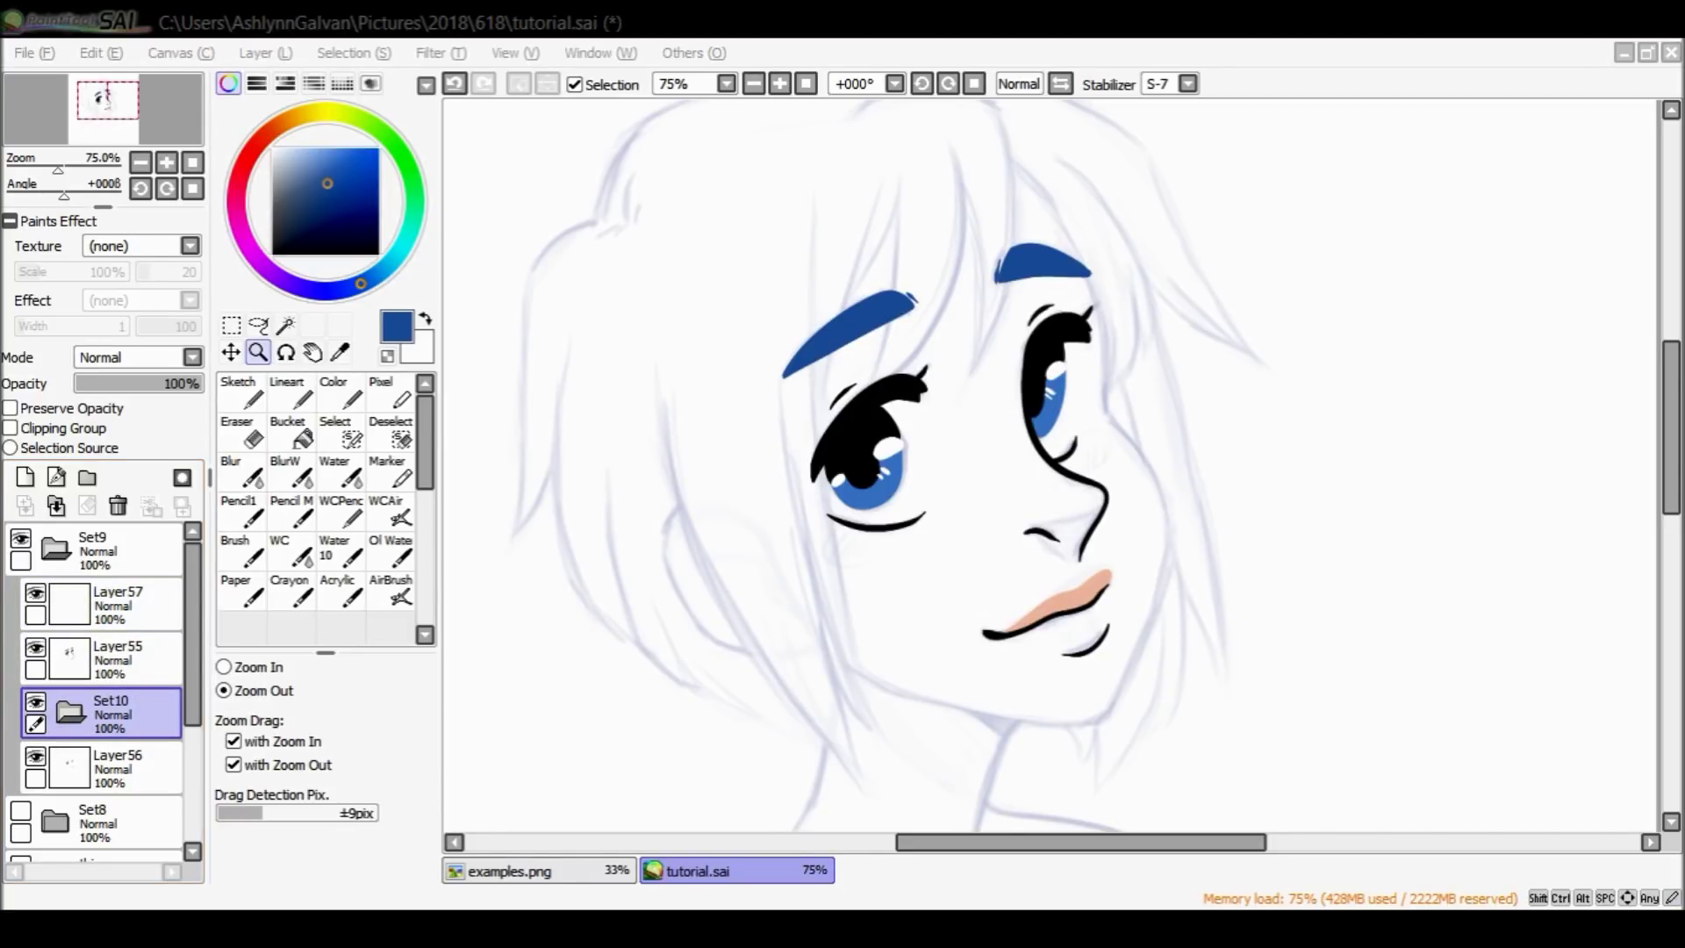
{"action": "key", "text": "Return"}
{"action": "left_click_drag", "start_coordinate": [120, 716], "coordinate": [125, 778]}
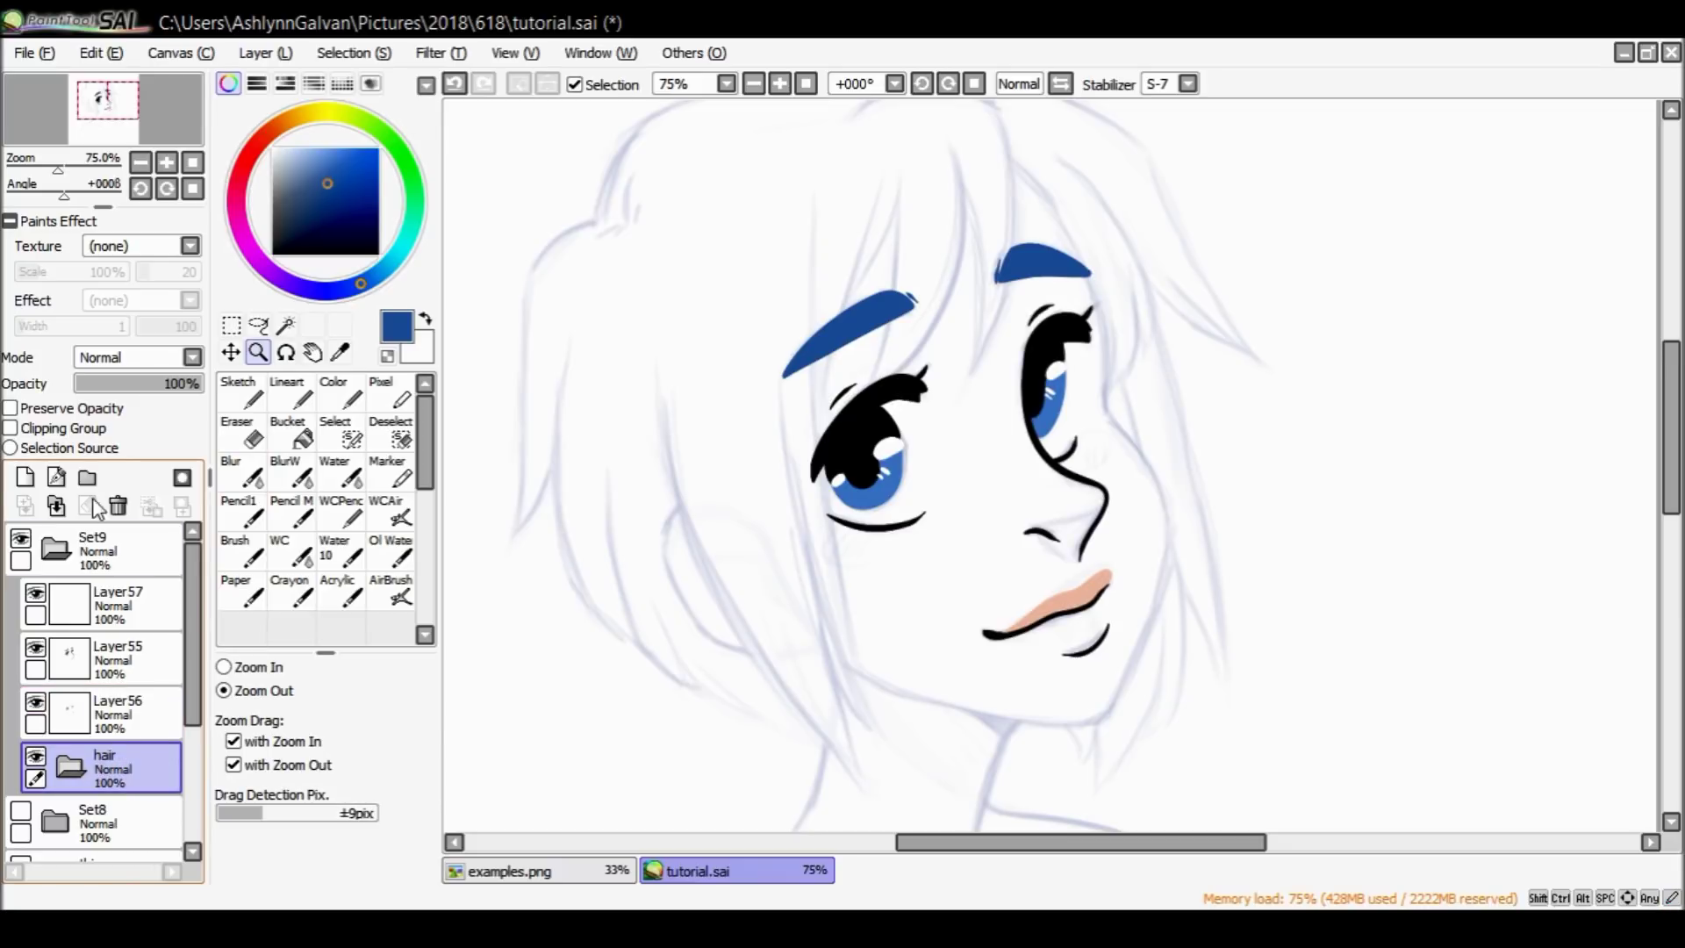
Add a new layer inside the hair folder and sample the iris blue as the drawing colour.
{"action": "left_click", "coordinate": [24, 476]}
{"action": "left_click", "coordinate": [225, 667]}
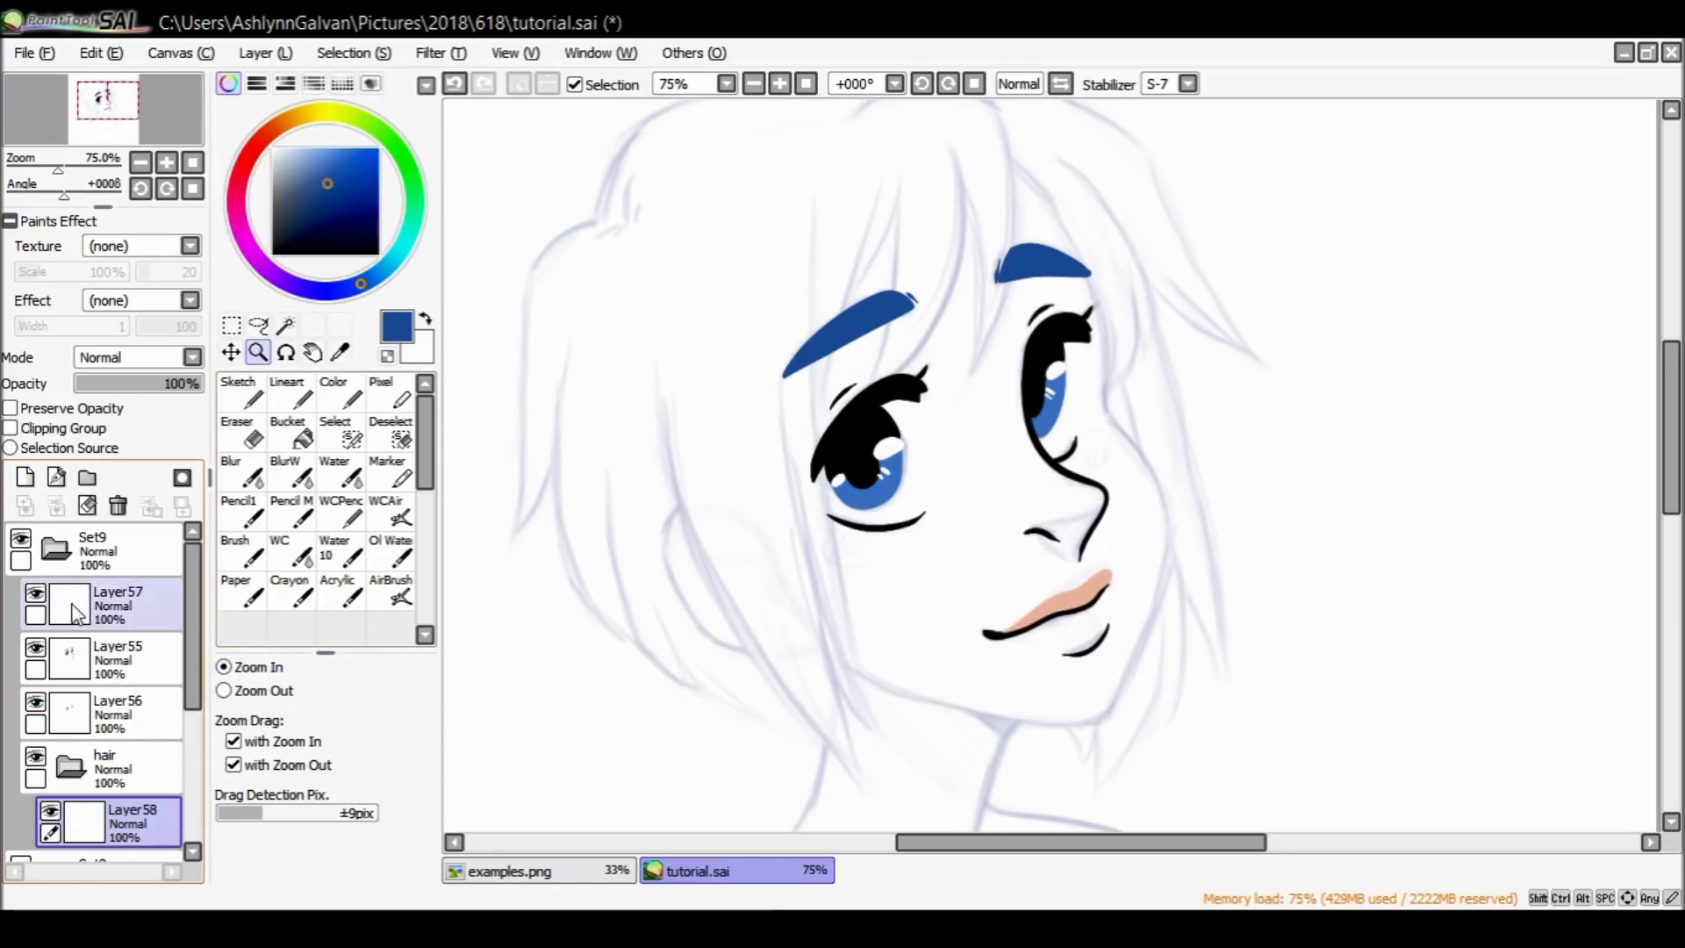
{"action": "left_click", "coordinate": [887, 498], "text": "alt"}
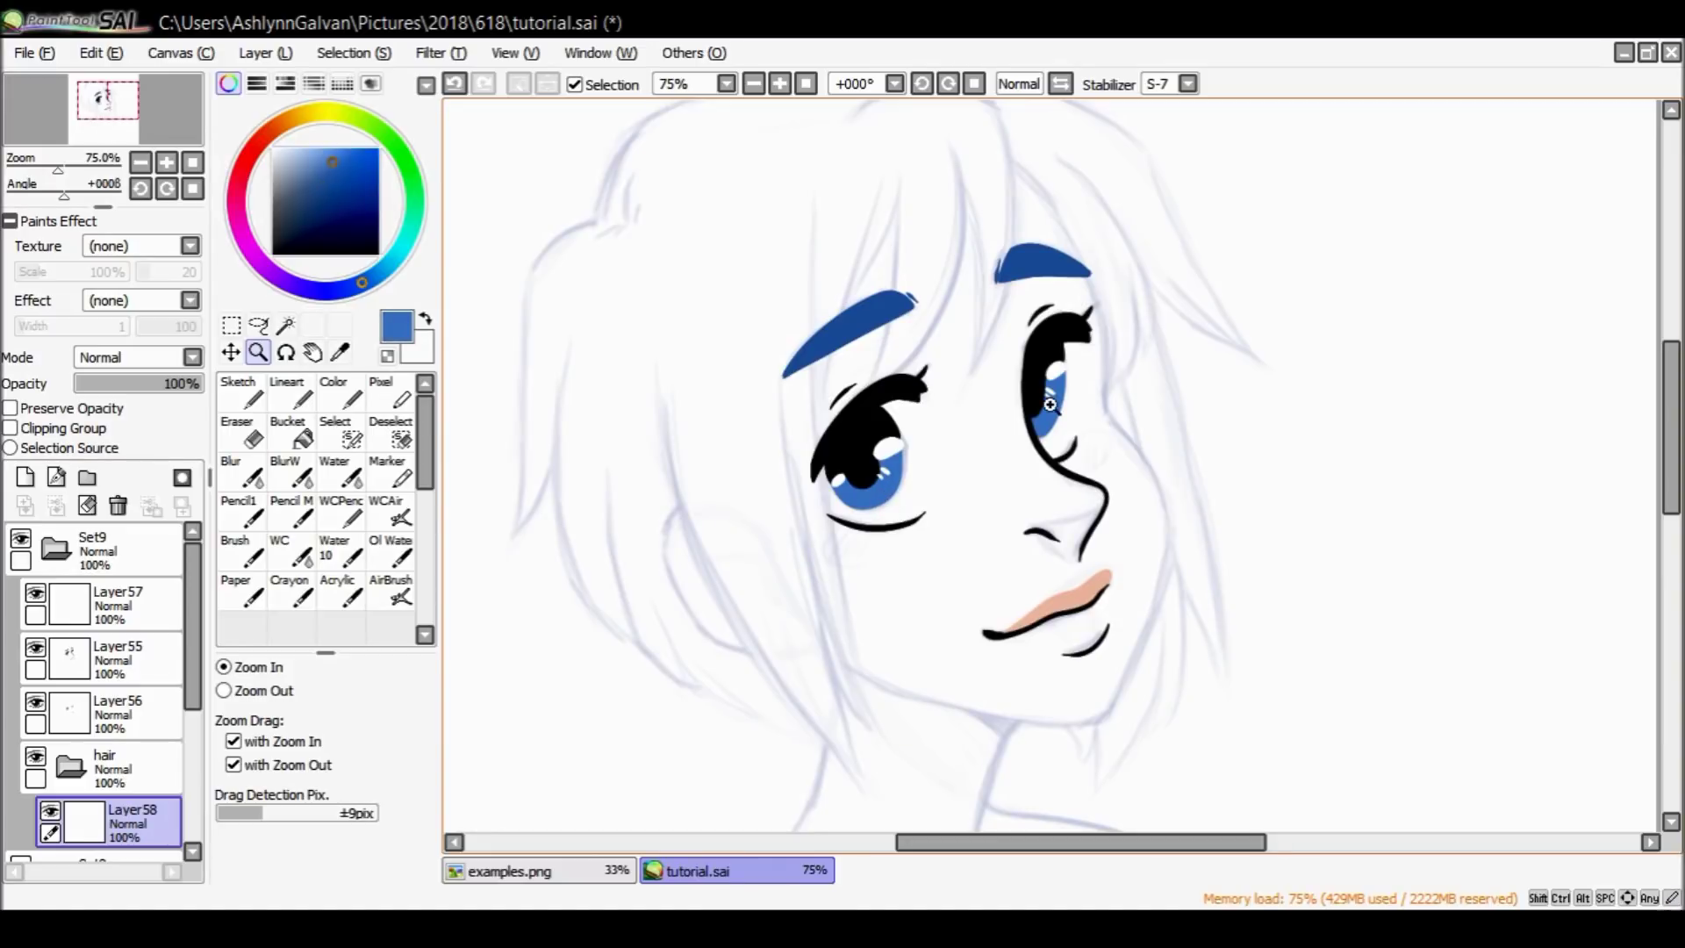
{"action": "scroll", "coordinate": [1661, 436], "scroll_direction": "up", "scroll_amount": 2}
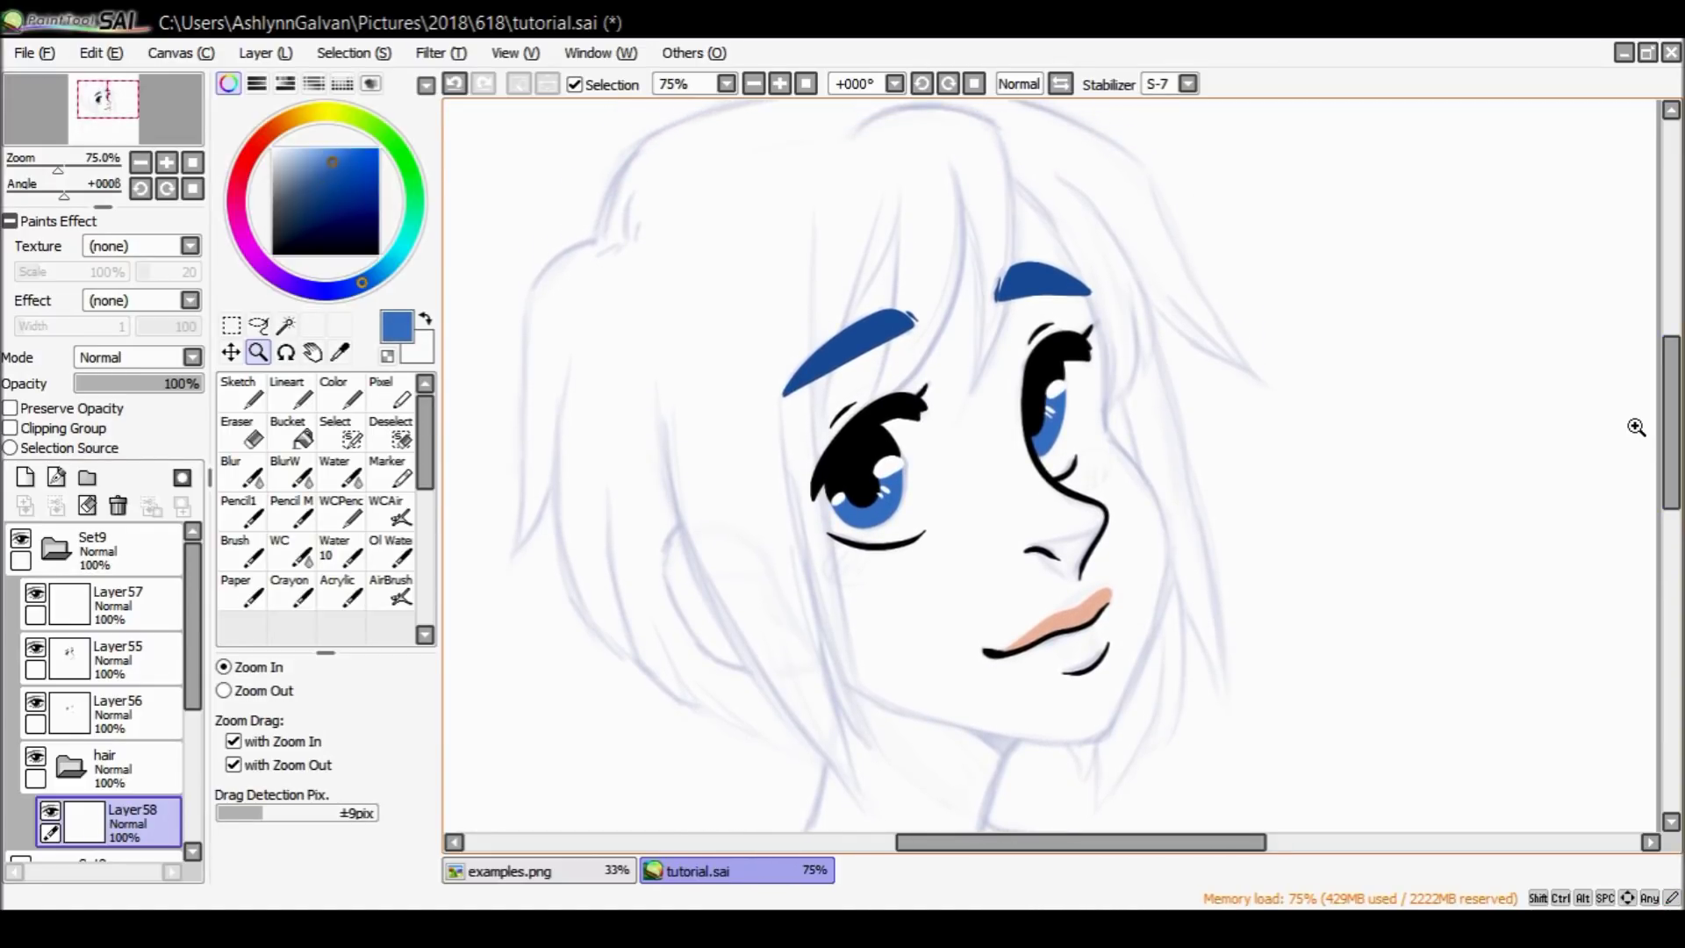
{"action": "scroll", "coordinate": [1662, 404], "scroll_direction": "up", "scroll_amount": 3}
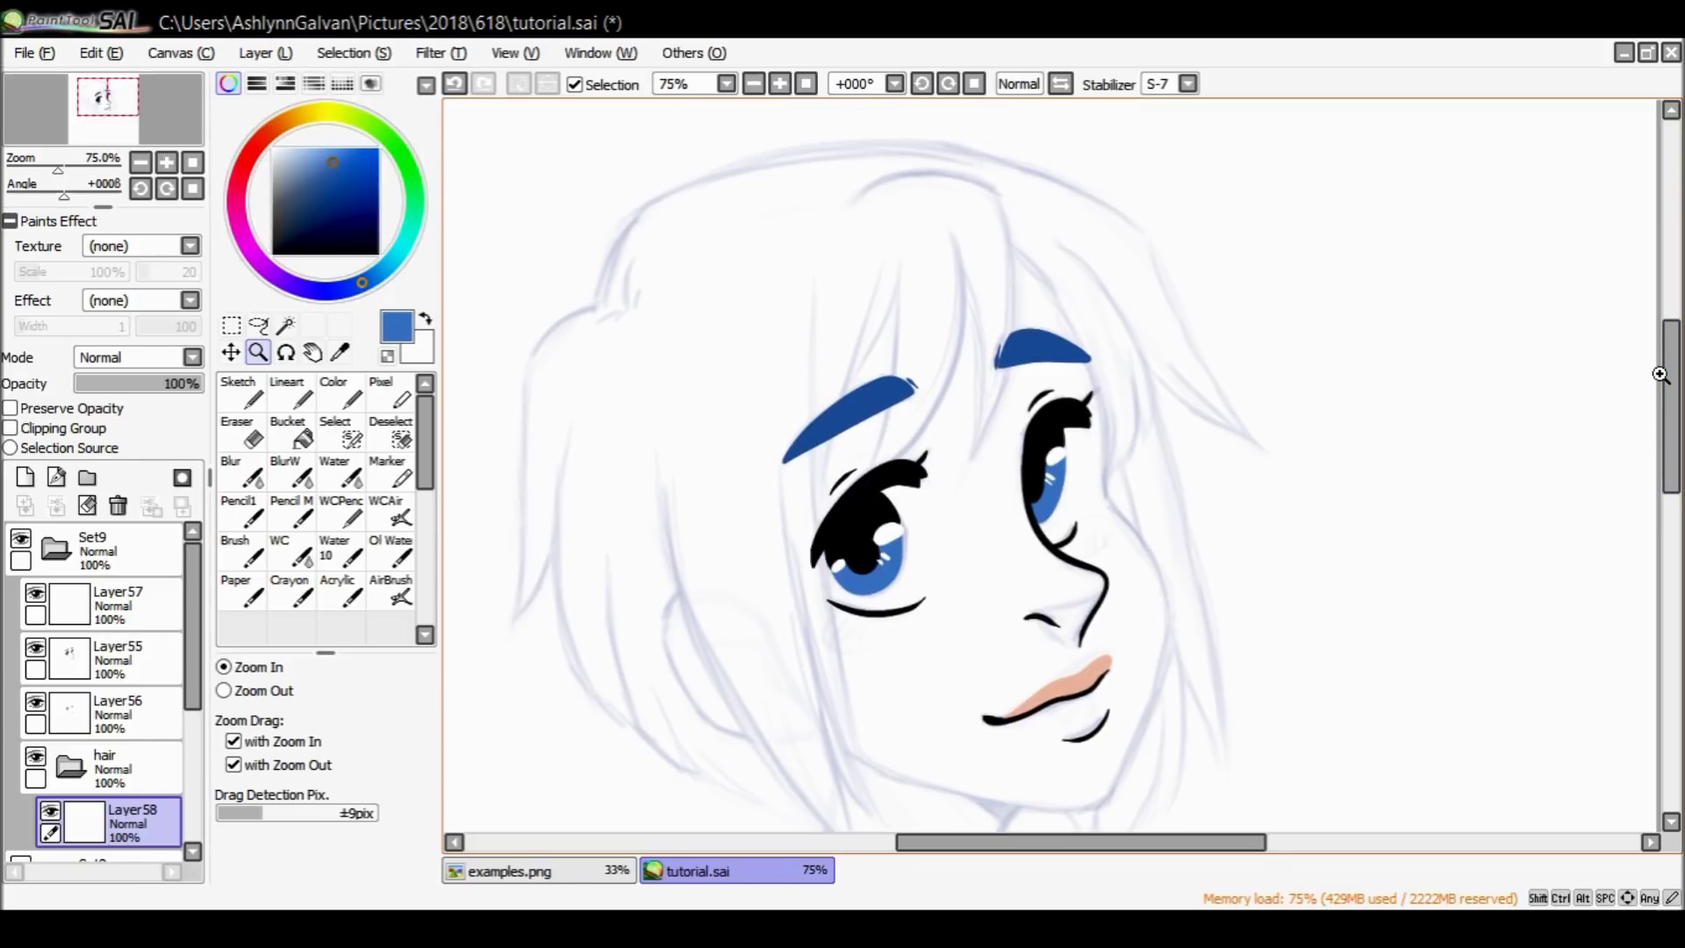
Try to trace the arc at the top of the fringe in blue with the Lineart tool.
{"action": "scroll", "coordinate": [1662, 375], "scroll_direction": "up", "scroll_amount": 3}
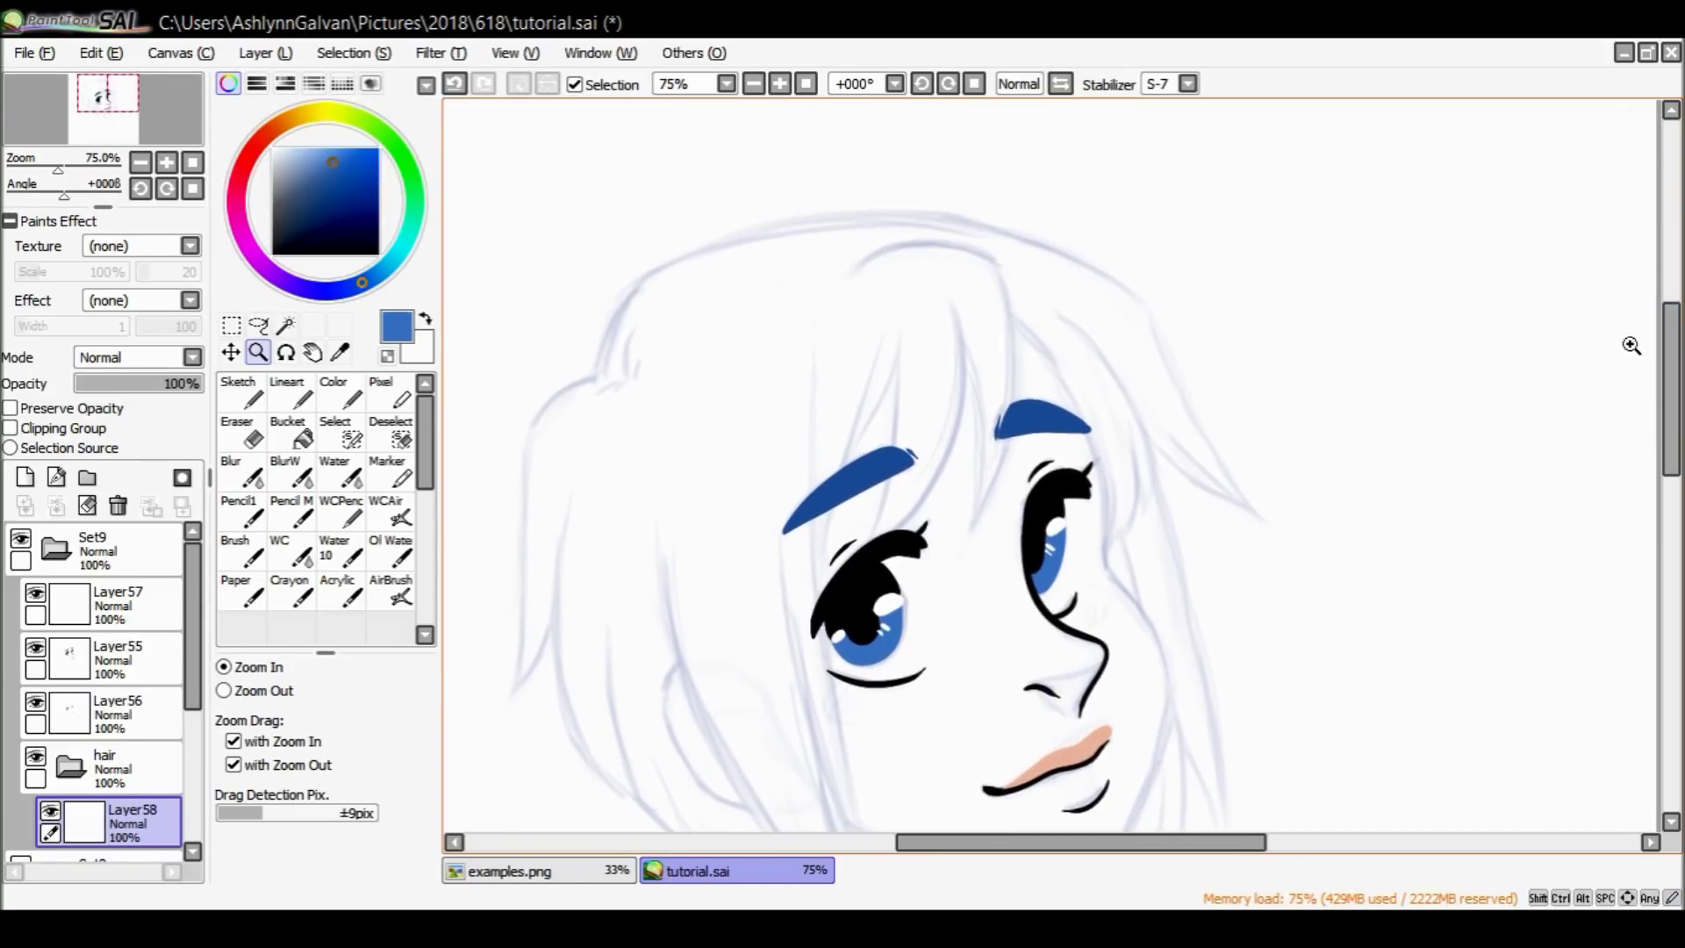
{"action": "left_click", "coordinate": [1009, 381]}
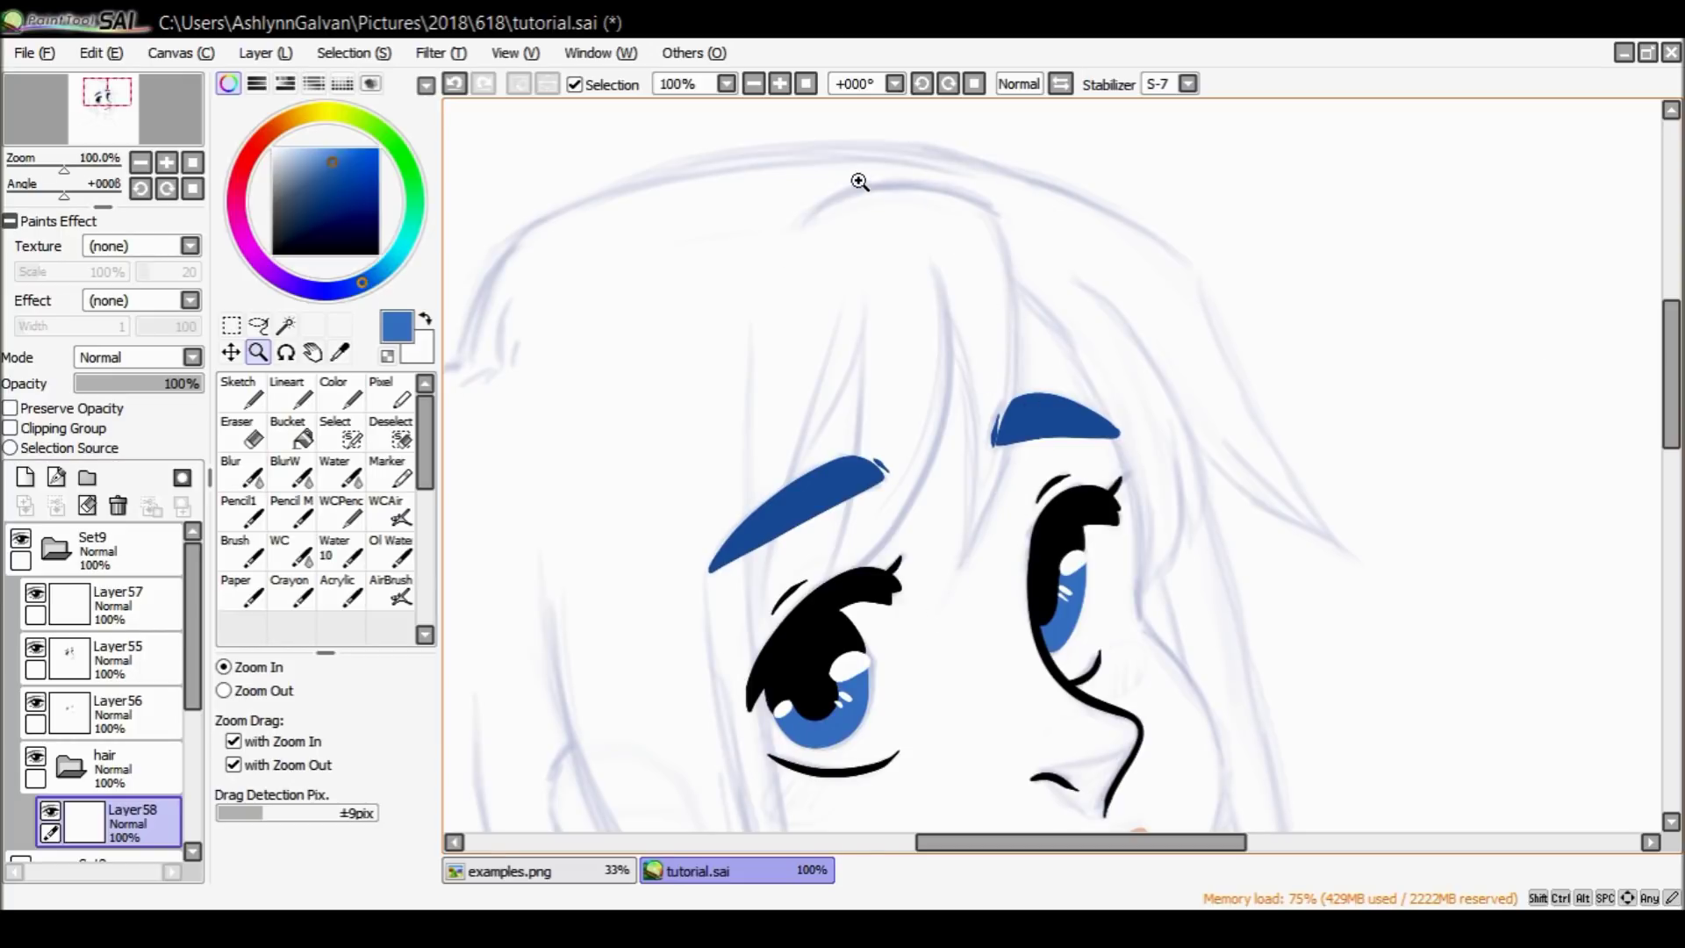
{"action": "key", "text": "n"}
{"action": "mouse_move", "coordinate": [788, 244]}
{"action": "left_mouse_down"}
{"action": "mouse_move", "coordinate": [997, 188]}
{"action": "mouse_move", "coordinate": [1009, 280]}
{"action": "left_mouse_up"}
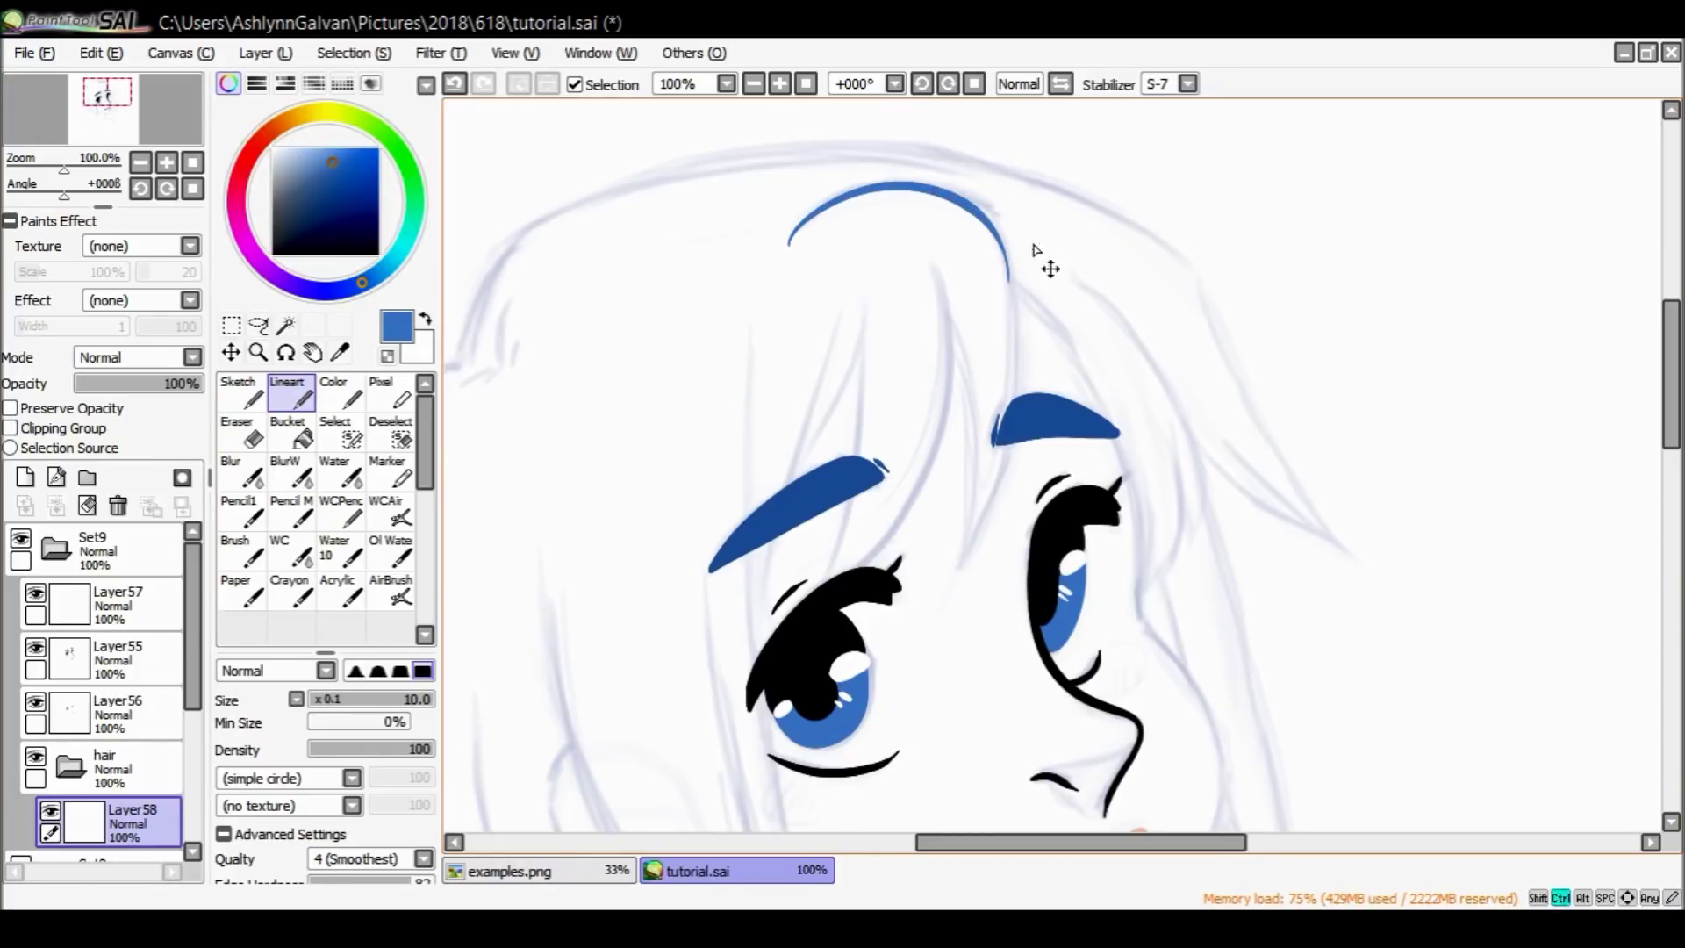
{"action": "key", "text": "ctrl+z"}
Try to trace the fringe strand between the eyebrows with the Lineart brush size reduced to 5.1.
{"action": "left_click", "coordinate": [258, 352]}
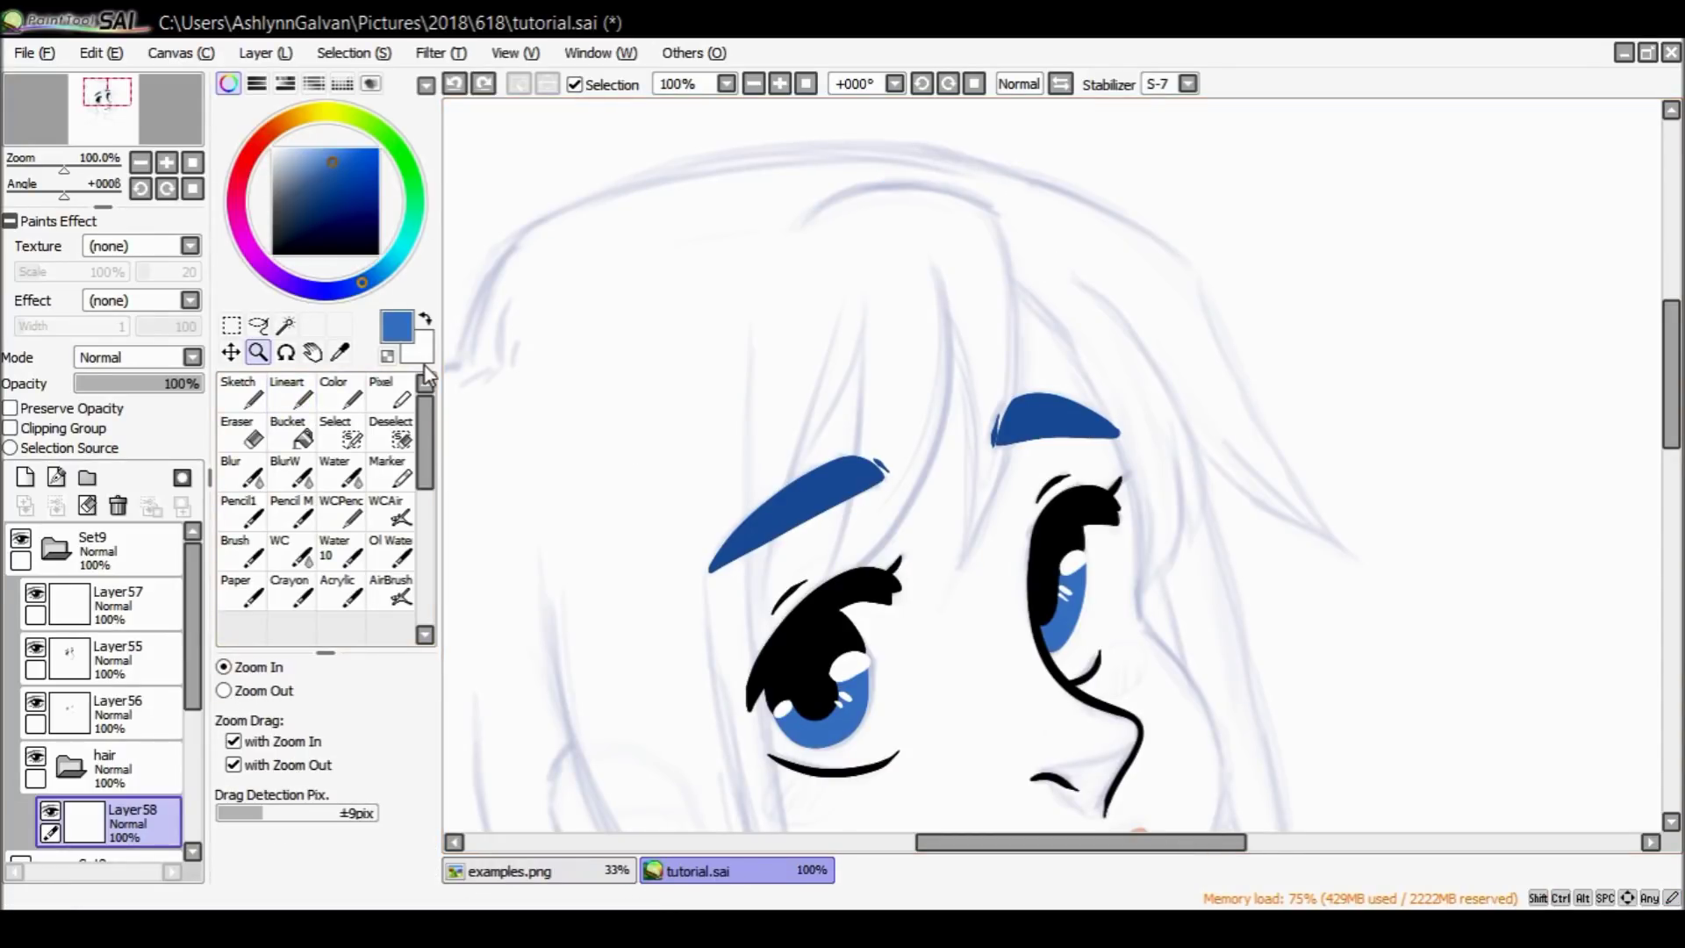
{"action": "left_click", "coordinate": [291, 395]}
{"action": "left_click_drag", "start_coordinate": [344, 700], "coordinate": [363, 714]}
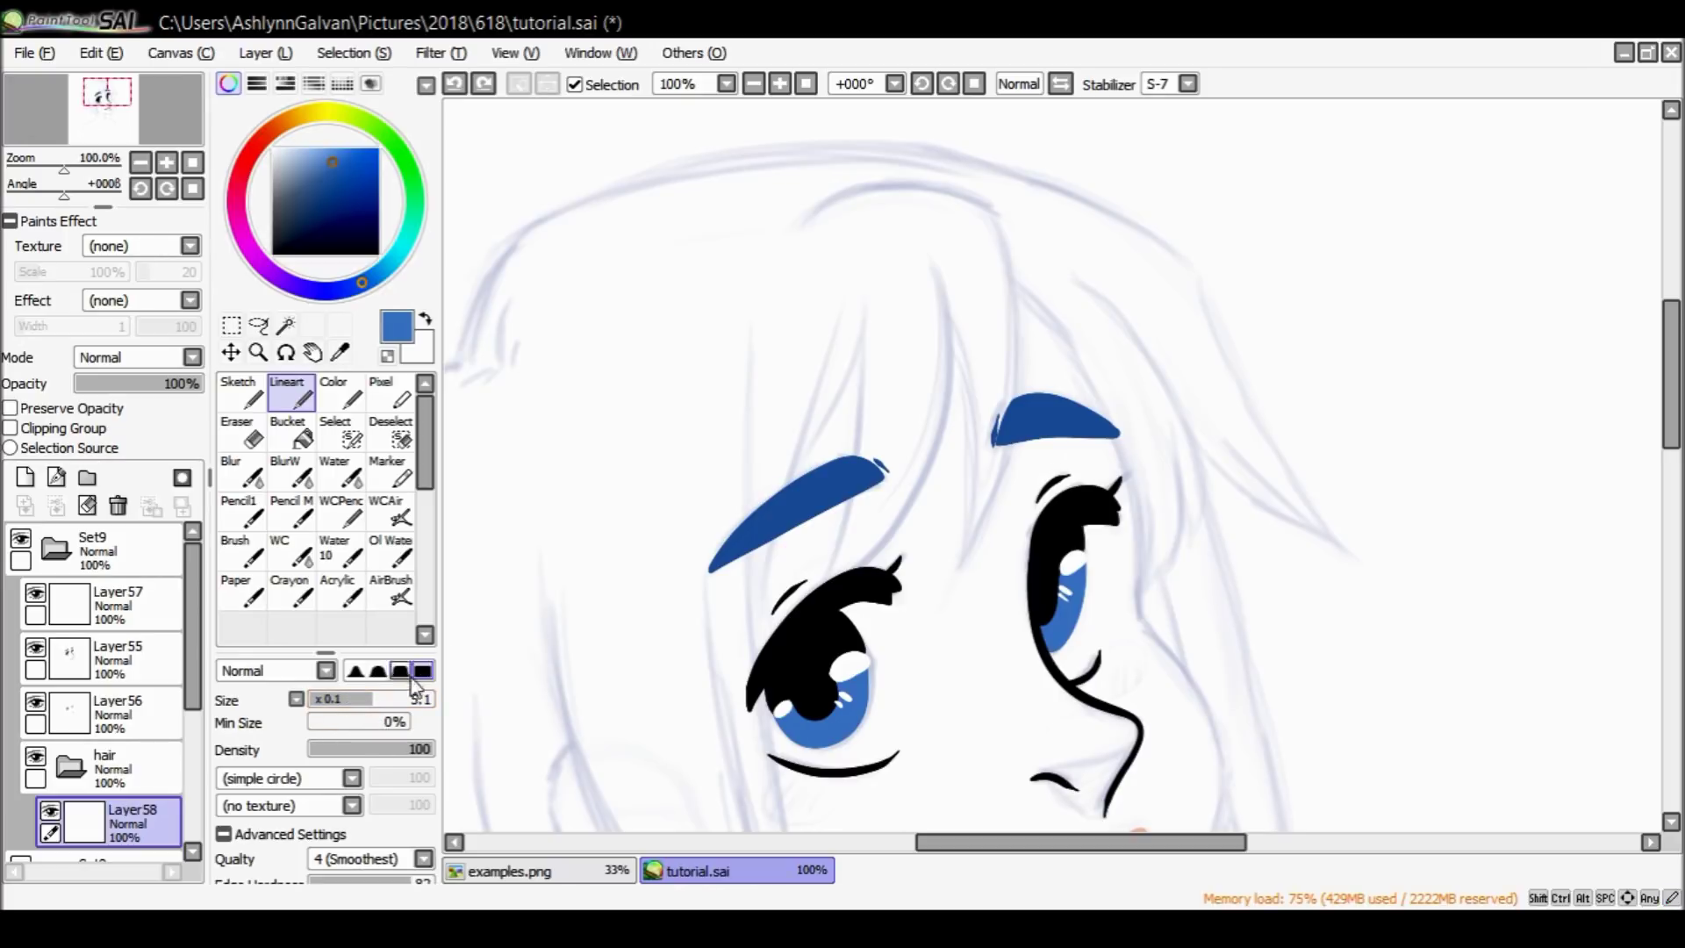
{"action": "left_click", "coordinate": [258, 352]}
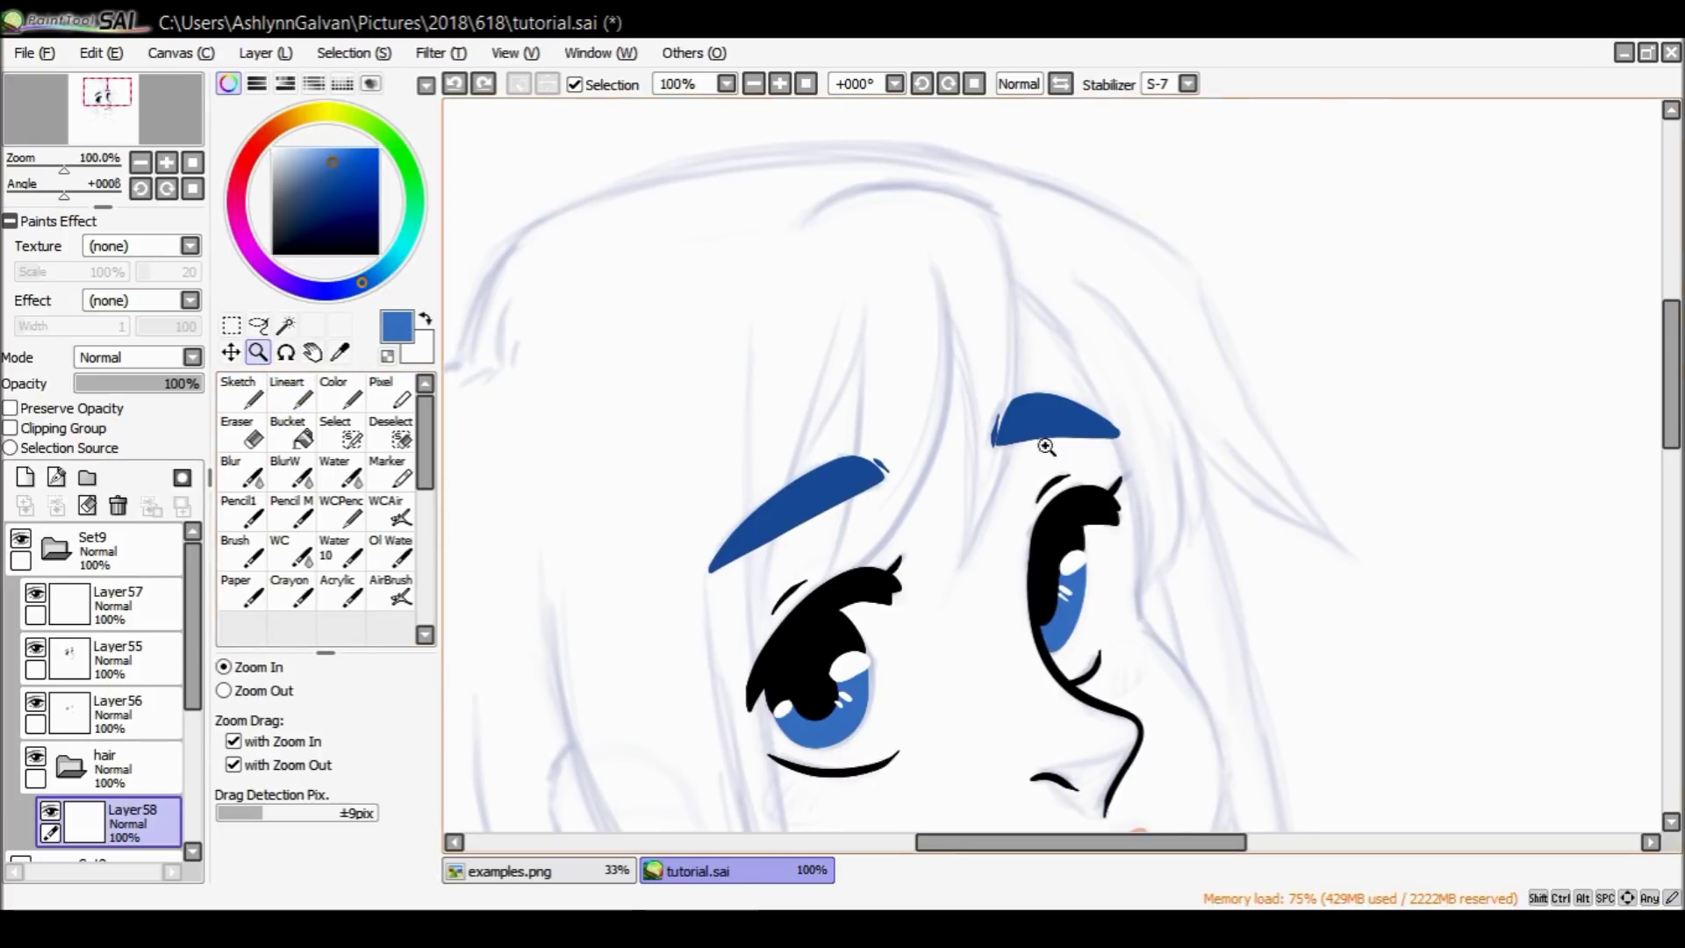
{"action": "left_click", "coordinate": [1018, 452]}
{"action": "left_click", "coordinate": [293, 395]}
{"action": "mouse_move", "coordinate": [887, 158]}
{"action": "left_mouse_down"}
{"action": "mouse_move", "coordinate": [928, 465]}
{"action": "mouse_move", "coordinate": [904, 677]}
{"action": "left_mouse_up"}
{"action": "key", "text": "ctrl+z"}
{"action": "mouse_move", "coordinate": [891, 172]}
{"action": "left_mouse_down"}
{"action": "mouse_move", "coordinate": [941, 367]}
{"action": "mouse_move", "coordinate": [942, 516]}
{"action": "mouse_move", "coordinate": [910, 658]}
{"action": "left_mouse_up"}
{"action": "key", "text": "ctrl+z"}
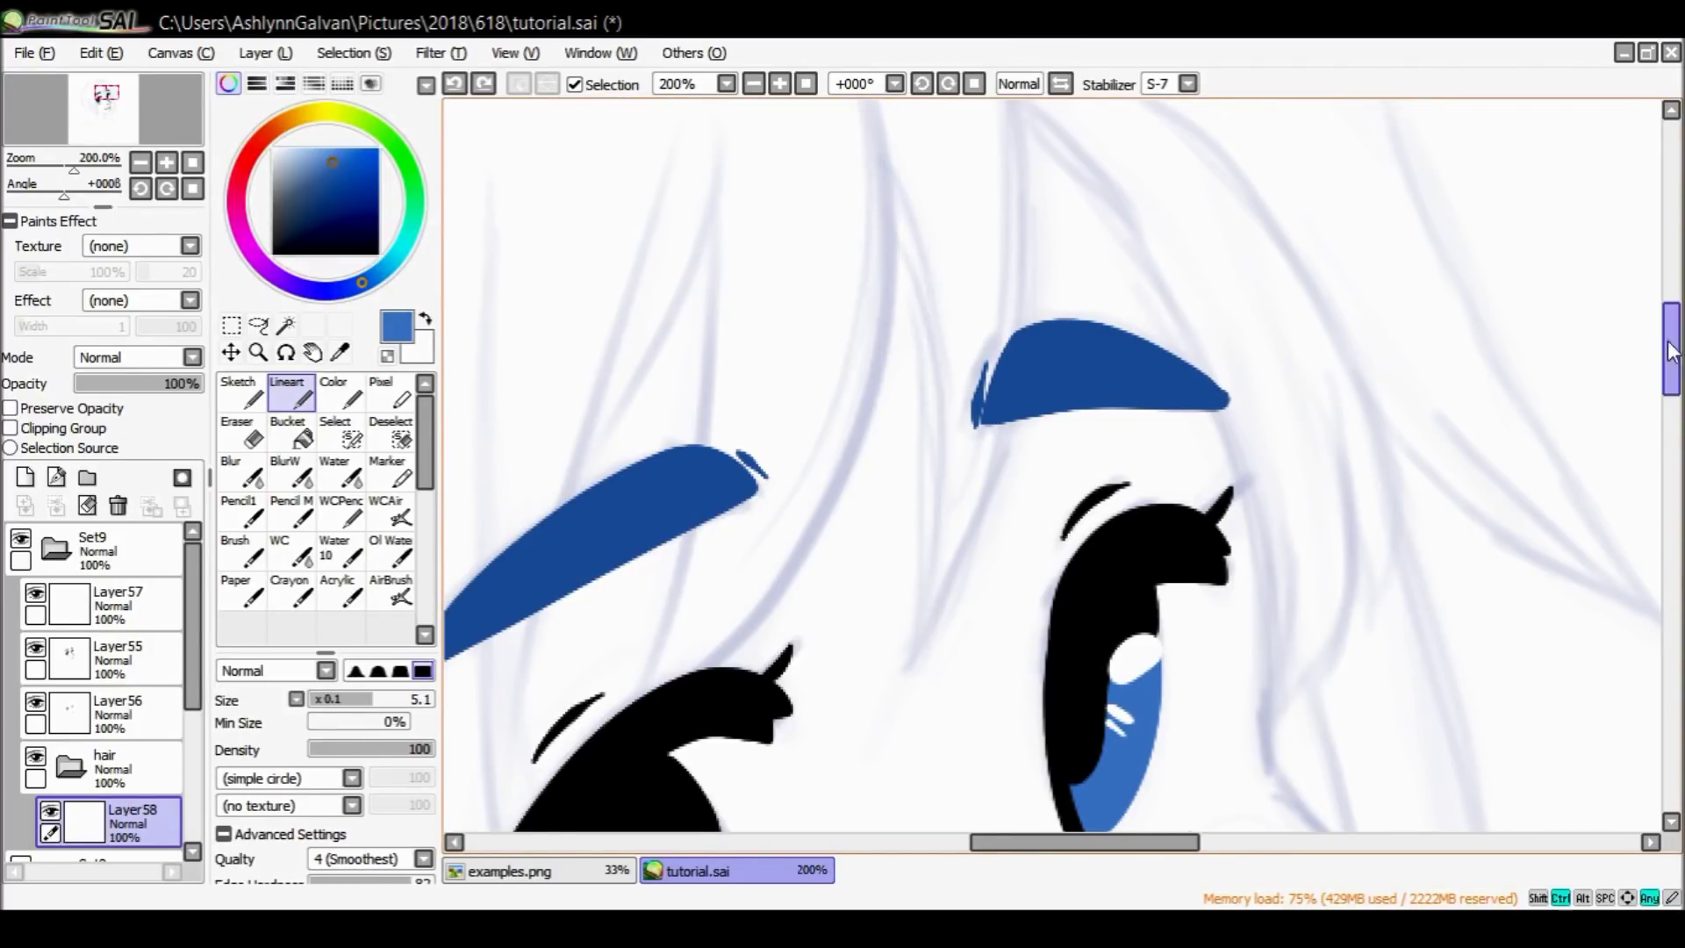
Try to outline the fringe strand between the eyebrows with the Lineart brush size at 10.
{"action": "key", "text": "bracketright"}
{"action": "key", "text": "bracketright"}
{"action": "key", "text": "bracketright"}
{"action": "key", "text": "bracketright"}
{"action": "key", "text": "bracketright"}
{"action": "mouse_move", "coordinate": [1015, 123]}
{"action": "left_mouse_down"}
{"action": "mouse_move", "coordinate": [1016, 311]}
{"action": "mouse_move", "coordinate": [967, 525]}
{"action": "mouse_move", "coordinate": [914, 649]}
{"action": "mouse_move", "coordinate": [866, 169]}
{"action": "left_mouse_up"}
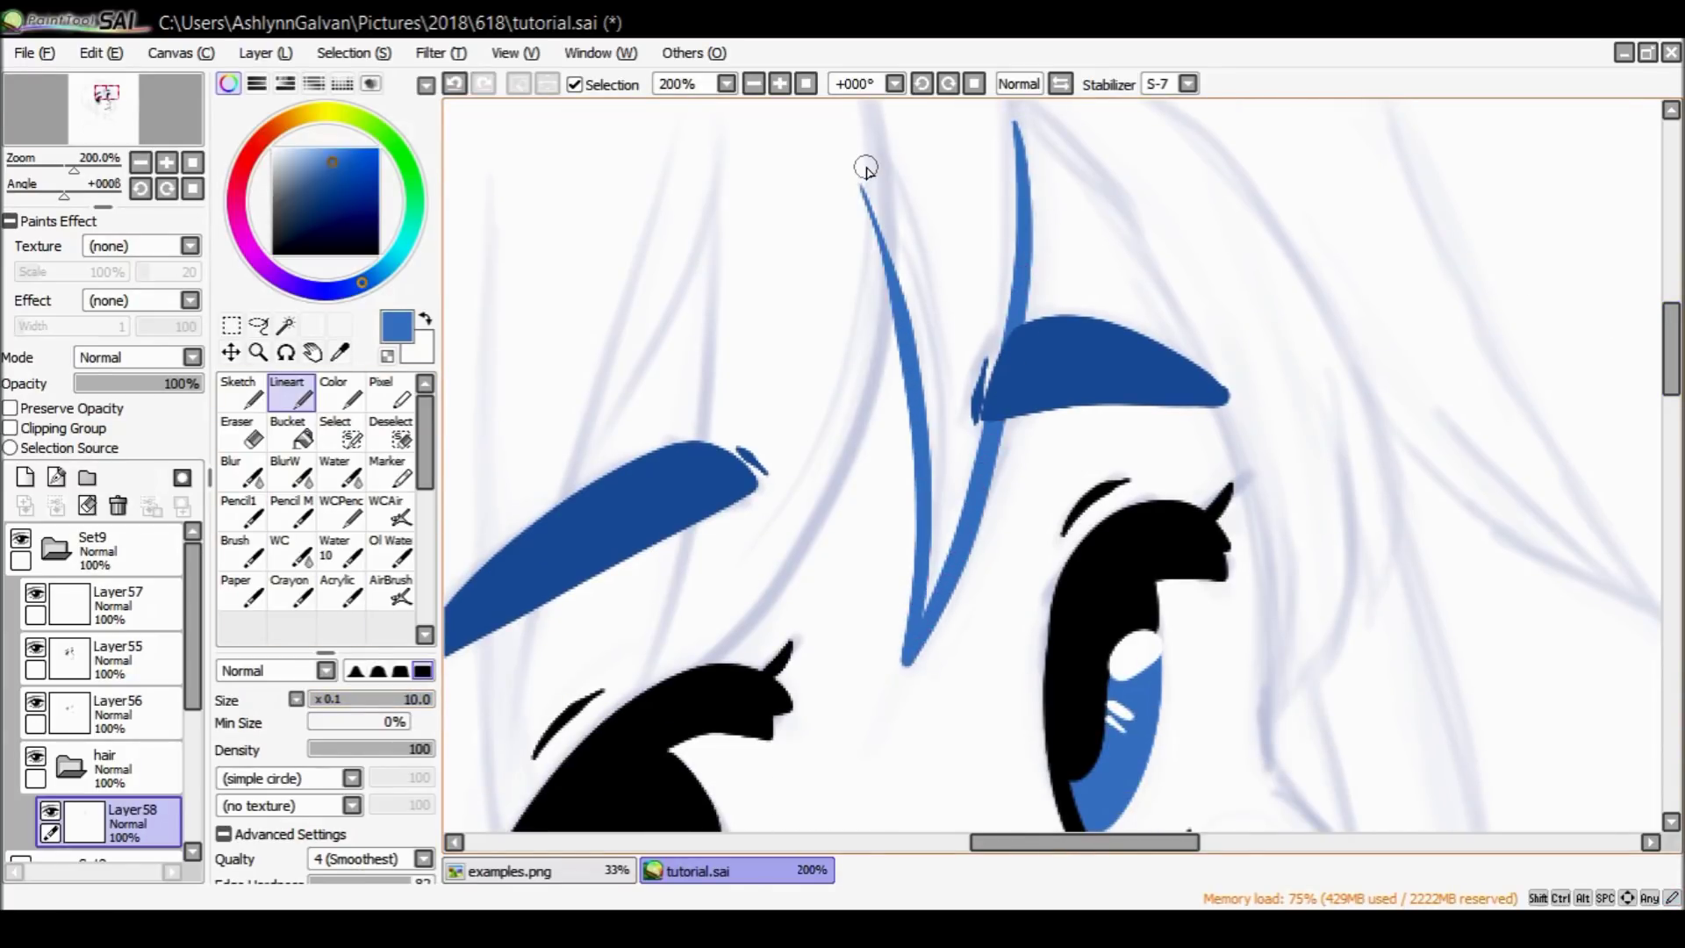
{"action": "key", "text": "ctrl+z"}
Set the Lineart brush size to 4.9 and outline the pointed fringe strand between the eyebrows.
{"action": "left_click", "coordinate": [351, 699]}
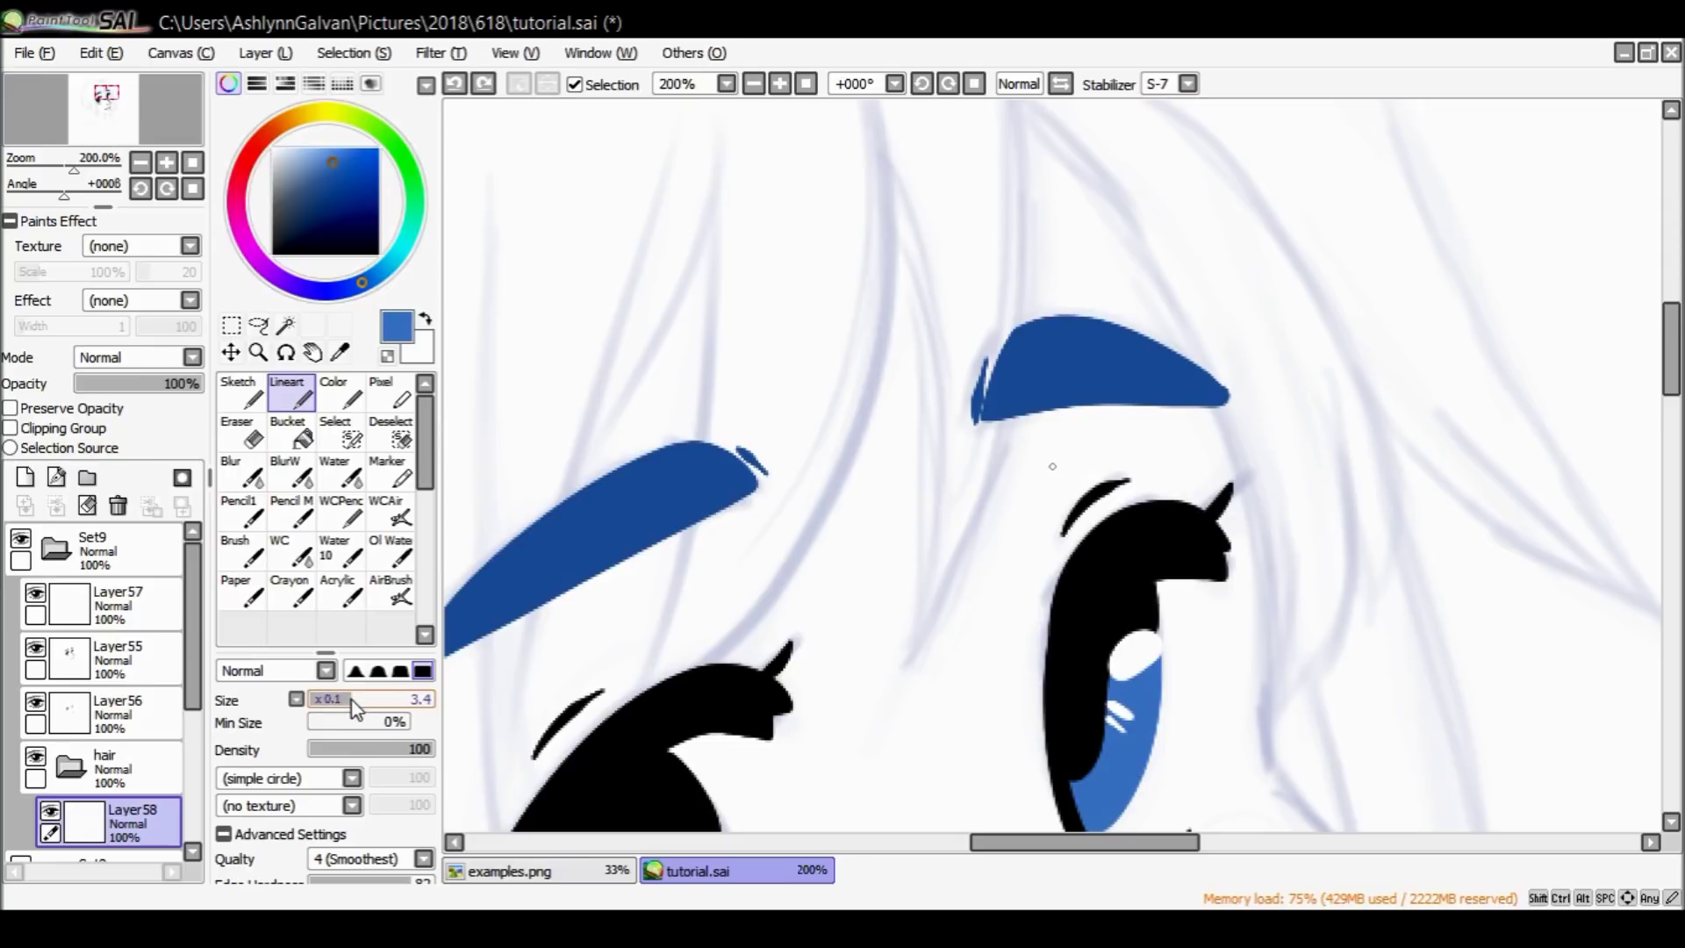
{"action": "left_click", "coordinate": [345, 698]}
{"action": "left_click_drag", "start_coordinate": [891, 180], "coordinate": [913, 438]}
{"action": "key", "text": "ctrl+z"}
{"action": "left_click", "coordinate": [387, 700]}
{"action": "left_click", "coordinate": [370, 699]}
{"action": "mouse_move", "coordinate": [891, 188]}
{"action": "left_mouse_down"}
{"action": "mouse_move", "coordinate": [918, 265]}
{"action": "mouse_move", "coordinate": [930, 478]}
{"action": "mouse_move", "coordinate": [911, 669]}
{"action": "mouse_move", "coordinate": [1010, 419]}
{"action": "left_mouse_up"}
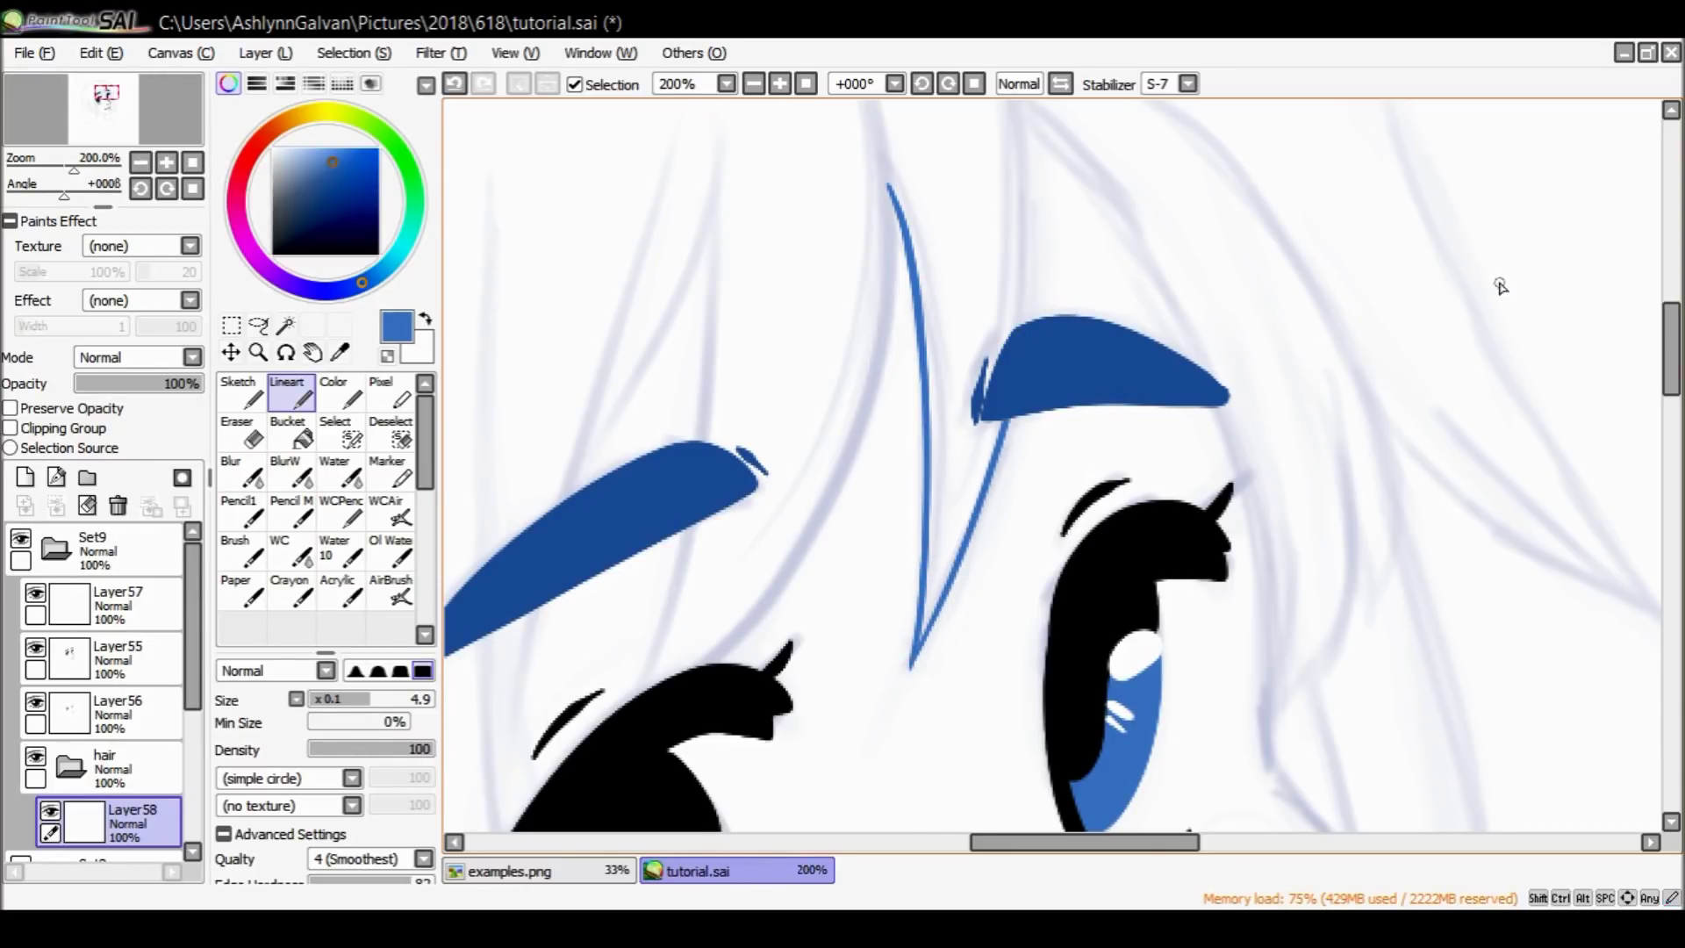
Trace the inner hair edge from the fringe parting behind the far eyebrow down past the far eye.
{"action": "left_click_drag", "start_coordinate": [1671, 368], "coordinate": [1670, 342]}
{"action": "mouse_move", "coordinate": [1026, 518]}
{"action": "left_mouse_down"}
{"action": "mouse_move", "coordinate": [1012, 263]}
{"action": "mouse_move", "coordinate": [1023, 519]}
{"action": "left_mouse_up"}
{"action": "key", "text": "ctrl+z"}
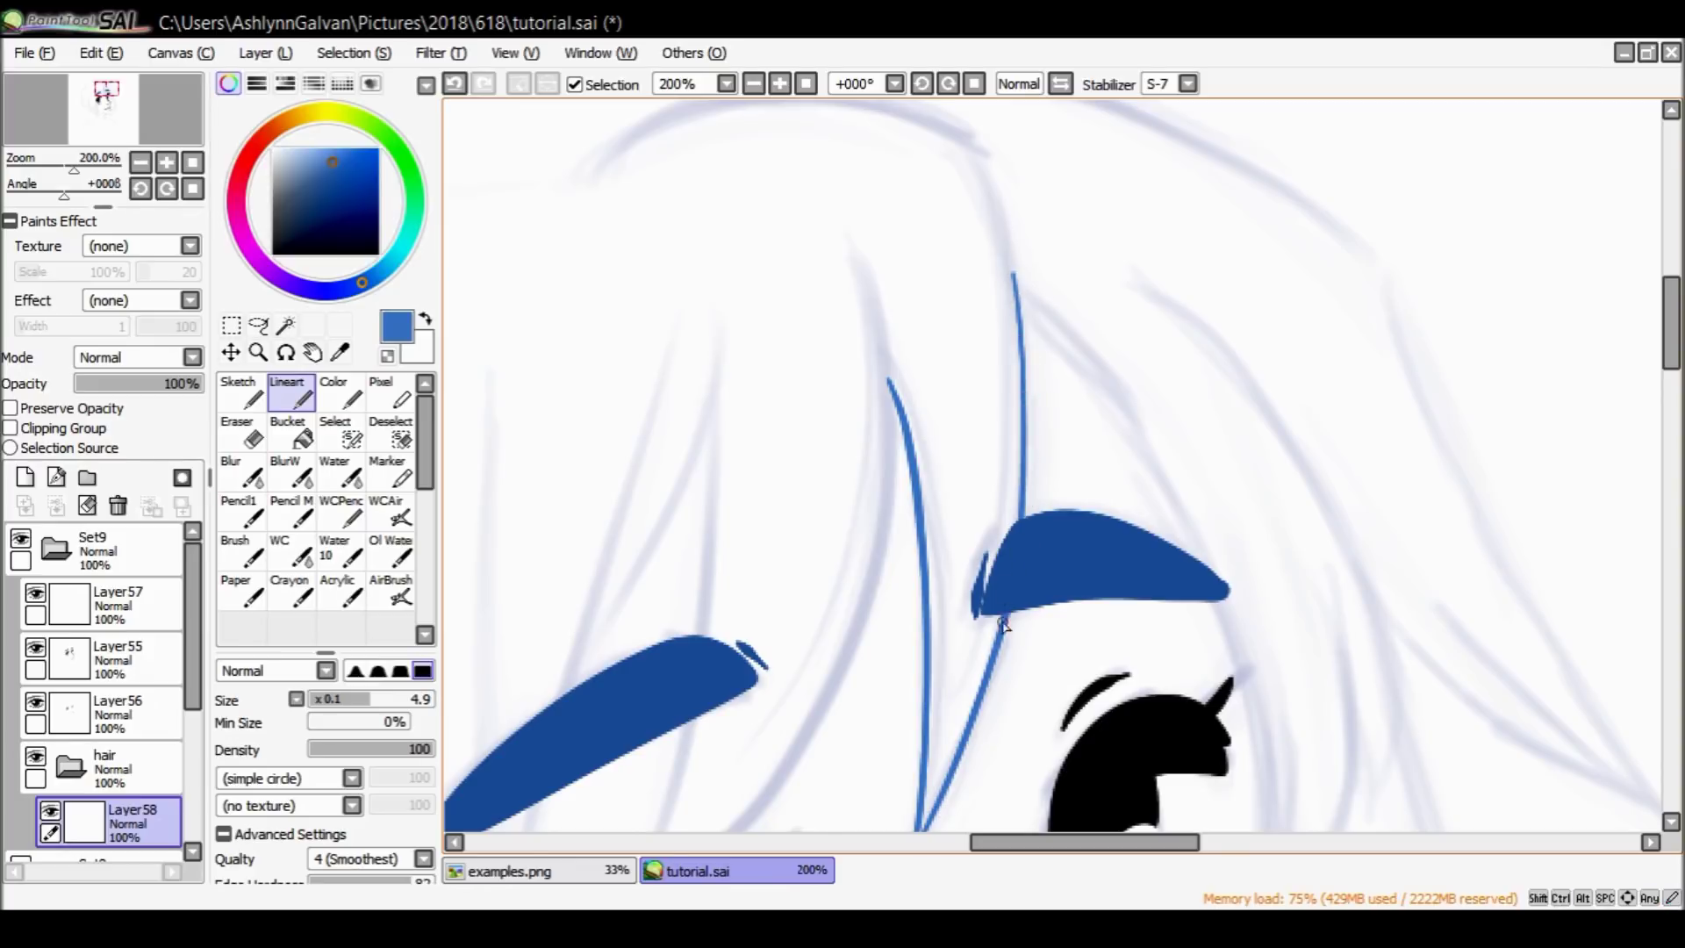
{"action": "left_click_drag", "start_coordinate": [1014, 274], "coordinate": [1225, 600]}
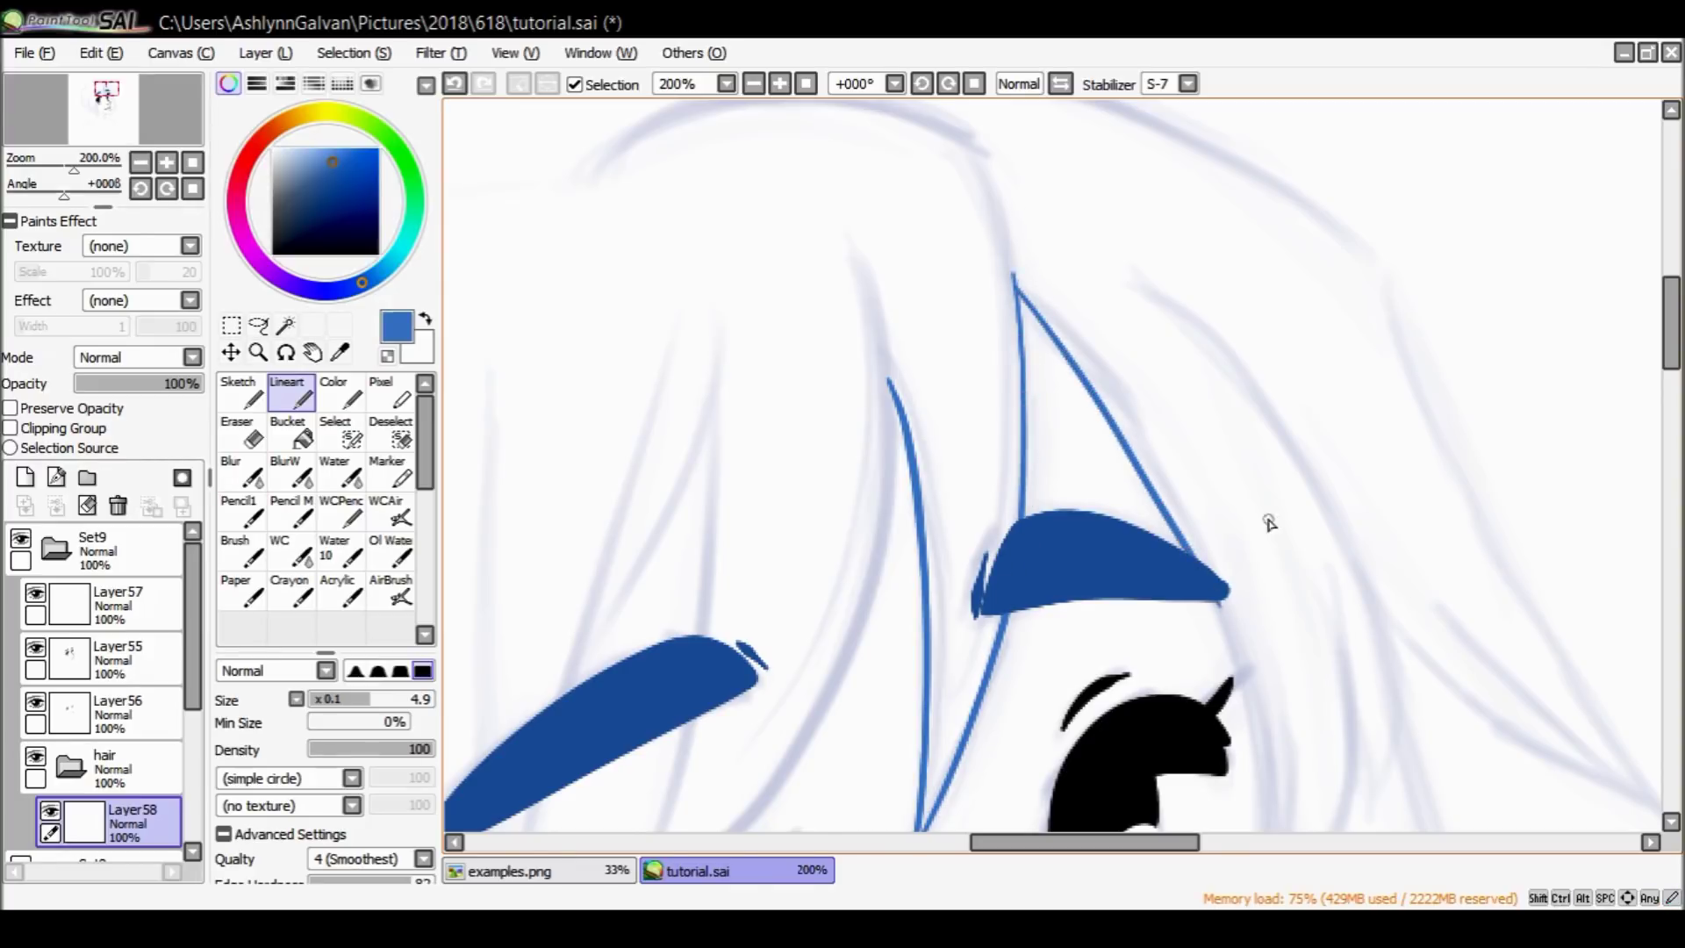
{"action": "left_click_drag", "start_coordinate": [1671, 329], "coordinate": [1671, 373]}
{"action": "mouse_move", "coordinate": [1222, 272]}
{"action": "left_mouse_down"}
{"action": "mouse_move", "coordinate": [1257, 374]}
{"action": "mouse_move", "coordinate": [1268, 625]}
{"action": "left_mouse_up"}
{"action": "mouse_move", "coordinate": [1659, 371]}
{"action": "left_mouse_down"}
{"action": "mouse_move", "coordinate": [1661, 404]}
{"action": "mouse_move", "coordinate": [1664, 388]}
{"action": "left_mouse_up"}
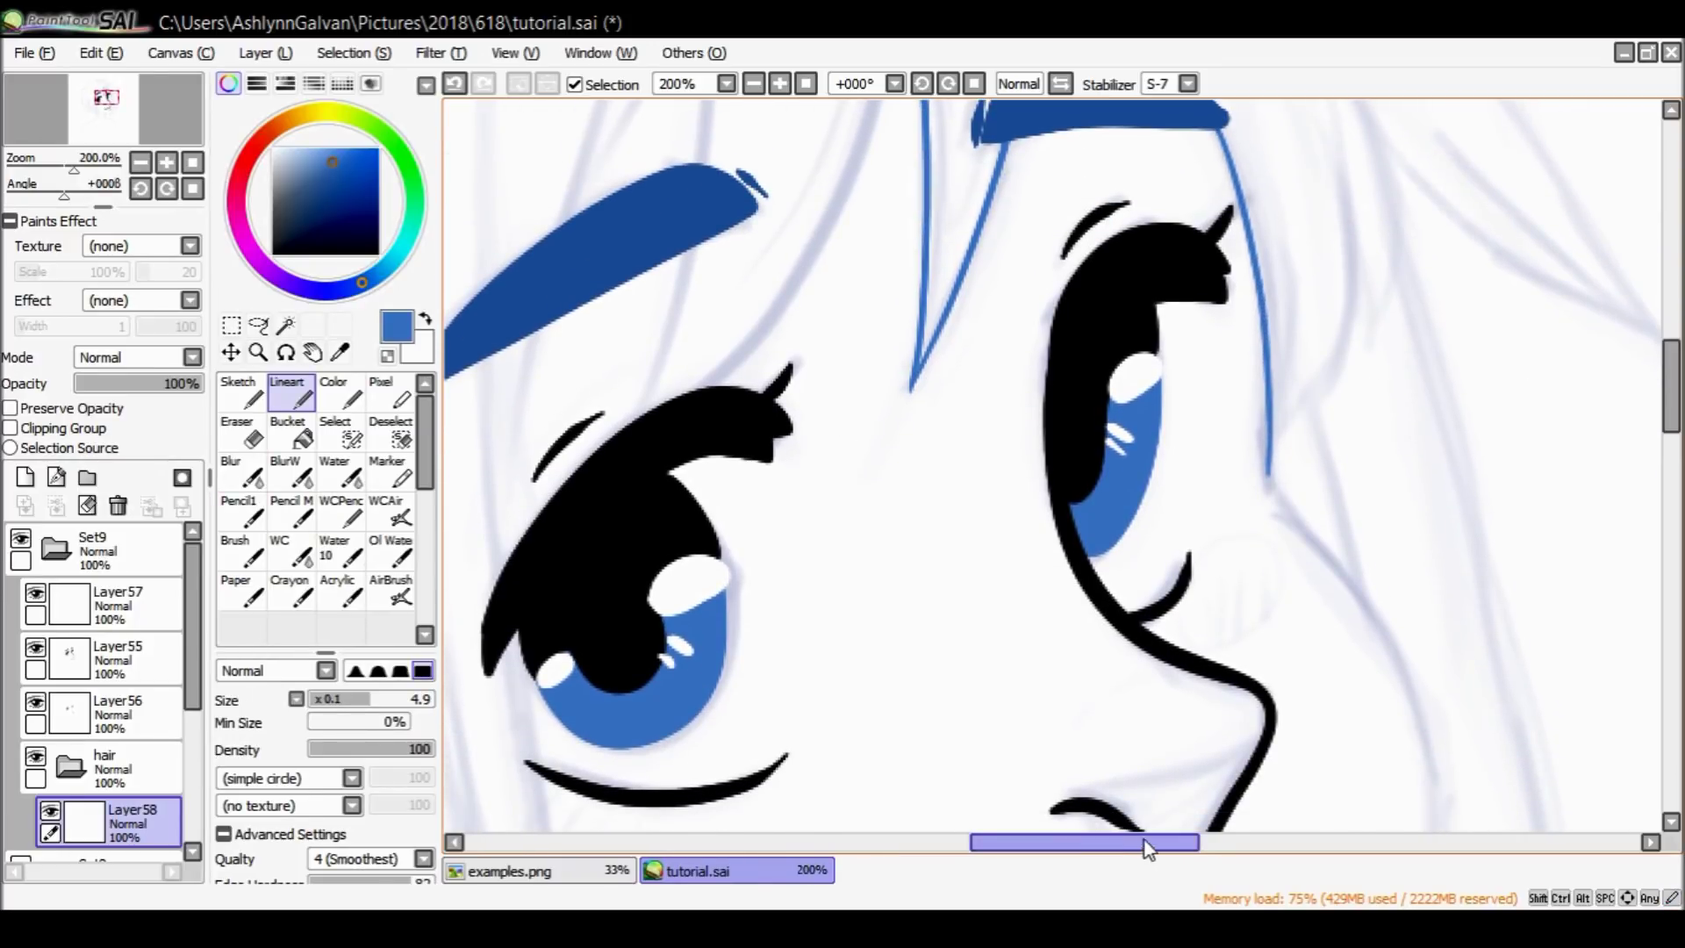
Continue the blue outline from beside the far eye along the cheek contour down to the level of the lips.
{"action": "left_click_drag", "start_coordinate": [1147, 847], "coordinate": [1199, 847]}
{"action": "scroll", "coordinate": [790, 439], "scroll_direction": "down", "scroll_amount": 3}
{"action": "left_click", "coordinate": [258, 352]}
{"action": "left_click", "coordinate": [225, 690]}
{"action": "left_click", "coordinate": [994, 306]}
{"action": "left_click", "coordinate": [292, 392]}
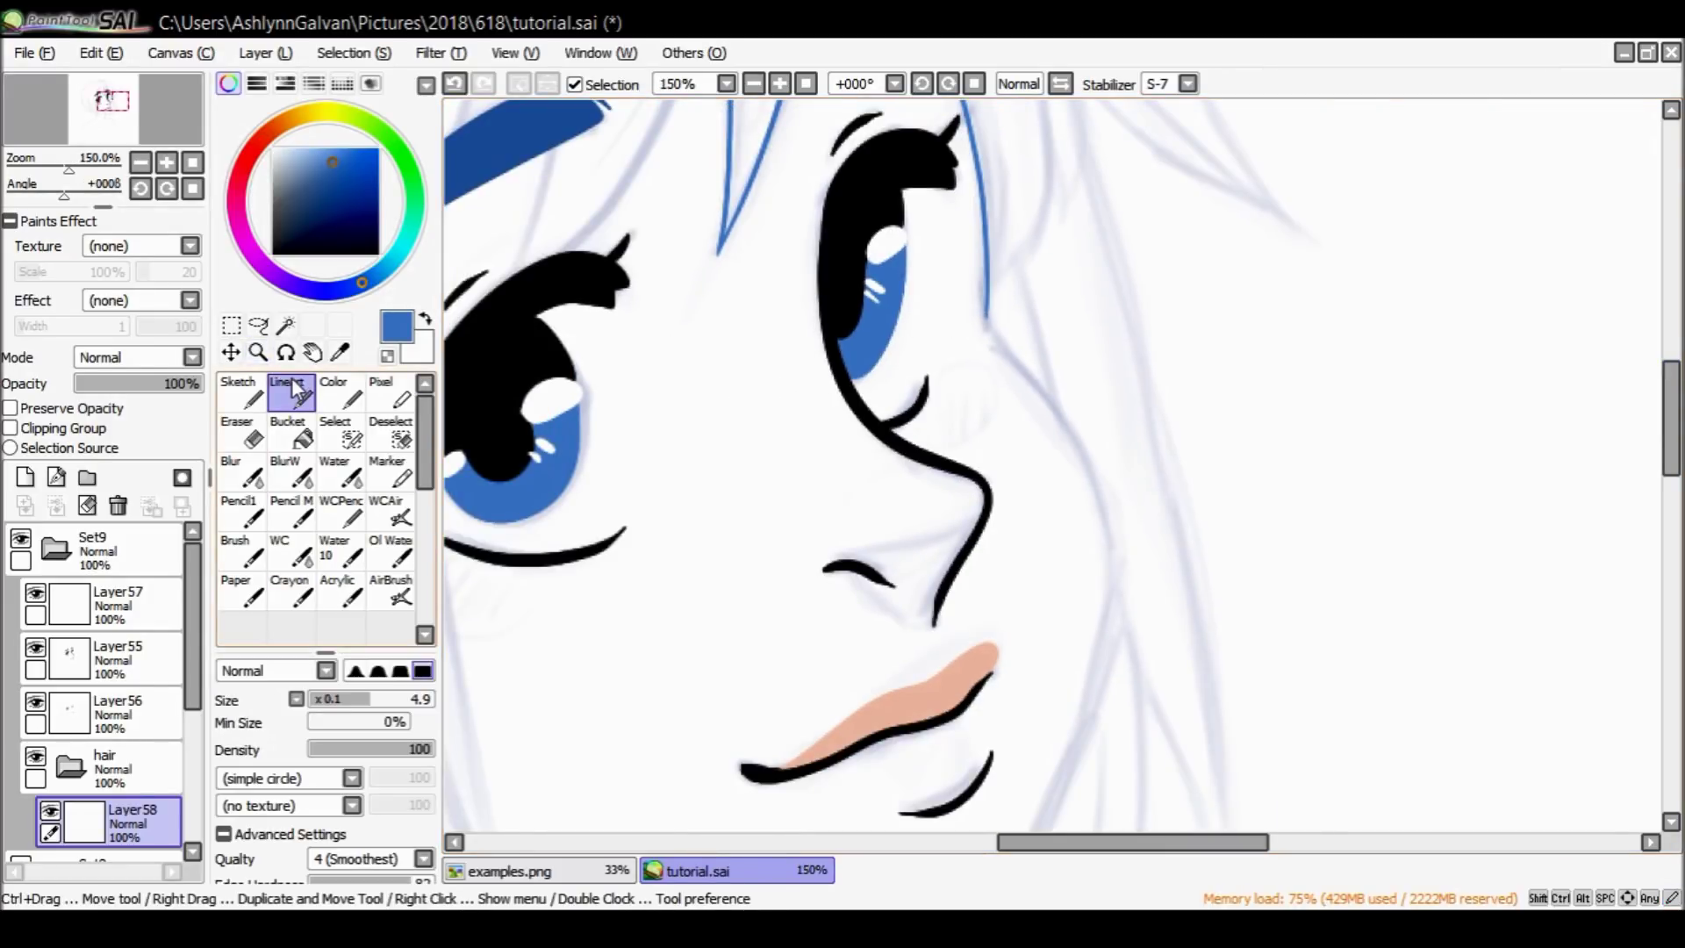
{"action": "scroll", "coordinate": [988, 237], "scroll_direction": "down", "scroll_amount": 2}
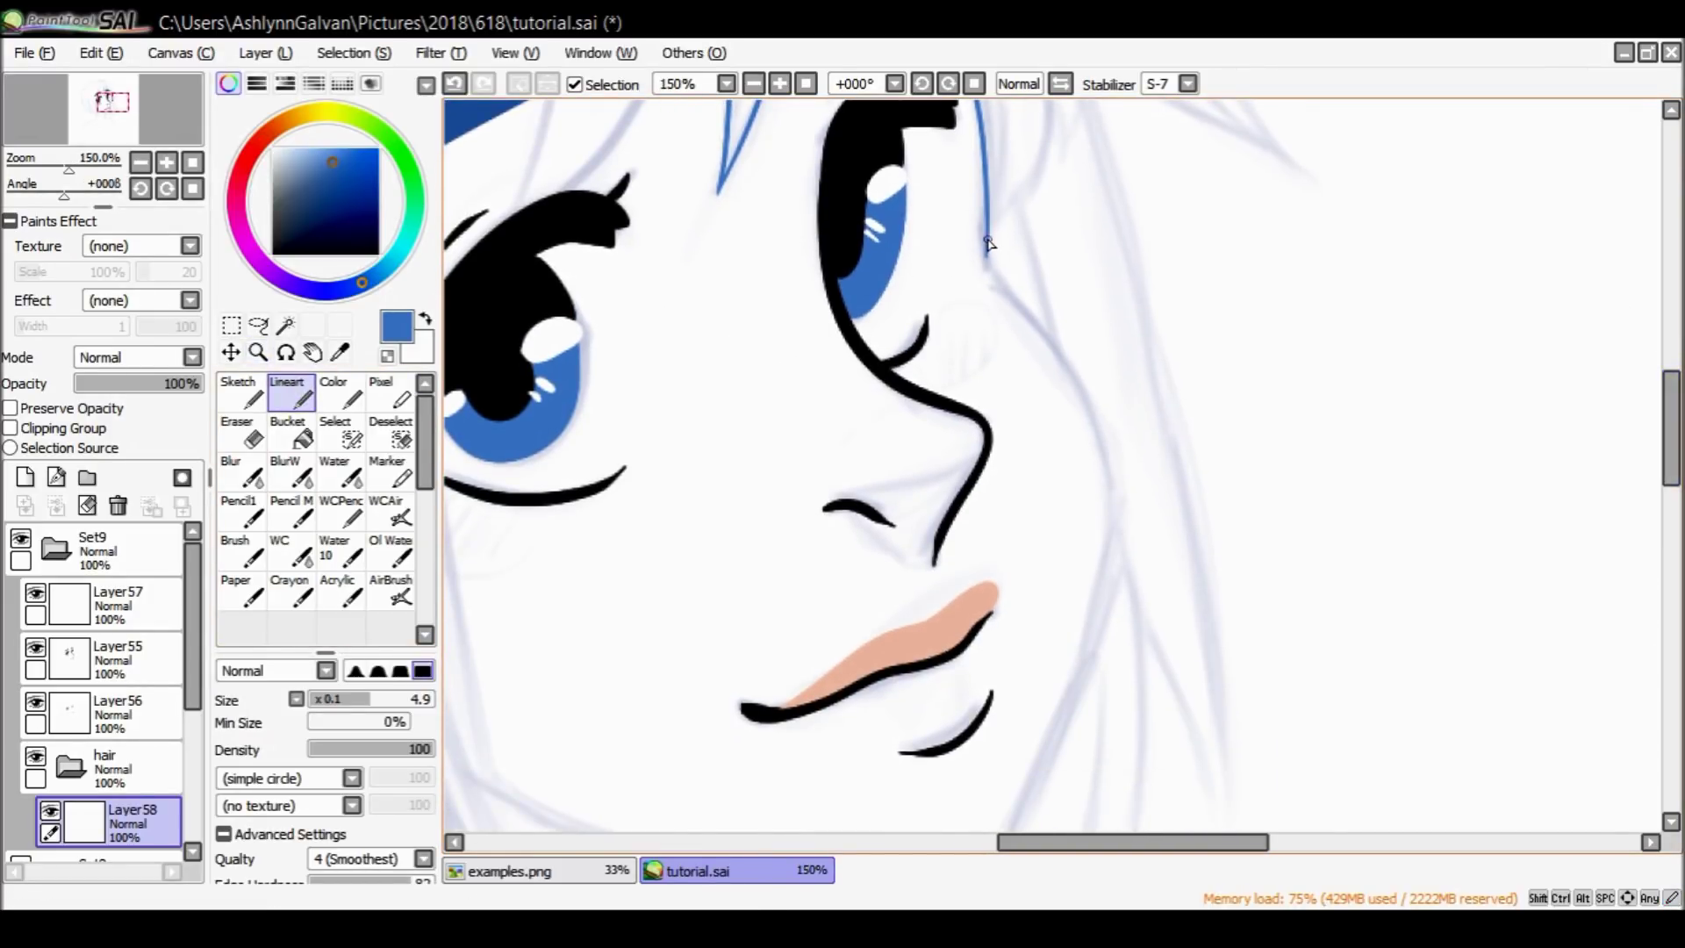
{"action": "key", "text": "ctrl+z"}
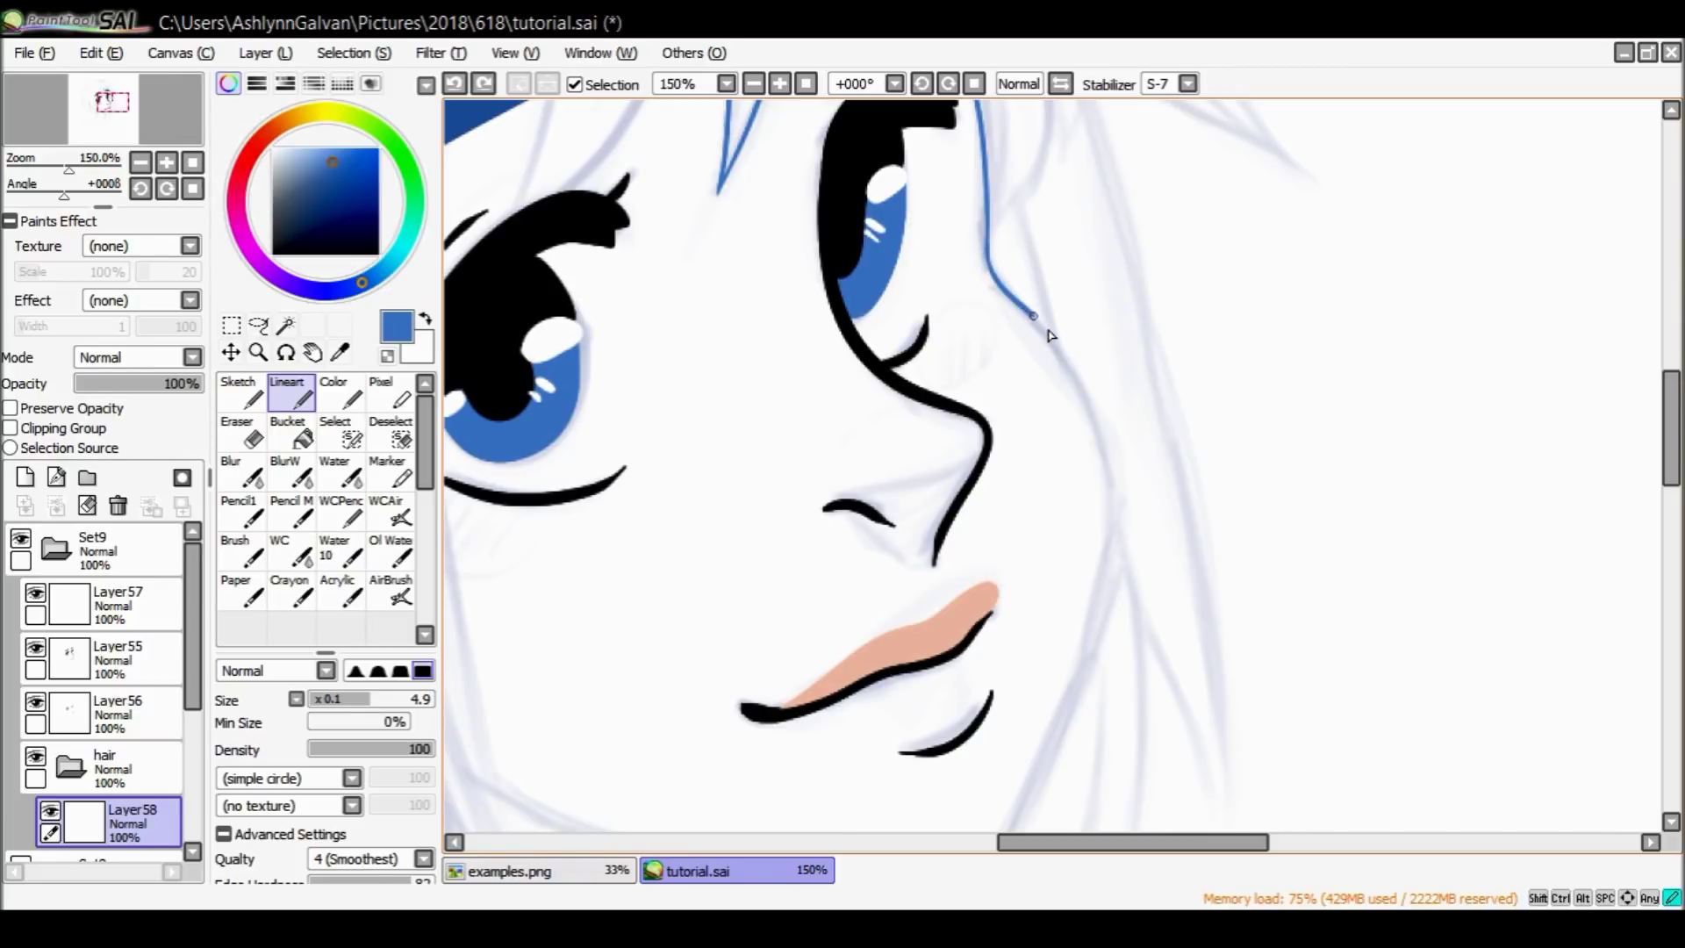
{"action": "key", "text": "ctrl+z"}
{"action": "left_click_drag", "start_coordinate": [1040, 330], "coordinate": [1089, 391]}
{"action": "left_click_drag", "start_coordinate": [1119, 507], "coordinate": [1115, 611]}
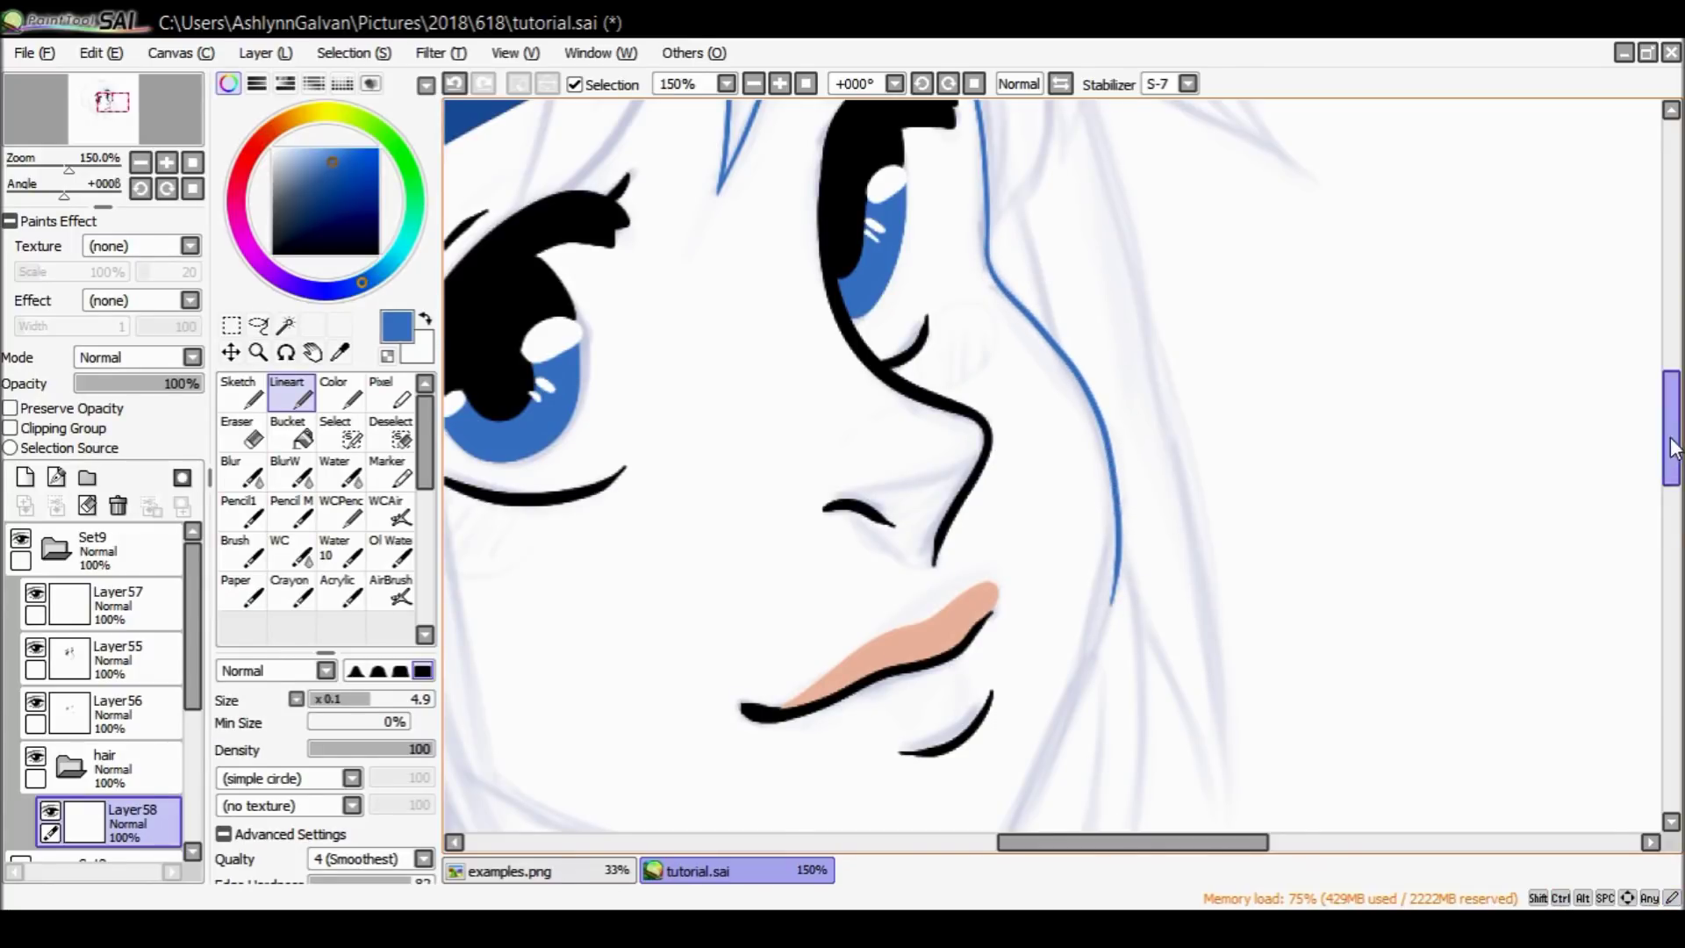
Trace the jaw down to the chin and outline the pointed hair tips beneath it.
{"action": "scroll", "coordinate": [1328, 307], "scroll_direction": "down", "scroll_amount": 3}
{"action": "left_click_drag", "start_coordinate": [1115, 217], "coordinate": [1122, 250]}
{"action": "left_click_drag", "start_coordinate": [1114, 330], "coordinate": [1011, 558]}
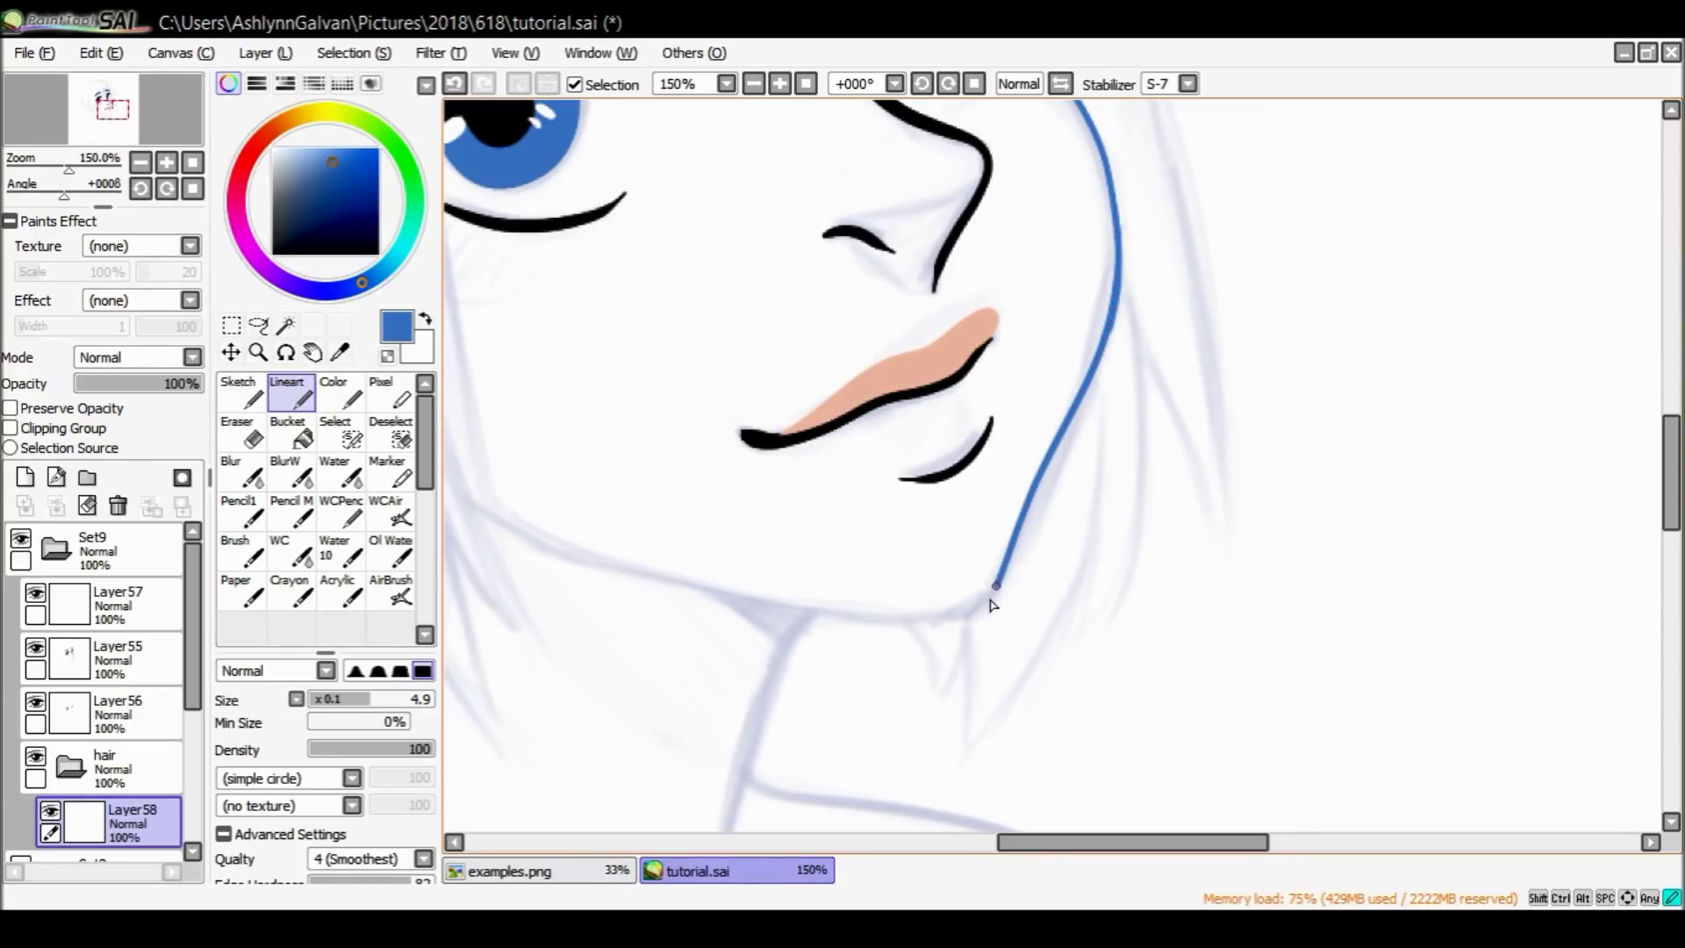
{"action": "key", "text": "ctrl+z"}
{"action": "mouse_move", "coordinate": [1121, 241]}
{"action": "left_mouse_down"}
{"action": "mouse_move", "coordinate": [1098, 365]}
{"action": "mouse_move", "coordinate": [1032, 509]}
{"action": "left_mouse_up"}
{"action": "mouse_move", "coordinate": [996, 590]}
{"action": "left_mouse_down"}
{"action": "mouse_move", "coordinate": [953, 616]}
{"action": "mouse_move", "coordinate": [1009, 565]}
{"action": "left_mouse_up"}
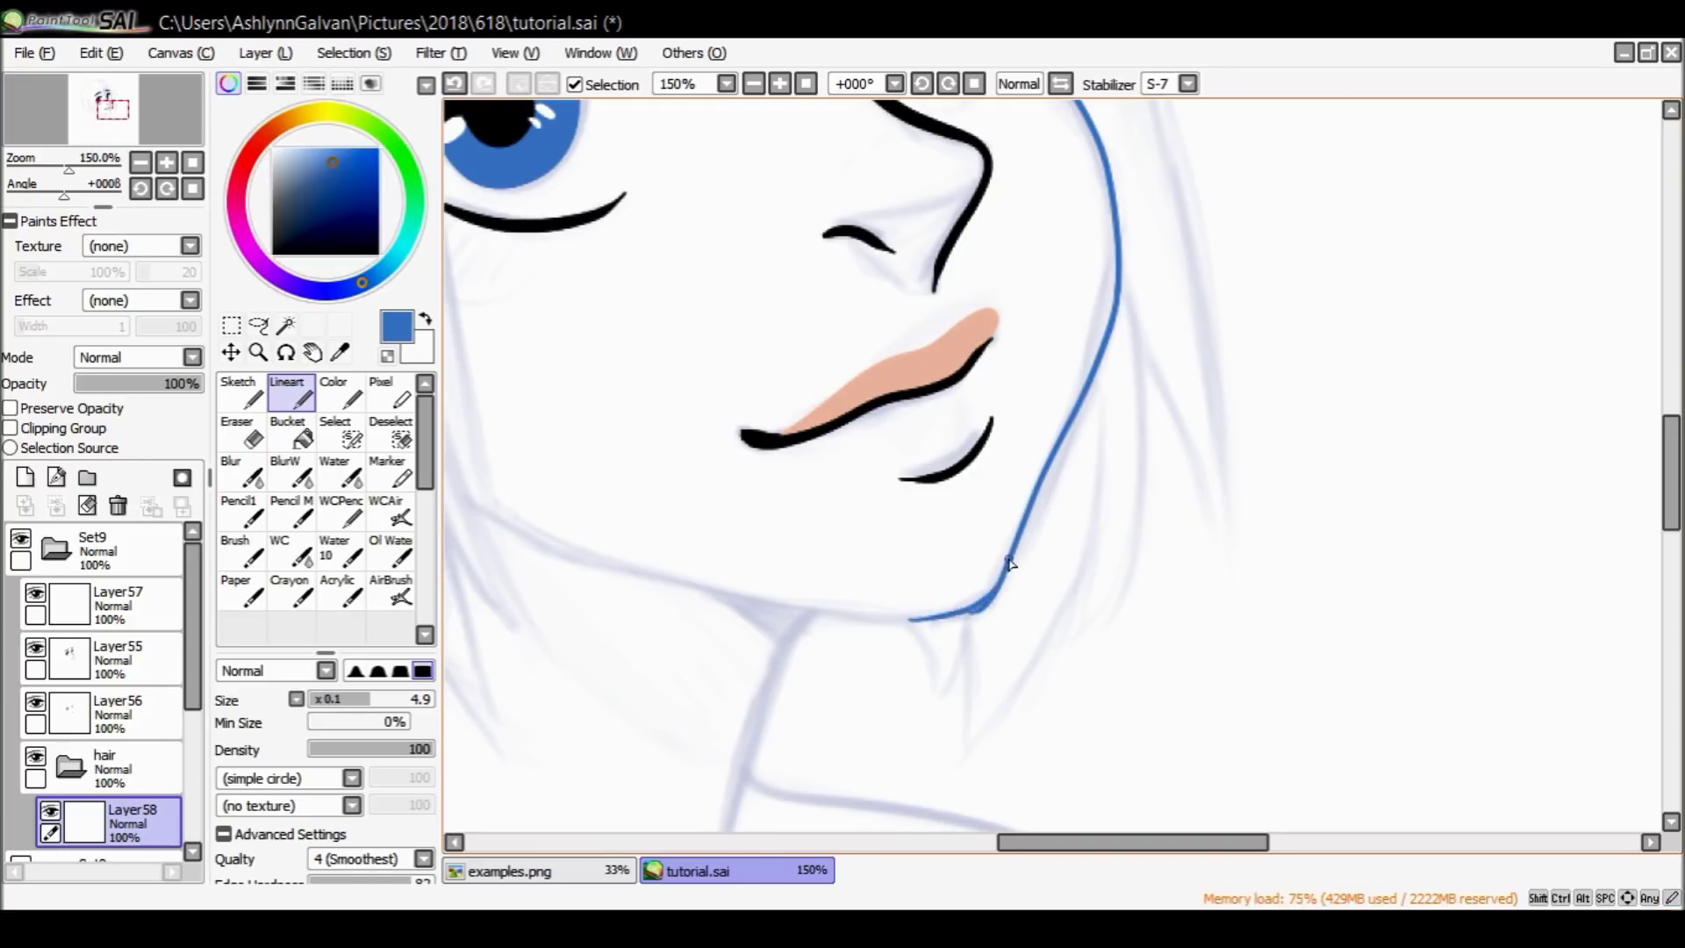
{"action": "mouse_move", "coordinate": [914, 621]}
{"action": "left_mouse_down"}
{"action": "mouse_move", "coordinate": [958, 620]}
{"action": "mouse_move", "coordinate": [962, 745]}
{"action": "mouse_move", "coordinate": [1042, 677]}
{"action": "mouse_move", "coordinate": [1086, 516]}
{"action": "left_mouse_up"}
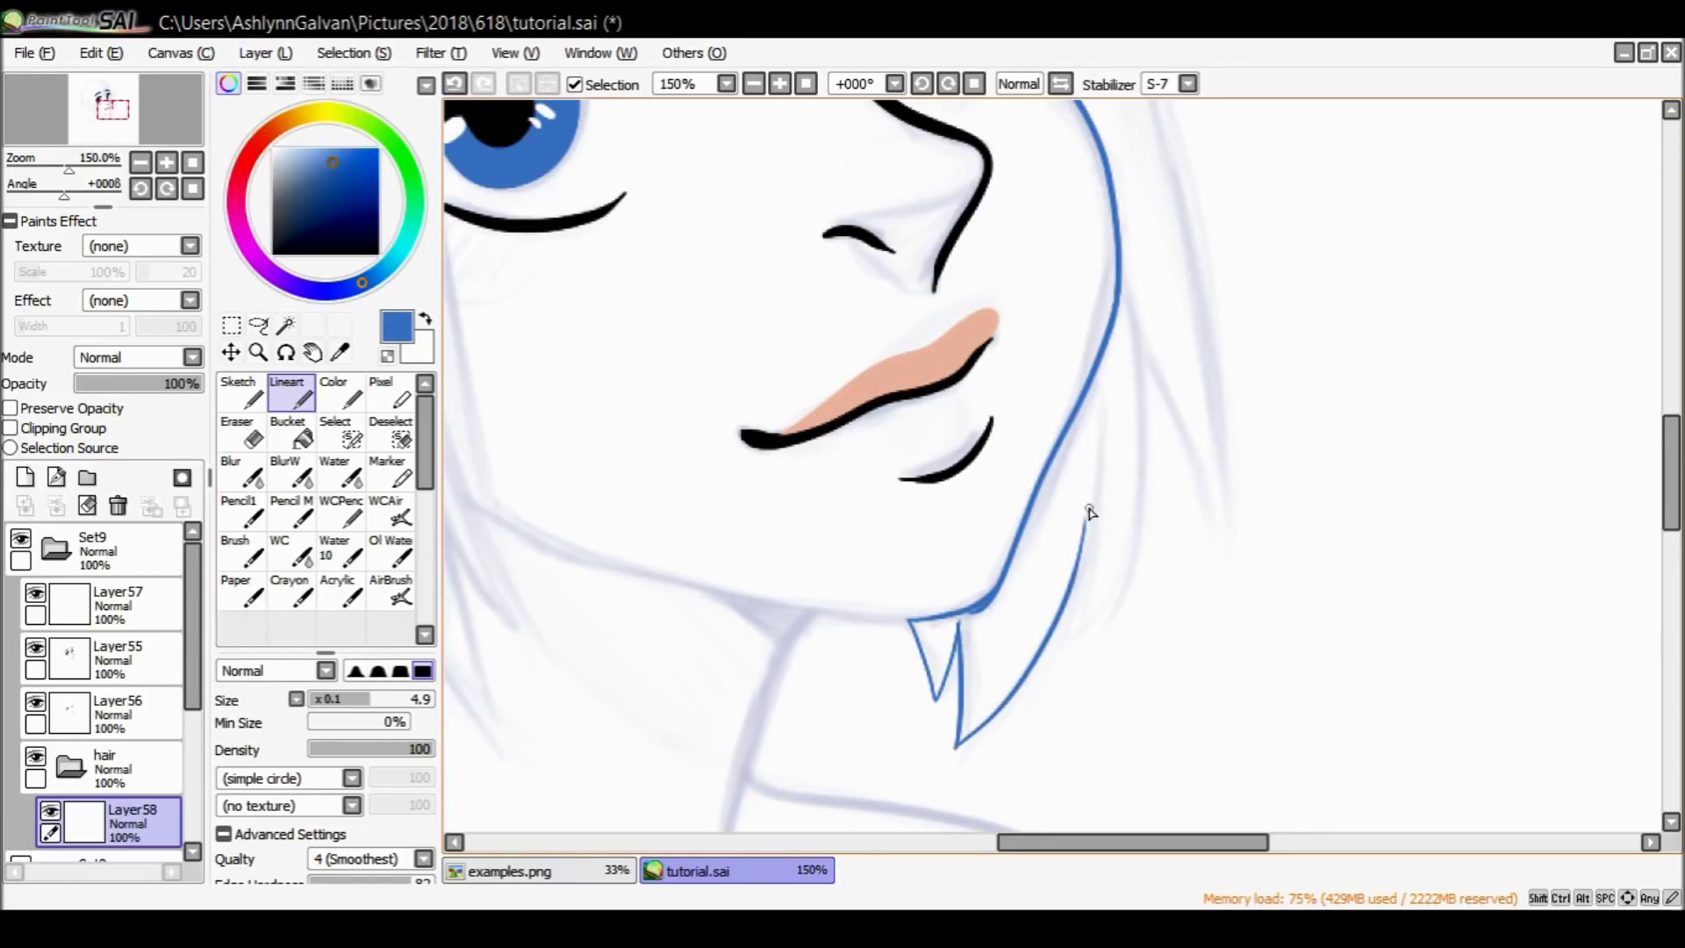
Outline the remaining pointed locks beside the far cheek and the near-side locks around the ear.
{"action": "left_click_drag", "start_coordinate": [1668, 509], "coordinate": [1669, 469]}
{"action": "left_click_drag", "start_coordinate": [1170, 843], "coordinate": [1095, 852]}
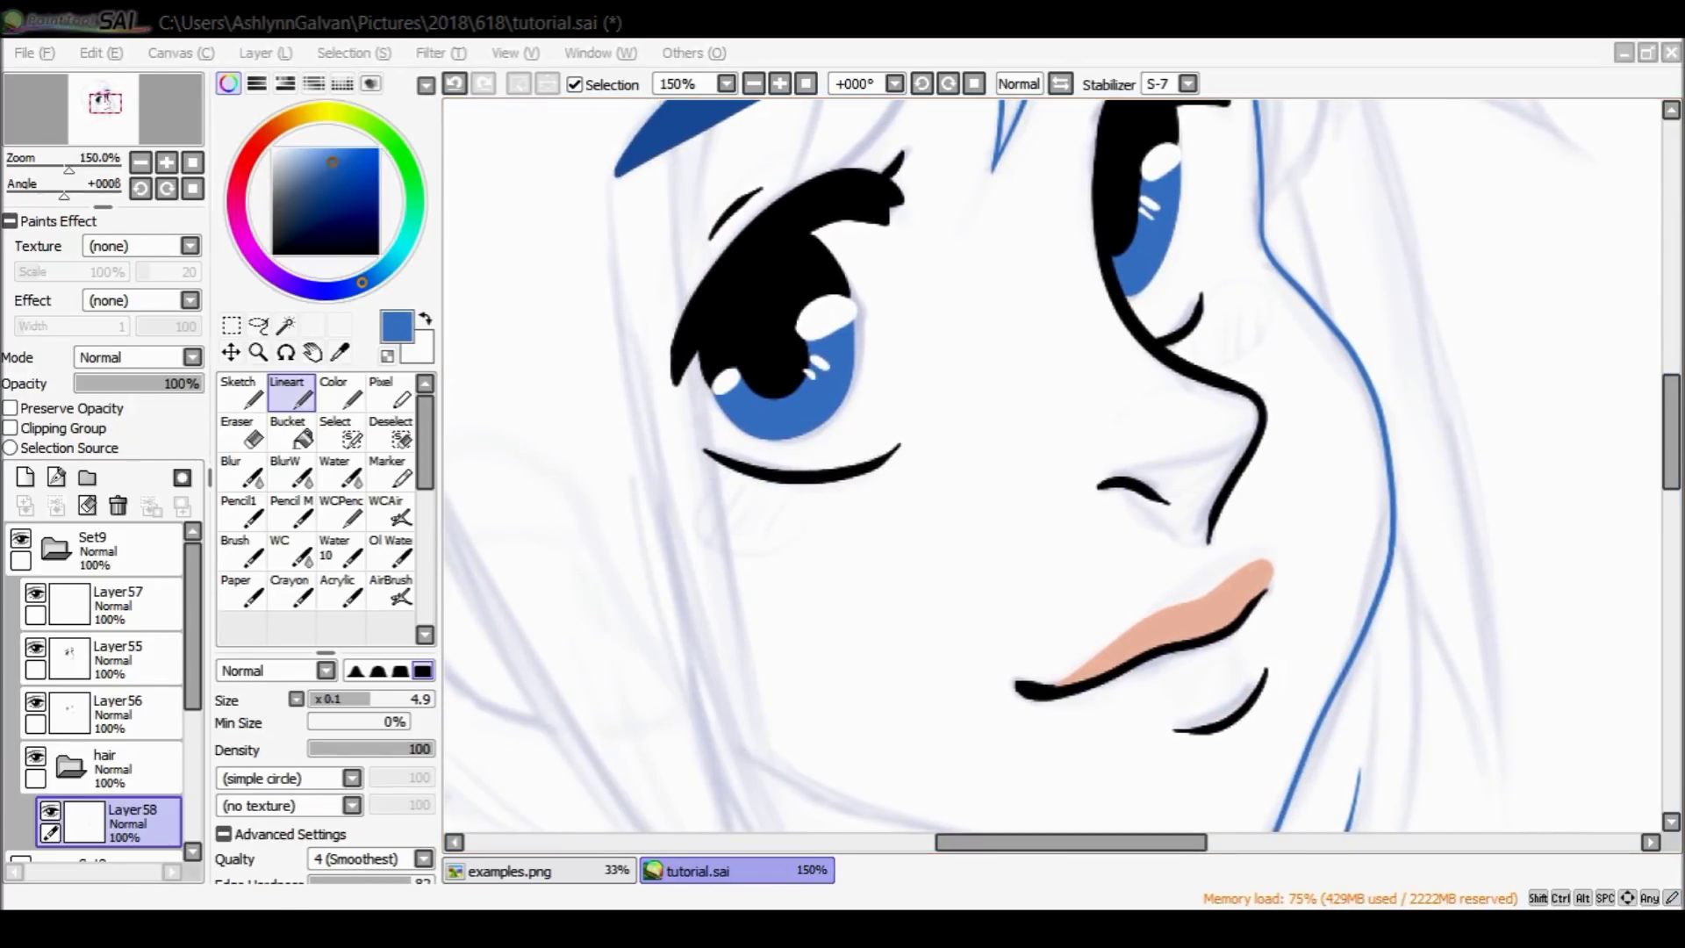
{"action": "left_click_drag", "start_coordinate": [1229, 755], "coordinate": [856, 647]}
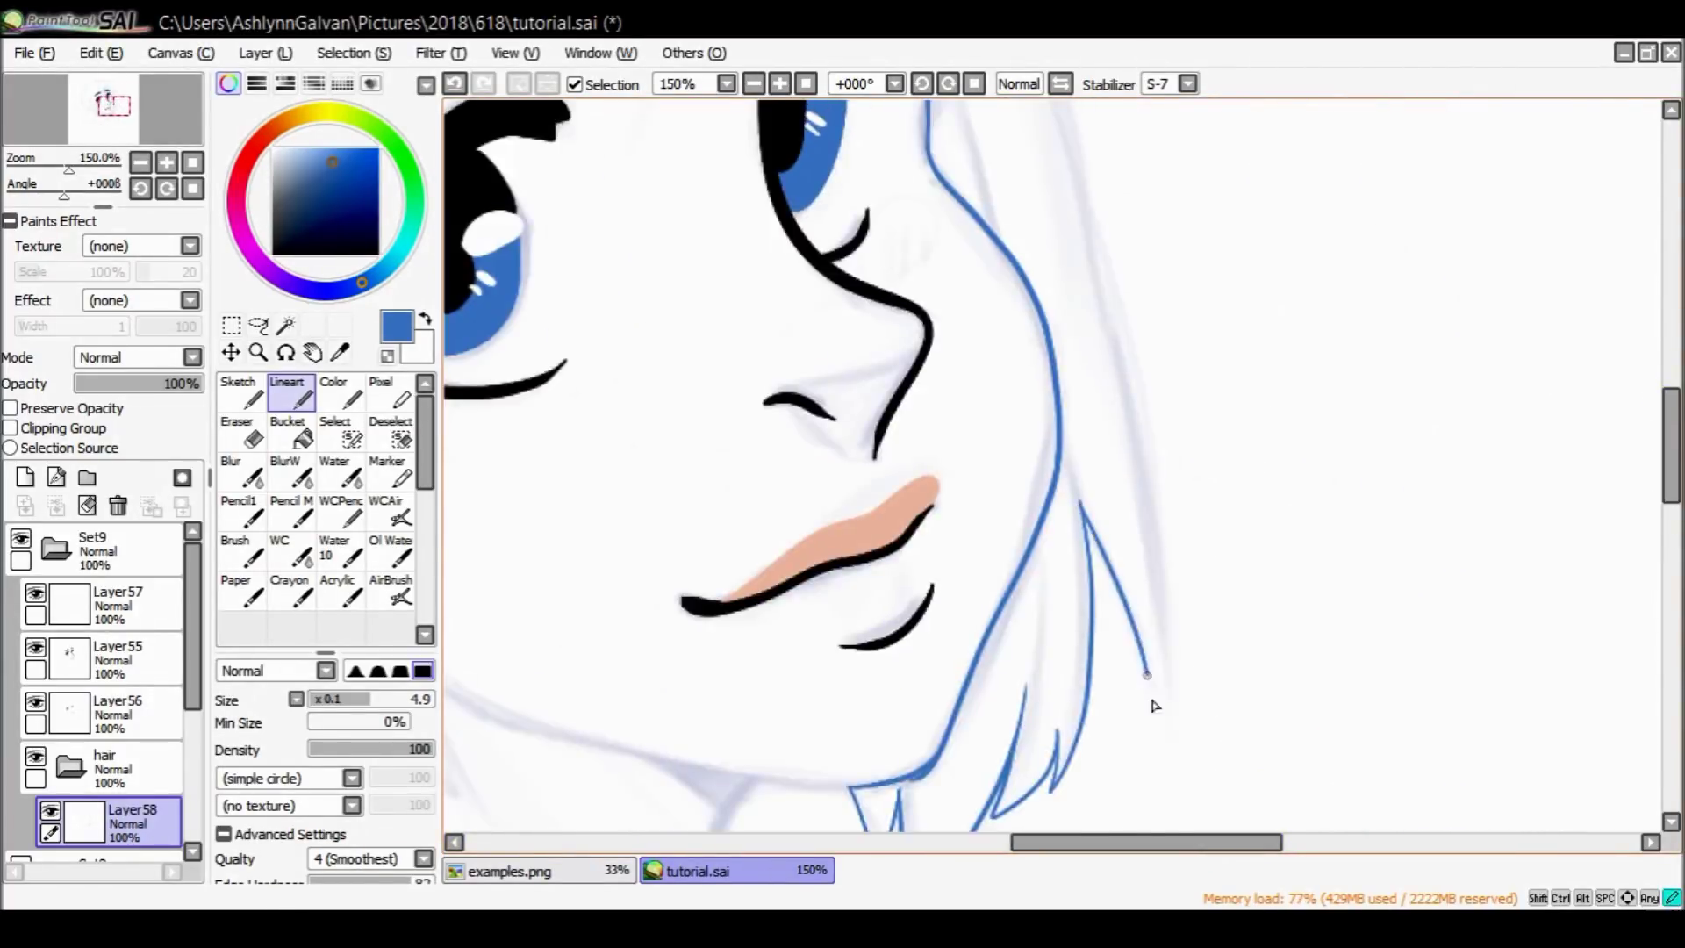
{"action": "left_click_drag", "start_coordinate": [1053, 220], "coordinate": [943, 570]}
{"action": "left_click_drag", "start_coordinate": [1053, 577], "coordinate": [582, 456]}
Complete the hair's outer outline along the back of the head, the crown and the far-side flick.
{"action": "scroll", "coordinate": [582, 456], "scroll_direction": "up", "scroll_amount": 2}
{"action": "scroll", "coordinate": [831, 290], "scroll_direction": "down", "scroll_amount": 3}
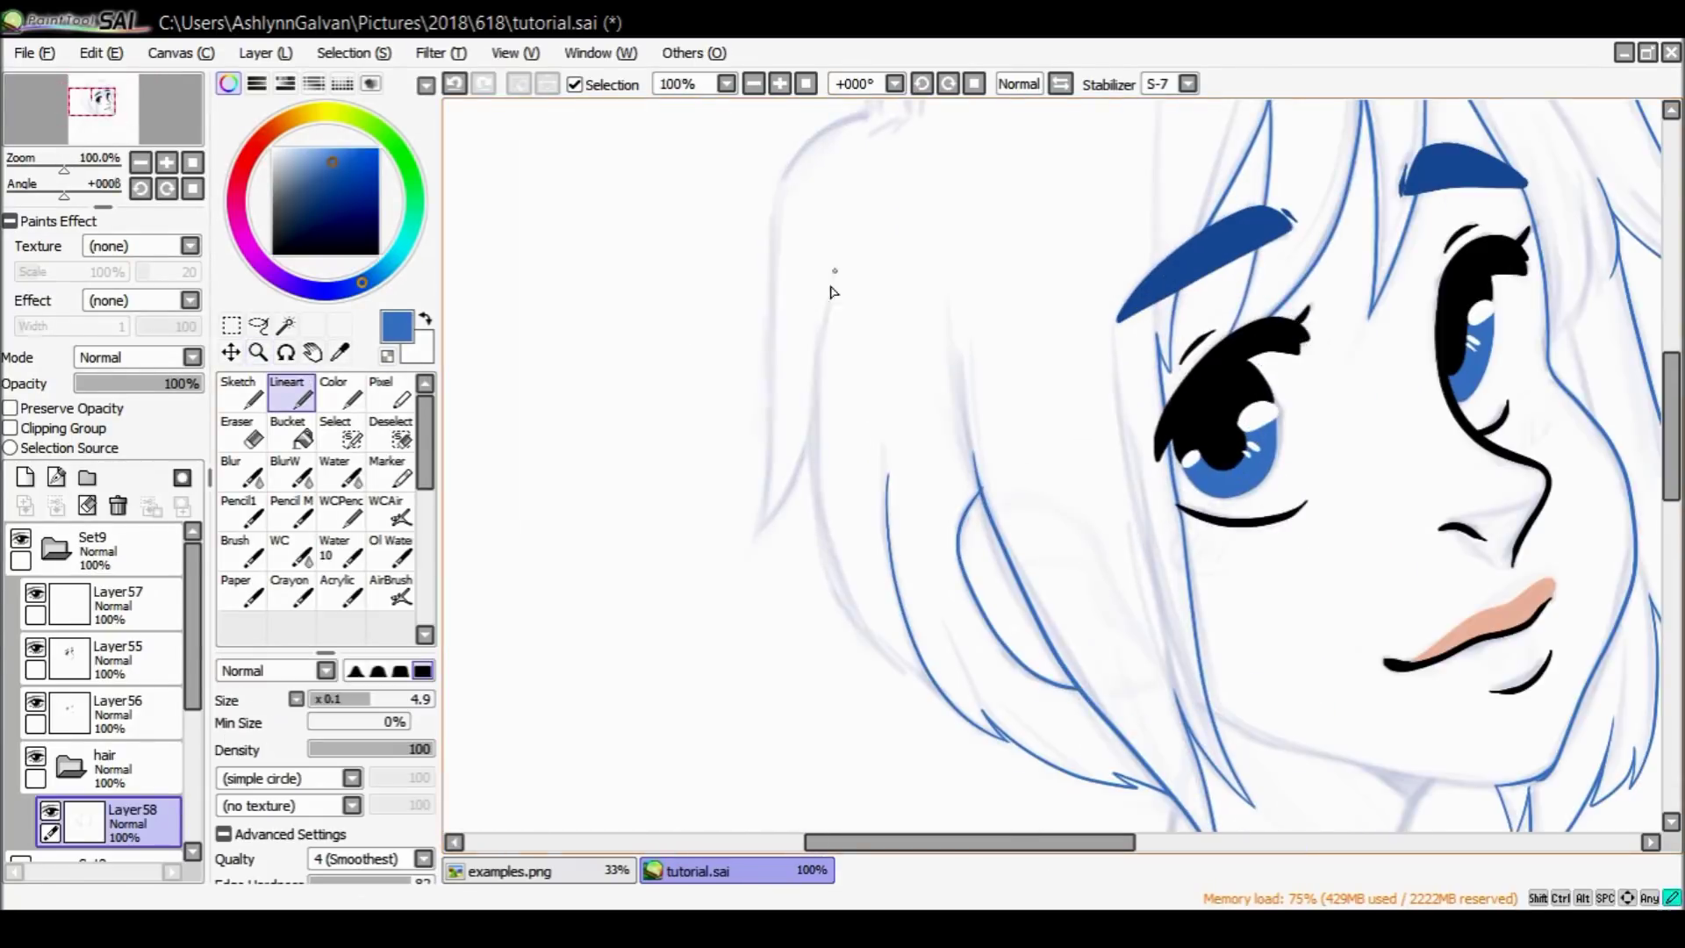
{"action": "left_click", "coordinate": [1060, 83]}
{"action": "left_click", "coordinate": [1061, 83]}
{"action": "left_click_drag", "start_coordinate": [937, 854], "coordinate": [1625, 470]}
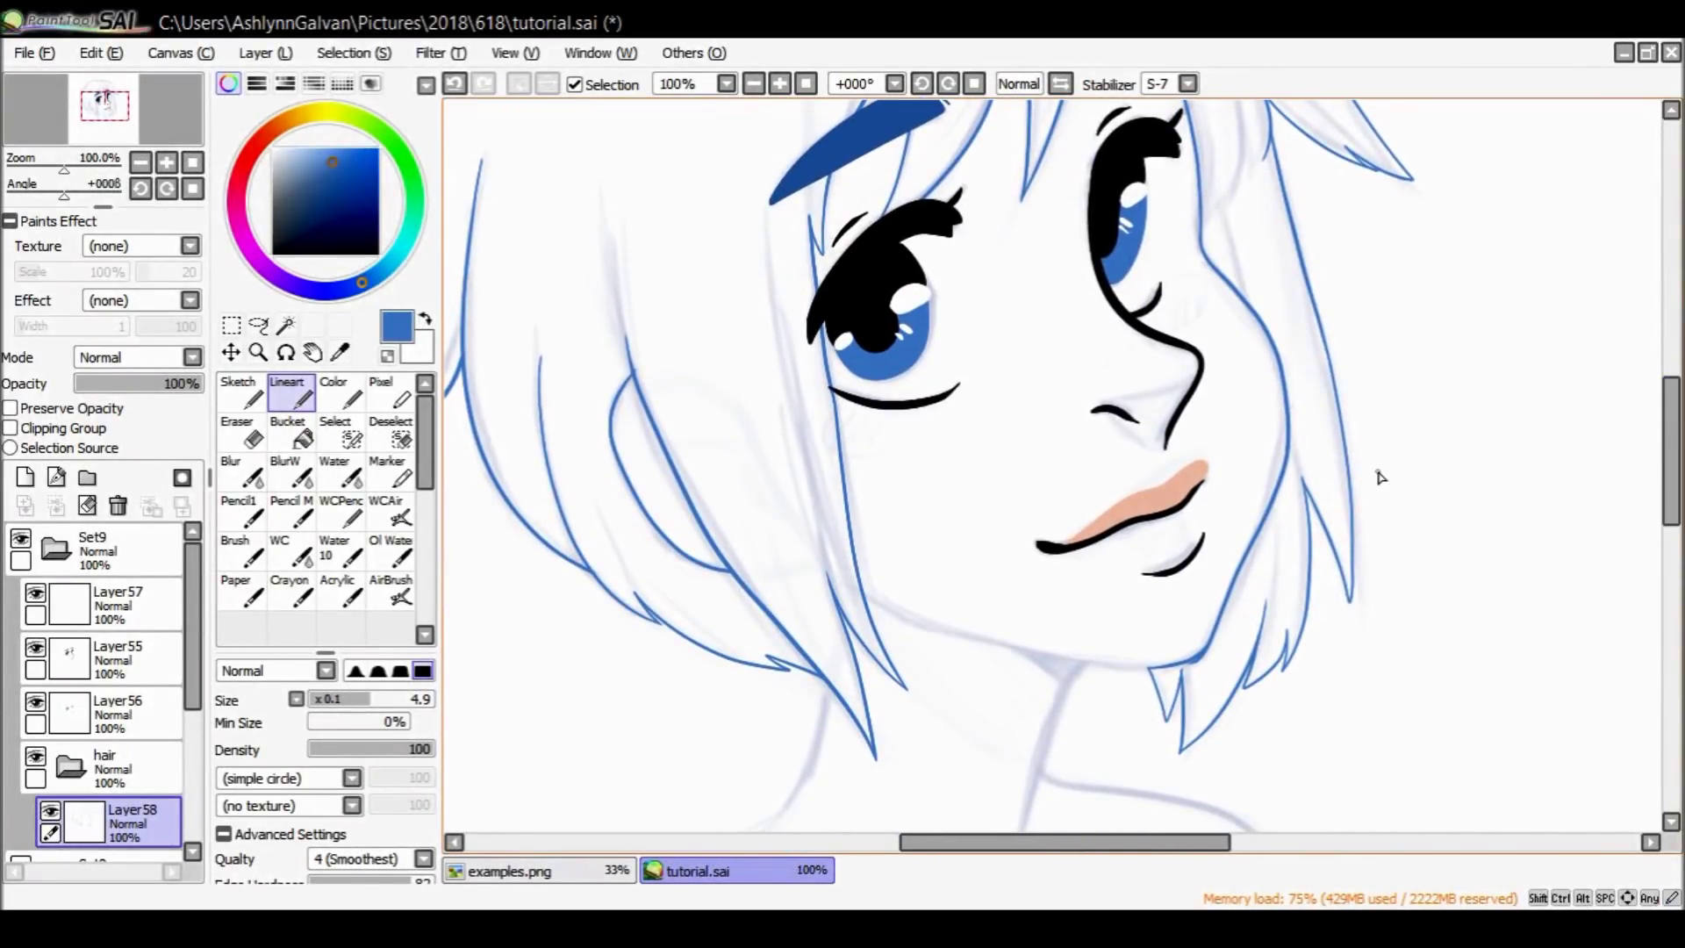
Set the Stabilizer to 0 and fill in the small gap between the outline strokes at the chin corner.
{"action": "left_click", "coordinate": [290, 432]}
{"action": "mouse_move", "coordinate": [1659, 432]}
{"action": "left_mouse_down"}
{"action": "mouse_move", "coordinate": [1672, 351]}
{"action": "mouse_move", "coordinate": [1657, 346]}
{"action": "mouse_move", "coordinate": [1611, 422]}
{"action": "mouse_move", "coordinate": [1580, 423]}
{"action": "left_mouse_up"}
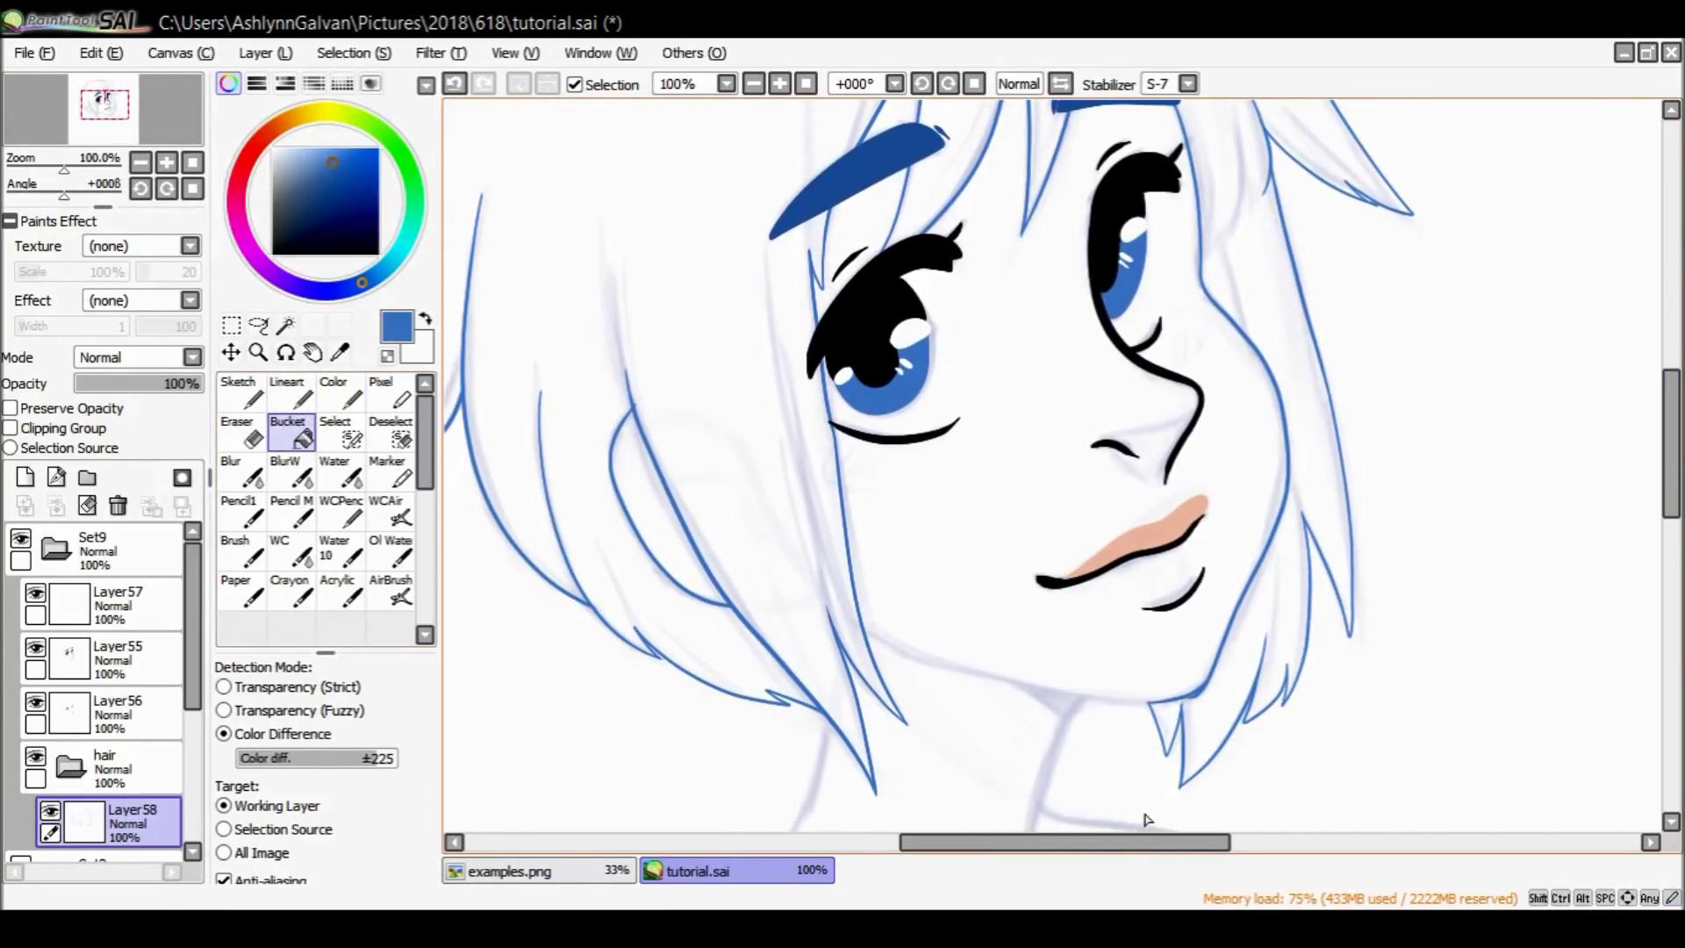
{"action": "left_click_drag", "start_coordinate": [1133, 847], "coordinate": [1080, 852]}
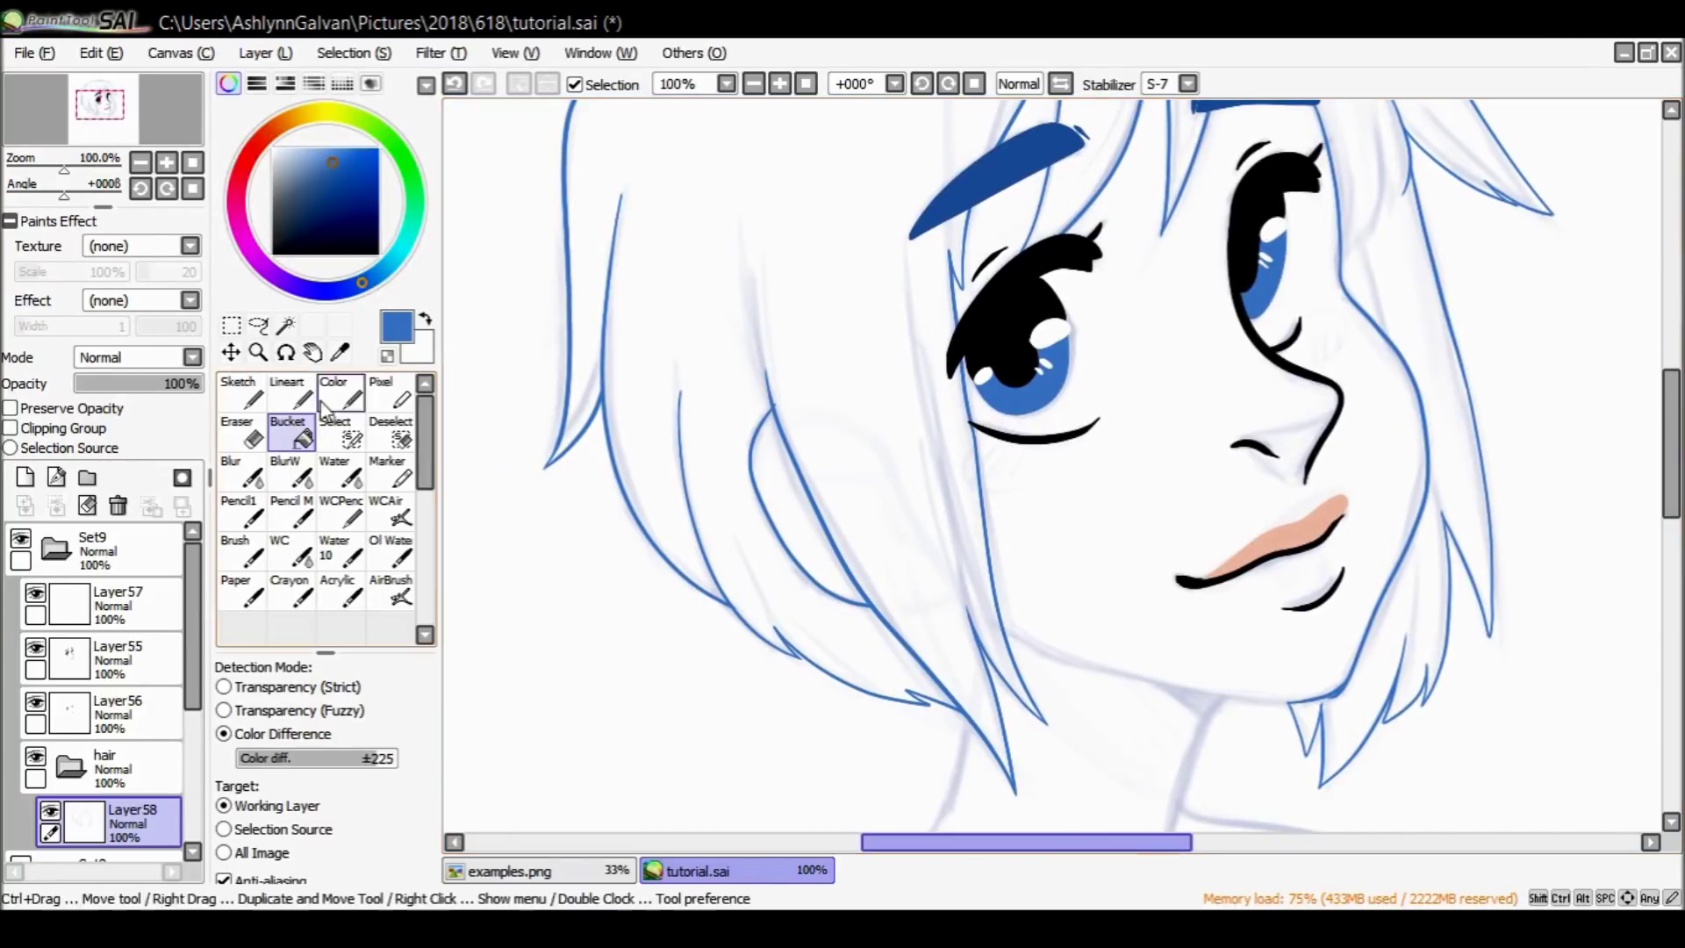
{"action": "left_click", "coordinate": [258, 352]}
{"action": "left_click", "coordinate": [1401, 687]}
{"action": "left_click", "coordinate": [1401, 686]}
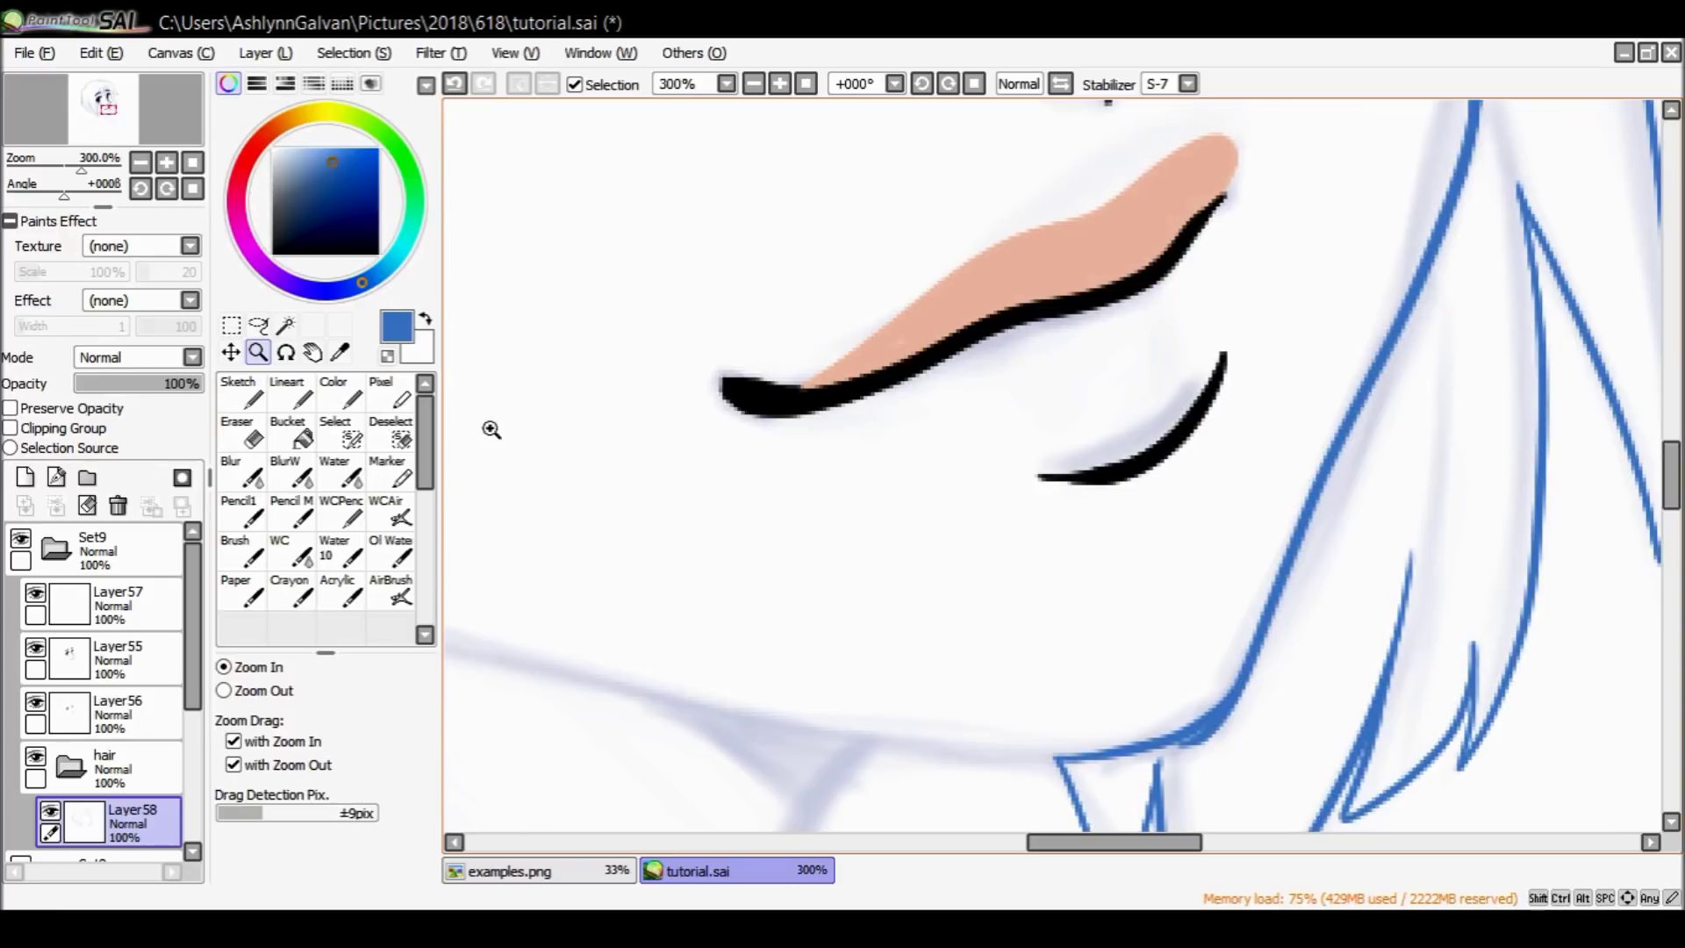
{"action": "left_click", "coordinate": [290, 393]}
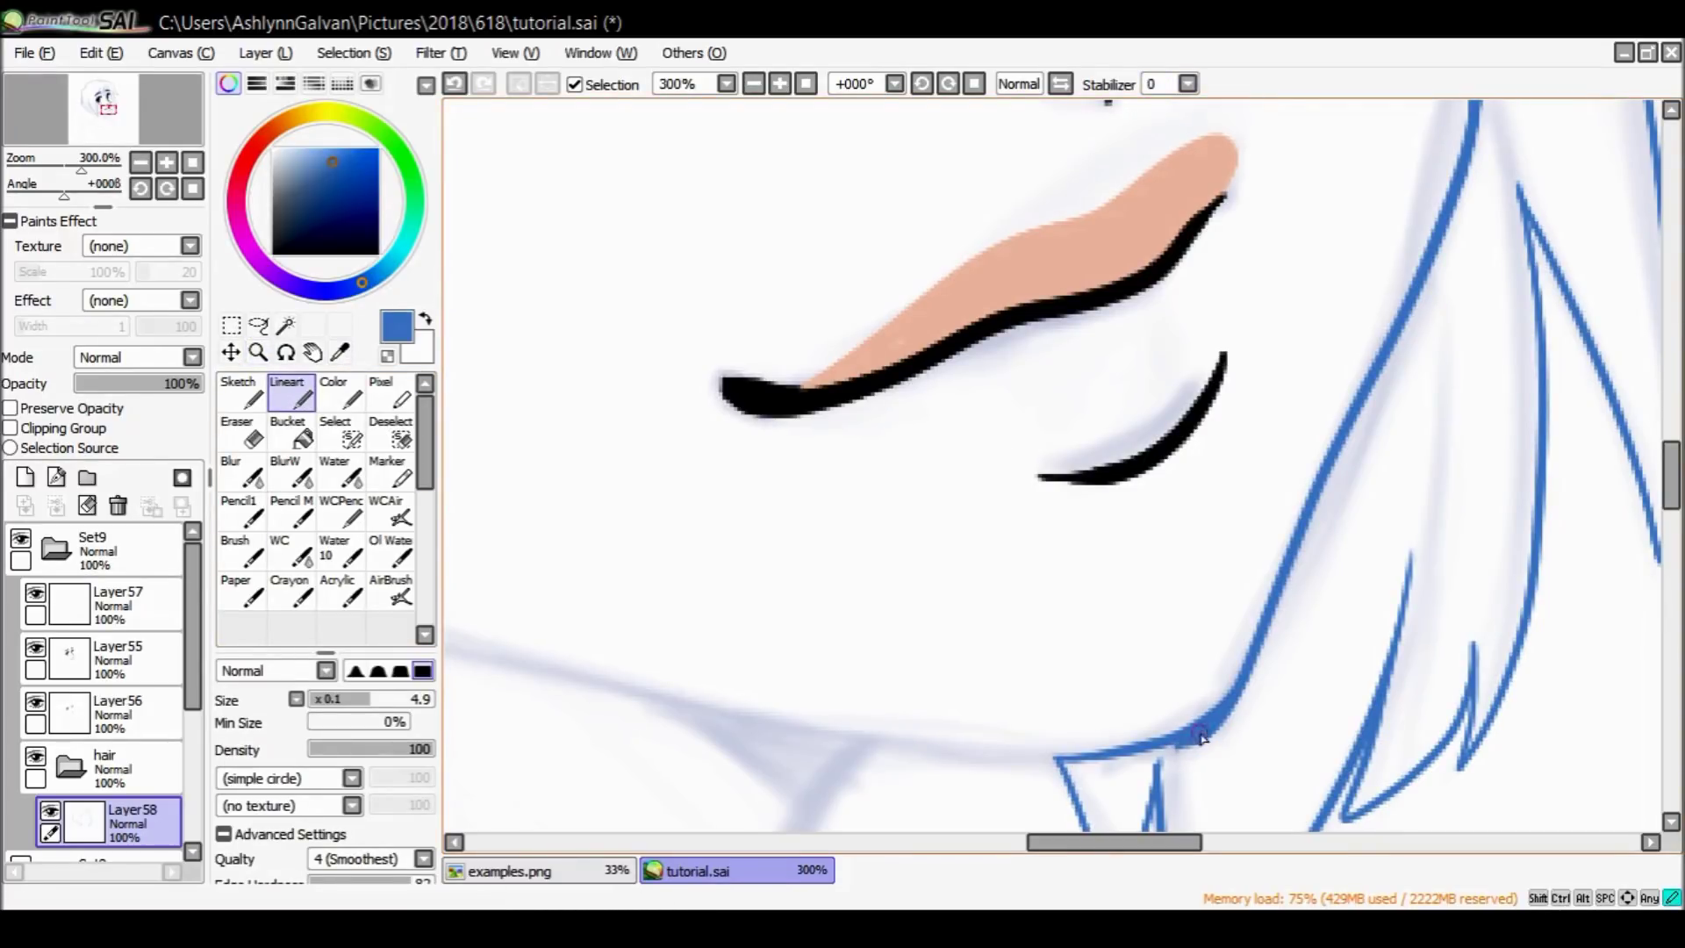
Bring the whole head into view and try to fill the outlined hair with blue using the Bucket on the working layer.
{"action": "left_click", "coordinate": [258, 352]}
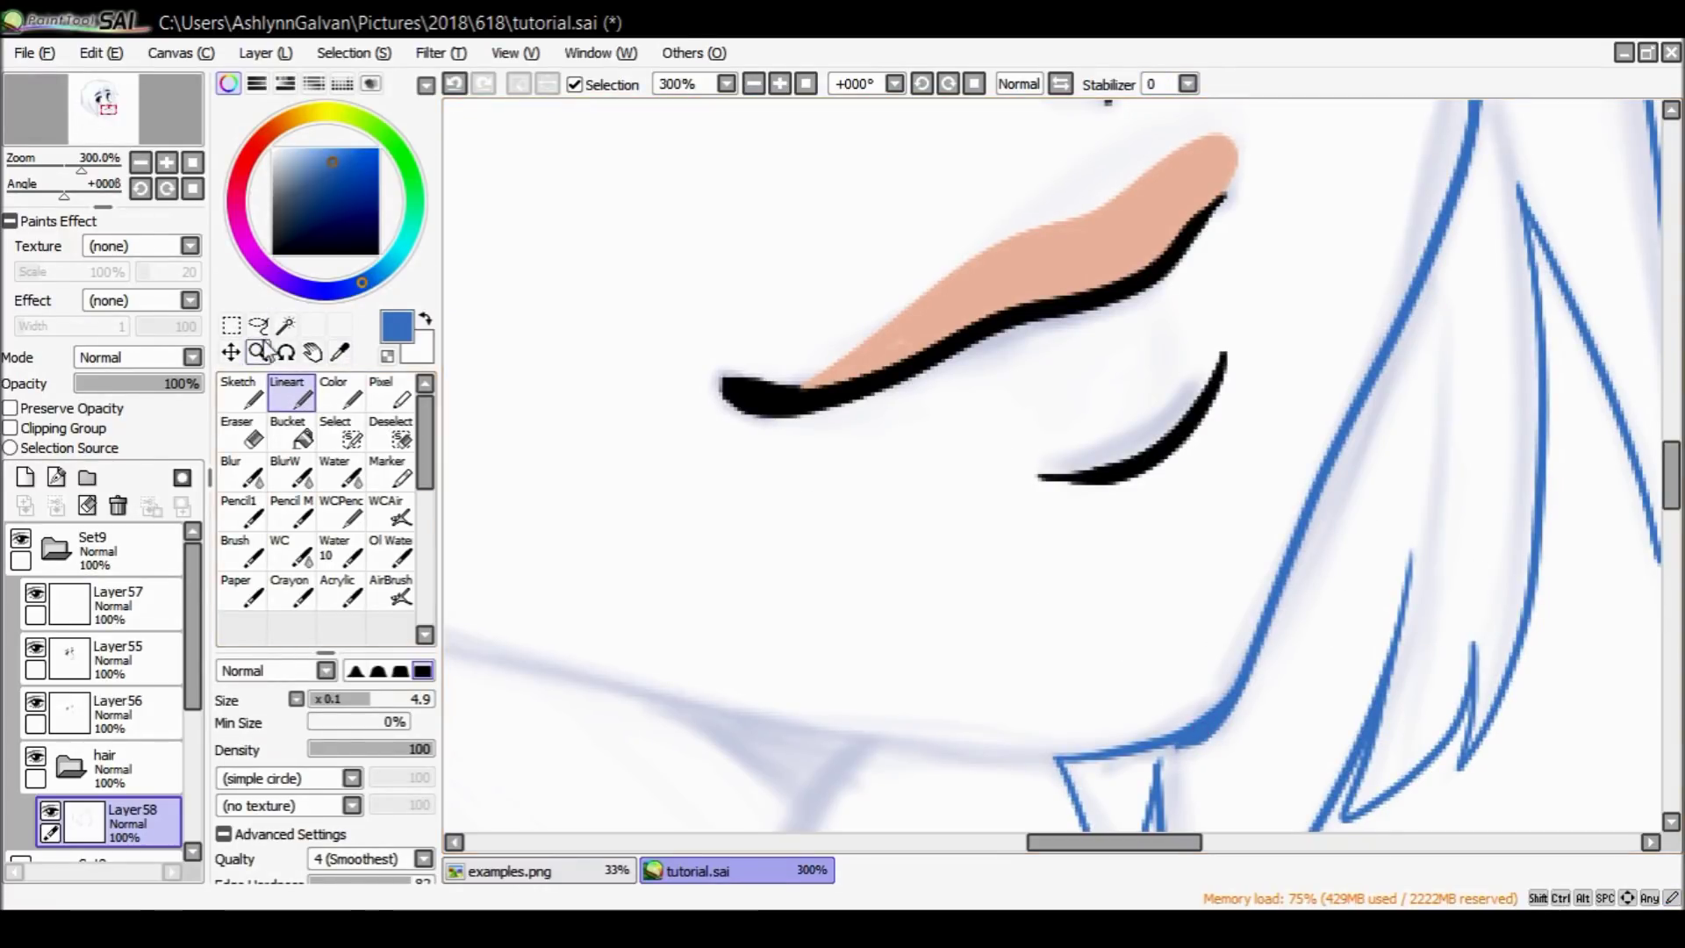
{"action": "left_click", "coordinate": [891, 551]}
{"action": "left_click", "coordinate": [944, 572]}
{"action": "left_click", "coordinate": [944, 571]}
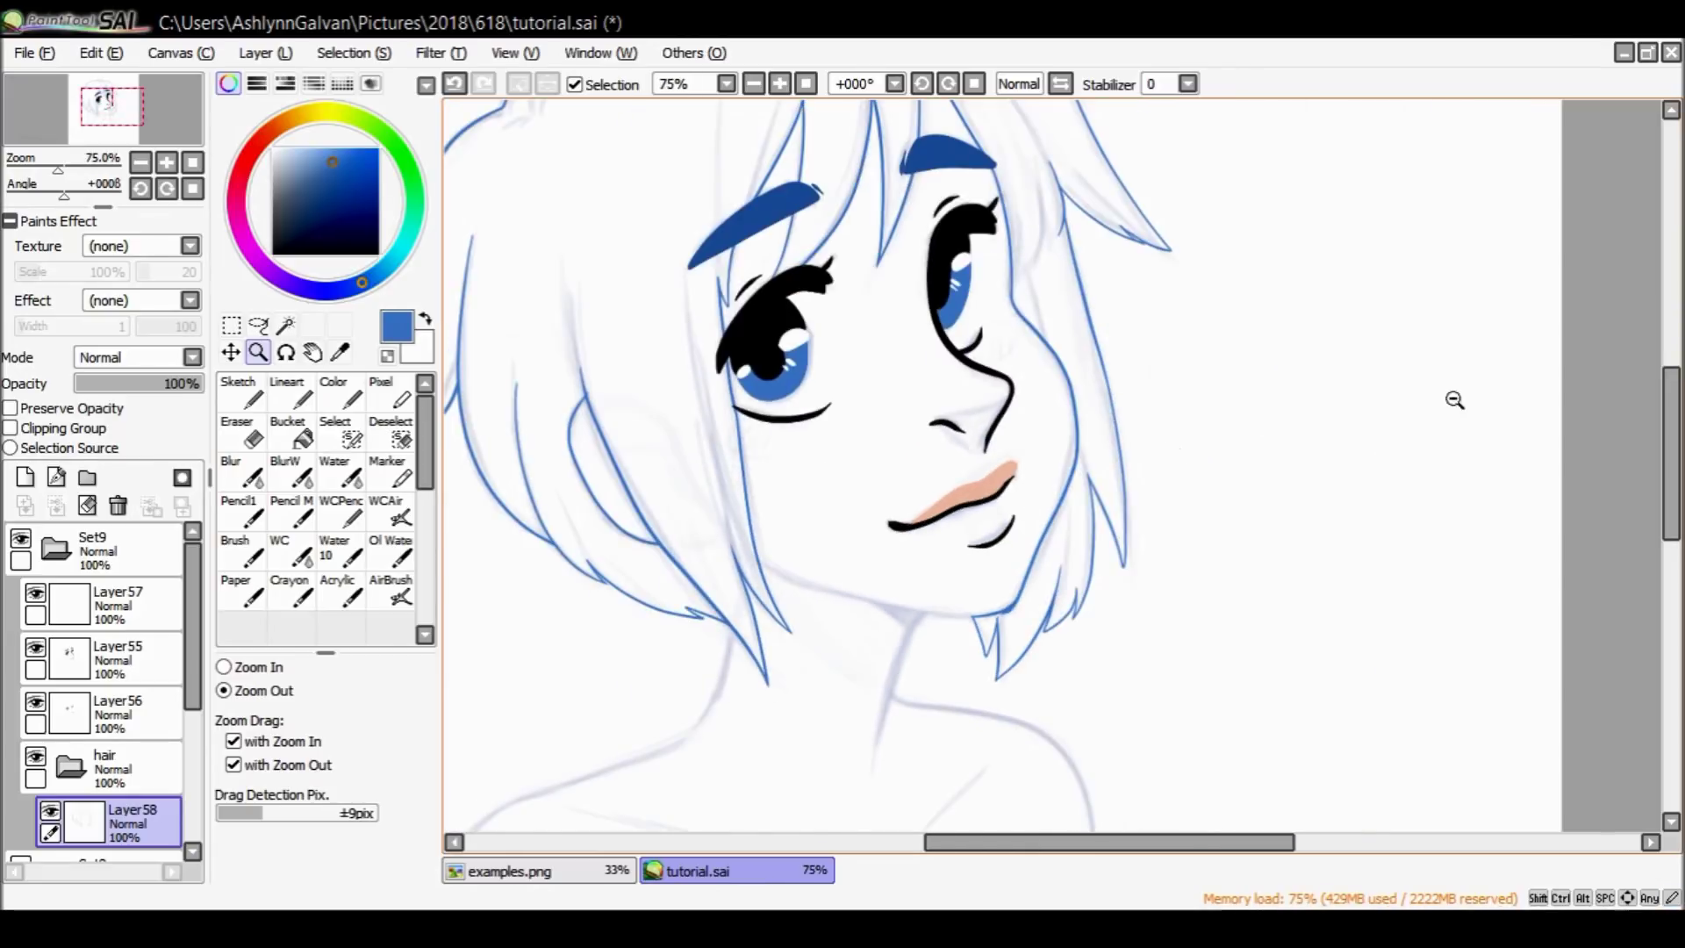
{"action": "left_click_drag", "start_coordinate": [1673, 452], "coordinate": [1673, 418]}
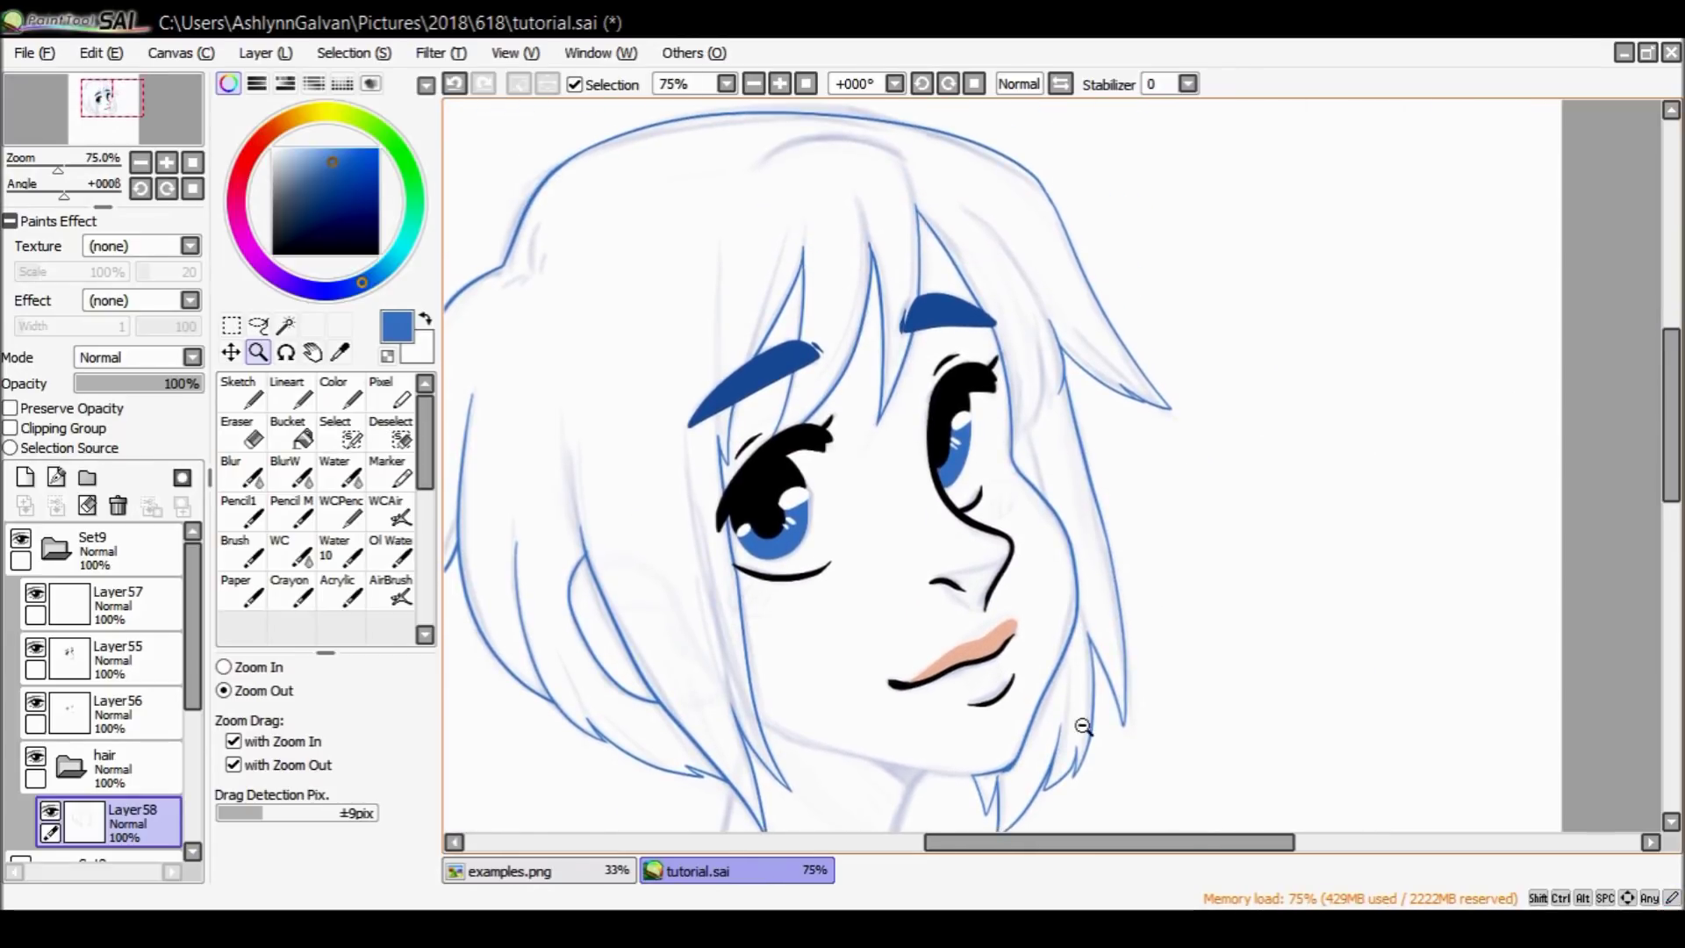
{"action": "left_click_drag", "start_coordinate": [1064, 842], "coordinate": [1016, 843]}
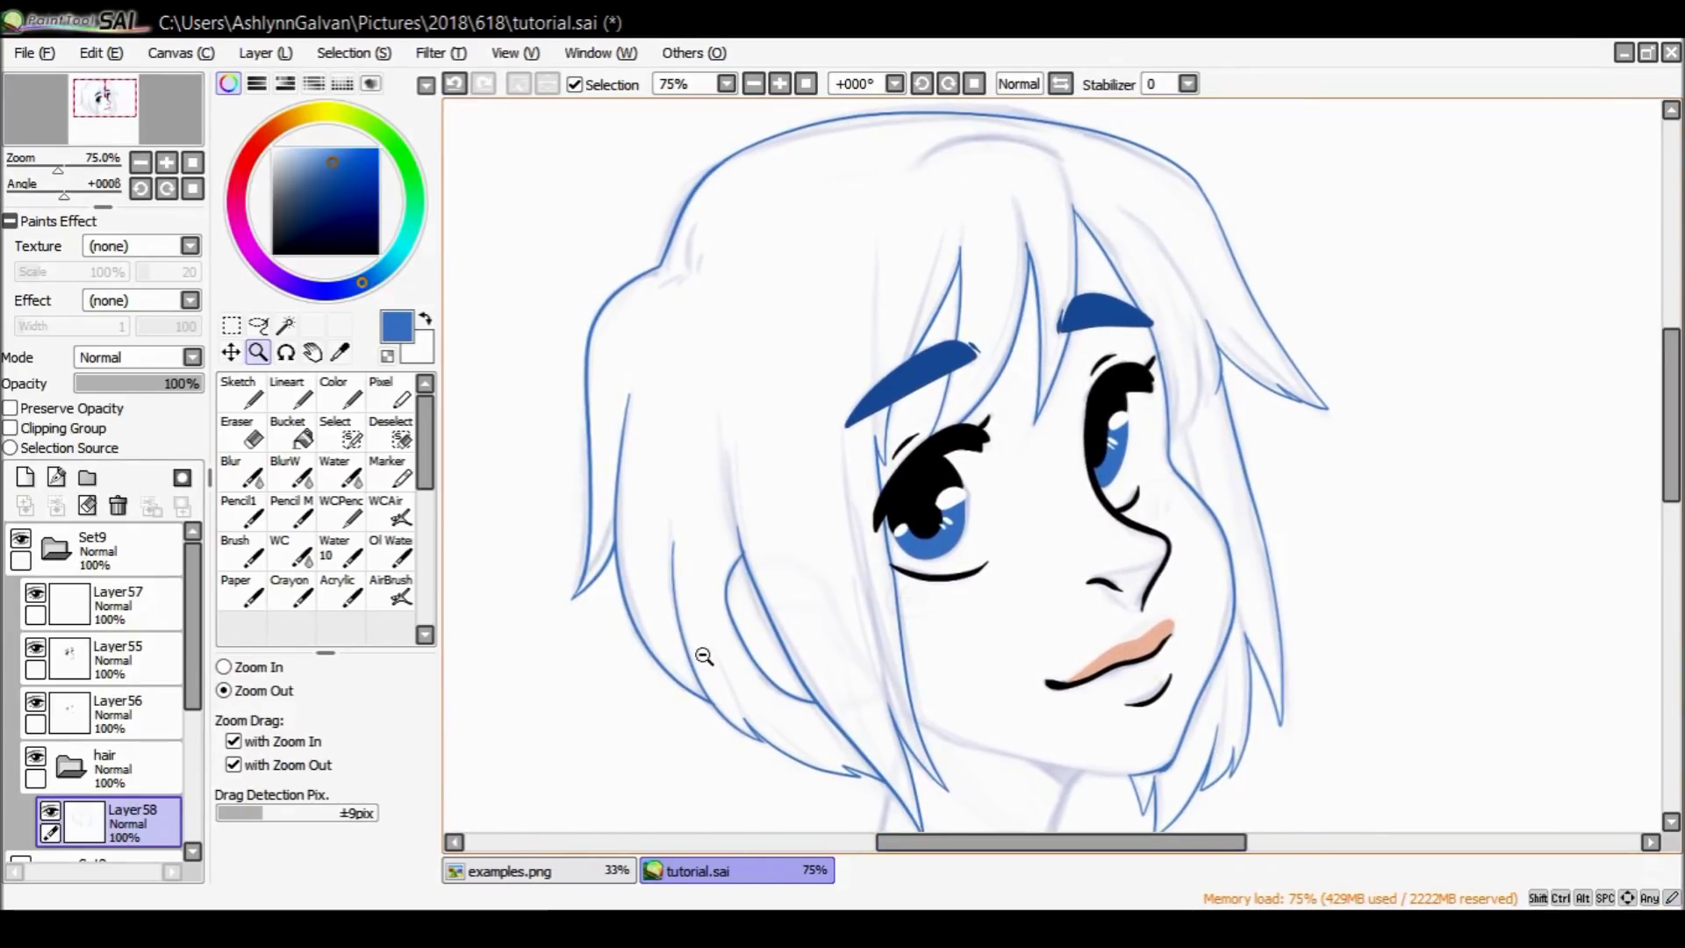
{"action": "left_click_drag", "start_coordinate": [1668, 417], "coordinate": [1668, 434]}
{"action": "left_click", "coordinate": [293, 436]}
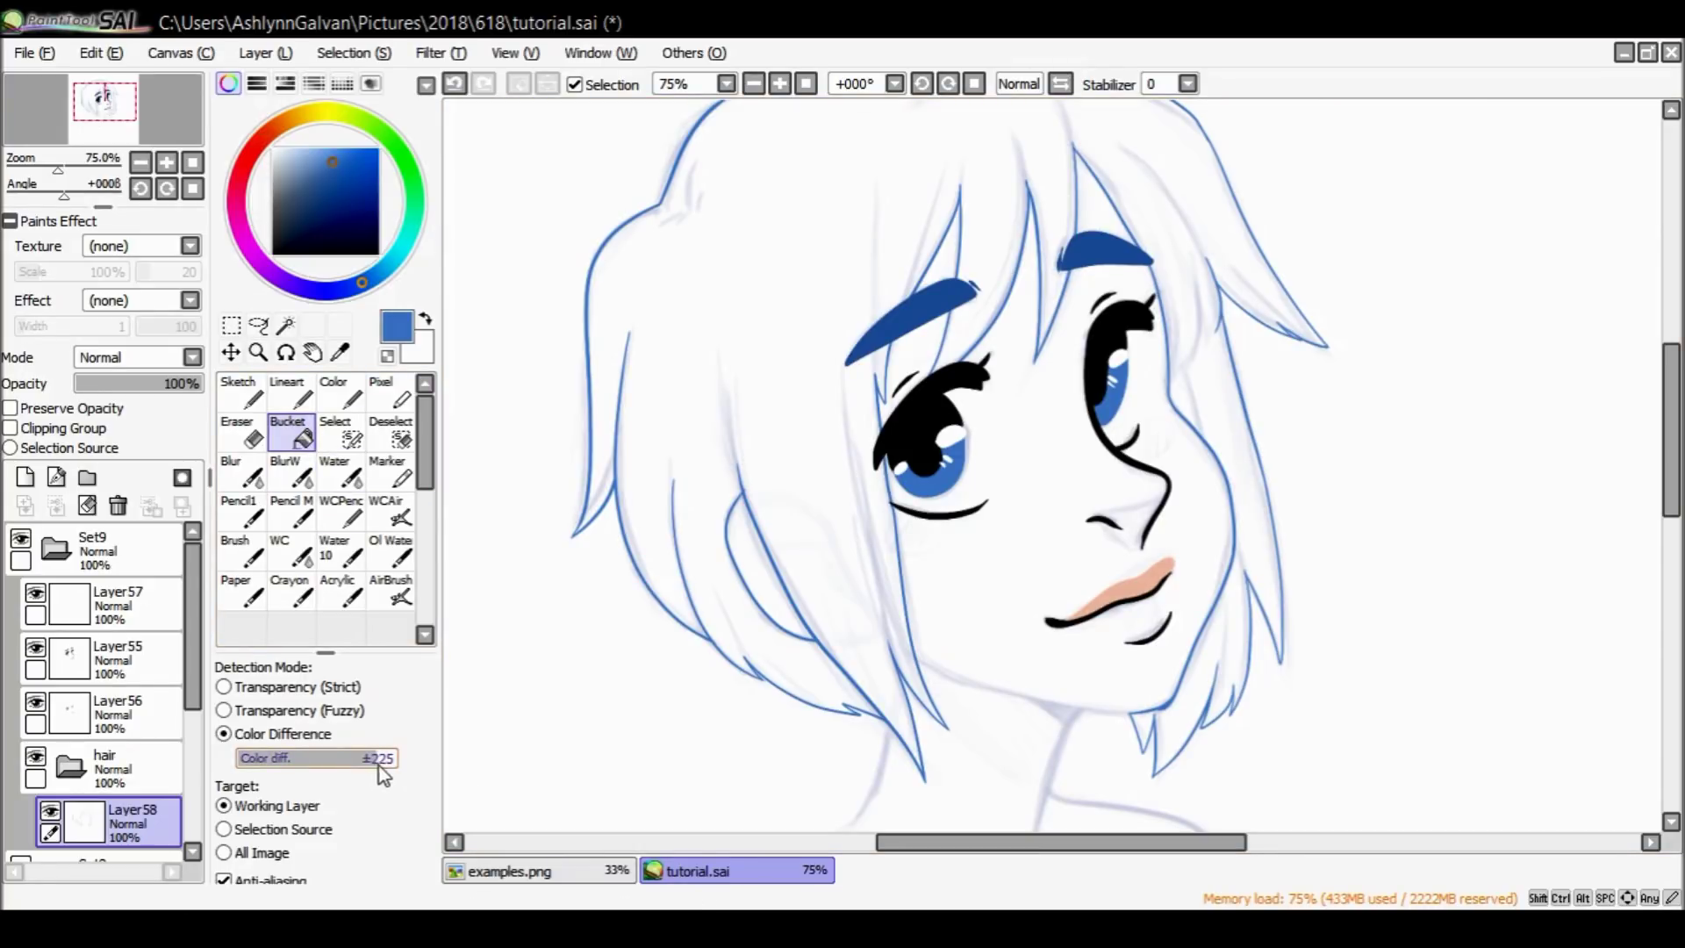
{"action": "mouse_move", "coordinate": [381, 771]}
{"action": "left_mouse_down"}
{"action": "mouse_move", "coordinate": [365, 776]}
{"action": "mouse_move", "coordinate": [391, 801]}
{"action": "left_mouse_up"}
{"action": "left_click_drag", "start_coordinate": [388, 803], "coordinate": [383, 806]}
{"action": "left_click", "coordinate": [702, 524]}
{"action": "key", "text": "ctrl+z"}
Set the Bucket's colour difference to ±223, try filling the outlined hair with blue, and undo the fill.
{"action": "left_click_drag", "start_coordinate": [395, 757], "coordinate": [372, 756]}
{"action": "left_click", "coordinate": [816, 403]}
{"action": "key", "text": "ctrl+z"}
{"action": "left_click", "coordinate": [762, 427]}
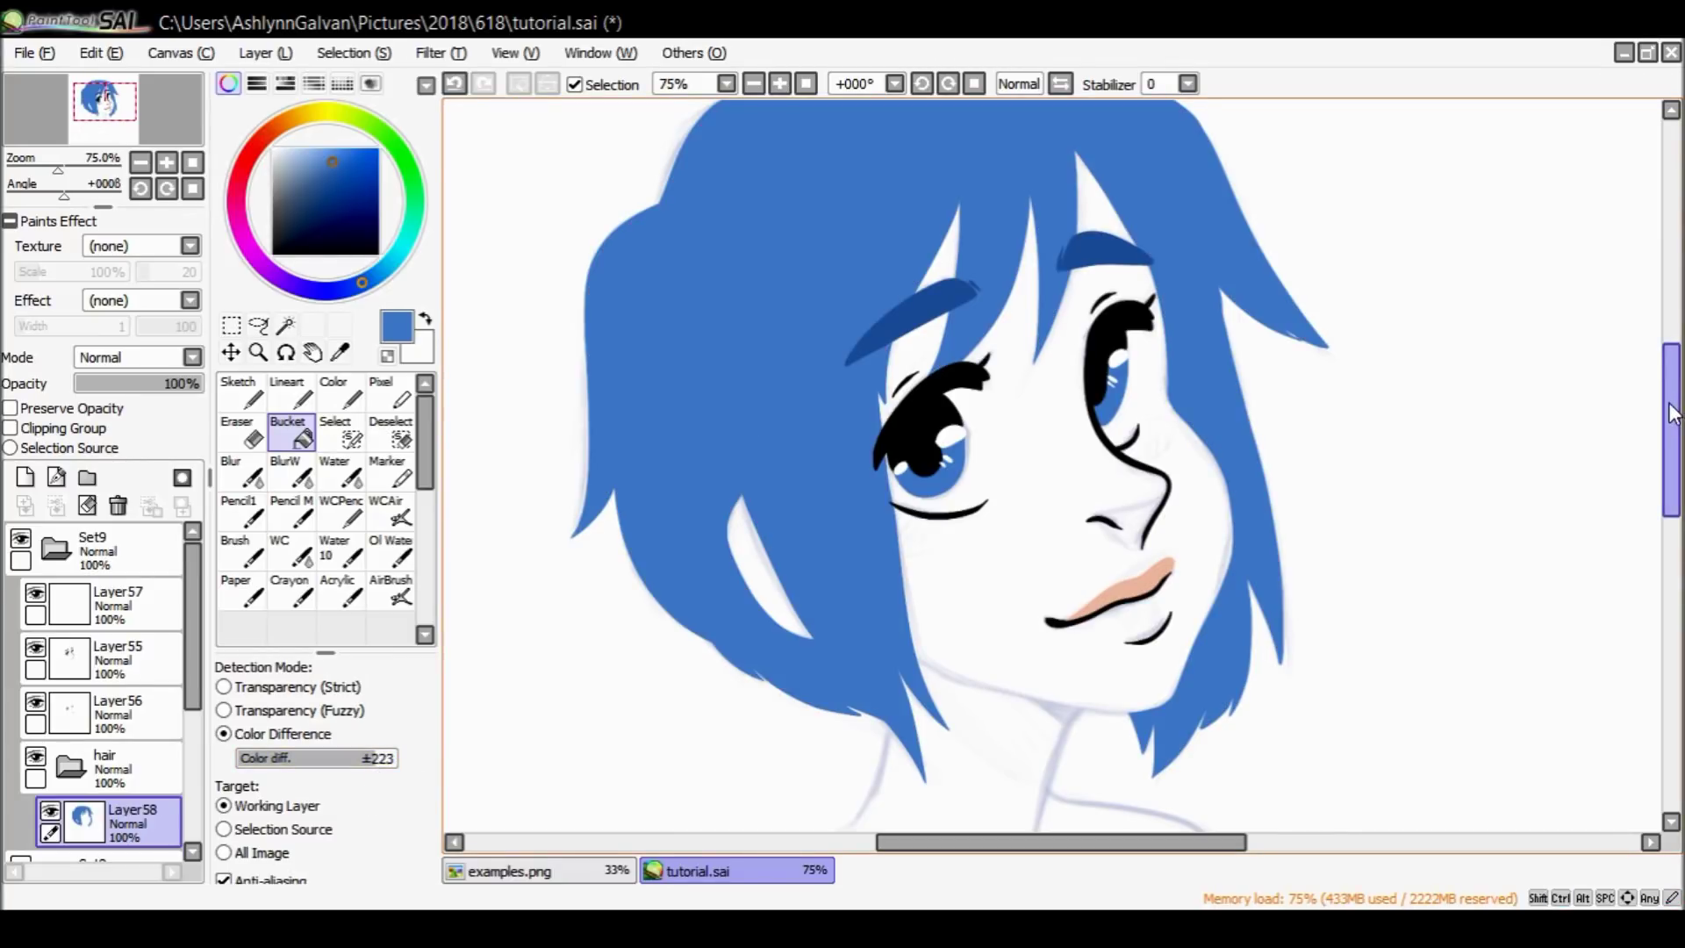
{"action": "key", "text": "ctrl+z"}
{"action": "scroll", "coordinate": [1673, 404], "scroll_direction": "up", "scroll_amount": 2}
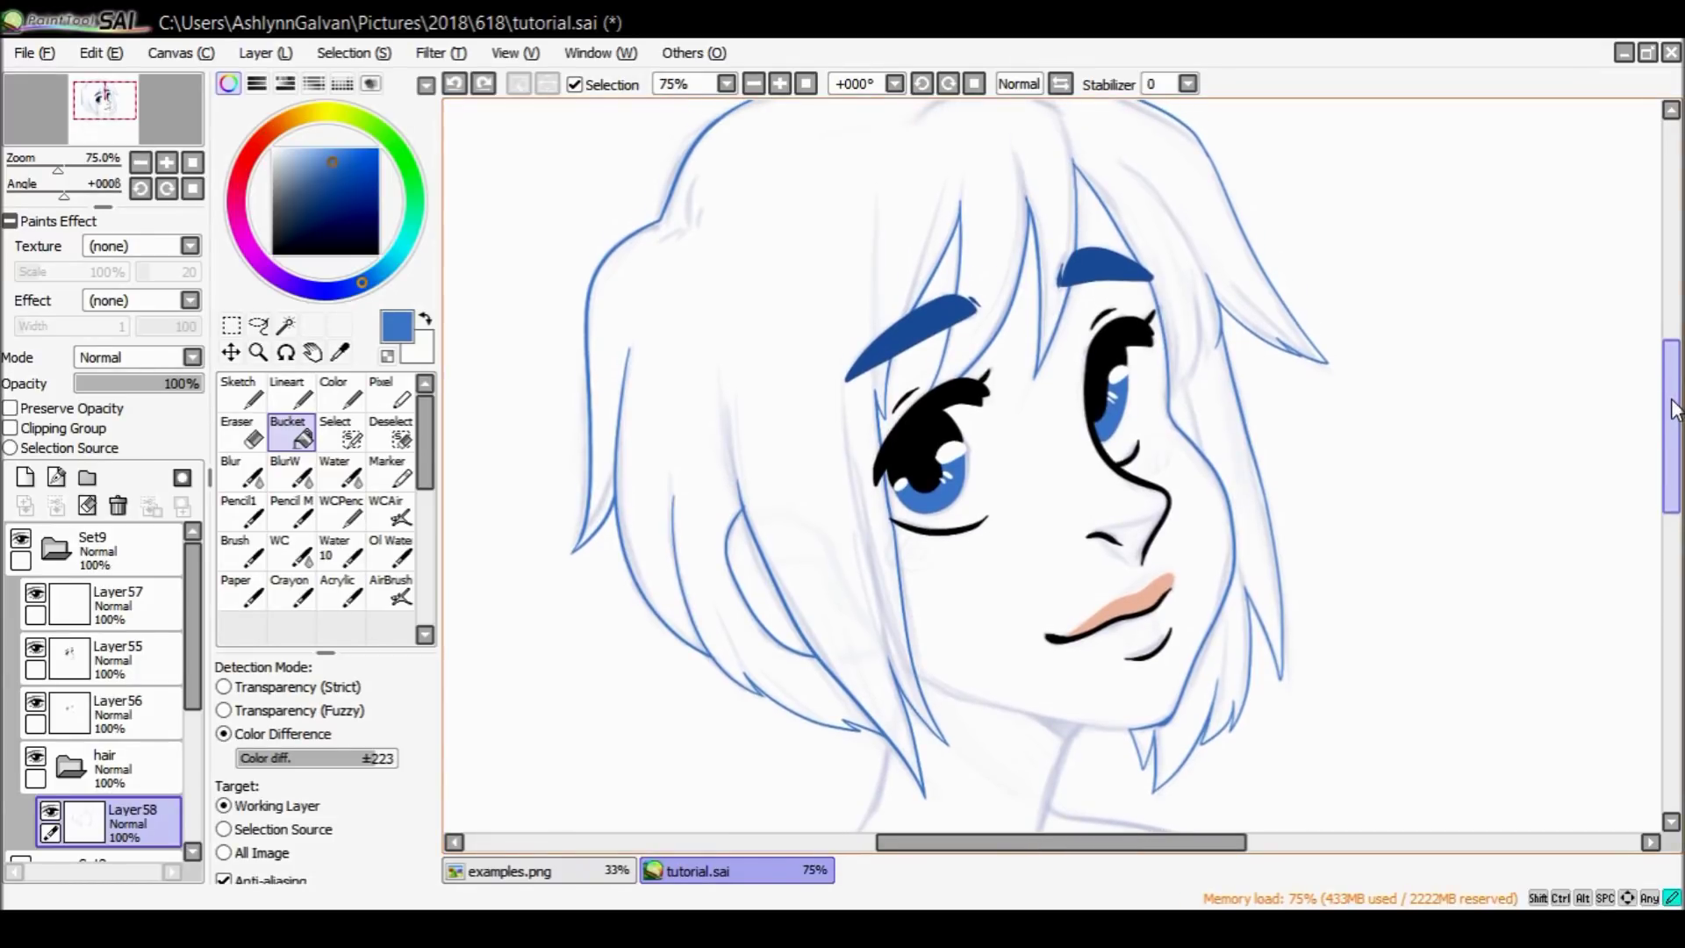
Add a new layer above the blue outline layer in the hair folder and make it the active layer.
{"action": "scroll", "coordinate": [1673, 408], "scroll_direction": "down", "scroll_amount": 2}
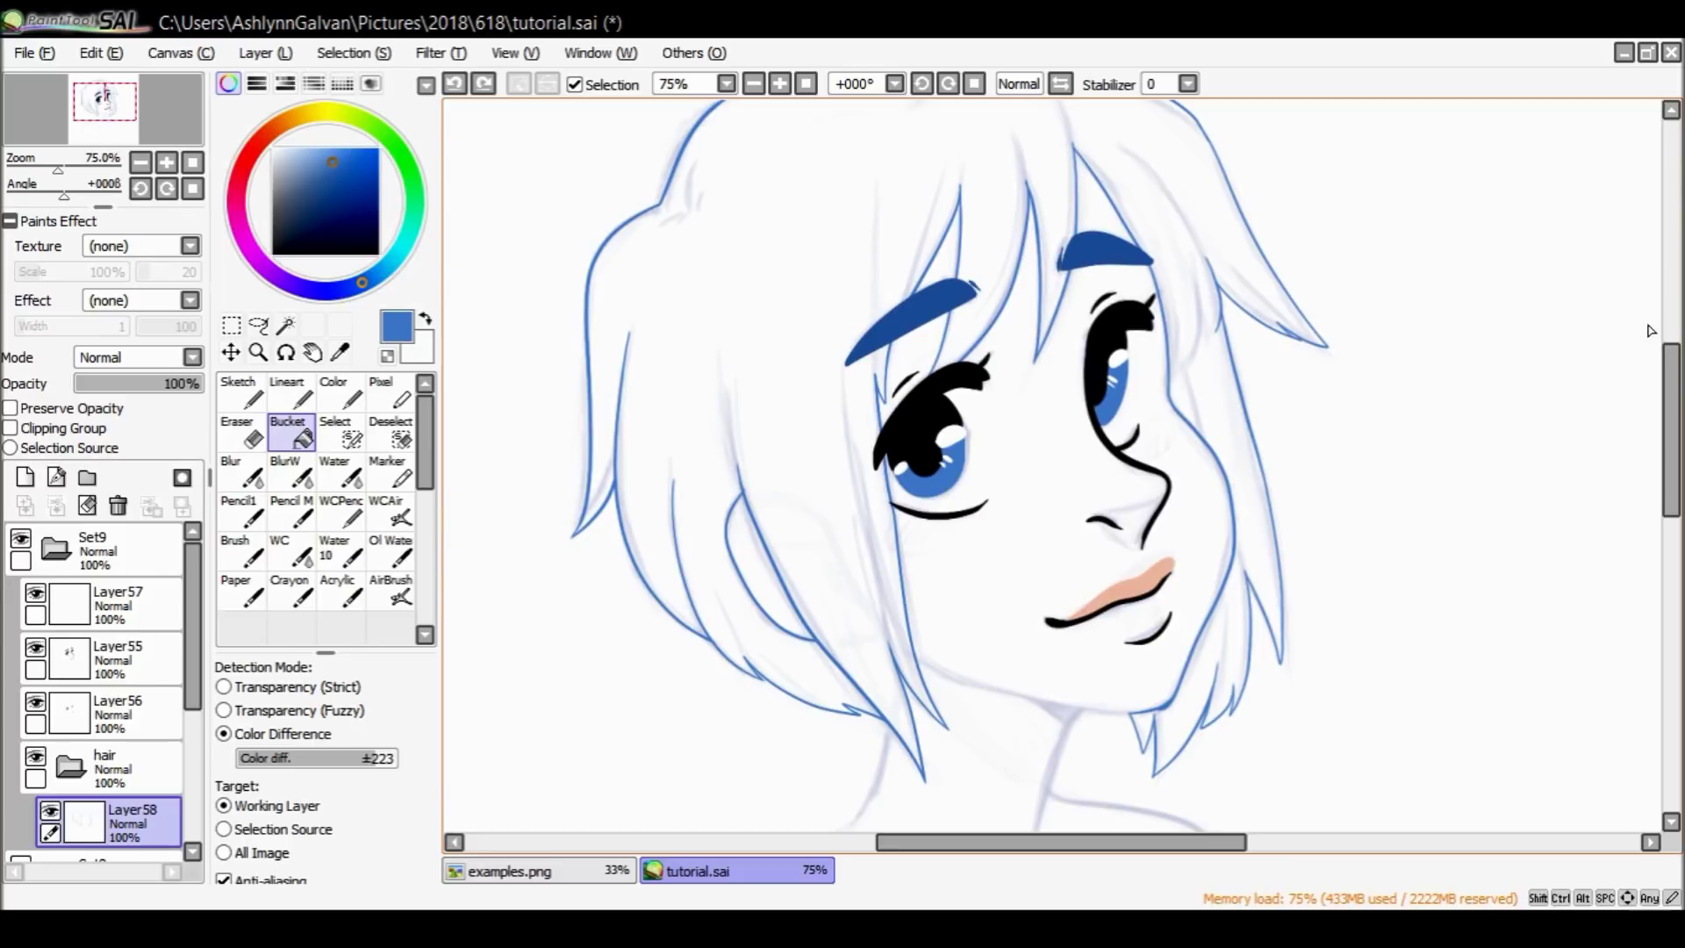
{"action": "scroll", "coordinate": [1673, 369], "scroll_direction": "up", "scroll_amount": 2}
{"action": "left_click", "coordinate": [25, 477]}
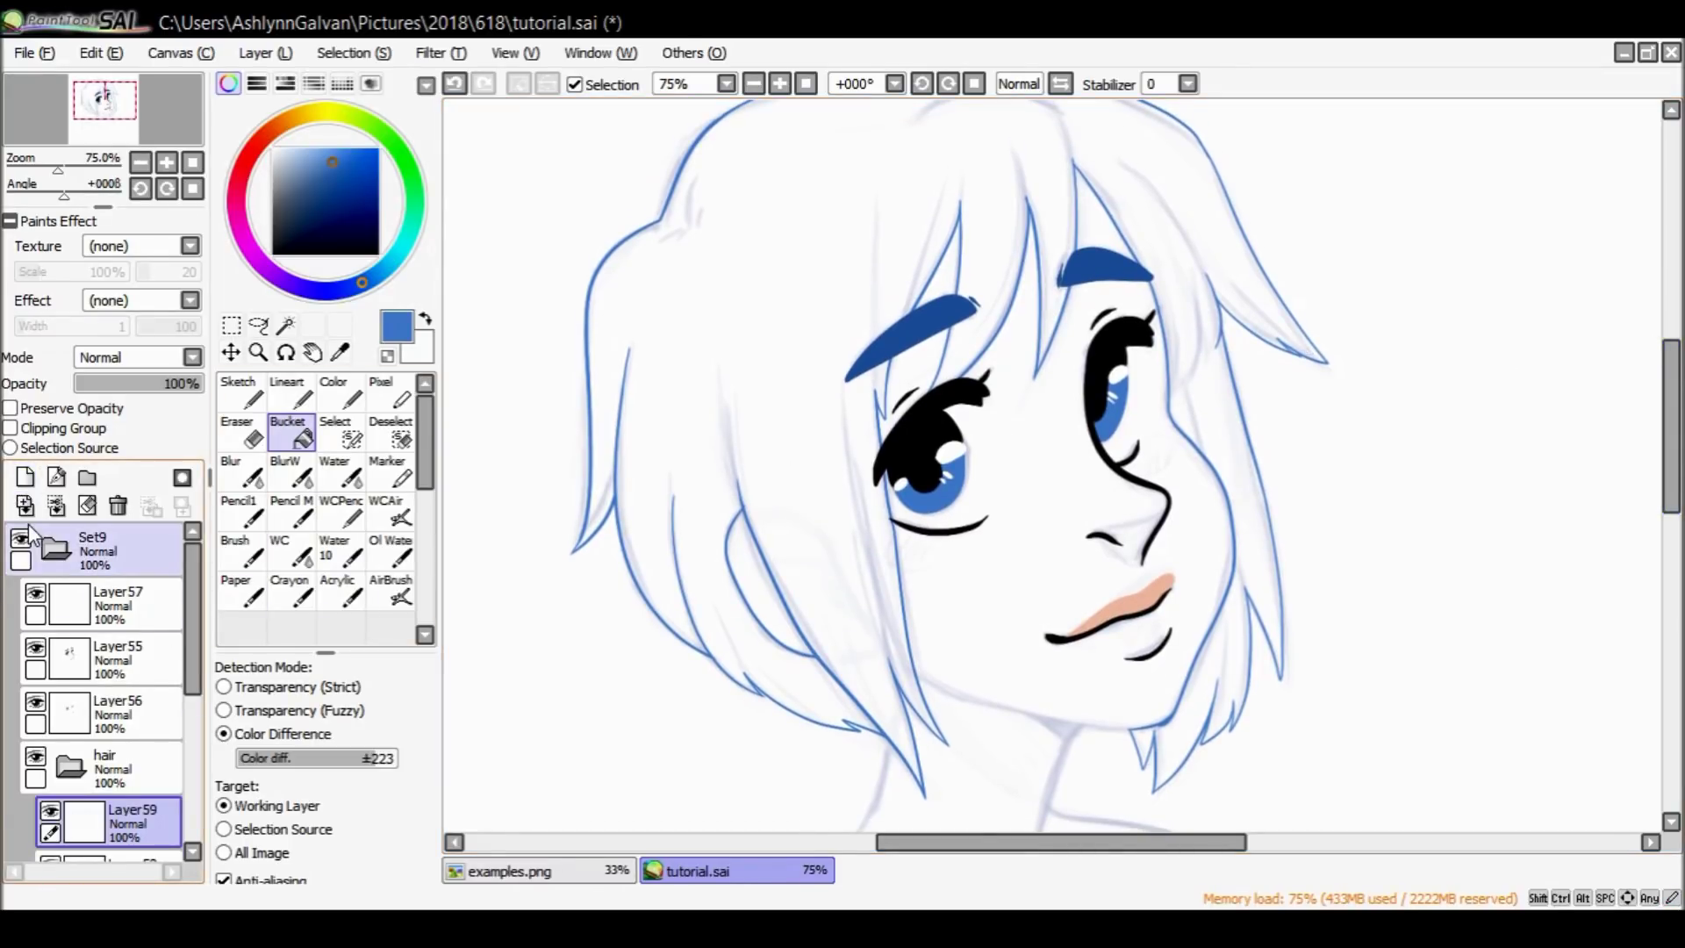
{"action": "left_click_drag", "start_coordinate": [192, 656], "coordinate": [198, 667]}
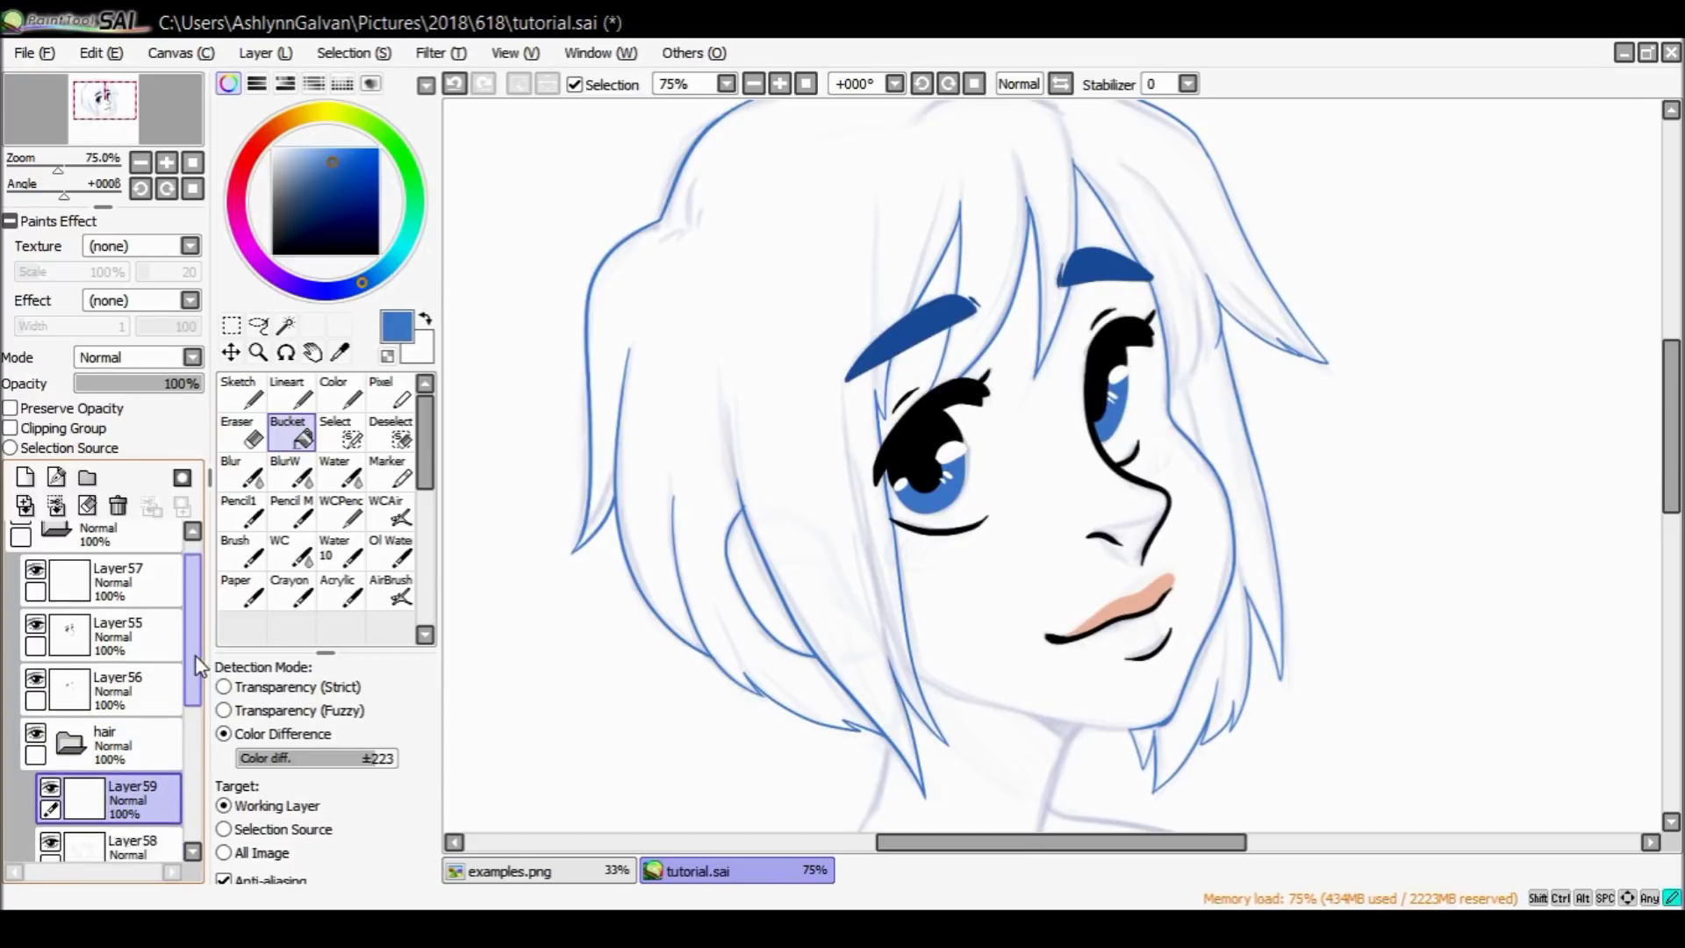
{"action": "scroll", "coordinate": [198, 667], "scroll_direction": "down", "scroll_amount": 2}
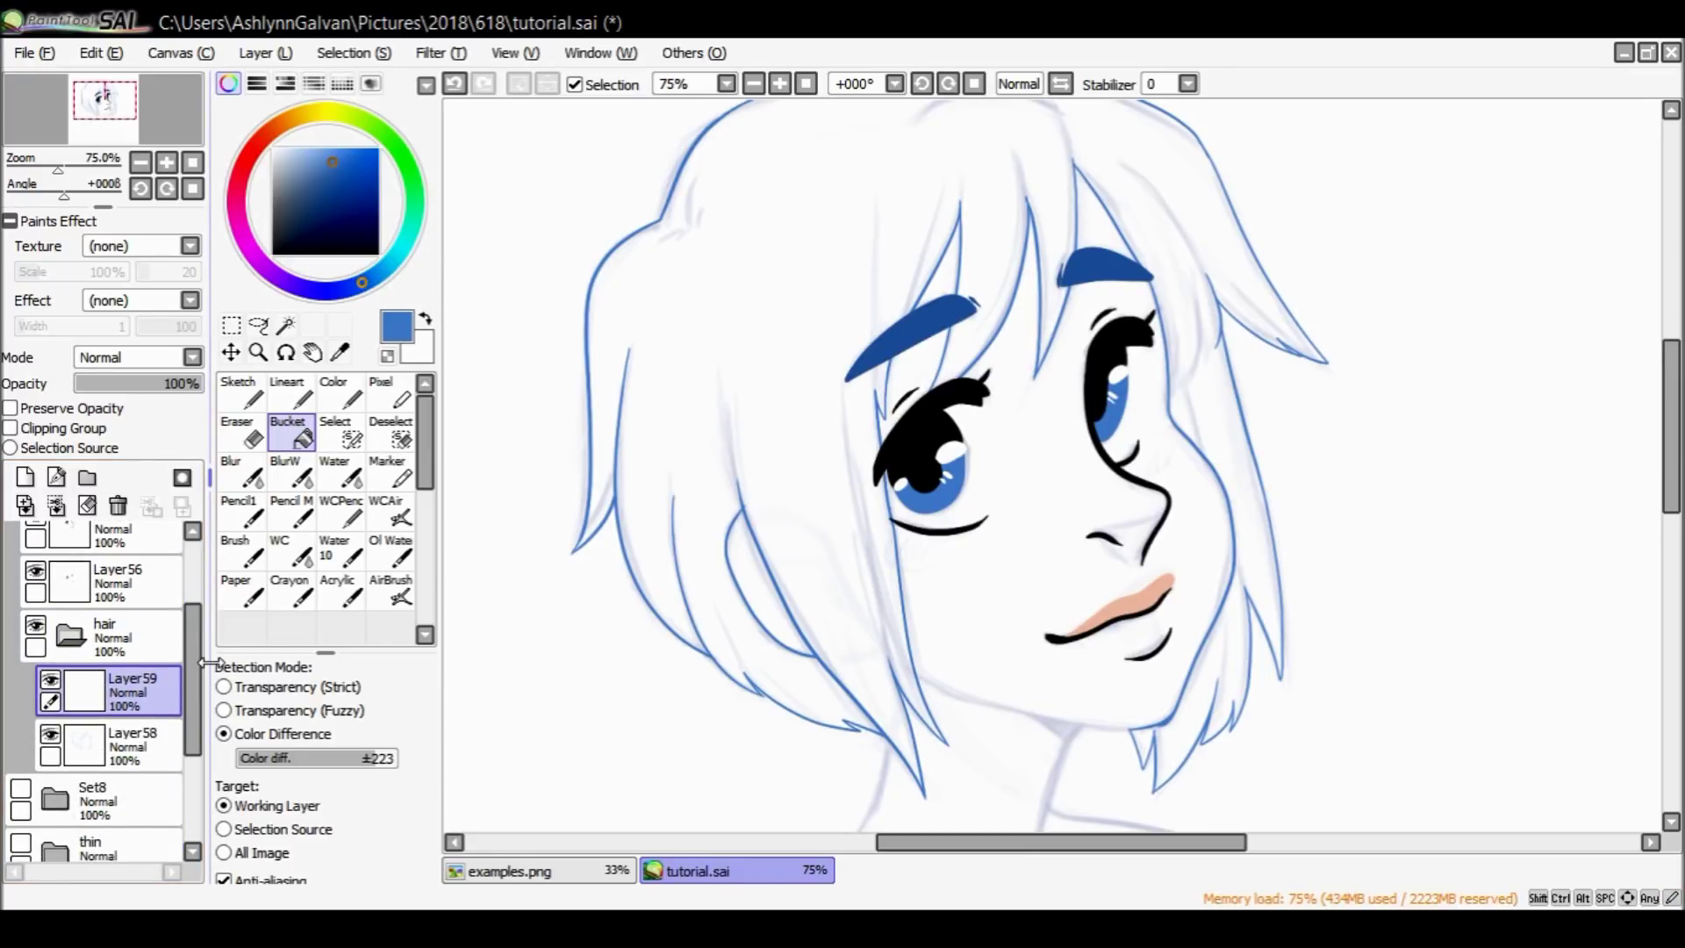
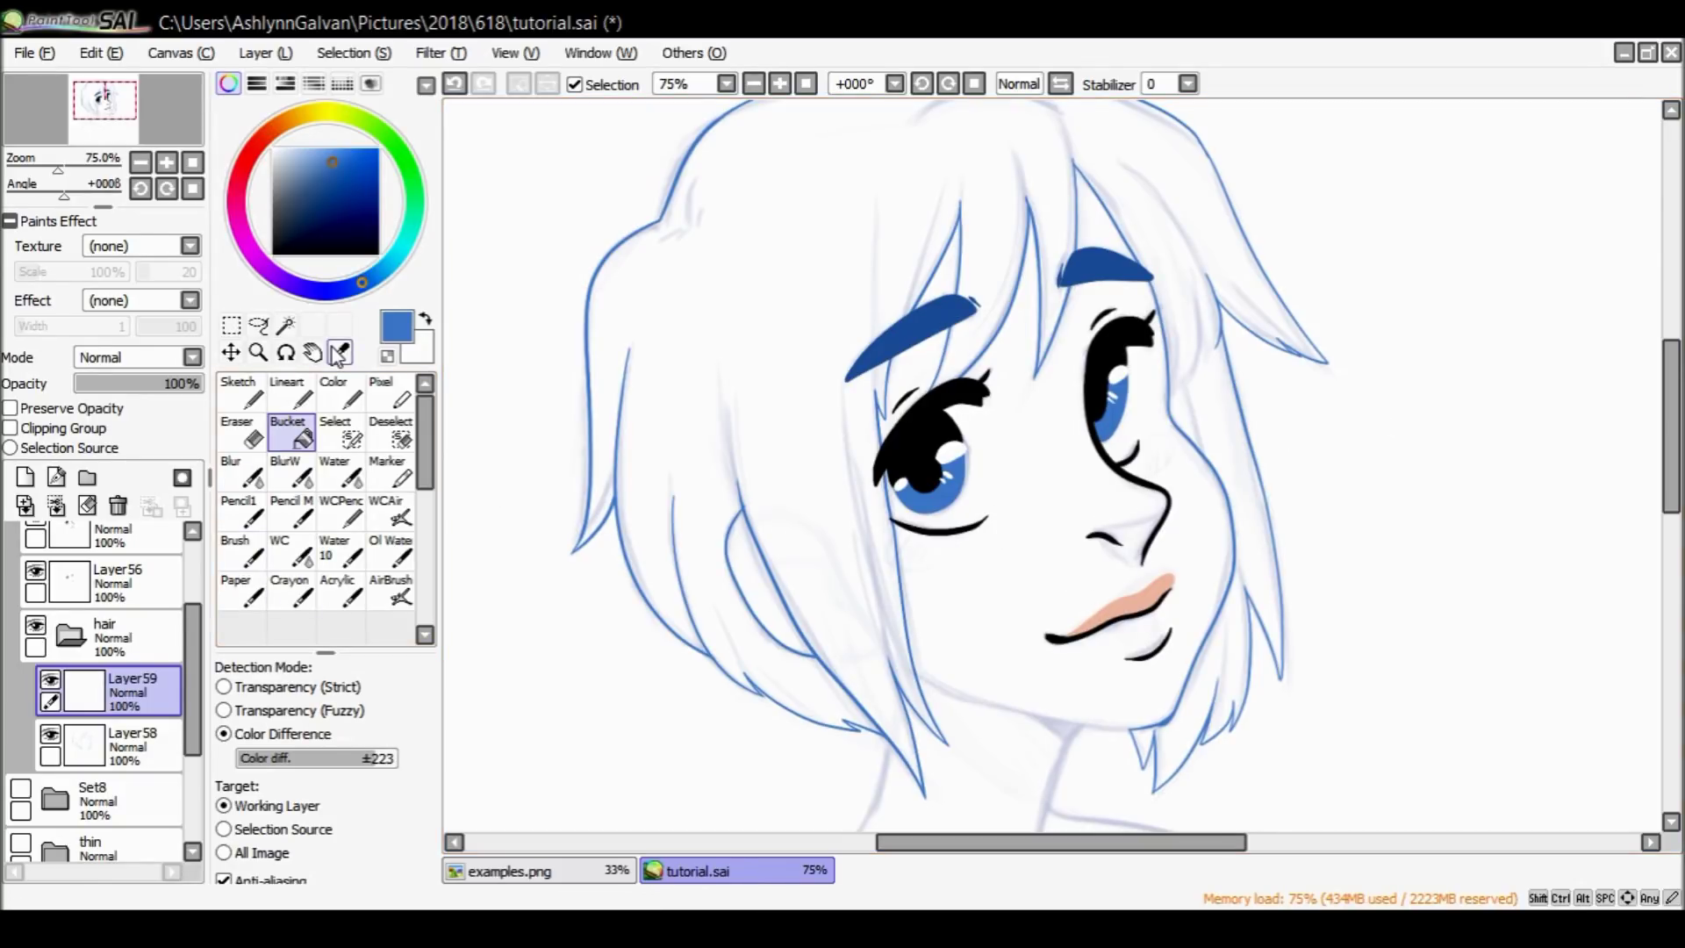
{"action": "left_click", "coordinate": [131, 635]}
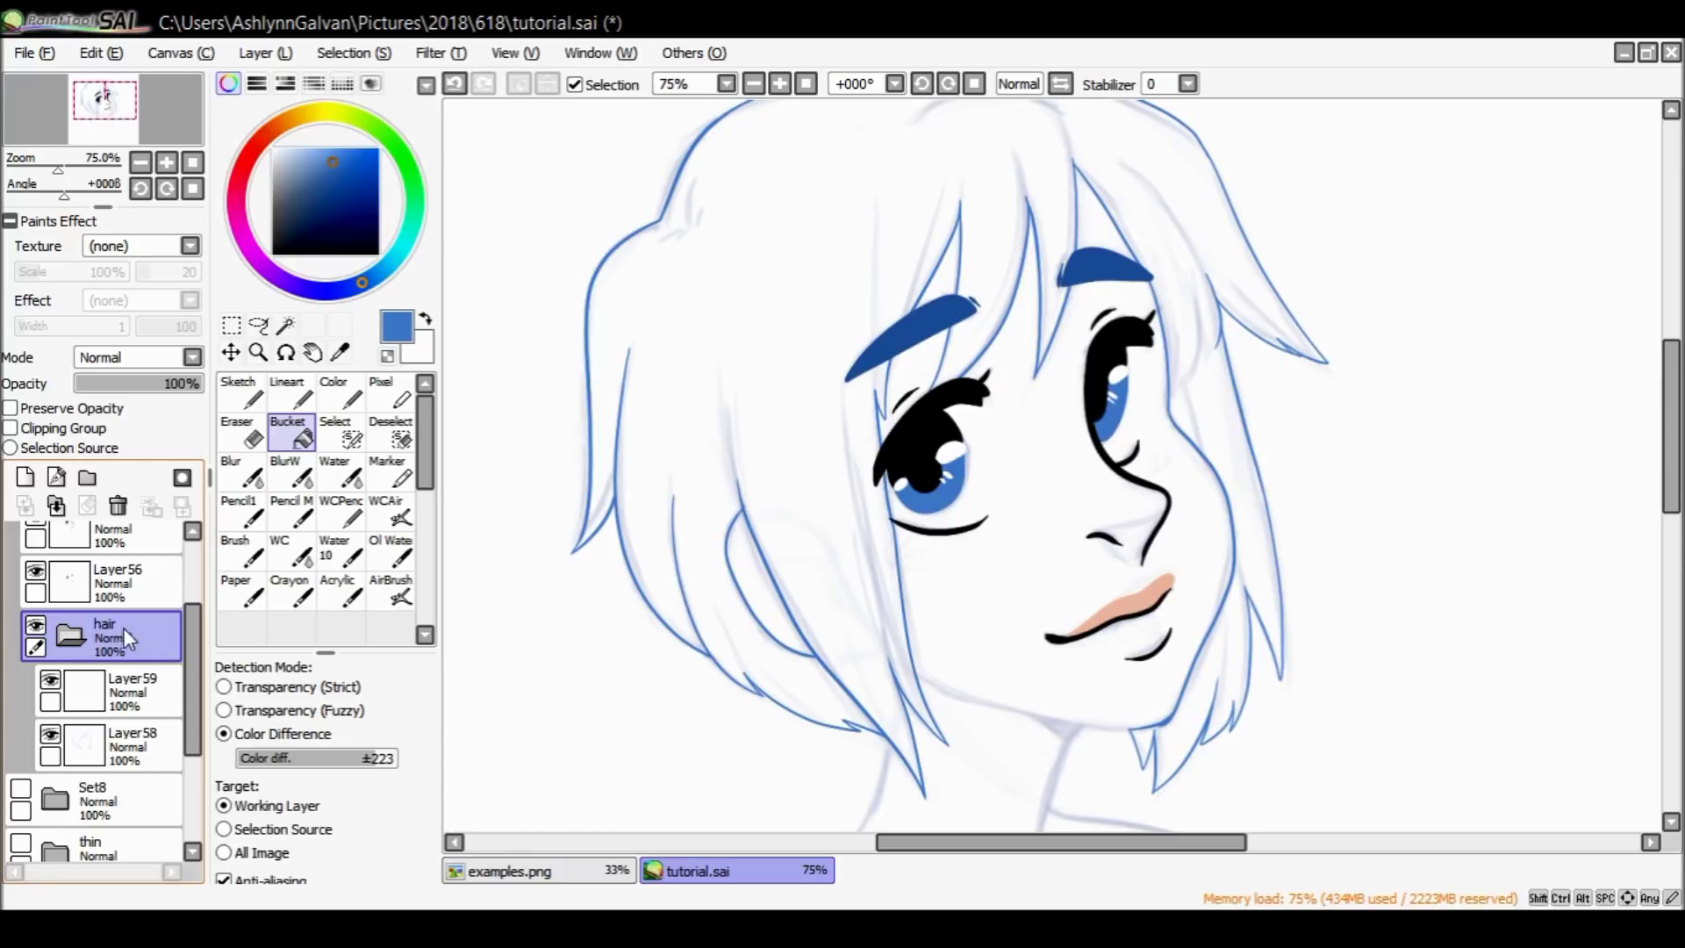
{"action": "left_click", "coordinate": [133, 693]}
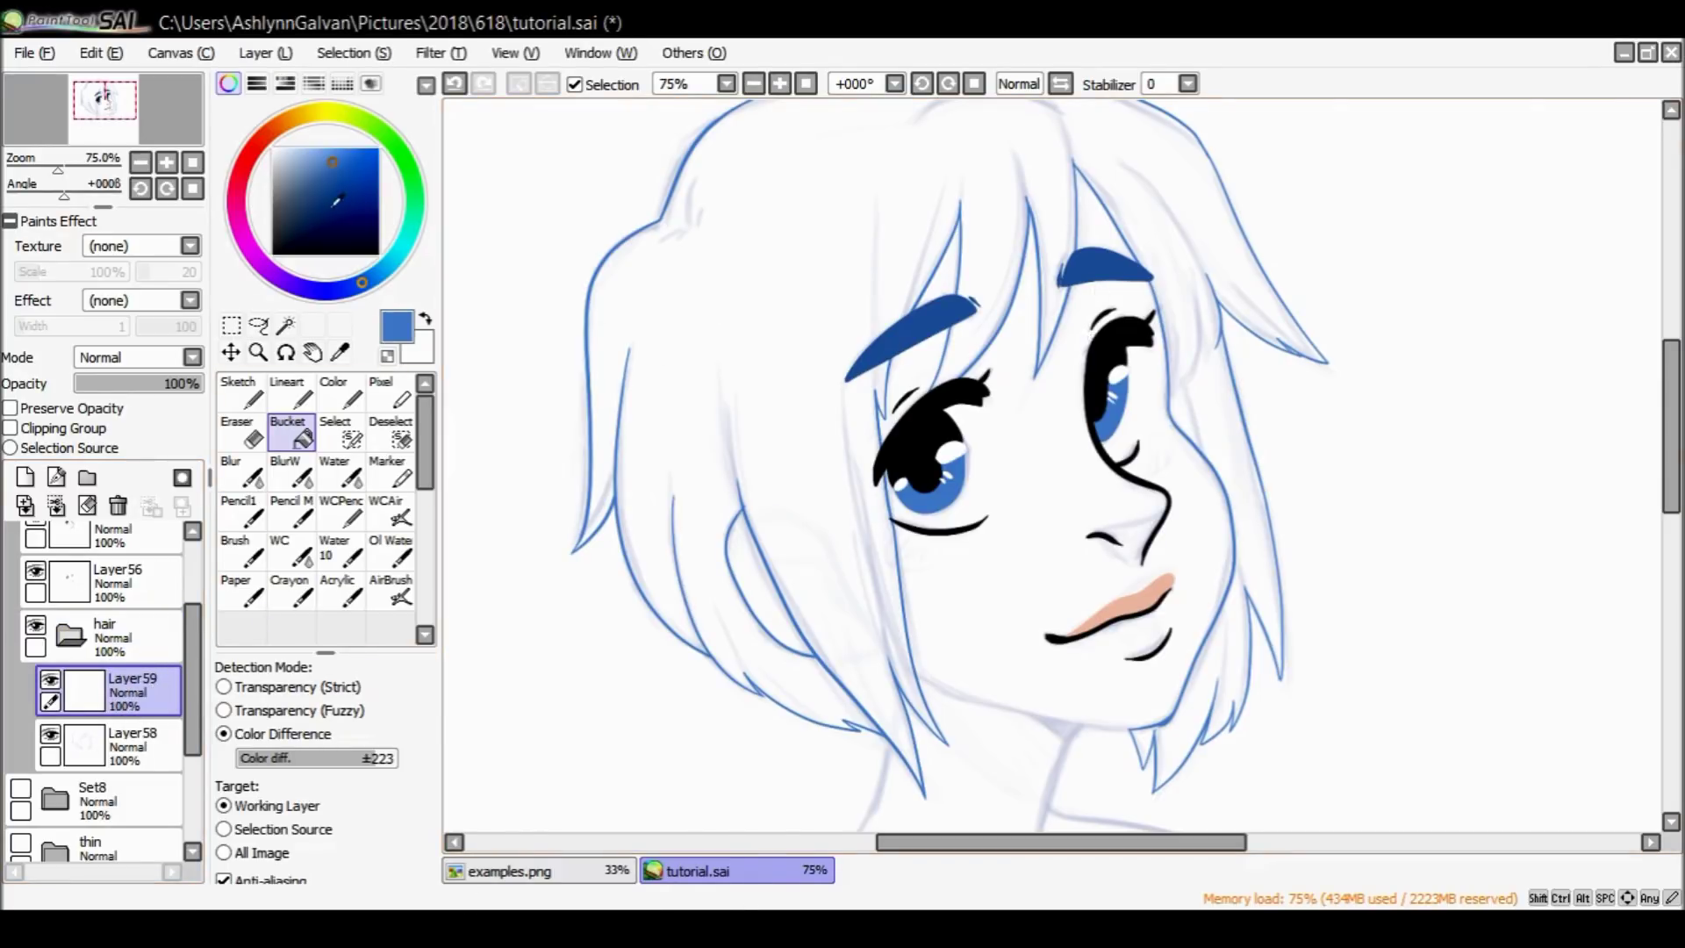
With the black Lineart brush, draw a long strand line down through the near eyebrow to the tip of the outer bang.
{"action": "left_click", "coordinate": [289, 392]}
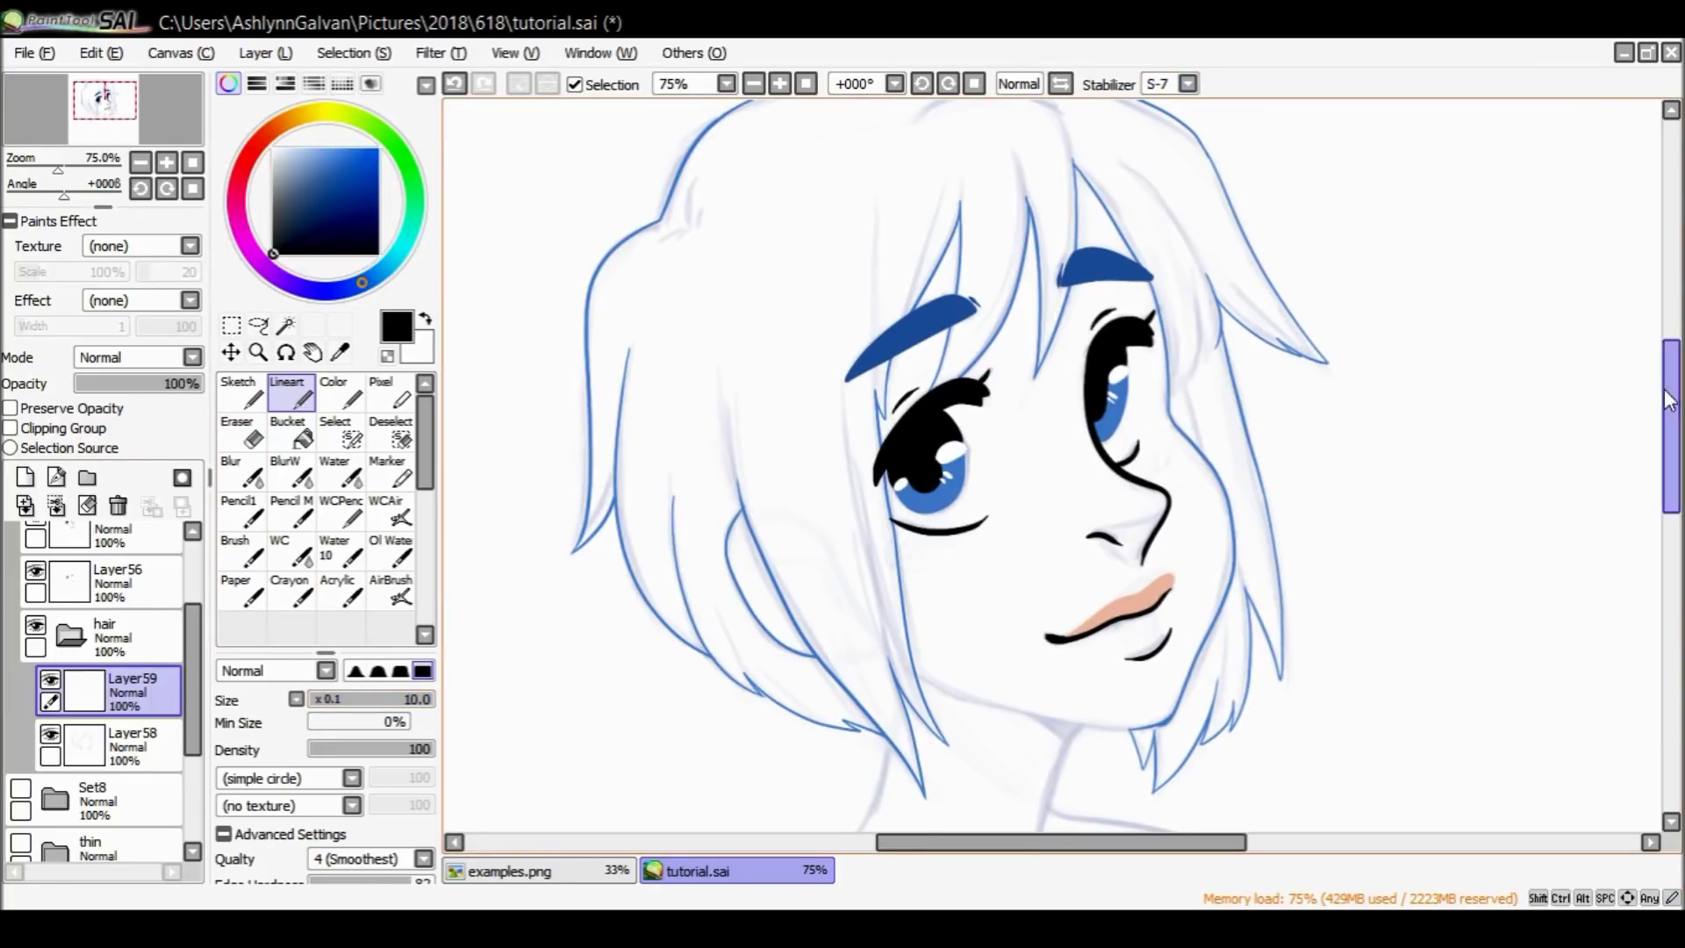
{"action": "scroll", "coordinate": [573, 254], "scroll_direction": "up", "scroll_amount": 2}
{"action": "left_click", "coordinate": [258, 352]}
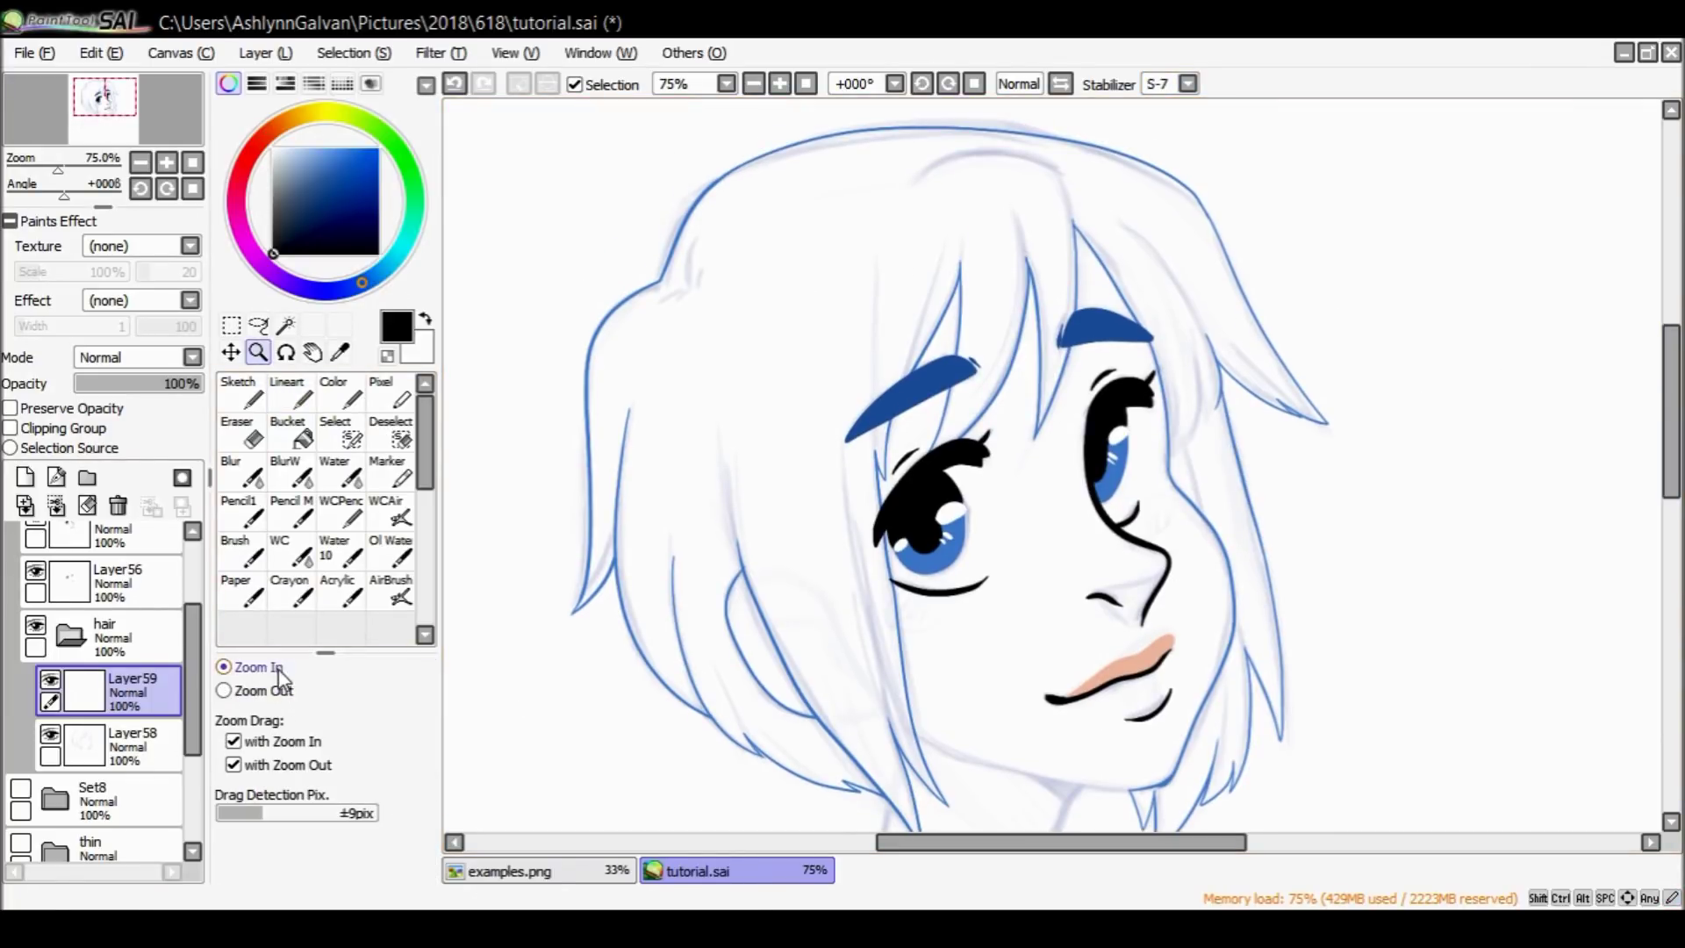
{"action": "left_click", "coordinate": [970, 348]}
{"action": "left_click", "coordinate": [1633, 337]}
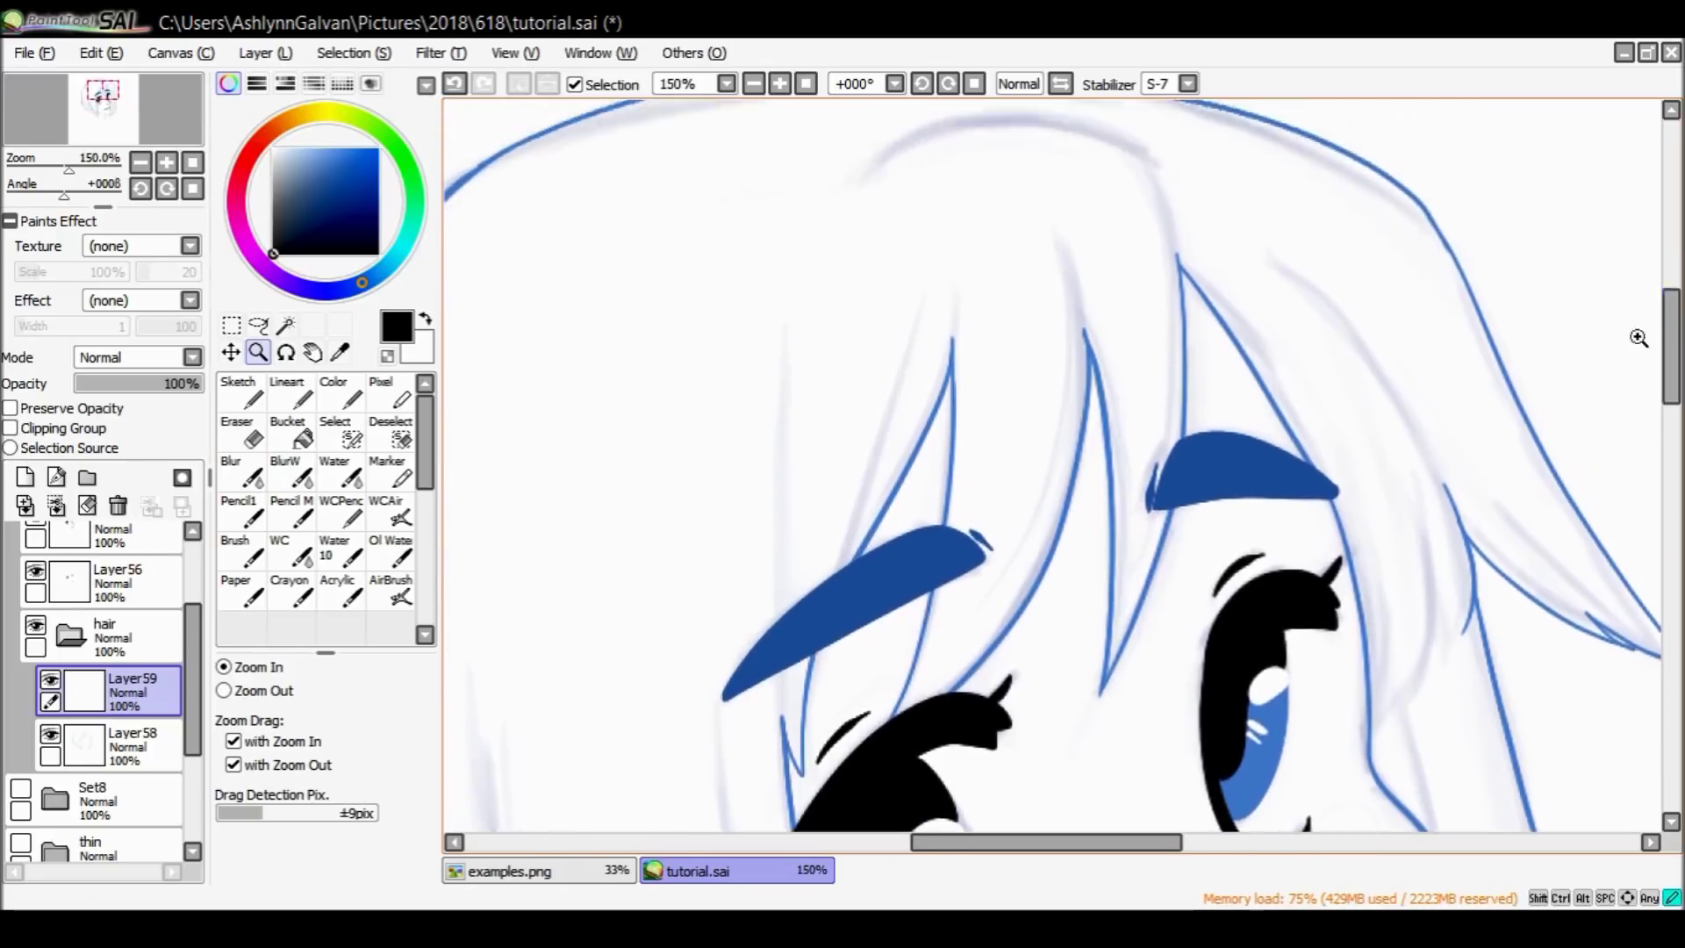
{"action": "left_click", "coordinate": [1075, 248]}
{"action": "left_click", "coordinate": [275, 691]}
{"action": "left_click", "coordinate": [928, 439]}
{"action": "left_click", "coordinate": [933, 444]}
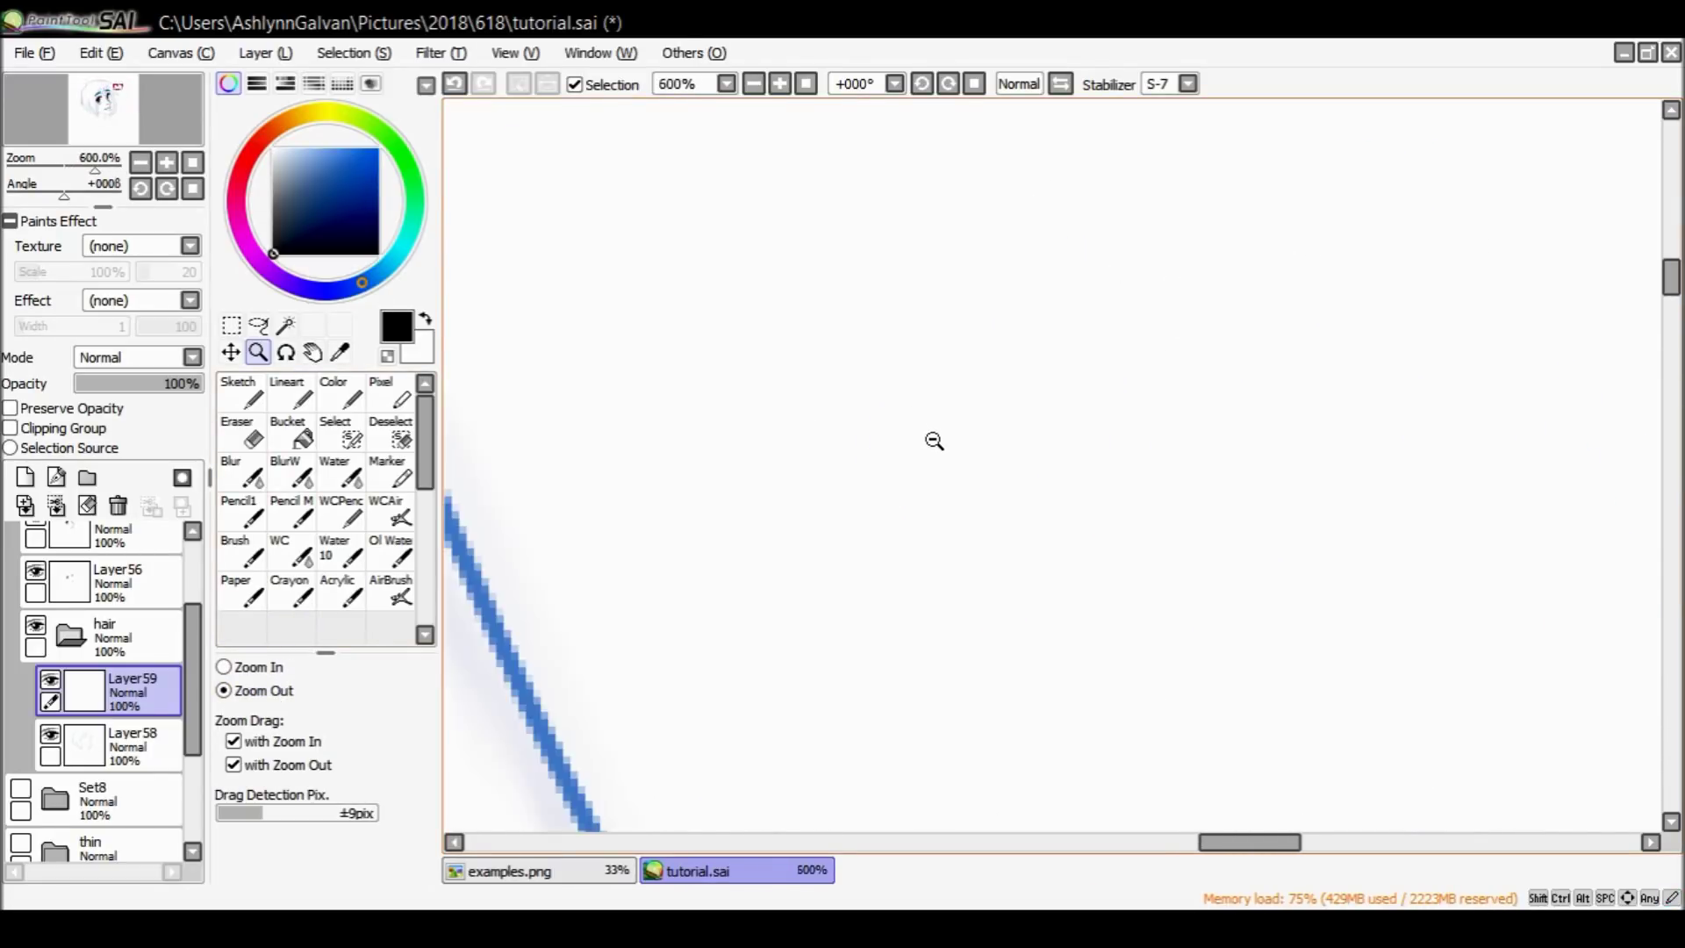
{"action": "left_click", "coordinate": [932, 445]}
{"action": "left_click", "coordinate": [935, 455]}
{"action": "left_click", "coordinate": [935, 455]}
{"action": "left_click", "coordinate": [935, 456]}
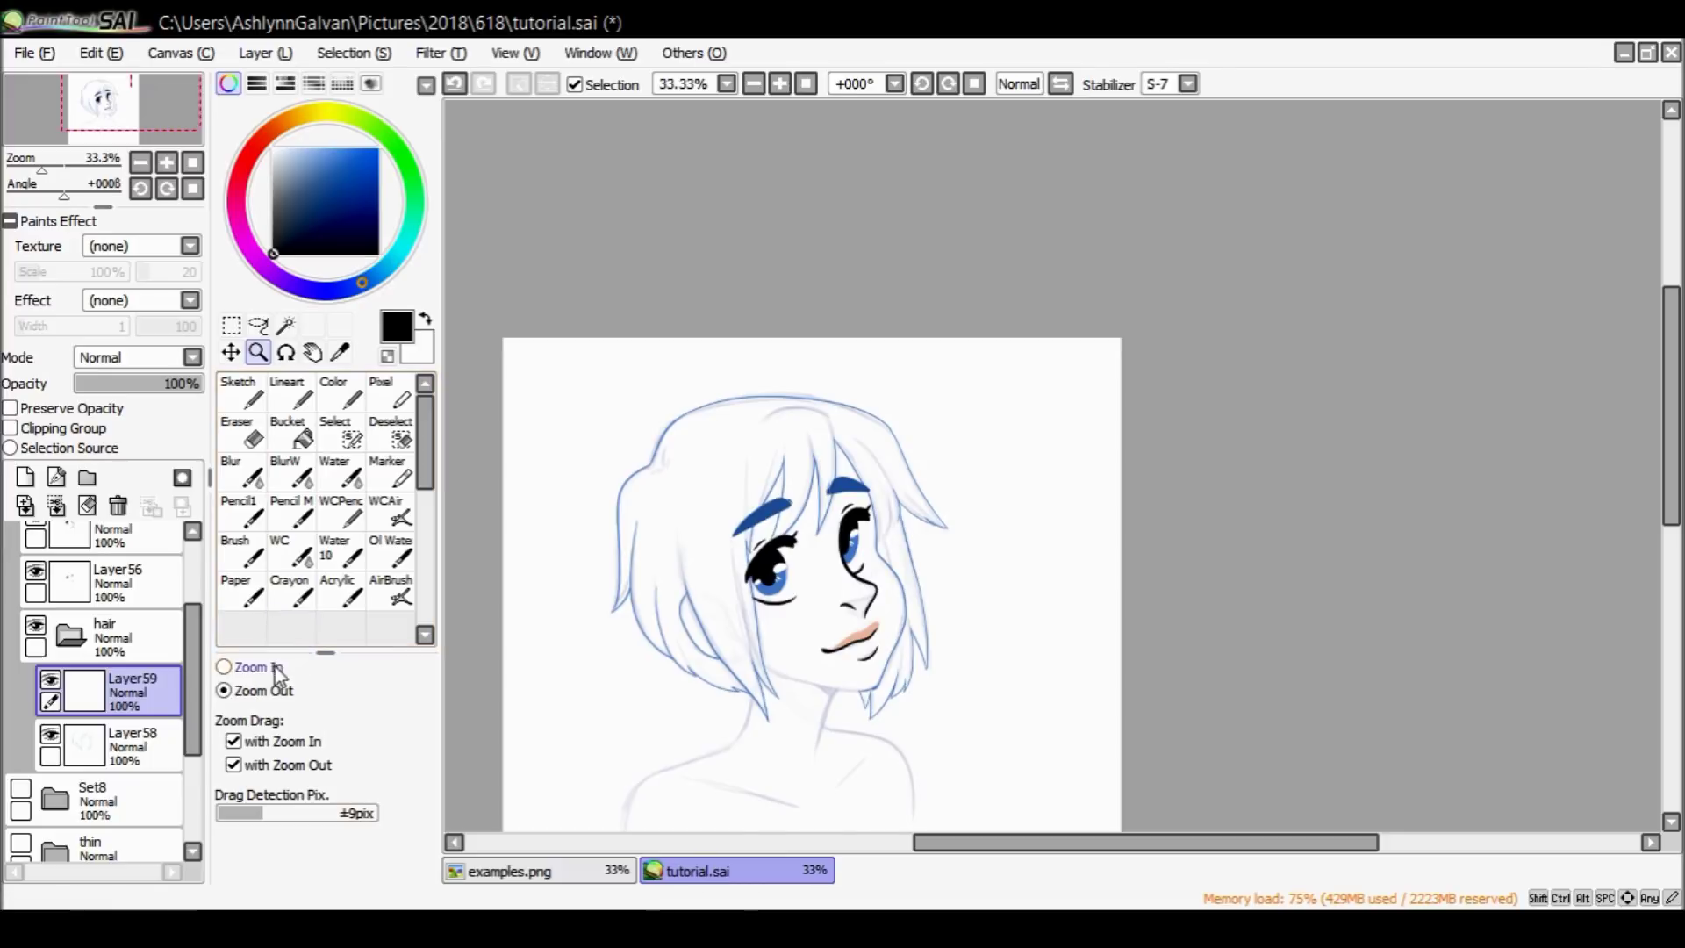
{"action": "left_click", "coordinate": [225, 667]}
{"action": "left_click", "coordinate": [752, 431]}
{"action": "left_click", "coordinate": [752, 431]}
{"action": "left_click", "coordinate": [752, 431]}
{"action": "left_click", "coordinate": [752, 431]}
{"action": "key", "text": "n"}
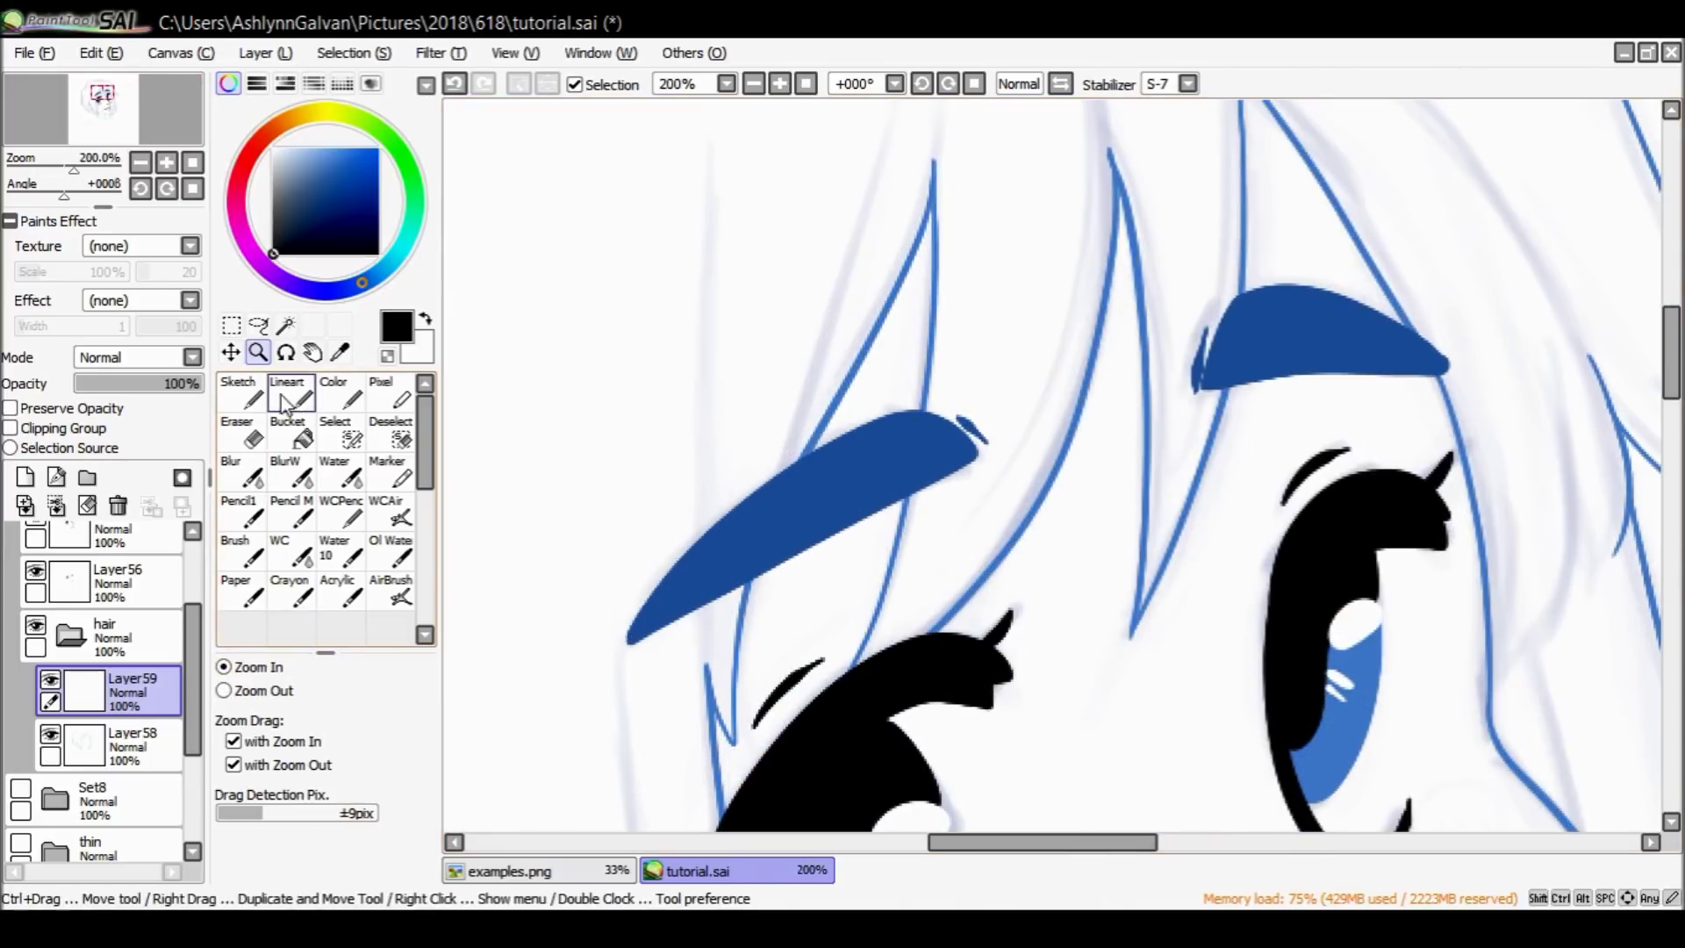
{"action": "mouse_move", "coordinate": [712, 123]}
{"action": "left_mouse_down"}
{"action": "mouse_move", "coordinate": [694, 590]}
{"action": "mouse_move", "coordinate": [734, 745]}
{"action": "left_mouse_up"}
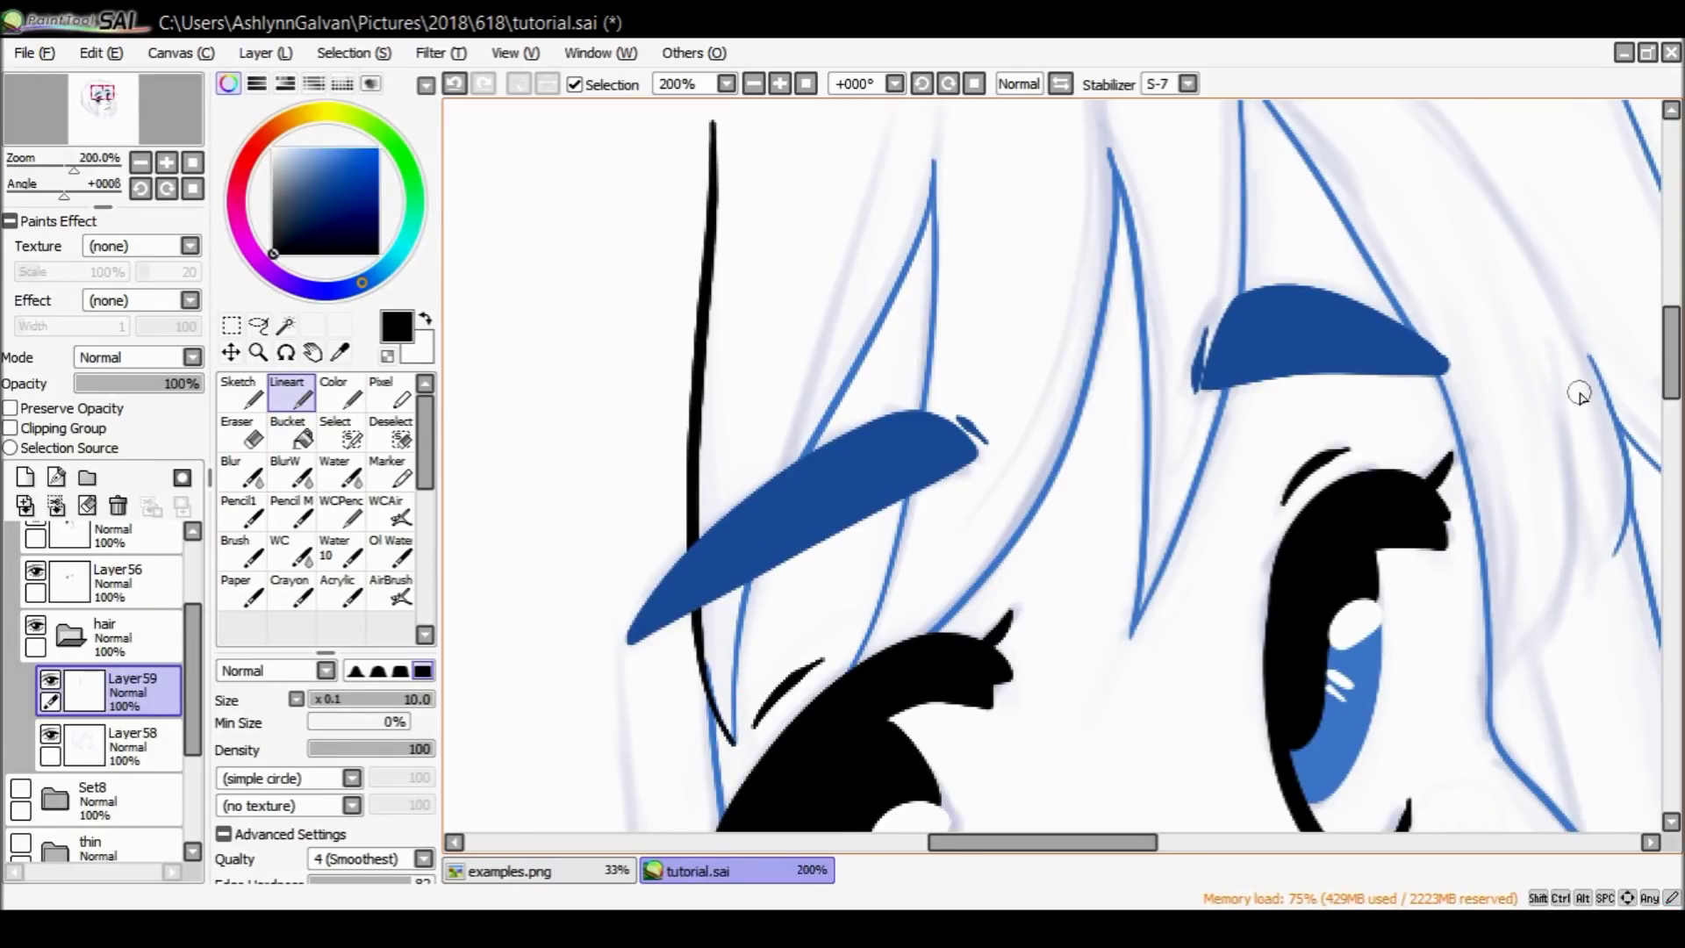
Draw two black strand lines above the near eyebrow along the narrow gap in the bangs, redoing strokes until they fit.
{"action": "scroll", "coordinate": [966, 351], "scroll_direction": "up", "scroll_amount": 3}
{"action": "mouse_move", "coordinate": [911, 189]}
{"action": "left_mouse_down"}
{"action": "mouse_move", "coordinate": [790, 512]}
{"action": "mouse_move", "coordinate": [781, 637]}
{"action": "mouse_move", "coordinate": [787, 585]}
{"action": "mouse_move", "coordinate": [781, 612]}
{"action": "mouse_move", "coordinate": [848, 478]}
{"action": "left_mouse_up"}
{"action": "key", "text": "ctrl+z"}
{"action": "left_click_drag", "start_coordinate": [800, 560], "coordinate": [850, 474]}
{"action": "key", "text": "ctrl+z"}
{"action": "left_click_drag", "start_coordinate": [933, 224], "coordinate": [932, 408]}
{"action": "key", "text": "ctrl+z"}
{"action": "left_click_drag", "start_coordinate": [933, 225], "coordinate": [932, 428]}
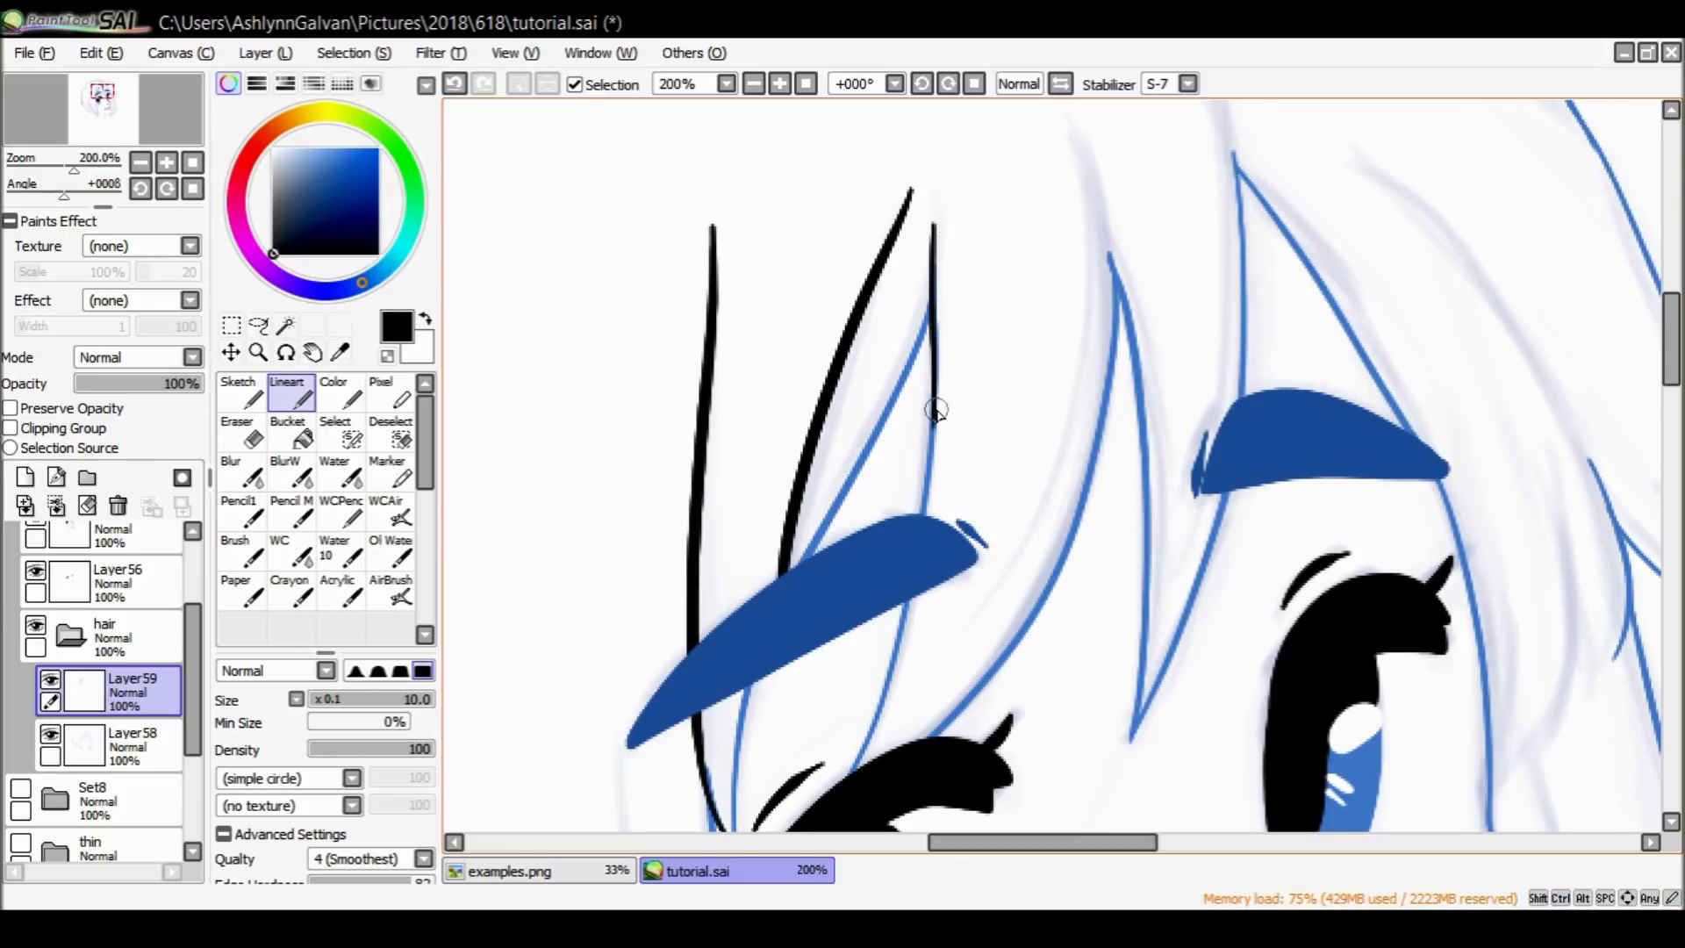
{"action": "key", "text": "ctrl+z"}
{"action": "mouse_move", "coordinate": [1230, 161]}
{"action": "left_mouse_down"}
{"action": "mouse_move", "coordinate": [1213, 567]}
{"action": "mouse_move", "coordinate": [1119, 765]}
{"action": "mouse_move", "coordinate": [1110, 341]}
{"action": "left_mouse_up"}
{"action": "key", "text": "ctrl+z"}
{"action": "key", "text": "ctrl+z"}
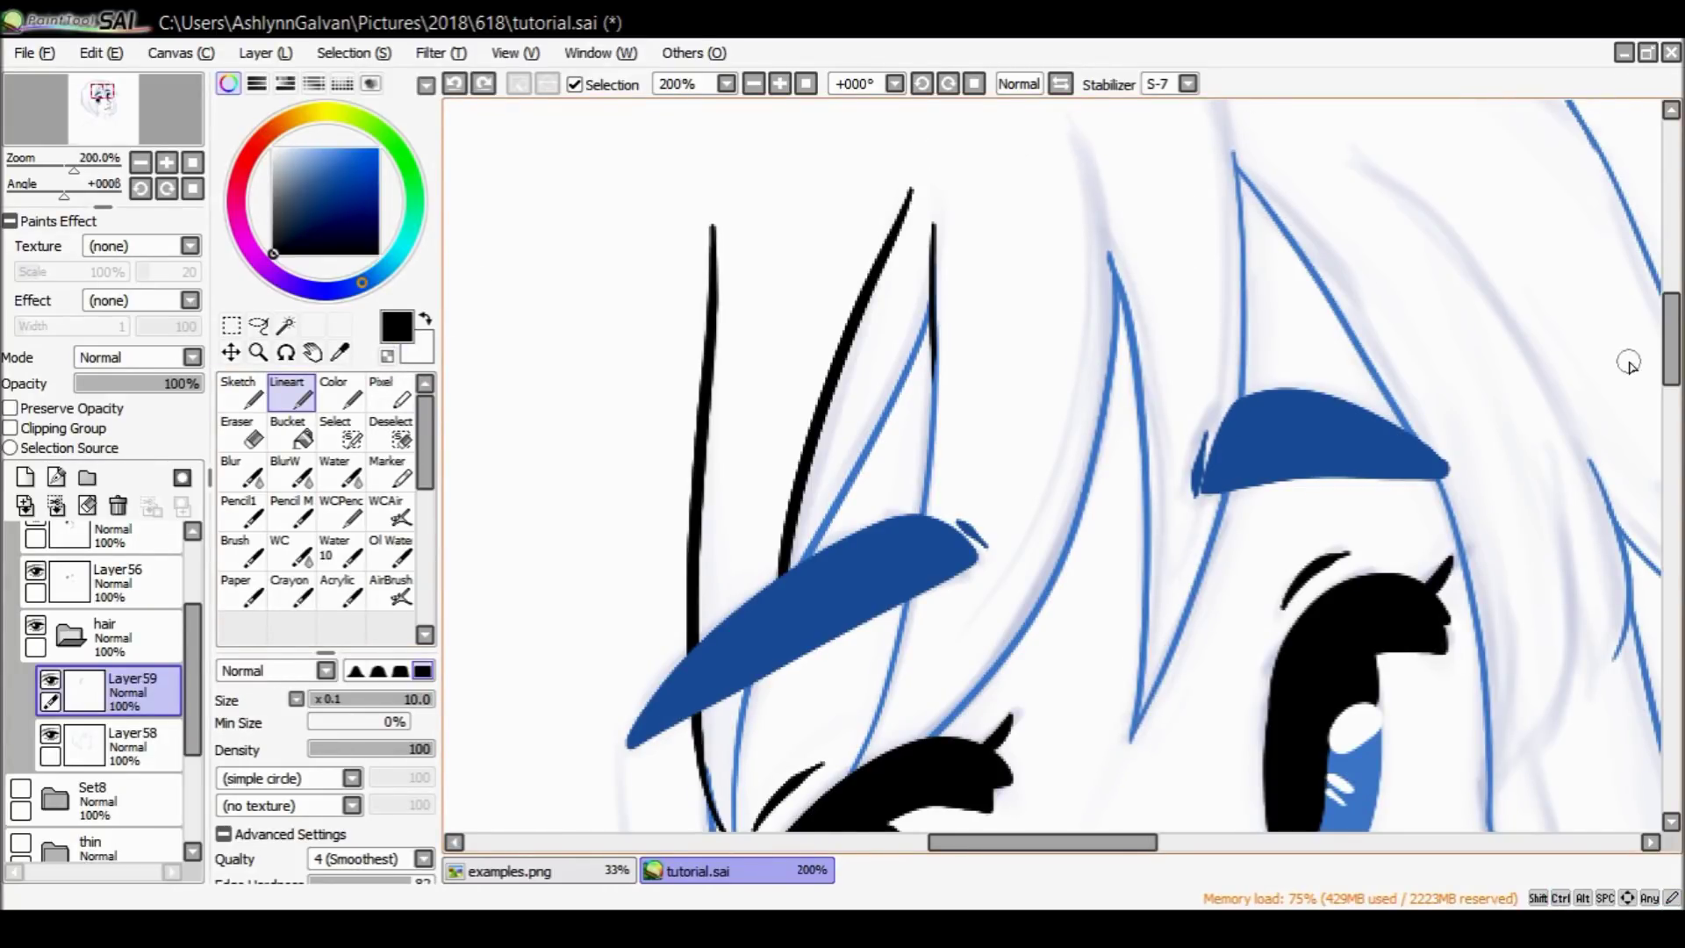
Draw a curved black strand line down the edge of the central bang, extending it above the blue outline.
{"action": "scroll", "coordinate": [1629, 363], "scroll_direction": "up", "scroll_amount": 3}
{"action": "mouse_move", "coordinate": [1052, 194]}
{"action": "left_mouse_down"}
{"action": "mouse_move", "coordinate": [1085, 253]}
{"action": "mouse_move", "coordinate": [1118, 428]}
{"action": "mouse_move", "coordinate": [1080, 610]}
{"action": "left_mouse_up"}
{"action": "key", "text": "ctrl+z"}
{"action": "mouse_move", "coordinate": [1046, 181]}
{"action": "left_mouse_down"}
{"action": "mouse_move", "coordinate": [1112, 333]}
{"action": "mouse_move", "coordinate": [1097, 551]}
{"action": "left_mouse_up"}
Taper the upper tip of the slanted strand line above the near eyebrow by painting over it with transparent colour.
{"action": "key", "text": "minus"}
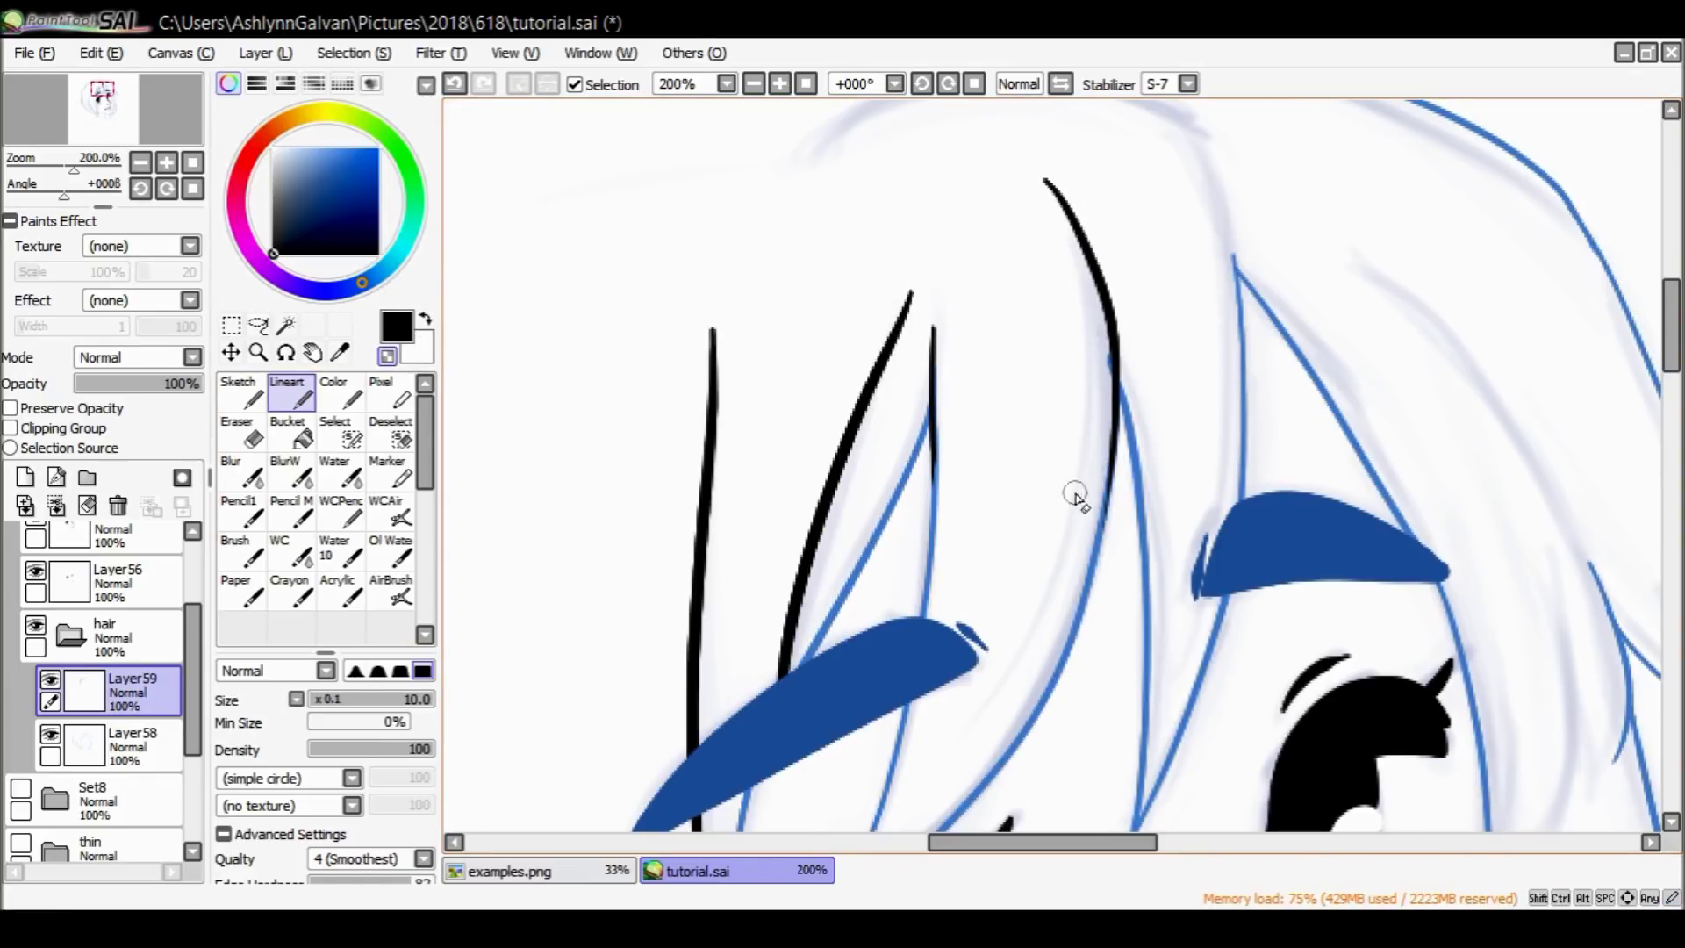
{"action": "left_click", "coordinate": [410, 356]}
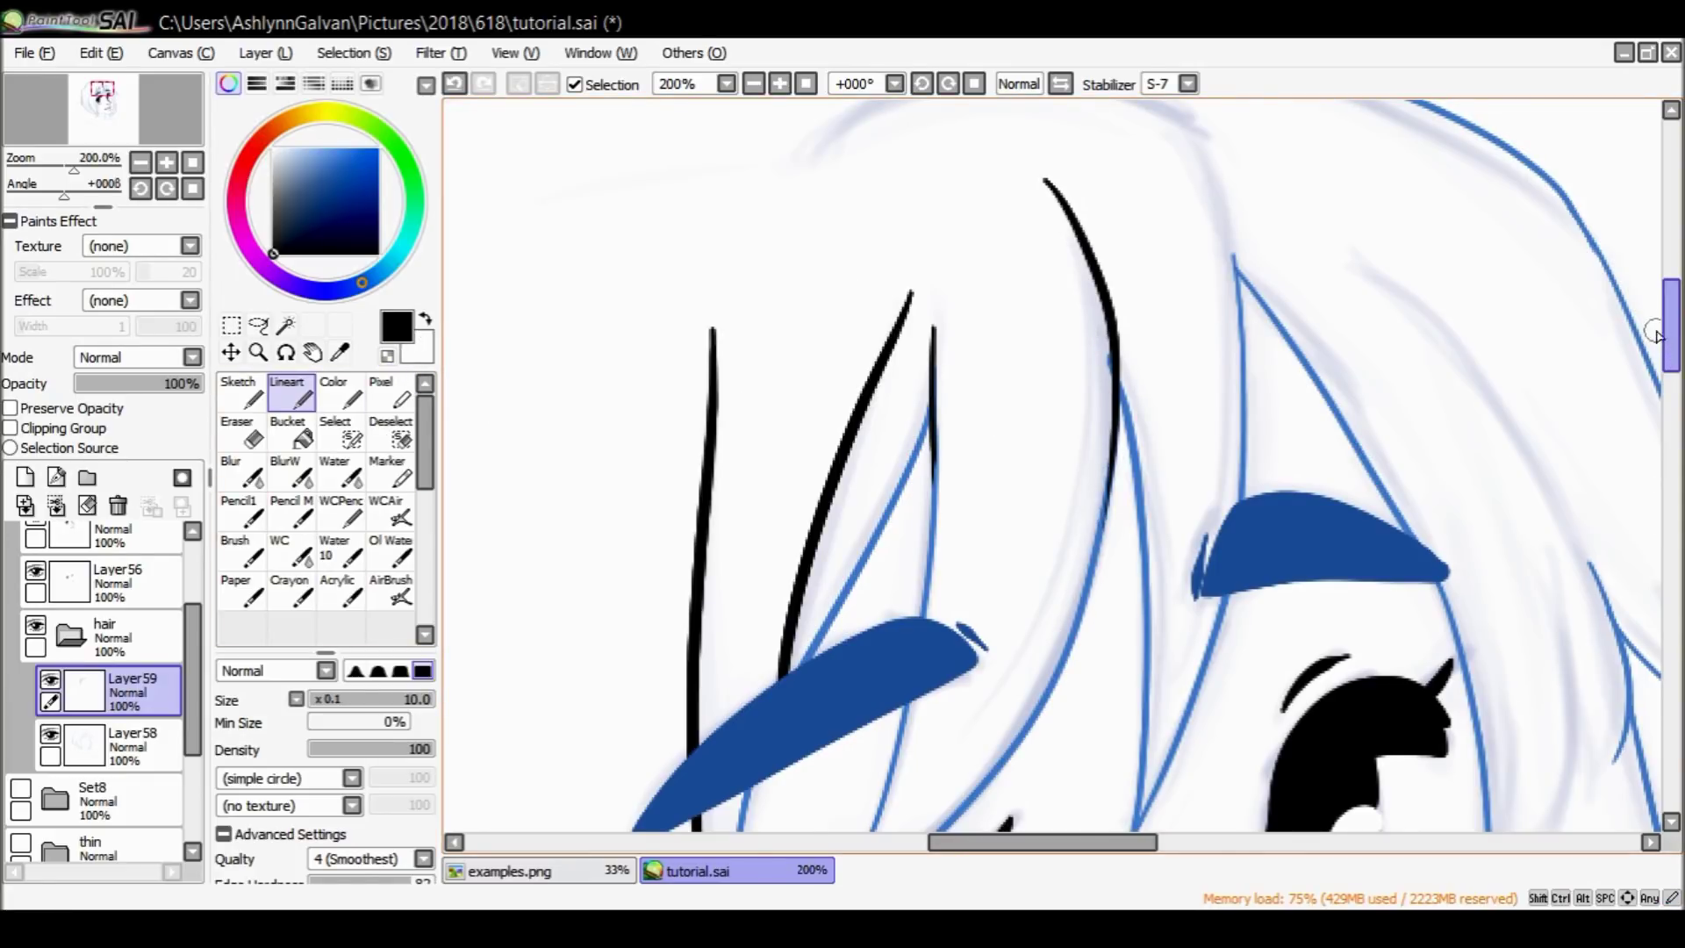
{"action": "key", "text": "minus"}
{"action": "left_click_drag", "start_coordinate": [871, 413], "coordinate": [933, 262]}
{"action": "left_click_drag", "start_coordinate": [869, 405], "coordinate": [911, 255]}
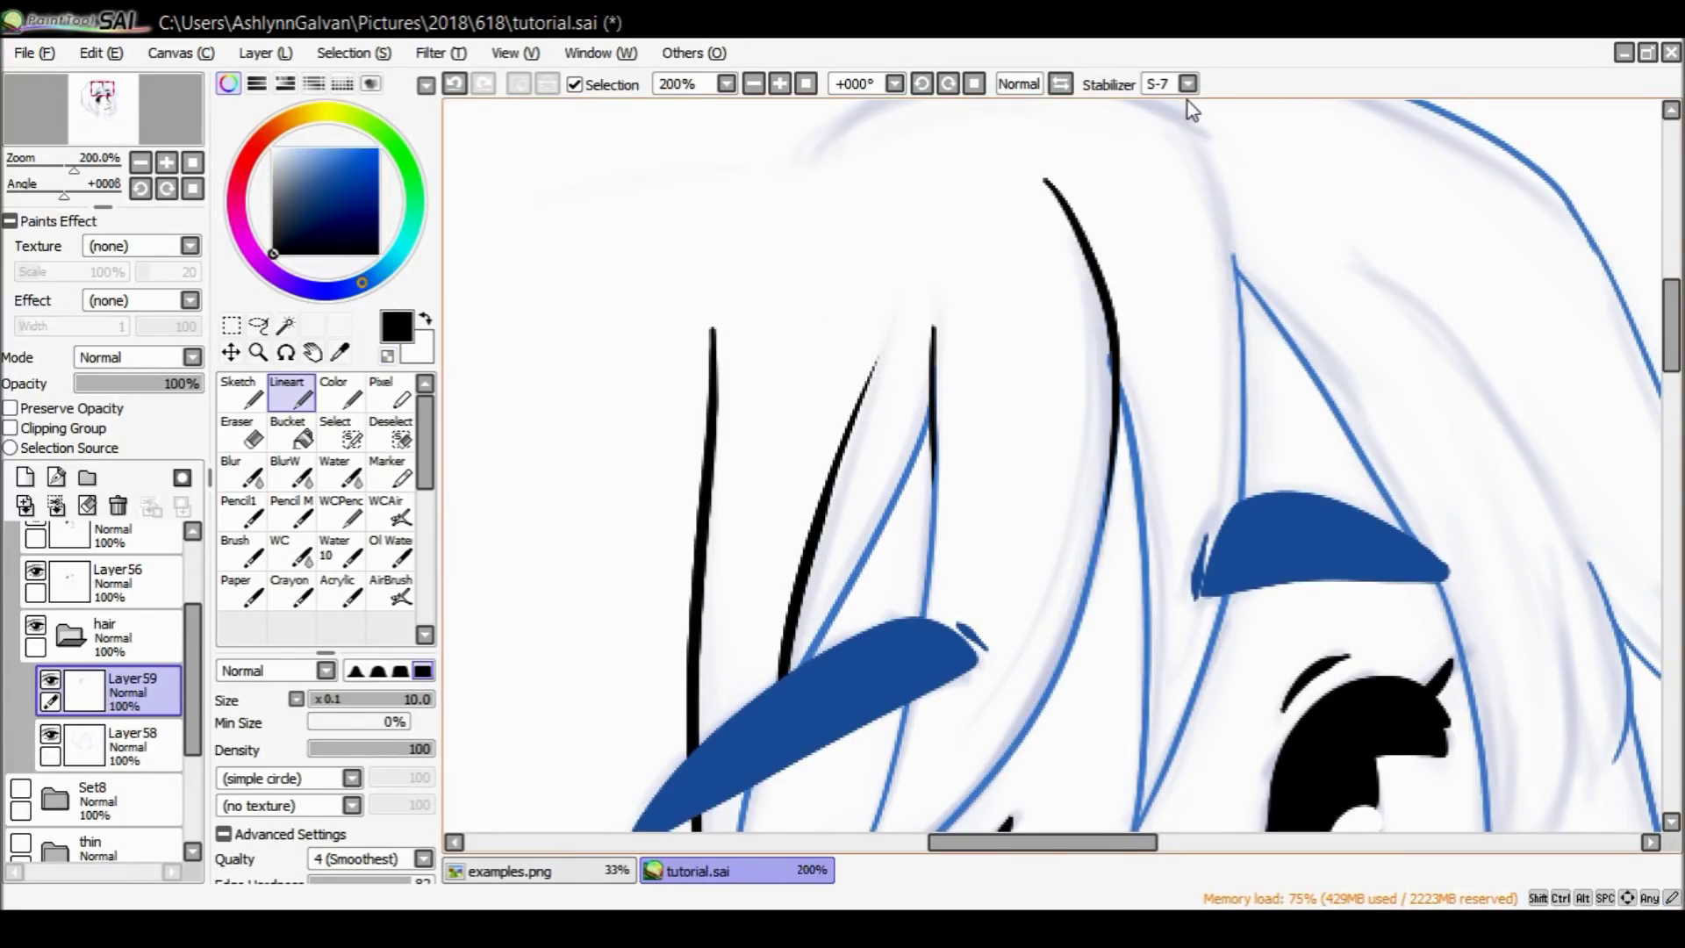
Draw the arched black line of the hair parting from the crown down to the far-side bang opening.
{"action": "key", "text": "ctrl+alt+space"}
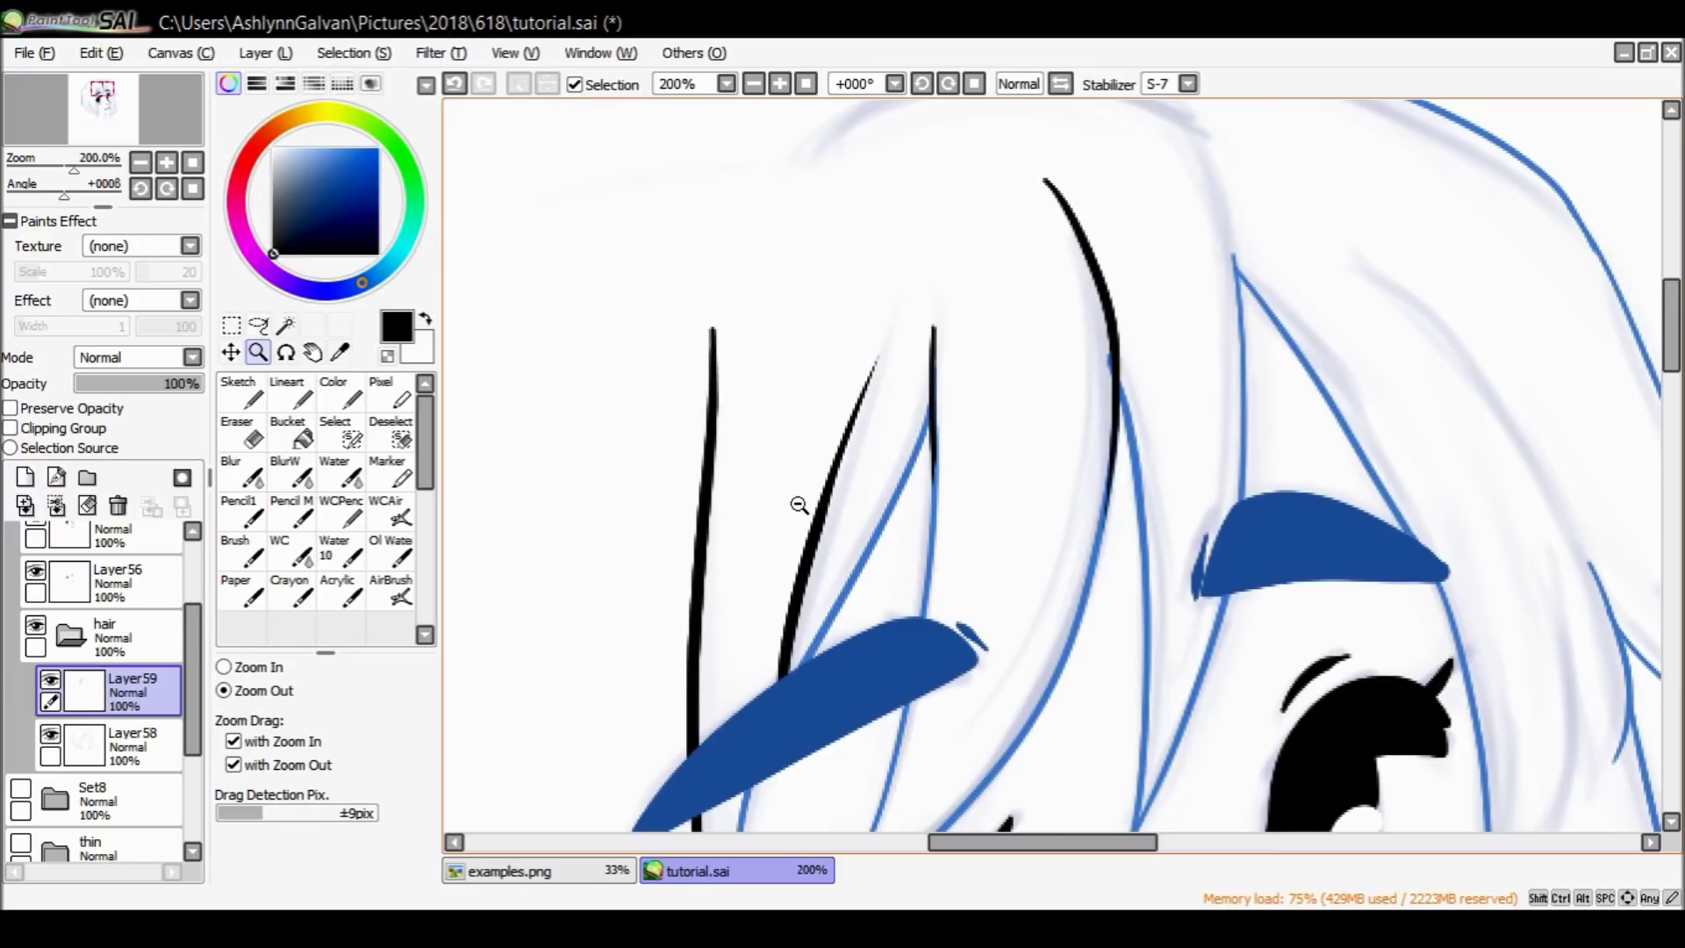
{"action": "left_click", "coordinate": [921, 419]}
{"action": "left_click", "coordinate": [997, 403]}
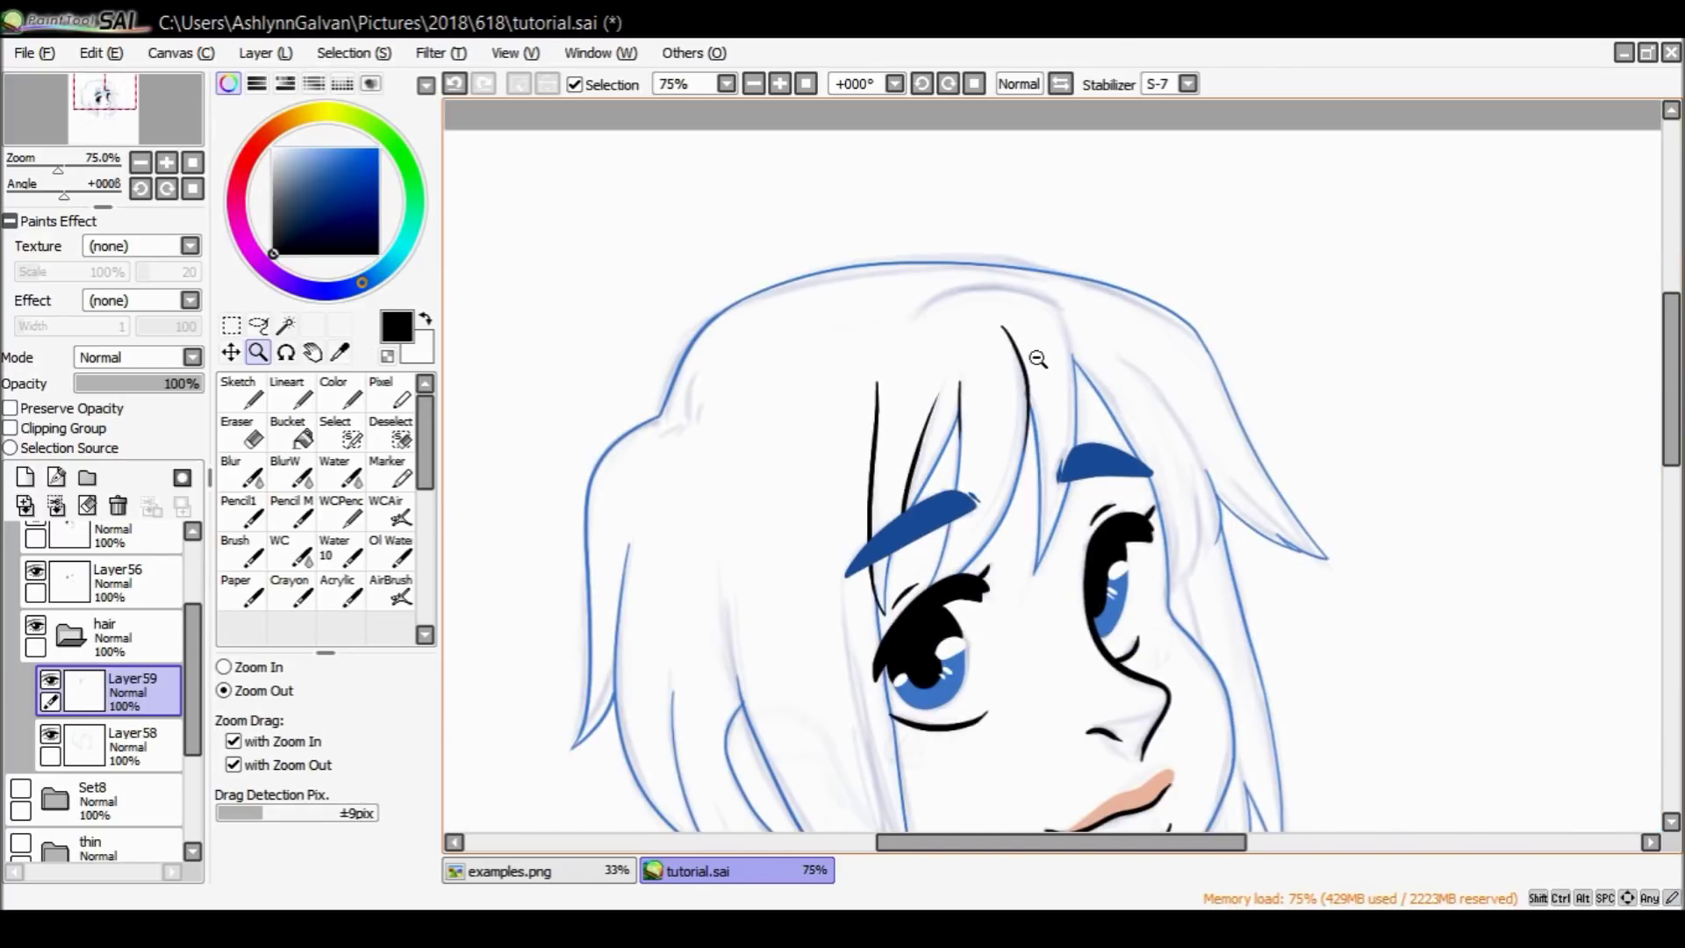
{"action": "left_click", "coordinate": [1101, 315]}
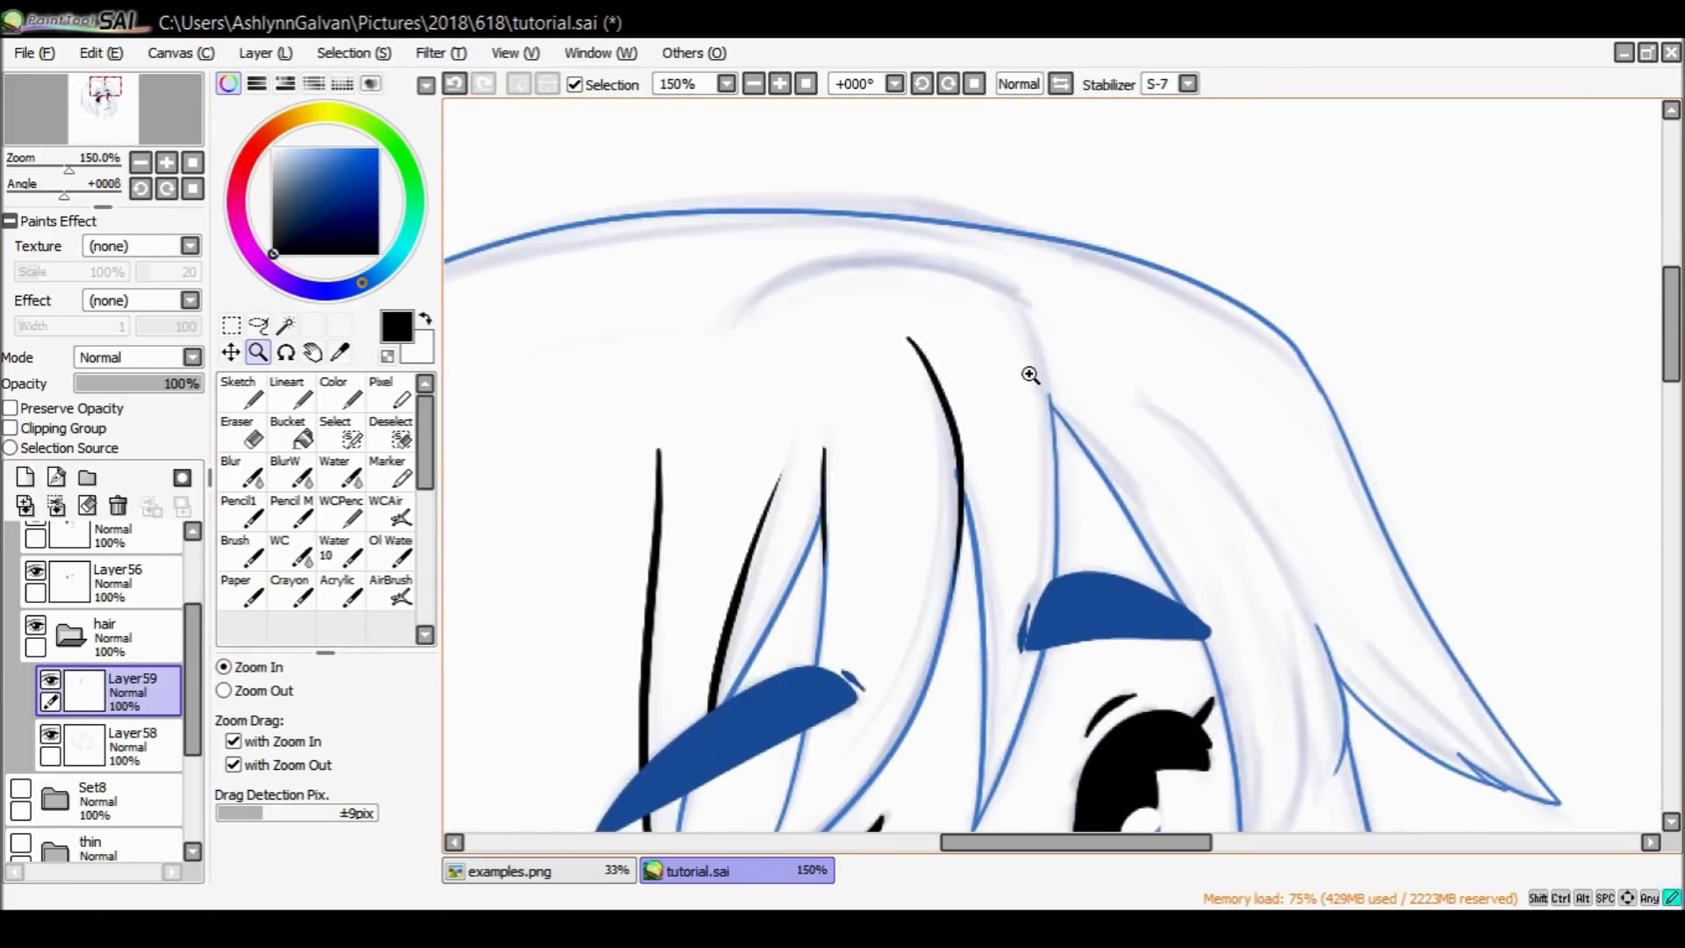
{"action": "left_click", "coordinate": [1033, 373]}
{"action": "left_click", "coordinate": [290, 390]}
{"action": "mouse_move", "coordinate": [869, 307]}
{"action": "left_mouse_down"}
{"action": "mouse_move", "coordinate": [861, 324]}
{"action": "mouse_move", "coordinate": [899, 346]}
{"action": "mouse_move", "coordinate": [918, 490]}
{"action": "left_mouse_up"}
{"action": "key", "text": "ctrl+z"}
{"action": "key", "text": "ctrl+z"}
{"action": "left_click_drag", "start_coordinate": [844, 320], "coordinate": [935, 383]}
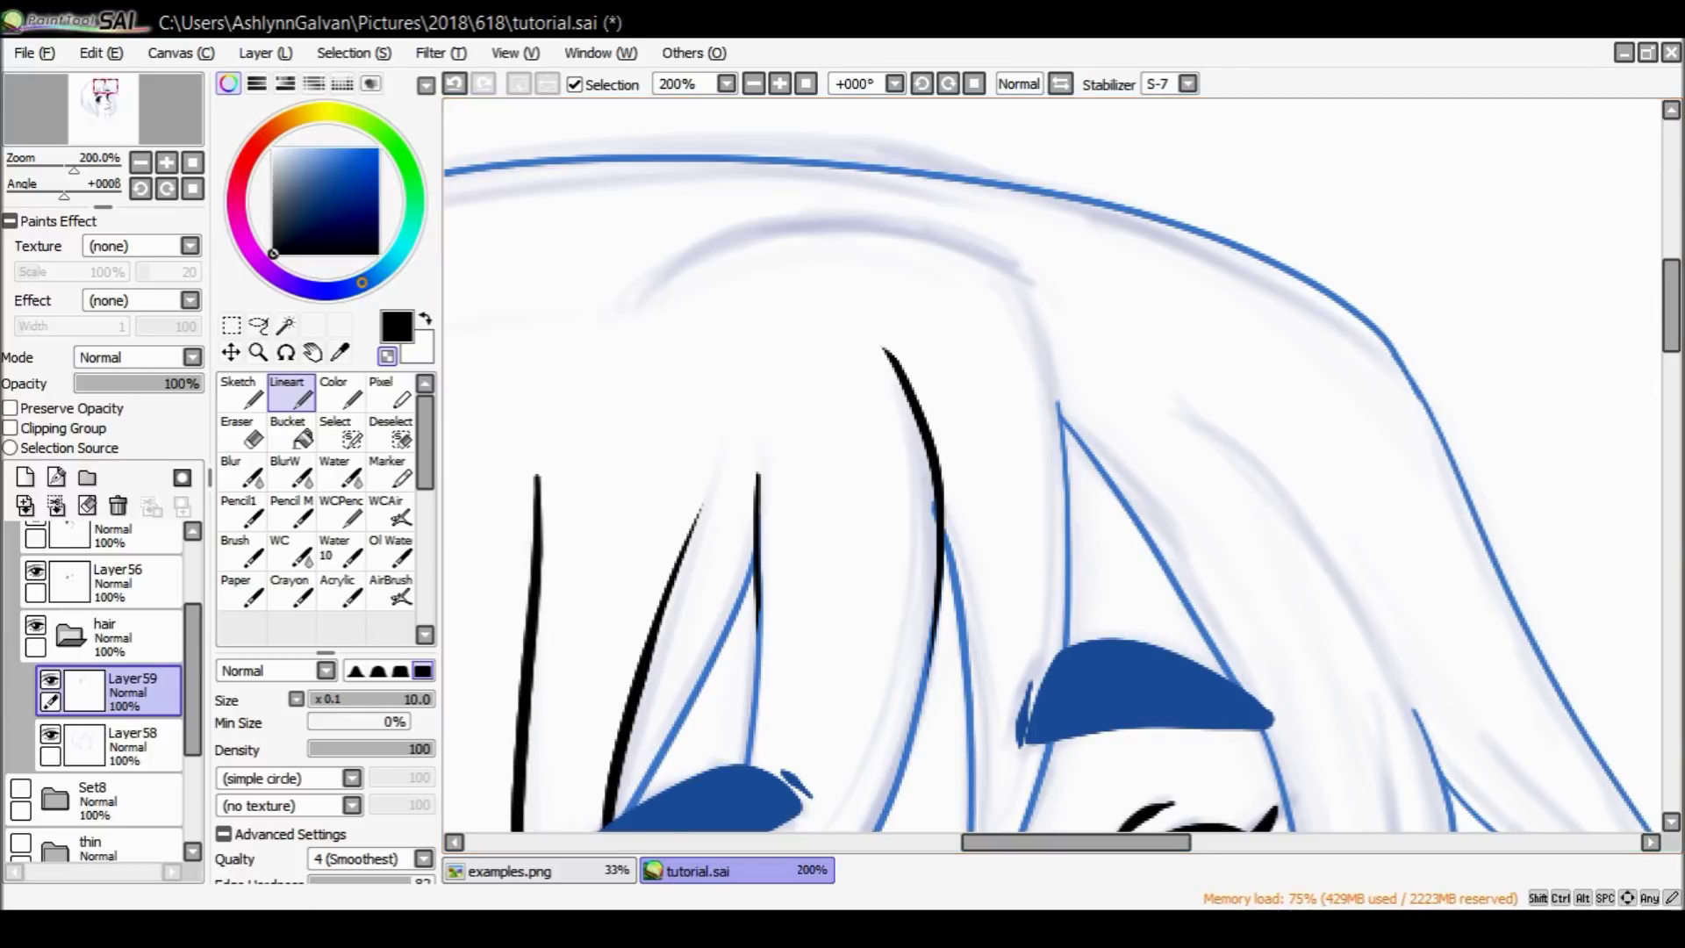
{"action": "mouse_move", "coordinate": [641, 248]}
{"action": "left_mouse_down"}
{"action": "mouse_move", "coordinate": [1035, 346]}
{"action": "mouse_move", "coordinate": [1039, 387]}
{"action": "left_mouse_up"}
{"action": "key", "text": "ctrl+z"}
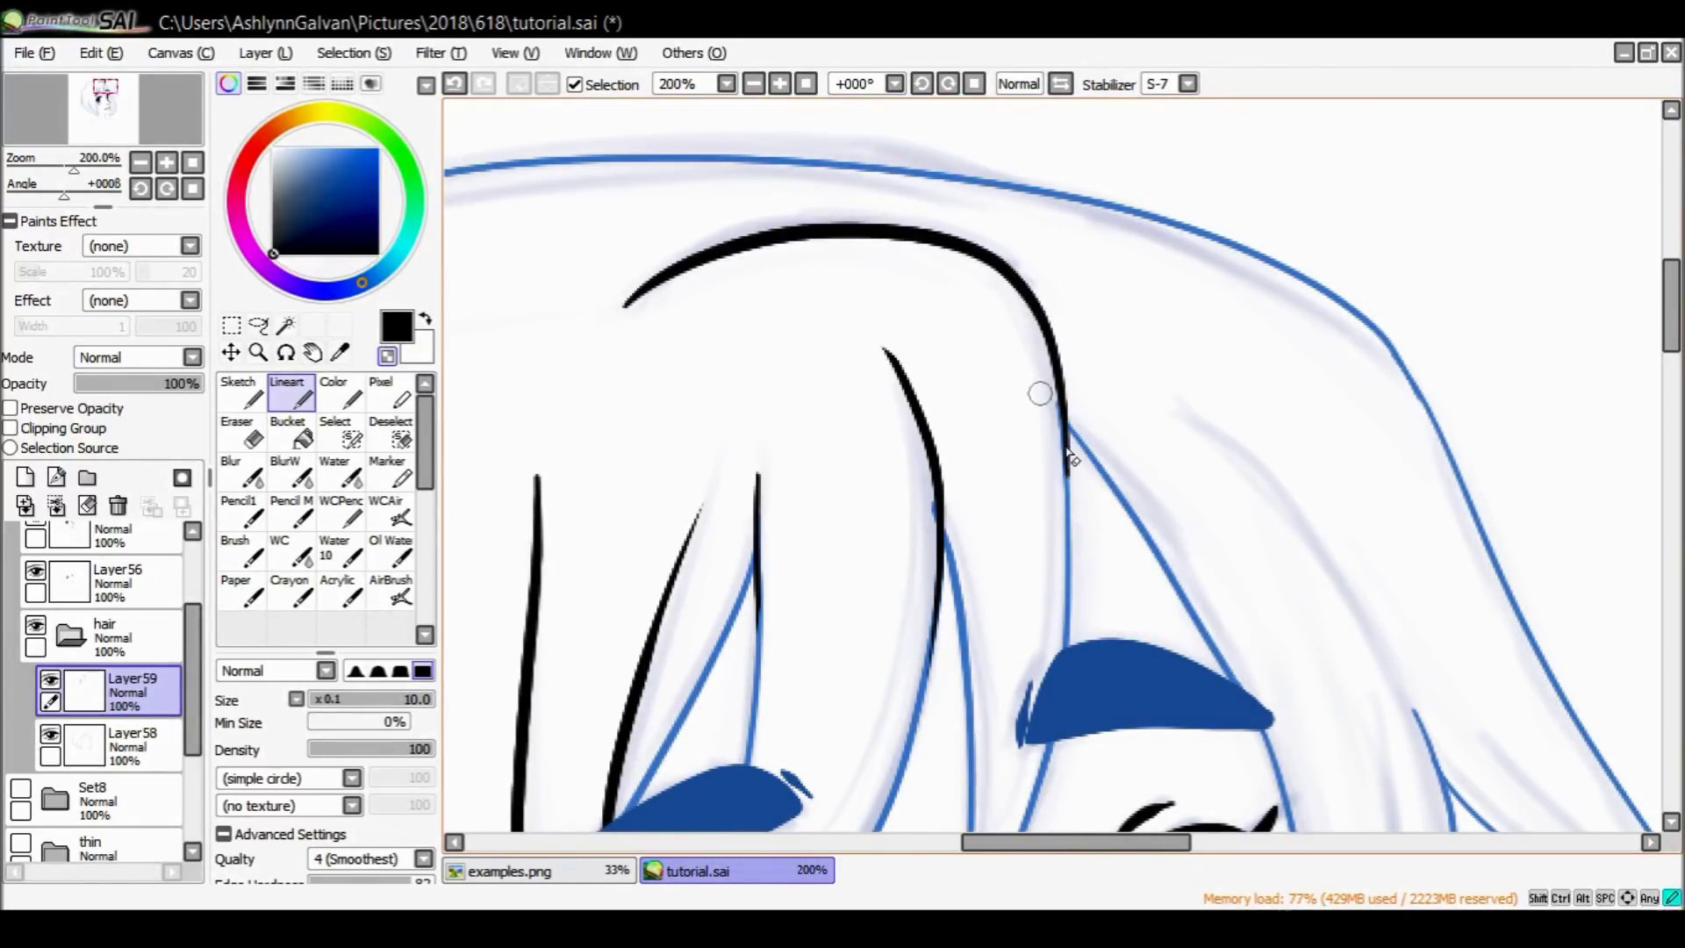
Draw black strand lines through the back hair and side locks, and along the lower edge of the far-side flick.
{"action": "scroll", "coordinate": [1023, 482], "scroll_direction": "down", "scroll_amount": 5}
{"action": "scroll", "coordinate": [1671, 405], "scroll_direction": "down", "scroll_amount": 5}
{"action": "left_click", "coordinate": [259, 352]}
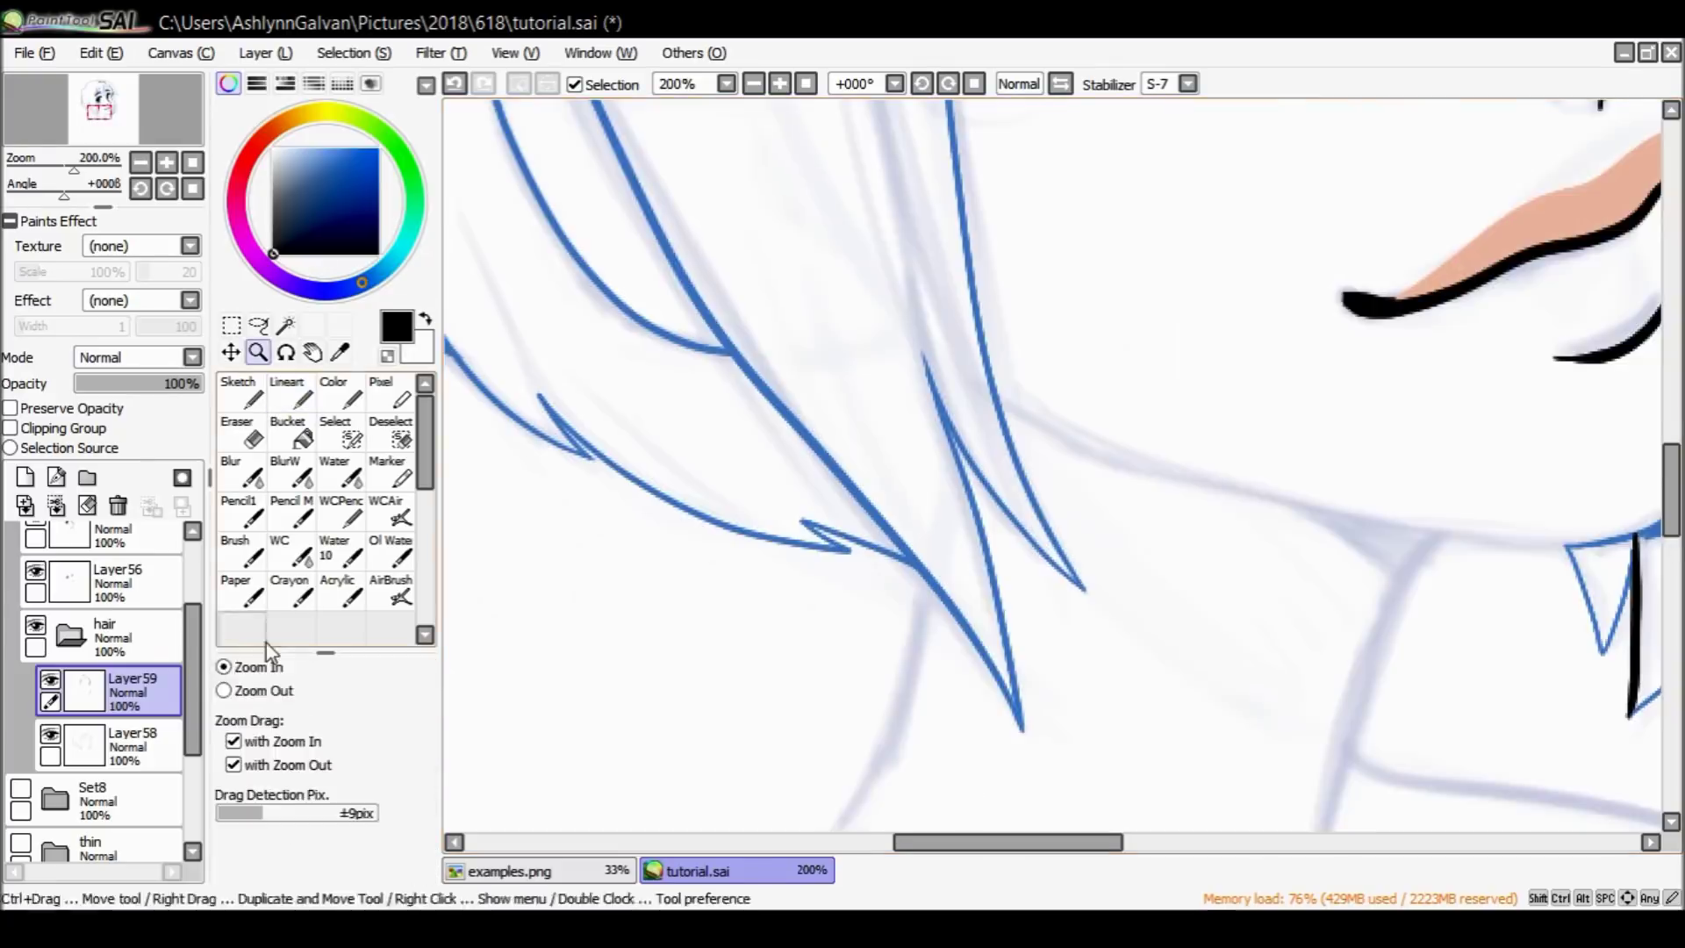
{"action": "left_click", "coordinate": [799, 437]}
{"action": "left_click", "coordinate": [287, 391]}
{"action": "scroll", "coordinate": [1053, 465], "scroll_direction": "up", "scroll_amount": 4}
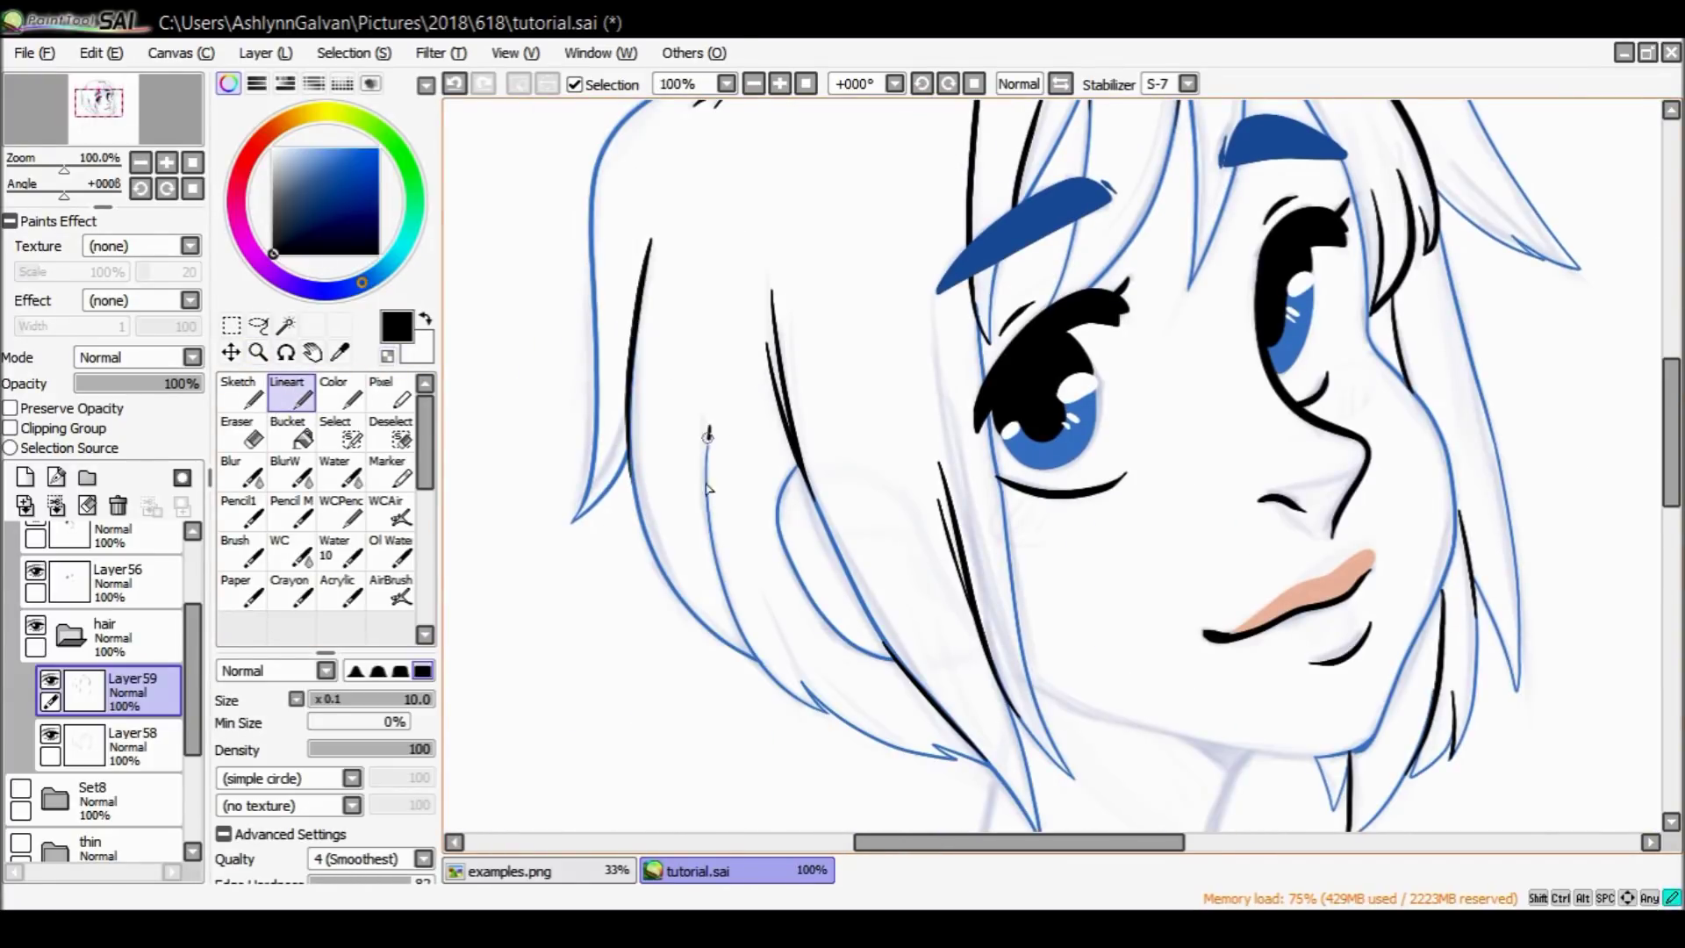
{"action": "left_click_drag", "start_coordinate": [511, 667], "coordinate": [526, 829]}
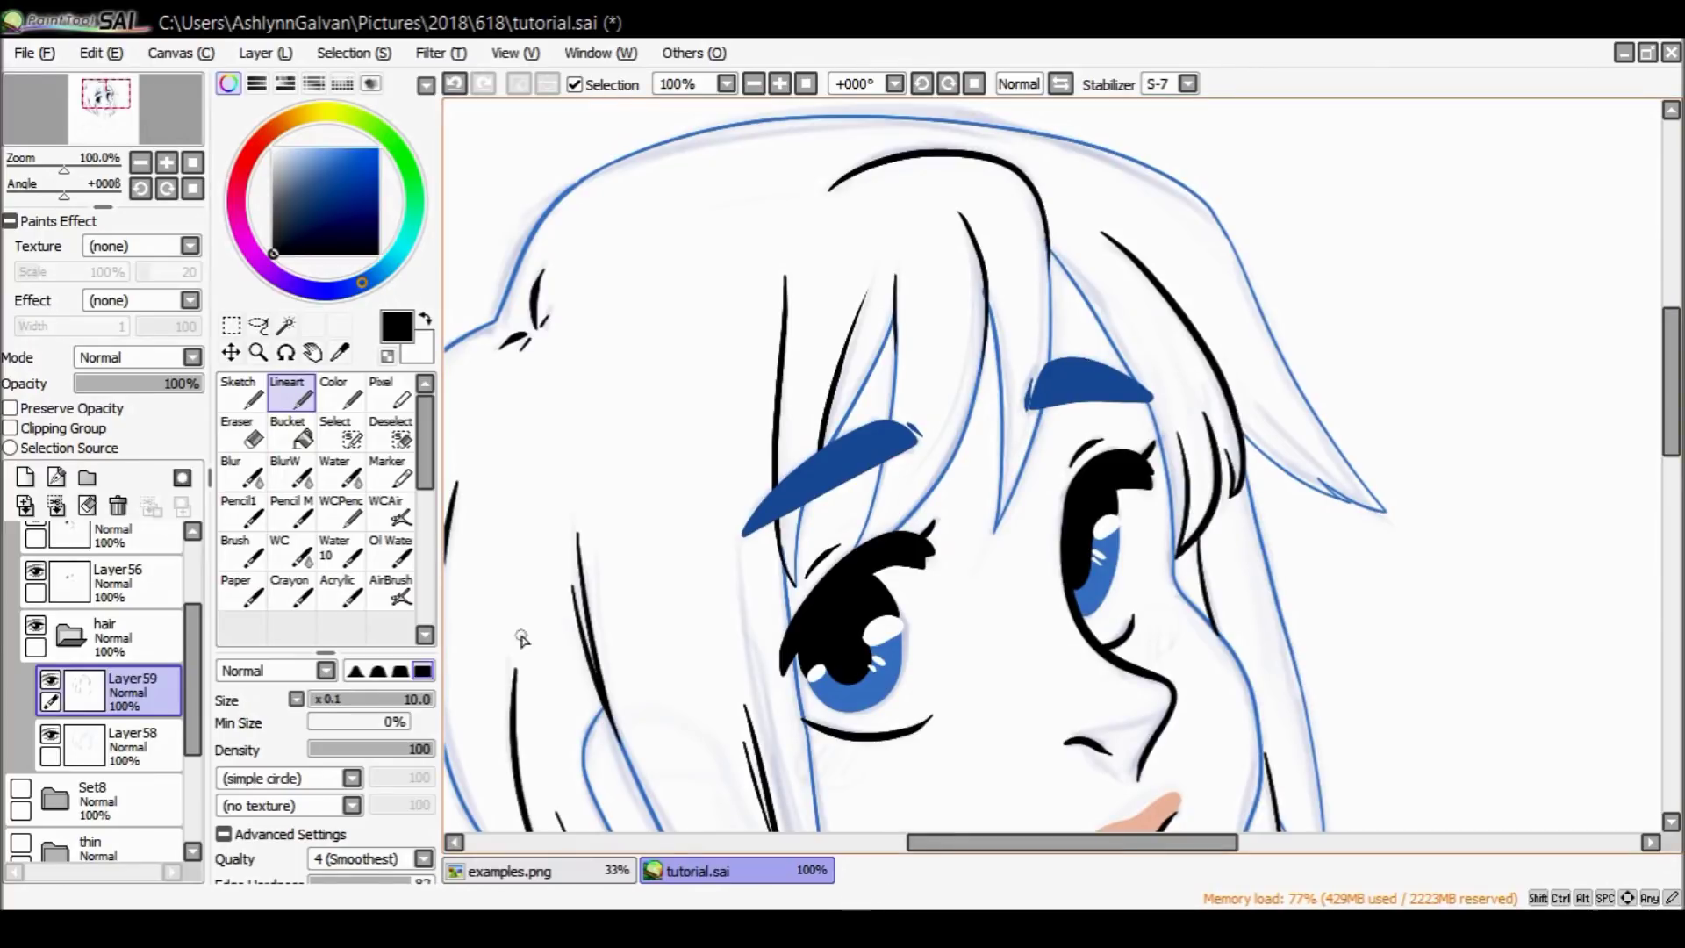
{"action": "key", "text": "ctrl+z"}
{"action": "mouse_move", "coordinate": [1280, 434]}
{"action": "left_mouse_down"}
{"action": "mouse_move", "coordinate": [1350, 499]}
{"action": "mouse_move", "coordinate": [1385, 511]}
{"action": "left_mouse_up"}
View the whole head and toggle the blue outline layer's visibility to check the black strand lines.
{"action": "left_click", "coordinate": [286, 352]}
{"action": "left_click", "coordinate": [258, 352]}
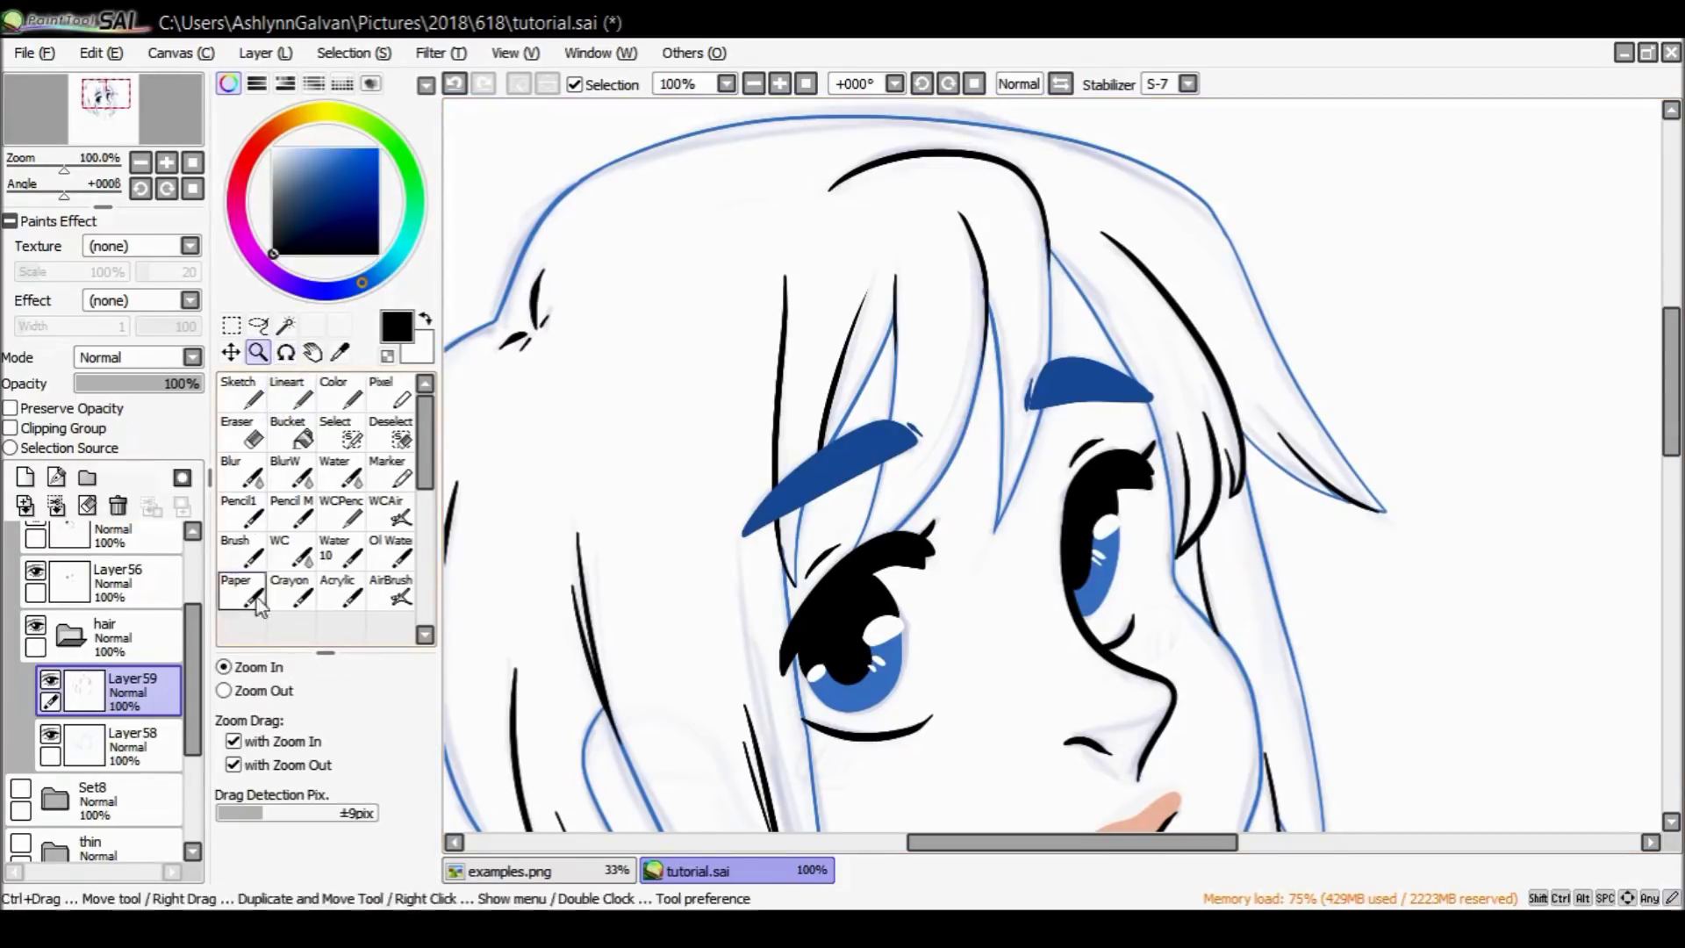
{"action": "left_click", "coordinate": [225, 690]}
{"action": "left_click", "coordinate": [933, 308]}
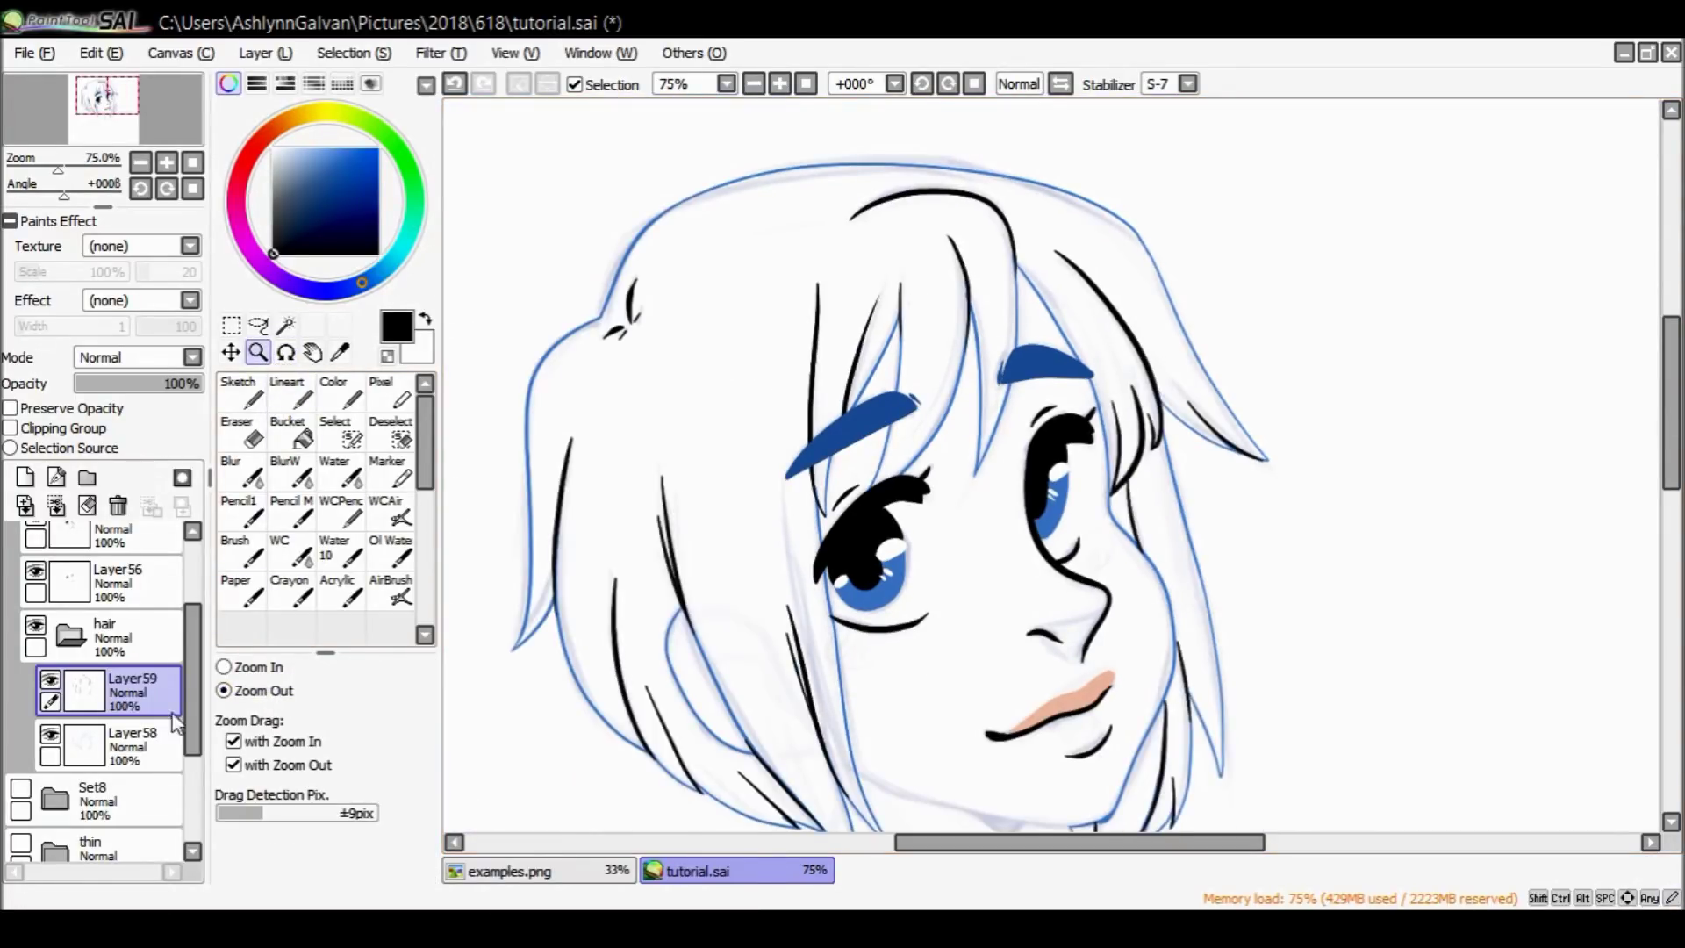
{"action": "left_click_drag", "start_coordinate": [1673, 399], "coordinate": [1672, 424]}
{"action": "left_click", "coordinate": [50, 735]}
{"action": "left_click", "coordinate": [50, 736]}
{"action": "left_click", "coordinate": [50, 742]}
{"action": "left_click", "coordinate": [50, 741]}
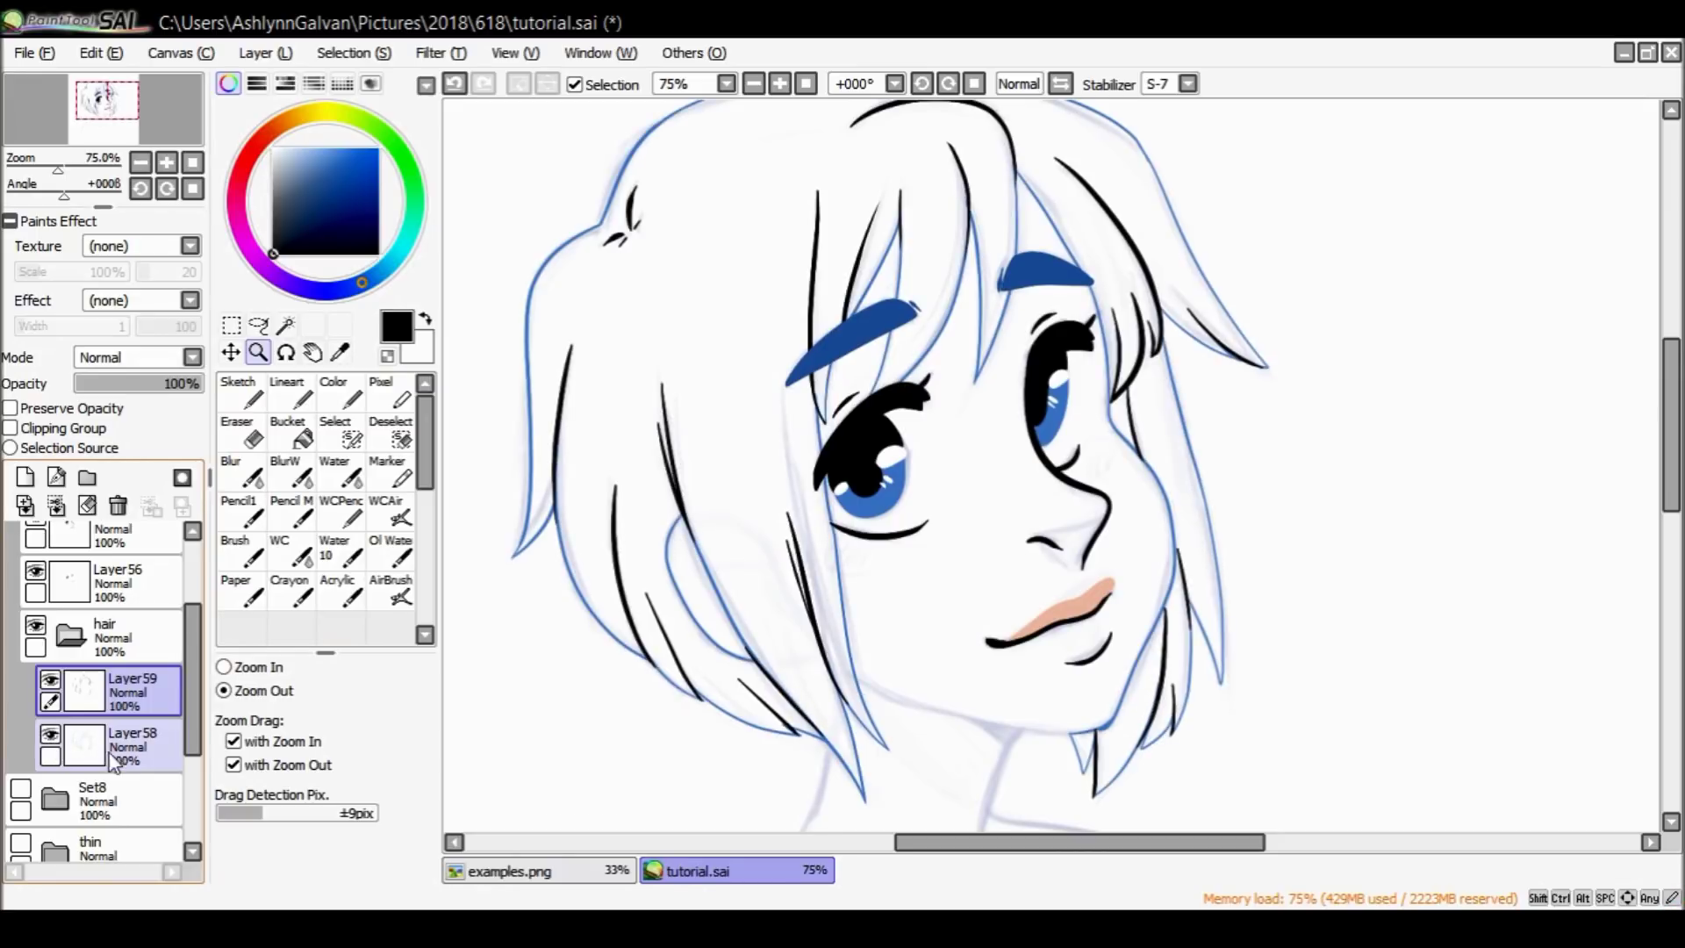
Sample the eye's blue and fill the outlined hair with it using the Bucket on the outline layer.
{"action": "left_click", "coordinate": [123, 739]}
{"action": "left_click", "coordinate": [978, 273], "text": "alt"}
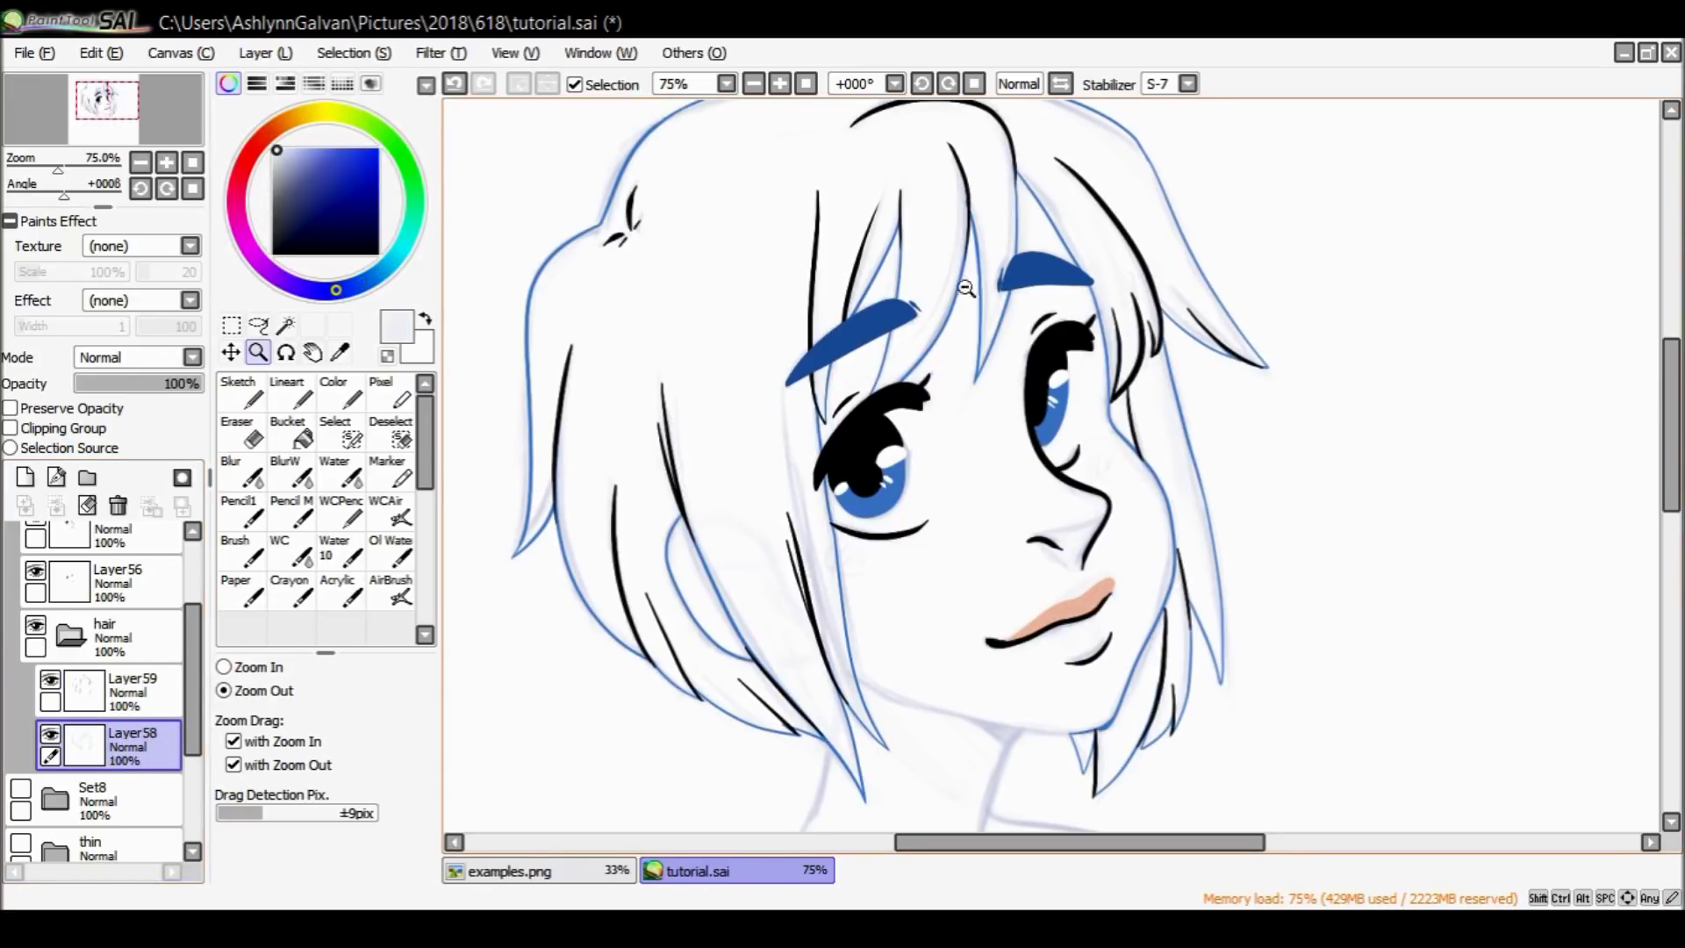
{"action": "left_click", "coordinate": [890, 493], "text": "alt"}
{"action": "left_click", "coordinate": [290, 430]}
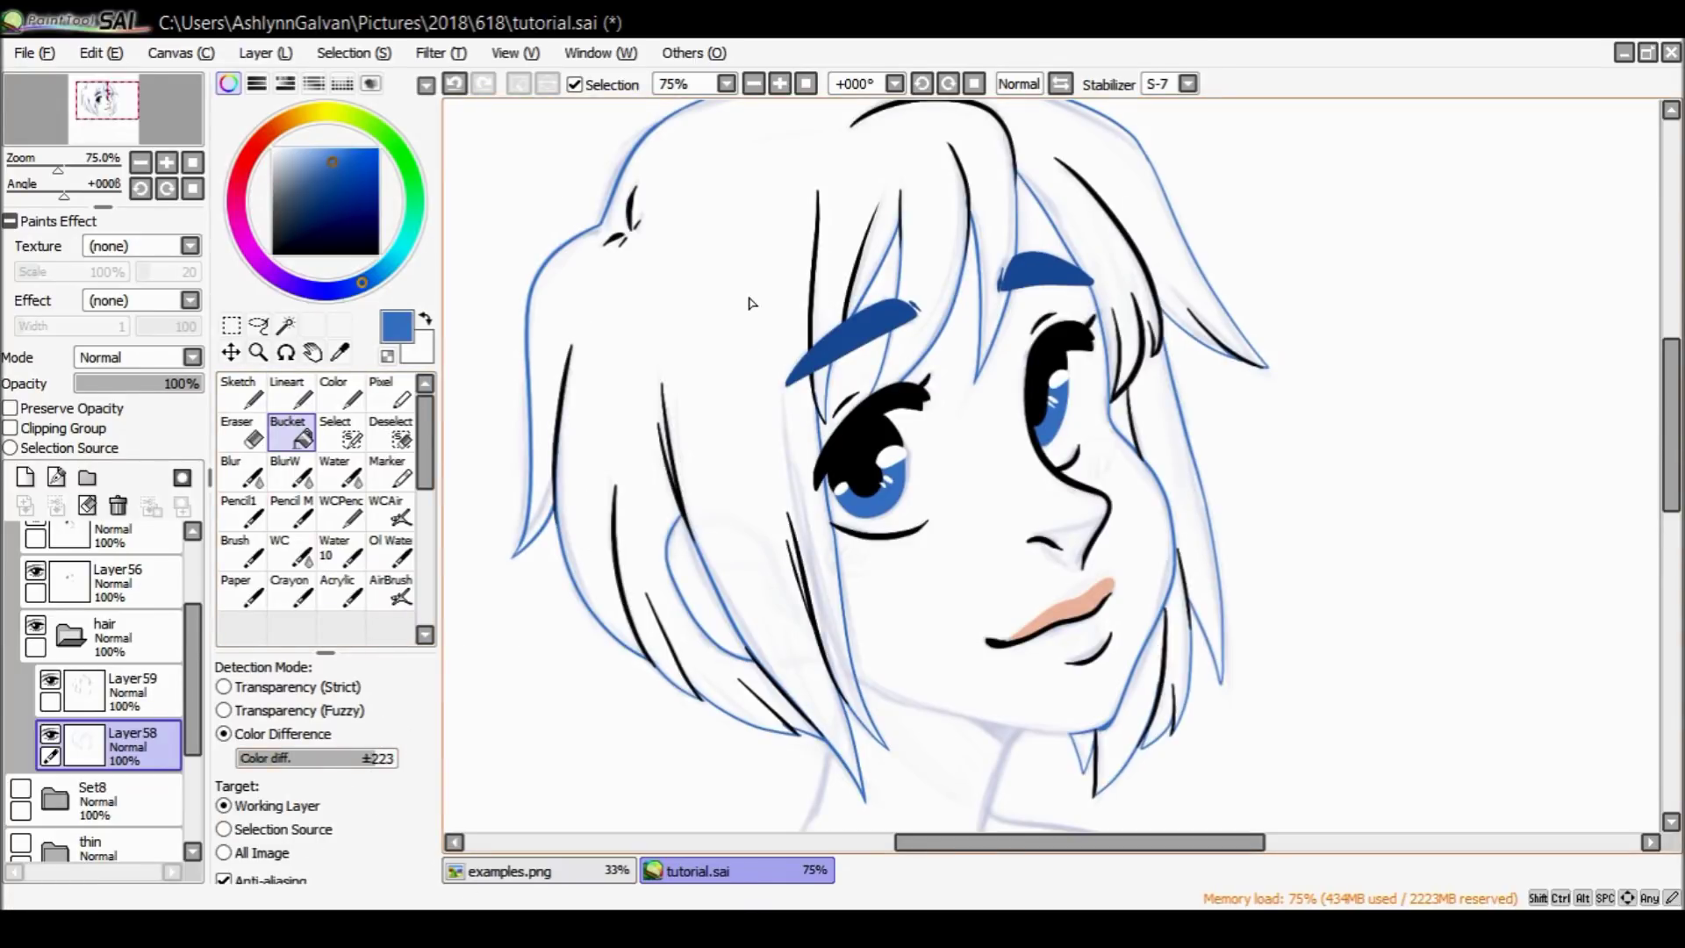
{"action": "left_click", "coordinate": [711, 316]}
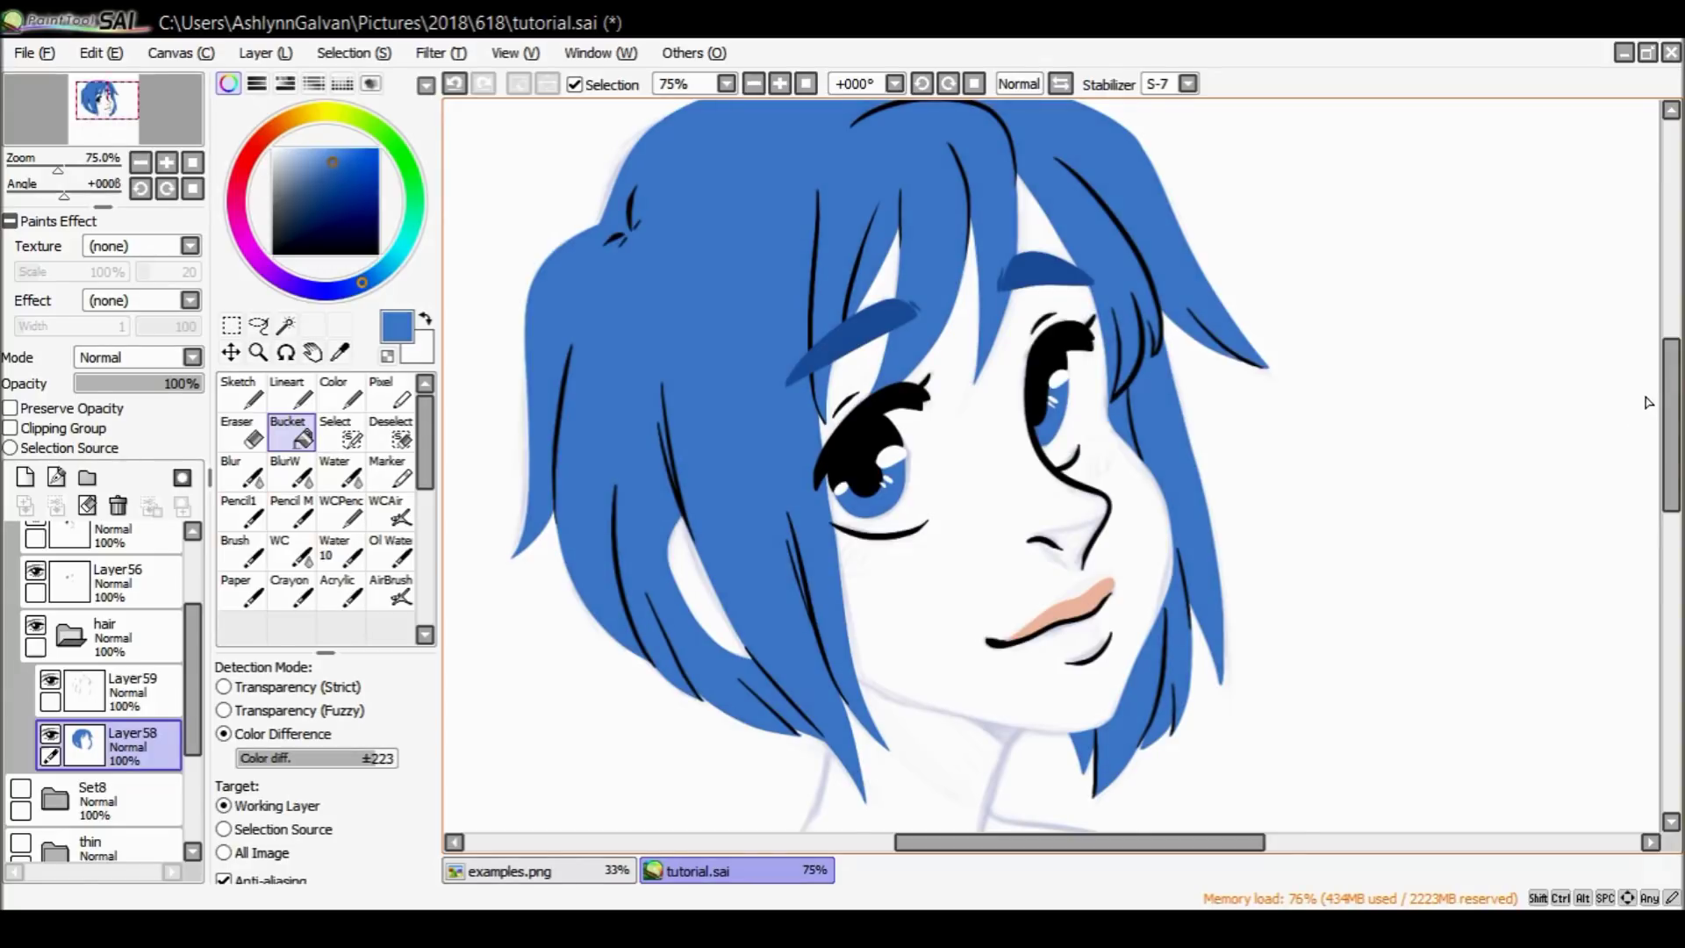
Turn on Preserve Opacity for the layer holding the black strand lines.
{"action": "scroll", "coordinate": [1649, 402], "scroll_direction": "up", "scroll_amount": 3}
{"action": "left_click", "coordinate": [139, 697]}
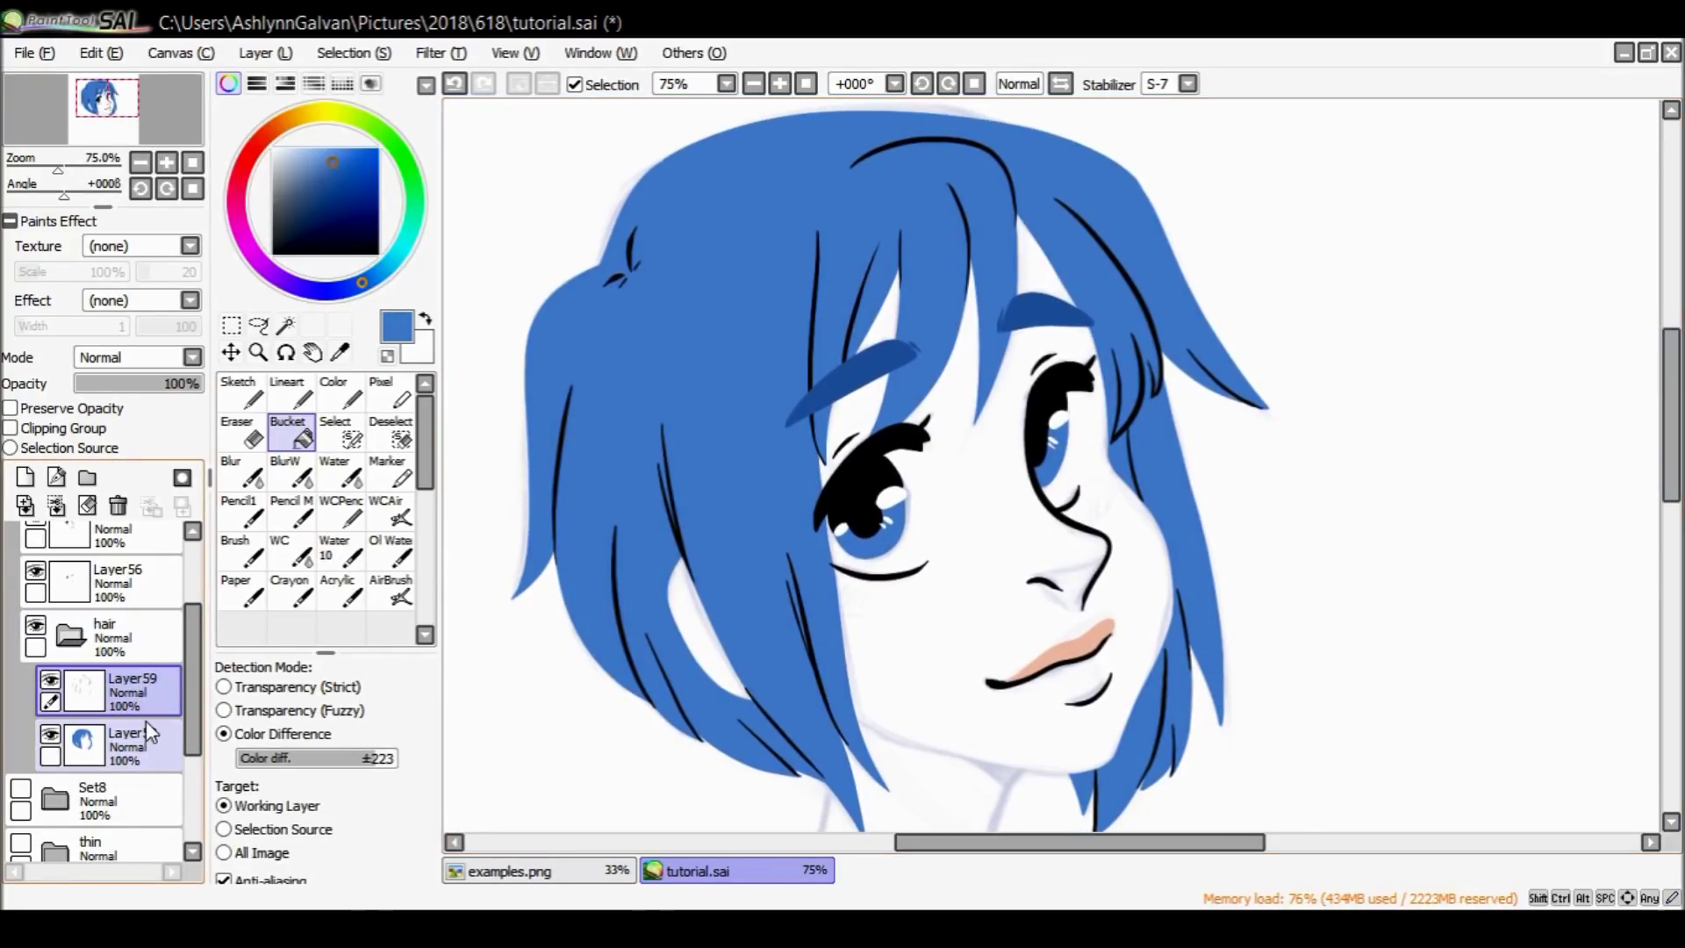
{"action": "left_click", "coordinate": [11, 408]}
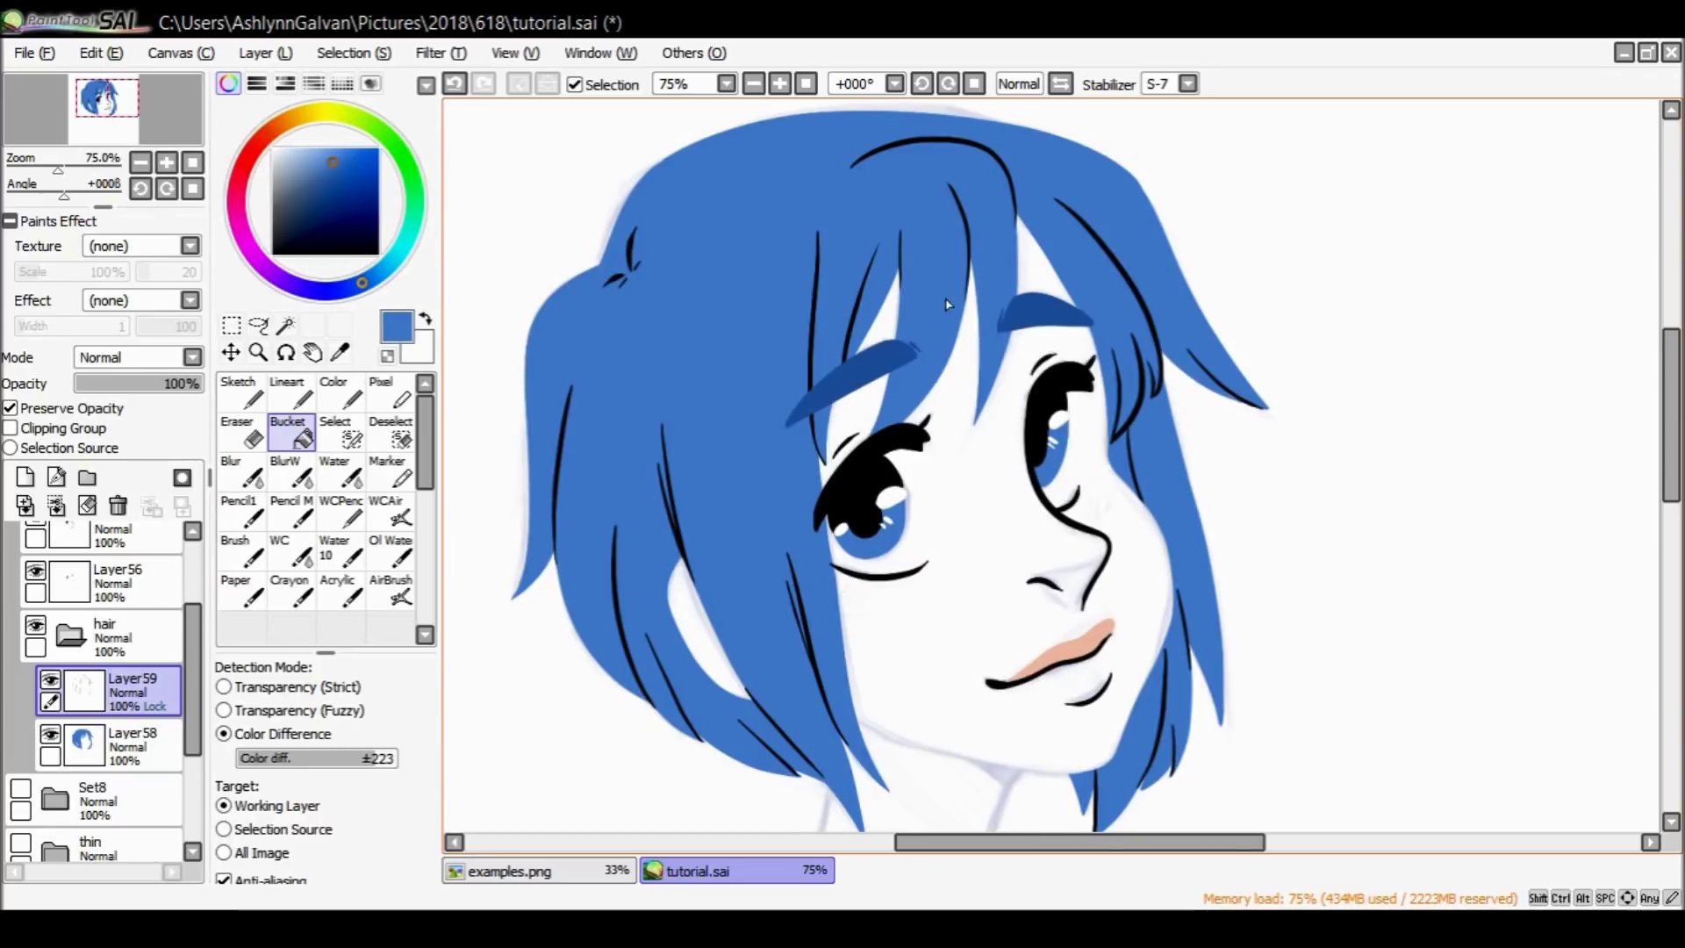
Recolour the black hair strand lines with the eyebrow's dark blue, using the Color brush with the stabilizer at 0.
{"action": "left_click", "coordinate": [895, 359], "text": "alt"}
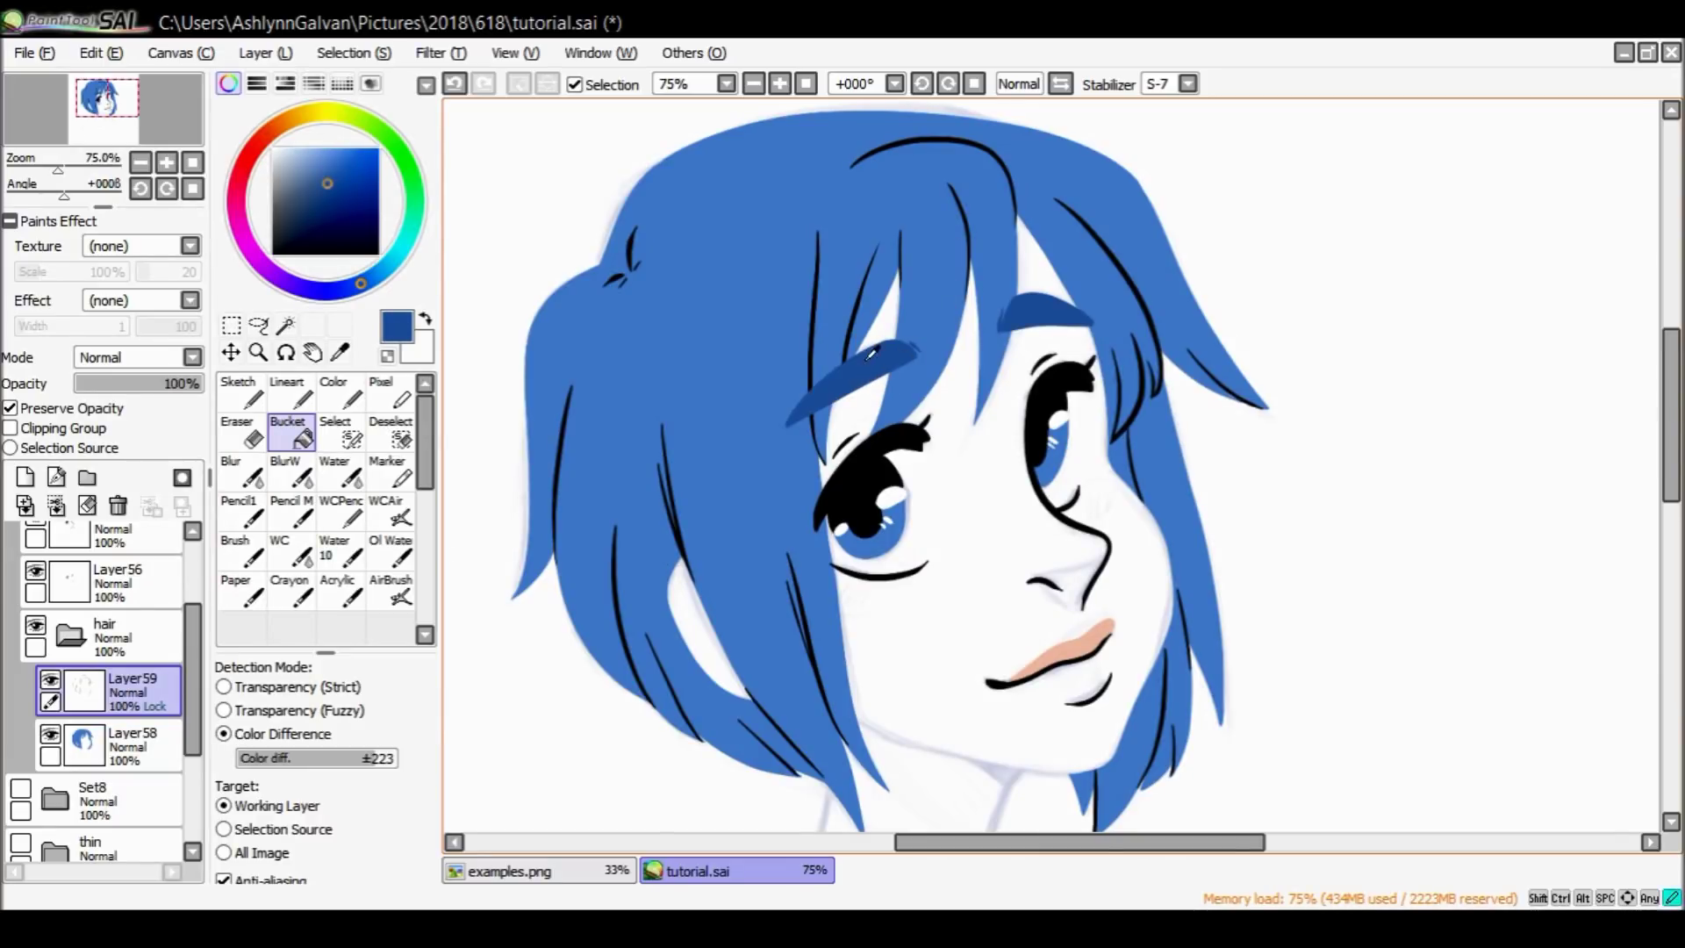
{"action": "left_click", "coordinate": [50, 681]}
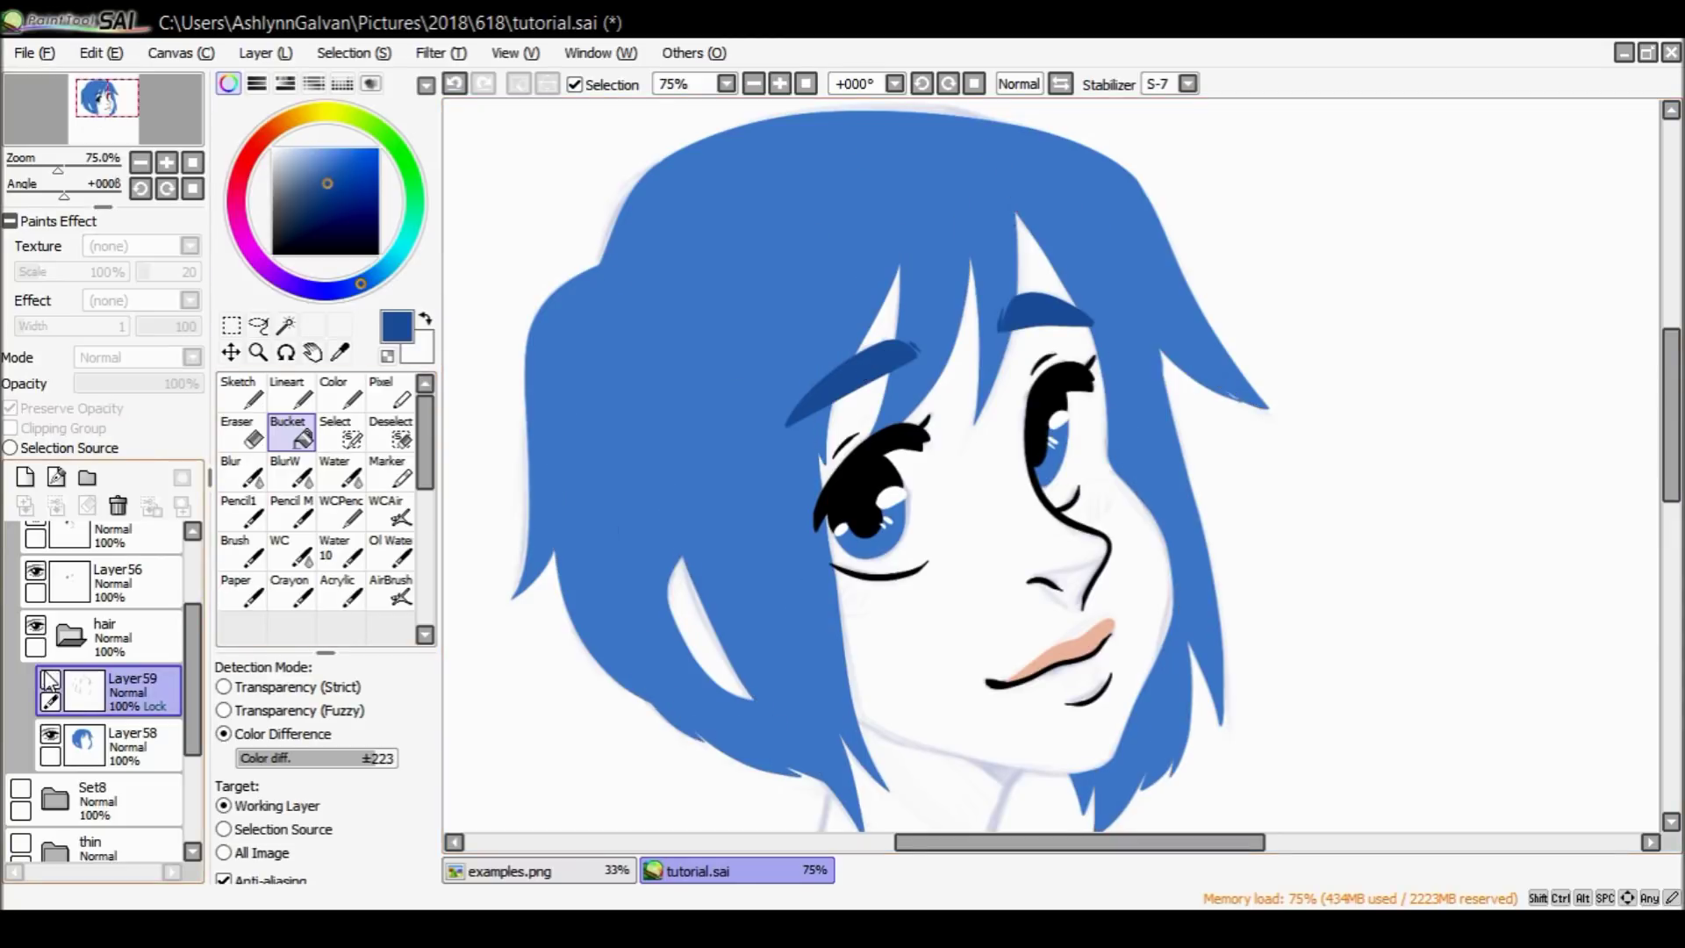
{"action": "left_click", "coordinate": [50, 680]}
{"action": "left_click", "coordinate": [50, 680]}
{"action": "left_click", "coordinate": [50, 680]}
{"action": "left_click", "coordinate": [337, 393]}
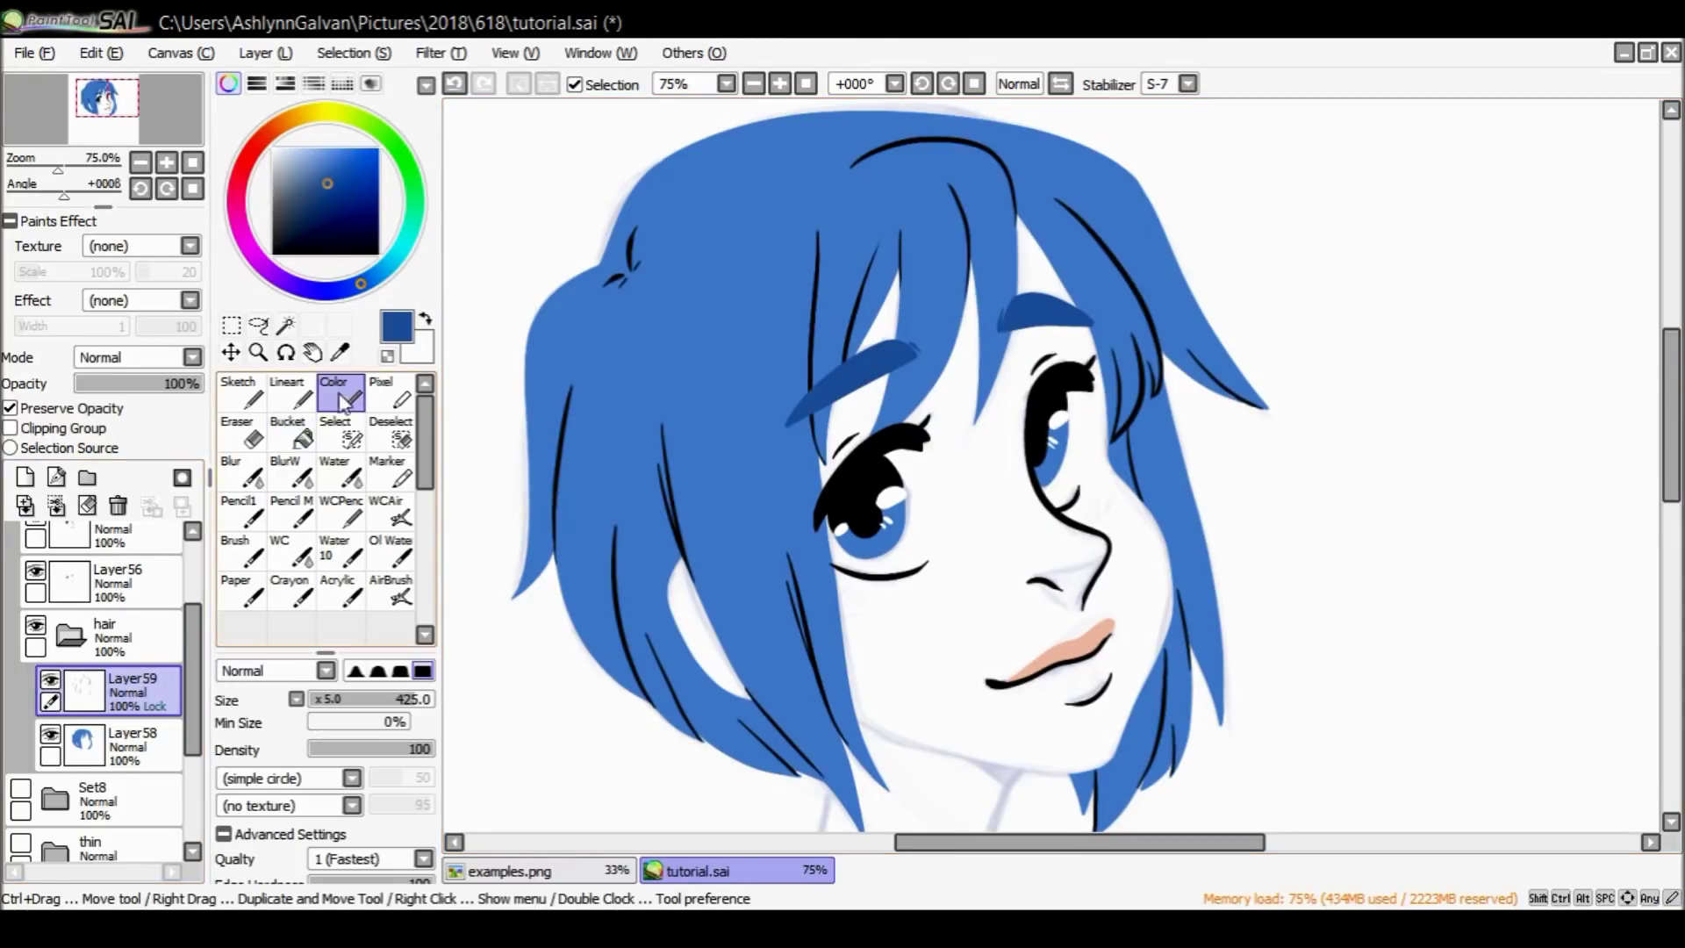
{"action": "left_click", "coordinate": [1188, 84]}
{"action": "left_click", "coordinate": [1168, 104]}
{"action": "mouse_move", "coordinate": [878, 158]}
{"action": "left_mouse_down"}
{"action": "mouse_move", "coordinate": [808, 226]}
{"action": "mouse_move", "coordinate": [602, 565]}
{"action": "mouse_move", "coordinate": [1029, 699]}
{"action": "mouse_move", "coordinate": [1243, 400]}
{"action": "left_mouse_up"}
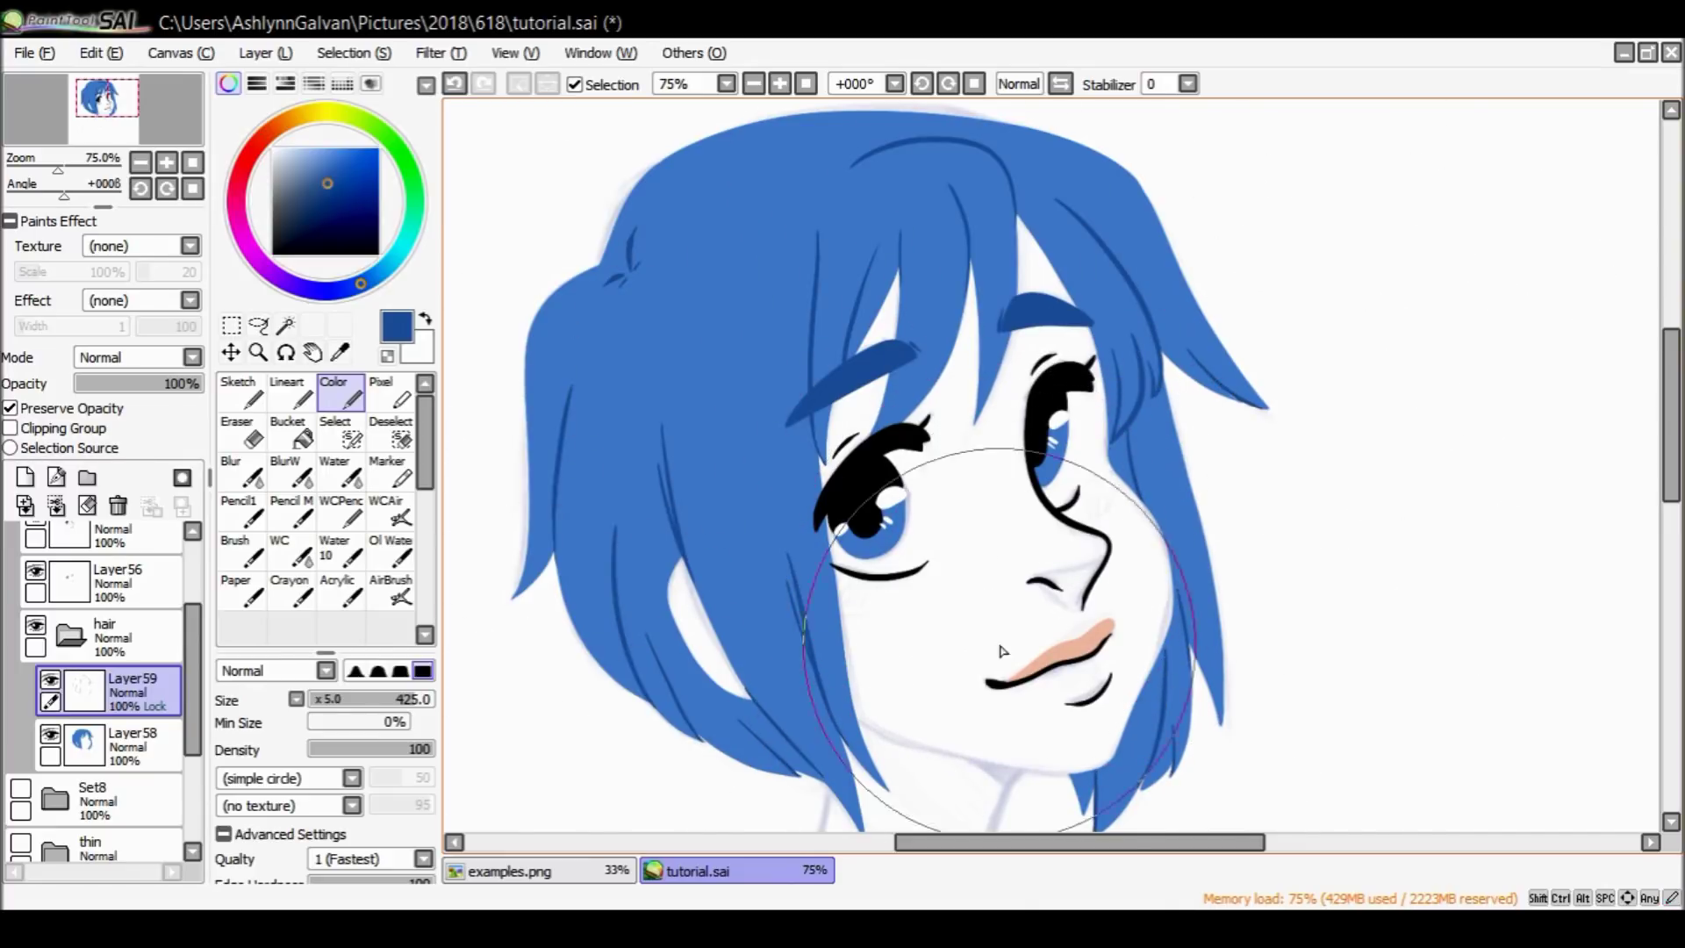
Collapse the hair folder and make Layer55 the active layer, toggling its visibility to check which face lines it holds.
{"action": "mouse_move", "coordinate": [1668, 376]}
{"action": "left_mouse_down"}
{"action": "mouse_move", "coordinate": [1654, 479]}
{"action": "mouse_move", "coordinate": [1649, 399]}
{"action": "left_mouse_up"}
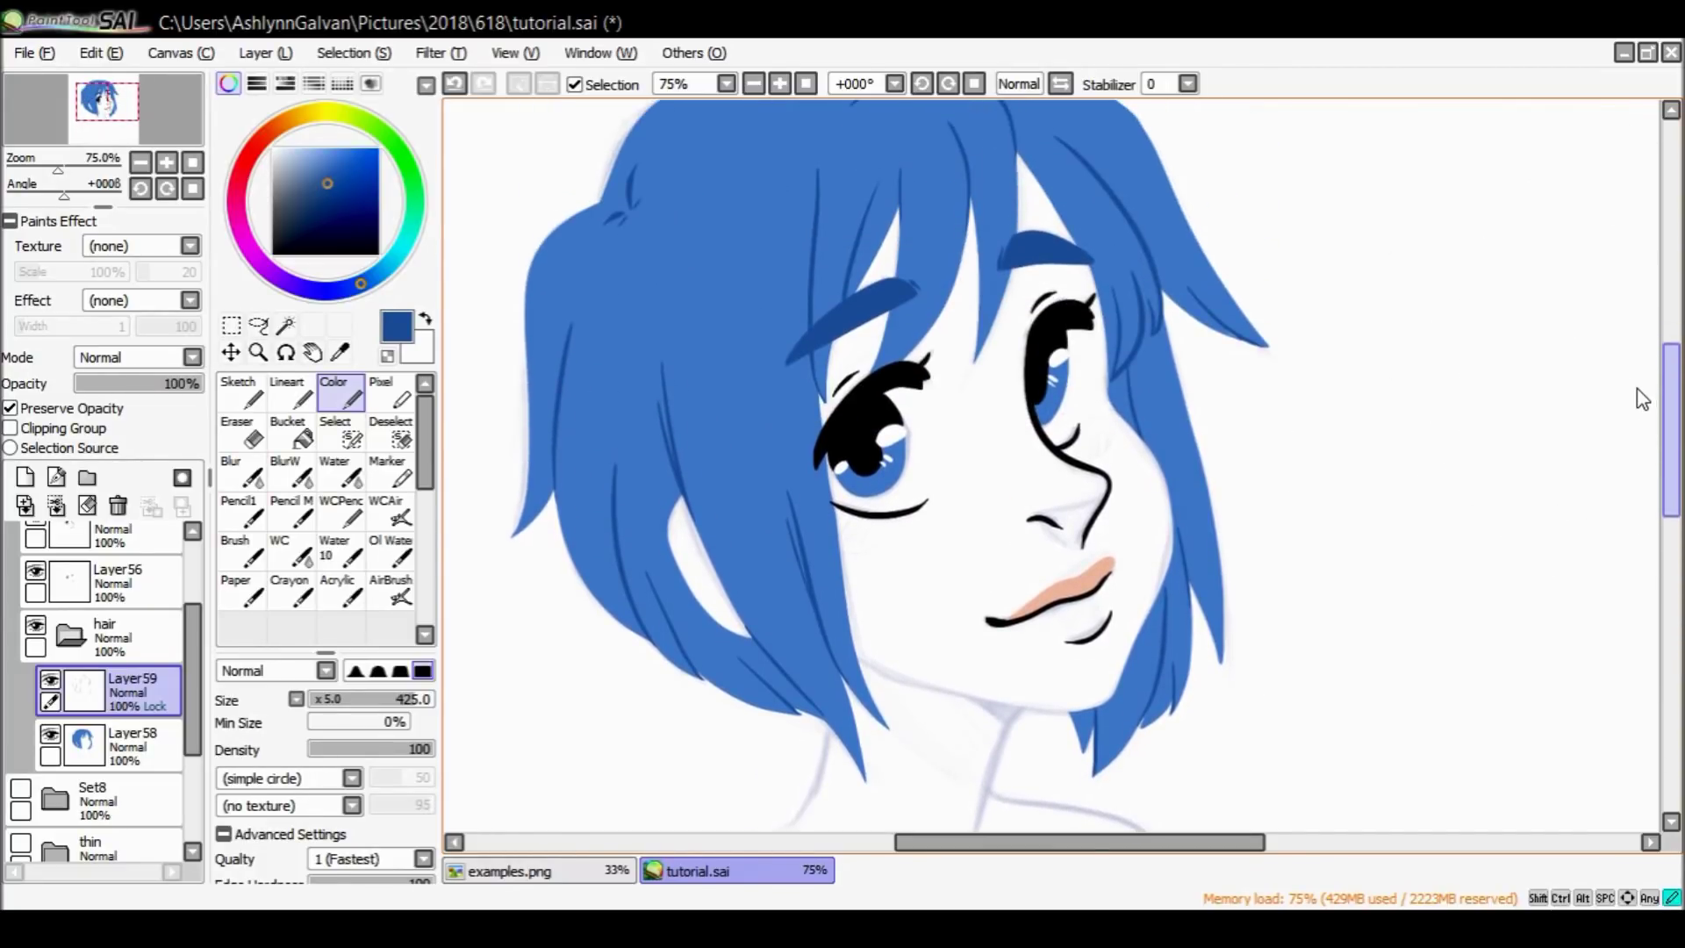
{"action": "left_click", "coordinate": [98, 636]}
{"action": "left_click", "coordinate": [161, 639]}
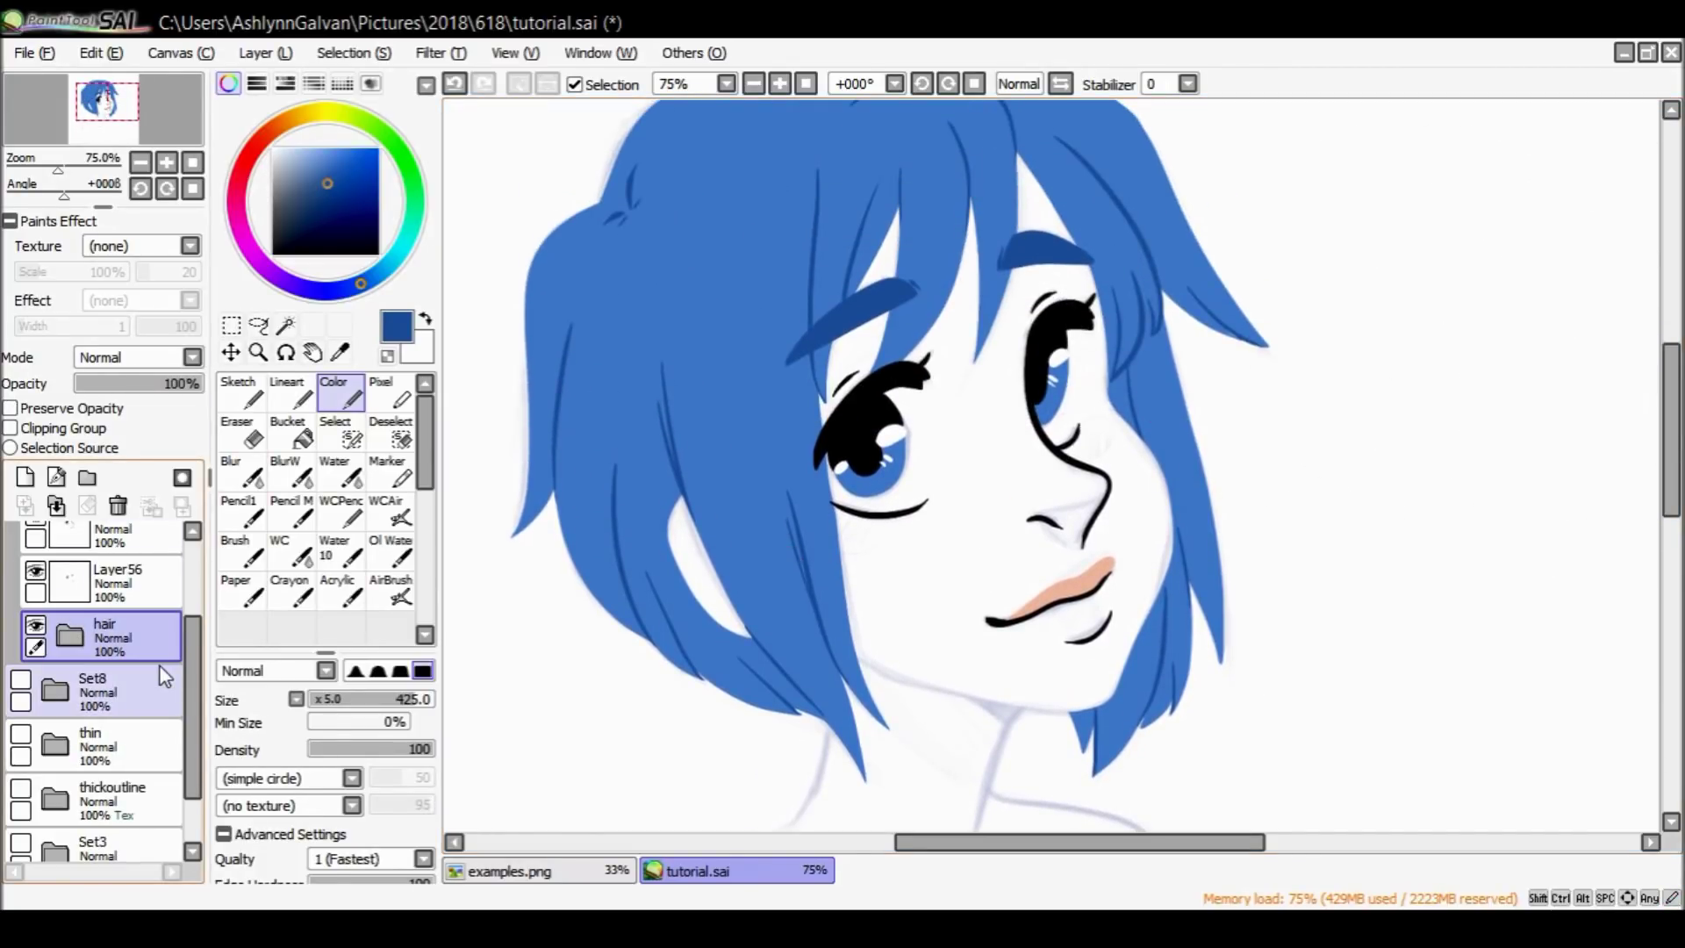
{"action": "scroll", "coordinate": [123, 614], "scroll_direction": "up", "scroll_amount": 1}
{"action": "left_click", "coordinate": [124, 573]}
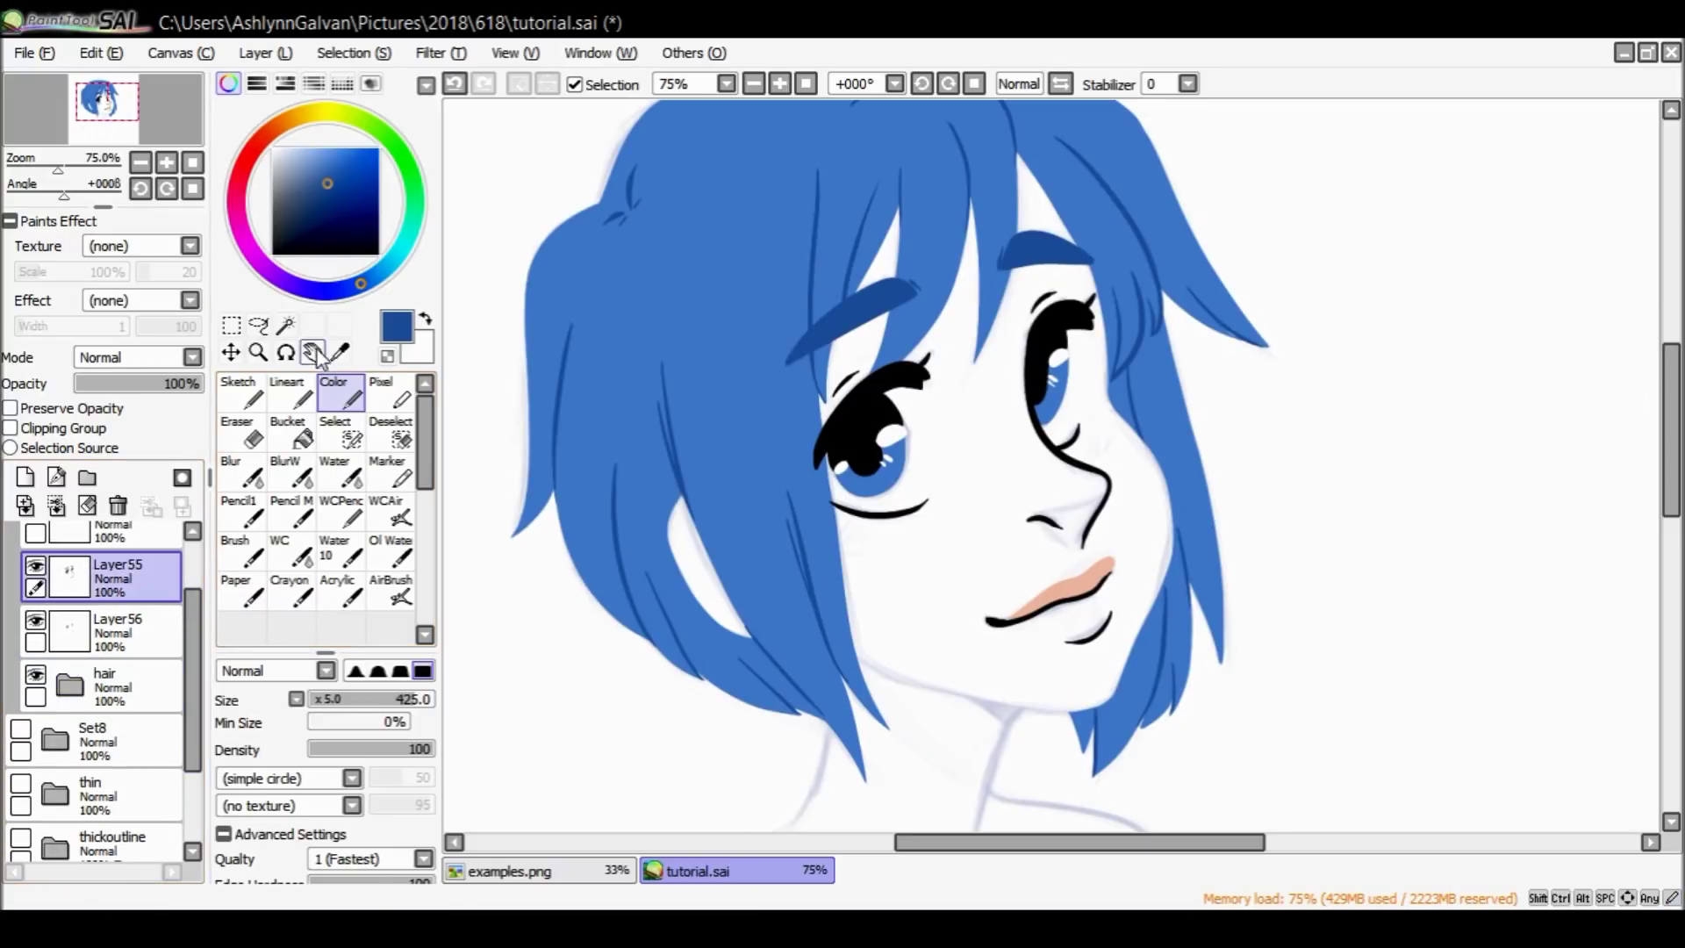
{"action": "left_click", "coordinate": [35, 567]}
{"action": "left_click", "coordinate": [35, 566]}
{"action": "left_click", "coordinate": [35, 566]}
{"action": "left_click", "coordinate": [35, 566]}
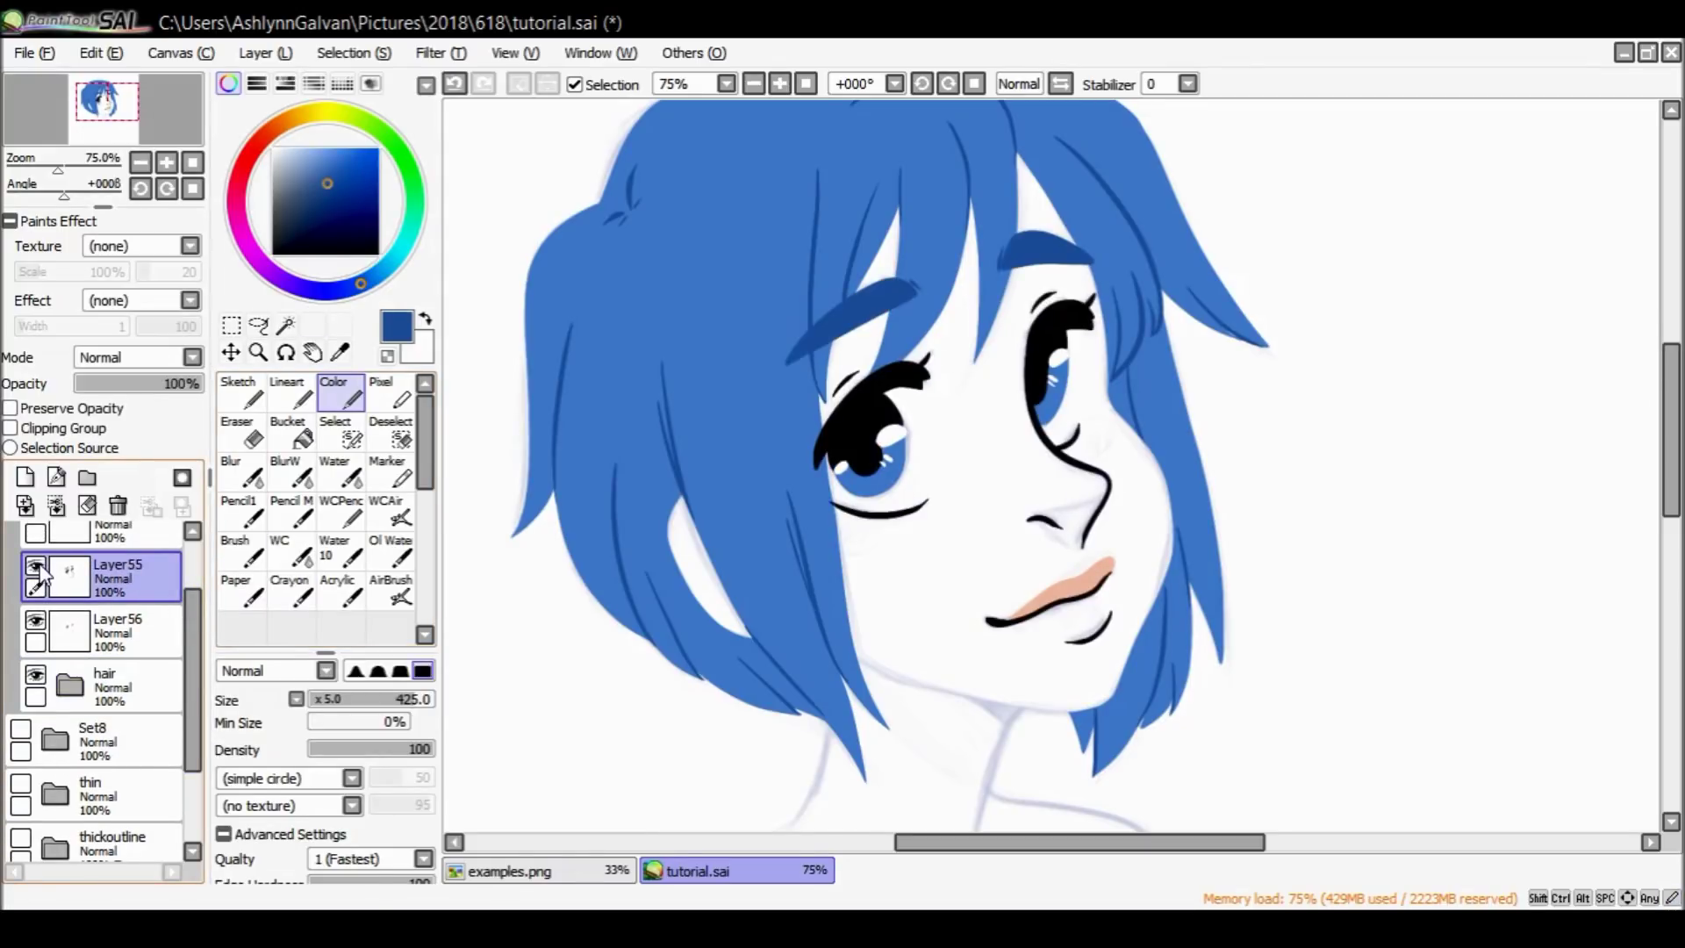
{"action": "left_click", "coordinate": [165, 673]}
{"action": "left_click", "coordinate": [35, 560]}
{"action": "left_click", "coordinate": [35, 561]}
{"action": "left_click", "coordinate": [88, 579]}
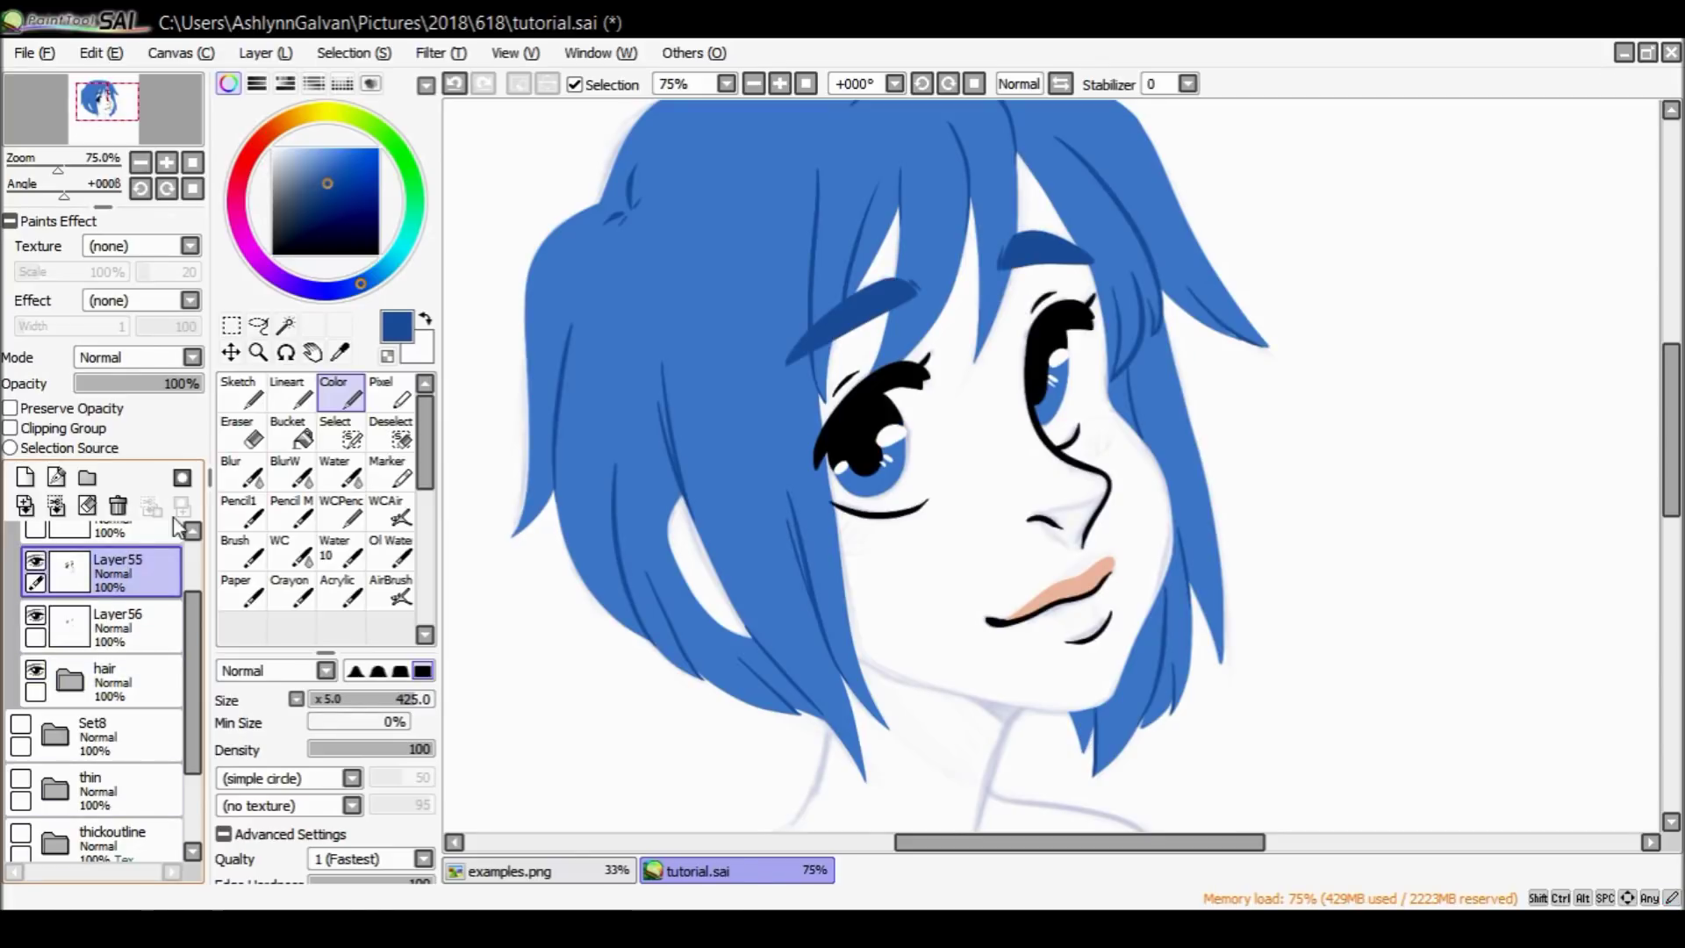
Draw the black jawline from the near side lock to the top of the neck with the Lineart brush at stabilizer S-7, and trim its tip.
{"action": "left_click", "coordinate": [258, 352]}
{"action": "left_click", "coordinate": [882, 442], "text": "alt"}
{"action": "left_click", "coordinate": [994, 746]}
{"action": "key", "text": "n"}
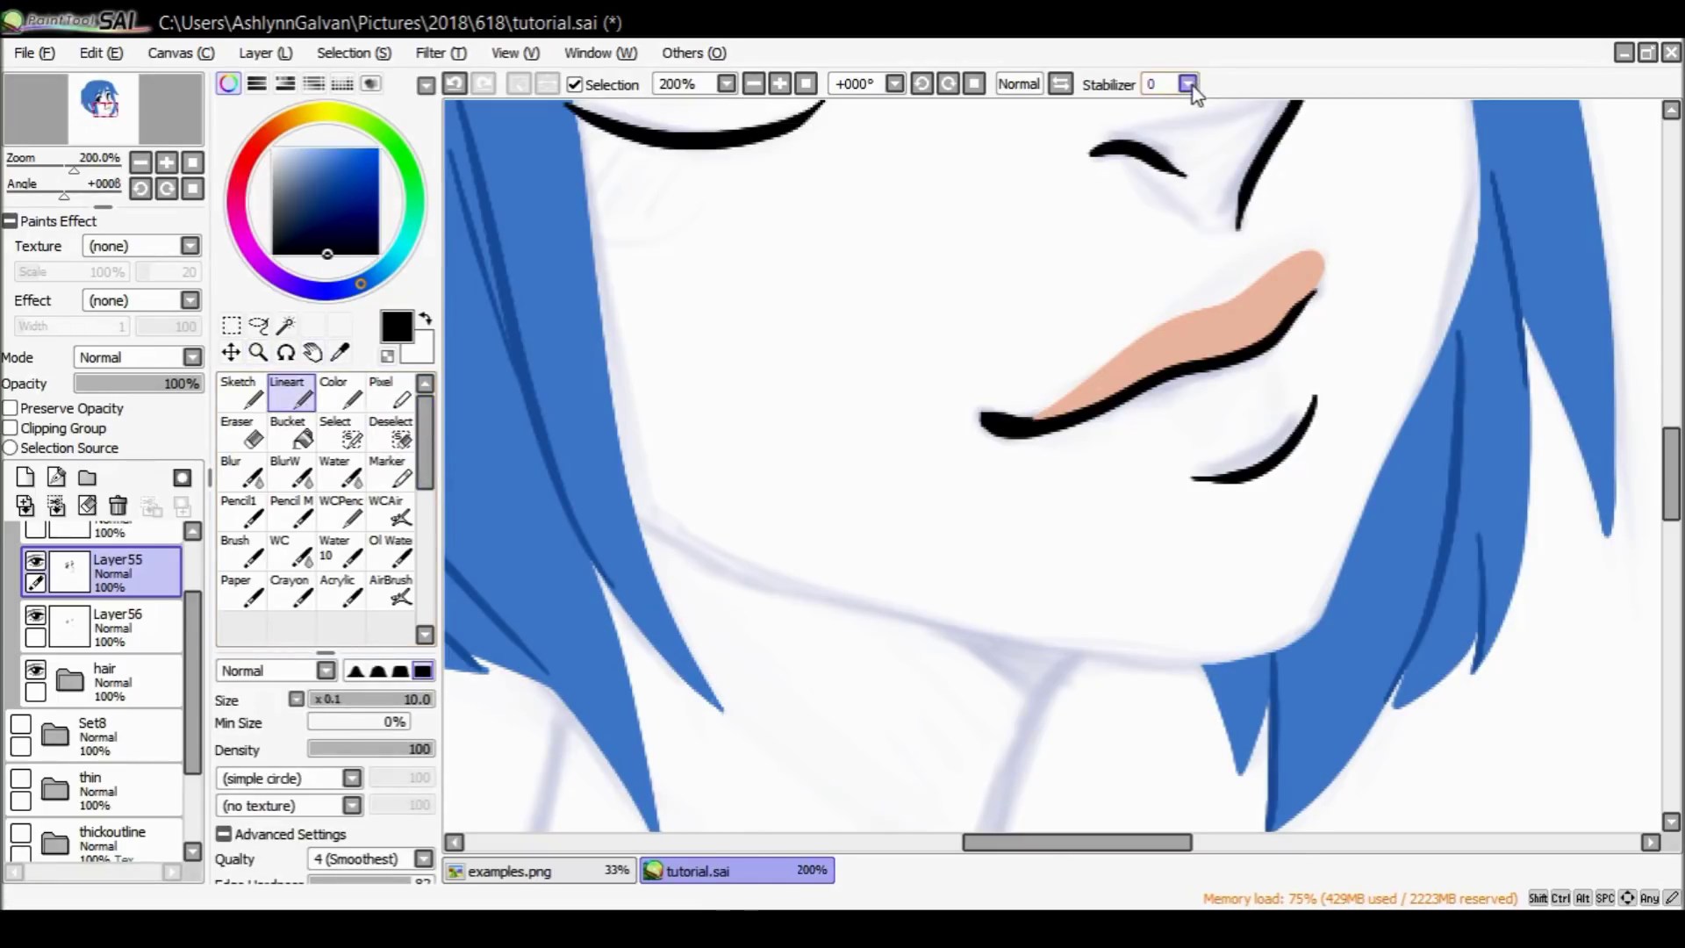
{"action": "key", "text": "End"}
{"action": "mouse_move", "coordinate": [627, 497]}
{"action": "left_mouse_down"}
{"action": "mouse_move", "coordinate": [699, 561]}
{"action": "mouse_move", "coordinate": [836, 608]}
{"action": "mouse_move", "coordinate": [1097, 665]}
{"action": "left_mouse_up"}
{"action": "key", "text": "ctrl+z"}
{"action": "mouse_move", "coordinate": [636, 508]}
{"action": "left_mouse_down"}
{"action": "mouse_move", "coordinate": [972, 642]}
{"action": "mouse_move", "coordinate": [1126, 666]}
{"action": "left_mouse_up"}
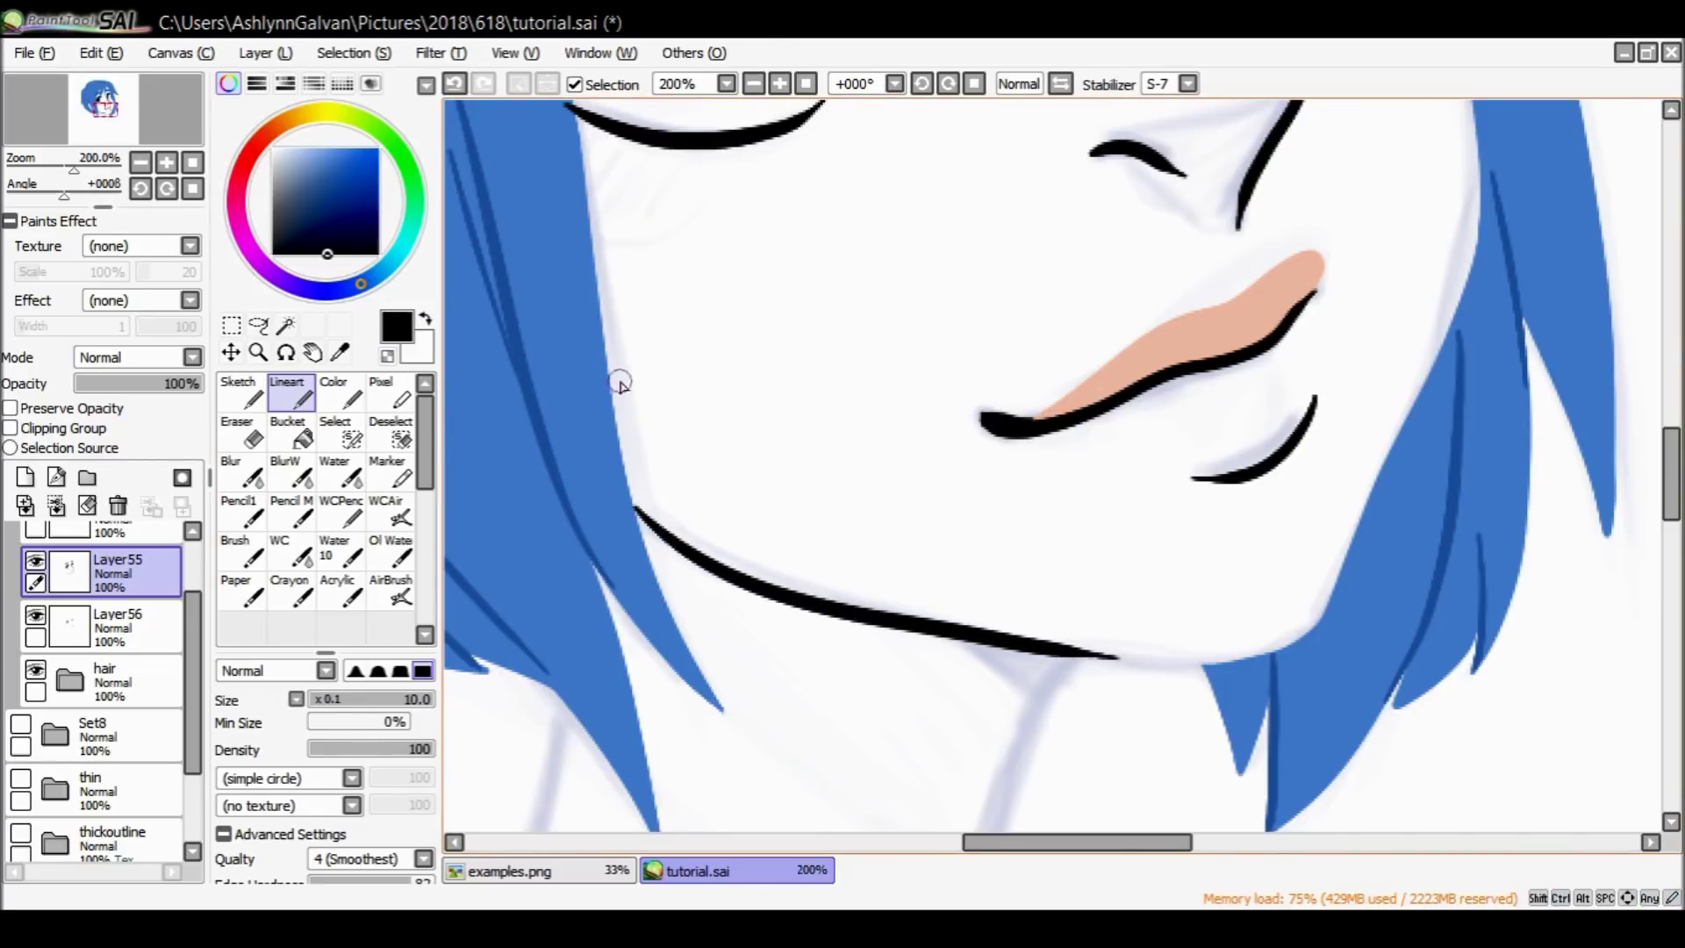
{"action": "key", "text": "ctrl+z"}
{"action": "left_click_drag", "start_coordinate": [718, 579], "coordinate": [763, 597]}
{"action": "key", "text": "ctrl+z"}
{"action": "mouse_move", "coordinate": [632, 491]}
{"action": "left_mouse_down"}
{"action": "mouse_move", "coordinate": [843, 621]}
{"action": "mouse_move", "coordinate": [1141, 669]}
{"action": "left_mouse_up"}
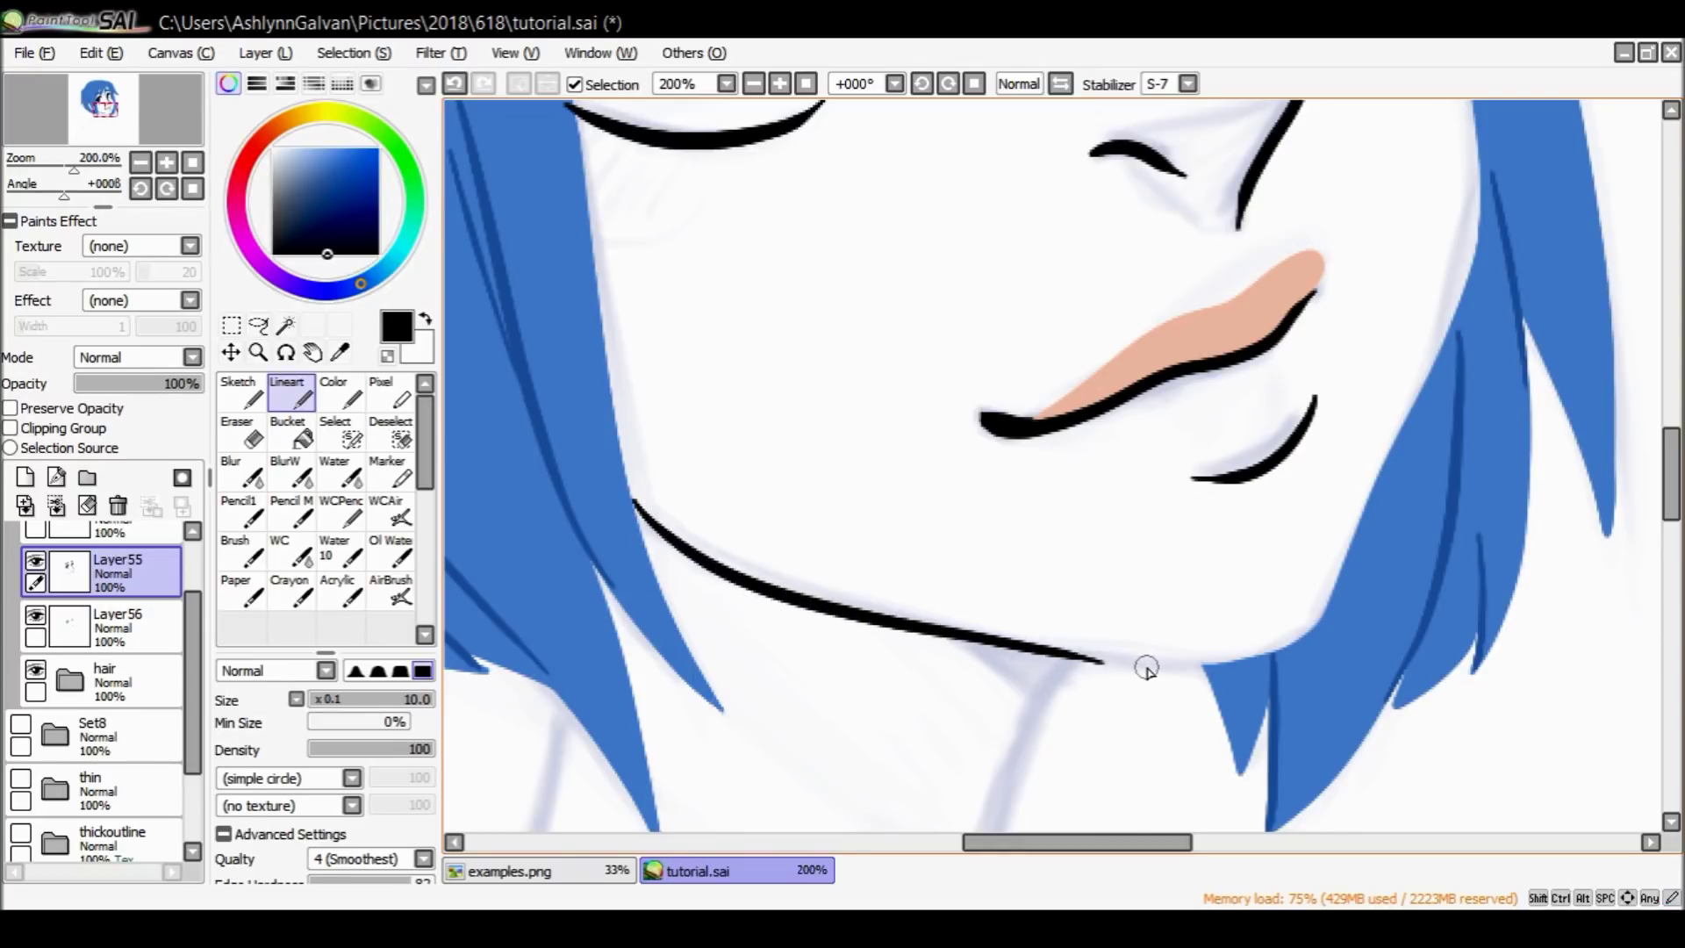
{"action": "left_click_drag", "start_coordinate": [1140, 670], "coordinate": [1042, 666]}
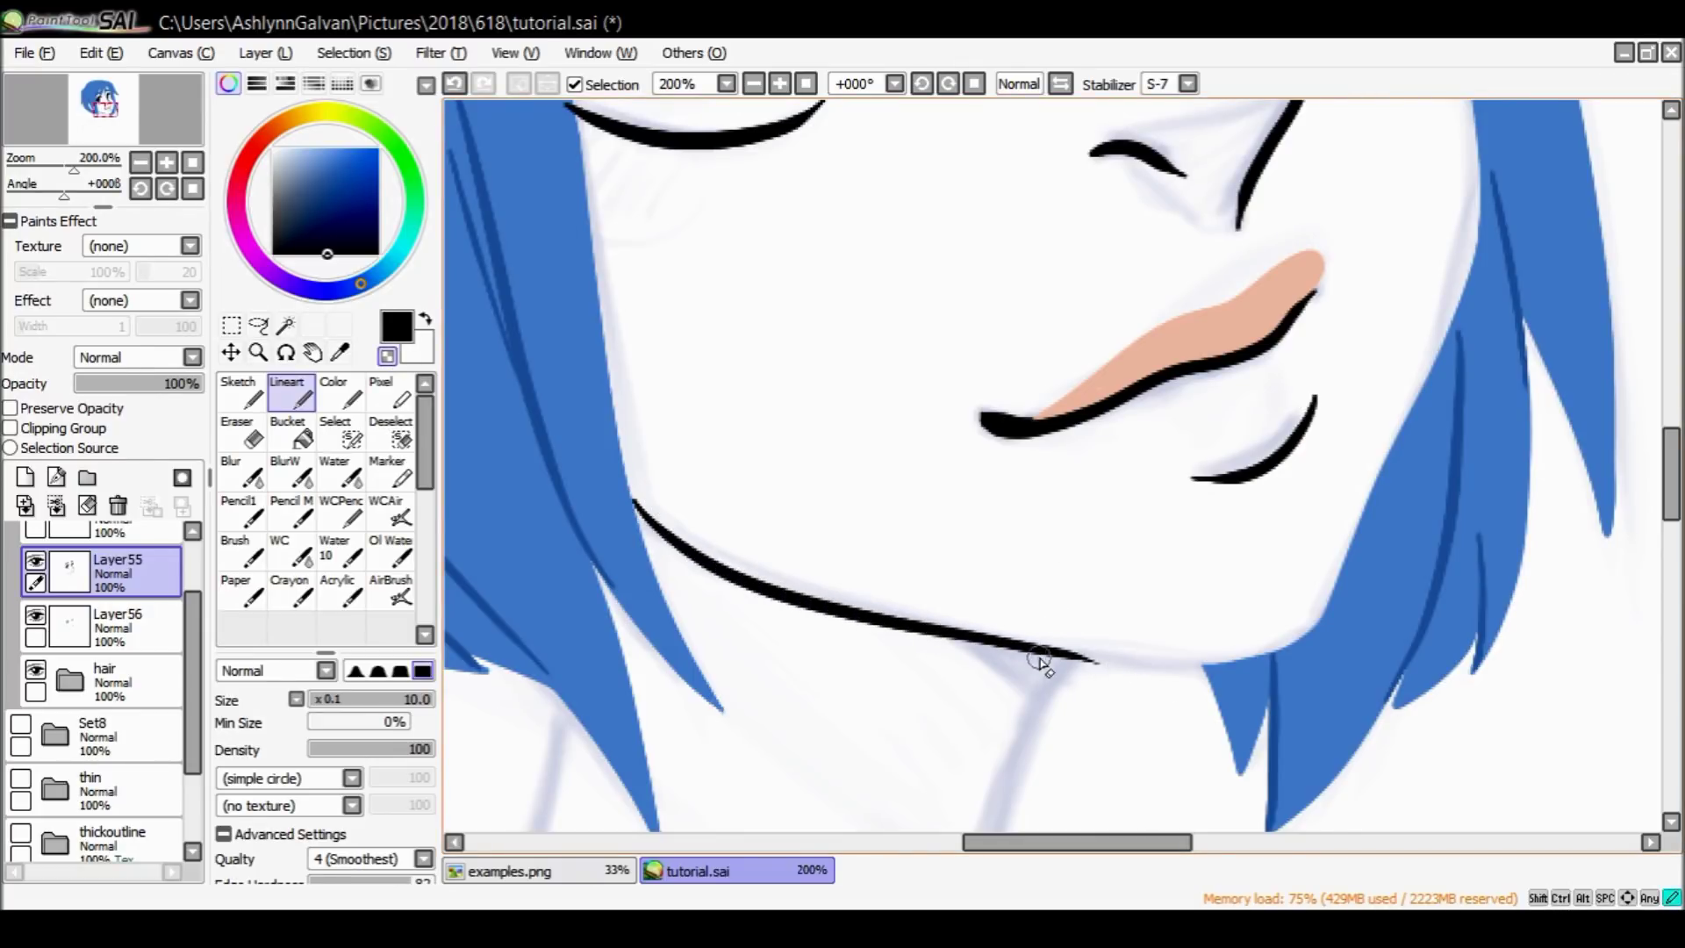
Draw the black neck line from the end of the jawline down along the sketched neck, tapering its lower end.
{"action": "left_click", "coordinate": [258, 352]}
{"action": "left_click", "coordinate": [224, 690]}
{"action": "left_click", "coordinate": [1303, 363]}
{"action": "scroll", "coordinate": [1565, 414], "scroll_direction": "up", "scroll_amount": 3}
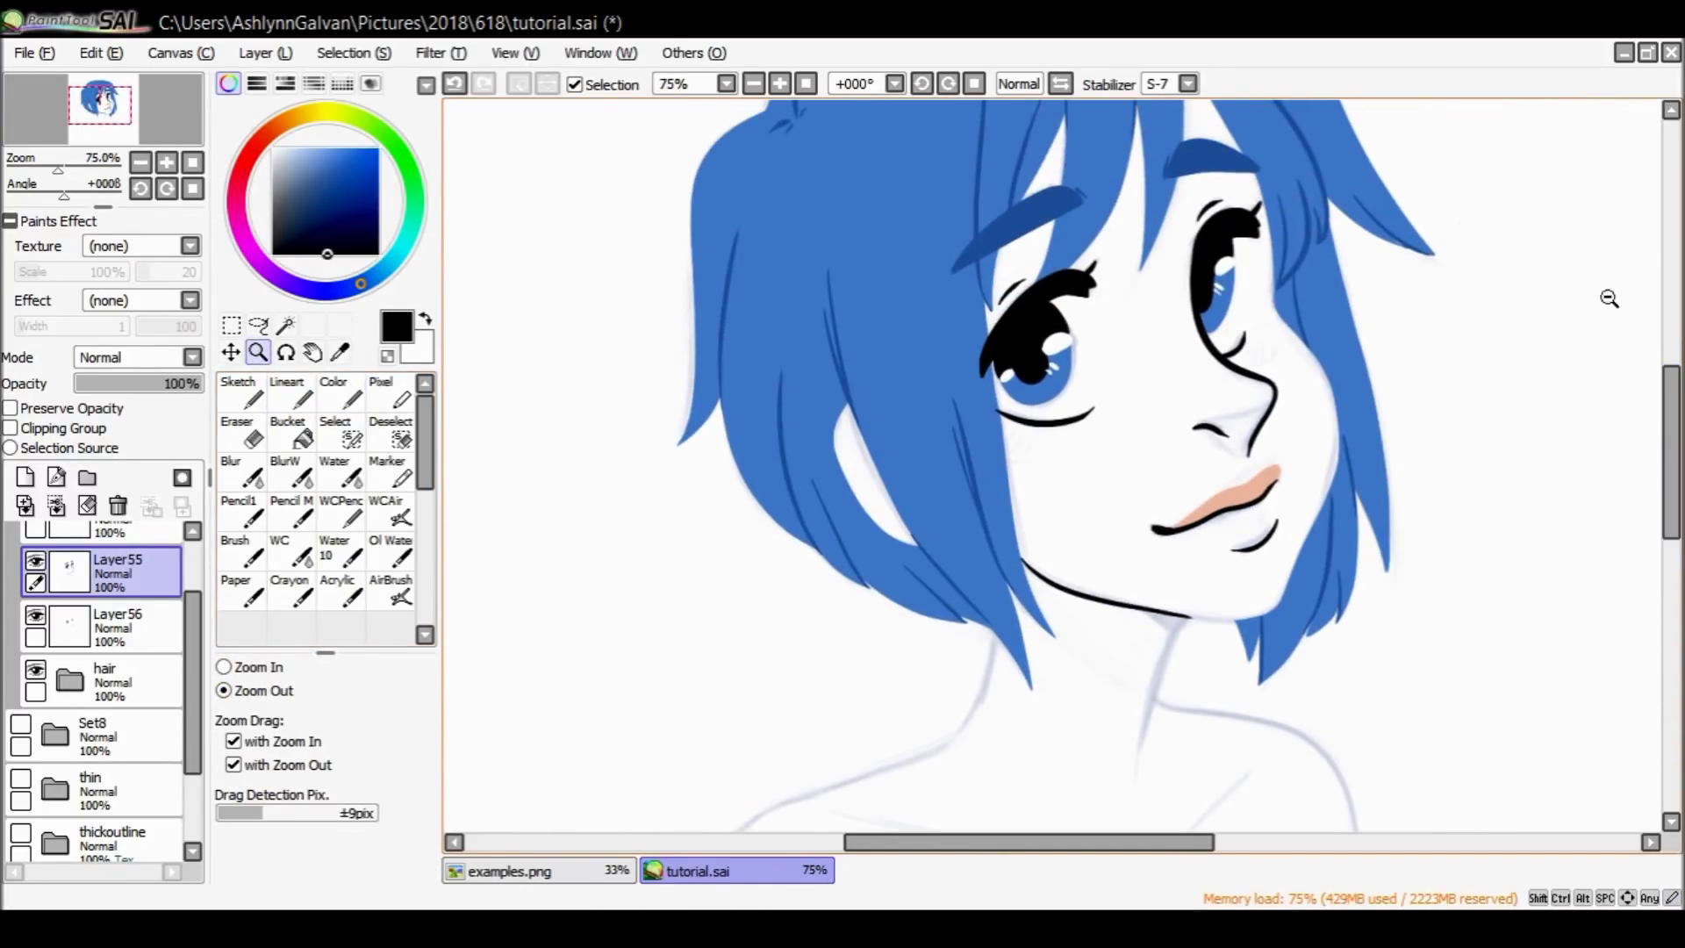
{"action": "left_click_drag", "start_coordinate": [1132, 848], "coordinate": [1232, 848]}
{"action": "mouse_move", "coordinate": [1668, 479]}
{"action": "left_mouse_down"}
{"action": "mouse_move", "coordinate": [1670, 505]}
{"action": "mouse_move", "coordinate": [1645, 525]}
{"action": "left_mouse_up"}
{"action": "left_click", "coordinate": [254, 669]}
{"action": "left_click", "coordinate": [847, 676]}
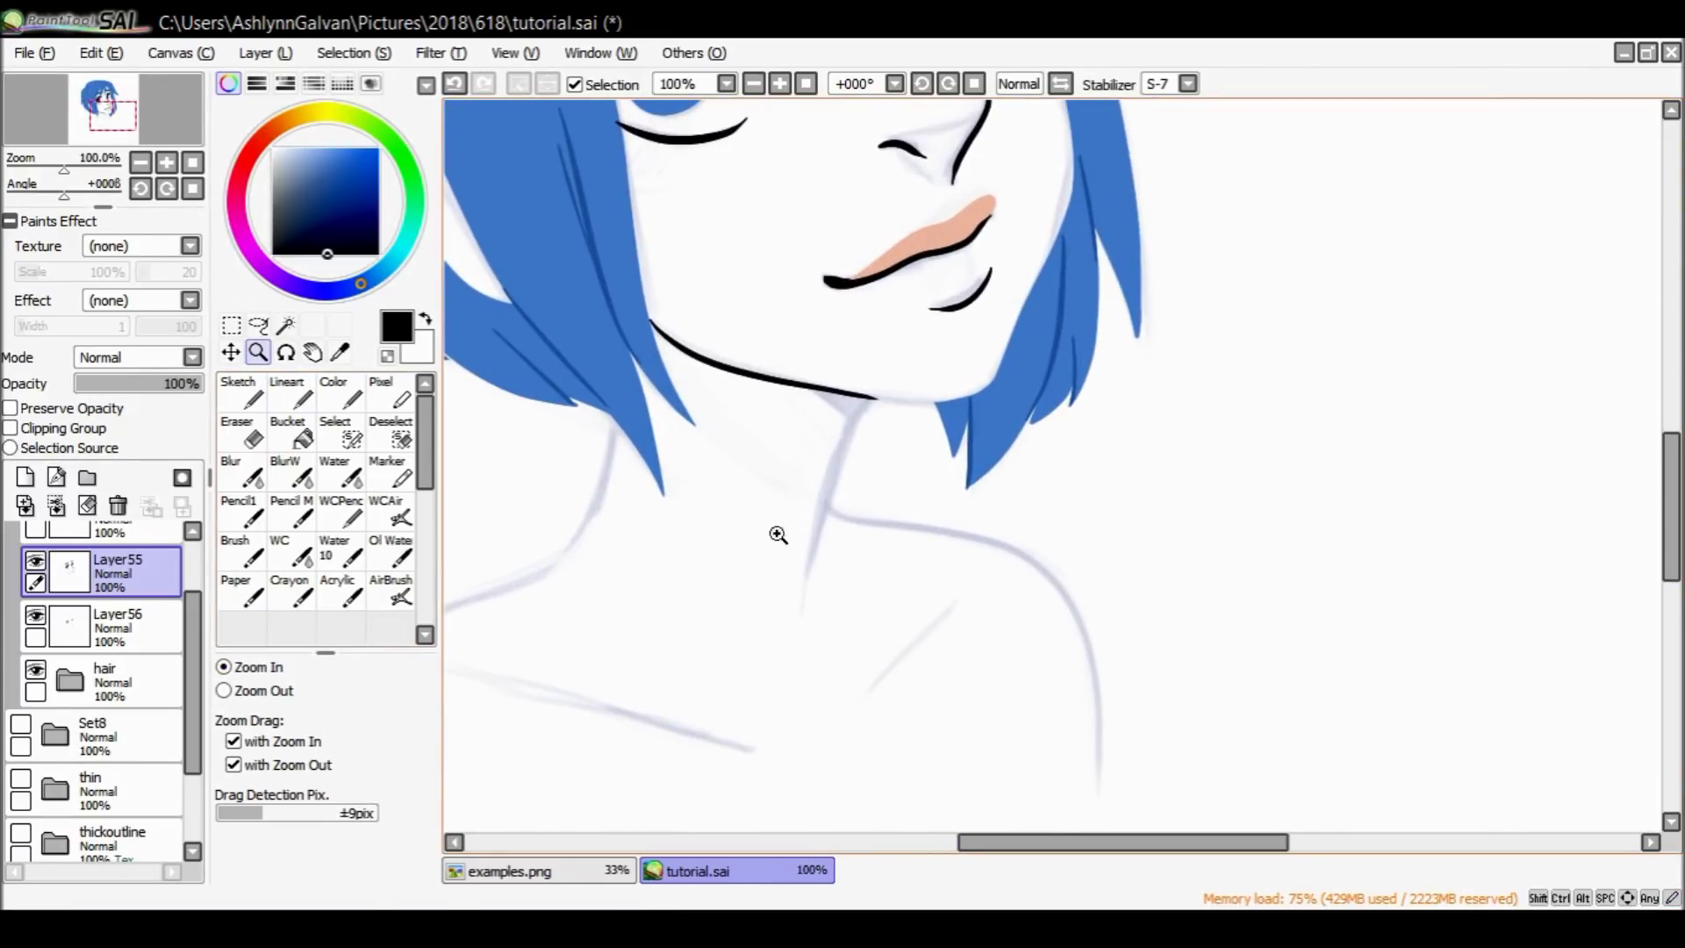
{"action": "left_click", "coordinate": [291, 393]}
{"action": "left_click_drag", "start_coordinate": [836, 474], "coordinate": [816, 549]}
{"action": "key", "text": "ctrl+z"}
{"action": "key", "text": "ctrl+z"}
{"action": "mouse_move", "coordinate": [831, 474]}
{"action": "left_mouse_down"}
{"action": "mouse_move", "coordinate": [819, 516]}
{"action": "mouse_move", "coordinate": [853, 421]}
{"action": "mouse_move", "coordinate": [801, 631]}
{"action": "left_mouse_up"}
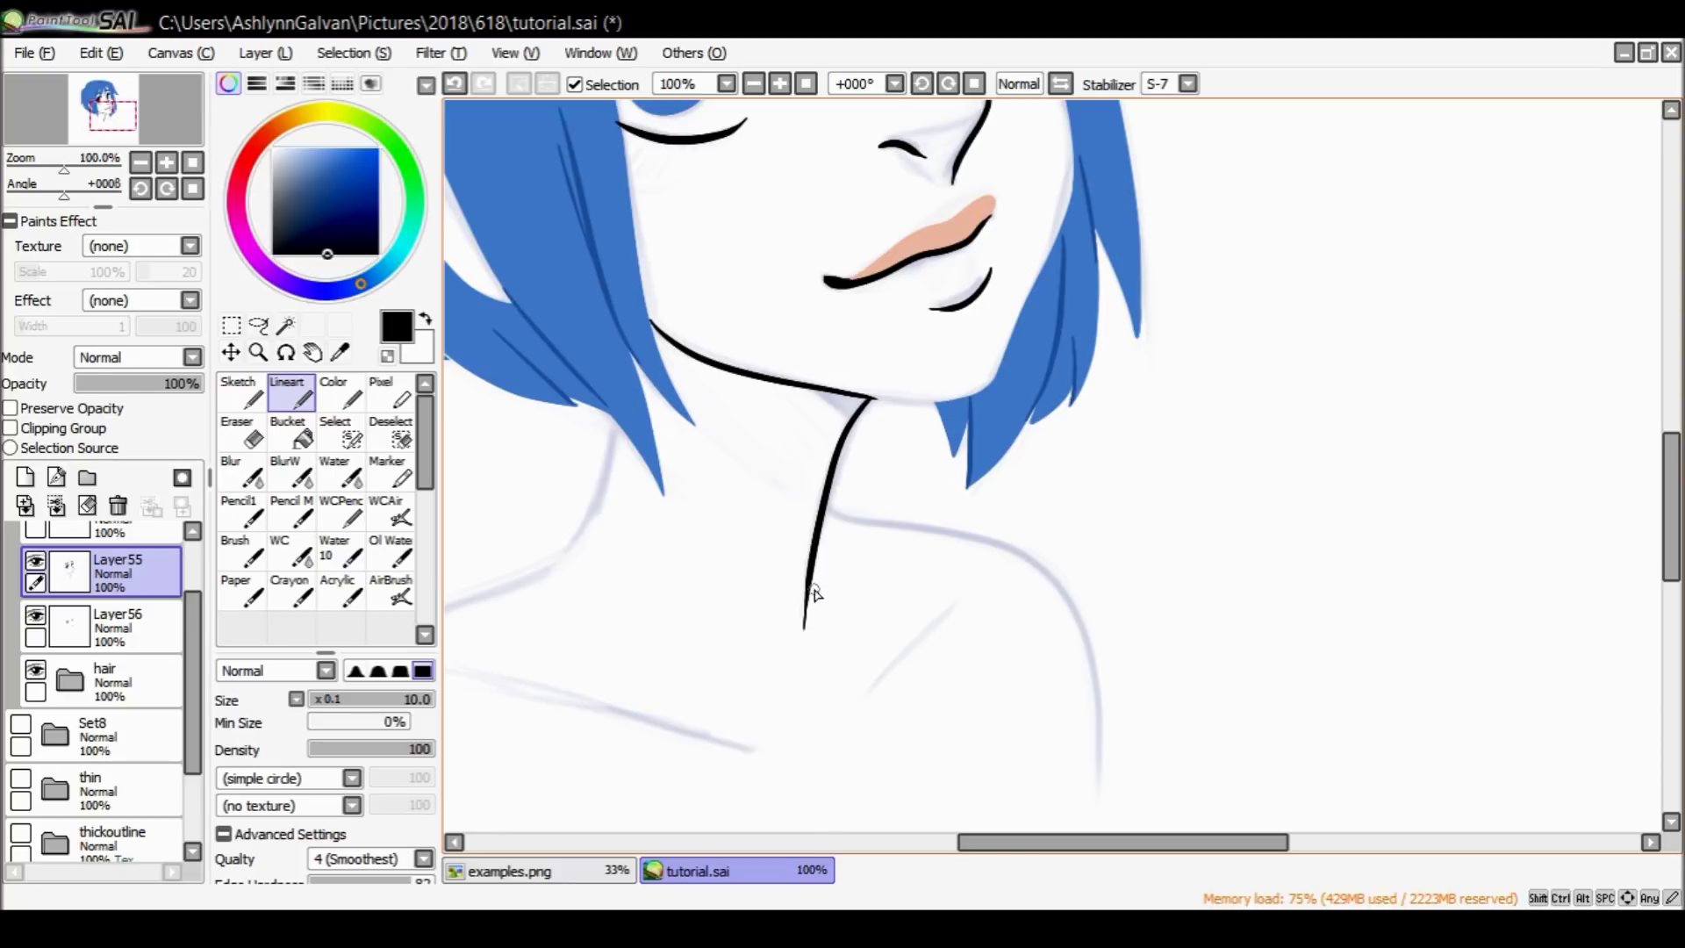
{"action": "key", "text": "ctrl+z"}
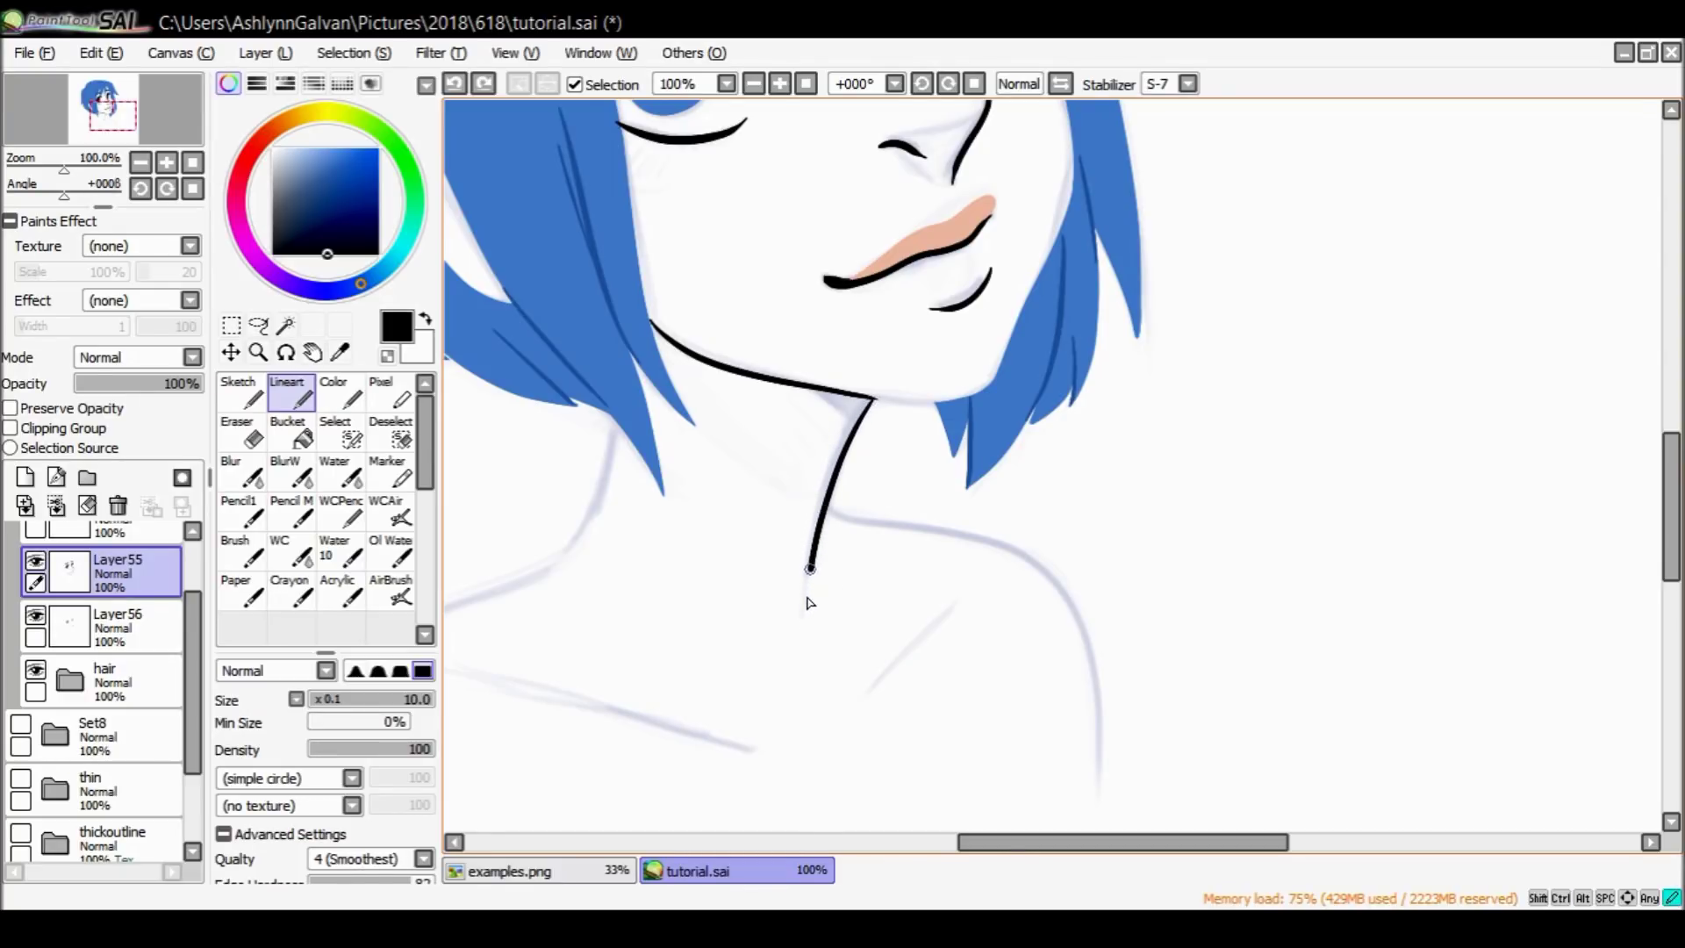
{"action": "left_click_drag", "start_coordinate": [810, 568], "coordinate": [806, 605]}
Draw the two black collarbone lines over the sketch and view the bust at 50% zoom.
{"action": "left_click_drag", "start_coordinate": [845, 713], "coordinate": [964, 589]}
{"action": "left_click_drag", "start_coordinate": [1009, 840], "coordinate": [938, 794]}
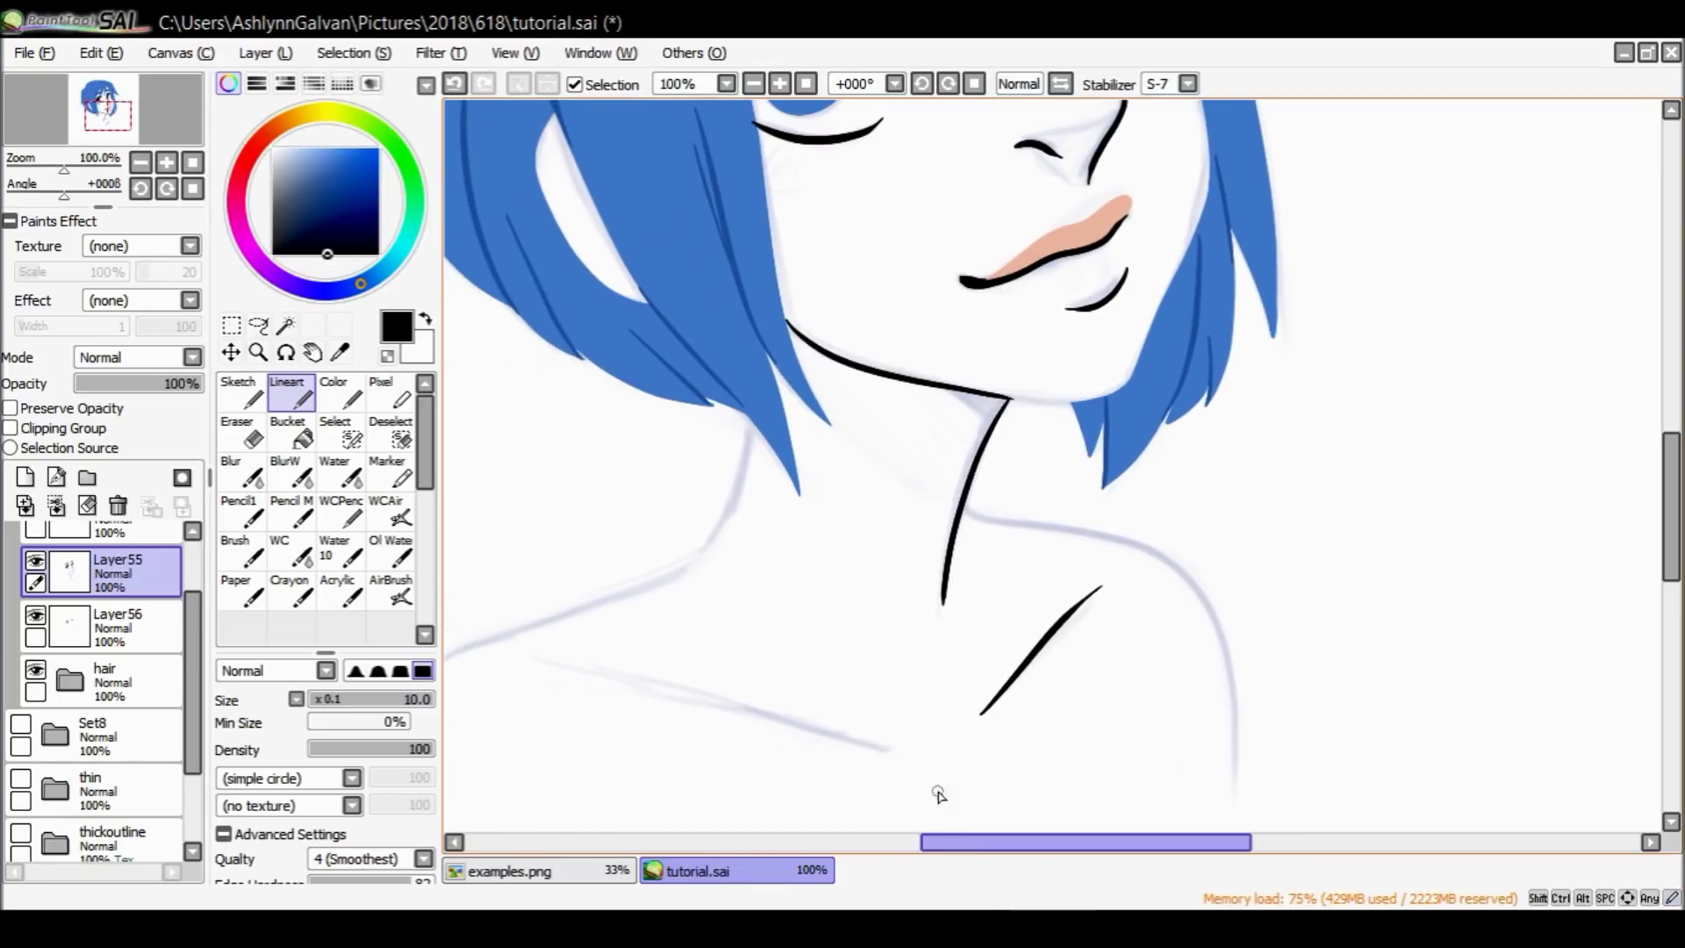
{"action": "left_click_drag", "start_coordinate": [553, 665], "coordinate": [916, 774]}
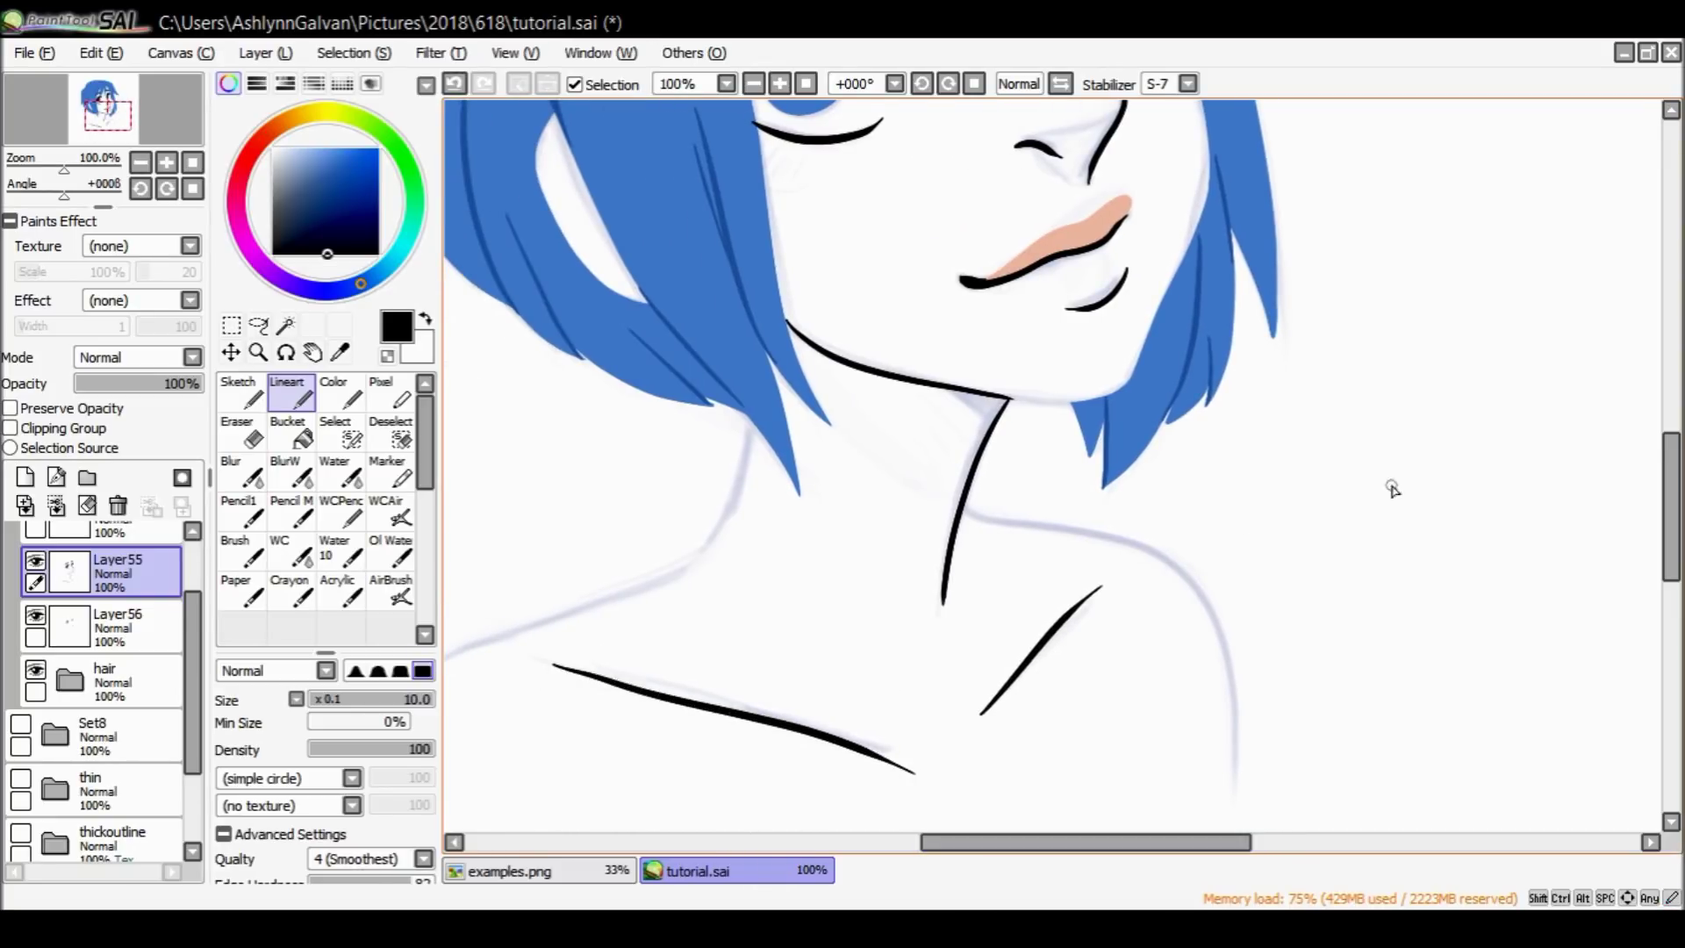
{"action": "mouse_move", "coordinate": [1670, 465]}
{"action": "left_mouse_down"}
{"action": "mouse_move", "coordinate": [1668, 364]}
{"action": "mouse_move", "coordinate": [1652, 492]}
{"action": "left_mouse_up"}
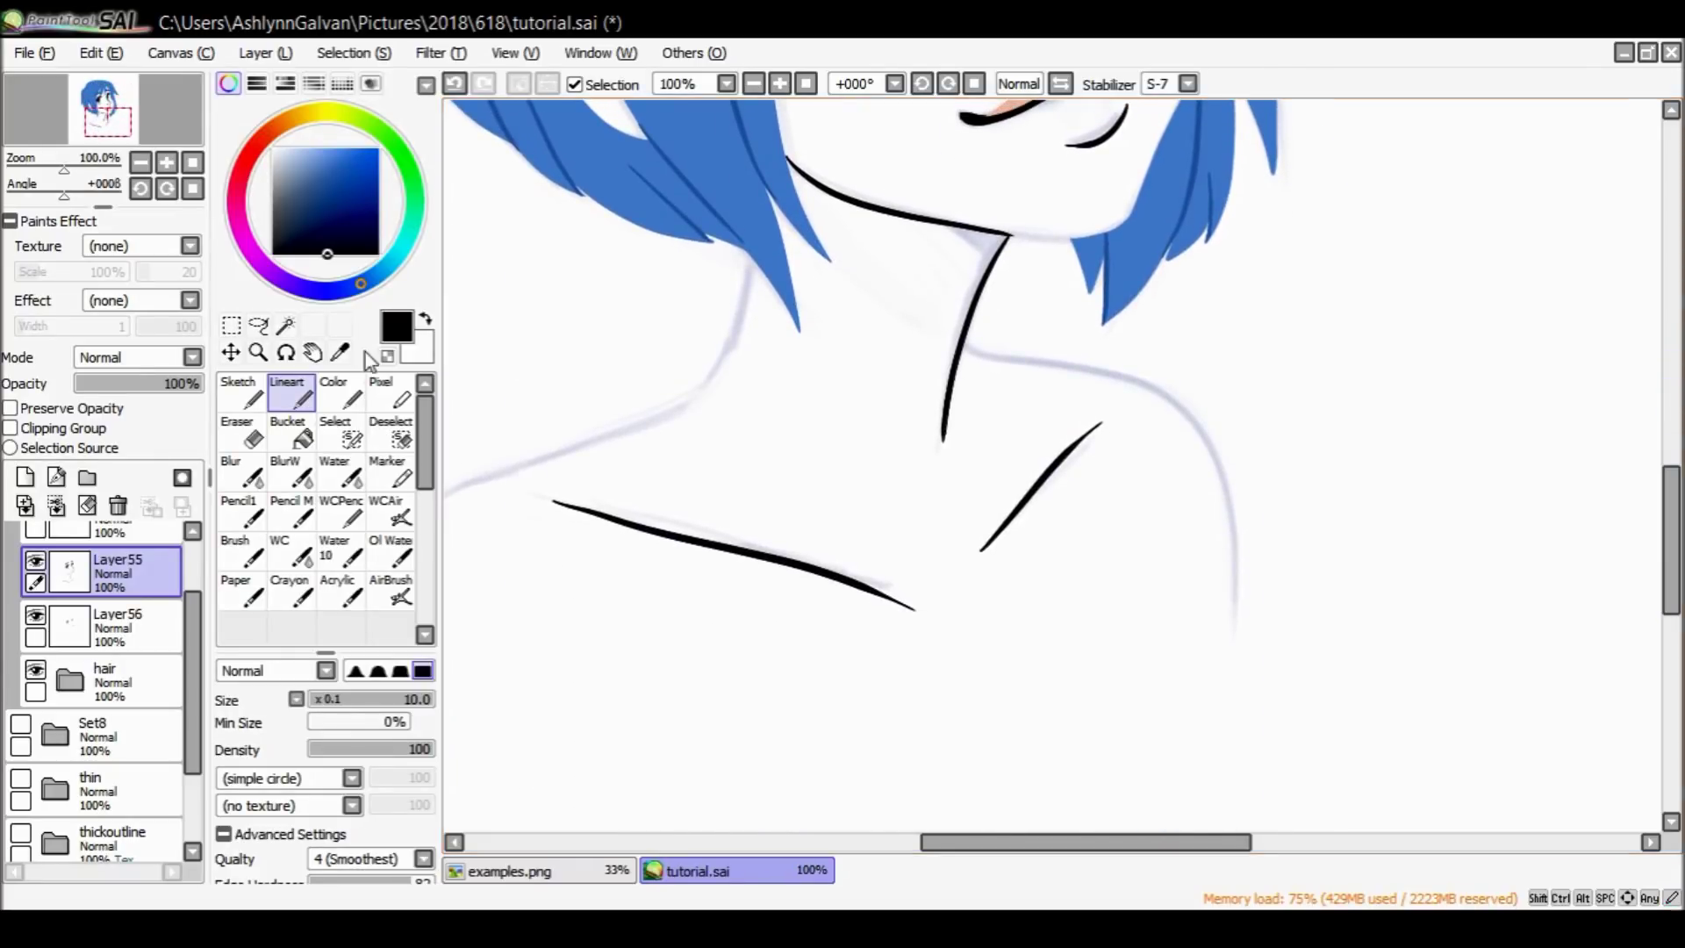
{"action": "left_click", "coordinate": [258, 352]}
{"action": "left_click", "coordinate": [878, 424]}
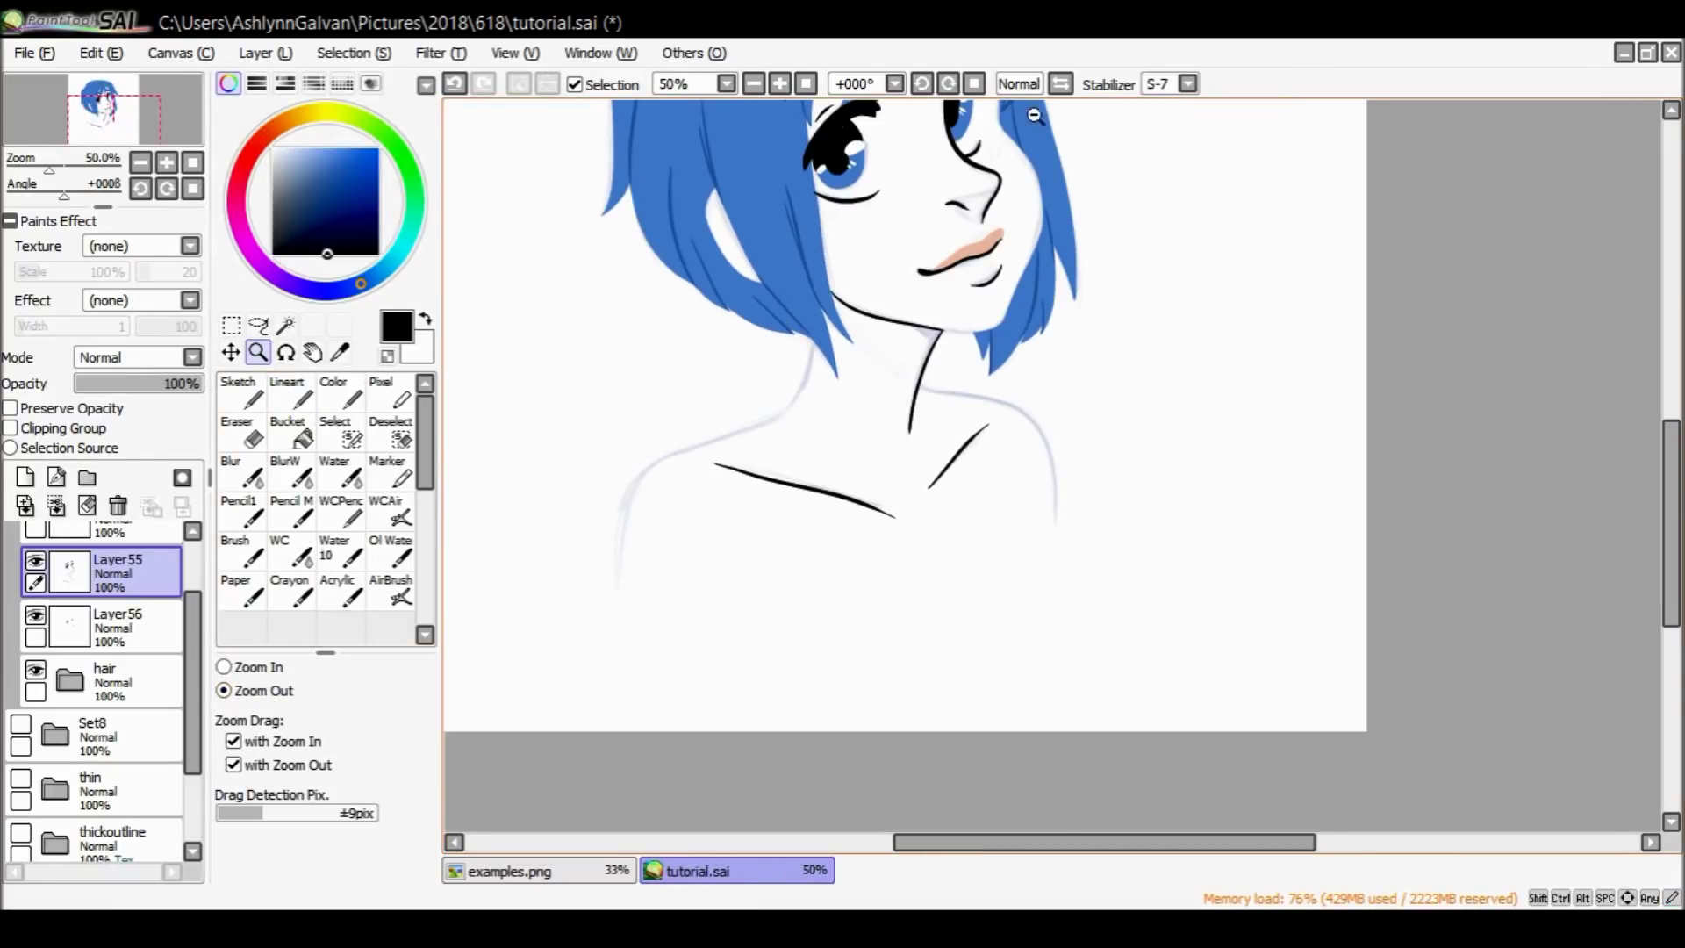
{"action": "scroll", "coordinate": [1038, 111], "scroll_direction": "up", "scroll_amount": 4}
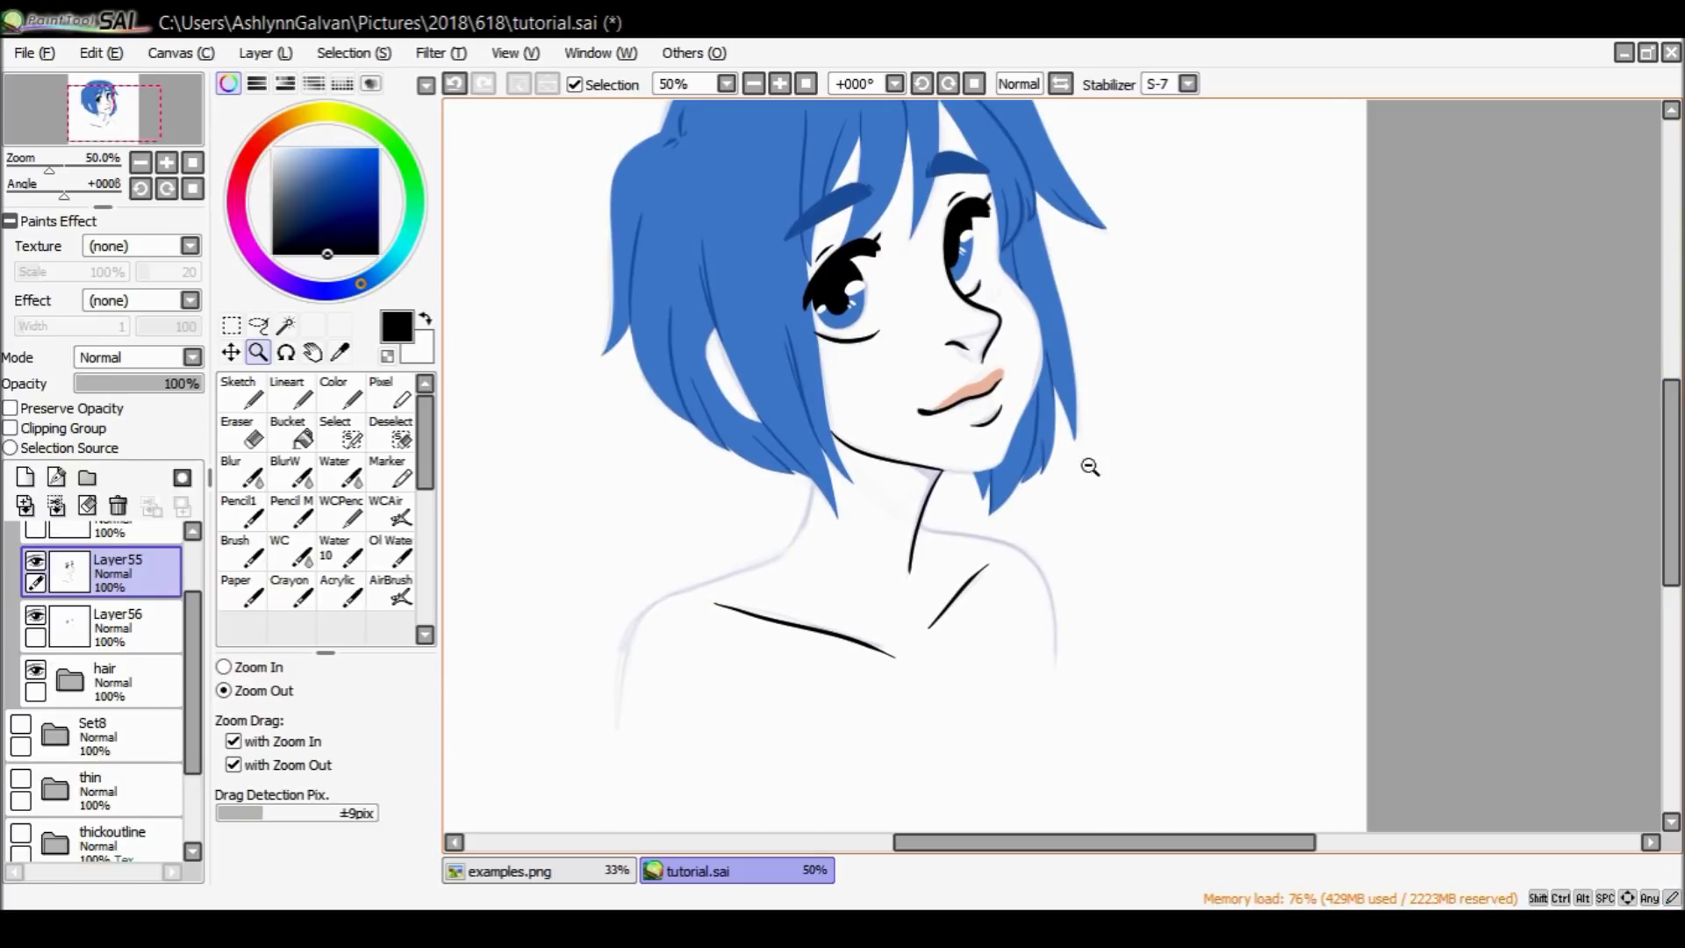
Create a new layer and place it directly below the hair folder.
{"action": "left_click", "coordinate": [159, 688]}
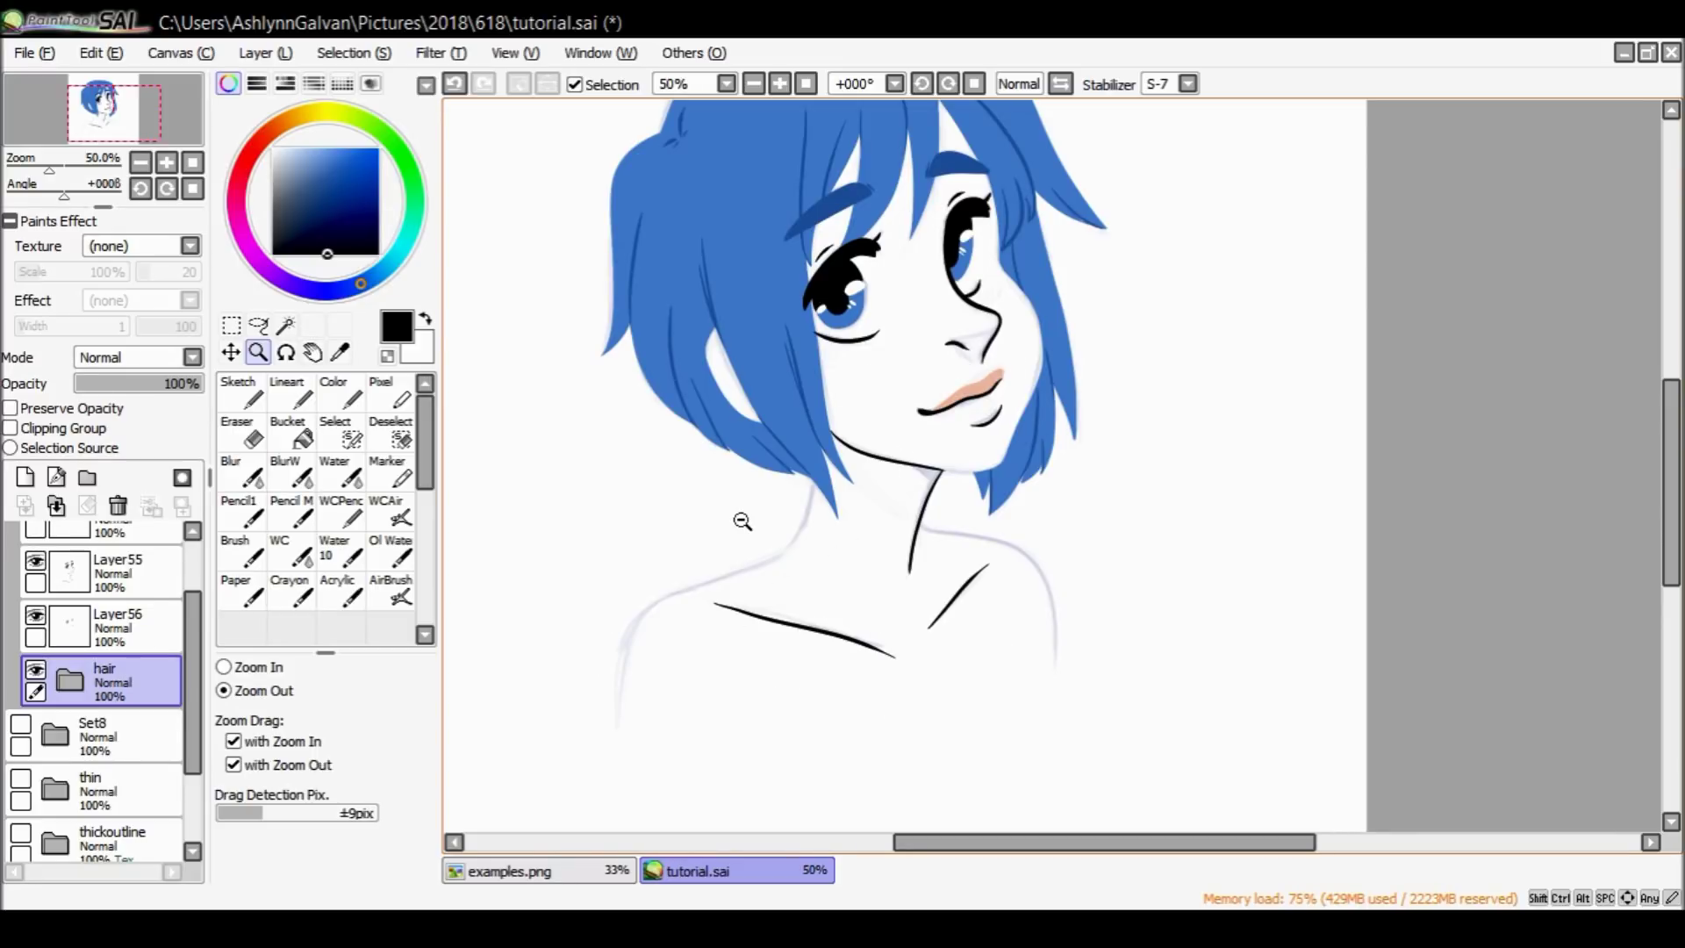
{"action": "left_click", "coordinate": [27, 479]}
{"action": "left_click_drag", "start_coordinate": [114, 680], "coordinate": [132, 754]}
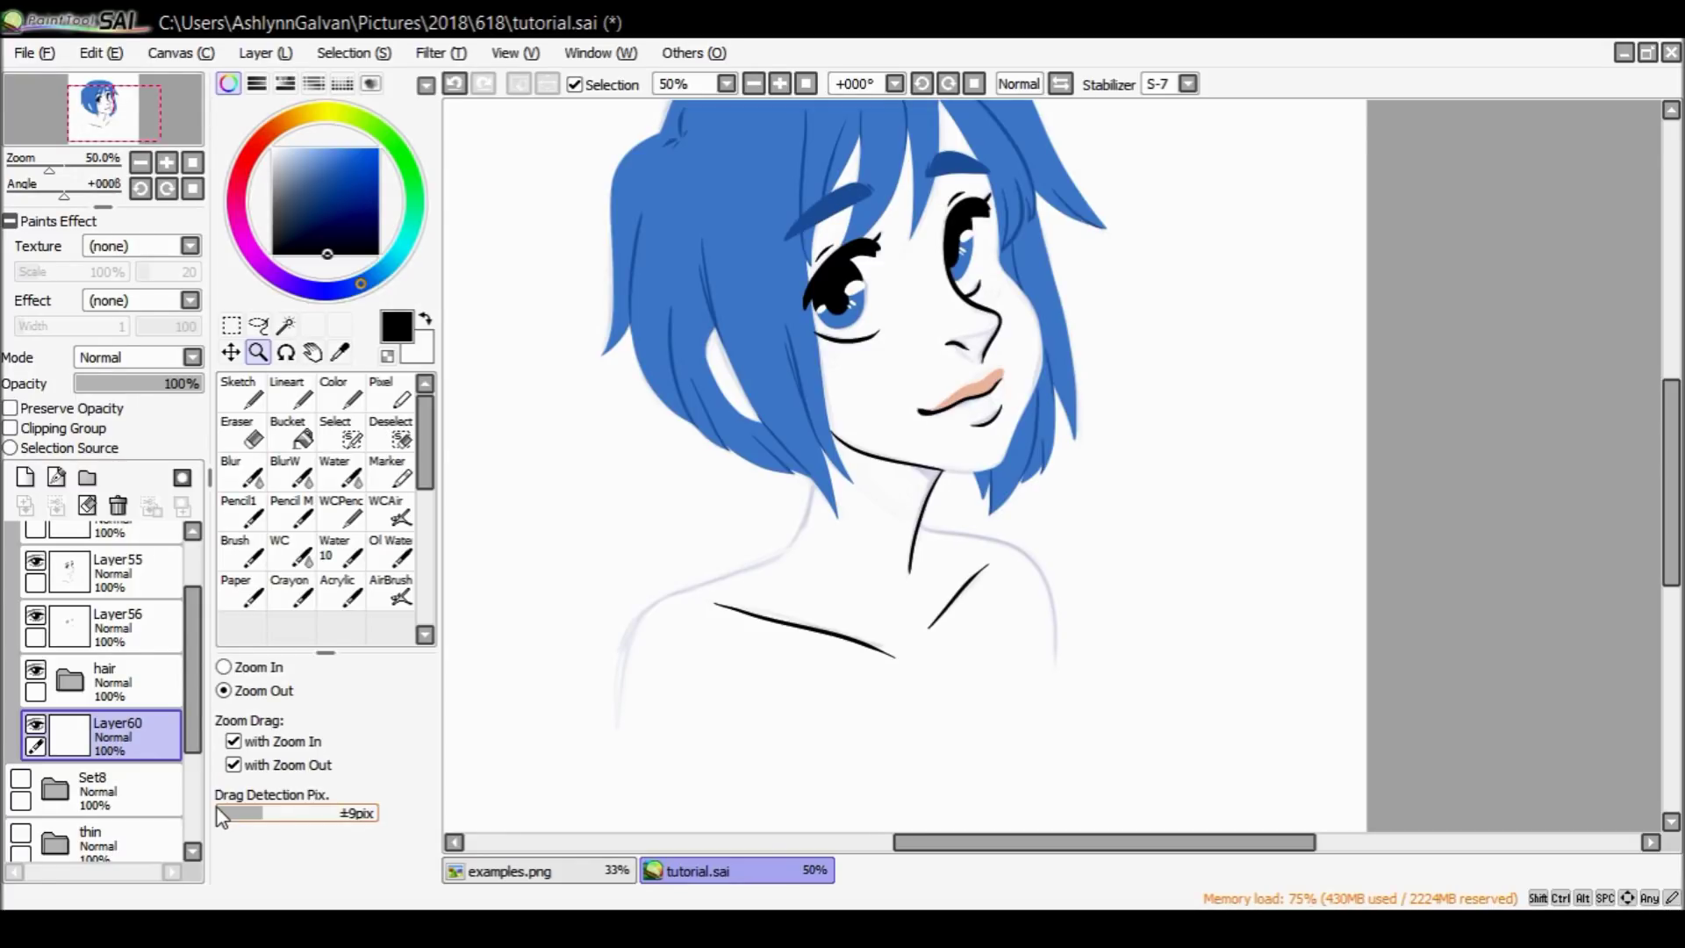
Show the Set8 folder to sample the light skin colour from its finished drawing, and hide the folder again.
{"action": "left_click", "coordinate": [254, 667]}
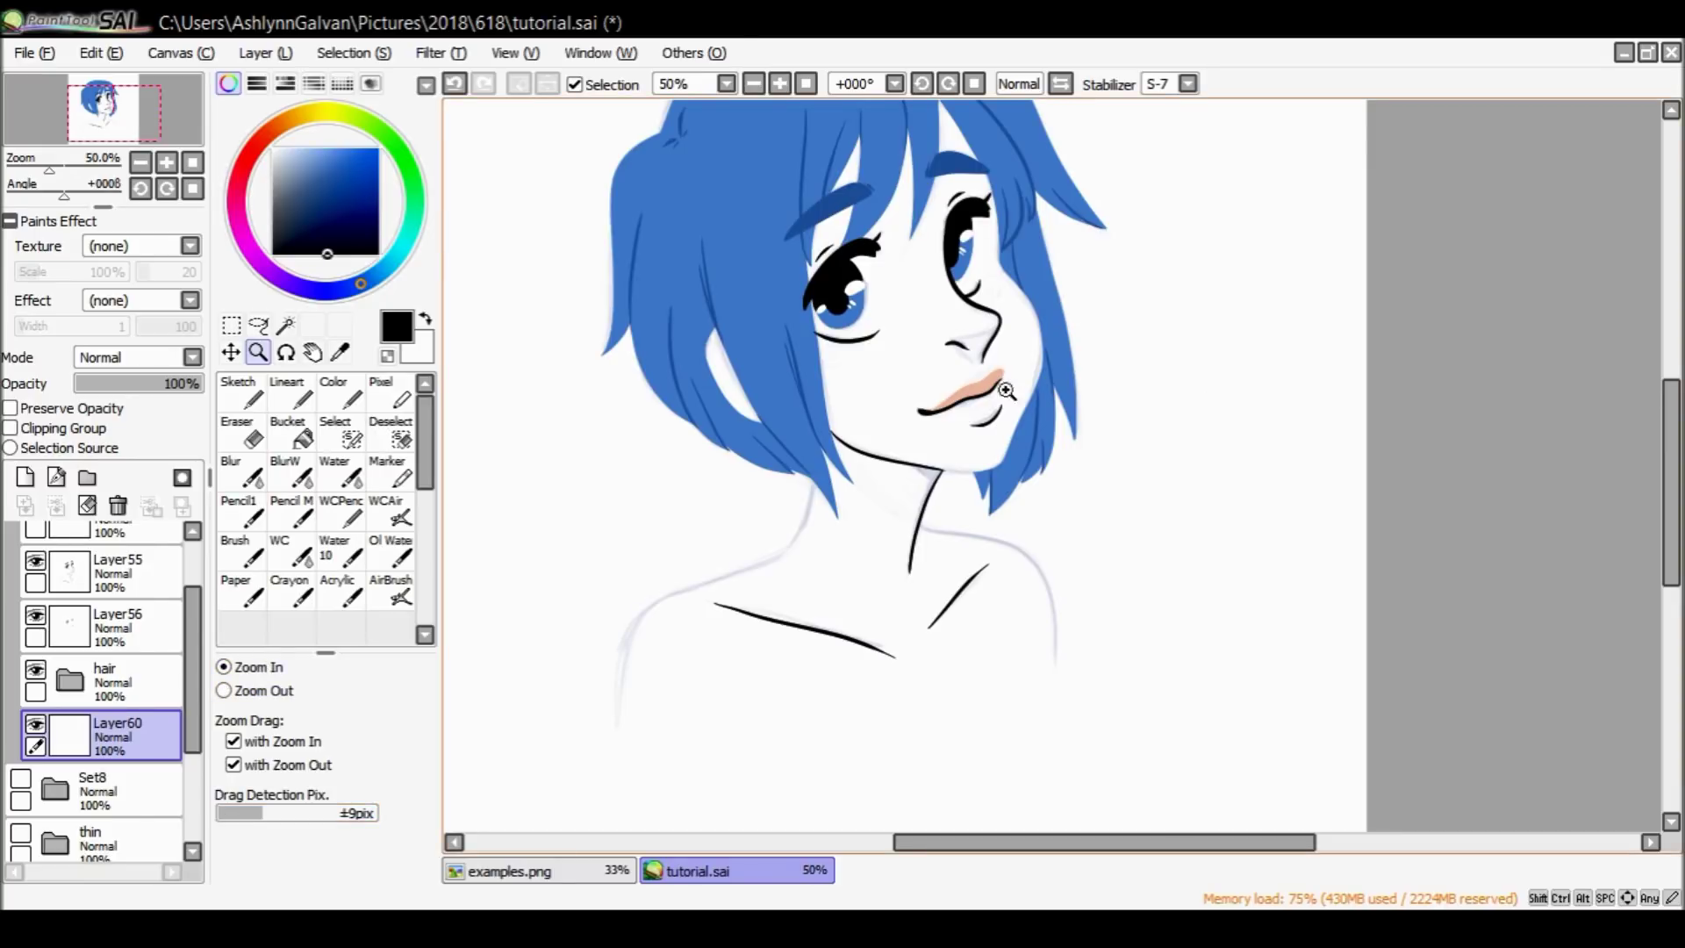
{"action": "left_click", "coordinate": [20, 778]}
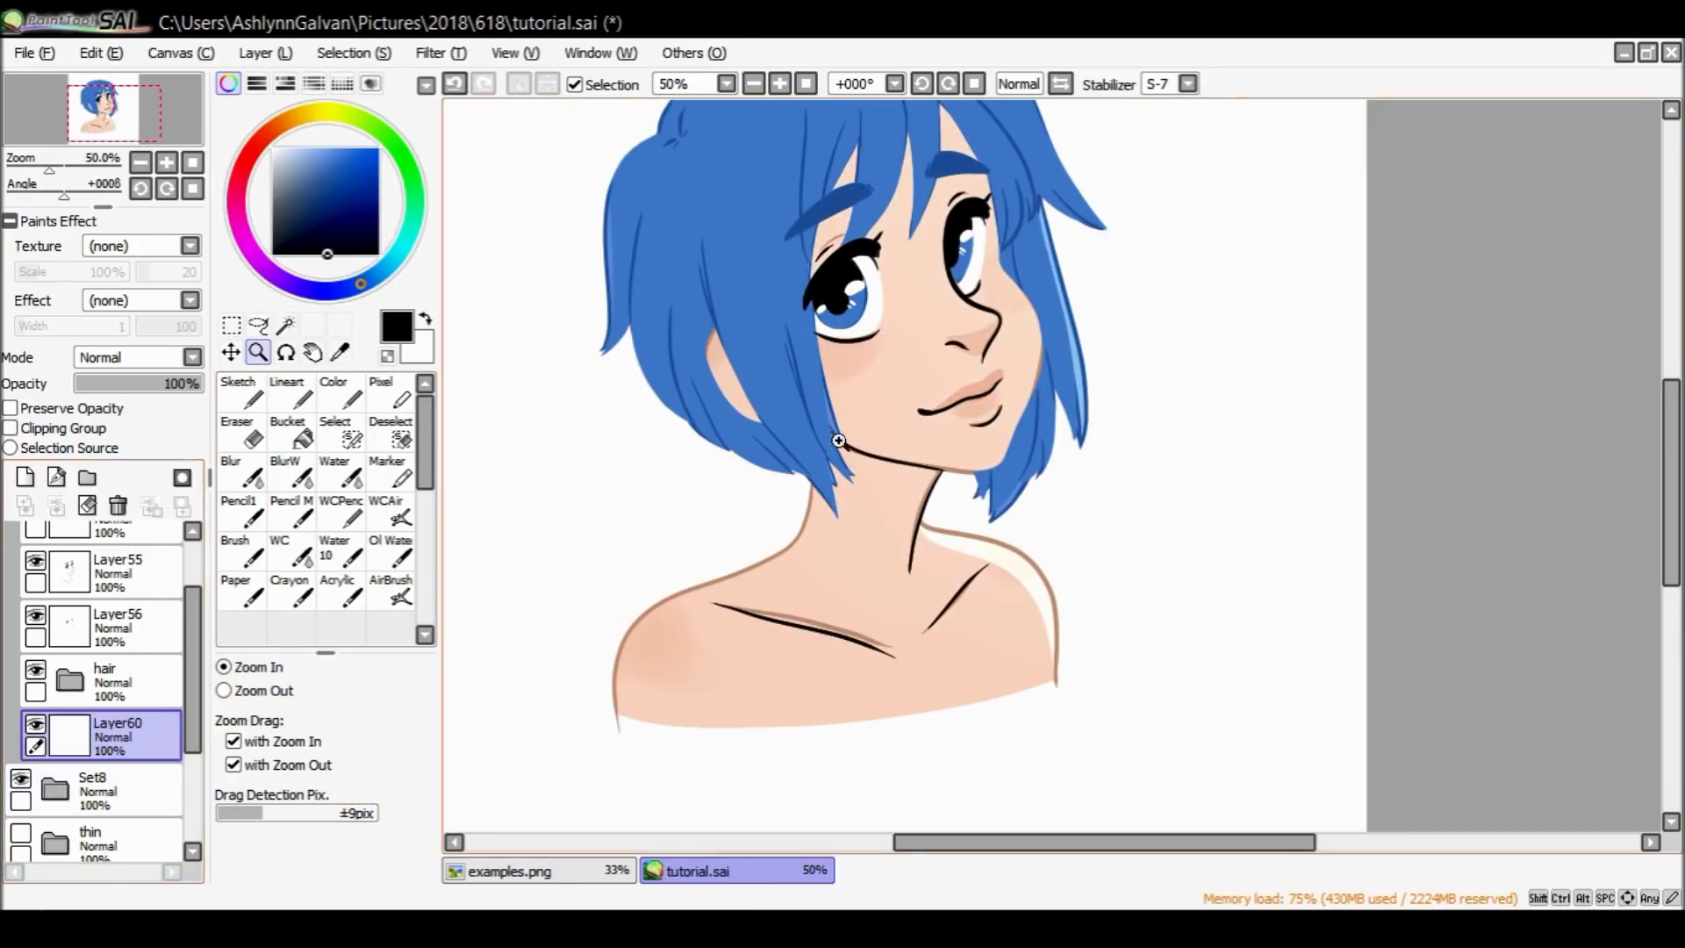
{"action": "left_click", "coordinate": [848, 595], "text": "alt"}
{"action": "left_click", "coordinate": [21, 779]}
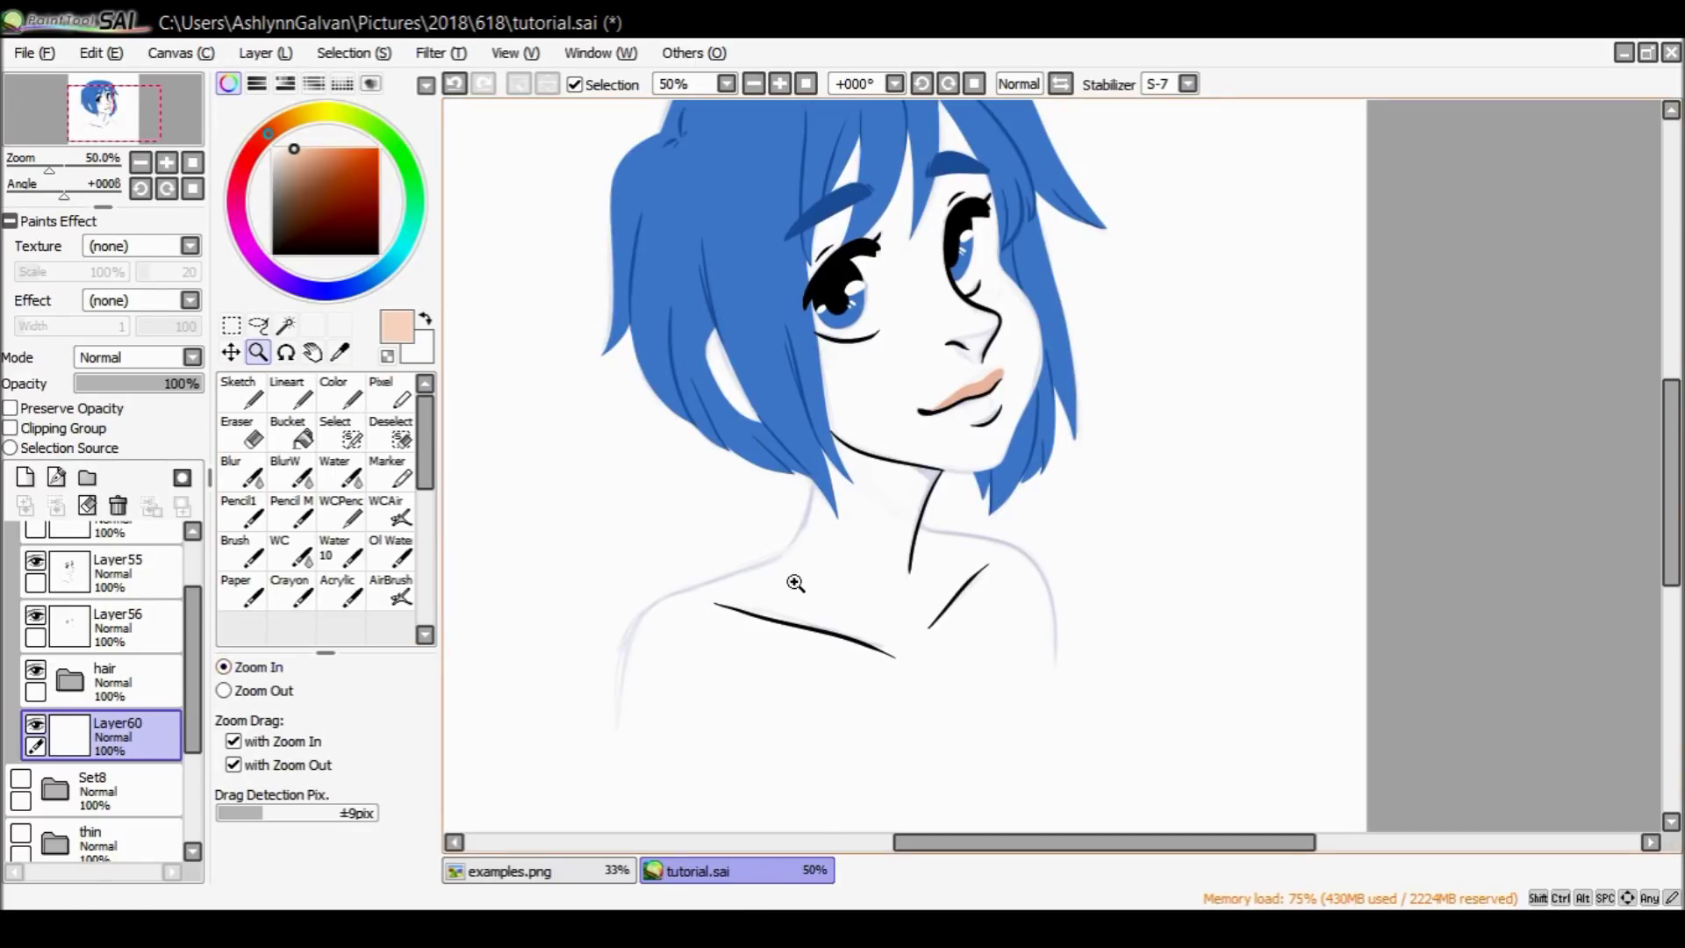
Outline the neck, both shoulders and the upper arms in the skin colour with the Lineart brush at size 4.7.
{"action": "left_click", "coordinate": [662, 650]}
{"action": "left_click", "coordinate": [655, 749]}
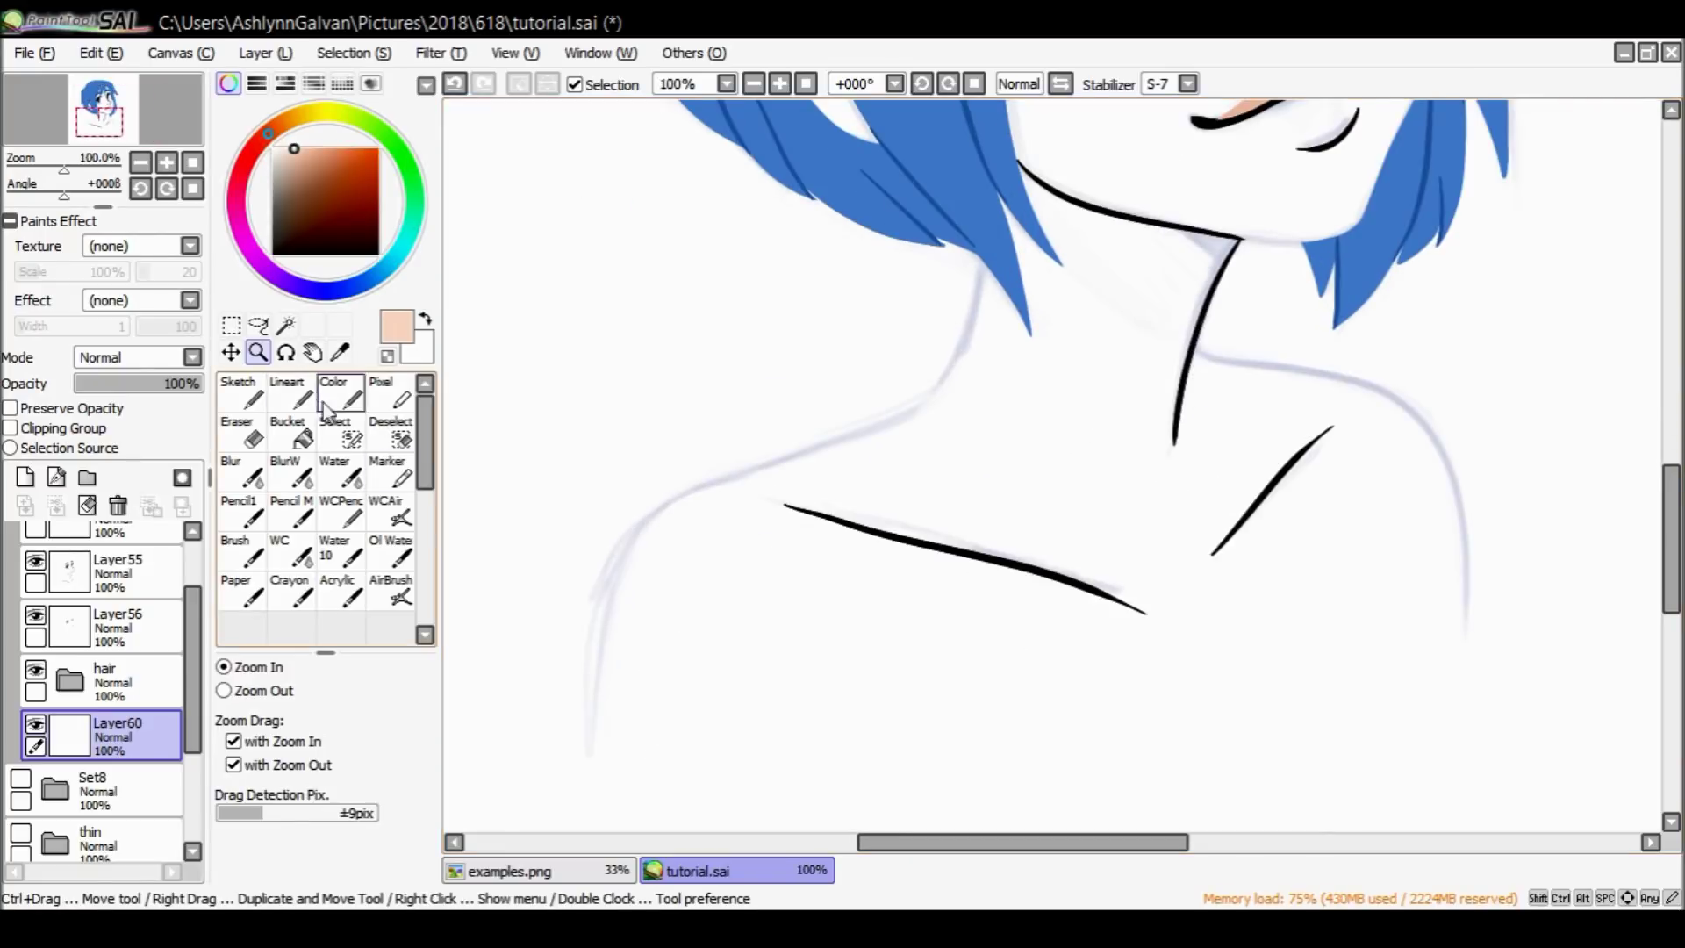
{"action": "left_click", "coordinate": [292, 393]}
{"action": "left_click", "coordinate": [369, 698]}
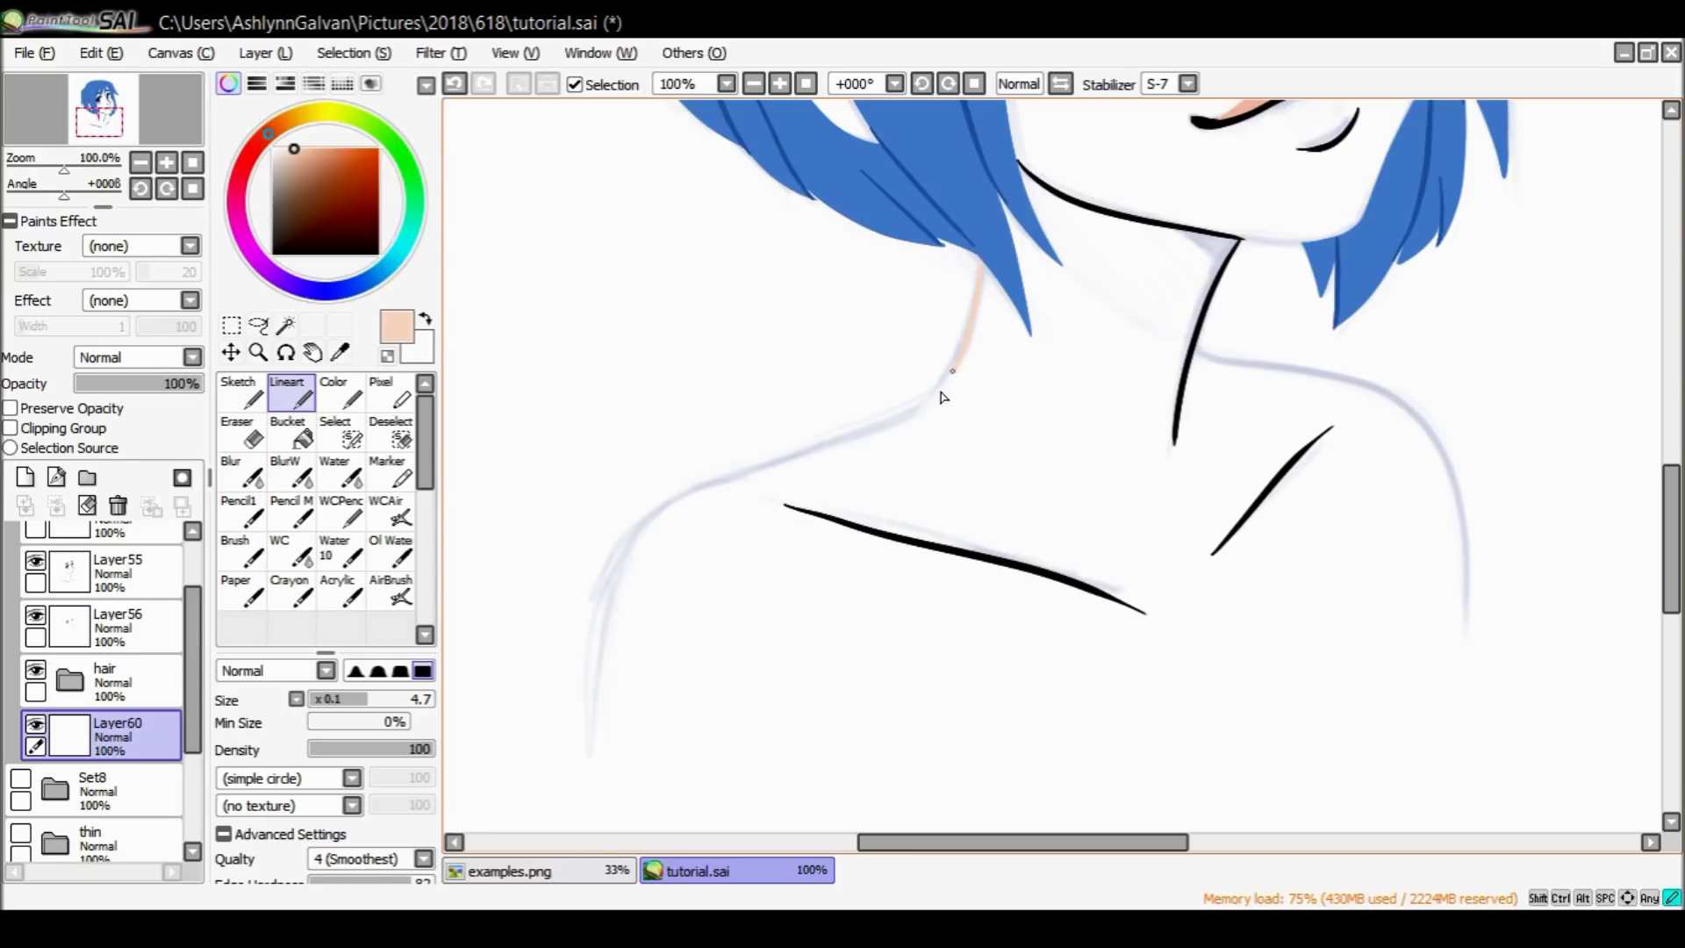
{"action": "mouse_move", "coordinate": [611, 549]}
{"action": "left_mouse_down"}
{"action": "mouse_move", "coordinate": [579, 622]}
{"action": "mouse_move", "coordinate": [595, 772]}
{"action": "left_mouse_up"}
{"action": "key", "text": "ctrl+z"}
{"action": "left_click_drag", "start_coordinate": [847, 460], "coordinate": [642, 522]}
{"action": "left_click_drag", "start_coordinate": [581, 728], "coordinate": [581, 794]}
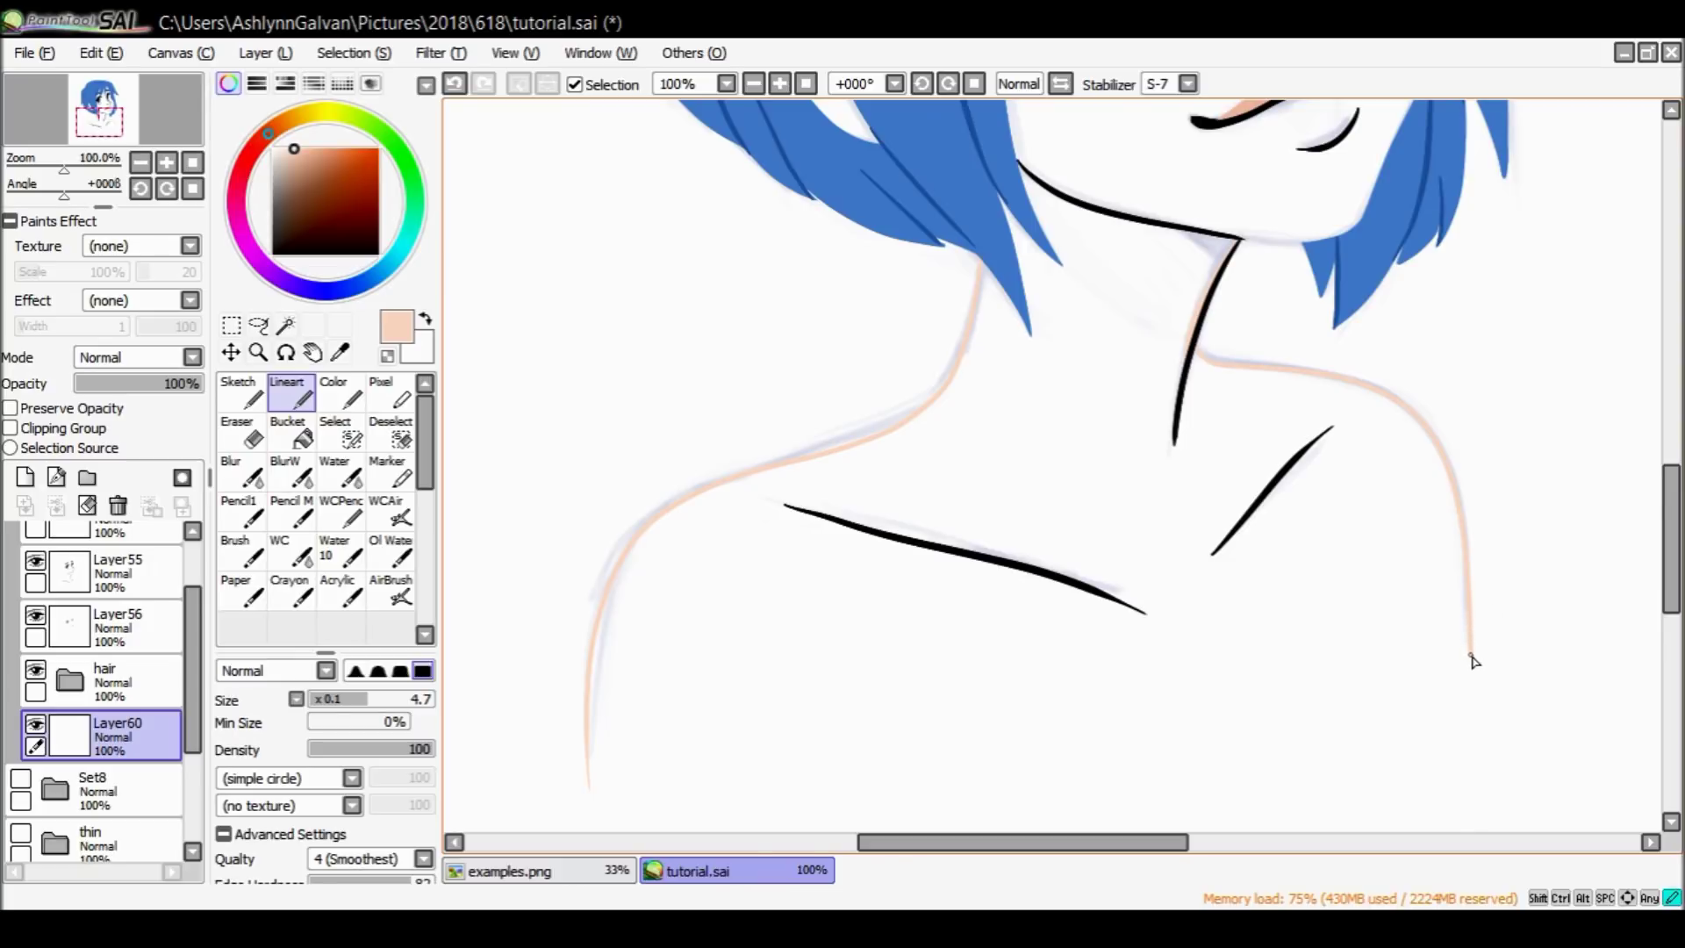
Close the bottom of the bust outline with one skin-coloured curve joining the ends of both arms.
{"action": "scroll", "coordinate": [1475, 669], "scroll_direction": "down", "scroll_amount": 3}
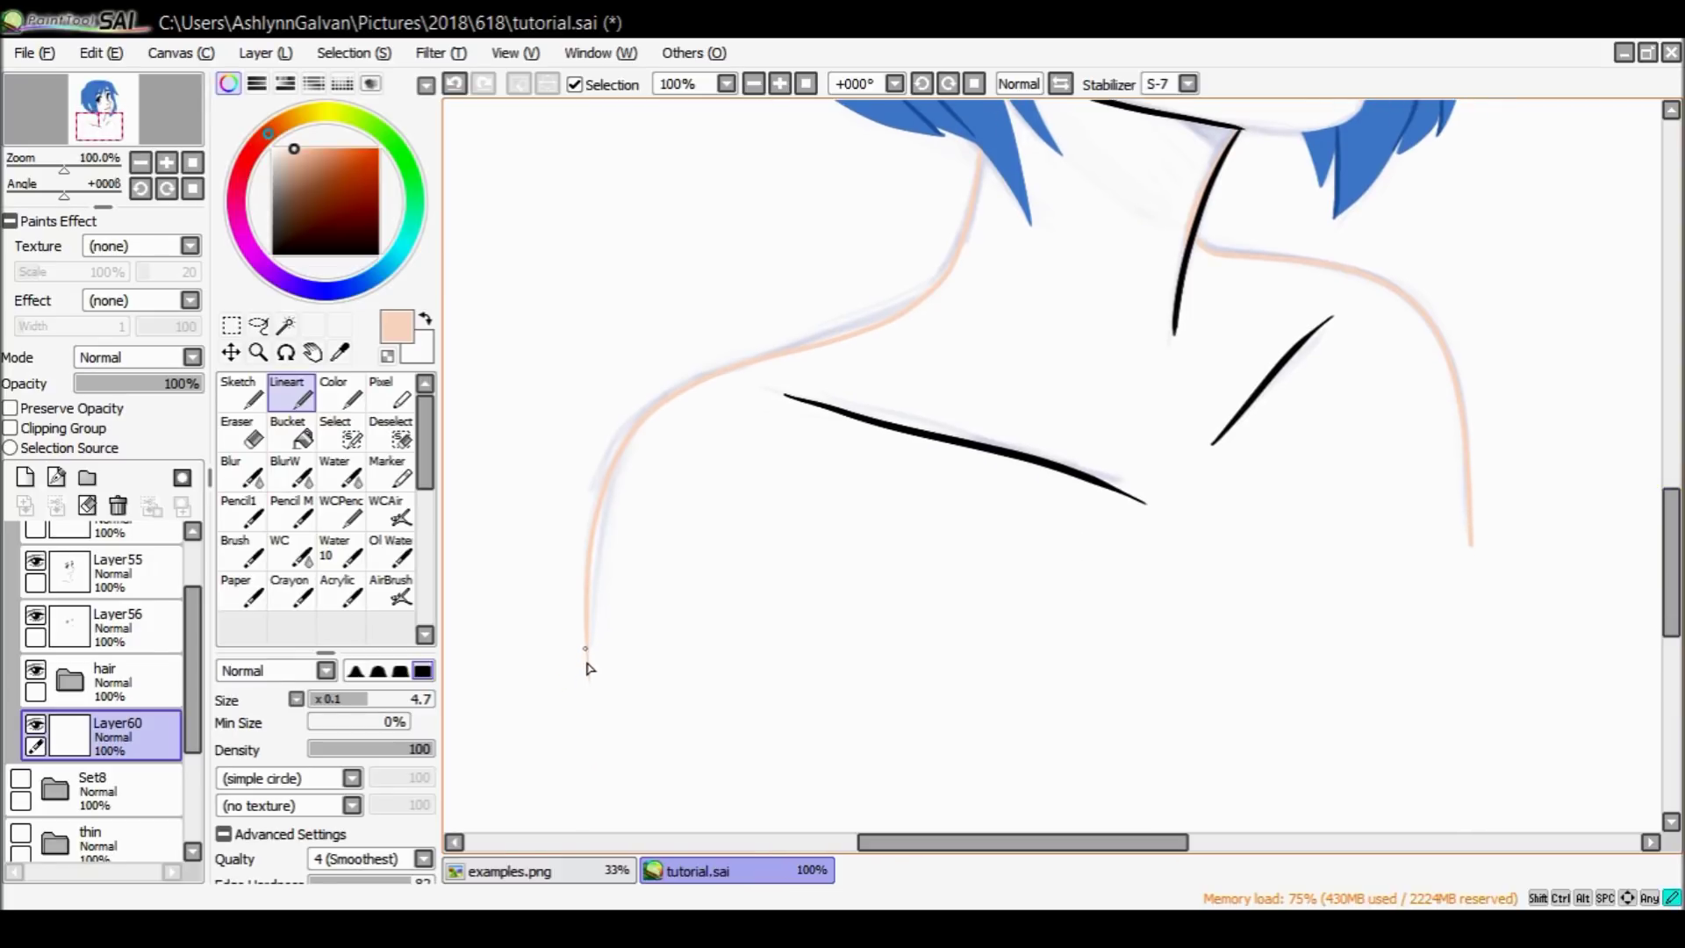
{"action": "mouse_move", "coordinate": [604, 698]}
{"action": "left_mouse_down"}
{"action": "mouse_move", "coordinate": [966, 689]}
{"action": "mouse_move", "coordinate": [1343, 568]}
{"action": "left_mouse_up"}
{"action": "key", "text": "ctrl+z"}
{"action": "mouse_move", "coordinate": [628, 722]}
{"action": "left_mouse_down"}
{"action": "mouse_move", "coordinate": [1057, 717]}
{"action": "mouse_move", "coordinate": [1303, 675]}
{"action": "mouse_move", "coordinate": [1393, 646]}
{"action": "mouse_move", "coordinate": [1473, 541]}
{"action": "left_mouse_up"}
Close the corner where the jaw and neck lines meet with small skin-coloured Lineart dabs.
{"action": "scroll", "coordinate": [1655, 513], "scroll_direction": "down", "scroll_amount": 1}
{"action": "scroll", "coordinate": [1650, 520], "scroll_direction": "up", "scroll_amount": 2}
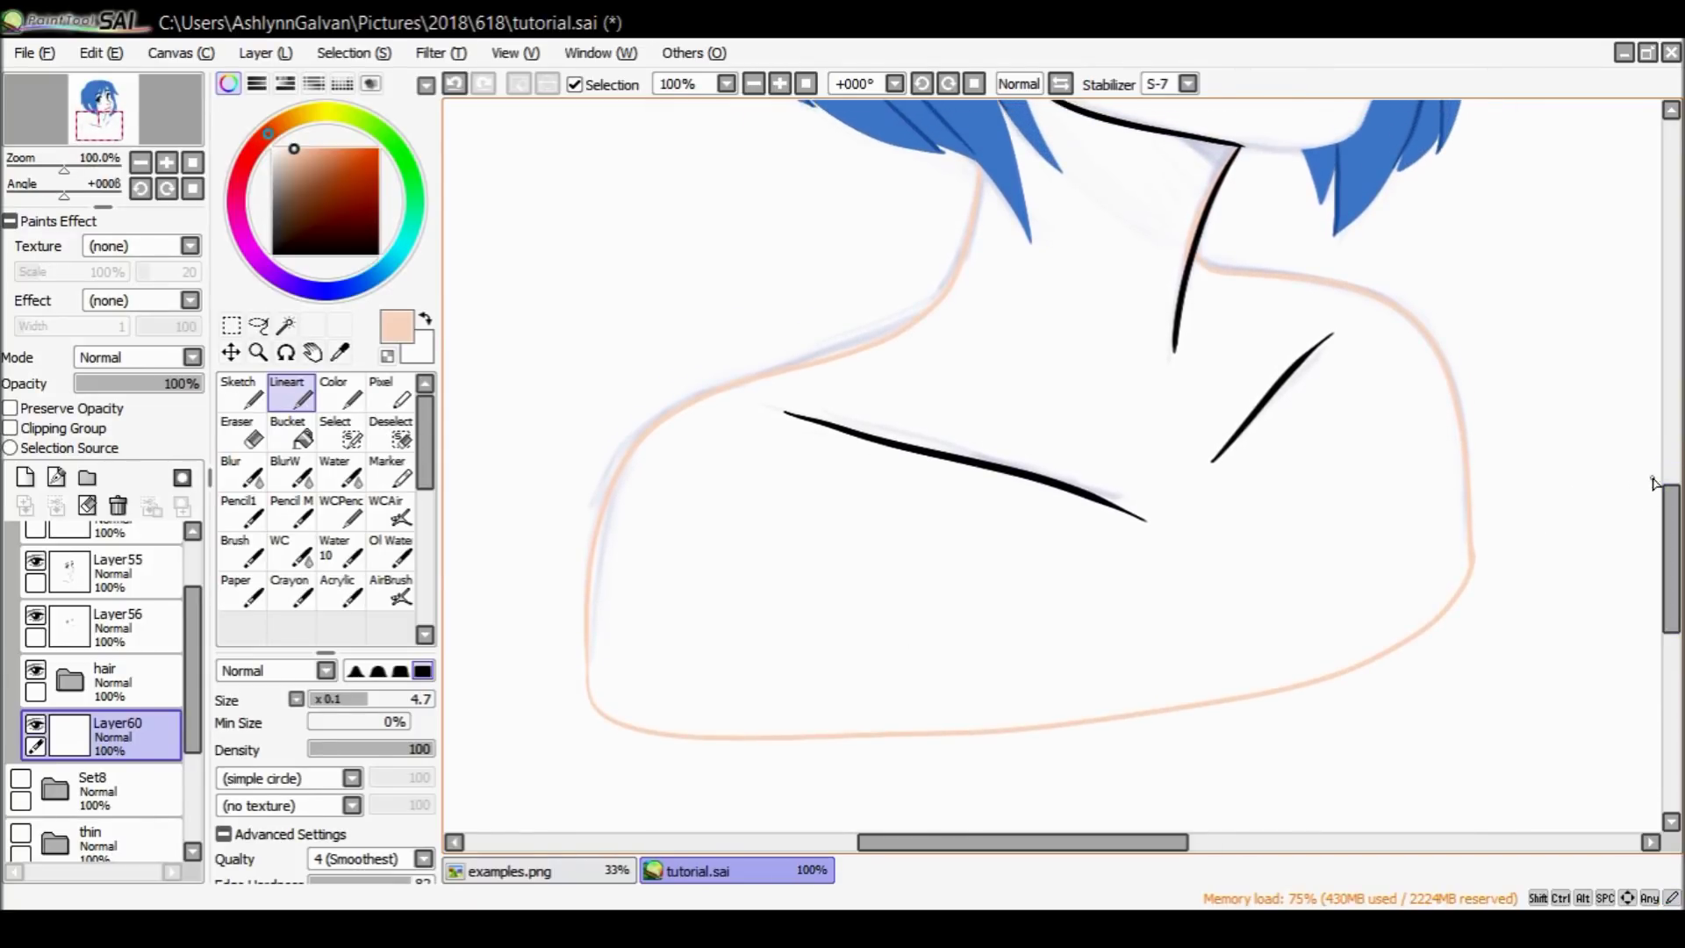
{"action": "left_click_drag", "start_coordinate": [1675, 514], "coordinate": [1666, 441]}
{"action": "left_click", "coordinate": [258, 352]}
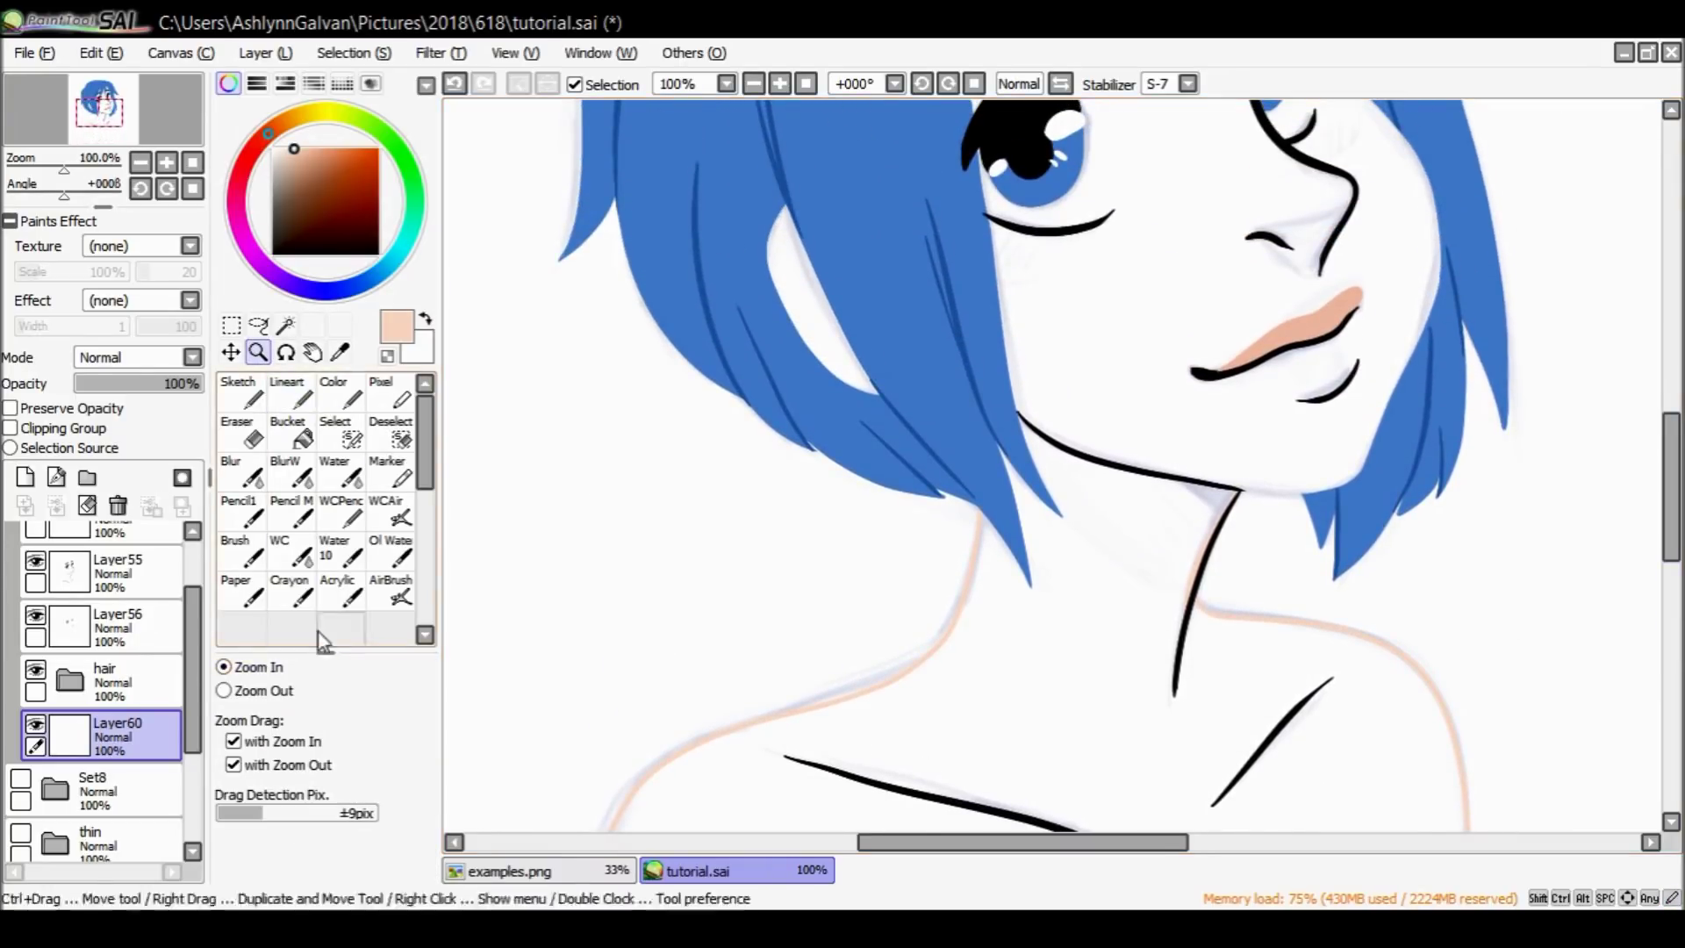
{"action": "left_click", "coordinate": [1402, 474]}
{"action": "left_click", "coordinate": [1402, 474]}
{"action": "left_click", "coordinate": [1343, 497]}
{"action": "left_click", "coordinate": [289, 391]}
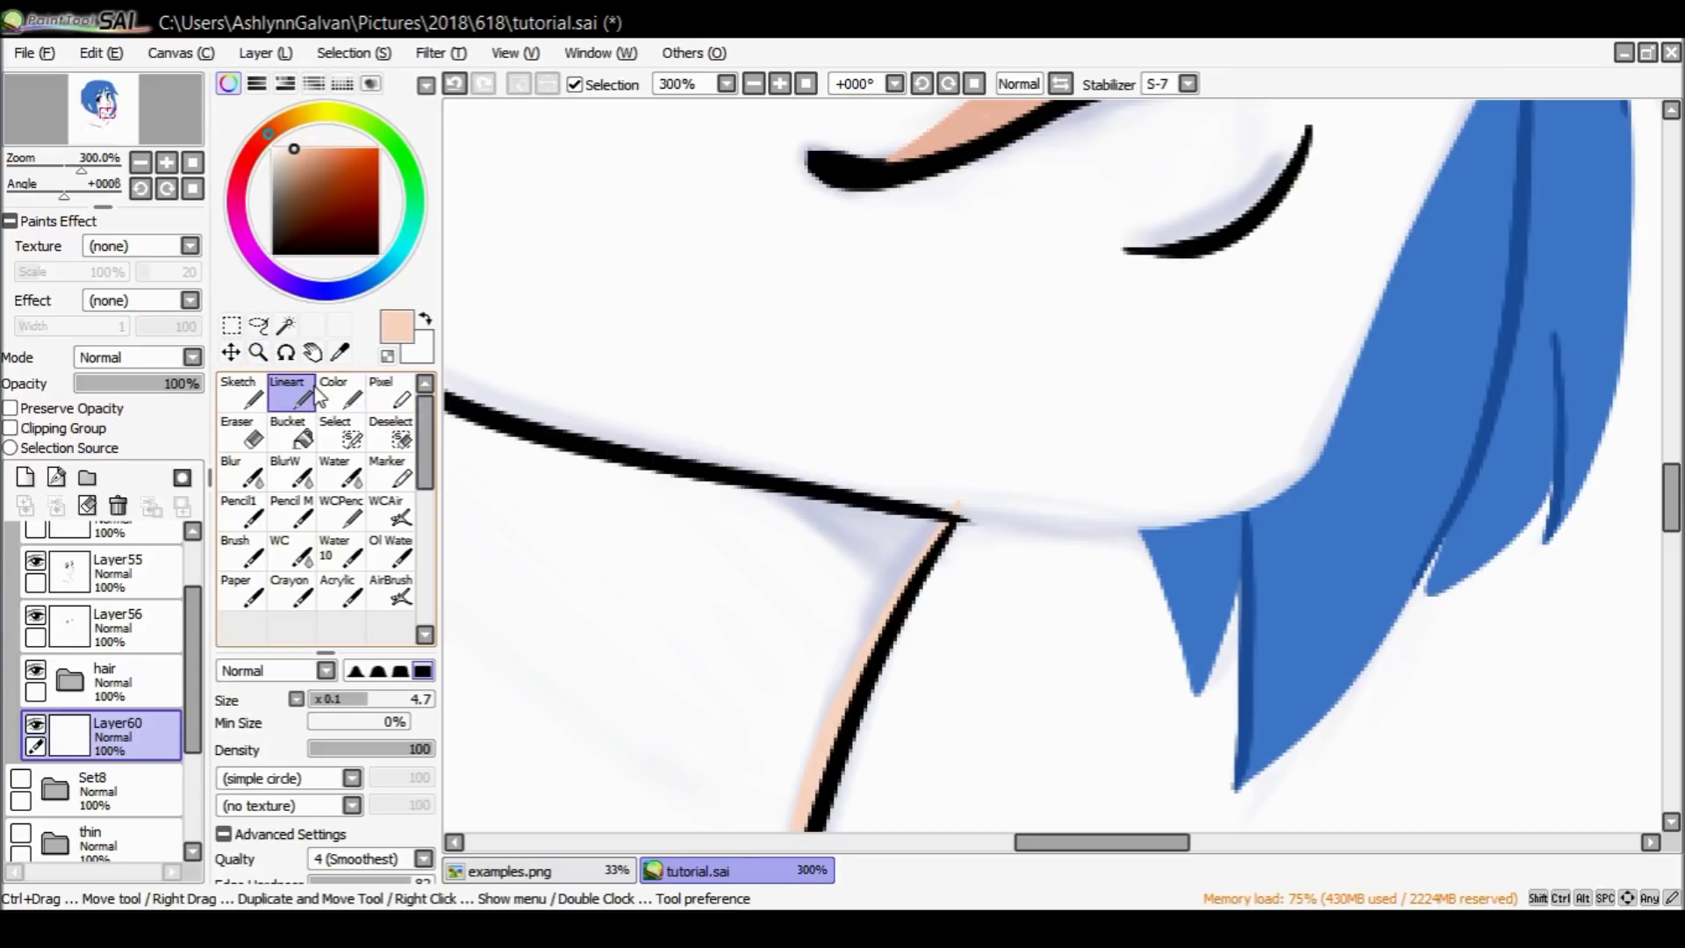
{"action": "left_click_drag", "start_coordinate": [949, 509], "coordinate": [1072, 516]}
{"action": "key", "text": "ctrl+z"}
{"action": "left_click_drag", "start_coordinate": [955, 512], "coordinate": [1177, 527]}
{"action": "key", "text": "ctrl+z"}
{"action": "left_click_drag", "start_coordinate": [937, 513], "coordinate": [948, 526]}
{"action": "left_click", "coordinate": [945, 516]}
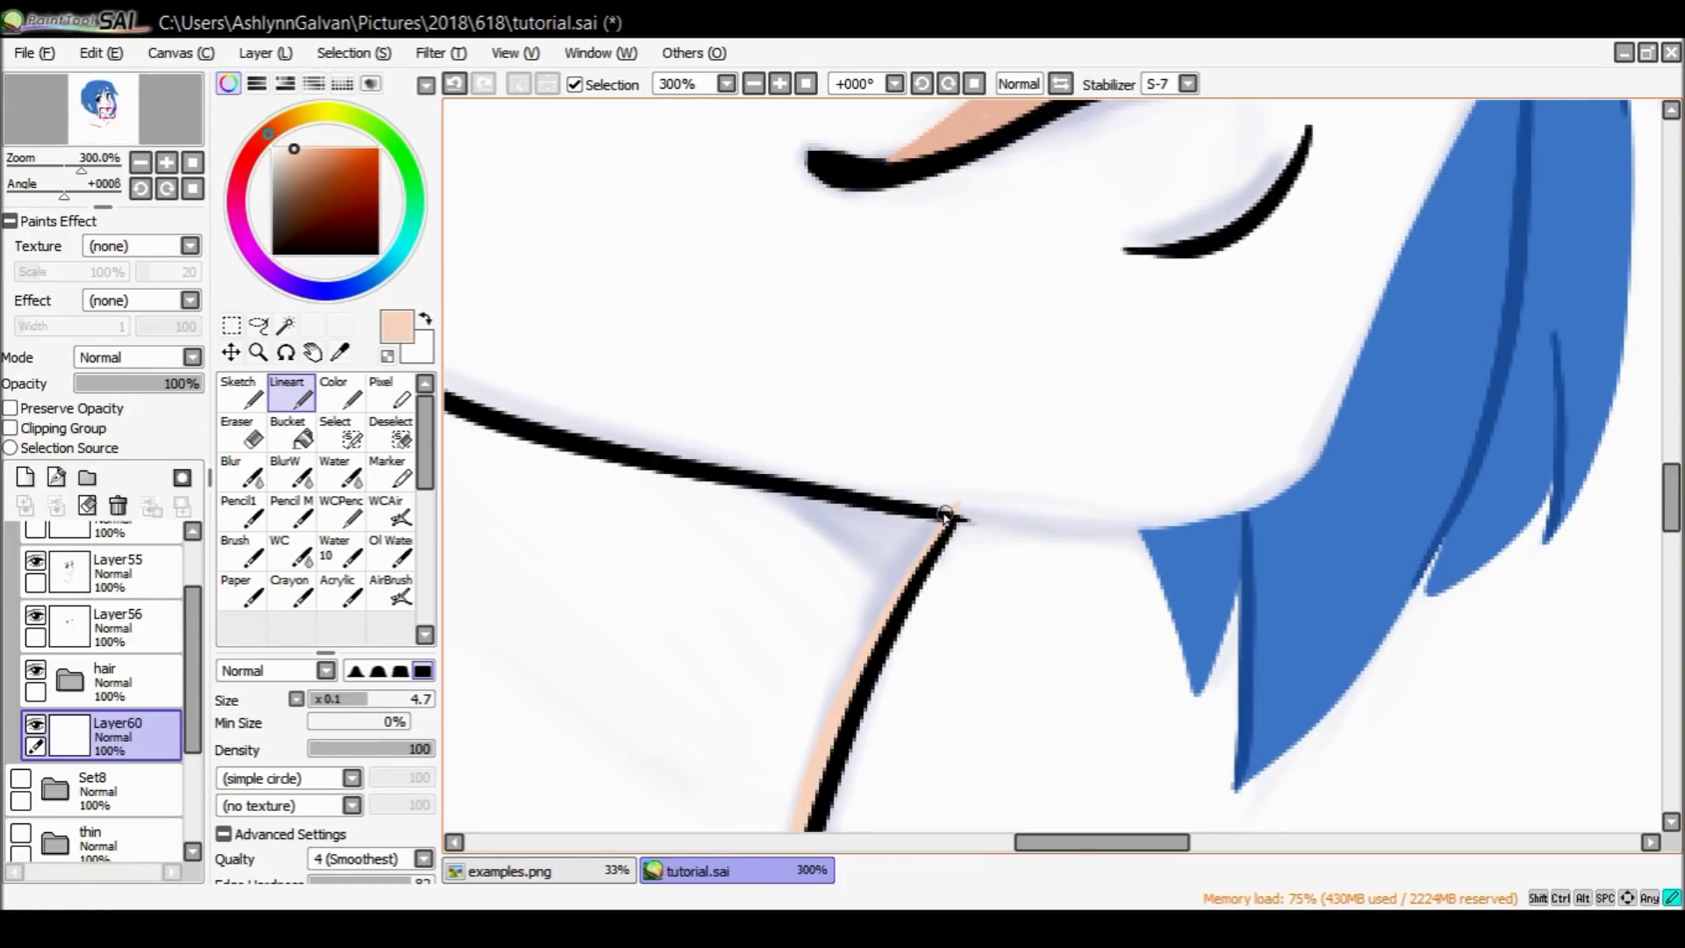
Draw the chin's lower edge in skin colour from the jaw and neck corner across to the hair.
{"action": "left_click_drag", "start_coordinate": [1042, 522], "coordinate": [1198, 525]}
{"action": "key", "text": "ctrl+z"}
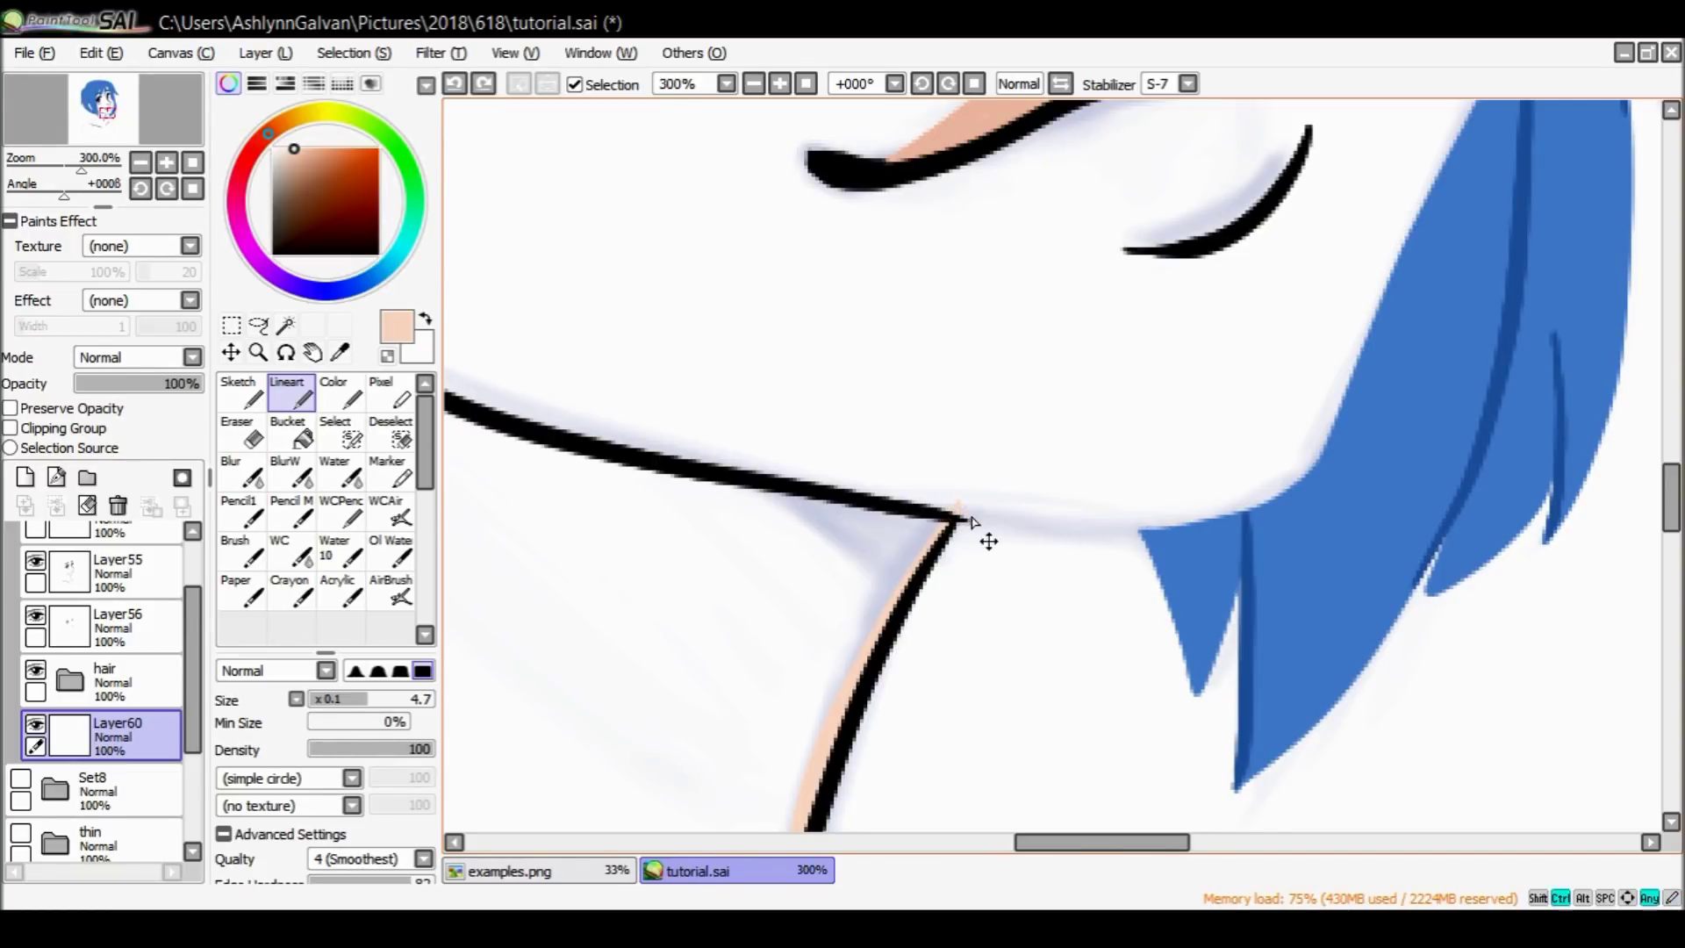
{"action": "left_click_drag", "start_coordinate": [992, 523], "coordinate": [1262, 559]}
{"action": "key", "text": "ctrl+z"}
{"action": "mouse_move", "coordinate": [974, 519]}
{"action": "left_mouse_down"}
{"action": "mouse_move", "coordinate": [1198, 522]}
{"action": "mouse_move", "coordinate": [1308, 465]}
{"action": "left_mouse_up"}
Set the Lineart brush size to 10 and close the face's skin outline behind the hair.
{"action": "left_click", "coordinate": [258, 352]}
{"action": "left_click", "coordinate": [254, 691]}
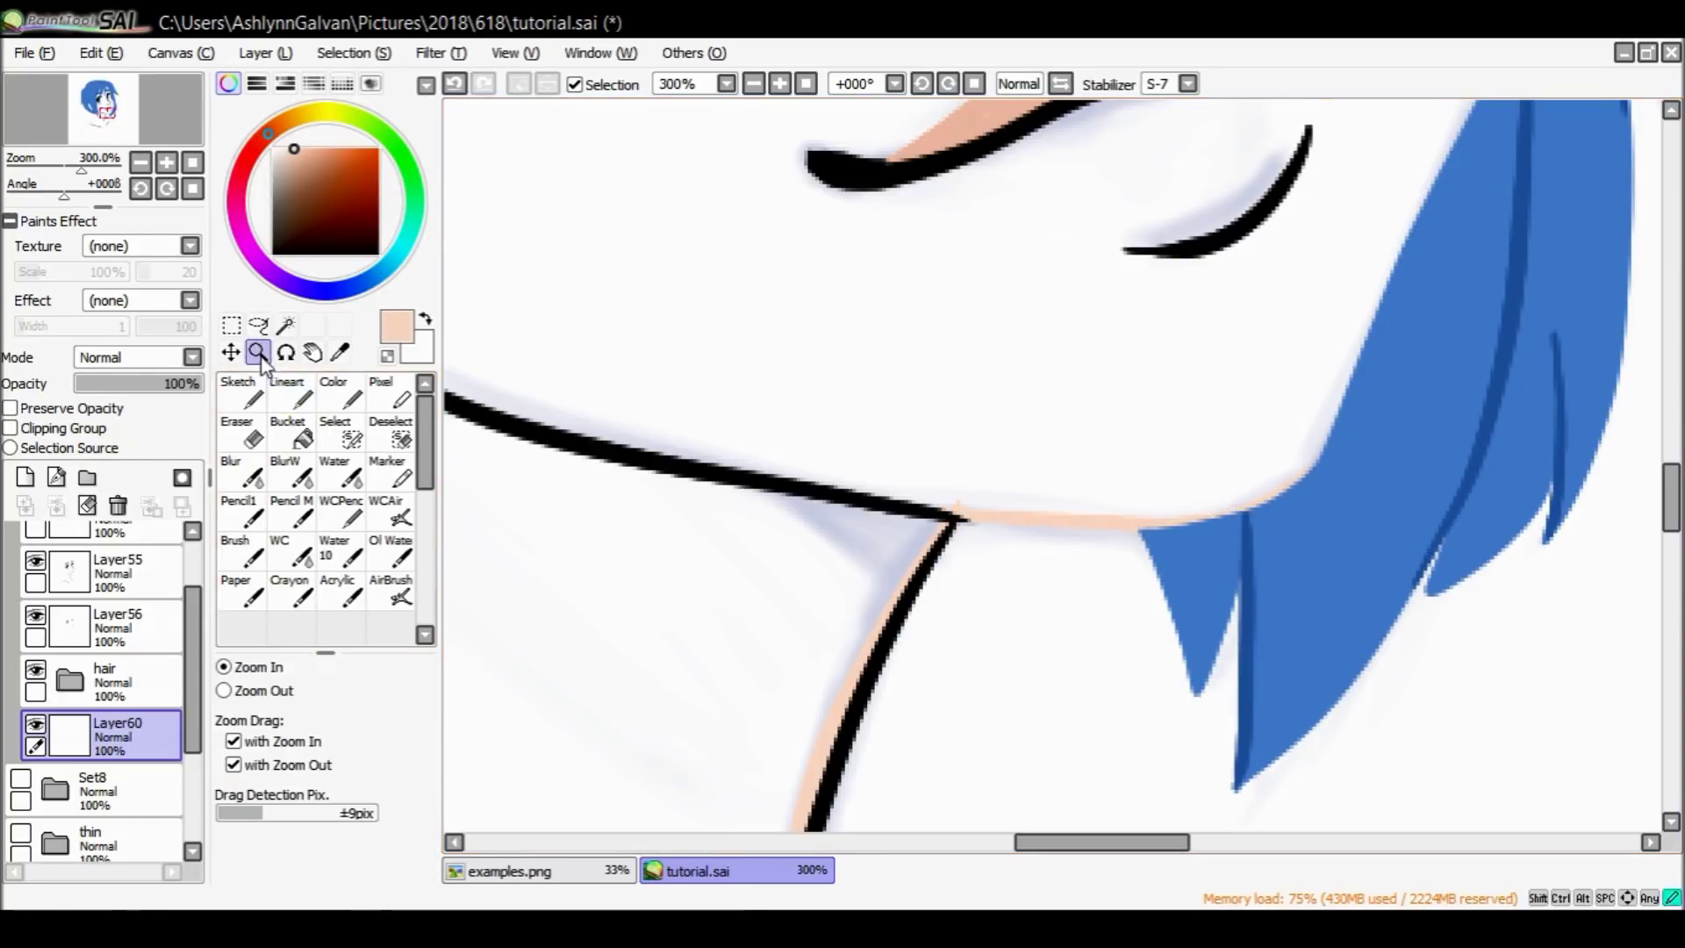
{"action": "left_click", "coordinate": [1086, 411]}
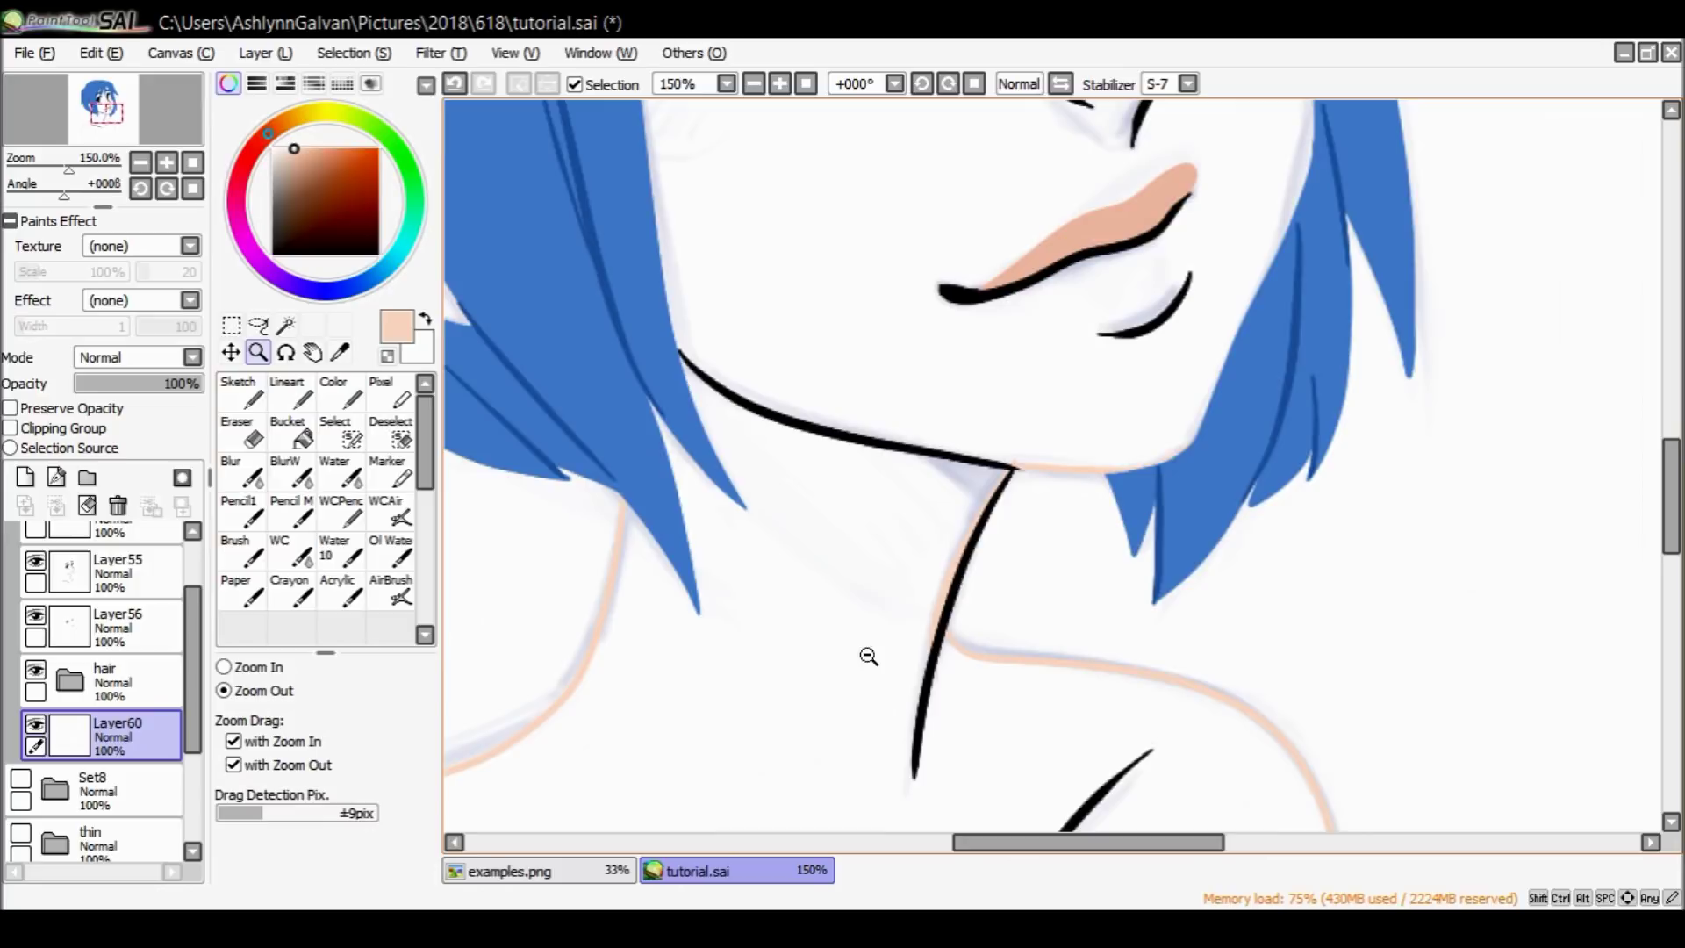
{"action": "left_click", "coordinate": [1052, 446]}
{"action": "left_click_drag", "start_coordinate": [1673, 439], "coordinate": [1672, 396]}
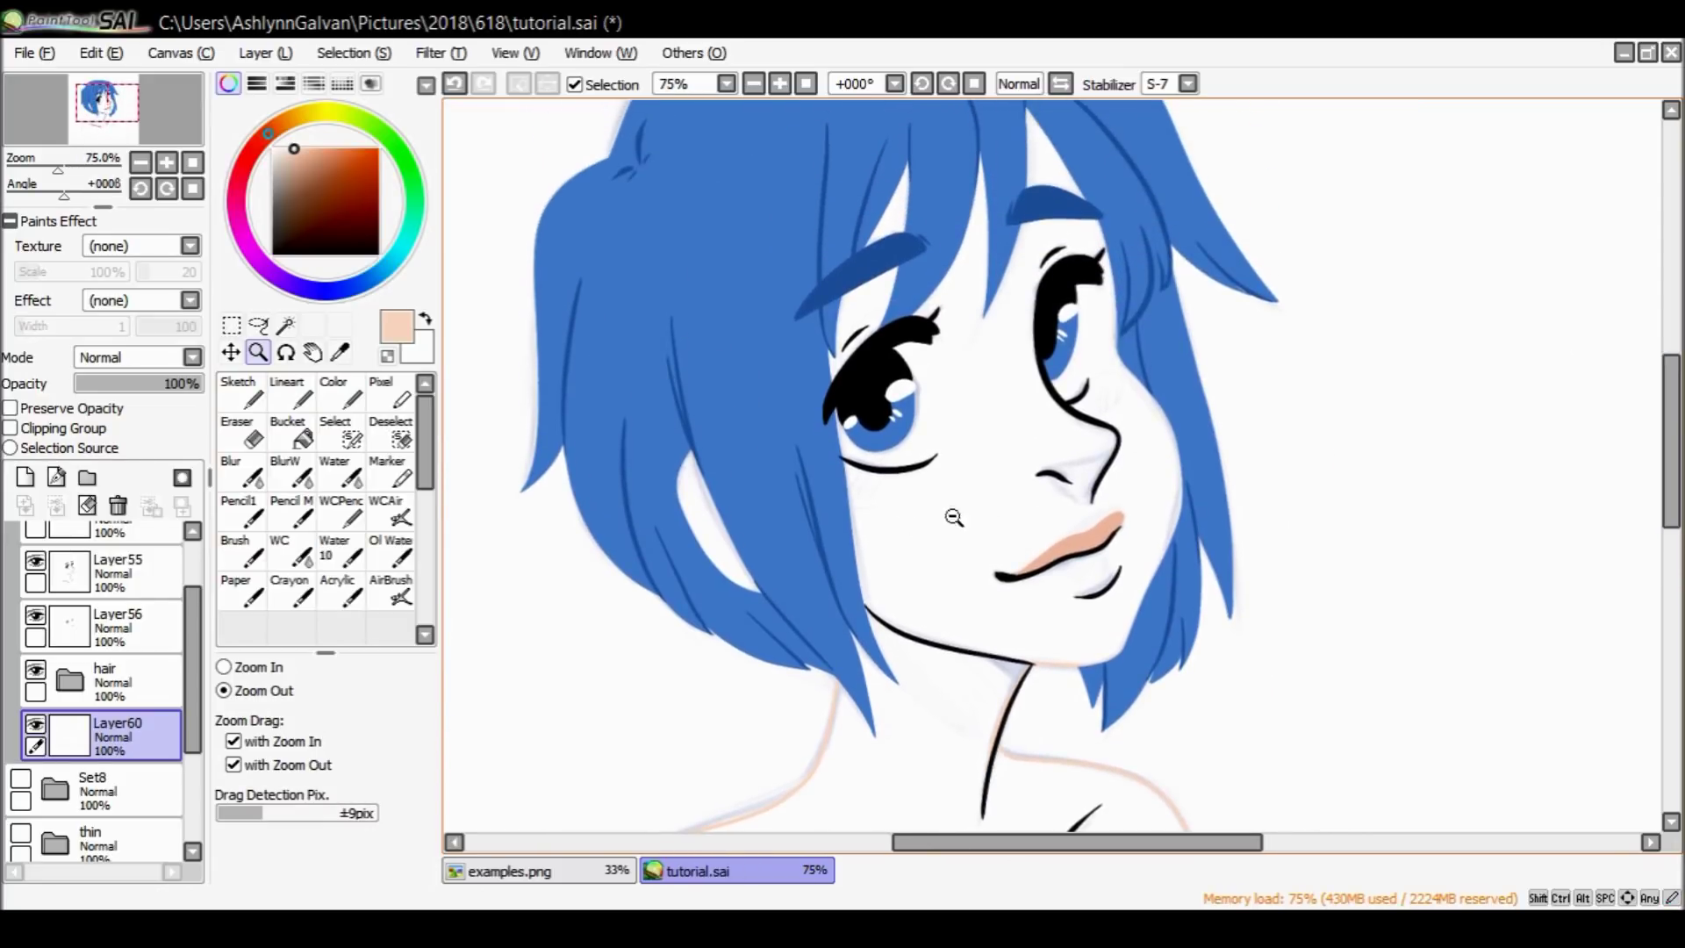
{"action": "left_click", "coordinate": [287, 392]}
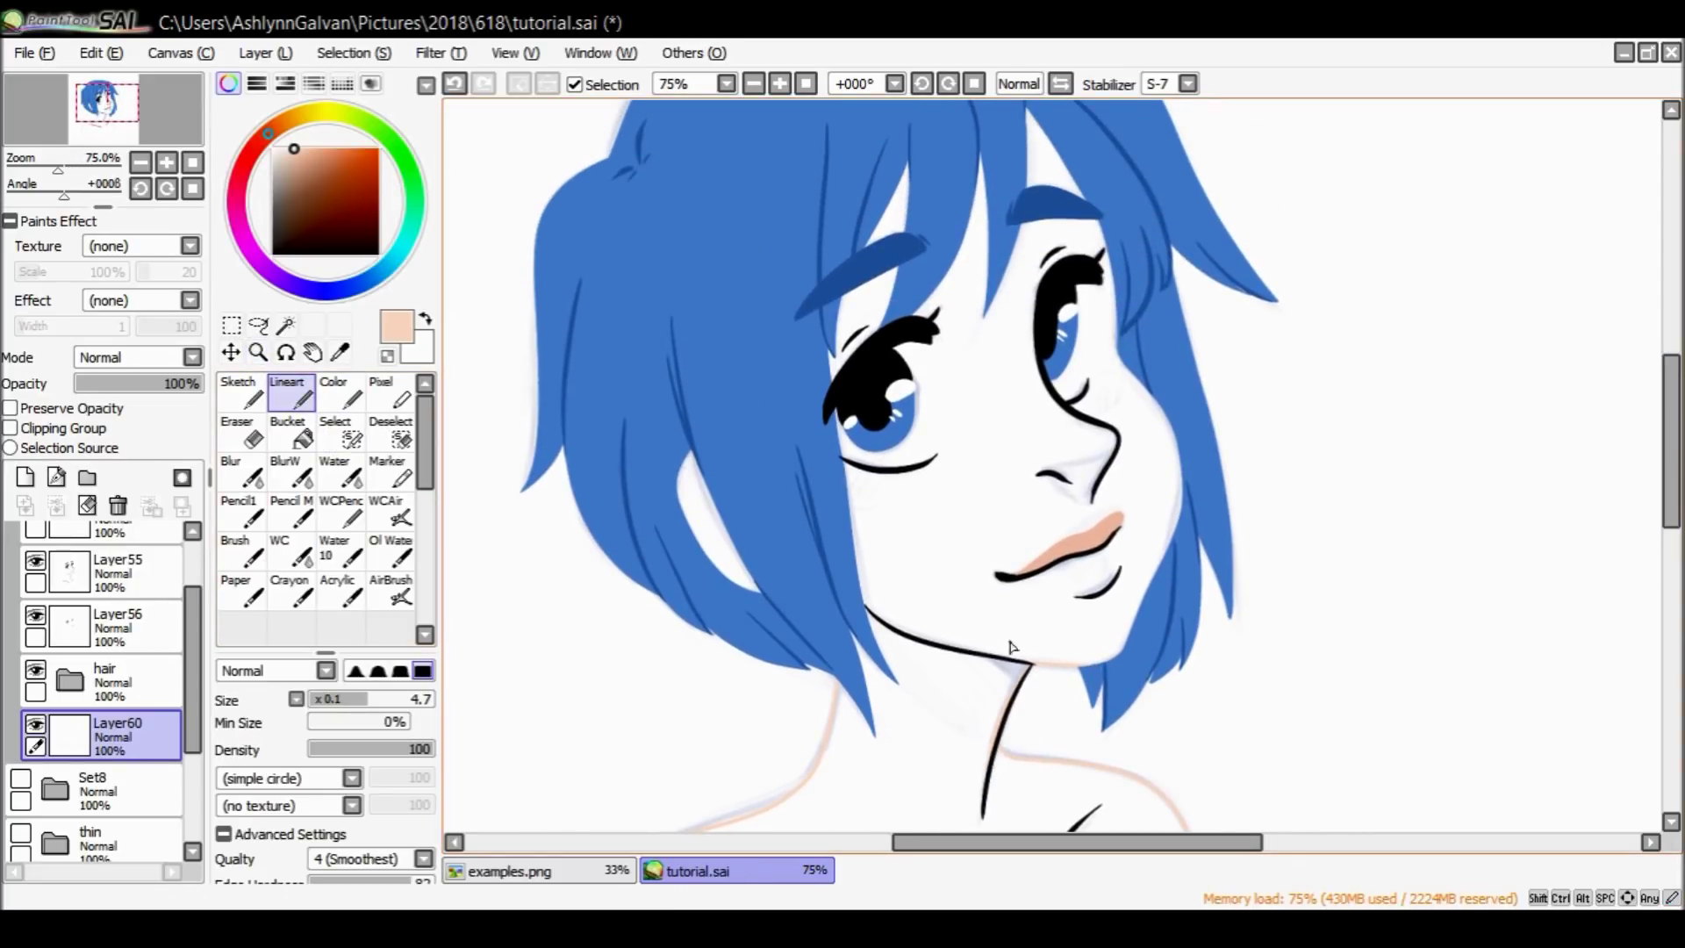
{"action": "left_click_drag", "start_coordinate": [424, 702], "coordinate": [463, 715]}
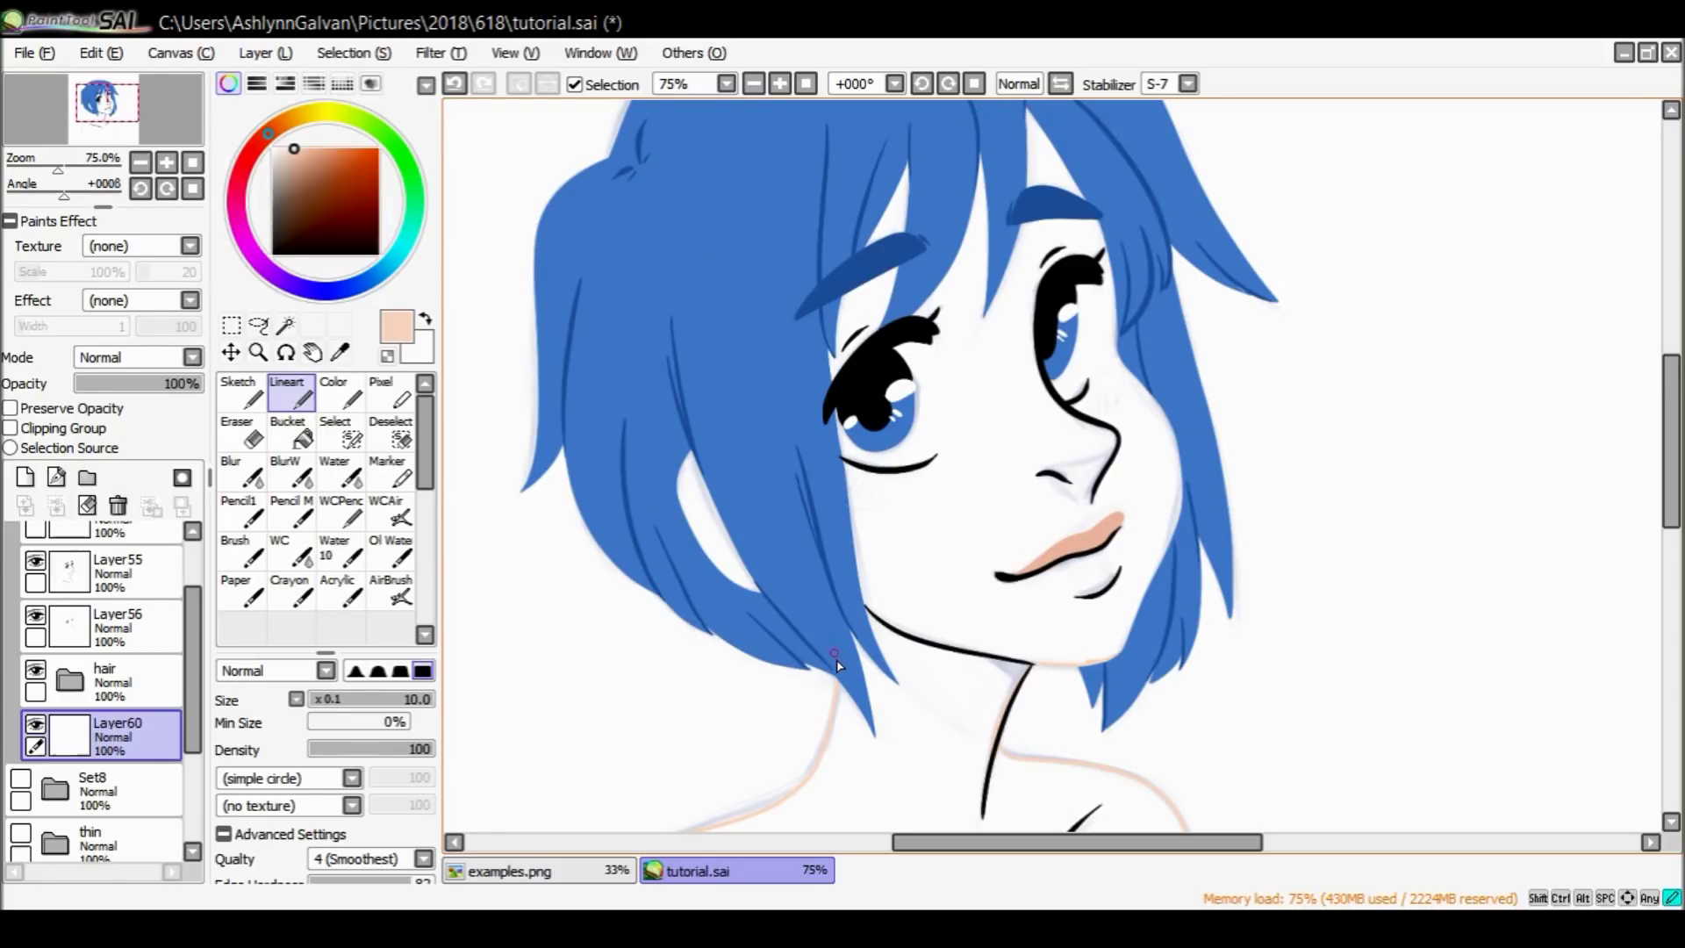
Fill the outlined face, neck and shoulders with the light skin colour using the Bucket.
{"action": "left_click", "coordinate": [294, 432]}
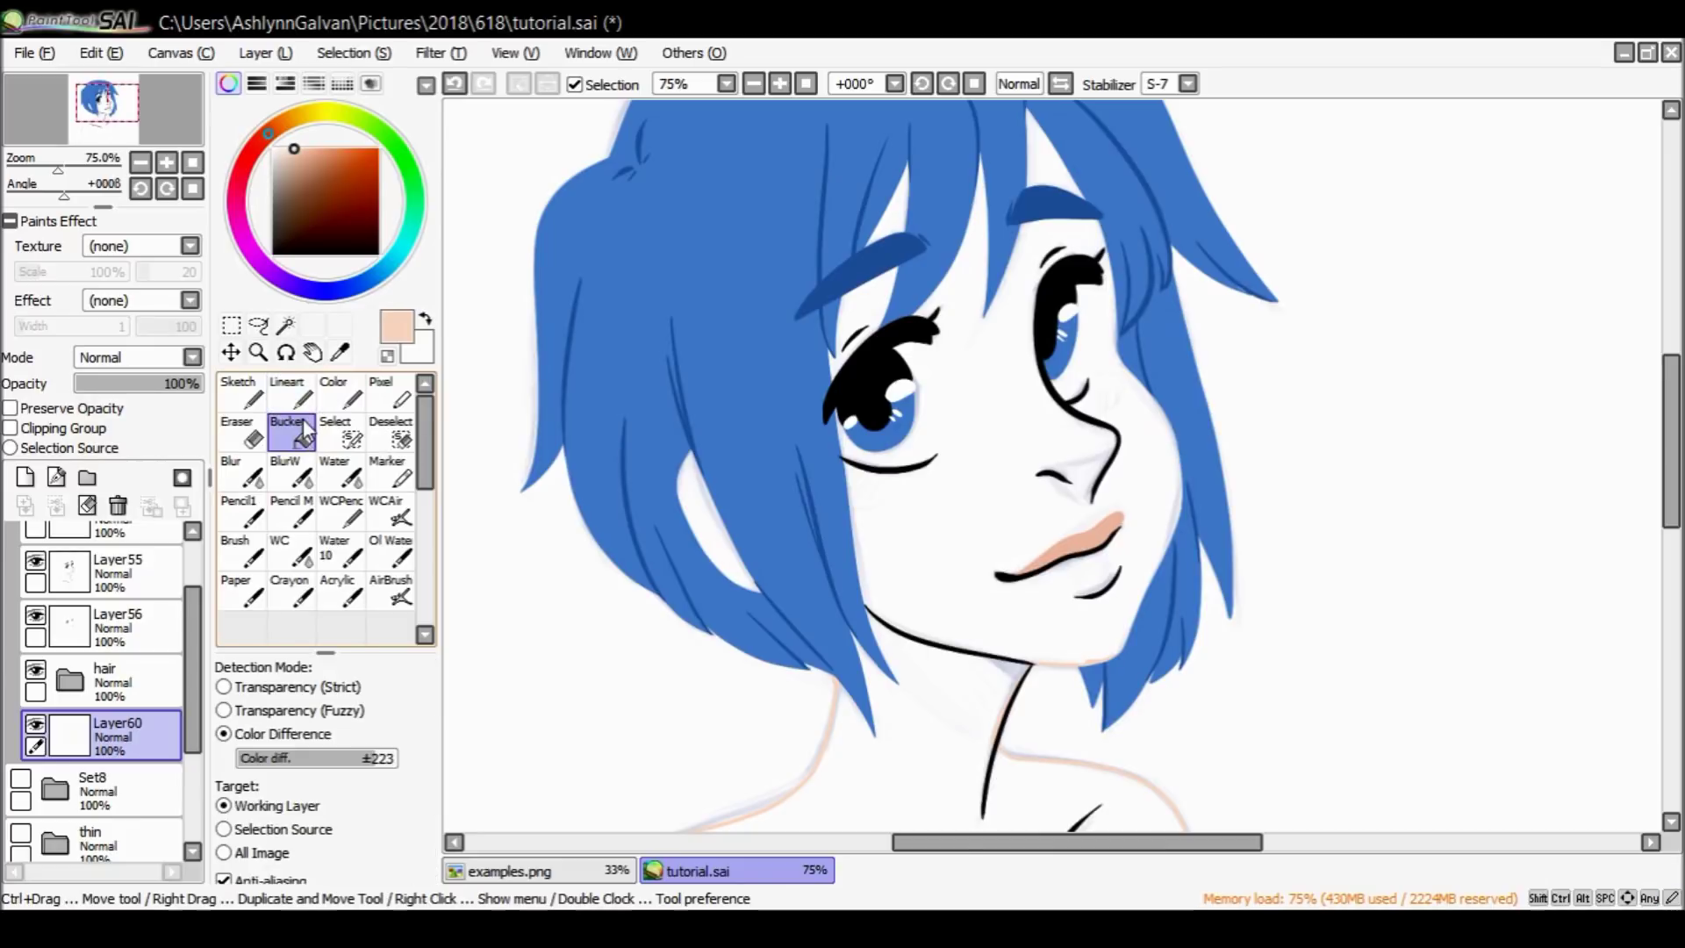
{"action": "left_click", "coordinate": [1194, 447]}
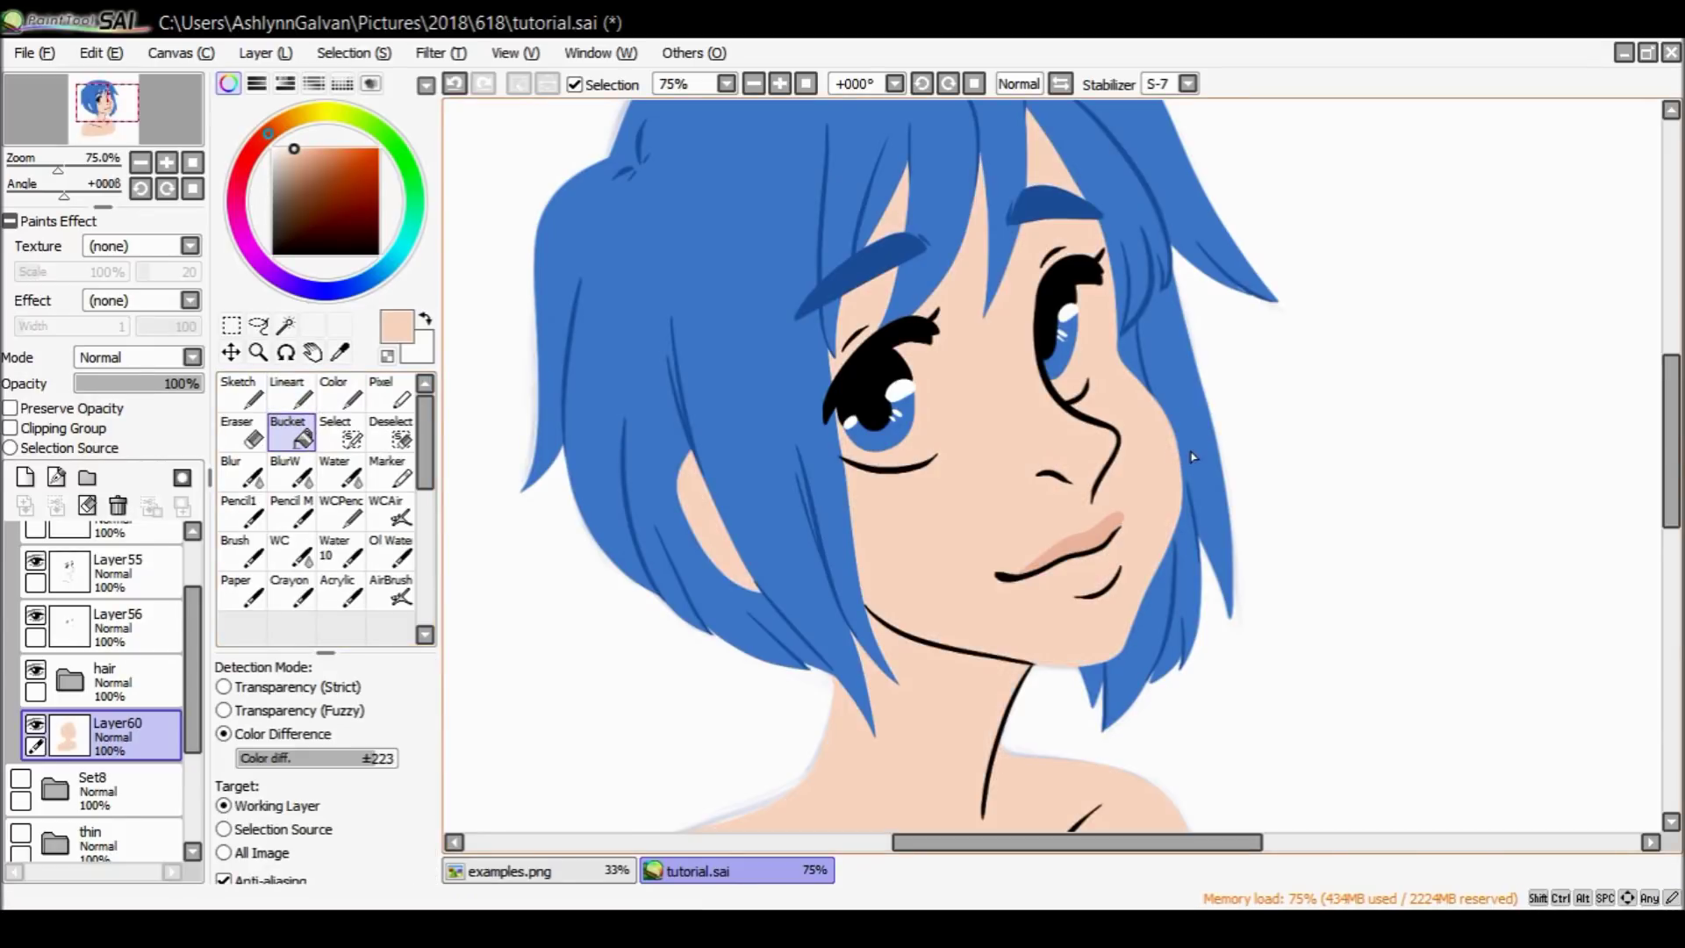
{"action": "scroll", "coordinate": [1194, 457], "scroll_direction": "down", "scroll_amount": 5}
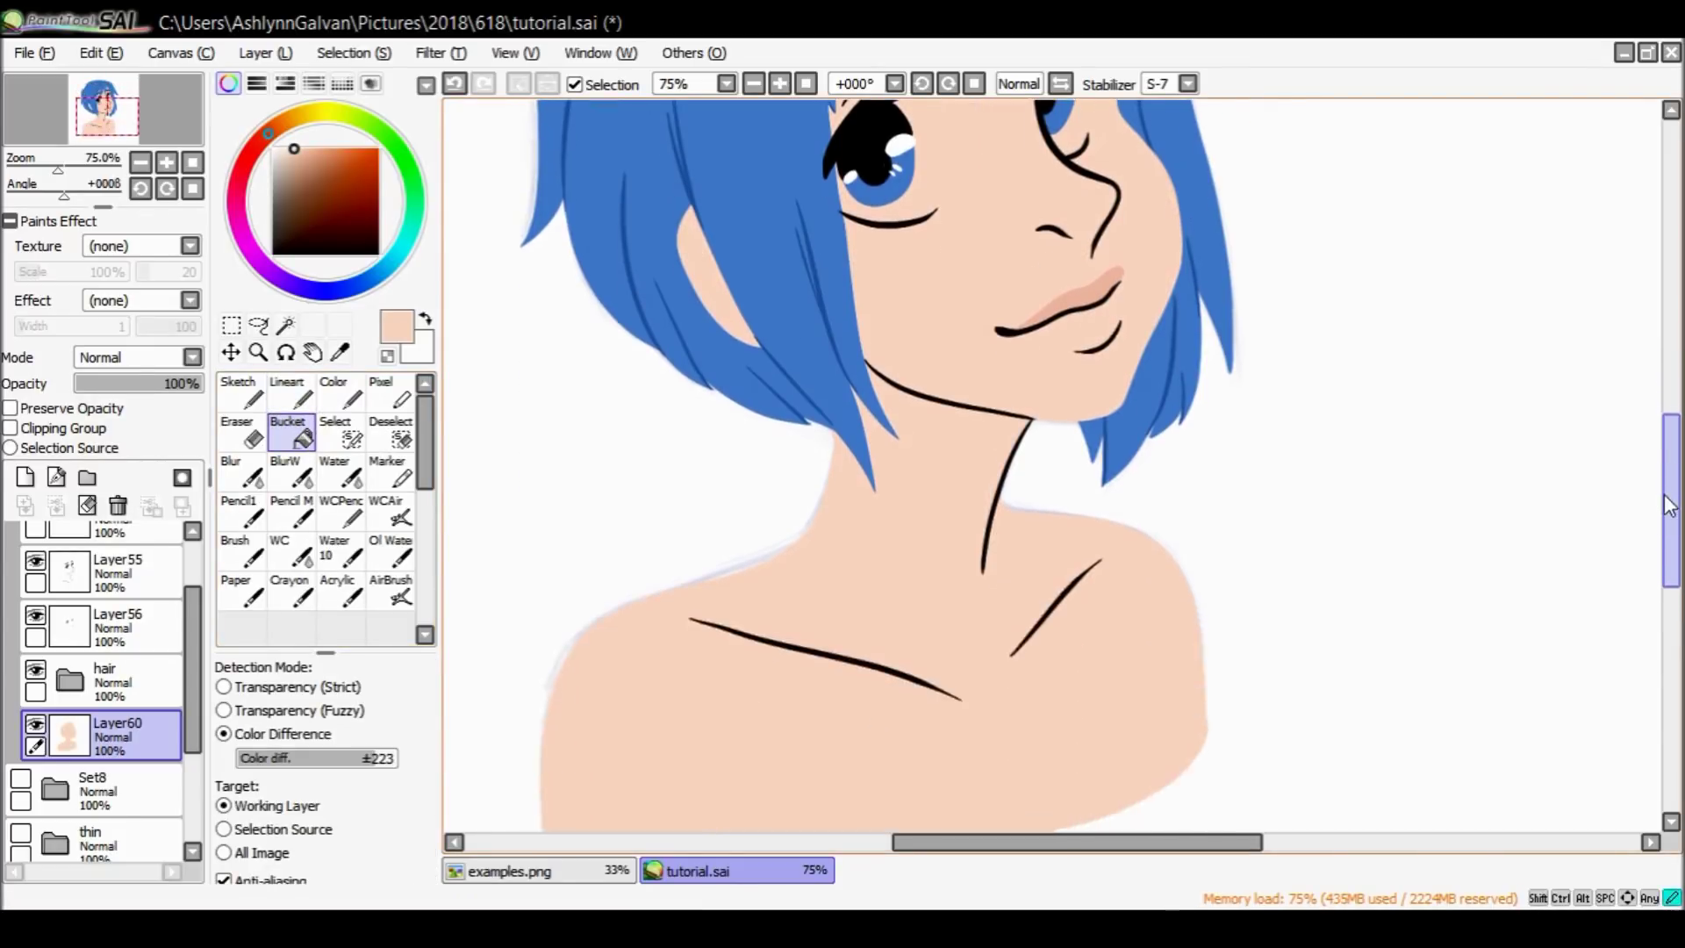
{"action": "scroll", "coordinate": [1194, 457], "scroll_direction": "up", "scroll_amount": 4}
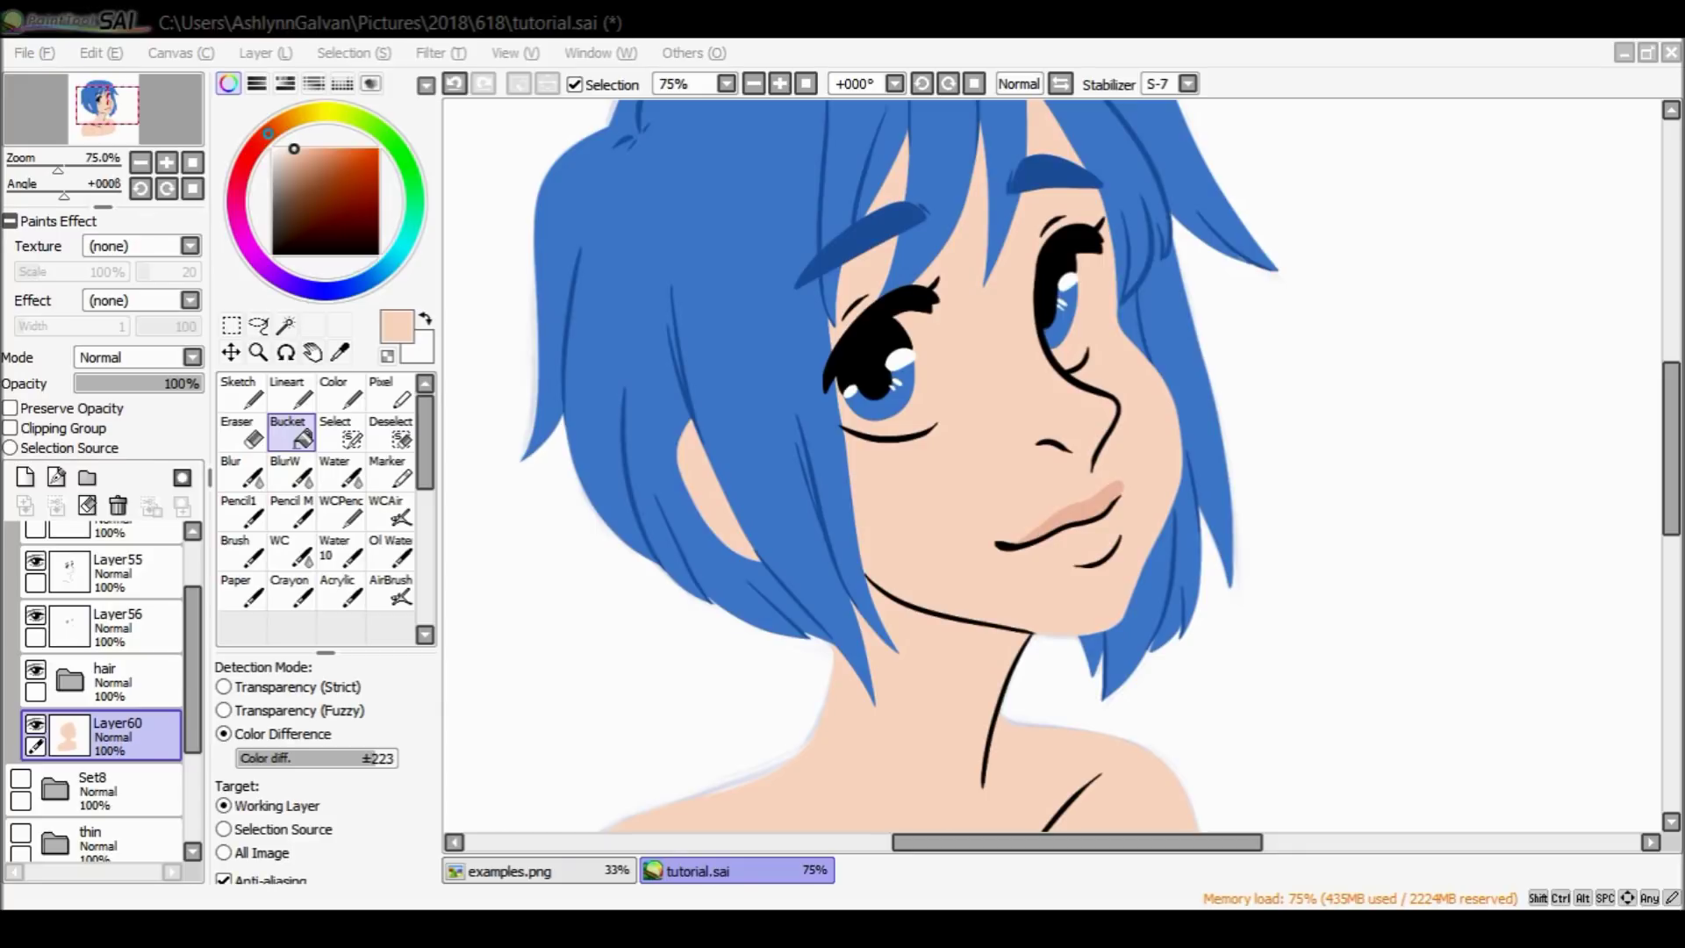
{"action": "left_click_drag", "start_coordinate": [1672, 448], "coordinate": [1617, 475]}
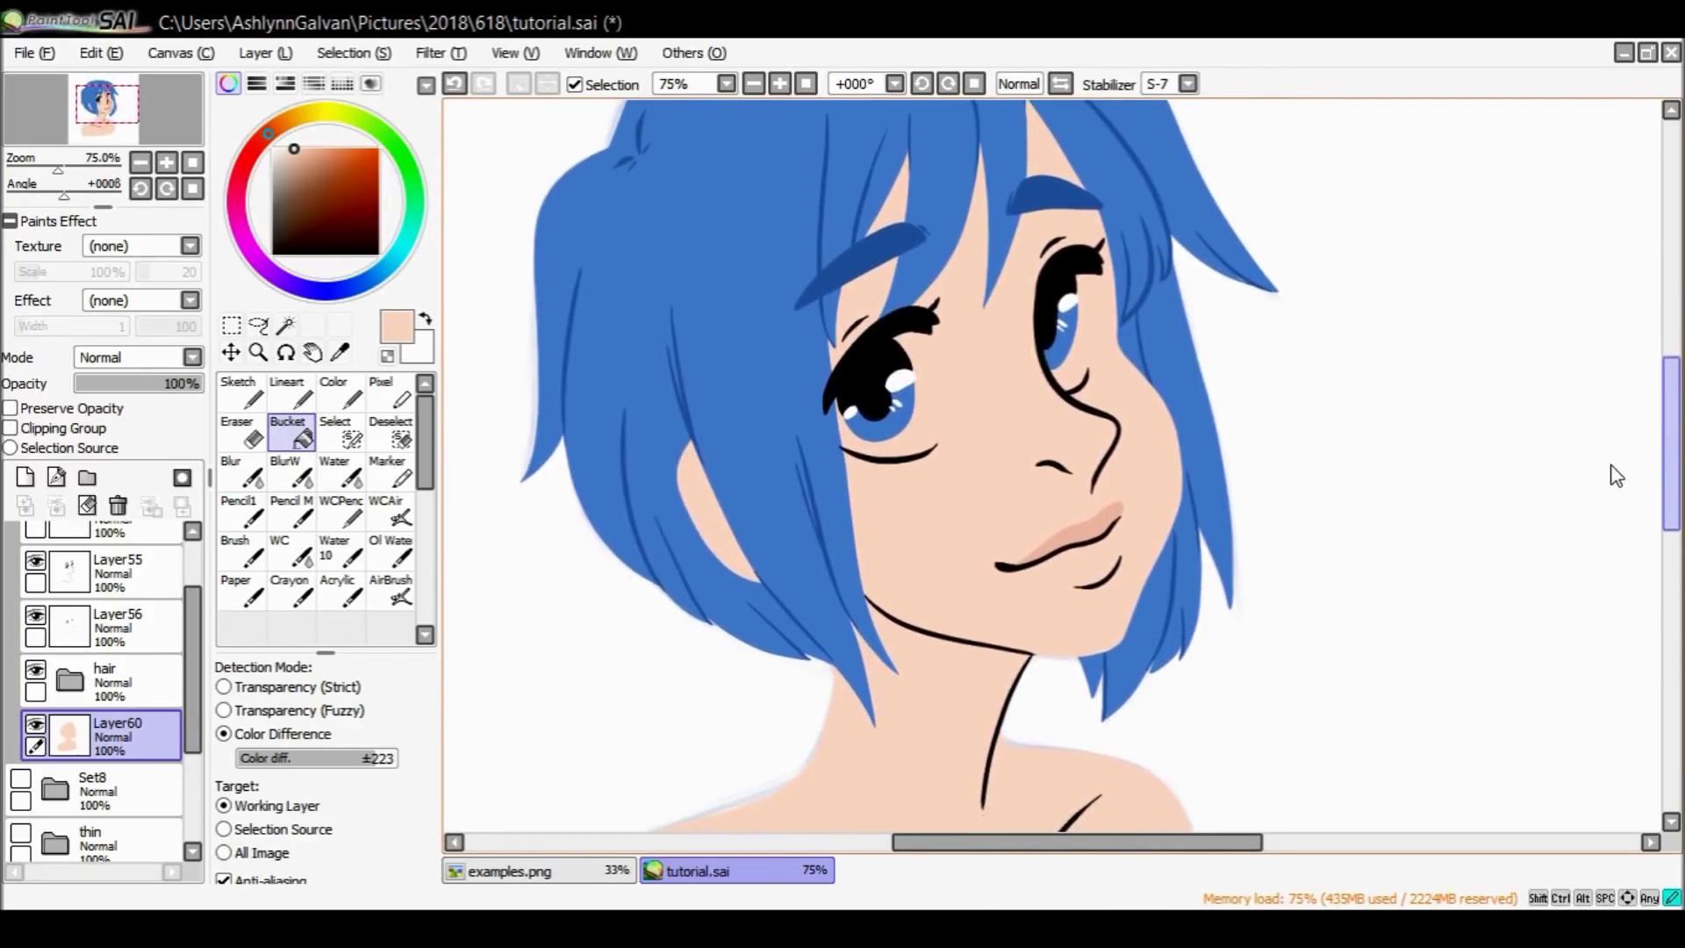
On a new layer above the skin, outline the white of the larger, nearer eye in white at size 10 and fill it.
{"action": "left_click", "coordinate": [24, 477]}
{"action": "left_click", "coordinate": [258, 352]}
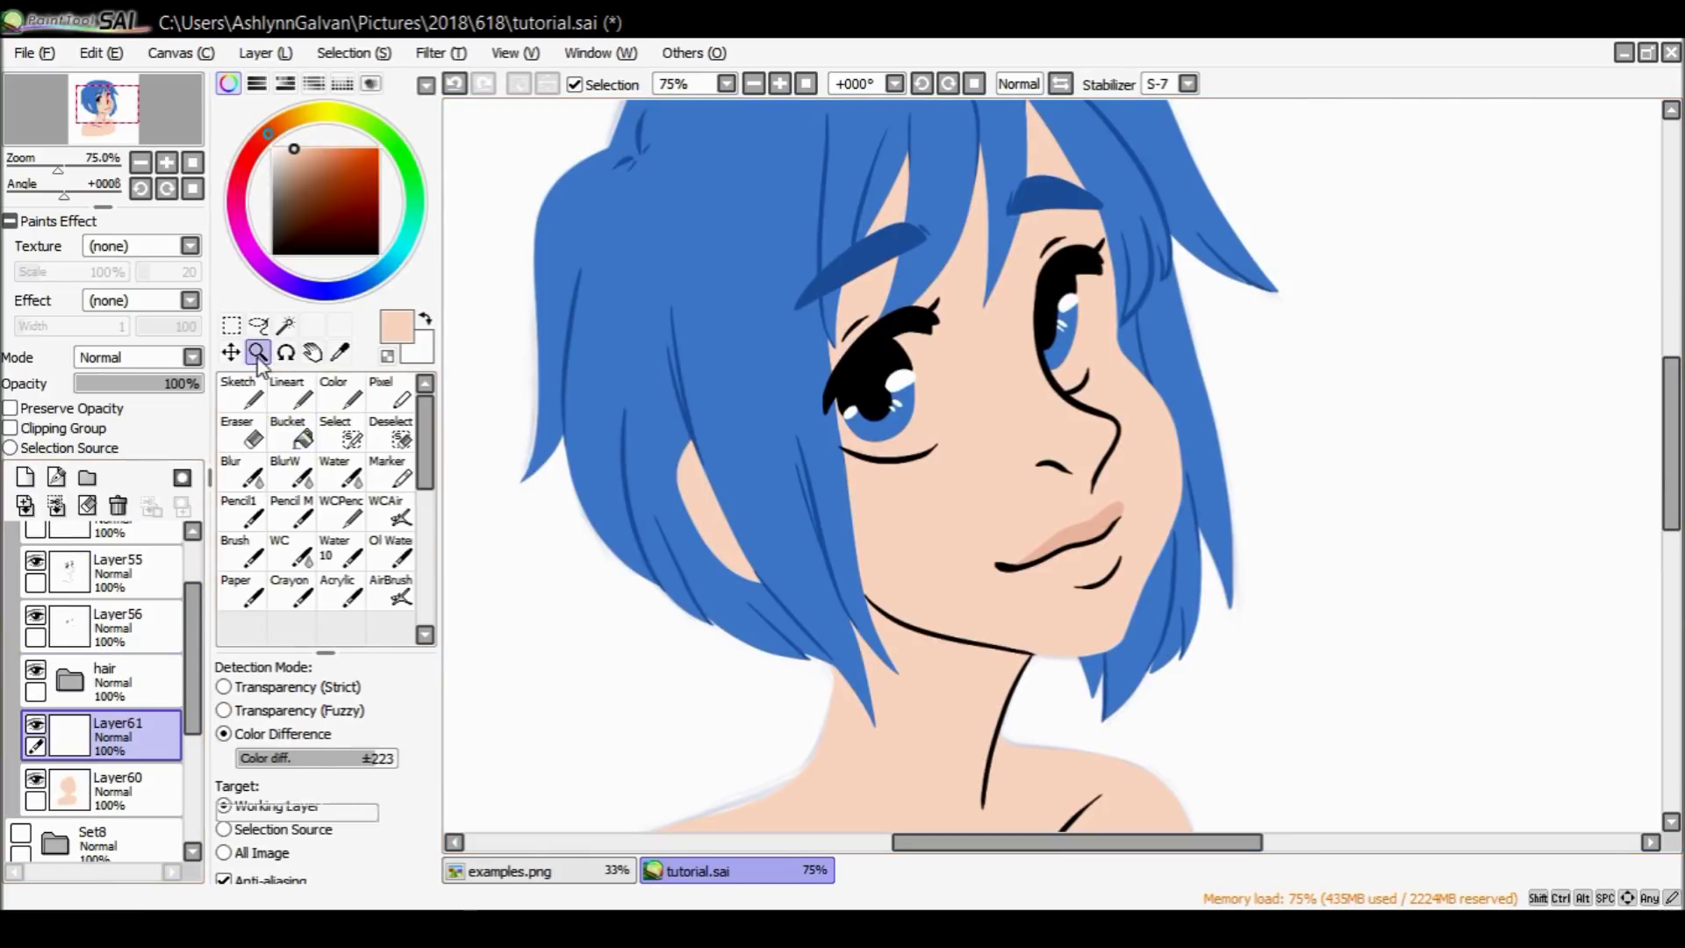
{"action": "left_click", "coordinate": [953, 425]}
{"action": "left_click", "coordinate": [873, 327]}
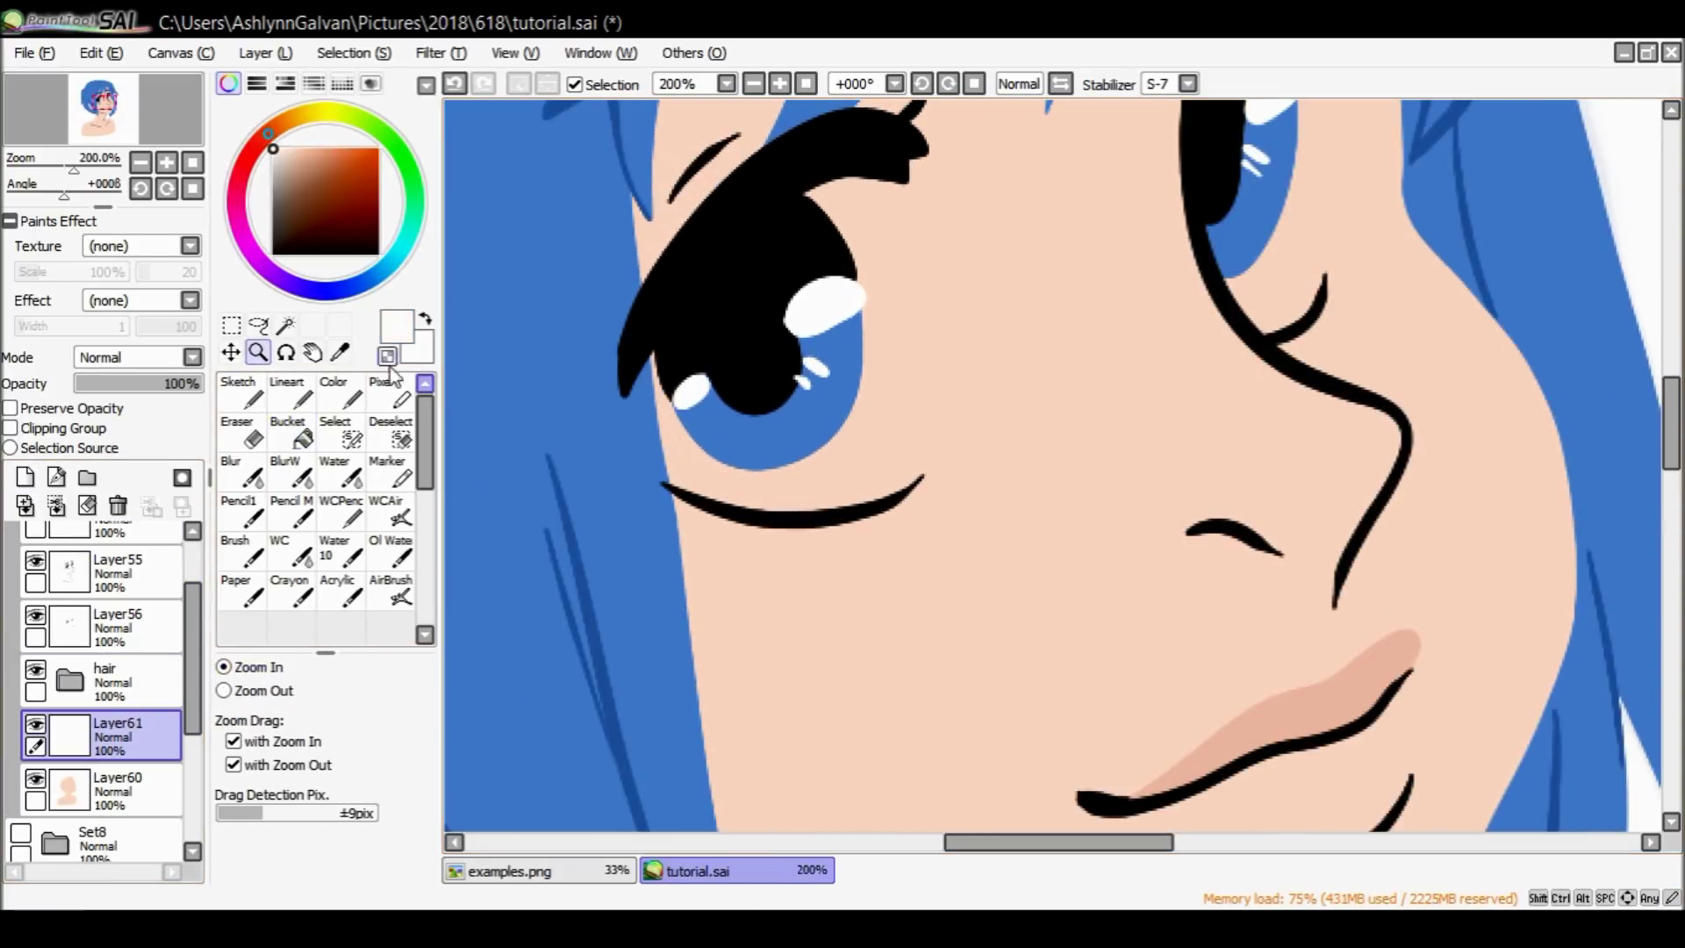
{"action": "left_click", "coordinate": [291, 393]}
{"action": "mouse_move", "coordinate": [839, 181]}
{"action": "left_mouse_down"}
{"action": "mouse_move", "coordinate": [921, 216]}
{"action": "mouse_move", "coordinate": [950, 328]}
{"action": "mouse_move", "coordinate": [947, 415]}
{"action": "mouse_move", "coordinate": [925, 470]}
{"action": "mouse_move", "coordinate": [927, 253]}
{"action": "mouse_move", "coordinate": [932, 443]}
{"action": "mouse_move", "coordinate": [909, 487]}
{"action": "mouse_move", "coordinate": [859, 509]}
{"action": "mouse_move", "coordinate": [896, 483]}
{"action": "mouse_move", "coordinate": [815, 505]}
{"action": "mouse_move", "coordinate": [664, 485]}
{"action": "left_mouse_up"}
{"action": "key", "text": "ctrl+z"}
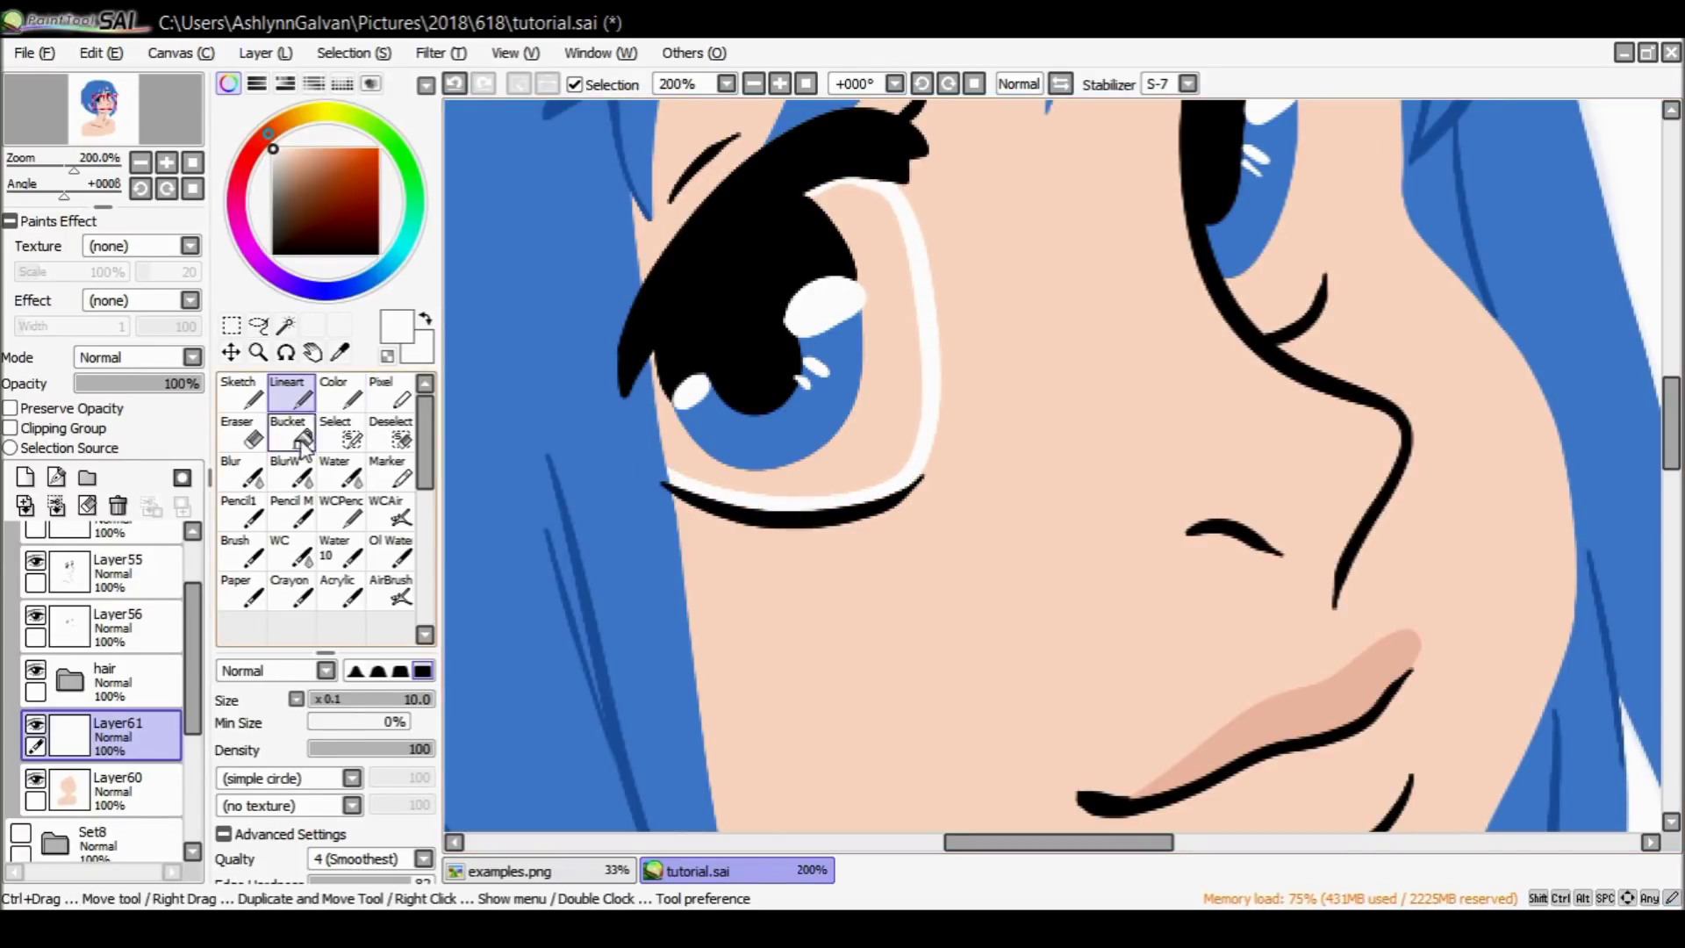
{"action": "left_click", "coordinate": [305, 439]}
{"action": "left_click", "coordinate": [887, 377]}
Outline the white of the smaller, farther eye in white and fill it.
{"action": "left_click", "coordinate": [291, 392]}
{"action": "left_click_drag", "start_coordinate": [1676, 413], "coordinate": [1676, 373]}
{"action": "mouse_move", "coordinate": [1306, 345]}
{"action": "left_mouse_down"}
{"action": "mouse_move", "coordinate": [1324, 365]}
{"action": "mouse_move", "coordinate": [1330, 516]}
{"action": "mouse_move", "coordinate": [1282, 645]}
{"action": "mouse_move", "coordinate": [1229, 601]}
{"action": "left_mouse_up"}
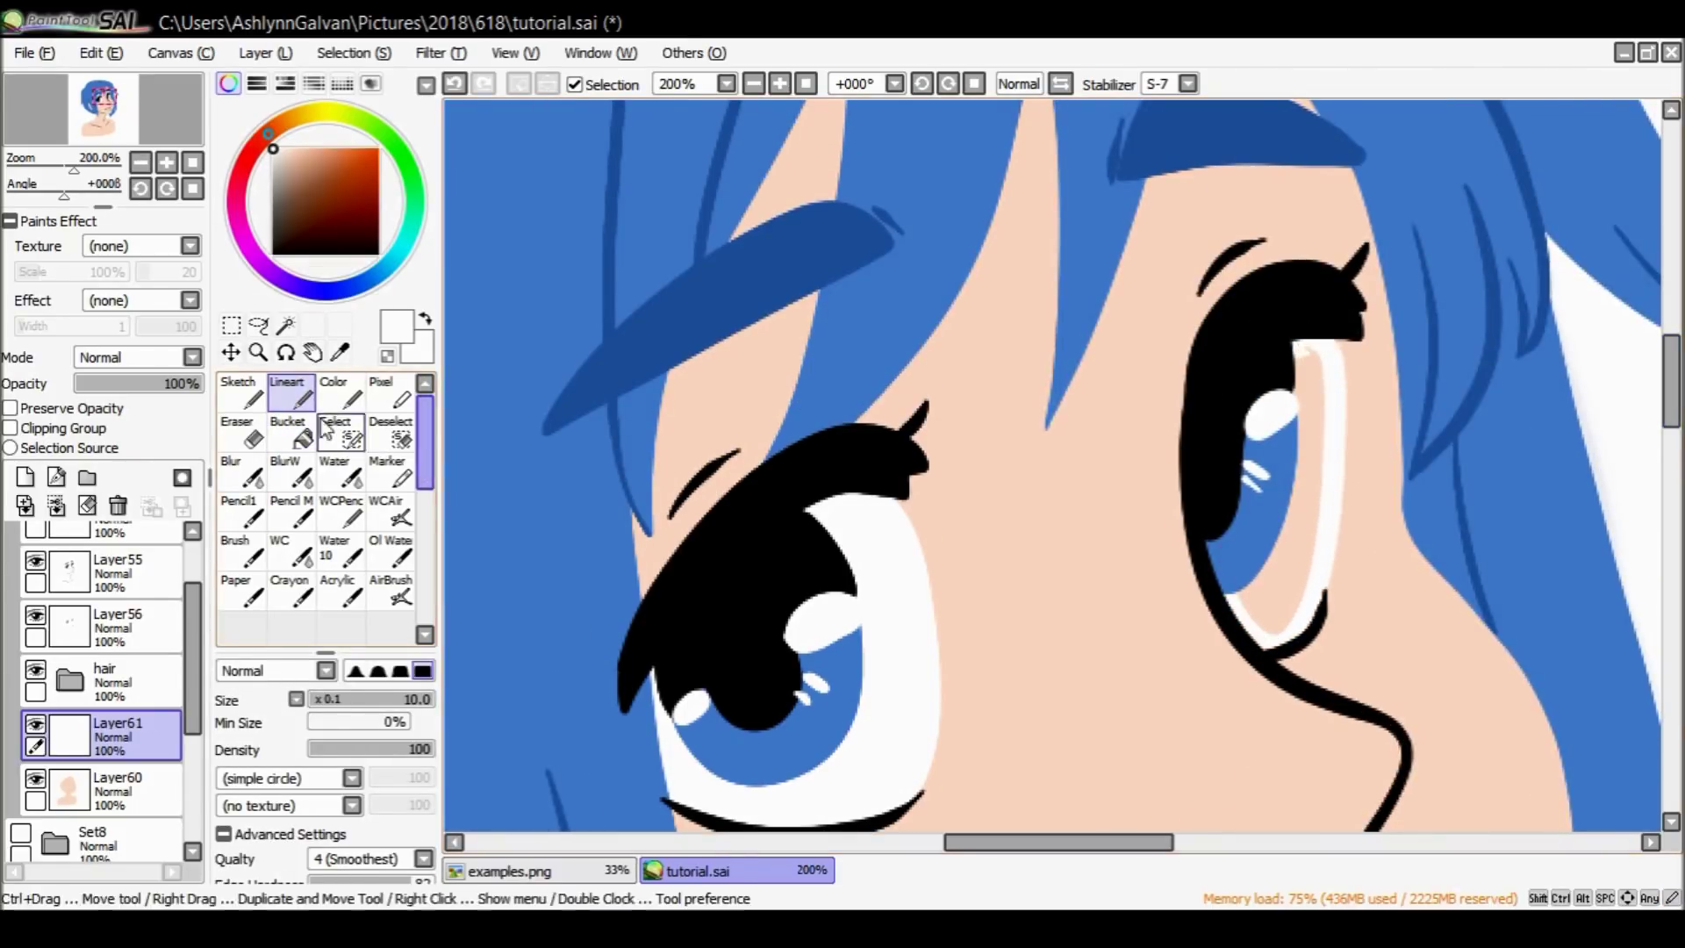
{"action": "left_click", "coordinate": [285, 326]}
{"action": "left_click", "coordinate": [231, 352]}
Hide the Set9 folder and show Set8 to sample the brown skin outline colour, and show Set9 again with its layers expanded.
{"action": "left_click", "coordinate": [258, 352]}
{"action": "left_click", "coordinate": [284, 702]}
{"action": "left_click", "coordinate": [1158, 387]}
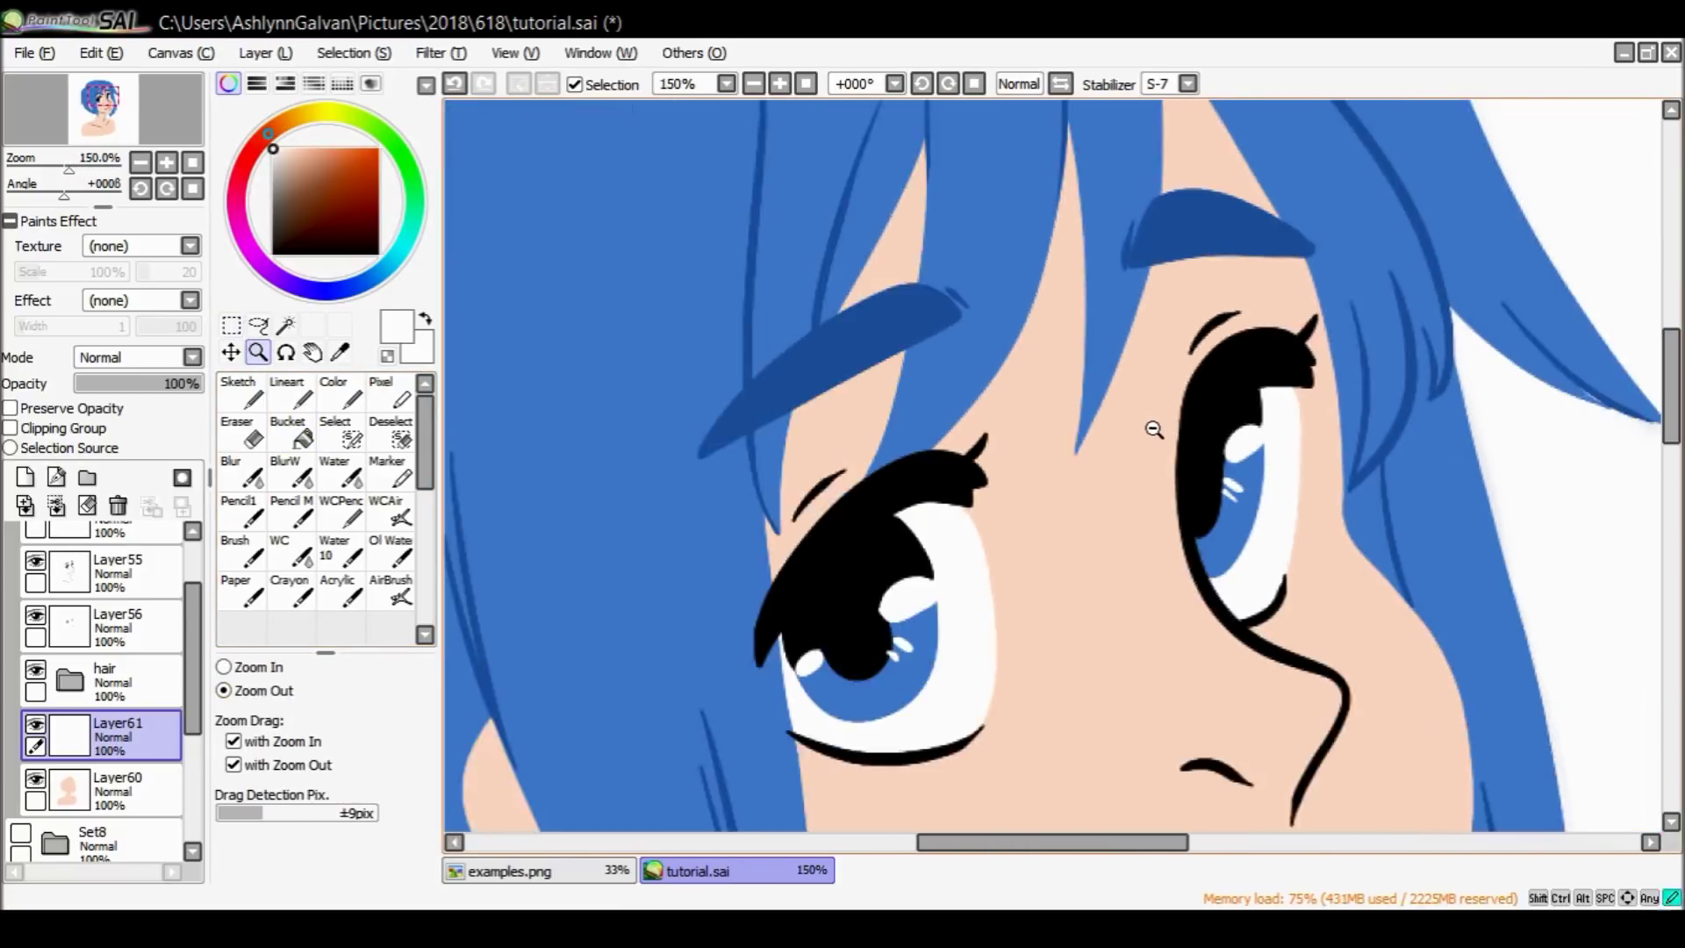
{"action": "left_click", "coordinate": [1156, 425]}
{"action": "left_click", "coordinate": [1161, 425]}
{"action": "left_click", "coordinate": [1167, 425]}
{"action": "left_click_drag", "start_coordinate": [1115, 843], "coordinate": [1189, 843]}
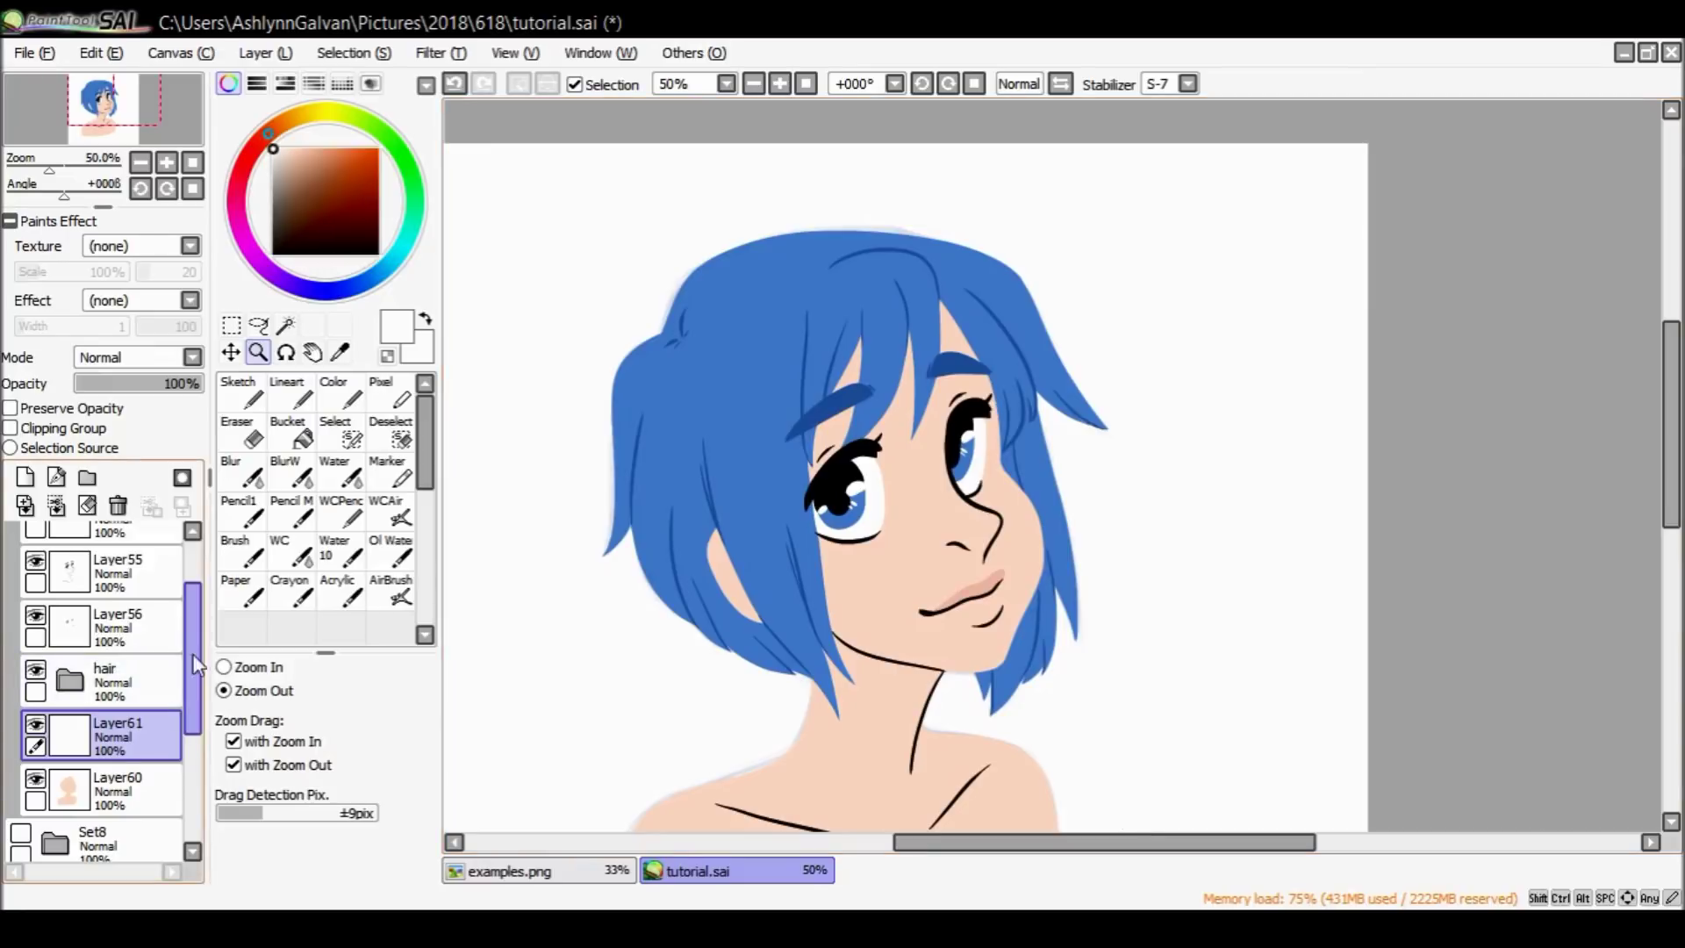
{"action": "left_click_drag", "start_coordinate": [192, 659], "coordinate": [193, 597]}
{"action": "left_click", "coordinate": [58, 550]}
{"action": "left_click", "coordinate": [21, 538]}
{"action": "left_click", "coordinate": [20, 593]}
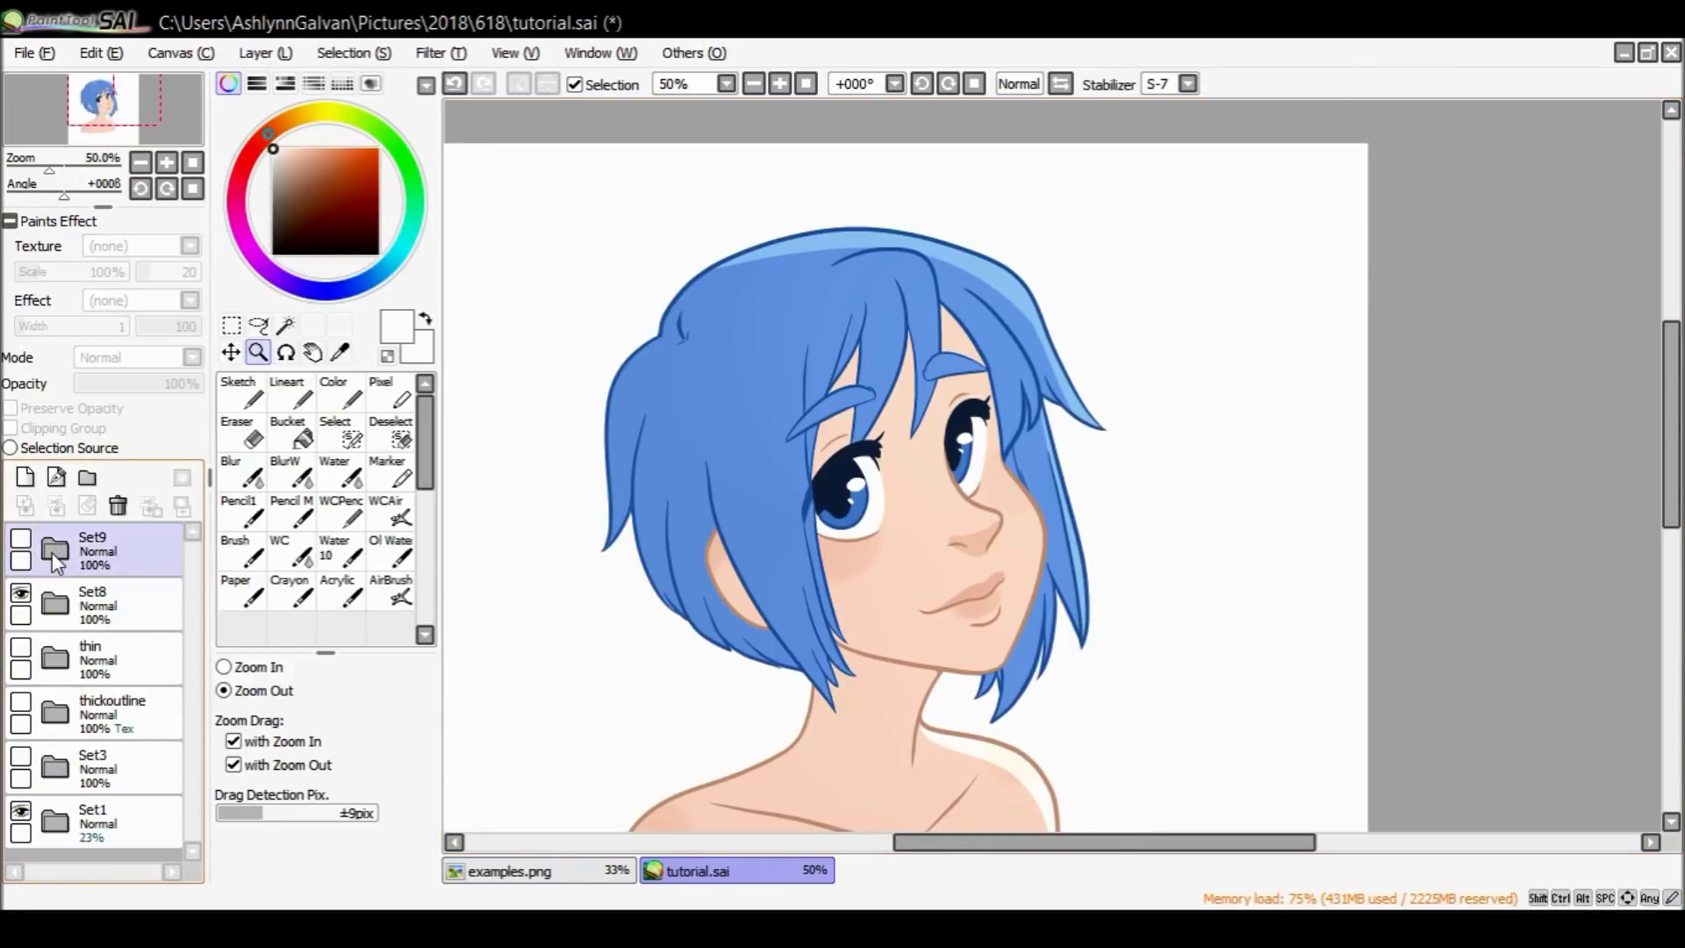
{"action": "left_click", "coordinate": [1003, 524], "text": "alt"}
{"action": "left_click", "coordinate": [21, 538]}
{"action": "left_click", "coordinate": [55, 550]}
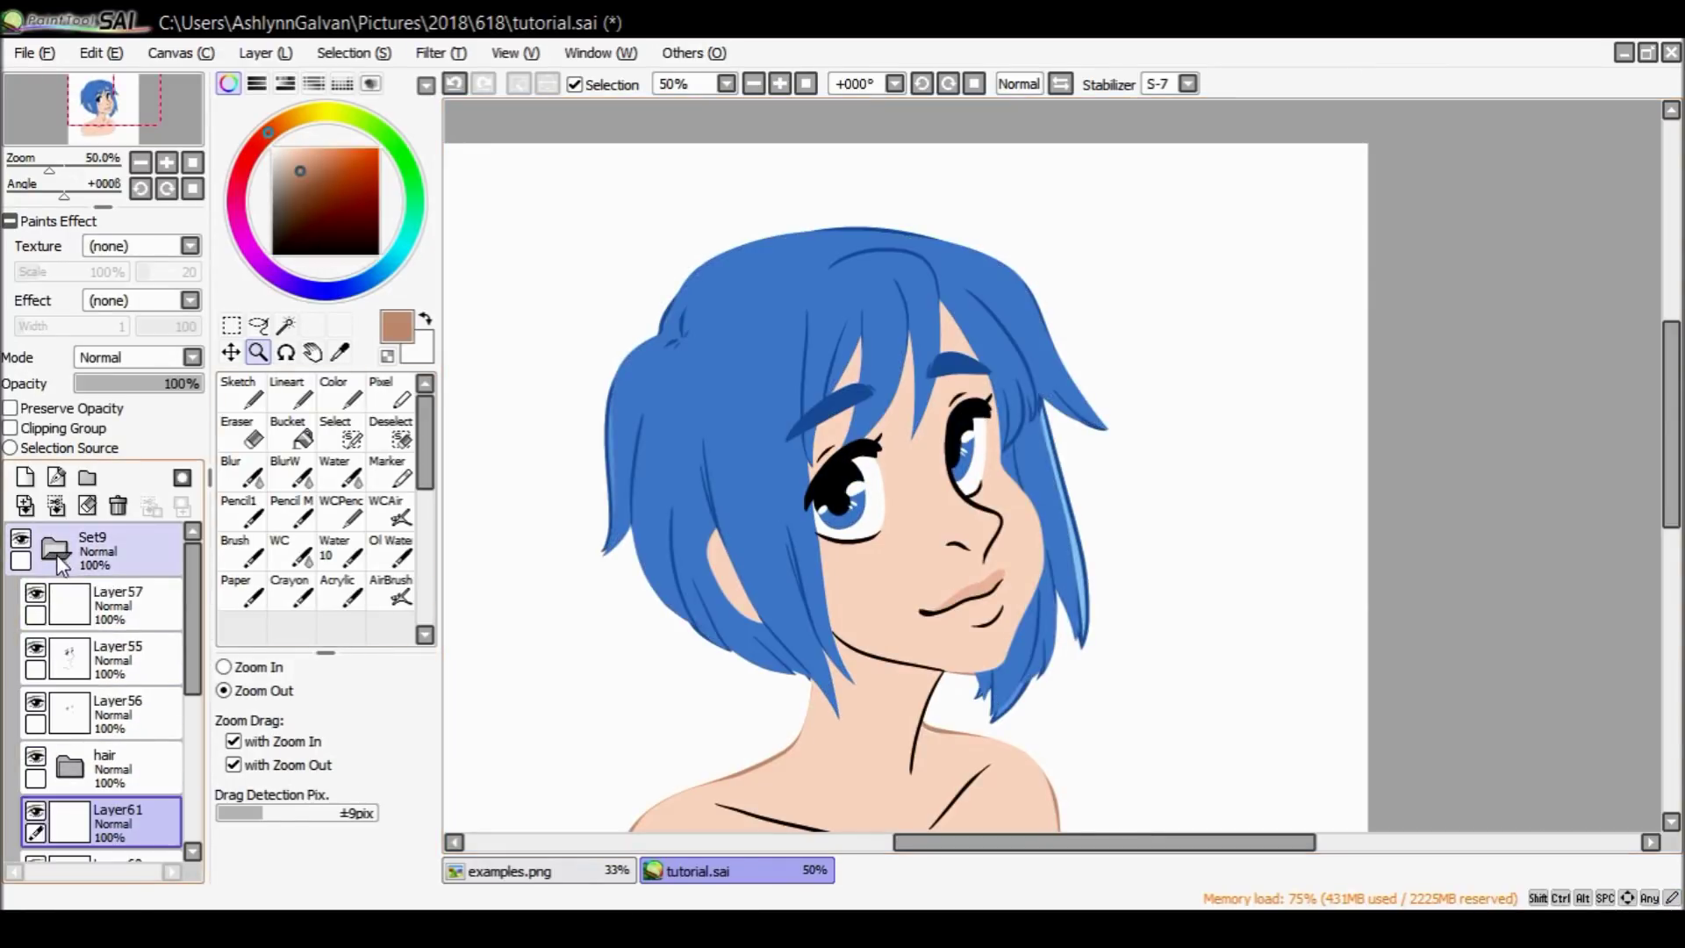
Turn on Preserve Opacity for the facial line layer Layer55 and set the Lineart brush's stabilizer to 0.
{"action": "left_click", "coordinate": [163, 648]}
{"action": "left_click", "coordinate": [224, 668]}
{"action": "left_click", "coordinate": [990, 589]}
{"action": "left_click_drag", "start_coordinate": [948, 570], "coordinate": [1036, 625]}
{"action": "left_click", "coordinate": [11, 408]}
{"action": "left_click", "coordinate": [223, 691]}
{"action": "mouse_move", "coordinate": [816, 437]}
{"action": "left_mouse_down"}
{"action": "mouse_move", "coordinate": [813, 456]}
{"action": "mouse_move", "coordinate": [918, 462]}
{"action": "left_mouse_up"}
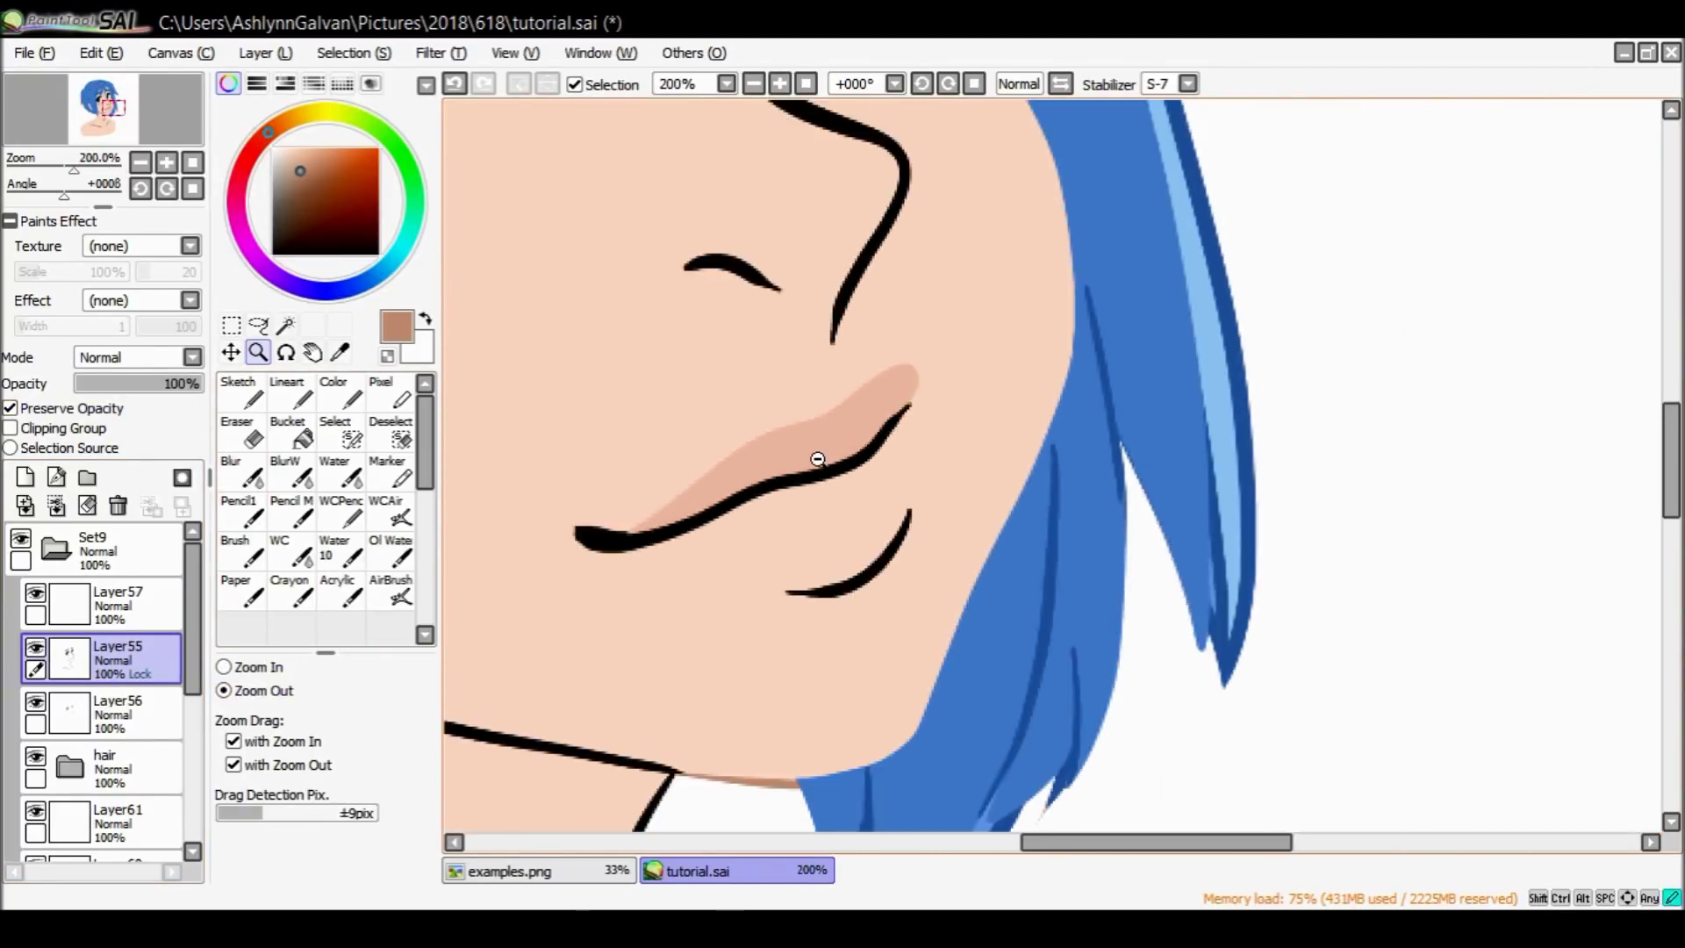
{"action": "key", "text": "n"}
{"action": "scroll", "coordinate": [1656, 418], "scroll_direction": "up", "scroll_amount": 3}
{"action": "left_click", "coordinate": [1187, 84]}
{"action": "left_click", "coordinate": [1159, 101]}
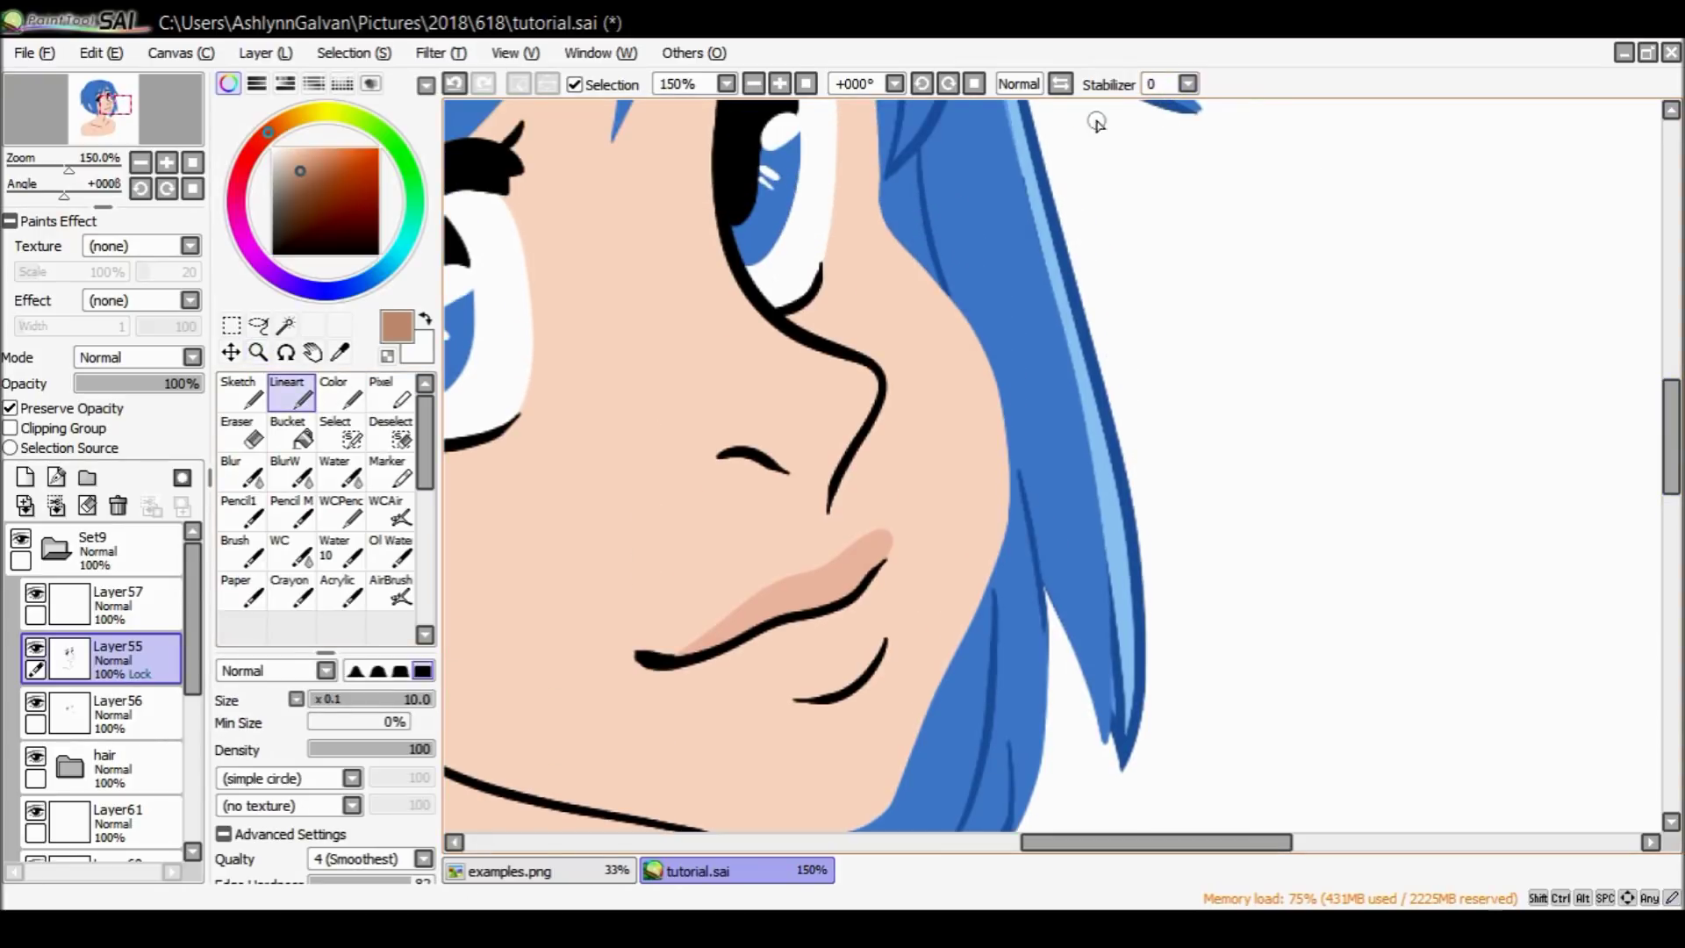
Recolour the nose and nostril lines brown, up to the bottom of the farther eye.
{"action": "mouse_move", "coordinate": [771, 333]}
{"action": "left_mouse_down"}
{"action": "mouse_move", "coordinate": [843, 331]}
{"action": "mouse_move", "coordinate": [832, 373]}
{"action": "mouse_move", "coordinate": [885, 359]}
{"action": "mouse_move", "coordinate": [828, 453]}
{"action": "mouse_move", "coordinate": [888, 396]}
{"action": "mouse_move", "coordinate": [817, 510]}
{"action": "mouse_move", "coordinate": [844, 502]}
{"action": "mouse_move", "coordinate": [787, 468]}
{"action": "left_mouse_up"}
{"action": "left_click_drag", "start_coordinate": [795, 700], "coordinate": [874, 669]}
{"action": "key", "text": "ctrl+z"}
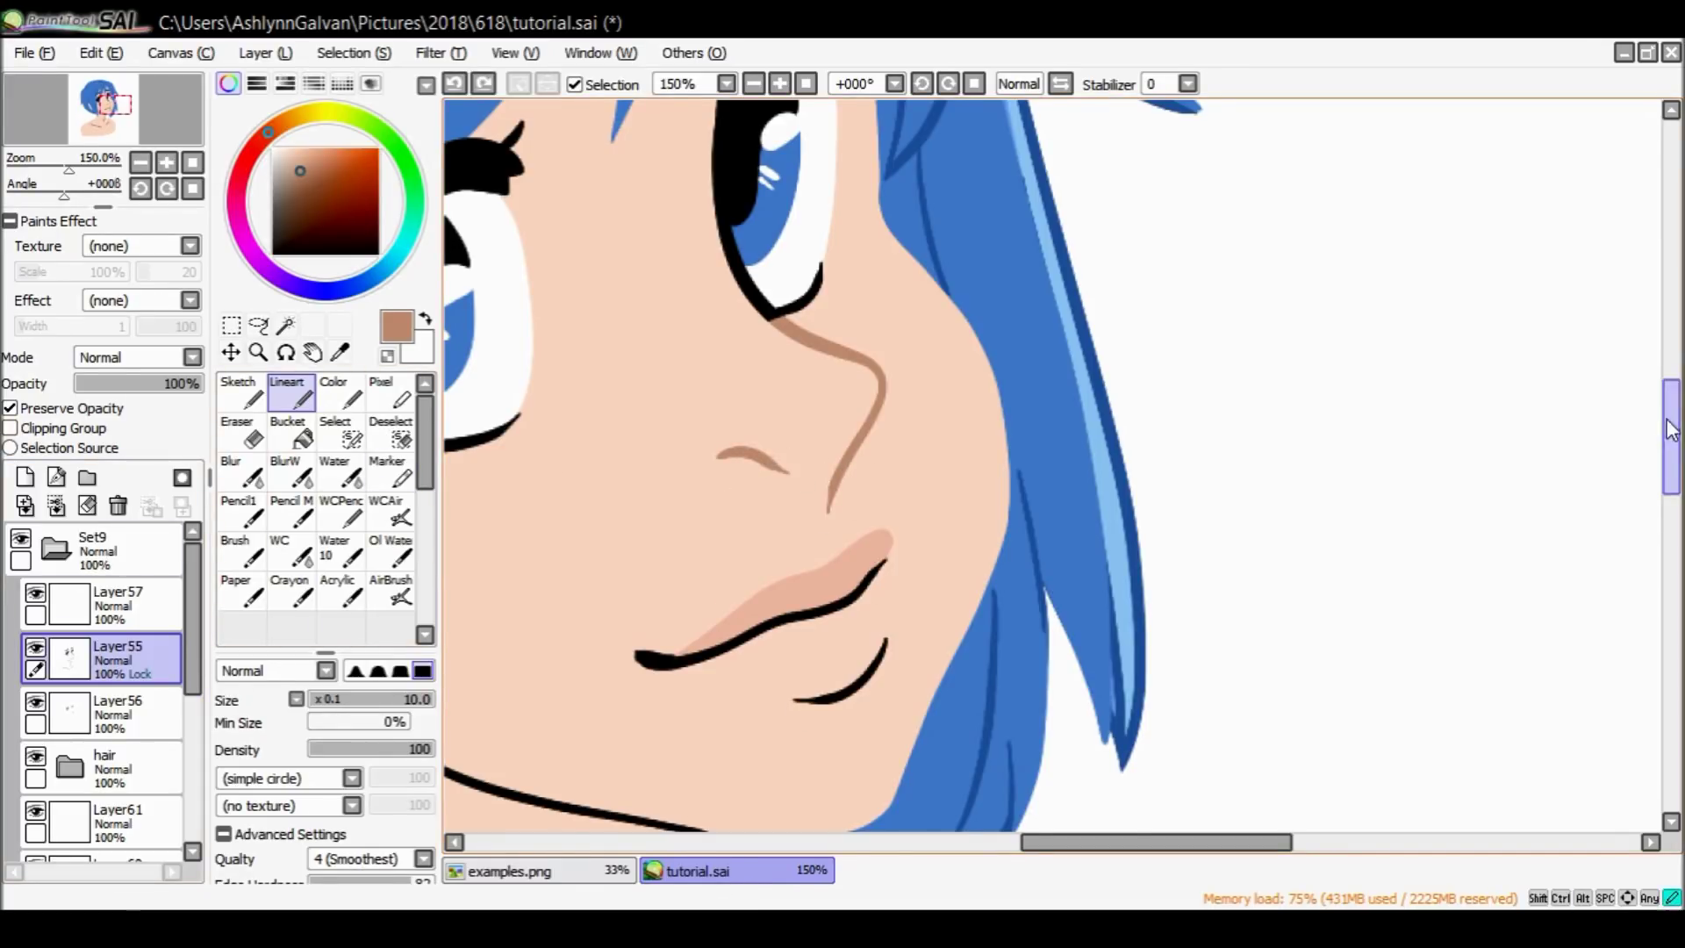
{"action": "scroll", "coordinate": [937, 594], "scroll_direction": "up", "scroll_amount": 3}
{"action": "left_click_drag", "start_coordinate": [740, 474], "coordinate": [777, 502]}
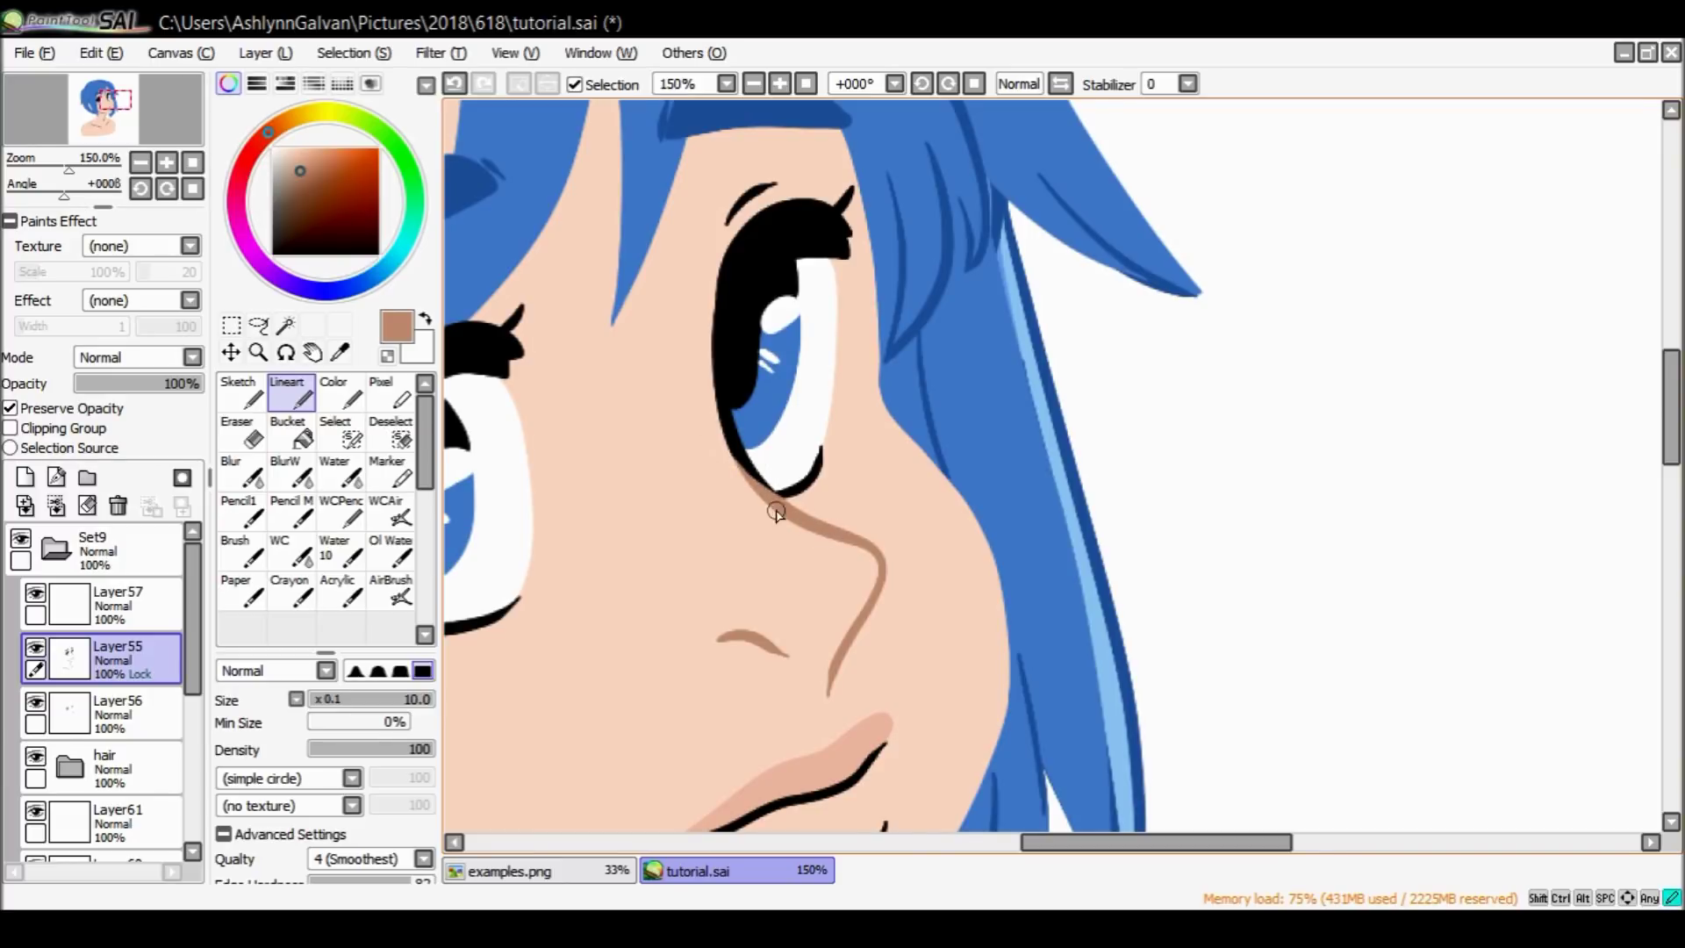
Sample the dark navy from the eye in the Set8 drawing and recolour the farther eye's pupil and upper lashes with it.
{"action": "left_click", "coordinate": [21, 540]}
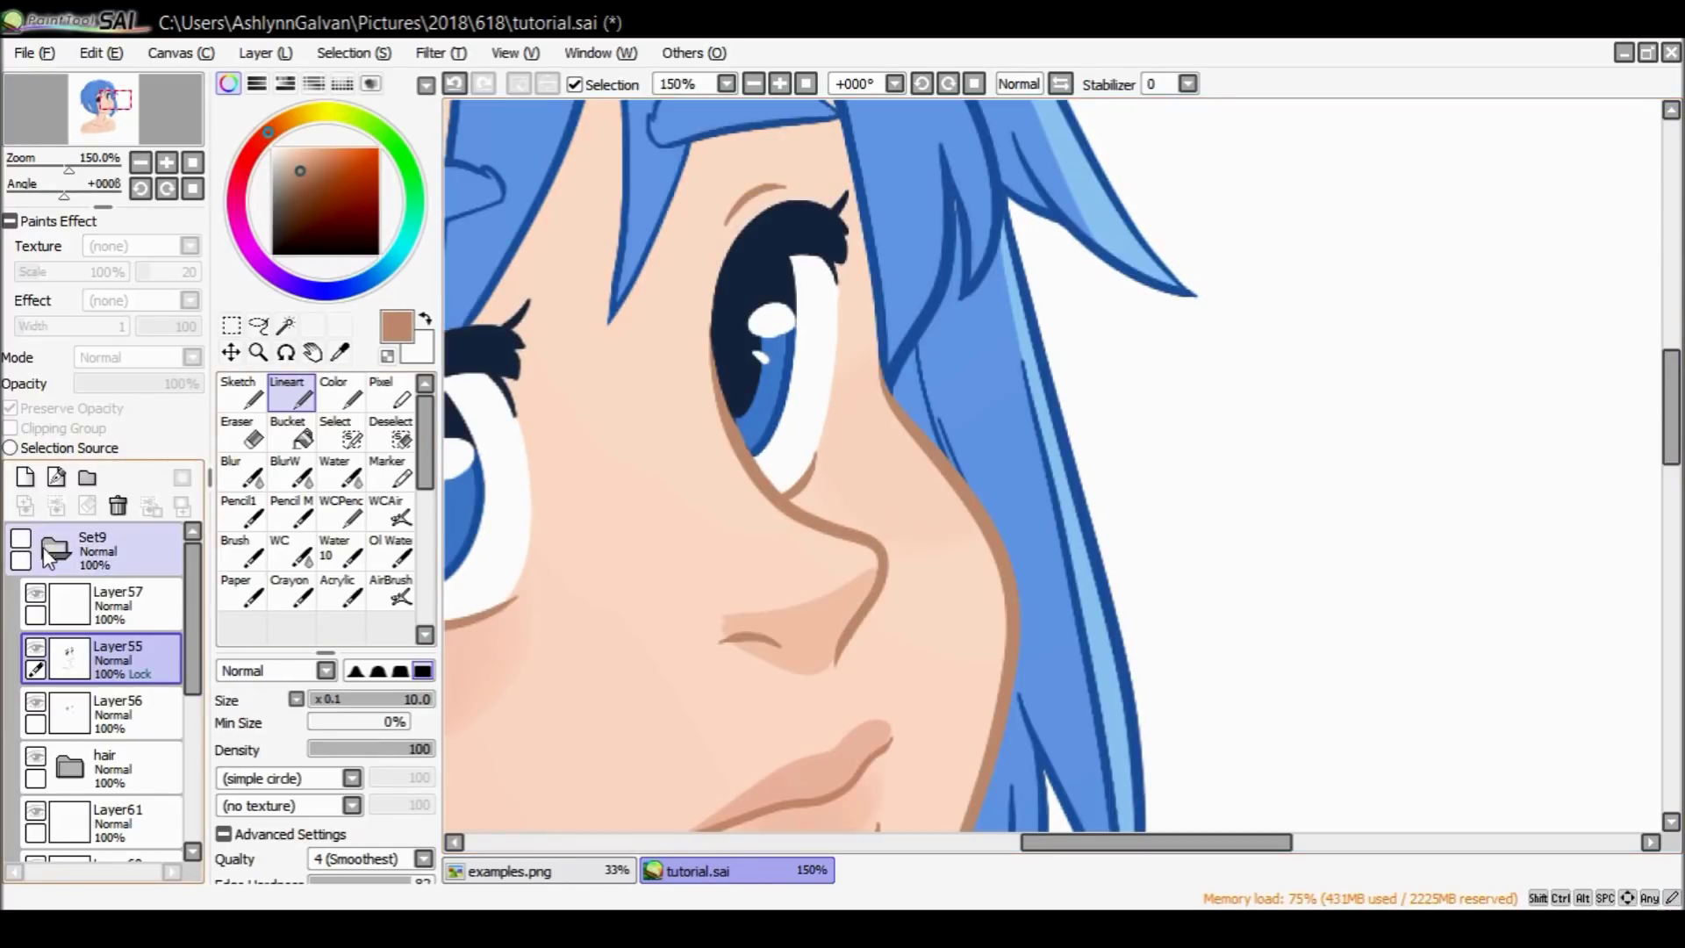
{"action": "right_click", "coordinate": [762, 267]}
{"action": "left_click", "coordinate": [21, 539]}
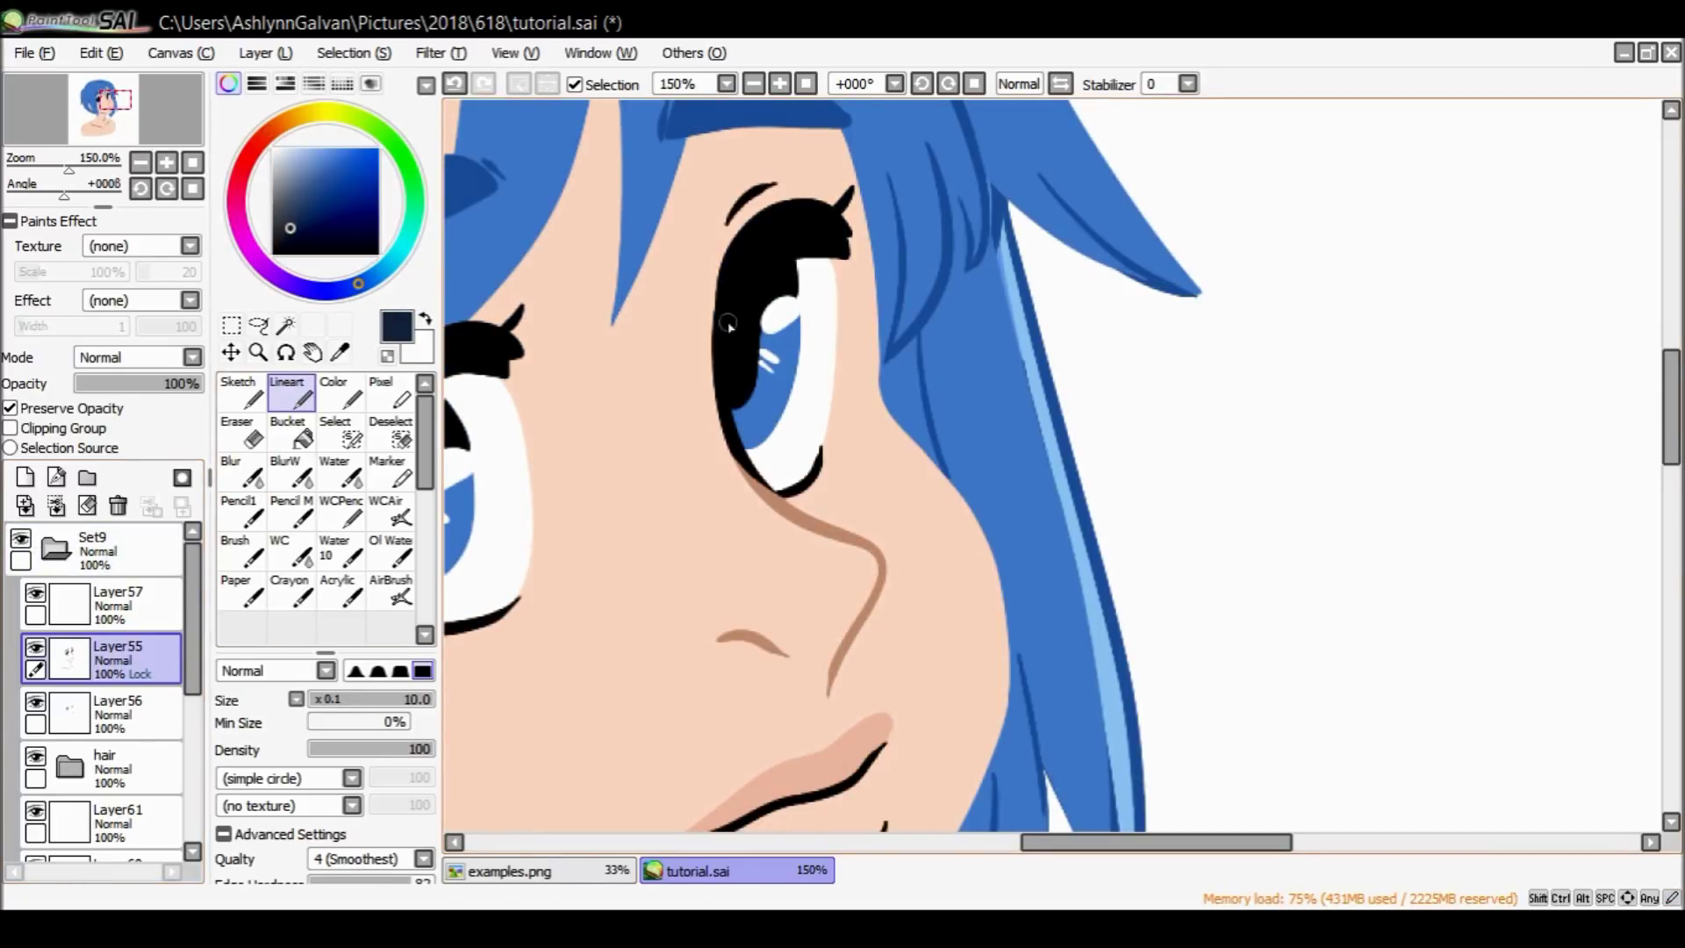
{"action": "mouse_move", "coordinate": [713, 318]}
{"action": "left_mouse_down"}
{"action": "mouse_move", "coordinate": [741, 436]}
{"action": "mouse_move", "coordinate": [720, 358]}
{"action": "mouse_move", "coordinate": [749, 409]}
{"action": "mouse_move", "coordinate": [731, 269]}
{"action": "mouse_move", "coordinate": [812, 184]}
{"action": "mouse_move", "coordinate": [752, 318]}
{"action": "mouse_move", "coordinate": [832, 197]}
{"action": "mouse_move", "coordinate": [851, 261]}
{"action": "mouse_move", "coordinate": [824, 232]}
{"action": "mouse_move", "coordinate": [760, 245]}
{"action": "left_mouse_up"}
{"action": "key", "text": "ctrl+z"}
{"action": "left_click", "coordinate": [960, 306], "text": "alt"}
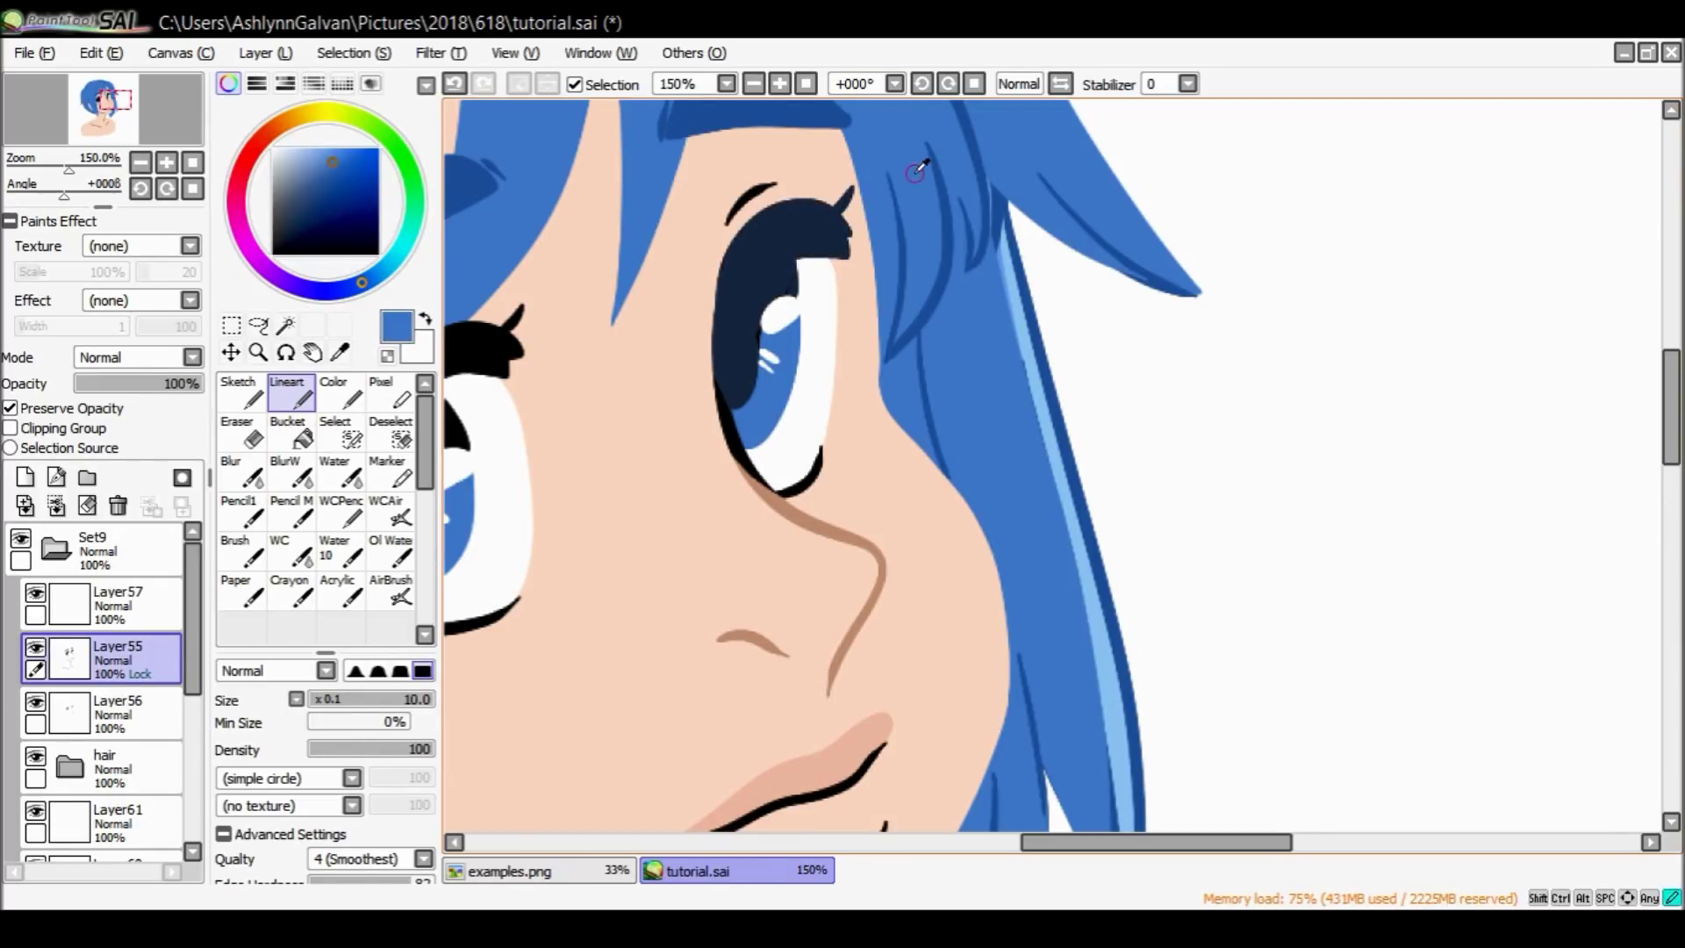
{"action": "left_click", "coordinate": [834, 232], "text": "alt"}
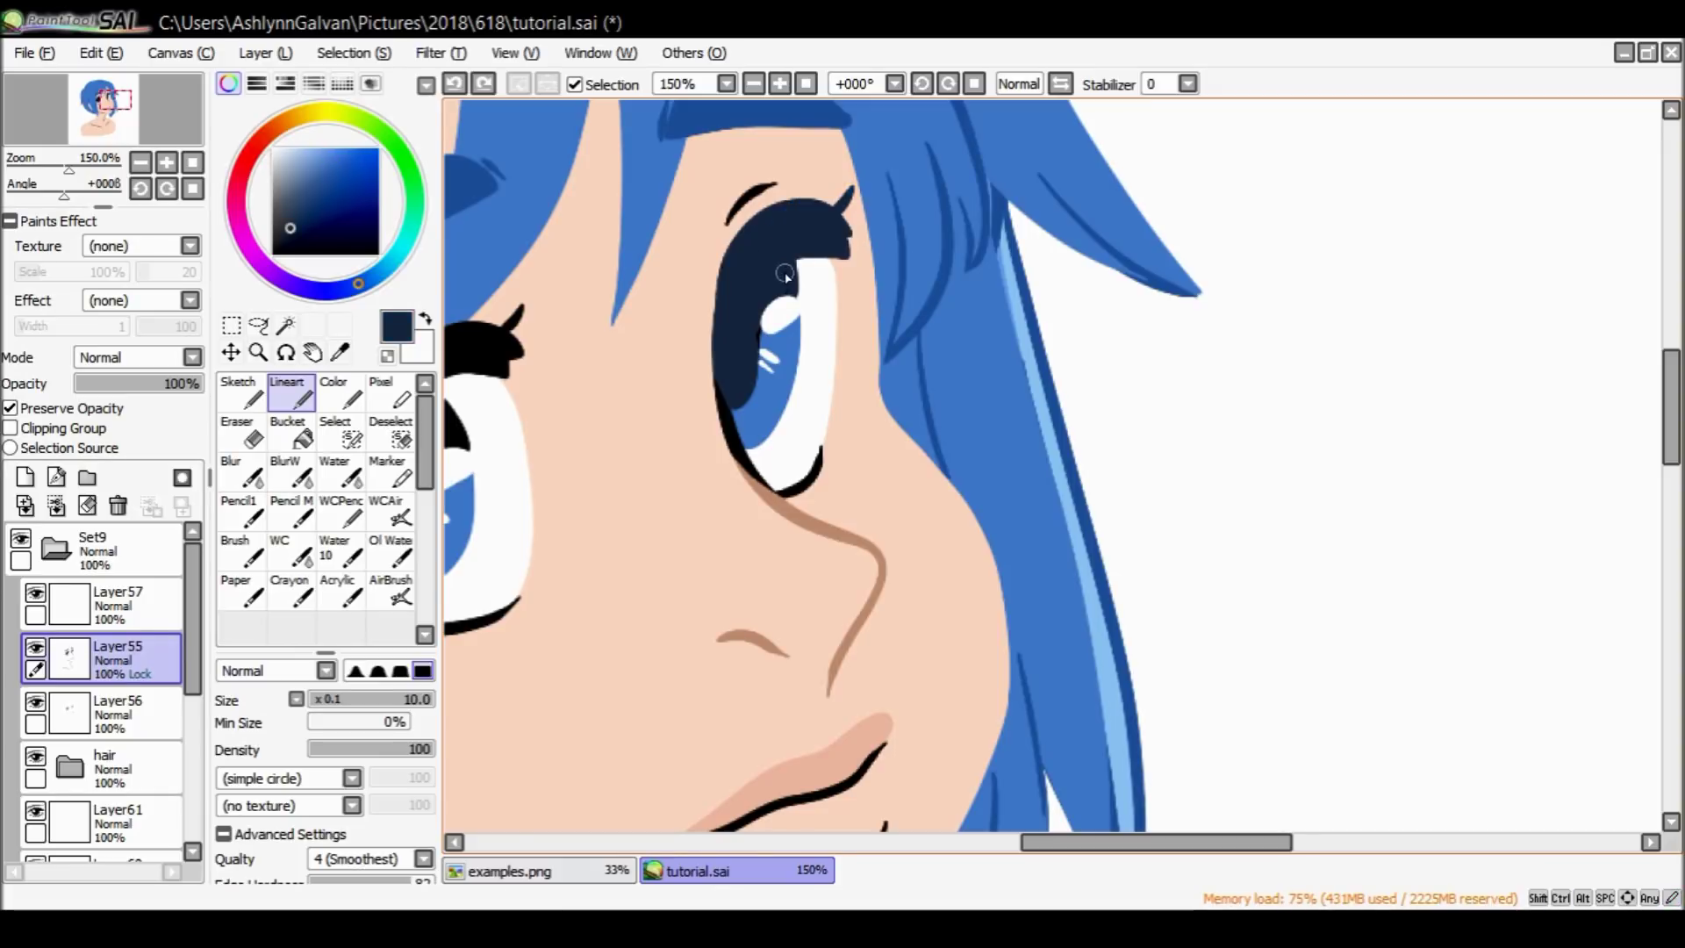
Recolour the farther eye's inner lower edge in the brown sampled from the nose line.
{"action": "left_click_drag", "start_coordinate": [1111, 843], "coordinate": [1048, 845]}
{"action": "key", "text": "ctrl+z"}
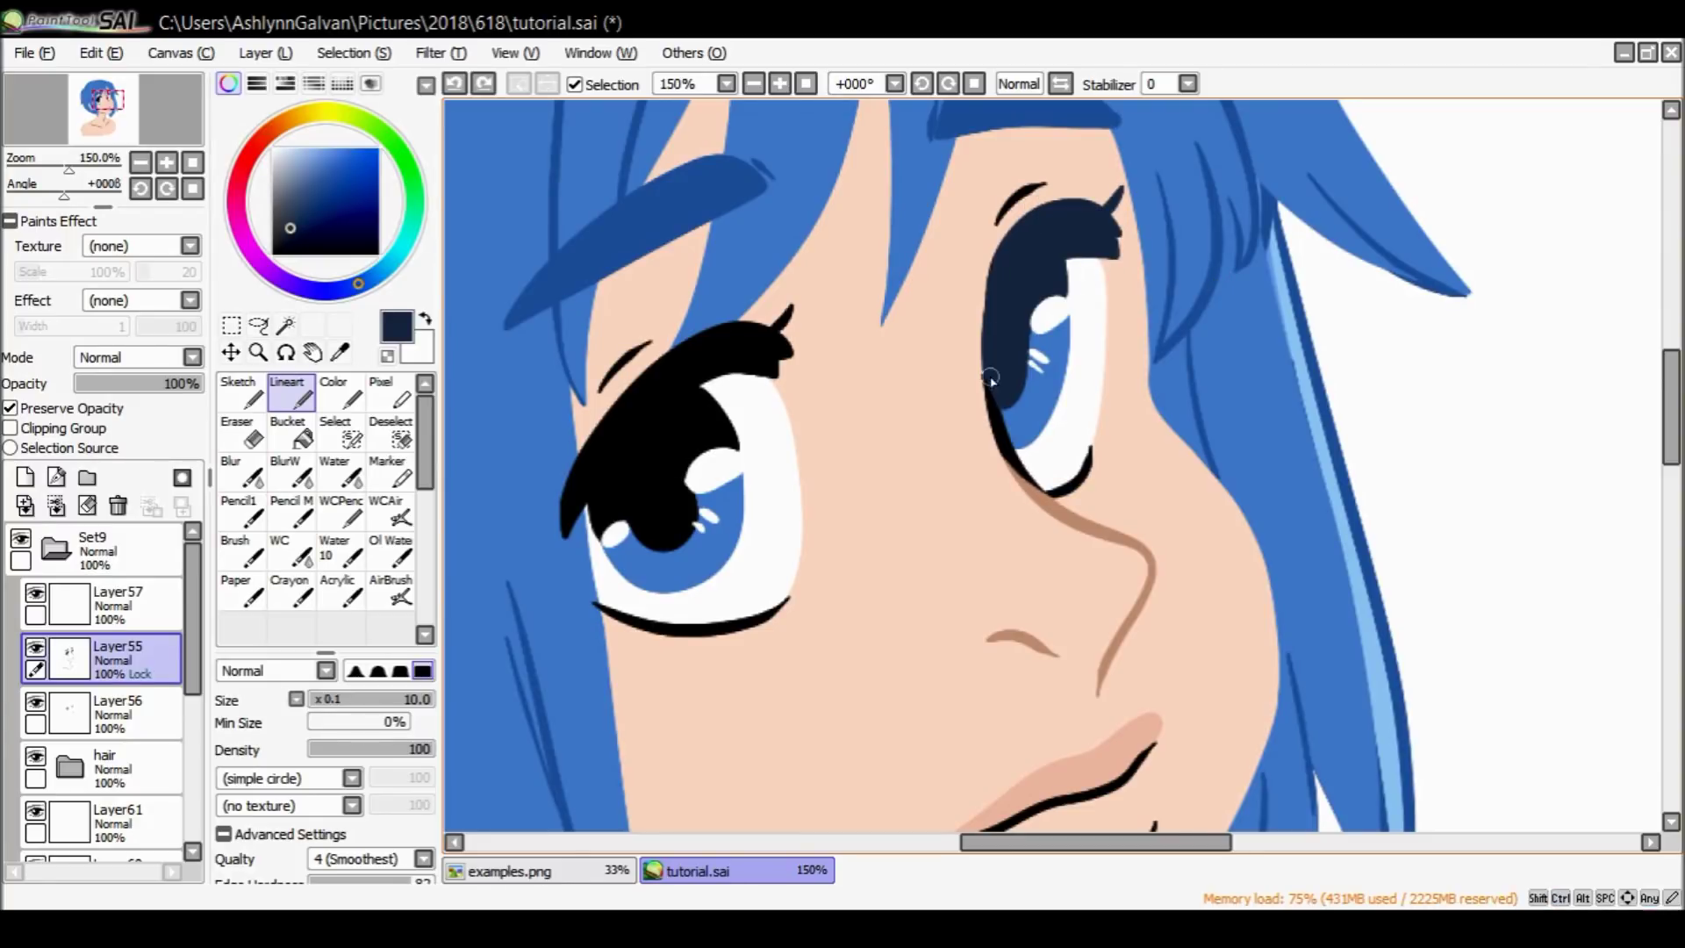
{"action": "left_click", "coordinate": [1040, 496], "text": "alt"}
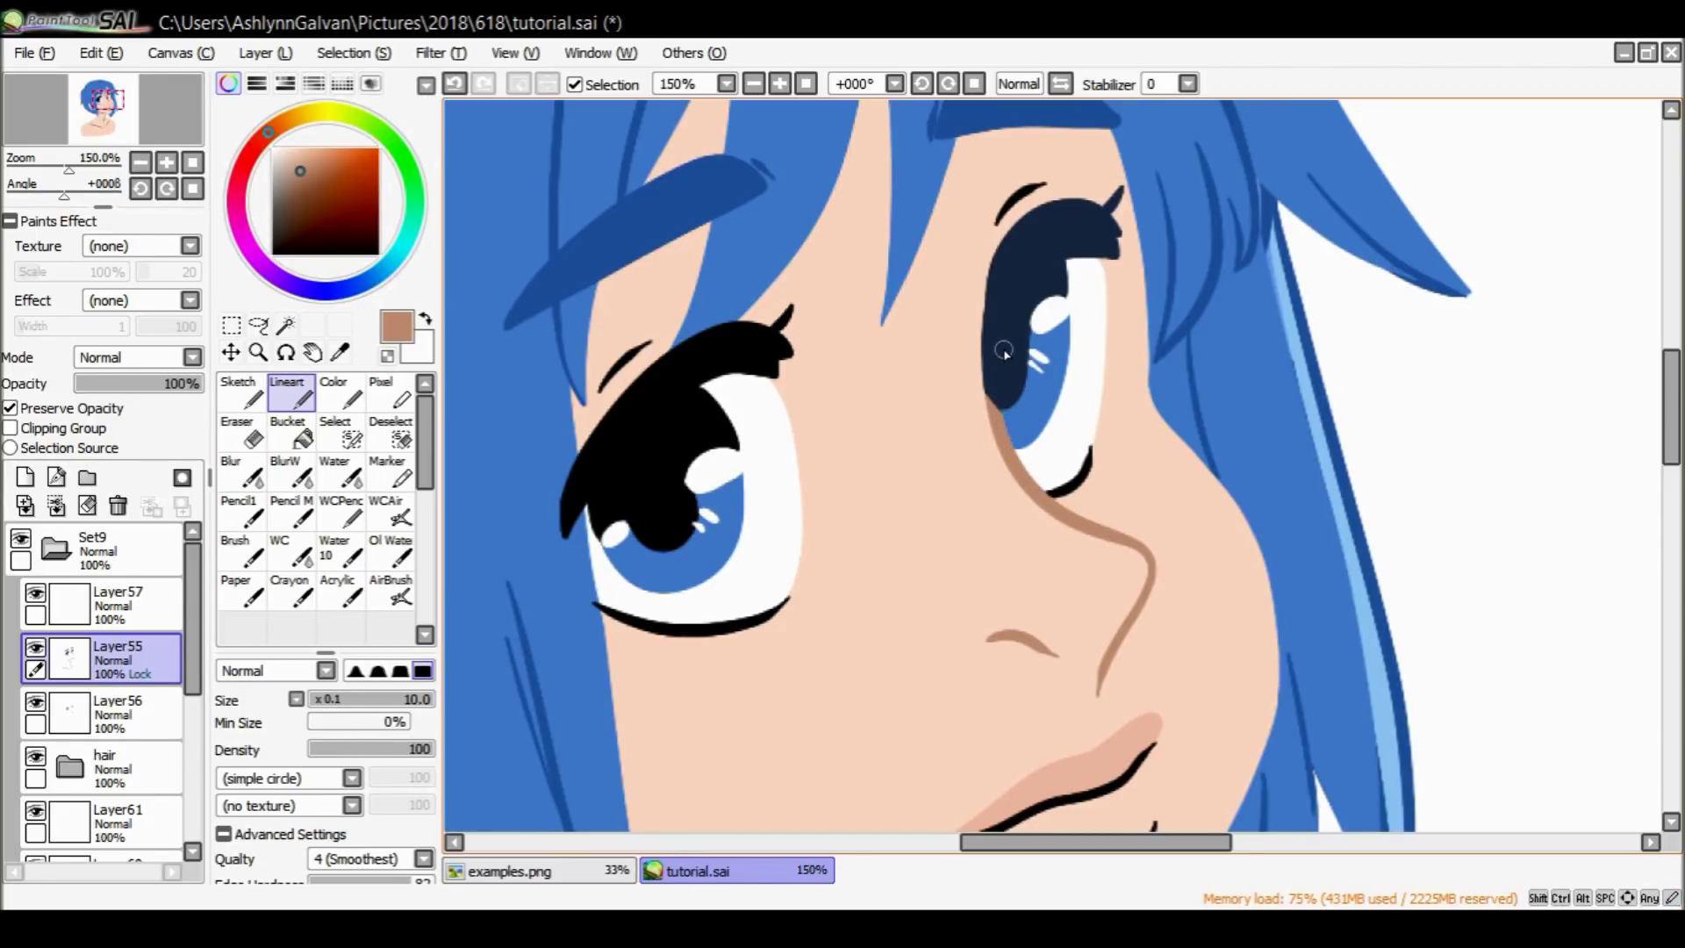
{"action": "left_click", "coordinate": [1005, 349], "text": "alt"}
{"action": "key", "text": "ctrl+z"}
{"action": "key", "text": "ctrl+z"}
{"action": "left_click_drag", "start_coordinate": [989, 365], "coordinate": [999, 406]}
{"action": "key", "text": "ctrl+z"}
{"action": "left_click", "coordinate": [1002, 414], "text": "alt"}
{"action": "left_click_drag", "start_coordinate": [996, 405], "coordinate": [1014, 443]}
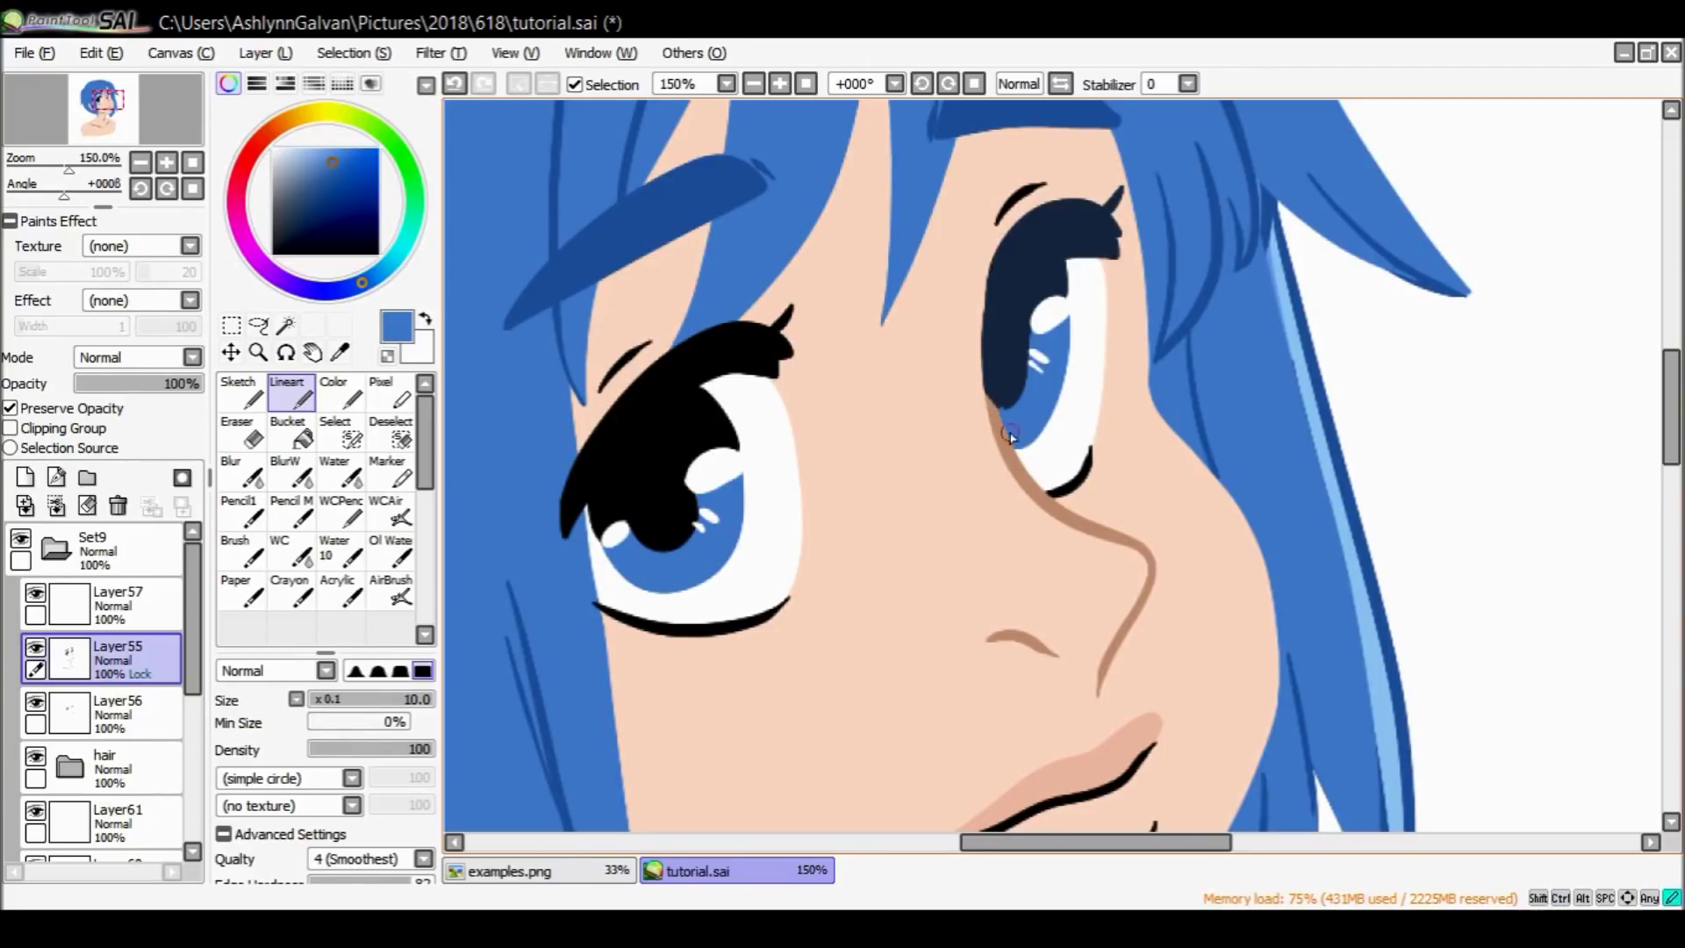
{"action": "left_click", "coordinate": [1015, 343], "text": "alt"}
{"action": "key", "text": "ctrl+z"}
Recolour the lower lid lines of both eyes in the brown sampled from the nose line.
{"action": "left_click", "coordinate": [1038, 493], "text": "alt"}
{"action": "mouse_move", "coordinate": [1062, 477]}
{"action": "left_mouse_down"}
{"action": "mouse_move", "coordinate": [1089, 461]}
{"action": "mouse_move", "coordinate": [1075, 485]}
{"action": "left_mouse_up"}
{"action": "mouse_move", "coordinate": [775, 614]}
{"action": "left_mouse_down"}
{"action": "mouse_move", "coordinate": [672, 631]}
{"action": "mouse_move", "coordinate": [597, 605]}
{"action": "left_mouse_up"}
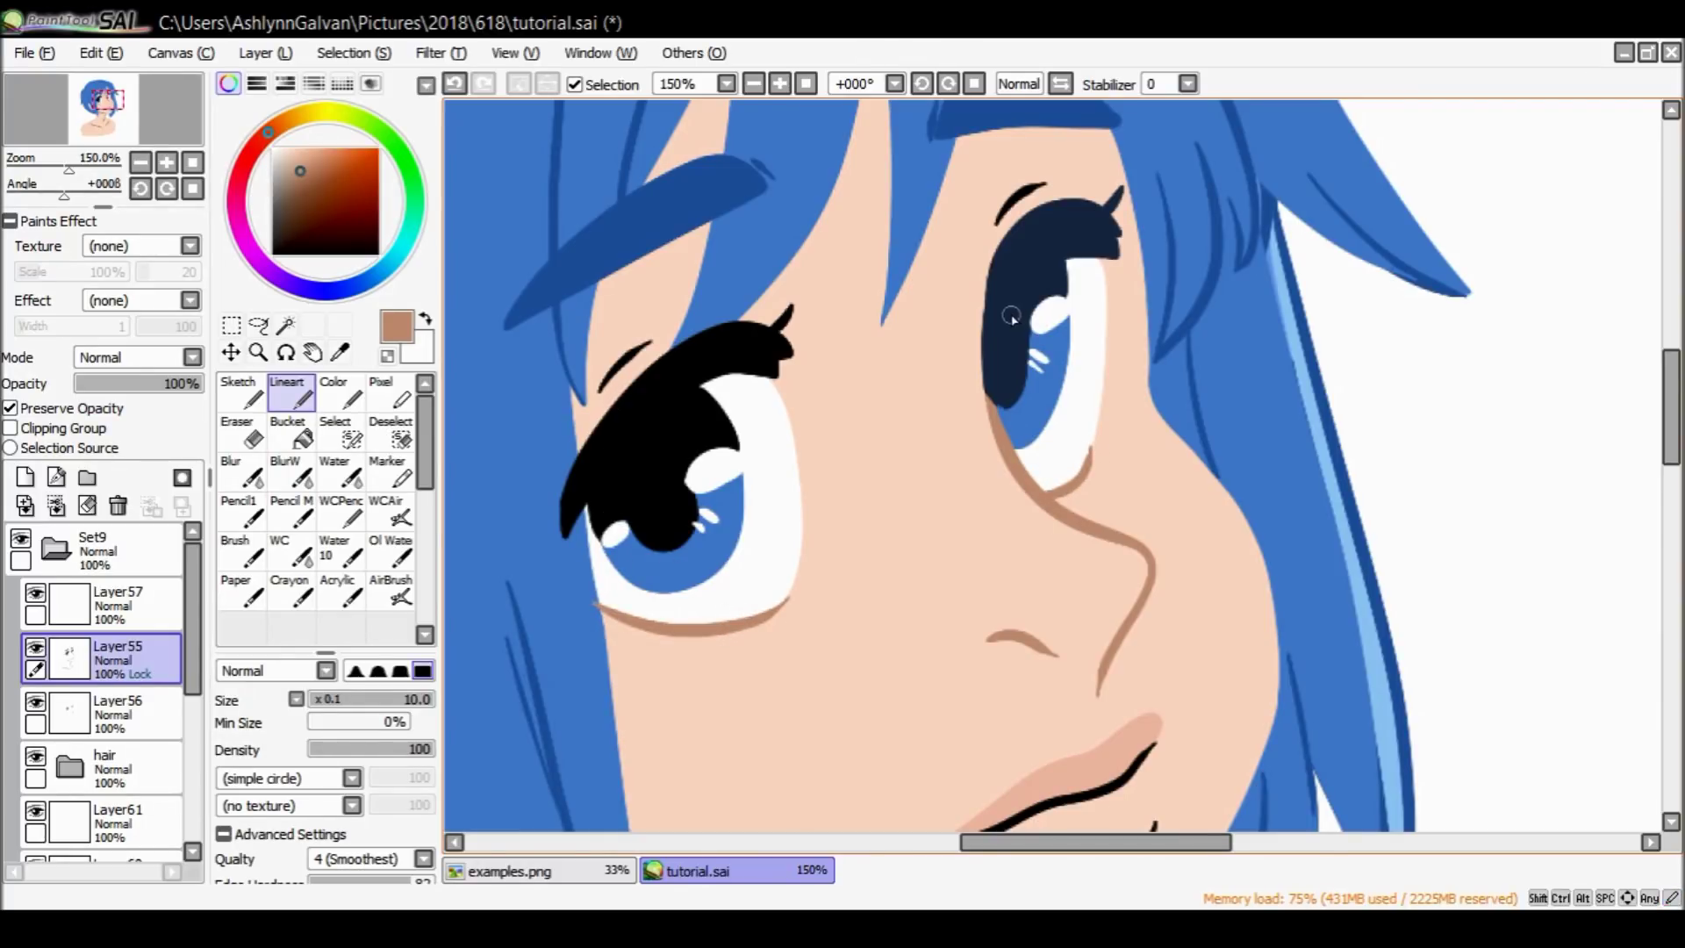
Recolour the outer tip of the nearer eye's upper lashes with the blue sampled from the eyebrow.
{"action": "left_click", "coordinate": [1012, 318], "text": "alt"}
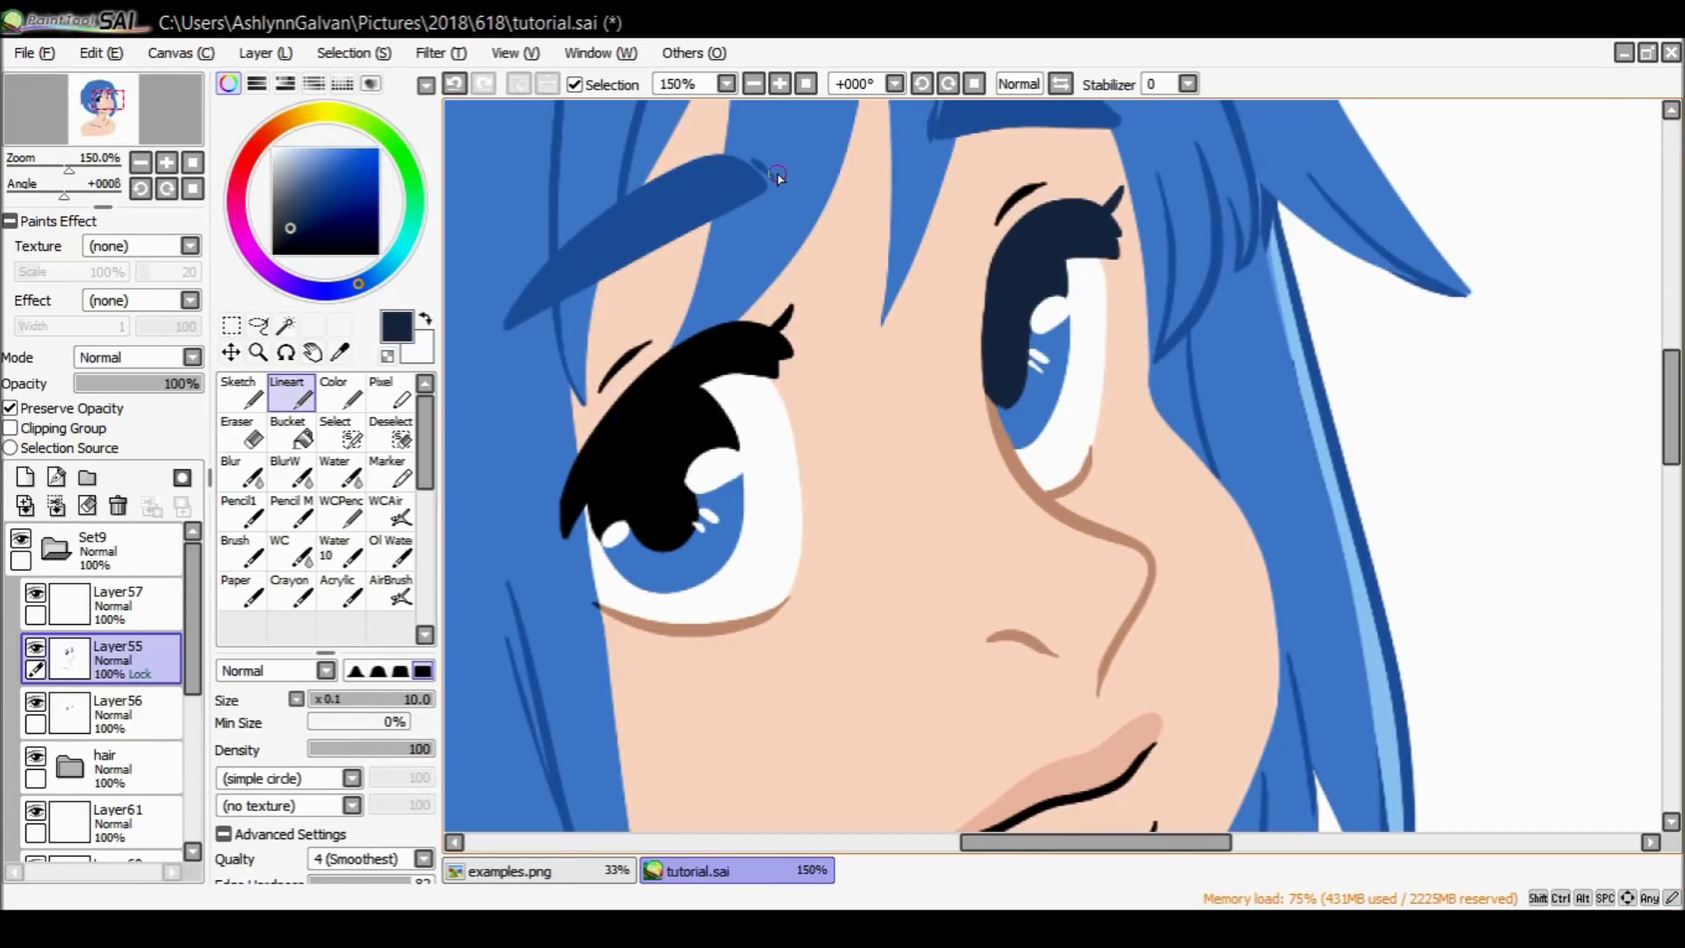
{"action": "left_click", "coordinate": [641, 223], "text": "alt"}
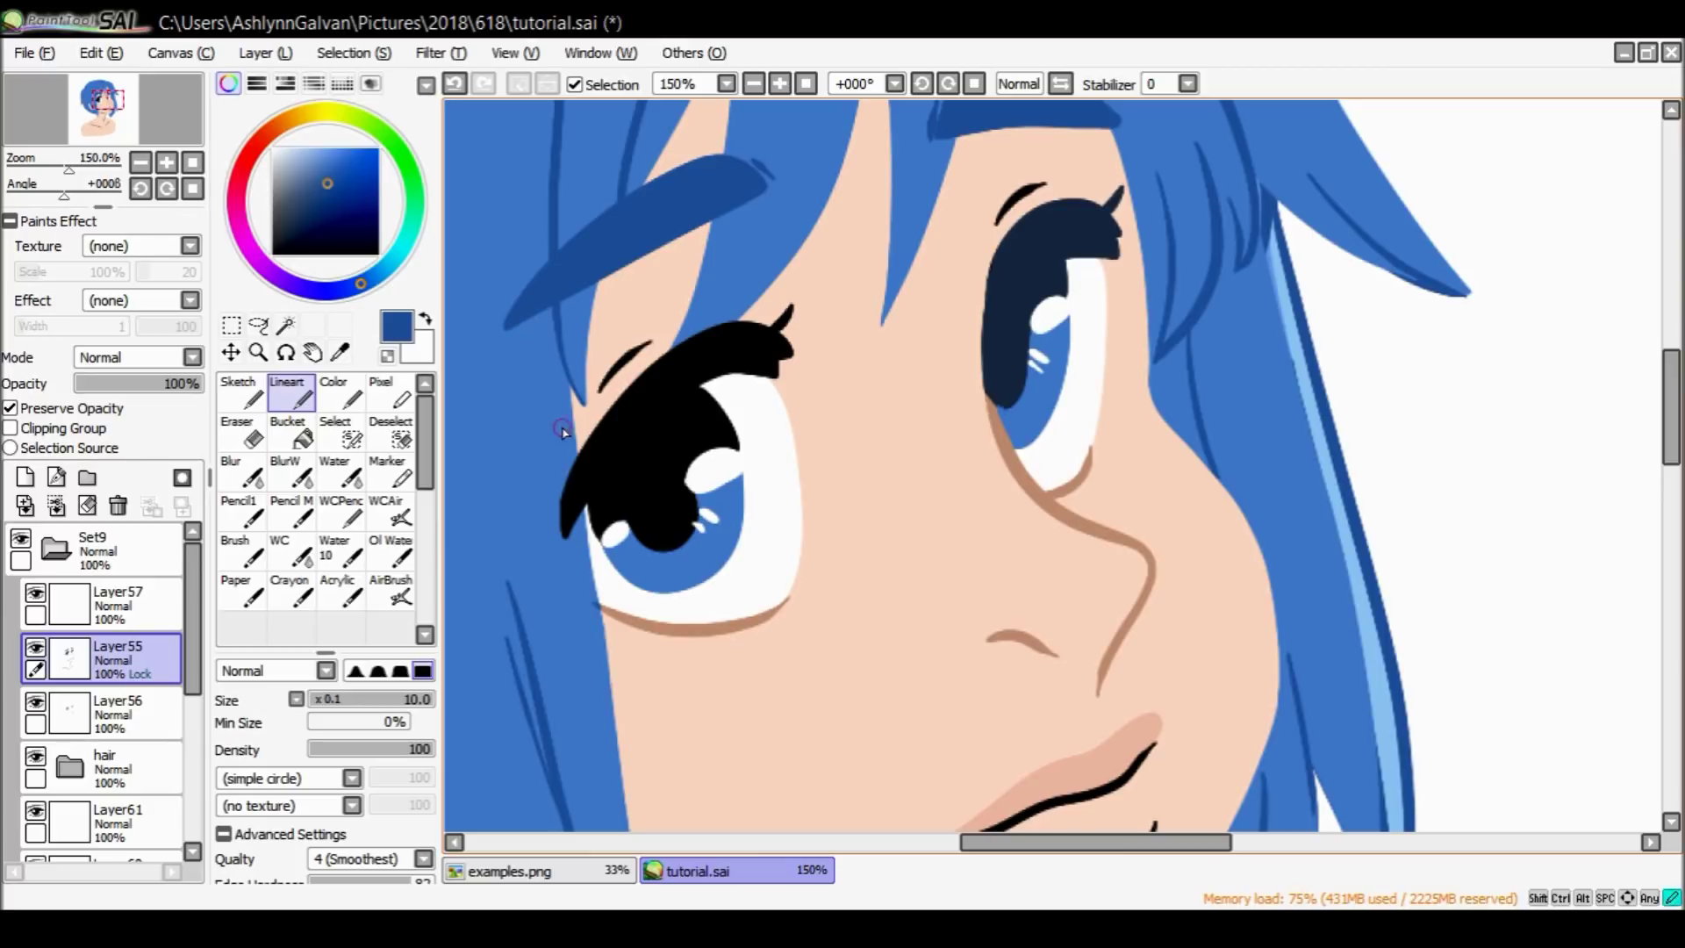
{"action": "left_click_drag", "start_coordinate": [577, 524], "coordinate": [584, 539]}
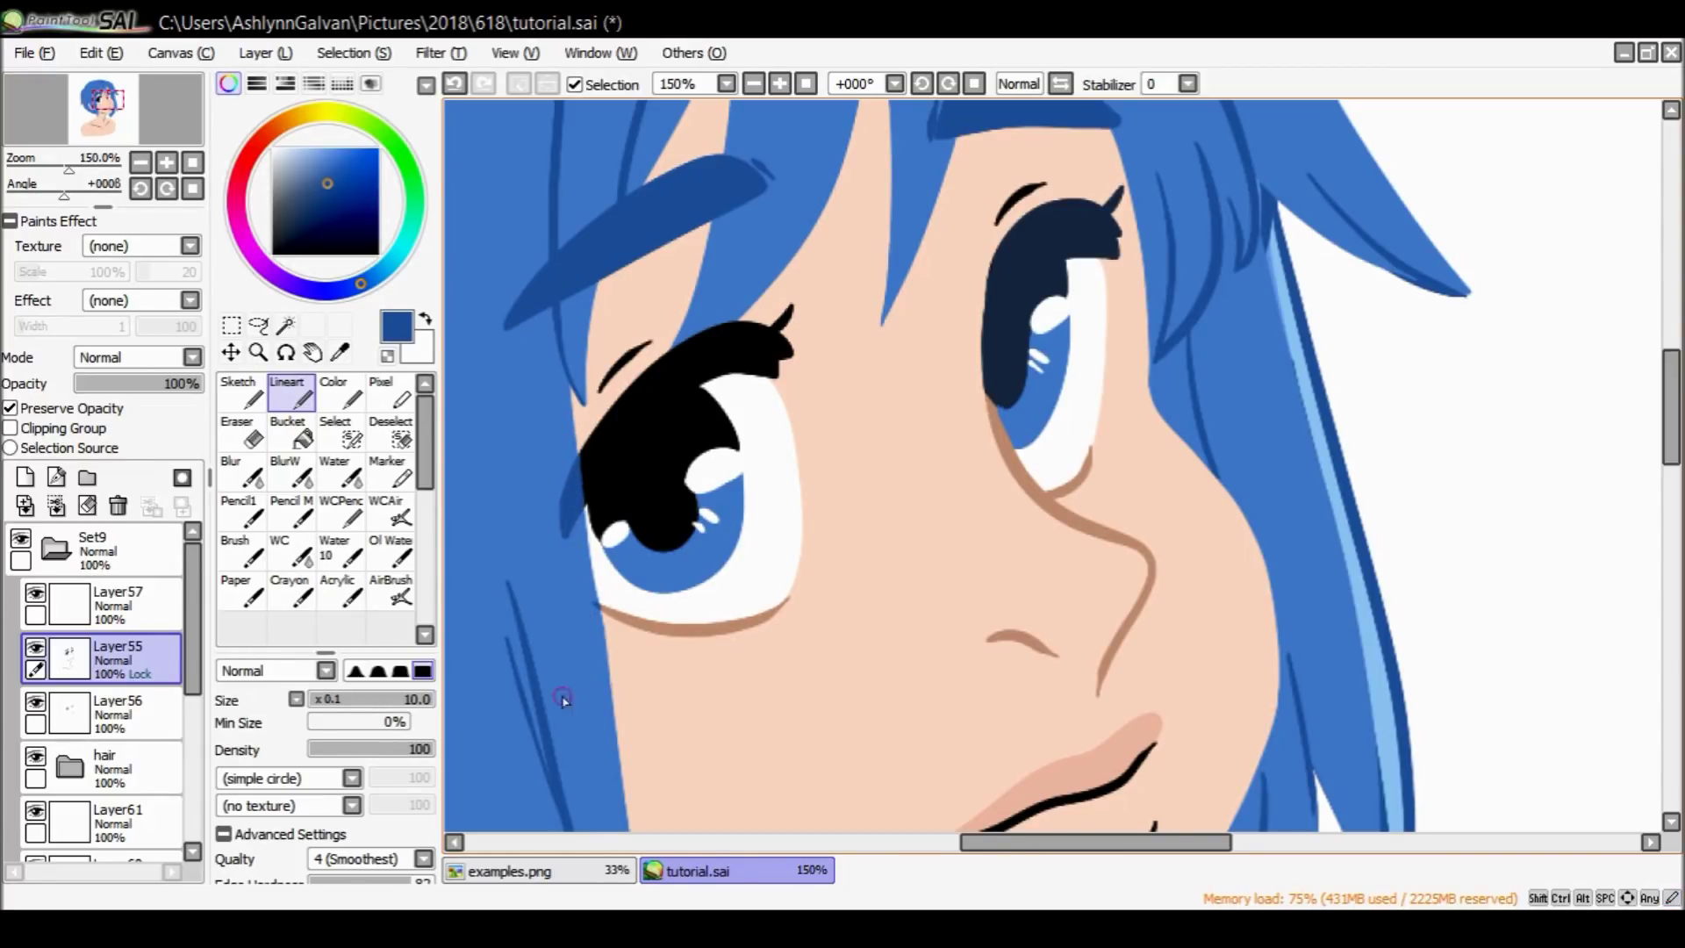
Recolour the nearer eye's pupil and upper lashes with the navy sampled from the farther eye, keeping the outer lash tip eyebrow blue.
{"action": "left_click", "coordinate": [1037, 186], "text": "alt"}
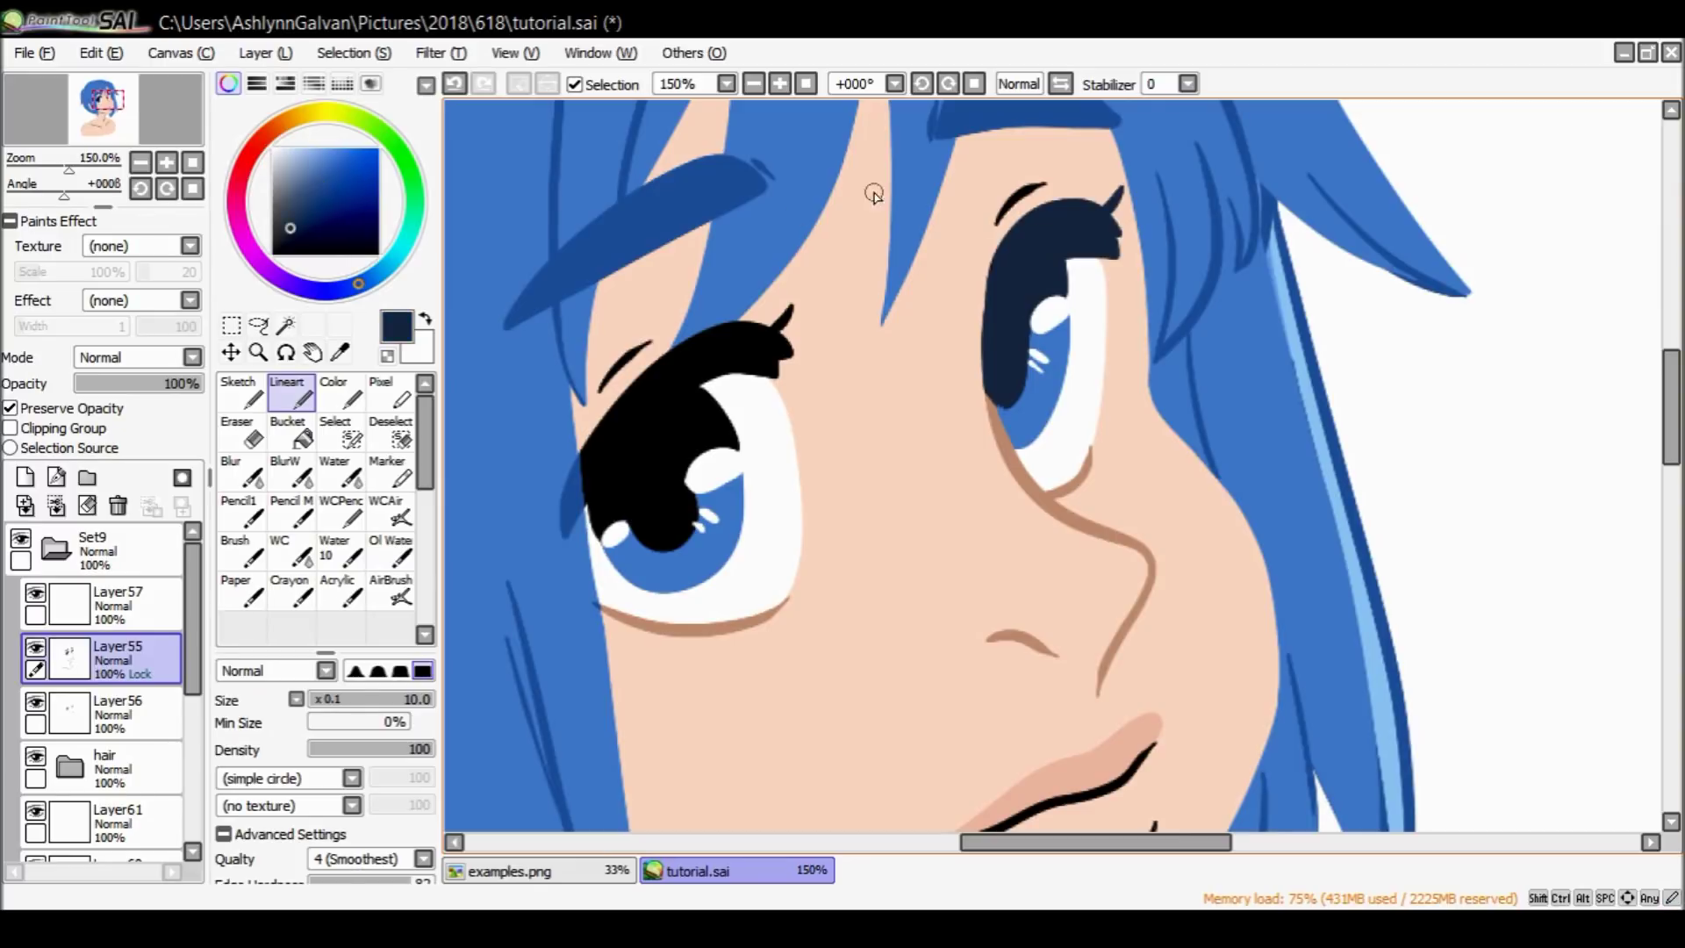
{"action": "mouse_move", "coordinate": [590, 451]}
{"action": "left_mouse_down"}
{"action": "mouse_move", "coordinate": [590, 526]}
{"action": "mouse_move", "coordinate": [609, 445]}
{"action": "left_mouse_up"}
{"action": "mouse_move", "coordinate": [642, 373]}
{"action": "left_mouse_down"}
{"action": "mouse_move", "coordinate": [707, 316]}
{"action": "mouse_move", "coordinate": [629, 450]}
{"action": "left_mouse_up"}
{"action": "left_click_drag", "start_coordinate": [700, 332], "coordinate": [634, 452]}
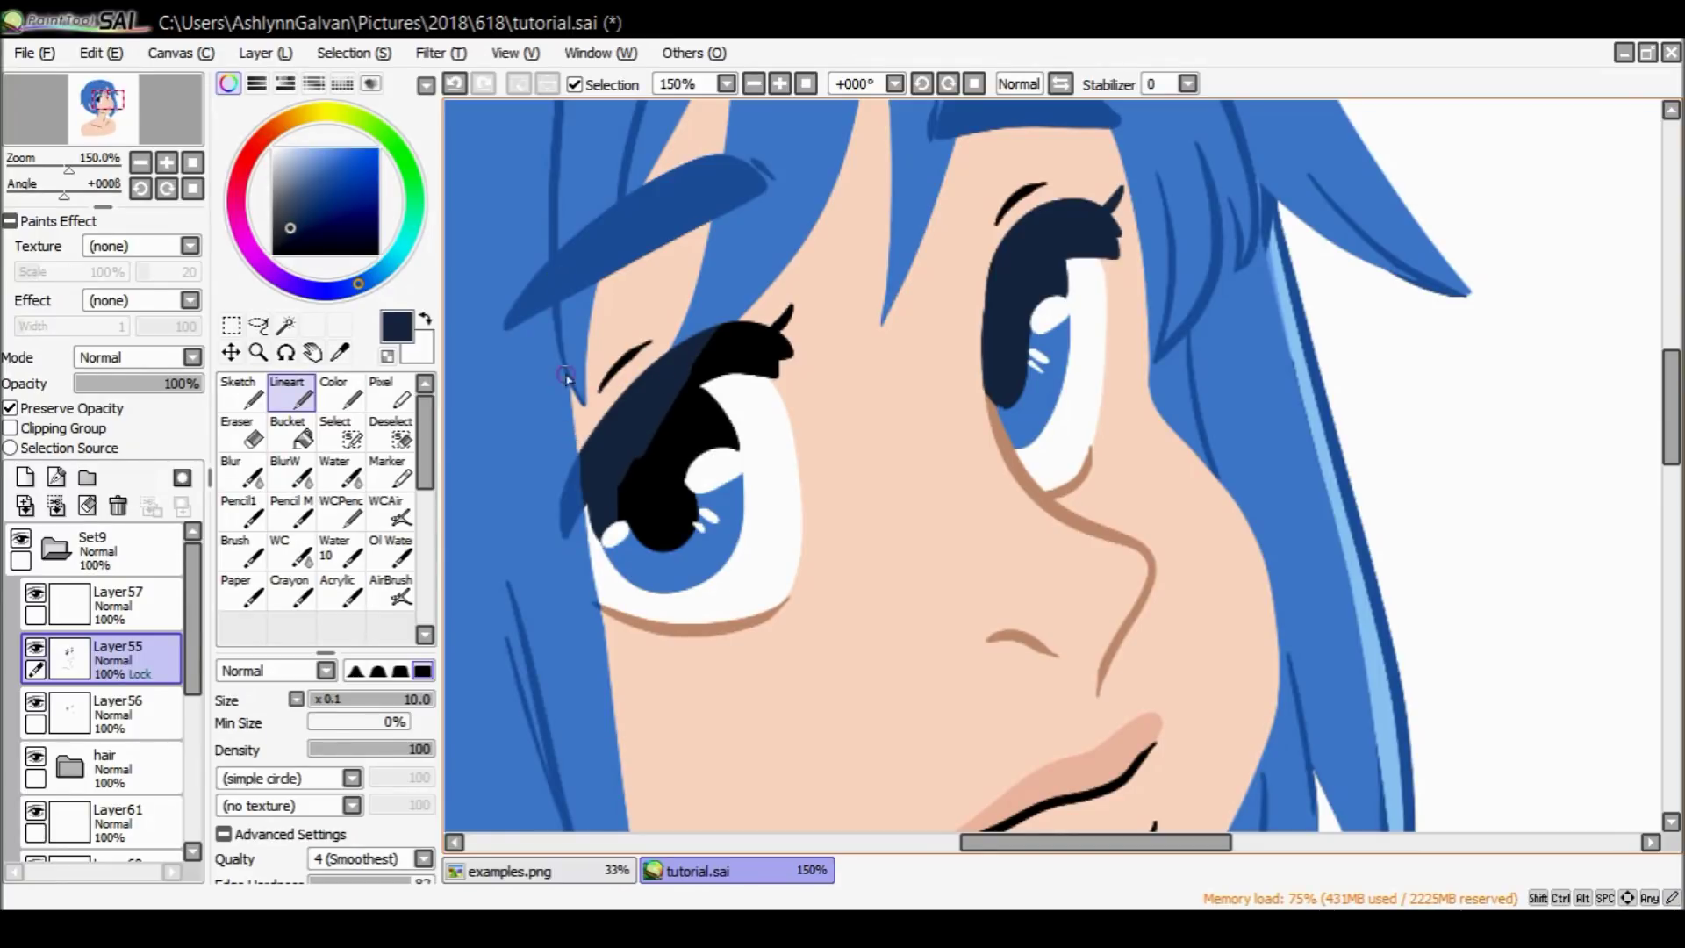
{"action": "left_click", "coordinate": [569, 489], "text": "alt"}
{"action": "mouse_move", "coordinate": [604, 439]}
{"action": "left_mouse_down"}
{"action": "mouse_move", "coordinate": [576, 471]}
{"action": "mouse_move", "coordinate": [581, 533]}
{"action": "left_mouse_up"}
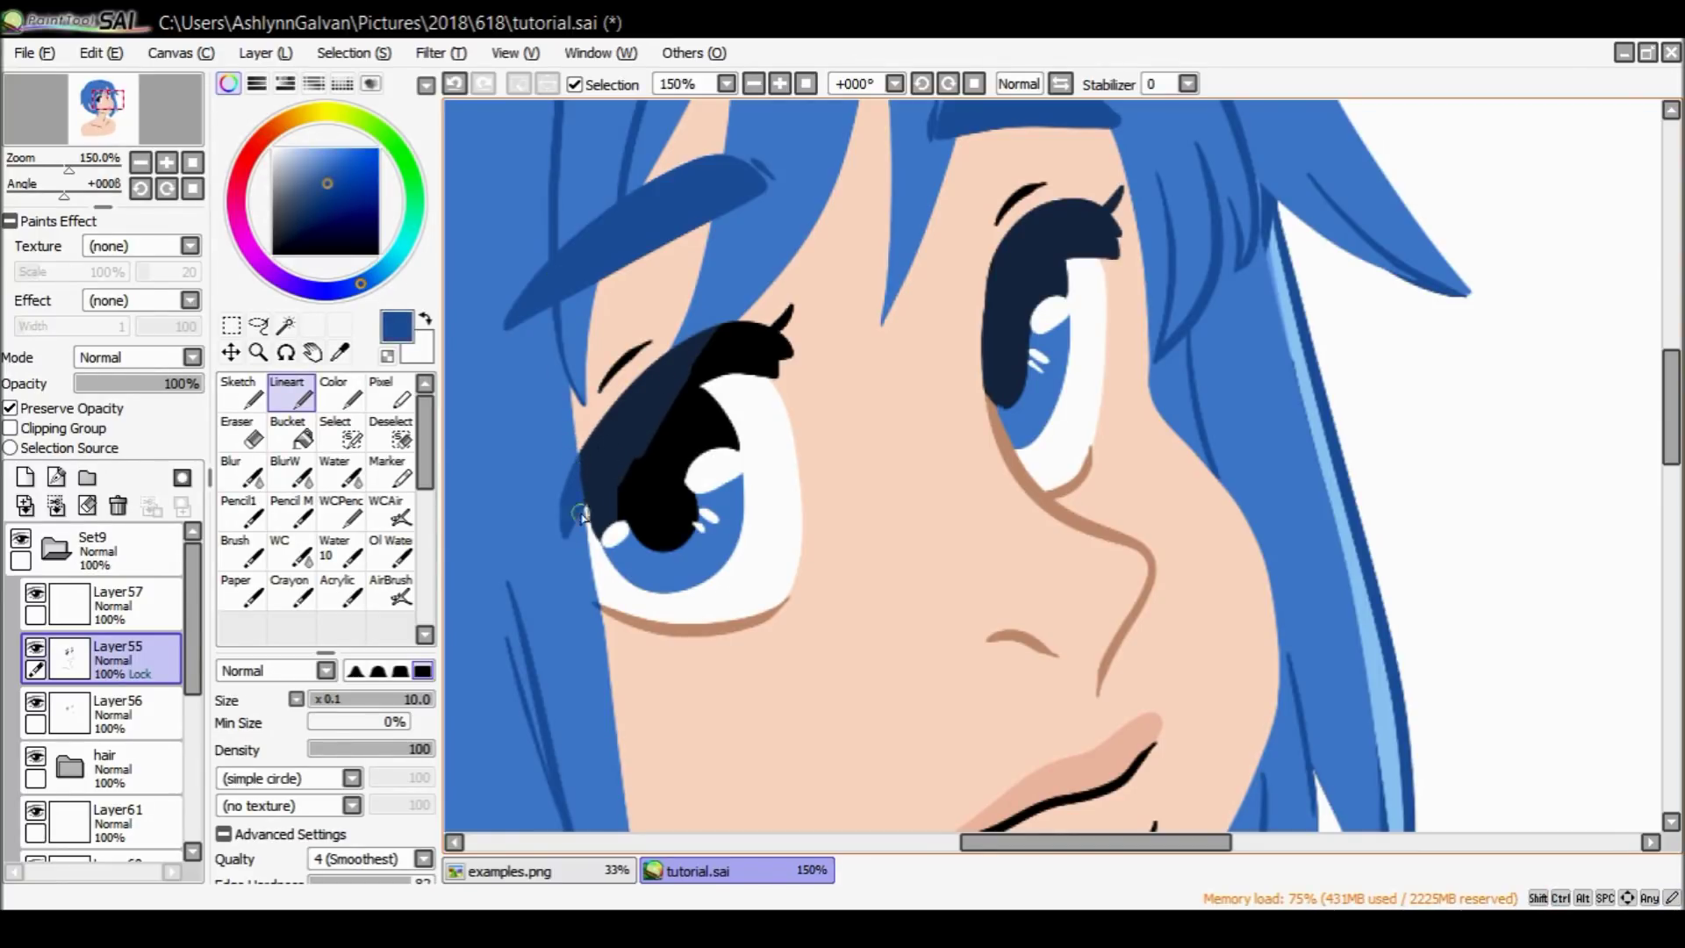
{"action": "left_click", "coordinate": [608, 452], "text": "alt"}
{"action": "mouse_move", "coordinate": [619, 454]}
{"action": "left_mouse_down"}
{"action": "mouse_move", "coordinate": [634, 522]}
{"action": "mouse_move", "coordinate": [692, 444]}
{"action": "mouse_move", "coordinate": [664, 547]}
{"action": "mouse_move", "coordinate": [687, 525]}
{"action": "mouse_move", "coordinate": [678, 456]}
{"action": "mouse_move", "coordinate": [701, 395]}
{"action": "mouse_move", "coordinate": [716, 365]}
{"action": "mouse_move", "coordinate": [753, 354]}
{"action": "mouse_move", "coordinate": [720, 476]}
{"action": "left_mouse_up"}
Recolour both eyelid creases, the mouth line and the line under the lower lip in the brown sampled from the nose line.
{"action": "left_click", "coordinate": [1025, 472], "text": "alt"}
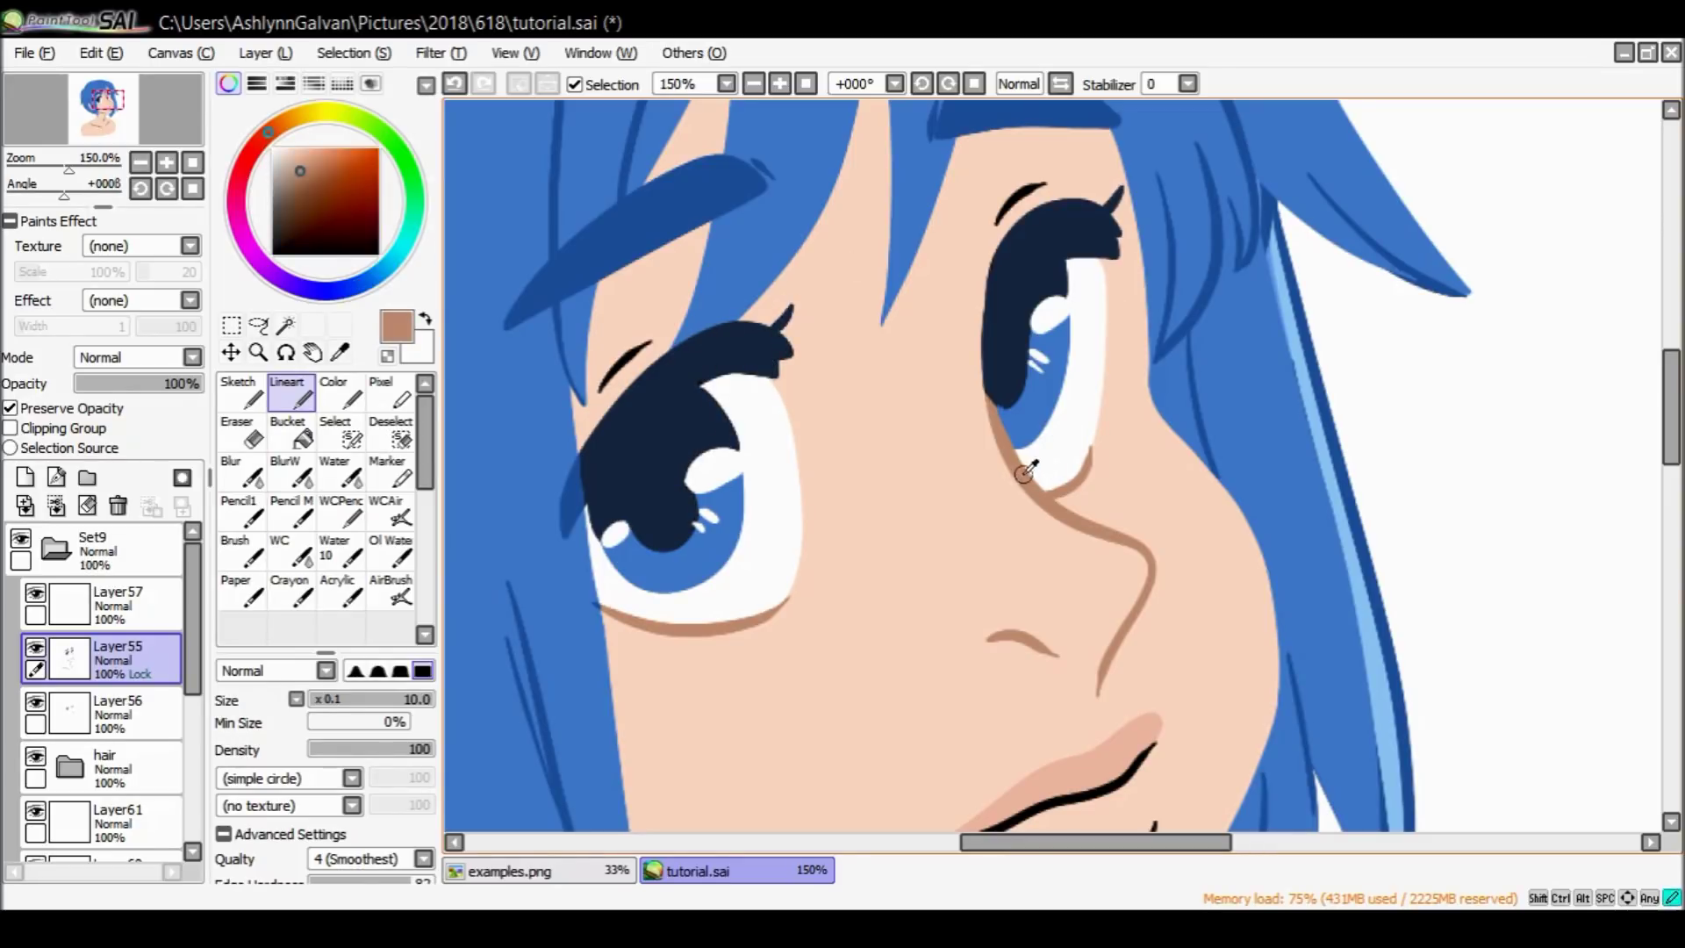
{"action": "left_click_drag", "start_coordinate": [602, 388], "coordinate": [646, 331]}
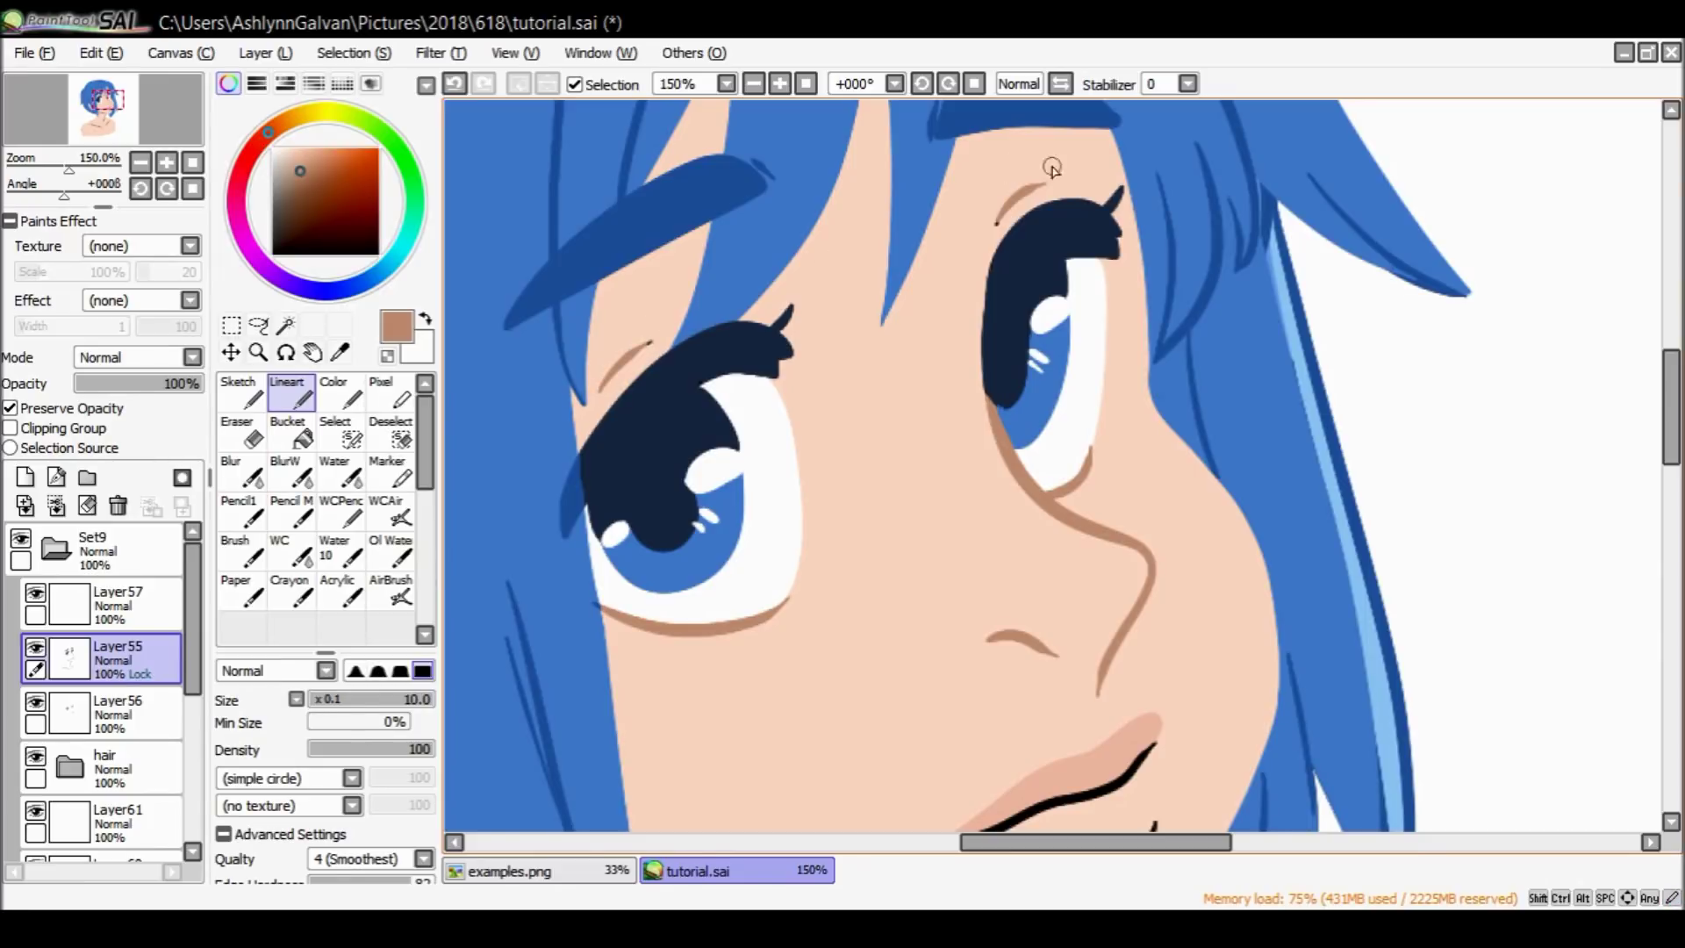
{"action": "left_click_drag", "start_coordinate": [1672, 409], "coordinate": [1672, 448]}
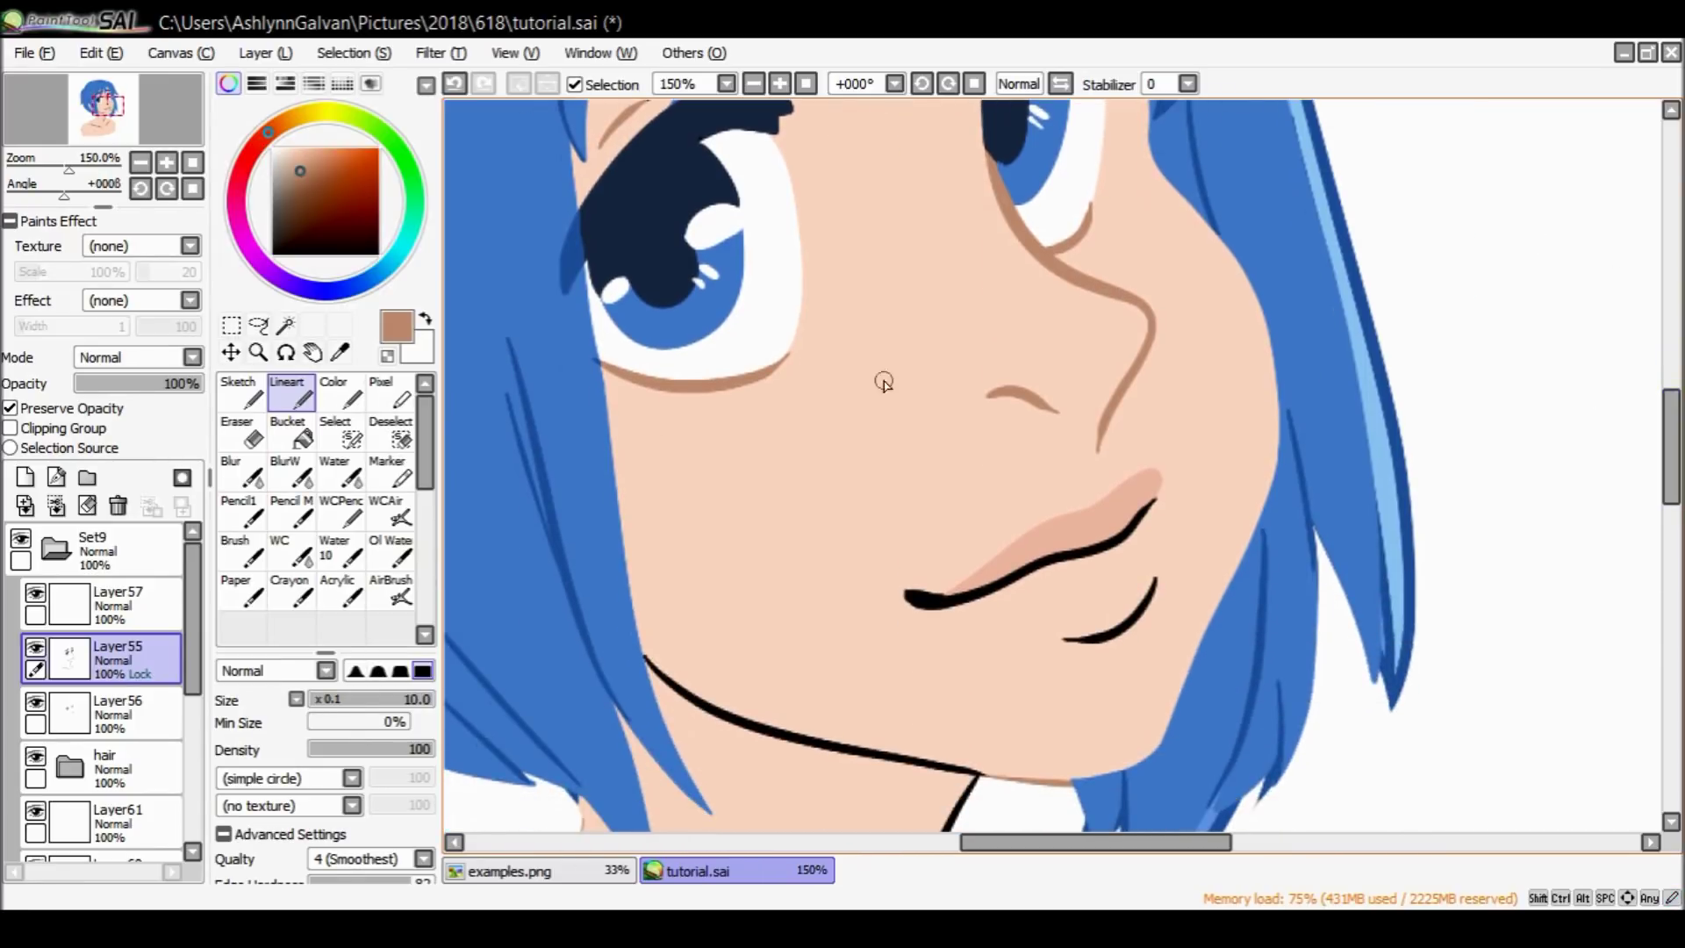
{"action": "left_click", "coordinate": [20, 538]}
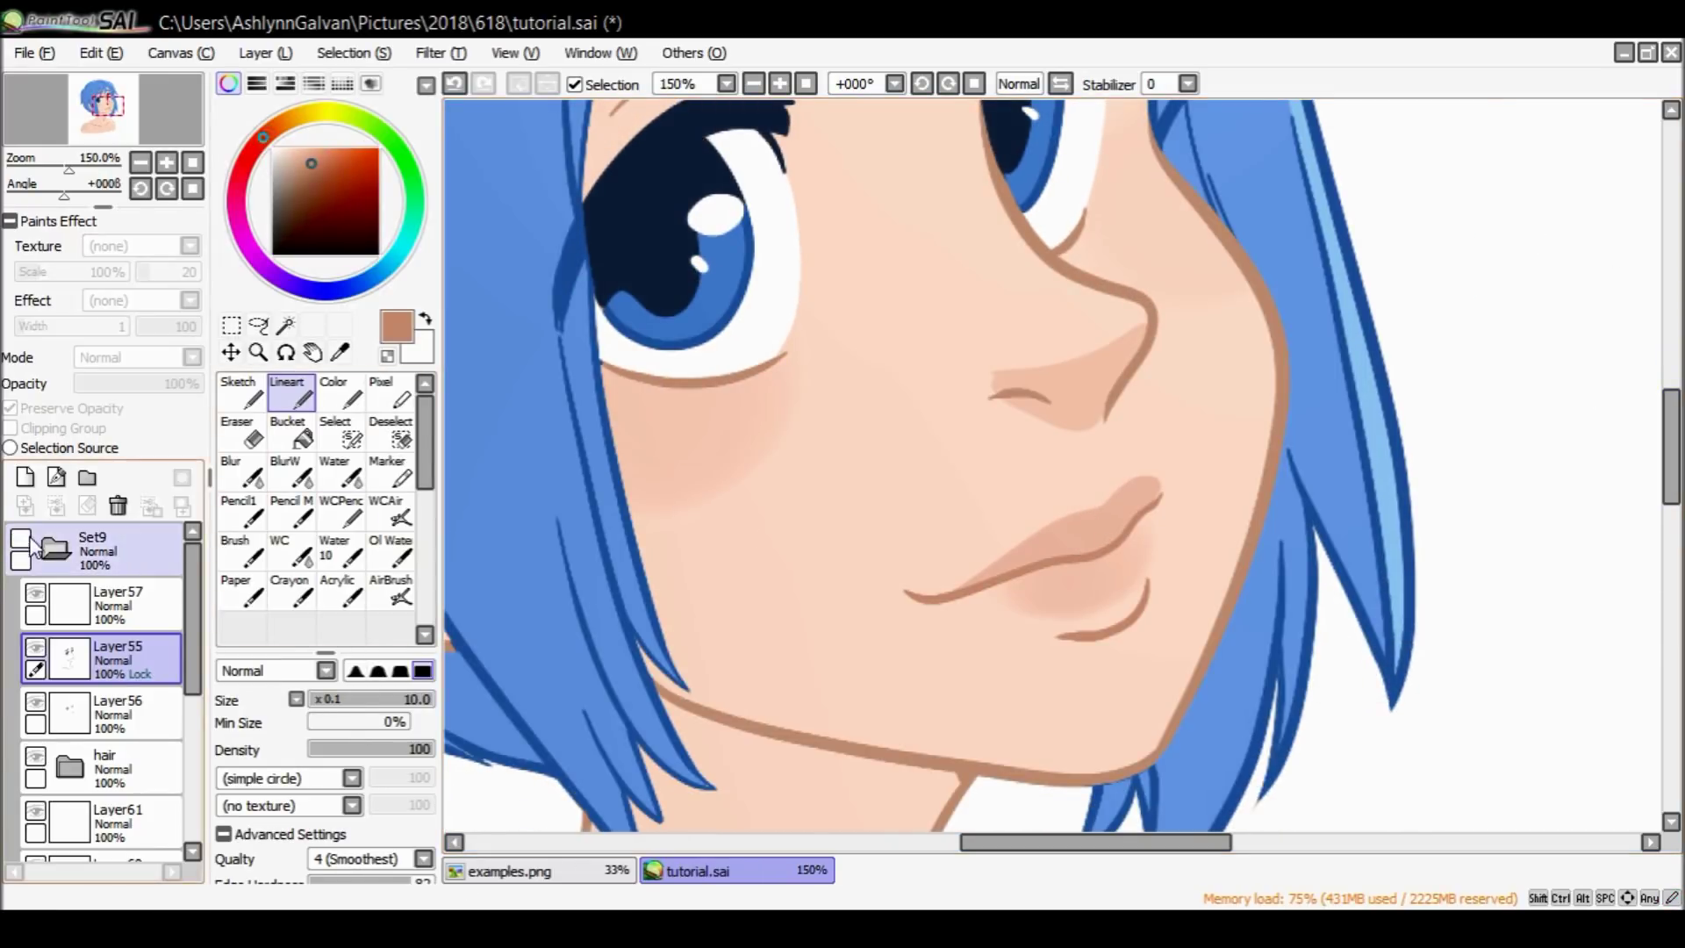
{"action": "left_click", "coordinate": [20, 538]}
{"action": "left_click_drag", "start_coordinate": [915, 599], "coordinate": [1157, 502]}
{"action": "left_click_drag", "start_coordinate": [1074, 651], "coordinate": [1157, 586]}
Hide the Set8 drawing and recolour the jawline in the brown sampled from the nose line.
{"action": "left_click", "coordinate": [1134, 373], "text": "alt"}
{"action": "scroll", "coordinate": [1596, 430], "scroll_direction": "down", "scroll_amount": 3}
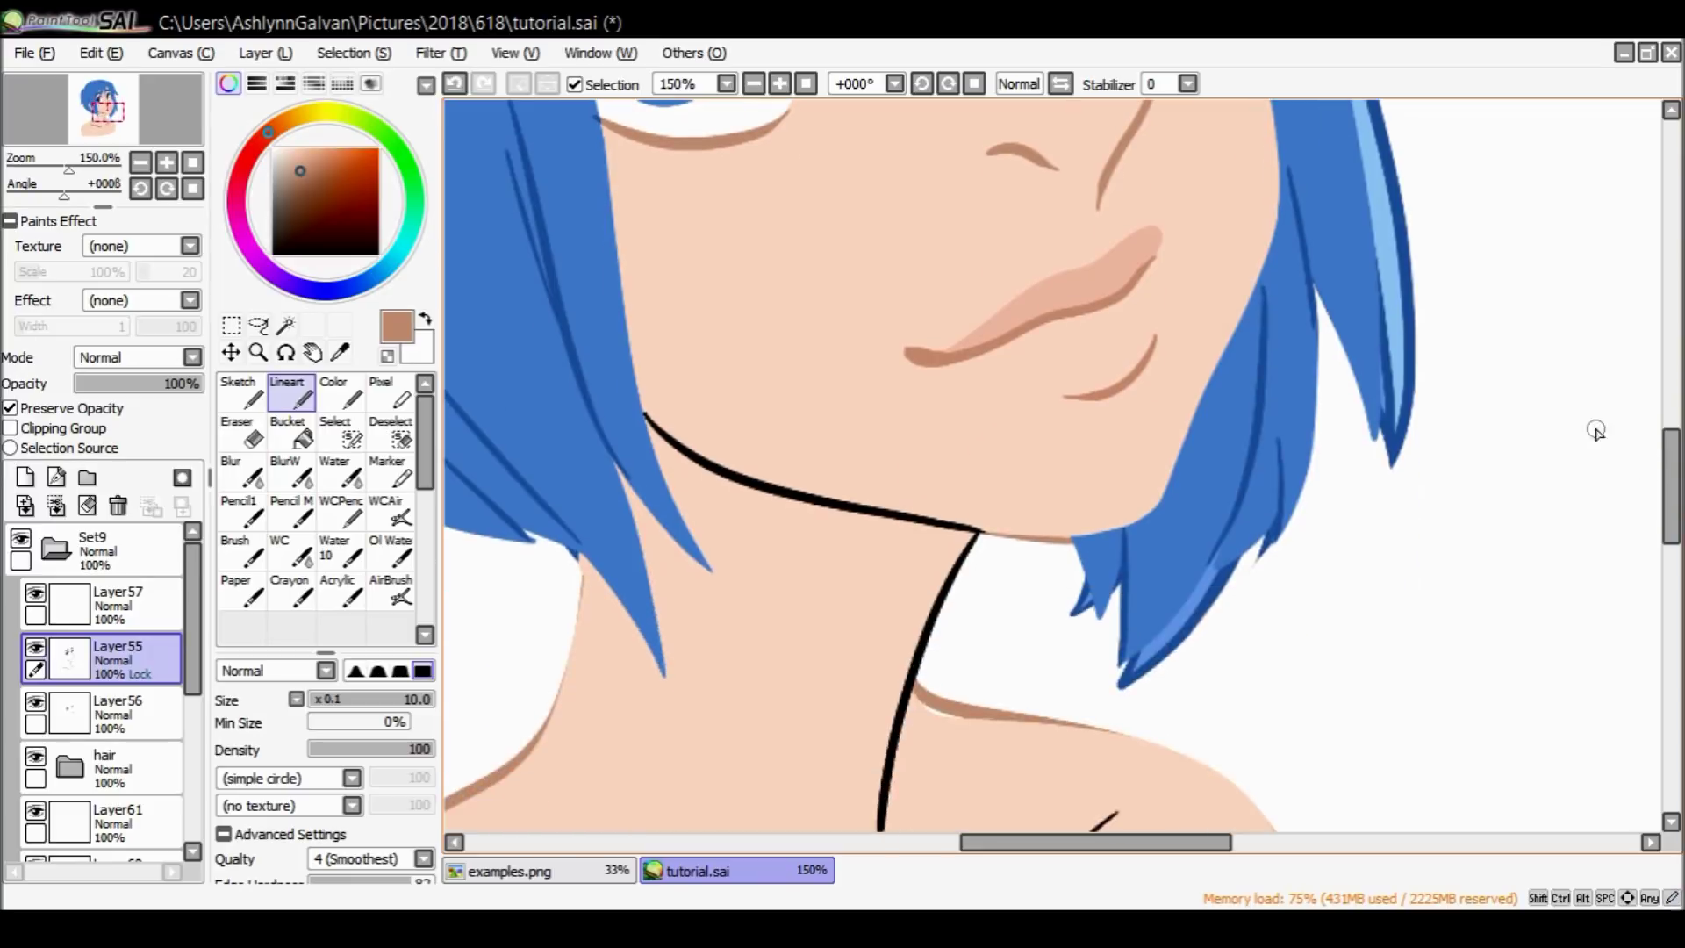
{"action": "left_click_drag", "start_coordinate": [834, 506], "coordinate": [735, 467]}
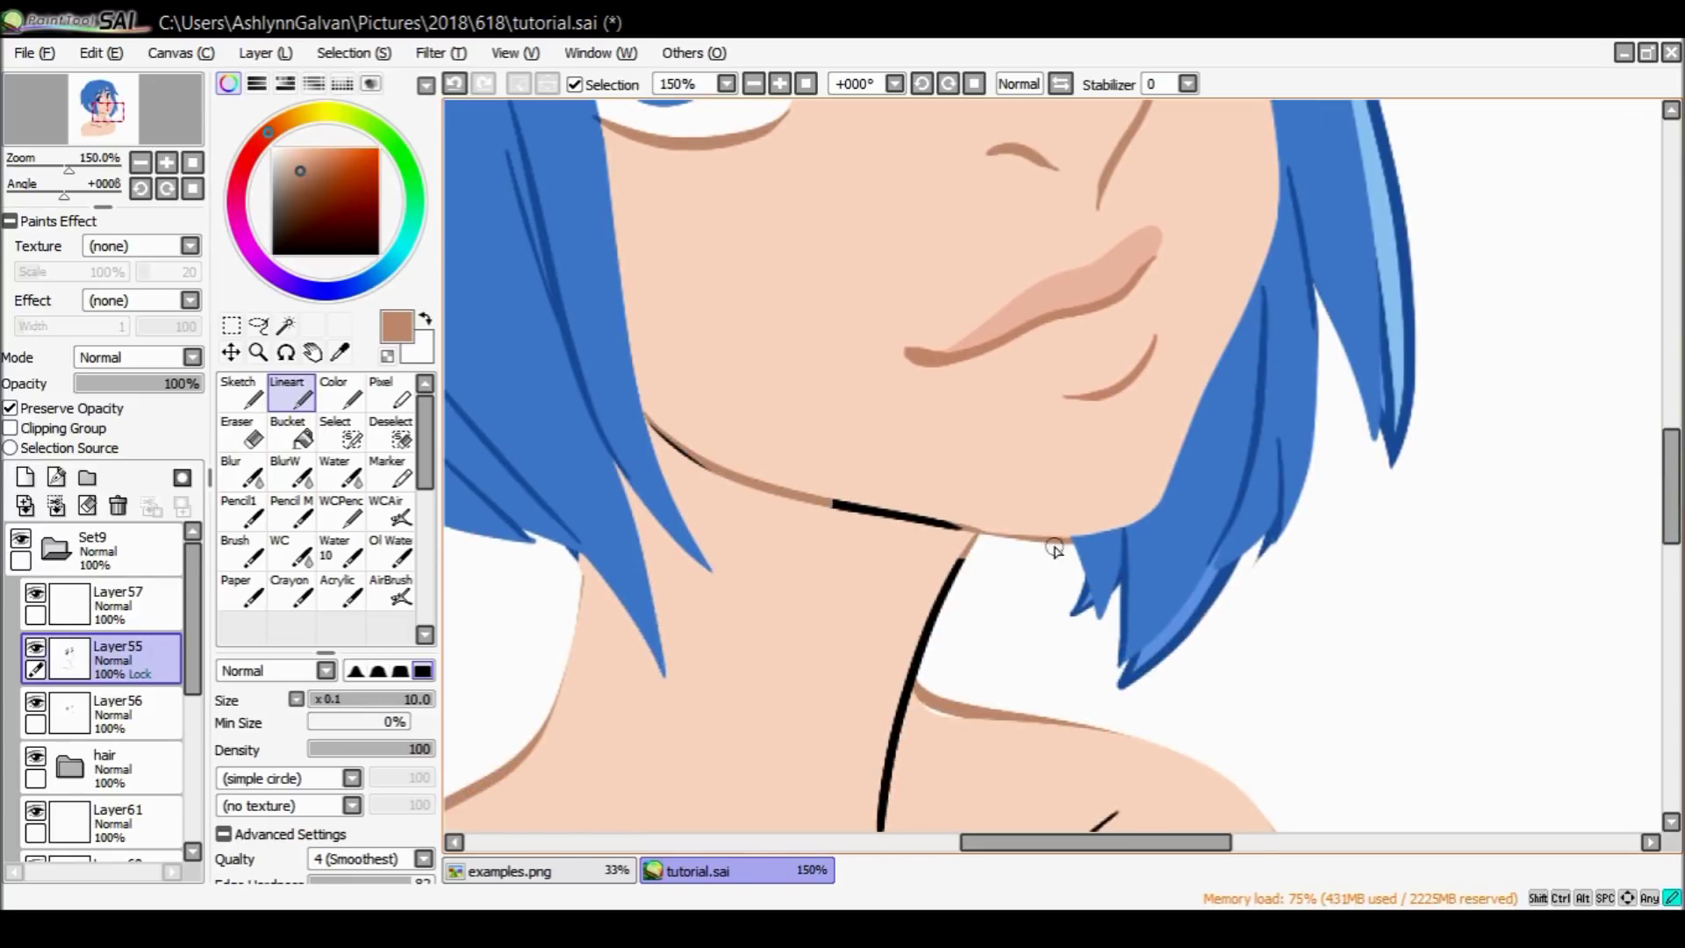
{"action": "left_click", "coordinate": [55, 548]}
{"action": "left_click", "coordinate": [35, 603]}
{"action": "left_click", "coordinate": [56, 548]}
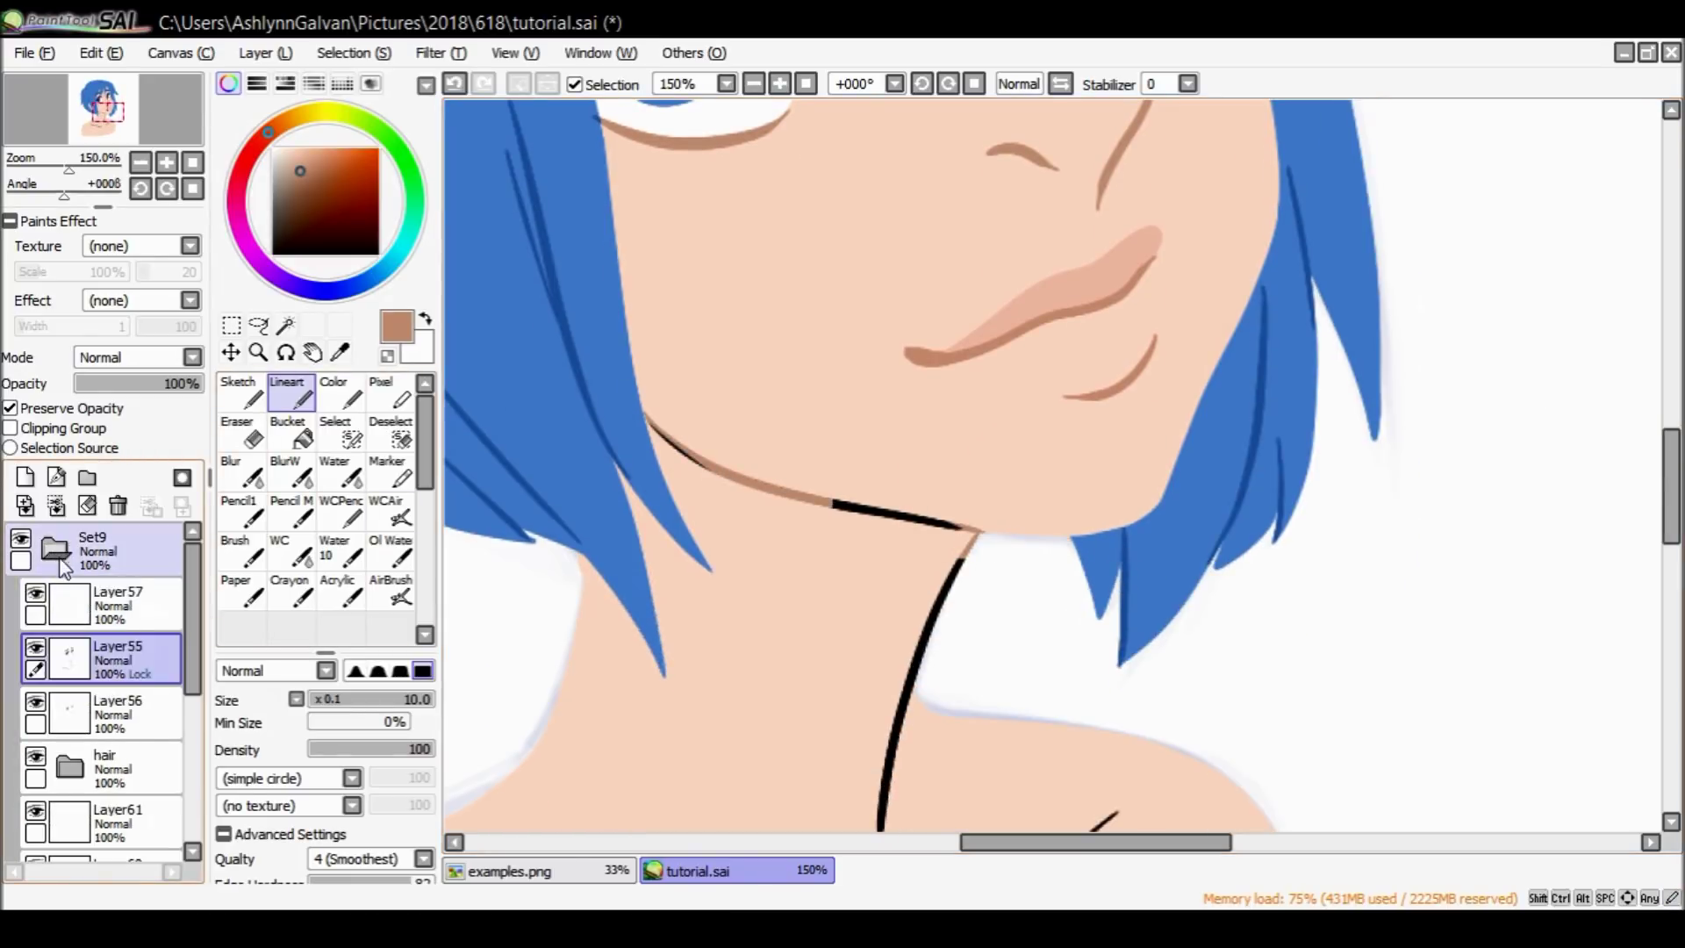
{"action": "left_click_drag", "start_coordinate": [932, 522], "coordinate": [799, 502]}
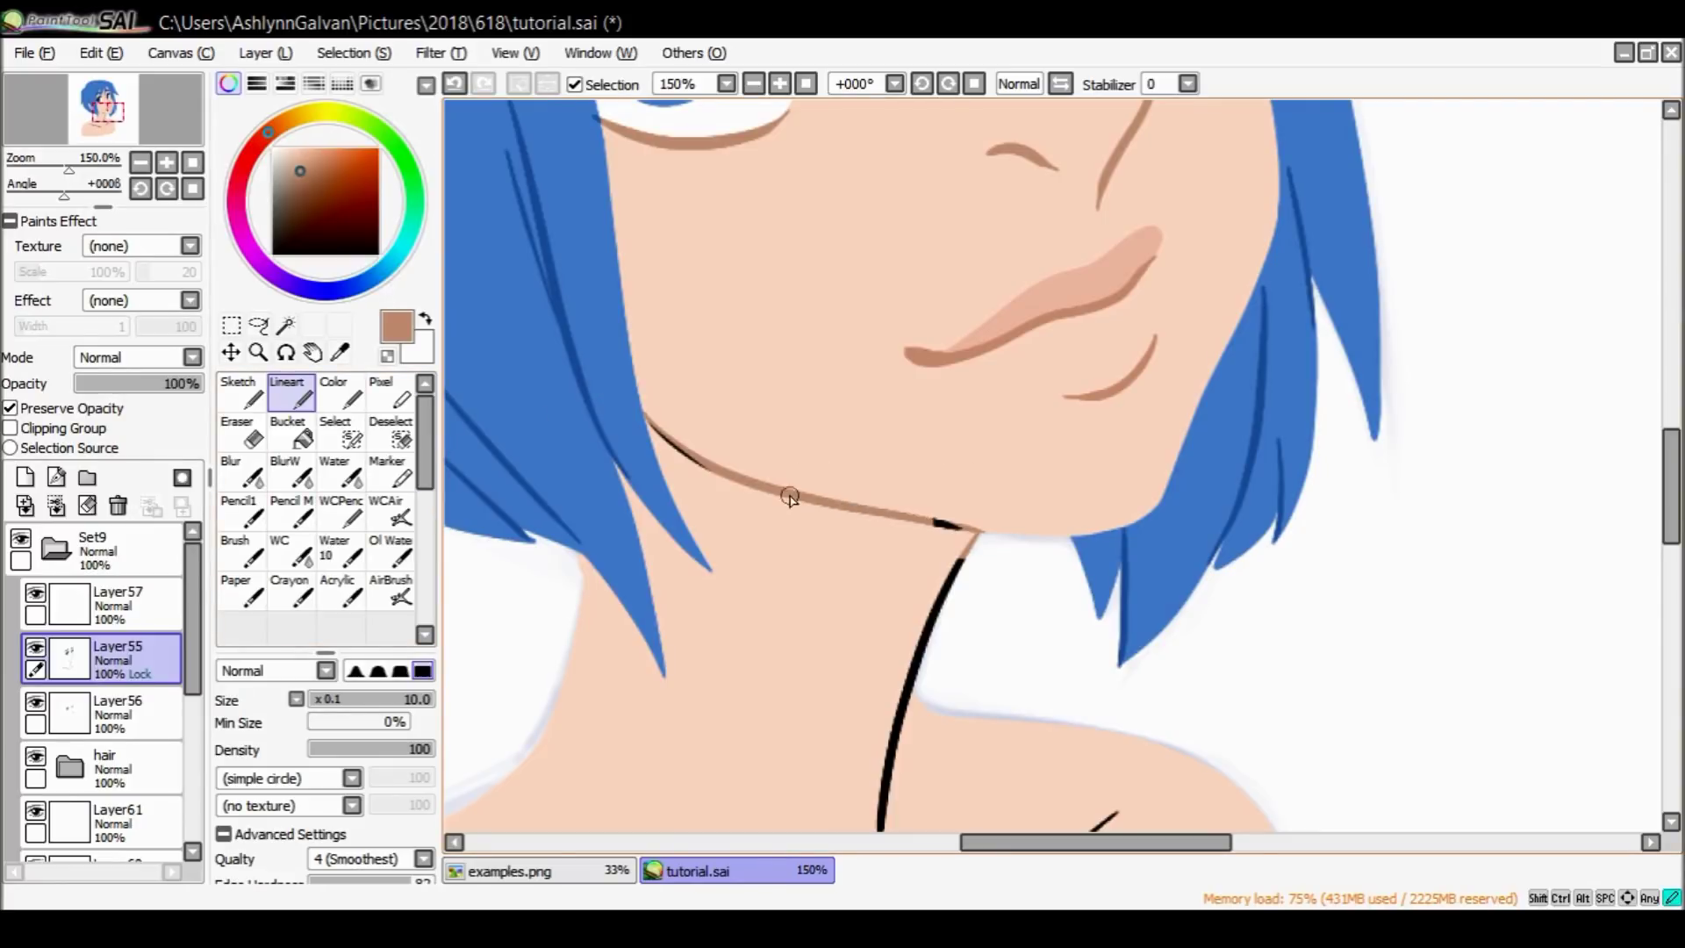
Recolour the remaining black neck and collarbone lines brown with the Color brush at size 425.
{"action": "left_click", "coordinate": [258, 352]}
{"action": "left_click", "coordinate": [225, 690]}
{"action": "left_click", "coordinate": [874, 387]}
{"action": "left_click", "coordinate": [873, 387]}
{"action": "left_click", "coordinate": [334, 391]}
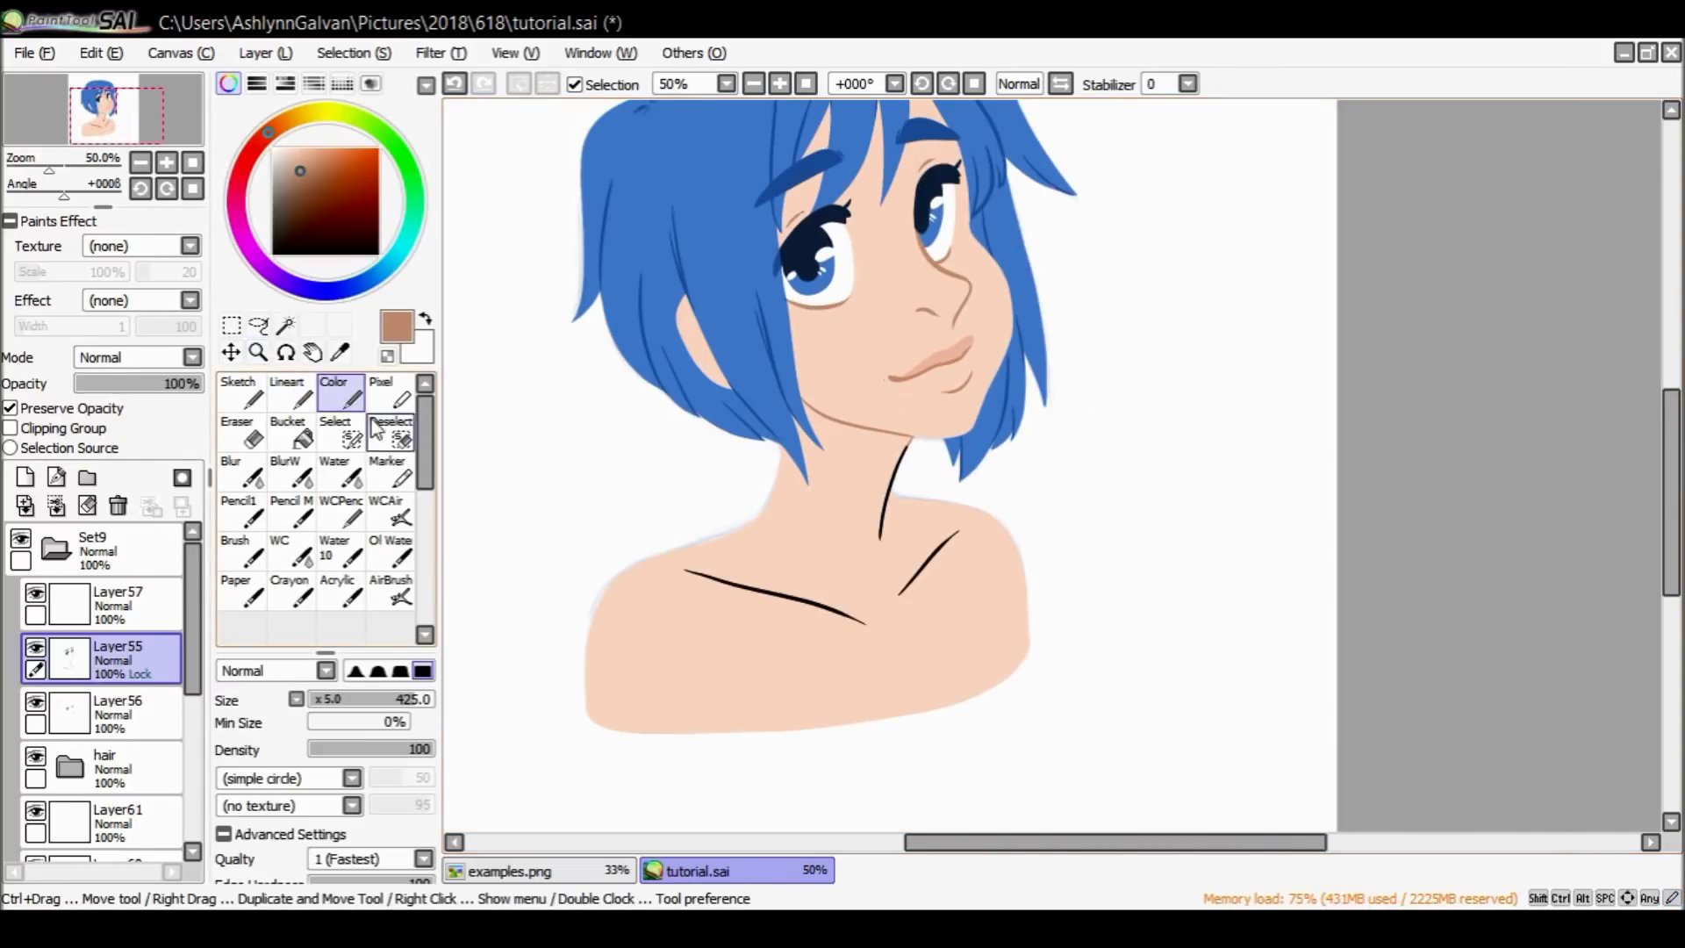
{"action": "left_click_drag", "start_coordinate": [838, 601], "coordinate": [864, 628]}
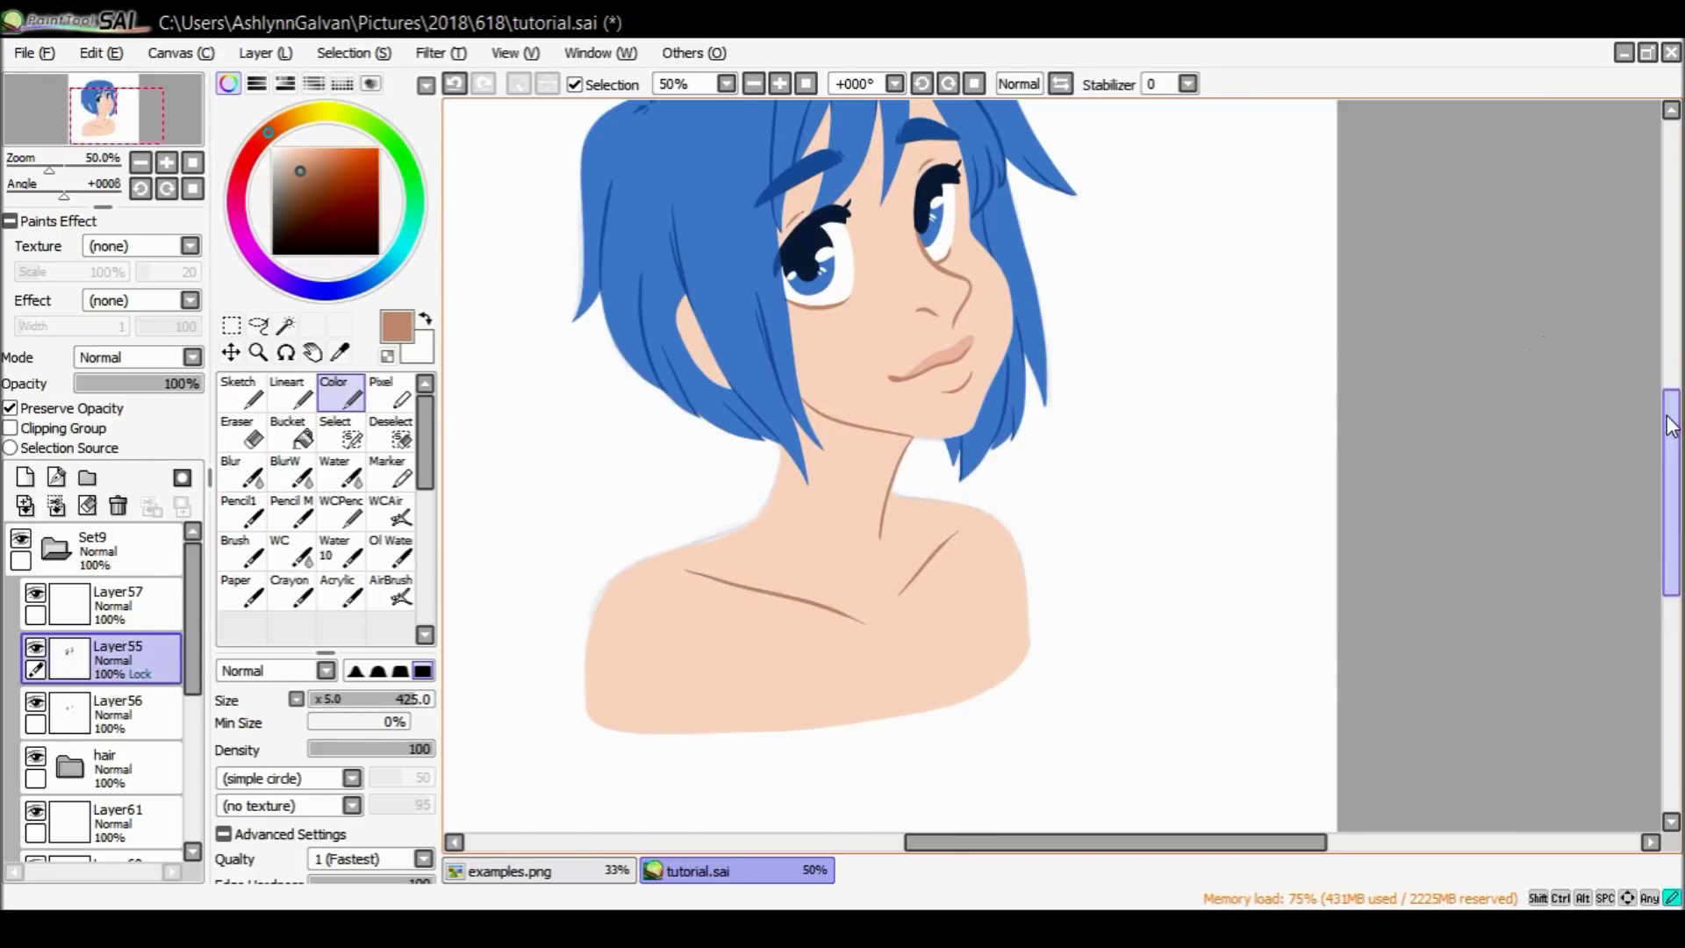
Sample the pink of the lips and add a new layer clipped to the skin layer, Layer60.
{"action": "scroll", "coordinate": [1650, 368], "scroll_direction": "up", "scroll_amount": 3}
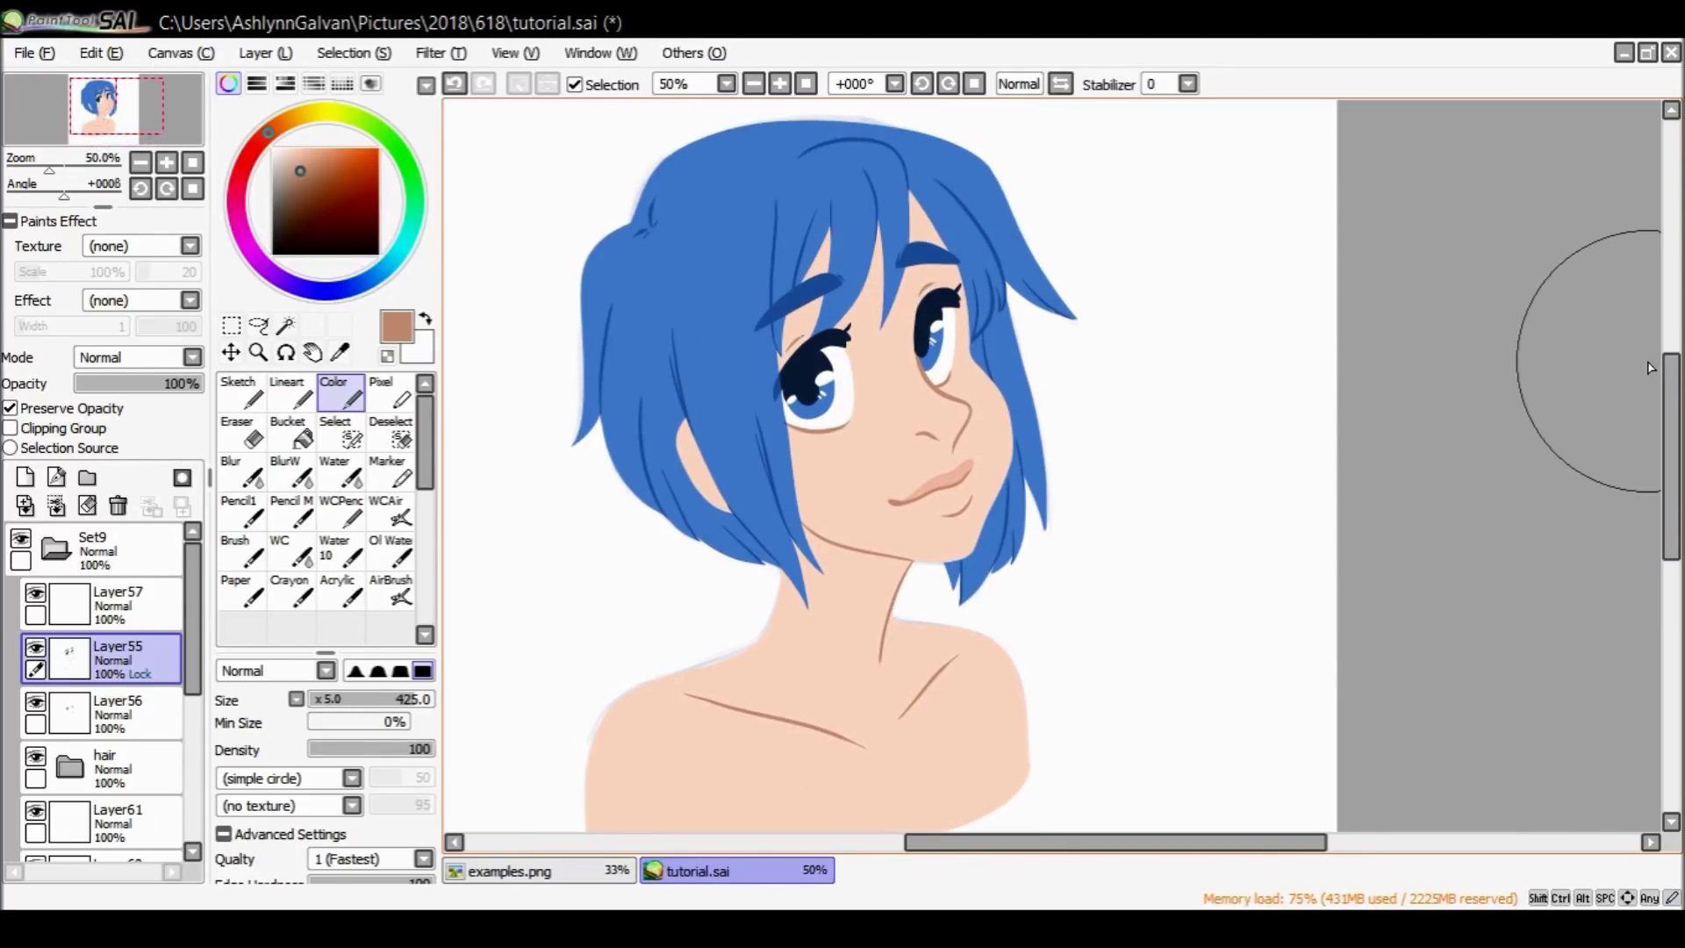
{"action": "left_click", "coordinate": [903, 471], "text": "alt"}
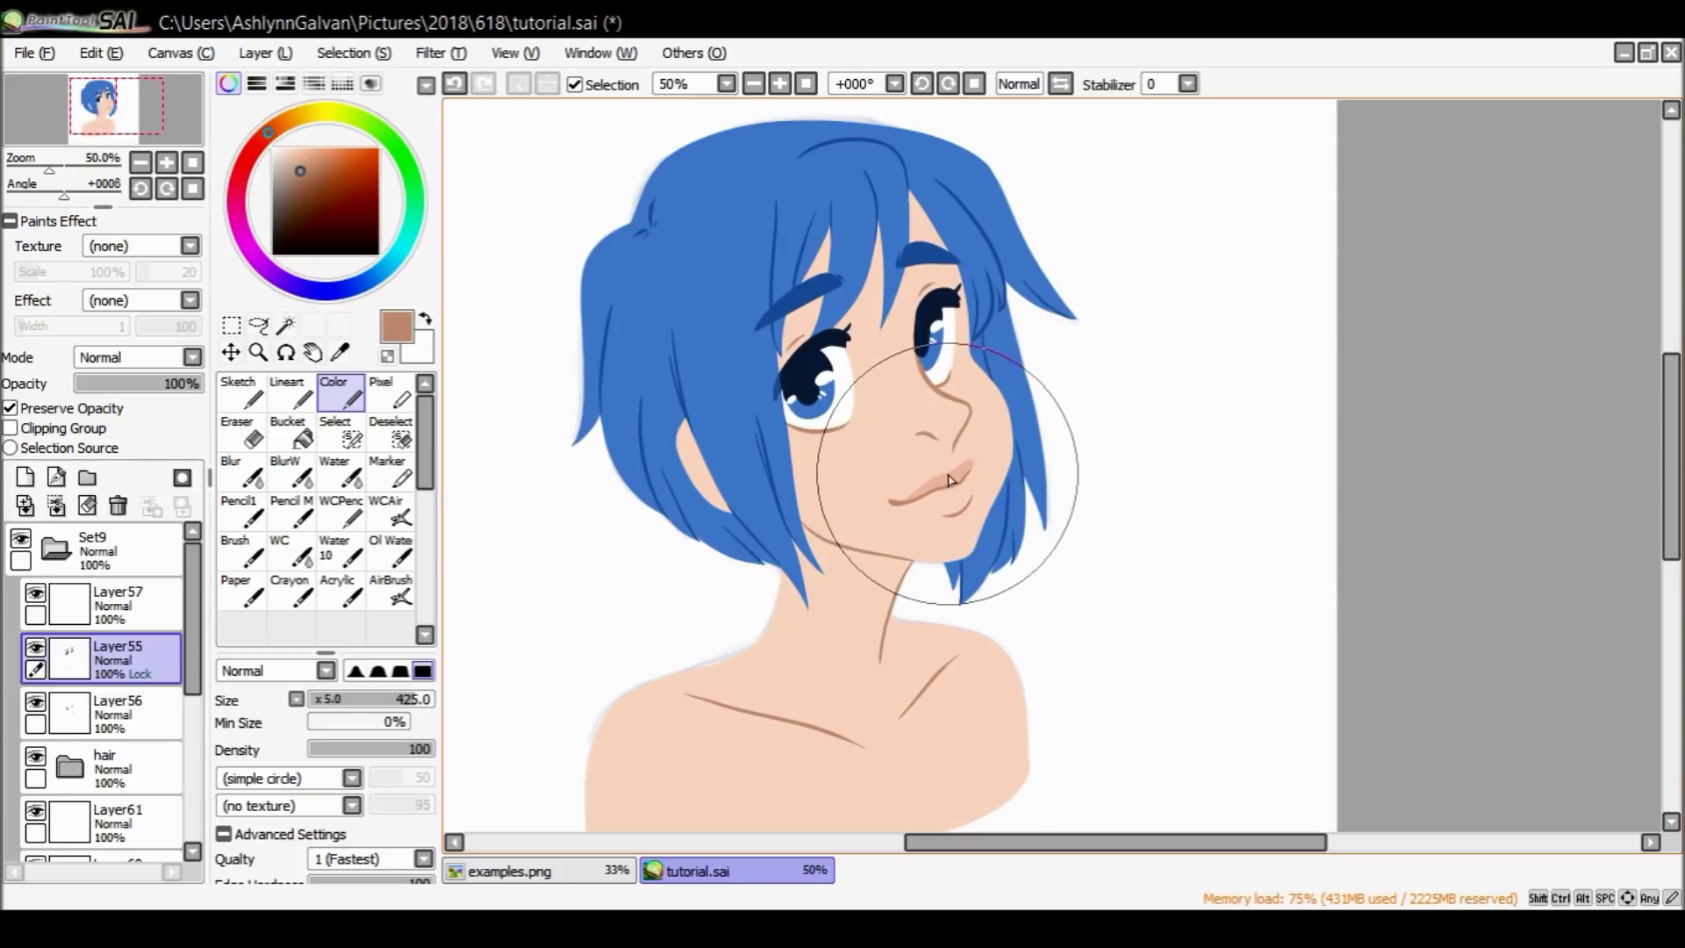
{"action": "left_click_drag", "start_coordinate": [191, 641], "coordinate": [191, 712]}
{"action": "left_click", "coordinate": [160, 718]}
{"action": "left_click", "coordinate": [258, 352]}
{"action": "left_click", "coordinate": [904, 657]}
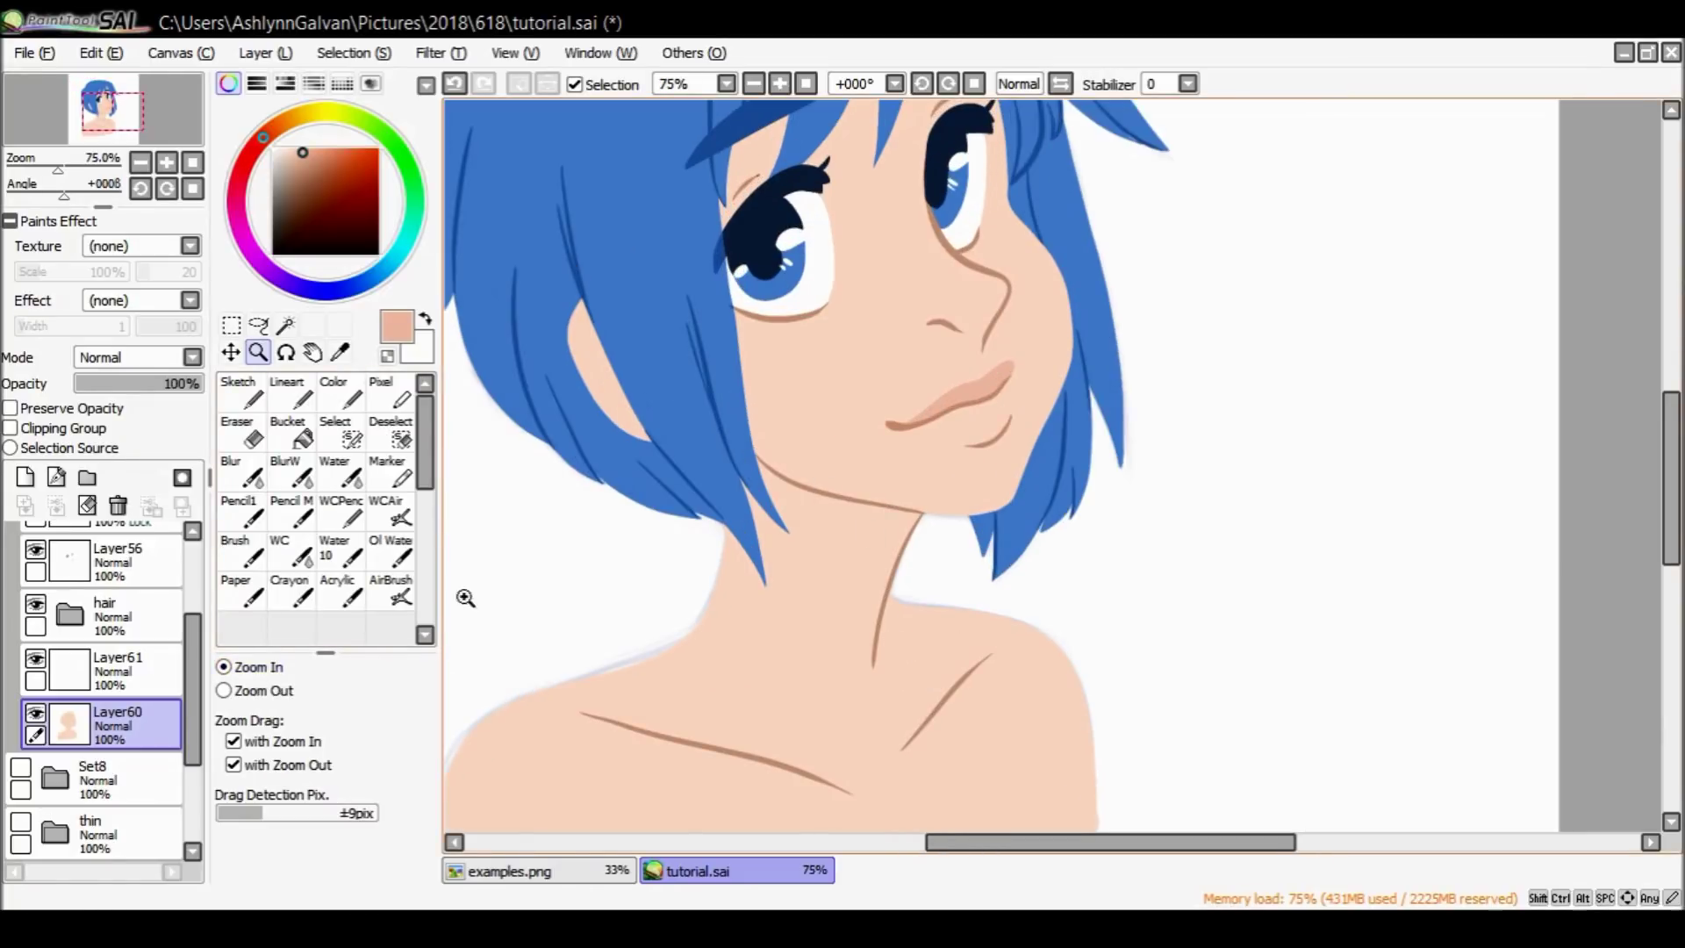
{"action": "left_click", "coordinate": [24, 476]}
{"action": "left_click", "coordinate": [11, 428]}
Paint soft pink blush on both cheeks with the Water brush at size 75.
{"action": "left_click", "coordinate": [335, 474]}
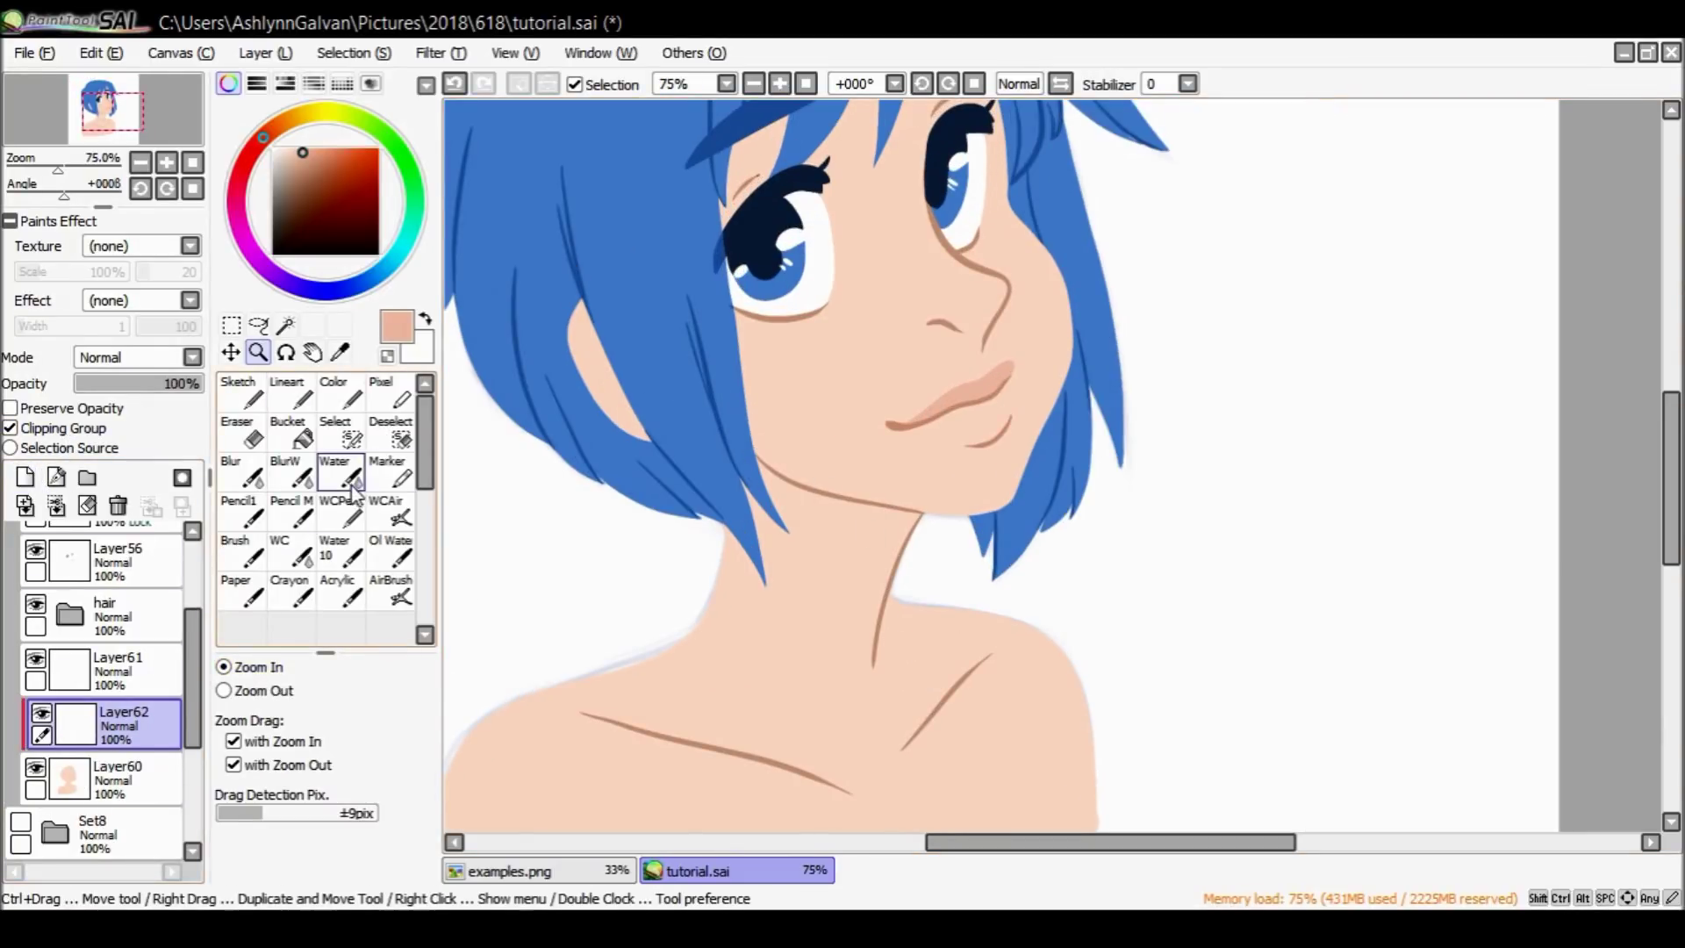
{"action": "left_click_drag", "start_coordinate": [820, 330], "coordinate": [872, 331]}
{"action": "key", "text": "ctrl+z"}
{"action": "left_click", "coordinate": [341, 699]}
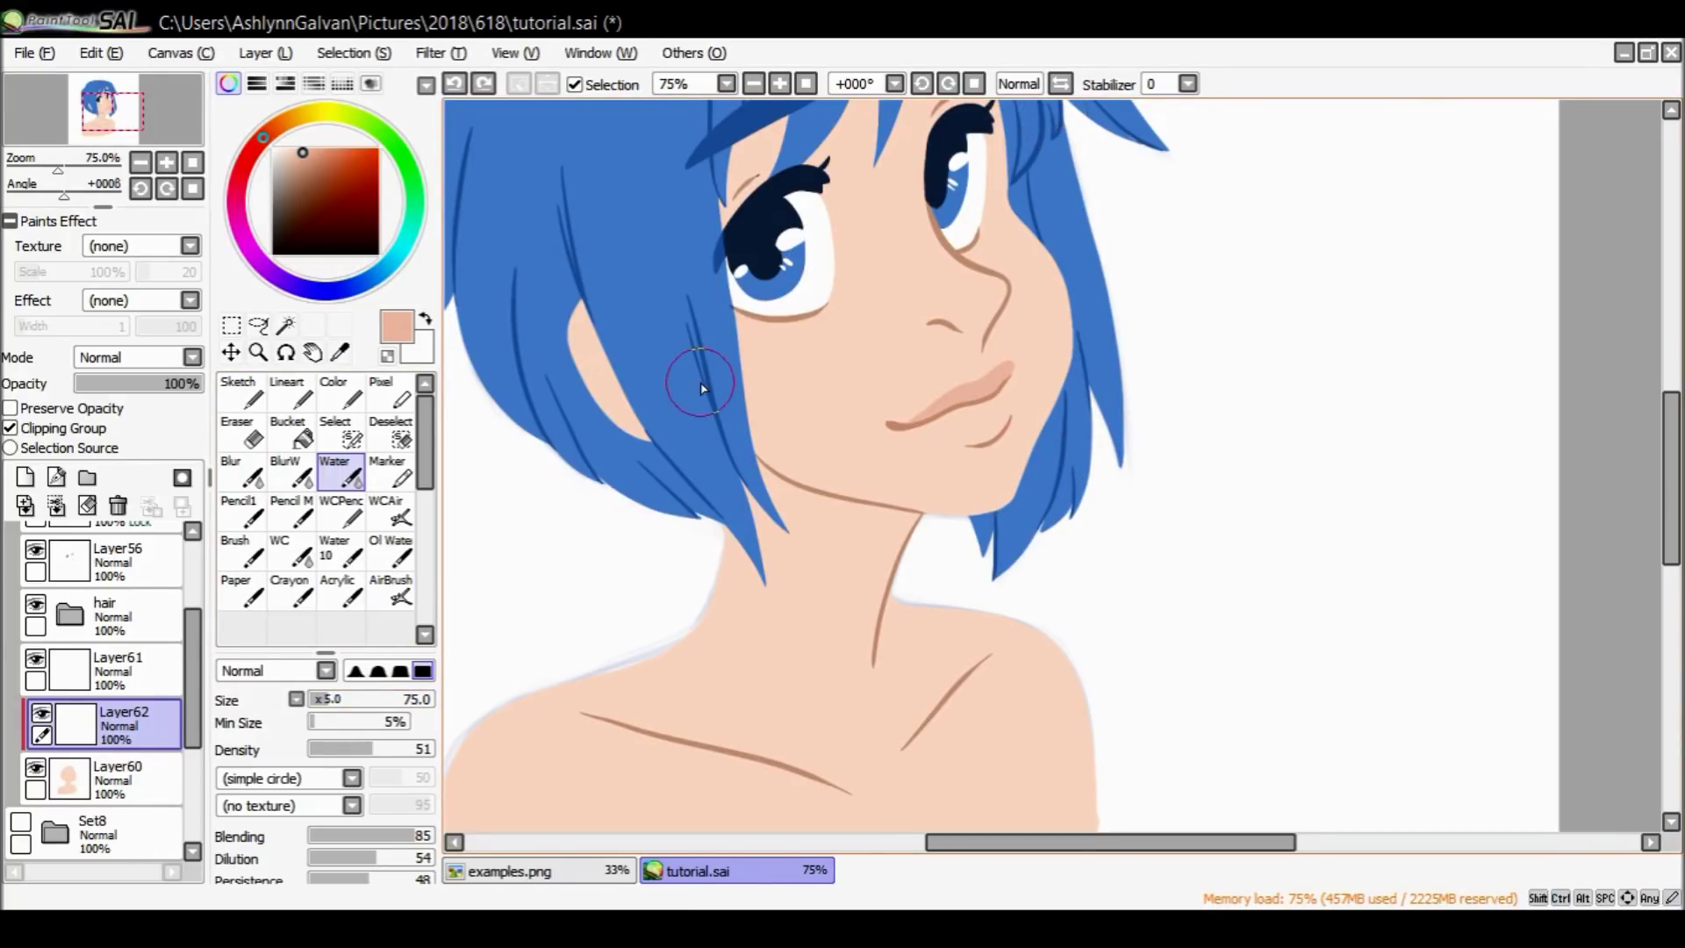
{"action": "left_click_drag", "start_coordinate": [763, 329], "coordinate": [799, 338]}
{"action": "left_click", "coordinate": [796, 322]}
{"action": "mouse_move", "coordinate": [1042, 222]}
{"action": "left_mouse_down"}
{"action": "mouse_move", "coordinate": [1023, 241]}
{"action": "mouse_move", "coordinate": [1036, 263]}
{"action": "left_mouse_up"}
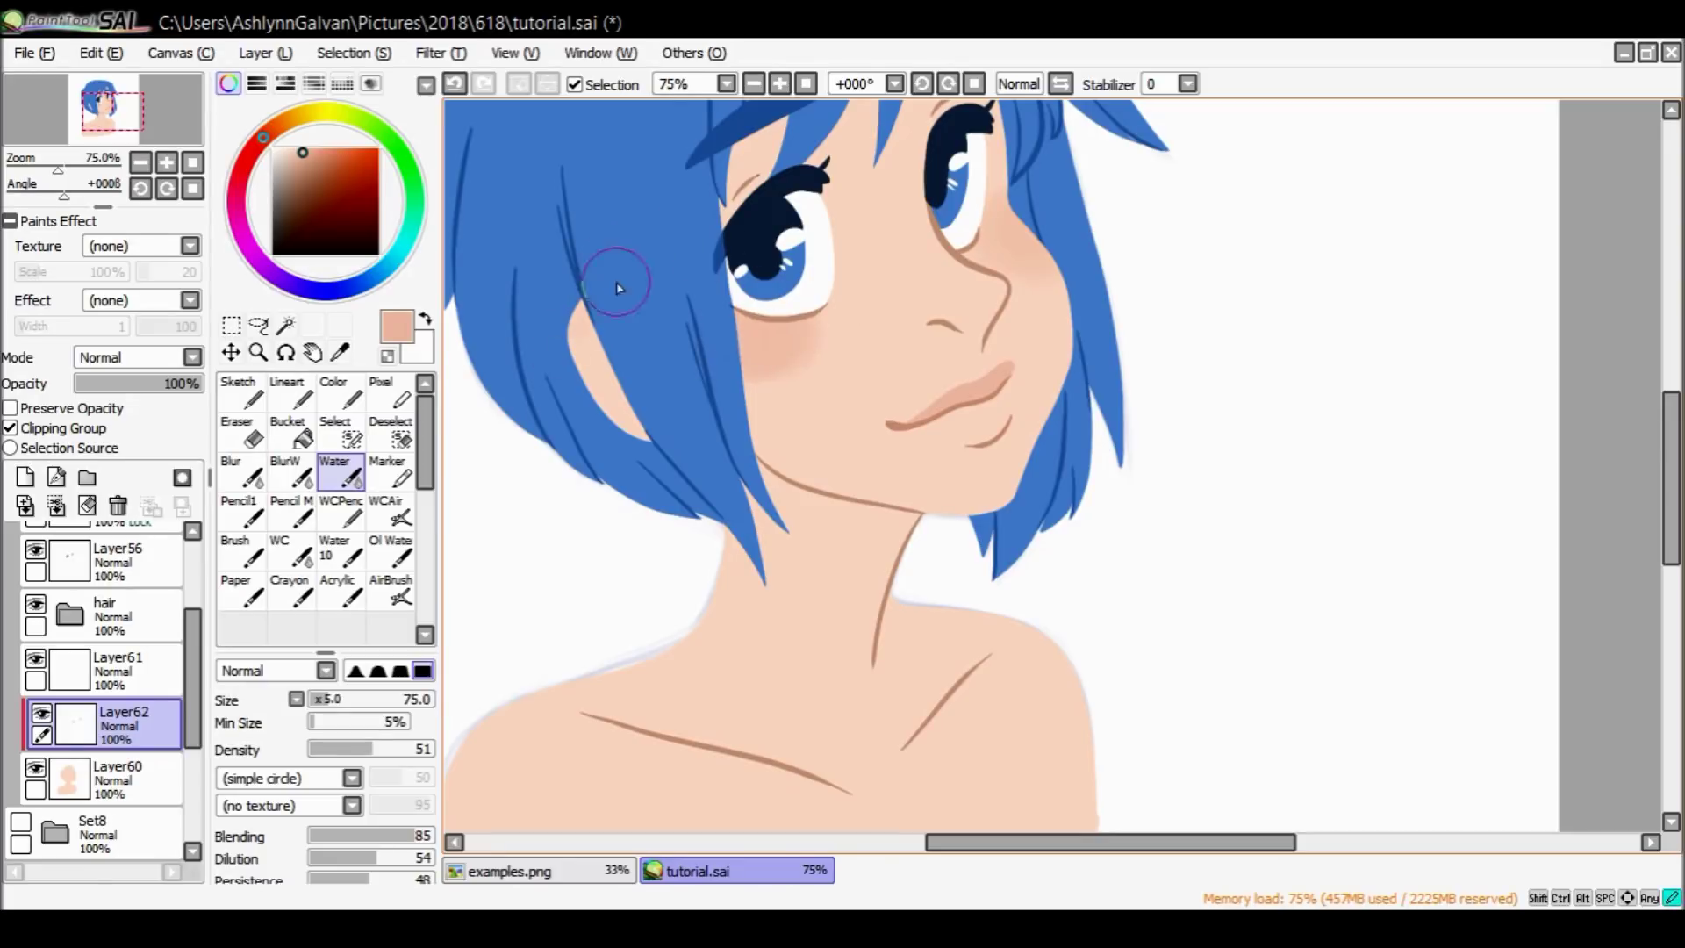
Lower the blush layer's opacity to 57%.
{"action": "left_click_drag", "start_coordinate": [1672, 445], "coordinate": [1672, 460]}
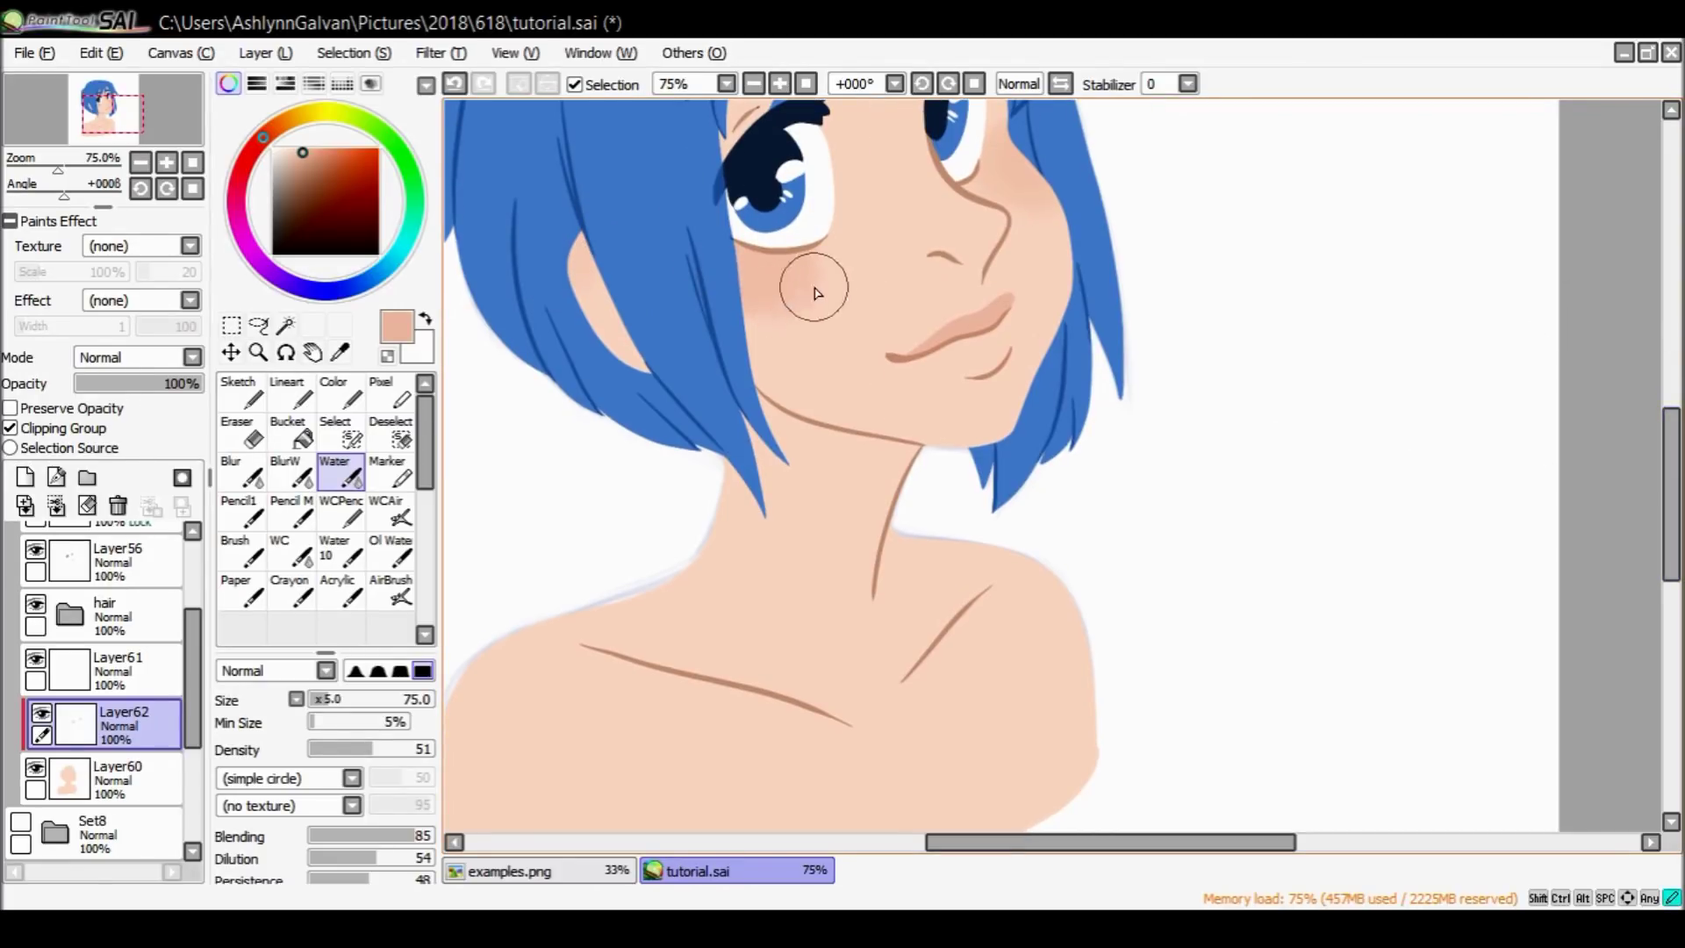
{"action": "mouse_move", "coordinate": [180, 384]}
{"action": "left_mouse_down"}
{"action": "mouse_move", "coordinate": [122, 386]}
{"action": "mouse_move", "coordinate": [123, 422]}
{"action": "mouse_move", "coordinate": [147, 386]}
{"action": "left_mouse_up"}
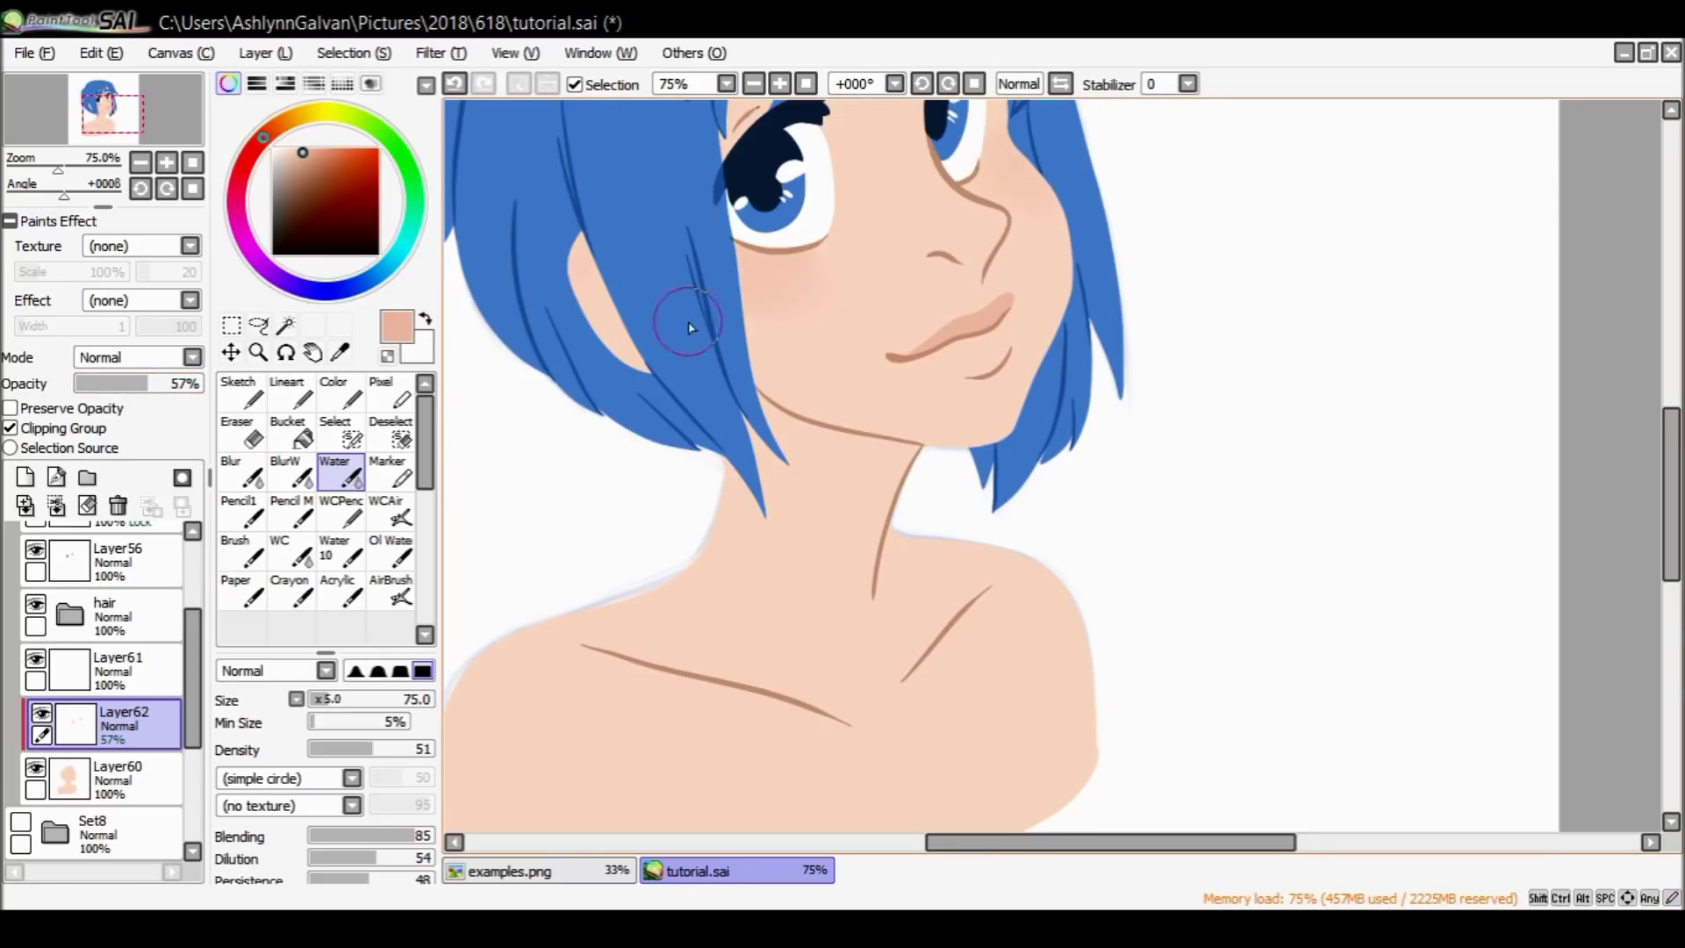
{"action": "left_click_drag", "start_coordinate": [172, 386], "coordinate": [176, 396]}
Paint soft pink blush on both shoulders with the Water brush at size 130.
{"action": "left_click_drag", "start_coordinate": [1111, 843], "coordinate": [1064, 843]}
{"action": "left_click_drag", "start_coordinate": [387, 698], "coordinate": [434, 709]}
{"action": "left_click_drag", "start_coordinate": [614, 702], "coordinate": [658, 688]}
{"action": "key", "text": "ctrl+z"}
{"action": "left_click_drag", "start_coordinate": [383, 700], "coordinate": [347, 699]}
{"action": "left_click_drag", "start_coordinate": [621, 714], "coordinate": [676, 673]}
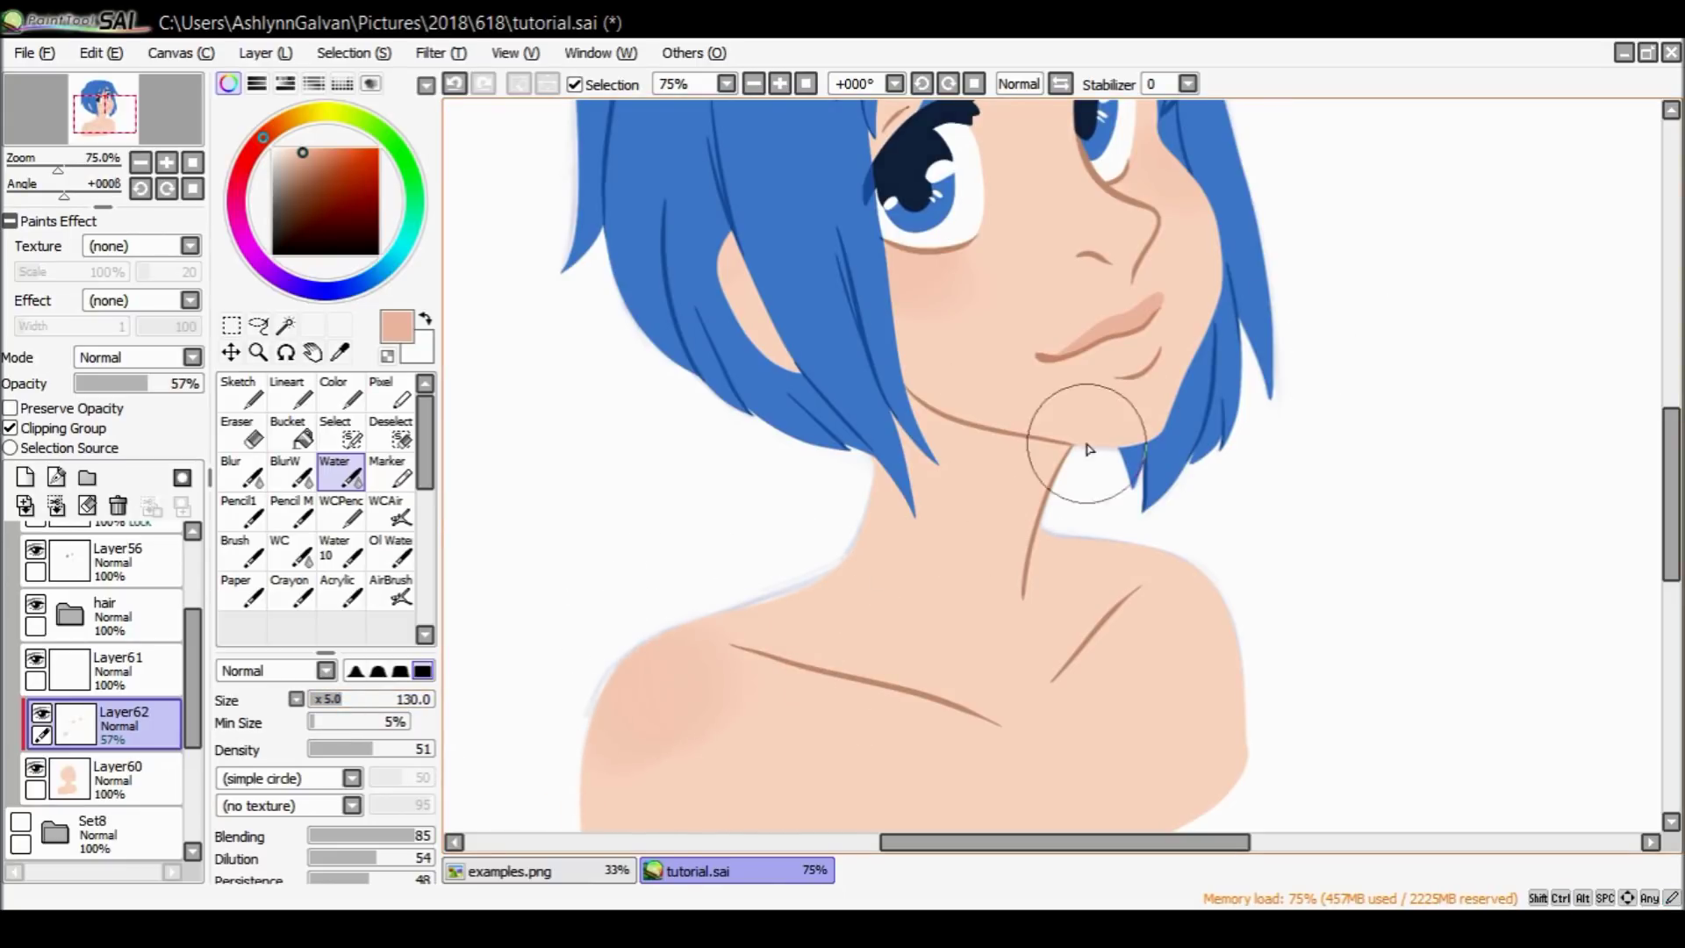
{"action": "left_click_drag", "start_coordinate": [1185, 571], "coordinate": [1215, 647]}
Add another clipped layer directly above the skin layer, Layer60, beneath the blush layer.
{"action": "left_click_drag", "start_coordinate": [1668, 508], "coordinate": [1668, 456]}
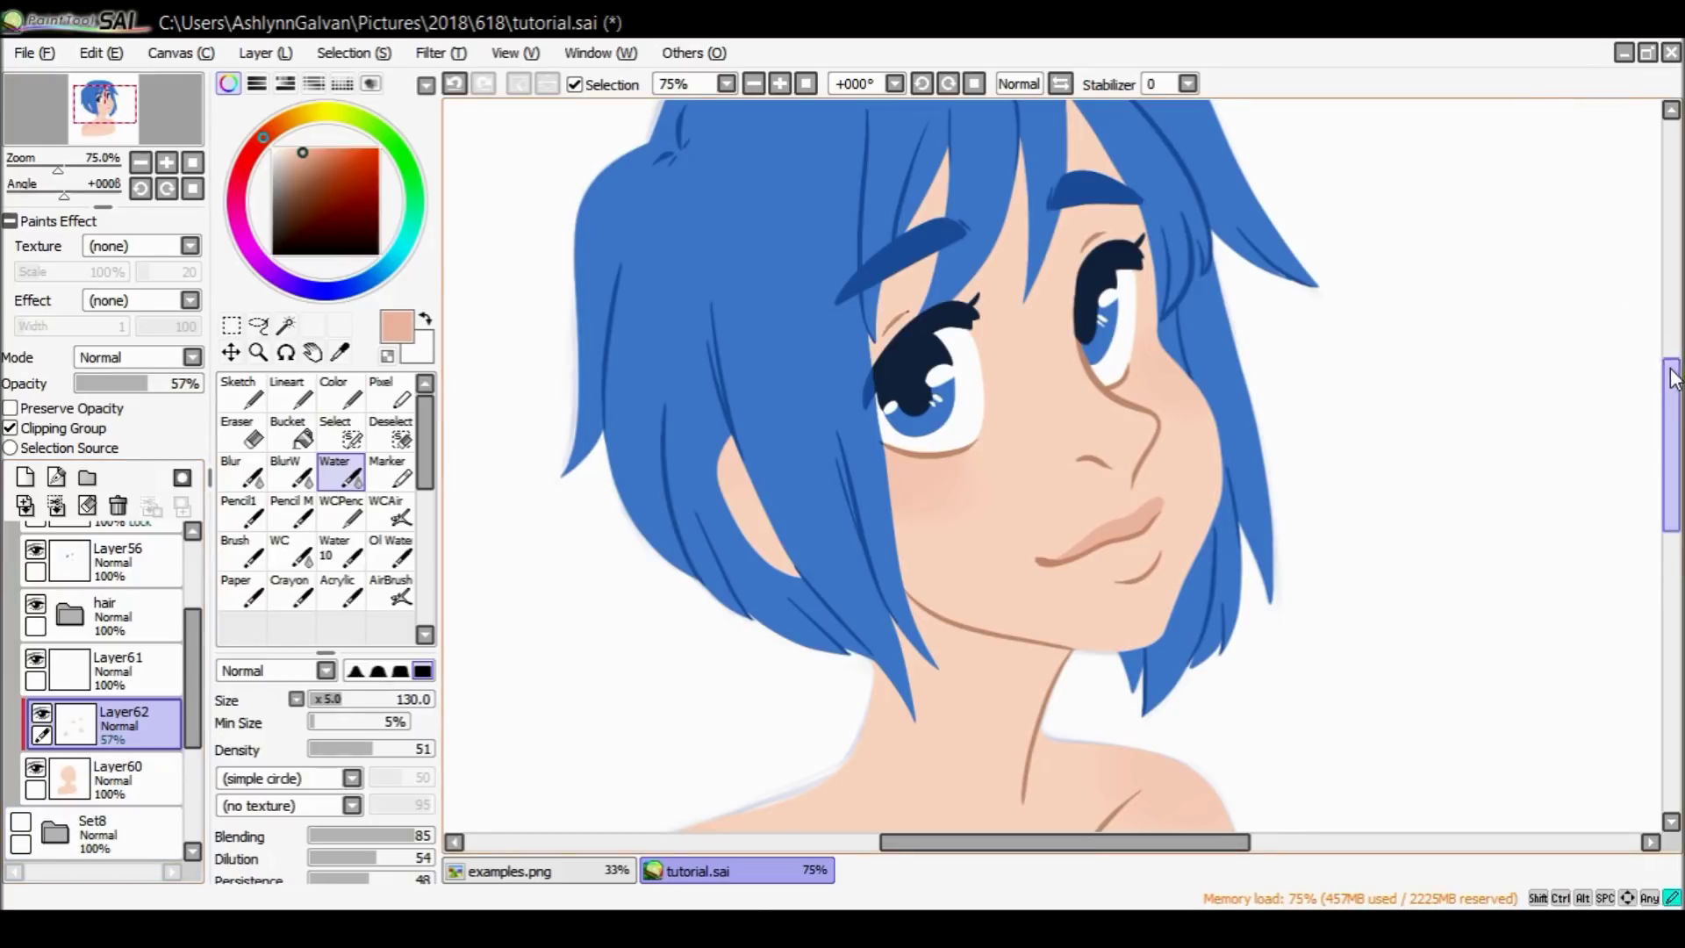
{"action": "left_click_drag", "start_coordinate": [1670, 377], "coordinate": [1670, 428]}
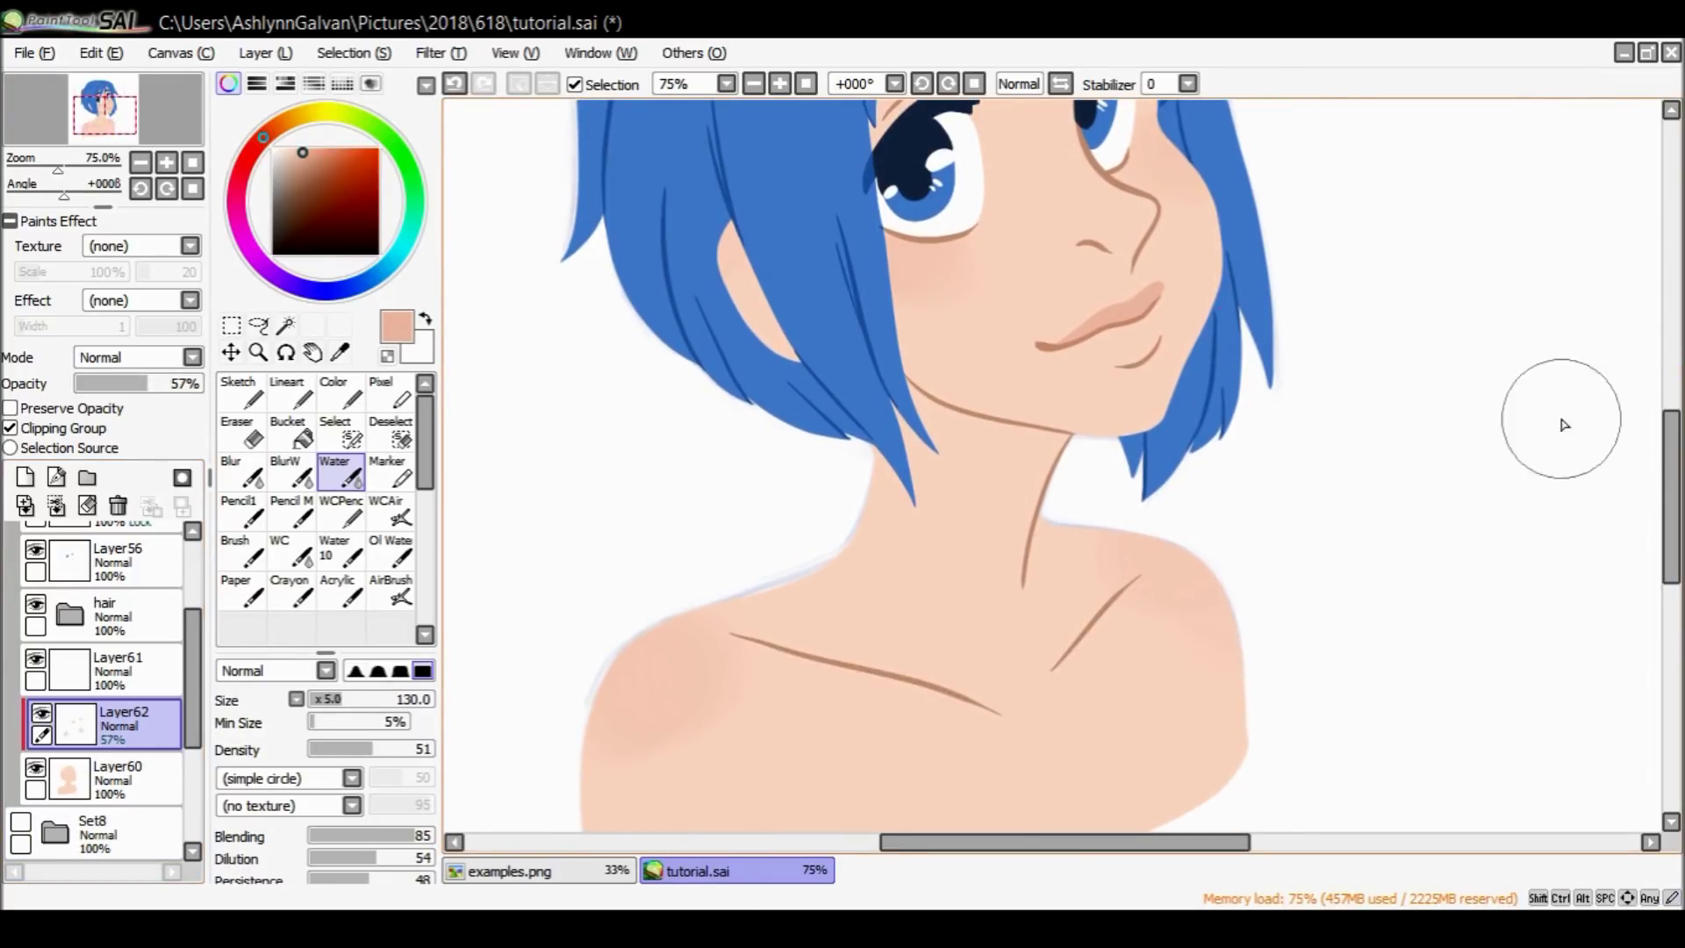
{"action": "scroll", "coordinate": [1660, 413], "scroll_direction": "up", "scroll_amount": 4}
{"action": "scroll", "coordinate": [1661, 417], "scroll_direction": "up", "scroll_amount": 3}
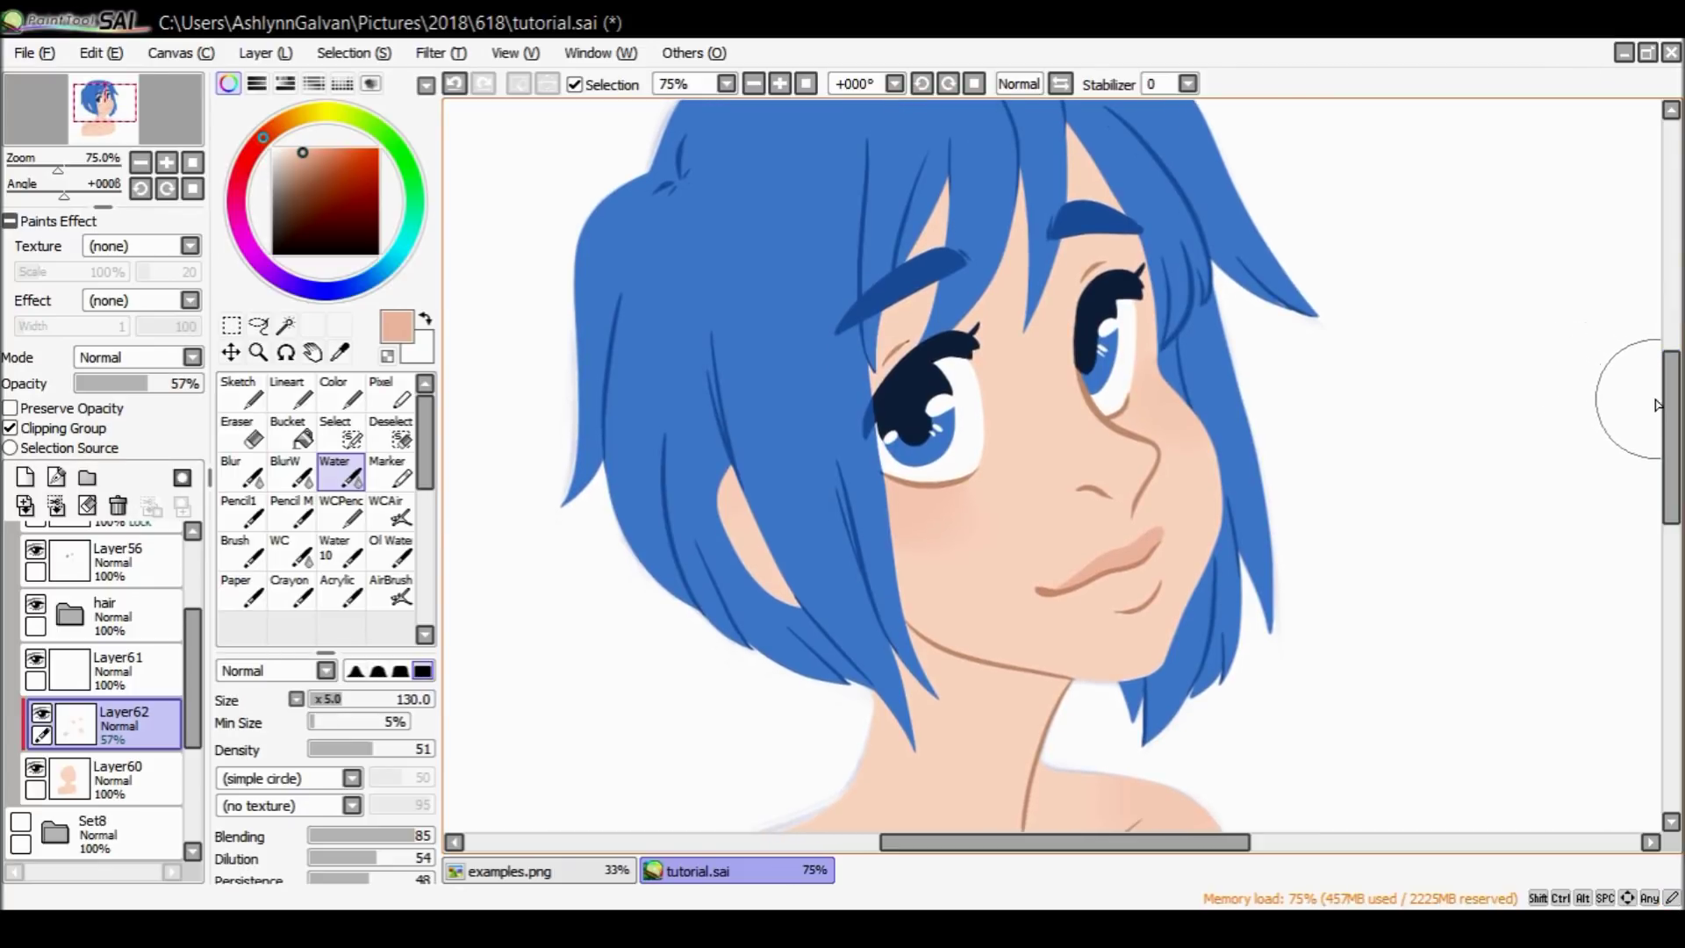
{"action": "scroll", "coordinate": [1666, 413], "scroll_direction": "down", "scroll_amount": 3}
{"action": "left_click", "coordinate": [132, 776]}
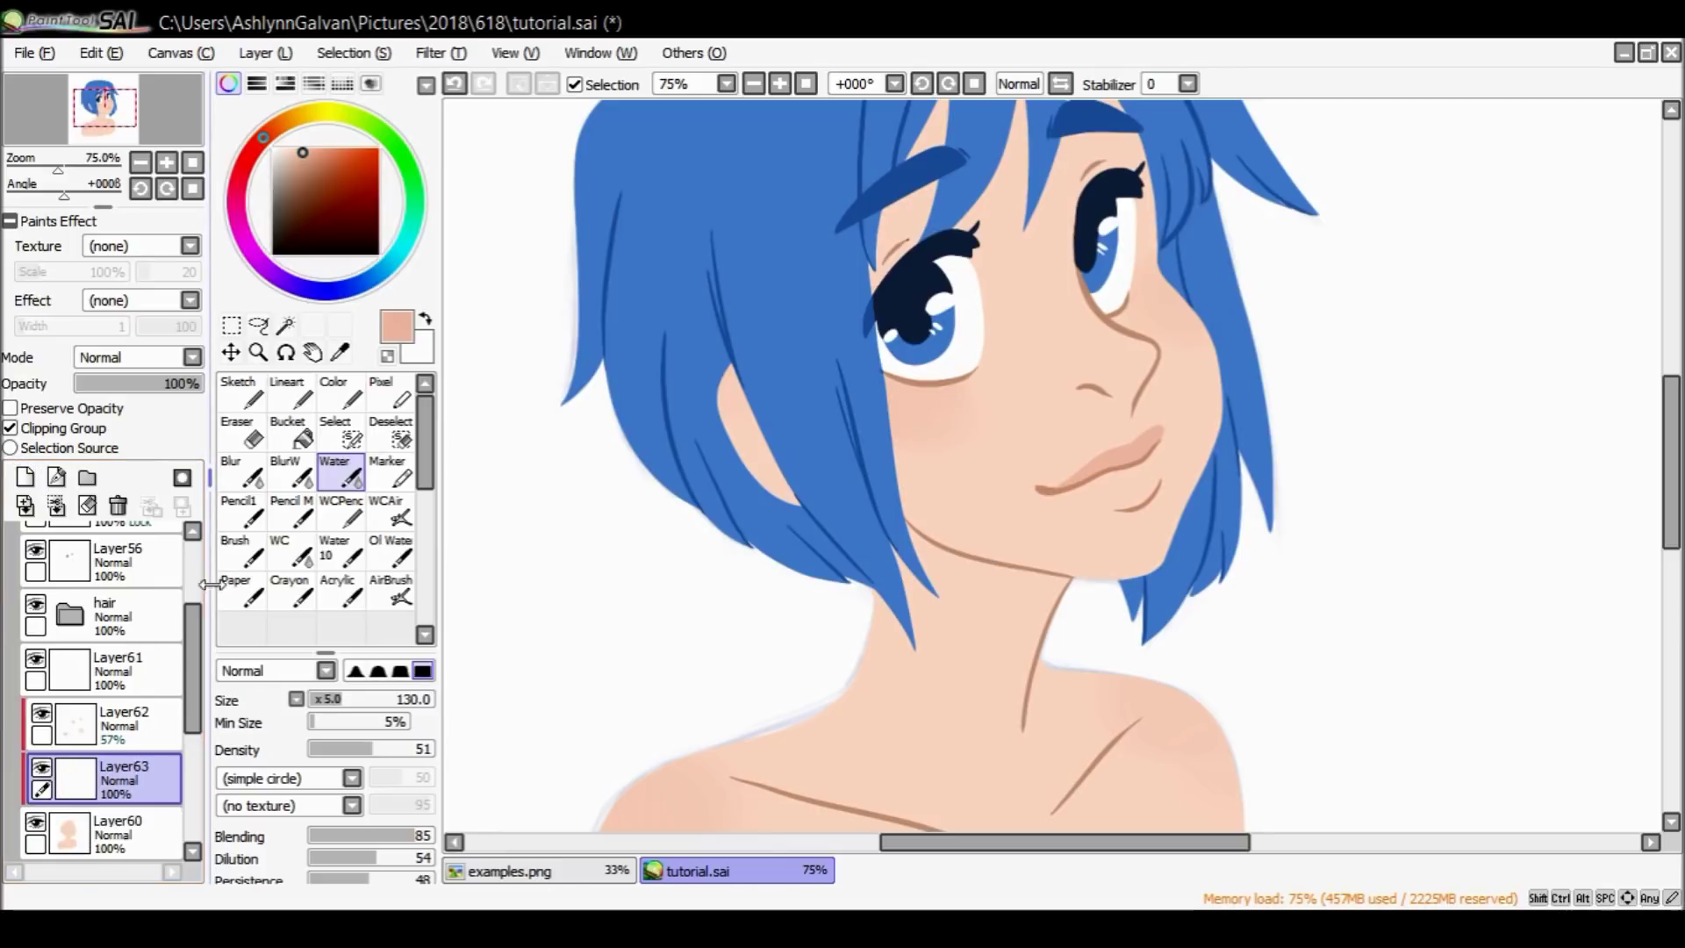
Sample the peach shading colour from the Set8 drawing, hide that set again and return to Layer63 in Set9.
{"action": "scroll", "coordinate": [96, 659], "scroll_direction": "up", "scroll_amount": 5}
{"action": "left_click", "coordinate": [35, 543]}
{"action": "left_click", "coordinate": [39, 546]}
{"action": "left_click", "coordinate": [20, 539]}
{"action": "left_click", "coordinate": [21, 593]}
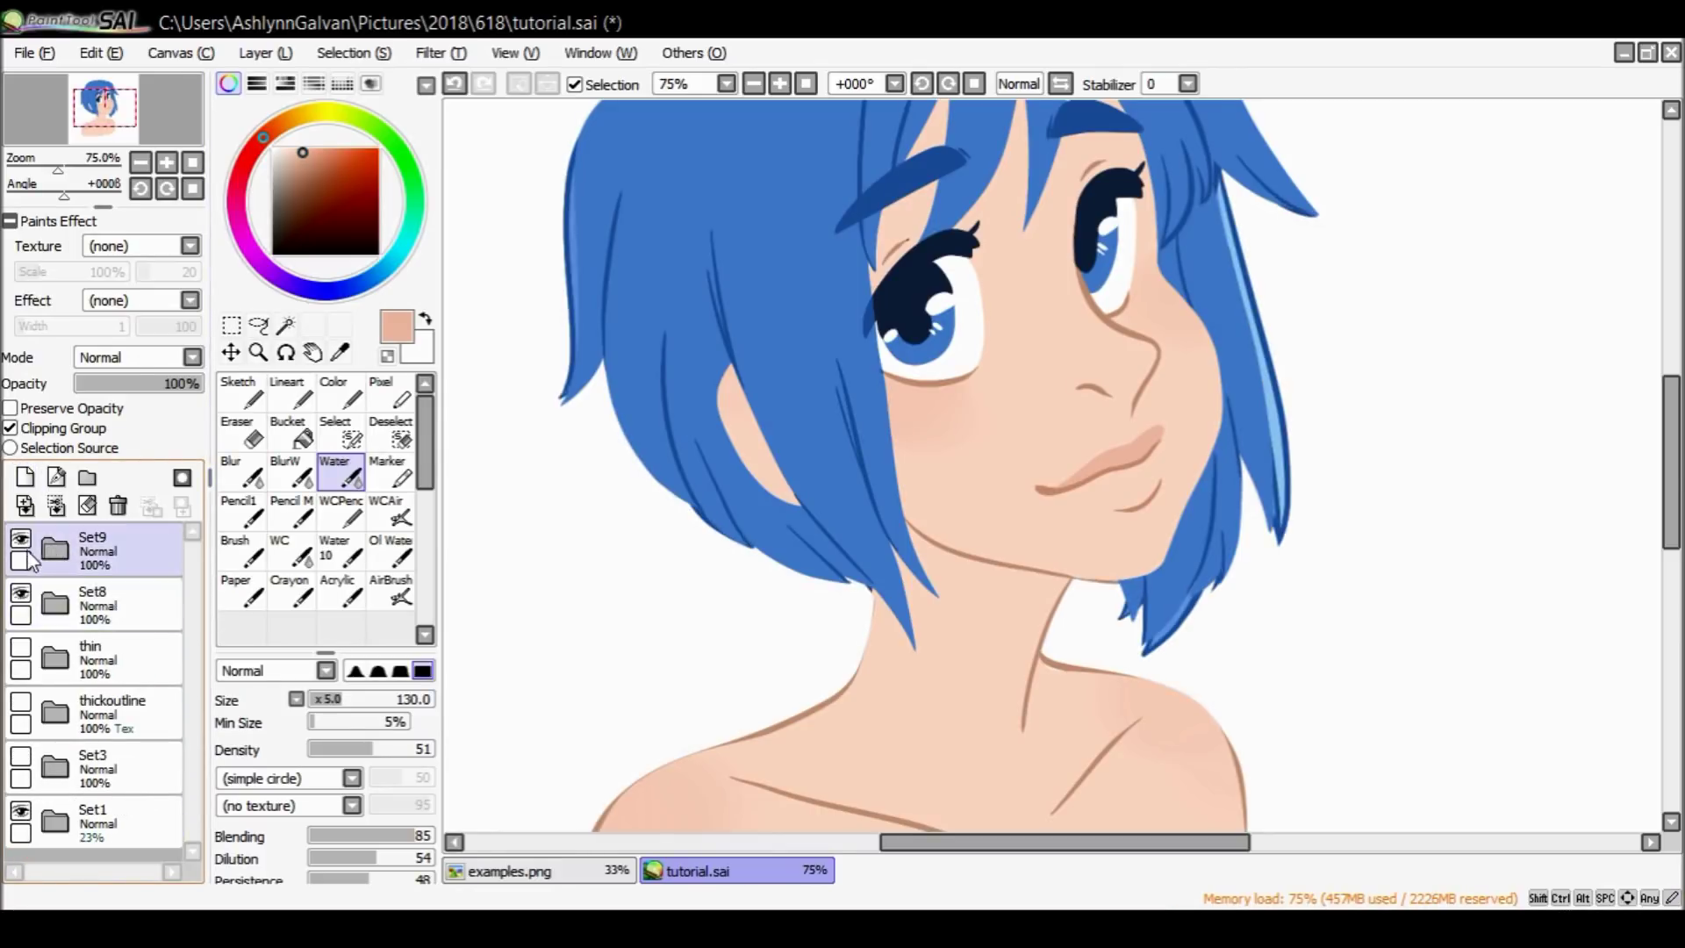
{"action": "left_click", "coordinate": [21, 539]}
{"action": "left_click", "coordinate": [20, 594]}
{"action": "left_click", "coordinate": [112, 604]}
{"action": "left_click", "coordinate": [55, 549]}
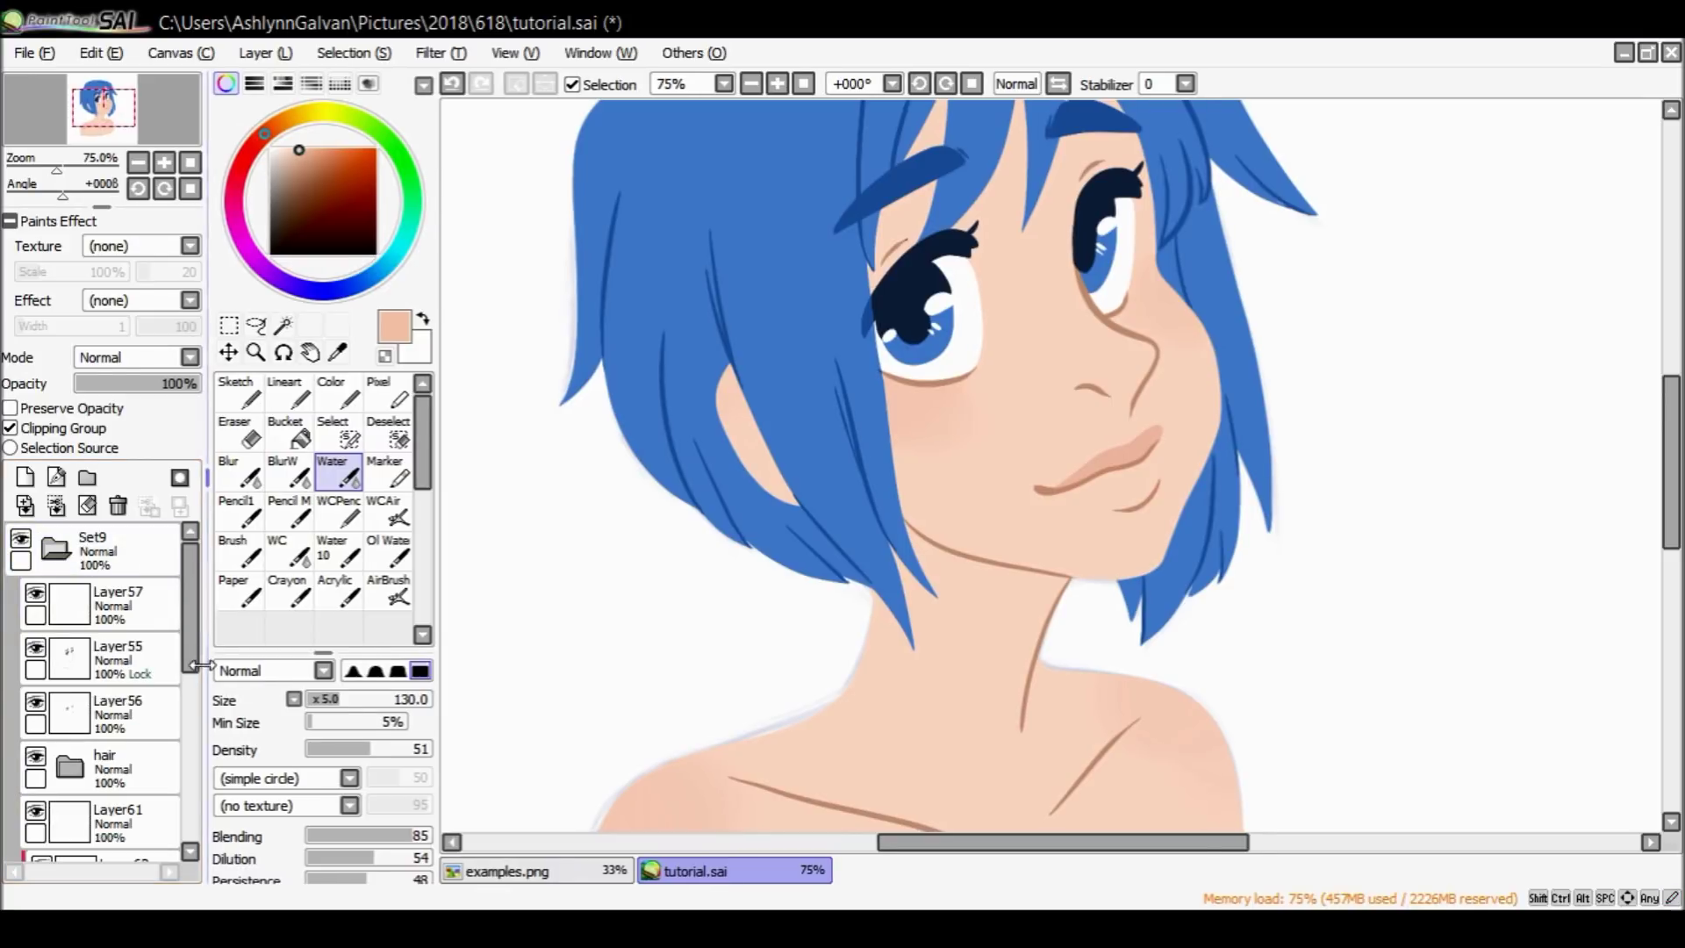
{"action": "left_click", "coordinate": [114, 761]}
{"action": "scroll", "coordinate": [182, 744], "scroll_direction": "down", "scroll_amount": 2}
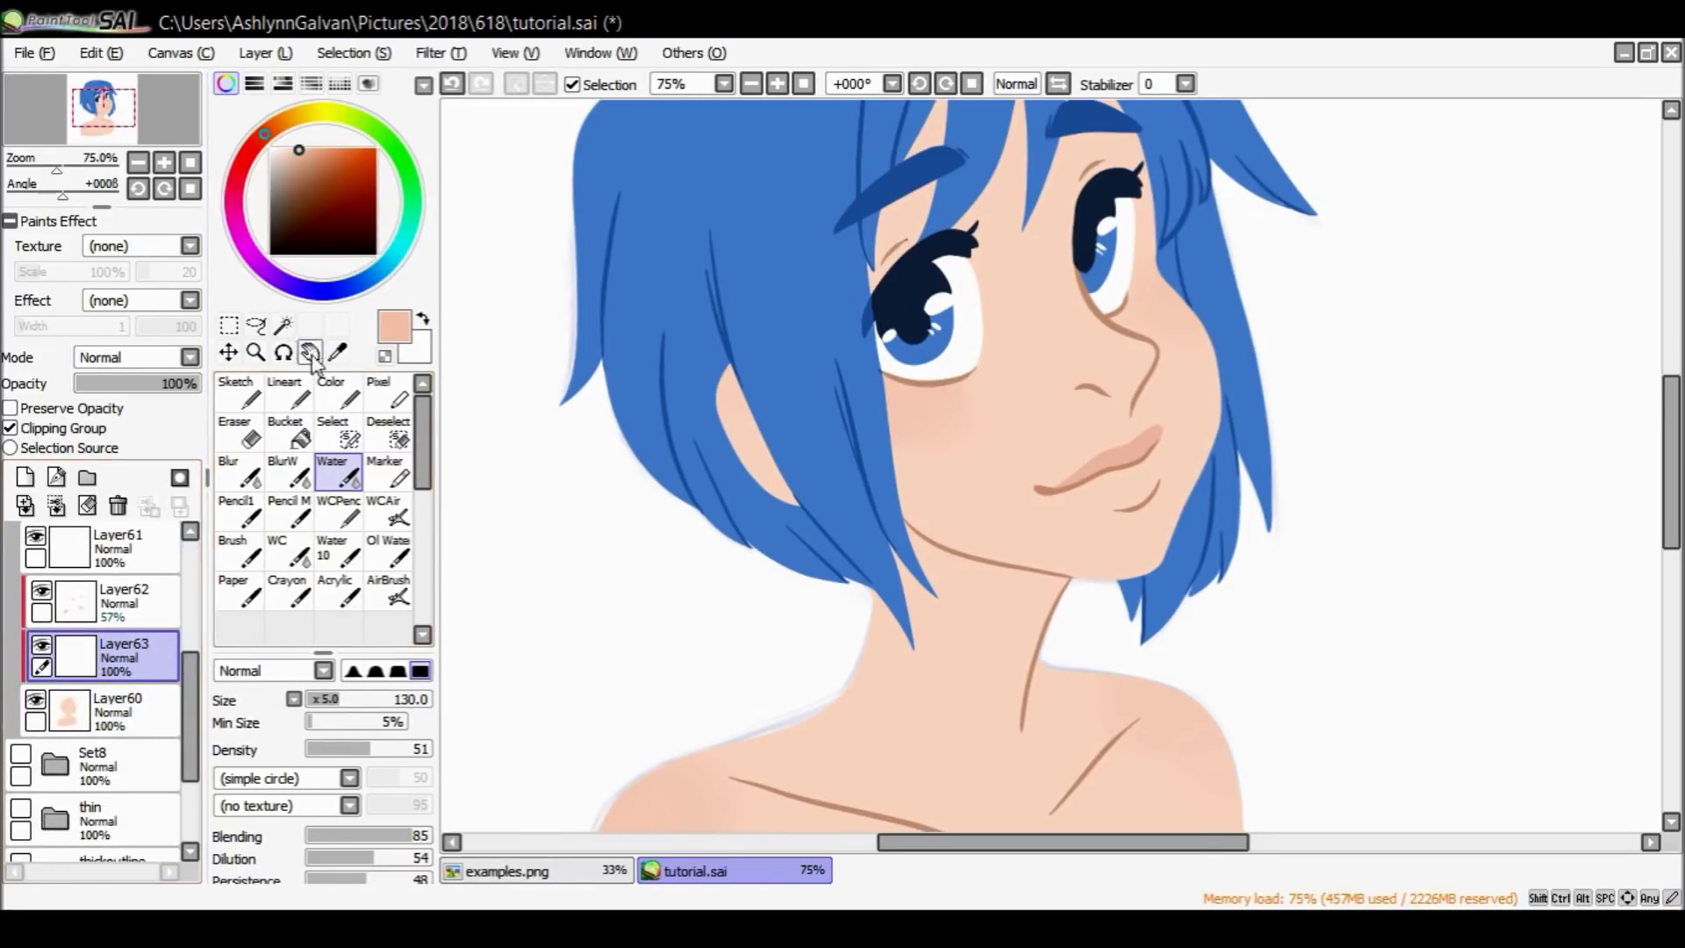
Outline the shadow under the nose with the Lineart brush at stabilizer S-7 and fill it with the peach colour.
{"action": "left_click", "coordinate": [255, 352]}
{"action": "left_click", "coordinate": [1131, 387]}
{"action": "key", "text": "n"}
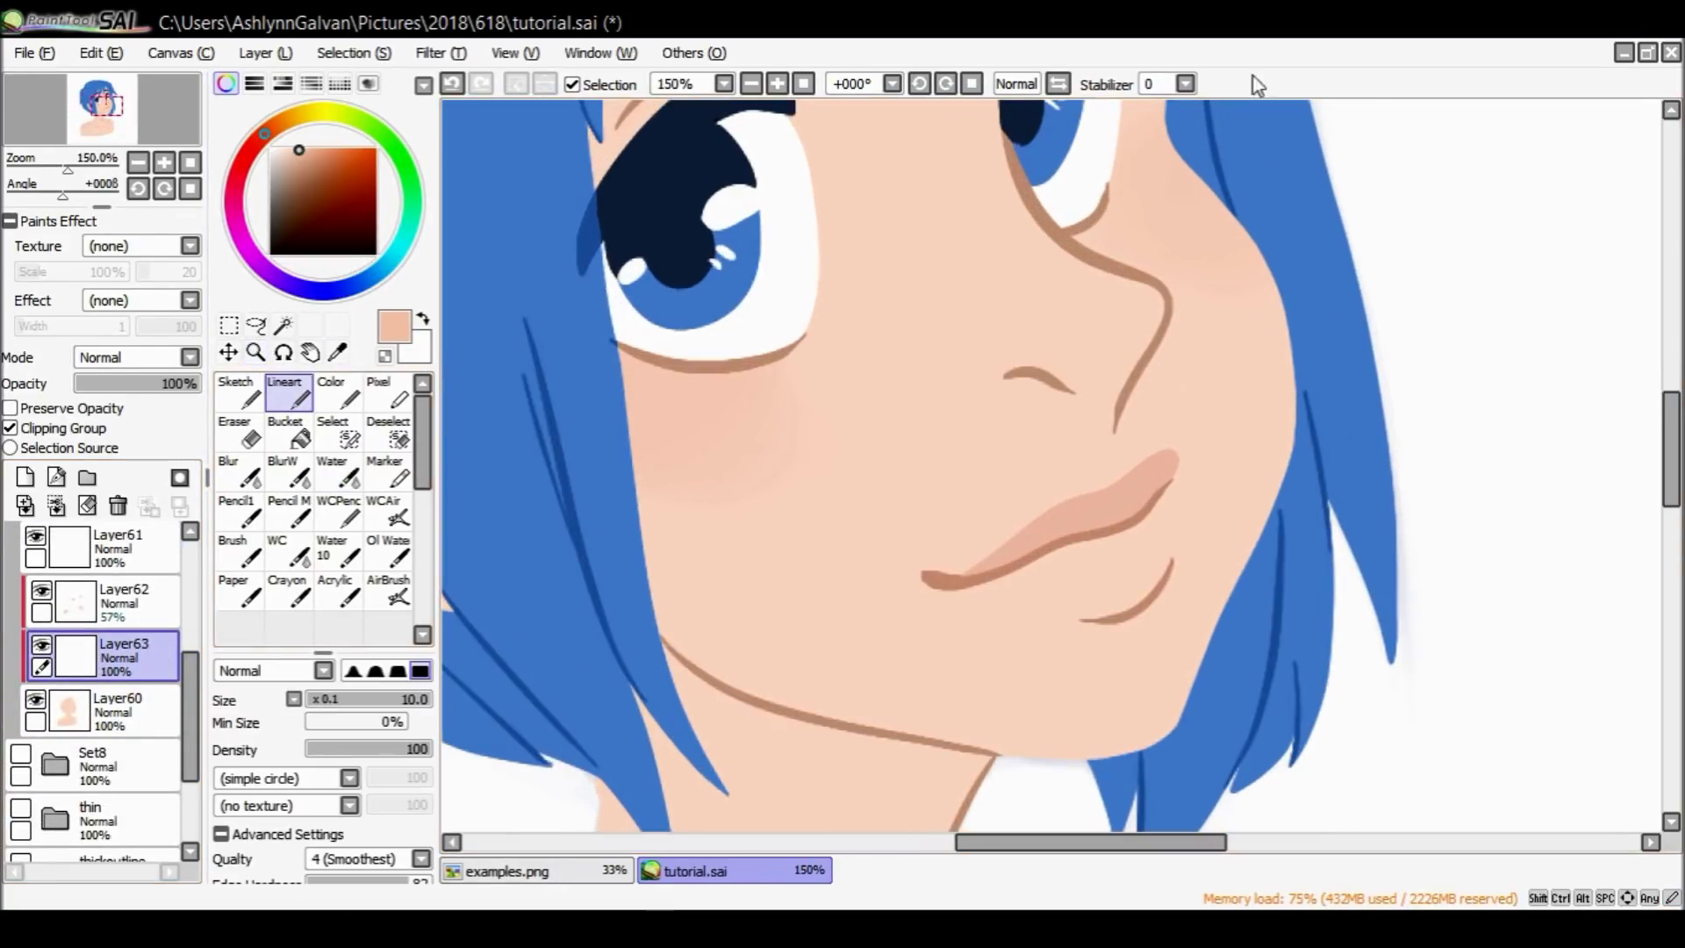
{"action": "left_click_drag", "start_coordinate": [1036, 360], "coordinate": [1173, 318]}
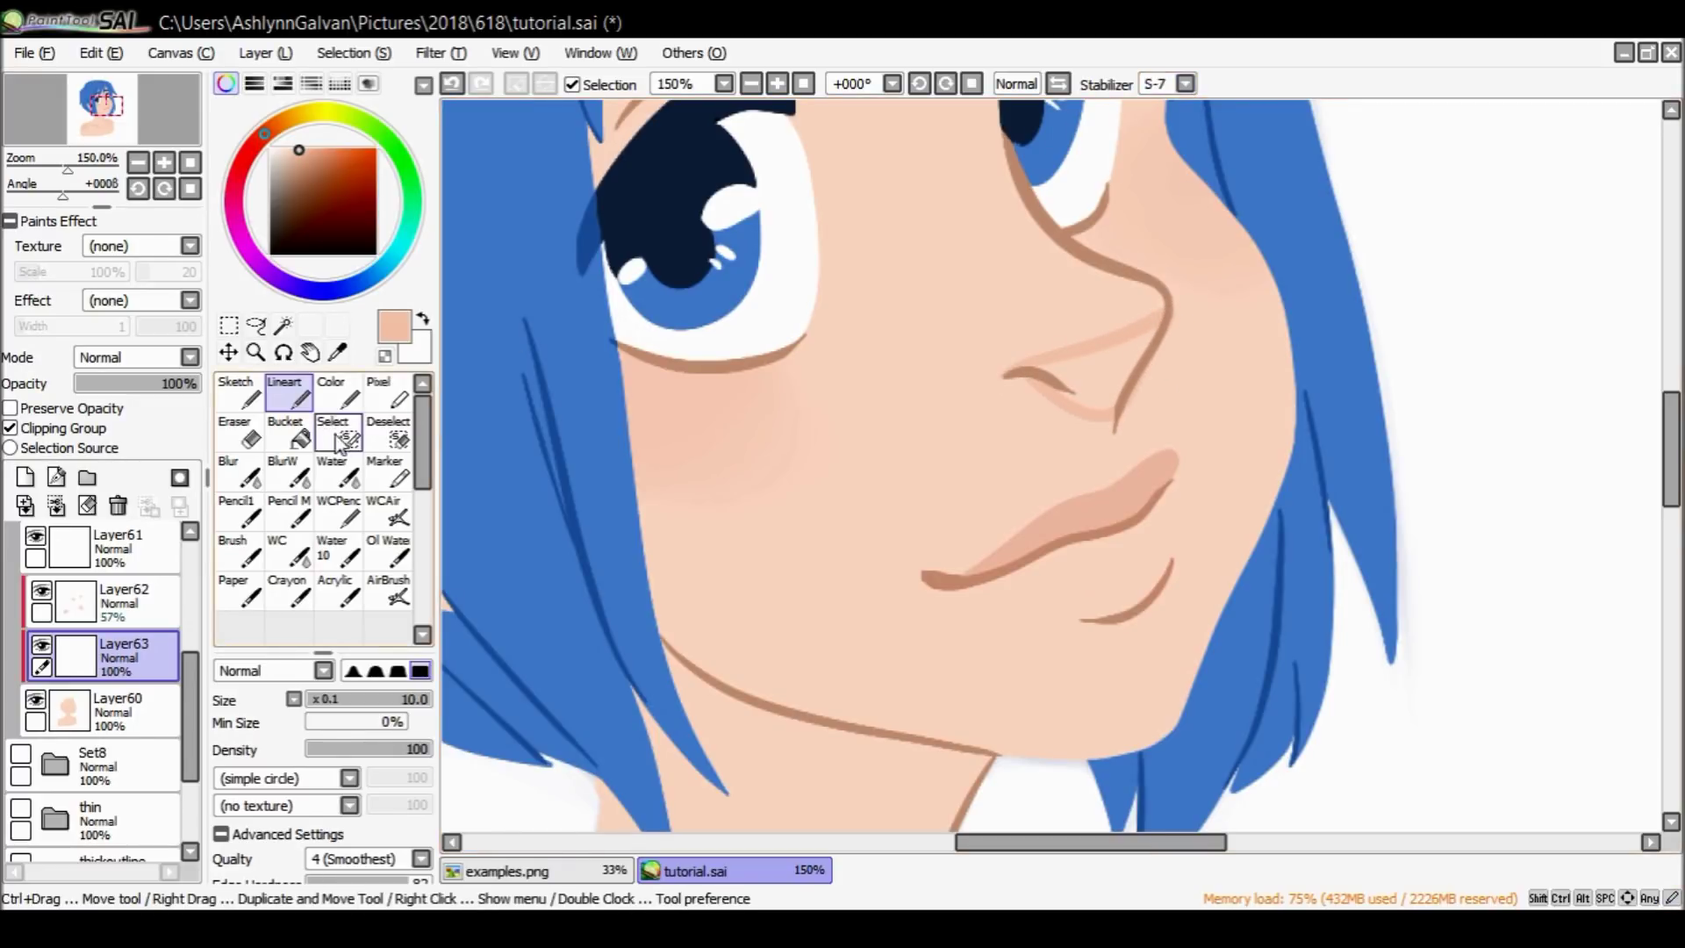
{"action": "left_click", "coordinate": [286, 431]}
Outline the shadow under the chin across the neck with the Lineart brush and fill it with the peach colour.
{"action": "left_click_drag", "start_coordinate": [1637, 425], "coordinate": [1647, 507]}
{"action": "left_click", "coordinate": [288, 393]}
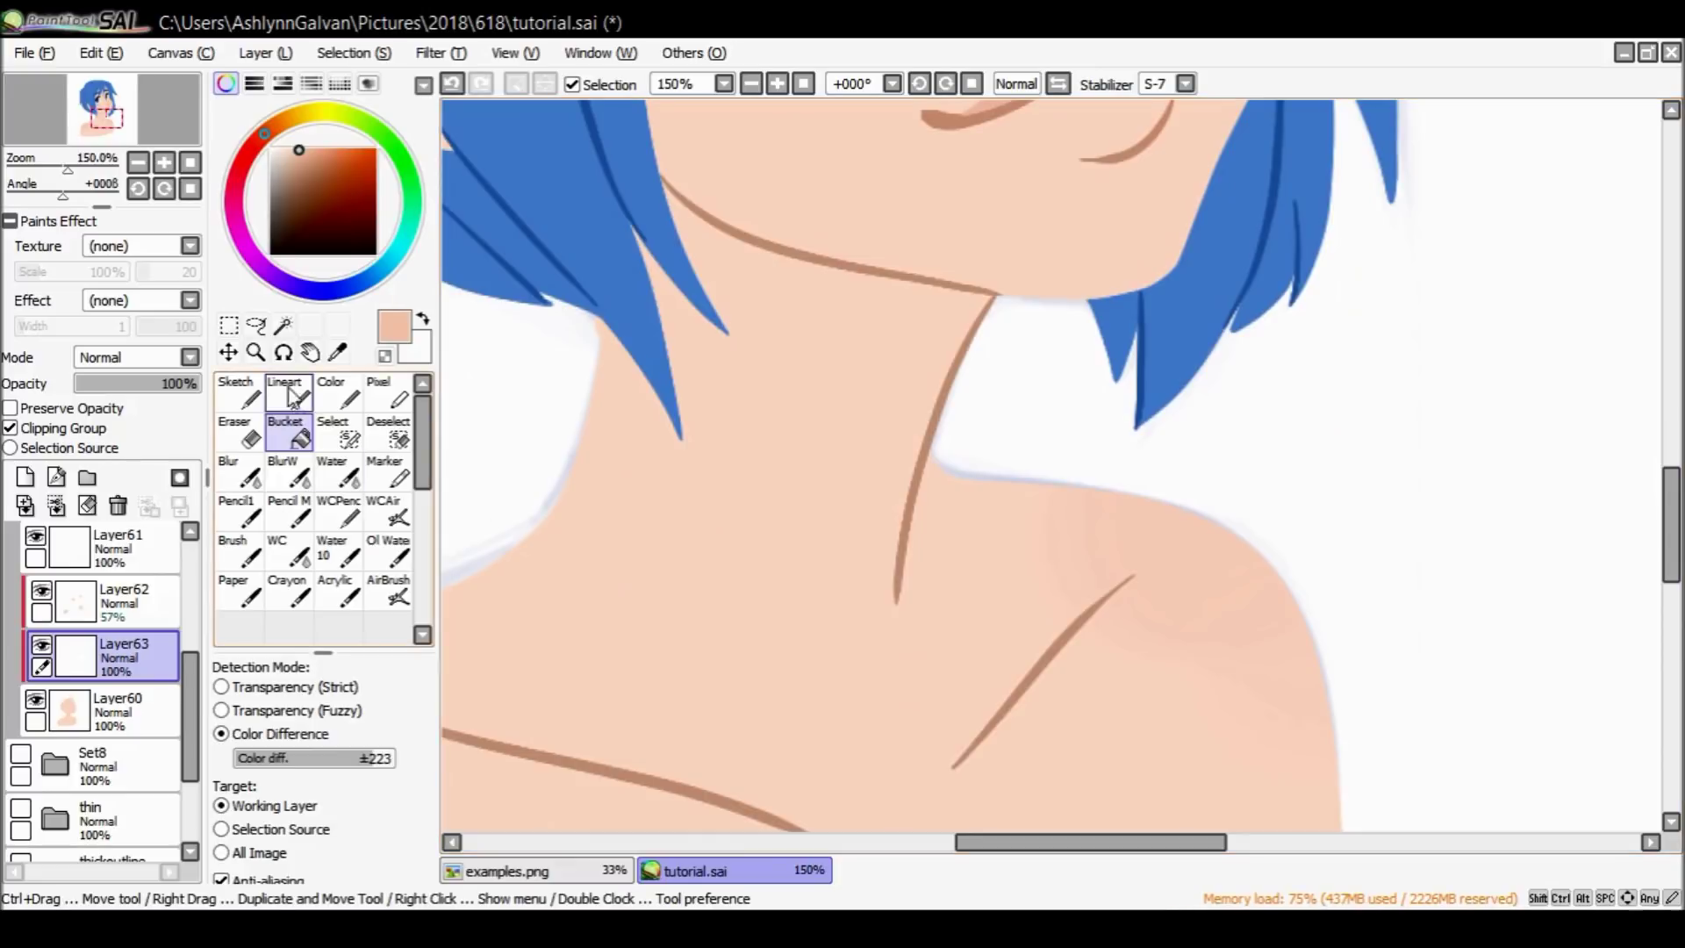
{"action": "mouse_move", "coordinate": [680, 199]}
{"action": "left_mouse_down"}
{"action": "mouse_move", "coordinate": [825, 265]}
{"action": "mouse_move", "coordinate": [1006, 308]}
{"action": "left_mouse_up"}
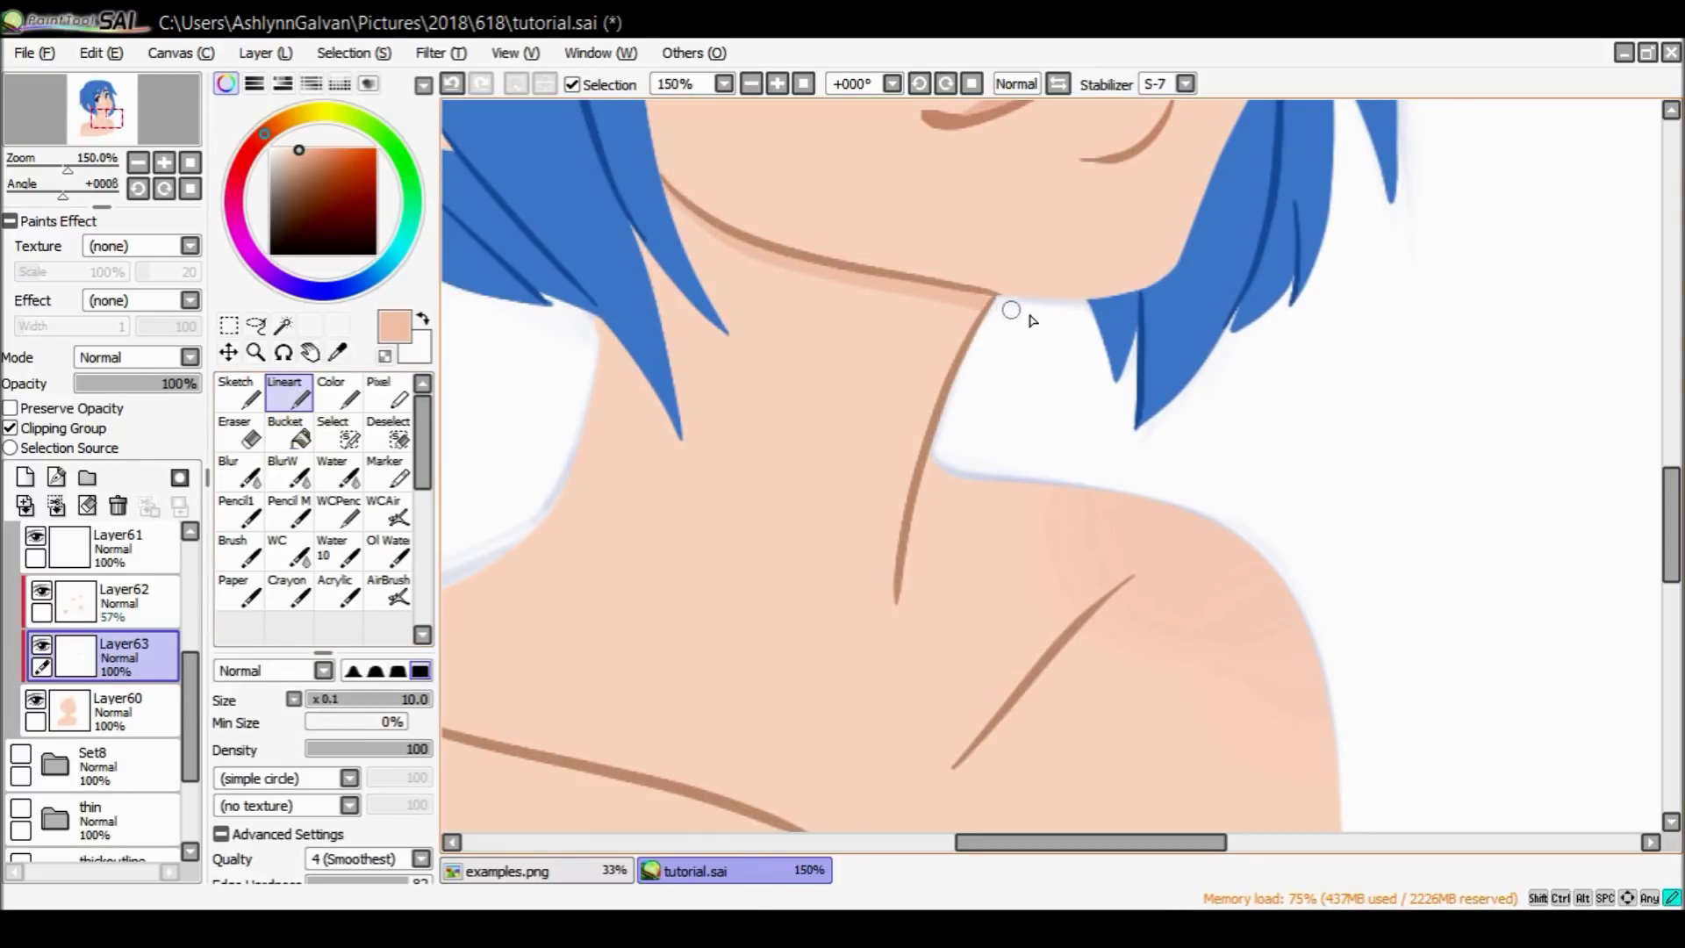
{"action": "mouse_move", "coordinate": [935, 452]}
{"action": "left_mouse_down"}
{"action": "mouse_move", "coordinate": [849, 447]}
{"action": "mouse_move", "coordinate": [654, 285]}
{"action": "left_mouse_up"}
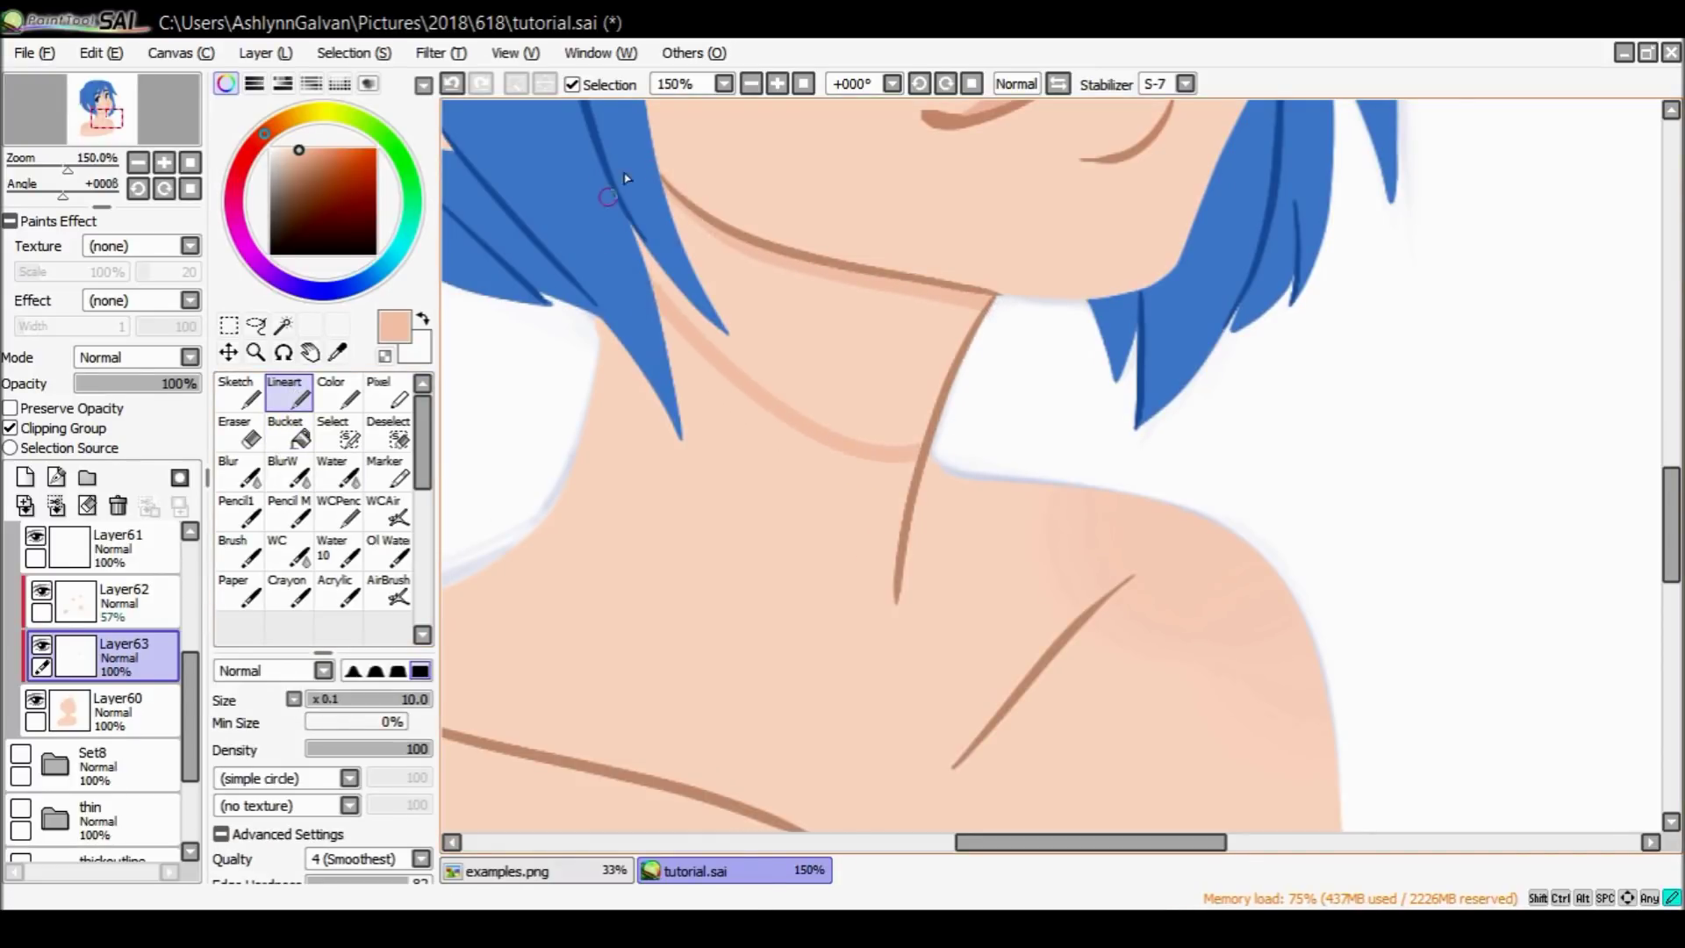
{"action": "left_click", "coordinate": [286, 430]}
{"action": "left_click", "coordinate": [786, 343]}
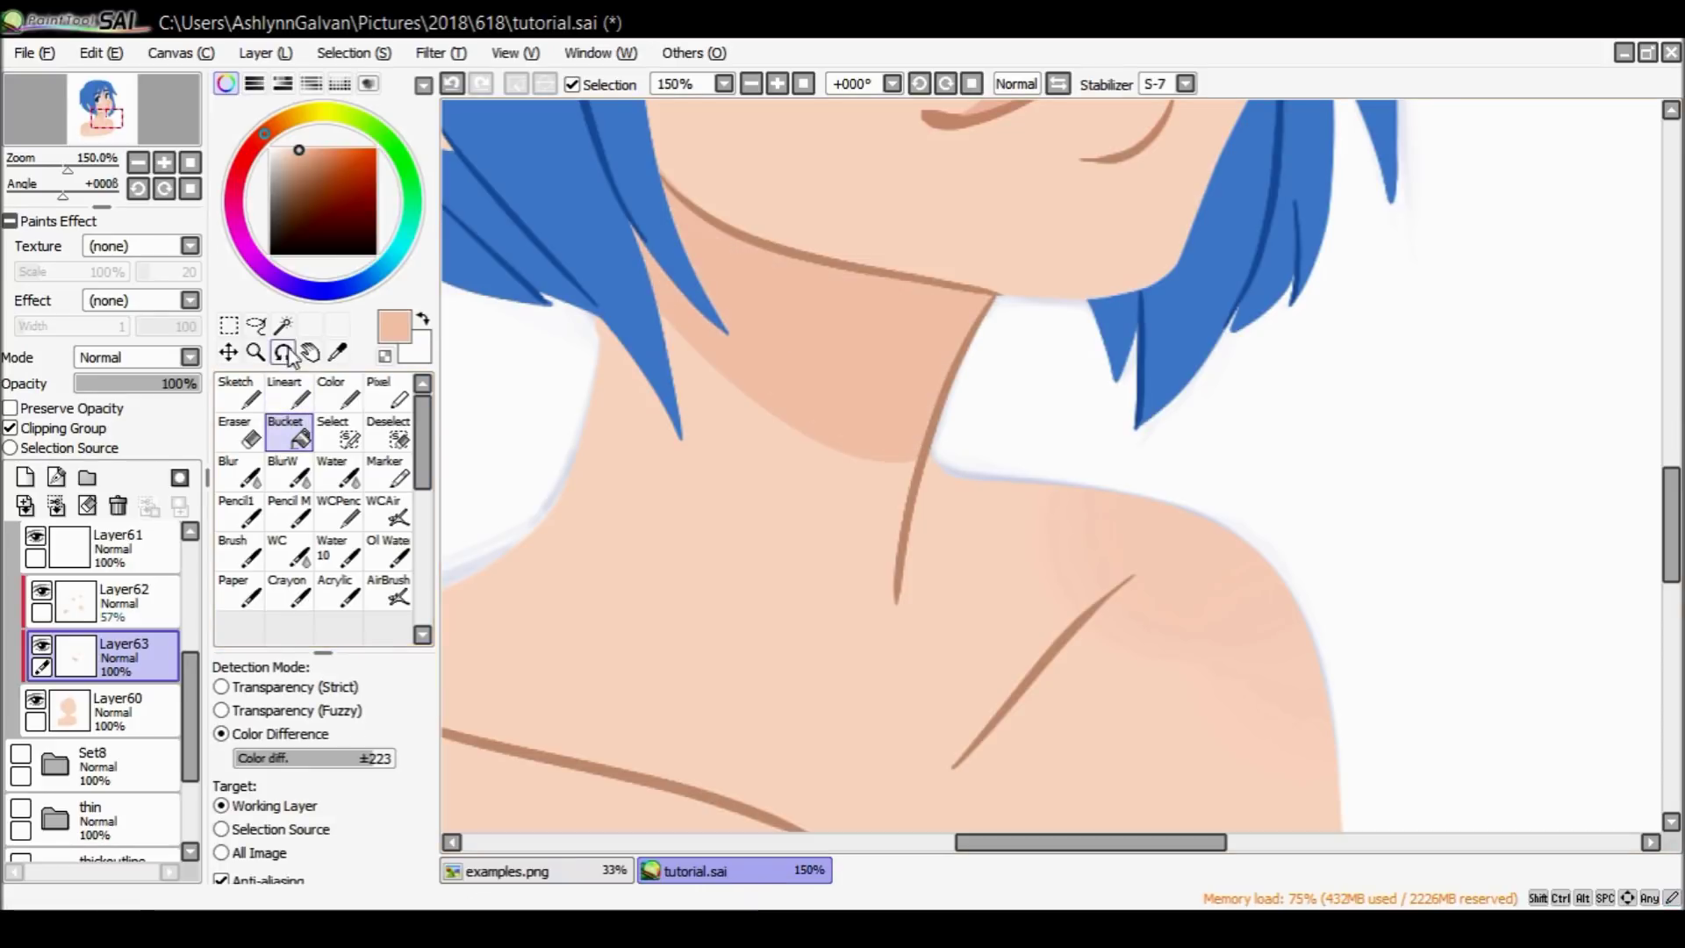
Turn off Preserve Opacity on Layer55 and erase the brown jaw line between face and neck with the Eraser at size 60.
{"action": "left_click", "coordinate": [256, 352]}
{"action": "scroll", "coordinate": [726, 545], "scroll_direction": "down", "scroll_amount": 5}
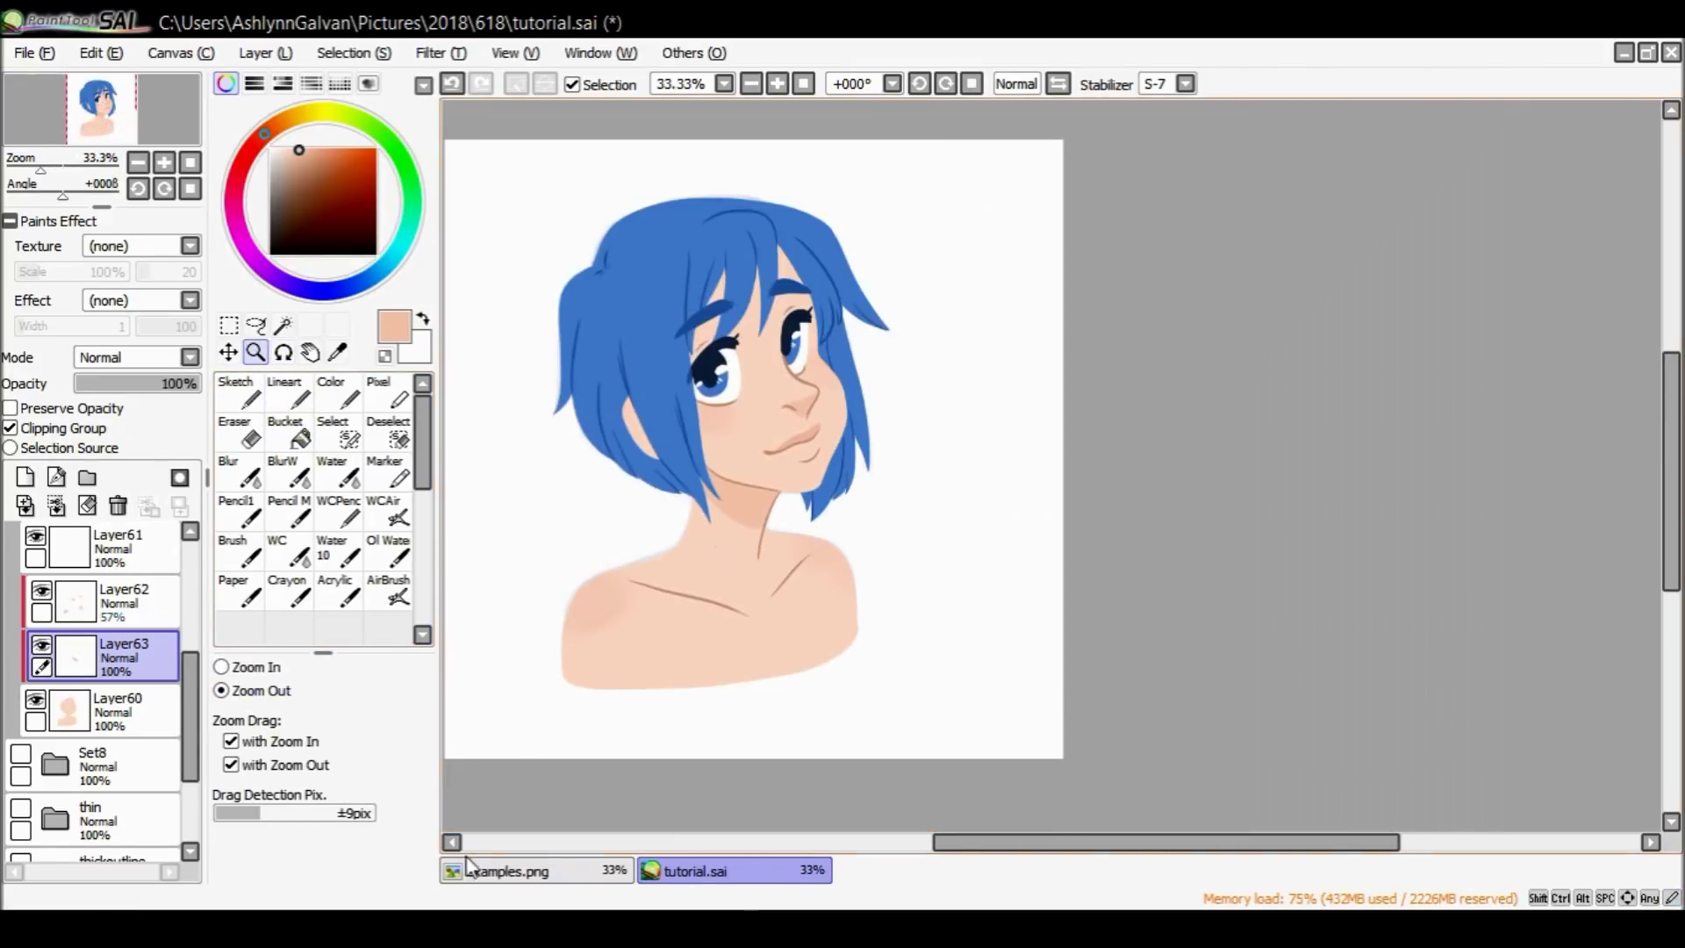
{"action": "left_click", "coordinate": [747, 460]}
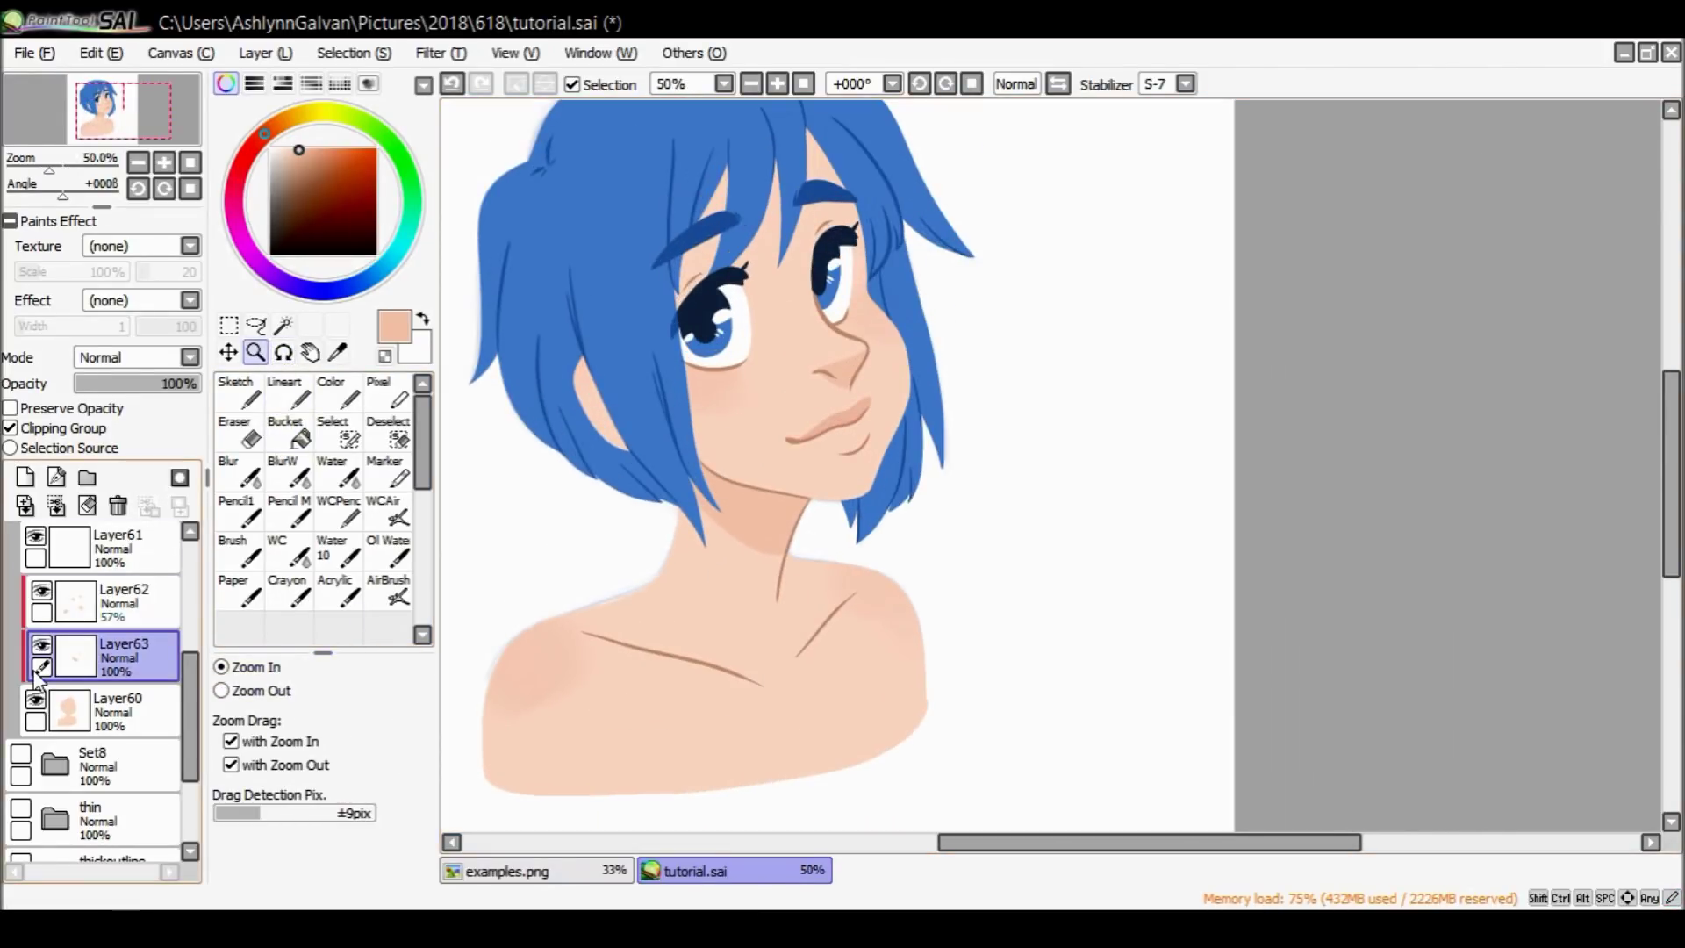
{"action": "scroll", "coordinate": [105, 668], "scroll_direction": "up", "scroll_amount": 3}
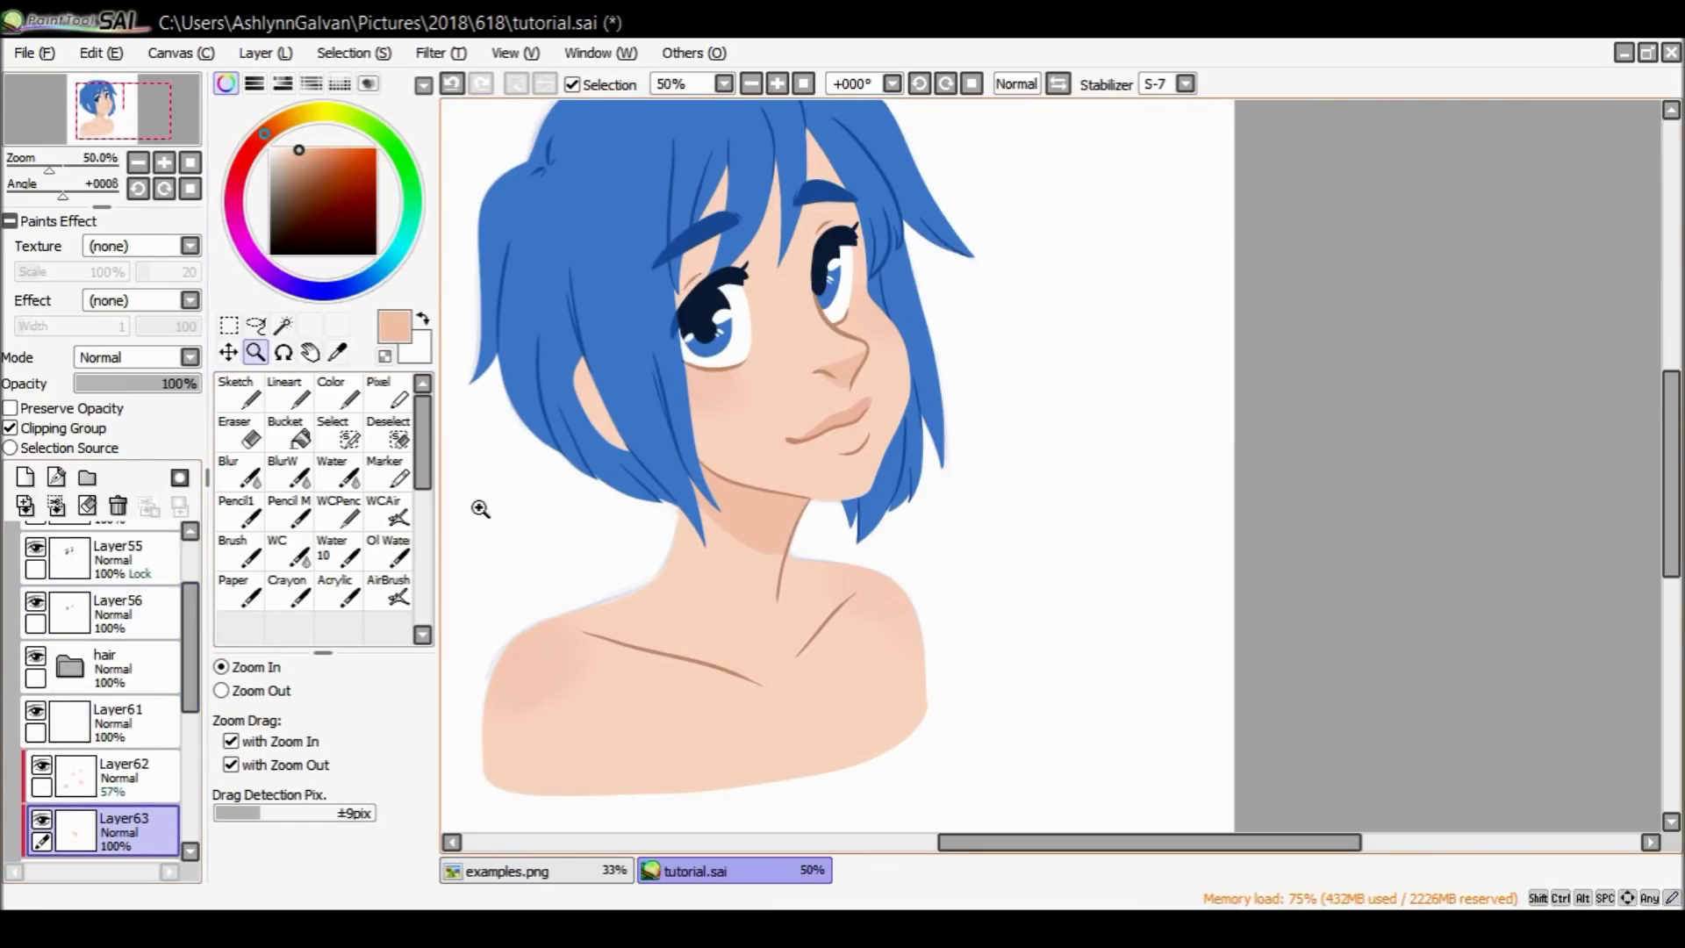
{"action": "left_click", "coordinate": [36, 552]}
{"action": "left_click", "coordinate": [36, 552]}
{"action": "left_click", "coordinate": [105, 560]}
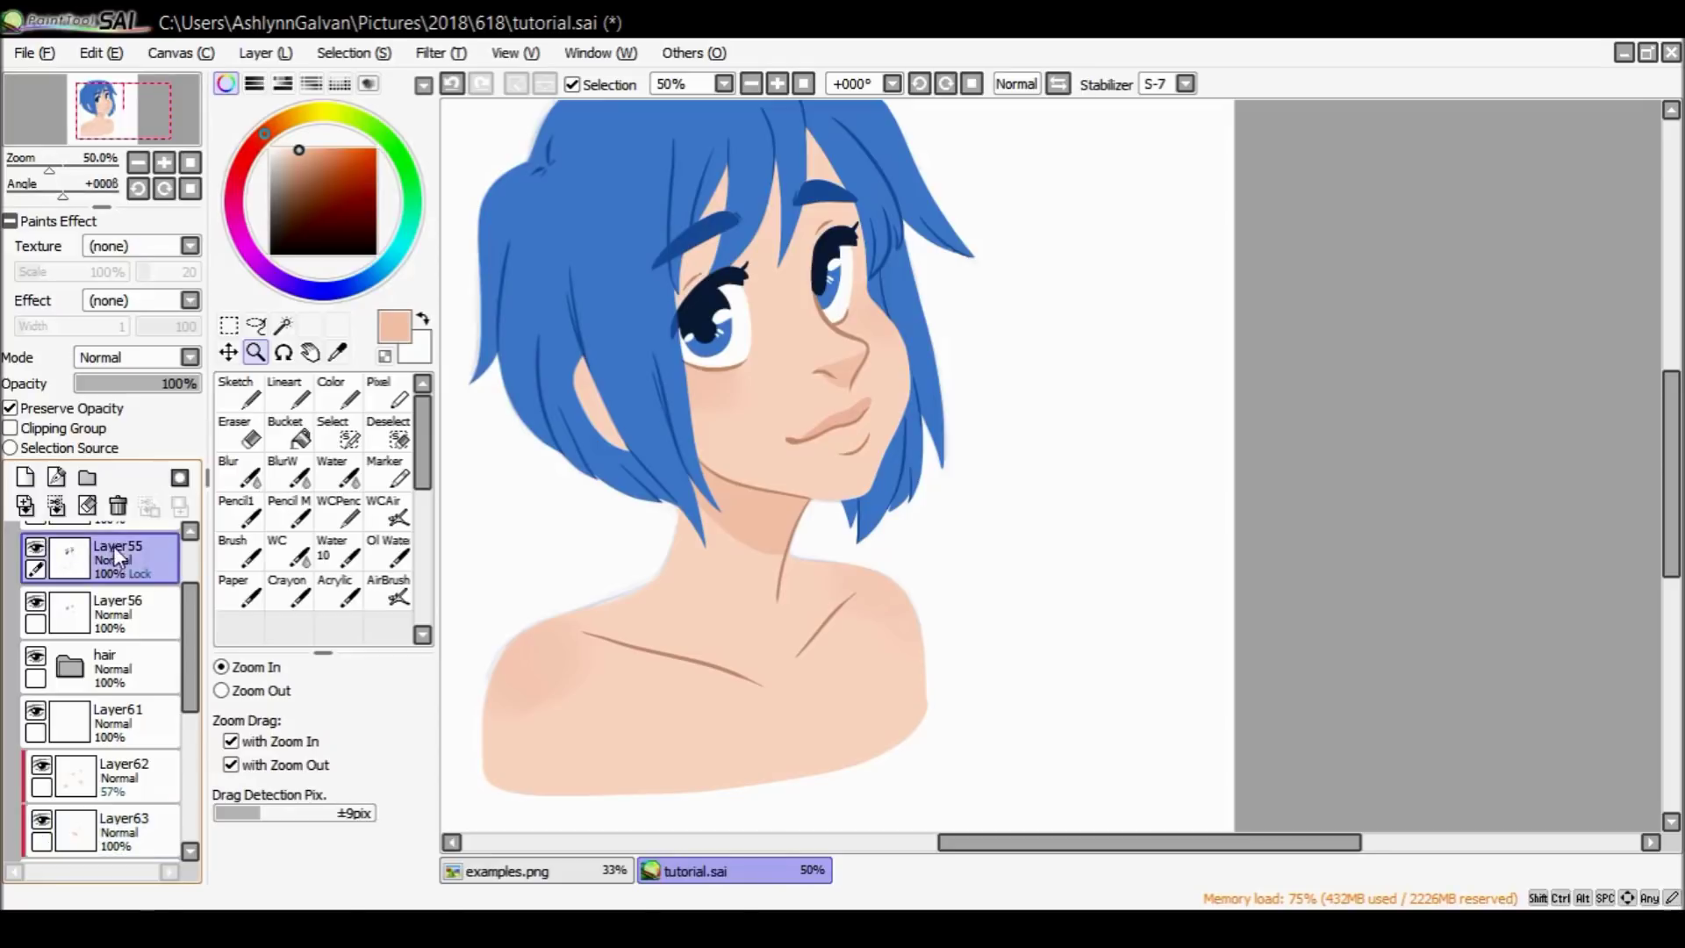
{"action": "key", "text": "e"}
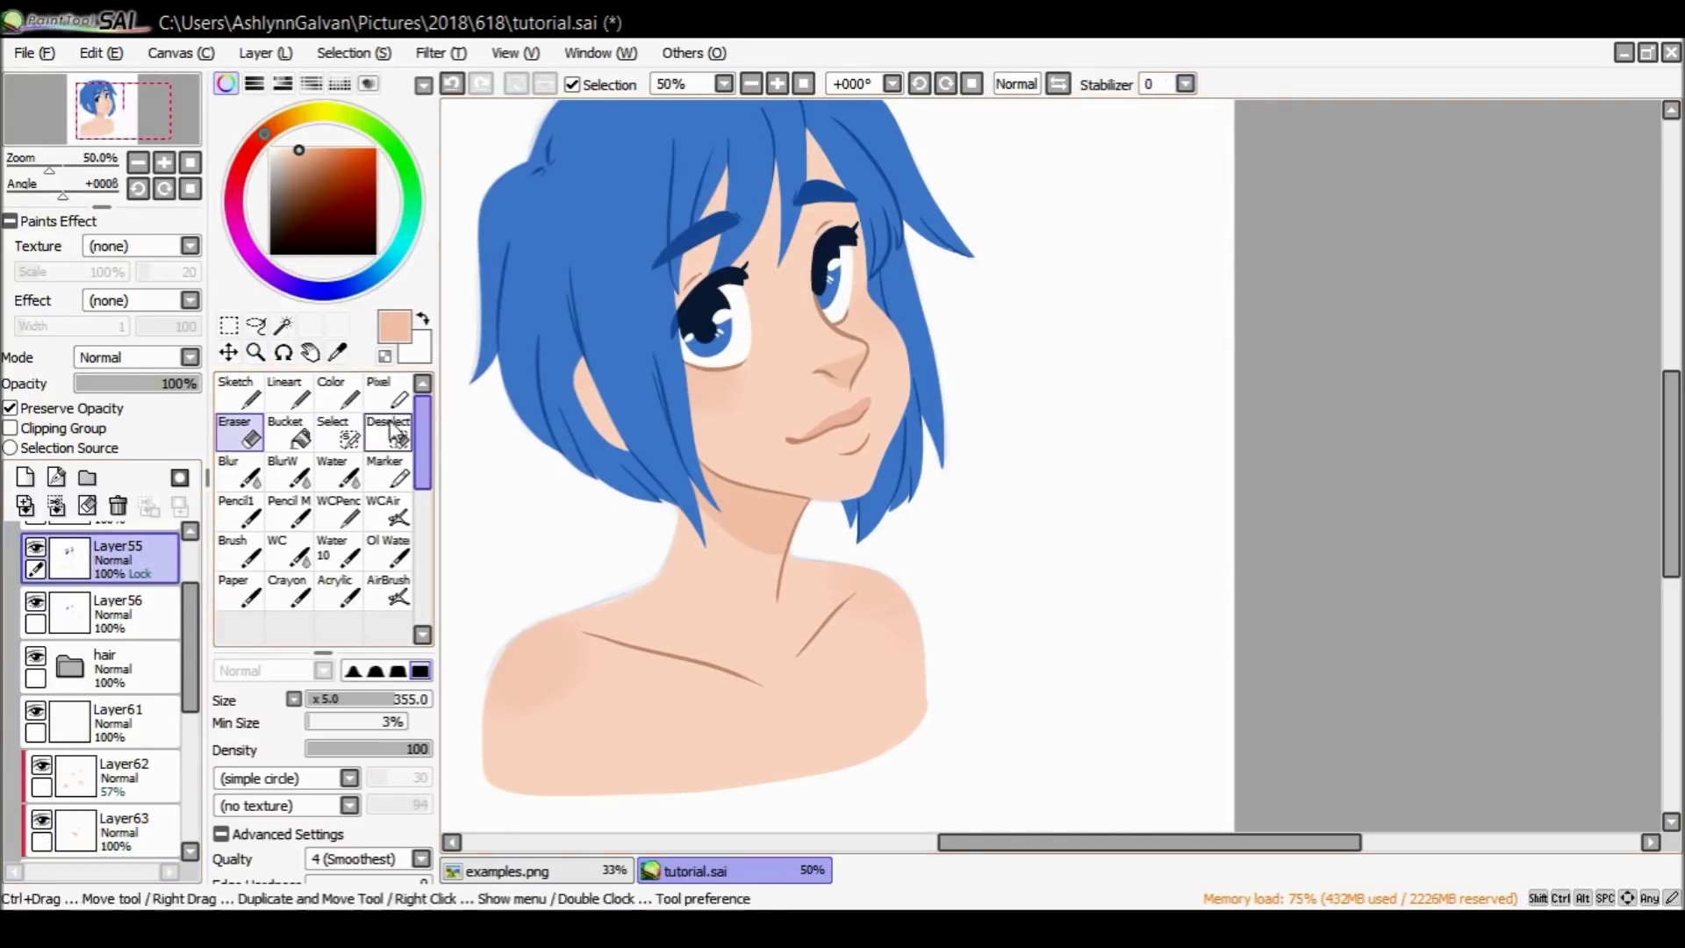
{"action": "left_click", "coordinate": [98, 408]}
{"action": "left_click_drag", "start_coordinate": [695, 448], "coordinate": [684, 452]}
{"action": "key", "text": "ctrl+z"}
{"action": "left_click", "coordinate": [322, 700]}
{"action": "left_click_drag", "start_coordinate": [778, 479], "coordinate": [824, 489]}
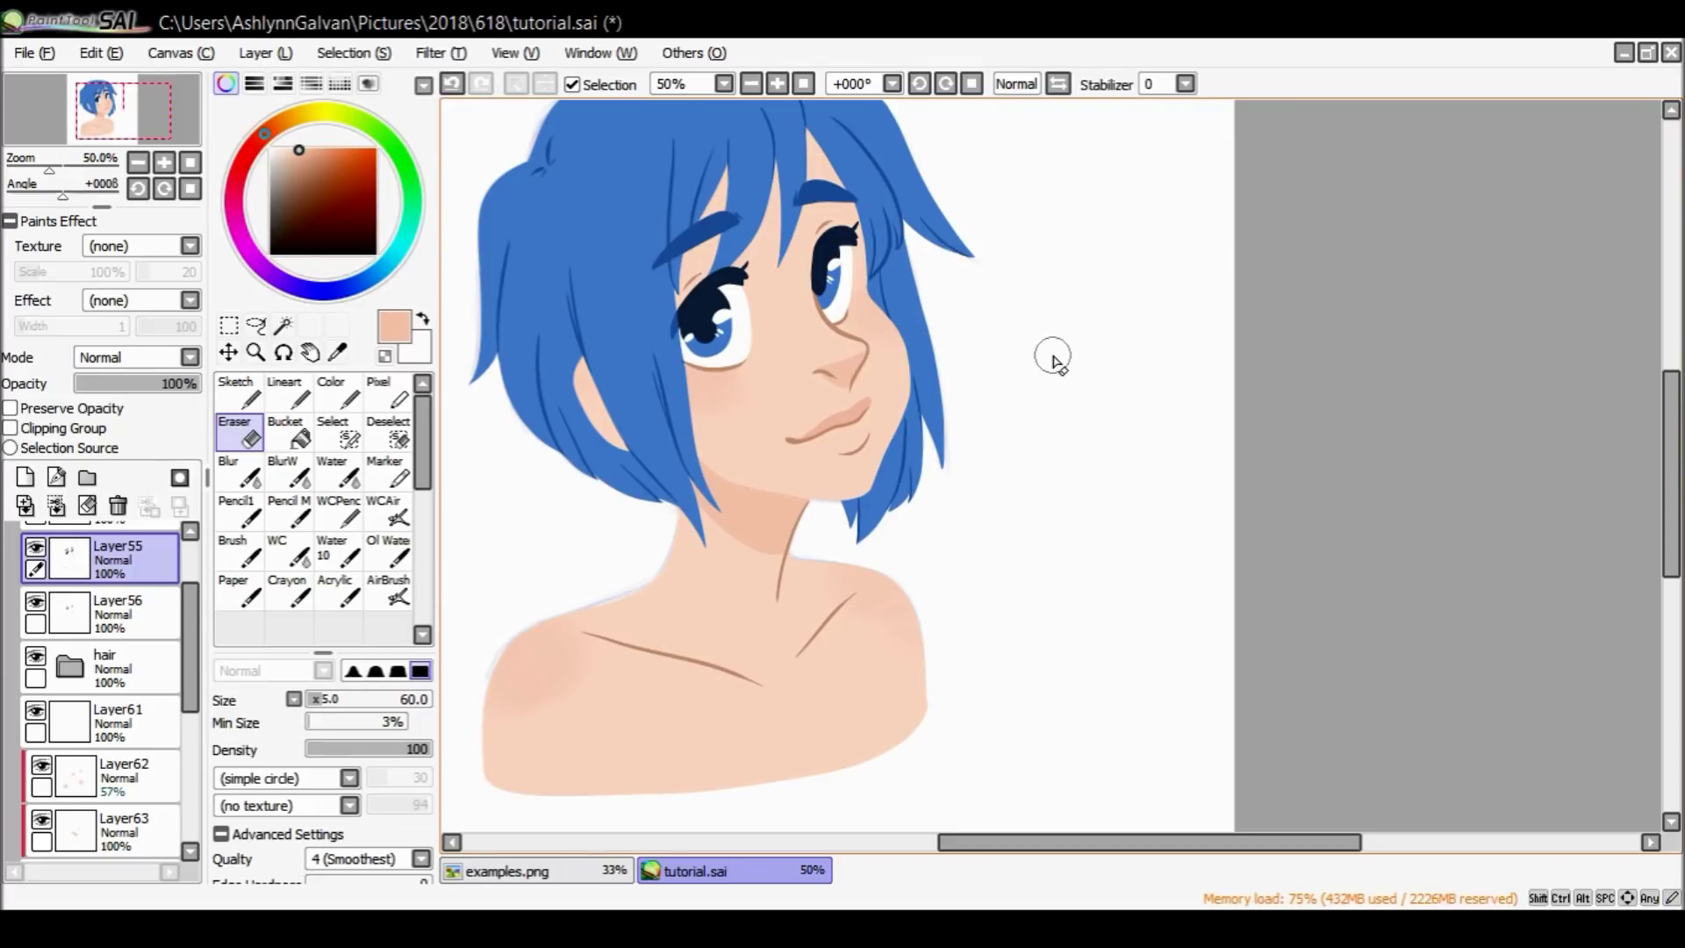
Turn on Preserve Opacity for the shading layer, Layer63, and set the Color brush to size 160.
{"action": "left_click", "coordinate": [256, 352]}
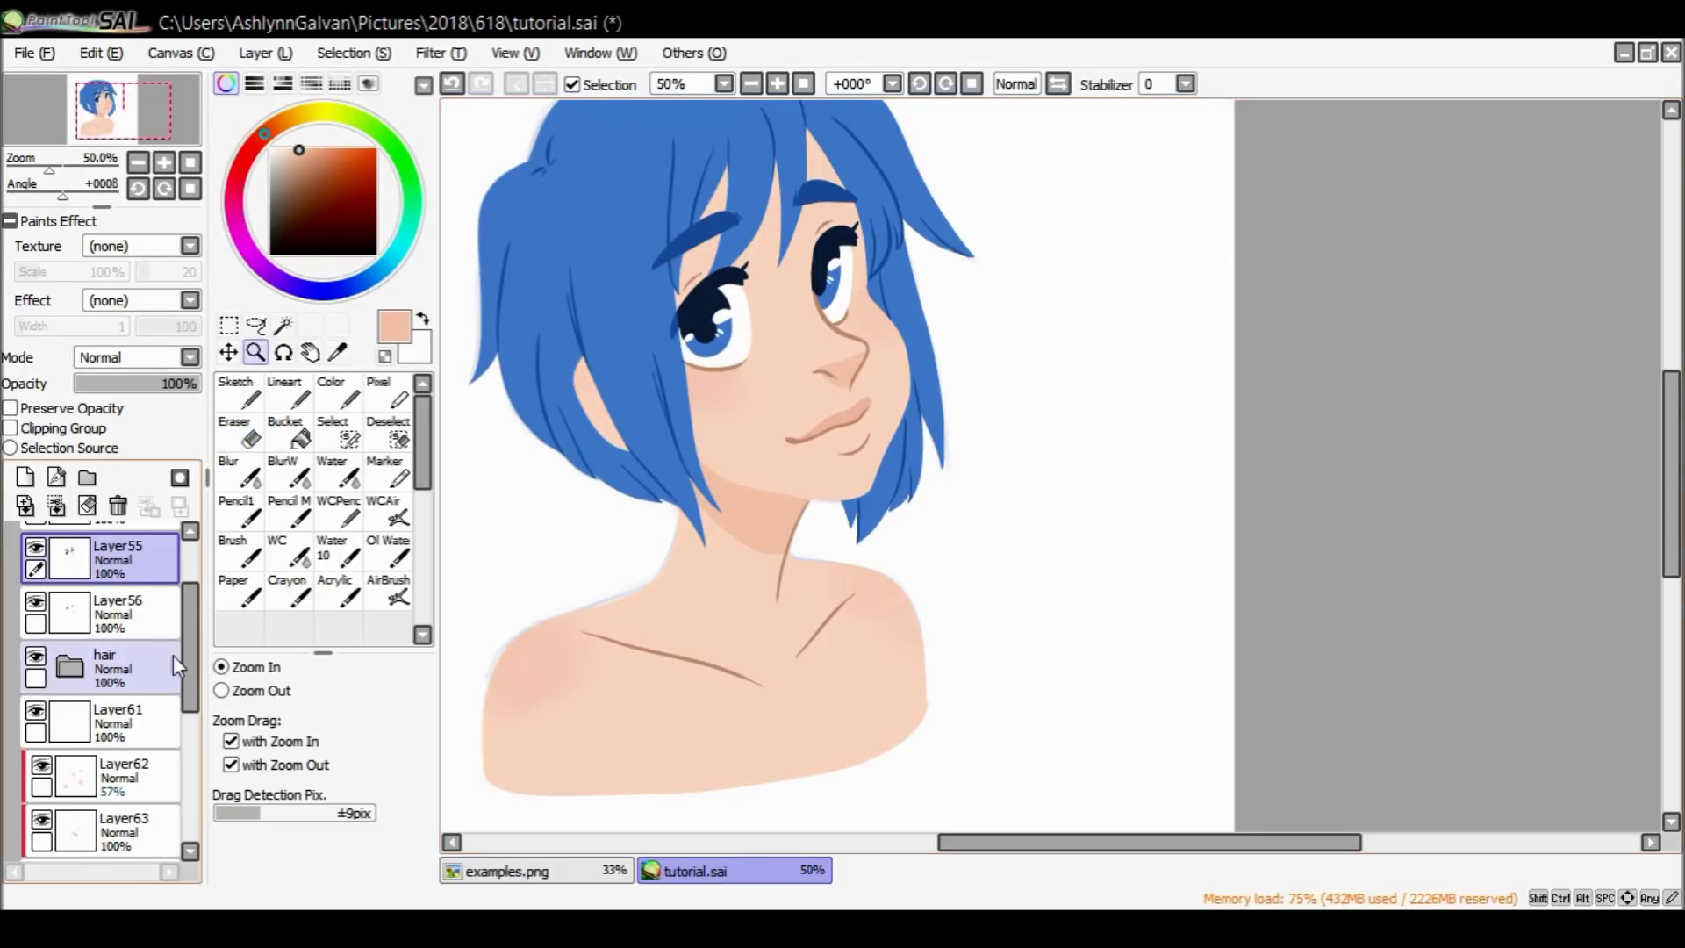
{"action": "scroll", "coordinate": [101, 667], "scroll_direction": "down", "scroll_amount": 3}
{"action": "left_click", "coordinate": [118, 646]}
{"action": "left_click", "coordinate": [10, 409]}
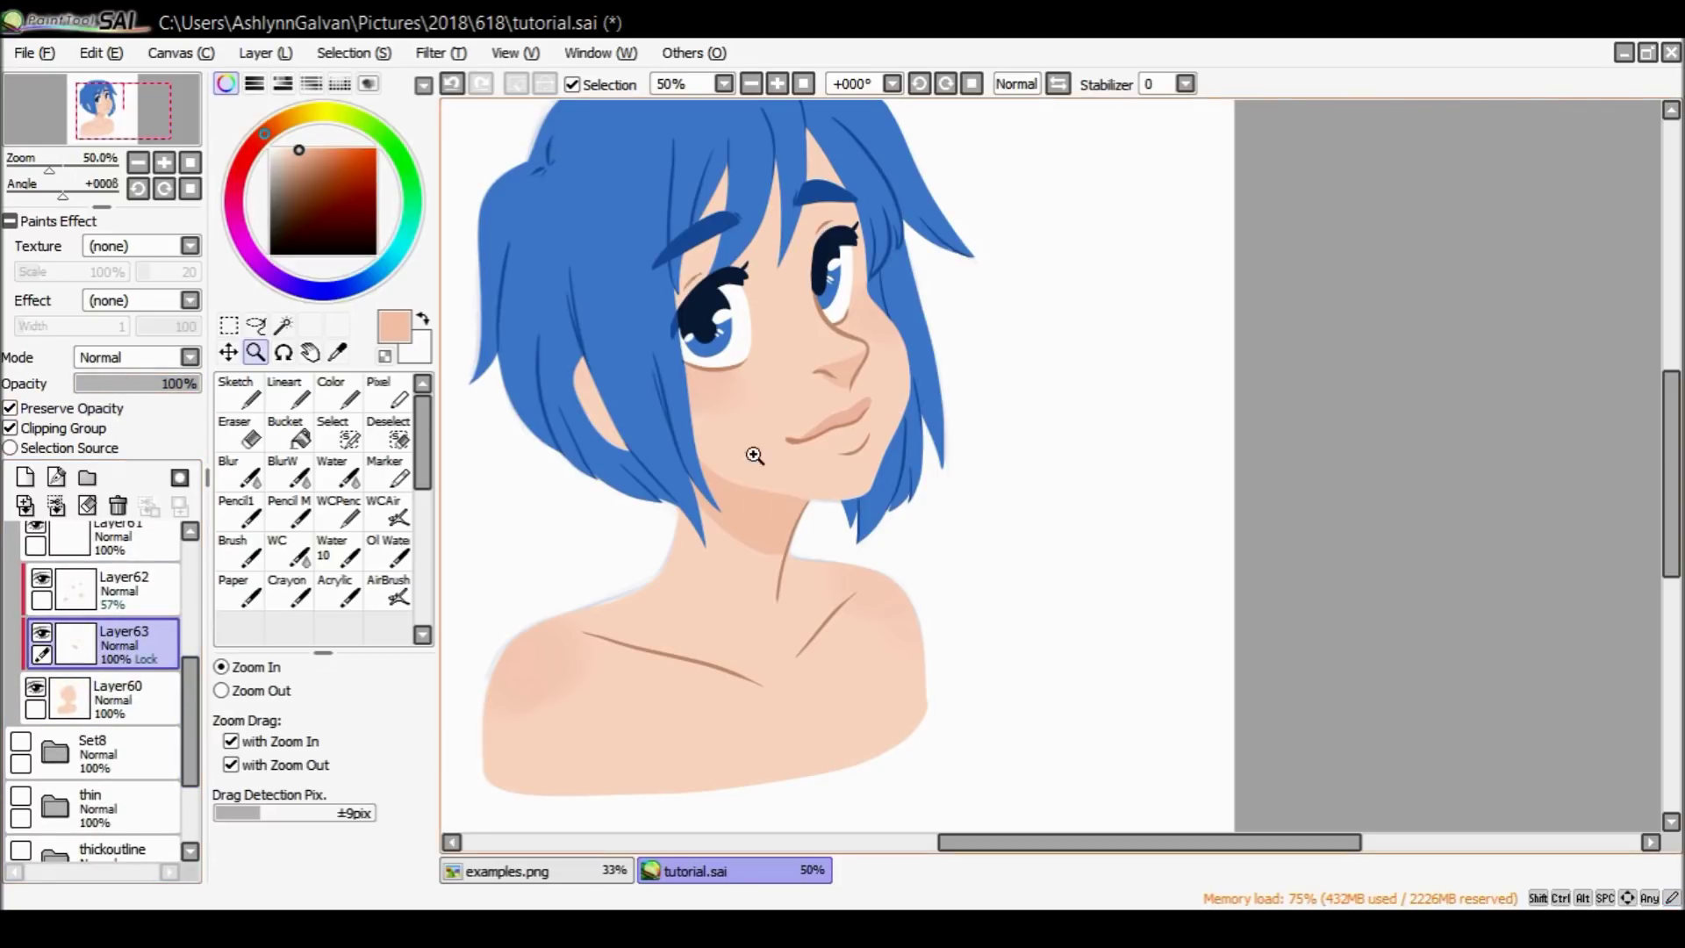
{"action": "left_click", "coordinate": [307, 156]}
{"action": "left_click", "coordinate": [338, 395]}
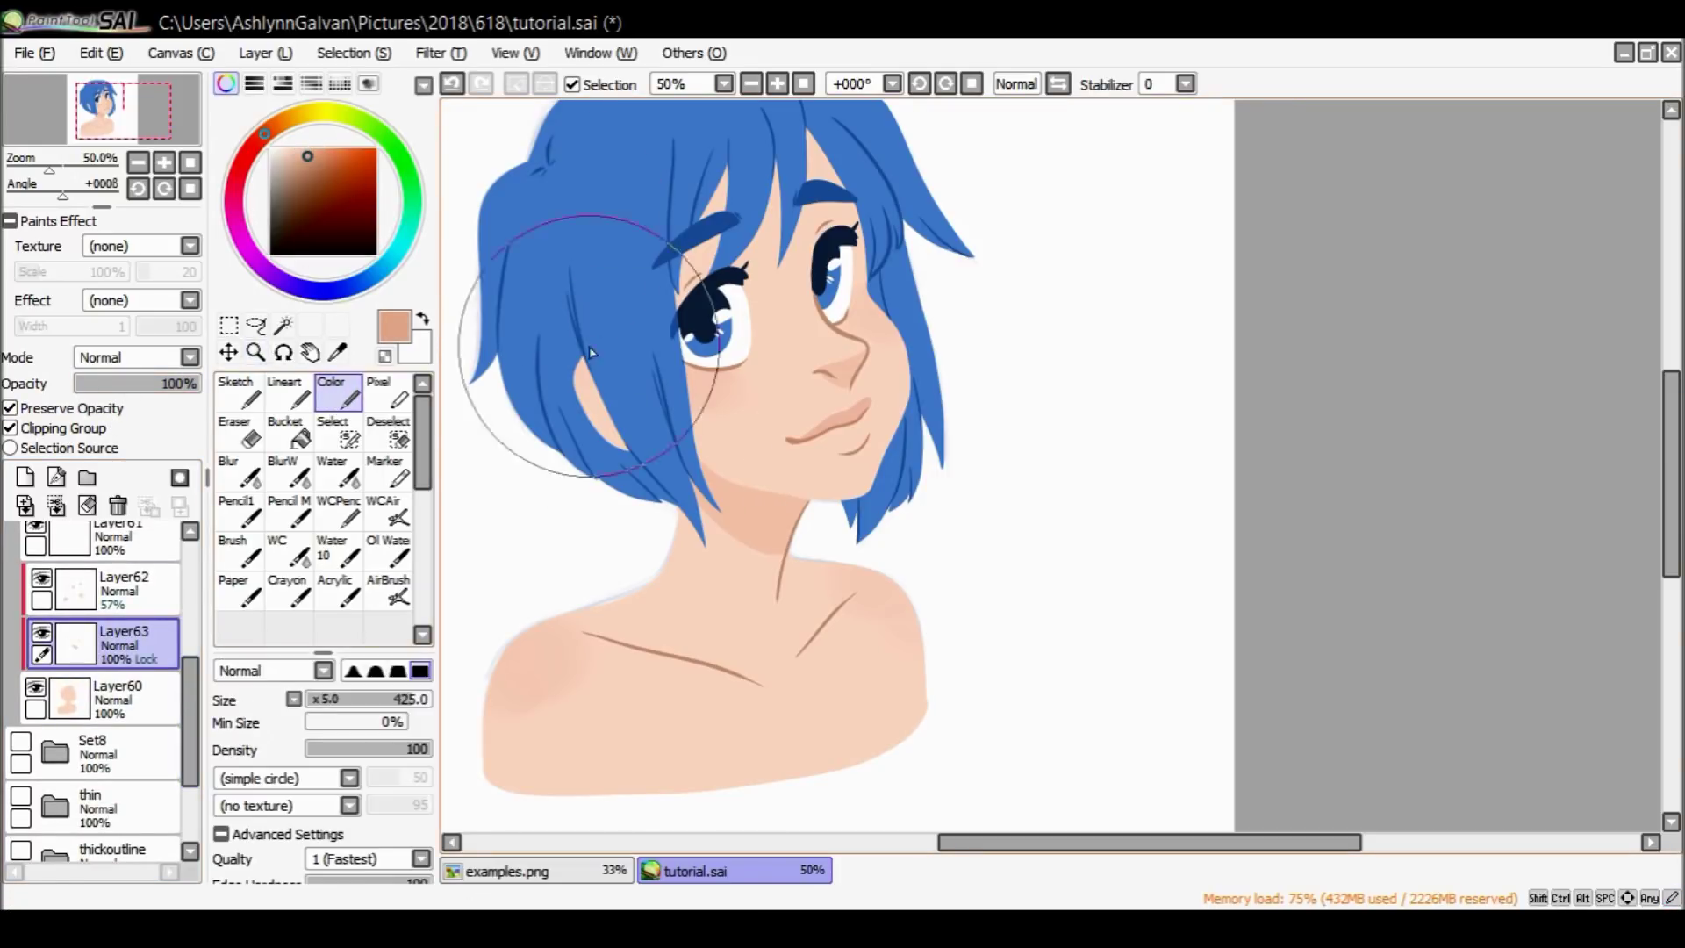
{"action": "left_click", "coordinate": [357, 699]}
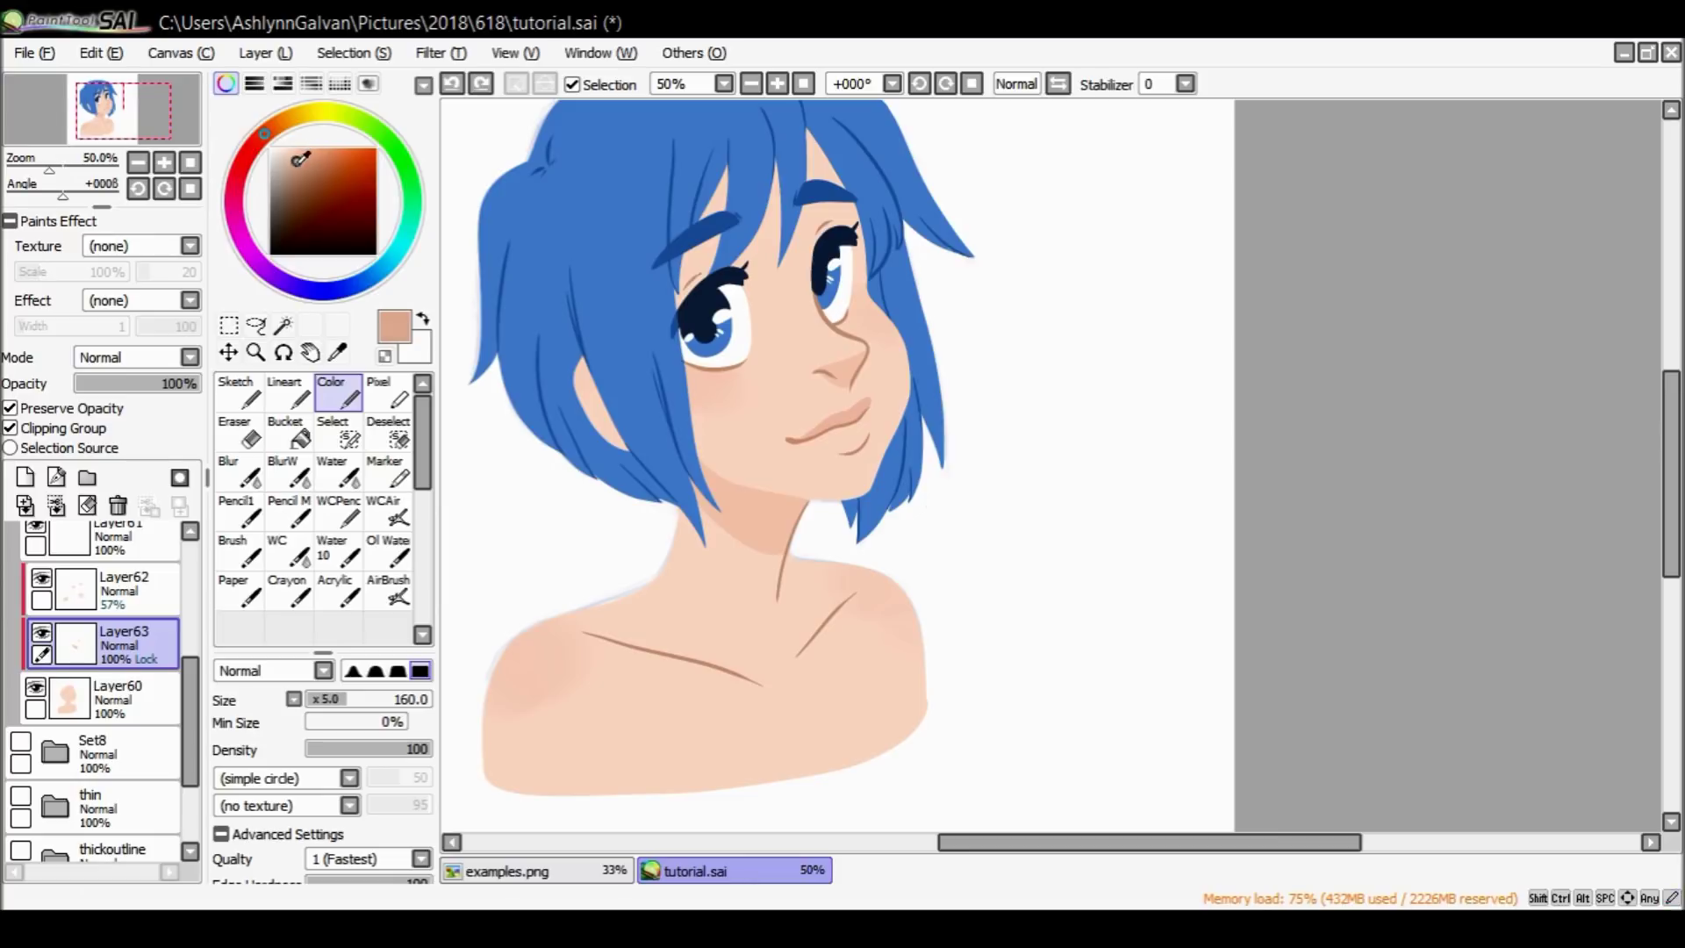
Sample the neck shadow's peach, pick a slightly darker tone and recolour the whole neck shadow with the Color brush.
{"action": "left_click", "coordinate": [134, 386]}
{"action": "left_click_drag", "start_coordinate": [136, 390], "coordinate": [198, 386]}
{"action": "left_click", "coordinate": [783, 518], "text": "alt"}
{"action": "left_click", "coordinate": [255, 352]}
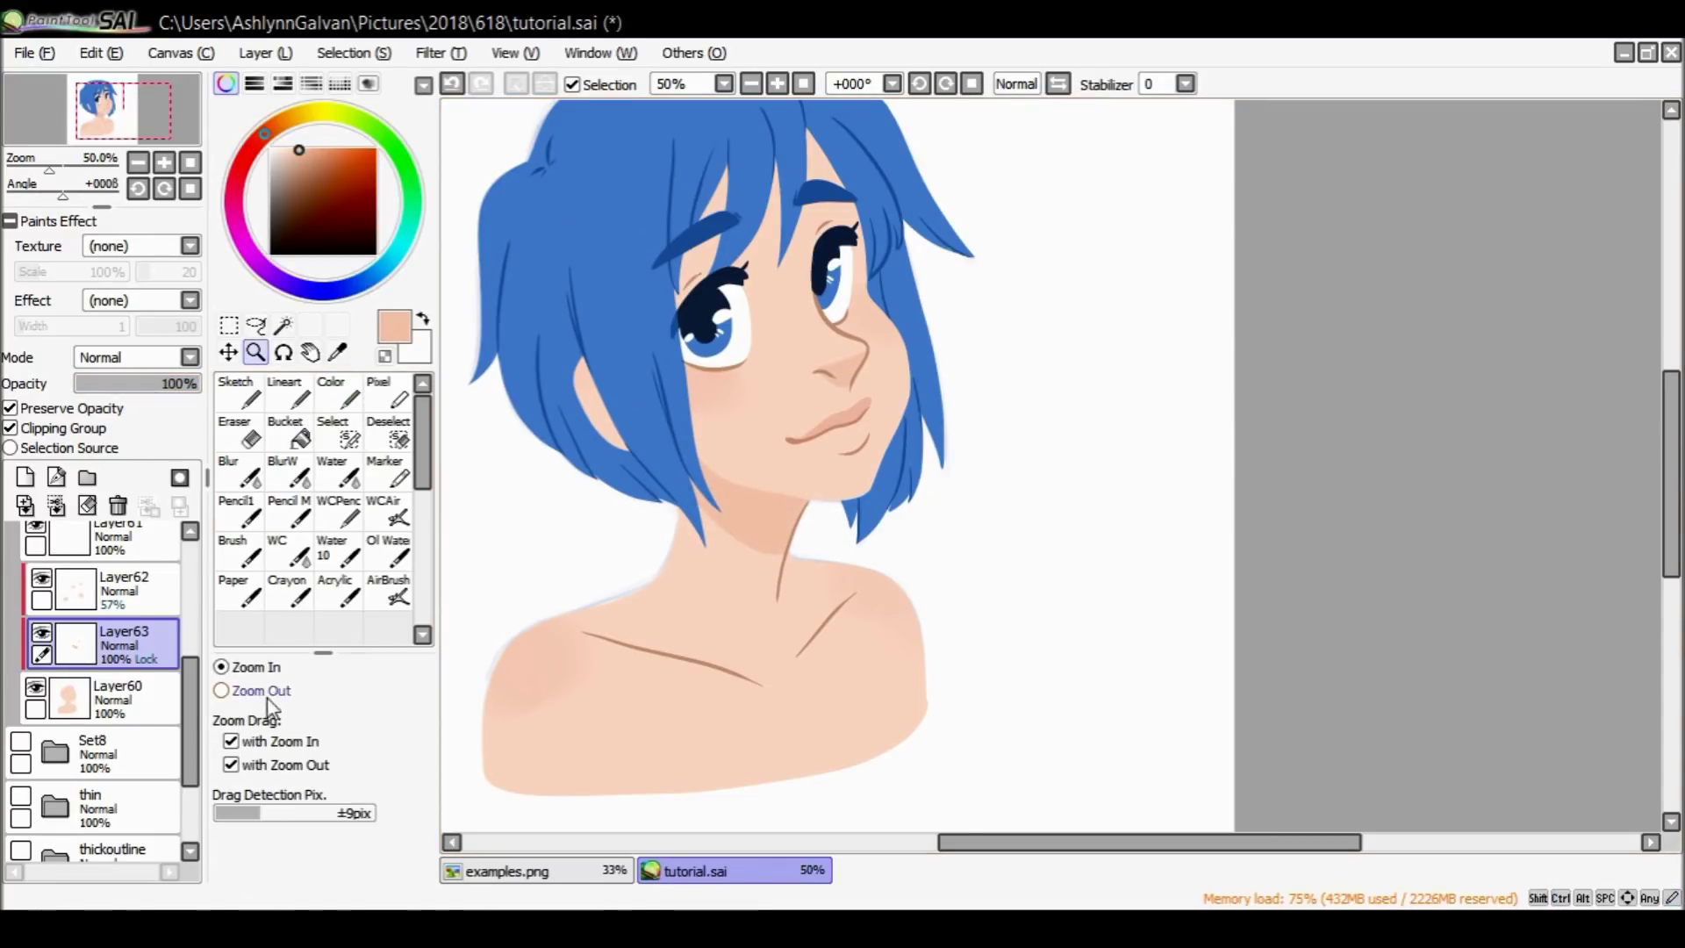
{"action": "left_click", "coordinate": [763, 525]}
{"action": "left_click", "coordinate": [763, 525], "text": "alt"}
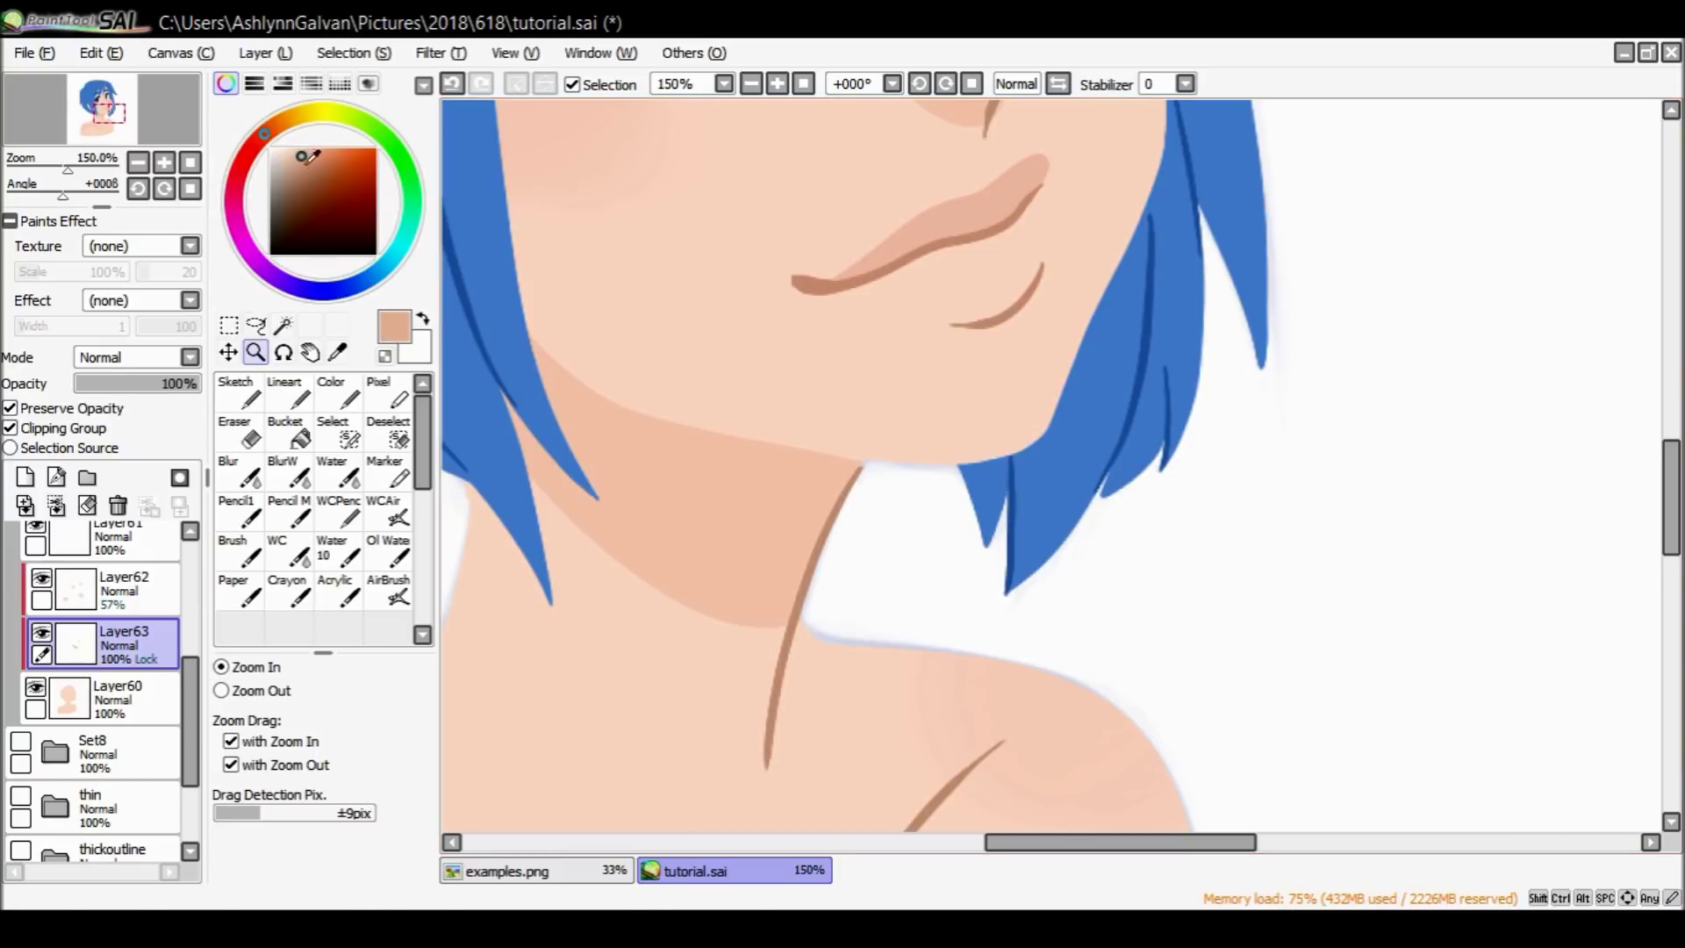
{"action": "left_click", "coordinate": [338, 393]}
{"action": "mouse_move", "coordinate": [563, 465]}
{"action": "left_mouse_down"}
{"action": "mouse_move", "coordinate": [627, 544]}
{"action": "mouse_move", "coordinate": [764, 550]}
{"action": "left_mouse_up"}
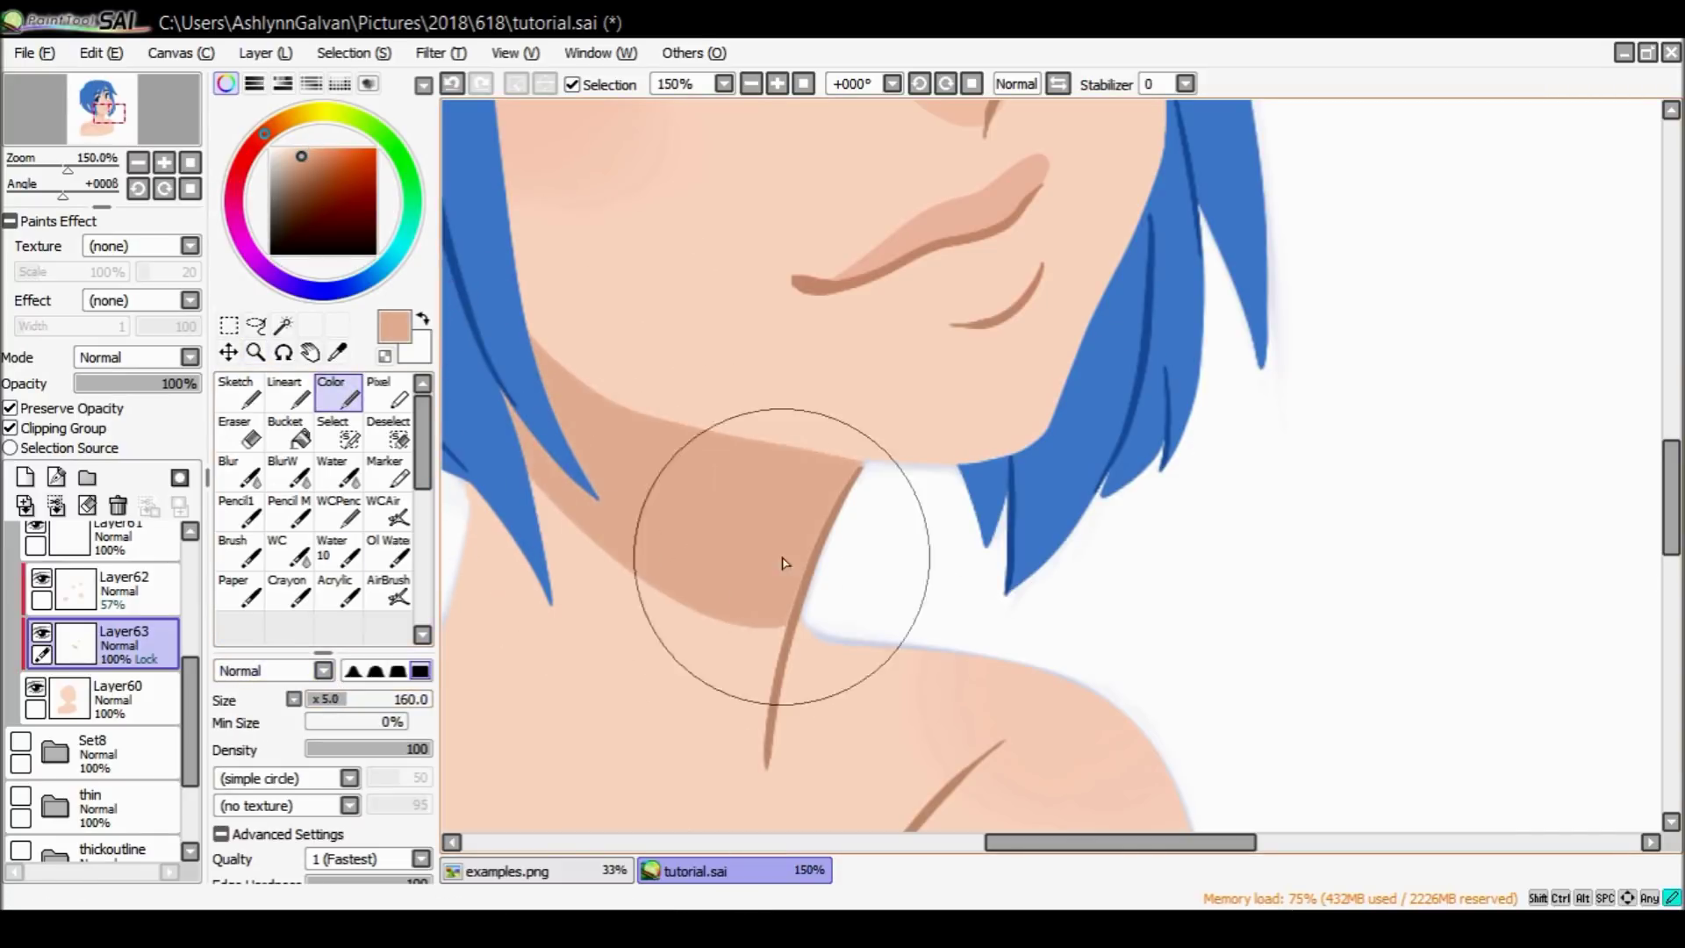
Try to touch up the neck shadow's edge along the jaw with the Lineart brush.
{"action": "left_click", "coordinate": [285, 390]}
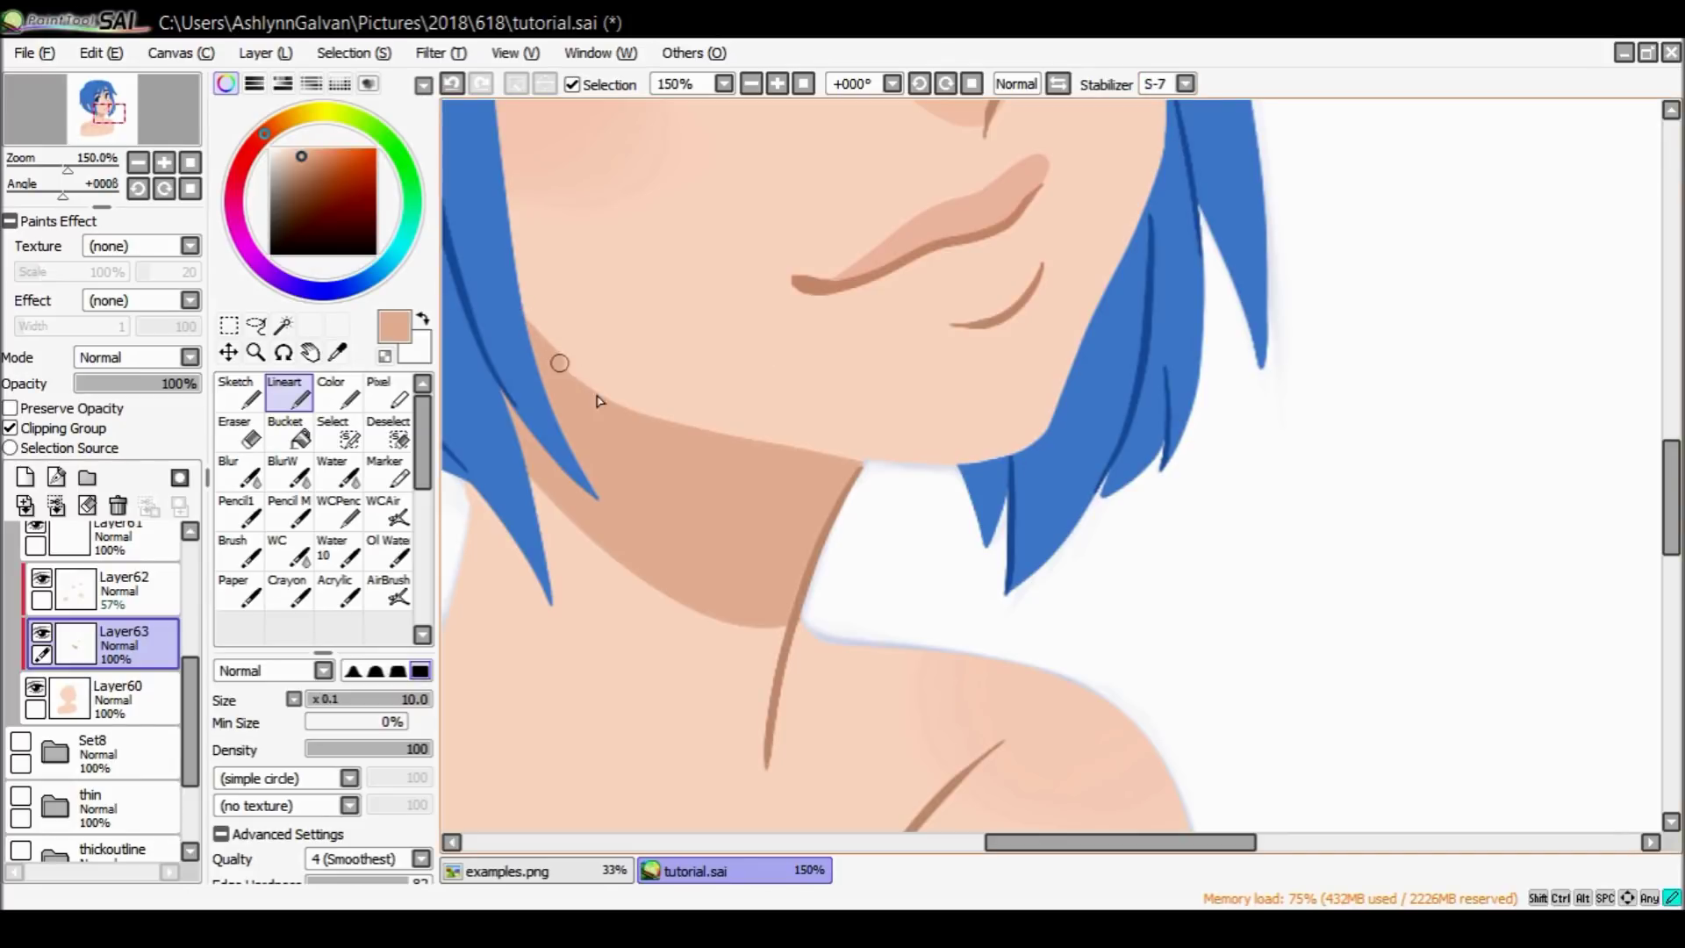
{"action": "key", "text": "ctrl+z"}
{"action": "left_click", "coordinate": [740, 463]}
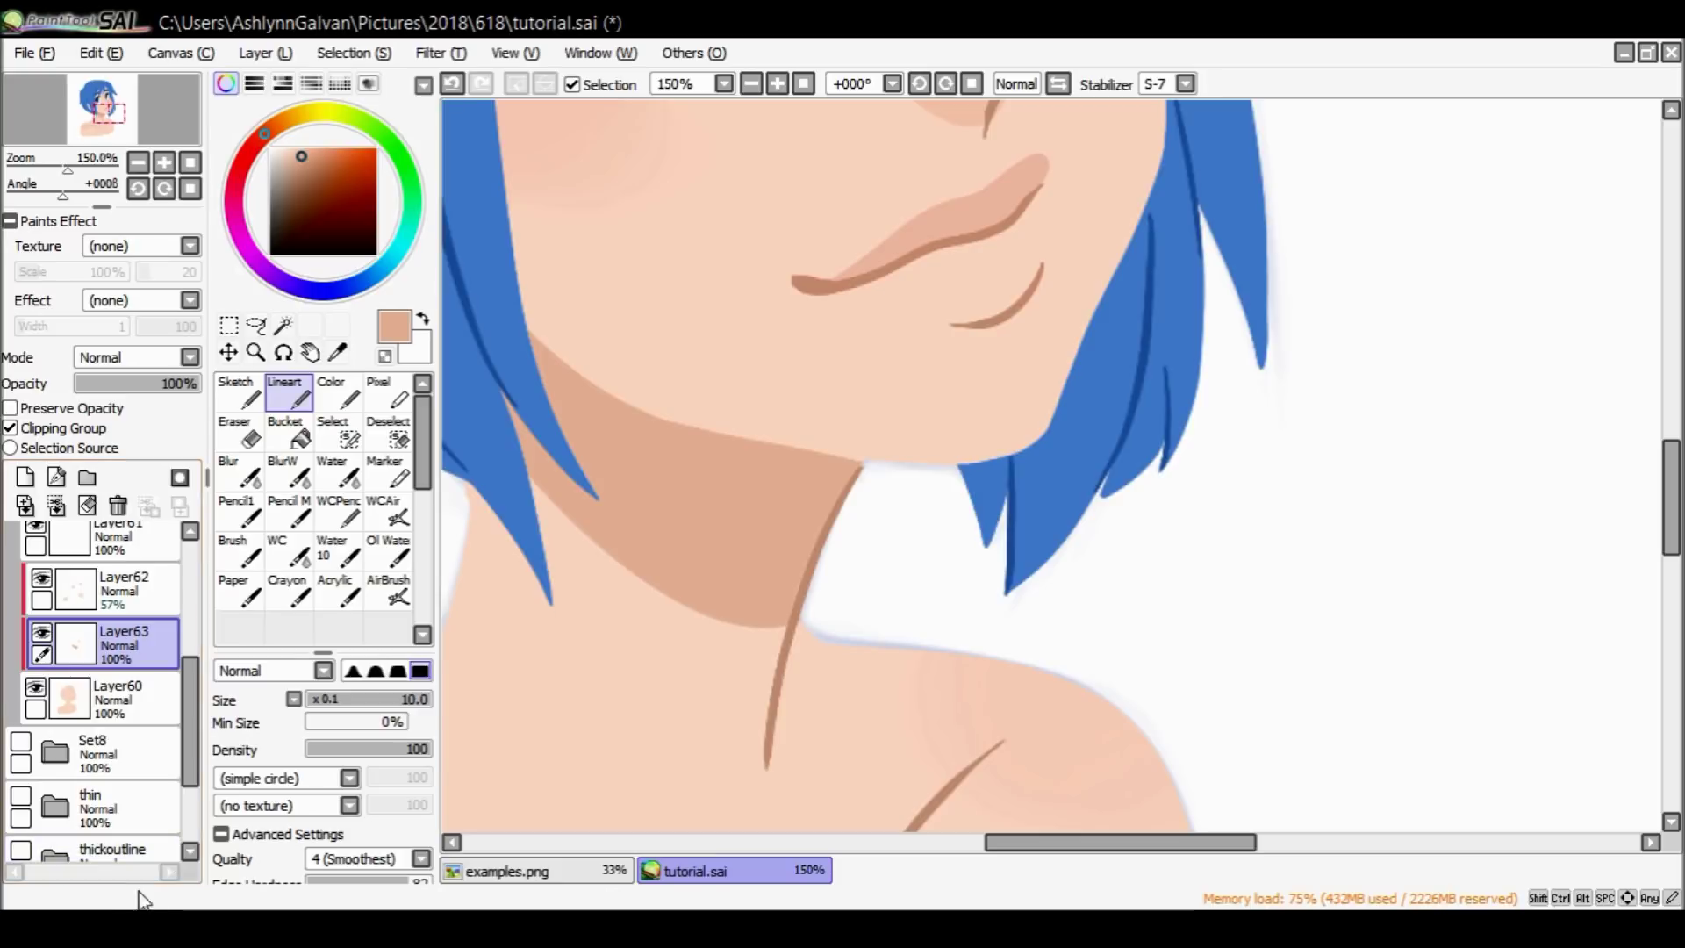
Sample the eyelid crease's brown for the Lineart brush at stabilizer 0 and preserve the opacity of Layer55.
{"action": "left_click", "coordinate": [255, 352]}
{"action": "left_click", "coordinate": [255, 691]}
{"action": "left_click", "coordinate": [873, 546]}
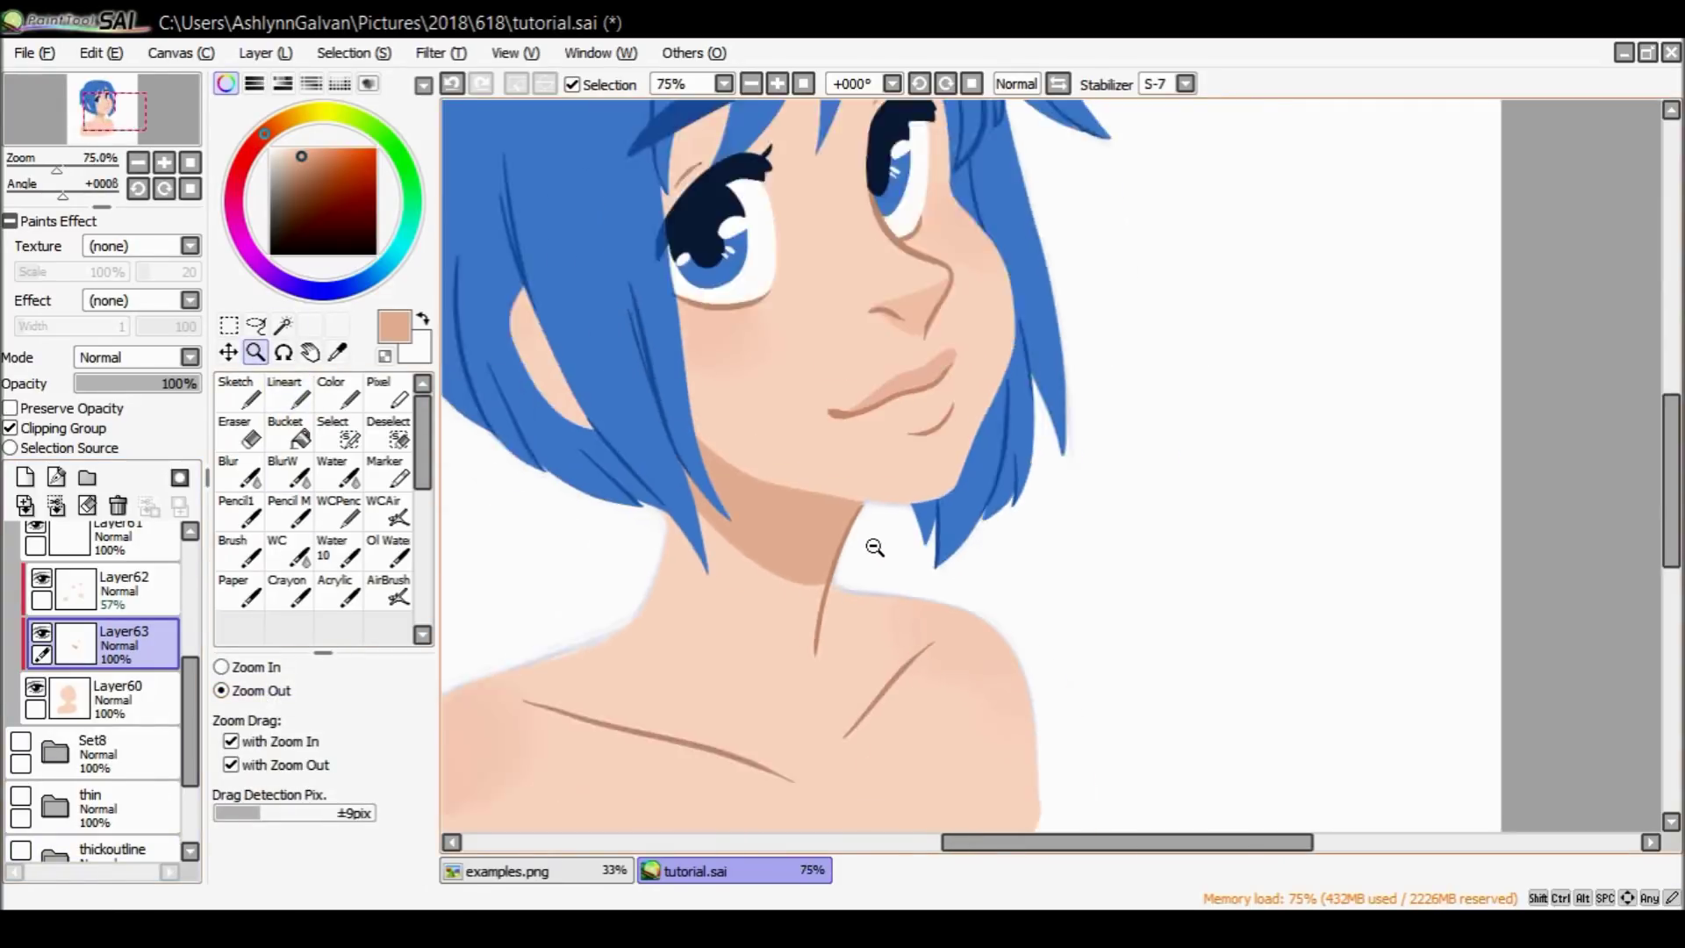
{"action": "left_click", "coordinate": [1070, 445]}
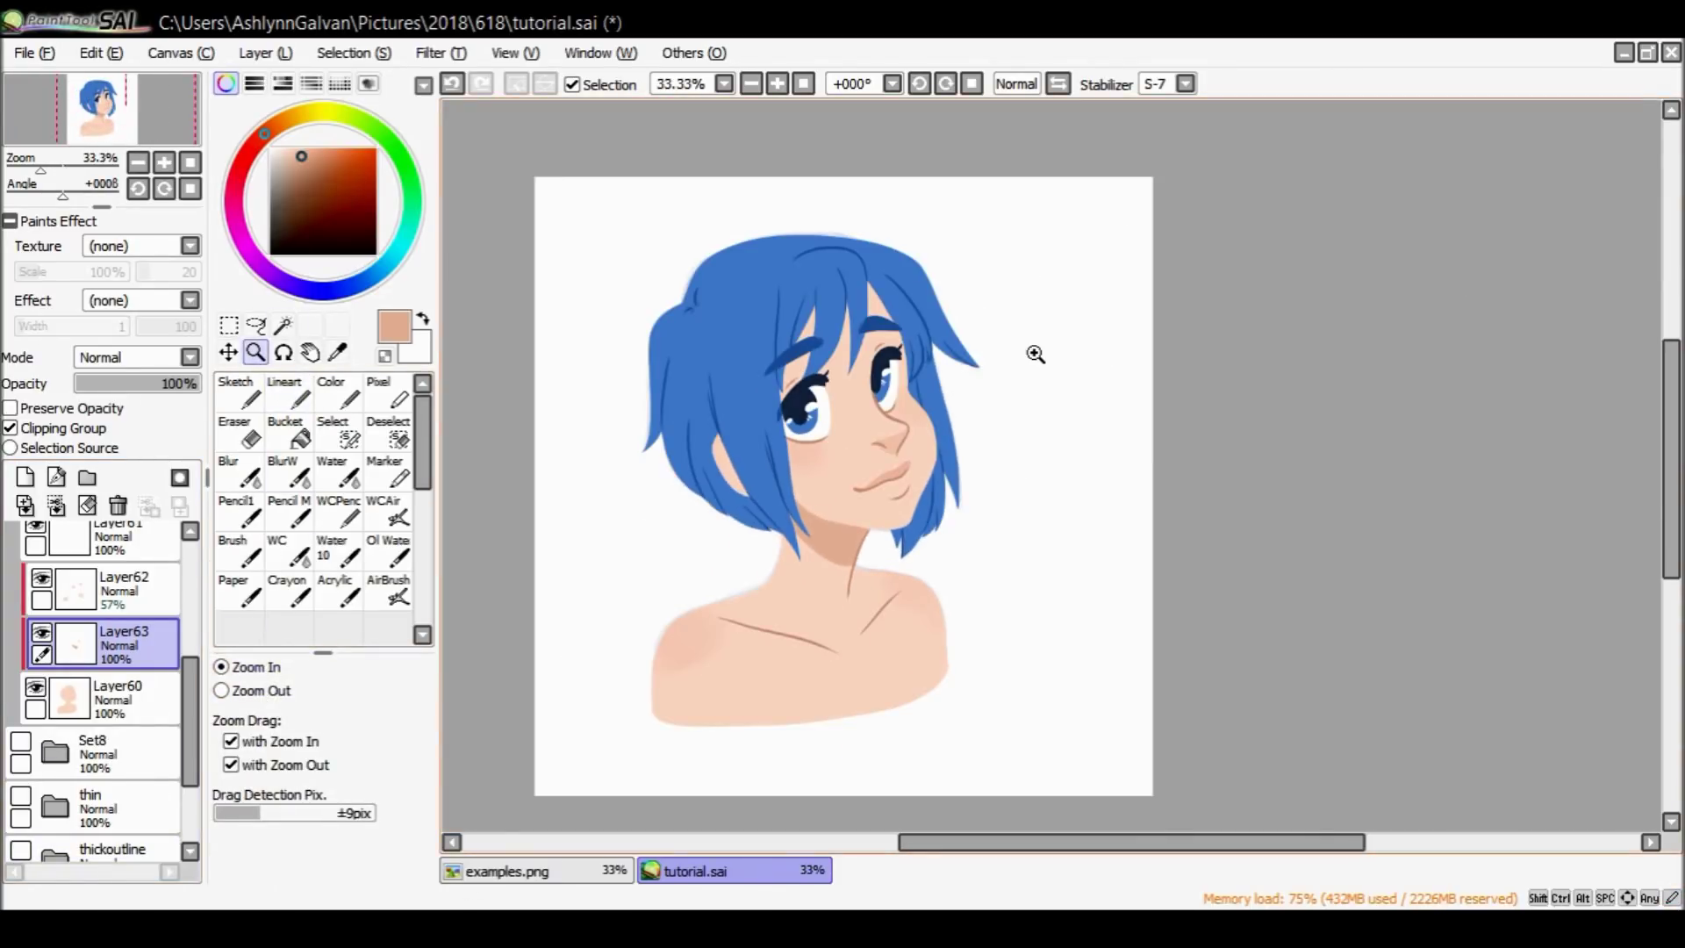
{"action": "left_click", "coordinate": [847, 375]}
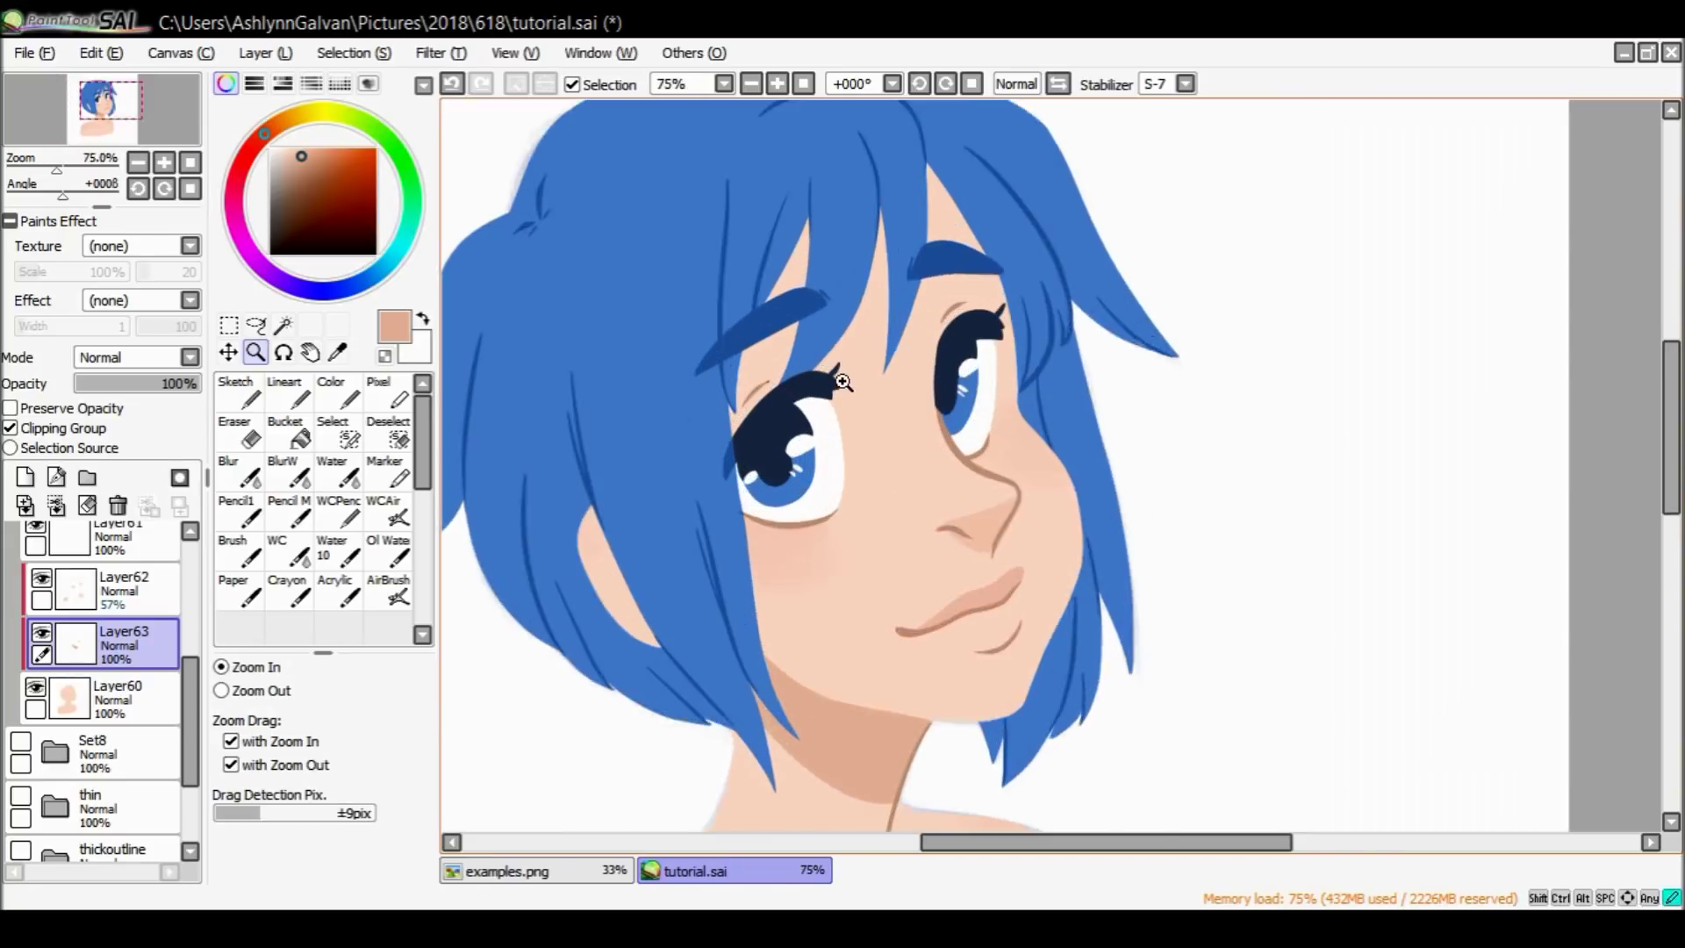
{"action": "left_click", "coordinate": [850, 375]}
{"action": "scroll", "coordinate": [186, 591], "scroll_direction": "up", "scroll_amount": 5}
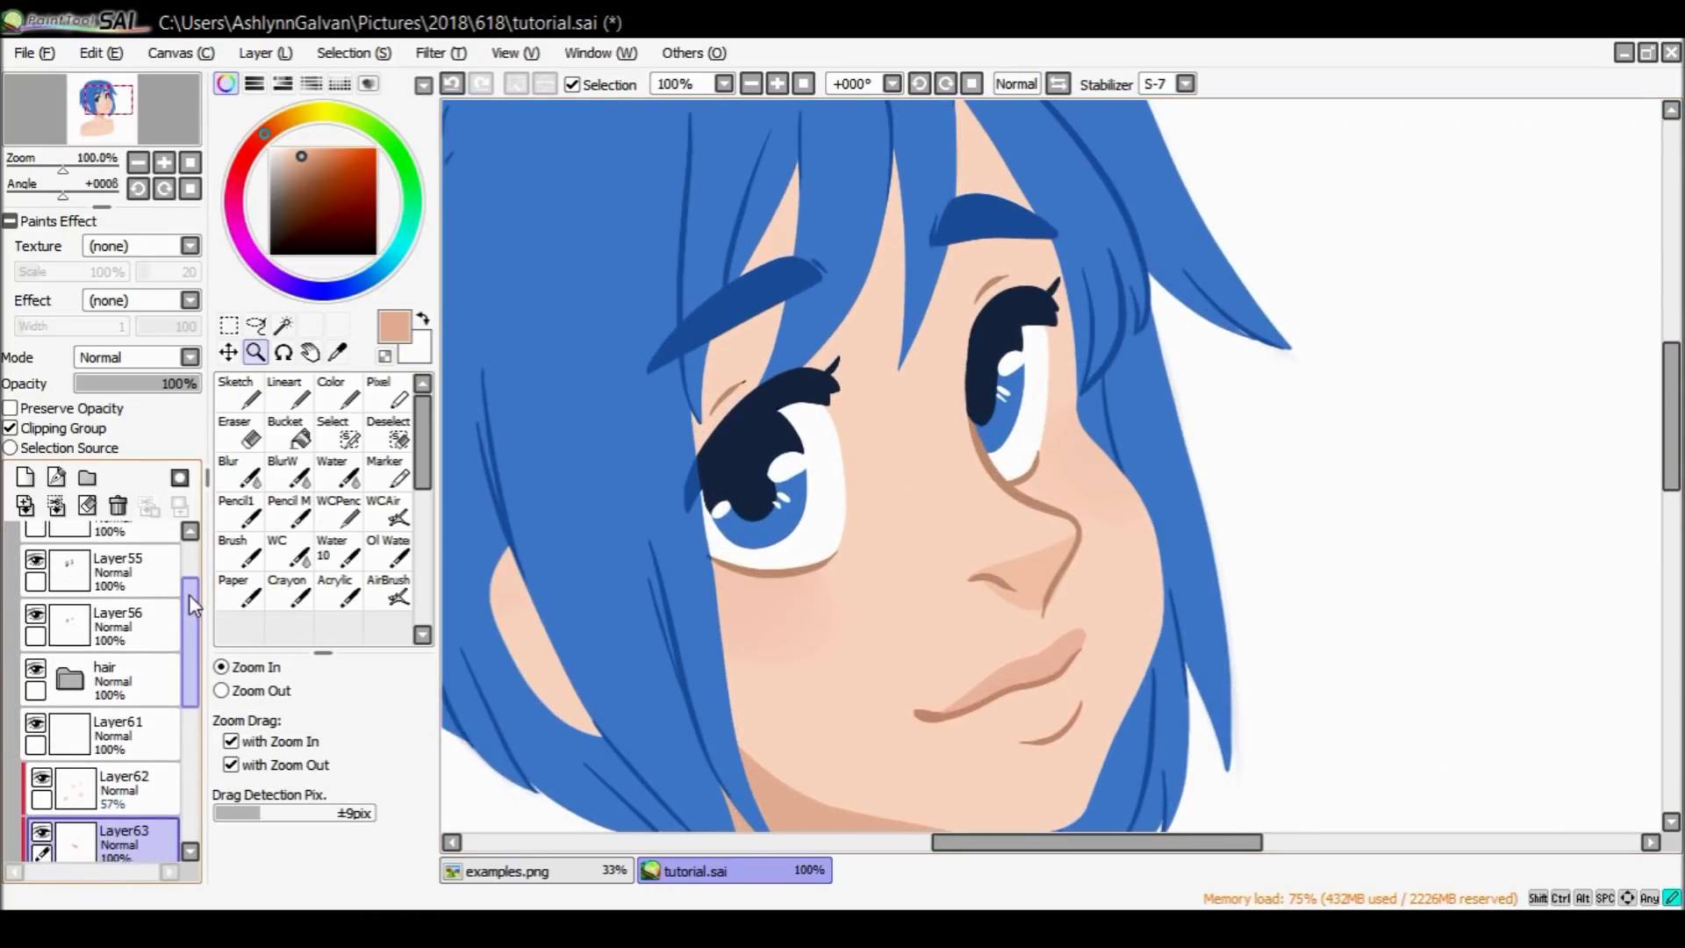
{"action": "left_click", "coordinate": [39, 582]}
{"action": "left_click", "coordinate": [37, 583]}
{"action": "left_click", "coordinate": [123, 594]}
{"action": "left_click", "coordinate": [724, 399], "text": "alt"}
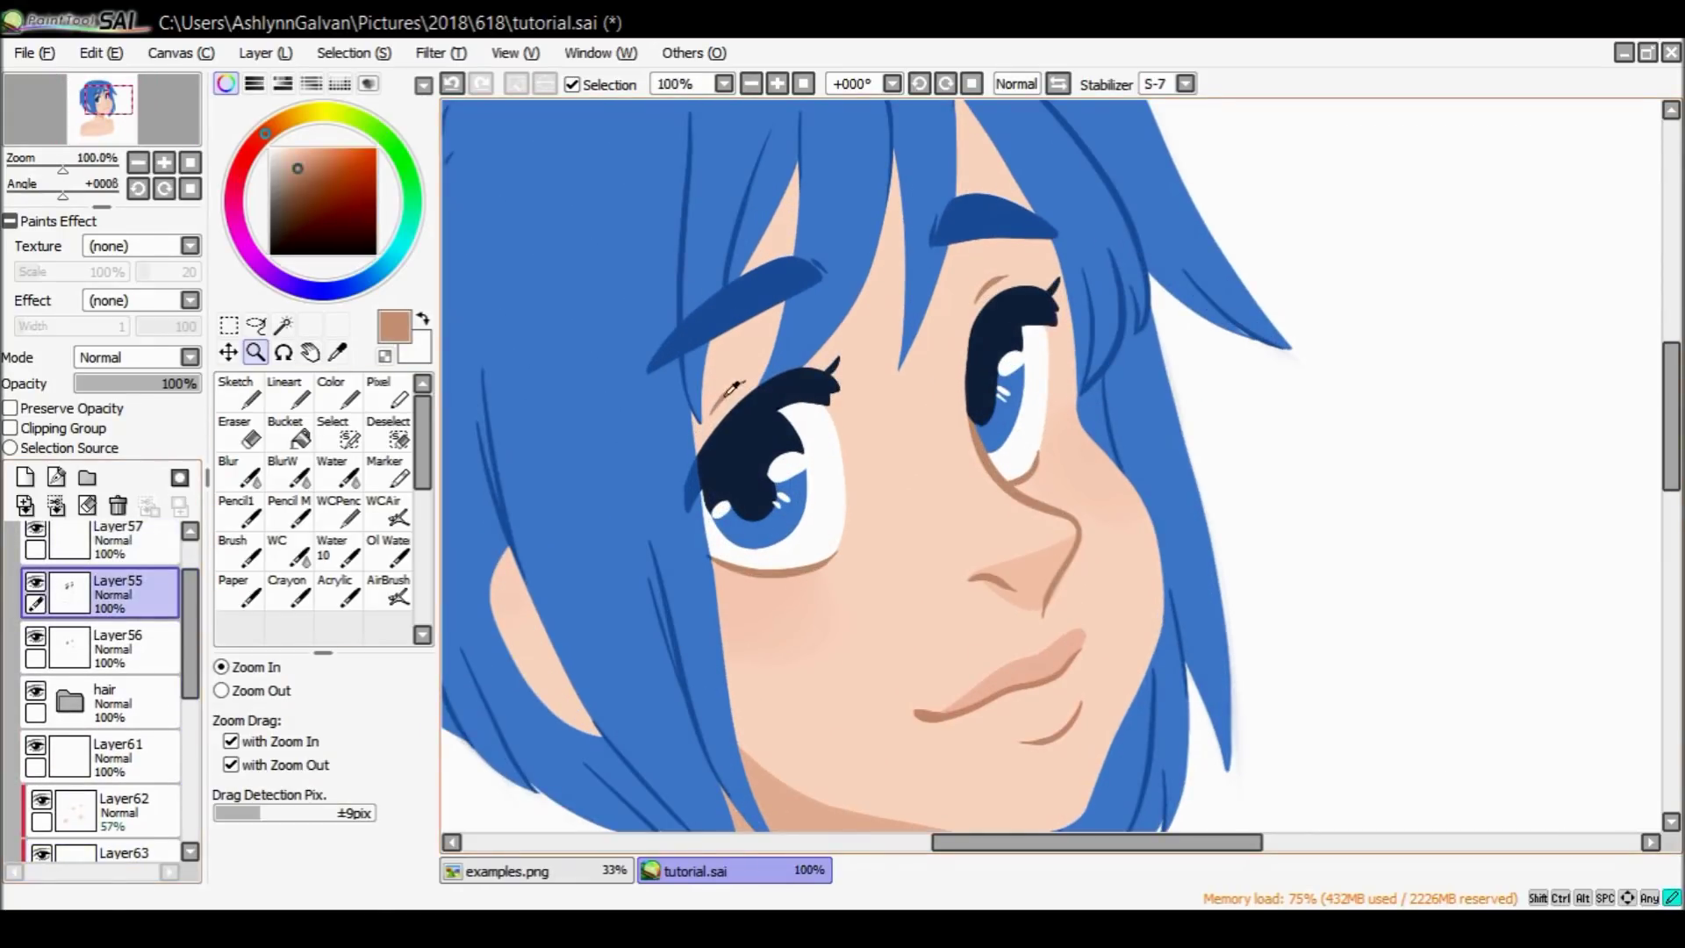
{"action": "left_click", "coordinate": [285, 390]}
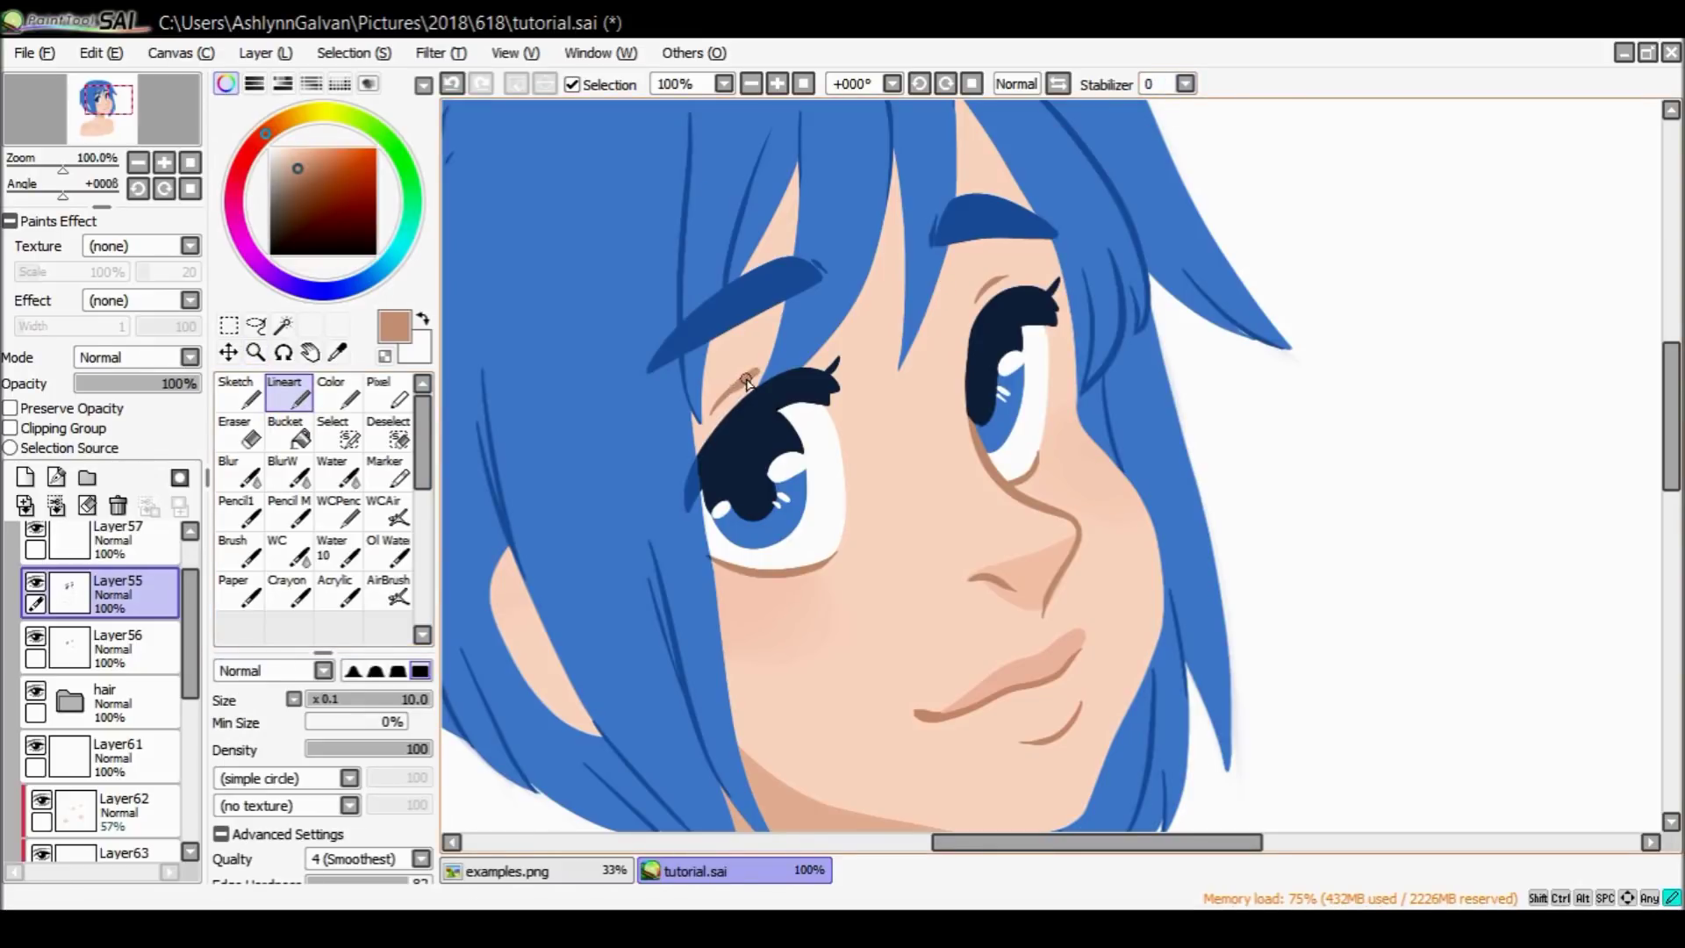
{"action": "left_click", "coordinate": [83, 409]}
Examine the whole portrait and the layers and sets it is built from.
{"action": "left_click", "coordinate": [256, 352]}
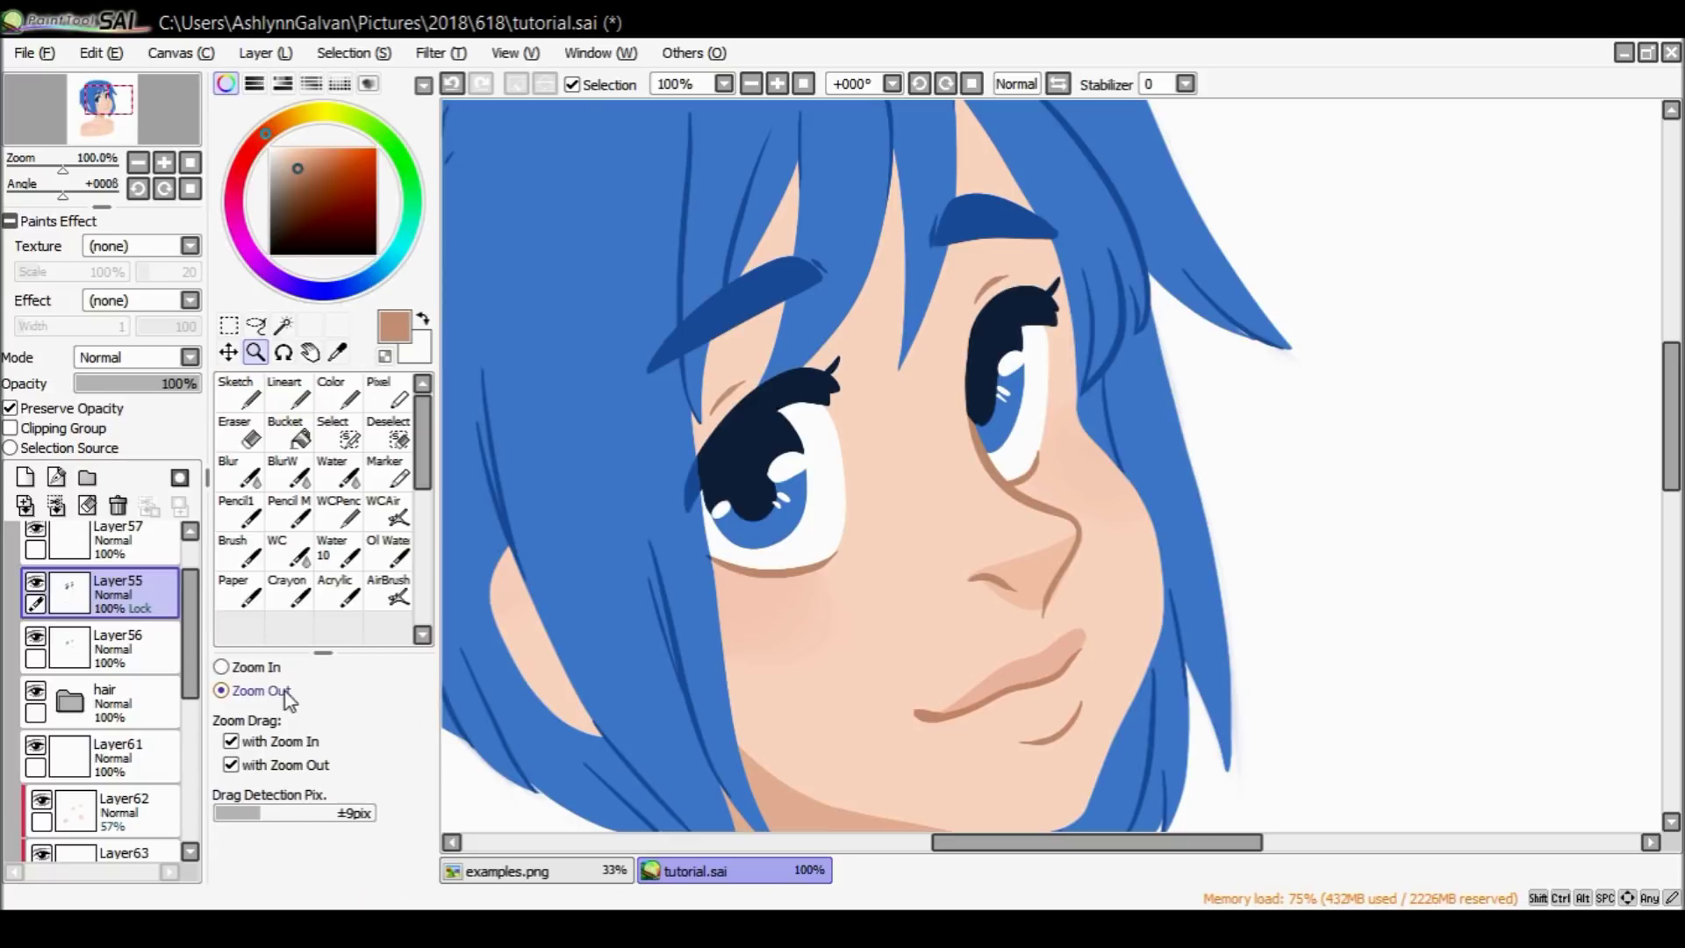
{"action": "left_click", "coordinate": [223, 691]}
{"action": "left_click", "coordinate": [1106, 478]}
{"action": "left_click", "coordinate": [1106, 479]}
{"action": "scroll", "coordinate": [97, 658], "scroll_direction": "down", "scroll_amount": 10}
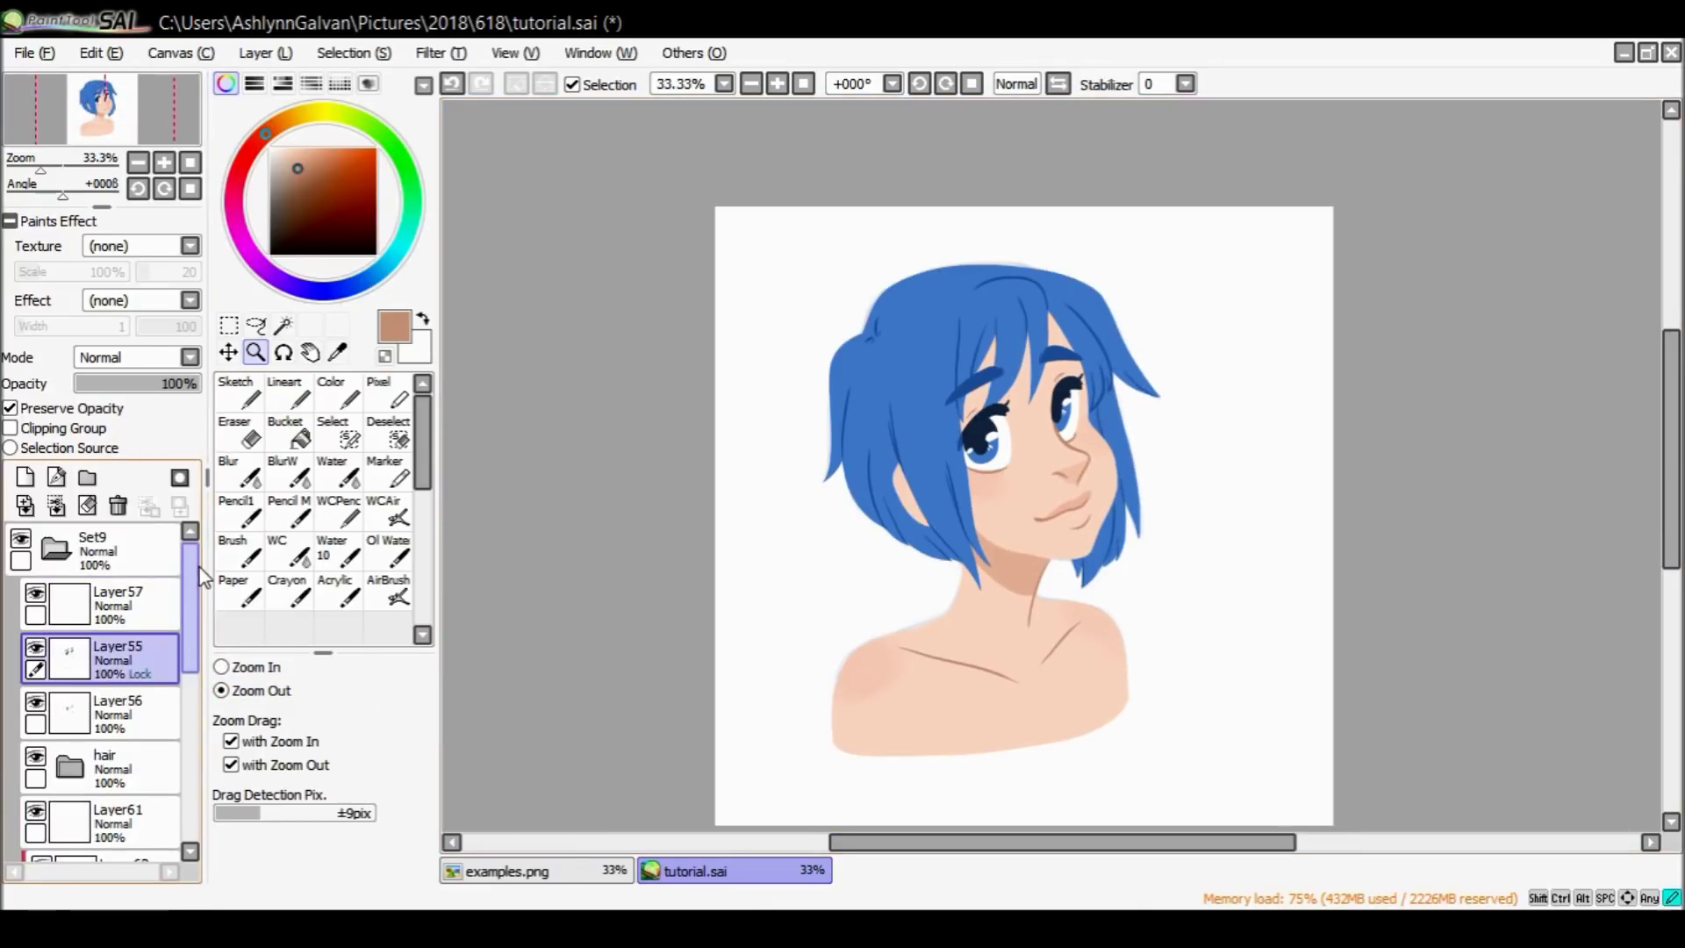
{"action": "left_click", "coordinate": [30, 825]}
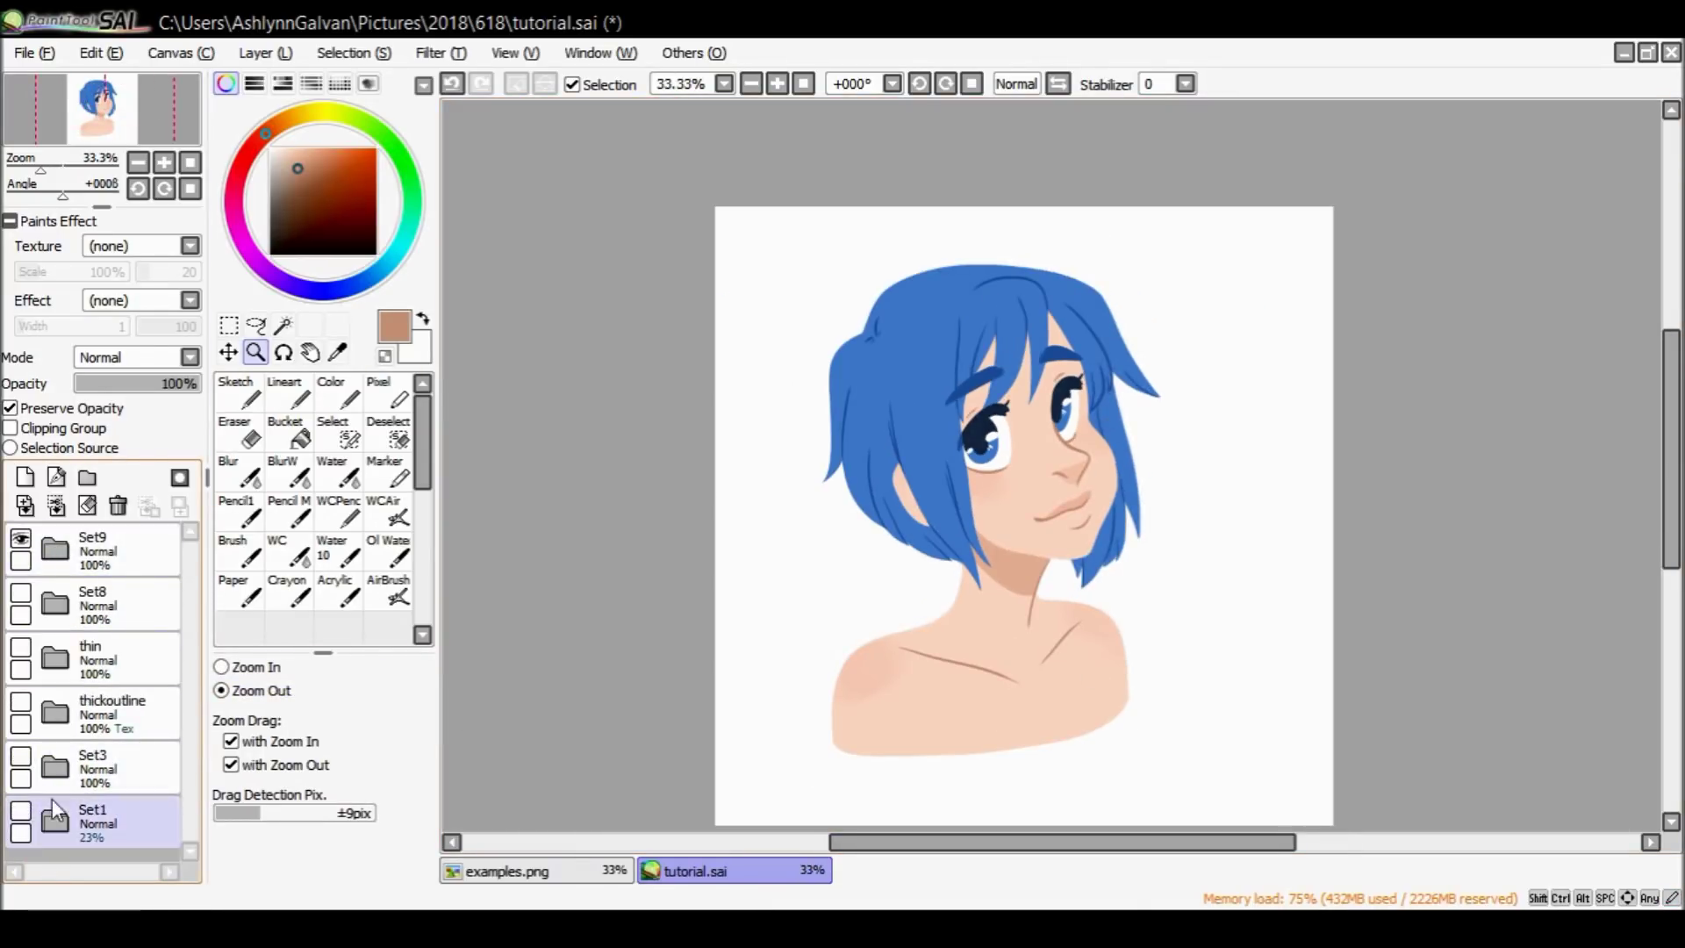
{"action": "left_click", "coordinate": [56, 550]}
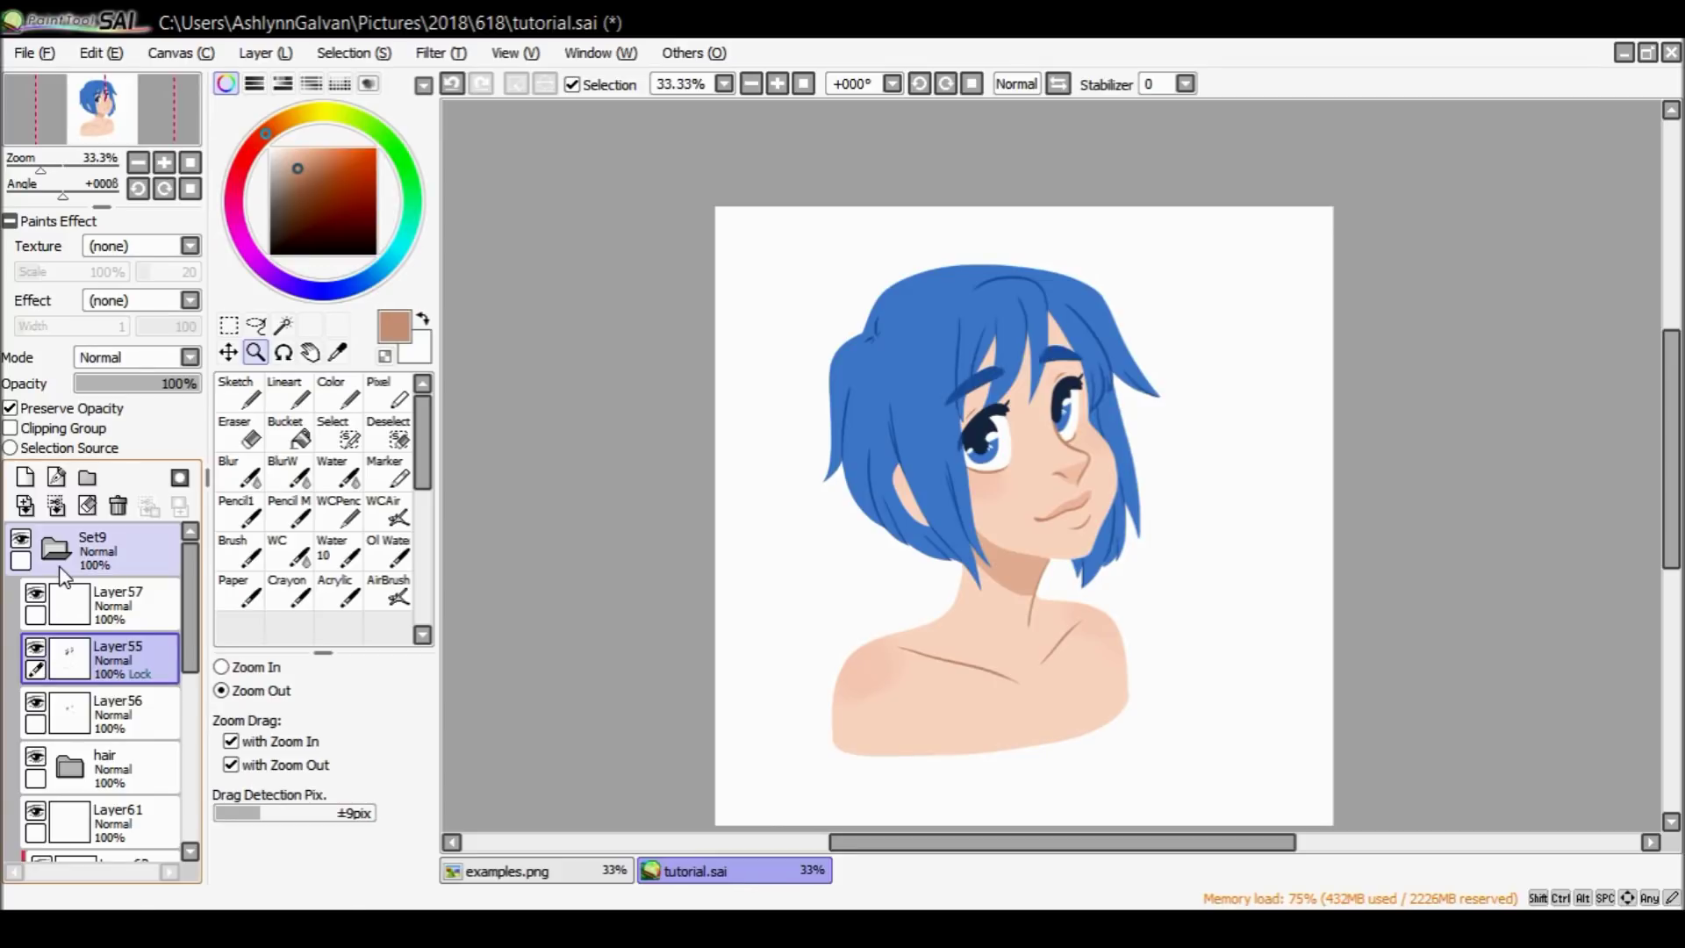
{"action": "left_click", "coordinate": [223, 667]}
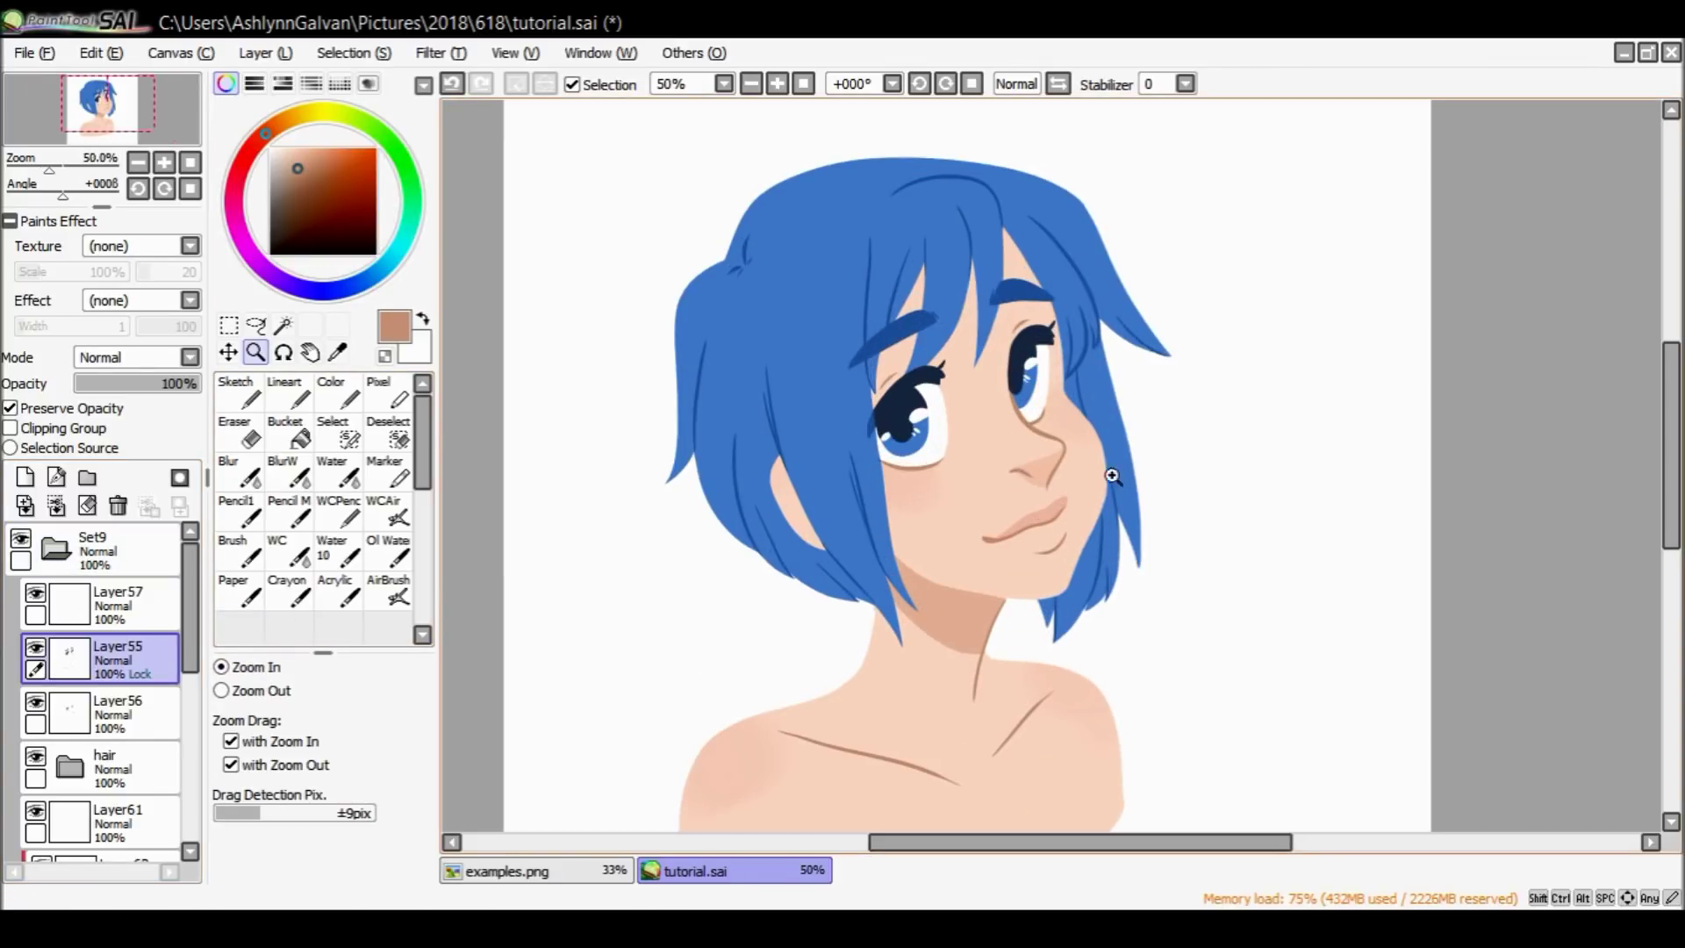
{"action": "left_click", "coordinate": [1113, 474]}
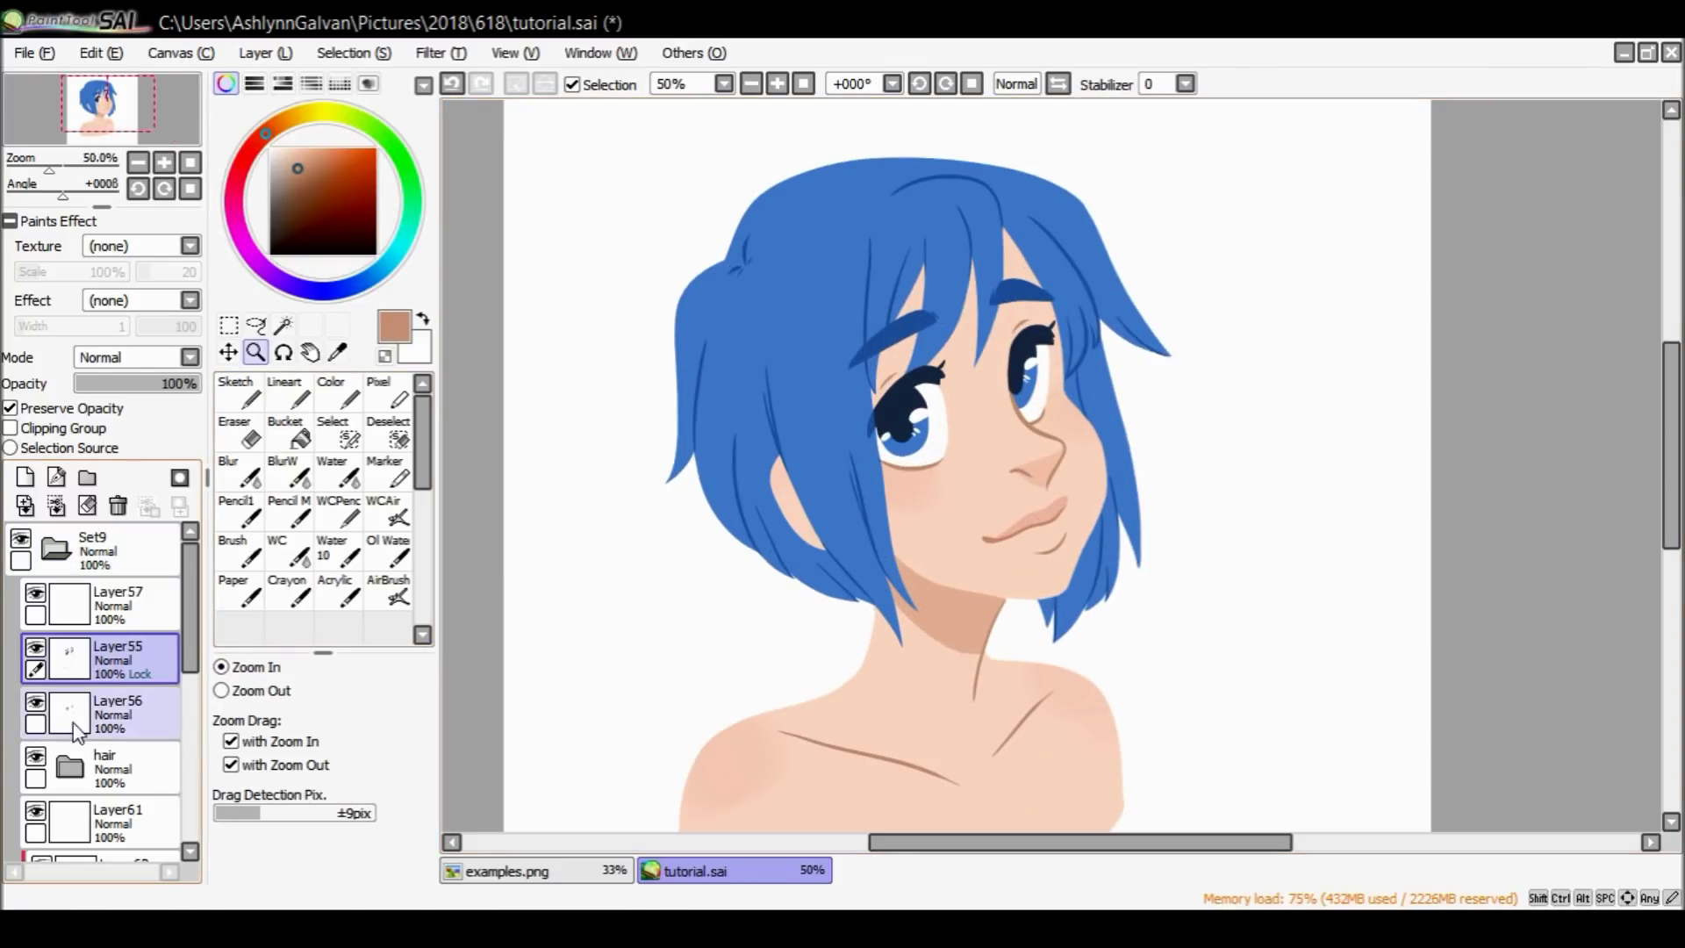
Collapse Set9, add a new layer above it clipped to the set, and set the layer's blending mode to Luminosity.
{"action": "left_click", "coordinate": [55, 550]}
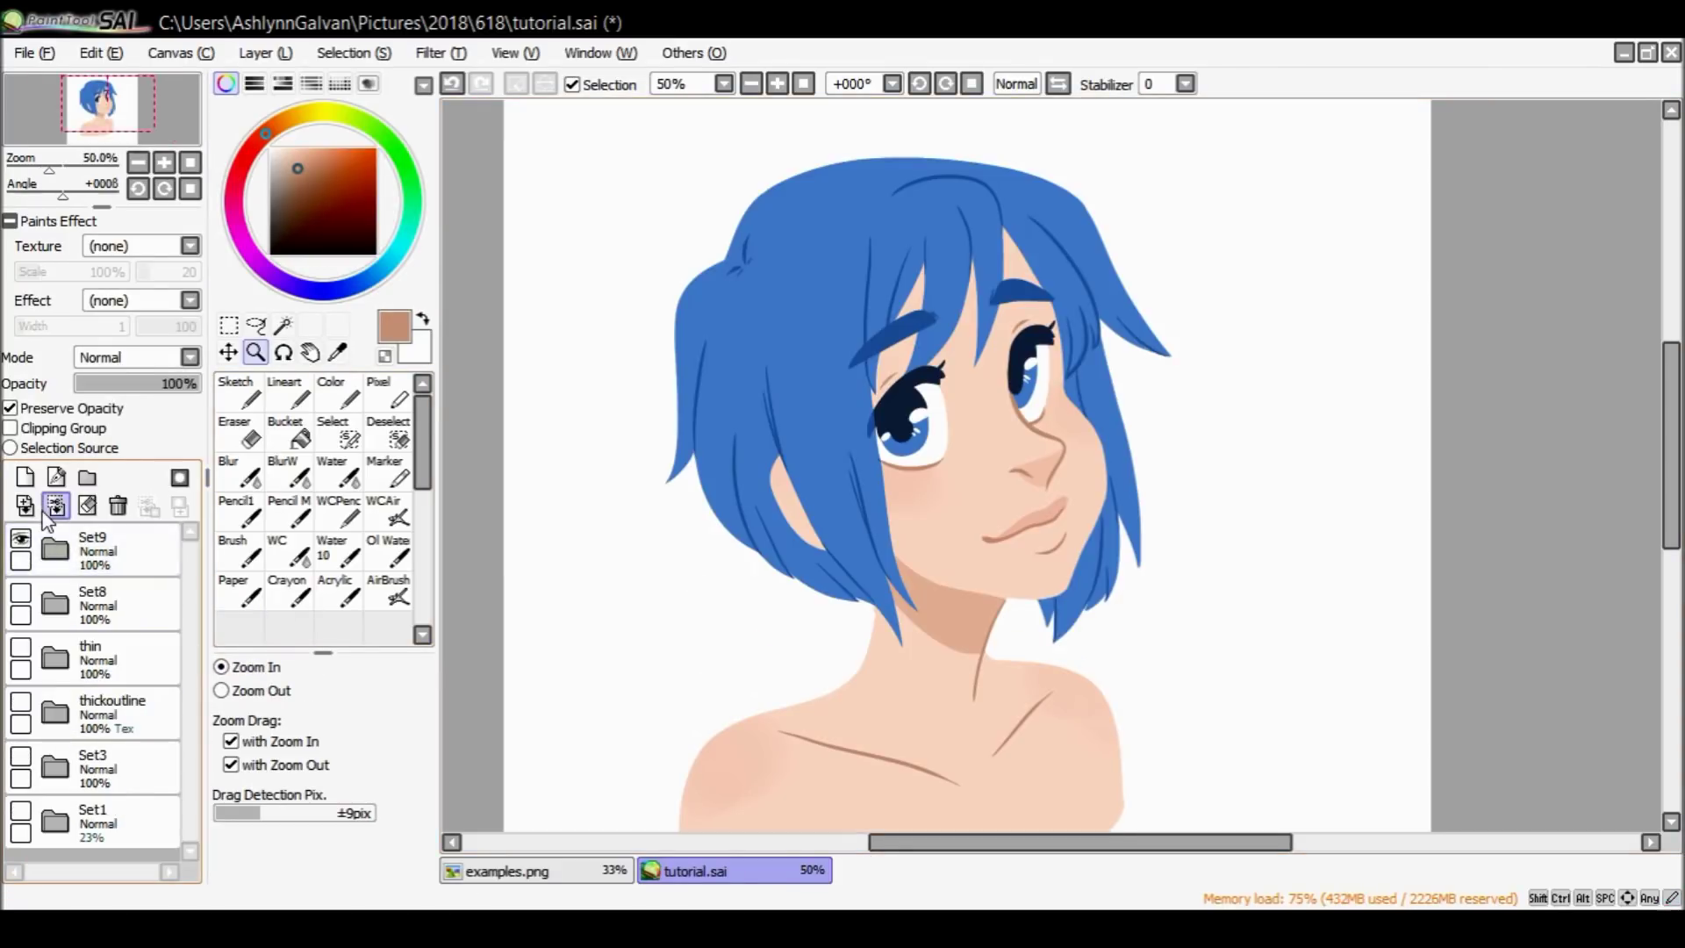
{"action": "left_click", "coordinate": [52, 546]}
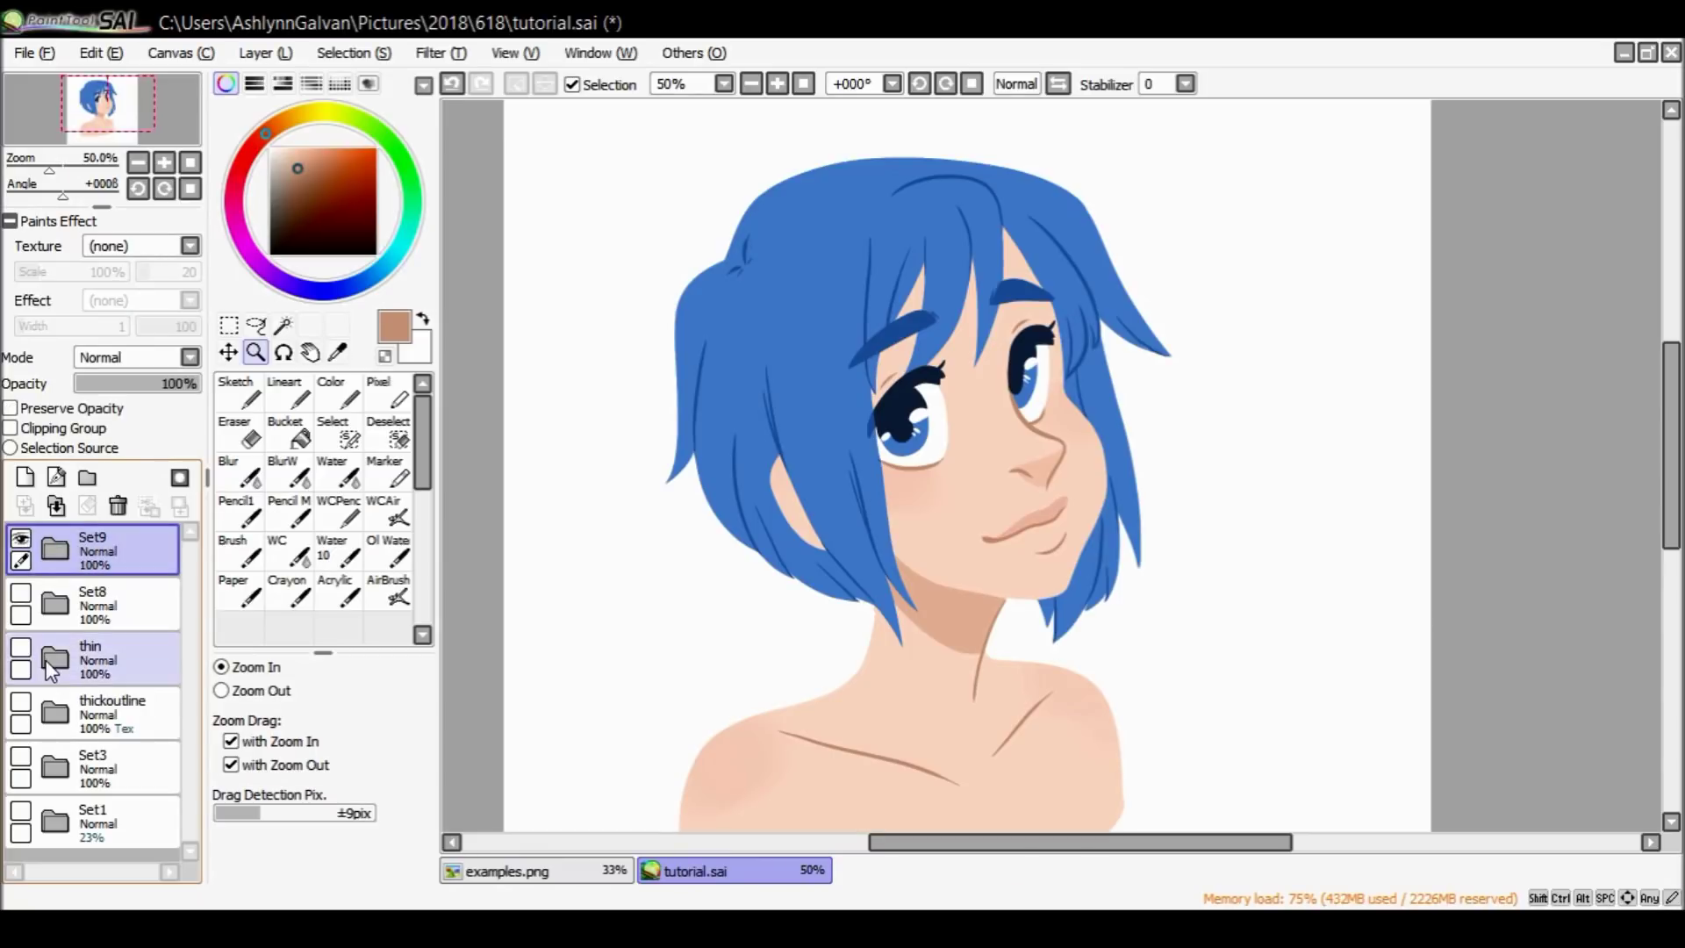
{"action": "left_click", "coordinate": [25, 476]}
{"action": "left_click", "coordinate": [52, 602]}
{"action": "left_click", "coordinate": [20, 593]}
{"action": "left_click", "coordinate": [21, 592]}
{"action": "left_click", "coordinate": [101, 550]}
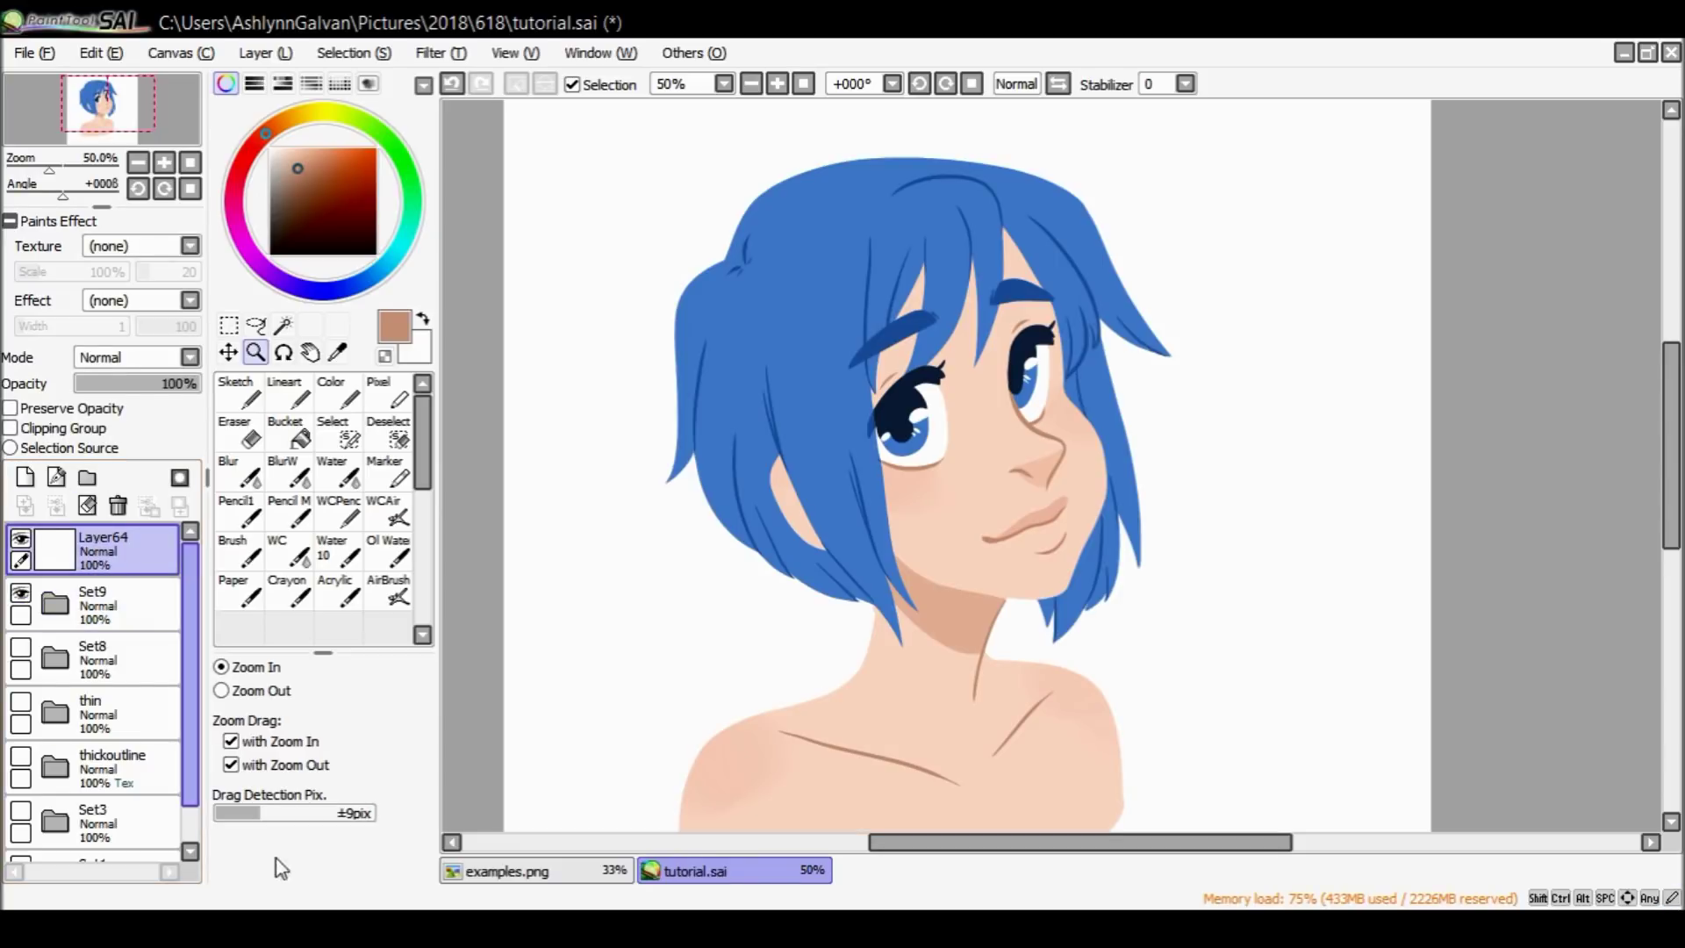
{"action": "left_click", "coordinate": [99, 428]}
{"action": "left_click", "coordinate": [164, 461]}
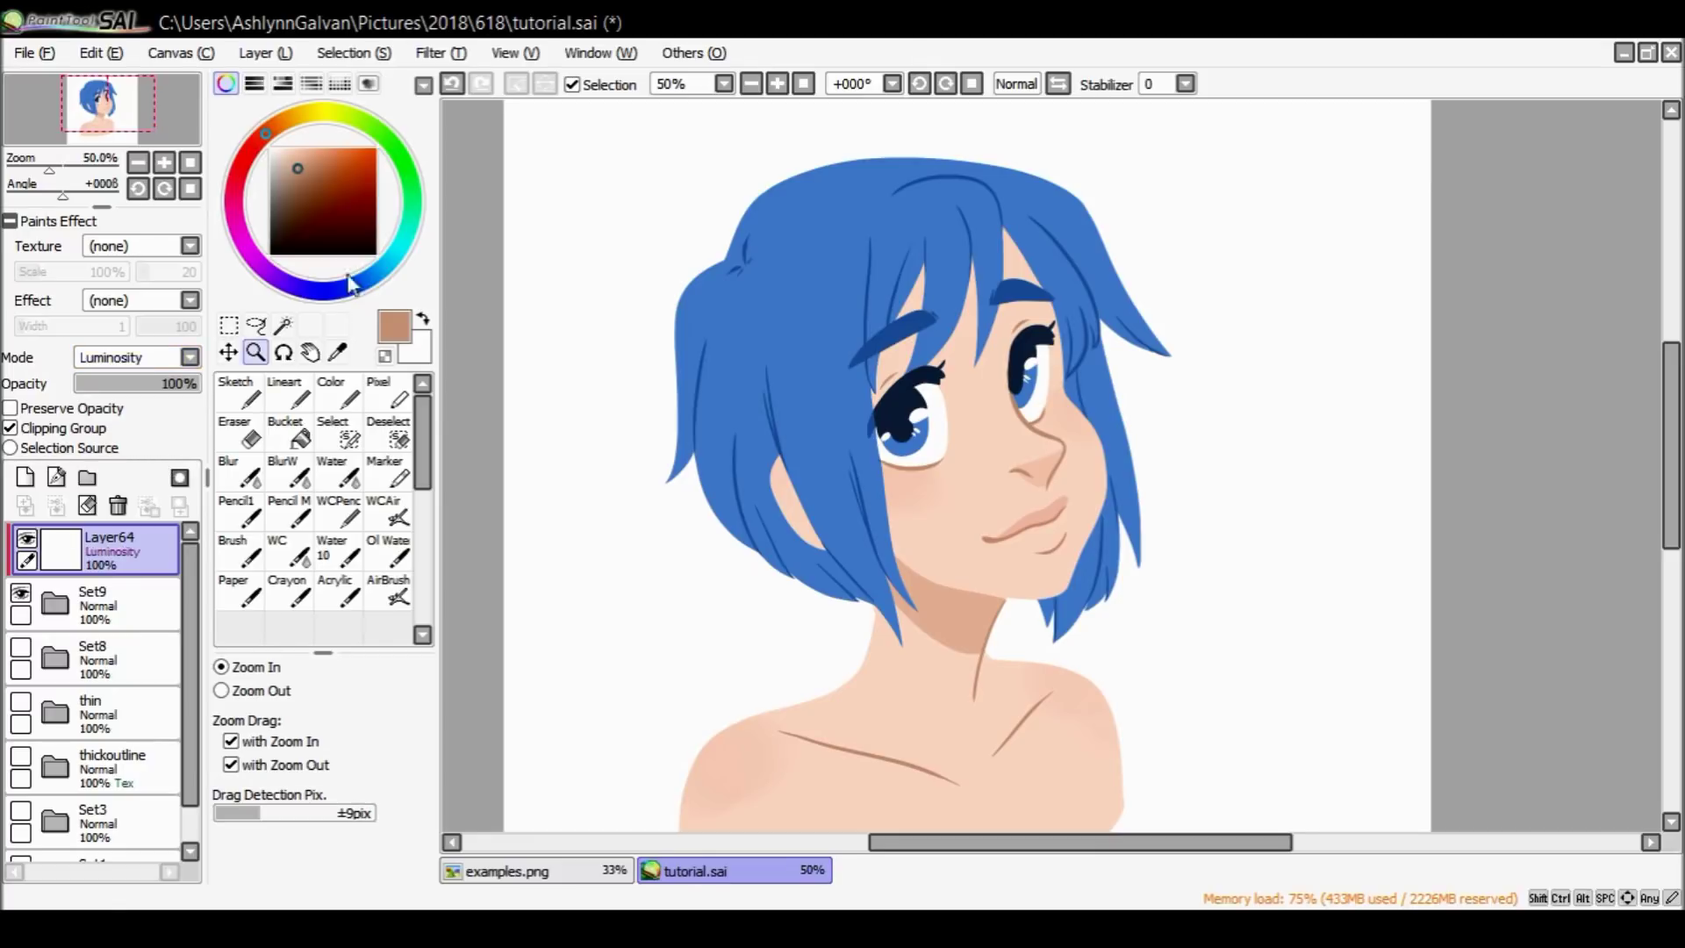
Brush a soft pale-blue glow over the face and front hair with the Water brush at size 495, and set the Luminosity layer's opacity to 11%.
{"action": "left_click", "coordinate": [362, 281]}
{"action": "left_click", "coordinate": [287, 149]}
{"action": "left_click", "coordinate": [332, 474]}
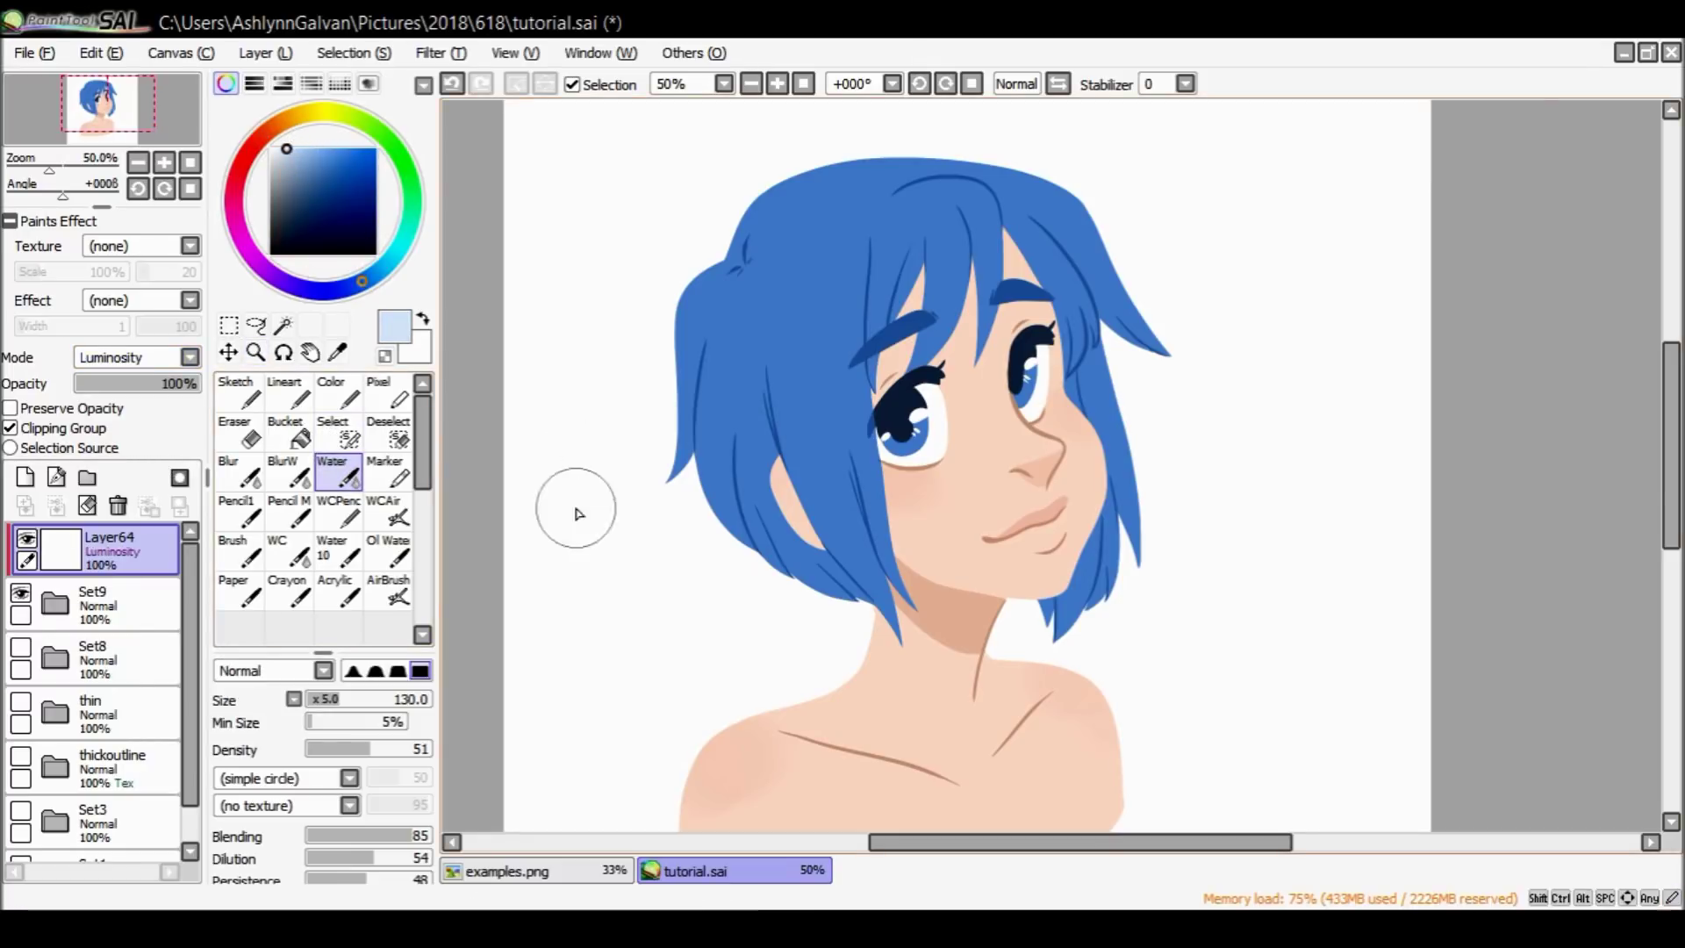
{"action": "left_click_drag", "start_coordinate": [1010, 299], "coordinate": [970, 231]}
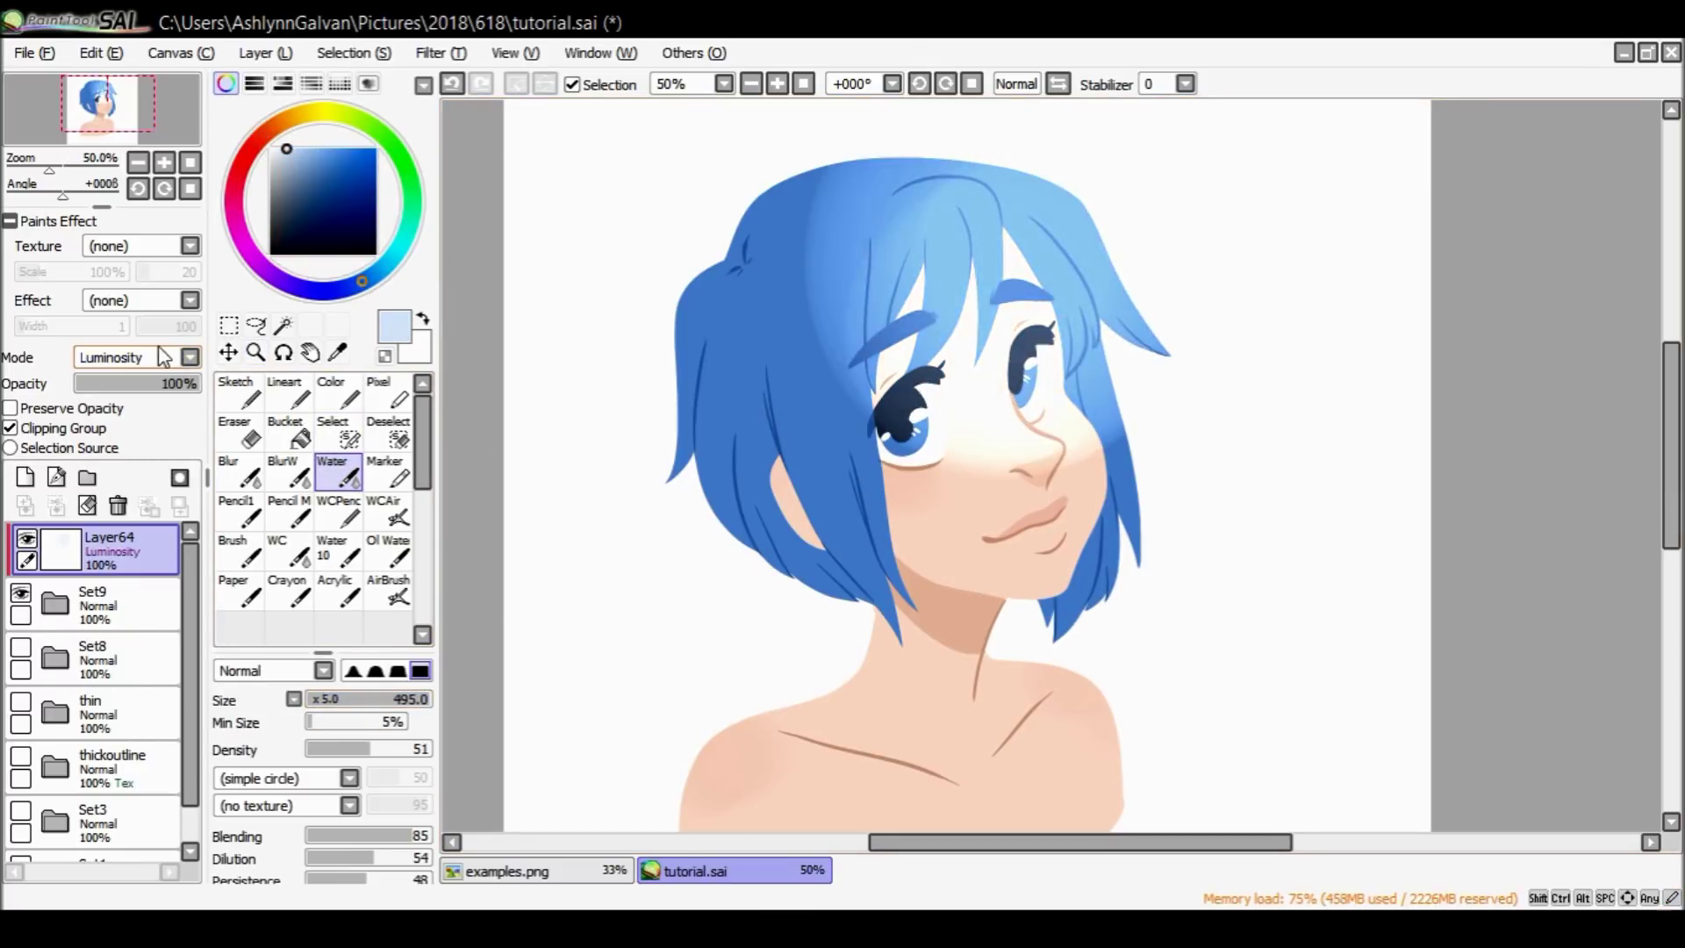
{"action": "key", "text": "ctrl+z"}
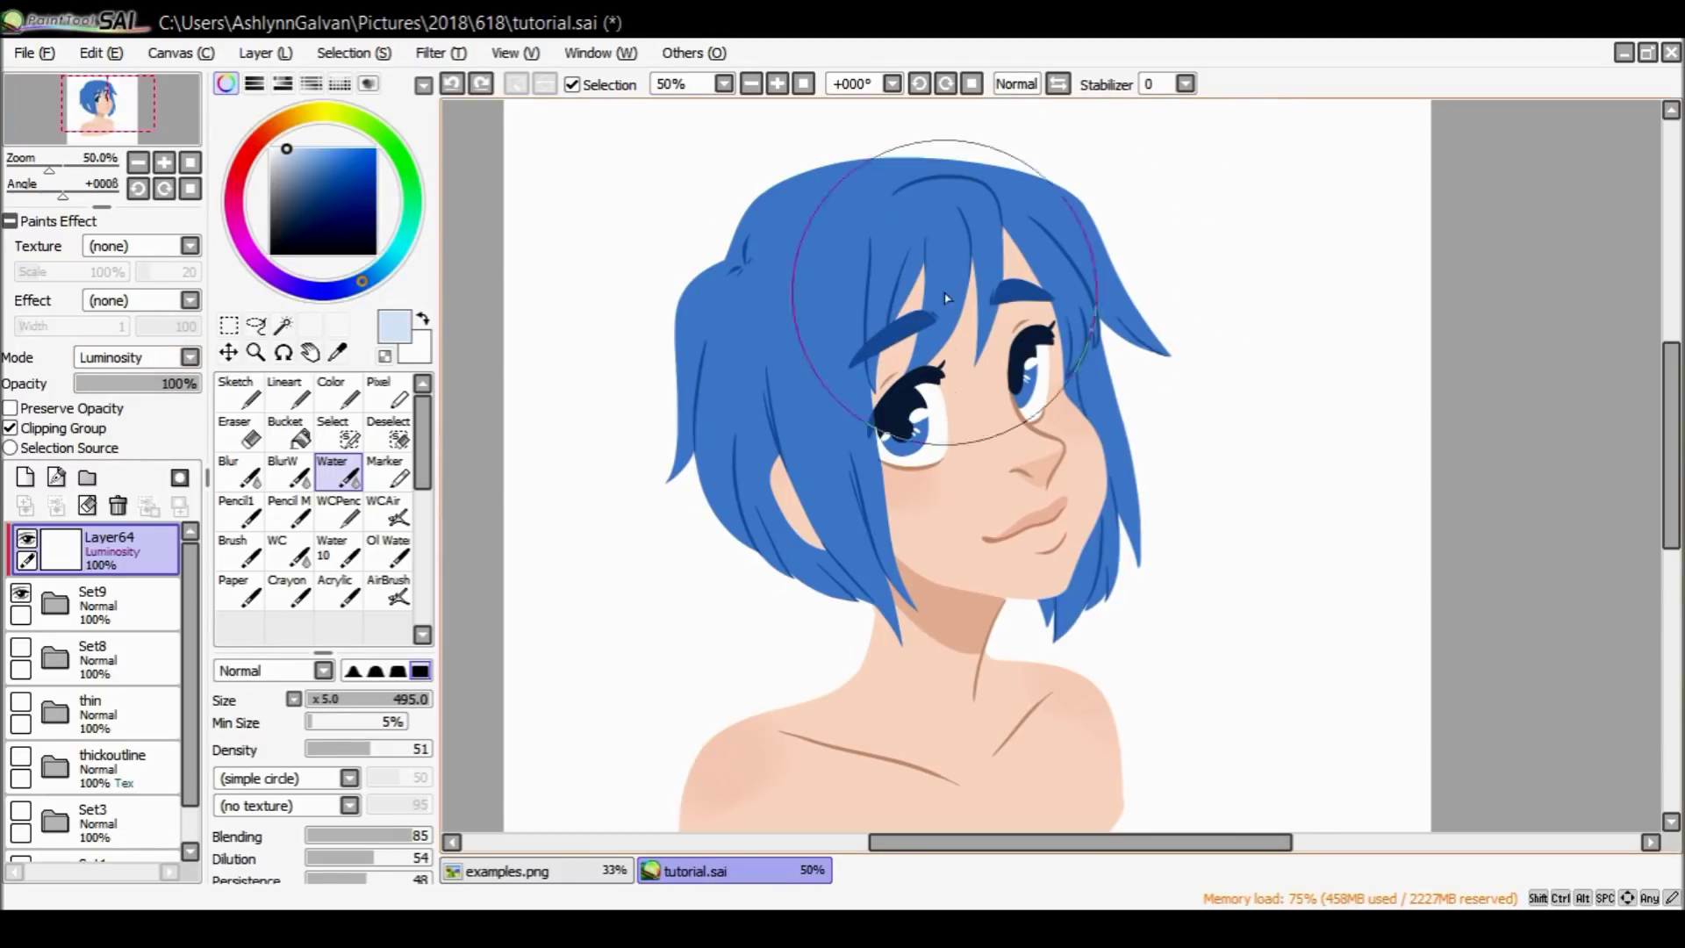
{"action": "mouse_move", "coordinate": [1009, 290]}
{"action": "left_mouse_down"}
{"action": "mouse_move", "coordinate": [1106, 158]}
{"action": "mouse_move", "coordinate": [1124, 265]}
{"action": "mouse_move", "coordinate": [1177, 377]}
{"action": "mouse_move", "coordinate": [1171, 707]}
{"action": "mouse_move", "coordinate": [1080, 365]}
{"action": "mouse_move", "coordinate": [1031, 256]}
{"action": "left_mouse_up"}
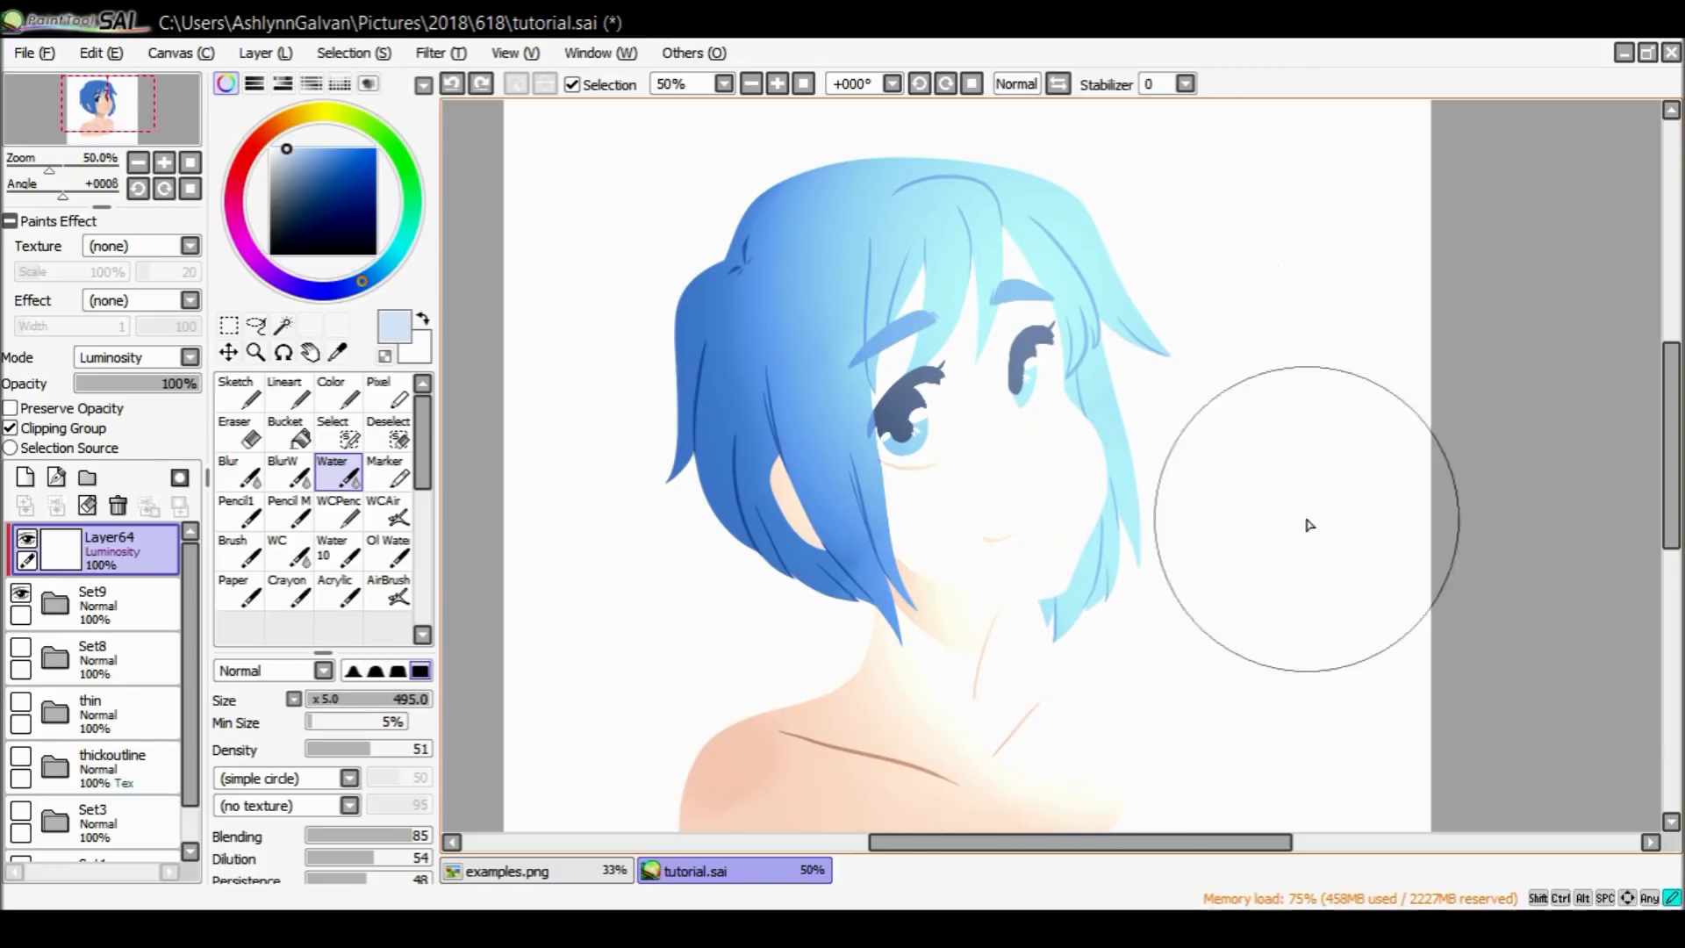
{"action": "left_click_drag", "start_coordinate": [102, 383], "coordinate": [88, 395]}
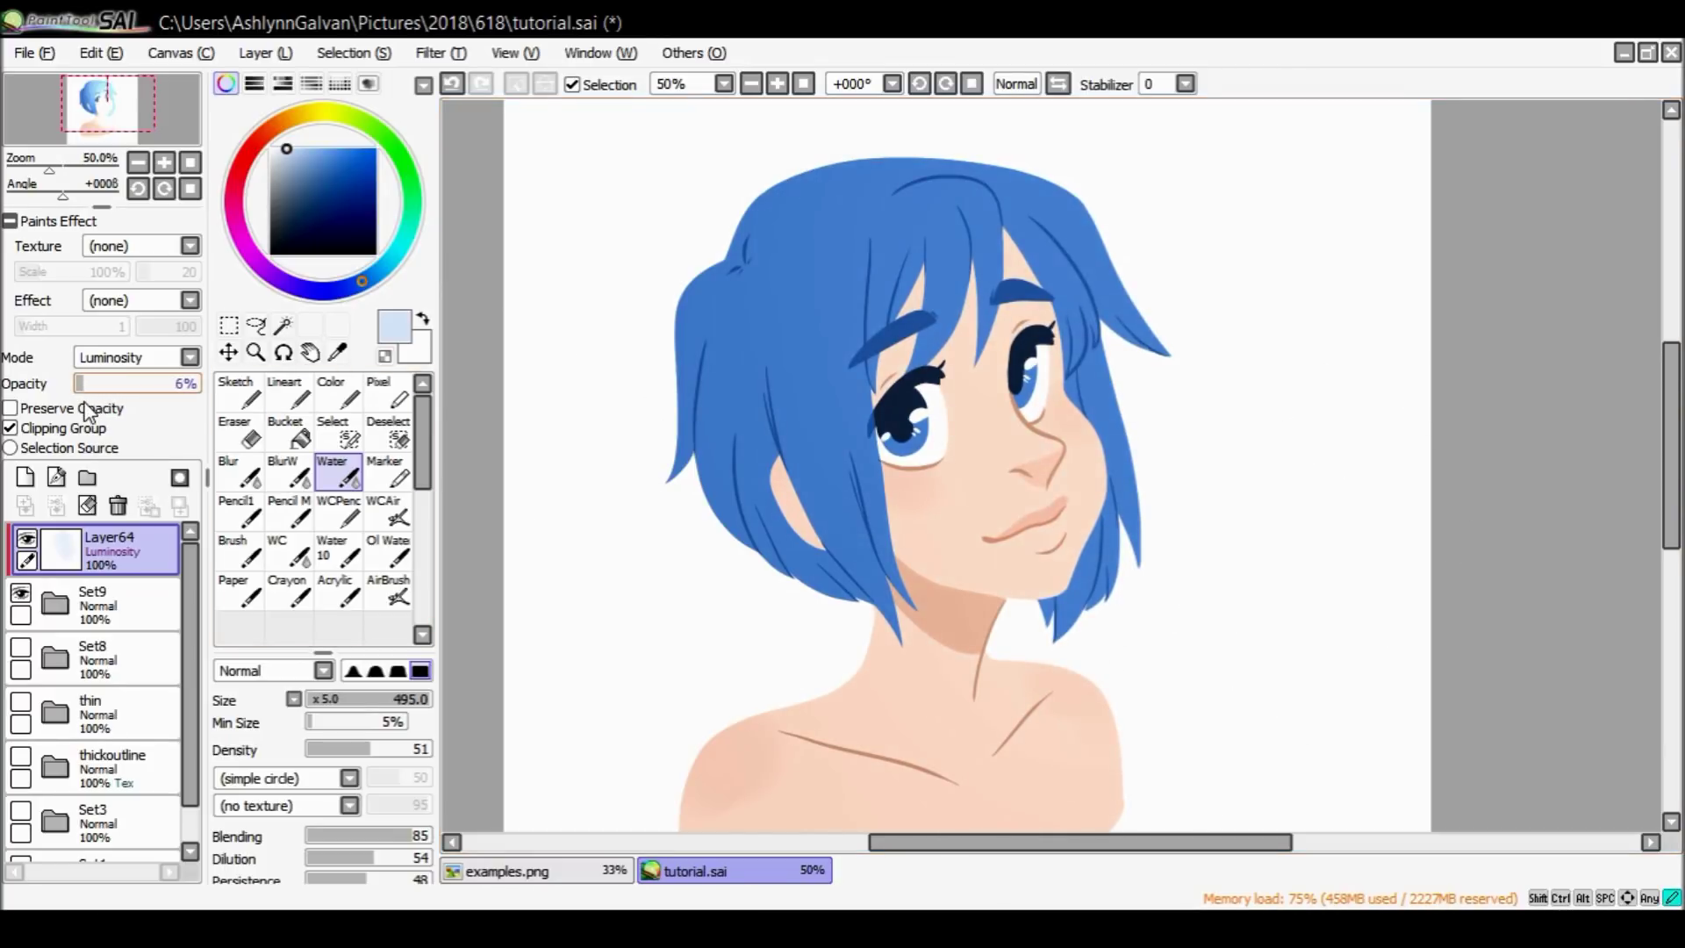
Add a new layer clipped to Set9 beneath the glow layer and set the Lineart brush to size 100.
{"action": "key", "text": "ctrl+shift+n"}
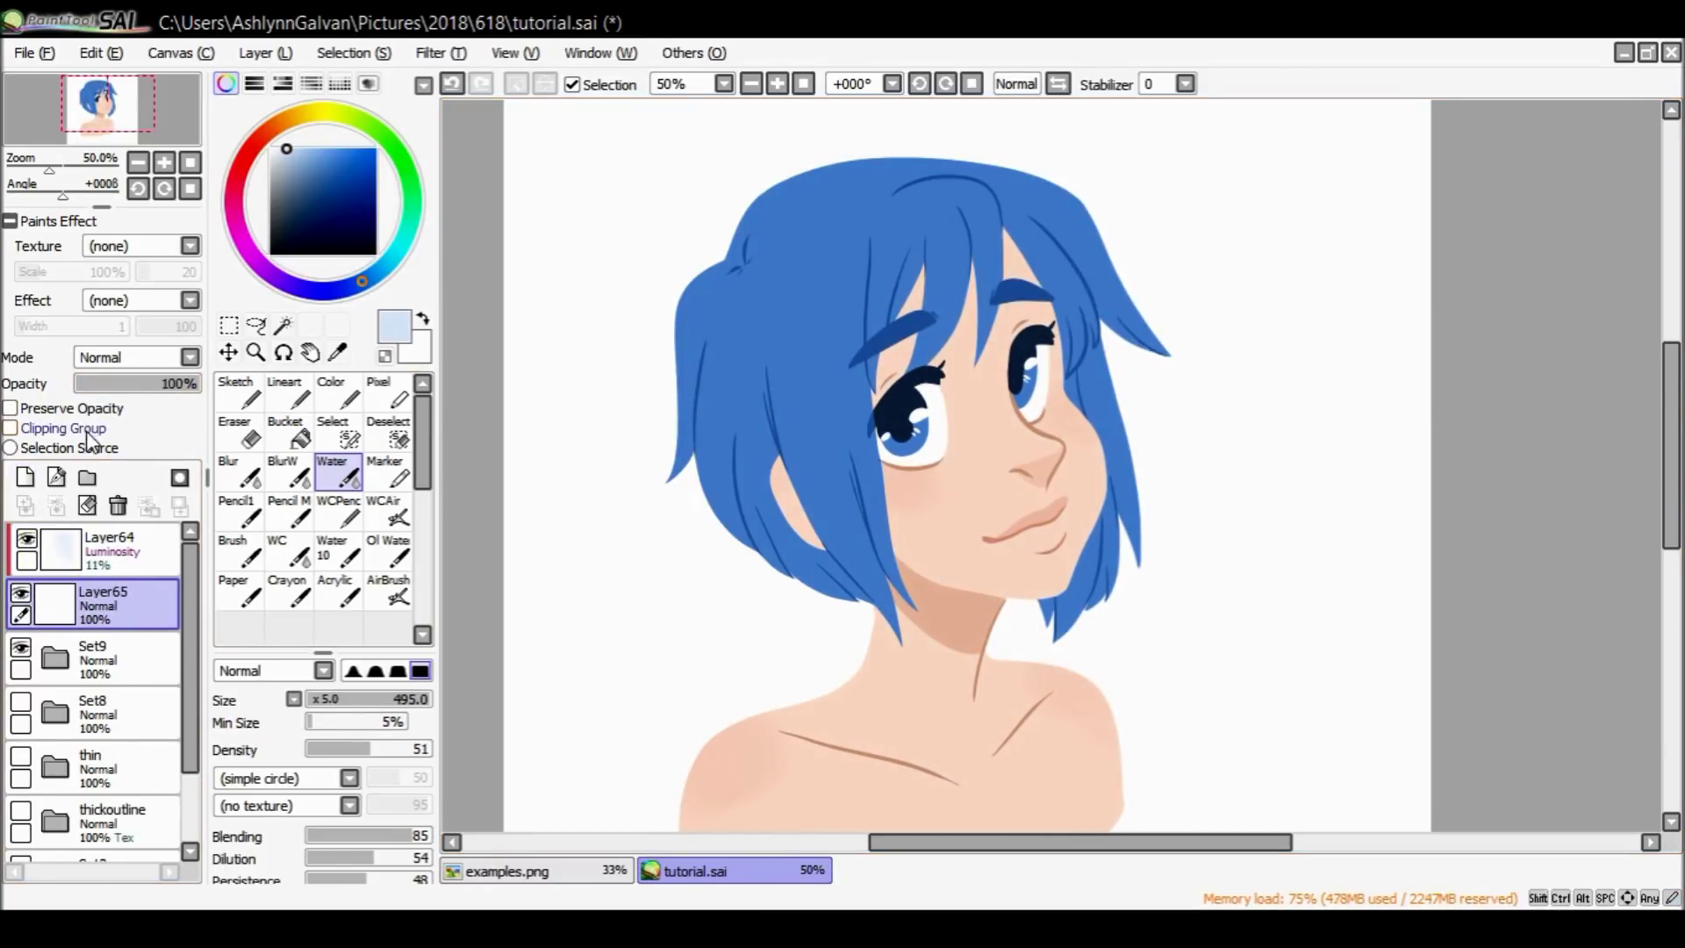
{"action": "left_click", "coordinate": [284, 390]}
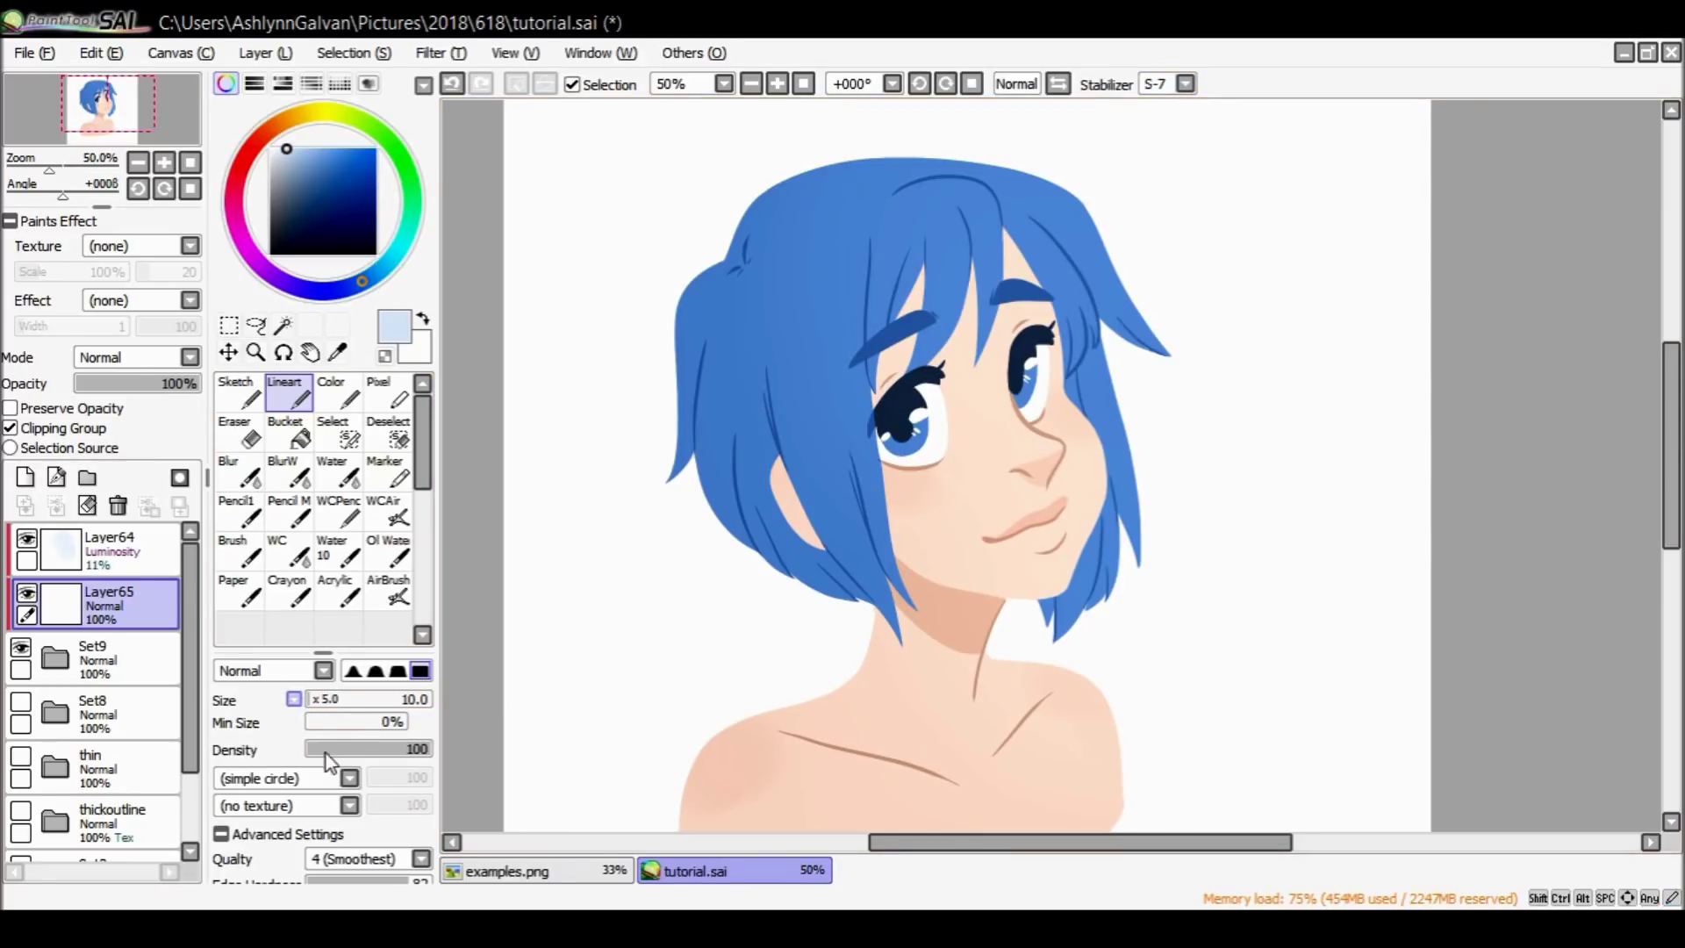
{"action": "left_click_drag", "start_coordinate": [365, 700], "coordinate": [432, 699]}
Try long highlight strokes along the crown of the hair with the Lineart brush.
{"action": "mouse_move", "coordinate": [773, 175]}
{"action": "left_mouse_down"}
{"action": "mouse_move", "coordinate": [867, 141]}
{"action": "mouse_move", "coordinate": [1040, 151]}
{"action": "mouse_move", "coordinate": [1150, 264]}
{"action": "left_mouse_up"}
{"action": "key", "text": "ctrl+z"}
{"action": "mouse_move", "coordinate": [754, 188]}
{"action": "left_mouse_down"}
{"action": "mouse_move", "coordinate": [1009, 150]}
{"action": "mouse_move", "coordinate": [1148, 271]}
{"action": "left_mouse_up"}
{"action": "key", "text": "ctrl+z"}
Stroke a highlight along the right edge of the hair and set Layer65 to Luminosity at 11% opacity.
{"action": "left_click_drag", "start_coordinate": [1049, 182], "coordinate": [1078, 202]}
{"action": "mouse_move", "coordinate": [1119, 271]}
{"action": "left_mouse_down"}
{"action": "mouse_move", "coordinate": [1167, 338]}
{"action": "mouse_move", "coordinate": [1136, 378]}
{"action": "mouse_move", "coordinate": [1168, 510]}
{"action": "left_mouse_up"}
{"action": "left_click", "coordinate": [140, 357]}
{"action": "left_click", "coordinate": [189, 461]}
{"action": "key", "text": "ctrl+z"}
{"action": "left_click_drag", "start_coordinate": [1099, 325], "coordinate": [1171, 562]}
{"action": "left_click_drag", "start_coordinate": [112, 384], "coordinate": [85, 383]}
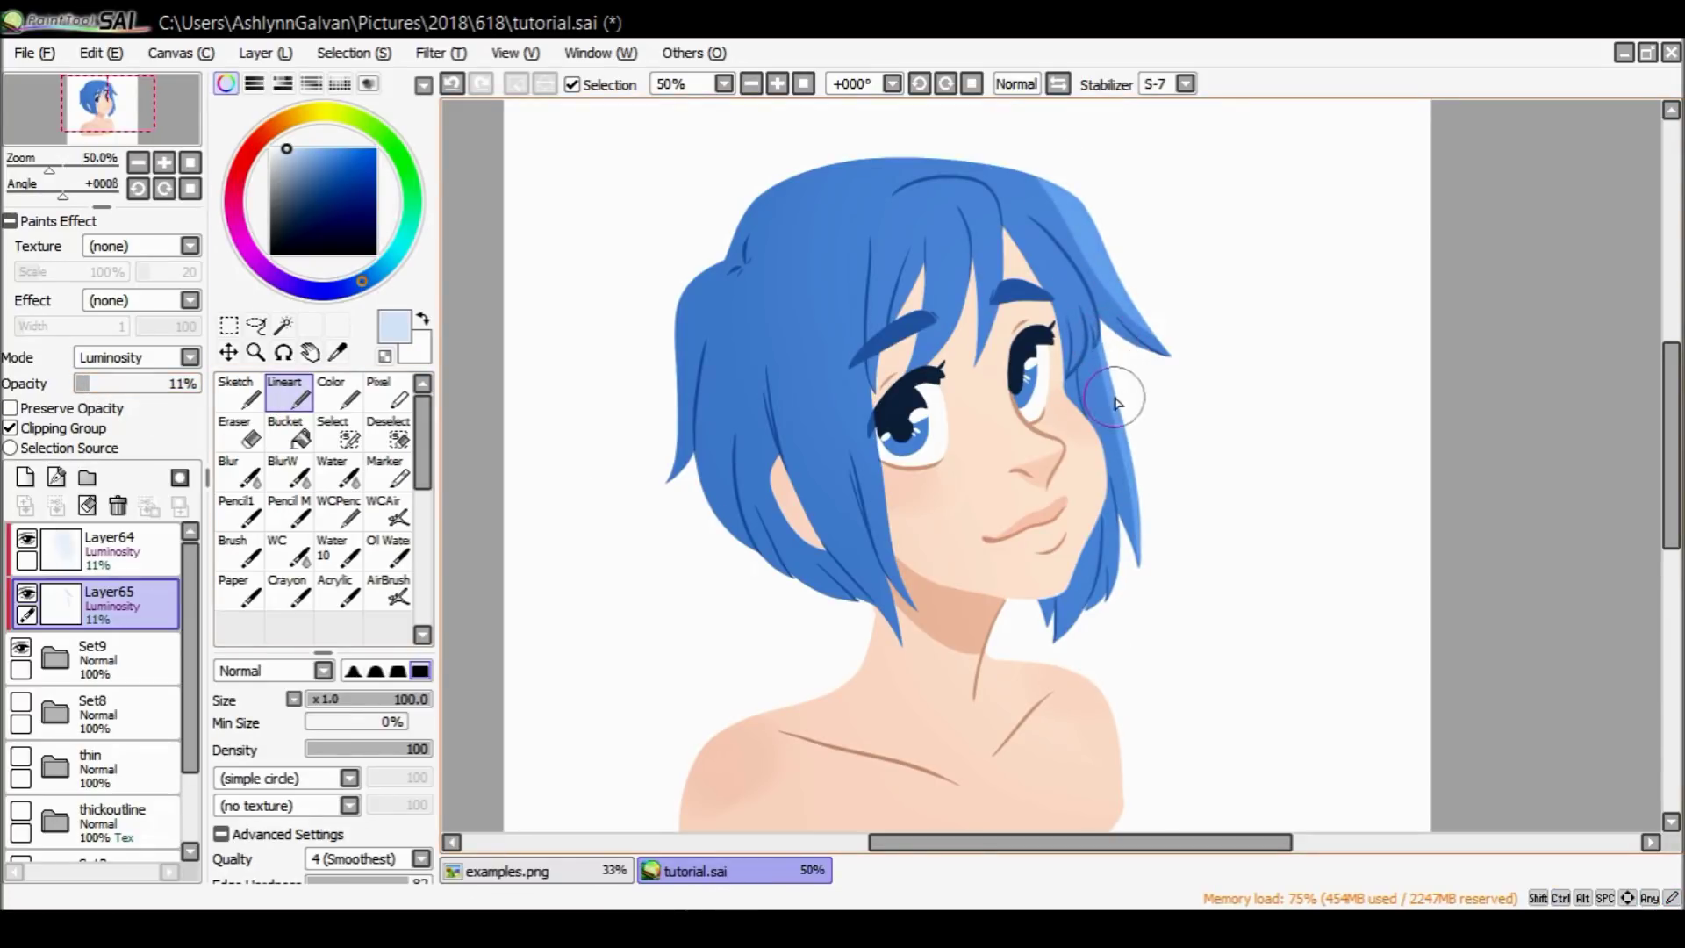
Try several rim highlights across the top of the hair, clearing Layer65 between attempts.
{"action": "mouse_move", "coordinate": [726, 199]}
{"action": "left_mouse_down"}
{"action": "mouse_move", "coordinate": [978, 158]}
{"action": "mouse_move", "coordinate": [1098, 224]}
{"action": "left_mouse_up"}
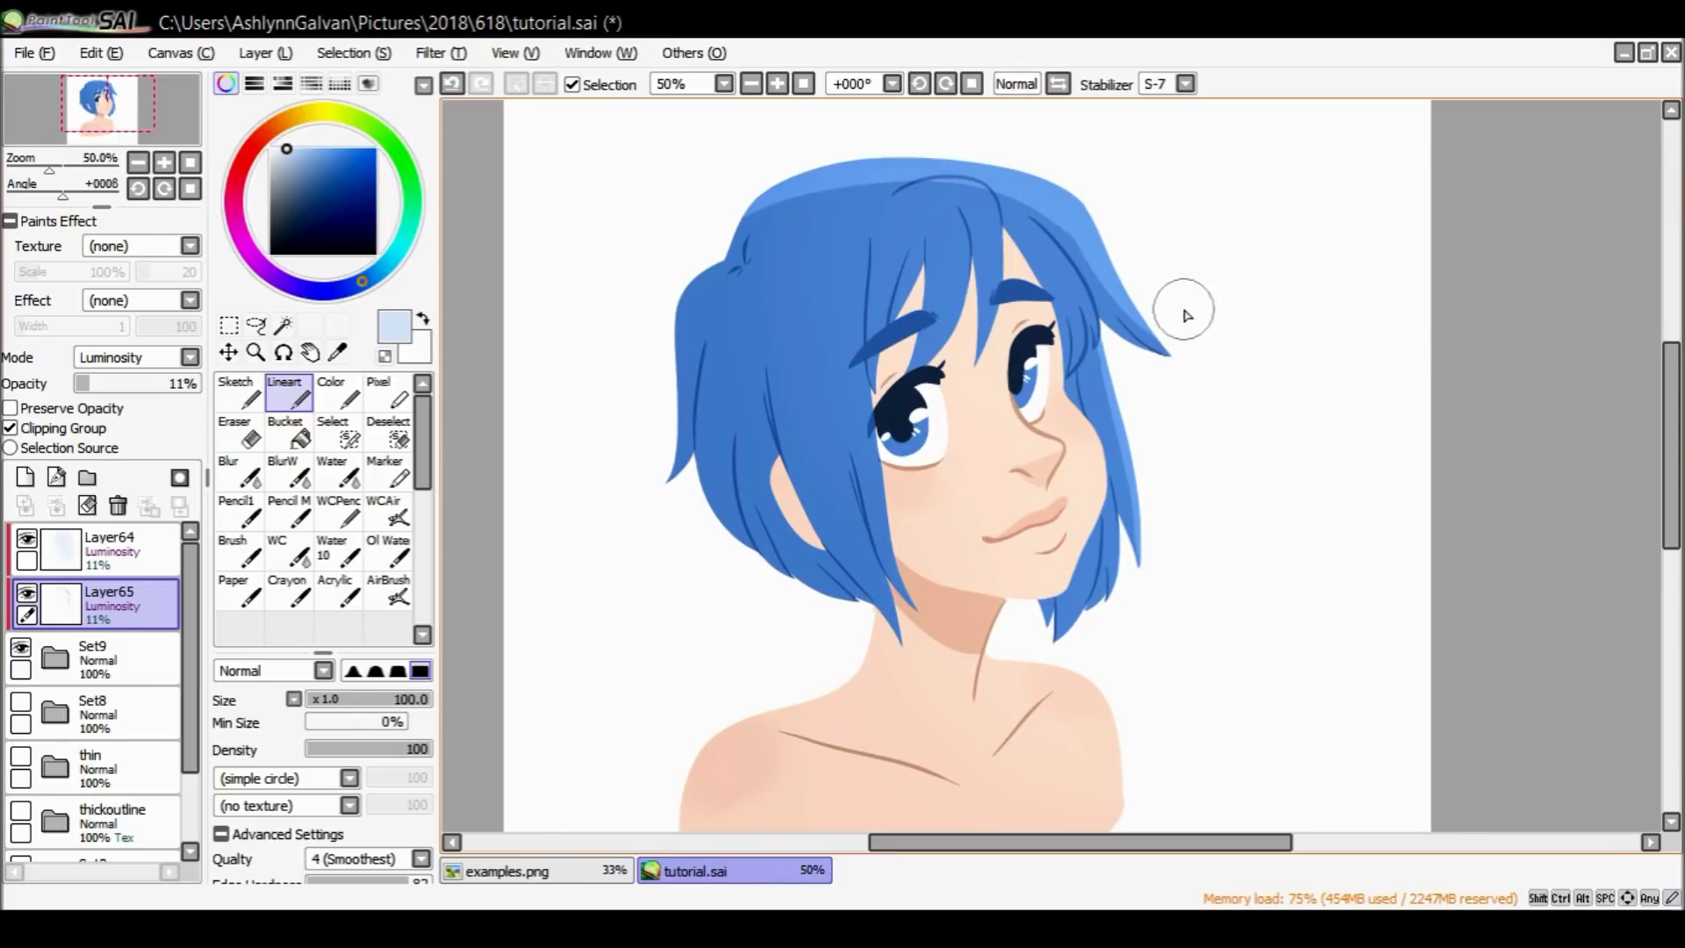
{"action": "key", "text": "ctrl+z"}
{"action": "mouse_move", "coordinate": [752, 207]}
{"action": "left_mouse_down"}
{"action": "mouse_move", "coordinate": [897, 119]}
{"action": "mouse_move", "coordinate": [1102, 216]}
{"action": "left_mouse_up"}
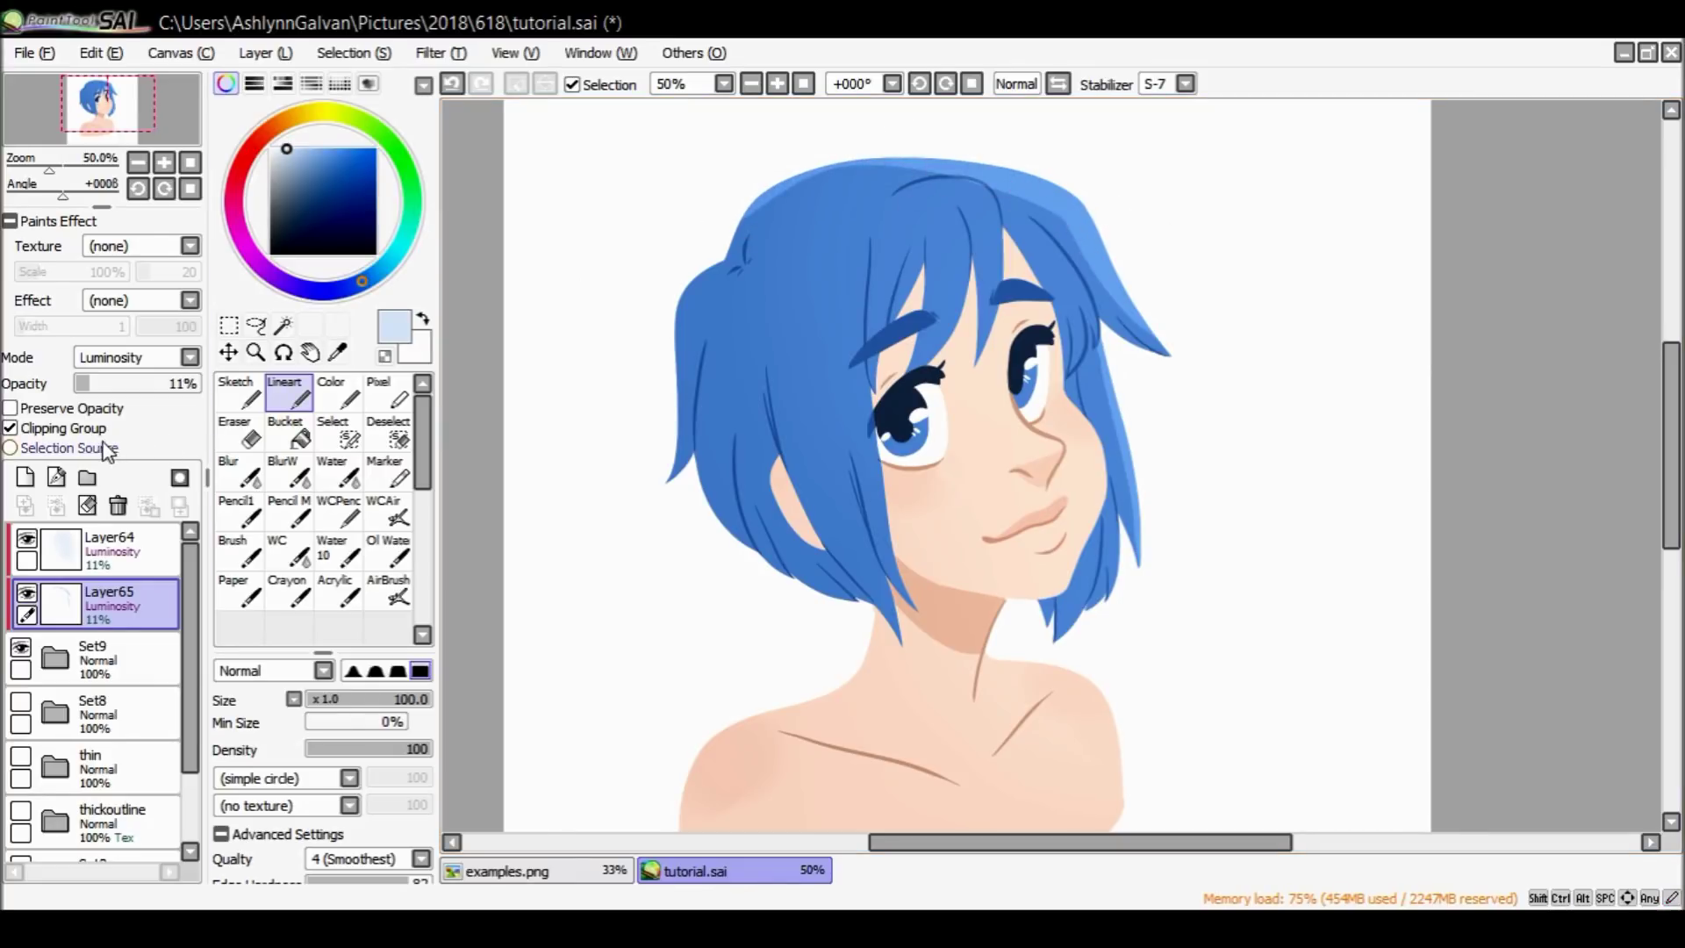
{"action": "left_click", "coordinate": [92, 507]}
{"action": "mouse_move", "coordinate": [740, 188]}
{"action": "left_mouse_down"}
{"action": "mouse_move", "coordinate": [889, 139]}
{"action": "mouse_move", "coordinate": [1057, 158]}
{"action": "left_mouse_up"}
{"action": "key", "text": "ctrl+z"}
{"action": "mouse_move", "coordinate": [740, 195]}
{"action": "left_mouse_down"}
{"action": "mouse_move", "coordinate": [858, 137]}
{"action": "mouse_move", "coordinate": [963, 147]}
{"action": "mouse_move", "coordinate": [1065, 200]}
{"action": "mouse_move", "coordinate": [1159, 325]}
{"action": "left_mouse_up"}
{"action": "key", "text": "ctrl+z"}
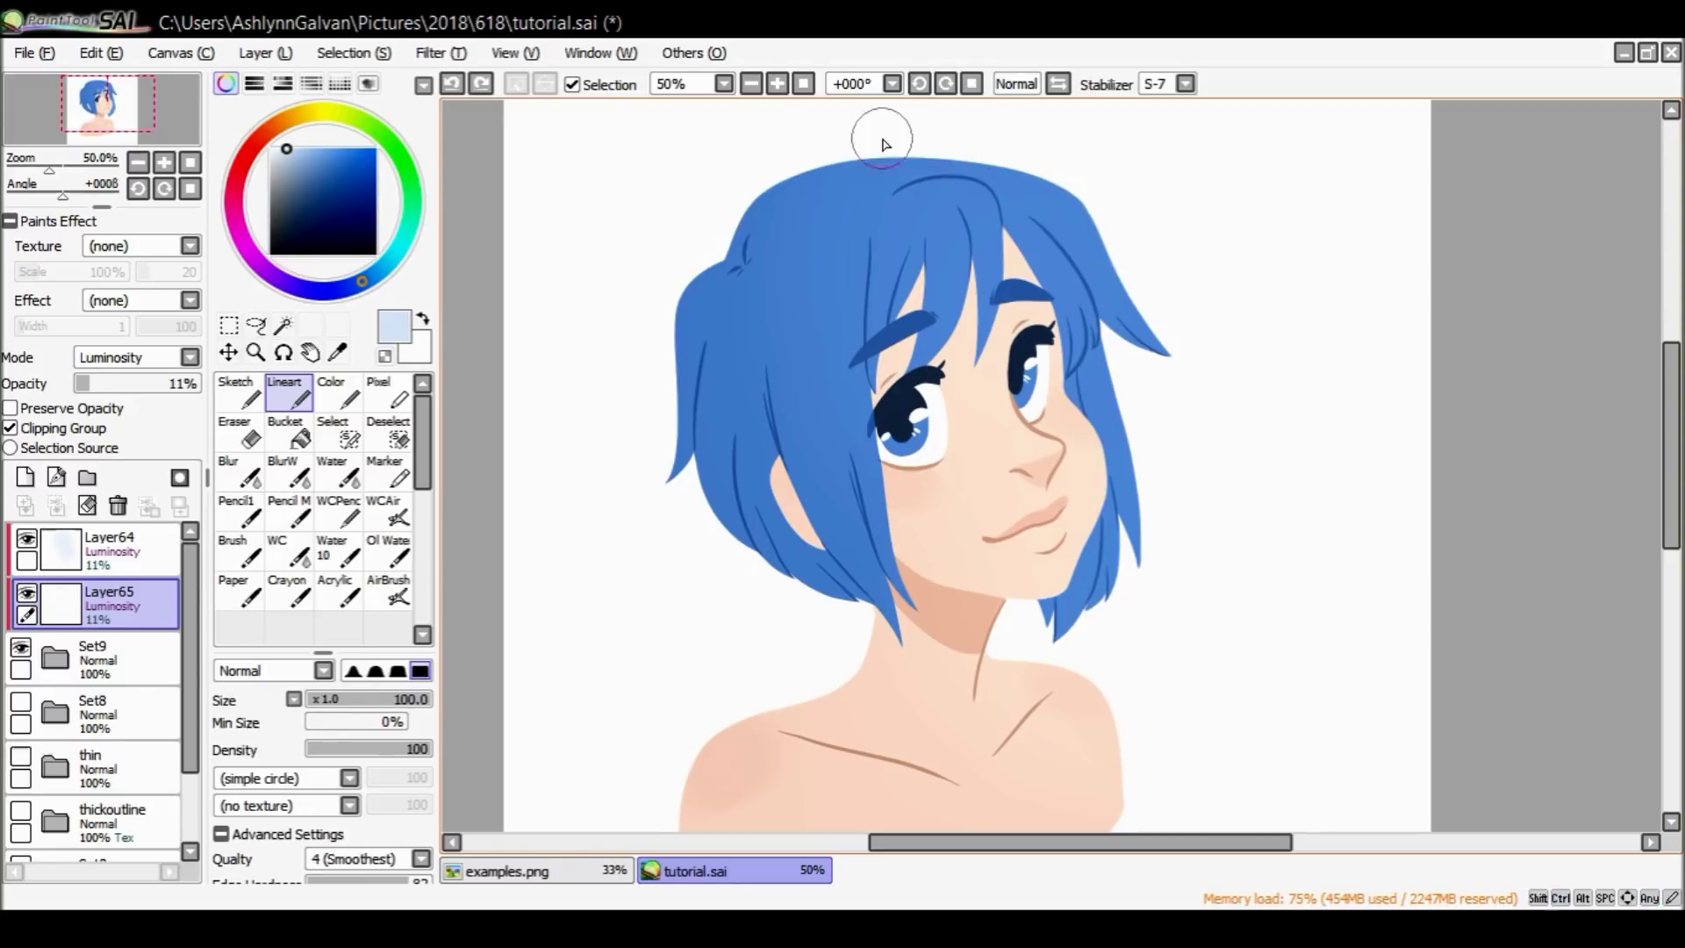
Paint a rim highlight down the right edge of the hair and over the right shoulder, and set Layer65's opacity to 6%.
{"action": "mouse_move", "coordinate": [1092, 193]}
{"action": "left_mouse_down"}
{"action": "mouse_move", "coordinate": [1168, 342]}
{"action": "mouse_move", "coordinate": [1228, 411]}
{"action": "mouse_move", "coordinate": [1105, 335]}
{"action": "mouse_move", "coordinate": [1161, 546]}
{"action": "mouse_move", "coordinate": [1170, 667]}
{"action": "left_mouse_up"}
{"action": "scroll", "coordinate": [1158, 573], "scroll_direction": "down", "scroll_amount": 3}
{"action": "mouse_move", "coordinate": [985, 505]}
{"action": "left_mouse_down"}
{"action": "mouse_move", "coordinate": [1072, 516]}
{"action": "mouse_move", "coordinate": [1117, 571]}
{"action": "left_mouse_up"}
{"action": "left_click_drag", "start_coordinate": [101, 383], "coordinate": [86, 387]}
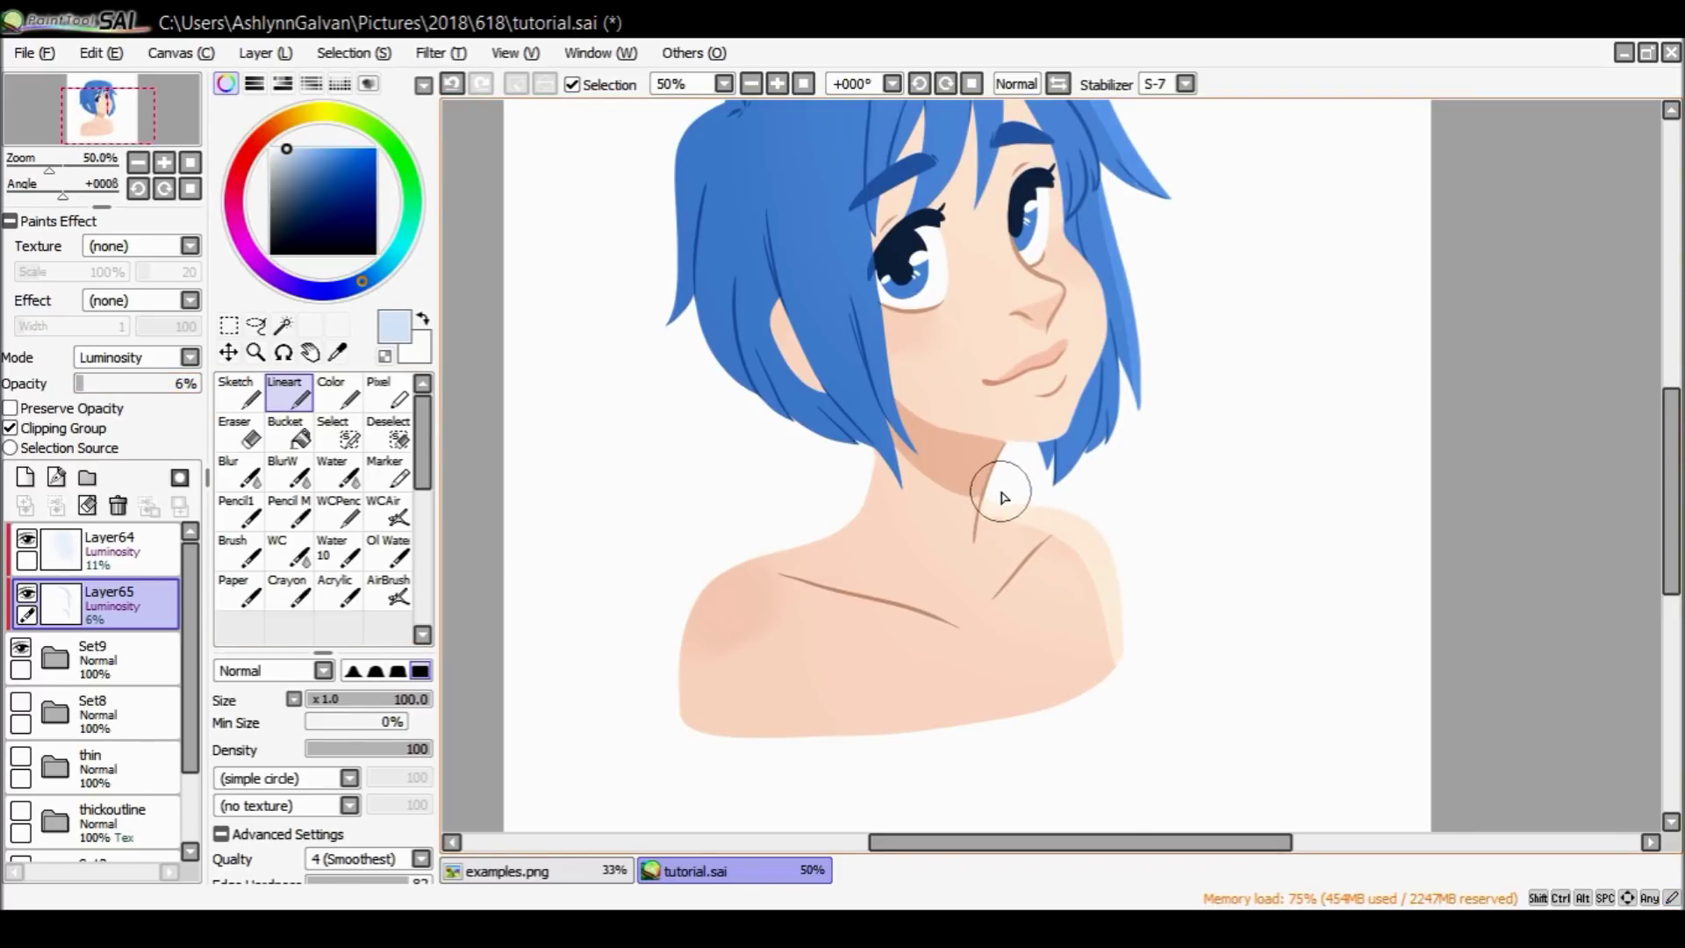
Undo the last hair highlight stroke, add a rim highlight down the left edge of the hair, and set Layer65's opacity to 8%.
{"action": "left_click_drag", "start_coordinate": [1672, 404], "coordinate": [1673, 371]}
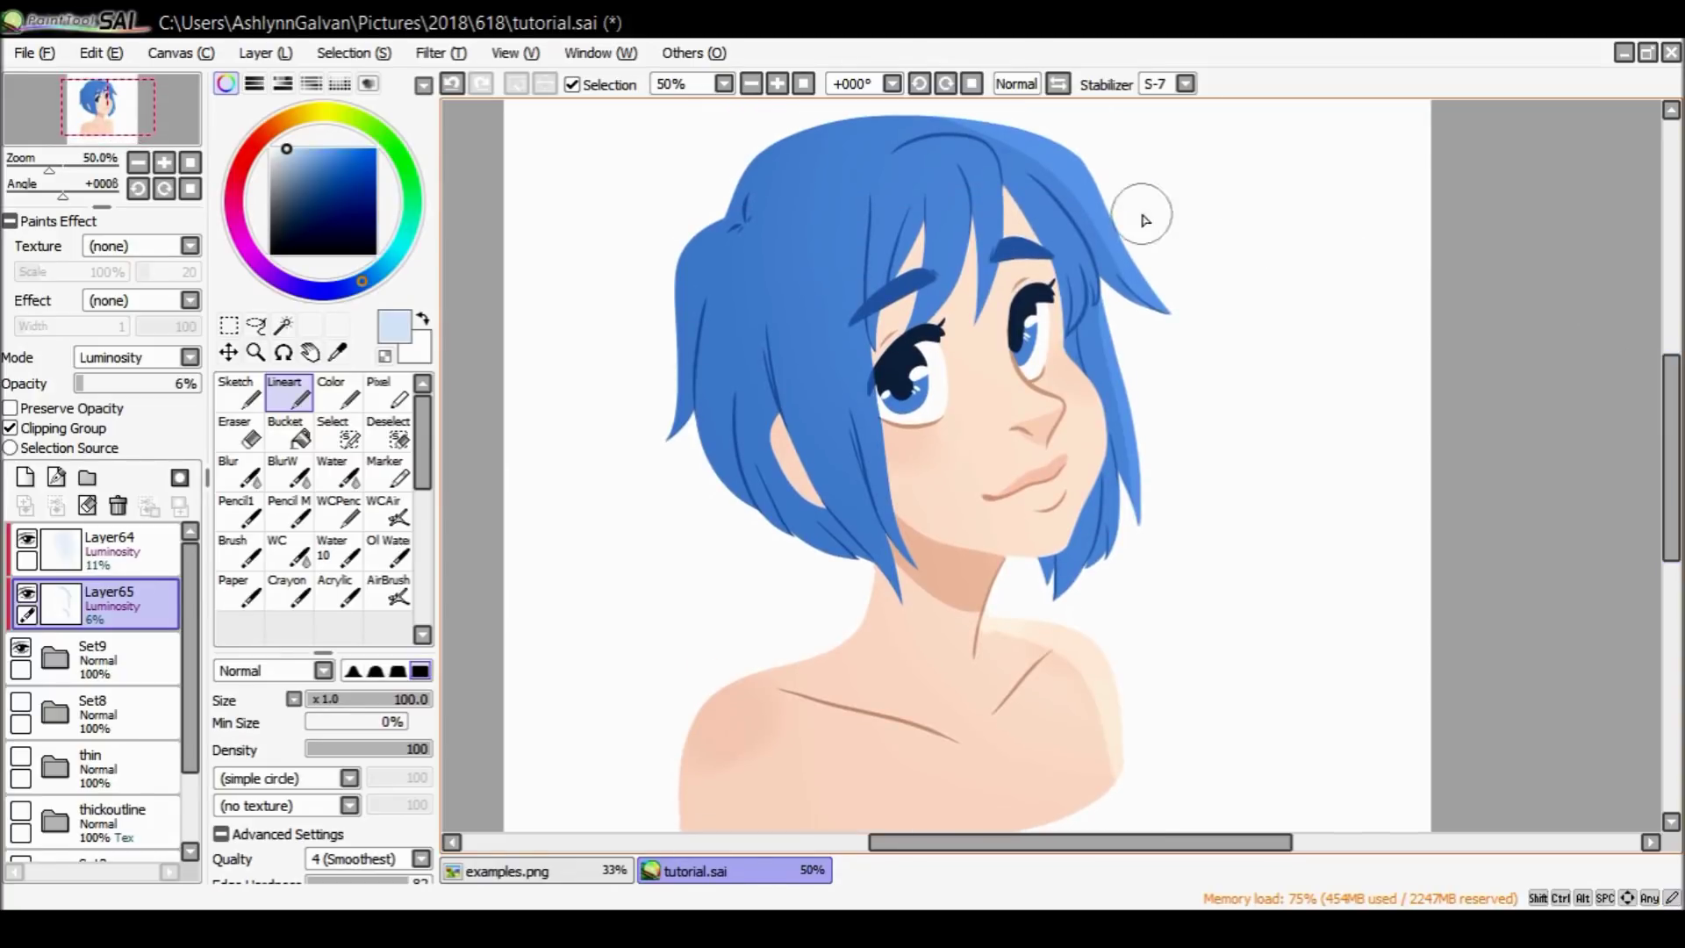
{"action": "key", "text": "ctrl+z"}
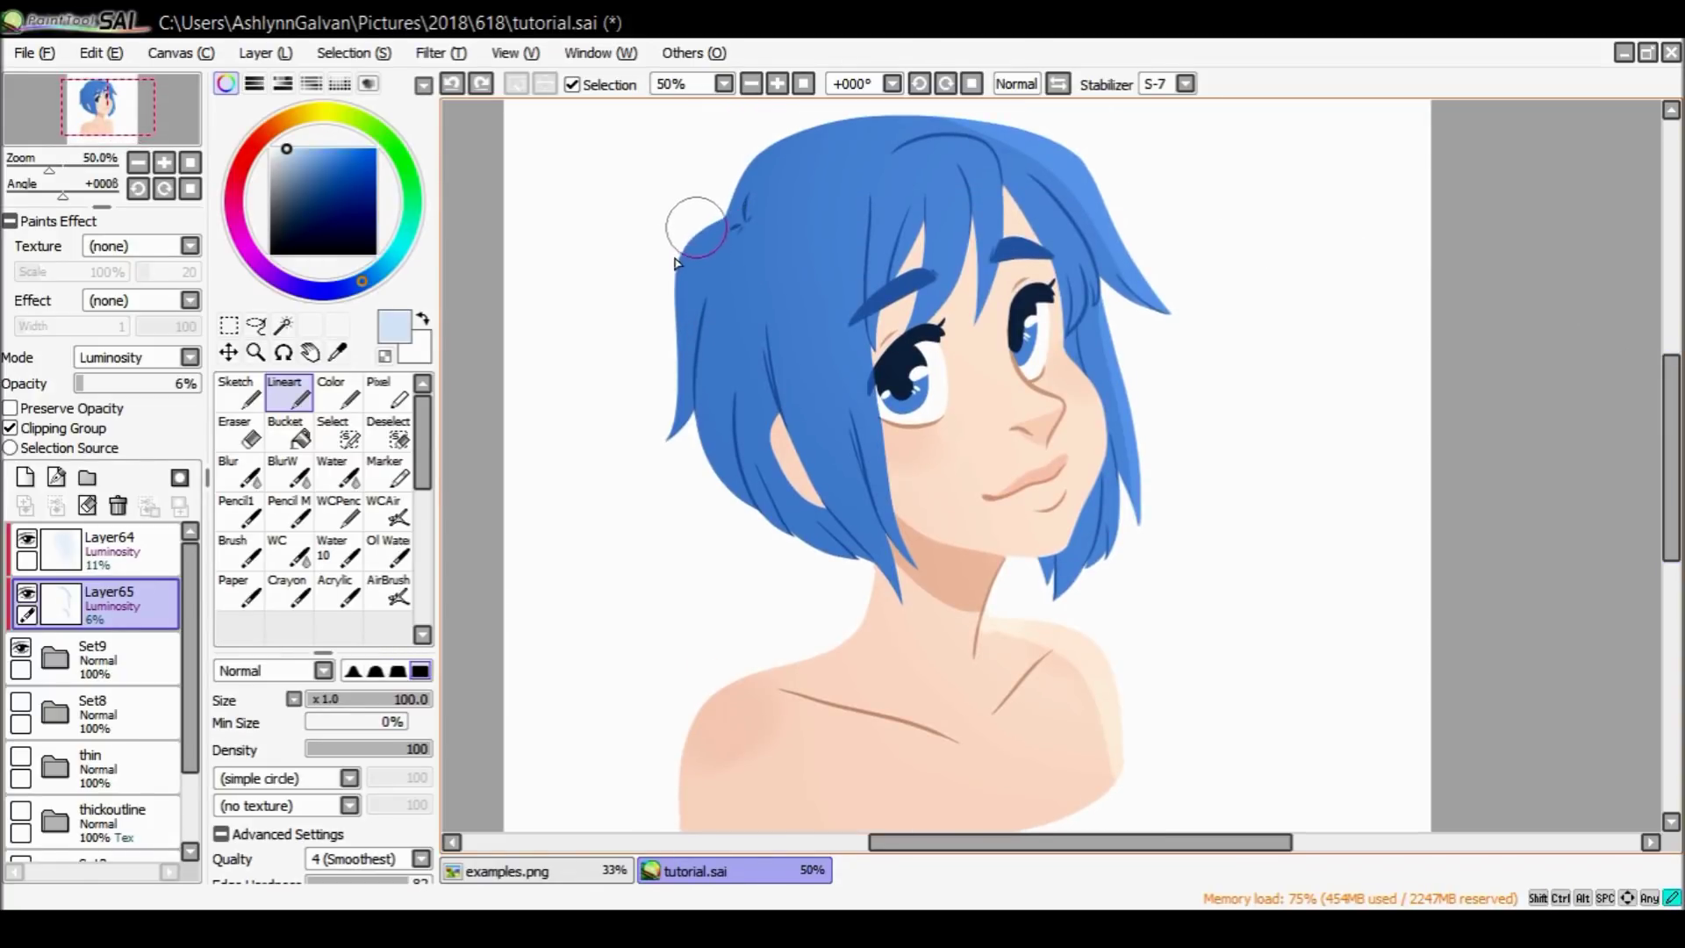
{"action": "mouse_move", "coordinate": [663, 372]}
{"action": "left_mouse_down"}
{"action": "mouse_move", "coordinate": [743, 341]}
{"action": "mouse_move", "coordinate": [702, 387]}
{"action": "mouse_move", "coordinate": [786, 582]}
{"action": "left_mouse_up"}
{"action": "left_click_drag", "start_coordinate": [87, 386], "coordinate": [85, 436]}
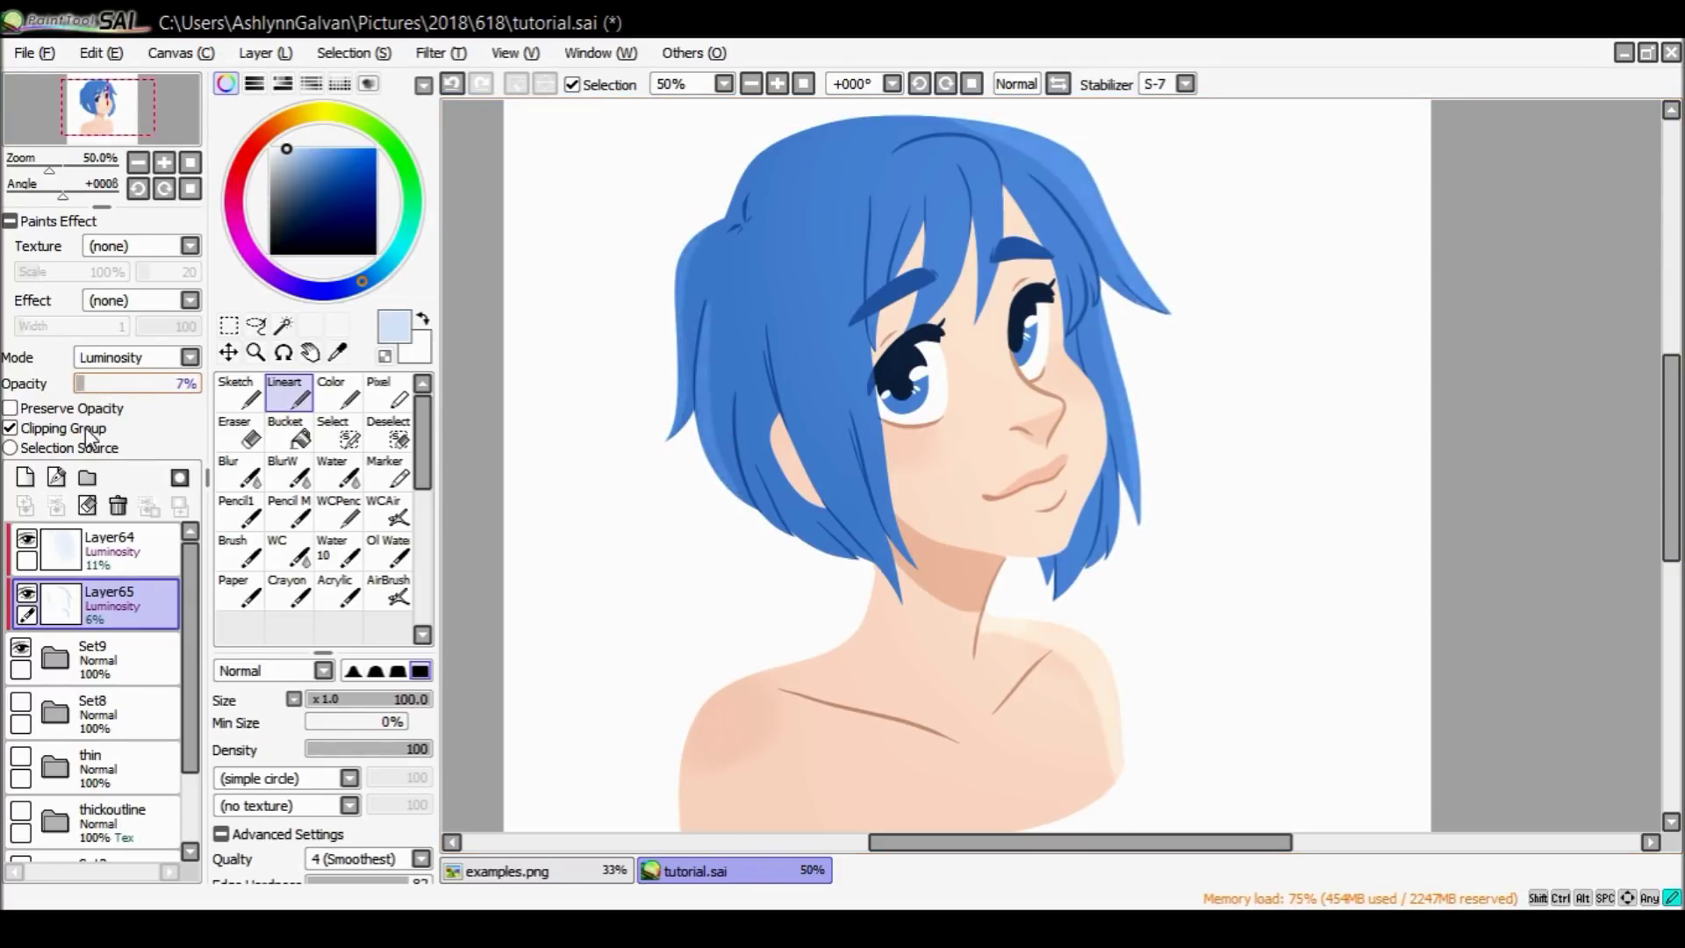
{"action": "left_click_drag", "start_coordinate": [85, 439], "coordinate": [87, 432]}
Trim the right shoulder's rim highlight to a thinner band using the Lineart brush with transparent colour.
{"action": "mouse_move", "coordinate": [1653, 372]}
{"action": "left_mouse_down"}
{"action": "mouse_move", "coordinate": [1652, 386]}
{"action": "mouse_move", "coordinate": [1643, 365]}
{"action": "left_mouse_up"}
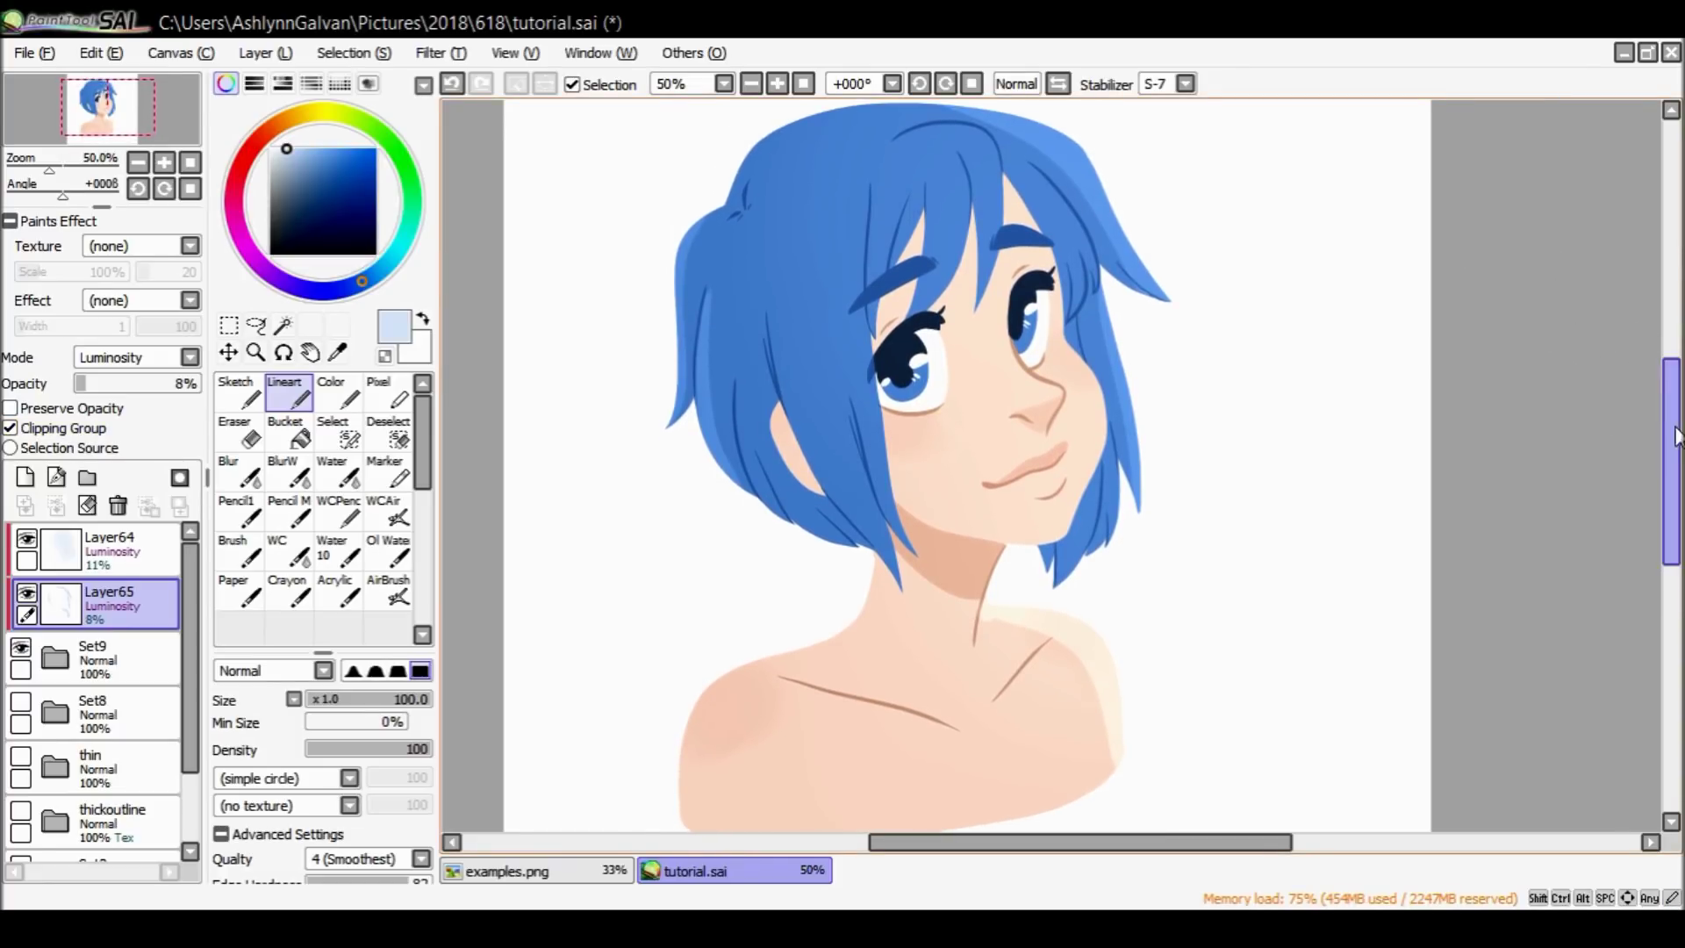
{"action": "left_click_drag", "start_coordinate": [1672, 369], "coordinate": [1673, 387]}
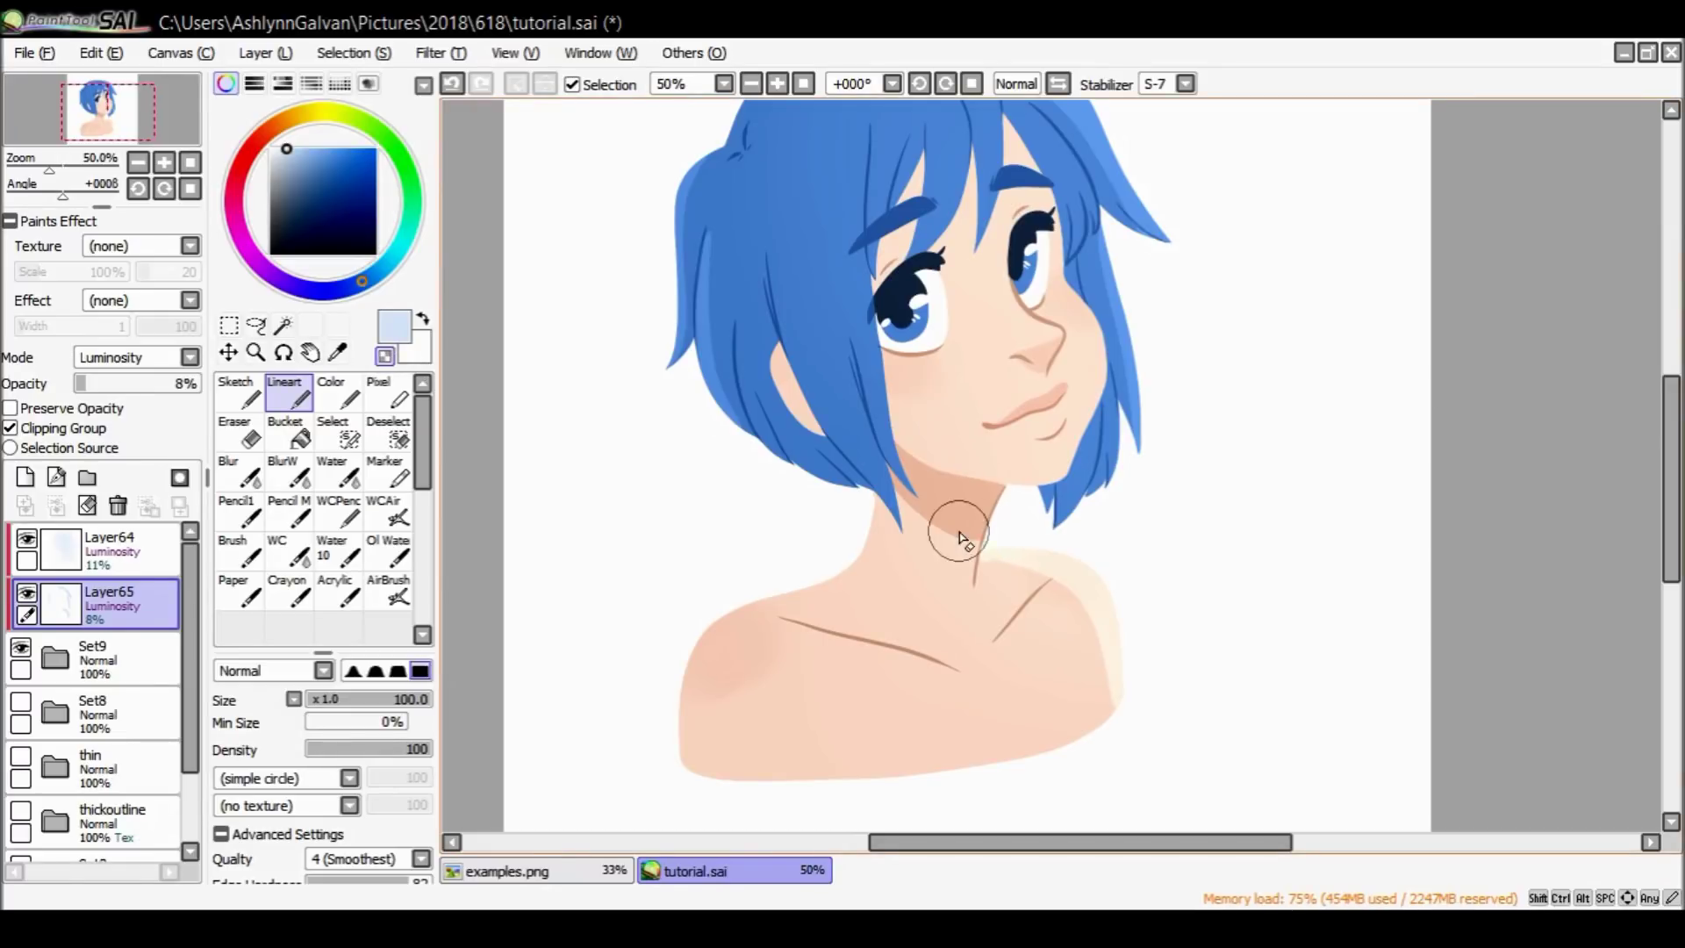
{"action": "key", "text": "ctrl+z"}
{"action": "mouse_move", "coordinate": [1011, 586]}
{"action": "left_mouse_down"}
{"action": "mouse_move", "coordinate": [1091, 650]}
{"action": "mouse_move", "coordinate": [1133, 736]}
{"action": "left_mouse_up"}
Add a clipped Multiply layer directly above Set9 and choose a muted greyish purple for shading.
{"action": "left_click", "coordinate": [131, 661]}
{"action": "left_click", "coordinate": [24, 477]}
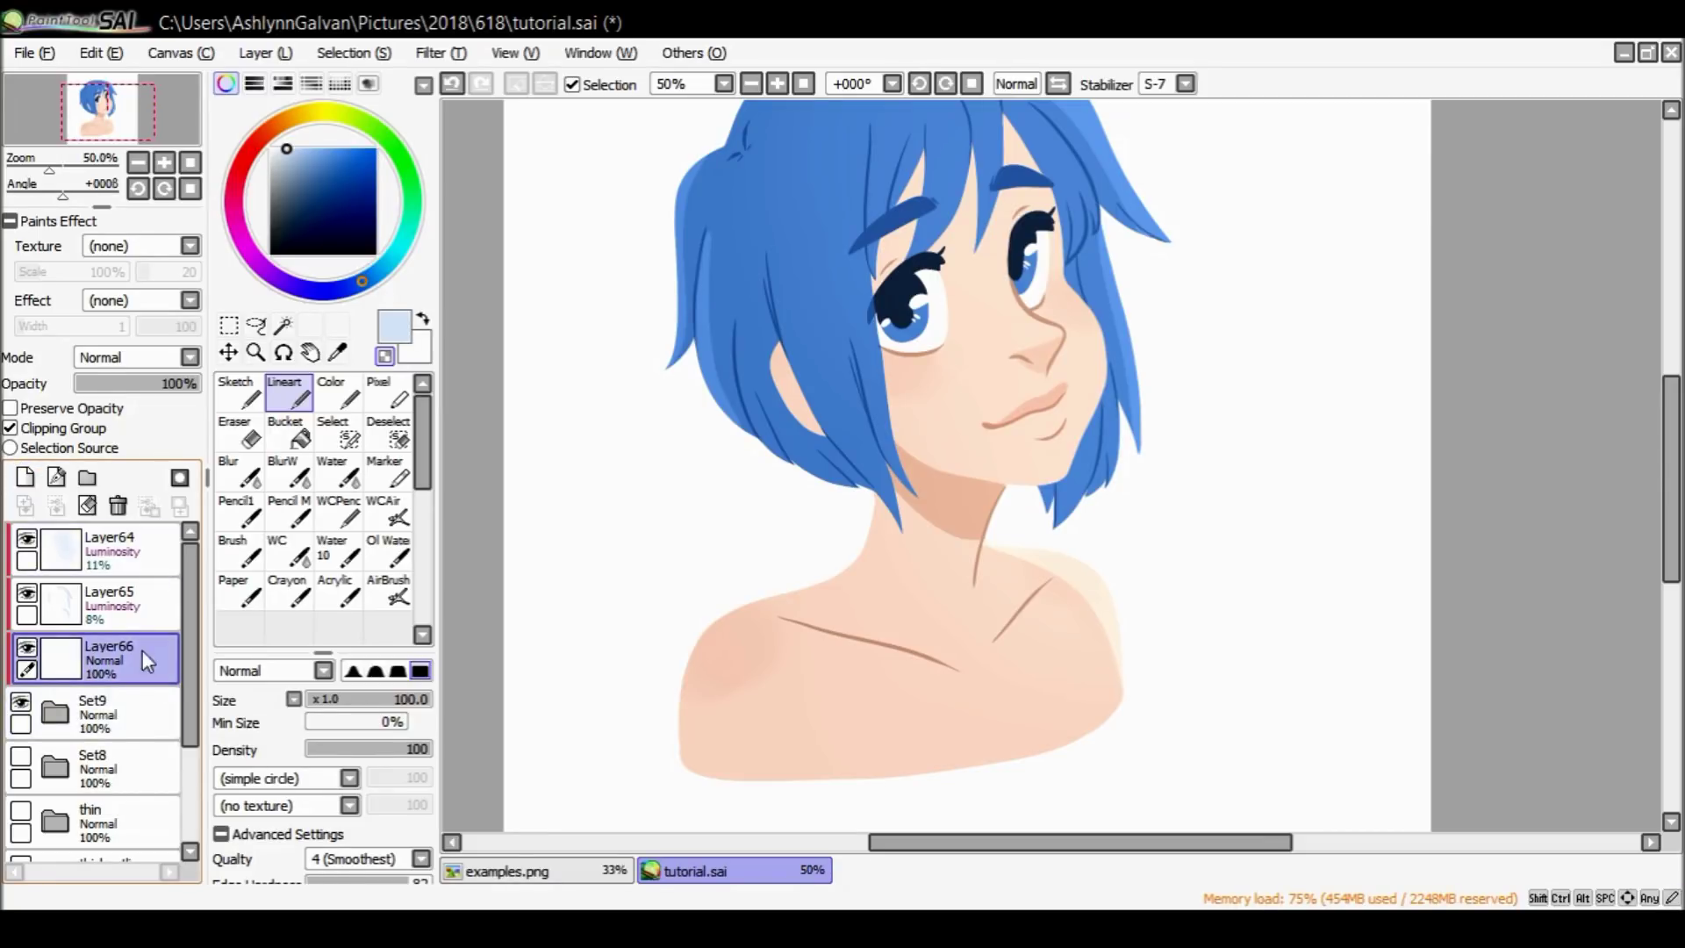
{"action": "left_click", "coordinate": [27, 538]}
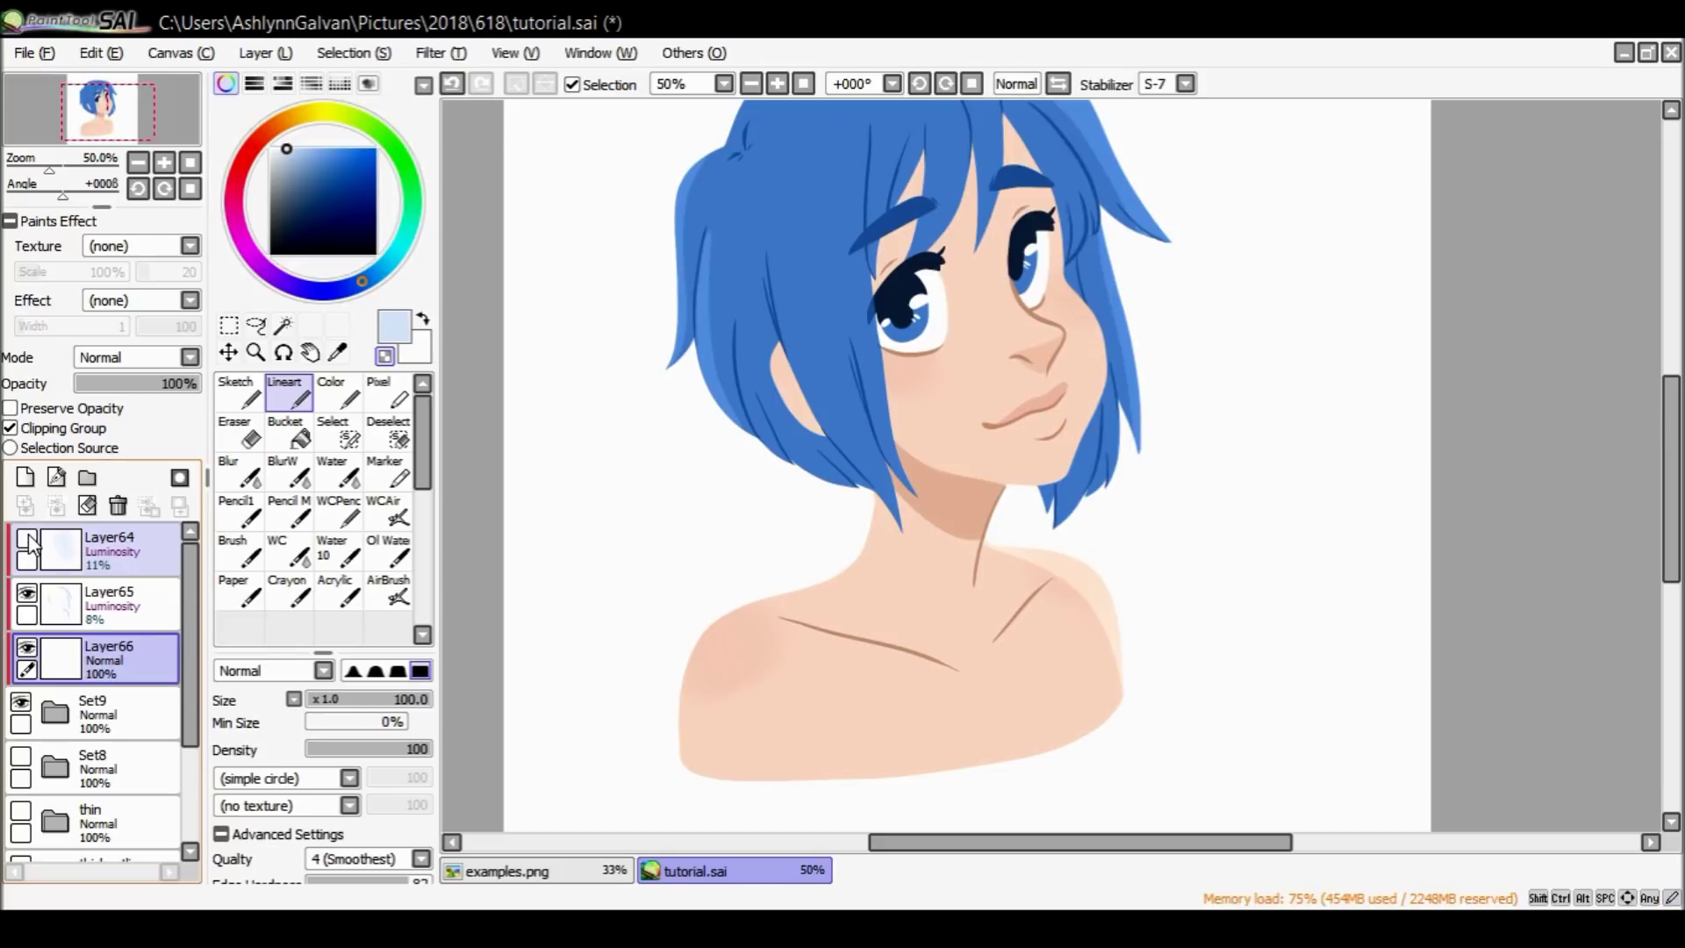
{"action": "left_click", "coordinate": [27, 538]}
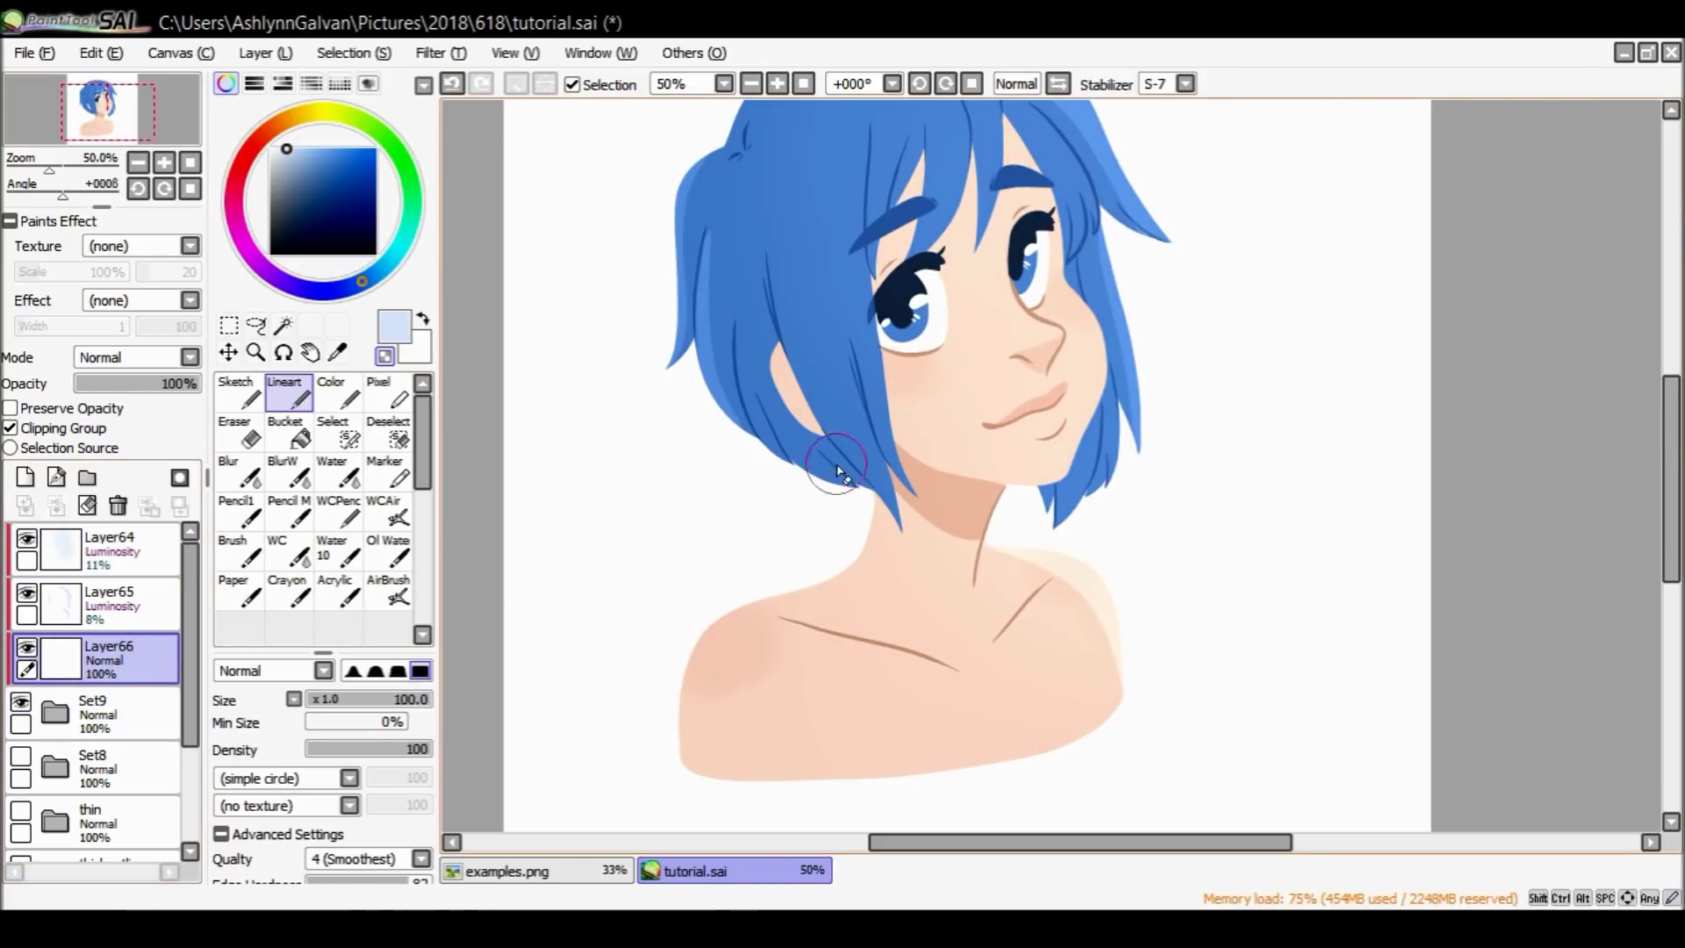
{"action": "left_click", "coordinate": [940, 492], "text": "alt"}
{"action": "left_click", "coordinate": [325, 293]}
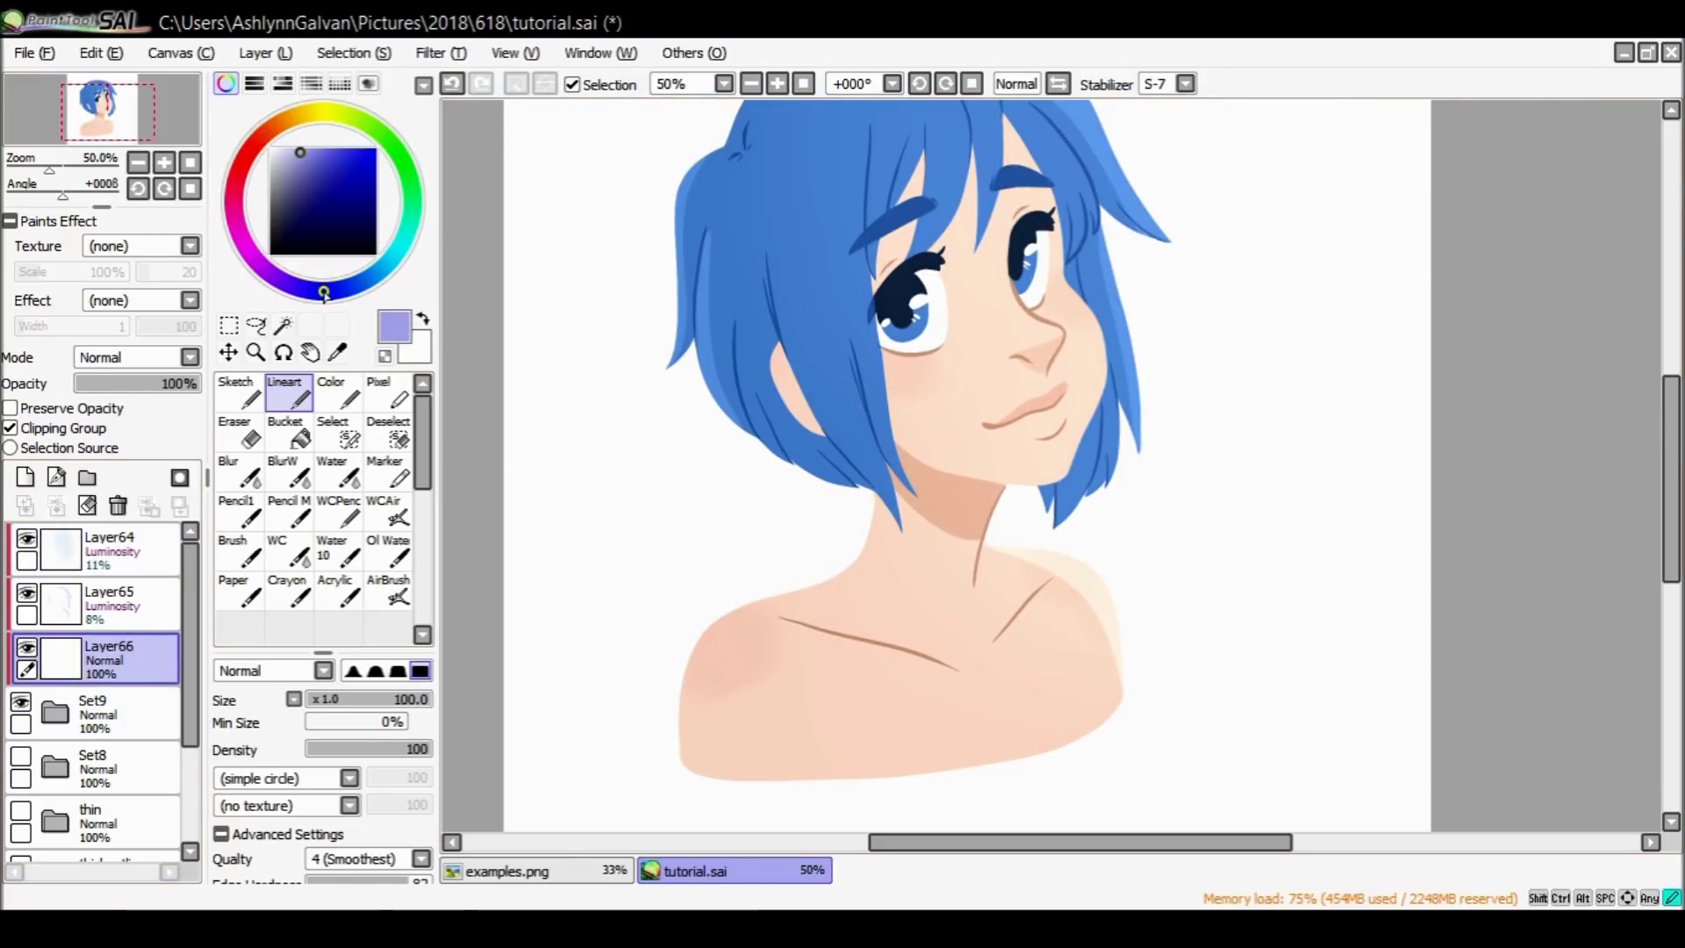
{"action": "scroll", "coordinate": [140, 358], "scroll_direction": "down", "scroll_amount": 1}
{"action": "left_click", "coordinate": [286, 165]}
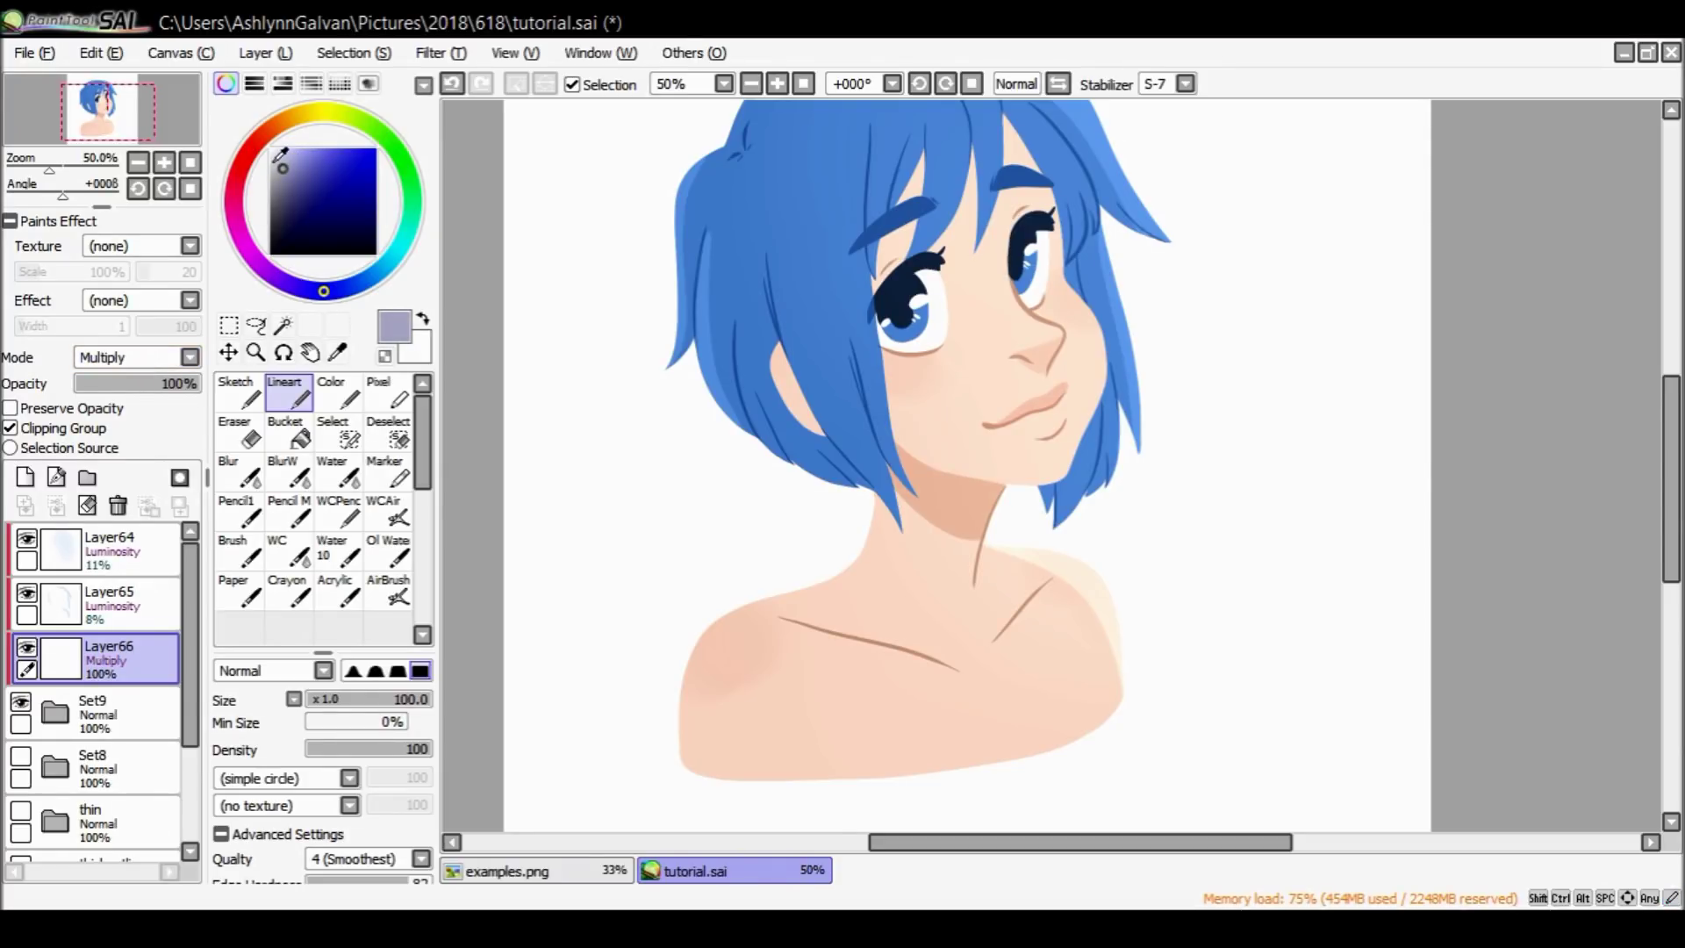
Shade the shoulders, chest, neck and back of the hair with the Water brush at size 255.
{"action": "left_click", "coordinate": [338, 475]}
{"action": "scroll", "coordinate": [1180, 85], "scroll_direction": "up", "scroll_amount": 10}
{"action": "left_click", "coordinate": [349, 699]}
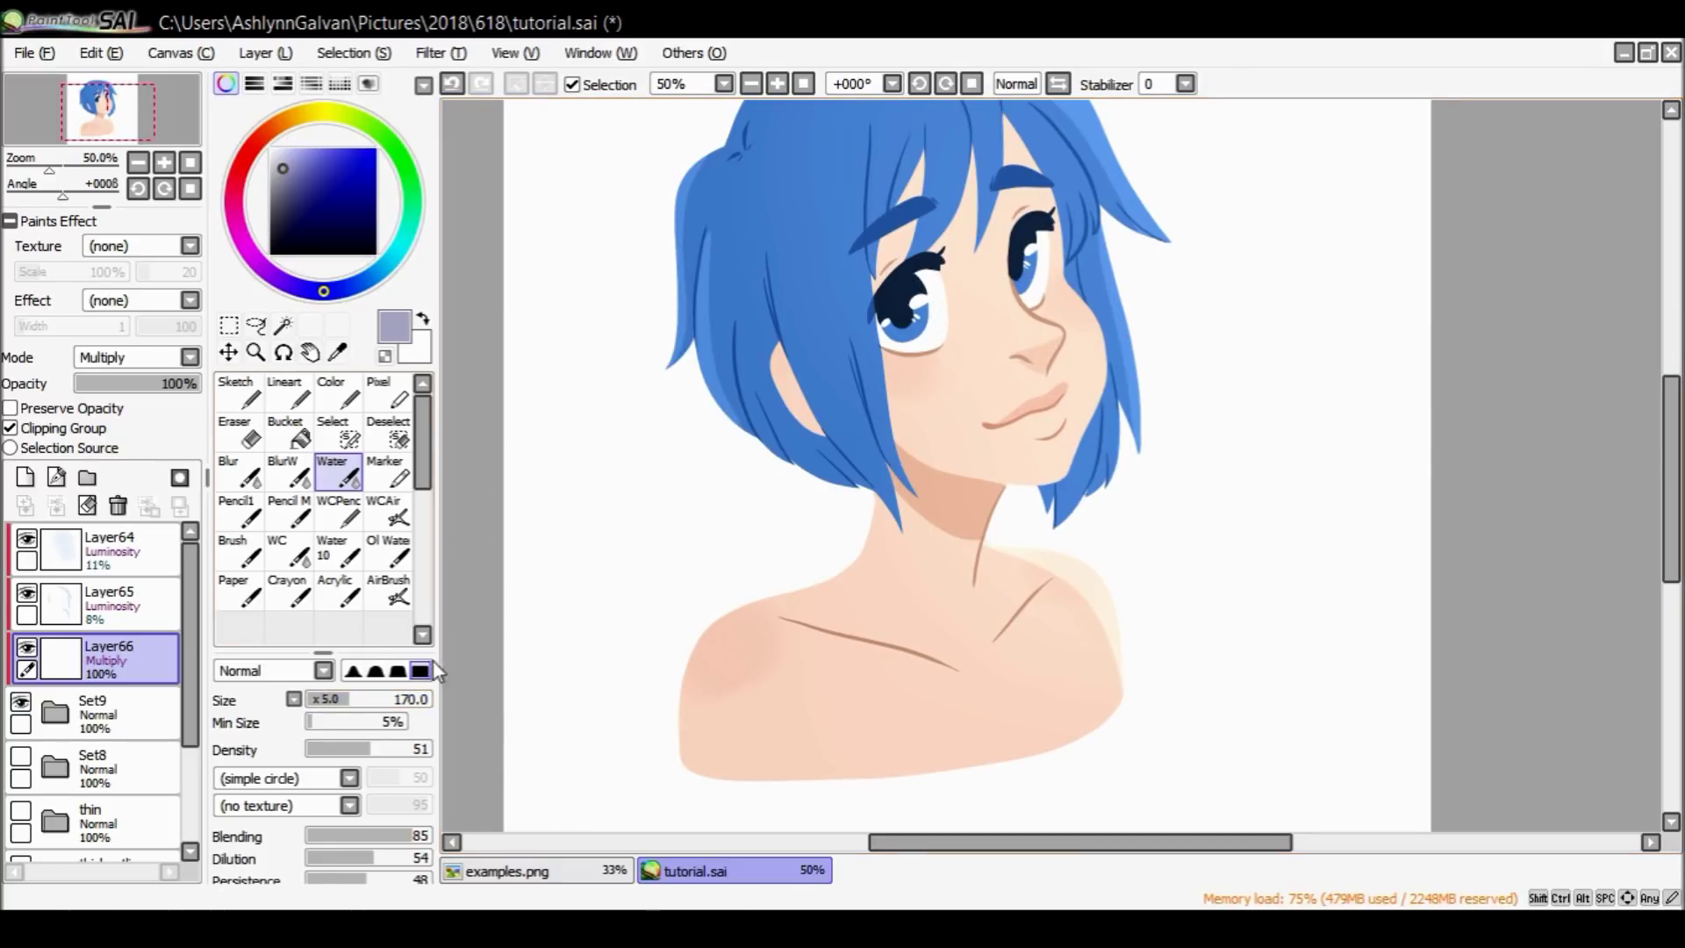
{"action": "left_click_drag", "start_coordinate": [360, 698], "coordinate": [376, 718]}
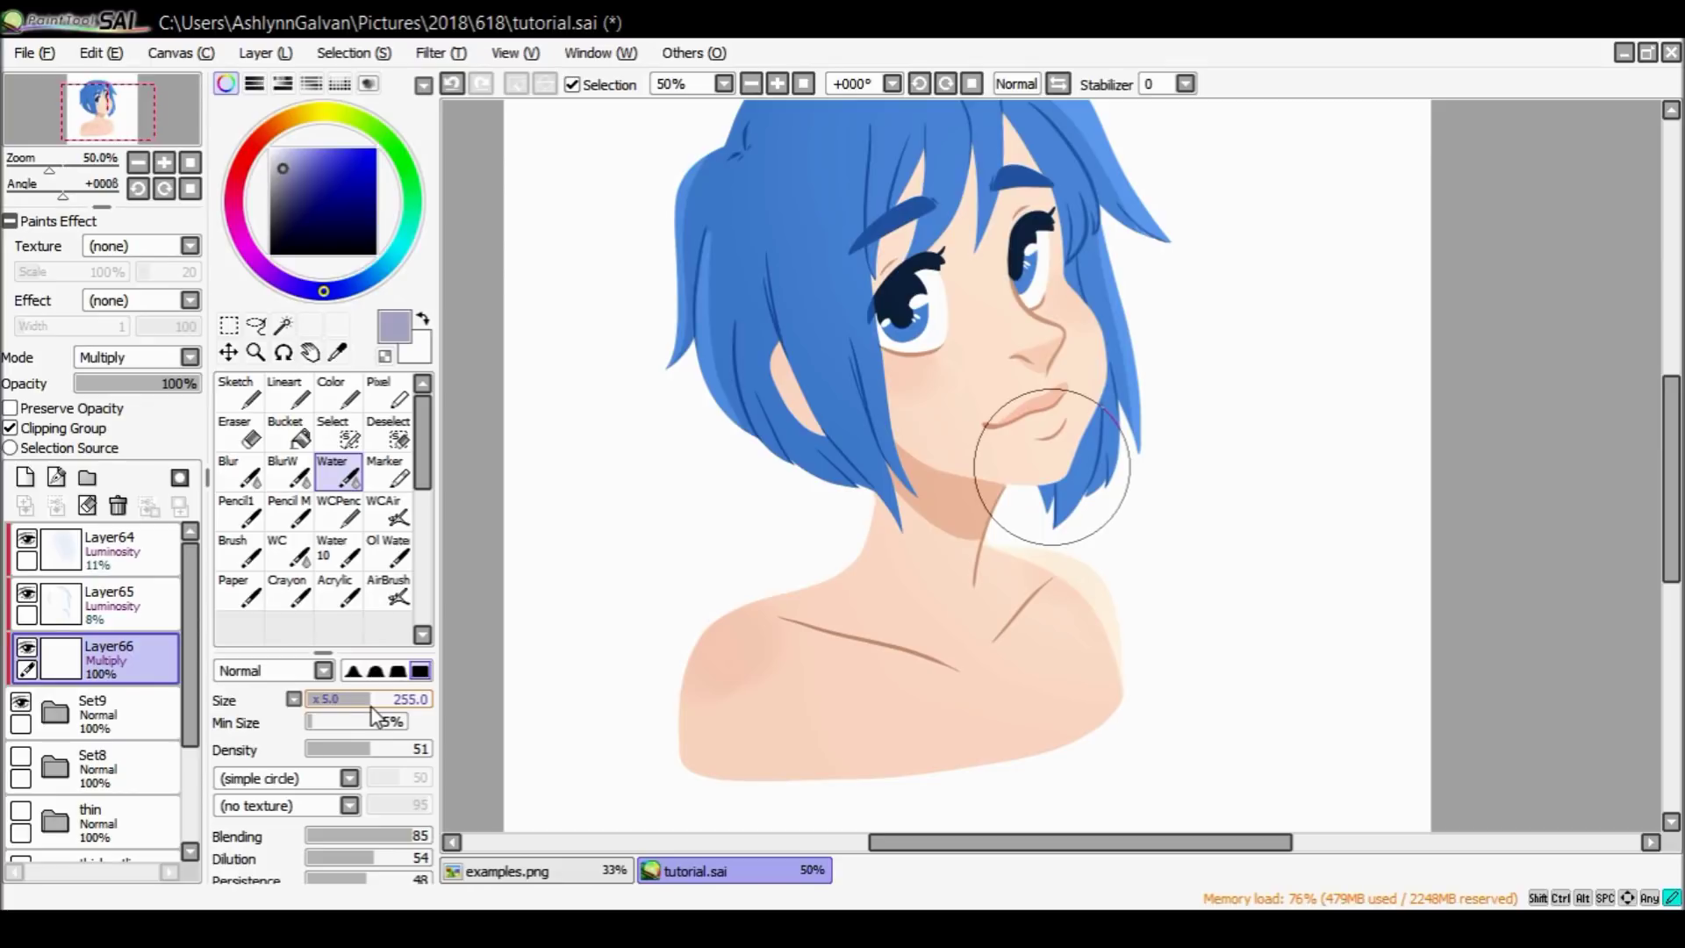
{"action": "mouse_move", "coordinate": [685, 667]}
{"action": "left_mouse_down"}
{"action": "mouse_move", "coordinate": [714, 723]}
{"action": "mouse_move", "coordinate": [857, 779]}
{"action": "mouse_move", "coordinate": [940, 646]}
{"action": "mouse_move", "coordinate": [744, 413]}
{"action": "mouse_move", "coordinate": [714, 226]}
{"action": "mouse_move", "coordinate": [782, 244]}
{"action": "left_mouse_up"}
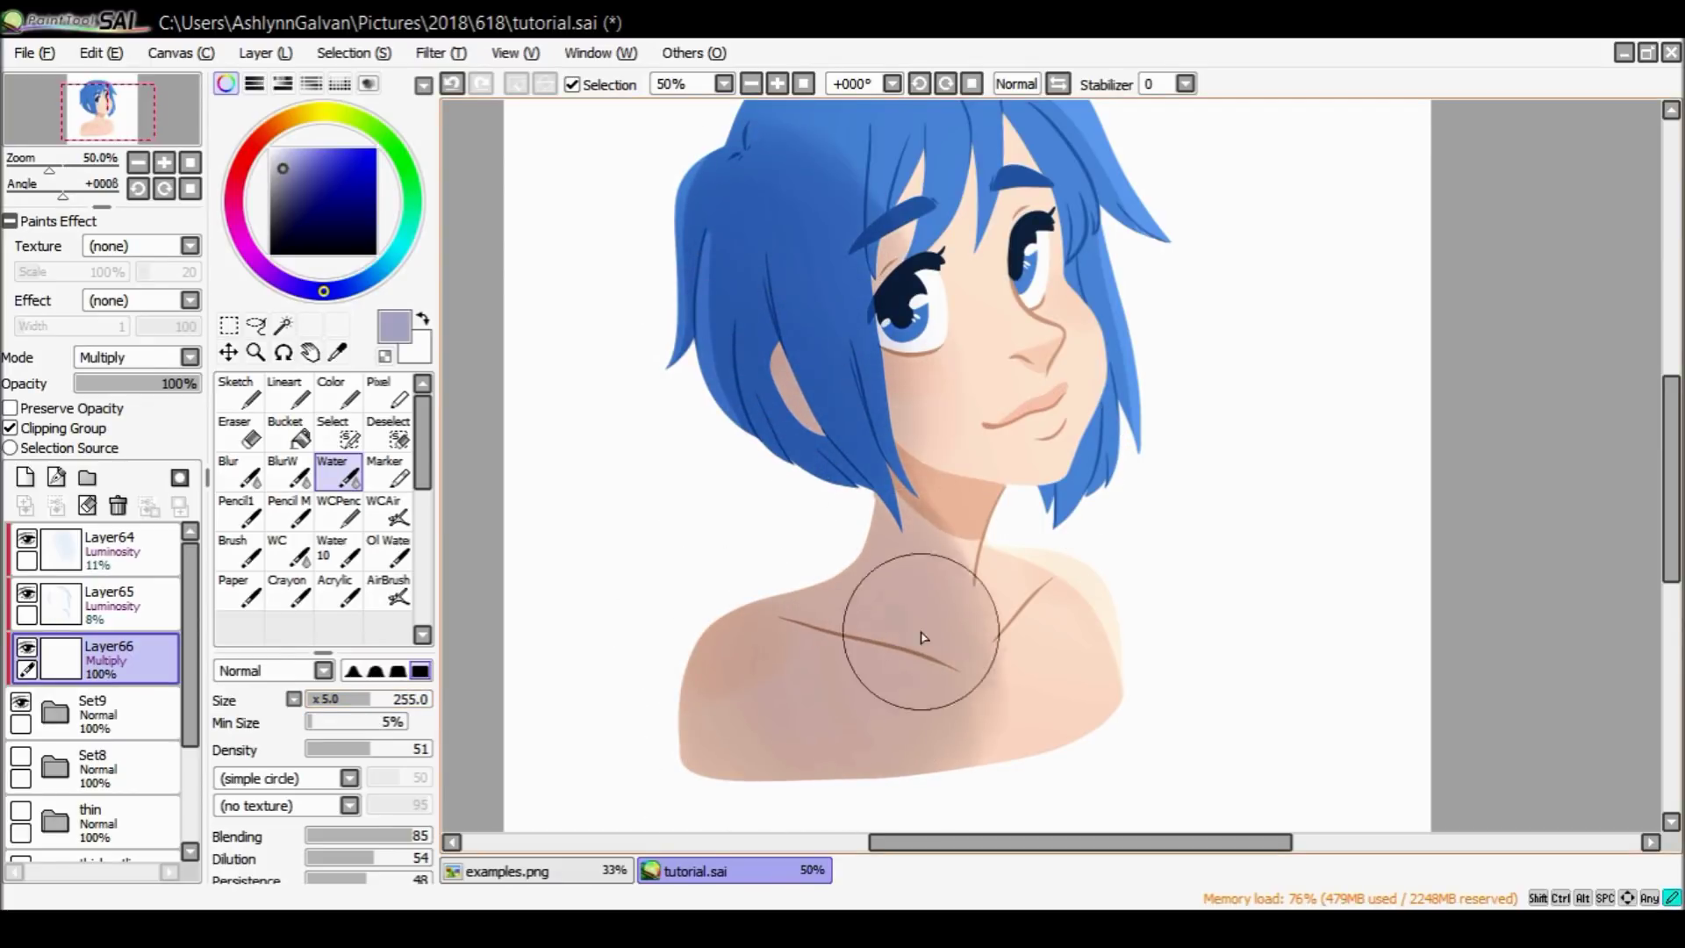
{"action": "mouse_move", "coordinate": [1047, 764]}
{"action": "left_mouse_down"}
{"action": "mouse_move", "coordinate": [903, 737]}
{"action": "mouse_move", "coordinate": [756, 741]}
{"action": "left_mouse_up"}
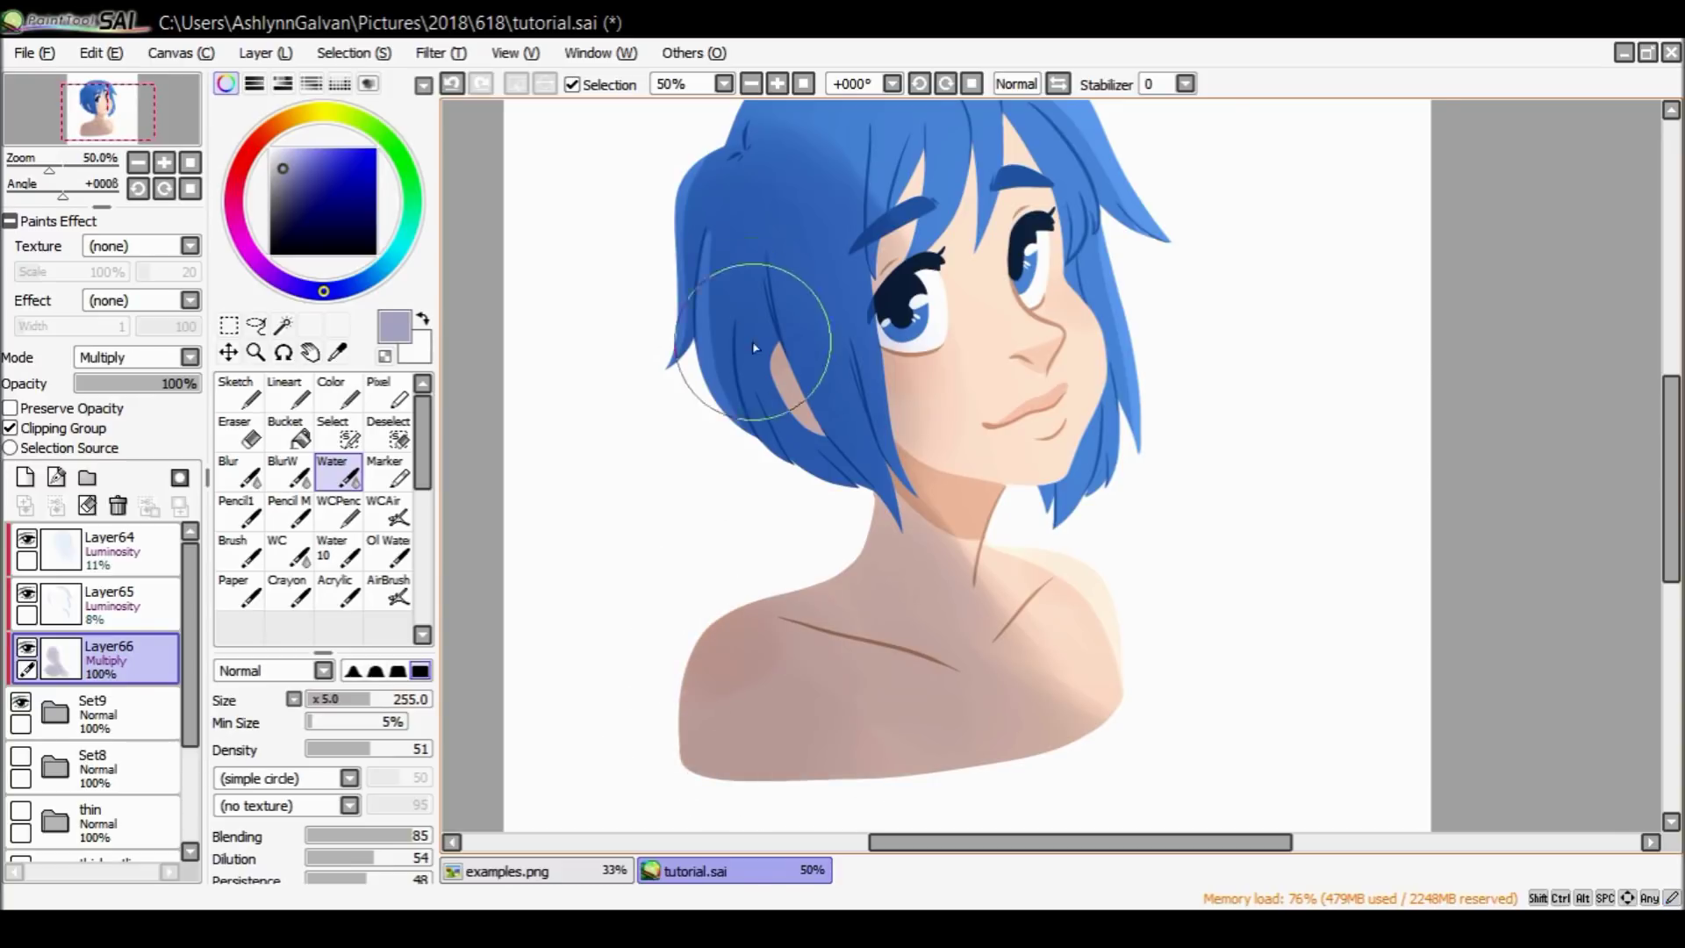
Extend the shading over the back of the hair and soften the chest shading with transparent colour.
{"action": "scroll", "coordinate": [715, 256], "scroll_direction": "up", "scroll_amount": 1}
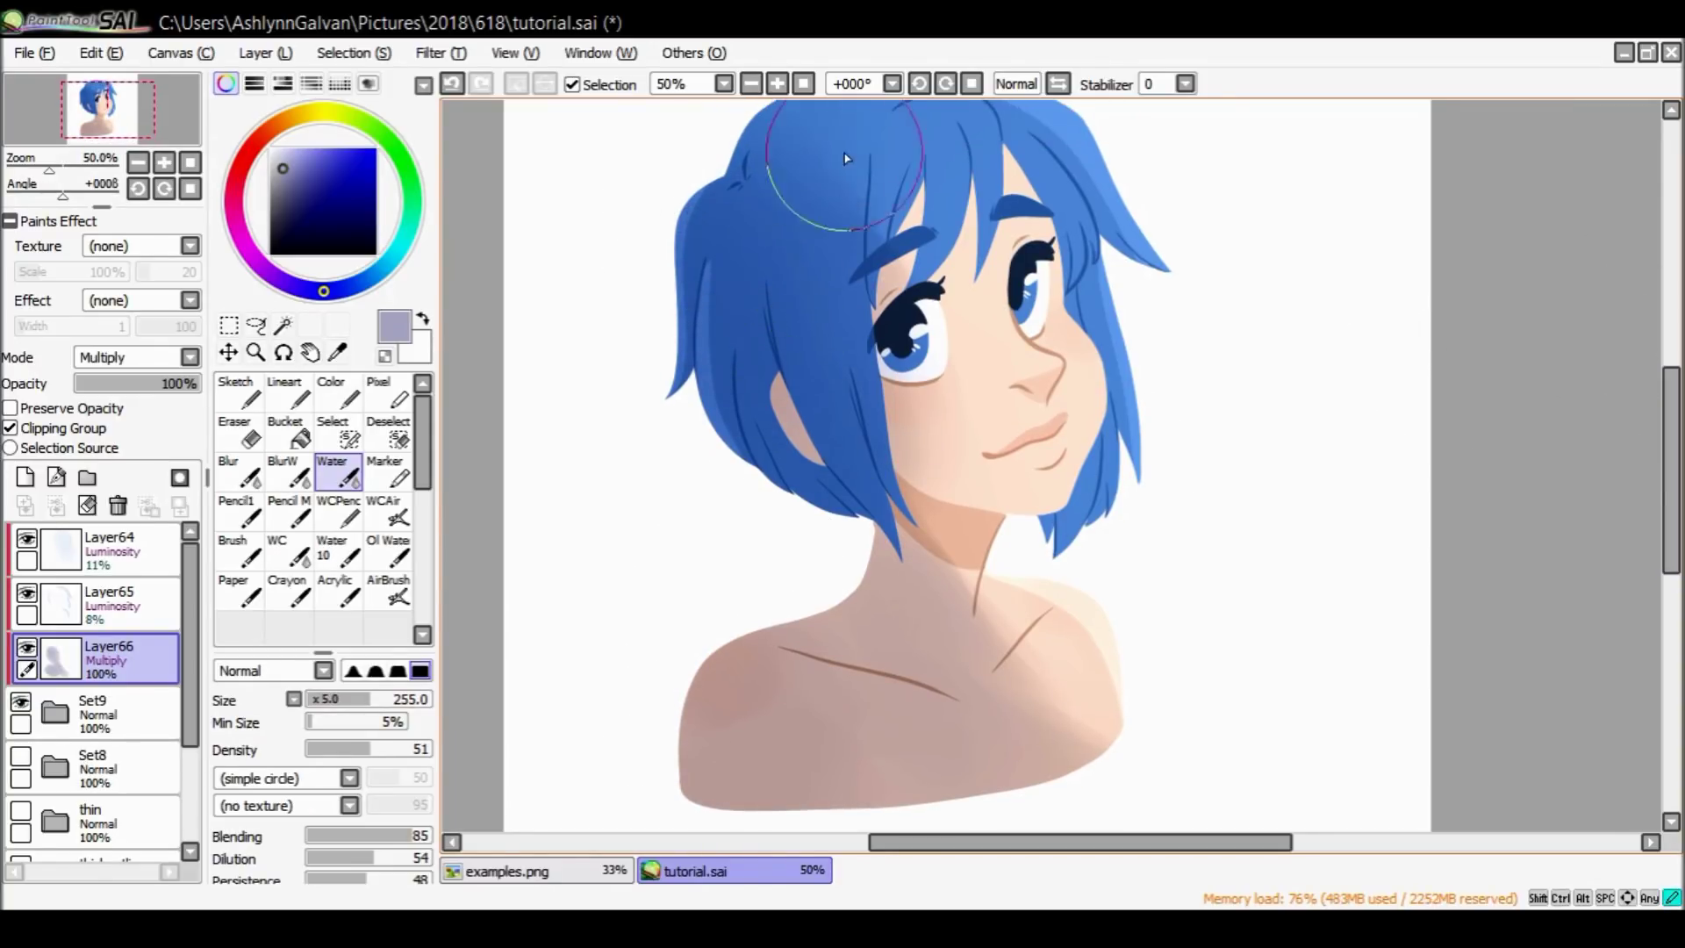
{"action": "mouse_move", "coordinate": [722, 379]}
{"action": "left_mouse_down"}
{"action": "mouse_move", "coordinate": [714, 177]}
{"action": "mouse_move", "coordinate": [658, 245]}
{"action": "mouse_move", "coordinate": [696, 308]}
{"action": "mouse_move", "coordinate": [764, 239]}
{"action": "left_mouse_up"}
{"action": "left_click", "coordinate": [384, 356]}
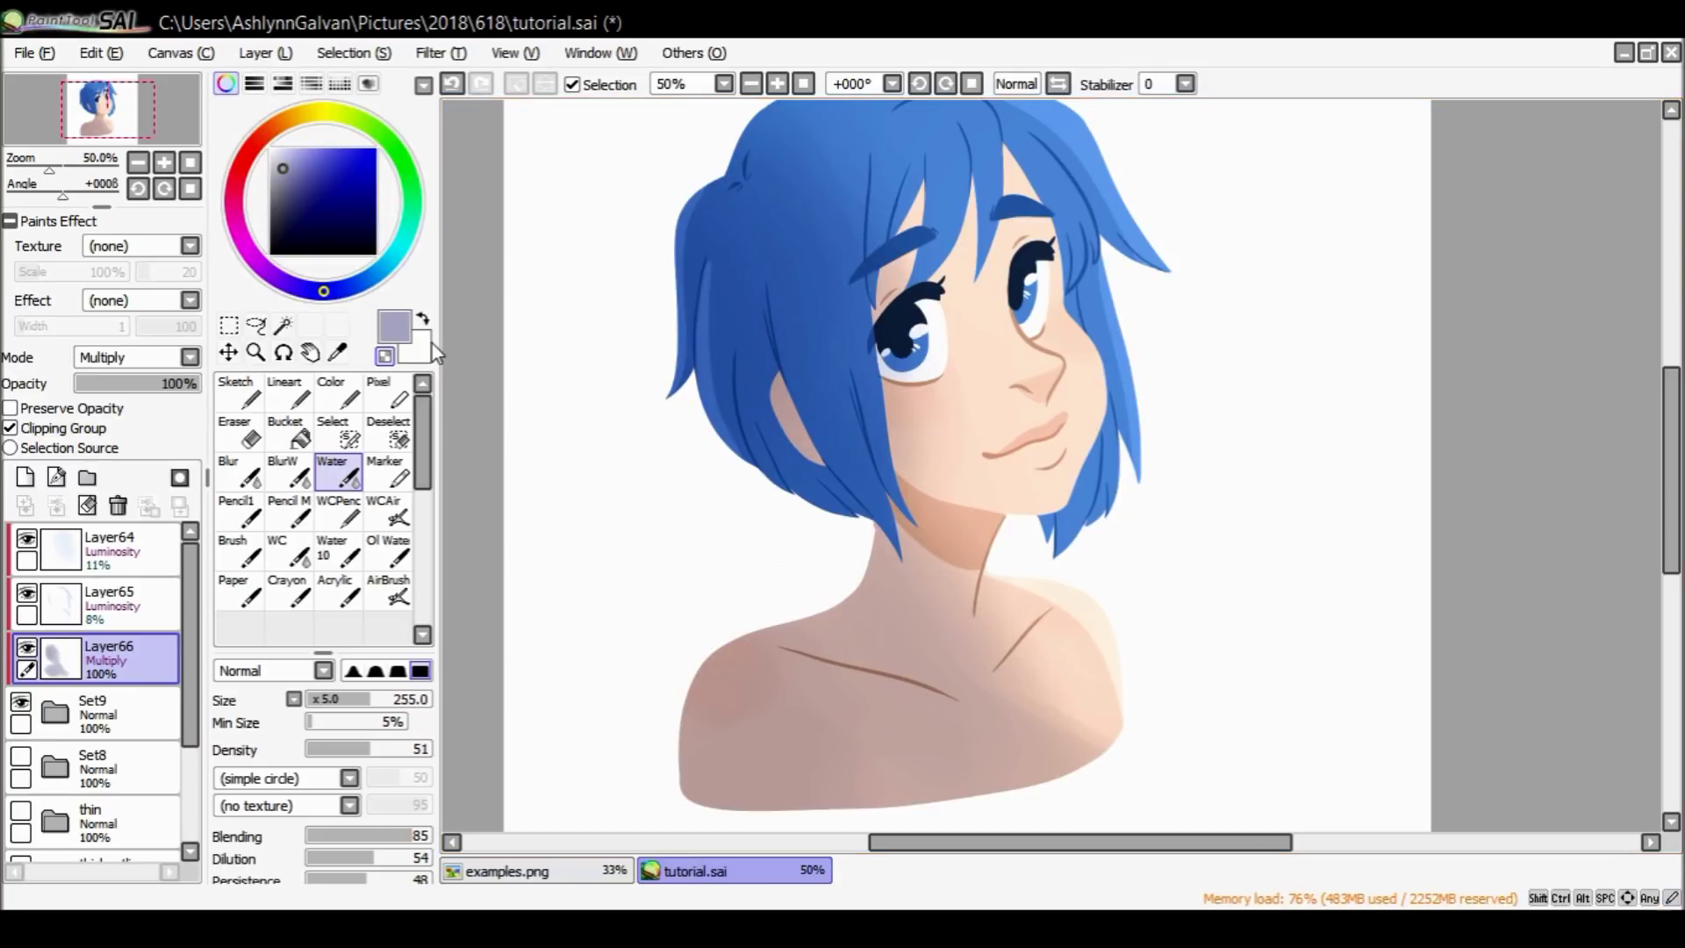
{"action": "mouse_move", "coordinate": [1015, 644]}
{"action": "left_mouse_down"}
{"action": "mouse_move", "coordinate": [931, 685]}
{"action": "mouse_move", "coordinate": [985, 781]}
{"action": "mouse_move", "coordinate": [988, 592]}
{"action": "mouse_move", "coordinate": [868, 715]}
{"action": "left_mouse_up"}
Set the Multiply shading layer's opacity to 22%.
{"action": "left_click", "coordinate": [99, 387]}
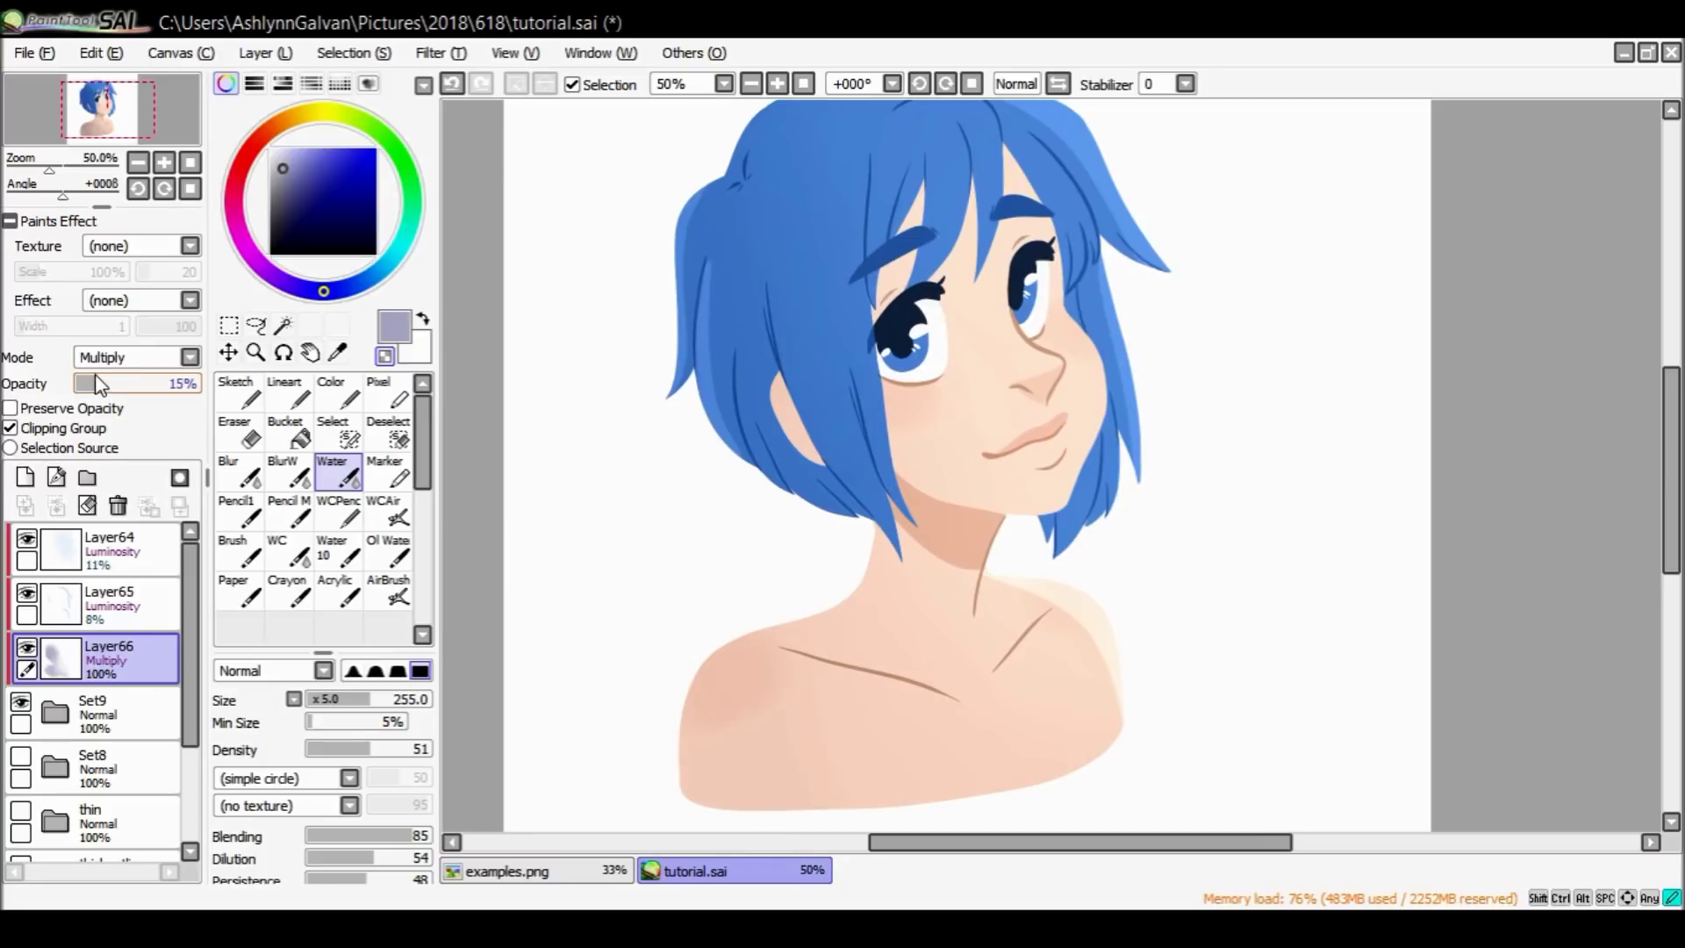
{"action": "left_click_drag", "start_coordinate": [86, 383], "coordinate": [80, 384]}
{"action": "left_click", "coordinate": [256, 352]}
{"action": "left_click", "coordinate": [1091, 441]}
{"action": "left_click_drag", "start_coordinate": [1671, 433], "coordinate": [1670, 424]}
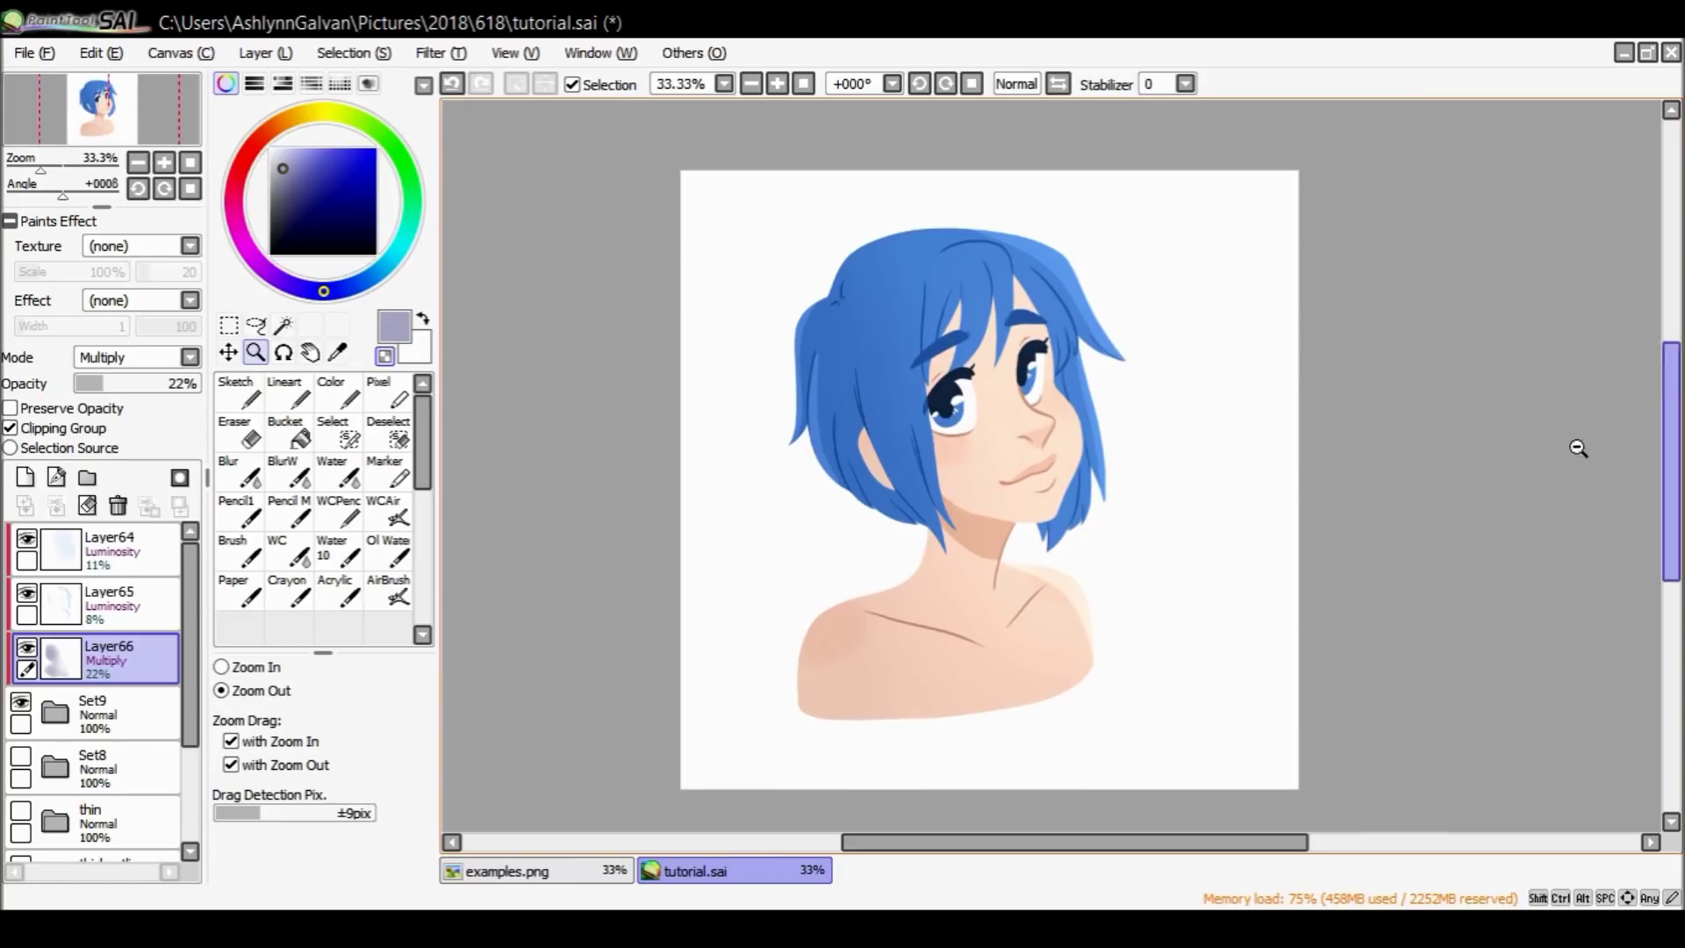
{"action": "left_click", "coordinate": [1086, 606]}
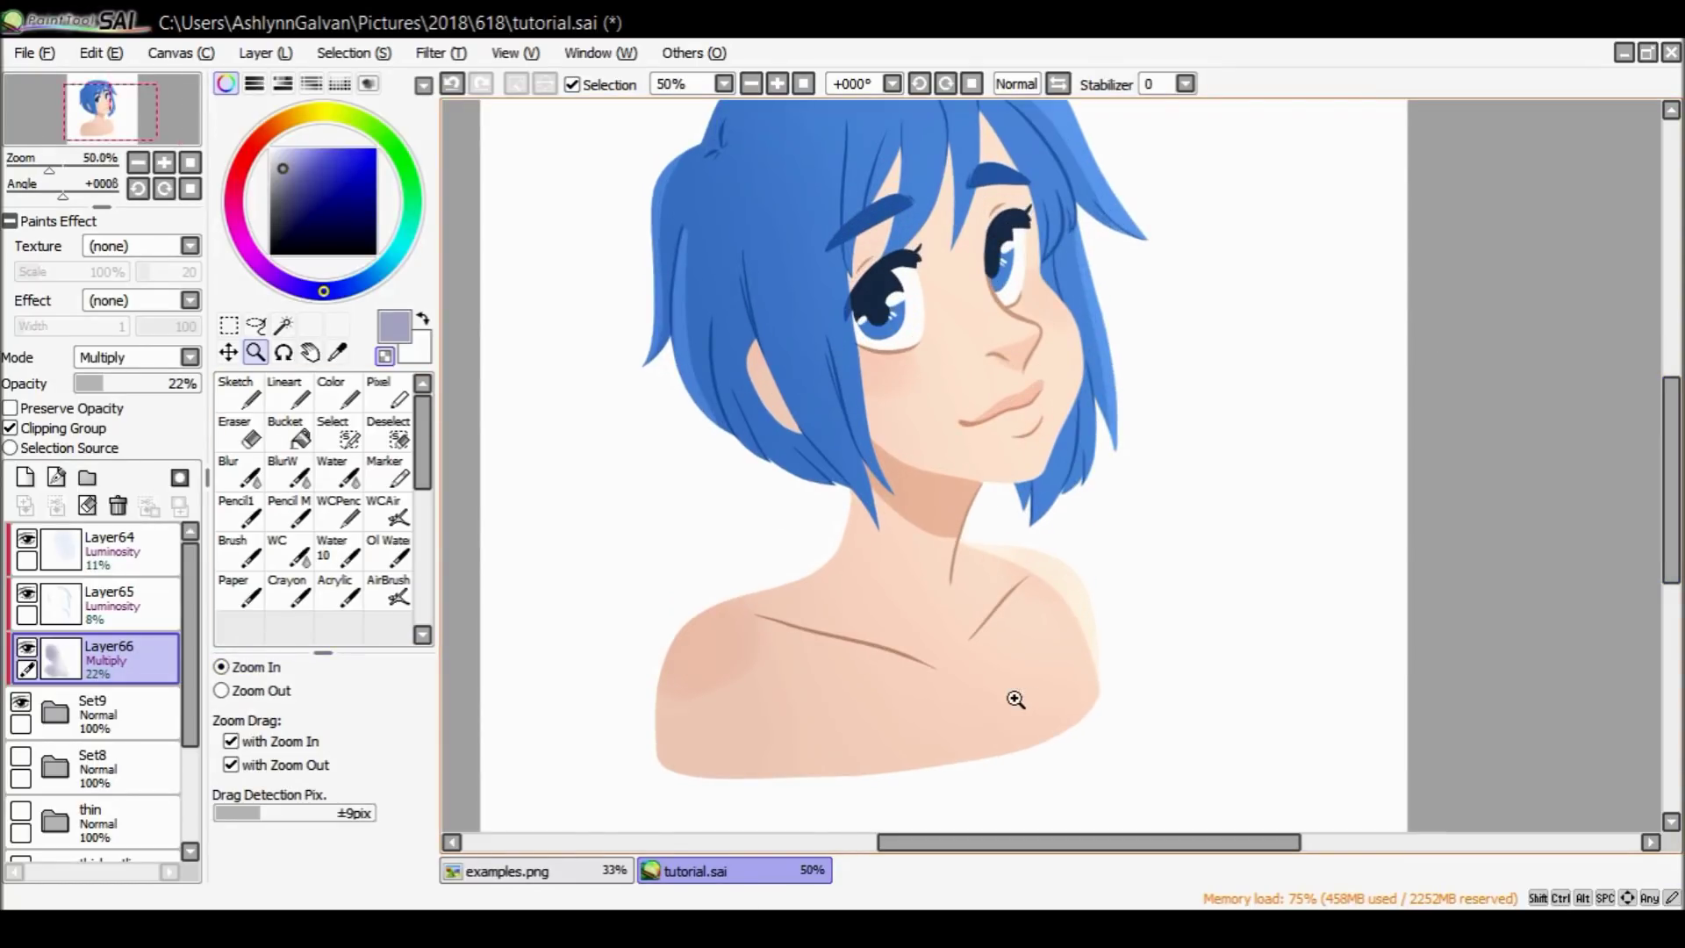
{"action": "left_click_drag", "start_coordinate": [1670, 439], "coordinate": [1642, 424]}
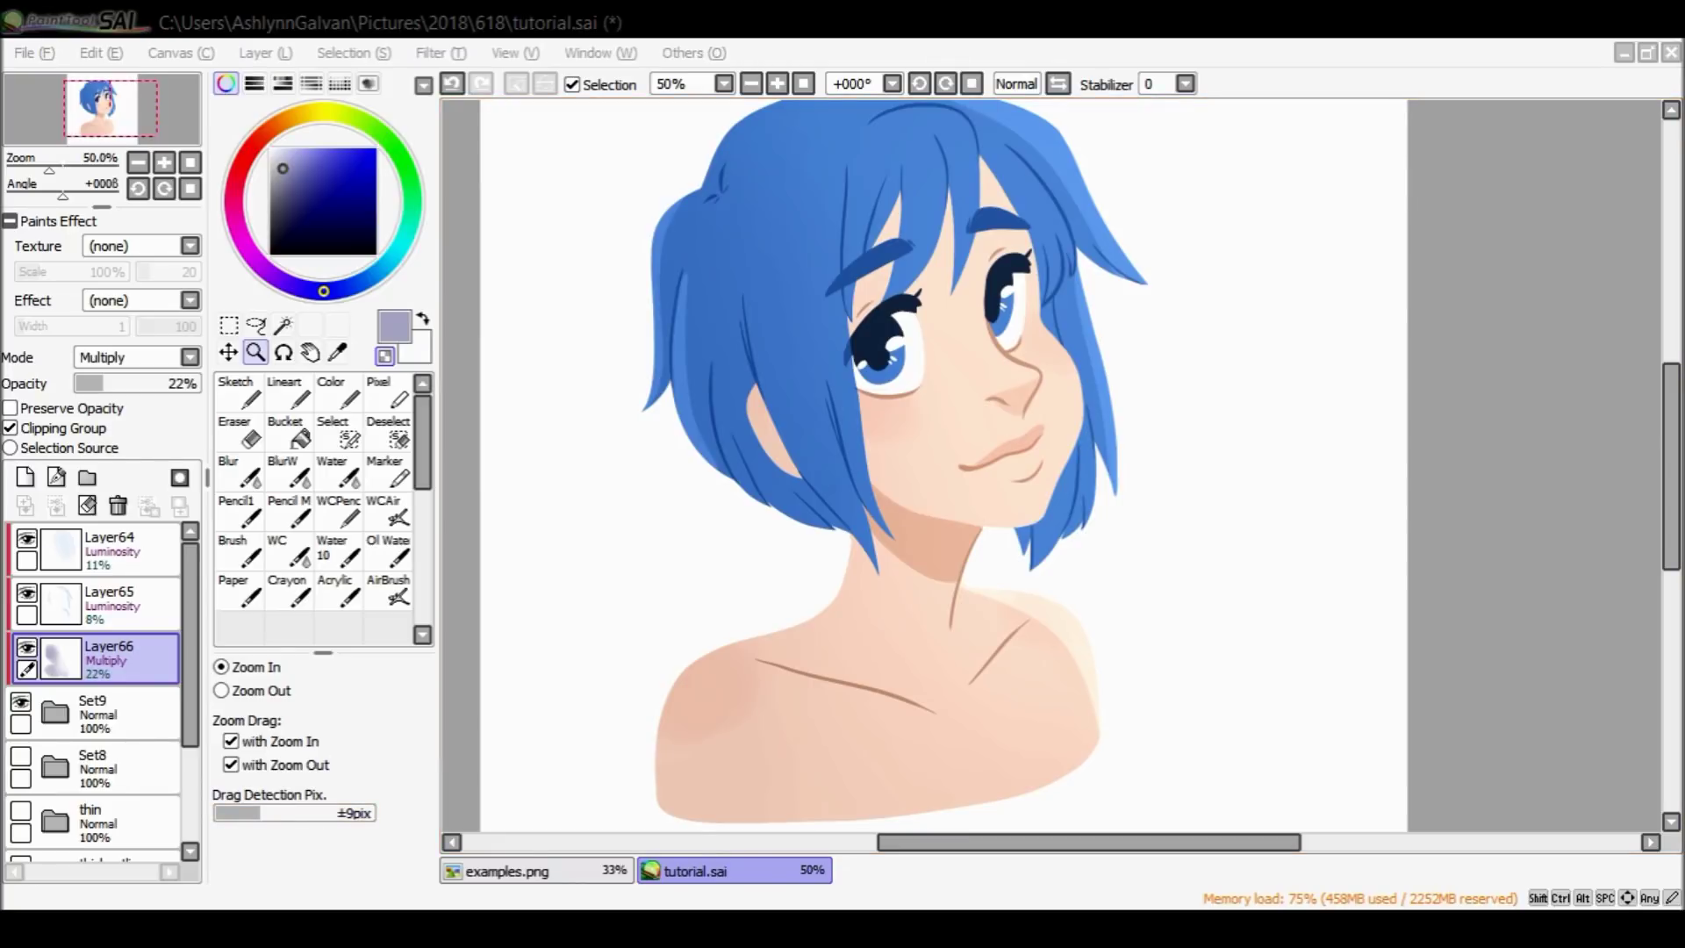